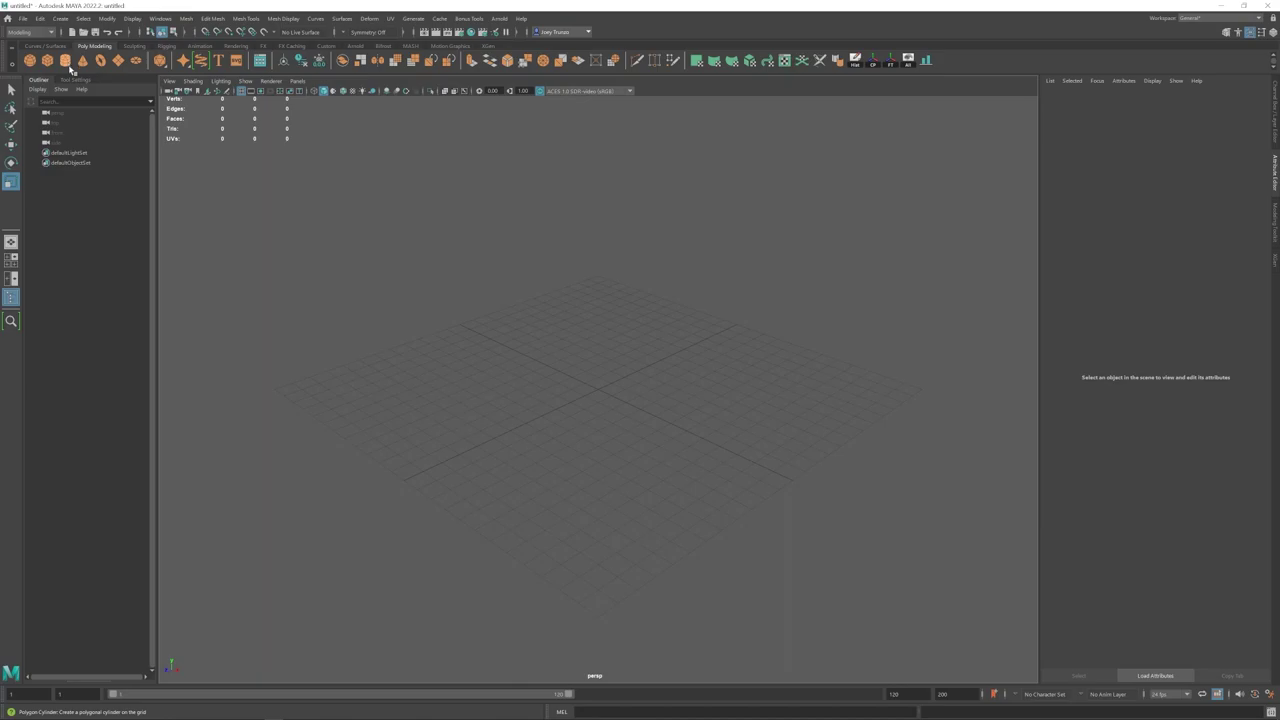
Step: Create a polygon cylinder, scale it into a thin, tall pole and stand it upright at the grid's centre
{"action": "left_click", "coordinate": [70, 68]}
{"action": "right_click_drag", "start_coordinate": [521, 360], "coordinate": [793, 514], "text": "alt"}
{"action": "left_click_drag", "start_coordinate": [598, 389], "coordinate": [599, 357]}
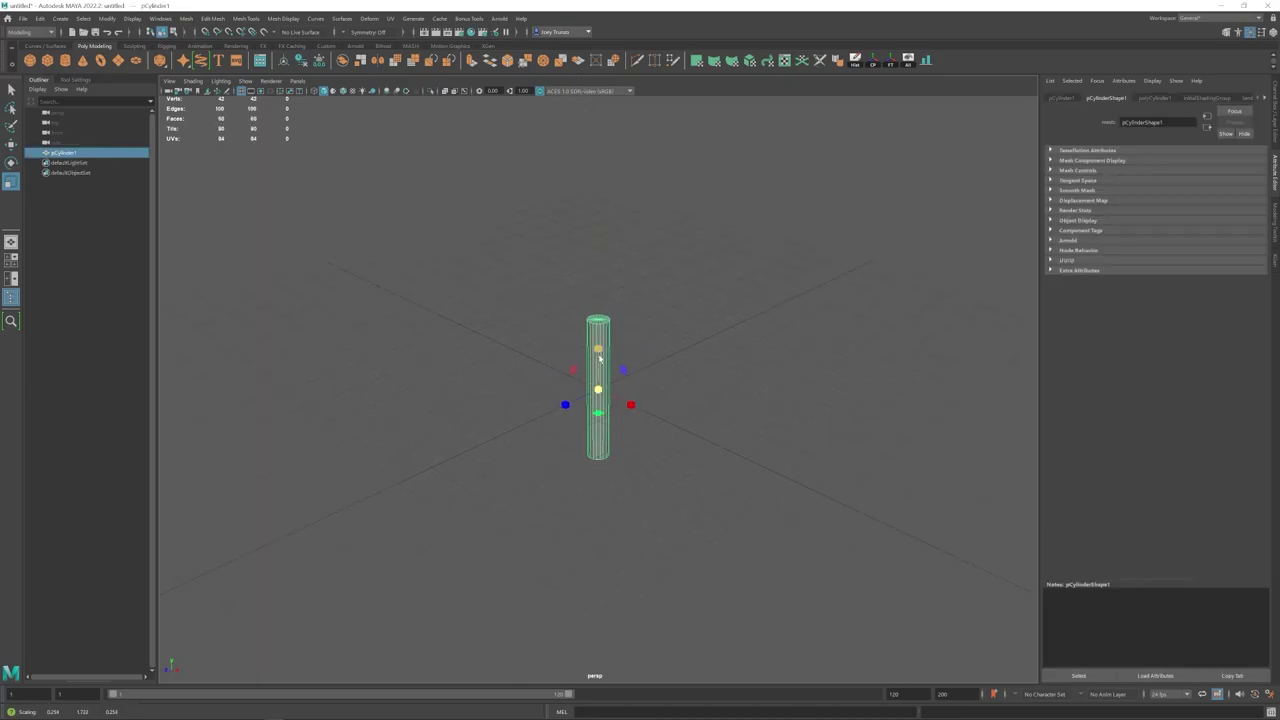
{"action": "left_click_drag", "start_coordinate": [595, 272], "coordinate": [596, 269]}
{"action": "mouse_move", "coordinate": [648, 385]}
{"action": "left_mouse_down", "text": "alt"}
{"action": "mouse_move", "coordinate": [627, 327]}
{"action": "mouse_move", "coordinate": [668, 370]}
{"action": "left_mouse_up", "text": "alt"}
{"action": "right_click_drag", "start_coordinate": [668, 370], "coordinate": [641, 457], "text": "alt"}
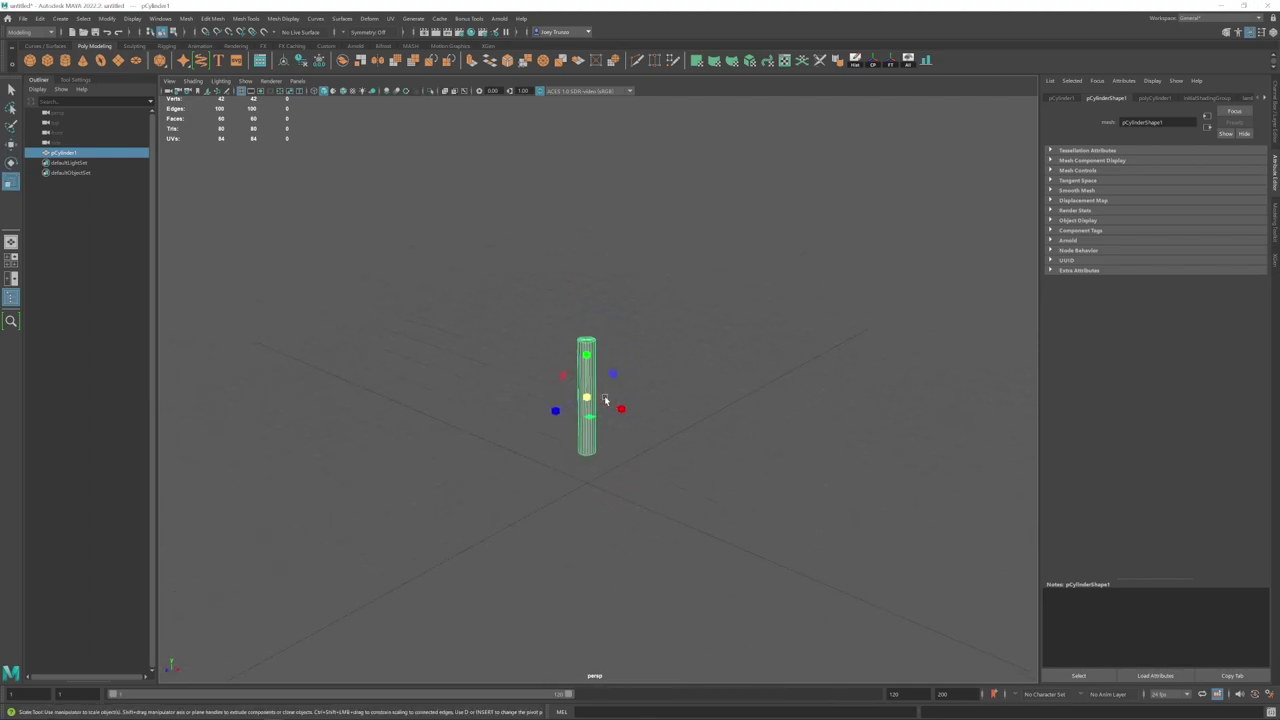
{"action": "left_click_drag", "start_coordinate": [605, 400], "coordinate": [590, 335], "text": "alt"}
{"action": "key", "text": "w"}
{"action": "left_click_drag", "start_coordinate": [586, 320], "coordinate": [605, 385]}
Step: Raise the vertices at the cylinder's upper end to lengthen the pole
{"action": "right_click_drag", "start_coordinate": [600, 352], "coordinate": [571, 349]}
{"action": "left_click_drag", "start_coordinate": [571, 349], "coordinate": [608, 398]}
{"action": "left_click_drag", "start_coordinate": [584, 341], "coordinate": [584, 325]}
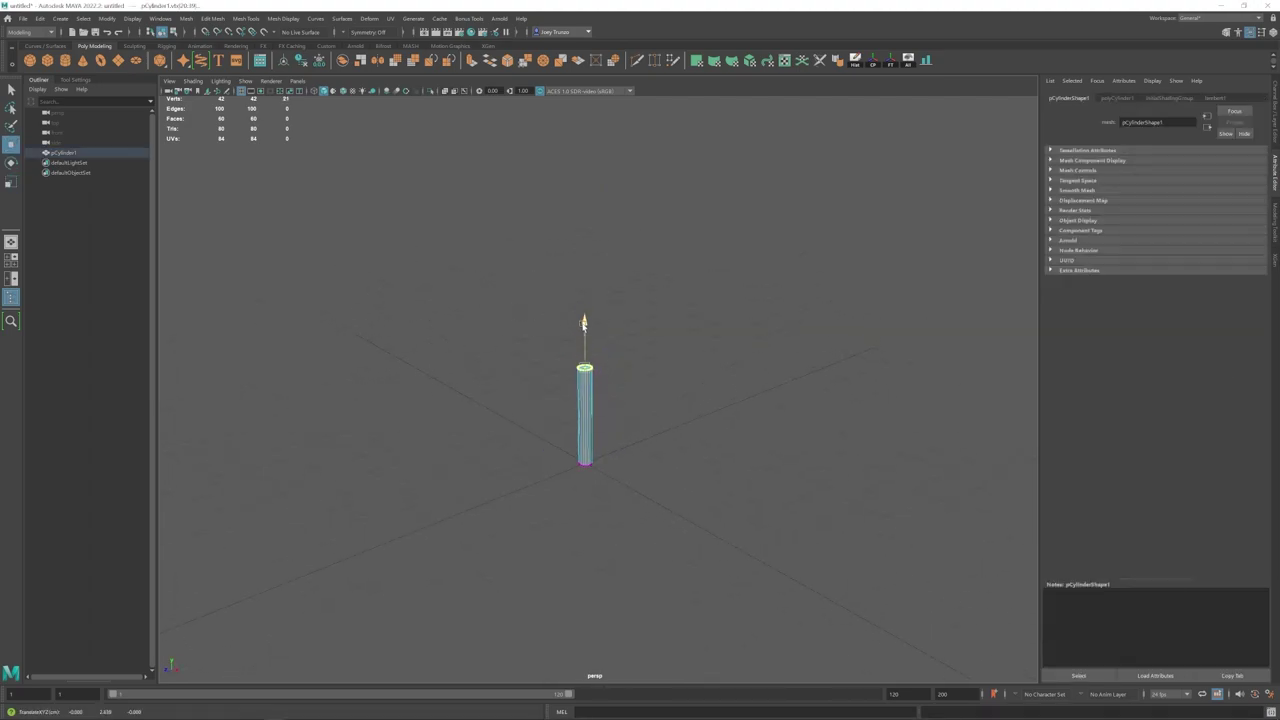
{"action": "left_click_drag", "start_coordinate": [580, 260], "coordinate": [580, 257]}
Step: Delete the centre vertex of the upper cap to open the pole's upper end
{"action": "right_click_drag", "start_coordinate": [582, 270], "coordinate": [592, 375], "text": "alt"}
{"action": "left_click_drag", "start_coordinate": [632, 292], "coordinate": [520, 397]}
{"action": "key", "text": "Delete"}
Step: Extrude the open rim's edge loop and move the new edges upward to form the tip section
{"action": "right_click_drag", "start_coordinate": [586, 362], "coordinate": [588, 326]}
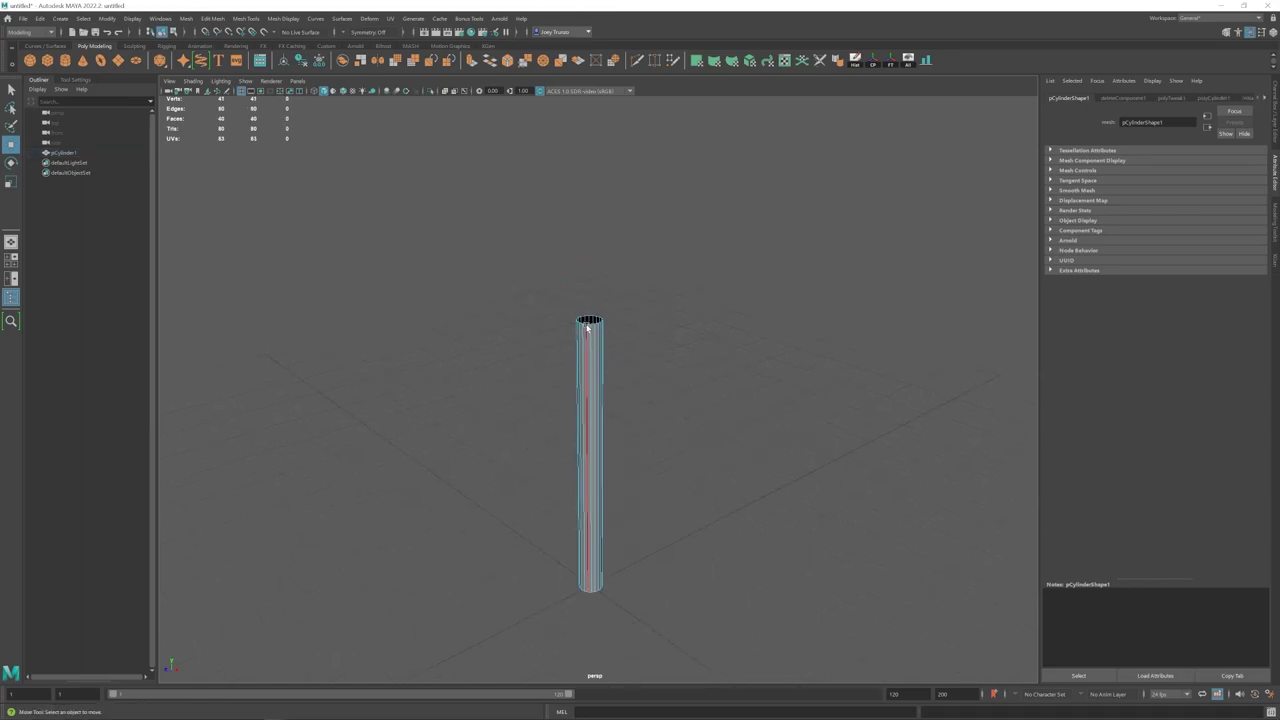
{"action": "double_click", "coordinate": [589, 325]}
{"action": "key", "text": "ctrl+e"}
{"action": "key", "text": "w"}
{"action": "left_click_drag", "start_coordinate": [591, 293], "coordinate": [591, 204]}
Step: Scale the extruded rim down to a narrow tip, extrude it again and merge the new edges to one point
{"action": "right_click_drag", "start_coordinate": [588, 275], "coordinate": [560, 292], "text": "alt"}
{"action": "key", "text": "f"}
{"action": "scroll", "coordinate": [591, 366], "scroll_direction": "down", "scroll_amount": 12}
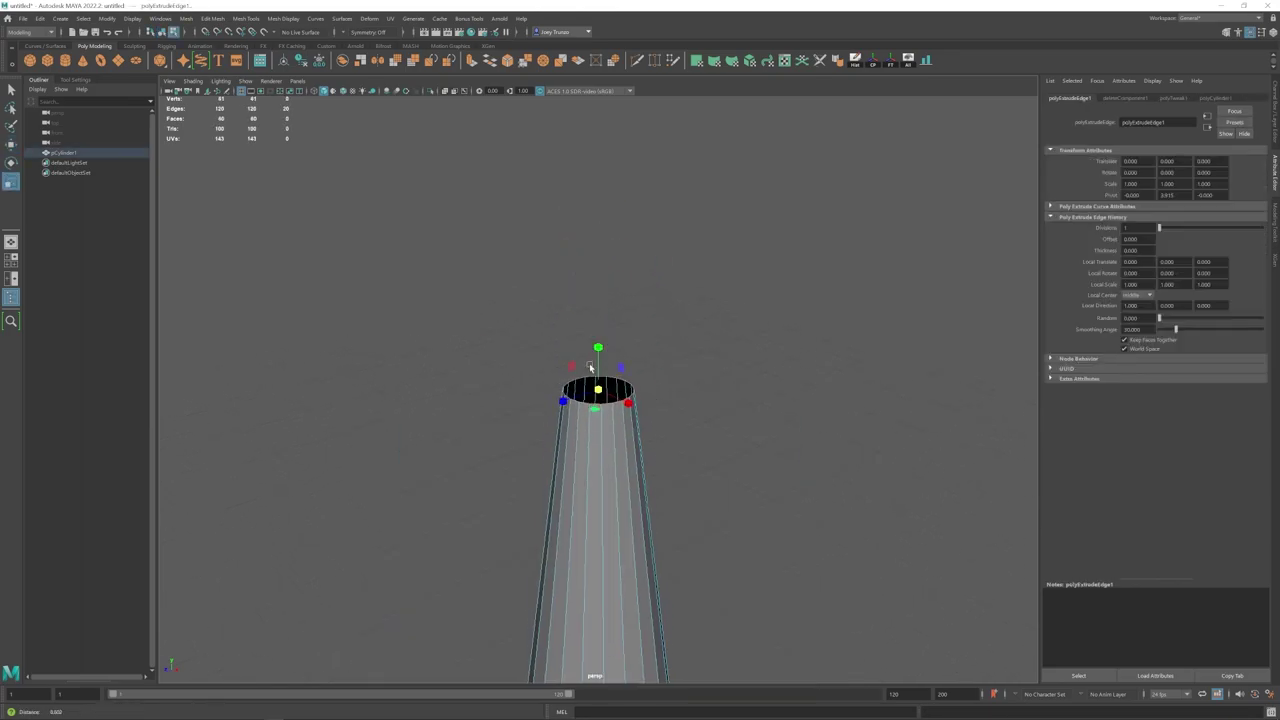
{"action": "left_click_drag", "start_coordinate": [597, 404], "coordinate": [577, 404]}
{"action": "key", "text": "ctrl+e"}
{"action": "left_click", "coordinate": [545, 67]}
{"action": "left_click", "coordinate": [733, 488]}
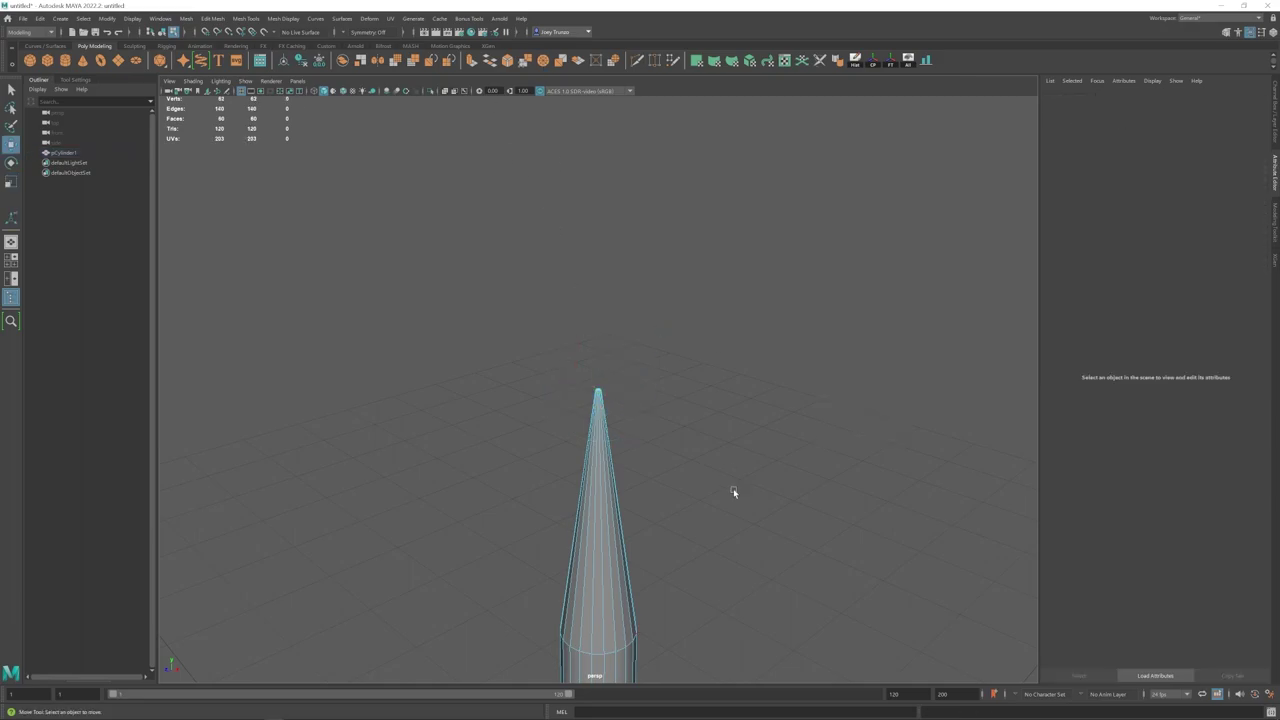
Step: Insert two edge loops around the tapered tip and scale them outward by about 1.2 to round the taper
{"action": "right_click_drag", "start_coordinate": [733, 488], "coordinate": [570, 480], "text": "alt"}
{"action": "middle_click_drag", "start_coordinate": [570, 480], "coordinate": [567, 422], "text": "alt"}
{"action": "right_click_drag", "start_coordinate": [585, 418], "coordinate": [711, 346]}
{"action": "left_click", "coordinate": [213, 19]}
{"action": "mouse_move", "coordinate": [246, 19]}
{"action": "left_click", "coordinate": [265, 104]}
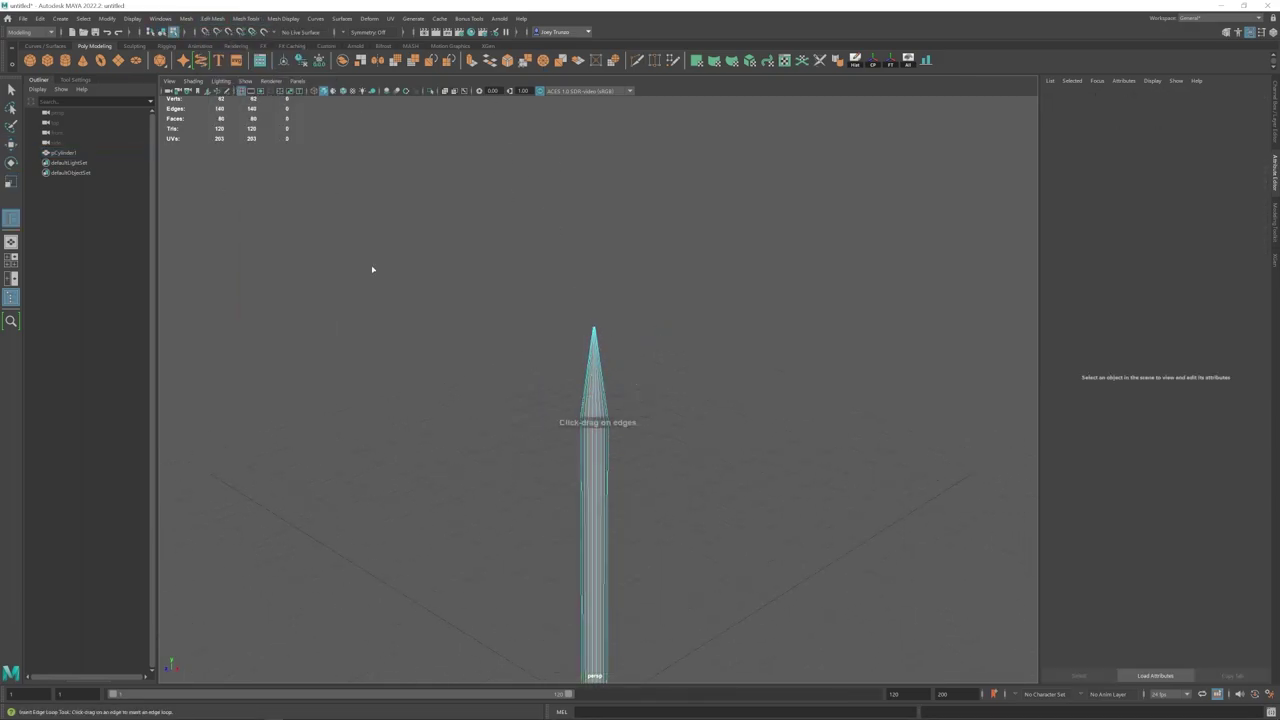
{"action": "left_click", "coordinate": [602, 376]}
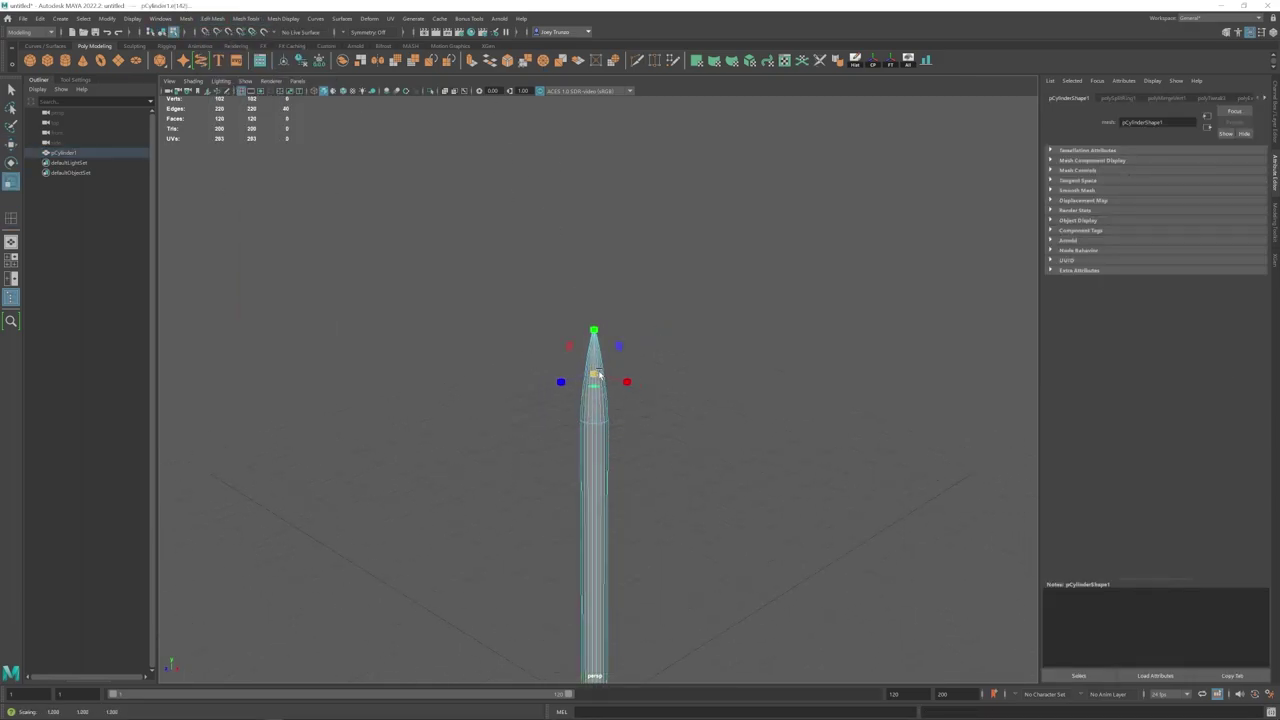
{"action": "middle_click_drag", "start_coordinate": [667, 449], "coordinate": [637, 400], "text": "alt"}
{"action": "key", "text": "w"}
{"action": "left_click", "coordinate": [697, 314]}
Step: Select all vertices of the tapered tip and scale them along the pole's axis
{"action": "mouse_move", "coordinate": [590, 375]}
{"action": "right_mouse_down"}
{"action": "mouse_move", "coordinate": [697, 314]}
{"action": "mouse_move", "coordinate": [580, 390]}
{"action": "right_mouse_up"}
{"action": "left_click_drag", "start_coordinate": [580, 390], "coordinate": [568, 426], "text": "alt"}
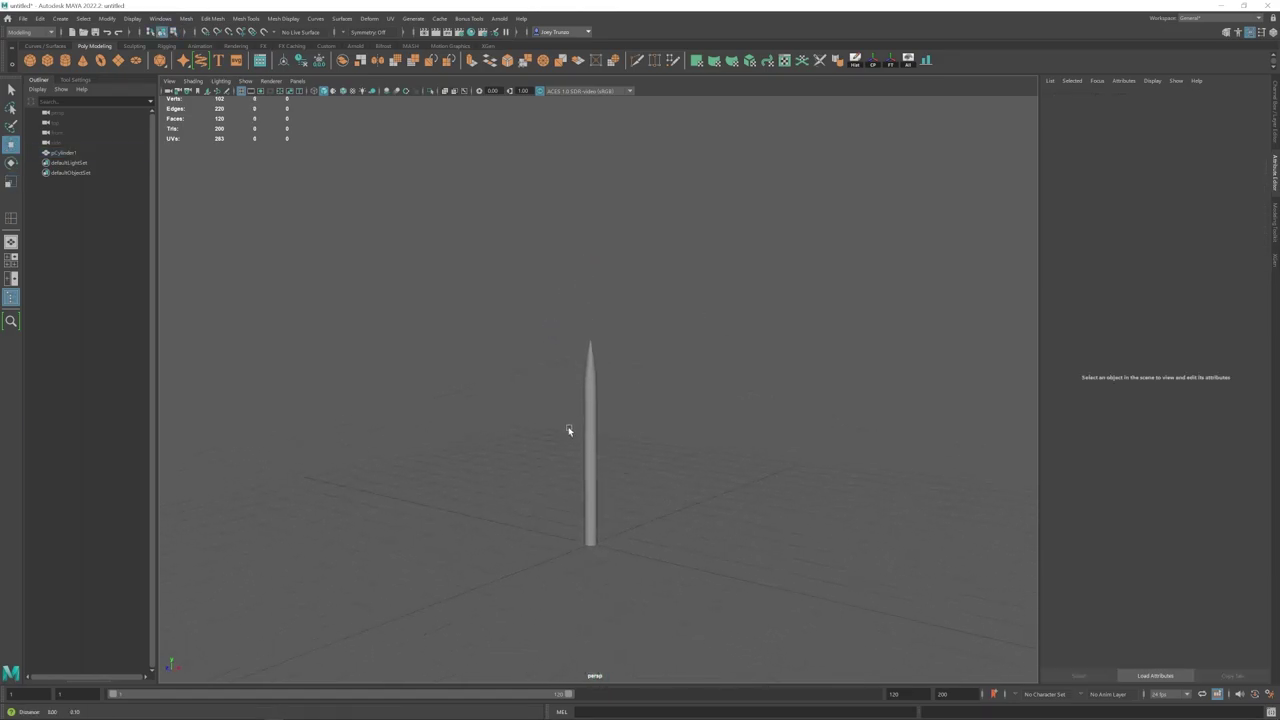
{"action": "right_click_drag", "start_coordinate": [568, 426], "coordinate": [620, 400], "text": "alt"}
{"action": "left_click", "coordinate": [591, 400]}
{"action": "right_click_drag", "start_coordinate": [500, 340], "coordinate": [455, 340]}
{"action": "left_click_drag", "start_coordinate": [517, 312], "coordinate": [645, 432]}
{"action": "key", "text": "r"}
{"action": "left_click_drag", "start_coordinate": [590, 327], "coordinate": [590, 332]}
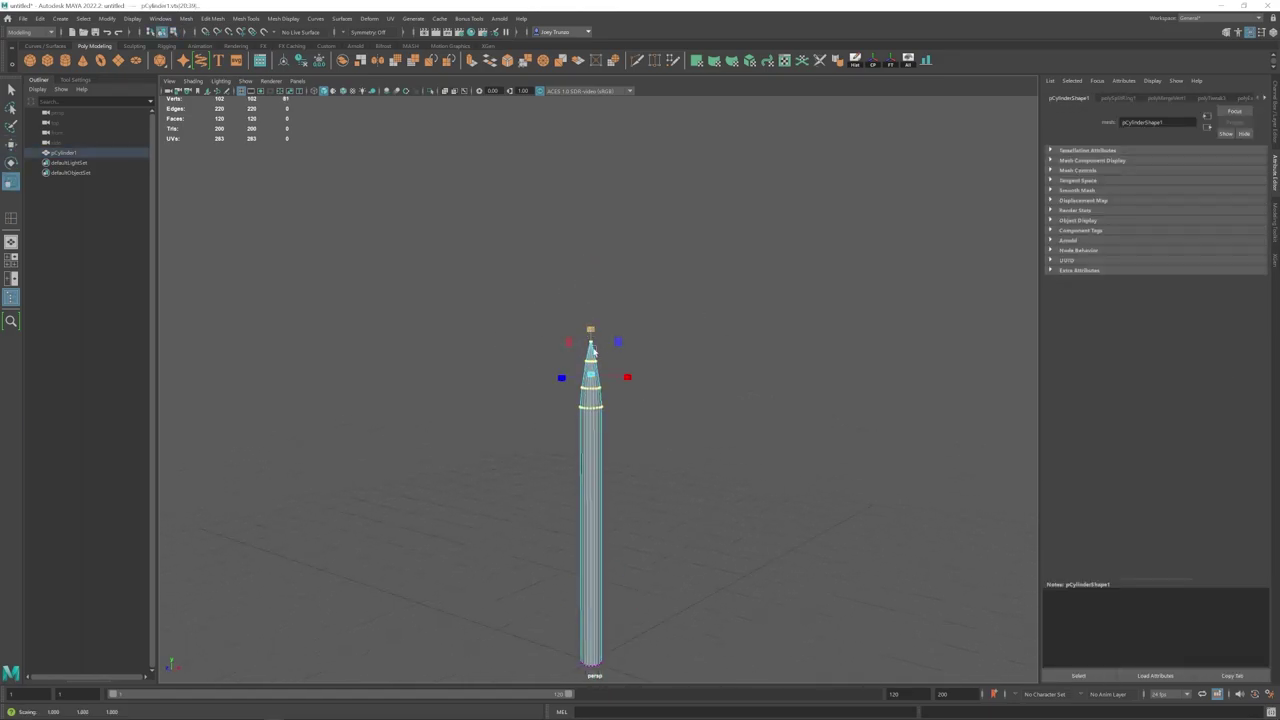
{"action": "key", "text": "w"}
{"action": "left_click", "coordinate": [680, 360]}
{"action": "right_click_drag", "start_coordinate": [680, 375], "coordinate": [595, 416], "text": "alt"}
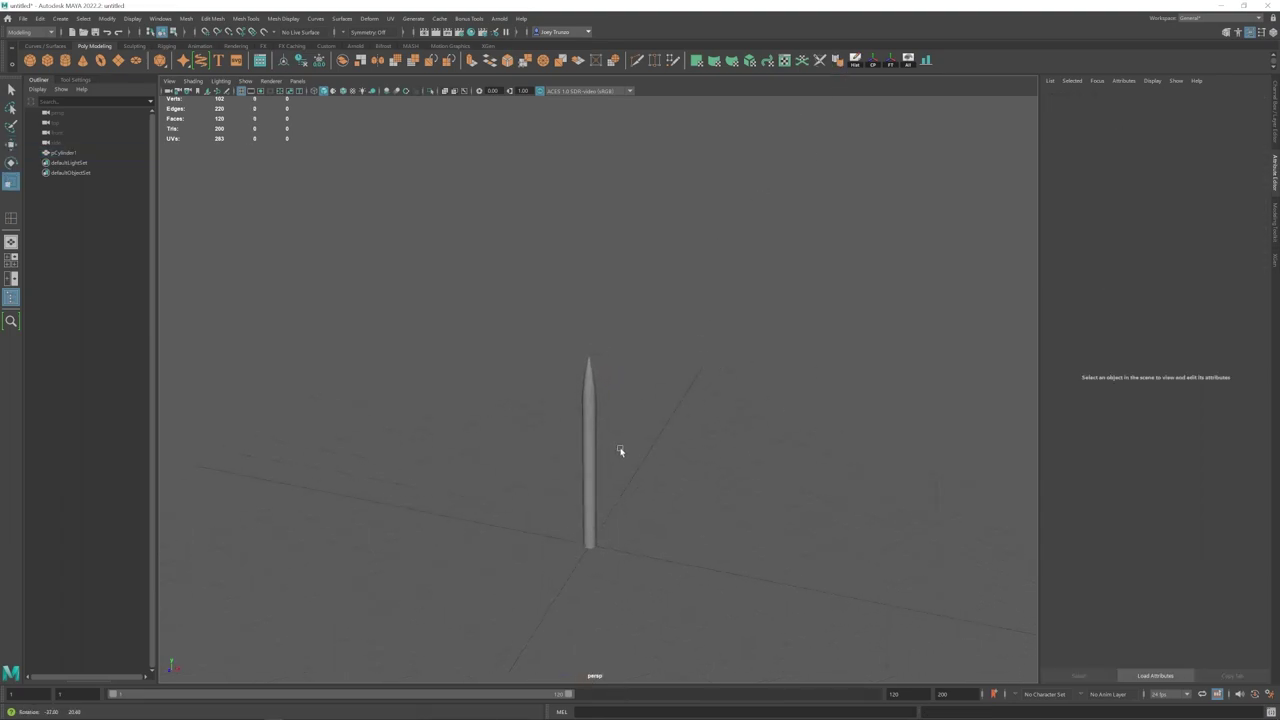
Step: Insert one more edge loop around the tip, close below its apex
{"action": "scroll", "coordinate": [623, 449], "scroll_direction": "up", "scroll_amount": 3}
{"action": "left_click", "coordinate": [583, 317]}
{"action": "key", "text": "1"}
{"action": "key", "text": "w"}
{"action": "right_click_drag", "start_coordinate": [583, 317], "coordinate": [583, 270]}
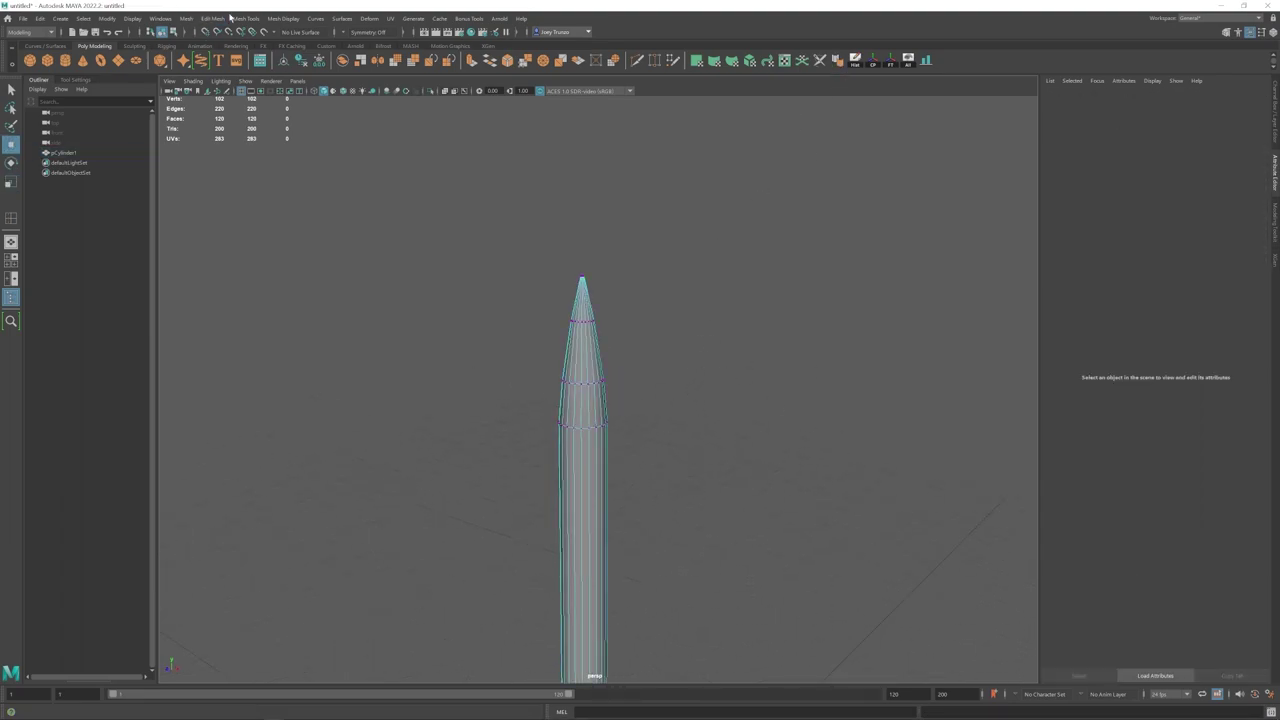
{"action": "left_click", "coordinate": [237, 19]}
{"action": "left_click", "coordinate": [331, 97]}
{"action": "left_click", "coordinate": [110, 143]}
{"action": "left_click", "coordinate": [643, 317]}
{"action": "key", "text": "q"}
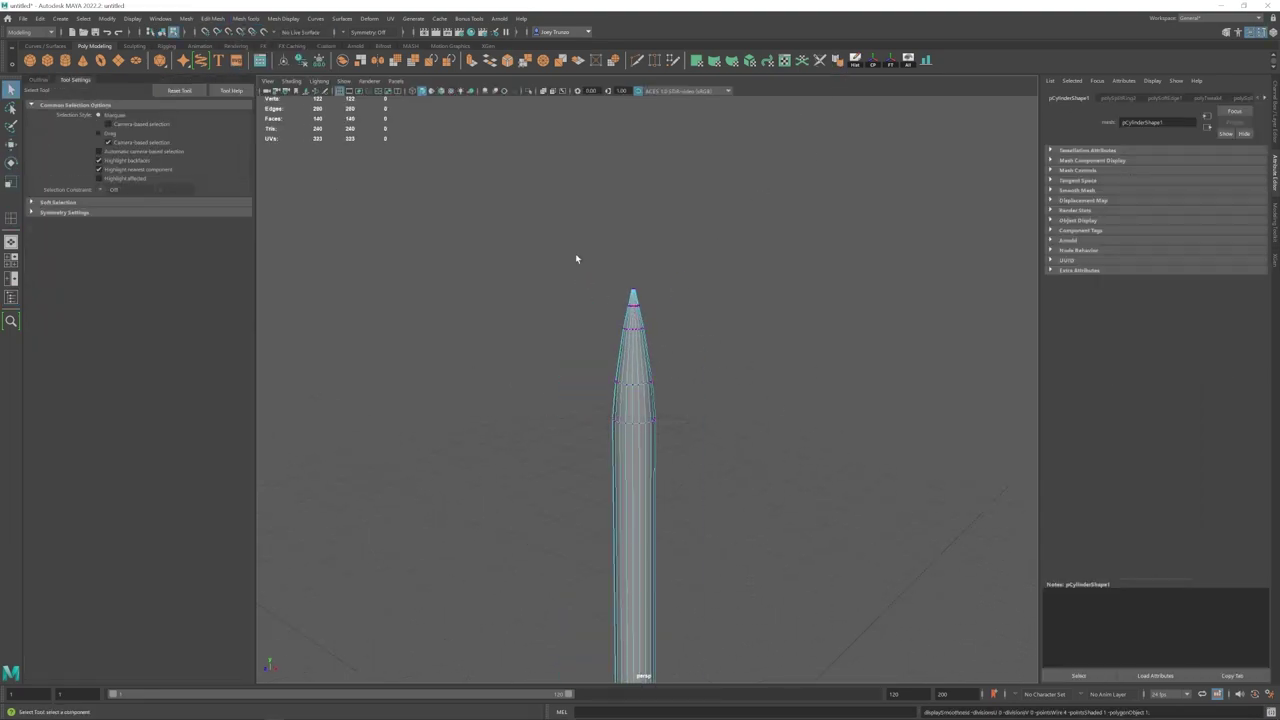
Step: Preview the pole smoothed and examine the shape of its tip
{"action": "left_click_drag", "start_coordinate": [575, 253], "coordinate": [685, 302]}
{"action": "key", "text": "w"}
{"action": "left_click", "coordinate": [680, 360]}
{"action": "key", "text": "3"}
{"action": "mouse_move", "coordinate": [660, 390]}
{"action": "right_mouse_down", "text": "alt"}
{"action": "mouse_move", "coordinate": [593, 426]}
{"action": "mouse_move", "coordinate": [914, 557]}
{"action": "right_mouse_up", "text": "alt"}
{"action": "mouse_move", "coordinate": [695, 429]}
{"action": "right_mouse_down", "text": "alt"}
{"action": "mouse_move", "coordinate": [643, 452]}
{"action": "mouse_move", "coordinate": [714, 482]}
{"action": "right_mouse_up", "text": "alt"}
{"action": "left_click_drag", "start_coordinate": [714, 482], "coordinate": [651, 443], "text": "alt"}
{"action": "mouse_move", "coordinate": [651, 443]}
{"action": "right_mouse_down", "text": "alt"}
{"action": "mouse_move", "coordinate": [670, 475]}
{"action": "mouse_move", "coordinate": [625, 448]}
{"action": "right_mouse_up", "text": "alt"}
Step: Select the vertex rings at the base of the taper and adjust their scale
{"action": "left_click", "coordinate": [634, 440]}
{"action": "right_click_drag", "start_coordinate": [632, 385], "coordinate": [540, 369]}
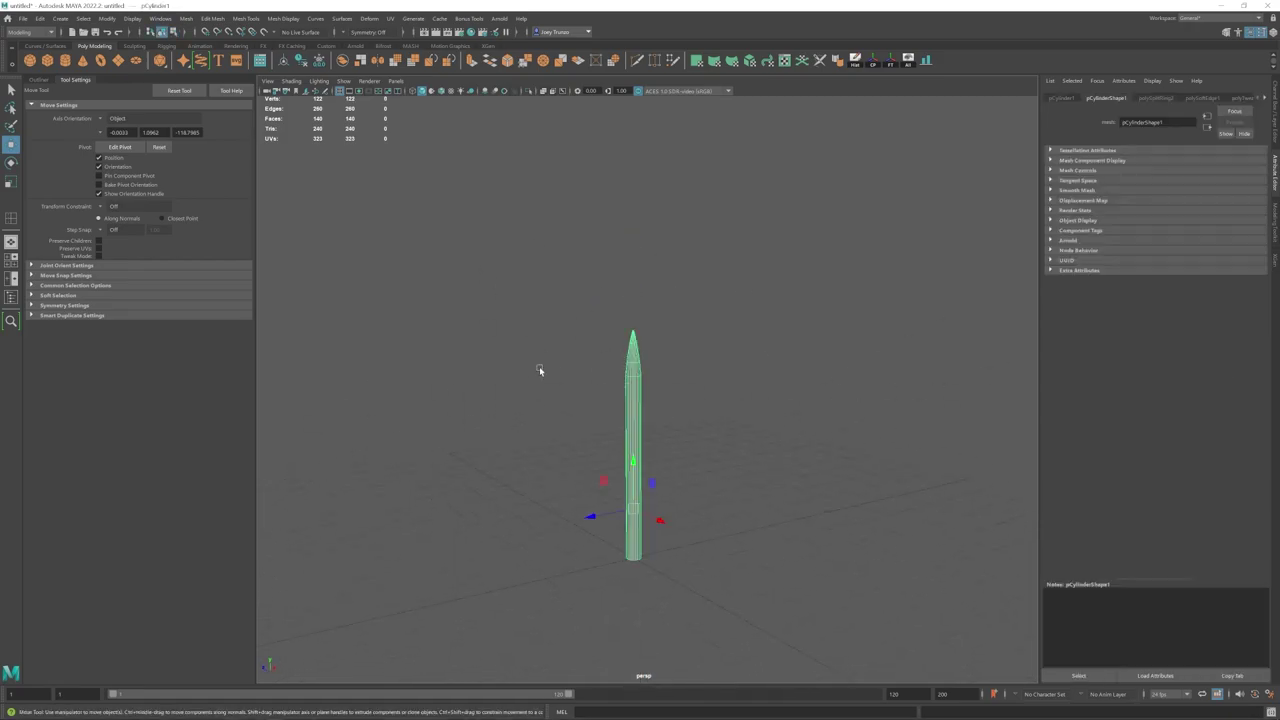
{"action": "left_click_drag", "start_coordinate": [588, 352], "coordinate": [682, 386]}
{"action": "key", "text": "r"}
{"action": "key", "text": "w"}
{"action": "right_click_drag", "start_coordinate": [634, 409], "coordinate": [680, 388]}
{"action": "left_click_drag", "start_coordinate": [740, 446], "coordinate": [673, 438], "text": "alt"}
{"action": "right_click_drag", "start_coordinate": [673, 438], "coordinate": [790, 475], "text": "alt"}
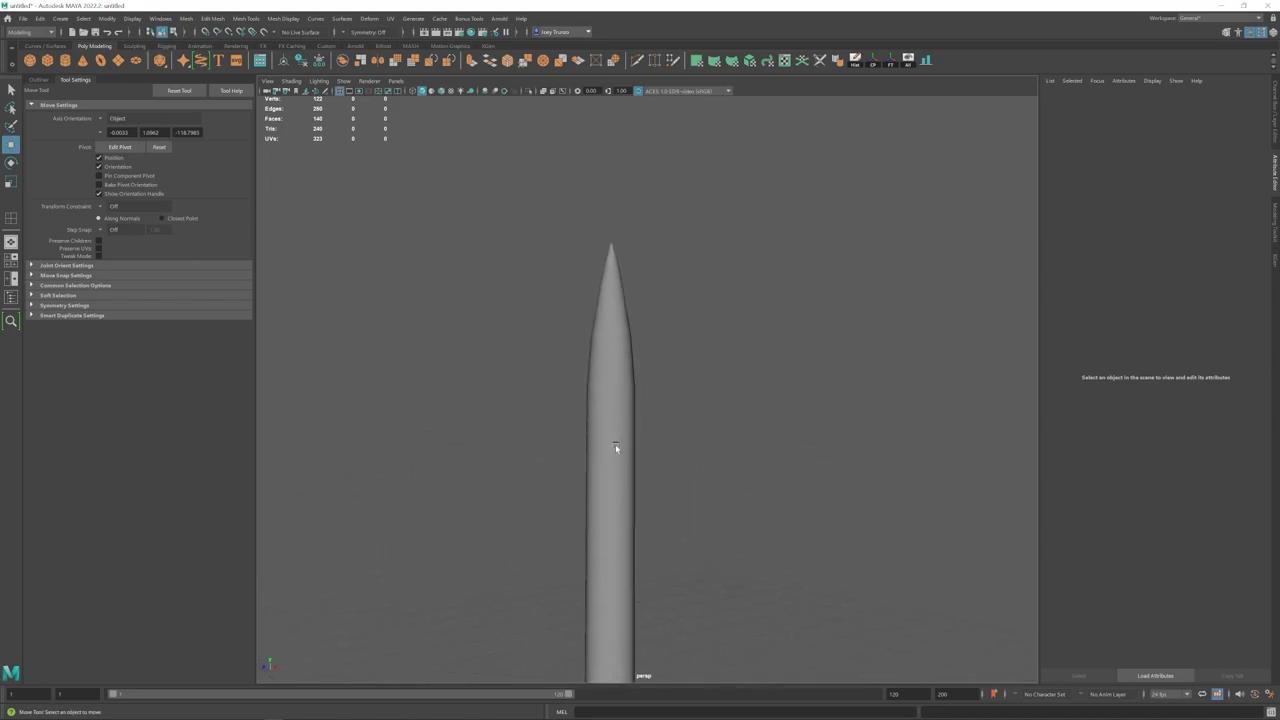
Step: Turn off the smooth preview and lower a vertex of the ring where the taper meets the shaft
{"action": "left_click", "coordinate": [616, 399]}
{"action": "right_click_drag", "start_coordinate": [616, 399], "coordinate": [531, 406]}
{"action": "key", "text": "1"}
{"action": "left_click_drag", "start_coordinate": [560, 310], "coordinate": [662, 400]}
{"action": "left_click", "coordinate": [612, 389]}
{"action": "middle_click_drag", "start_coordinate": [612, 389], "coordinate": [606, 321], "text": "alt"}
{"action": "left_click", "coordinate": [603, 316]}
{"action": "left_click_drag", "start_coordinate": [605, 280], "coordinate": [605, 312]}
Step: Move further single vertices of the taper's base ring up and down around the pole to form an uneven zigzag edge
{"action": "mouse_move", "coordinate": [698, 362]}
{"action": "left_mouse_down", "text": "alt"}
{"action": "mouse_move", "coordinate": [638, 351]}
{"action": "mouse_move", "coordinate": [565, 369]}
{"action": "mouse_move", "coordinate": [557, 343]}
{"action": "mouse_move", "coordinate": [540, 343]}
{"action": "mouse_move", "coordinate": [537, 360]}
{"action": "mouse_move", "coordinate": [567, 345]}
{"action": "left_mouse_up", "text": "alt"}
{"action": "left_click", "coordinate": [558, 333]}
{"action": "left_click", "coordinate": [569, 337]}
{"action": "mouse_move", "coordinate": [569, 310]}
{"action": "left_mouse_down"}
{"action": "mouse_move", "coordinate": [634, 394]}
{"action": "mouse_move", "coordinate": [599, 366]}
{"action": "mouse_move", "coordinate": [620, 380]}
{"action": "mouse_move", "coordinate": [617, 366]}
{"action": "left_mouse_up"}
{"action": "left_click", "coordinate": [598, 363]}
{"action": "left_click", "coordinate": [617, 366]}
{"action": "left_click_drag", "start_coordinate": [616, 333], "coordinate": [614, 318]}
{"action": "mouse_move", "coordinate": [614, 318]}
{"action": "left_mouse_down", "text": "alt"}
{"action": "mouse_move", "coordinate": [617, 392]}
{"action": "mouse_move", "coordinate": [621, 372]}
{"action": "left_mouse_up", "text": "alt"}
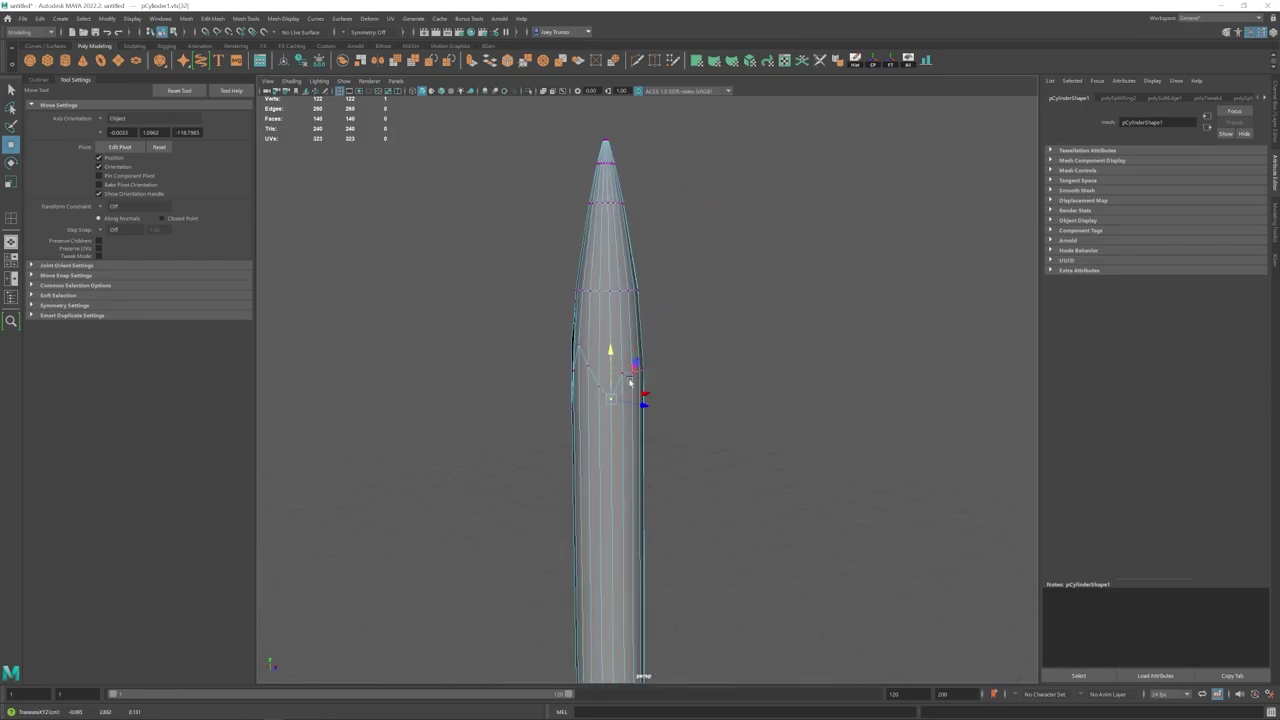
{"action": "left_click", "coordinate": [624, 375]}
{"action": "left_click_drag", "start_coordinate": [621, 325], "coordinate": [621, 310]}
{"action": "left_click_drag", "start_coordinate": [621, 310], "coordinate": [659, 373], "text": "alt"}
{"action": "left_click", "coordinate": [659, 369]}
{"action": "left_click", "coordinate": [661, 344]}
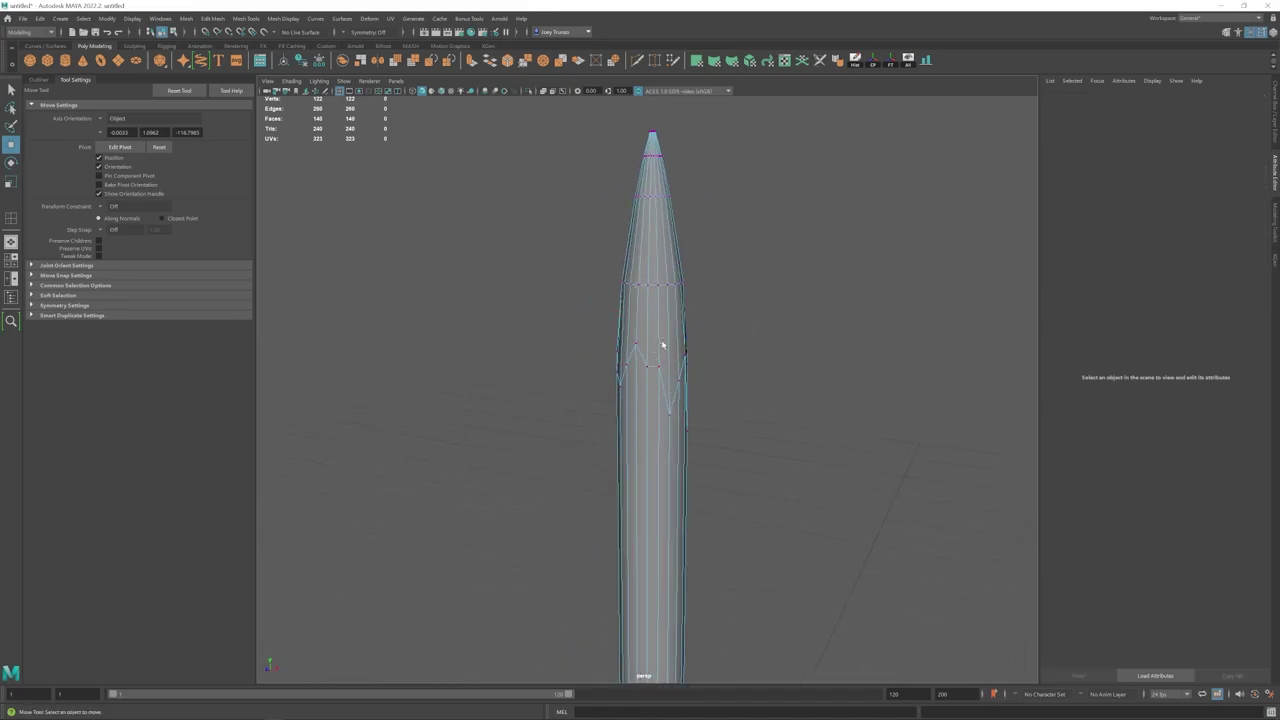
{"action": "left_click", "coordinate": [659, 366]}
{"action": "left_click_drag", "start_coordinate": [658, 326], "coordinate": [658, 356]}
{"action": "right_click_drag", "start_coordinate": [658, 356], "coordinate": [433, 389], "text": "alt"}
{"action": "left_click_drag", "start_coordinate": [433, 389], "coordinate": [625, 430], "text": "alt"}
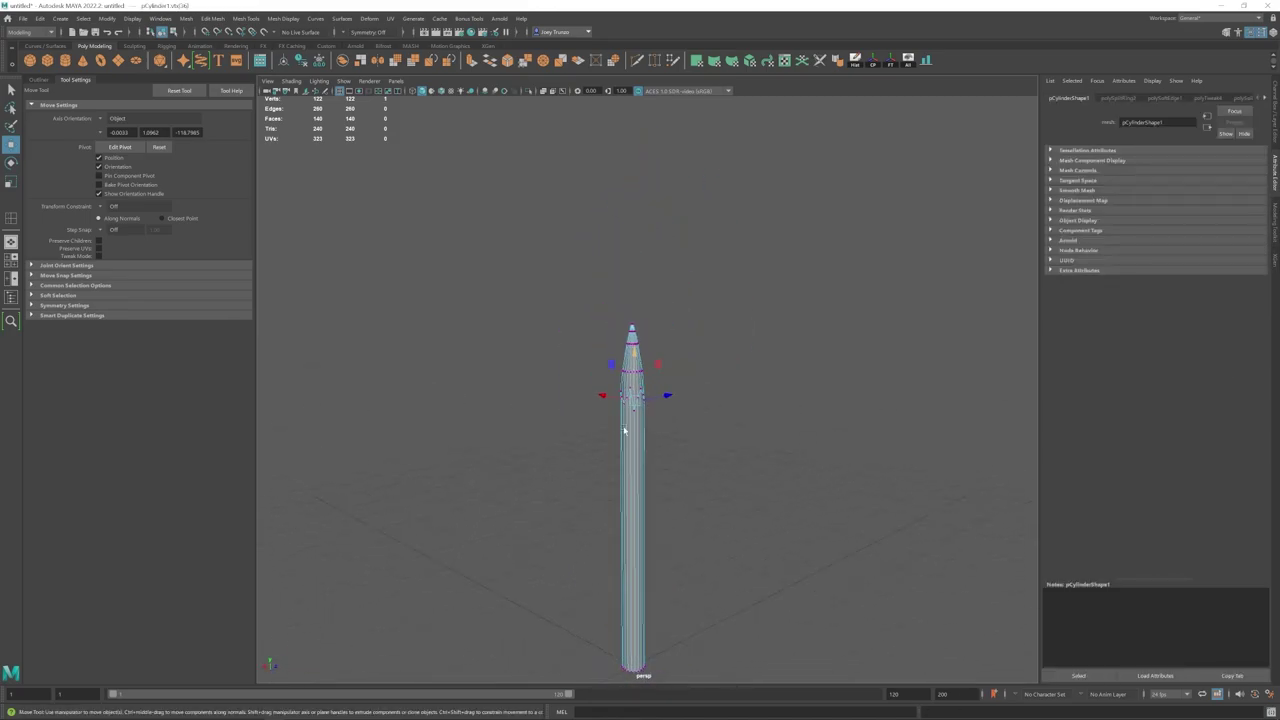
{"action": "right_click_drag", "start_coordinate": [624, 430], "coordinate": [668, 404]}
Step: Bevel the small edge loop around the apex of the tip
{"action": "mouse_move", "coordinate": [668, 404]}
{"action": "left_mouse_down", "text": "alt"}
{"action": "mouse_move", "coordinate": [687, 449]}
{"action": "mouse_move", "coordinate": [640, 446]}
{"action": "left_mouse_up", "text": "alt"}
{"action": "right_click_drag", "start_coordinate": [640, 446], "coordinate": [586, 443], "text": "alt"}
{"action": "left_click_drag", "start_coordinate": [586, 443], "coordinate": [557, 391], "text": "alt"}
{"action": "right_click_drag", "start_coordinate": [557, 391], "coordinate": [951, 560], "text": "alt"}
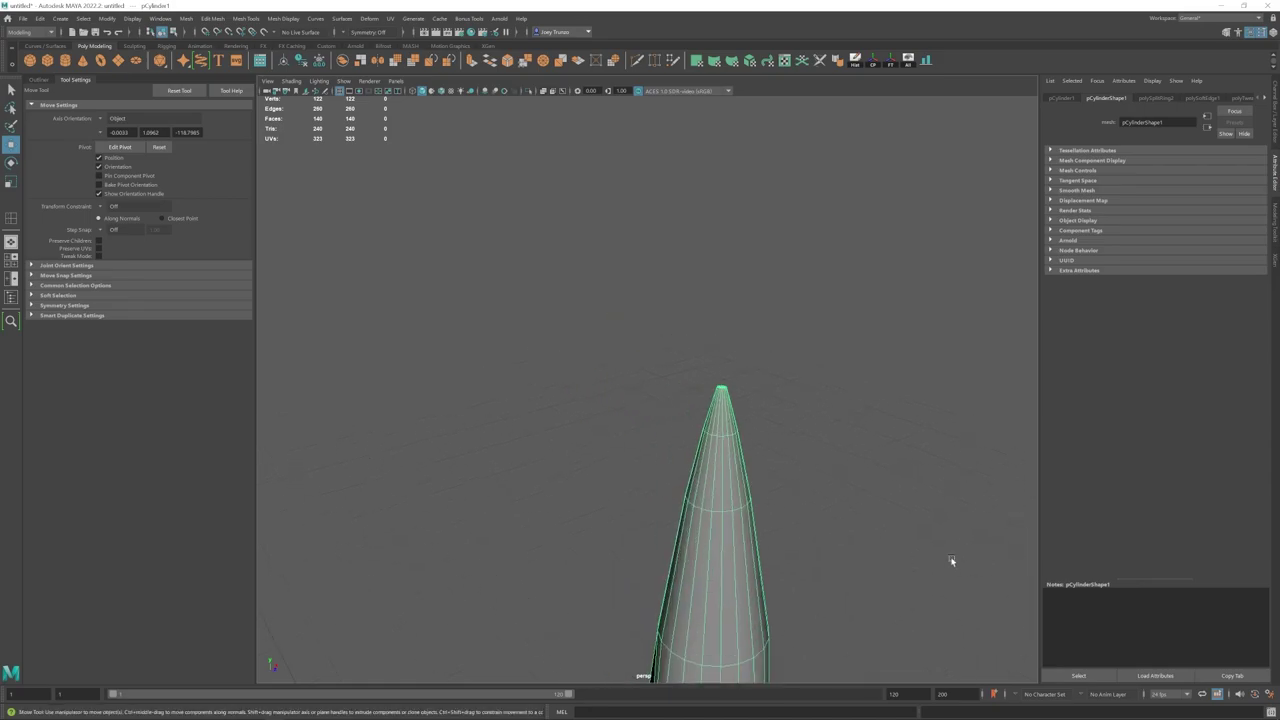
{"action": "middle_click_drag", "start_coordinate": [951, 560], "coordinate": [864, 543], "text": "alt"}
{"action": "right_click_drag", "start_coordinate": [864, 543], "coordinate": [895, 555], "text": "alt"}
{"action": "right_click_drag", "start_coordinate": [608, 458], "coordinate": [608, 400]}
{"action": "double_click", "coordinate": [608, 362]}
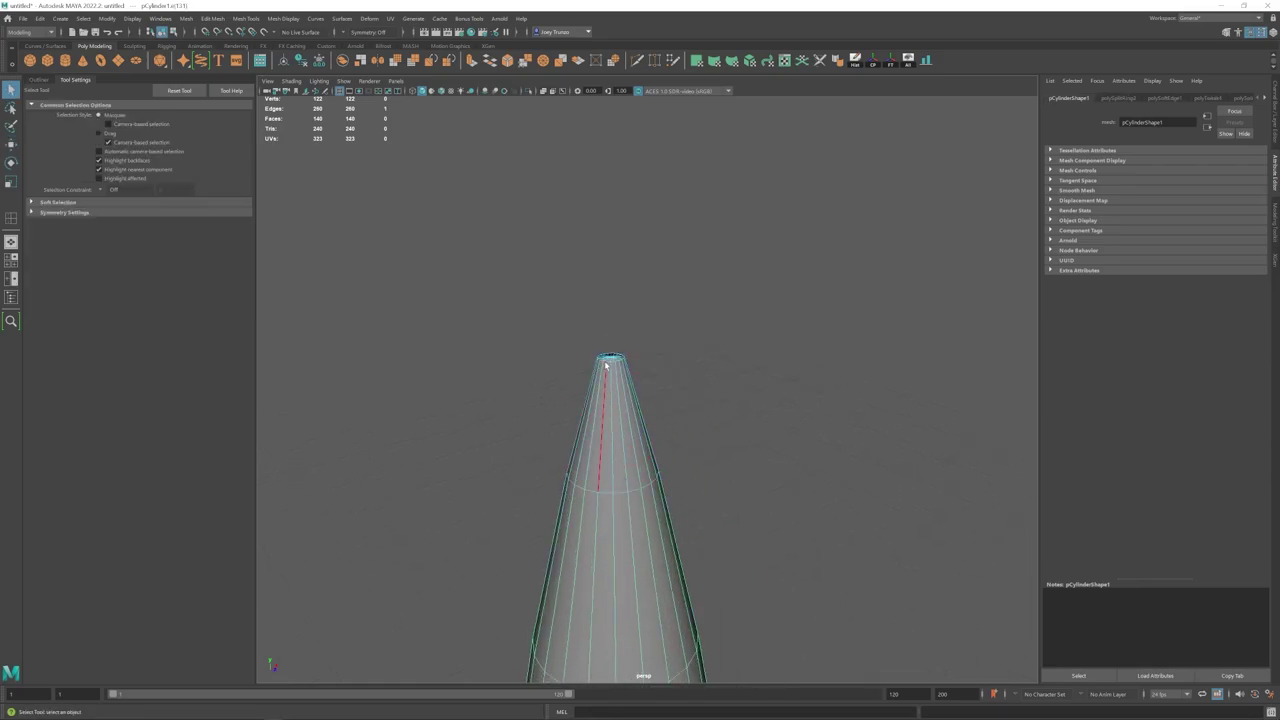
{"action": "left_click", "coordinate": [213, 19]}
{"action": "left_click", "coordinate": [224, 63]}
{"action": "left_click", "coordinate": [213, 19]}
{"action": "left_click", "coordinate": [224, 53]}
{"action": "key", "text": "w"}
{"action": "right_click_drag", "start_coordinate": [612, 440], "coordinate": [660, 405]}
{"action": "left_click", "coordinate": [880, 340]}
{"action": "mouse_move", "coordinate": [880, 340]}
{"action": "right_mouse_down", "text": "alt"}
{"action": "mouse_move", "coordinate": [660, 502]}
{"action": "mouse_move", "coordinate": [445, 449]}
{"action": "right_mouse_up", "text": "alt"}
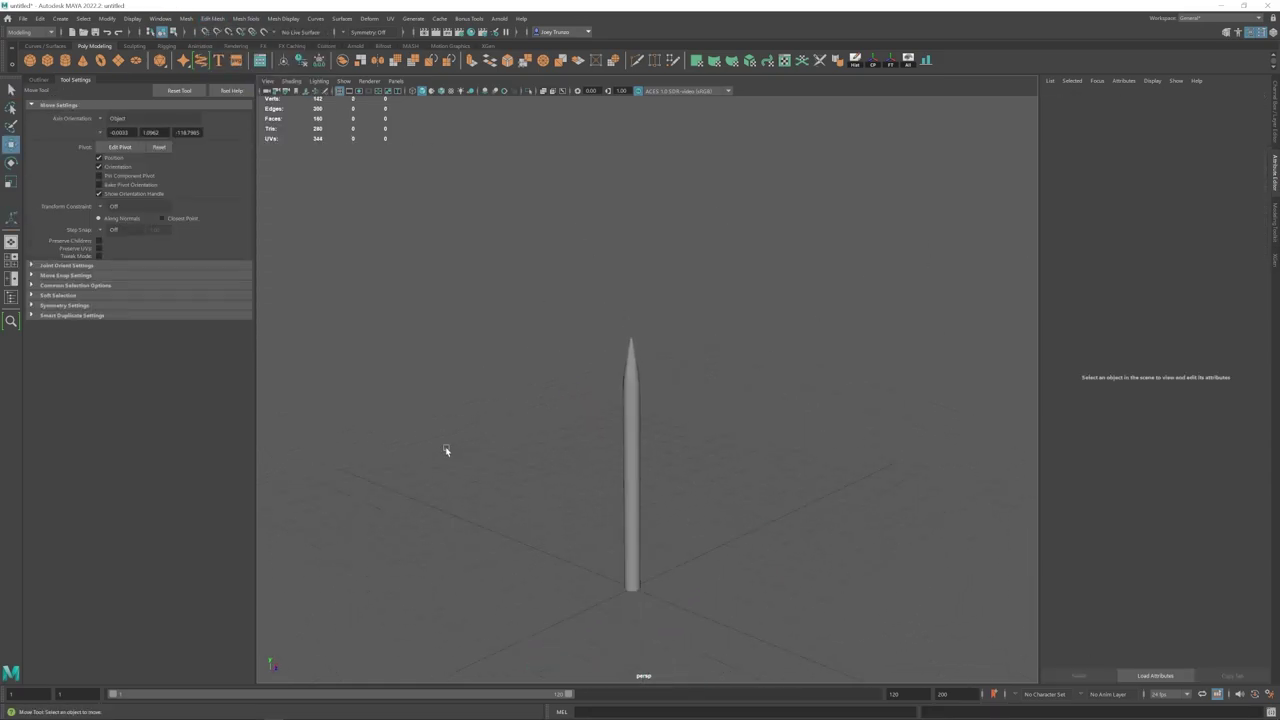
Step: Scale the edge loop in the lower part of the taper inward to slim the tip
{"action": "right_click_drag", "start_coordinate": [620, 394], "coordinate": [690, 370], "text": "alt"}
{"action": "middle_click_drag", "start_coordinate": [580, 318], "coordinate": [614, 406], "text": "alt"}
{"action": "left_click", "coordinate": [614, 406]}
{"action": "right_click_drag", "start_coordinate": [614, 406], "coordinate": [611, 438]}
{"action": "double_click", "coordinate": [609, 426]}
{"action": "key", "text": "r"}
{"action": "left_click_drag", "start_coordinate": [632, 420], "coordinate": [651, 503], "text": "alt"}
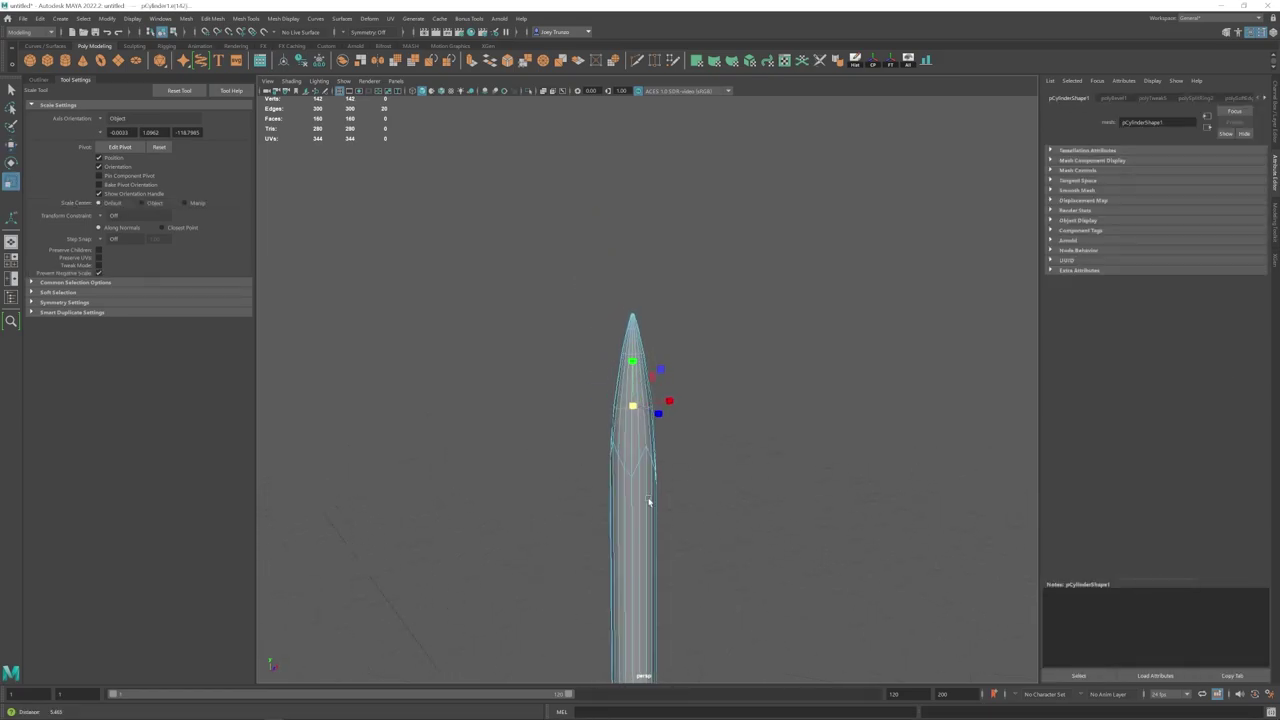
{"action": "key", "text": "w"}
Step: Try to flatten a group of taper faces by aligning the pivot to a face and scaling along its normal
{"action": "right_click_drag", "start_coordinate": [609, 404], "coordinate": [643, 497]}
{"action": "left_click", "coordinate": [633, 472], "text": "shift"}
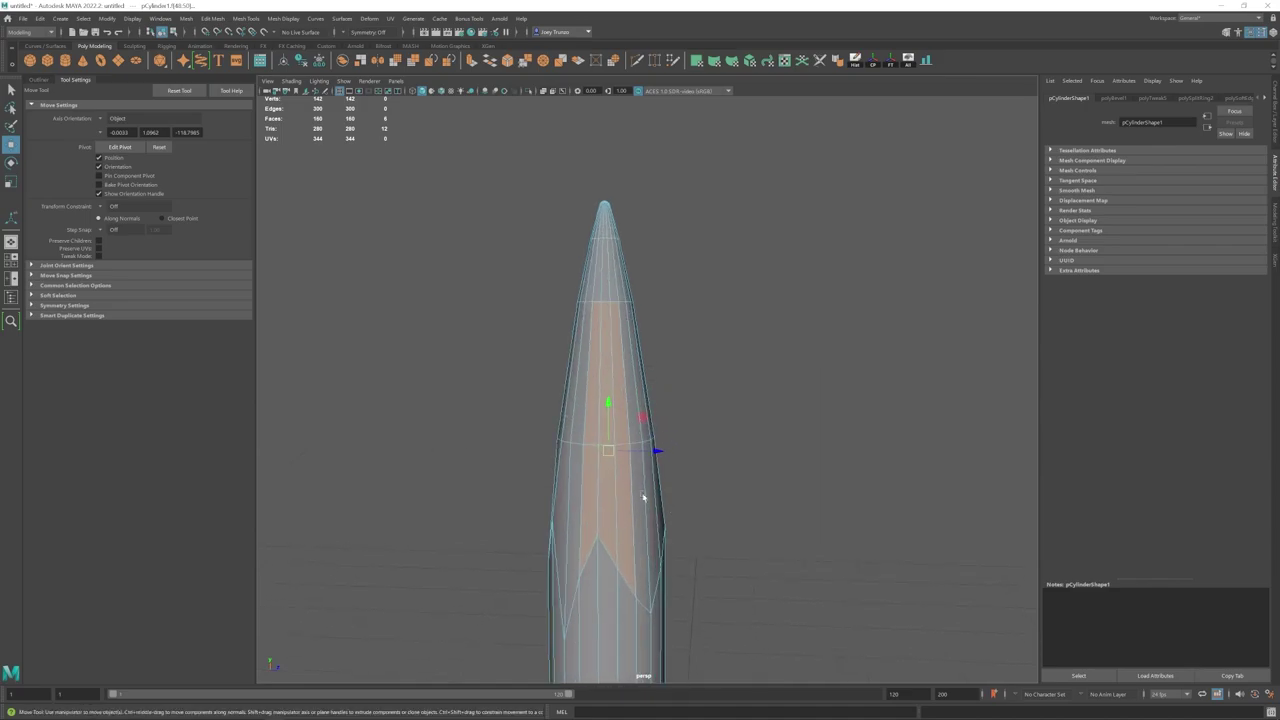
{"action": "key", "text": "d"}
{"action": "left_click", "coordinate": [608, 438]}
{"action": "key", "text": "r"}
{"action": "left_click_drag", "start_coordinate": [623, 446], "coordinate": [555, 400], "text": "alt"}
{"action": "mouse_move", "coordinate": [552, 361]}
{"action": "left_mouse_down"}
{"action": "mouse_move", "coordinate": [594, 372]}
{"action": "mouse_move", "coordinate": [557, 364]}
{"action": "left_mouse_up"}
{"action": "key", "text": "w"}
{"action": "mouse_move", "coordinate": [550, 468]}
{"action": "left_mouse_down", "text": "alt"}
{"action": "mouse_move", "coordinate": [728, 538]}
{"action": "mouse_move", "coordinate": [675, 446]}
{"action": "mouse_move", "coordinate": [806, 534]}
{"action": "mouse_move", "coordinate": [760, 491]}
{"action": "mouse_move", "coordinate": [751, 403]}
{"action": "mouse_move", "coordinate": [659, 463]}
{"action": "left_mouse_up", "text": "alt"}
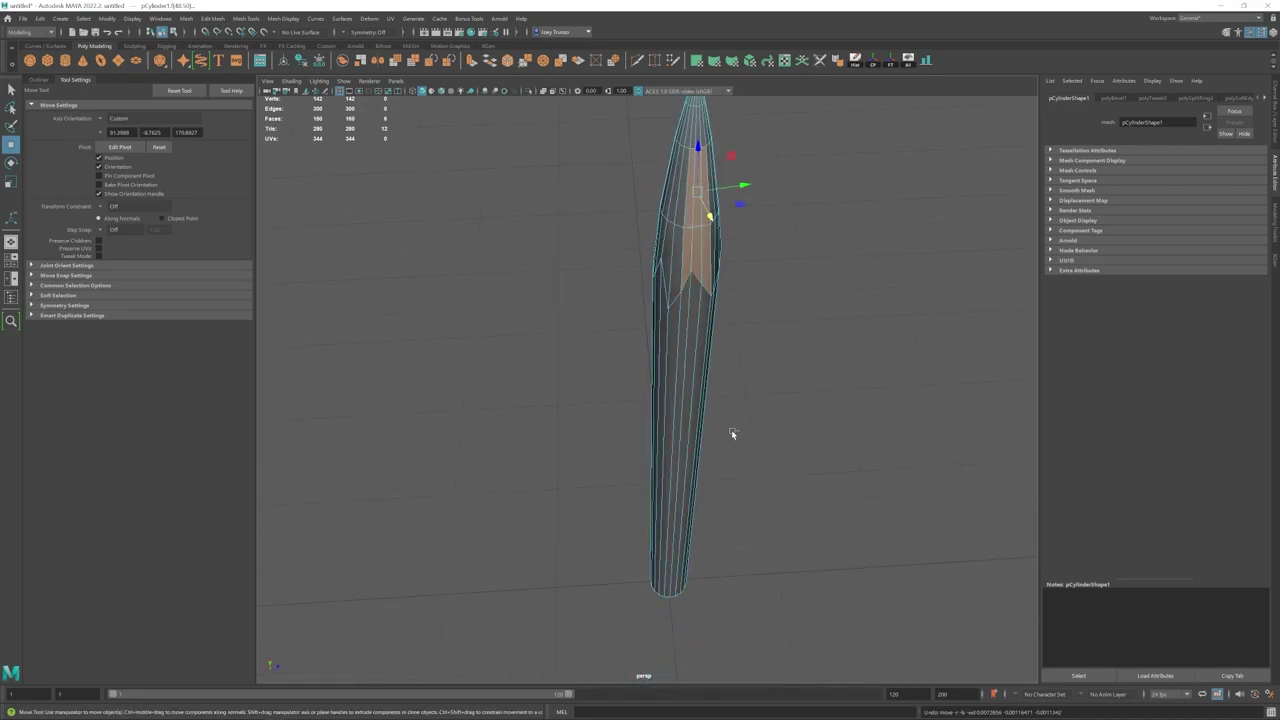
{"action": "key", "text": "ctrl+z"}
{"action": "mouse_move", "coordinate": [735, 430]}
{"action": "left_mouse_down", "text": "alt"}
{"action": "mouse_move", "coordinate": [649, 452]}
{"action": "mouse_move", "coordinate": [837, 480]}
{"action": "mouse_move", "coordinate": [597, 447]}
{"action": "mouse_move", "coordinate": [630, 320]}
{"action": "left_mouse_up", "text": "alt"}
{"action": "key", "text": "ctrl+z"}
{"action": "key", "text": "ctrl+z"}
{"action": "right_click_drag", "start_coordinate": [653, 318], "coordinate": [605, 316]}
{"action": "mouse_move", "coordinate": [669, 309]}
{"action": "left_mouse_down"}
{"action": "mouse_move", "coordinate": [658, 325]}
{"action": "mouse_move", "coordinate": [698, 316]}
{"action": "left_mouse_up"}
{"action": "mouse_move", "coordinate": [695, 325]}
{"action": "left_mouse_down", "text": "alt"}
{"action": "mouse_move", "coordinate": [534, 360]}
{"action": "mouse_move", "coordinate": [634, 434]}
{"action": "left_mouse_up", "text": "alt"}
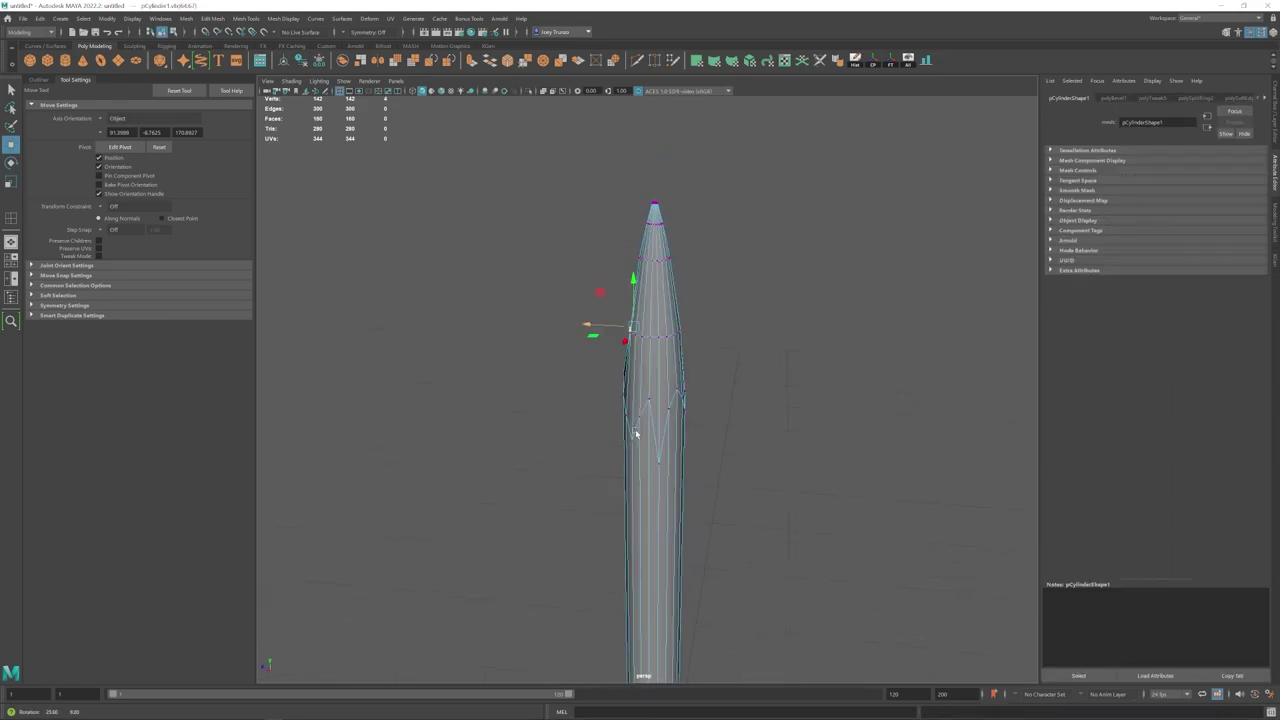
Step: Select a vertical strip of faces on the taper and align the custom pivot to one of the faces
{"action": "scroll", "coordinate": [680, 218], "scroll_direction": "up", "scroll_amount": 5}
{"action": "mouse_move", "coordinate": [674, 157]}
{"action": "left_mouse_down"}
{"action": "mouse_move", "coordinate": [683, 165]}
{"action": "mouse_move", "coordinate": [640, 324]}
{"action": "mouse_move", "coordinate": [700, 334]}
{"action": "left_mouse_up"}
{"action": "key", "text": "d"}
{"action": "left_click", "coordinate": [627, 343]}
Step: Try to flatten the selected strip of faces by scaling it along the custom pivot axis
{"action": "key", "text": "e"}
{"action": "key", "text": "r"}
{"action": "left_click_drag", "start_coordinate": [774, 317], "coordinate": [735, 323]}
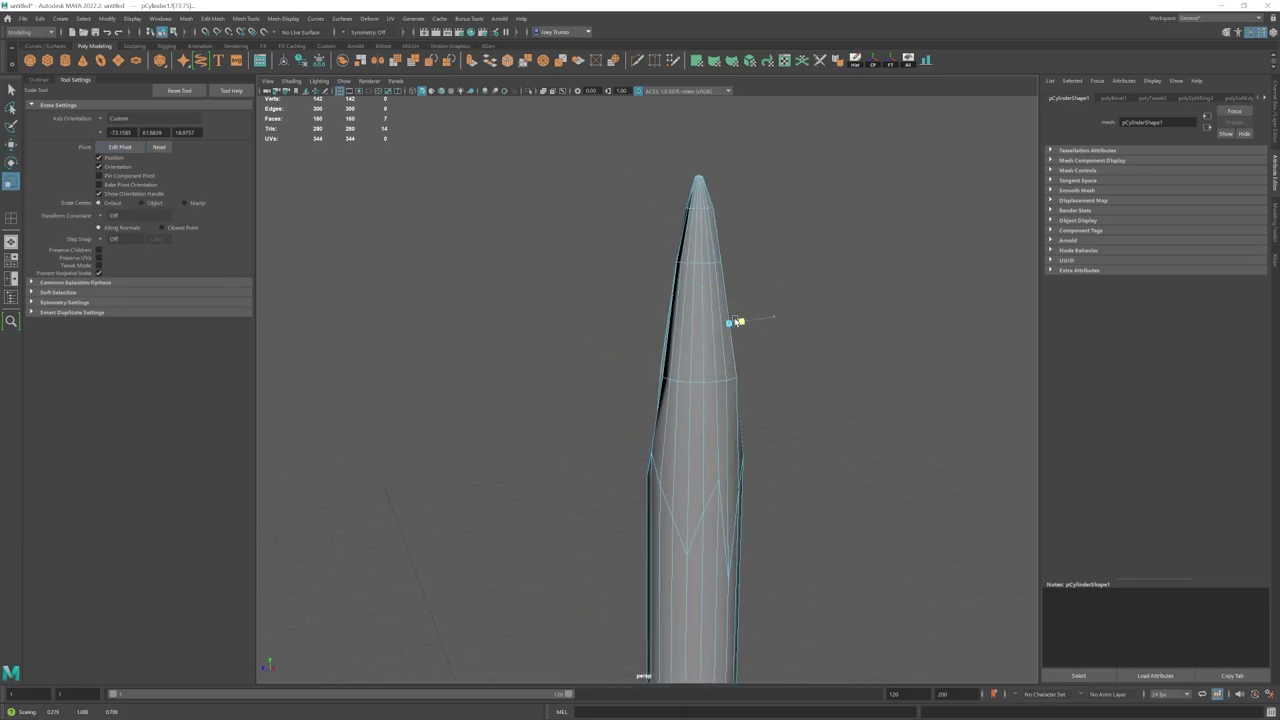
{"action": "key", "text": "ctrl+z"}
Step: Finish editing the taper's face strip, set the axis orientation back to Object, and clear the face selection
{"action": "left_click_drag", "start_coordinate": [545, 161], "coordinate": [700, 456], "text": "ctrl"}
{"action": "left_click_drag", "start_coordinate": [800, 350], "coordinate": [733, 286], "text": "alt"}
{"action": "left_click", "coordinate": [101, 119]}
{"action": "left_click", "coordinate": [129, 193]}
{"action": "left_click_drag", "start_coordinate": [740, 288], "coordinate": [646, 326], "text": "alt"}
{"action": "key", "text": "w"}
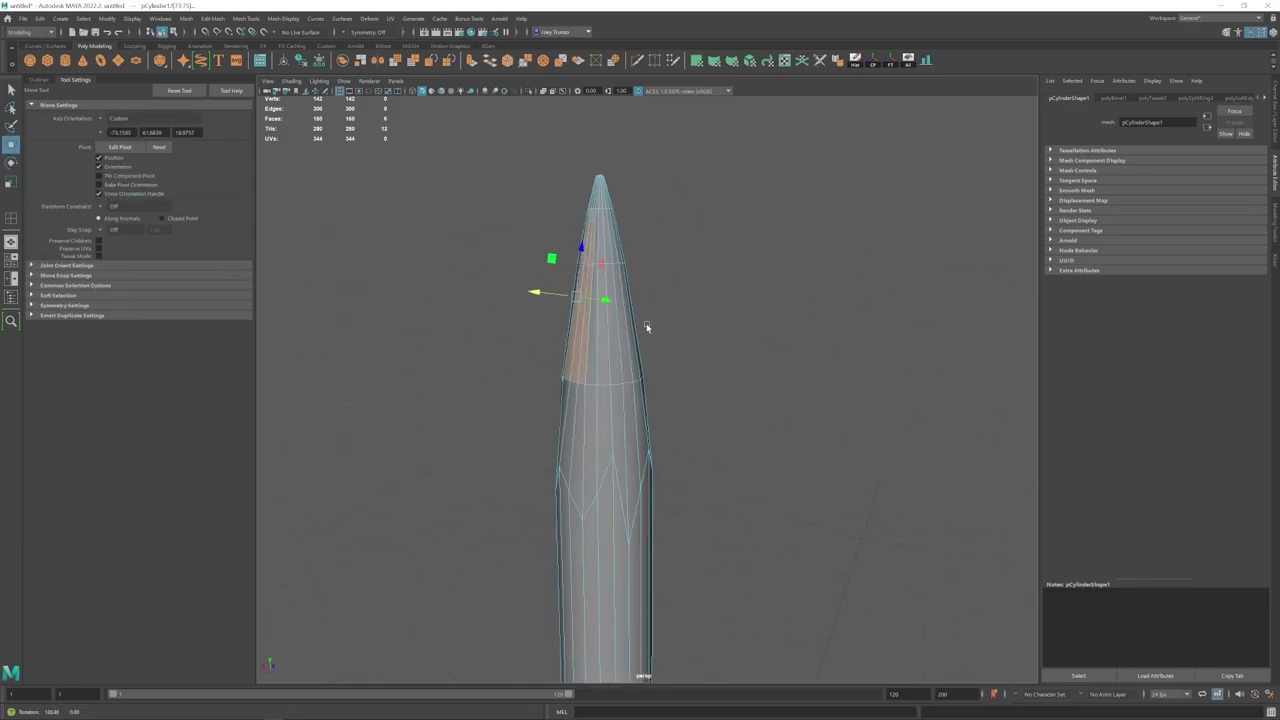
{"action": "key", "text": "F8"}
{"action": "left_click", "coordinate": [863, 379]}
Step: Select side vertices on the upper taper loop and nudge them sideways to refine the taper's silhouette
{"action": "left_click_drag", "start_coordinate": [863, 379], "coordinate": [777, 486], "text": "alt"}
{"action": "scroll", "coordinate": [777, 486], "scroll_direction": "down", "scroll_amount": 5}
{"action": "scroll", "coordinate": [697, 457], "scroll_direction": "up", "scroll_amount": 3}
{"action": "right_click_drag", "start_coordinate": [697, 457], "coordinate": [635, 455]}
{"action": "left_click_drag", "start_coordinate": [632, 362], "coordinate": [660, 398]}
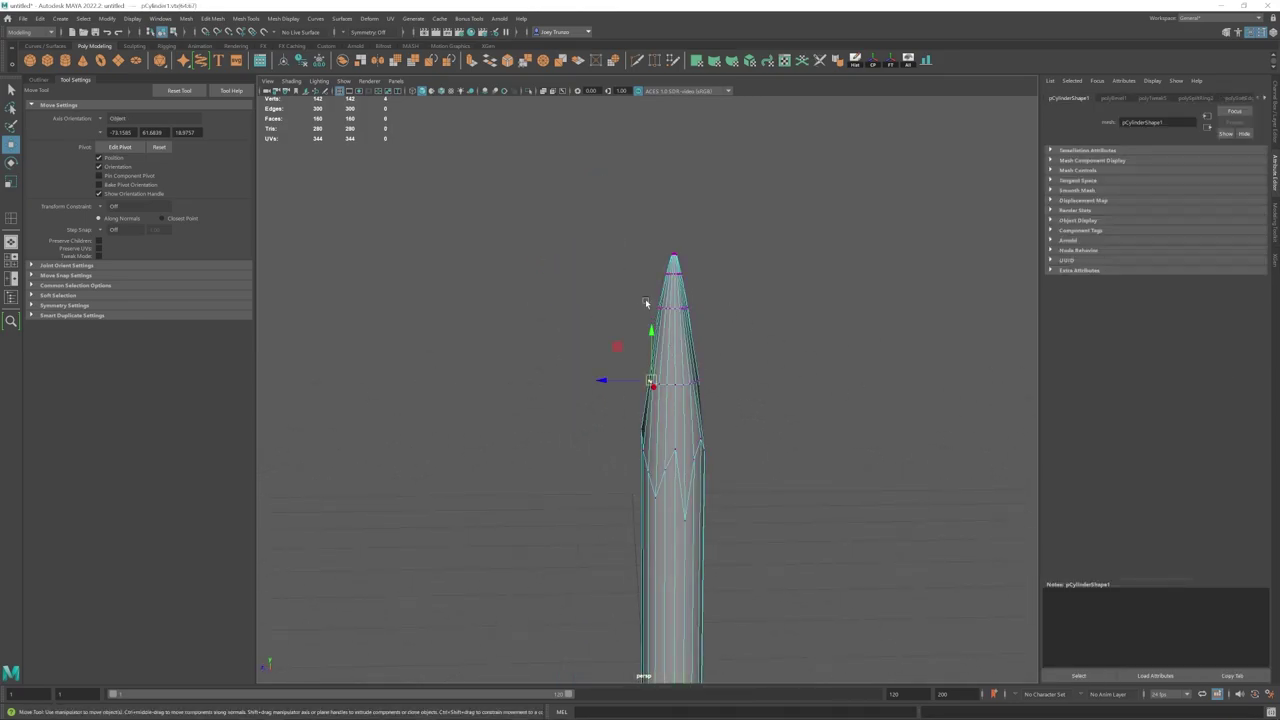
{"action": "scroll", "coordinate": [646, 303], "scroll_direction": "up", "scroll_amount": 4}
{"action": "left_click_drag", "start_coordinate": [643, 248], "coordinate": [671, 284]}
{"action": "left_click_drag", "start_coordinate": [622, 267], "coordinate": [617, 267]}
{"action": "mouse_move", "coordinate": [658, 302]}
{"action": "left_mouse_down", "text": "alt"}
{"action": "mouse_move", "coordinate": [733, 298]}
{"action": "mouse_move", "coordinate": [730, 312]}
{"action": "left_mouse_up", "text": "alt"}
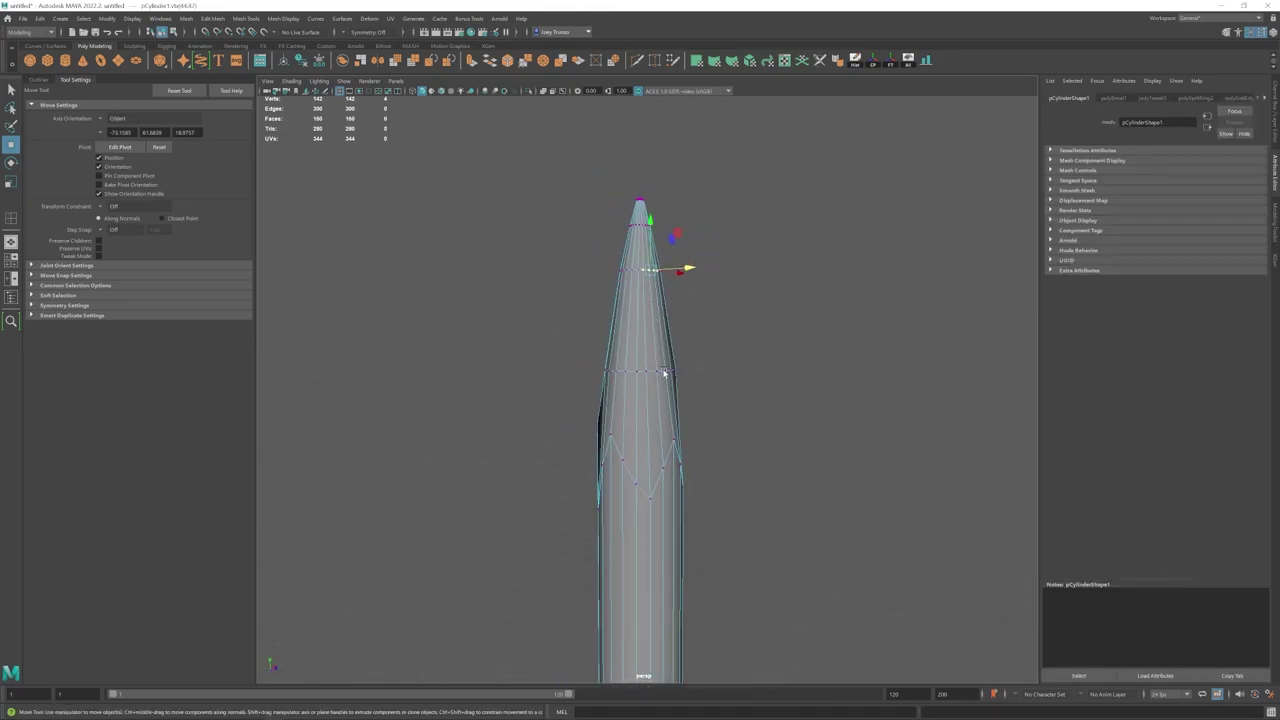
Step: Nudge the side vertices near the zigzag edge to smooth the taper's transition, and return to object selection
{"action": "left_click_drag", "start_coordinate": [577, 445], "coordinate": [600, 427]}
{"action": "left_click_drag", "start_coordinate": [600, 427], "coordinate": [588, 428], "text": "alt"}
{"action": "left_click_drag", "start_coordinate": [634, 430], "coordinate": [631, 431]}
{"action": "left_click", "coordinate": [686, 397]}
{"action": "scroll", "coordinate": [686, 397], "scroll_direction": "down", "scroll_amount": 7}
{"action": "left_click", "coordinate": [713, 443]}
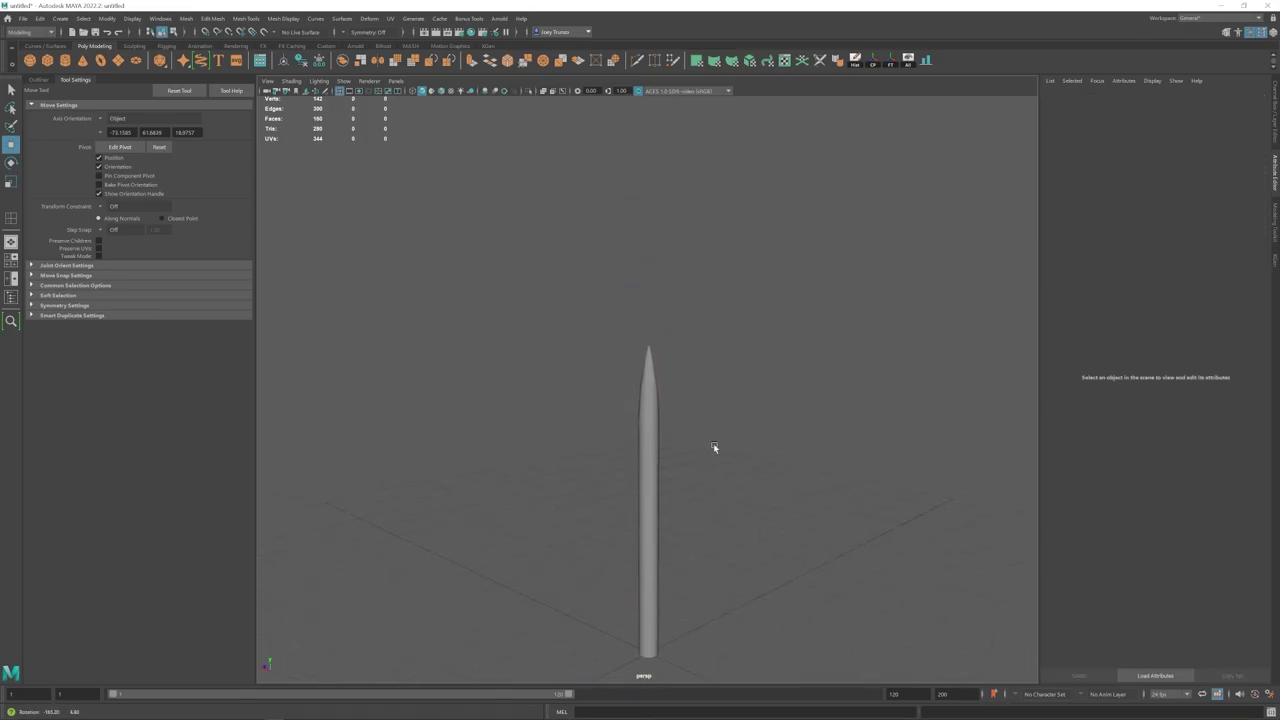
Step: Bevel the edge loop around the pole's base and adjust the bevel's size
{"action": "mouse_move", "coordinate": [713, 443]}
{"action": "left_mouse_down", "text": "alt"}
{"action": "mouse_move", "coordinate": [549, 457]}
{"action": "mouse_move", "coordinate": [569, 423]}
{"action": "left_mouse_up", "text": "alt"}
{"action": "middle_click_drag", "start_coordinate": [545, 528], "coordinate": [566, 420], "text": "alt"}
{"action": "scroll", "coordinate": [566, 420], "scroll_direction": "up", "scroll_amount": 5}
{"action": "left_click_drag", "start_coordinate": [600, 435], "coordinate": [629, 399], "text": "alt"}
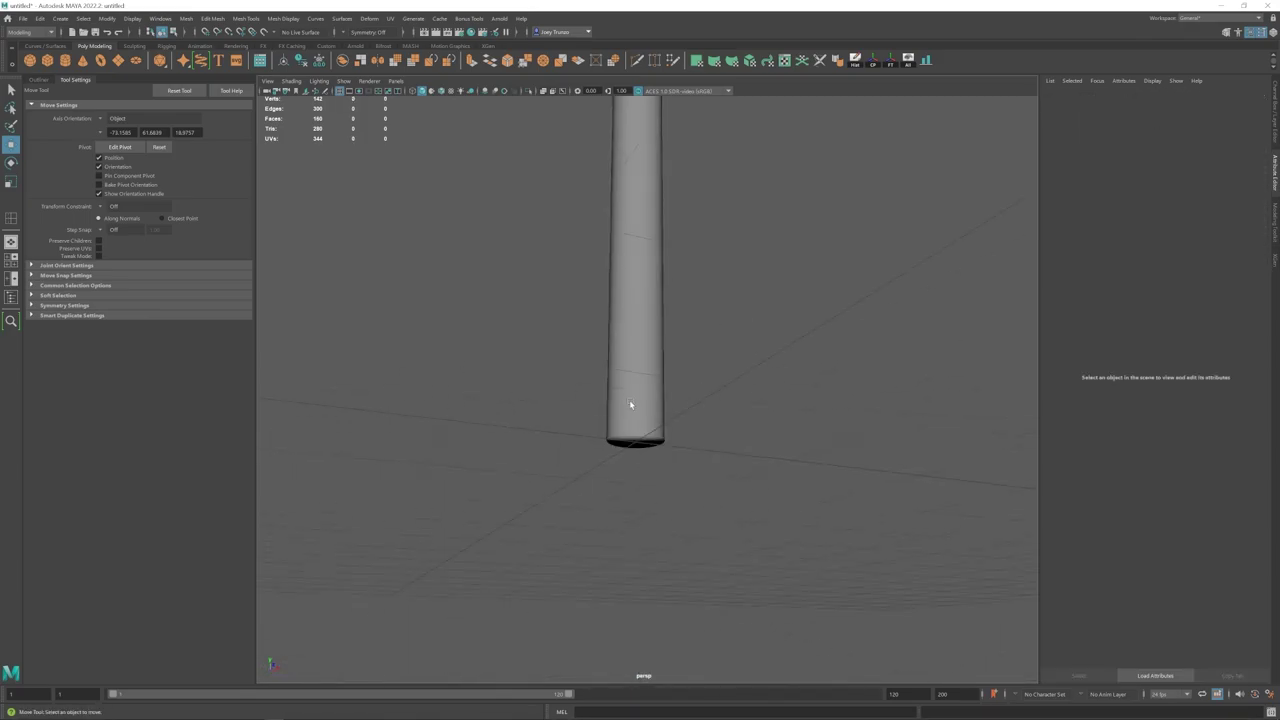
{"action": "right_click_drag", "start_coordinate": [630, 400], "coordinate": [631, 360]}
{"action": "double_click", "coordinate": [633, 435]}
{"action": "left_click", "coordinate": [213, 18]}
{"action": "left_click", "coordinate": [234, 58]}
{"action": "left_click_drag", "start_coordinate": [1211, 182], "coordinate": [1158, 187]}
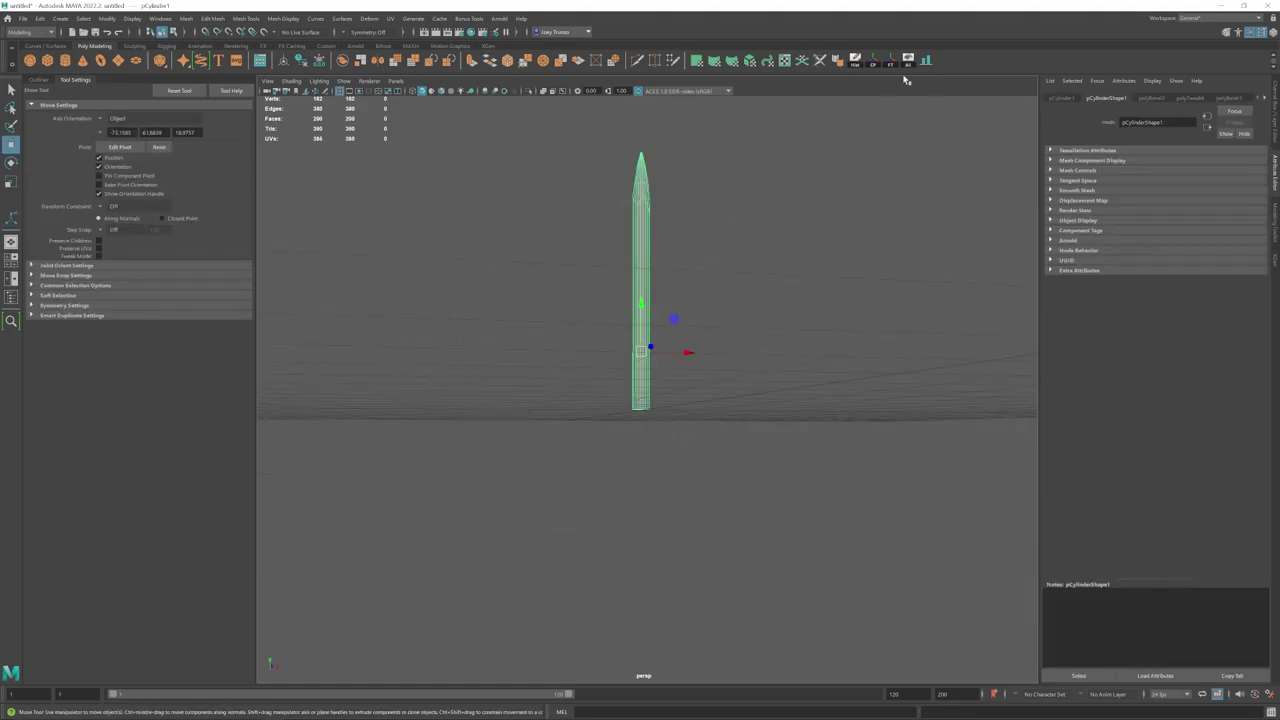
{"action": "left_click", "coordinate": [677, 334]}
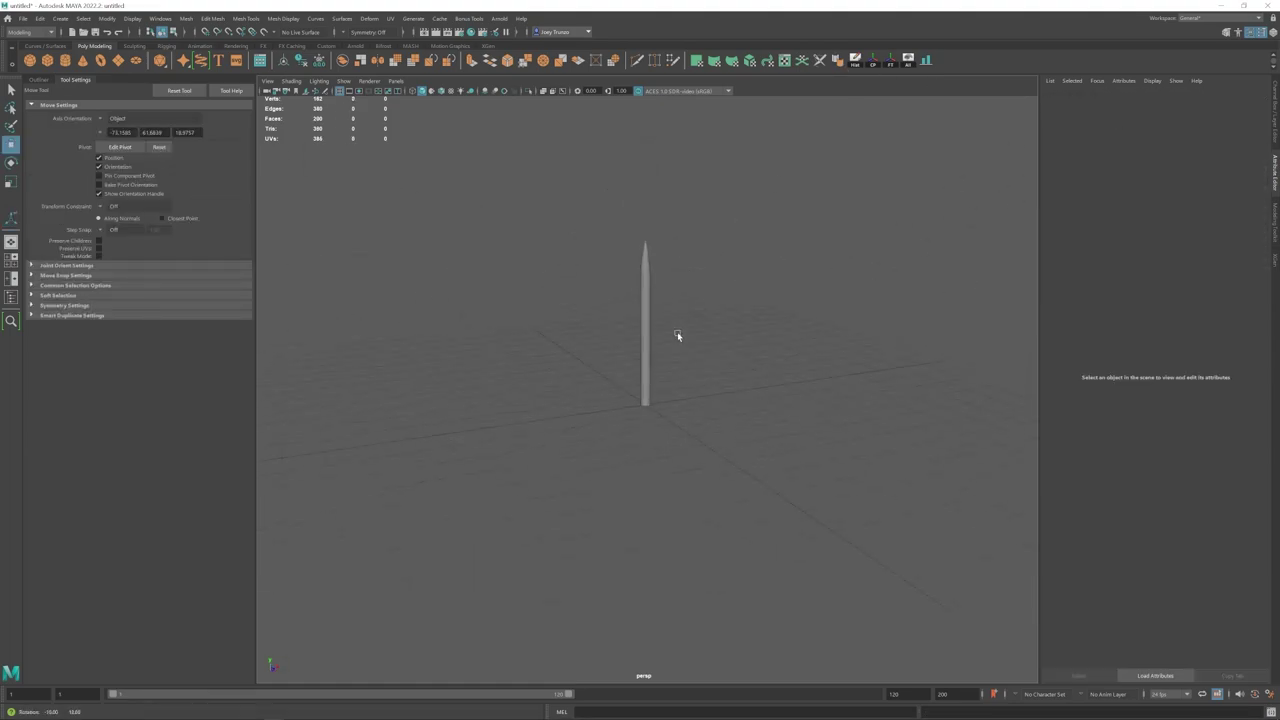
{"action": "left_click_drag", "start_coordinate": [677, 334], "coordinate": [735, 459], "text": "alt"}
{"action": "left_click", "coordinate": [616, 430]}
{"action": "right_click_drag", "start_coordinate": [735, 459], "coordinate": [974, 474], "text": "alt"}
{"action": "right_click_drag", "start_coordinate": [706, 420], "coordinate": [706, 380]}
{"action": "middle_click_drag", "start_coordinate": [829, 460], "coordinate": [749, 374], "text": "alt"}
{"action": "double_click", "coordinate": [606, 243]}
{"action": "key", "text": "r"}
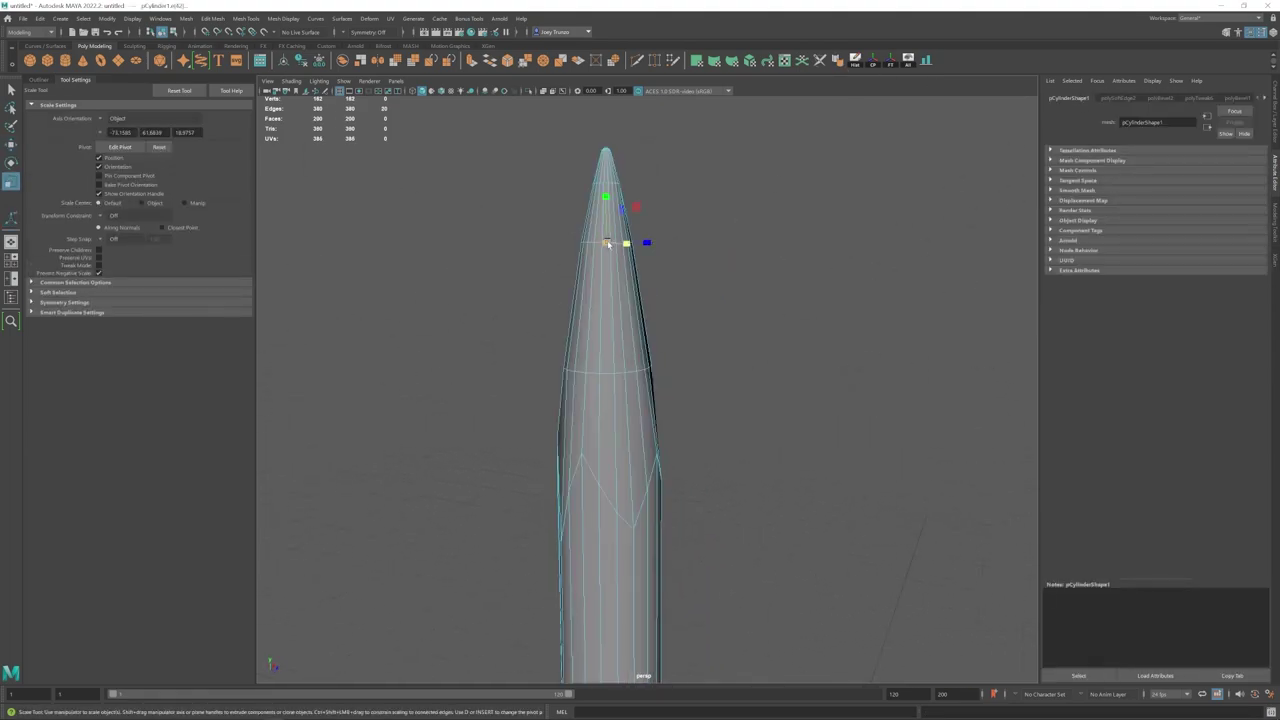
{"action": "key", "text": "w"}
{"action": "right_click_drag", "start_coordinate": [610, 402], "coordinate": [637, 386]}
{"action": "left_click", "coordinate": [800, 500]}
Step: Select a few side vertices on the upper taper loop and move them to even out the tip's profile
{"action": "left_click_drag", "start_coordinate": [800, 500], "coordinate": [880, 546], "text": "alt"}
{"action": "middle_click_drag", "start_coordinate": [880, 546], "coordinate": [969, 557], "text": "alt"}
{"action": "right_click_drag", "start_coordinate": [640, 400], "coordinate": [588, 400]}
{"action": "scroll", "coordinate": [629, 326], "scroll_direction": "up", "scroll_amount": 4}
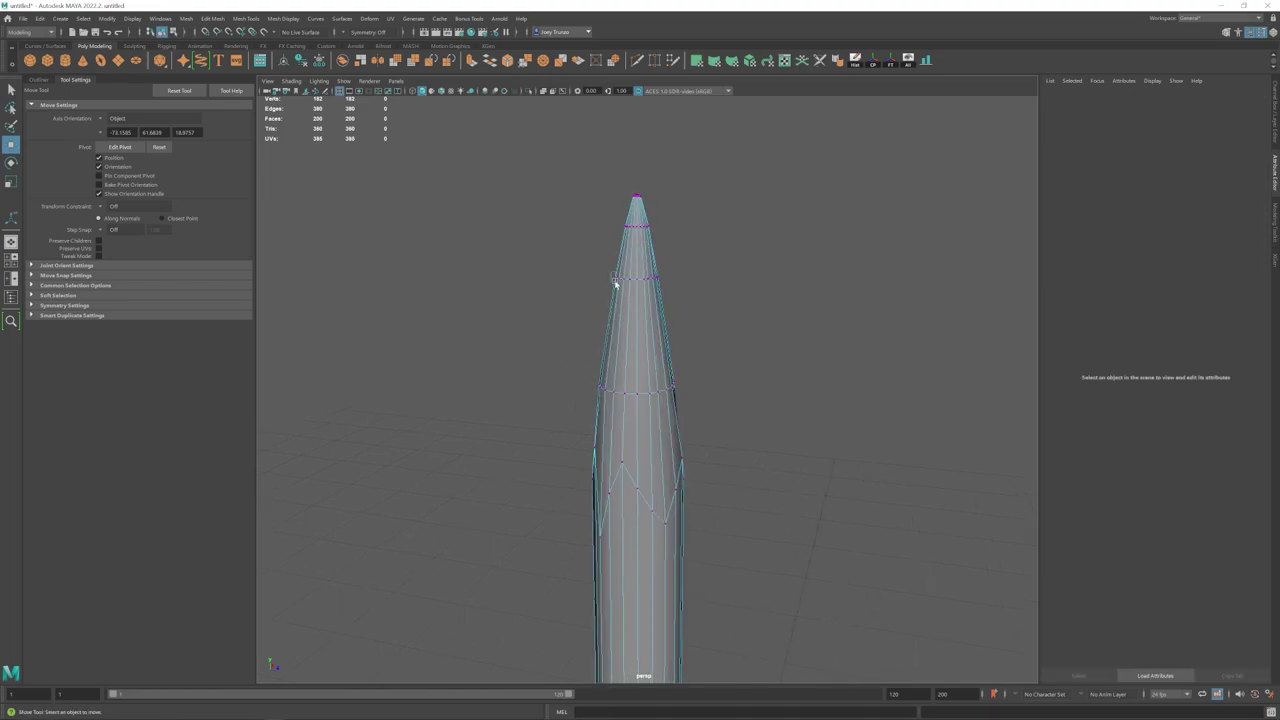
{"action": "left_click_drag", "start_coordinate": [611, 271], "coordinate": [621, 286]}
{"action": "mouse_move", "coordinate": [658, 278]}
{"action": "left_mouse_down"}
{"action": "mouse_move", "coordinate": [531, 283]}
{"action": "mouse_move", "coordinate": [609, 294]}
{"action": "left_mouse_up"}
{"action": "middle_click_drag", "start_coordinate": [746, 332], "coordinate": [643, 281], "text": "alt"}
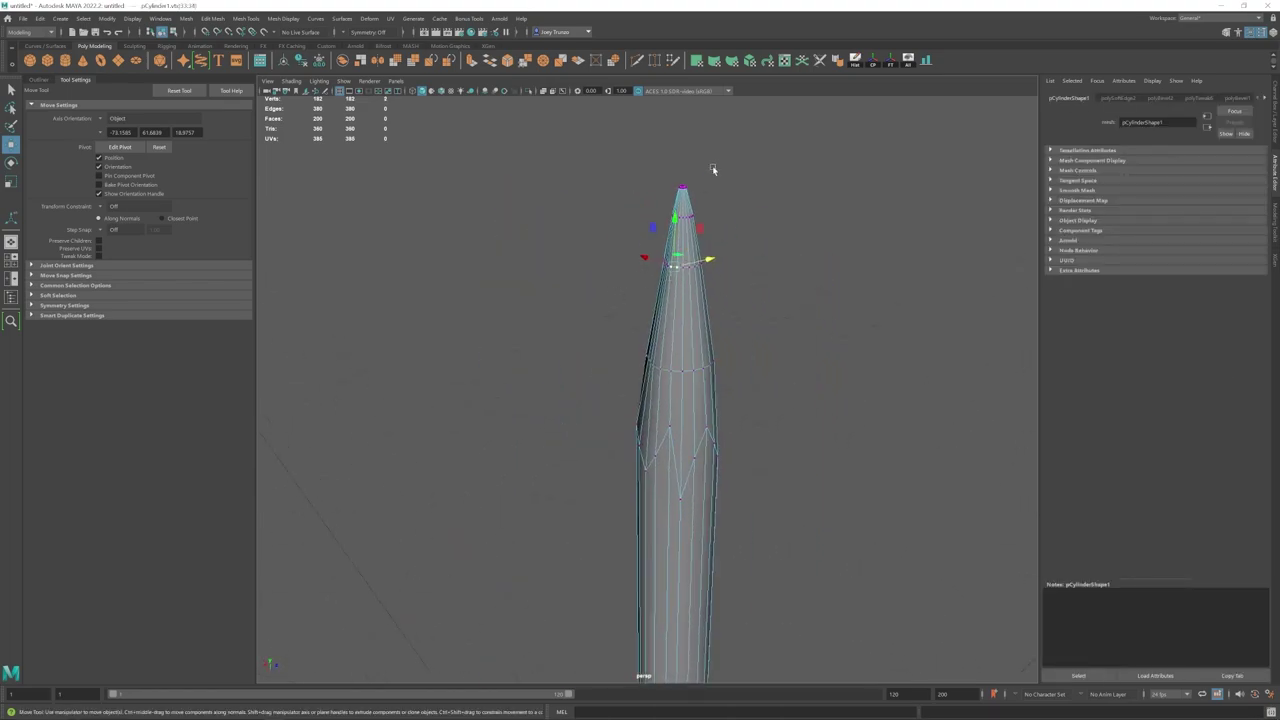
{"action": "middle_click_drag", "start_coordinate": [732, 432], "coordinate": [724, 281], "text": "alt"}
{"action": "mouse_move", "coordinate": [725, 225]}
{"action": "left_mouse_down", "text": "alt"}
{"action": "mouse_move", "coordinate": [708, 220]}
{"action": "mouse_move", "coordinate": [735, 226]}
{"action": "left_mouse_up", "text": "alt"}
{"action": "mouse_move", "coordinate": [735, 226]}
{"action": "right_mouse_down"}
{"action": "mouse_move", "coordinate": [777, 206]}
{"action": "mouse_move", "coordinate": [597, 382]}
{"action": "right_mouse_up"}
{"action": "left_click", "coordinate": [777, 206]}
Step: Select the vertices at the pole's base, move them slightly upward, and return to object selection
{"action": "right_click_drag", "start_coordinate": [710, 453], "coordinate": [585, 455], "text": "alt"}
{"action": "left_click_drag", "start_coordinate": [542, 547], "coordinate": [790, 478]}
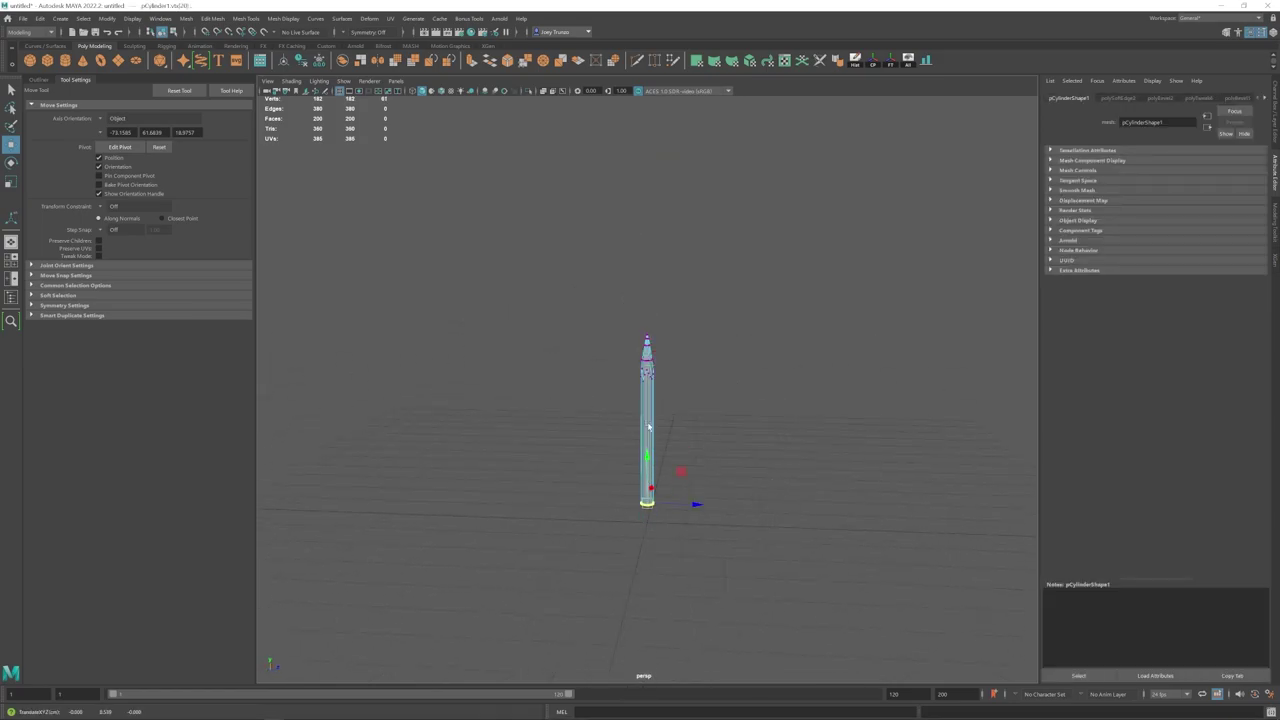
{"action": "right_click_drag", "start_coordinate": [649, 428], "coordinate": [696, 392]}
{"action": "left_click", "coordinate": [727, 438]}
{"action": "left_click_drag", "start_coordinate": [727, 438], "coordinate": [649, 469], "text": "alt"}
{"action": "right_click_drag", "start_coordinate": [649, 469], "coordinate": [711, 429], "text": "alt"}
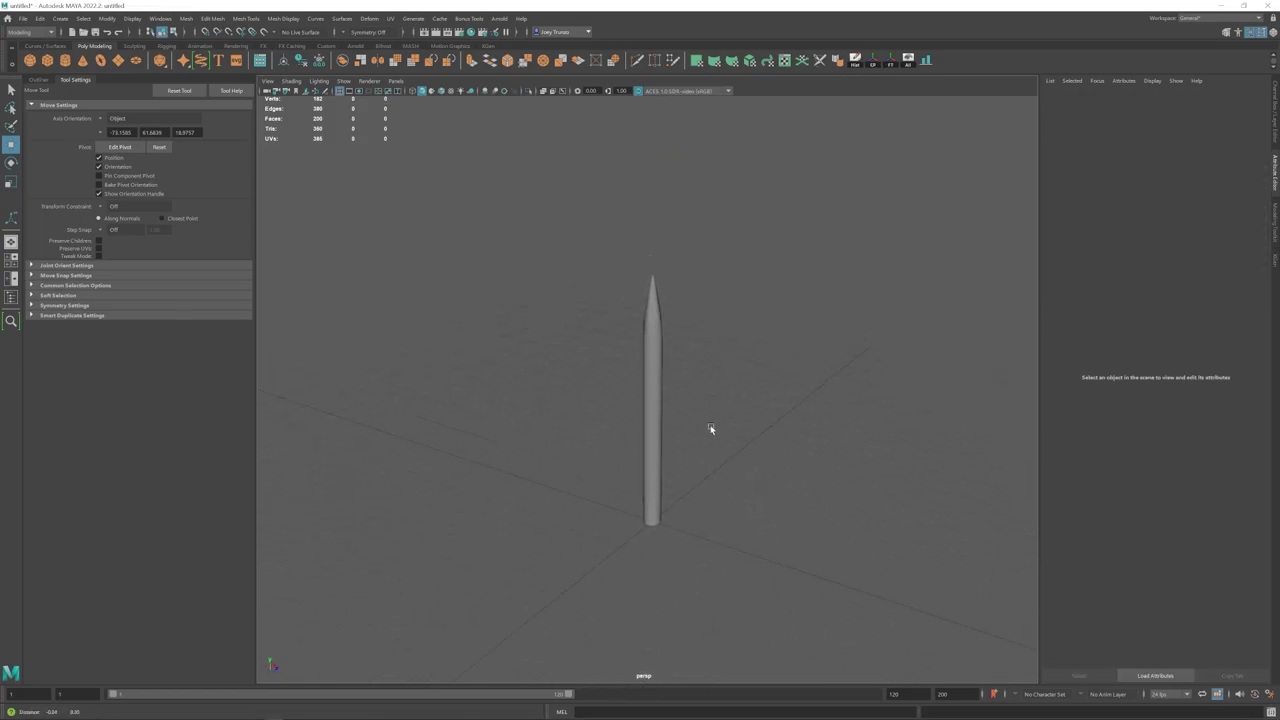
Step: Open the UV Editor, select the pole, and give it a camera-based UV projection
{"action": "left_click", "coordinate": [784, 61]}
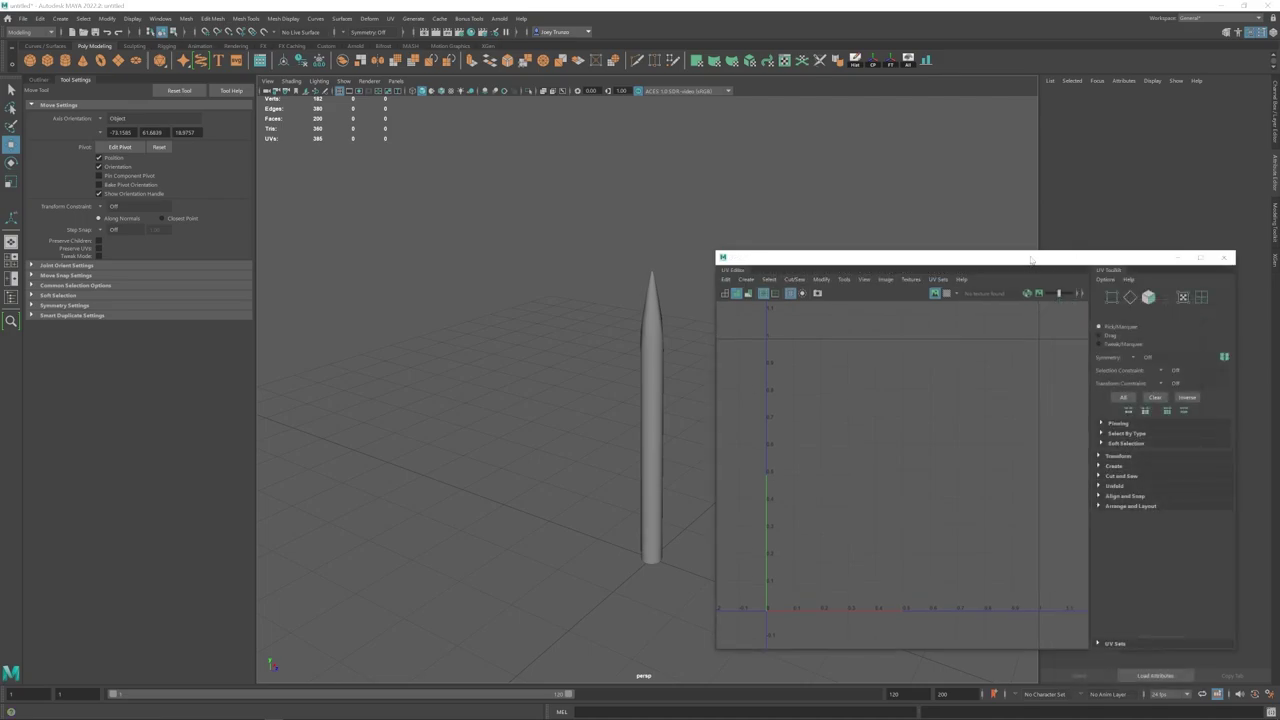
{"action": "left_click_drag", "start_coordinate": [657, 373], "coordinate": [631, 410], "text": "alt"}
{"action": "left_click", "coordinate": [538, 349]}
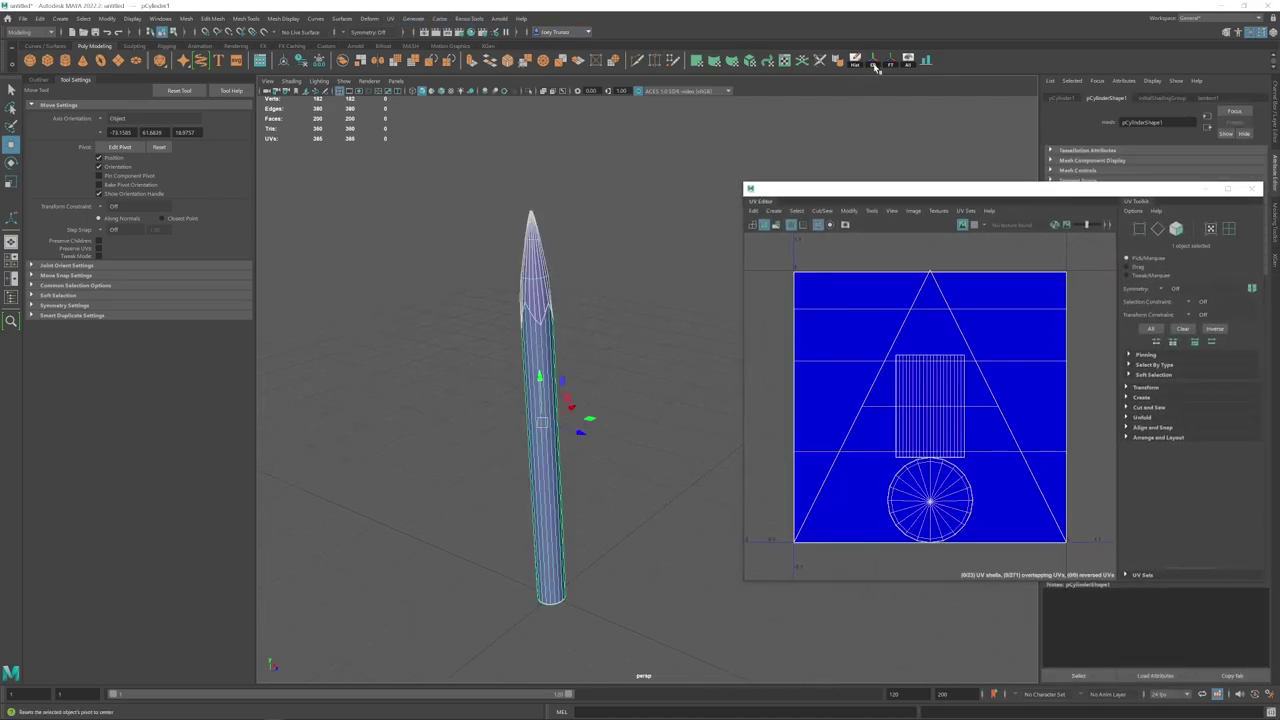
{"action": "left_click", "coordinate": [390, 19]}
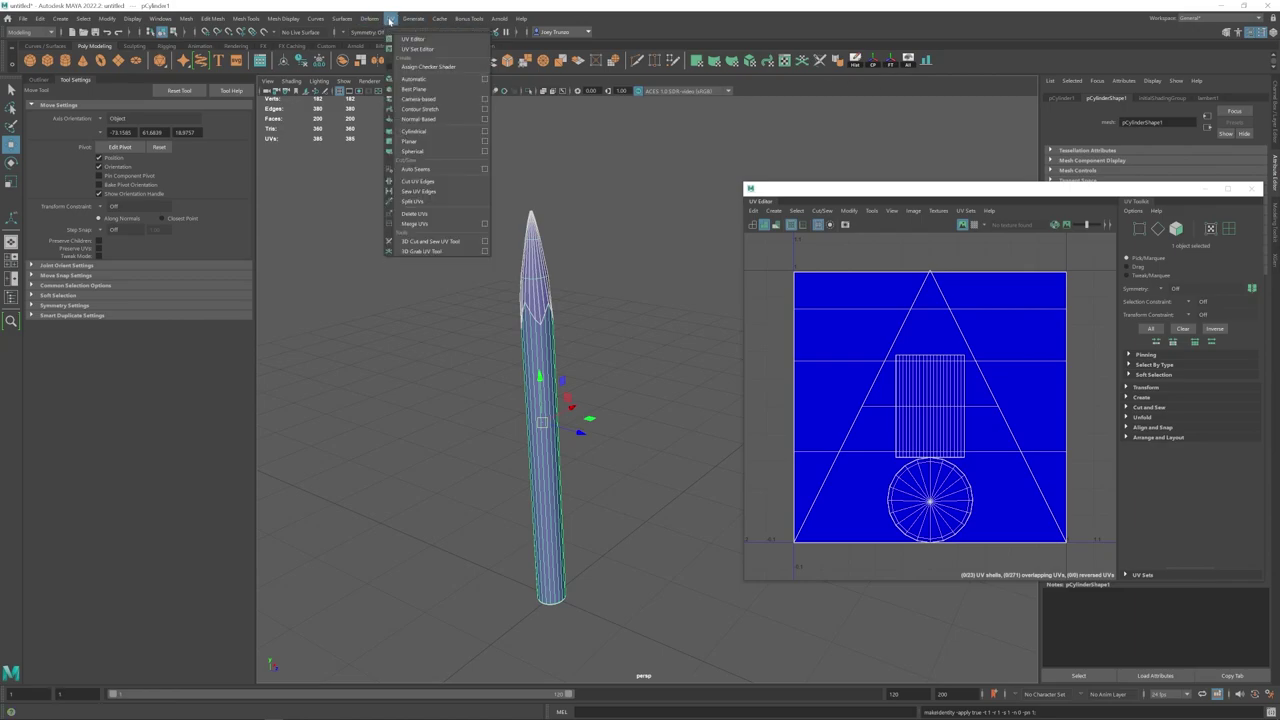
{"action": "left_click", "coordinate": [427, 101]}
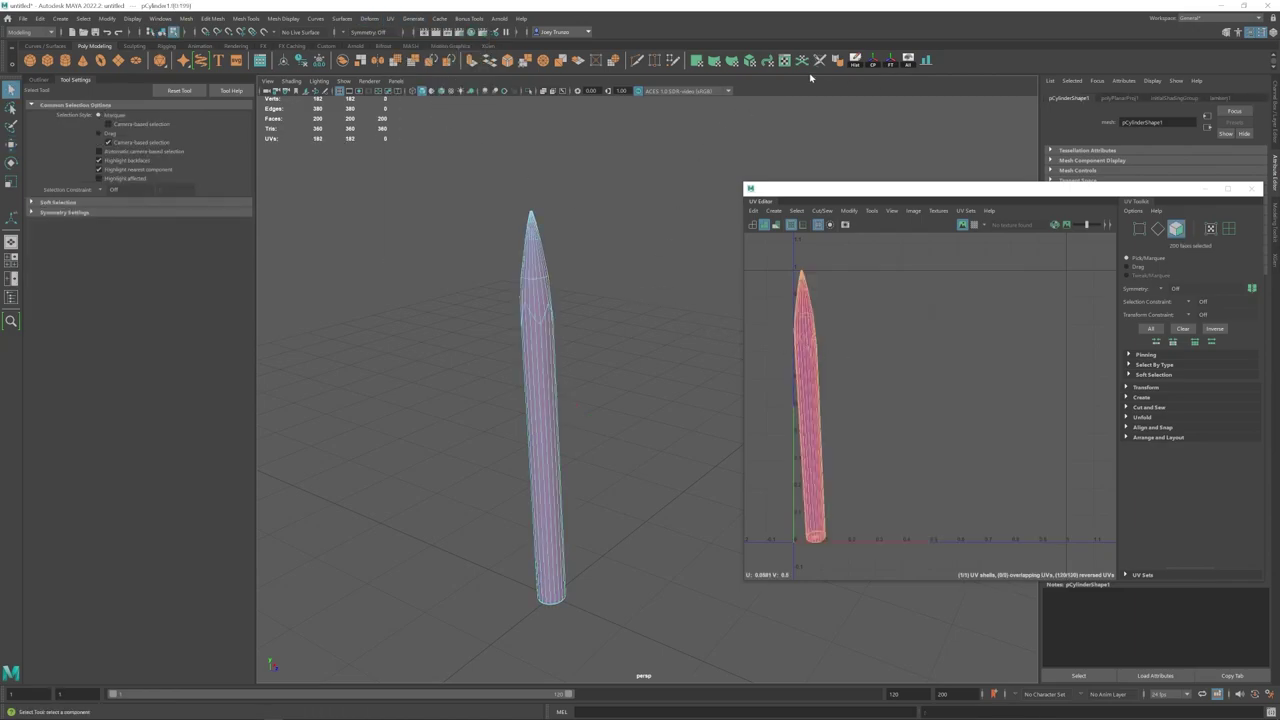
Step: Start the 3D Cut and Sew UV tool and try to cut a seam around an edge loop at the tip
{"action": "right_click_drag", "start_coordinate": [537, 284], "coordinate": [528, 213]}
{"action": "left_click_drag", "start_coordinate": [529, 306], "coordinate": [549, 320], "text": "alt"}
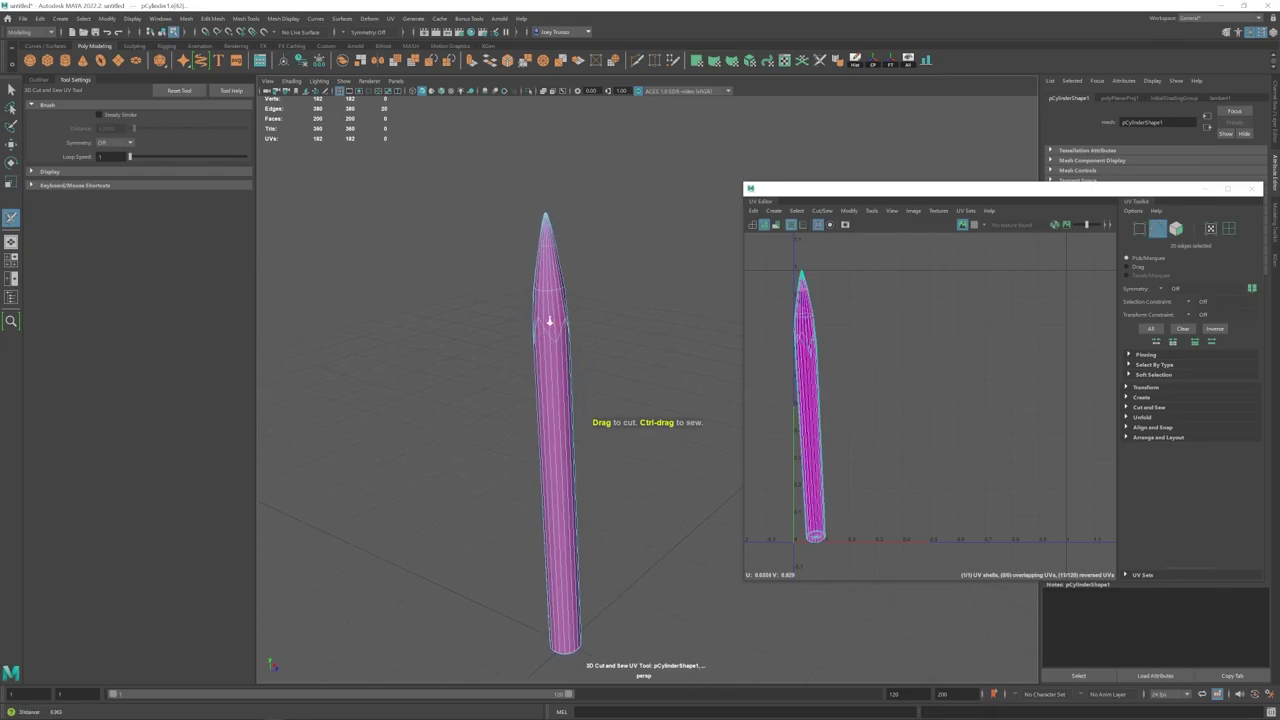
{"action": "scroll", "coordinate": [510, 304], "scroll_direction": "up", "scroll_amount": 4}
{"action": "middle_click_drag", "start_coordinate": [480, 290], "coordinate": [571, 449], "text": "alt"}
{"action": "scroll", "coordinate": [571, 449], "scroll_direction": "up", "scroll_amount": 5}
{"action": "middle_click_drag", "start_coordinate": [474, 263], "coordinate": [570, 470], "text": "alt"}
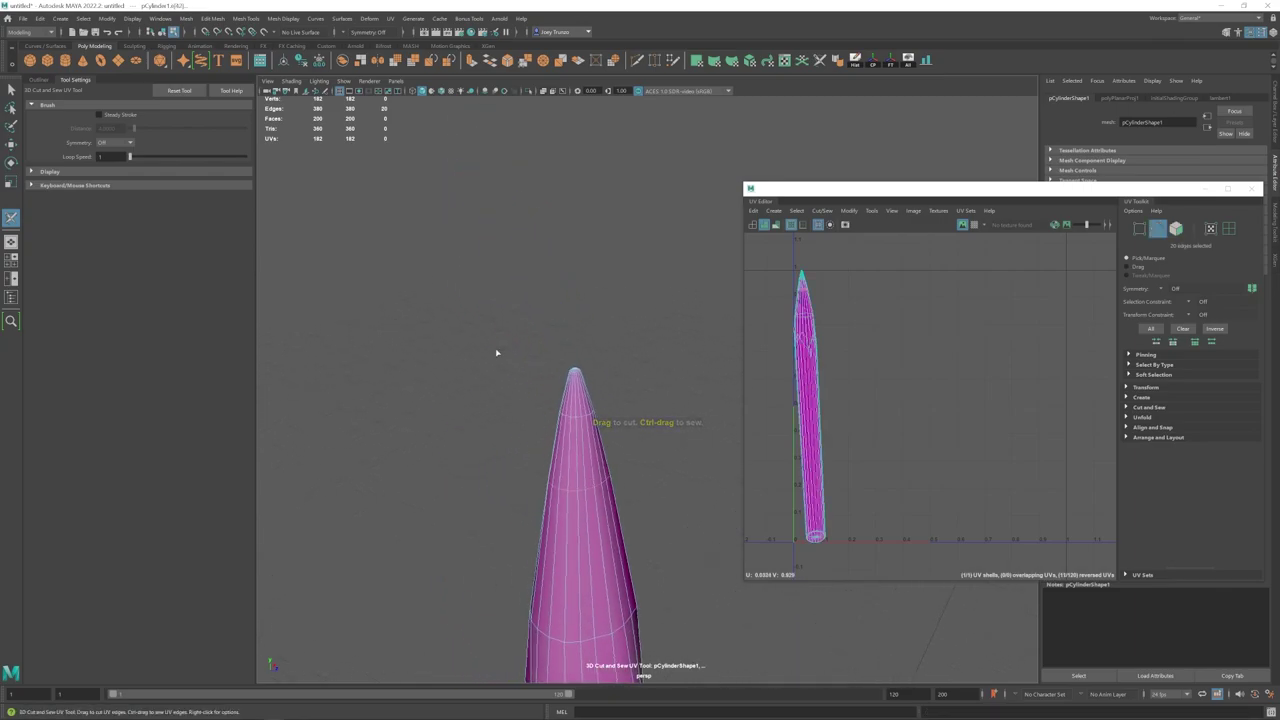
{"action": "scroll", "coordinate": [497, 354], "scroll_direction": "up", "scroll_amount": 5}
{"action": "left_click_drag", "start_coordinate": [492, 347], "coordinate": [600, 540], "text": "alt"}
{"action": "double_click", "coordinate": [545, 552]}
{"action": "right_click_drag", "start_coordinate": [545, 550], "coordinate": [374, 543], "text": "alt"}
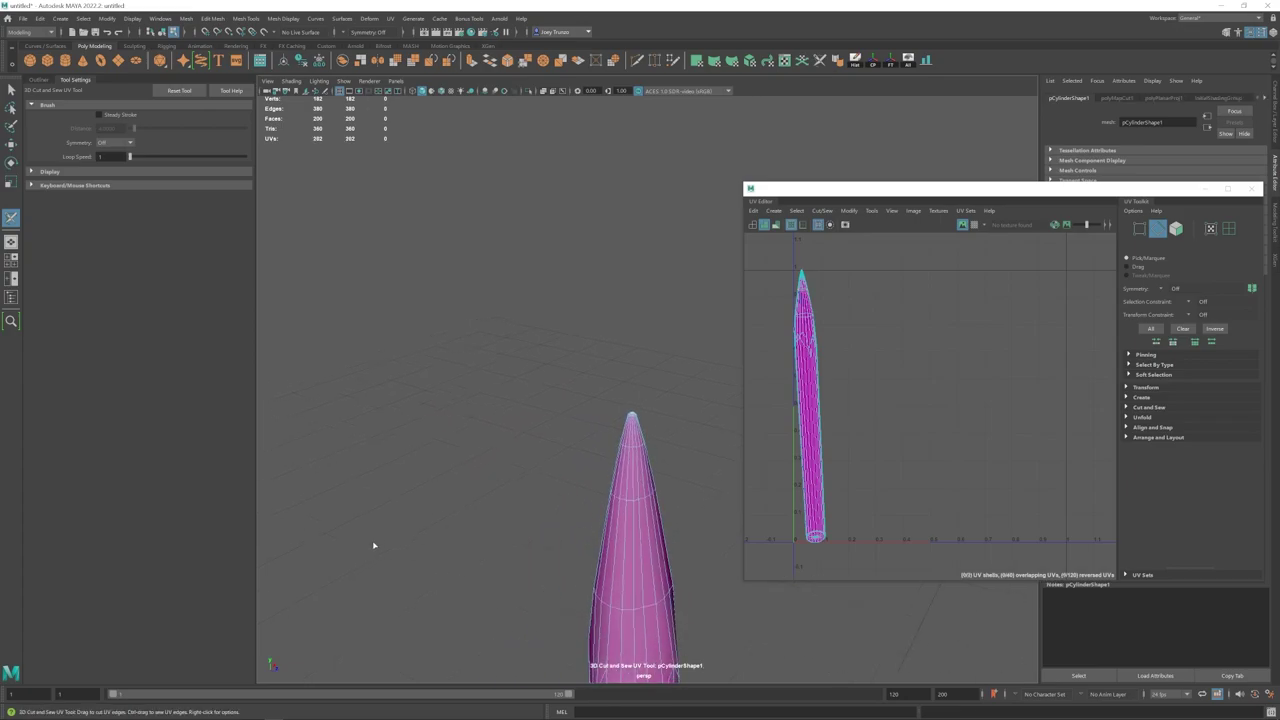
Step: Cut a UV seam around the small edge loop at the very end of the tip
{"action": "middle_click_drag", "start_coordinate": [655, 630], "coordinate": [614, 266], "text": "alt"}
{"action": "mouse_move", "coordinate": [680, 430]}
{"action": "right_mouse_down", "text": "alt"}
{"action": "mouse_move", "coordinate": [586, 437]}
{"action": "mouse_move", "coordinate": [683, 442]}
{"action": "right_mouse_up", "text": "alt"}
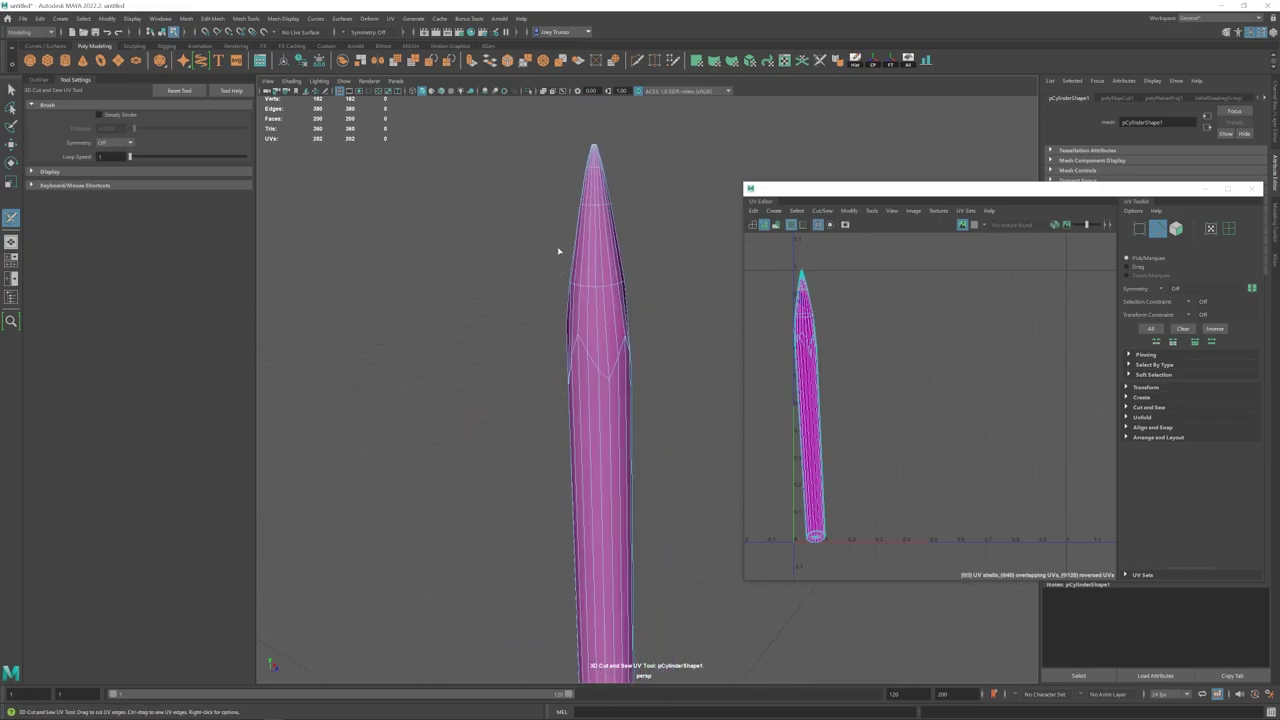
{"action": "middle_click_drag", "start_coordinate": [559, 251], "coordinate": [572, 462], "text": "alt"}
{"action": "right_click_drag", "start_coordinate": [574, 450], "coordinate": [728, 415], "text": "alt"}
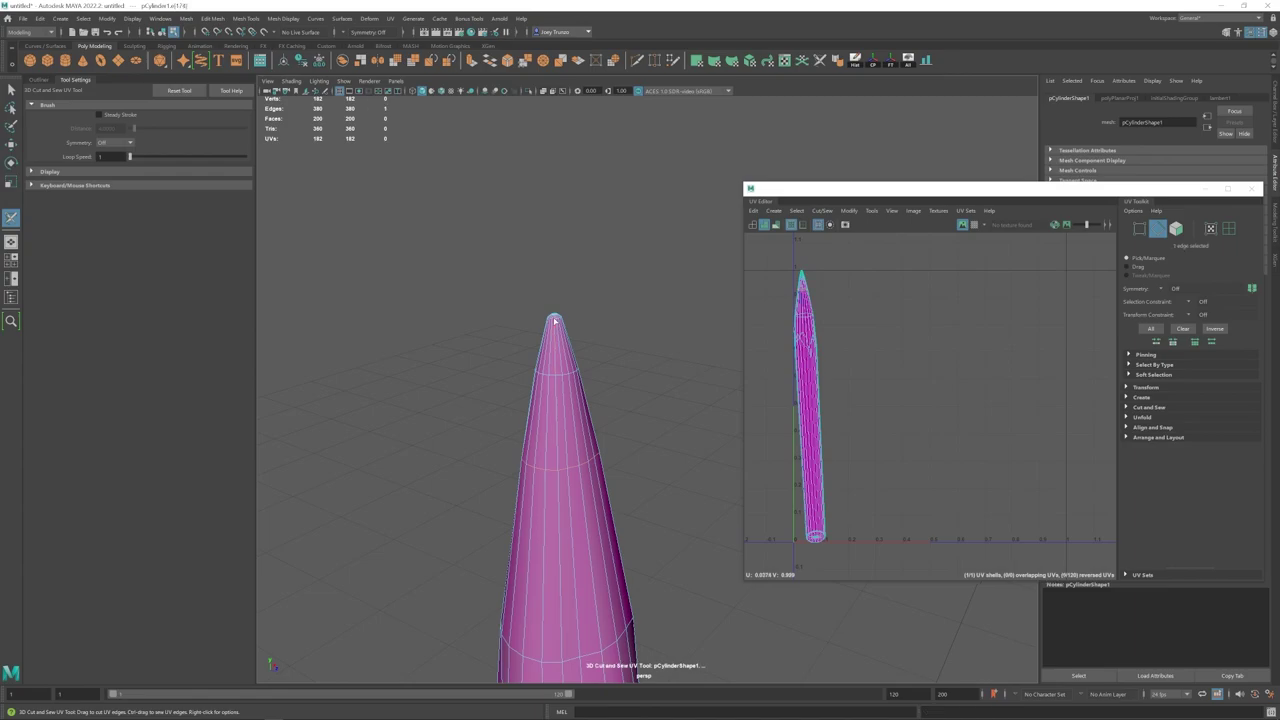
{"action": "double_click", "coordinate": [555, 321]}
Step: Cut UV seams along the zigzag edge and lengthwise up the taper
{"action": "right_click_drag", "start_coordinate": [600, 505], "coordinate": [533, 515], "text": "alt"}
{"action": "middle_click_drag", "start_coordinate": [533, 515], "coordinate": [521, 349], "text": "alt"}
{"action": "double_click", "coordinate": [571, 543]}
{"action": "right_click_drag", "start_coordinate": [571, 543], "coordinate": [508, 474], "text": "alt"}
{"action": "left_click_drag", "start_coordinate": [508, 474], "coordinate": [614, 471], "text": "alt"}
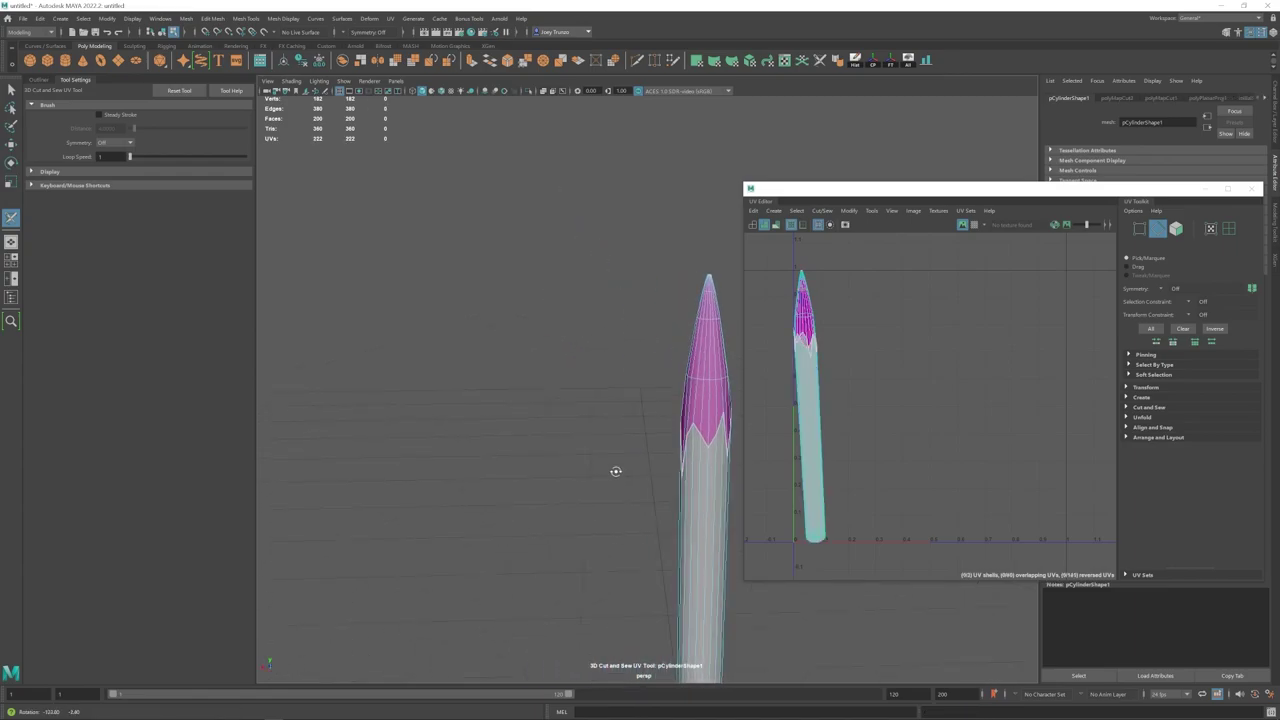
{"action": "middle_click_drag", "start_coordinate": [614, 471], "coordinate": [583, 469], "text": "alt"}
{"action": "mouse_move", "coordinate": [698, 418]}
{"action": "left_mouse_down", "text": "alt"}
{"action": "mouse_move", "coordinate": [531, 411]}
{"action": "mouse_move", "coordinate": [489, 357]}
{"action": "mouse_move", "coordinate": [523, 429]}
{"action": "mouse_move", "coordinate": [633, 468]}
{"action": "mouse_move", "coordinate": [648, 403]}
{"action": "left_mouse_up", "text": "alt"}
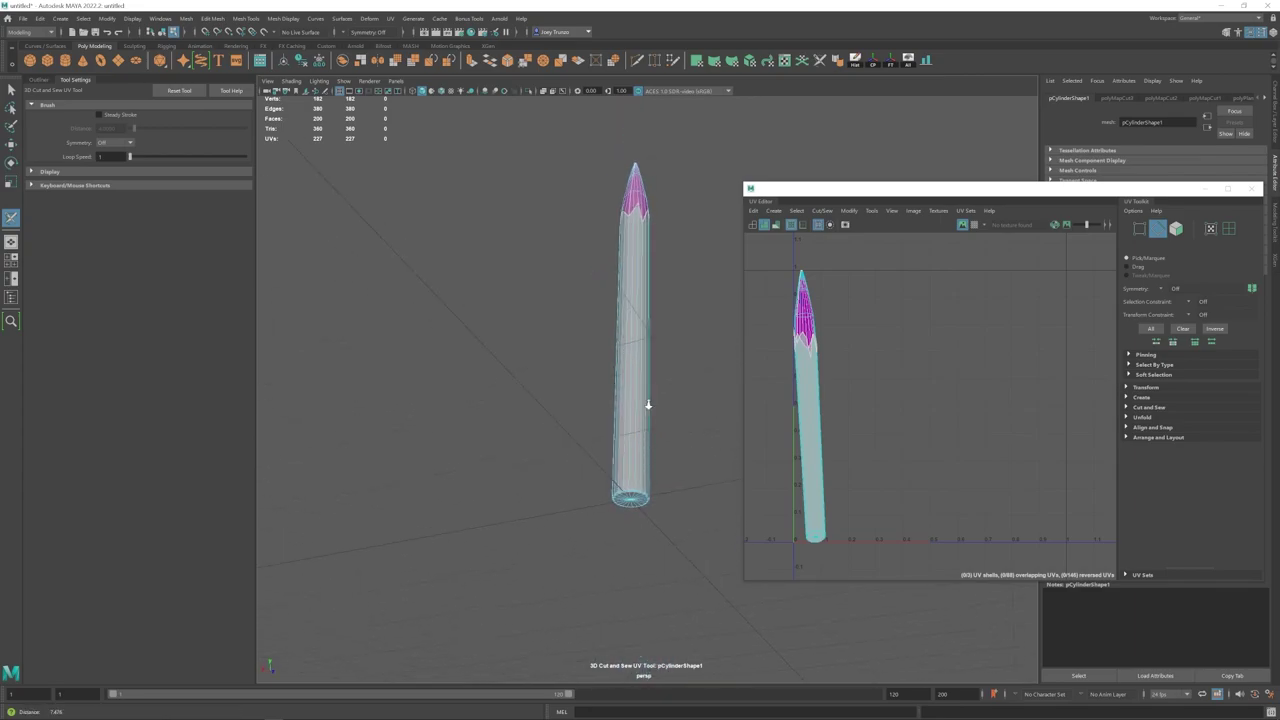
Step: Cut UV seams around the base's edge loop and lengthwise along the pole's body
{"action": "right_click_drag", "start_coordinate": [648, 403], "coordinate": [642, 620], "text": "alt"}
{"action": "middle_click_drag", "start_coordinate": [642, 620], "coordinate": [641, 462], "text": "alt"}
{"action": "double_click", "coordinate": [600, 512]}
{"action": "left_click_drag", "start_coordinate": [600, 510], "coordinate": [615, 440], "text": "alt"}
{"action": "double_click", "coordinate": [603, 314]}
{"action": "right_click_drag", "start_coordinate": [603, 314], "coordinate": [572, 352], "text": "alt"}
{"action": "left_click_drag", "start_coordinate": [572, 352], "coordinate": [632, 404], "text": "alt"}
{"action": "middle_click_drag", "start_coordinate": [632, 404], "coordinate": [569, 466], "text": "alt"}
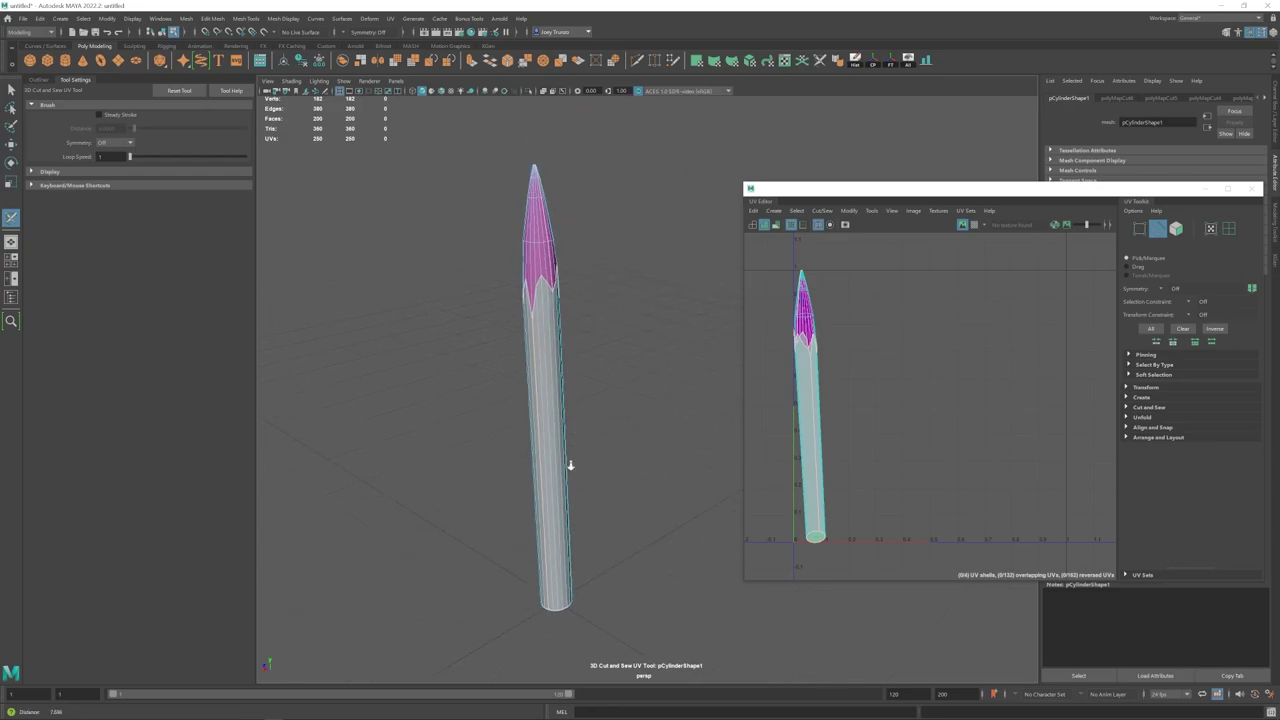
Step: Select all UV shells of the pole, unfold them, and lay them out
{"action": "left_click_drag", "start_coordinate": [572, 408], "coordinate": [606, 352], "text": "alt"}
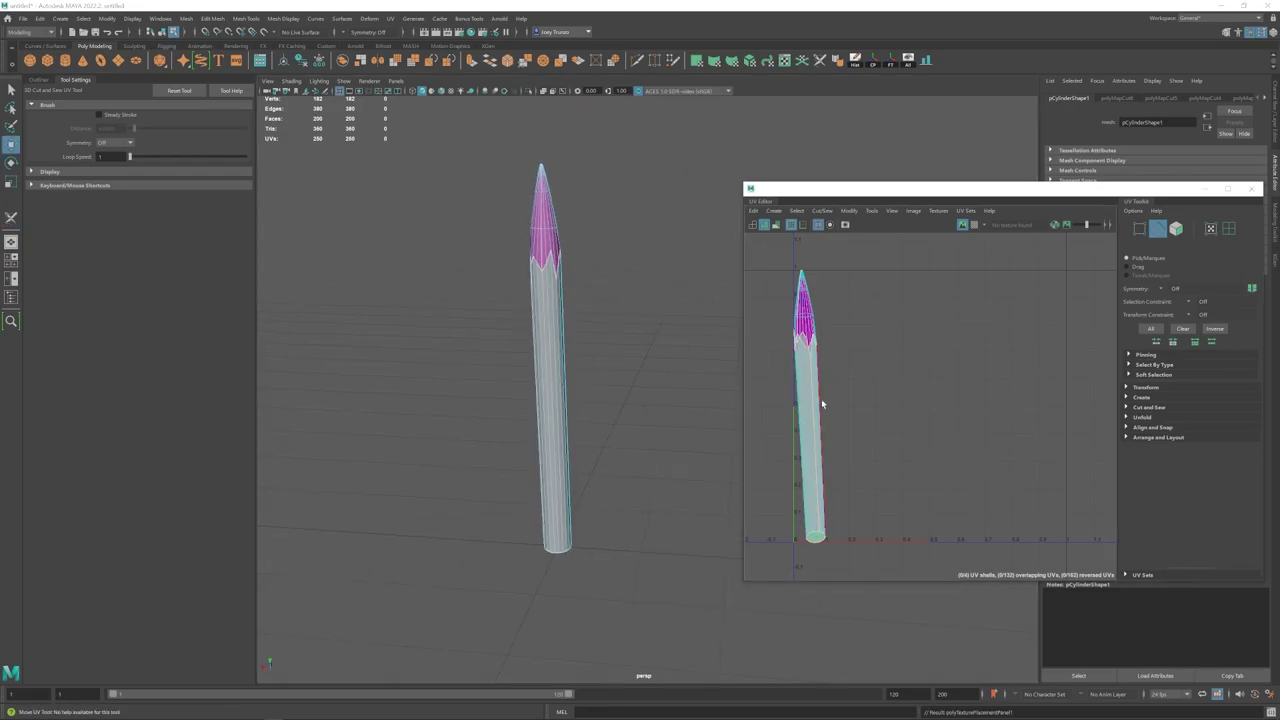
{"action": "key", "text": "w"}
{"action": "right_click_drag", "start_coordinate": [821, 398], "coordinate": [850, 365]}
{"action": "left_click_drag", "start_coordinate": [770, 255], "coordinate": [889, 560]}
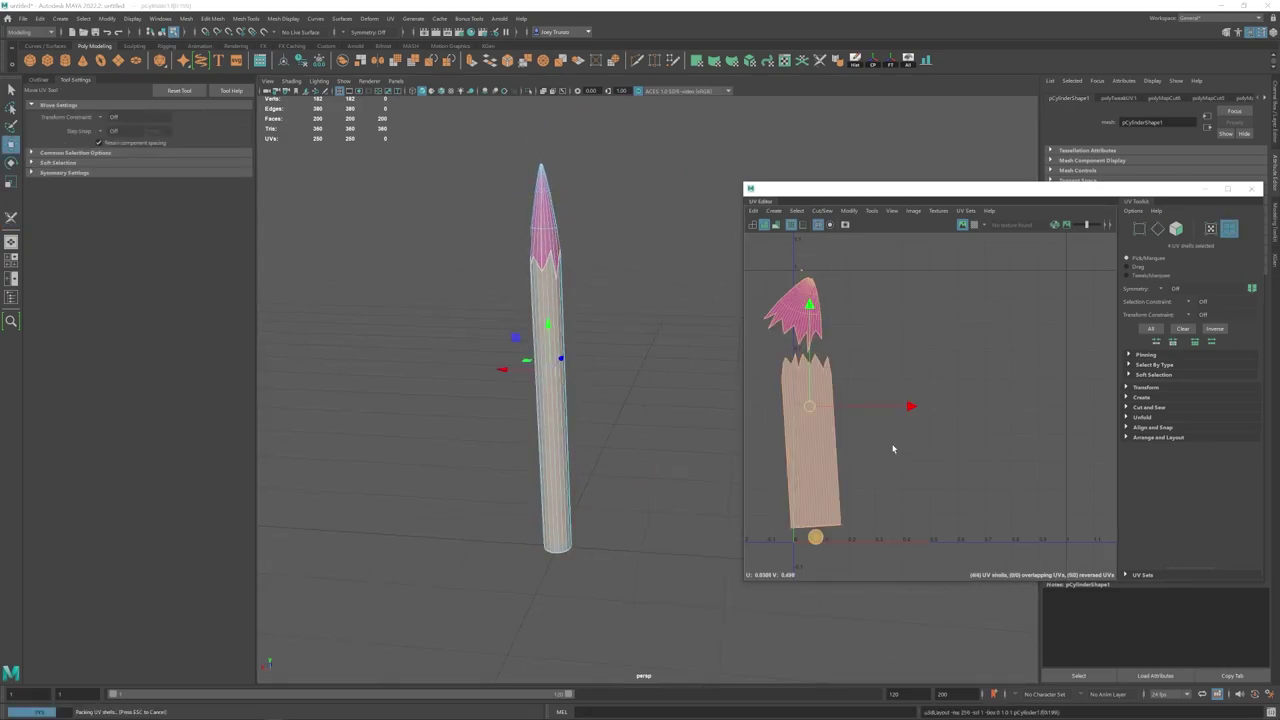
{"action": "key", "text": "ctrl+l"}
Step: Rotate the body and taper UV shells into straighter orientations and lay out all shells again
{"action": "left_click", "coordinate": [930, 371]}
{"action": "left_click", "coordinate": [855, 355]}
{"action": "key", "text": "e"}
{"action": "left_click_drag", "start_coordinate": [854, 309], "coordinate": [864, 312]}
{"action": "left_click", "coordinate": [929, 478]}
{"action": "left_click_drag", "start_coordinate": [926, 397], "coordinate": [870, 410]}
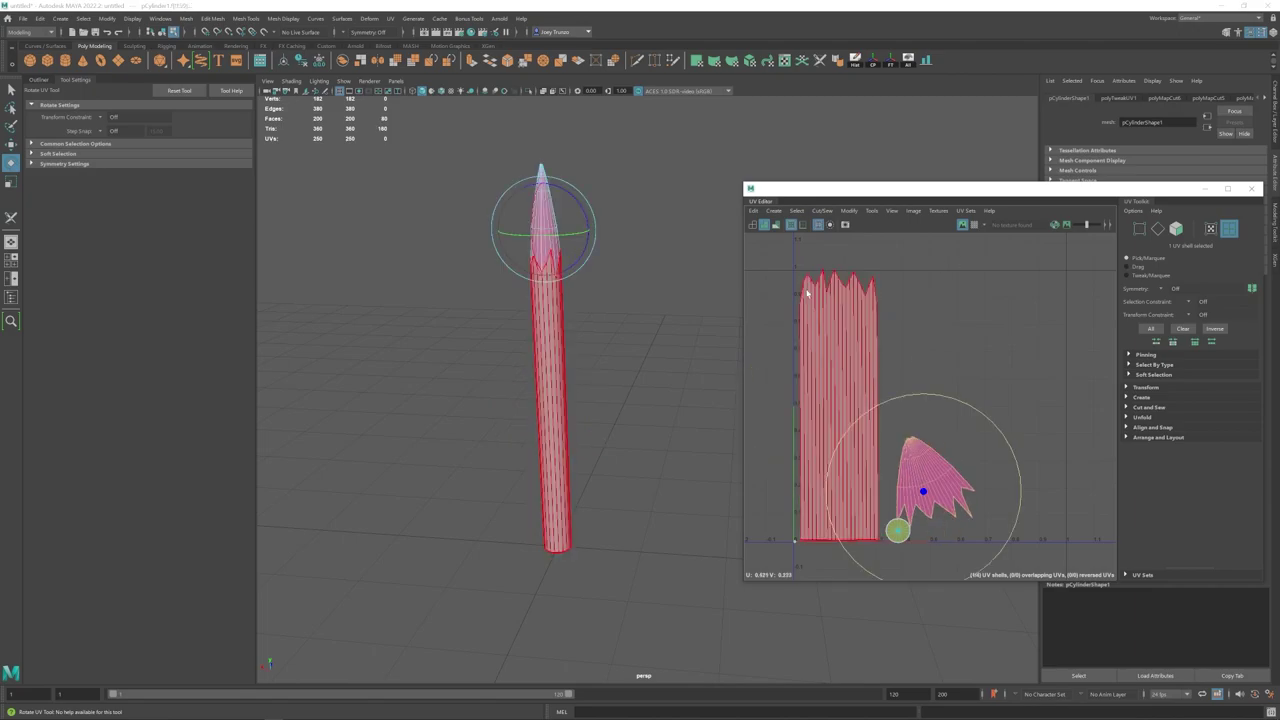
{"action": "left_click_drag", "start_coordinate": [776, 256], "coordinate": [985, 560]}
{"action": "key", "text": "ctrl+l"}
Step: Show the checker pattern and examine UV scale and distortion on the pole's body and taper
{"action": "left_click", "coordinate": [974, 225]}
{"action": "scroll", "coordinate": [577, 366], "scroll_direction": "up", "scroll_amount": 3}
{"action": "left_click_drag", "start_coordinate": [577, 366], "coordinate": [636, 340], "text": "alt"}
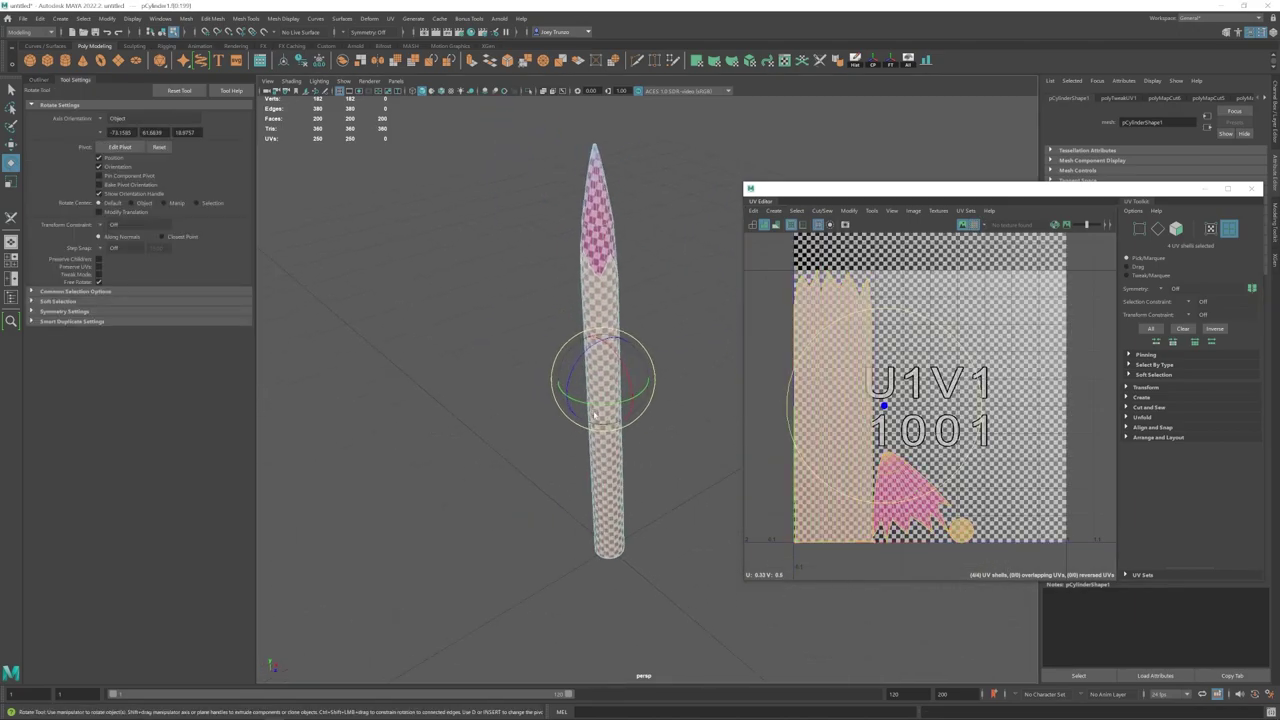
{"action": "middle_click_drag", "start_coordinate": [610, 325], "coordinate": [622, 362], "text": "alt"}
{"action": "right_click_drag", "start_coordinate": [618, 358], "coordinate": [646, 329]}
{"action": "key", "text": "w"}
{"action": "left_click_drag", "start_coordinate": [646, 329], "coordinate": [674, 333], "text": "alt"}
{"action": "scroll", "coordinate": [640, 340], "scroll_direction": "up", "scroll_amount": 3}
{"action": "middle_click_drag", "start_coordinate": [597, 332], "coordinate": [606, 443], "text": "alt"}
{"action": "left_click", "coordinate": [1229, 229]}
{"action": "left_click", "coordinate": [911, 497]}
{"action": "left_click_drag", "start_coordinate": [600, 340], "coordinate": [560, 370], "text": "alt"}
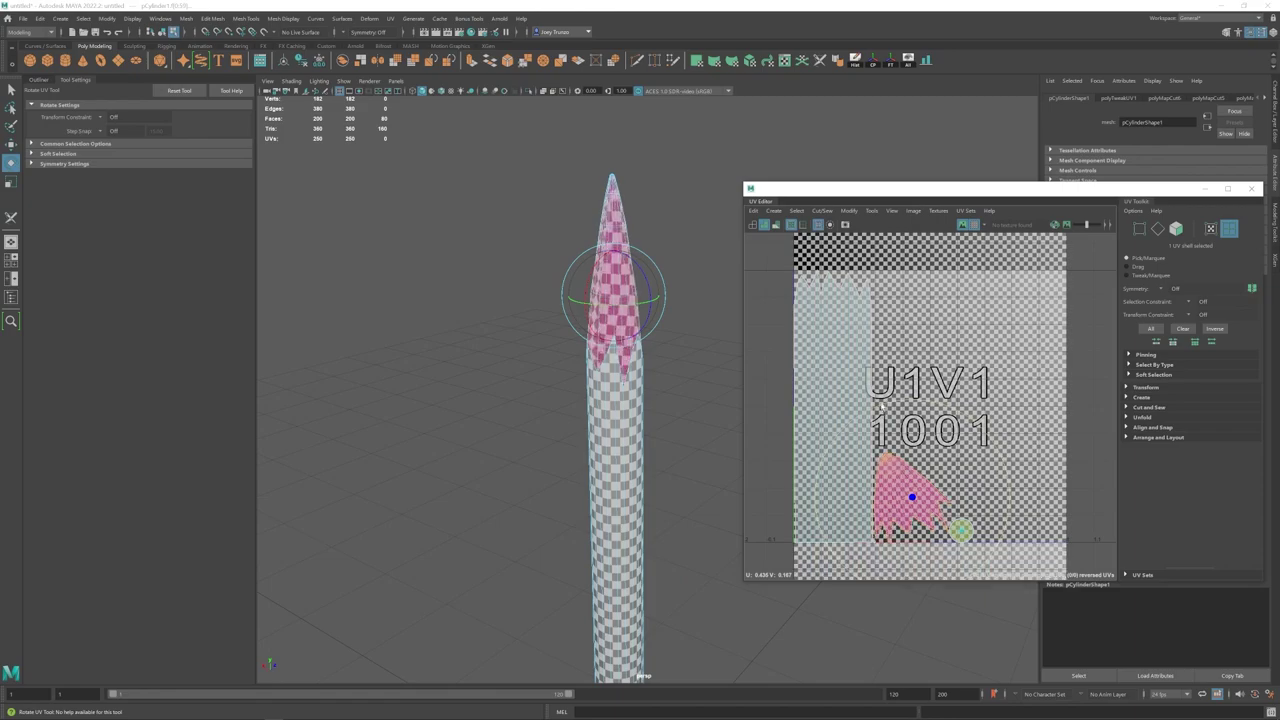
{"action": "scroll", "coordinate": [530, 370], "scroll_direction": "down", "scroll_amount": 5}
{"action": "key", "text": "w"}
{"action": "mouse_move", "coordinate": [454, 380]}
{"action": "left_mouse_down", "text": "alt"}
{"action": "mouse_move", "coordinate": [607, 390]}
{"action": "mouse_move", "coordinate": [612, 412]}
{"action": "left_mouse_up", "text": "alt"}
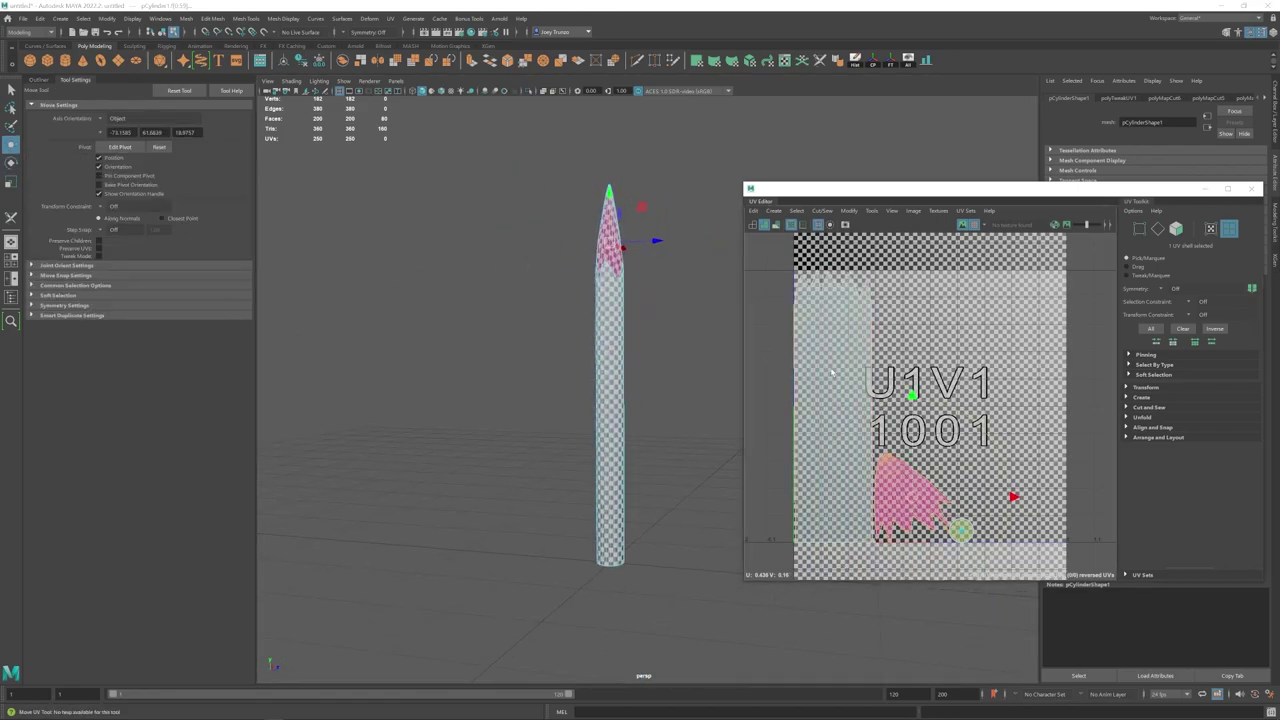
Step: Select all UV shells, hide the checker pattern, and close the UV Editor
{"action": "left_click", "coordinate": [831, 370]}
{"action": "key", "text": "e"}
{"action": "left_click_drag", "start_coordinate": [770, 560], "coordinate": [999, 231]}
{"action": "left_click", "coordinate": [975, 225]}
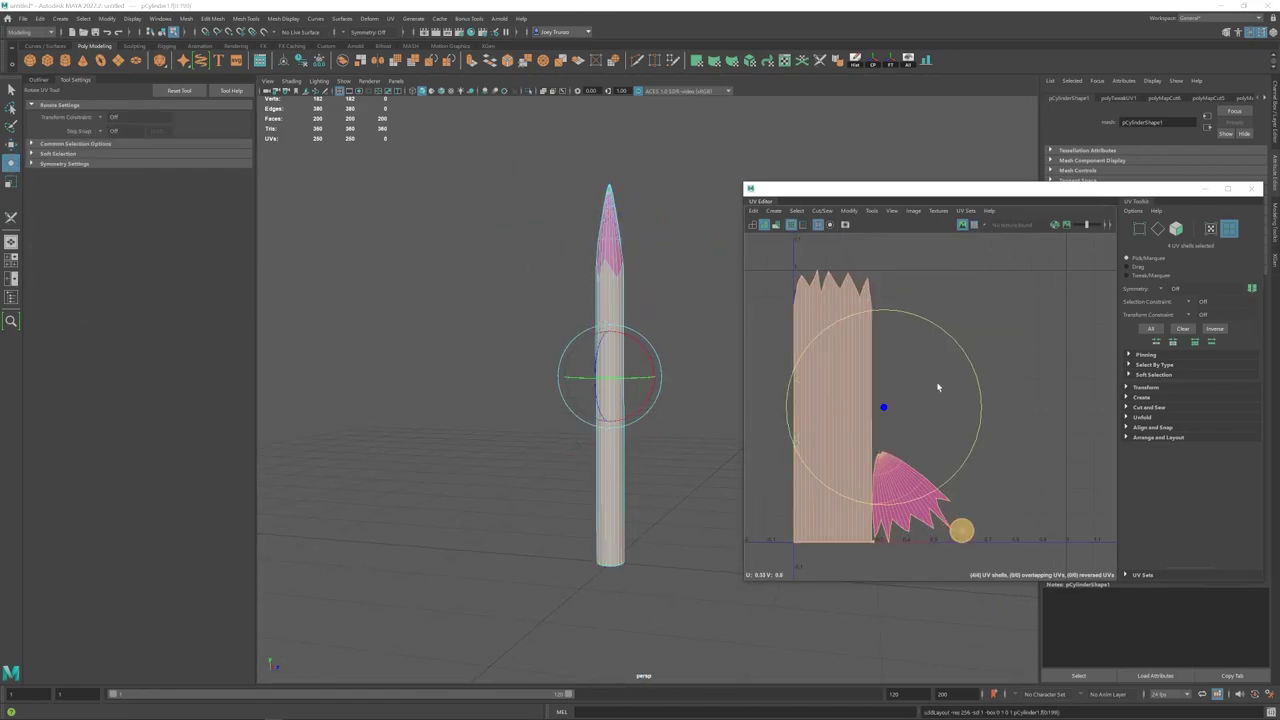
{"action": "left_click", "coordinate": [529, 377]}
{"action": "key", "text": "w"}
{"action": "left_click", "coordinate": [1251, 188]}
Step: Select the pole as an object and rename it Spike_01 in the Outliner
{"action": "scroll", "coordinate": [631, 289], "scroll_direction": "down", "scroll_amount": 4}
{"action": "middle_click_drag", "start_coordinate": [631, 289], "coordinate": [570, 310], "text": "alt"}
{"action": "right_click_drag", "start_coordinate": [564, 312], "coordinate": [592, 284]}
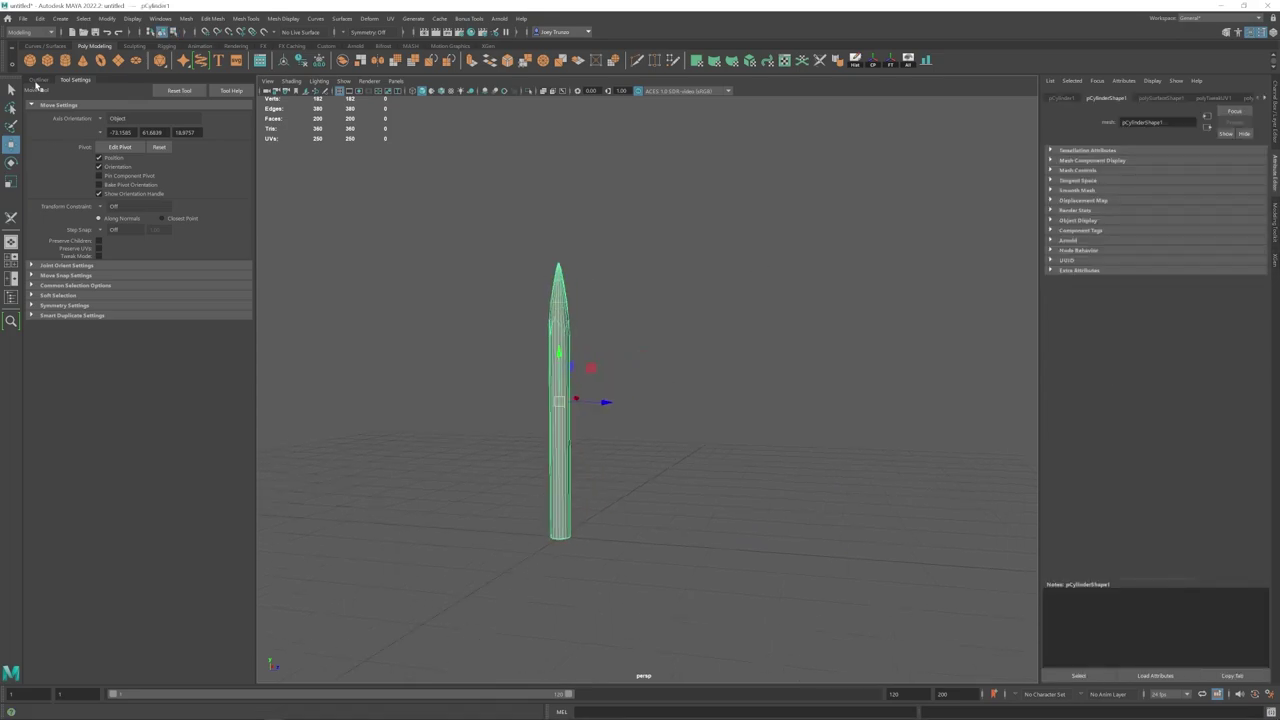
{"action": "left_click", "coordinate": [38, 81]}
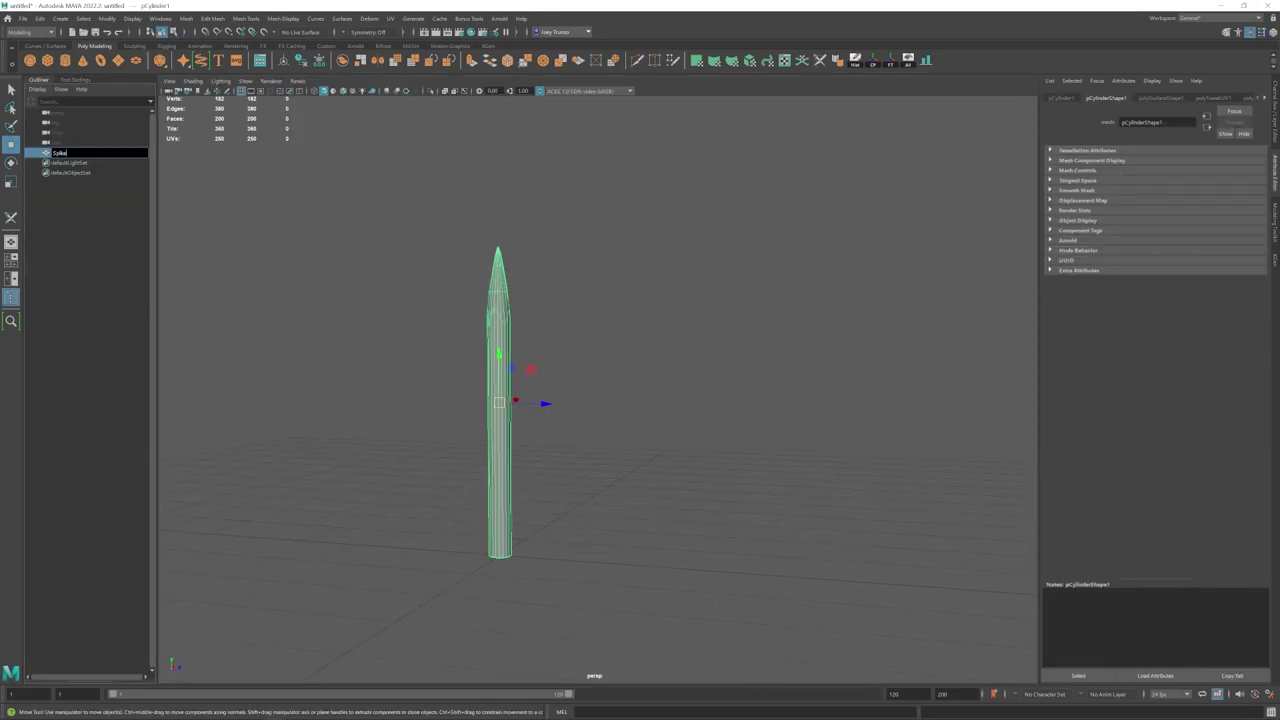
Step: Rotate Spike_01 so that it leans at an angle over the grid
{"action": "left_click_drag", "start_coordinate": [545, 375], "coordinate": [616, 384], "text": "alt"}
{"action": "middle_click_drag", "start_coordinate": [616, 384], "coordinate": [603, 365], "text": "alt"}
{"action": "key", "text": "e"}
{"action": "mouse_move", "coordinate": [612, 326]}
{"action": "left_mouse_down"}
{"action": "mouse_move", "coordinate": [591, 323]}
{"action": "mouse_move", "coordinate": [606, 337]}
{"action": "mouse_move", "coordinate": [545, 381]}
{"action": "mouse_move", "coordinate": [680, 349]}
{"action": "mouse_move", "coordinate": [651, 410]}
{"action": "left_mouse_up"}
{"action": "scroll", "coordinate": [606, 337], "scroll_direction": "down", "scroll_amount": 4}
{"action": "key", "text": "w"}
Step: Duplicate the tilted spike at equal offsets to make a row of four, and select the whole row
{"action": "scroll", "coordinate": [644, 390], "scroll_direction": "up", "scroll_amount": 4}
{"action": "key", "text": "shift+d"}
{"action": "key", "text": "shift+d"}
{"action": "scroll", "coordinate": [651, 410], "scroll_direction": "up", "scroll_amount": 1}
{"action": "left_click_drag", "start_coordinate": [515, 402], "coordinate": [728, 356]}
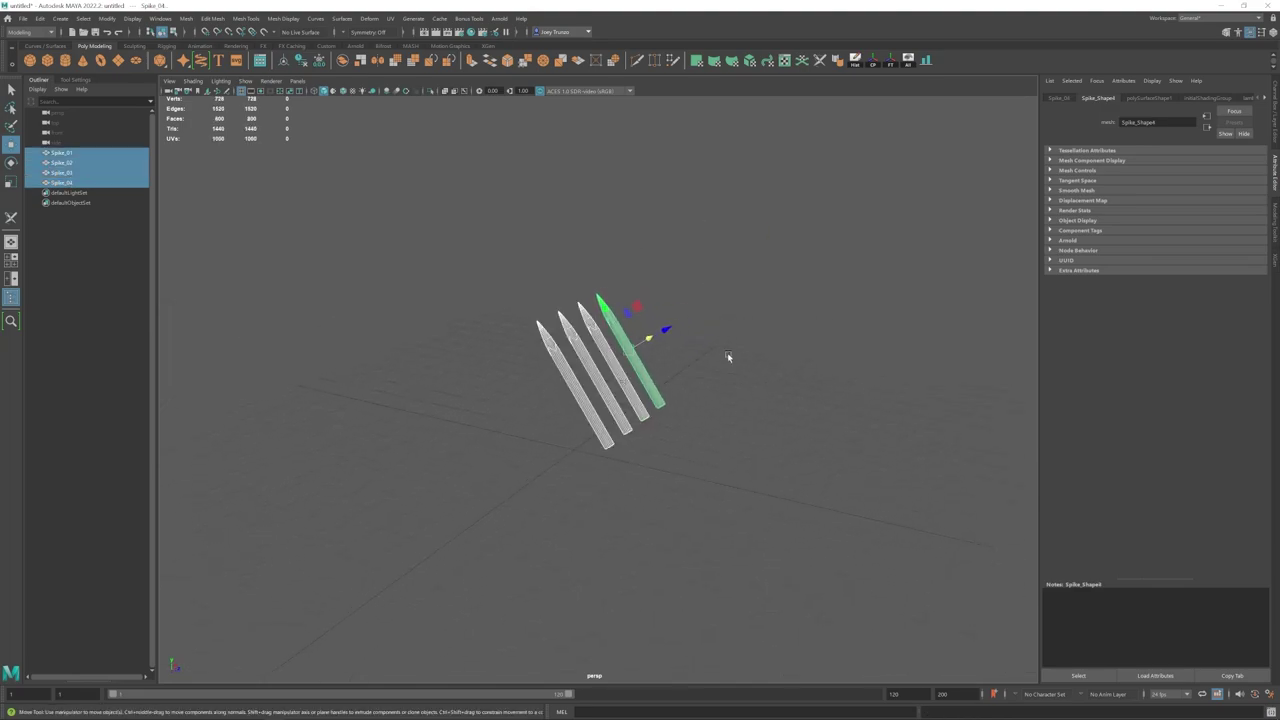
Step: Select the first spike of the row, apply the Transform component operation to it, and clear the selection
{"action": "left_click", "coordinate": [604, 352]}
{"action": "right_click_drag", "start_coordinate": [606, 354], "coordinate": [648, 314]}
{"action": "right_click_drag", "start_coordinate": [660, 400], "coordinate": [748, 440], "text": "alt"}
{"action": "left_click_drag", "start_coordinate": [748, 440], "coordinate": [591, 420], "text": "alt"}
{"action": "right_click_drag", "start_coordinate": [591, 420], "coordinate": [618, 425], "text": "alt"}
{"action": "left_click", "coordinate": [618, 425]}
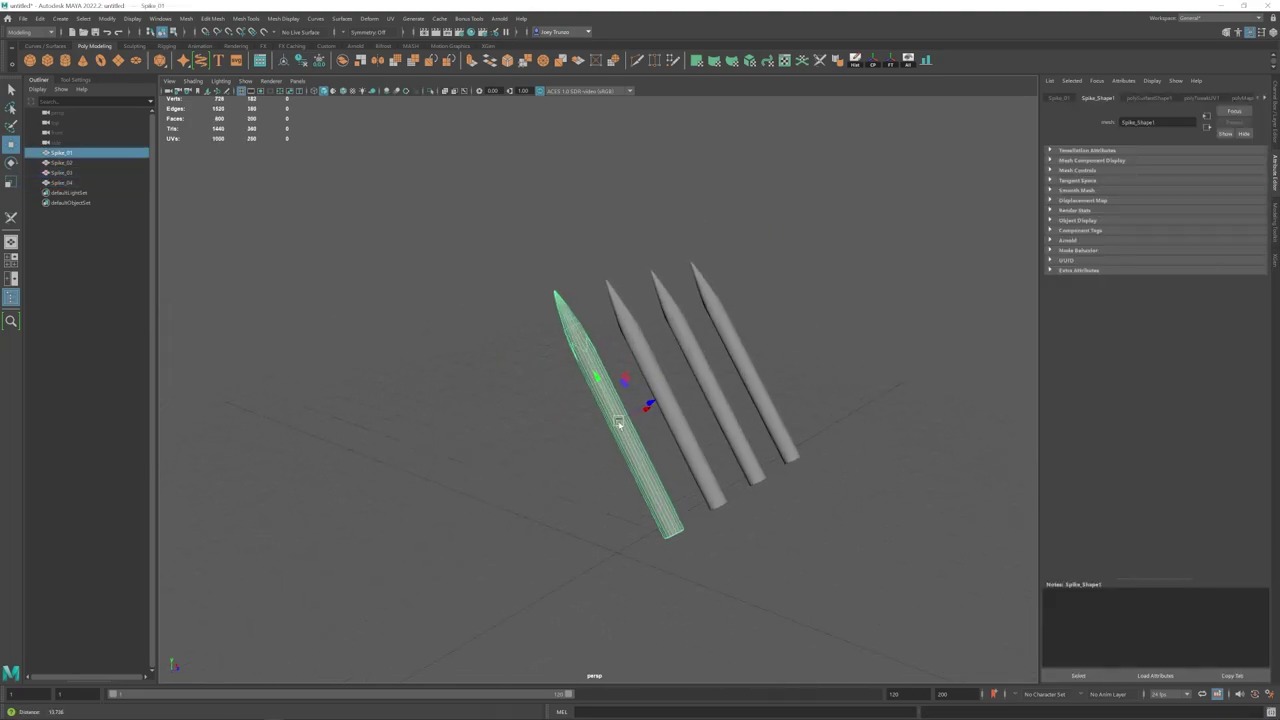
{"action": "left_click", "coordinate": [213, 18]}
{"action": "left_click", "coordinate": [240, 147]}
{"action": "left_click_drag", "start_coordinate": [688, 378], "coordinate": [614, 371], "text": "alt"}
{"action": "left_click", "coordinate": [566, 382]}
{"action": "right_click_drag", "start_coordinate": [566, 382], "coordinate": [545, 400], "text": "alt"}
{"action": "left_click_drag", "start_coordinate": [560, 408], "coordinate": [628, 424], "text": "alt"}
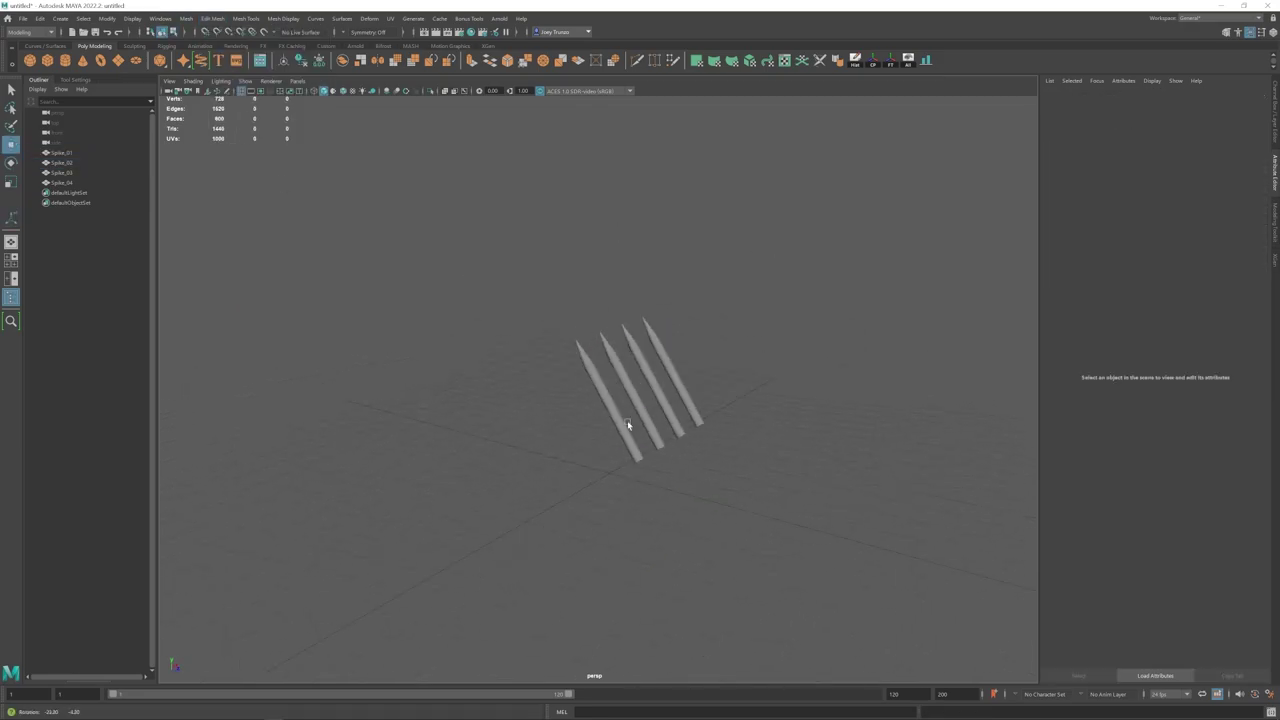
{"action": "right_click_drag", "start_coordinate": [642, 447], "coordinate": [690, 430], "text": "alt"}
Step: Open Spike_01's UVs in the UV Editor, select all of its UV shells, and lay them out
{"action": "left_click_drag", "start_coordinate": [690, 345], "coordinate": [602, 392]}
{"action": "left_click", "coordinate": [588, 400]}
{"action": "left_click", "coordinate": [785, 60]}
{"action": "right_click_drag", "start_coordinate": [829, 337], "coordinate": [807, 322]}
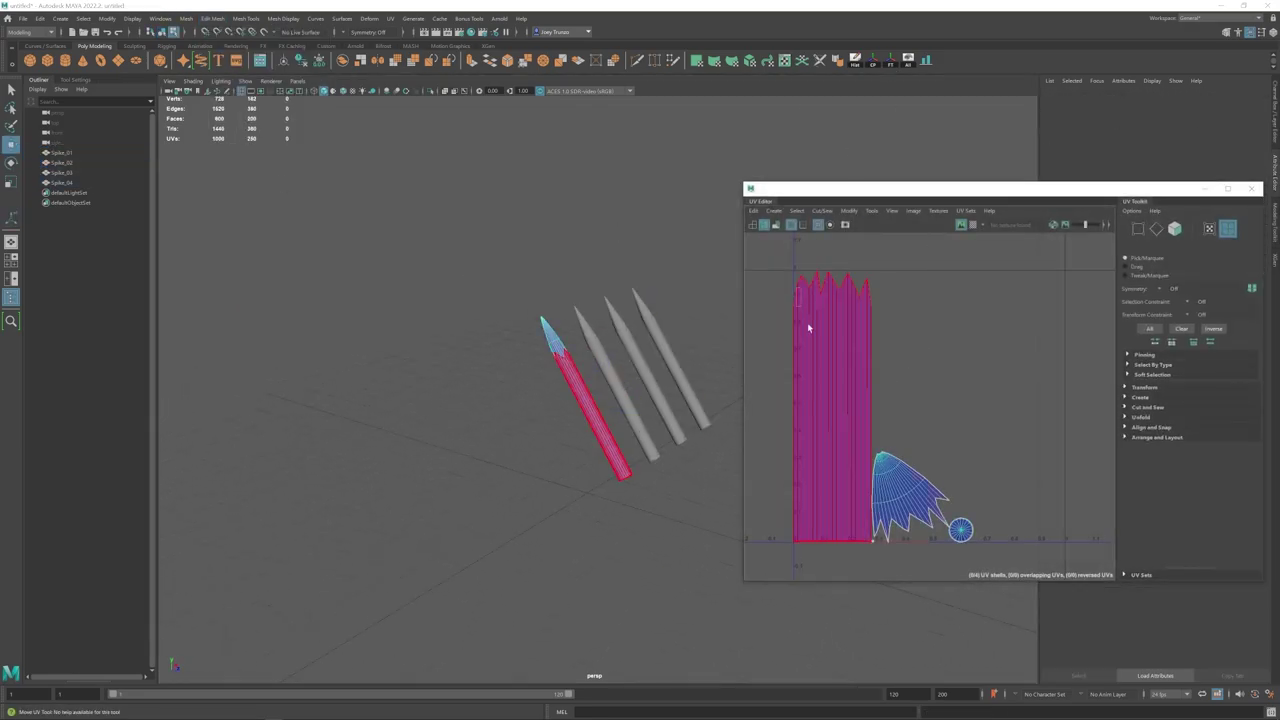
{"action": "left_click_drag", "start_coordinate": [775, 260], "coordinate": [1010, 555]}
{"action": "key", "text": "ctrl+l"}
Step: Delete the three copies of the spike, keeping only Spike_01
{"action": "left_click_drag", "start_coordinate": [600, 420], "coordinate": [715, 445], "text": "alt"}
{"action": "middle_click_drag", "start_coordinate": [700, 420], "coordinate": [623, 408], "text": "alt"}
{"action": "left_click_drag", "start_coordinate": [715, 329], "coordinate": [581, 391]}
{"action": "key", "text": "Delete"}
Step: Duplicate Spike_01 at equal offsets into a new row of four spikes and tilt the whole row
{"action": "left_click", "coordinate": [489, 395]}
{"action": "key", "text": "ctrl+d"}
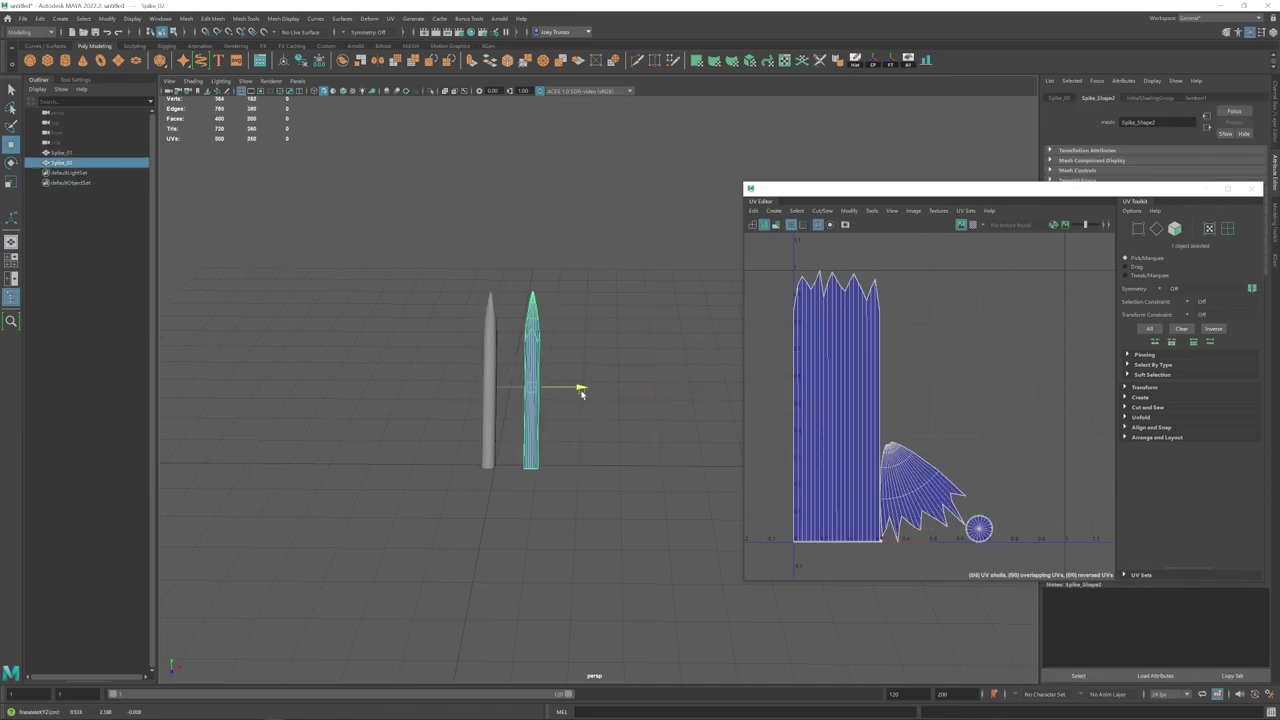
{"action": "key", "text": "shift+d"}
{"action": "key", "text": "shift+d"}
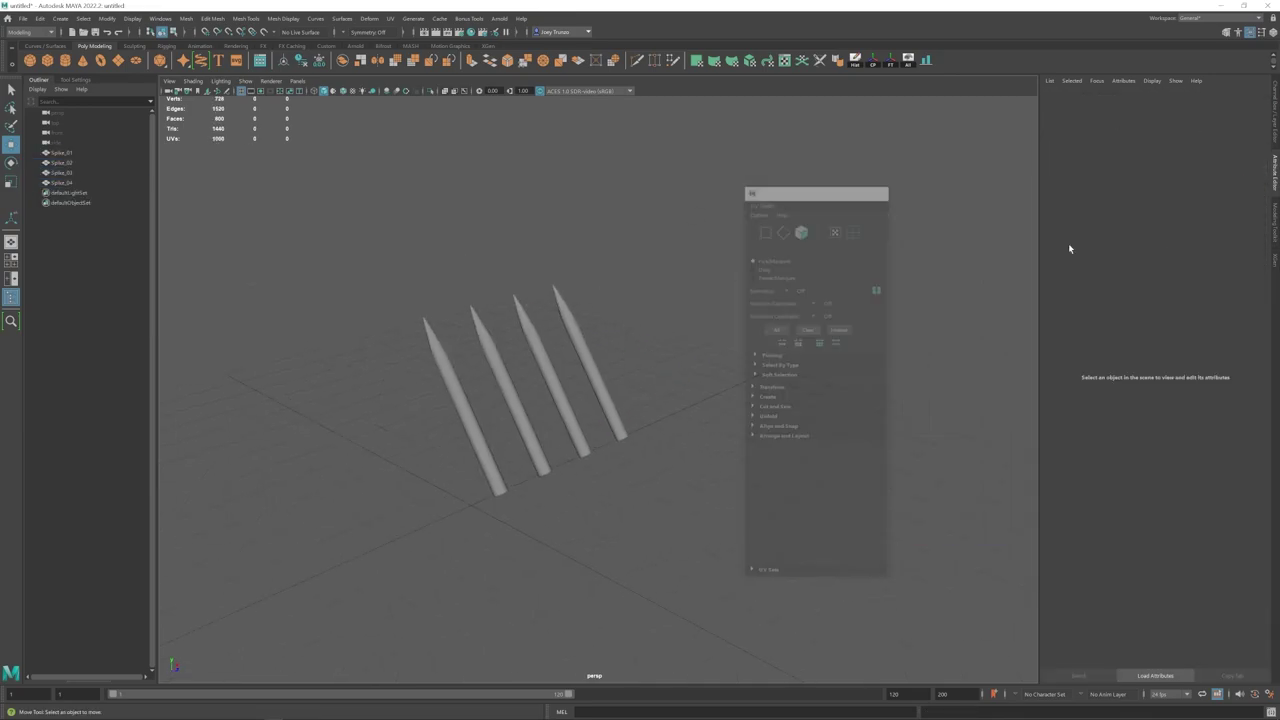
{"action": "left_click_drag", "start_coordinate": [1068, 243], "coordinate": [714, 471], "text": "alt"}
{"action": "left_click", "coordinate": [65, 60]}
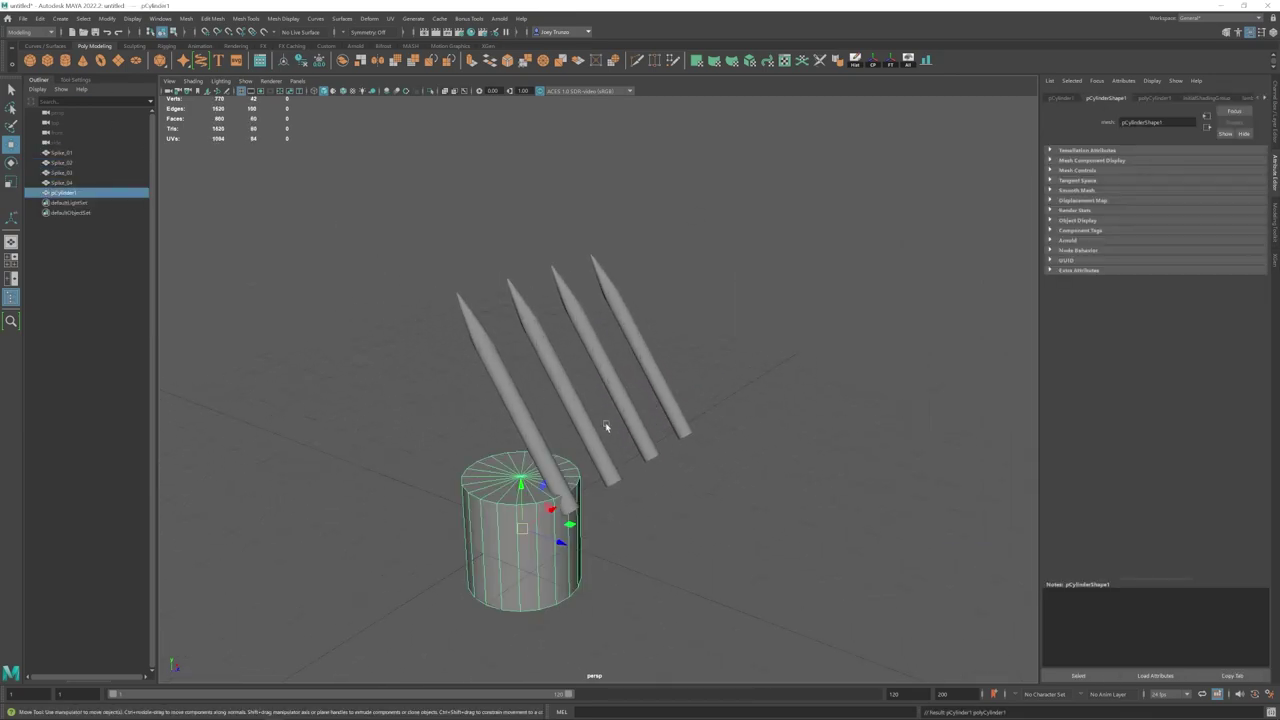
{"action": "key", "text": "e"}
{"action": "left_click_drag", "start_coordinate": [504, 497], "coordinate": [516, 491]}
{"action": "key", "text": "Delete"}
{"action": "left_click", "coordinate": [569, 389]}
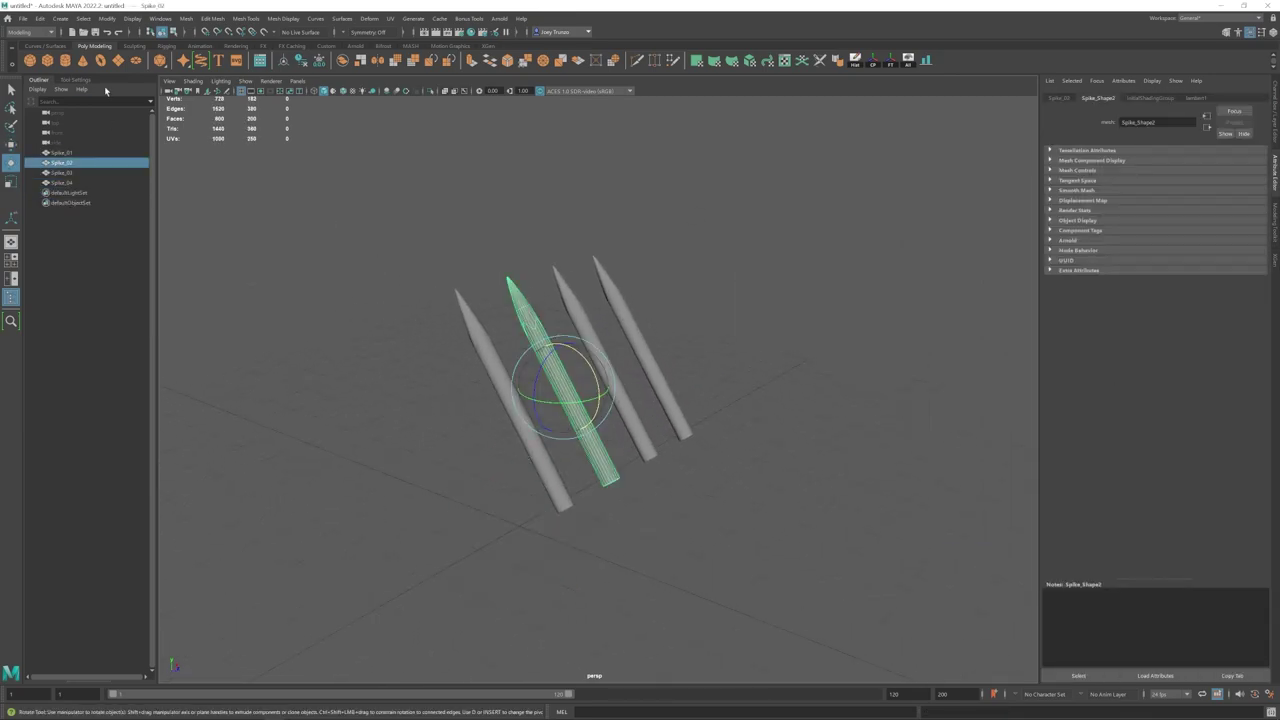
{"action": "key", "text": "ctrl+d"}
{"action": "key", "text": "ctrl+a"}
{"action": "left_click", "coordinate": [1247, 110]}
{"action": "type", "text": "0"}
{"action": "key", "text": "Return"}
{"action": "key", "text": "ctrl+z"}
{"action": "key", "text": "ctrl+z"}
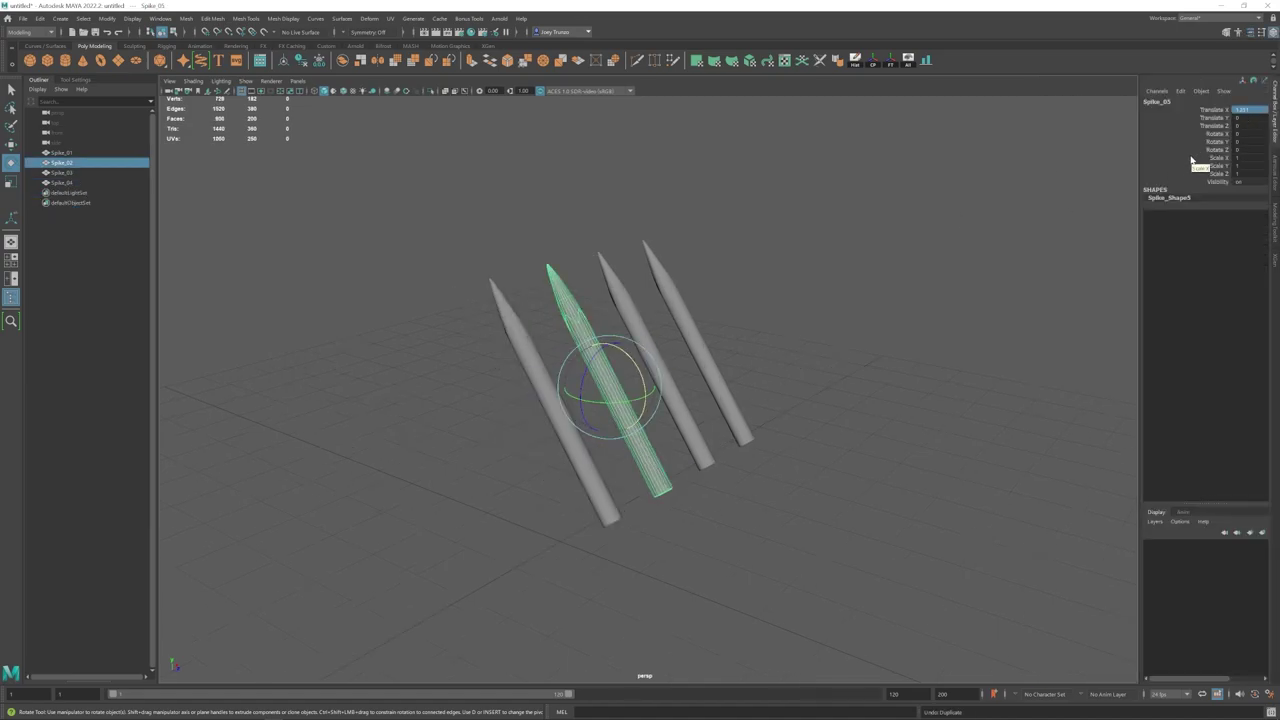
Step: Duplicate the second spike, rotate the copy so it lies horizontally across the row, and freeze its transformations
{"action": "key", "text": "w"}
{"action": "key", "text": "e"}
{"action": "left_click_drag", "start_coordinate": [620, 350], "coordinate": [692, 366]}
{"action": "left_click_drag", "start_coordinate": [692, 366], "coordinate": [618, 382]}
{"action": "left_click", "coordinate": [891, 65]}
{"action": "left_click_drag", "start_coordinate": [578, 323], "coordinate": [625, 367]}
{"action": "left_click_drag", "start_coordinate": [612, 372], "coordinate": [696, 436], "text": "alt"}
Step: Position the horizontal pole so that it crosses all four tilted spikes
{"action": "key", "text": "ctrl+a"}
{"action": "left_click_drag", "start_coordinate": [643, 466], "coordinate": [677, 405]}
{"action": "key", "text": "w"}
{"action": "left_click_drag", "start_coordinate": [677, 405], "coordinate": [605, 390], "text": "alt"}
{"action": "key", "text": "ctrl+F9"}
{"action": "left_click_drag", "start_coordinate": [430, 211], "coordinate": [542, 399]}
{"action": "left_click", "coordinate": [615, 325]}
{"action": "scroll", "coordinate": [634, 337], "scroll_direction": "down", "scroll_amount": 3}
{"action": "key", "text": "F8"}
{"action": "left_click_drag", "start_coordinate": [634, 337], "coordinate": [626, 434], "text": "alt"}
{"action": "left_click", "coordinate": [634, 369]}
{"action": "left_click", "coordinate": [705, 388]}
{"action": "left_click", "coordinate": [583, 384]}
{"action": "scroll", "coordinate": [626, 434], "scroll_direction": "up", "scroll_amount": 4}
Step: Select the horizontal pole's faces, move them into place behind the spikes, and return to object selection
{"action": "right_click_drag", "start_coordinate": [503, 324], "coordinate": [503, 352]}
{"action": "left_click_drag", "start_coordinate": [503, 352], "coordinate": [523, 366], "text": "alt"}
{"action": "left_click_drag", "start_coordinate": [350, 300], "coordinate": [690, 455]}
{"action": "key", "text": "r"}
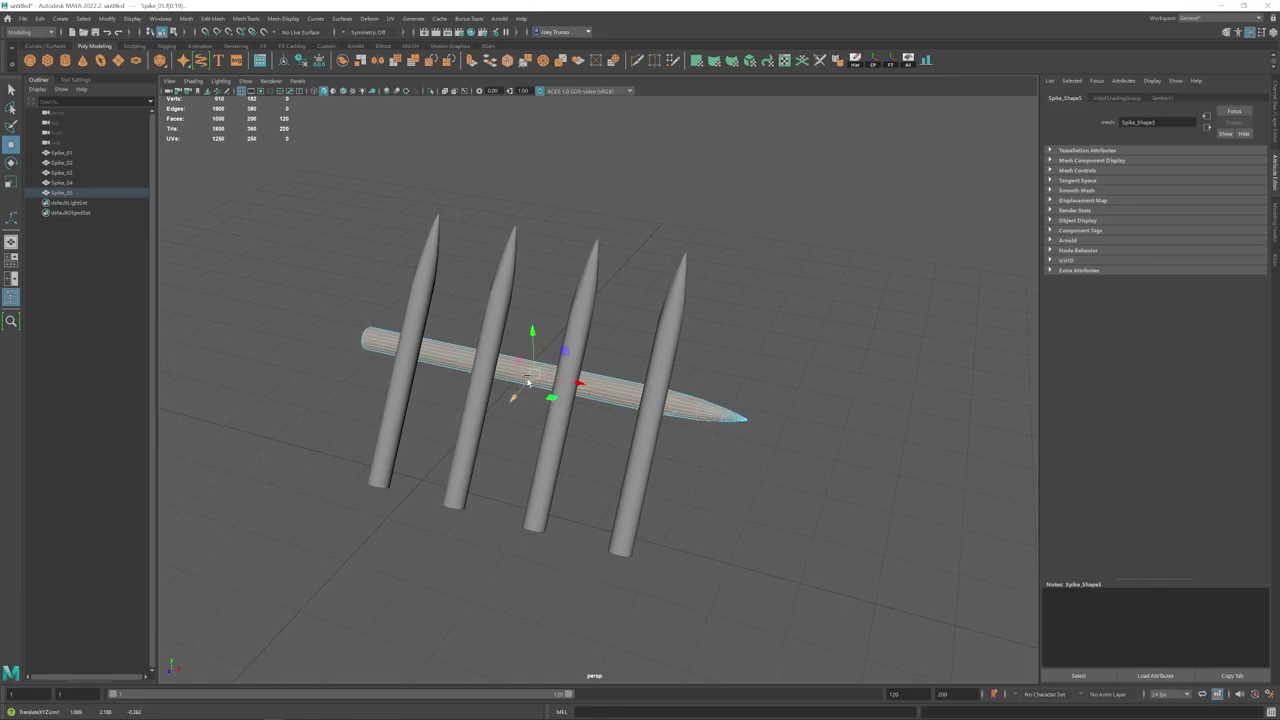
{"action": "right_click_drag", "start_coordinate": [528, 381], "coordinate": [480, 382]}
{"action": "left_click_drag", "start_coordinate": [390, 488], "coordinate": [438, 455], "text": "alt"}
{"action": "scroll", "coordinate": [438, 455], "scroll_direction": "down", "scroll_amount": 2}
{"action": "key", "text": "F8"}
{"action": "left_click", "coordinate": [520, 436]}
{"action": "left_click_drag", "start_coordinate": [520, 436], "coordinate": [554, 412], "text": "alt"}
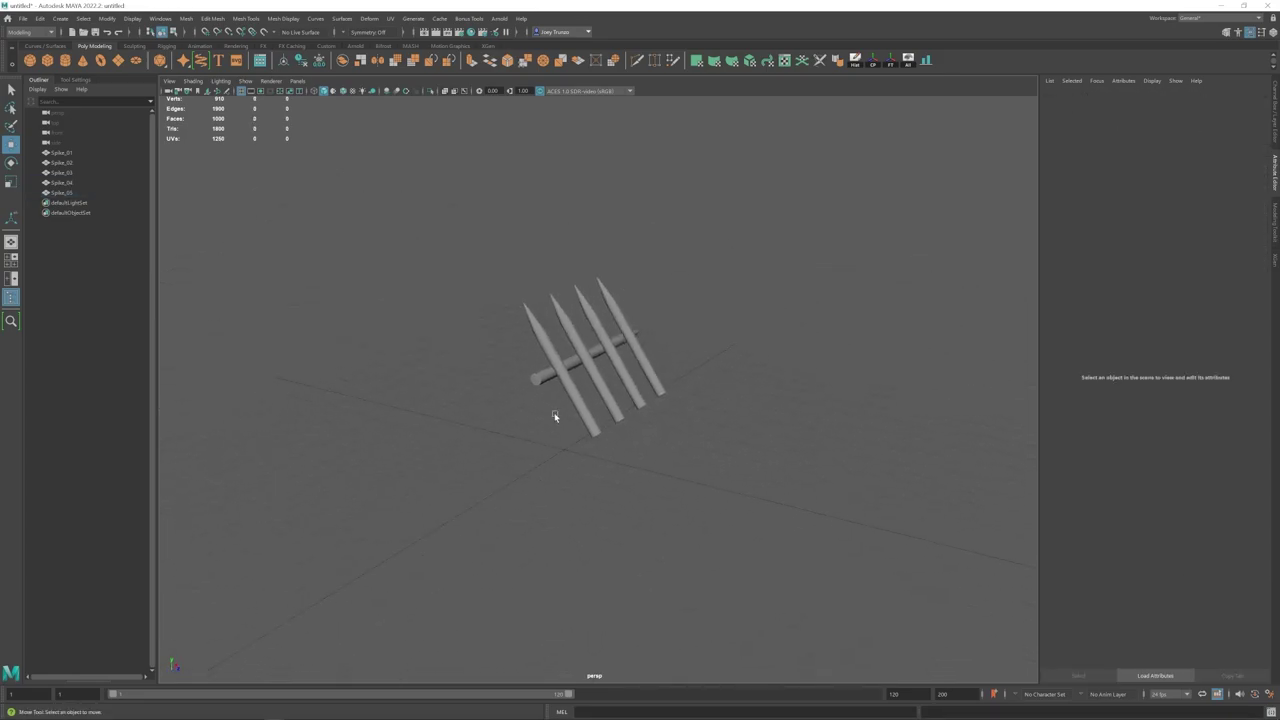
Step: Scale the horizontal pole to make it thicker than the spikes and check its fit behind them
{"action": "left_click", "coordinate": [571, 350]}
{"action": "key", "text": "r"}
{"action": "left_click_drag", "start_coordinate": [570, 349], "coordinate": [598, 349]}
{"action": "left_click_drag", "start_coordinate": [598, 349], "coordinate": [622, 386], "text": "alt"}
{"action": "left_click", "coordinate": [600, 368]}
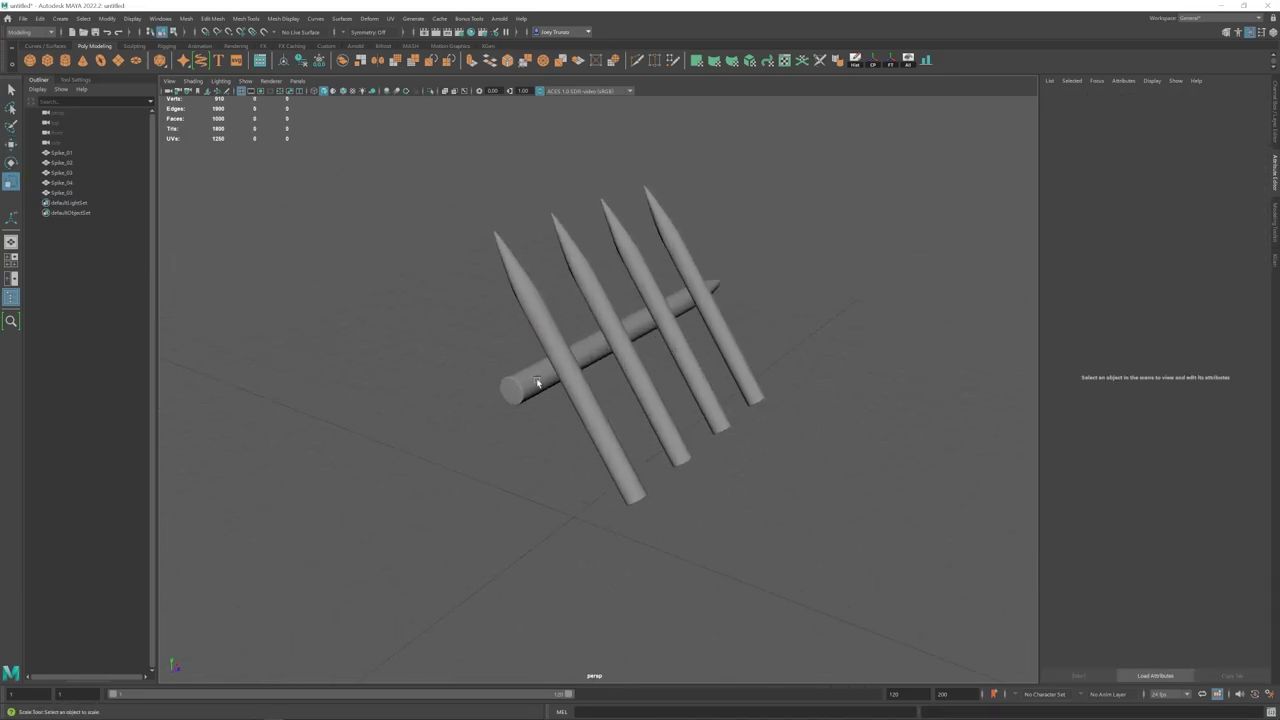
{"action": "left_click", "coordinate": [534, 379]}
{"action": "left_click_drag", "start_coordinate": [534, 379], "coordinate": [601, 379], "text": "alt"}
{"action": "left_click_drag", "start_coordinate": [700, 343], "coordinate": [697, 334], "text": "alt"}
{"action": "left_click", "coordinate": [846, 385]}
{"action": "left_click_drag", "start_coordinate": [846, 385], "coordinate": [677, 374], "text": "alt"}
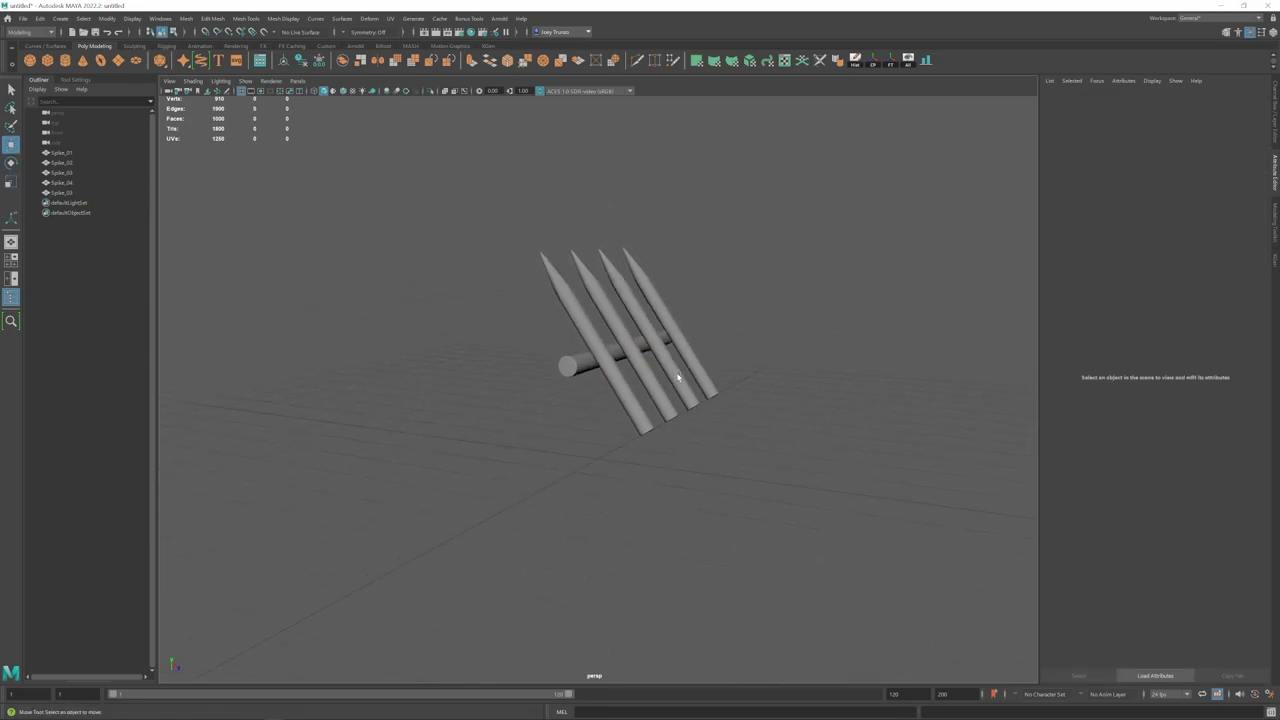
{"action": "left_click_drag", "start_coordinate": [616, 344], "coordinate": [700, 359], "text": "alt"}
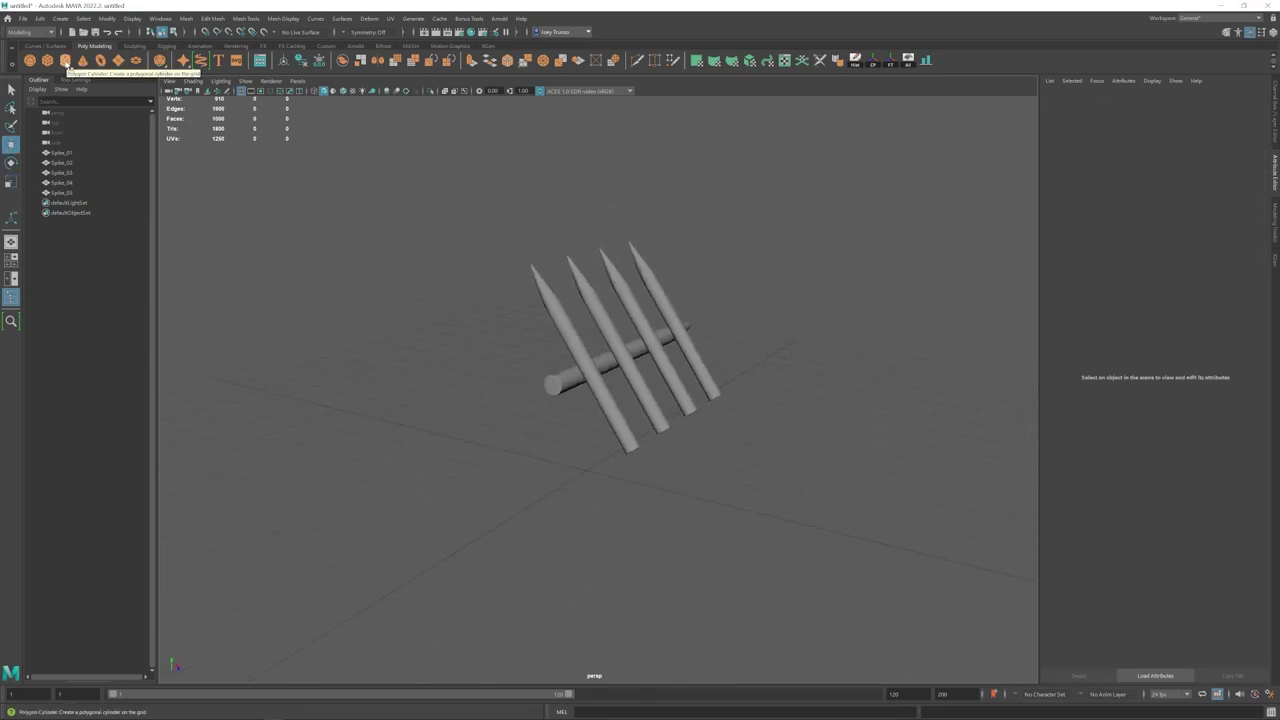
Step: Create a polygon cylinder, match it to the horizontal pole's position, and scale and move it into a short post underneath
{"action": "left_click", "coordinate": [66, 62]}
{"action": "left_click", "coordinate": [556, 383], "text": "shift"}
{"action": "left_click", "coordinate": [908, 65]}
{"action": "left_click", "coordinate": [652, 345]}
{"action": "left_click_drag", "start_coordinate": [629, 303], "coordinate": [629, 354]}
{"action": "key", "text": "r"}
{"action": "left_click_drag", "start_coordinate": [629, 400], "coordinate": [637, 345]}
{"action": "key", "text": "w"}
Step: In the side view, move the horizontal pole so it rests on the post and against the tilted spikes
{"action": "key", "text": "space"}
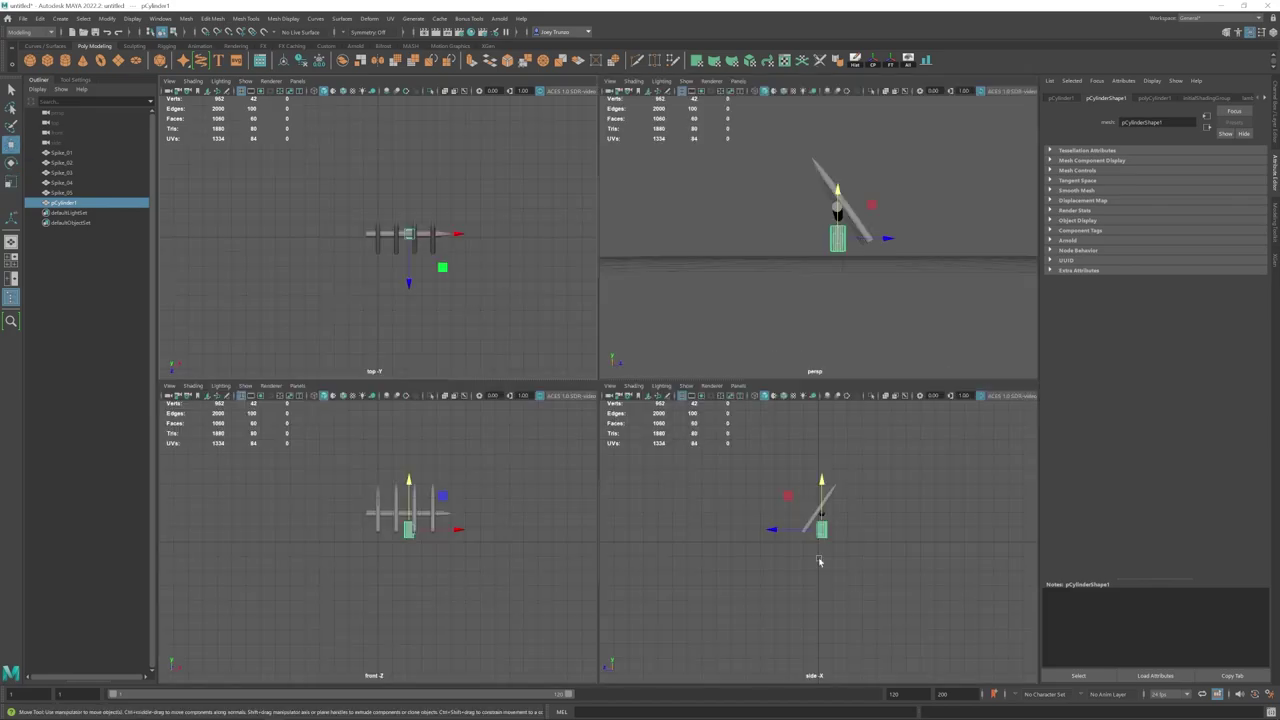
{"action": "key", "text": "space"}
{"action": "middle_click_drag", "start_coordinate": [602, 343], "coordinate": [600, 385], "text": "alt"}
{"action": "scroll", "coordinate": [602, 382], "scroll_direction": "up", "scroll_amount": 3}
{"action": "left_click", "coordinate": [610, 374]}
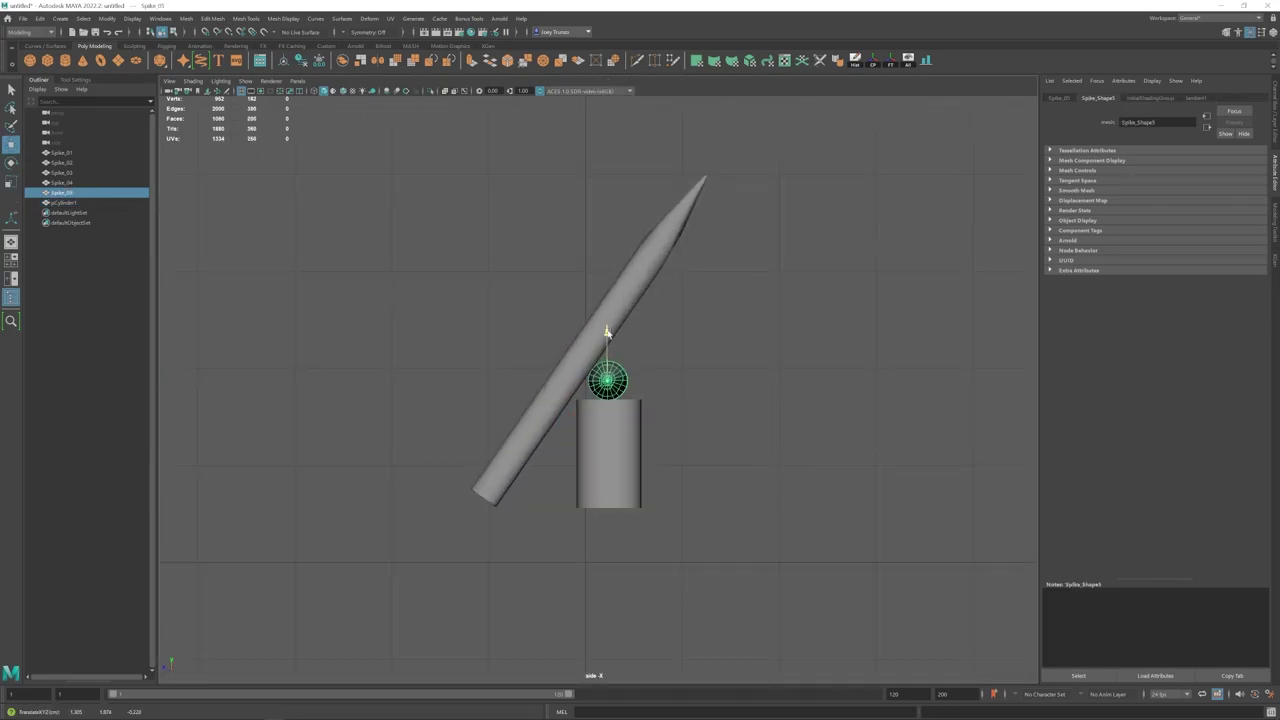
{"action": "left_click", "coordinate": [632, 300]}
{"action": "key", "text": "space"}
{"action": "key", "text": "space"}
Step: Select the tip vertices of all four spikes with the Move tool's axis orientation on Object, and clear the selection
{"action": "left_click_drag", "start_coordinate": [818, 325], "coordinate": [850, 330], "text": "alt"}
{"action": "left_click_drag", "start_coordinate": [400, 247], "coordinate": [699, 349]}
{"action": "key", "text": "ctrl+F9"}
{"action": "left_click_drag", "start_coordinate": [699, 349], "coordinate": [676, 352], "text": "alt"}
{"action": "left_click", "coordinate": [75, 80]}
{"action": "left_click_drag", "start_coordinate": [735, 394], "coordinate": [675, 399], "text": "alt"}
{"action": "scroll", "coordinate": [675, 399], "scroll_direction": "up", "scroll_amount": 4}
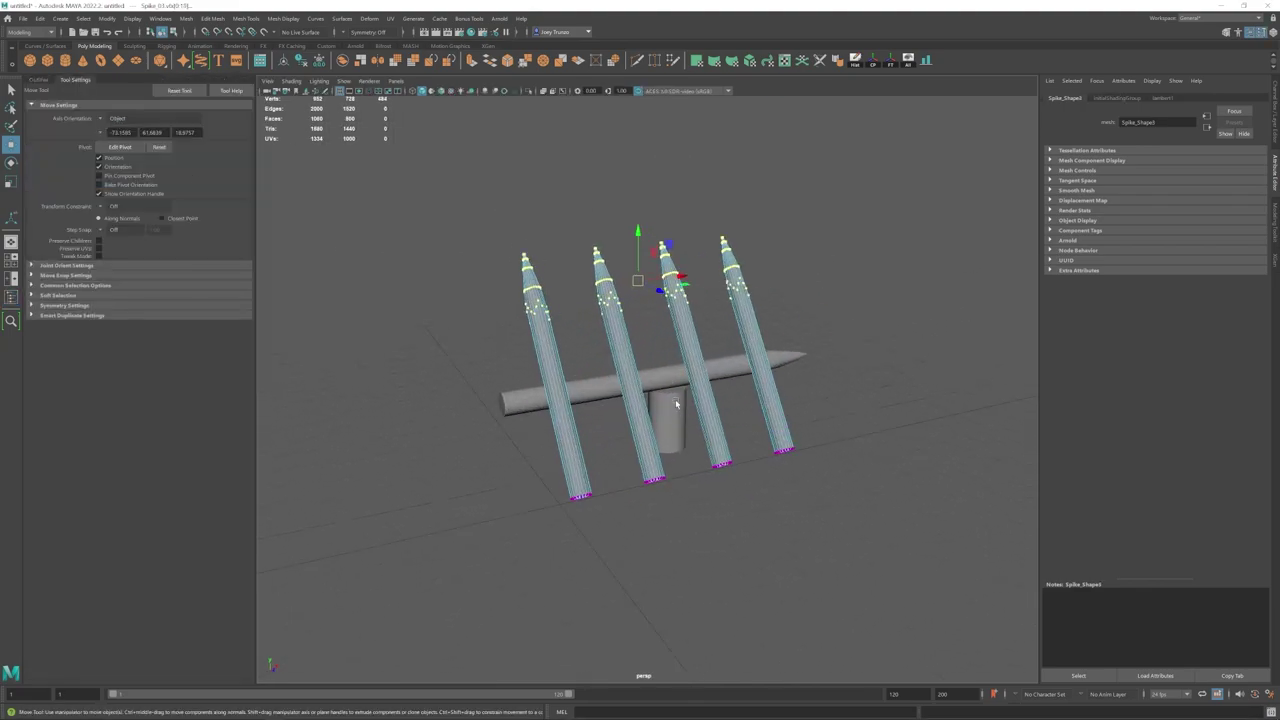
{"action": "key", "text": "Escape"}
{"action": "key", "text": "d"}
Step: Move the support post along the horizontal pole to sit under its blunt end
{"action": "scroll", "coordinate": [593, 369], "scroll_direction": "down", "scroll_amount": 2}
{"action": "mouse_move", "coordinate": [556, 375]}
{"action": "left_mouse_down", "text": "alt"}
{"action": "mouse_move", "coordinate": [593, 369]}
{"action": "mouse_move", "coordinate": [568, 394]}
{"action": "left_mouse_up", "text": "alt"}
{"action": "left_click", "coordinate": [553, 404]}
{"action": "scroll", "coordinate": [555, 402], "scroll_direction": "down", "scroll_amount": 4}
{"action": "right_click_drag", "start_coordinate": [588, 405], "coordinate": [757, 487], "text": "alt"}
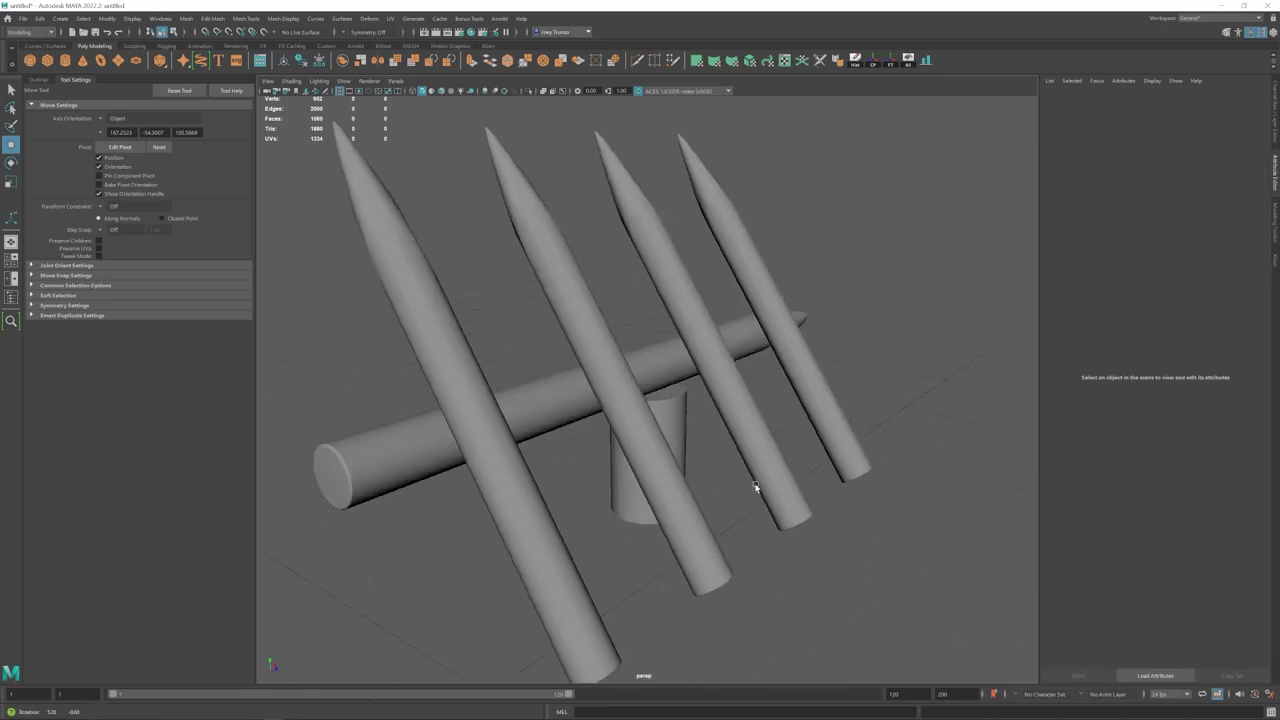
{"action": "left_click", "coordinate": [648, 440]}
{"action": "left_click_drag", "start_coordinate": [757, 487], "coordinate": [735, 415], "text": "alt"}
{"action": "left_click_drag", "start_coordinate": [742, 406], "coordinate": [588, 415]}
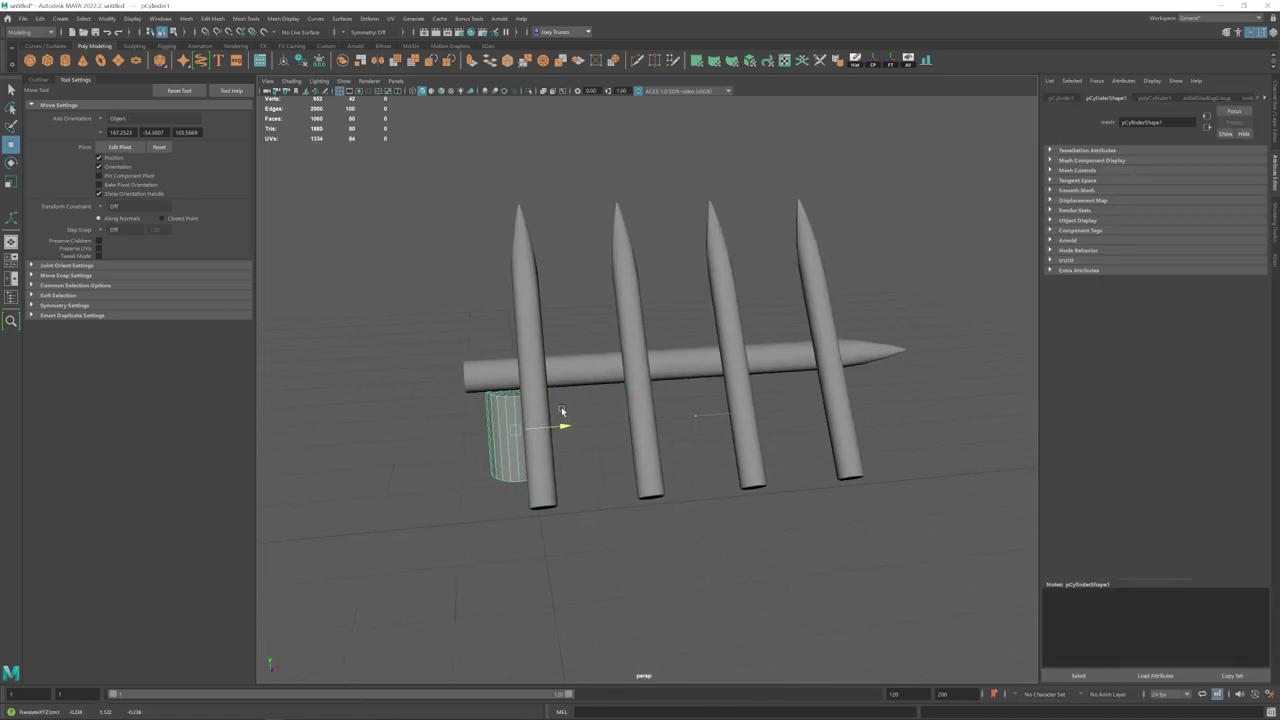
{"action": "left_click_drag", "start_coordinate": [450, 415], "coordinate": [514, 432], "text": "alt"}
{"action": "right_click_drag", "start_coordinate": [514, 432], "coordinate": [640, 492], "text": "alt"}
Step: Insert two horizontal edge loops around the middle of the support post
{"action": "left_click", "coordinate": [246, 19]}
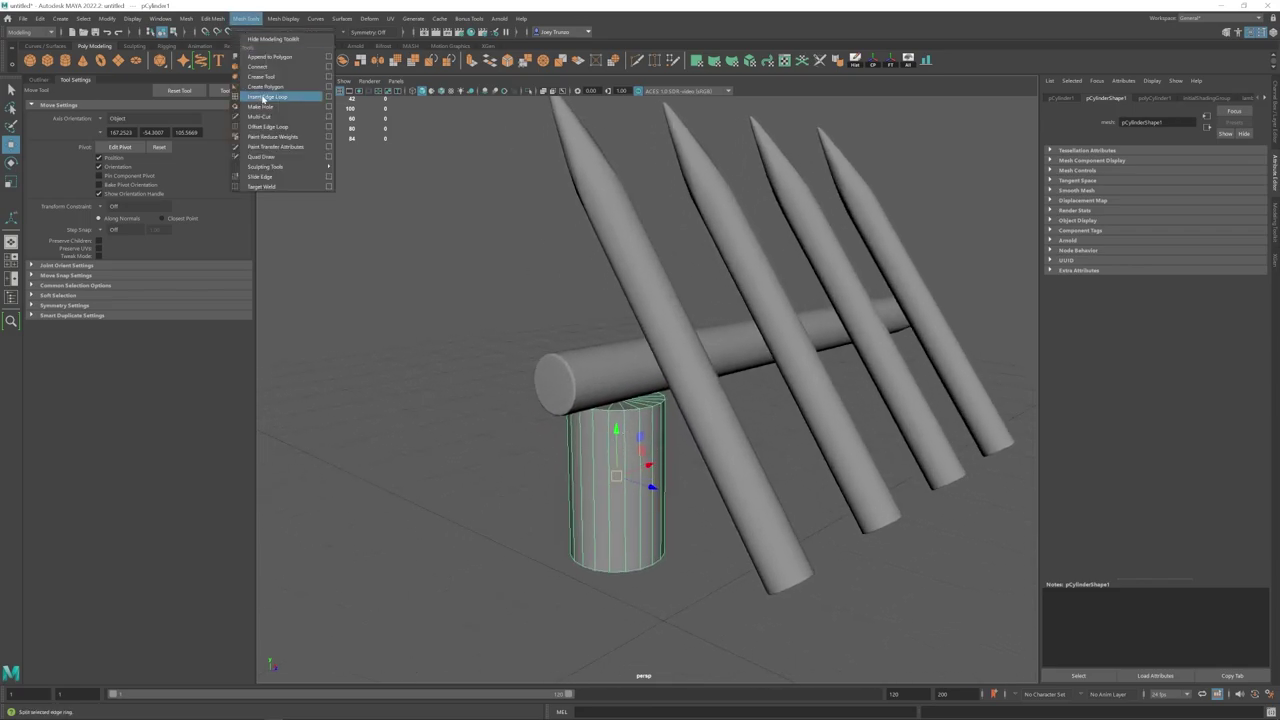
{"action": "left_click", "coordinate": [263, 97]}
{"action": "left_click", "coordinate": [611, 474]}
Step: Select the post's top and bottom rim edges and scale them outward so that the middle is narrower
{"action": "key", "text": "r"}
{"action": "key", "text": "w"}
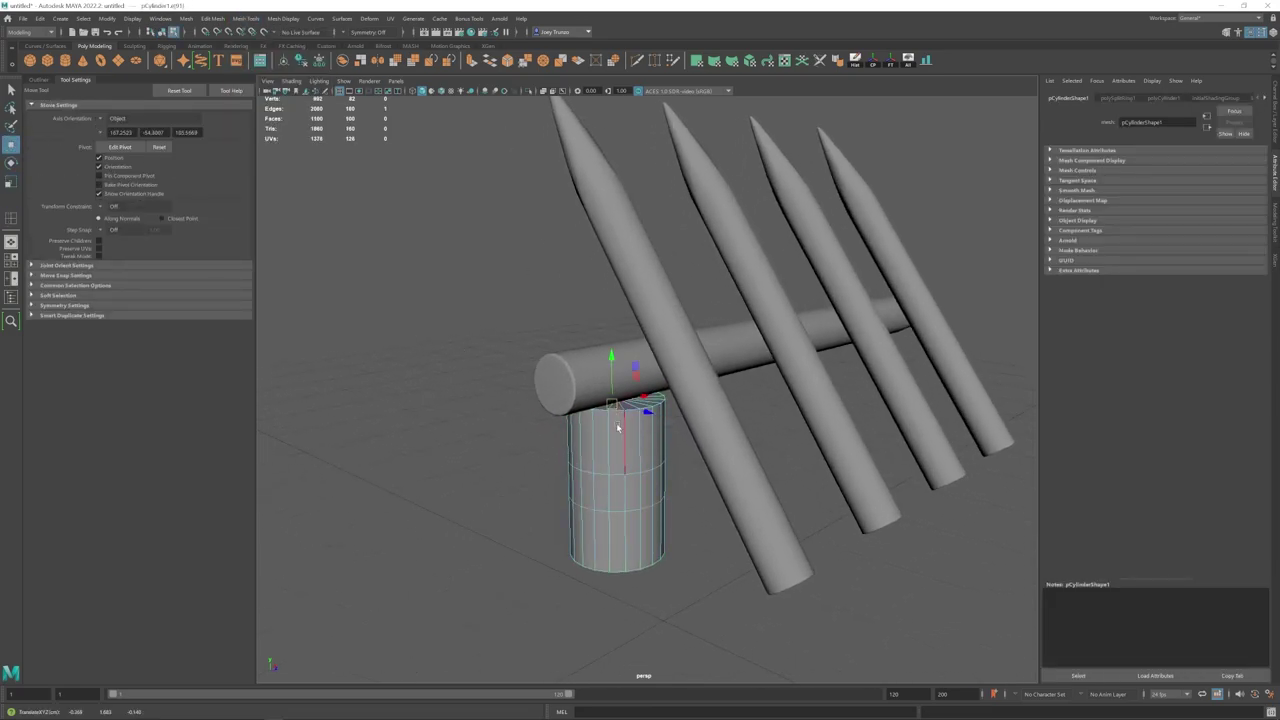
{"action": "key", "text": "q"}
{"action": "key", "text": "r"}
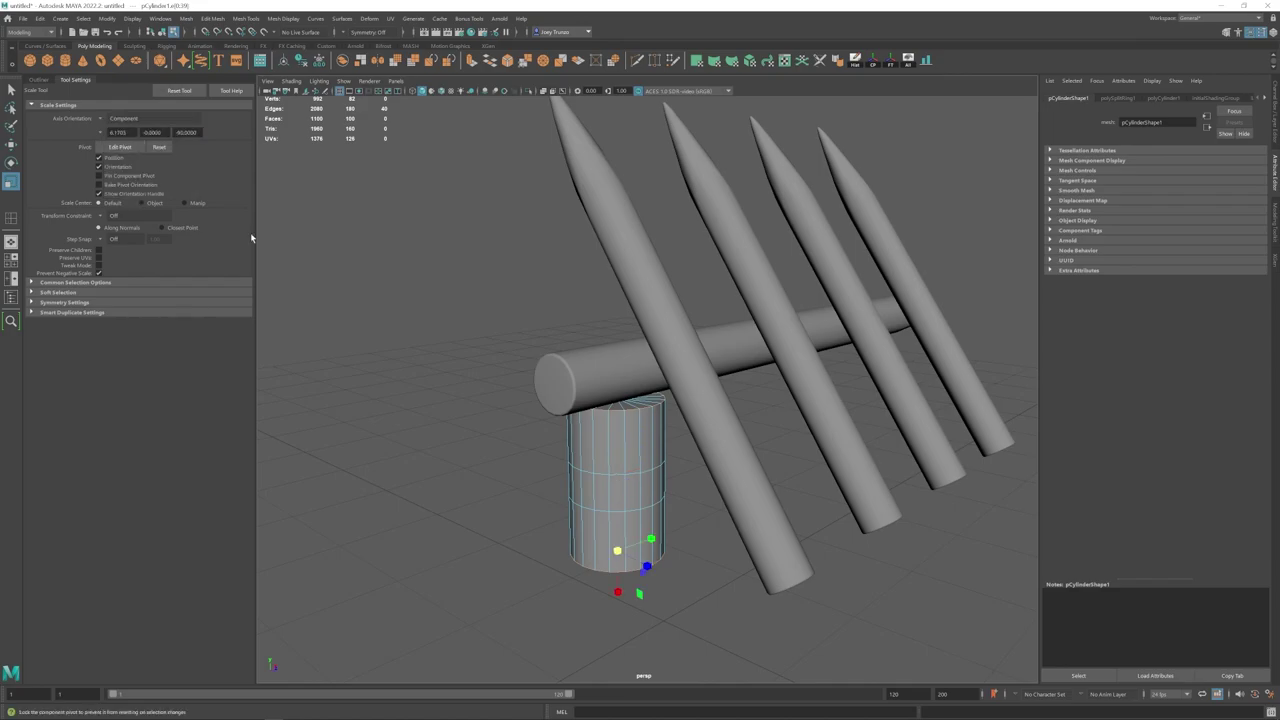
{"action": "right_click_drag", "start_coordinate": [625, 560], "coordinate": [510, 520], "text": "alt"}
{"action": "left_click_drag", "start_coordinate": [510, 520], "coordinate": [540, 518], "text": "alt"}
{"action": "key", "text": "w"}
{"action": "right_click_drag", "start_coordinate": [540, 518], "coordinate": [640, 500], "text": "alt"}
Step: Bevel the post's top and bottom rim edges with 2 segments and a small fraction
{"action": "left_click", "coordinate": [212, 19]}
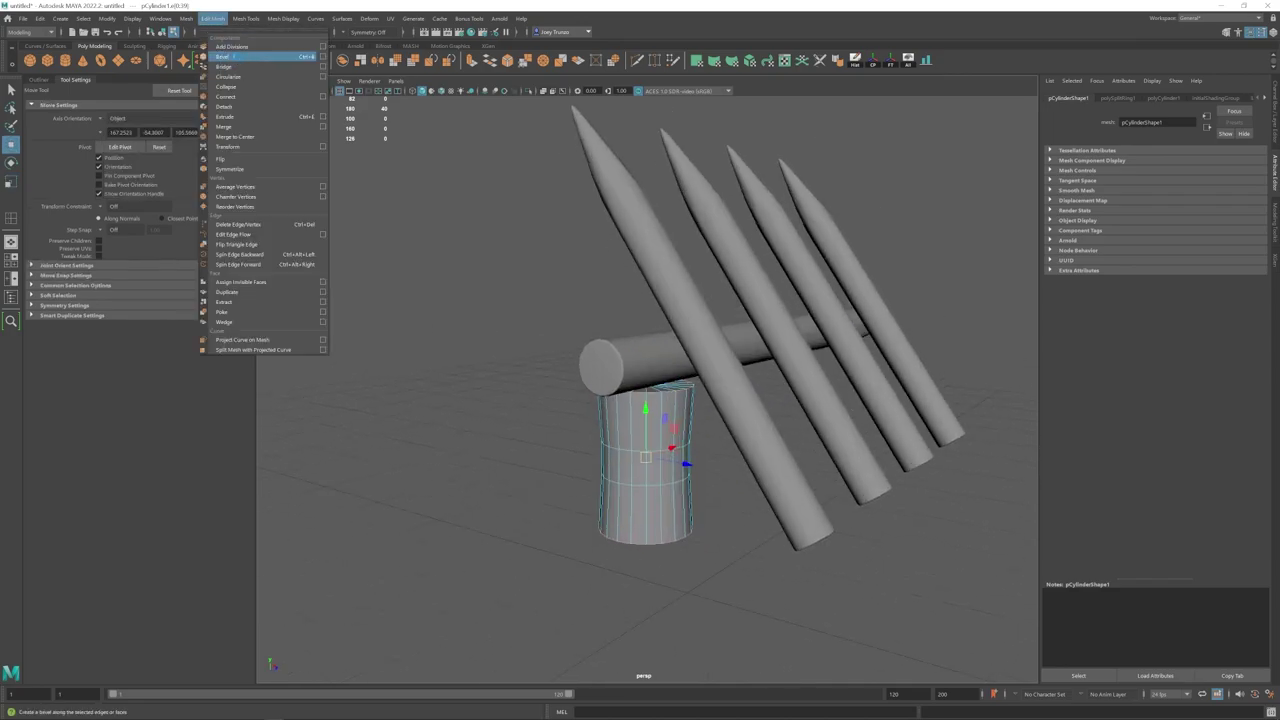
{"action": "left_click", "coordinate": [229, 57]}
{"action": "left_click_drag", "start_coordinate": [1210, 182], "coordinate": [1164, 193]}
{"action": "key", "text": "w"}
Step: Examine the post's beveled rim and top cap closely where the horizontal pole rests on it
{"action": "right_click_drag", "start_coordinate": [680, 398], "coordinate": [631, 384]}
{"action": "left_click_drag", "start_coordinate": [631, 384], "coordinate": [690, 386], "text": "alt"}
{"action": "right_click_drag", "start_coordinate": [690, 386], "coordinate": [735, 390], "text": "alt"}
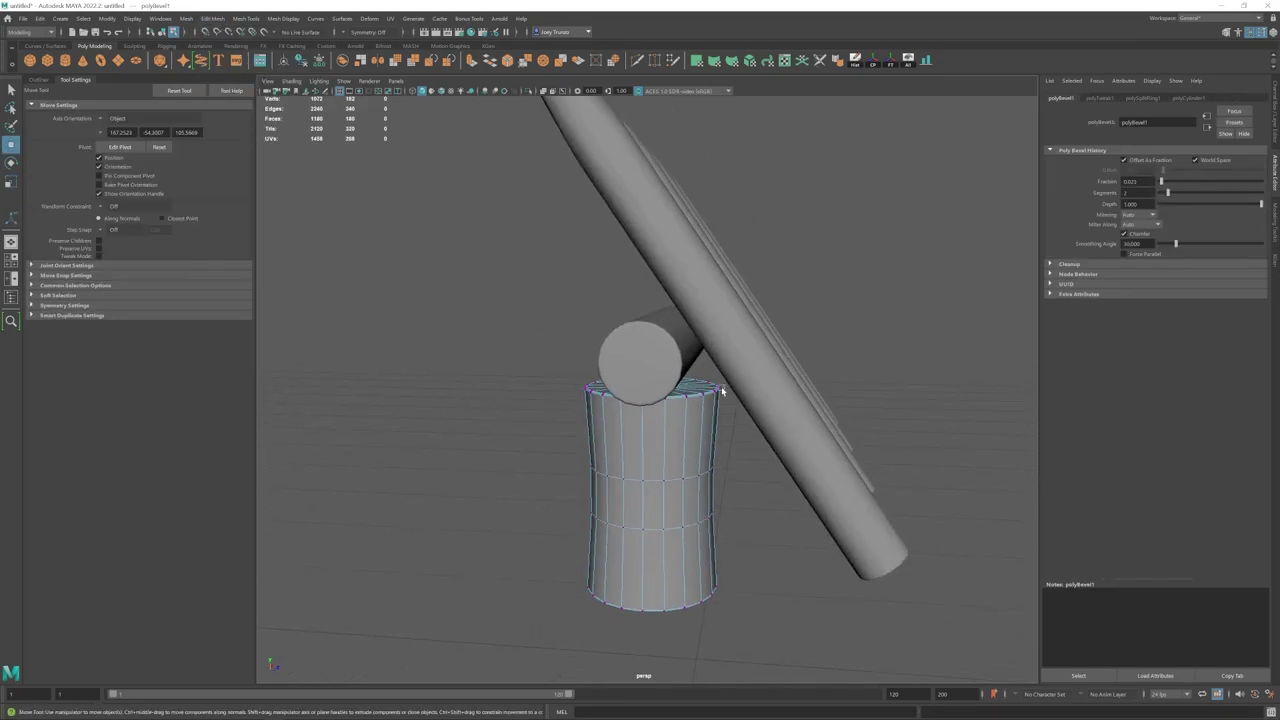
{"action": "left_click_drag", "start_coordinate": [730, 384], "coordinate": [719, 396]}
{"action": "left_click_drag", "start_coordinate": [765, 362], "coordinate": [705, 380], "text": "alt"}
{"action": "left_click", "coordinate": [662, 399]}
{"action": "right_click_drag", "start_coordinate": [705, 380], "coordinate": [780, 375], "text": "alt"}
{"action": "left_click", "coordinate": [283, 20]}
Step: Isolate the support post and delete its top cap to leave the end open
{"action": "right_click_drag", "start_coordinate": [720, 468], "coordinate": [716, 430]}
{"action": "left_click_drag", "start_coordinate": [694, 467], "coordinate": [703, 477], "text": "alt"}
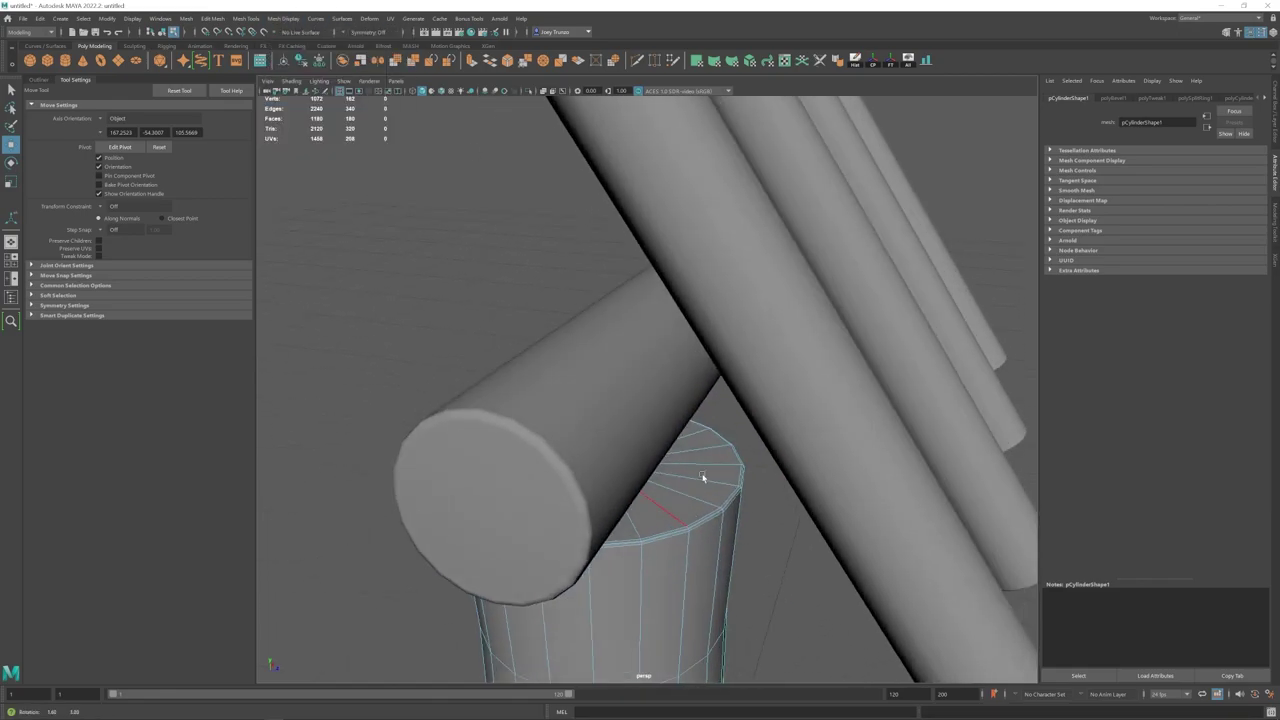
{"action": "left_click", "coordinate": [528, 92]}
{"action": "right_click_drag", "start_coordinate": [680, 300], "coordinate": [600, 300], "text": "alt"}
{"action": "left_click_drag", "start_coordinate": [625, 270], "coordinate": [643, 370], "text": "alt"}
{"action": "right_click_drag", "start_coordinate": [610, 375], "coordinate": [652, 424], "text": "alt"}
{"action": "left_click_drag", "start_coordinate": [668, 366], "coordinate": [628, 408]}
{"action": "left_click_drag", "start_coordinate": [666, 530], "coordinate": [671, 423], "text": "alt"}
Step: Extrude the post's open top rim inward in rings and merge the innermost ring to the center, closing the cap
{"action": "right_click_drag", "start_coordinate": [632, 388], "coordinate": [655, 305], "text": "alt"}
{"action": "double_click", "coordinate": [652, 416]}
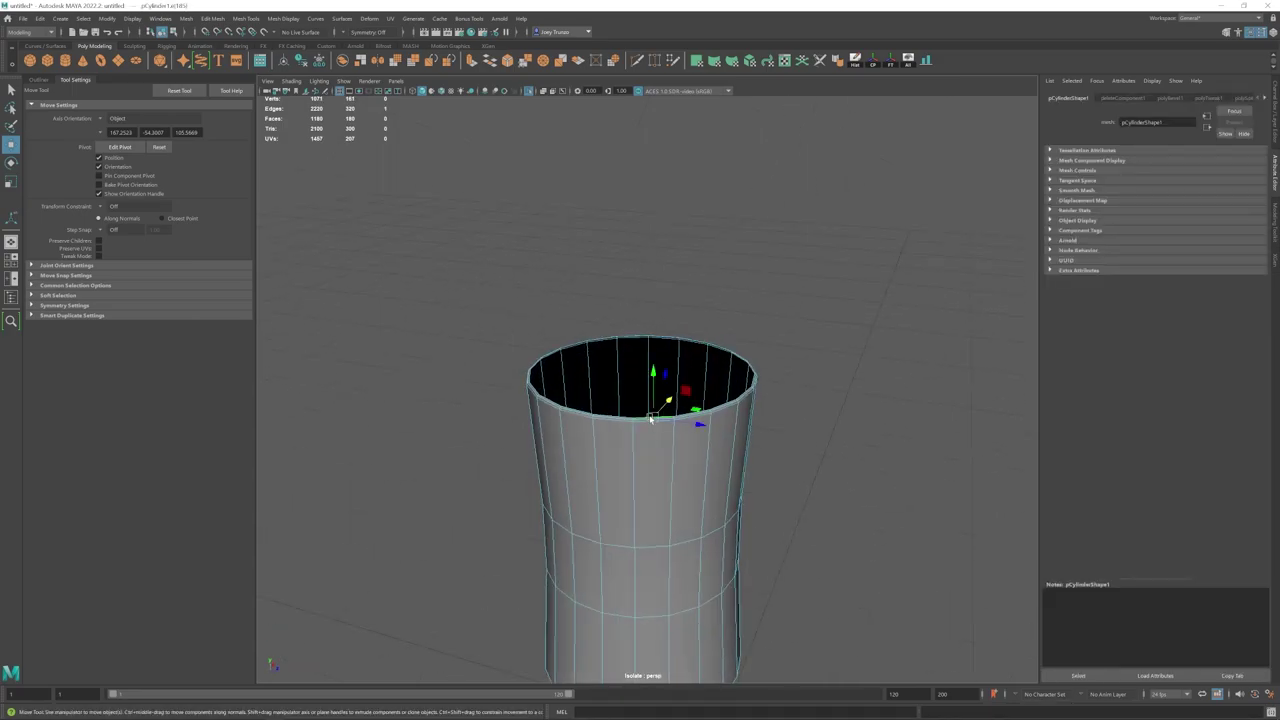
{"action": "key", "text": "ctrl+e"}
{"action": "key", "text": "r"}
{"action": "left_click_drag", "start_coordinate": [641, 372], "coordinate": [623, 372]}
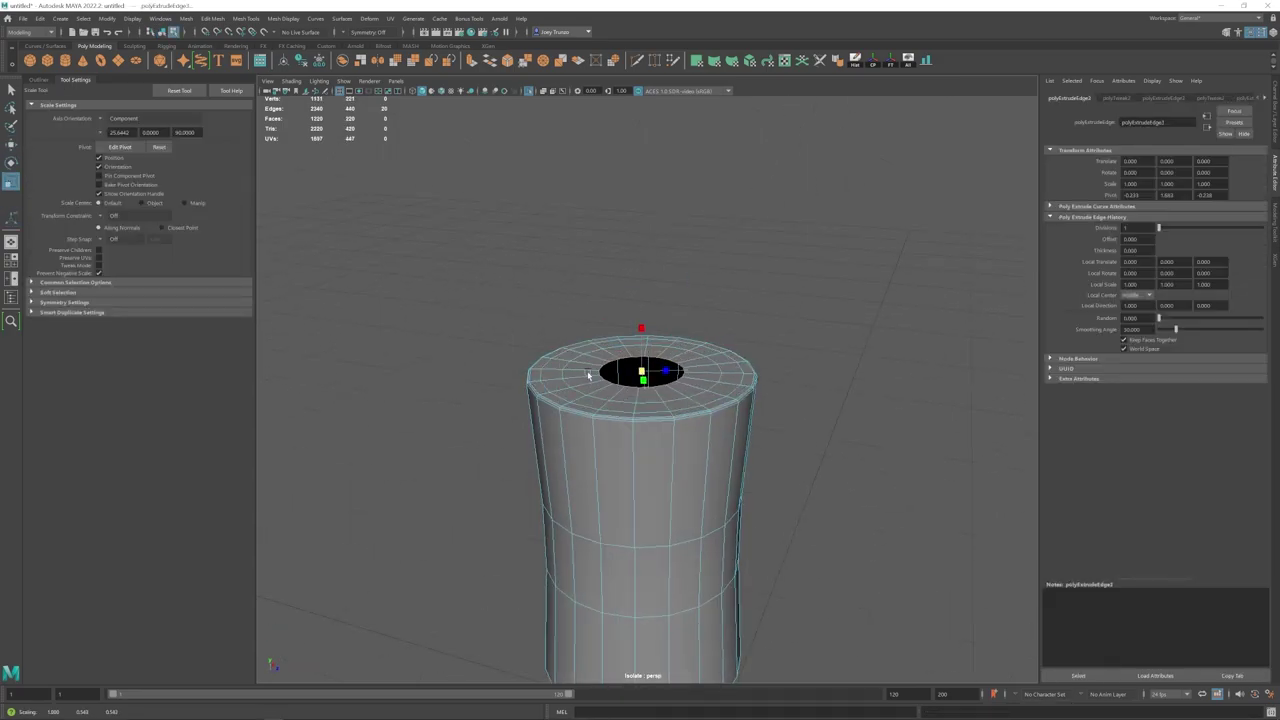
{"action": "left_click", "coordinate": [544, 61]}
{"action": "key", "text": "w"}
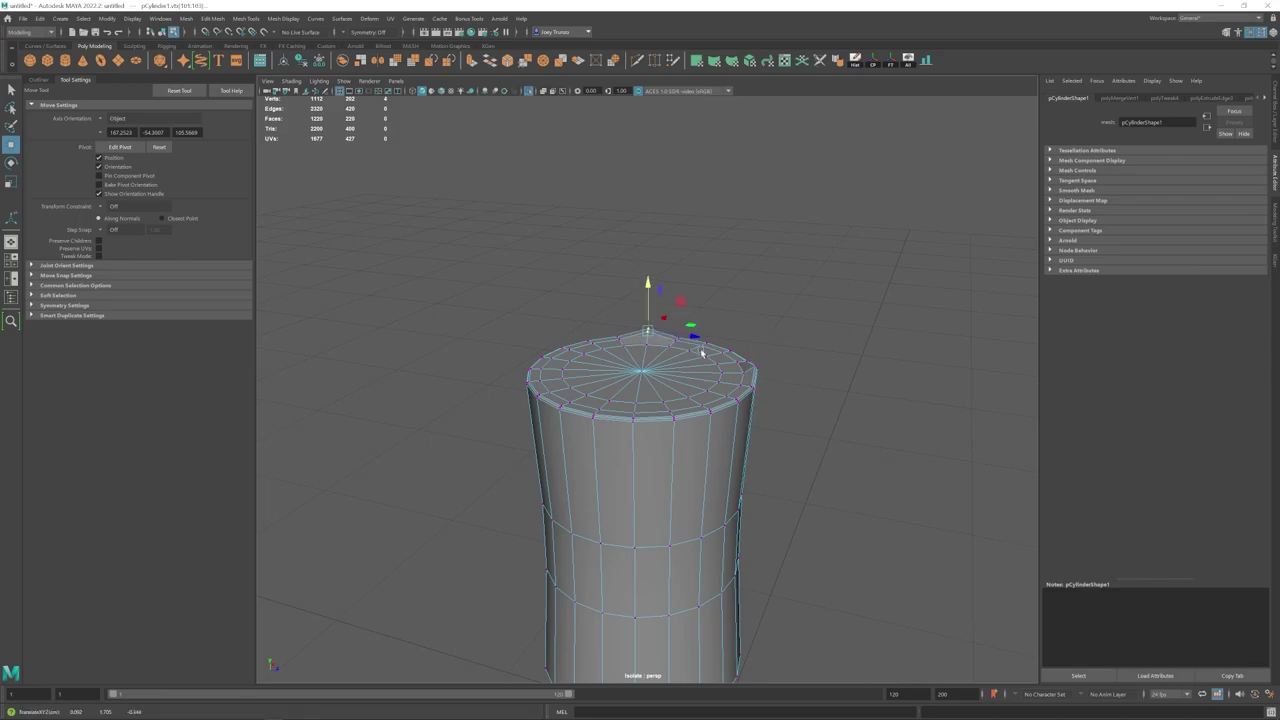
Step: Move individual vertices around the support post's top rim up and down to make its outline uneven
{"action": "left_click", "coordinate": [584, 347]}
{"action": "left_click_drag", "start_coordinate": [588, 330], "coordinate": [612, 385], "text": "alt"}
{"action": "left_click_drag", "start_coordinate": [637, 300], "coordinate": [638, 281]}
{"action": "left_click_drag", "start_coordinate": [682, 465], "coordinate": [695, 372], "text": "alt"}
{"action": "left_click", "coordinate": [755, 371]}
{"action": "left_click", "coordinate": [744, 396]}
{"action": "left_click_drag", "start_coordinate": [752, 330], "coordinate": [554, 371], "text": "alt"}
{"action": "left_click", "coordinate": [552, 408]}
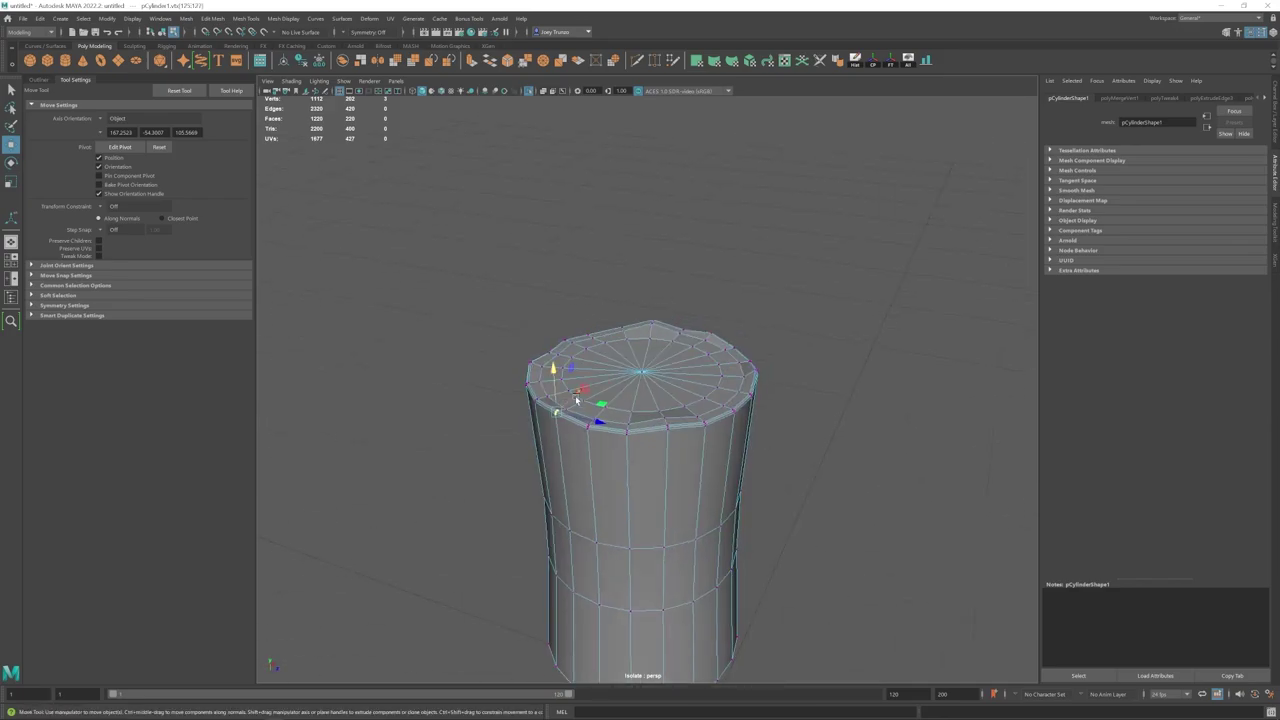
Step: Nudge vertices around the other sides of the support post slightly to make its shape irregular
{"action": "scroll", "coordinate": [698, 455], "scroll_direction": "down", "scroll_amount": 5}
{"action": "mouse_move", "coordinate": [600, 480]}
{"action": "left_mouse_down", "text": "alt"}
{"action": "mouse_move", "coordinate": [698, 455]}
{"action": "mouse_move", "coordinate": [610, 500]}
{"action": "left_mouse_up", "text": "alt"}
{"action": "scroll", "coordinate": [650, 485], "scroll_direction": "up", "scroll_amount": 4}
{"action": "left_click", "coordinate": [646, 500]}
{"action": "left_click", "coordinate": [702, 498]}
{"action": "left_click_drag", "start_coordinate": [704, 510], "coordinate": [703, 513]}
{"action": "left_click_drag", "start_coordinate": [716, 508], "coordinate": [618, 511], "text": "alt"}
{"action": "left_click_drag", "start_coordinate": [722, 506], "coordinate": [672, 496], "text": "alt"}
{"action": "left_click", "coordinate": [691, 509]}
{"action": "left_click_drag", "start_coordinate": [758, 407], "coordinate": [706, 410], "text": "alt"}
{"action": "left_click_drag", "start_coordinate": [711, 322], "coordinate": [711, 326]}
{"action": "left_click_drag", "start_coordinate": [729, 352], "coordinate": [700, 368], "text": "alt"}
{"action": "left_click", "coordinate": [709, 369]}
{"action": "scroll", "coordinate": [657, 406], "scroll_direction": "down", "scroll_amount": 4}
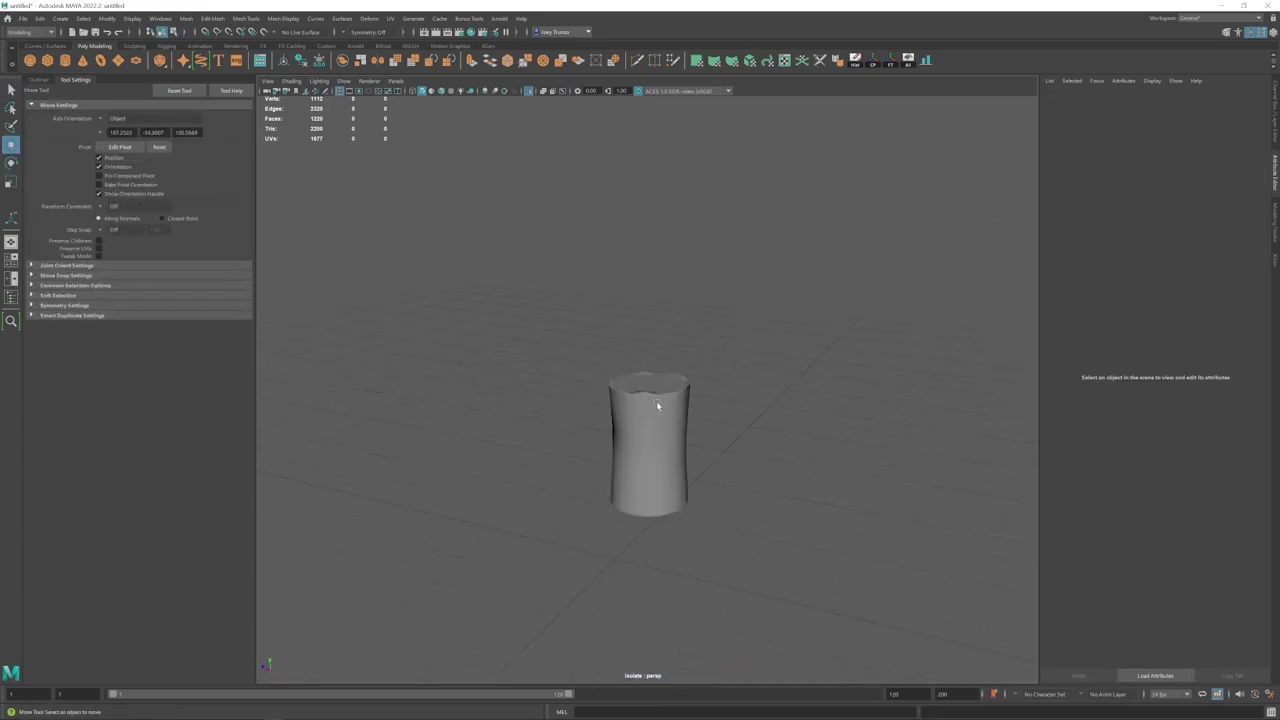
Step: Fine-tune one more vertex on the post's top rim and return to object mode
{"action": "scroll", "coordinate": [626, 400], "scroll_direction": "down", "scroll_amount": 3}
{"action": "left_click_drag", "start_coordinate": [657, 406], "coordinate": [590, 432], "text": "alt"}
{"action": "scroll", "coordinate": [657, 423], "scroll_direction": "up", "scroll_amount": 8}
{"action": "scroll", "coordinate": [590, 432], "scroll_direction": "down", "scroll_amount": 4}
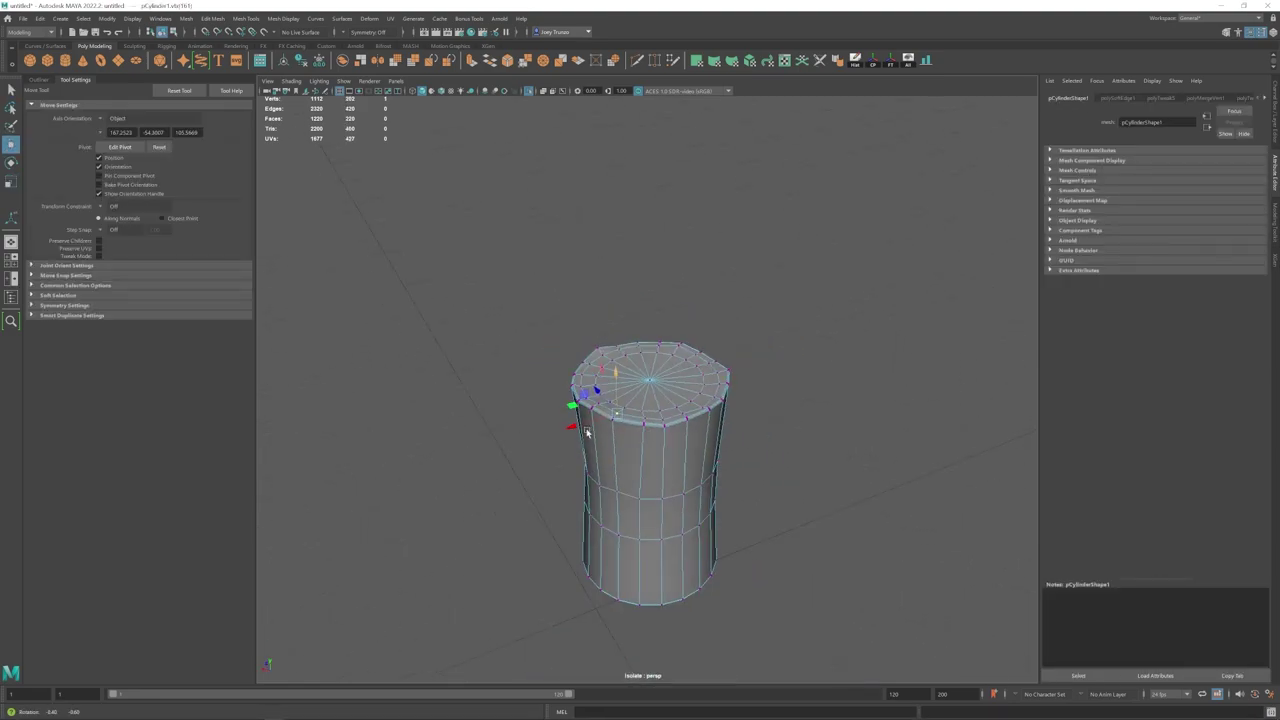
{"action": "scroll", "coordinate": [612, 427], "scroll_direction": "up", "scroll_amount": 5}
{"action": "left_click", "coordinate": [615, 426]}
{"action": "left_click_drag", "start_coordinate": [567, 375], "coordinate": [522, 336], "text": "alt"}
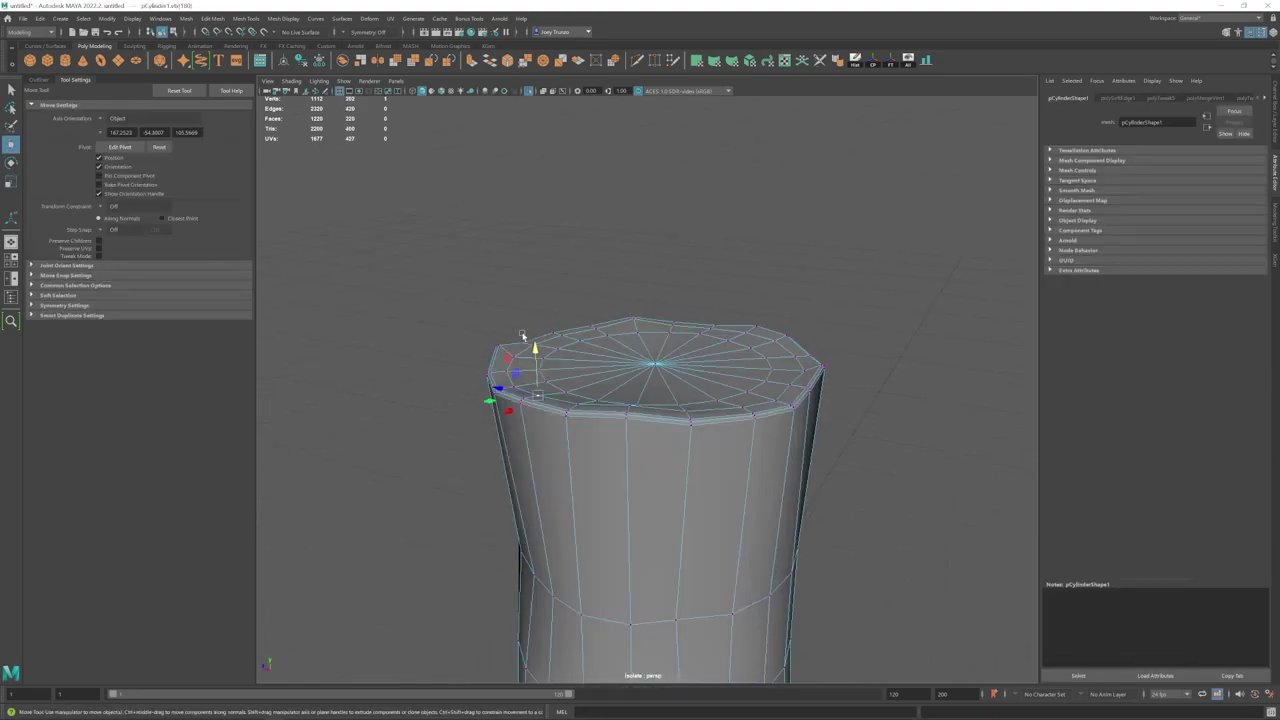
{"action": "key", "text": "F8"}
{"action": "left_click", "coordinate": [514, 336]}
{"action": "mouse_move", "coordinate": [740, 440]}
{"action": "right_mouse_down", "text": "alt"}
{"action": "mouse_move", "coordinate": [657, 445]}
{"action": "mouse_move", "coordinate": [680, 468]}
{"action": "right_mouse_up", "text": "alt"}
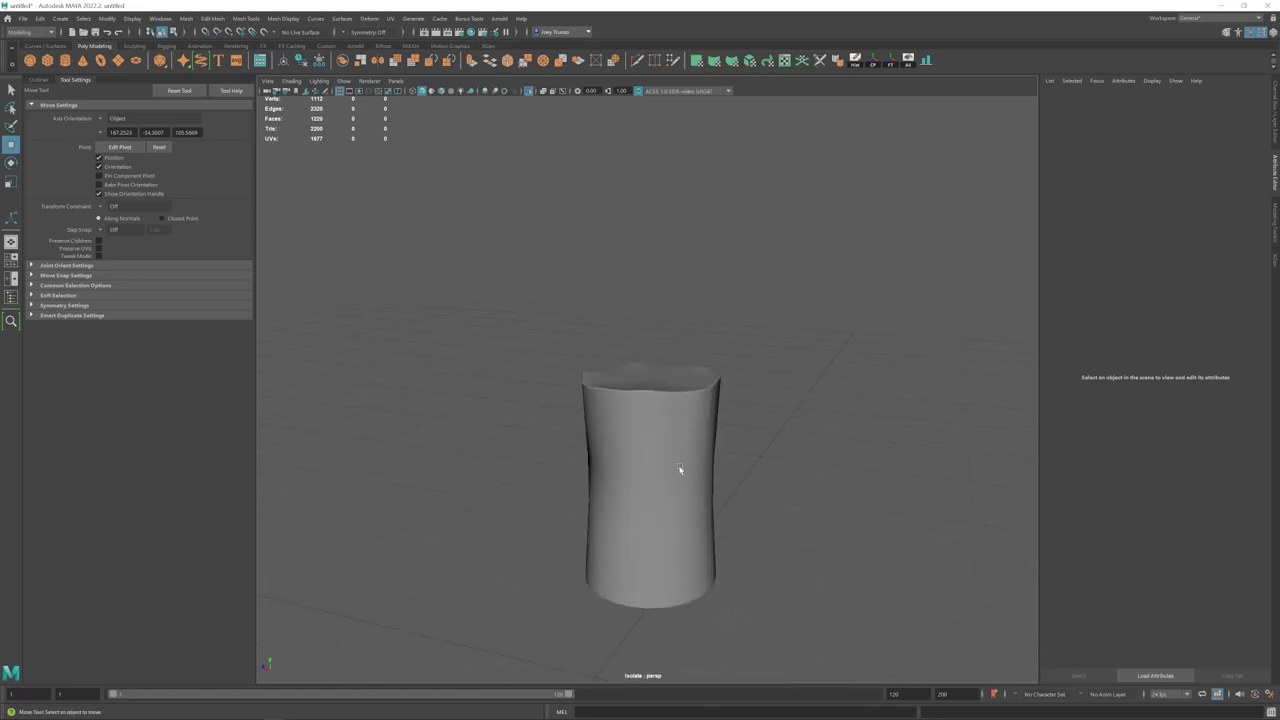
Step: Exit isolation, duplicate the support post under the pole's pointed end and rotate the copy
{"action": "left_click", "coordinate": [530, 92]}
{"action": "mouse_move", "coordinate": [620, 400]}
{"action": "right_mouse_down", "text": "alt"}
{"action": "mouse_move", "coordinate": [423, 400]}
{"action": "mouse_move", "coordinate": [657, 423]}
{"action": "right_mouse_up", "text": "alt"}
{"action": "left_click", "coordinate": [589, 414]}
{"action": "left_click_drag", "start_coordinate": [695, 425], "coordinate": [622, 430], "text": "alt"}
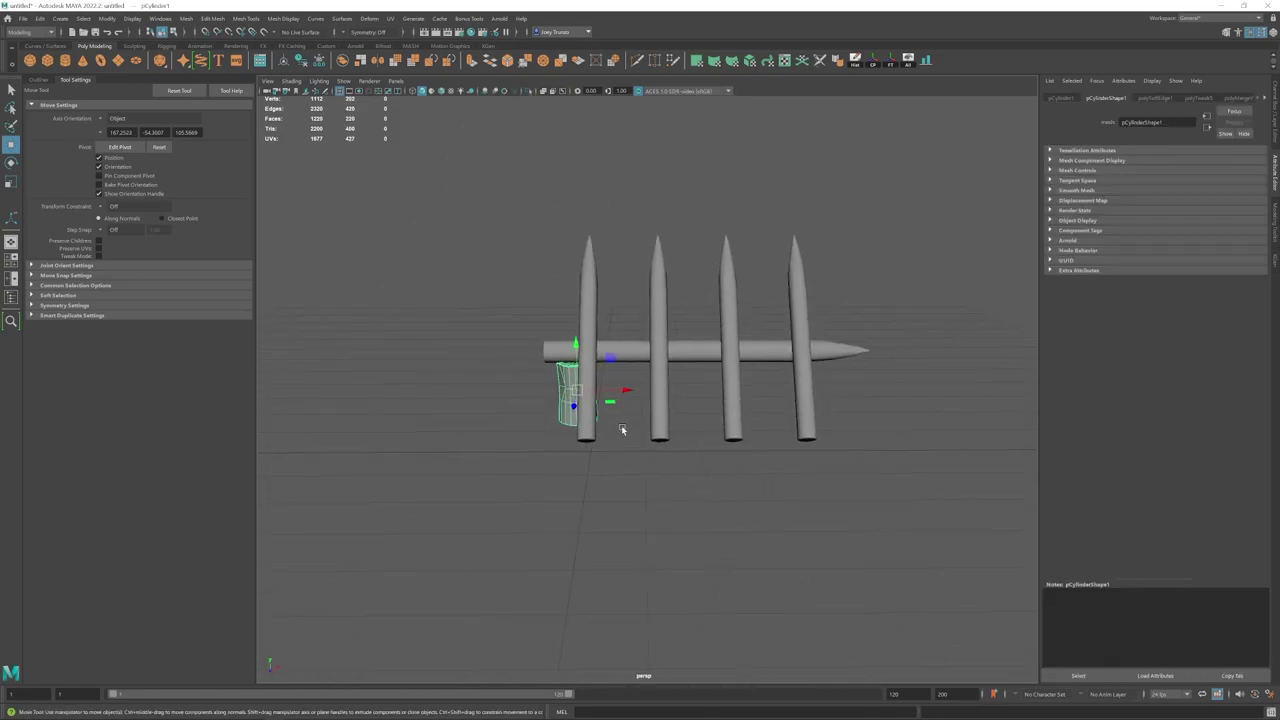
{"action": "left_click_drag", "start_coordinate": [847, 400], "coordinate": [850, 400]}
{"action": "key", "text": "e"}
{"action": "left_click_drag", "start_coordinate": [796, 406], "coordinate": [826, 406]}
{"action": "left_click", "coordinate": [695, 470]}
Step: Delete the second, third and fourth spikes in the row, keeping only the first
{"action": "left_click_drag", "start_coordinate": [535, 400], "coordinate": [645, 388], "text": "alt"}
{"action": "left_click", "coordinate": [648, 383]}
{"action": "left_click", "coordinate": [577, 281]}
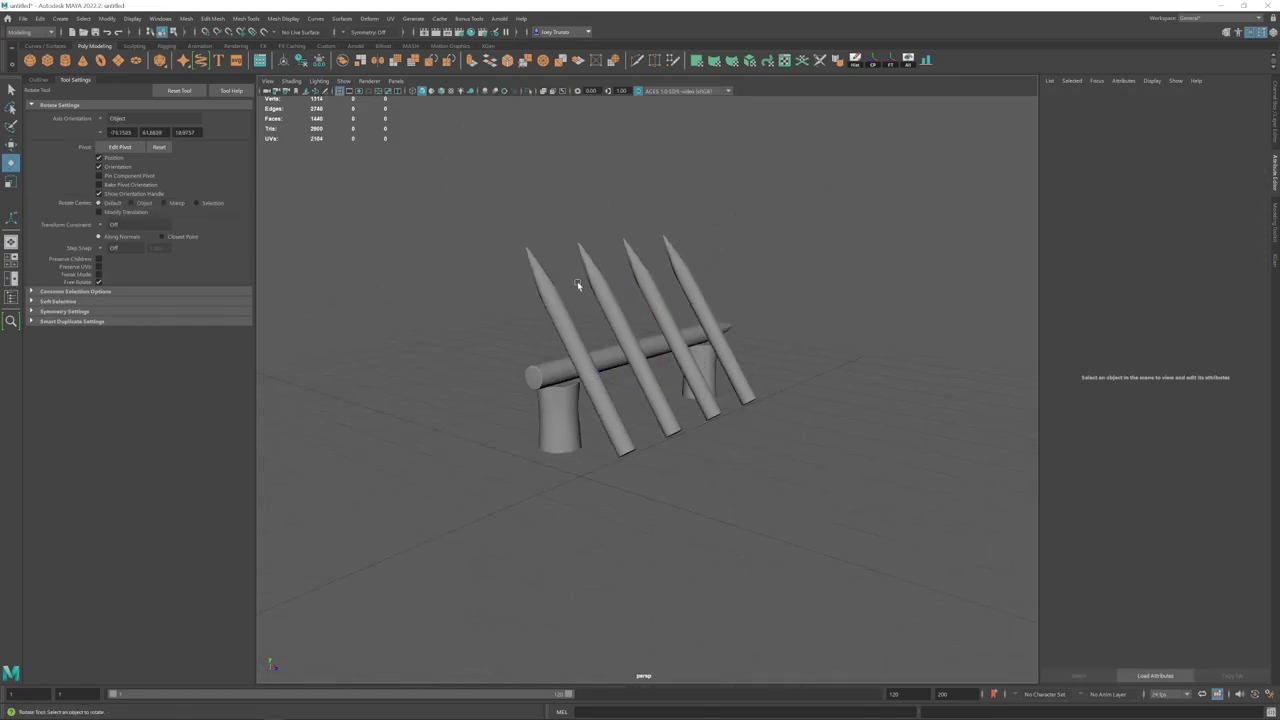
{"action": "left_click_drag", "start_coordinate": [585, 335], "coordinate": [614, 346], "text": "alt"}
{"action": "scroll", "coordinate": [659, 418], "scroll_direction": "down", "scroll_amount": 5}
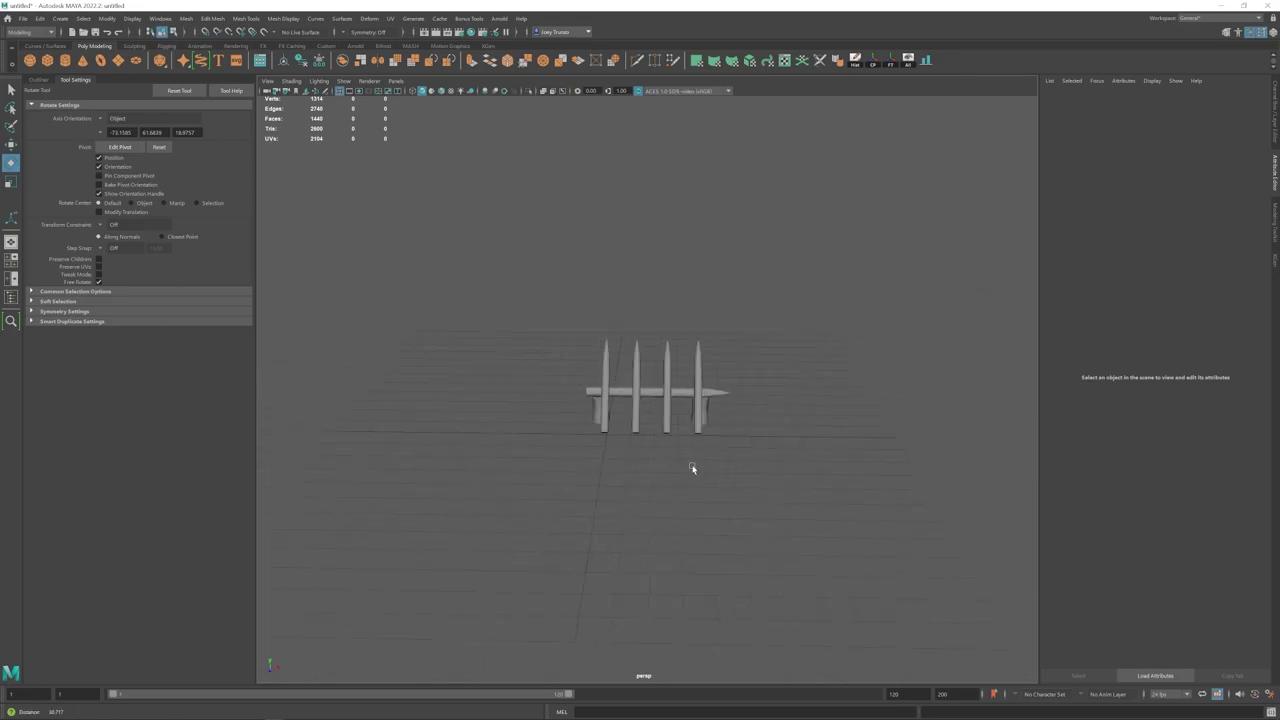
{"action": "left_click_drag", "start_coordinate": [692, 468], "coordinate": [735, 450], "text": "alt"}
{"action": "left_click", "coordinate": [660, 383]}
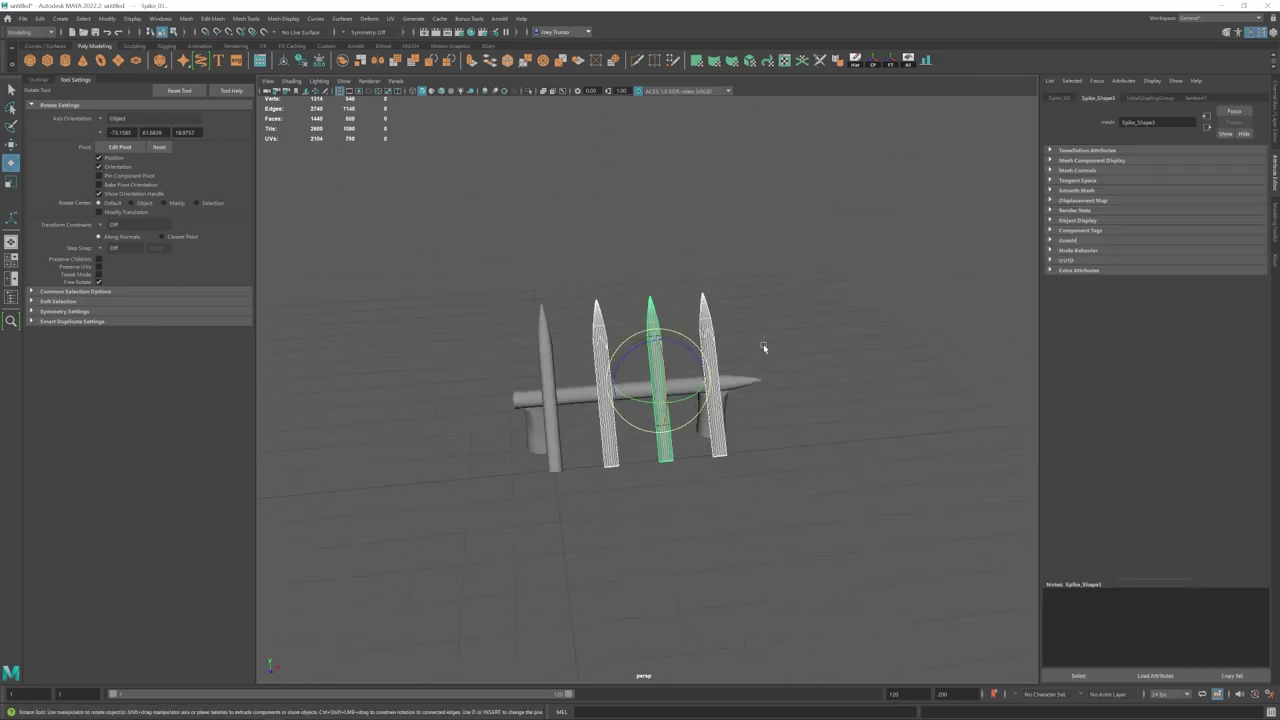
{"action": "key", "text": "Delete"}
Step: Duplicate the first spike three times at equal spacing along the horizontal pole
{"action": "left_click", "coordinate": [549, 389]}
{"action": "key", "text": "w"}
{"action": "left_click", "coordinate": [785, 60]}
{"action": "left_click", "coordinate": [838, 405]}
{"action": "left_click_drag", "start_coordinate": [797, 274], "coordinate": [989, 548]}
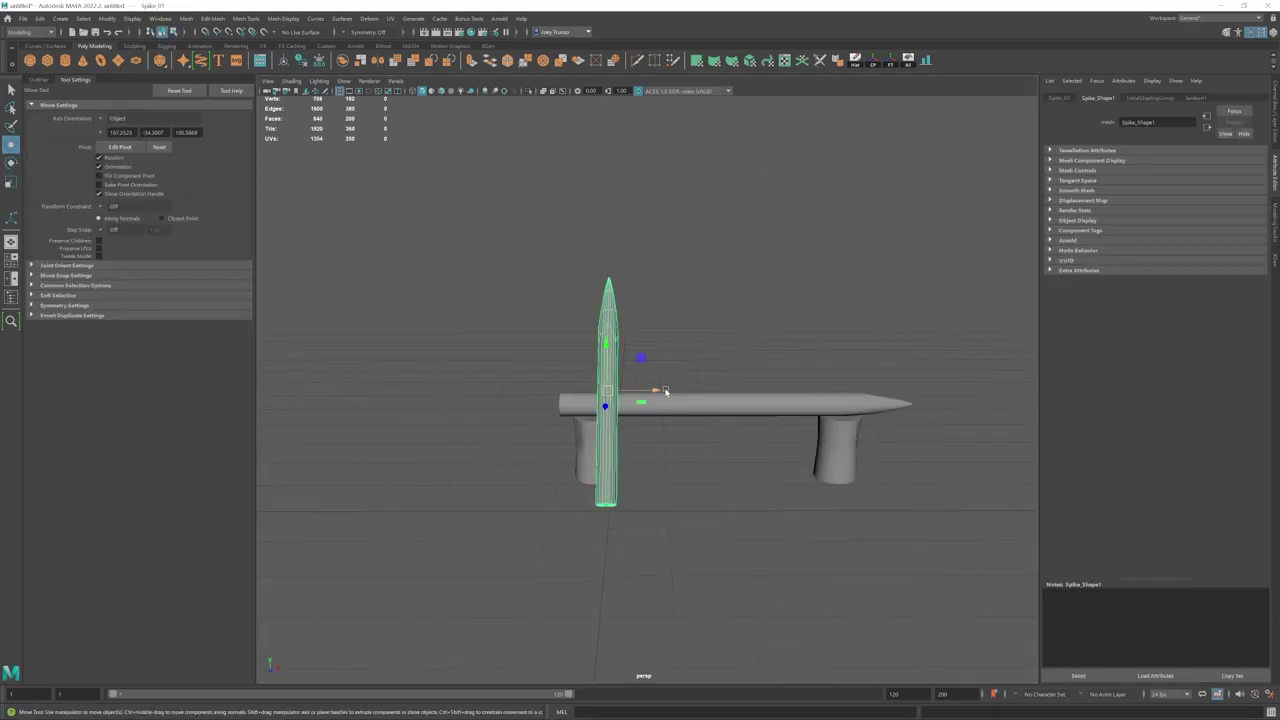
{"action": "left_click_drag", "start_coordinate": [651, 391], "coordinate": [717, 391]}
{"action": "key", "text": "shift+d"}
{"action": "key", "text": "shift+d"}
{"action": "middle_click_drag", "start_coordinate": [894, 416], "coordinate": [854, 403], "text": "alt"}
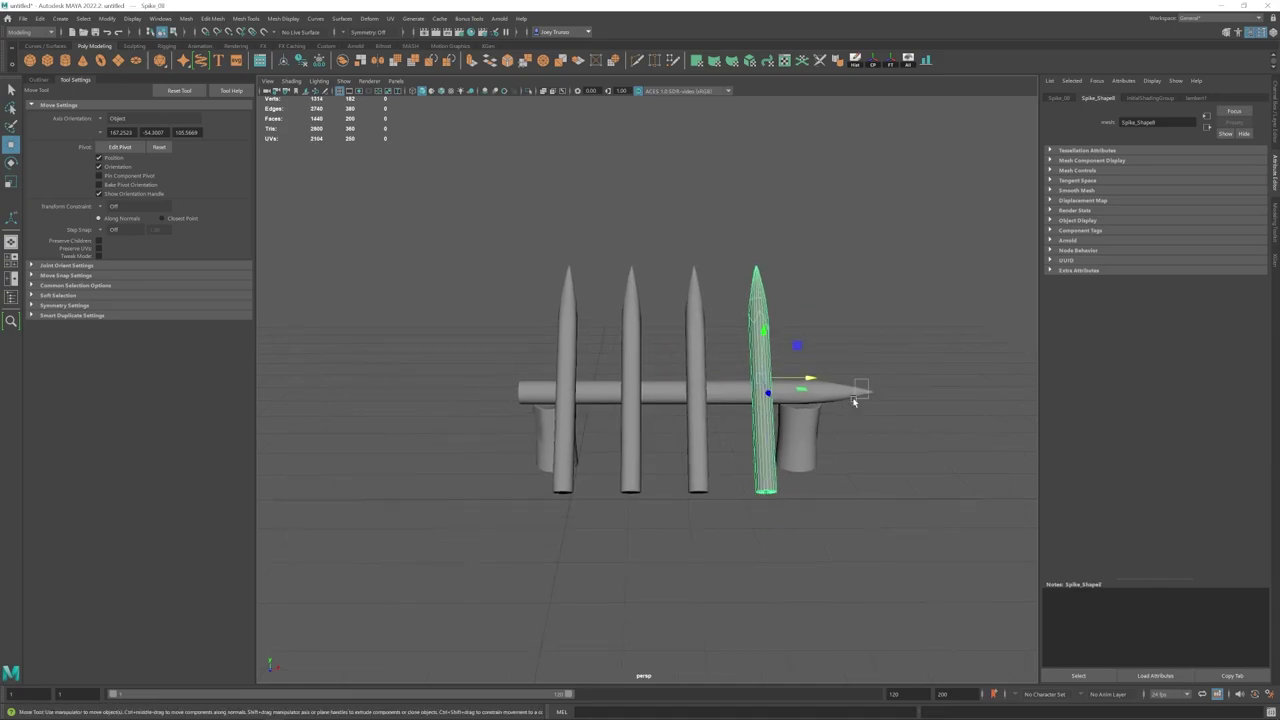
Step: Pull the pole's pointed end slightly inward and set the Move tool's axis orientation to World for the second post
{"action": "right_click_drag", "start_coordinate": [854, 403], "coordinate": [800, 403]}
{"action": "left_click_drag", "start_coordinate": [942, 352], "coordinate": [788, 428]}
{"action": "left_click_drag", "start_coordinate": [884, 391], "coordinate": [863, 391]}
{"action": "left_click", "coordinate": [805, 451]}
{"action": "middle_click_drag", "start_coordinate": [805, 451], "coordinate": [754, 434], "text": "alt"}
{"action": "left_click", "coordinate": [115, 119]}
{"action": "left_click", "coordinate": [115, 135]}
{"action": "left_click_drag", "start_coordinate": [787, 415], "coordinate": [640, 440]}
Step: Select the vertices around the sharpened tips of all four spikes
{"action": "left_click_drag", "start_coordinate": [560, 450], "coordinate": [700, 326]}
{"action": "left_click", "coordinate": [700, 326]}
{"action": "left_click_drag", "start_coordinate": [569, 361], "coordinate": [690, 345], "text": "alt"}
{"action": "right_click_drag", "start_coordinate": [645, 370], "coordinate": [600, 370]}
{"action": "left_click_drag", "start_coordinate": [552, 295], "coordinate": [718, 346]}
{"action": "right_click_drag", "start_coordinate": [718, 346], "coordinate": [660, 435], "text": "alt"}
{"action": "left_click_drag", "start_coordinate": [660, 435], "coordinate": [715, 420], "text": "alt"}
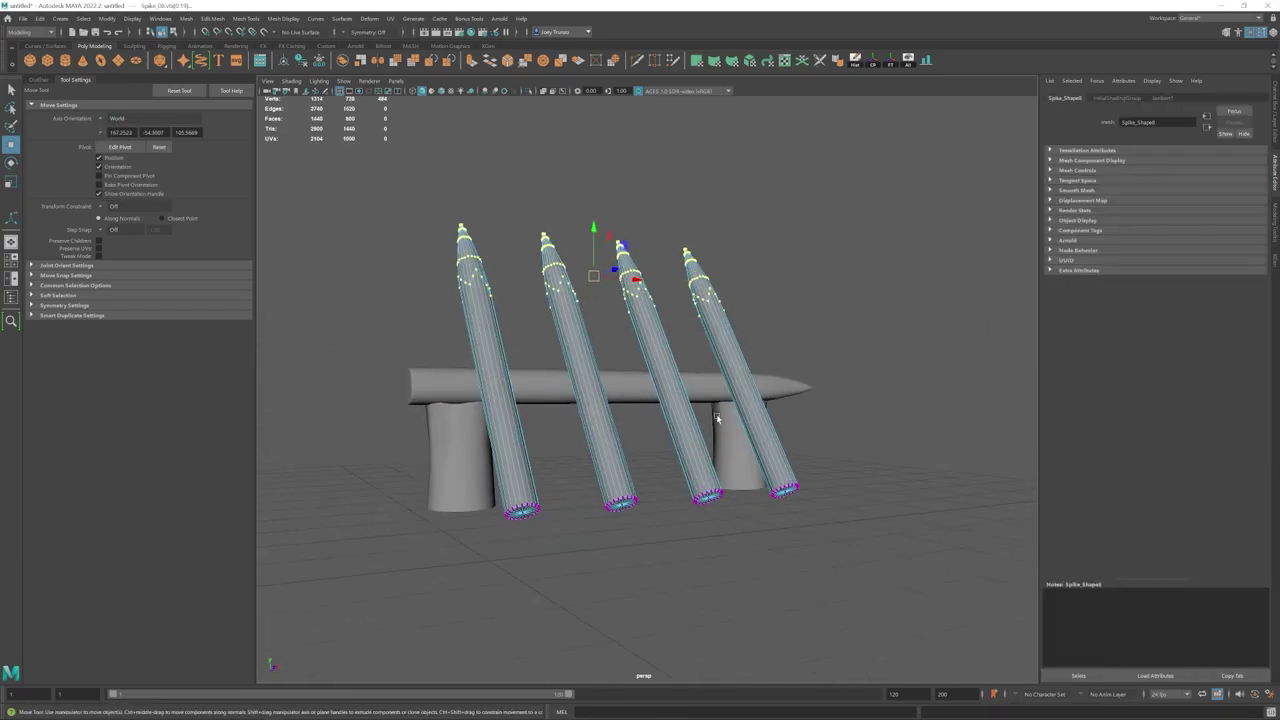
{"action": "right_click_drag", "start_coordinate": [593, 276], "coordinate": [601, 360]}
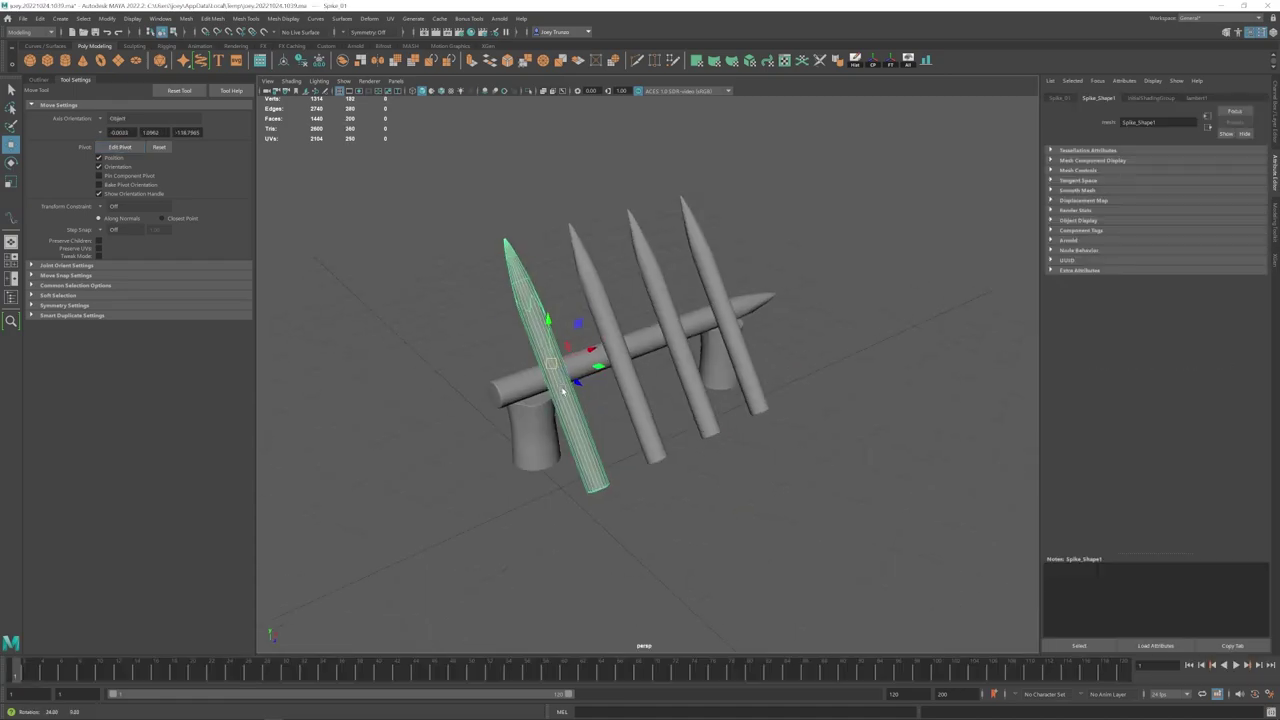
Step: Insert two edge loops around the first spike's shaft with the Insert Edge Loop tool
{"action": "left_click", "coordinate": [213, 19]}
{"action": "mouse_move", "coordinate": [245, 20]}
{"action": "left_click", "coordinate": [262, 106]}
{"action": "left_click", "coordinate": [630, 442]}
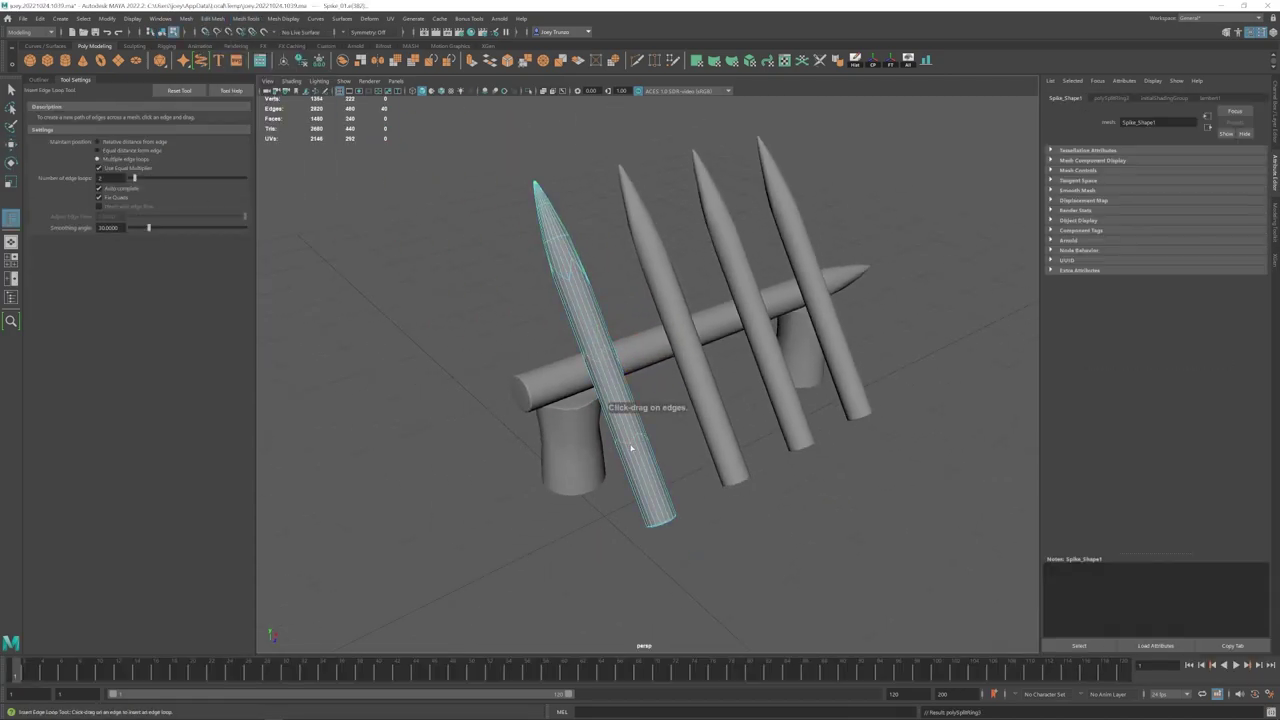
{"action": "key", "text": "w"}
{"action": "key", "text": "r"}
Step: Set the transform constraint to Edge and slide the first spike's lower edge loop along its shaft
{"action": "left_click_drag", "start_coordinate": [637, 464], "coordinate": [648, 440], "text": "alt"}
{"action": "right_click_drag", "start_coordinate": [648, 440], "coordinate": [770, 420], "text": "alt"}
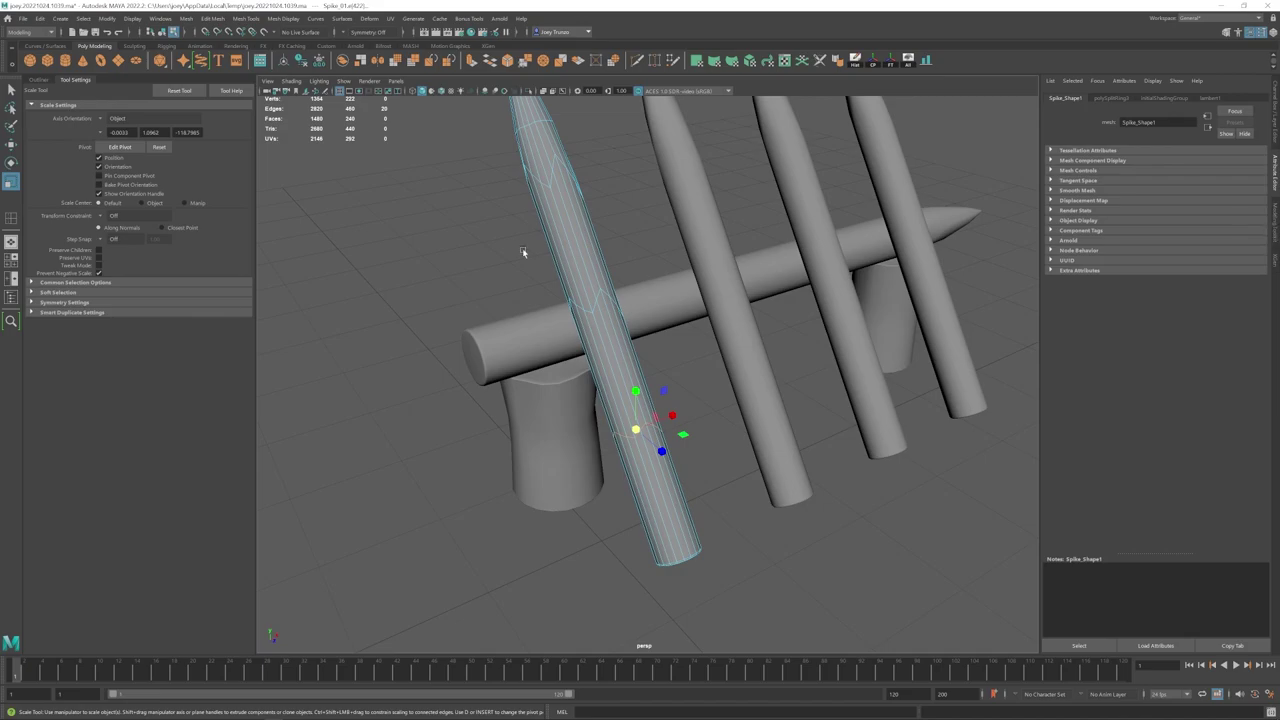
{"action": "left_click", "coordinate": [1274, 226]}
{"action": "left_click_drag", "start_coordinate": [709, 400], "coordinate": [676, 455], "text": "alt"}
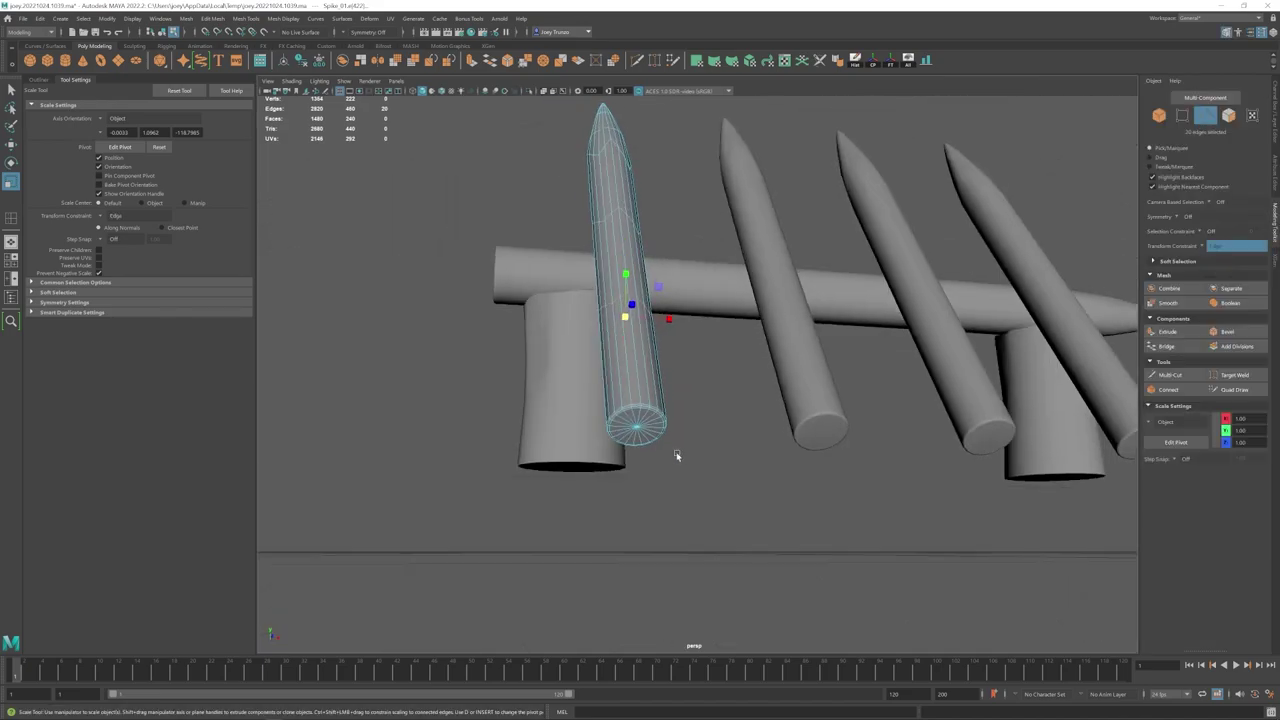
{"action": "left_click_drag", "start_coordinate": [628, 379], "coordinate": [645, 438], "text": "alt"}
{"action": "key", "text": "w"}
{"action": "left_click_drag", "start_coordinate": [646, 443], "coordinate": [640, 398]}
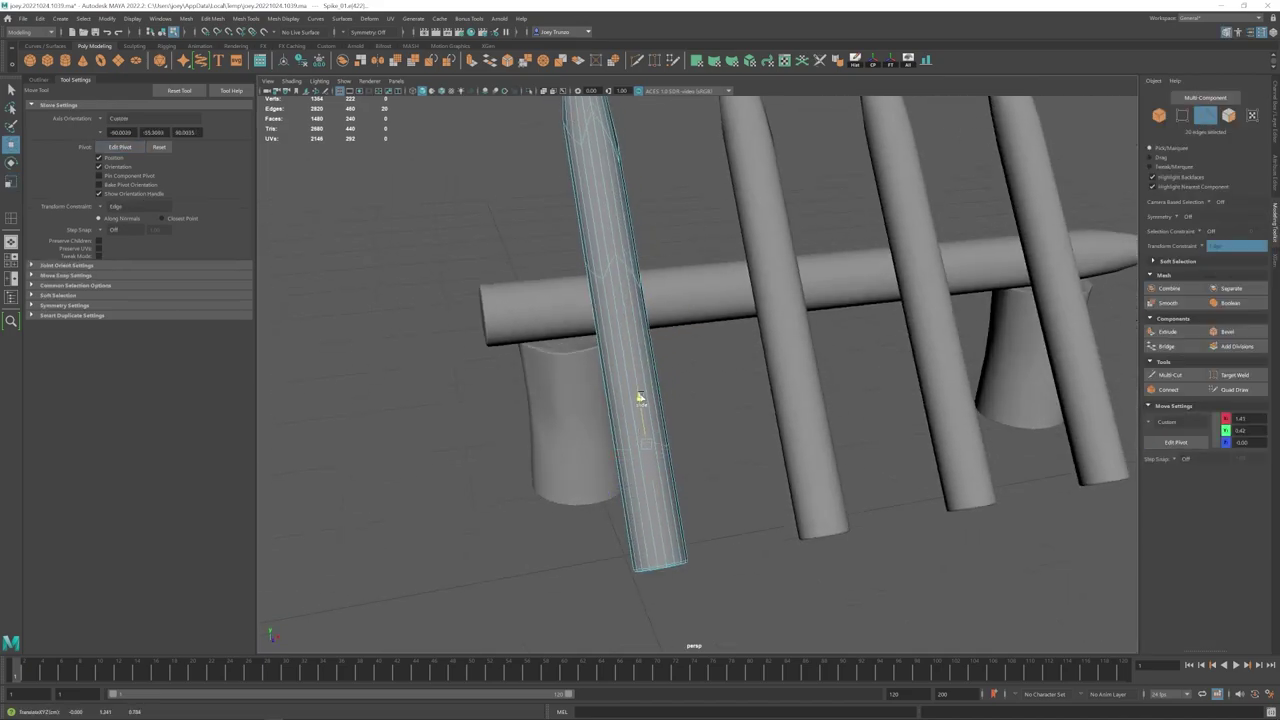
Step: Set the Scale tool's axis orientation to Custom and select the first spike's lower edge loop
{"action": "key", "text": "r"}
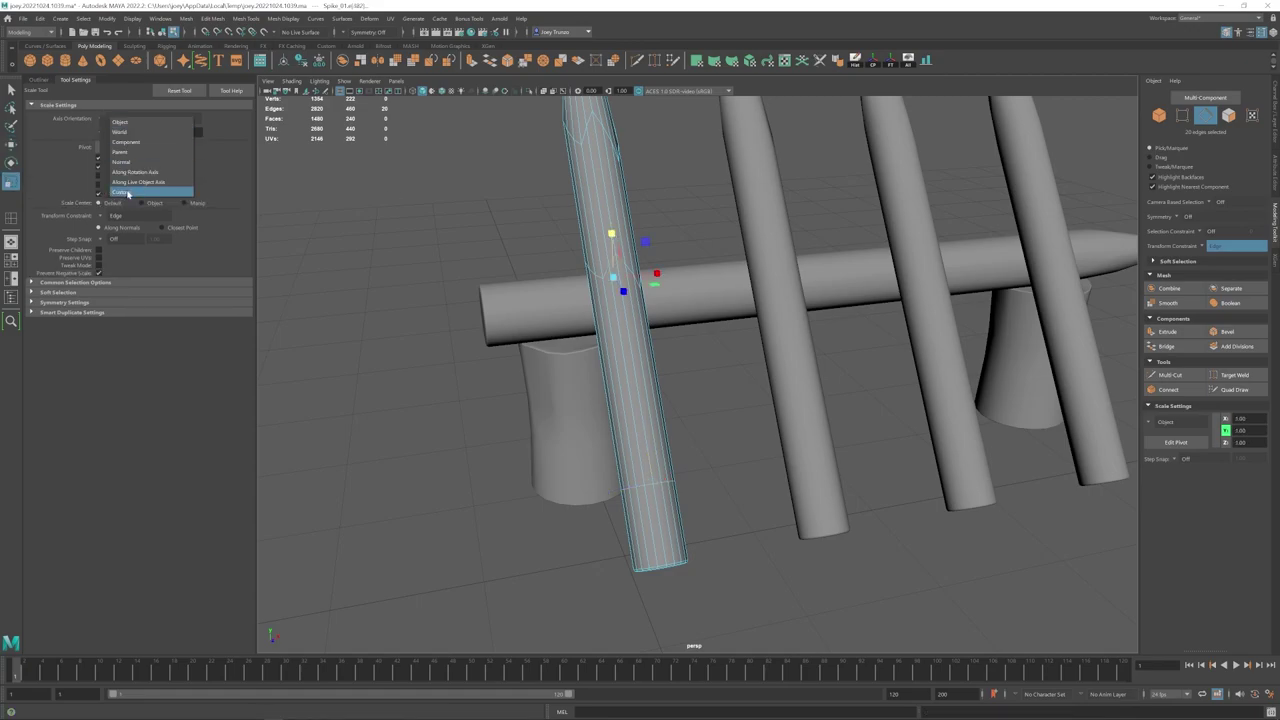
{"action": "left_click", "coordinate": [127, 193]}
{"action": "double_click", "coordinate": [655, 487]}
Step: Move the first spike's lower ring of vertices farther up along the shaft
{"action": "key", "text": "w"}
{"action": "left_click_drag", "start_coordinate": [677, 448], "coordinate": [679, 316], "text": "alt"}
{"action": "key", "text": "F9"}
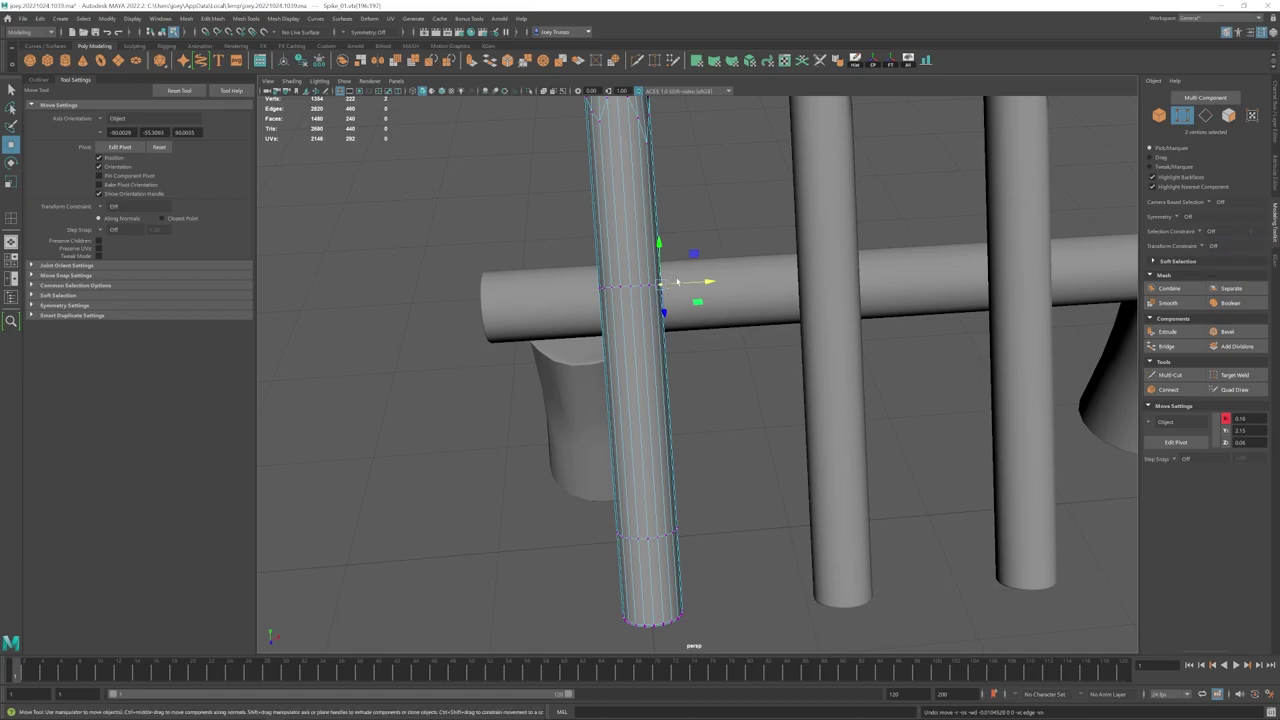
{"action": "left_click_drag", "start_coordinate": [682, 361], "coordinate": [692, 320], "text": "alt"}
{"action": "left_click_drag", "start_coordinate": [724, 442], "coordinate": [587, 489]}
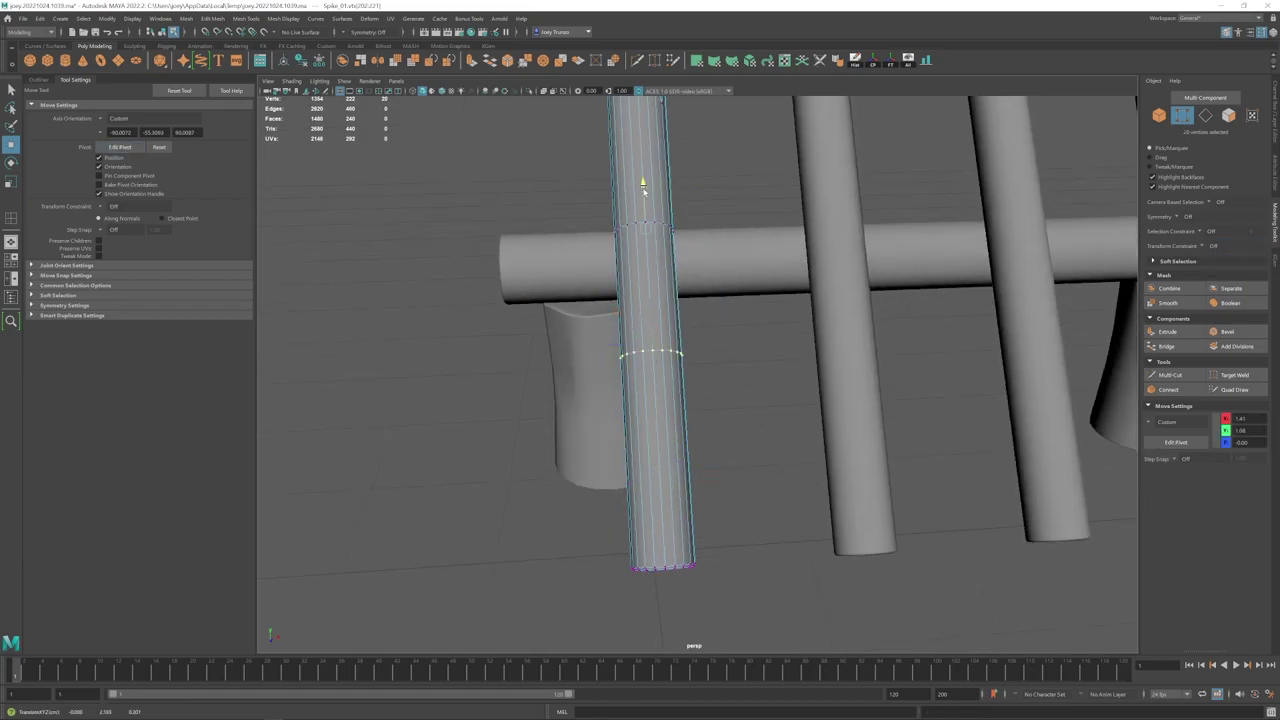
{"action": "left_click_drag", "start_coordinate": [644, 190], "coordinate": [657, 387], "text": "alt"}
Step: Shift a few side vertices of the first spike's lower ring sideways to roughen the shaft
{"action": "left_click", "coordinate": [695, 360]}
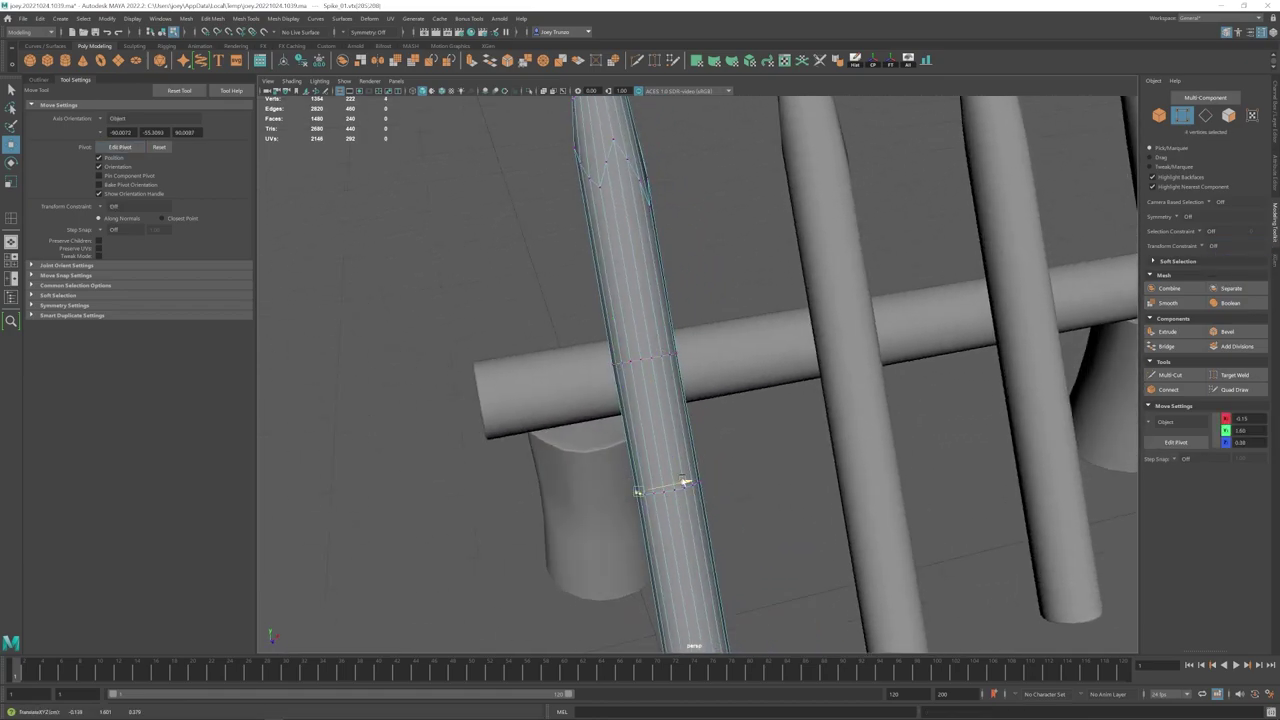
{"action": "left_click_drag", "start_coordinate": [684, 481], "coordinate": [686, 270], "text": "alt"}
{"action": "middle_click_drag", "start_coordinate": [686, 270], "coordinate": [691, 466], "text": "alt"}
{"action": "left_click_drag", "start_coordinate": [691, 466], "coordinate": [640, 470], "text": "alt"}
Step: Select a strip of faces running down one side of the first spike's sharpened tip
{"action": "left_click", "coordinate": [674, 260]}
{"action": "scroll", "coordinate": [676, 260], "scroll_direction": "up", "scroll_amount": 4}
{"action": "middle_click_drag", "start_coordinate": [676, 260], "coordinate": [684, 391], "text": "alt"}
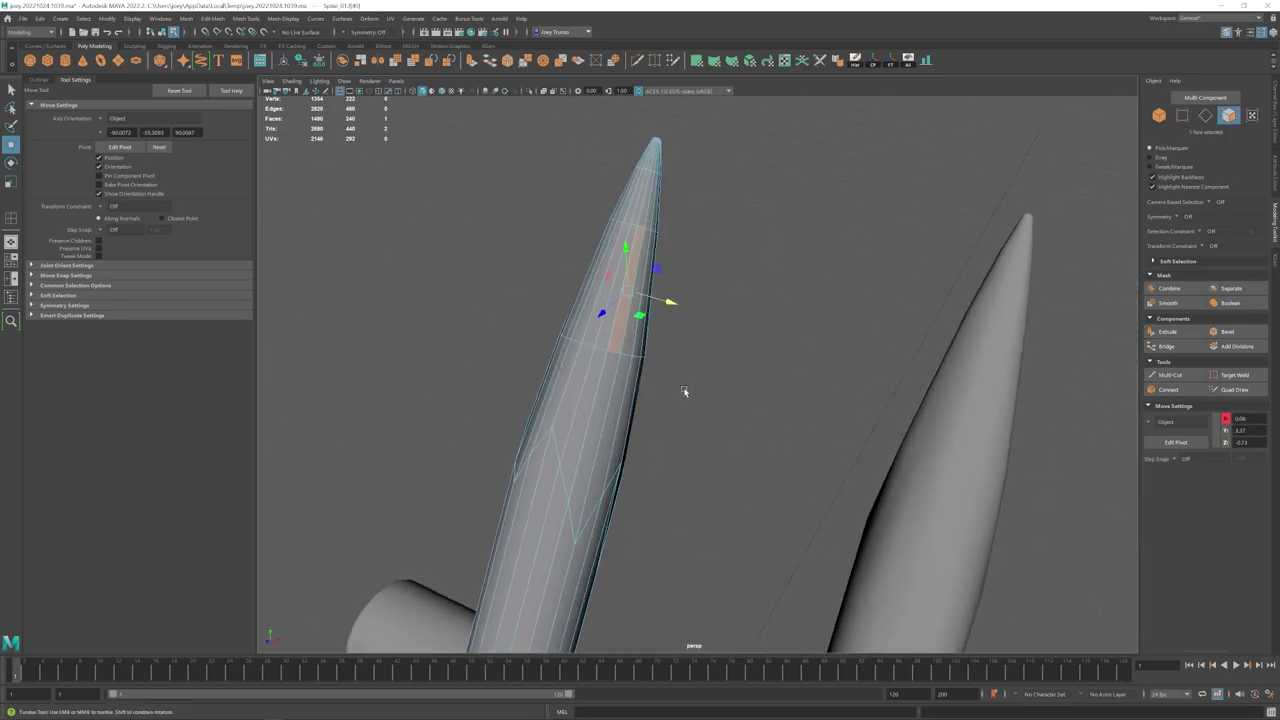
{"action": "left_click_drag", "start_coordinate": [684, 392], "coordinate": [603, 300], "text": "alt"}
{"action": "left_click", "coordinate": [590, 347], "text": "shift"}
{"action": "left_click", "coordinate": [600, 338], "text": "shift"}
{"action": "key", "text": "r"}
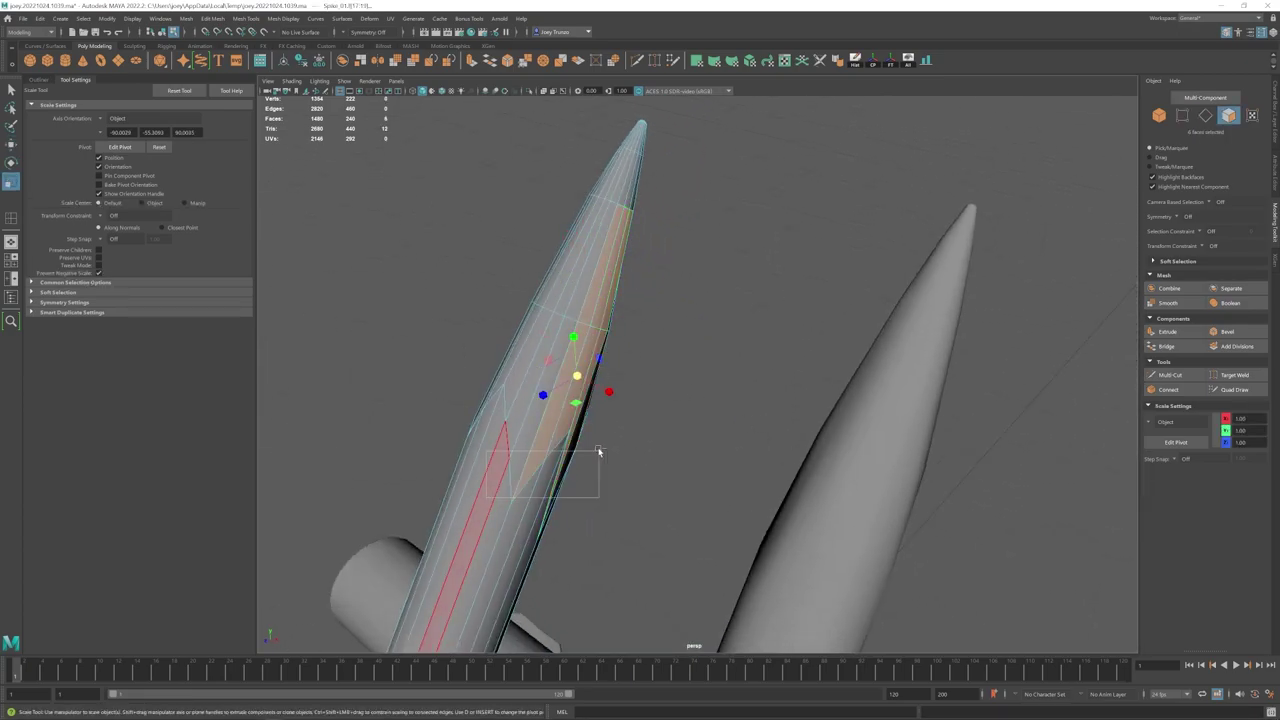
{"action": "left_click_drag", "start_coordinate": [599, 451], "coordinate": [601, 449], "text": "ctrl"}
{"action": "left_click_drag", "start_coordinate": [601, 430], "coordinate": [643, 334], "text": "alt"}
Step: Shift the side vertices of the ring on the first spike's tapered tip sideways
{"action": "double_click", "coordinate": [660, 365]}
{"action": "key", "text": "w"}
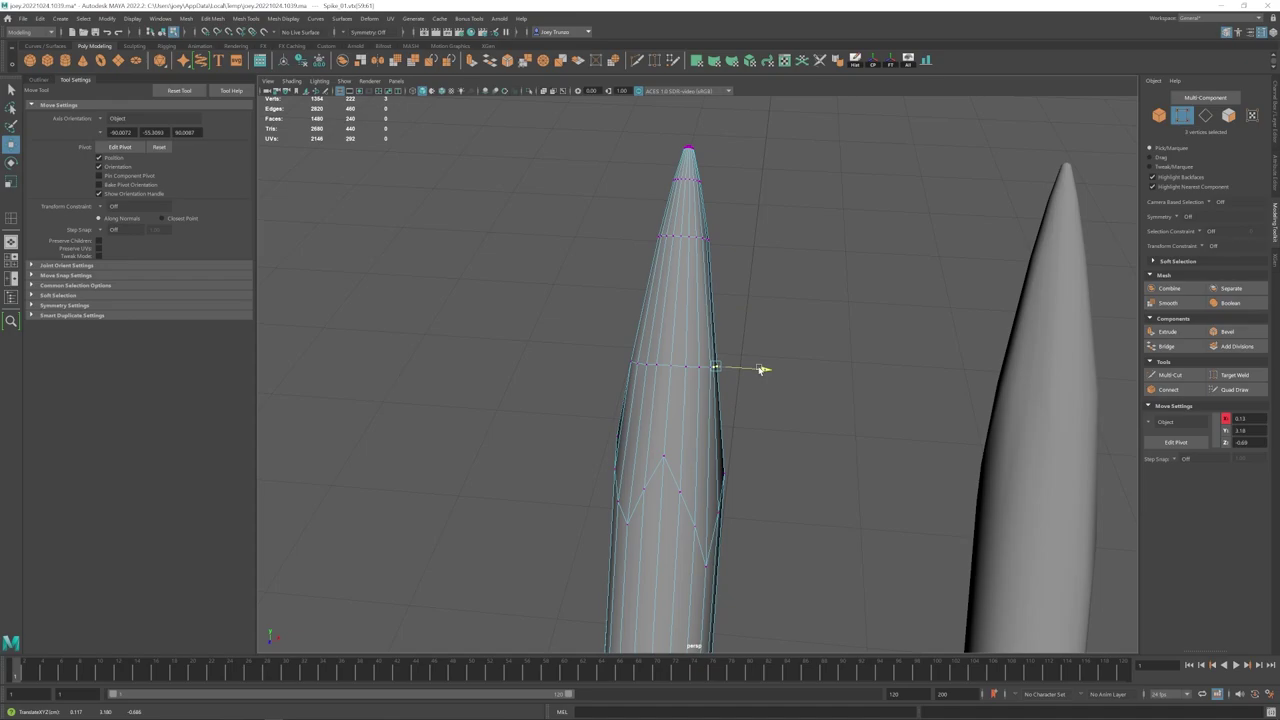
{"action": "left_click", "coordinate": [787, 333]}
{"action": "right_click_drag", "start_coordinate": [787, 333], "coordinate": [690, 350], "text": "alt"}
{"action": "left_click_drag", "start_coordinate": [690, 350], "coordinate": [737, 428], "text": "alt"}
{"action": "right_click_drag", "start_coordinate": [737, 428], "coordinate": [790, 600], "text": "alt"}
{"action": "middle_click_drag", "start_coordinate": [790, 600], "coordinate": [673, 337], "text": "alt"}
Step: Select and reposition small groups of side vertices on the first spike's shaft rings
{"action": "right_click_drag", "start_coordinate": [673, 337], "coordinate": [640, 340]}
{"action": "left_click_drag", "start_coordinate": [640, 357], "coordinate": [711, 361]}
{"action": "right_click_drag", "start_coordinate": [694, 383], "coordinate": [740, 366]}
{"action": "left_click", "coordinate": [768, 425]}
{"action": "right_click_drag", "start_coordinate": [768, 425], "coordinate": [677, 394], "text": "alt"}
{"action": "left_click", "coordinate": [745, 375]}
{"action": "right_click_drag", "start_coordinate": [773, 414], "coordinate": [735, 412]}
{"action": "right_click_drag", "start_coordinate": [735, 412], "coordinate": [767, 350], "text": "alt"}
{"action": "left_click_drag", "start_coordinate": [767, 350], "coordinate": [760, 357]}
{"action": "left_click_drag", "start_coordinate": [771, 362], "coordinate": [775, 351], "text": "alt"}
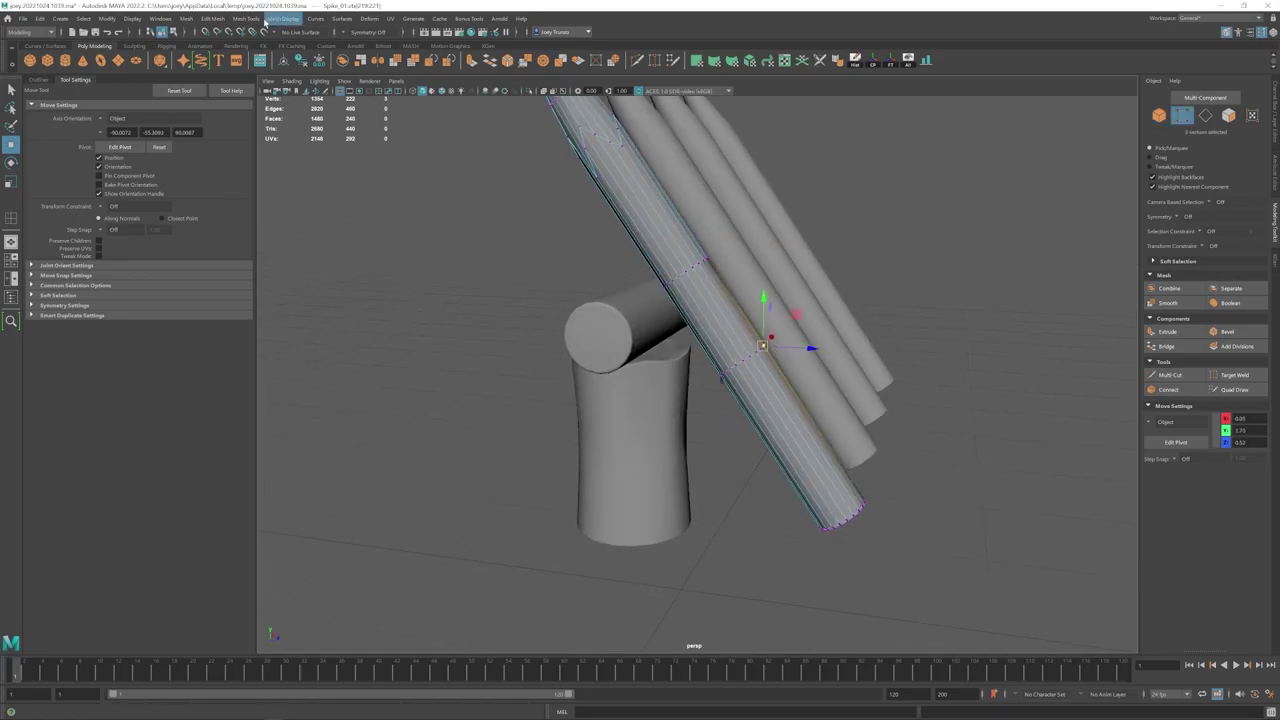
Step: Insert two more edge loops around the lower part of the first spike's shaft and return to vertex editing
{"action": "left_click", "coordinate": [247, 19]}
{"action": "left_click", "coordinate": [268, 93]}
{"action": "key", "text": "w"}
{"action": "right_click_drag", "start_coordinate": [816, 444], "coordinate": [776, 440]}
{"action": "left_click", "coordinate": [764, 346]}
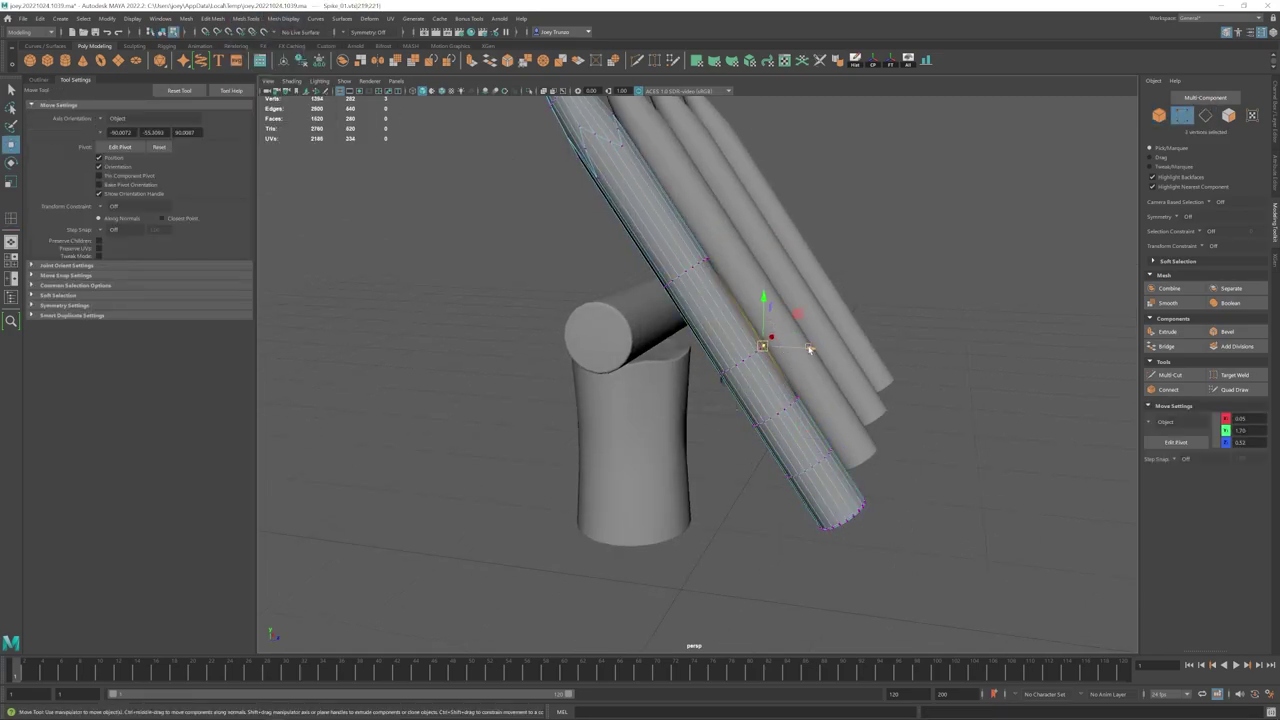
Step: Pull side vertices on the first spike's lower rings slightly inward for a crooked silhouette
{"action": "left_click", "coordinate": [738, 437]}
{"action": "left_click_drag", "start_coordinate": [787, 419], "coordinate": [766, 446], "text": "alt"}
{"action": "left_click_drag", "start_coordinate": [768, 448], "coordinate": [683, 466], "text": "alt"}
{"action": "left_click", "coordinate": [686, 508]}
{"action": "left_click_drag", "start_coordinate": [725, 506], "coordinate": [722, 506]}
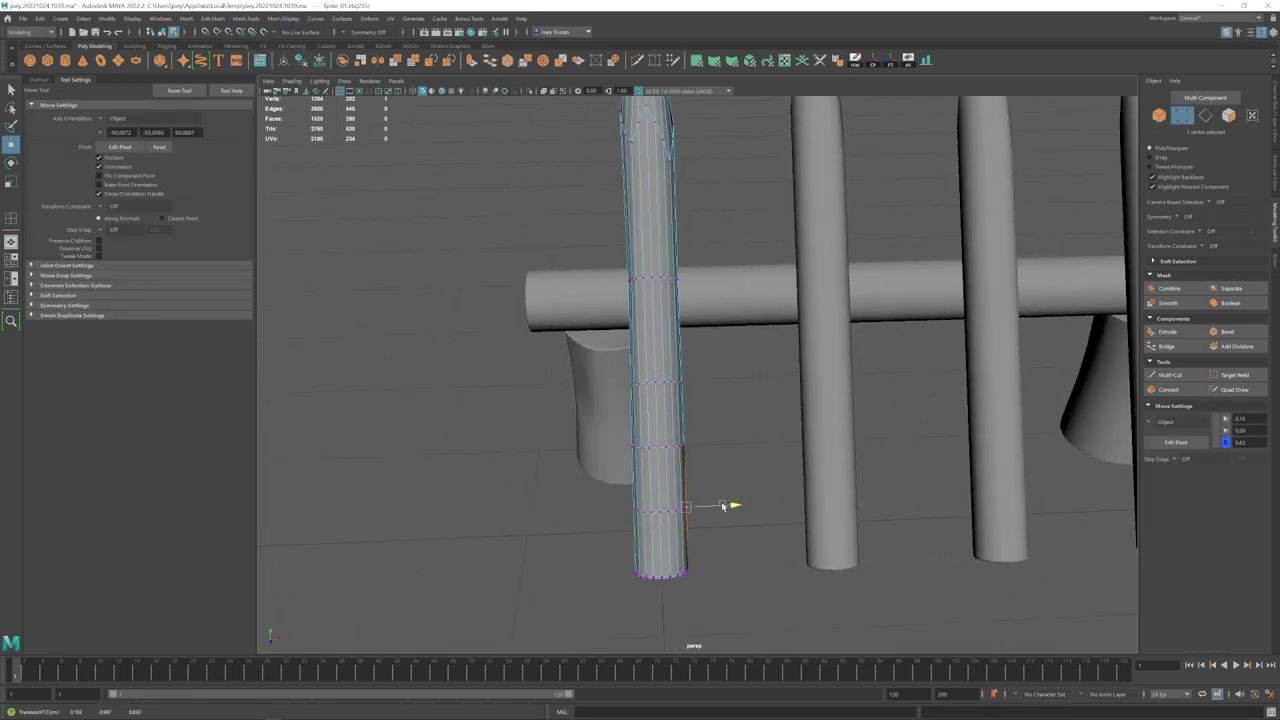
{"action": "left_click_drag", "start_coordinate": [714, 382], "coordinate": [711, 382]}
{"action": "left_click_drag", "start_coordinate": [711, 382], "coordinate": [775, 381], "text": "alt"}
Step: Move a side vertex at the base of the first spike's sharpened section inward and return to object mode
{"action": "left_click", "coordinate": [627, 209]}
{"action": "left_click_drag", "start_coordinate": [658, 202], "coordinate": [661, 202]}
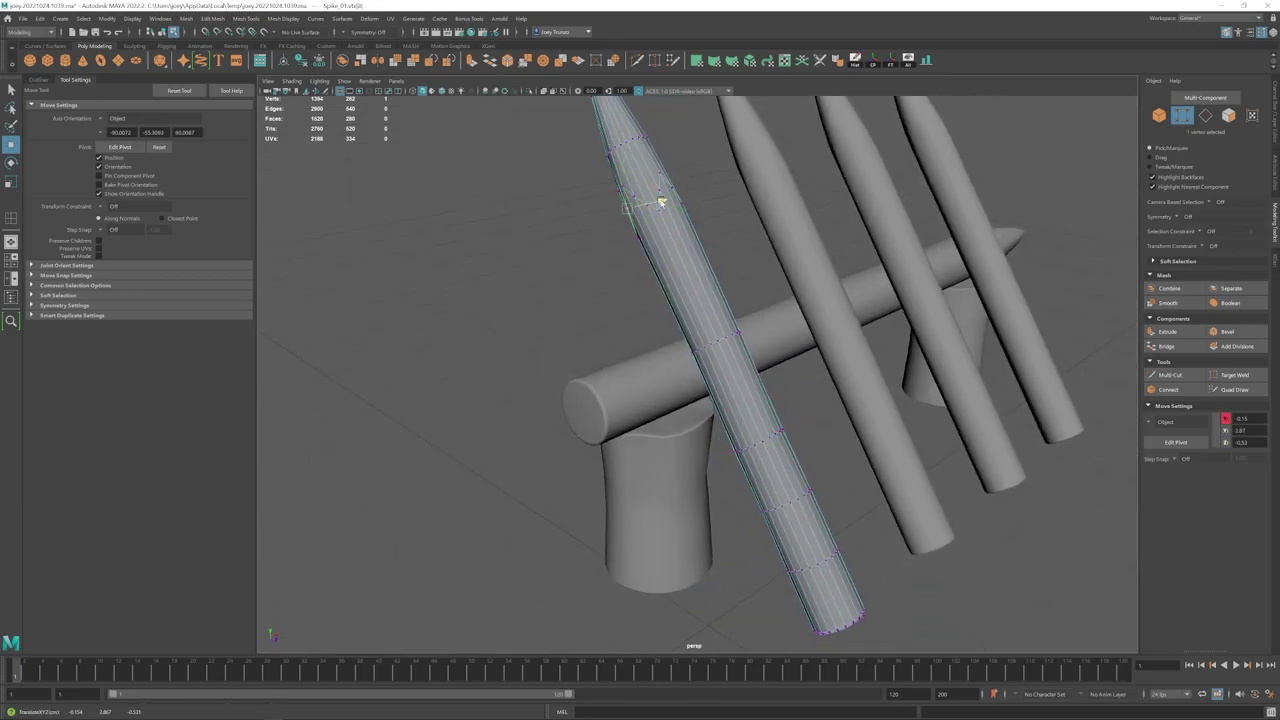
{"action": "left_click", "coordinate": [803, 208]}
{"action": "scroll", "coordinate": [800, 240], "scroll_direction": "down", "scroll_amount": 5}
{"action": "left_click_drag", "start_coordinate": [750, 410], "coordinate": [714, 437], "text": "alt"}
{"action": "left_click", "coordinate": [715, 435]}
{"action": "scroll", "coordinate": [717, 424], "scroll_direction": "up", "scroll_amount": 4}
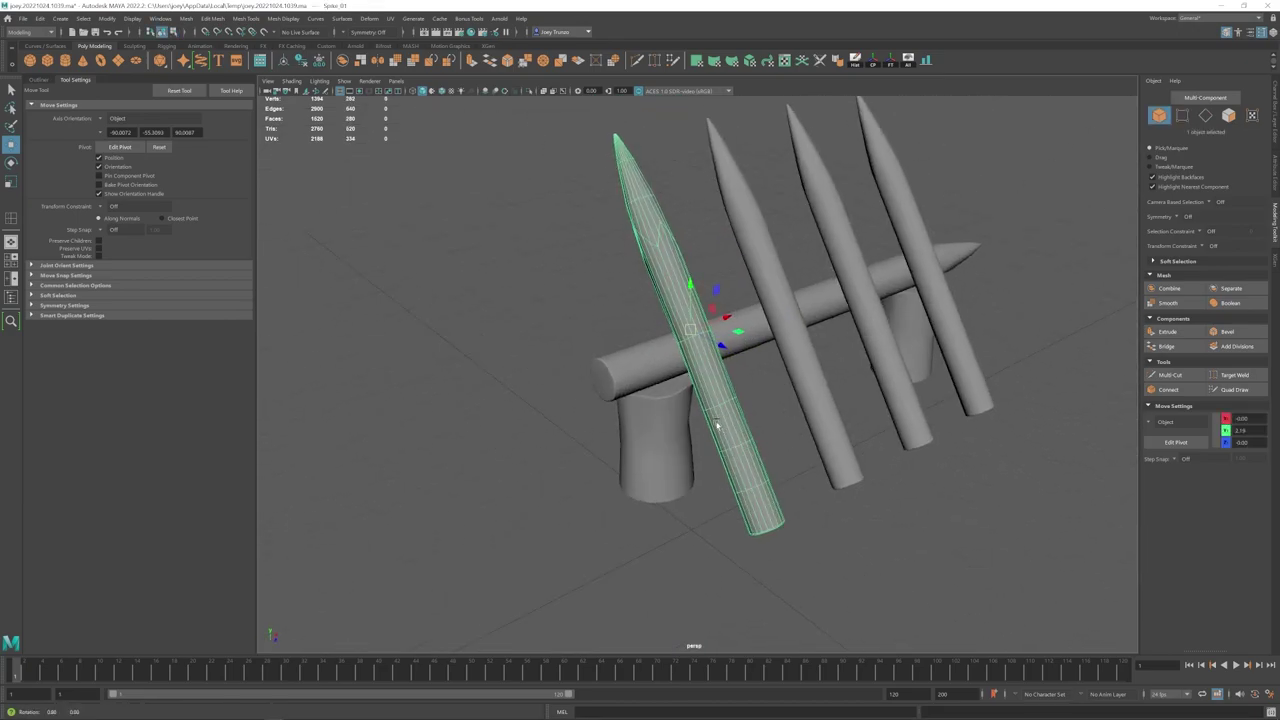
Step: Adjust the side vertices on the first spike's middle ring beside the post and leave vertex editing
{"action": "right_click_drag", "start_coordinate": [717, 423], "coordinate": [680, 421]}
{"action": "left_click_drag", "start_coordinate": [695, 421], "coordinate": [642, 420], "text": "alt"}
{"action": "scroll", "coordinate": [642, 420], "scroll_direction": "up", "scroll_amount": 3}
{"action": "middle_click_drag", "start_coordinate": [642, 418], "coordinate": [631, 372], "text": "alt"}
{"action": "left_click_drag", "start_coordinate": [684, 347], "coordinate": [684, 345]}
{"action": "left_click_drag", "start_coordinate": [684, 345], "coordinate": [772, 342], "text": "alt"}
{"action": "mouse_move", "coordinate": [718, 352]}
{"action": "left_mouse_down"}
{"action": "mouse_move", "coordinate": [743, 380]}
{"action": "mouse_move", "coordinate": [716, 376]}
{"action": "left_mouse_up"}
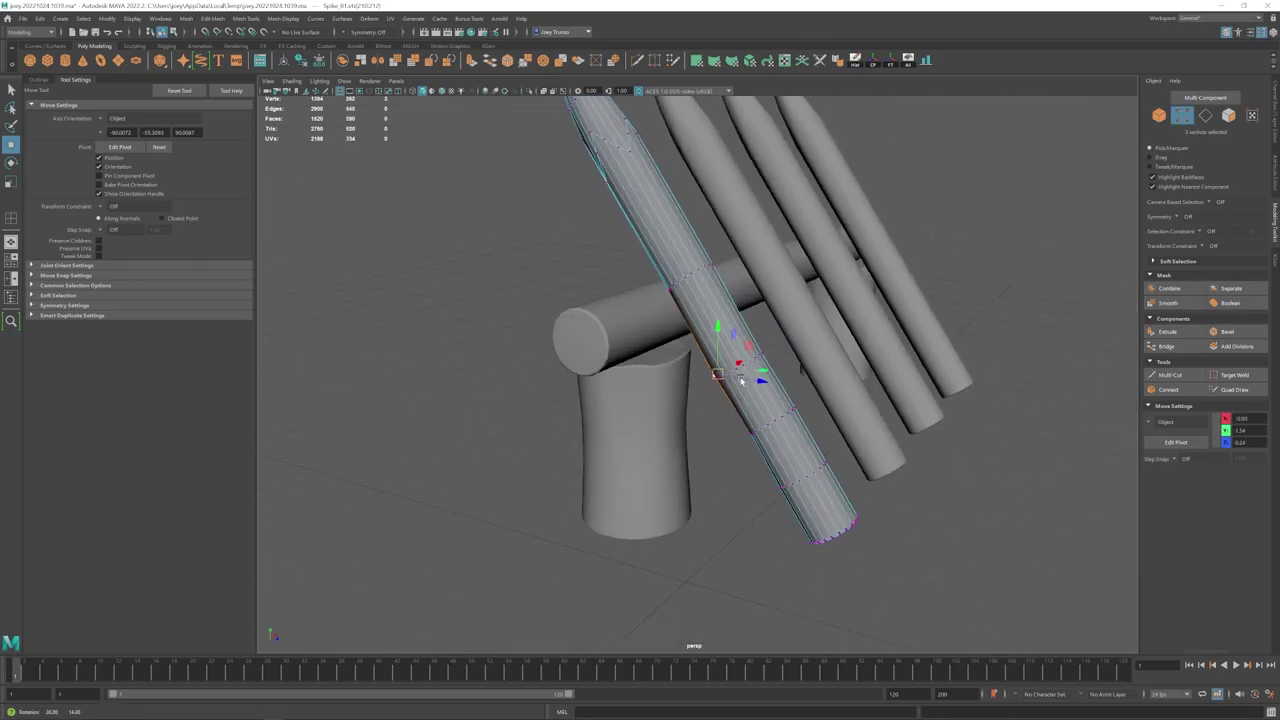
{"action": "right_click_drag", "start_coordinate": [730, 372], "coordinate": [770, 340]}
{"action": "left_click", "coordinate": [640, 420]}
{"action": "scroll", "coordinate": [689, 403], "scroll_direction": "down", "scroll_amount": 5}
{"action": "left_click", "coordinate": [698, 345]}
{"action": "left_click_drag", "start_coordinate": [689, 403], "coordinate": [590, 500], "text": "alt"}
{"action": "left_click", "coordinate": [600, 354]}
{"action": "scroll", "coordinate": [640, 470], "scroll_direction": "up", "scroll_amount": 3}
{"action": "left_click", "coordinate": [738, 438]}
{"action": "left_click", "coordinate": [788, 426], "text": "shift"}
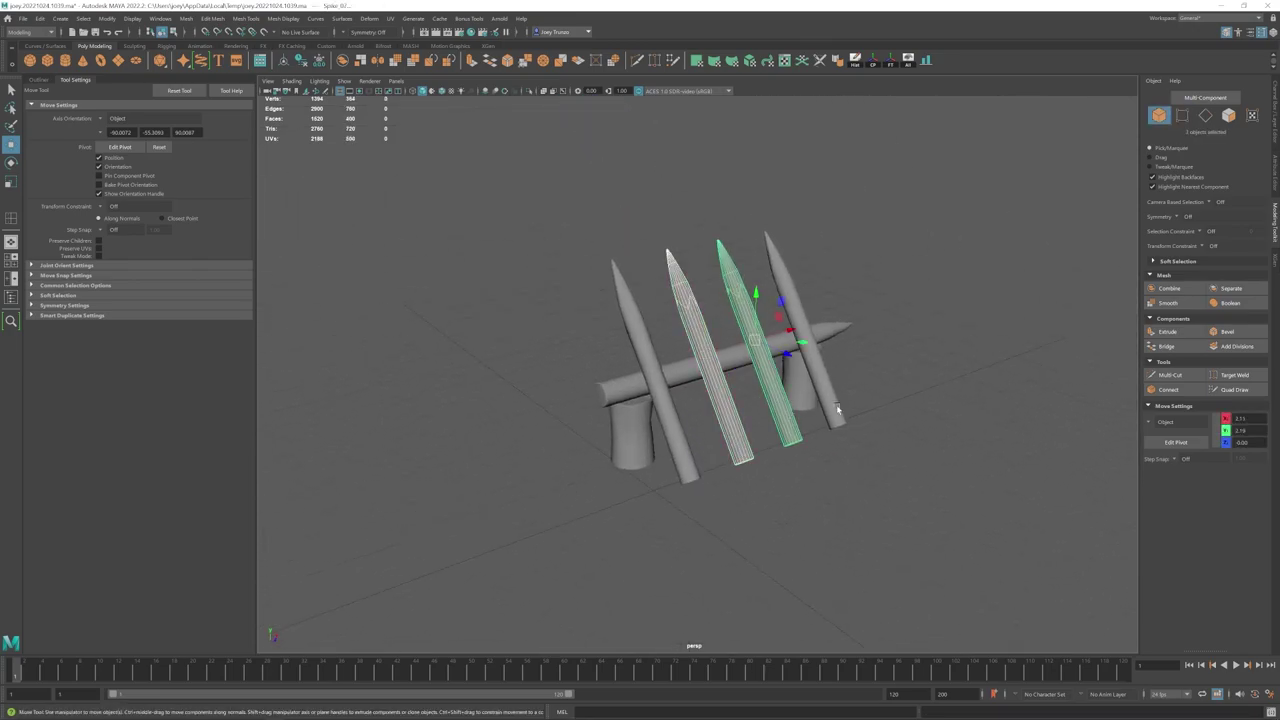
{"action": "left_click", "coordinate": [836, 415], "text": "shift"}
{"action": "mouse_move", "coordinate": [800, 500]}
{"action": "left_mouse_down", "text": "alt"}
{"action": "mouse_move", "coordinate": [726, 457]}
{"action": "mouse_move", "coordinate": [800, 516]}
{"action": "left_mouse_up", "text": "alt"}
{"action": "left_click", "coordinate": [800, 516]}
{"action": "scroll", "coordinate": [657, 425], "scroll_direction": "up", "scroll_amount": 3}
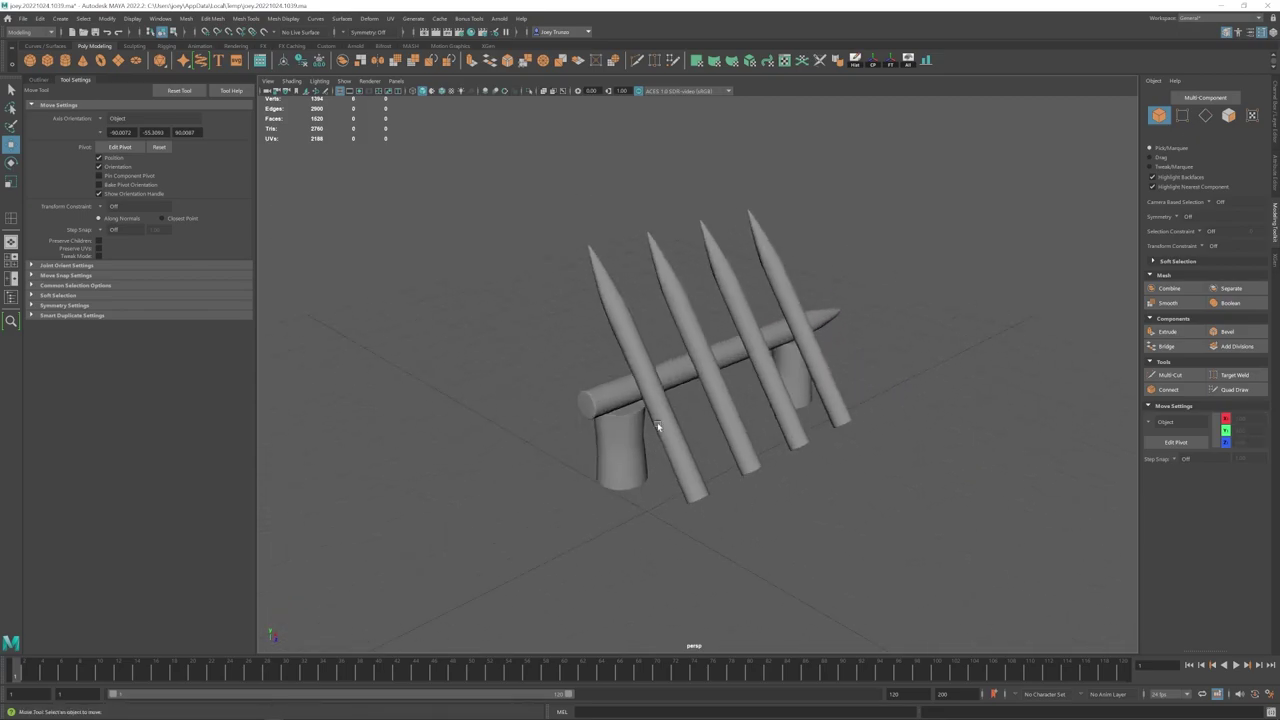
Step: Thicken the horizontal pole by scaling its cross-section about 1.21 times and nudge it into place on the posts
{"action": "key", "text": "r"}
{"action": "left_click", "coordinate": [673, 386]}
{"action": "left_click_drag", "start_coordinate": [720, 400], "coordinate": [660, 370], "text": "alt"}
{"action": "left_click_drag", "start_coordinate": [800, 374], "coordinate": [793, 374]}
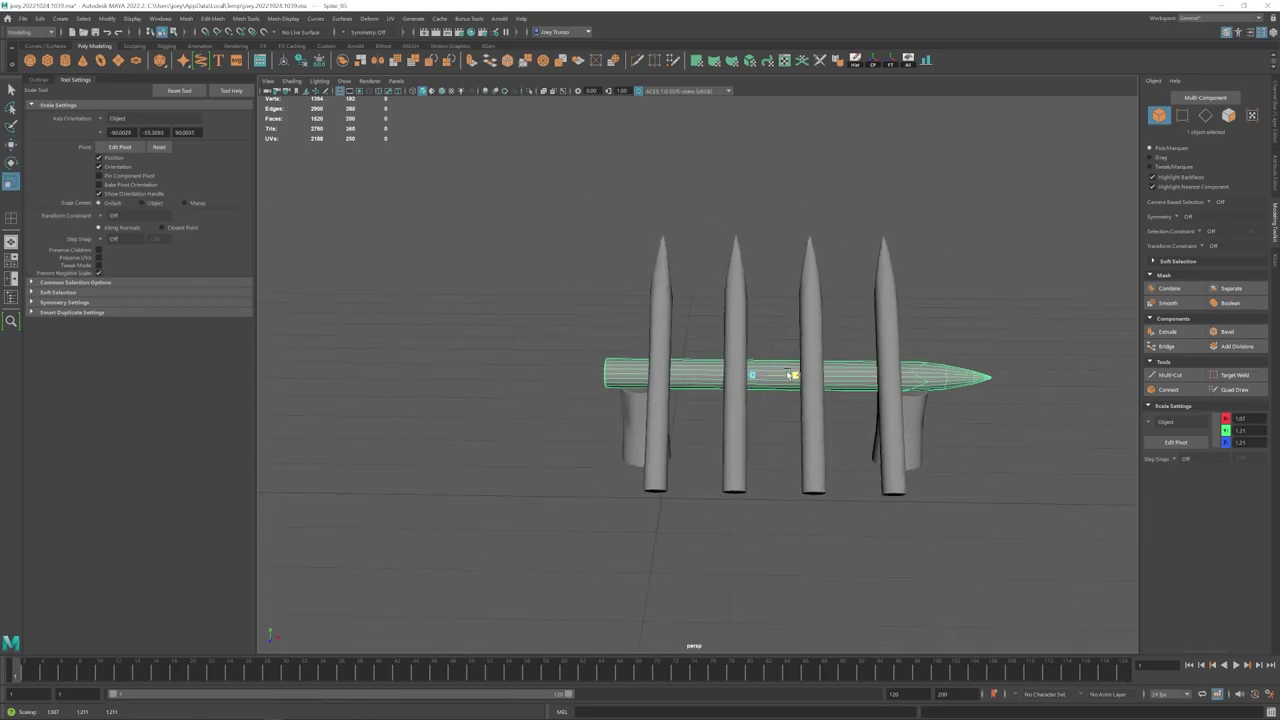
{"action": "left_click_drag", "start_coordinate": [705, 385], "coordinate": [780, 387], "text": "alt"}
{"action": "key", "text": "w"}
{"action": "mouse_move", "coordinate": [657, 350]}
{"action": "left_mouse_down"}
{"action": "mouse_move", "coordinate": [765, 319]}
{"action": "mouse_move", "coordinate": [651, 409]}
{"action": "mouse_move", "coordinate": [668, 363]}
{"action": "left_mouse_up"}
{"action": "left_click", "coordinate": [765, 319]}
{"action": "scroll", "coordinate": [765, 319], "scroll_direction": "down", "scroll_amount": 3}
{"action": "scroll", "coordinate": [668, 363], "scroll_direction": "up", "scroll_amount": 2}
Step: Shift the upper vertices of the first spike along its length to vary its height
{"action": "left_click", "coordinate": [612, 392]}
{"action": "right_click_drag", "start_coordinate": [606, 378], "coordinate": [515, 317]}
{"action": "left_click_drag", "start_coordinate": [615, 368], "coordinate": [670, 430], "text": "alt"}
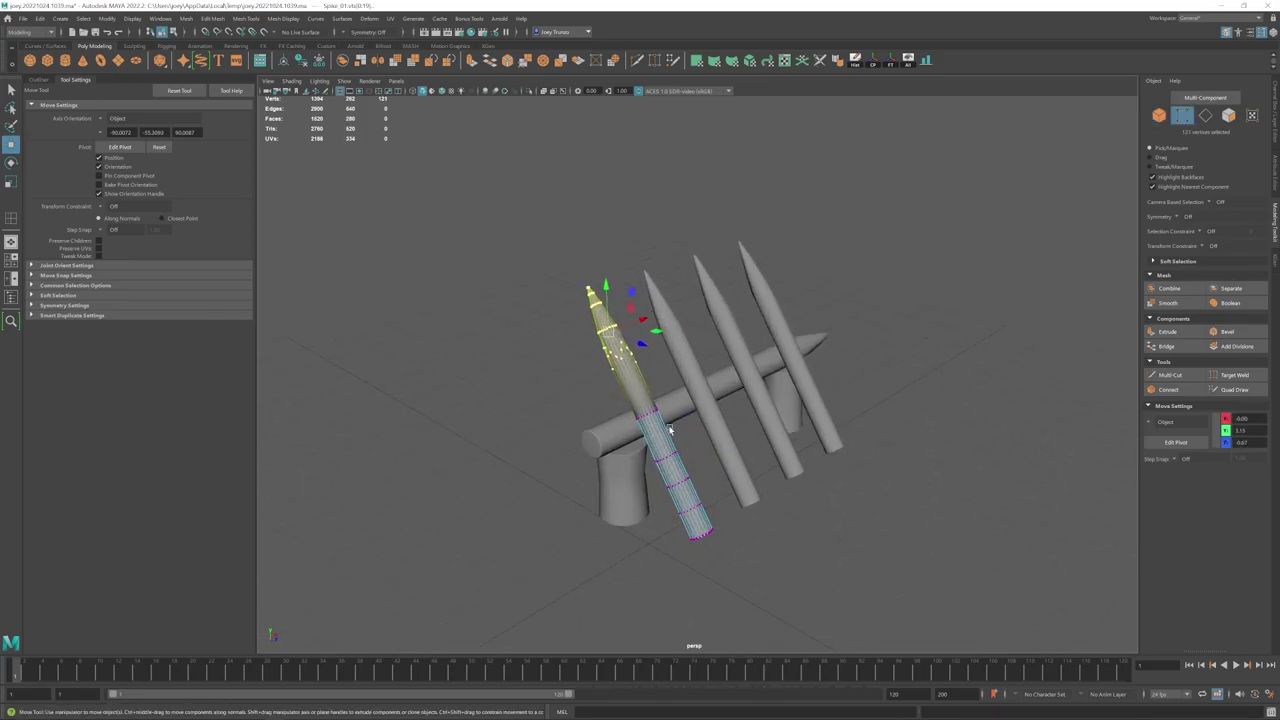
Step: Scale and shift the upper vertices of the second spike along its length to vary its height, then return to object mode
{"action": "right_click_drag", "start_coordinate": [667, 328], "coordinate": [605, 318]}
{"action": "mouse_move", "coordinate": [620, 325]}
{"action": "left_mouse_down", "text": "alt"}
{"action": "mouse_move", "coordinate": [715, 405]}
{"action": "mouse_move", "coordinate": [625, 300]}
{"action": "left_mouse_up", "text": "alt"}
{"action": "left_click_drag", "start_coordinate": [623, 269], "coordinate": [697, 336]}
{"action": "key", "text": "r"}
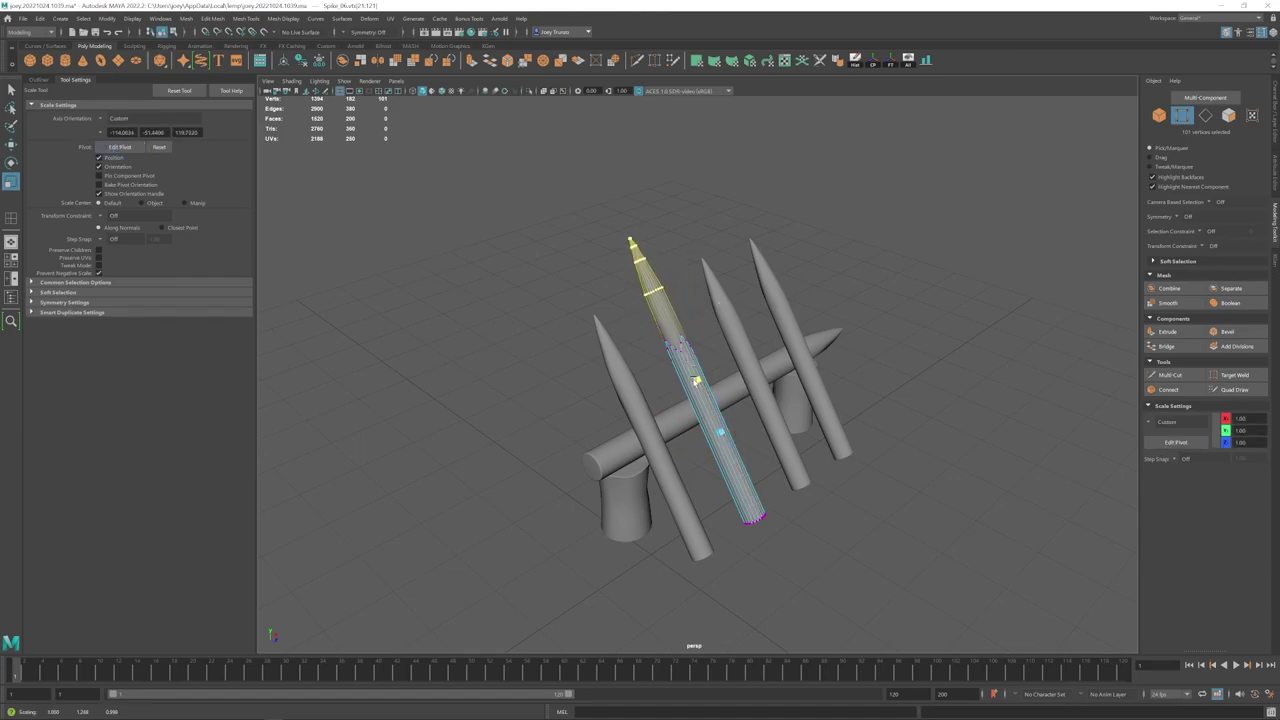
{"action": "left_click_drag", "start_coordinate": [697, 381], "coordinate": [699, 387]}
{"action": "key", "text": "w"}
{"action": "left_click_drag", "start_coordinate": [699, 387], "coordinate": [711, 417]}
{"action": "right_click_drag", "start_coordinate": [711, 412], "coordinate": [748, 370]}
{"action": "left_click", "coordinate": [748, 356]}
Step: Move the tip vertices of the third spike along its length to vary its height
{"action": "left_click_drag", "start_coordinate": [748, 356], "coordinate": [766, 414], "text": "alt"}
{"action": "right_click_drag", "start_coordinate": [745, 418], "coordinate": [685, 408]}
{"action": "left_click_drag", "start_coordinate": [662, 288], "coordinate": [697, 338]}
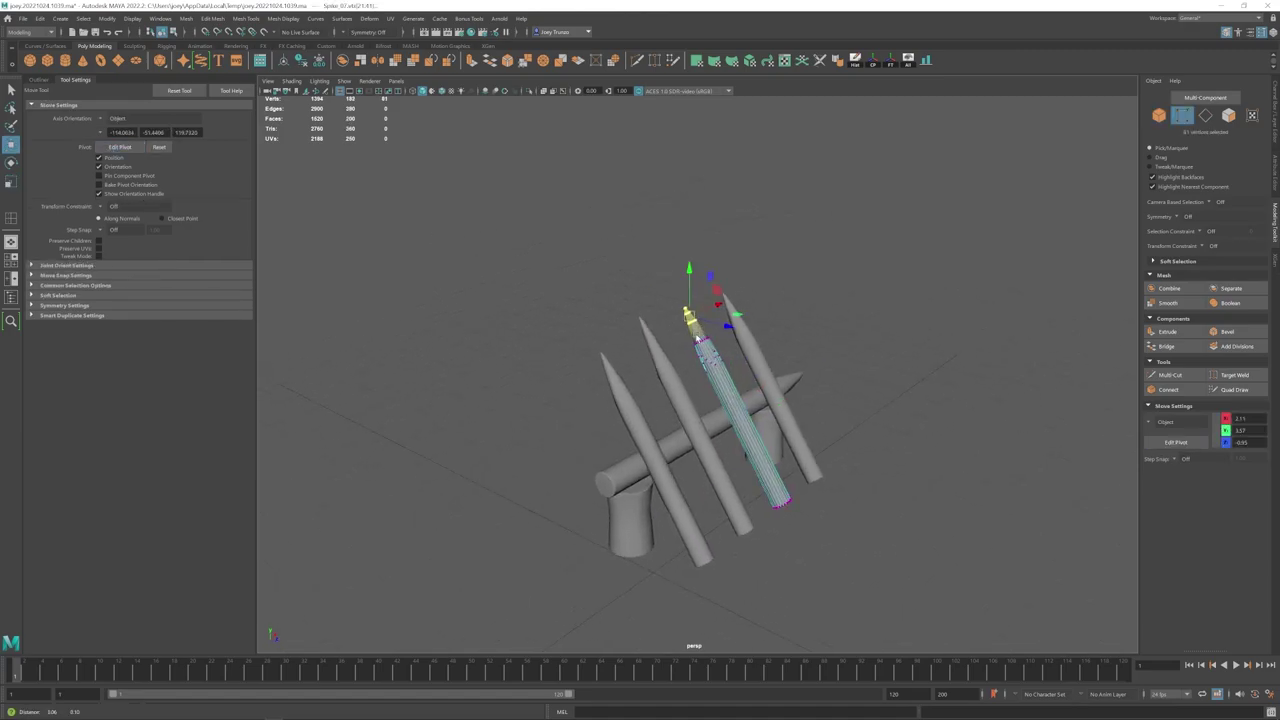
{"action": "scroll", "coordinate": [700, 340], "scroll_direction": "up", "scroll_amount": 2}
Step: Scale the edge loop on the third spike's sharpened section to change its taper and return to object mode
{"action": "key", "text": "d"}
{"action": "right_click_drag", "start_coordinate": [712, 332], "coordinate": [711, 290]}
{"action": "scroll", "coordinate": [704, 332], "scroll_direction": "up", "scroll_amount": 1}
{"action": "double_click", "coordinate": [698, 336]}
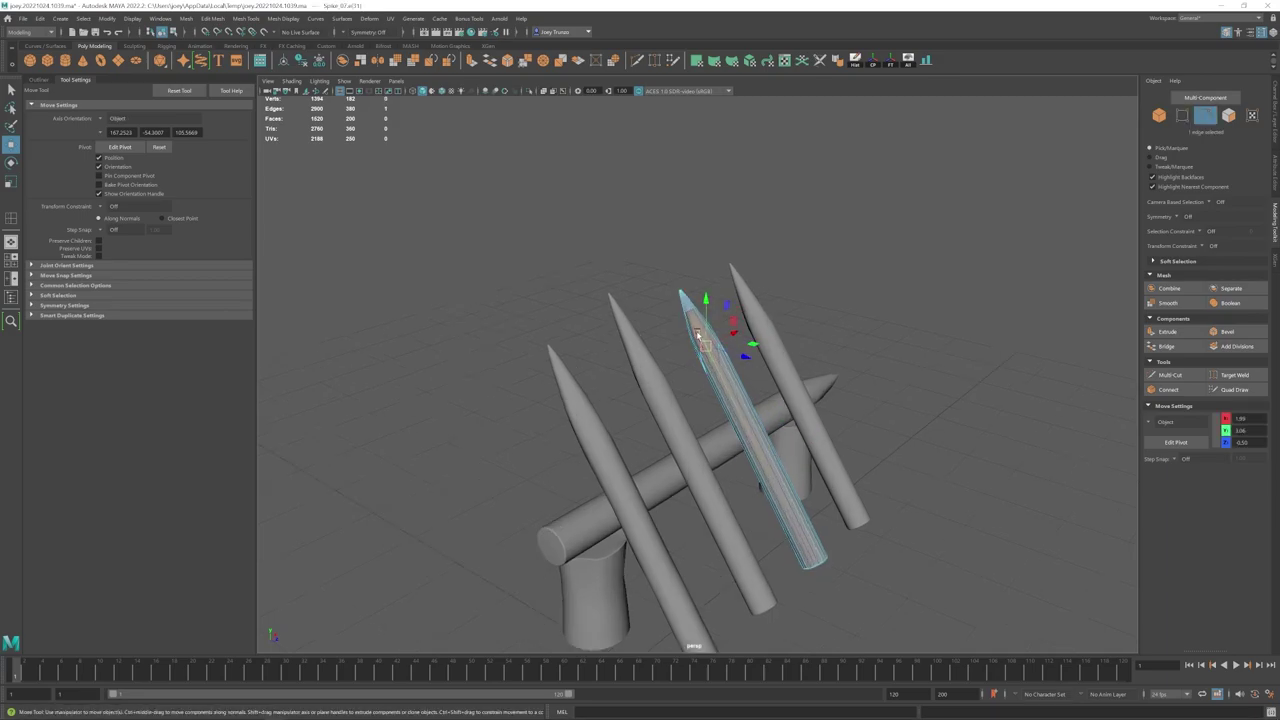
{"action": "key", "text": "r"}
{"action": "left_click_drag", "start_coordinate": [699, 333], "coordinate": [705, 336]}
{"action": "key", "text": "w"}
{"action": "right_click_drag", "start_coordinate": [763, 348], "coordinate": [797, 312]}
{"action": "scroll", "coordinate": [700, 380], "scroll_direction": "down", "scroll_amount": 5}
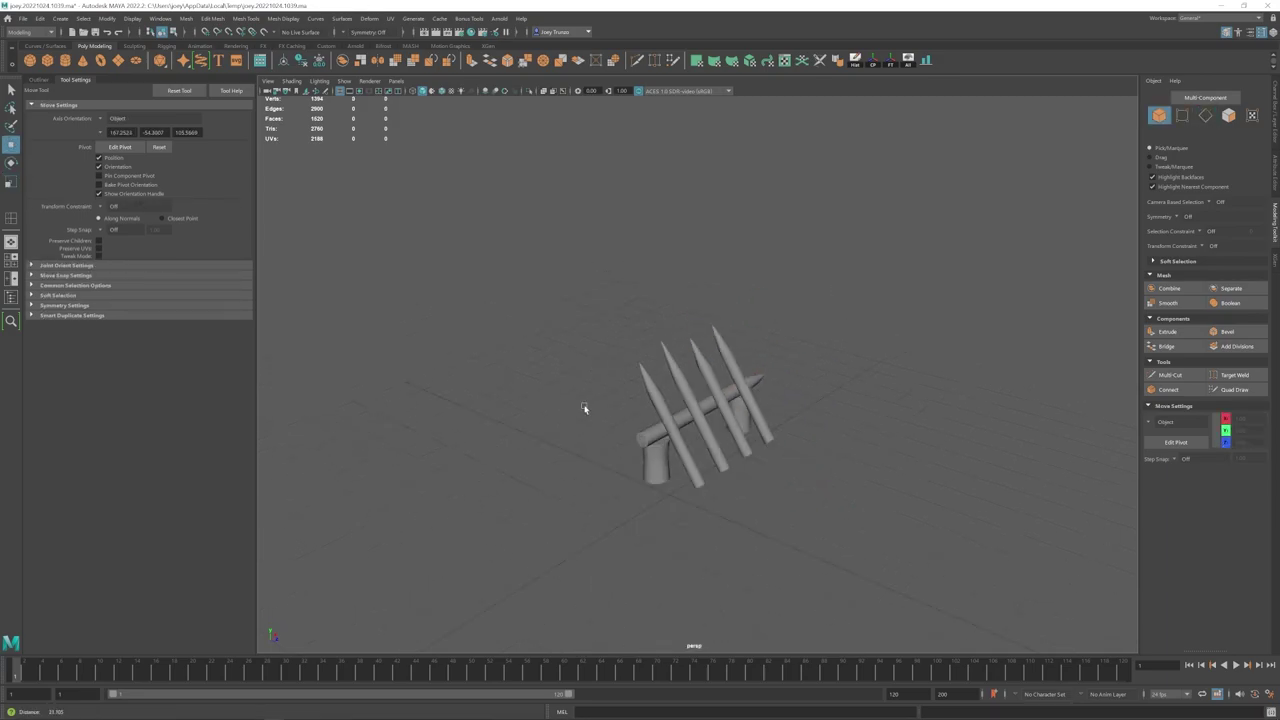
Step: Move the tip vertices of the fourth spike along its own axis to vary its point, then leave vertex editing
{"action": "left_click", "coordinate": [791, 377]}
{"action": "right_click_drag", "start_coordinate": [791, 377], "coordinate": [735, 372]}
{"action": "scroll", "coordinate": [780, 360], "scroll_direction": "up", "scroll_amount": 4}
{"action": "left_click_drag", "start_coordinate": [800, 305], "coordinate": [761, 333]}
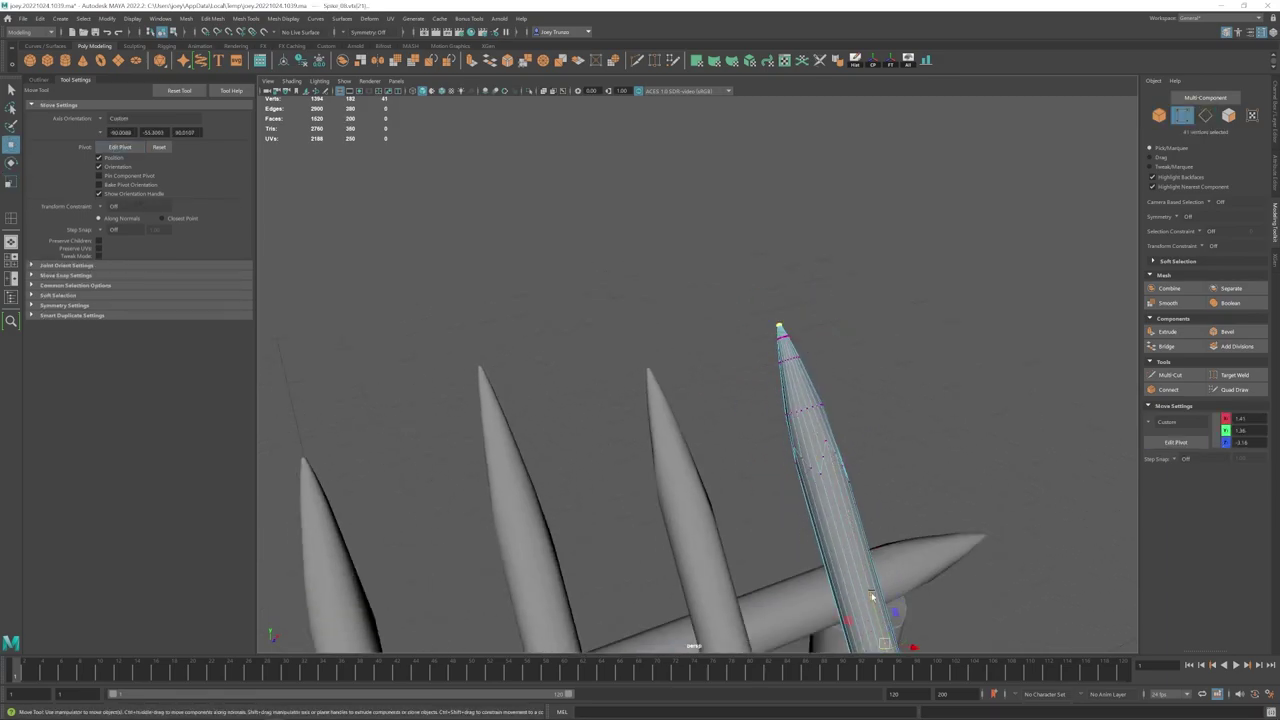
{"action": "scroll", "coordinate": [869, 592], "scroll_direction": "down", "scroll_amount": 2}
{"action": "left_click", "coordinate": [135, 195]}
{"action": "middle_click_drag", "start_coordinate": [756, 295], "coordinate": [736, 274], "text": "alt"}
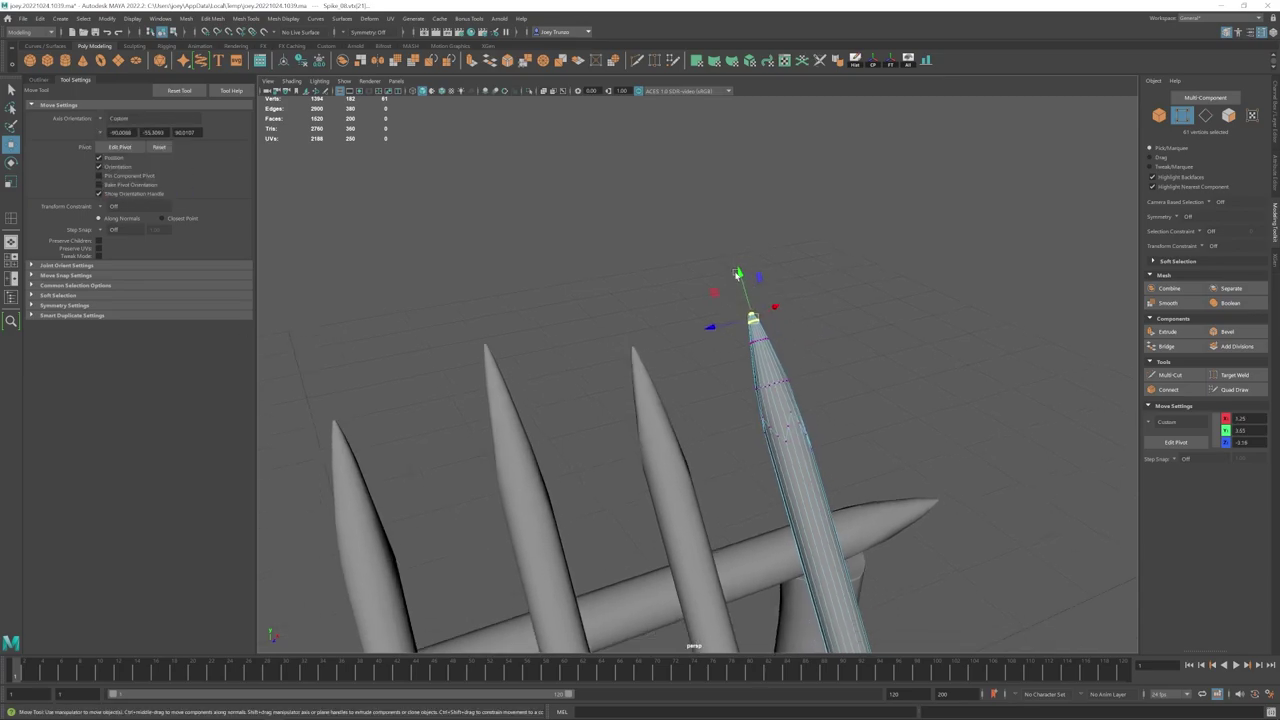
{"action": "left_click_drag", "start_coordinate": [782, 360], "coordinate": [788, 338], "text": "alt"}
{"action": "key", "text": "w"}
{"action": "key", "text": "F8"}
{"action": "left_click", "coordinate": [740, 320]}
Step: Place the second spike's pivot at the centre of its bottom end, aligned with the spike
{"action": "right_click_drag", "start_coordinate": [740, 320], "coordinate": [631, 457], "text": "alt"}
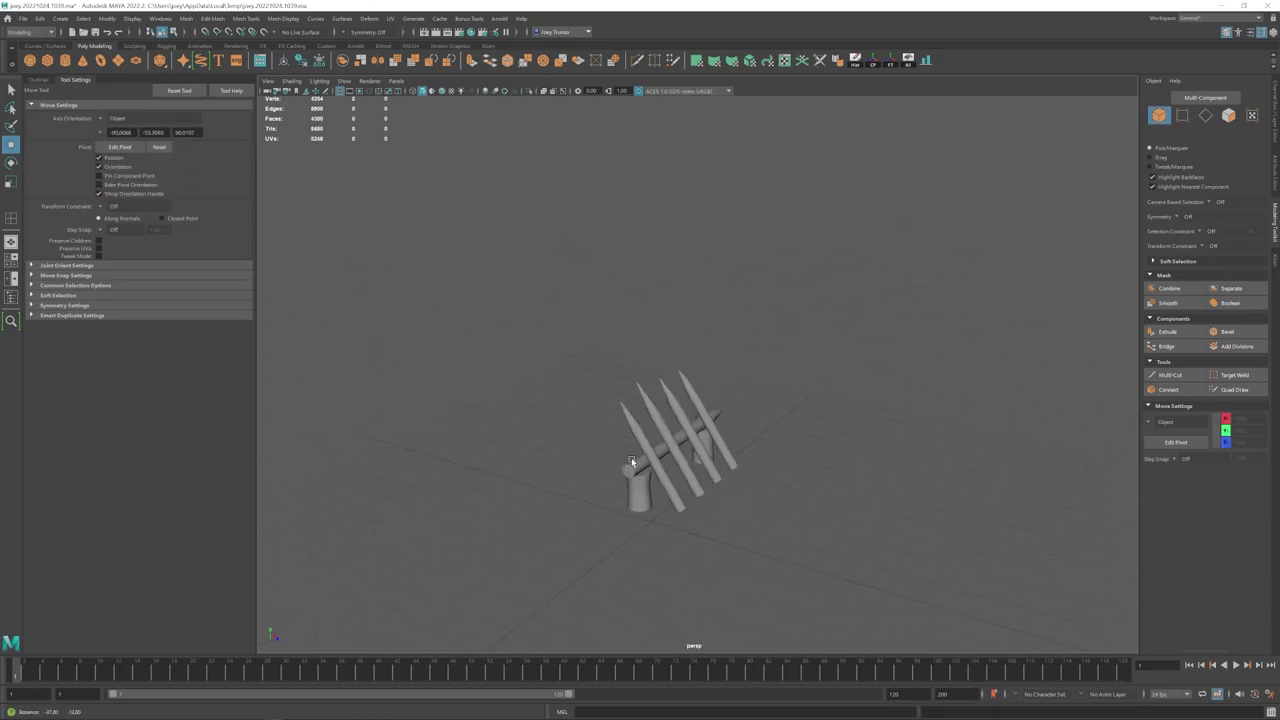
{"action": "left_click_drag", "start_coordinate": [631, 457], "coordinate": [729, 415], "text": "alt"}
{"action": "right_click_drag", "start_coordinate": [729, 415], "coordinate": [835, 458], "text": "alt"}
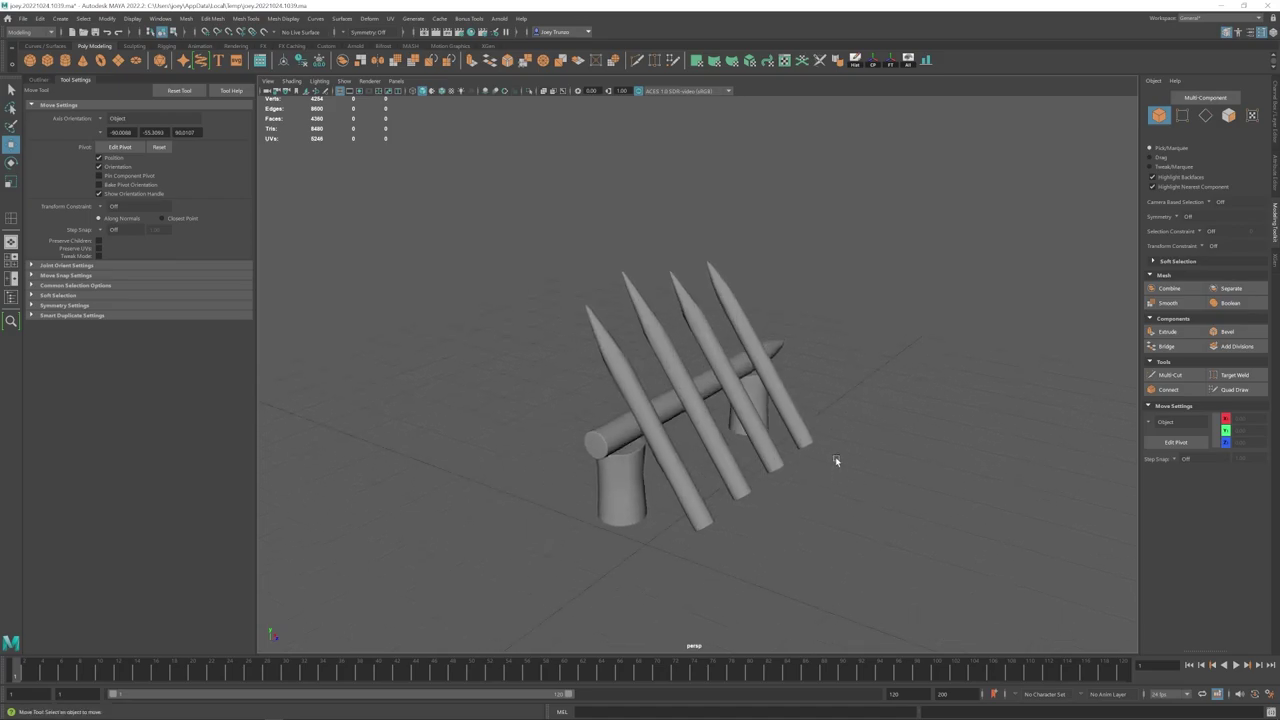
{"action": "middle_click_drag", "start_coordinate": [835, 458], "coordinate": [832, 430], "text": "alt"}
{"action": "left_click", "coordinate": [667, 386]}
{"action": "key", "text": "f"}
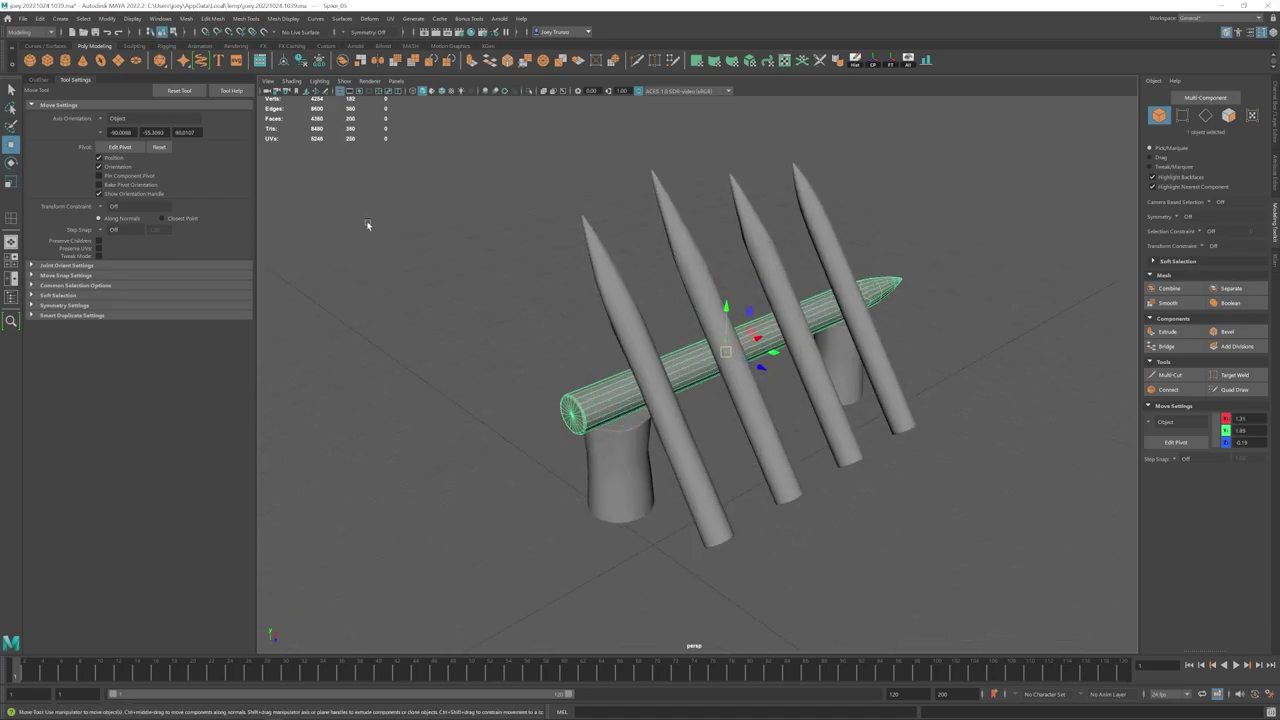
{"action": "right_click_drag", "start_coordinate": [600, 300], "coordinate": [540, 322], "text": "alt"}
{"action": "left_click_drag", "start_coordinate": [540, 322], "coordinate": [570, 322], "text": "alt"}
{"action": "left_click", "coordinate": [694, 311]}
{"action": "key", "text": "e"}
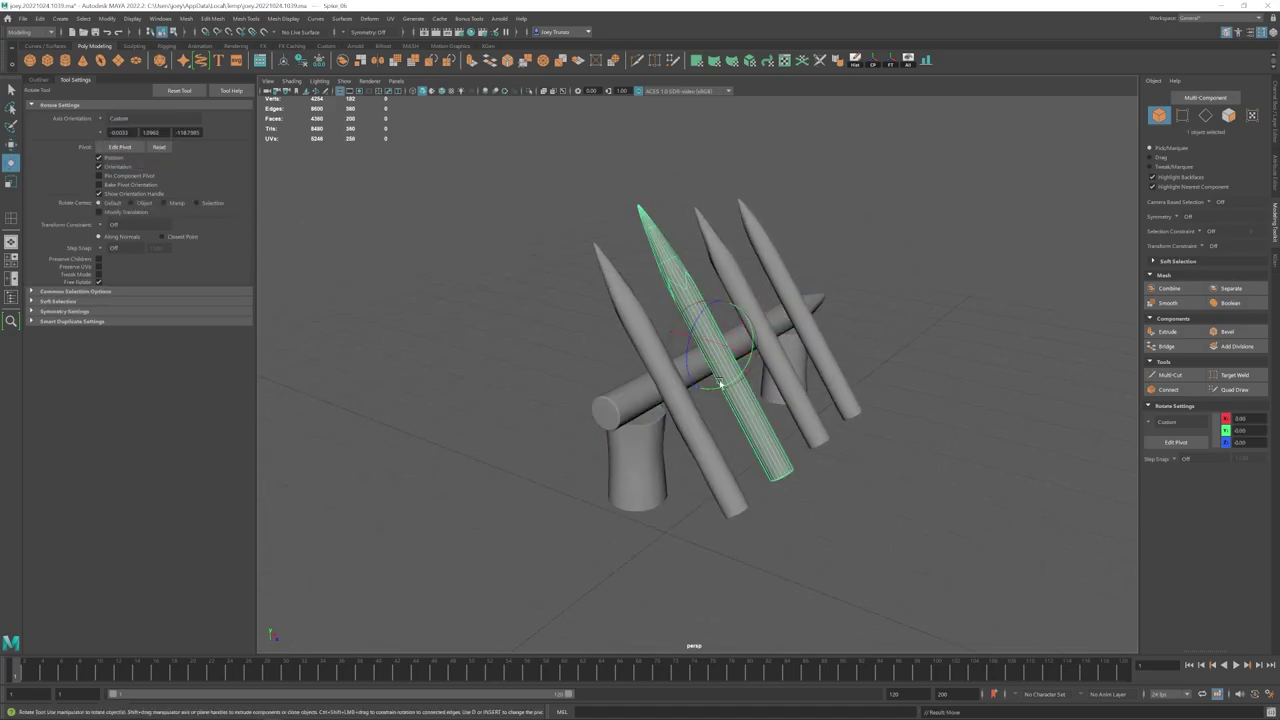
{"action": "mouse_move", "coordinate": [759, 421]}
{"action": "left_mouse_down", "text": "alt"}
{"action": "mouse_move", "coordinate": [739, 438]}
{"action": "mouse_move", "coordinate": [750, 418]}
{"action": "left_mouse_up", "text": "alt"}
{"action": "key", "text": "d"}
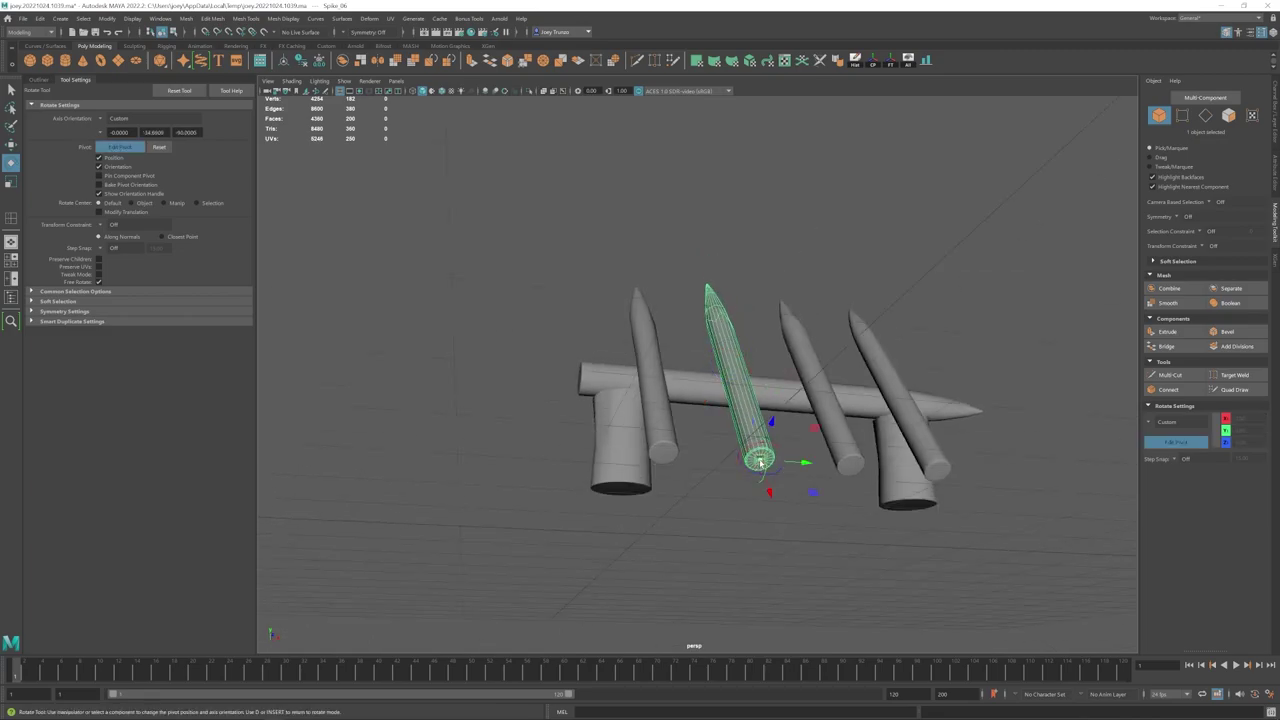
Step: Place the pivots of the third and fourth spikes at the centres of their bottom ends
{"action": "left_click", "coordinate": [850, 470]}
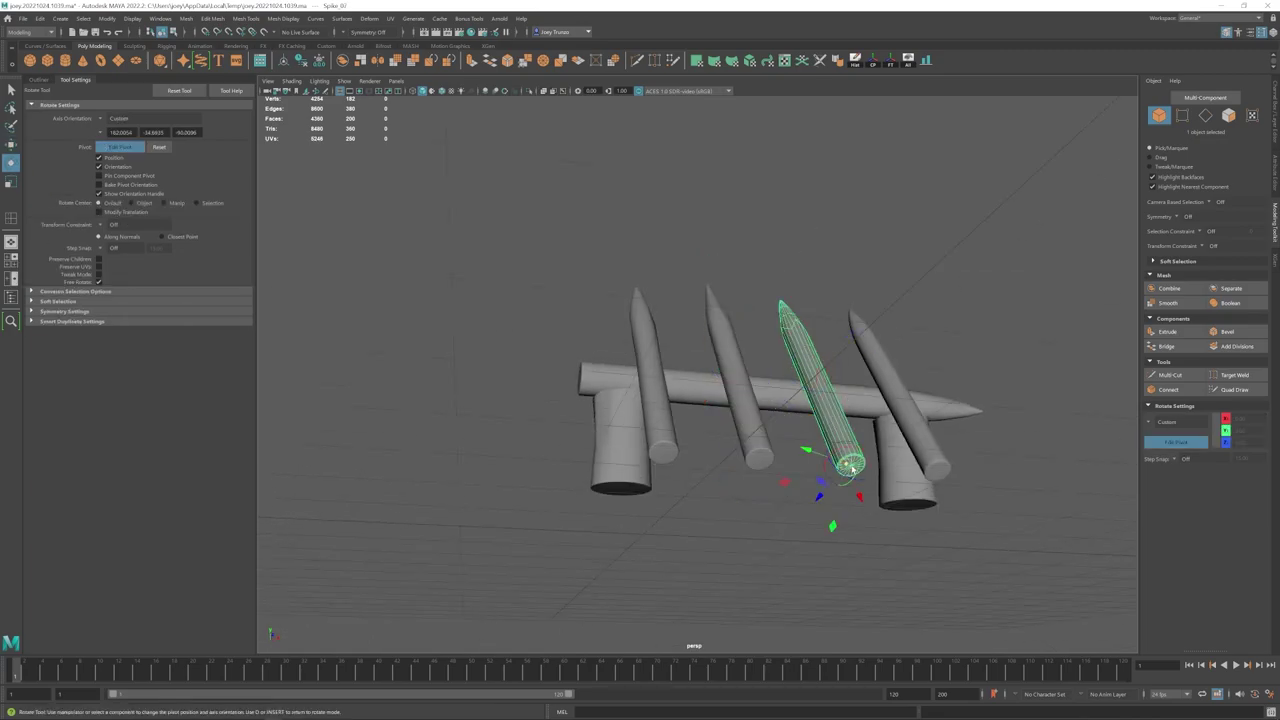
{"action": "key", "text": "d"}
{"action": "left_click_drag", "start_coordinate": [850, 430], "coordinate": [893, 458]}
{"action": "key", "text": "ctrl+z"}
{"action": "left_click", "coordinate": [938, 472]}
{"action": "key", "text": "d"}
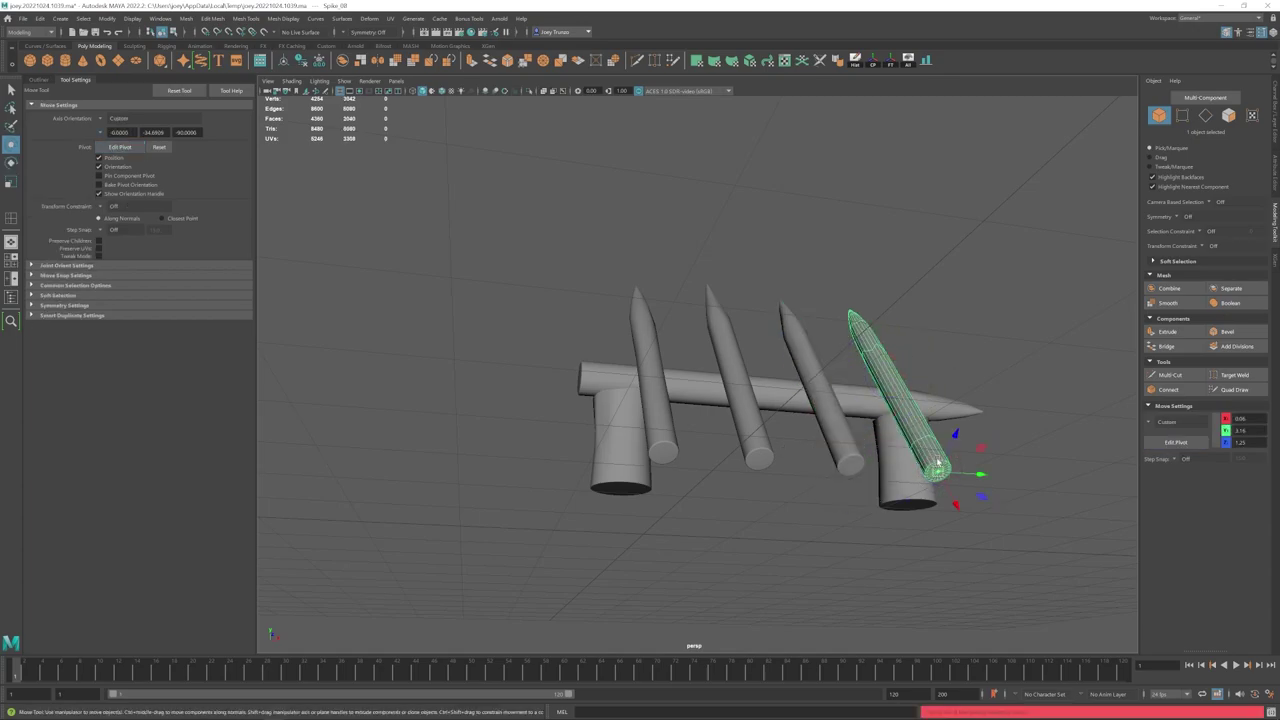
{"action": "key", "text": "d"}
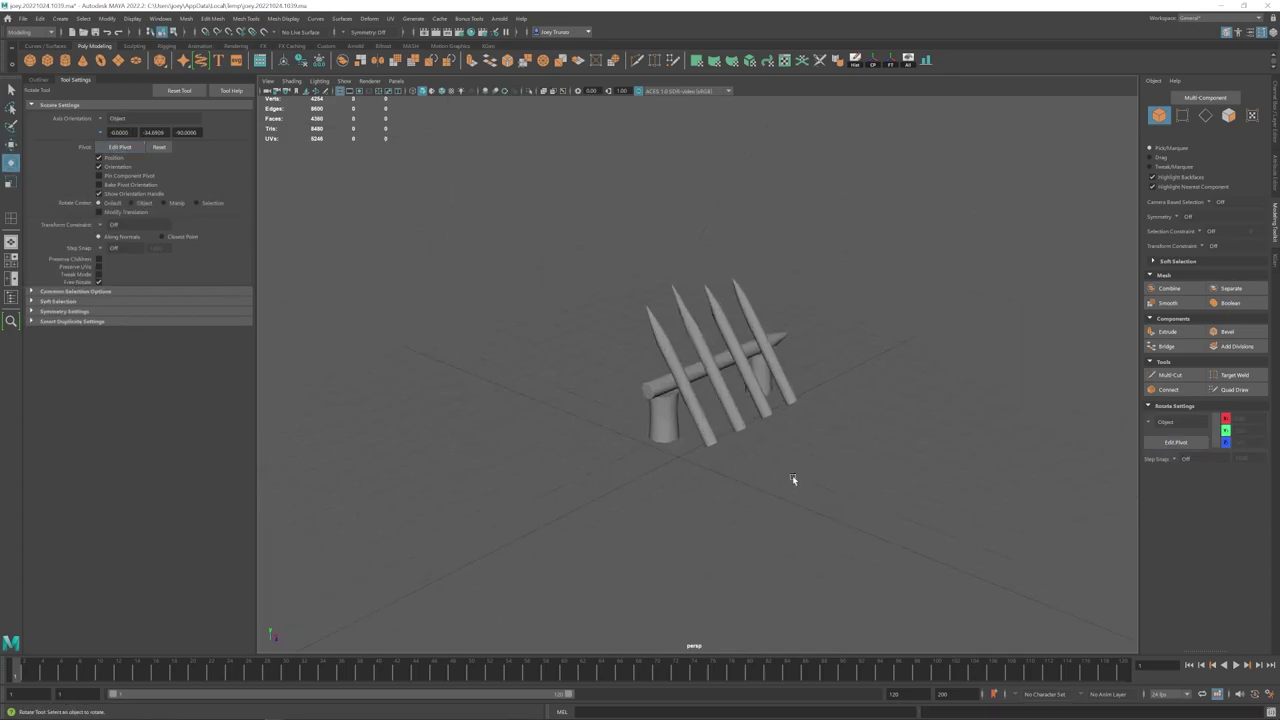
Step: Draw an open, roughly circular cubic EP curve on the ground beside the barricade
{"action": "left_click_drag", "start_coordinate": [792, 475], "coordinate": [771, 436], "text": "alt"}
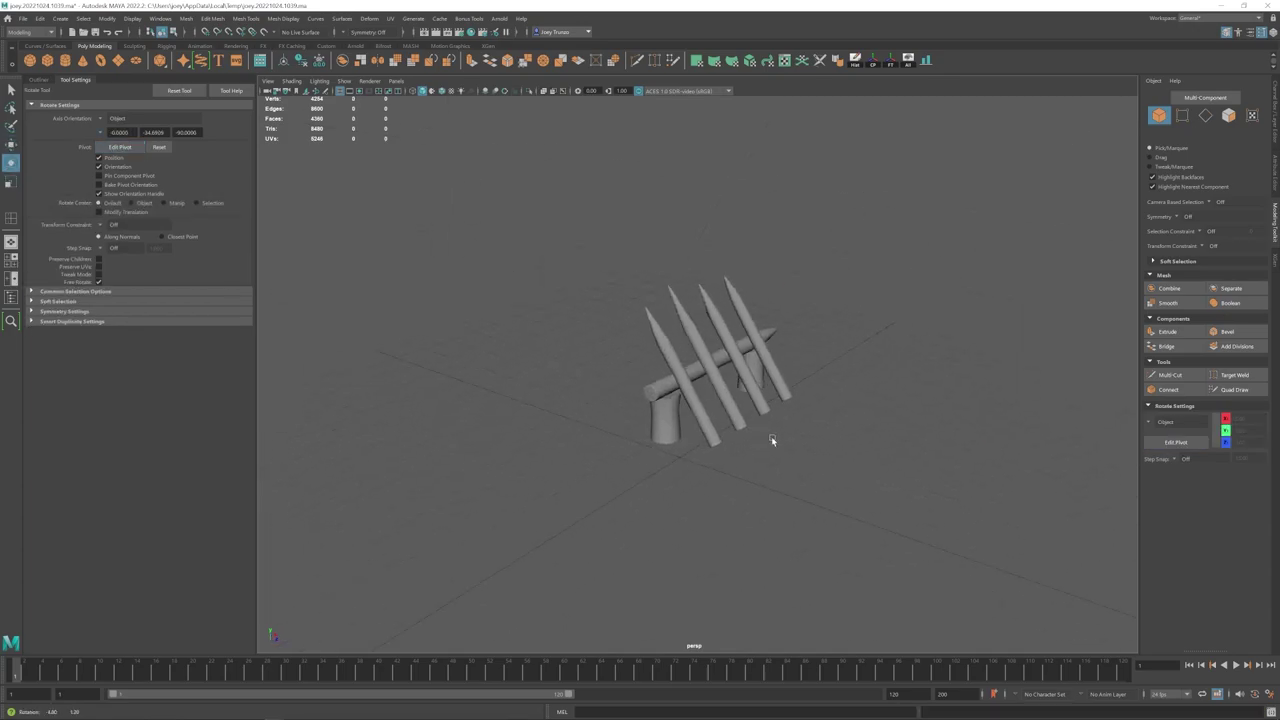
{"action": "right_click_drag", "start_coordinate": [771, 436], "coordinate": [805, 527], "text": "alt"}
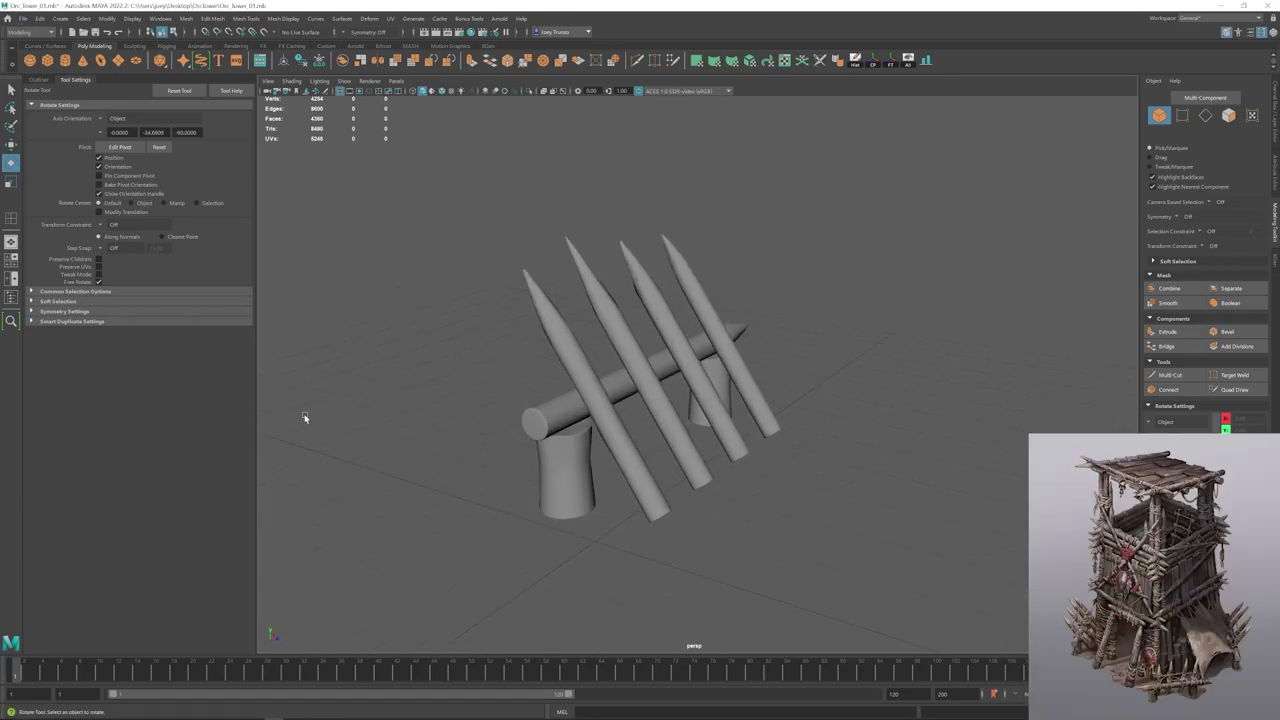
{"action": "left_click", "coordinate": [60, 18]}
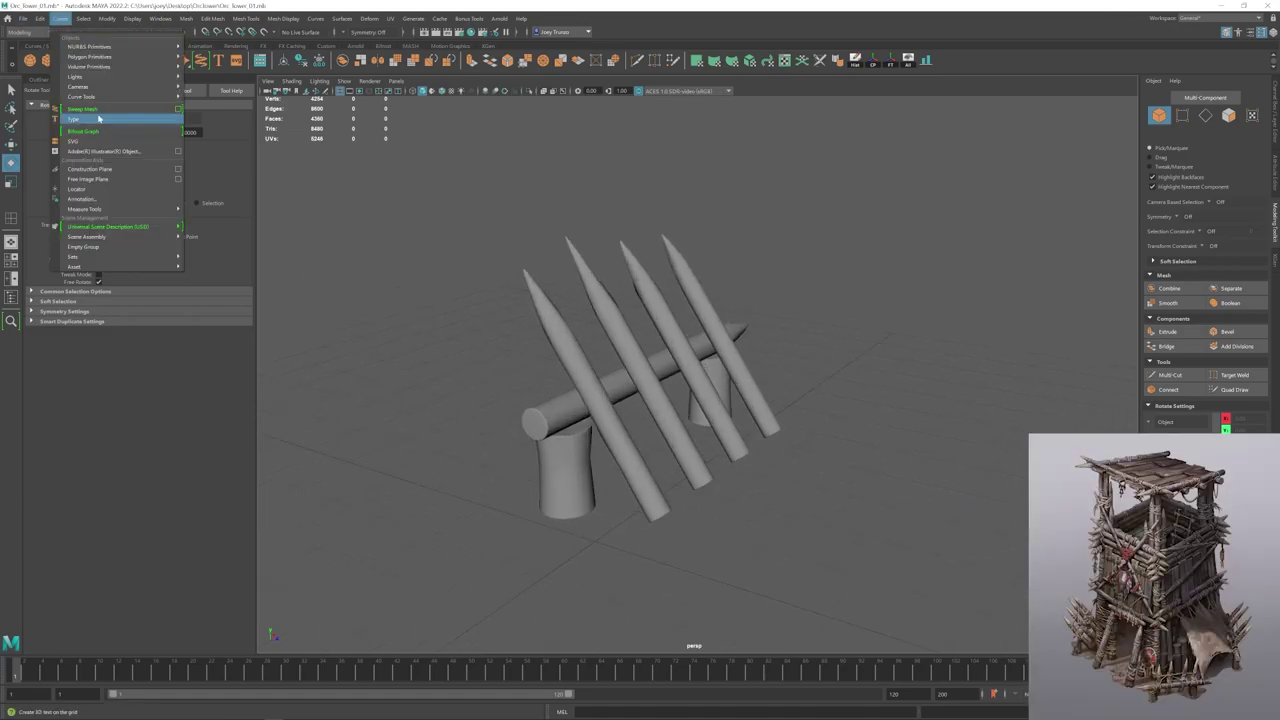
{"action": "mouse_move", "coordinate": [100, 92]}
{"action": "left_click", "coordinate": [215, 100]}
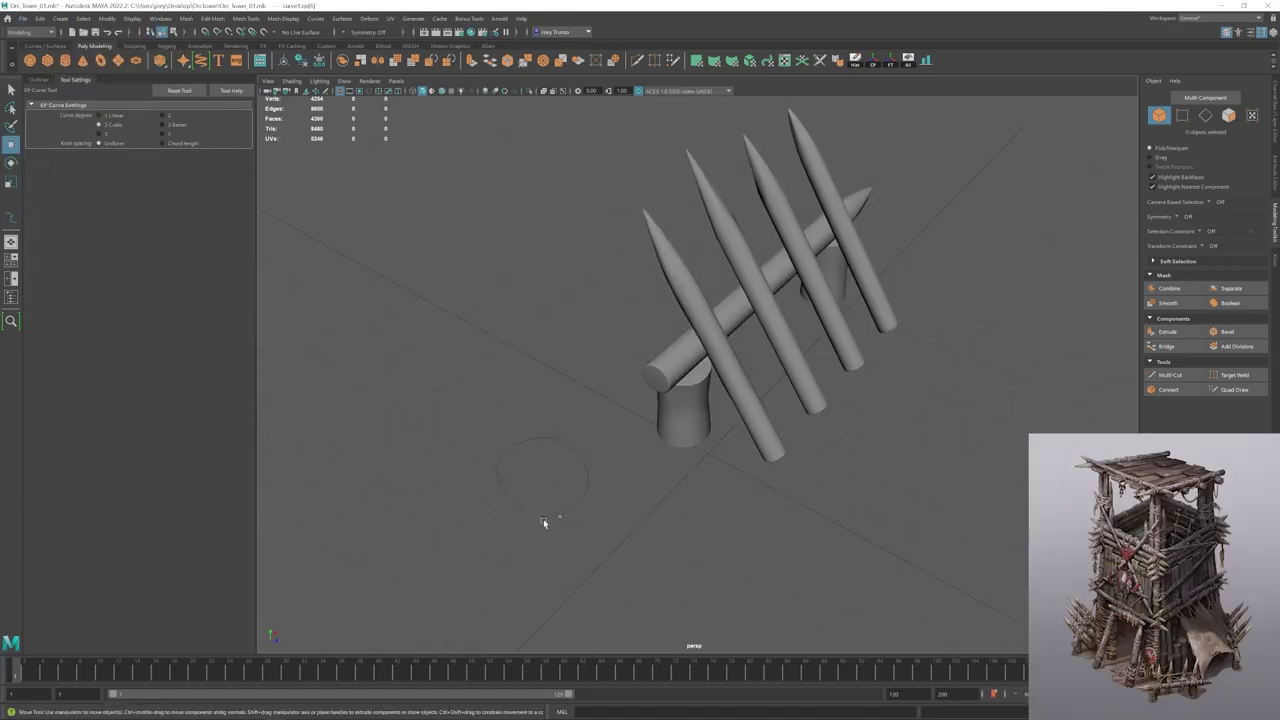
Step: Move and scale the loop curve so it wraps around the first spike where it crosses the horizontal pole
{"action": "left_click_drag", "start_coordinate": [712, 382], "coordinate": [755, 351], "text": "alt"}
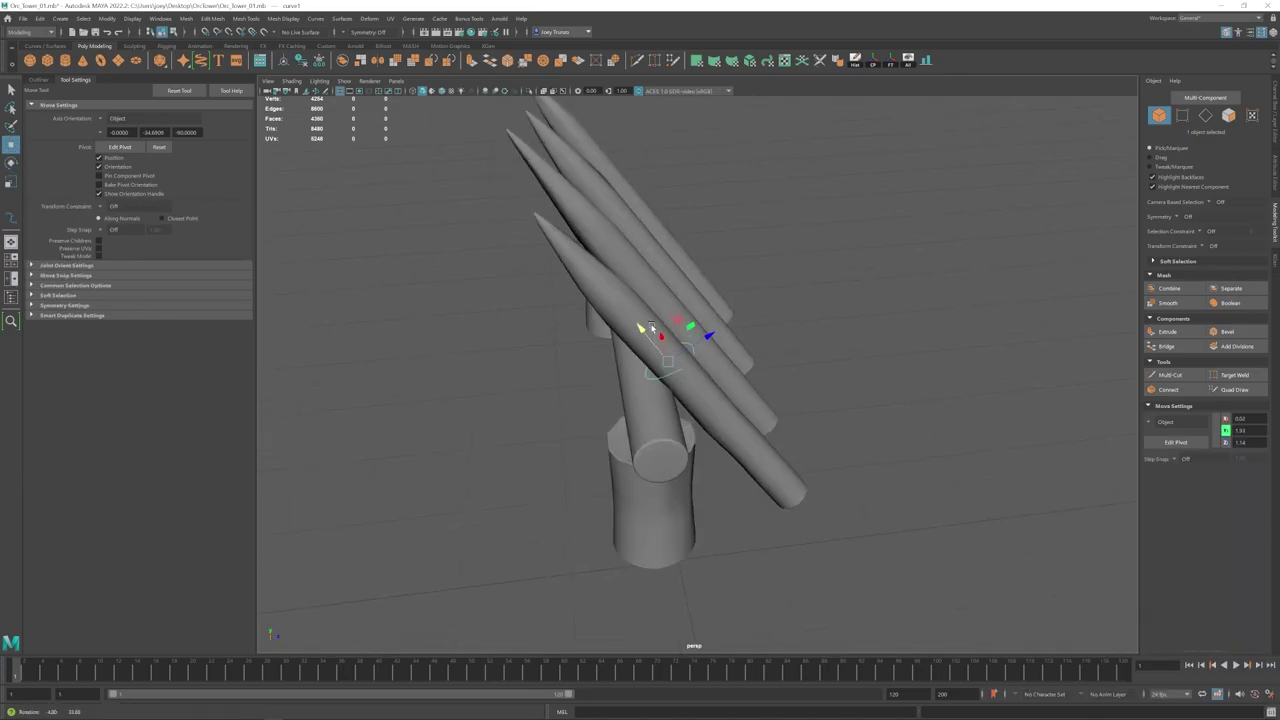
{"action": "key", "text": "r"}
{"action": "left_click_drag", "start_coordinate": [651, 328], "coordinate": [614, 386], "text": "alt"}
{"action": "key", "text": "w"}
{"action": "key", "text": "r"}
{"action": "left_click", "coordinate": [674, 434]}
{"action": "left_click_drag", "start_coordinate": [774, 383], "coordinate": [668, 297], "text": "alt"}
{"action": "left_click_drag", "start_coordinate": [634, 229], "coordinate": [634, 240]}
{"action": "left_click_drag", "start_coordinate": [668, 297], "coordinate": [692, 318], "text": "alt"}
{"action": "left_click_drag", "start_coordinate": [692, 318], "coordinate": [866, 270]}
{"action": "left_click_drag", "start_coordinate": [866, 270], "coordinate": [748, 309]}
{"action": "left_click", "coordinate": [748, 309]}
{"action": "left_click_drag", "start_coordinate": [788, 318], "coordinate": [733, 284]}
{"action": "left_click_drag", "start_coordinate": [733, 284], "coordinate": [733, 277]}
{"action": "left_click", "coordinate": [340, 149]}
Step: Reshape the loop curve by moving its control vertices so it follows the first spike's circumference
{"action": "left_click_drag", "start_coordinate": [740, 325], "coordinate": [712, 352], "text": "alt"}
{"action": "scroll", "coordinate": [649, 397], "scroll_direction": "down", "scroll_amount": 3}
{"action": "left_click", "coordinate": [649, 397]}
{"action": "key", "text": "Return"}
{"action": "scroll", "coordinate": [697, 267], "scroll_direction": "down", "scroll_amount": 4}
{"action": "scroll", "coordinate": [686, 343], "scroll_direction": "up", "scroll_amount": 4}
{"action": "left_click_drag", "start_coordinate": [712, 352], "coordinate": [752, 294]}
{"action": "left_click_drag", "start_coordinate": [752, 294], "coordinate": [640, 345]}
{"action": "scroll", "coordinate": [441, 317], "scroll_direction": "down", "scroll_amount": 4}
{"action": "scroll", "coordinate": [963, 497], "scroll_direction": "up", "scroll_amount": 4}
{"action": "key", "text": "g"}
{"action": "left_click", "coordinate": [736, 363]}
{"action": "scroll", "coordinate": [729, 385], "scroll_direction": "down", "scroll_amount": 5}
{"action": "scroll", "coordinate": [786, 353], "scroll_direction": "up", "scroll_amount": 5}
{"action": "scroll", "coordinate": [706, 417], "scroll_direction": "down", "scroll_amount": 5}
{"action": "scroll", "coordinate": [640, 345], "scroll_direction": "up", "scroll_amount": 4}
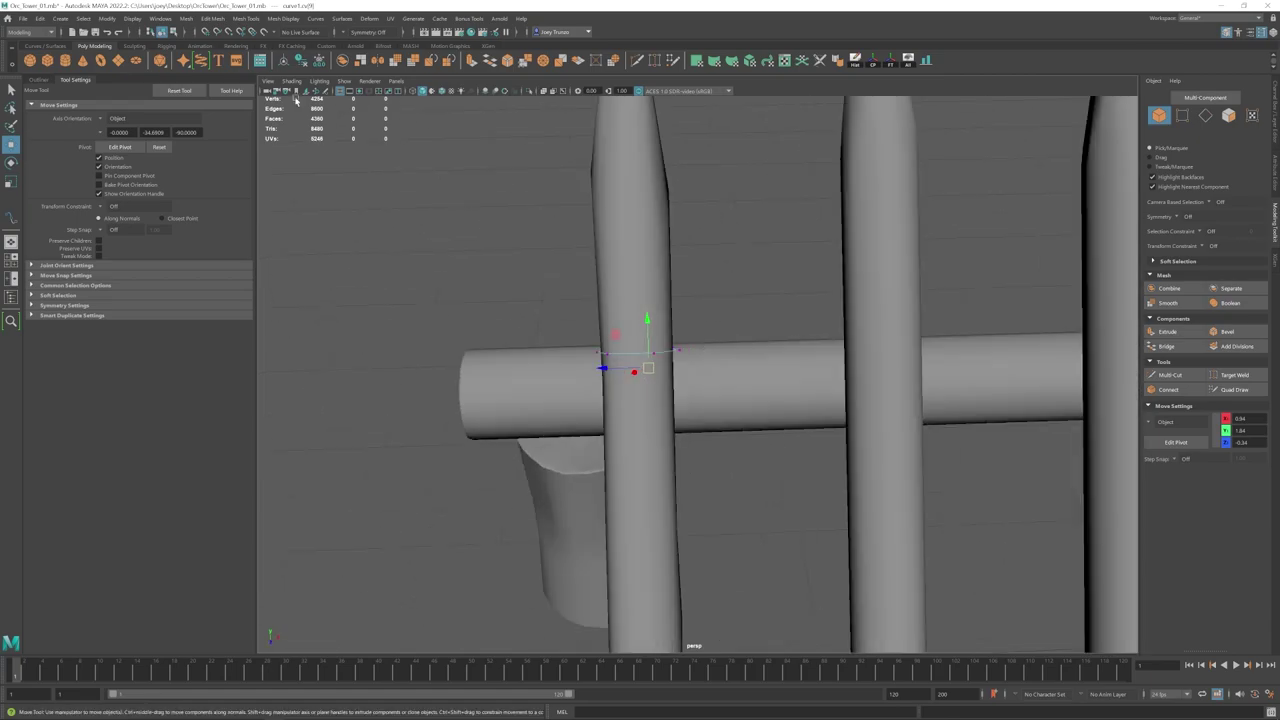
Step: Return the loop curve to object mode and adjust its height on the first spike near the pole's upper edge
{"action": "key", "text": "g"}
{"action": "left_click", "coordinate": [701, 459]}
{"action": "key", "text": "w"}
{"action": "mouse_move", "coordinate": [701, 459]}
{"action": "left_mouse_down", "text": "alt"}
{"action": "mouse_move", "coordinate": [683, 411]}
{"action": "mouse_move", "coordinate": [810, 326]}
{"action": "mouse_move", "coordinate": [791, 385]}
{"action": "mouse_move", "coordinate": [803, 372]}
{"action": "mouse_move", "coordinate": [836, 389]}
{"action": "mouse_move", "coordinate": [706, 391]}
{"action": "mouse_move", "coordinate": [626, 480]}
{"action": "left_mouse_up", "text": "alt"}
{"action": "scroll", "coordinate": [683, 411], "scroll_direction": "up", "scroll_amount": 4}
{"action": "key", "text": "4"}
{"action": "key", "text": "5"}
{"action": "scroll", "coordinate": [706, 391], "scroll_direction": "down", "scroll_amount": 3}
{"action": "left_click_drag", "start_coordinate": [723, 366], "coordinate": [727, 357]}
{"action": "left_click_drag", "start_coordinate": [727, 357], "coordinate": [713, 380], "text": "alt"}
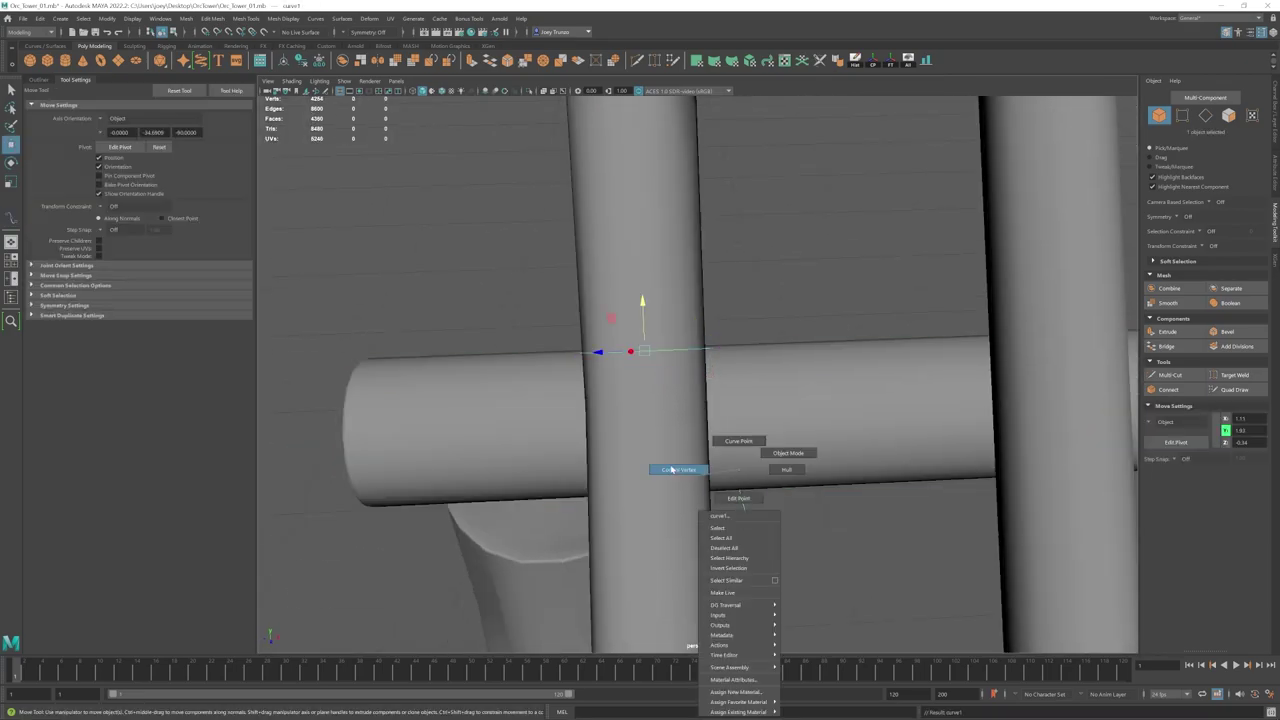
Step: Offset the loop curve's end control vertices so its two ends sit at different heights on the spike
{"action": "right_click_drag", "start_coordinate": [672, 469], "coordinate": [668, 469]}
{"action": "scroll", "coordinate": [700, 400], "scroll_direction": "down", "scroll_amount": 4}
{"action": "left_click", "coordinate": [706, 377]}
{"action": "scroll", "coordinate": [725, 369], "scroll_direction": "up", "scroll_amount": 4}
{"action": "left_click_drag", "start_coordinate": [725, 369], "coordinate": [700, 405], "text": "alt"}
{"action": "left_click_drag", "start_coordinate": [698, 407], "coordinate": [715, 500]}
{"action": "key", "text": "y"}
{"action": "left_click", "coordinate": [717, 554]}
Step: Duplicate the loop curve and move the copy down the first spike to just below the horizontal pole
{"action": "key", "text": "w"}
{"action": "left_click_drag", "start_coordinate": [717, 554], "coordinate": [738, 322], "text": "alt"}
{"action": "left_click_drag", "start_coordinate": [738, 322], "coordinate": [567, 277]}
{"action": "left_click_drag", "start_coordinate": [567, 277], "coordinate": [703, 341], "text": "alt"}
{"action": "scroll", "coordinate": [703, 341], "scroll_direction": "down", "scroll_amount": 4}
{"action": "left_click_drag", "start_coordinate": [783, 322], "coordinate": [767, 282], "text": "alt"}
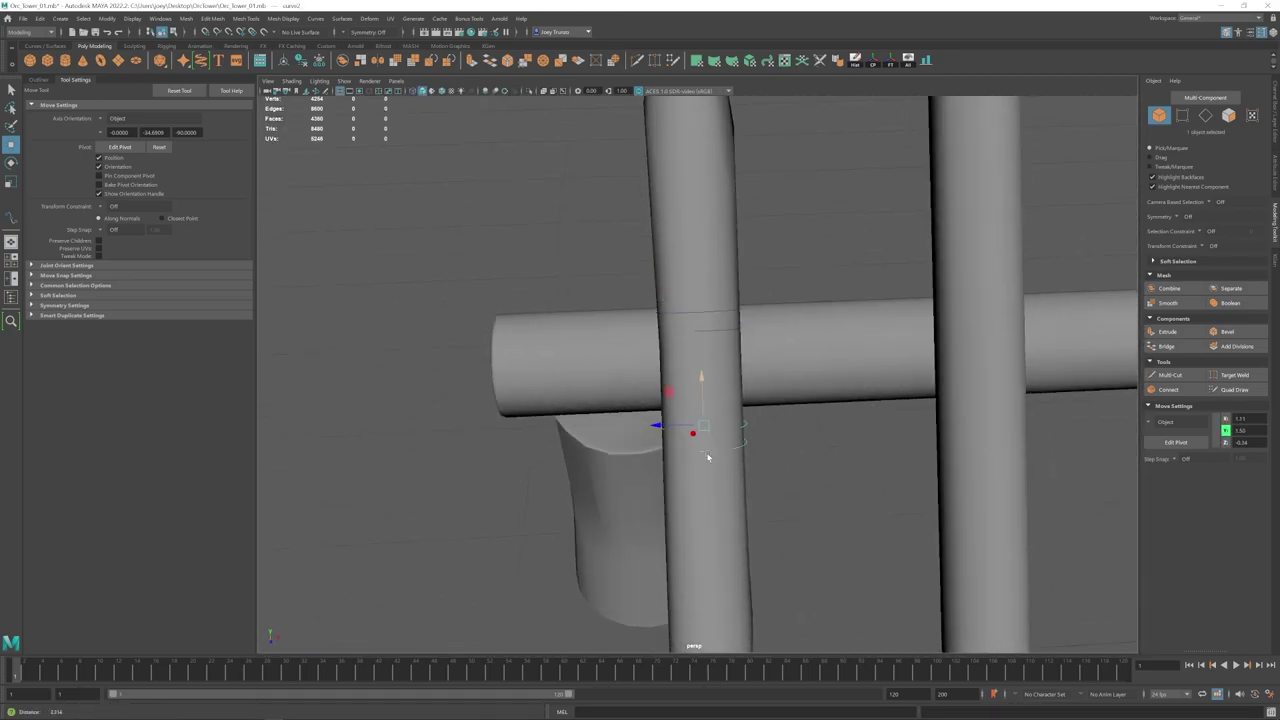
{"action": "left_click_drag", "start_coordinate": [707, 456], "coordinate": [711, 355], "text": "alt"}
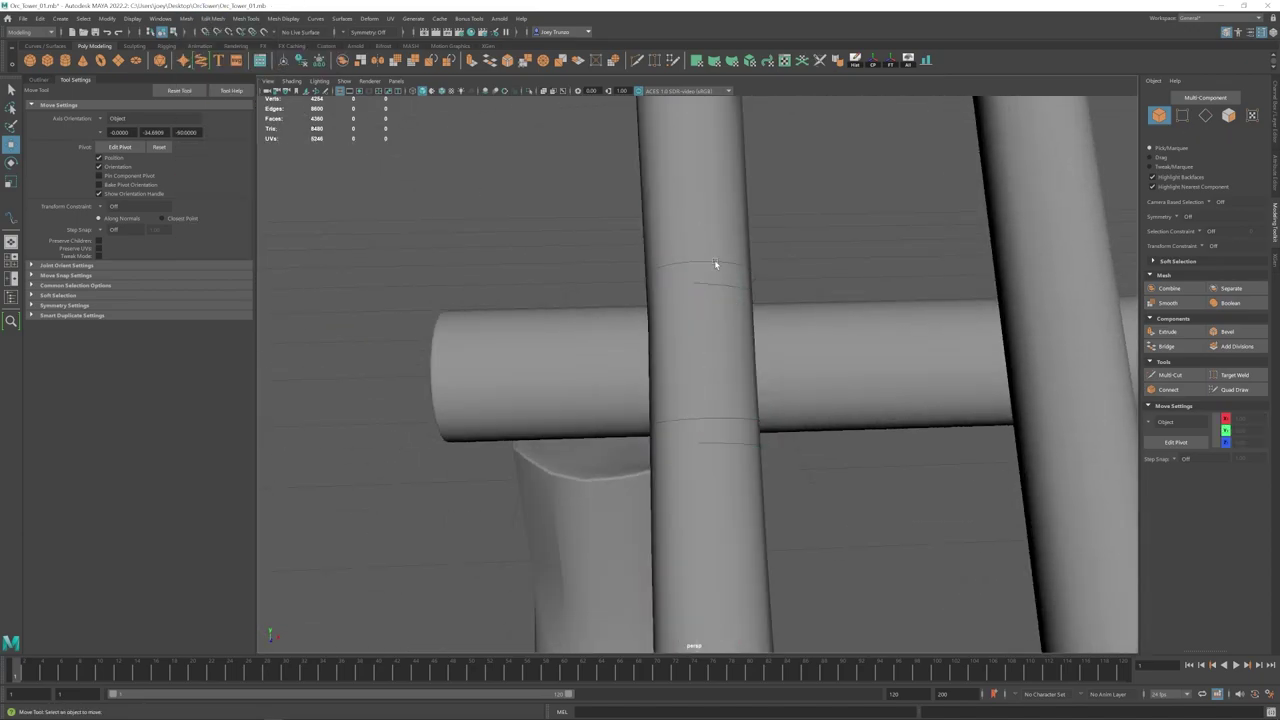
Step: Attach the upper and lower loop curves into one continuous curve and switch to control-vertex editing
{"action": "left_click_drag", "start_coordinate": [695, 286], "coordinate": [722, 373], "text": "alt"}
{"action": "key", "text": "ctrl+1"}
{"action": "right_click_drag", "start_coordinate": [722, 373], "coordinate": [692, 373]}
{"action": "left_click", "coordinate": [528, 91]}
Step: Adjust control vertices on the attached curve where its connecting section joins the lower loop beside the spike
{"action": "left_click_drag", "start_coordinate": [568, 618], "coordinate": [565, 575], "text": "alt"}
{"action": "left_click_drag", "start_coordinate": [565, 575], "coordinate": [681, 520]}
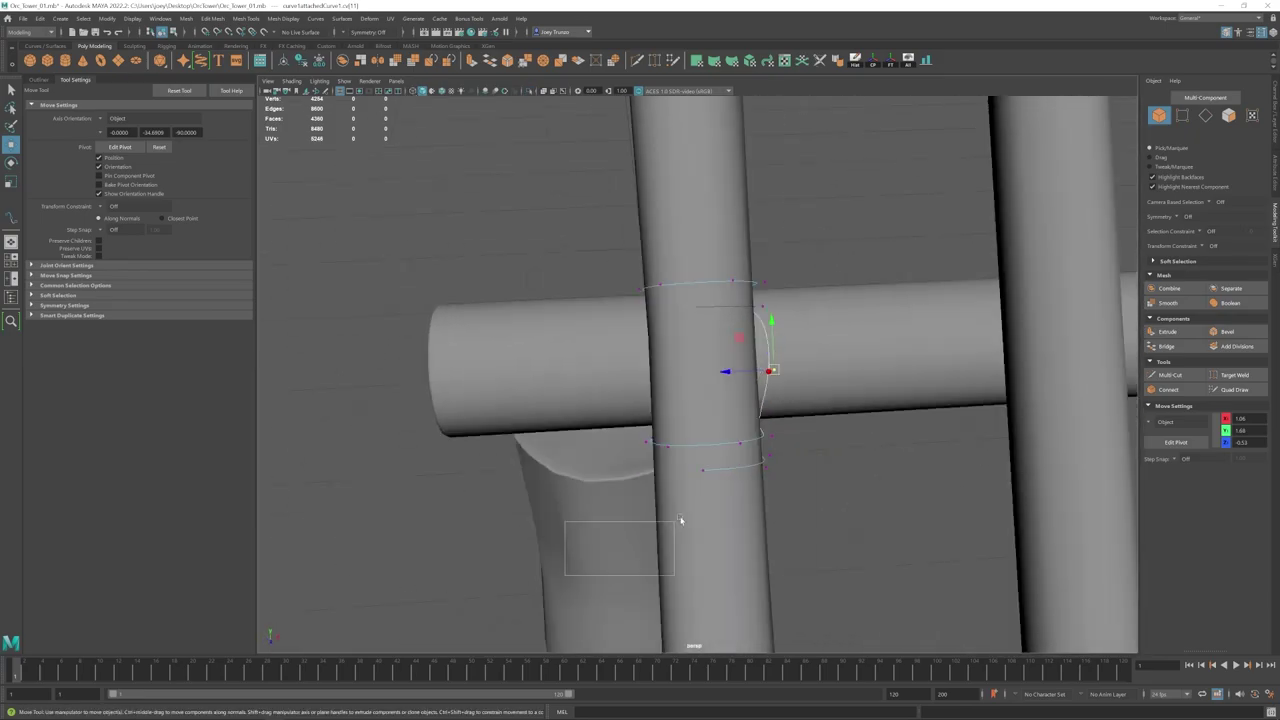
{"action": "key", "text": "4"}
{"action": "left_click_drag", "start_coordinate": [660, 455], "coordinate": [449, 166], "text": "alt"}
{"action": "key", "text": "w"}
{"action": "key", "text": "5"}
Step: Refine the attached curve's control vertices around the back of the first spike and return to object selection
{"action": "mouse_move", "coordinate": [694, 349]}
{"action": "left_mouse_down", "text": "alt"}
{"action": "mouse_move", "coordinate": [708, 351]}
{"action": "mouse_move", "coordinate": [587, 394]}
{"action": "mouse_move", "coordinate": [791, 369]}
{"action": "mouse_move", "coordinate": [683, 440]}
{"action": "mouse_move", "coordinate": [819, 386]}
{"action": "mouse_move", "coordinate": [680, 330]}
{"action": "left_mouse_up", "text": "alt"}
{"action": "key", "text": "4"}
{"action": "key", "text": "5"}
{"action": "key", "text": "r"}
{"action": "key", "text": "w"}
{"action": "middle_click_drag", "start_coordinate": [680, 330], "coordinate": [692, 310], "text": "alt"}
{"action": "mouse_move", "coordinate": [692, 310]}
{"action": "left_mouse_down", "text": "alt"}
{"action": "mouse_move", "coordinate": [574, 374]}
{"action": "mouse_move", "coordinate": [588, 437]}
{"action": "left_mouse_up", "text": "alt"}
{"action": "key", "text": "4"}
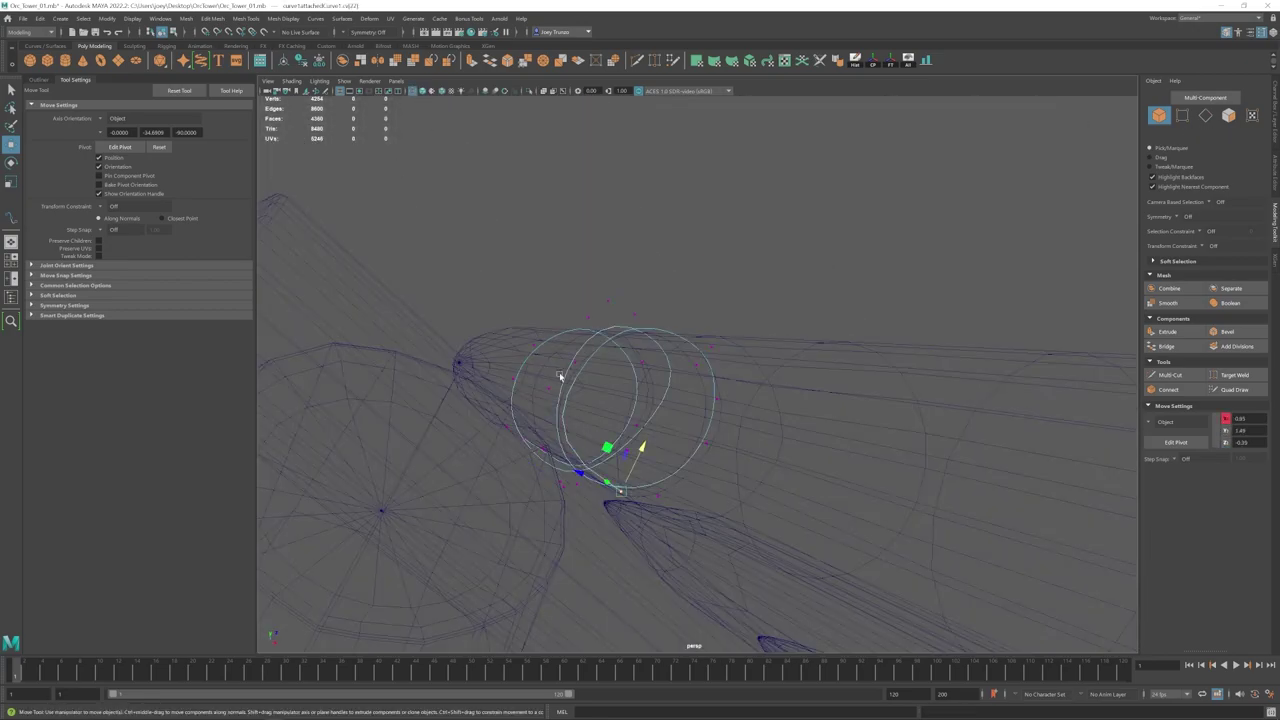
{"action": "key", "text": "5"}
{"action": "mouse_move", "coordinate": [560, 374]}
{"action": "left_mouse_down", "text": "alt"}
{"action": "mouse_move", "coordinate": [521, 364]}
{"action": "mouse_move", "coordinate": [680, 310]}
{"action": "left_mouse_up", "text": "alt"}
{"action": "right_click_drag", "start_coordinate": [680, 310], "coordinate": [690, 300]}
{"action": "left_click_drag", "start_coordinate": [690, 300], "coordinate": [449, 177], "text": "alt"}
Step: Try a sweep mesh on the attached curve with 10 sides, precision 100 and a much smaller profile scale
{"action": "left_click", "coordinate": [83, 18]}
{"action": "left_click", "coordinate": [85, 118]}
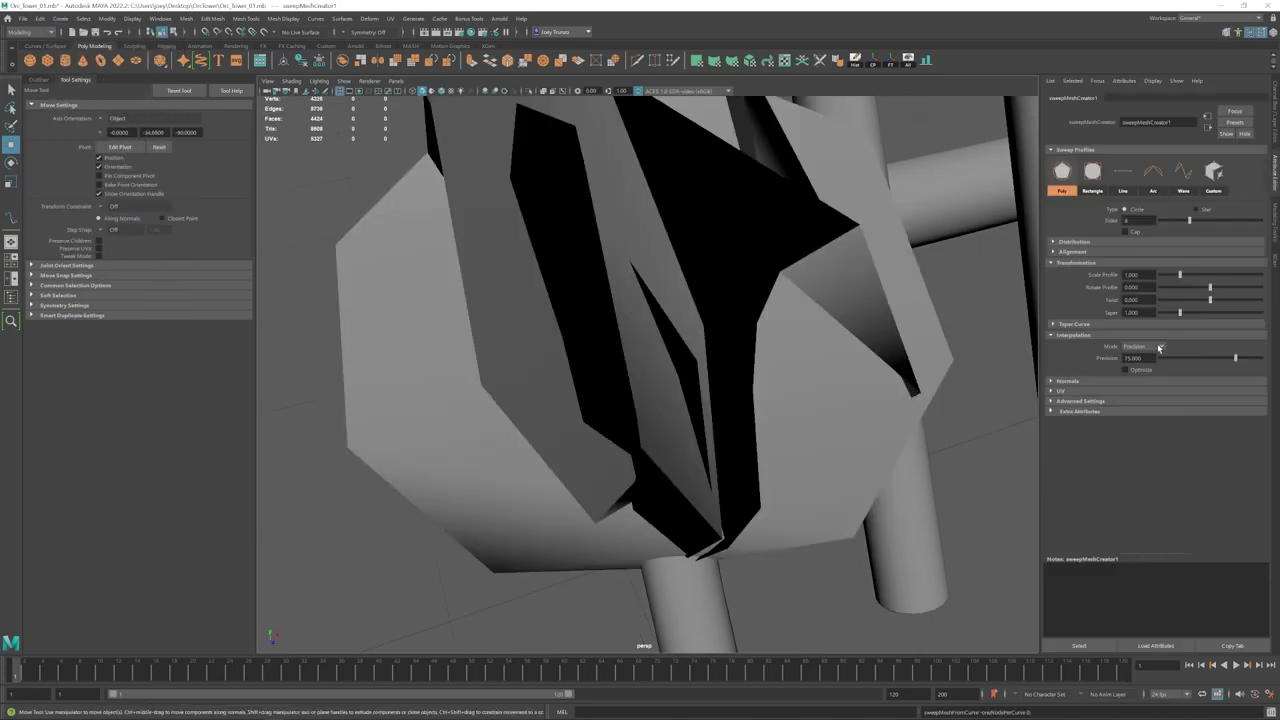
{"action": "left_click_drag", "start_coordinate": [1179, 275], "coordinate": [1160, 275]}
{"action": "left_click_drag", "start_coordinate": [1235, 358], "coordinate": [1261, 358]}
{"action": "left_click_drag", "start_coordinate": [640, 340], "coordinate": [620, 370], "text": "alt"}
{"action": "scroll", "coordinate": [620, 370], "scroll_direction": "down", "scroll_amount": 5}
{"action": "left_click_drag", "start_coordinate": [1160, 275], "coordinate": [1161, 275]}
{"action": "scroll", "coordinate": [634, 409], "scroll_direction": "down", "scroll_amount": 5}
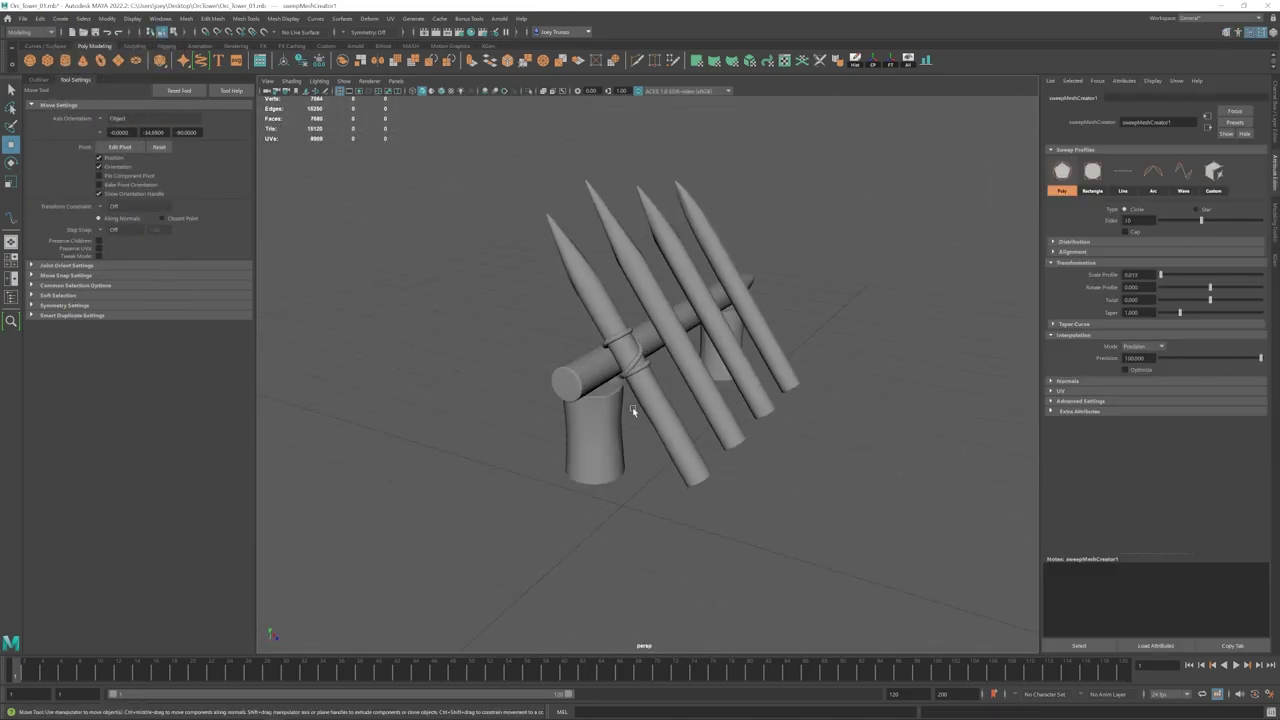
{"action": "left_click_drag", "start_coordinate": [634, 409], "coordinate": [720, 425], "text": "alt"}
{"action": "key", "text": "ctrl+z"}
Step: Delete the trial swept rope from the first spike and select the loop curve wrapped around it
{"action": "left_click_drag", "start_coordinate": [735, 405], "coordinate": [539, 445]}
{"action": "left_click", "coordinate": [651, 374]}
{"action": "key", "text": "4"}
{"action": "key", "text": "Delete"}
{"action": "left_click", "coordinate": [601, 371]}
{"action": "left_click_drag", "start_coordinate": [601, 371], "coordinate": [552, 312], "text": "alt"}
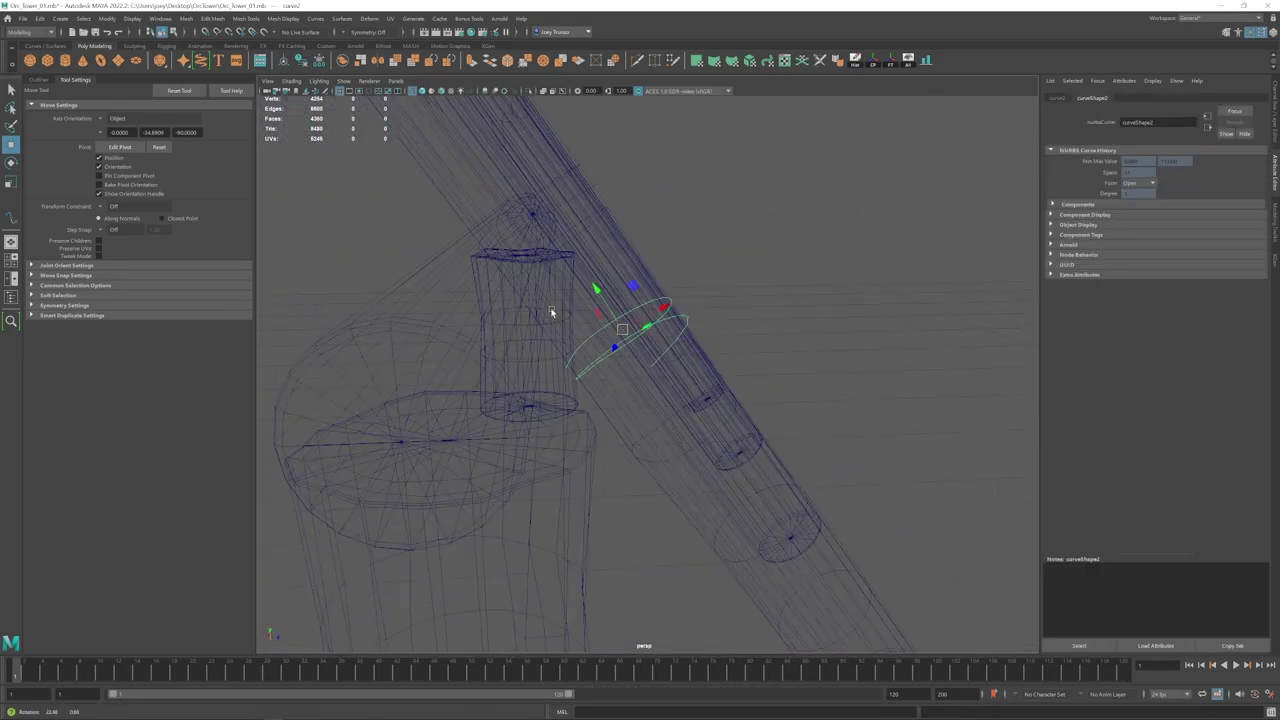
{"action": "key", "text": "5"}
Step: Continue the wrapping curve toward the back of the pole and move its control vertices sideways beneath it
{"action": "mouse_move", "coordinate": [650, 325]}
{"action": "left_mouse_down", "text": "alt"}
{"action": "mouse_move", "coordinate": [694, 406]}
{"action": "mouse_move", "coordinate": [700, 383]}
{"action": "mouse_move", "coordinate": [666, 374]}
{"action": "mouse_move", "coordinate": [677, 600]}
{"action": "mouse_move", "coordinate": [658, 544]}
{"action": "mouse_move", "coordinate": [655, 370]}
{"action": "left_mouse_up", "text": "alt"}
{"action": "key", "text": "g"}
{"action": "left_click", "coordinate": [677, 600]}
{"action": "key", "text": "w"}
{"action": "scroll", "coordinate": [677, 600], "scroll_direction": "down", "scroll_amount": 5}
{"action": "mouse_move", "coordinate": [655, 370]}
{"action": "left_mouse_down", "text": "alt"}
{"action": "mouse_move", "coordinate": [643, 428]}
{"action": "mouse_move", "coordinate": [652, 306]}
{"action": "mouse_move", "coordinate": [634, 357]}
{"action": "left_mouse_up", "text": "alt"}
{"action": "key", "text": "g"}
{"action": "left_click", "coordinate": [669, 534]}
{"action": "key", "text": "w"}
{"action": "left_click_drag", "start_coordinate": [669, 534], "coordinate": [637, 400], "text": "alt"}
{"action": "left_click_drag", "start_coordinate": [636, 385], "coordinate": [688, 384]}
{"action": "left_click_drag", "start_coordinate": [688, 384], "coordinate": [480, 430]}
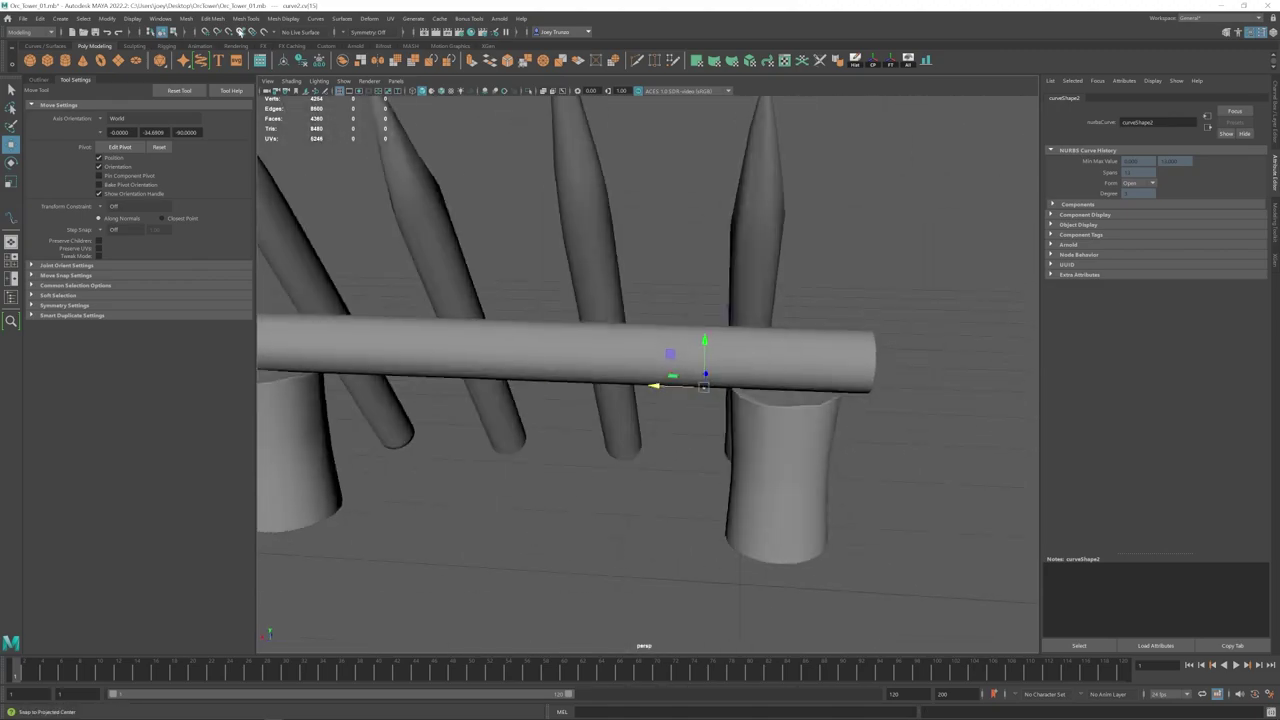
Step: Position the end control vertices of the long attached curve just below the pole beside the first spike
{"action": "key", "text": "w"}
{"action": "left_click_drag", "start_coordinate": [669, 521], "coordinate": [687, 378], "text": "alt"}
{"action": "left_click", "coordinate": [678, 380]}
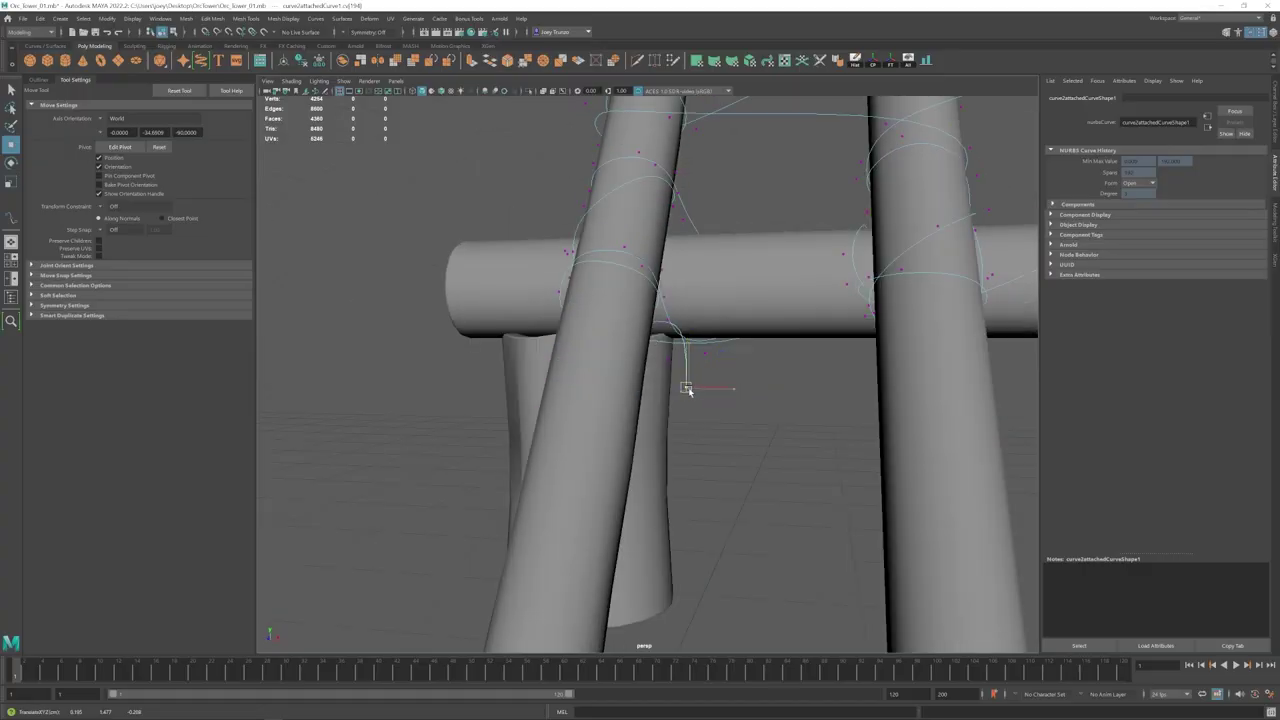
{"action": "left_click_drag", "start_coordinate": [658, 341], "coordinate": [686, 480], "text": "alt"}
{"action": "left_click_drag", "start_coordinate": [481, 394], "coordinate": [651, 346]}
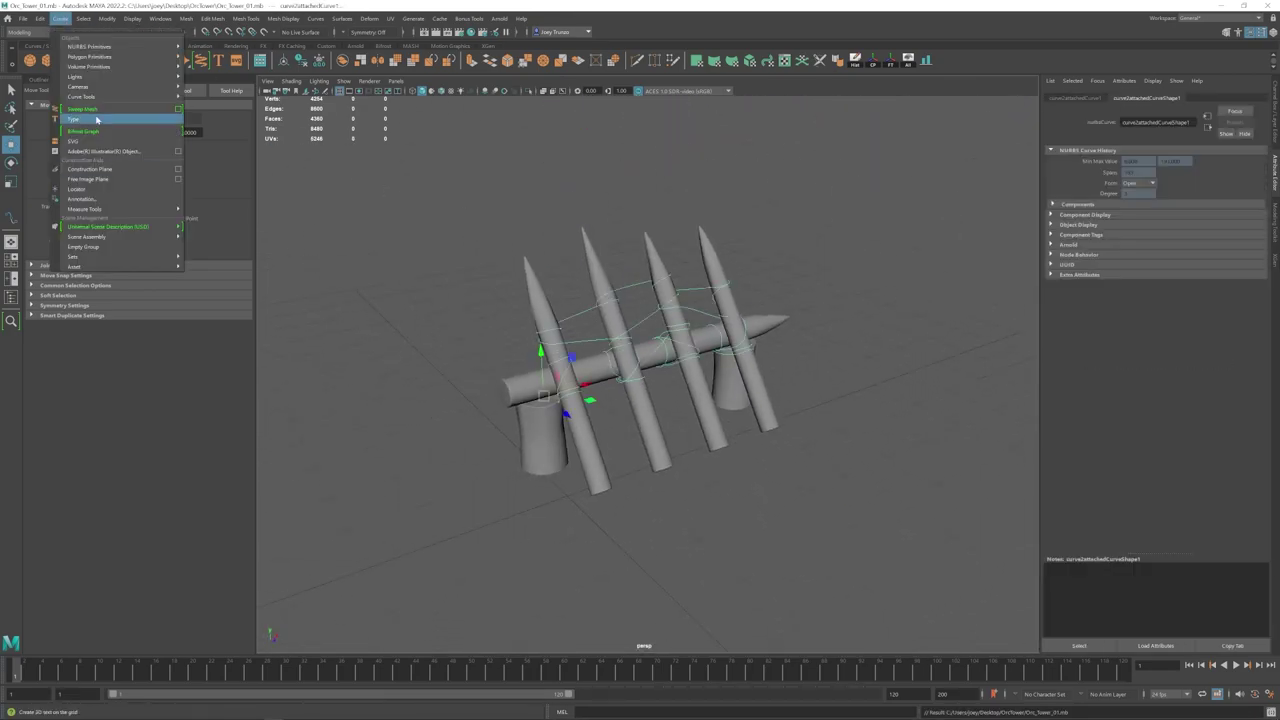
Step: Create a sweep mesh along the completed curve and scale its profile down to rope thickness
{"action": "left_click", "coordinate": [82, 108]}
{"action": "left_click", "coordinate": [1138, 275]}
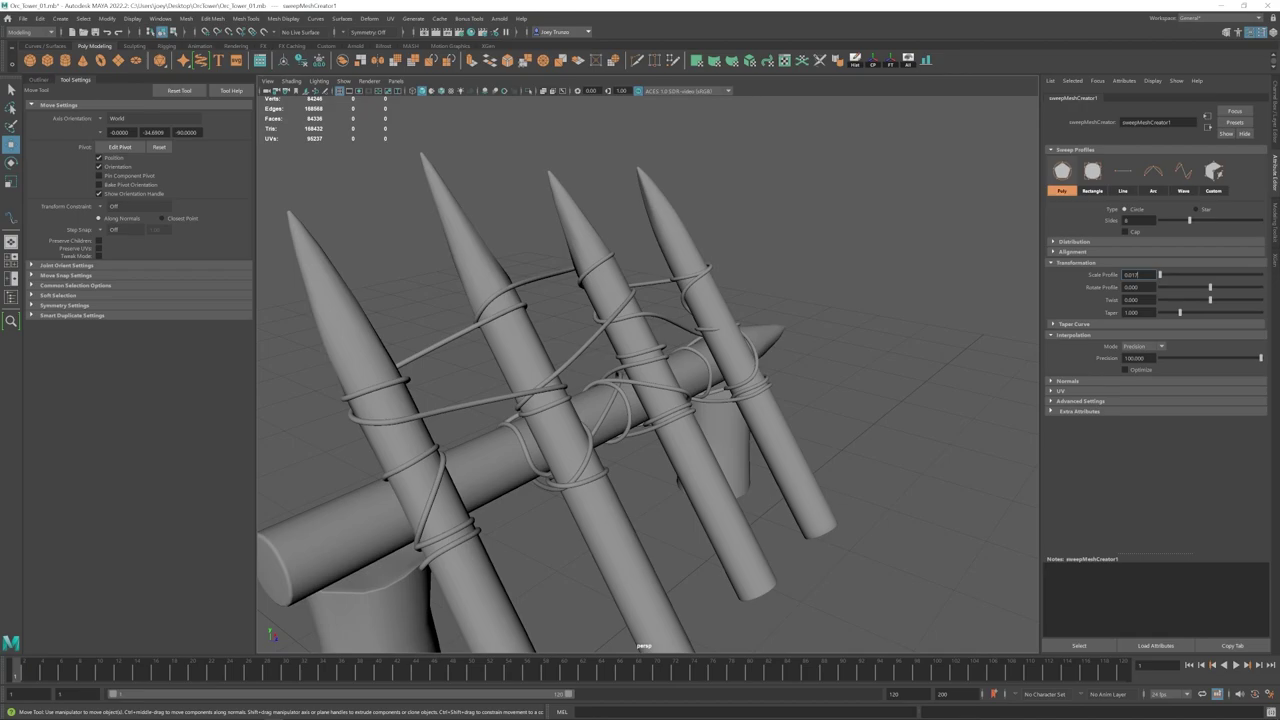
{"action": "scroll", "coordinate": [540, 403], "scroll_direction": "down", "scroll_amount": 5}
{"action": "left_click_drag", "start_coordinate": [540, 403], "coordinate": [688, 453], "text": "alt"}
Step: Select the attached curve in the Outliner and move a control vertex of the rope wrap at the fourth spike
{"action": "left_click", "coordinate": [38, 80]}
{"action": "left_click", "coordinate": [63, 263]}
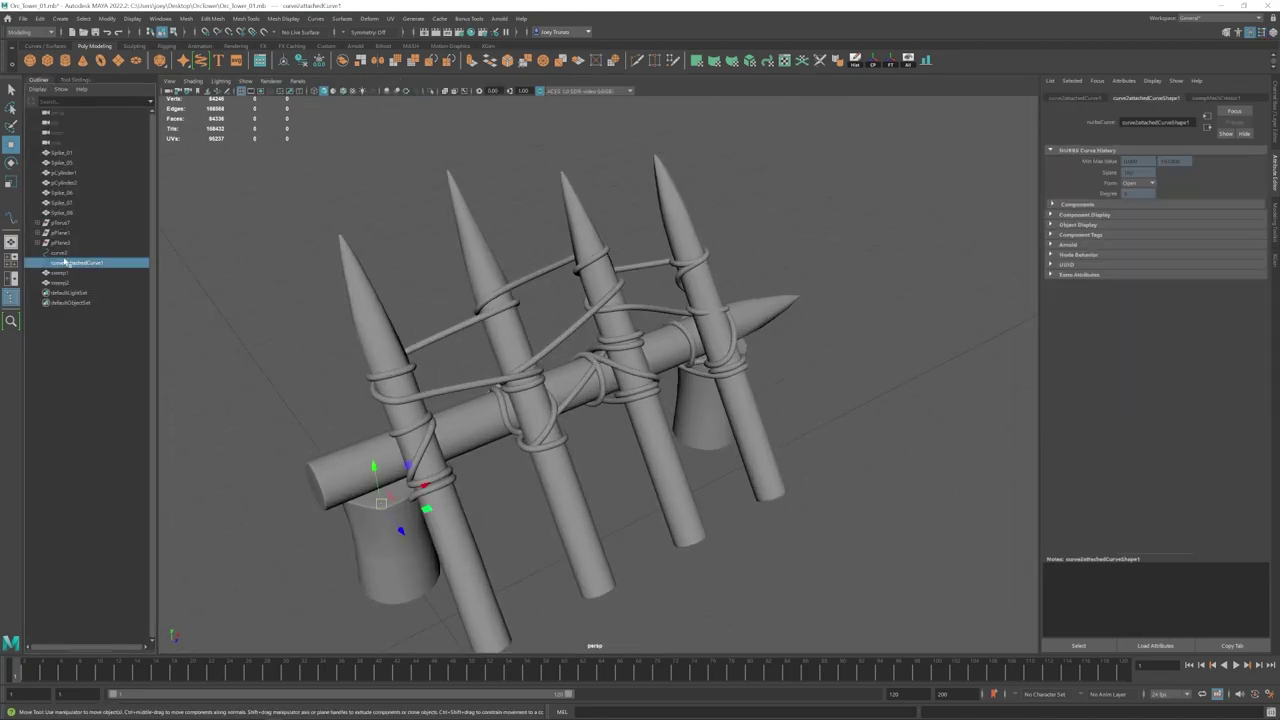
{"action": "key", "text": "ctrl+h"}
{"action": "scroll", "coordinate": [708, 320], "scroll_direction": "up", "scroll_amount": 2}
{"action": "left_click", "coordinate": [62, 272]}
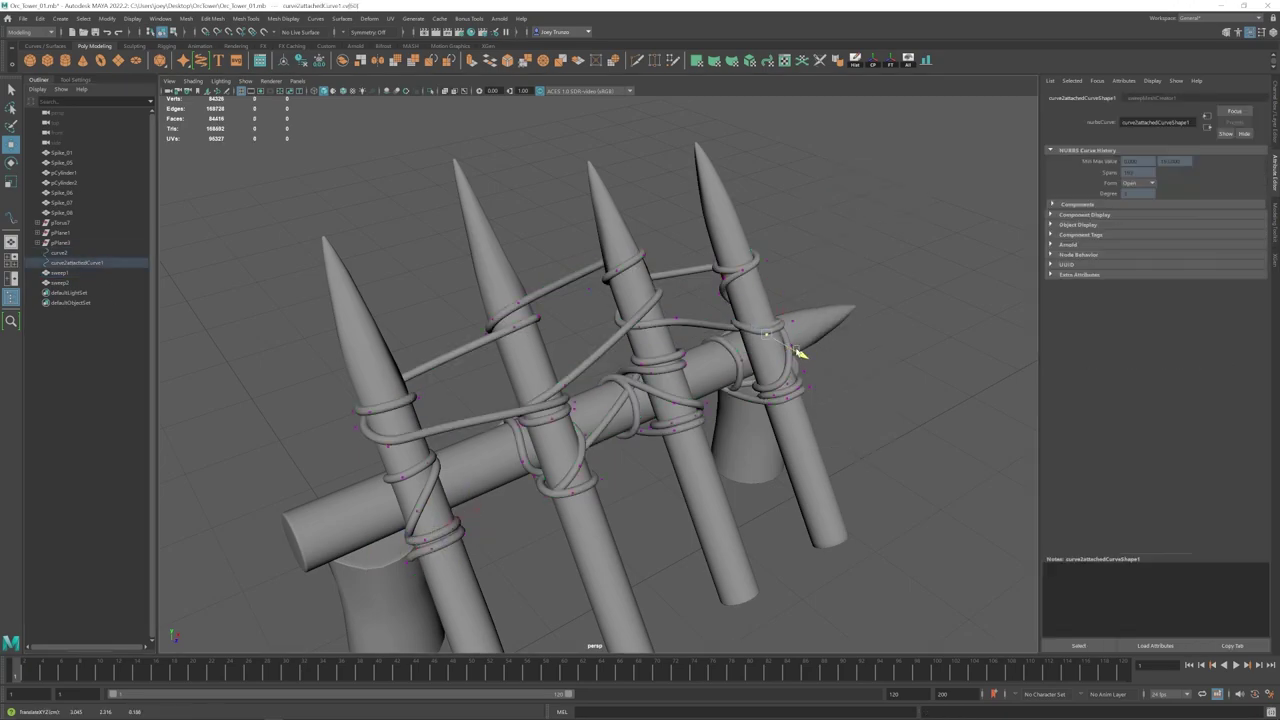
{"action": "left_click_drag", "start_coordinate": [798, 352], "coordinate": [800, 354]}
{"action": "key", "text": "f"}
{"action": "left_click_drag", "start_coordinate": [631, 380], "coordinate": [632, 474], "text": "alt"}
{"action": "left_click", "coordinate": [602, 423]}
Step: Lift the attached curve above the spikes to tell the overlapping ropes apart, undo the move, and delete the redundant curve
{"action": "left_click", "coordinate": [76, 262]}
{"action": "scroll", "coordinate": [640, 370], "scroll_direction": "down", "scroll_amount": 8}
{"action": "left_click_drag", "start_coordinate": [822, 316], "coordinate": [822, 162]}
{"action": "left_click_drag", "start_coordinate": [822, 162], "coordinate": [702, 322], "text": "alt"}
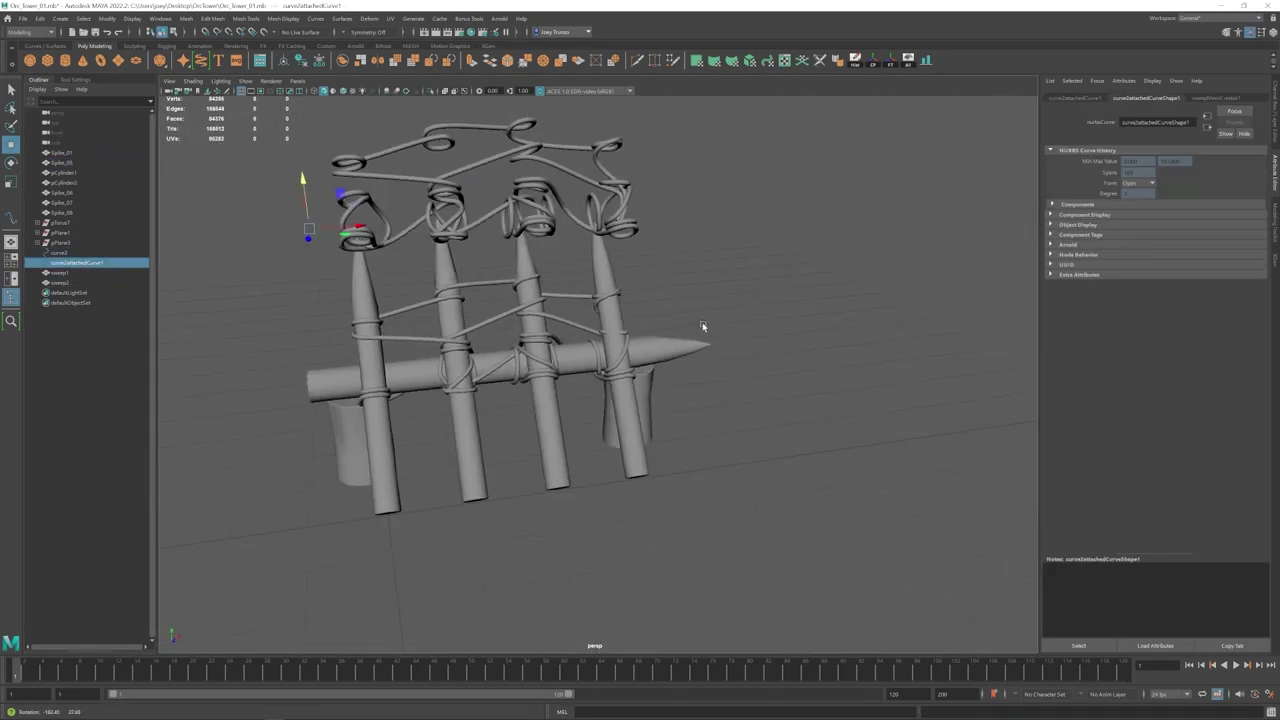
{"action": "middle_click_drag", "start_coordinate": [702, 322], "coordinate": [806, 334], "text": "alt"}
{"action": "key", "text": "ctrl+z"}
{"action": "key", "text": "Delete"}
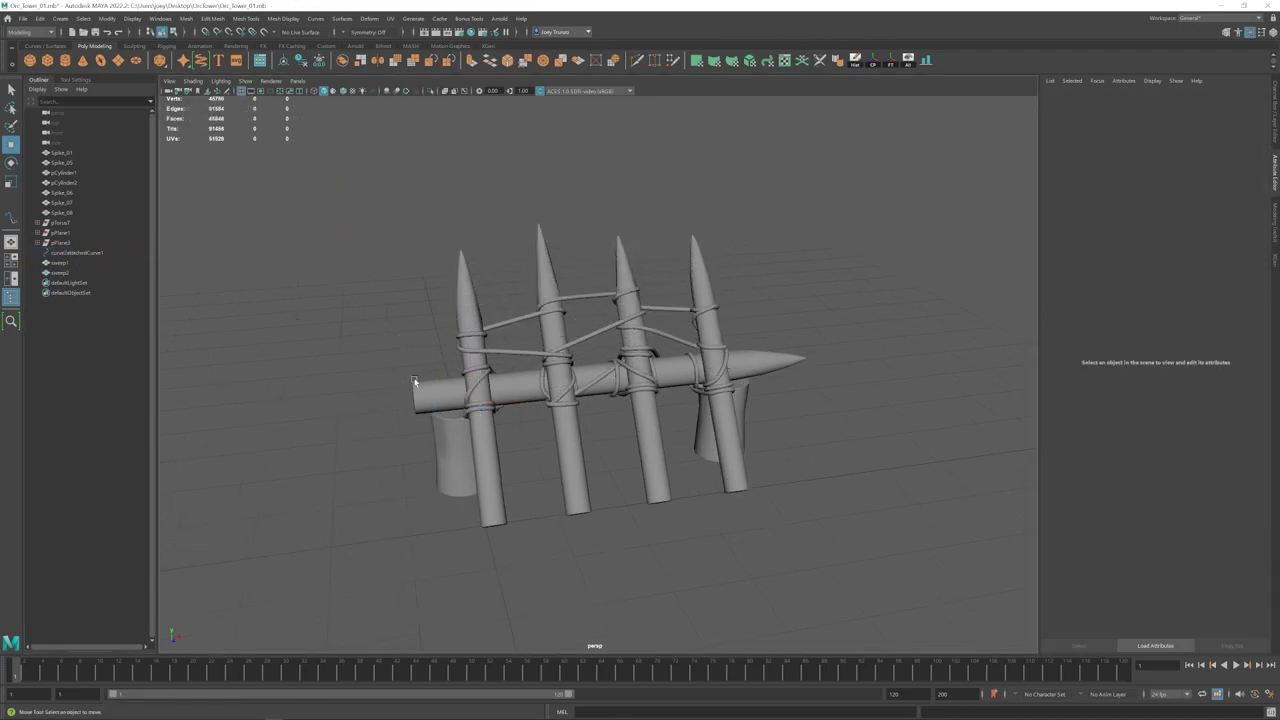
Step: Switch the remaining rope curve to control-vertex editing and reposition vertices to tidy its wraps around the spikes
{"action": "scroll", "coordinate": [736, 360], "scroll_direction": "up", "scroll_amount": 8}
{"action": "left_click", "coordinate": [76, 253]}
{"action": "right_click_drag", "start_coordinate": [834, 237], "coordinate": [708, 220]}
{"action": "left_click", "coordinate": [700, 310]}
{"action": "left_click_drag", "start_coordinate": [728, 325], "coordinate": [566, 398]}
{"action": "left_click", "coordinate": [555, 362]}
{"action": "left_click_drag", "start_coordinate": [566, 398], "coordinate": [575, 328], "text": "alt"}
Step: Adjust further rope control vertices using the wireframe display, undoing the misplaced change
{"action": "left_click", "coordinate": [537, 294]}
{"action": "mouse_move", "coordinate": [572, 326]}
{"action": "left_mouse_down"}
{"action": "mouse_move", "coordinate": [666, 346]}
{"action": "mouse_move", "coordinate": [597, 320]}
{"action": "mouse_move", "coordinate": [614, 414]}
{"action": "mouse_move", "coordinate": [611, 346]}
{"action": "mouse_move", "coordinate": [607, 357]}
{"action": "left_mouse_up"}
{"action": "key", "text": "4"}
{"action": "left_click", "coordinate": [634, 317]}
{"action": "key", "text": "ctrl+z"}
{"action": "key", "text": "5"}
{"action": "left_click", "coordinate": [611, 346]}
{"action": "mouse_move", "coordinate": [607, 357]}
{"action": "left_mouse_down", "text": "alt"}
{"action": "mouse_move", "coordinate": [450, 435]}
{"action": "mouse_move", "coordinate": [651, 440]}
{"action": "mouse_move", "coordinate": [712, 468]}
{"action": "left_mouse_up", "text": "alt"}
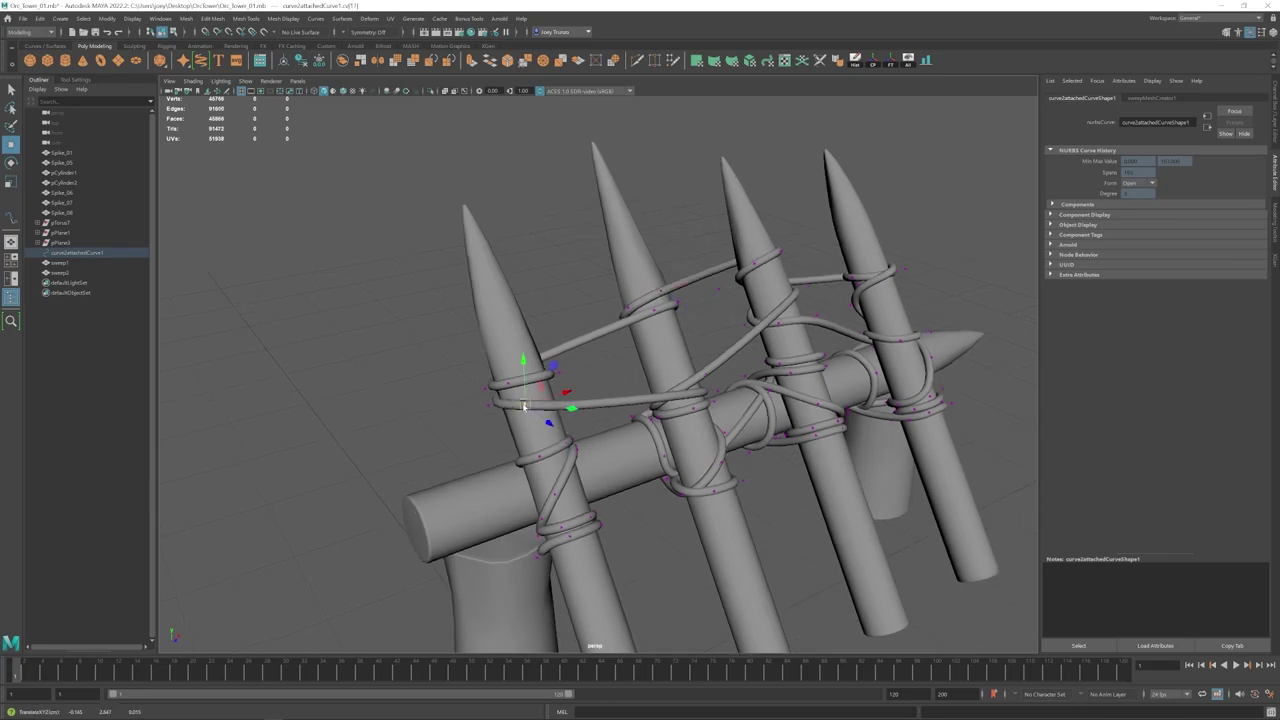
Step: Move the rope curve's lower control vertices beneath the pole beside the first spike
{"action": "left_click_drag", "start_coordinate": [524, 406], "coordinate": [557, 360], "text": "alt"}
{"action": "scroll", "coordinate": [534, 383], "scroll_direction": "up", "scroll_amount": 5}
{"action": "left_click", "coordinate": [557, 378]}
{"action": "scroll", "coordinate": [557, 372], "scroll_direction": "down", "scroll_amount": 5}
{"action": "left_click_drag", "start_coordinate": [557, 372], "coordinate": [580, 422], "text": "alt"}
{"action": "scroll", "coordinate": [594, 420], "scroll_direction": "up", "scroll_amount": 5}
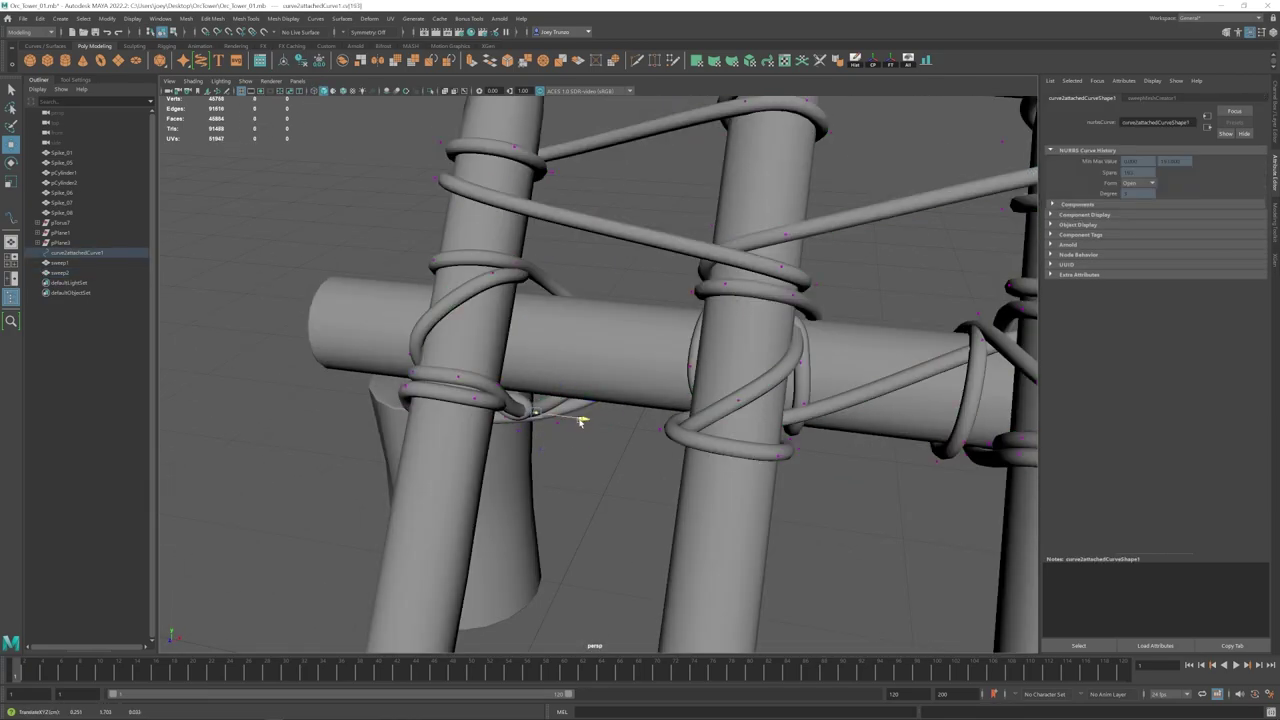
{"action": "left_click_drag", "start_coordinate": [500, 386], "coordinate": [500, 392]}
{"action": "scroll", "coordinate": [502, 390], "scroll_direction": "down", "scroll_amount": 5}
Step: Reposition control vertices of the rope's rear loop under the pole behind the fourth spike
{"action": "mouse_move", "coordinate": [502, 390]}
{"action": "left_mouse_down", "text": "alt"}
{"action": "mouse_move", "coordinate": [606, 431]}
{"action": "mouse_move", "coordinate": [686, 417]}
{"action": "mouse_move", "coordinate": [580, 340]}
{"action": "mouse_move", "coordinate": [593, 318]}
{"action": "mouse_move", "coordinate": [545, 236]}
{"action": "left_mouse_up", "text": "alt"}
{"action": "left_click", "coordinate": [575, 338]}
{"action": "key", "text": "4"}
{"action": "key", "text": "5"}
{"action": "mouse_move", "coordinate": [545, 236]}
{"action": "left_mouse_down", "text": "alt"}
{"action": "mouse_move", "coordinate": [571, 280]}
{"action": "mouse_move", "coordinate": [631, 331]}
{"action": "left_mouse_up", "text": "alt"}
{"action": "left_click", "coordinate": [565, 240]}
{"action": "key", "text": "4"}
{"action": "key", "text": "5"}
{"action": "scroll", "coordinate": [598, 380], "scroll_direction": "down", "scroll_amount": 5}
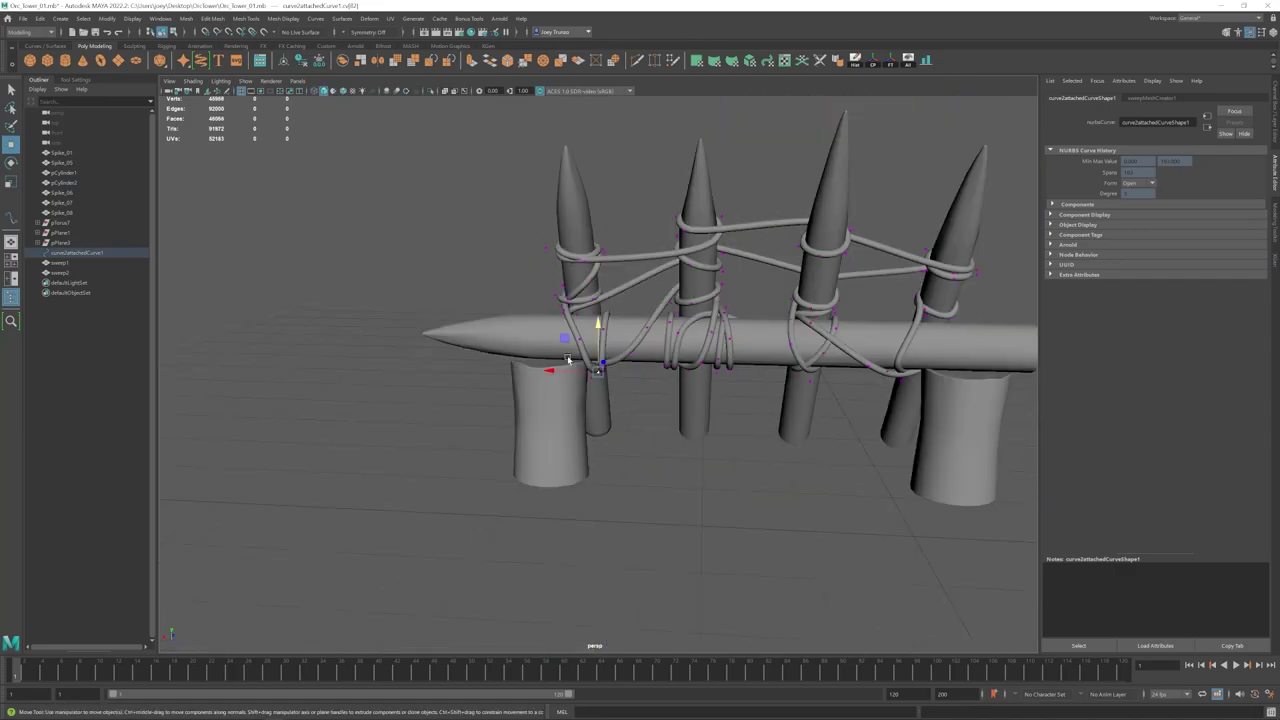
Step: Reposition control vertices of the rope loops around the pole, including the one beside the second spike
{"action": "scroll", "coordinate": [568, 363], "scroll_direction": "up", "scroll_amount": 5}
{"action": "left_click", "coordinate": [692, 257]}
{"action": "key", "text": "4"}
{"action": "left_click_drag", "start_coordinate": [694, 257], "coordinate": [592, 372], "text": "alt"}
{"action": "key", "text": "5"}
{"action": "left_click", "coordinate": [638, 345]}
{"action": "left_click", "coordinate": [534, 380]}
{"action": "left_click_drag", "start_coordinate": [592, 372], "coordinate": [600, 328], "text": "alt"}
{"action": "left_click", "coordinate": [603, 334]}
{"action": "mouse_move", "coordinate": [600, 328]}
{"action": "left_mouse_down"}
{"action": "mouse_move", "coordinate": [586, 316]}
{"action": "mouse_move", "coordinate": [620, 394]}
{"action": "mouse_move", "coordinate": [600, 370]}
{"action": "mouse_move", "coordinate": [789, 437]}
{"action": "mouse_move", "coordinate": [654, 400]}
{"action": "mouse_move", "coordinate": [645, 328]}
{"action": "mouse_move", "coordinate": [470, 310]}
{"action": "mouse_move", "coordinate": [612, 328]}
{"action": "mouse_move", "coordinate": [582, 374]}
{"action": "left_mouse_up"}
{"action": "key", "text": "4"}
{"action": "key", "text": "5"}
{"action": "scroll", "coordinate": [600, 424], "scroll_direction": "down", "scroll_amount": 8}
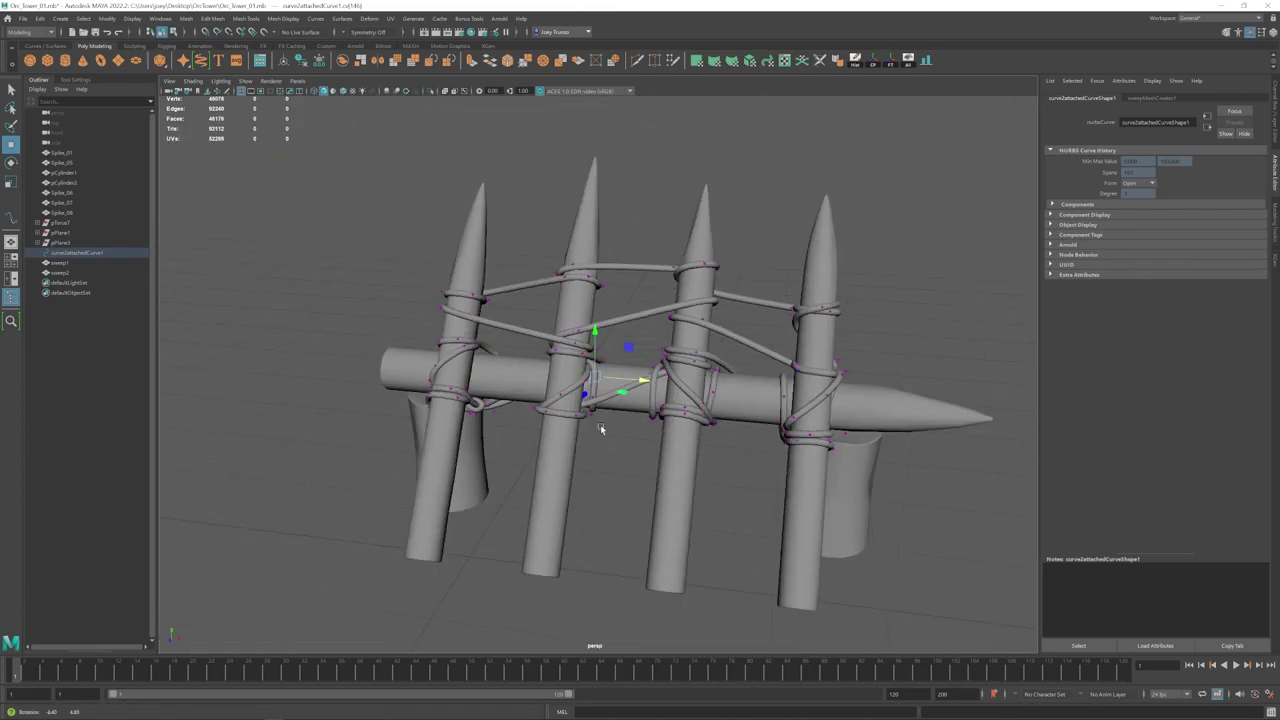
Step: Make the last control-vertex adjustments on the rope wraps and leave component editing with nothing selected
{"action": "scroll", "coordinate": [600, 424], "scroll_direction": "up", "scroll_amount": 8}
{"action": "mouse_move", "coordinate": [600, 495]}
{"action": "left_mouse_down"}
{"action": "mouse_move", "coordinate": [602, 518]}
{"action": "mouse_move", "coordinate": [500, 425]}
{"action": "left_mouse_up"}
{"action": "mouse_move", "coordinate": [500, 425]}
{"action": "left_mouse_down"}
{"action": "mouse_move", "coordinate": [499, 405]}
{"action": "mouse_move", "coordinate": [757, 268]}
{"action": "left_mouse_up"}
{"action": "left_click_drag", "start_coordinate": [757, 268], "coordinate": [616, 412]}
{"action": "scroll", "coordinate": [760, 251], "scroll_direction": "down", "scroll_amount": 8}
{"action": "scroll", "coordinate": [707, 360], "scroll_direction": "down", "scroll_amount": 6}
{"action": "left_click", "coordinate": [655, 375]}
{"action": "left_click", "coordinate": [783, 363]}
{"action": "scroll", "coordinate": [783, 363], "scroll_direction": "down", "scroll_amount": 4}
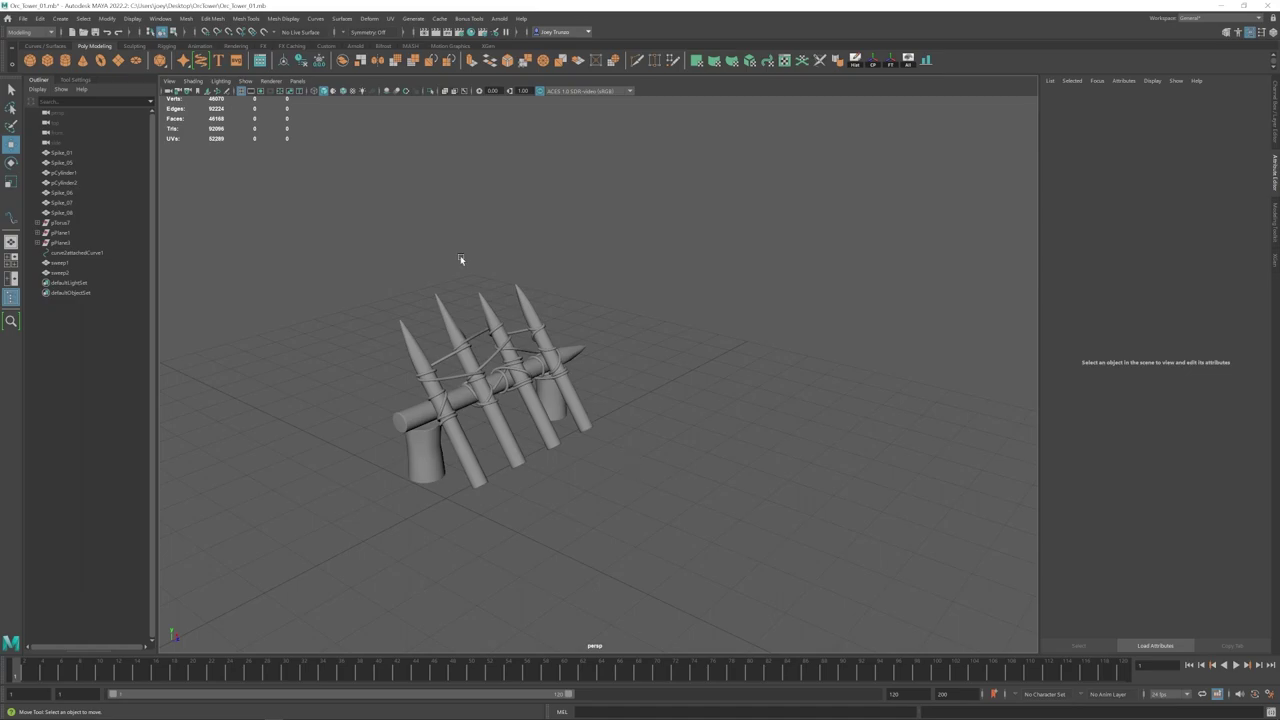
Step: Stand an enlarged copy of a spike upright beside the barricade
{"action": "left_click", "coordinate": [369, 397]}
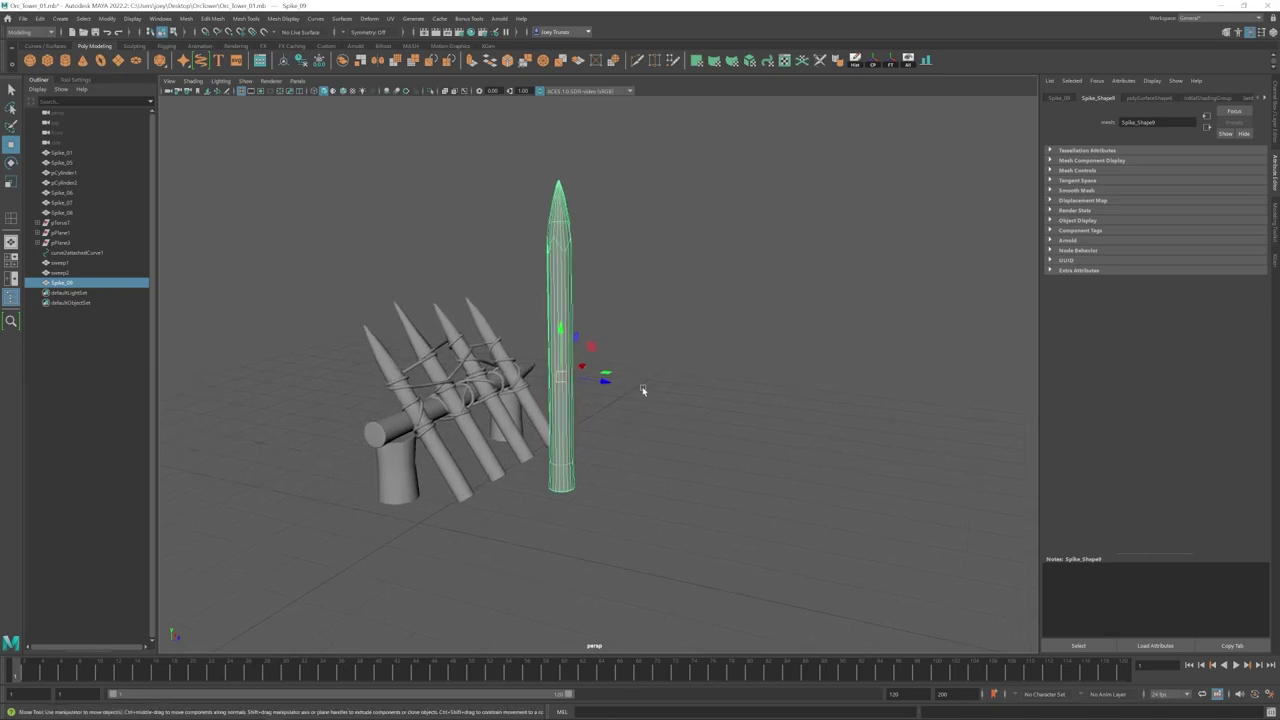
{"action": "left_click_drag", "start_coordinate": [608, 382], "coordinate": [602, 382]}
{"action": "key", "text": "w"}
Step: Remove the upright spike's pointed tip and flatten its top to form a log post
{"action": "key", "text": "F11"}
{"action": "left_click_drag", "start_coordinate": [716, 318], "coordinate": [365, 312]}
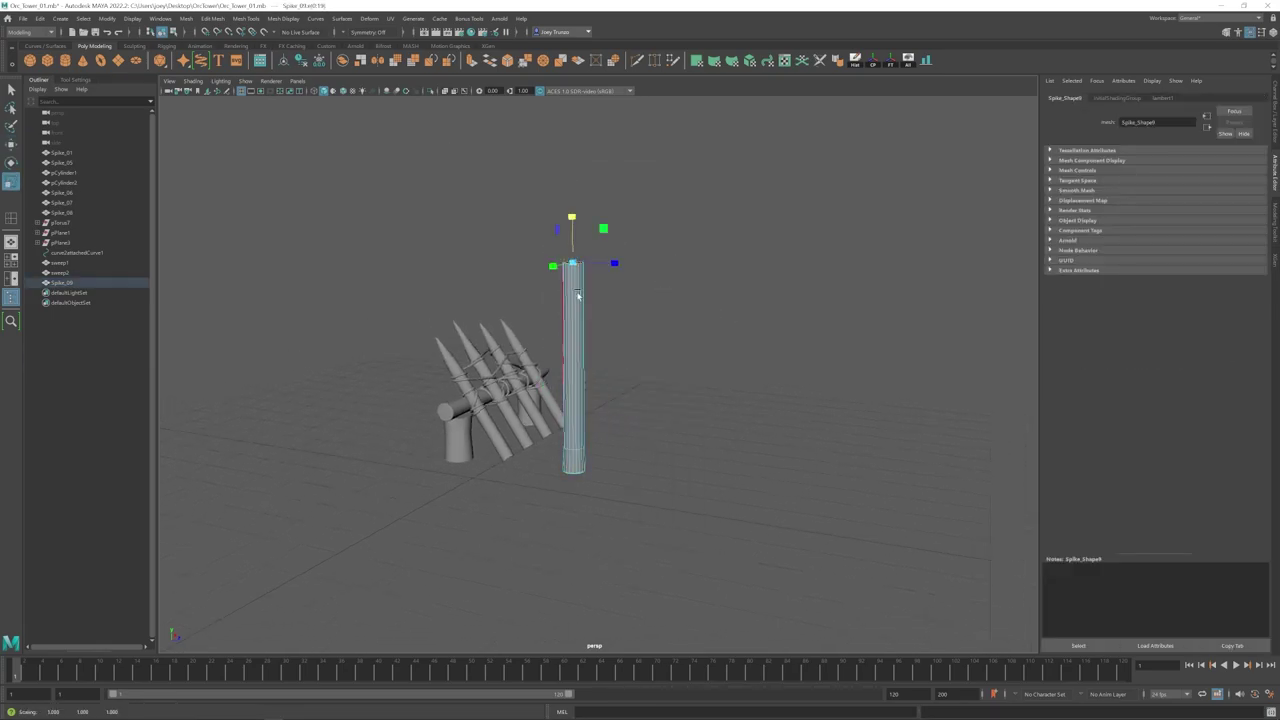
{"action": "left_click", "coordinate": [540, 68]}
{"action": "key", "text": "w"}
{"action": "key", "text": "F8"}
Step: Duplicate the log post twice sideways to form a row of three adjoining posts
{"action": "left_click", "coordinate": [766, 399]}
{"action": "left_click", "coordinate": [564, 403]}
{"action": "scroll", "coordinate": [570, 402], "scroll_direction": "down", "scroll_amount": 5}
{"action": "left_click_drag", "start_coordinate": [572, 404], "coordinate": [645, 393], "text": "alt"}
{"action": "key", "text": "shift+d"}
{"action": "left_click", "coordinate": [640, 378]}
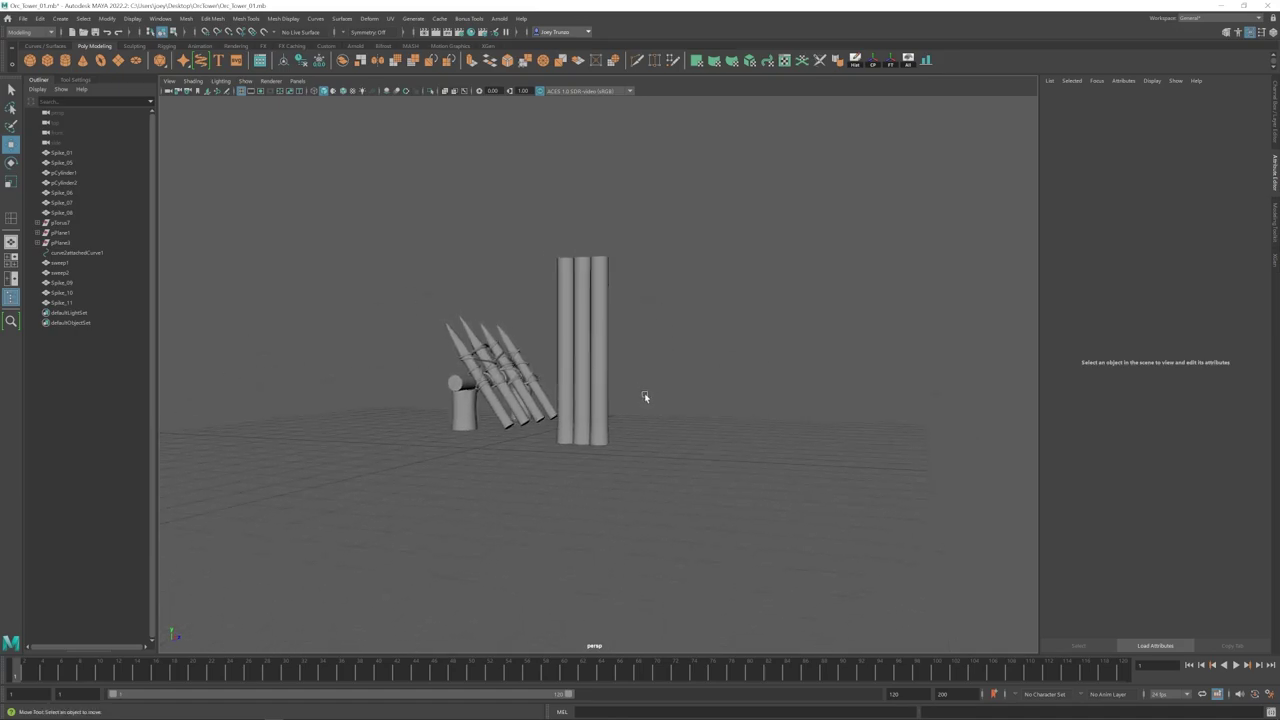
Step: Duplicate the row of three posts and move the copy away as a second, separate row
{"action": "middle_click_drag", "start_coordinate": [645, 395], "coordinate": [631, 436], "text": "alt"}
{"action": "left_click", "coordinate": [551, 330]}
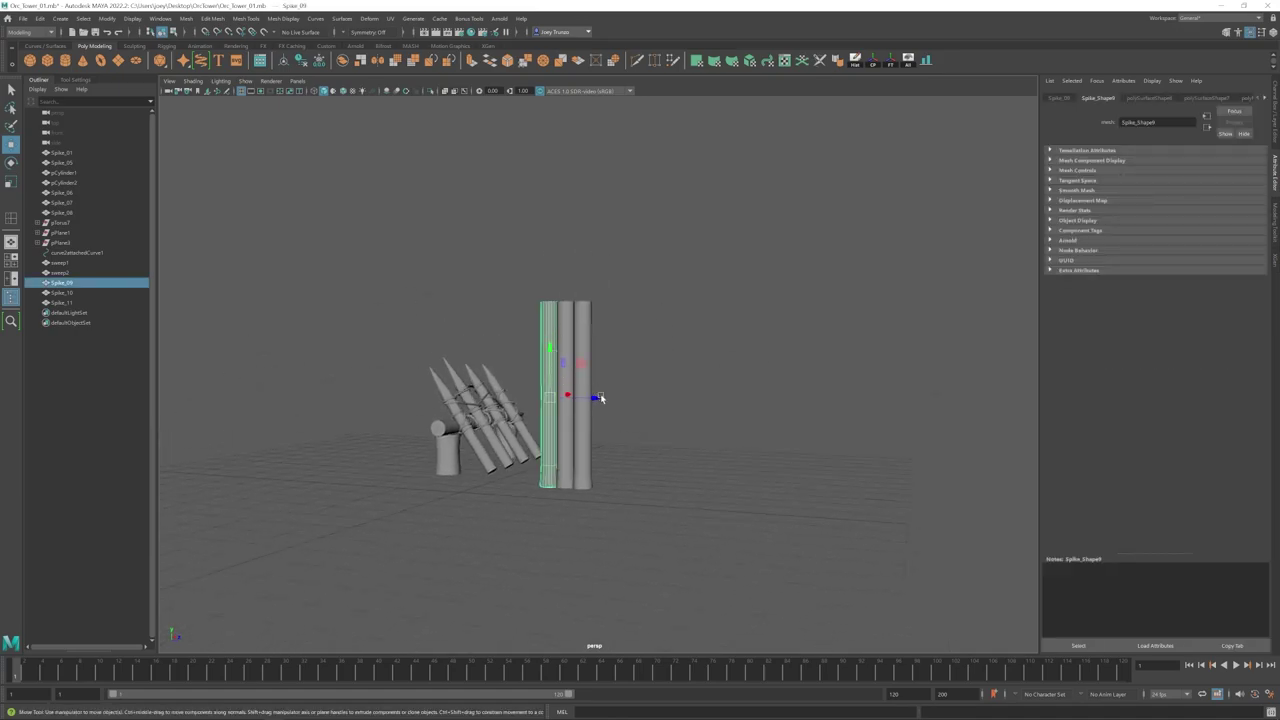
{"action": "middle_click_drag", "start_coordinate": [712, 476], "coordinate": [669, 456], "text": "alt"}
{"action": "scroll", "coordinate": [680, 430], "scroll_direction": "down", "scroll_amount": 2}
{"action": "left_click", "coordinate": [723, 332]}
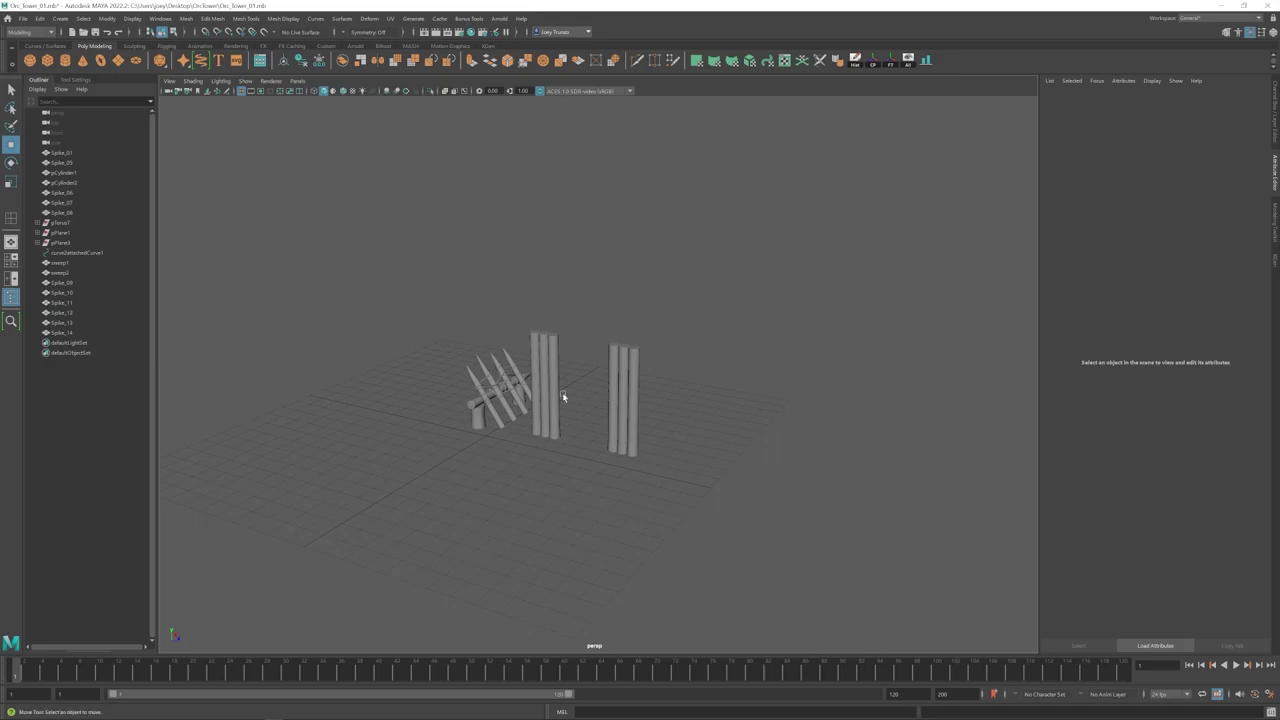
Step: Add two more duplicated posts at the end of the second row, turning the corner perpendicular to it
{"action": "left_click_drag", "start_coordinate": [562, 396], "coordinate": [594, 386], "text": "alt"}
{"action": "scroll", "coordinate": [594, 400], "scroll_direction": "up", "scroll_amount": 5}
{"action": "left_click", "coordinate": [569, 430]}
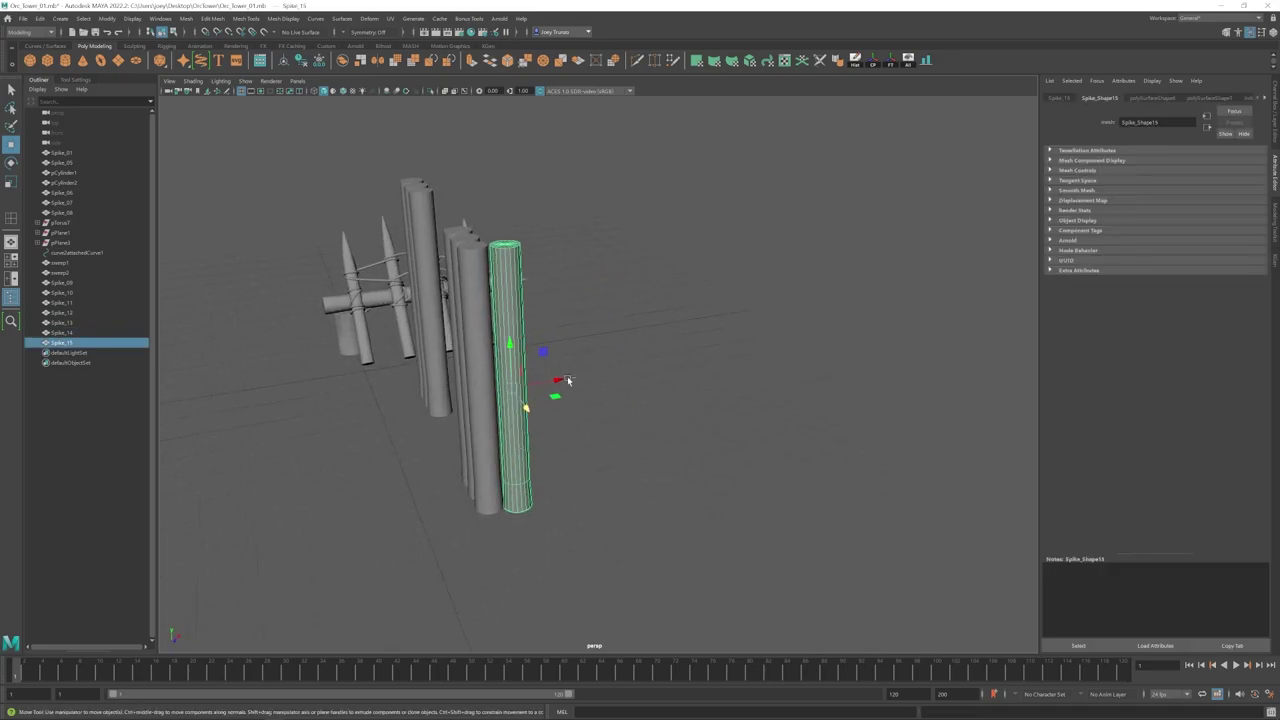
{"action": "left_click", "coordinate": [511, 334], "text": "shift"}
{"action": "left_click", "coordinate": [620, 400]}
{"action": "scroll", "coordinate": [557, 397], "scroll_direction": "down", "scroll_amount": 3}
{"action": "left_click_drag", "start_coordinate": [557, 397], "coordinate": [590, 380], "text": "alt"}
{"action": "scroll", "coordinate": [557, 380], "scroll_direction": "up", "scroll_amount": 5}
{"action": "left_click", "coordinate": [510, 355]}
{"action": "left_click", "coordinate": [620, 370]}
{"action": "left_click_drag", "start_coordinate": [460, 362], "coordinate": [575, 363], "text": "alt"}
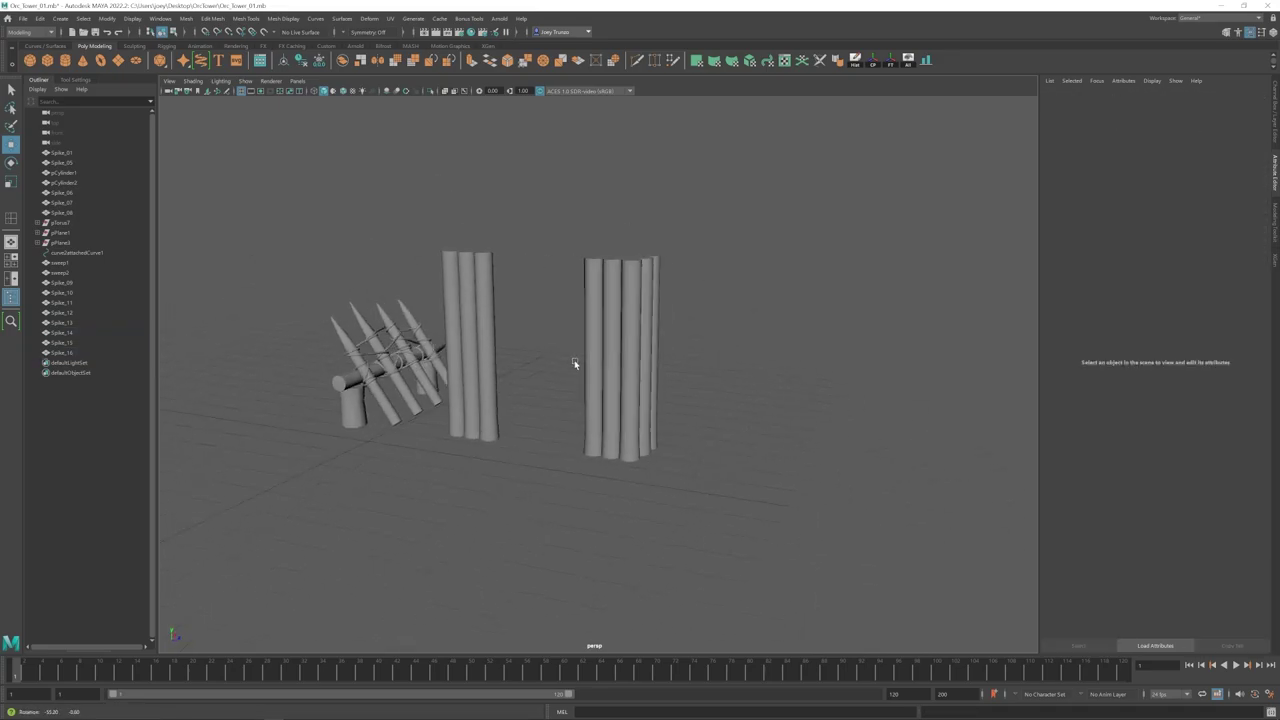
Step: Extend the corner's perpendicular side into a long wall with repeated, evenly spaced duplicates of a log post
{"action": "left_click_drag", "start_coordinate": [600, 408], "coordinate": [640, 385], "text": "alt"}
{"action": "scroll", "coordinate": [620, 385], "scroll_direction": "down", "scroll_amount": 3}
{"action": "left_click_drag", "start_coordinate": [670, 285], "coordinate": [480, 345]}
{"action": "left_click_drag", "start_coordinate": [590, 357], "coordinate": [592, 357], "text": "alt"}
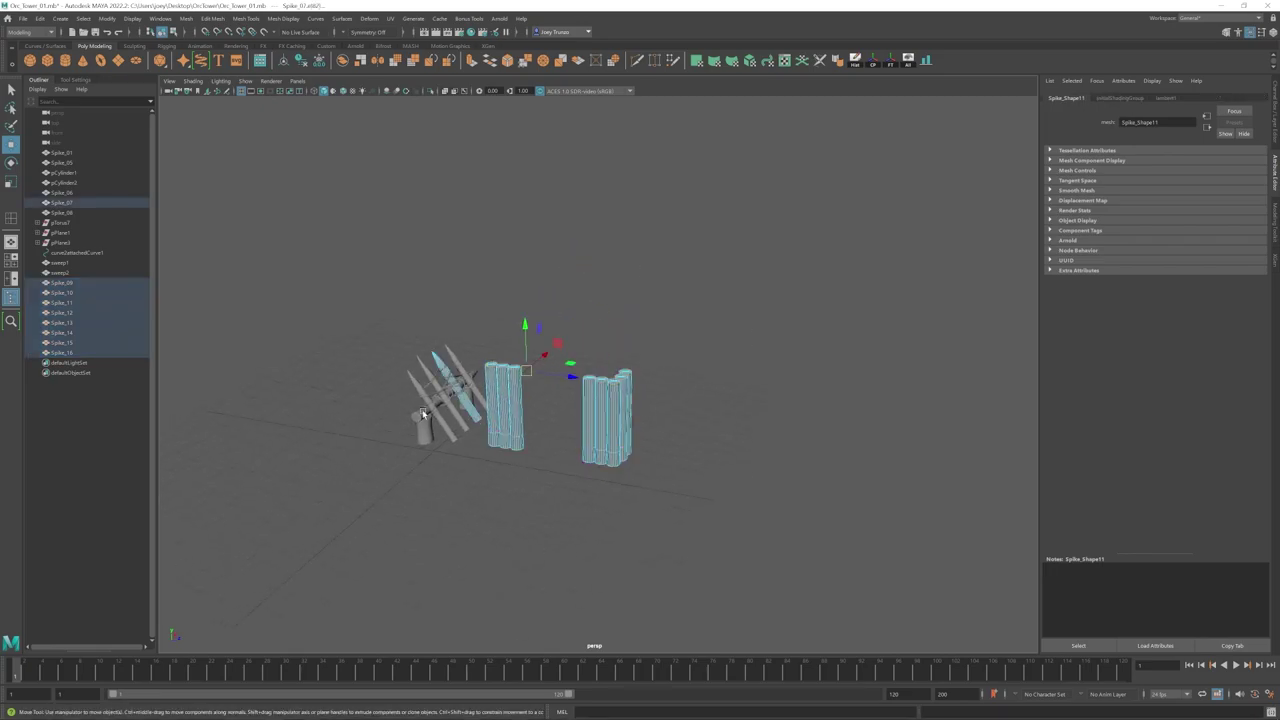
{"action": "left_click", "coordinate": [468, 446]}
{"action": "scroll", "coordinate": [475, 415], "scroll_direction": "up", "scroll_amount": 3}
{"action": "left_click_drag", "start_coordinate": [475, 408], "coordinate": [640, 470], "text": "alt"}
{"action": "left_click_drag", "start_coordinate": [690, 335], "coordinate": [633, 396]}
{"action": "left_click_drag", "start_coordinate": [660, 415], "coordinate": [575, 395], "text": "alt"}
{"action": "left_click", "coordinate": [580, 402]}
{"action": "key", "text": "shift+d"}
{"action": "key", "text": "shift+d"}
{"action": "key", "text": "shift+d"}
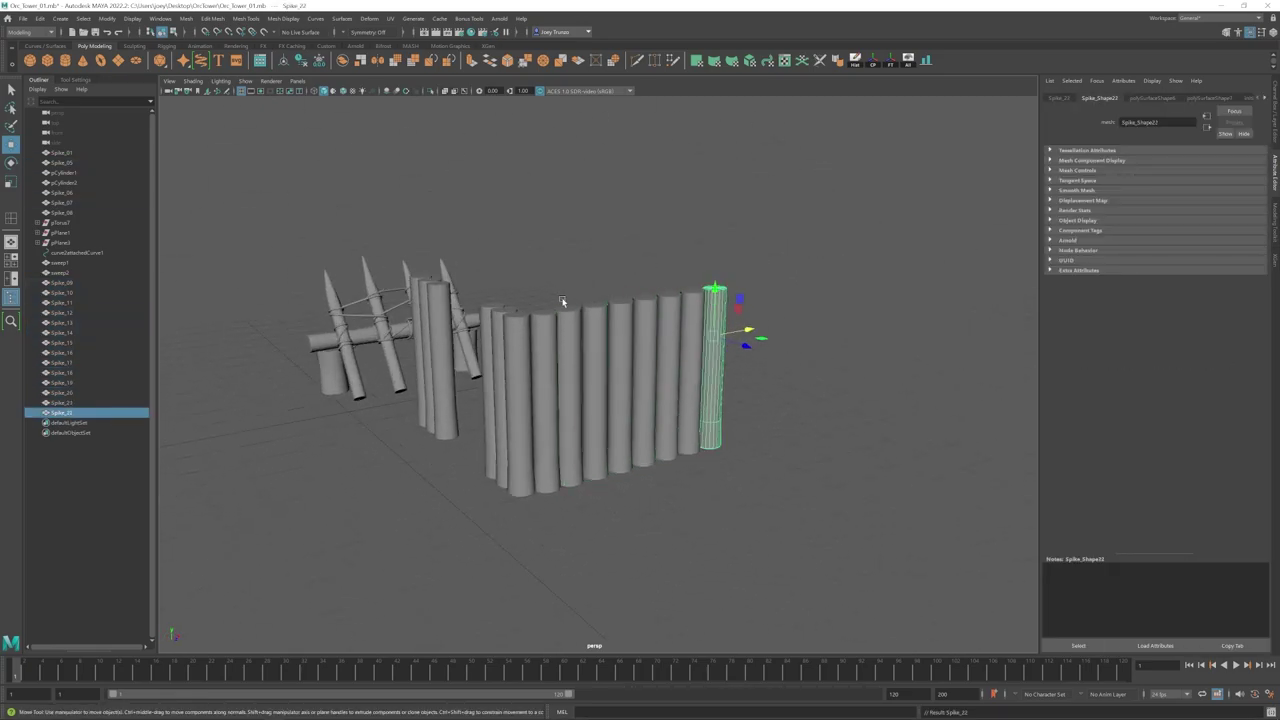
Step: Lower the top vertices of the newly added posts so they form a wall about half the full height
{"action": "left_click_drag", "start_coordinate": [563, 303], "coordinate": [740, 370]}
{"action": "key", "text": "F9"}
{"action": "left_click_drag", "start_coordinate": [745, 325], "coordinate": [548, 265]}
{"action": "left_click", "coordinate": [588, 352]}
{"action": "left_click_drag", "start_coordinate": [576, 356], "coordinate": [514, 336], "text": "alt"}
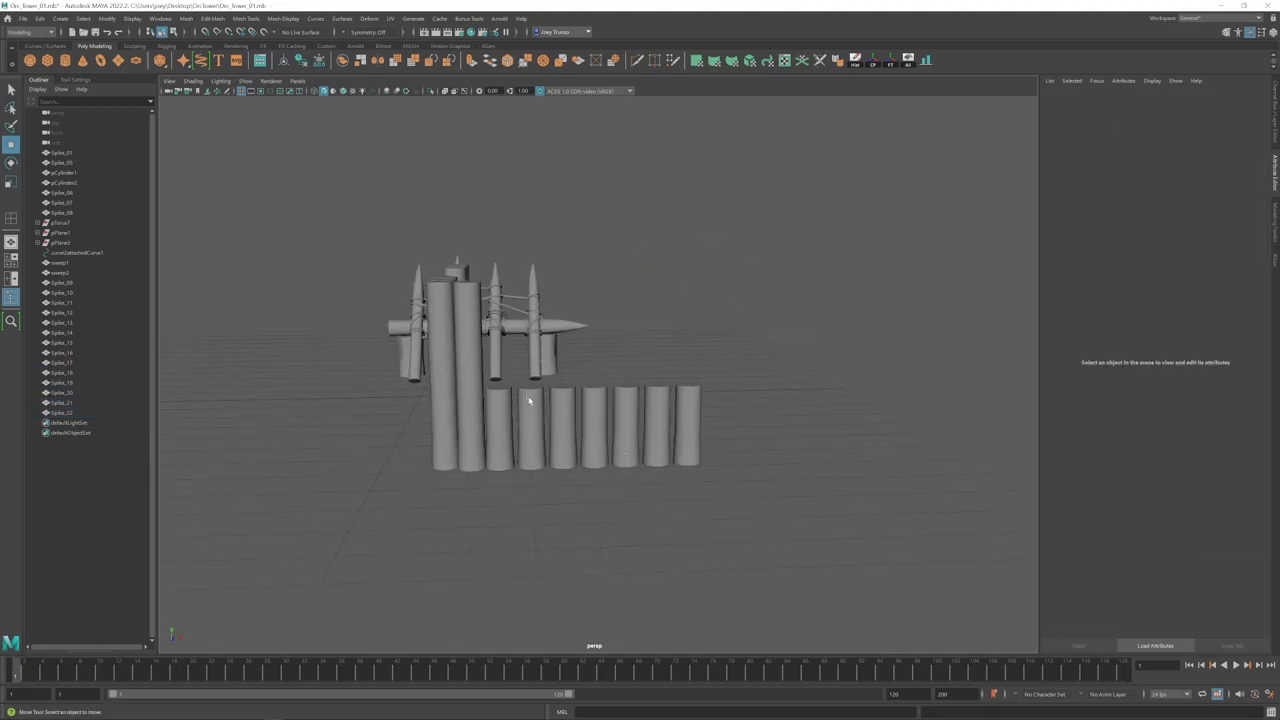
Step: Remove the last shortened post and duplicate two full-height posts to that end of the low wall
{"action": "scroll", "coordinate": [530, 400], "scroll_direction": "up", "scroll_amount": 3}
{"action": "middle_click_drag", "start_coordinate": [530, 400], "coordinate": [602, 342], "text": "alt"}
{"action": "left_click_drag", "start_coordinate": [570, 300], "coordinate": [840, 390]}
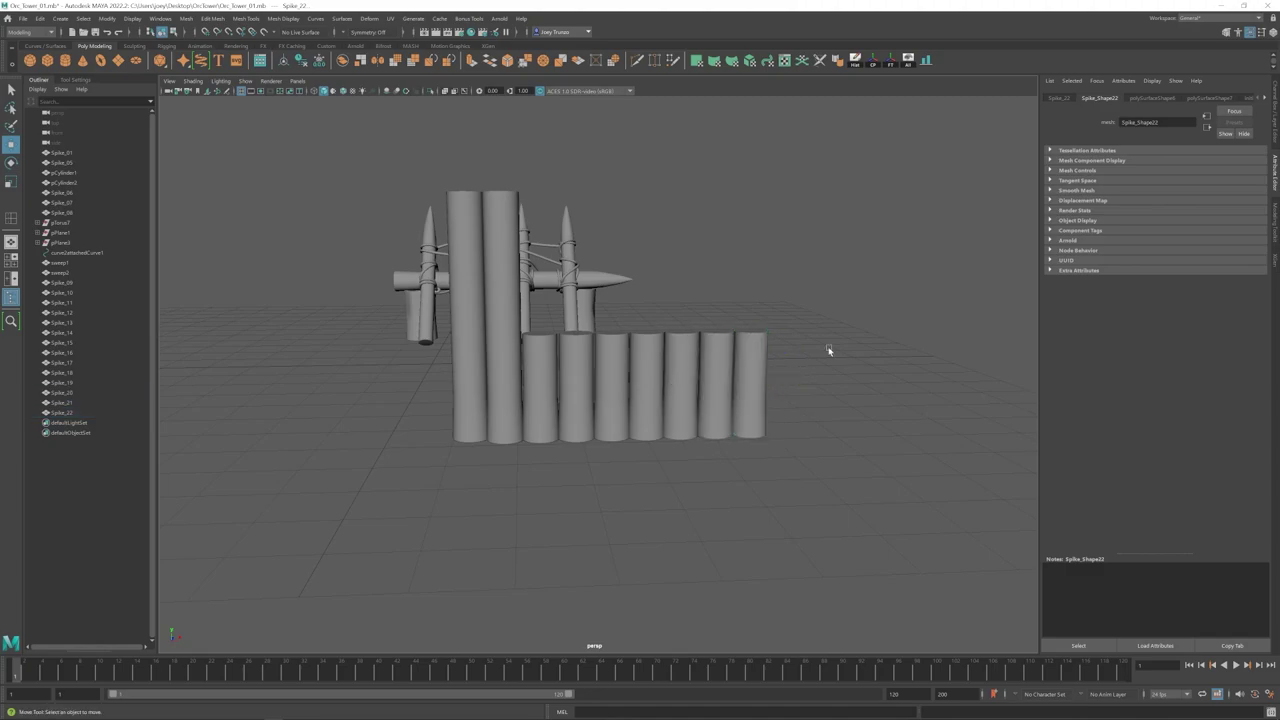
{"action": "left_click", "coordinate": [828, 350]}
{"action": "left_click_drag", "start_coordinate": [828, 350], "coordinate": [678, 410], "text": "alt"}
{"action": "left_click", "coordinate": [528, 362]}
{"action": "left_click", "coordinate": [543, 362], "text": "shift"}
{"action": "key", "text": "ctrl+d"}
{"action": "left_click_drag", "start_coordinate": [570, 342], "coordinate": [744, 346]}
{"action": "left_click", "coordinate": [744, 400]}
{"action": "left_click_drag", "start_coordinate": [500, 352], "coordinate": [658, 357], "text": "alt"}
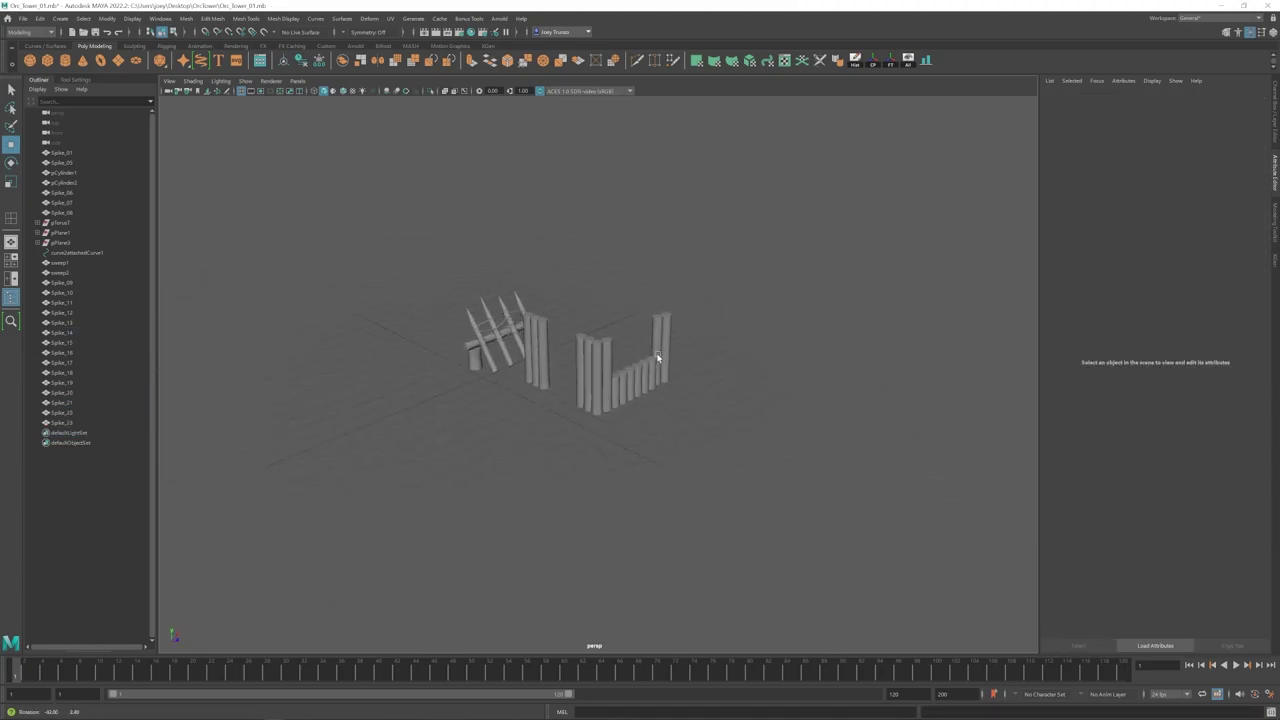
Step: Duplicate two full-height posts beside the low wall's far end, turning the next corner perpendicular to it
{"action": "left_click_drag", "start_coordinate": [567, 430], "coordinate": [474, 375]}
{"action": "left_click_drag", "start_coordinate": [323, 374], "coordinate": [480, 370], "text": "alt"}
{"action": "scroll", "coordinate": [540, 365], "scroll_direction": "up", "scroll_amount": 5}
{"action": "left_click_drag", "start_coordinate": [540, 354], "coordinate": [525, 354]}
{"action": "left_click_drag", "start_coordinate": [525, 340], "coordinate": [517, 403], "text": "alt"}
{"action": "middle_click_drag", "start_coordinate": [517, 403], "coordinate": [594, 415], "text": "alt"}
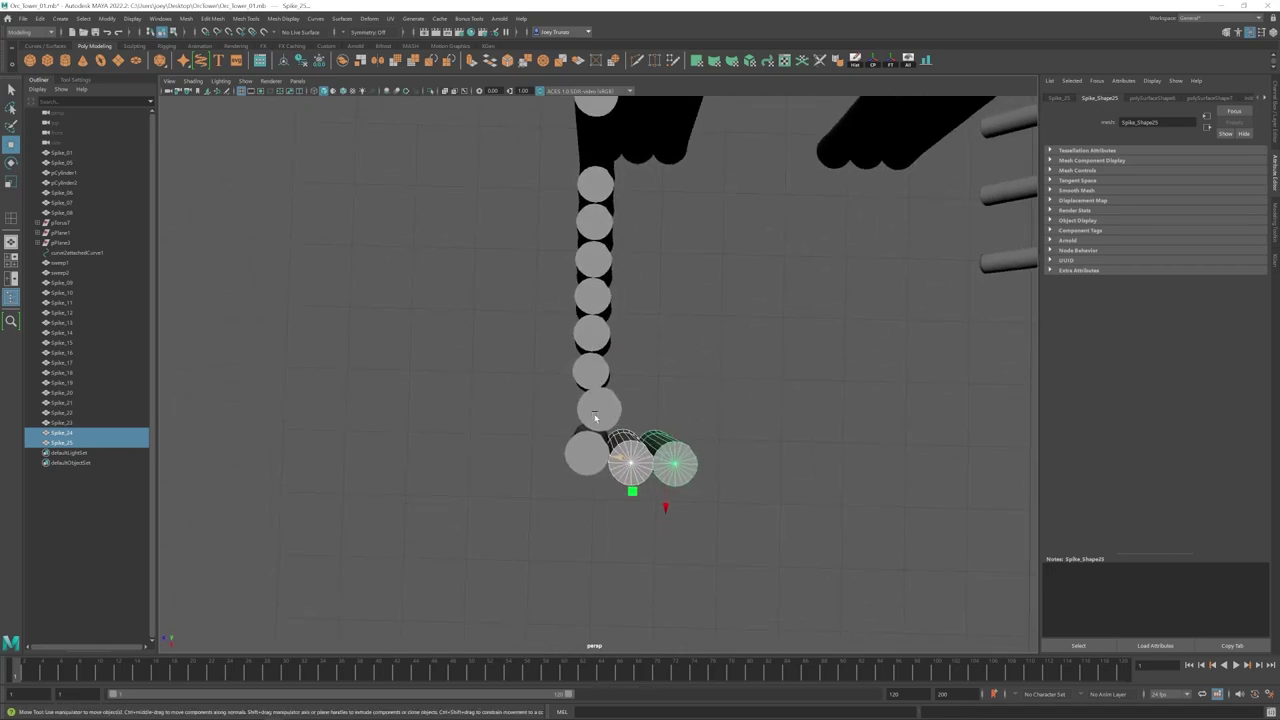
{"action": "left_click", "coordinate": [642, 389]}
{"action": "left_click", "coordinate": [679, 389], "text": "shift"}
{"action": "left_click", "coordinate": [692, 425]}
Step: Duplicate the corner posts repeatedly in a straight row to form the full-height wall on the second side
{"action": "left_click_drag", "start_coordinate": [692, 425], "coordinate": [640, 300], "text": "alt"}
{"action": "left_click", "coordinate": [588, 360]}
{"action": "left_click", "coordinate": [558, 360], "text": "shift"}
{"action": "key", "text": "ctrl+d"}
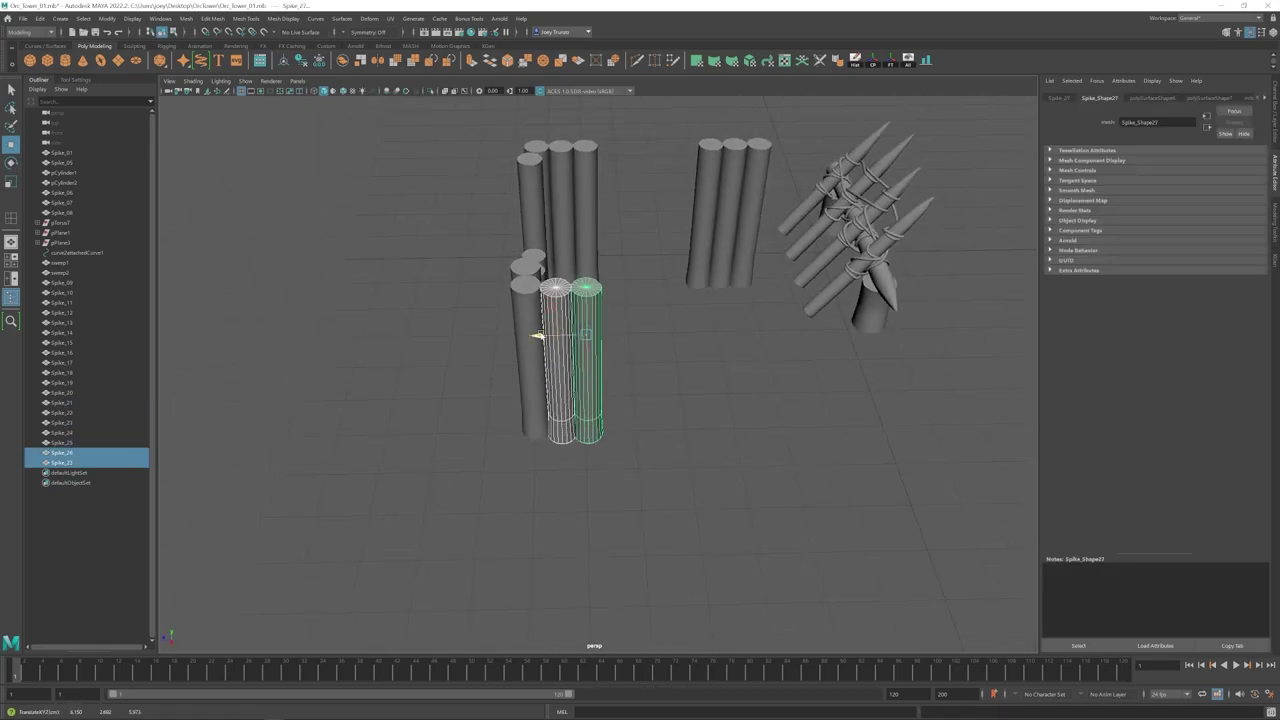
{"action": "key", "text": "ctrl+d"}
{"action": "left_click_drag", "start_coordinate": [776, 398], "coordinate": [716, 380], "text": "alt"}
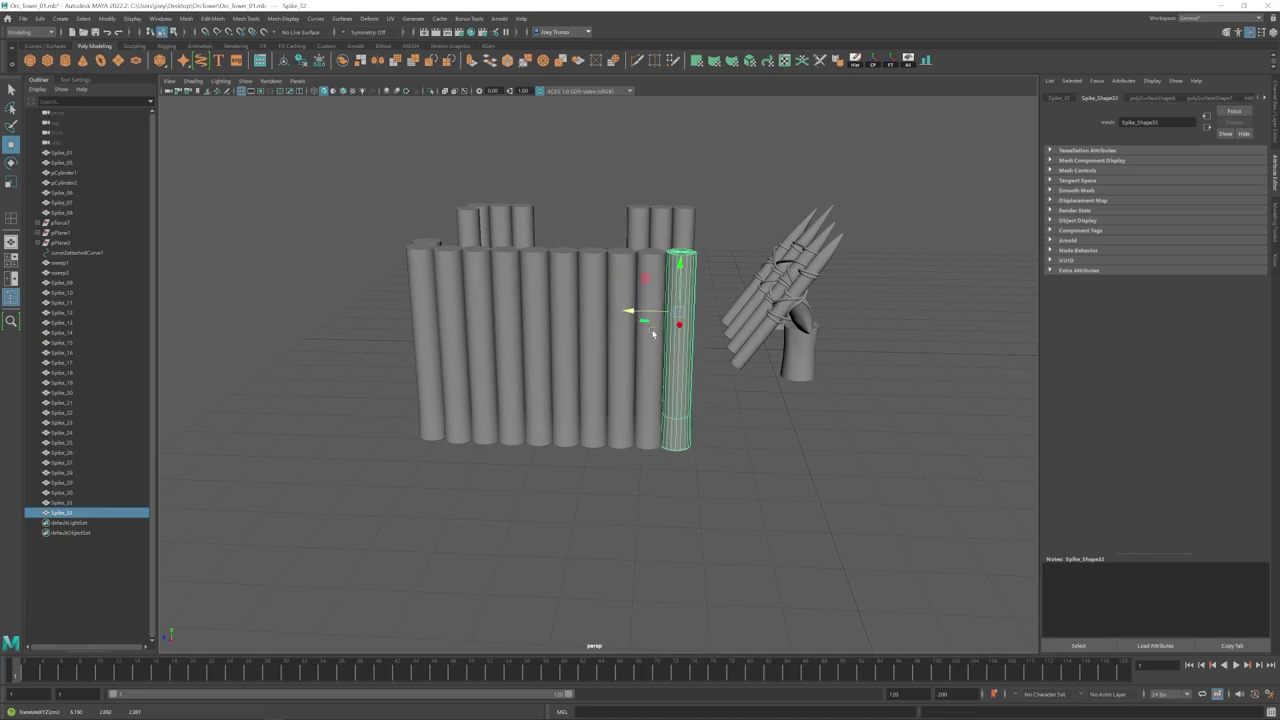
{"action": "left_click_drag", "start_coordinate": [652, 333], "coordinate": [490, 370], "text": "alt"}
Step: Build the next full-height wall perpendicular to the finished one by repeatedly duplicating a post toward the standalone three-post row
{"action": "left_click_drag", "start_coordinate": [565, 208], "coordinate": [755, 322]}
{"action": "left_click_drag", "start_coordinate": [580, 345], "coordinate": [800, 356], "text": "alt"}
{"action": "left_click_drag", "start_coordinate": [490, 412], "coordinate": [740, 418], "text": "alt"}
{"action": "left_click", "coordinate": [542, 437]}
{"action": "right_click_drag", "start_coordinate": [520, 457], "coordinate": [560, 440], "text": "alt"}
{"action": "key", "text": "ctrl+d"}
{"action": "left_click_drag", "start_coordinate": [452, 317], "coordinate": [482, 314]}
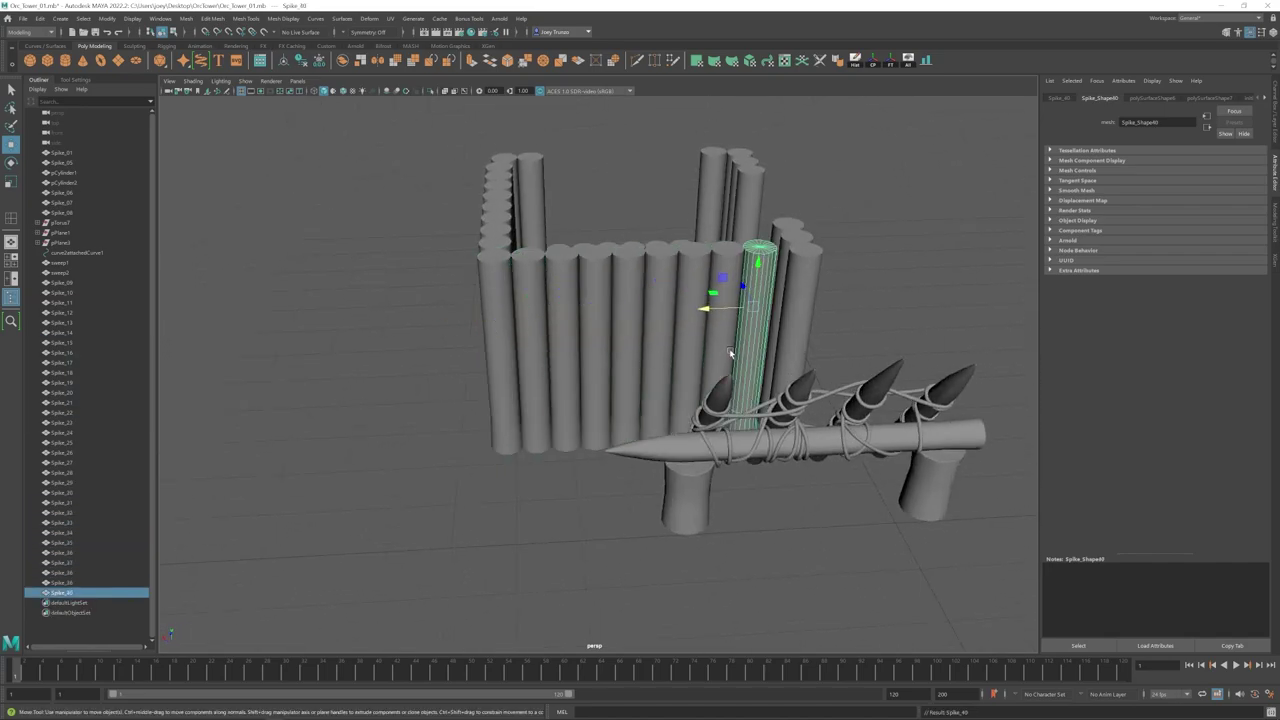
Step: Shift the full-height walls and the low-wall side as groups to close the gaps at the tower's corners
{"action": "left_click_drag", "start_coordinate": [730, 352], "coordinate": [842, 388], "text": "alt"}
{"action": "middle_click_drag", "start_coordinate": [714, 339], "coordinate": [620, 356], "text": "alt"}
{"action": "left_click_drag", "start_coordinate": [569, 445], "coordinate": [573, 445]}
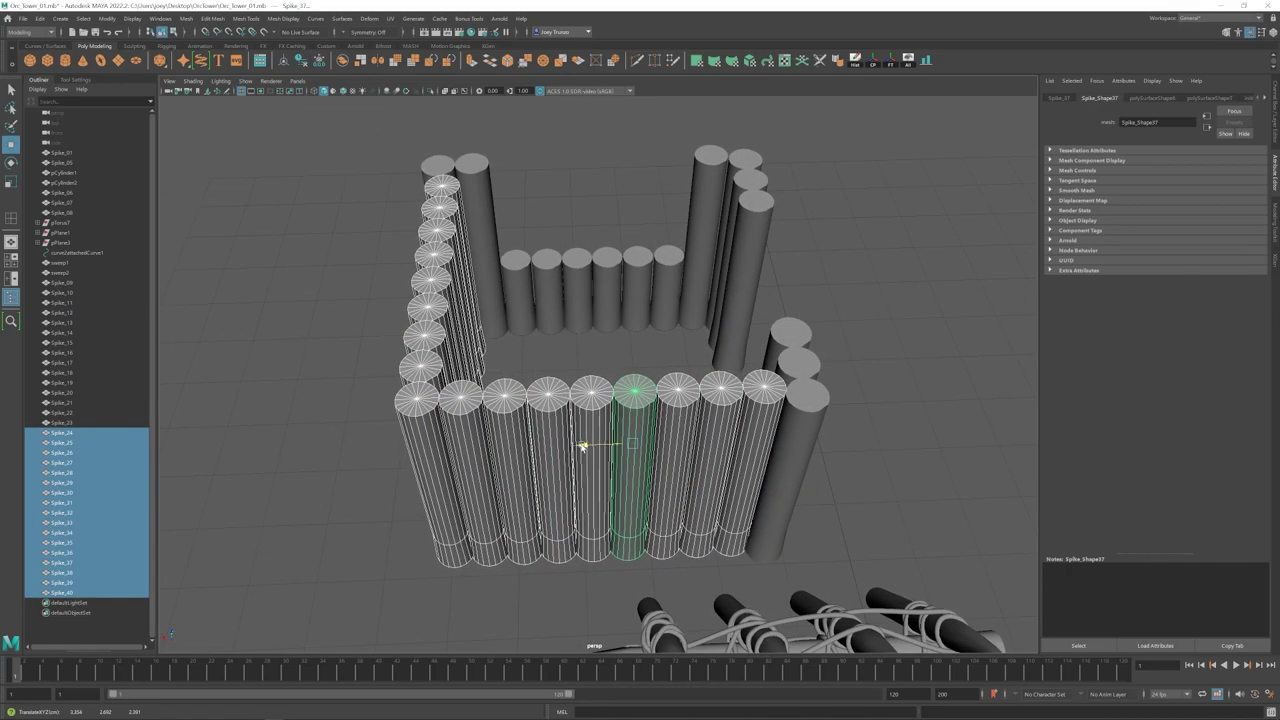
{"action": "left_click_drag", "start_coordinate": [676, 368], "coordinate": [795, 390], "text": "alt"}
{"action": "left_click_drag", "start_coordinate": [682, 171], "coordinate": [525, 255]}
{"action": "left_click_drag", "start_coordinate": [504, 315], "coordinate": [606, 595], "text": "shift"}
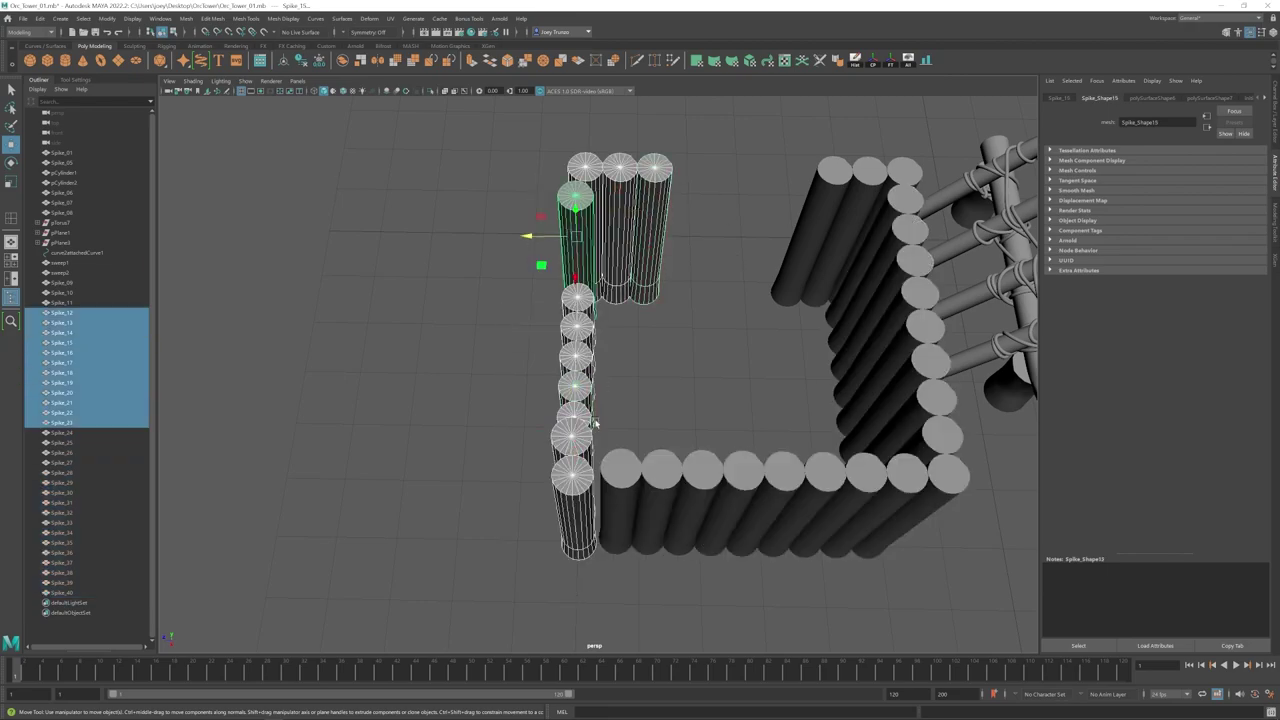
{"action": "left_click_drag", "start_coordinate": [500, 355], "coordinate": [617, 379], "text": "alt"}
{"action": "left_click_drag", "start_coordinate": [572, 376], "coordinate": [590, 400], "text": "alt"}
{"action": "left_click", "coordinate": [608, 500]}
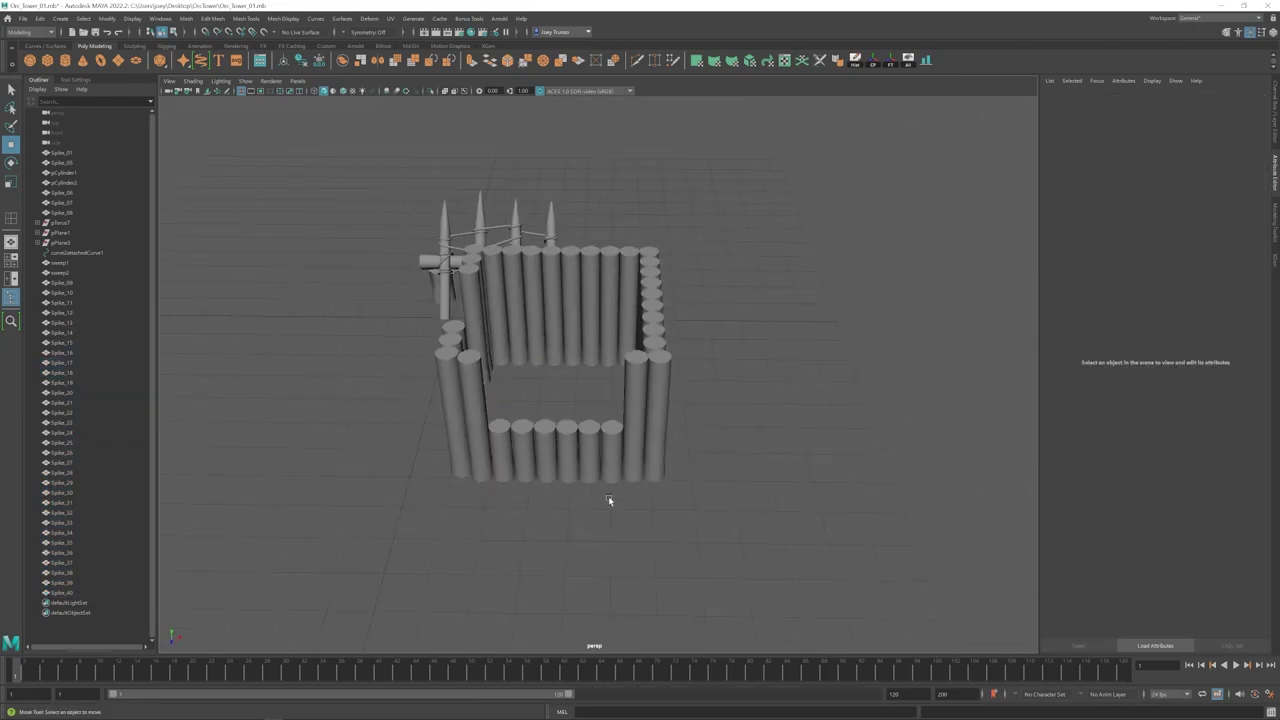
Step: Nudge the shortened posts and their neighbouring tall posts to even out the spacing of the low wall
{"action": "left_click_drag", "start_coordinate": [503, 451], "coordinate": [690, 461]}
{"action": "left_click", "coordinate": [542, 438], "text": "ctrl"}
{"action": "mouse_move", "coordinate": [640, 450]}
{"action": "left_mouse_down", "text": "alt"}
{"action": "mouse_move", "coordinate": [620, 440]}
{"action": "mouse_move", "coordinate": [616, 455]}
{"action": "left_mouse_up", "text": "alt"}
{"action": "left_click_drag", "start_coordinate": [616, 455], "coordinate": [640, 480], "text": "alt"}
{"action": "left_click", "coordinate": [694, 249]}
{"action": "left_click", "coordinate": [697, 337]}
{"action": "left_click_drag", "start_coordinate": [732, 364], "coordinate": [737, 366]}
{"action": "left_click", "coordinate": [780, 420]}
{"action": "left_click_drag", "start_coordinate": [580, 400], "coordinate": [556, 409], "text": "alt"}
{"action": "middle_click_drag", "start_coordinate": [486, 431], "coordinate": [540, 443], "text": "alt"}
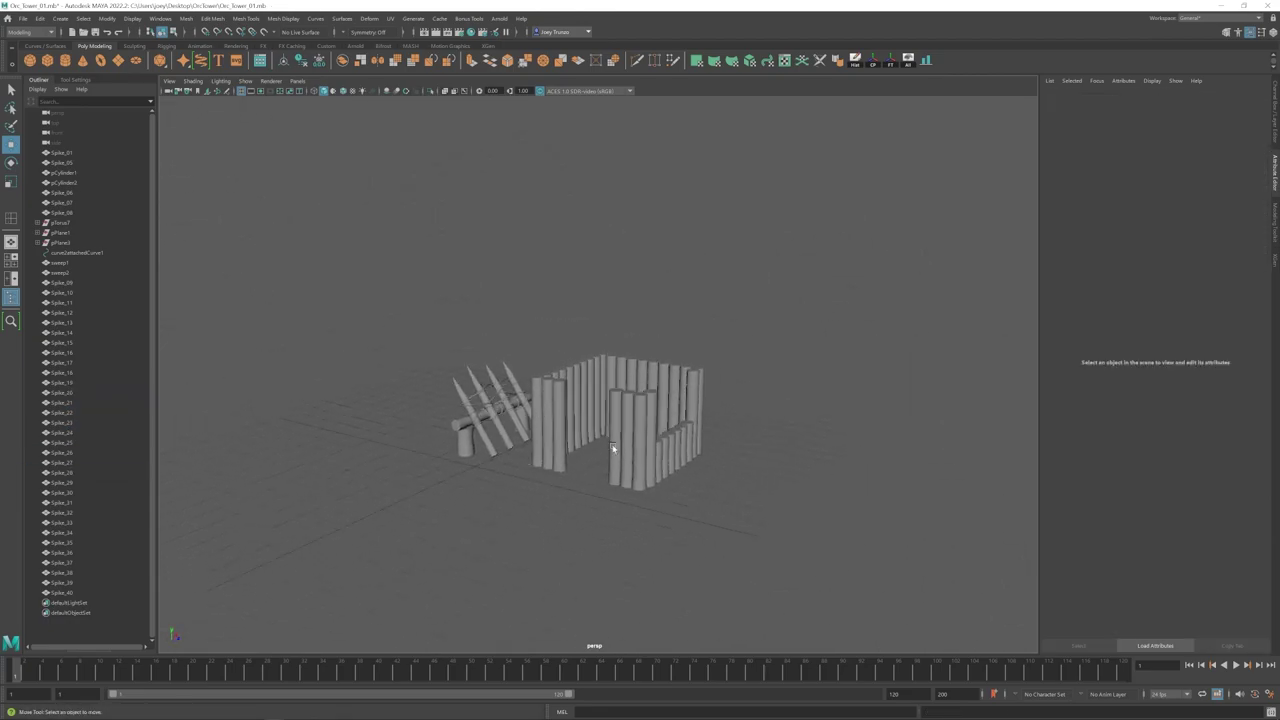
Step: Duplicate a pointed spike from the barricade, lay it horizontally in front of the low wall and adjust its blunt end
{"action": "left_click_drag", "start_coordinate": [612, 446], "coordinate": [484, 415], "text": "alt"}
{"action": "middle_click_drag", "start_coordinate": [484, 415], "coordinate": [481, 401], "text": "alt"}
{"action": "left_click", "coordinate": [469, 394]}
{"action": "left_click_drag", "start_coordinate": [469, 394], "coordinate": [614, 411], "text": "alt"}
{"action": "key", "text": "ctrl+d"}
{"action": "left_click_drag", "start_coordinate": [614, 411], "coordinate": [531, 383], "text": "alt"}
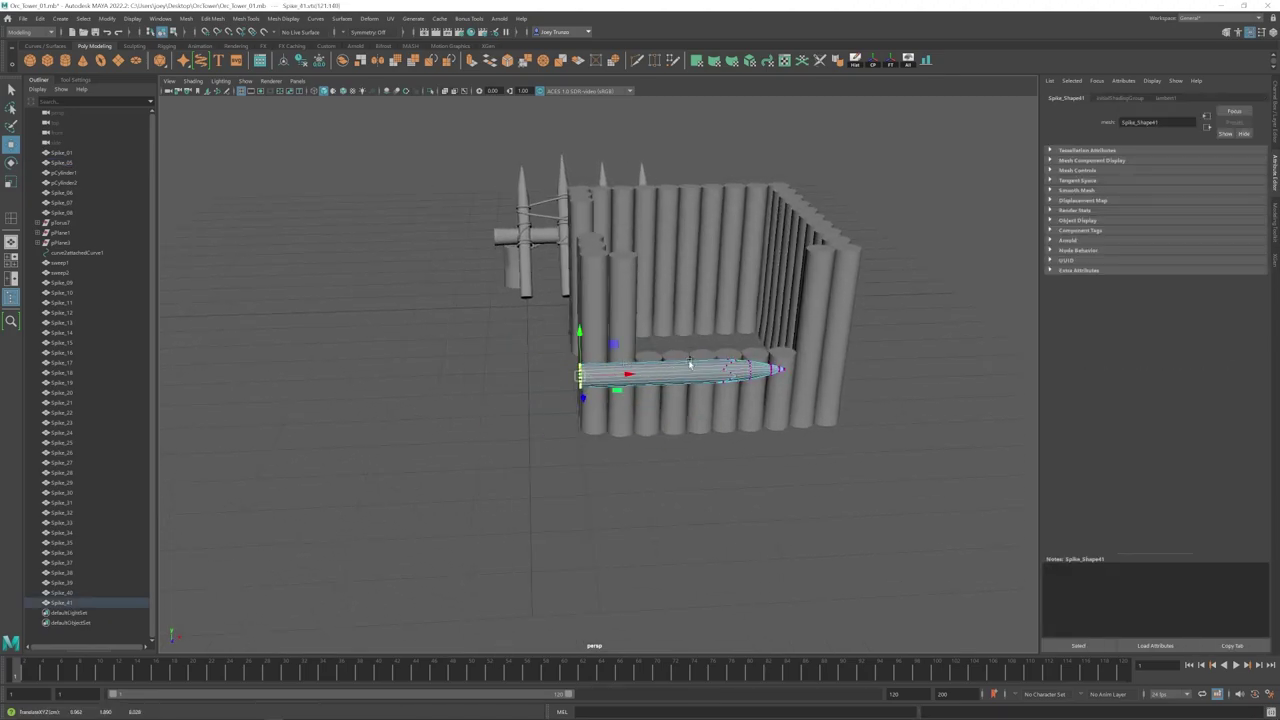
{"action": "left_click_drag", "start_coordinate": [686, 346], "coordinate": [632, 362]}
Step: Make a mirrored duplicate of the horizontal spike and slide it away until the two blunt ends face each other
{"action": "left_click_drag", "start_coordinate": [632, 400], "coordinate": [597, 371], "text": "alt"}
{"action": "right_click_drag", "start_coordinate": [597, 371], "coordinate": [660, 340], "text": "alt"}
{"action": "key", "text": "w"}
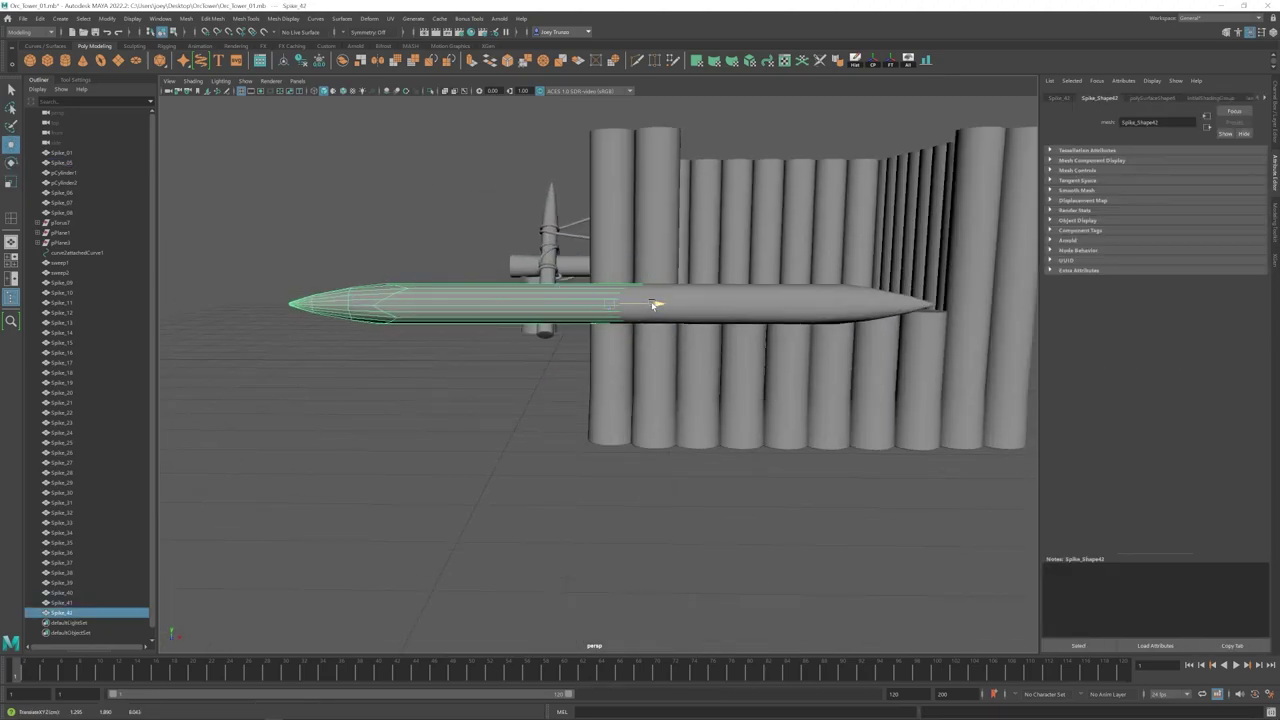
{"action": "left_click_drag", "start_coordinate": [655, 303], "coordinate": [579, 303]}
{"action": "left_click", "coordinate": [700, 303], "text": "shift"}
{"action": "left_click_drag", "start_coordinate": [380, 115], "coordinate": [580, 388], "text": "alt"}
{"action": "left_click", "coordinate": [592, 454]}
Step: Rotate the mirrored spike slightly and move it closer to the other spike's blunt end in the top view
{"action": "key", "text": "e"}
{"action": "left_click_drag", "start_coordinate": [625, 410], "coordinate": [626, 411]}
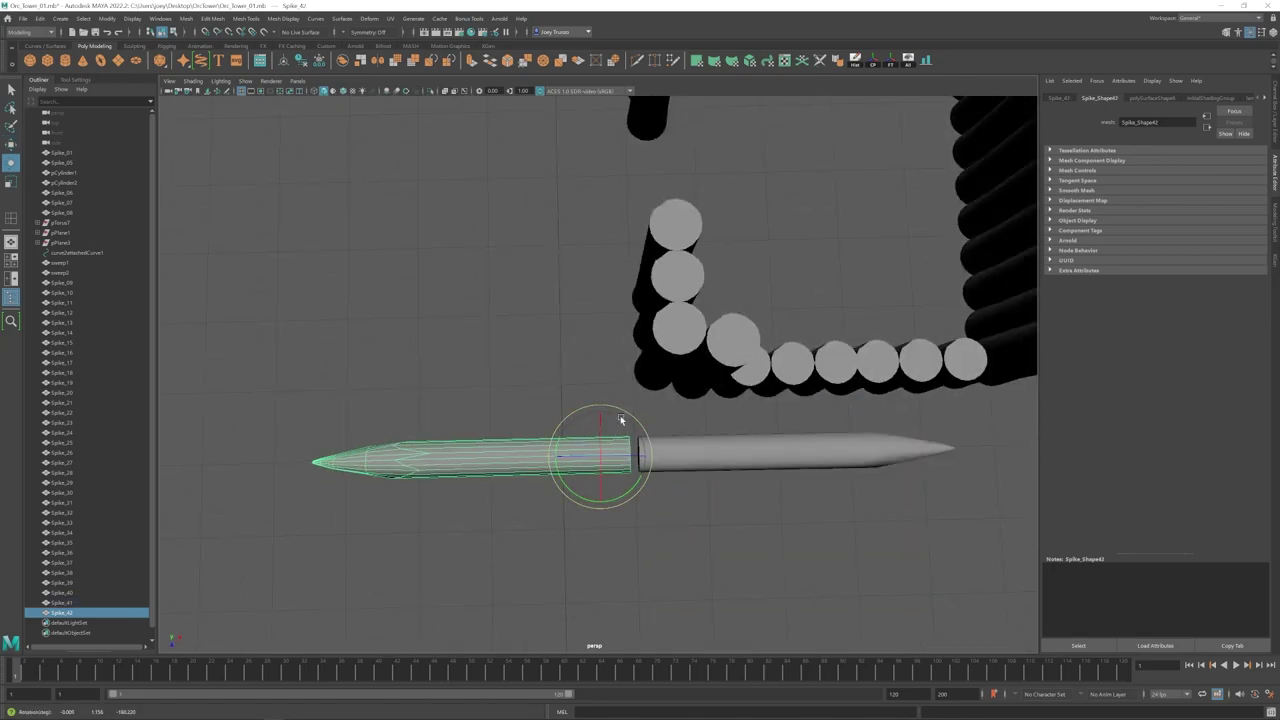
{"action": "key", "text": "space"}
{"action": "key", "text": "f"}
{"action": "key", "text": "space"}
{"action": "middle_click_drag", "start_coordinate": [960, 405], "coordinate": [574, 394], "text": "alt"}
{"action": "right_click_drag", "start_coordinate": [574, 394], "coordinate": [545, 375], "text": "alt"}
{"action": "key", "text": "w"}
{"action": "left_click_drag", "start_coordinate": [578, 362], "coordinate": [668, 364]}
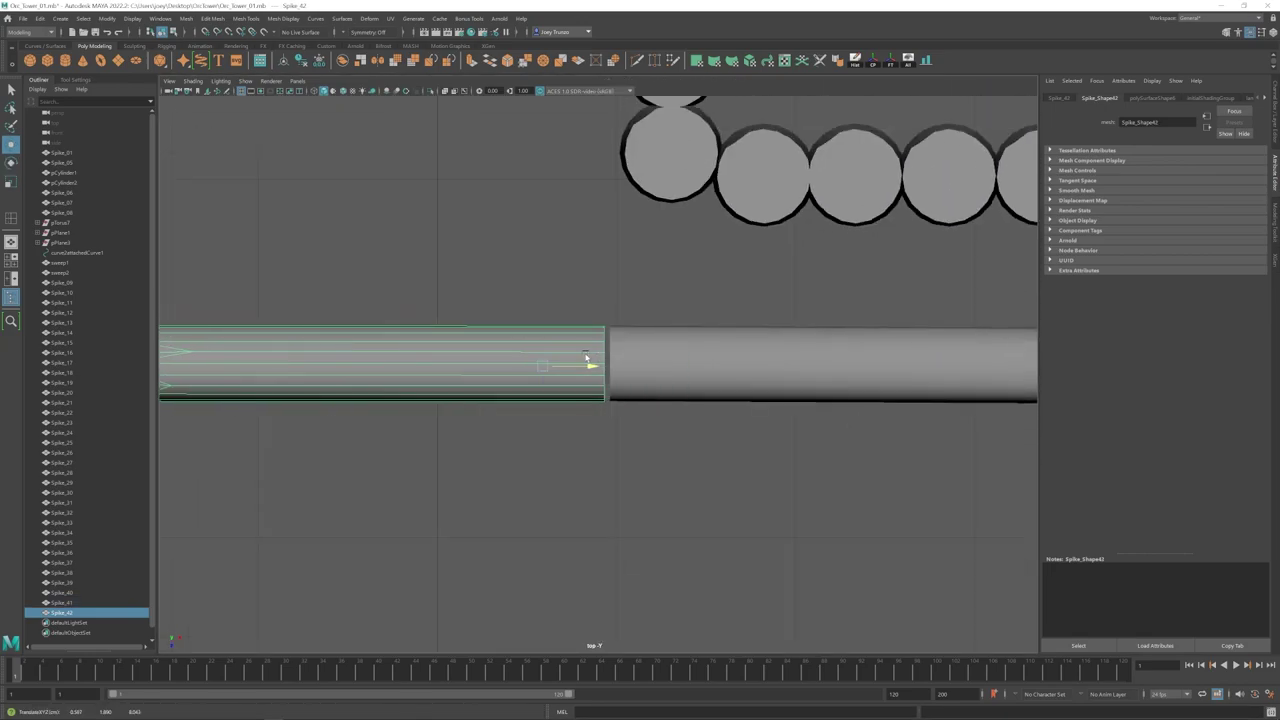
{"action": "middle_click_drag", "start_coordinate": [585, 355], "coordinate": [600, 353], "text": "alt"}
{"action": "key", "text": "e"}
{"action": "left_click_drag", "start_coordinate": [606, 374], "coordinate": [606, 375]}
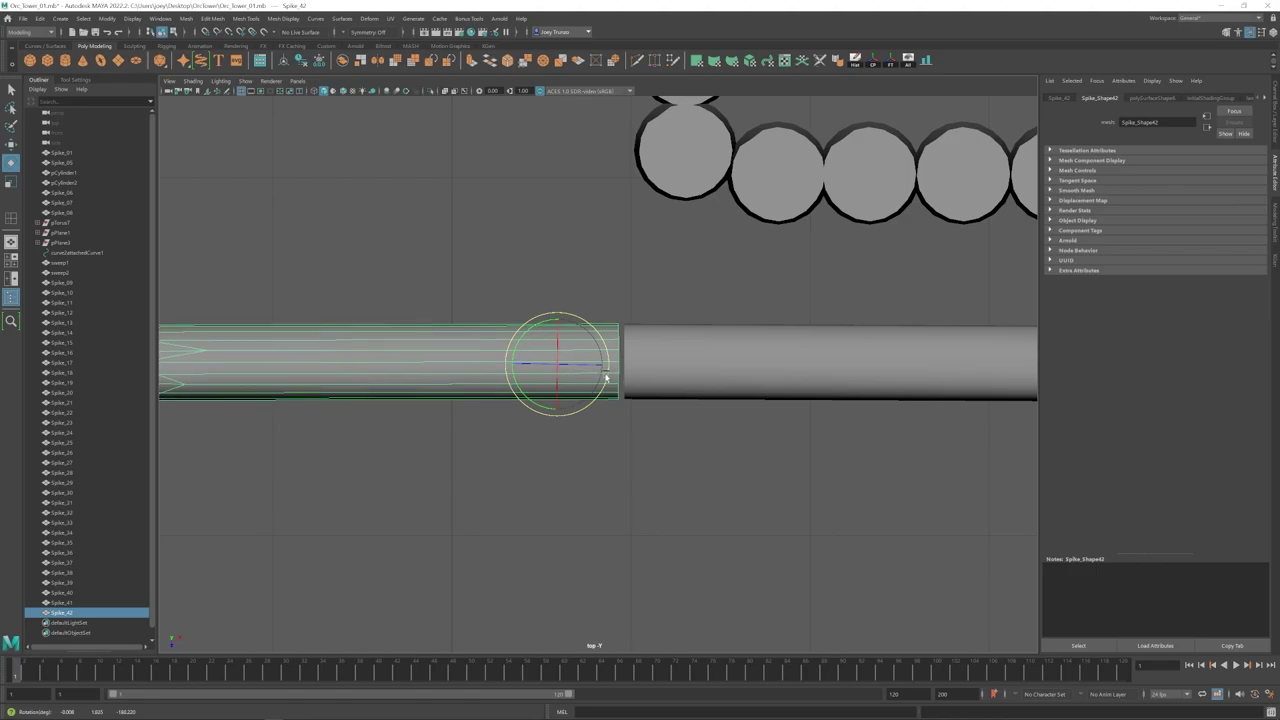
{"action": "key", "text": "ctrl+z"}
{"action": "key", "text": "ctrl+z"}
Step: Align the original horizontal spike with the mirrored one so that both lie on the same axis
{"action": "key", "text": "w"}
{"action": "left_click", "coordinate": [672, 388], "text": "shift"}
{"action": "right_click_drag", "start_coordinate": [672, 388], "coordinate": [840, 374], "text": "alt"}
{"action": "left_click", "coordinate": [571, 363], "text": "shift"}
{"action": "key", "text": "e"}
{"action": "right_click_drag", "start_coordinate": [760, 420], "coordinate": [520, 420], "text": "alt"}
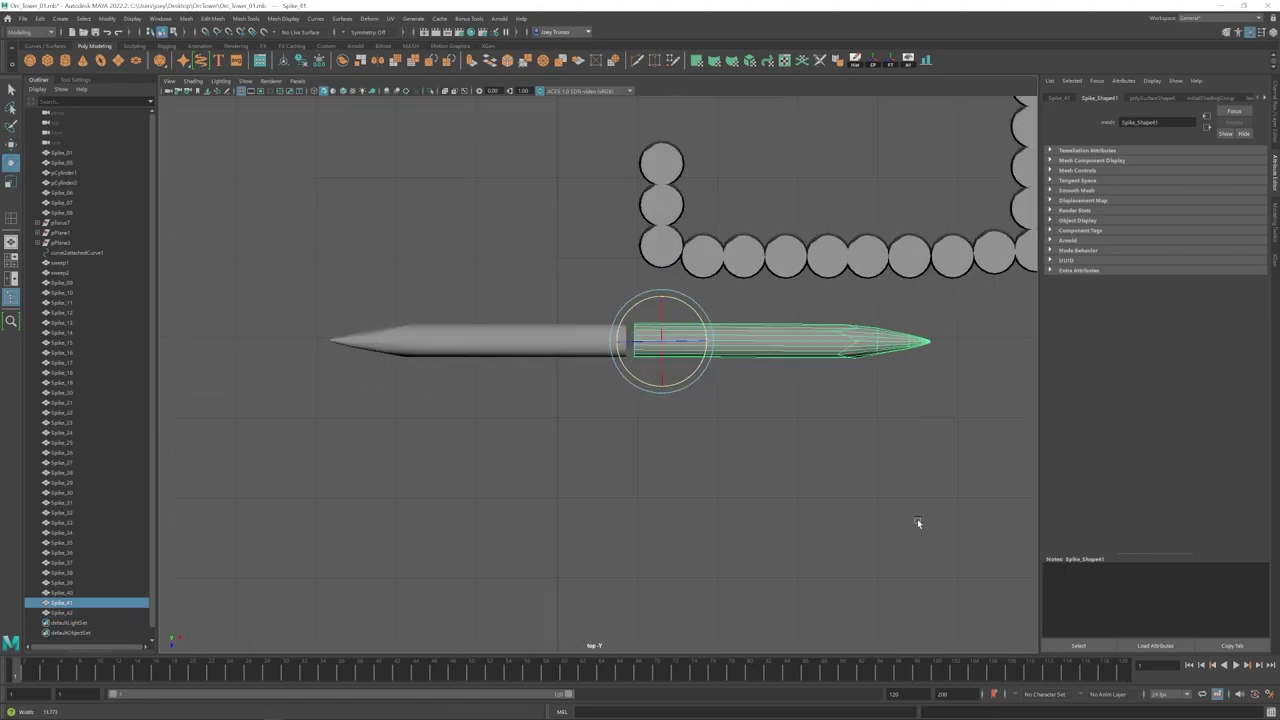
Step: Combine the two opposing spikes into a single mesh
{"action": "left_click_drag", "start_coordinate": [917, 523], "coordinate": [480, 292]}
{"action": "left_click", "coordinate": [186, 18]}
{"action": "left_click", "coordinate": [208, 58]}
Step: Straighten the open border edges at the gap and bridge them to form one continuous double-pointed log
{"action": "right_click_drag", "start_coordinate": [600, 340], "coordinate": [600, 300]}
{"action": "key", "text": "r"}
{"action": "left_click_drag", "start_coordinate": [668, 388], "coordinate": [559, 388]}
{"action": "key", "text": "space"}
{"action": "key", "text": "space"}
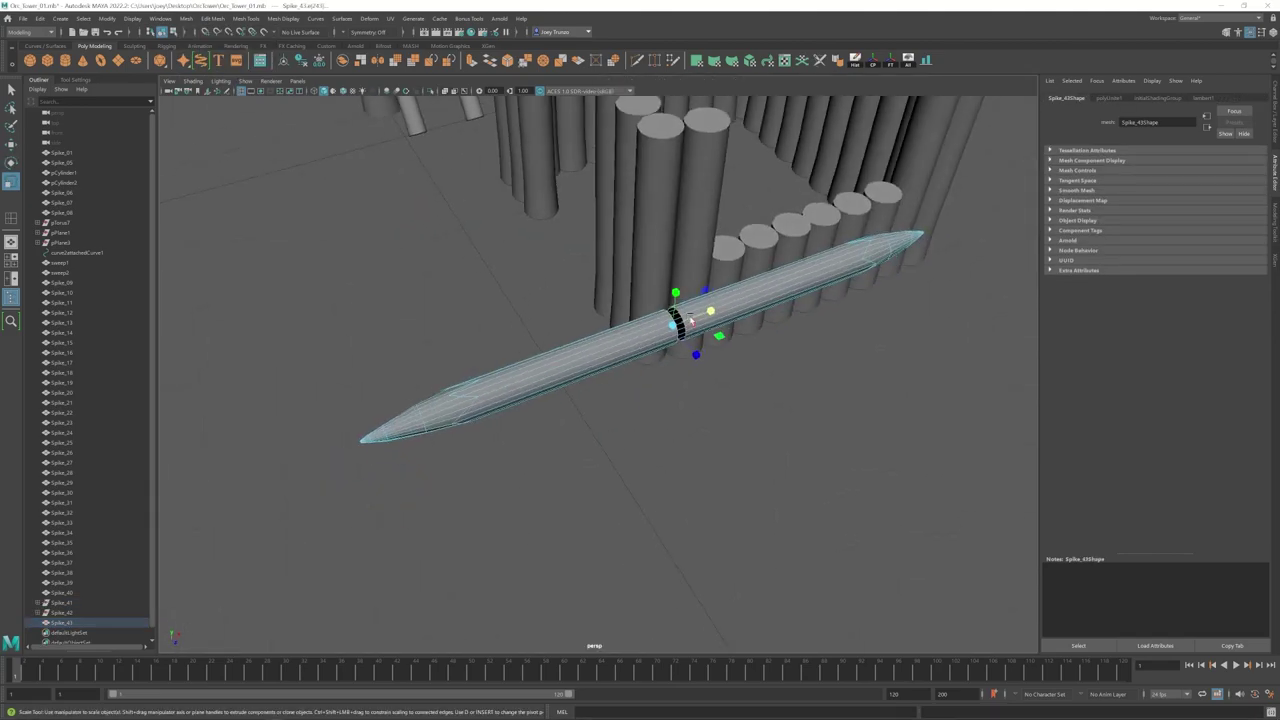
{"action": "middle_click_drag", "start_coordinate": [691, 323], "coordinate": [611, 373], "text": "alt"}
{"action": "left_click", "coordinate": [213, 18]}
{"action": "left_click", "coordinate": [222, 68]}
{"action": "key", "text": "w"}
{"action": "right_click_drag", "start_coordinate": [600, 400], "coordinate": [545, 360], "text": "alt"}
{"action": "left_click_drag", "start_coordinate": [545, 360], "coordinate": [590, 370], "text": "alt"}
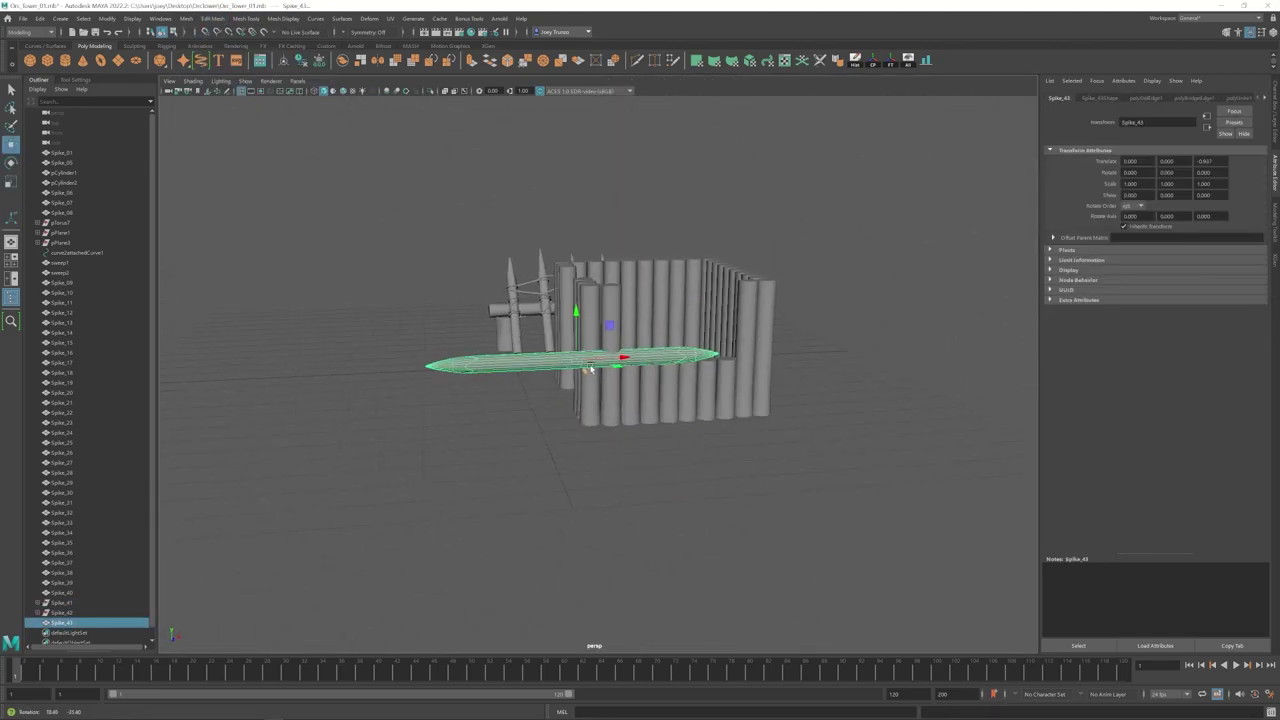
Step: Raise the double-pointed log to the top of the posts above the low wall and adjust its end vertices to fit
{"action": "left_click_drag", "start_coordinate": [592, 240], "coordinate": [580, 344], "text": "alt"}
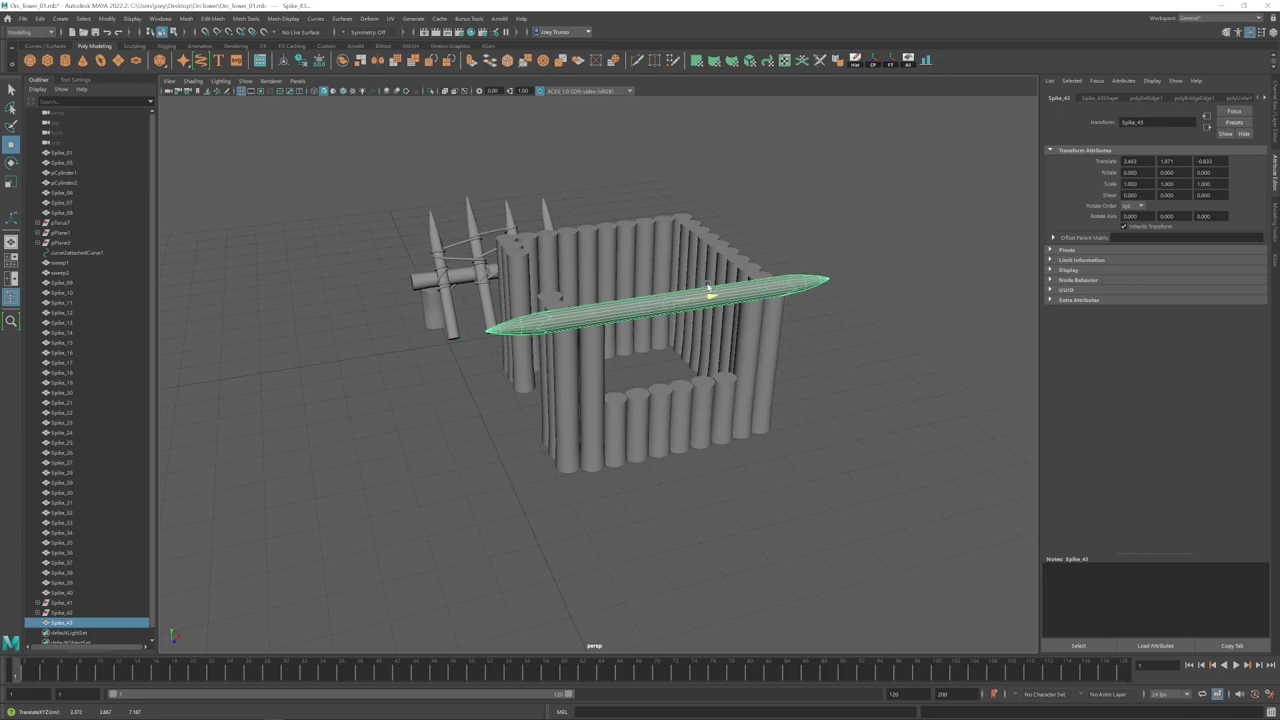
{"action": "left_click_drag", "start_coordinate": [708, 287], "coordinate": [705, 288]}
{"action": "left_click_drag", "start_coordinate": [705, 330], "coordinate": [640, 290], "text": "alt"}
{"action": "right_click_drag", "start_coordinate": [560, 302], "coordinate": [500, 302]}
{"action": "left_click_drag", "start_coordinate": [455, 270], "coordinate": [560, 335]}
{"action": "left_click_drag", "start_coordinate": [565, 301], "coordinate": [690, 370]}
{"action": "left_click", "coordinate": [689, 283]}
{"action": "left_click_drag", "start_coordinate": [790, 350], "coordinate": [650, 350], "text": "alt"}
{"action": "right_click_drag", "start_coordinate": [625, 326], "coordinate": [565, 326]}
{"action": "left_click_drag", "start_coordinate": [720, 285], "coordinate": [680, 327]}
{"action": "left_click", "coordinate": [700, 400]}
Step: Duplicate the double-pointed beam, place the copy alongside it at the wall's top and adjust the copy's end vertices
{"action": "scroll", "coordinate": [600, 400], "scroll_direction": "down", "scroll_amount": 5}
{"action": "left_click_drag", "start_coordinate": [497, 423], "coordinate": [654, 367], "text": "alt"}
{"action": "left_click", "coordinate": [609, 325]}
{"action": "scroll", "coordinate": [612, 350], "scroll_direction": "up", "scroll_amount": 5}
{"action": "left_click_drag", "start_coordinate": [608, 280], "coordinate": [608, 279]}
{"action": "left_click_drag", "start_coordinate": [750, 340], "coordinate": [570, 328], "text": "alt"}
{"action": "right_click_drag", "start_coordinate": [480, 252], "coordinate": [405, 249]}
{"action": "left_click_drag", "start_coordinate": [355, 262], "coordinate": [442, 350]}
{"action": "left_click_drag", "start_coordinate": [462, 319], "coordinate": [551, 377]}
{"action": "left_click", "coordinate": [653, 343]}
{"action": "scroll", "coordinate": [600, 360], "scroll_direction": "down", "scroll_amount": 5}
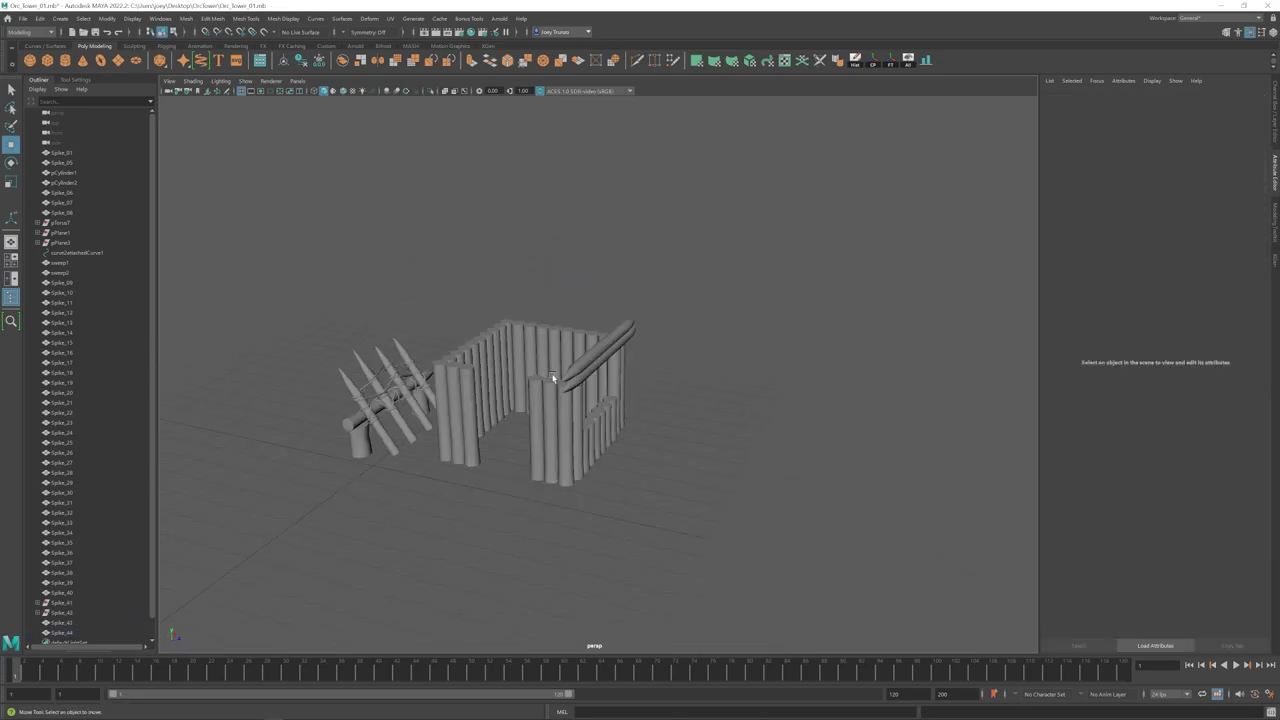
Step: Refine the placement of the paired beams along the top of the low-wall side
{"action": "scroll", "coordinate": [555, 372], "scroll_direction": "up", "scroll_amount": 5}
{"action": "left_click", "coordinate": [580, 325]}
{"action": "left_click_drag", "start_coordinate": [600, 335], "coordinate": [519, 308], "text": "alt"}
{"action": "right_click_drag", "start_coordinate": [519, 303], "coordinate": [560, 270]}
{"action": "key", "text": "w"}
{"action": "left_click", "coordinate": [641, 358]}
{"action": "left_click", "coordinate": [766, 358]}
{"action": "scroll", "coordinate": [640, 370], "scroll_direction": "down", "scroll_amount": 5}
{"action": "left_click_drag", "start_coordinate": [480, 378], "coordinate": [588, 416], "text": "alt"}
{"action": "scroll", "coordinate": [588, 416], "scroll_direction": "up", "scroll_amount": 3}
{"action": "middle_click_drag", "start_coordinate": [588, 416], "coordinate": [626, 384], "text": "alt"}
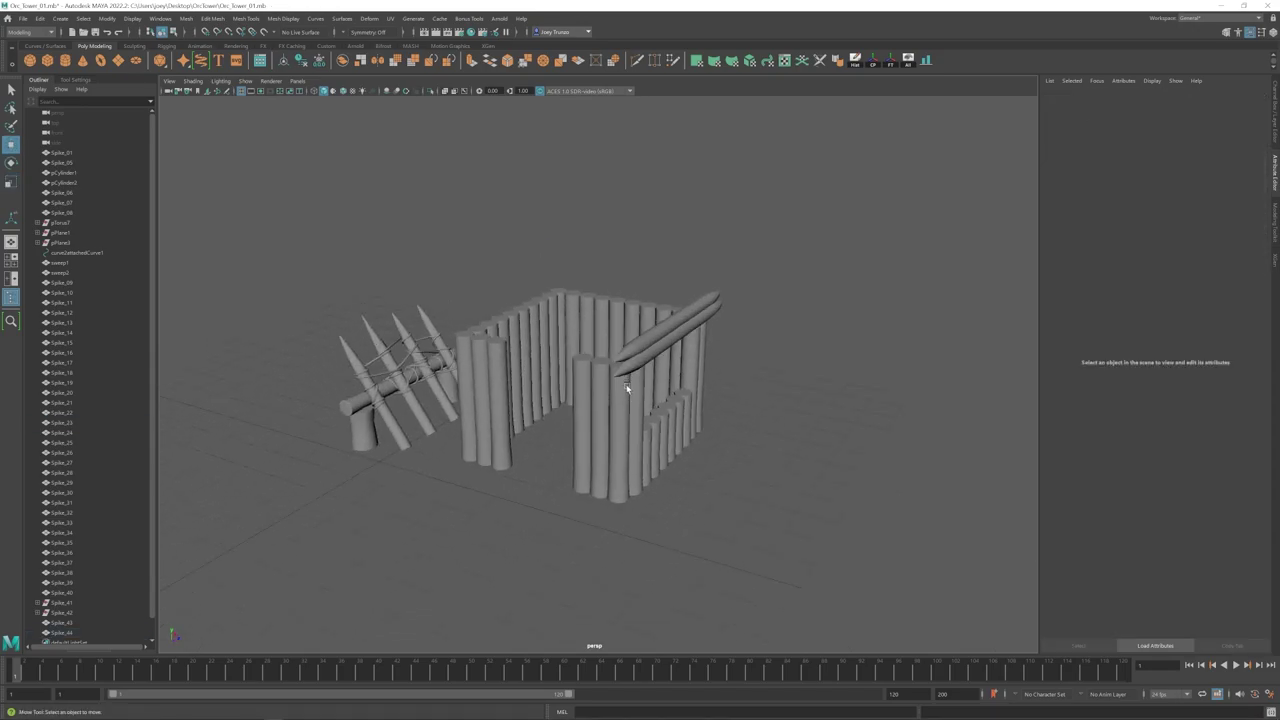
Step: Duplicate a low-wall beam, rotate the copy -90 degrees in Y and scale its length to span the entrance side
{"action": "left_click", "coordinate": [654, 351]}
{"action": "key", "text": "ctrl+d"}
{"action": "key", "text": "e"}
{"action": "left_click_drag", "start_coordinate": [688, 363], "coordinate": [654, 366]}
{"action": "key", "text": "w"}
{"action": "left_click_drag", "start_coordinate": [592, 394], "coordinate": [640, 384], "text": "alt"}
{"action": "key", "text": "r"}
{"action": "left_click_drag", "start_coordinate": [718, 372], "coordinate": [732, 374]}
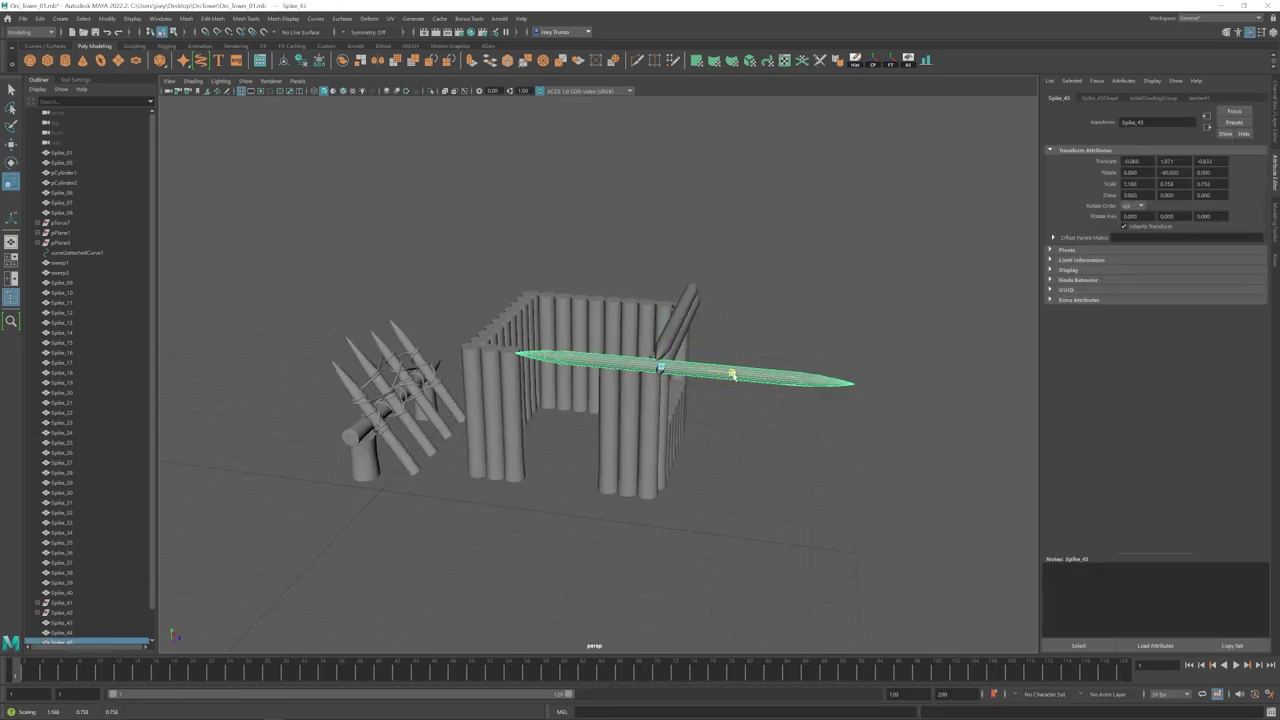
{"action": "left_click_drag", "start_coordinate": [602, 354], "coordinate": [597, 354]}
Step: Adjust the end vertices of the entrance-side beam so its tips fit the corner posts
{"action": "scroll", "coordinate": [585, 330], "scroll_direction": "up", "scroll_amount": 2}
{"action": "mouse_move", "coordinate": [540, 350]}
{"action": "left_mouse_down", "text": "alt"}
{"action": "mouse_move", "coordinate": [590, 335]}
{"action": "mouse_move", "coordinate": [529, 346]}
{"action": "left_mouse_up", "text": "alt"}
{"action": "left_click", "coordinate": [560, 332]}
{"action": "right_click_drag", "start_coordinate": [560, 332], "coordinate": [515, 332]}
{"action": "key", "text": "w"}
{"action": "left_click_drag", "start_coordinate": [462, 305], "coordinate": [656, 396]}
{"action": "left_click", "coordinate": [760, 260]}
{"action": "scroll", "coordinate": [620, 370], "scroll_direction": "up", "scroll_amount": 3}
Step: Position a second beam directly beneath the entrance-side beam and nudge the beam ends at the corner
{"action": "left_click", "coordinate": [600, 363]}
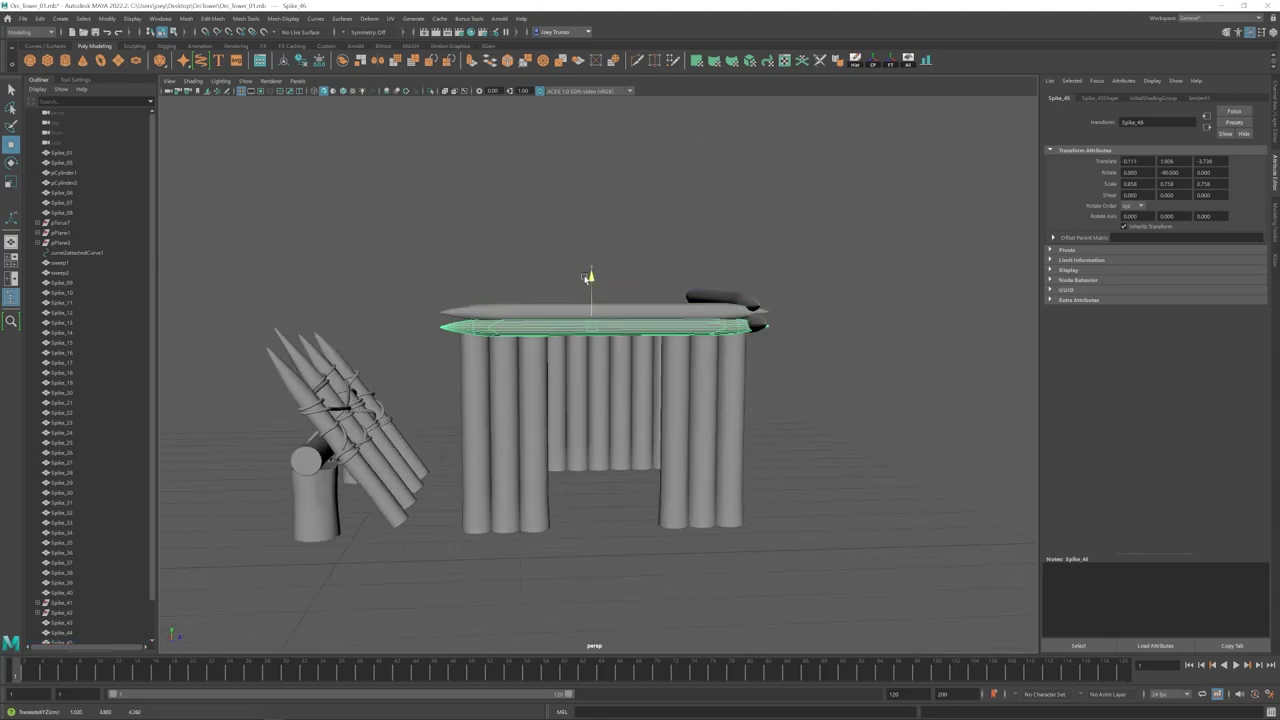
{"action": "left_click_drag", "start_coordinate": [585, 278], "coordinate": [585, 281]}
{"action": "left_click_drag", "start_coordinate": [585, 300], "coordinate": [660, 335], "text": "alt"}
{"action": "left_click", "coordinate": [758, 304]}
{"action": "left_click", "coordinate": [762, 325], "text": "shift"}
{"action": "left_click_drag", "start_coordinate": [760, 323], "coordinate": [755, 323]}
{"action": "left_click_drag", "start_coordinate": [755, 323], "coordinate": [800, 345], "text": "alt"}
{"action": "left_click", "coordinate": [966, 311]}
Step: Delete one of the two beams on the entrance side
{"action": "scroll", "coordinate": [640, 400], "scroll_direction": "down", "scroll_amount": 3}
{"action": "left_click_drag", "start_coordinate": [575, 422], "coordinate": [520, 376], "text": "alt"}
{"action": "left_click", "coordinate": [597, 328]}
{"action": "key", "text": "Delete"}
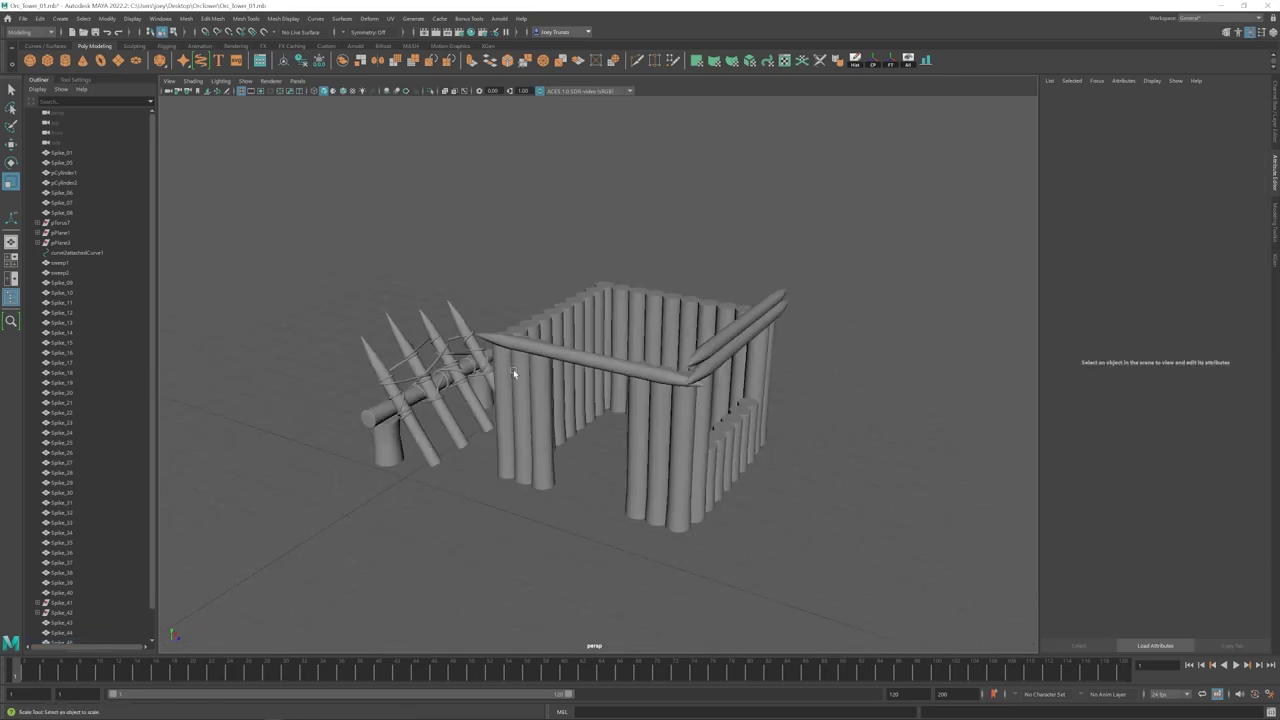
Step: Duplicate the paired low-wall beams and move the copies to the top of the opposite wall
{"action": "left_click", "coordinate": [733, 316]}
{"action": "left_click", "coordinate": [735, 332], "text": "shift"}
{"action": "key", "text": "ctrl+d"}
{"action": "key", "text": "w"}
{"action": "left_click_drag", "start_coordinate": [777, 349], "coordinate": [571, 326]}
{"action": "left_click", "coordinate": [800, 330]}
{"action": "left_click_drag", "start_coordinate": [800, 330], "coordinate": [665, 370], "text": "alt"}
Step: Duplicate the entrance-side beam, move the copy to the rear wall's top and scale it to the wall's width
{"action": "left_click", "coordinate": [702, 292]}
{"action": "key", "text": "ctrl+d"}
{"action": "left_click_drag", "start_coordinate": [694, 316], "coordinate": [557, 386]}
{"action": "left_click_drag", "start_coordinate": [557, 386], "coordinate": [589, 394], "text": "alt"}
{"action": "scroll", "coordinate": [589, 394], "scroll_direction": "up", "scroll_amount": 2}
{"action": "key", "text": "r"}
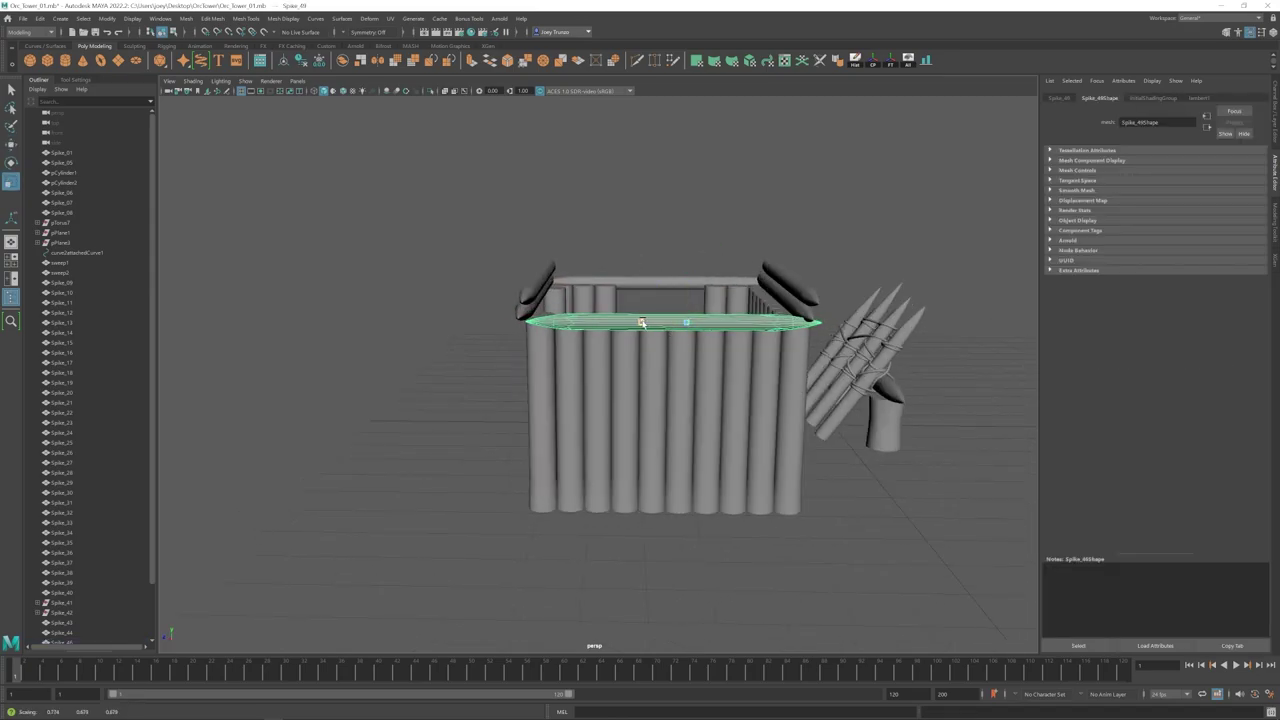
{"action": "left_click_drag", "start_coordinate": [643, 323], "coordinate": [632, 323]}
Step: Adjust the rear beam's vertices so it fits along the top of the rear wall
{"action": "key", "text": "w"}
{"action": "right_click_drag", "start_coordinate": [660, 330], "coordinate": [590, 330]}
{"action": "left_click_drag", "start_coordinate": [514, 305], "coordinate": [690, 354]}
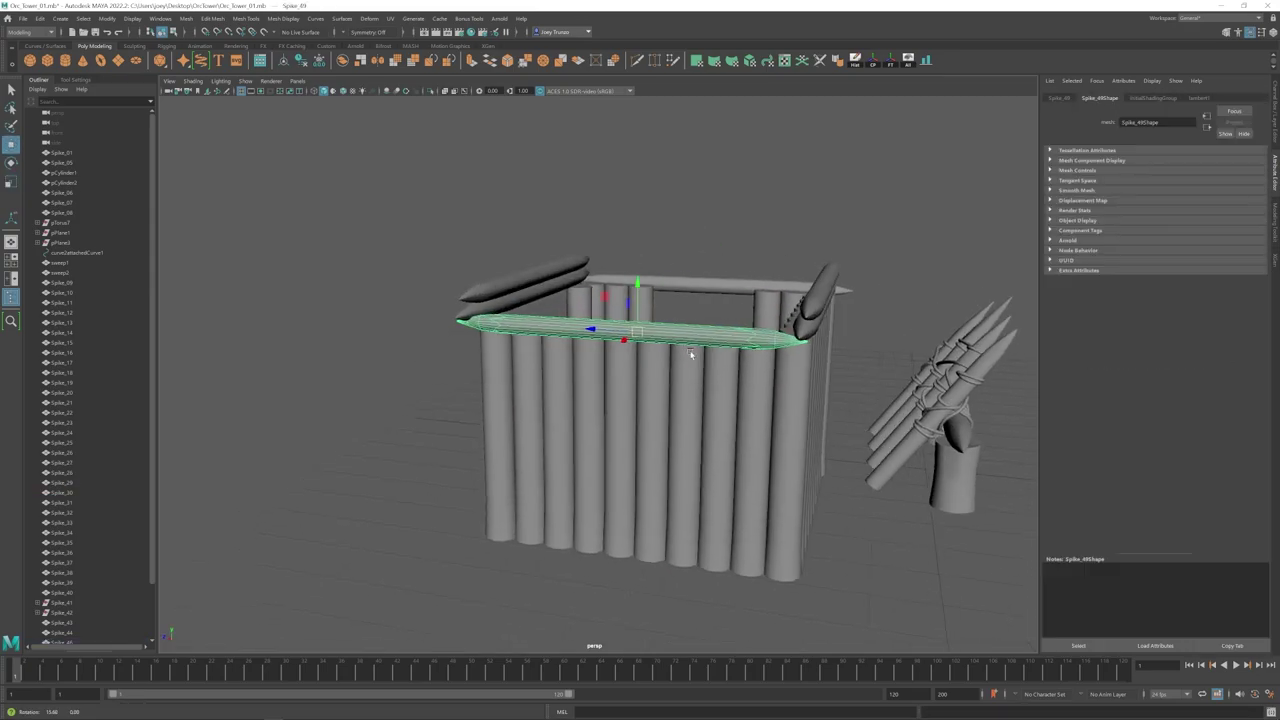
{"action": "left_click", "coordinate": [690, 257]}
{"action": "scroll", "coordinate": [717, 301], "scroll_direction": "down", "scroll_amount": 3}
{"action": "left_click_drag", "start_coordinate": [717, 301], "coordinate": [600, 432], "text": "alt"}
Step: Create a polygon cube and raise it above the tower base
{"action": "scroll", "coordinate": [629, 437], "scroll_direction": "up", "scroll_amount": 4}
{"action": "left_click", "coordinate": [47, 60]}
{"action": "middle_click", "coordinate": [648, 381]}
{"action": "left_click_drag", "start_coordinate": [648, 381], "coordinate": [690, 387], "text": "alt"}
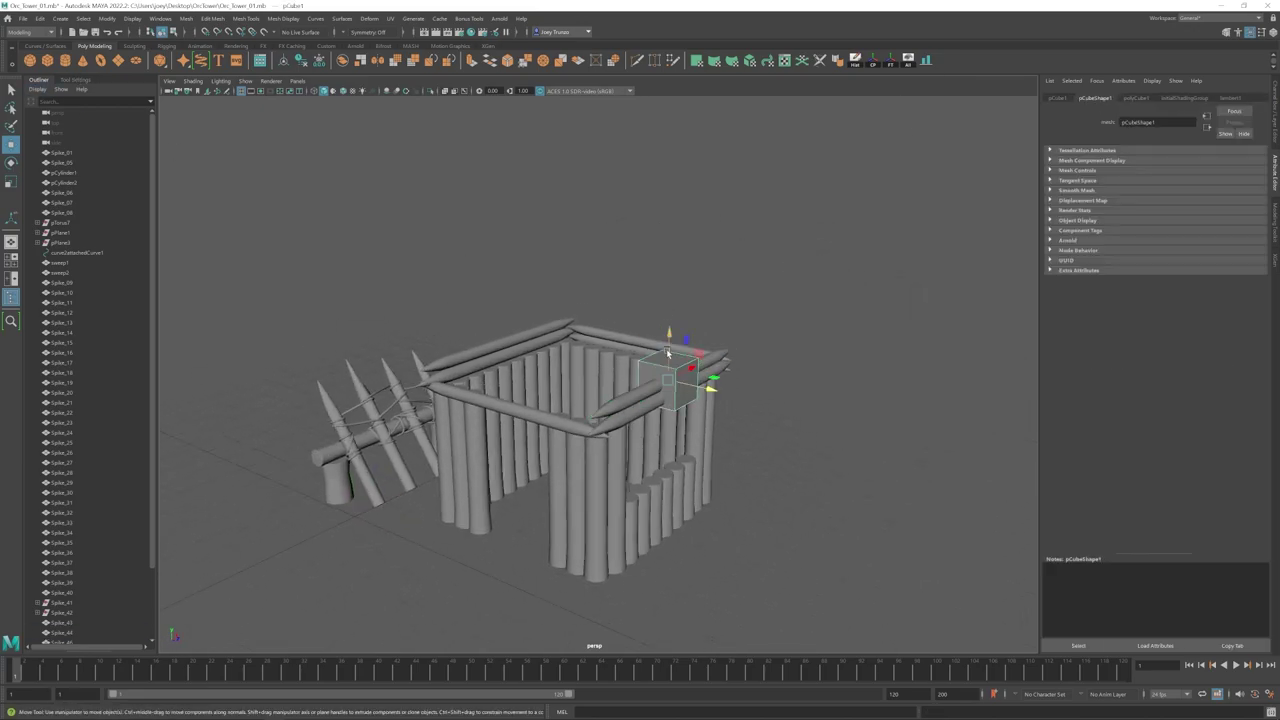
{"action": "left_click_drag", "start_coordinate": [671, 331], "coordinate": [671, 220]}
{"action": "left_click_drag", "start_coordinate": [600, 430], "coordinate": [610, 400], "text": "alt"}
Step: Select the three posts on one side of the entrance and set them up for rotation
{"action": "middle_click_drag", "start_coordinate": [555, 430], "coordinate": [633, 335], "text": "alt"}
{"action": "left_click_drag", "start_coordinate": [505, 418], "coordinate": [575, 437]}
{"action": "left_click_drag", "start_coordinate": [590, 437], "coordinate": [560, 425], "text": "alt"}
{"action": "key", "text": "F9"}
{"action": "left_click_drag", "start_coordinate": [517, 455], "coordinate": [617, 425]}
{"action": "key", "text": "4"}
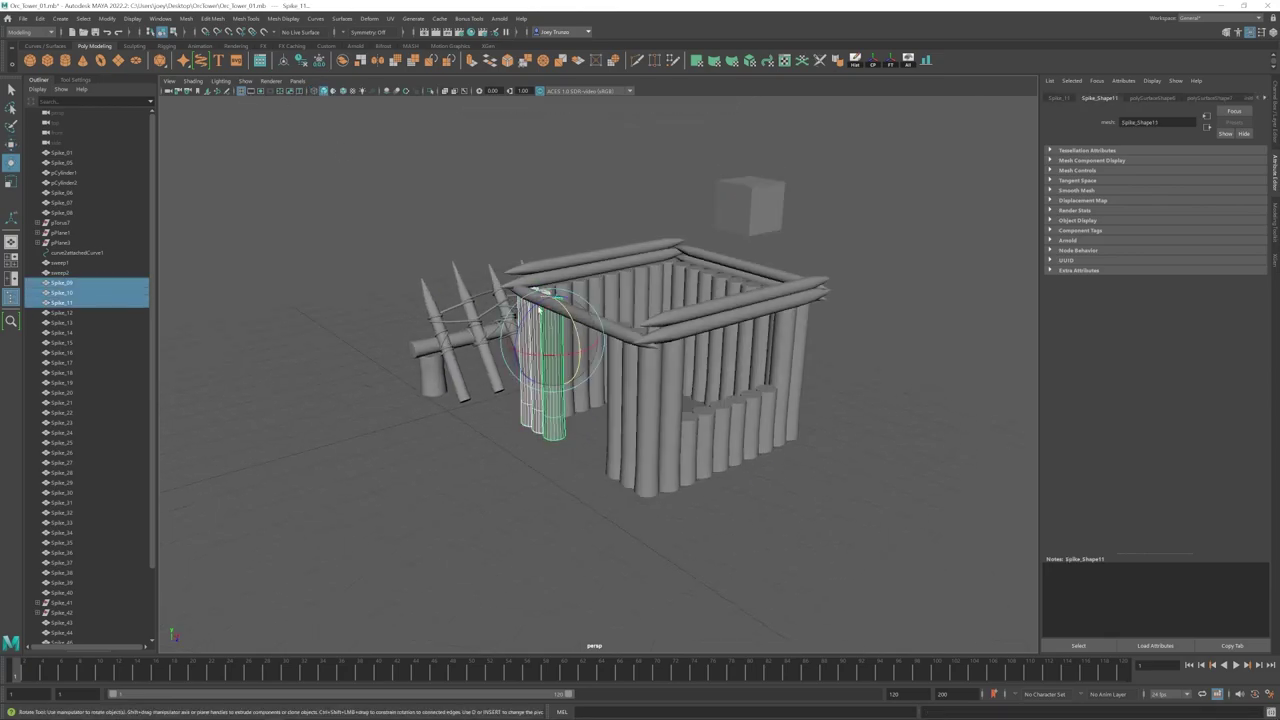
{"action": "key", "text": "w"}
Step: Refine the rotation and placement of the tower's wall posts, undoing the last unwanted change
{"action": "left_click_drag", "start_coordinate": [540, 312], "coordinate": [445, 482], "text": "alt"}
{"action": "left_click_drag", "start_coordinate": [625, 445], "coordinate": [437, 493]}
{"action": "left_click_drag", "start_coordinate": [437, 495], "coordinate": [748, 560], "text": "ctrl"}
{"action": "key", "text": "e"}
{"action": "left_click_drag", "start_coordinate": [600, 500], "coordinate": [557, 443], "text": "alt"}
{"action": "key", "text": "w"}
{"action": "left_click", "coordinate": [660, 410]}
{"action": "key", "text": "ctrl+z"}
{"action": "left_click", "coordinate": [600, 500]}
{"action": "mouse_move", "coordinate": [660, 480]}
{"action": "left_mouse_down", "text": "alt"}
{"action": "mouse_move", "coordinate": [531, 460]}
{"action": "mouse_move", "coordinate": [588, 460]}
{"action": "mouse_move", "coordinate": [640, 482]}
{"action": "left_mouse_up", "text": "alt"}
{"action": "key", "text": "e"}
{"action": "left_click_drag", "start_coordinate": [640, 475], "coordinate": [600, 449], "text": "alt"}
{"action": "left_click", "coordinate": [575, 446]}
{"action": "left_click", "coordinate": [690, 540]}
{"action": "scroll", "coordinate": [600, 449], "scroll_direction": "up", "scroll_amount": 4}
Step: Scale the floating cube into a narrow plank and lower it toward the tower
{"action": "left_click", "coordinate": [667, 237]}
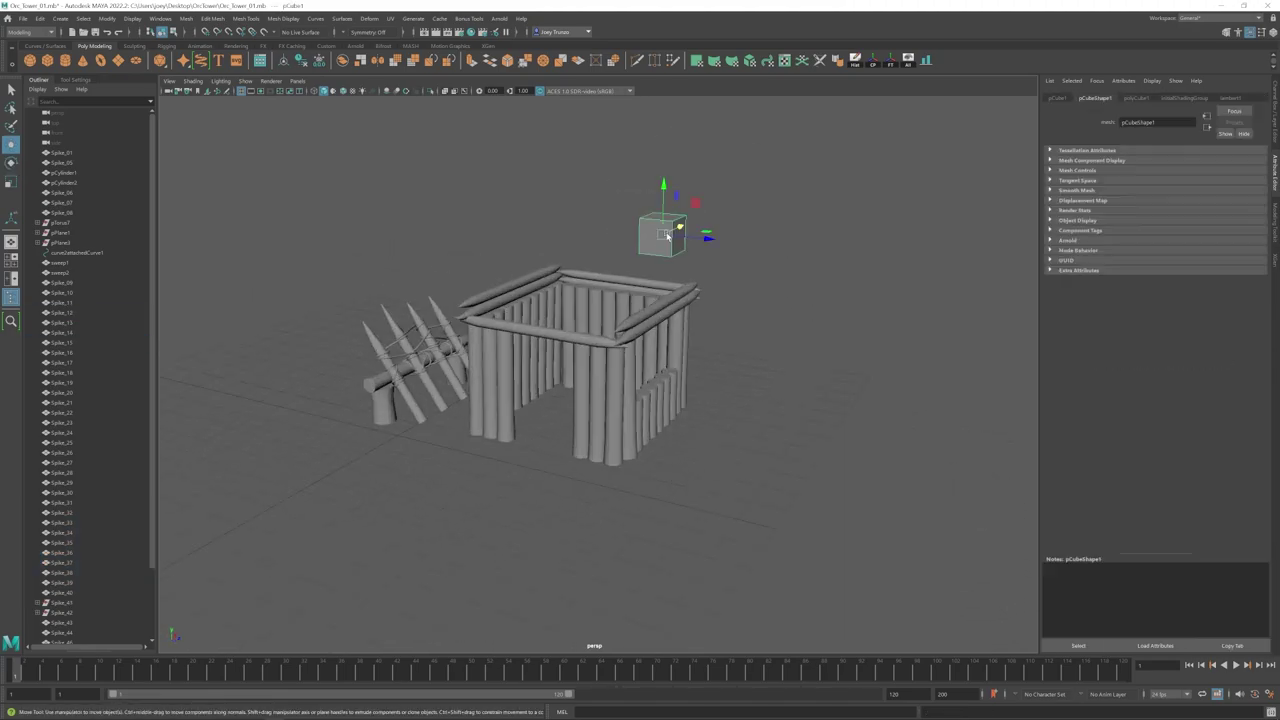
{"action": "left_click_drag", "start_coordinate": [668, 240], "coordinate": [610, 290], "text": "alt"}
{"action": "key", "text": "r"}
{"action": "left_click_drag", "start_coordinate": [652, 266], "coordinate": [668, 280]}
{"action": "left_click_drag", "start_coordinate": [608, 336], "coordinate": [684, 336], "text": "alt"}
{"action": "key", "text": "w"}
{"action": "mouse_move", "coordinate": [644, 263]}
{"action": "left_mouse_down"}
{"action": "mouse_move", "coordinate": [645, 170]}
{"action": "mouse_move", "coordinate": [646, 280]}
{"action": "left_mouse_up"}
Step: Position the plank at the top of the low-wall side of the tower
{"action": "scroll", "coordinate": [660, 360], "scroll_direction": "up", "scroll_amount": 3}
{"action": "left_click_drag", "start_coordinate": [640, 350], "coordinate": [755, 366], "text": "alt"}
{"action": "left_click_drag", "start_coordinate": [755, 366], "coordinate": [698, 387], "text": "alt"}
{"action": "key", "text": "w"}
{"action": "scroll", "coordinate": [630, 402], "scroll_direction": "down", "scroll_amount": 4}
{"action": "left_click_drag", "start_coordinate": [623, 406], "coordinate": [530, 384], "text": "alt"}
{"action": "left_click_drag", "start_coordinate": [624, 352], "coordinate": [572, 366]}
Step: Duplicate the corner post beside the entrance, raise the copy onto the tower's top and scale it as an upper post
{"action": "left_click", "coordinate": [512, 456]}
{"action": "left_click_drag", "start_coordinate": [512, 456], "coordinate": [551, 457], "text": "alt"}
{"action": "scroll", "coordinate": [551, 457], "scroll_direction": "down", "scroll_amount": 3}
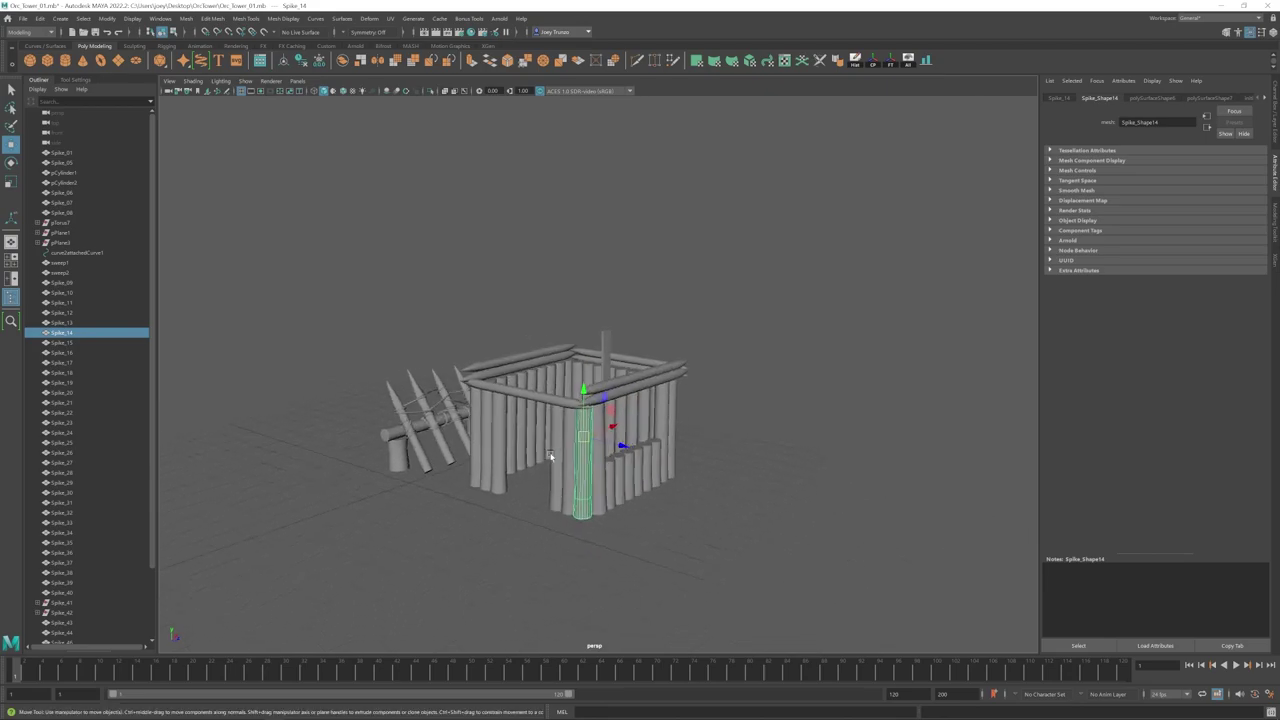
{"action": "middle_click_drag", "start_coordinate": [551, 457], "coordinate": [559, 400], "text": "alt"}
{"action": "left_click_drag", "start_coordinate": [559, 403], "coordinate": [587, 401], "text": "alt"}
{"action": "scroll", "coordinate": [587, 401], "scroll_direction": "up", "scroll_amount": 3}
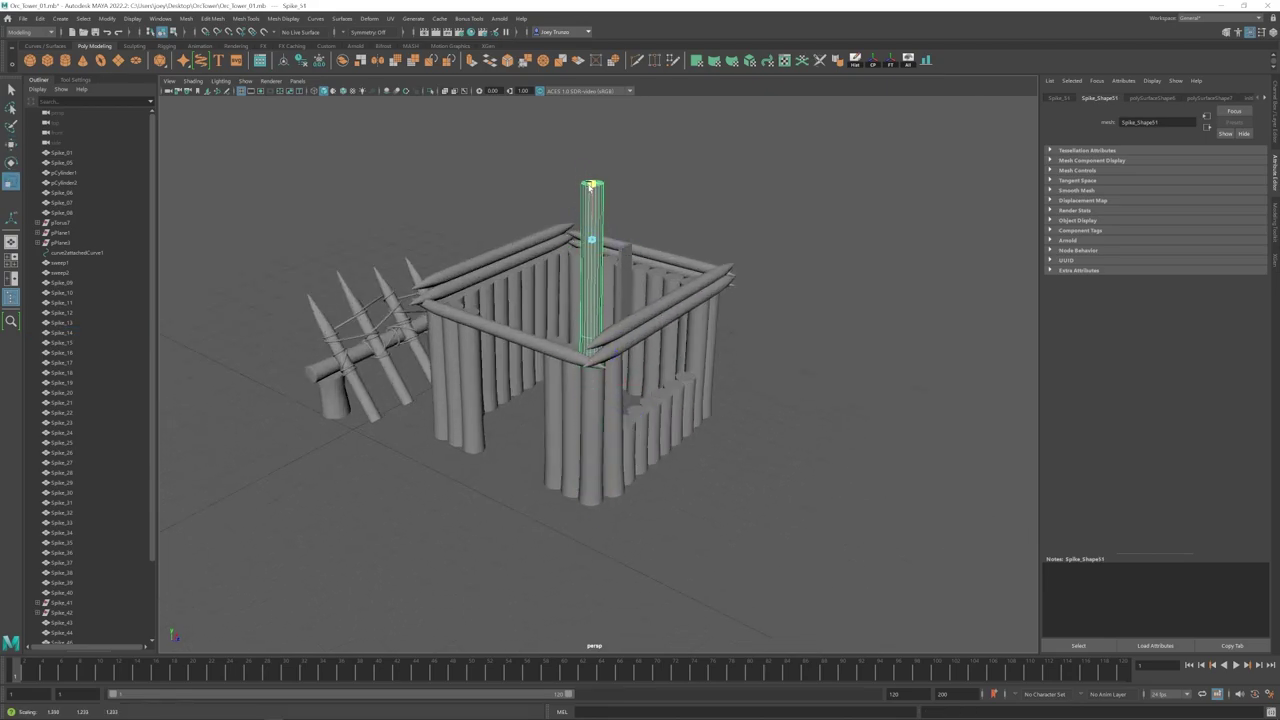
{"action": "key", "text": "w"}
Step: Duplicate the upper corner post and place the copy beside it
{"action": "left_click", "coordinate": [512, 292]}
{"action": "scroll", "coordinate": [617, 340], "scroll_direction": "up", "scroll_amount": 4}
{"action": "left_click", "coordinate": [622, 290]}
{"action": "key", "text": "ctrl+d"}
{"action": "left_click_drag", "start_coordinate": [666, 226], "coordinate": [642, 222]}
{"action": "left_click", "coordinate": [508, 298]}
{"action": "left_click_drag", "start_coordinate": [508, 298], "coordinate": [522, 305], "text": "alt"}
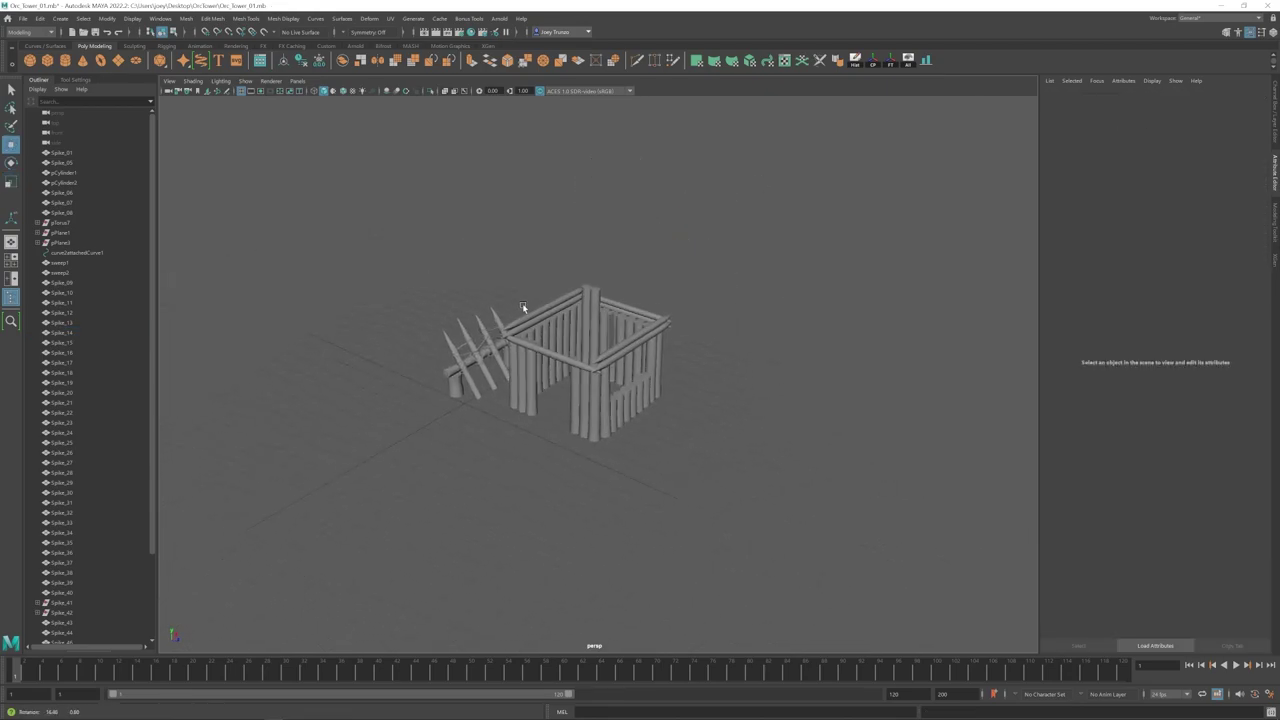
Step: Fine-tune the second upper post's position next to the first one at the corner
{"action": "scroll", "coordinate": [593, 348], "scroll_direction": "up", "scroll_amount": 4}
{"action": "left_click_drag", "start_coordinate": [593, 348], "coordinate": [540, 345], "text": "alt"}
{"action": "left_click", "coordinate": [593, 361]}
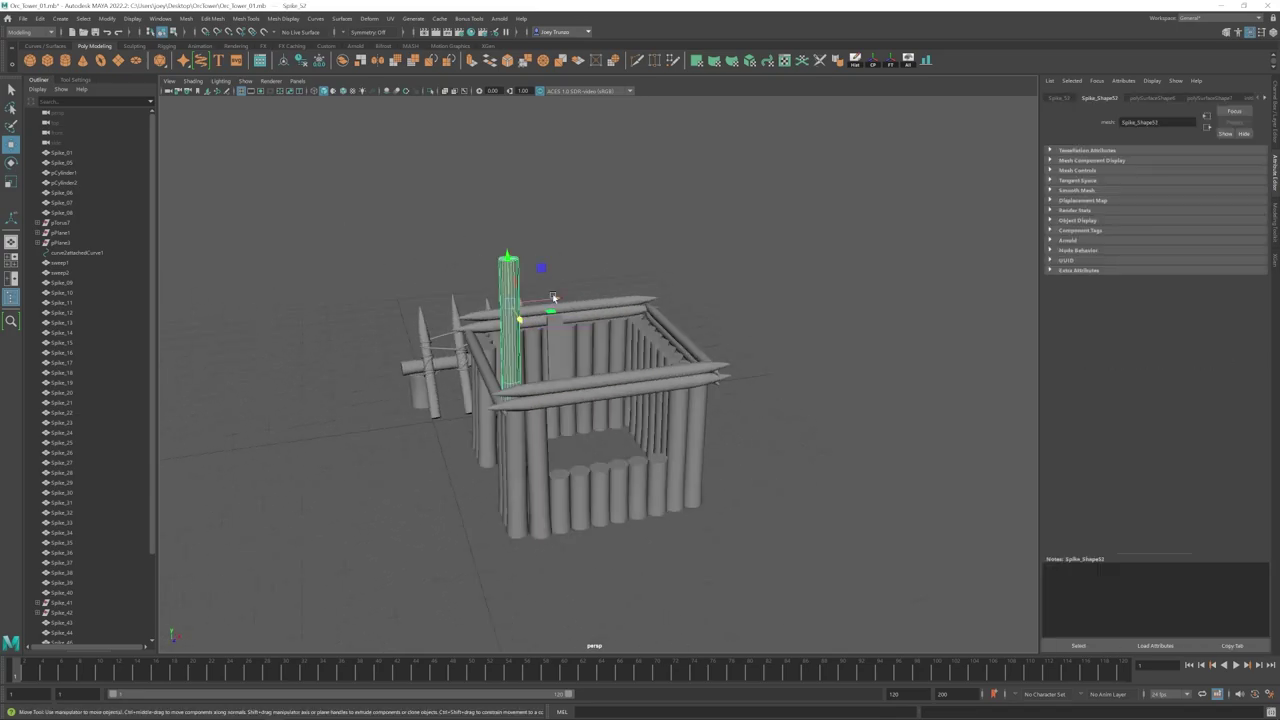
{"action": "left_click_drag", "start_coordinate": [554, 300], "coordinate": [545, 302]}
{"action": "left_click_drag", "start_coordinate": [590, 325], "coordinate": [485, 278], "text": "alt"}
Step: Duplicate the pair of upper corner posts and move the copies to the opposite corner of the entrance side
{"action": "left_click", "coordinate": [612, 322]}
{"action": "left_click", "coordinate": [624, 290], "text": "shift"}
{"action": "key", "text": "ctrl+d"}
{"action": "left_click_drag", "start_coordinate": [485, 284], "coordinate": [509, 311], "text": "alt"}
{"action": "left_click", "coordinate": [537, 303]}
{"action": "scroll", "coordinate": [509, 311], "scroll_direction": "down", "scroll_amount": 3}
{"action": "scroll", "coordinate": [603, 322], "scroll_direction": "up", "scroll_amount": 3}
{"action": "left_click", "coordinate": [613, 342]}
{"action": "mouse_move", "coordinate": [613, 342]}
{"action": "left_mouse_down", "text": "alt"}
{"action": "mouse_move", "coordinate": [583, 329]}
{"action": "mouse_move", "coordinate": [596, 352]}
{"action": "left_mouse_up", "text": "alt"}
{"action": "left_click_drag", "start_coordinate": [697, 240], "coordinate": [474, 300]}
Step: Adjust the copied upper posts' placement so they stand on the corner above the beams
{"action": "left_click_drag", "start_coordinate": [650, 282], "coordinate": [703, 288], "text": "alt"}
{"action": "scroll", "coordinate": [703, 288], "scroll_direction": "down", "scroll_amount": 3}
{"action": "left_click", "coordinate": [703, 288]}
{"action": "left_click", "coordinate": [630, 361]}
{"action": "scroll", "coordinate": [683, 365], "scroll_direction": "up", "scroll_amount": 3}
{"action": "left_click_drag", "start_coordinate": [630, 361], "coordinate": [692, 345], "text": "alt"}
{"action": "left_click_drag", "start_coordinate": [692, 342], "coordinate": [699, 342]}
{"action": "left_click_drag", "start_coordinate": [532, 296], "coordinate": [470, 310]}
{"action": "key", "text": "e"}
{"action": "key", "text": "w"}
Step: Reshape the plank by rescaling it and raising its top vertices, fitting it beside the upper corner posts
{"action": "left_click", "coordinate": [640, 330]}
{"action": "left_click_drag", "start_coordinate": [694, 366], "coordinate": [583, 391], "text": "alt"}
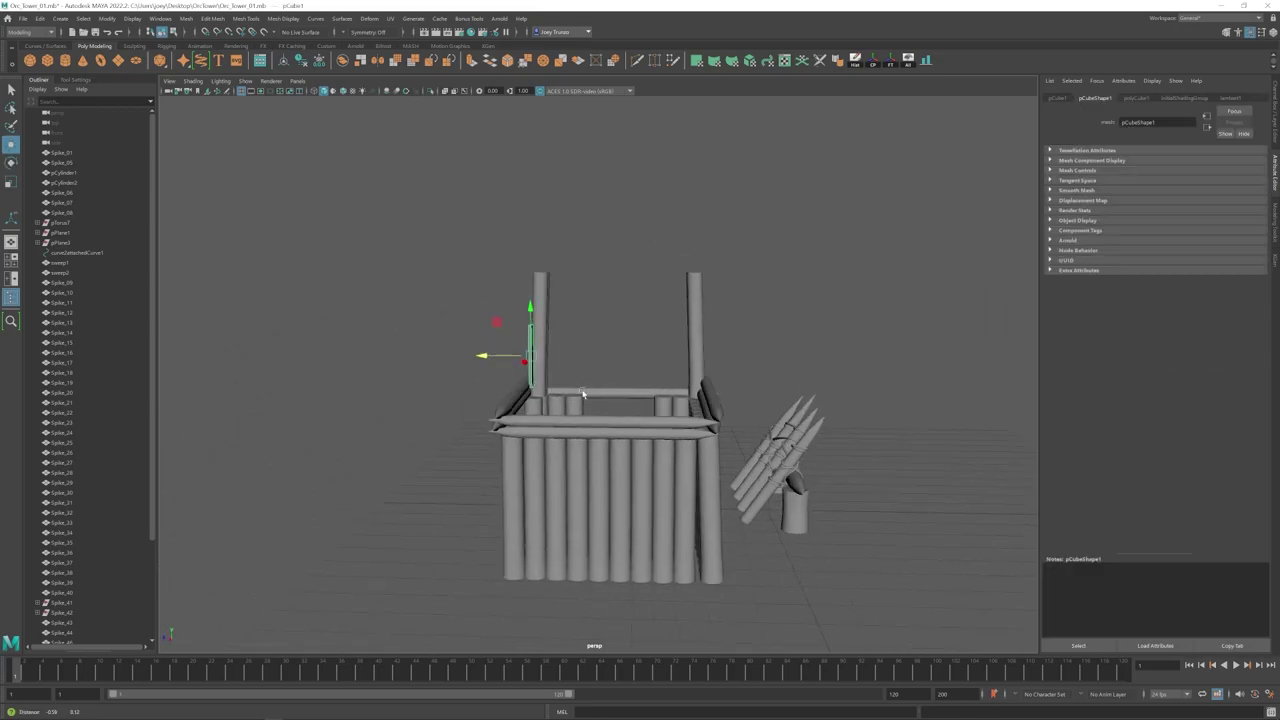
{"action": "scroll", "coordinate": [583, 391], "scroll_direction": "up", "scroll_amount": 3}
{"action": "key", "text": "e"}
{"action": "key", "text": "r"}
{"action": "left_click_drag", "start_coordinate": [637, 323], "coordinate": [575, 378], "text": "alt"}
{"action": "key", "text": "e"}
{"action": "right_click_drag", "start_coordinate": [617, 362], "coordinate": [591, 357]}
{"action": "left_click_drag", "start_coordinate": [597, 325], "coordinate": [640, 352]}
{"action": "left_click_drag", "start_coordinate": [614, 295], "coordinate": [614, 275]}
{"action": "key", "text": "r"}
{"action": "left_click_drag", "start_coordinate": [616, 350], "coordinate": [665, 383], "text": "alt"}
Step: Duplicate the plank repeatedly along the low-wall side to form a row of eight adjoining planks
{"action": "key", "text": "w"}
{"action": "left_click_drag", "start_coordinate": [666, 376], "coordinate": [680, 440], "text": "alt"}
{"action": "scroll", "coordinate": [625, 417], "scroll_direction": "up", "scroll_amount": 3}
{"action": "key", "text": "ctrl+d"}
{"action": "left_click_drag", "start_coordinate": [648, 432], "coordinate": [679, 430]}
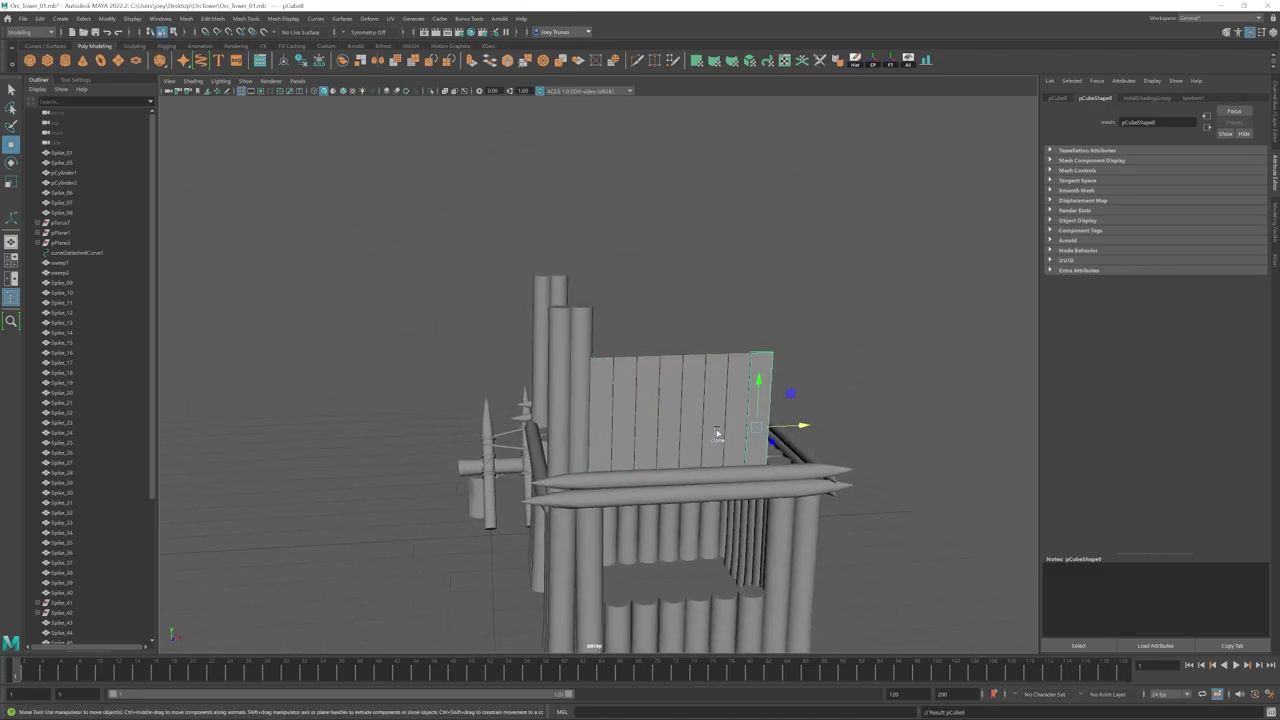
Step: Duplicate one more plank and place the copy at the far end of the row
{"action": "left_click", "coordinate": [842, 358]}
{"action": "scroll", "coordinate": [646, 446], "scroll_direction": "down", "scroll_amount": 5}
{"action": "left_click_drag", "start_coordinate": [646, 446], "coordinate": [620, 452], "text": "alt"}
{"action": "scroll", "coordinate": [651, 460], "scroll_direction": "up", "scroll_amount": 5}
{"action": "left_click", "coordinate": [573, 385]}
{"action": "key", "text": "ctrl+d"}
{"action": "left_click_drag", "start_coordinate": [622, 386], "coordinate": [646, 386]}
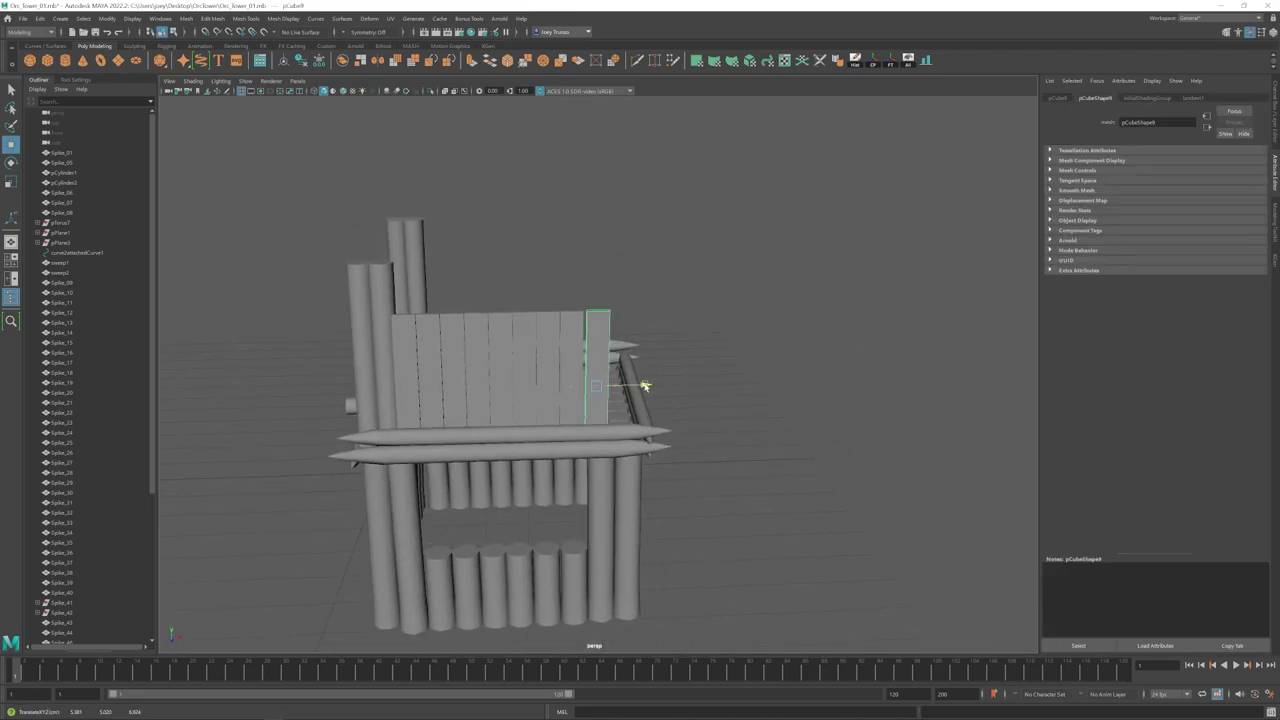
{"action": "left_click", "coordinate": [724, 427]}
Step: Undo the last operations on the upper corner posts
{"action": "key", "text": "ctrl+z"}
{"action": "key", "text": "ctrl+z"}
{"action": "key", "text": "ctrl+z"}
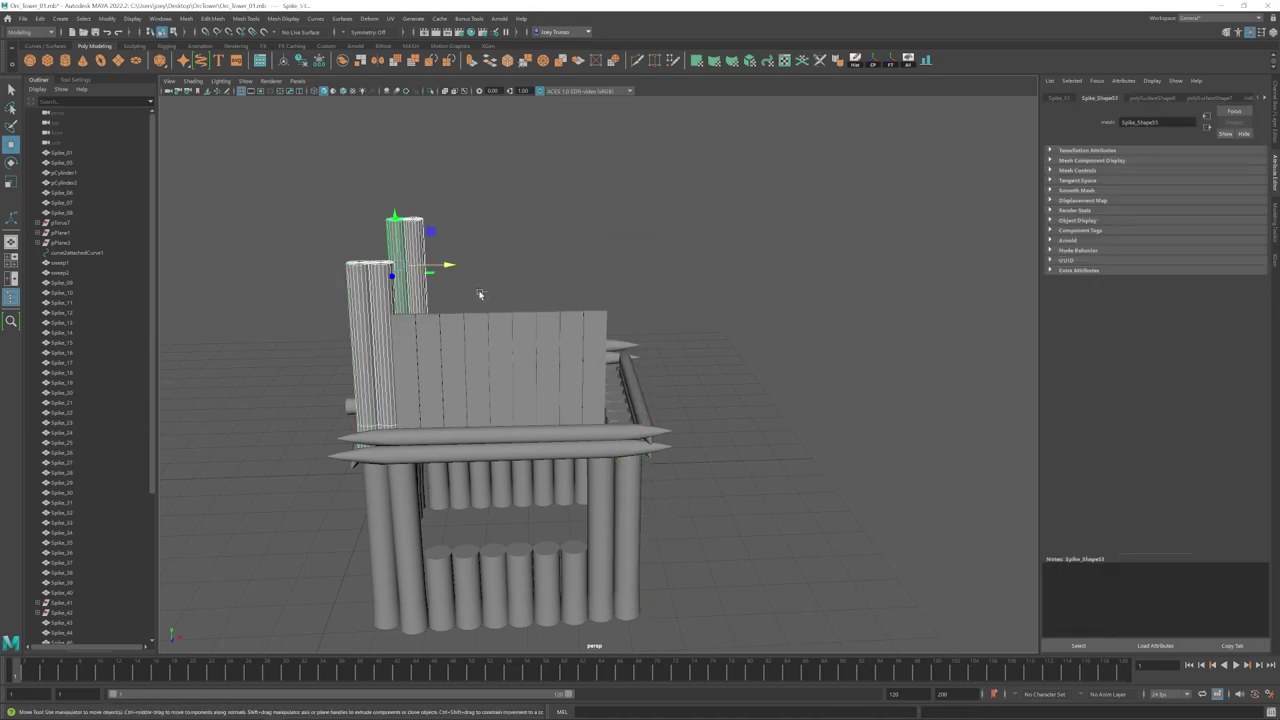
Step: Place the duplicated upper corner posts at the opposite end of the plank row and adjust their top vertices
{"action": "left_click", "coordinate": [722, 279]}
{"action": "left_click_drag", "start_coordinate": [652, 340], "coordinate": [615, 373], "text": "alt"}
{"action": "left_click_drag", "start_coordinate": [450, 270], "coordinate": [770, 328]}
{"action": "key", "text": "F9"}
{"action": "left_click_drag", "start_coordinate": [606, 265], "coordinate": [606, 259]}
{"action": "key", "text": "F8"}
{"action": "left_click", "coordinate": [720, 300]}
Step: Tilt and shift individual planks of the upper wall slightly to leave uneven gaps, and save the scene
{"action": "mouse_move", "coordinate": [610, 335]}
{"action": "left_mouse_down", "text": "alt"}
{"action": "mouse_move", "coordinate": [654, 374]}
{"action": "mouse_move", "coordinate": [638, 391]}
{"action": "mouse_move", "coordinate": [605, 350]}
{"action": "left_mouse_up", "text": "alt"}
{"action": "scroll", "coordinate": [670, 410], "scroll_direction": "up", "scroll_amount": 5}
{"action": "left_click", "coordinate": [603, 365]}
{"action": "left_click", "coordinate": [735, 320]}
{"action": "scroll", "coordinate": [600, 350], "scroll_direction": "up", "scroll_amount": 2}
{"action": "left_click", "coordinate": [562, 338]}
{"action": "key", "text": "e"}
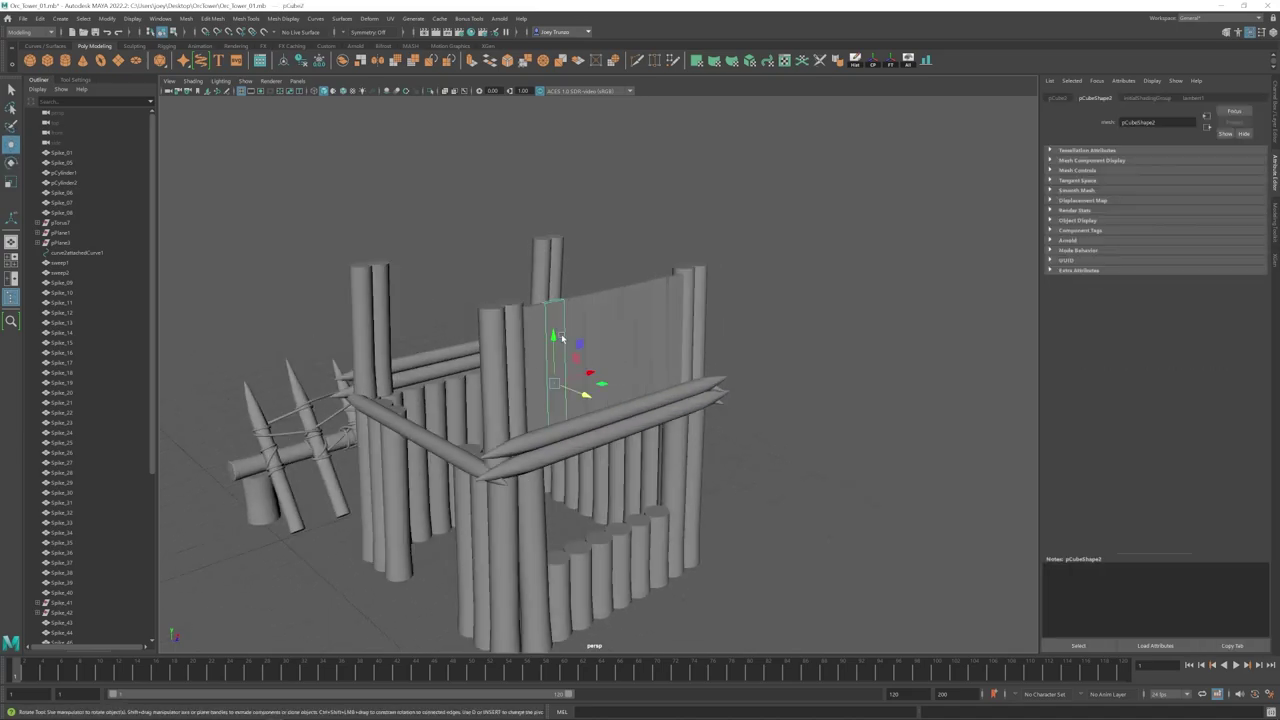
{"action": "key", "text": "ctrl+z"}
{"action": "key", "text": "ctrl+z"}
{"action": "key", "text": "ctrl+z"}
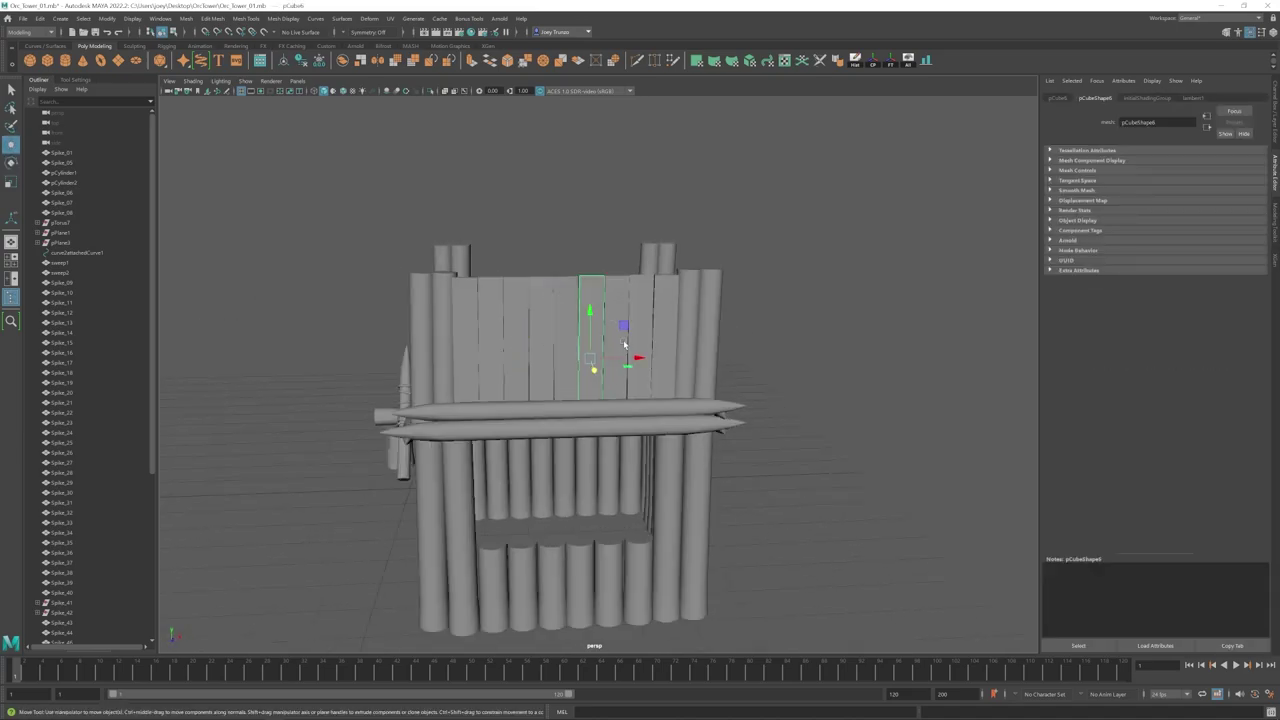
{"action": "left_click", "coordinate": [472, 295], "text": "shift"}
{"action": "left_click", "coordinate": [340, 290]}
{"action": "left_click_drag", "start_coordinate": [420, 370], "coordinate": [534, 388], "text": "alt"}
{"action": "key", "text": "ctrl+s"}
{"action": "scroll", "coordinate": [677, 449], "scroll_direction": "up", "scroll_amount": 3}
{"action": "left_click_drag", "start_coordinate": [550, 450], "coordinate": [597, 453], "text": "alt"}
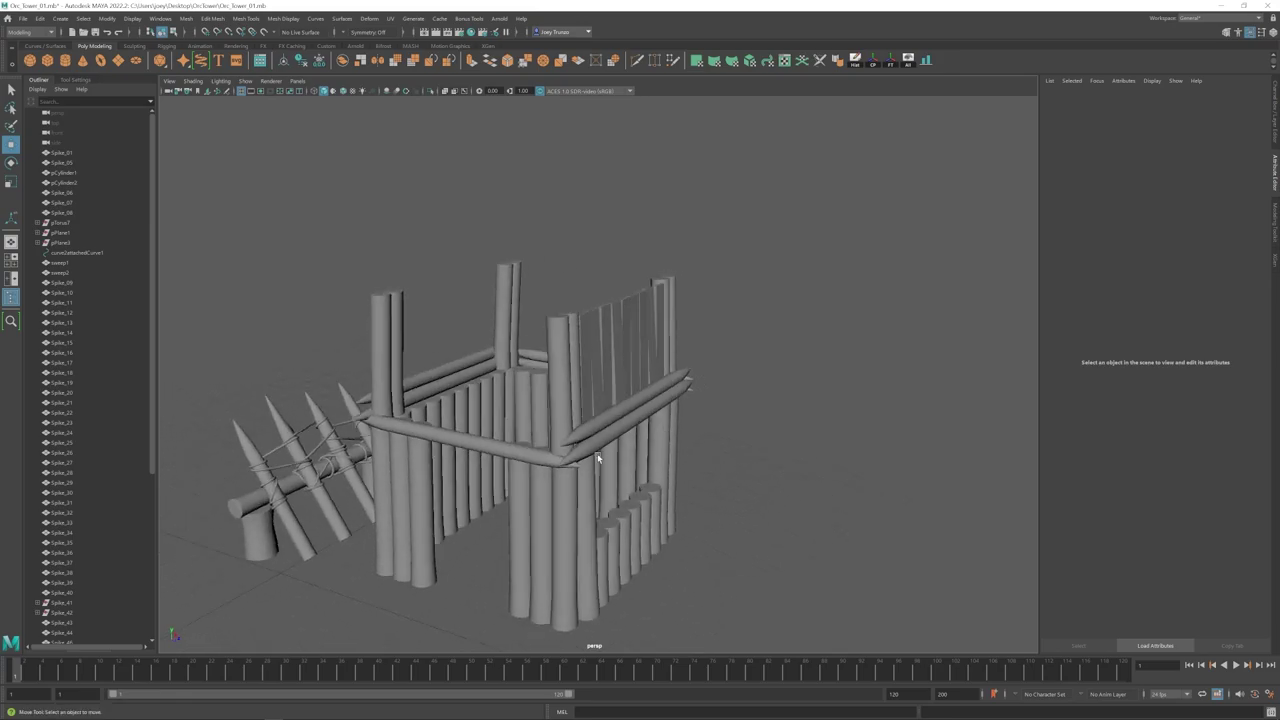
Step: Duplicate a double-pointed beam and place the copy along the top of the plank wall
{"action": "middle_click_drag", "start_coordinate": [597, 453], "coordinate": [626, 447], "text": "alt"}
{"action": "scroll", "coordinate": [627, 450], "scroll_direction": "down", "scroll_amount": 3}
{"action": "key", "text": "ctrl+z"}
{"action": "key", "text": "ctrl+z"}
{"action": "left_click_drag", "start_coordinate": [637, 365], "coordinate": [637, 263]}
{"action": "left_click_drag", "start_coordinate": [637, 285], "coordinate": [700, 294], "text": "alt"}
{"action": "left_click_drag", "start_coordinate": [687, 294], "coordinate": [685, 328]}
{"action": "scroll", "coordinate": [649, 323], "scroll_direction": "up", "scroll_amount": 3}
Step: Duplicate the top beam upward to form a stack of four beams above the plank wall
{"action": "key", "text": "ctrl+z"}
{"action": "key", "text": "ctrl+z"}
{"action": "key", "text": "ctrl+z"}
{"action": "key", "text": "ctrl+z"}
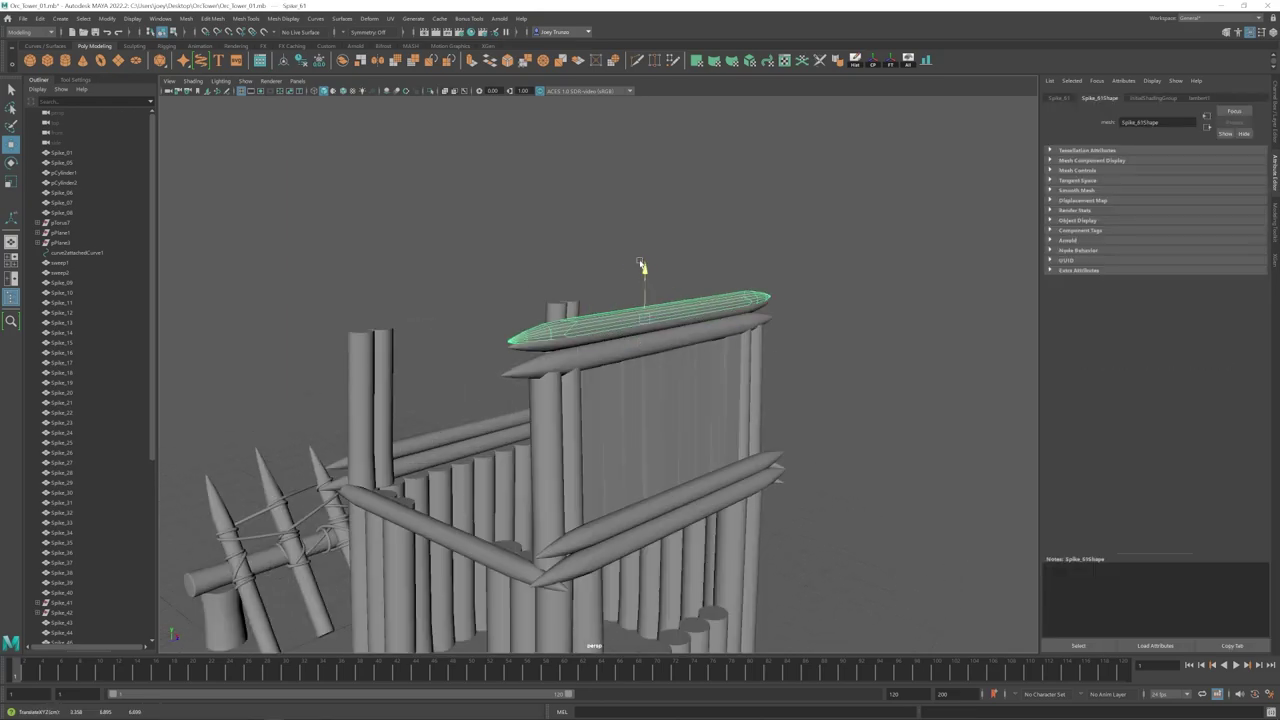
{"action": "left_click_drag", "start_coordinate": [649, 282], "coordinate": [649, 233]}
{"action": "left_click", "coordinate": [625, 245]}
Step: Group the four stacked beams and center the group's pivot
{"action": "right_click_drag", "start_coordinate": [640, 340], "coordinate": [568, 374], "text": "alt"}
{"action": "left_click_drag", "start_coordinate": [568, 374], "coordinate": [622, 438], "text": "alt"}
{"action": "right_click_drag", "start_coordinate": [622, 438], "coordinate": [652, 450], "text": "alt"}
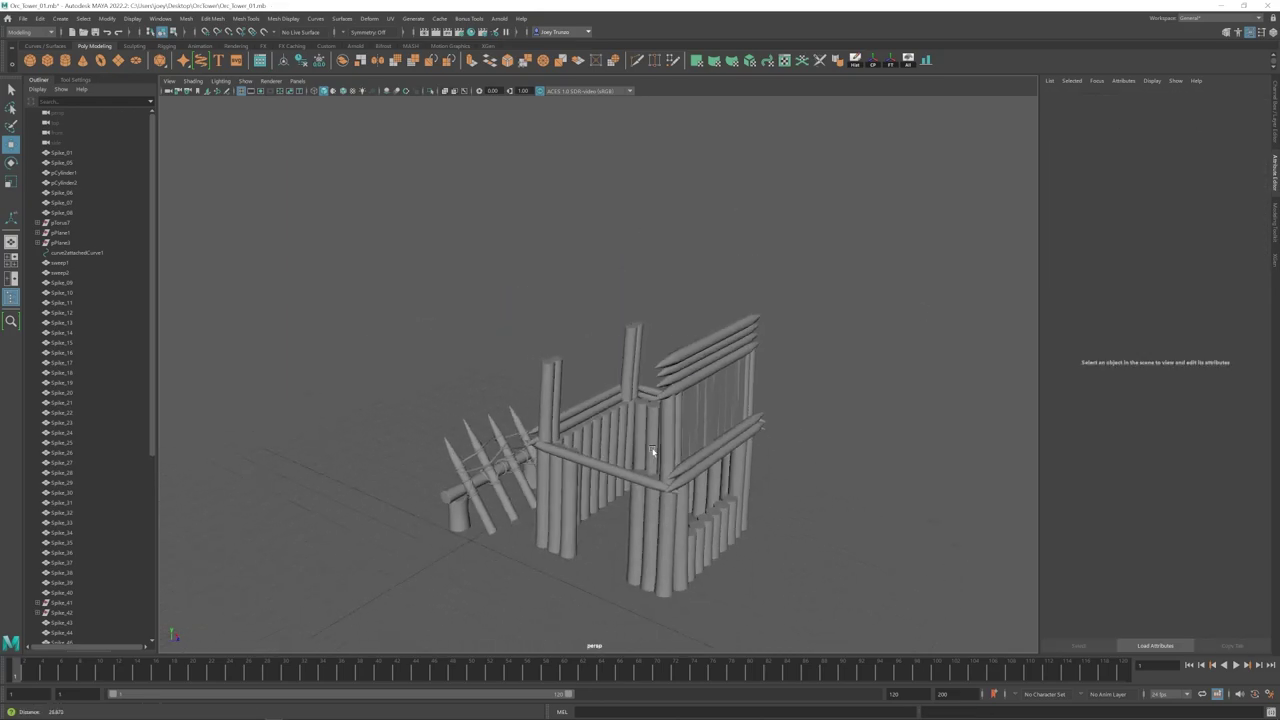
{"action": "left_click_drag", "start_coordinate": [769, 455], "coordinate": [690, 440], "text": "alt"}
{"action": "left_click_drag", "start_coordinate": [670, 345], "coordinate": [630, 480]}
{"action": "key", "text": "ctrl+g"}
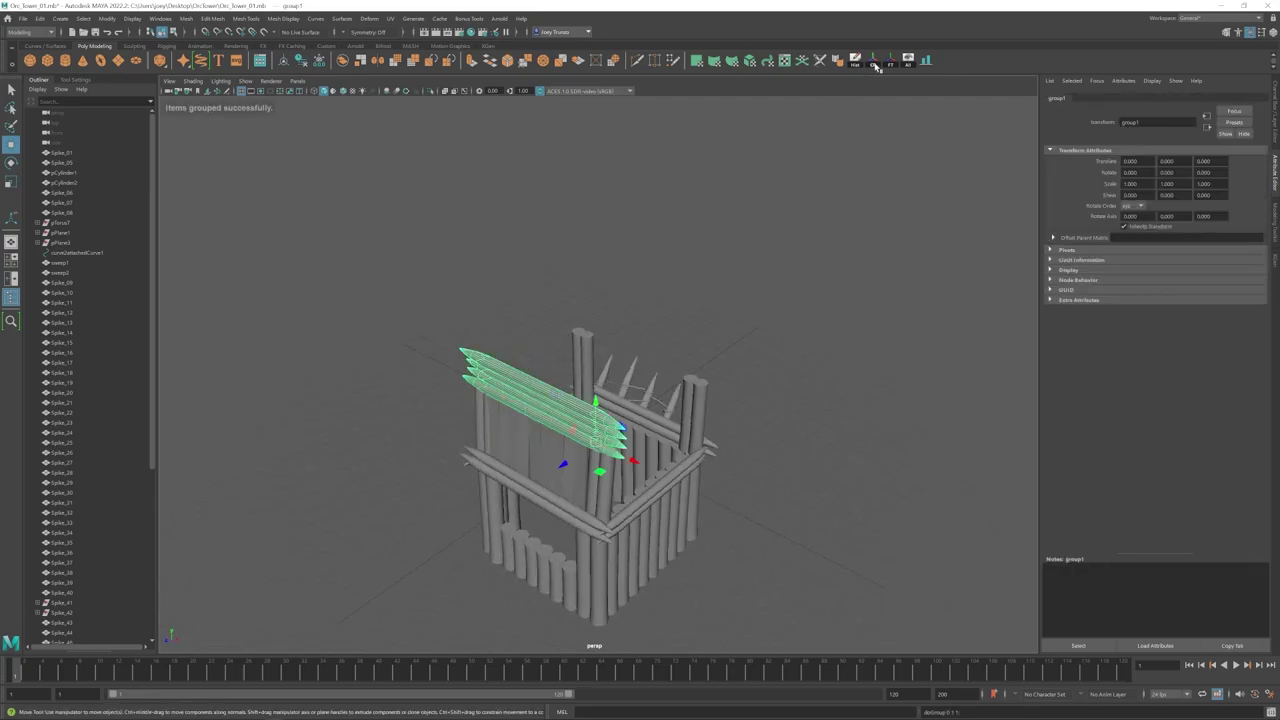
{"action": "left_click", "coordinate": [874, 62]}
Step: Duplicate the beam group, rotate the copy 90 degrees around Y, and fit it along the top of the adjacent side
{"action": "key", "text": "e"}
{"action": "left_click_drag", "start_coordinate": [545, 397], "coordinate": [680, 335], "text": "alt"}
{"action": "key", "text": "w"}
{"action": "mouse_move", "coordinate": [659, 370]}
{"action": "left_mouse_down"}
{"action": "mouse_move", "coordinate": [774, 369]}
{"action": "mouse_move", "coordinate": [545, 343]}
{"action": "mouse_move", "coordinate": [660, 345]}
{"action": "left_mouse_up"}
{"action": "right_click_drag", "start_coordinate": [660, 345], "coordinate": [712, 330], "text": "alt"}
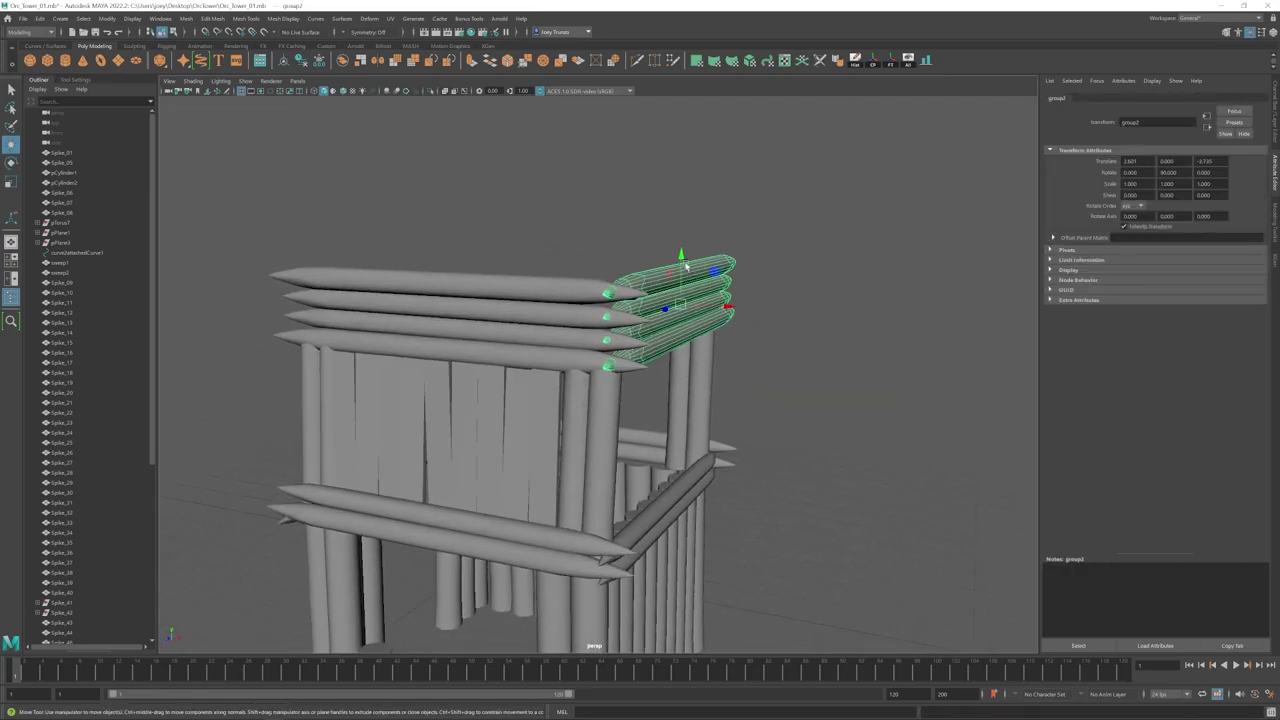
{"action": "left_click_drag", "start_coordinate": [682, 266], "coordinate": [682, 269]}
{"action": "left_click_drag", "start_coordinate": [690, 300], "coordinate": [571, 371], "text": "alt"}
{"action": "left_click", "coordinate": [765, 320]}
Step: Duplicate the four stacked beams and move the copies to the top of the side opposite the plank wall
{"action": "left_click", "coordinate": [571, 350]}
{"action": "right_click_drag", "start_coordinate": [571, 350], "coordinate": [520, 350]}
{"action": "left_click_drag", "start_coordinate": [700, 285], "coordinate": [466, 328]}
{"action": "key", "text": "ctrl+z"}
{"action": "key", "text": "ctrl+z"}
{"action": "key", "text": "ctrl+z"}
{"action": "key", "text": "ctrl+z"}
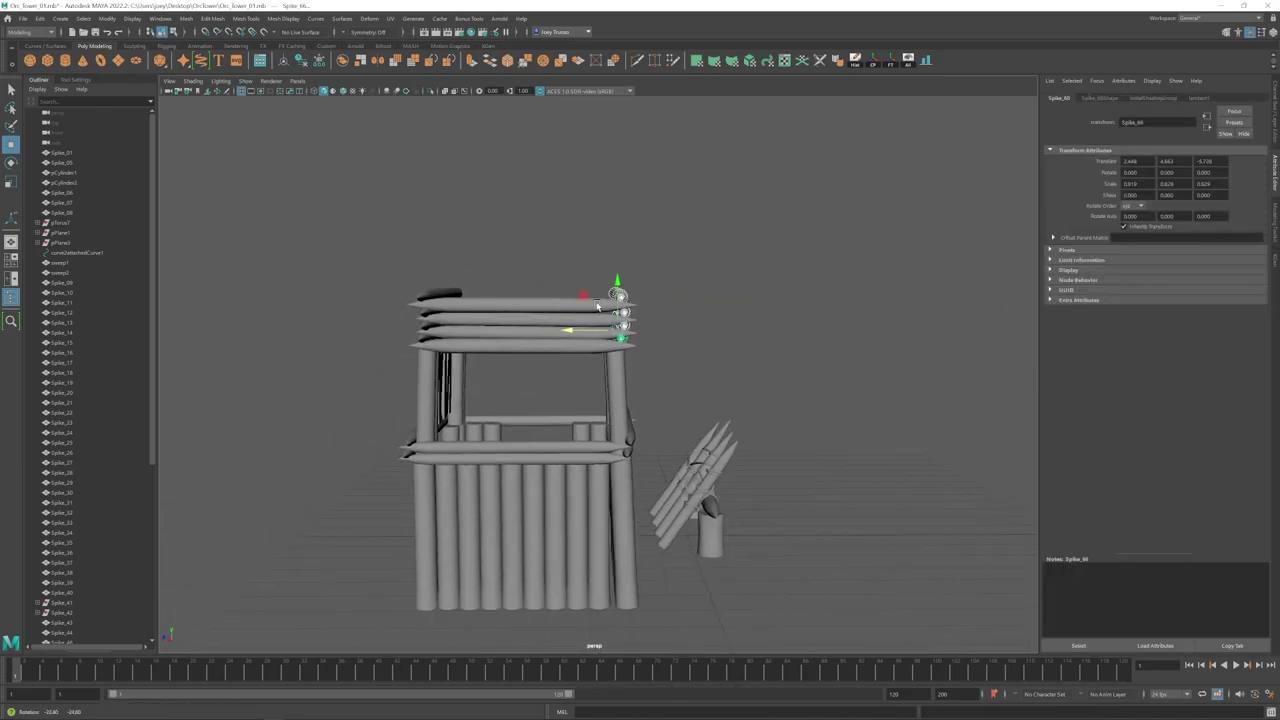
Step: Duplicate all planks of the upper wall and move the copies across to the opposite side of the tower
{"action": "right_click_drag", "start_coordinate": [710, 395], "coordinate": [670, 395], "text": "alt"}
{"action": "left_click_drag", "start_coordinate": [670, 395], "coordinate": [540, 396], "text": "alt"}
{"action": "right_click_drag", "start_coordinate": [540, 396], "coordinate": [646, 437], "text": "alt"}
{"action": "left_click", "coordinate": [564, 400]}
{"action": "key", "text": "f"}
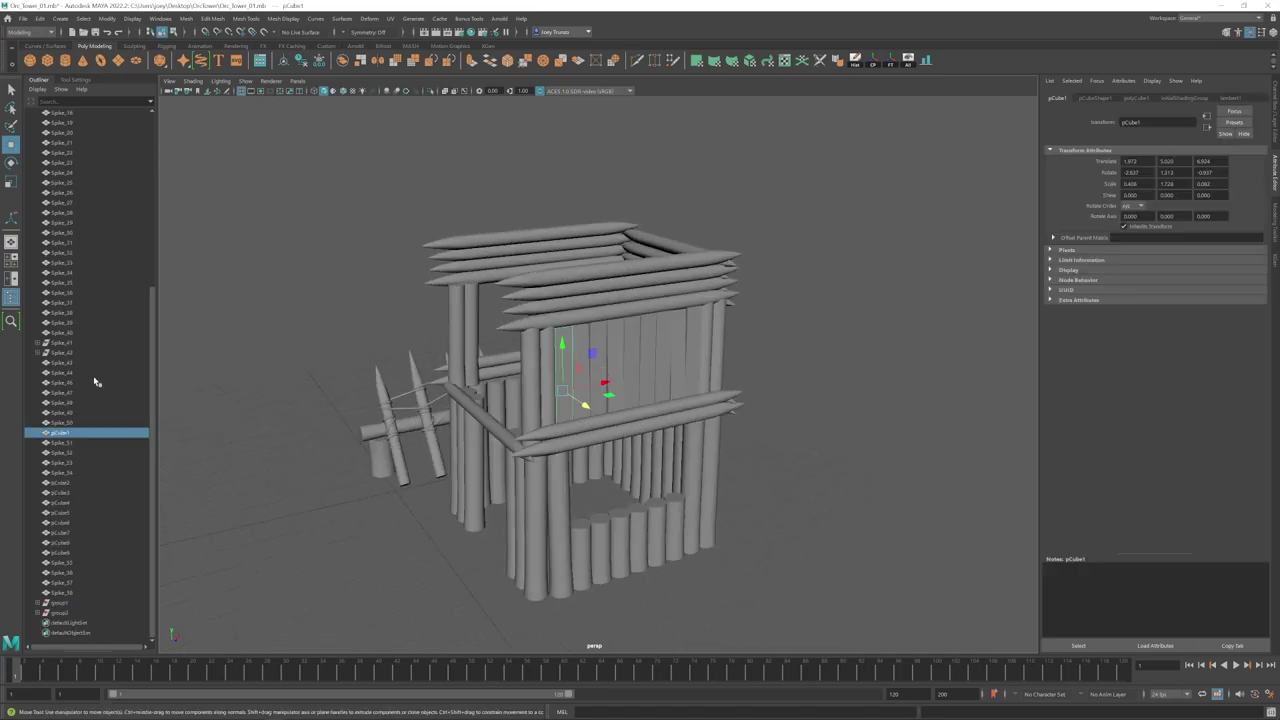
{"action": "left_click_drag", "start_coordinate": [598, 433], "coordinate": [725, 369], "text": "alt"}
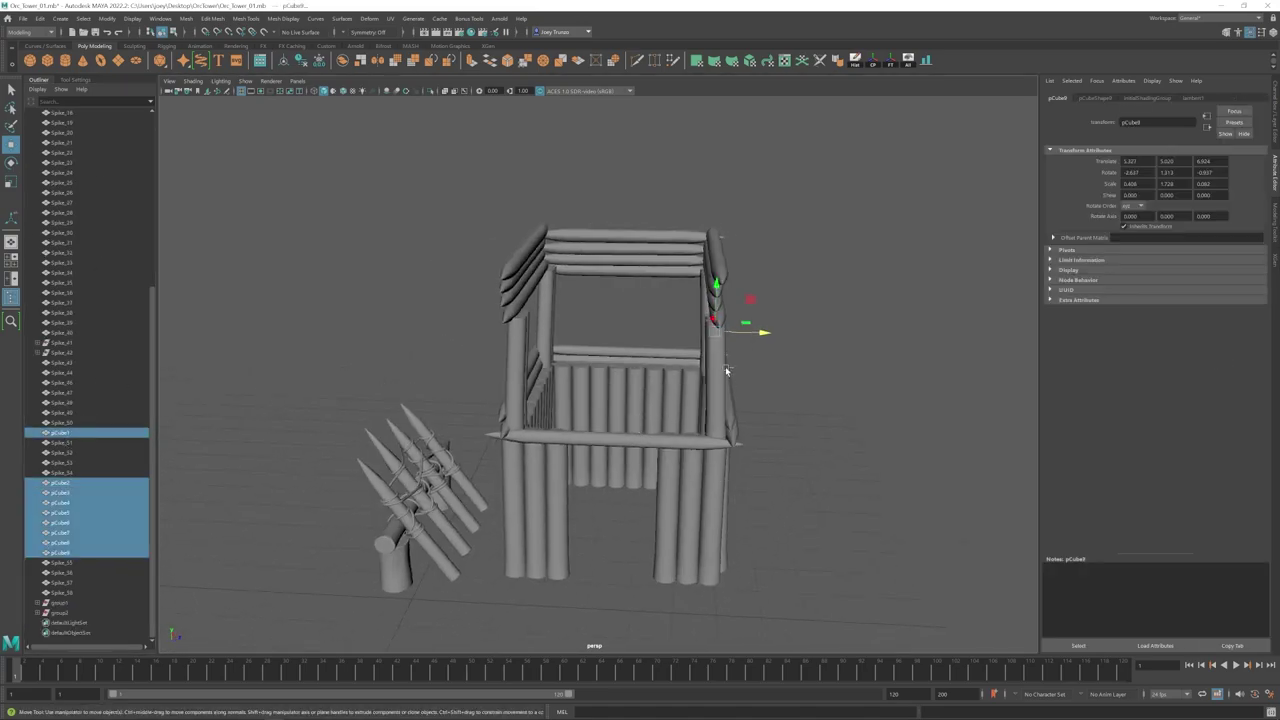
{"action": "key", "text": "ctrl+d"}
{"action": "left_click_drag", "start_coordinate": [763, 331], "coordinate": [560, 336]}
{"action": "left_click_drag", "start_coordinate": [546, 340], "coordinate": [570, 330], "text": "alt"}
{"action": "left_click_drag", "start_coordinate": [540, 350], "coordinate": [690, 372], "text": "alt"}
{"action": "right_click_drag", "start_coordinate": [690, 372], "coordinate": [640, 372], "text": "alt"}
{"action": "left_click", "coordinate": [766, 400]}
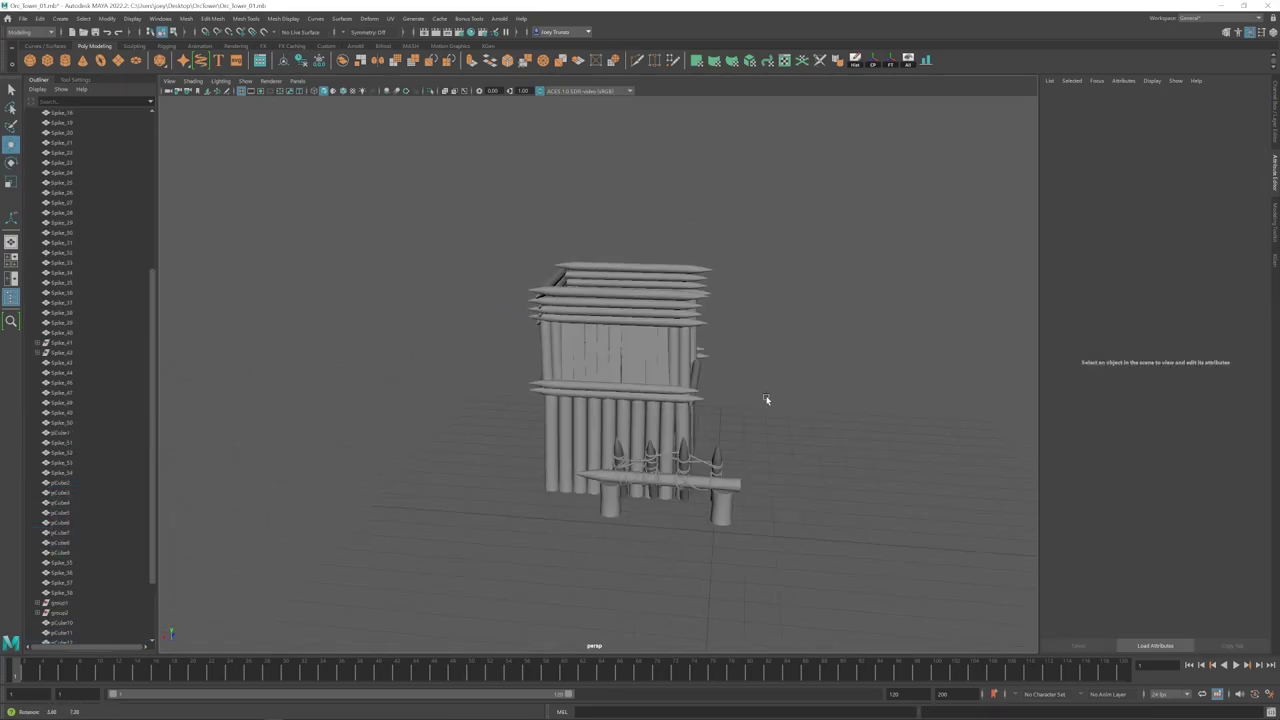
Step: Group the duplicated planks on the opposite side of the tower
{"action": "left_click_drag", "start_coordinate": [764, 399], "coordinate": [581, 409], "text": "alt"}
{"action": "key", "text": "ctrl+z"}
{"action": "left_click_drag", "start_coordinate": [581, 409], "coordinate": [574, 414], "text": "alt"}
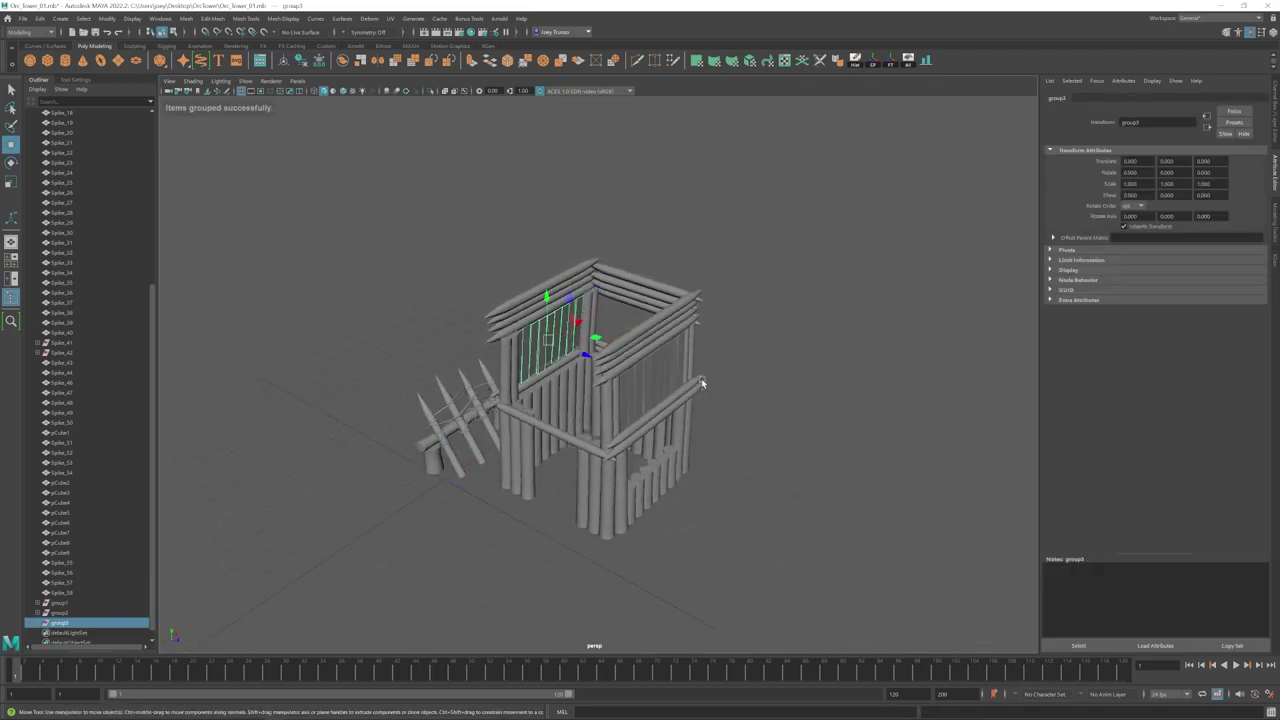
{"action": "left_click_drag", "start_coordinate": [560, 365], "coordinate": [592, 352]}
{"action": "key", "text": "w"}
Step: Duplicate the plank group and rotate the copy to fill the back side between the corner posts
{"action": "left_click_drag", "start_coordinate": [592, 352], "coordinate": [650, 362], "text": "alt"}
{"action": "left_click_drag", "start_coordinate": [650, 362], "coordinate": [597, 374], "text": "alt"}
{"action": "right_click_drag", "start_coordinate": [597, 374], "coordinate": [640, 374], "text": "alt"}
{"action": "left_click_drag", "start_coordinate": [530, 326], "coordinate": [700, 306]}
{"action": "key", "text": "w"}
{"action": "left_click_drag", "start_coordinate": [700, 306], "coordinate": [590, 338], "text": "alt"}
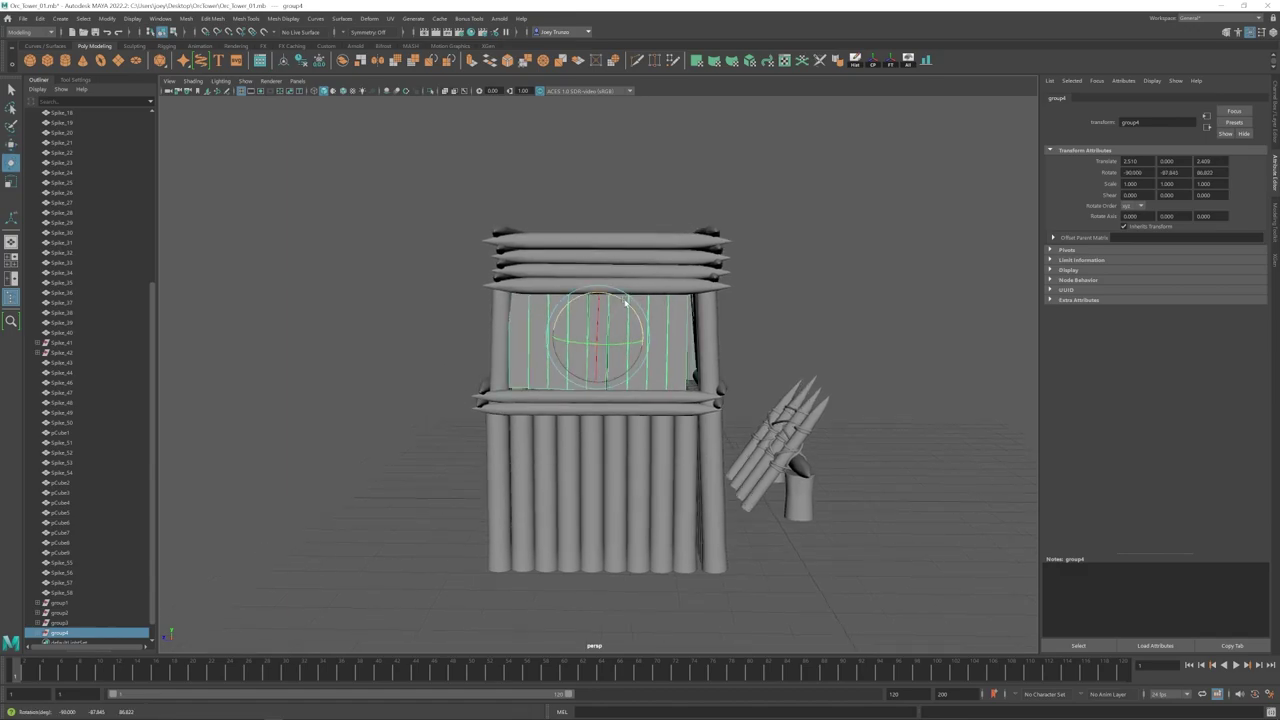
Step: Adjust individual planks and the plank group so the back wall fits between the corner posts
{"action": "left_click", "coordinate": [680, 358]}
{"action": "middle_click_drag", "start_coordinate": [680, 358], "coordinate": [632, 367], "text": "alt"}
{"action": "right_click_drag", "start_coordinate": [632, 367], "coordinate": [645, 375], "text": "alt"}
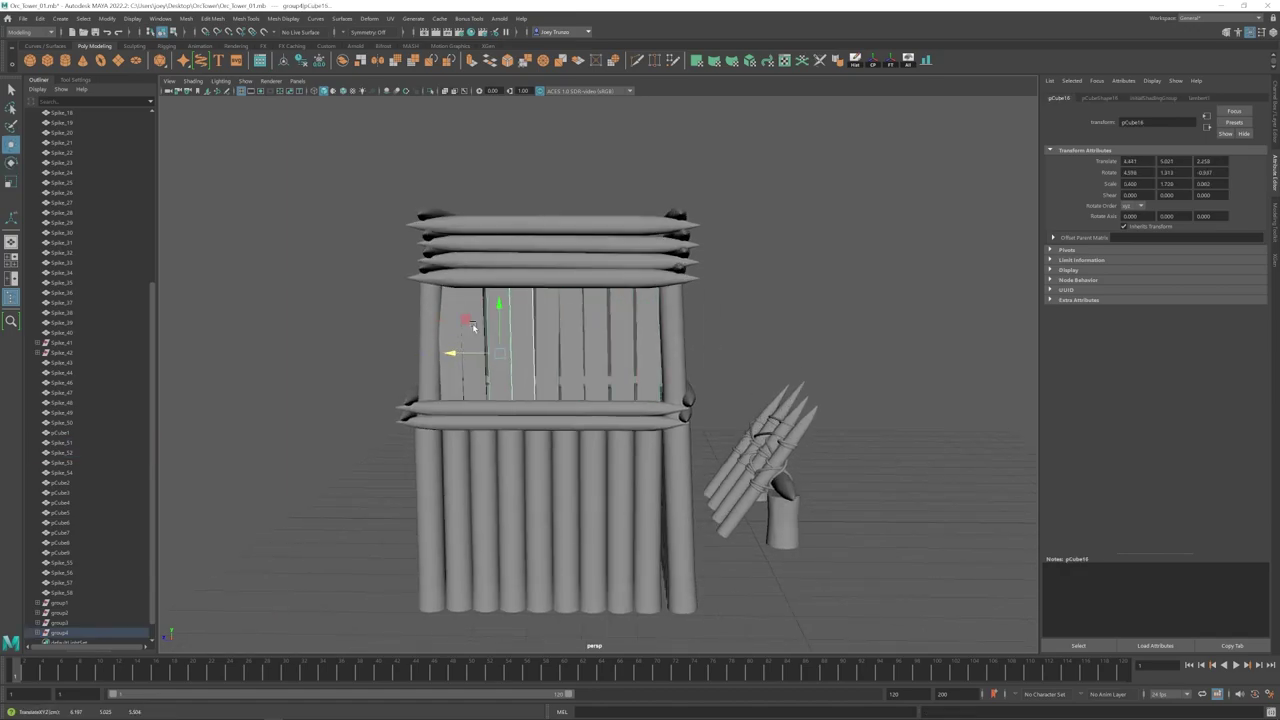
{"action": "left_click", "coordinate": [740, 345]}
{"action": "left_click_drag", "start_coordinate": [447, 353], "coordinate": [541, 375], "text": "alt"}
{"action": "right_click_drag", "start_coordinate": [541, 375], "coordinate": [706, 449], "text": "alt"}
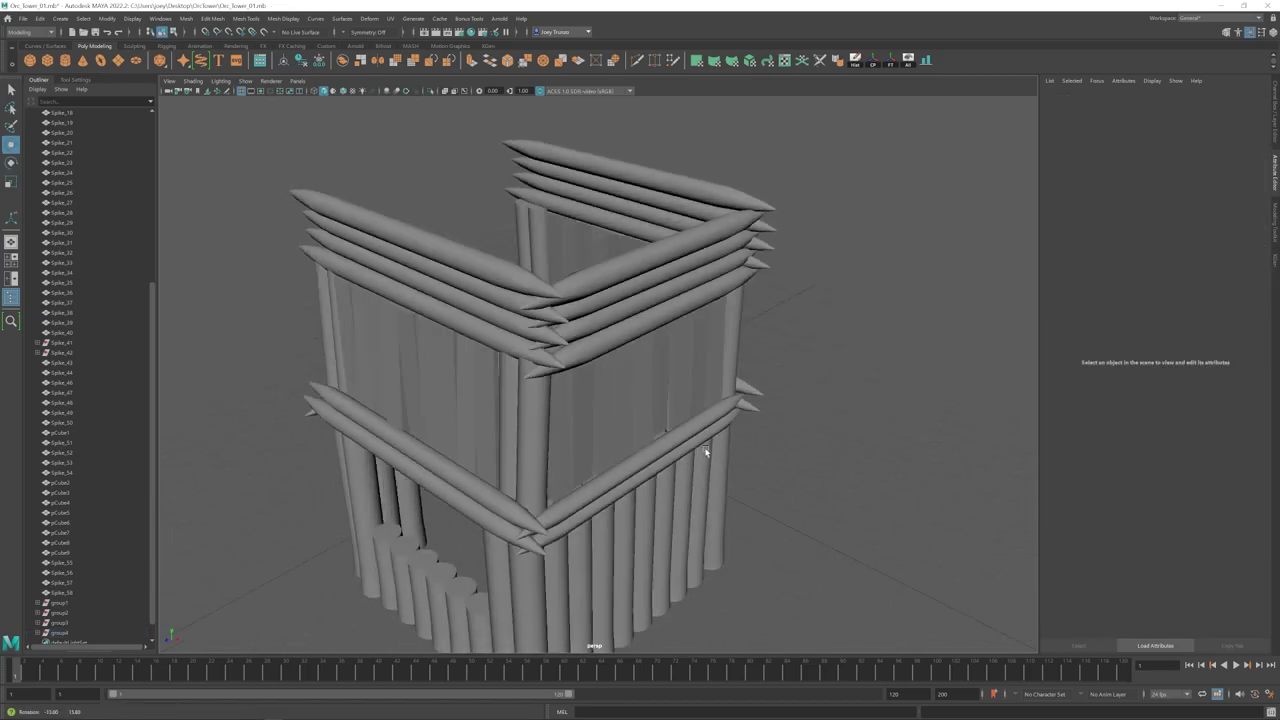
{"action": "left_click_drag", "start_coordinate": [706, 449], "coordinate": [690, 462], "text": "alt"}
{"action": "left_click", "coordinate": [634, 421]}
{"action": "key", "text": "Up"}
{"action": "left_click_drag", "start_coordinate": [634, 423], "coordinate": [530, 372], "text": "alt"}
{"action": "left_click_drag", "start_coordinate": [547, 286], "coordinate": [640, 340]}
{"action": "left_click", "coordinate": [775, 350]}
Step: Duplicate a plank group onto the open front side, rotated 90 degrees around Y and scaled to 1.045, 1.183, 1.045
{"action": "right_click_drag", "start_coordinate": [770, 355], "coordinate": [608, 406], "text": "alt"}
{"action": "left_click_drag", "start_coordinate": [608, 406], "coordinate": [541, 401], "text": "alt"}
{"action": "middle_click_drag", "start_coordinate": [534, 399], "coordinate": [532, 427], "text": "alt"}
{"action": "right_click_drag", "start_coordinate": [532, 427], "coordinate": [577, 440], "text": "alt"}
{"action": "left_click", "coordinate": [535, 377]}
{"action": "key", "text": "Up"}
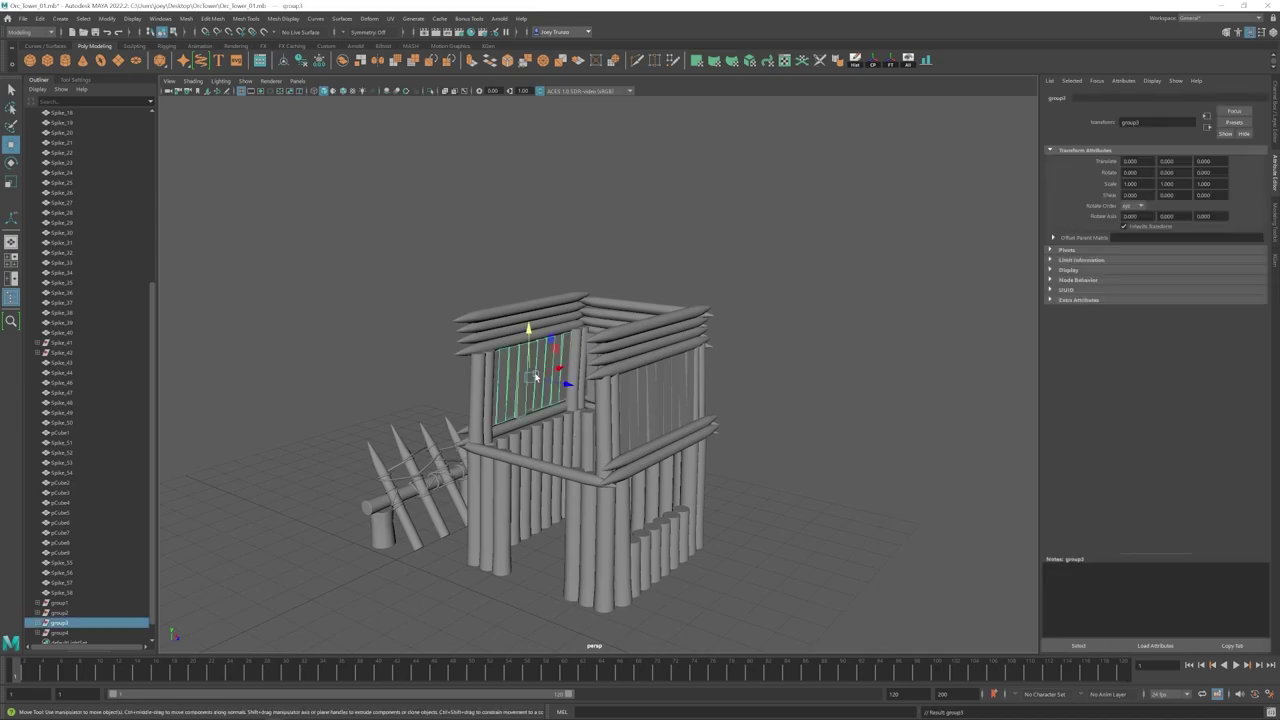
{"action": "left_click_drag", "start_coordinate": [501, 414], "coordinate": [545, 435], "text": "alt"}
{"action": "left_click_drag", "start_coordinate": [541, 428], "coordinate": [528, 361]}
{"action": "mouse_move", "coordinate": [515, 365]}
{"action": "left_mouse_down", "text": "alt"}
{"action": "mouse_move", "coordinate": [587, 384]}
{"action": "mouse_move", "coordinate": [550, 365]}
{"action": "mouse_move", "coordinate": [516, 381]}
{"action": "left_mouse_up", "text": "alt"}
{"action": "key", "text": "r"}
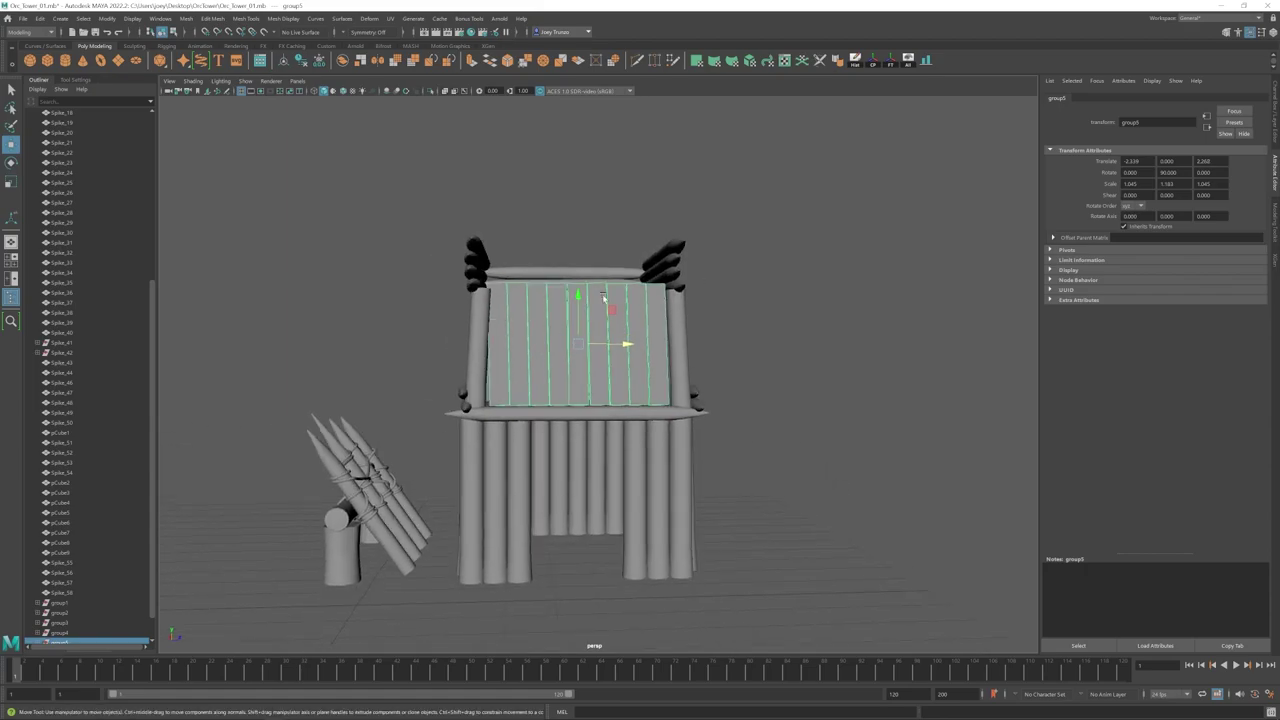
{"action": "left_click", "coordinate": [602, 228]}
Step: Check from several sides how the front plank wall fits against the upper corner posts
{"action": "left_click_drag", "start_coordinate": [611, 377], "coordinate": [714, 358], "text": "alt"}
{"action": "left_click", "coordinate": [634, 382]}
{"action": "left_click", "coordinate": [756, 288]}
{"action": "left_click_drag", "start_coordinate": [750, 300], "coordinate": [630, 300], "text": "alt"}
{"action": "left_click", "coordinate": [532, 390]}
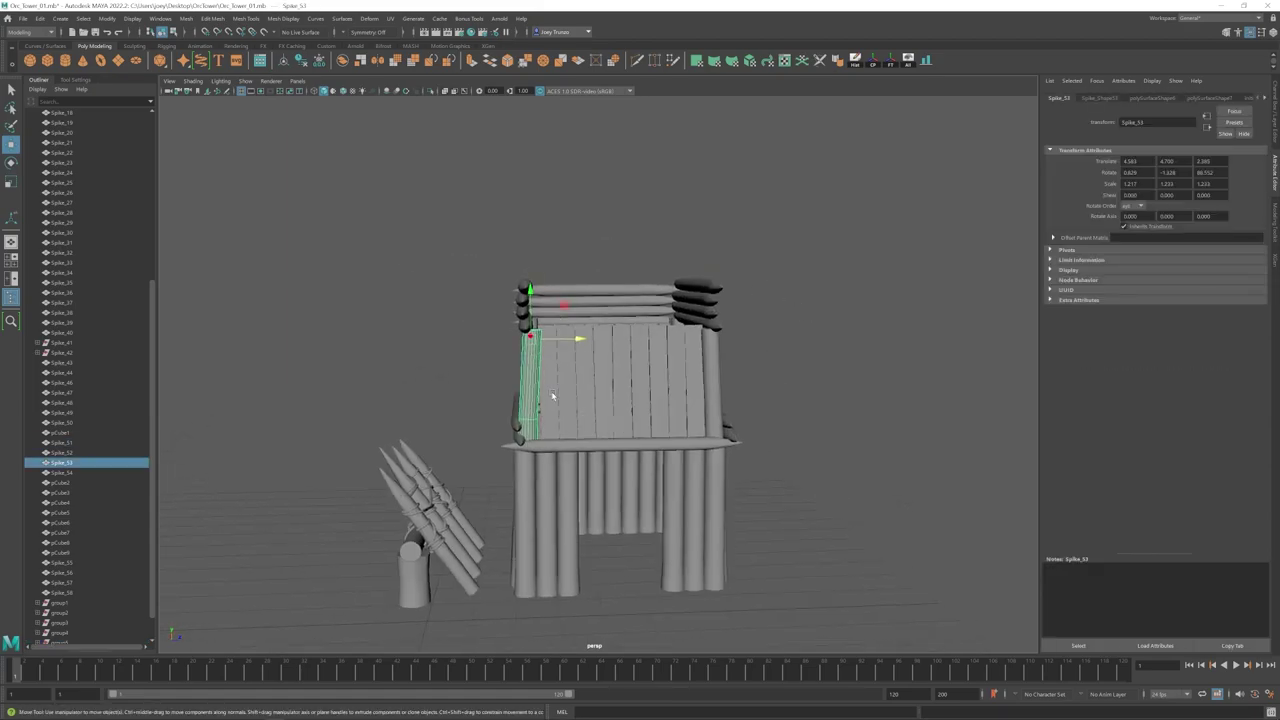
{"action": "left_click_drag", "start_coordinate": [514, 446], "coordinate": [600, 500]}
{"action": "key", "text": "ctrl+z"}
{"action": "left_click_drag", "start_coordinate": [597, 440], "coordinate": [540, 410], "text": "alt"}
{"action": "right_click_drag", "start_coordinate": [600, 420], "coordinate": [612, 460], "text": "alt"}
{"action": "left_click_drag", "start_coordinate": [612, 460], "coordinate": [640, 468], "text": "alt"}
{"action": "middle_click_drag", "start_coordinate": [472, 456], "coordinate": [534, 442], "text": "alt"}
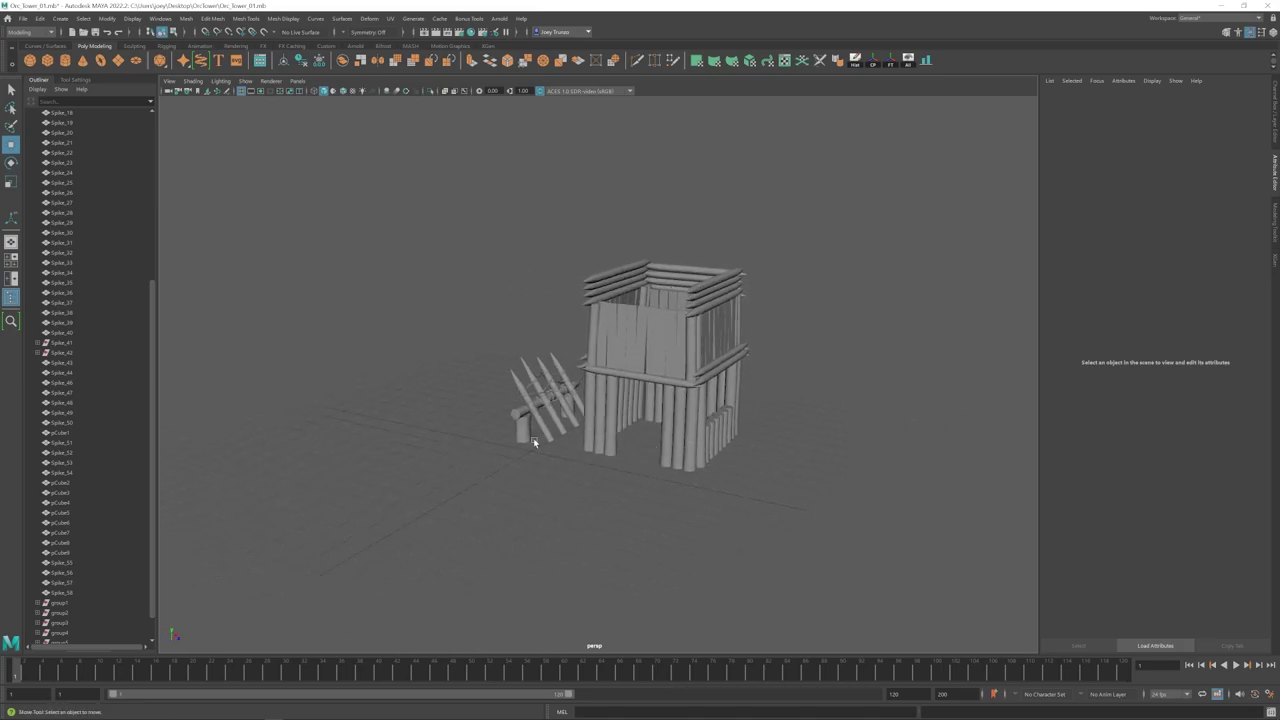
Step: Group the parts of the spiked barricade and nudge the group closer to the tower
{"action": "left_click_drag", "start_coordinate": [534, 442], "coordinate": [570, 442], "text": "alt"}
{"action": "left_click_drag", "start_coordinate": [492, 340], "coordinate": [578, 464]}
{"action": "left_click_drag", "start_coordinate": [555, 408], "coordinate": [568, 407]}
{"action": "left_click_drag", "start_coordinate": [670, 430], "coordinate": [608, 434], "text": "alt"}
{"action": "key", "text": "w"}
{"action": "left_click_drag", "start_coordinate": [592, 389], "coordinate": [602, 395]}
{"action": "left_click", "coordinate": [560, 500]}
{"action": "right_click_drag", "start_coordinate": [640, 460], "coordinate": [598, 451], "text": "alt"}
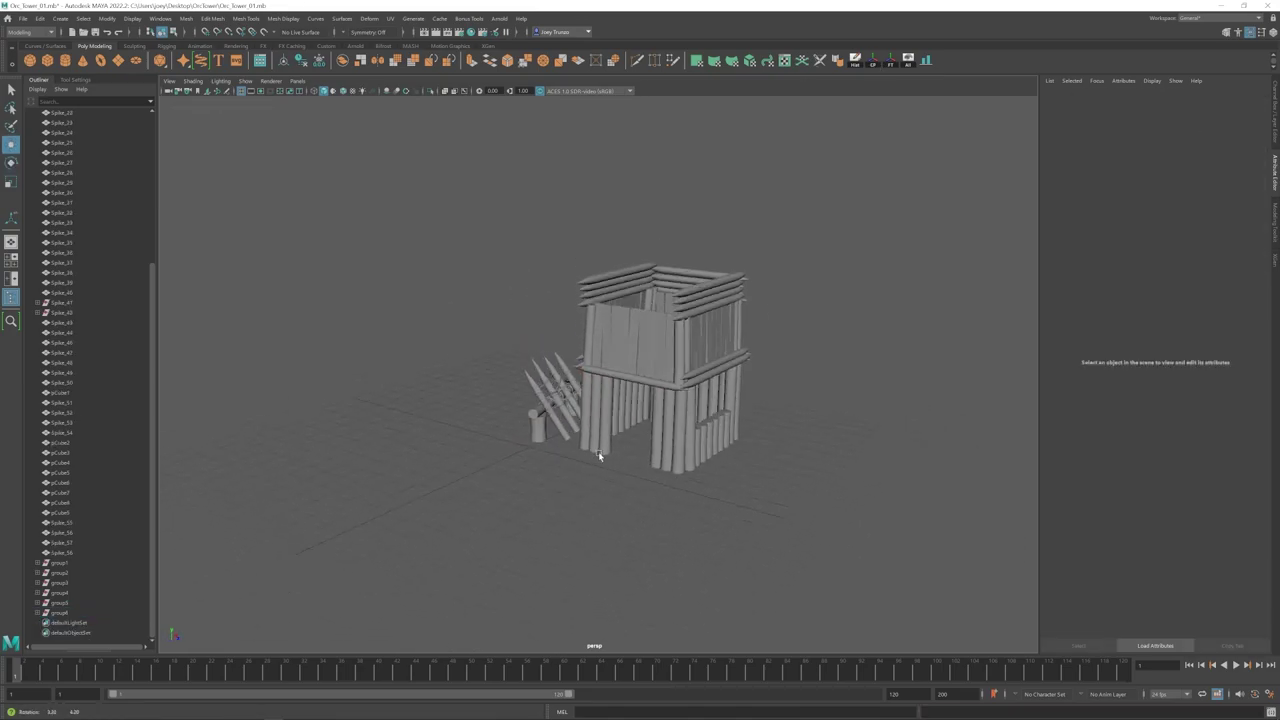
Step: Duplicate the barricade group and place the copy at a corner of the tower's low-wall side
{"action": "left_click", "coordinate": [525, 400]}
{"action": "key", "text": "Up"}
{"action": "left_click_drag", "start_coordinate": [593, 410], "coordinate": [670, 430], "text": "alt"}
{"action": "key", "text": "w"}
{"action": "left_click_drag", "start_coordinate": [573, 395], "coordinate": [778, 455]}
{"action": "left_click_drag", "start_coordinate": [778, 455], "coordinate": [640, 436], "text": "alt"}
{"action": "left_click_drag", "start_coordinate": [640, 436], "coordinate": [590, 447], "text": "alt"}
Step: Duplicate the barricade again at the other corner of the low-wall side, rotated to 225 degrees around Y
{"action": "key", "text": "ctrl+d"}
{"action": "key", "text": "e"}
{"action": "left_click_drag", "start_coordinate": [590, 447], "coordinate": [750, 434]}
{"action": "left_click_drag", "start_coordinate": [750, 434], "coordinate": [730, 437], "text": "alt"}
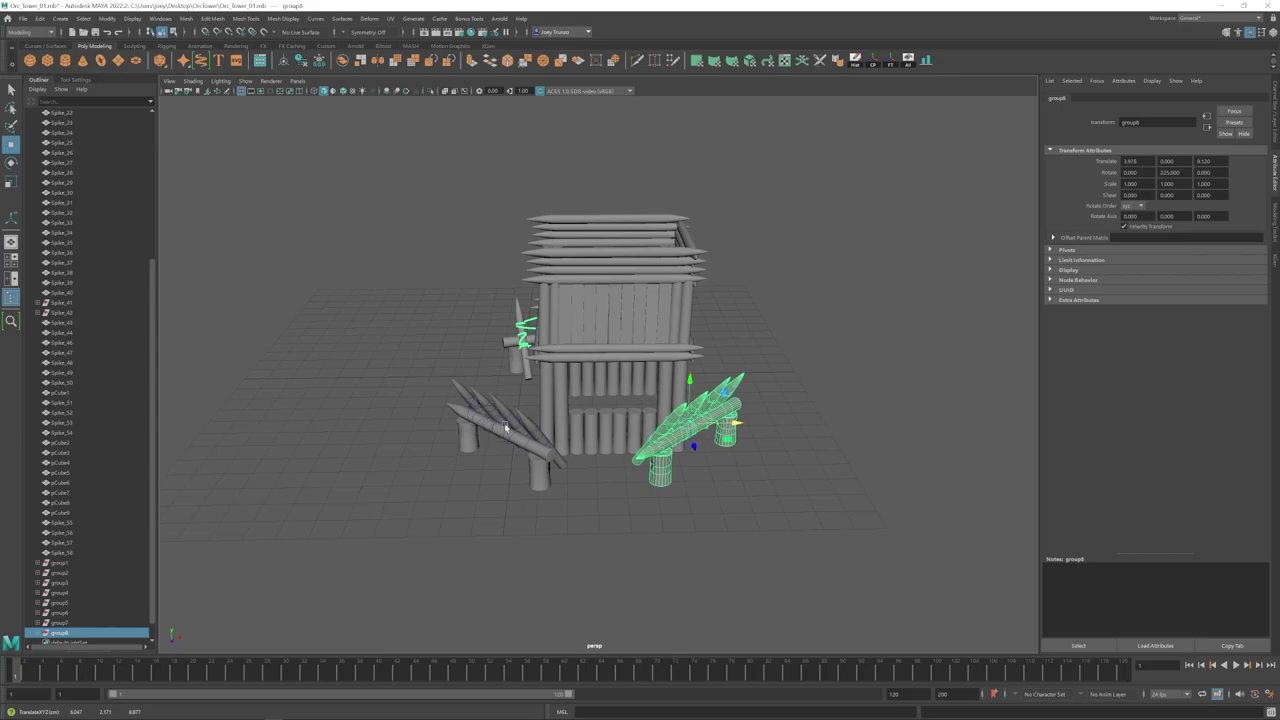
{"action": "key", "text": "ctrl+shift+a"}
{"action": "left_click", "coordinate": [766, 277]}
Step: Examine the placement of the barricade groups around the tower
{"action": "left_click_drag", "start_coordinate": [720, 330], "coordinate": [622, 424], "text": "alt"}
{"action": "left_click", "coordinate": [489, 457]}
{"action": "key", "text": "Up"}
{"action": "left_click", "coordinate": [566, 494]}
{"action": "mouse_move", "coordinate": [566, 494]}
{"action": "left_mouse_down", "text": "alt"}
{"action": "mouse_move", "coordinate": [543, 446]}
{"action": "mouse_move", "coordinate": [680, 460]}
{"action": "mouse_move", "coordinate": [709, 440]}
{"action": "mouse_move", "coordinate": [644, 439]}
{"action": "mouse_move", "coordinate": [711, 428]}
{"action": "mouse_move", "coordinate": [577, 426]}
{"action": "left_mouse_up", "text": "alt"}
{"action": "scroll", "coordinate": [62, 608], "scroll_direction": "down", "scroll_amount": 2}
{"action": "left_click", "coordinate": [60, 611]}
{"action": "scroll", "coordinate": [511, 398], "scroll_direction": "up", "scroll_amount": 4}
{"action": "left_click", "coordinate": [600, 474]}
{"action": "scroll", "coordinate": [577, 426], "scroll_direction": "down", "scroll_amount": 3}
Step: Select the tower's logs, planks and beam groups without the barricades and examine their alignment in the four views
{"action": "left_click_drag", "start_coordinate": [447, 177], "coordinate": [727, 341]}
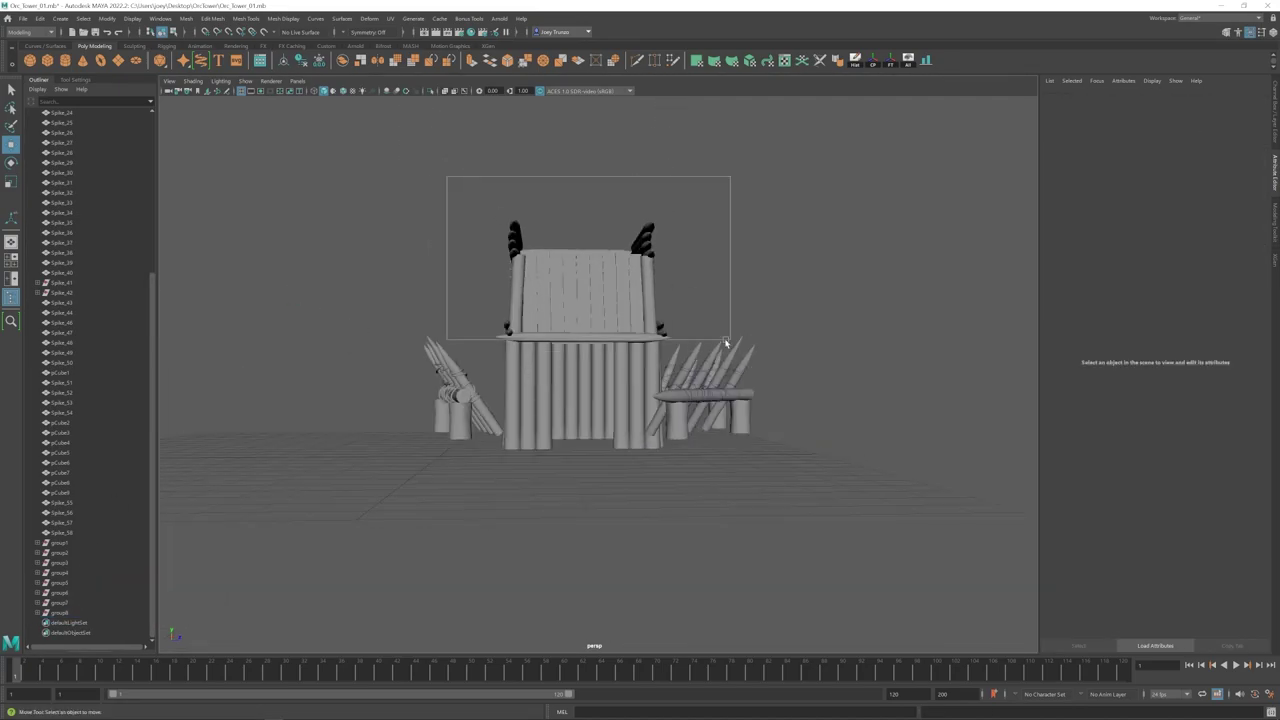
{"action": "left_click_drag", "start_coordinate": [648, 438], "coordinate": [394, 465]}
{"action": "left_click", "coordinate": [59, 553], "text": "ctrl"}
{"action": "left_click", "coordinate": [59, 543], "text": "ctrl"}
{"action": "key", "text": "ctrl+z"}
{"action": "key", "text": "ctrl+z"}
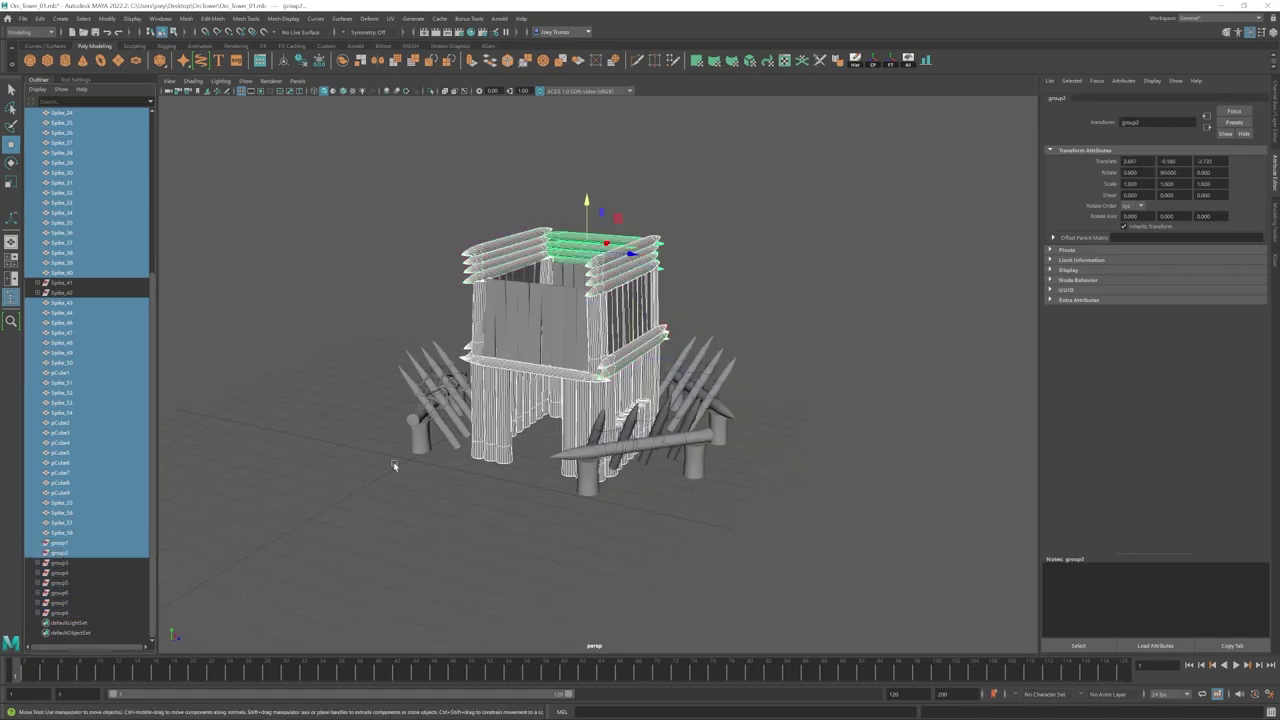
{"action": "left_click", "coordinate": [58, 583], "text": "ctrl"}
{"action": "left_click_drag", "start_coordinate": [586, 494], "coordinate": [622, 501], "text": "alt"}
{"action": "key", "text": "space"}
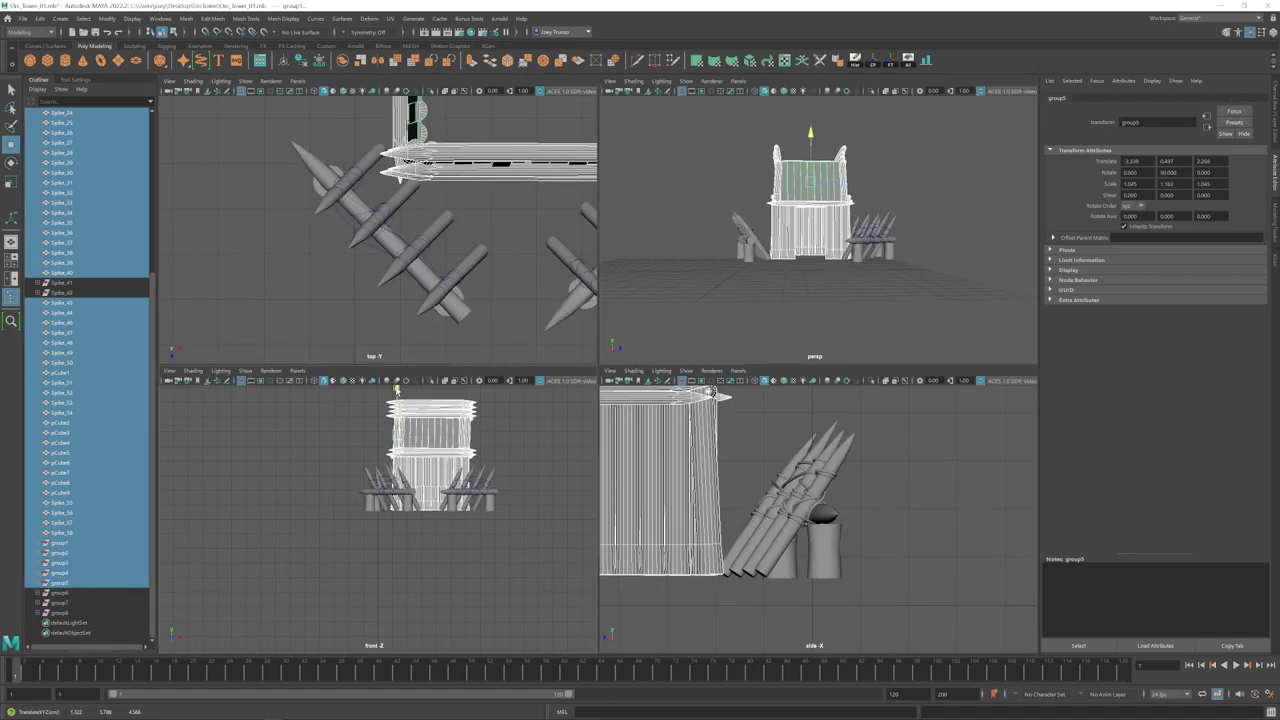
{"action": "key", "text": "space"}
{"action": "left_click", "coordinate": [880, 286]}
Step: Duplicate a log beside the doorway and tilt the copy outward as a leaning brace under the wall's lower beam
{"action": "left_click_drag", "start_coordinate": [590, 385], "coordinate": [517, 414], "text": "alt"}
{"action": "right_click_drag", "start_coordinate": [517, 414], "coordinate": [615, 432], "text": "alt"}
{"action": "left_click", "coordinate": [533, 441]}
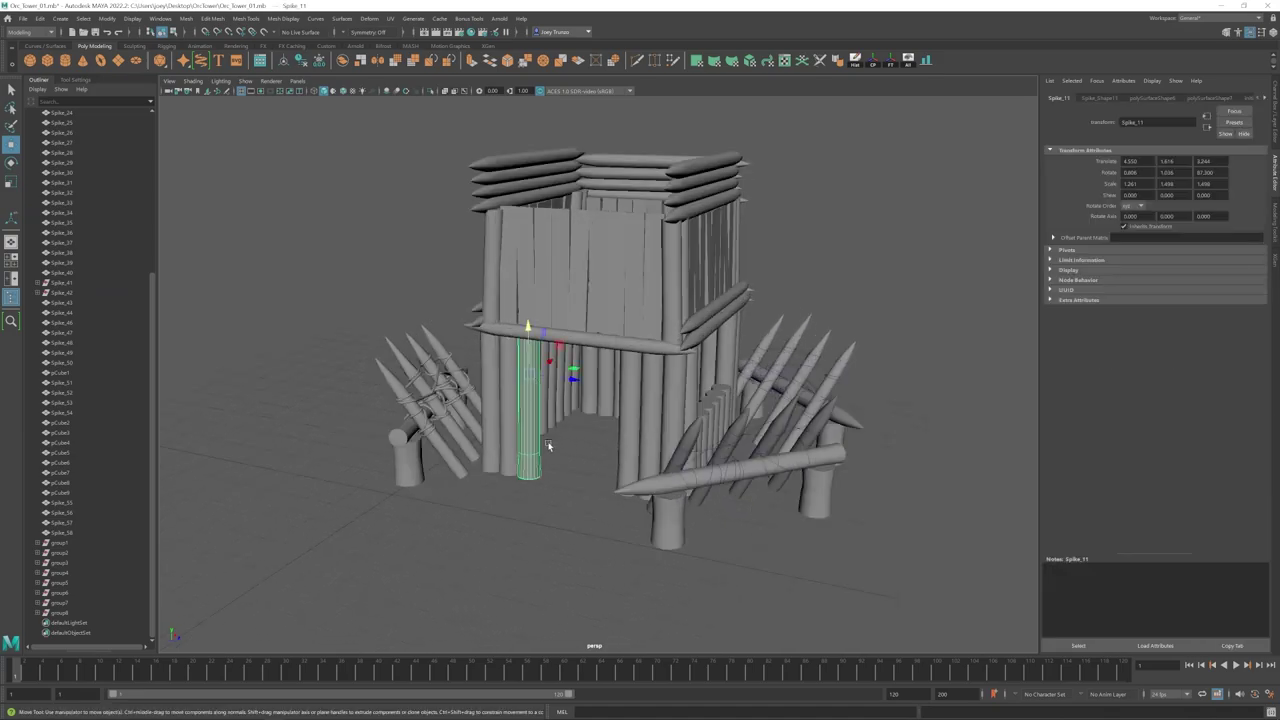
{"action": "left_click_drag", "start_coordinate": [492, 393], "coordinate": [504, 390]}
{"action": "left_click_drag", "start_coordinate": [504, 390], "coordinate": [450, 304], "text": "alt"}
{"action": "key", "text": "e"}
{"action": "key", "text": "w"}
{"action": "left_click_drag", "start_coordinate": [450, 304], "coordinate": [528, 342], "text": "alt"}
{"action": "left_click_drag", "start_coordinate": [440, 344], "coordinate": [497, 355], "text": "alt"}
{"action": "key", "text": "space"}
{"action": "key", "text": "space"}
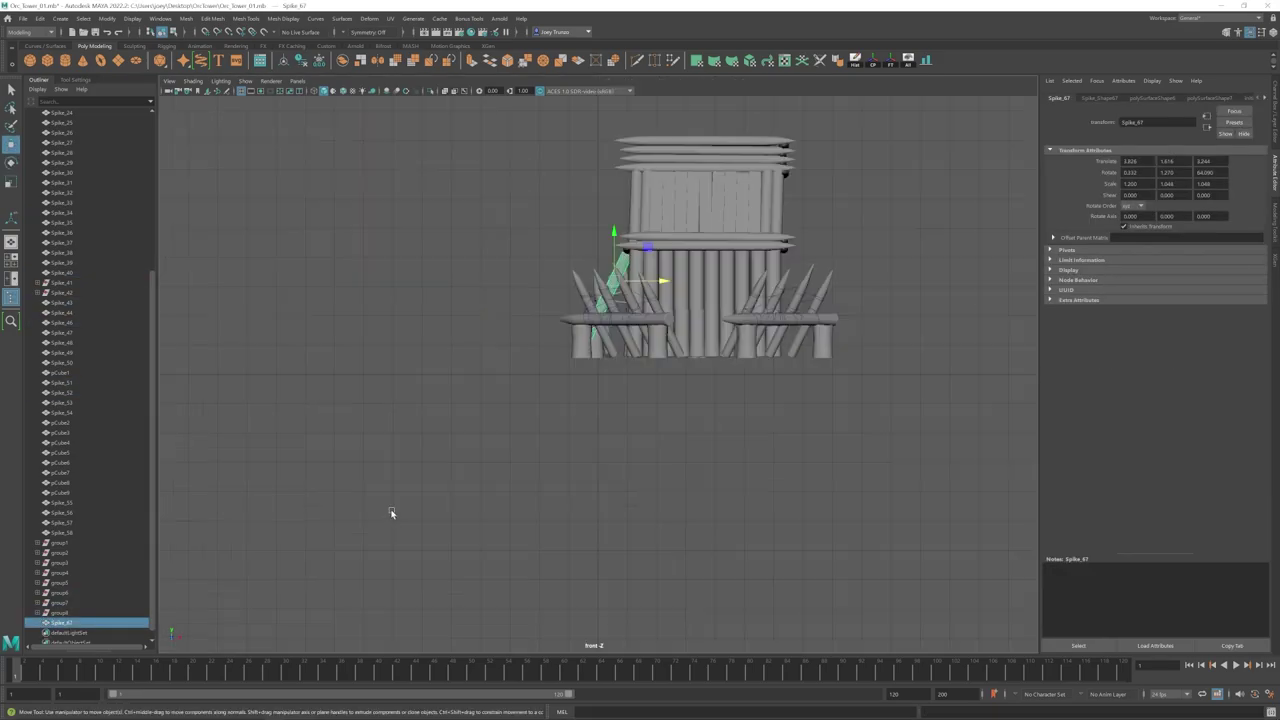
Step: Adjust the leaning brace's bottom vertices in a wireframe side view so its foot meets the ground
{"action": "key", "text": "space"}
{"action": "key", "text": "space"}
{"action": "middle_click_drag", "start_coordinate": [560, 450], "coordinate": [970, 445], "text": "alt"}
{"action": "left_click", "coordinate": [314, 91]}
{"action": "right_click_drag", "start_coordinate": [740, 330], "coordinate": [665, 330]}
{"action": "left_click_drag", "start_coordinate": [690, 497], "coordinate": [739, 412]}
{"action": "key", "text": "space"}
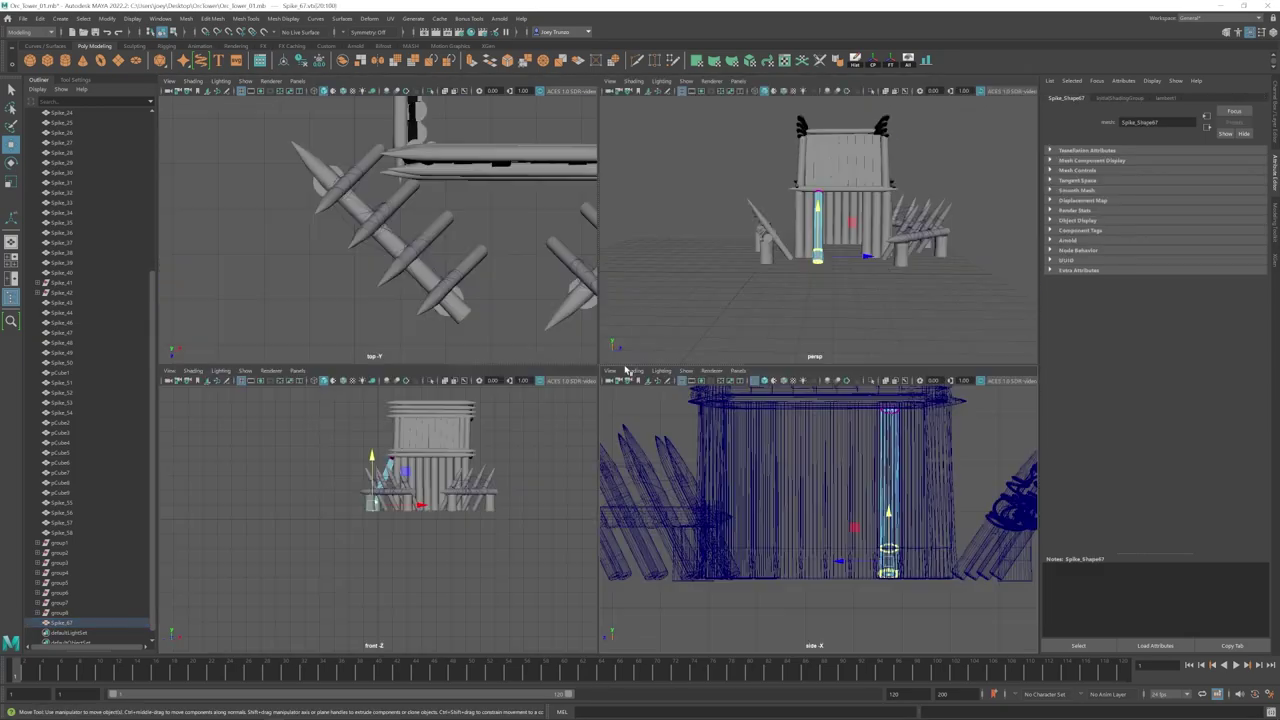
{"action": "key", "text": "space"}
{"action": "left_click", "coordinate": [606, 329]}
{"action": "left_click_drag", "start_coordinate": [606, 329], "coordinate": [634, 331], "text": "alt"}
Step: Duplicate the leaning brace to the doorway's other side and scale the adjacent corner barricade group to 0.875
{"action": "left_click", "coordinate": [591, 480]}
{"action": "left_click", "coordinate": [544, 425]}
{"action": "mouse_move", "coordinate": [507, 418]}
{"action": "left_mouse_down", "text": "alt"}
{"action": "mouse_move", "coordinate": [546, 418]}
{"action": "mouse_move", "coordinate": [516, 414]}
{"action": "left_mouse_up", "text": "alt"}
{"action": "key", "text": "ctrl+d"}
{"action": "left_click_drag", "start_coordinate": [579, 361], "coordinate": [573, 398]}
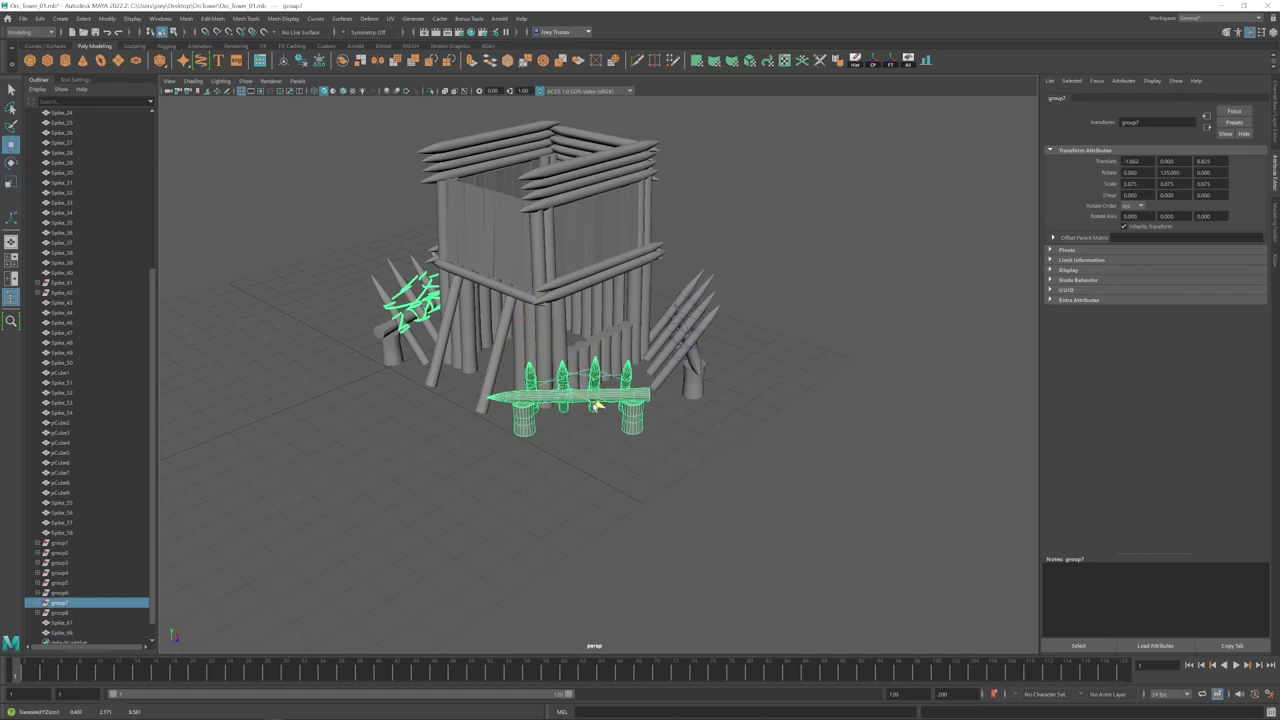
{"action": "left_click", "coordinate": [720, 455]}
{"action": "left_click_drag", "start_coordinate": [720, 455], "coordinate": [539, 510], "text": "alt"}
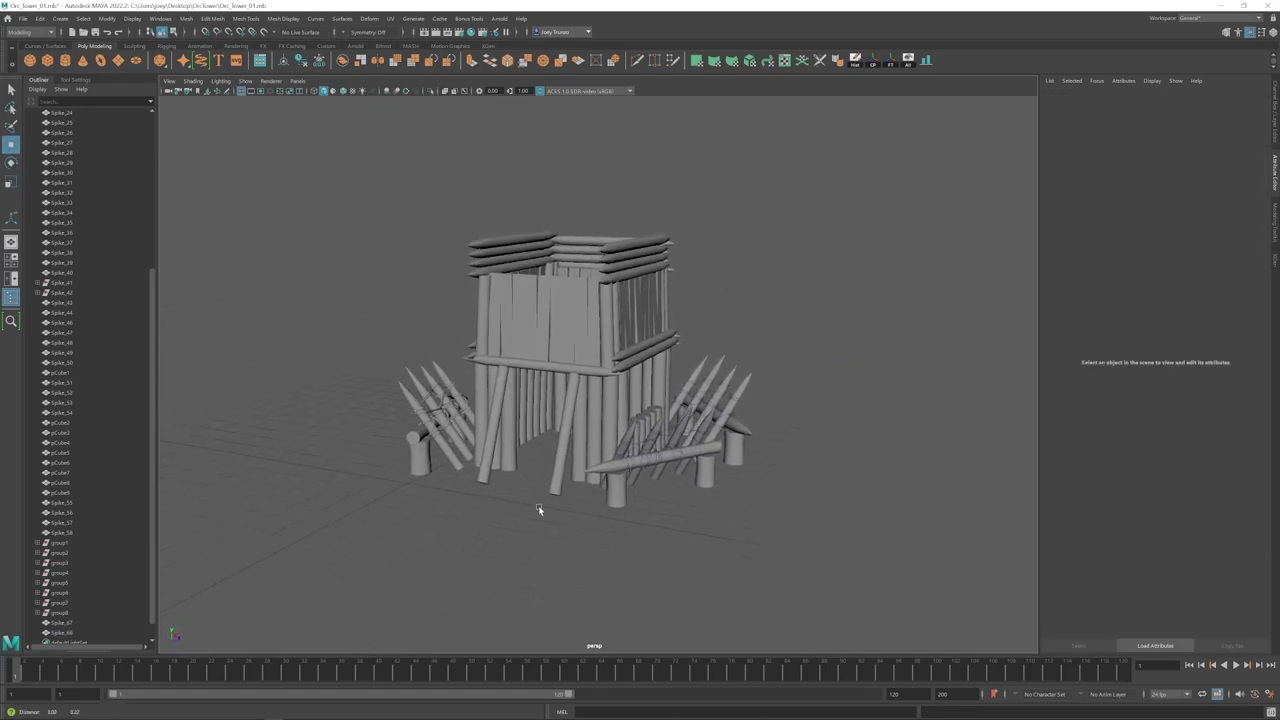
Step: Use Object axis orientation for moving and push bottom vertices of the second brace upward to make a ragged, notched foot
{"action": "middle_click_drag", "start_coordinate": [539, 510], "coordinate": [570, 475], "text": "alt"}
{"action": "scroll", "coordinate": [537, 486], "scroll_direction": "up", "scroll_amount": 5}
{"action": "scroll", "coordinate": [564, 529], "scroll_direction": "up", "scroll_amount": 3}
{"action": "middle_click_drag", "start_coordinate": [564, 529], "coordinate": [594, 432], "text": "alt"}
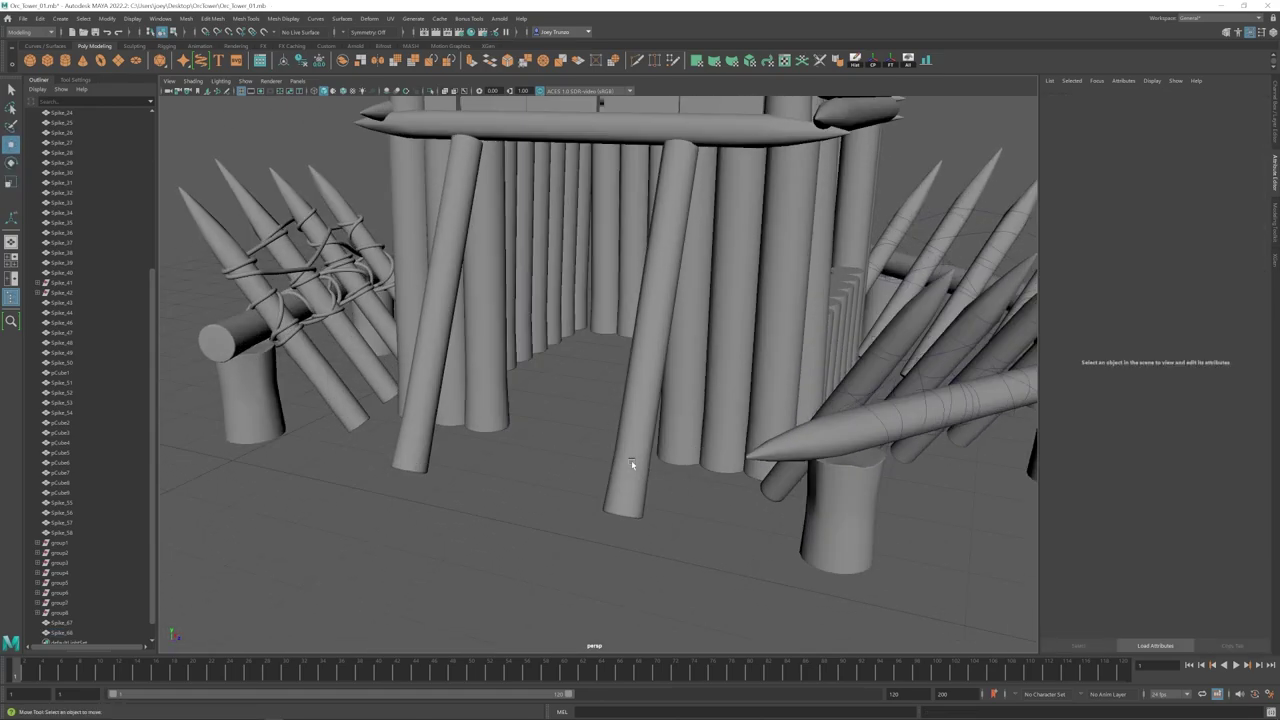
{"action": "left_click", "coordinate": [631, 460]}
{"action": "double_click", "coordinate": [11, 145]}
{"action": "left_click_drag", "start_coordinate": [649, 507], "coordinate": [720, 460], "text": "alt"}
{"action": "scroll", "coordinate": [646, 436], "scroll_direction": "up", "scroll_amount": 7}
{"action": "middle_click_drag", "start_coordinate": [720, 460], "coordinate": [568, 461], "text": "alt"}
{"action": "left_click", "coordinate": [734, 441]}
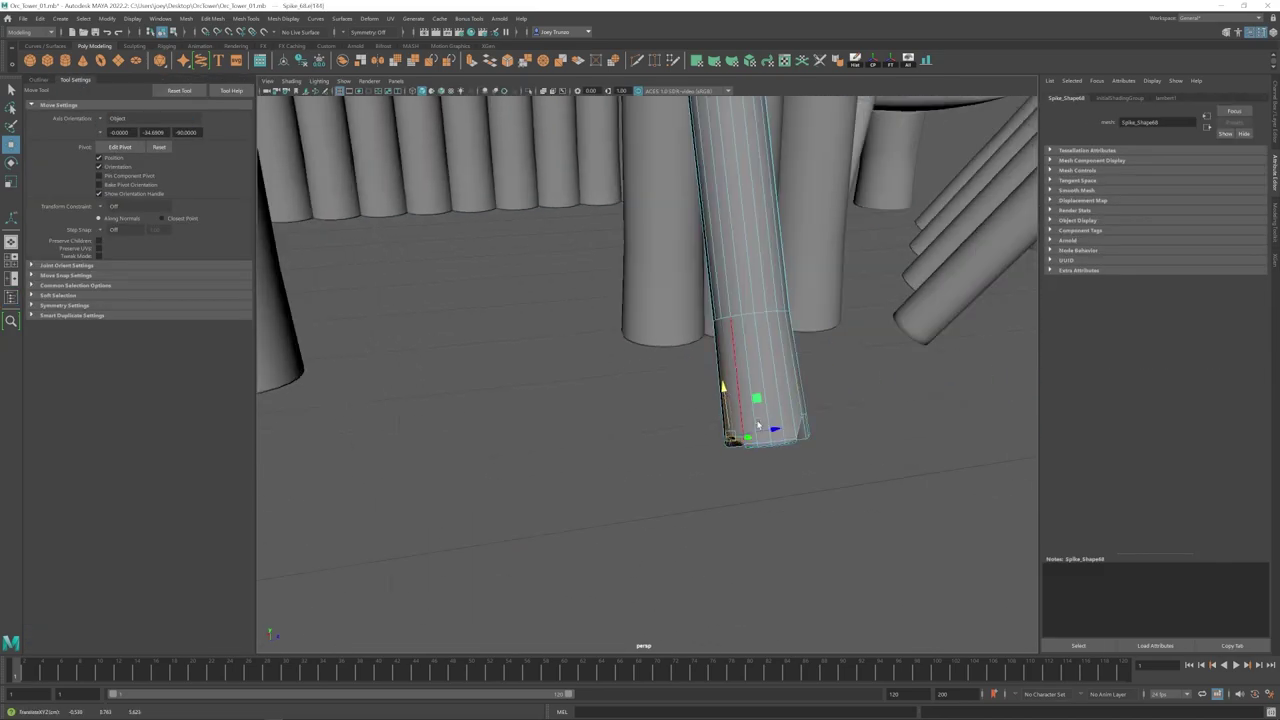
{"action": "left_click_drag", "start_coordinate": [764, 388], "coordinate": [430, 447], "text": "alt"}
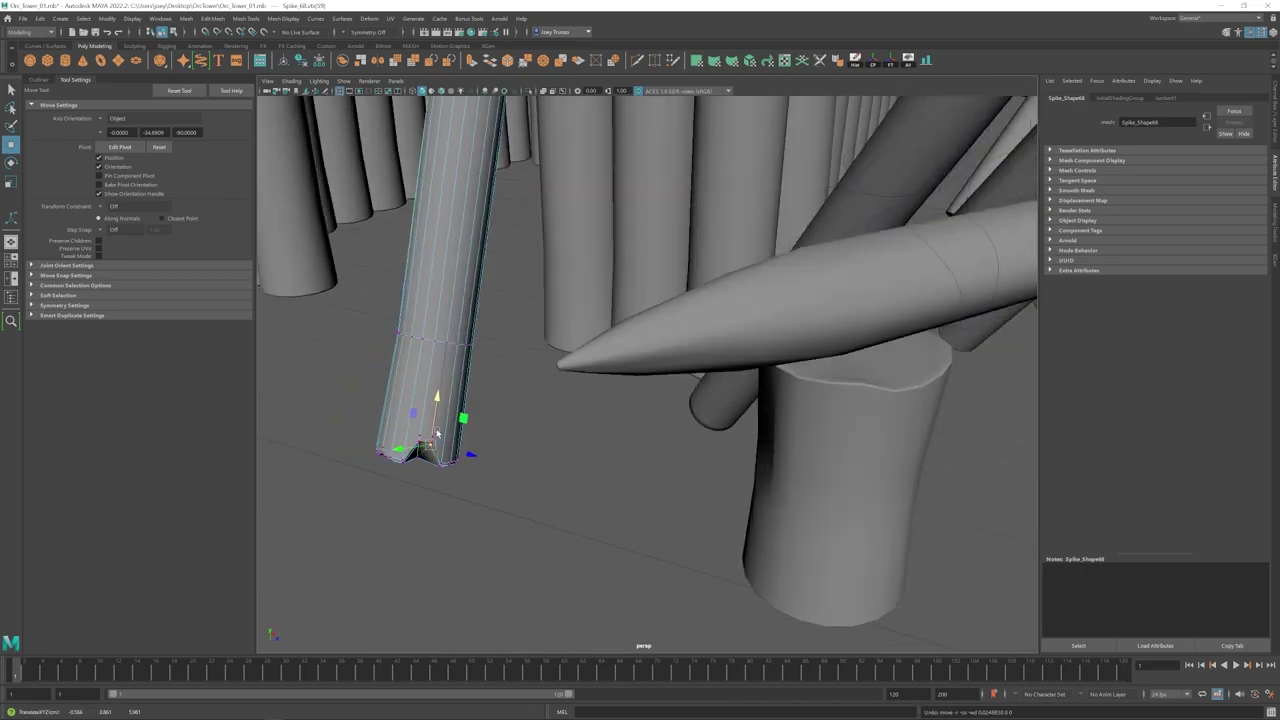
{"action": "right_click_drag", "start_coordinate": [438, 415], "coordinate": [497, 400]}
{"action": "left_click", "coordinate": [541, 486]}
Step: Push bottom vertices of the first leaning brace upward to give its foot a similar broken notch
{"action": "scroll", "coordinate": [541, 486], "scroll_direction": "down", "scroll_amount": 7}
{"action": "left_click_drag", "start_coordinate": [541, 486], "coordinate": [606, 460], "text": "alt"}
{"action": "left_click", "coordinate": [606, 391]}
{"action": "scroll", "coordinate": [606, 391], "scroll_direction": "up", "scroll_amount": 6}
{"action": "right_click_drag", "start_coordinate": [623, 409], "coordinate": [546, 400]}
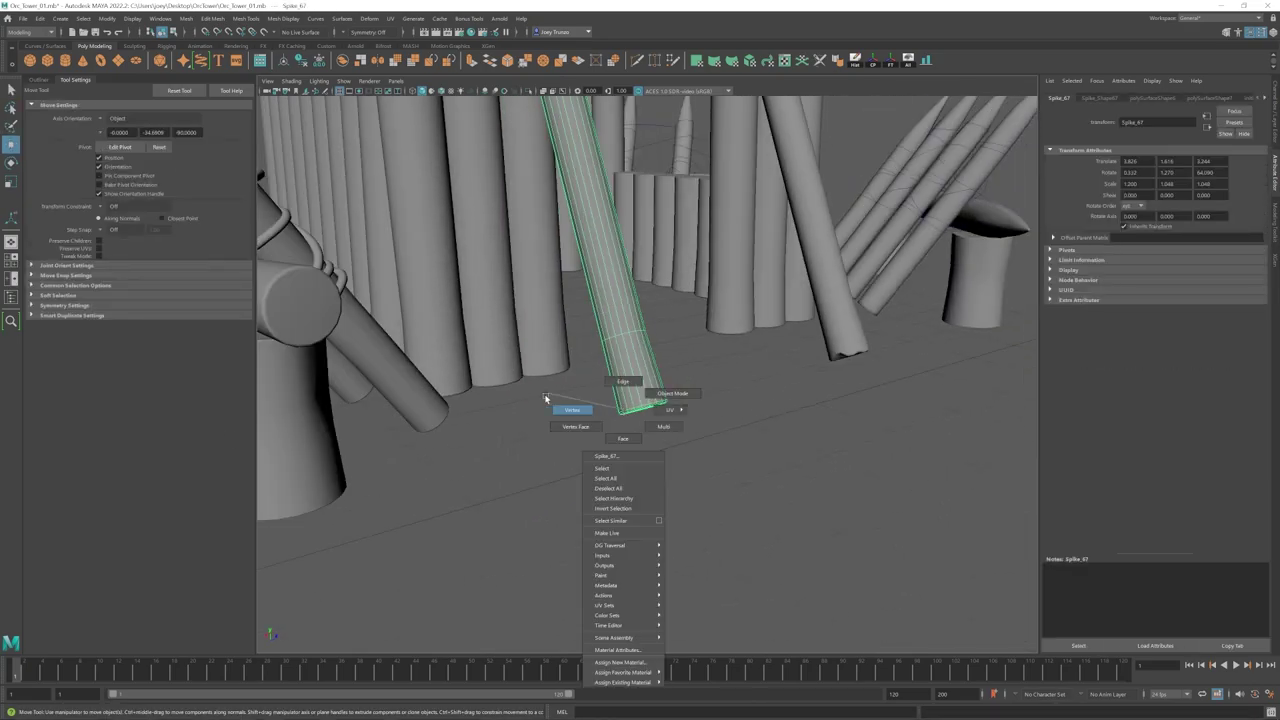
{"action": "left_click", "coordinate": [618, 406]}
{"action": "left_click", "coordinate": [651, 407]}
{"action": "mouse_move", "coordinate": [651, 407]}
{"action": "left_mouse_down", "text": "alt"}
{"action": "mouse_move", "coordinate": [749, 449]}
{"action": "mouse_move", "coordinate": [640, 420]}
{"action": "left_mouse_up", "text": "alt"}
{"action": "key", "text": "q"}
{"action": "key", "text": "w"}
{"action": "left_click_drag", "start_coordinate": [371, 377], "coordinate": [366, 354], "text": "alt"}
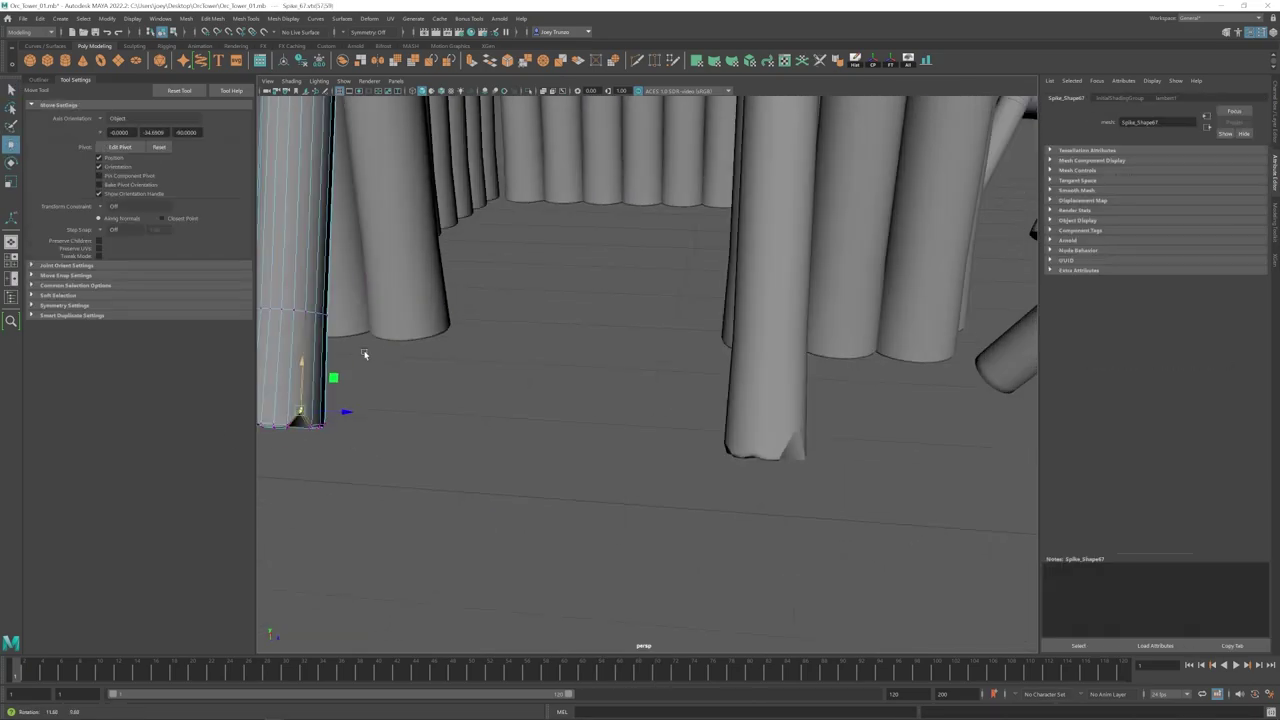
{"action": "scroll", "coordinate": [500, 420], "scroll_direction": "down", "scroll_amount": 7}
{"action": "left_click", "coordinate": [549, 345]}
{"action": "left_click", "coordinate": [533, 431]}
Step: Select the top vertices of both leaning braces and move them to fit against the beam above the doorway
{"action": "scroll", "coordinate": [533, 431], "scroll_direction": "down", "scroll_amount": 6}
{"action": "left_click_drag", "start_coordinate": [632, 437], "coordinate": [603, 440], "text": "alt"}
{"action": "scroll", "coordinate": [640, 370], "scroll_direction": "up", "scroll_amount": 6}
{"action": "left_click", "coordinate": [657, 321]}
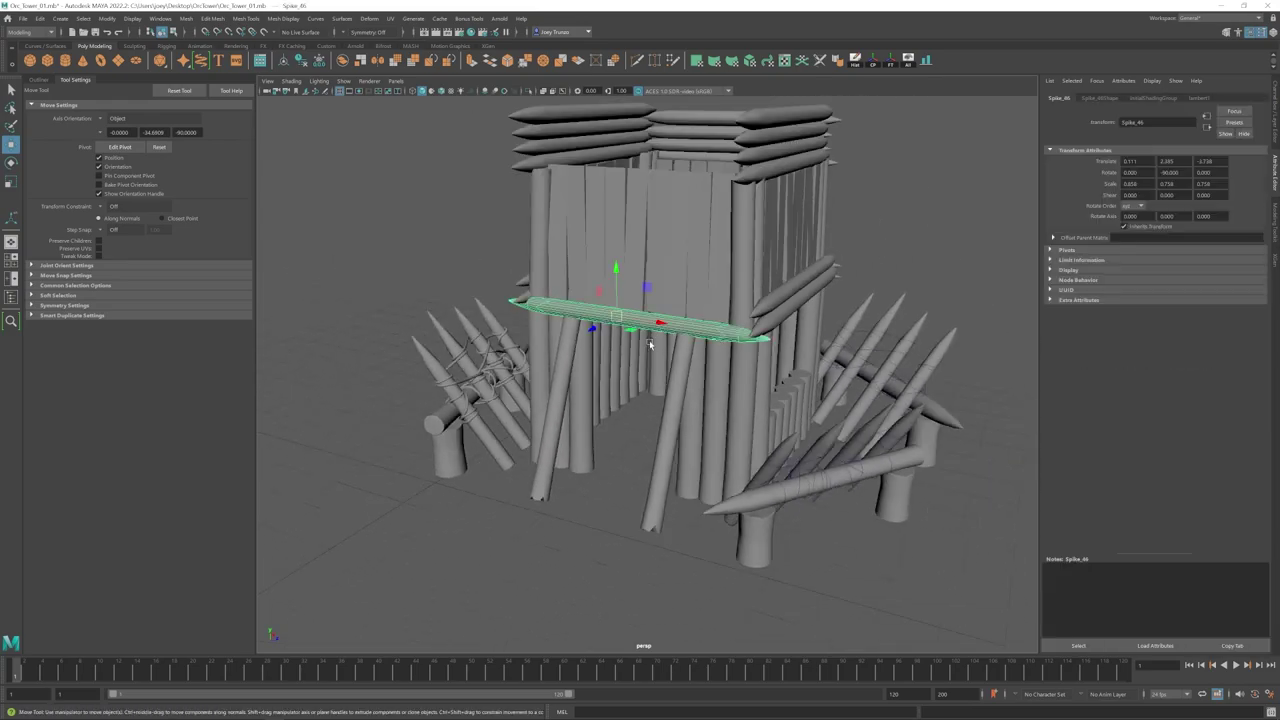
{"action": "left_click_drag", "start_coordinate": [650, 342], "coordinate": [685, 337], "text": "alt"}
{"action": "scroll", "coordinate": [680, 343], "scroll_direction": "up", "scroll_amount": 3}
{"action": "left_click_drag", "start_coordinate": [632, 342], "coordinate": [597, 350], "text": "alt"}
{"action": "left_click", "coordinate": [703, 480], "text": "shift"}
{"action": "left_click_drag", "start_coordinate": [650, 420], "coordinate": [540, 425], "text": "alt"}
{"action": "key", "text": "F9"}
{"action": "left_click_drag", "start_coordinate": [475, 272], "coordinate": [640, 390]}
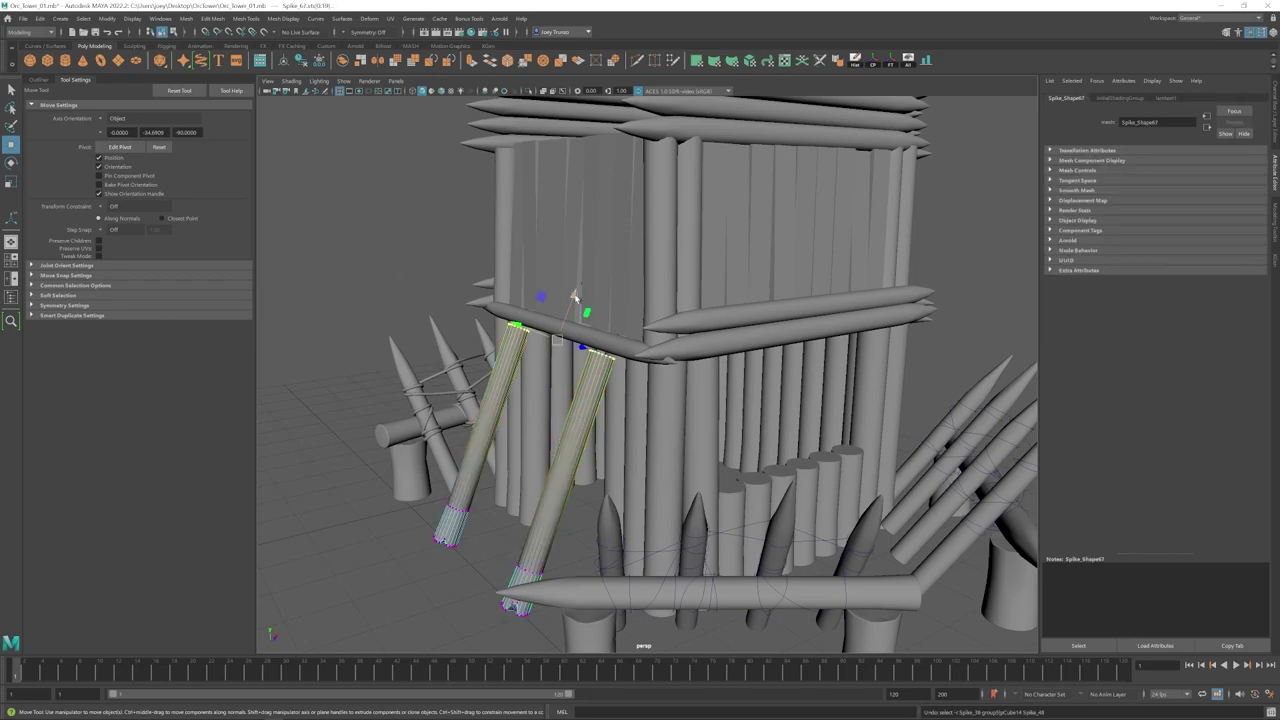
{"action": "key", "text": "F8"}
Step: Insert an edge loop in the beam above the doorway and raise the vertices of one end to bend it upward
{"action": "left_click", "coordinate": [526, 340]}
{"action": "left_click_drag", "start_coordinate": [460, 343], "coordinate": [572, 332], "text": "alt"}
{"action": "left_click", "coordinate": [531, 331]}
{"action": "left_click", "coordinate": [245, 18]}
{"action": "left_click", "coordinate": [262, 111]}
{"action": "left_click", "coordinate": [537, 327]}
{"action": "key", "text": "w"}
{"action": "key", "text": "F9"}
{"action": "left_click_drag", "start_coordinate": [371, 277], "coordinate": [532, 380]}
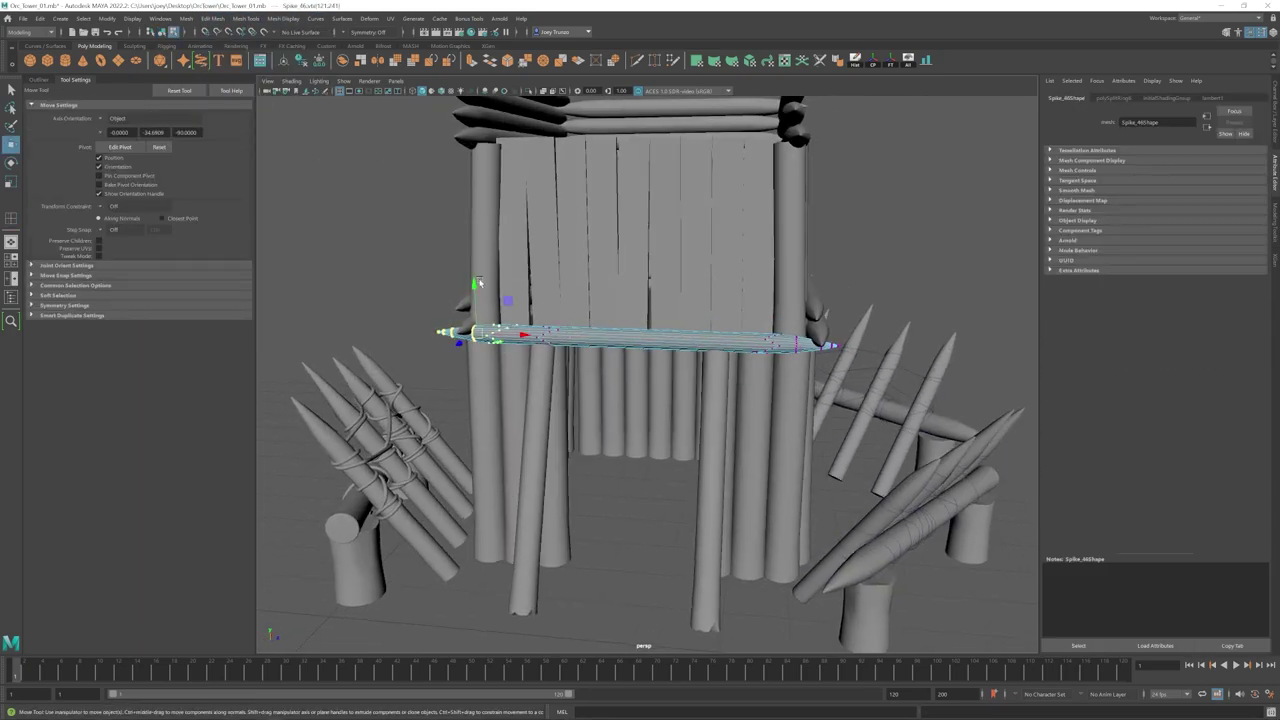
{"action": "left_click_drag", "start_coordinate": [508, 301], "coordinate": [550, 303], "text": "alt"}
Step: Try deleting an edge loop from the bent beam above the doorway
{"action": "scroll", "coordinate": [550, 303], "scroll_direction": "up", "scroll_amount": 4}
{"action": "key", "text": "w"}
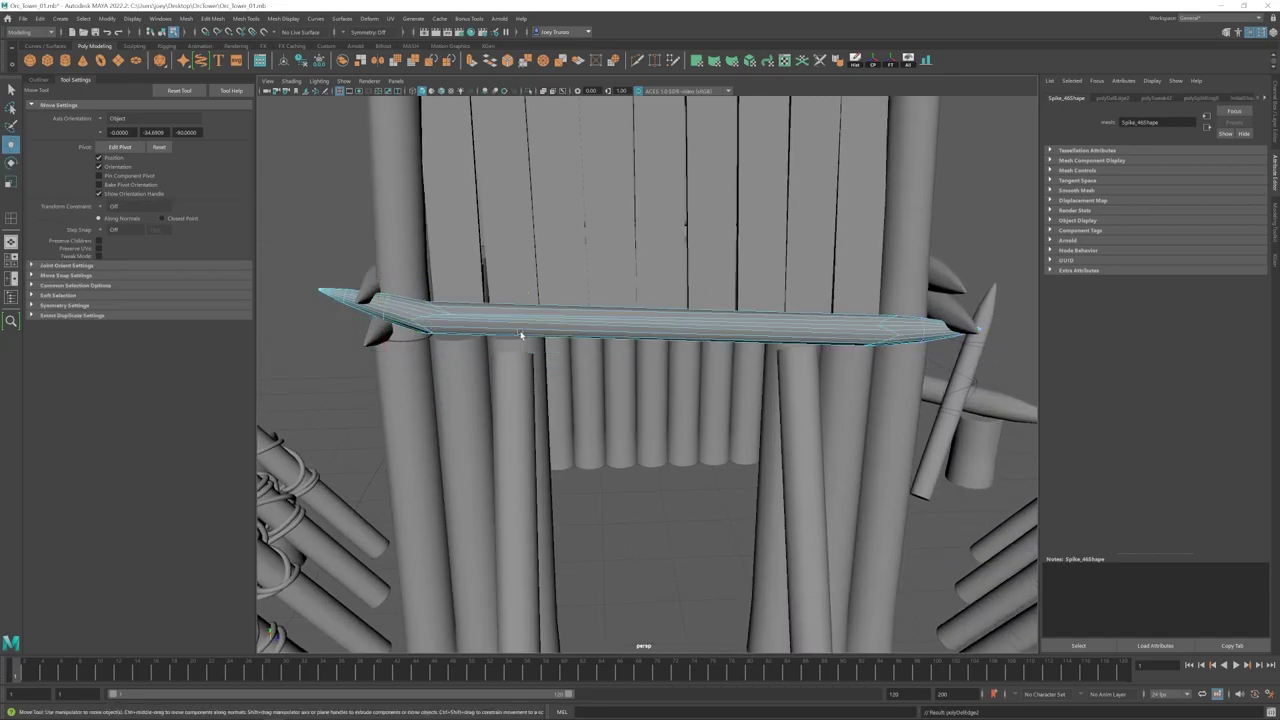
{"action": "key", "text": "w"}
{"action": "left_click", "coordinate": [212, 18]}
{"action": "left_click", "coordinate": [228, 54]}
{"action": "key", "text": "w"}
{"action": "key", "text": "F8"}
{"action": "scroll", "coordinate": [557, 346], "scroll_direction": "down", "scroll_amount": 10}
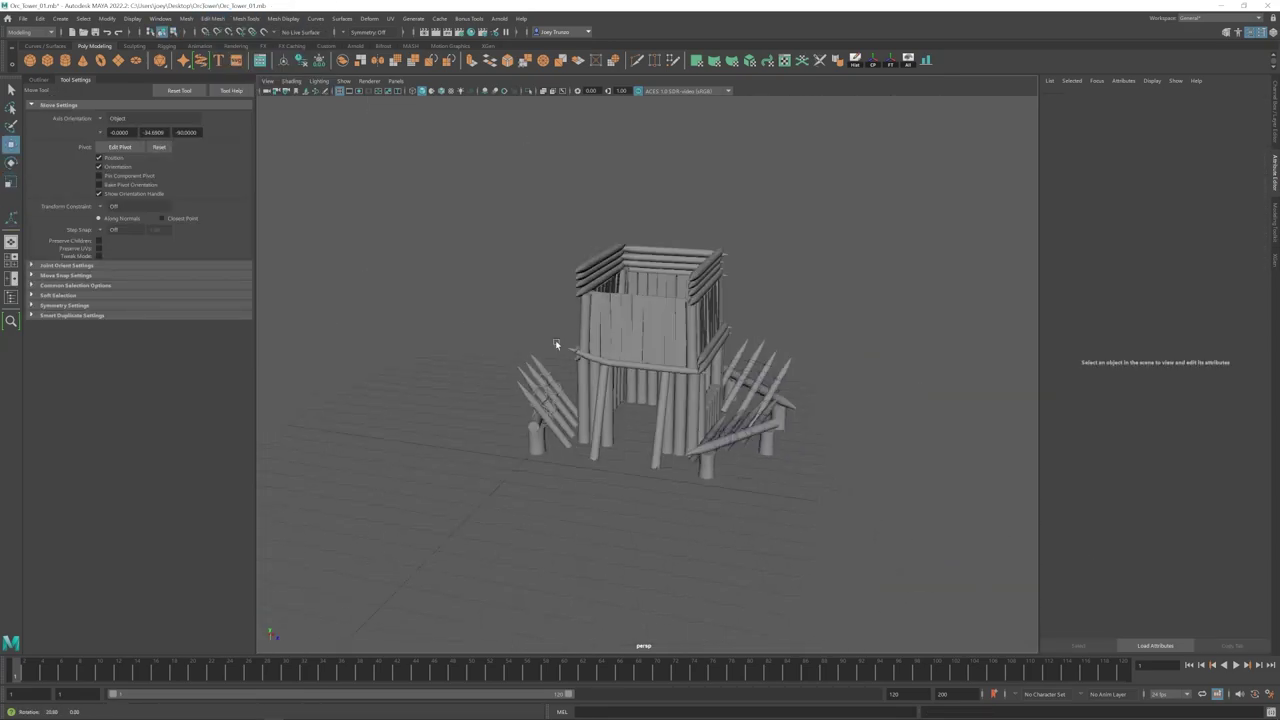
{"action": "left_click_drag", "start_coordinate": [557, 346], "coordinate": [759, 445], "text": "alt"}
{"action": "scroll", "coordinate": [759, 445], "scroll_direction": "up", "scroll_amount": 6}
{"action": "key", "text": "ctrl+z"}
Step: Rotate the vertices at the raised end of the doorway beam to refine its bend
{"action": "key", "text": "e"}
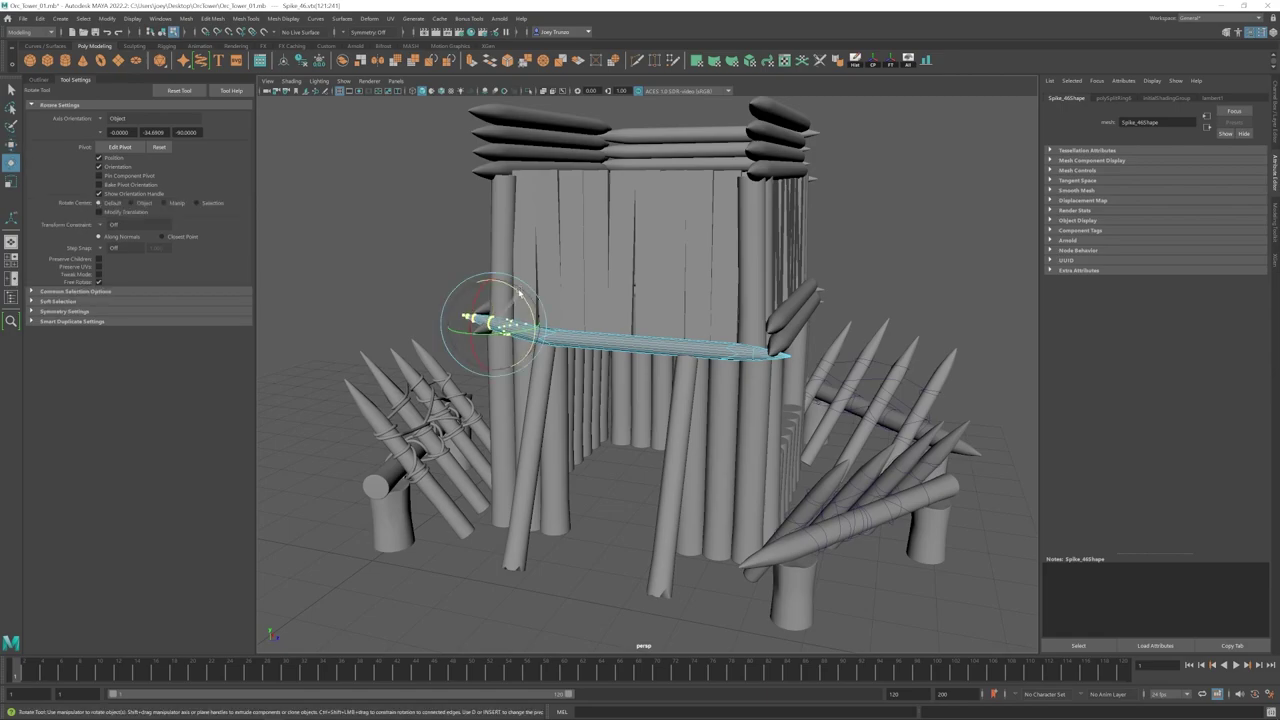
{"action": "key", "text": "w"}
{"action": "key", "text": "F8"}
{"action": "left_click", "coordinate": [430, 270]}
{"action": "scroll", "coordinate": [600, 335], "scroll_direction": "down", "scroll_amount": 4}
{"action": "mouse_move", "coordinate": [630, 330]}
{"action": "left_mouse_down", "text": "alt"}
{"action": "mouse_move", "coordinate": [563, 340]}
{"action": "mouse_move", "coordinate": [626, 348]}
{"action": "mouse_move", "coordinate": [616, 327]}
{"action": "left_mouse_up", "text": "alt"}
{"action": "scroll", "coordinate": [626, 348], "scroll_direction": "up", "scroll_amount": 2}
Step: Add a shorter double-pointed beam across the brace tops, scale its end vertices to fit, and save the scene
{"action": "key", "text": "ctrl+z"}
{"action": "left_click_drag", "start_coordinate": [636, 386], "coordinate": [704, 412], "text": "alt"}
{"action": "key", "text": "f"}
{"action": "key", "text": "F8"}
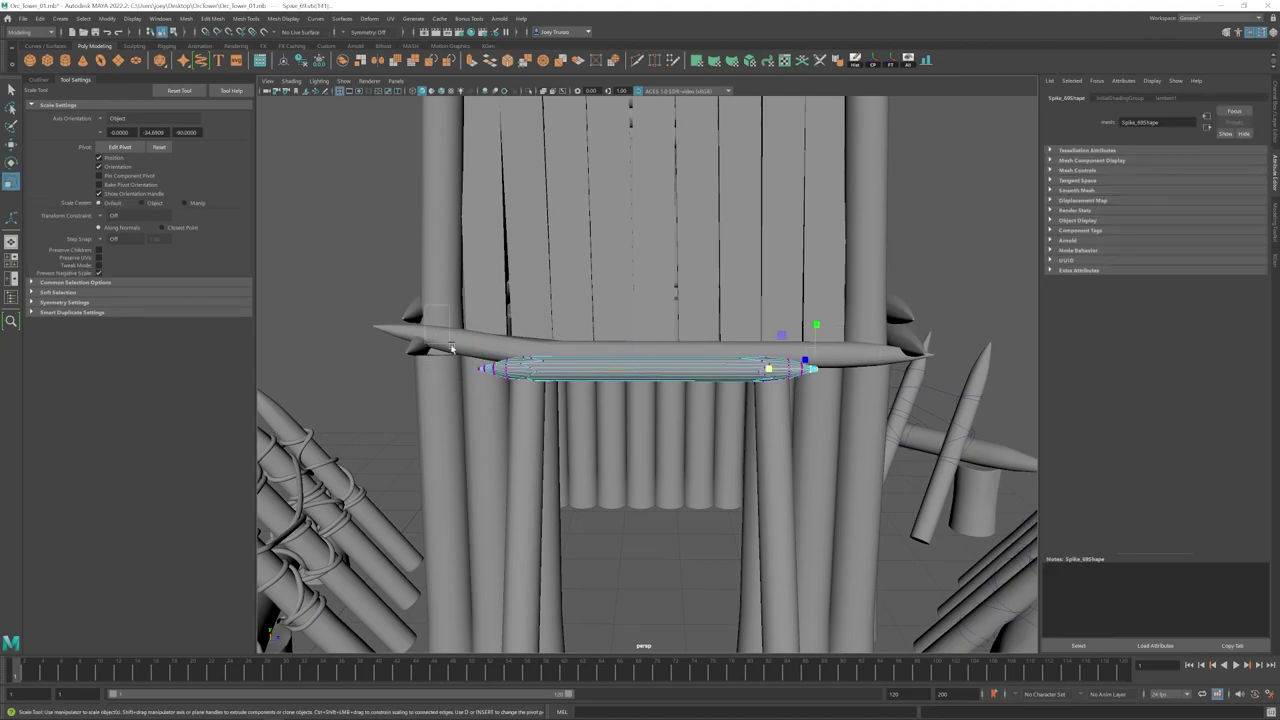
{"action": "key", "text": "F8"}
{"action": "left_click", "coordinate": [420, 290]}
{"action": "scroll", "coordinate": [574, 366], "scroll_direction": "down", "scroll_amount": 5}
{"action": "key", "text": "ctrl+s"}
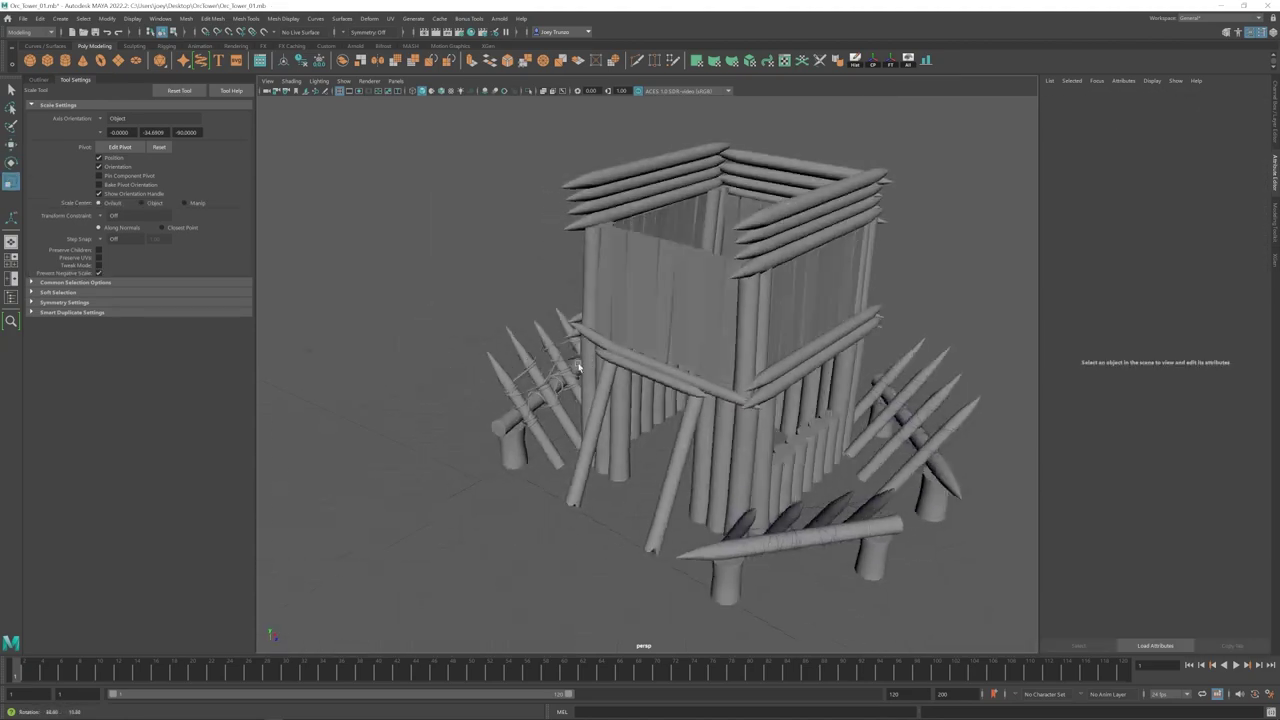
Step: Adjust the angle and position of both leaning braces beneath the short beam
{"action": "left_click_drag", "start_coordinate": [574, 366], "coordinate": [665, 410], "text": "alt"}
{"action": "middle_click_drag", "start_coordinate": [665, 410], "coordinate": [609, 378], "text": "alt"}
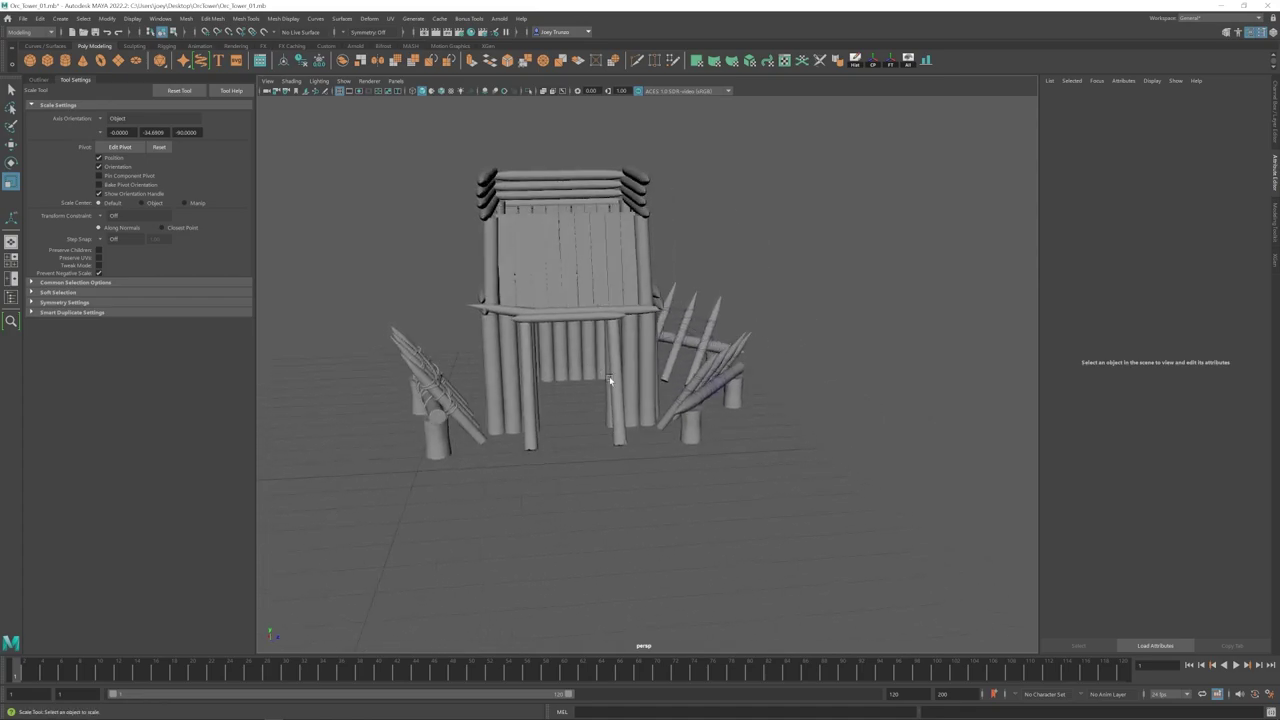
{"action": "left_click", "coordinate": [612, 379]}
{"action": "key", "text": "e"}
{"action": "key", "text": "w"}
{"action": "left_click", "coordinate": [526, 380]}
{"action": "key", "text": "e"}
{"action": "left_click_drag", "start_coordinate": [574, 350], "coordinate": [571, 343]}
{"action": "key", "text": "w"}
{"action": "left_click", "coordinate": [620, 460]}
Step: Scale down the top vertices of each leaning brace so the logs narrow beneath the short beam
{"action": "left_click_drag", "start_coordinate": [620, 460], "coordinate": [754, 503], "text": "alt"}
{"action": "scroll", "coordinate": [754, 503], "scroll_direction": "up", "scroll_amount": 4}
{"action": "right_click_drag", "start_coordinate": [664, 430], "coordinate": [606, 430]}
{"action": "left_click_drag", "start_coordinate": [630, 310], "coordinate": [696, 362]}
{"action": "key", "text": "r"}
{"action": "left_click_drag", "start_coordinate": [667, 338], "coordinate": [661, 338]}
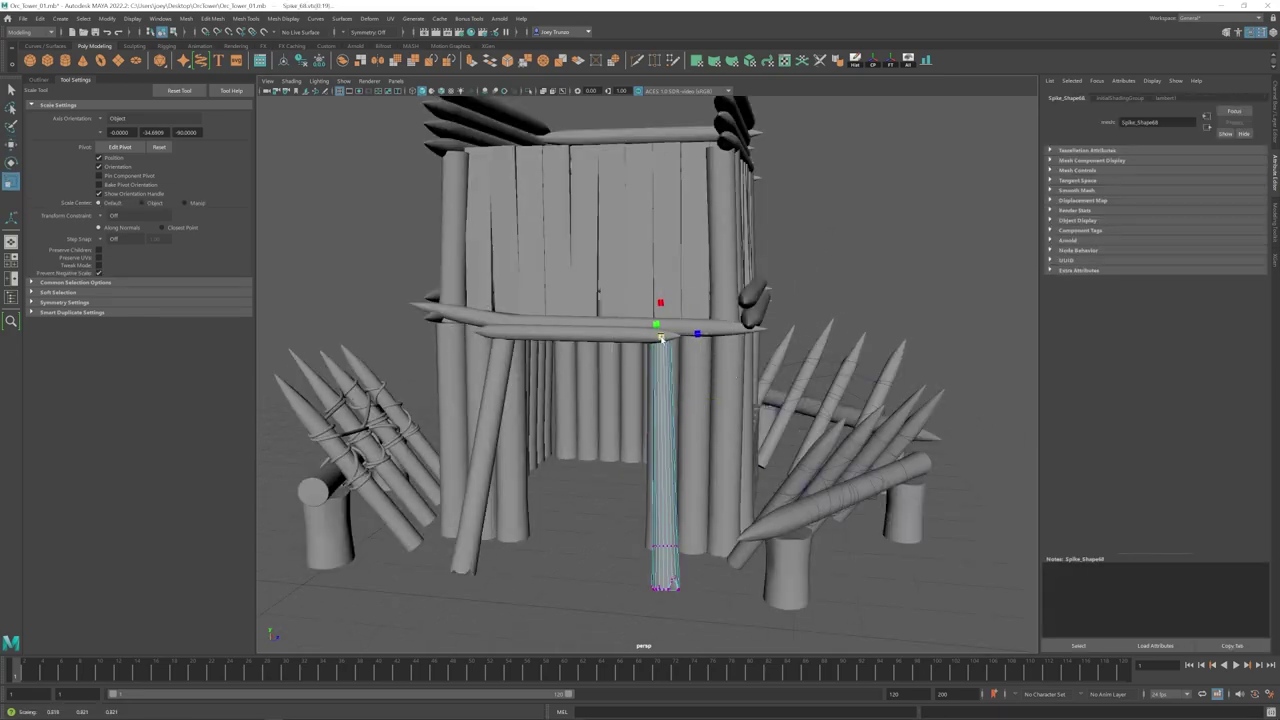
{"action": "left_click", "coordinate": [487, 450]}
{"action": "right_click_drag", "start_coordinate": [490, 440], "coordinate": [432, 440]}
{"action": "left_click_drag", "start_coordinate": [475, 312], "coordinate": [499, 337]}
{"action": "key", "text": "w"}
{"action": "left_click_drag", "start_coordinate": [650, 470], "coordinate": [714, 360], "text": "alt"}
{"action": "scroll", "coordinate": [610, 470], "scroll_direction": "down", "scroll_amount": 4}
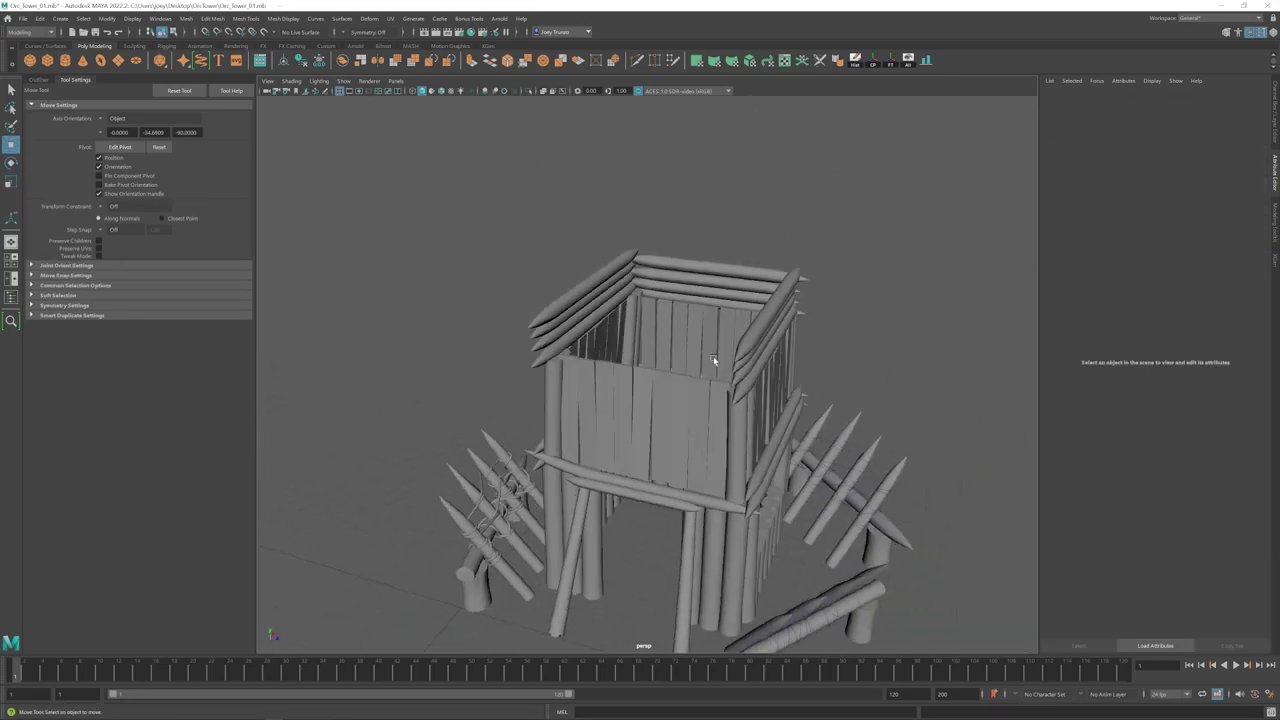
Step: Complete the front of the tower's upper railing with stacked double-pointed beams, fitting them between the side beams
{"action": "left_click_drag", "start_coordinate": [702, 248], "coordinate": [728, 299]}
{"action": "left_click_drag", "start_coordinate": [790, 338], "coordinate": [755, 327], "text": "alt"}
{"action": "left_click_drag", "start_coordinate": [659, 325], "coordinate": [656, 330]}
{"action": "left_click_drag", "start_coordinate": [656, 330], "coordinate": [640, 404], "text": "alt"}
{"action": "left_click_drag", "start_coordinate": [672, 338], "coordinate": [674, 331]}
{"action": "left_click", "coordinate": [530, 300]}
{"action": "left_click_drag", "start_coordinate": [690, 440], "coordinate": [668, 372], "text": "alt"}
{"action": "scroll", "coordinate": [674, 415], "scroll_direction": "up", "scroll_amount": 4}
{"action": "left_click", "coordinate": [676, 423]}
{"action": "key", "text": "Up"}
{"action": "left_click_drag", "start_coordinate": [668, 385], "coordinate": [690, 400], "text": "alt"}
{"action": "left_click_drag", "start_coordinate": [700, 414], "coordinate": [703, 502]}
{"action": "left_click", "coordinate": [530, 330]}
{"action": "scroll", "coordinate": [670, 430], "scroll_direction": "down", "scroll_amount": 5}
{"action": "scroll", "coordinate": [703, 502], "scroll_direction": "up", "scroll_amount": 3}
Step: Duplicate the front corner log and raise the copy inside the railing so it stands above the top beams
{"action": "left_click", "coordinate": [687, 516]}
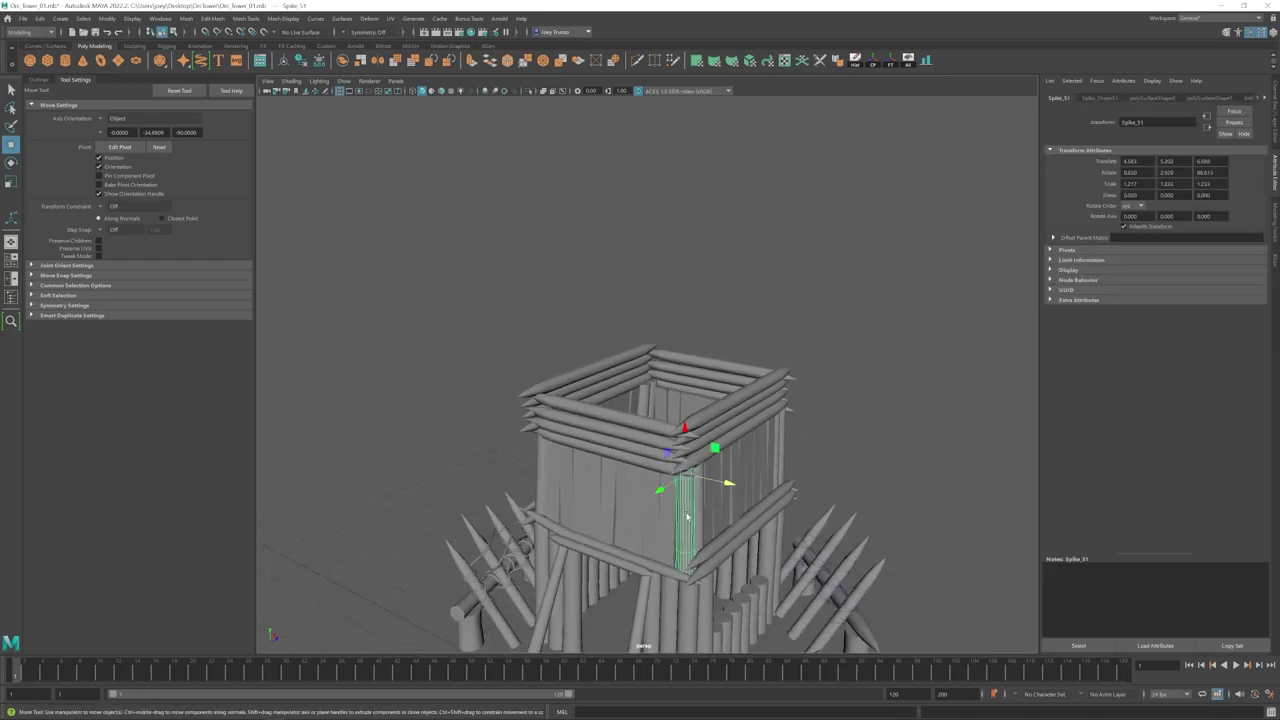
{"action": "left_click_drag", "start_coordinate": [678, 341], "coordinate": [679, 349]}
{"action": "scroll", "coordinate": [700, 455], "scroll_direction": "up", "scroll_amount": 4}
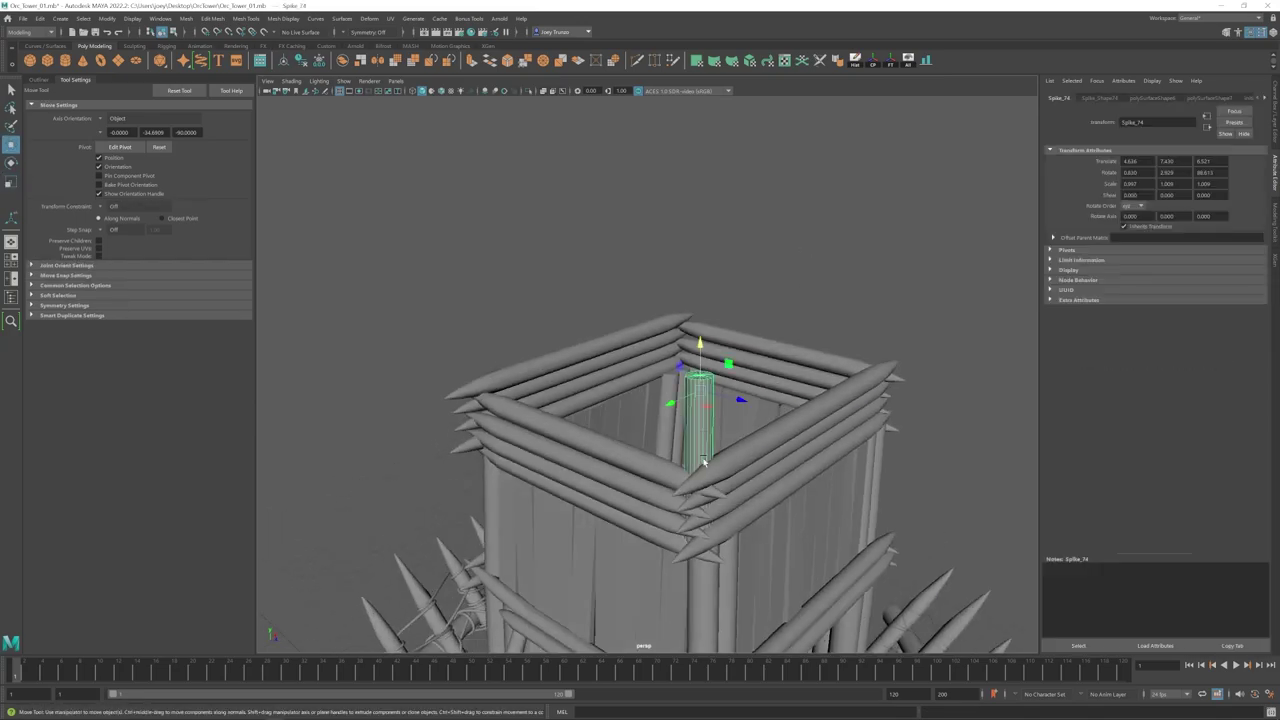
{"action": "left_click_drag", "start_coordinate": [703, 463], "coordinate": [605, 550], "text": "alt"}
{"action": "left_click_drag", "start_coordinate": [539, 400], "coordinate": [544, 405]}
{"action": "left_click_drag", "start_coordinate": [545, 475], "coordinate": [609, 394], "text": "alt"}
{"action": "scroll", "coordinate": [600, 400], "scroll_direction": "down", "scroll_amount": 4}
{"action": "left_click_drag", "start_coordinate": [520, 416], "coordinate": [727, 460], "text": "alt"}
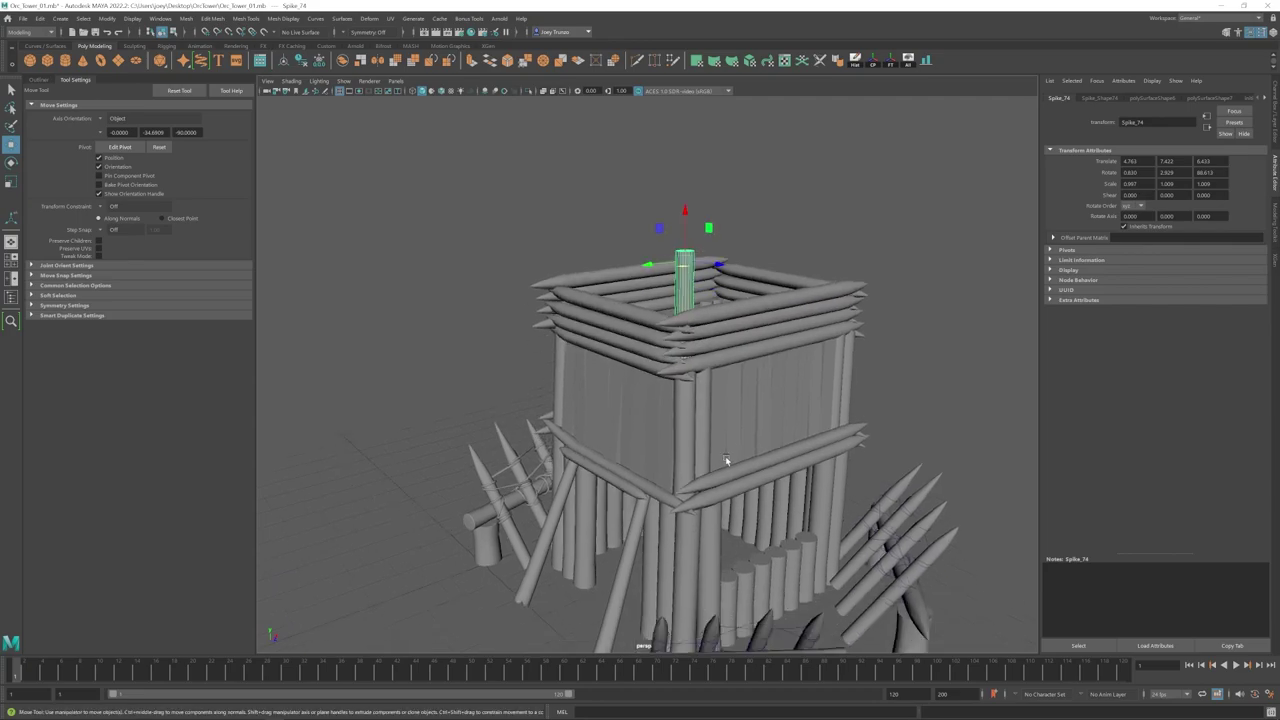
Step: Rotate a spike upright beside the new corner post and set the axis orientation to World
{"action": "left_click", "coordinate": [639, 234]}
{"action": "key", "text": "e"}
{"action": "left_click_drag", "start_coordinate": [692, 263], "coordinate": [711, 283]}
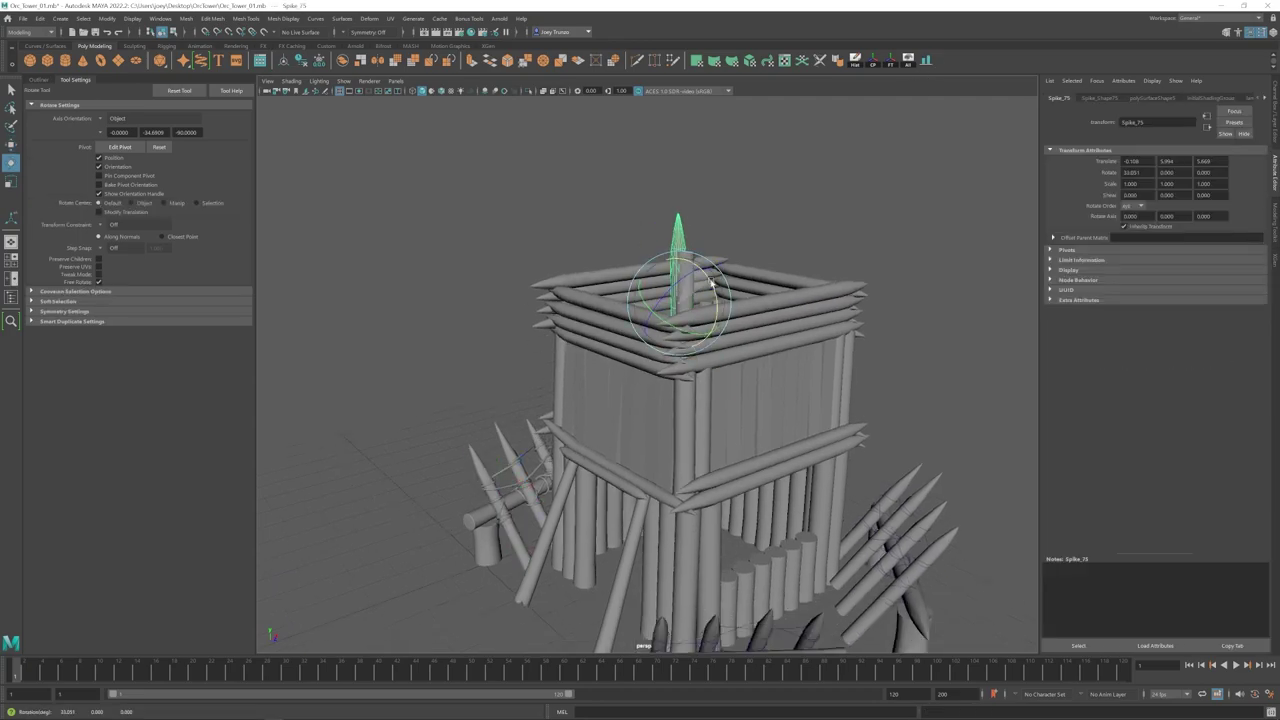
{"action": "left_click", "coordinate": [122, 132]}
{"action": "left_click_drag", "start_coordinate": [690, 380], "coordinate": [724, 363], "text": "alt"}
{"action": "left_click_drag", "start_coordinate": [690, 400], "coordinate": [752, 366], "text": "alt"}
Step: Duplicate the upright spike and place the copy on the other side of the corner post
{"action": "key", "text": "ctrl+d"}
{"action": "left_click_drag", "start_coordinate": [742, 331], "coordinate": [712, 270]}
{"action": "left_click_drag", "start_coordinate": [708, 326], "coordinate": [719, 365]}
{"action": "left_click", "coordinate": [735, 290]}
{"action": "left_click", "coordinate": [680, 376]}
{"action": "left_click_drag", "start_coordinate": [712, 402], "coordinate": [685, 350], "text": "alt"}
{"action": "left_click", "coordinate": [735, 372]}
{"action": "scroll", "coordinate": [734, 334], "scroll_direction": "down", "scroll_amount": 5}
{"action": "scroll", "coordinate": [734, 334], "scroll_direction": "up", "scroll_amount": 5}
{"action": "left_click", "coordinate": [662, 300]}
{"action": "key", "text": "w"}
{"action": "left_click", "coordinate": [735, 290]}
{"action": "left_click", "coordinate": [658, 302]}
{"action": "left_click", "coordinate": [691, 292]}
{"action": "scroll", "coordinate": [685, 350], "scroll_direction": "up", "scroll_amount": 3}
Step: Raise the top vertices of the corner post so it rises above its two spikes
{"action": "middle_click_drag", "start_coordinate": [697, 360], "coordinate": [635, 356], "text": "alt"}
{"action": "left_click", "coordinate": [628, 353]}
{"action": "left_click_drag", "start_coordinate": [602, 350], "coordinate": [675, 295]}
{"action": "scroll", "coordinate": [704, 309], "scroll_direction": "down", "scroll_amount": 5}
{"action": "left_click", "coordinate": [704, 309]}
{"action": "scroll", "coordinate": [675, 295], "scroll_direction": "up", "scroll_amount": 3}
{"action": "left_click", "coordinate": [646, 297]}
{"action": "left_click_drag", "start_coordinate": [615, 255], "coordinate": [677, 291]}
{"action": "left_click_drag", "start_coordinate": [646, 238], "coordinate": [647, 209]}
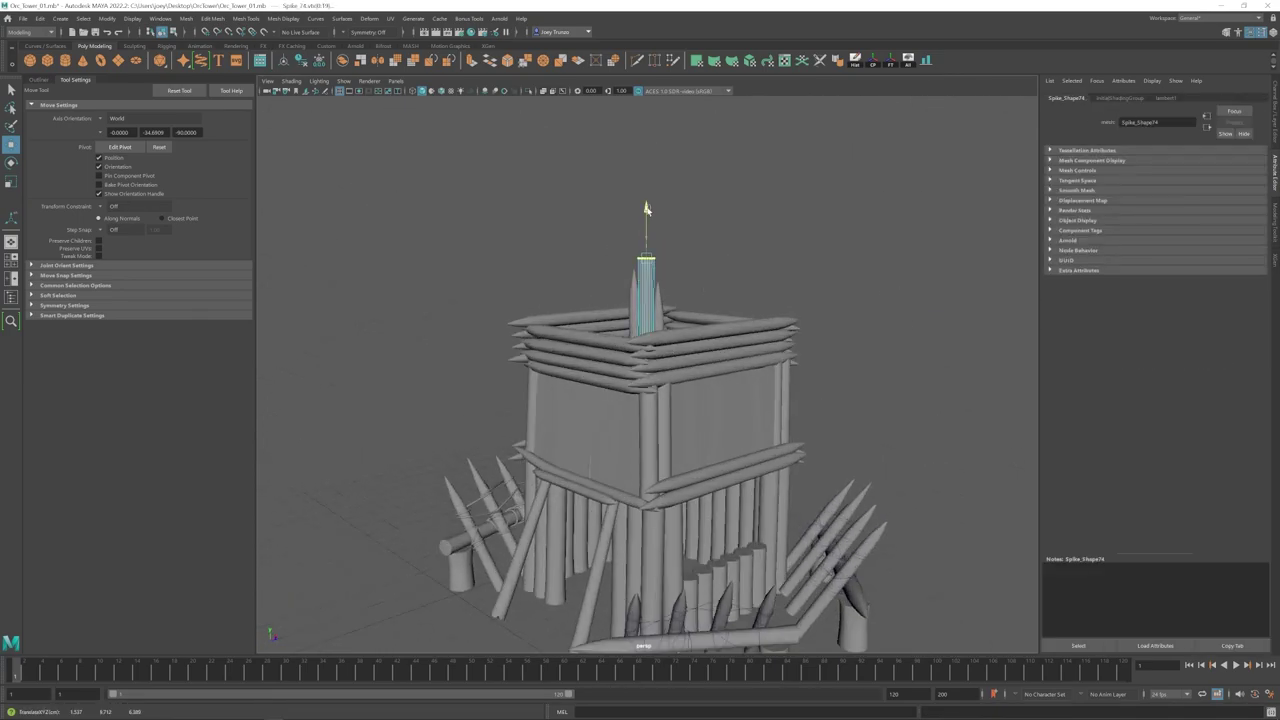
Step: Fine-tune the corner post's height by lowering its top vertices slightly
{"action": "left_click", "coordinate": [714, 262]}
{"action": "left_click_drag", "start_coordinate": [714, 300], "coordinate": [686, 346], "text": "alt"}
{"action": "scroll", "coordinate": [686, 346], "scroll_direction": "up", "scroll_amount": 4}
{"action": "left_click", "coordinate": [646, 285]}
{"action": "left_click_drag", "start_coordinate": [617, 211], "coordinate": [700, 246]}
{"action": "left_click_drag", "start_coordinate": [647, 180], "coordinate": [647, 193]}
{"action": "left_click", "coordinate": [752, 290]}
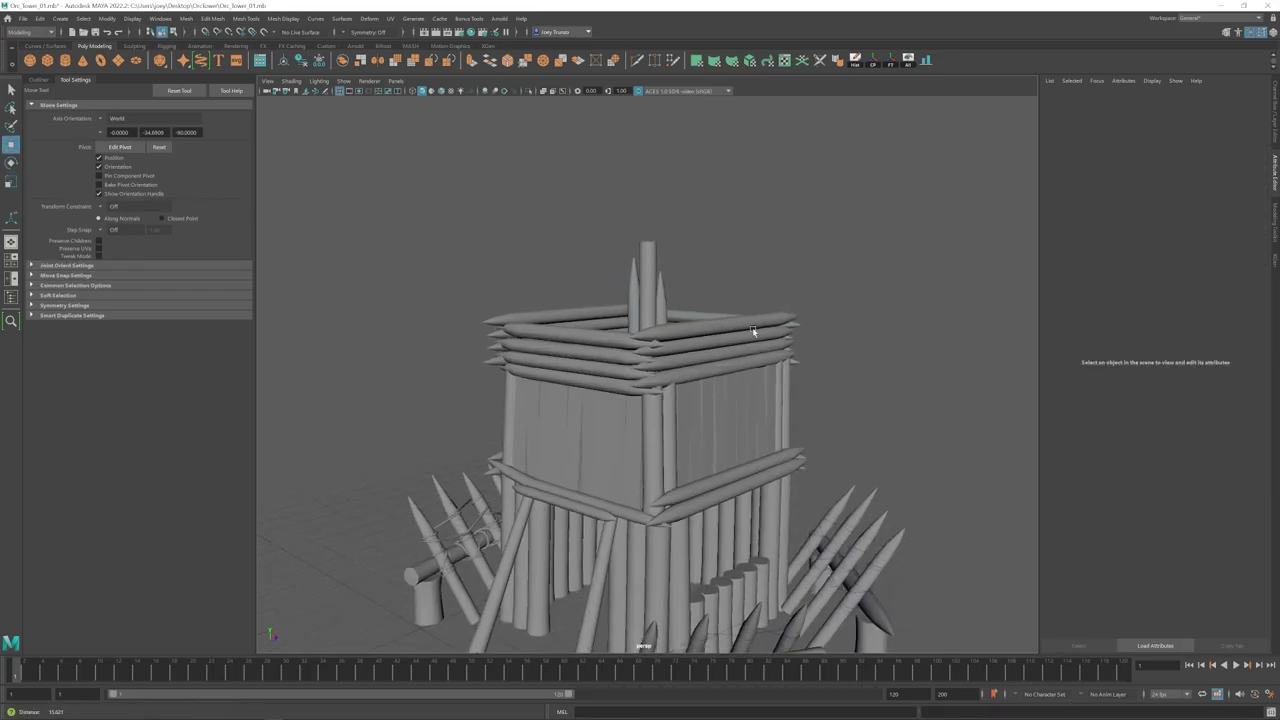
Step: Duplicate the corner post into a pair of upright posts at a second corner of the tower
{"action": "left_click_drag", "start_coordinate": [754, 331], "coordinate": [850, 338], "text": "alt"}
{"action": "left_click", "coordinate": [637, 312]}
{"action": "scroll", "coordinate": [657, 363], "scroll_direction": "up", "scroll_amount": 3}
{"action": "key", "text": "ctrl+d"}
{"action": "left_click_drag", "start_coordinate": [650, 296], "coordinate": [625, 440]}
{"action": "left_click_drag", "start_coordinate": [646, 476], "coordinate": [645, 490]}
{"action": "left_click_drag", "start_coordinate": [560, 510], "coordinate": [714, 433], "text": "alt"}
{"action": "left_click_drag", "start_coordinate": [764, 272], "coordinate": [640, 325], "text": "alt"}
{"action": "left_click", "coordinate": [644, 286], "text": "shift"}
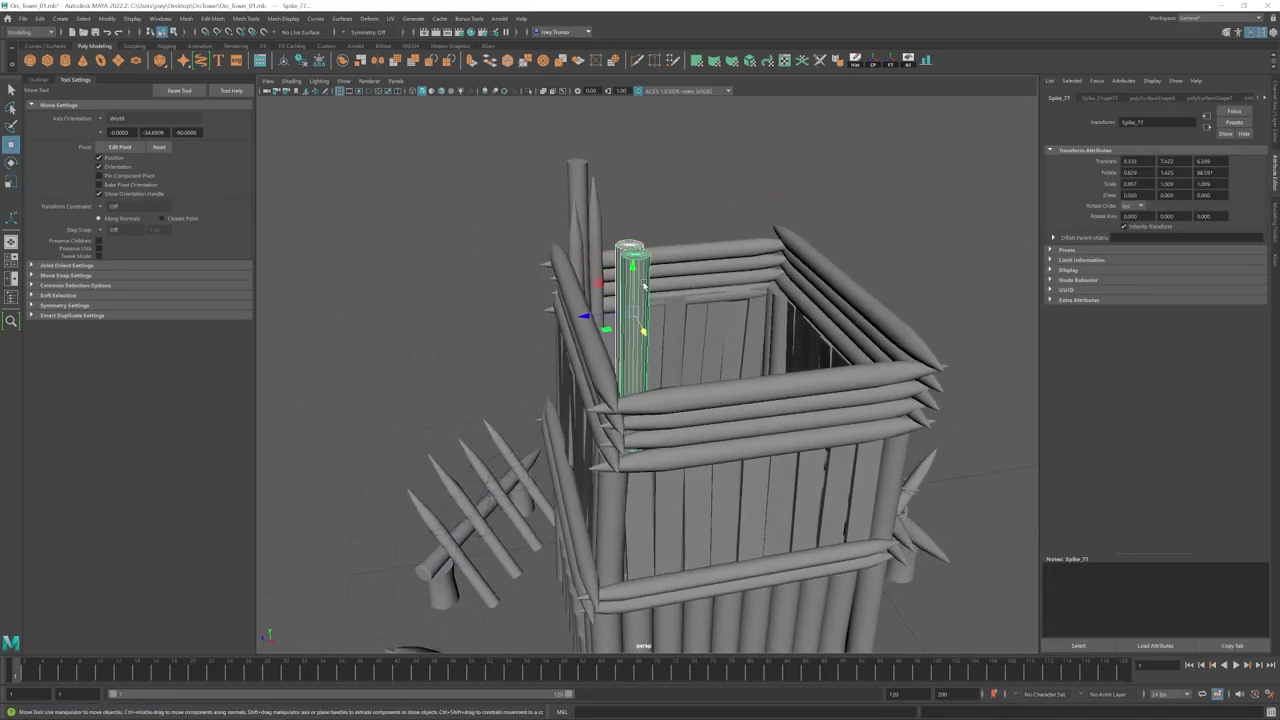
Step: Duplicate the upright posts to the remaining corners inside the top railing
{"action": "left_click_drag", "start_coordinate": [883, 328], "coordinate": [836, 300], "text": "alt"}
{"action": "middle_click_drag", "start_coordinate": [843, 281], "coordinate": [838, 281]}
{"action": "left_click_drag", "start_coordinate": [765, 302], "coordinate": [757, 302]}
{"action": "left_click_drag", "start_coordinate": [940, 360], "coordinate": [828, 355], "text": "alt"}
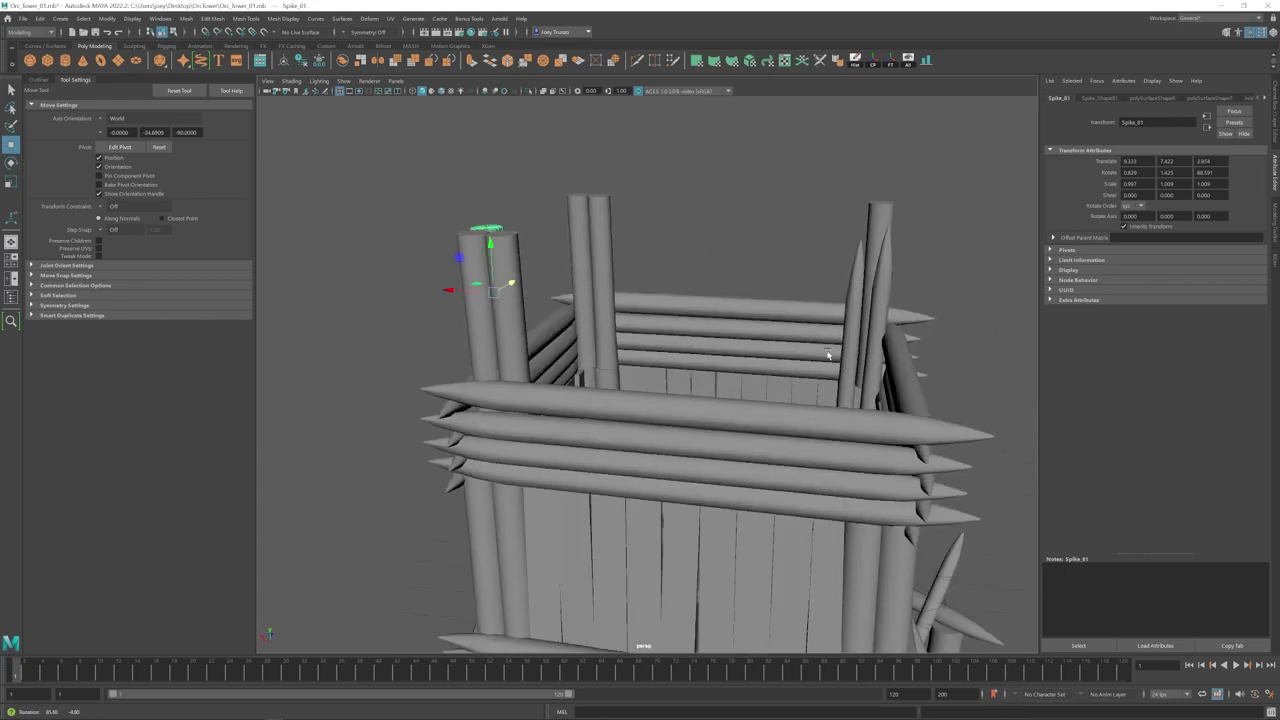
{"action": "key", "text": "ctrl+d"}
{"action": "left_click_drag", "start_coordinate": [463, 298], "coordinate": [600, 385]}
Step: Duplicate an upright spike to another front corner and rotate it to stand against the posts
{"action": "left_click", "coordinate": [756, 360]}
{"action": "left_click", "coordinate": [758, 390]}
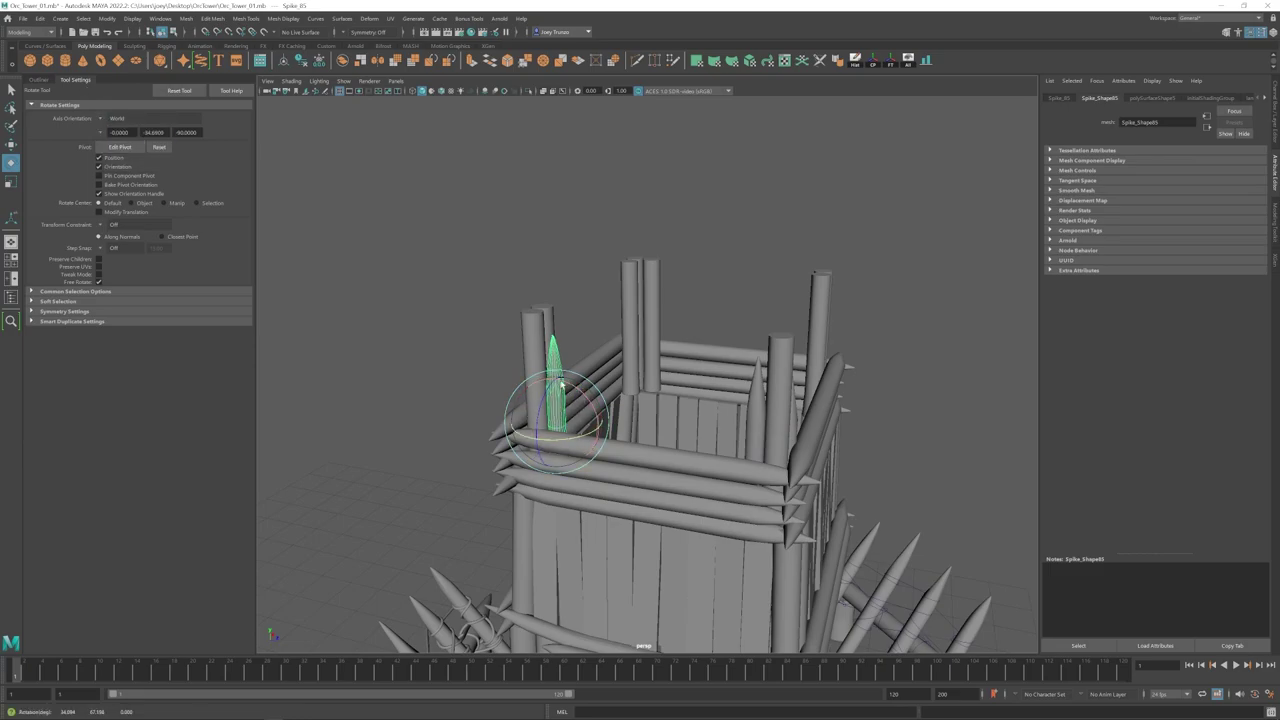
{"action": "key", "text": "w"}
{"action": "left_click", "coordinate": [590, 325]}
{"action": "scroll", "coordinate": [606, 386], "scroll_direction": "down", "scroll_amount": 5}
{"action": "scroll", "coordinate": [606, 386], "scroll_direction": "up", "scroll_amount": 5}
{"action": "left_click_drag", "start_coordinate": [620, 337], "coordinate": [688, 262], "text": "alt"}
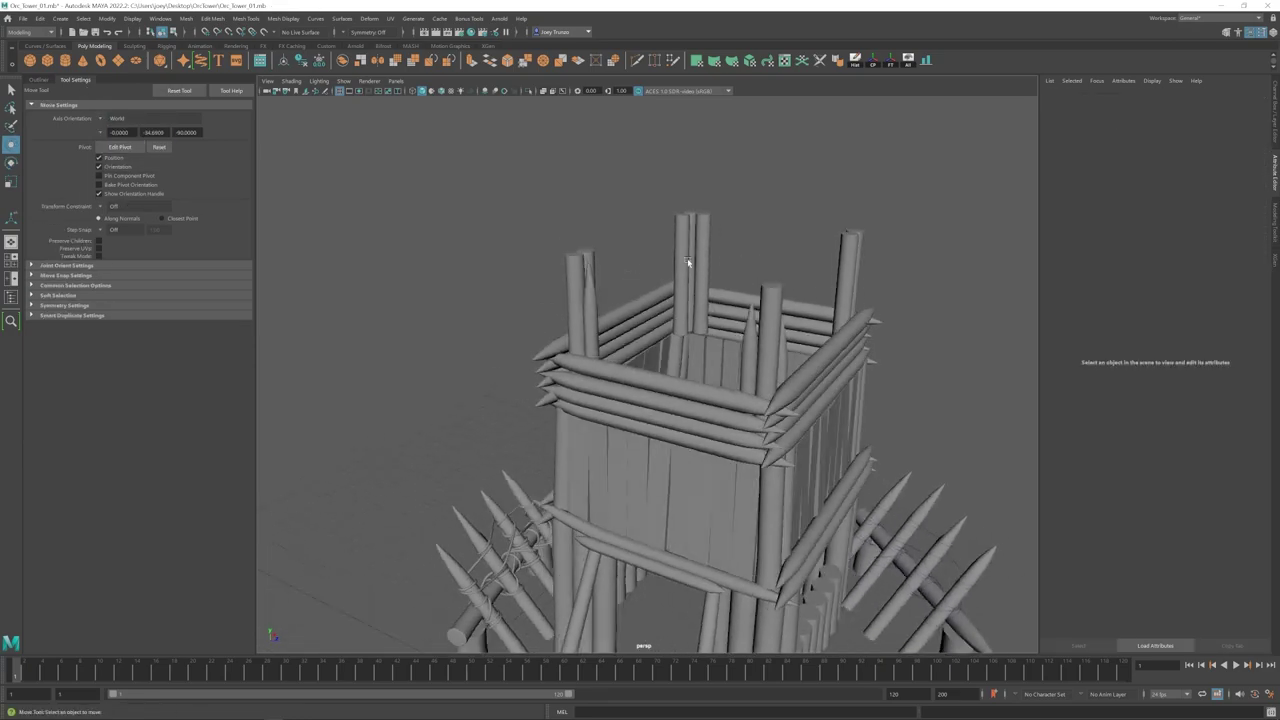
Step: Add another upright spike copy beside the rear corner posts and adjust its height
{"action": "left_click", "coordinate": [590, 322]}
{"action": "left_click", "coordinate": [683, 264], "text": "shift"}
{"action": "left_click", "coordinate": [683, 257]}
{"action": "key", "text": "Delete"}
{"action": "left_click", "coordinate": [683, 253]}
{"action": "left_click_drag", "start_coordinate": [682, 216], "coordinate": [681, 236]}
Step: Try to move the rear spike's vertices, and undo the edits
{"action": "right_click_drag", "start_coordinate": [681, 270], "coordinate": [640, 270]}
{"action": "left_click_drag", "start_coordinate": [655, 280], "coordinate": [702, 362]}
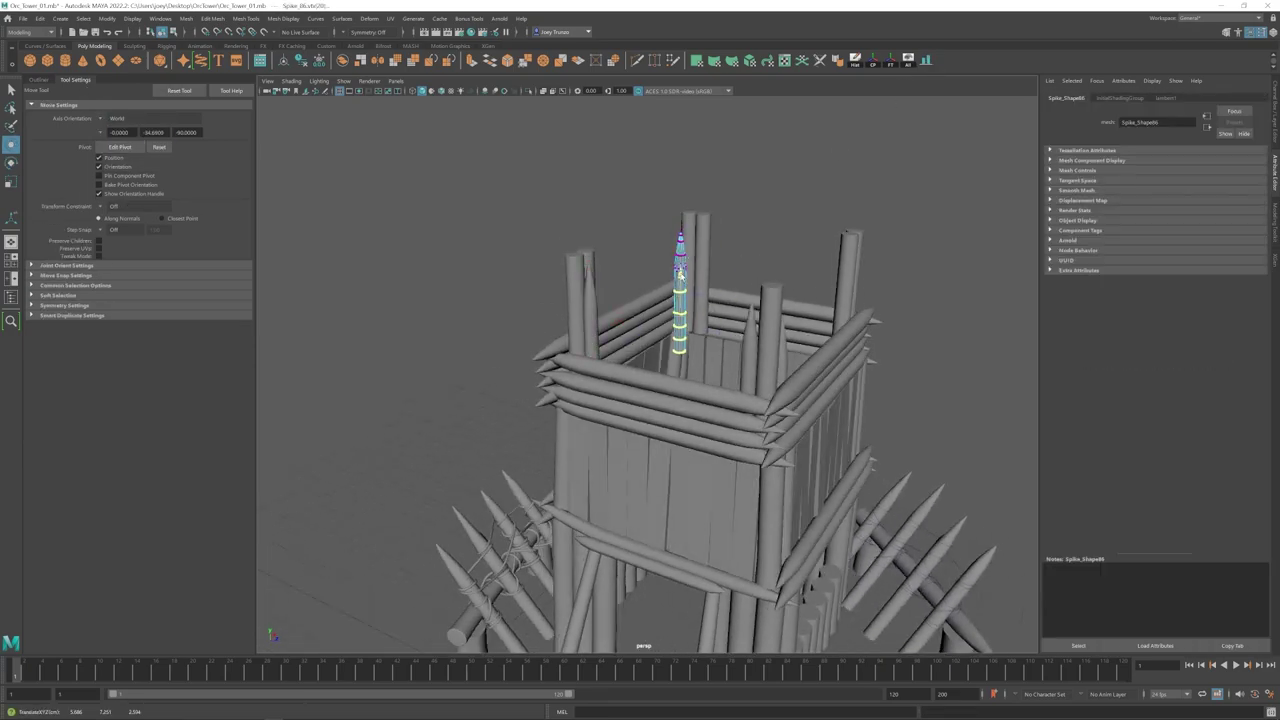
{"action": "key", "text": "ctrl+z"}
{"action": "key", "text": "ctrl+z"}
{"action": "key", "text": "ctrl+z"}
{"action": "key", "text": "ctrl+z"}
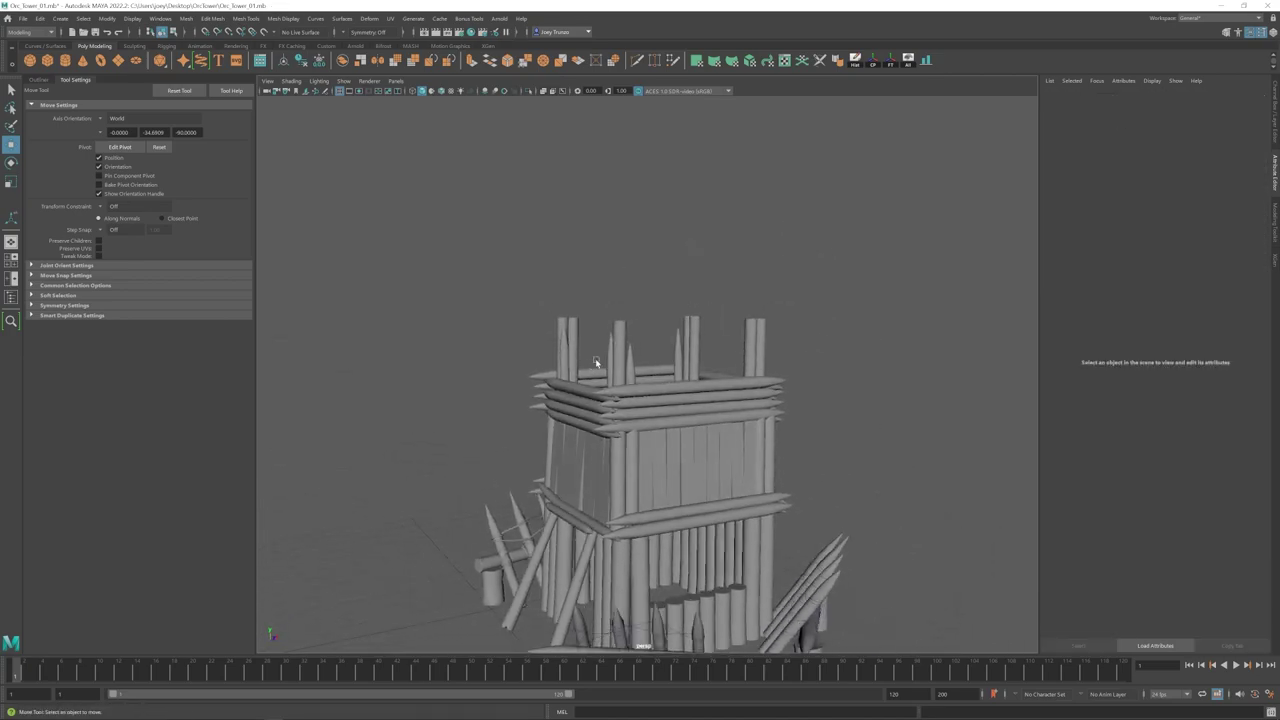
Step: Raise a spike copy above the corner posts and rotate it nearly horizontal as a top beam
{"action": "left_click_drag", "start_coordinate": [536, 452], "coordinate": [531, 491], "text": "alt"}
{"action": "left_click", "coordinate": [636, 384]}
{"action": "left_click_drag", "start_coordinate": [636, 371], "coordinate": [638, 272]}
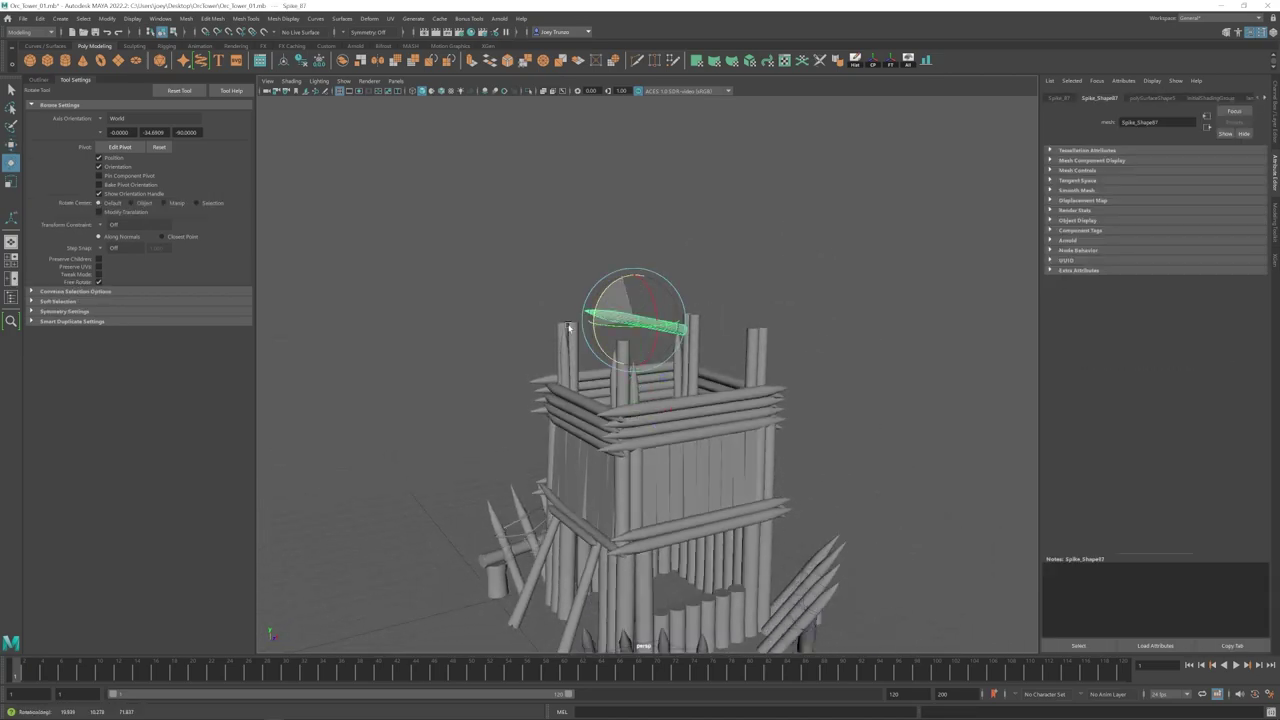
Step: Lengthen the top beam by moving its blunt-end vertices along its length with a Custom axis orientation
{"action": "key", "text": "F9"}
{"action": "key", "text": "w"}
{"action": "left_click_drag", "start_coordinate": [560, 336], "coordinate": [515, 338], "text": "alt"}
{"action": "left_click_drag", "start_coordinate": [663, 306], "coordinate": [640, 357]}
{"action": "key", "text": "b"}
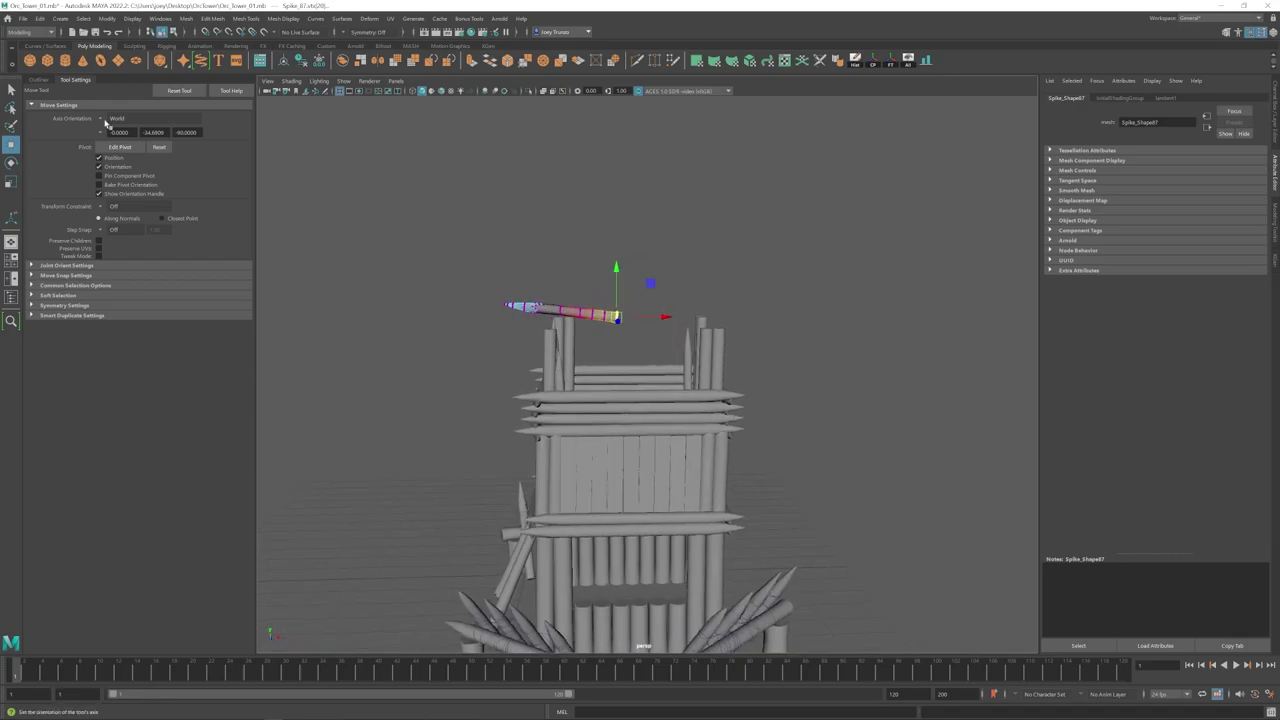
{"action": "left_click", "coordinate": [108, 119]}
{"action": "left_click", "coordinate": [120, 121]}
{"action": "left_click_drag", "start_coordinate": [617, 285], "coordinate": [622, 388], "text": "alt"}
{"action": "right_click_drag", "start_coordinate": [622, 388], "coordinate": [697, 446], "text": "alt"}
{"action": "left_click_drag", "start_coordinate": [698, 436], "coordinate": [700, 325], "text": "alt"}
{"action": "right_click_drag", "start_coordinate": [700, 325], "coordinate": [660, 310], "text": "alt"}
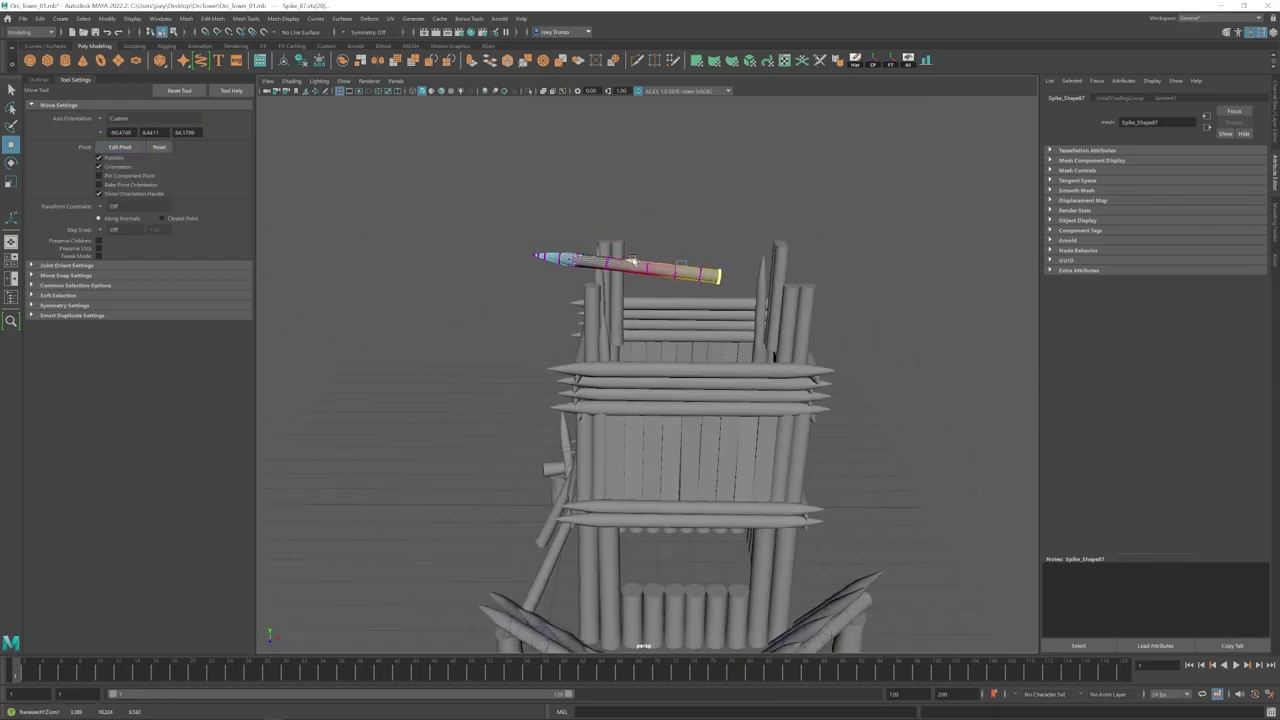
{"action": "left_click", "coordinate": [765, 308]}
{"action": "right_click_drag", "start_coordinate": [765, 308], "coordinate": [743, 314], "text": "alt"}
{"action": "key", "text": "F8"}
Step: Reposition the top beam over the posts and extend its pointed end along the Custom axis
{"action": "left_click_drag", "start_coordinate": [743, 314], "coordinate": [575, 287], "text": "alt"}
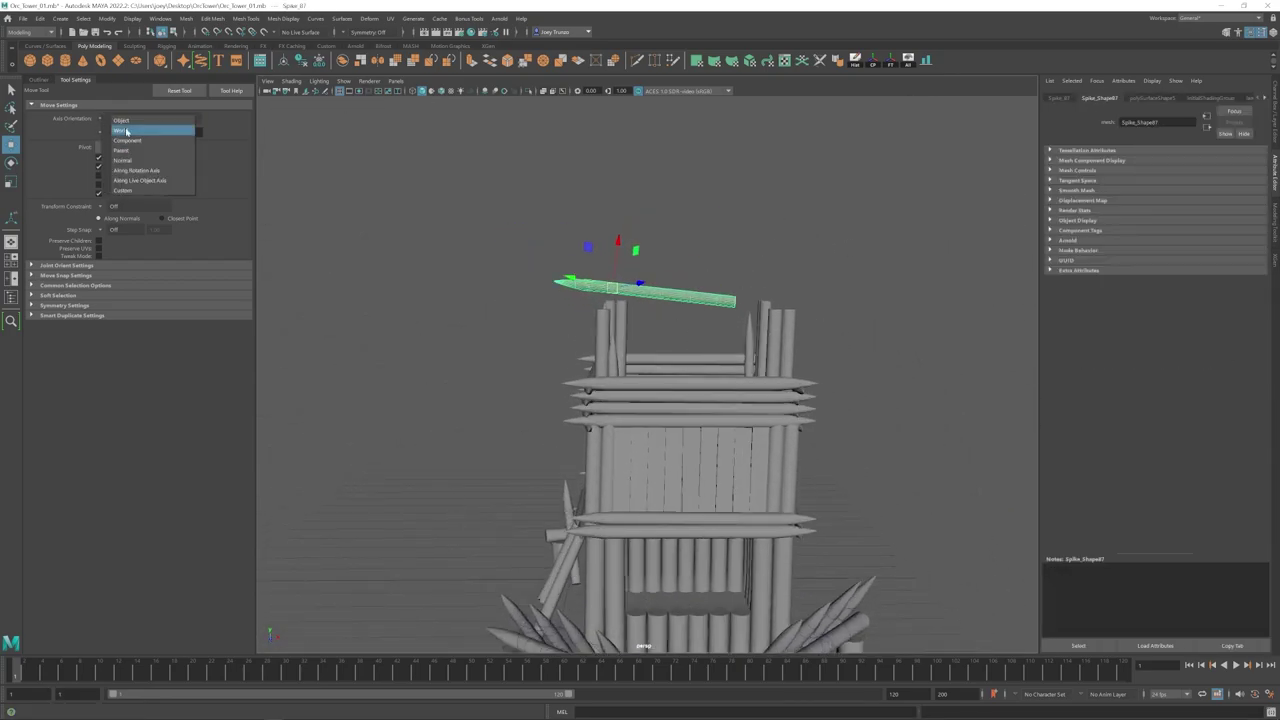
{"action": "key", "text": "e"}
{"action": "mouse_move", "coordinate": [681, 295]}
{"action": "left_mouse_down", "text": "alt"}
{"action": "mouse_move", "coordinate": [720, 309]}
{"action": "mouse_move", "coordinate": [684, 300]}
{"action": "left_mouse_up", "text": "alt"}
{"action": "key", "text": "w"}
{"action": "left_click_drag", "start_coordinate": [684, 289], "coordinate": [701, 322]}
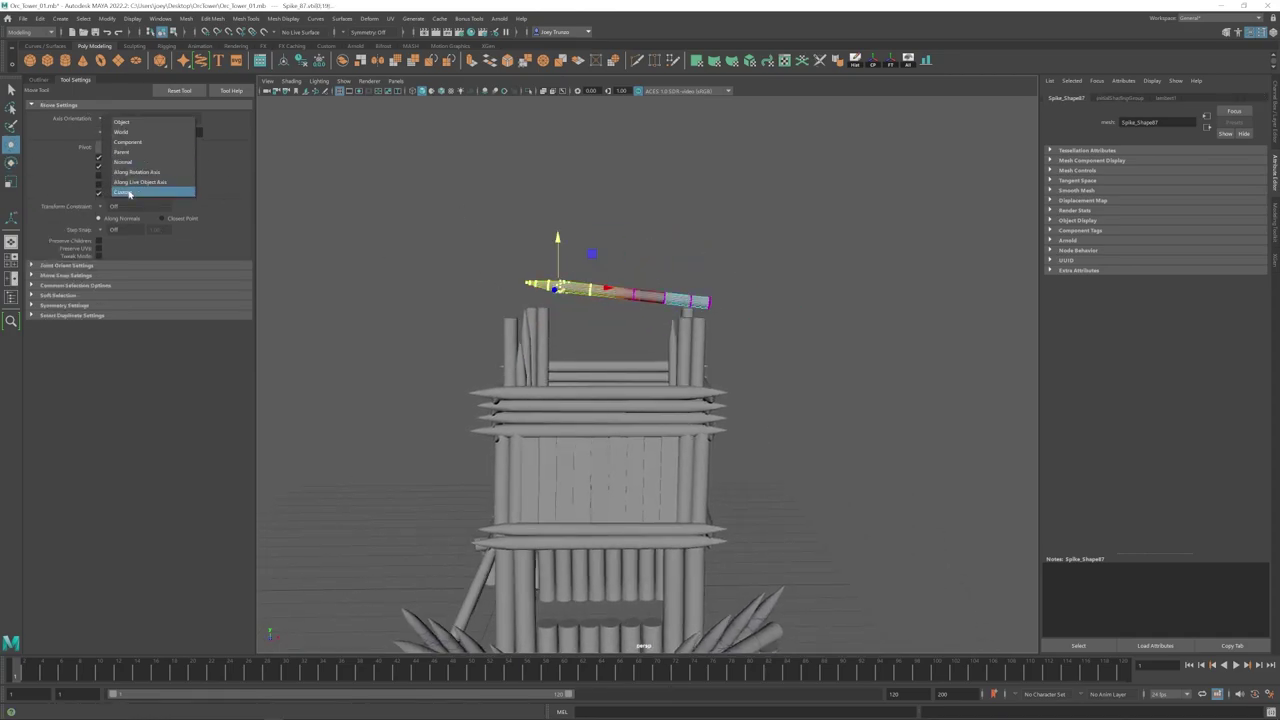
{"action": "left_click", "coordinate": [129, 194]}
{"action": "left_click_drag", "start_coordinate": [506, 285], "coordinate": [471, 289]}
{"action": "left_click", "coordinate": [580, 345]}
{"action": "left_click_drag", "start_coordinate": [580, 345], "coordinate": [660, 375], "text": "alt"}
{"action": "right_click_drag", "start_coordinate": [660, 375], "coordinate": [742, 366], "text": "alt"}
Step: Place the top beam on the side posts, and adjust the height of the beam, corner posts and spikes together
{"action": "left_click", "coordinate": [660, 343]}
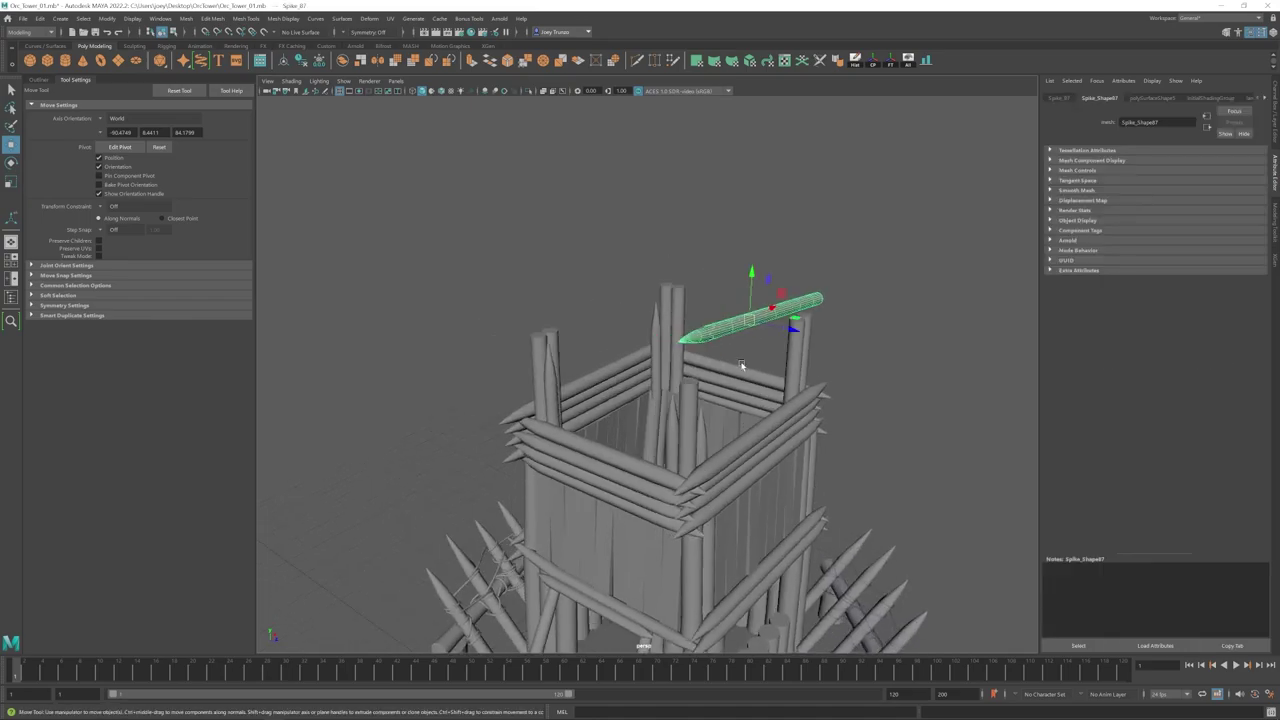
{"action": "left_click_drag", "start_coordinate": [742, 366], "coordinate": [646, 342], "text": "alt"}
{"action": "left_click_drag", "start_coordinate": [646, 342], "coordinate": [581, 369]}
{"action": "left_click", "coordinate": [610, 254]}
{"action": "right_click_drag", "start_coordinate": [610, 254], "coordinate": [530, 330], "text": "alt"}
{"action": "left_click_drag", "start_coordinate": [530, 330], "coordinate": [480, 285], "text": "alt"}
{"action": "left_click_drag", "start_coordinate": [474, 291], "coordinate": [700, 355]}
{"action": "left_click_drag", "start_coordinate": [700, 355], "coordinate": [749, 300], "text": "alt"}
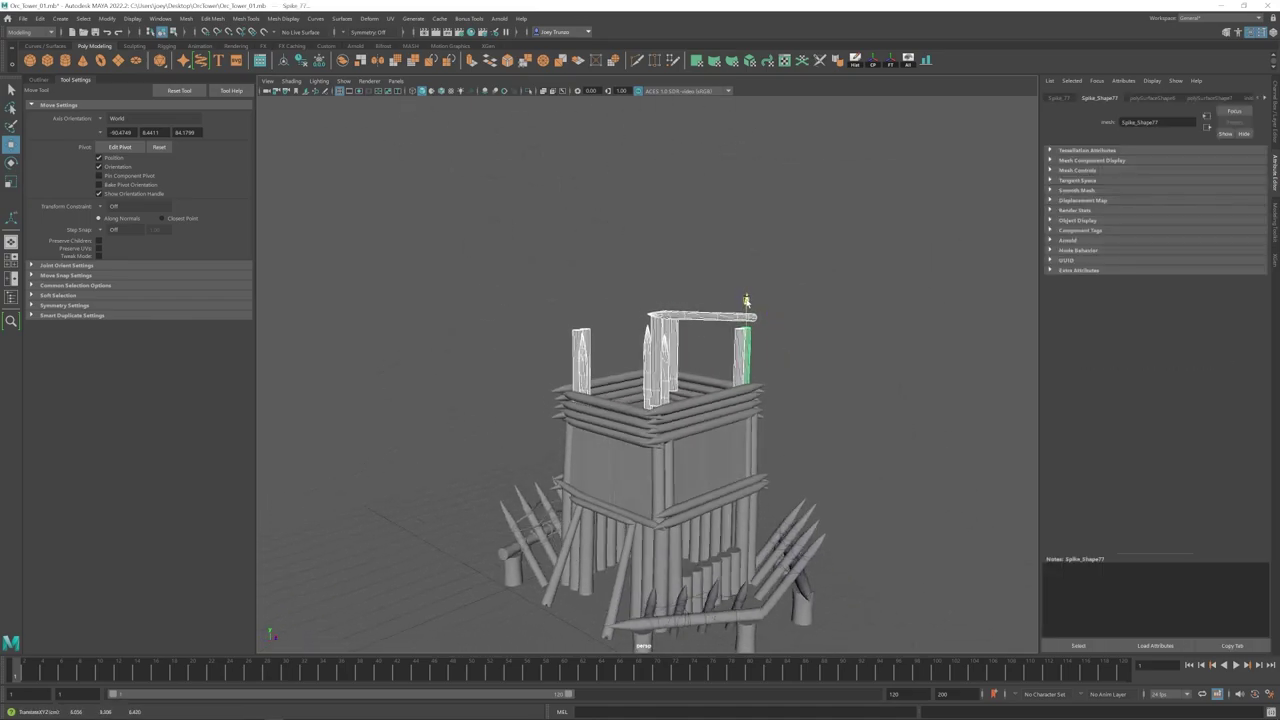
{"action": "left_click", "coordinate": [749, 300]}
Step: Duplicate the top beam and move the copy across to the opposite side of the tower
{"action": "right_click_drag", "start_coordinate": [749, 300], "coordinate": [790, 350], "text": "alt"}
{"action": "left_click_drag", "start_coordinate": [790, 350], "coordinate": [698, 436], "text": "alt"}
{"action": "left_click_drag", "start_coordinate": [668, 378], "coordinate": [628, 352], "text": "alt"}
{"action": "left_click_drag", "start_coordinate": [726, 334], "coordinate": [748, 351]}
{"action": "left_click", "coordinate": [763, 323]}
{"action": "left_click_drag", "start_coordinate": [640, 312], "coordinate": [729, 300], "text": "alt"}
{"action": "left_click", "coordinate": [748, 298]}
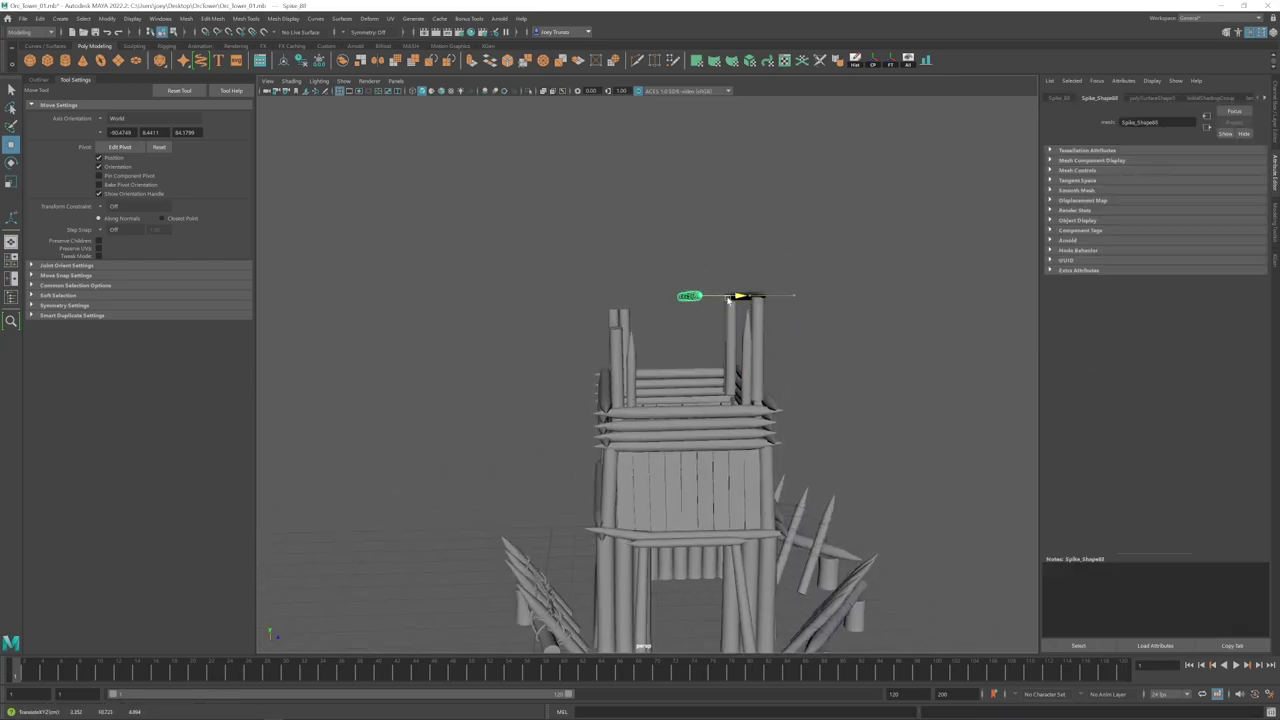
Step: Raise the vertices of the posts and spikes under the second top beam to meet it
{"action": "left_click", "coordinate": [572, 345]}
{"action": "left_click_drag", "start_coordinate": [572, 345], "coordinate": [678, 356], "text": "alt"}
{"action": "left_click_drag", "start_coordinate": [434, 267], "coordinate": [706, 380]}
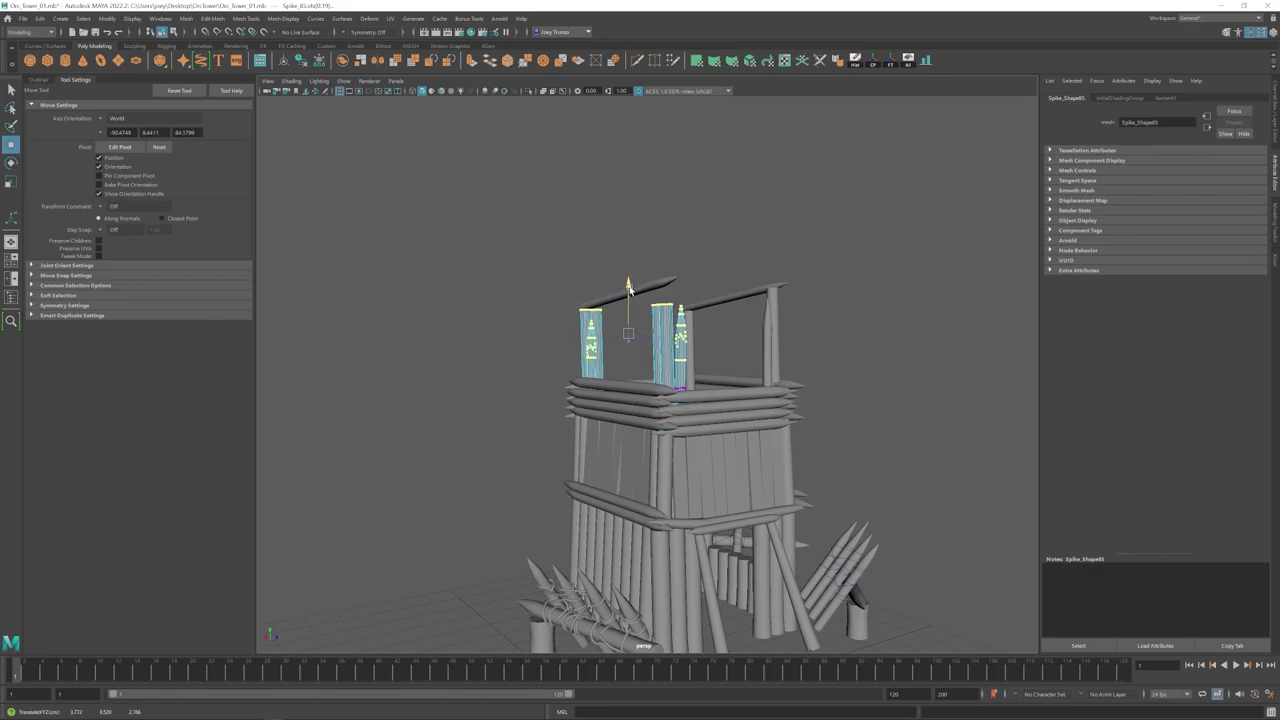
{"action": "left_click_drag", "start_coordinate": [676, 288], "coordinate": [677, 268]}
Step: Move the top vertices of one corner post vertically so it ends directly beneath the sloping beam
{"action": "left_click", "coordinate": [636, 328]}
{"action": "left_click_drag", "start_coordinate": [636, 328], "coordinate": [716, 345], "text": "alt"}
{"action": "scroll", "coordinate": [700, 335], "scroll_direction": "up", "scroll_amount": 3}
{"action": "left_click", "coordinate": [666, 300]}
{"action": "right_click_drag", "start_coordinate": [667, 278], "coordinate": [622, 258]}
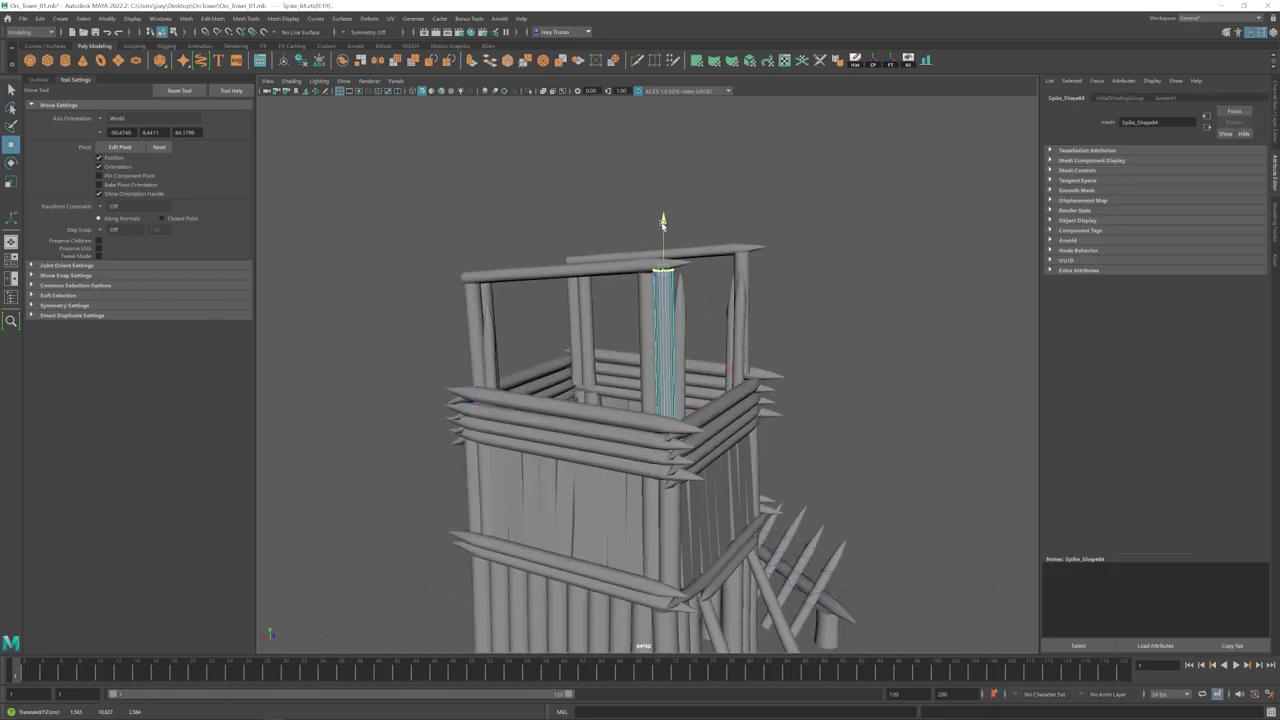
{"action": "left_click", "coordinate": [820, 290]}
Step: Duplicate a double-pointed beam and place the copy across the front post tops, joining the two side beams
{"action": "left_click_drag", "start_coordinate": [640, 330], "coordinate": [760, 350], "text": "alt"}
{"action": "left_click_drag", "start_coordinate": [430, 220], "coordinate": [930, 640]}
{"action": "left_click", "coordinate": [516, 452]}
{"action": "left_click_drag", "start_coordinate": [516, 452], "coordinate": [634, 420], "text": "alt"}
{"action": "scroll", "coordinate": [634, 420], "scroll_direction": "up", "scroll_amount": 3}
{"action": "middle_click_drag", "start_coordinate": [628, 372], "coordinate": [636, 411], "text": "alt"}
{"action": "right_click_drag", "start_coordinate": [636, 411], "coordinate": [698, 304], "text": "alt"}
{"action": "middle_click_drag", "start_coordinate": [764, 595], "coordinate": [750, 551], "text": "alt"}
{"action": "left_click", "coordinate": [728, 474]}
{"action": "left_click", "coordinate": [586, 491]}
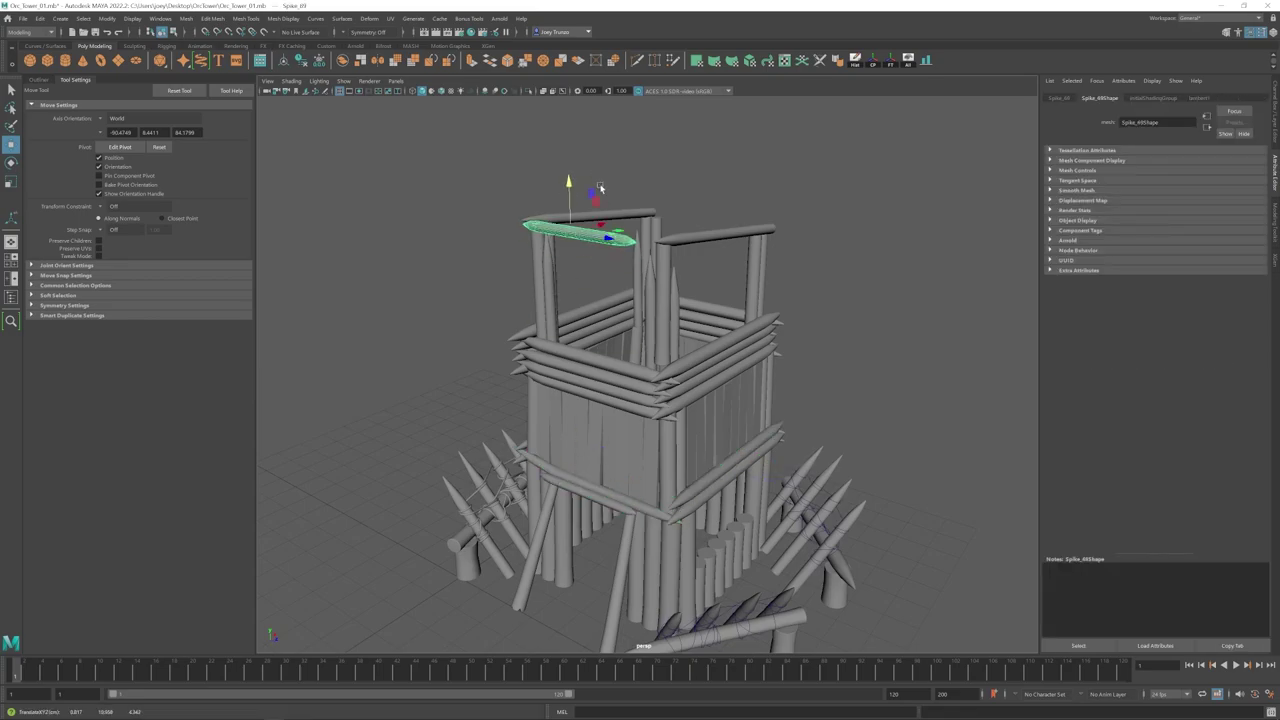
{"action": "left_click", "coordinate": [600, 190]}
{"action": "scroll", "coordinate": [614, 257], "scroll_direction": "down", "scroll_amount": 3}
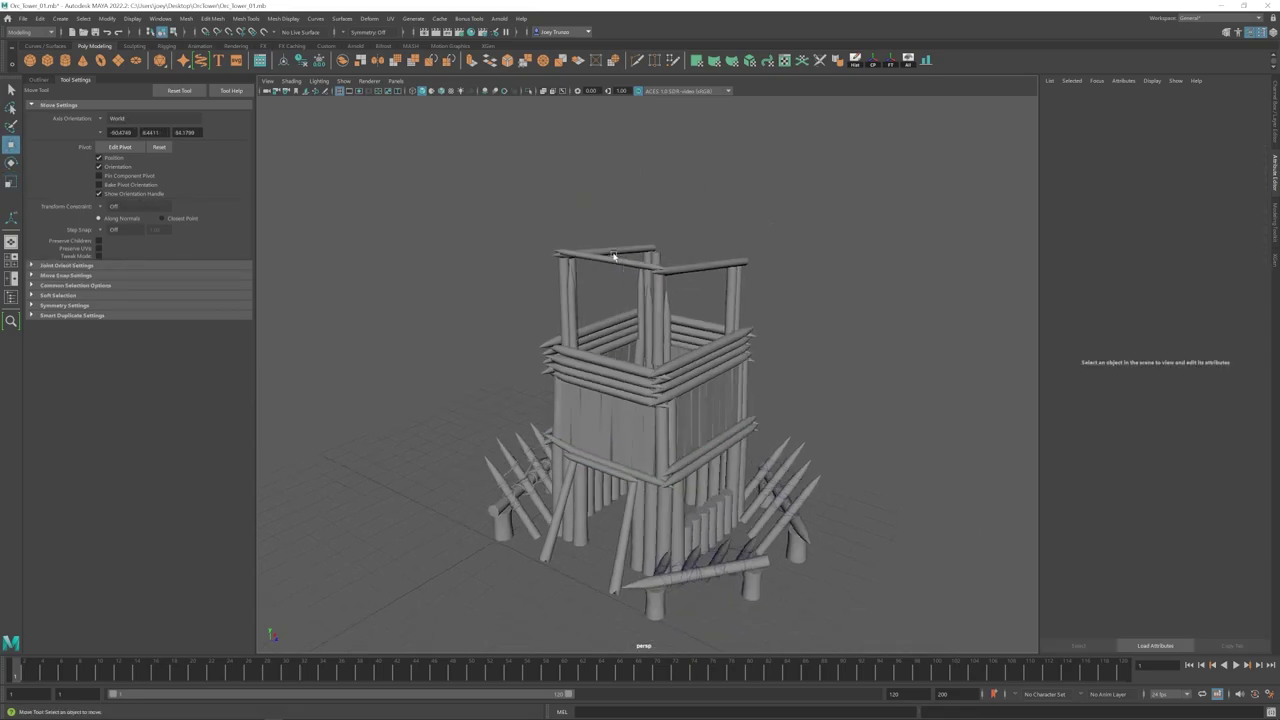
Step: Nudge the front top beam slightly upward so it rests on the two side beams
{"action": "left_click", "coordinate": [614, 257]}
{"action": "scroll", "coordinate": [600, 265], "scroll_direction": "up", "scroll_amount": 5}
{"action": "left_click_drag", "start_coordinate": [558, 272], "coordinate": [557, 266]}
{"action": "left_click", "coordinate": [590, 270]}
{"action": "scroll", "coordinate": [610, 320], "scroll_direction": "down", "scroll_amount": 4}
{"action": "left_click", "coordinate": [620, 347]}
{"action": "left_click", "coordinate": [699, 309]}
{"action": "scroll", "coordinate": [676, 383], "scroll_direction": "down", "scroll_amount": 4}
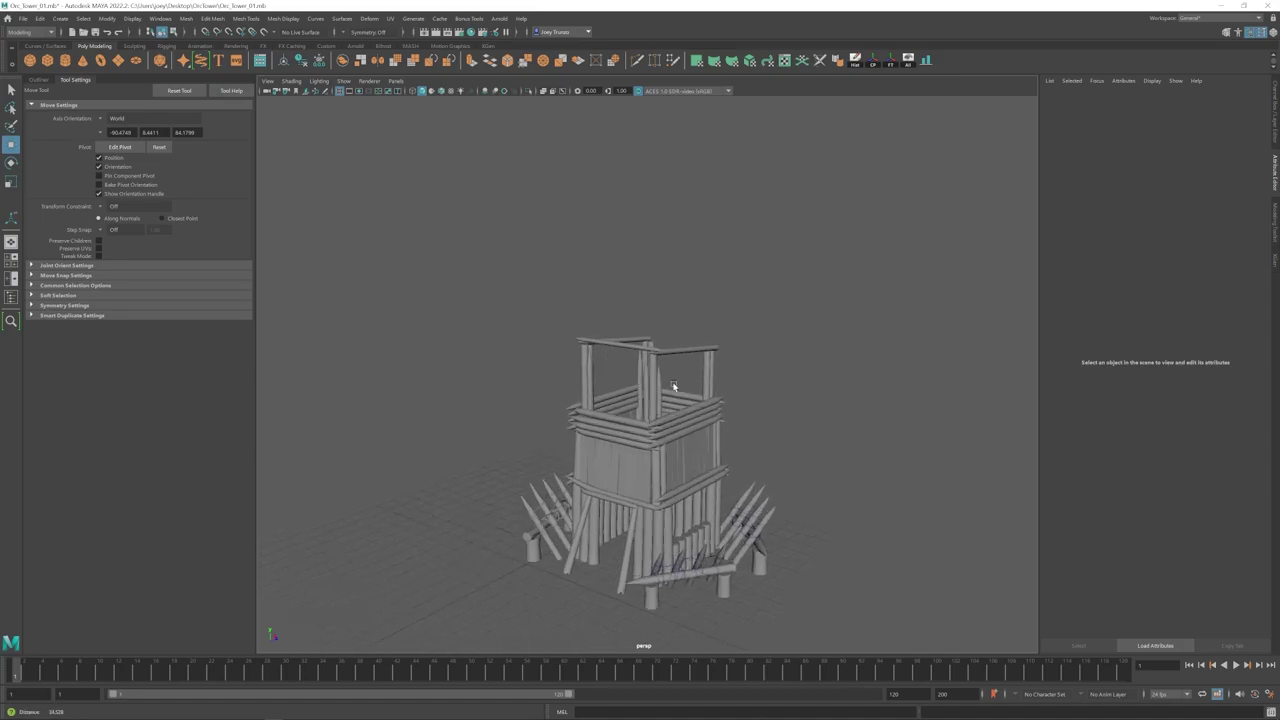
Step: Duplicate a lower wall log and lay it horizontally beneath the side top beams as a roof rafter
{"action": "scroll", "coordinate": [674, 386], "scroll_direction": "up", "scroll_amount": 4}
{"action": "left_click_drag", "start_coordinate": [674, 386], "coordinate": [637, 262], "text": "alt"}
{"action": "left_click", "coordinate": [644, 499]}
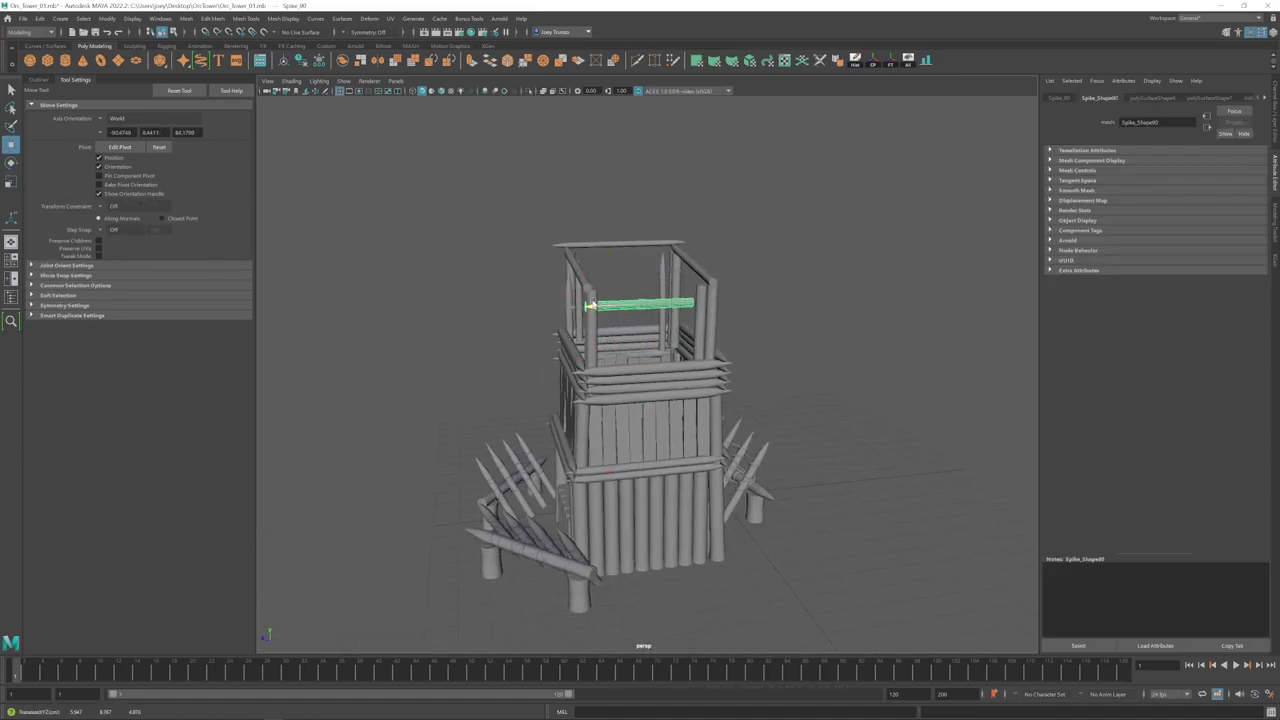
{"action": "left_click_drag", "start_coordinate": [593, 303], "coordinate": [633, 297], "text": "alt"}
{"action": "scroll", "coordinate": [633, 297], "scroll_direction": "up", "scroll_amount": 3}
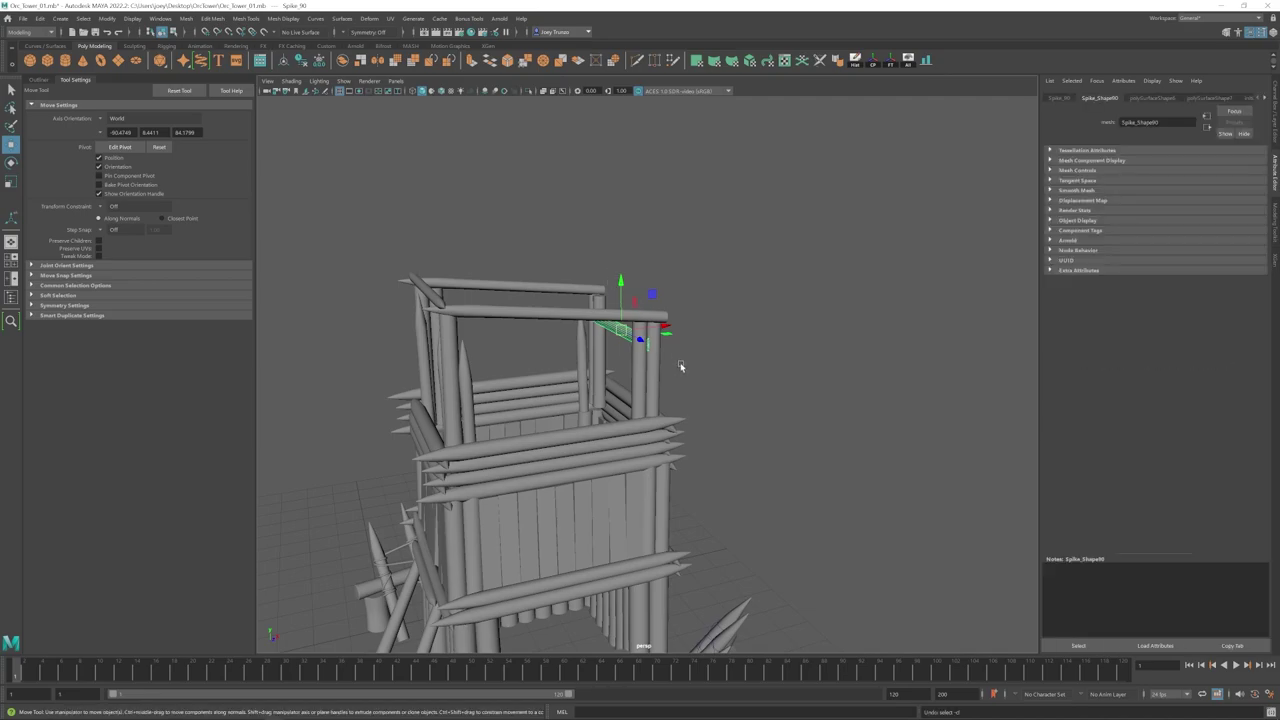
{"action": "left_click_drag", "start_coordinate": [681, 366], "coordinate": [578, 298], "text": "alt"}
{"action": "left_click_drag", "start_coordinate": [685, 341], "coordinate": [642, 322], "text": "alt"}
{"action": "left_click", "coordinate": [625, 330]}
{"action": "left_click_drag", "start_coordinate": [662, 325], "coordinate": [674, 325]}
{"action": "left_click_drag", "start_coordinate": [629, 264], "coordinate": [629, 260]}
{"action": "left_click_drag", "start_coordinate": [629, 260], "coordinate": [874, 451], "text": "alt"}
Step: Duplicate the rafter log repeatedly at even spacing along the sloping side beams
{"action": "left_click", "coordinate": [551, 340]}
{"action": "scroll", "coordinate": [551, 340], "scroll_direction": "down", "scroll_amount": 3}
{"action": "scroll", "coordinate": [874, 451], "scroll_direction": "up", "scroll_amount": 5}
{"action": "left_click", "coordinate": [651, 323]}
{"action": "left_click_drag", "start_coordinate": [651, 323], "coordinate": [689, 300], "text": "alt"}
{"action": "key", "text": "ctrl+d"}
{"action": "left_click_drag", "start_coordinate": [689, 284], "coordinate": [682, 333]}
{"action": "key", "text": "shift+d"}
Step: Undo the last adjustments to the roof rafters
{"action": "left_click", "coordinate": [542, 364]}
{"action": "scroll", "coordinate": [542, 364], "scroll_direction": "down", "scroll_amount": 5}
{"action": "mouse_move", "coordinate": [542, 364]}
{"action": "left_mouse_down", "text": "alt"}
{"action": "mouse_move", "coordinate": [600, 349]}
{"action": "mouse_move", "coordinate": [545, 363]}
{"action": "left_mouse_up", "text": "alt"}
{"action": "scroll", "coordinate": [620, 391], "scroll_direction": "up", "scroll_amount": 5}
{"action": "left_click", "coordinate": [582, 341]}
{"action": "key", "text": "ctrl+z"}
{"action": "key", "text": "ctrl+z"}
{"action": "key", "text": "ctrl+z"}
{"action": "key", "text": "ctrl+z"}
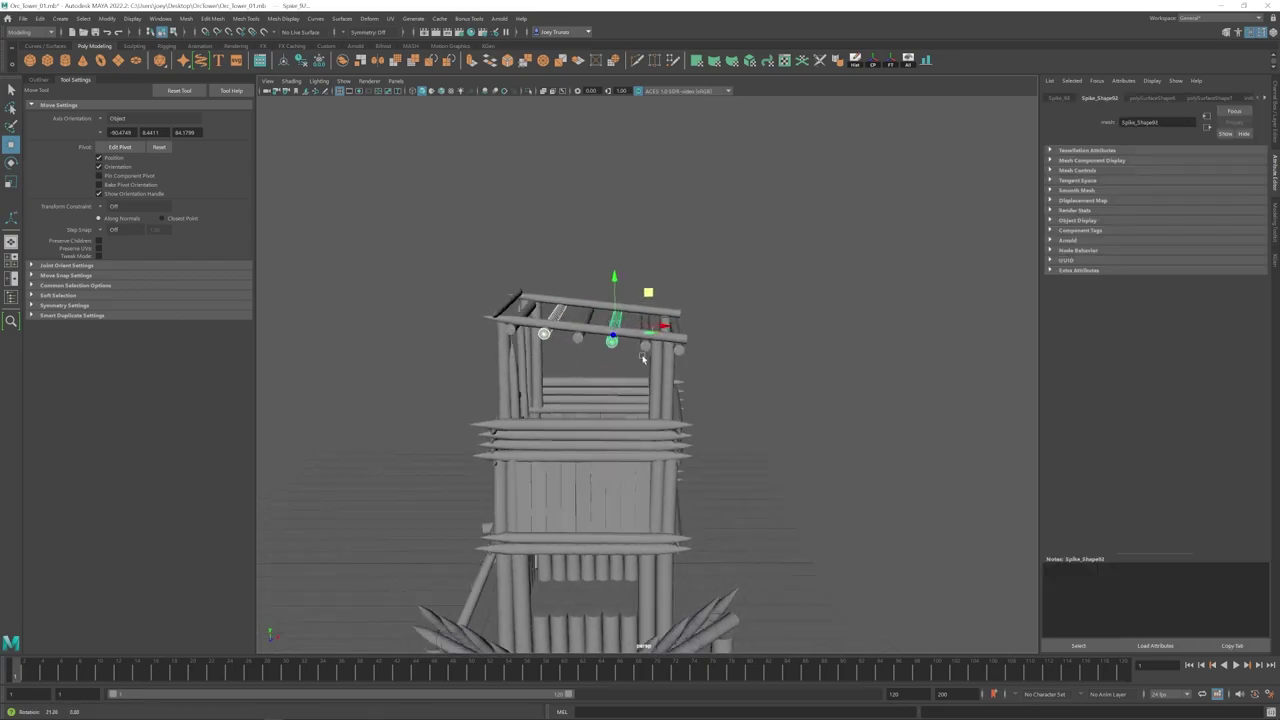
{"action": "key", "text": "ctrl+z"}
{"action": "key", "text": "ctrl+z"}
{"action": "key", "text": "ctrl+z"}
{"action": "key", "text": "ctrl+z"}
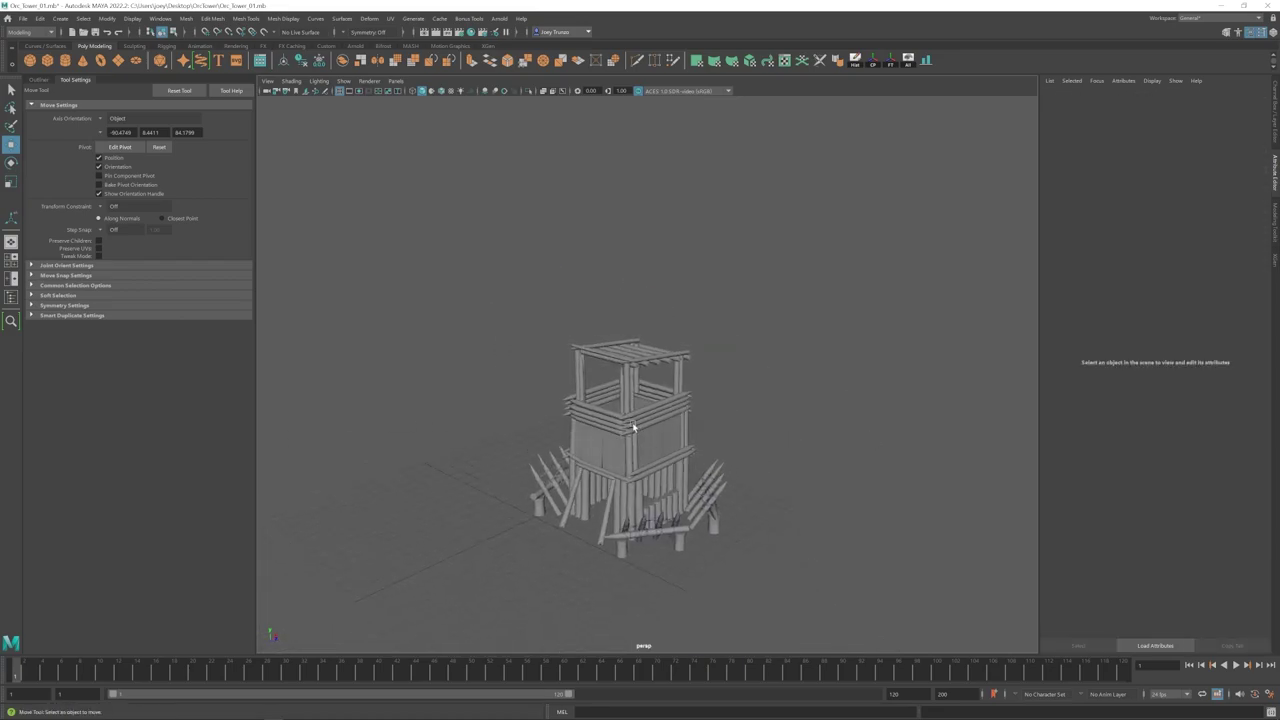
Step: Duplicate a wall plank, rotate it to the roof slope and place it on top of the rafters
{"action": "key", "text": "ctrl+d"}
{"action": "key", "text": "e"}
{"action": "left_click_drag", "start_coordinate": [739, 573], "coordinate": [560, 325]}
{"action": "key", "text": "w"}
{"action": "left_click_drag", "start_coordinate": [530, 350], "coordinate": [660, 383], "text": "alt"}
{"action": "key", "text": "r"}
{"action": "key", "text": "w"}
{"action": "left_click_drag", "start_coordinate": [779, 381], "coordinate": [748, 330], "text": "alt"}
{"action": "key", "text": "e"}
{"action": "key", "text": "w"}
{"action": "left_click_drag", "start_coordinate": [740, 260], "coordinate": [733, 268], "text": "alt"}
Step: Duplicate the roof plank repeatedly side by side to form a row across the tower's width
{"action": "key", "text": "ctrl+d"}
{"action": "left_click_drag", "start_coordinate": [790, 317], "coordinate": [614, 386]}
{"action": "key", "text": "shift+d"}
{"action": "key", "text": "shift+d"}
{"action": "key", "text": "shift+d"}
{"action": "key", "text": "shift+d"}
{"action": "key", "text": "shift+d"}
{"action": "left_click", "coordinate": [615, 388], "text": "shift"}
{"action": "left_click", "coordinate": [645, 390], "text": "shift"}
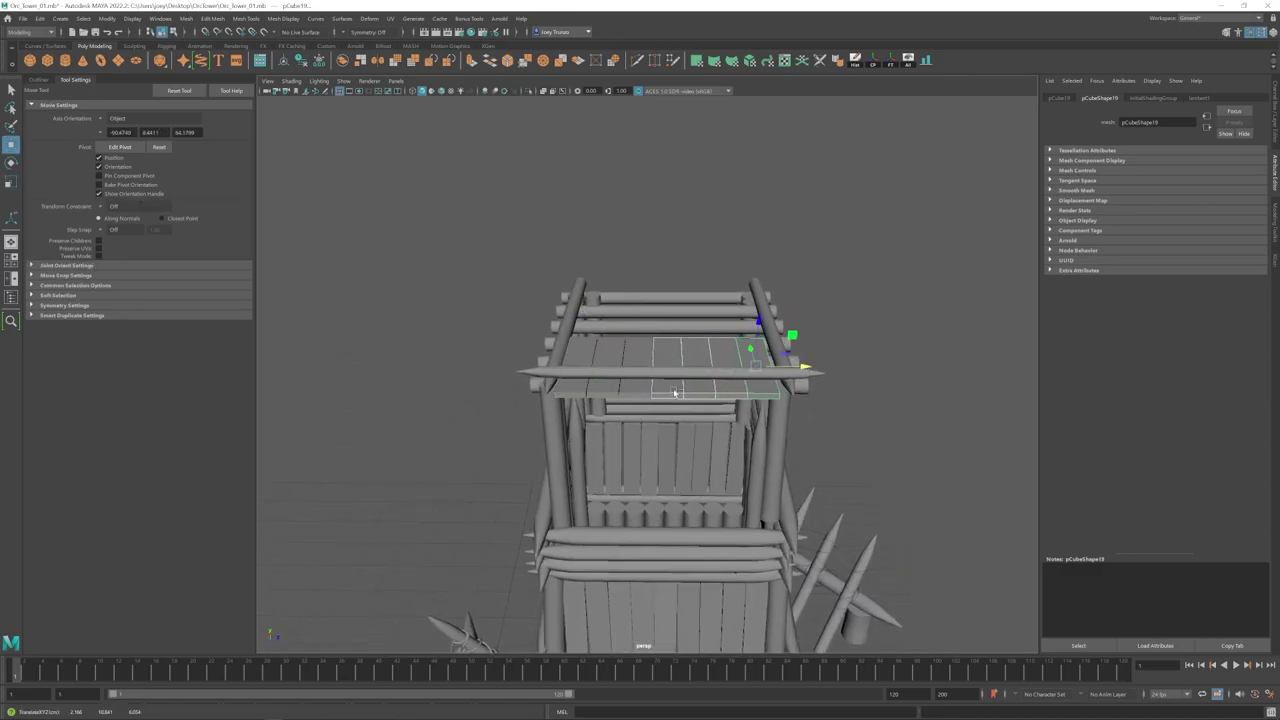
{"action": "left_click", "coordinate": [868, 345]}
Step: Shift individual planks of the first roof row so they sit unevenly
{"action": "left_click_drag", "start_coordinate": [868, 345], "coordinate": [632, 424], "text": "alt"}
{"action": "left_click", "coordinate": [626, 428]}
{"action": "left_click", "coordinate": [664, 430]}
{"action": "left_click_drag", "start_coordinate": [729, 396], "coordinate": [738, 390]}
{"action": "left_click", "coordinate": [897, 260]}
{"action": "scroll", "coordinate": [660, 430], "scroll_direction": "down", "scroll_amount": 3}
Step: Move the end vertices of individual planks in the first roof row to vary their lengths
{"action": "left_click_drag", "start_coordinate": [660, 436], "coordinate": [654, 400], "text": "alt"}
{"action": "scroll", "coordinate": [656, 396], "scroll_direction": "up", "scroll_amount": 3}
{"action": "left_click", "coordinate": [668, 328]}
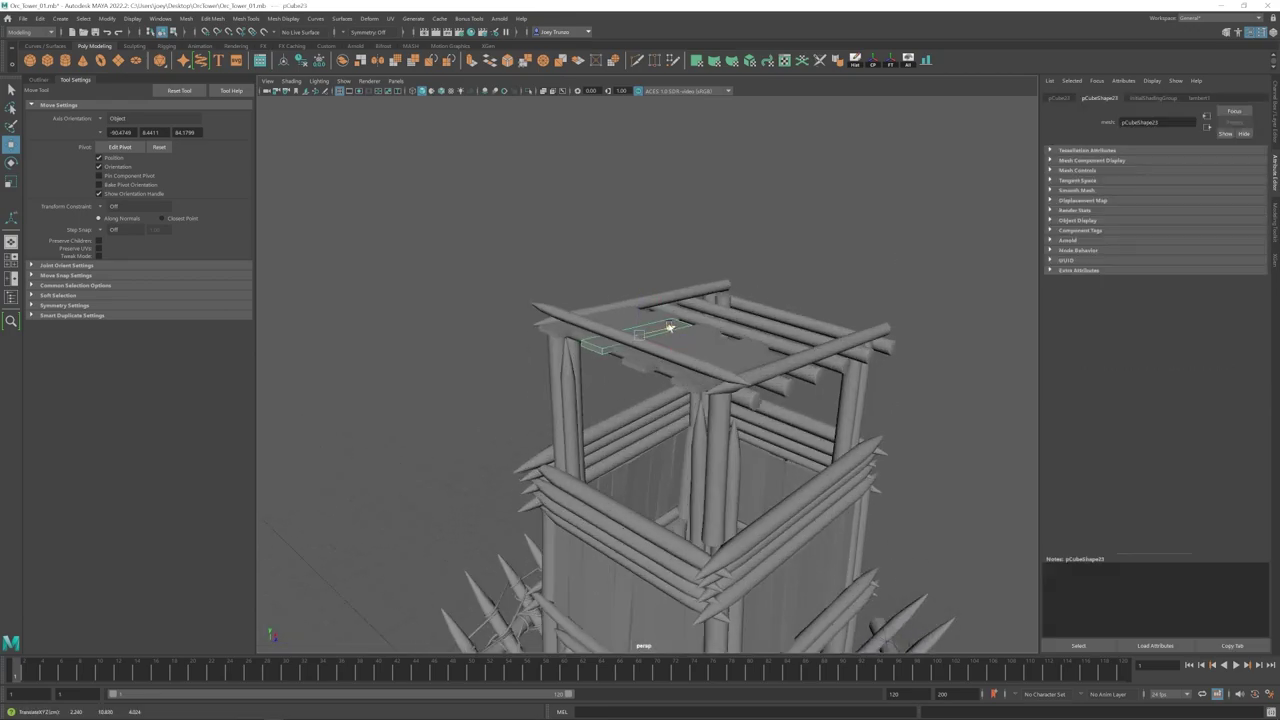
{"action": "right_click_drag", "start_coordinate": [568, 340], "coordinate": [566, 314]}
{"action": "left_click", "coordinate": [563, 337]}
{"action": "left_click", "coordinate": [634, 363]}
{"action": "right_click_drag", "start_coordinate": [634, 361], "coordinate": [634, 334]}
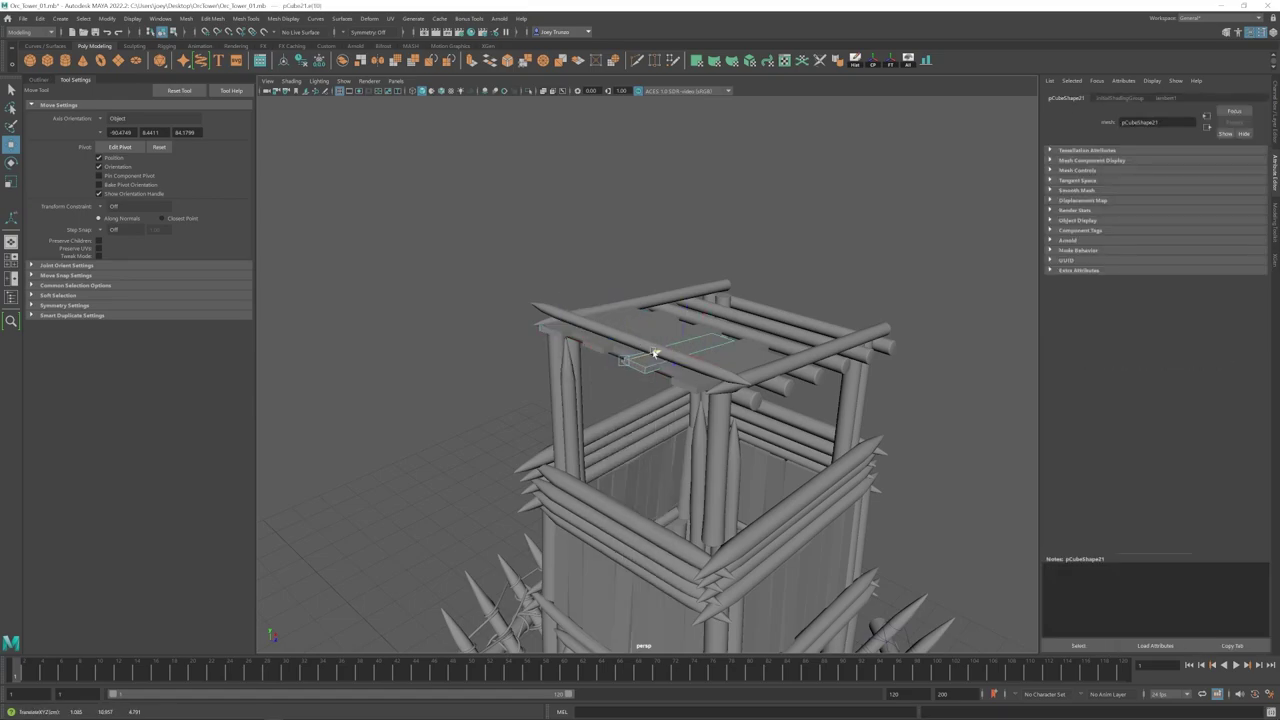
{"action": "left_click", "coordinate": [632, 364]}
{"action": "left_click", "coordinate": [632, 390]}
Step: Duplicate the plank row twice down the roof slope, placing the copies to cover the remaining rafters
{"action": "scroll", "coordinate": [632, 392], "scroll_direction": "down", "scroll_amount": 5}
{"action": "left_click_drag", "start_coordinate": [618, 394], "coordinate": [746, 460], "text": "alt"}
{"action": "scroll", "coordinate": [746, 460], "scroll_direction": "up", "scroll_amount": 5}
{"action": "scroll", "coordinate": [700, 420], "scroll_direction": "down", "scroll_amount": 1}
{"action": "left_click", "coordinate": [584, 322]}
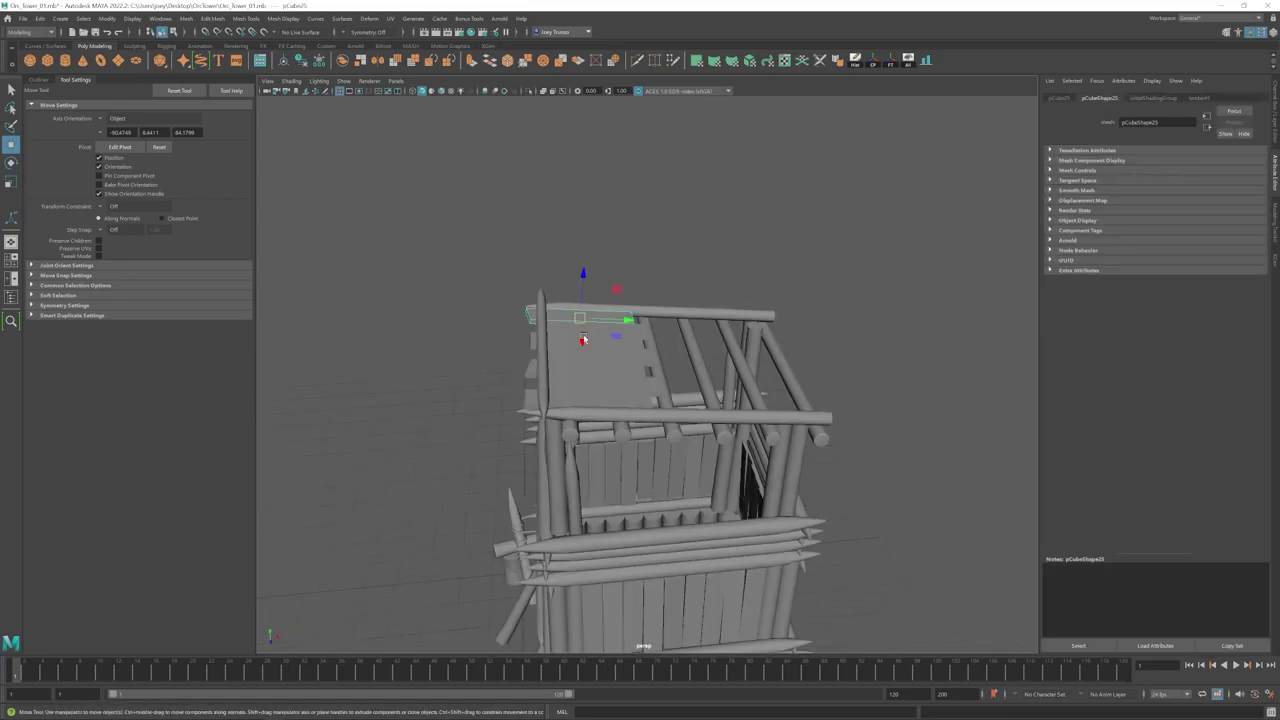
{"action": "left_click_drag", "start_coordinate": [615, 407], "coordinate": [645, 420], "text": "alt"}
{"action": "left_click_drag", "start_coordinate": [609, 325], "coordinate": [609, 317]}
{"action": "left_click_drag", "start_coordinate": [647, 365], "coordinate": [734, 367]}
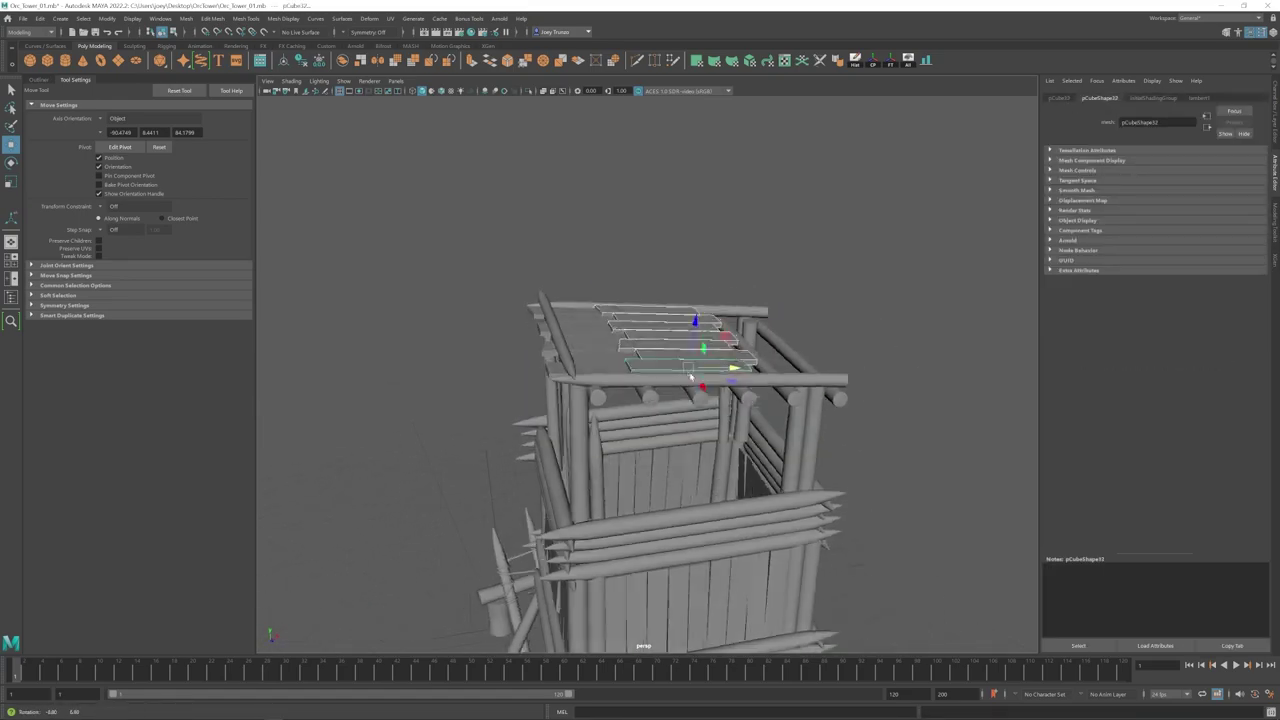
{"action": "left_click_drag", "start_coordinate": [694, 322], "coordinate": [636, 338]}
{"action": "left_click_drag", "start_coordinate": [736, 364], "coordinate": [734, 356], "text": "alt"}
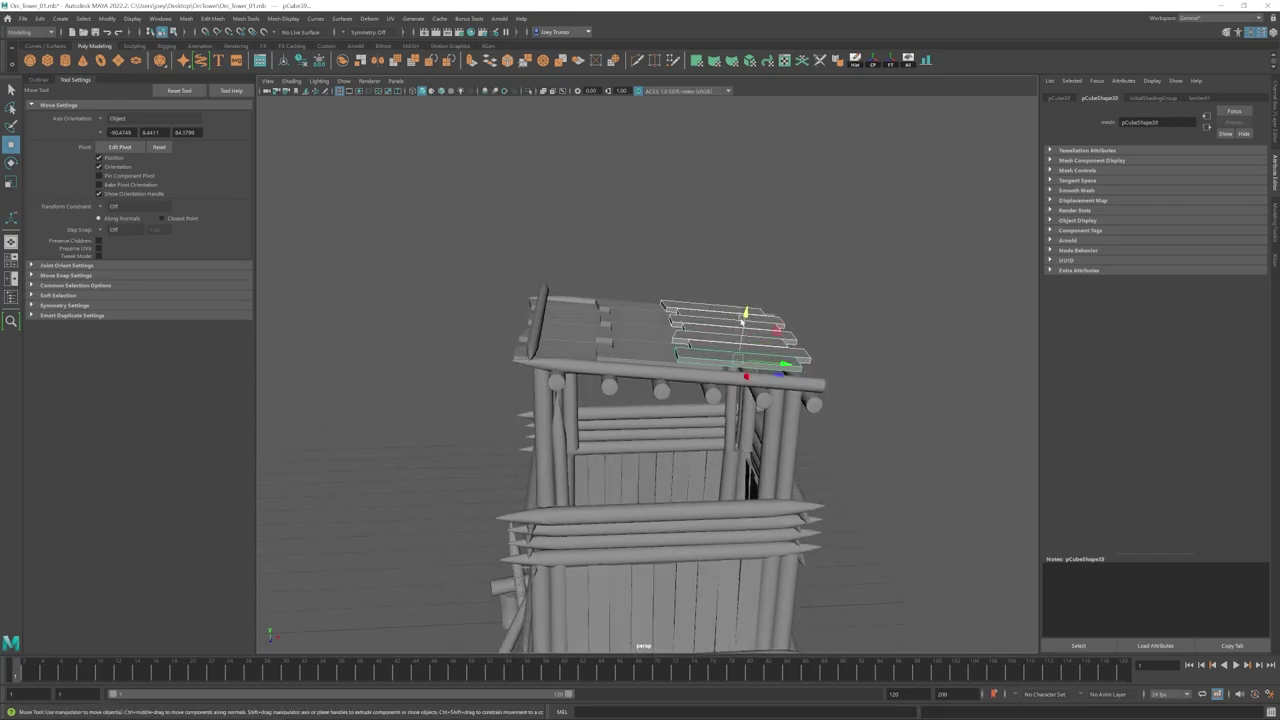
Step: Move the end vertices of a plank in the lowest roof row to change its length
{"action": "left_click", "coordinate": [885, 430]}
{"action": "left_click_drag", "start_coordinate": [885, 430], "coordinate": [792, 371], "text": "alt"}
{"action": "right_click_drag", "start_coordinate": [779, 334], "coordinate": [735, 334]}
{"action": "mouse_move", "coordinate": [806, 356]}
{"action": "left_mouse_down"}
{"action": "mouse_move", "coordinate": [742, 300]}
{"action": "mouse_move", "coordinate": [797, 363]}
{"action": "left_mouse_up"}
{"action": "left_click", "coordinate": [885, 430]}
Step: Scale a single plank in the lowest roof row to vary its size
{"action": "scroll", "coordinate": [711, 383], "scroll_direction": "down", "scroll_amount": 5}
{"action": "left_click_drag", "start_coordinate": [711, 383], "coordinate": [769, 383], "text": "alt"}
{"action": "left_click", "coordinate": [753, 356]}
{"action": "key", "text": "r"}
{"action": "left_click_drag", "start_coordinate": [692, 348], "coordinate": [698, 351]}
{"action": "left_click_drag", "start_coordinate": [678, 401], "coordinate": [800, 410], "text": "alt"}
{"action": "left_click", "coordinate": [870, 420]}
Step: Try repositioning a plank across the lowest roof row, and undo the changes
{"action": "left_click_drag", "start_coordinate": [870, 420], "coordinate": [720, 460], "text": "alt"}
{"action": "scroll", "coordinate": [706, 443], "scroll_direction": "up", "scroll_amount": 5}
{"action": "left_click", "coordinate": [757, 359]}
{"action": "left_click_drag", "start_coordinate": [713, 340], "coordinate": [610, 390]}
{"action": "left_click", "coordinate": [588, 385]}
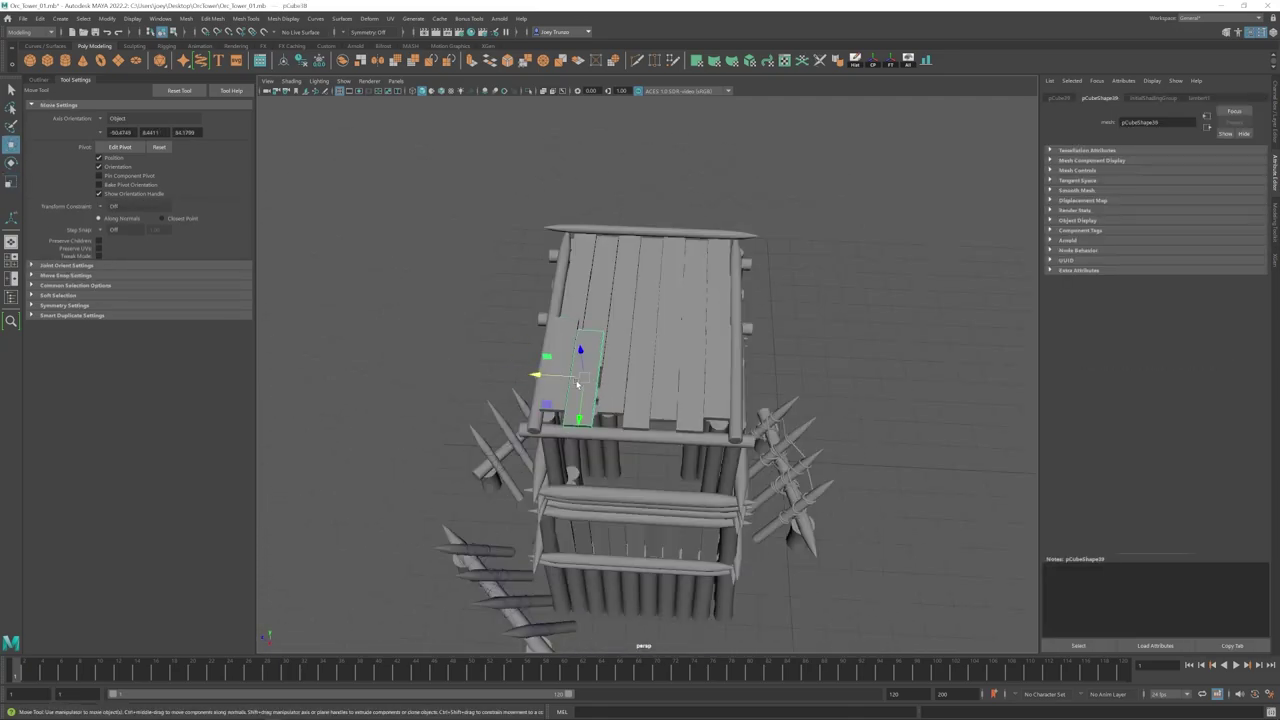
{"action": "key", "text": "ctrl+z"}
{"action": "key", "text": "ctrl+z"}
{"action": "key", "text": "ctrl+z"}
{"action": "key", "text": "ctrl+z"}
{"action": "key", "text": "ctrl+z"}
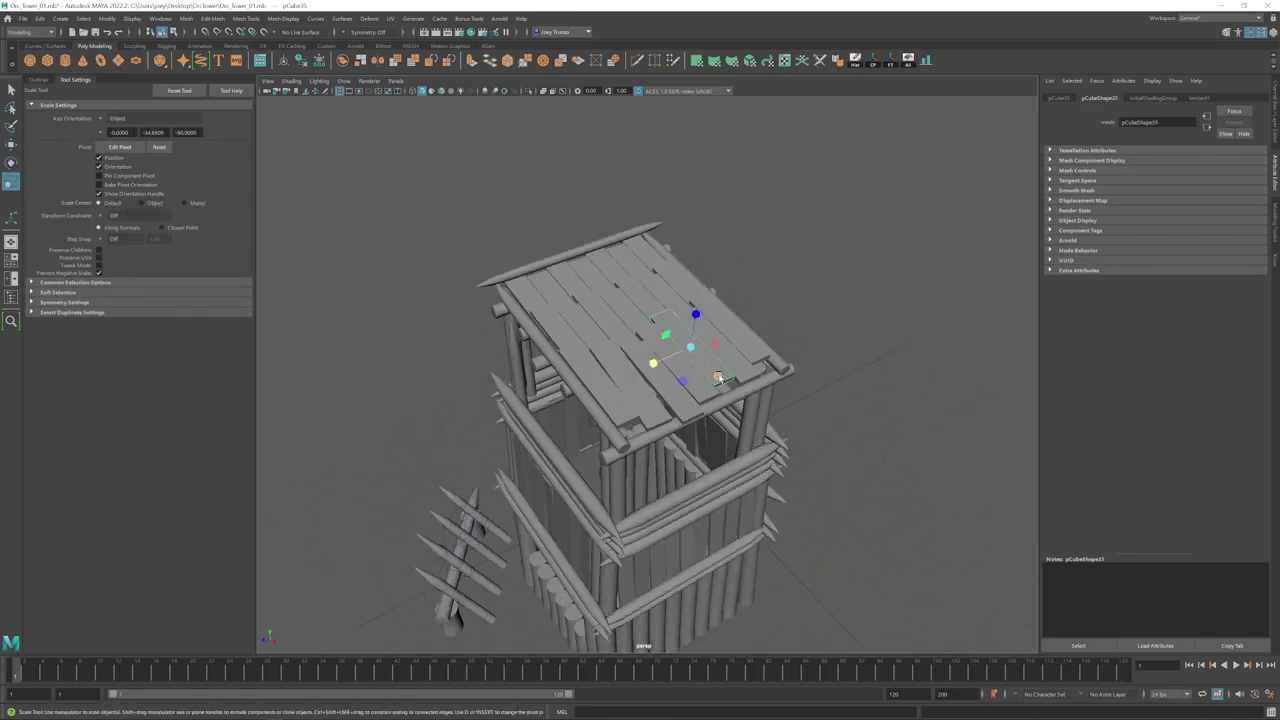
Step: Slide a plank of the middle roof row along the slope to stagger the joints
{"action": "left_click_drag", "start_coordinate": [779, 387], "coordinate": [651, 377], "text": "alt"}
{"action": "scroll", "coordinate": [651, 377], "scroll_direction": "down", "scroll_amount": 5}
{"action": "left_click", "coordinate": [560, 430]}
{"action": "left_click_drag", "start_coordinate": [611, 454], "coordinate": [676, 476], "text": "alt"}
{"action": "scroll", "coordinate": [676, 476], "scroll_direction": "up", "scroll_amount": 6}
{"action": "left_click", "coordinate": [704, 391]}
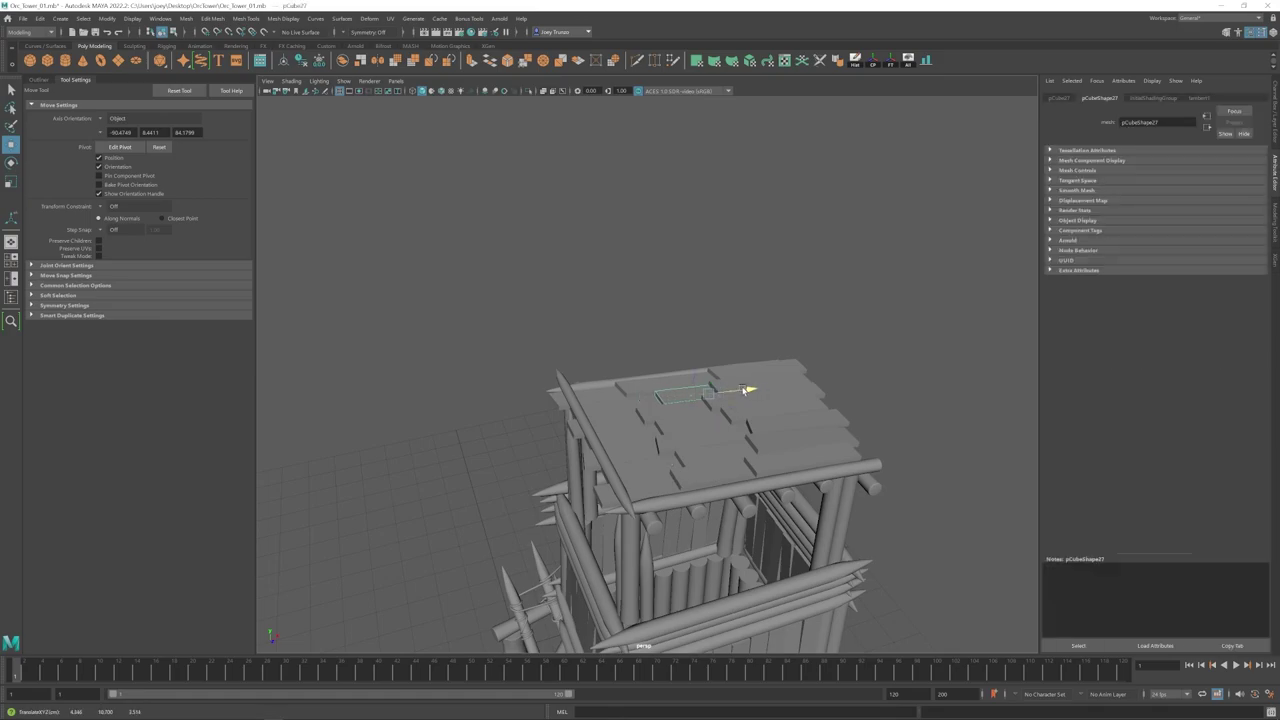
Step: Stretch the end vertices of two first-row roof planks down the slope to break up the straight joint
{"action": "middle_click_drag", "start_coordinate": [756, 438], "coordinate": [751, 336], "text": "alt"}
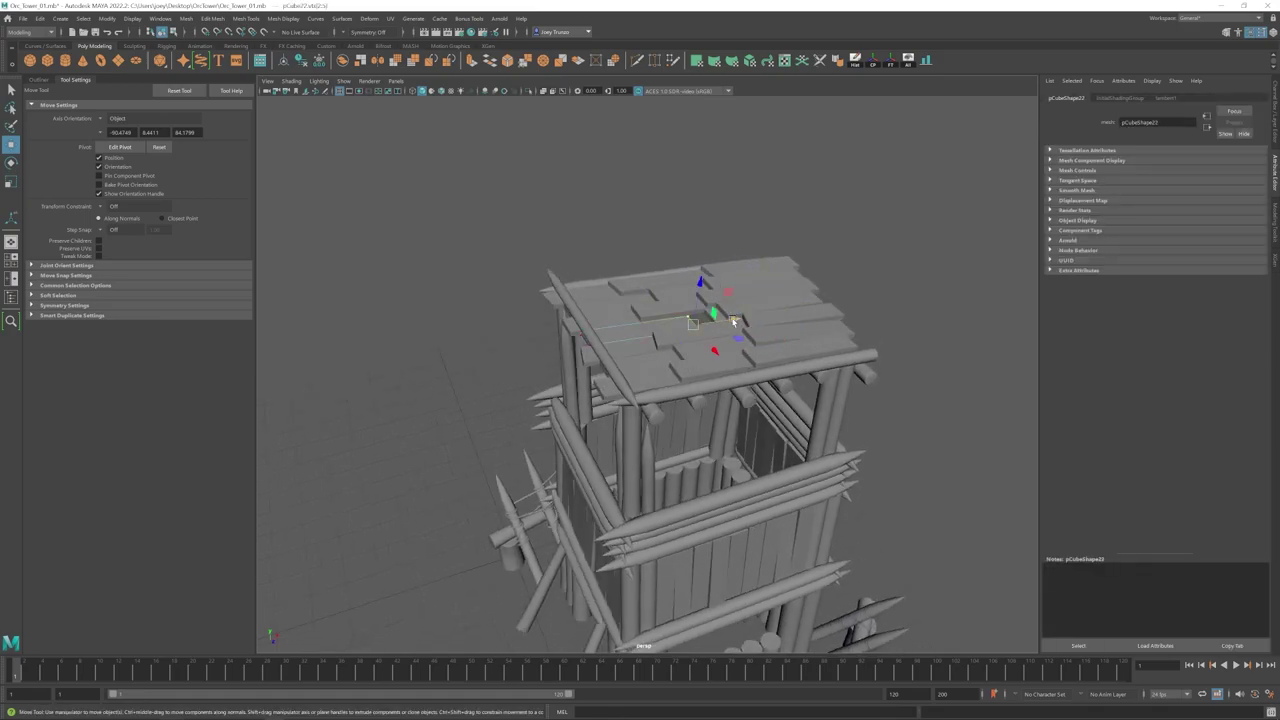
{"action": "key", "text": "Delete"}
{"action": "right_click_drag", "start_coordinate": [669, 356], "coordinate": [632, 356]}
{"action": "left_click_drag", "start_coordinate": [660, 335], "coordinate": [702, 384]}
{"action": "left_click_drag", "start_coordinate": [721, 347], "coordinate": [788, 336]}
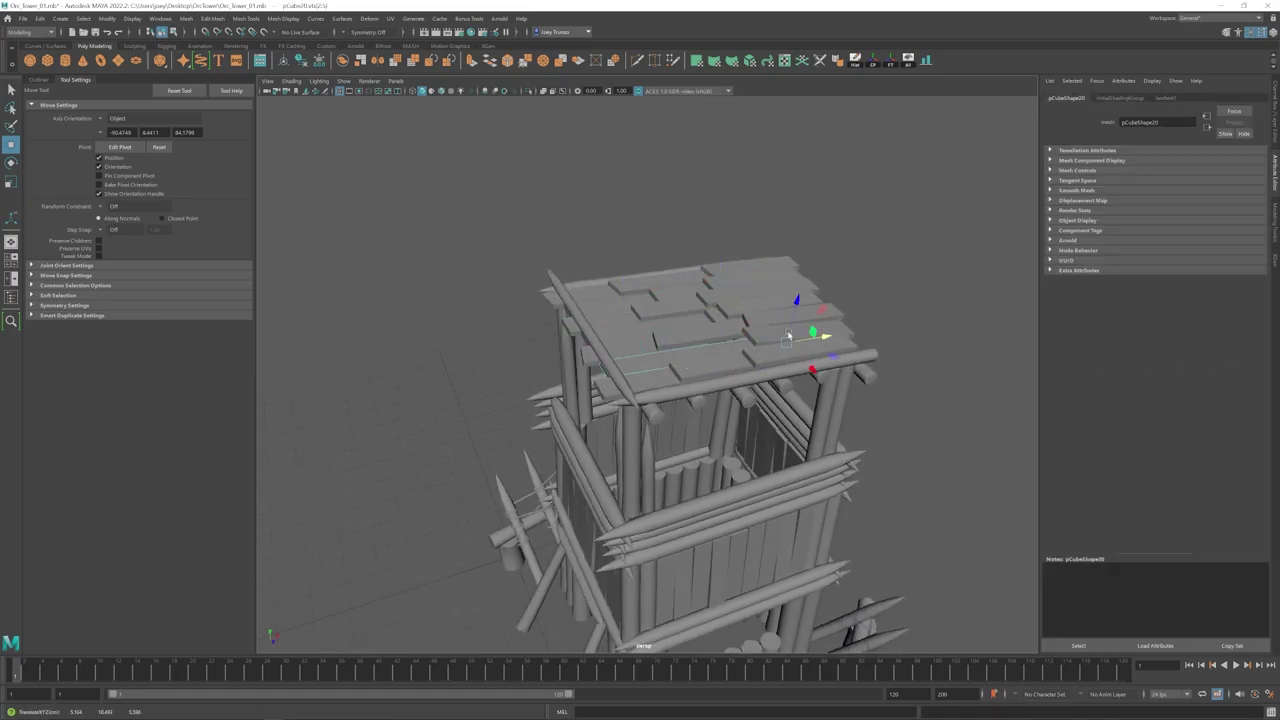
{"action": "left_click", "coordinate": [808, 231]}
Step: Select the roof pieces together and raise them slightly above the corner posts
{"action": "scroll", "coordinate": [690, 398], "scroll_direction": "down", "scroll_amount": 10}
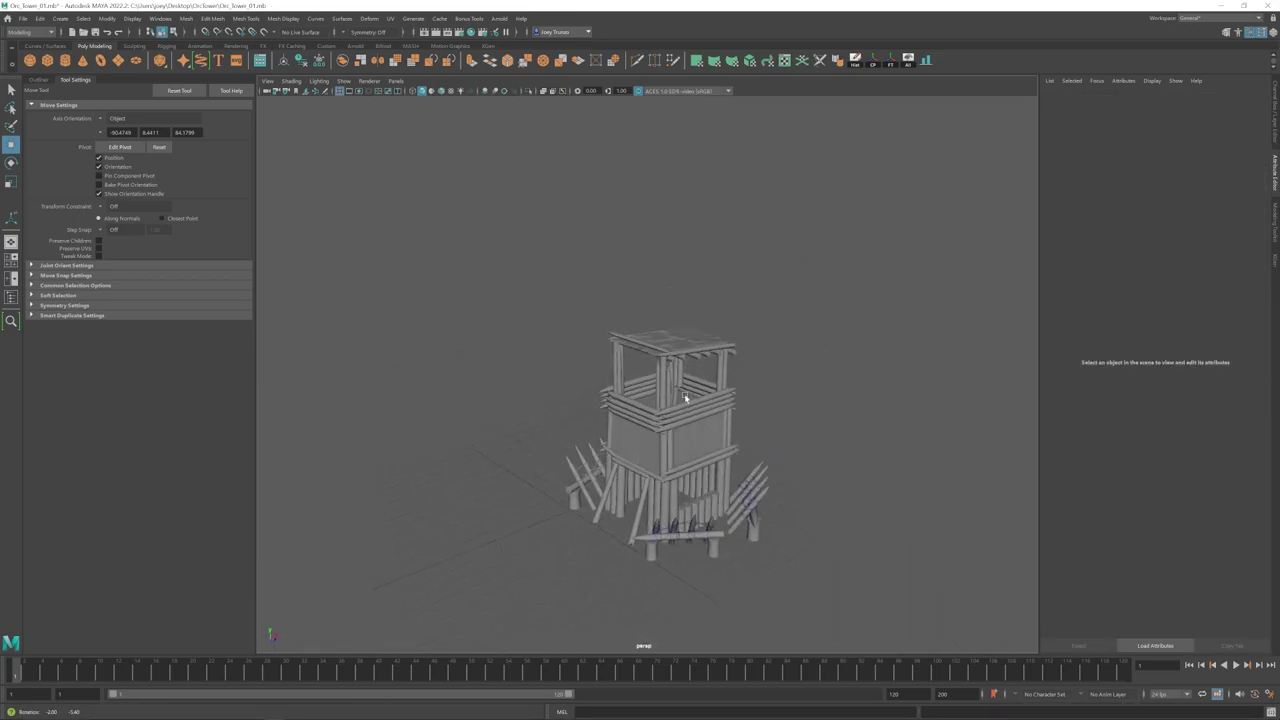
{"action": "scroll", "coordinate": [686, 400], "scroll_direction": "up", "scroll_amount": 10}
{"action": "left_click_drag", "start_coordinate": [637, 274], "coordinate": [634, 200], "text": "alt"}
{"action": "left_click_drag", "start_coordinate": [520, 200], "coordinate": [780, 232]}
{"action": "left_click_drag", "start_coordinate": [628, 186], "coordinate": [626, 180]}
{"action": "left_click", "coordinate": [760, 170]}
Step: Adjust the top vertices of the corner posts to meet the roof beams
{"action": "left_click_drag", "start_coordinate": [690, 230], "coordinate": [777, 281], "text": "alt"}
{"action": "scroll", "coordinate": [640, 335], "scroll_direction": "down", "scroll_amount": 8}
{"action": "left_click_drag", "start_coordinate": [606, 332], "coordinate": [630, 335], "text": "alt"}
{"action": "scroll", "coordinate": [643, 364], "scroll_direction": "up", "scroll_amount": 8}
{"action": "left_click_drag", "start_coordinate": [726, 286], "coordinate": [694, 280], "text": "alt"}
{"action": "left_click", "coordinate": [756, 288]}
{"action": "left_click", "coordinate": [562, 236], "text": "shift"}
{"action": "left_click_drag", "start_coordinate": [555, 199], "coordinate": [465, 165], "text": "alt"}
{"action": "right_click_drag", "start_coordinate": [690, 280], "coordinate": [640, 280]}
{"action": "left_click_drag", "start_coordinate": [480, 195], "coordinate": [607, 300]}
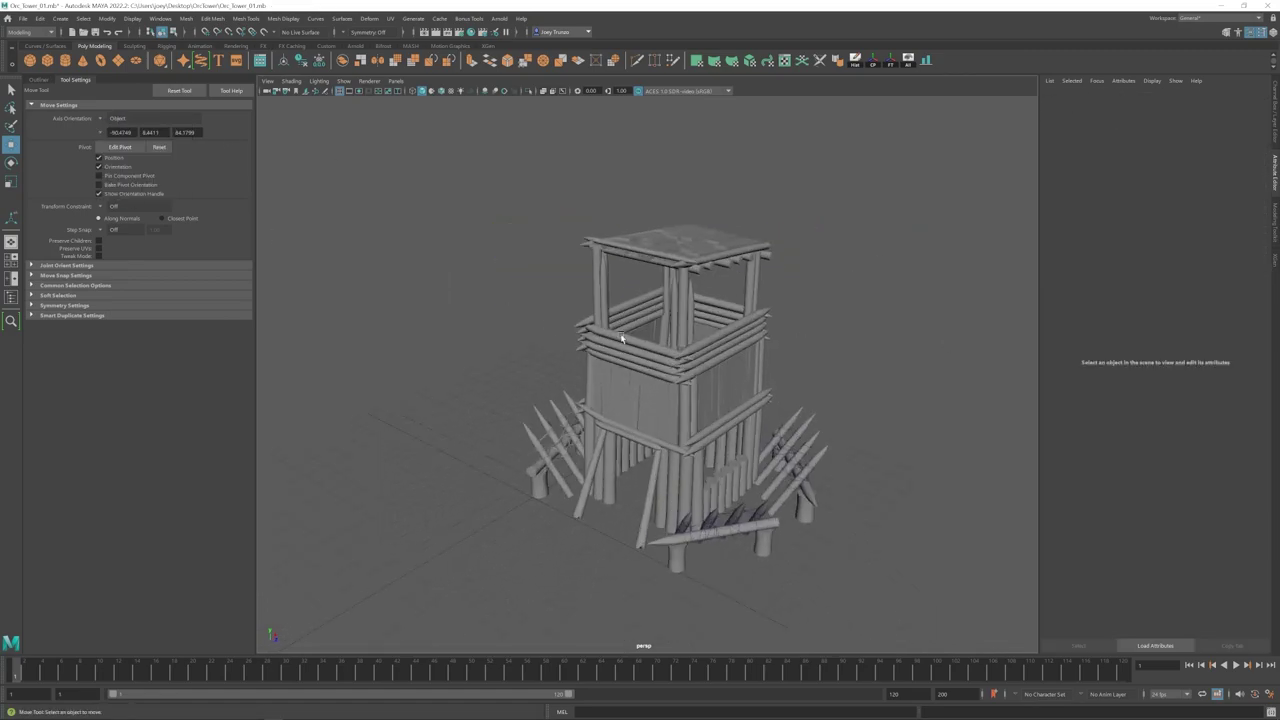
Step: Select the whole roof assembly with its corner posts and freeze their transformations
{"action": "left_click_drag", "start_coordinate": [621, 338], "coordinate": [606, 381], "text": "alt"}
{"action": "left_click_drag", "start_coordinate": [491, 200], "coordinate": [838, 265]}
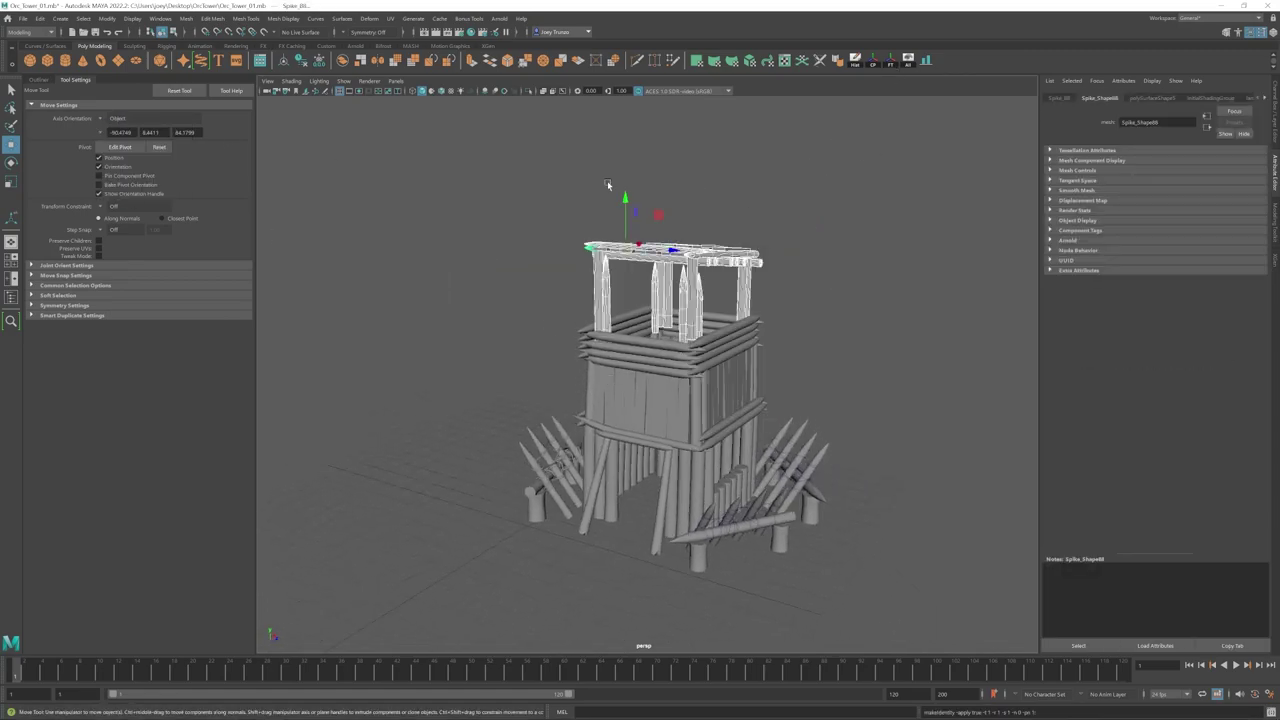
{"action": "left_click_drag", "start_coordinate": [607, 180], "coordinate": [735, 355], "text": "alt"}
{"action": "left_click", "coordinate": [861, 393]}
Step: Fit a double-pointed beam diagonally across the side plank wall, adjusting its position and scale between the horizontal beams
{"action": "scroll", "coordinate": [735, 355], "scroll_direction": "up", "scroll_amount": 3}
{"action": "left_click", "coordinate": [601, 412]}
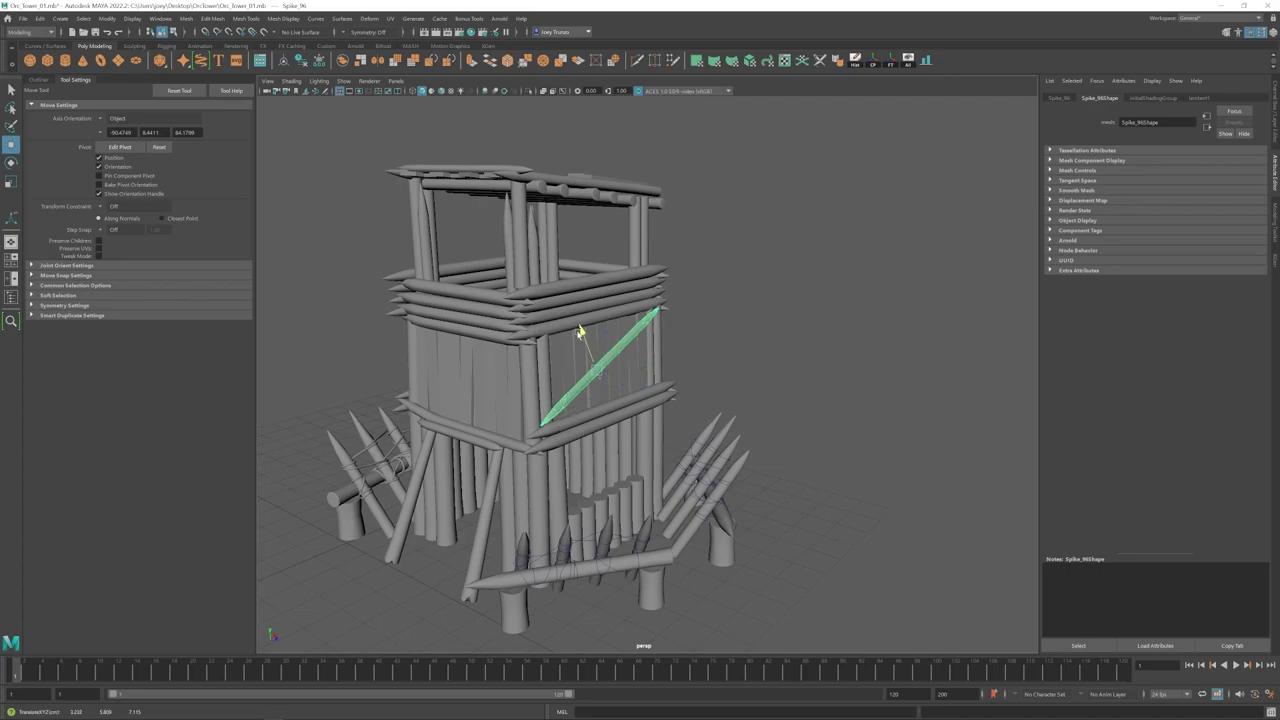
{"action": "left_click_drag", "start_coordinate": [580, 333], "coordinate": [579, 331]}
{"action": "key", "text": "r"}
{"action": "left_click_drag", "start_coordinate": [640, 360], "coordinate": [530, 330], "text": "alt"}
{"action": "left_click_drag", "start_coordinate": [637, 342], "coordinate": [643, 341]}
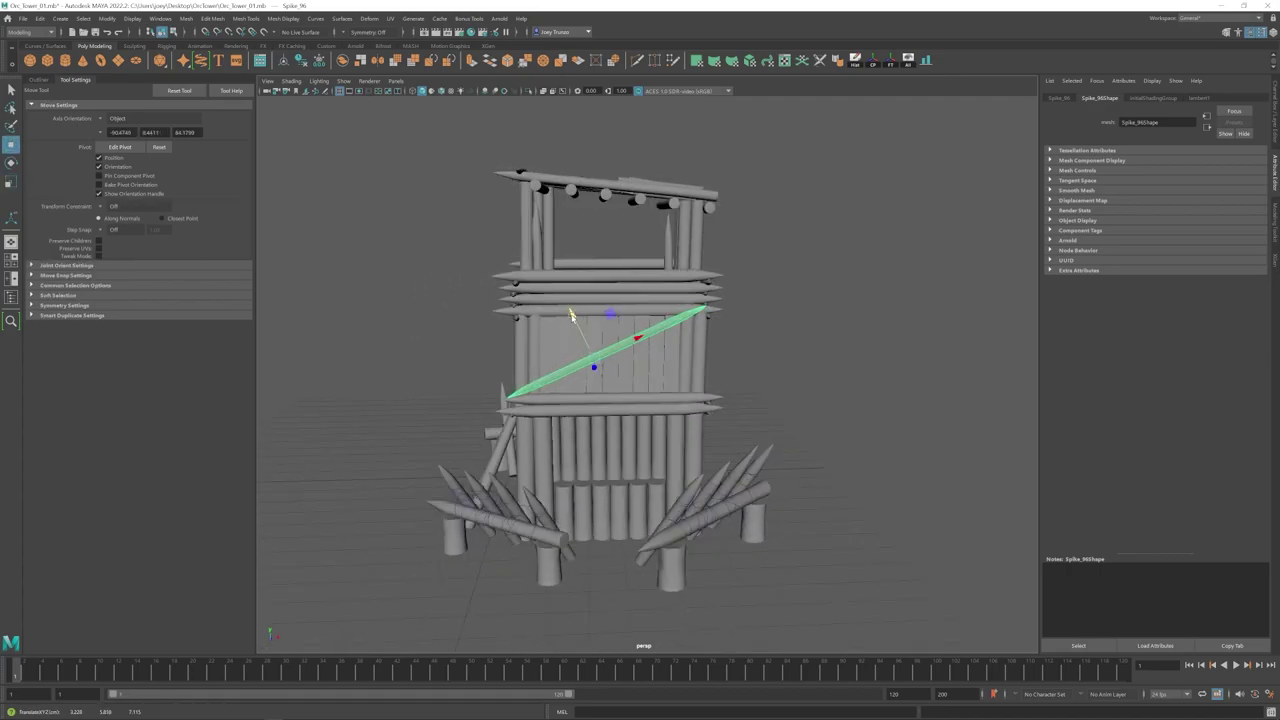
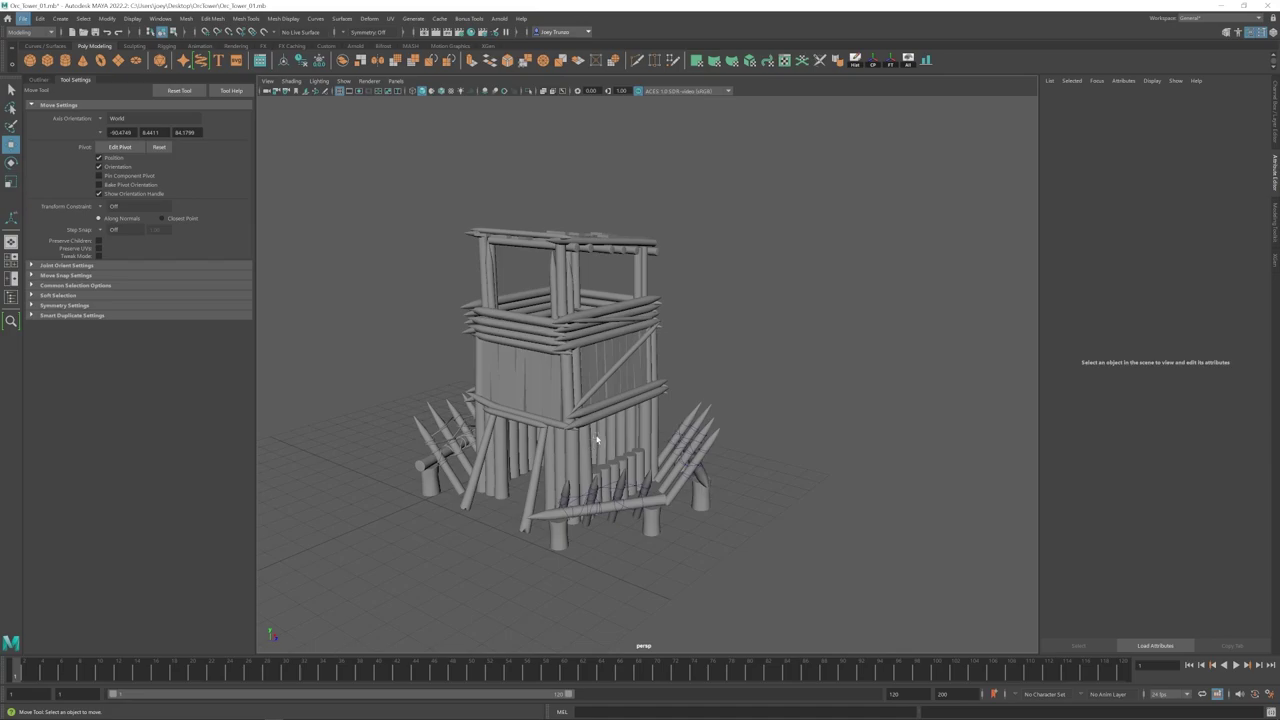
Step: Fit a double-pointed beam diagonally across the front plank wall above the entrance, adjusting its angle and position
{"action": "left_click_drag", "start_coordinate": [615, 426], "coordinate": [640, 390], "text": "alt"}
{"action": "left_click", "coordinate": [641, 354]}
{"action": "key", "text": "e"}
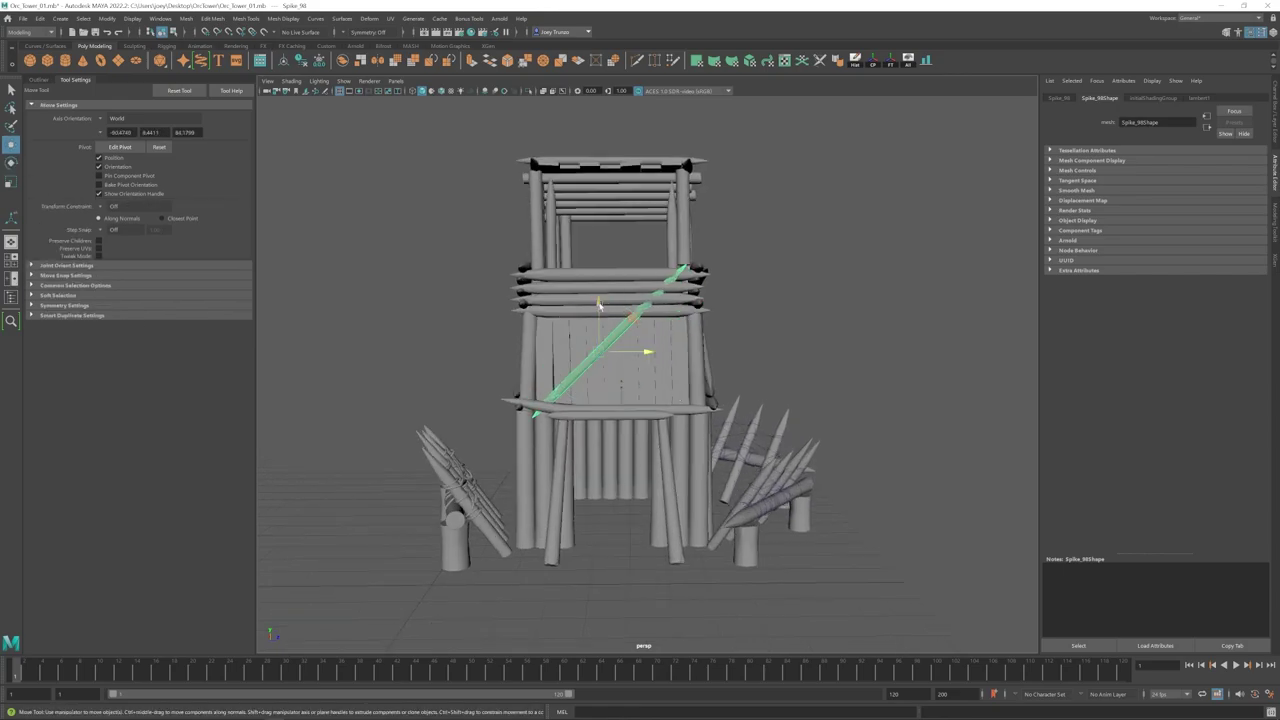
{"action": "left_click_drag", "start_coordinate": [600, 306], "coordinate": [714, 357], "text": "alt"}
{"action": "scroll", "coordinate": [714, 357], "scroll_direction": "up", "scroll_amount": 2}
{"action": "key", "text": "e"}
{"action": "key", "text": "w"}
{"action": "left_click_drag", "start_coordinate": [771, 386], "coordinate": [690, 380], "text": "alt"}
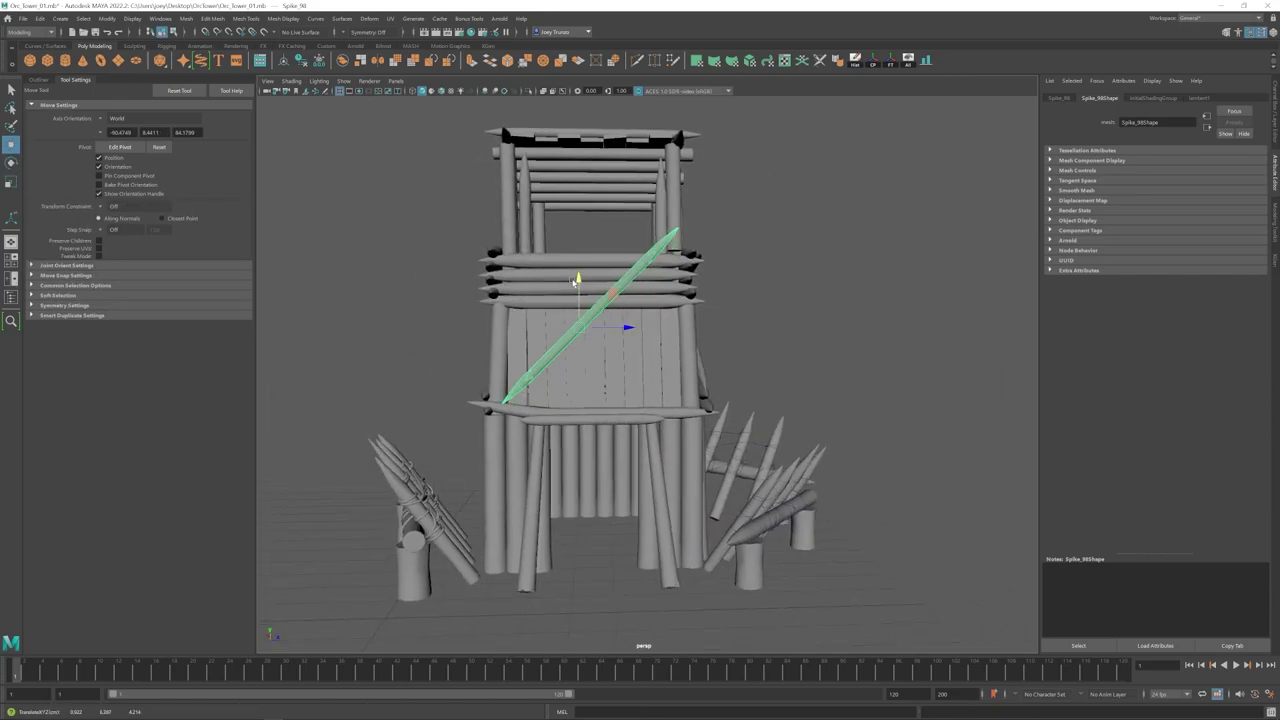
{"action": "left_click_drag", "start_coordinate": [573, 282], "coordinate": [589, 378], "text": "alt"}
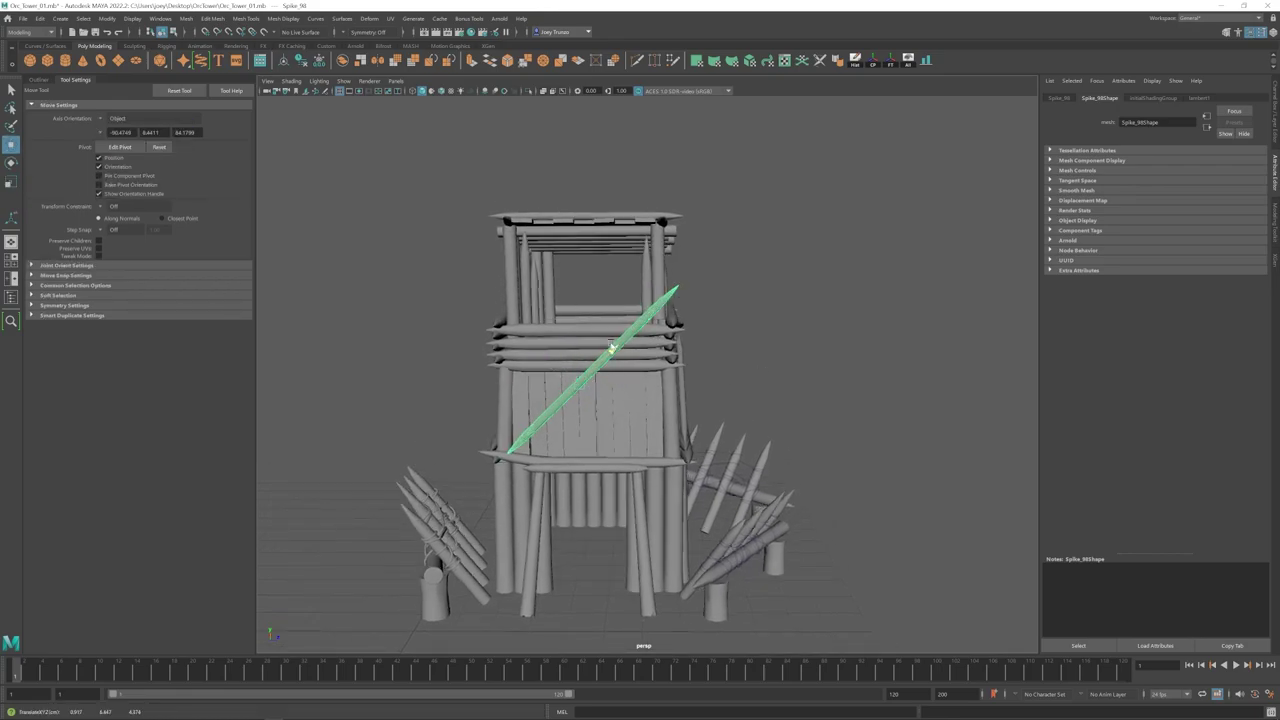
Step: Add a second diagonal beam on the front wall, angled the opposite way so the two cross in an X
{"action": "left_click_drag", "start_coordinate": [624, 408], "coordinate": [630, 394]}
{"action": "left_click_drag", "start_coordinate": [630, 394], "coordinate": [612, 418], "text": "alt"}
{"action": "key", "text": "ctrl+z"}
{"action": "left_click_drag", "start_coordinate": [612, 418], "coordinate": [697, 394], "text": "alt"}
{"action": "key", "text": "w"}
{"action": "left_click_drag", "start_coordinate": [638, 357], "coordinate": [635, 352]}
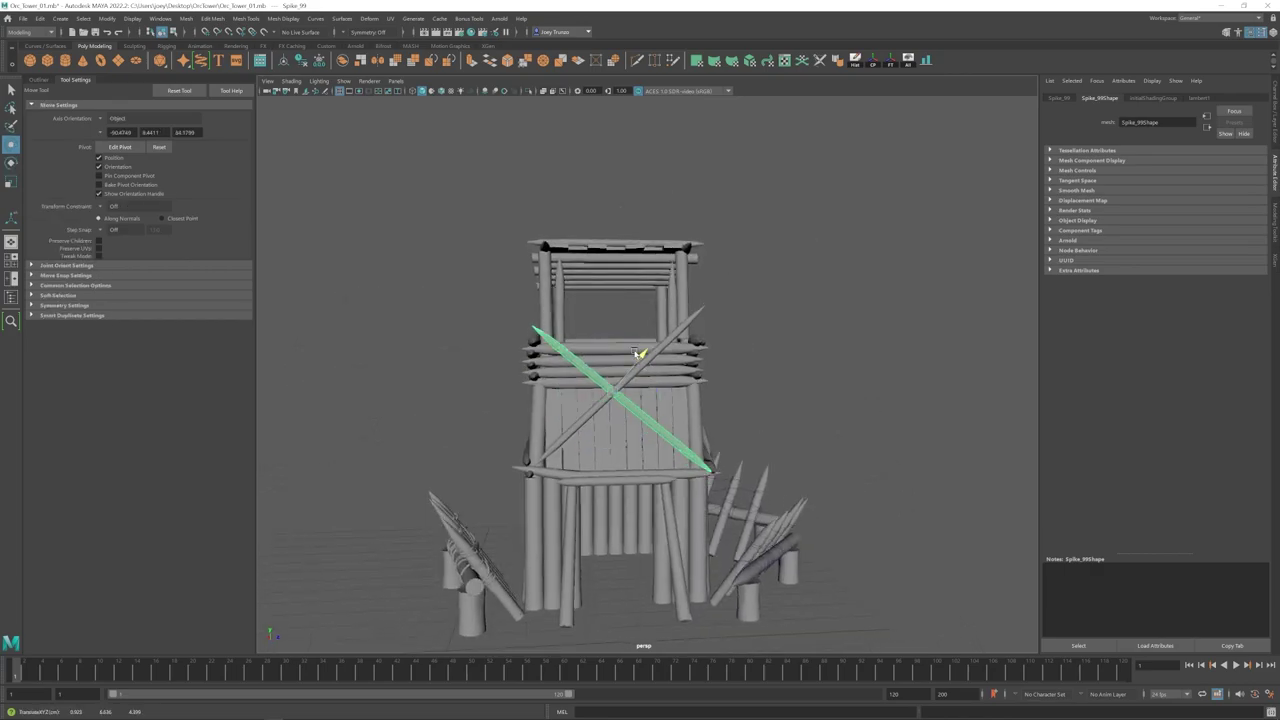
{"action": "key", "text": "r"}
{"action": "left_click", "coordinate": [440, 380]}
{"action": "left_click_drag", "start_coordinate": [577, 400], "coordinate": [480, 434], "text": "alt"}
{"action": "scroll", "coordinate": [583, 434], "scroll_direction": "down", "scroll_amount": 5}
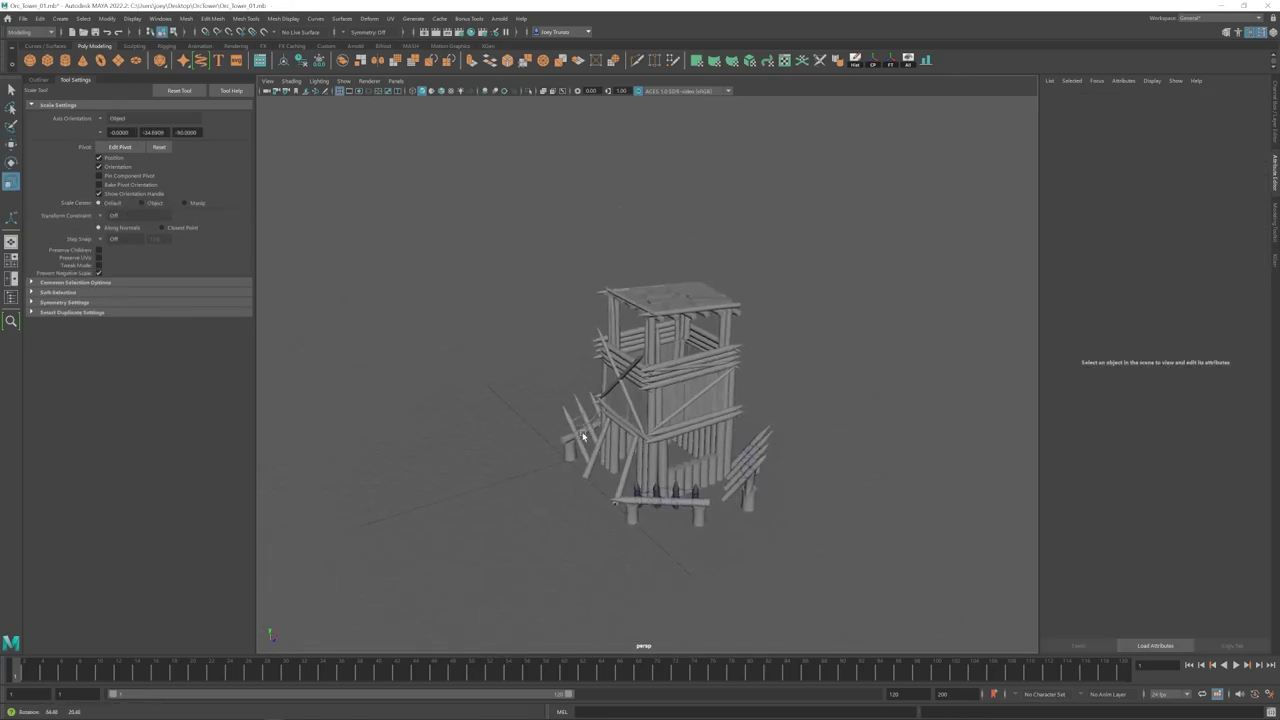
Step: Select the roof planks pCube19 to pCube33 together and adjust their position and tilt over the rafters
{"action": "scroll", "coordinate": [583, 434], "scroll_direction": "up", "scroll_amount": 5}
{"action": "left_click", "coordinate": [601, 409]}
{"action": "left_click_drag", "start_coordinate": [583, 434], "coordinate": [745, 402], "text": "alt"}
{"action": "left_click", "coordinate": [820, 428]}
{"action": "scroll", "coordinate": [680, 436], "scroll_direction": "down", "scroll_amount": 5}
{"action": "scroll", "coordinate": [629, 449], "scroll_direction": "up", "scroll_amount": 5}
{"action": "scroll", "coordinate": [605, 388], "scroll_direction": "up", "scroll_amount": 5}
{"action": "left_click", "coordinate": [583, 292]}
{"action": "left_click", "coordinate": [38, 80]}
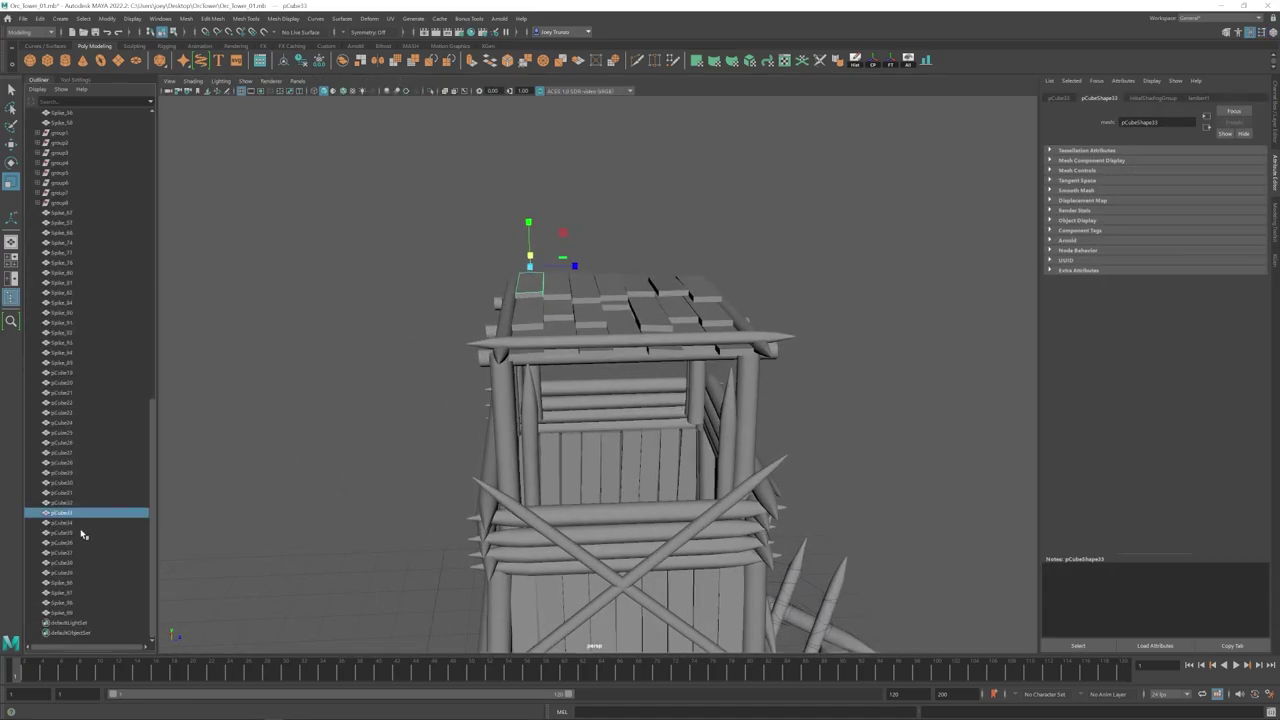
{"action": "left_click", "coordinate": [61, 374], "text": "shift"}
{"action": "left_click_drag", "start_coordinate": [700, 330], "coordinate": [668, 326], "text": "alt"}
{"action": "key", "text": "w"}
{"action": "left_click_drag", "start_coordinate": [711, 290], "coordinate": [620, 282]}
{"action": "key", "text": "e"}
{"action": "left_click_drag", "start_coordinate": [624, 287], "coordinate": [642, 275]}
{"action": "left_click_drag", "start_coordinate": [650, 300], "coordinate": [588, 316], "text": "alt"}
Step: Select individual planks across the roof and adjust their placement to keep the rows uneven
{"action": "key", "text": "q"}
{"action": "left_click", "coordinate": [580, 245]}
{"action": "left_click", "coordinate": [554, 301]}
{"action": "left_click", "coordinate": [606, 306], "text": "shift"}
{"action": "left_click", "coordinate": [590, 319], "text": "shift"}
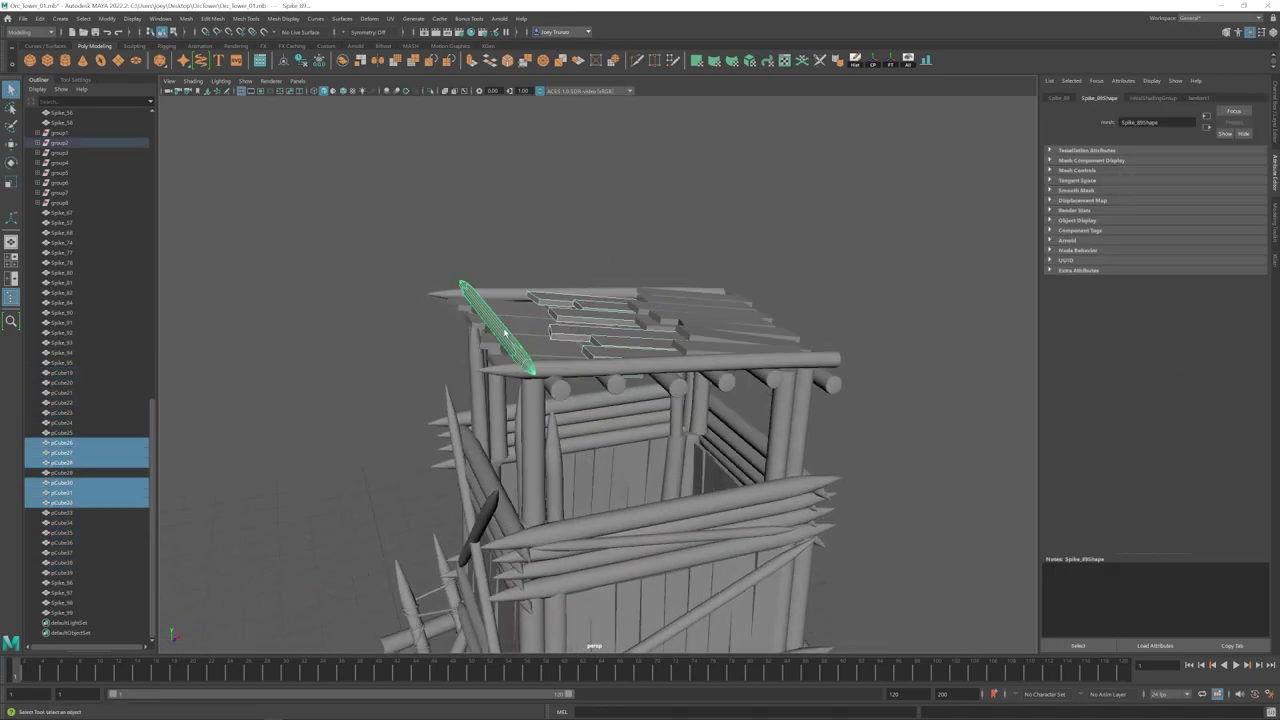
{"action": "key", "text": "q"}
{"action": "left_click", "coordinate": [690, 250]}
{"action": "left_click_drag", "start_coordinate": [470, 275], "coordinate": [563, 309], "text": "alt"}
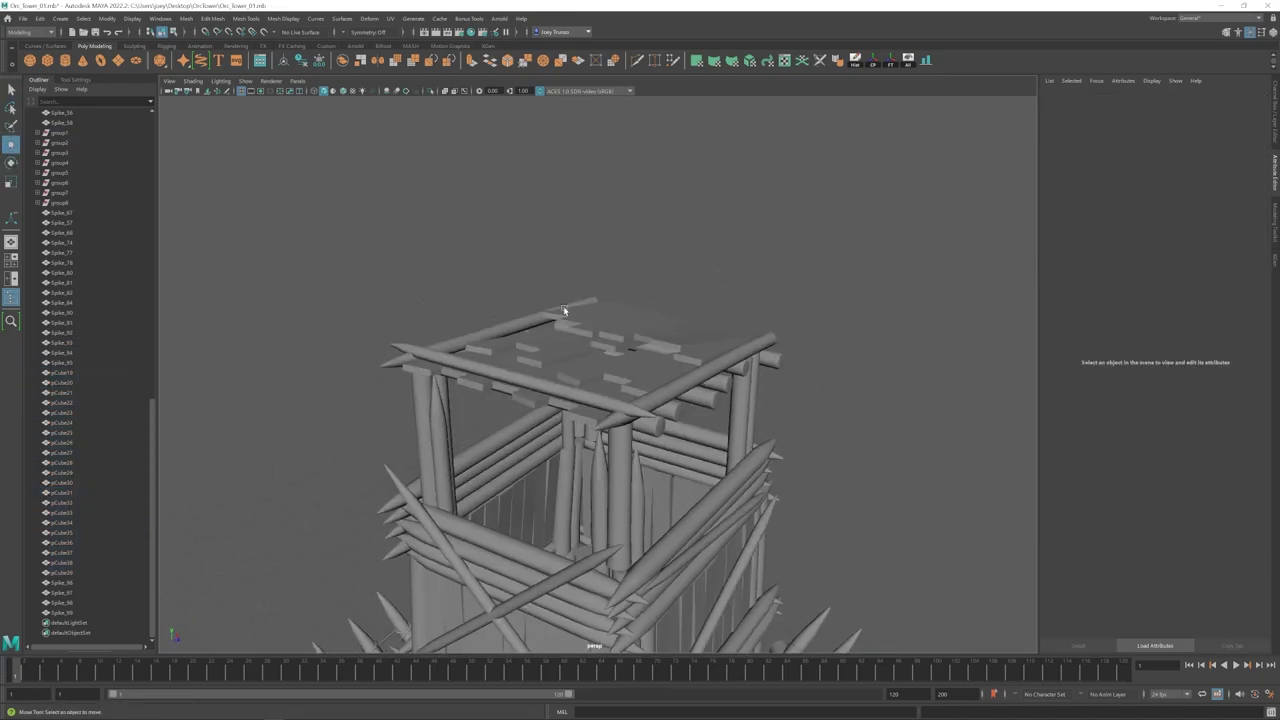
{"action": "left_click", "coordinate": [580, 311]}
{"action": "left_click", "coordinate": [640, 330], "text": "shift"}
{"action": "left_click", "coordinate": [691, 354], "text": "shift"}
{"action": "left_click", "coordinate": [775, 360], "text": "shift"}
{"action": "left_click_drag", "start_coordinate": [760, 362], "coordinate": [576, 450], "text": "alt"}
{"action": "left_click", "coordinate": [690, 275]}
{"action": "scroll", "coordinate": [640, 330], "scroll_direction": "down", "scroll_amount": 3}
{"action": "scroll", "coordinate": [576, 448], "scroll_direction": "up", "scroll_amount": 2}
Step: Select the two sloping side beams of the roof and adjust the vertices at their pointed ends
{"action": "left_click", "coordinate": [577, 432]}
{"action": "left_click_drag", "start_coordinate": [548, 408], "coordinate": [546, 408]}
{"action": "left_click", "coordinate": [765, 310]}
{"action": "scroll", "coordinate": [690, 400], "scroll_direction": "down", "scroll_amount": 4}
{"action": "left_click_drag", "start_coordinate": [665, 495], "coordinate": [560, 470], "text": "alt"}
{"action": "scroll", "coordinate": [600, 400], "scroll_direction": "up", "scroll_amount": 3}
{"action": "left_click", "coordinate": [657, 386]}
{"action": "left_click", "coordinate": [660, 308], "text": "shift"}
{"action": "key", "text": "F9"}
{"action": "left_click_drag", "start_coordinate": [411, 220], "coordinate": [580, 440]}
{"action": "left_click", "coordinate": [72, 81]}
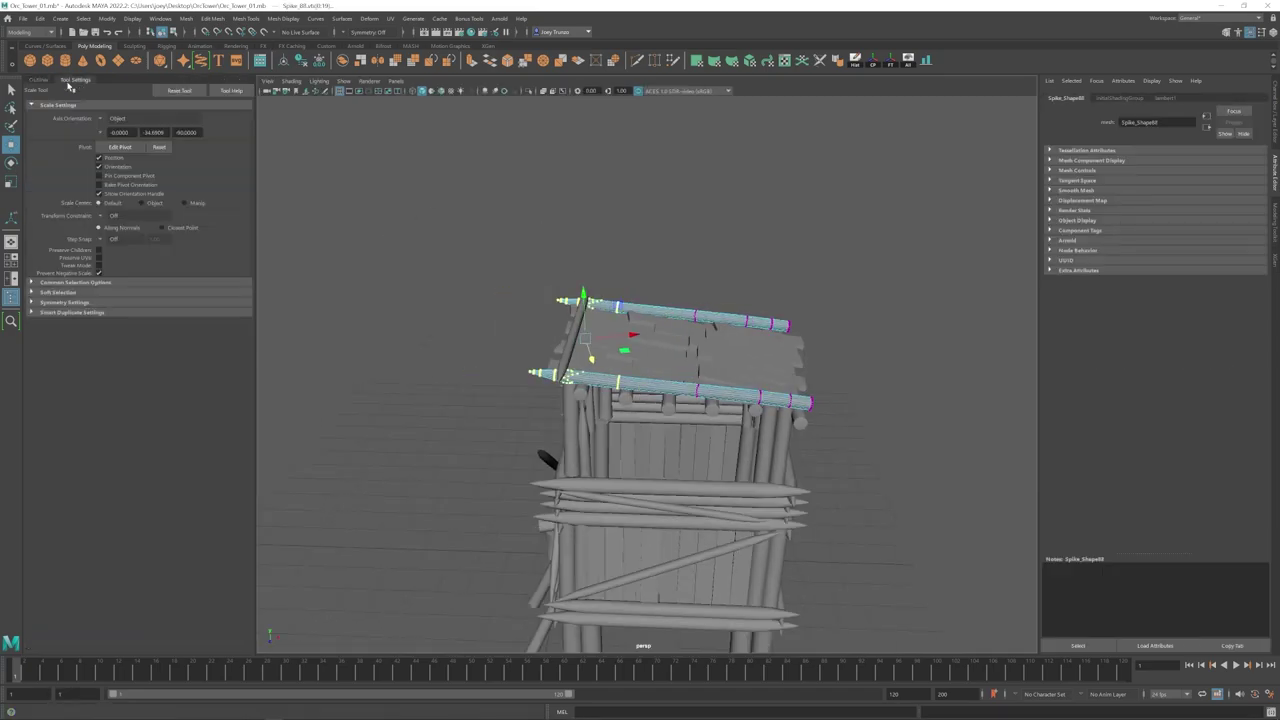
{"action": "left_click_drag", "start_coordinate": [653, 370], "coordinate": [622, 378], "text": "alt"}
{"action": "left_click", "coordinate": [840, 405]}
{"action": "scroll", "coordinate": [780, 420], "scroll_direction": "down", "scroll_amount": 4}
{"action": "scroll", "coordinate": [619, 376], "scroll_direction": "up", "scroll_amount": 3}
Step: Shrink a copy of the horizontal double-pointed beam and place it across the front wall below the crossed beams
{"action": "left_click", "coordinate": [603, 482]}
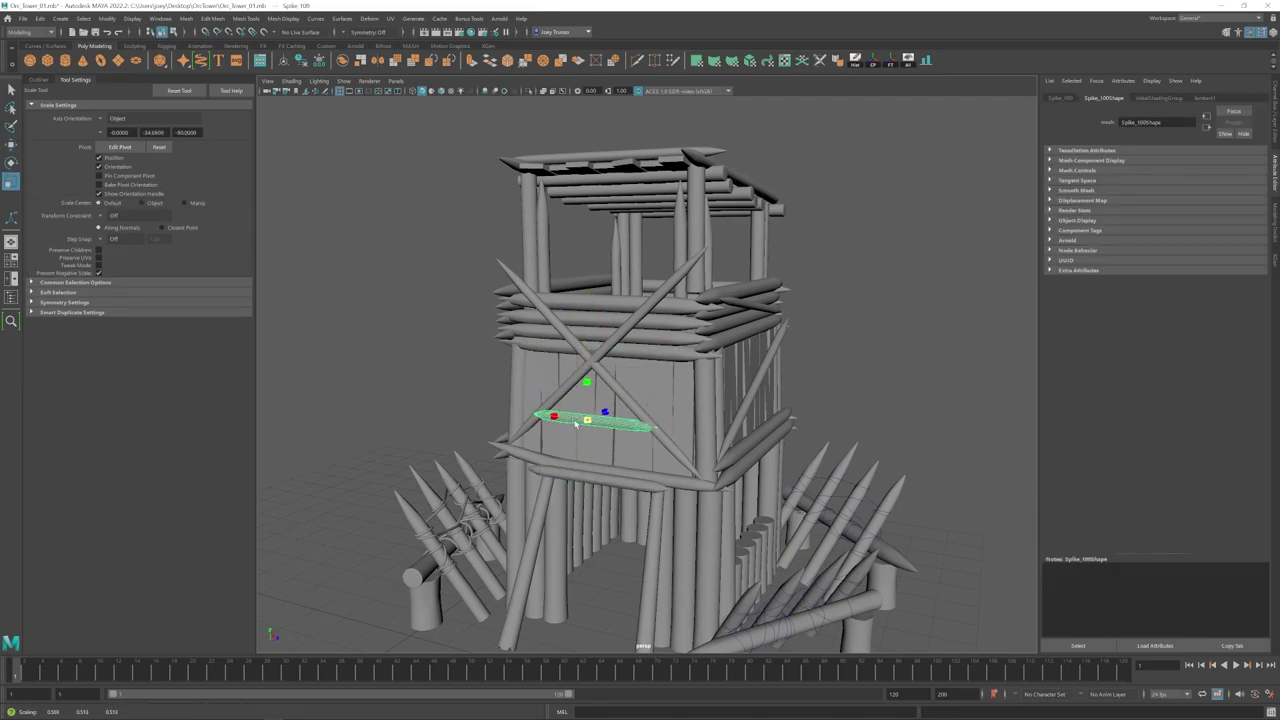
{"action": "left_click_drag", "start_coordinate": [533, 416], "coordinate": [528, 415]}
{"action": "left_click_drag", "start_coordinate": [560, 430], "coordinate": [700, 440], "text": "alt"}
{"action": "key", "text": "w"}
{"action": "left_click_drag", "start_coordinate": [566, 424], "coordinate": [563, 427]}
{"action": "left_click", "coordinate": [460, 440]}
{"action": "scroll", "coordinate": [608, 451], "scroll_direction": "down", "scroll_amount": 5}
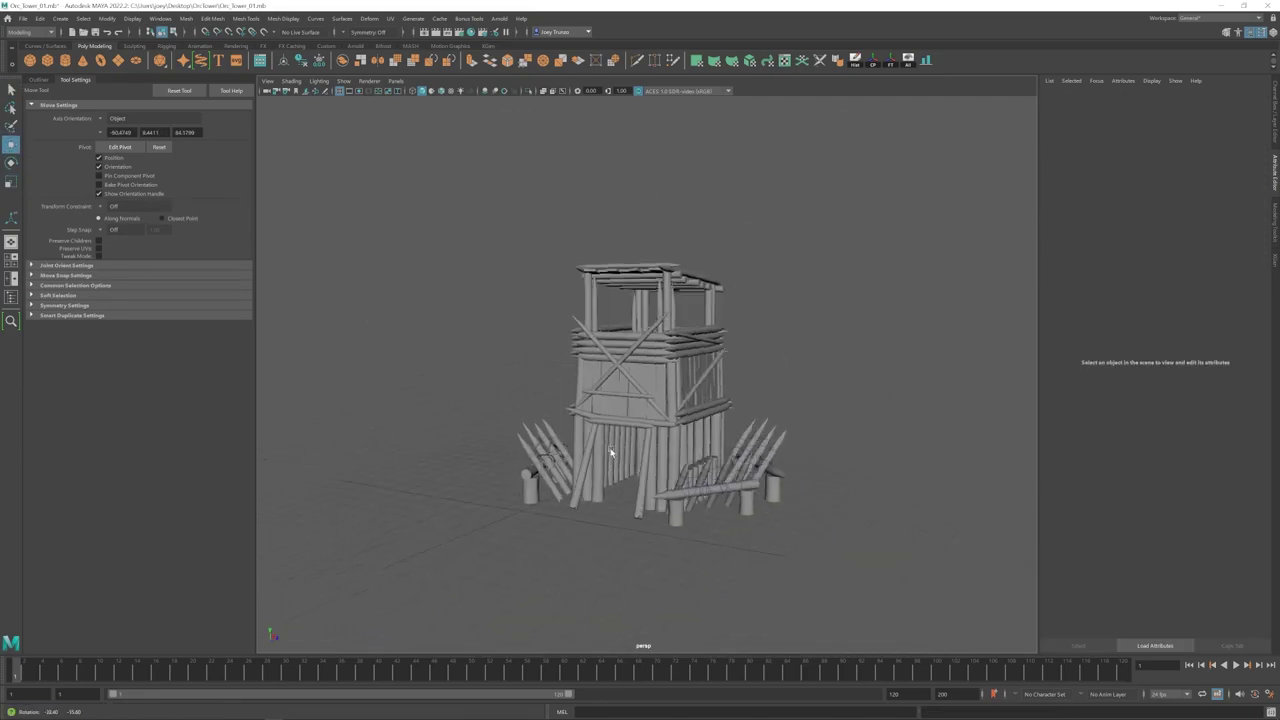
Step: Reposition the short horizontal beam so it rests centred against the crossed beams on the front wall
{"action": "scroll", "coordinate": [639, 414], "scroll_direction": "up", "scroll_amount": 5}
{"action": "left_click_drag", "start_coordinate": [640, 415], "coordinate": [645, 411], "text": "alt"}
{"action": "left_click", "coordinate": [656, 356]}
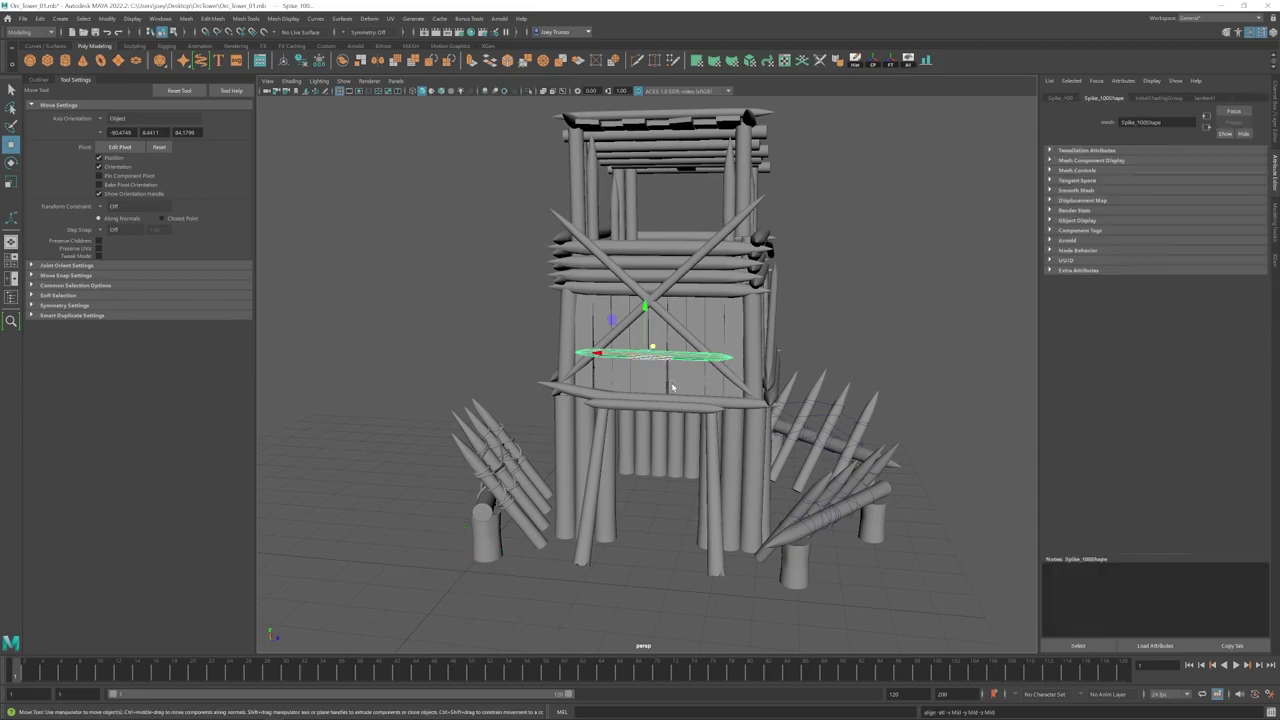
{"action": "left_click_drag", "start_coordinate": [645, 327], "coordinate": [647, 378]}
{"action": "left_click_drag", "start_coordinate": [735, 394], "coordinate": [657, 406], "text": "alt"}
{"action": "key", "text": "w"}
{"action": "left_click_drag", "start_coordinate": [570, 361], "coordinate": [655, 362]}
Step: Place a polygon plane in front of the crossed beams with 2 width and 2 height subdivisions
{"action": "scroll", "coordinate": [560, 370], "scroll_direction": "down", "scroll_amount": 5}
{"action": "scroll", "coordinate": [655, 362], "scroll_direction": "up", "scroll_amount": 4}
{"action": "left_click", "coordinate": [1137, 98]}
{"action": "double_click", "coordinate": [1132, 185]}
{"action": "type", "text": "2"}
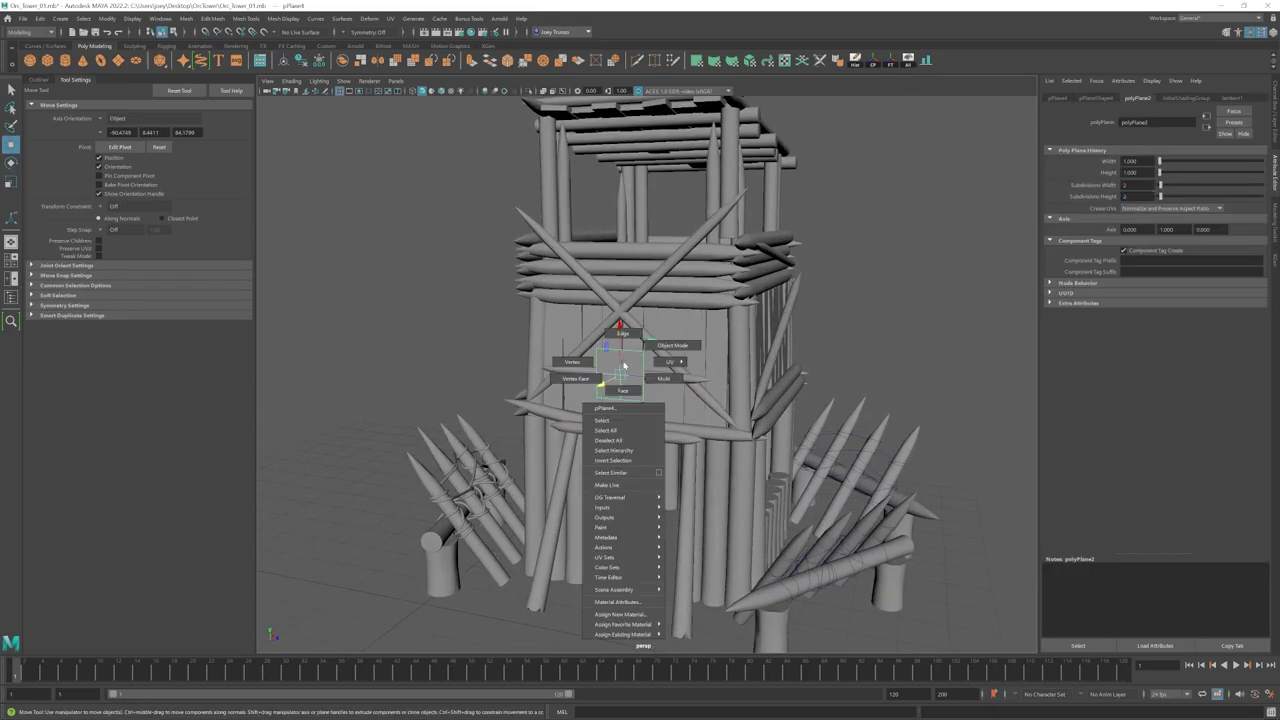
Step: Move the plane's vertices to form a shield outline that narrows toward the lower end
{"action": "right_click_drag", "start_coordinate": [605, 366], "coordinate": [577, 363]}
{"action": "left_click_drag", "start_coordinate": [578, 335], "coordinate": [707, 381]}
{"action": "left_click_drag", "start_coordinate": [702, 389], "coordinate": [598, 418]}
{"action": "left_click_drag", "start_coordinate": [635, 414], "coordinate": [580, 378], "text": "alt"}
{"action": "key", "text": "w"}
{"action": "left_click_drag", "start_coordinate": [534, 362], "coordinate": [440, 340]}
{"action": "left_click", "coordinate": [521, 308]}
{"action": "key", "text": "ctrl+z"}
{"action": "left_click_drag", "start_coordinate": [521, 308], "coordinate": [532, 305], "text": "alt"}
{"action": "left_click_drag", "start_coordinate": [546, 243], "coordinate": [494, 262]}
{"action": "left_click_drag", "start_coordinate": [494, 264], "coordinate": [610, 276], "text": "alt"}
{"action": "left_click_drag", "start_coordinate": [750, 348], "coordinate": [659, 277]}
Step: Refine the shield's upper vertices so its outer corners rise above the middle of the top edge
{"action": "scroll", "coordinate": [768, 418], "scroll_direction": "down", "scroll_amount": 5}
{"action": "left_click", "coordinate": [768, 418]}
{"action": "scroll", "coordinate": [768, 418], "scroll_direction": "down", "scroll_amount": 3}
{"action": "scroll", "coordinate": [651, 283], "scroll_direction": "up", "scroll_amount": 5}
{"action": "left_click", "coordinate": [646, 292]}
{"action": "key", "text": "r"}
{"action": "left_click_drag", "start_coordinate": [585, 245], "coordinate": [650, 283]}
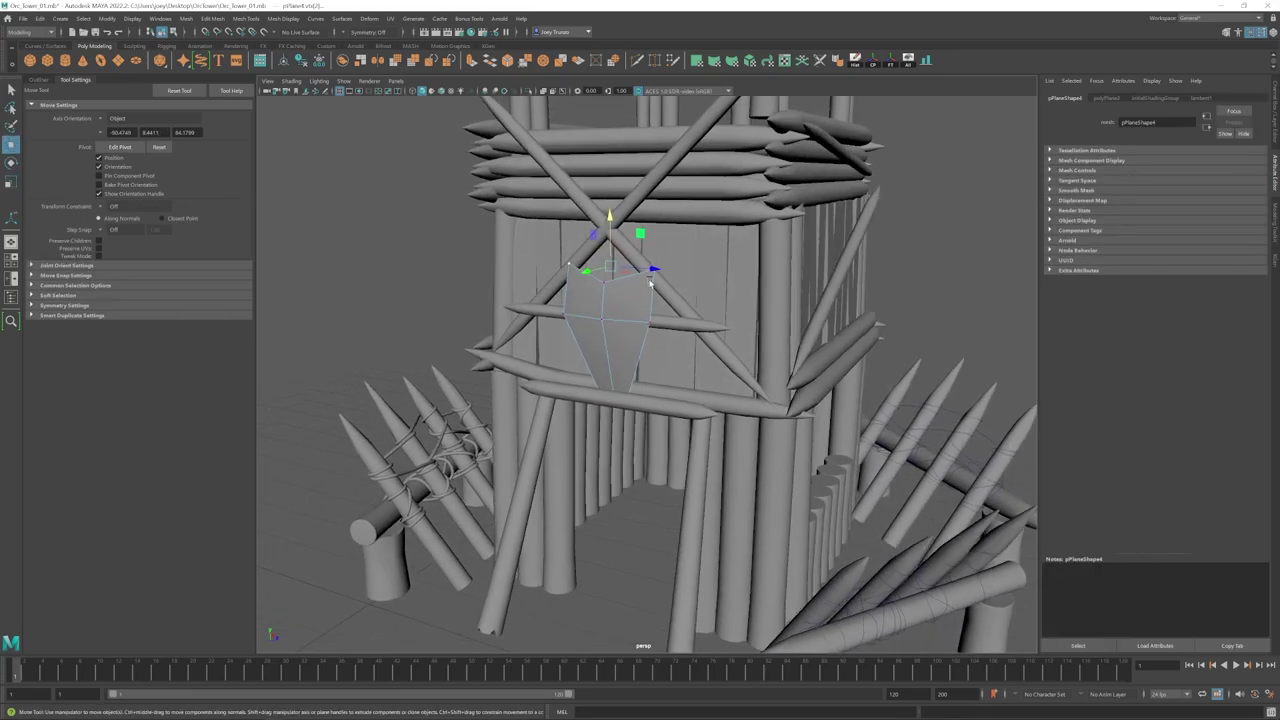
{"action": "left_click", "coordinate": [685, 325]}
{"action": "scroll", "coordinate": [685, 325], "scroll_direction": "down", "scroll_amount": 4}
{"action": "left_click_drag", "start_coordinate": [685, 325], "coordinate": [640, 405], "text": "alt"}
{"action": "scroll", "coordinate": [577, 326], "scroll_direction": "down", "scroll_amount": 6}
{"action": "left_click", "coordinate": [577, 326]}
{"action": "scroll", "coordinate": [674, 423], "scroll_direction": "up", "scroll_amount": 5}
{"action": "scroll", "coordinate": [680, 410], "scroll_direction": "down", "scroll_amount": 3}
{"action": "left_click", "coordinate": [722, 426]}
{"action": "key", "text": "ctrl+d"}
{"action": "left_click_drag", "start_coordinate": [748, 410], "coordinate": [560, 400]}
{"action": "left_click_drag", "start_coordinate": [560, 400], "coordinate": [517, 393], "text": "alt"}
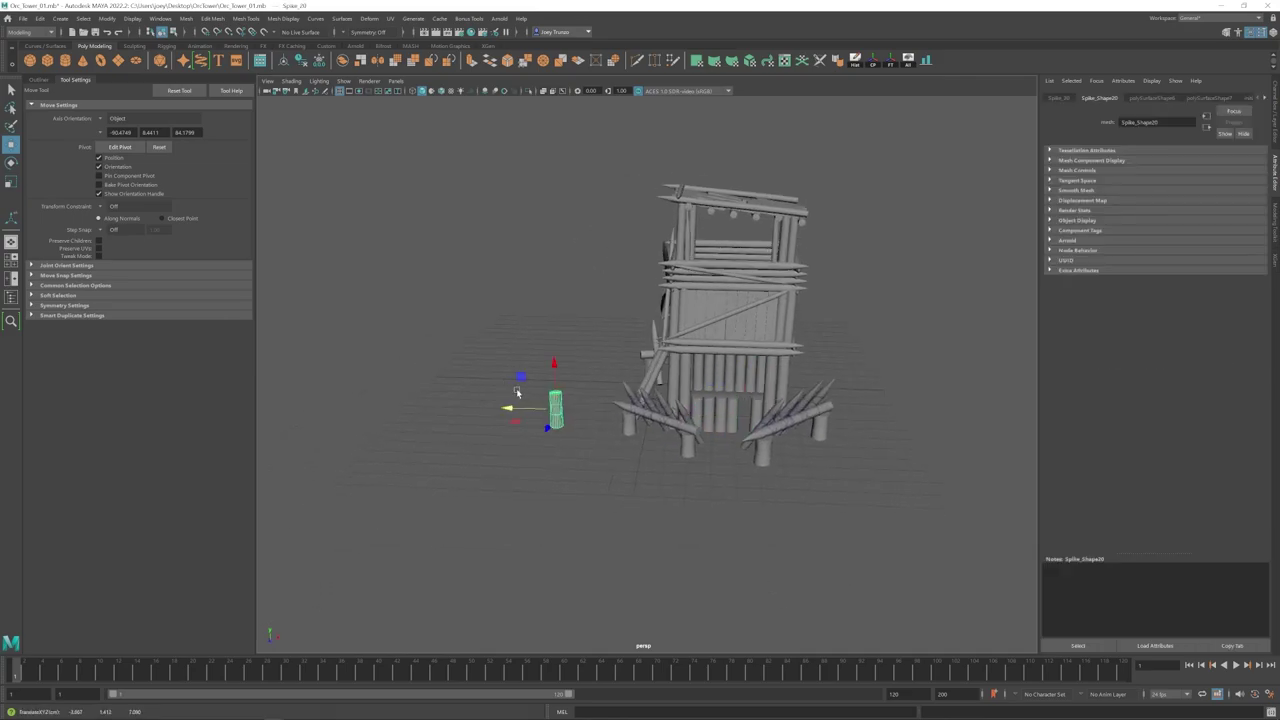
{"action": "key", "text": "ctrl+z"}
Step: Duplicate a barricade's short support log, move the copy away from the tower, and stretch it into a long, thin pole
{"action": "key", "text": "ctrl+d"}
{"action": "left_click_drag", "start_coordinate": [748, 421], "coordinate": [548, 425]}
{"action": "scroll", "coordinate": [633, 380], "scroll_direction": "up", "scroll_amount": 3}
{"action": "left_click_drag", "start_coordinate": [548, 425], "coordinate": [583, 399], "text": "alt"}
{"action": "key", "text": "t"}
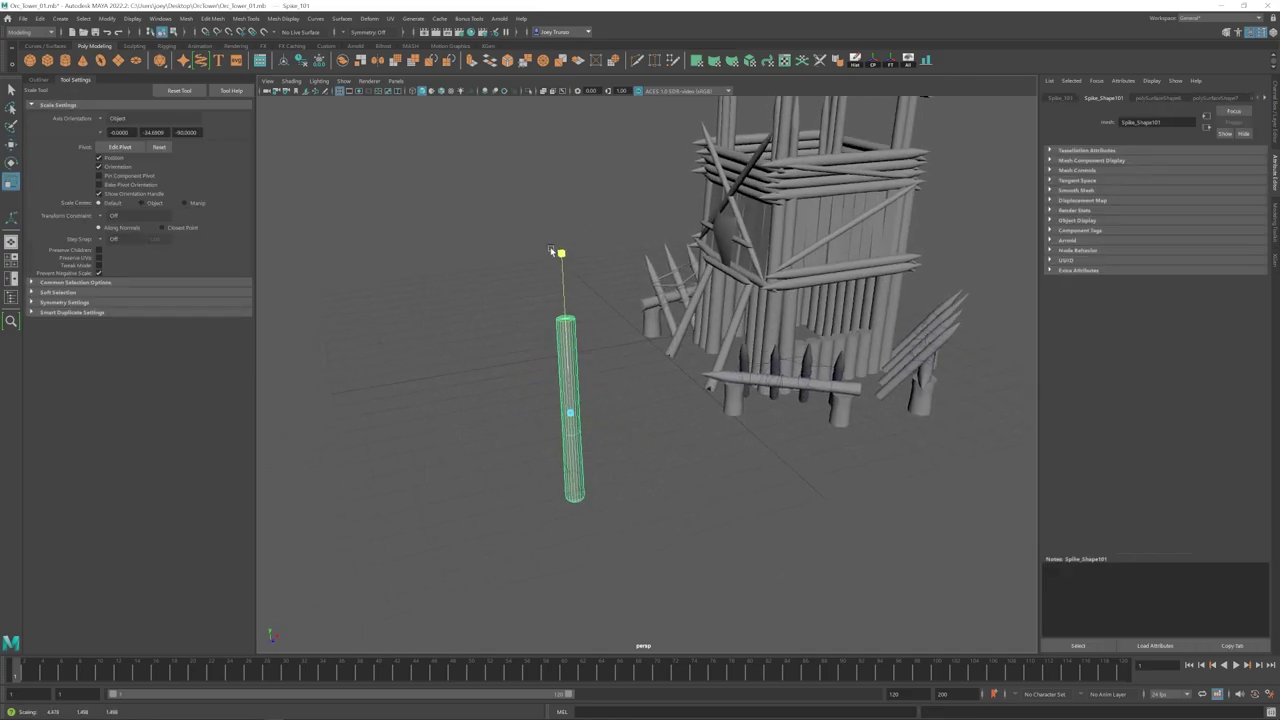
{"action": "left_click_drag", "start_coordinate": [551, 250], "coordinate": [545, 120]}
{"action": "scroll", "coordinate": [575, 400], "scroll_direction": "down", "scroll_amount": 2}
{"action": "left_click_drag", "start_coordinate": [580, 408], "coordinate": [487, 408]}
{"action": "scroll", "coordinate": [603, 377], "scroll_direction": "down", "scroll_amount": 3}
{"action": "left_click_drag", "start_coordinate": [617, 386], "coordinate": [617, 421], "text": "alt"}
{"action": "left_click", "coordinate": [605, 380]}
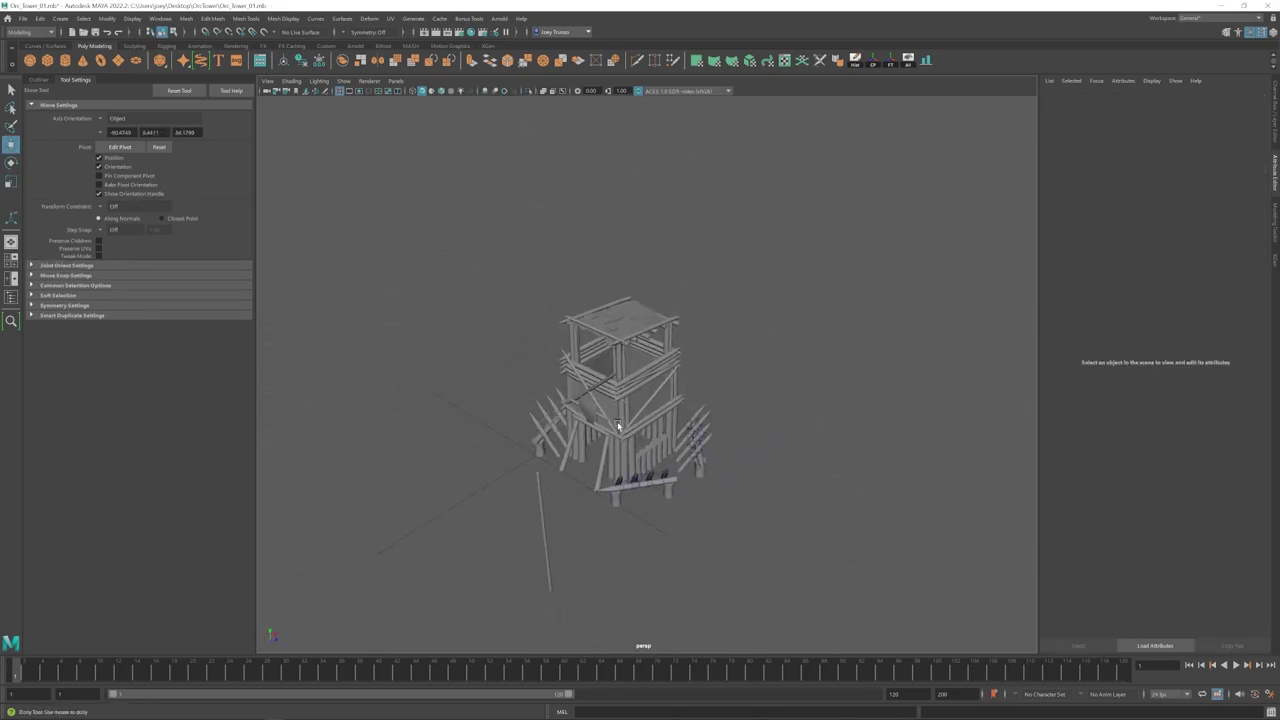
Step: Duplicate a wall plank and lay the copy flat inside the upper platform as a floor plank
{"action": "scroll", "coordinate": [650, 416], "scroll_direction": "up", "scroll_amount": 5}
{"action": "left_click", "coordinate": [706, 411]}
{"action": "key", "text": "ctrl+d"}
{"action": "left_click_drag", "start_coordinate": [748, 459], "coordinate": [700, 435]}
{"action": "key", "text": "e"}
{"action": "left_click_drag", "start_coordinate": [720, 380], "coordinate": [690, 398], "text": "alt"}
{"action": "left_click_drag", "start_coordinate": [678, 392], "coordinate": [734, 418]}
{"action": "scroll", "coordinate": [734, 418], "scroll_direction": "up", "scroll_amount": 4}
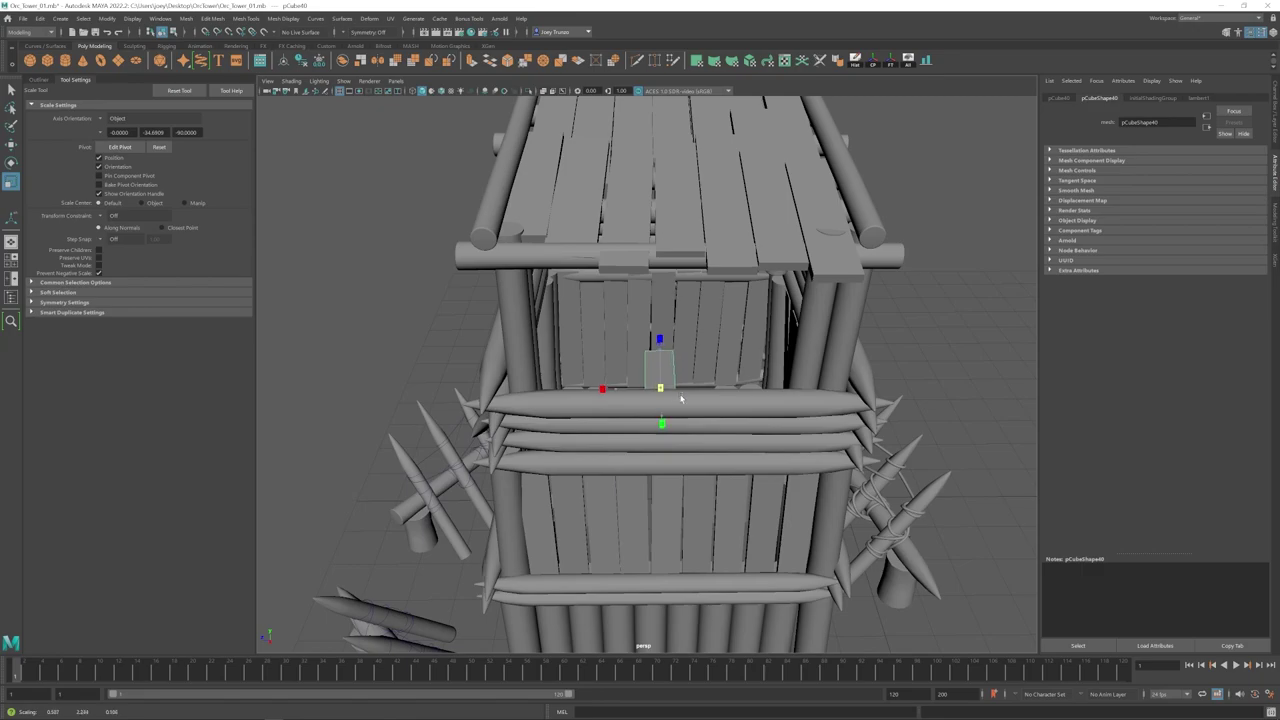
Step: Extend the floor plank's end vertices so it spans the inside of the upper platform
{"action": "left_click_drag", "start_coordinate": [652, 442], "coordinate": [720, 463], "text": "alt"}
{"action": "key", "text": "F9"}
{"action": "left_click_drag", "start_coordinate": [765, 335], "coordinate": [915, 485]}
{"action": "key", "text": "w"}
{"action": "left_click_drag", "start_coordinate": [852, 393], "coordinate": [855, 328]}
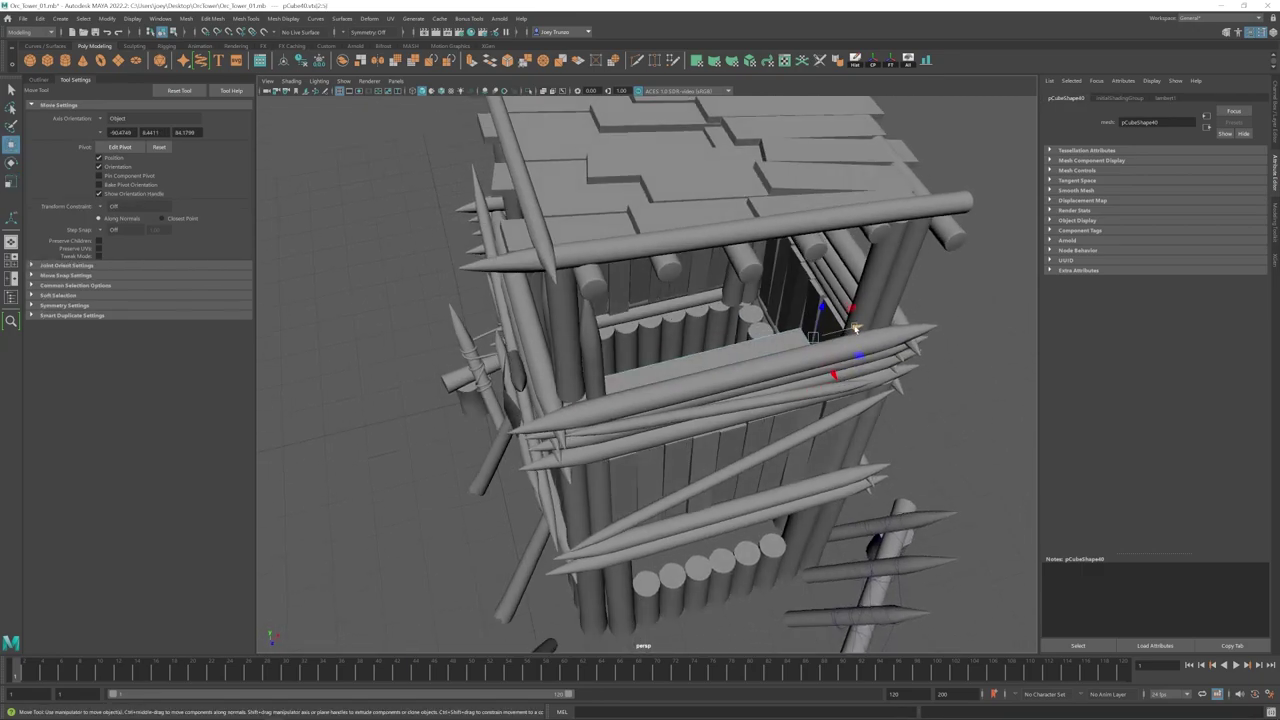
{"action": "key", "text": "F8"}
Step: Duplicate the floor plank side by side to cover the upper platform's floor
{"action": "left_click_drag", "start_coordinate": [755, 335], "coordinate": [697, 371], "text": "alt"}
{"action": "left_click_drag", "start_coordinate": [620, 386], "coordinate": [711, 384]}
{"action": "left_click_drag", "start_coordinate": [711, 384], "coordinate": [660, 365], "text": "alt"}
{"action": "key", "text": "ctrl+d"}
{"action": "scroll", "coordinate": [660, 365], "scroll_direction": "down", "scroll_amount": 5}
Step: Select the floor planks pCube40 to pCube47 together and shift them into place inside the upper platform
{"action": "left_click", "coordinate": [39, 80]}
{"action": "scroll", "coordinate": [94, 592], "scroll_direction": "down", "scroll_amount": 15}
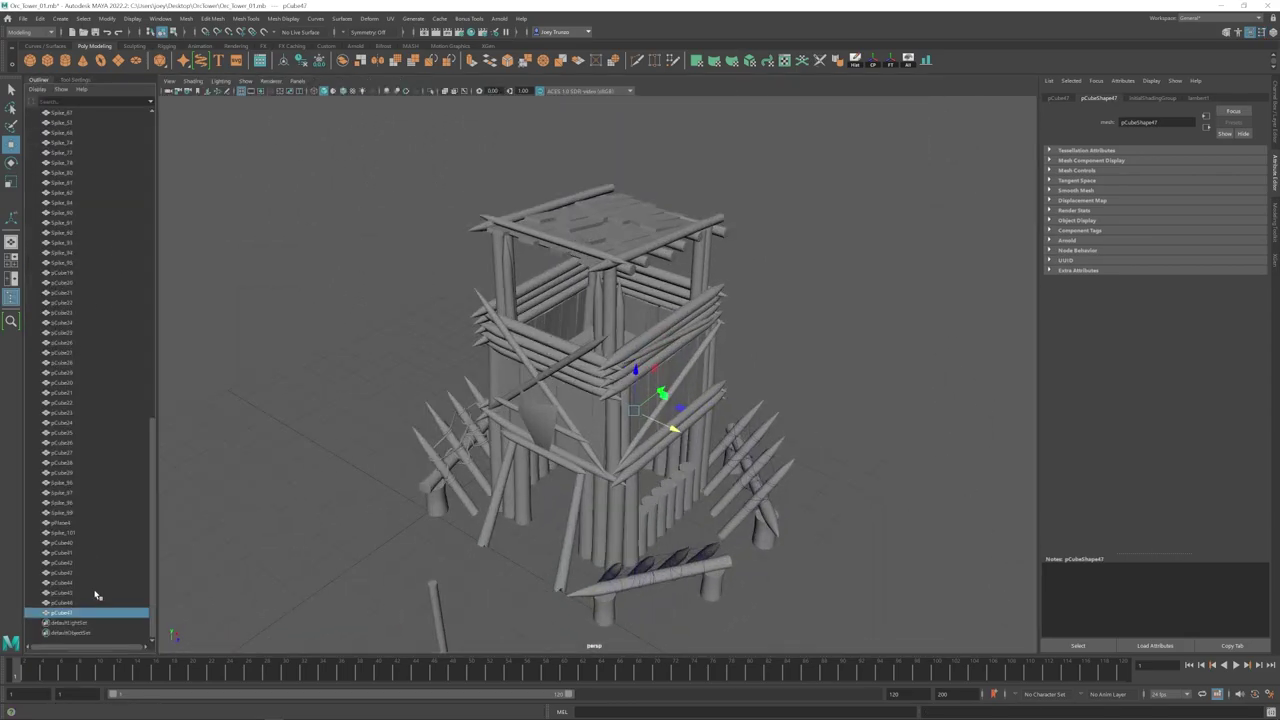
{"action": "left_click", "coordinate": [69, 545], "text": "shift"}
{"action": "mouse_move", "coordinate": [532, 327]}
{"action": "left_mouse_down"}
{"action": "mouse_move", "coordinate": [539, 313]}
{"action": "mouse_move", "coordinate": [558, 343]}
{"action": "mouse_move", "coordinate": [542, 345]}
{"action": "left_mouse_up"}
{"action": "scroll", "coordinate": [532, 283], "scroll_direction": "up", "scroll_amount": 2}
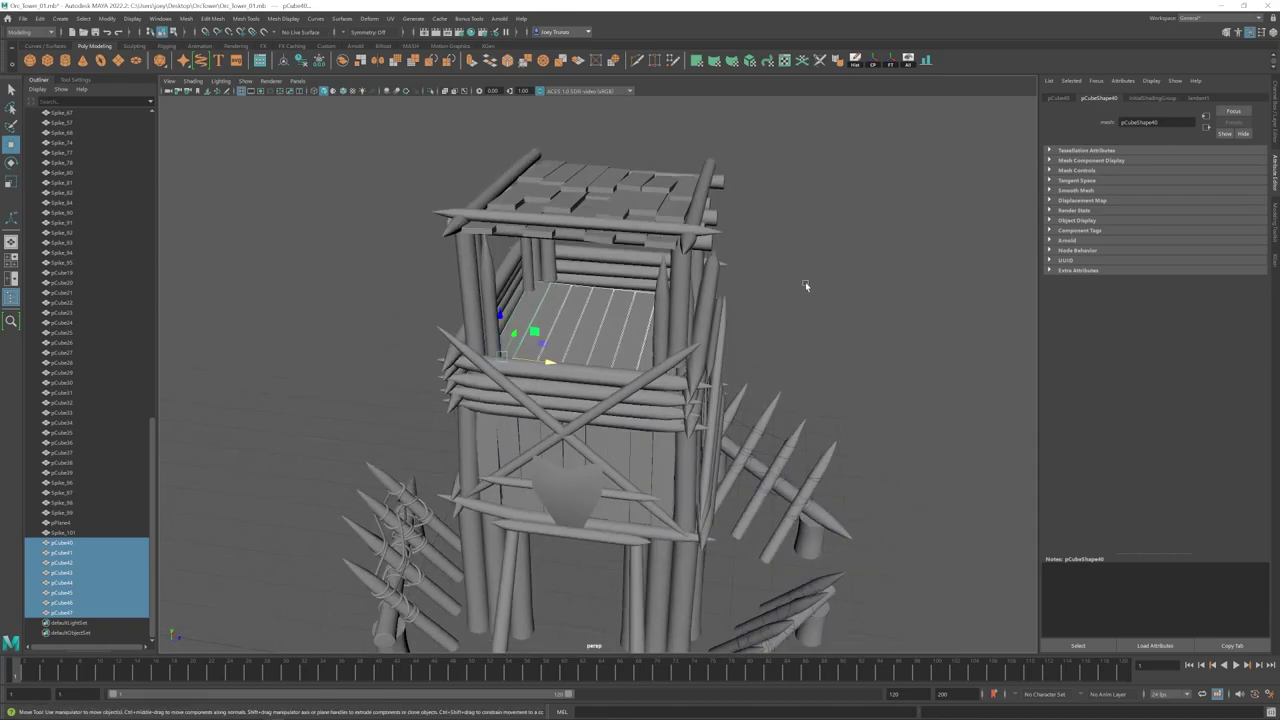
Step: Select the middle planks of the upper platform's floor and duplicate them
{"action": "left_click", "coordinate": [805, 286]}
{"action": "scroll", "coordinate": [720, 330], "scroll_direction": "down", "scroll_amount": 3}
{"action": "left_click_drag", "start_coordinate": [720, 330], "coordinate": [640, 312], "text": "alt"}
{"action": "scroll", "coordinate": [597, 325], "scroll_direction": "up", "scroll_amount": 4}
{"action": "left_click", "coordinate": [593, 350]}
{"action": "left_click", "coordinate": [614, 350], "text": "shift"}
{"action": "left_click", "coordinate": [637, 352], "text": "shift"}
{"action": "key", "text": "ctrl+z"}
{"action": "key", "text": "ctrl+z"}
{"action": "left_click", "coordinate": [566, 362], "text": "shift"}
{"action": "left_click", "coordinate": [642, 364], "text": "shift"}
{"action": "key", "text": "ctrl+d"}
Step: Shorten the middle floor planks and their copies by moving end vertices, opening a ladder hatch in the floor
{"action": "right_click", "coordinate": [850, 285]}
{"action": "right_click_drag", "start_coordinate": [851, 287], "coordinate": [802, 285]}
{"action": "left_click_drag", "start_coordinate": [806, 366], "coordinate": [530, 496]}
{"action": "mouse_move", "coordinate": [690, 303]}
{"action": "left_mouse_down", "text": "alt"}
{"action": "mouse_move", "coordinate": [635, 323]}
{"action": "mouse_move", "coordinate": [688, 325]}
{"action": "left_mouse_up", "text": "alt"}
{"action": "left_click", "coordinate": [567, 358]}
{"action": "left_click_drag", "start_coordinate": [598, 365], "coordinate": [510, 345], "text": "alt"}
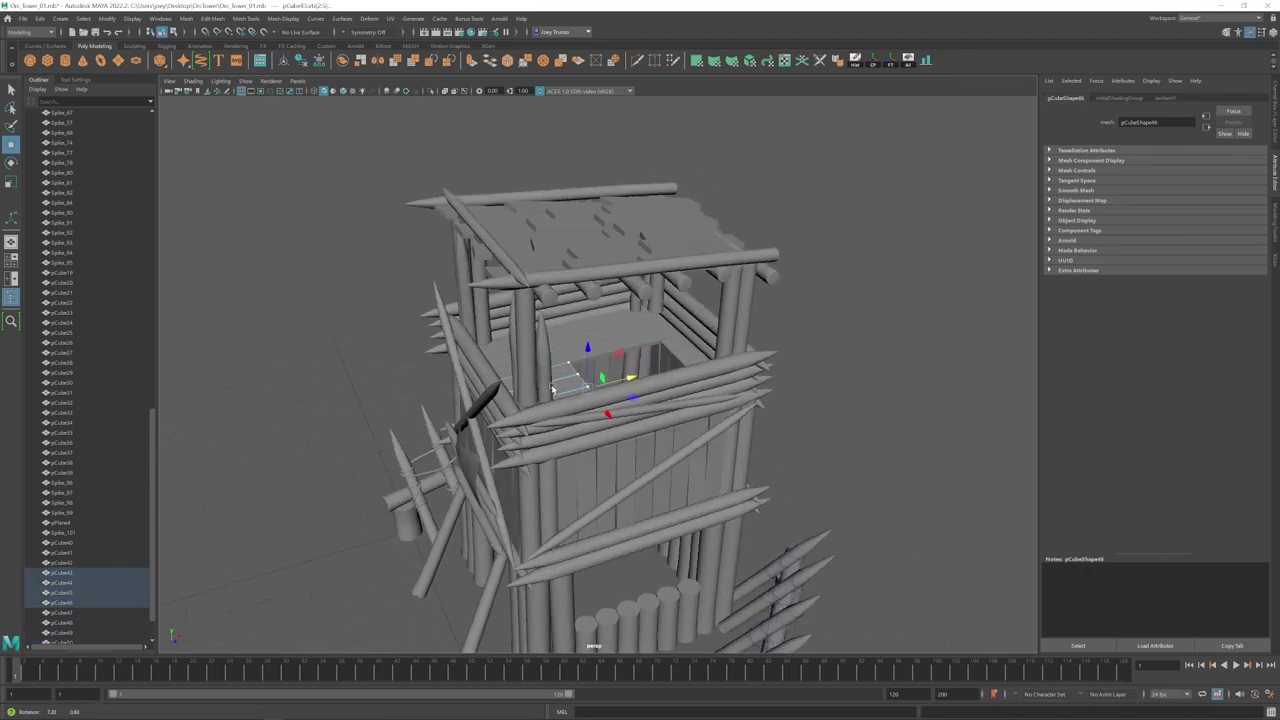
{"action": "scroll", "coordinate": [640, 380], "scroll_direction": "down", "scroll_amount": 5}
Step: Select the spare upright log Spike_101 below the tower and move it under the floor hatch as a ladder post
{"action": "left_click", "coordinate": [723, 390]}
{"action": "left_click_drag", "start_coordinate": [723, 390], "coordinate": [638, 464], "text": "alt"}
{"action": "left_click", "coordinate": [459, 608]}
{"action": "left_click_drag", "start_coordinate": [465, 560], "coordinate": [580, 450], "text": "alt"}
{"action": "left_click_drag", "start_coordinate": [580, 450], "coordinate": [700, 520], "text": "alt"}
{"action": "left_click_drag", "start_coordinate": [744, 400], "coordinate": [676, 394]}
{"action": "left_click_drag", "start_coordinate": [619, 432], "coordinate": [620, 372], "text": "alt"}
{"action": "scroll", "coordinate": [620, 372], "scroll_direction": "down", "scroll_amount": 4}
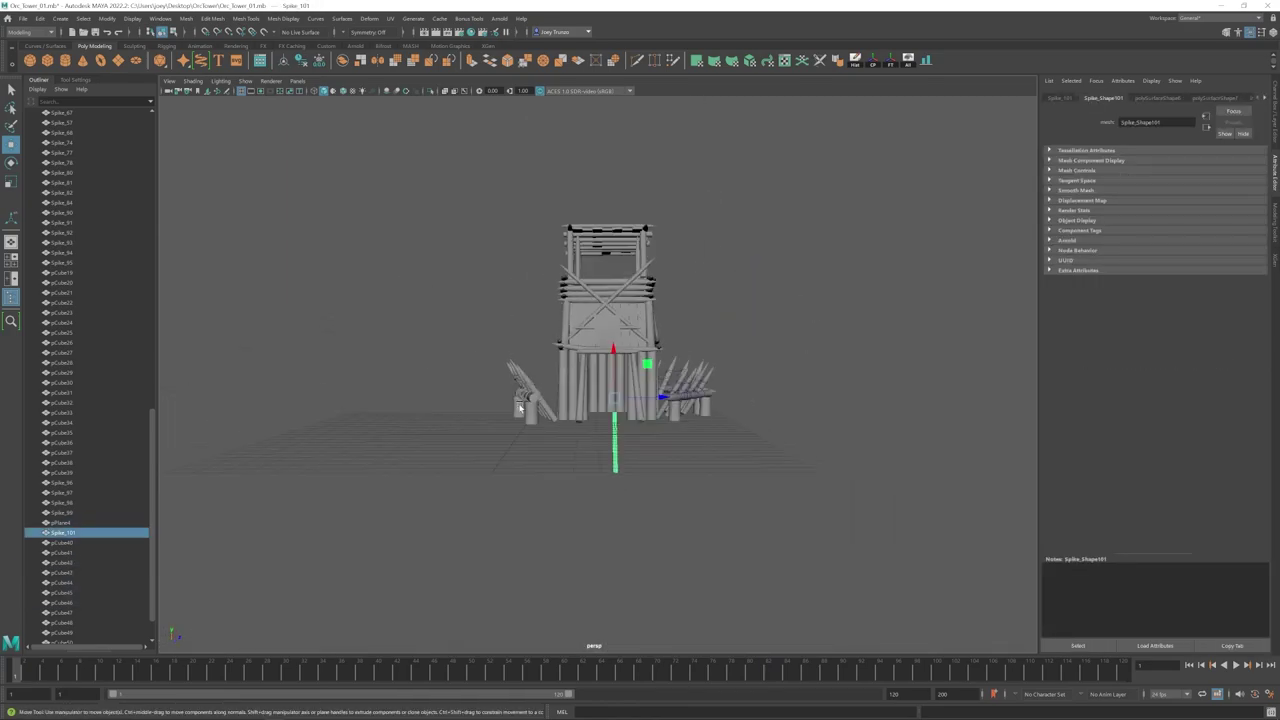
{"action": "middle_click_drag", "start_coordinate": [620, 372], "coordinate": [622, 396], "text": "alt"}
{"action": "scroll", "coordinate": [623, 398], "scroll_direction": "up", "scroll_amount": 4}
{"action": "left_click_drag", "start_coordinate": [622, 345], "coordinate": [622, 315]}
Step: Scale the ladder post and move its top vertices up so it rises above the platform floor
{"action": "left_click_drag", "start_coordinate": [720, 315], "coordinate": [640, 373], "text": "alt"}
{"action": "left_click_drag", "start_coordinate": [610, 395], "coordinate": [730, 370], "text": "alt"}
{"action": "key", "text": "r"}
{"action": "left_click_drag", "start_coordinate": [634, 346], "coordinate": [597, 340]}
{"action": "mouse_move", "coordinate": [616, 398]}
{"action": "left_mouse_down", "text": "alt"}
{"action": "mouse_move", "coordinate": [630, 355]}
{"action": "mouse_move", "coordinate": [634, 394]}
{"action": "left_mouse_up", "text": "alt"}
{"action": "mouse_move", "coordinate": [700, 330]}
{"action": "left_mouse_down", "text": "alt"}
{"action": "mouse_move", "coordinate": [703, 374]}
{"action": "mouse_move", "coordinate": [708, 340]}
{"action": "left_mouse_up", "text": "alt"}
{"action": "scroll", "coordinate": [780, 299], "scroll_direction": "up", "scroll_amount": 4}
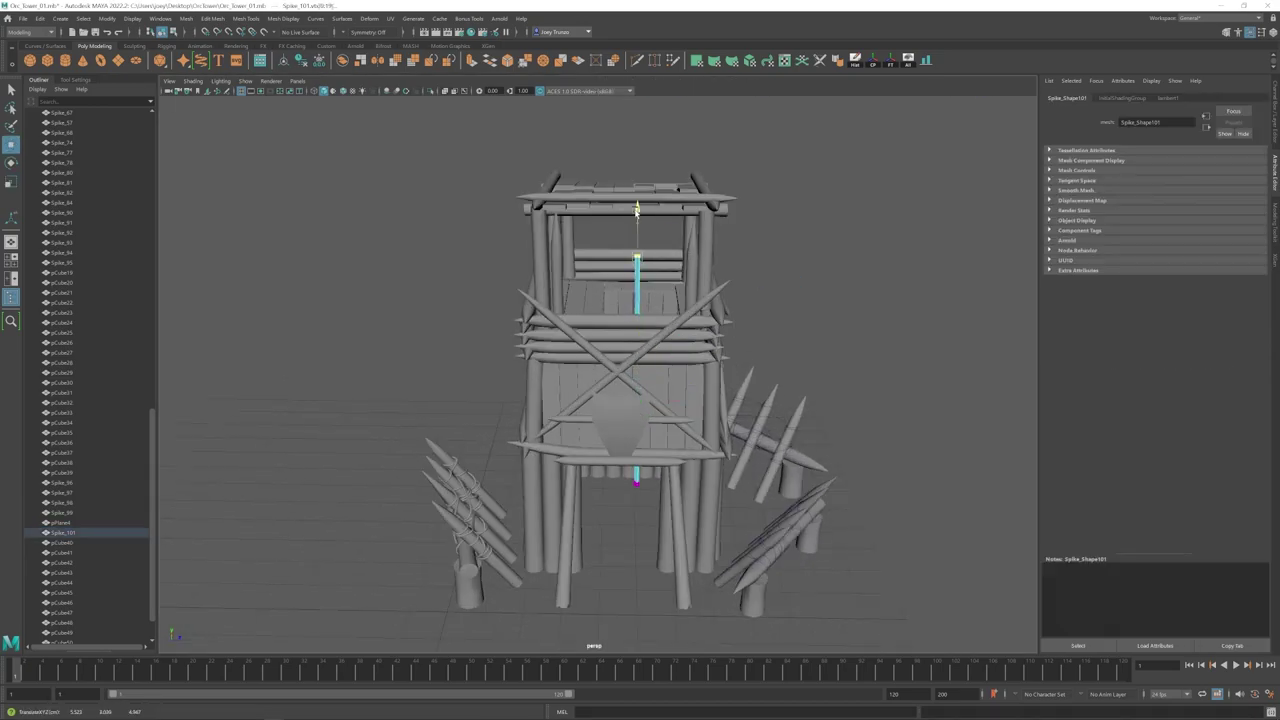
{"action": "left_click_drag", "start_coordinate": [790, 231], "coordinate": [790, 272], "text": "alt"}
Step: Duplicate the ladder post and offset the copy sideways as the second post
{"action": "left_click_drag", "start_coordinate": [682, 365], "coordinate": [666, 364]}
{"action": "middle_click_drag", "start_coordinate": [670, 364], "coordinate": [650, 385], "text": "alt"}
{"action": "scroll", "coordinate": [650, 385], "scroll_direction": "up", "scroll_amount": 3}
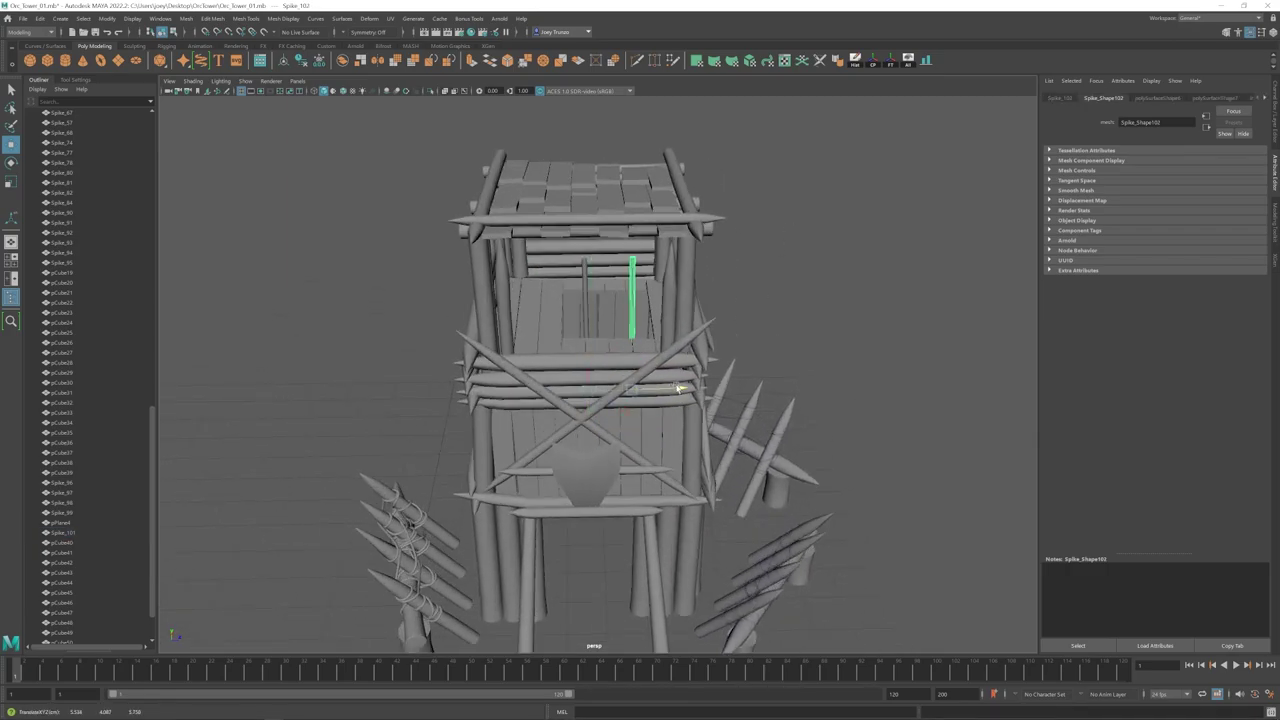
{"action": "mouse_move", "coordinate": [668, 432]}
{"action": "left_mouse_down", "text": "alt"}
{"action": "mouse_move", "coordinate": [651, 400]}
{"action": "mouse_move", "coordinate": [650, 436]}
{"action": "left_mouse_up", "text": "alt"}
{"action": "left_click", "coordinate": [745, 320]}
{"action": "scroll", "coordinate": [573, 326], "scroll_direction": "down", "scroll_amount": 5}
Step: Shift the ladder posts sideways within the hatch and adjust the floor planks beside it
{"action": "scroll", "coordinate": [573, 326], "scroll_direction": "up", "scroll_amount": 6}
{"action": "left_click", "coordinate": [618, 275]}
{"action": "left_click", "coordinate": [630, 275]}
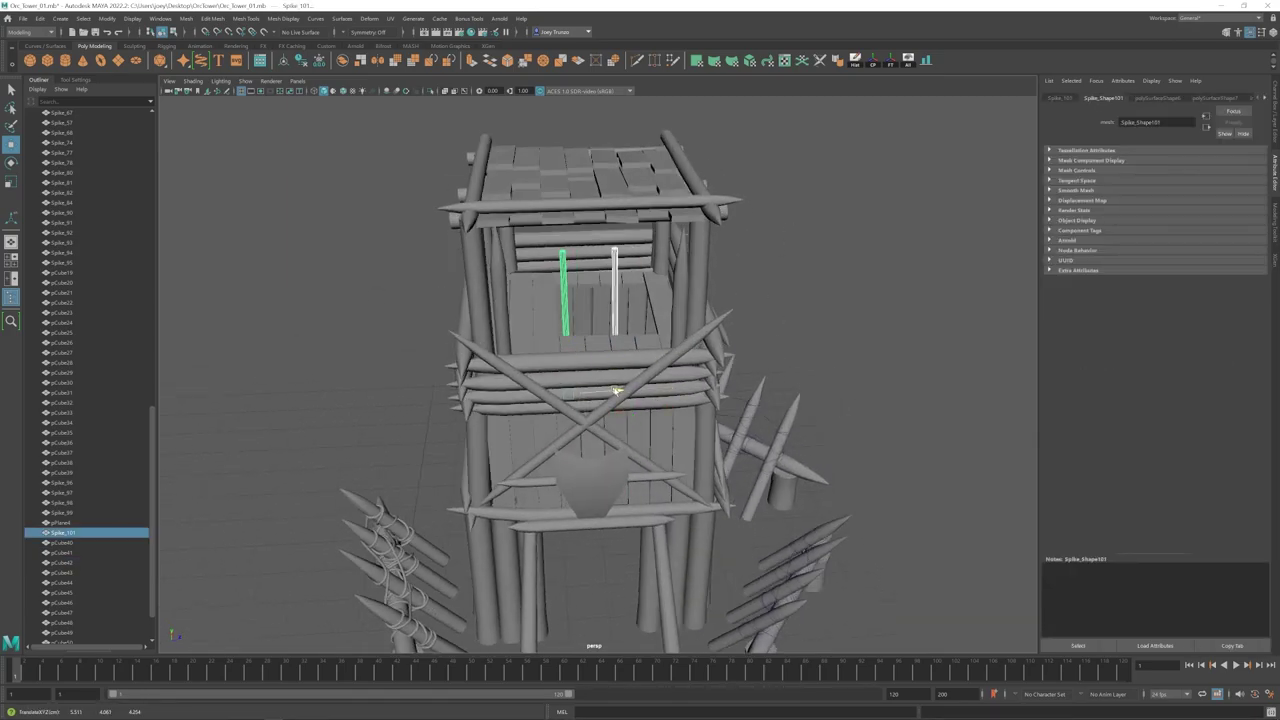
{"action": "left_click", "coordinate": [617, 322]}
{"action": "left_click", "coordinate": [640, 312]}
{"action": "left_click", "coordinate": [754, 343]}
{"action": "scroll", "coordinate": [754, 343], "scroll_direction": "down", "scroll_amount": 2}
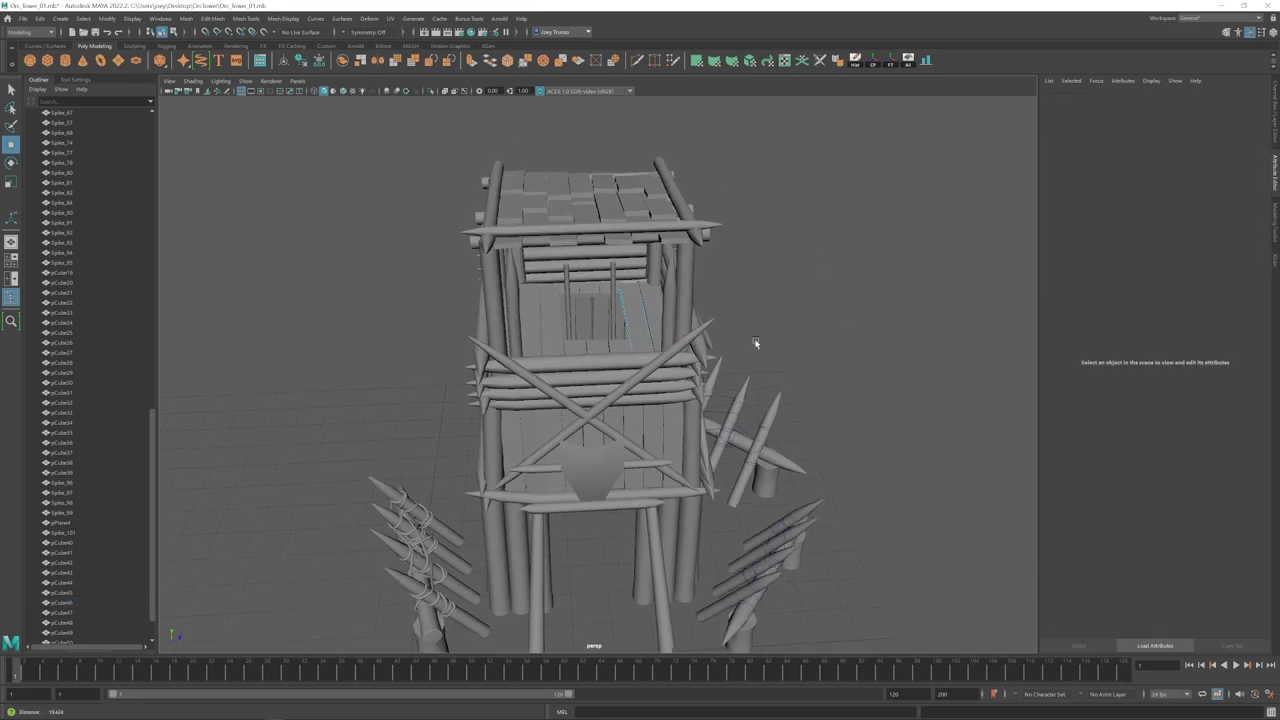
Step: Duplicate a ladder post, lay the copy horizontally and raise it to the top of the ladder as a rung
{"action": "left_click_drag", "start_coordinate": [754, 343], "coordinate": [677, 402], "text": "alt"}
{"action": "scroll", "coordinate": [742, 423], "scroll_direction": "up", "scroll_amount": 4}
{"action": "left_click", "coordinate": [592, 318]}
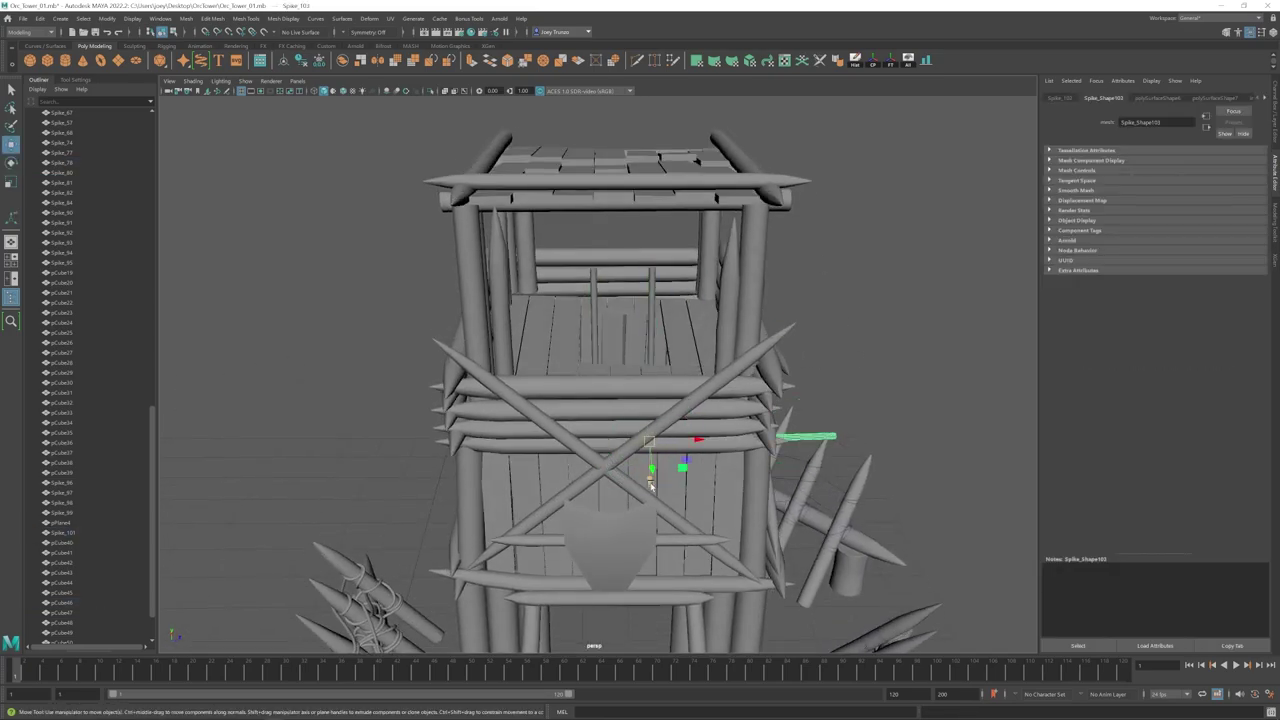
{"action": "left_click_drag", "start_coordinate": [650, 486], "coordinate": [650, 332]}
{"action": "left_click_drag", "start_coordinate": [638, 345], "coordinate": [628, 334], "text": "alt"}
Step: Shorten the rung so it just spans the two posts and move it up near their tops
{"action": "key", "text": "r"}
{"action": "left_click_drag", "start_coordinate": [649, 292], "coordinate": [580, 292]}
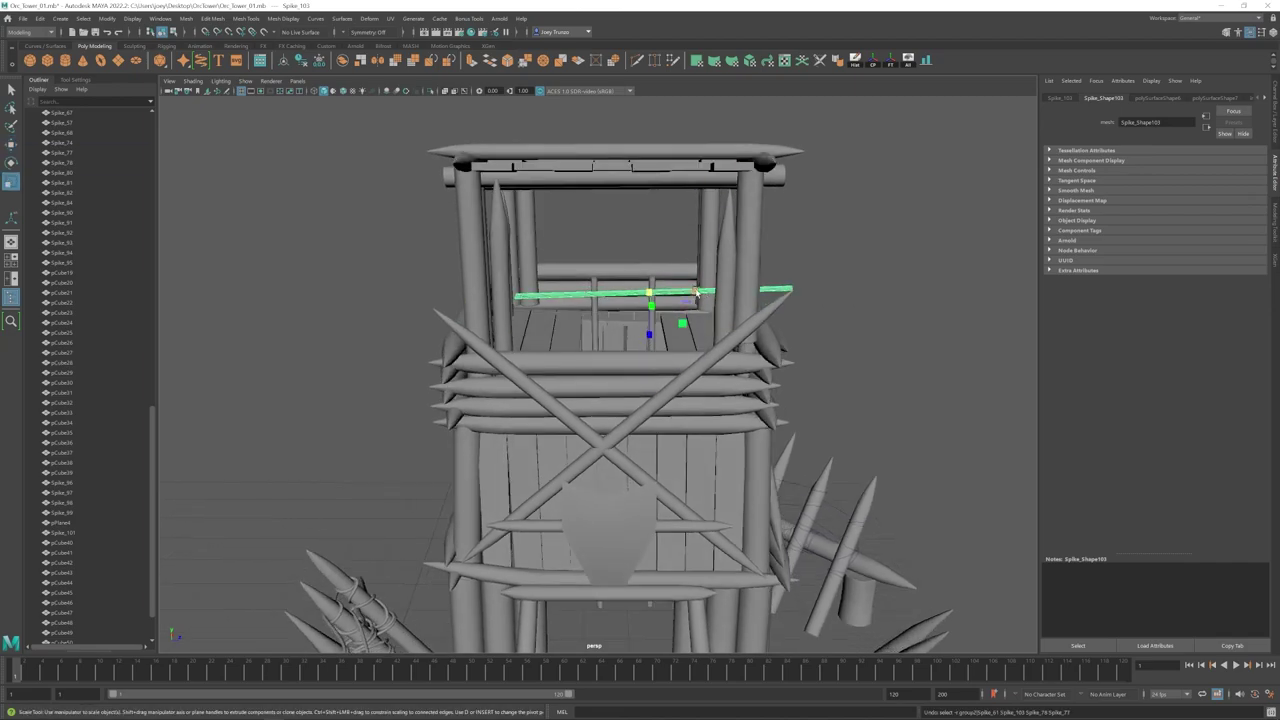
{"action": "left_click_drag", "start_coordinate": [658, 294], "coordinate": [661, 303], "text": "alt"}
{"action": "scroll", "coordinate": [661, 303], "scroll_direction": "up", "scroll_amount": 1}
{"action": "key", "text": "w"}
{"action": "mouse_move", "coordinate": [669, 280]}
{"action": "left_mouse_down"}
{"action": "mouse_move", "coordinate": [614, 354]}
{"action": "mouse_move", "coordinate": [670, 284]}
{"action": "mouse_move", "coordinate": [674, 258]}
{"action": "left_mouse_up"}
{"action": "left_click", "coordinate": [650, 215]}
{"action": "scroll", "coordinate": [640, 300], "scroll_direction": "down", "scroll_amount": 5}
{"action": "left_click", "coordinate": [614, 354]}
{"action": "scroll", "coordinate": [670, 284], "scroll_direction": "up", "scroll_amount": 7}
{"action": "left_click", "coordinate": [685, 190]}
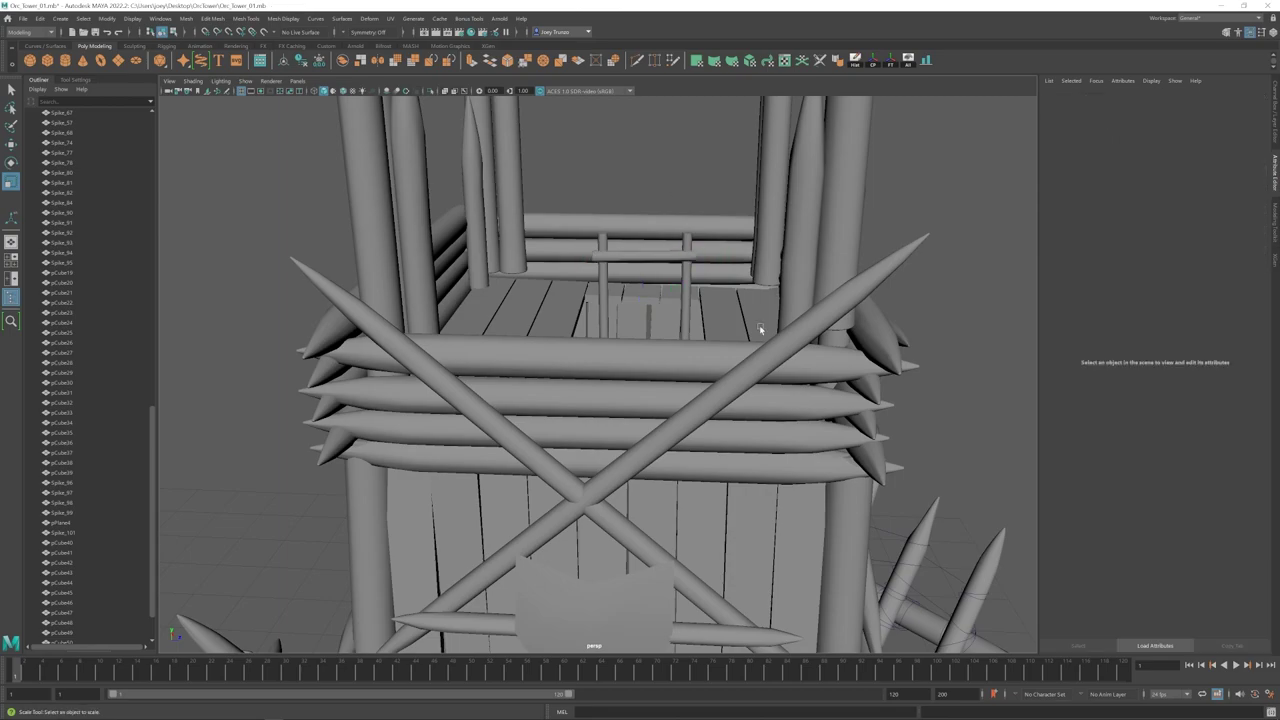
Step: Move the rung in depth so it sits against the two ladder posts
{"action": "left_click", "coordinate": [660, 259]}
{"action": "key", "text": "f"}
{"action": "key", "text": "w"}
{"action": "left_click_drag", "start_coordinate": [720, 370], "coordinate": [565, 378], "text": "alt"}
{"action": "left_click_drag", "start_coordinate": [565, 438], "coordinate": [650, 440], "text": "alt"}
{"action": "left_click_drag", "start_coordinate": [576, 382], "coordinate": [568, 383]}
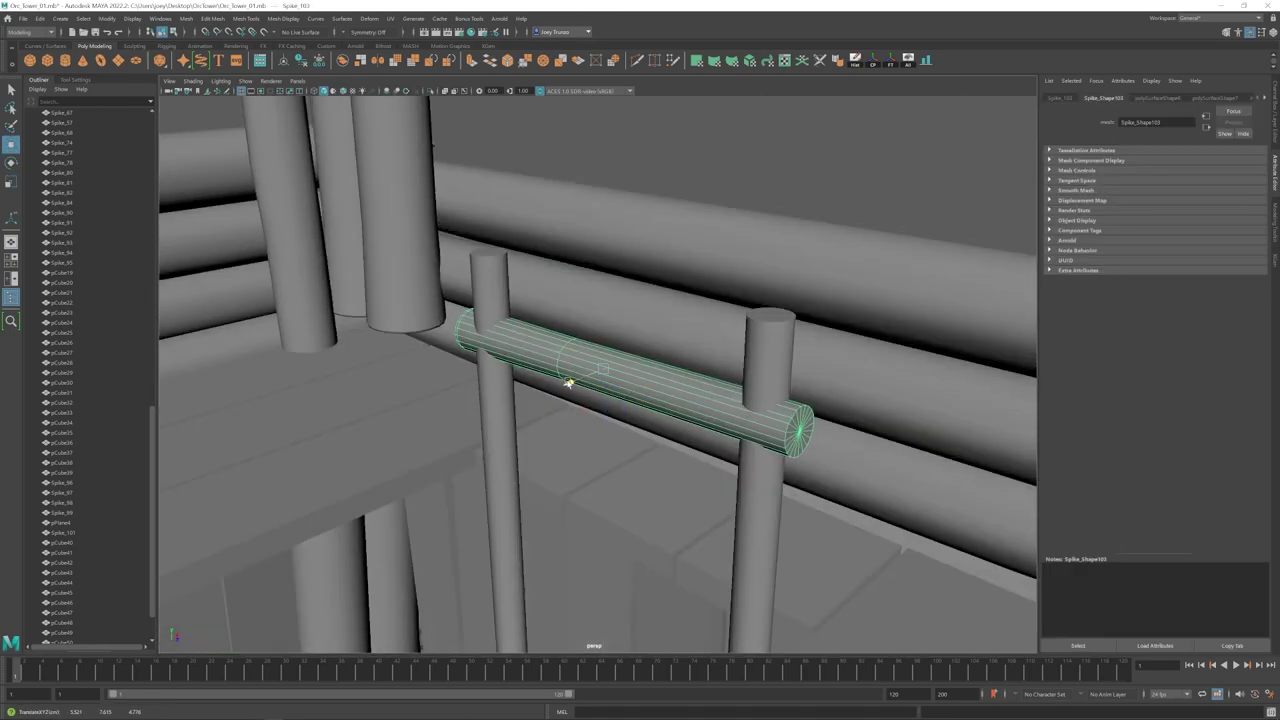
{"action": "right_click_drag", "start_coordinate": [568, 383], "coordinate": [510, 390], "text": "alt"}
{"action": "left_click", "coordinate": [746, 266]}
Step: Duplicate the rung repeatedly downward at even spacing to the foot of the ladder
{"action": "right_click_drag", "start_coordinate": [746, 266], "coordinate": [620, 340], "text": "alt"}
{"action": "left_click_drag", "start_coordinate": [540, 360], "coordinate": [597, 412], "text": "alt"}
{"action": "left_click", "coordinate": [606, 371]}
{"action": "key", "text": "ctrl+d"}
{"action": "key", "text": "ctrl+z"}
{"action": "key", "text": "d"}
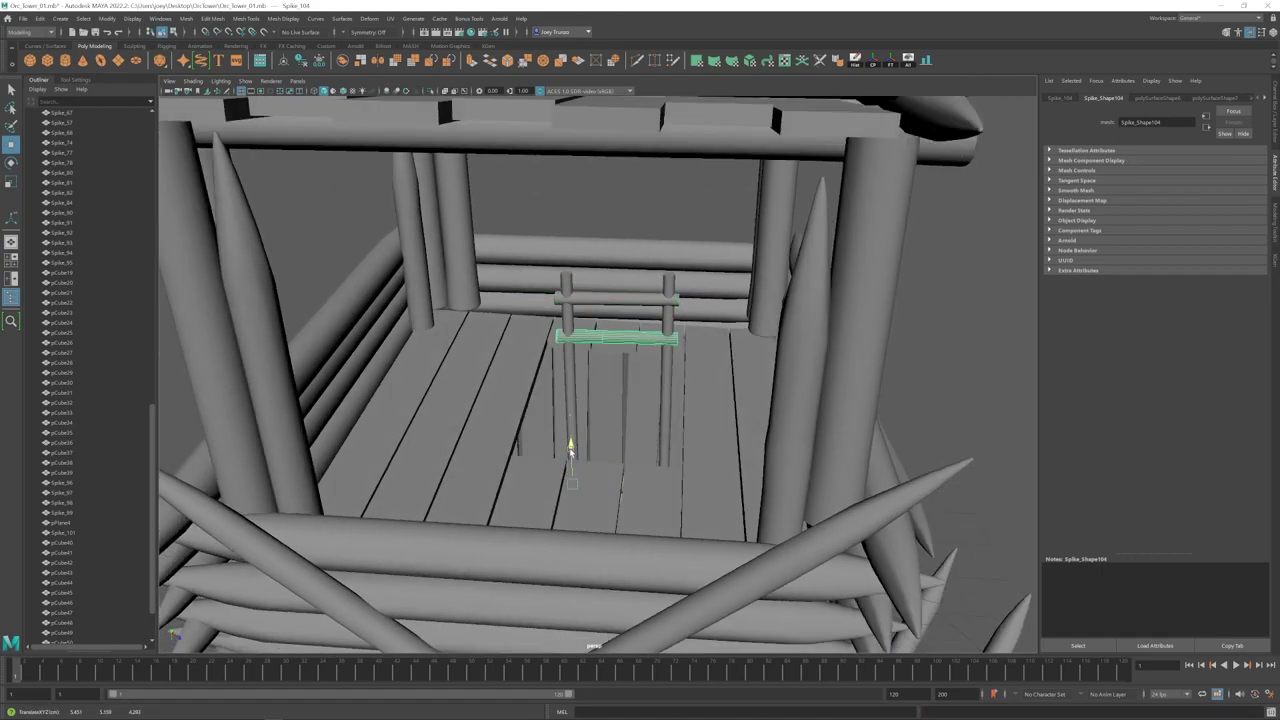
{"action": "key", "text": "shift+d"}
{"action": "key", "text": "shift+d"}
{"action": "key", "text": "shift+d"}
{"action": "key", "text": "shift+d"}
{"action": "key", "text": "shift+d"}
{"action": "right_click_drag", "start_coordinate": [573, 471], "coordinate": [537, 480], "text": "alt"}
{"action": "left_click_drag", "start_coordinate": [537, 480], "coordinate": [575, 385], "text": "alt"}
{"action": "middle_click_drag", "start_coordinate": [600, 440], "coordinate": [648, 337], "text": "alt"}
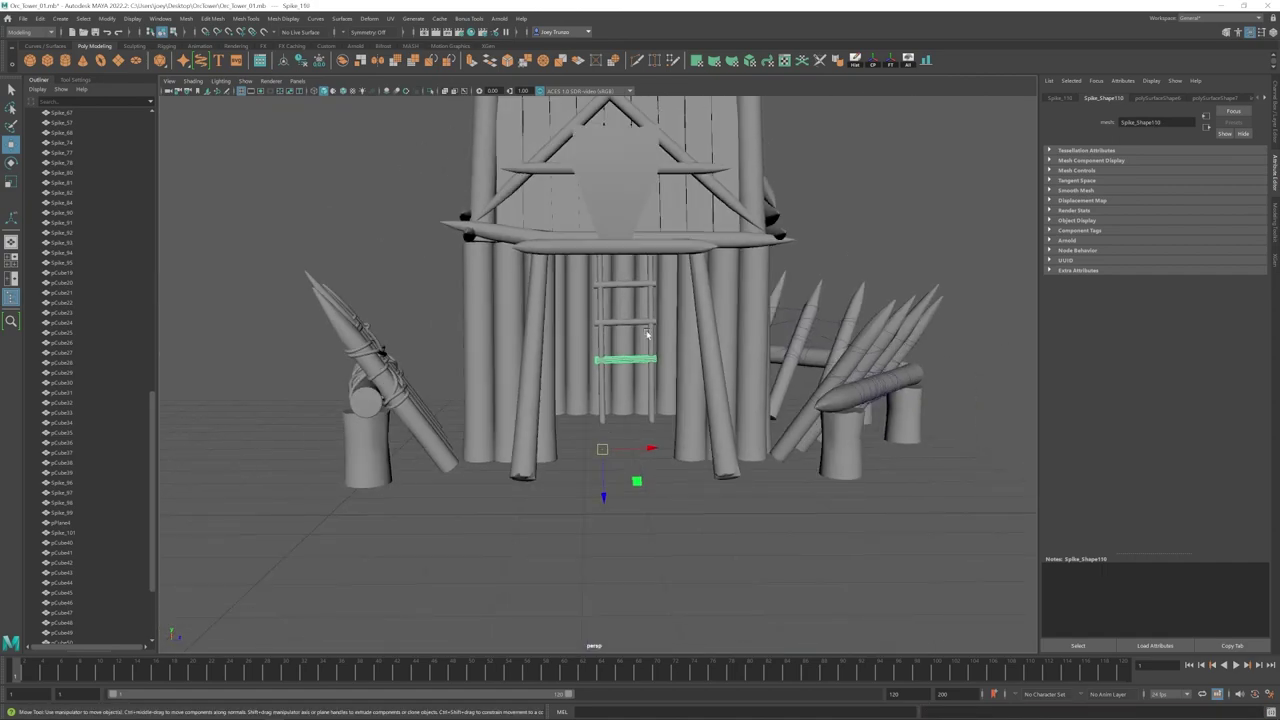
{"action": "key", "text": "shift+d"}
{"action": "left_click_drag", "start_coordinate": [648, 337], "coordinate": [650, 300], "text": "alt"}
{"action": "left_click", "coordinate": [871, 100]}
Step: Group the ladder posts and rungs and centre the group's pivot
{"action": "right_click_drag", "start_coordinate": [935, 300], "coordinate": [884, 307], "text": "alt"}
{"action": "left_click_drag", "start_coordinate": [884, 307], "coordinate": [791, 368], "text": "alt"}
{"action": "scroll", "coordinate": [80, 570], "scroll_direction": "down", "scroll_amount": 5}
{"action": "left_click", "coordinate": [66, 612]}
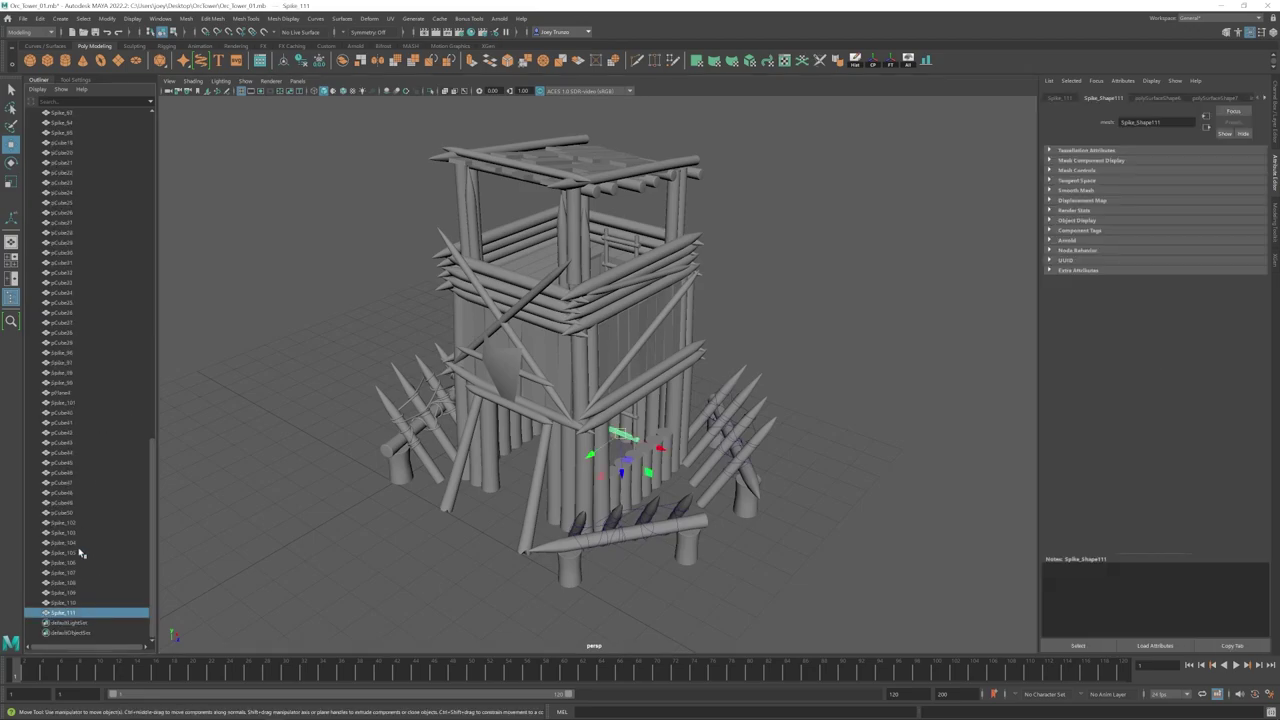
{"action": "left_click_drag", "start_coordinate": [605, 258], "coordinate": [680, 235], "text": "alt"}
{"action": "key", "text": "ctrl+g"}
{"action": "left_click", "coordinate": [872, 62]}
Step: Tilt the ladder group about 7.7 degrees around Z and shift it toward the tower's centre
{"action": "key", "text": "e"}
{"action": "left_click_drag", "start_coordinate": [608, 309], "coordinate": [625, 313]}
{"action": "key", "text": "w"}
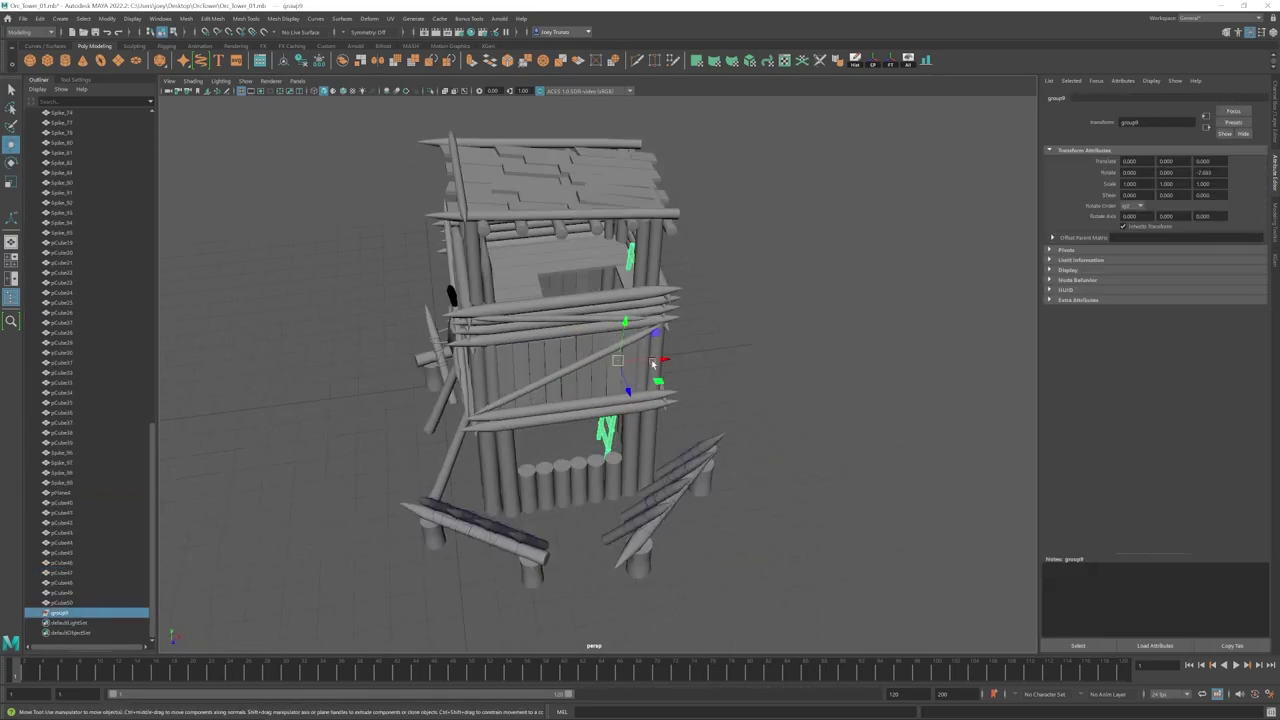
{"action": "left_click_drag", "start_coordinate": [661, 363], "coordinate": [650, 366]}
{"action": "left_click_drag", "start_coordinate": [570, 440], "coordinate": [642, 384], "text": "alt"}
{"action": "right_click_drag", "start_coordinate": [642, 384], "coordinate": [600, 392], "text": "alt"}
{"action": "left_click", "coordinate": [760, 426]}
Step: Reselect the leaning ladder group and reposition it in the floor hatch
{"action": "right_click_drag", "start_coordinate": [760, 426], "coordinate": [690, 428], "text": "alt"}
{"action": "left_click_drag", "start_coordinate": [690, 428], "coordinate": [569, 414], "text": "alt"}
{"action": "right_click_drag", "start_coordinate": [569, 414], "coordinate": [623, 343], "text": "alt"}
{"action": "key", "text": "ctrl+z"}
{"action": "key", "text": "e"}
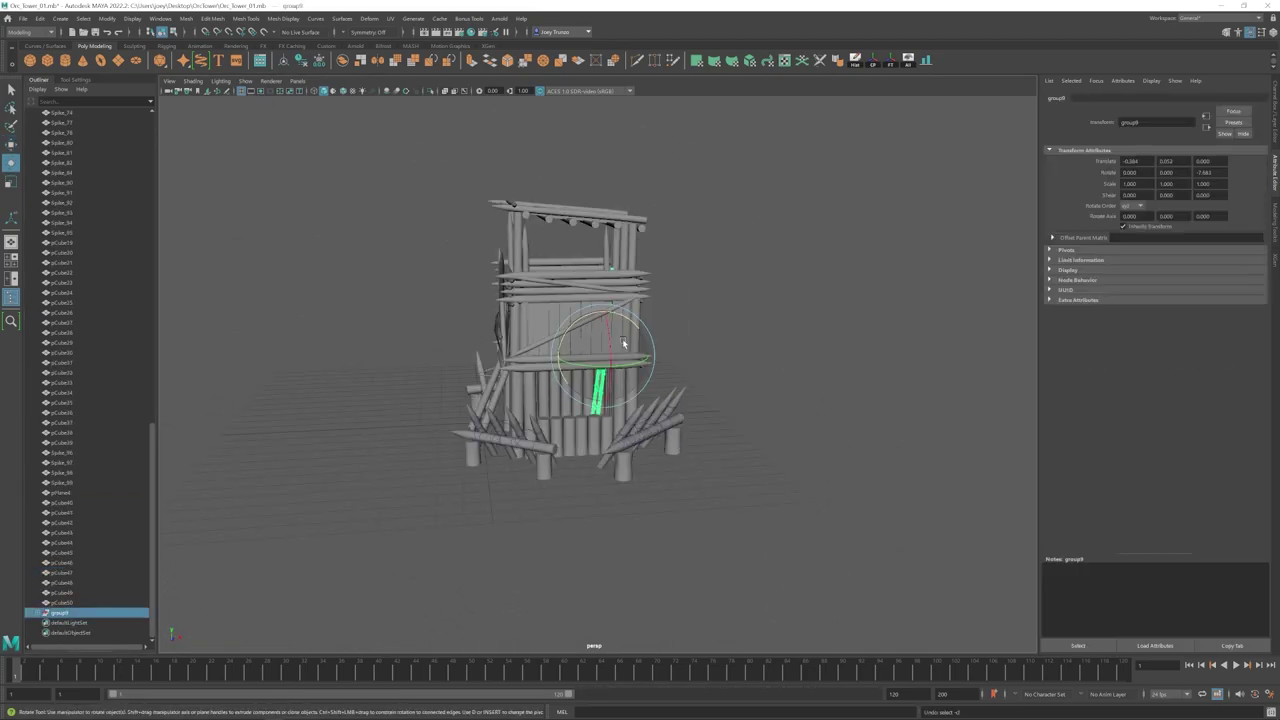
{"action": "left_click_drag", "start_coordinate": [592, 327], "coordinate": [620, 350], "text": "alt"}
{"action": "key", "text": "w"}
{"action": "left_click_drag", "start_coordinate": [636, 362], "coordinate": [689, 404]}
{"action": "left_click", "coordinate": [712, 362]}
Step: Select end vertices of the rear railing beams beside the ladder and shift them sideways
{"action": "left_click_drag", "start_coordinate": [640, 357], "coordinate": [642, 372], "text": "alt"}
{"action": "right_click_drag", "start_coordinate": [642, 372], "coordinate": [686, 344], "text": "alt"}
{"action": "left_click_drag", "start_coordinate": [675, 337], "coordinate": [690, 361]}
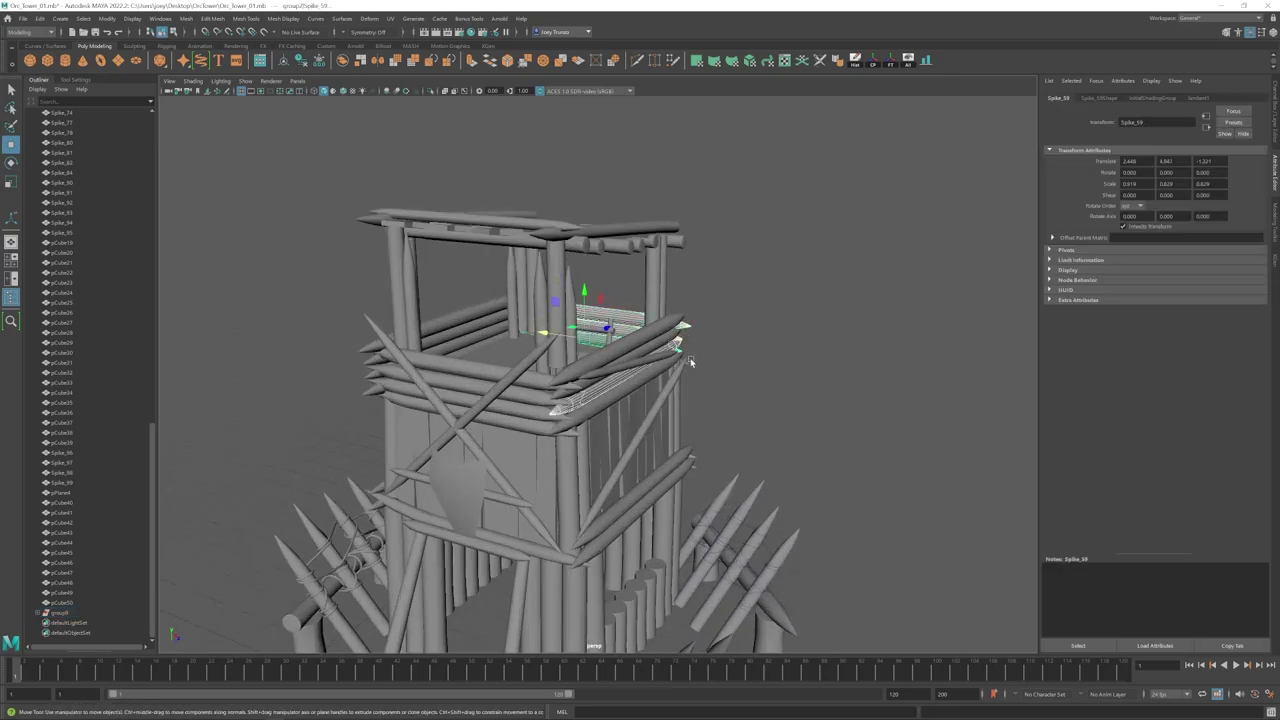
{"action": "left_click", "coordinate": [735, 385]}
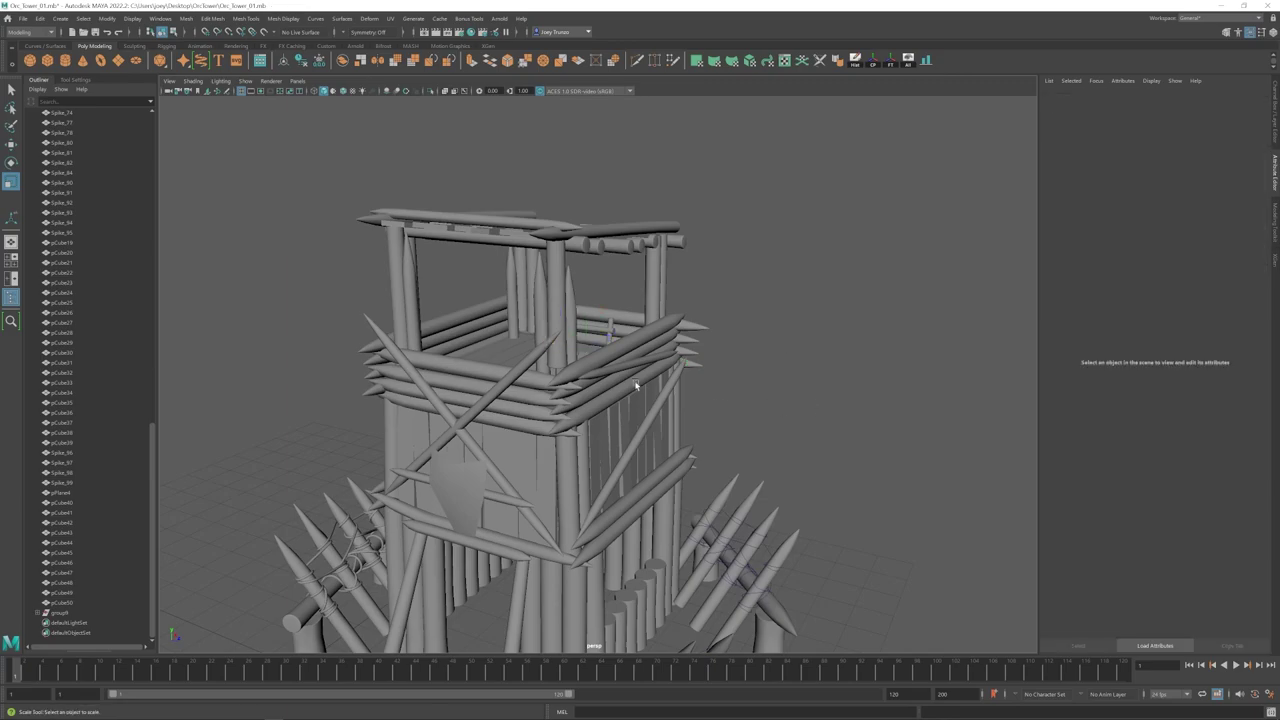
{"action": "right_click_drag", "start_coordinate": [634, 383], "coordinate": [560, 388], "text": "alt"}
{"action": "left_click_drag", "start_coordinate": [560, 388], "coordinate": [690, 420], "text": "alt"}
{"action": "right_click_drag", "start_coordinate": [690, 420], "coordinate": [723, 451], "text": "alt"}
{"action": "left_click_drag", "start_coordinate": [723, 451], "coordinate": [652, 345], "text": "alt"}
{"action": "left_click_drag", "start_coordinate": [648, 285], "coordinate": [600, 406]}
{"action": "key", "text": "w"}
{"action": "left_click_drag", "start_coordinate": [663, 328], "coordinate": [672, 328]}
Step: Move the end vertices of rear railing beam Spike_61 to vary its length
{"action": "right_click_drag", "start_coordinate": [672, 328], "coordinate": [726, 283], "text": "alt"}
{"action": "left_click", "coordinate": [584, 320]}
{"action": "left_click_drag", "start_coordinate": [648, 305], "coordinate": [660, 374]}
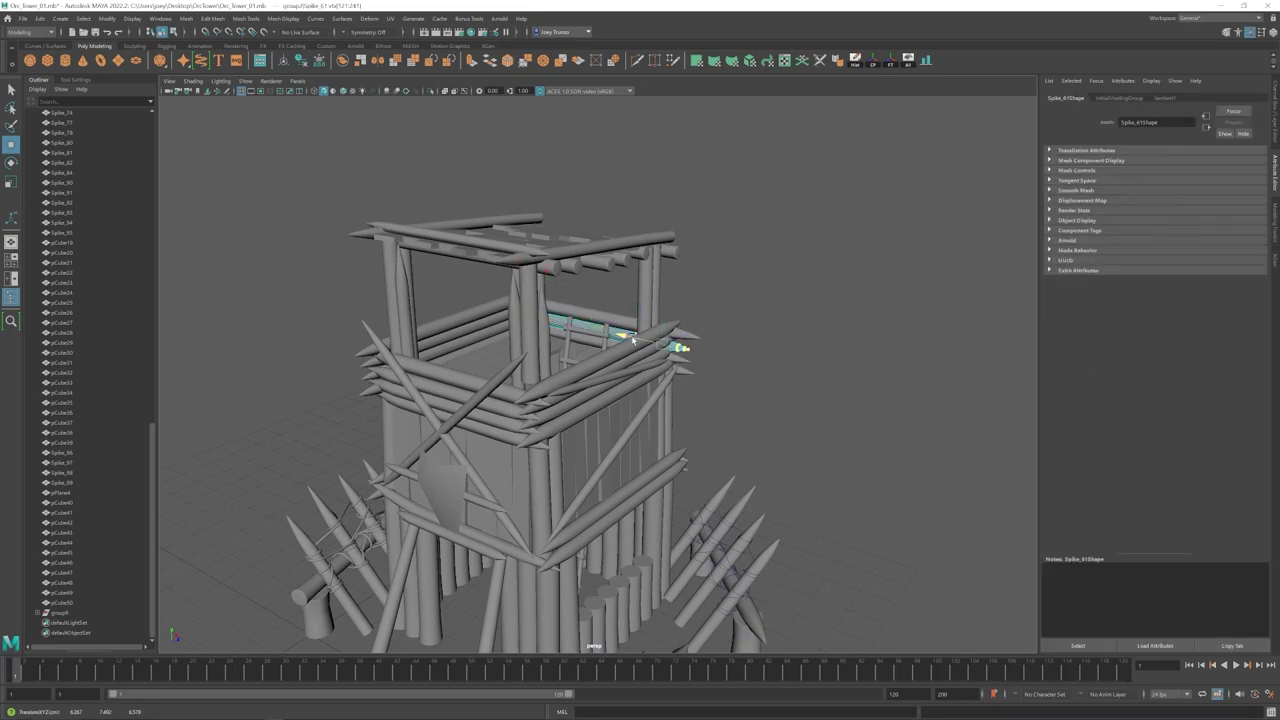
{"action": "left_click", "coordinate": [725, 400]}
Step: Inspect the tower's walls, railings and barricades from several angles
{"action": "right_click_drag", "start_coordinate": [680, 365], "coordinate": [650, 400], "text": "alt"}
{"action": "left_click_drag", "start_coordinate": [650, 400], "coordinate": [645, 440], "text": "alt"}
{"action": "left_click_drag", "start_coordinate": [758, 314], "coordinate": [682, 440]}
{"action": "left_click", "coordinate": [595, 474]}
{"action": "left_click_drag", "start_coordinate": [480, 470], "coordinate": [523, 440], "text": "alt"}
{"action": "right_click_drag", "start_coordinate": [523, 440], "coordinate": [571, 437], "text": "alt"}
{"action": "left_click_drag", "start_coordinate": [571, 437], "coordinate": [542, 418], "text": "alt"}
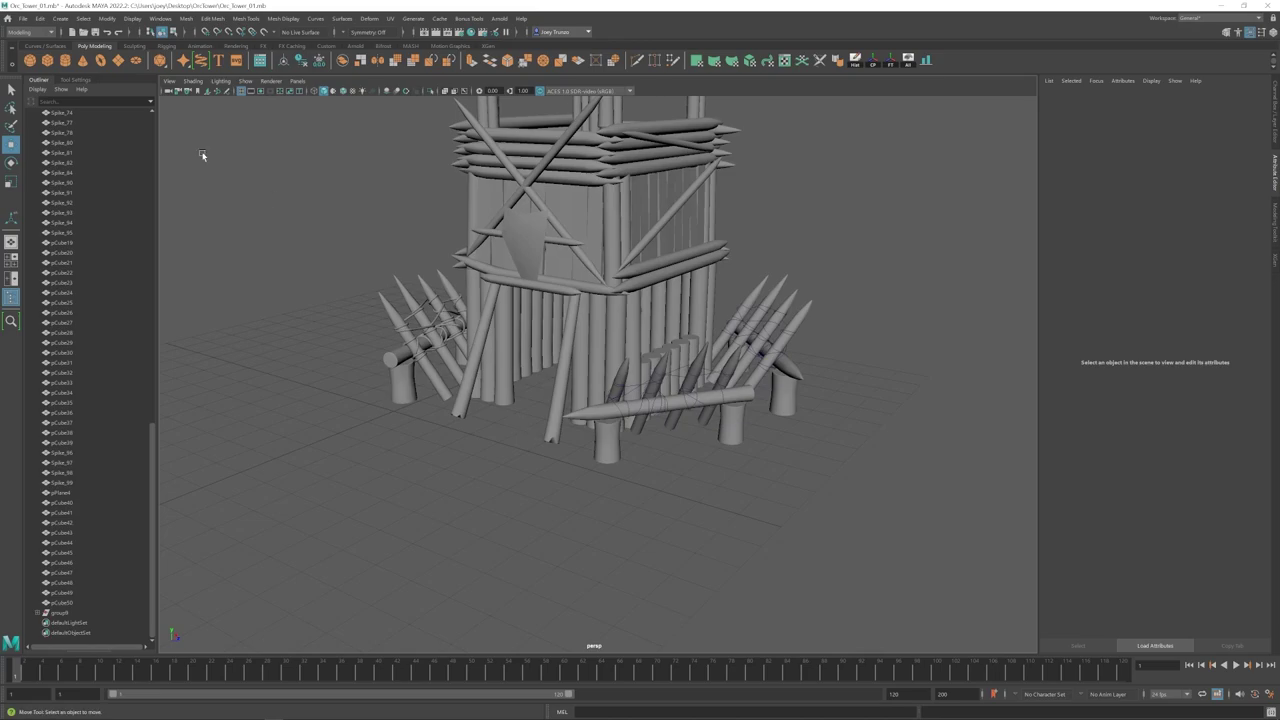
{"action": "middle_click_drag", "start_coordinate": [565, 306], "coordinate": [589, 360], "text": "alt"}
{"action": "left_click_drag", "start_coordinate": [589, 360], "coordinate": [583, 334], "text": "alt"}
Step: Adjust the heights of the roof's supporting beams Spike_93 and Spike_94 so they sit slightly differently under the plank roof
{"action": "right_click_drag", "start_coordinate": [583, 334], "coordinate": [660, 391], "text": "alt"}
{"action": "left_click_drag", "start_coordinate": [660, 391], "coordinate": [690, 412], "text": "alt"}
{"action": "left_click", "coordinate": [556, 292]}
{"action": "left_click_drag", "start_coordinate": [474, 184], "coordinate": [473, 191]}
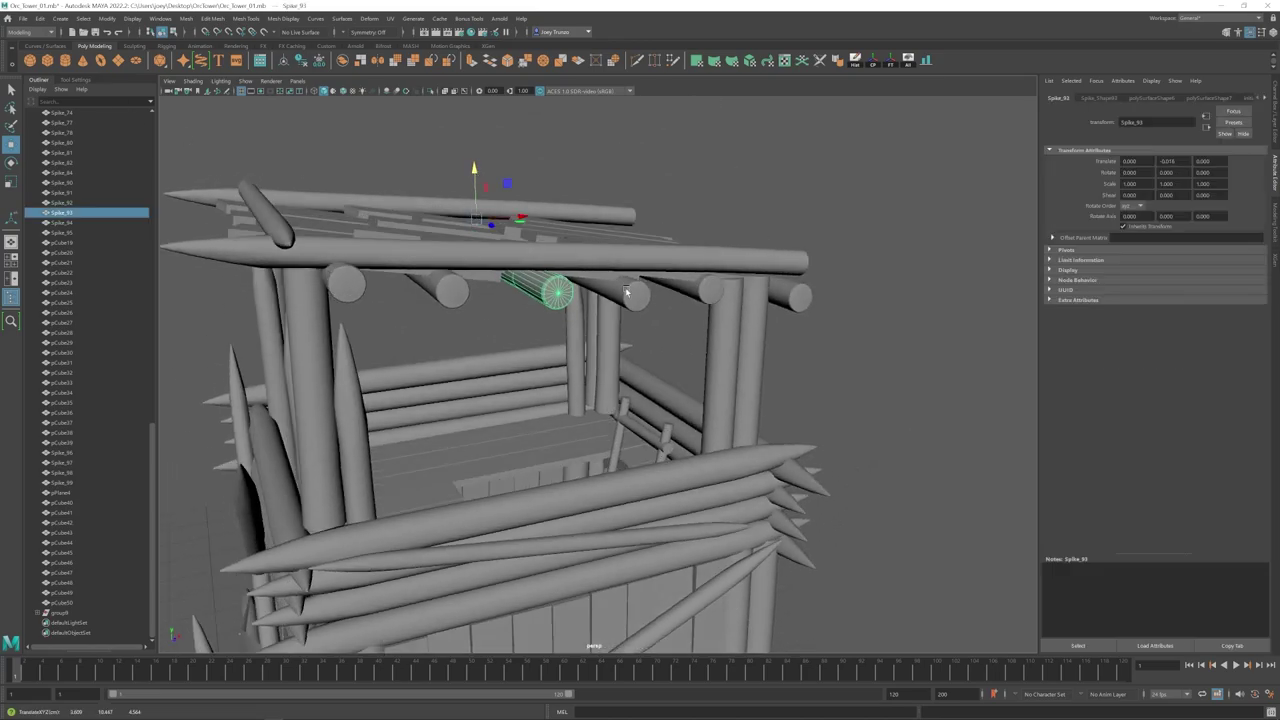
{"action": "left_click_drag", "start_coordinate": [622, 178], "coordinate": [622, 174]}
{"action": "left_click_drag", "start_coordinate": [664, 253], "coordinate": [712, 278], "text": "alt"}
{"action": "left_click", "coordinate": [544, 322]}
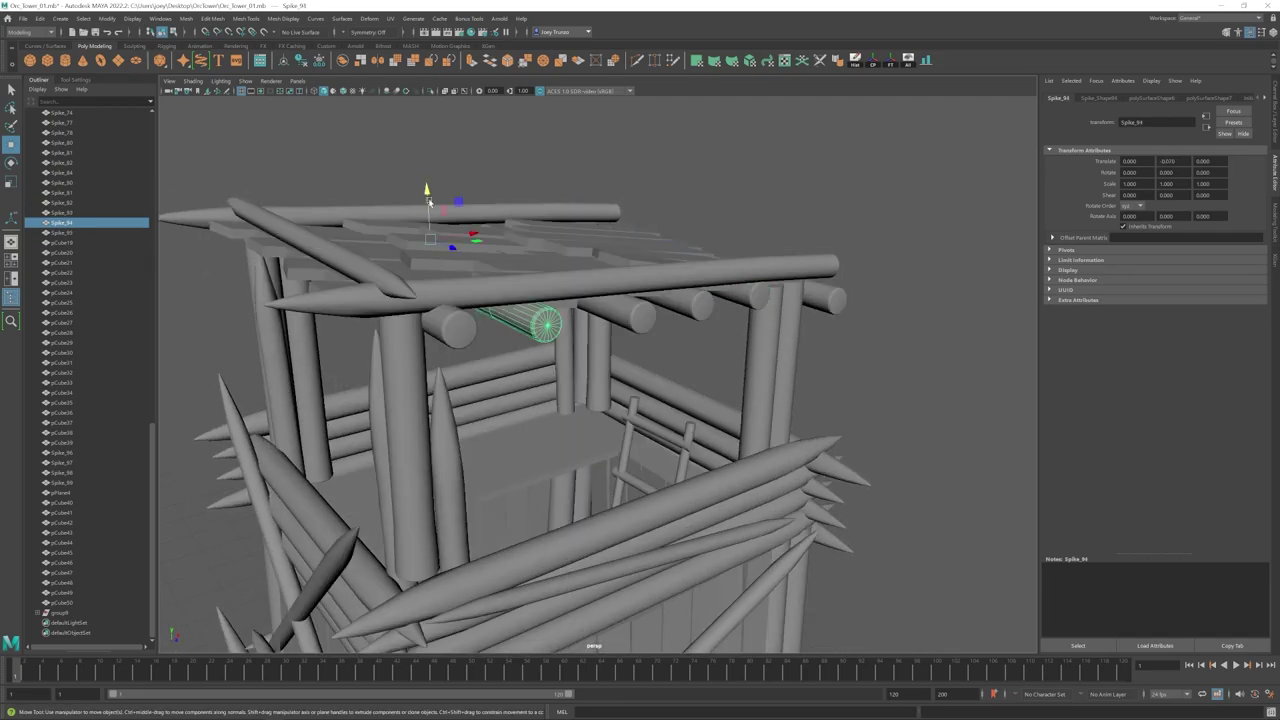
{"action": "left_click_drag", "start_coordinate": [429, 191], "coordinate": [429, 187]}
{"action": "left_click", "coordinate": [500, 151]}
Step: Select end vertices of individual roof planks and shift them slightly upward to vary the roof surface
{"action": "right_click_drag", "start_coordinate": [530, 258], "coordinate": [498, 250], "text": "alt"}
{"action": "left_click_drag", "start_coordinate": [498, 250], "coordinate": [320, 315], "text": "alt"}
{"action": "left_click", "coordinate": [590, 338]}
{"action": "left_click_drag", "start_coordinate": [594, 338], "coordinate": [686, 302], "text": "alt"}
{"action": "left_click_drag", "start_coordinate": [655, 301], "coordinate": [553, 387]}
{"action": "left_click", "coordinate": [577, 327]}
{"action": "left_click_drag", "start_coordinate": [593, 314], "coordinate": [555, 328]}
{"action": "left_click", "coordinate": [450, 315]}
{"action": "key", "text": "F9"}
{"action": "left_click_drag", "start_coordinate": [530, 343], "coordinate": [450, 412]}
{"action": "left_click_drag", "start_coordinate": [474, 340], "coordinate": [474, 334]}
Step: Select the end vertices of roof plank pCube36 and raise them slightly
{"action": "left_click_drag", "start_coordinate": [606, 330], "coordinate": [632, 332], "text": "alt"}
{"action": "left_click", "coordinate": [576, 350]}
{"action": "left_click_drag", "start_coordinate": [664, 376], "coordinate": [582, 408]}
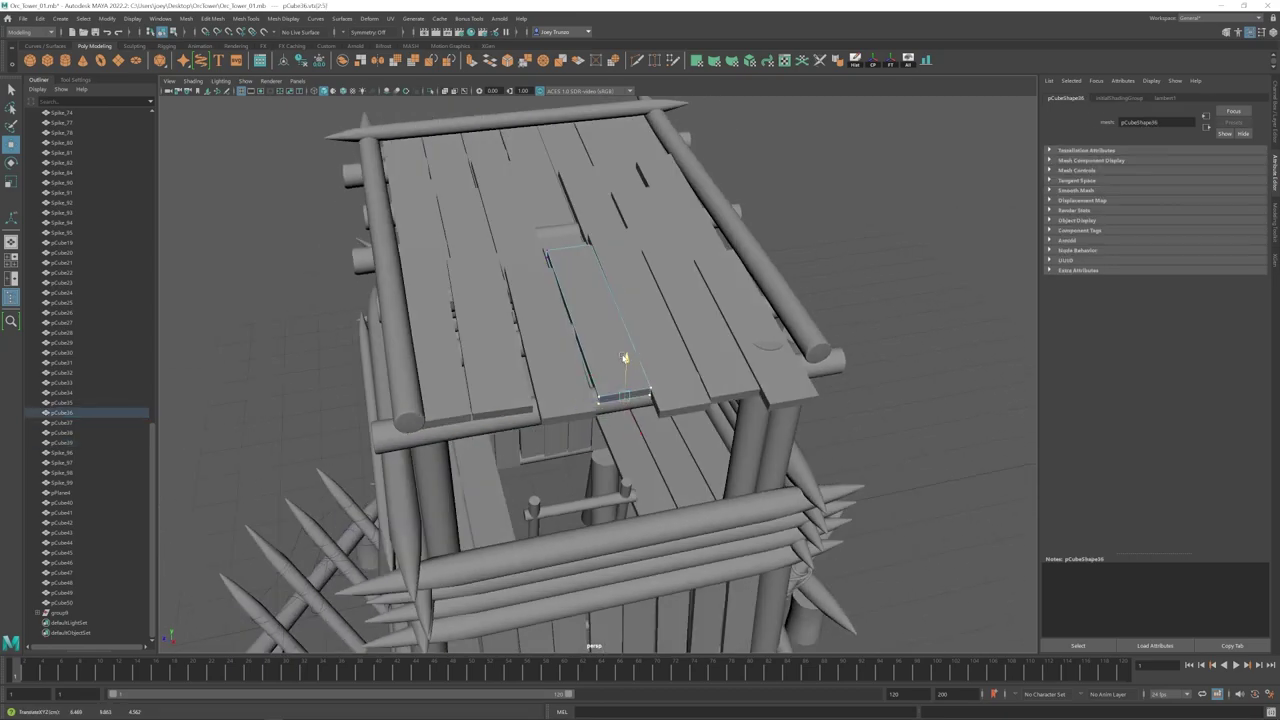
{"action": "left_click_drag", "start_coordinate": [626, 357], "coordinate": [580, 362], "text": "alt"}
{"action": "left_click_drag", "start_coordinate": [612, 320], "coordinate": [612, 316]}
Step: Select the end vertices of three more roof planks together and raise them slightly
{"action": "left_click_drag", "start_coordinate": [560, 362], "coordinate": [610, 345], "text": "alt"}
{"action": "left_click", "coordinate": [623, 325]}
{"action": "left_click", "coordinate": [686, 335], "text": "shift"}
{"action": "left_click", "coordinate": [734, 374], "text": "shift"}
{"action": "left_click_drag", "start_coordinate": [790, 345], "coordinate": [580, 430]}
{"action": "left_click_drag", "start_coordinate": [686, 352], "coordinate": [686, 345]}
{"action": "left_click_drag", "start_coordinate": [690, 350], "coordinate": [592, 334], "text": "alt"}
Step: Nudge two more roof planks vertically, one slightly down and one slightly up, and clear the selection
{"action": "left_click", "coordinate": [648, 298]}
{"action": "left_click_drag", "start_coordinate": [669, 277], "coordinate": [667, 281]}
{"action": "left_click_drag", "start_coordinate": [642, 368], "coordinate": [690, 396], "text": "alt"}
{"action": "left_click", "coordinate": [684, 401]}
{"action": "left_click_drag", "start_coordinate": [719, 348], "coordinate": [719, 345]}
{"action": "left_click", "coordinate": [794, 454]}
{"action": "right_click_drag", "start_coordinate": [794, 454], "coordinate": [680, 394], "text": "alt"}
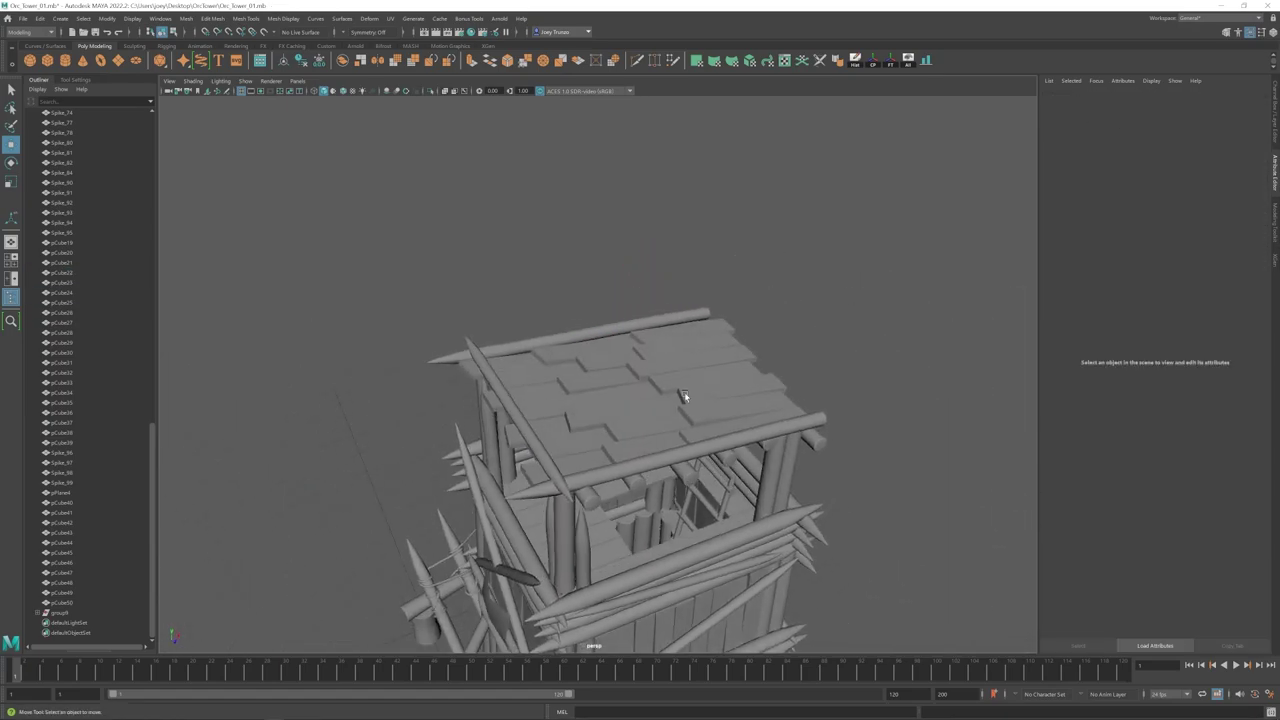
Step: Delete the planks of the wall behind the diagonal brace, keeping the brace and one corner plank
{"action": "key", "text": "F8"}
{"action": "left_click", "coordinate": [806, 317]}
{"action": "left_click_drag", "start_coordinate": [615, 448], "coordinate": [665, 382], "text": "alt"}
{"action": "right_click_drag", "start_coordinate": [665, 382], "coordinate": [591, 420], "text": "alt"}
{"action": "middle_click_drag", "start_coordinate": [591, 420], "coordinate": [596, 350], "text": "alt"}
{"action": "left_click_drag", "start_coordinate": [594, 440], "coordinate": [515, 446], "text": "alt"}
{"action": "right_click_drag", "start_coordinate": [620, 462], "coordinate": [703, 483], "text": "alt"}
{"action": "left_click", "coordinate": [524, 386]}
{"action": "right_click_drag", "start_coordinate": [500, 386], "coordinate": [537, 390], "text": "alt"}
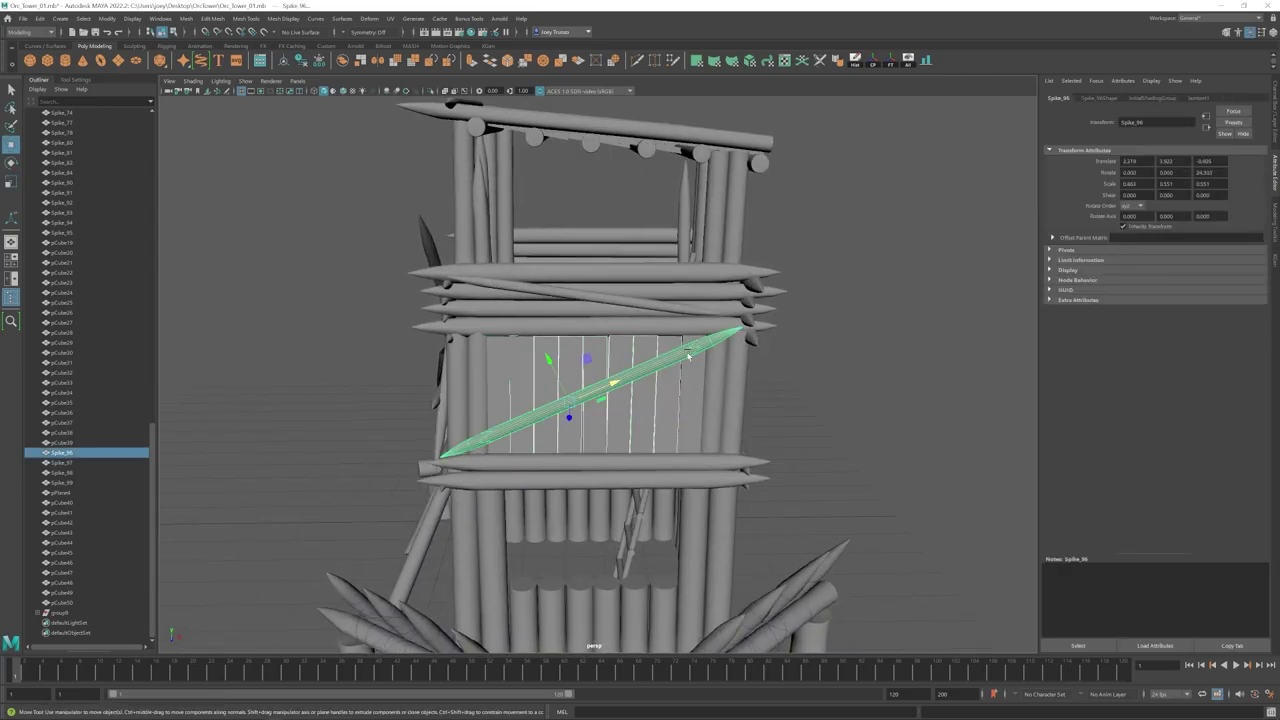
{"action": "left_click", "coordinate": [688, 355], "text": "shift"}
{"action": "key", "text": "Delete"}
Step: Bevel all edges of the remaining wall plank
{"action": "left_click", "coordinate": [496, 356]}
{"action": "key", "text": "f"}
{"action": "left_click_drag", "start_coordinate": [496, 356], "coordinate": [600, 400], "text": "alt"}
{"action": "right_click_drag", "start_coordinate": [600, 400], "coordinate": [560, 380], "text": "alt"}
{"action": "key", "text": "F10"}
{"action": "left_click_drag", "start_coordinate": [703, 163], "coordinate": [520, 570]}
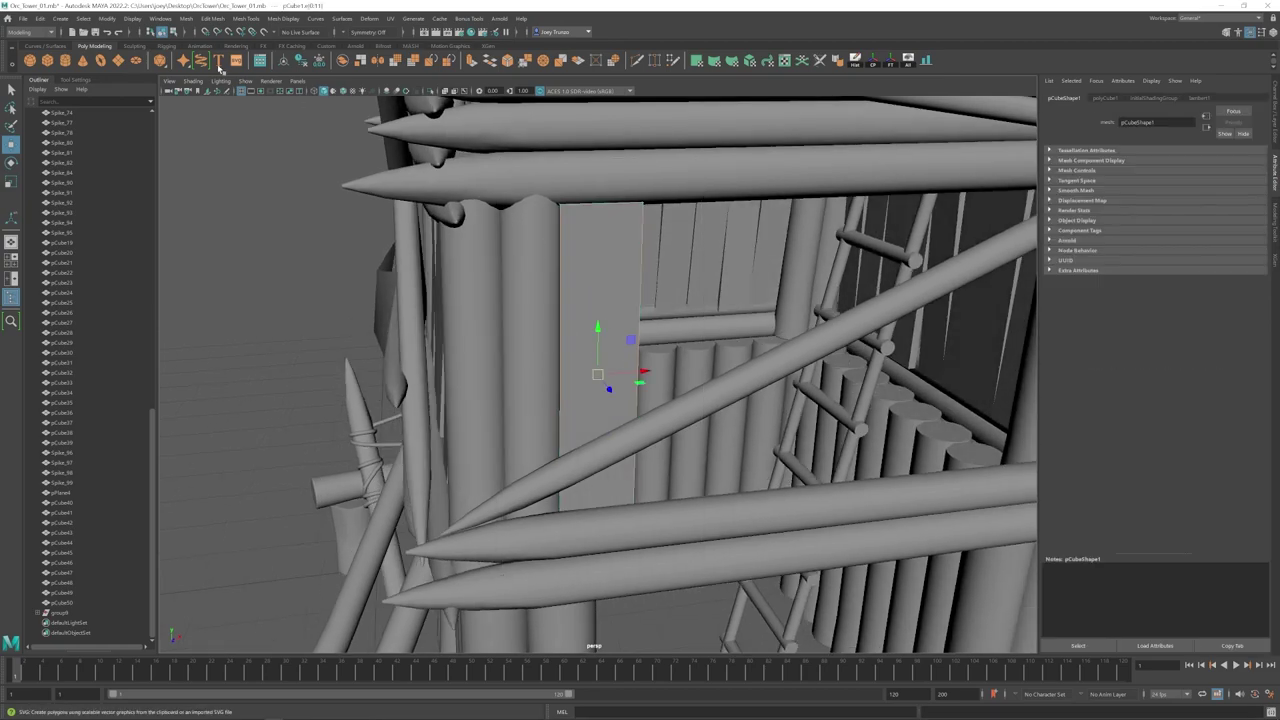
{"action": "left_click", "coordinate": [210, 20]}
{"action": "left_click", "coordinate": [220, 54]}
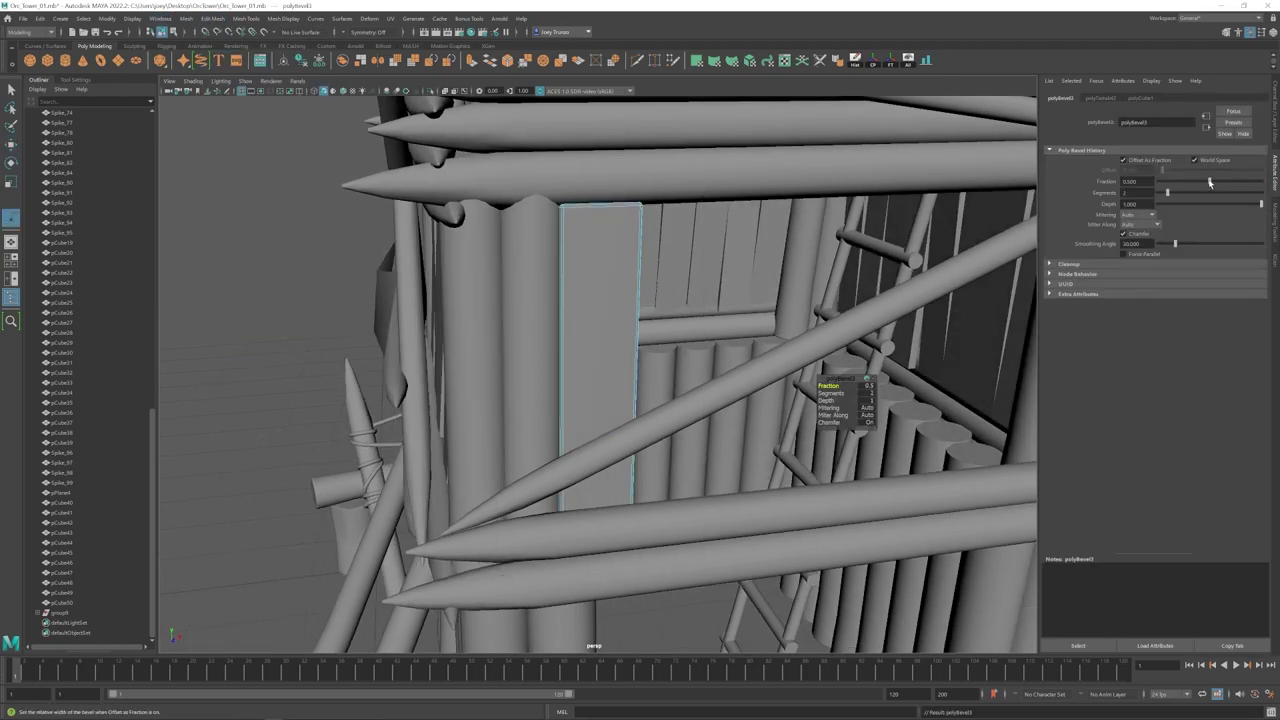
{"action": "key", "text": "w"}
Step: Duplicate the bevelled plank repeatedly at equal spacing to fill the wall behind the diagonal brace
{"action": "right_click_drag", "start_coordinate": [720, 335], "coordinate": [607, 350], "text": "alt"}
{"action": "left_click_drag", "start_coordinate": [581, 361], "coordinate": [546, 318], "text": "alt"}
{"action": "left_click", "coordinate": [544, 314]}
{"action": "right_click_drag", "start_coordinate": [530, 314], "coordinate": [544, 312], "text": "alt"}
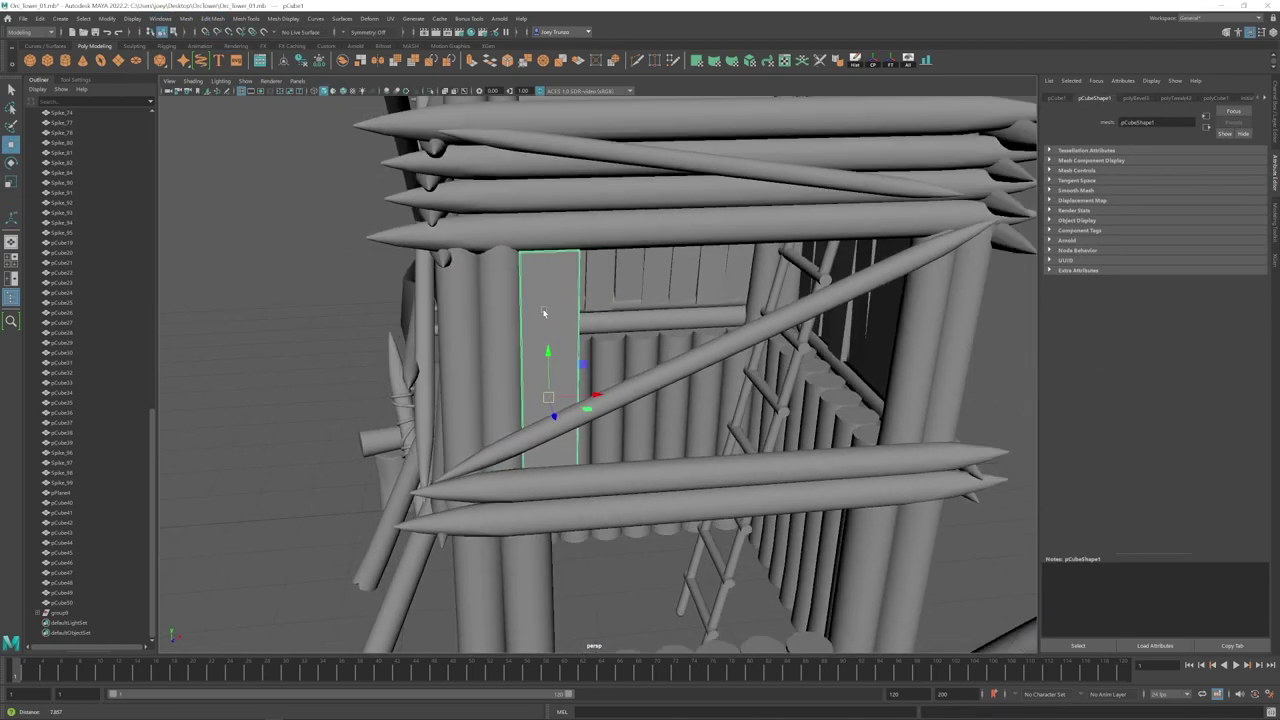
{"action": "key", "text": "shift+d"}
{"action": "key", "text": "shift+d"}
{"action": "key", "text": "shift+d"}
{"action": "key", "text": "shift+d"}
{"action": "key", "text": "shift+d"}
{"action": "left_click", "coordinate": [966, 397]}
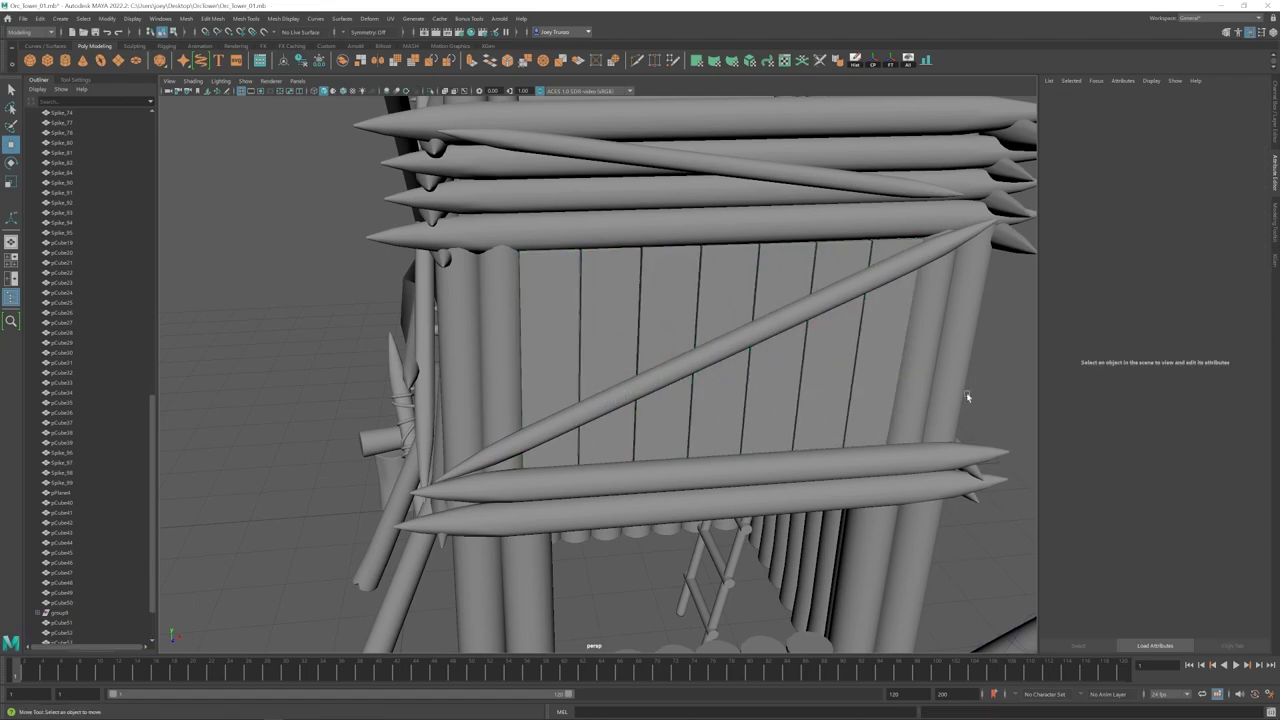
Step: Insert an edge loop across the second plank of the rebuilt wall and switch to vertex editing
{"action": "right_click_drag", "start_coordinate": [966, 397], "coordinate": [580, 405], "text": "alt"}
{"action": "left_click_drag", "start_coordinate": [580, 405], "coordinate": [617, 408], "text": "alt"}
{"action": "right_click_drag", "start_coordinate": [617, 408], "coordinate": [680, 388], "text": "alt"}
{"action": "left_click", "coordinate": [597, 363]}
{"action": "key", "text": "F9"}
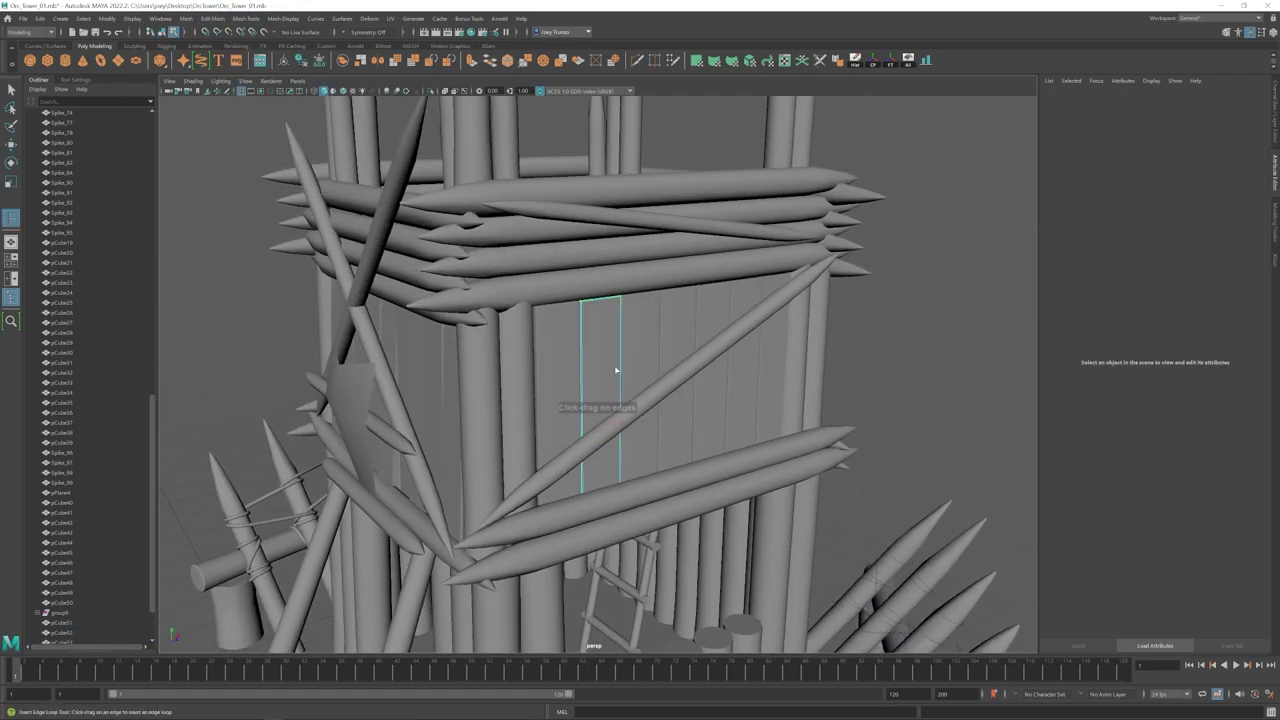
Step: Shift the second wall plank's top vertices away from the wall, undo the last two changes and return to object mode
{"action": "left_click_drag", "start_coordinate": [537, 277], "coordinate": [672, 325]}
{"action": "left_click_drag", "start_coordinate": [565, 298], "coordinate": [607, 259], "text": "alt"}
{"action": "left_click", "coordinate": [624, 351]}
{"action": "left_click_drag", "start_coordinate": [690, 356], "coordinate": [619, 328], "text": "alt"}
{"action": "key", "text": "g"}
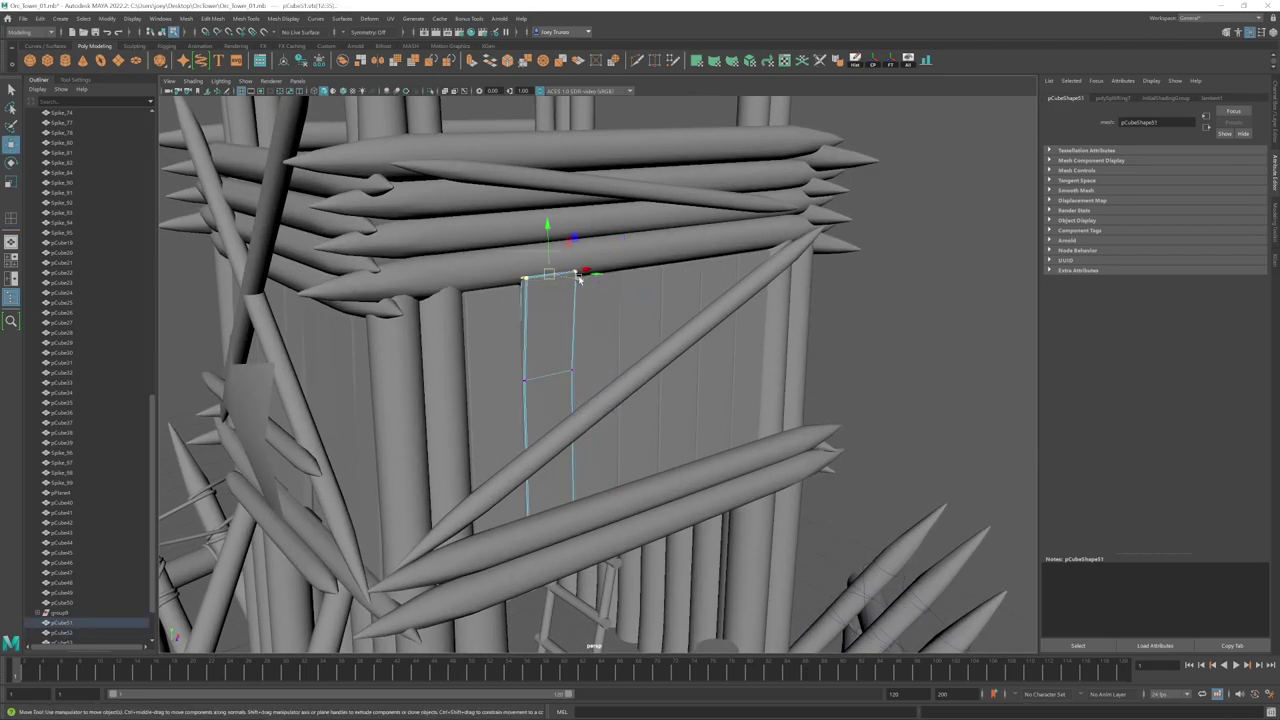
{"action": "key", "text": "ctrl+z"}
{"action": "key", "text": "ctrl+z"}
{"action": "key", "text": "F8"}
{"action": "left_click", "coordinate": [930, 372]}
{"action": "right_click_drag", "start_coordinate": [930, 372], "coordinate": [563, 366], "text": "alt"}
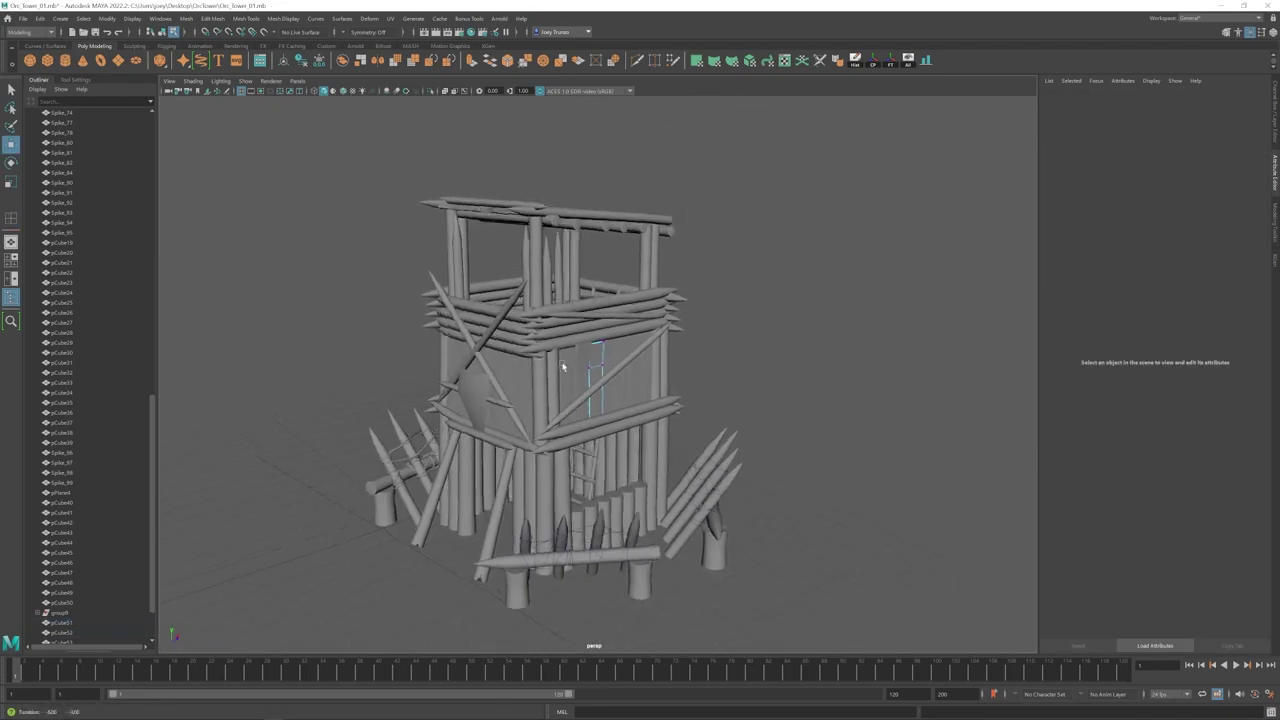
Step: Start inserting an edge loop across the fourth plank of the rebuilt wall
{"action": "right_click_drag", "start_coordinate": [695, 395], "coordinate": [760, 385], "text": "alt"}
{"action": "left_click", "coordinate": [679, 350]}
{"action": "key", "text": "F9"}
{"action": "left_click_drag", "start_coordinate": [609, 354], "coordinate": [580, 372], "text": "alt"}
{"action": "right_click_drag", "start_coordinate": [580, 372], "coordinate": [622, 362], "text": "alt"}
{"action": "left_click", "coordinate": [257, 20]}
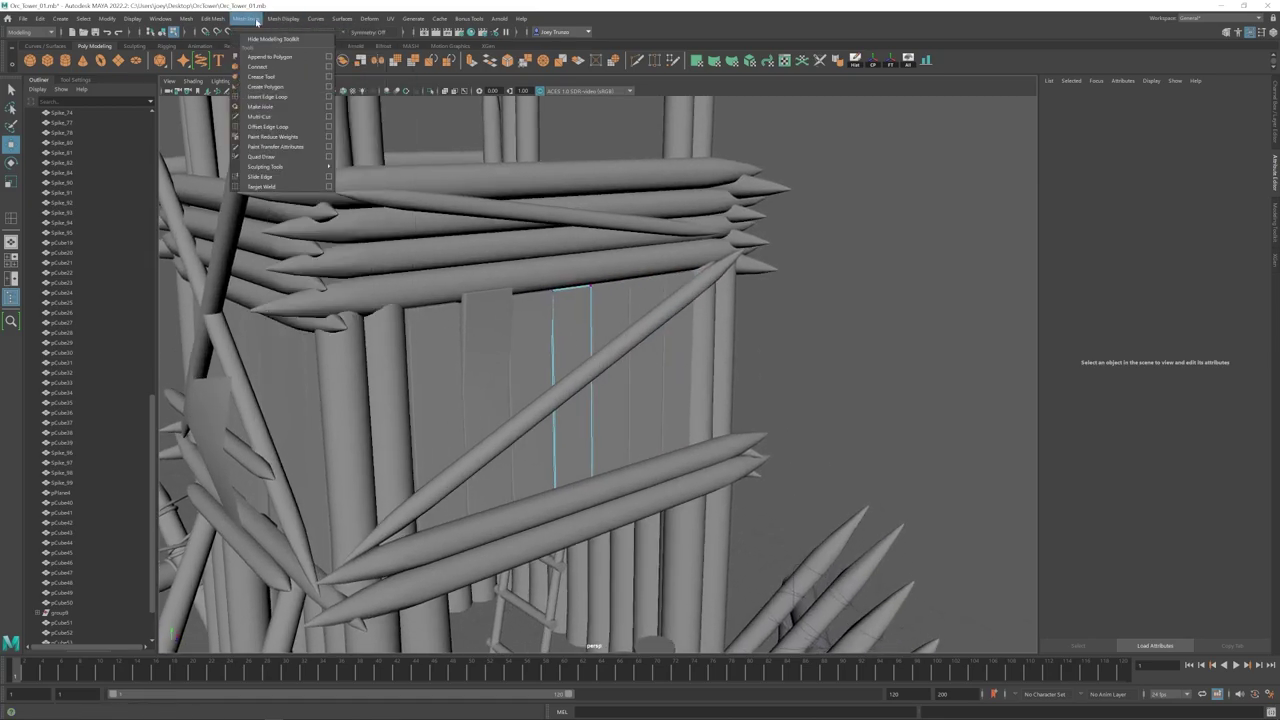
Step: Insert edge loops across the narrow wall plank behind the diagonal beam and shift its end vertices to warp it
{"action": "left_click", "coordinate": [591, 431]}
{"action": "left_click", "coordinate": [592, 350]}
{"action": "key", "text": "w"}
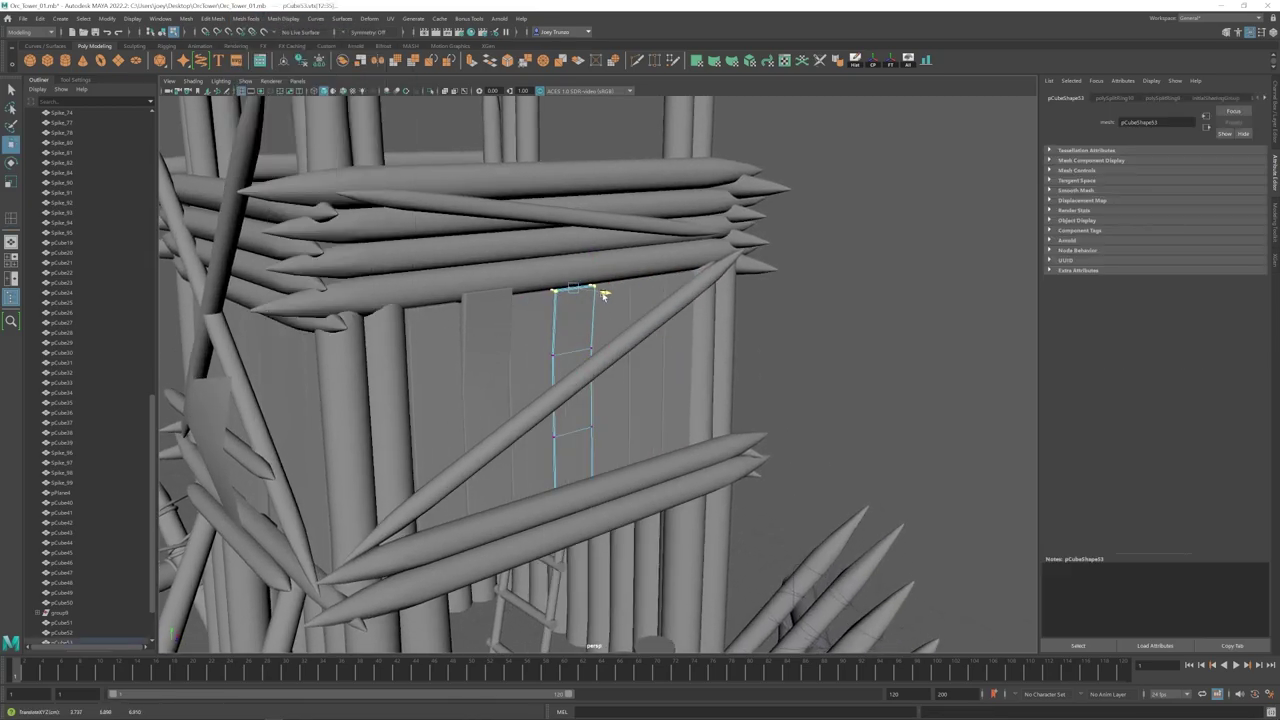
{"action": "left_click_drag", "start_coordinate": [530, 460], "coordinate": [625, 525]}
{"action": "middle_click_drag", "start_coordinate": [590, 469], "coordinate": [582, 443], "text": "alt"}
{"action": "left_click_drag", "start_coordinate": [525, 390], "coordinate": [605, 430], "text": "shift"}
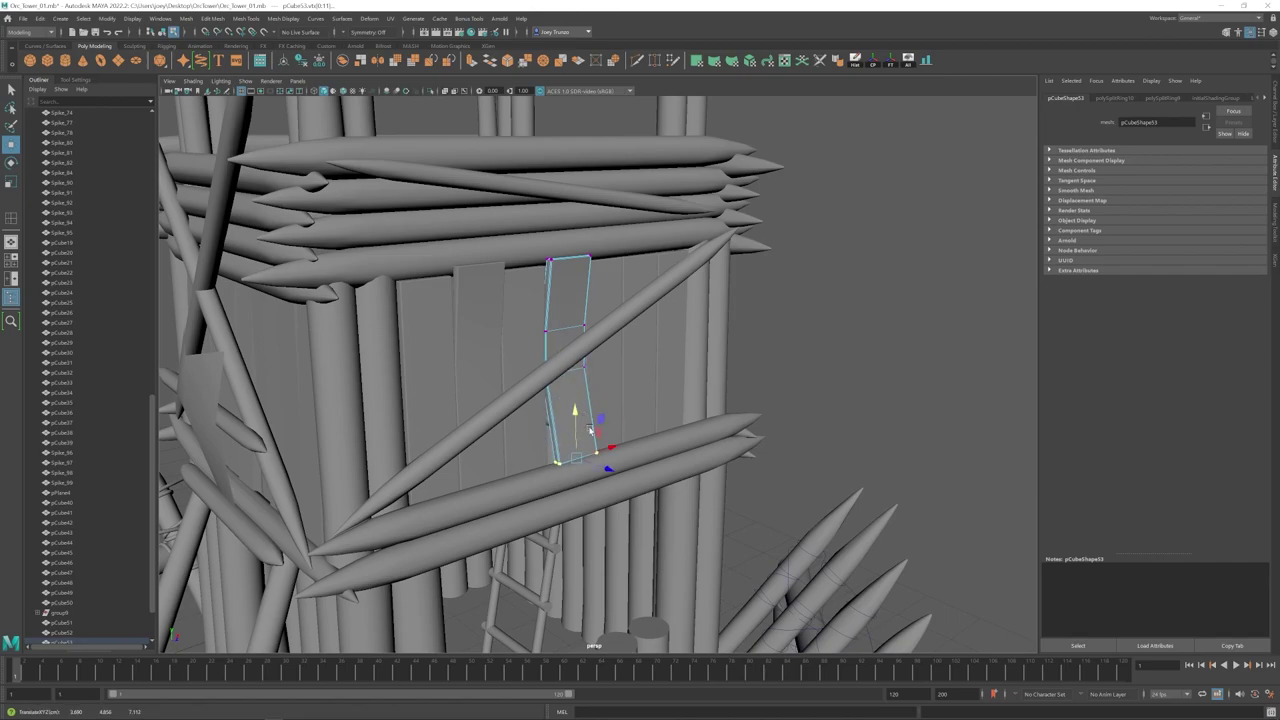
Step: Insert edge loops across the last wall planks near the corner posts, behind the diagonal beam's upper end
{"action": "right_click_drag", "start_coordinate": [680, 402], "coordinate": [615, 395], "text": "alt"}
{"action": "right_click_drag", "start_coordinate": [620, 380], "coordinate": [577, 380]}
{"action": "right_click_drag", "start_coordinate": [651, 400], "coordinate": [590, 376], "text": "alt"}
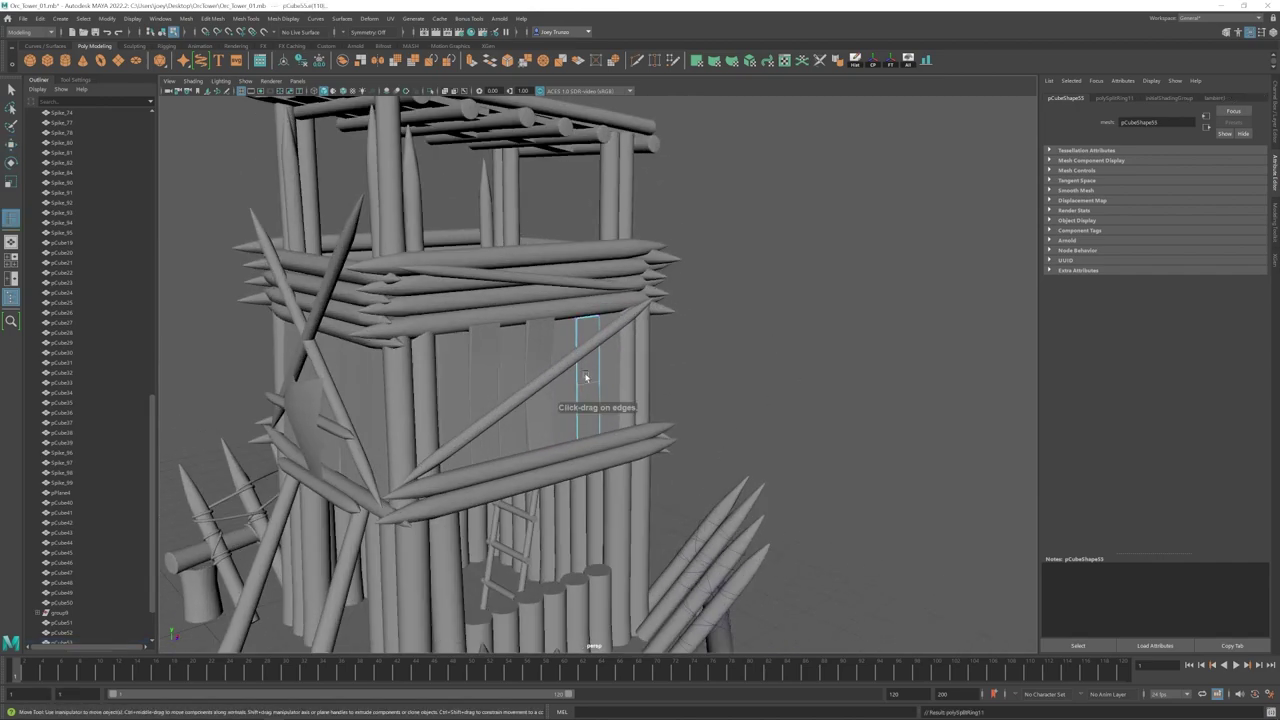
{"action": "left_click_drag", "start_coordinate": [627, 327], "coordinate": [629, 326]}
{"action": "scroll", "coordinate": [629, 318], "scroll_direction": "up", "scroll_amount": 3}
{"action": "left_click", "coordinate": [690, 392]}
{"action": "right_click_drag", "start_coordinate": [680, 390], "coordinate": [628, 345], "text": "alt"}
{"action": "left_click", "coordinate": [690, 400]}
{"action": "left_click_drag", "start_coordinate": [665, 415], "coordinate": [592, 434], "text": "alt"}
{"action": "right_click_drag", "start_coordinate": [592, 434], "coordinate": [557, 426], "text": "alt"}
{"action": "key", "text": "g"}
{"action": "left_click", "coordinate": [467, 398]}
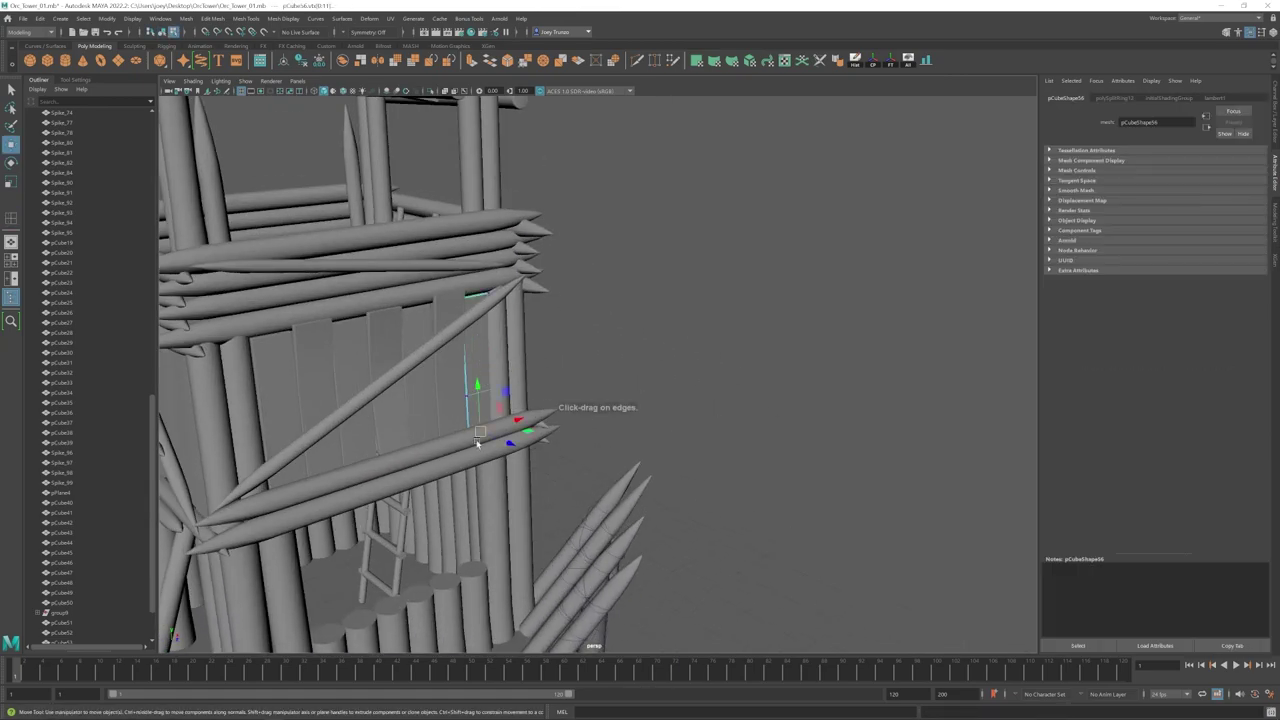
Step: Shift the lower vertices of the newly divided corner-side planks sideways to make them uneven
{"action": "left_click_drag", "start_coordinate": [456, 386], "coordinate": [489, 386], "text": "alt"}
{"action": "left_click_drag", "start_coordinate": [562, 278], "coordinate": [502, 331]}
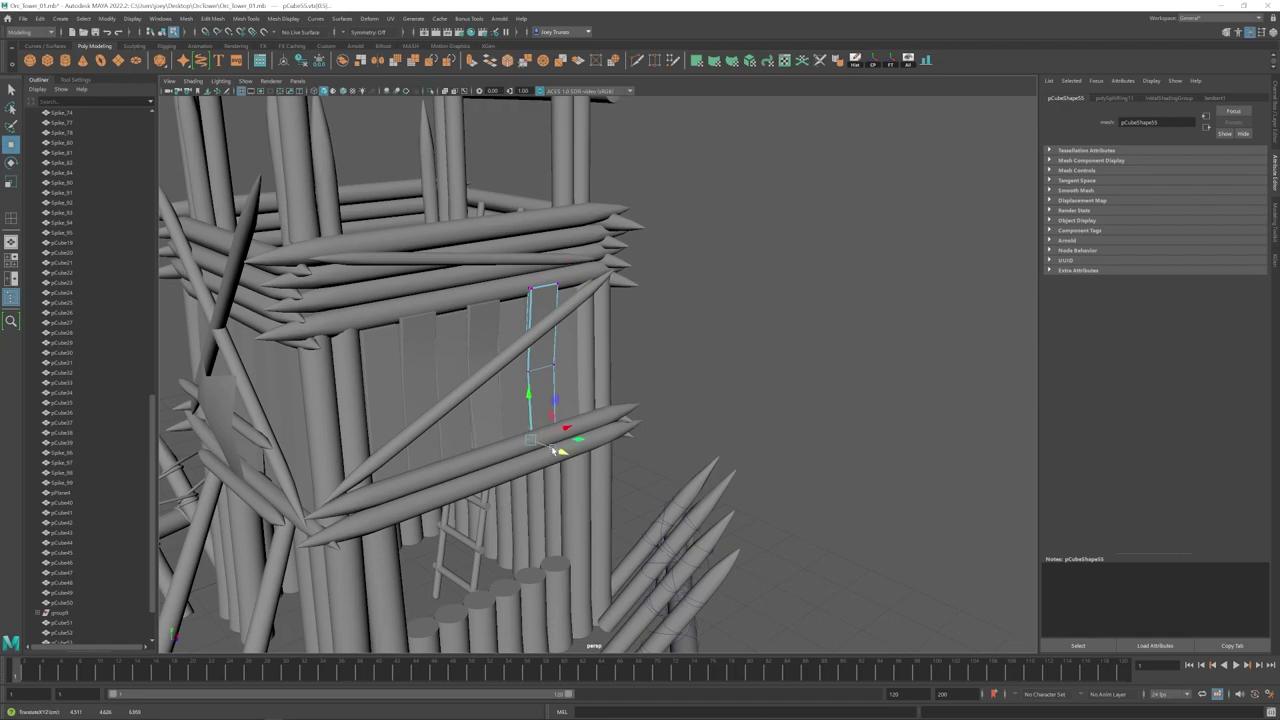
{"action": "middle_click_drag", "start_coordinate": [552, 450], "coordinate": [597, 422], "text": "alt"}
{"action": "left_click_drag", "start_coordinate": [435, 424], "coordinate": [504, 460]}
{"action": "left_click", "coordinate": [666, 335]}
{"action": "right_click_drag", "start_coordinate": [666, 335], "coordinate": [514, 400], "text": "alt"}
{"action": "middle_click_drag", "start_coordinate": [514, 400], "coordinate": [565, 428], "text": "alt"}
{"action": "right_click_drag", "start_coordinate": [565, 428], "coordinate": [560, 366], "text": "alt"}
Step: Offset the top vertices of the remaining planks on the same wall, including the one beside the front corner posts
{"action": "left_click_drag", "start_coordinate": [570, 305], "coordinate": [648, 352]}
{"action": "left_click_drag", "start_coordinate": [588, 278], "coordinate": [697, 325], "text": "alt"}
{"action": "left_click", "coordinate": [690, 327]}
{"action": "right_click_drag", "start_coordinate": [690, 327], "coordinate": [690, 390], "text": "alt"}
{"action": "right_click_drag", "start_coordinate": [520, 400], "coordinate": [475, 400]}
{"action": "left_click_drag", "start_coordinate": [480, 342], "coordinate": [553, 373]}
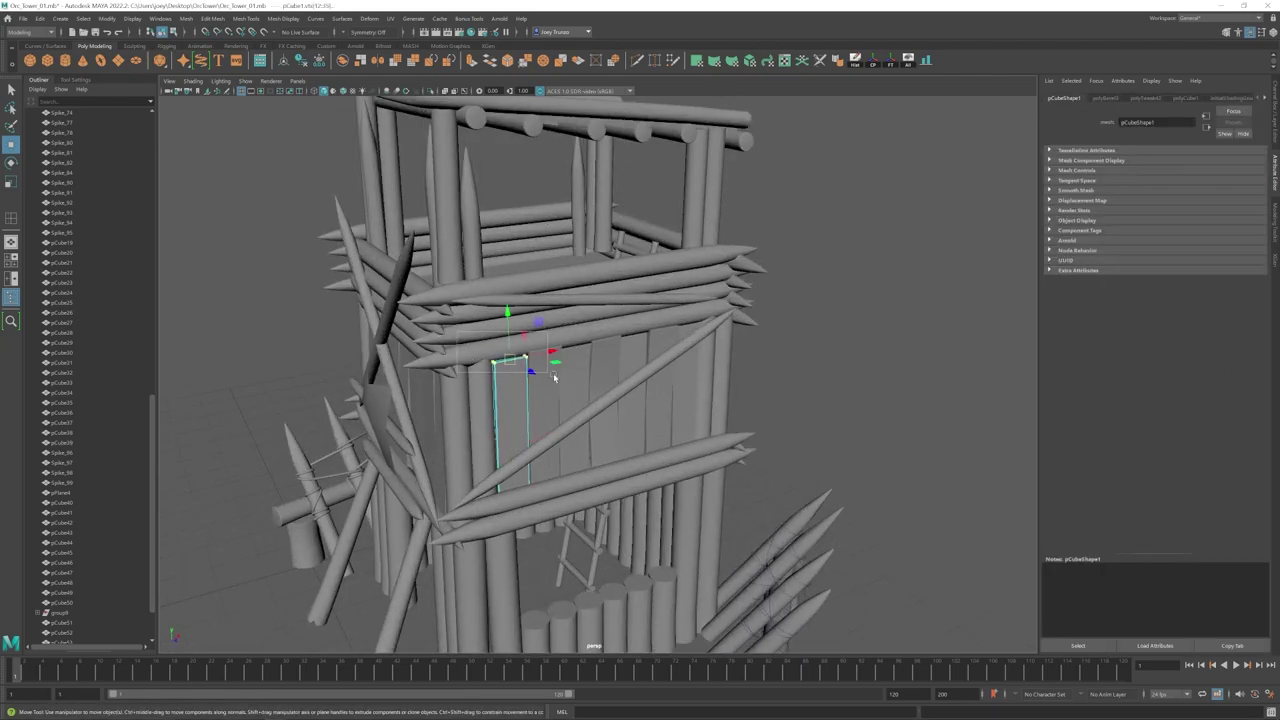
{"action": "right_click_drag", "start_coordinate": [553, 373], "coordinate": [590, 365], "text": "alt"}
{"action": "left_click_drag", "start_coordinate": [538, 352], "coordinate": [536, 350]}
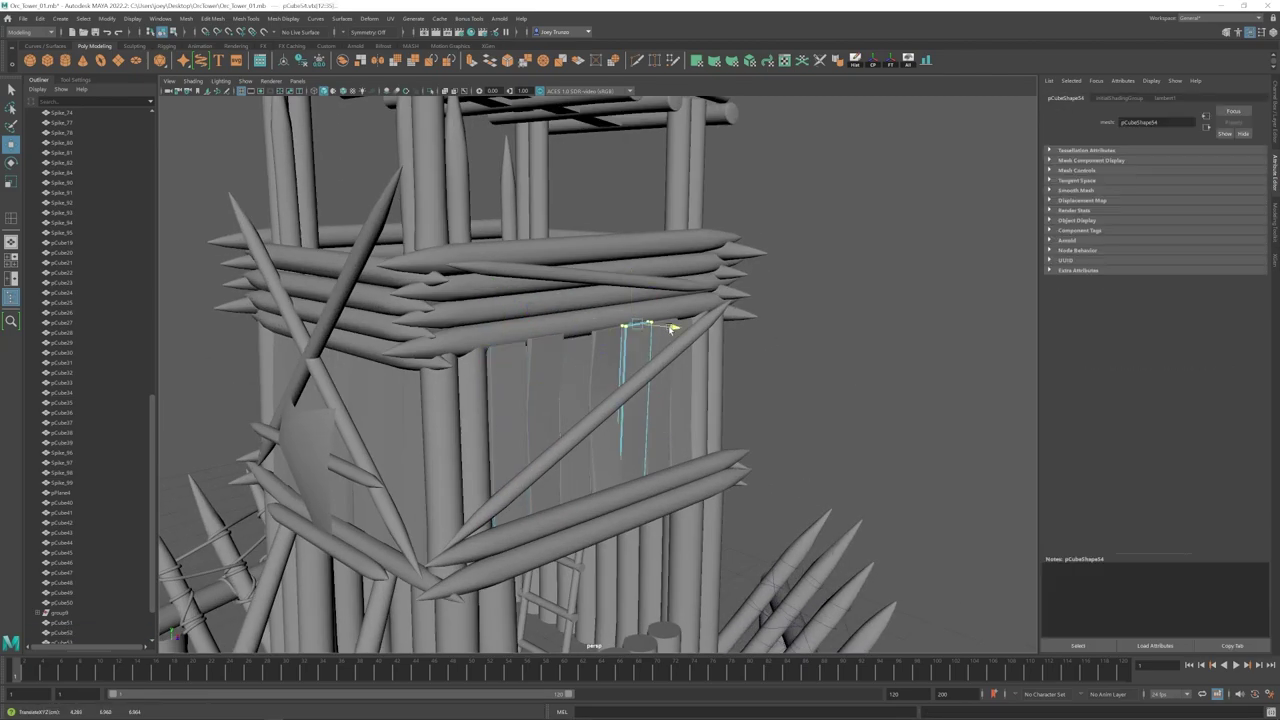
{"action": "left_click", "coordinate": [676, 320]}
{"action": "right_click_drag", "start_coordinate": [676, 320], "coordinate": [588, 410], "text": "alt"}
{"action": "left_click_drag", "start_coordinate": [588, 410], "coordinate": [791, 454], "text": "alt"}
{"action": "right_click_drag", "start_coordinate": [791, 454], "coordinate": [850, 460], "text": "alt"}
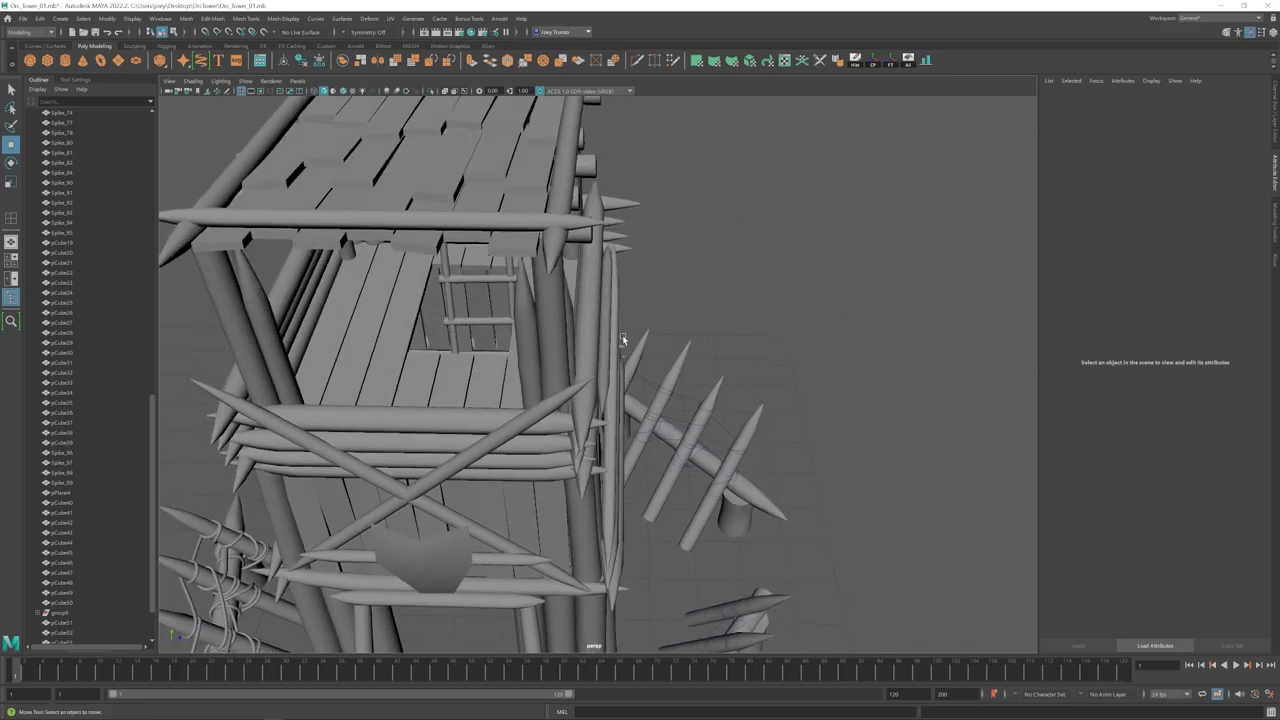
Step: Adjust the vertices of the thin slanted log lying across the tower's side railing
{"action": "left_click", "coordinate": [621, 339]}
{"action": "right_click_drag", "start_coordinate": [621, 339], "coordinate": [665, 345], "text": "alt"}
{"action": "left_click_drag", "start_coordinate": [640, 311], "coordinate": [511, 309]}
{"action": "right_click_drag", "start_coordinate": [588, 300], "coordinate": [545, 300]}
{"action": "left_click_drag", "start_coordinate": [550, 345], "coordinate": [622, 425]}
{"action": "left_click_drag", "start_coordinate": [551, 386], "coordinate": [546, 386]}
{"action": "left_click", "coordinate": [520, 386]}
{"action": "right_click_drag", "start_coordinate": [640, 386], "coordinate": [606, 423], "text": "alt"}
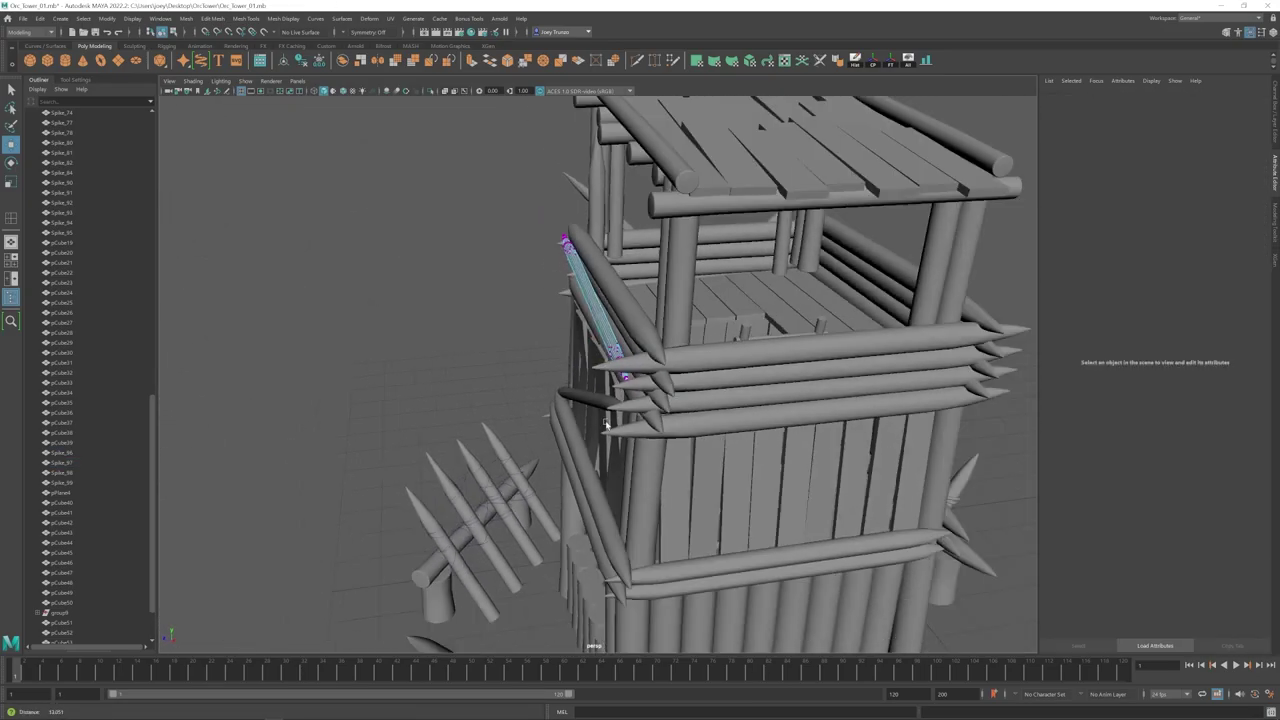
{"action": "left_click_drag", "start_coordinate": [606, 423], "coordinate": [550, 370], "text": "alt"}
{"action": "right_click_drag", "start_coordinate": [640, 392], "coordinate": [589, 406], "text": "alt"}
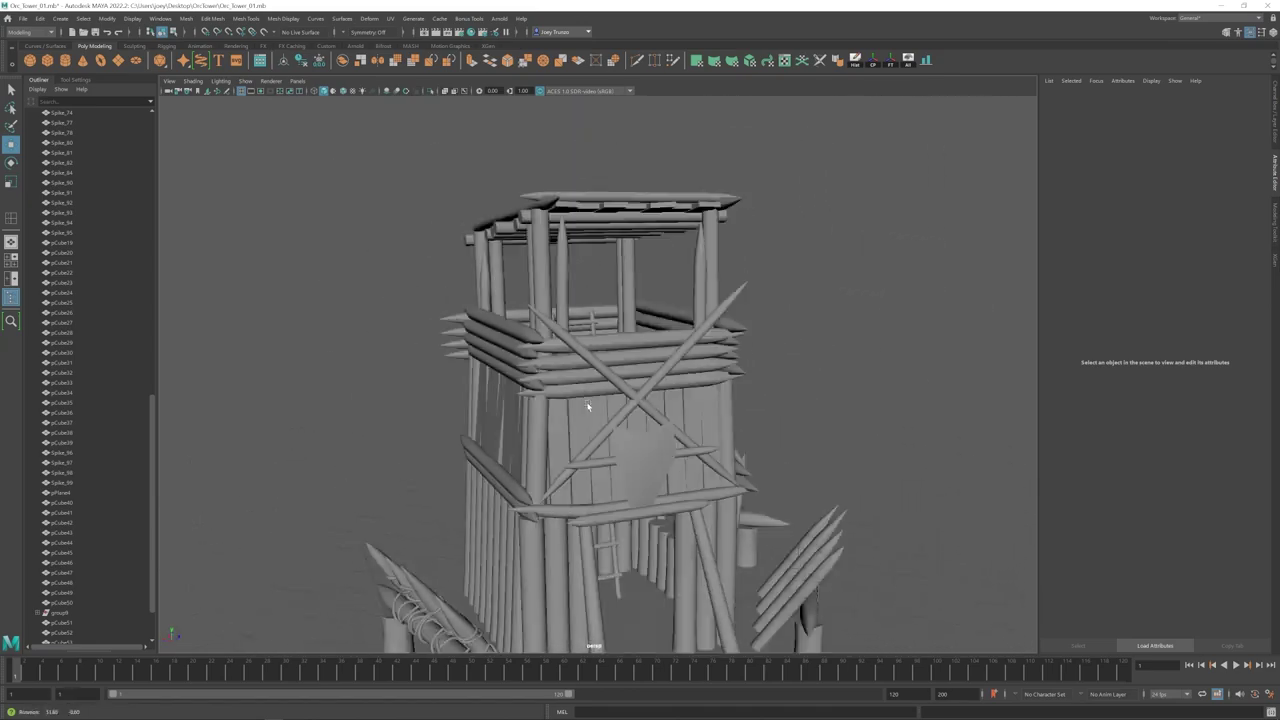
Step: Bevel the top rim of the short log at the end of the low row beside the corner post
{"action": "left_click_drag", "start_coordinate": [589, 406], "coordinate": [540, 415], "text": "alt"}
{"action": "right_click_drag", "start_coordinate": [690, 430], "coordinate": [815, 446], "text": "alt"}
{"action": "middle_click_drag", "start_coordinate": [815, 446], "coordinate": [640, 340], "text": "alt"}
{"action": "left_click", "coordinate": [607, 445]}
{"action": "right_click_drag", "start_coordinate": [610, 440], "coordinate": [665, 443], "text": "alt"}
{"action": "left_click_drag", "start_coordinate": [665, 443], "coordinate": [642, 417], "text": "alt"}
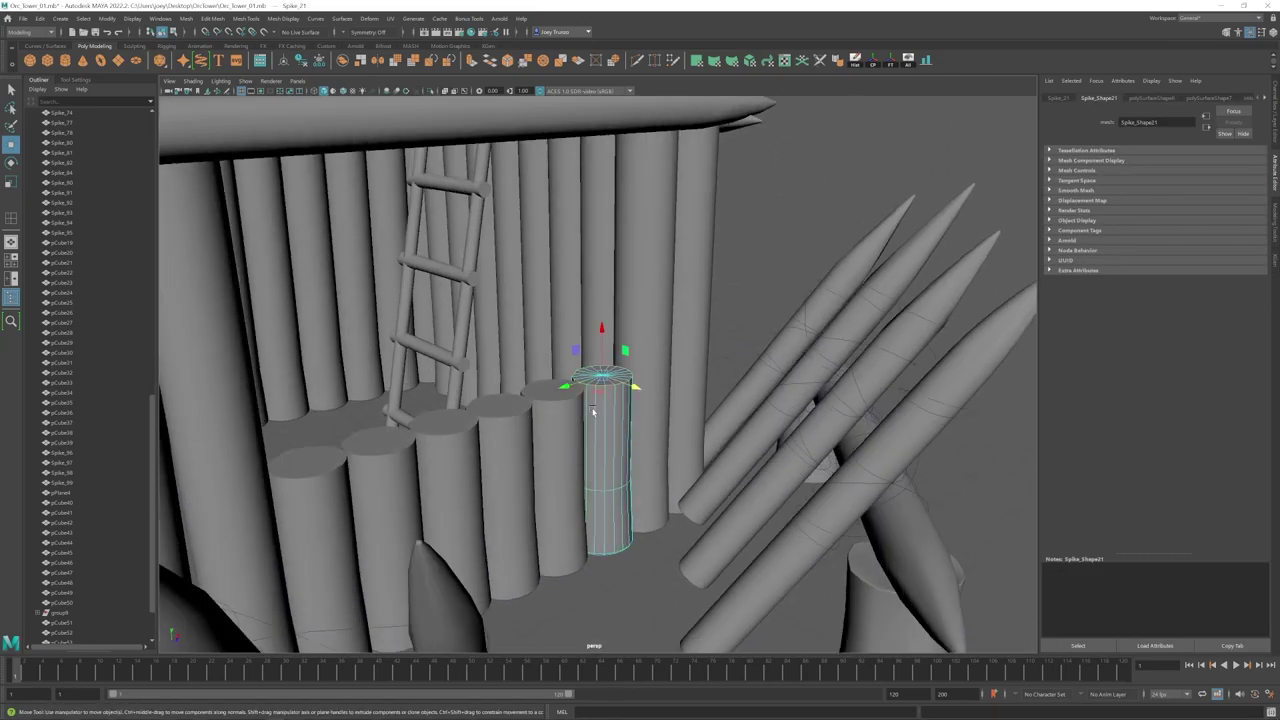
{"action": "left_click", "coordinate": [212, 18]}
{"action": "left_click", "coordinate": [228, 56]}
{"action": "right_click_drag", "start_coordinate": [634, 402], "coordinate": [678, 413], "text": "alt"}
{"action": "key", "text": "q"}
{"action": "left_click", "coordinate": [689, 417]}
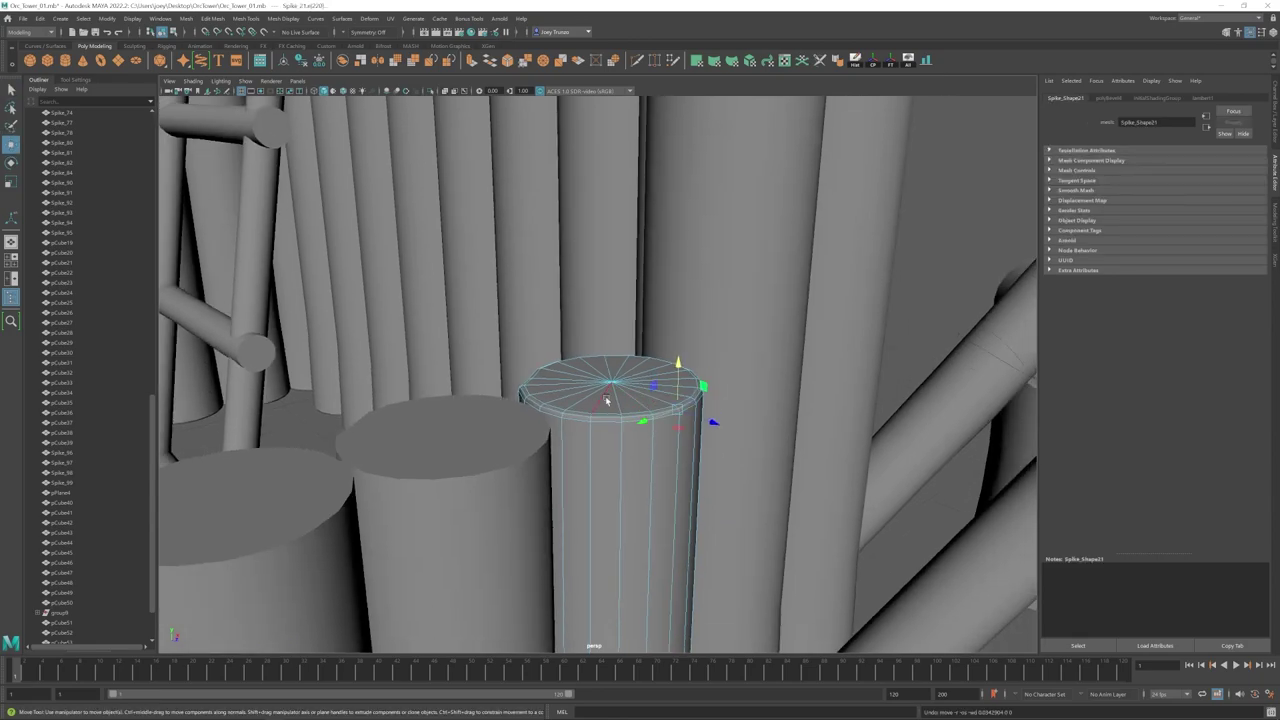
Step: Rebuild the short log's top cap by deleting its faces, extruding the border edge inward and merging it at the centre
{"action": "left_click_drag", "start_coordinate": [606, 400], "coordinate": [740, 474], "text": "alt"}
{"action": "right_click_drag", "start_coordinate": [740, 474], "coordinate": [678, 404], "text": "alt"}
{"action": "key", "text": "Delete"}
{"action": "double_click", "coordinate": [618, 397]}
{"action": "key", "text": "ctrl+e"}
{"action": "key", "text": "w"}
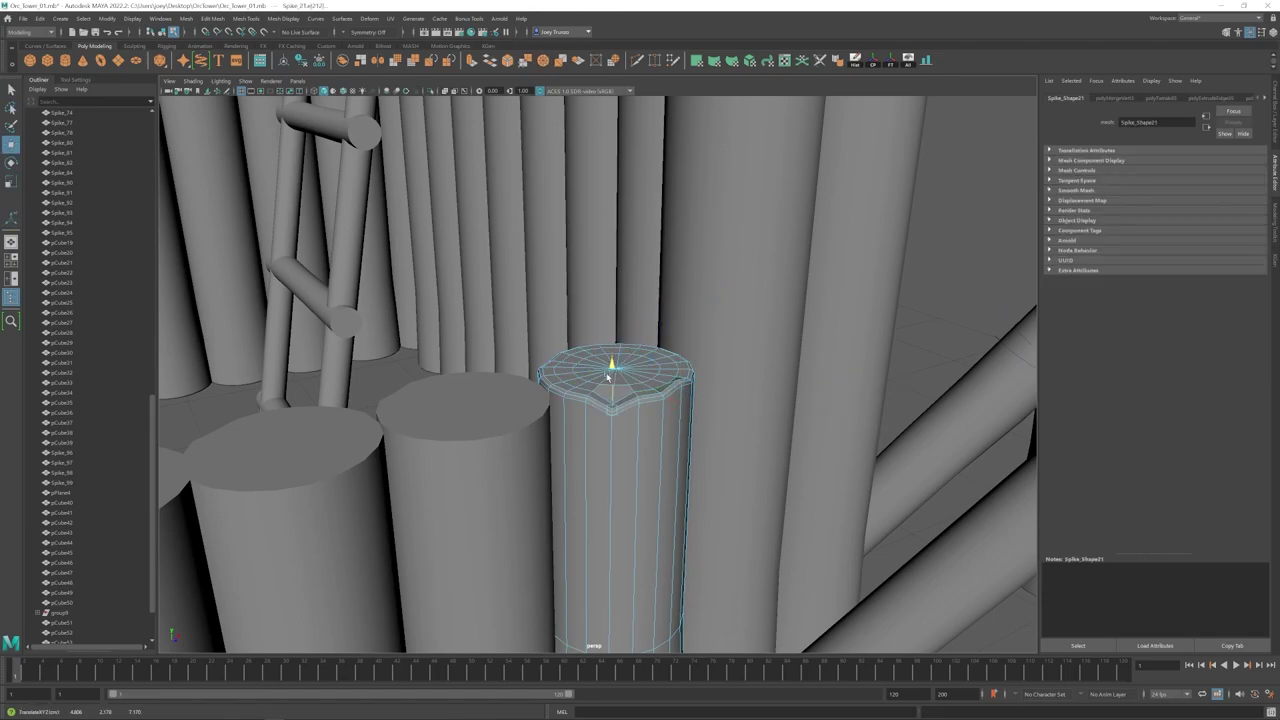
Step: Move individual vertices on the short log's top to give the rim a chipped, uneven cut
{"action": "left_click_drag", "start_coordinate": [616, 393], "coordinate": [634, 359], "text": "alt"}
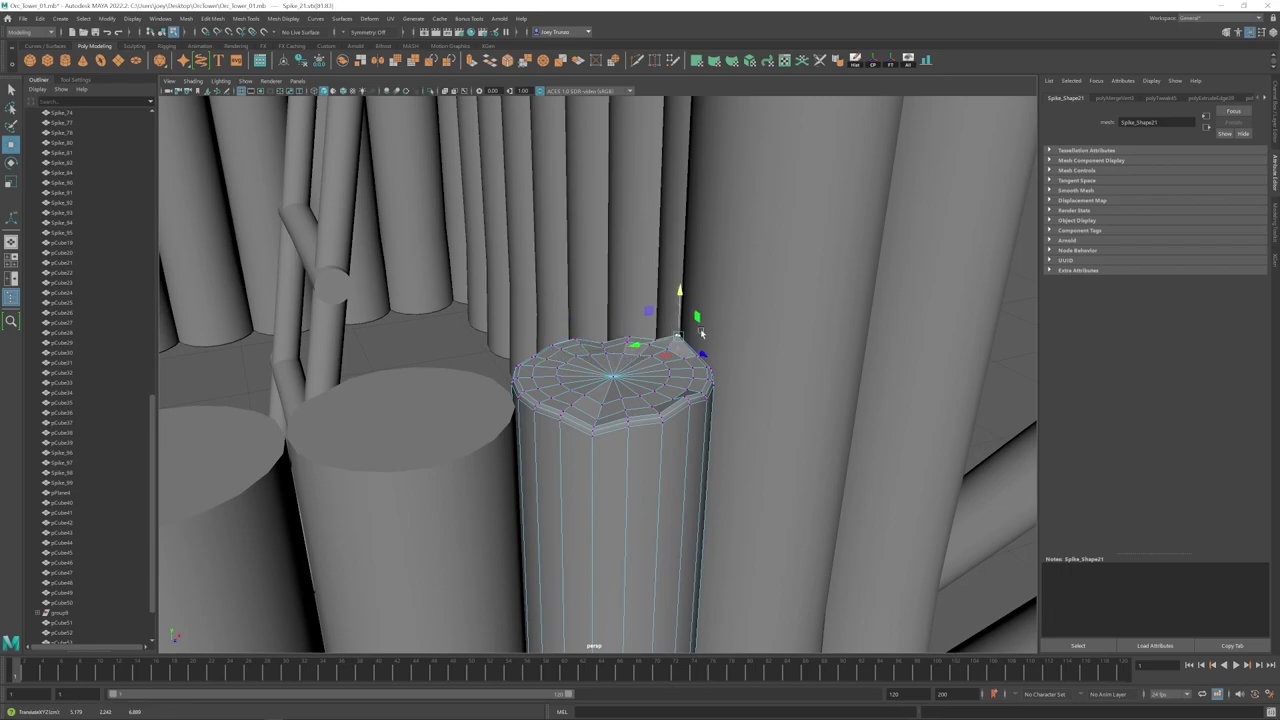
{"action": "left_click", "coordinate": [666, 336]}
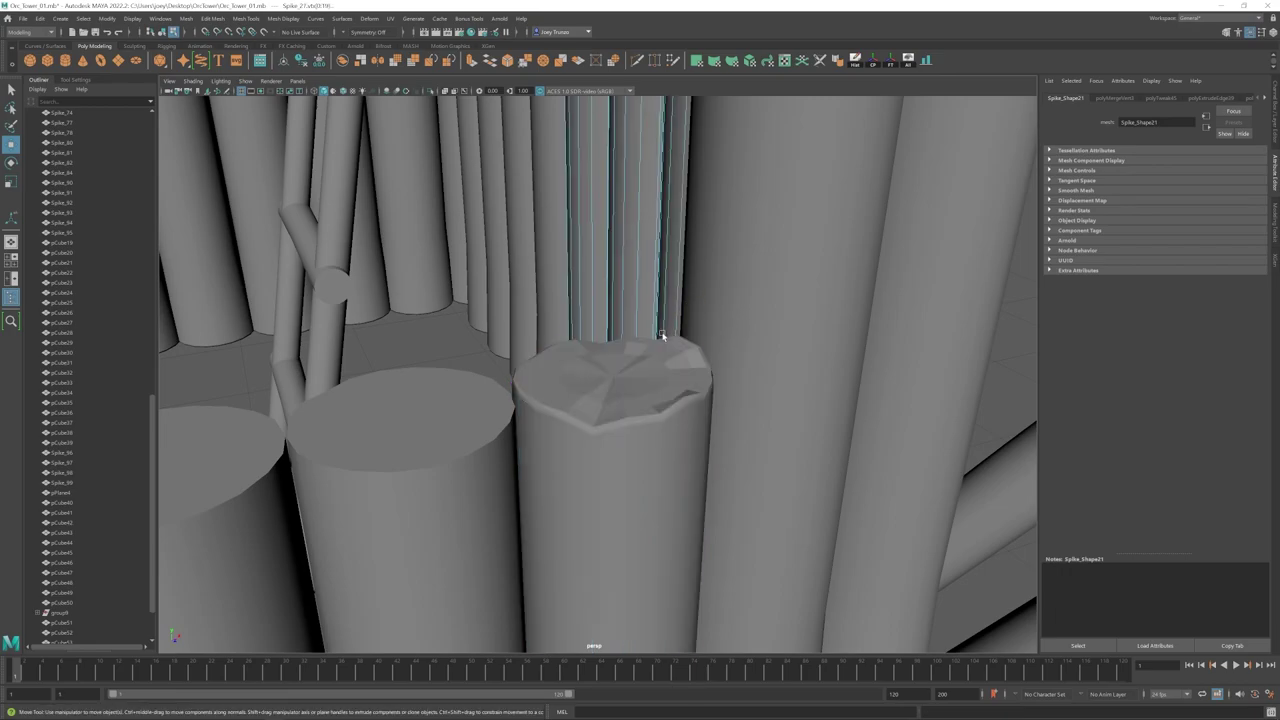
{"action": "key", "text": "ctrl+z"}
{"action": "key", "text": "r"}
{"action": "right_click_drag", "start_coordinate": [886, 386], "coordinate": [610, 420], "text": "alt"}
{"action": "key", "text": "F8"}
{"action": "key", "text": "w"}
{"action": "left_click", "coordinate": [700, 440]}
{"action": "right_click_drag", "start_coordinate": [700, 440], "coordinate": [629, 406], "text": "alt"}
{"action": "left_click", "coordinate": [629, 406]}
{"action": "key", "text": "F8"}
Step: Refine the chipped log top by raising and lowering vertices into a deeper, more irregular notch
{"action": "left_click", "coordinate": [616, 393]}
{"action": "left_click_drag", "start_coordinate": [616, 400], "coordinate": [620, 432], "text": "alt"}
{"action": "key", "text": "q"}
{"action": "left_click", "coordinate": [624, 404]}
{"action": "mouse_move", "coordinate": [640, 383]}
{"action": "left_mouse_down", "text": "alt"}
{"action": "mouse_move", "coordinate": [622, 408]}
{"action": "mouse_move", "coordinate": [626, 378]}
{"action": "left_mouse_up", "text": "alt"}
{"action": "left_click_drag", "start_coordinate": [612, 412], "coordinate": [625, 394], "text": "alt"}
{"action": "left_click_drag", "start_coordinate": [606, 360], "coordinate": [590, 384]}
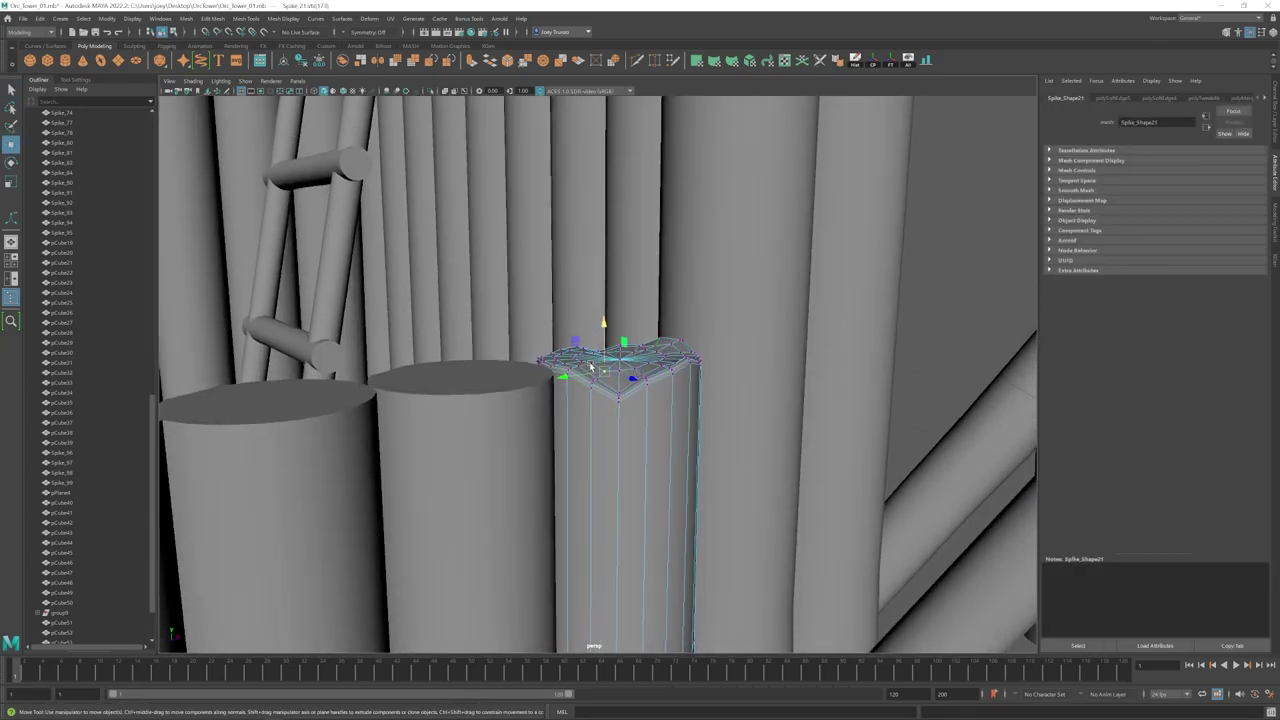
{"action": "key", "text": "w"}
{"action": "left_click_drag", "start_coordinate": [580, 334], "coordinate": [580, 340]}
{"action": "left_click_drag", "start_coordinate": [588, 345], "coordinate": [658, 450], "text": "alt"}
{"action": "left_click", "coordinate": [658, 450]}
{"action": "right_click_drag", "start_coordinate": [658, 450], "coordinate": [597, 457], "text": "alt"}
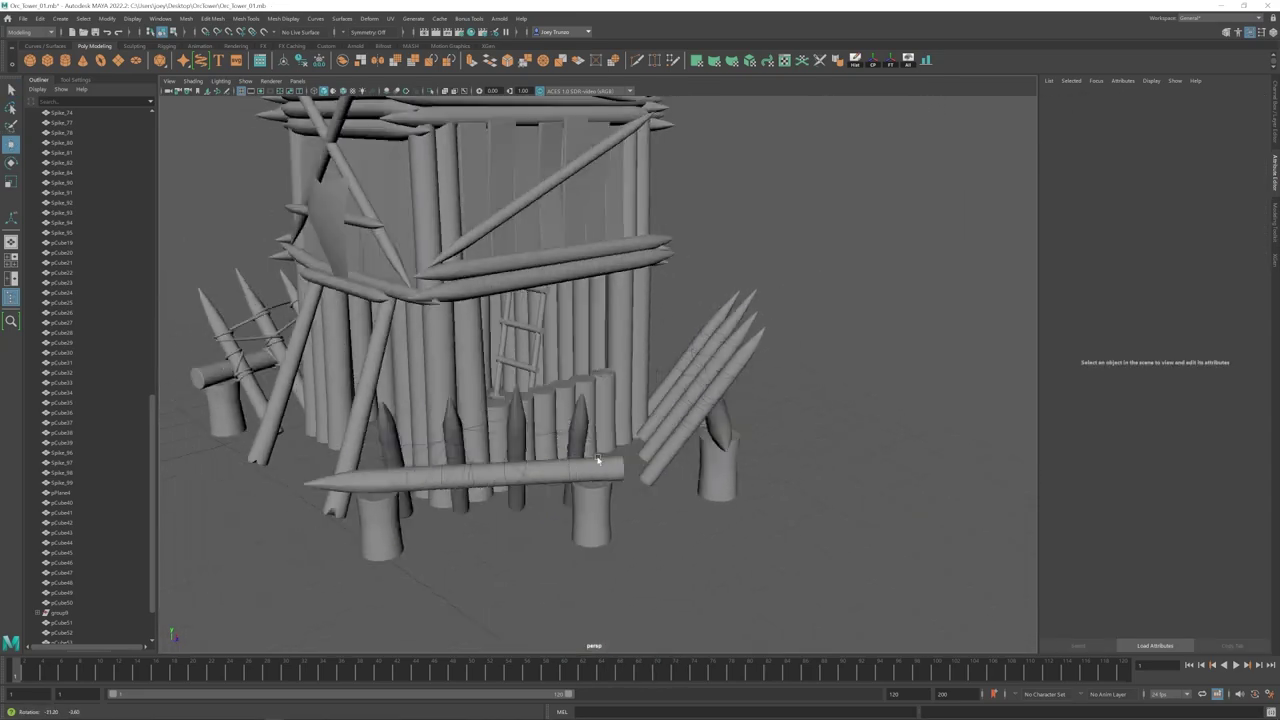
Step: Place duplicates of the chipped log along the low row and delete the plain logs they replace
{"action": "left_click", "coordinate": [600, 450]}
{"action": "left_click_drag", "start_coordinate": [600, 450], "coordinate": [650, 413], "text": "alt"}
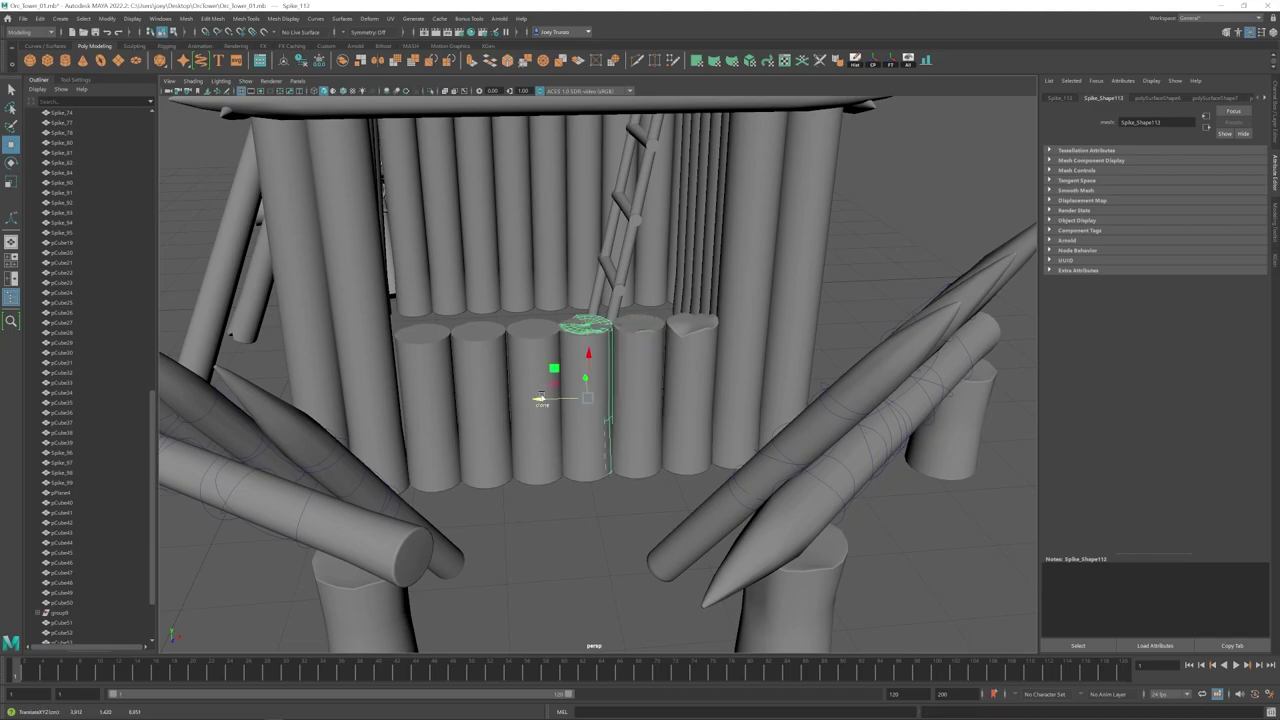
{"action": "left_click", "coordinate": [525, 428], "text": "shift"}
{"action": "left_click", "coordinate": [574, 420], "text": "shift"}
{"action": "key", "text": "Delete"}
Step: Replace the remaining plain logs in the low row with copies of the chipped log
{"action": "left_click_drag", "start_coordinate": [554, 406], "coordinate": [640, 420], "text": "alt"}
{"action": "left_click", "coordinate": [643, 376]}
{"action": "left_click_drag", "start_coordinate": [643, 376], "coordinate": [506, 412], "text": "alt"}
{"action": "left_click", "coordinate": [640, 375]}
{"action": "left_click", "coordinate": [504, 410]}
{"action": "left_click_drag", "start_coordinate": [410, 390], "coordinate": [512, 362], "text": "alt"}
{"action": "left_click", "coordinate": [512, 362]}
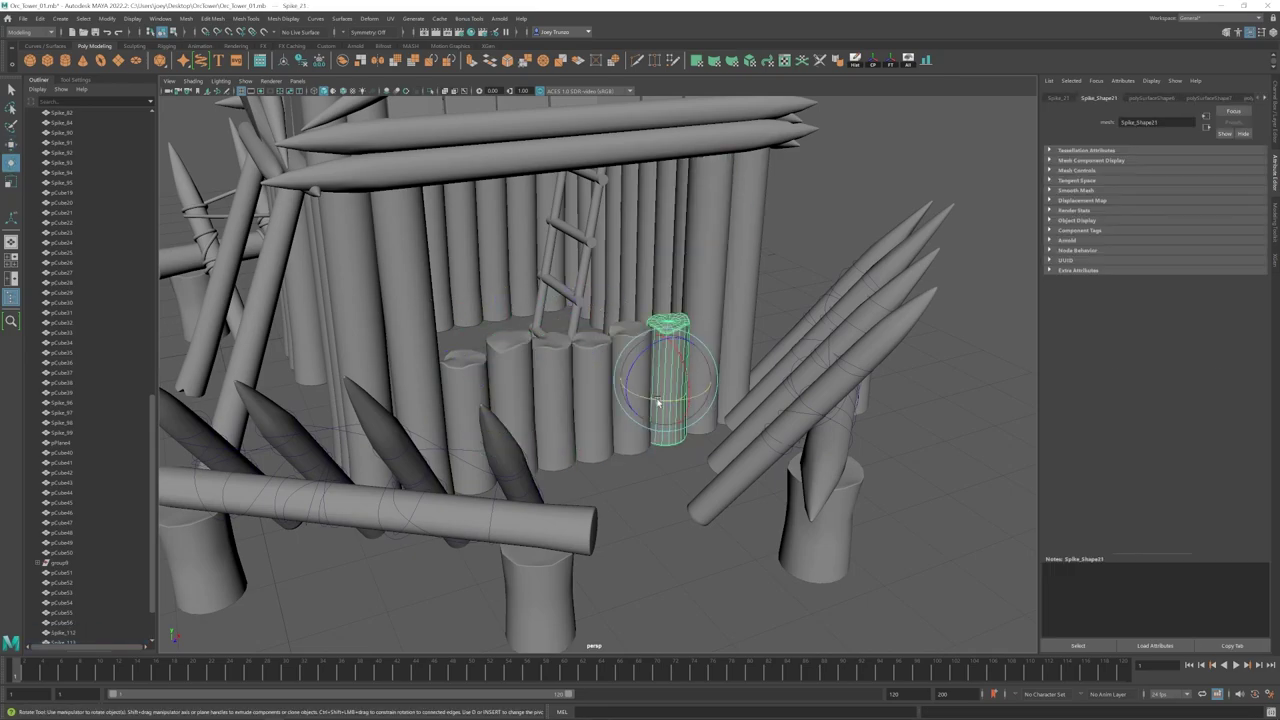
Step: Rotate the chipped log next to the corner post so its top differs from the neighbouring copies
{"action": "left_click_drag", "start_coordinate": [658, 402], "coordinate": [653, 402]}
{"action": "left_click", "coordinate": [622, 496]}
{"action": "scroll", "coordinate": [560, 430], "scroll_direction": "down", "scroll_amount": 5}
{"action": "scroll", "coordinate": [590, 390], "scroll_direction": "up", "scroll_amount": 2}
{"action": "left_click", "coordinate": [623, 361]}
{"action": "left_click", "coordinate": [618, 463]}
Step: Delete the two duplicated spike barricade groups on the side opposite the roped barricade, including group7
{"action": "scroll", "coordinate": [600, 458], "scroll_direction": "down", "scroll_amount": 8}
{"action": "left_click_drag", "start_coordinate": [552, 452], "coordinate": [673, 339], "text": "alt"}
{"action": "scroll", "coordinate": [600, 437], "scroll_direction": "up", "scroll_amount": 6}
{"action": "scroll", "coordinate": [637, 417], "scroll_direction": "down", "scroll_amount": 4}
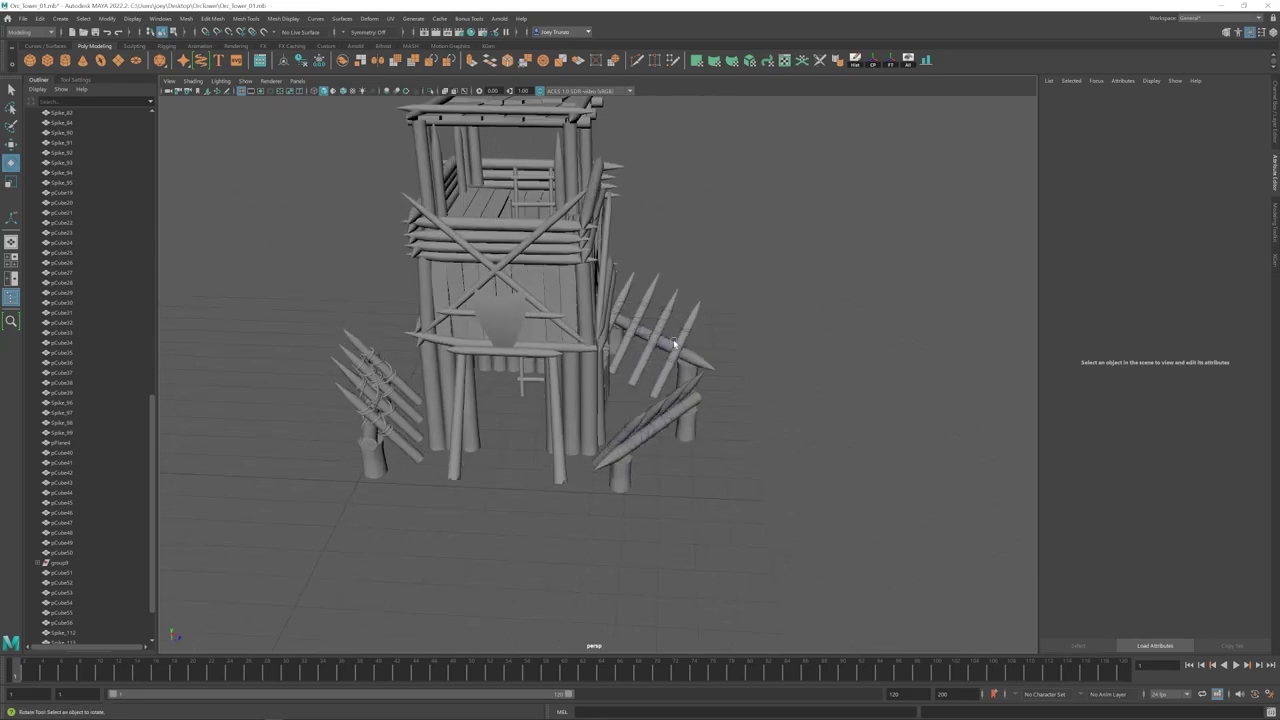
{"action": "left_click", "coordinate": [673, 340]}
{"action": "scroll", "coordinate": [75, 432], "scroll_direction": "up", "scroll_amount": 12}
{"action": "left_click", "coordinate": [72, 383]}
{"action": "key", "text": "Delete"}
{"action": "left_click", "coordinate": [380, 398]}
{"action": "left_click", "coordinate": [97, 373]}
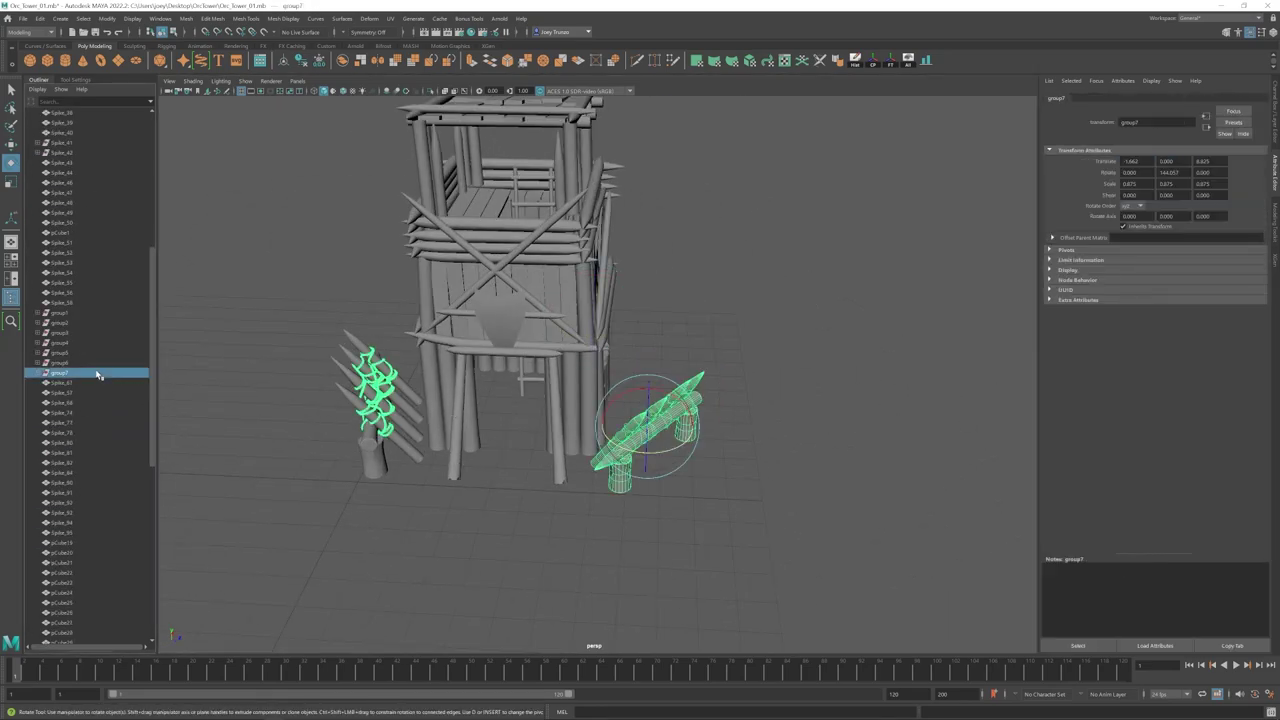
{"action": "key", "text": "Delete"}
Step: Expand group6 and move control vertices of its rope curve to fit the rope around the barricade's spikes
{"action": "left_click_drag", "start_coordinate": [490, 590], "coordinate": [1023, 521], "text": "alt"}
{"action": "scroll", "coordinate": [600, 400], "scroll_direction": "up", "scroll_amount": 8}
{"action": "left_click", "coordinate": [474, 425]}
{"action": "left_click", "coordinate": [38, 363]}
{"action": "left_click", "coordinate": [83, 373]}
{"action": "right_click_drag", "start_coordinate": [580, 320], "coordinate": [520, 320]}
{"action": "left_click_drag", "start_coordinate": [588, 304], "coordinate": [680, 308], "text": "alt"}
{"action": "key", "text": "w"}
{"action": "left_click_drag", "start_coordinate": [606, 282], "coordinate": [640, 272]}
{"action": "left_click_drag", "start_coordinate": [680, 290], "coordinate": [575, 300], "text": "alt"}
{"action": "left_click_drag", "start_coordinate": [572, 309], "coordinate": [618, 289]}
{"action": "left_click_drag", "start_coordinate": [430, 296], "coordinate": [529, 288], "text": "alt"}
{"action": "left_click_drag", "start_coordinate": [672, 325], "coordinate": [580, 357], "text": "alt"}
{"action": "scroll", "coordinate": [580, 360], "scroll_direction": "down", "scroll_amount": 8}
{"action": "right_click_drag", "start_coordinate": [575, 365], "coordinate": [610, 335]}
Step: Reselect curve2attachedCurve1 and move its control vertices where the rope passes between two neighbouring spikes
{"action": "left_click", "coordinate": [480, 385]}
{"action": "scroll", "coordinate": [550, 381], "scroll_direction": "up", "scroll_amount": 8}
{"action": "left_click", "coordinate": [589, 256]}
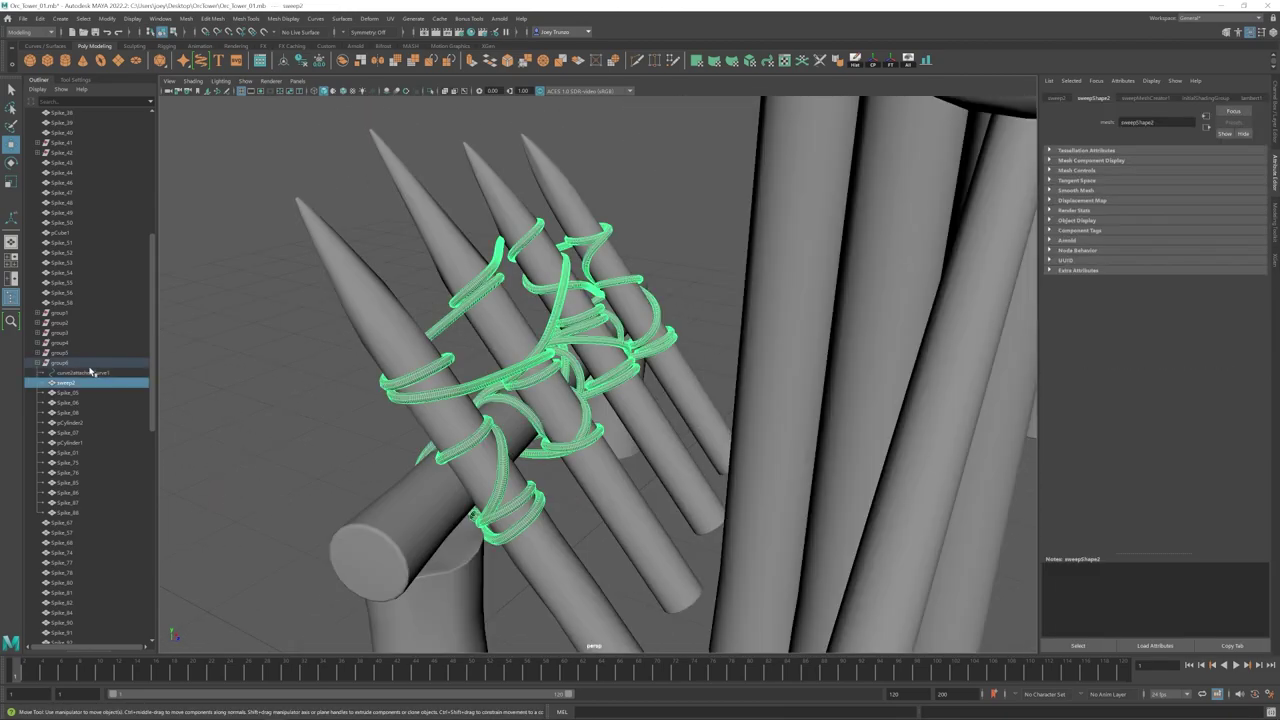
{"action": "left_click", "coordinate": [92, 372]}
{"action": "right_click_drag", "start_coordinate": [650, 268], "coordinate": [590, 272]}
{"action": "left_click", "coordinate": [582, 271]}
{"action": "left_click_drag", "start_coordinate": [572, 263], "coordinate": [590, 281]}
{"action": "key", "text": "f"}
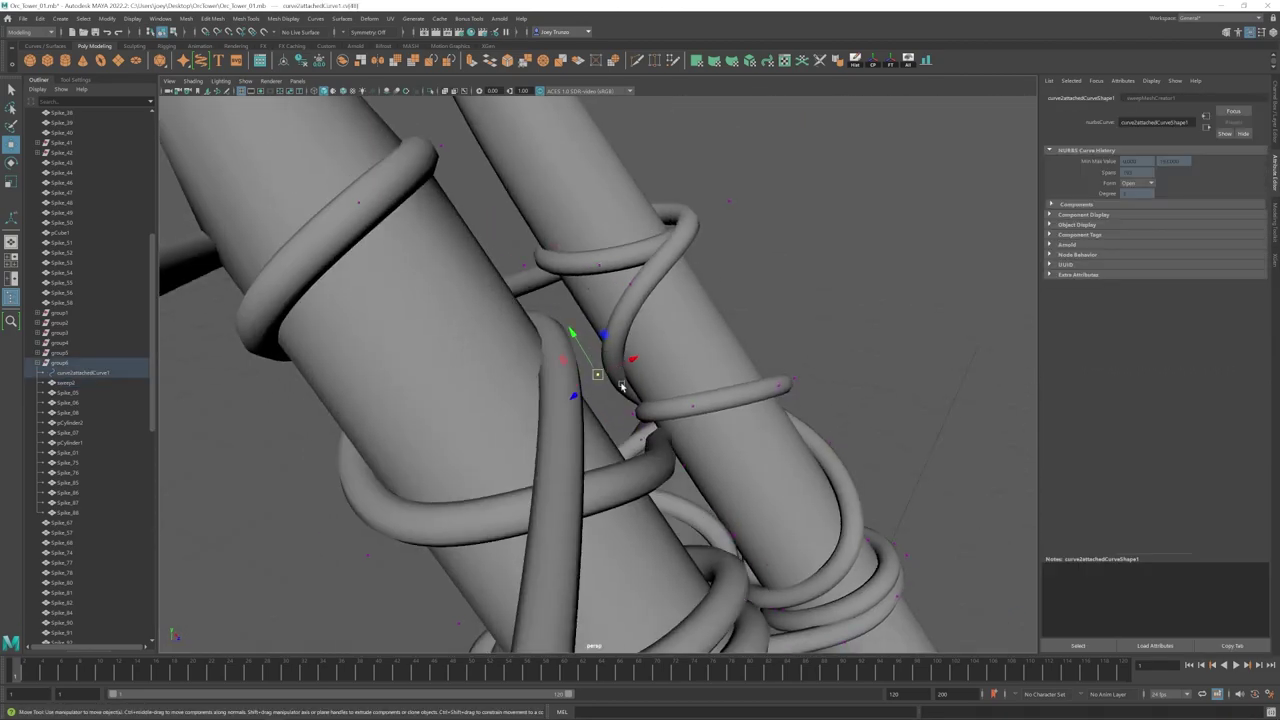
{"action": "left_click_drag", "start_coordinate": [626, 391], "coordinate": [551, 284], "text": "alt"}
{"action": "left_click_drag", "start_coordinate": [548, 273], "coordinate": [652, 310]}
{"action": "left_click_drag", "start_coordinate": [655, 314], "coordinate": [622, 455], "text": "alt"}
{"action": "scroll", "coordinate": [622, 455], "scroll_direction": "down", "scroll_amount": 8}
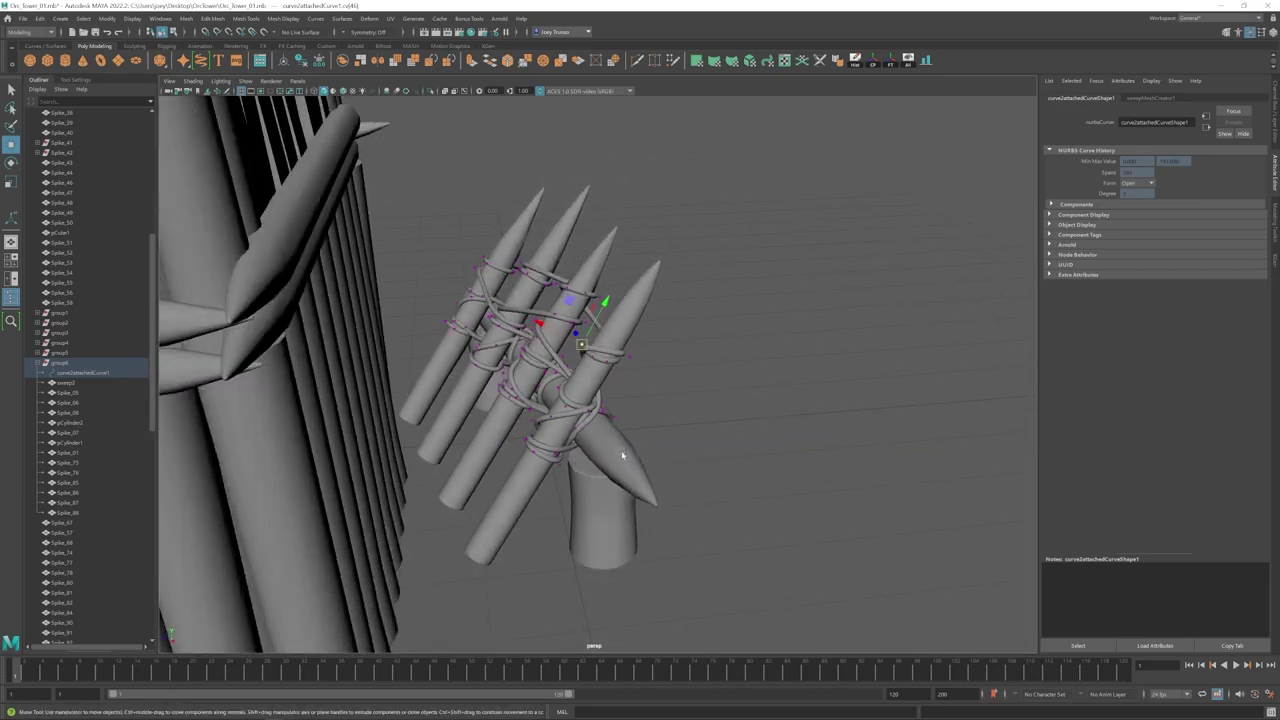
Step: Reposition more control vertices of the rope curve from the opposite side of the barricade, around the horizontal log
{"action": "left_click", "coordinate": [715, 455]}
{"action": "left_click_drag", "start_coordinate": [760, 455], "coordinate": [651, 449], "text": "alt"}
{"action": "middle_click_drag", "start_coordinate": [651, 449], "coordinate": [537, 360], "text": "alt"}
{"action": "right_click_drag", "start_coordinate": [537, 360], "coordinate": [626, 427], "text": "alt"}
{"action": "left_click", "coordinate": [83, 373]}
{"action": "right_click_drag", "start_coordinate": [269, 276], "coordinate": [222, 277]}
{"action": "left_click", "coordinate": [600, 294]}
{"action": "key", "text": "ctrl+z"}
{"action": "left_click", "coordinate": [584, 295]}
{"action": "left_click_drag", "start_coordinate": [565, 257], "coordinate": [671, 263]}
{"action": "middle_click_drag", "start_coordinate": [671, 263], "coordinate": [572, 292], "text": "alt"}
{"action": "right_click_drag", "start_coordinate": [572, 292], "coordinate": [650, 300], "text": "alt"}
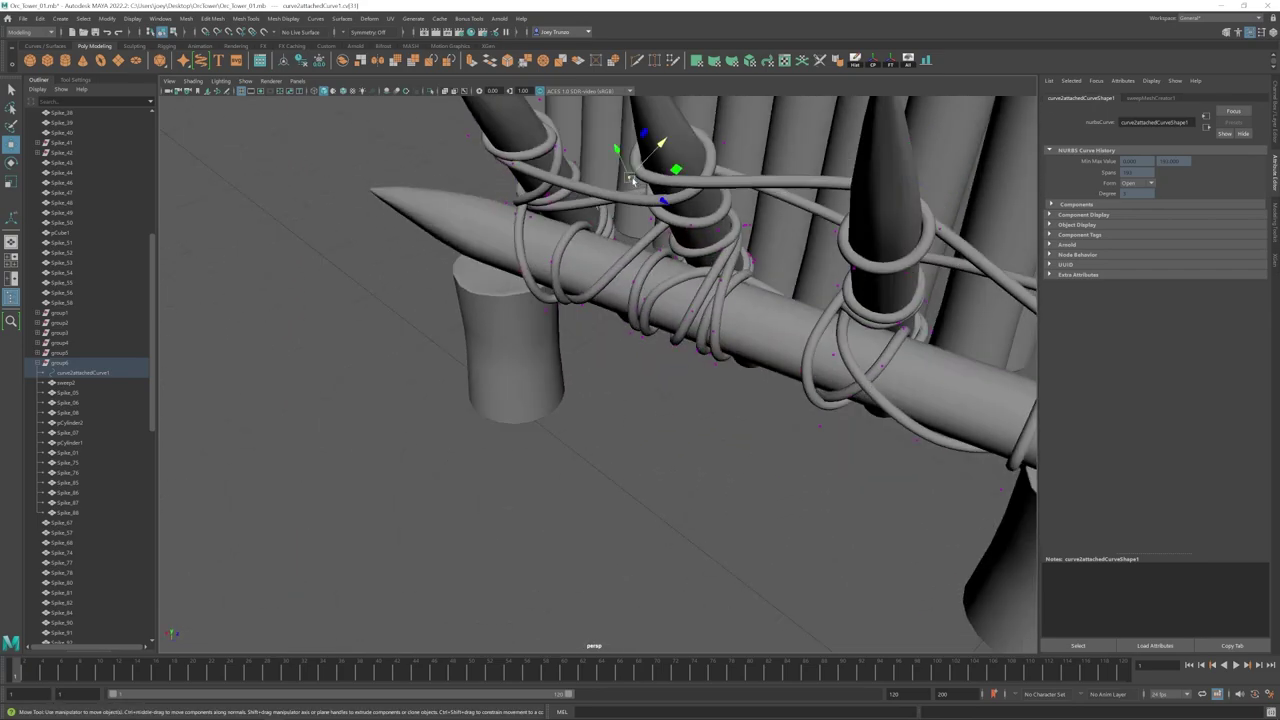
Step: Move a last control vertex of the rope curve near the spike and save the scene as Orc_Tower_02.mb
{"action": "left_click_drag", "start_coordinate": [668, 203], "coordinate": [672, 205]}
{"action": "left_click_drag", "start_coordinate": [740, 195], "coordinate": [669, 223], "text": "alt"}
{"action": "scroll", "coordinate": [669, 223], "scroll_direction": "down", "scroll_amount": 6}
{"action": "left_click", "coordinate": [897, 443]}
{"action": "scroll", "coordinate": [720, 410], "scroll_direction": "down", "scroll_amount": 4}
{"action": "left_click", "coordinate": [543, 377]}
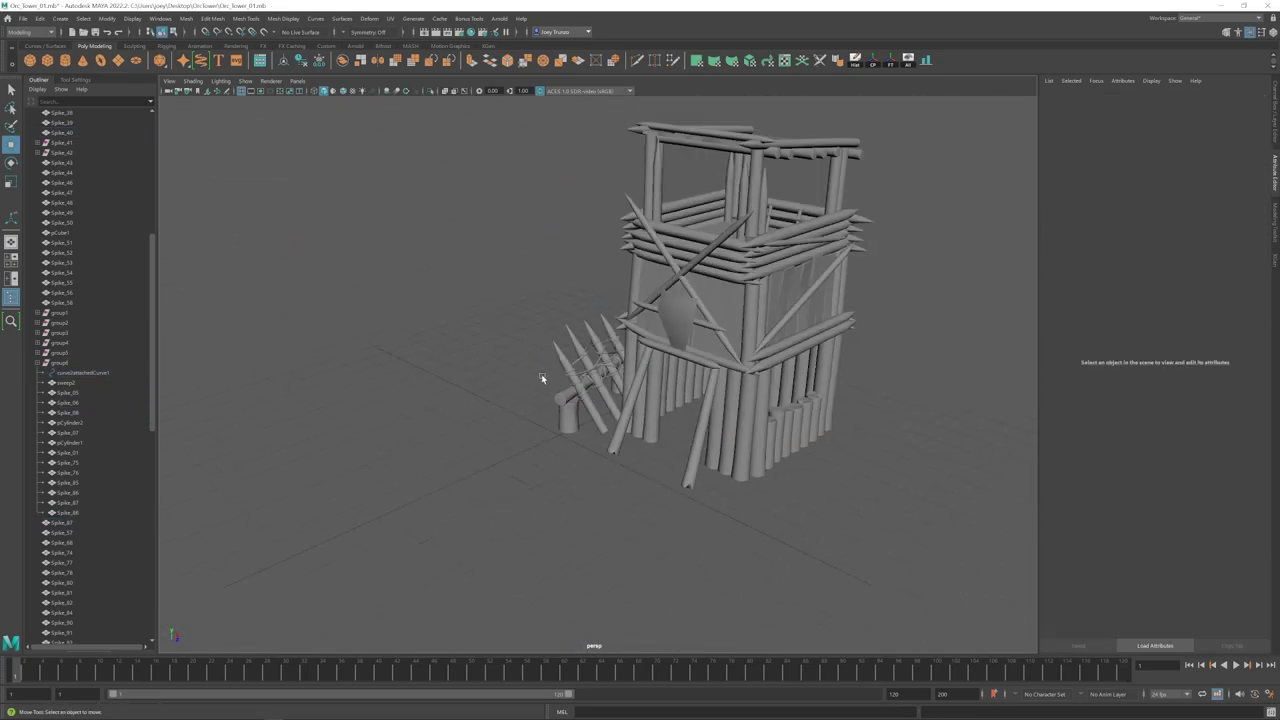
{"action": "scroll", "coordinate": [538, 373], "scroll_direction": "up", "scroll_amount": 3}
{"action": "scroll", "coordinate": [538, 368], "scroll_direction": "up", "scroll_amount": 4}
{"action": "key", "text": "ctrl+s"}
{"action": "left_click", "coordinate": [60, 362]}
{"action": "key", "text": "w"}
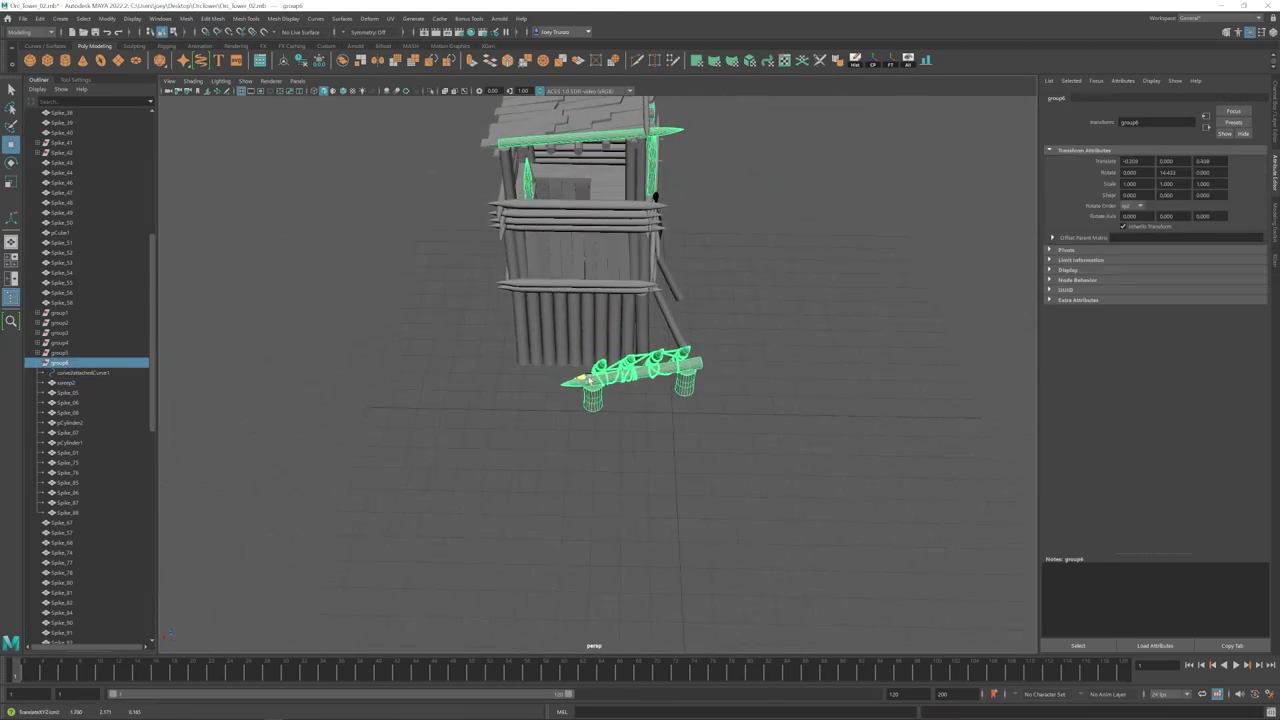
{"action": "key", "text": "ctrl+z"}
Step: Group all parts of the roped spike barricade and centre the new group's pivot
{"action": "left_click_drag", "start_coordinate": [590, 380], "coordinate": [612, 430], "text": "alt"}
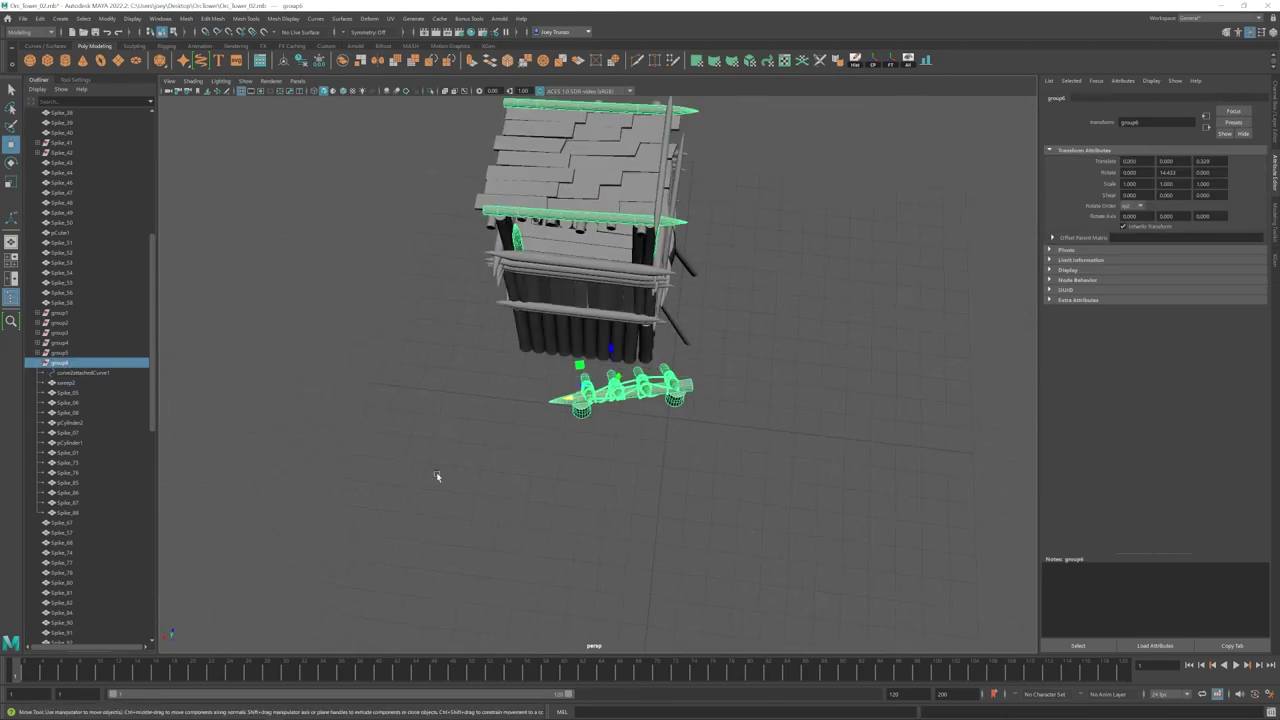
{"action": "left_click_drag", "start_coordinate": [437, 474], "coordinate": [710, 385]}
{"action": "key", "text": "ctrl+g"}
{"action": "left_click", "coordinate": [872, 62]}
Step: Duplicate the barricade group, rotate the copy about -49 degrees in Y and place it beside the original at an angle
{"action": "left_click_drag", "start_coordinate": [645, 420], "coordinate": [632, 375], "text": "alt"}
{"action": "left_click_drag", "start_coordinate": [537, 428], "coordinate": [499, 440]}
{"action": "left_click_drag", "start_coordinate": [495, 425], "coordinate": [529, 453], "text": "alt"}
{"action": "key", "text": "w"}
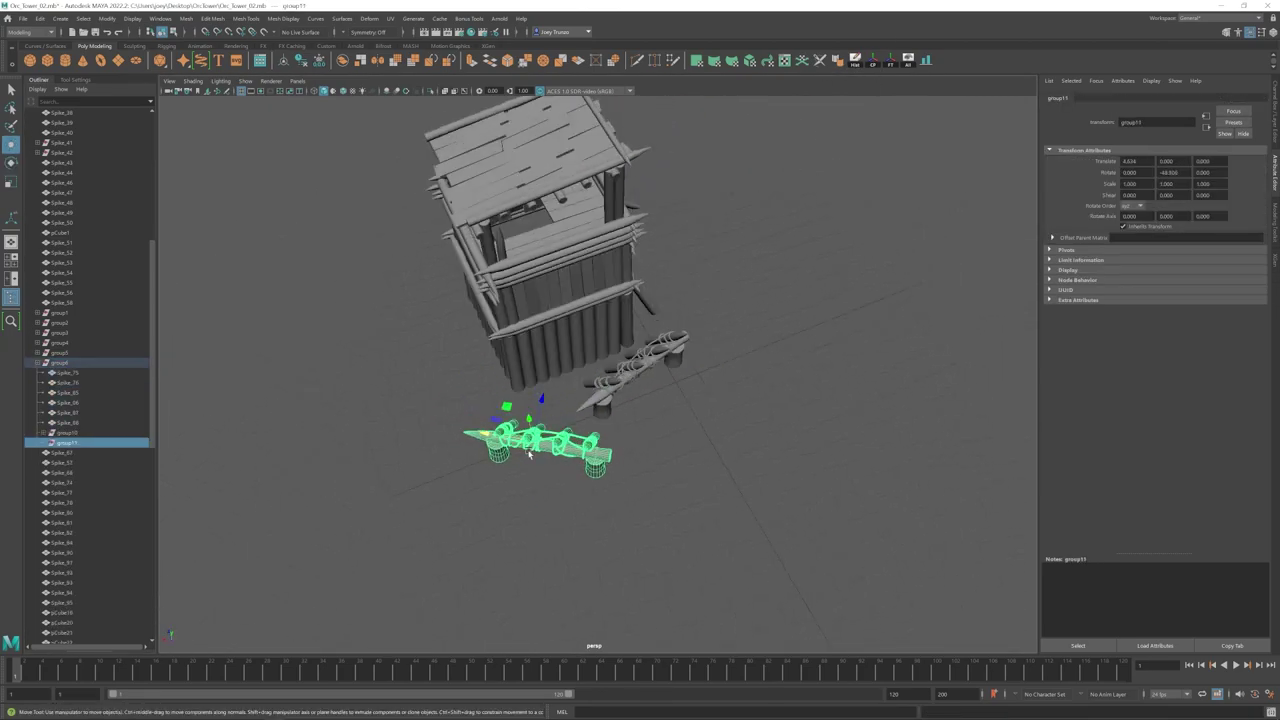
{"action": "left_click_drag", "start_coordinate": [467, 373], "coordinate": [469, 370]}
{"action": "left_click_drag", "start_coordinate": [585, 462], "coordinate": [491, 426], "text": "alt"}
{"action": "left_click", "coordinate": [695, 420]}
{"action": "left_click_drag", "start_coordinate": [695, 415], "coordinate": [768, 448], "text": "alt"}
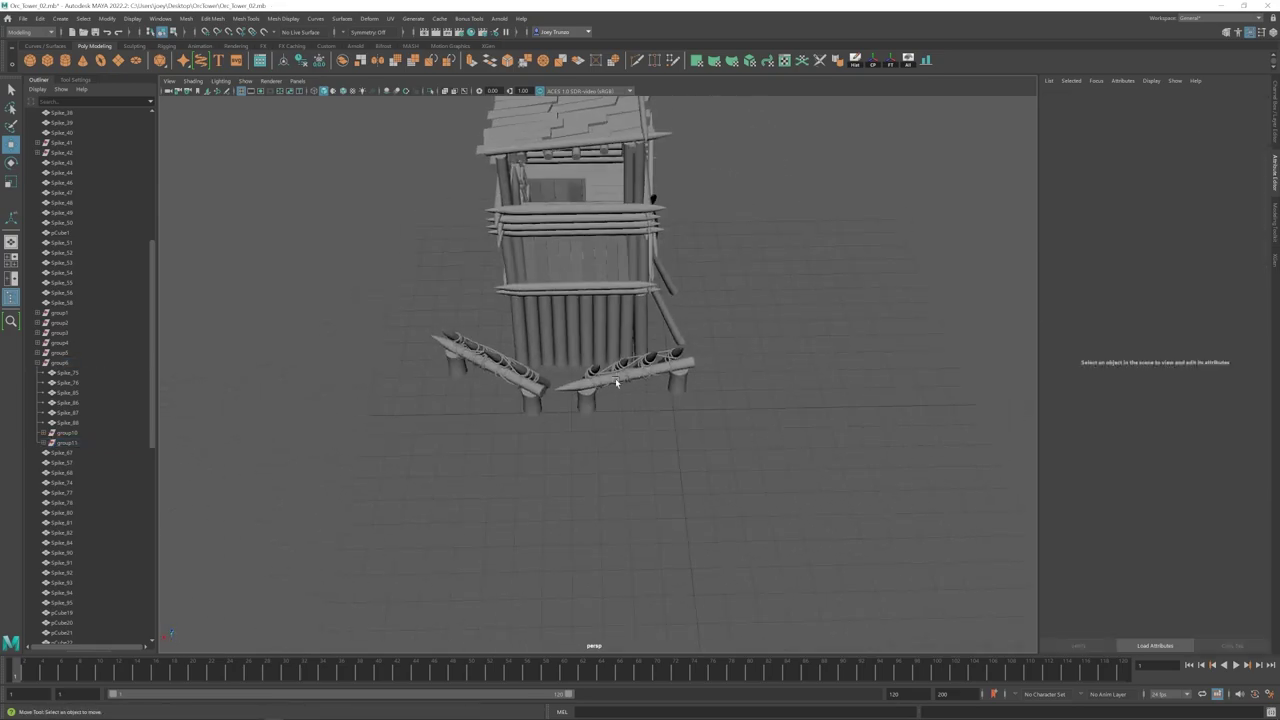
Step: Select the whole original barricade group, shift it slightly and rotate it to about 13 degrees in Y
{"action": "left_click", "coordinate": [615, 378]}
{"action": "key", "text": "Up"}
{"action": "left_click_drag", "start_coordinate": [615, 378], "coordinate": [625, 384], "text": "alt"}
{"action": "left_click_drag", "start_coordinate": [582, 386], "coordinate": [650, 428]}
{"action": "key", "text": "e"}
{"action": "left_click_drag", "start_coordinate": [540, 375], "coordinate": [556, 373]}
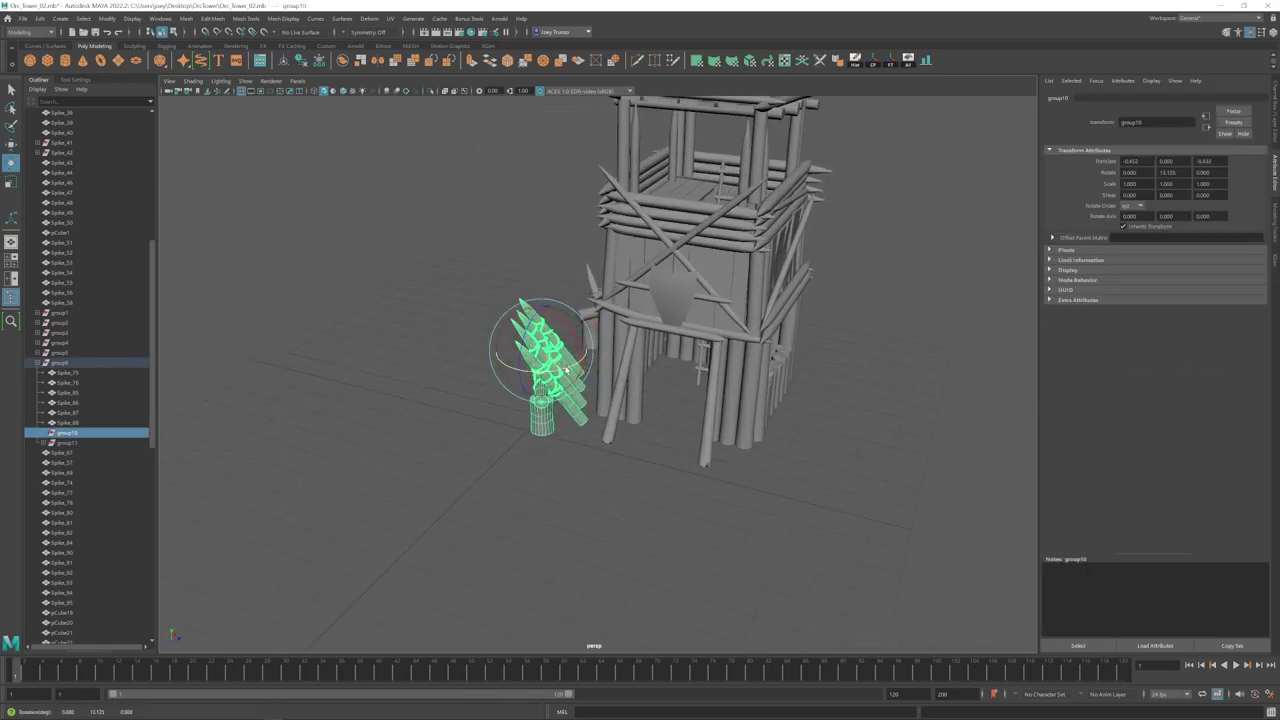
{"action": "left_click", "coordinate": [625, 430]}
{"action": "left_click_drag", "start_coordinate": [630, 425], "coordinate": [672, 424], "text": "alt"}
Step: Move the two barricade groups out of group6 to the top level of the scene hierarchy
{"action": "key", "text": "w"}
{"action": "left_click", "coordinate": [38, 363]}
{"action": "left_click", "coordinate": [60, 363]}
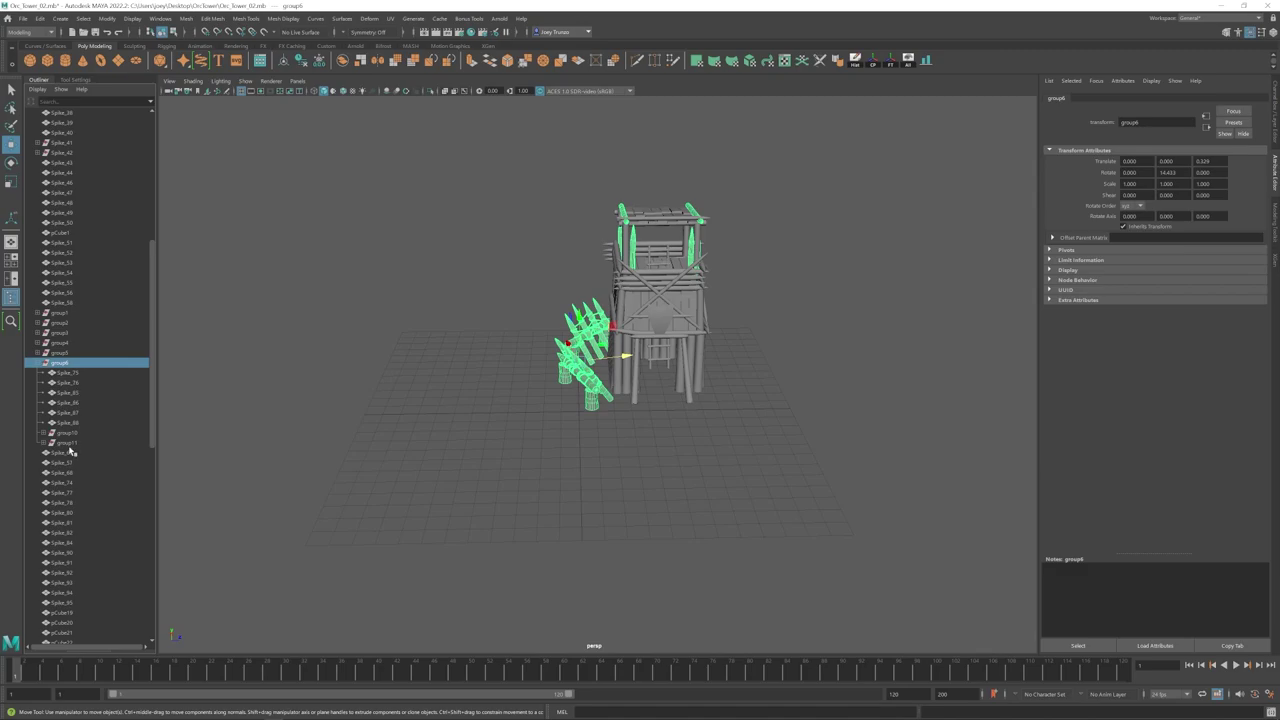
{"action": "middle_click_drag", "start_coordinate": [60, 365], "coordinate": [60, 358]}
Step: Duplicate a barricade group, rotate the copy and move it to the opposite side of the tower
{"action": "left_click_drag", "start_coordinate": [548, 388], "coordinate": [622, 413], "text": "alt"}
{"action": "left_click", "coordinate": [578, 376]}
{"action": "scroll", "coordinate": [590, 400], "scroll_direction": "up", "scroll_amount": 2}
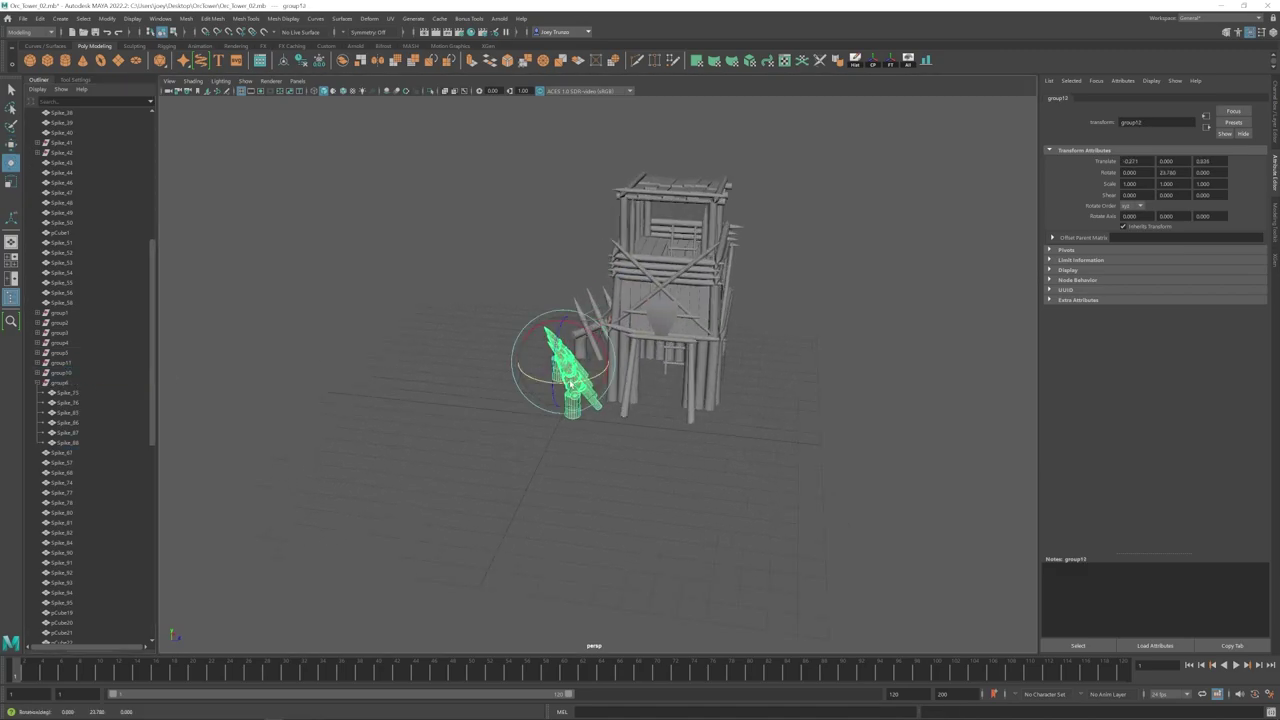
{"action": "left_click_drag", "start_coordinate": [548, 391], "coordinate": [590, 397], "text": "alt"}
{"action": "left_click_drag", "start_coordinate": [575, 385], "coordinate": [566, 460]}
{"action": "left_click_drag", "start_coordinate": [568, 475], "coordinate": [650, 455], "text": "alt"}
{"action": "mouse_move", "coordinate": [686, 410]}
{"action": "left_mouse_down"}
{"action": "mouse_move", "coordinate": [640, 428]}
{"action": "mouse_move", "coordinate": [686, 446]}
{"action": "mouse_move", "coordinate": [630, 433]}
{"action": "mouse_move", "coordinate": [704, 421]}
{"action": "left_mouse_up"}
{"action": "key", "text": "e"}
{"action": "key", "text": "w"}
Step: Place another barricade copy beside the one on the opposite side, rotated about 232 degrees in Y
{"action": "left_click_drag", "start_coordinate": [700, 425], "coordinate": [637, 440], "text": "alt"}
{"action": "left_click_drag", "start_coordinate": [535, 430], "coordinate": [558, 423]}
{"action": "key", "text": "e"}
{"action": "left_click_drag", "start_coordinate": [590, 484], "coordinate": [660, 490], "text": "alt"}
{"action": "key", "text": "w"}
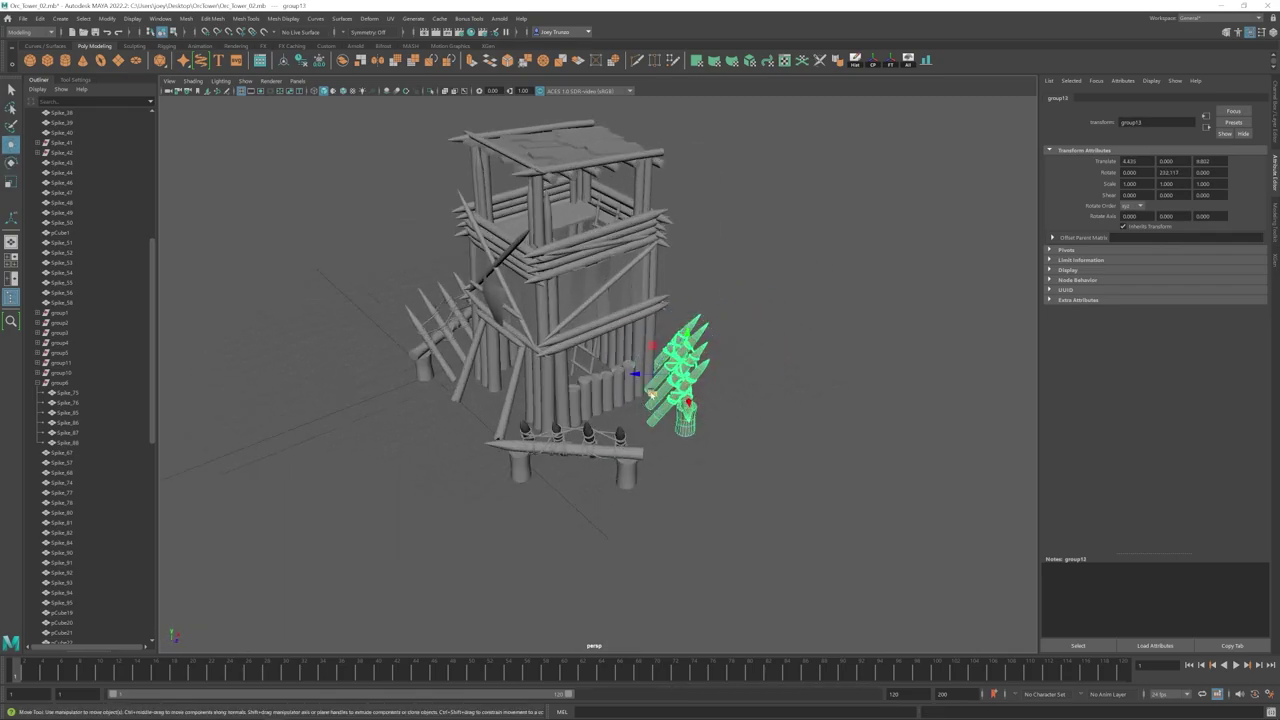
{"action": "left_click_drag", "start_coordinate": [652, 394], "coordinate": [671, 393]}
{"action": "left_click_drag", "start_coordinate": [671, 393], "coordinate": [735, 372], "text": "alt"}
{"action": "left_click_drag", "start_coordinate": [735, 372], "coordinate": [705, 395], "text": "alt"}
{"action": "left_click", "coordinate": [722, 453]}
Step: Inspect the placement of the barricades around the tower from several sides
{"action": "scroll", "coordinate": [722, 453], "scroll_direction": "down", "scroll_amount": 4}
{"action": "left_click_drag", "start_coordinate": [700, 448], "coordinate": [604, 474], "text": "alt"}
{"action": "left_click", "coordinate": [547, 456]}
{"action": "key", "text": "Up"}
{"action": "left_click", "coordinate": [572, 455]}
{"action": "scroll", "coordinate": [572, 455], "scroll_direction": "down", "scroll_amount": 4}
{"action": "scroll", "coordinate": [557, 411], "scroll_direction": "up", "scroll_amount": 5}
{"action": "scroll", "coordinate": [604, 474], "scroll_direction": "up", "scroll_amount": 4}
Step: Select two neighbouring pieces, enter vertex mode for scaling, display the tool settings and return to object mode
{"action": "left_click", "coordinate": [634, 440]}
{"action": "left_click", "coordinate": [560, 425], "text": "shift"}
{"action": "key", "text": "F9"}
{"action": "key", "text": "r"}
{"action": "left_click_drag", "start_coordinate": [548, 345], "coordinate": [691, 418]}
{"action": "left_click", "coordinate": [74, 80]}
{"action": "key", "text": "F8"}
{"action": "key", "text": "w"}
{"action": "left_click", "coordinate": [906, 360]}
{"action": "scroll", "coordinate": [680, 390], "scroll_direction": "down", "scroll_amount": 2}
{"action": "scroll", "coordinate": [691, 418], "scroll_direction": "up", "scroll_amount": 5}
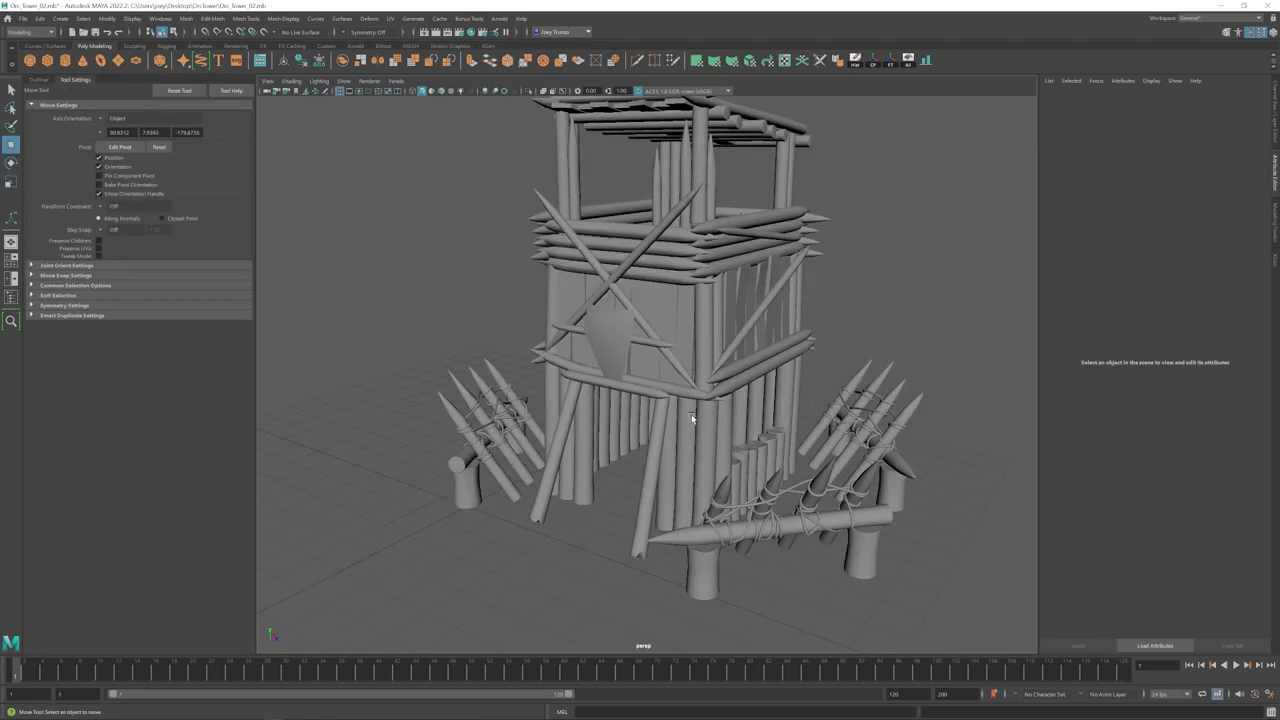
Step: Duplicate the log above the front entrance and scale the copy to a small crossbar beneath it, about 0.629 by 0.266
{"action": "left_click", "coordinate": [604, 386]}
{"action": "scroll", "coordinate": [669, 436], "scroll_direction": "up", "scroll_amount": 2}
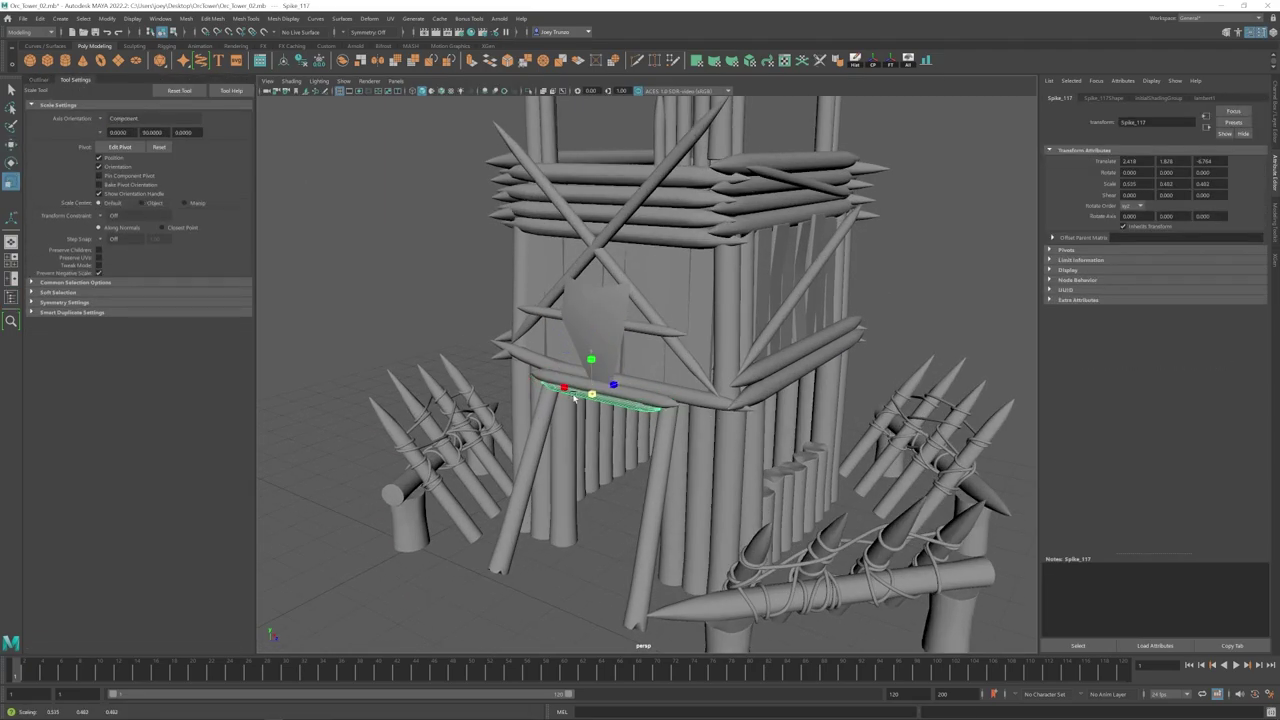
{"action": "left_click_drag", "start_coordinate": [574, 397], "coordinate": [572, 397]}
{"action": "left_click_drag", "start_coordinate": [564, 387], "coordinate": [570, 388]}
{"action": "key", "text": "w"}
{"action": "scroll", "coordinate": [510, 316], "scroll_direction": "up", "scroll_amount": 5}
{"action": "left_click_drag", "start_coordinate": [570, 388], "coordinate": [671, 403], "text": "alt"}
{"action": "scroll", "coordinate": [597, 314], "scroll_direction": "down", "scroll_amount": 6}
{"action": "left_click", "coordinate": [671, 403]}
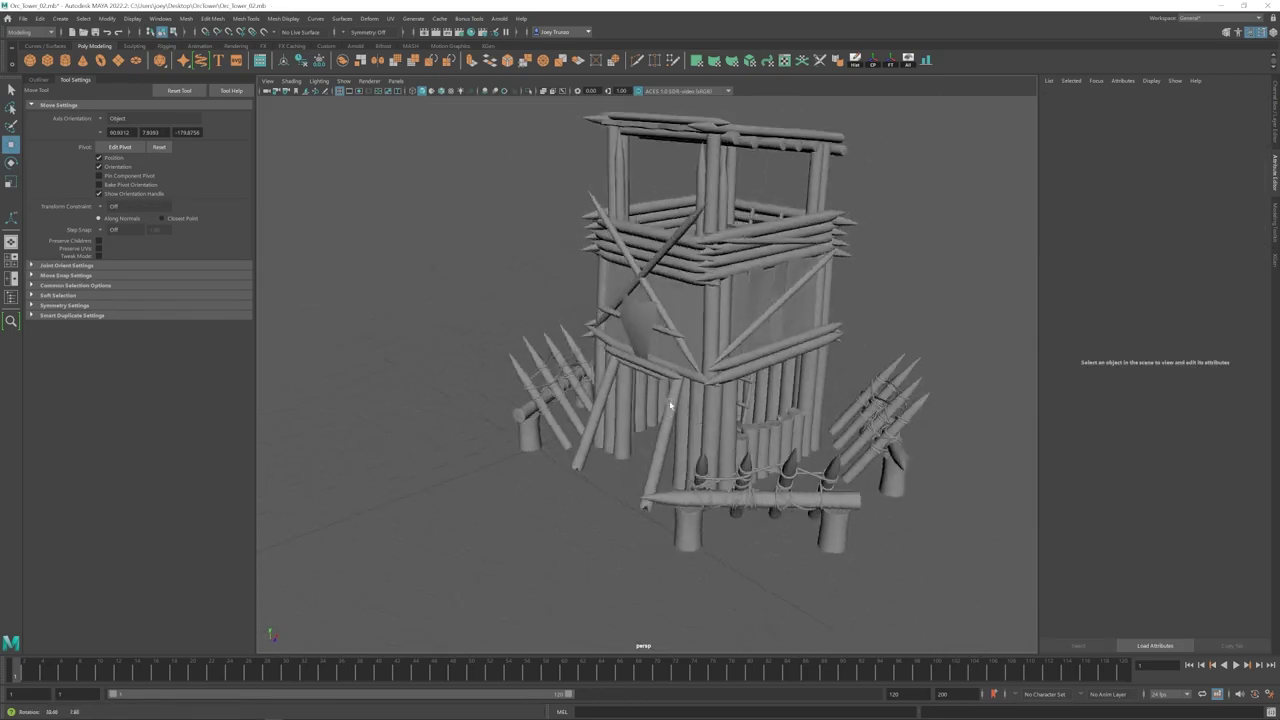
Step: Check the small crossbar against the upright stakes behind the front entrance
{"action": "left_click", "coordinate": [636, 366]}
{"action": "left_click", "coordinate": [592, 428]}
{"action": "left_click_drag", "start_coordinate": [510, 485], "coordinate": [588, 508], "text": "alt"}
{"action": "left_click", "coordinate": [588, 508]}
{"action": "scroll", "coordinate": [644, 373], "scroll_direction": "up", "scroll_amount": 4}
{"action": "left_click", "coordinate": [644, 371]}
{"action": "left_click", "coordinate": [603, 430], "text": "shift"}
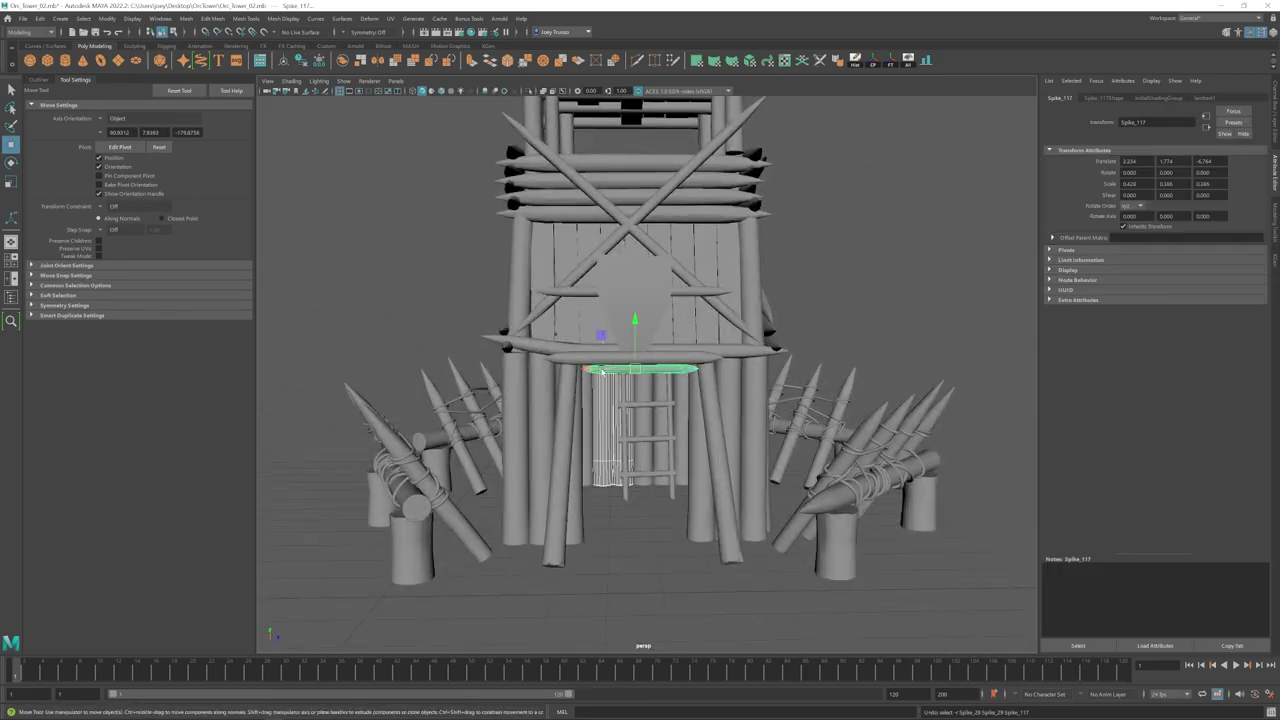
{"action": "left_click", "coordinate": [606, 508]}
Step: Shift the crossed diagonal logs and the shield-shaped plane sideways to centre them on the tower's front wall
{"action": "scroll", "coordinate": [632, 364], "scroll_direction": "down", "scroll_amount": 5}
{"action": "middle_click_drag", "start_coordinate": [726, 363], "coordinate": [722, 385], "text": "alt"}
{"action": "scroll", "coordinate": [674, 372], "scroll_direction": "up", "scroll_amount": 4}
{"action": "left_click", "coordinate": [640, 305]}
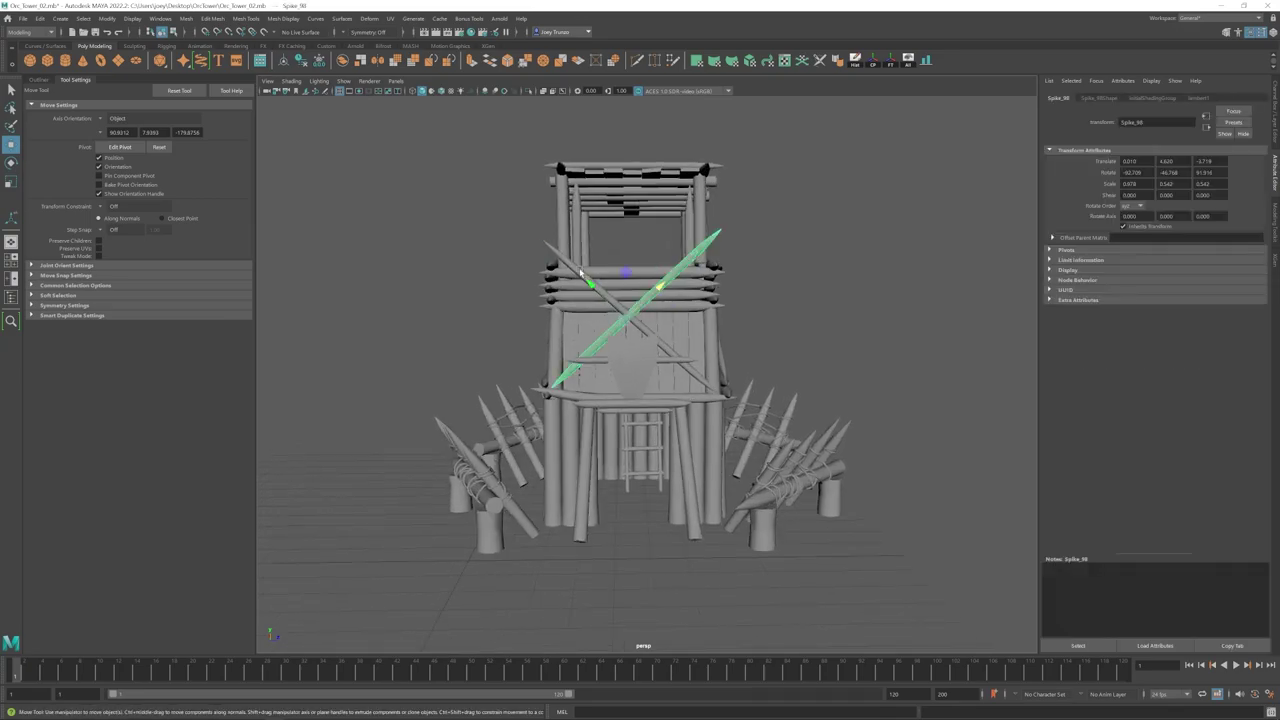
{"action": "left_click_drag", "start_coordinate": [681, 310], "coordinate": [682, 310]}
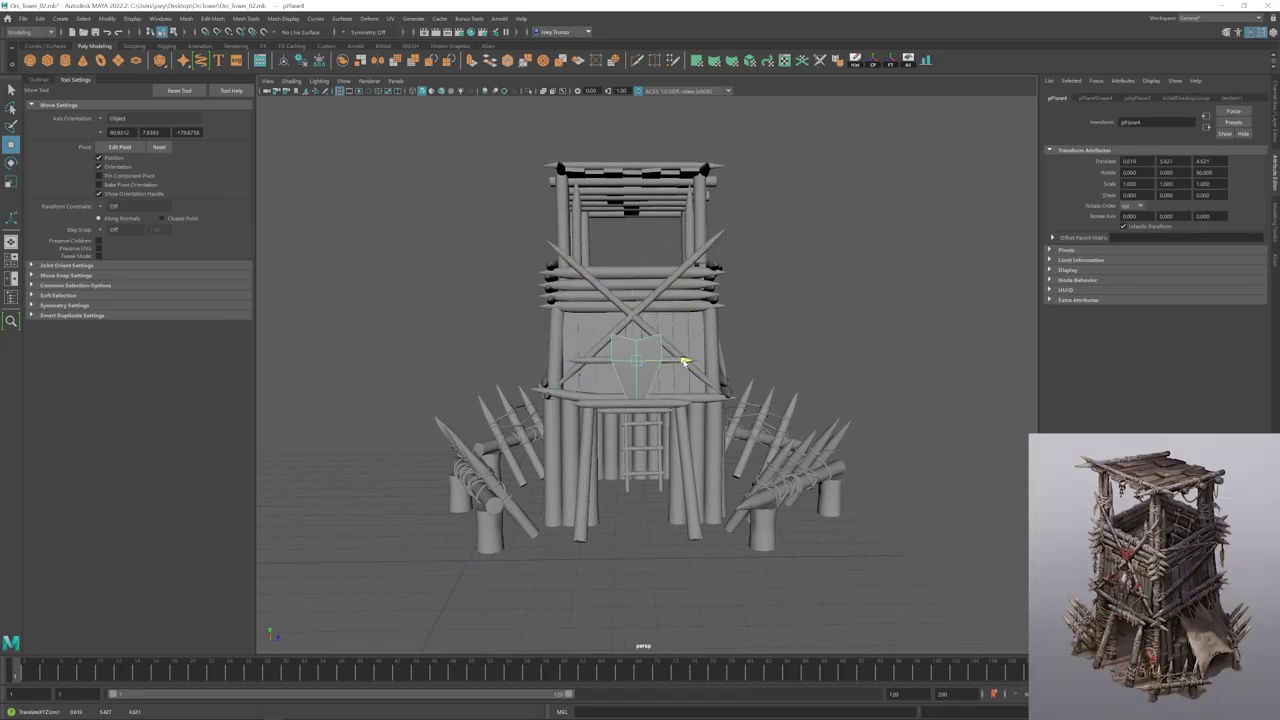
{"action": "left_click", "coordinate": [789, 340]}
{"action": "left_click_drag", "start_coordinate": [789, 340], "coordinate": [751, 480], "text": "alt"}
{"action": "left_click", "coordinate": [631, 366]}
{"action": "key", "text": "r"}
{"action": "key", "text": "w"}
{"action": "left_click", "coordinate": [790, 360]}
Step: Duplicate the shield-shaped plane from the front wall, then move and rotate the copy to the side with the short stakes
{"action": "middle_click_drag", "start_coordinate": [751, 480], "coordinate": [741, 433], "text": "alt"}
{"action": "scroll", "coordinate": [741, 433], "scroll_direction": "up", "scroll_amount": 1}
{"action": "left_click_drag", "start_coordinate": [797, 500], "coordinate": [694, 417], "text": "alt"}
{"action": "middle_click_drag", "start_coordinate": [694, 417], "coordinate": [702, 372], "text": "alt"}
{"action": "scroll", "coordinate": [702, 372], "scroll_direction": "up", "scroll_amount": 2}
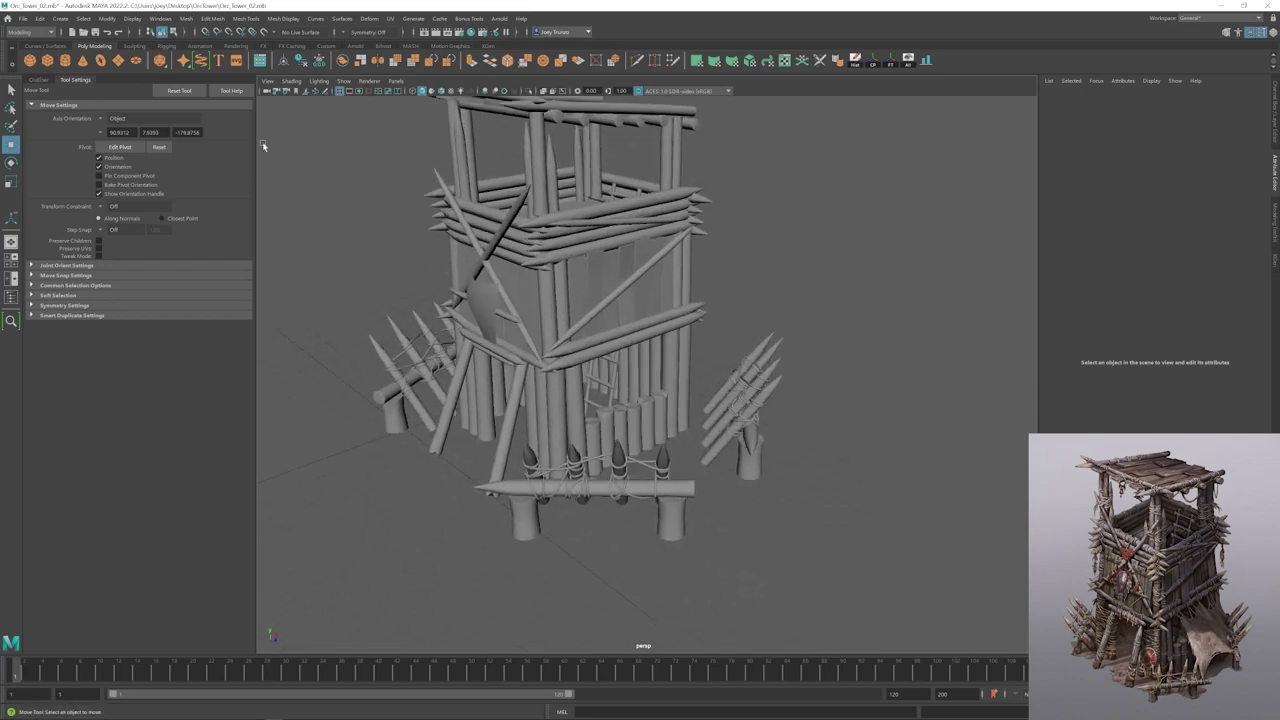
{"action": "left_click", "coordinate": [492, 317]}
{"action": "left_click_drag", "start_coordinate": [717, 413], "coordinate": [706, 409]}
{"action": "key", "text": "e"}
{"action": "left_click_drag", "start_coordinate": [692, 412], "coordinate": [685, 417]}
{"action": "key", "text": "w"}
Step: Reshape the copied plane's vertices into a roughly rectangular cloth and tilt it into place below the side beam
{"action": "right_click_drag", "start_coordinate": [680, 402], "coordinate": [650, 402]}
{"action": "left_click_drag", "start_coordinate": [646, 390], "coordinate": [588, 398]}
{"action": "key", "text": "r"}
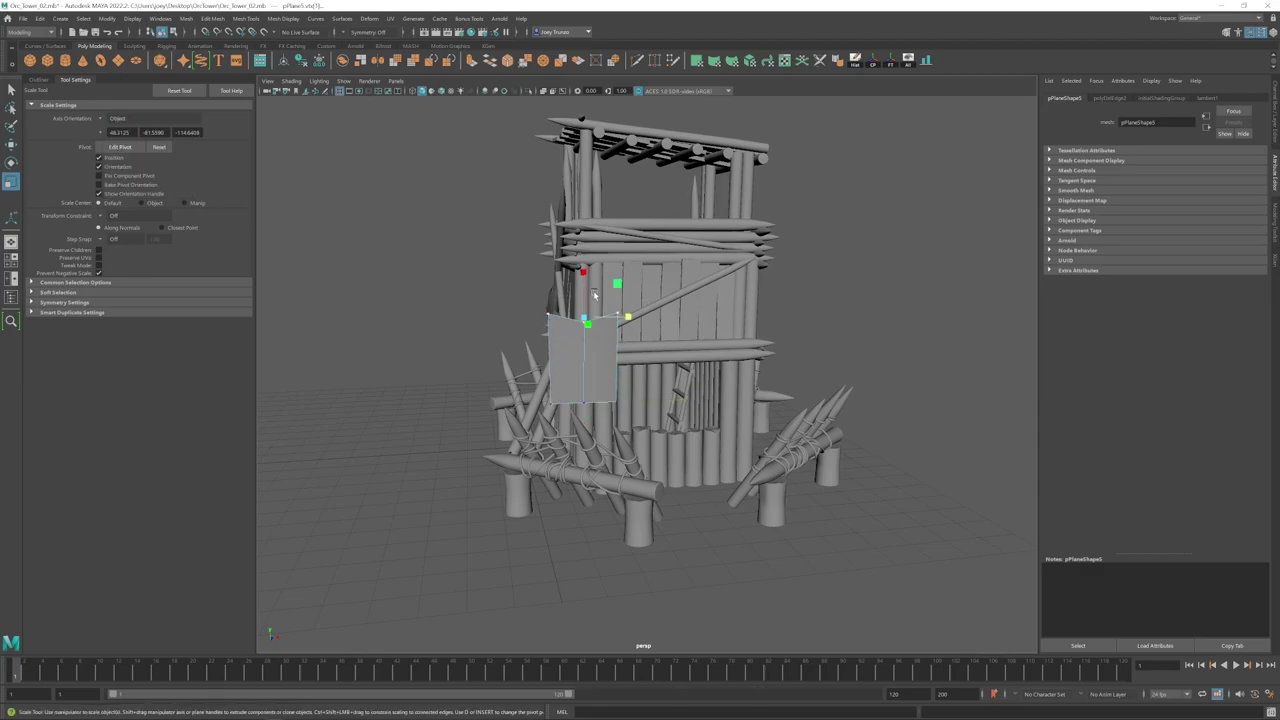
{"action": "key", "text": "w"}
{"action": "left_click_drag", "start_coordinate": [594, 295], "coordinate": [784, 396], "text": "alt"}
{"action": "key", "text": "e"}
{"action": "mouse_move", "coordinate": [662, 396]}
{"action": "left_mouse_down", "text": "alt"}
{"action": "mouse_move", "coordinate": [642, 402]}
{"action": "mouse_move", "coordinate": [660, 392]}
{"action": "left_mouse_up", "text": "alt"}
{"action": "left_click_drag", "start_coordinate": [668, 375], "coordinate": [600, 346], "text": "alt"}
{"action": "key", "text": "w"}
{"action": "left_click_drag", "start_coordinate": [588, 297], "coordinate": [723, 363]}
{"action": "left_click_drag", "start_coordinate": [710, 385], "coordinate": [665, 420], "text": "alt"}
Step: Bevel the centre edge of the cloth plane to split it into more vertical strips
{"action": "right_click_drag", "start_coordinate": [708, 430], "coordinate": [690, 363]}
{"action": "left_click", "coordinate": [714, 404]}
{"action": "left_click", "coordinate": [212, 18]}
{"action": "left_click", "coordinate": [240, 57]}
Step: Move and scale the cloth's upper vertices to widen it along the underside of the side beam
{"action": "left_click", "coordinate": [669, 366]}
{"action": "mouse_move", "coordinate": [720, 375]}
{"action": "left_mouse_down", "text": "alt"}
{"action": "mouse_move", "coordinate": [675, 375]}
{"action": "mouse_move", "coordinate": [714, 355]}
{"action": "left_mouse_up", "text": "alt"}
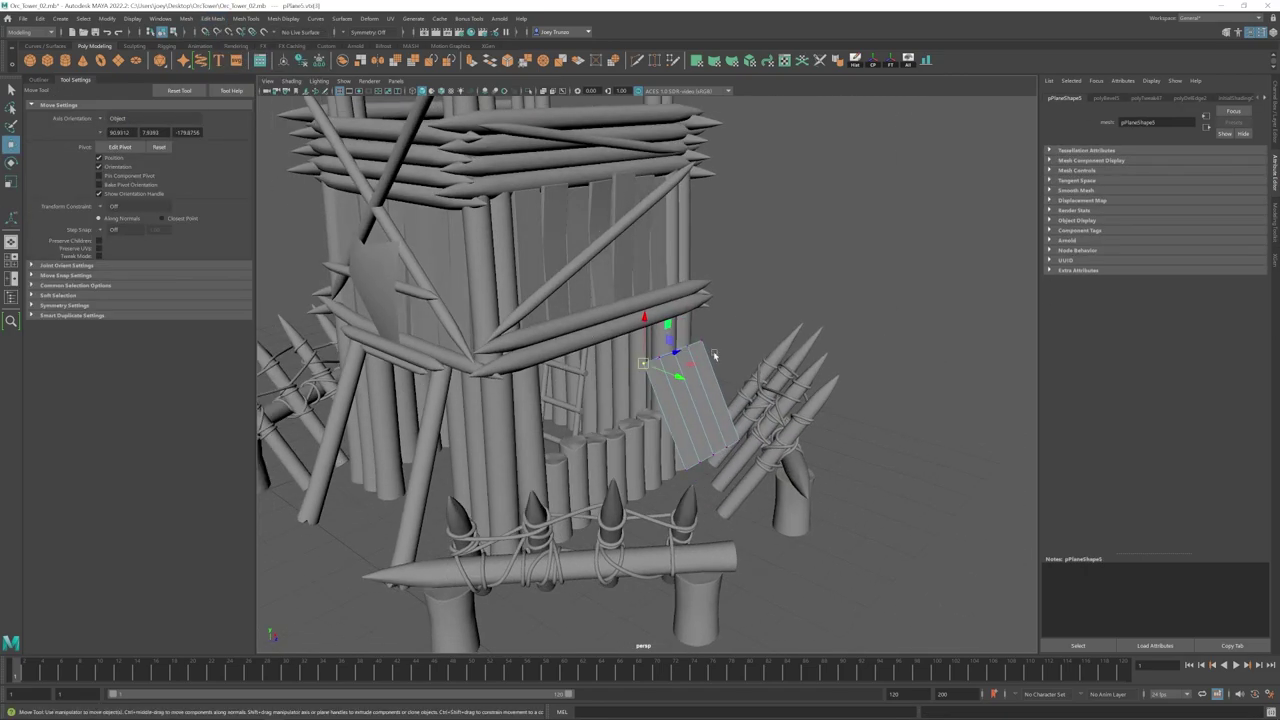
{"action": "left_click_drag", "start_coordinate": [628, 346], "coordinate": [563, 301], "text": "alt"}
{"action": "left_click_drag", "start_coordinate": [620, 348], "coordinate": [781, 354], "text": "alt"}
{"action": "key", "text": "r"}
{"action": "left_click_drag", "start_coordinate": [849, 303], "coordinate": [828, 304]}
{"action": "left_click_drag", "start_coordinate": [832, 345], "coordinate": [743, 354], "text": "alt"}
{"action": "key", "text": "w"}
Step: Scale the cloth's vertices and pull its lower corners out to the spikes of the two adjacent barricades
{"action": "middle_click_drag", "start_coordinate": [743, 354], "coordinate": [688, 300], "text": "alt"}
{"action": "key", "text": "r"}
{"action": "left_click_drag", "start_coordinate": [727, 422], "coordinate": [706, 424]}
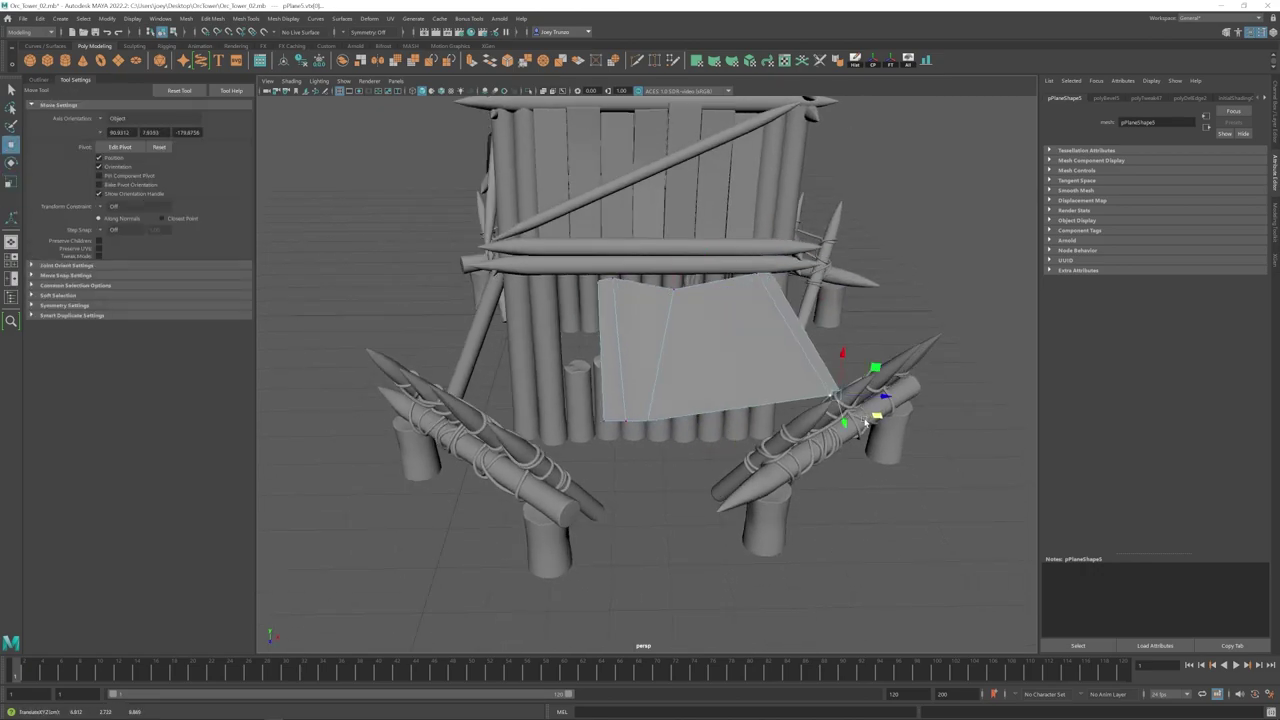
{"action": "key", "text": "r"}
{"action": "left_click_drag", "start_coordinate": [866, 422], "coordinate": [588, 426], "text": "alt"}
{"action": "key", "text": "w"}
{"action": "left_click_drag", "start_coordinate": [588, 426], "coordinate": [581, 451], "text": "alt"}
{"action": "left_click_drag", "start_coordinate": [581, 451], "coordinate": [611, 481]}
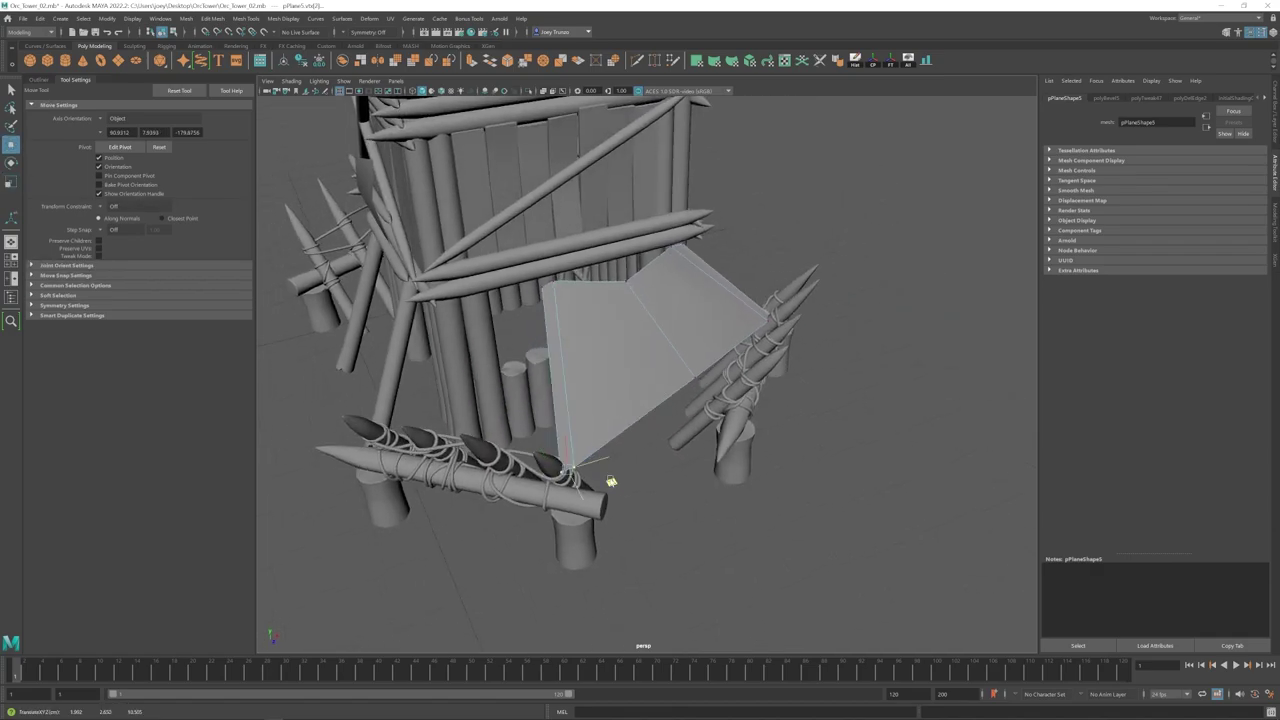
Step: Move the cloth's lower corner vertices onto the spikes of the two barricades and adjust its outer edges to fit
{"action": "key", "text": "w"}
{"action": "left_click_drag", "start_coordinate": [549, 524], "coordinate": [620, 480], "text": "alt"}
{"action": "left_click_drag", "start_coordinate": [554, 386], "coordinate": [594, 318]}
{"action": "left_click_drag", "start_coordinate": [610, 366], "coordinate": [571, 374], "text": "alt"}
{"action": "left_click", "coordinate": [780, 376]}
{"action": "left_click_drag", "start_coordinate": [785, 372], "coordinate": [665, 382], "text": "alt"}
{"action": "left_click_drag", "start_coordinate": [642, 360], "coordinate": [611, 395]}
{"action": "left_click_drag", "start_coordinate": [657, 342], "coordinate": [603, 373]}
Step: Insert an edge loop down the middle of the cloth and move the central edge to make the fabric sag
{"action": "left_click", "coordinate": [269, 19]}
{"action": "mouse_move", "coordinate": [257, 19]}
{"action": "left_click", "coordinate": [268, 98]}
{"action": "left_click", "coordinate": [586, 276]}
{"action": "key", "text": "w"}
{"action": "mouse_move", "coordinate": [603, 373]}
{"action": "left_mouse_down", "text": "alt"}
{"action": "mouse_move", "coordinate": [590, 375]}
{"action": "mouse_move", "coordinate": [600, 385]}
{"action": "left_mouse_up", "text": "alt"}
{"action": "left_click_drag", "start_coordinate": [600, 385], "coordinate": [640, 410]}
{"action": "left_click_drag", "start_coordinate": [640, 400], "coordinate": [560, 400]}
{"action": "left_click_drag", "start_coordinate": [503, 336], "coordinate": [525, 358]}
{"action": "left_click_drag", "start_coordinate": [518, 348], "coordinate": [573, 328]}
{"action": "left_click_drag", "start_coordinate": [573, 326], "coordinate": [542, 395]}
Step: Bevel the cloth's central edge into two and move the resulting strip to shape the sag
{"action": "left_click", "coordinate": [213, 18]}
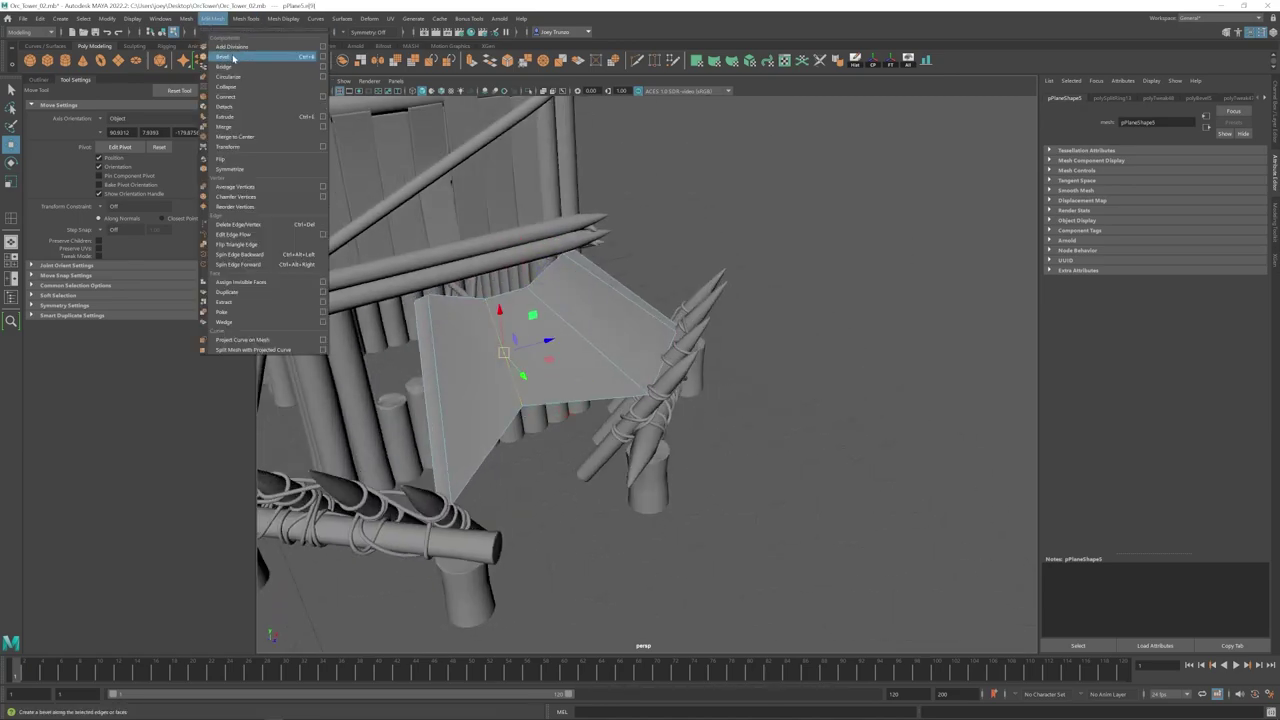
{"action": "left_click", "coordinate": [234, 56]}
{"action": "middle_click_drag", "start_coordinate": [515, 424], "coordinate": [482, 388]}
{"action": "left_click_drag", "start_coordinate": [482, 388], "coordinate": [779, 286], "text": "alt"}
{"action": "key", "text": "w"}
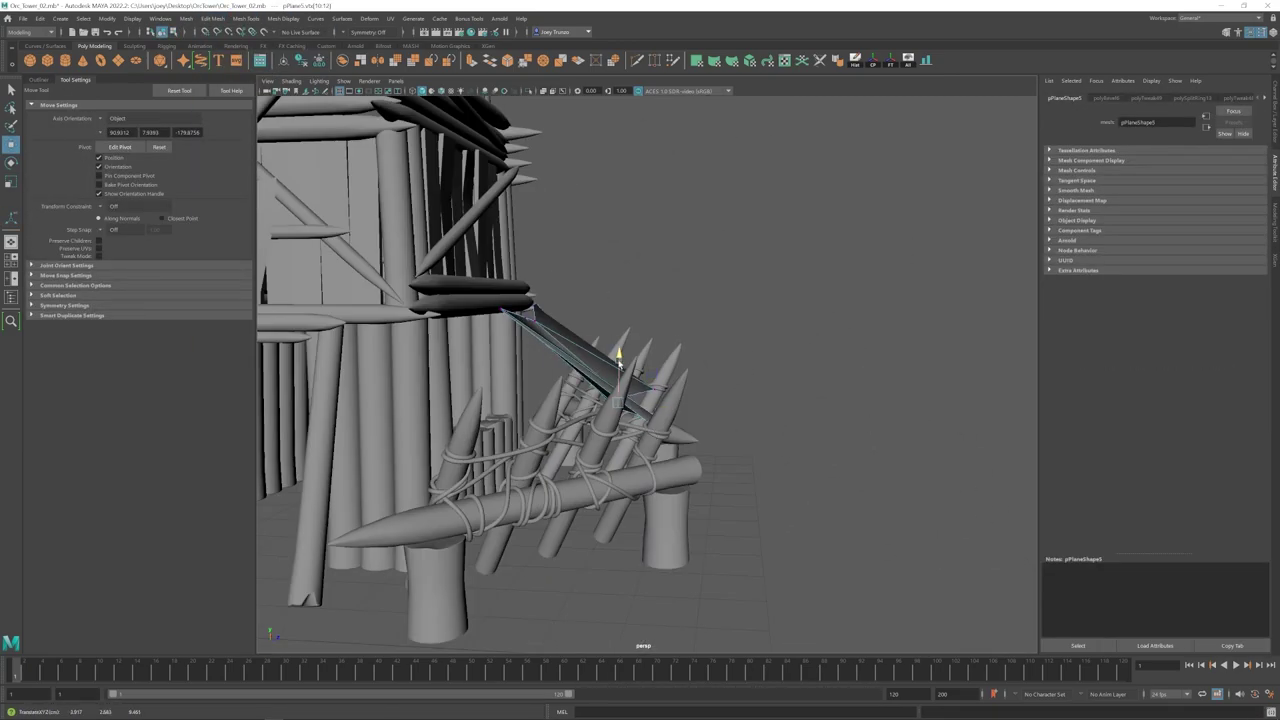
{"action": "left_click_drag", "start_coordinate": [618, 364], "coordinate": [606, 330], "text": "alt"}
{"action": "left_click", "coordinate": [565, 327]}
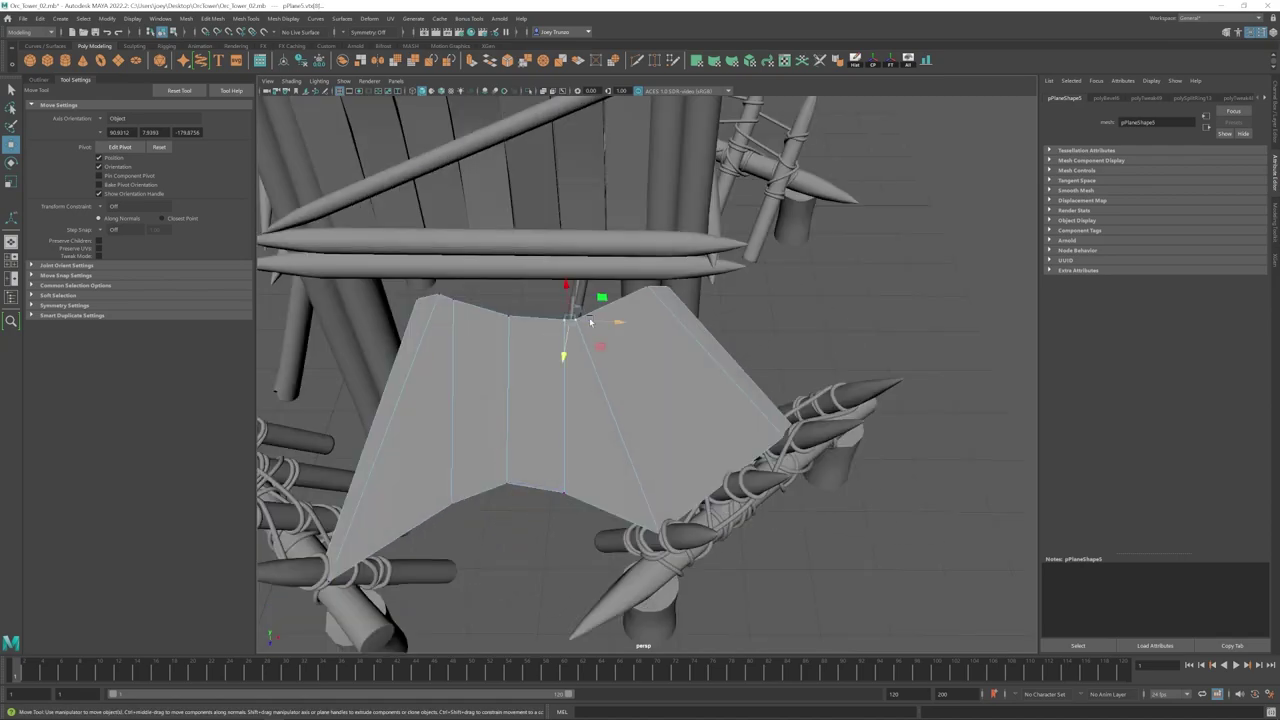
{"action": "key", "text": "Delete"}
{"action": "key", "text": "ctrl+z"}
Step: Insert an additional edge loop on each side of the cloth's central strip
{"action": "left_click", "coordinate": [246, 18]}
{"action": "left_click", "coordinate": [266, 92]}
{"action": "left_click", "coordinate": [618, 312]}
{"action": "left_click", "coordinate": [479, 318]}
{"action": "key", "text": "w"}
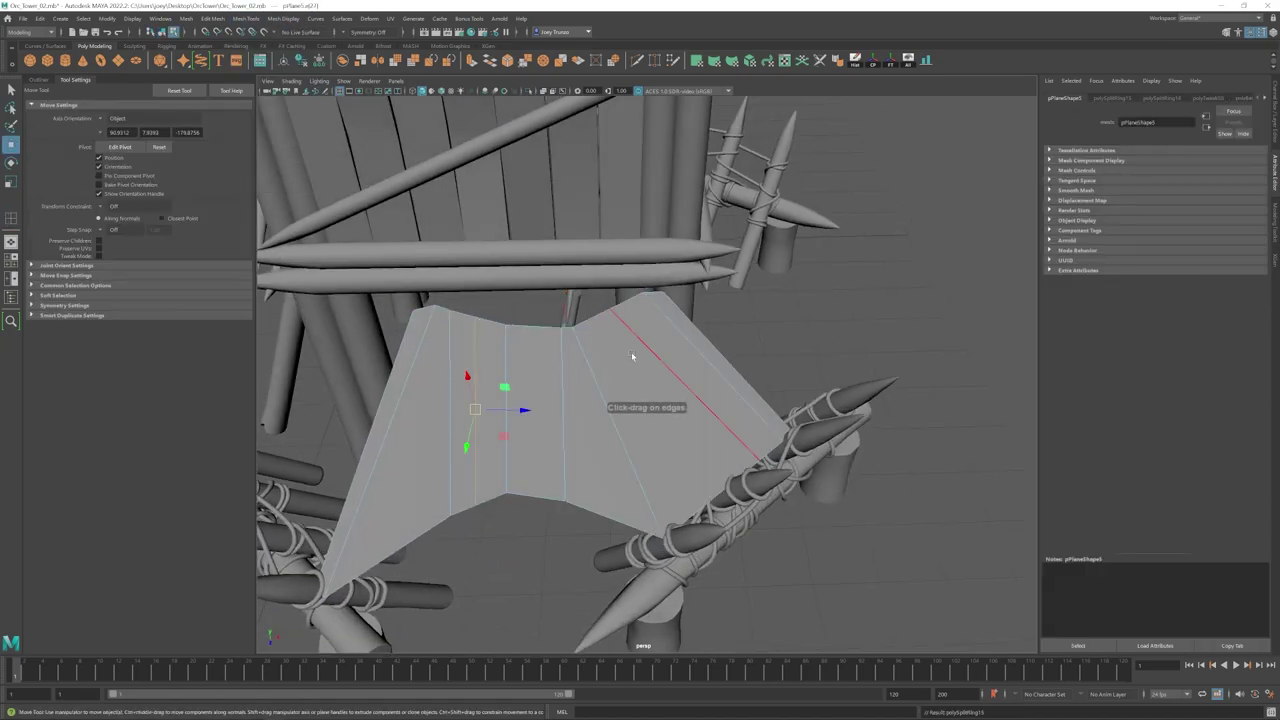
Step: Move the added edges and the cloth's lower vertices to form uneven folds between the beam and the barricade spikes
{"action": "right_click_drag", "start_coordinate": [634, 357], "coordinate": [580, 357]}
{"action": "left_click", "coordinate": [545, 350]}
{"action": "left_click_drag", "start_coordinate": [580, 357], "coordinate": [525, 340], "text": "alt"}
{"action": "left_click_drag", "start_coordinate": [525, 340], "coordinate": [495, 388], "text": "alt"}
{"action": "left_click_drag", "start_coordinate": [495, 388], "coordinate": [720, 420]}
{"action": "key", "text": "w"}
{"action": "left_click", "coordinate": [749, 466]}
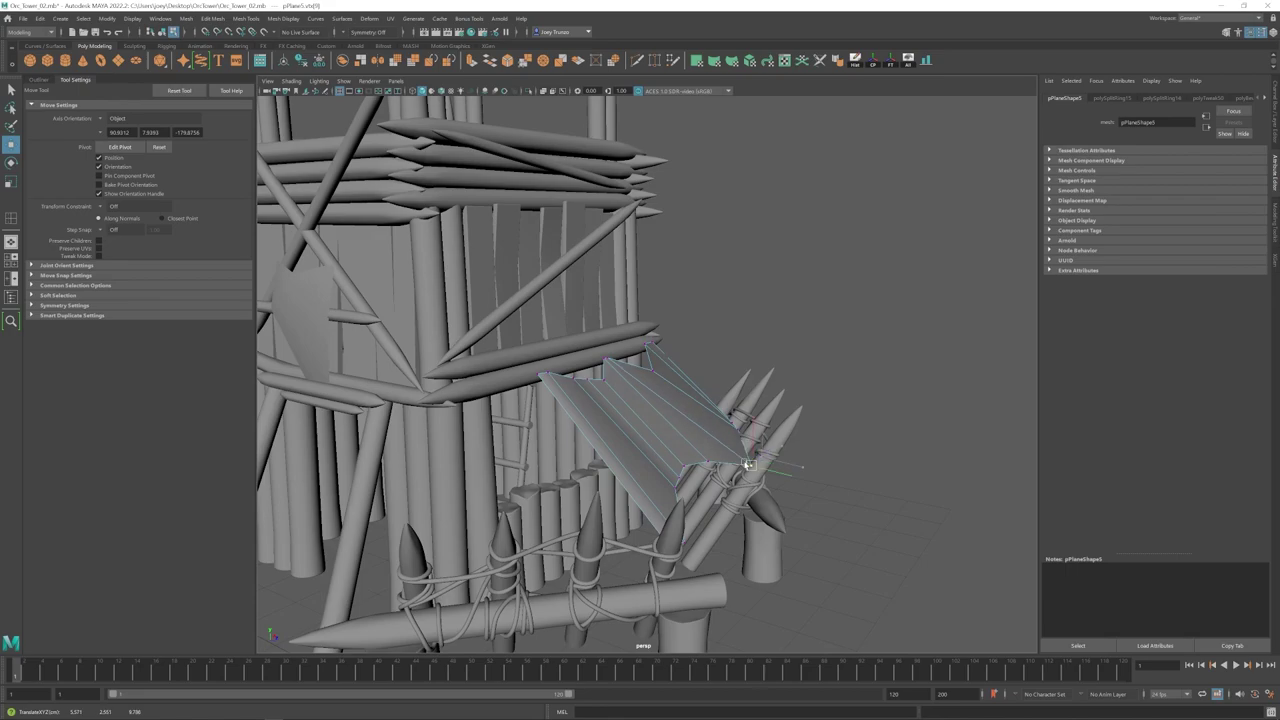
{"action": "right_click_drag", "start_coordinate": [675, 408], "coordinate": [600, 475], "text": "alt"}
{"action": "left_click_drag", "start_coordinate": [600, 475], "coordinate": [726, 302], "text": "alt"}
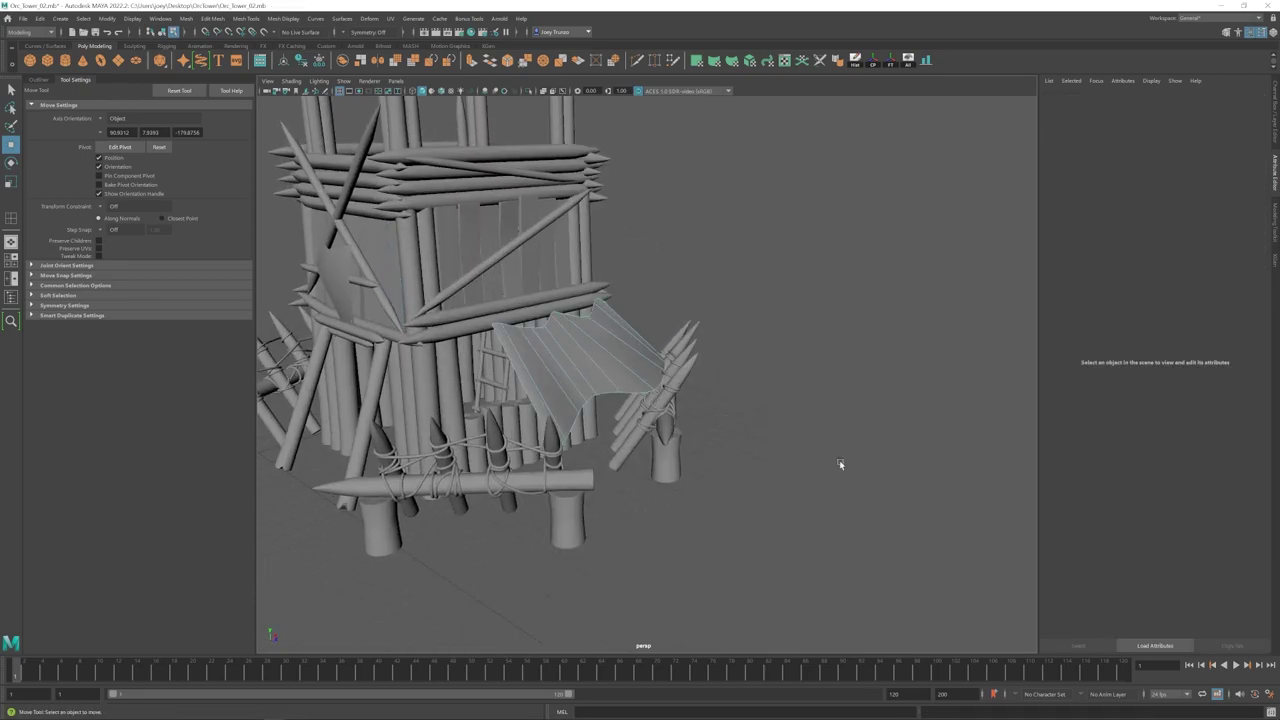
{"action": "scroll", "coordinate": [840, 464], "scroll_direction": "up", "scroll_amount": 3}
Step: Bevel the fold edge on the barricade side of the cloth
{"action": "left_click", "coordinate": [601, 357]}
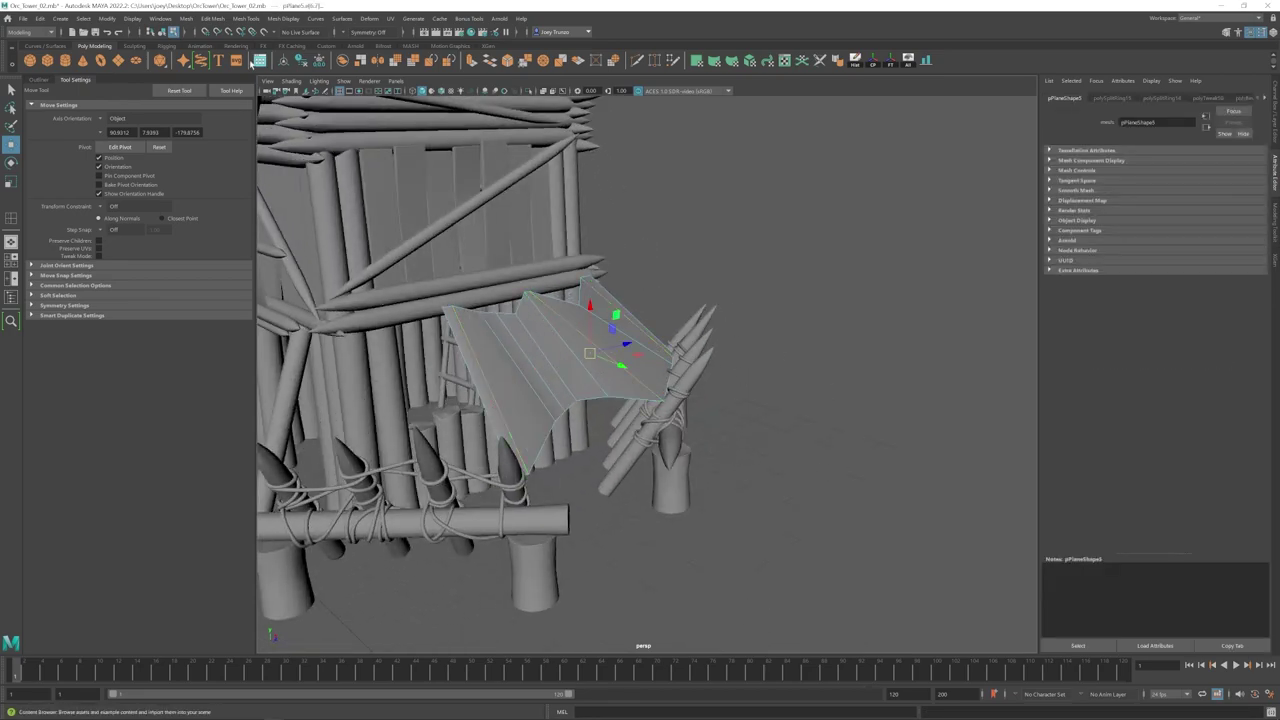
{"action": "left_click", "coordinate": [212, 19]}
{"action": "left_click", "coordinate": [222, 52]}
{"action": "key", "text": "q"}
{"action": "left_click", "coordinate": [812, 440]}
{"action": "scroll", "coordinate": [650, 400], "scroll_direction": "down", "scroll_amount": 5}
{"action": "left_click_drag", "start_coordinate": [650, 395], "coordinate": [577, 376], "text": "alt"}
{"action": "scroll", "coordinate": [577, 365], "scroll_direction": "up", "scroll_amount": 5}
Step: Move the cloth's upper and outer parts to refine how it hangs beneath the side beam
{"action": "left_click", "coordinate": [577, 361]}
{"action": "key", "text": "w"}
{"action": "left_click", "coordinate": [848, 260]}
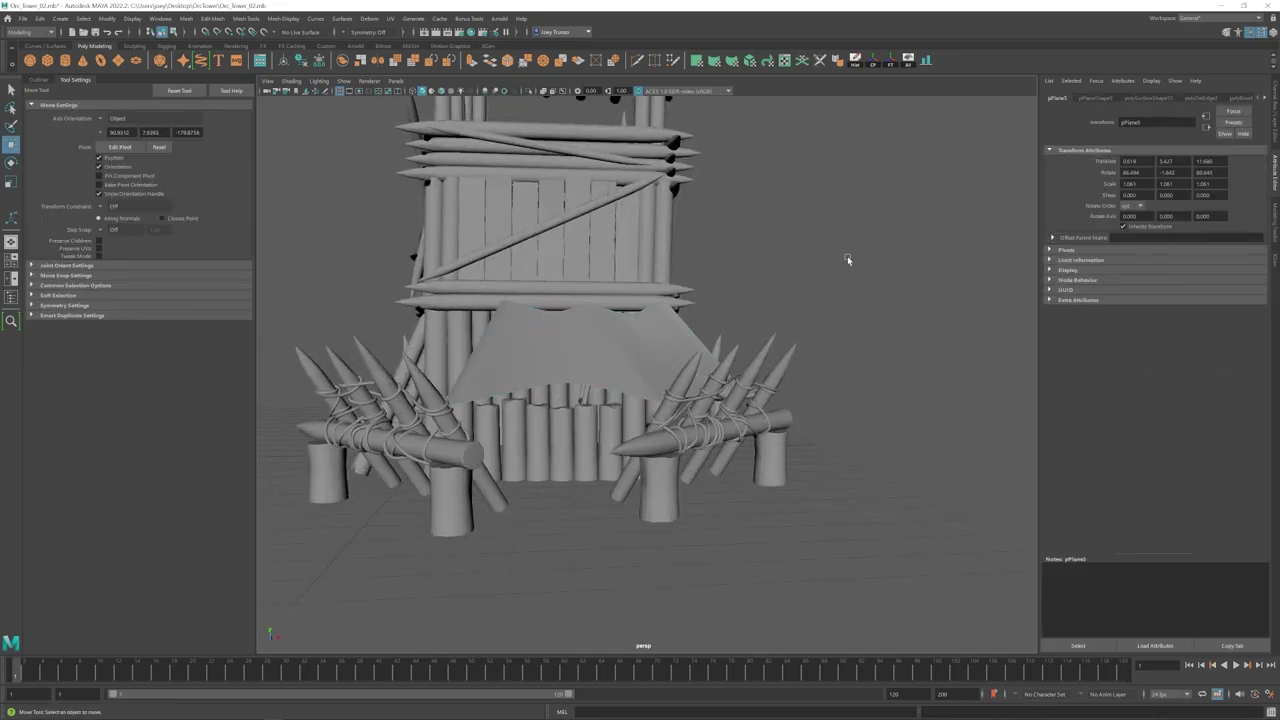
{"action": "scroll", "coordinate": [577, 345], "scroll_direction": "down", "scroll_amount": 5}
{"action": "left_click_drag", "start_coordinate": [500, 340], "coordinate": [572, 349], "text": "alt"}
{"action": "scroll", "coordinate": [575, 345], "scroll_direction": "up", "scroll_amount": 5}
{"action": "left_click", "coordinate": [607, 319]}
{"action": "left_click_drag", "start_coordinate": [630, 293], "coordinate": [630, 308]}
{"action": "mouse_move", "coordinate": [643, 368]}
{"action": "left_mouse_down", "text": "alt"}
{"action": "mouse_move", "coordinate": [621, 350]}
{"action": "mouse_move", "coordinate": [634, 348]}
{"action": "left_mouse_up", "text": "alt"}
{"action": "left_click_drag", "start_coordinate": [650, 408], "coordinate": [760, 386]}
{"action": "left_click_drag", "start_coordinate": [672, 385], "coordinate": [645, 405]}
Step: Examine the draped cloth and the whole tower from several sides
{"action": "key", "text": "F8"}
{"action": "scroll", "coordinate": [612, 290], "scroll_direction": "down", "scroll_amount": 8}
{"action": "left_click", "coordinate": [471, 392]}
{"action": "scroll", "coordinate": [726, 394], "scroll_direction": "up", "scroll_amount": 10}
{"action": "left_click", "coordinate": [640, 375]}
{"action": "key", "text": "F10"}
{"action": "left_click", "coordinate": [600, 333]}
{"action": "key", "text": "F8"}
{"action": "left_click", "coordinate": [780, 400]}
{"action": "scroll", "coordinate": [740, 395], "scroll_direction": "down", "scroll_amount": 8}
{"action": "left_click_drag", "start_coordinate": [740, 395], "coordinate": [657, 435], "text": "alt"}
{"action": "scroll", "coordinate": [563, 383], "scroll_direction": "up", "scroll_amount": 4}
{"action": "scroll", "coordinate": [669, 391], "scroll_direction": "down", "scroll_amount": 6}
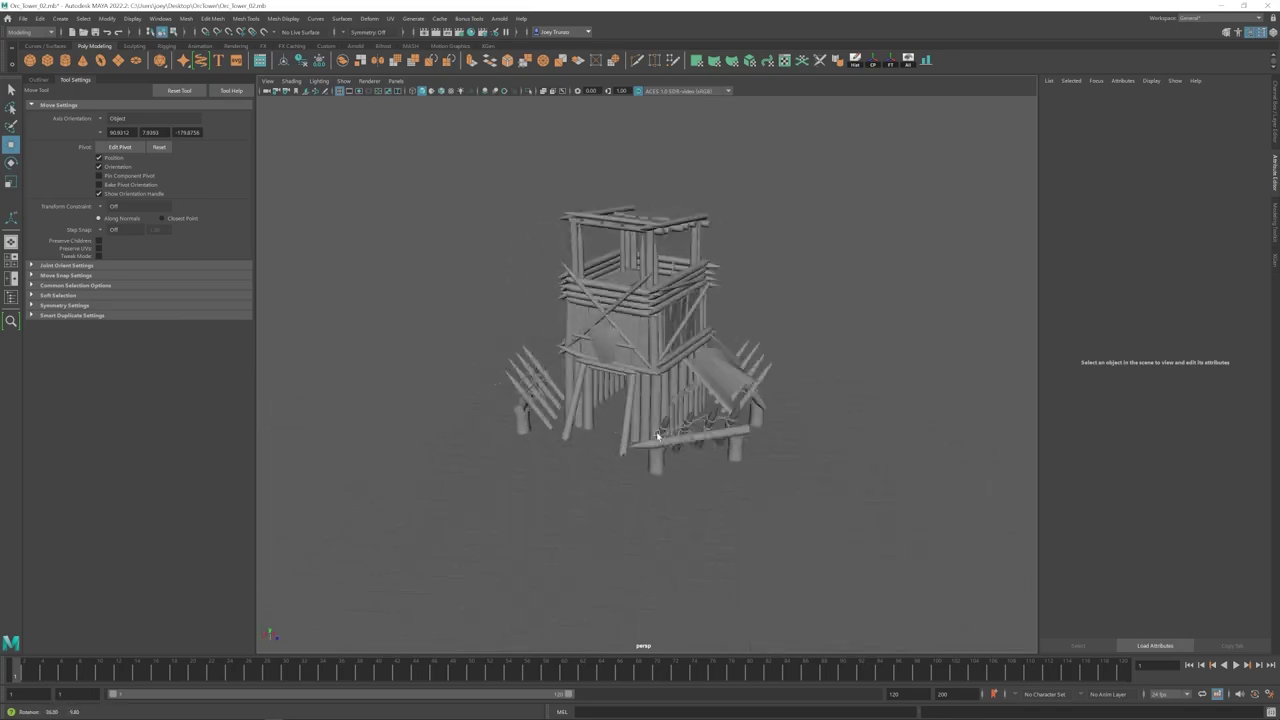
{"action": "scroll", "coordinate": [700, 400], "scroll_direction": "up", "scroll_amount": 4}
{"action": "left_click_drag", "start_coordinate": [610, 395], "coordinate": [654, 397], "text": "alt"}
{"action": "middle_click_drag", "start_coordinate": [583, 408], "coordinate": [618, 490], "text": "alt"}
{"action": "scroll", "coordinate": [592, 428], "scroll_direction": "up", "scroll_amount": 5}
{"action": "left_click_drag", "start_coordinate": [601, 405], "coordinate": [820, 400], "text": "alt"}
{"action": "scroll", "coordinate": [669, 417], "scroll_direction": "down", "scroll_amount": 6}
{"action": "scroll", "coordinate": [769, 411], "scroll_direction": "up", "scroll_amount": 5}
Step: Create a polygon plane, move it up to the hanging banner on the tower front and rotate it upright
{"action": "left_click", "coordinate": [118, 61]}
{"action": "left_click_drag", "start_coordinate": [548, 354], "coordinate": [642, 356], "text": "alt"}
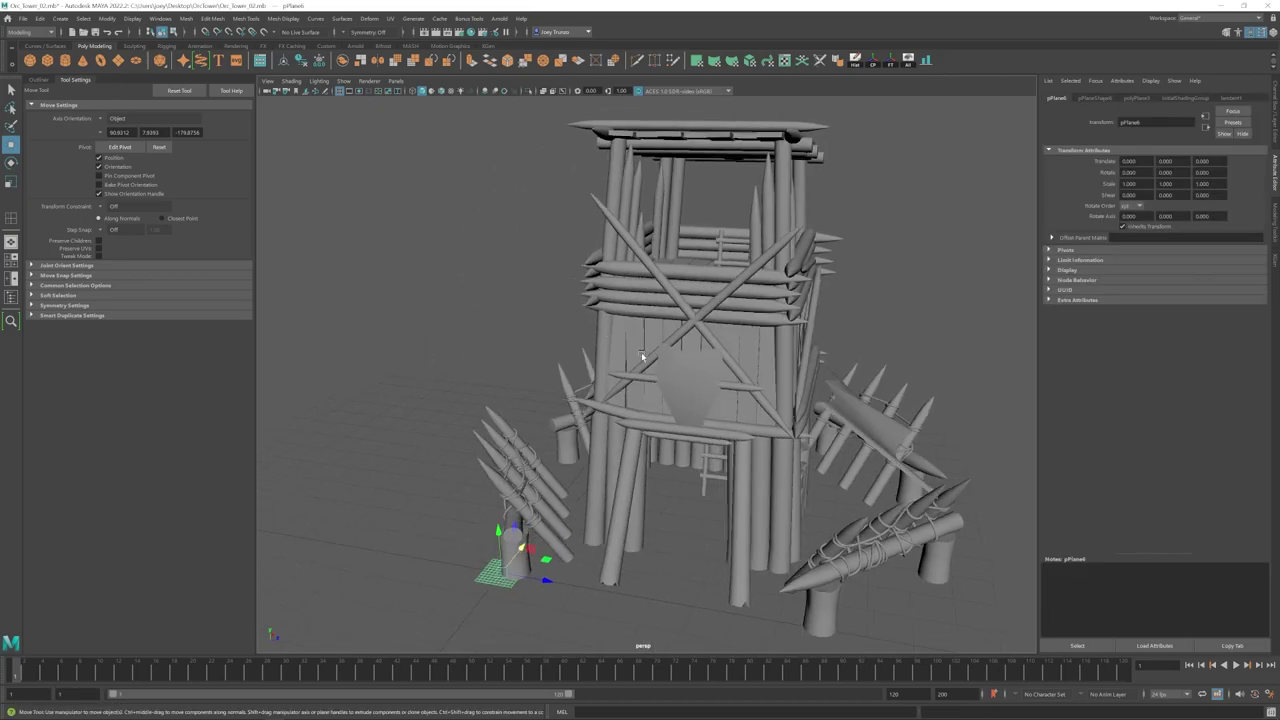
{"action": "left_click", "coordinate": [930, 66]}
{"action": "scroll", "coordinate": [622, 314], "scroll_direction": "up", "scroll_amount": 6}
{"action": "left_click_drag", "start_coordinate": [620, 311], "coordinate": [592, 360], "text": "alt"}
{"action": "key", "text": "e"}
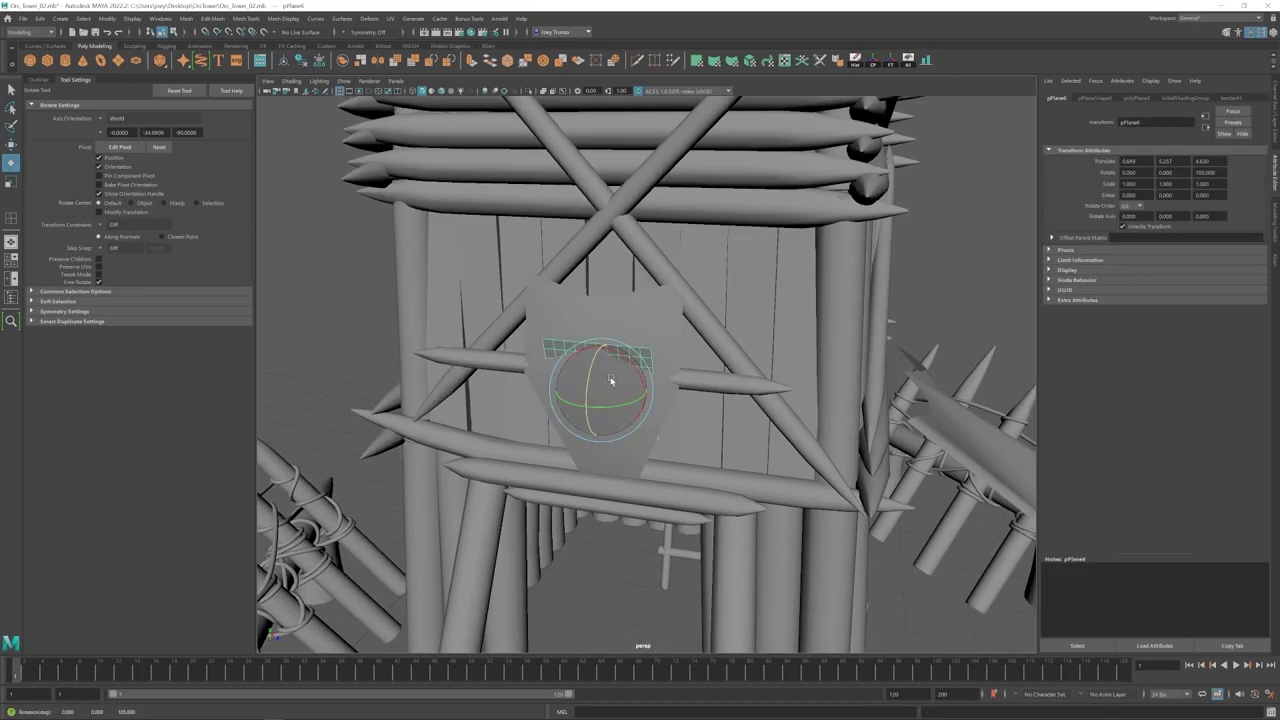
{"action": "scroll", "coordinate": [618, 208], "scroll_direction": "up", "scroll_amount": 4}
Step: Set the plane's width and height subdivisions to 1 and scale it into a narrow horizontal strip
{"action": "left_click", "coordinate": [1136, 98]}
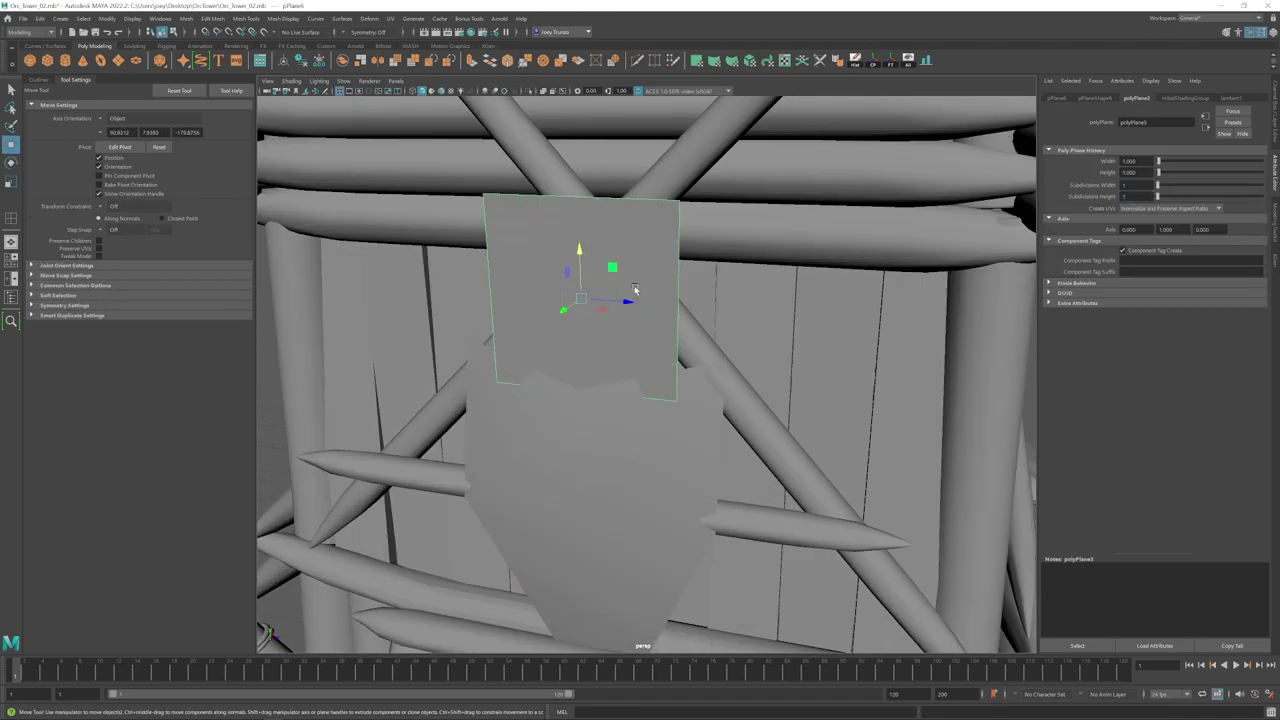
{"action": "key", "text": "r"}
{"action": "left_click_drag", "start_coordinate": [727, 318], "coordinate": [859, 329]}
{"action": "scroll", "coordinate": [649, 390], "scroll_direction": "up", "scroll_amount": 5}
{"action": "scroll", "coordinate": [649, 399], "scroll_direction": "down", "scroll_amount": 5}
{"action": "key", "text": "w"}
Step: Position and scale the strip in front of the crossed beams, just above the banner
{"action": "left_click_drag", "start_coordinate": [690, 392], "coordinate": [610, 384], "text": "alt"}
{"action": "left_click_drag", "start_coordinate": [610, 392], "coordinate": [687, 410], "text": "alt"}
{"action": "left_click_drag", "start_coordinate": [653, 319], "coordinate": [653, 335]}
{"action": "mouse_move", "coordinate": [655, 350]}
{"action": "left_mouse_down", "text": "alt"}
{"action": "mouse_move", "coordinate": [615, 372]}
{"action": "mouse_move", "coordinate": [594, 361]}
{"action": "mouse_move", "coordinate": [660, 366]}
{"action": "left_mouse_up", "text": "alt"}
{"action": "key", "text": "r"}
{"action": "key", "text": "w"}
{"action": "scroll", "coordinate": [605, 369], "scroll_direction": "up", "scroll_amount": 3}
Step: Move the strip's end edge to one crossed beam, extrude it and rotate the extruded edge to follow the beam
{"action": "right_click_drag", "start_coordinate": [572, 374], "coordinate": [570, 333]}
{"action": "left_click", "coordinate": [558, 377]}
{"action": "left_click_drag", "start_coordinate": [574, 391], "coordinate": [645, 390], "text": "alt"}
{"action": "left_click_drag", "start_coordinate": [598, 400], "coordinate": [602, 399]}
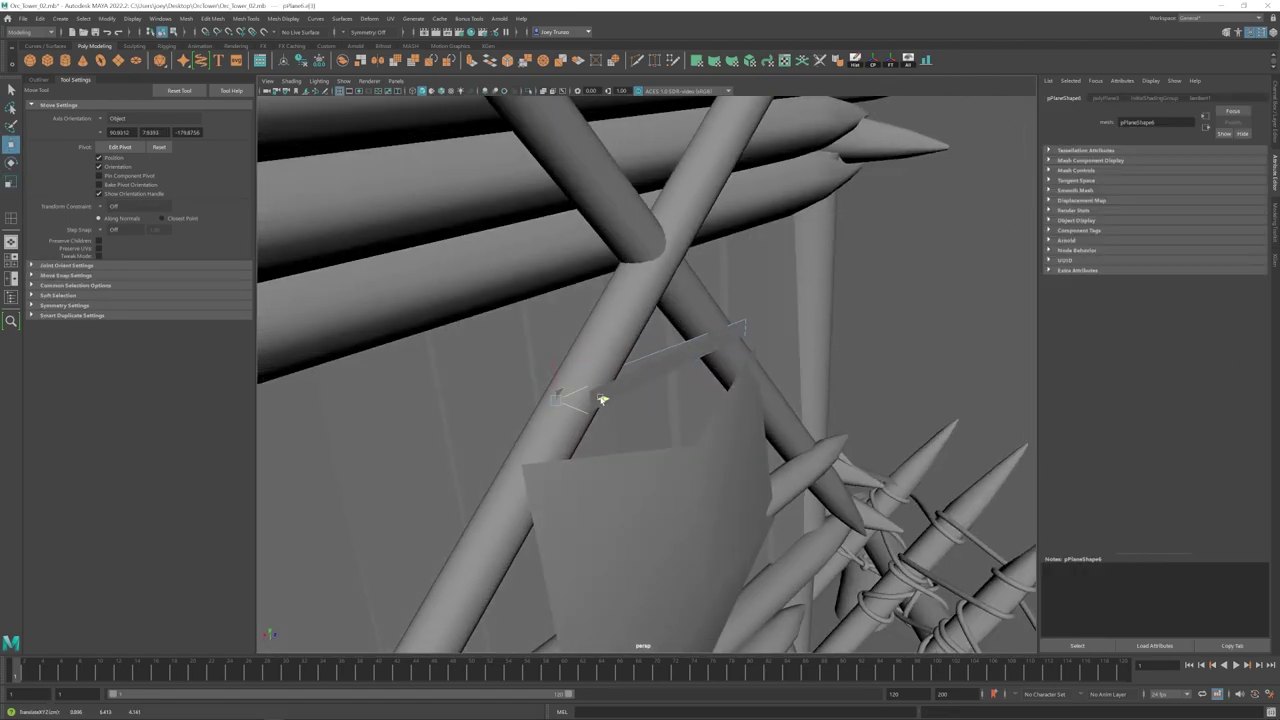
{"action": "key", "text": "ctrl+e"}
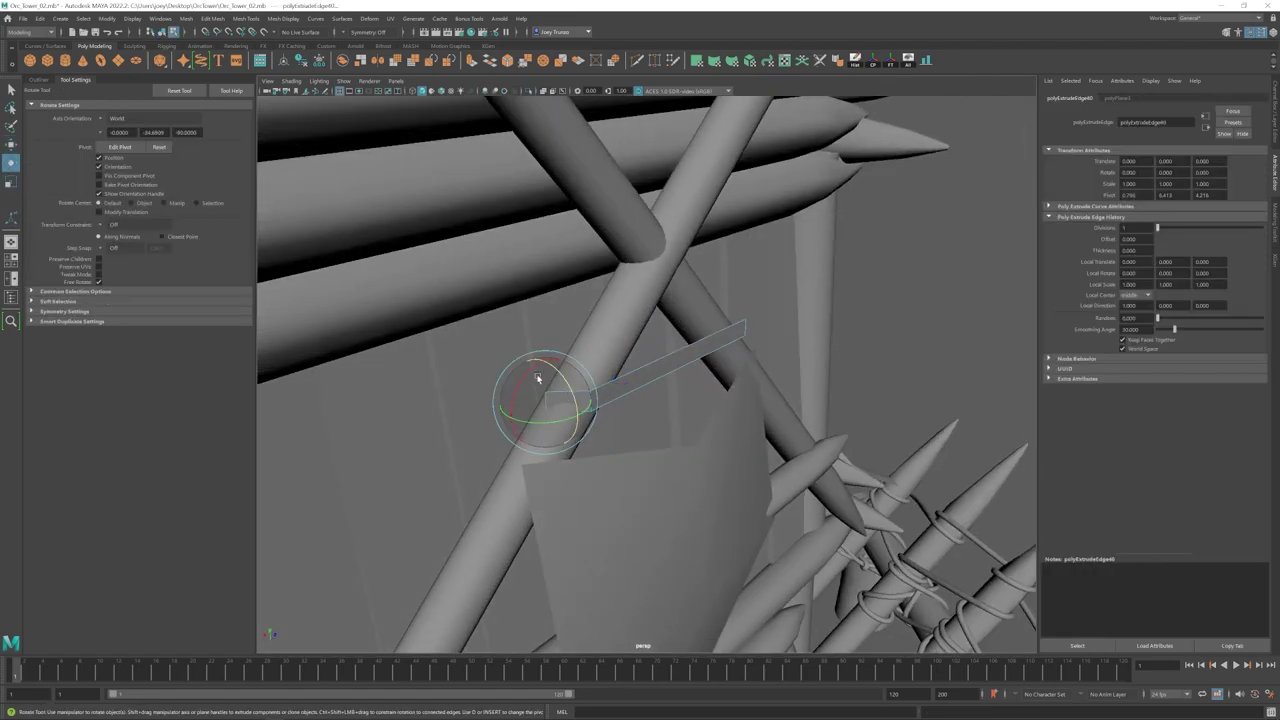
{"action": "left_click_drag", "start_coordinate": [546, 358], "coordinate": [495, 325], "text": "alt"}
{"action": "left_click", "coordinate": [557, 371]}
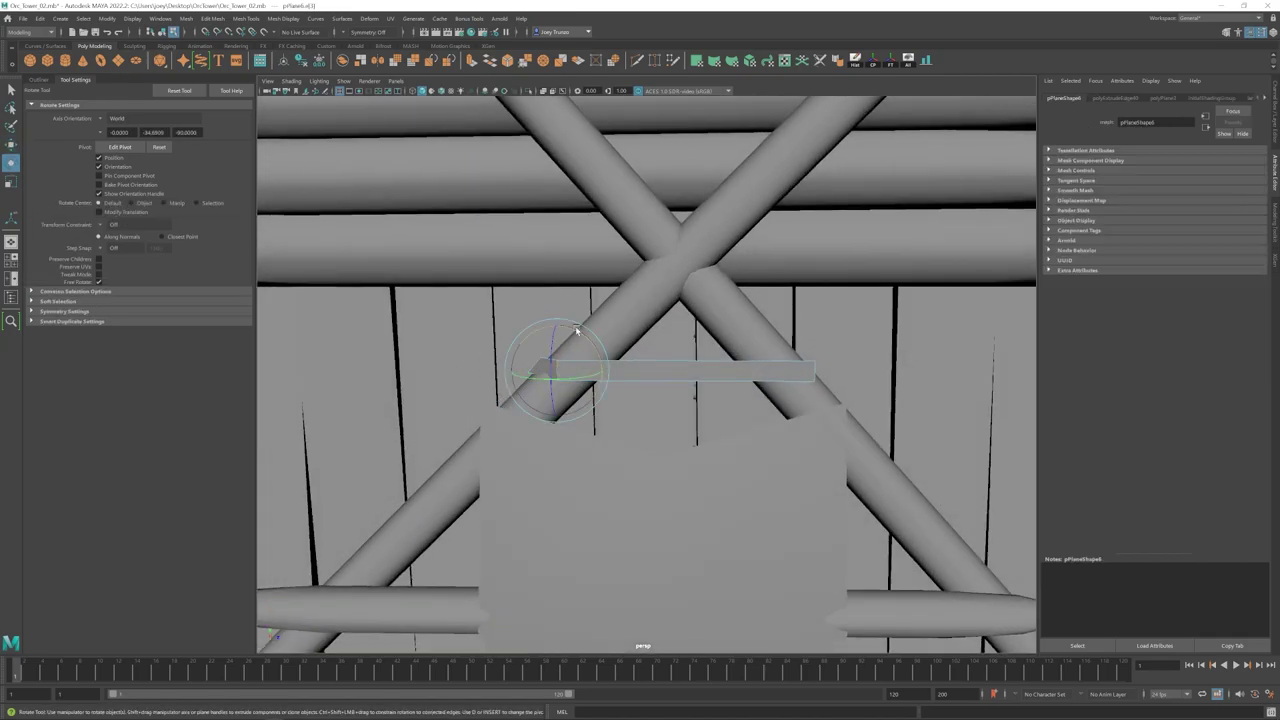
{"action": "left_click_drag", "start_coordinate": [574, 329], "coordinate": [702, 330]}
Step: Extrude the strip's end further around the beam and across behind both crossed beams
{"action": "key", "text": "w"}
{"action": "left_click", "coordinate": [602, 415]}
{"action": "left_click_drag", "start_coordinate": [650, 407], "coordinate": [611, 411]}
{"action": "left_click_drag", "start_coordinate": [620, 411], "coordinate": [598, 361], "text": "alt"}
{"action": "left_click_drag", "start_coordinate": [598, 364], "coordinate": [580, 379], "text": "alt"}
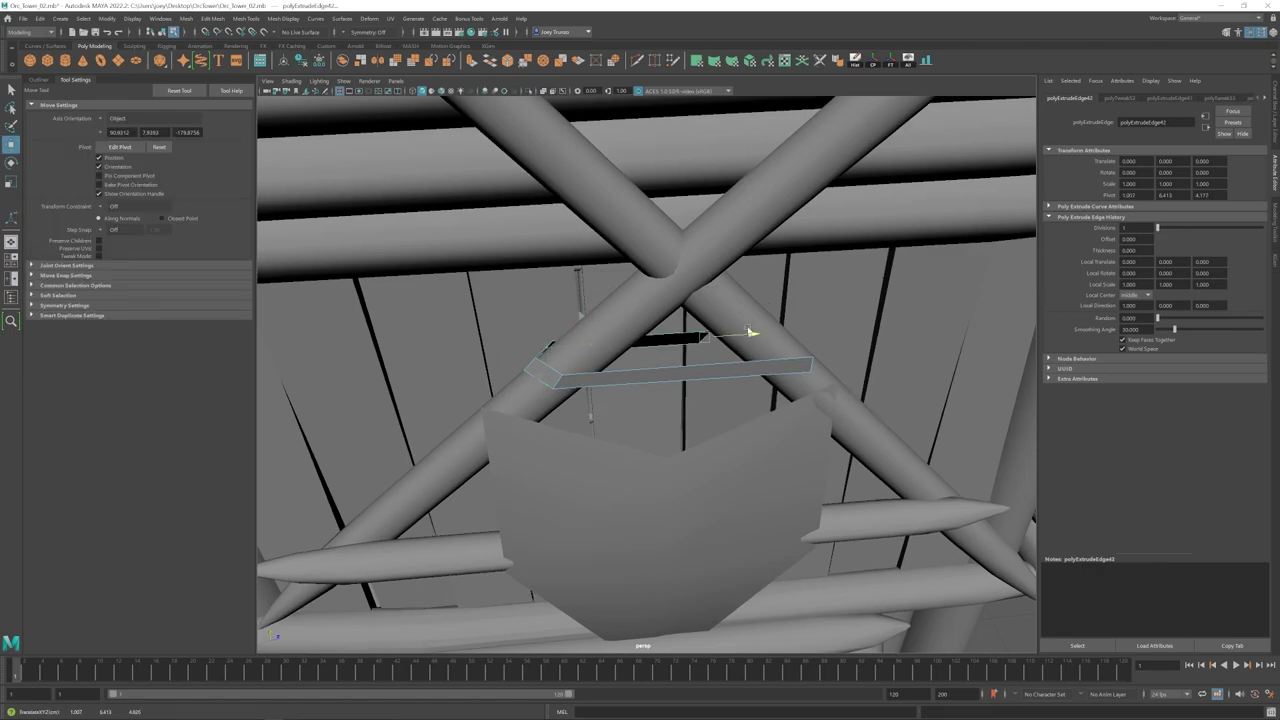
{"action": "left_click_drag", "start_coordinate": [748, 331], "coordinate": [812, 327], "text": "shift"}
{"action": "left_click_drag", "start_coordinate": [812, 327], "coordinate": [798, 352], "text": "alt"}
Step: Extrude the strip's opposite end around the other crossed beam and move its edges to fit
{"action": "left_click", "coordinate": [517, 360]}
{"action": "left_click_drag", "start_coordinate": [566, 352], "coordinate": [726, 341], "text": "alt"}
{"action": "left_click_drag", "start_coordinate": [724, 347], "coordinate": [738, 400], "text": "alt"}
{"action": "left_click_drag", "start_coordinate": [703, 288], "coordinate": [728, 398], "text": "alt"}
{"action": "key", "text": "w"}
{"action": "left_click_drag", "start_coordinate": [771, 447], "coordinate": [800, 357], "text": "shift"}
{"action": "left_click", "coordinate": [766, 409]}
{"action": "left_click_drag", "start_coordinate": [800, 370], "coordinate": [806, 350], "text": "alt"}
{"action": "left_click_drag", "start_coordinate": [800, 362], "coordinate": [660, 400]}
{"action": "left_click_drag", "start_coordinate": [660, 400], "coordinate": [712, 385]}
Step: Isolate the strip and bridge its two open end edges to close it into a loop around the beams
{"action": "right_click_drag", "start_coordinate": [690, 358], "coordinate": [610, 352]}
{"action": "key", "text": "F8"}
{"action": "left_click", "coordinate": [528, 91]}
{"action": "left_click_drag", "start_coordinate": [560, 300], "coordinate": [600, 330], "text": "alt"}
{"action": "right_click_drag", "start_coordinate": [560, 330], "coordinate": [571, 290], "text": "alt"}
{"action": "left_click", "coordinate": [570, 345]}
{"action": "left_click_drag", "start_coordinate": [526, 351], "coordinate": [560, 384]}
{"action": "left_click", "coordinate": [204, 20]}
{"action": "left_click", "coordinate": [215, 62]}
Step: Delete the unneeded edge from the closed loop and show the whole tower again
{"action": "key", "text": "w"}
{"action": "left_click", "coordinate": [606, 343]}
{"action": "key", "text": "ctrl+Delete"}
{"action": "key", "text": "ctrl+1"}
Step: Bevel two of the strap loop's corner edges and adjust the bevel fraction
{"action": "left_click", "coordinate": [720, 372]}
{"action": "left_click", "coordinate": [497, 333], "text": "shift"}
{"action": "left_click", "coordinate": [212, 19]}
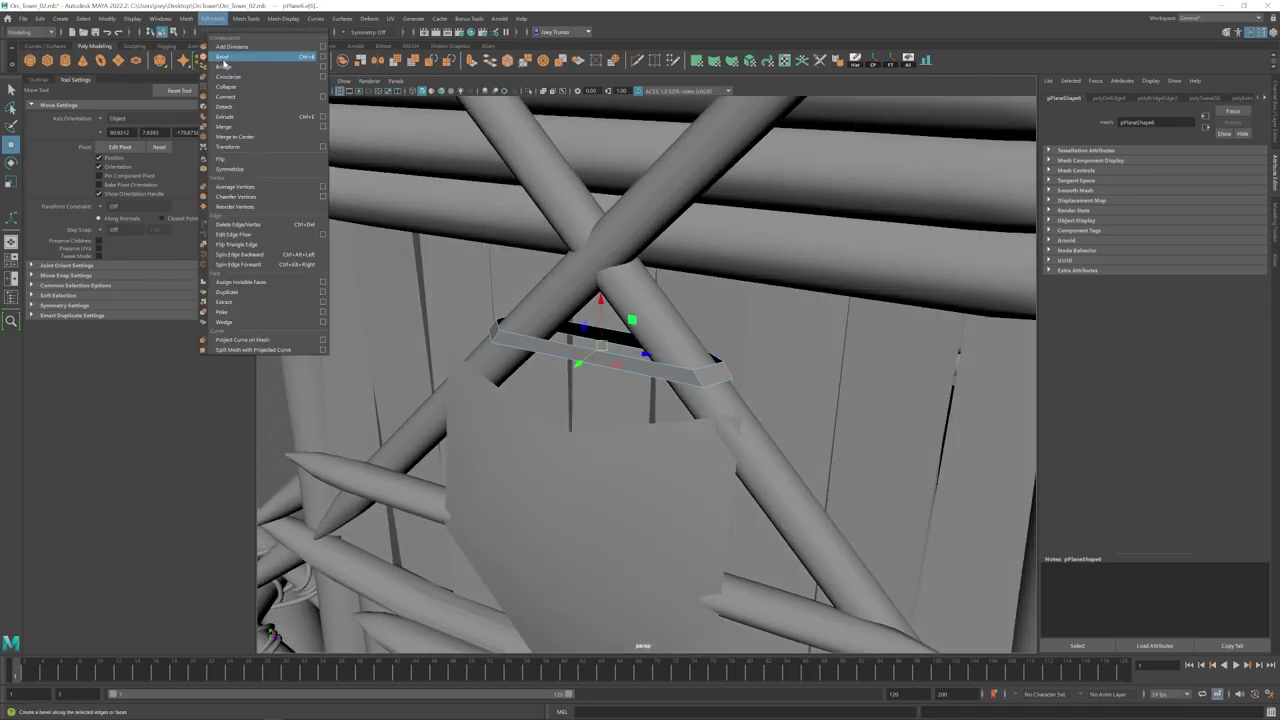
{"action": "left_click", "coordinate": [222, 56]}
{"action": "left_click_drag", "start_coordinate": [1209, 182], "coordinate": [1183, 183]}
{"action": "left_click", "coordinate": [666, 391]}
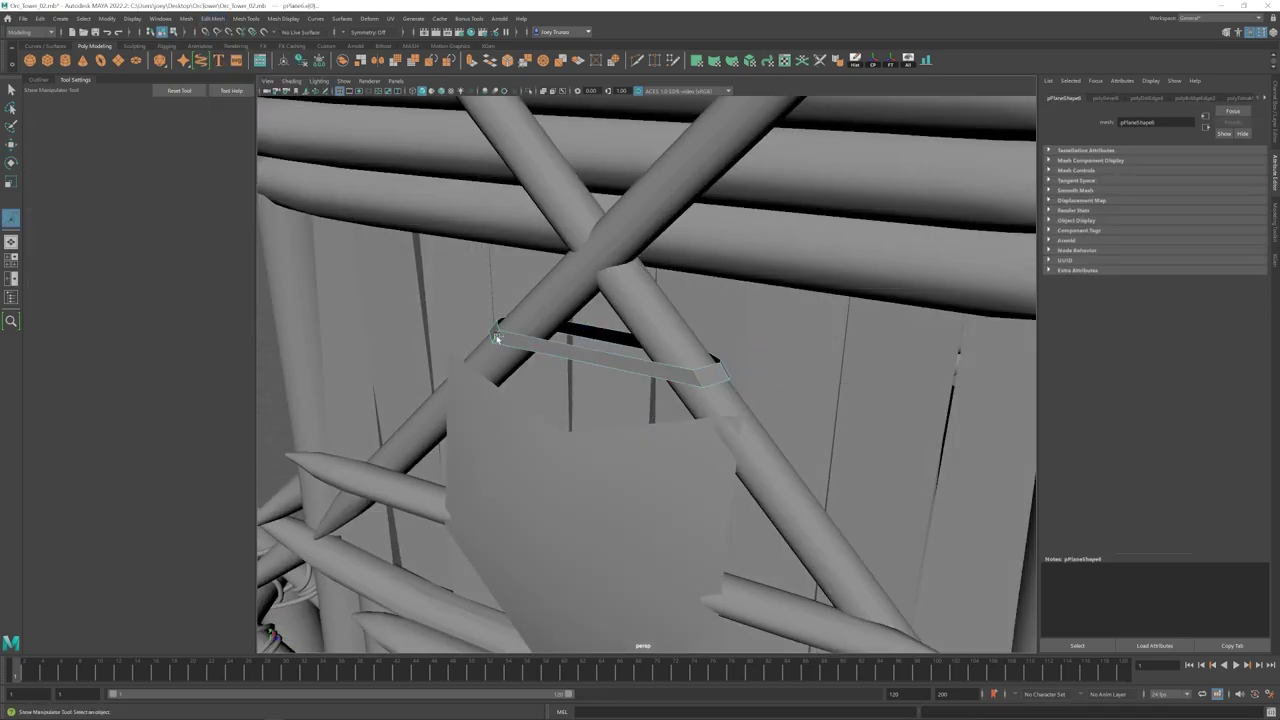
Step: Bevel the strap loop's front corner edges to round its wrap around the crossed beams
{"action": "left_click_drag", "start_coordinate": [497, 338], "coordinate": [677, 349], "text": "alt"}
{"action": "left_click", "coordinate": [666, 365], "text": "shift"}
{"action": "key", "text": "ctrl+b"}
{"action": "middle_click_drag", "start_coordinate": [677, 349], "coordinate": [610, 352]}
{"action": "key", "text": "3"}
Step: Move the strap's bevelled edges at both ends to fit it closely around the two crossed beams
{"action": "left_click_drag", "start_coordinate": [610, 352], "coordinate": [709, 377], "text": "alt"}
{"action": "right_click_drag", "start_coordinate": [709, 377], "coordinate": [752, 383], "text": "alt"}
{"action": "left_click", "coordinate": [699, 371]}
{"action": "key", "text": "w"}
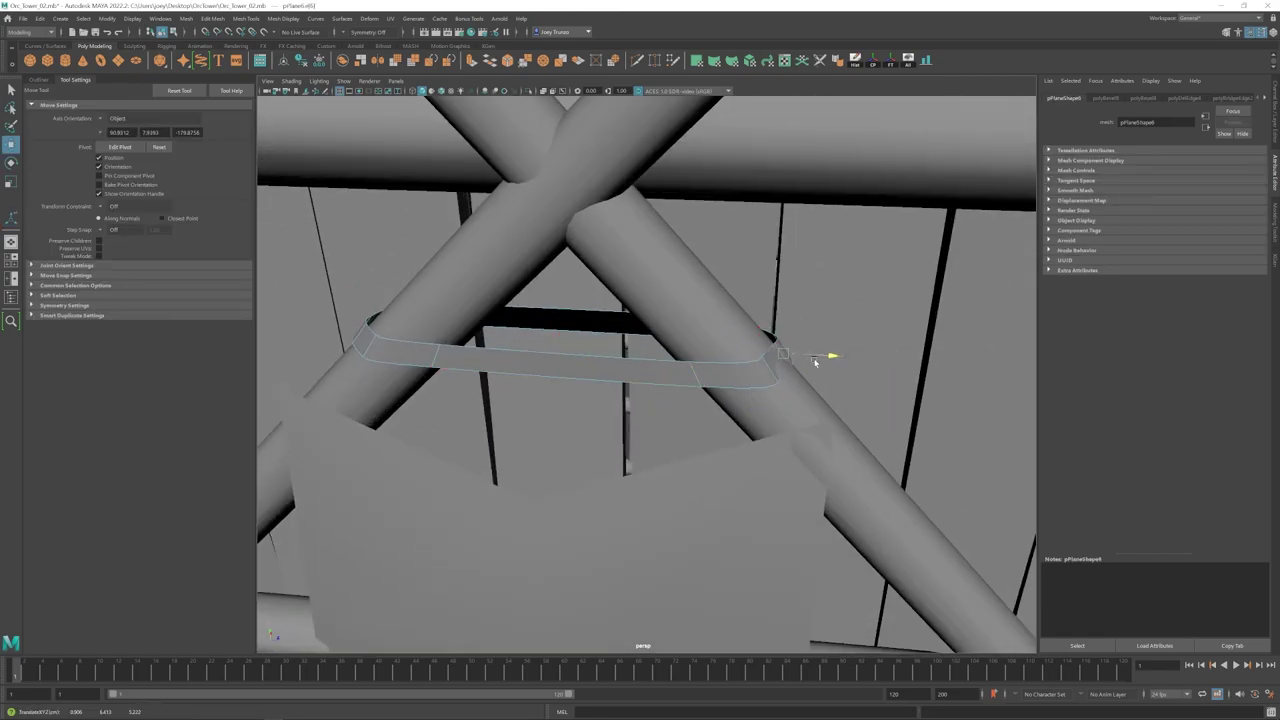
{"action": "left_click_drag", "start_coordinate": [815, 362], "coordinate": [537, 353], "text": "alt"}
{"action": "left_click", "coordinate": [703, 346]}
{"action": "left_click", "coordinate": [717, 379]}
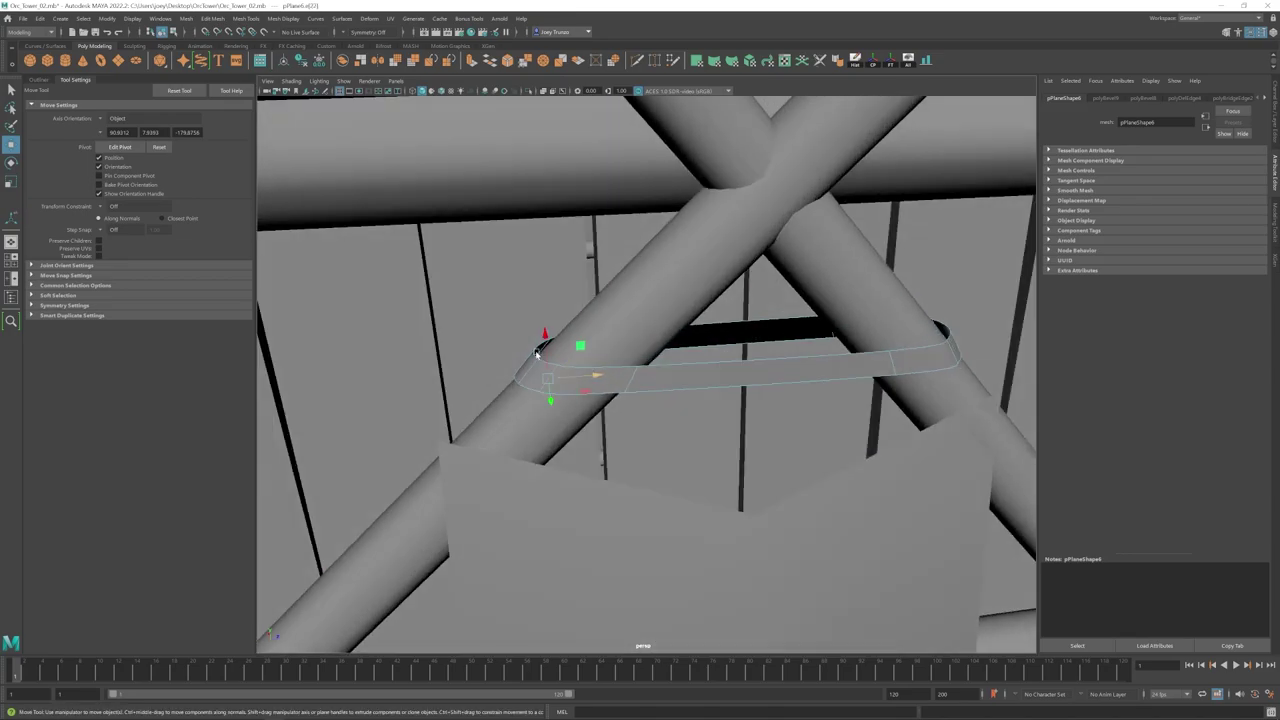
{"action": "left_click_drag", "start_coordinate": [960, 333], "coordinate": [940, 347], "text": "alt"}
{"action": "scroll", "coordinate": [760, 366], "scroll_direction": "down", "scroll_amount": 8}
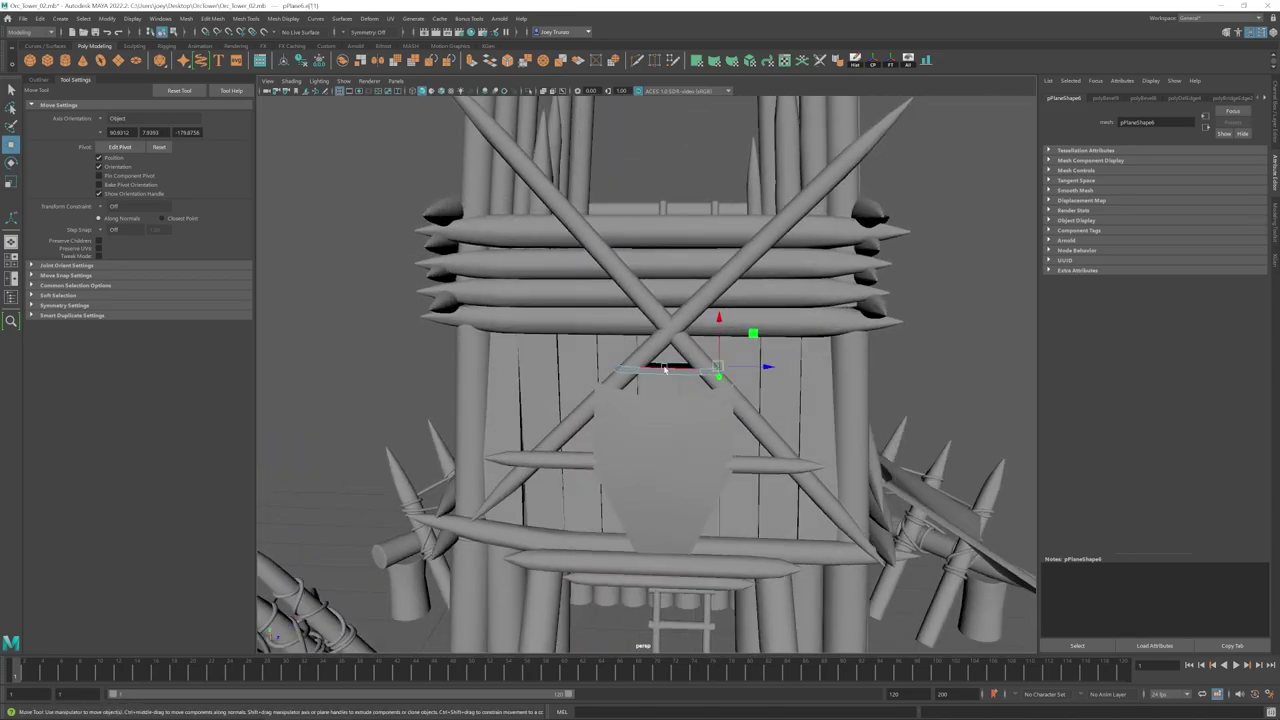
Step: Adjust the strap's edge loop, raise the strap above the beam crossing and rotate it to sit around both crossed beams
{"action": "double_click", "coordinate": [665, 367]}
{"action": "scroll", "coordinate": [665, 367], "scroll_direction": "up", "scroll_amount": 5}
{"action": "key", "text": "r"}
{"action": "key", "text": "w"}
{"action": "scroll", "coordinate": [600, 330], "scroll_direction": "down", "scroll_amount": 5}
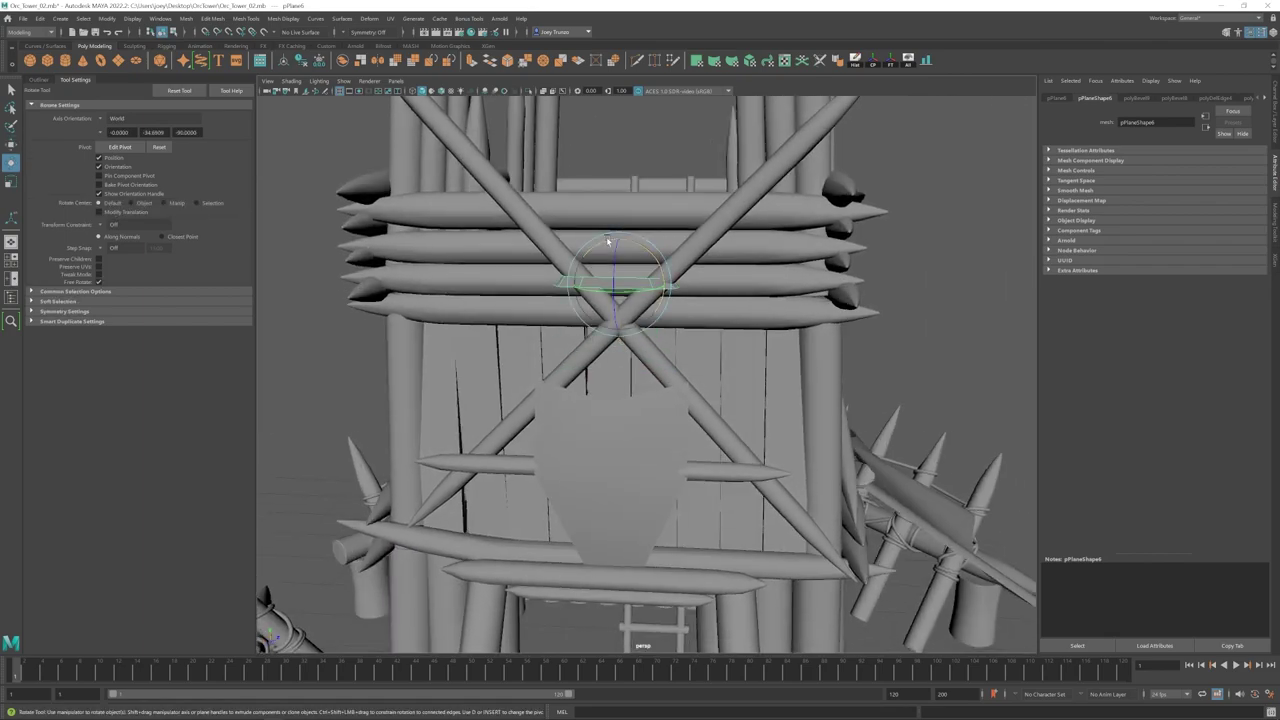
{"action": "key", "text": "w"}
{"action": "scroll", "coordinate": [687, 252], "scroll_direction": "up", "scroll_amount": 3}
{"action": "left_click_drag", "start_coordinate": [687, 252], "coordinate": [594, 323], "text": "alt"}
{"action": "key", "text": "e"}
{"action": "left_click_drag", "start_coordinate": [546, 281], "coordinate": [522, 304], "text": "alt"}
{"action": "scroll", "coordinate": [604, 330], "scroll_direction": "down", "scroll_amount": 5}
Step: Reposition the upper horizontal beams on the tower's front to fit behind the crossed beams and strap
{"action": "left_click", "coordinate": [612, 358]}
{"action": "left_click_drag", "start_coordinate": [653, 355], "coordinate": [712, 396], "text": "alt"}
{"action": "left_click", "coordinate": [637, 334]}
{"action": "left_click", "coordinate": [638, 318], "text": "shift"}
{"action": "left_click", "coordinate": [640, 302], "text": "shift"}
{"action": "left_click_drag", "start_coordinate": [725, 275], "coordinate": [655, 266], "text": "alt"}
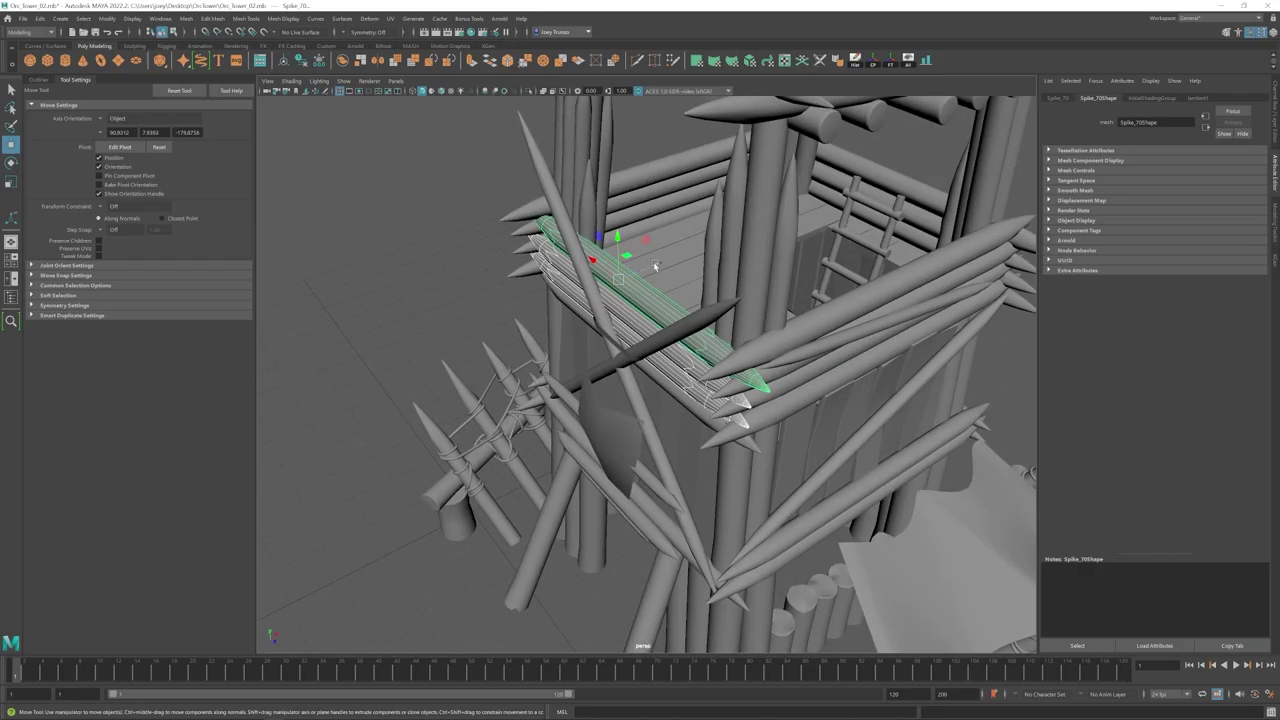
{"action": "left_click_drag", "start_coordinate": [678, 329], "coordinate": [757, 323], "text": "alt"}
Step: Shift the lowest horizontal front beam in depth to line it up with the beams above it
{"action": "left_click", "coordinate": [628, 356]}
{"action": "left_click_drag", "start_coordinate": [628, 356], "coordinate": [560, 368], "text": "alt"}
{"action": "scroll", "coordinate": [540, 366], "scroll_direction": "down", "scroll_amount": 6}
{"action": "left_click", "coordinate": [510, 364]}
{"action": "left_click_drag", "start_coordinate": [510, 364], "coordinate": [549, 340], "text": "alt"}
{"action": "scroll", "coordinate": [590, 348], "scroll_direction": "up", "scroll_amount": 6}
{"action": "left_click", "coordinate": [647, 361]}
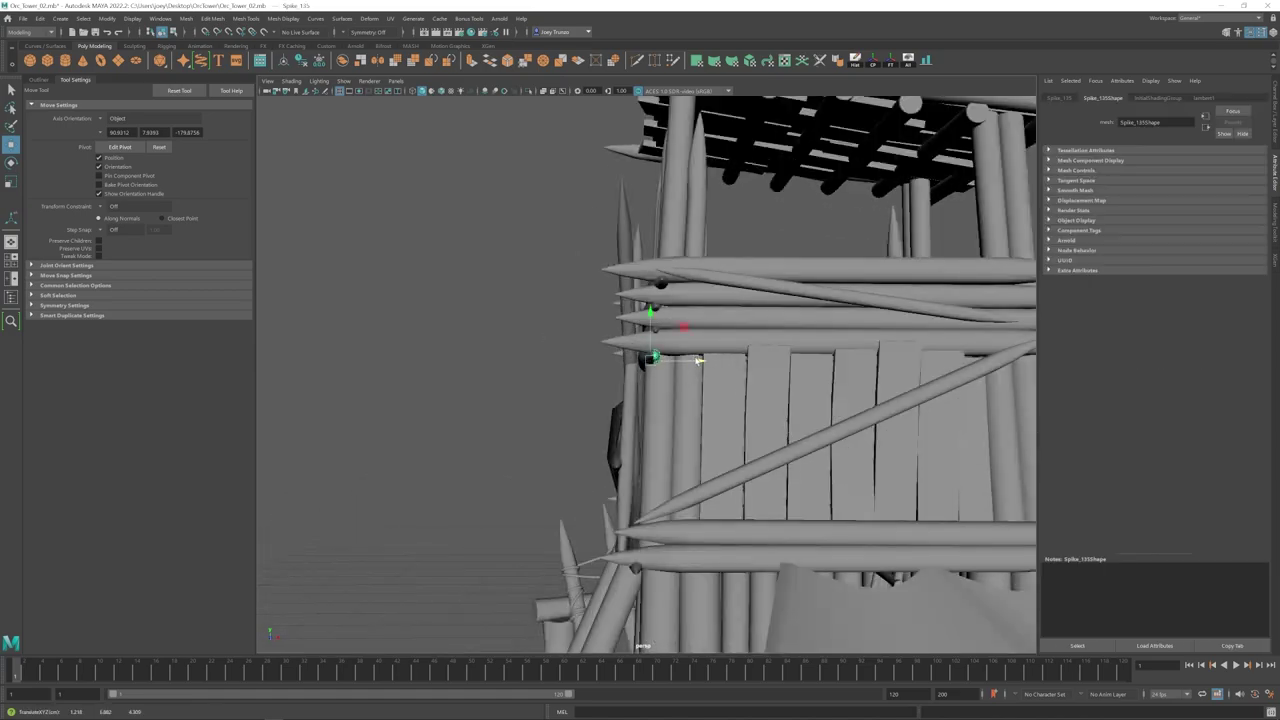
Step: Shift the upper vertices of the front corner post beneath the horizontal beams
{"action": "left_click", "coordinate": [740, 374]}
{"action": "left_click_drag", "start_coordinate": [680, 364], "coordinate": [837, 400], "text": "alt"}
{"action": "left_click", "coordinate": [820, 396]}
{"action": "right_click_drag", "start_coordinate": [764, 430], "coordinate": [710, 430]}
{"action": "left_click_drag", "start_coordinate": [825, 323], "coordinate": [722, 376]}
{"action": "left_click_drag", "start_coordinate": [745, 375], "coordinate": [770, 350], "text": "alt"}
{"action": "key", "text": "w"}
{"action": "left_click", "coordinate": [845, 368]}
{"action": "mouse_move", "coordinate": [845, 368]}
{"action": "left_mouse_down", "text": "alt"}
{"action": "mouse_move", "coordinate": [757, 363]}
{"action": "mouse_move", "coordinate": [835, 358]}
{"action": "left_mouse_up", "text": "alt"}
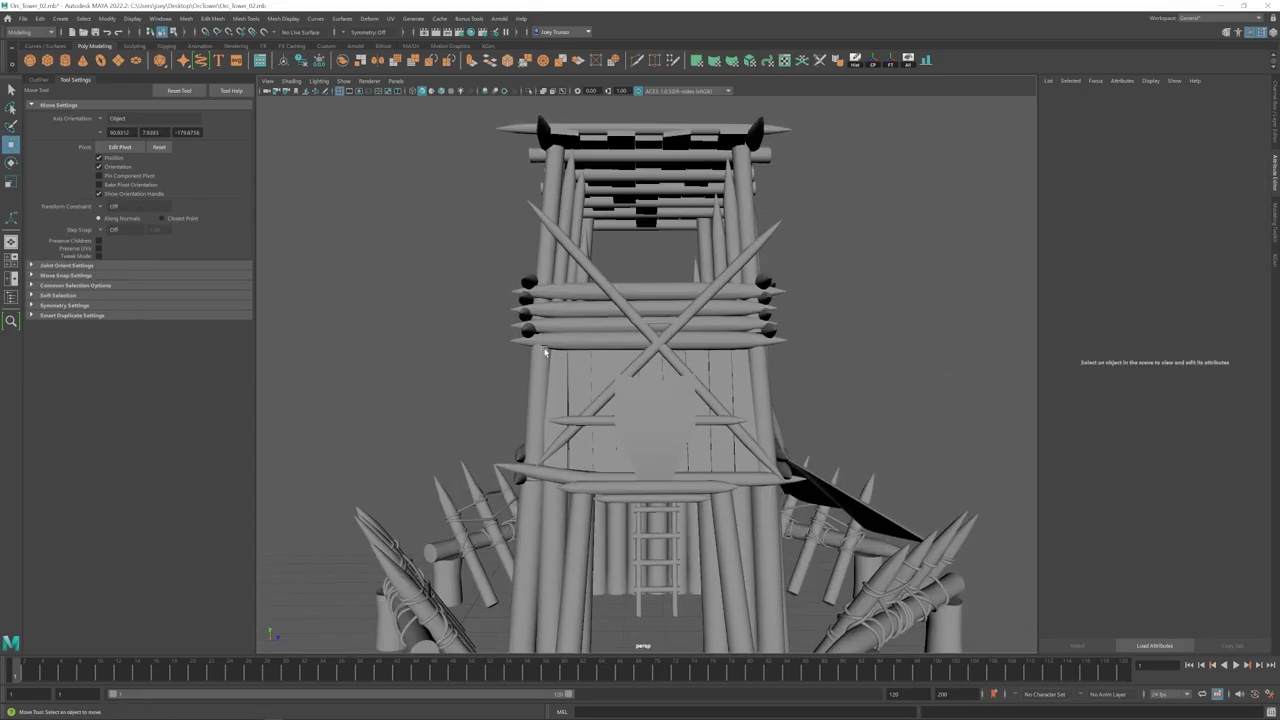
Step: Edit the vertices of the opposite front corner post beneath the horizontal beams
{"action": "left_click", "coordinate": [541, 370]}
{"action": "right_click_drag", "start_coordinate": [540, 385], "coordinate": [488, 388]}
{"action": "left_click_drag", "start_coordinate": [490, 405], "coordinate": [604, 423], "text": "alt"}
{"action": "left_click", "coordinate": [760, 377]}
{"action": "scroll", "coordinate": [760, 377], "scroll_direction": "down", "scroll_amount": 5}
{"action": "left_click_drag", "start_coordinate": [760, 377], "coordinate": [635, 412], "text": "alt"}
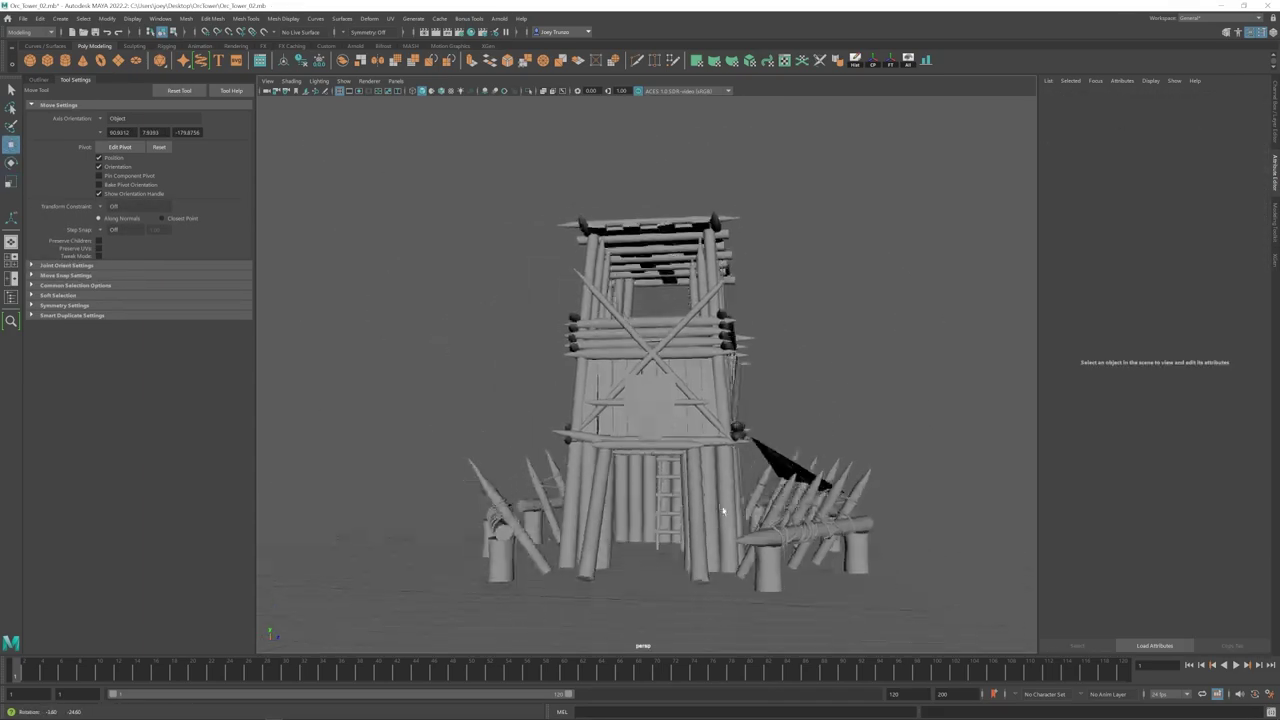
Step: Select vertices along the tower's front side post and move them slightly outward
{"action": "left_click_drag", "start_coordinate": [723, 511], "coordinate": [714, 380], "text": "alt"}
{"action": "left_click", "coordinate": [708, 385]}
{"action": "right_click_drag", "start_coordinate": [708, 385], "coordinate": [656, 388]}
{"action": "scroll", "coordinate": [720, 400], "scroll_direction": "up", "scroll_amount": 3}
{"action": "left_click_drag", "start_coordinate": [702, 410], "coordinate": [770, 474]}
{"action": "left_click_drag", "start_coordinate": [777, 432], "coordinate": [786, 432]}
{"action": "left_click_drag", "start_coordinate": [745, 390], "coordinate": [690, 470], "text": "alt"}
{"action": "left_click", "coordinate": [680, 425]}
Step: Adjust the bottom-end vertices of the upright post beside the ladder at the tower's base
{"action": "scroll", "coordinate": [680, 425], "scroll_direction": "up", "scroll_amount": 5}
{"action": "left_click", "coordinate": [645, 370]}
{"action": "right_click_drag", "start_coordinate": [645, 370], "coordinate": [593, 372]}
{"action": "left_click_drag", "start_coordinate": [615, 405], "coordinate": [645, 375]}
{"action": "right_click_drag", "start_coordinate": [628, 375], "coordinate": [576, 377]}
{"action": "left_click_drag", "start_coordinate": [585, 390], "coordinate": [657, 414]}
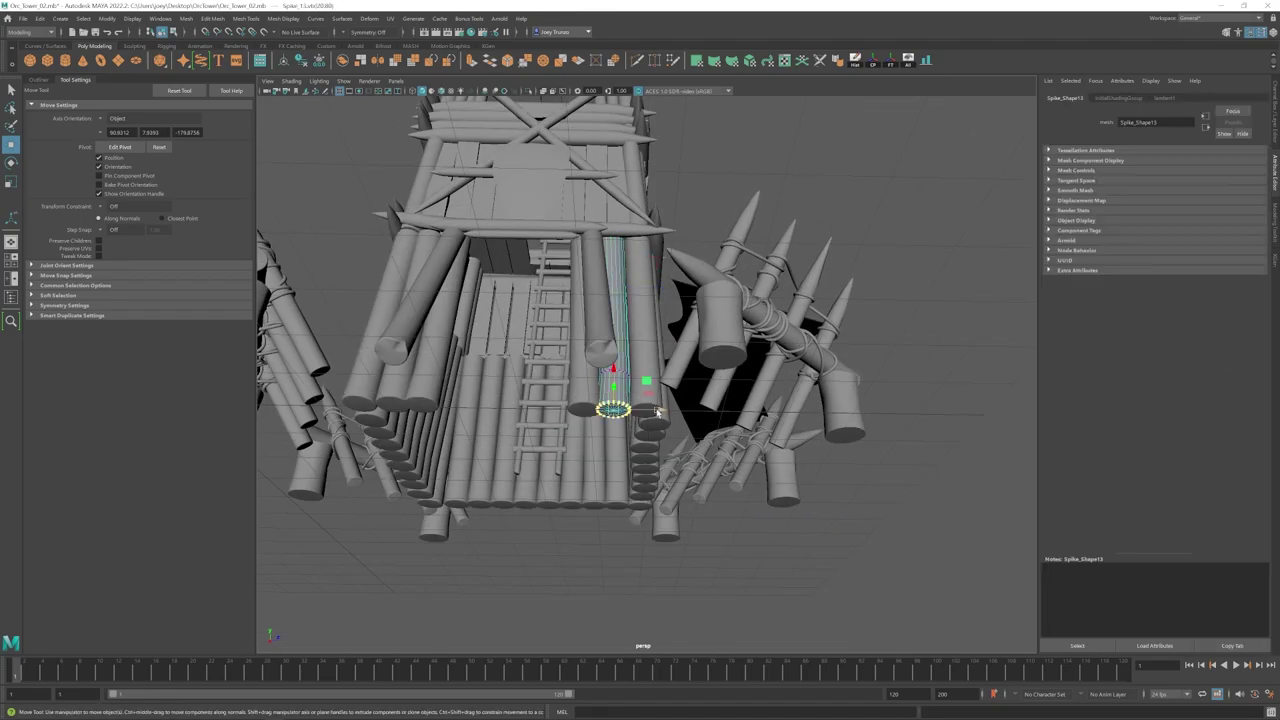
{"action": "left_click", "coordinate": [660, 440]}
Step: Try to stack several scaled strap copies down the crossed beams to just above their crossing
{"action": "scroll", "coordinate": [640, 400], "scroll_direction": "down", "scroll_amount": 5}
{"action": "left_click_drag", "start_coordinate": [640, 340], "coordinate": [714, 449], "text": "alt"}
{"action": "scroll", "coordinate": [714, 449], "scroll_direction": "up", "scroll_amount": 6}
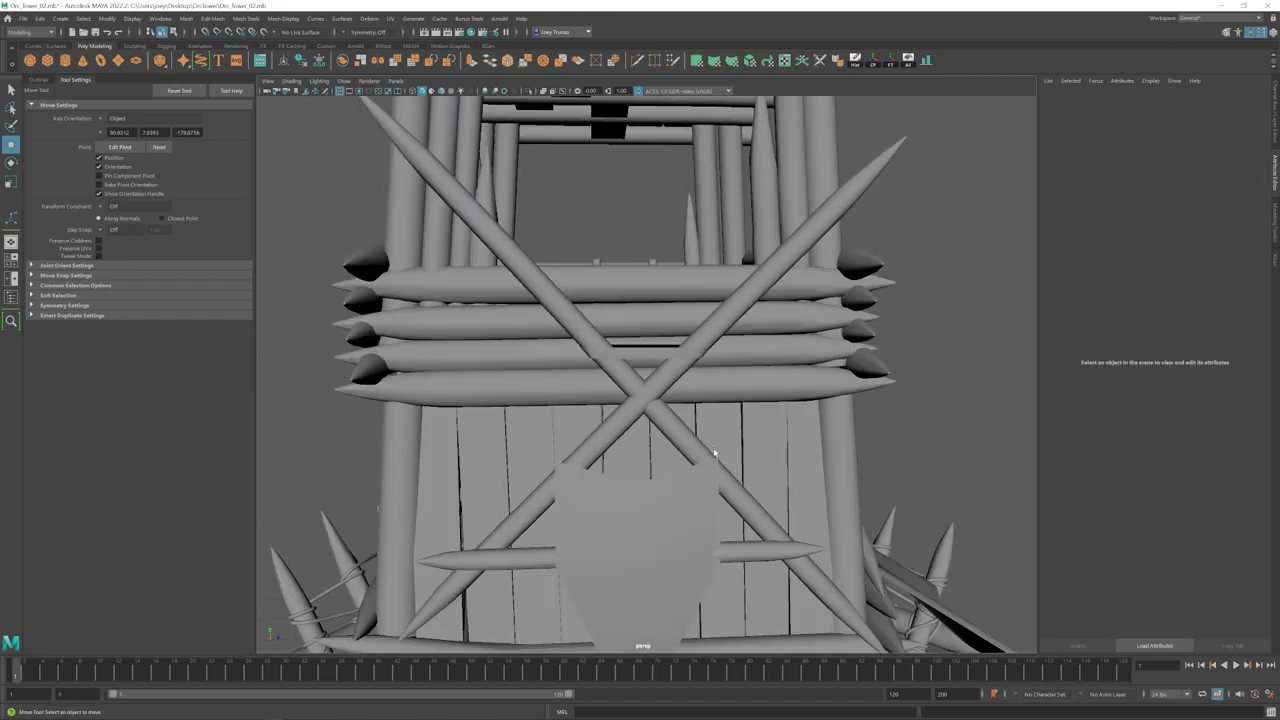
{"action": "left_click", "coordinate": [640, 373]}
{"action": "left_click_drag", "start_coordinate": [640, 380], "coordinate": [631, 400], "text": "alt"}
{"action": "scroll", "coordinate": [628, 390], "scroll_direction": "up", "scroll_amount": 2}
{"action": "left_click_drag", "start_coordinate": [623, 345], "coordinate": [623, 351]}
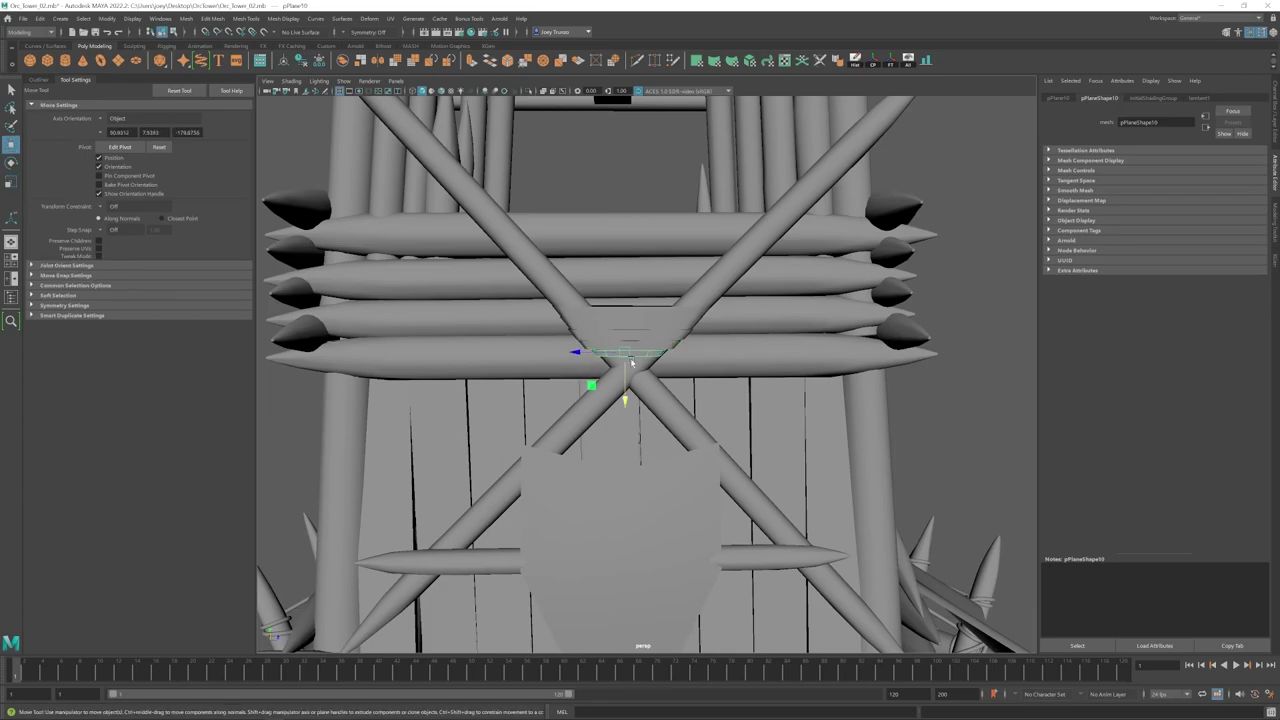
{"action": "scroll", "coordinate": [543, 317], "scroll_direction": "up", "scroll_amount": 3}
{"action": "left_click_drag", "start_coordinate": [604, 317], "coordinate": [607, 317]}
{"action": "left_click_drag", "start_coordinate": [620, 325], "coordinate": [700, 359], "text": "alt"}
{"action": "left_click", "coordinate": [616, 339]}
{"action": "left_click_drag", "start_coordinate": [619, 357], "coordinate": [632, 405], "text": "shift"}
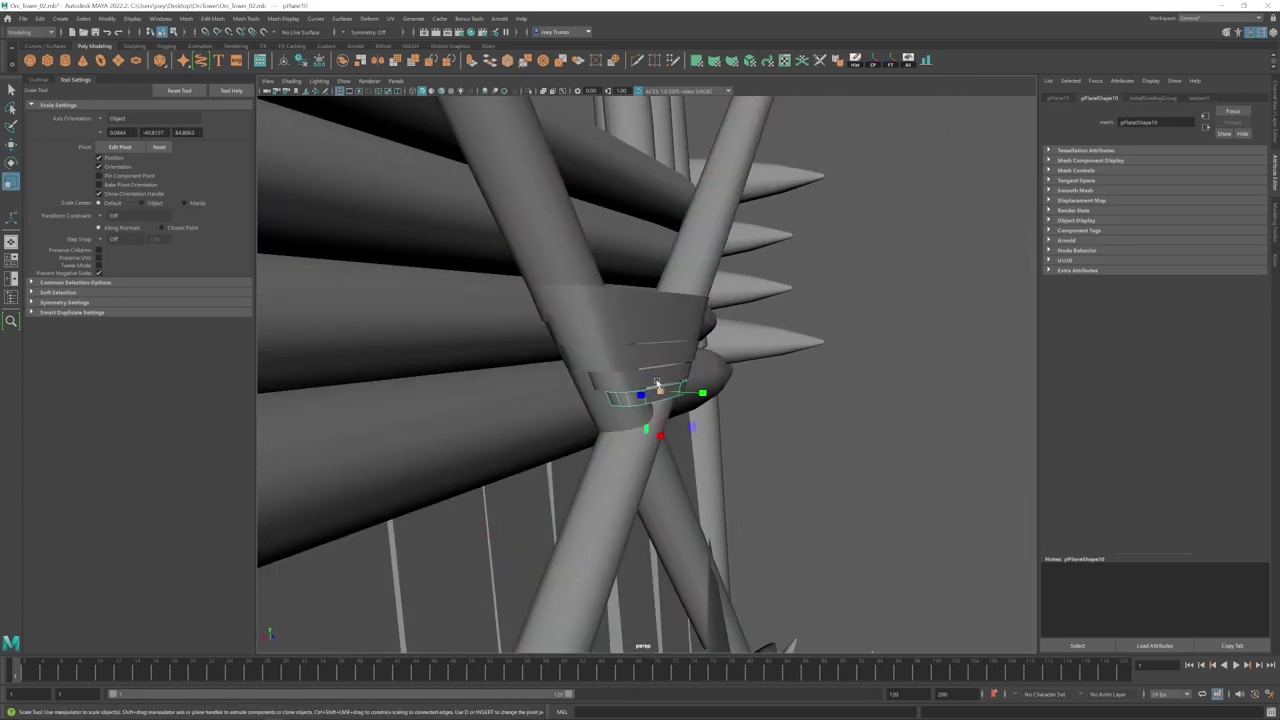
{"action": "left_click_drag", "start_coordinate": [660, 356], "coordinate": [688, 336], "text": "alt"}
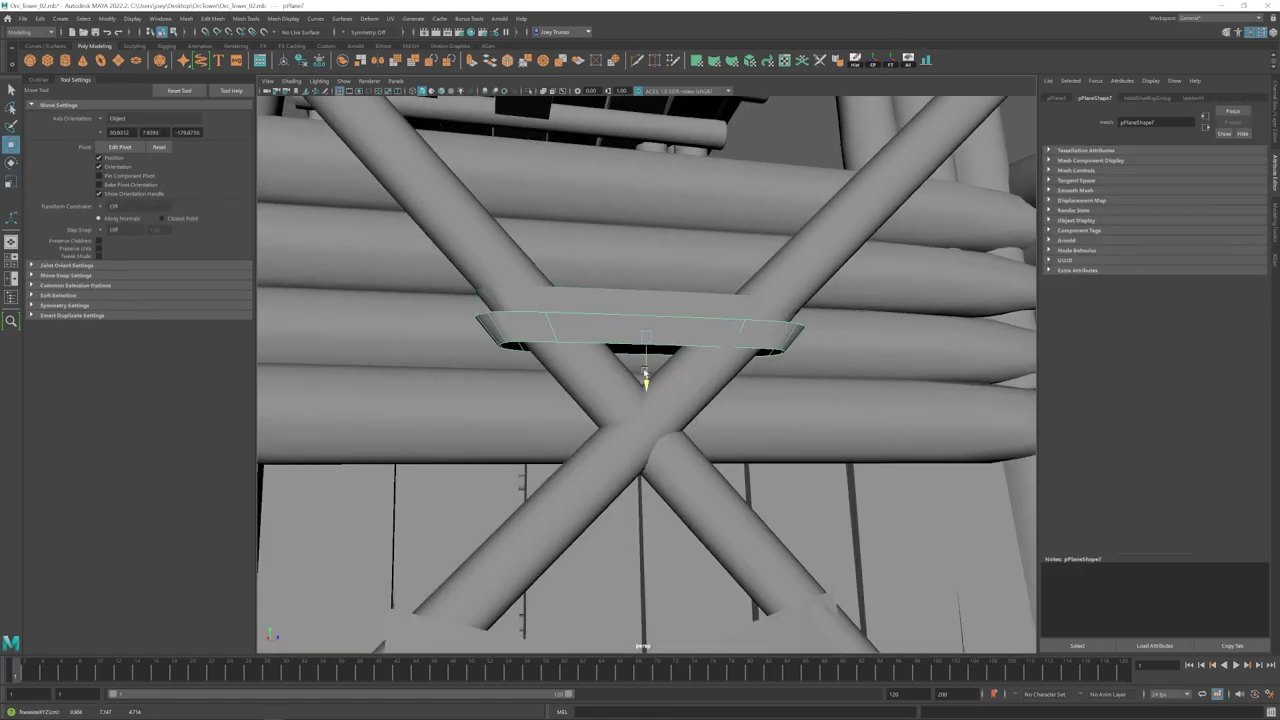
Step: Scale and position the edges of the first strap copy to fit it closely around both crossed beams
{"action": "left_click", "coordinate": [640, 330]}
{"action": "left_click_drag", "start_coordinate": [640, 335], "coordinate": [677, 329], "text": "alt"}
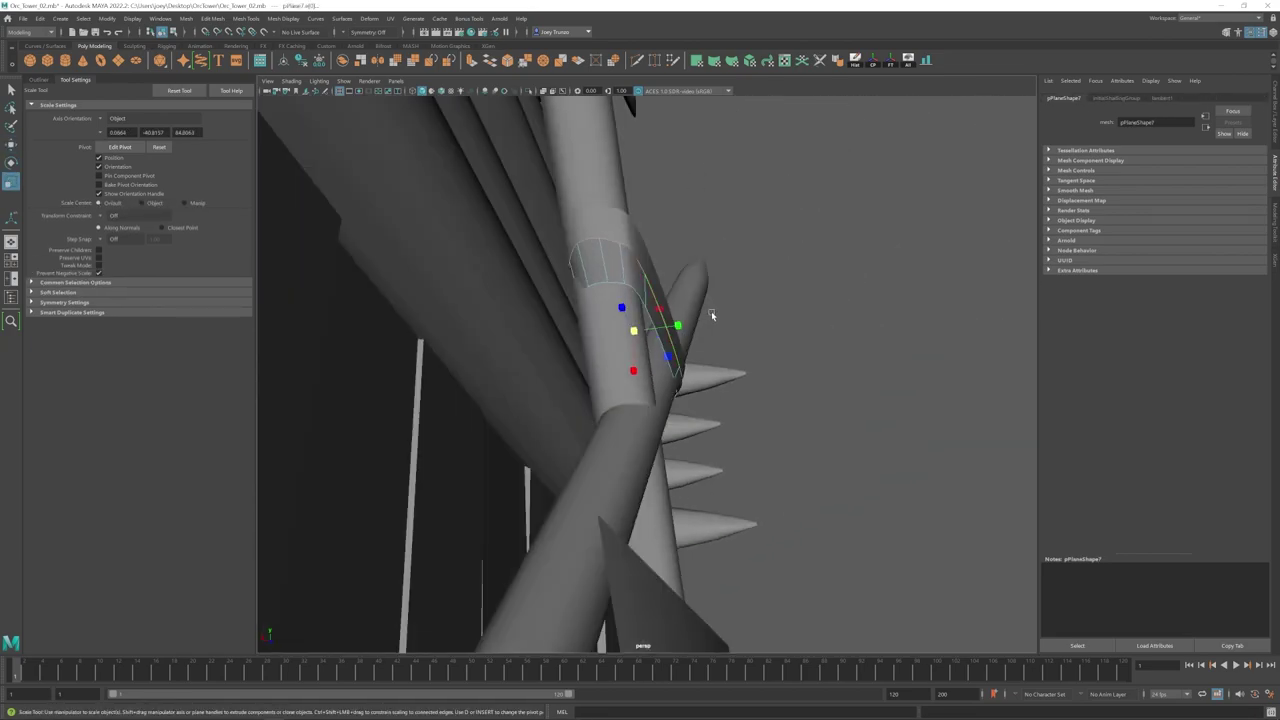
{"action": "left_click_drag", "start_coordinate": [711, 311], "coordinate": [680, 347], "text": "alt"}
{"action": "key", "text": "w"}
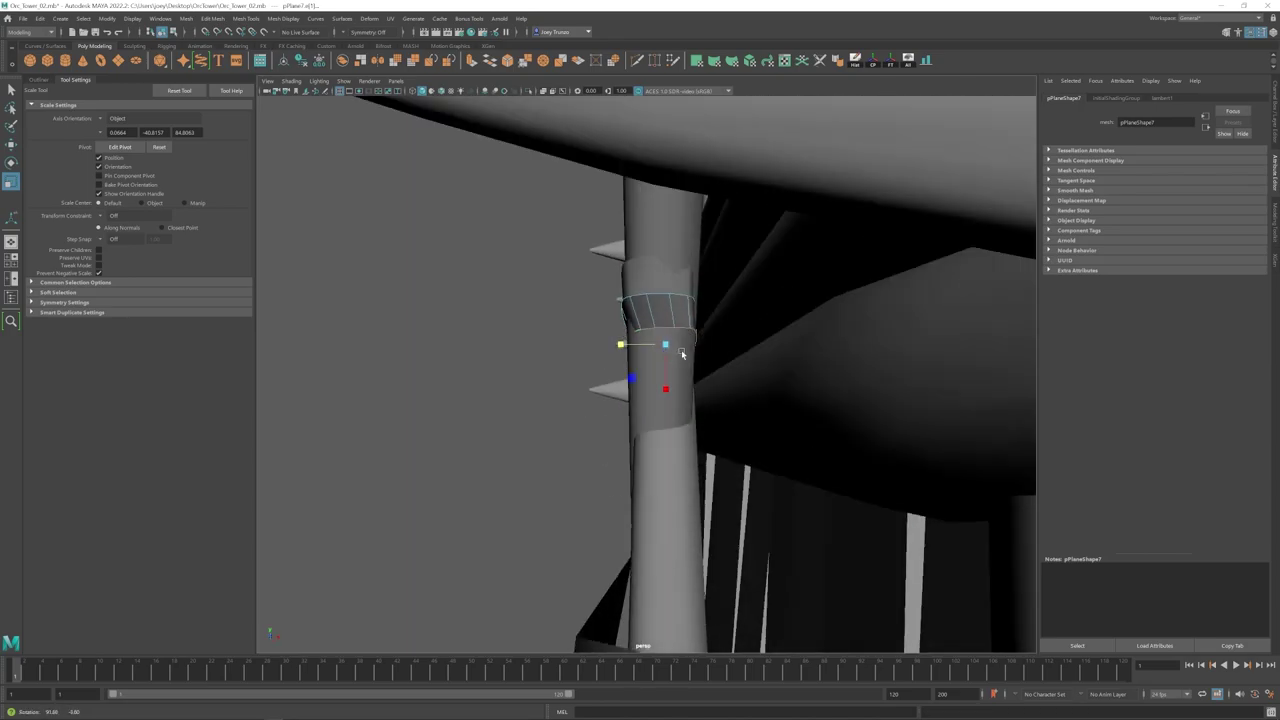
{"action": "key", "text": "r"}
{"action": "left_click_drag", "start_coordinate": [650, 330], "coordinate": [677, 354], "text": "alt"}
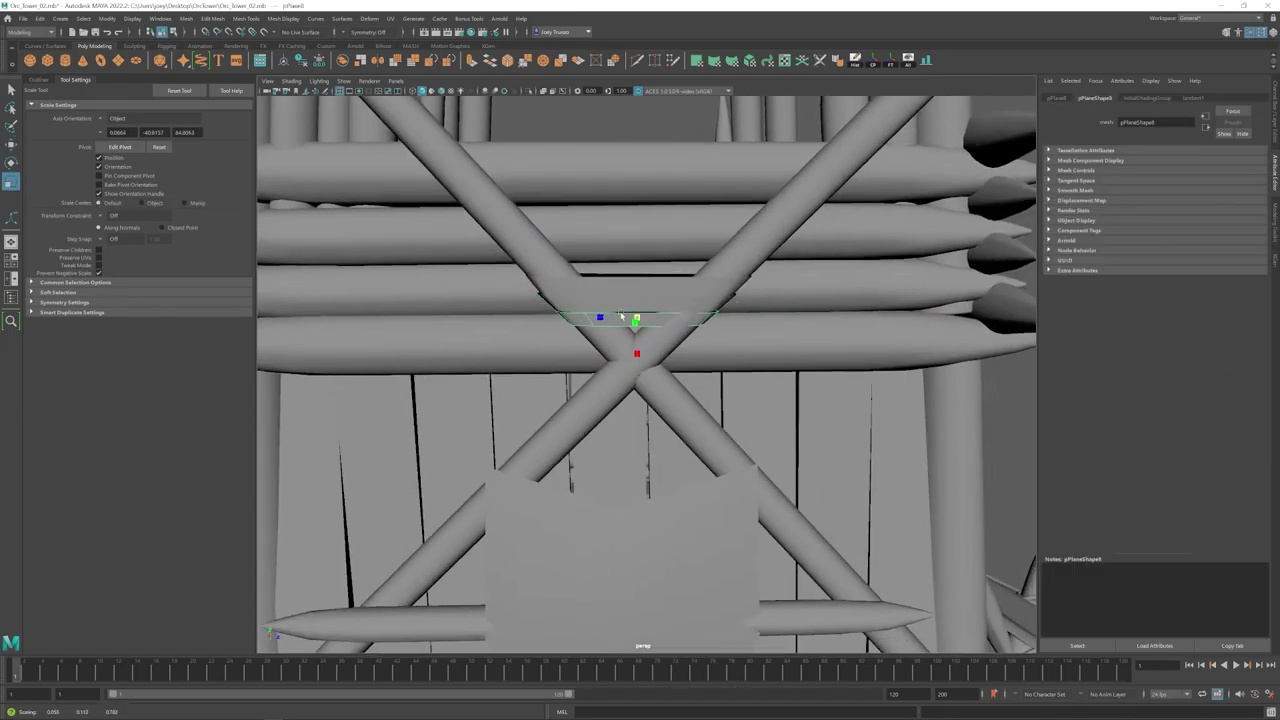
Step: Scale the second strap copy in depth and width to wrap it around the beams below the first copy
{"action": "left_click_drag", "start_coordinate": [621, 316], "coordinate": [790, 322], "text": "alt"}
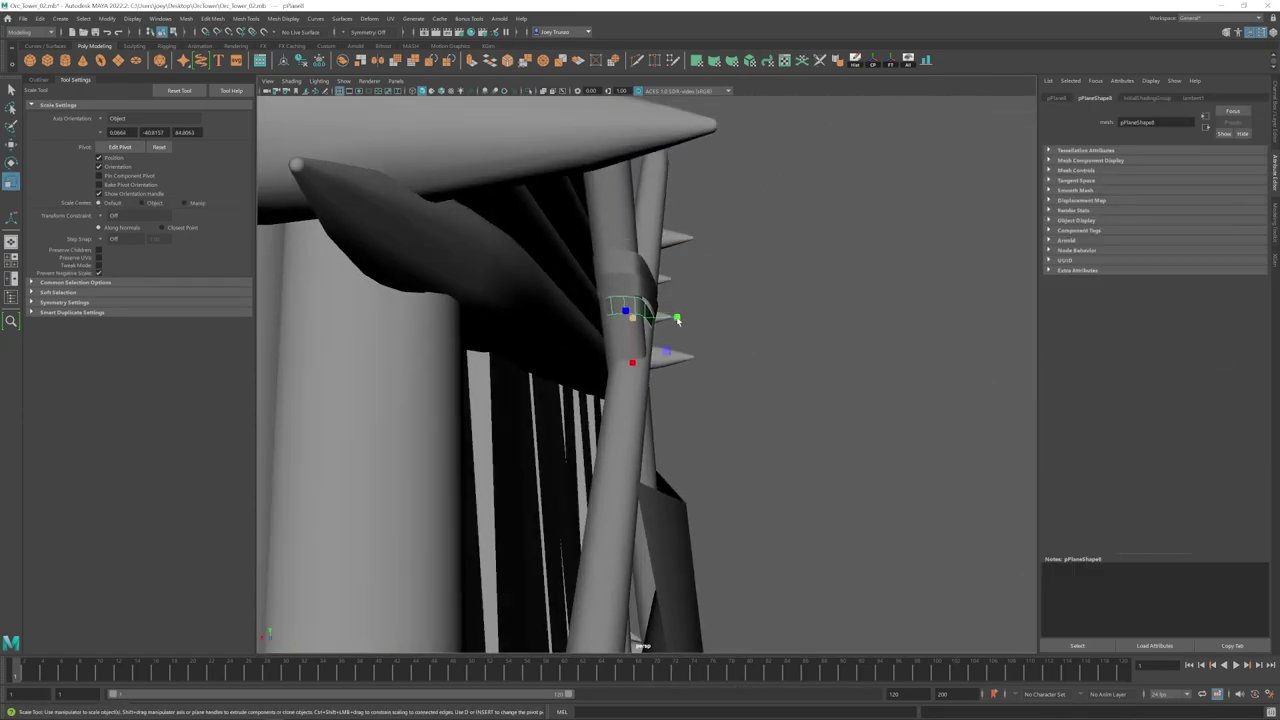
{"action": "left_click_drag", "start_coordinate": [678, 317], "coordinate": [646, 313], "text": "alt"}
{"action": "key", "text": "r"}
Step: Duplicate the lowest strap, move the copy down towards the beam crossing and scale it to fit the beams
{"action": "key", "text": "ctrl+d"}
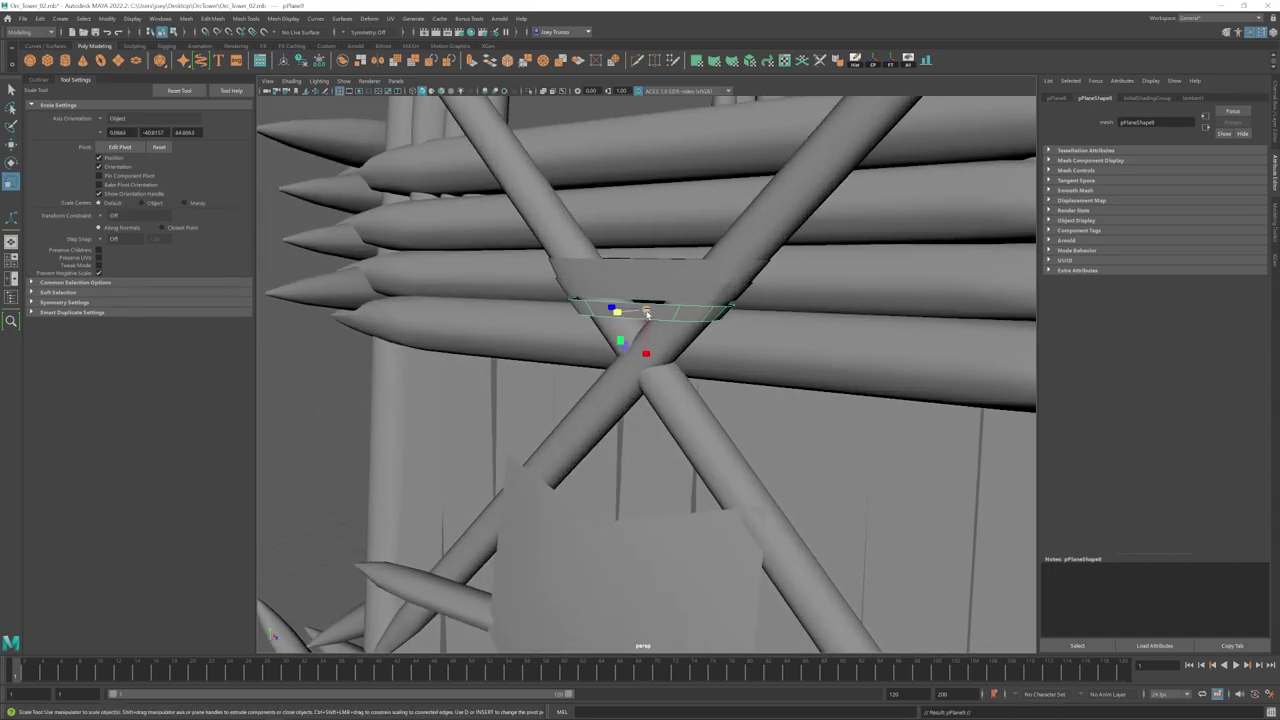
{"action": "left_click_drag", "start_coordinate": [644, 359], "coordinate": [644, 364]}
{"action": "key", "text": "r"}
{"action": "left_click_drag", "start_coordinate": [644, 364], "coordinate": [626, 403], "text": "alt"}
{"action": "key", "text": "w"}
{"action": "key", "text": "w"}
{"action": "left_click", "coordinate": [688, 315]}
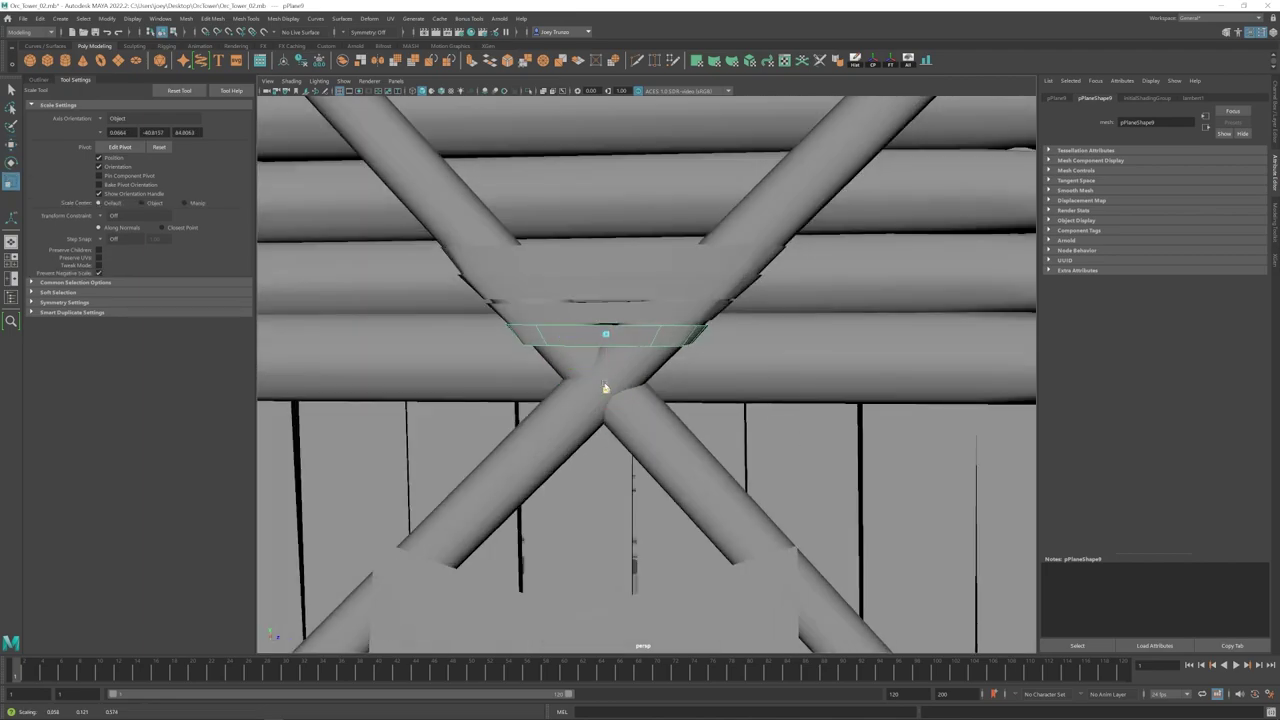
{"action": "key", "text": "w"}
{"action": "left_click_drag", "start_coordinate": [605, 386], "coordinate": [630, 374], "text": "alt"}
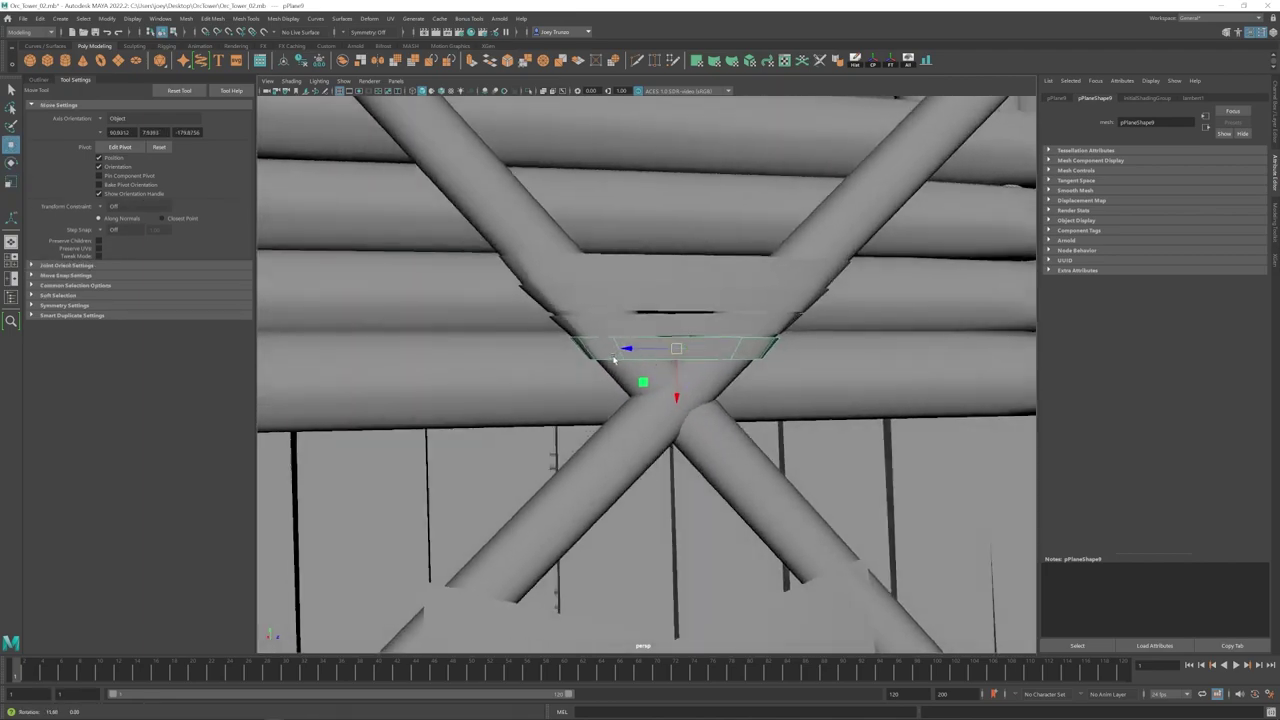
Step: Select the two crossed beams together with their wrapped straps and group them
{"action": "left_click_drag", "start_coordinate": [785, 346], "coordinate": [750, 386], "text": "alt"}
{"action": "left_click", "coordinate": [785, 362]}
{"action": "left_click", "coordinate": [646, 268]}
{"action": "left_click", "coordinate": [648, 366]}
{"action": "scroll", "coordinate": [750, 386], "scroll_direction": "down", "scroll_amount": 10}
{"action": "left_click", "coordinate": [891, 266]}
{"action": "left_click_drag", "start_coordinate": [891, 266], "coordinate": [676, 366], "text": "alt"}
{"action": "scroll", "coordinate": [700, 416], "scroll_direction": "up", "scroll_amount": 6}
{"action": "key", "text": "q"}
{"action": "left_click", "coordinate": [671, 367]}
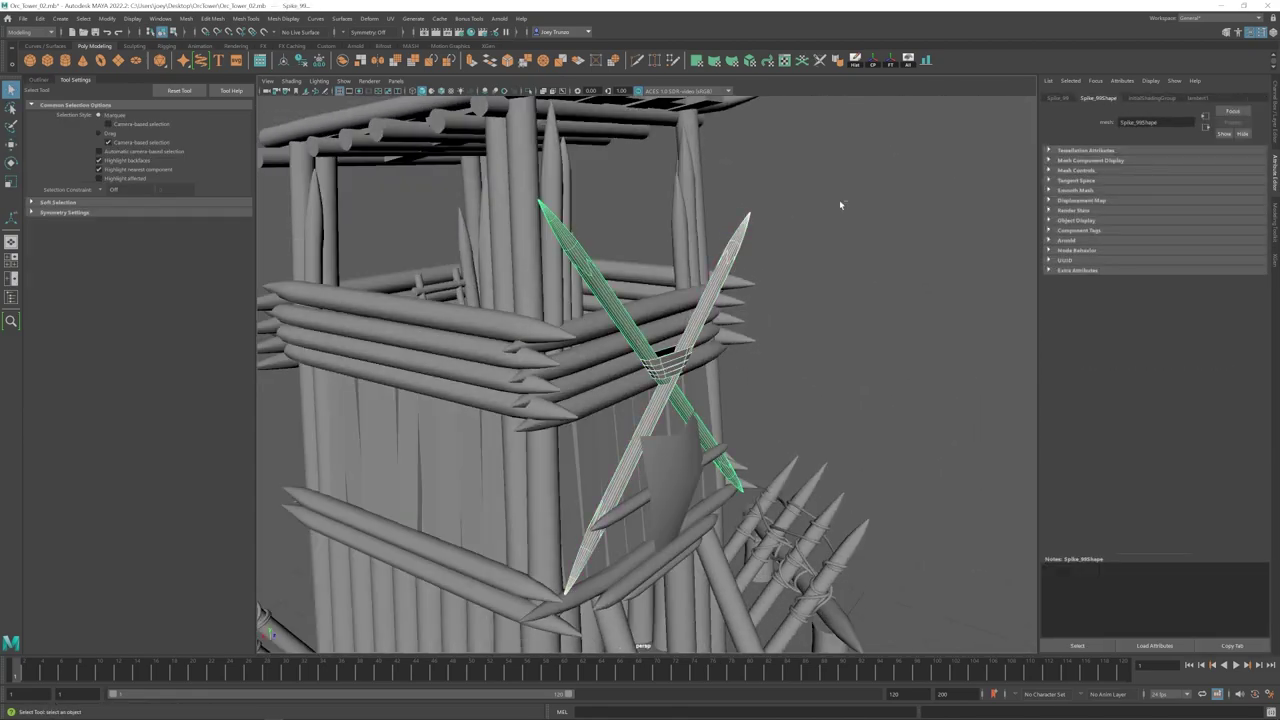
{"action": "key", "text": "ctrl+g"}
Step: Move the top vertices of a side wall plank vertically beneath the horizontal beams
{"action": "key", "text": "e"}
{"action": "left_click_drag", "start_coordinate": [605, 345], "coordinate": [693, 345], "text": "alt"}
{"action": "left_click_drag", "start_coordinate": [611, 382], "coordinate": [530, 386], "text": "alt"}
{"action": "left_click_drag", "start_coordinate": [683, 382], "coordinate": [622, 378], "text": "alt"}
{"action": "right_click_drag", "start_coordinate": [622, 402], "coordinate": [565, 402]}
{"action": "mouse_move", "coordinate": [594, 347]}
{"action": "left_mouse_down"}
{"action": "mouse_move", "coordinate": [620, 366]}
{"action": "mouse_move", "coordinate": [584, 374]}
{"action": "left_mouse_up"}
{"action": "left_click_drag", "start_coordinate": [540, 380], "coordinate": [606, 383], "text": "alt"}
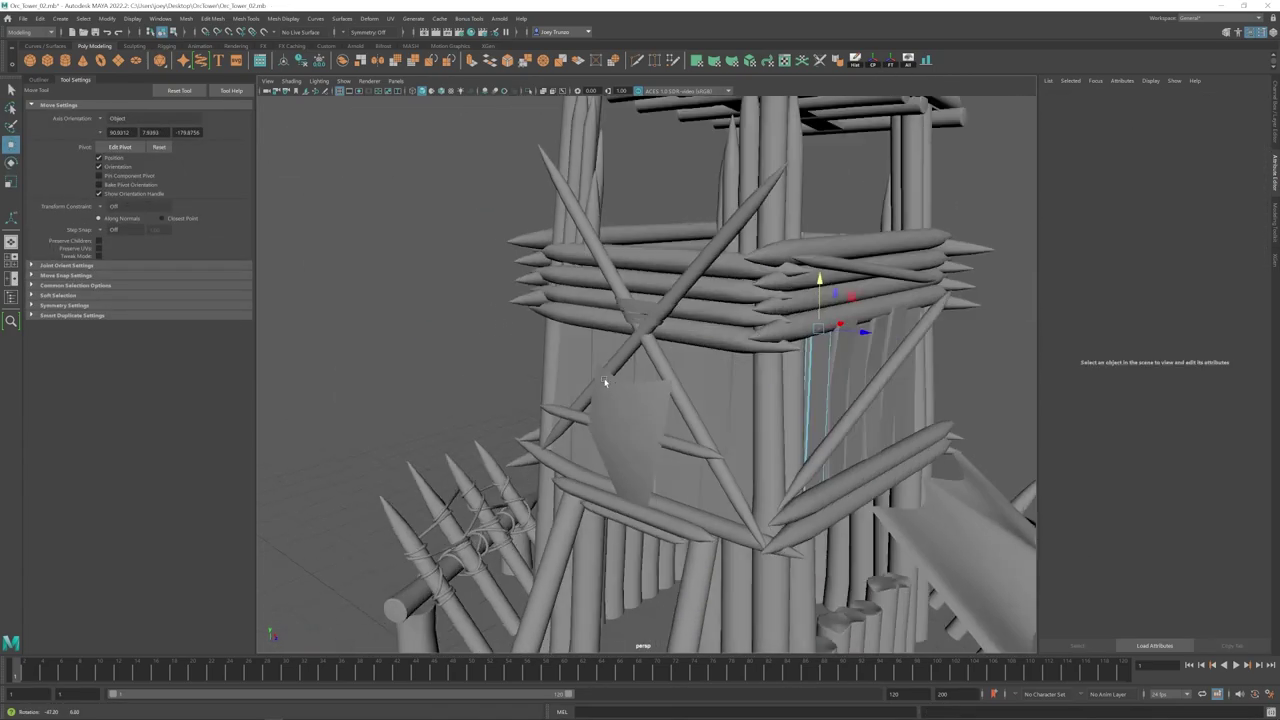
Step: Adjust the upper vertices of the wall plank under the lowest horizontal beam
{"action": "scroll", "coordinate": [708, 374], "scroll_direction": "down", "scroll_amount": 8}
{"action": "scroll", "coordinate": [708, 408], "scroll_direction": "up", "scroll_amount": 10}
{"action": "left_click_drag", "start_coordinate": [708, 410], "coordinate": [680, 390], "text": "alt"}
{"action": "right_click_drag", "start_coordinate": [692, 350], "coordinate": [635, 350]}
{"action": "left_click_drag", "start_coordinate": [655, 290], "coordinate": [759, 292]}
{"action": "left_click", "coordinate": [810, 305]}
Step: Select the banner's middle horizontal edge row and push it slightly outward from the wall
{"action": "scroll", "coordinate": [721, 344], "scroll_direction": "down", "scroll_amount": 8}
{"action": "left_click_drag", "start_coordinate": [721, 344], "coordinate": [727, 387], "text": "alt"}
{"action": "scroll", "coordinate": [727, 387], "scroll_direction": "up", "scroll_amount": 5}
{"action": "left_click_drag", "start_coordinate": [585, 380], "coordinate": [722, 398], "text": "alt"}
{"action": "left_click", "coordinate": [649, 377]}
{"action": "scroll", "coordinate": [640, 395], "scroll_direction": "up", "scroll_amount": 3}
{"action": "right_click_drag", "start_coordinate": [540, 391], "coordinate": [540, 340]}
{"action": "double_click", "coordinate": [482, 438]}
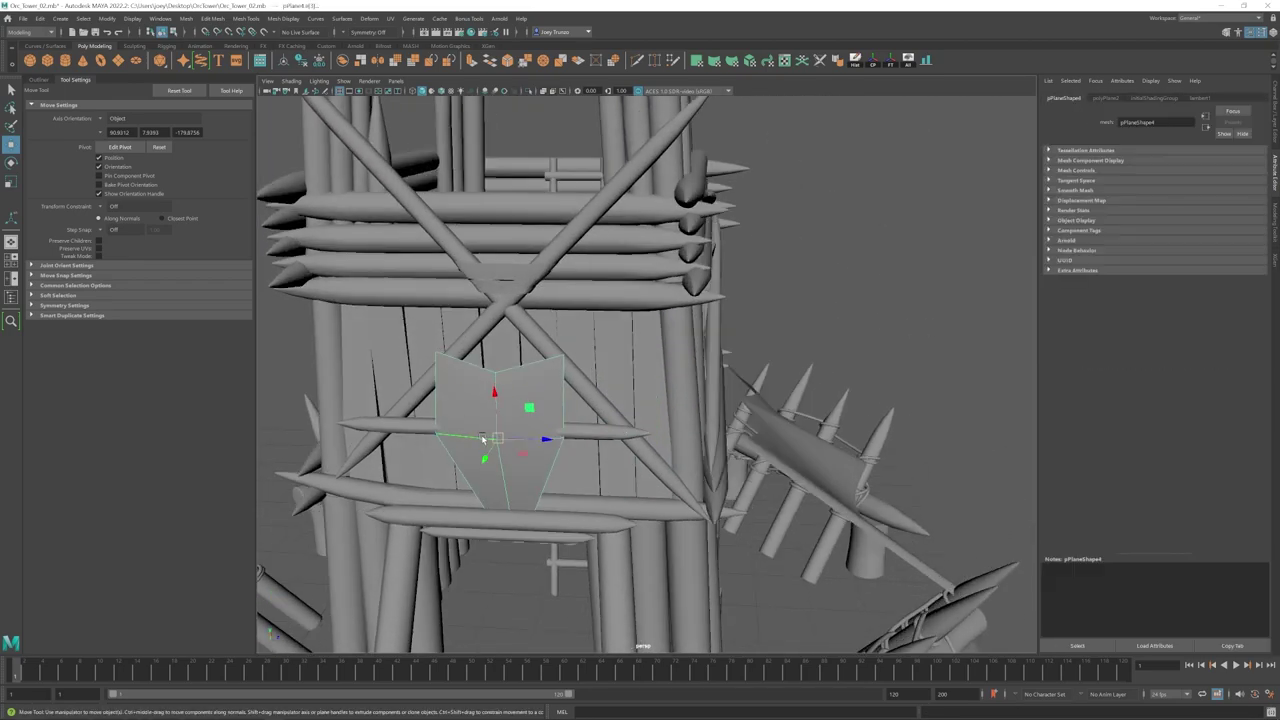
{"action": "left_click_drag", "start_coordinate": [488, 454], "coordinate": [484, 460]}
{"action": "left_click", "coordinate": [952, 360]}
Step: Align a round curve loop with the lowest strap above the beam crossing
{"action": "scroll", "coordinate": [583, 409], "scroll_direction": "down", "scroll_amount": 8}
{"action": "mouse_move", "coordinate": [583, 409]}
{"action": "left_mouse_down", "text": "alt"}
{"action": "mouse_move", "coordinate": [614, 437]}
{"action": "mouse_move", "coordinate": [571, 418]}
{"action": "left_mouse_up", "text": "alt"}
{"action": "scroll", "coordinate": [600, 430], "scroll_direction": "up", "scroll_amount": 4}
{"action": "scroll", "coordinate": [571, 418], "scroll_direction": "up", "scroll_amount": 3}
{"action": "middle_click_drag", "start_coordinate": [636, 376], "coordinate": [601, 429], "text": "alt"}
{"action": "scroll", "coordinate": [608, 366], "scroll_direction": "up", "scroll_amount": 2}
{"action": "left_click", "coordinate": [101, 109]}
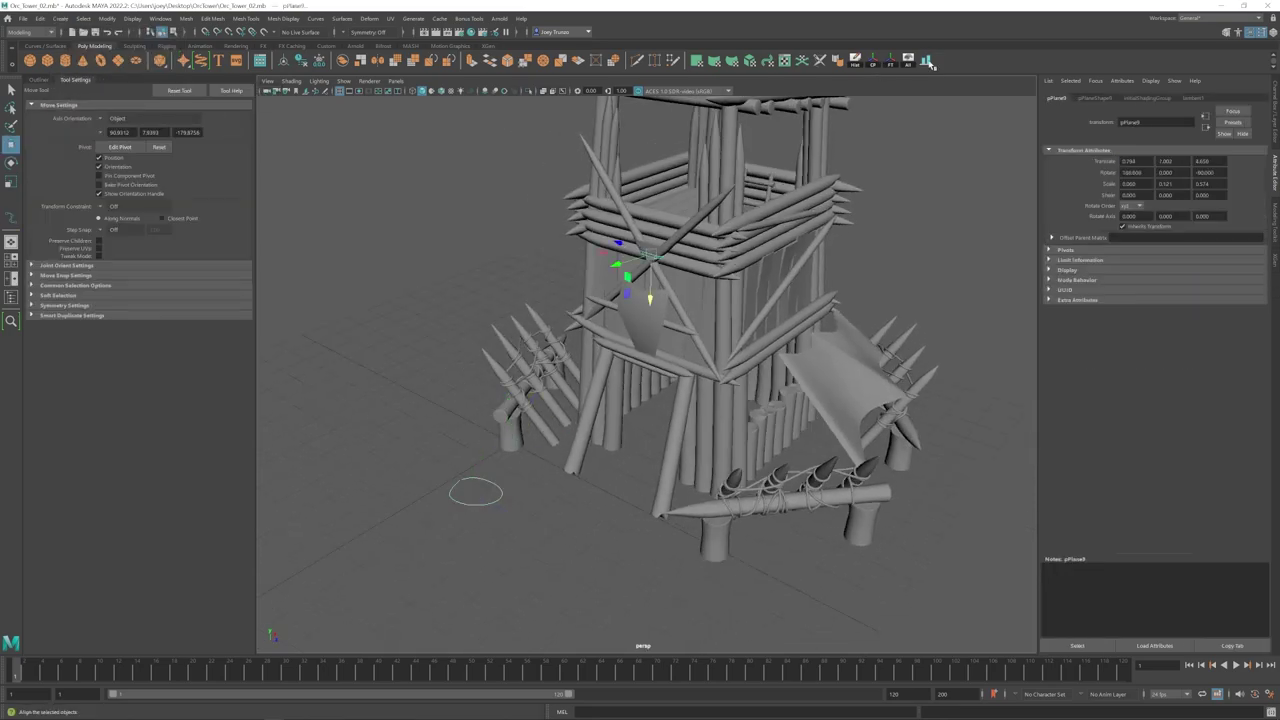
{"action": "key", "text": "r"}
{"action": "scroll", "coordinate": [603, 314], "scroll_direction": "up", "scroll_amount": 8}
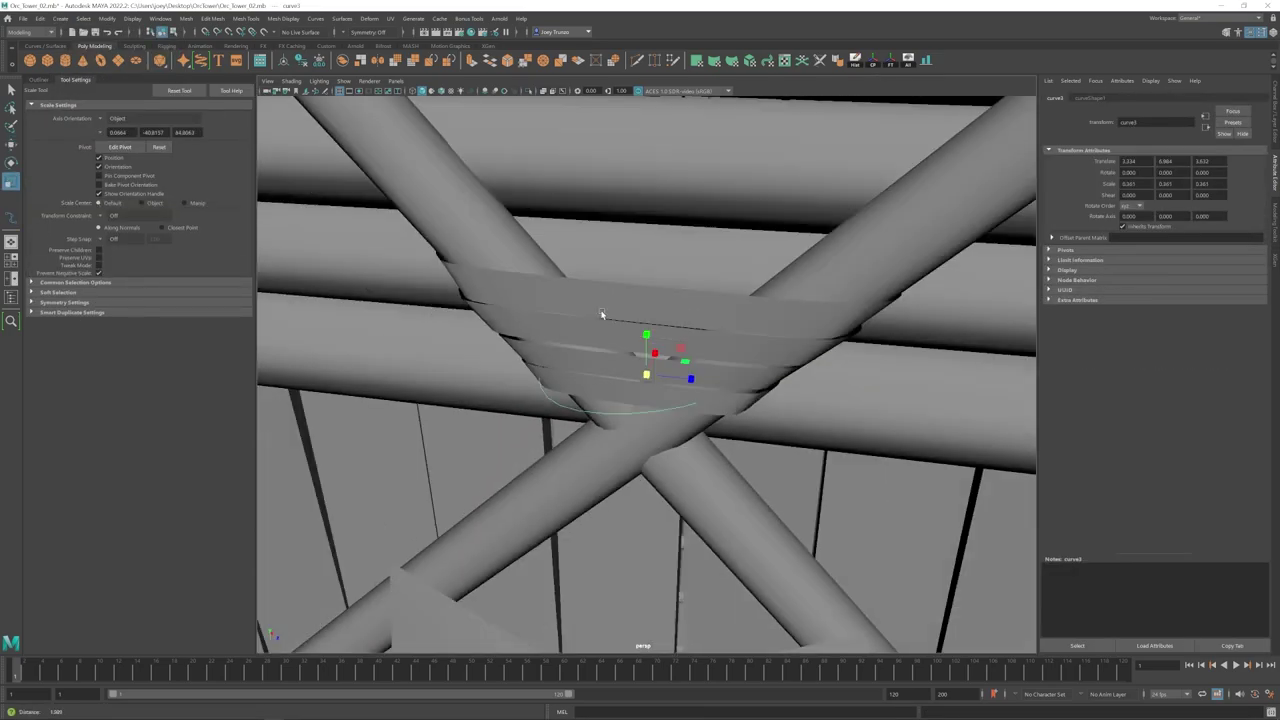
Step: Scale, rotate and lower the curve loop to make it encircle the point where the beams cross
{"action": "key", "text": "w"}
{"action": "key", "text": "r"}
{"action": "left_click_drag", "start_coordinate": [646, 444], "coordinate": [632, 445]}
{"action": "left_click_drag", "start_coordinate": [632, 445], "coordinate": [700, 400], "text": "alt"}
{"action": "key", "text": "e"}
{"action": "left_click_drag", "start_coordinate": [687, 397], "coordinate": [618, 450]}
{"action": "key", "text": "w"}
{"action": "left_click_drag", "start_coordinate": [606, 346], "coordinate": [606, 350]}
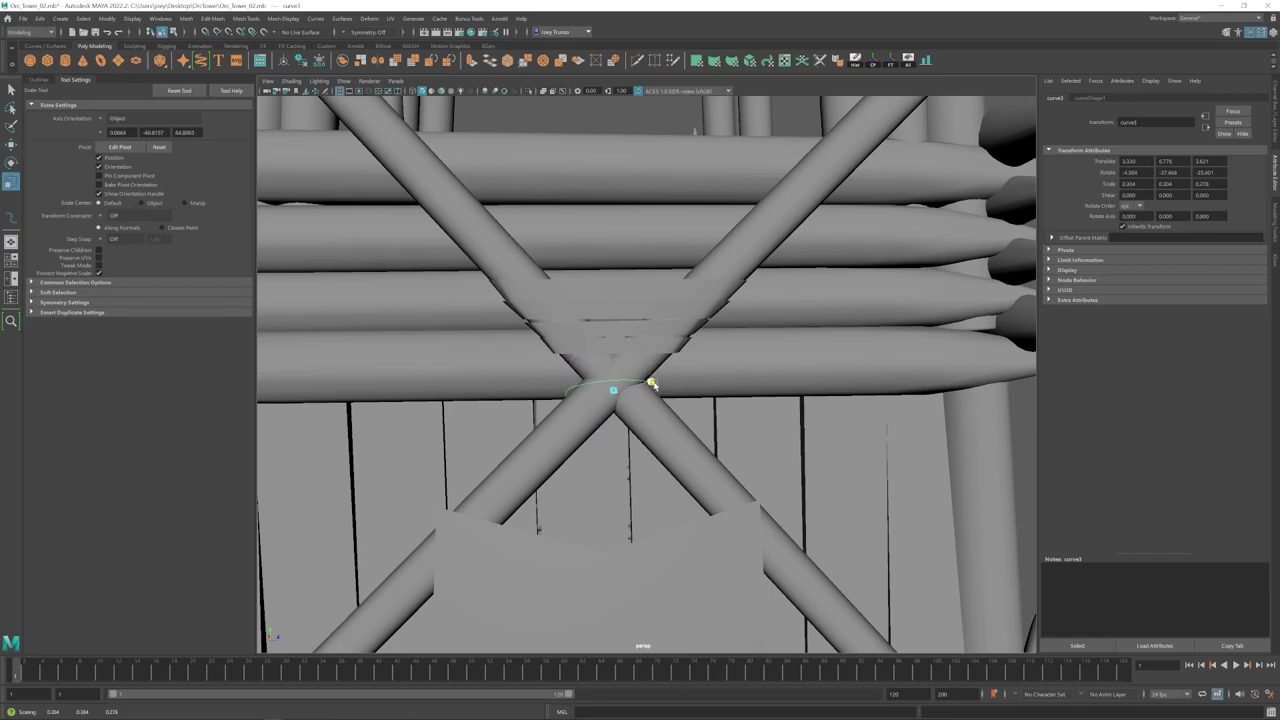
Step: Select the curve loop's control vertices at one side and move them around the back of the crossed beams
{"action": "left_click_drag", "start_coordinate": [653, 385], "coordinate": [703, 406], "text": "alt"}
{"action": "right_click_drag", "start_coordinate": [655, 385], "coordinate": [600, 385]}
{"action": "mouse_move", "coordinate": [540, 436]}
{"action": "left_mouse_down"}
{"action": "mouse_move", "coordinate": [597, 391]}
{"action": "mouse_move", "coordinate": [590, 410]}
{"action": "left_mouse_up"}
{"action": "key", "text": "ctrl+z"}
{"action": "left_click", "coordinate": [413, 91]}
{"action": "left_click_drag", "start_coordinate": [535, 392], "coordinate": [575, 355]}
{"action": "left_click", "coordinate": [423, 91]}
{"action": "key", "text": "w"}
{"action": "mouse_move", "coordinate": [630, 390]}
{"action": "left_mouse_down", "text": "alt"}
{"action": "mouse_move", "coordinate": [570, 400]}
{"action": "mouse_move", "coordinate": [575, 368]}
{"action": "left_mouse_up", "text": "alt"}
{"action": "mouse_move", "coordinate": [691, 382]}
{"action": "left_mouse_down"}
{"action": "mouse_move", "coordinate": [658, 400]}
{"action": "mouse_move", "coordinate": [589, 400]}
{"action": "mouse_move", "coordinate": [718, 377]}
{"action": "left_mouse_up"}
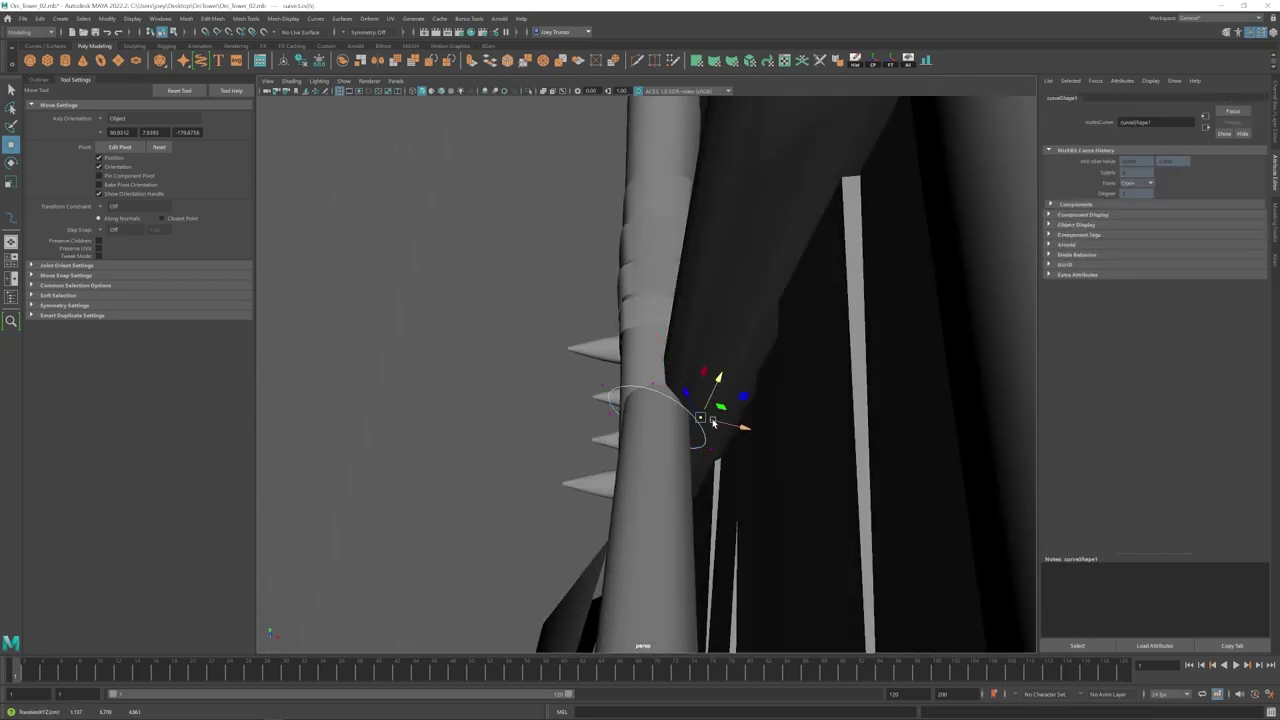
Step: Move the remaining control vertices of the curve loop to wrap it closely around the beam crossing
{"action": "left_click_drag", "start_coordinate": [713, 423], "coordinate": [610, 394], "text": "alt"}
{"action": "left_click", "coordinate": [541, 401]}
{"action": "left_click_drag", "start_coordinate": [518, 416], "coordinate": [517, 419]}
{"action": "left_click_drag", "start_coordinate": [517, 419], "coordinate": [580, 414], "text": "alt"}
{"action": "left_click", "coordinate": [581, 414]}
{"action": "left_click_drag", "start_coordinate": [581, 414], "coordinate": [595, 421]}
{"action": "left_click_drag", "start_coordinate": [588, 422], "coordinate": [632, 387], "text": "alt"}
Step: Create a sweep mesh from the curve loop and reduce its profile scale to a thin rope
{"action": "left_click", "coordinate": [688, 424]}
{"action": "left_click", "coordinate": [620, 391]}
{"action": "left_click", "coordinate": [632, 387]}
{"action": "left_click", "coordinate": [62, 18]}
{"action": "left_click", "coordinate": [95, 112]}
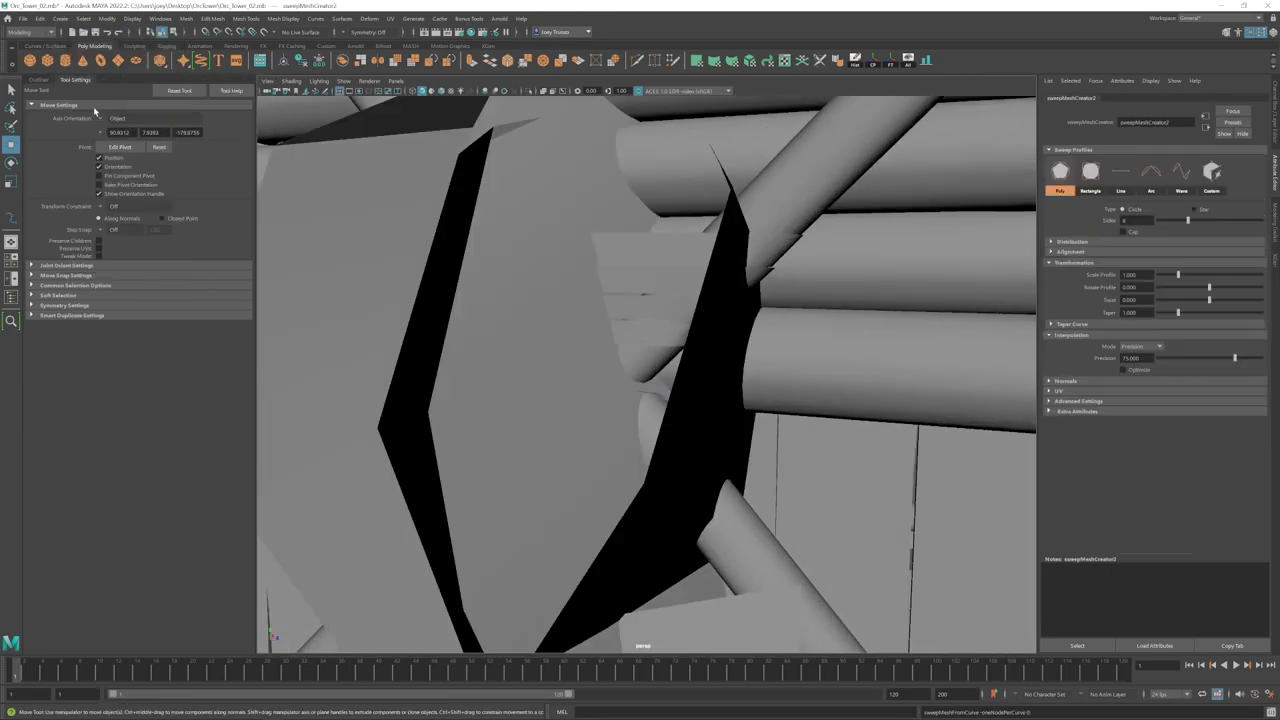
{"action": "left_click_drag", "start_coordinate": [1178, 275], "coordinate": [1159, 275]}
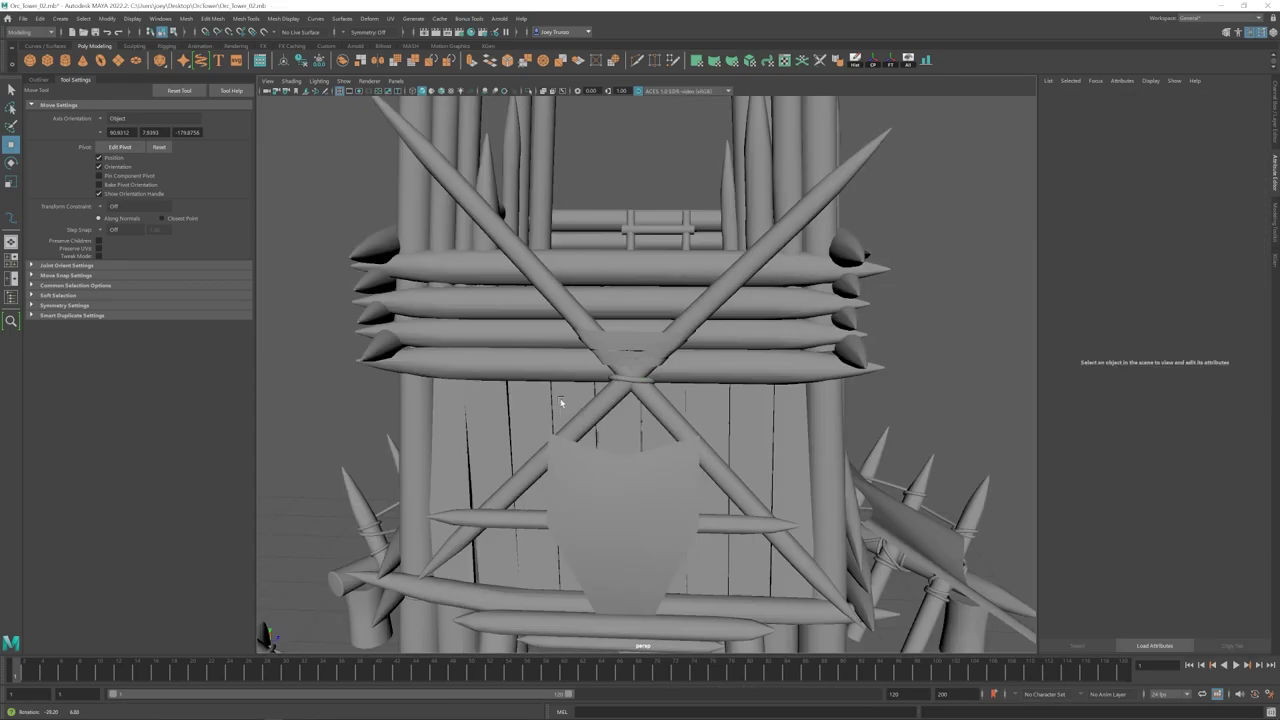
Step: Reposition the curve's control vertices around the front and back of the crossed beams to form a second rope strand
{"action": "left_click", "coordinate": [856, 62]}
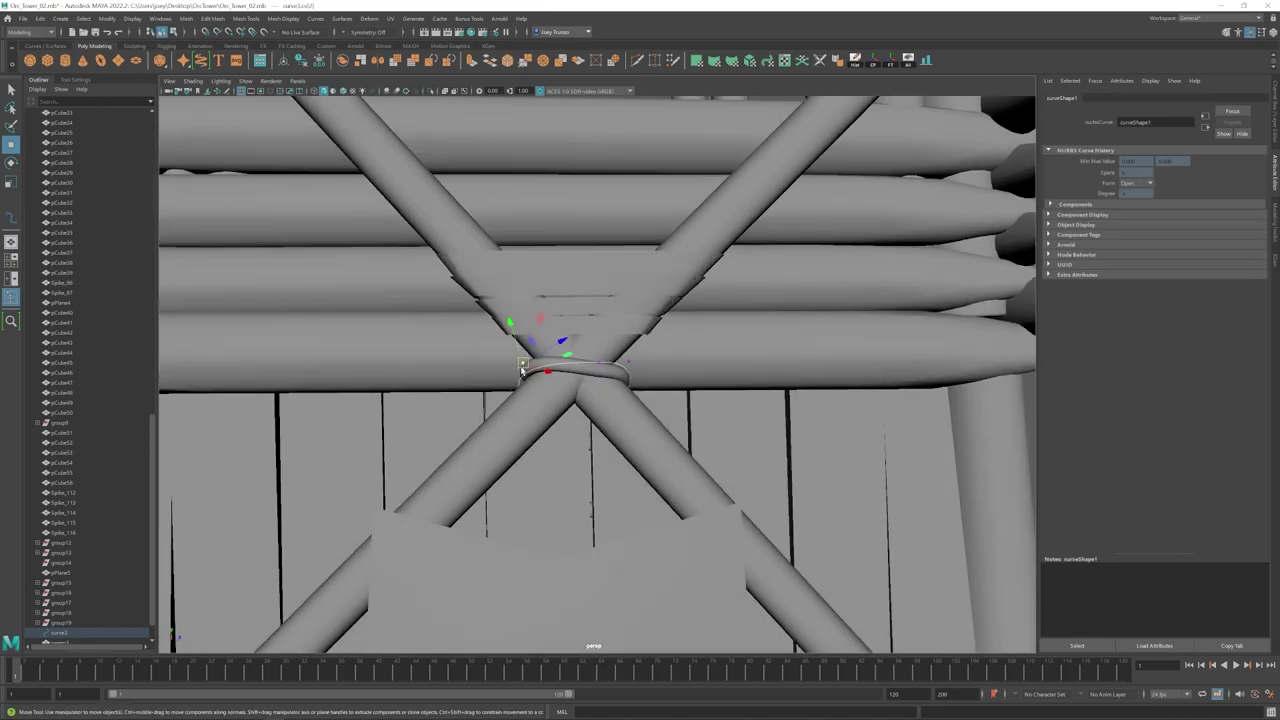
{"action": "left_click", "coordinate": [599, 363]}
{"action": "left_click_drag", "start_coordinate": [603, 377], "coordinate": [629, 369], "text": "alt"}
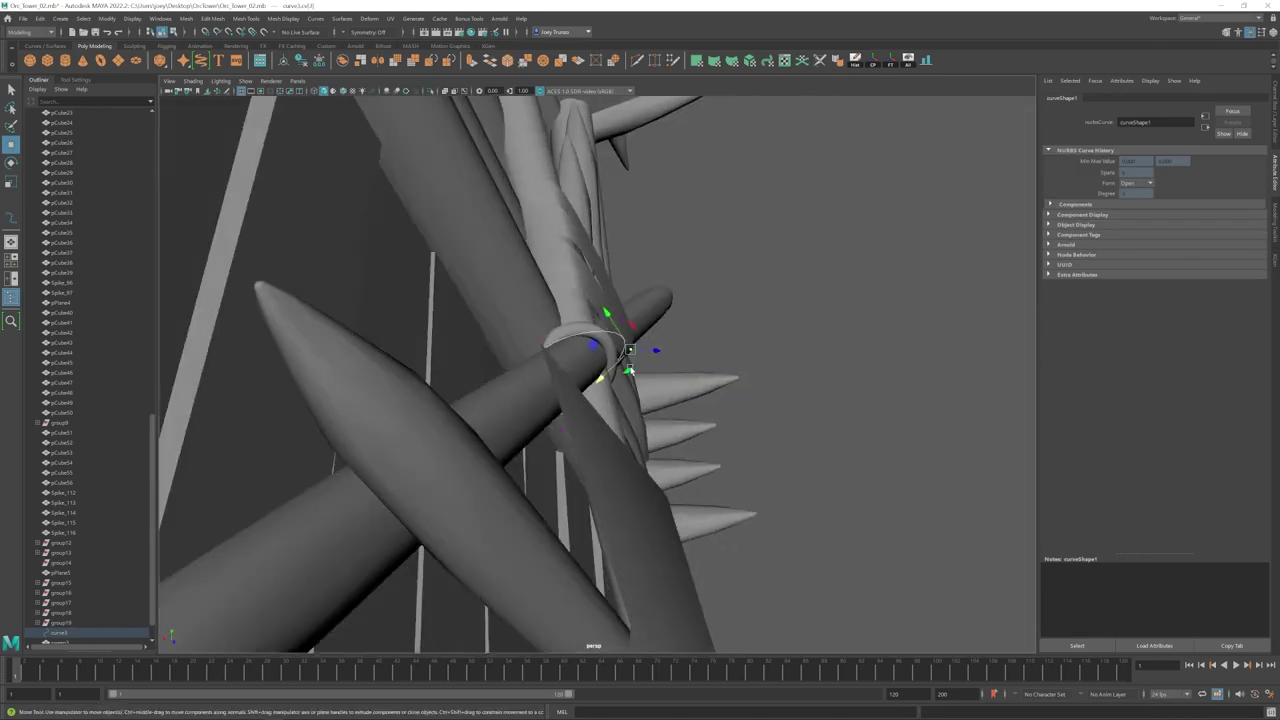
{"action": "left_click", "coordinate": [512, 332]}
{"action": "left_click_drag", "start_coordinate": [512, 332], "coordinate": [590, 378]}
{"action": "left_click", "coordinate": [588, 375]}
Step: Create a sweep mesh from the reshaped curve and reduce its profile scale to a thin rope around the beam crossing
{"action": "left_click", "coordinate": [97, 109]}
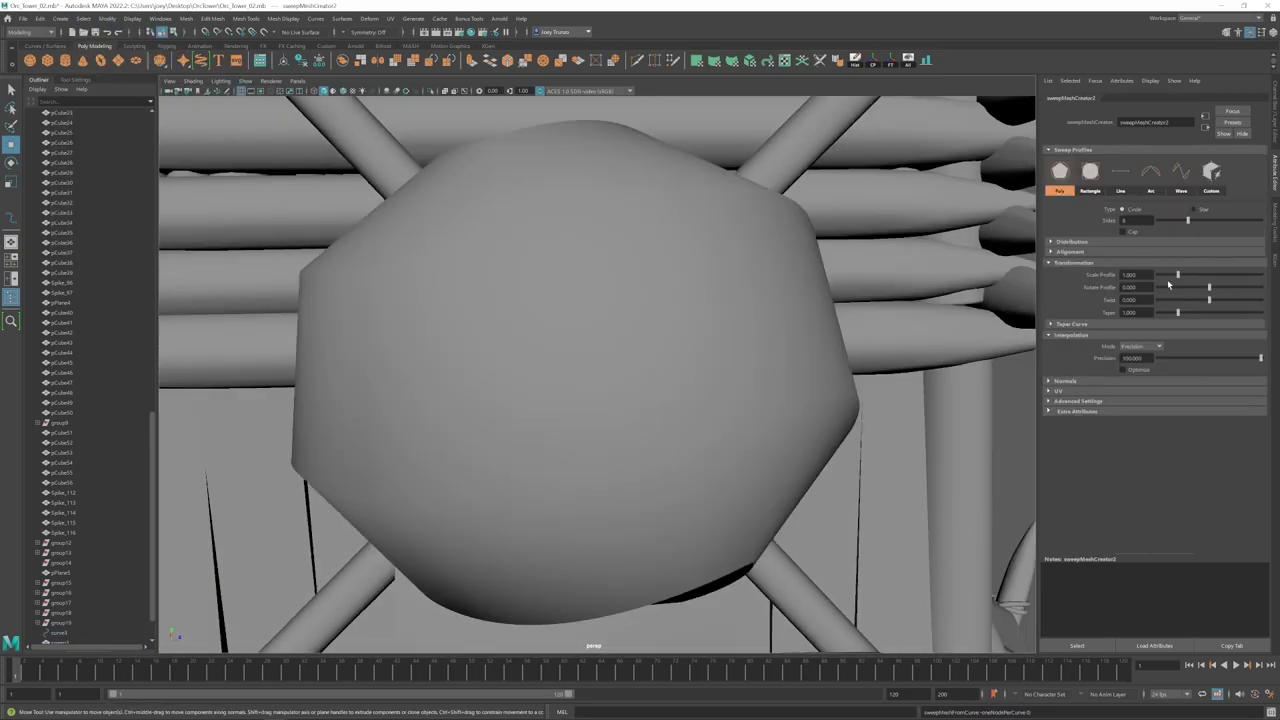
{"action": "scroll", "coordinate": [742, 396], "scroll_direction": "down", "scroll_amount": 10}
{"action": "left_click", "coordinate": [742, 396]}
{"action": "left_click_drag", "start_coordinate": [742, 396], "coordinate": [815, 468], "text": "alt"}
{"action": "scroll", "coordinate": [558, 397], "scroll_direction": "up", "scroll_amount": 2}
{"action": "scroll", "coordinate": [558, 397], "scroll_direction": "up", "scroll_amount": 6}
{"action": "scroll", "coordinate": [707, 368], "scroll_direction": "down", "scroll_amount": 6}
{"action": "left_click_drag", "start_coordinate": [707, 368], "coordinate": [567, 367], "text": "alt"}
{"action": "left_click", "coordinate": [47, 634]}
{"action": "left_click_drag", "start_coordinate": [498, 398], "coordinate": [524, 419], "text": "alt"}
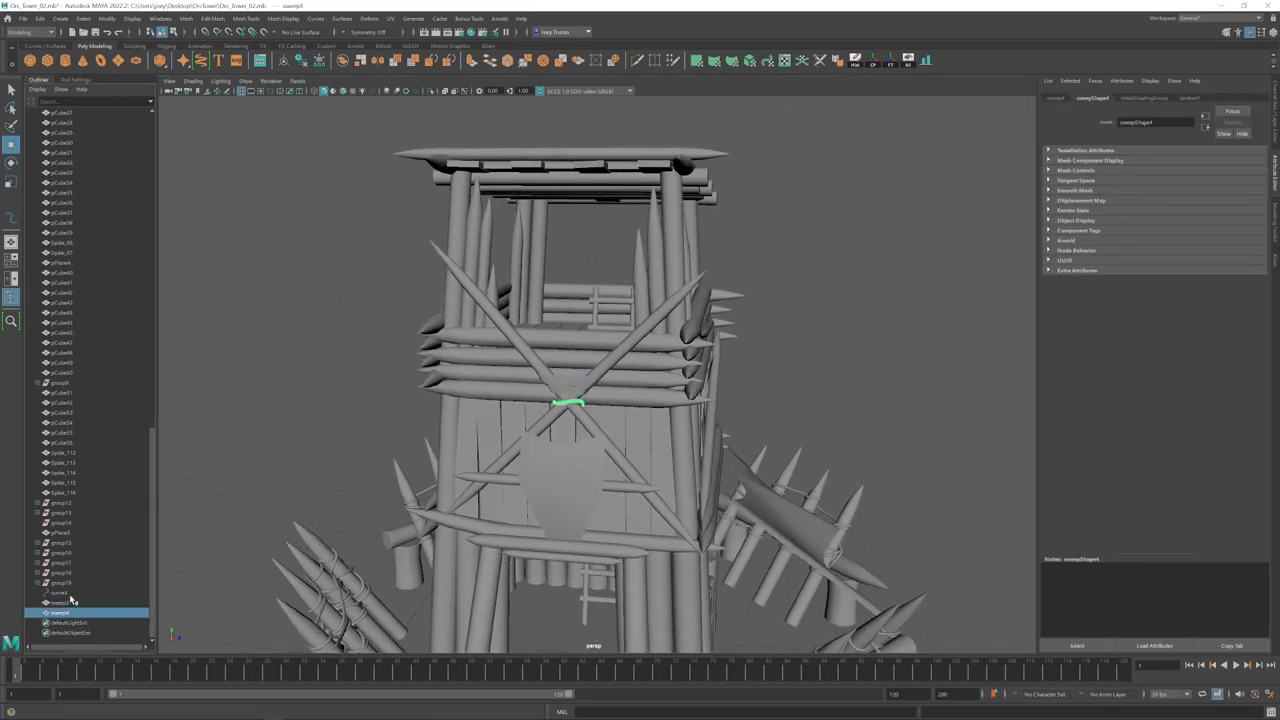
Step: Raise the top vertices of the front corner post towards the roof beams and delete the leftover rope curve
{"action": "left_click_drag", "start_coordinate": [575, 204], "coordinate": [536, 208], "text": "alt"}
{"action": "left_click_drag", "start_coordinate": [521, 257], "coordinate": [671, 229]}
{"action": "left_click_drag", "start_coordinate": [738, 260], "coordinate": [740, 290], "text": "alt"}
{"action": "right_click_drag", "start_coordinate": [660, 285], "coordinate": [600, 285]}
{"action": "left_click_drag", "start_coordinate": [597, 180], "coordinate": [722, 273]}
{"action": "left_click_drag", "start_coordinate": [658, 195], "coordinate": [658, 165]}
{"action": "left_click", "coordinate": [737, 291]}
{"action": "left_click_drag", "start_coordinate": [660, 285], "coordinate": [657, 323], "text": "alt"}
{"action": "scroll", "coordinate": [700, 300], "scroll_direction": "down", "scroll_amount": 4}
{"action": "left_click", "coordinate": [663, 307]}
{"action": "scroll", "coordinate": [657, 323], "scroll_direction": "up", "scroll_amount": 3}
{"action": "key", "text": "Delete"}
Step: Add a polygon torus and align it to the middle of the front corner post
{"action": "left_click", "coordinate": [99, 62]}
{"action": "left_click", "coordinate": [590, 299], "text": "shift"}
{"action": "key", "text": "g"}
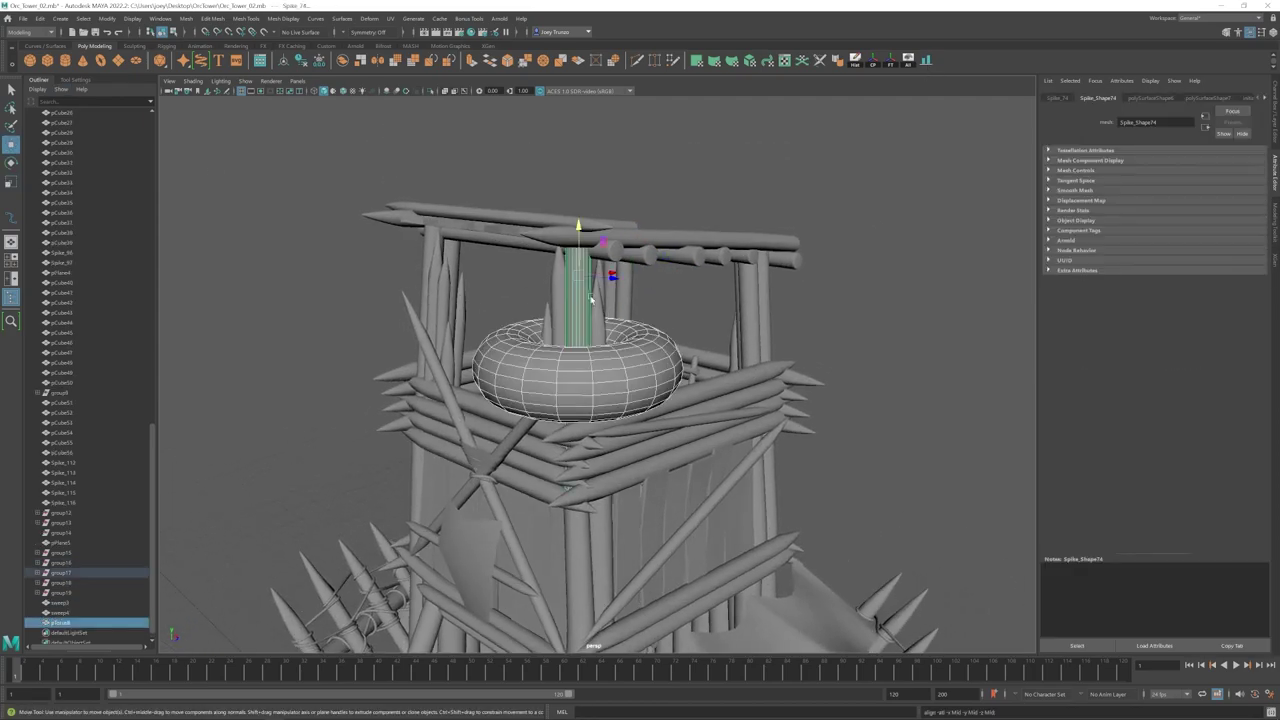
{"action": "key", "text": "w"}
Step: Shrink the torus to a thin ring and shape its vertices around the corner post and the neighbouring spike
{"action": "left_click_drag", "start_coordinate": [474, 370], "coordinate": [690, 289], "text": "alt"}
{"action": "scroll", "coordinate": [690, 289], "scroll_direction": "up", "scroll_amount": 4}
{"action": "right_click_drag", "start_coordinate": [690, 289], "coordinate": [610, 290]}
{"action": "left_click_drag", "start_coordinate": [594, 278], "coordinate": [611, 309]}
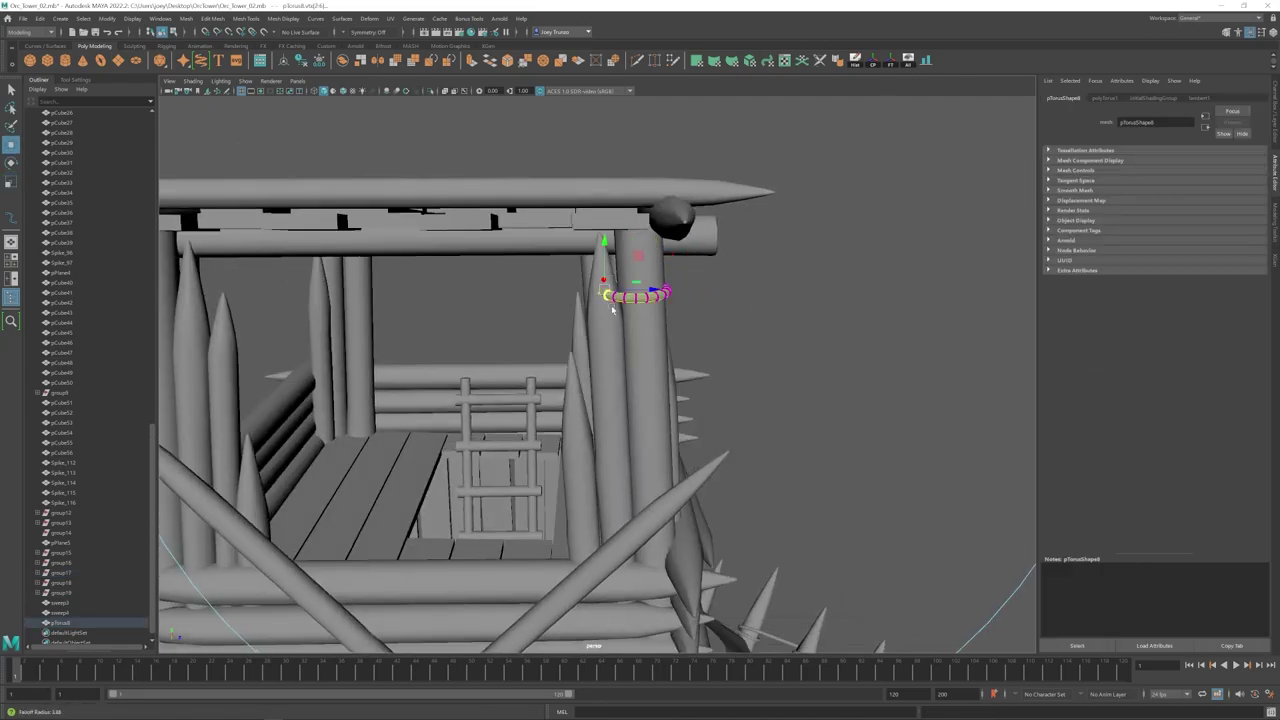
{"action": "left_click_drag", "start_coordinate": [735, 296], "coordinate": [568, 325], "text": "alt"}
{"action": "scroll", "coordinate": [566, 332], "scroll_direction": "up", "scroll_amount": 3}
{"action": "right_click_drag", "start_coordinate": [566, 330], "coordinate": [600, 300]}
{"action": "left_click", "coordinate": [560, 277]}
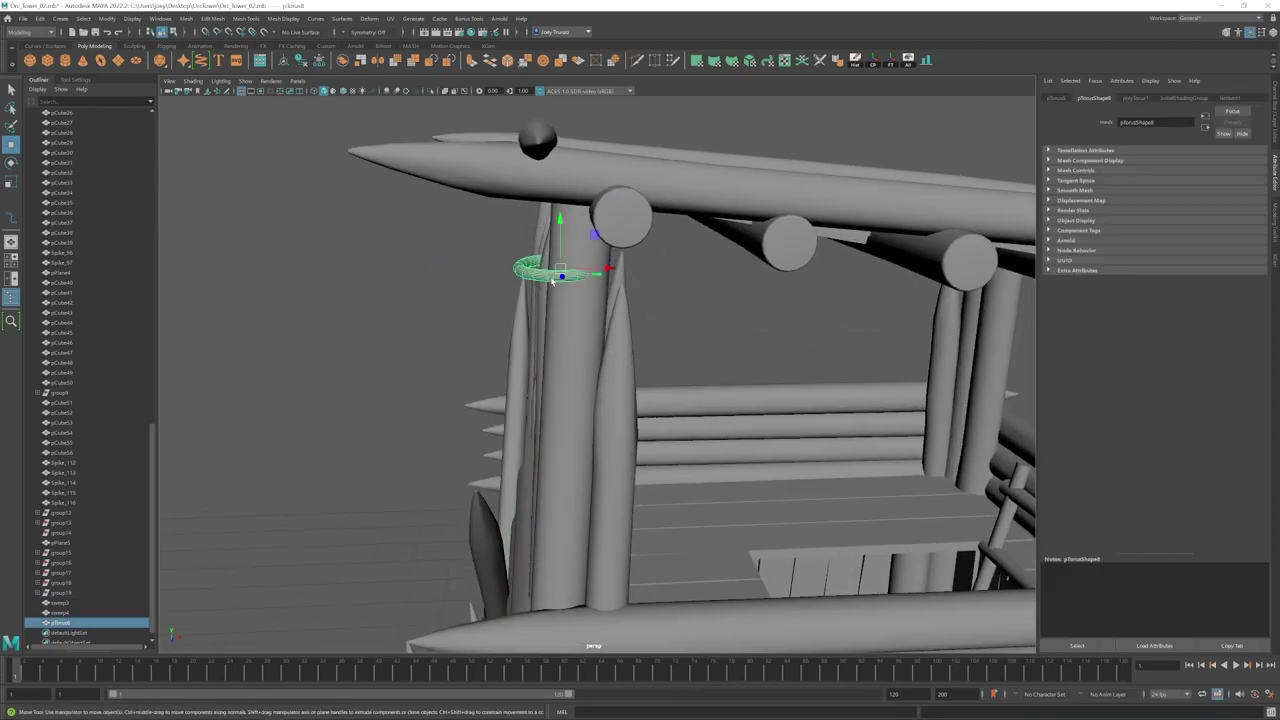
Step: Duplicate the ring twice down the corner post and tilt the lowest copy
{"action": "left_click_drag", "start_coordinate": [608, 281], "coordinate": [678, 290], "text": "alt"}
{"action": "left_click", "coordinate": [668, 281]}
{"action": "scroll", "coordinate": [645, 305], "scroll_direction": "down", "scroll_amount": 4}
{"action": "left_click", "coordinate": [630, 309]}
{"action": "scroll", "coordinate": [622, 299], "scroll_direction": "up", "scroll_amount": 4}
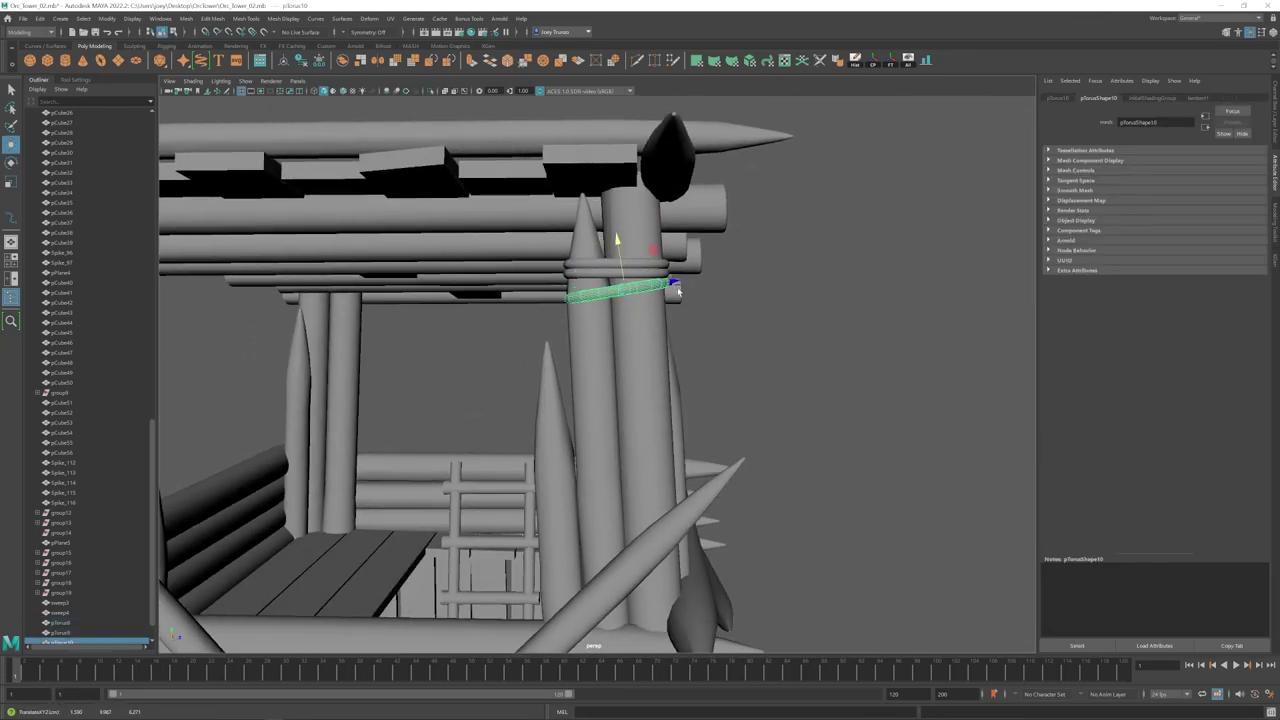
Step: Adjust the tilted ring's vertices so it fits around the corner post and the spikes beside it
{"action": "mouse_move", "coordinate": [580, 318]}
{"action": "left_mouse_down", "text": "alt"}
{"action": "mouse_move", "coordinate": [574, 300]}
{"action": "mouse_move", "coordinate": [586, 320]}
{"action": "mouse_move", "coordinate": [592, 300]}
{"action": "left_mouse_up", "text": "alt"}
{"action": "left_click", "coordinate": [575, 301]}
{"action": "left_click_drag", "start_coordinate": [608, 293], "coordinate": [605, 297]}
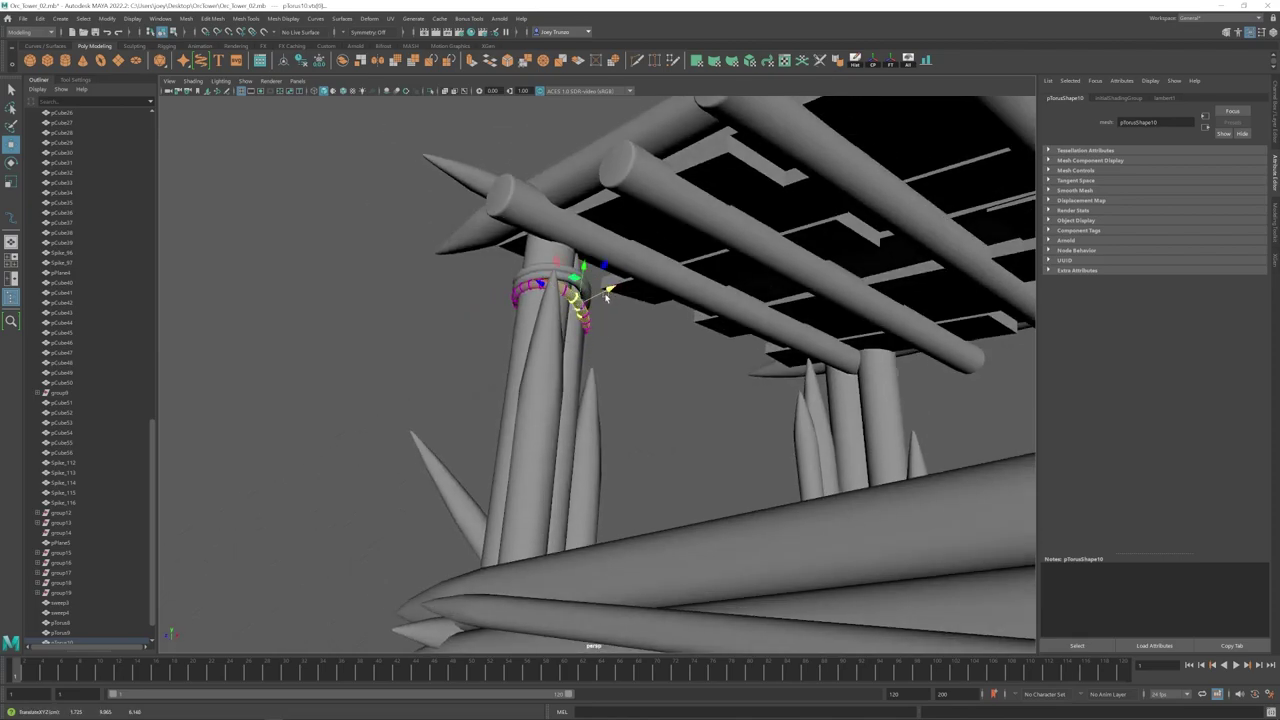
{"action": "left_click_drag", "start_coordinate": [571, 337], "coordinate": [614, 326], "text": "alt"}
{"action": "left_click", "coordinate": [643, 342]}
{"action": "scroll", "coordinate": [609, 371], "scroll_direction": "down", "scroll_amount": 5}
{"action": "scroll", "coordinate": [614, 326], "scroll_direction": "up", "scroll_amount": 5}
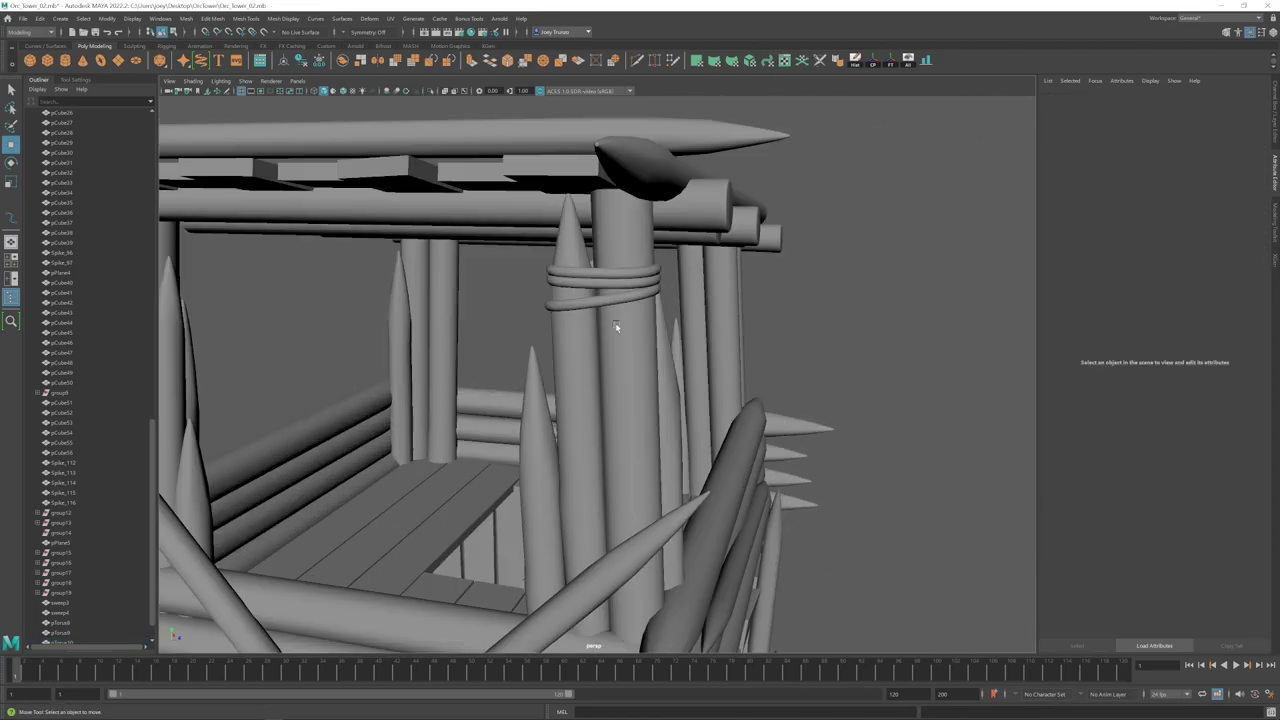
Step: Duplicate the tilted ring and rotate the copy to slant the opposite way across the other rings
{"action": "left_click", "coordinate": [627, 298]}
{"action": "key", "text": "ctrl+d"}
{"action": "key", "text": "e"}
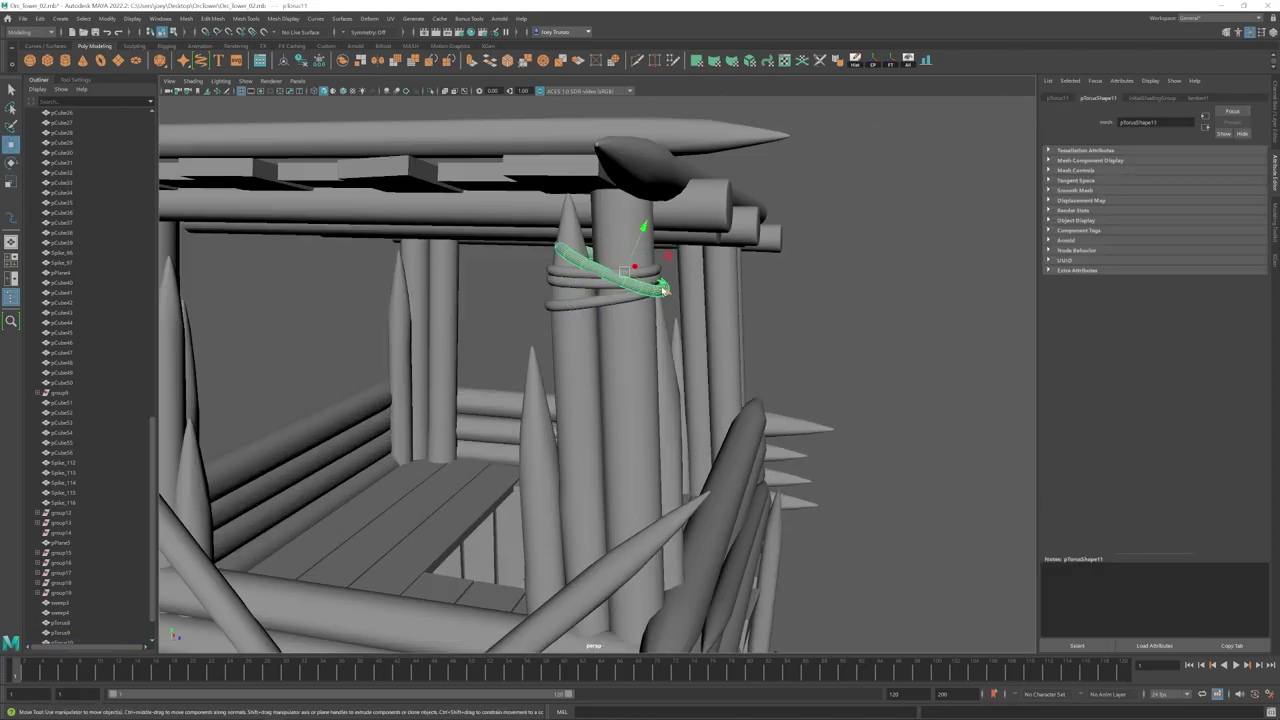
{"action": "left_click_drag", "start_coordinate": [664, 290], "coordinate": [703, 257], "text": "alt"}
Step: Reshape the crossing ring's vertices to wrap it over the stacked rings and around the posts
{"action": "right_click_drag", "start_coordinate": [703, 257], "coordinate": [645, 257]}
{"action": "left_click", "coordinate": [557, 268]}
{"action": "left_click_drag", "start_coordinate": [645, 257], "coordinate": [566, 266], "text": "alt"}
{"action": "left_click_drag", "start_coordinate": [566, 266], "coordinate": [520, 262], "text": "alt"}
{"action": "left_click_drag", "start_coordinate": [490, 272], "coordinate": [720, 290], "text": "alt"}
{"action": "left_click", "coordinate": [594, 266]}
{"action": "left_click", "coordinate": [743, 420]}
{"action": "scroll", "coordinate": [743, 420], "scroll_direction": "down", "scroll_amount": 5}
{"action": "left_click_drag", "start_coordinate": [743, 420], "coordinate": [664, 420], "text": "alt"}
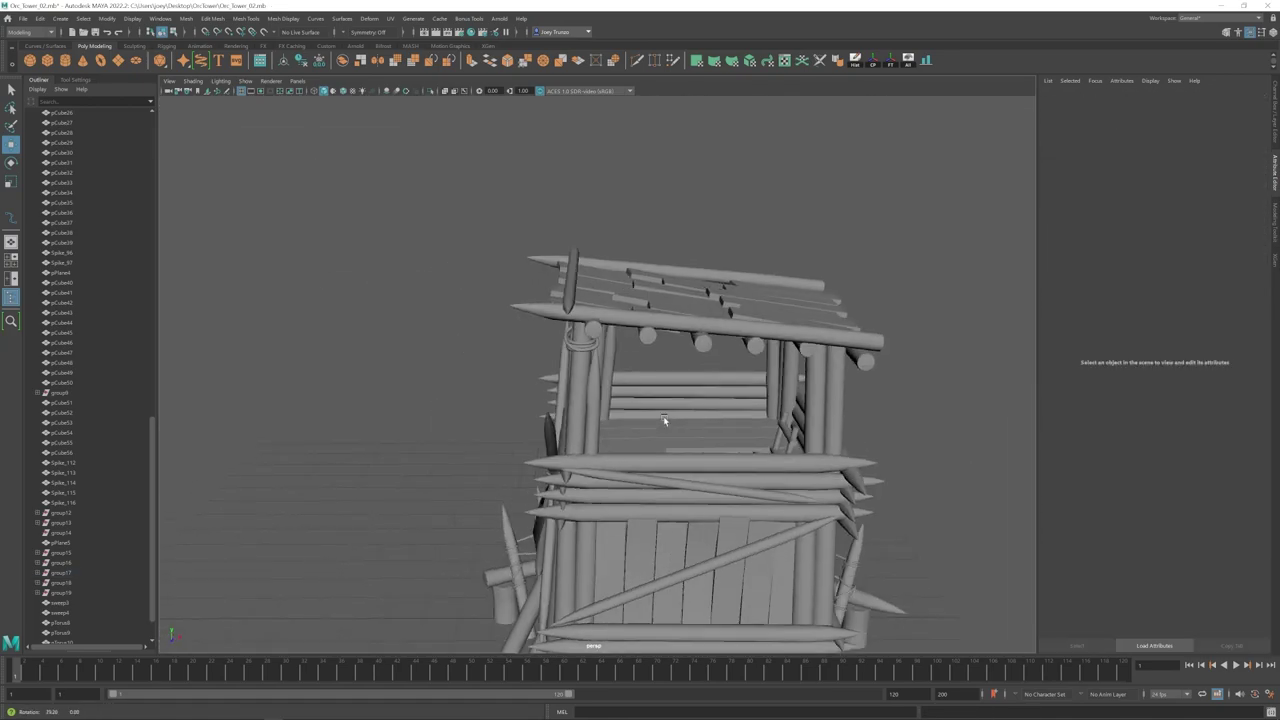
Step: Pull the protruding vertices at the back of the crossing ring in against the corner post
{"action": "scroll", "coordinate": [664, 420], "scroll_direction": "up", "scroll_amount": 8}
{"action": "left_click", "coordinate": [612, 335]}
{"action": "right_click_drag", "start_coordinate": [612, 335], "coordinate": [556, 333]}
{"action": "left_click", "coordinate": [541, 264]}
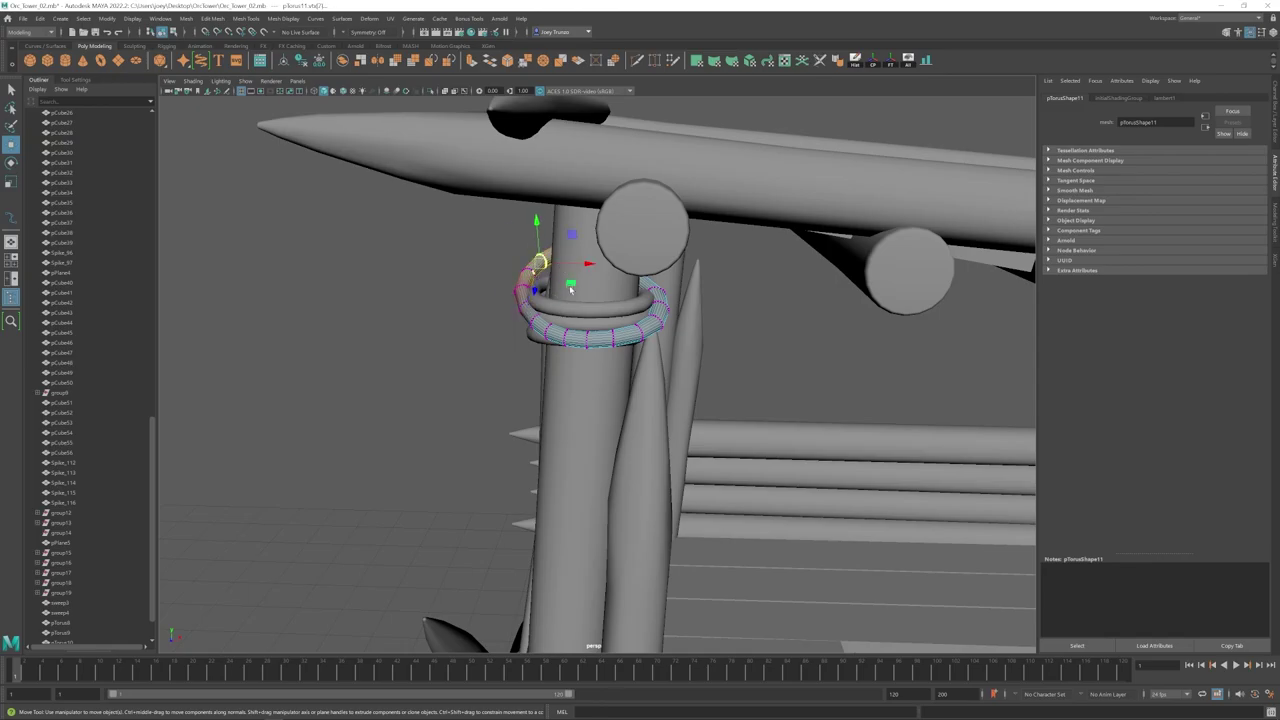
{"action": "left_click_drag", "start_coordinate": [588, 264], "coordinate": [595, 264]}
{"action": "left_click_drag", "start_coordinate": [597, 266], "coordinate": [625, 305], "text": "alt"}
{"action": "mouse_move", "coordinate": [538, 290]}
{"action": "left_mouse_down"}
{"action": "mouse_move", "coordinate": [511, 311]}
{"action": "mouse_move", "coordinate": [674, 306]}
{"action": "mouse_move", "coordinate": [571, 325]}
{"action": "mouse_move", "coordinate": [531, 284]}
{"action": "mouse_move", "coordinate": [541, 304]}
{"action": "left_mouse_up"}
{"action": "left_click_drag", "start_coordinate": [493, 295], "coordinate": [529, 302]}
{"action": "left_click_drag", "start_coordinate": [529, 302], "coordinate": [620, 333], "text": "alt"}
{"action": "left_click", "coordinate": [671, 406]}
{"action": "scroll", "coordinate": [671, 406], "scroll_direction": "down", "scroll_amount": 10}
{"action": "left_click_drag", "start_coordinate": [671, 406], "coordinate": [658, 406], "text": "alt"}
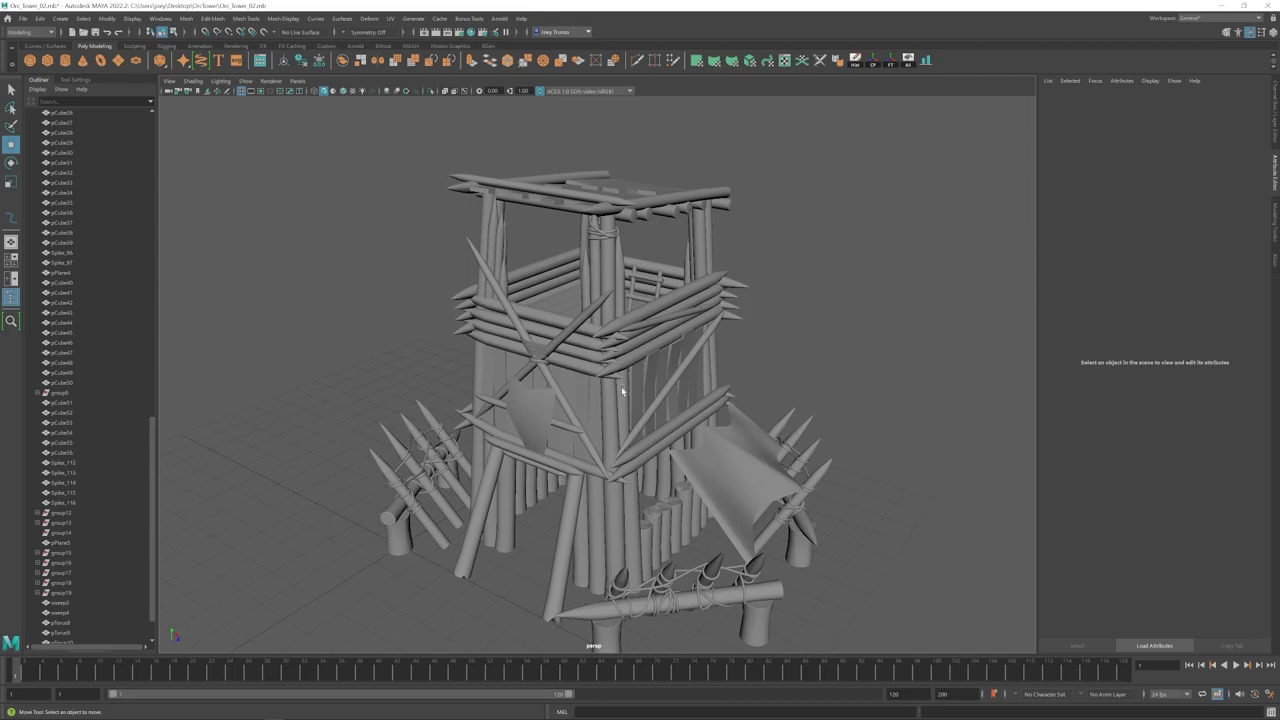
Step: Try to add another small torus ring at the side railing logs near the corner
{"action": "middle_click_drag", "start_coordinate": [622, 391], "coordinate": [618, 407], "text": "alt"}
{"action": "scroll", "coordinate": [618, 407], "scroll_direction": "up", "scroll_amount": 6}
{"action": "left_click", "coordinate": [585, 149]}
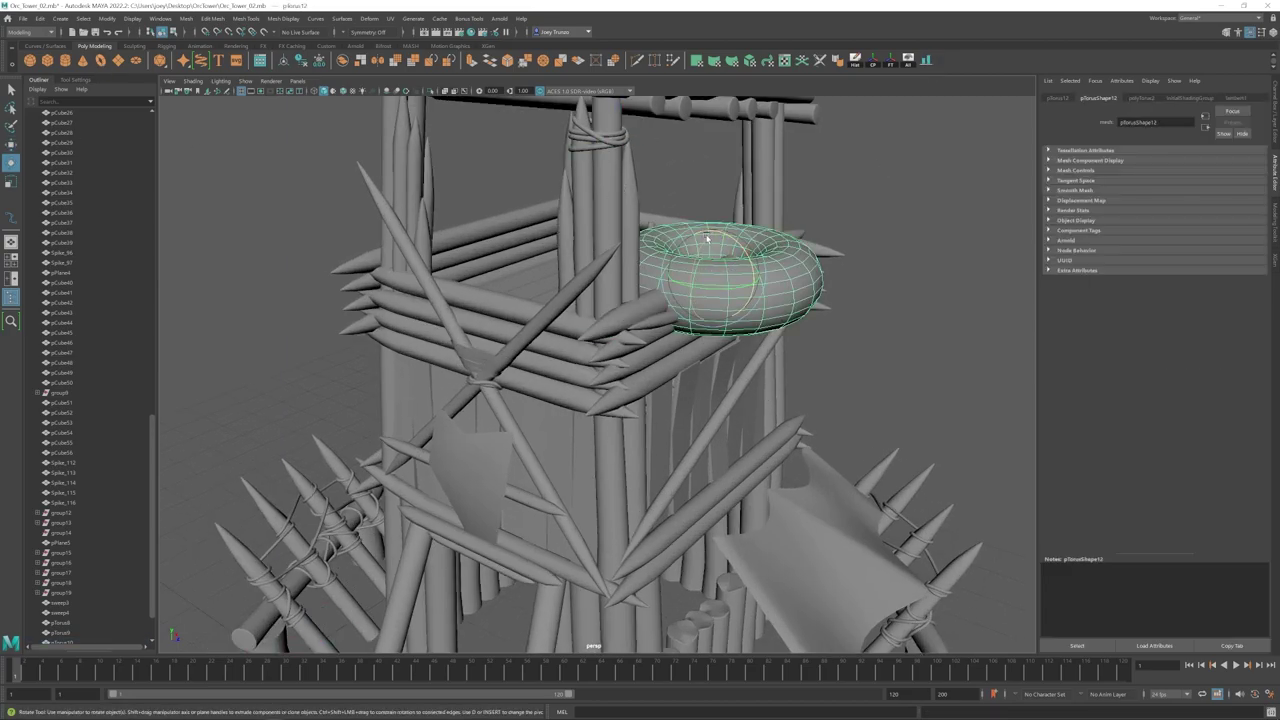
{"action": "key", "text": "r"}
{"action": "left_click_drag", "start_coordinate": [713, 275], "coordinate": [239, 300]}
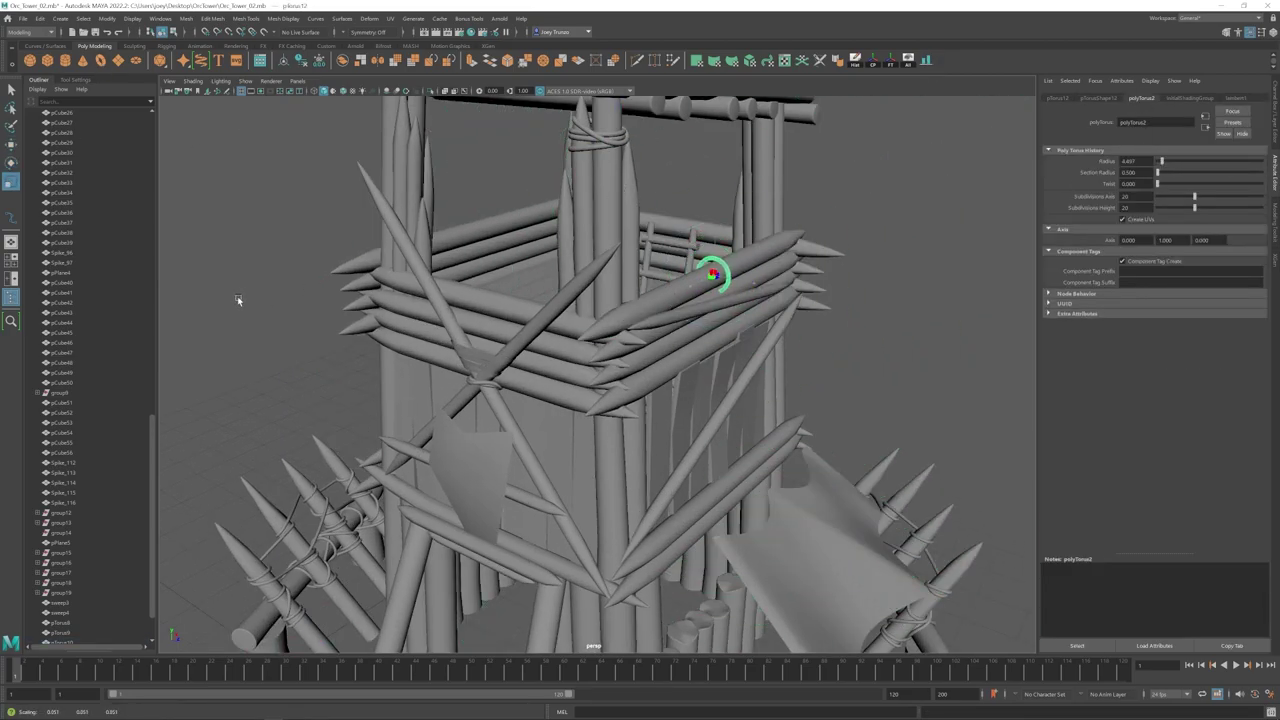
{"action": "scroll", "coordinate": [525, 300], "scroll_direction": "up", "scroll_amount": 6}
{"action": "key", "text": "w"}
{"action": "left_click_drag", "start_coordinate": [637, 338], "coordinate": [562, 263], "text": "alt"}
{"action": "left_click_drag", "start_coordinate": [500, 275], "coordinate": [601, 302], "text": "alt"}
{"action": "left_click", "coordinate": [863, 234]}
{"action": "scroll", "coordinate": [863, 234], "scroll_direction": "down", "scroll_amount": 5}
{"action": "left_click", "coordinate": [602, 316]}
{"action": "key", "text": "Delete"}
Step: Shift the vertices and an edge loop on the lower part of the roped corner post to adjust its bend
{"action": "left_click_drag", "start_coordinate": [620, 391], "coordinate": [630, 388], "text": "alt"}
{"action": "scroll", "coordinate": [640, 389], "scroll_direction": "up", "scroll_amount": 4}
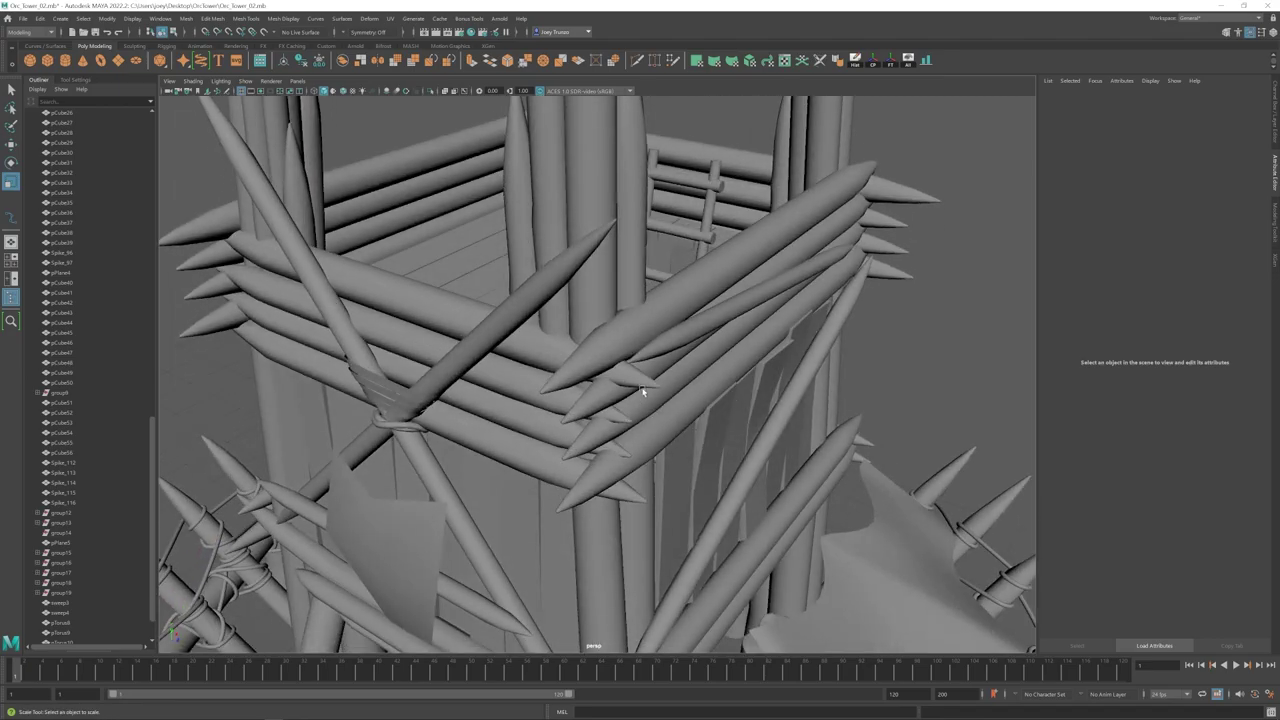
{"action": "left_click", "coordinate": [603, 308]}
{"action": "left_click_drag", "start_coordinate": [552, 325], "coordinate": [694, 326], "text": "alt"}
{"action": "scroll", "coordinate": [641, 256], "scroll_direction": "down", "scroll_amount": 5}
{"action": "key", "text": "ctrl+z"}
{"action": "key", "text": "ctrl+z"}
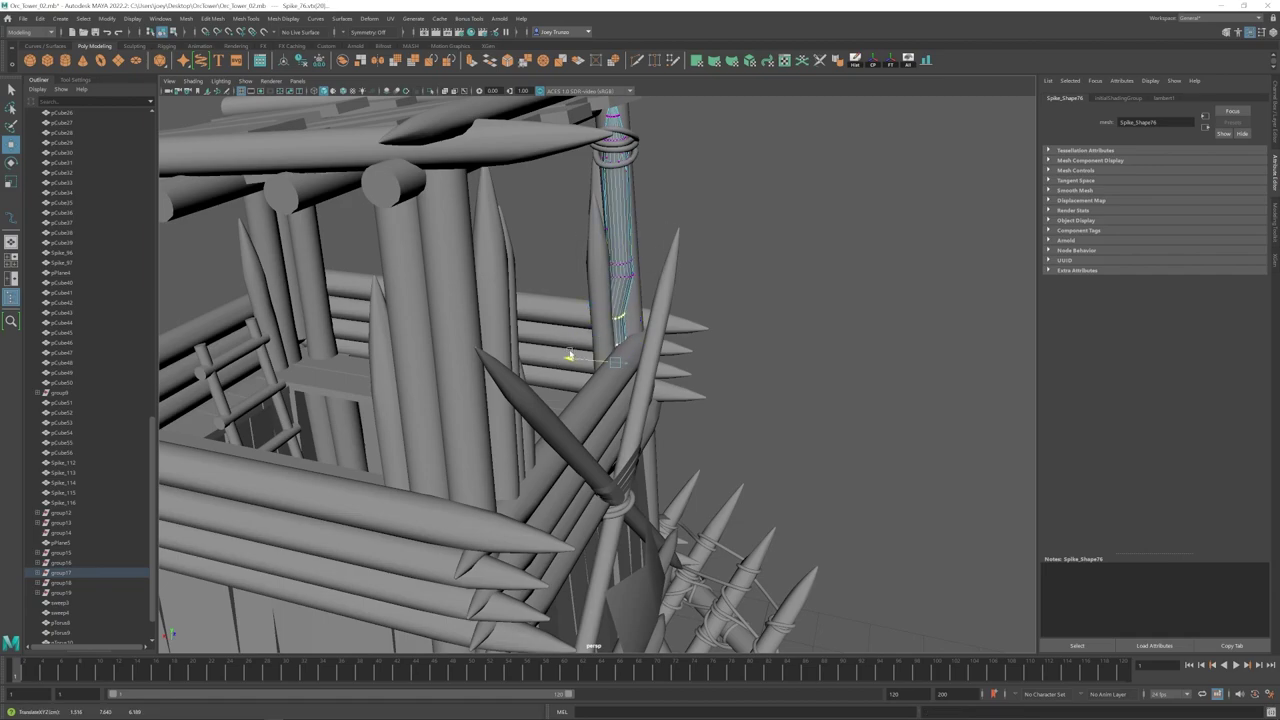
{"action": "left_click_drag", "start_coordinate": [570, 354], "coordinate": [612, 285], "text": "alt"}
{"action": "double_click", "coordinate": [620, 254]}
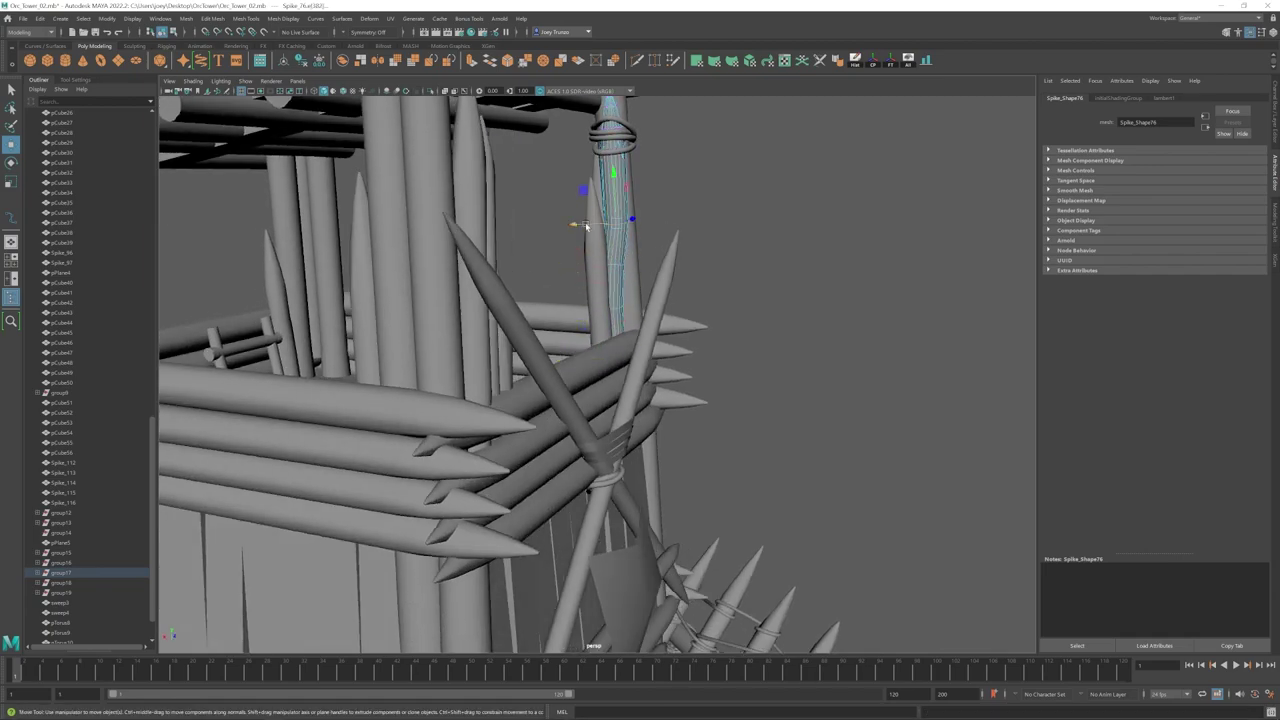
{"action": "scroll", "coordinate": [586, 225], "scroll_direction": "down", "scroll_amount": 4}
{"action": "left_click_drag", "start_coordinate": [586, 225], "coordinate": [666, 356], "text": "alt"}
Step: Try to reposition the top log of the side railing
{"action": "left_click", "coordinate": [647, 373]}
{"action": "left_click", "coordinate": [655, 300]}
{"action": "left_click_drag", "start_coordinate": [697, 291], "coordinate": [690, 288]}
{"action": "left_click_drag", "start_coordinate": [690, 288], "coordinate": [547, 297], "text": "alt"}
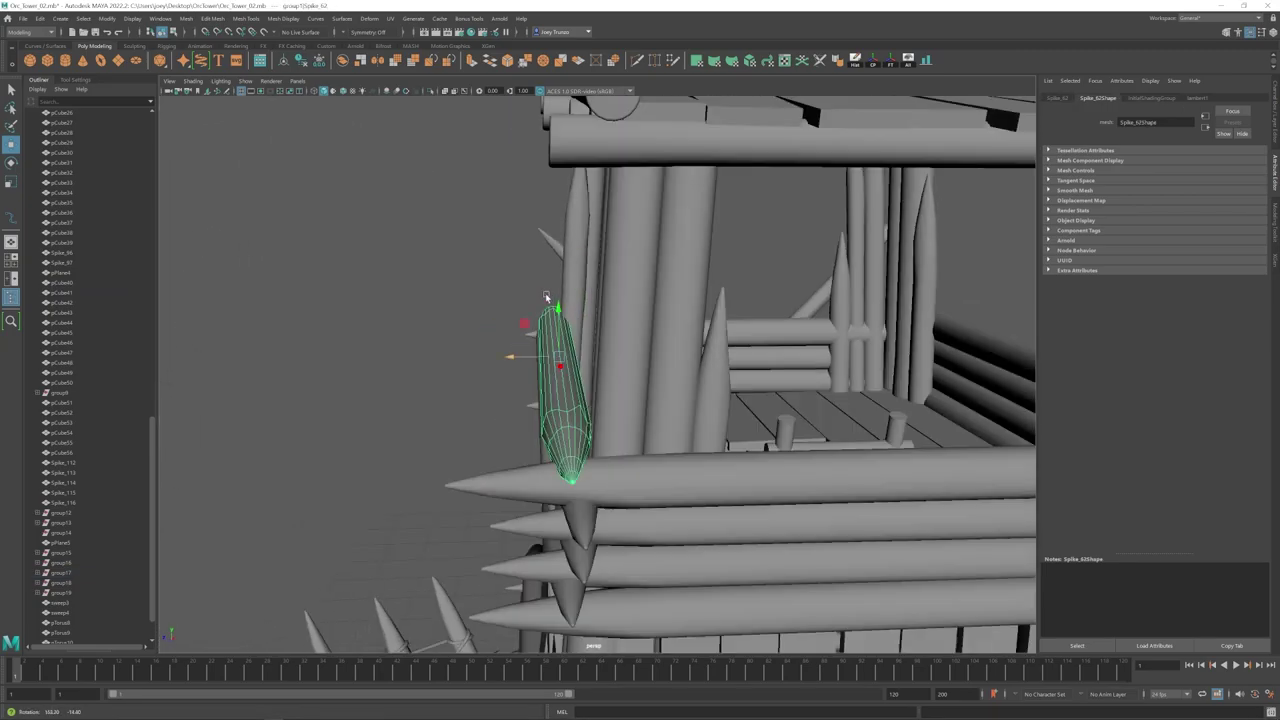
{"action": "key", "text": "ctrl+z"}
{"action": "key", "text": "ctrl+z"}
{"action": "key", "text": "ctrl+z"}
{"action": "key", "text": "ctrl+z"}
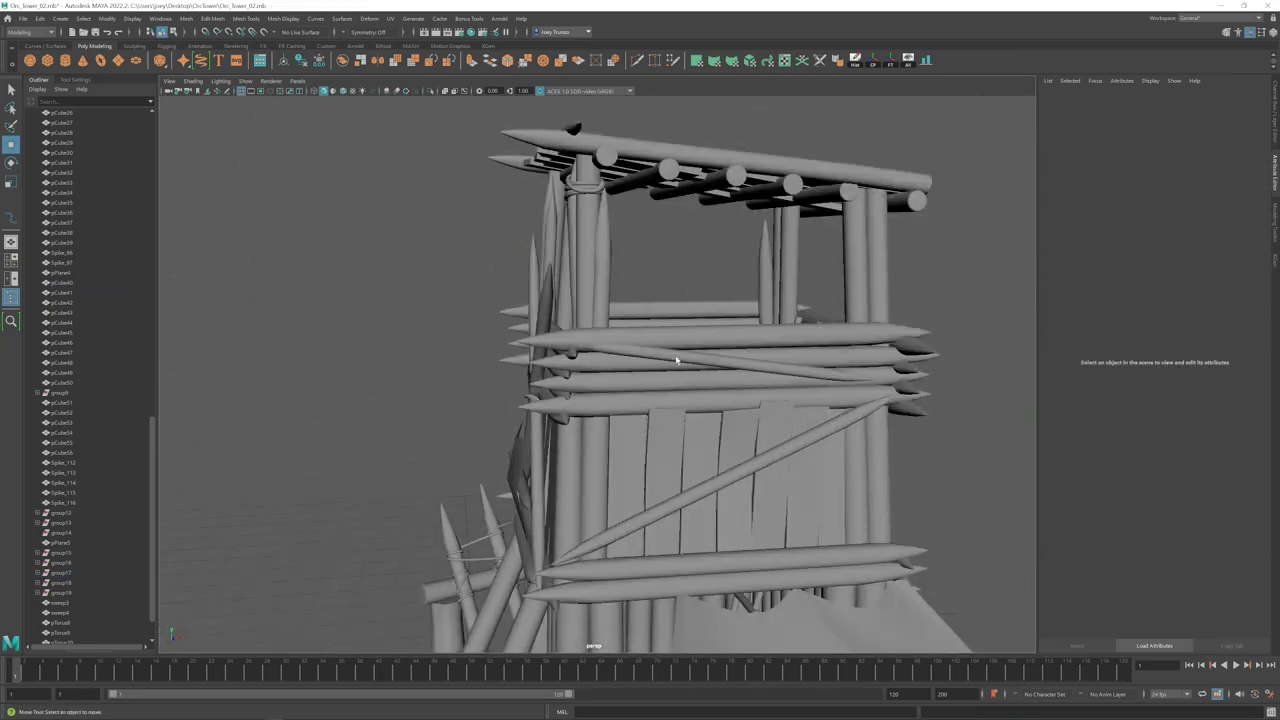
Step: Lower one of the side railing logs below the top rail slightly
{"action": "left_click_drag", "start_coordinate": [677, 360], "coordinate": [688, 360], "text": "alt"}
{"action": "left_click", "coordinate": [690, 359]}
{"action": "left_click_drag", "start_coordinate": [711, 318], "coordinate": [713, 327]}
{"action": "left_click", "coordinate": [965, 388]}
Step: Select the vertices at the front end of the second side railing log and move them along its length
{"action": "scroll", "coordinate": [690, 380], "scroll_direction": "down", "scroll_amount": 5}
{"action": "left_click_drag", "start_coordinate": [677, 380], "coordinate": [547, 360], "text": "alt"}
{"action": "scroll", "coordinate": [620, 365], "scroll_direction": "up", "scroll_amount": 5}
{"action": "left_click", "coordinate": [612, 335]}
{"action": "right_click_drag", "start_coordinate": [560, 352], "coordinate": [510, 352]}
{"action": "left_click_drag", "start_coordinate": [505, 335], "coordinate": [572, 370]}
{"action": "left_click_drag", "start_coordinate": [745, 225], "coordinate": [814, 260], "text": "alt"}
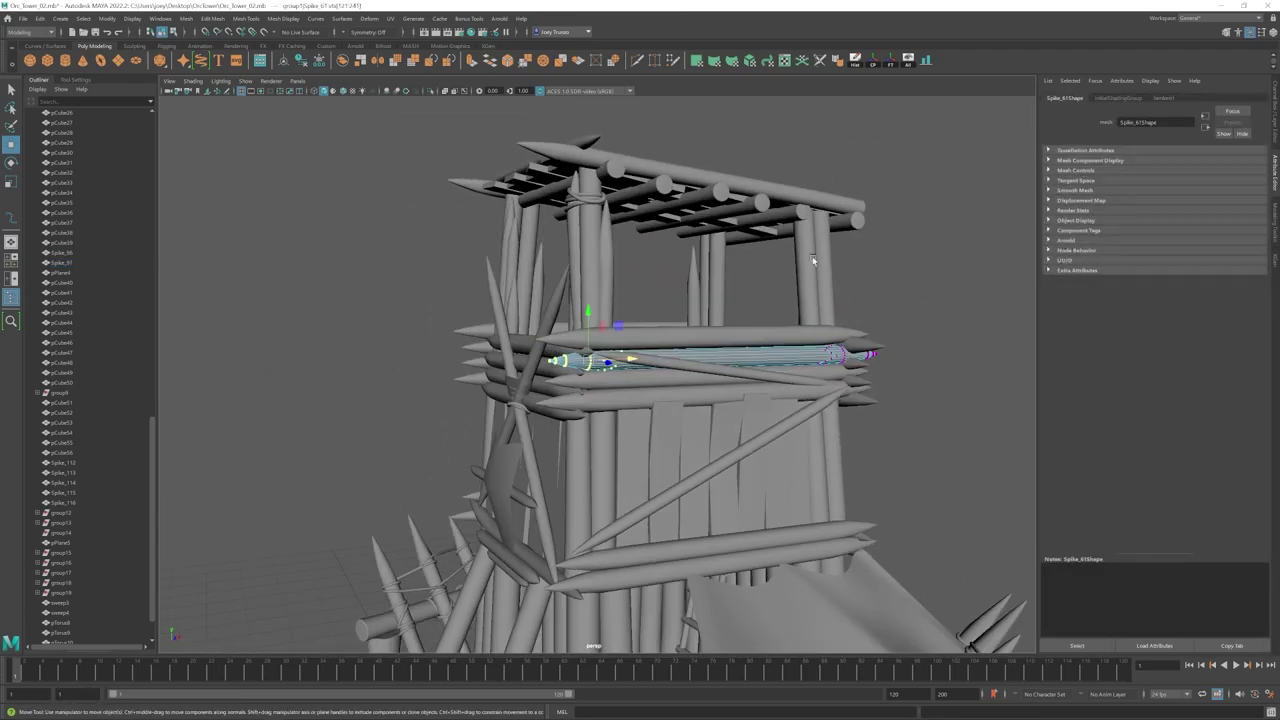
{"action": "left_click", "coordinate": [885, 280]}
Step: Add a cube plank aligned to the front wall planks and raise it to just below the front railing logs
{"action": "scroll", "coordinate": [700, 400], "scroll_direction": "down", "scroll_amount": 6}
{"action": "left_click_drag", "start_coordinate": [689, 420], "coordinate": [735, 418], "text": "alt"}
{"action": "middle_click_drag", "start_coordinate": [528, 402], "coordinate": [563, 401], "text": "alt"}
{"action": "scroll", "coordinate": [574, 387], "scroll_direction": "up", "scroll_amount": 6}
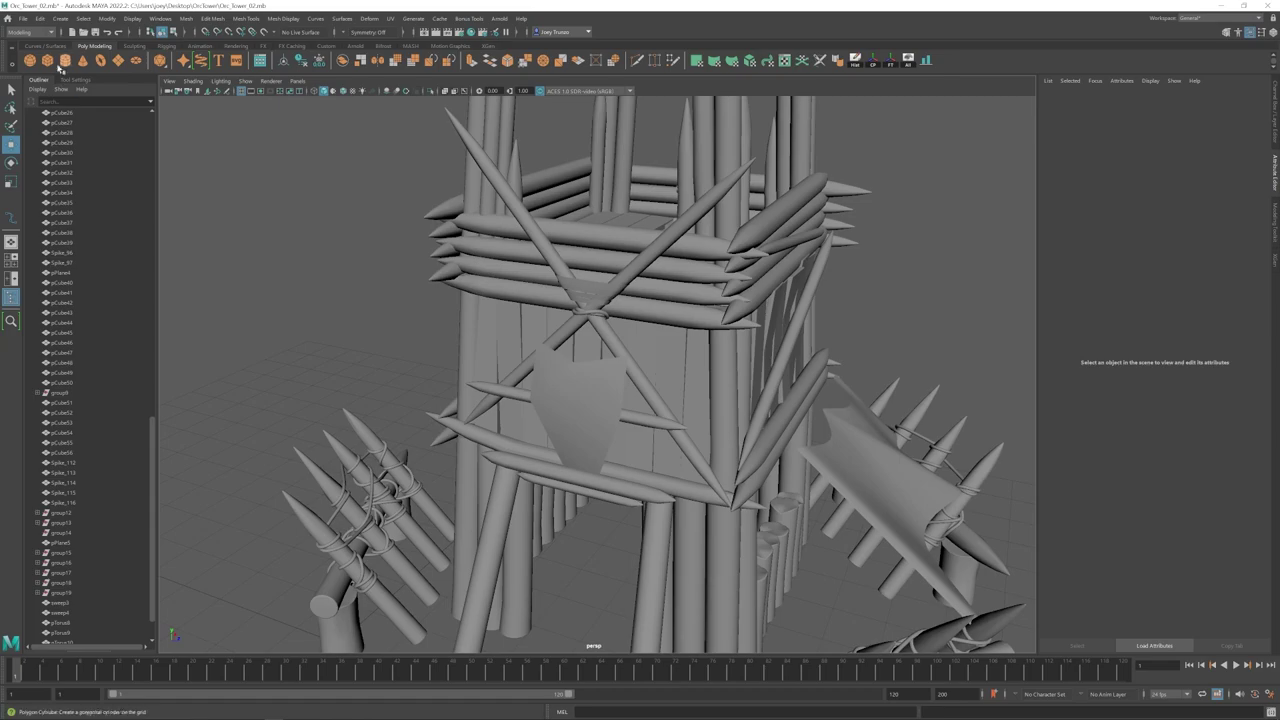
{"action": "left_click", "coordinate": [65, 61]}
{"action": "left_click", "coordinate": [585, 400], "text": "shift"}
{"action": "left_click", "coordinate": [908, 61]}
{"action": "left_click_drag", "start_coordinate": [706, 399], "coordinate": [690, 395], "text": "alt"}
{"action": "key", "text": "w"}
{"action": "left_click_drag", "start_coordinate": [598, 336], "coordinate": [600, 295]}
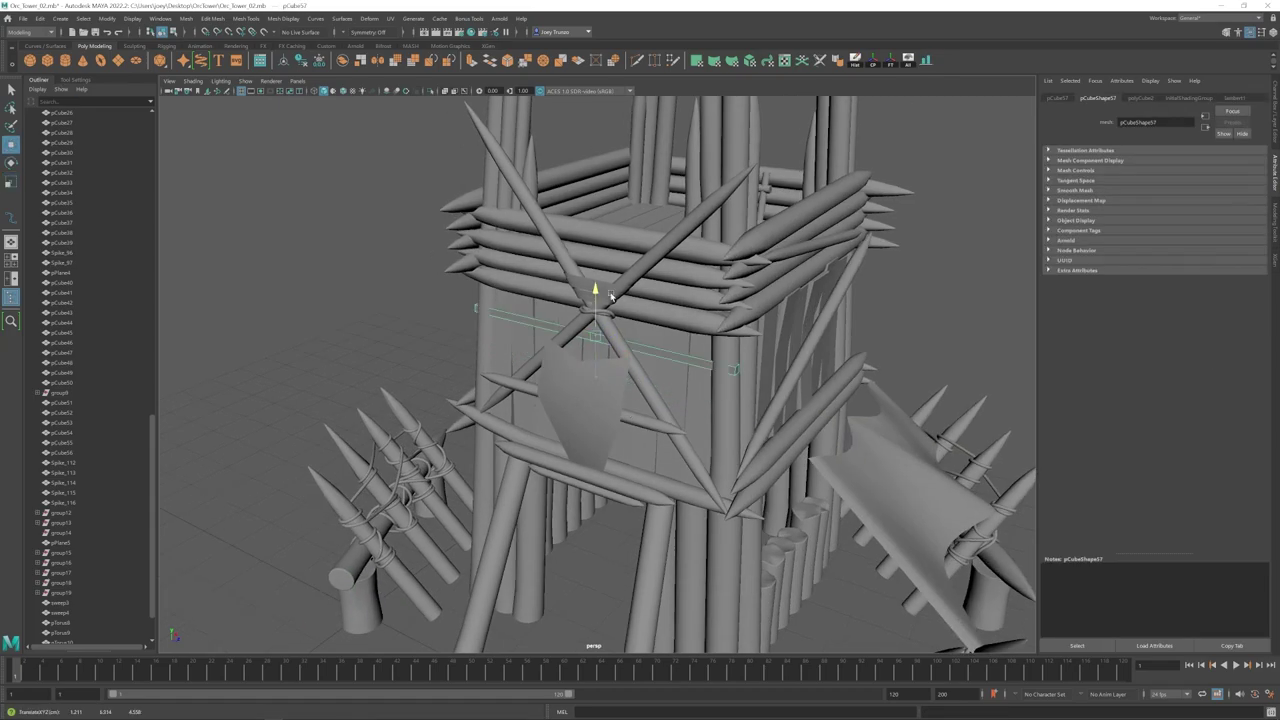
Step: Scale and position the new plank to run horizontally across the front wall behind the crossed beams
{"action": "key", "text": "r"}
{"action": "left_click_drag", "start_coordinate": [566, 350], "coordinate": [654, 354], "text": "alt"}
{"action": "key", "text": "w"}
{"action": "left_click_drag", "start_coordinate": [500, 400], "coordinate": [436, 397]}
{"action": "key", "text": "r"}
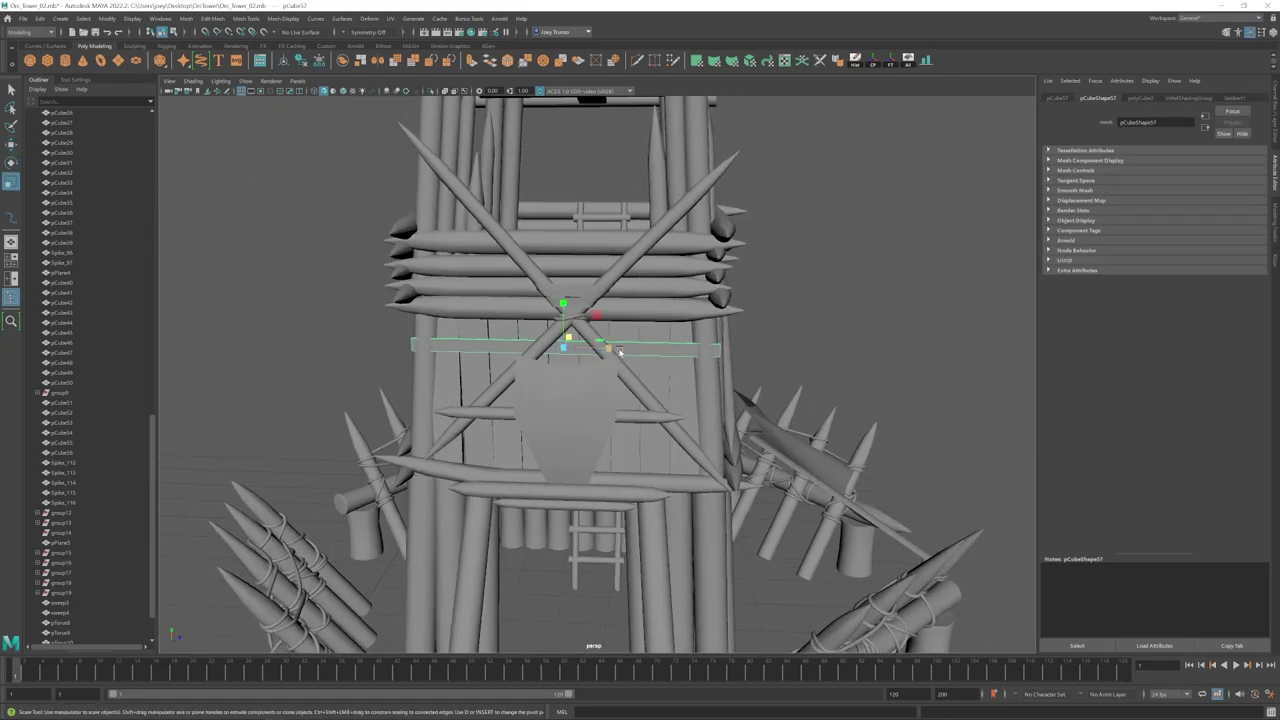
{"action": "left_click_drag", "start_coordinate": [610, 396], "coordinate": [567, 397], "text": "alt"}
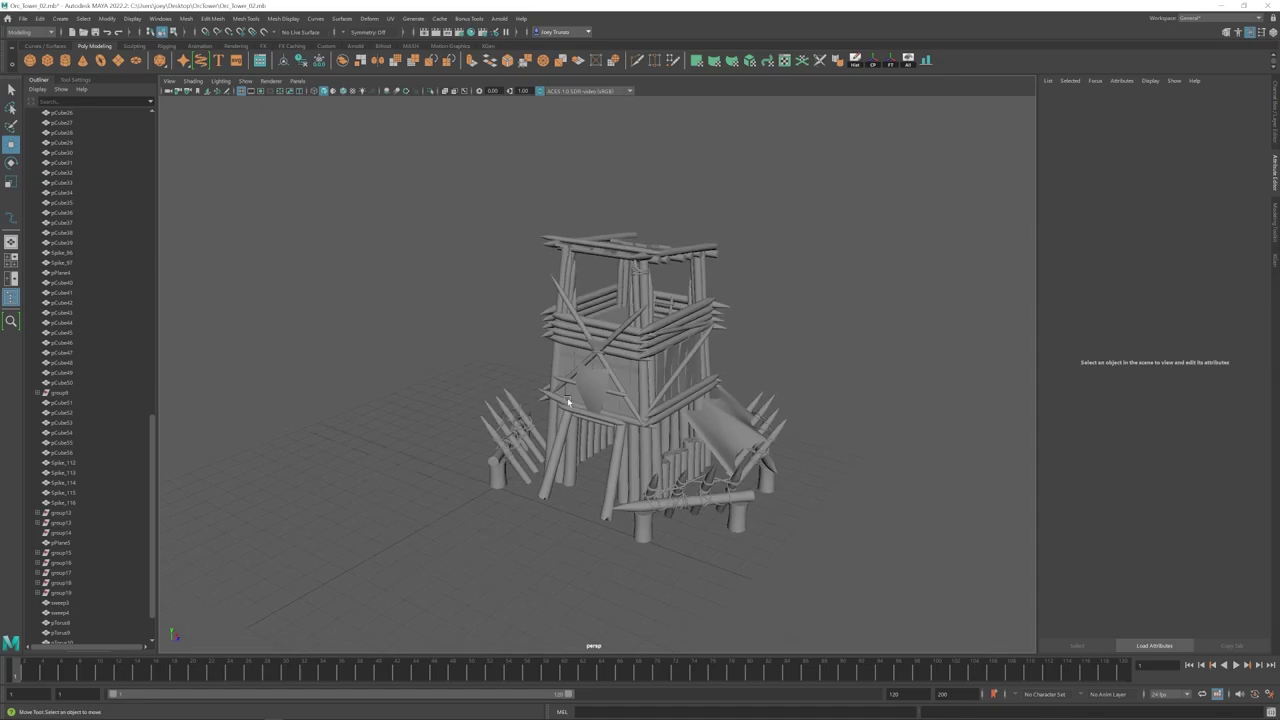
Step: Move the top vertices of the side wall plank nearest the front corner post to adjust its upper end
{"action": "scroll", "coordinate": [567, 390], "scroll_direction": "up", "scroll_amount": 6}
{"action": "left_click", "coordinate": [598, 372]}
{"action": "scroll", "coordinate": [590, 380], "scroll_direction": "up", "scroll_amount": 3}
{"action": "right_click_drag", "start_coordinate": [592, 372], "coordinate": [530, 370]}
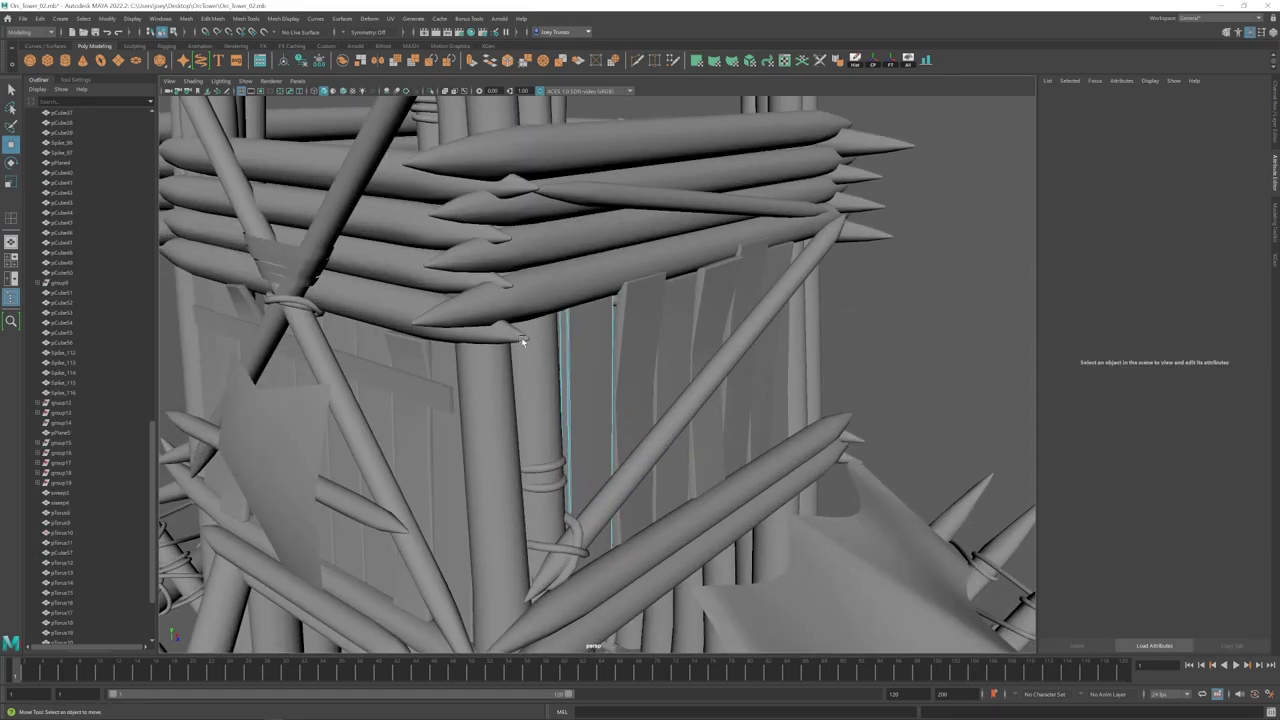
{"action": "left_click_drag", "start_coordinate": [521, 337], "coordinate": [645, 275]}
{"action": "left_click_drag", "start_coordinate": [624, 318], "coordinate": [636, 316]}
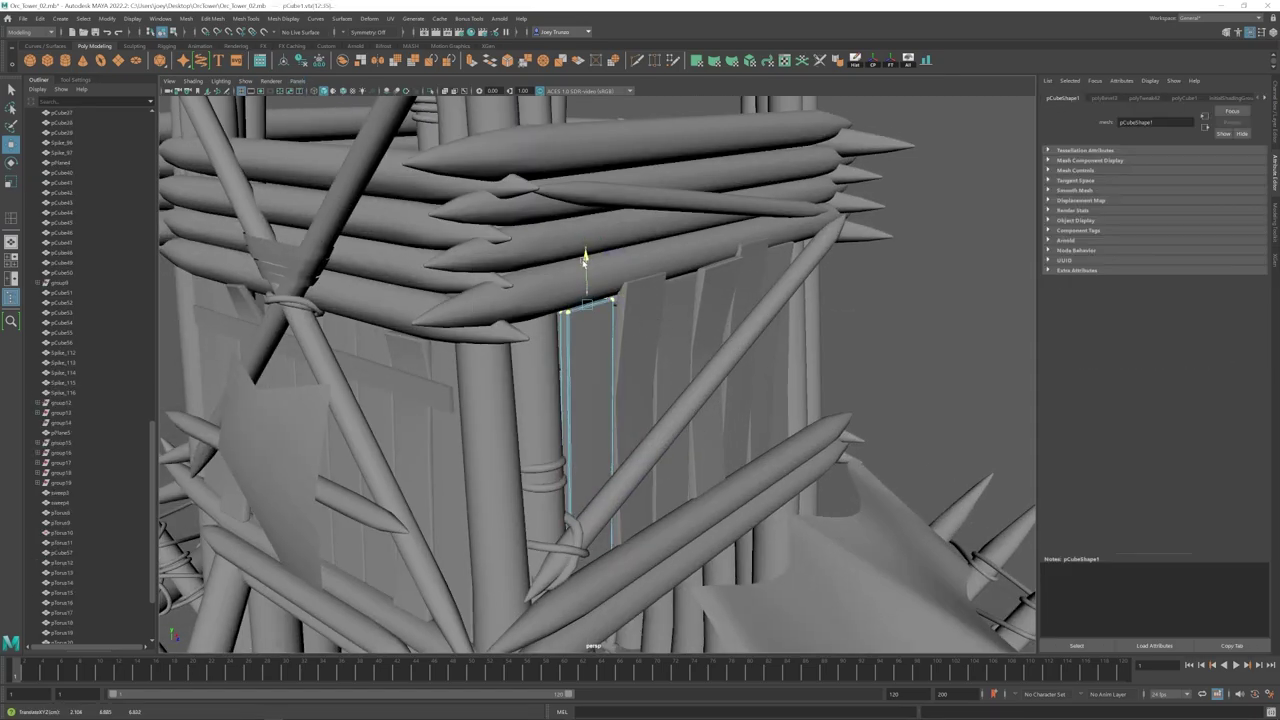
Step: Raise the top vertices of the side wall planks near the upper end of the diagonal beam slightly
{"action": "left_click_drag", "start_coordinate": [743, 312], "coordinate": [680, 312], "text": "alt"}
{"action": "left_click_drag", "start_coordinate": [735, 230], "coordinate": [815, 282]}
{"action": "left_click_drag", "start_coordinate": [766, 209], "coordinate": [766, 204]}
{"action": "left_click_drag", "start_coordinate": [790, 305], "coordinate": [749, 309], "text": "alt"}
{"action": "left_click", "coordinate": [749, 309]}
Step: Nudge the top vertices of another side wall plank up beneath the lowest railing log
{"action": "left_click_drag", "start_coordinate": [600, 370], "coordinate": [566, 354], "text": "alt"}
{"action": "scroll", "coordinate": [640, 370], "scroll_direction": "down", "scroll_amount": 3}
{"action": "right_click_drag", "start_coordinate": [538, 370], "coordinate": [476, 368]}
{"action": "left_click_drag", "start_coordinate": [589, 320], "coordinate": [592, 318]}
{"action": "left_click_drag", "start_coordinate": [590, 350], "coordinate": [550, 350], "text": "alt"}
{"action": "left_click", "coordinate": [536, 346]}
{"action": "left_click", "coordinate": [896, 344]}
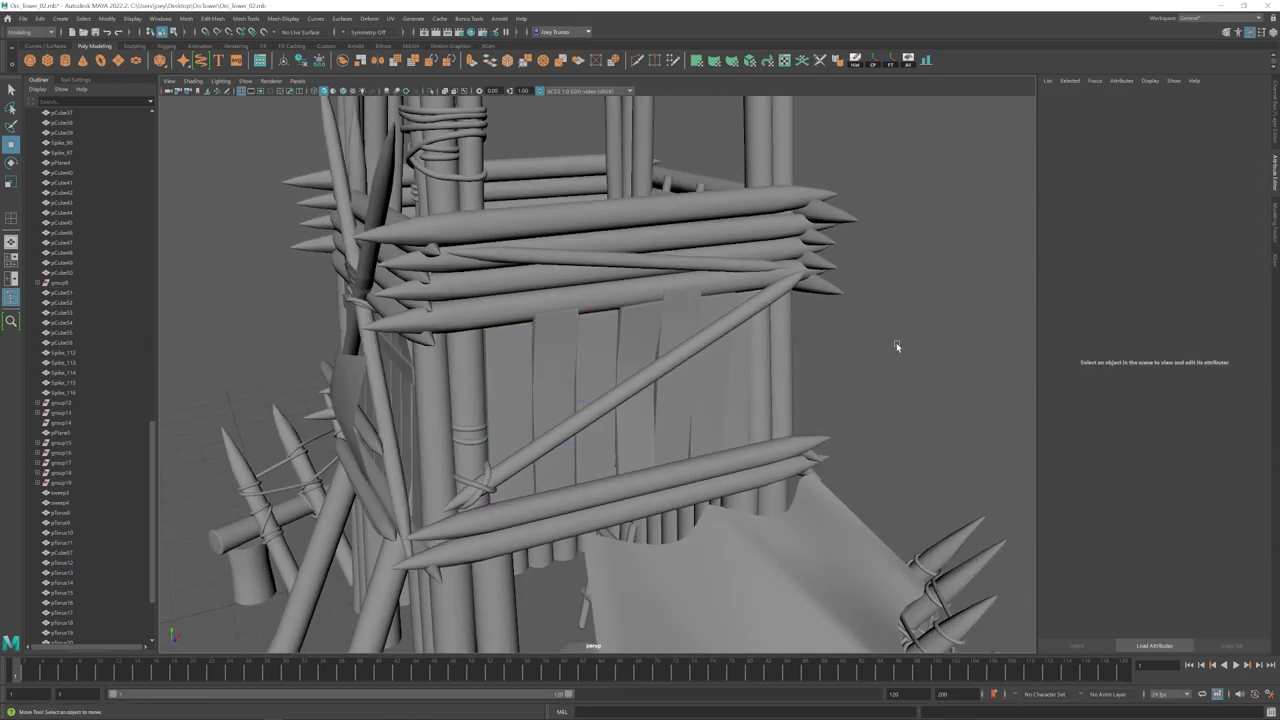
Step: Move a rope ring from the upper end of the front corner post across to the opposite corner posts
{"action": "scroll", "coordinate": [640, 400], "scroll_direction": "down", "scroll_amount": 5}
{"action": "left_click_drag", "start_coordinate": [530, 420], "coordinate": [592, 428], "text": "alt"}
{"action": "key", "text": "ctrl+z"}
{"action": "key", "text": "ctrl+z"}
{"action": "key", "text": "ctrl+z"}
{"action": "key", "text": "ctrl+z"}
{"action": "key", "text": "ctrl+z"}
{"action": "key", "text": "ctrl+z"}
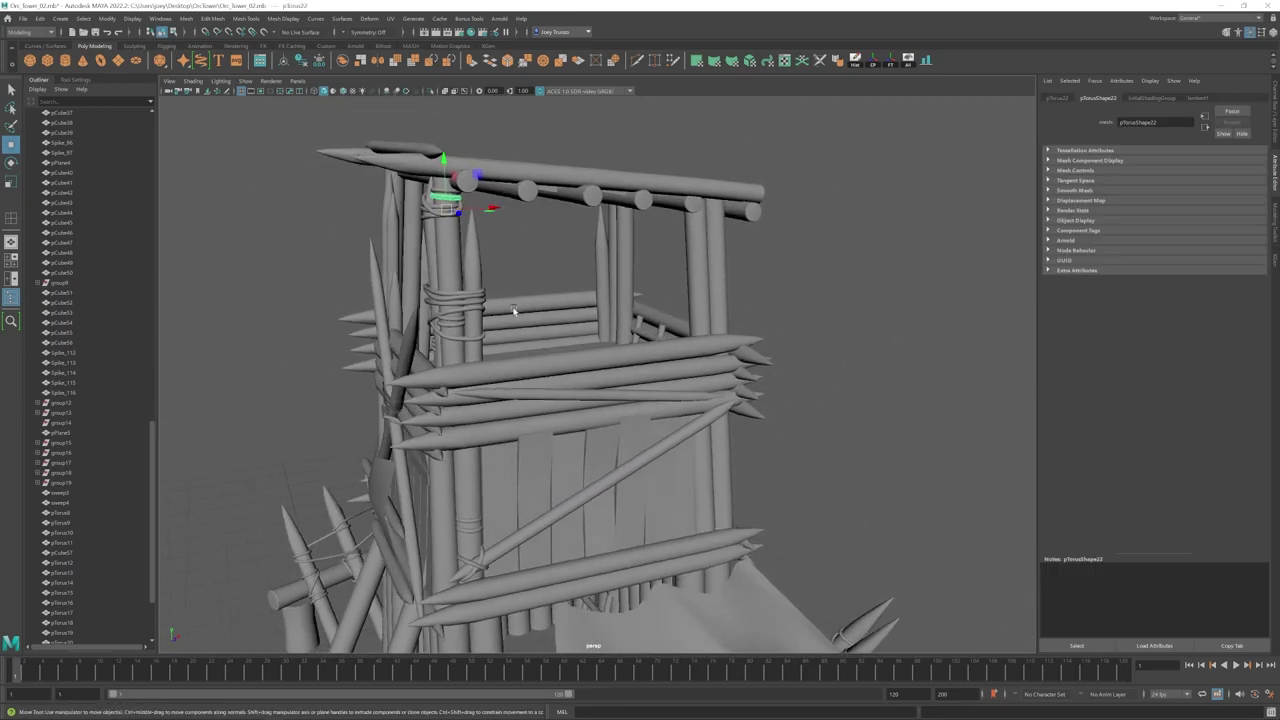
{"action": "left_click_drag", "start_coordinate": [467, 252], "coordinate": [744, 258]}
{"action": "left_click_drag", "start_coordinate": [744, 258], "coordinate": [594, 321], "text": "alt"}
{"action": "key", "text": "ctrl+z"}
{"action": "key", "text": "ctrl+z"}
{"action": "left_click_drag", "start_coordinate": [594, 321], "coordinate": [575, 380], "text": "alt"}
Step: Duplicate the rope ring and place copies around the two posts at the opposite corner
{"action": "left_click", "coordinate": [613, 364]}
{"action": "key", "text": "w"}
{"action": "scroll", "coordinate": [590, 340], "scroll_direction": "down", "scroll_amount": 5}
{"action": "scroll", "coordinate": [600, 370], "scroll_direction": "up", "scroll_amount": 5}
{"action": "left_click", "coordinate": [596, 357]}
{"action": "key", "text": "ctrl+d"}
{"action": "left_click", "coordinate": [560, 330], "text": "shift"}
{"action": "left_click", "coordinate": [575, 403]}
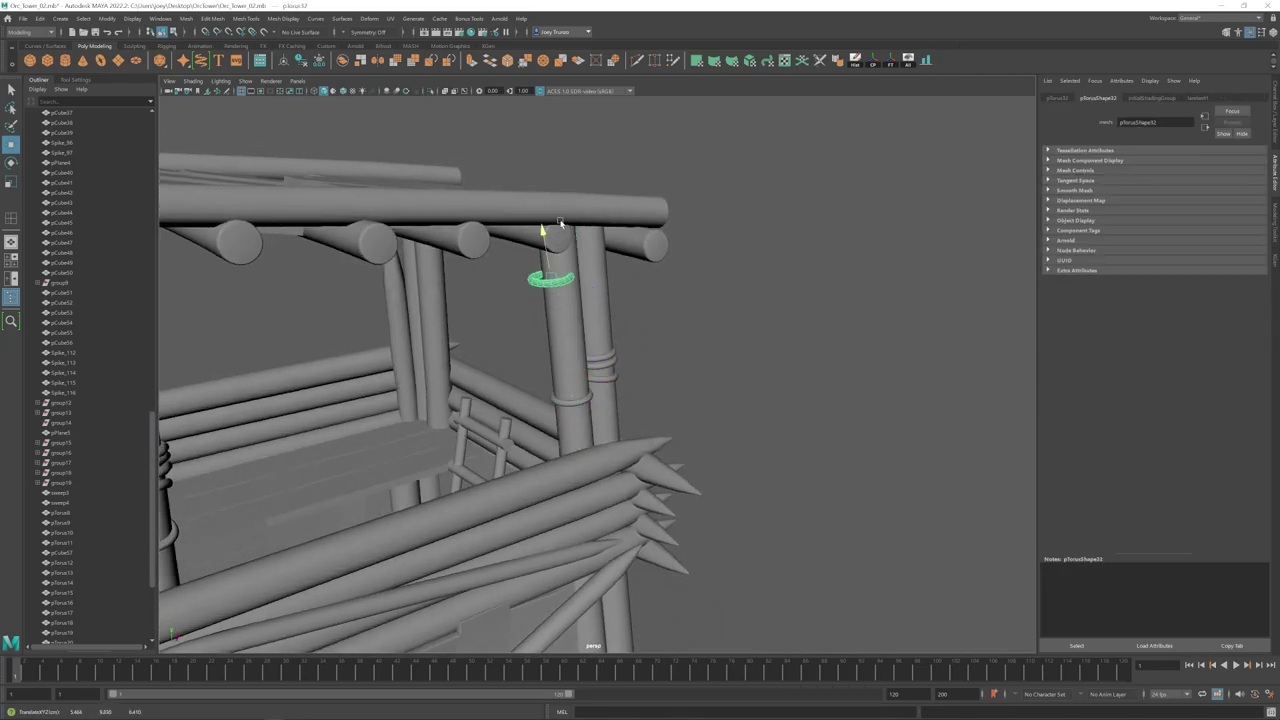
Step: Place a copied rope ring under the roof beam and tilt it around the opposite corner post
{"action": "left_click_drag", "start_coordinate": [560, 222], "coordinate": [644, 226], "text": "alt"}
{"action": "left_click_drag", "start_coordinate": [644, 226], "coordinate": [588, 213]}
{"action": "left_click_drag", "start_coordinate": [588, 213], "coordinate": [472, 278], "text": "alt"}
{"action": "left_click", "coordinate": [76, 80]}
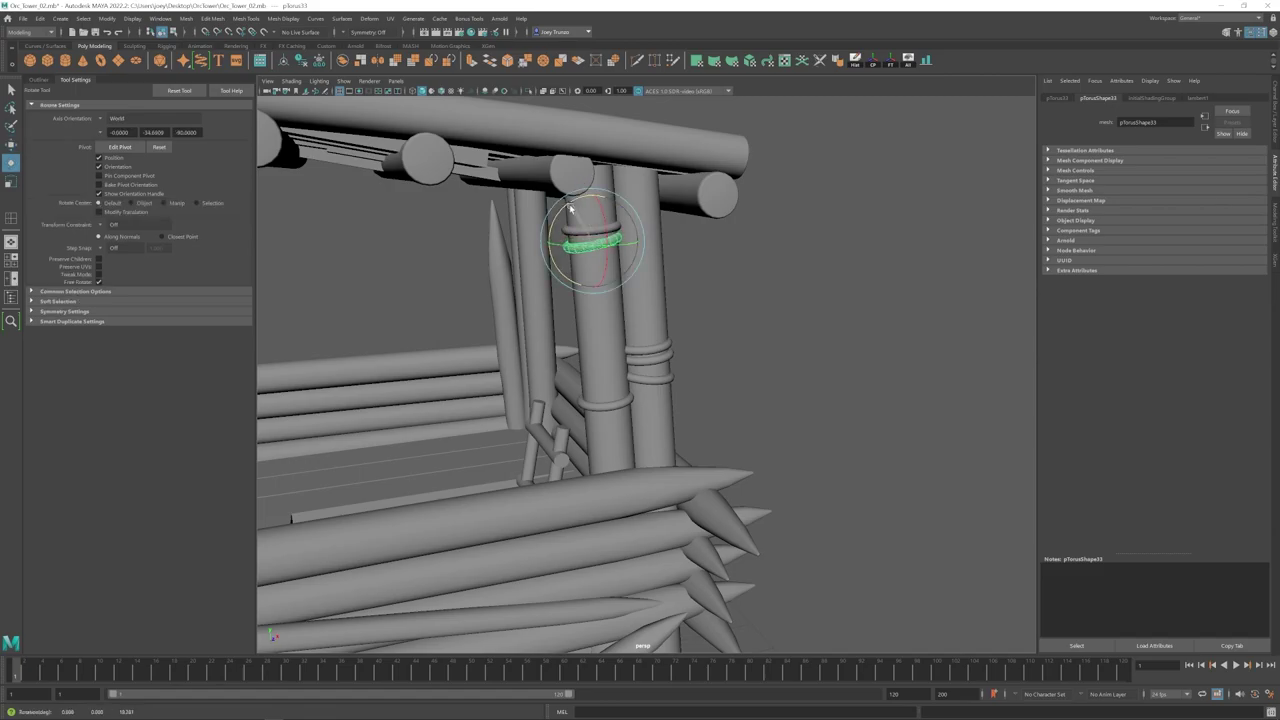
{"action": "left_click", "coordinate": [458, 275]}
{"action": "scroll", "coordinate": [521, 317], "scroll_direction": "down", "scroll_amount": 5}
Step: Adjust the vertices of the upper rope loop around the front corner posts with soft selection
{"action": "left_click_drag", "start_coordinate": [521, 317], "coordinate": [580, 372], "text": "alt"}
{"action": "scroll", "coordinate": [511, 395], "scroll_direction": "up", "scroll_amount": 6}
{"action": "left_click_drag", "start_coordinate": [383, 443], "coordinate": [594, 330], "text": "alt"}
{"action": "left_click", "coordinate": [511, 395]}
{"action": "right_click_drag", "start_coordinate": [594, 330], "coordinate": [542, 331]}
{"action": "scroll", "coordinate": [542, 331], "scroll_direction": "up", "scroll_amount": 3}
{"action": "left_click", "coordinate": [575, 354]}
{"action": "left_click_drag", "start_coordinate": [542, 331], "coordinate": [627, 354], "text": "alt"}
{"action": "left_click_drag", "start_coordinate": [627, 354], "coordinate": [571, 385], "text": "alt"}
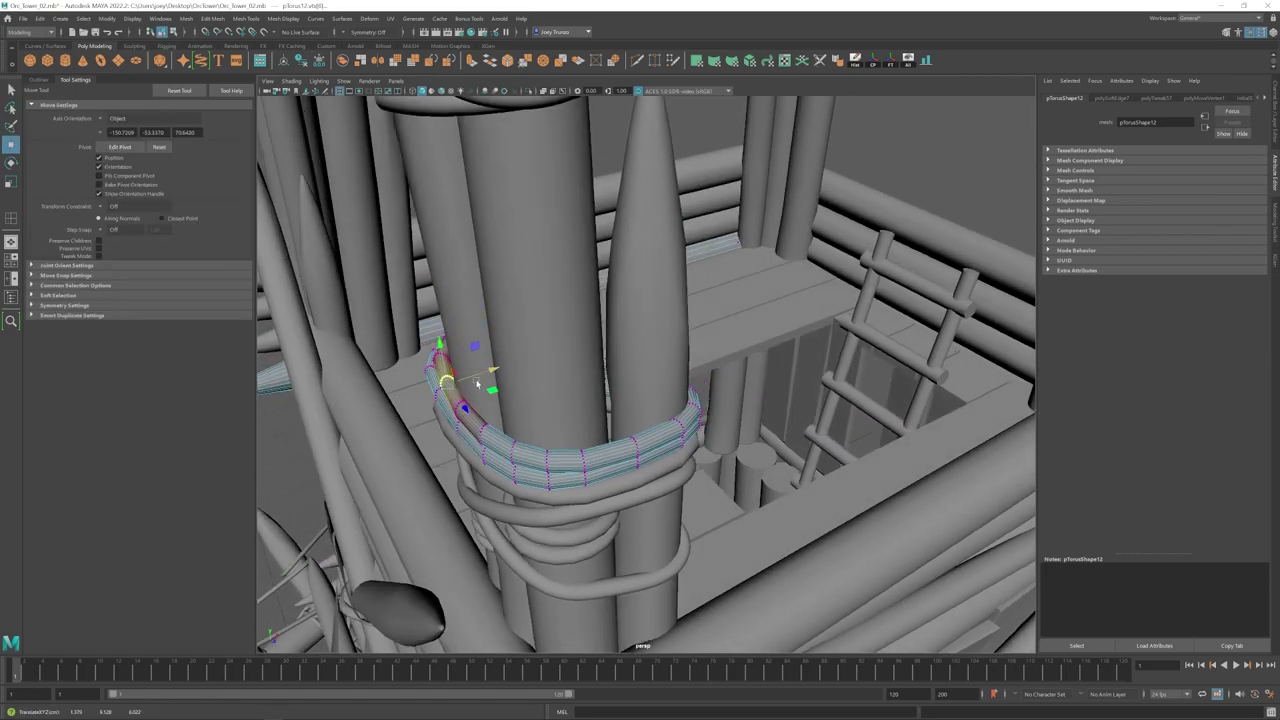
{"action": "left_click", "coordinate": [519, 364]}
{"action": "left_click_drag", "start_coordinate": [477, 384], "coordinate": [602, 379], "text": "alt"}
{"action": "key", "text": "q"}
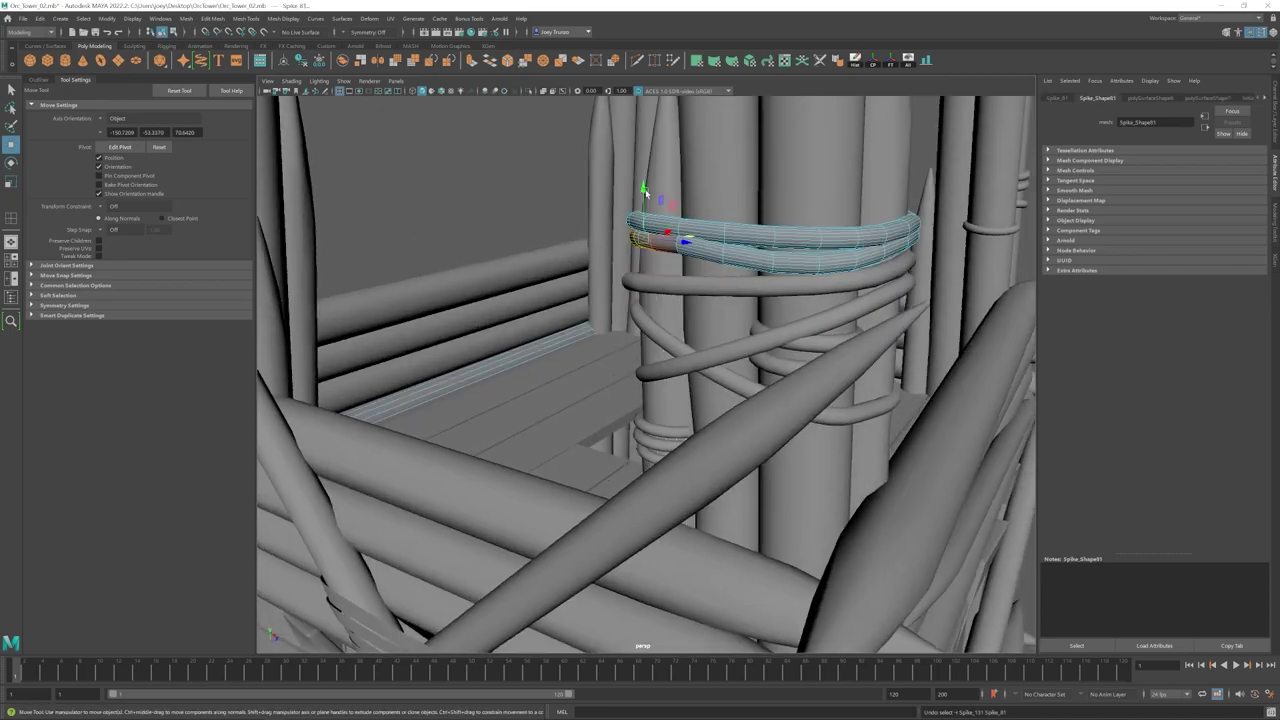
Step: Add a pointed spike log beside the posts at the opposite corner of the platform
{"action": "left_click", "coordinate": [597, 377]}
{"action": "mouse_move", "coordinate": [681, 207]}
{"action": "left_mouse_down", "text": "alt"}
{"action": "mouse_move", "coordinate": [610, 340]}
{"action": "mouse_move", "coordinate": [523, 430]}
{"action": "mouse_move", "coordinate": [561, 405]}
{"action": "mouse_move", "coordinate": [668, 503]}
{"action": "mouse_move", "coordinate": [688, 443]}
{"action": "mouse_move", "coordinate": [711, 446]}
{"action": "mouse_move", "coordinate": [600, 371]}
{"action": "left_mouse_up", "text": "alt"}
{"action": "double_click", "coordinate": [561, 405]}
{"action": "key", "text": "ctrl+z"}
{"action": "key", "text": "ctrl+z"}
{"action": "double_click", "coordinate": [527, 425]}
{"action": "left_click", "coordinate": [688, 513]}
{"action": "key", "text": "w"}
{"action": "scroll", "coordinate": [596, 303], "scroll_direction": "down", "scroll_amount": 5}
{"action": "left_click", "coordinate": [596, 303]}
Step: Duplicate a rope ring at the opposite corner and rotate the copy to span the posts and the spike log
{"action": "left_click_drag", "start_coordinate": [596, 303], "coordinate": [866, 303], "text": "alt"}
{"action": "left_click", "coordinate": [494, 328]}
{"action": "key", "text": "ctrl+d"}
{"action": "left_click_drag", "start_coordinate": [850, 305], "coordinate": [688, 318], "text": "alt"}
{"action": "mouse_move", "coordinate": [688, 318]}
{"action": "left_mouse_down", "text": "alt"}
{"action": "mouse_move", "coordinate": [706, 296]}
{"action": "mouse_move", "coordinate": [710, 306]}
{"action": "left_mouse_up", "text": "alt"}
{"action": "left_click_drag", "start_coordinate": [710, 306], "coordinate": [632, 362], "text": "alt"}
{"action": "key", "text": "e"}
{"action": "left_click_drag", "start_coordinate": [632, 362], "coordinate": [648, 337], "text": "alt"}
{"action": "key", "text": "w"}
Step: Pull sections of the new rope loop outward with soft selection to wrap it around the posts and spike
{"action": "double_click", "coordinate": [533, 290]}
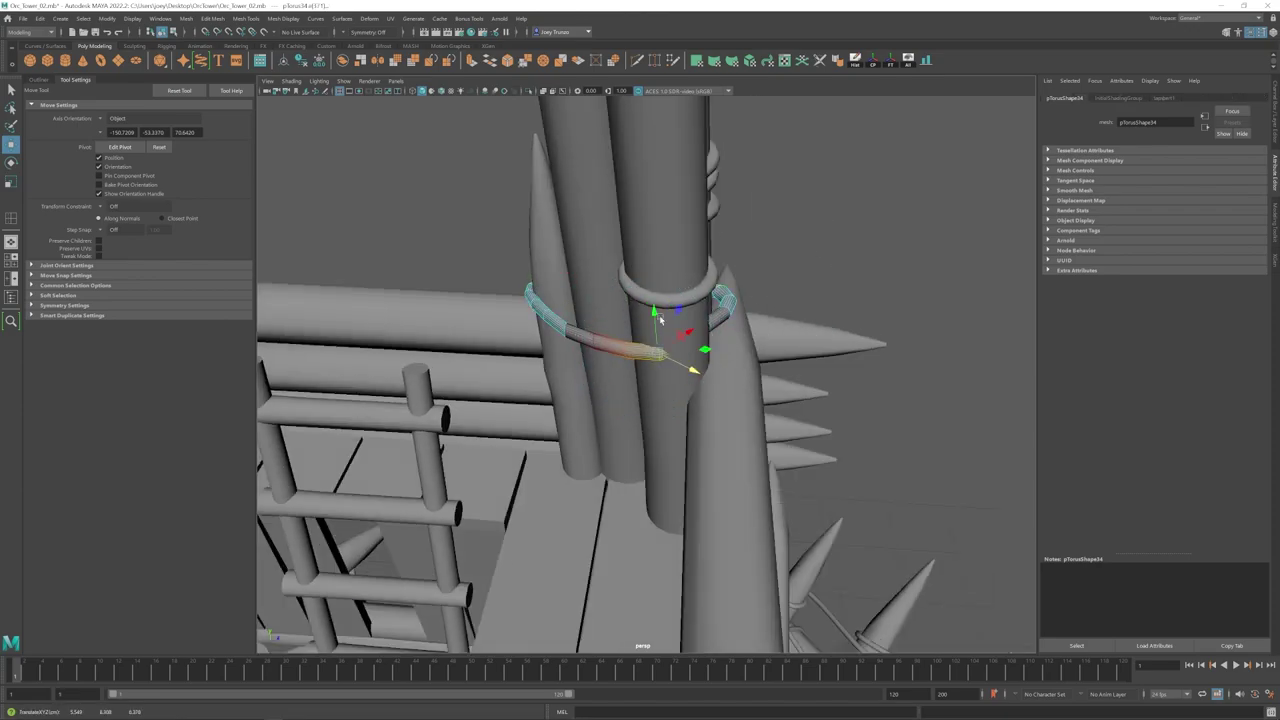
{"action": "key", "text": "4"}
{"action": "double_click", "coordinate": [682, 350]}
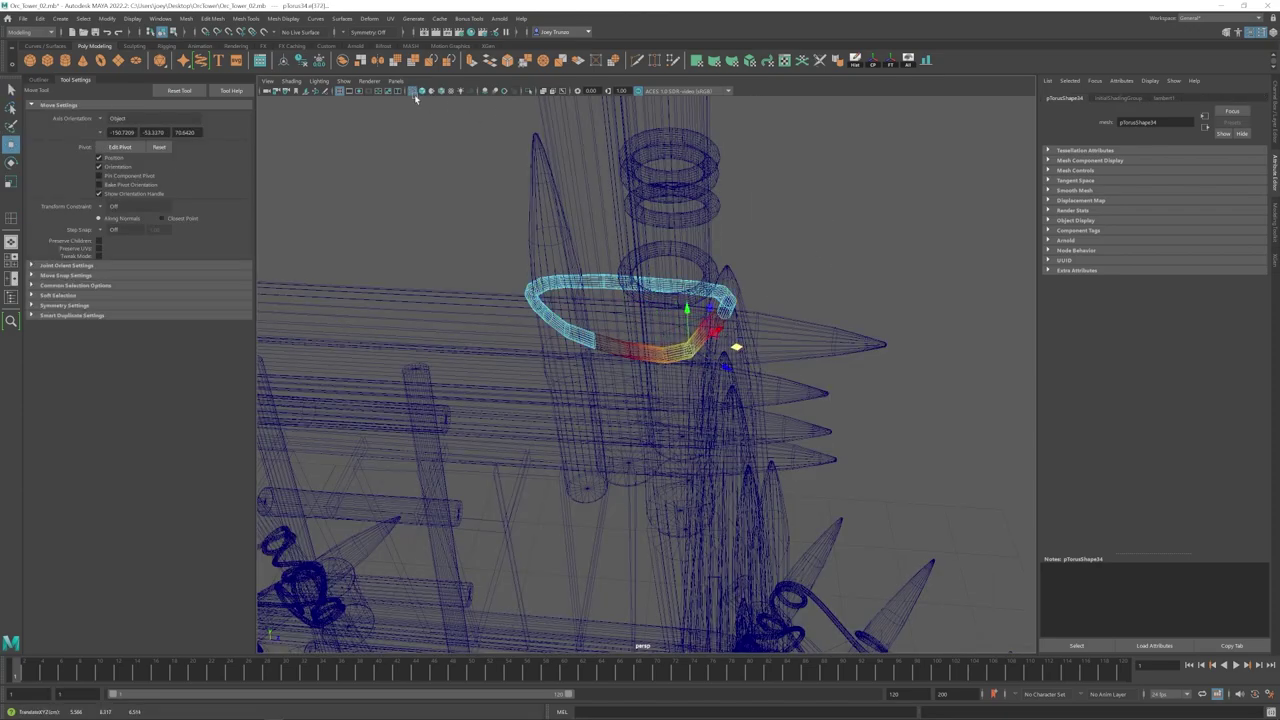
{"action": "left_click", "coordinate": [422, 91]}
{"action": "mouse_move", "coordinate": [717, 362]}
{"action": "left_mouse_down"}
{"action": "mouse_move", "coordinate": [725, 350]}
{"action": "mouse_move", "coordinate": [706, 327]}
{"action": "mouse_move", "coordinate": [611, 346]}
{"action": "mouse_move", "coordinate": [660, 326]}
{"action": "mouse_move", "coordinate": [593, 310]}
{"action": "mouse_move", "coordinate": [562, 332]}
{"action": "left_mouse_up"}
{"action": "key", "text": "4"}
{"action": "left_click", "coordinate": [424, 92]}
{"action": "left_click_drag", "start_coordinate": [560, 337], "coordinate": [598, 350]}
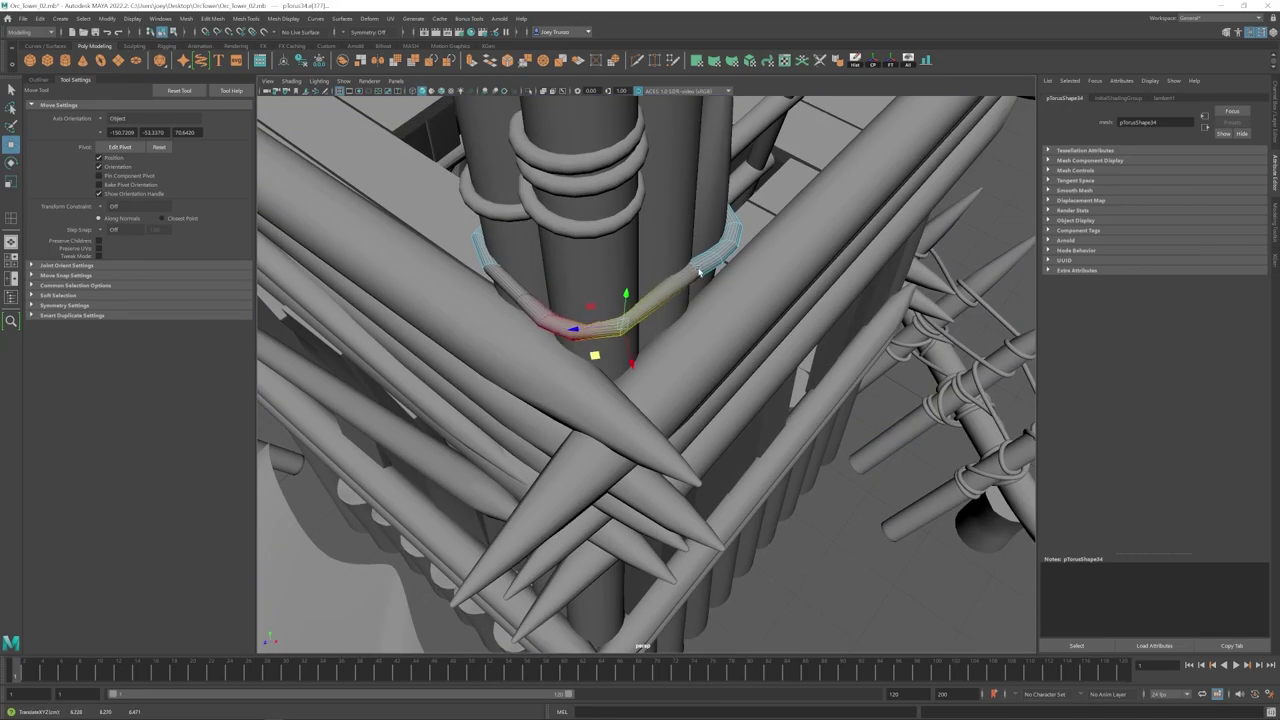
{"action": "left_click_drag", "start_coordinate": [512, 276], "coordinate": [600, 342]}
Step: Rotate the end sections of the rope loop to follow its bend around the spike
{"action": "left_click_drag", "start_coordinate": [600, 342], "coordinate": [545, 290], "text": "alt"}
{"action": "right_click_drag", "start_coordinate": [545, 290], "coordinate": [625, 300], "text": "alt"}
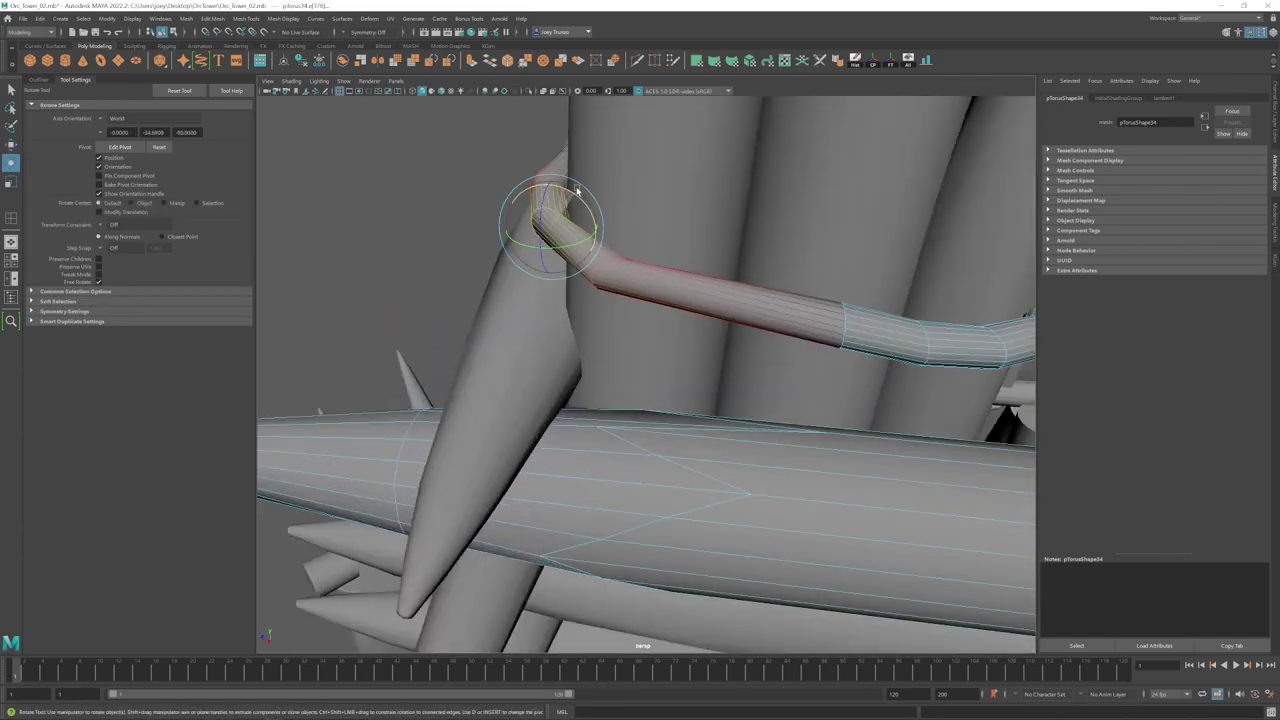
{"action": "left_click_drag", "start_coordinate": [559, 250], "coordinate": [527, 254], "text": "alt"}
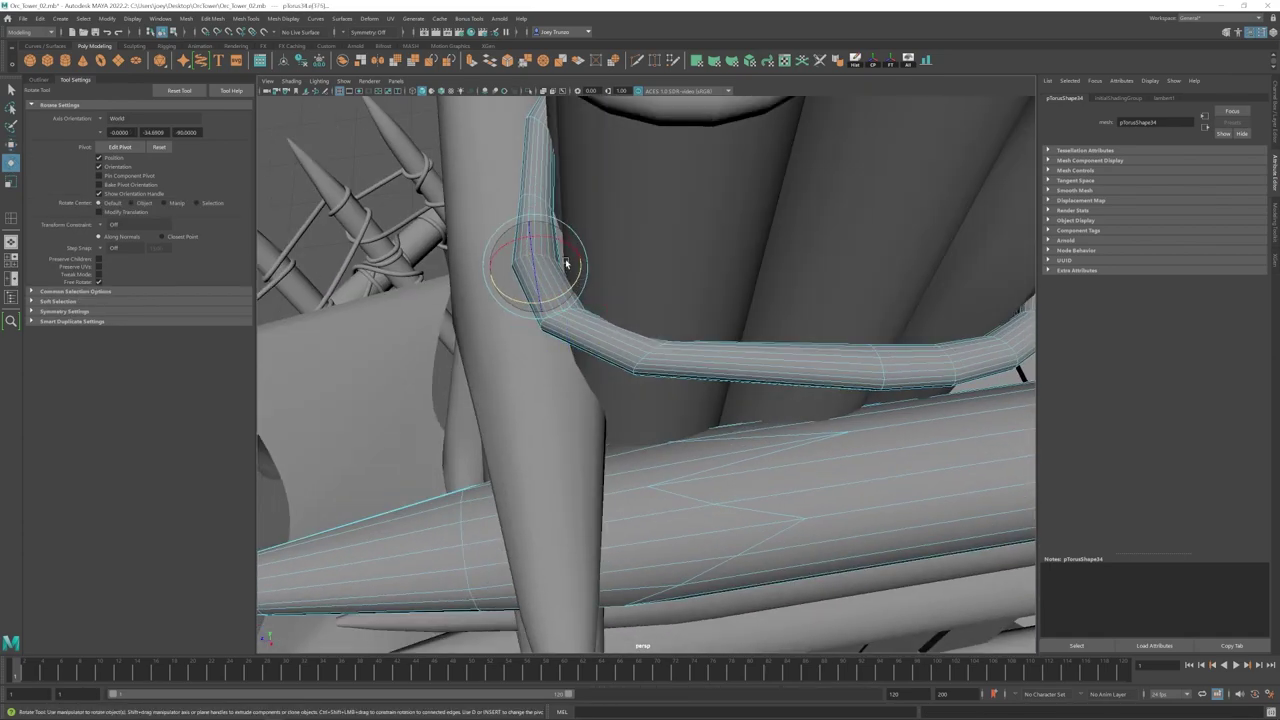
{"action": "left_click_drag", "start_coordinate": [587, 217], "coordinate": [531, 217], "text": "alt"}
Step: Stack a second copy of the wide rope loop against the first around the corner posts
{"action": "scroll", "coordinate": [531, 217], "scroll_direction": "down", "scroll_amount": 10}
{"action": "key", "text": "w"}
{"action": "left_click", "coordinate": [756, 281]}
{"action": "left_click_drag", "start_coordinate": [756, 281], "coordinate": [763, 349], "text": "alt"}
{"action": "scroll", "coordinate": [660, 345], "scroll_direction": "up", "scroll_amount": 4}
{"action": "left_click", "coordinate": [656, 344]}
{"action": "left_click", "coordinate": [763, 349]}
{"action": "scroll", "coordinate": [640, 325], "scroll_direction": "up", "scroll_amount": 6}
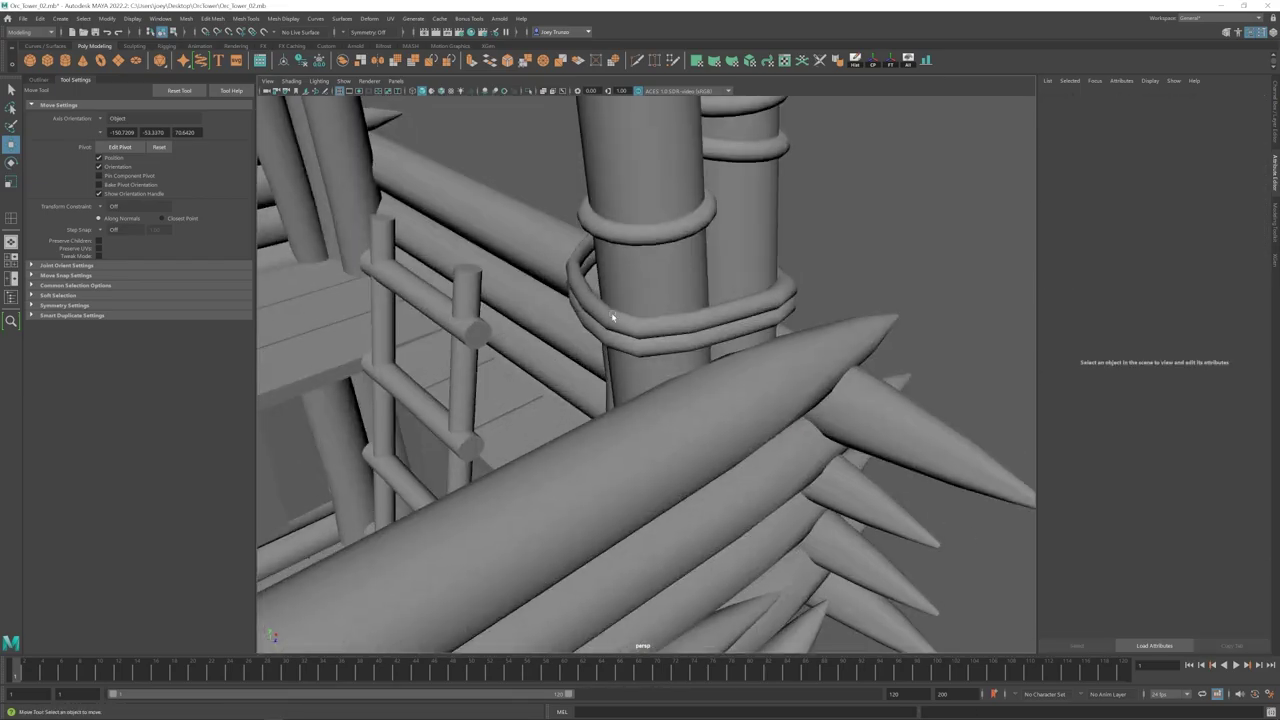
Step: Delete surplus edge loops from the two stacked rope loops
{"action": "left_click", "coordinate": [609, 314]}
{"action": "right_click_drag", "start_coordinate": [609, 314], "coordinate": [600, 262]}
{"action": "left_click_drag", "start_coordinate": [551, 249], "coordinate": [574, 289], "text": "alt"}
{"action": "left_click", "coordinate": [593, 318]}
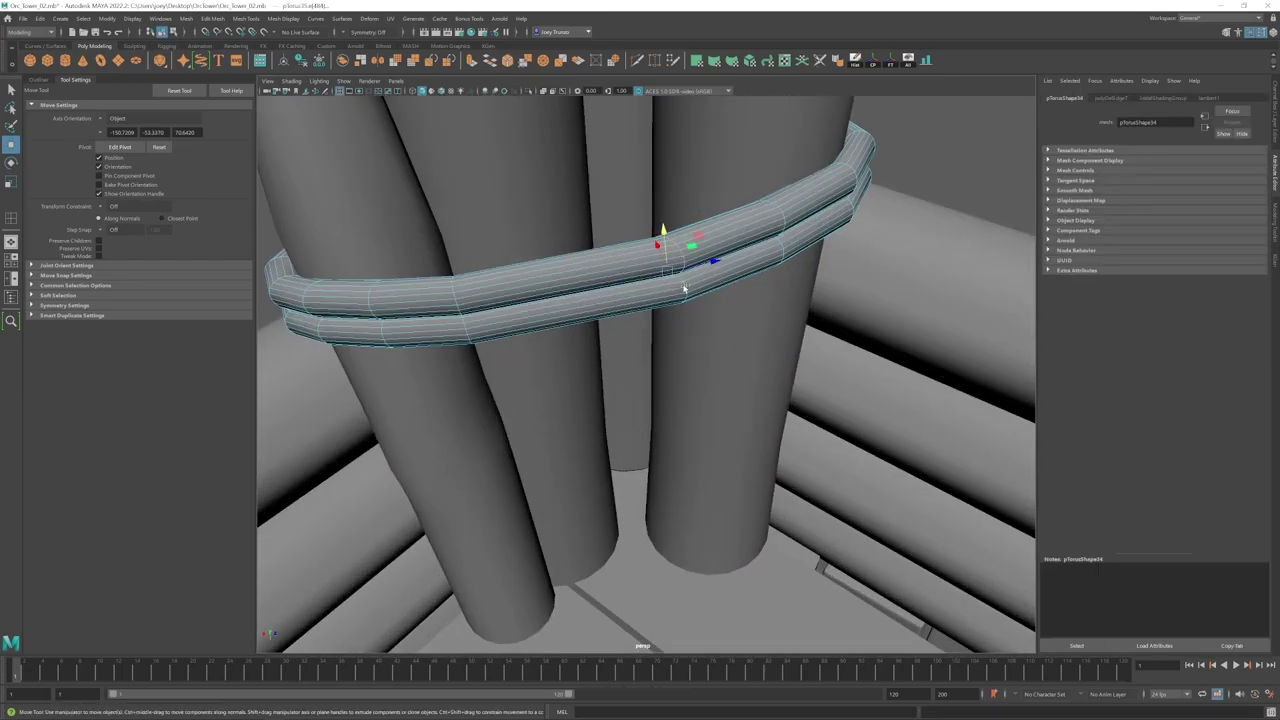
{"action": "key", "text": "ctrl+Delete"}
{"action": "scroll", "coordinate": [685, 288], "scroll_direction": "down", "scroll_amount": 6}
{"action": "left_click_drag", "start_coordinate": [685, 288], "coordinate": [708, 340], "text": "alt"}
{"action": "scroll", "coordinate": [640, 300], "scroll_direction": "up", "scroll_amount": 6}
{"action": "double_click", "coordinate": [637, 286]}
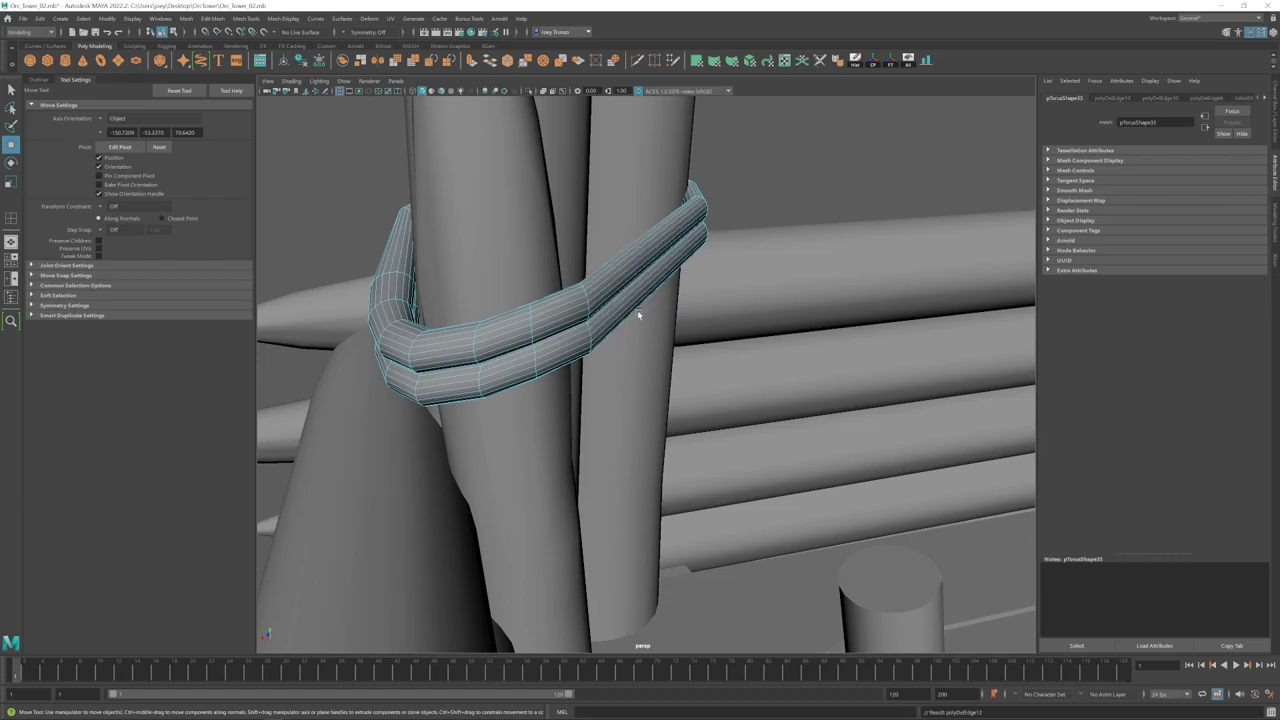
Step: Move vertex groups of the second rope loop to fit it closely around the posts and spike
{"action": "key", "text": "F9"}
{"action": "left_click_drag", "start_coordinate": [664, 174], "coordinate": [722, 222]}
{"action": "left_click_drag", "start_coordinate": [722, 222], "coordinate": [560, 180], "text": "alt"}
{"action": "left_click_drag", "start_coordinate": [784, 241], "coordinate": [800, 243]}
{"action": "left_click_drag", "start_coordinate": [580, 260], "coordinate": [712, 337], "text": "alt"}
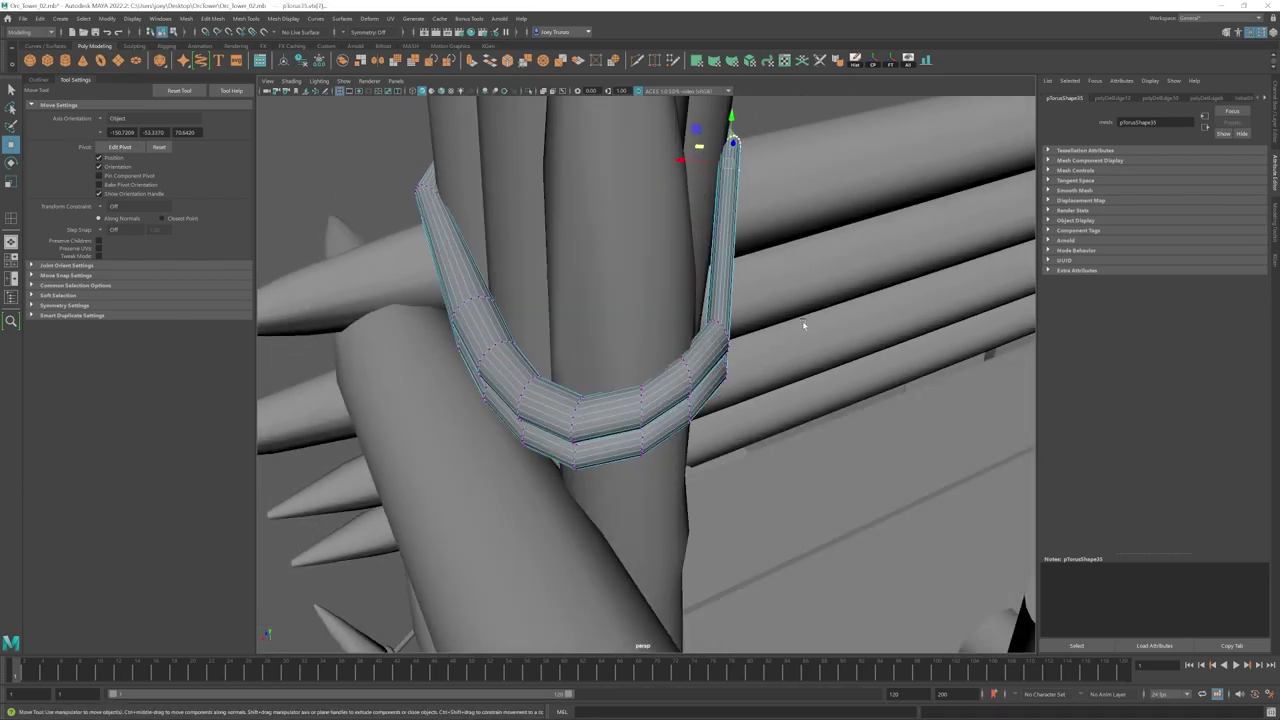
{"action": "left_click_drag", "start_coordinate": [803, 323], "coordinate": [712, 330], "text": "alt"}
{"action": "left_click_drag", "start_coordinate": [640, 335], "coordinate": [660, 400]}
{"action": "left_click_drag", "start_coordinate": [545, 380], "coordinate": [582, 470], "text": "shift"}
{"action": "left_click_drag", "start_coordinate": [606, 382], "coordinate": [712, 390]}
{"action": "left_click_drag", "start_coordinate": [714, 412], "coordinate": [740, 350]}
Step: Adjust an edge loop on the first wide rope loop where it bends around the corner post
{"action": "key", "text": "F8"}
{"action": "left_click", "coordinate": [851, 278]}
{"action": "left_click", "coordinate": [851, 300]}
{"action": "left_click_drag", "start_coordinate": [851, 300], "coordinate": [790, 255], "text": "alt"}
{"action": "left_click", "coordinate": [672, 272]}
{"action": "key", "text": "F10"}
{"action": "left_click_drag", "start_coordinate": [683, 231], "coordinate": [745, 240], "text": "alt"}
{"action": "double_click", "coordinate": [647, 249]}
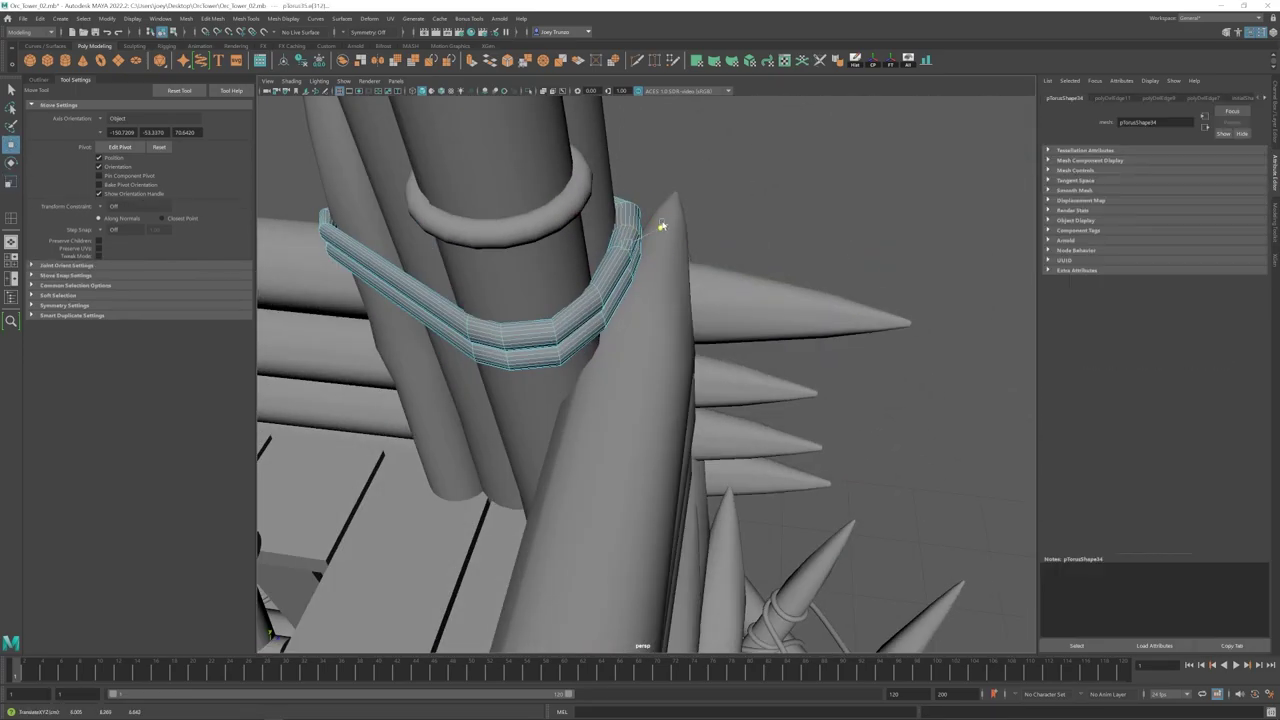
{"action": "left_click_drag", "start_coordinate": [662, 225], "coordinate": [740, 190], "text": "alt"}
{"action": "key", "text": "F8"}
{"action": "left_click", "coordinate": [680, 165]}
{"action": "left_click", "coordinate": [883, 166]}
Step: Duplicate the pointed spike beside the bare front corner post and position the copy near the railing
{"action": "right_click_drag", "start_coordinate": [883, 166], "coordinate": [646, 274], "text": "alt"}
{"action": "left_click_drag", "start_coordinate": [646, 274], "coordinate": [668, 352], "text": "alt"}
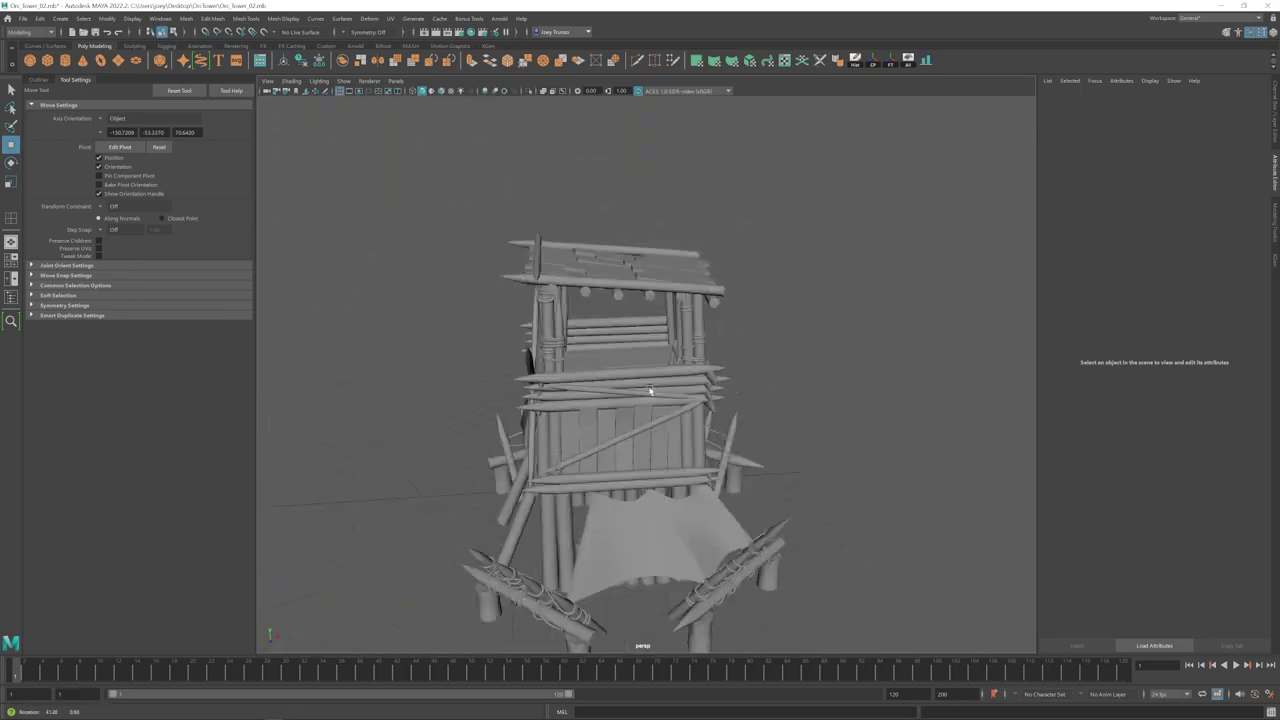
{"action": "right_click_drag", "start_coordinate": [668, 352], "coordinate": [691, 329], "text": "alt"}
{"action": "left_click", "coordinate": [712, 294]}
{"action": "left_click_drag", "start_coordinate": [712, 294], "coordinate": [663, 366], "text": "alt"}
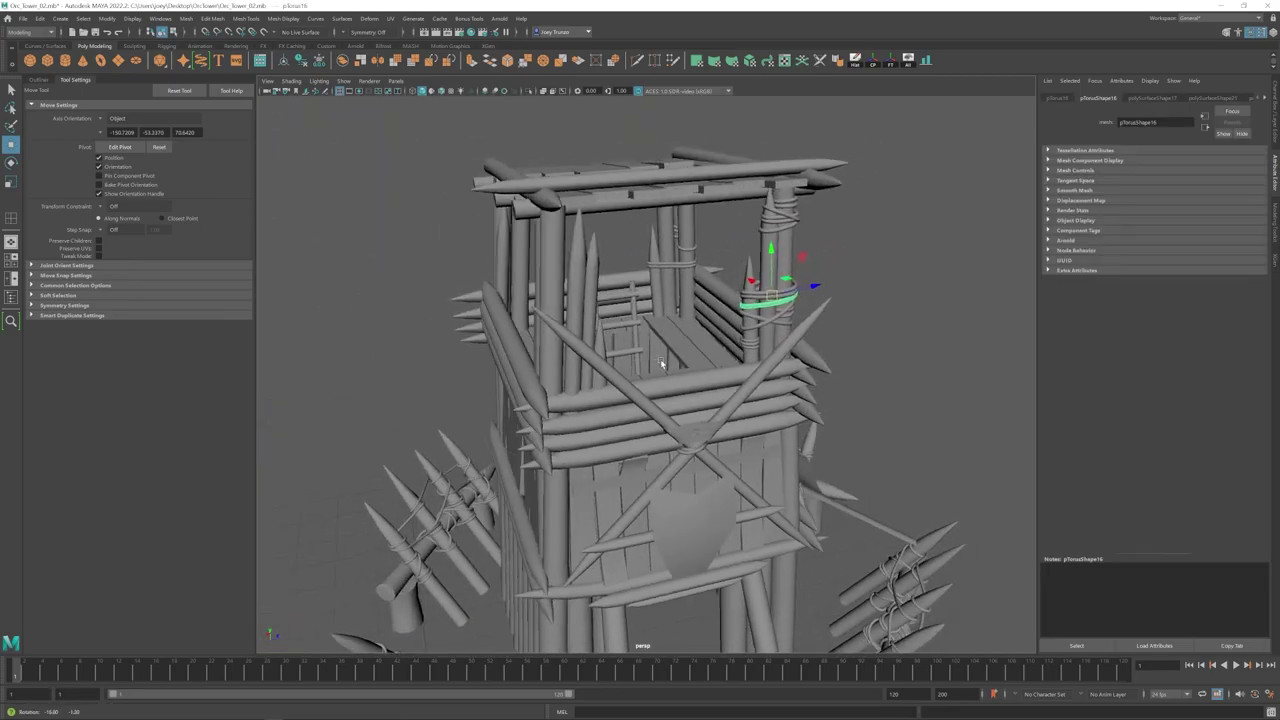
{"action": "left_click", "coordinate": [576, 285]}
{"action": "left_click_drag", "start_coordinate": [576, 285], "coordinate": [632, 384], "text": "alt"}
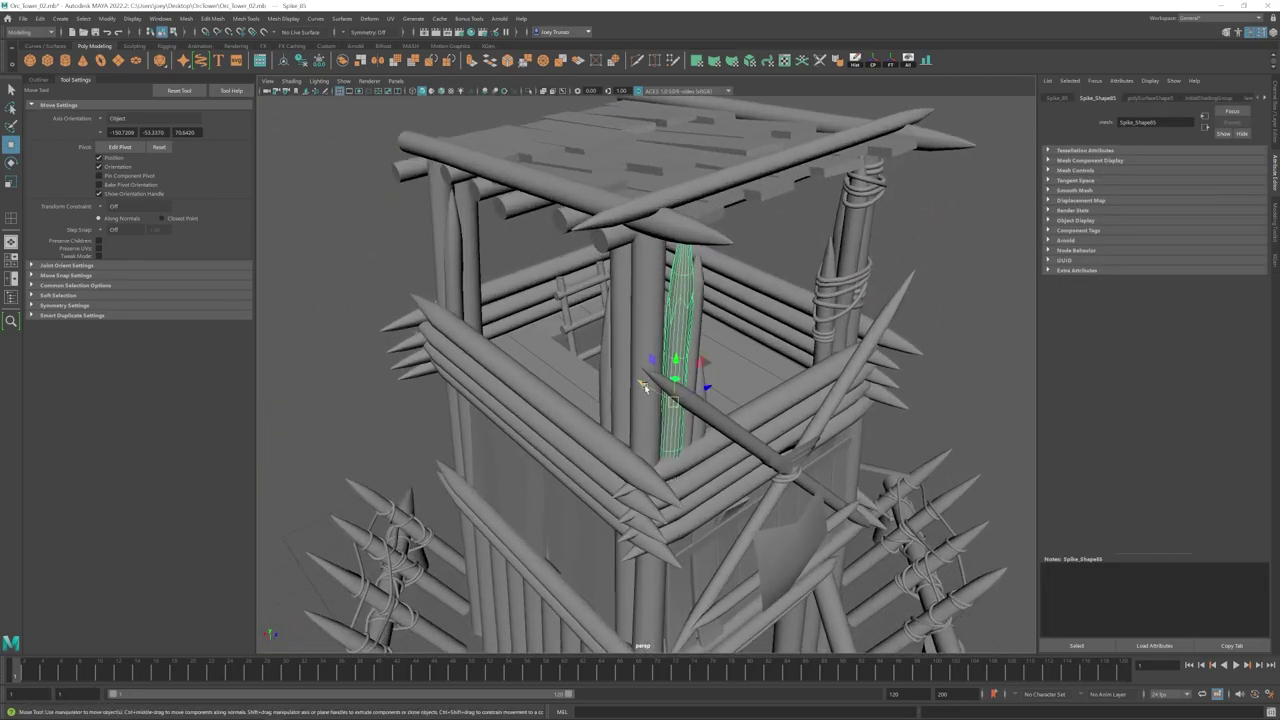
{"action": "key", "text": "ctrl+d"}
{"action": "left_click_drag", "start_coordinate": [720, 385], "coordinate": [632, 390], "text": "alt"}
{"action": "right_click_drag", "start_coordinate": [632, 390], "coordinate": [690, 380], "text": "alt"}
{"action": "left_click_drag", "start_coordinate": [690, 380], "coordinate": [668, 398], "text": "alt"}
{"action": "left_click_drag", "start_coordinate": [668, 398], "coordinate": [626, 434]}
{"action": "left_click_drag", "start_coordinate": [626, 434], "coordinate": [631, 437]}
{"action": "left_click", "coordinate": [678, 368]}
Step: Shift the tall corner post behind the crossed beam slightly sideways
{"action": "left_click_drag", "start_coordinate": [678, 368], "coordinate": [620, 345], "text": "alt"}
{"action": "left_click_drag", "start_coordinate": [620, 345], "coordinate": [566, 270], "text": "alt"}
{"action": "left_click", "coordinate": [566, 262]}
{"action": "left_click_drag", "start_coordinate": [606, 206], "coordinate": [622, 204]}
{"action": "left_click_drag", "start_coordinate": [622, 204], "coordinate": [680, 254], "text": "alt"}
{"action": "right_click_drag", "start_coordinate": [680, 254], "coordinate": [566, 363], "text": "alt"}
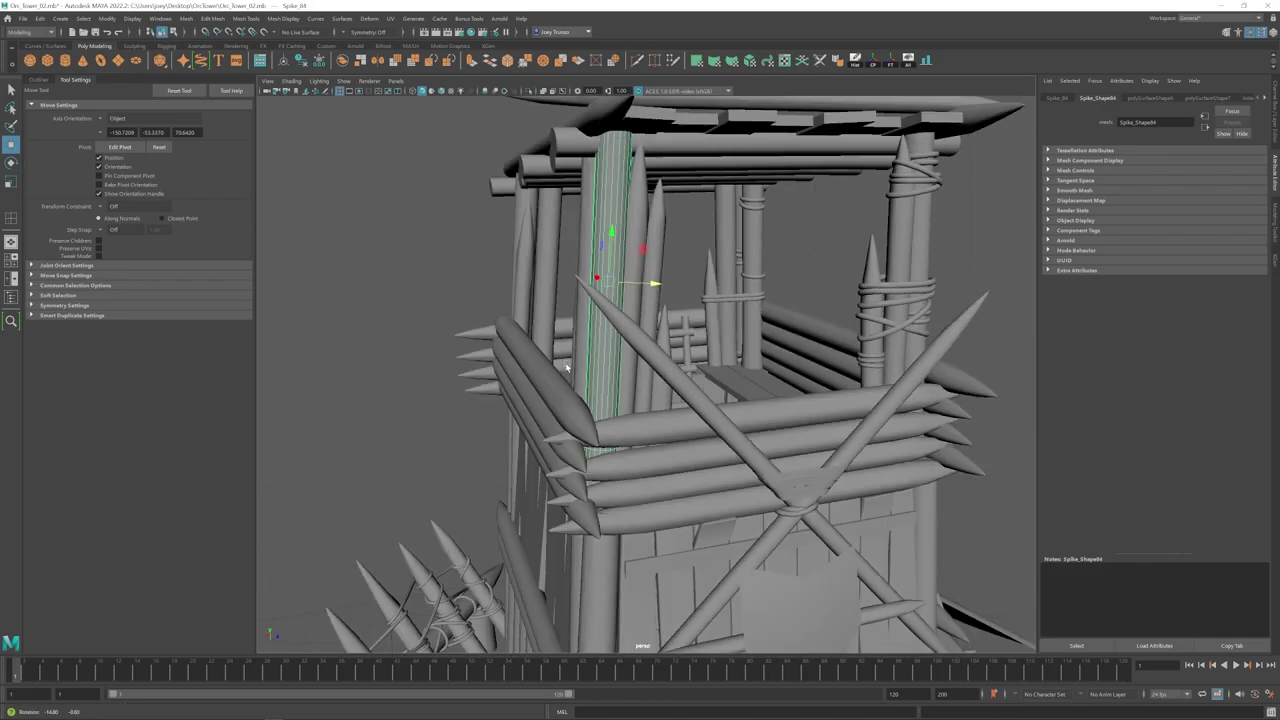
Step: Adjust the sideways position of the adjacent tall posts at that same platform corner
{"action": "left_click_drag", "start_coordinate": [574, 361], "coordinate": [668, 336], "text": "alt"}
{"action": "right_click_drag", "start_coordinate": [669, 337], "coordinate": [583, 354], "text": "alt"}
{"action": "left_click", "coordinate": [583, 354]}
{"action": "left_click_drag", "start_coordinate": [583, 354], "coordinate": [591, 406], "text": "alt"}
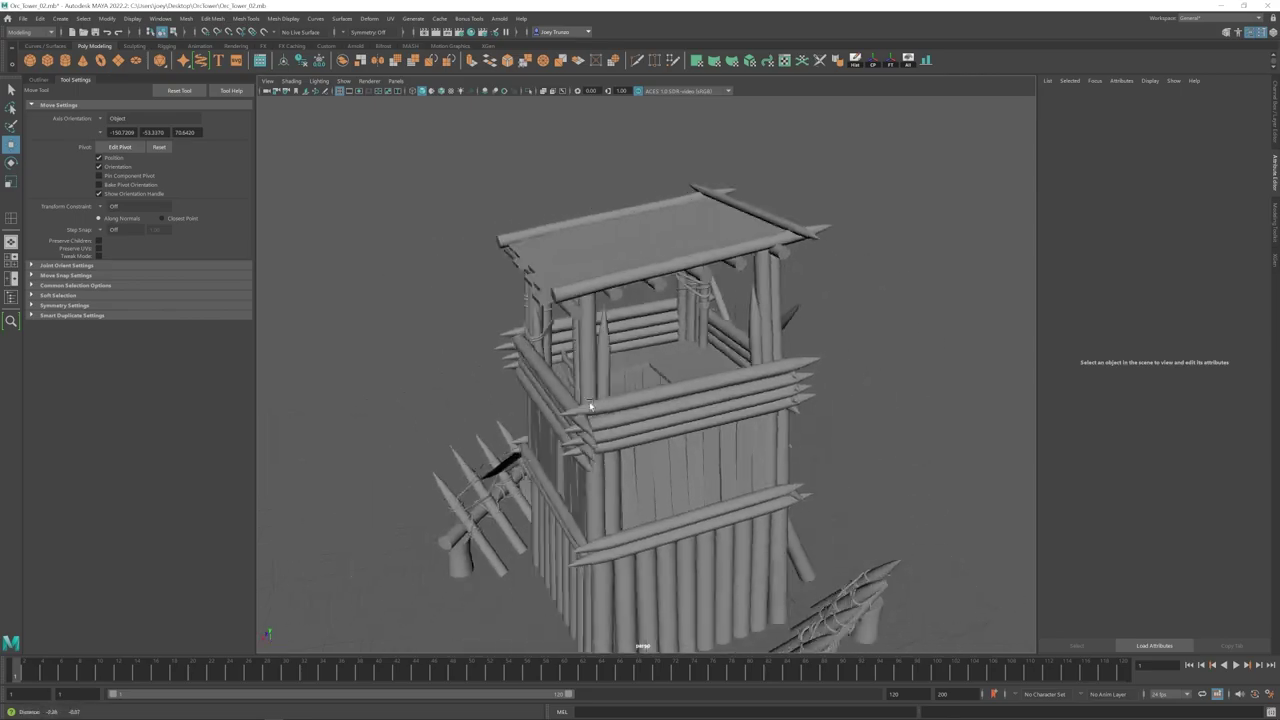
{"action": "right_click_drag", "start_coordinate": [591, 406], "coordinate": [650, 390], "text": "alt"}
{"action": "left_click", "coordinate": [462, 300]}
{"action": "left_click_drag", "start_coordinate": [446, 272], "coordinate": [490, 309]}
{"action": "left_click", "coordinate": [412, 330]}
{"action": "mouse_move", "coordinate": [490, 309]}
{"action": "right_mouse_down", "text": "alt"}
{"action": "mouse_move", "coordinate": [412, 330]}
{"action": "mouse_move", "coordinate": [500, 322]}
{"action": "right_mouse_up", "text": "alt"}
{"action": "left_click", "coordinate": [714, 330]}
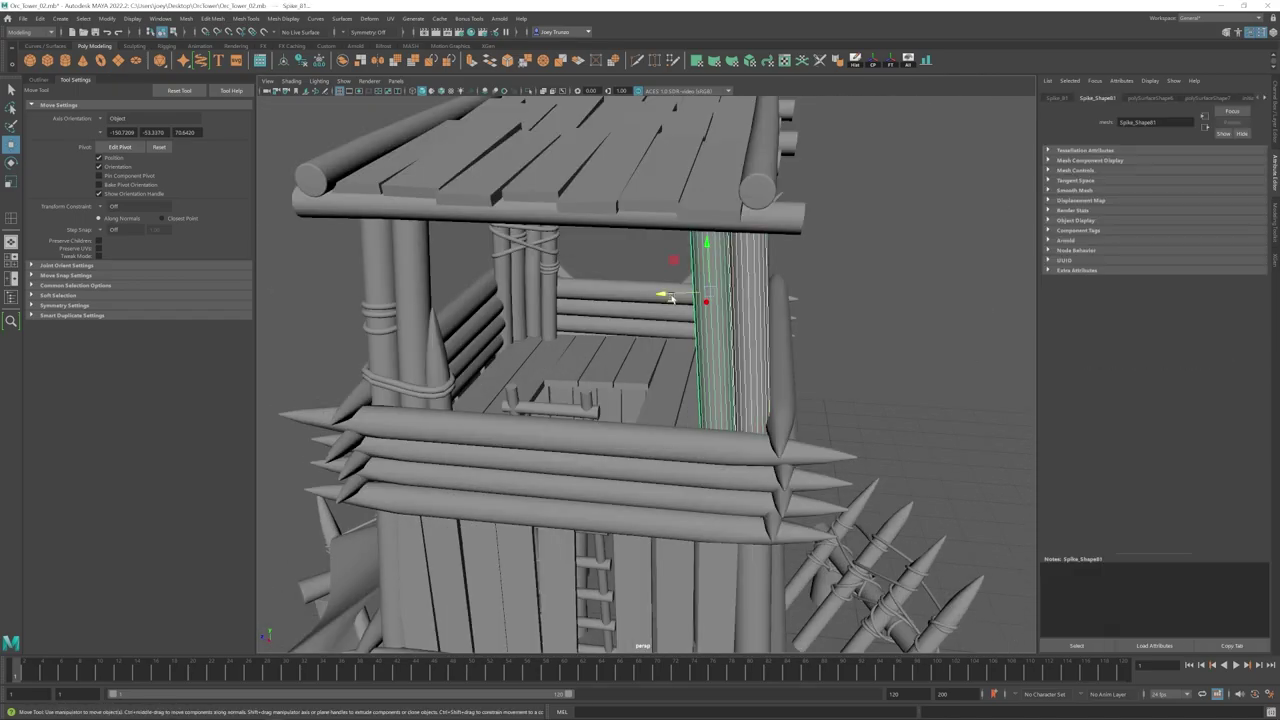
{"action": "left_click_drag", "start_coordinate": [668, 297], "coordinate": [662, 296]}
{"action": "left_click", "coordinate": [739, 338]}
{"action": "left_click_drag", "start_coordinate": [662, 296], "coordinate": [660, 360], "text": "alt"}
{"action": "left_click", "coordinate": [738, 338]}
{"action": "left_click", "coordinate": [884, 392]}
Step: Duplicate a pair of rope rings onto the corner post near the crossed beams and tilt them
{"action": "left_click_drag", "start_coordinate": [884, 392], "coordinate": [710, 430], "text": "alt"}
{"action": "right_click_drag", "start_coordinate": [710, 430], "coordinate": [632, 425], "text": "alt"}
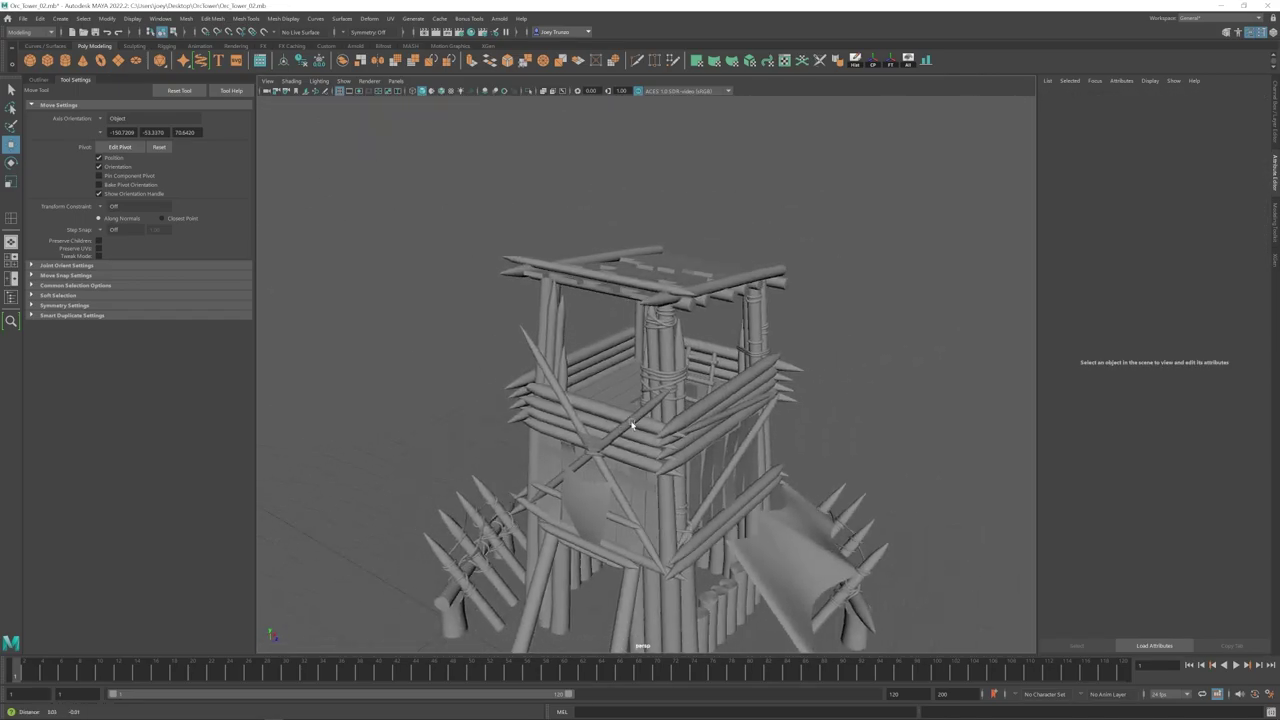
{"action": "left_click_drag", "start_coordinate": [592, 412], "coordinate": [640, 376], "text": "alt"}
{"action": "right_click_drag", "start_coordinate": [640, 376], "coordinate": [745, 345], "text": "alt"}
{"action": "left_click", "coordinate": [535, 257], "text": "shift"}
{"action": "left_click_drag", "start_coordinate": [535, 257], "coordinate": [712, 366], "text": "alt"}
{"action": "left_click", "coordinate": [618, 299]}
{"action": "key", "text": "ctrl+d"}
{"action": "key", "text": "e"}
{"action": "left_click_drag", "start_coordinate": [659, 357], "coordinate": [668, 396]}
Step: Duplicate the rope ring low on the corner post just above the railing, tilt the copy slightly, and save the scene
{"action": "key", "text": "ctrl+d"}
{"action": "left_click_drag", "start_coordinate": [668, 396], "coordinate": [610, 430], "text": "alt"}
{"action": "left_click_drag", "start_coordinate": [678, 378], "coordinate": [735, 350]}
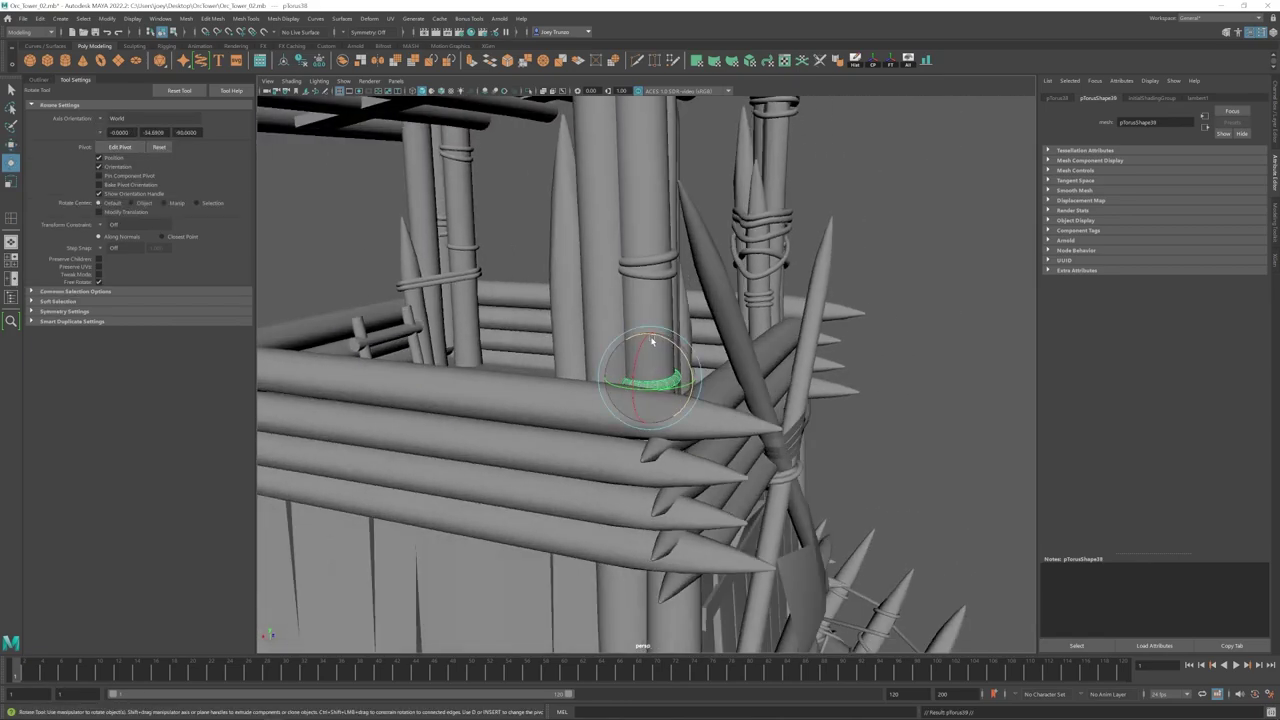
{"action": "left_click", "coordinate": [850, 330]}
{"action": "scroll", "coordinate": [760, 370], "scroll_direction": "down", "scroll_amount": 10}
{"action": "key", "text": "ctrl+s"}
Step: Duplicate the lower rope ring from the corner post and place the copy on the neighbouring tall post
{"action": "left_click_drag", "start_coordinate": [674, 420], "coordinate": [800, 410], "text": "alt"}
{"action": "scroll", "coordinate": [654, 380], "scroll_direction": "up", "scroll_amount": 10}
{"action": "left_click", "coordinate": [650, 381]}
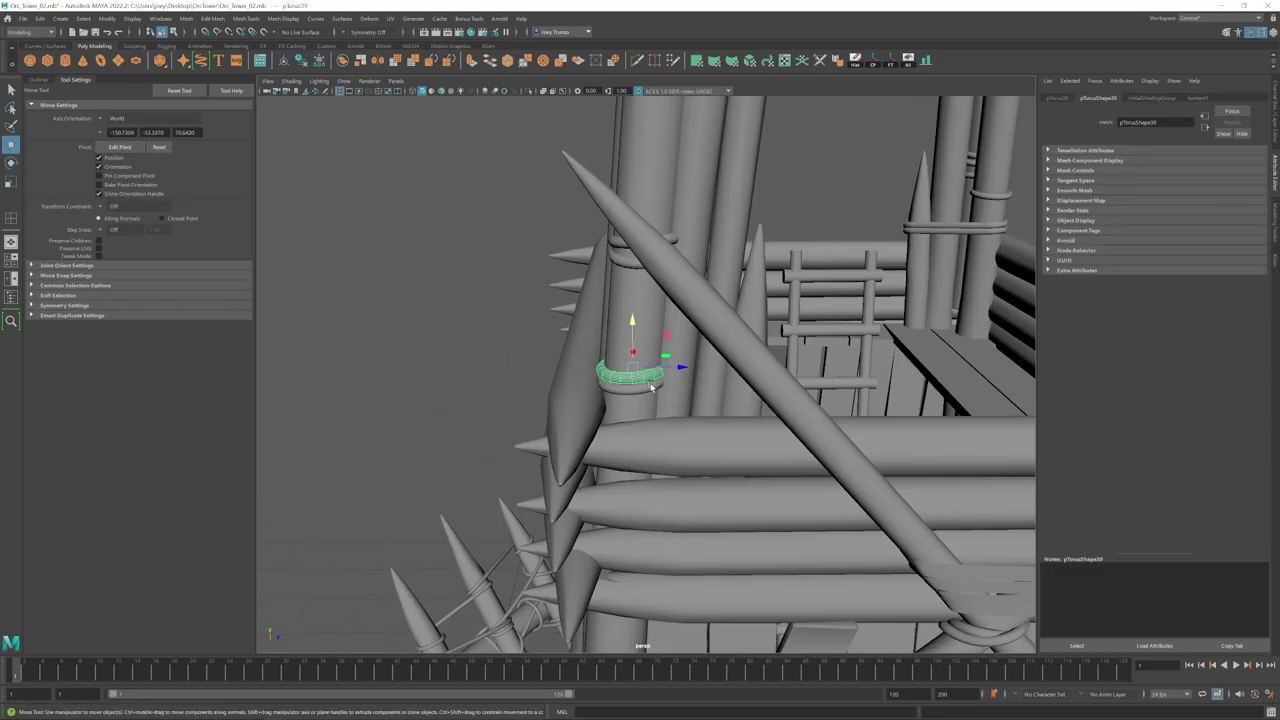
{"action": "key", "text": "w"}
{"action": "left_click_drag", "start_coordinate": [680, 294], "coordinate": [694, 371], "text": "alt"}
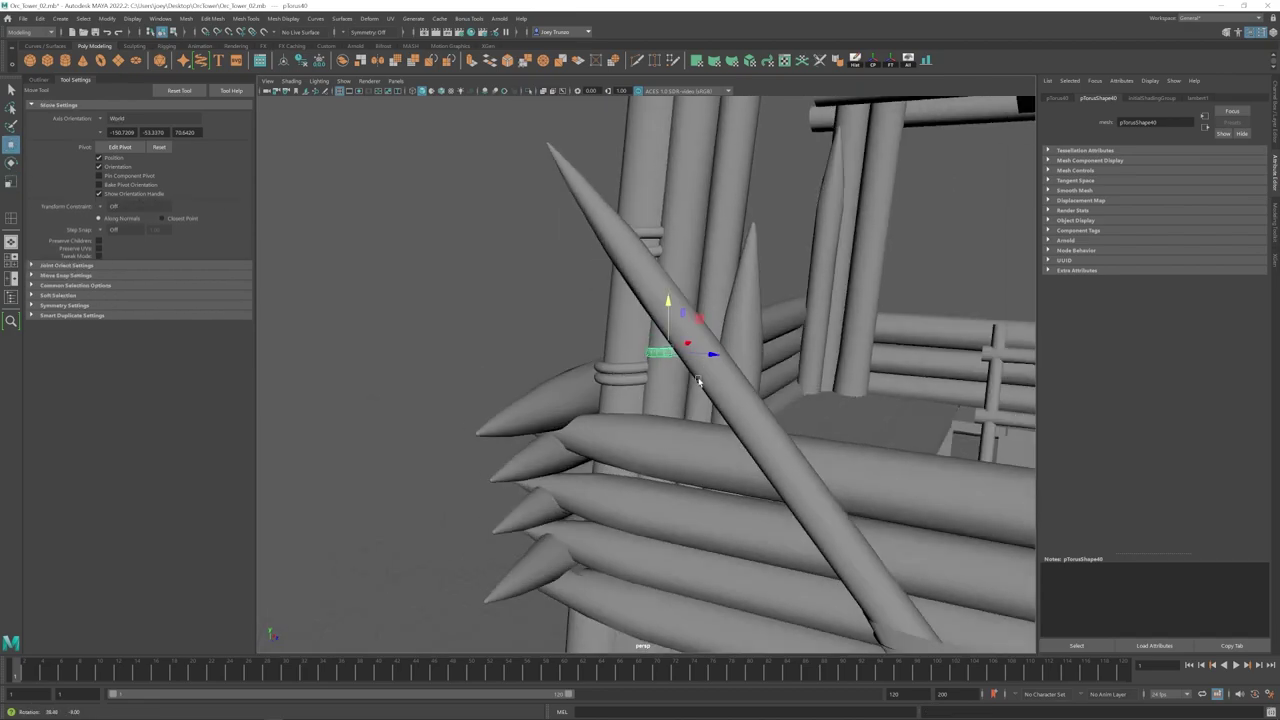
{"action": "left_click", "coordinate": [820, 350]}
Step: Shift the tall corner post and the pointed spike beside it together sideways
{"action": "scroll", "coordinate": [649, 423], "scroll_direction": "down", "scroll_amount": 10}
{"action": "left_click_drag", "start_coordinate": [649, 423], "coordinate": [741, 447], "text": "alt"}
{"action": "scroll", "coordinate": [700, 420], "scroll_direction": "up", "scroll_amount": 5}
{"action": "left_click", "coordinate": [598, 345]}
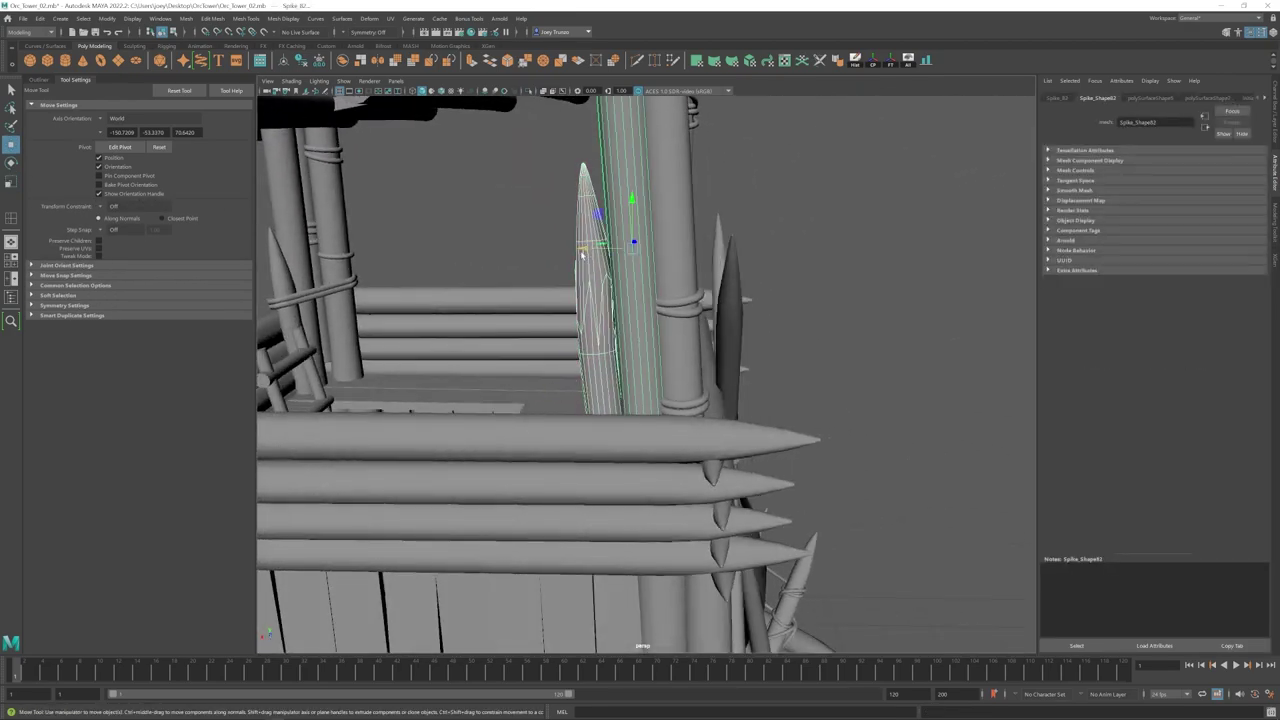
{"action": "left_click", "coordinate": [530, 240]}
{"action": "scroll", "coordinate": [608, 406], "scroll_direction": "down", "scroll_amount": 10}
{"action": "scroll", "coordinate": [720, 380], "scroll_direction": "up", "scroll_amount": 10}
Step: Rescale the two pointed spikes standing beside the roped corner post of the platform
{"action": "left_click", "coordinate": [706, 300]}
{"action": "left_click", "coordinate": [740, 310], "text": "shift"}
{"action": "left_click_drag", "start_coordinate": [608, 406], "coordinate": [757, 409], "text": "alt"}
{"action": "left_click_drag", "start_coordinate": [757, 409], "coordinate": [616, 419], "text": "alt"}
{"action": "key", "text": "r"}
{"action": "left_click", "coordinate": [800, 260]}
{"action": "scroll", "coordinate": [720, 420], "scroll_direction": "down", "scroll_amount": 10}
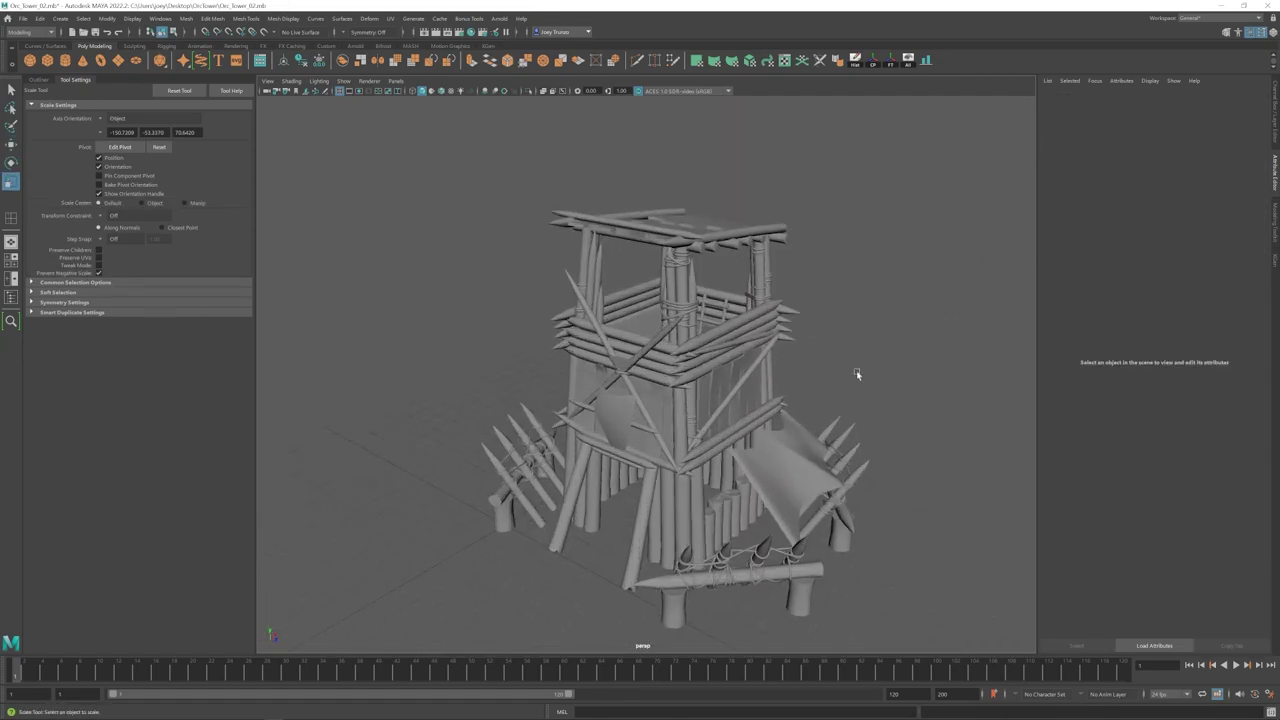
Step: Adjust the end vertices of the two slanted support logs below the platform
{"action": "left_click", "coordinate": [645, 500]}
{"action": "left_click", "coordinate": [572, 495], "text": "shift"}
{"action": "middle_click_drag", "start_coordinate": [640, 525], "coordinate": [683, 443], "text": "alt"}
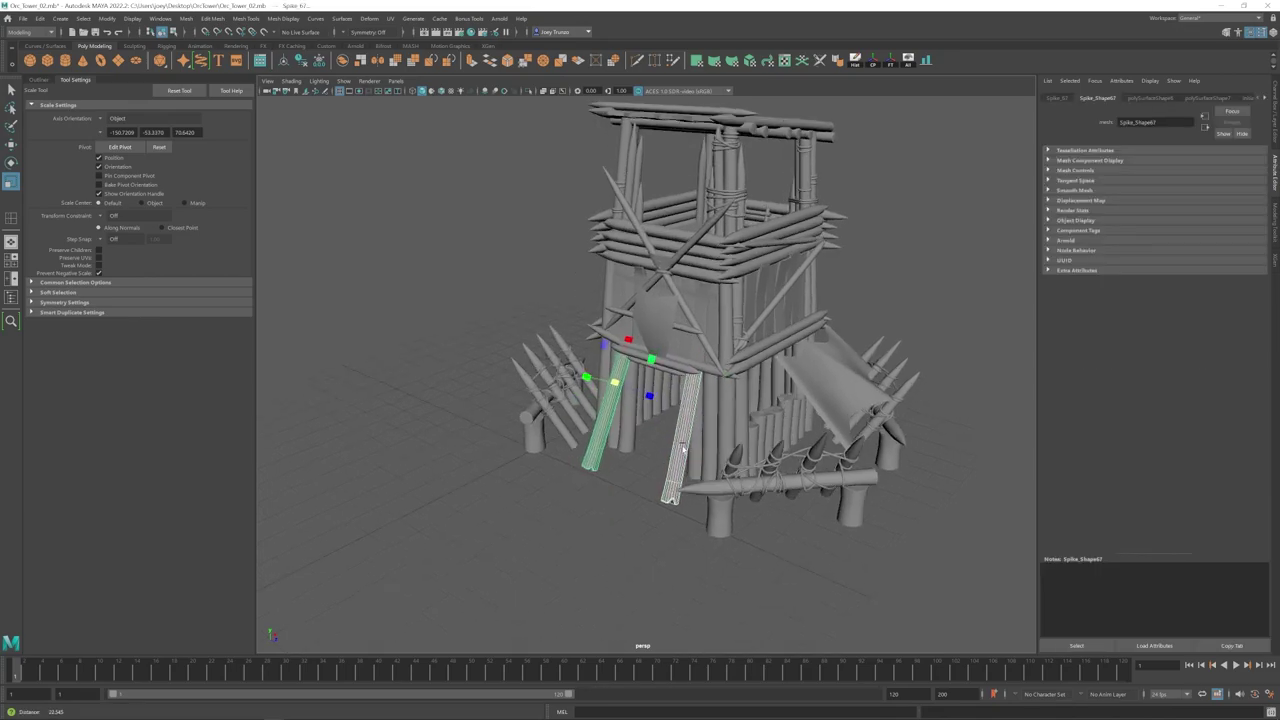
{"action": "scroll", "coordinate": [683, 443], "scroll_direction": "up", "scroll_amount": 2}
{"action": "right_click_drag", "start_coordinate": [363, 422], "coordinate": [304, 420]}
{"action": "left_click_drag", "start_coordinate": [480, 450], "coordinate": [600, 420], "text": "alt"}
{"action": "left_click_drag", "start_coordinate": [530, 315], "coordinate": [780, 385]}
{"action": "left_click_drag", "start_coordinate": [527, 540], "coordinate": [675, 437]}
Step: Reposition the bottom-end vertices of the slanted support log nearest the front corner
{"action": "left_click", "coordinate": [800, 260]}
{"action": "scroll", "coordinate": [740, 400], "scroll_direction": "down", "scroll_amount": 5}
{"action": "left_click_drag", "start_coordinate": [838, 390], "coordinate": [920, 375], "text": "alt"}
{"action": "scroll", "coordinate": [760, 400], "scroll_direction": "up", "scroll_amount": 4}
{"action": "left_click", "coordinate": [642, 490]}
{"action": "right_click_drag", "start_coordinate": [642, 490], "coordinate": [585, 490]}
{"action": "left_click_drag", "start_coordinate": [600, 525], "coordinate": [680, 595]}
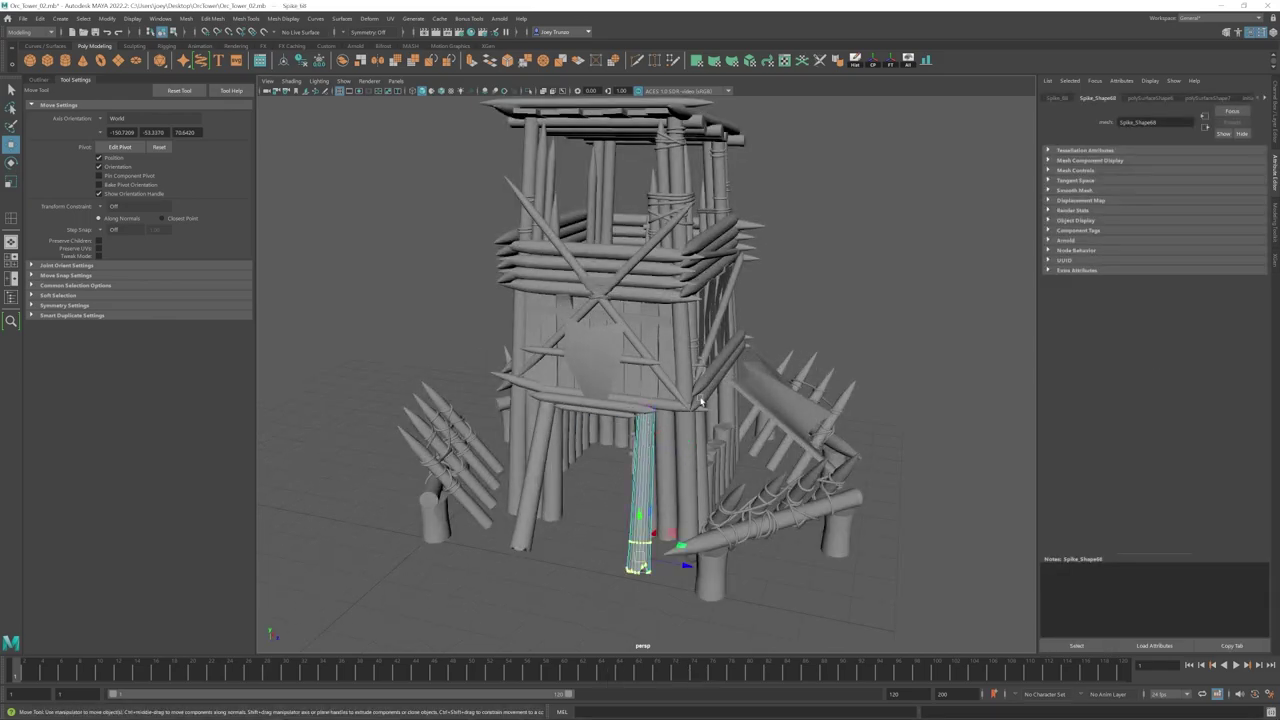
{"action": "left_click", "coordinate": [840, 300]}
{"action": "scroll", "coordinate": [742, 400], "scroll_direction": "down", "scroll_amount": 5}
{"action": "left_click_drag", "start_coordinate": [780, 400], "coordinate": [680, 410], "text": "alt"}
{"action": "scroll", "coordinate": [742, 433], "scroll_direction": "up", "scroll_amount": 4}
{"action": "left_click", "coordinate": [618, 460]}
{"action": "left_click", "coordinate": [859, 305]}
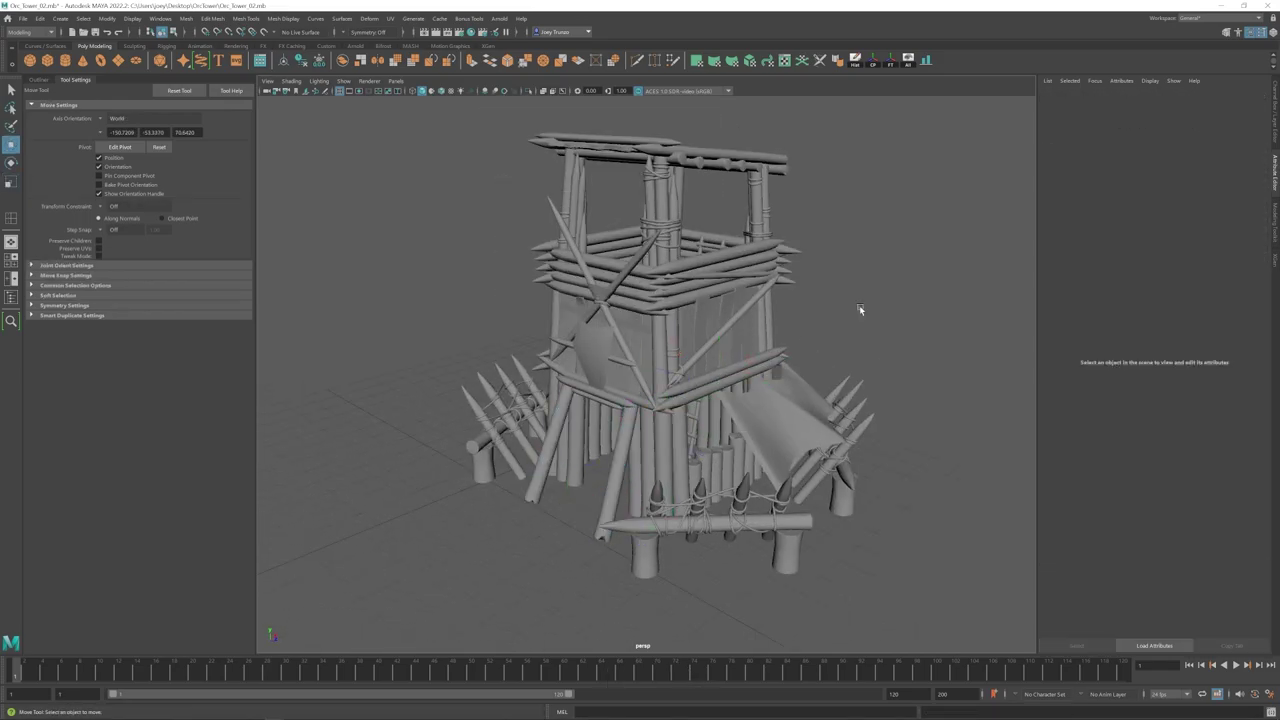
Step: Reshape the upper-end vertices of the wall planks behind the diagonal beam above the cloth awning
{"action": "scroll", "coordinate": [745, 320], "scroll_direction": "up", "scroll_amount": 4}
{"action": "left_click_drag", "start_coordinate": [859, 305], "coordinate": [743, 322], "text": "alt"}
{"action": "scroll", "coordinate": [631, 314], "scroll_direction": "up", "scroll_amount": 5}
{"action": "left_click", "coordinate": [710, 330]}
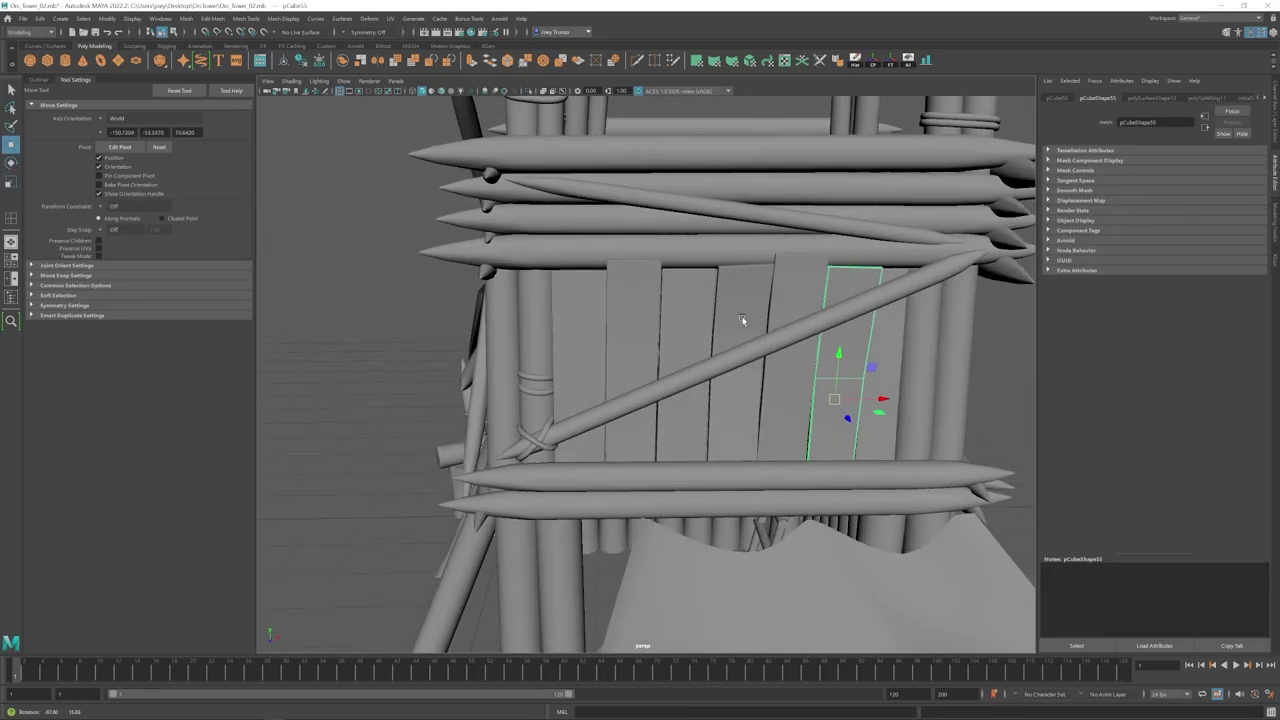
{"action": "left_click", "coordinate": [755, 315]}
{"action": "right_click_drag", "start_coordinate": [755, 315], "coordinate": [698, 315]}
{"action": "left_click_drag", "start_coordinate": [959, 214], "coordinate": [746, 331]}
{"action": "left_click_drag", "start_coordinate": [746, 331], "coordinate": [800, 275], "text": "alt"}
{"action": "left_click_drag", "start_coordinate": [800, 268], "coordinate": [690, 296]}
Step: Adjust the vertices of another wall plank just beneath the railing logs on the same side
{"action": "left_click", "coordinate": [717, 271]}
{"action": "right_click_drag", "start_coordinate": [700, 296], "coordinate": [659, 295]}
{"action": "left_click", "coordinate": [657, 289]}
{"action": "left_click_drag", "start_coordinate": [659, 297], "coordinate": [590, 310], "text": "alt"}
{"action": "left_click", "coordinate": [665, 250]}
{"action": "left_click", "coordinate": [790, 330]}
Step: Adjust the lowest pointed railing log above the awning-side planks with the mesh Transform operation
{"action": "right_click_drag", "start_coordinate": [790, 330], "coordinate": [574, 402], "text": "alt"}
{"action": "left_click_drag", "start_coordinate": [574, 407], "coordinate": [620, 411], "text": "alt"}
{"action": "right_click_drag", "start_coordinate": [620, 411], "coordinate": [745, 410], "text": "alt"}
{"action": "left_click", "coordinate": [705, 273]}
{"action": "key", "text": "r"}
{"action": "mouse_move", "coordinate": [772, 270]}
{"action": "left_mouse_down", "text": "alt"}
{"action": "mouse_move", "coordinate": [814, 272]}
{"action": "mouse_move", "coordinate": [765, 280]}
{"action": "left_mouse_up", "text": "alt"}
{"action": "right_click_drag", "start_coordinate": [765, 280], "coordinate": [710, 275], "text": "alt"}
{"action": "left_click", "coordinate": [212, 18]}
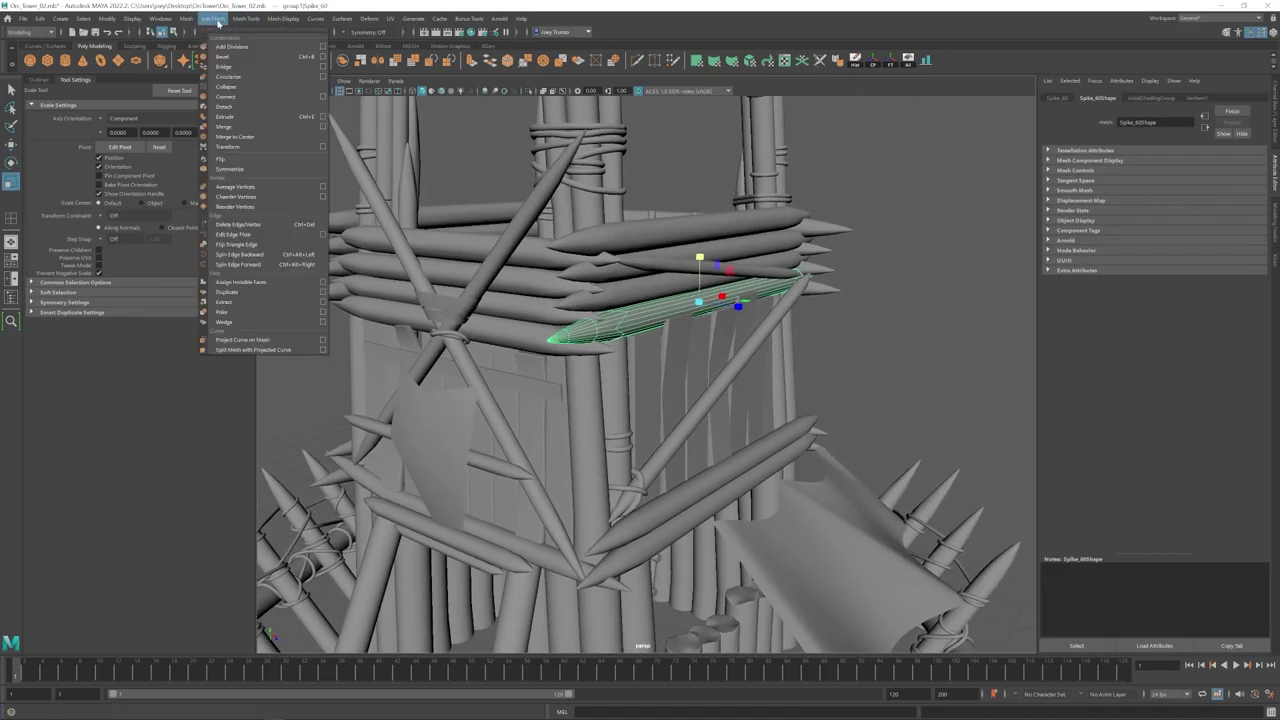
{"action": "left_click", "coordinate": [230, 146]}
{"action": "left_click_drag", "start_coordinate": [757, 338], "coordinate": [756, 335]}
{"action": "left_click", "coordinate": [708, 348]}
Step: Nudge another log at the platform railing slightly in height
{"action": "right_click_drag", "start_coordinate": [708, 348], "coordinate": [600, 325], "text": "alt"}
{"action": "left_click", "coordinate": [586, 251]}
{"action": "left_click_drag", "start_coordinate": [570, 385], "coordinate": [640, 390], "text": "alt"}
{"action": "right_click_drag", "start_coordinate": [600, 380], "coordinate": [680, 385], "text": "alt"}
{"action": "key", "text": "F8"}
{"action": "left_click", "coordinate": [503, 327]}
{"action": "left_click_drag", "start_coordinate": [505, 310], "coordinate": [505, 314]}
{"action": "left_click", "coordinate": [921, 285]}
{"action": "right_click_drag", "start_coordinate": [880, 290], "coordinate": [669, 323], "text": "alt"}
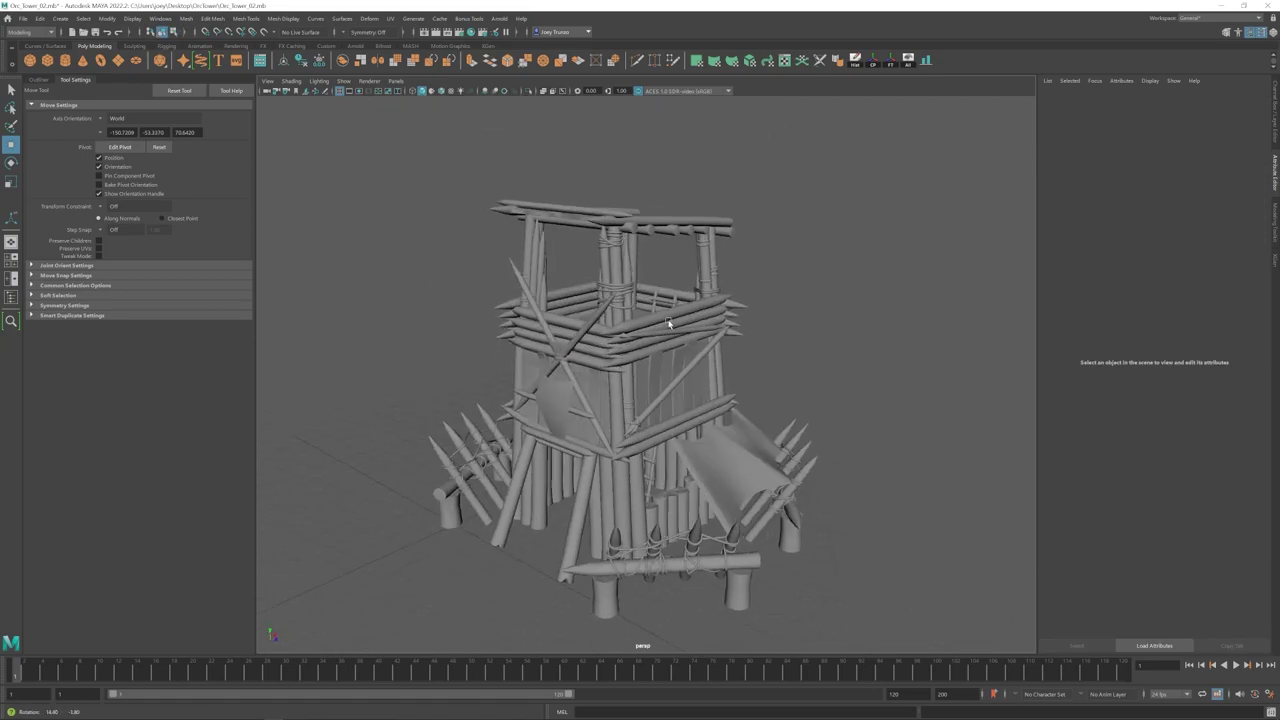
Step: Inspect the railing logs and corner posts around the upper platform from several sides
{"action": "left_click_drag", "start_coordinate": [669, 323], "coordinate": [790, 325], "text": "alt"}
{"action": "right_click_drag", "start_coordinate": [660, 325], "coordinate": [760, 325], "text": "alt"}
{"action": "left_click_drag", "start_coordinate": [660, 320], "coordinate": [740, 330], "text": "alt"}
{"action": "left_click", "coordinate": [620, 304]}
{"action": "left_click", "coordinate": [503, 272], "text": "shift"}
{"action": "left_click", "coordinate": [655, 301]}
{"action": "left_click_drag", "start_coordinate": [576, 337], "coordinate": [770, 312], "text": "alt"}
{"action": "left_click", "coordinate": [560, 288], "text": "shift"}
{"action": "left_click_drag", "start_coordinate": [560, 300], "coordinate": [640, 305], "text": "alt"}
{"action": "left_click", "coordinate": [850, 310]}
{"action": "right_click_drag", "start_coordinate": [750, 330], "coordinate": [640, 340], "text": "alt"}
{"action": "left_click_drag", "start_coordinate": [640, 340], "coordinate": [440, 360], "text": "alt"}
{"action": "right_click_drag", "start_coordinate": [770, 410], "coordinate": [660, 422], "text": "alt"}
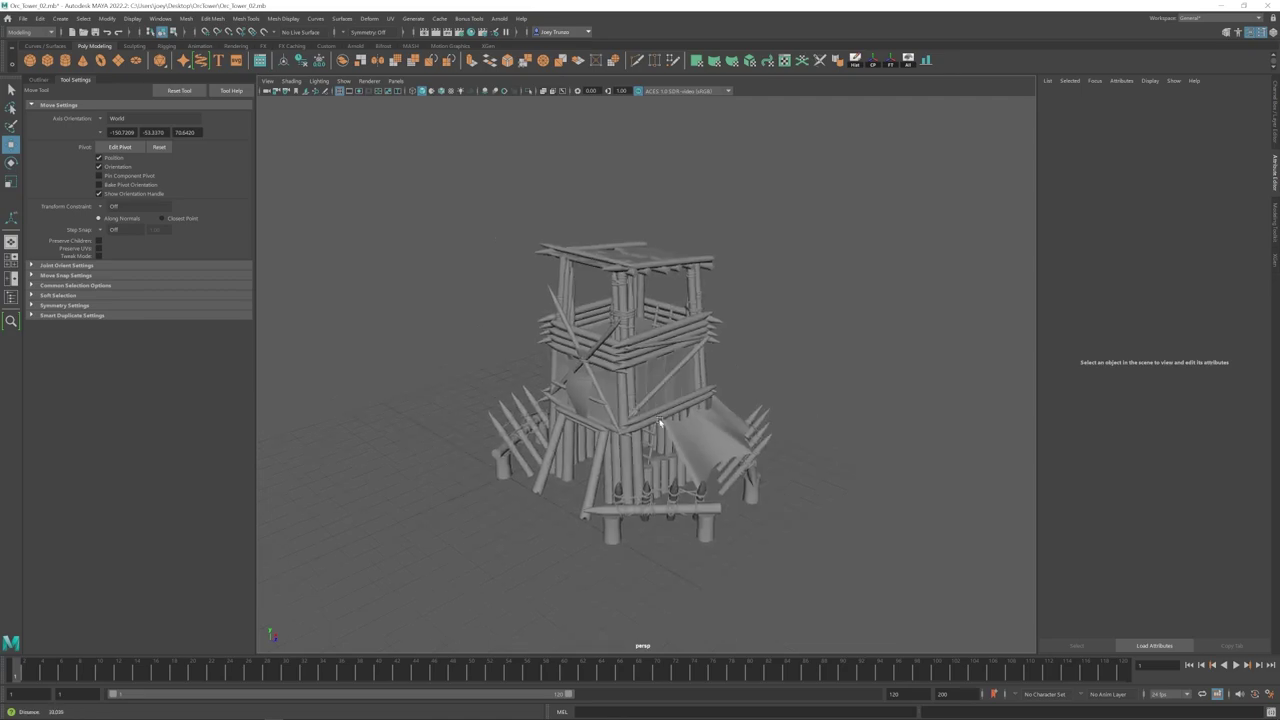
Step: Place a copied rope ring around the tall post between the pointed spike and the already roped corner post
{"action": "scroll", "coordinate": [529, 382], "scroll_direction": "up", "scroll_amount": 5}
{"action": "left_click", "coordinate": [696, 318]}
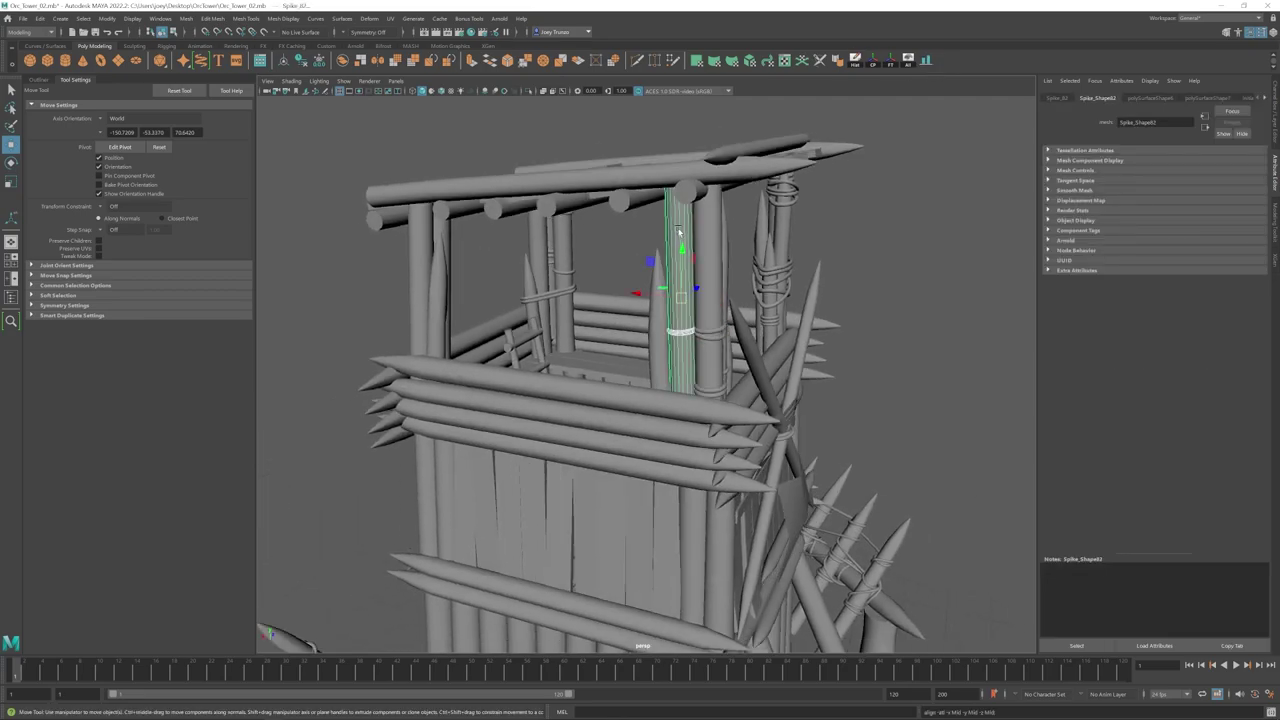
{"action": "left_click_drag", "start_coordinate": [679, 231], "coordinate": [735, 236], "text": "alt"}
{"action": "left_click", "coordinate": [737, 239]}
{"action": "key", "text": "f"}
{"action": "left_click_drag", "start_coordinate": [585, 461], "coordinate": [650, 440]}
{"action": "left_click_drag", "start_coordinate": [590, 433], "coordinate": [588, 435]}
{"action": "left_click_drag", "start_coordinate": [620, 440], "coordinate": [541, 437], "text": "alt"}
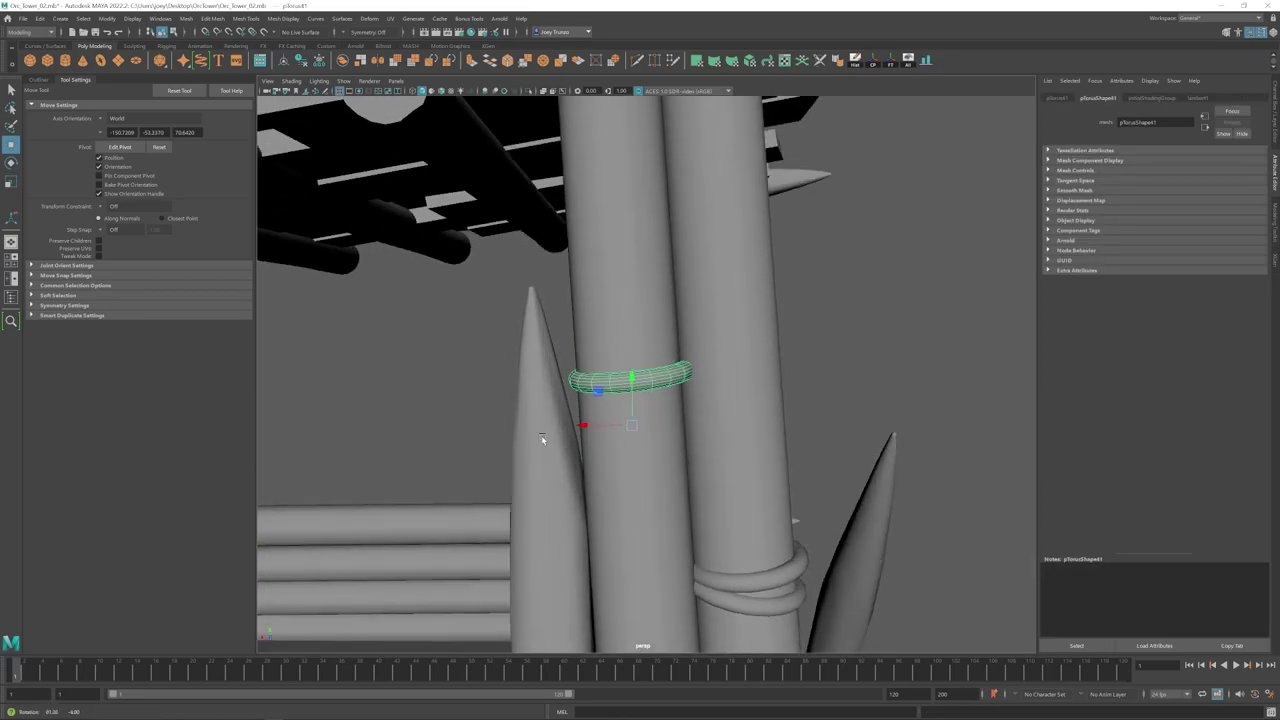
Step: Duplicate the new rope ring just below the first one on that post and tilt the copy
{"action": "scroll", "coordinate": [542, 439], "scroll_direction": "down", "scroll_amount": 4}
{"action": "right_click_drag", "start_coordinate": [918, 107], "coordinate": [965, 110], "text": "alt"}
{"action": "middle_click_drag", "start_coordinate": [690, 385], "coordinate": [688, 312], "text": "alt"}
{"action": "left_click_drag", "start_coordinate": [671, 297], "coordinate": [675, 301]}
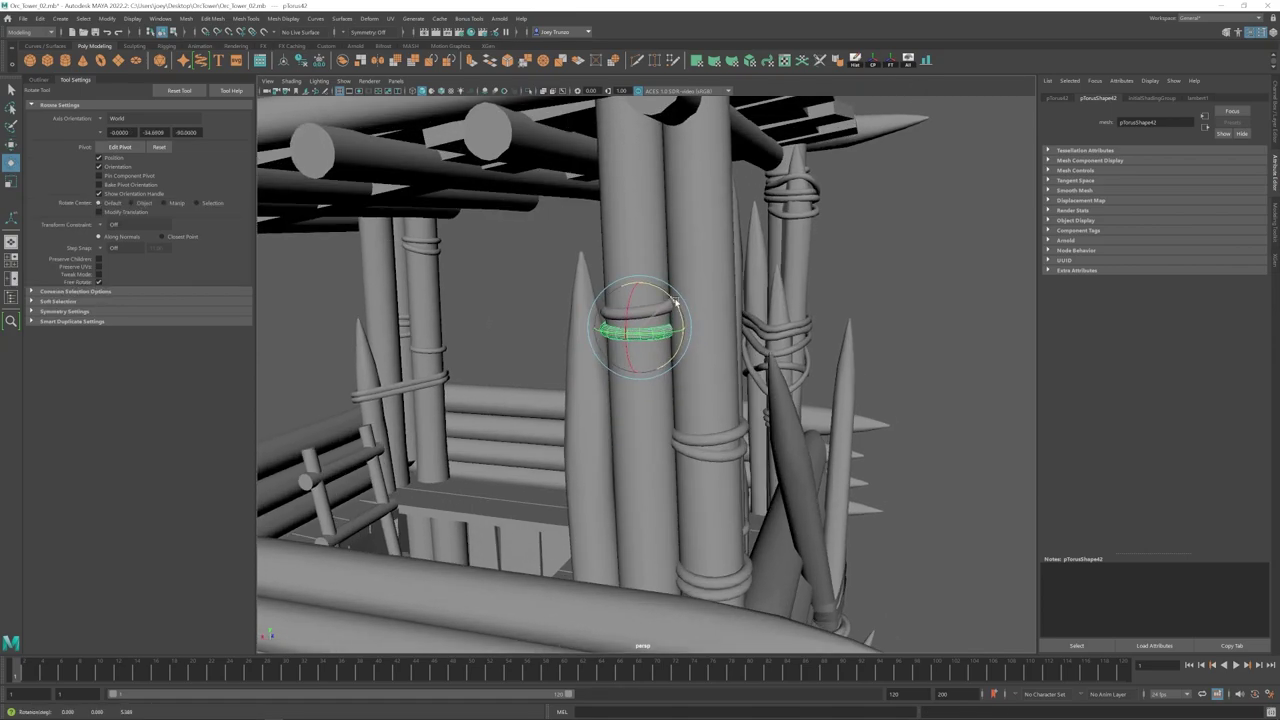
{"action": "key", "text": "w"}
{"action": "scroll", "coordinate": [630, 317], "scroll_direction": "down", "scroll_amount": 5}
{"action": "left_click", "coordinate": [557, 403]}
{"action": "scroll", "coordinate": [640, 360], "scroll_direction": "up", "scroll_amount": 4}
{"action": "left_click", "coordinate": [640, 334]}
{"action": "scroll", "coordinate": [744, 275], "scroll_direction": "down", "scroll_amount": 6}
{"action": "left_click", "coordinate": [744, 275]}
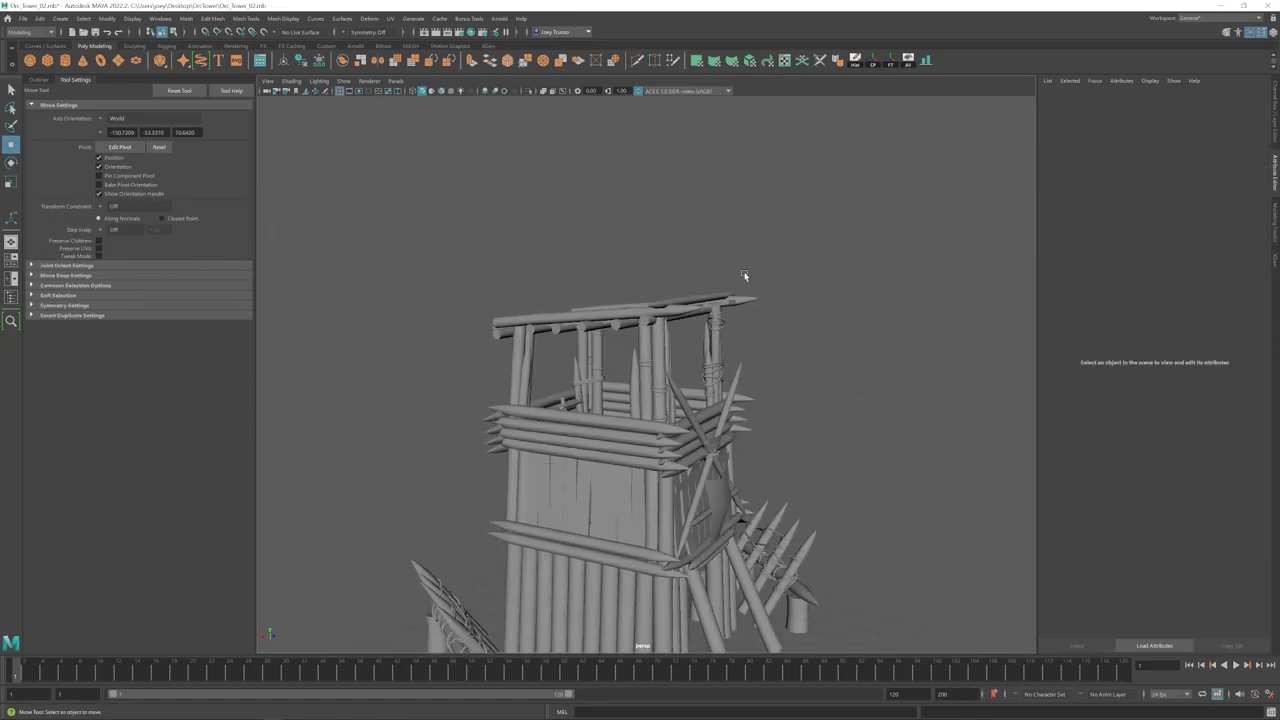
Step: Open the UV Editor for the upper rope ring around the clustered corner posts
{"action": "left_click_drag", "start_coordinate": [717, 301], "coordinate": [585, 391], "text": "alt"}
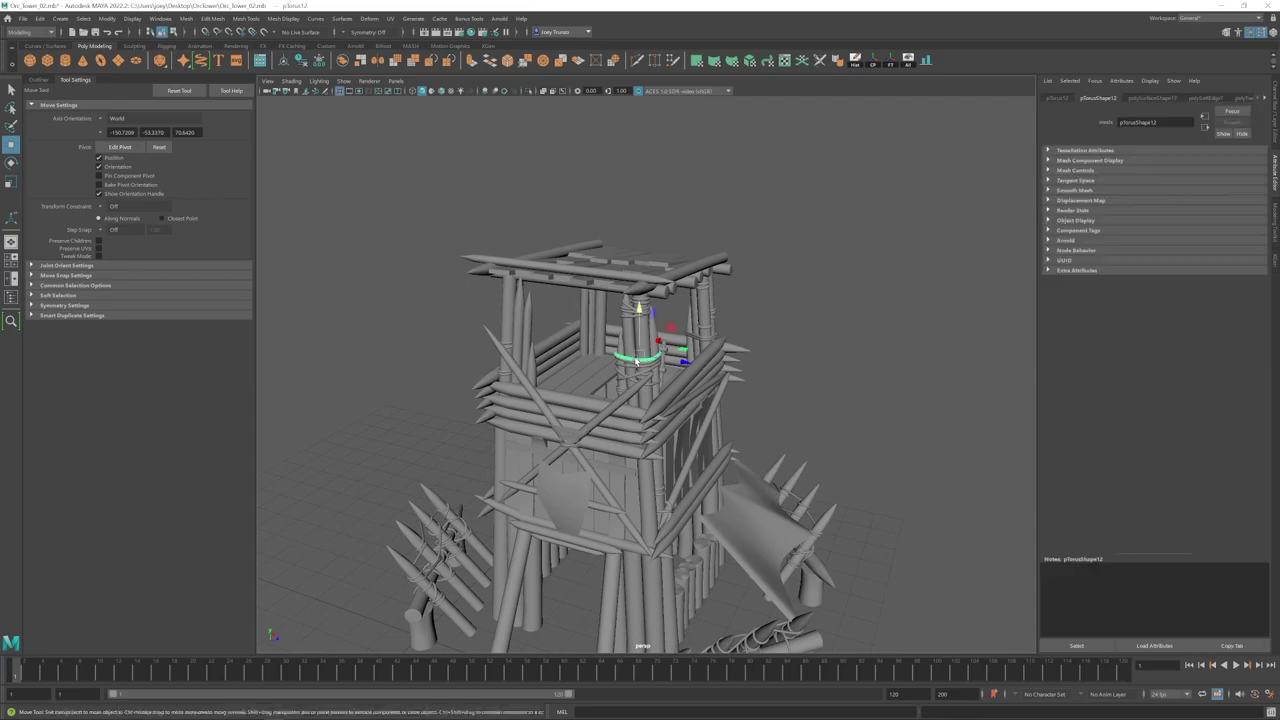
{"action": "left_click", "coordinate": [786, 62]}
{"action": "left_click", "coordinate": [947, 286]}
{"action": "key", "text": "f"}
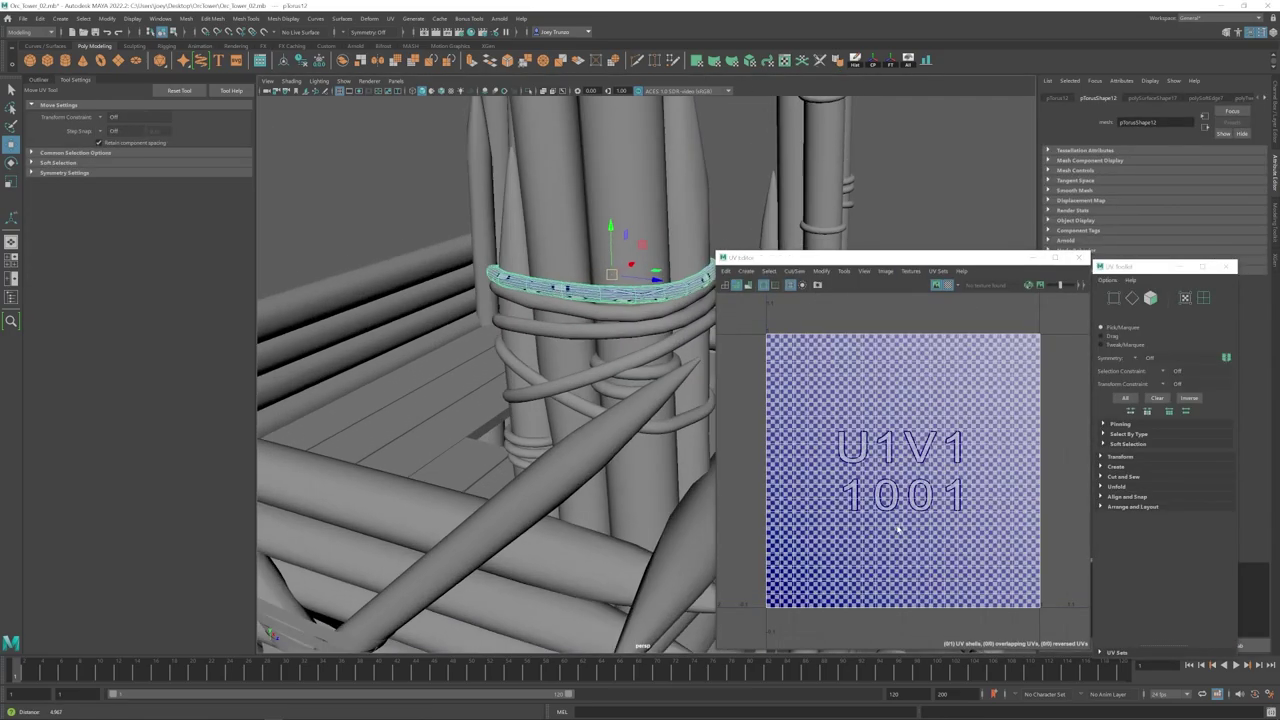
Step: Try to squash the single rope ring's UV shell vertically
{"action": "right_click_drag", "start_coordinate": [897, 528], "coordinate": [930, 550]}
{"action": "left_click", "coordinate": [873, 450]}
{"action": "key", "text": "r"}
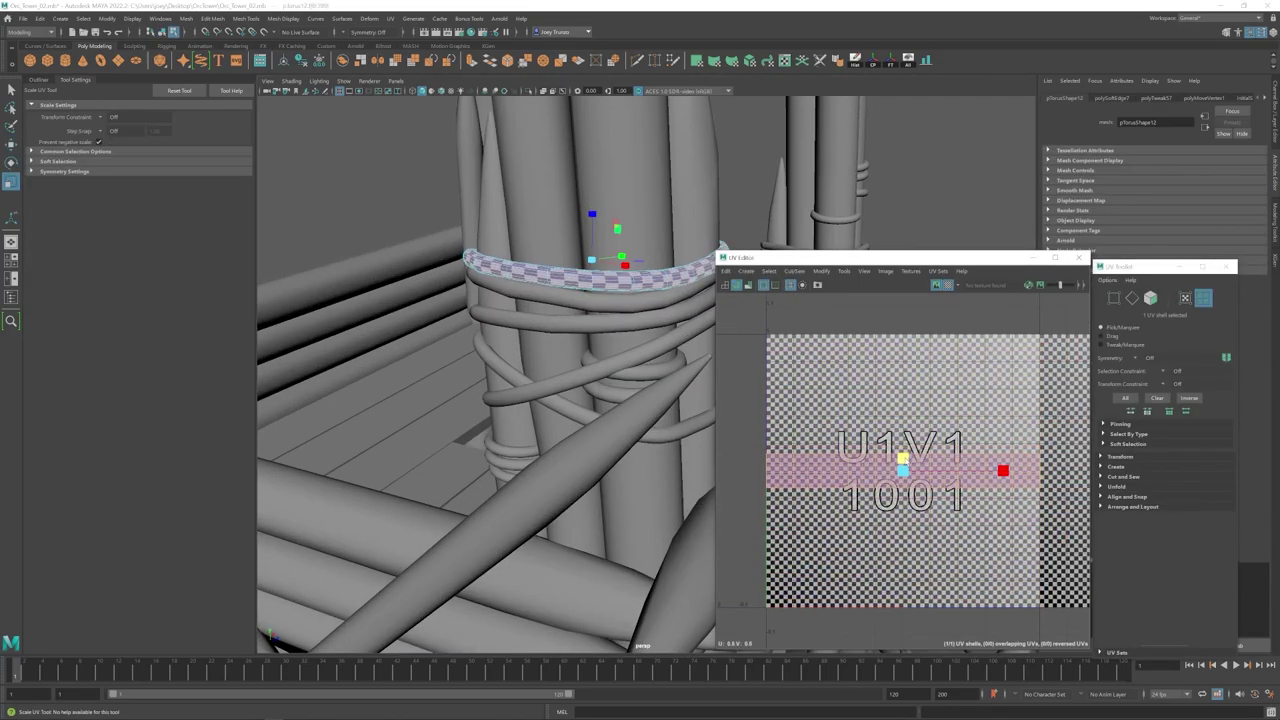
{"action": "scroll", "coordinate": [551, 349], "scroll_direction": "down", "scroll_amount": 3}
{"action": "left_click_drag", "start_coordinate": [551, 349], "coordinate": [607, 306], "text": "alt"}
{"action": "key", "text": "w"}
{"action": "key", "text": "ctrl+z"}
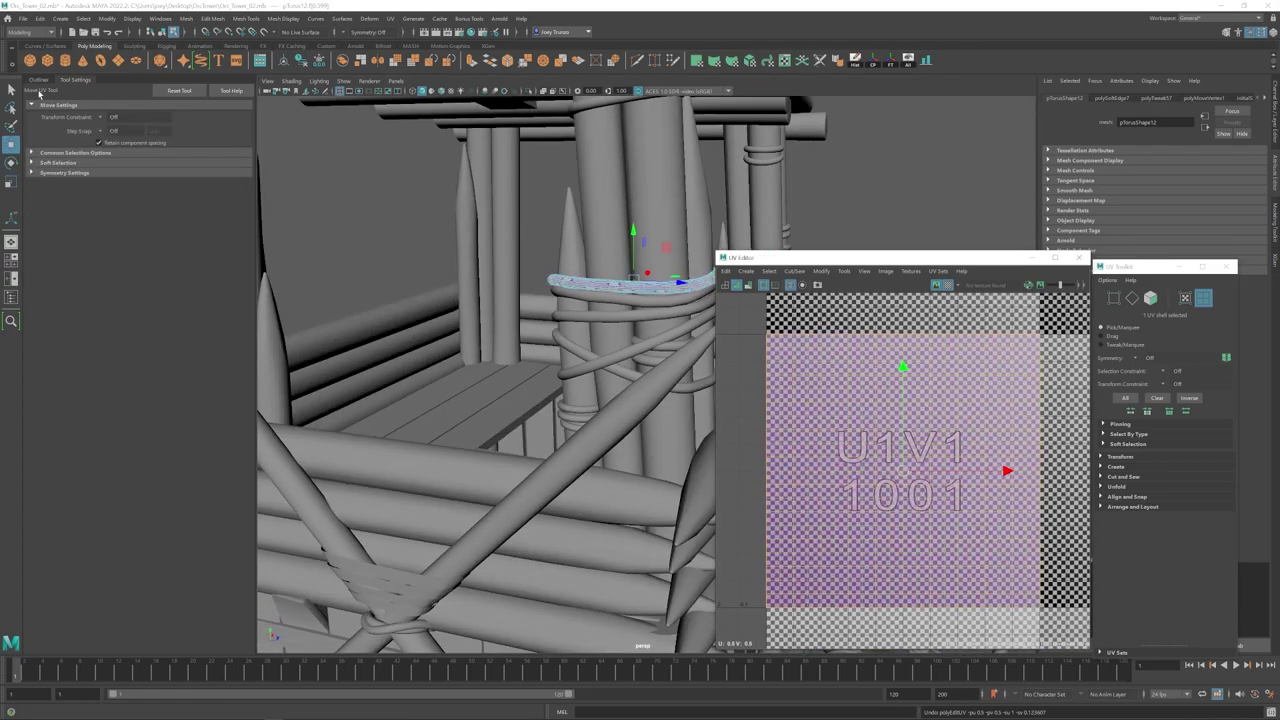
Step: Select the rope rings pTorus12 to pTorus42 and squash all their UV shells vertically into a thin strip
{"action": "left_click", "coordinate": [39, 80]}
{"action": "left_click", "coordinate": [71, 564]}
{"action": "scroll", "coordinate": [76, 580], "scroll_direction": "down", "scroll_amount": 8}
{"action": "left_click", "coordinate": [80, 612], "text": "shift"}
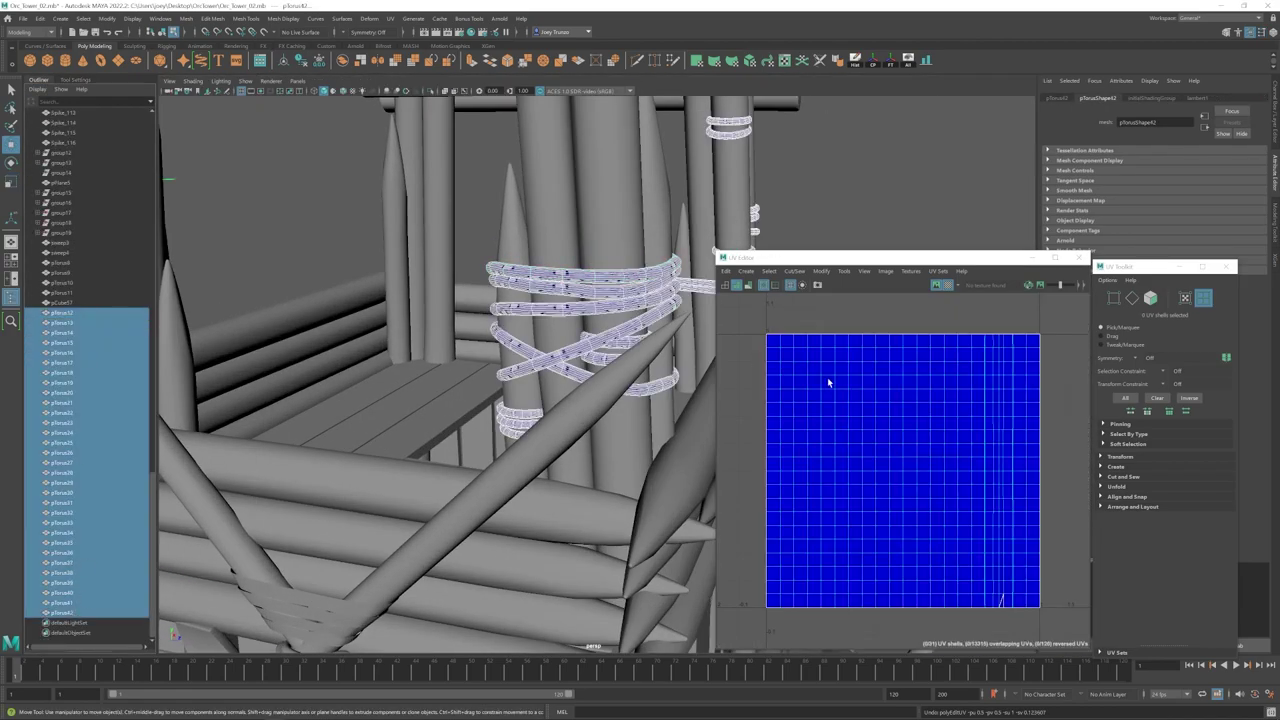
{"action": "left_click_drag", "start_coordinate": [818, 422], "coordinate": [864, 524]}
{"action": "key", "text": "r"}
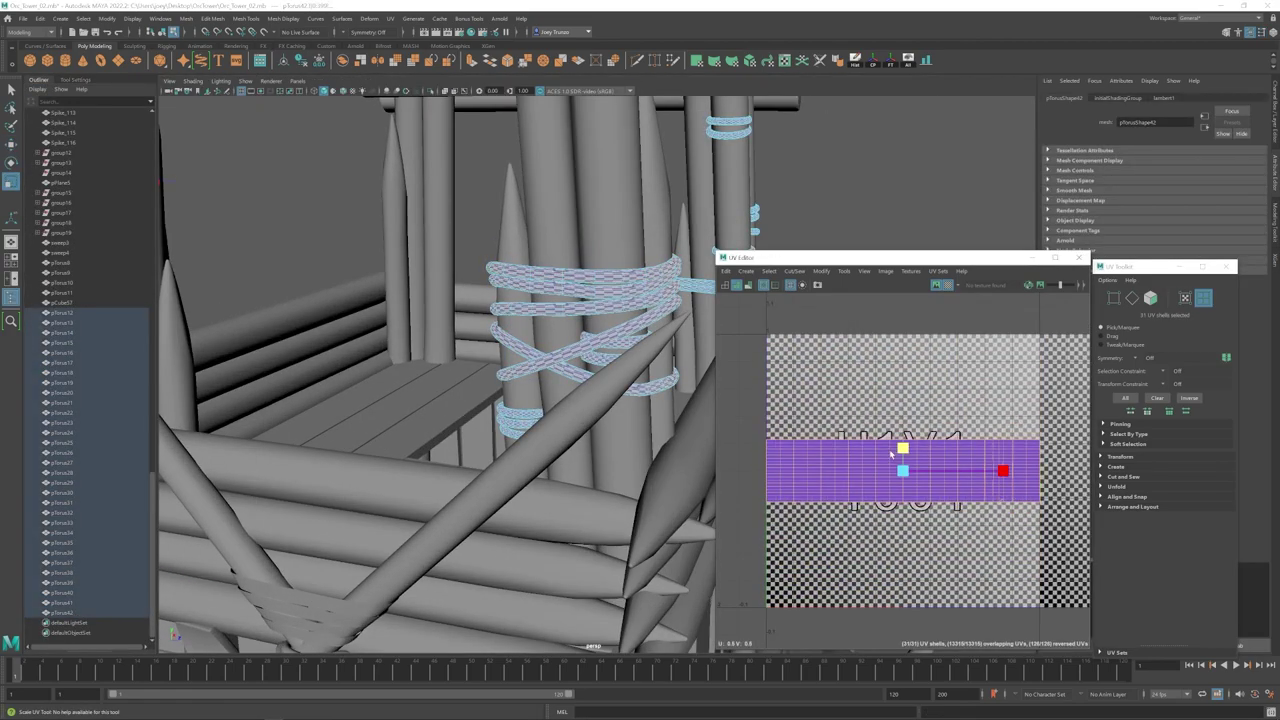
{"action": "left_click_drag", "start_coordinate": [640, 330], "coordinate": [570, 330], "text": "alt"}
{"action": "key", "text": "w"}
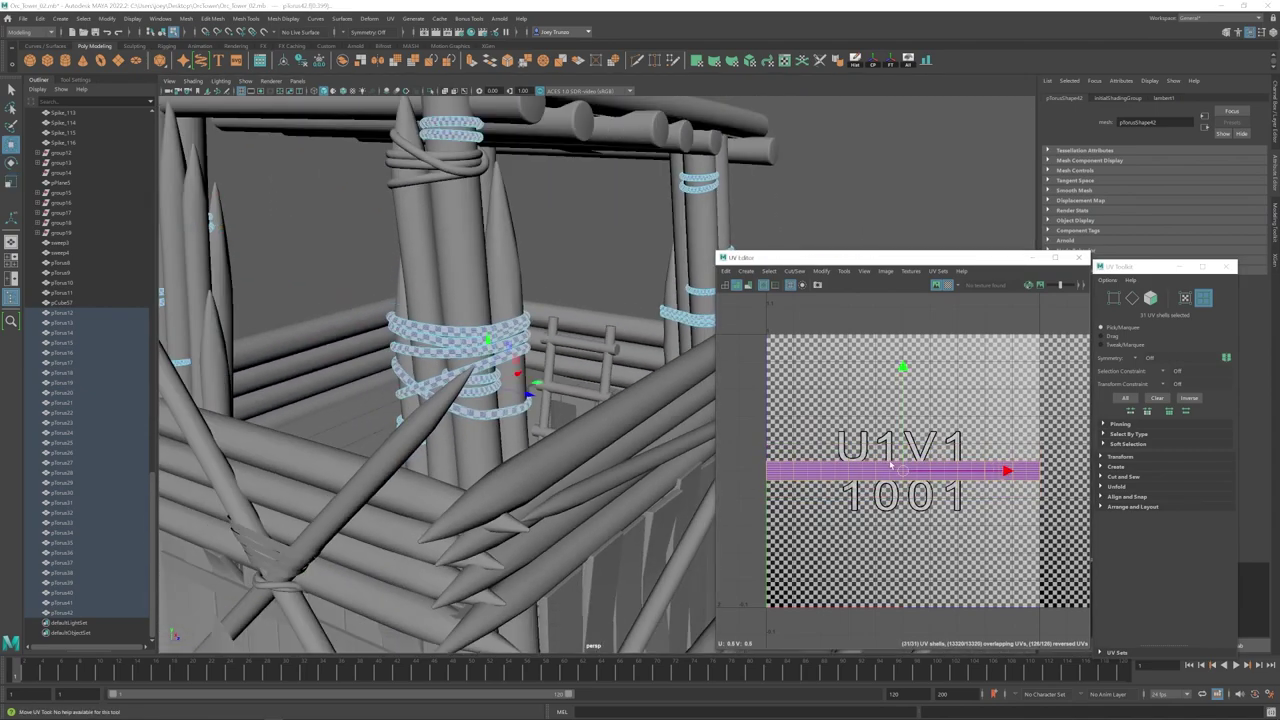
Step: Move the thin strip of rope UV shells above the UV tile and return to object selection with nothing selected
{"action": "left_click_drag", "start_coordinate": [904, 420], "coordinate": [915, 267]}
{"action": "right_click_drag", "start_coordinate": [484, 328], "coordinate": [531, 308]}
{"action": "left_click", "coordinate": [575, 225]}
{"action": "scroll", "coordinate": [395, 373], "scroll_direction": "down", "scroll_amount": 8}
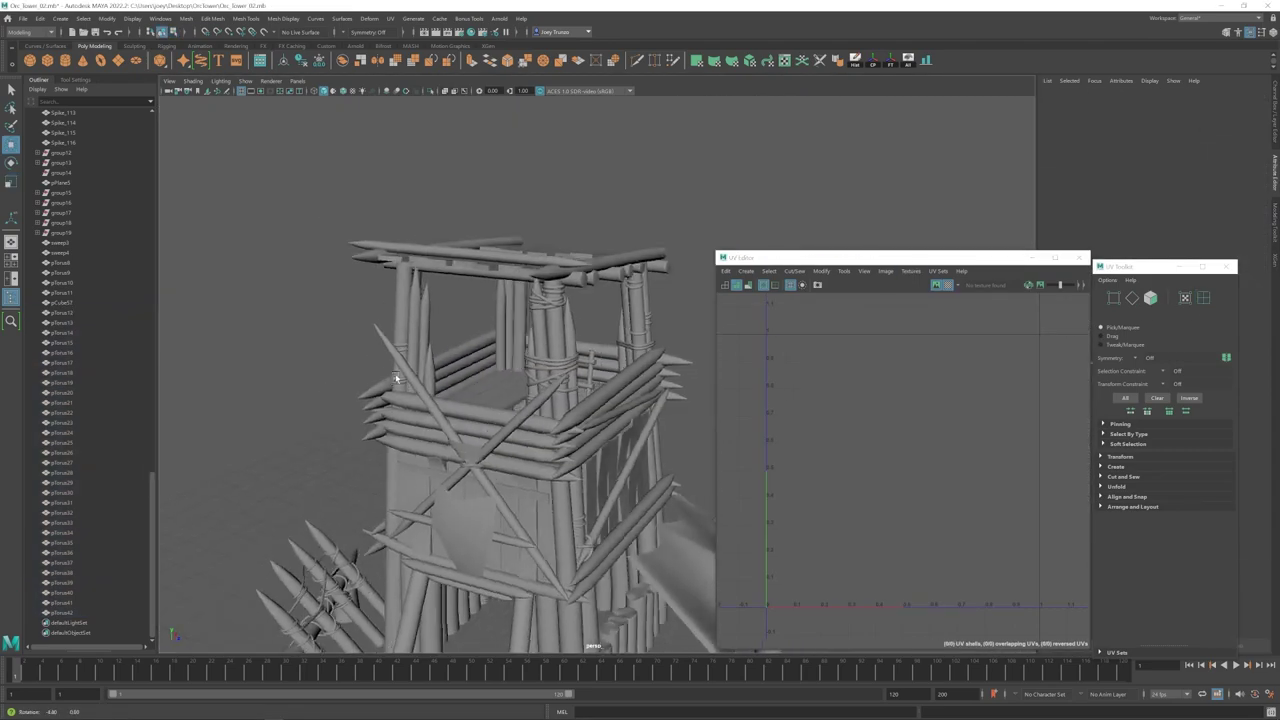
Step: Duplicate a rope ring on the tall post beside the pointed spike and close the UV Editor
{"action": "left_click_drag", "start_coordinate": [395, 373], "coordinate": [480, 371], "text": "alt"}
{"action": "scroll", "coordinate": [486, 330], "scroll_direction": "up", "scroll_amount": 5}
{"action": "left_click", "coordinate": [491, 290]}
{"action": "scroll", "coordinate": [484, 296], "scroll_direction": "up", "scroll_amount": 4}
{"action": "middle_click_drag", "start_coordinate": [484, 296], "coordinate": [557, 304], "text": "alt"}
{"action": "key", "text": "ctrl+d"}
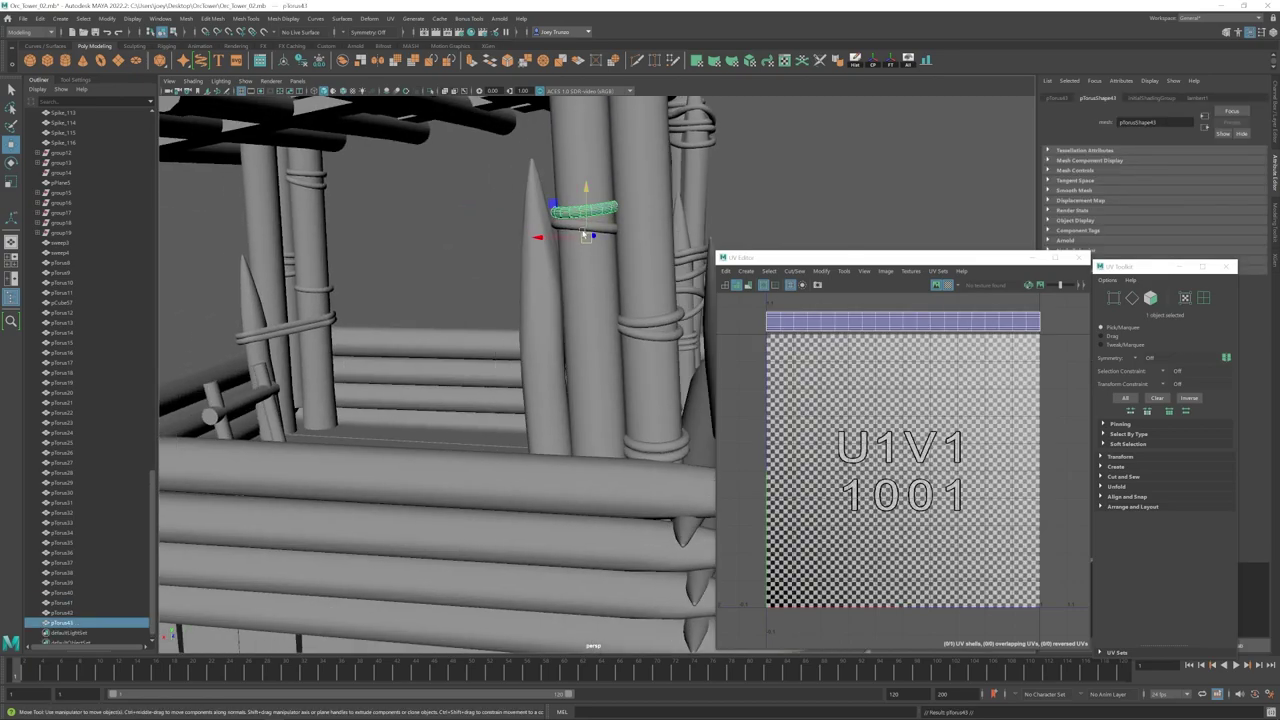
{"action": "left_click", "coordinate": [1079, 258]}
Step: Move the duplicated rope ring across the tall post toward the adjacent pointed spike
{"action": "left_click", "coordinate": [573, 336]}
{"action": "left_click_drag", "start_coordinate": [573, 337], "coordinate": [662, 447], "text": "alt"}
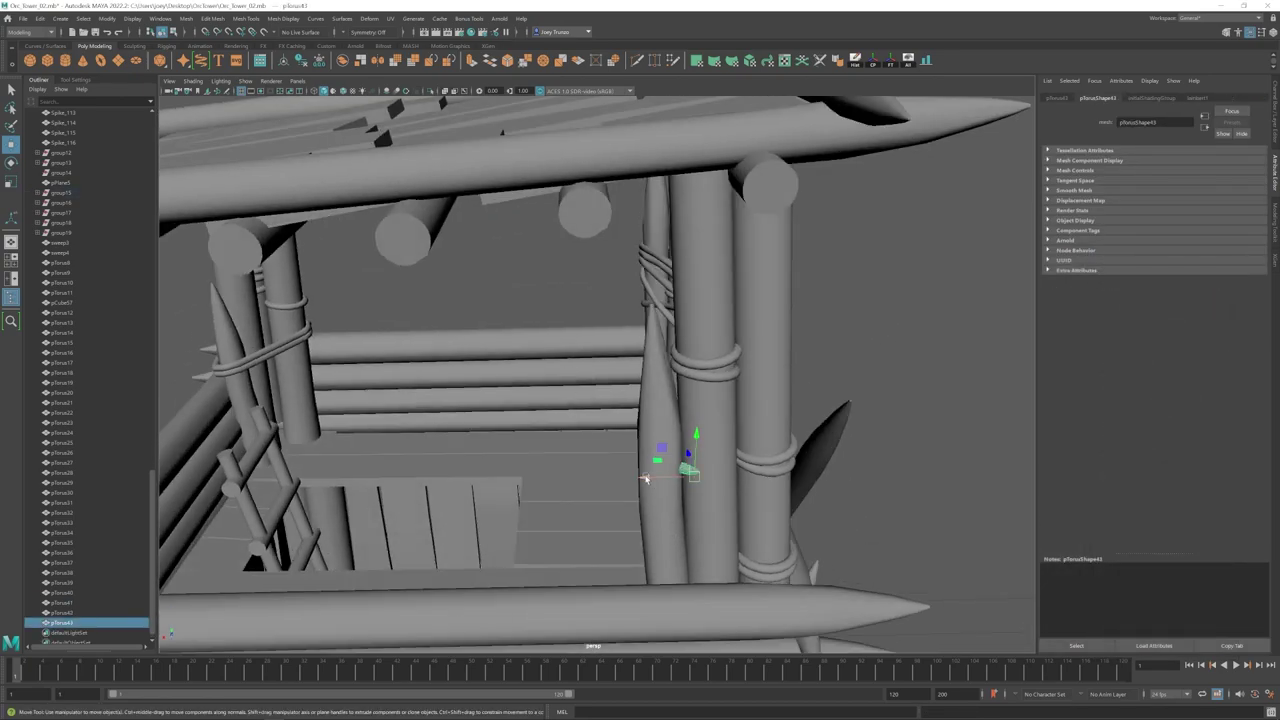
{"action": "left_click", "coordinate": [709, 436]}
{"action": "key", "text": "f"}
{"action": "scroll", "coordinate": [743, 502], "scroll_direction": "down", "scroll_amount": 5}
{"action": "left_click_drag", "start_coordinate": [743, 502], "coordinate": [547, 445], "text": "alt"}
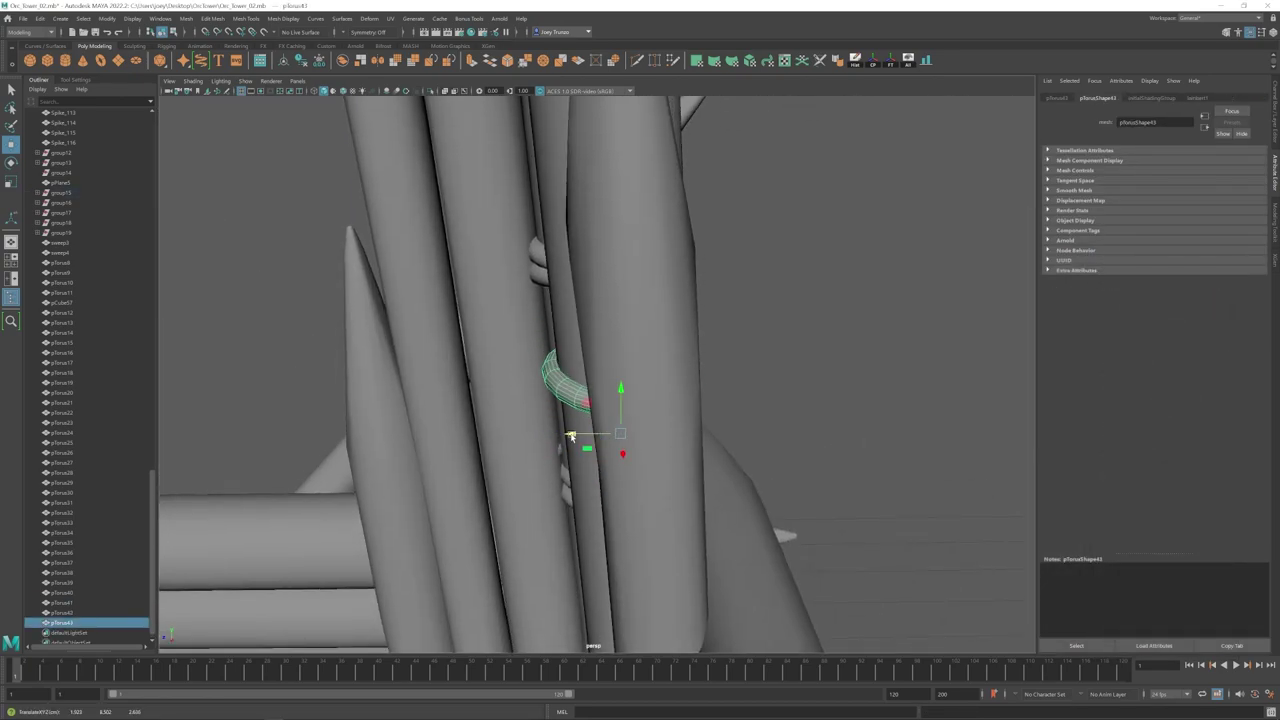
Step: Scale and position the rope ring so it wraps around both the pointed spike and the neighbouring post
{"action": "left_click_drag", "start_coordinate": [752, 437], "coordinate": [551, 394], "text": "alt"}
{"action": "key", "text": "r"}
{"action": "left_click_drag", "start_coordinate": [606, 446], "coordinate": [640, 390]}
{"action": "key", "text": "w"}
{"action": "right_click_drag", "start_coordinate": [622, 380], "coordinate": [700, 263]}
{"action": "left_click_drag", "start_coordinate": [700, 263], "coordinate": [680, 250], "text": "alt"}
{"action": "right_click_drag", "start_coordinate": [540, 359], "coordinate": [475, 351]}
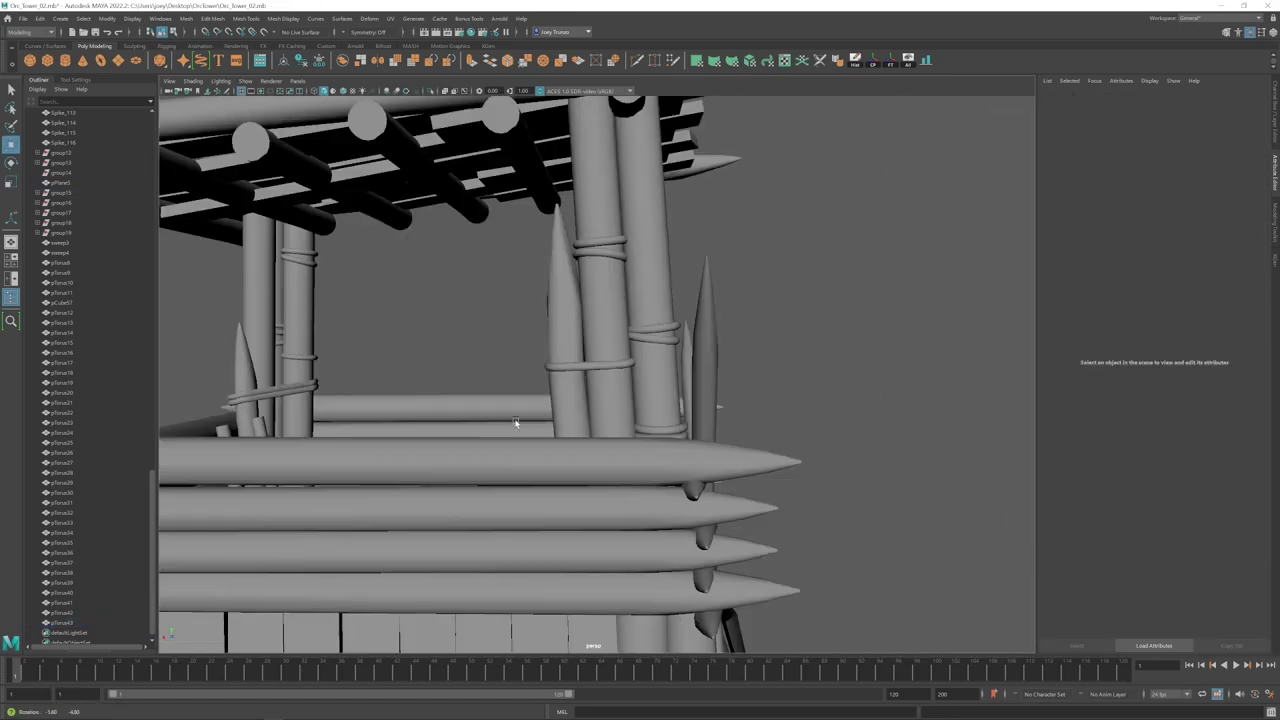
Step: Stack two duplicates of the rope ring around the pointed spike and the neighbouring post
{"action": "left_click", "coordinate": [571, 366]}
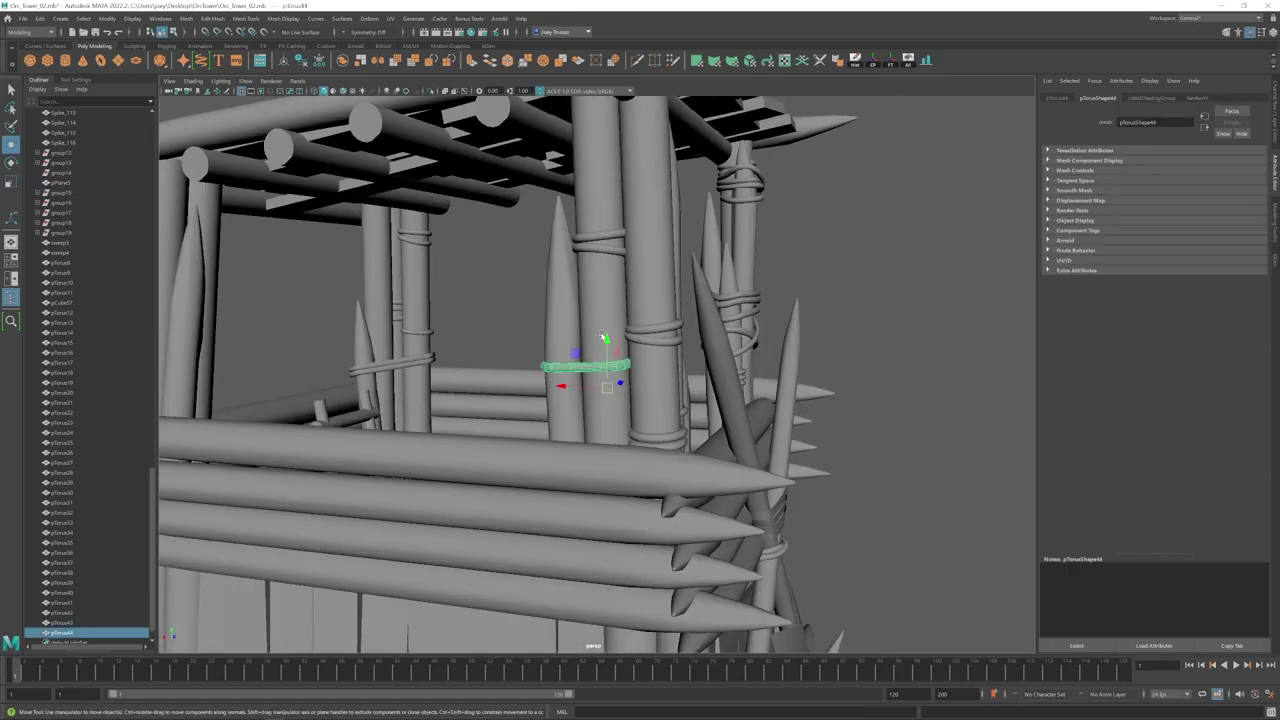
{"action": "key", "text": "f"}
{"action": "left_click_drag", "start_coordinate": [557, 409], "coordinate": [650, 395], "text": "alt"}
{"action": "left_click", "coordinate": [720, 349], "text": "shift"}
{"action": "right_click_drag", "start_coordinate": [720, 349], "coordinate": [720, 290]}
{"action": "double_click", "coordinate": [634, 371]}
{"action": "left_click_drag", "start_coordinate": [690, 340], "coordinate": [655, 430], "text": "alt"}
{"action": "double_click", "coordinate": [648, 435], "text": "shift"}
{"action": "scroll", "coordinate": [648, 436], "scroll_direction": "down", "scroll_amount": 5}
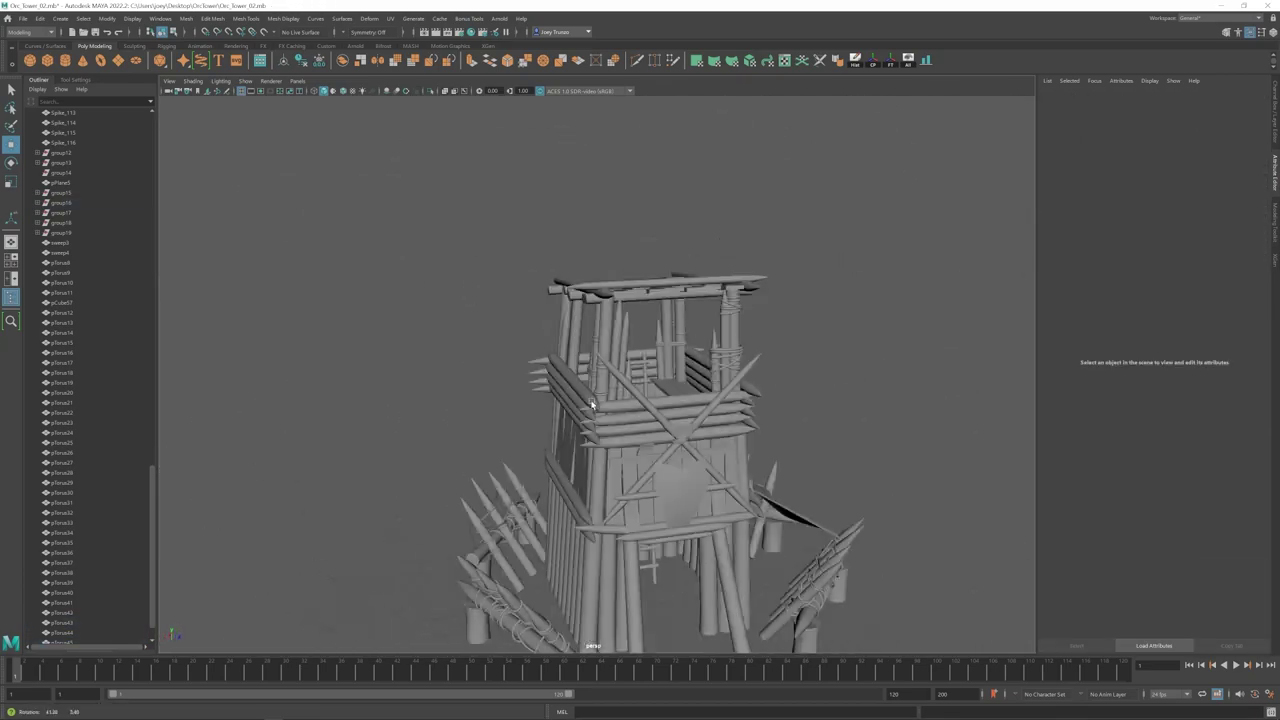
Step: Duplicate a wide rope ring from another corner and bring the copy to the base of this corner's tall posts
{"action": "left_click_drag", "start_coordinate": [640, 400], "coordinate": [600, 400], "text": "alt"}
{"action": "scroll", "coordinate": [913, 340], "scroll_direction": "up", "scroll_amount": 5}
{"action": "left_click", "coordinate": [913, 338]}
{"action": "left_click", "coordinate": [914, 368]}
{"action": "key", "text": "ctrl+d"}
{"action": "left_click_drag", "start_coordinate": [924, 362], "coordinate": [640, 390]}
{"action": "key", "text": "e"}
{"action": "left_click_drag", "start_coordinate": [606, 412], "coordinate": [636, 411]}
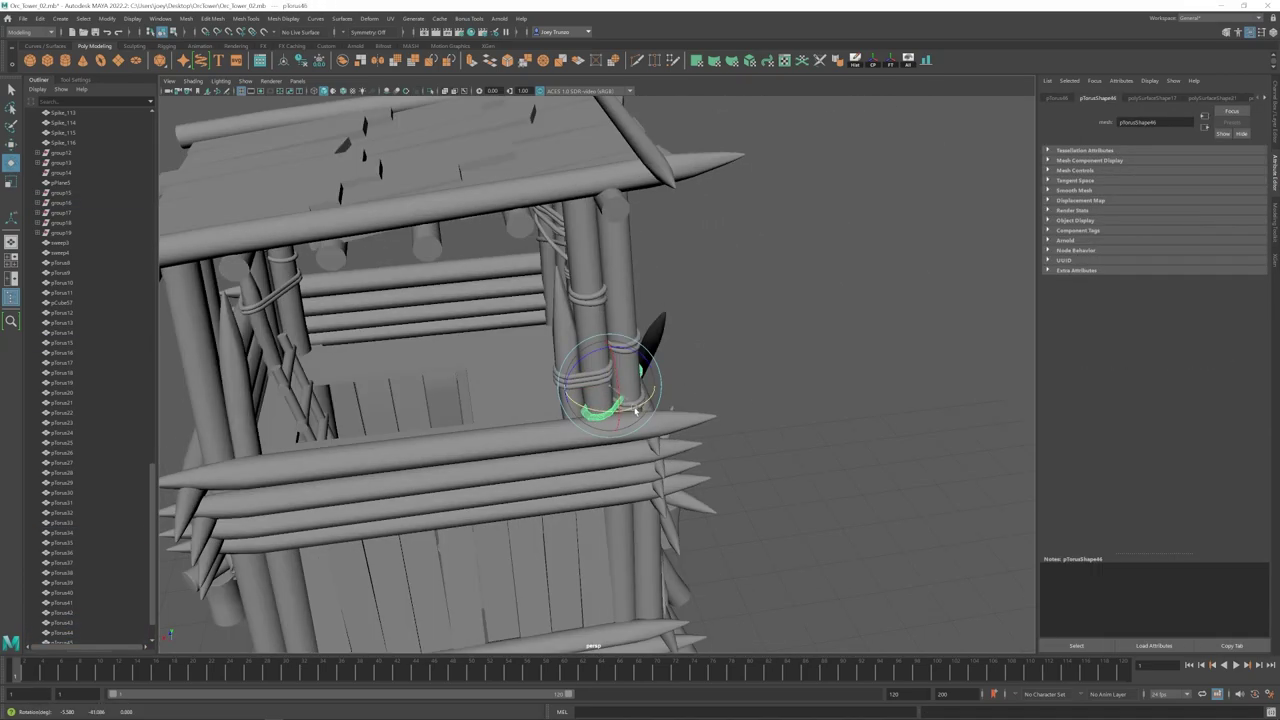
Step: Rotate the wide rope ring to align with the cluster of corner posts and spikes
{"action": "left_click_drag", "start_coordinate": [562, 398], "coordinate": [720, 380], "text": "alt"}
{"action": "key", "text": "e"}
{"action": "left_click_drag", "start_coordinate": [582, 413], "coordinate": [700, 410]}
{"action": "key", "text": "w"}
{"action": "key", "text": "e"}
{"action": "left_click_drag", "start_coordinate": [620, 400], "coordinate": [700, 428], "text": "alt"}
{"action": "right_click_drag", "start_coordinate": [640, 408], "coordinate": [575, 408]}
{"action": "left_click_drag", "start_coordinate": [690, 350], "coordinate": [648, 400]}
{"action": "key", "text": "w"}
Step: Position the wide rope ring so it encircles the corner posts and spikes just above the horizontal logs
{"action": "left_click_drag", "start_coordinate": [648, 400], "coordinate": [800, 420]}
{"action": "left_click_drag", "start_coordinate": [600, 425], "coordinate": [590, 398]}
{"action": "left_click_drag", "start_coordinate": [588, 398], "coordinate": [590, 404]}
{"action": "left_click_drag", "start_coordinate": [634, 395], "coordinate": [535, 380], "text": "alt"}
{"action": "left_click_drag", "start_coordinate": [535, 380], "coordinate": [634, 373]}
{"action": "left_click_drag", "start_coordinate": [634, 373], "coordinate": [560, 425]}
{"action": "mouse_move", "coordinate": [560, 425]}
{"action": "left_mouse_down"}
{"action": "mouse_move", "coordinate": [622, 470]}
{"action": "mouse_move", "coordinate": [585, 428]}
{"action": "left_mouse_up"}
{"action": "left_click_drag", "start_coordinate": [585, 428], "coordinate": [430, 388], "text": "alt"}
Step: Duplicate the wide rope ring and raise the copy slightly above the first one
{"action": "left_click", "coordinate": [591, 368]}
{"action": "left_click", "coordinate": [800, 200]}
{"action": "scroll", "coordinate": [560, 383], "scroll_direction": "up", "scroll_amount": 4}
{"action": "left_click", "coordinate": [587, 379]}
{"action": "left_click_drag", "start_coordinate": [586, 308], "coordinate": [587, 303]}
{"action": "mouse_move", "coordinate": [587, 303]}
{"action": "left_mouse_down", "text": "alt"}
{"action": "mouse_move", "coordinate": [639, 324]}
{"action": "mouse_move", "coordinate": [571, 300]}
{"action": "left_mouse_up", "text": "alt"}
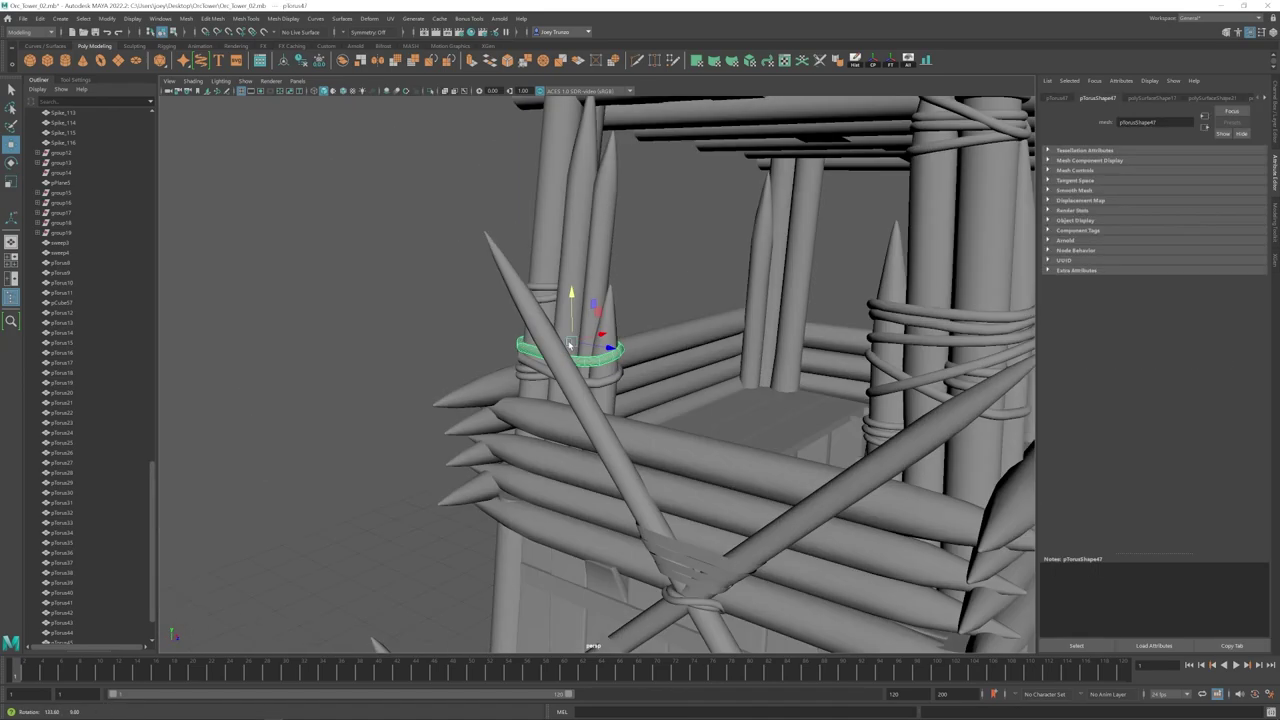
Step: Insert an edge loop in the upper part of the diagonal spike crossing the roped corner
{"action": "scroll", "coordinate": [571, 310], "scroll_direction": "down", "scroll_amount": 5}
{"action": "left_click", "coordinate": [500, 310]}
{"action": "left_click_drag", "start_coordinate": [560, 405], "coordinate": [640, 417], "text": "alt"}
{"action": "left_click", "coordinate": [800, 250]}
{"action": "mouse_move", "coordinate": [720, 412]}
{"action": "left_mouse_down", "text": "alt"}
{"action": "mouse_move", "coordinate": [621, 416]}
{"action": "mouse_move", "coordinate": [712, 404]}
{"action": "left_mouse_up", "text": "alt"}
{"action": "scroll", "coordinate": [650, 395], "scroll_direction": "up", "scroll_amount": 5}
{"action": "left_click", "coordinate": [602, 376]}
{"action": "right_click_drag", "start_coordinate": [610, 390], "coordinate": [606, 440], "text": "shift"}
{"action": "left_click", "coordinate": [605, 400]}
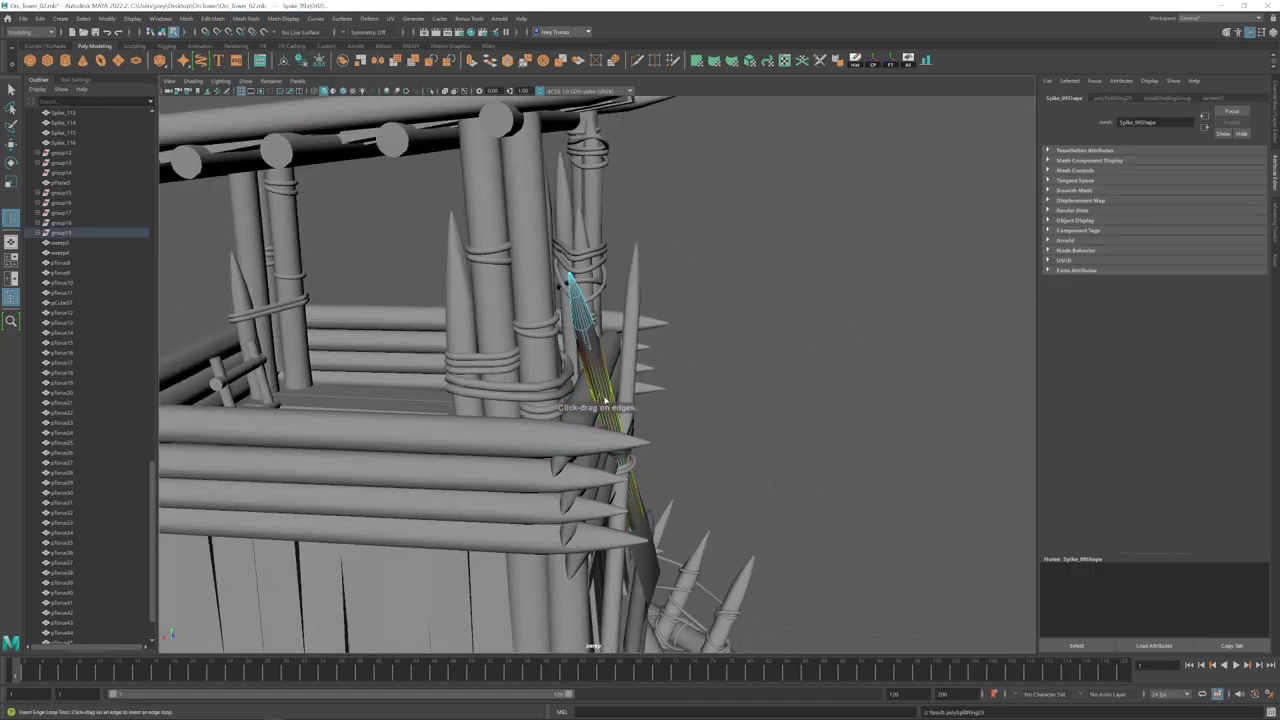
Step: Reposition the vertices at the diagonal spike's upper end beside the rope-wrapped corner posts
{"action": "key", "text": "e"}
{"action": "left_click_drag", "start_coordinate": [546, 318], "coordinate": [604, 292], "text": "alt"}
{"action": "key", "text": "w"}
{"action": "left_click_drag", "start_coordinate": [604, 292], "coordinate": [700, 310], "text": "alt"}
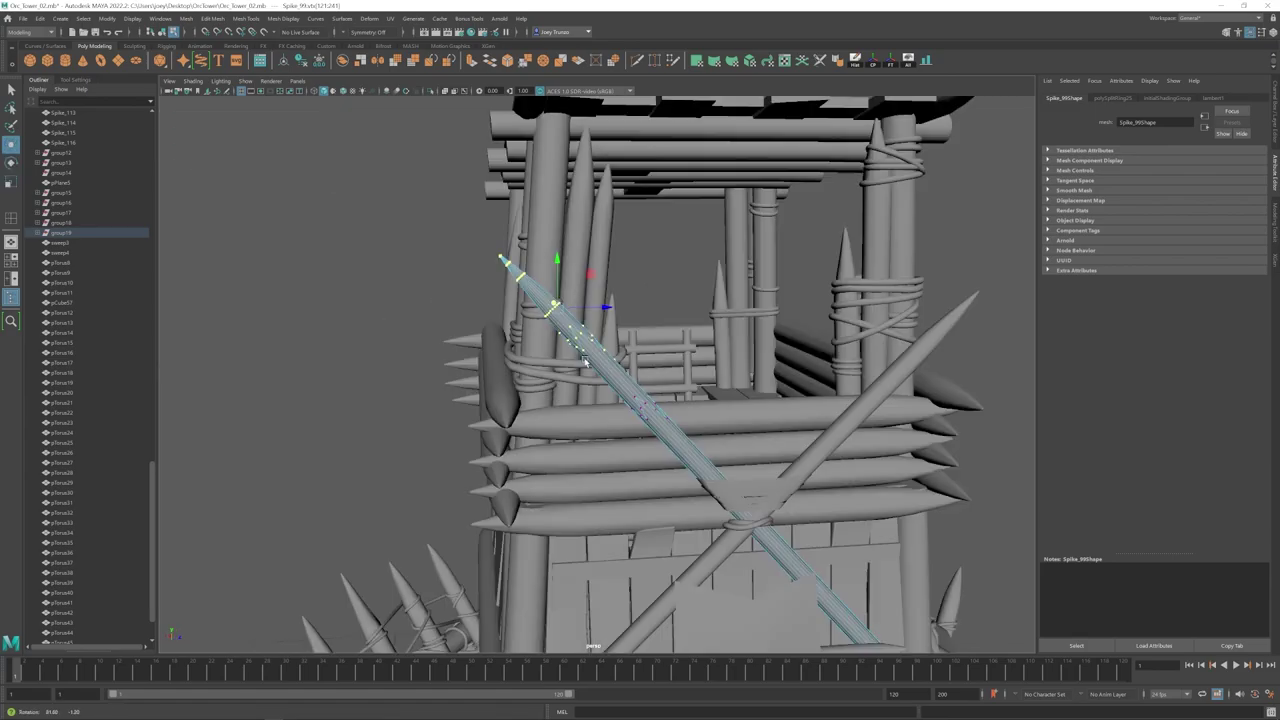
{"action": "left_click_drag", "start_coordinate": [600, 320], "coordinate": [700, 300], "text": "alt"}
{"action": "left_click", "coordinate": [640, 390]}
{"action": "left_click", "coordinate": [855, 61]}
{"action": "left_click", "coordinate": [460, 400]}
{"action": "left_click_drag", "start_coordinate": [460, 400], "coordinate": [640, 405], "text": "alt"}
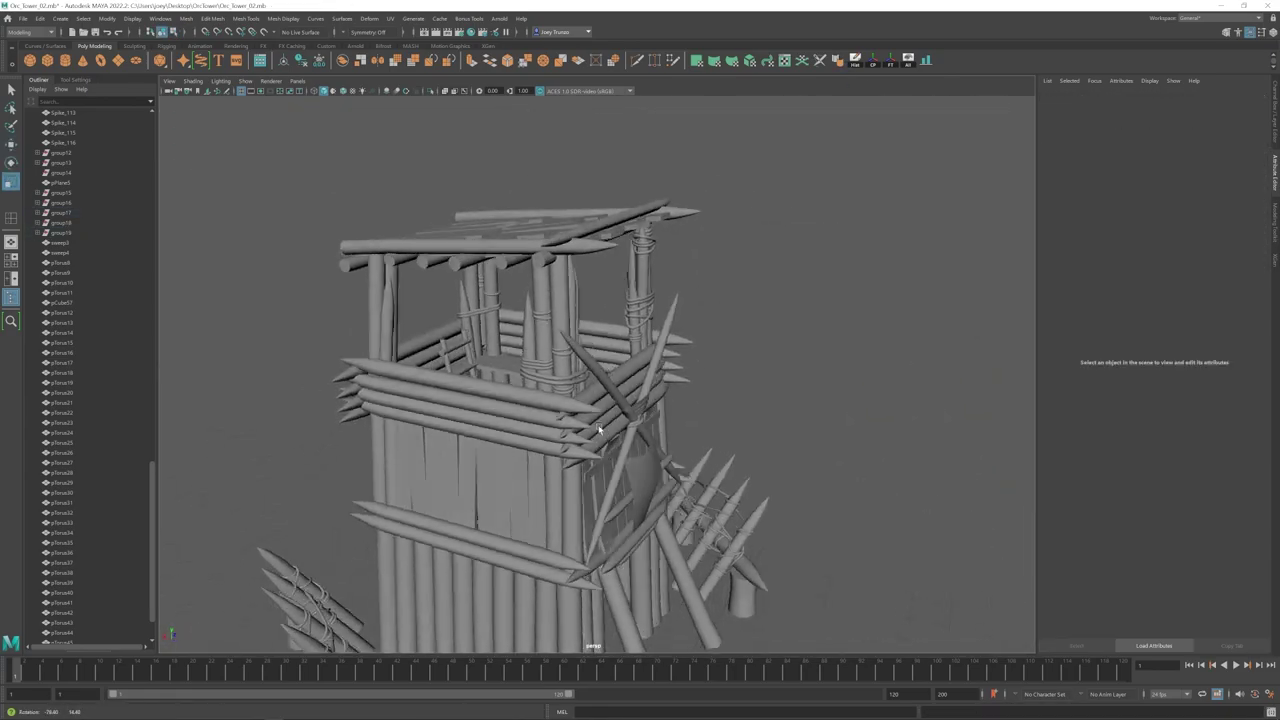
Step: Move the top vertices of the front wall's corner post Spike_53 up behind the horizontal logs
{"action": "scroll", "coordinate": [640, 405], "scroll_direction": "up", "scroll_amount": 5}
{"action": "left_click", "coordinate": [640, 505]}
{"action": "key", "text": "w"}
{"action": "left_click_drag", "start_coordinate": [790, 470], "coordinate": [700, 455], "text": "alt"}
{"action": "left_click", "coordinate": [612, 388]}
{"action": "mouse_move", "coordinate": [680, 400]}
{"action": "left_mouse_down", "text": "alt"}
{"action": "mouse_move", "coordinate": [612, 390]}
{"action": "mouse_move", "coordinate": [749, 449]}
{"action": "mouse_move", "coordinate": [489, 420]}
{"action": "mouse_move", "coordinate": [670, 413]}
{"action": "left_mouse_up", "text": "alt"}
{"action": "left_click", "coordinate": [700, 420]}
{"action": "left_click_drag", "start_coordinate": [461, 282], "coordinate": [397, 375], "text": "alt"}
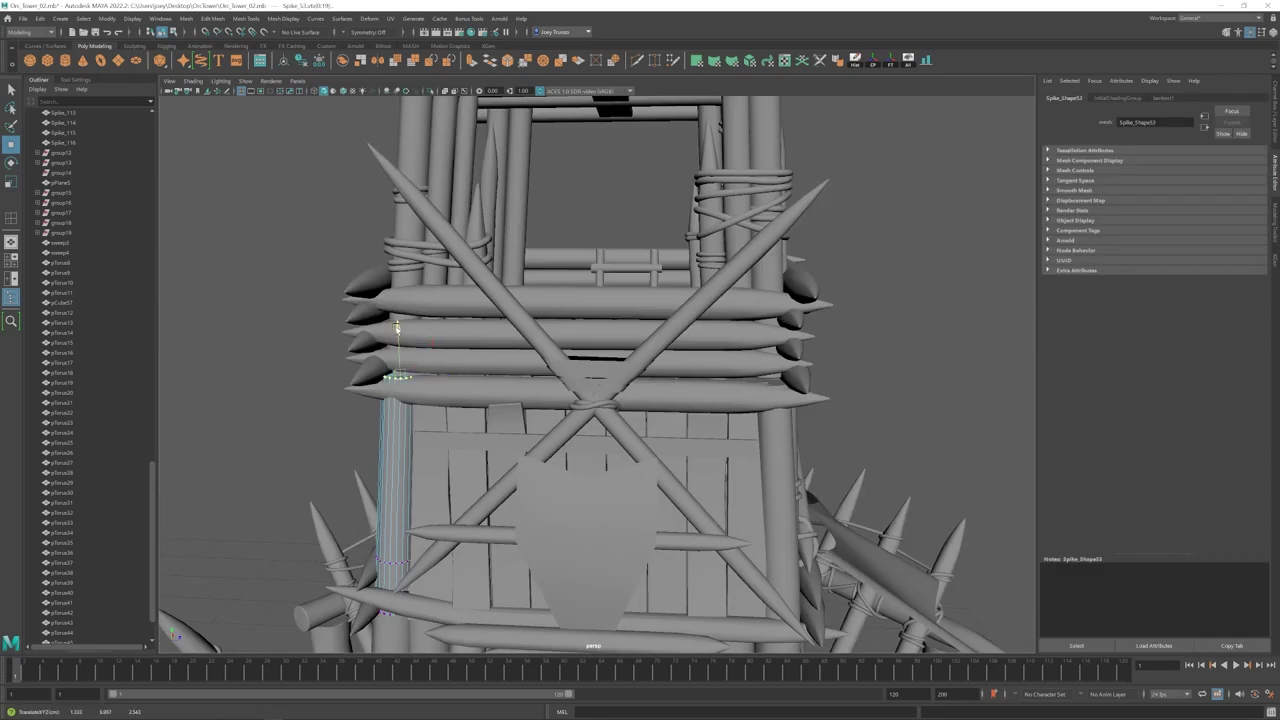
Step: Move the top vertices of the opposite front corner post Spike_52 up behind the horizontal logs
{"action": "left_click", "coordinate": [805, 484]}
{"action": "left_click_drag", "start_coordinate": [805, 484], "coordinate": [560, 400], "text": "alt"}
{"action": "left_click", "coordinate": [556, 396]}
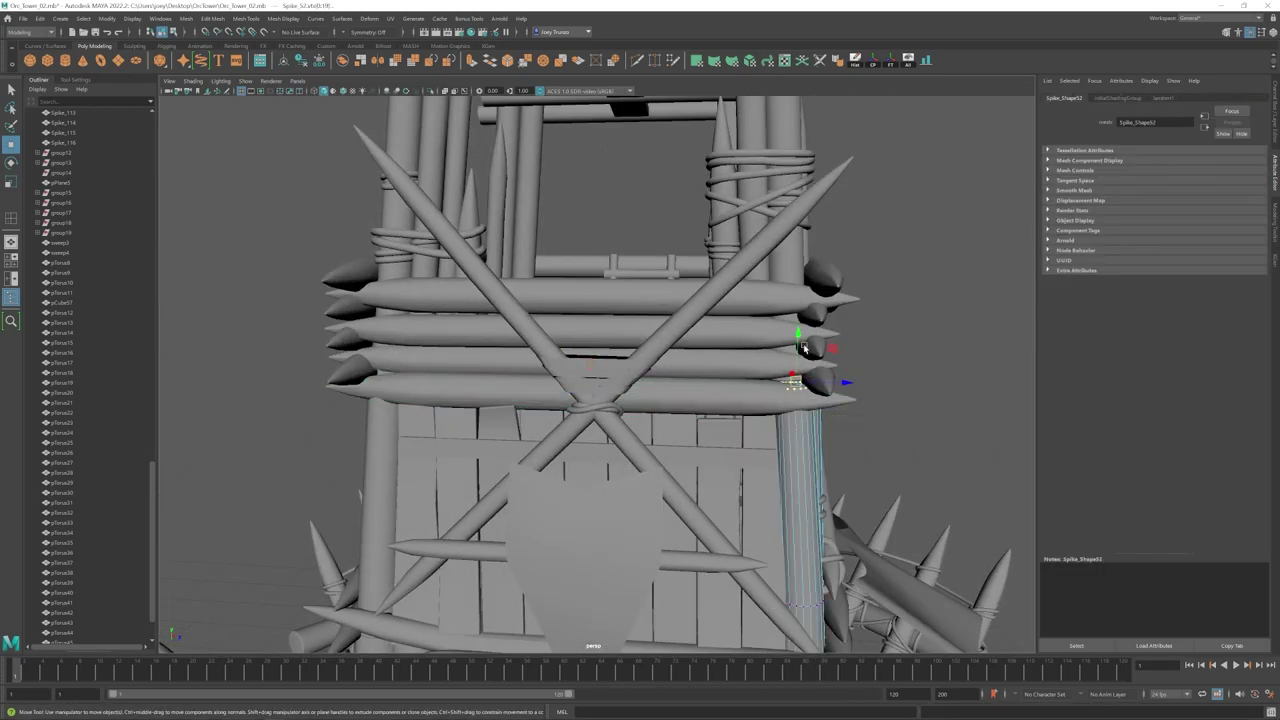
{"action": "left_click", "coordinate": [820, 489]}
{"action": "left_click_drag", "start_coordinate": [804, 347], "coordinate": [720, 440], "text": "alt"}
Step: Shift the pointed end vertices of the horizontal front log Spike_72 along its length
{"action": "scroll", "coordinate": [720, 440], "scroll_direction": "down", "scroll_amount": 5}
{"action": "scroll", "coordinate": [720, 440], "scroll_direction": "up", "scroll_amount": 5}
{"action": "left_click", "coordinate": [594, 363]}
{"action": "left_click", "coordinate": [478, 372]}
{"action": "left_click_drag", "start_coordinate": [478, 372], "coordinate": [644, 346], "text": "alt"}
{"action": "left_click", "coordinate": [800, 411]}
{"action": "left_click", "coordinate": [644, 346]}
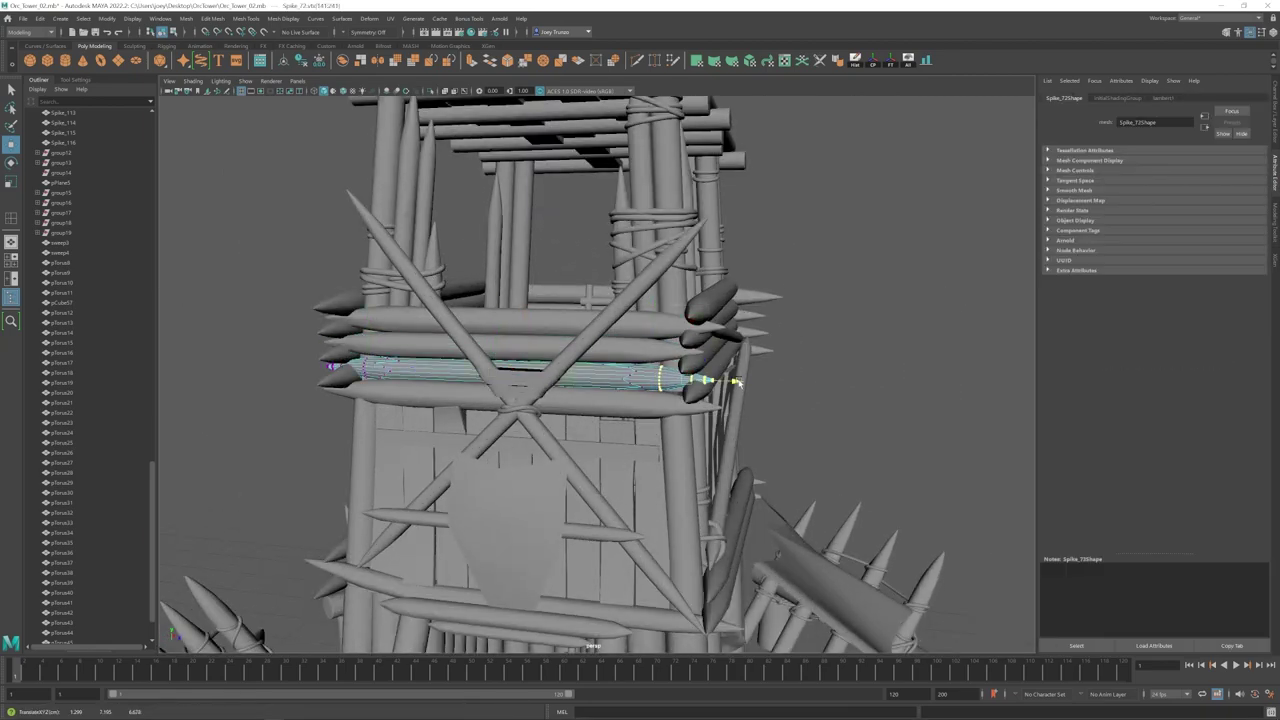
{"action": "left_click_drag", "start_coordinate": [719, 382], "coordinate": [620, 409], "text": "alt"}
Step: Slide the lowest of the upper horizontal front logs, Spike_71, along its length
{"action": "scroll", "coordinate": [620, 409], "scroll_direction": "down", "scroll_amount": 5}
{"action": "scroll", "coordinate": [620, 409], "scroll_direction": "up", "scroll_amount": 5}
{"action": "left_click_drag", "start_coordinate": [534, 346], "coordinate": [560, 376]}
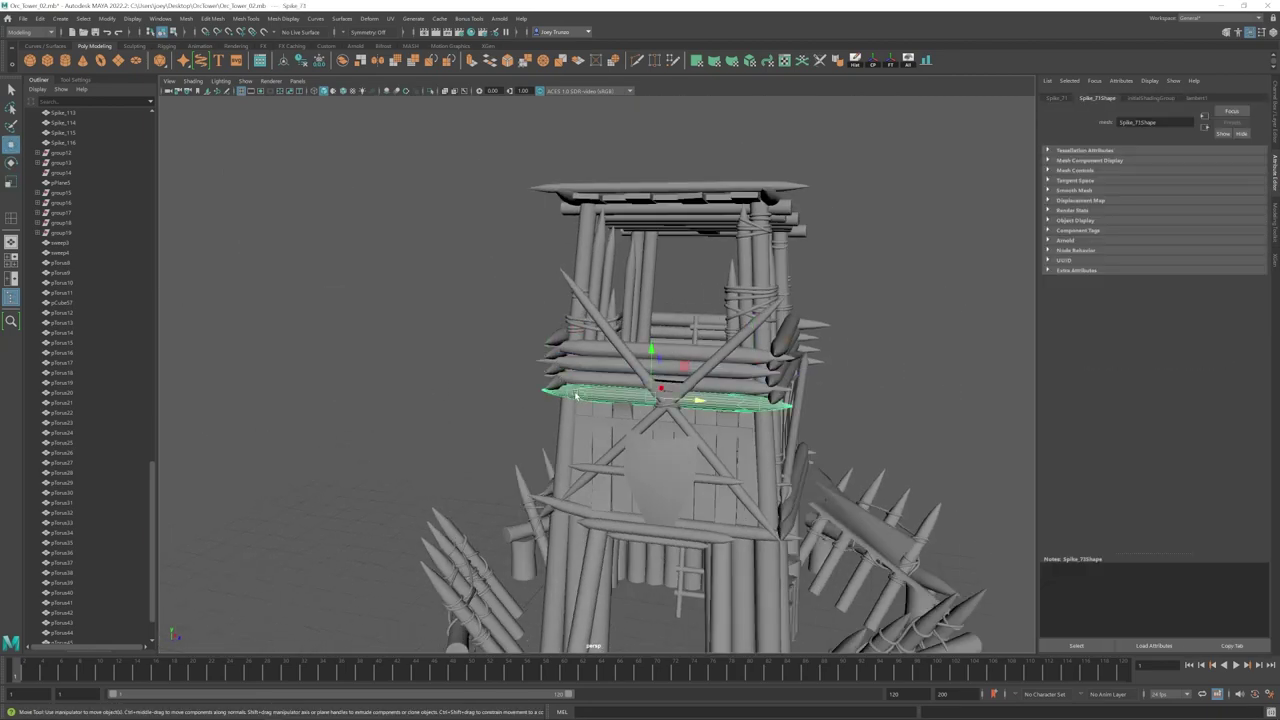
{"action": "left_click", "coordinate": [466, 388]}
{"action": "key", "text": "w"}
Step: Duplicate a rope ring on the tall corner post and raise the copy toward the roof beams
{"action": "left_click_drag", "start_coordinate": [614, 414], "coordinate": [585, 434], "text": "alt"}
{"action": "scroll", "coordinate": [585, 434], "scroll_direction": "up", "scroll_amount": 5}
{"action": "left_click", "coordinate": [557, 426]}
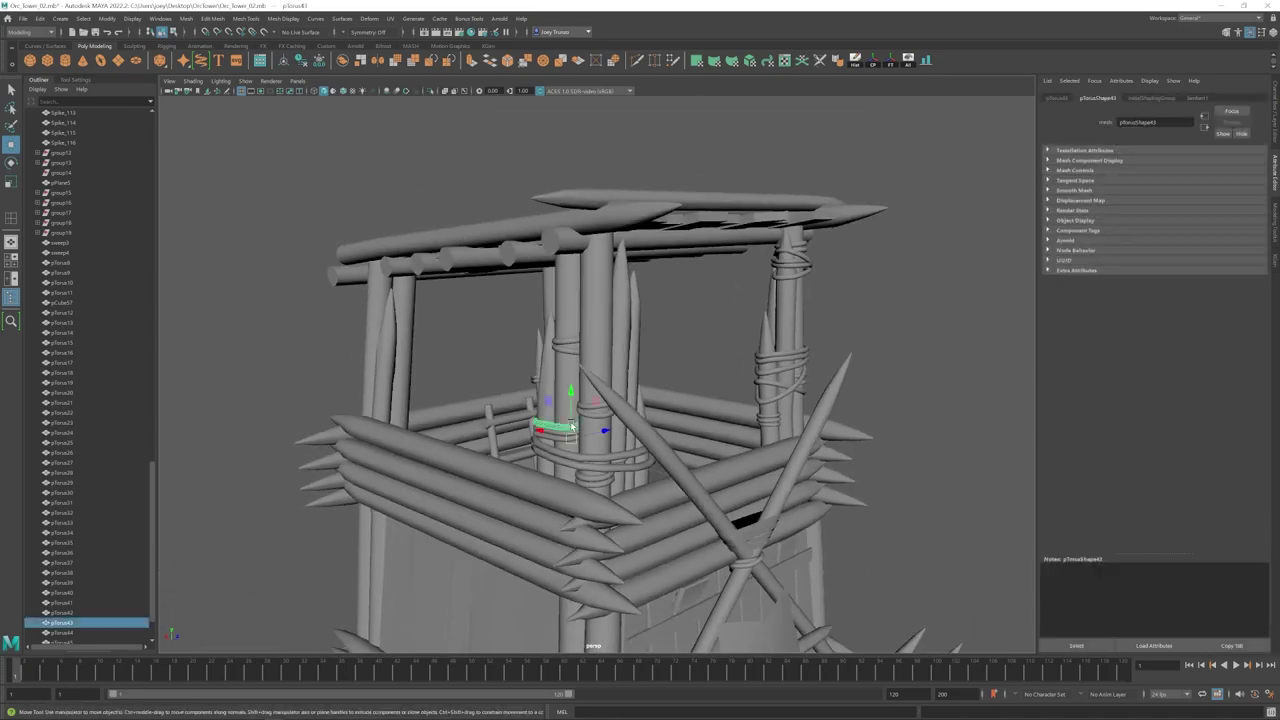
{"action": "left_click", "coordinate": [582, 351]}
{"action": "key", "text": "ctrl+d"}
{"action": "left_click_drag", "start_coordinate": [588, 322], "coordinate": [589, 314]}
{"action": "key", "text": "w"}
Step: Reshape the raised ring's vertices to wrap both tall corner posts and stack a duplicate ring above it
{"action": "left_click_drag", "start_coordinate": [585, 252], "coordinate": [690, 335], "text": "alt"}
{"action": "key", "text": "f"}
{"action": "key", "text": "F9"}
{"action": "left_click_drag", "start_coordinate": [646, 400], "coordinate": [540, 380], "text": "alt"}
{"action": "left_click_drag", "start_coordinate": [536, 371], "coordinate": [572, 375]}
{"action": "left_click_drag", "start_coordinate": [545, 375], "coordinate": [620, 403], "text": "alt"}
{"action": "scroll", "coordinate": [620, 403], "scroll_direction": "down", "scroll_amount": 5}
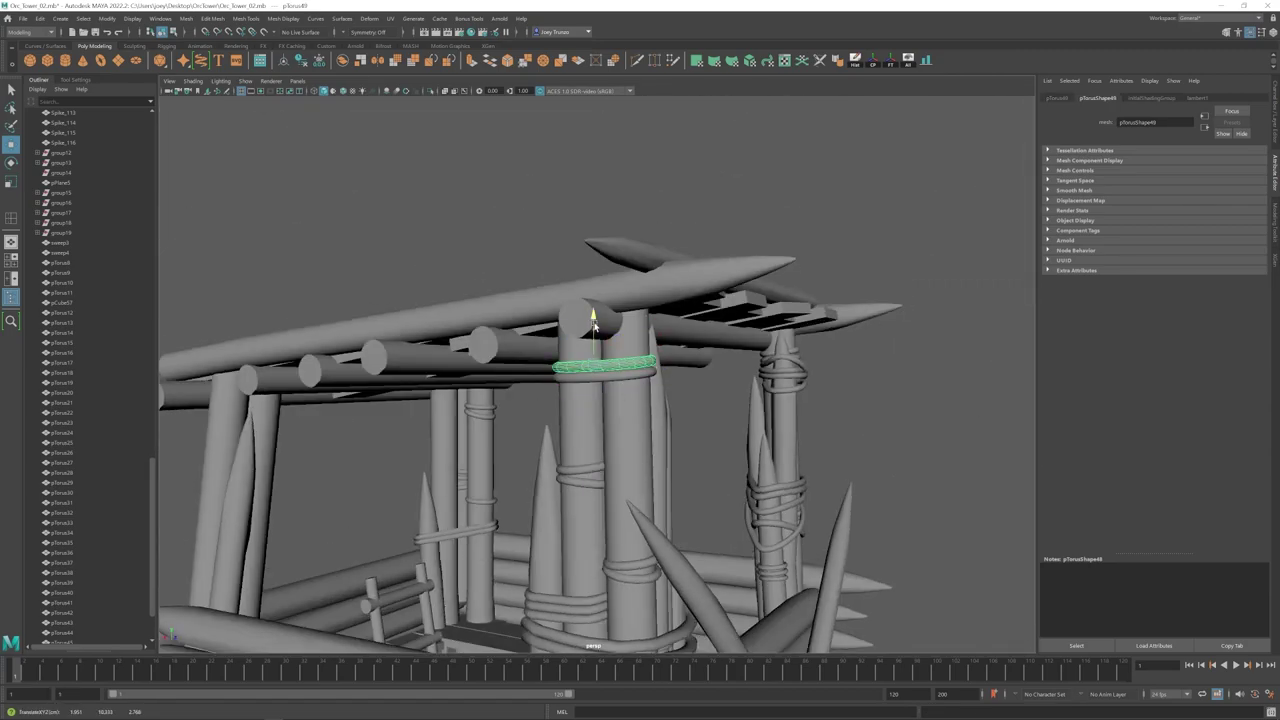
Step: Tilt and scale another duplicate ring diagonally across both posts, and place a further level copy above it
{"action": "key", "text": "e"}
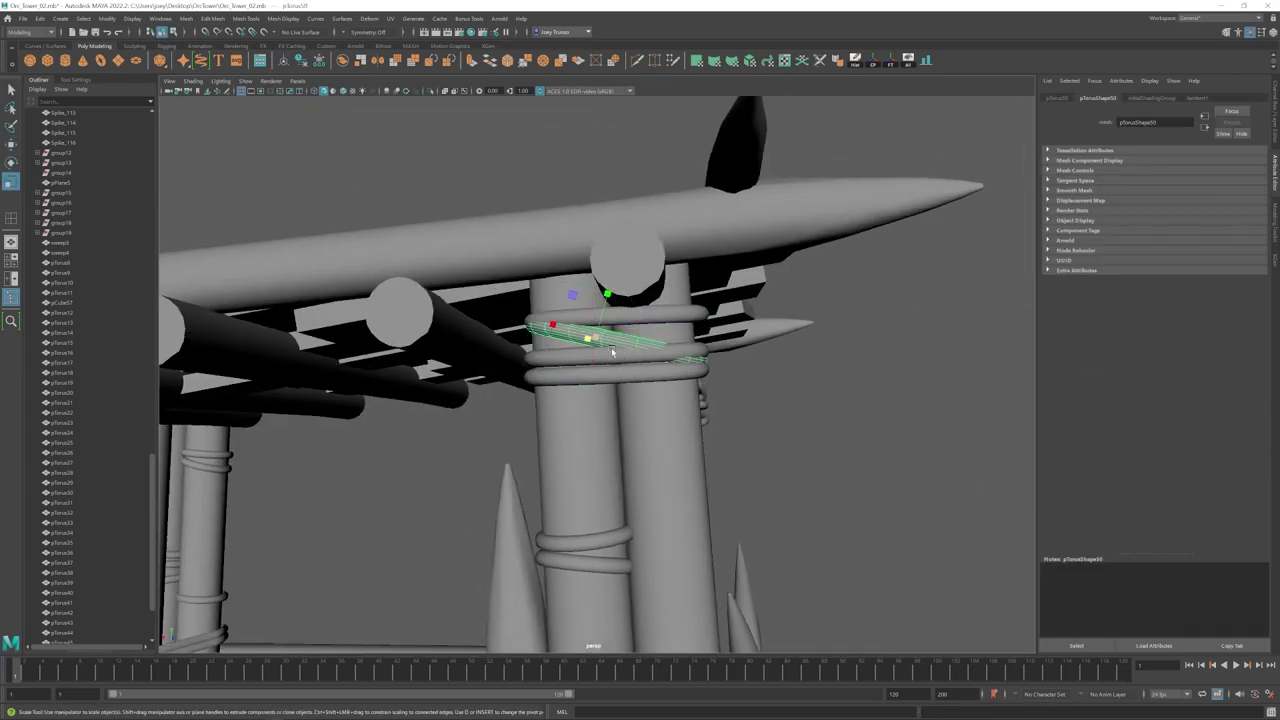
{"action": "left_click_drag", "start_coordinate": [612, 352], "coordinate": [606, 372], "text": "alt"}
{"action": "key", "text": "w"}
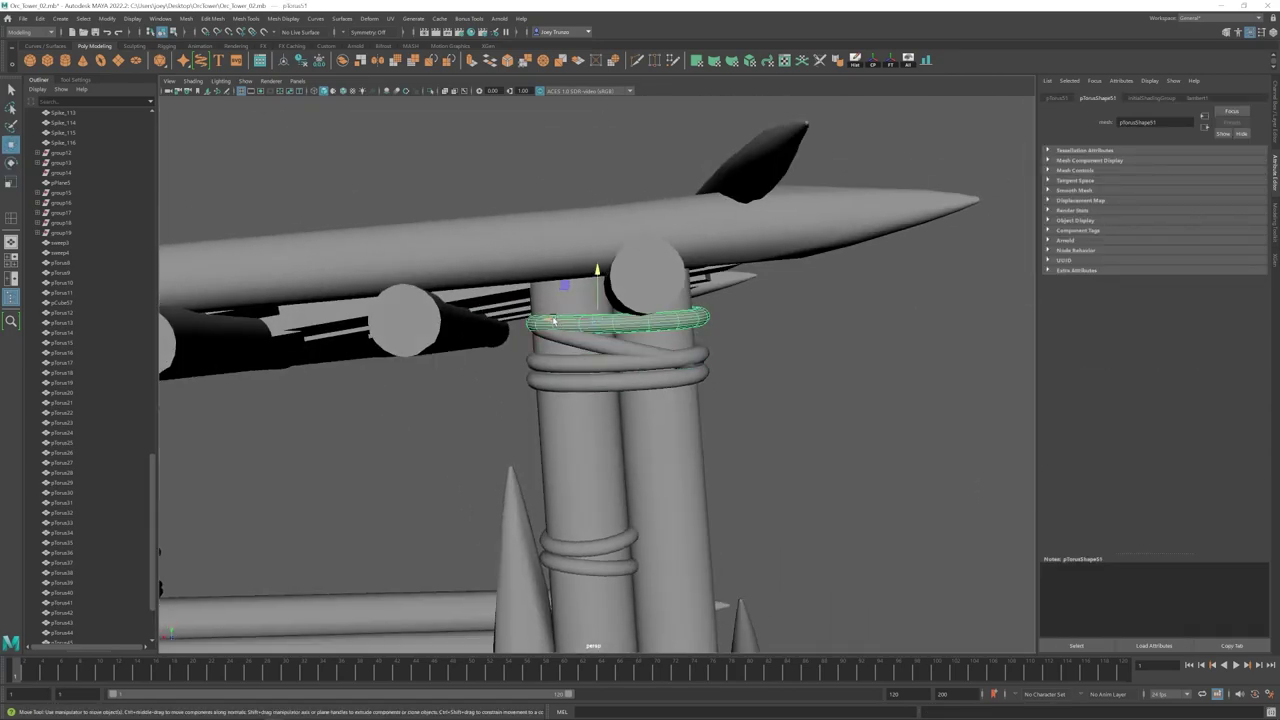
Step: Move vertices of the topmost rope ring to bend it beneath the round roof beam
{"action": "left_click_drag", "start_coordinate": [560, 330], "coordinate": [690, 378], "text": "alt"}
{"action": "key", "text": "F9"}
{"action": "left_click_drag", "start_coordinate": [522, 336], "coordinate": [480, 350]}
{"action": "left_click_drag", "start_coordinate": [513, 345], "coordinate": [550, 350]}
{"action": "left_click_drag", "start_coordinate": [550, 350], "coordinate": [642, 343], "text": "alt"}
{"action": "left_click", "coordinate": [654, 440]}
{"action": "left_click_drag", "start_coordinate": [642, 343], "coordinate": [606, 351]}
{"action": "left_click", "coordinate": [606, 351]}
{"action": "right_click_drag", "start_coordinate": [606, 351], "coordinate": [560, 350]}
{"action": "left_click_drag", "start_coordinate": [668, 318], "coordinate": [514, 290]}
{"action": "left_click_drag", "start_coordinate": [514, 290], "coordinate": [674, 311]}
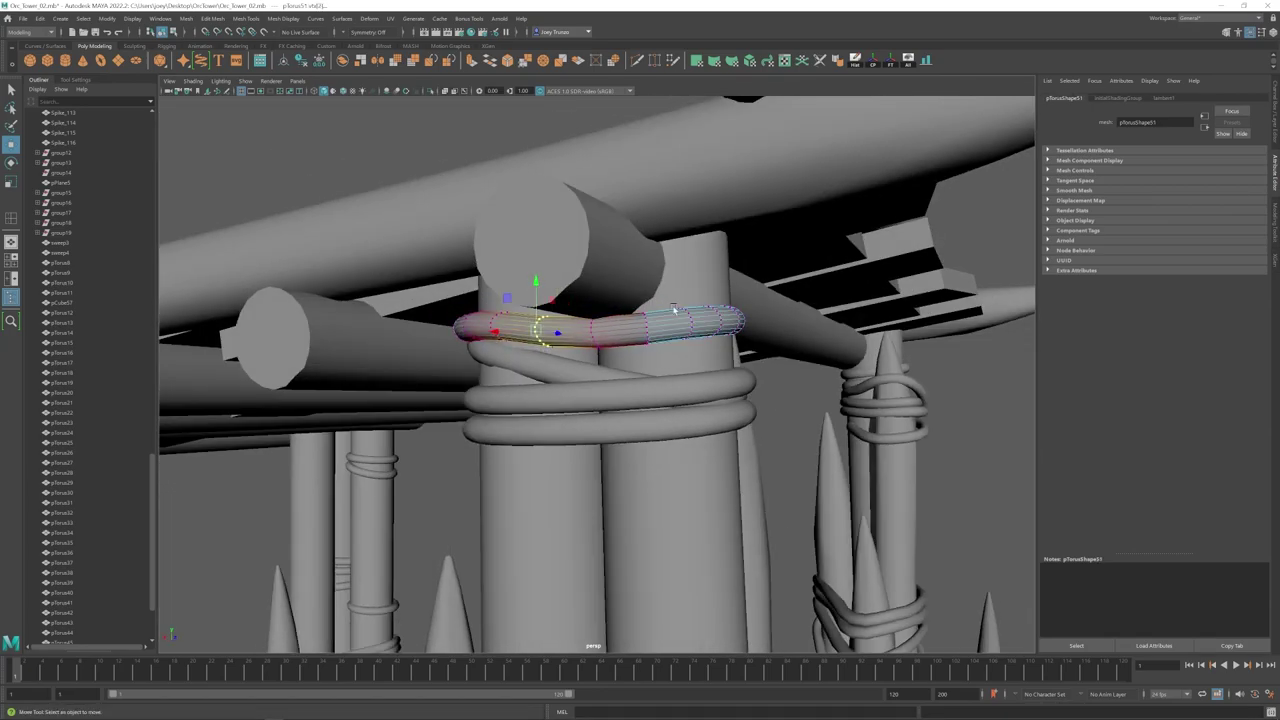
Step: Refine the remaining vertices of the topmost rope ring around both posts and return to object selection with nothing selected
{"action": "right_click_drag", "start_coordinate": [520, 362], "coordinate": [474, 361]}
{"action": "left_click_drag", "start_coordinate": [455, 325], "coordinate": [640, 364]}
{"action": "left_click_drag", "start_coordinate": [640, 364], "coordinate": [560, 430]}
{"action": "right_click_drag", "start_coordinate": [514, 322], "coordinate": [470, 322]}
{"action": "left_click", "coordinate": [513, 322]}
{"action": "left_click_drag", "start_coordinate": [513, 322], "coordinate": [664, 297], "text": "alt"}
{"action": "left_click_drag", "start_coordinate": [664, 297], "coordinate": [668, 297]}
{"action": "right_click_drag", "start_coordinate": [640, 295], "coordinate": [684, 262]}
{"action": "left_click", "coordinate": [700, 200]}
Step: Take a rope ring from the middle of the roped corner and raise it higher along the tall posts
{"action": "left_click_drag", "start_coordinate": [690, 300], "coordinate": [650, 400], "text": "alt"}
{"action": "right_click_drag", "start_coordinate": [650, 400], "coordinate": [625, 456], "text": "alt"}
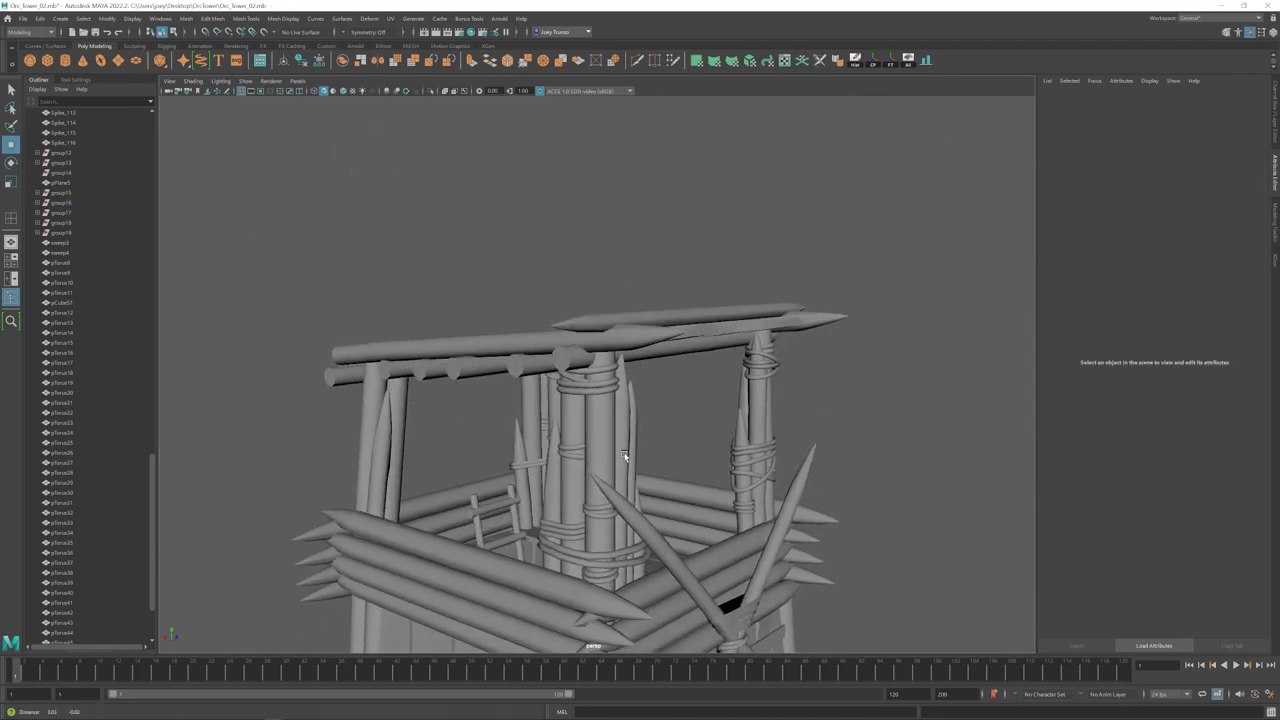
{"action": "left_click_drag", "start_coordinate": [587, 444], "coordinate": [640, 440], "text": "alt"}
{"action": "right_click_drag", "start_coordinate": [600, 440], "coordinate": [660, 420], "text": "alt"}
{"action": "left_click", "coordinate": [582, 442]}
{"action": "left_click_drag", "start_coordinate": [582, 442], "coordinate": [630, 430], "text": "alt"}
{"action": "left_click_drag", "start_coordinate": [588, 388], "coordinate": [588, 292]}
{"action": "left_click_drag", "start_coordinate": [588, 292], "coordinate": [600, 330], "text": "alt"}
Step: Reshape the ring's vertices so it wraps around the tall post and the adjacent spikes
{"action": "left_click_drag", "start_coordinate": [600, 326], "coordinate": [580, 365]}
{"action": "right_click_drag", "start_coordinate": [572, 364], "coordinate": [528, 364]}
{"action": "left_click_drag", "start_coordinate": [528, 342], "coordinate": [588, 376]}
{"action": "left_click_drag", "start_coordinate": [590, 362], "coordinate": [575, 295]}
{"action": "left_click_drag", "start_coordinate": [575, 295], "coordinate": [550, 366], "text": "alt"}
{"action": "left_click_drag", "start_coordinate": [550, 366], "coordinate": [556, 398], "text": "alt"}
{"action": "left_click_drag", "start_coordinate": [556, 398], "coordinate": [568, 363], "text": "alt"}
{"action": "mouse_move", "coordinate": [568, 363]}
{"action": "left_mouse_down", "text": "alt"}
{"action": "mouse_move", "coordinate": [589, 390]}
{"action": "mouse_move", "coordinate": [669, 423]}
{"action": "mouse_move", "coordinate": [623, 343]}
{"action": "mouse_move", "coordinate": [606, 380]}
{"action": "mouse_move", "coordinate": [566, 360]}
{"action": "left_mouse_up", "text": "alt"}
Step: Select an edge loop on the reshaped rope ring and bevel it with a fraction of 0.5 and one segment
{"action": "scroll", "coordinate": [606, 380], "scroll_direction": "up", "scroll_amount": 5}
{"action": "double_click", "coordinate": [612, 380]}
{"action": "left_click_drag", "start_coordinate": [581, 312], "coordinate": [686, 340], "text": "alt"}
{"action": "scroll", "coordinate": [690, 345], "scroll_direction": "up", "scroll_amount": 5}
{"action": "key", "text": "ctrl+b"}
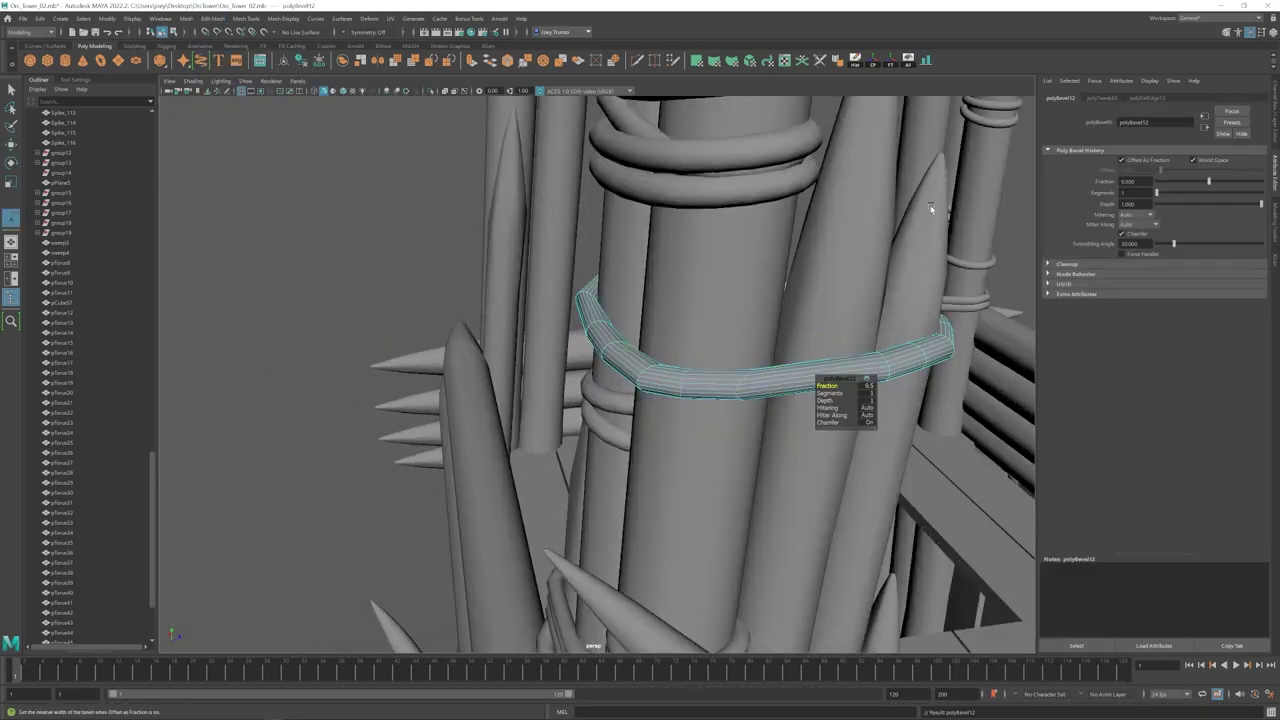
Step: Duplicate the beveled rope ring and stack the copy directly against the original on the two corner posts
{"action": "left_click_drag", "start_coordinate": [931, 209], "coordinate": [620, 400], "text": "alt"}
{"action": "left_click", "coordinate": [668, 354]}
{"action": "left_click_drag", "start_coordinate": [668, 354], "coordinate": [682, 373], "text": "alt"}
{"action": "key", "text": "ctrl+d"}
{"action": "mouse_move", "coordinate": [668, 298]}
{"action": "left_mouse_down"}
{"action": "mouse_move", "coordinate": [668, 321]}
{"action": "mouse_move", "coordinate": [649, 294]}
{"action": "left_mouse_up"}
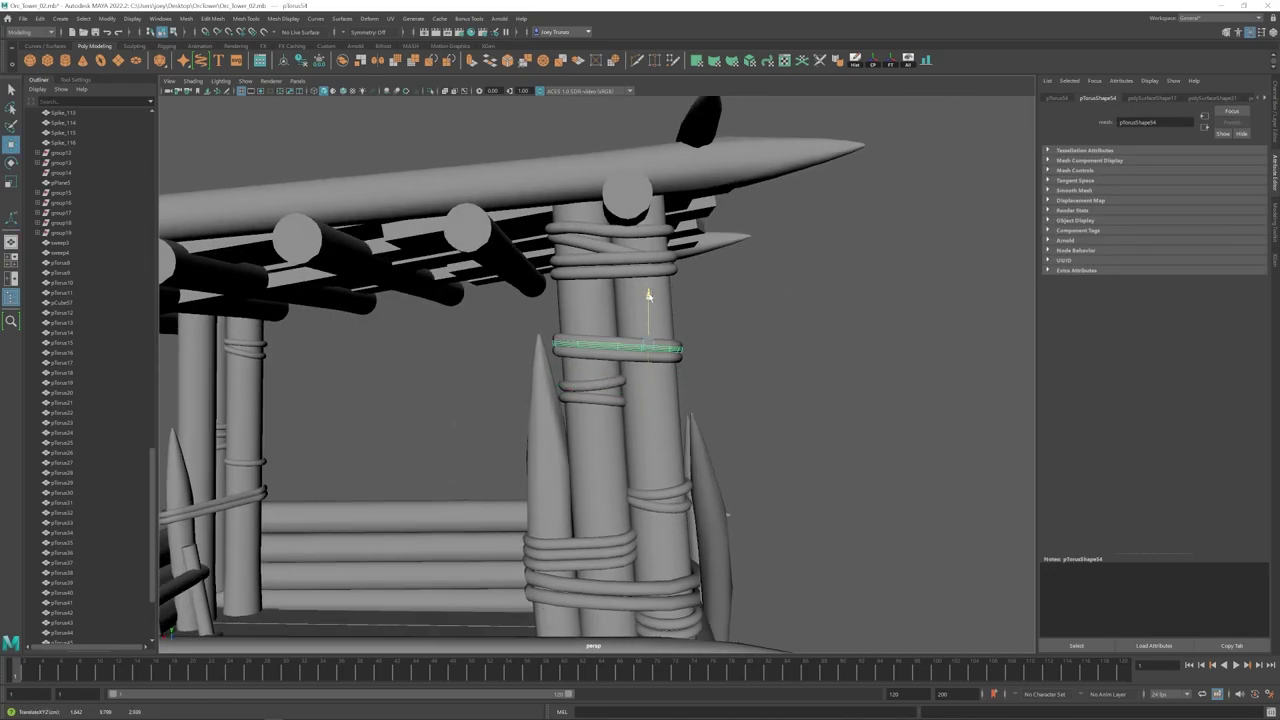
{"action": "left_click", "coordinate": [745, 310]}
Step: Examine the new rope rings on the corner posts and the overall look of the tower
{"action": "scroll", "coordinate": [700, 400], "scroll_direction": "down", "scroll_amount": 5}
{"action": "left_click_drag", "start_coordinate": [745, 400], "coordinate": [609, 377], "text": "alt"}
{"action": "scroll", "coordinate": [609, 377], "scroll_direction": "up", "scroll_amount": 4}
{"action": "scroll", "coordinate": [609, 377], "scroll_direction": "up", "scroll_amount": 3}
{"action": "left_click", "coordinate": [640, 354]}
{"action": "left_click", "coordinate": [647, 370]}
{"action": "left_click", "coordinate": [653, 334]}
{"action": "scroll", "coordinate": [700, 335], "scroll_direction": "up", "scroll_amount": 3}
{"action": "left_click_drag", "start_coordinate": [653, 334], "coordinate": [577, 450], "text": "alt"}
{"action": "left_click", "coordinate": [757, 327]}
{"action": "scroll", "coordinate": [757, 327], "scroll_direction": "down", "scroll_amount": 5}
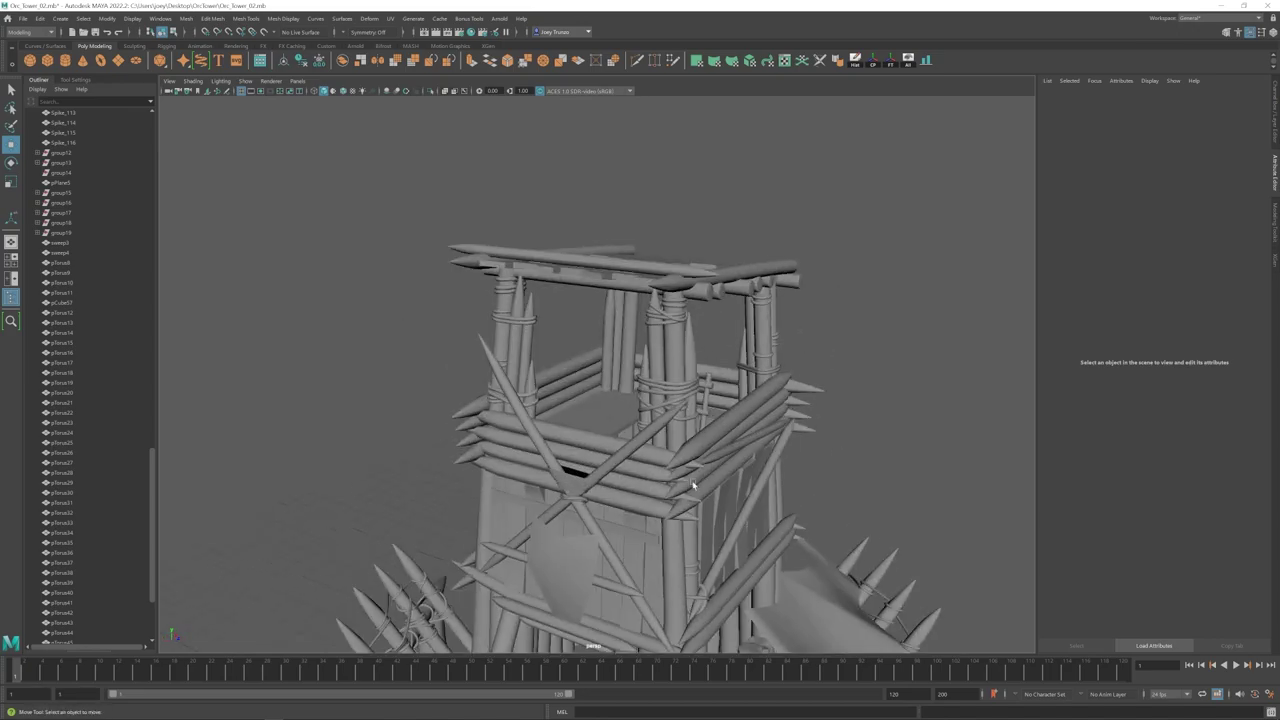
Step: Place a rope ring rotated 90 degrees around the front roof beam and add duplicates of it to build up the wrap
{"action": "left_click_drag", "start_coordinate": [693, 485], "coordinate": [668, 535], "text": "alt"}
{"action": "left_click", "coordinate": [666, 306]}
{"action": "scroll", "coordinate": [705, 286], "scroll_direction": "up", "scroll_amount": 4}
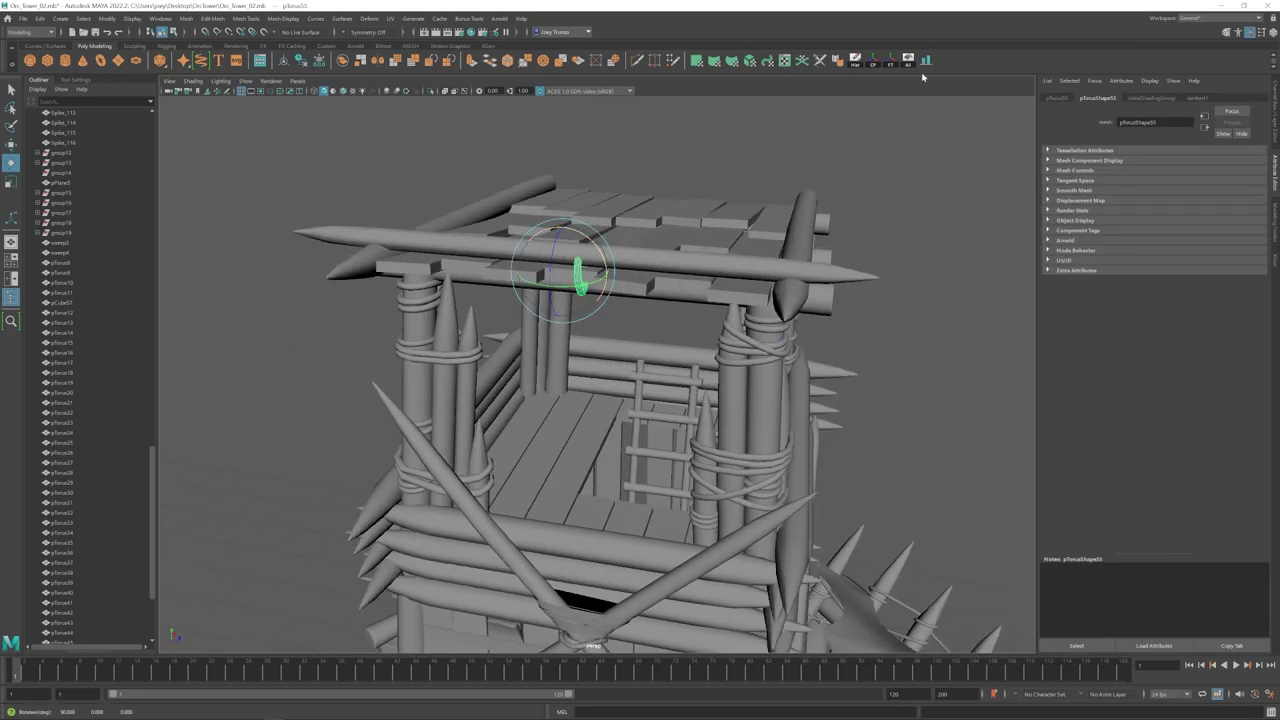
{"action": "key", "text": "r"}
{"action": "scroll", "coordinate": [600, 260], "scroll_direction": "up", "scroll_amount": 5}
{"action": "left_click_drag", "start_coordinate": [629, 250], "coordinate": [714, 363], "text": "alt"}
{"action": "key", "text": "ctrl+d"}
{"action": "key", "text": "w"}
{"action": "key", "text": "e"}
{"action": "key", "text": "ctrl+d"}
{"action": "left_click_drag", "start_coordinate": [714, 363], "coordinate": [714, 381]}
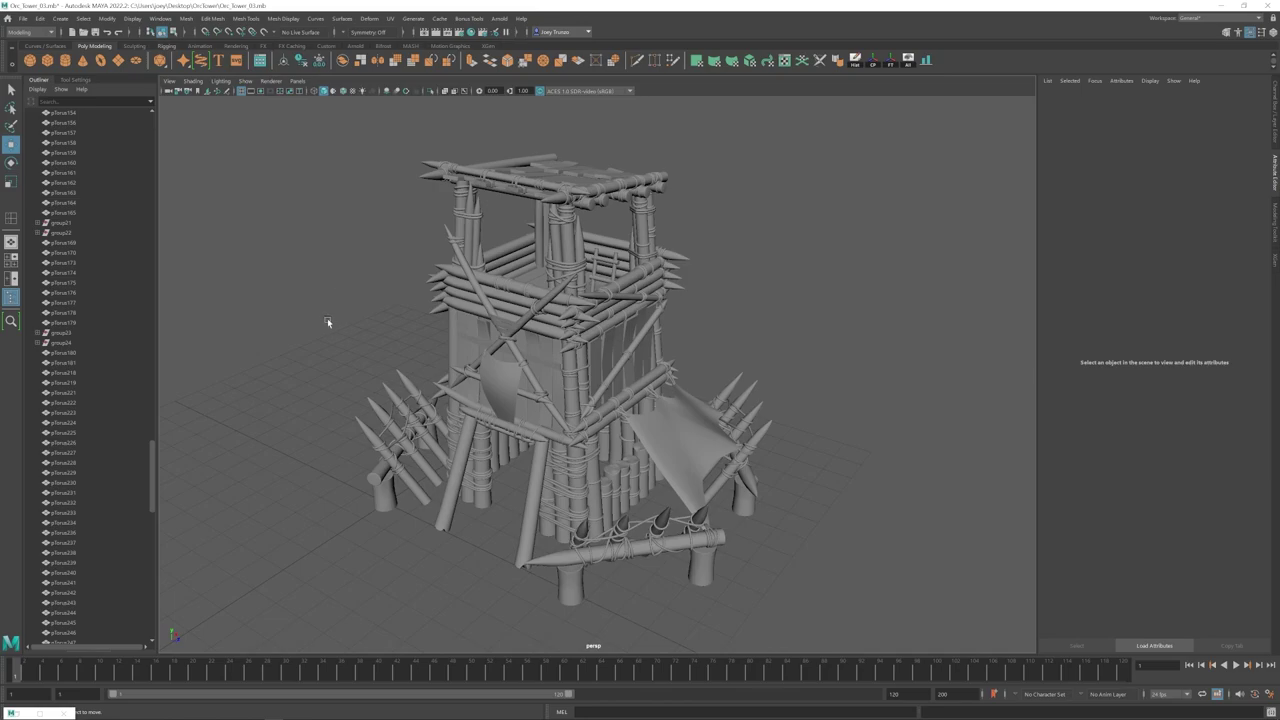
Step: Select the six planks on the side wall together with the diagonal spike across them and its rope rings
{"action": "left_click_drag", "start_coordinate": [343, 370], "coordinate": [395, 357], "text": "alt"}
{"action": "left_click_drag", "start_coordinate": [574, 357], "coordinate": [623, 419], "text": "alt"}
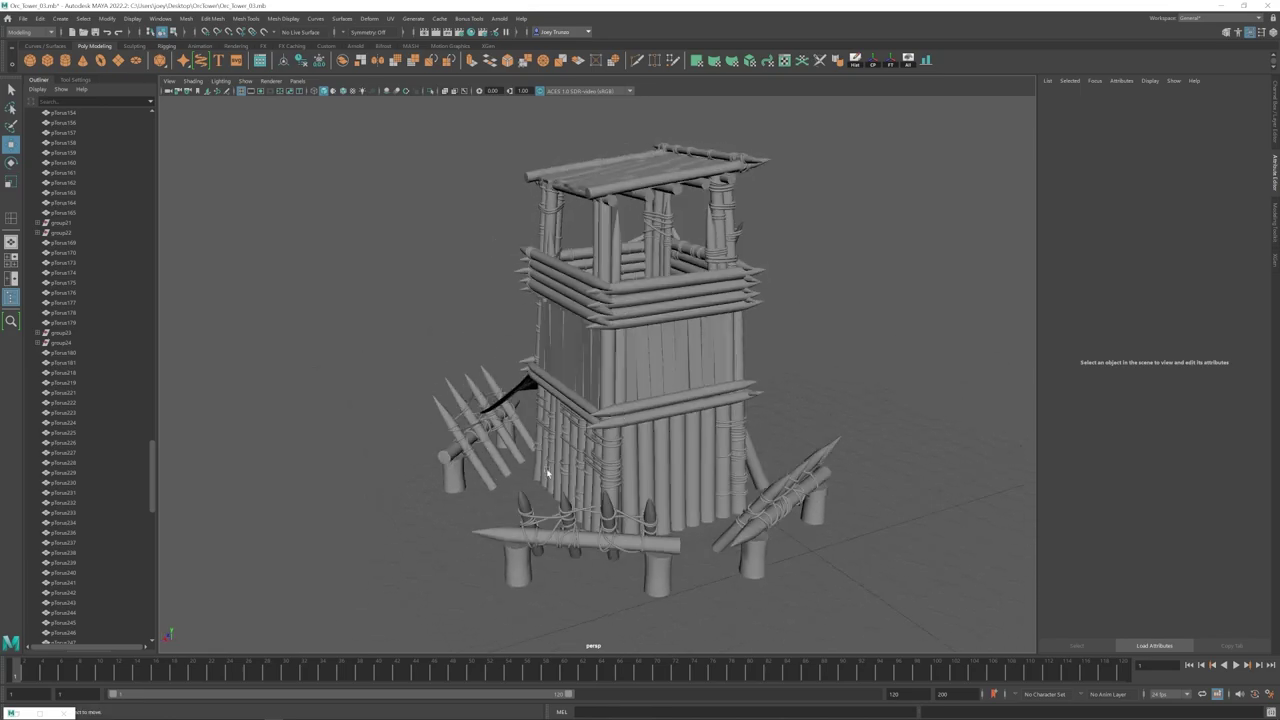
{"action": "left_click_drag", "start_coordinate": [547, 473], "coordinate": [631, 472], "text": "alt"}
{"action": "scroll", "coordinate": [631, 472], "scroll_direction": "up", "scroll_amount": 4}
{"action": "left_click_drag", "start_coordinate": [614, 409], "coordinate": [552, 338], "text": "alt"}
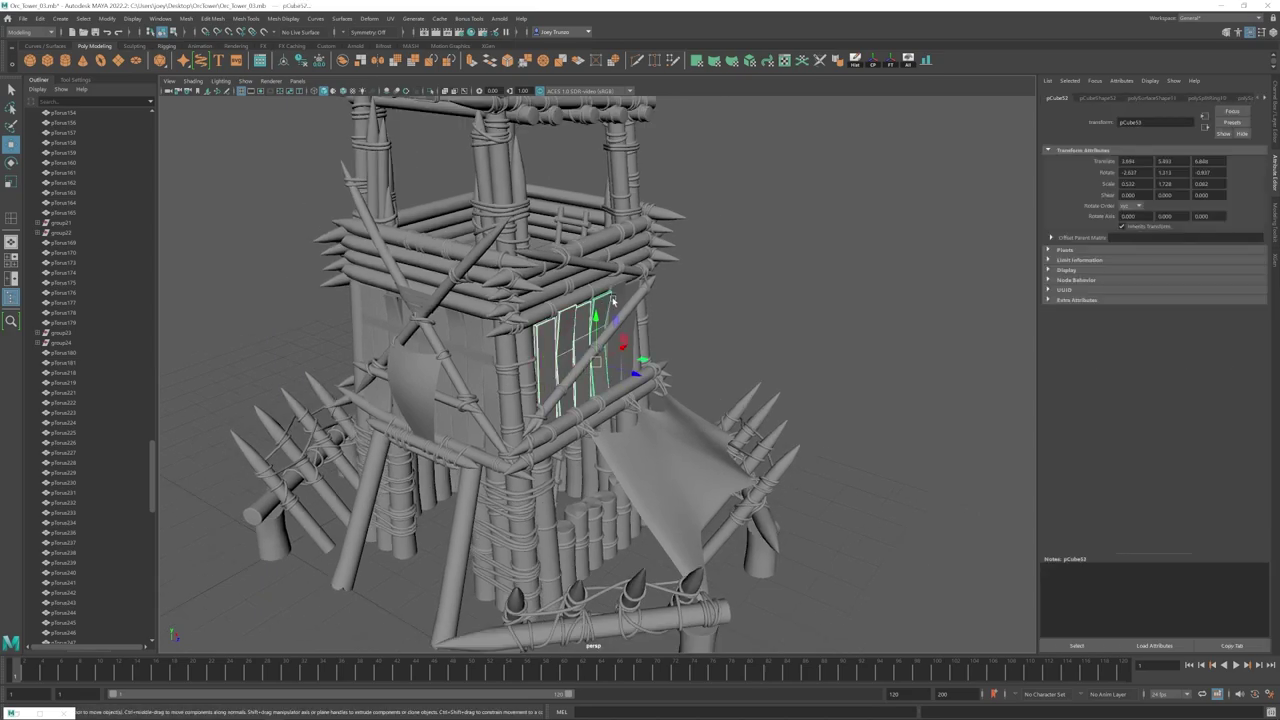
{"action": "scroll", "coordinate": [594, 370], "scroll_direction": "up", "scroll_amount": 4}
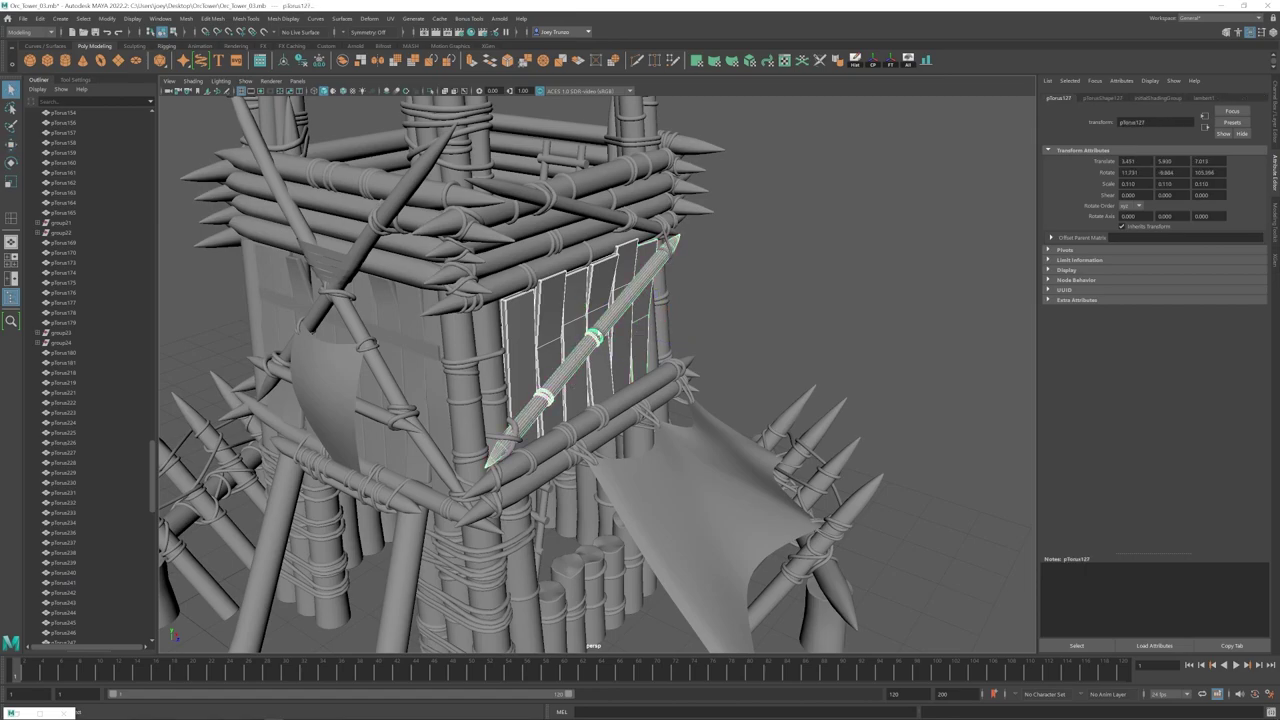
{"action": "left_click", "coordinate": [602, 335], "text": "shift"}
{"action": "left_click_drag", "start_coordinate": [602, 335], "coordinate": [520, 302], "text": "alt"}
{"action": "scroll", "coordinate": [600, 285], "scroll_direction": "up", "scroll_amount": 2}
{"action": "left_click", "coordinate": [636, 246], "text": "shift"}
Step: Add the upper leaning spike's remaining rope rings to the selection, isolate everything selected, and clear the selection
{"action": "scroll", "coordinate": [620, 255], "scroll_direction": "down", "scroll_amount": 5}
{"action": "left_click_drag", "start_coordinate": [520, 255], "coordinate": [489, 297], "text": "alt"}
{"action": "scroll", "coordinate": [592, 296], "scroll_direction": "up", "scroll_amount": 4}
{"action": "left_click", "coordinate": [594, 254], "text": "shift"}
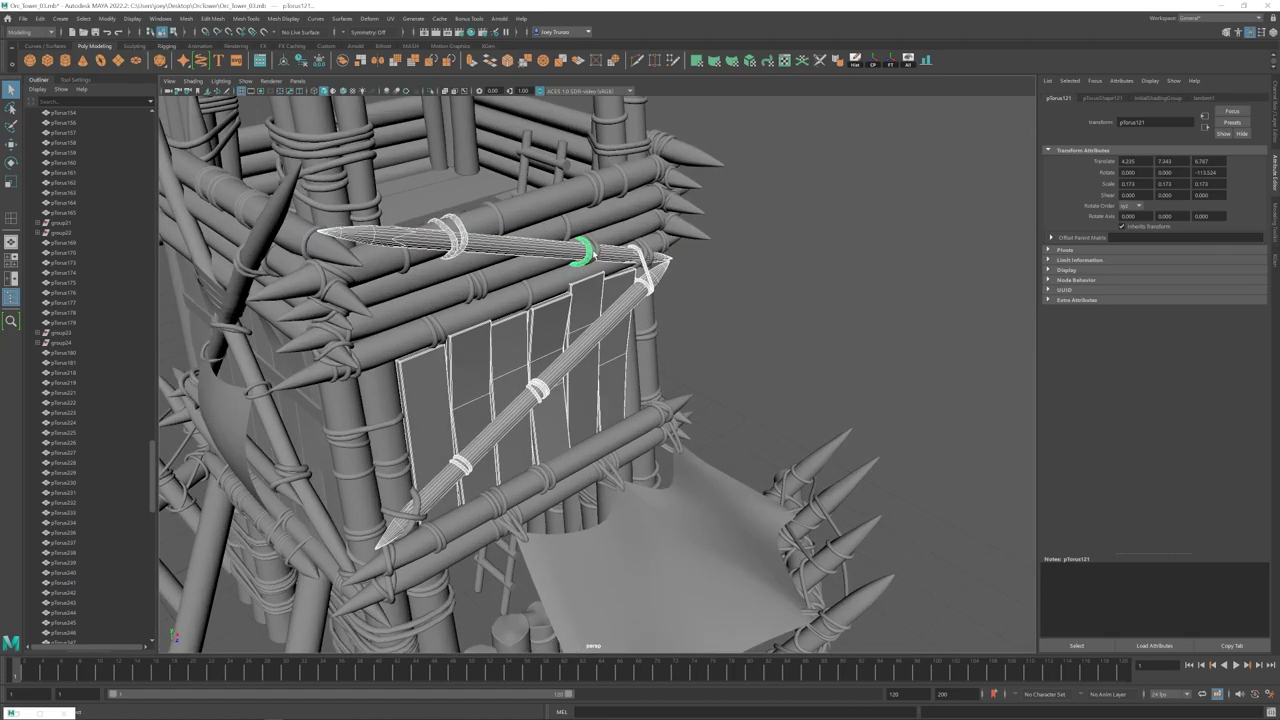
{"action": "mouse_move", "coordinate": [598, 348]}
{"action": "left_mouse_down", "text": "alt"}
{"action": "mouse_move", "coordinate": [434, 500]}
{"action": "mouse_move", "coordinate": [510, 380]}
{"action": "mouse_move", "coordinate": [570, 392]}
{"action": "mouse_move", "coordinate": [614, 350]}
{"action": "left_mouse_up", "text": "alt"}
{"action": "scroll", "coordinate": [422, 503], "scroll_direction": "down", "scroll_amount": 5}
{"action": "left_click", "coordinate": [431, 92]}
{"action": "left_click", "coordinate": [726, 240]}
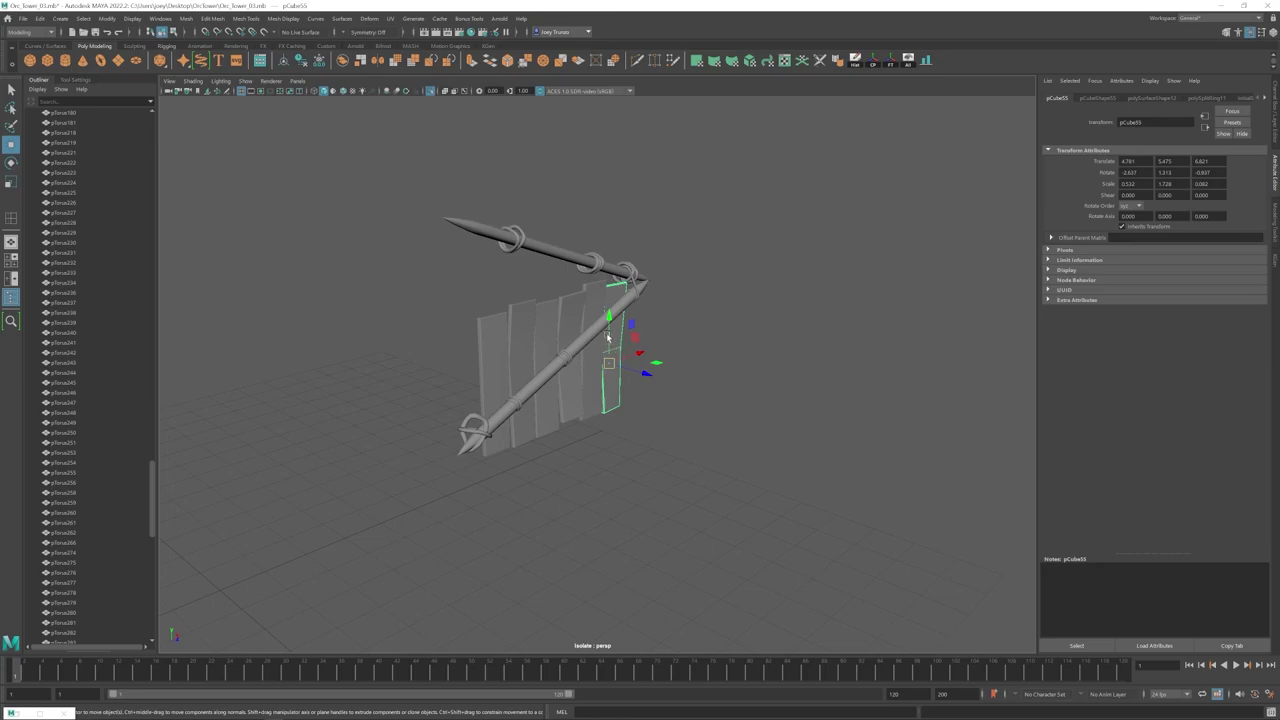
Step: Freeze the end plank's transforms, delete its history, and give it a camera-based UV projection with the UV Editor open
{"action": "left_click_drag", "start_coordinate": [677, 390], "coordinate": [616, 393], "text": "alt"}
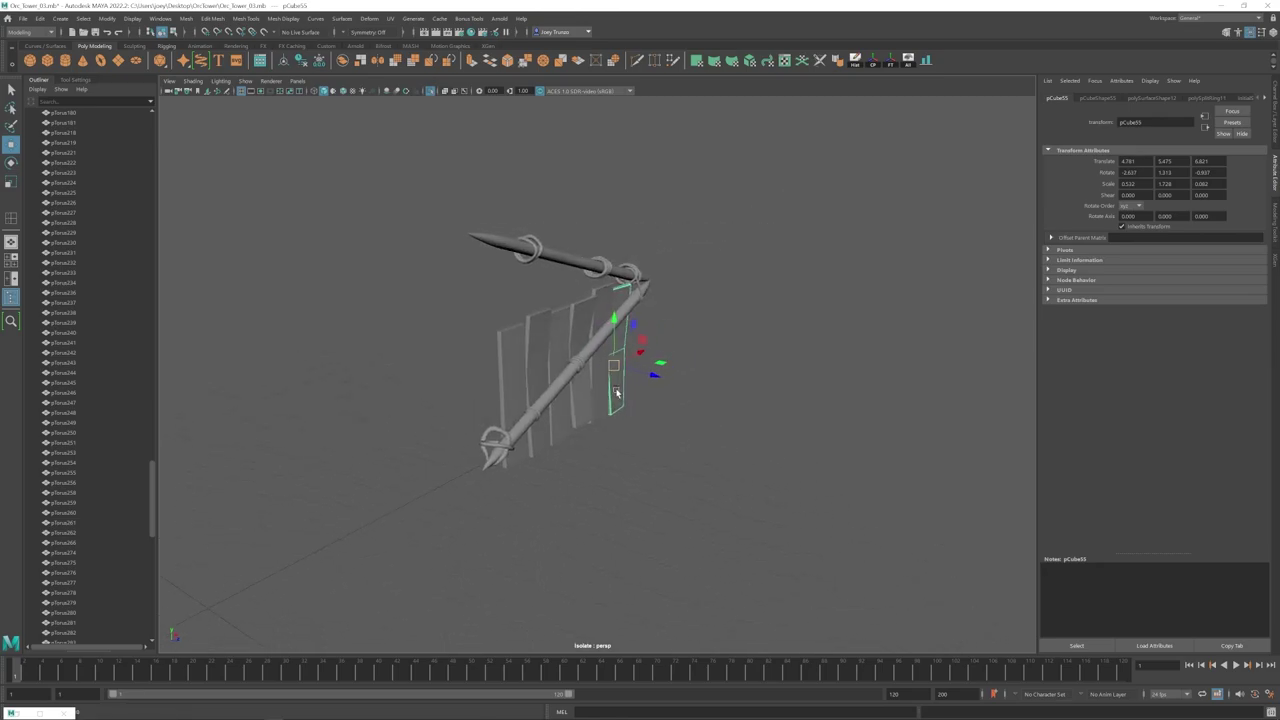
{"action": "left_click_drag", "start_coordinate": [686, 360], "coordinate": [652, 361], "text": "alt"}
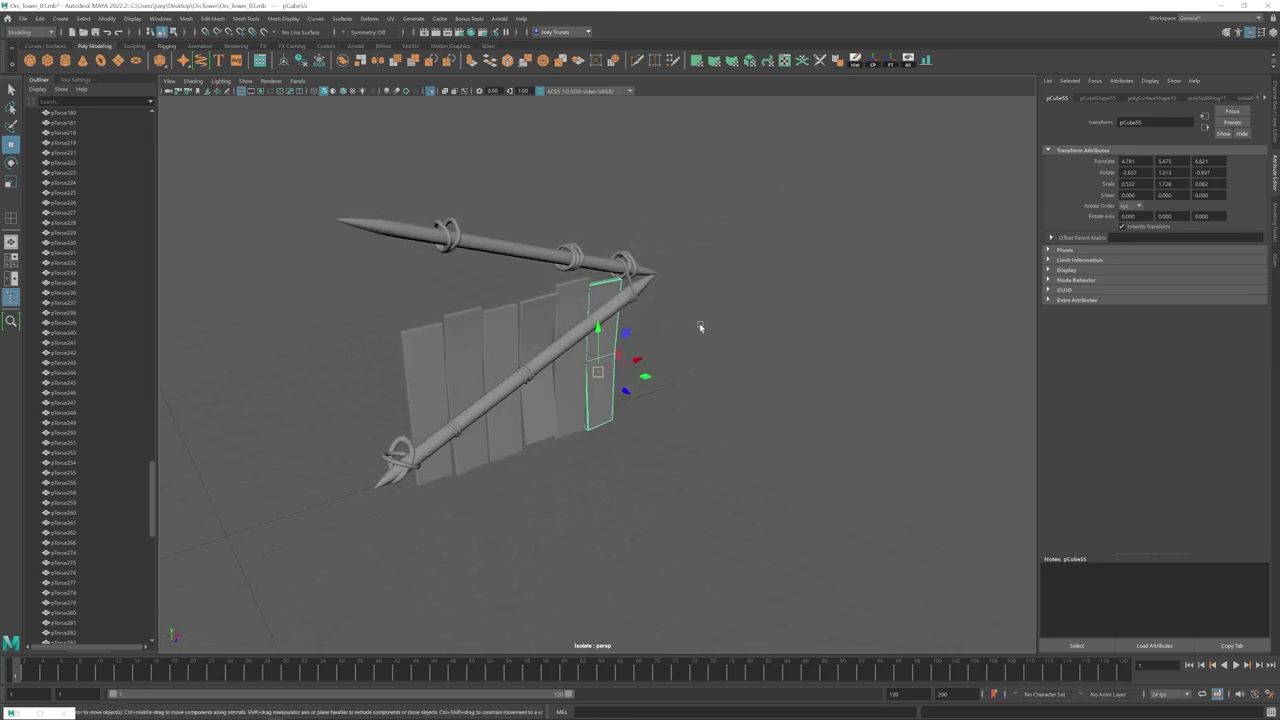
{"action": "left_click", "coordinate": [785, 62]}
{"action": "middle_click_drag", "start_coordinate": [573, 410], "coordinate": [517, 396], "text": "alt"}
{"action": "left_click_drag", "start_coordinate": [517, 396], "coordinate": [562, 358], "text": "alt"}
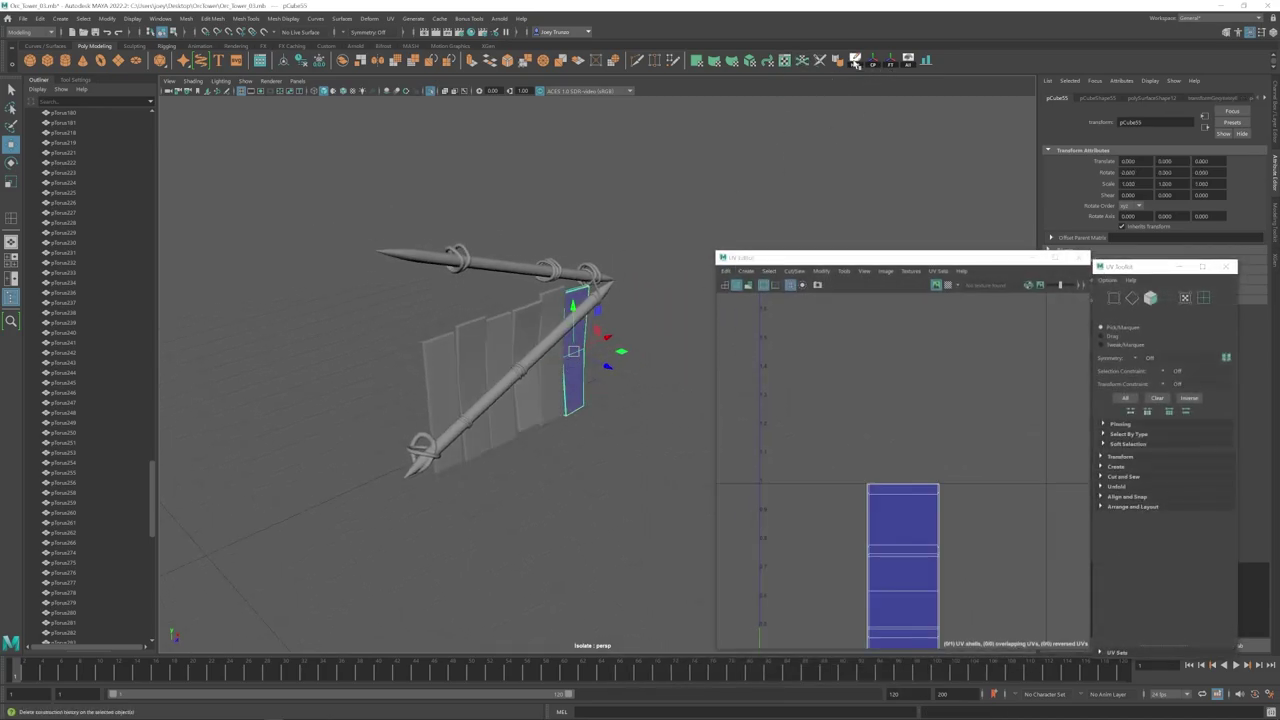
{"action": "left_click", "coordinate": [392, 19]}
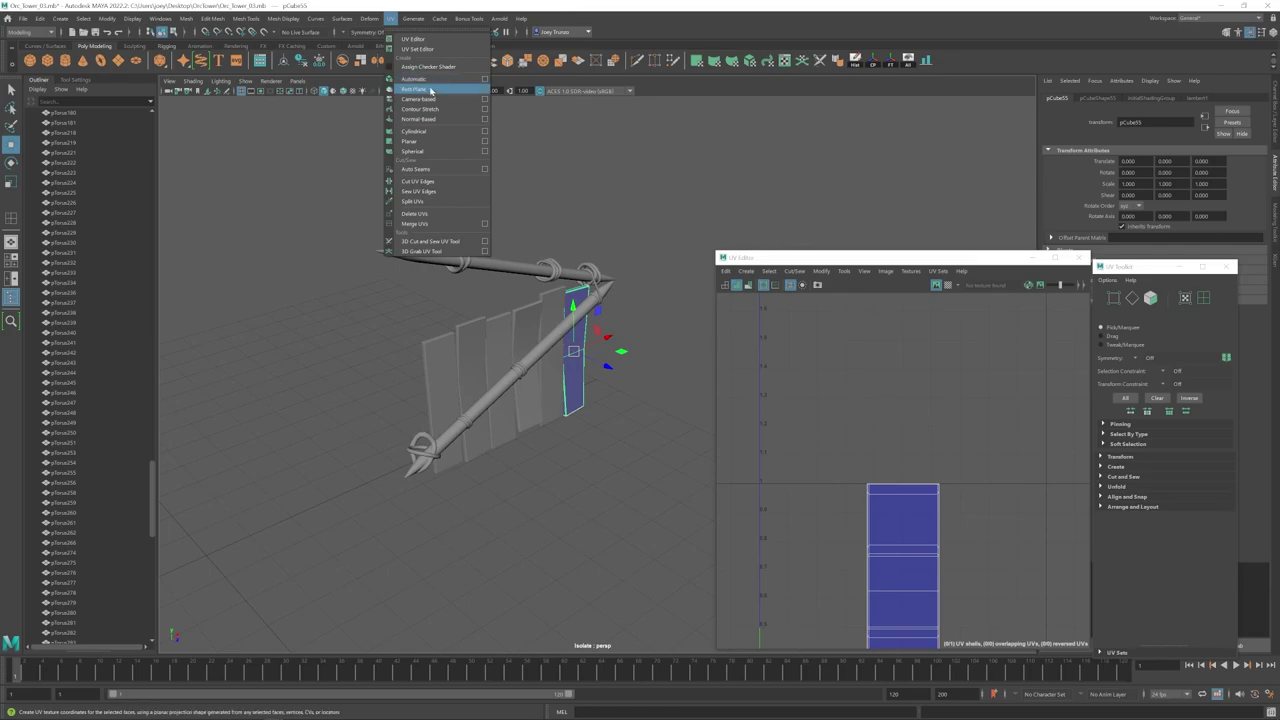
{"action": "left_click", "coordinate": [430, 90]}
{"action": "middle_click_drag", "start_coordinate": [544, 294], "coordinate": [554, 360], "text": "alt"}
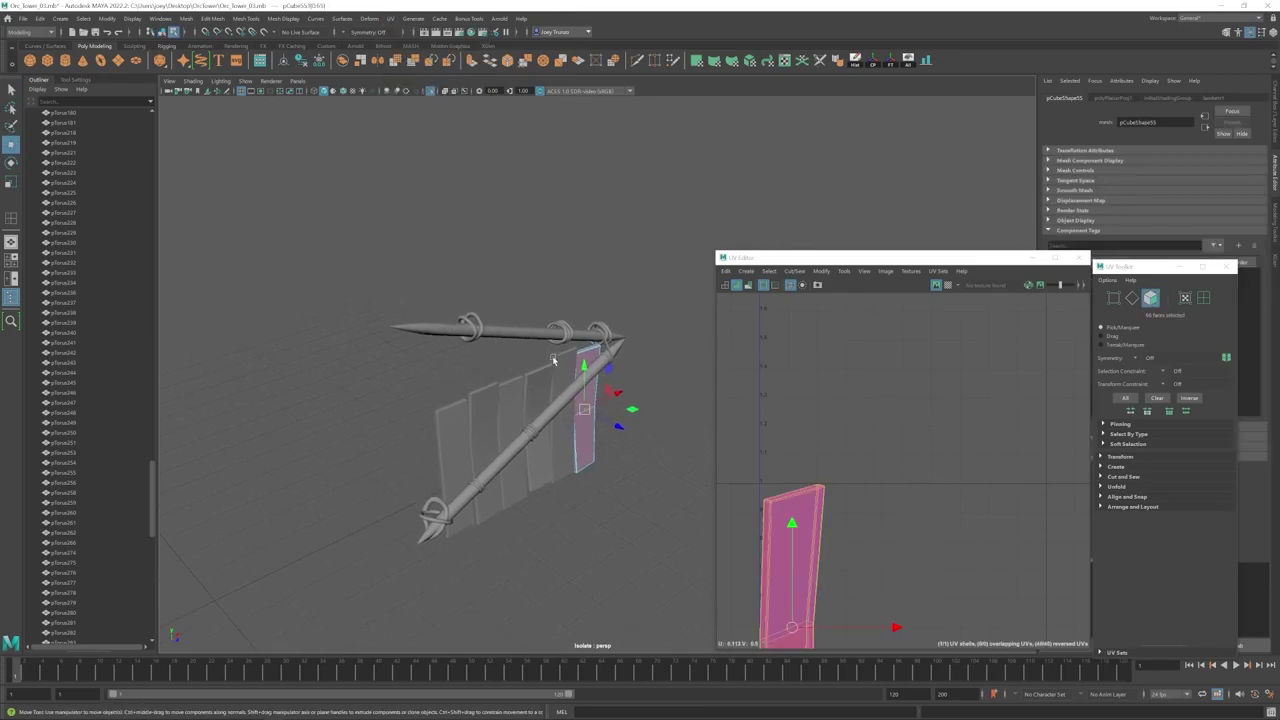
Step: Start cutting a UV seam along the end plank's border edges with the 3D Cut and Sew UV Tool
{"action": "right_click_drag", "start_coordinate": [554, 360], "coordinate": [665, 384], "text": "alt"}
{"action": "left_click", "coordinate": [543, 283]}
{"action": "key", "text": "f"}
{"action": "mouse_move", "coordinate": [543, 284]}
{"action": "left_mouse_down", "text": "alt"}
{"action": "mouse_move", "coordinate": [566, 333]}
{"action": "mouse_move", "coordinate": [488, 302]}
{"action": "mouse_move", "coordinate": [566, 280]}
{"action": "left_mouse_up", "text": "alt"}
{"action": "middle_click_drag", "start_coordinate": [566, 280], "coordinate": [547, 339], "text": "alt"}
{"action": "right_click_drag", "start_coordinate": [547, 339], "coordinate": [640, 325], "text": "alt"}
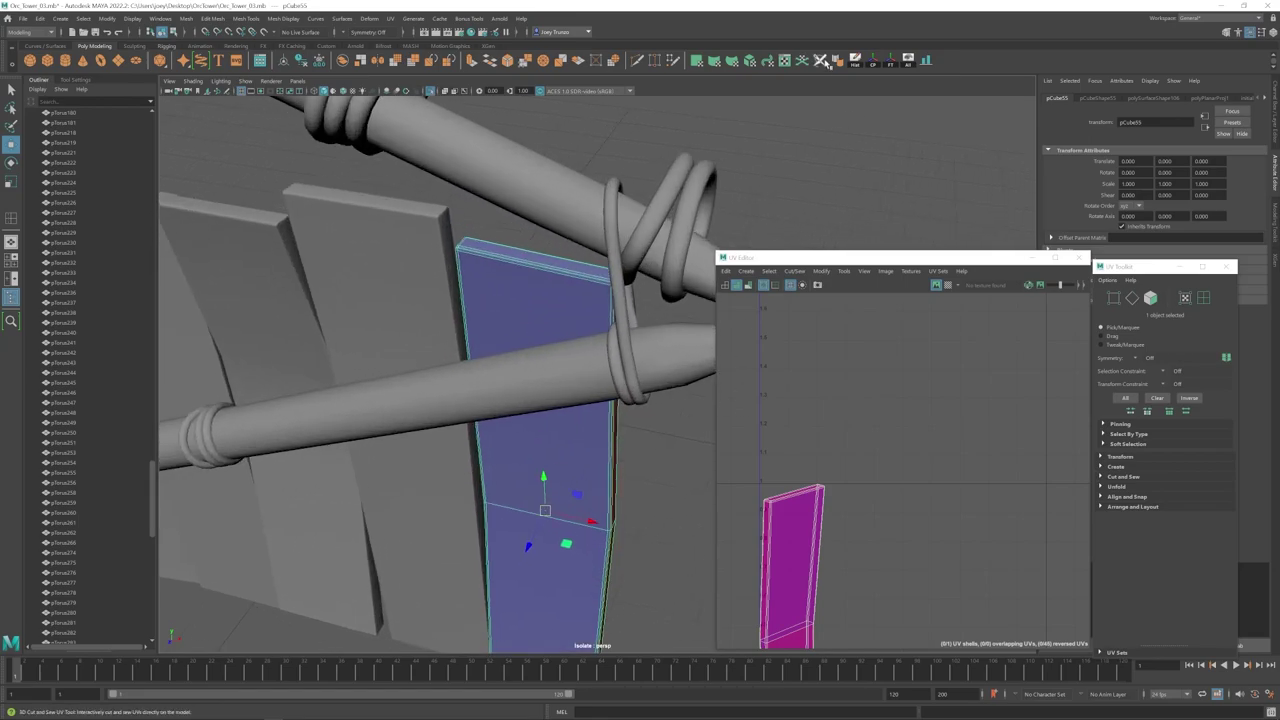
{"action": "left_click", "coordinate": [821, 60]}
{"action": "left_click_drag", "start_coordinate": [508, 209], "coordinate": [618, 328], "text": "alt"}
{"action": "left_click_drag", "start_coordinate": [609, 452], "coordinate": [556, 445], "text": "alt"}
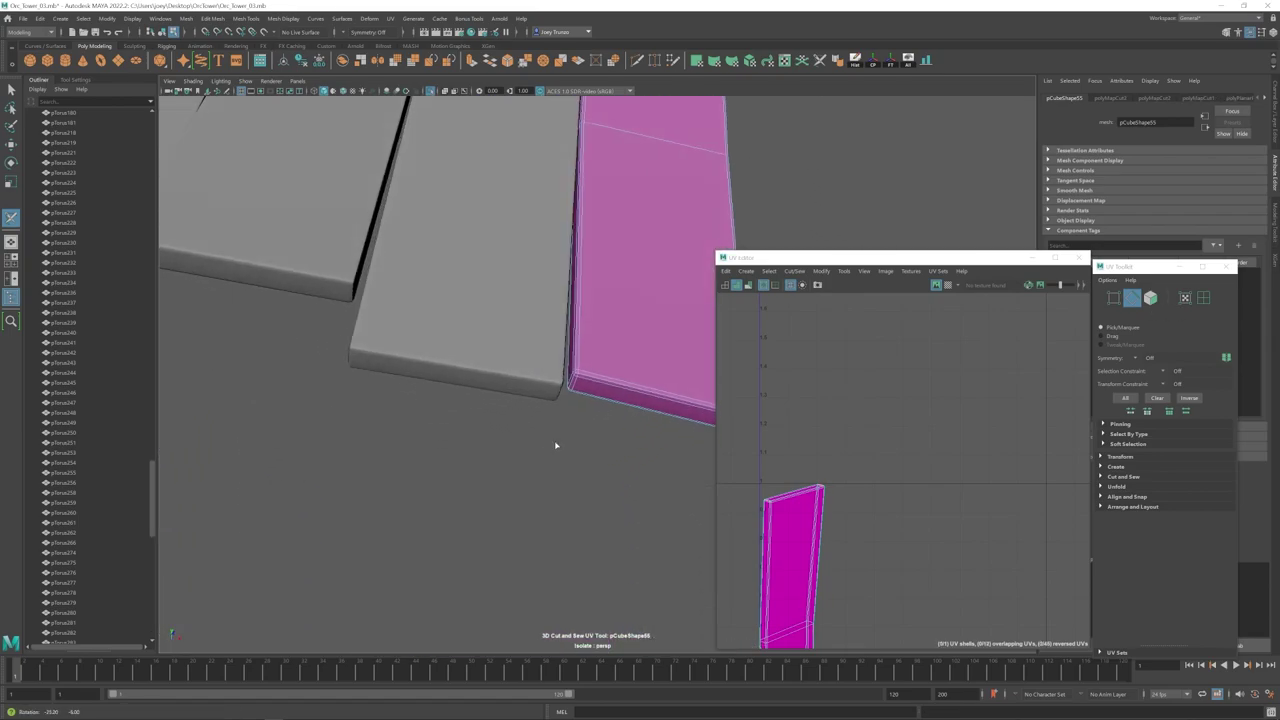
Step: Complete the UV cut along the end plank's remaining border edges so one broad face separates from the rest
{"action": "left_click_drag", "start_coordinate": [572, 395], "coordinate": [497, 505], "text": "alt"}
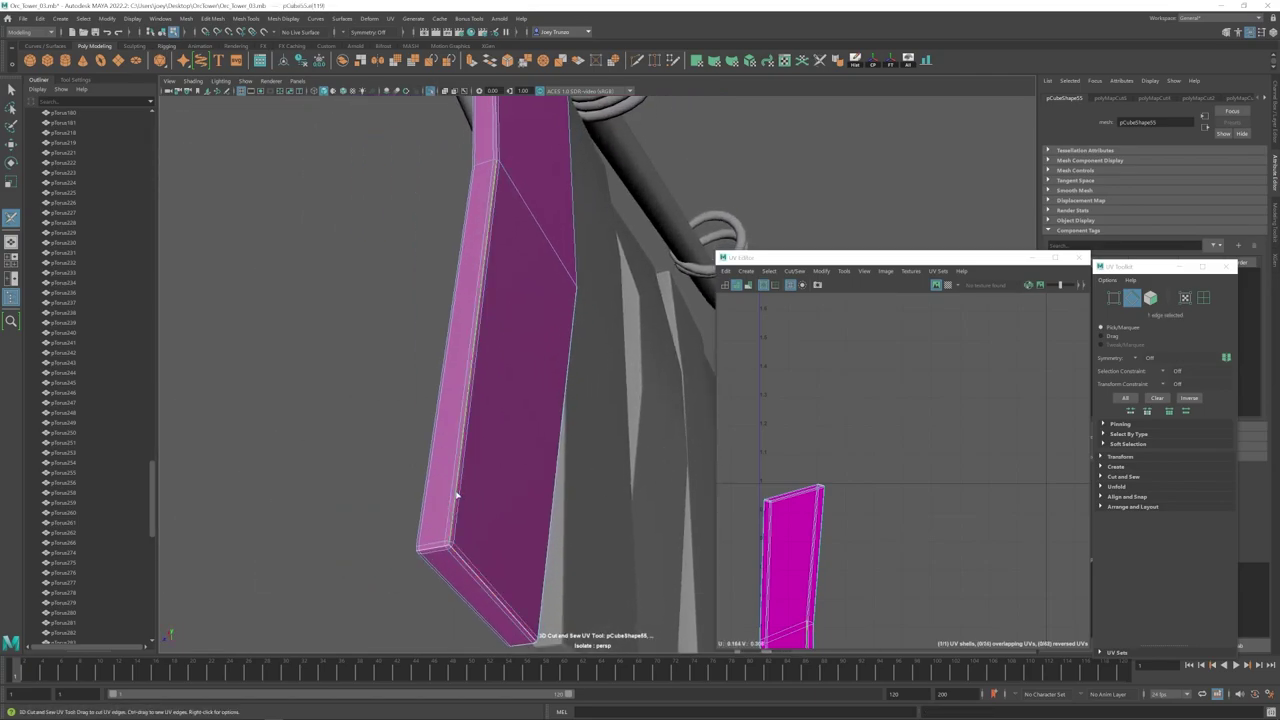
{"action": "left_click_drag", "start_coordinate": [455, 494], "coordinate": [598, 474], "text": "alt"}
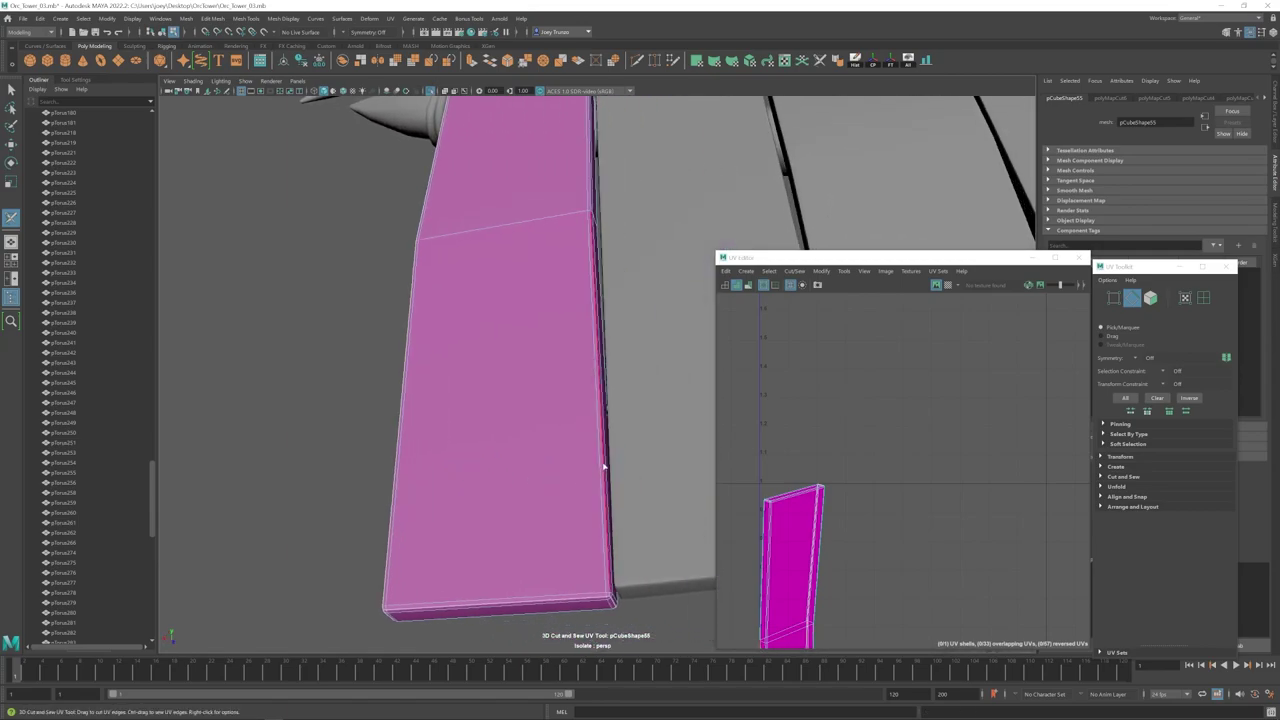
{"action": "left_click_drag", "start_coordinate": [548, 281], "coordinate": [529, 466], "text": "alt"}
{"action": "middle_click_drag", "start_coordinate": [475, 205], "coordinate": [549, 366], "text": "alt"}
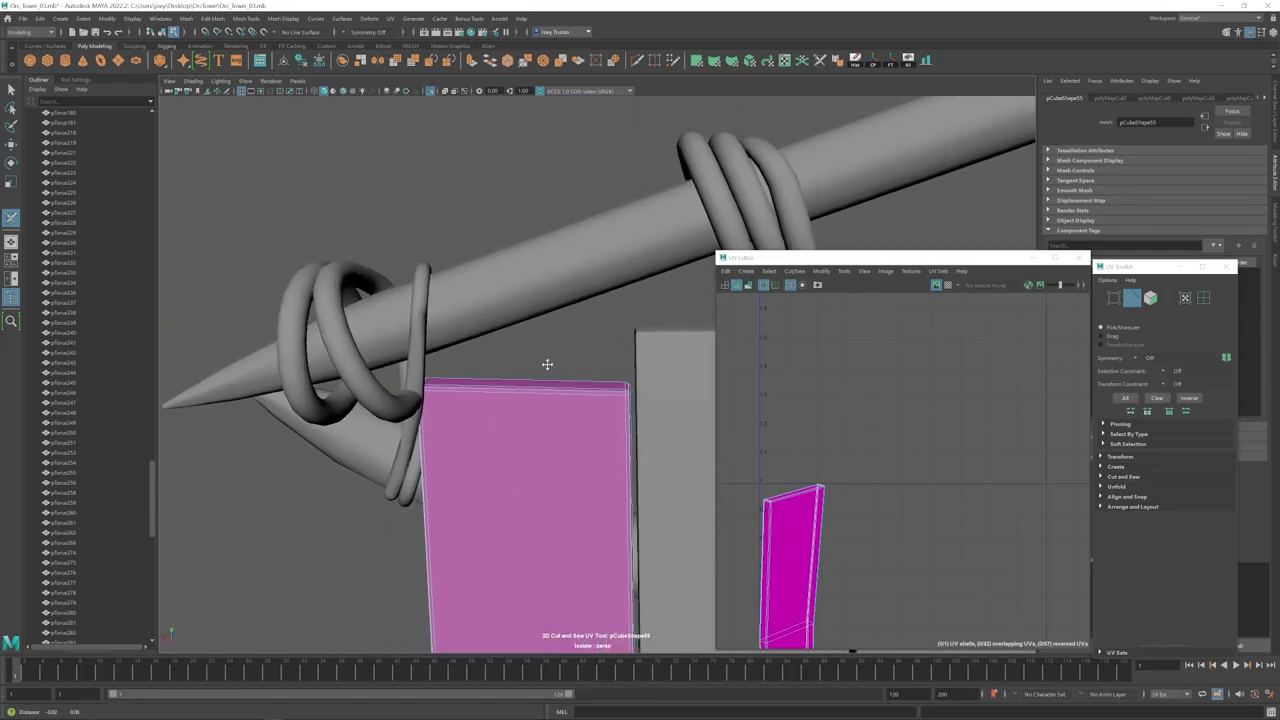
{"action": "left_click", "coordinate": [545, 395]}
{"action": "left_click_drag", "start_coordinate": [551, 429], "coordinate": [525, 392], "text": "alt"}
{"action": "key", "text": "w"}
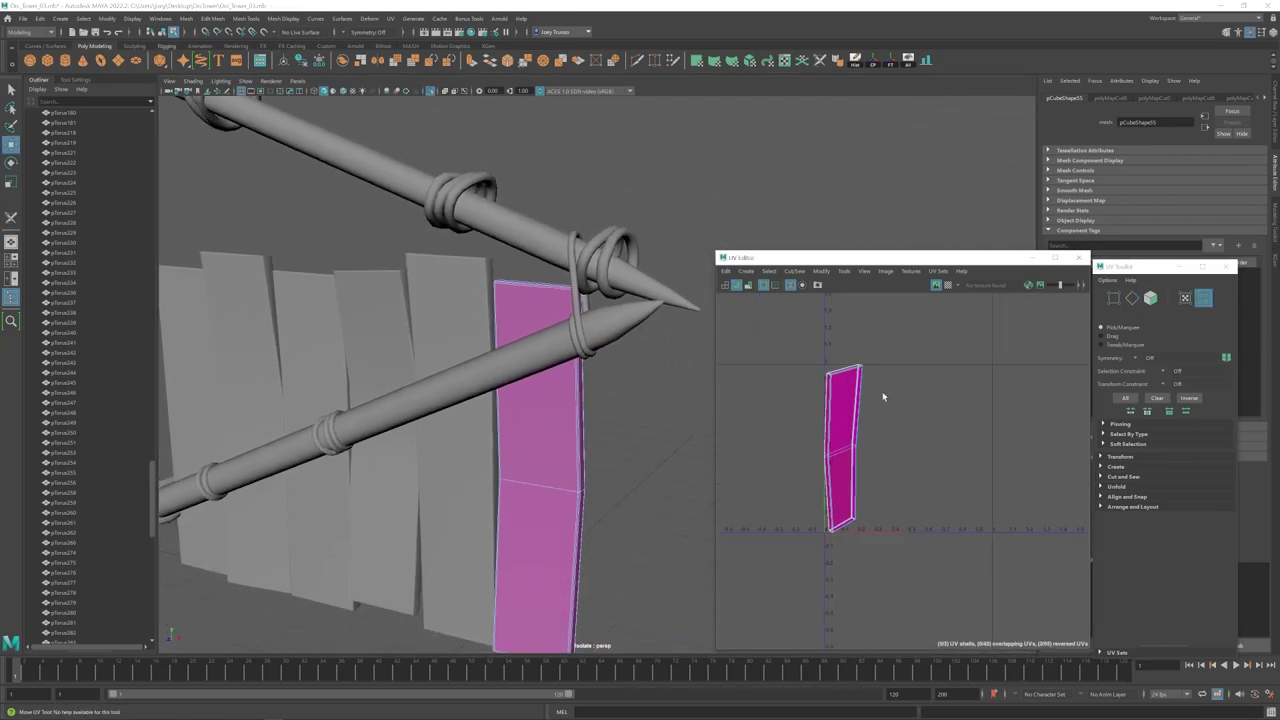
Step: Select both UV shells of the end plank, unfold them and lay them out
{"action": "left_click_drag", "start_coordinate": [778, 587], "coordinate": [781, 584]}
{"action": "key", "text": "ctrl+u"}
{"action": "key", "text": "ctrl+l"}
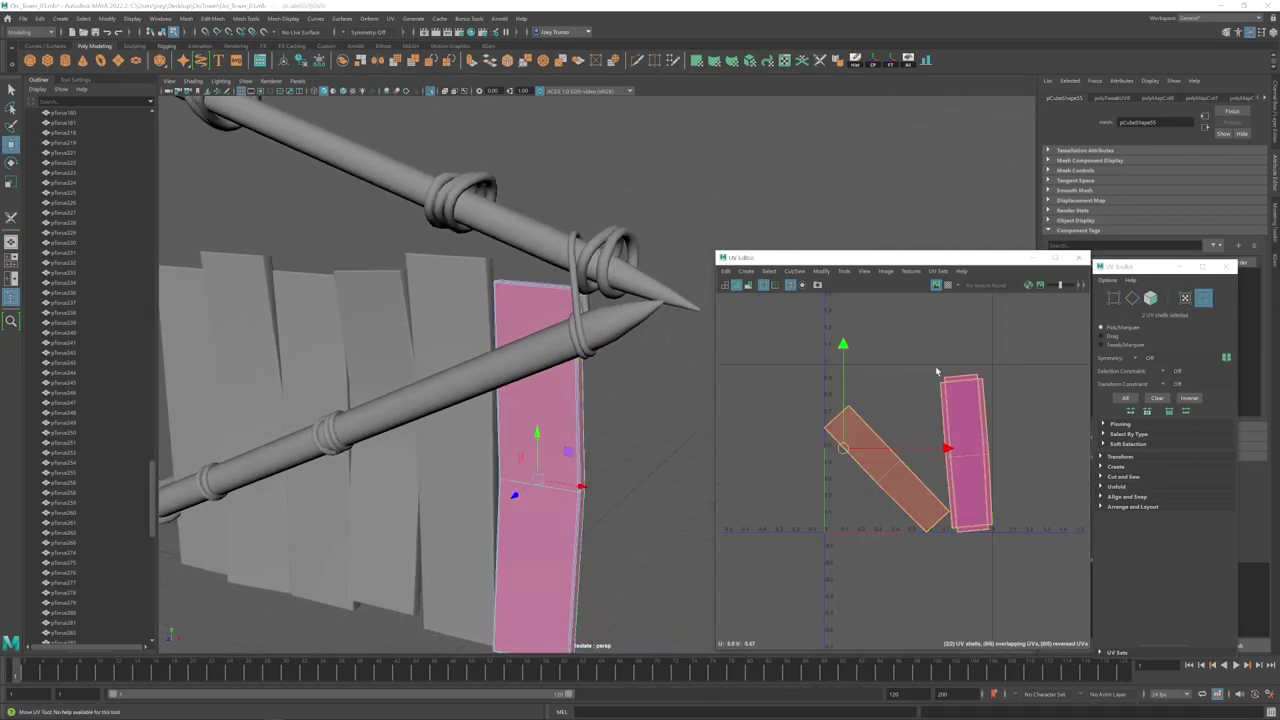
Step: Rotate the end plank's two UV shells upright and move them side by side
{"action": "left_click", "coordinate": [862, 412]}
{"action": "key", "text": "e"}
{"action": "left_click_drag", "start_coordinate": [865, 375], "coordinate": [967, 357]}
{"action": "left_click", "coordinate": [980, 381]}
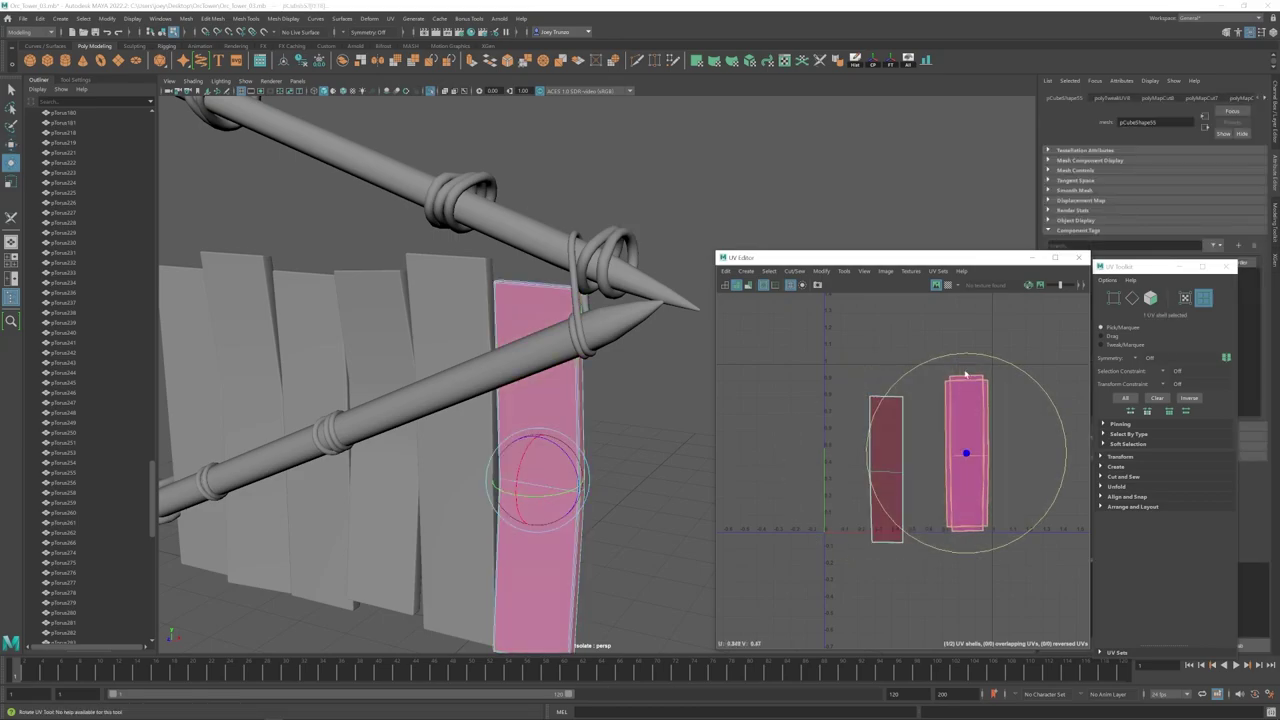
{"action": "key", "text": "w"}
{"action": "left_click_drag", "start_coordinate": [965, 455], "coordinate": [934, 485]}
{"action": "left_click", "coordinate": [835, 412]}
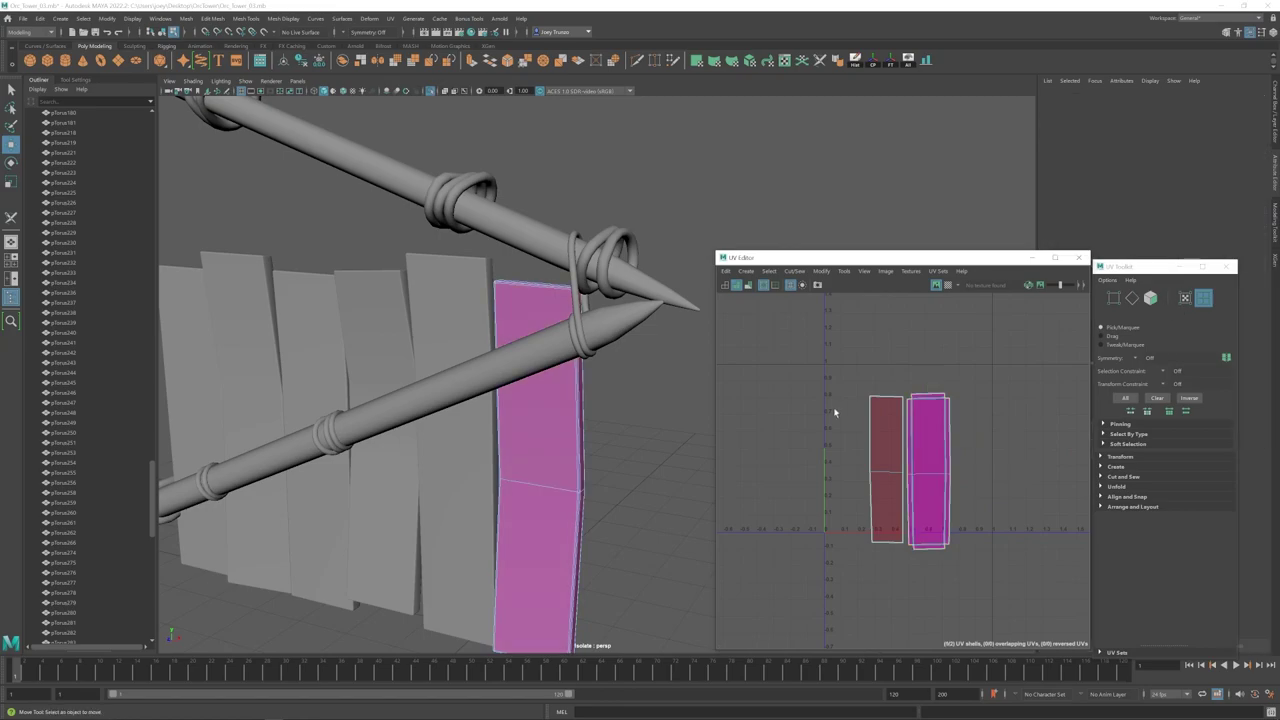
Step: Select the second plank in object mode, freeze its transforms, and apply a camera-based UV projection to it
{"action": "key", "text": "F8"}
{"action": "left_click", "coordinate": [487, 314]}
{"action": "left_click_drag", "start_coordinate": [455, 342], "coordinate": [469, 334], "text": "alt"}
{"action": "left_click", "coordinate": [463, 336]}
{"action": "scroll", "coordinate": [436, 438], "scroll_direction": "down", "scroll_amount": 3}
{"action": "left_click_drag", "start_coordinate": [436, 438], "coordinate": [502, 453], "text": "alt"}
{"action": "middle_click_drag", "start_coordinate": [502, 453], "coordinate": [588, 458], "text": "alt"}
{"action": "scroll", "coordinate": [563, 314], "scroll_direction": "up", "scroll_amount": 3}
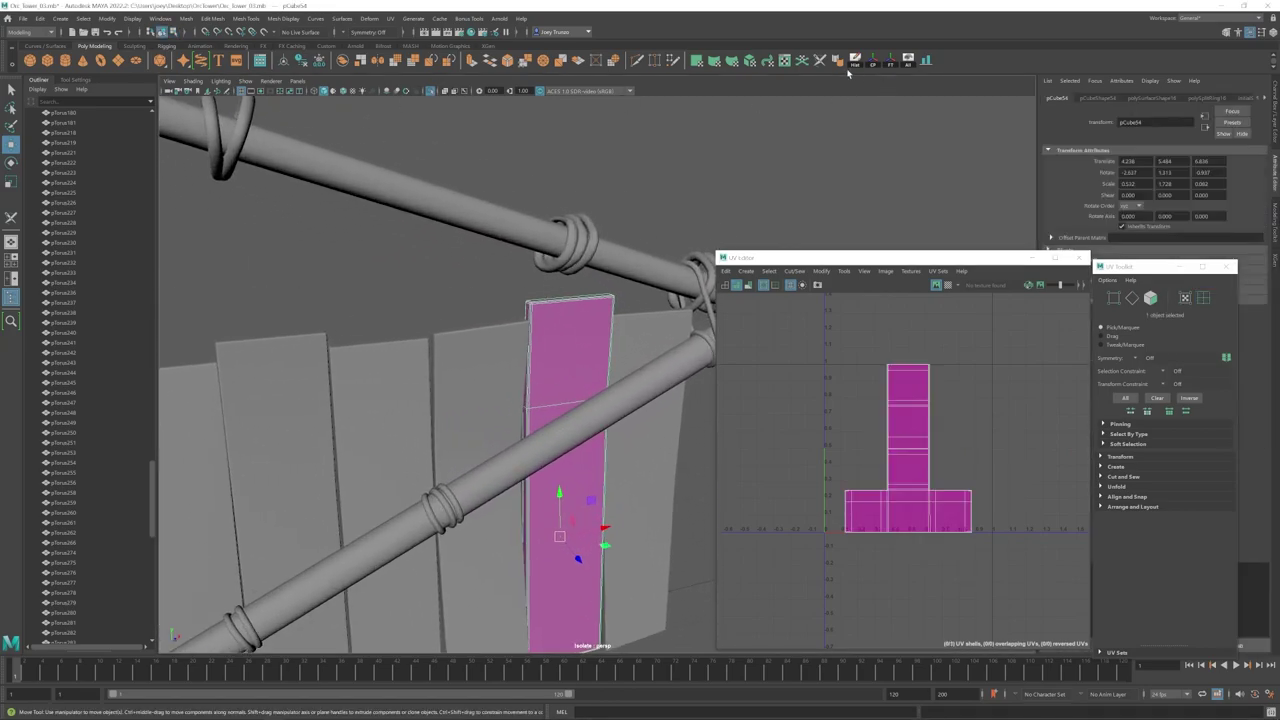
{"action": "left_click", "coordinate": [391, 20]}
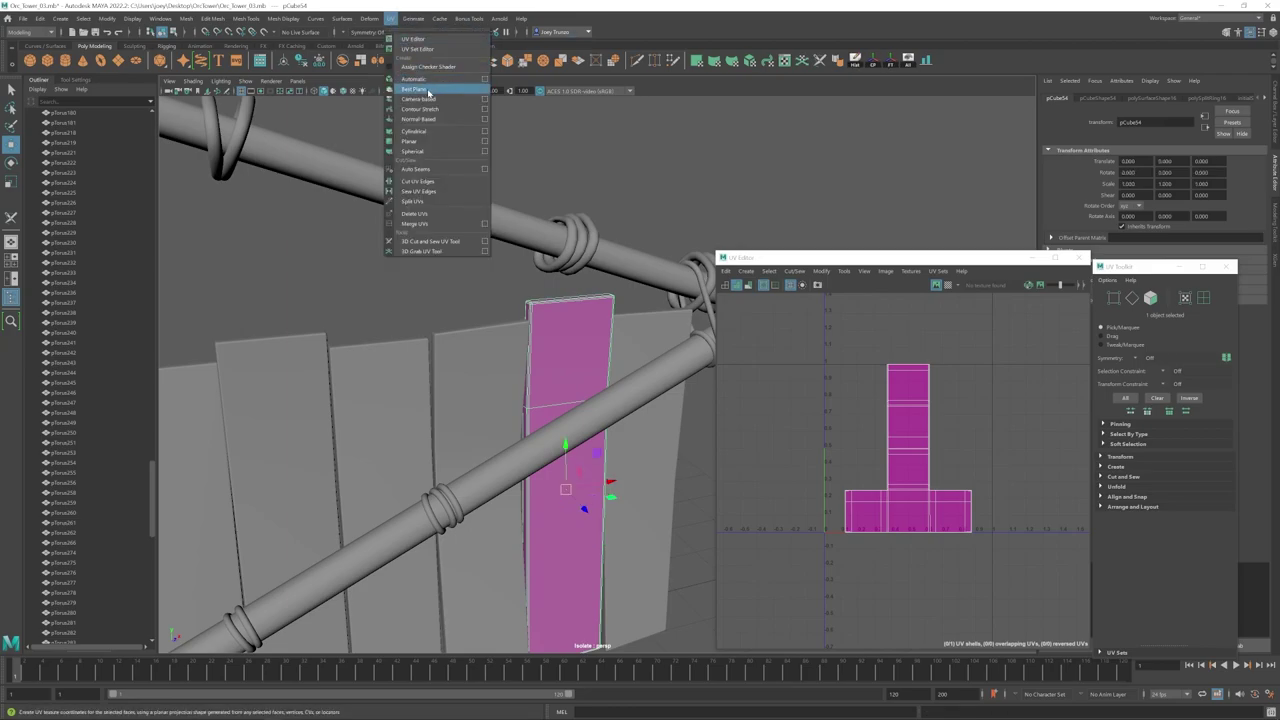
{"action": "left_click", "coordinate": [424, 97]}
Step: Cut the UV seam around the second plank's border edges with the 3D Cut and Sew UV Tool
{"action": "left_click", "coordinate": [822, 62]}
{"action": "left_click_drag", "start_coordinate": [815, 190], "coordinate": [743, 411], "text": "alt"}
{"action": "scroll", "coordinate": [640, 320], "scroll_direction": "up", "scroll_amount": 3}
{"action": "double_click", "coordinate": [570, 244]}
{"action": "key", "text": "ctrl+z"}
{"action": "left_click_drag", "start_coordinate": [570, 244], "coordinate": [614, 251], "text": "alt"}
{"action": "double_click", "coordinate": [563, 386]}
{"action": "double_click", "coordinate": [520, 386]}
{"action": "key", "text": "w"}
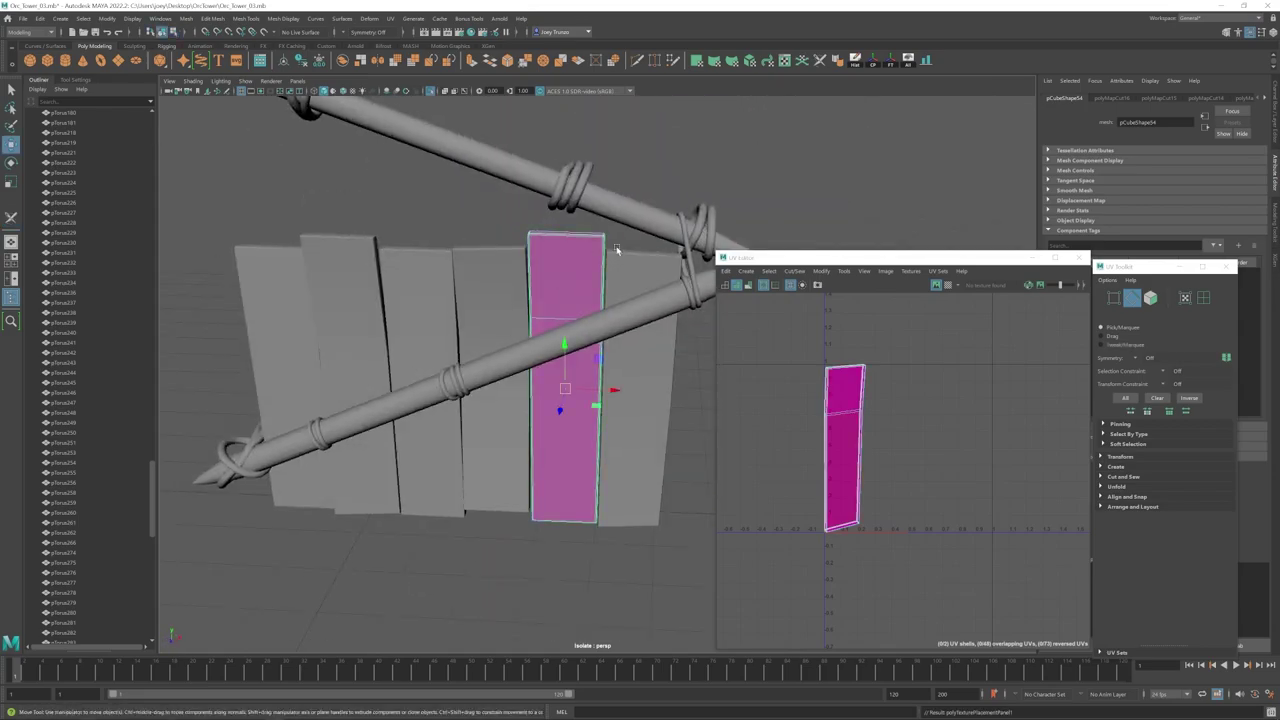
Step: Select the third plank, delete its history, and apply a camera-based UV projection to it
{"action": "left_click", "coordinate": [345, 343]}
{"action": "scroll", "coordinate": [440, 360], "scroll_direction": "up", "scroll_amount": 4}
{"action": "left_click", "coordinate": [868, 63]}
{"action": "left_click", "coordinate": [391, 20]}
{"action": "left_click", "coordinate": [426, 98]}
Step: Cut the UV seam around the third plank's border edges with the 3D Cut and Sew UV Tool
{"action": "left_click", "coordinate": [821, 61]}
{"action": "double_click", "coordinate": [524, 220]}
{"action": "left_click_drag", "start_coordinate": [524, 220], "coordinate": [500, 300], "text": "alt"}
{"action": "double_click", "coordinate": [526, 391]}
{"action": "double_click", "coordinate": [330, 420]}
{"action": "middle_click_drag", "start_coordinate": [500, 300], "coordinate": [516, 260], "text": "alt"}
{"action": "left_click_drag", "start_coordinate": [516, 260], "coordinate": [630, 300], "text": "alt"}
{"action": "key", "text": "w"}
Step: Project the fourth plank's UVs from the camera view and cut the seam around its border edges
{"action": "left_click", "coordinate": [330, 325]}
{"action": "left_click", "coordinate": [391, 19]}
{"action": "left_click", "coordinate": [426, 98]}
{"action": "left_click", "coordinate": [821, 61]}
{"action": "right_click_drag", "start_coordinate": [516, 378], "coordinate": [514, 264]}
{"action": "double_click", "coordinate": [543, 449]}
{"action": "left_click_drag", "start_coordinate": [514, 264], "coordinate": [560, 300], "text": "alt"}
{"action": "double_click", "coordinate": [466, 606]}
{"action": "key", "text": "w"}
Step: Apply a camera-based UV projection to the fifth plank and cut the seam along its top and bottom border edges
{"action": "left_click", "coordinate": [665, 312]}
{"action": "left_click", "coordinate": [391, 19]}
{"action": "left_click", "coordinate": [426, 98]}
{"action": "left_click", "coordinate": [821, 61]}
{"action": "left_click_drag", "start_coordinate": [648, 220], "coordinate": [636, 271], "text": "alt"}
{"action": "scroll", "coordinate": [636, 271], "scroll_direction": "up", "scroll_amount": 4}
{"action": "middle_click_drag", "start_coordinate": [636, 271], "coordinate": [491, 303], "text": "alt"}
{"action": "double_click", "coordinate": [491, 303]}
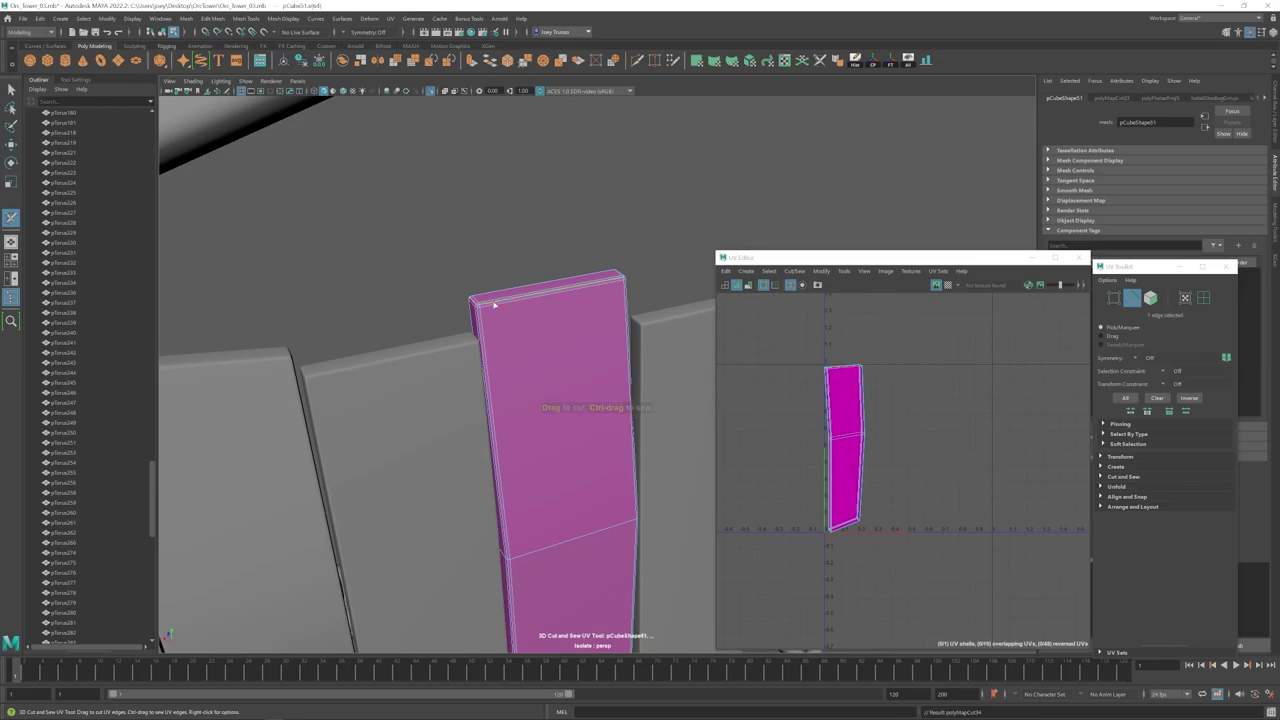
{"action": "double_click", "coordinate": [501, 291]}
{"action": "left_click_drag", "start_coordinate": [491, 303], "coordinate": [635, 482], "text": "alt"}
{"action": "double_click", "coordinate": [618, 492]}
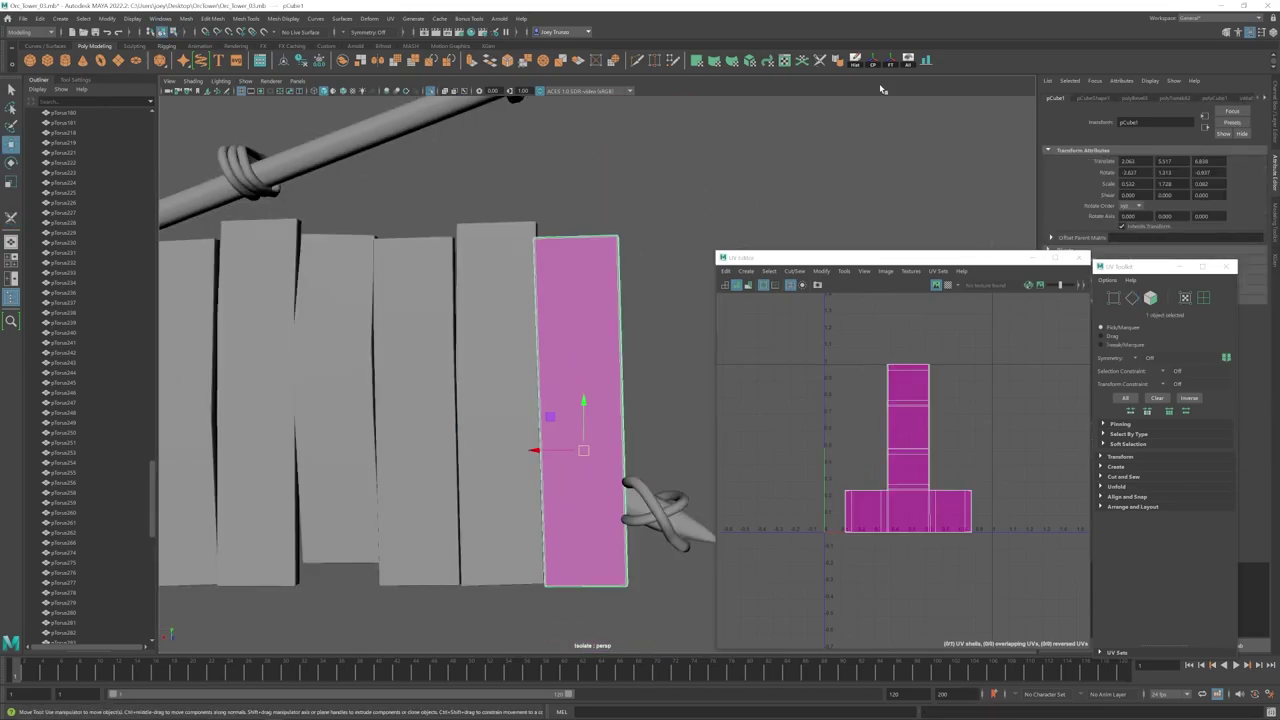
Step: Cut the UV seam around the border edges of the last plank in the row
{"action": "left_click", "coordinate": [571, 262]}
{"action": "double_click", "coordinate": [571, 262]}
{"action": "left_click_drag", "start_coordinate": [571, 262], "coordinate": [640, 300], "text": "alt"}
{"action": "double_click", "coordinate": [597, 417]}
{"action": "key", "text": "w"}
{"action": "left_click", "coordinate": [652, 200]}
Step: Select all six planks, then unfold and lay out all of their UV shells together
{"action": "left_click_drag", "start_coordinate": [652, 200], "coordinate": [528, 347], "text": "alt"}
{"action": "left_click", "coordinate": [287, 370]}
{"action": "left_click", "coordinate": [347, 370], "text": "shift"}
{"action": "left_click", "coordinate": [407, 380], "text": "shift"}
{"action": "left_click", "coordinate": [466, 385], "text": "shift"}
{"action": "left_click", "coordinate": [528, 390], "text": "shift"}
{"action": "left_click", "coordinate": [590, 400], "text": "shift"}
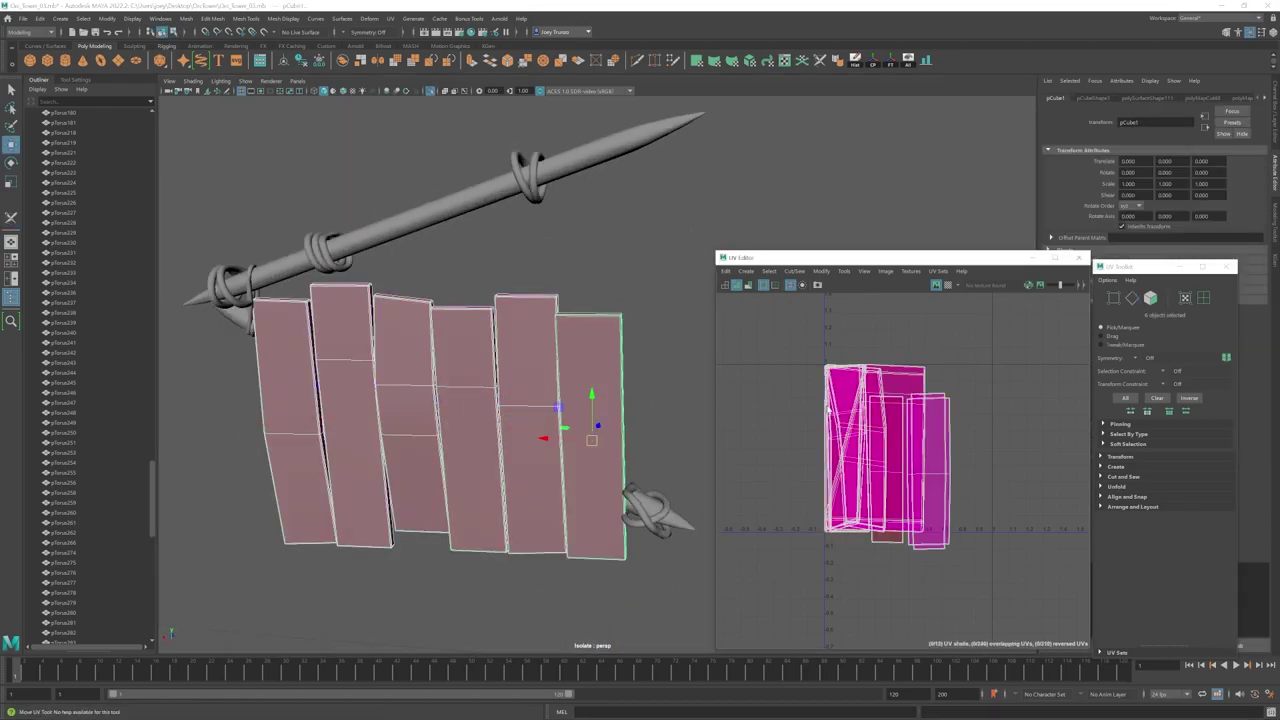
{"action": "left_click", "coordinate": [1203, 298]}
{"action": "left_click_drag", "start_coordinate": [1020, 315], "coordinate": [780, 562]}
{"action": "scroll", "coordinate": [955, 448], "scroll_direction": "down", "scroll_amount": 1}
Step: Rotate the tilted and horizontal plain plank UV shells until they stand upright, along with the first bordered shell
{"action": "left_click", "coordinate": [887, 378]}
{"action": "key", "text": "e"}
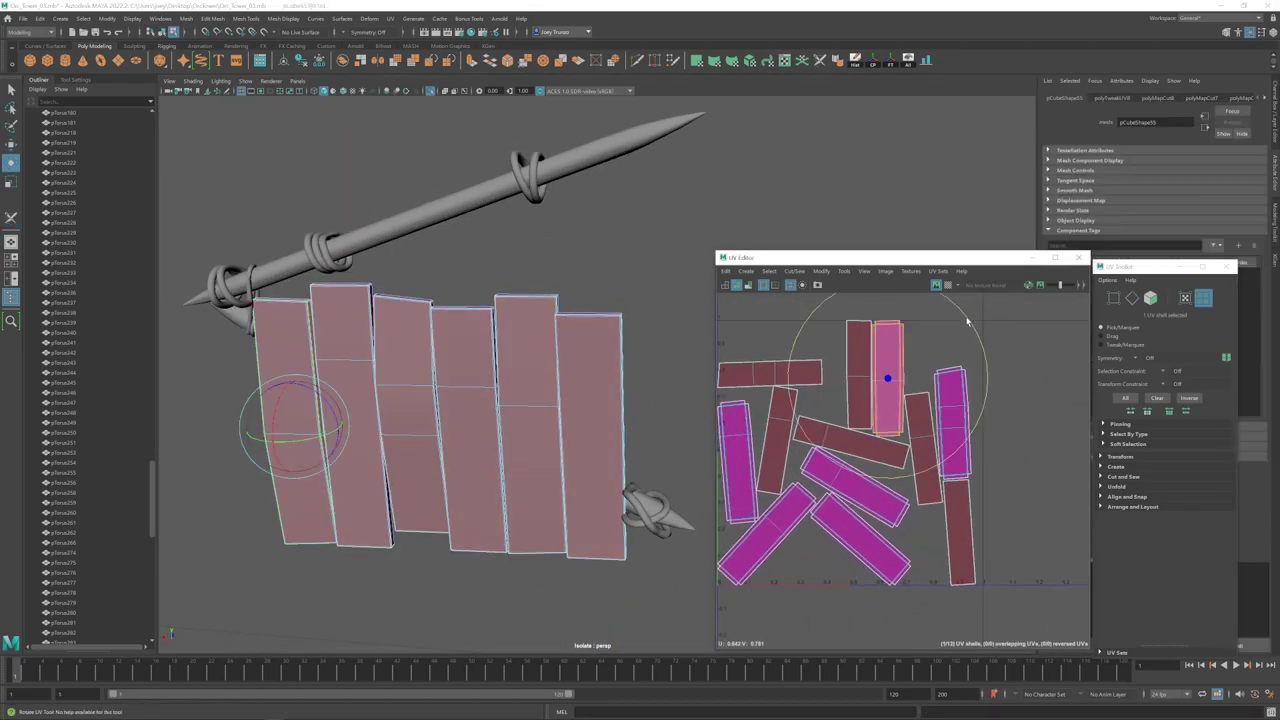
{"action": "left_click", "coordinate": [957, 505]}
{"action": "left_click", "coordinate": [1117, 487]}
{"action": "middle_click_drag", "start_coordinate": [825, 437], "coordinate": [851, 420], "text": "alt"}
{"action": "left_click", "coordinate": [851, 420]}
{"action": "left_click_drag", "start_coordinate": [850, 330], "coordinate": [988, 337]}
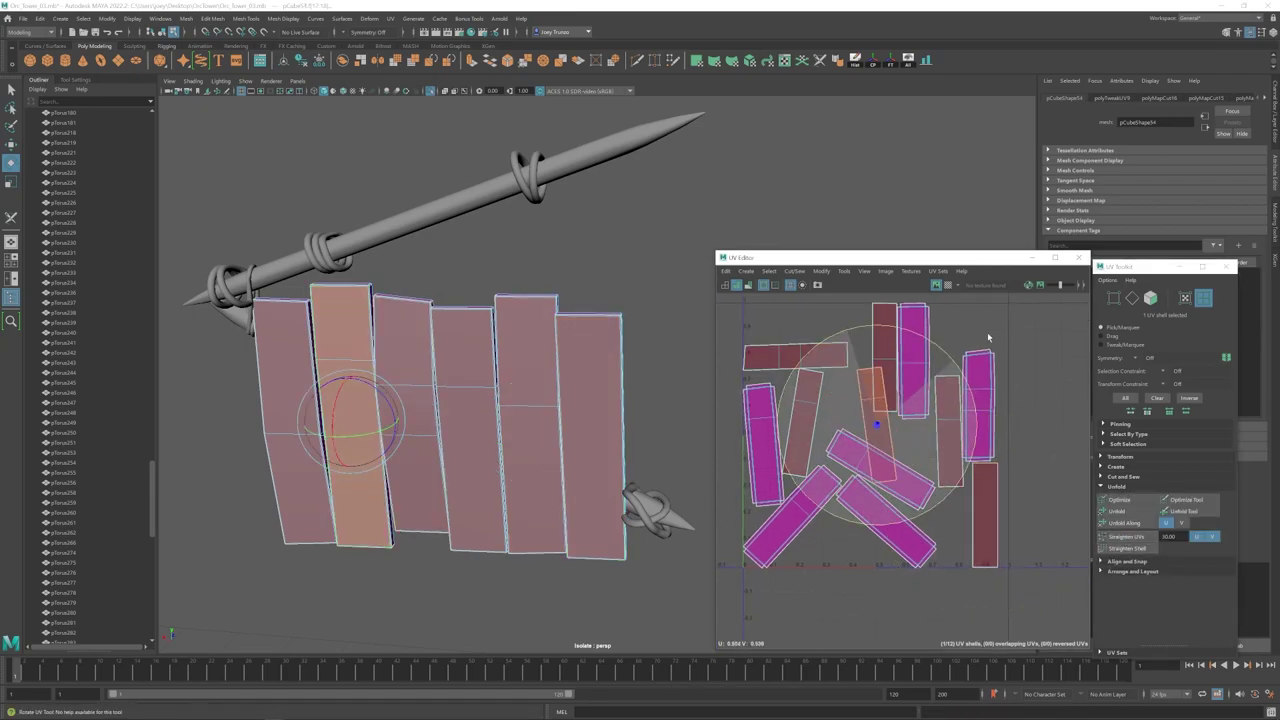
{"action": "left_click", "coordinate": [948, 437]}
{"action": "key", "text": "g"}
{"action": "left_click", "coordinate": [795, 428]}
{"action": "left_click_drag", "start_coordinate": [785, 325], "coordinate": [766, 329]}
{"action": "left_click", "coordinate": [786, 354]}
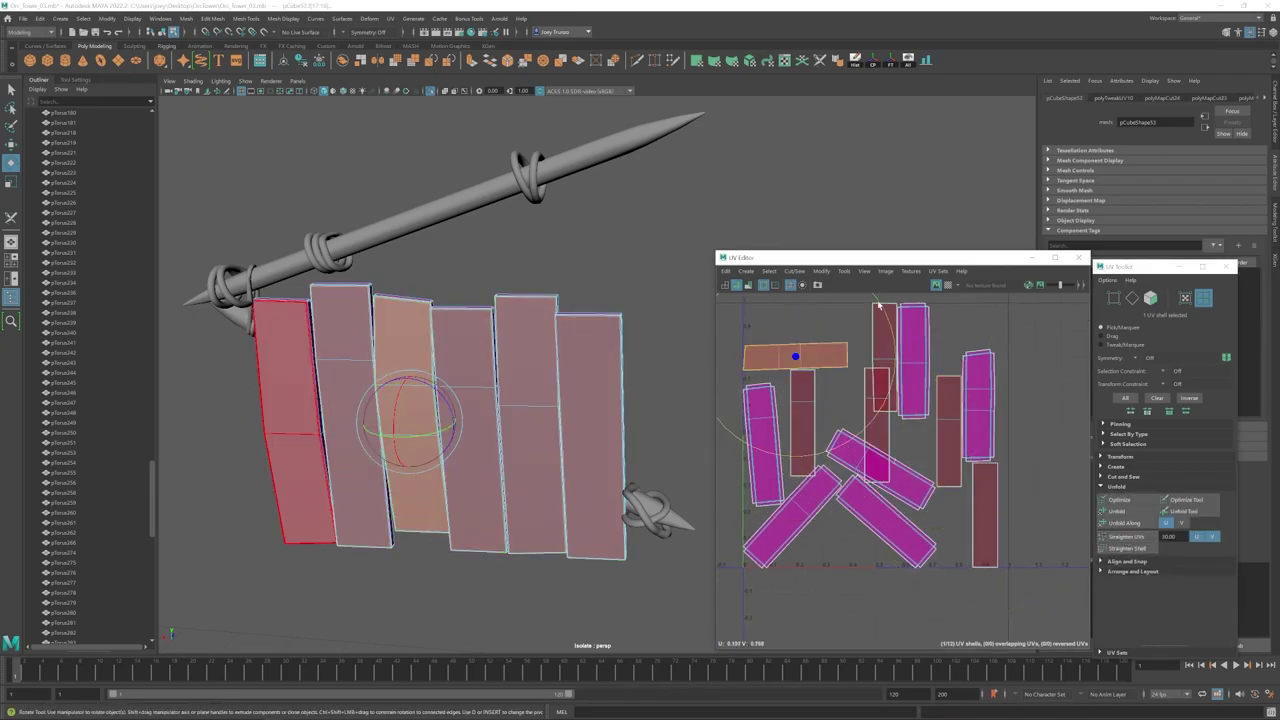
{"action": "left_click_drag", "start_coordinate": [880, 305], "coordinate": [860, 467]}
Step: Rotate the remaining diagonal plank shells upright, then select all 12 shells and lay them out
{"action": "left_click", "coordinate": [882, 470]}
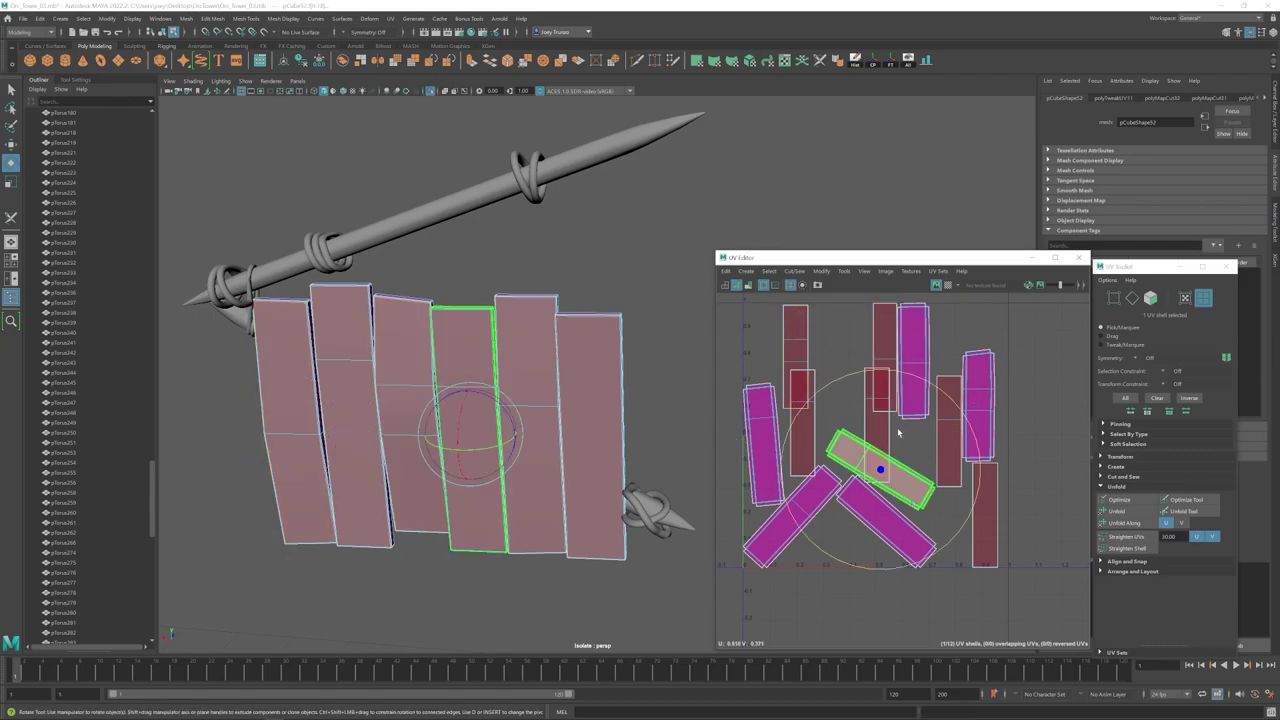
{"action": "left_click_drag", "start_coordinate": [899, 370], "coordinate": [974, 482]}
{"action": "left_click", "coordinate": [887, 521]}
{"action": "left_click", "coordinate": [795, 516]}
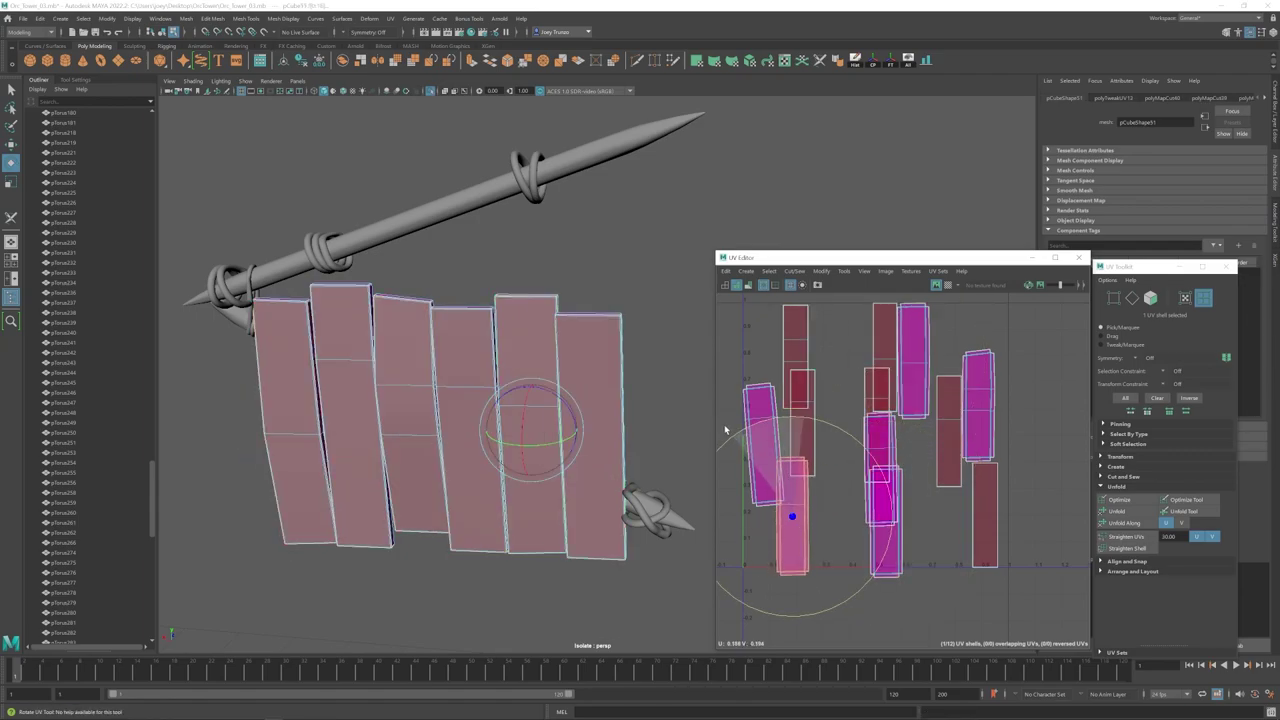
{"action": "scroll", "coordinate": [752, 439], "scroll_direction": "up", "scroll_amount": 4}
{"action": "scroll", "coordinate": [803, 466], "scroll_direction": "down", "scroll_amount": 2}
{"action": "left_click", "coordinate": [800, 460]}
{"action": "left_click_drag", "start_coordinate": [816, 360], "coordinate": [829, 363]}
{"action": "scroll", "coordinate": [829, 400], "scroll_direction": "down", "scroll_amount": 4}
{"action": "left_click_drag", "start_coordinate": [1046, 354], "coordinate": [755, 580]}
{"action": "key", "text": "ctrl+l"}
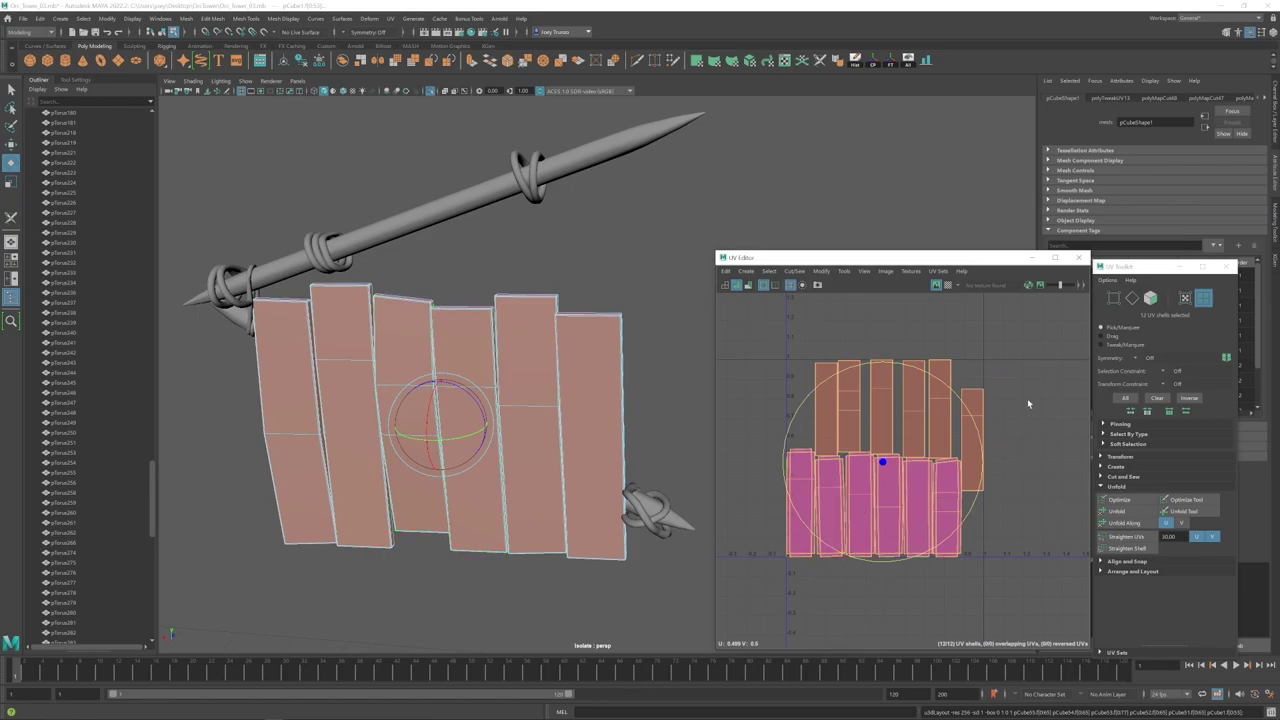
Step: Scale down the six plain plank shells and place them in a compact row above the wide bordered ones
{"action": "left_click", "coordinate": [1028, 404]}
{"action": "left_click_drag", "start_coordinate": [1028, 404], "coordinate": [803, 350]}
{"action": "key", "text": "r"}
{"action": "key", "text": "w"}
{"action": "left_click_drag", "start_coordinate": [898, 426], "coordinate": [776, 435]}
{"action": "scroll", "coordinate": [778, 430], "scroll_direction": "up", "scroll_amount": 3}
{"action": "key", "text": "ctrl+l"}
{"action": "scroll", "coordinate": [806, 430], "scroll_direction": "down", "scroll_amount": 4}
{"action": "key", "text": "r"}
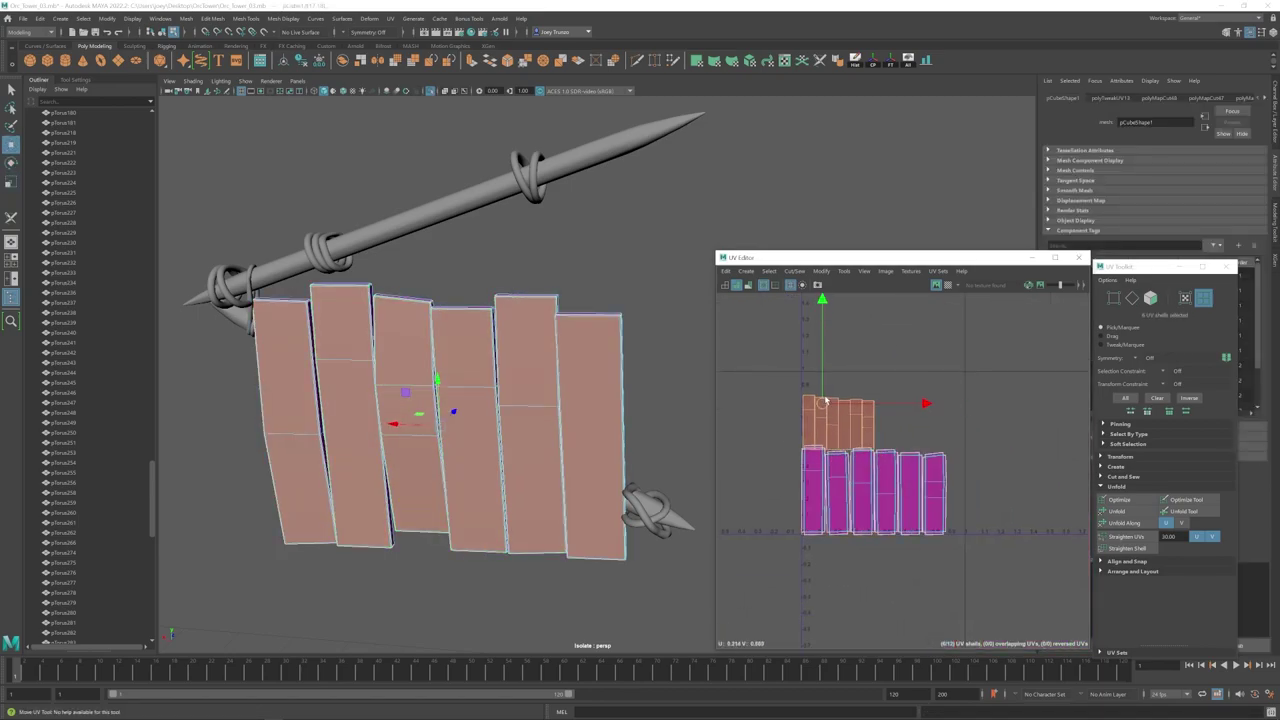
Step: Move all 12 plank UV shells sideways out of the main UV tile and return to object selection
{"action": "left_click", "coordinate": [980, 549]}
{"action": "middle_click_drag", "start_coordinate": [980, 549], "coordinate": [944, 509], "text": "alt"}
{"action": "left_click_drag", "start_coordinate": [815, 514], "coordinate": [902, 428]}
{"action": "left_click_drag", "start_coordinate": [866, 467], "coordinate": [908, 462]}
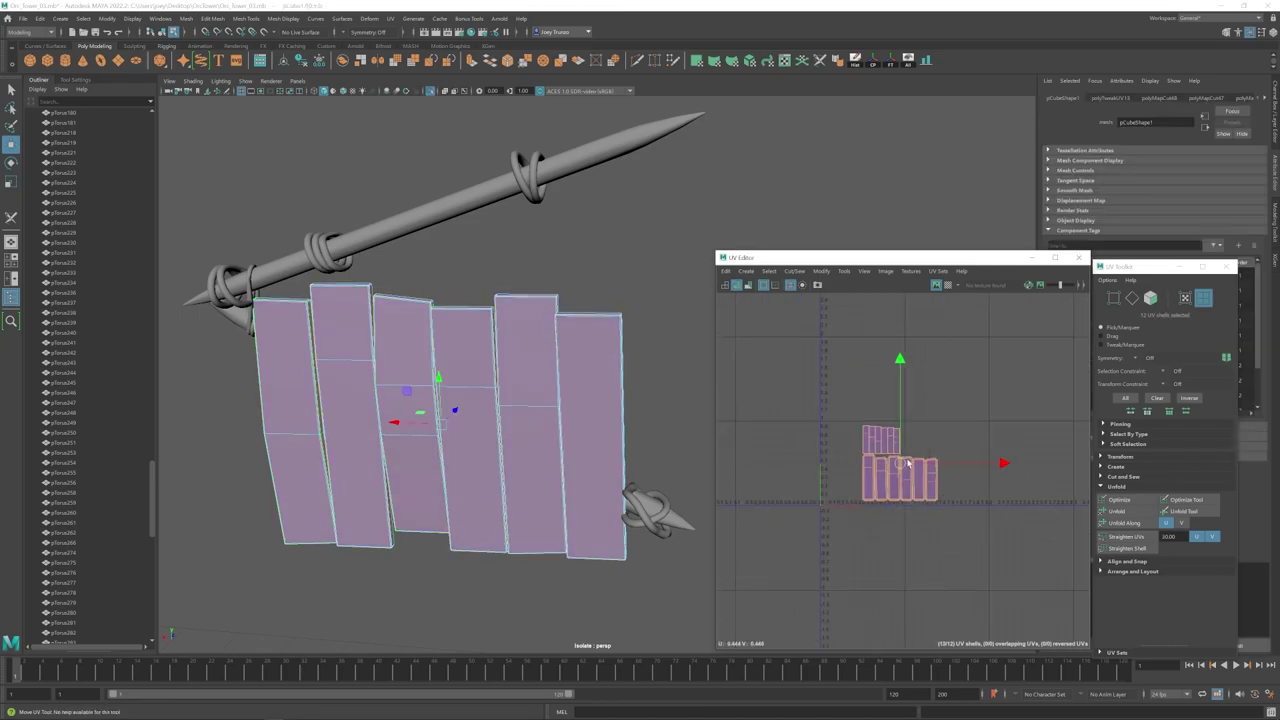
{"action": "key", "text": "F8"}
{"action": "left_click", "coordinate": [686, 290]}
Step: Select the upper spike above the planks and apply a camera-based UV projection to it
{"action": "scroll", "coordinate": [603, 226], "scroll_direction": "down", "scroll_amount": 3}
{"action": "left_click", "coordinate": [603, 224]}
{"action": "left_click_drag", "start_coordinate": [603, 226], "coordinate": [626, 94], "text": "alt"}
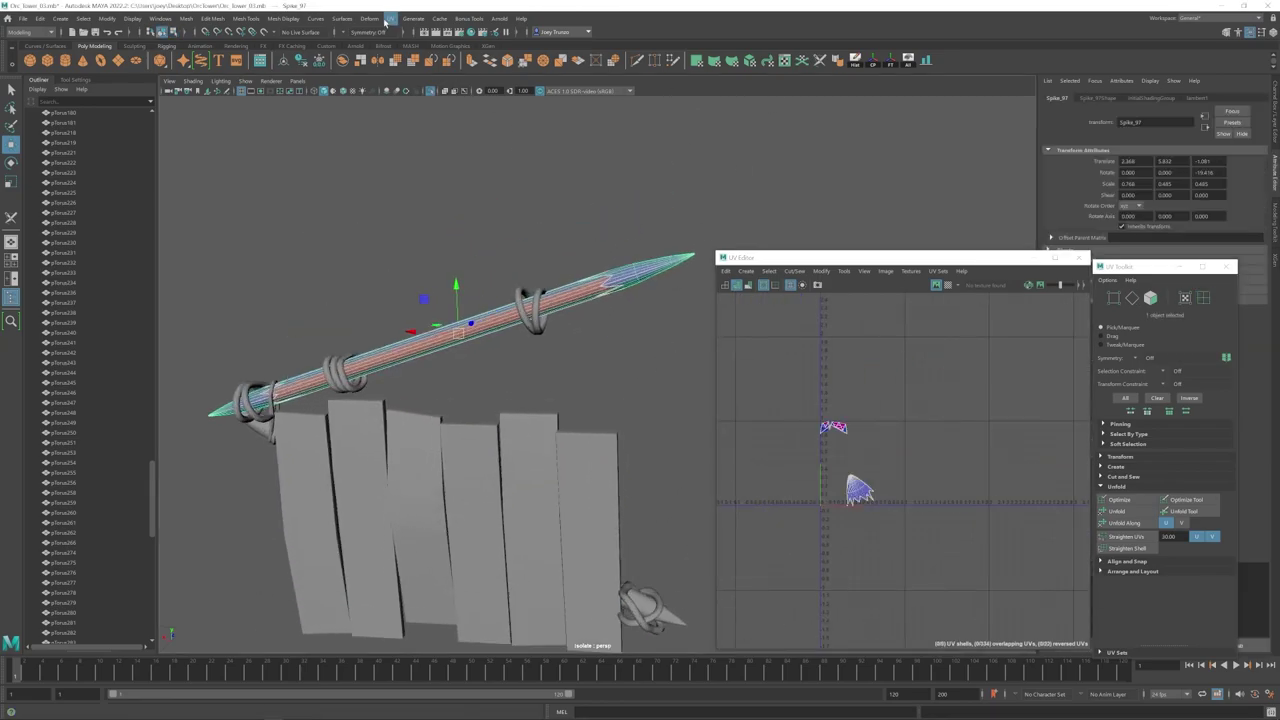
{"action": "left_click", "coordinate": [386, 20]}
{"action": "left_click", "coordinate": [415, 87]}
Step: Cut UV seams on the upper spike's shaft with the 3D Cut and Sew UV tool
{"action": "right_click_drag", "start_coordinate": [651, 155], "coordinate": [651, 153]}
{"action": "scroll", "coordinate": [640, 200], "scroll_direction": "up", "scroll_amount": 5}
{"action": "middle_click_drag", "start_coordinate": [610, 198], "coordinate": [1004, 203], "text": "alt"}
{"action": "double_click", "coordinate": [623, 274]}
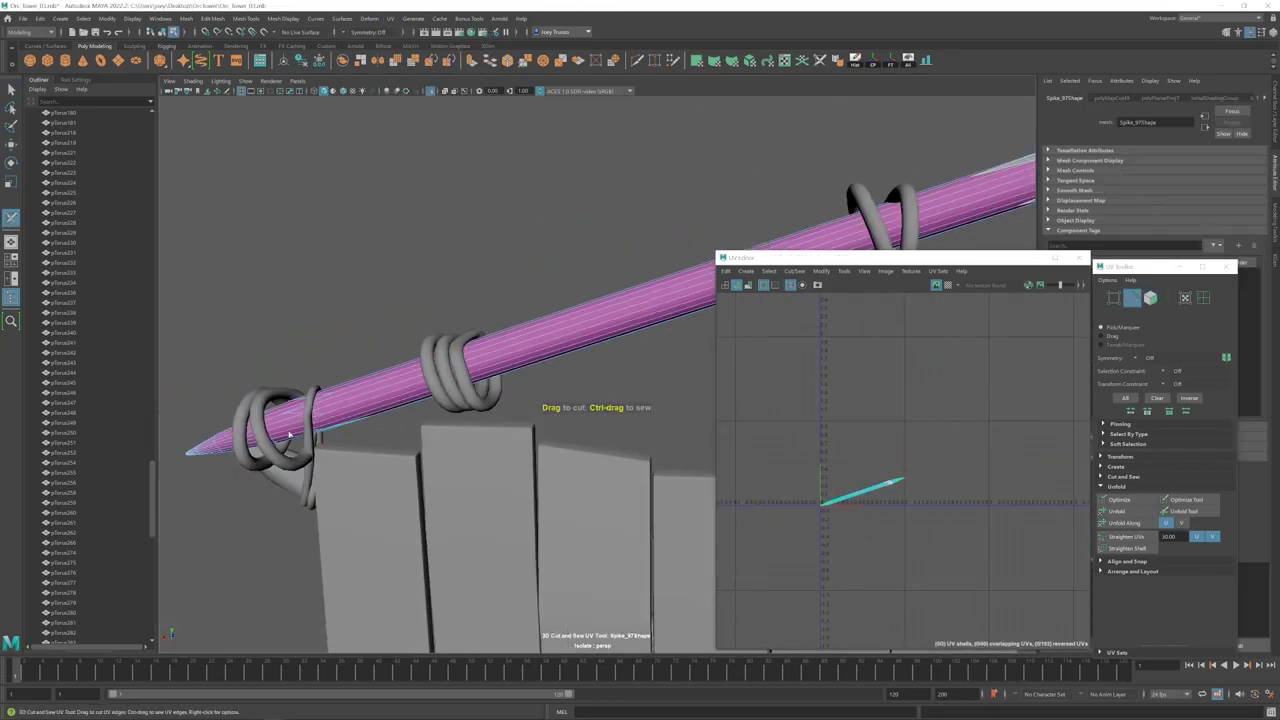
{"action": "left_click", "coordinate": [491, 357]}
{"action": "left_click_drag", "start_coordinate": [379, 410], "coordinate": [640, 385], "text": "alt"}
{"action": "scroll", "coordinate": [551, 386], "scroll_direction": "up", "scroll_amount": 3}
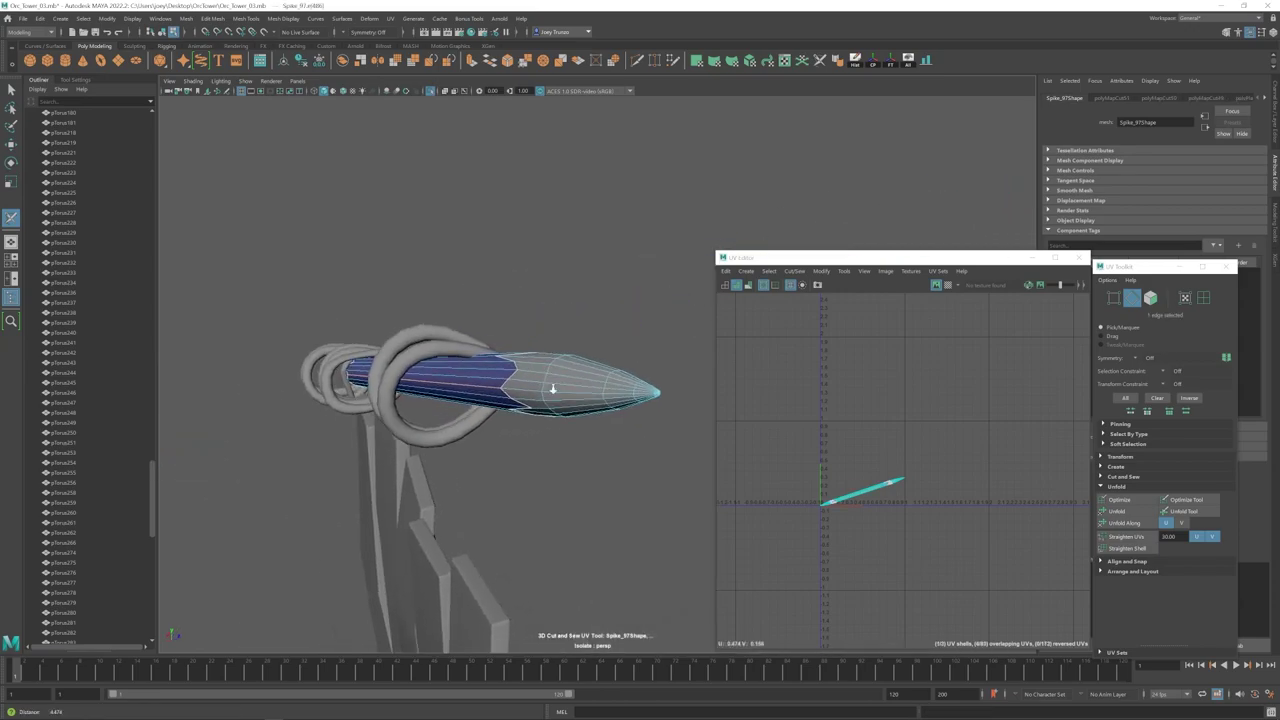
Step: Cut the UV seams on both pointed ends of the upper spike
{"action": "middle_click_drag", "start_coordinate": [551, 386], "coordinate": [425, 333], "text": "alt"}
{"action": "scroll", "coordinate": [425, 333], "scroll_direction": "up", "scroll_amount": 4}
{"action": "double_click", "coordinate": [287, 356]}
{"action": "left_click_drag", "start_coordinate": [287, 356], "coordinate": [165, 420], "text": "alt"}
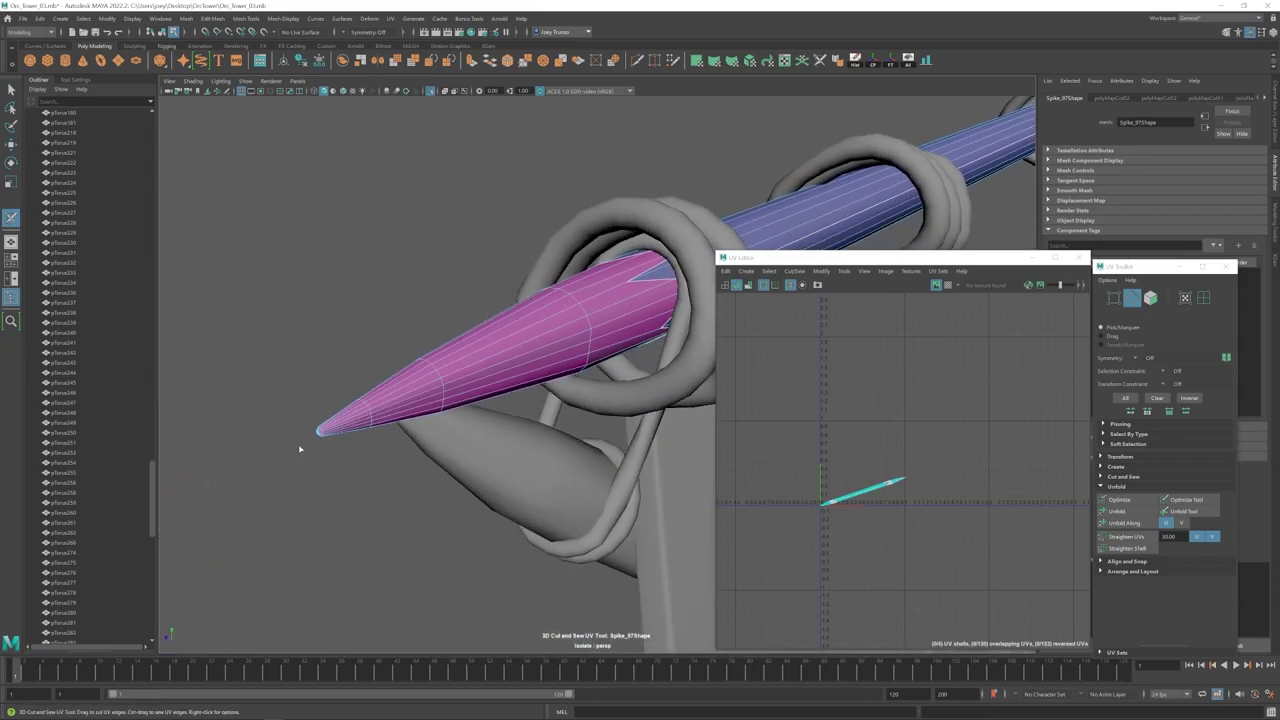
{"action": "middle_click_drag", "start_coordinate": [300, 446], "coordinate": [455, 374], "text": "alt"}
{"action": "scroll", "coordinate": [430, 360], "scroll_direction": "up", "scroll_amount": 4}
{"action": "double_click", "coordinate": [392, 347]}
{"action": "left_click_drag", "start_coordinate": [394, 347], "coordinate": [571, 303], "text": "alt"}
{"action": "right_click_drag", "start_coordinate": [571, 303], "coordinate": [365, 271], "text": "alt"}
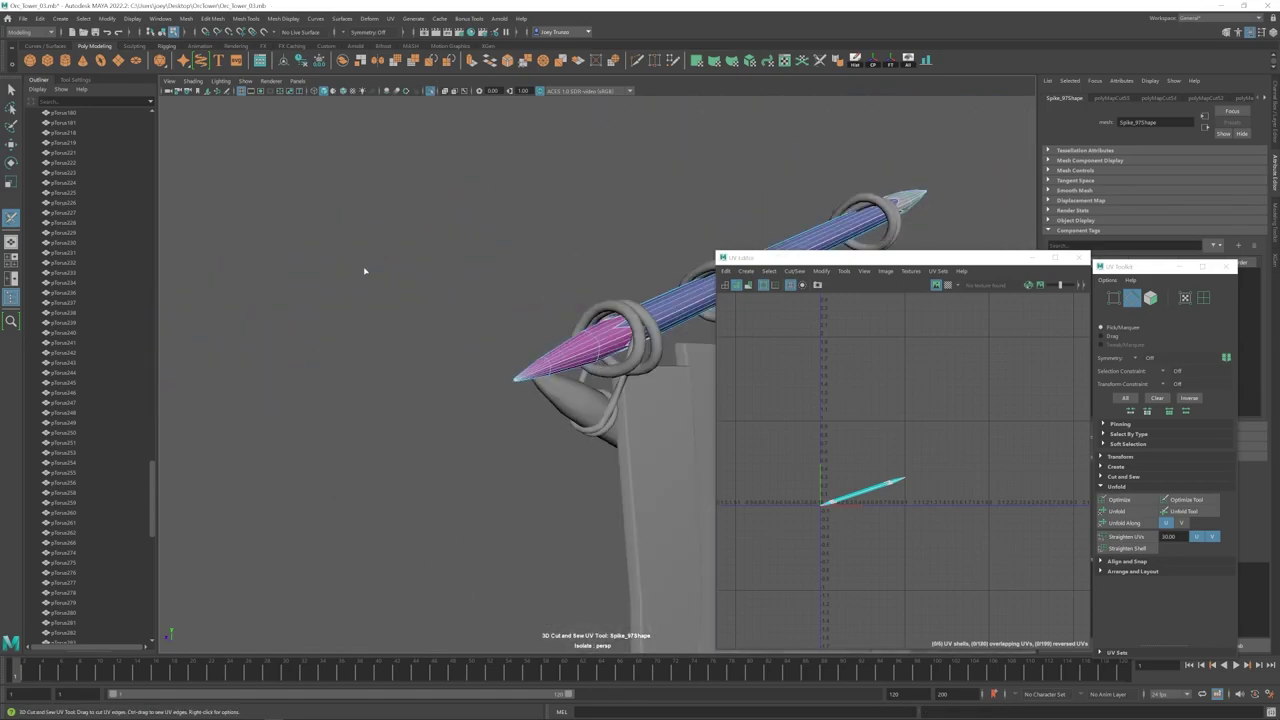
Step: Unfold and lay out the upper spike's UV shells, then rotate its two tip shells upright
{"action": "left_click_drag", "start_coordinate": [834, 391], "coordinate": [960, 475]}
{"action": "scroll", "coordinate": [888, 500], "scroll_direction": "up", "scroll_amount": 4}
{"action": "key", "text": "ctrl+l"}
{"action": "left_click", "coordinate": [790, 472]}
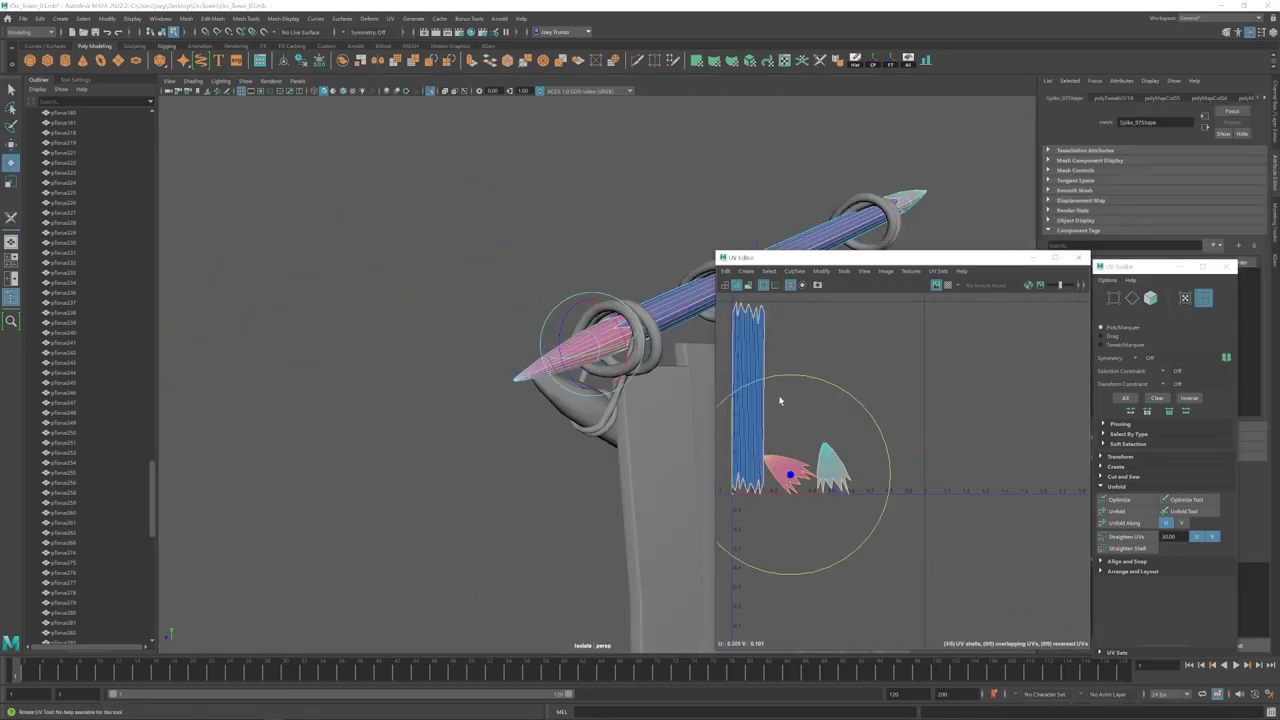
{"action": "left_click", "coordinate": [834, 468]}
{"action": "scroll", "coordinate": [862, 440], "scroll_direction": "down", "scroll_amount": 2}
{"action": "left_click_drag", "start_coordinate": [977, 357], "coordinate": [790, 520]}
{"action": "key", "text": "w"}
Step: Select the diagonal spike crossing the planks and unfold its shaft and tip UV shells
{"action": "right_click_drag", "start_coordinate": [572, 345], "coordinate": [450, 300]}
{"action": "left_click", "coordinate": [600, 388]}
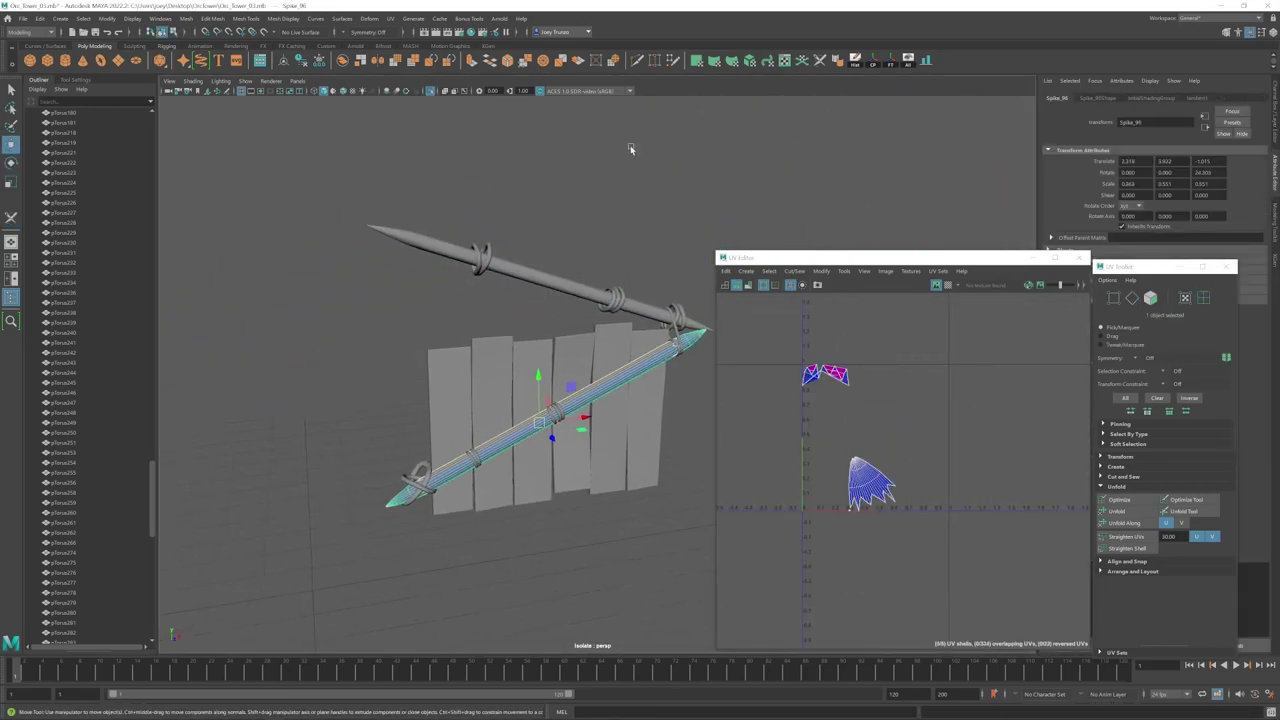
{"action": "right_click_drag", "start_coordinate": [400, 400], "coordinate": [470, 420], "text": "alt"}
{"action": "left_click_drag", "start_coordinate": [420, 420], "coordinate": [329, 475], "text": "alt"}
{"action": "right_click_drag", "start_coordinate": [502, 330], "coordinate": [417, 380], "text": "alt"}
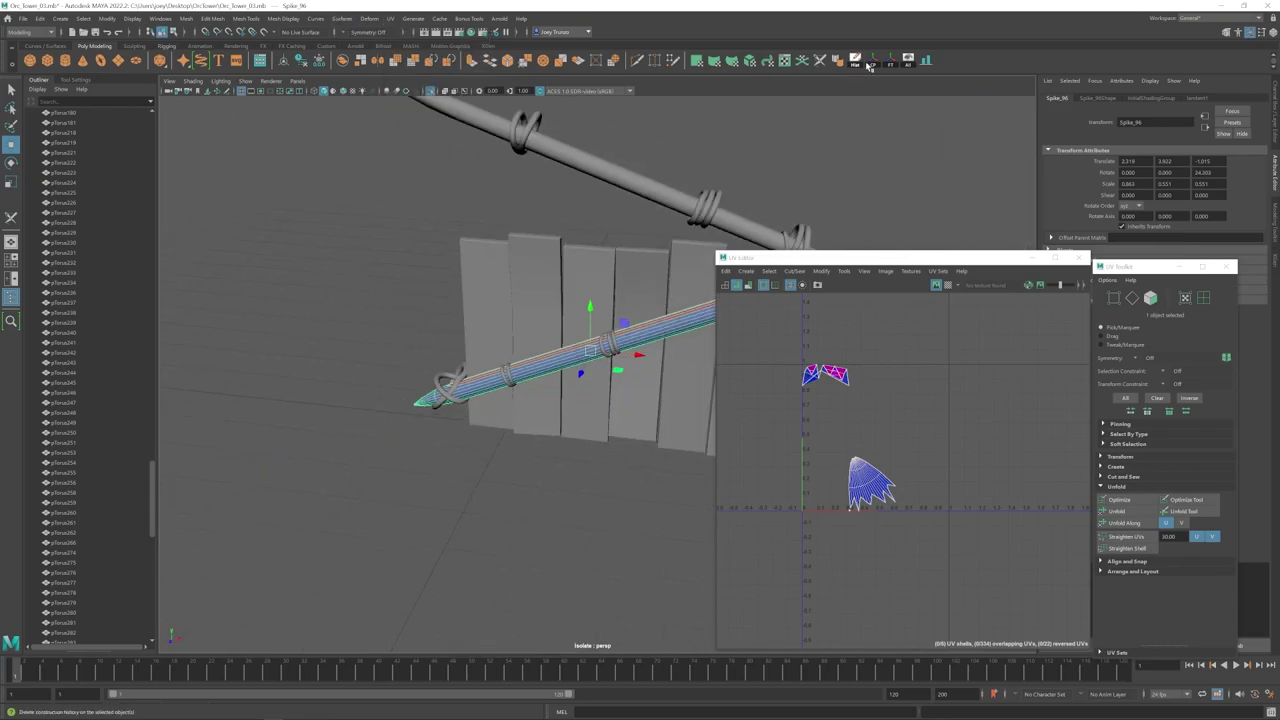
{"action": "right_click_drag", "start_coordinate": [930, 400], "coordinate": [985, 430]}
{"action": "left_click_drag", "start_coordinate": [960, 340], "coordinate": [785, 535]}
{"action": "key", "text": "ctrl+u"}
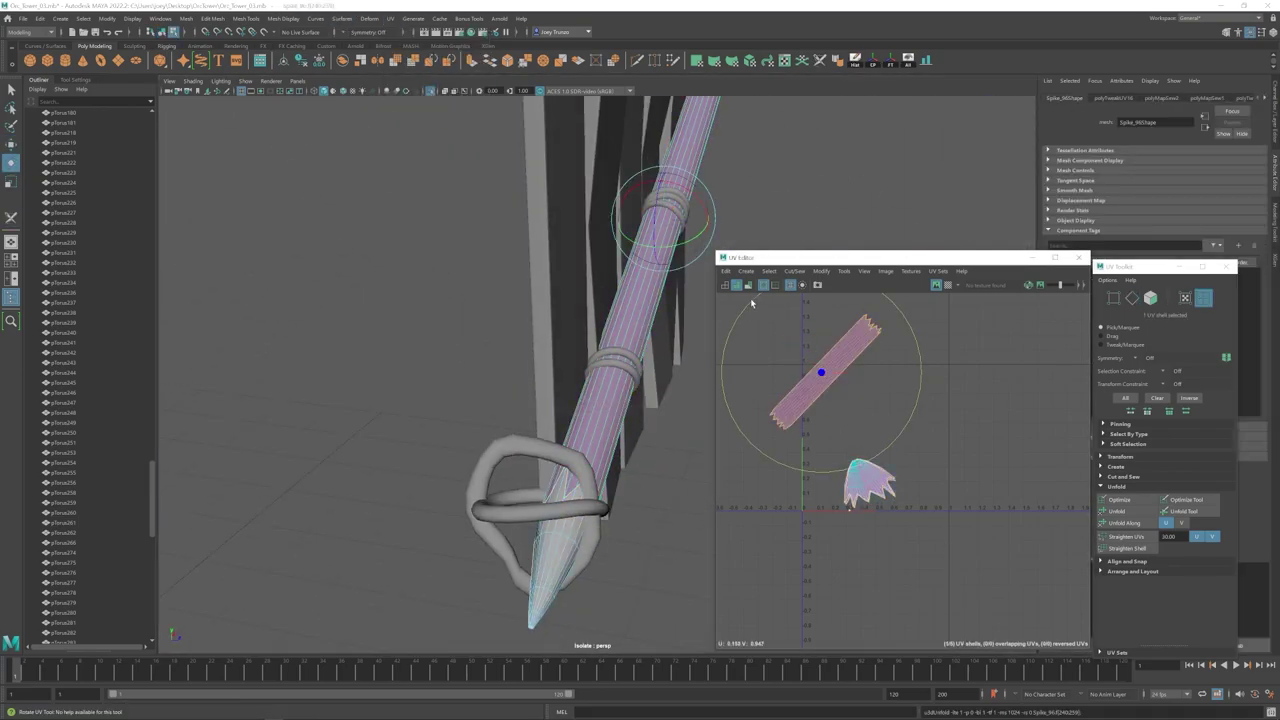
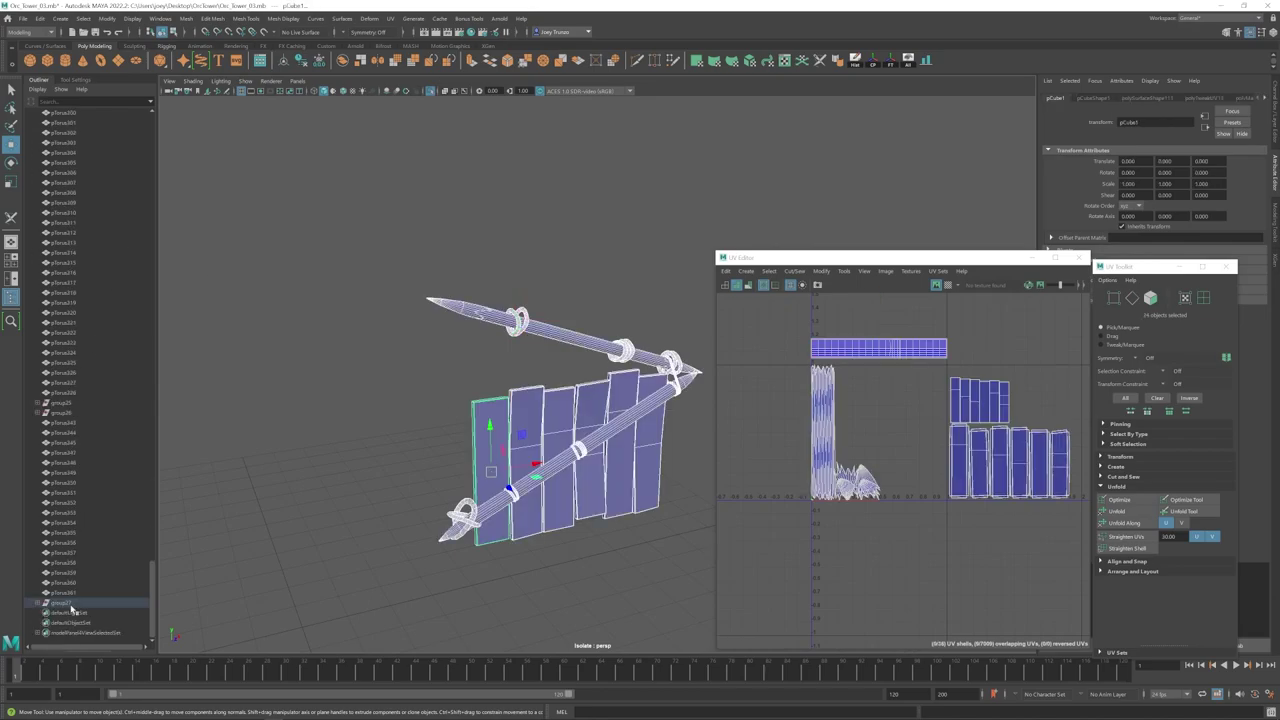
Step: Rename the new wall group as Side_Upper_Wall_01
{"action": "double_click", "coordinate": [70, 606]}
{"action": "type", "text": "Side_Upper_Wall_01"}
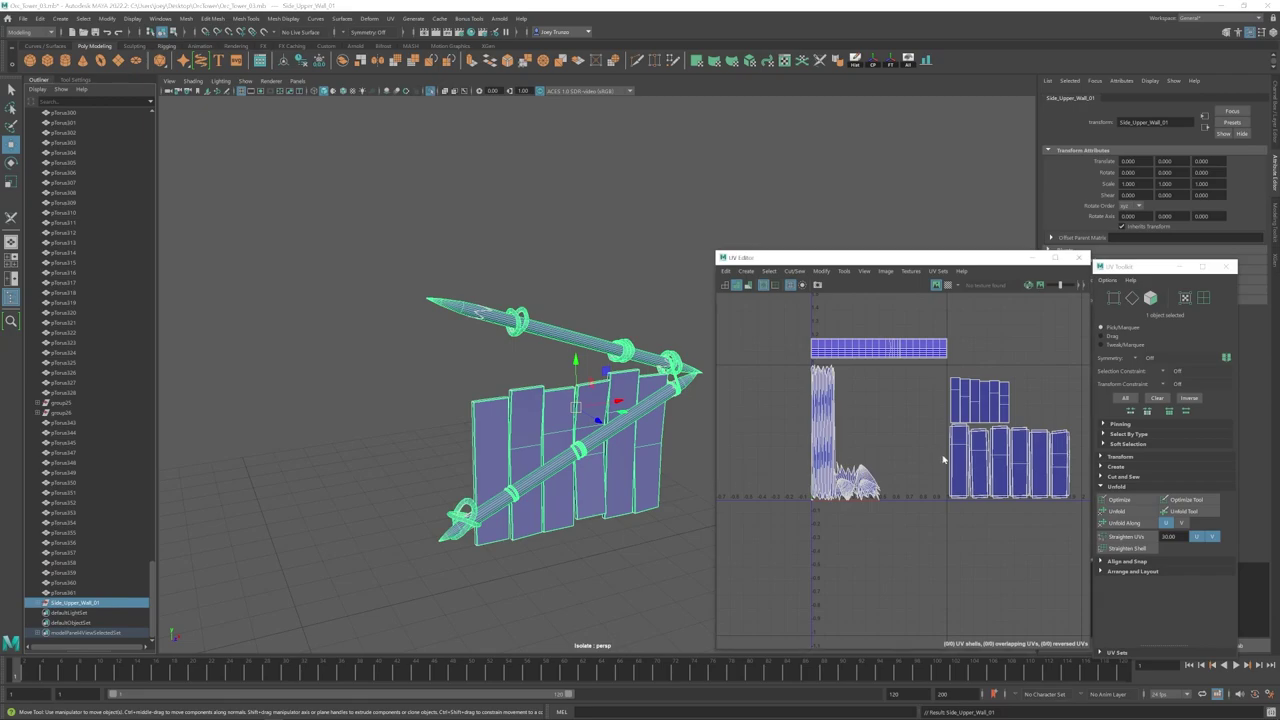
Step: Lay out the UV shells of both spikes together and move the four tip shells below the tile
{"action": "right_click_drag", "start_coordinate": [943, 460], "coordinate": [908, 492]}
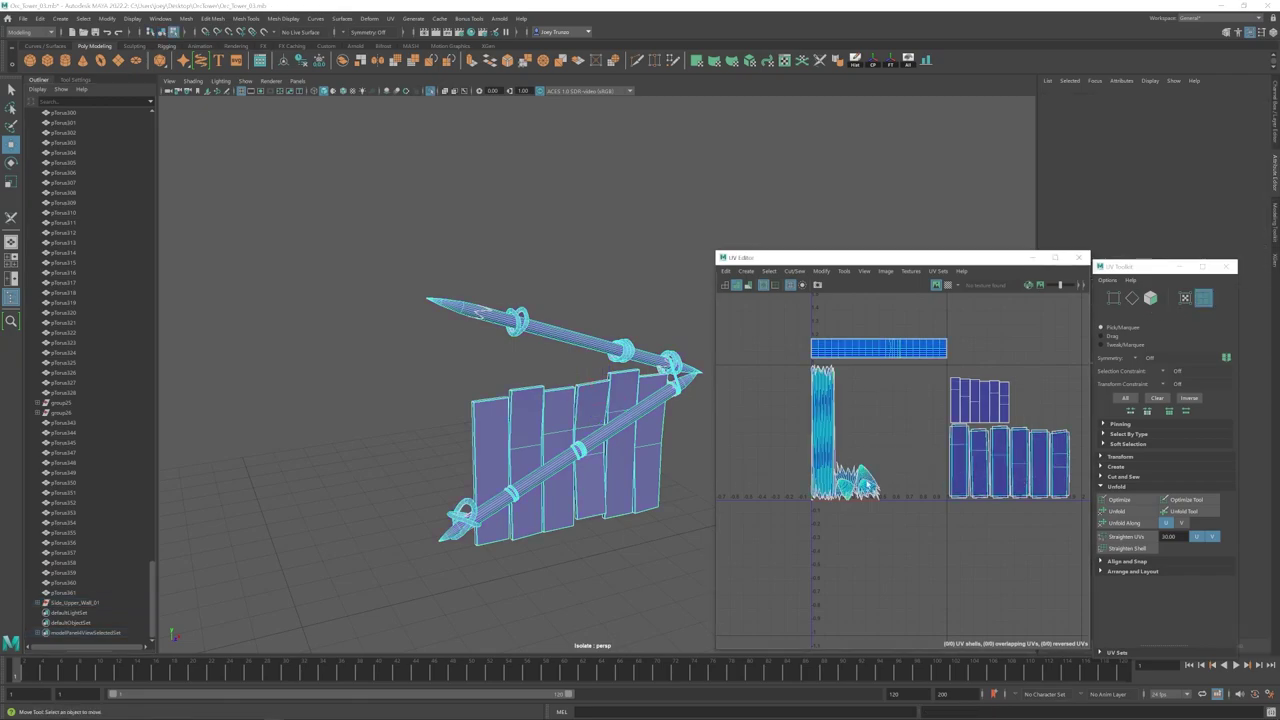
{"action": "left_click_drag", "start_coordinate": [760, 430], "coordinate": [874, 524]}
{"action": "key", "text": "ctrl+l"}
{"action": "middle_click_drag", "start_coordinate": [1075, 404], "coordinate": [1040, 417], "text": "alt"}
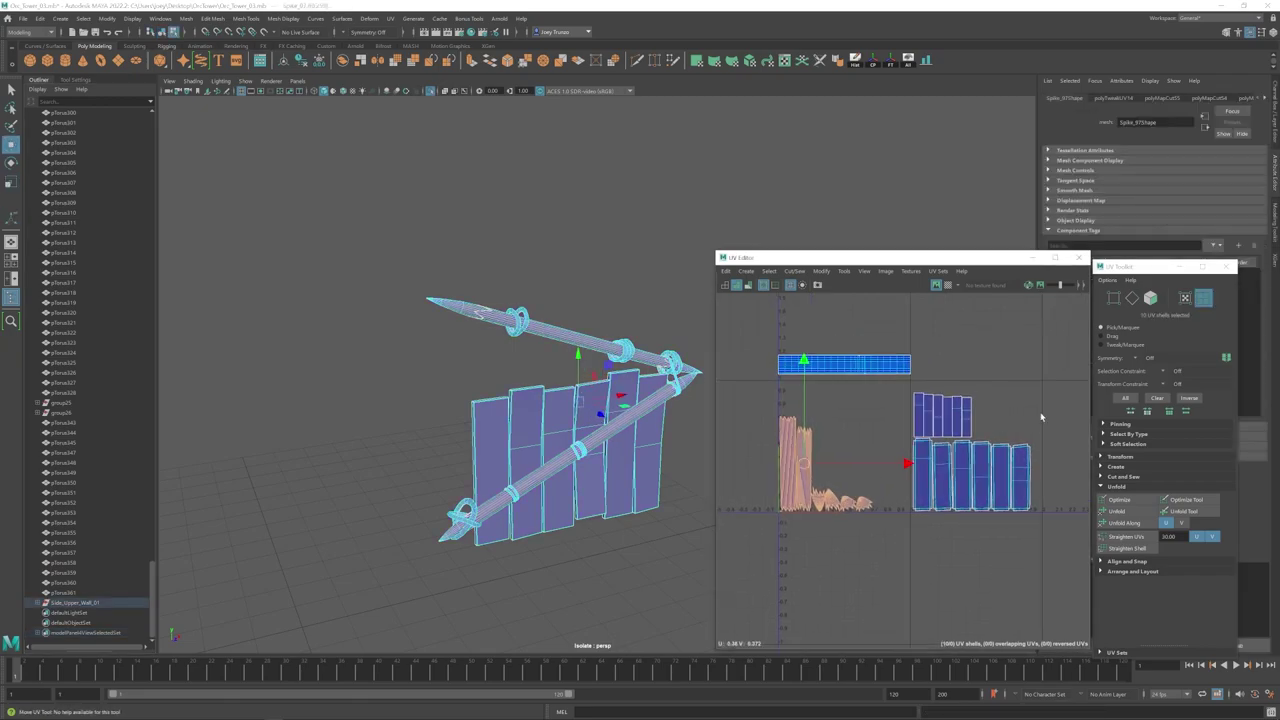
{"action": "left_click_drag", "start_coordinate": [1091, 459], "coordinate": [1088, 460]}
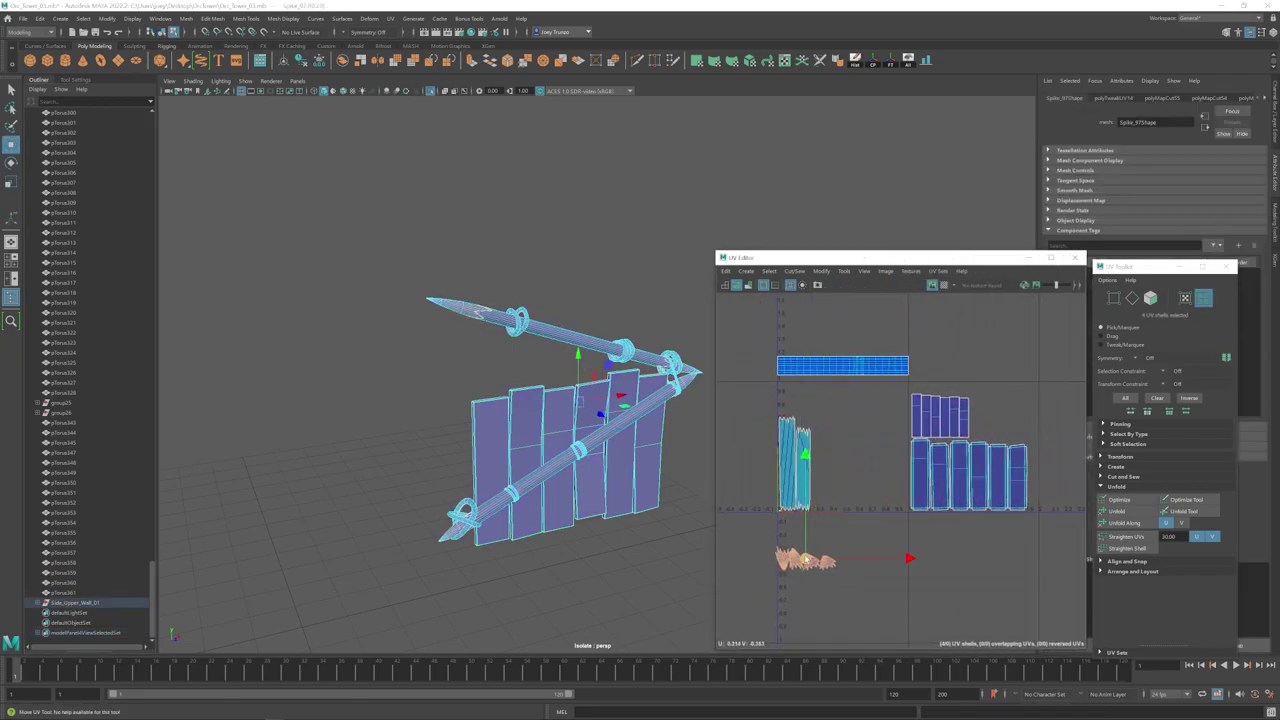
Step: Scale down the six wide plank shells and move them beside the spike shaft shells
{"action": "left_click", "coordinate": [967, 476]}
{"action": "left_click_drag", "start_coordinate": [843, 477], "coordinate": [841, 478]}
{"action": "key", "text": "w"}
{"action": "scroll", "coordinate": [843, 478], "scroll_direction": "up", "scroll_amount": 3}
{"action": "middle_click_drag", "start_coordinate": [843, 478], "coordinate": [856, 452], "text": "alt"}
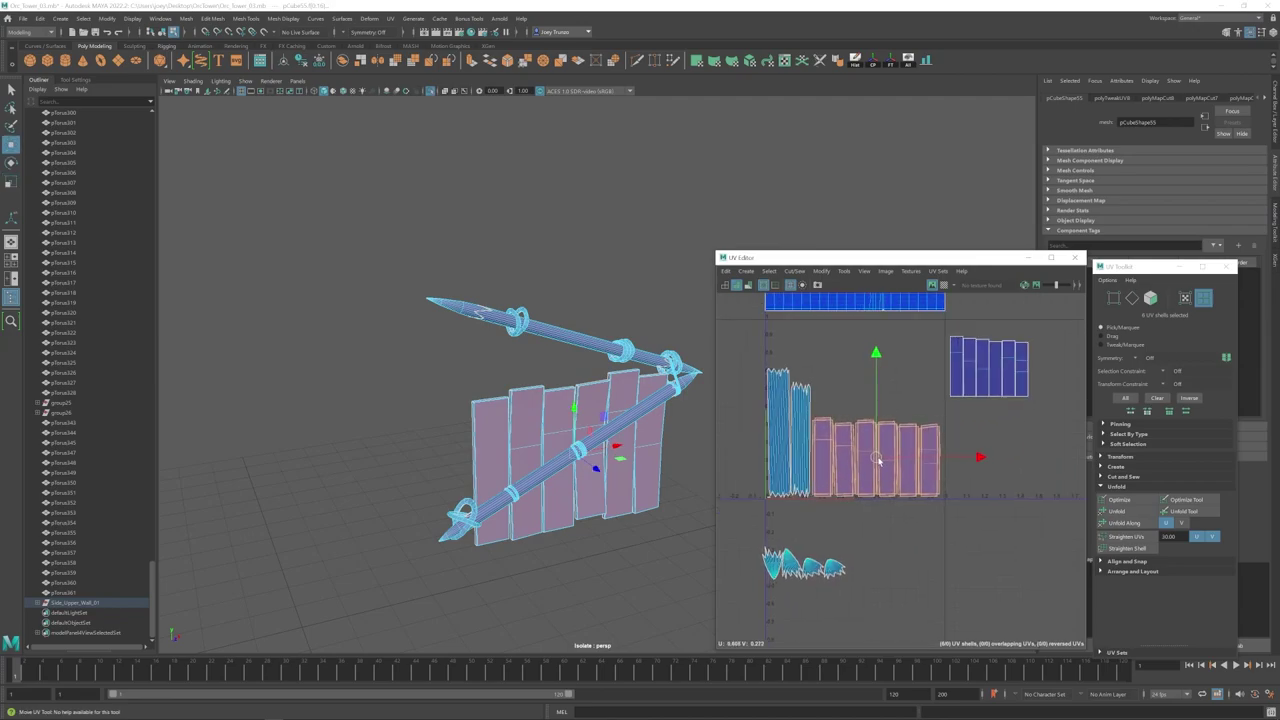
Step: Scale down the six plain plank shells and place them above the right end of the wide plank row
{"action": "key", "text": "r"}
{"action": "left_click_drag", "start_coordinate": [989, 366], "coordinate": [968, 367]}
{"action": "key", "text": "w"}
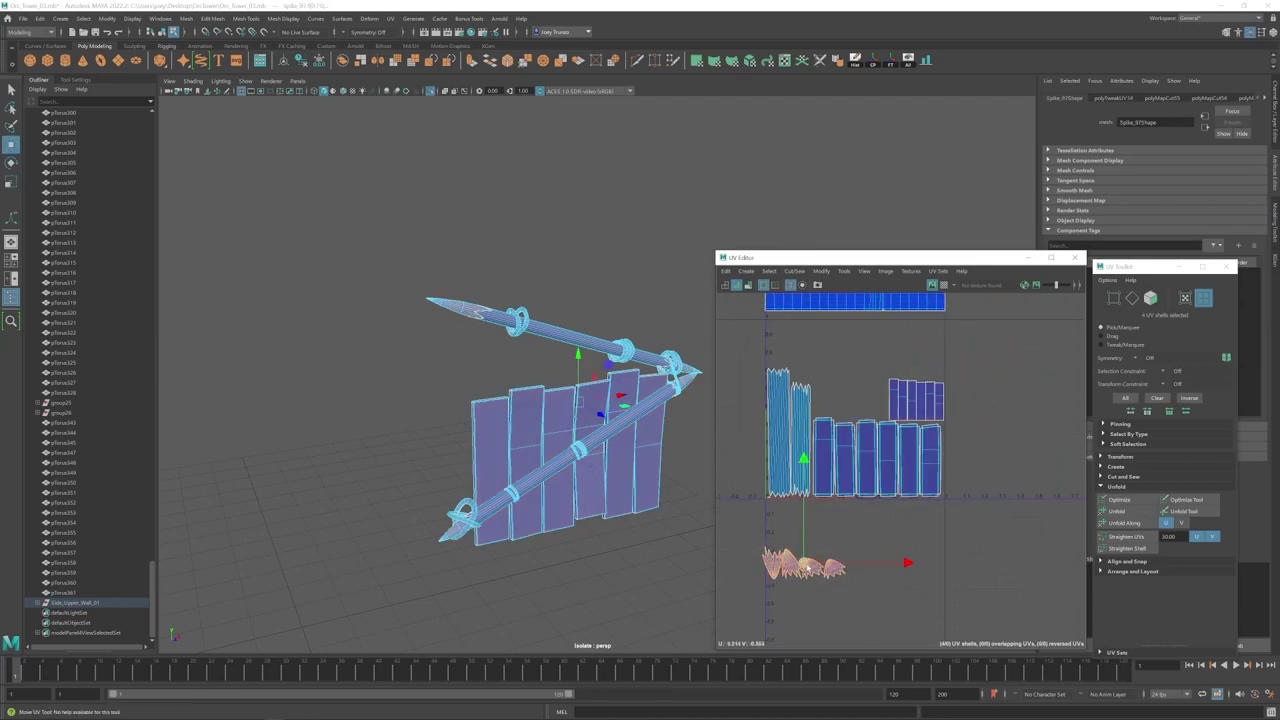
Step: Place the spike tip shells above the wide planks, then shrink the stacked rope shells to fit the remaining gap
{"action": "scroll", "coordinate": [840, 408], "scroll_direction": "up", "scroll_amount": 3}
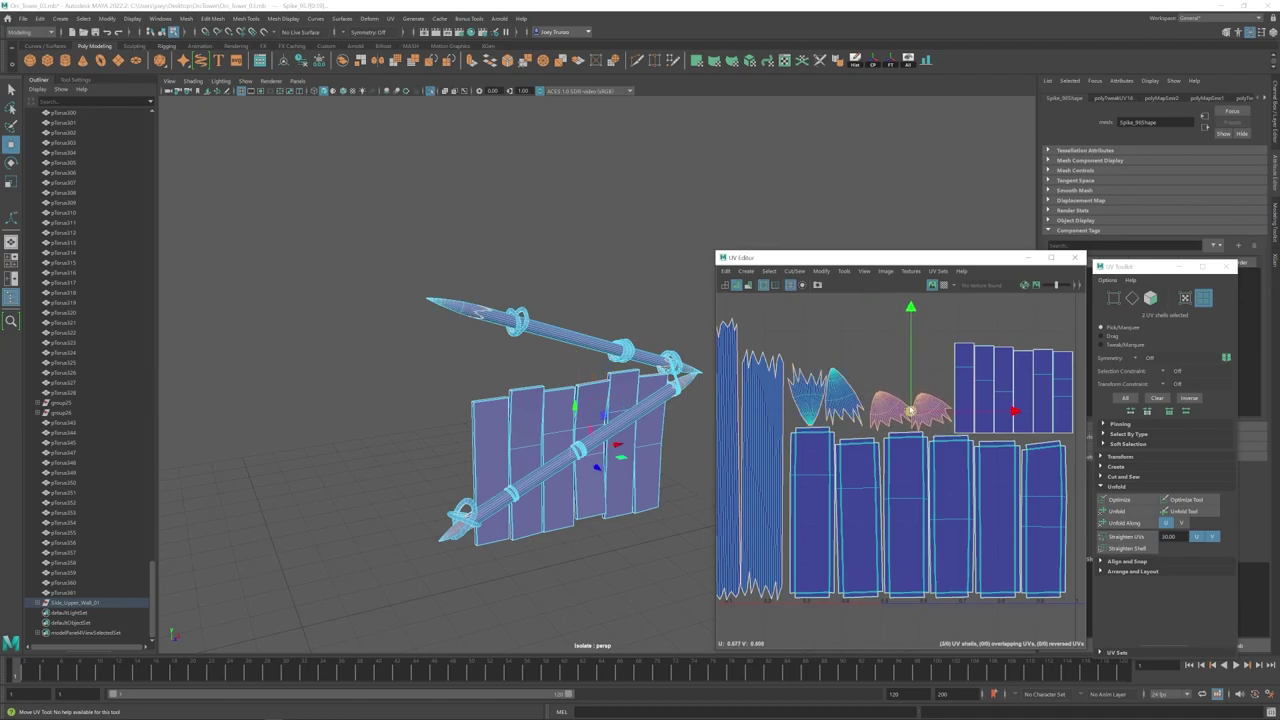
{"action": "left_click_drag", "start_coordinate": [813, 333], "coordinate": [851, 485]}
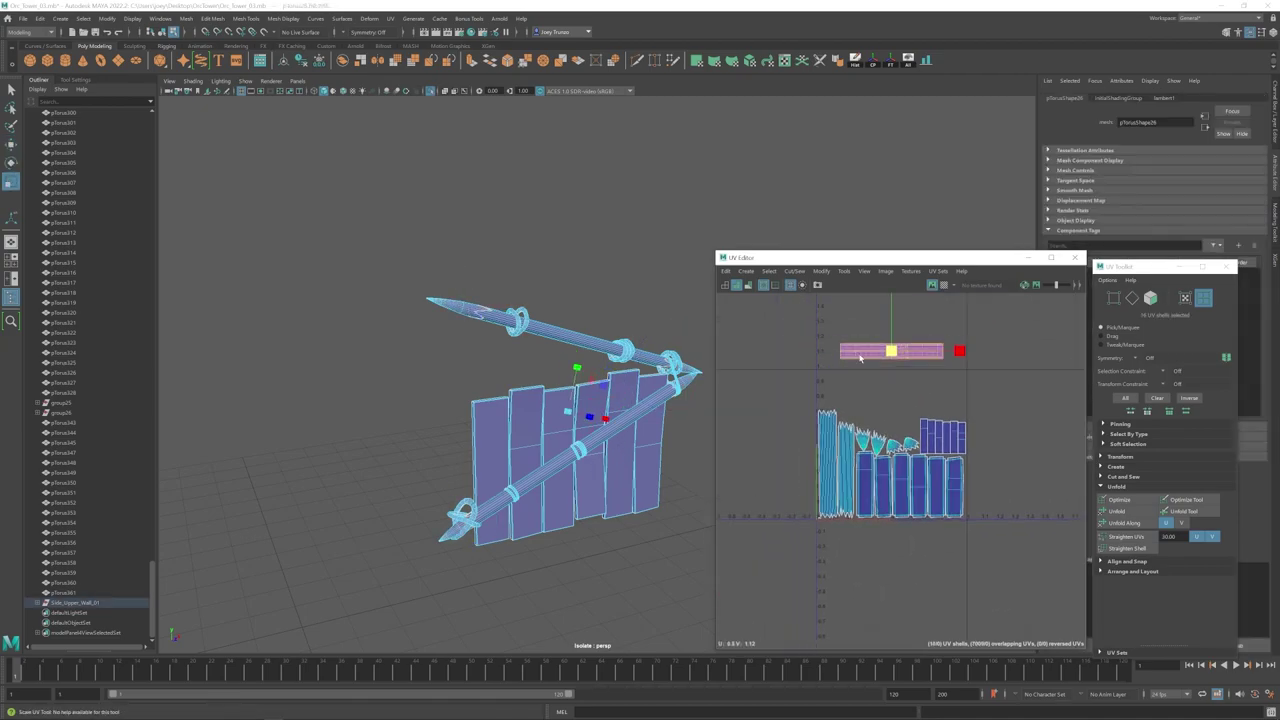
{"action": "key", "text": "r"}
{"action": "left_click_drag", "start_coordinate": [884, 414], "coordinate": [861, 413]}
{"action": "scroll", "coordinate": [855, 392], "scroll_direction": "up", "scroll_amount": 4}
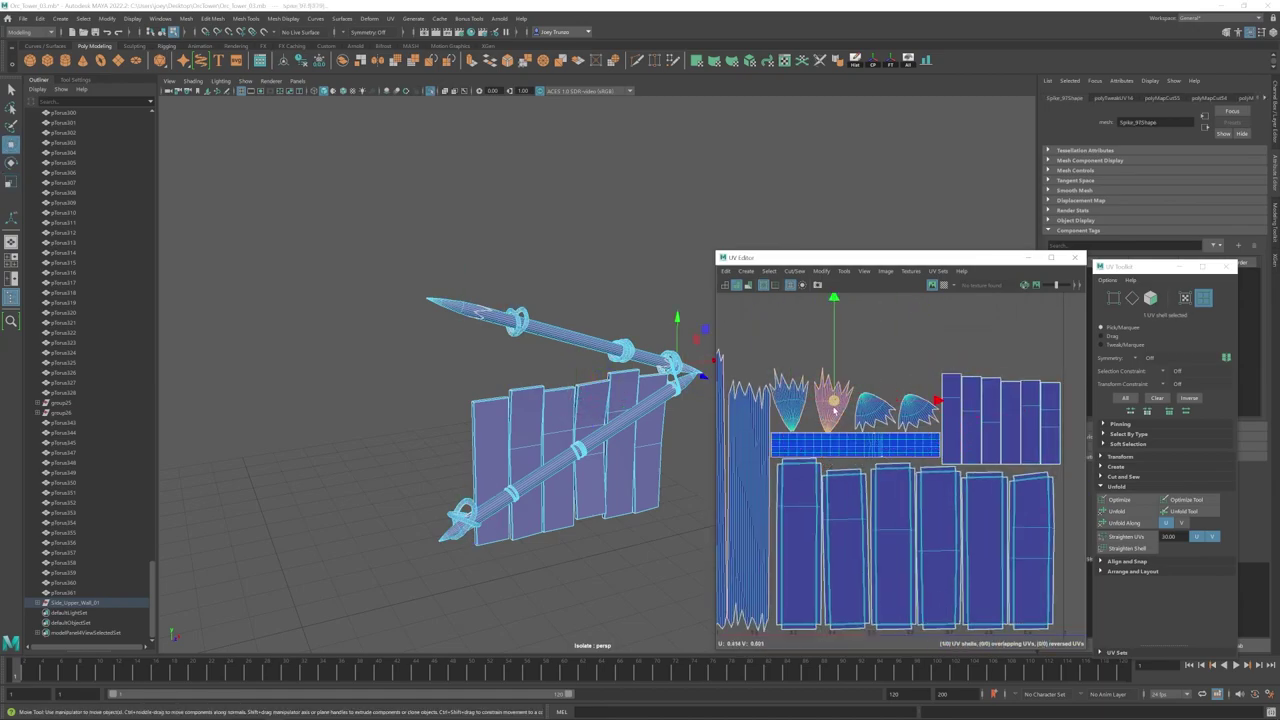
Step: Rotate the spike tip shells and nest them closely together above the rope strip
{"action": "key", "text": "w"}
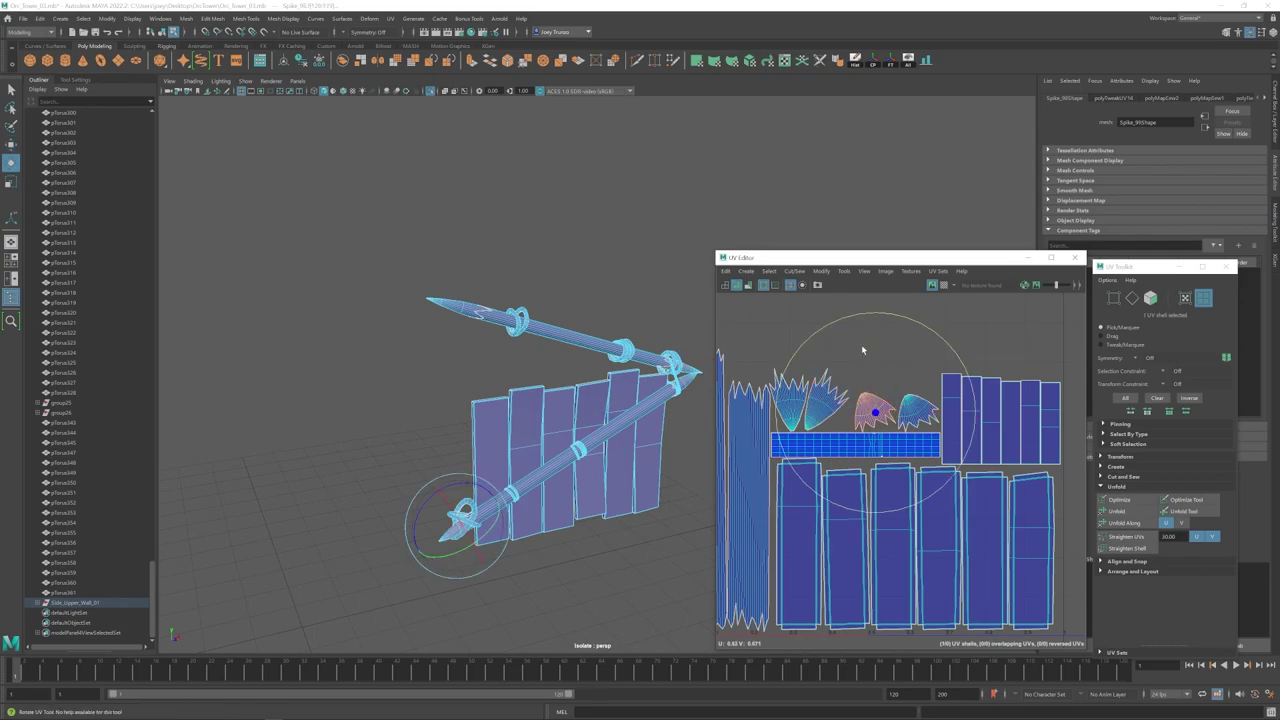
{"action": "left_click_drag", "start_coordinate": [862, 347], "coordinate": [849, 335]}
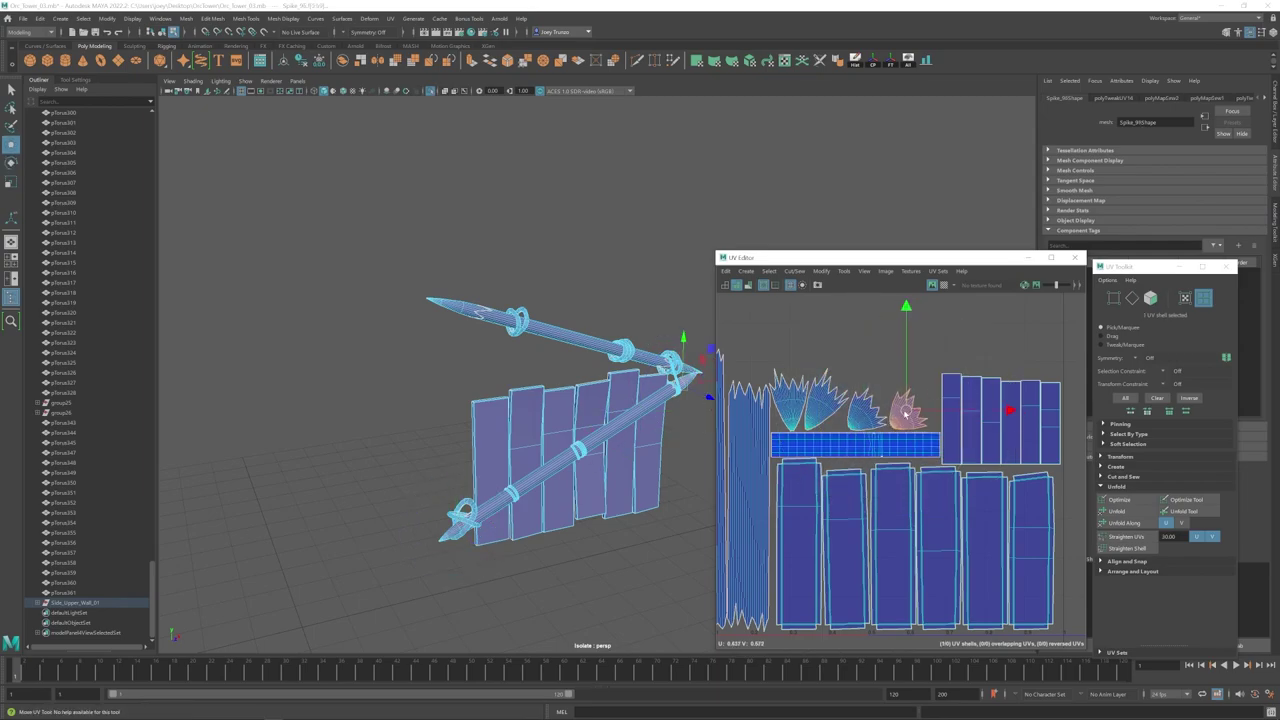
{"action": "left_click", "coordinate": [845, 350]}
{"action": "scroll", "coordinate": [800, 390], "scroll_direction": "down", "scroll_amount": 4}
Step: Show the full tower again and create a mirrored copy of Side_Upper_Wall_01 with Duplicate Special, Z scale -1
{"action": "left_click", "coordinate": [77, 604]}
{"action": "key", "text": "ctrl+1"}
{"action": "scroll", "coordinate": [430, 400], "scroll_direction": "down", "scroll_amount": 3}
{"action": "left_click_drag", "start_coordinate": [400, 410], "coordinate": [440, 405], "text": "alt"}
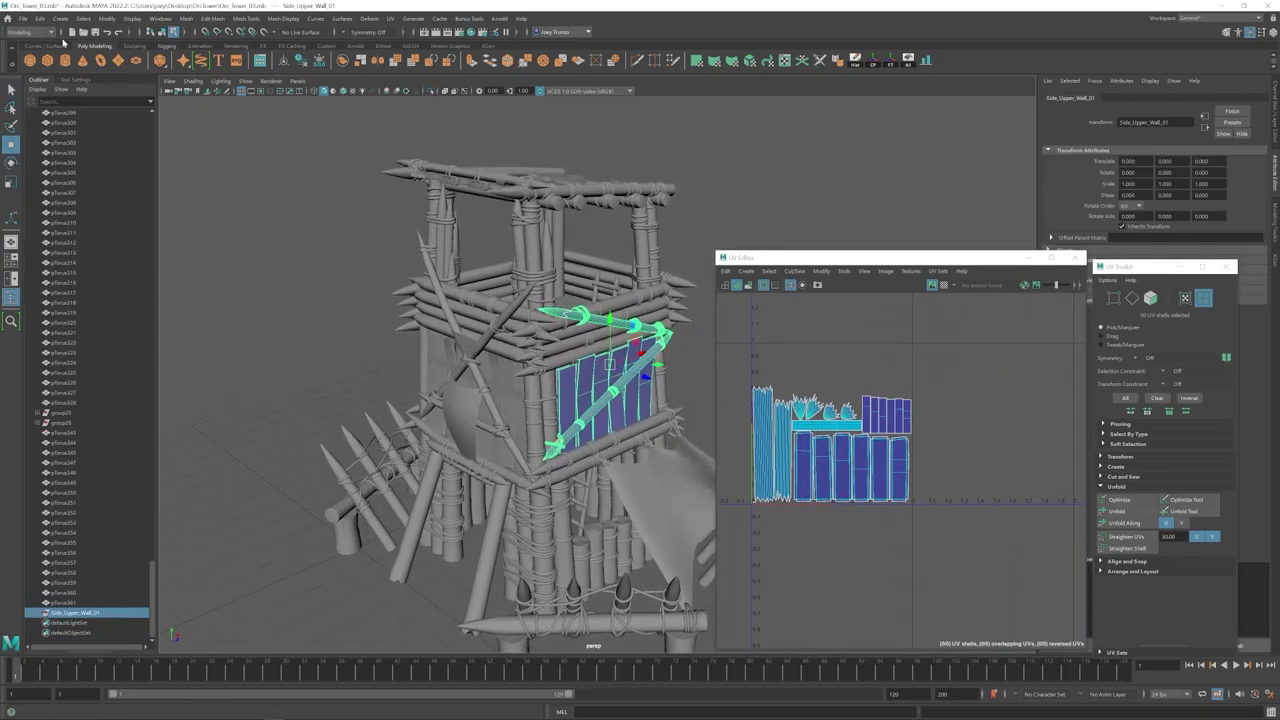
{"action": "left_click", "coordinate": [40, 18]}
{"action": "left_click", "coordinate": [175, 177]}
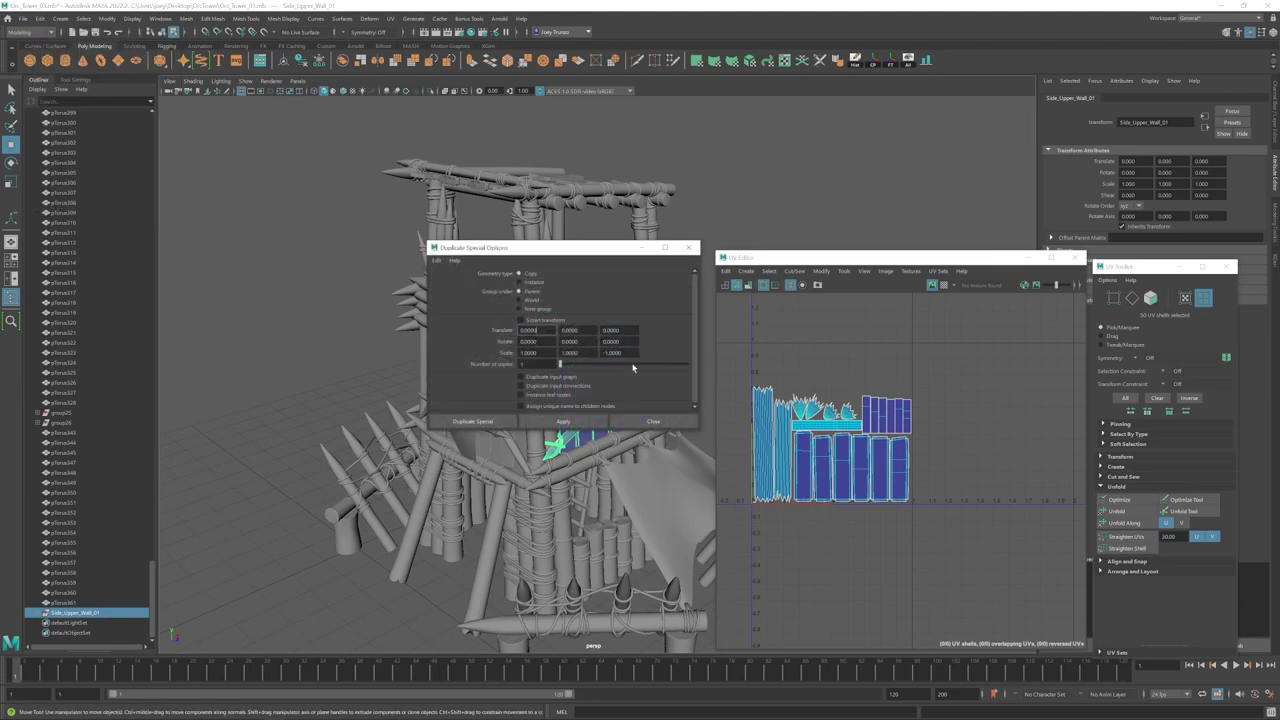
{"action": "left_click", "coordinate": [567, 421]}
{"action": "left_click", "coordinate": [652, 421]}
Step: Move the mirrored wall group along Z to the tower's opposite side
{"action": "left_click_drag", "start_coordinate": [530, 372], "coordinate": [625, 392], "text": "alt"}
{"action": "left_click_drag", "start_coordinate": [625, 392], "coordinate": [495, 362]}
{"action": "scroll", "coordinate": [529, 391], "scroll_direction": "up", "scroll_amount": 5}
{"action": "mouse_move", "coordinate": [495, 362]}
{"action": "left_mouse_down", "text": "alt"}
{"action": "mouse_move", "coordinate": [540, 345]}
{"action": "mouse_move", "coordinate": [420, 385]}
{"action": "mouse_move", "coordinate": [522, 406]}
{"action": "mouse_move", "coordinate": [455, 392]}
{"action": "mouse_move", "coordinate": [440, 370]}
{"action": "mouse_move", "coordinate": [500, 350]}
{"action": "left_mouse_up", "text": "alt"}
Step: Select the horizontal spike rail above the side wall and adjust its height
{"action": "key", "text": "F8"}
{"action": "left_click", "coordinate": [557, 340]}
{"action": "left_click_drag", "start_coordinate": [580, 325], "coordinate": [634, 280]}
{"action": "middle_click_drag", "start_coordinate": [634, 280], "coordinate": [460, 268], "text": "alt"}
{"action": "left_click", "coordinate": [460, 268]}
{"action": "left_click_drag", "start_coordinate": [460, 268], "coordinate": [557, 400], "text": "alt"}
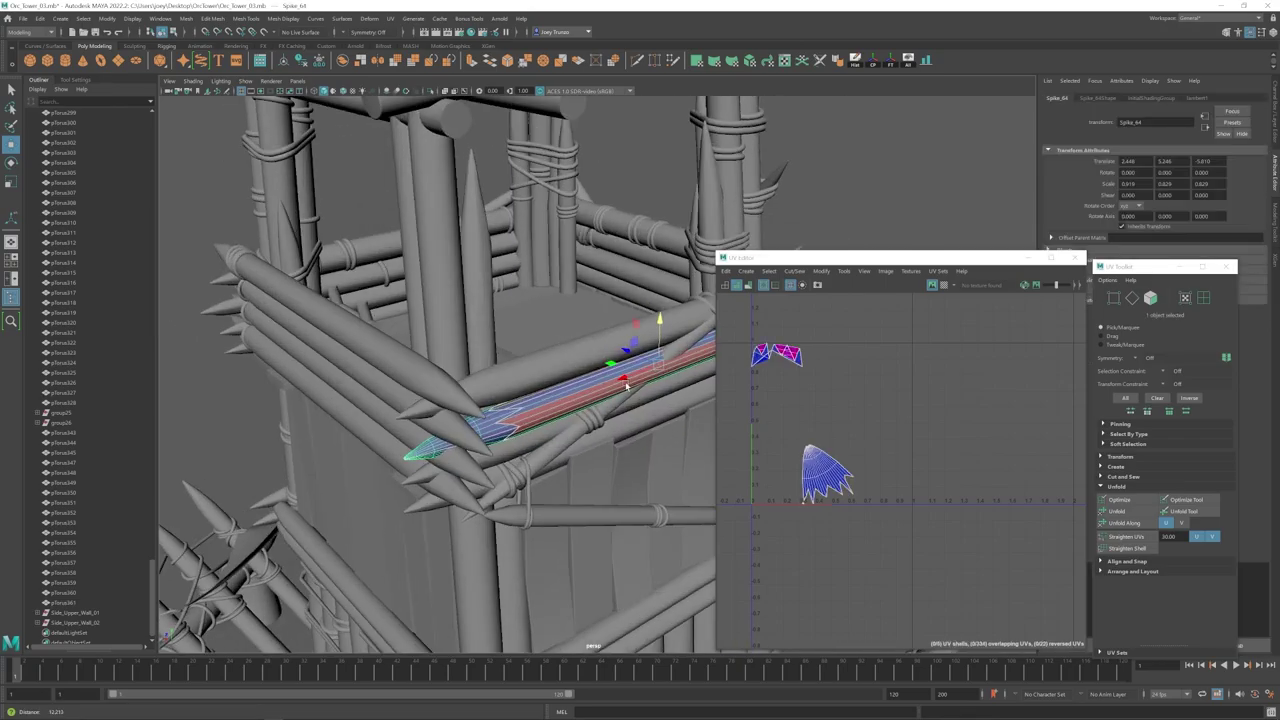
Step: Examine how the horizontal rails and upper side wall fit together around the tower
{"action": "scroll", "coordinate": [557, 418], "scroll_direction": "down", "scroll_amount": 3}
{"action": "middle_click_drag", "start_coordinate": [557, 420], "coordinate": [530, 368], "text": "alt"}
{"action": "scroll", "coordinate": [535, 380], "scroll_direction": "up", "scroll_amount": 3}
{"action": "left_click", "coordinate": [546, 400]}
{"action": "key", "text": "Up"}
{"action": "left_click_drag", "start_coordinate": [571, 366], "coordinate": [563, 409], "text": "alt"}
{"action": "left_click", "coordinate": [490, 457]}
{"action": "key", "text": "F8"}
{"action": "left_click_drag", "start_coordinate": [490, 457], "coordinate": [420, 430], "text": "alt"}
{"action": "left_click_drag", "start_coordinate": [294, 357], "coordinate": [663, 443], "text": "alt"}
{"action": "left_click", "coordinate": [600, 380]}
{"action": "left_click_drag", "start_coordinate": [600, 380], "coordinate": [622, 450], "text": "alt"}
{"action": "scroll", "coordinate": [511, 288], "scroll_direction": "down", "scroll_amount": 8}
{"action": "left_click", "coordinate": [538, 292]}
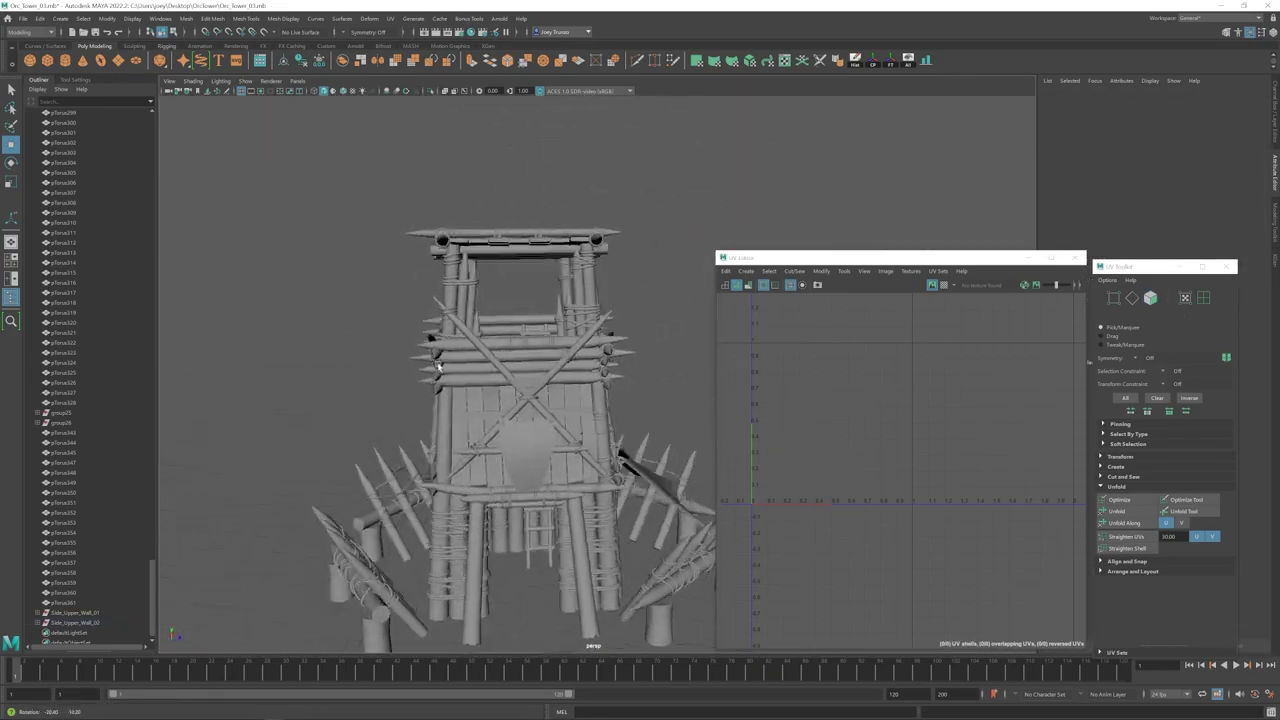
Step: Select the whole Side_Upper_Wall_02 group on the tower's opposite side
{"action": "scroll", "coordinate": [520, 372], "scroll_direction": "up", "scroll_amount": 6}
{"action": "middle_click_drag", "start_coordinate": [510, 366], "coordinate": [530, 391], "text": "alt"}
{"action": "scroll", "coordinate": [530, 391], "scroll_direction": "down", "scroll_amount": 5}
{"action": "left_click_drag", "start_coordinate": [430, 391], "coordinate": [490, 408], "text": "alt"}
{"action": "scroll", "coordinate": [409, 383], "scroll_direction": "down", "scroll_amount": 4}
{"action": "scroll", "coordinate": [500, 385], "scroll_direction": "down", "scroll_amount": 4}
{"action": "left_click_drag", "start_coordinate": [409, 383], "coordinate": [516, 445], "text": "alt"}
{"action": "scroll", "coordinate": [516, 445], "scroll_direction": "up", "scroll_amount": 3}
{"action": "middle_click_drag", "start_coordinate": [516, 445], "coordinate": [535, 411], "text": "alt"}
{"action": "left_click_drag", "start_coordinate": [430, 394], "coordinate": [560, 365], "text": "alt"}
{"action": "scroll", "coordinate": [563, 363], "scroll_direction": "up", "scroll_amount": 5}
{"action": "left_click", "coordinate": [563, 363]}
{"action": "key", "text": "Up"}
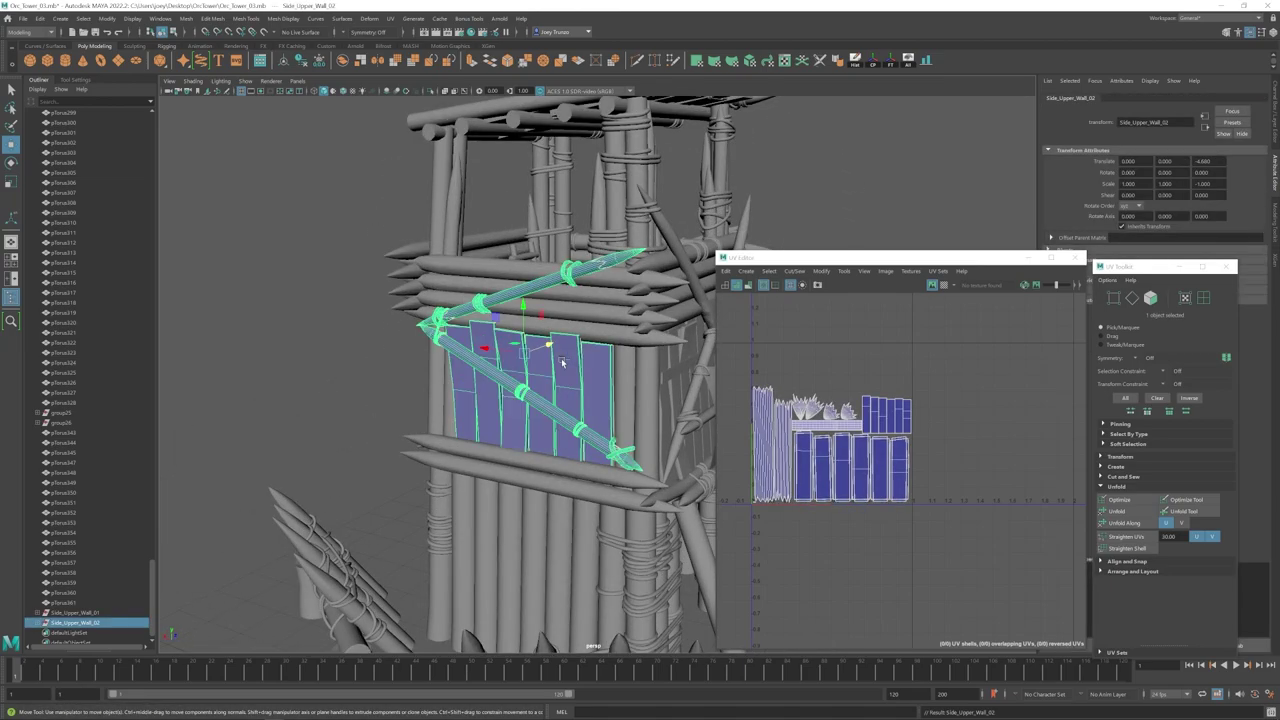
Step: Hide Side_Upper_Wall_02 and delete the old wall planks standing in the same place
{"action": "key", "text": "ctrl+h"}
{"action": "left_click", "coordinate": [466, 345]}
{"action": "left_click", "coordinate": [559, 352], "text": "shift"}
{"action": "left_click", "coordinate": [582, 360], "text": "shift"}
{"action": "left_click", "coordinate": [603, 368], "text": "shift"}
{"action": "key", "text": "Delete"}
{"action": "left_click_drag", "start_coordinate": [640, 404], "coordinate": [530, 390], "text": "alt"}
Step: Show Side_Upper_Wall_02 again and select both Side_Upper_Wall groups together
{"action": "left_click", "coordinate": [76, 613]}
{"action": "key", "text": "shift+h"}
{"action": "left_click", "coordinate": [328, 340]}
{"action": "scroll", "coordinate": [480, 420], "scroll_direction": "down", "scroll_amount": 4}
{"action": "left_click_drag", "start_coordinate": [620, 450], "coordinate": [463, 443], "text": "alt"}
{"action": "left_click", "coordinate": [76, 603]}
{"action": "left_click", "coordinate": [76, 613], "text": "shift"}
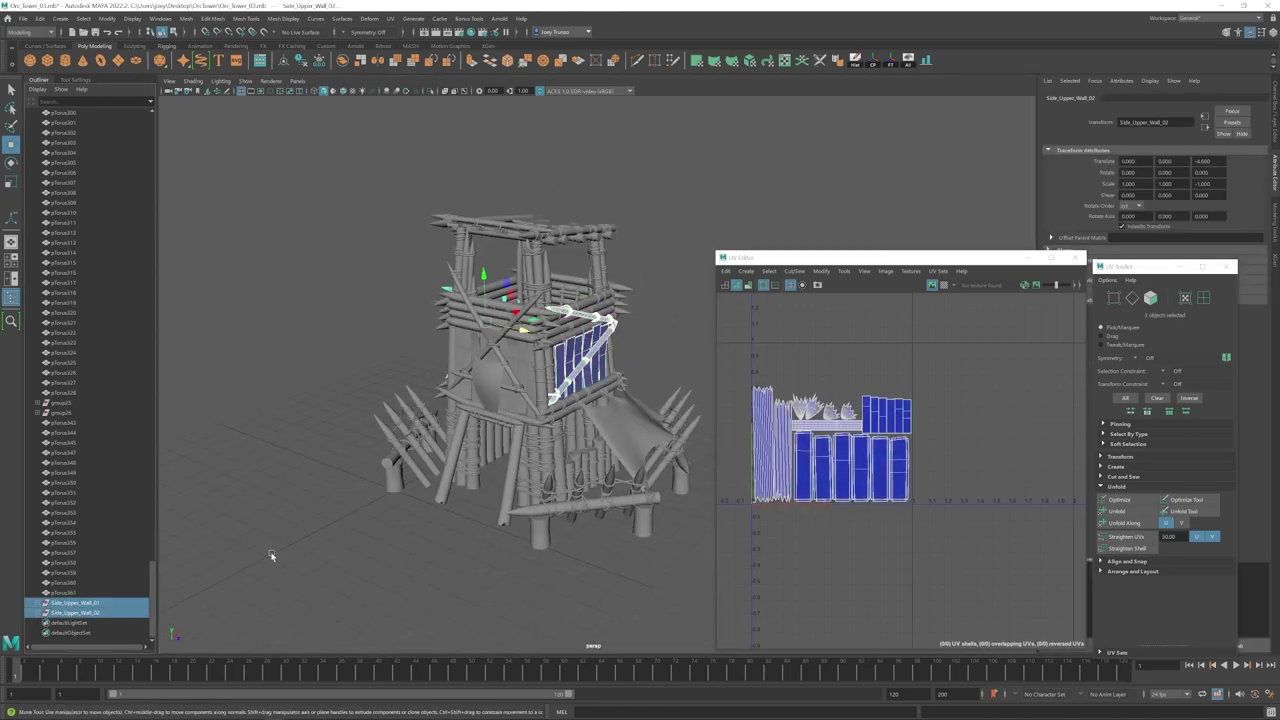
Step: Examine the whole tower from all sides for the next part to unwrap
{"action": "left_click_drag", "start_coordinate": [471, 341], "coordinate": [461, 423], "text": "alt"}
{"action": "left_click", "coordinate": [640, 340]}
{"action": "scroll", "coordinate": [461, 423], "scroll_direction": "up", "scroll_amount": 3}
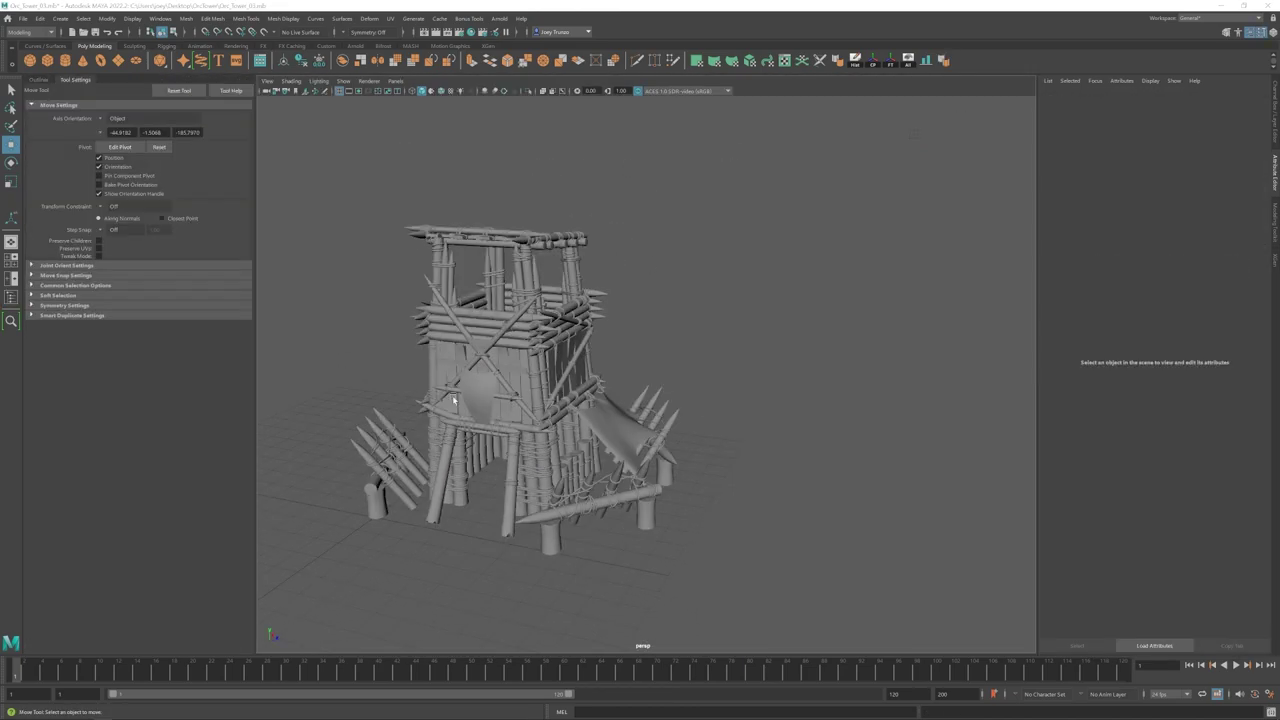
{"action": "left_click_drag", "start_coordinate": [480, 430], "coordinate": [541, 437], "text": "alt"}
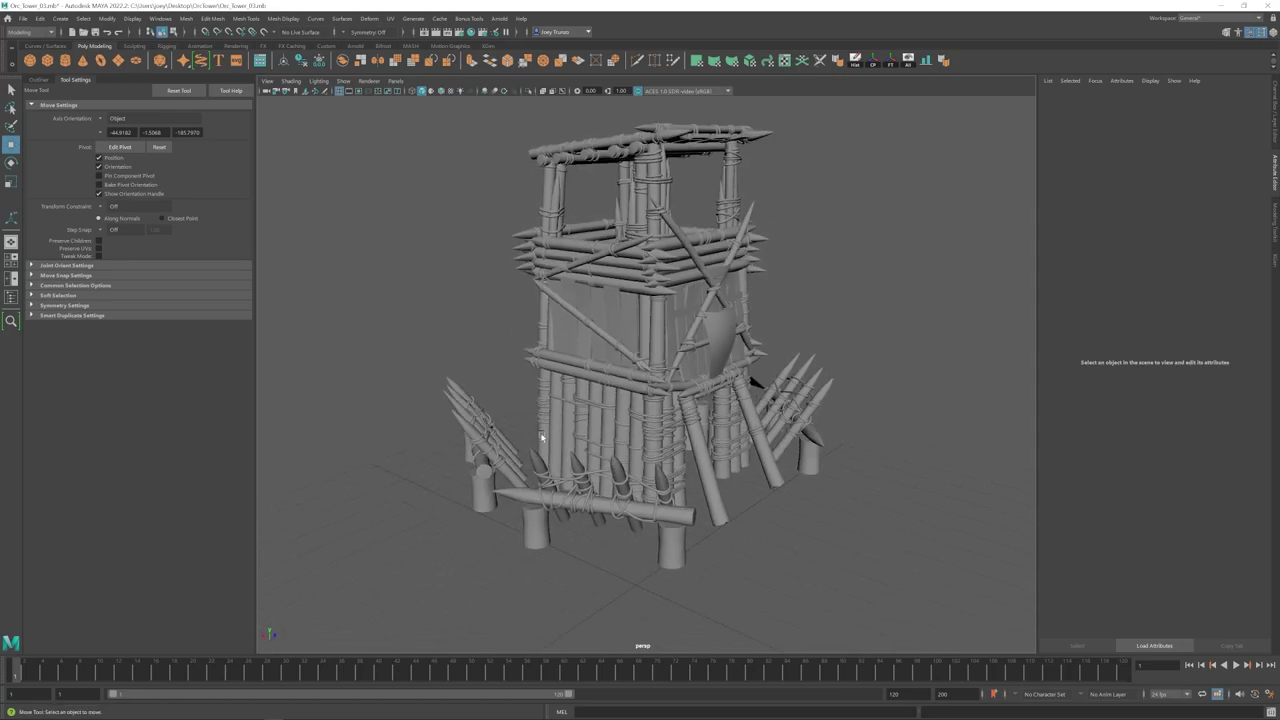
{"action": "left_click_drag", "start_coordinate": [658, 311], "coordinate": [524, 393], "text": "alt"}
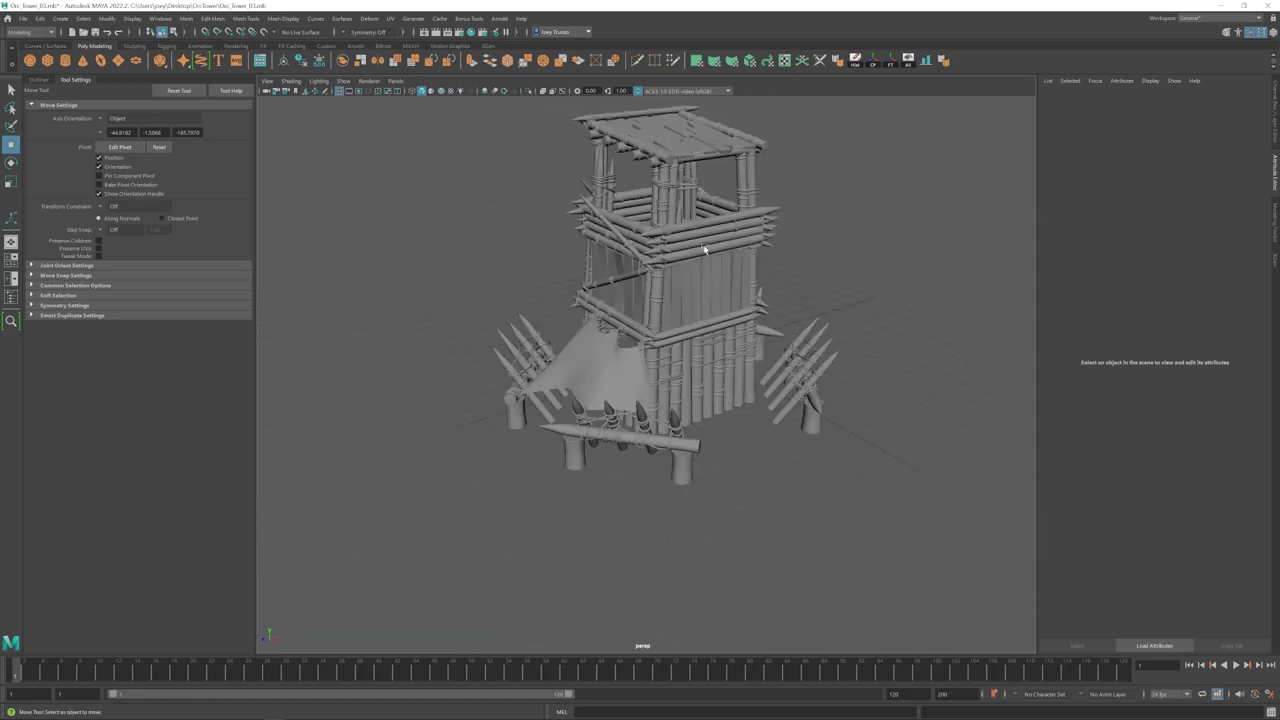
{"action": "middle_click_drag", "start_coordinate": [600, 291], "coordinate": [584, 430], "text": "alt"}
{"action": "scroll", "coordinate": [584, 430], "scroll_direction": "up", "scroll_amount": 4}
{"action": "left_click_drag", "start_coordinate": [584, 430], "coordinate": [708, 377], "text": "alt"}
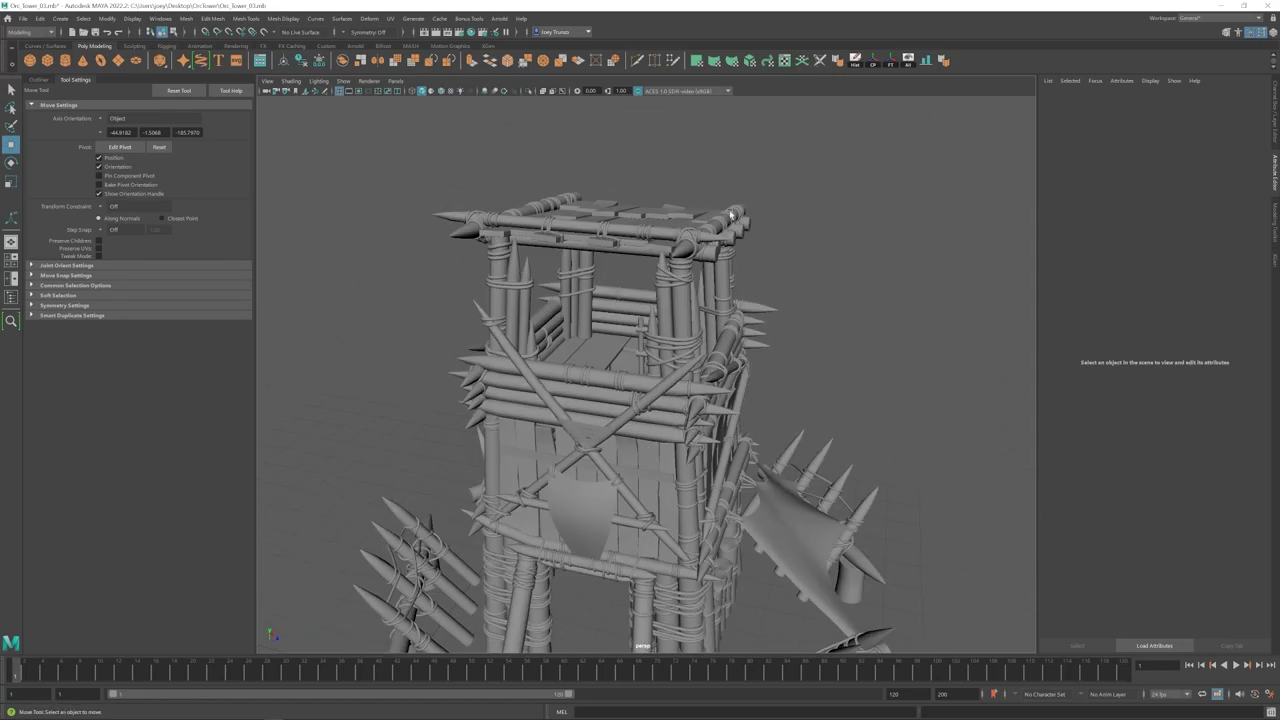
{"action": "scroll", "coordinate": [597, 403], "scroll_direction": "down", "scroll_amount": 4}
{"action": "left_click_drag", "start_coordinate": [731, 215], "coordinate": [597, 390], "text": "alt"}
Step: Select the complete ladder group and isolate it in the viewport
{"action": "left_click", "coordinate": [626, 288]}
{"action": "key", "text": "Up"}
{"action": "key", "text": "ctrl+1"}
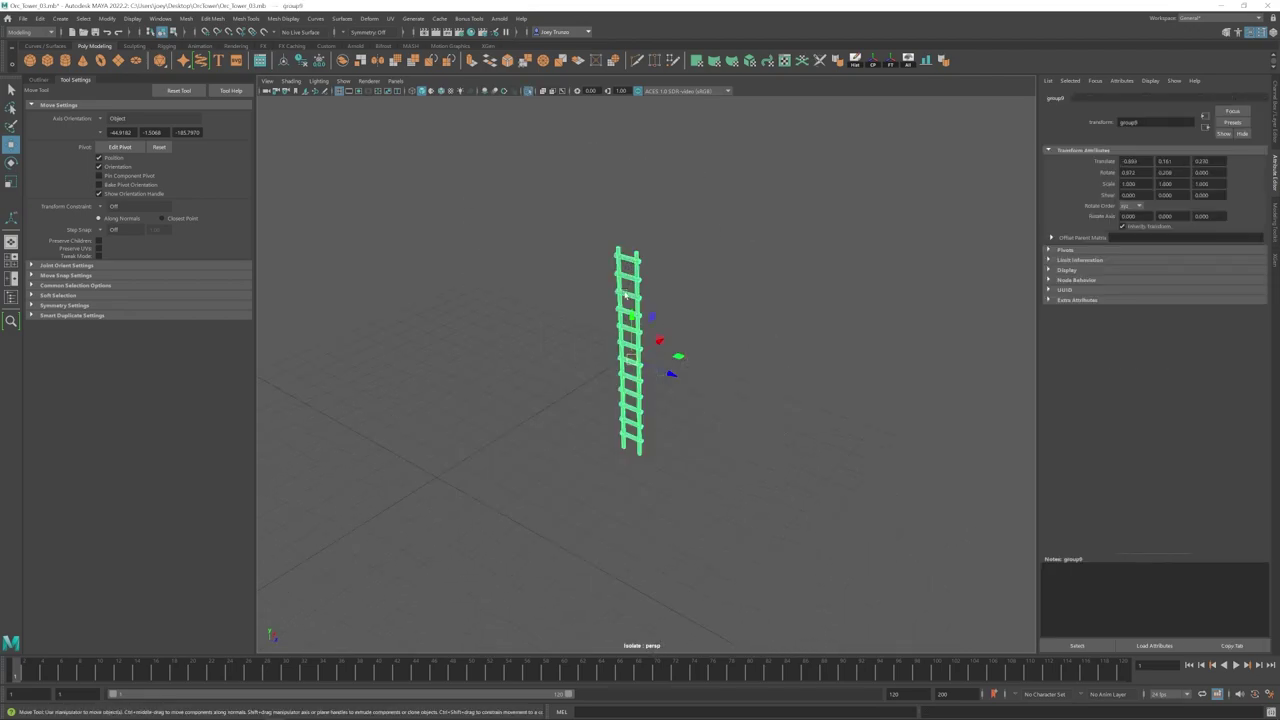
{"action": "key", "text": "f"}
{"action": "left_click_drag", "start_coordinate": [626, 295], "coordinate": [735, 287], "text": "alt"}
Step: Bevel the edge loop around one end of the ladder's top rung
{"action": "left_click", "coordinate": [739, 287]}
{"action": "scroll", "coordinate": [680, 330], "scroll_direction": "up", "scroll_amount": 6}
{"action": "left_click", "coordinate": [585, 325]}
{"action": "right_click_drag", "start_coordinate": [603, 330], "coordinate": [606, 271]}
{"action": "left_click_drag", "start_coordinate": [606, 271], "coordinate": [540, 300], "text": "alt"}
{"action": "double_click", "coordinate": [592, 340]}
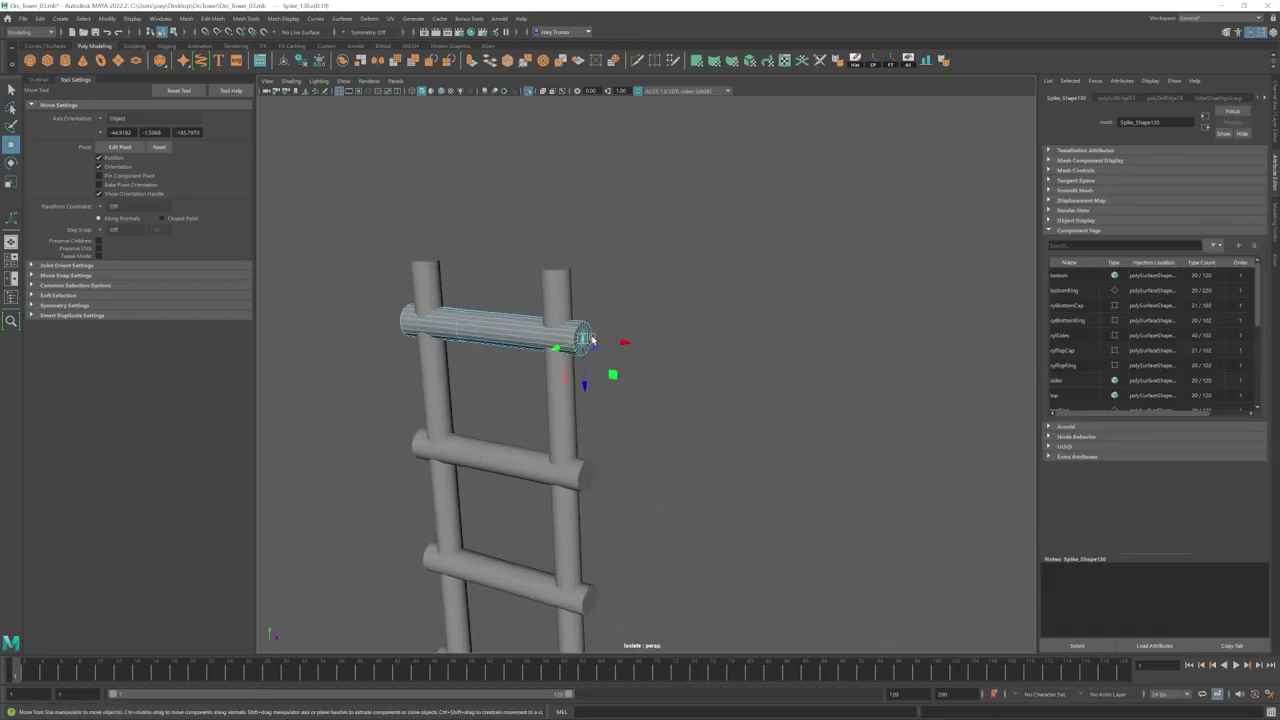
{"action": "middle_click_drag", "start_coordinate": [592, 340], "coordinate": [709, 378], "text": "alt"}
{"action": "scroll", "coordinate": [709, 378], "scroll_direction": "up", "scroll_amount": 4}
{"action": "left_click", "coordinate": [213, 18]}
{"action": "left_click", "coordinate": [225, 57]}
{"action": "key", "text": "w"}
Step: Bevel the edge loop at the top rung's opposite end and reduce the bevel size
{"action": "double_click", "coordinate": [440, 345]}
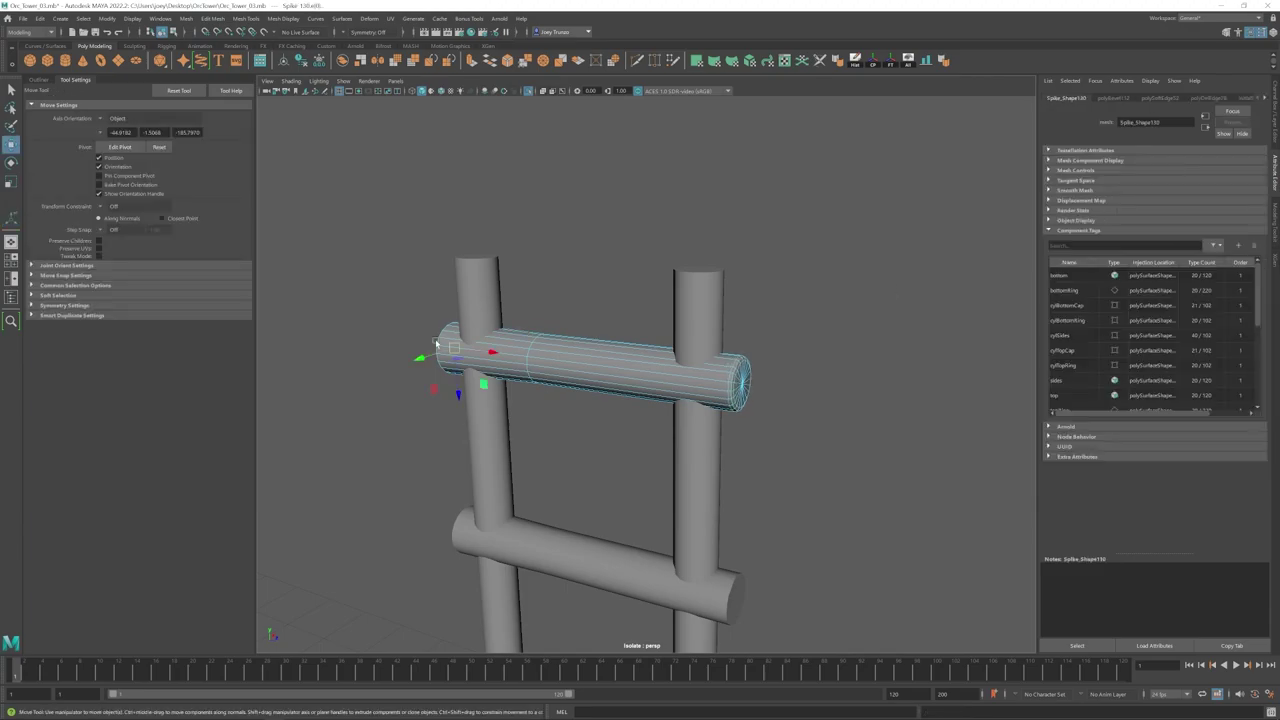
{"action": "key", "text": "g"}
{"action": "left_click_drag", "start_coordinate": [1210, 182], "coordinate": [1175, 182]}
{"action": "left_click_drag", "start_coordinate": [365, 392], "coordinate": [477, 400], "text": "alt"}
{"action": "middle_click_drag", "start_coordinate": [477, 400], "coordinate": [582, 400], "text": "alt"}
{"action": "left_click_drag", "start_coordinate": [1175, 182], "coordinate": [1172, 183]}
{"action": "key", "text": "w"}
{"action": "key", "text": "F8"}
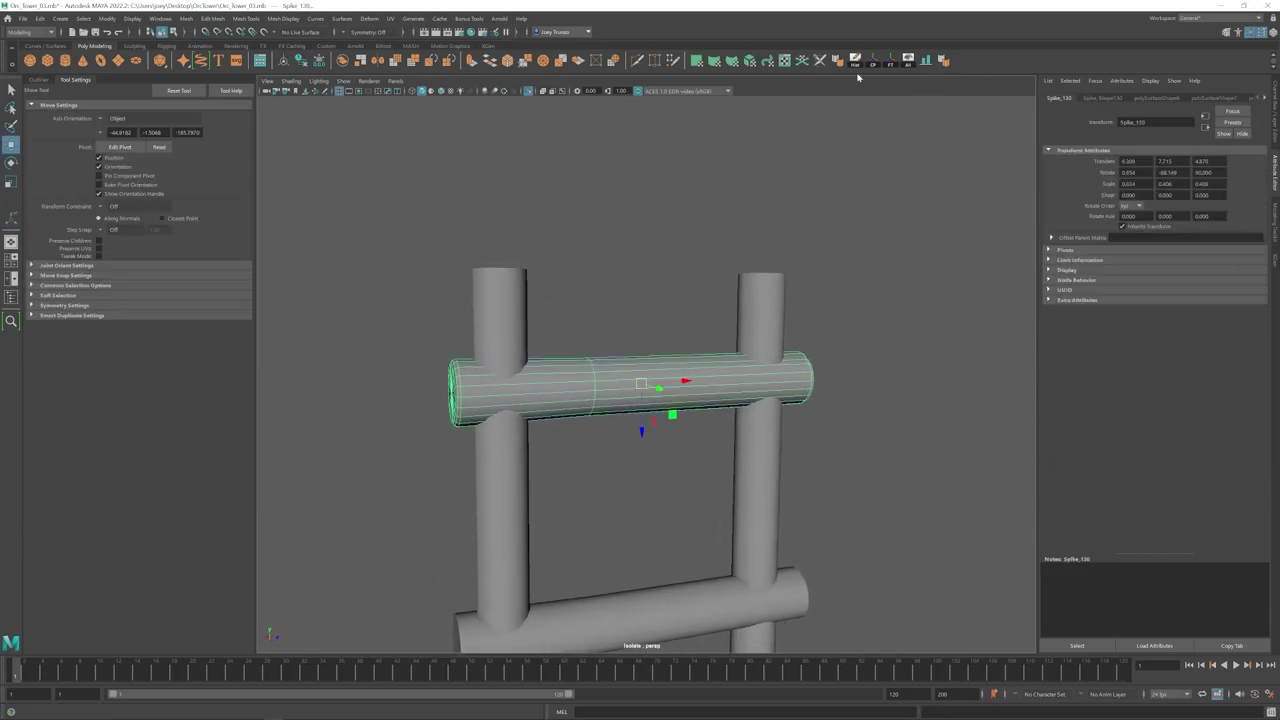
Step: Delete the construction history of the beveled top rung and deselect it
{"action": "left_click", "coordinate": [855, 61]}
{"action": "left_click", "coordinate": [848, 260]}
{"action": "scroll", "coordinate": [586, 426], "scroll_direction": "down", "scroll_amount": 8}
{"action": "scroll", "coordinate": [651, 383], "scroll_direction": "up", "scroll_amount": 4}
{"action": "left_click", "coordinate": [651, 383]}
{"action": "left_click", "coordinate": [848, 414]}
{"action": "scroll", "coordinate": [671, 340], "scroll_direction": "down", "scroll_amount": 2}
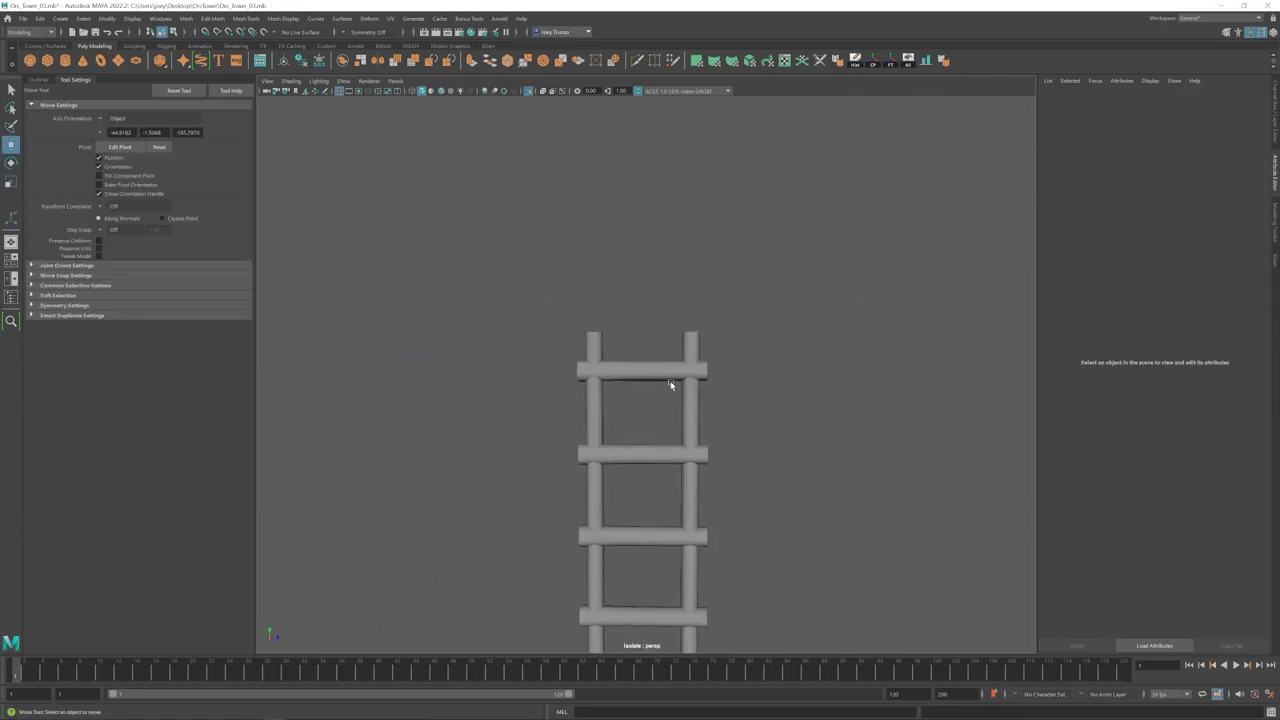
Step: Scale the ladder's top rung slightly longer than the other rungs
{"action": "left_click", "coordinate": [690, 371]}
{"action": "key", "text": "r"}
{"action": "key", "text": "w"}
{"action": "left_click", "coordinate": [538, 421]}
{"action": "scroll", "coordinate": [677, 488], "scroll_direction": "up", "scroll_amount": 2}
{"action": "scroll", "coordinate": [660, 475], "scroll_direction": "down", "scroll_amount": 10}
{"action": "middle_click_drag", "start_coordinate": [647, 468], "coordinate": [646, 421], "text": "alt"}
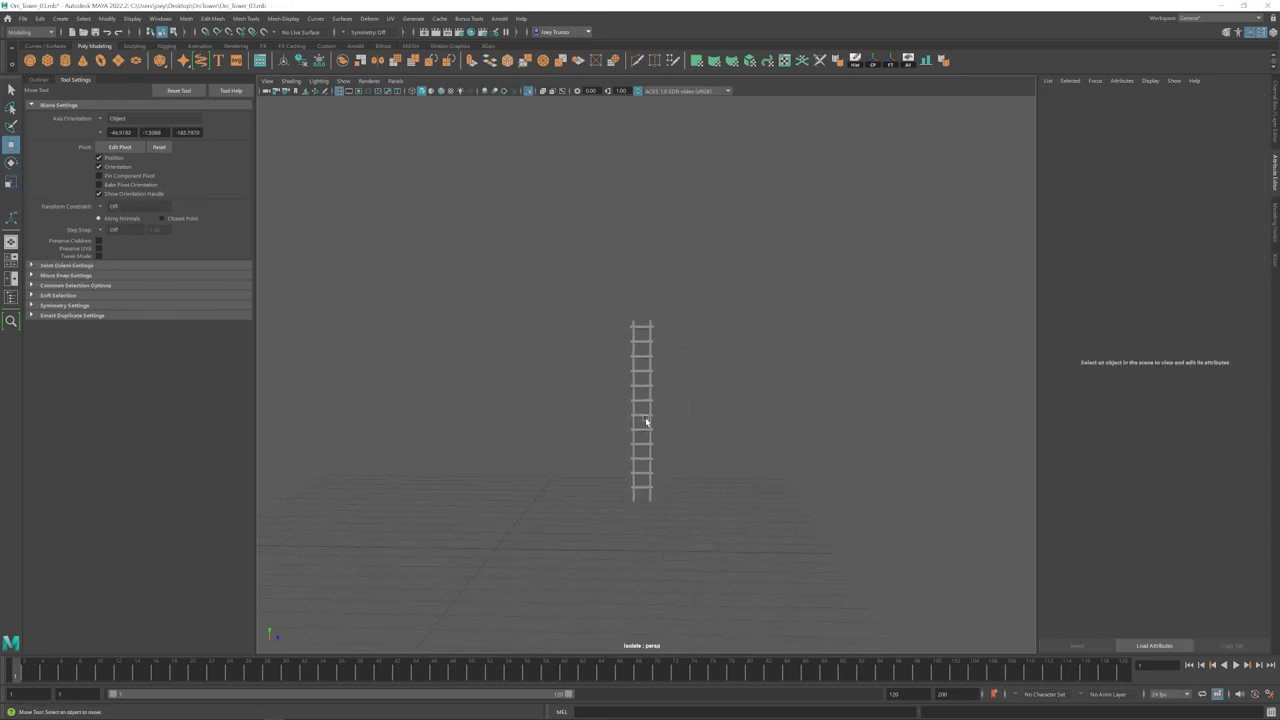
{"action": "scroll", "coordinate": [677, 354], "scroll_direction": "up", "scroll_amount": 5}
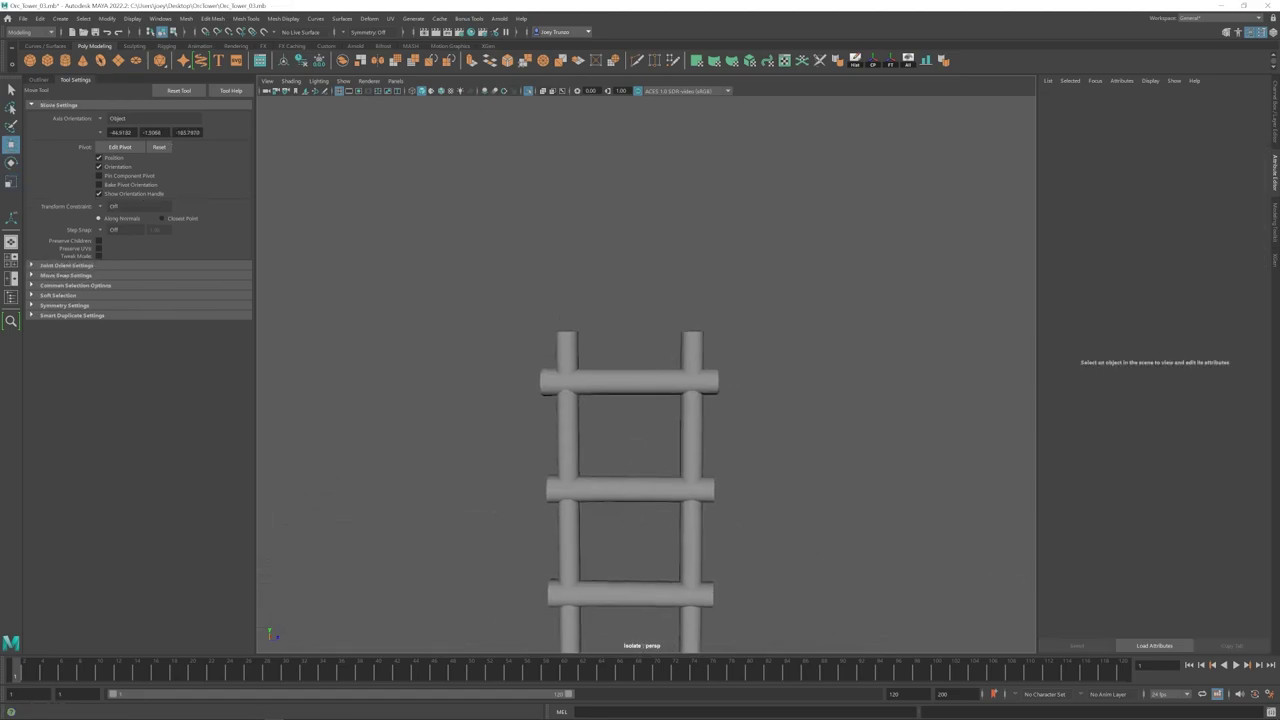
Step: Create a torus at the top rung and rotate, thin and scale it down into a rope loop
{"action": "left_click", "coordinate": [672, 381]}
{"action": "key", "text": "r"}
{"action": "left_click_drag", "start_coordinate": [629, 381], "coordinate": [548, 384]}
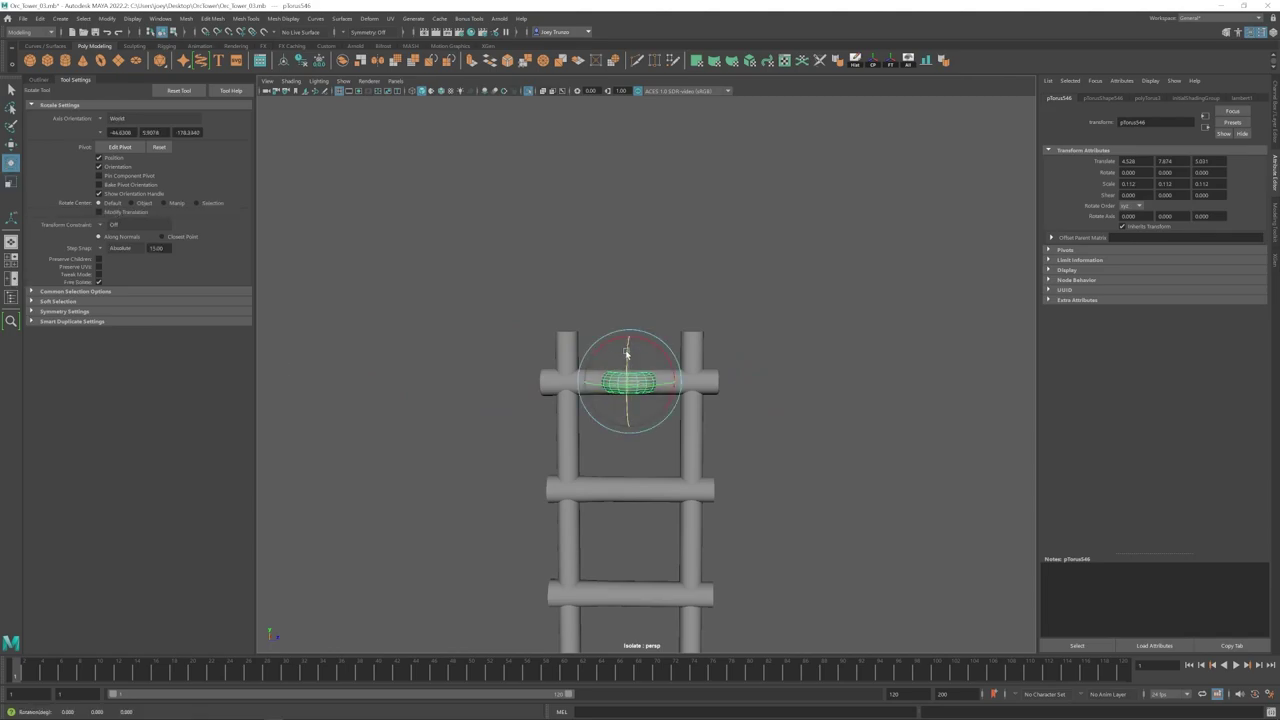
{"action": "left_click", "coordinate": [1146, 98]}
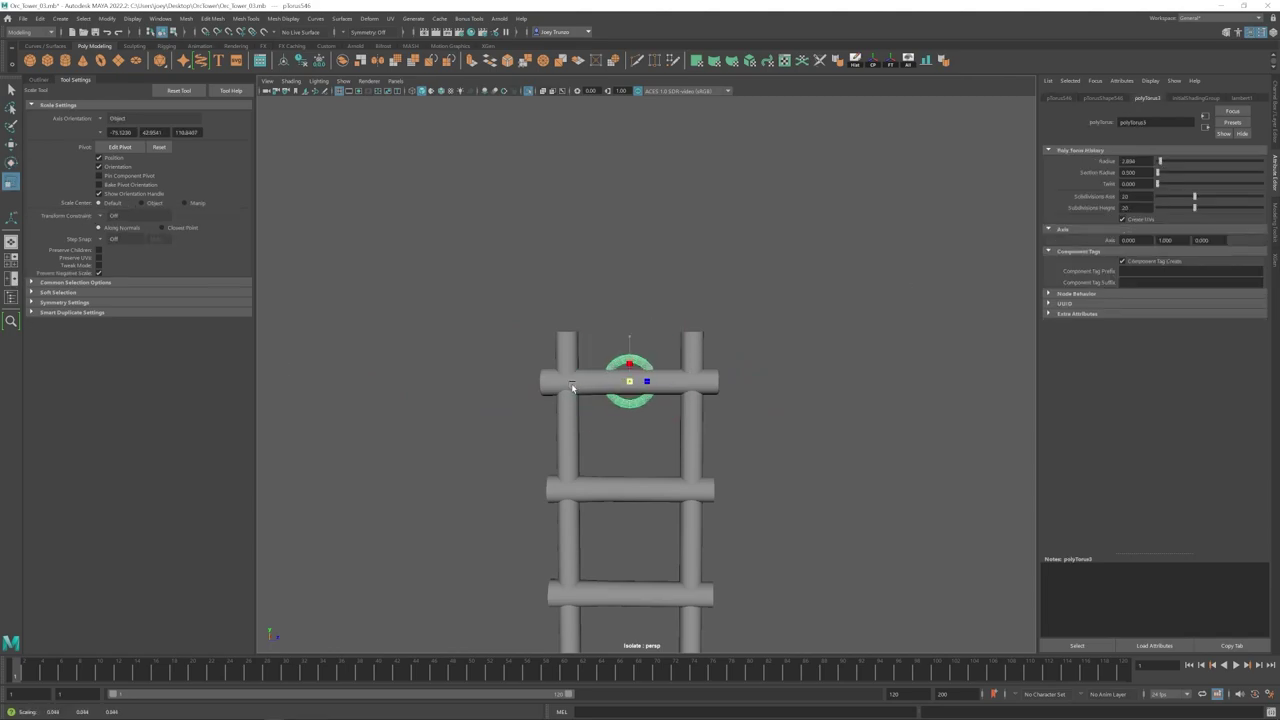
{"action": "left_click_drag", "start_coordinate": [616, 387], "coordinate": [583, 386], "text": "alt"}
{"action": "scroll", "coordinate": [640, 380], "scroll_direction": "up", "scroll_amount": 5}
Step: Unfold the rope torus's UVs and rotate the shell upright
{"action": "key", "text": "e"}
{"action": "left_click", "coordinate": [785, 61]}
{"action": "key", "text": "w"}
{"action": "left_click", "coordinate": [882, 429]}
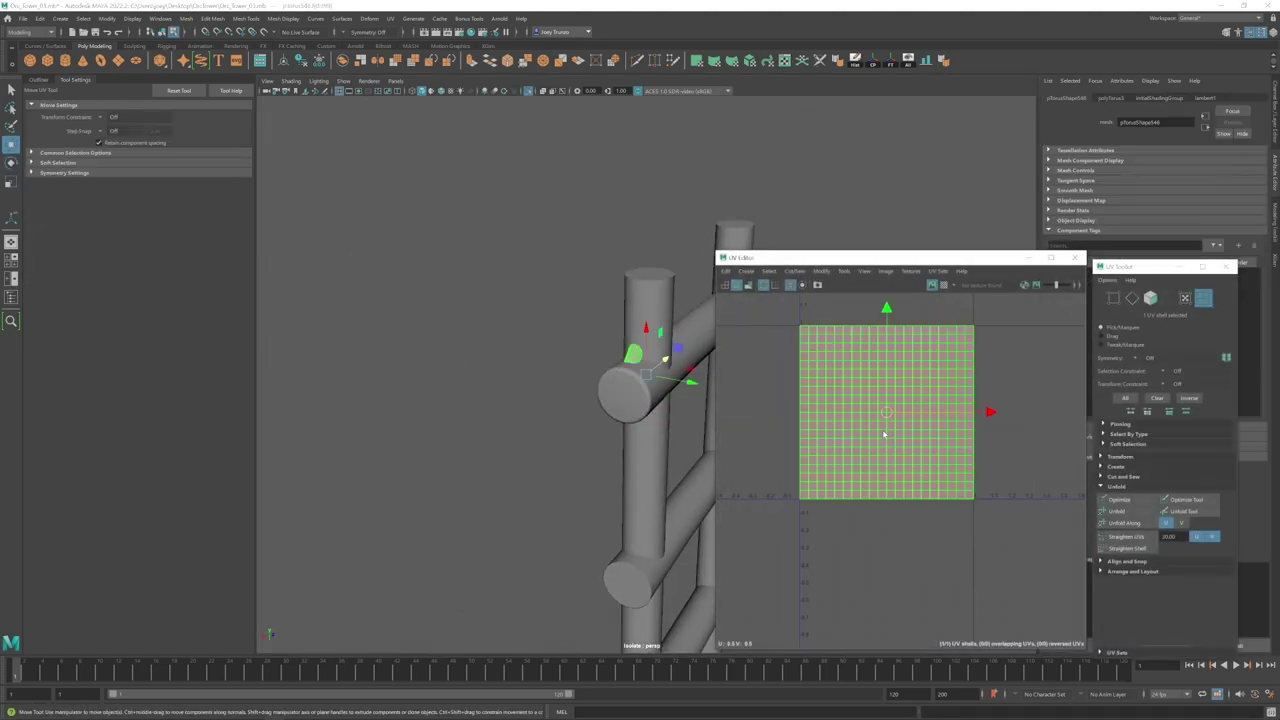
{"action": "key", "text": "ctrl+u"}
{"action": "key", "text": "e"}
{"action": "left_click_drag", "start_coordinate": [846, 382], "coordinate": [955, 320]}
Step: Freeze the top rung's transformations and project new UVs onto it
{"action": "left_click_drag", "start_coordinate": [574, 369], "coordinate": [431, 318], "text": "alt"}
{"action": "left_click", "coordinate": [626, 349]}
{"action": "middle_click_drag", "start_coordinate": [626, 349], "coordinate": [549, 352], "text": "alt"}
{"action": "key", "text": "F8"}
{"action": "left_click_drag", "start_coordinate": [591, 371], "coordinate": [730, 362], "text": "alt"}
{"action": "left_click", "coordinate": [889, 63]}
{"action": "left_click", "coordinate": [392, 18]}
{"action": "left_click", "coordinate": [407, 79]}
Step: Cut the rung's UVs at its end loops with 3D Cut and Sew, then unfold and lay out the shells
{"action": "left_click", "coordinate": [802, 60]}
{"action": "double_click", "coordinate": [677, 354]}
{"action": "mouse_move", "coordinate": [467, 349]}
{"action": "left_mouse_down", "text": "alt"}
{"action": "mouse_move", "coordinate": [621, 377]}
{"action": "mouse_move", "coordinate": [508, 394]}
{"action": "left_mouse_up", "text": "alt"}
{"action": "key", "text": "w"}
{"action": "left_click_drag", "start_coordinate": [800, 410], "coordinate": [1023, 519]}
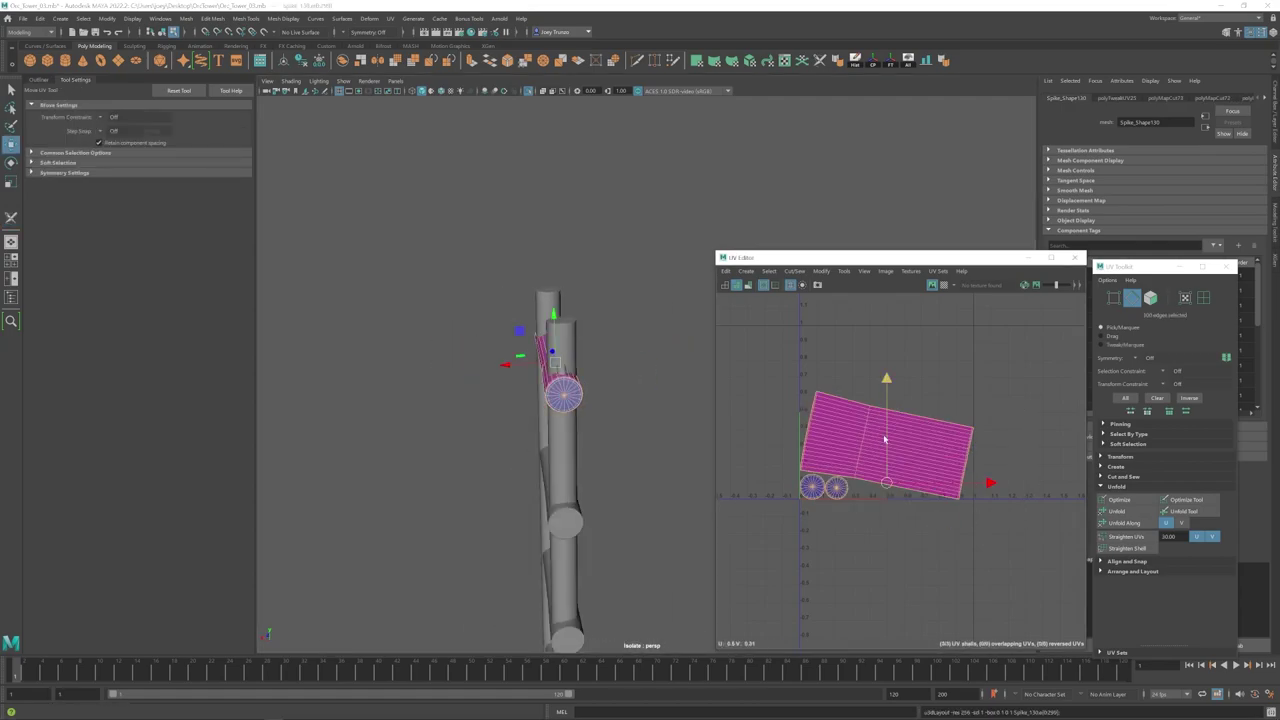
Step: Rotate the rung's tilted main UV shell and lay out all of the rung's shells again
{"action": "key", "text": "r"}
{"action": "right_click_drag", "start_coordinate": [884, 439], "coordinate": [925, 402]}
{"action": "left_click", "coordinate": [884, 439]}
{"action": "key", "text": "e"}
{"action": "left_click_drag", "start_coordinate": [841, 358], "coordinate": [1016, 333]}
{"action": "left_click_drag", "start_coordinate": [1015, 333], "coordinate": [743, 525]}
{"action": "key", "text": "ctrl+l"}
{"action": "key", "text": "w"}
Step: Rotate the rope torus diagonally around the joint between the top rung and the ladder rail
{"action": "left_click_drag", "start_coordinate": [580, 398], "coordinate": [583, 460], "text": "alt"}
{"action": "left_click", "coordinate": [562, 356]}
{"action": "key", "text": "f"}
{"action": "left_click_drag", "start_coordinate": [525, 410], "coordinate": [565, 419], "text": "alt"}
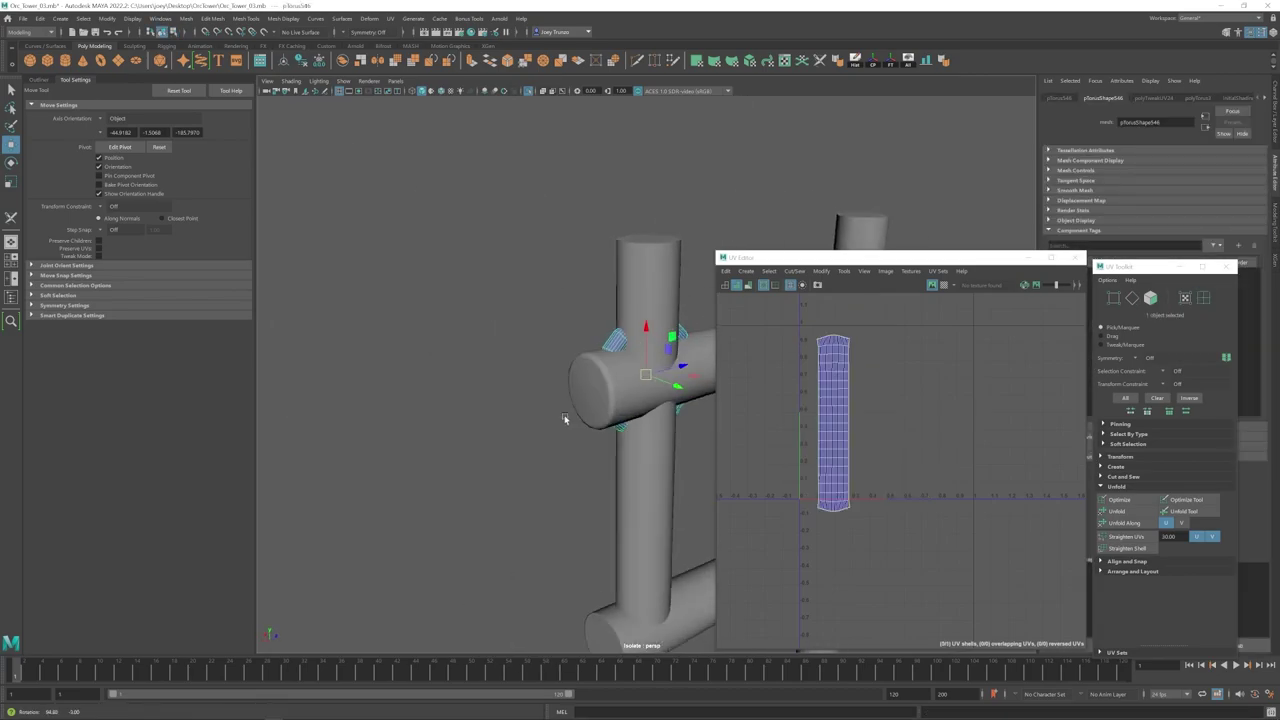
{"action": "right_click_drag", "start_coordinate": [565, 419], "coordinate": [545, 400], "text": "alt"}
{"action": "middle_click_drag", "start_coordinate": [545, 400], "coordinate": [500, 388], "text": "alt"}
{"action": "key", "text": "e"}
{"action": "left_click_drag", "start_coordinate": [567, 383], "coordinate": [565, 360], "text": "alt"}
{"action": "left_click_drag", "start_coordinate": [588, 360], "coordinate": [645, 390]}
Step: Add a second rope loop crossing the first in an X and fit both around the joint
{"action": "key", "text": "e"}
{"action": "left_click_drag", "start_coordinate": [645, 312], "coordinate": [657, 400]}
{"action": "middle_click_drag", "start_coordinate": [657, 400], "coordinate": [595, 398], "text": "alt"}
{"action": "right_click_drag", "start_coordinate": [595, 398], "coordinate": [560, 391]}
{"action": "left_click_drag", "start_coordinate": [528, 376], "coordinate": [560, 388]}
{"action": "key", "text": "b"}
{"action": "key", "text": "r"}
{"action": "key", "text": "w"}
{"action": "left_click", "coordinate": [523, 386]}
{"action": "middle_click_drag", "start_coordinate": [523, 386], "coordinate": [590, 386], "text": "alt"}
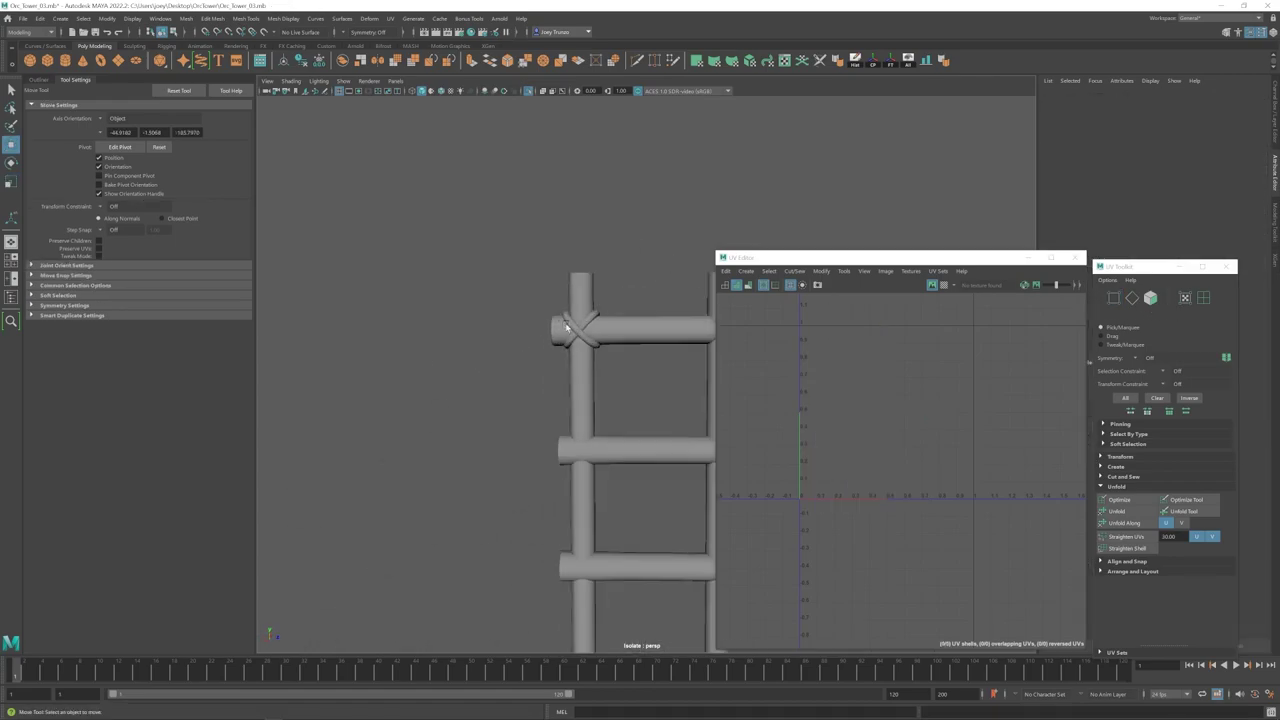
Step: Group the two crossed rope loops, duplicate the group and move the copy to the rung's other joint
{"action": "left_click", "coordinate": [569, 329]}
{"action": "left_click", "coordinate": [572, 332], "text": "shift"}
{"action": "key", "text": "ctrl+g"}
{"action": "right_click_drag", "start_coordinate": [620, 353], "coordinate": [655, 358], "text": "alt"}
{"action": "middle_click_drag", "start_coordinate": [655, 358], "coordinate": [570, 358], "text": "alt"}
{"action": "key", "text": "ctrl+d"}
{"action": "left_click_drag", "start_coordinate": [511, 351], "coordinate": [530, 370]}
{"action": "left_click", "coordinate": [656, 358]}
Step: Copy one rope loop from the joint onto the top rung and scale it down around the wood
{"action": "left_click", "coordinate": [478, 344]}
{"action": "left_click", "coordinate": [474, 357]}
{"action": "key", "text": "e"}
{"action": "key", "text": "w"}
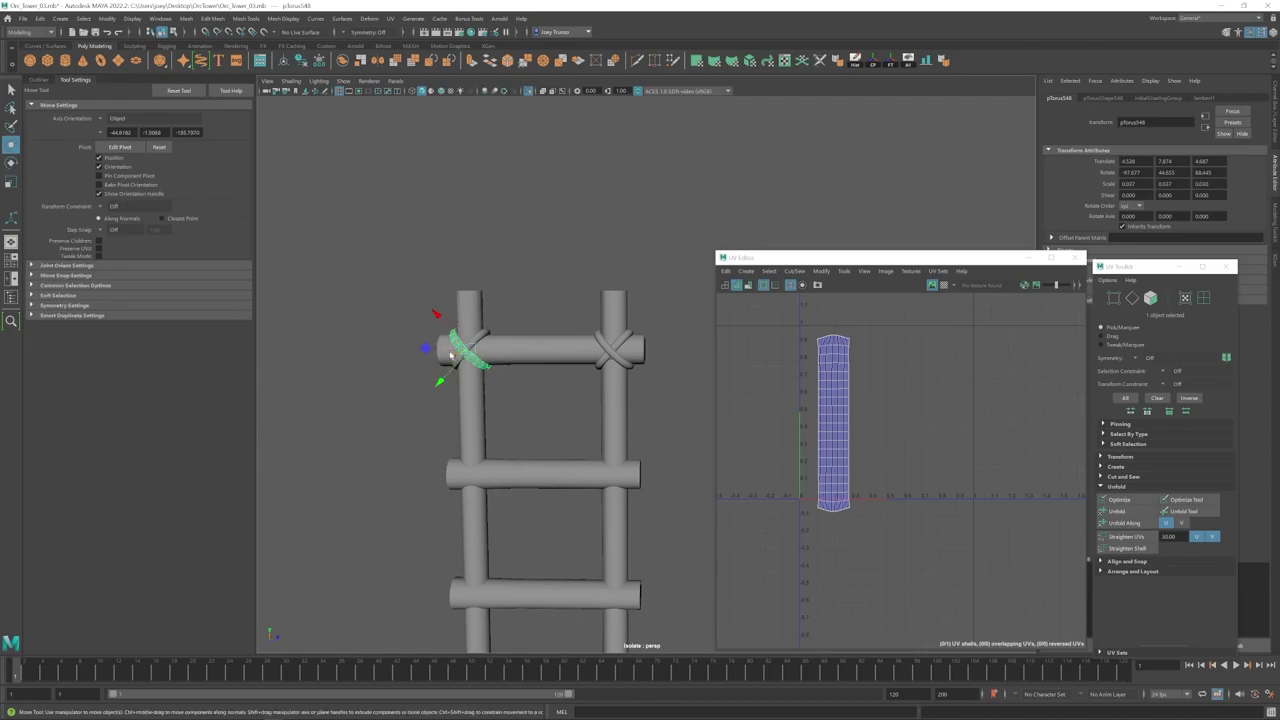
{"action": "left_click_drag", "start_coordinate": [459, 350], "coordinate": [521, 351]}
{"action": "left_click_drag", "start_coordinate": [480, 380], "coordinate": [562, 427], "text": "alt"}
{"action": "key", "text": "r"}
{"action": "left_click_drag", "start_coordinate": [646, 374], "coordinate": [627, 376]}
{"action": "key", "text": "w"}
Step: Rotate, reposition and scale the copied rope loop to wrap tightly and slightly tilted around the top rung
{"action": "left_click_drag", "start_coordinate": [640, 410], "coordinate": [722, 432], "text": "alt"}
{"action": "key", "text": "e"}
{"action": "key", "text": "w"}
{"action": "left_click_drag", "start_coordinate": [609, 371], "coordinate": [614, 371]}
{"action": "left_click_drag", "start_coordinate": [650, 410], "coordinate": [680, 425], "text": "alt"}
{"action": "key", "text": "r"}
{"action": "left_click_drag", "start_coordinate": [637, 373], "coordinate": [595, 355]}
{"action": "left_click_drag", "start_coordinate": [632, 329], "coordinate": [634, 335]}
{"action": "left_click_drag", "start_coordinate": [670, 390], "coordinate": [690, 410], "text": "alt"}
{"action": "left_click_drag", "start_coordinate": [603, 343], "coordinate": [609, 342]}
{"action": "left_click_drag", "start_coordinate": [650, 385], "coordinate": [610, 320], "text": "alt"}
{"action": "key", "text": "w"}
{"action": "left_click", "coordinate": [640, 430]}
Step: Duplicate the rope loop along the top rung and vary the position and tilt of the copies
{"action": "scroll", "coordinate": [597, 403], "scroll_direction": "down", "scroll_amount": 5}
{"action": "left_click_drag", "start_coordinate": [600, 370], "coordinate": [730, 370], "text": "alt"}
{"action": "scroll", "coordinate": [597, 403], "scroll_direction": "up", "scroll_amount": 4}
{"action": "left_click", "coordinate": [621, 370]}
{"action": "key", "text": "ctrl+d"}
{"action": "key", "text": "e"}
{"action": "key", "text": "w"}
{"action": "middle_click_drag", "start_coordinate": [640, 388], "coordinate": [608, 388], "text": "alt"}
{"action": "key", "text": "ctrl+d"}
{"action": "left_click_drag", "start_coordinate": [688, 369], "coordinate": [651, 338]}
{"action": "key", "text": "e"}
{"action": "key", "text": "f"}
{"action": "scroll", "coordinate": [668, 360], "scroll_direction": "down", "scroll_amount": 4}
{"action": "key", "text": "w"}
{"action": "scroll", "coordinate": [655, 345], "scroll_direction": "down", "scroll_amount": 4}
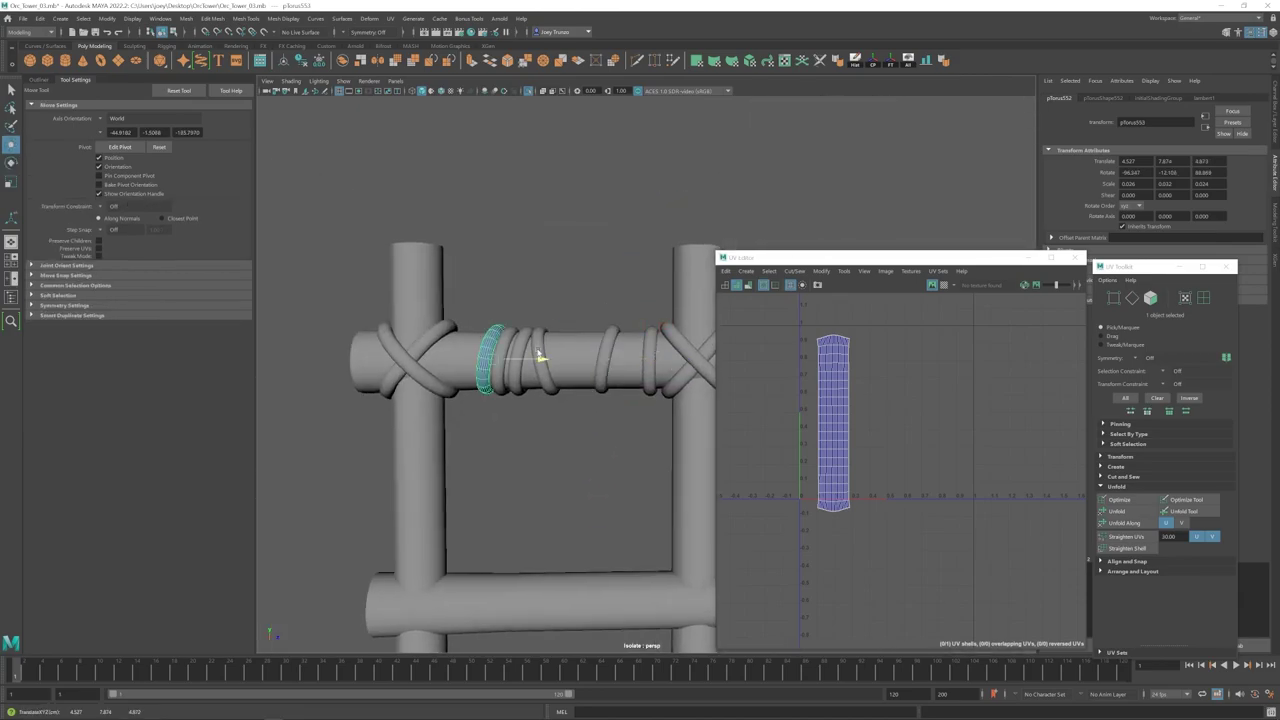
Step: Tilt the last rope copy and place it among the wraps near the other end of the top rung
{"action": "left_click_drag", "start_coordinate": [540, 357], "coordinate": [617, 358]}
{"action": "key", "text": "e"}
{"action": "left_click_drag", "start_coordinate": [600, 322], "coordinate": [590, 316]}
{"action": "key", "text": "w"}
{"action": "left_click_drag", "start_coordinate": [617, 357], "coordinate": [514, 355]}
{"action": "left_click", "coordinate": [529, 440]}
{"action": "scroll", "coordinate": [529, 430], "scroll_direction": "down", "scroll_amount": 8}
{"action": "left_click_drag", "start_coordinate": [529, 429], "coordinate": [512, 335], "text": "alt"}
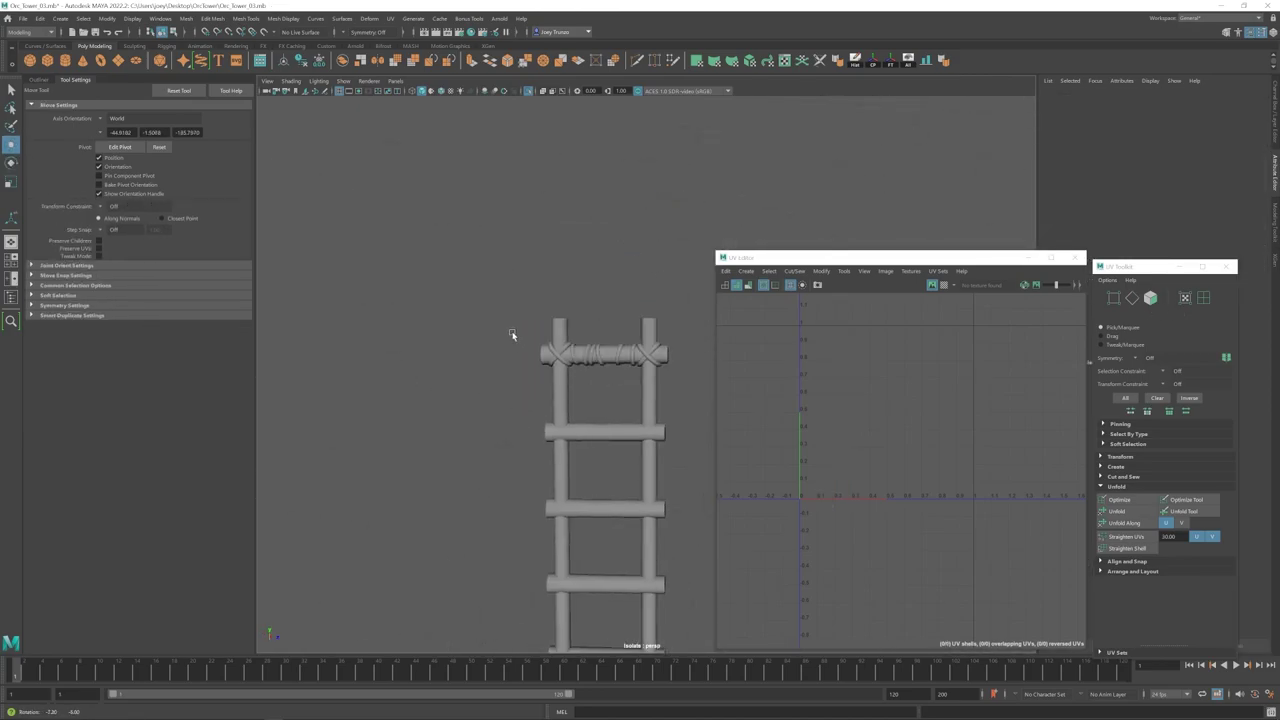
Step: Select the overlapping rope UV shells of the top rung, scale them down and place them beside the rung's shells
{"action": "left_click", "coordinate": [654, 357]}
{"action": "right_click_drag", "start_coordinate": [857, 367], "coordinate": [884, 392]}
{"action": "left_click", "coordinate": [865, 390]}
{"action": "key", "text": "r"}
{"action": "left_click_drag", "start_coordinate": [842, 412], "coordinate": [815, 413]}
{"action": "key", "text": "w"}
{"action": "left_click_drag", "start_coordinate": [843, 414], "coordinate": [880, 409]}
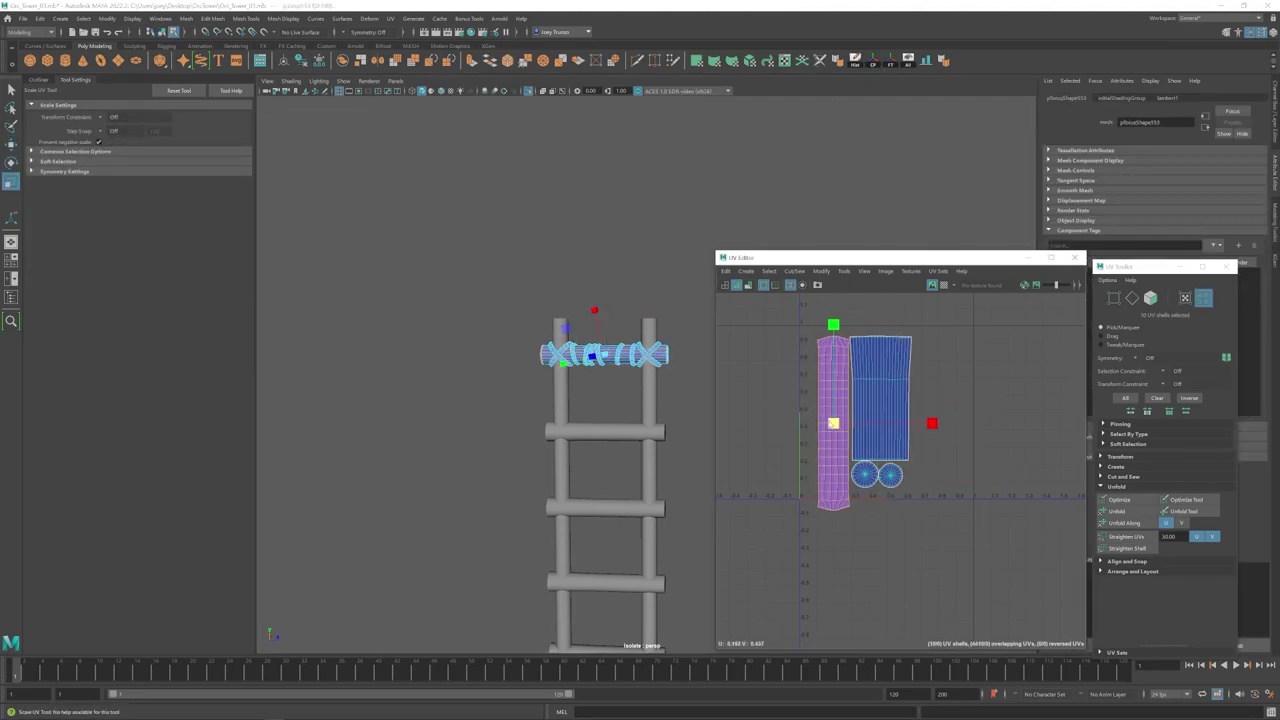
Step: Scale down all of the rung and rope UV shells together and move them outside the UV tile
{"action": "left_click_drag", "start_coordinate": [806, 376], "coordinate": [918, 470]}
{"action": "key", "text": "r"}
{"action": "left_click_drag", "start_coordinate": [868, 411], "coordinate": [794, 411]}
{"action": "left_click", "coordinate": [860, 462]}
Step: Group the finished rung with its ropes and delete the two leftover rope groups
{"action": "key", "text": "F8"}
{"action": "left_click", "coordinate": [39, 80]}
{"action": "scroll", "coordinate": [574, 395], "scroll_direction": "down", "scroll_amount": 1}
{"action": "left_click_drag", "start_coordinate": [70, 592], "coordinate": [63, 583]}
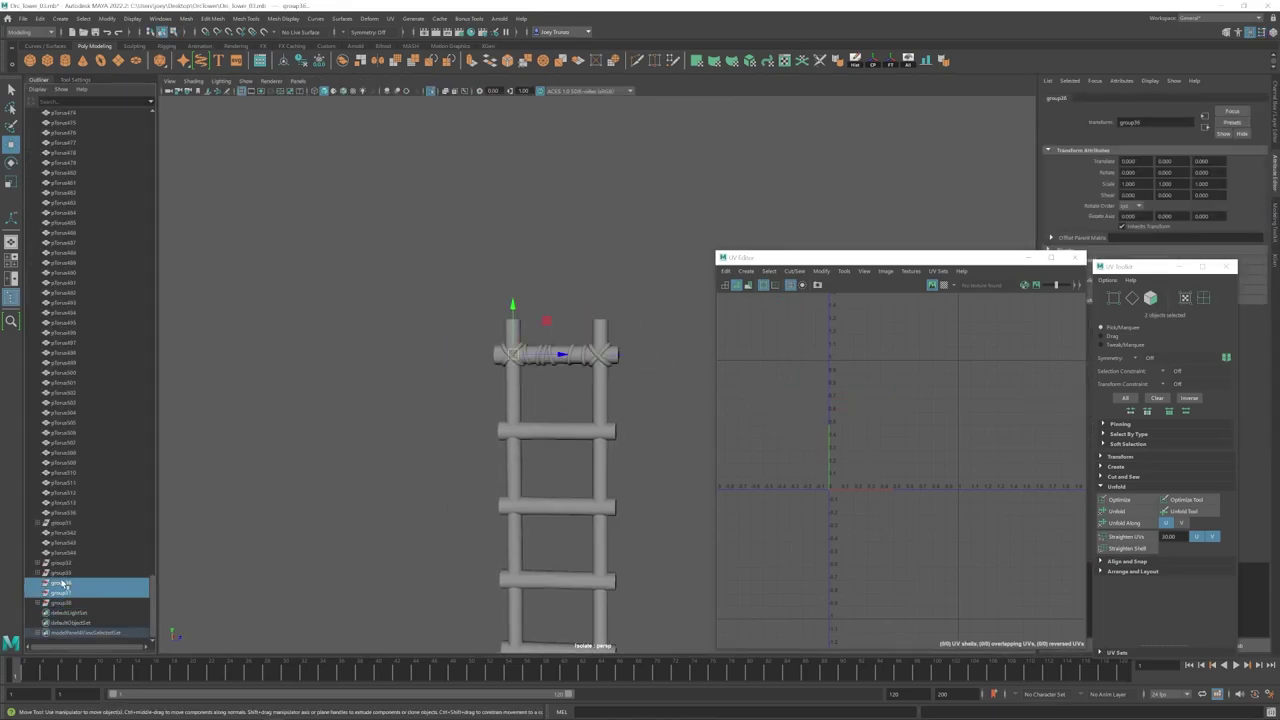
{"action": "key", "text": "Delete"}
Step: Duplicate the roped rung group 0.605 units down and repeat the offset copy to the ladder's bottom, making eleven copies
{"action": "left_click", "coordinate": [94, 604]}
{"action": "scroll", "coordinate": [579, 406], "scroll_direction": "down", "scroll_amount": 3}
{"action": "middle_click_drag", "start_coordinate": [579, 406], "coordinate": [590, 347], "text": "alt"}
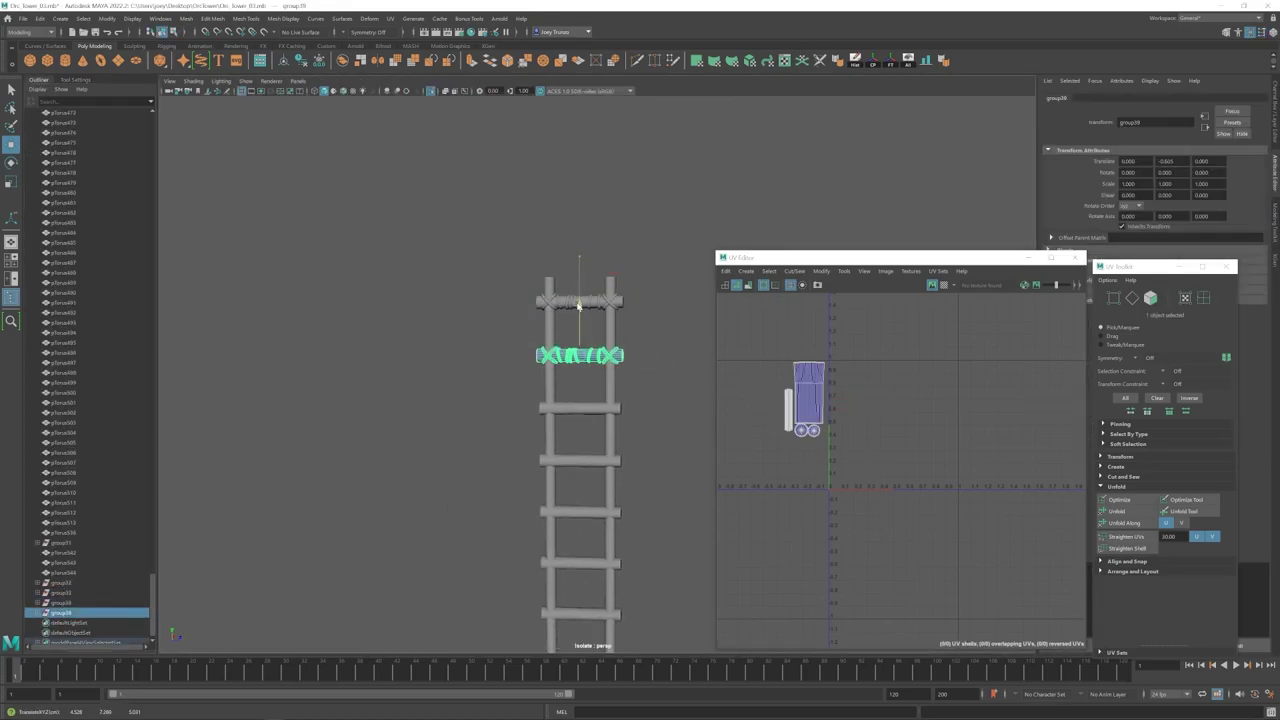
{"action": "key", "text": "shift+d"}
{"action": "key", "text": "shift+d"}
{"action": "scroll", "coordinate": [619, 378], "scroll_direction": "down", "scroll_amount": 4}
{"action": "middle_click_drag", "start_coordinate": [590, 530], "coordinate": [587, 430], "text": "alt"}
{"action": "key", "text": "shift+d"}
{"action": "key", "text": "shift+d"}
{"action": "key", "text": "shift+d"}
{"action": "scroll", "coordinate": [587, 430], "scroll_direction": "up", "scroll_amount": 3}
{"action": "left_click_drag", "start_coordinate": [640, 478], "coordinate": [557, 499], "text": "alt"}
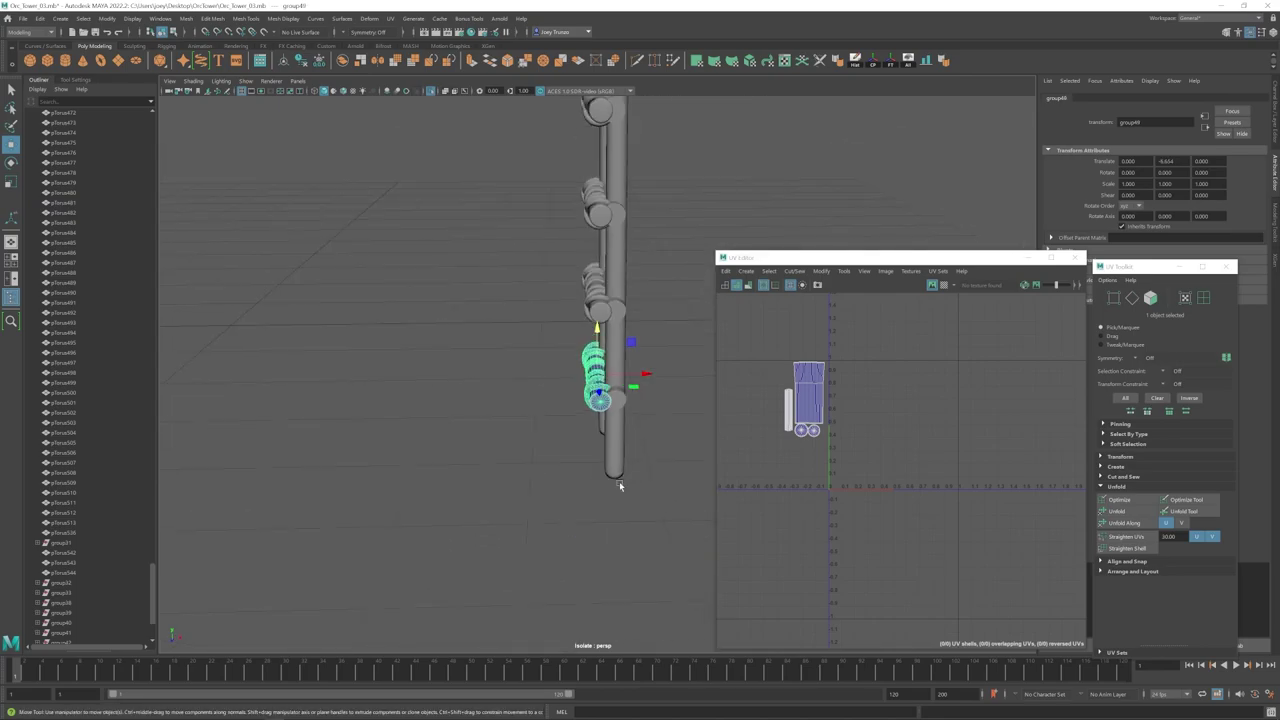
Step: Shift the lowest rung groups in X onto the leaning rails, moving the bottom one by about 0.1
{"action": "left_click", "coordinate": [71, 81]}
{"action": "scroll", "coordinate": [680, 408], "scroll_direction": "up", "scroll_amount": 5}
{"action": "left_click_drag", "start_coordinate": [663, 383], "coordinate": [686, 383]}
{"action": "left_click_drag", "start_coordinate": [660, 405], "coordinate": [648, 405], "text": "alt"}
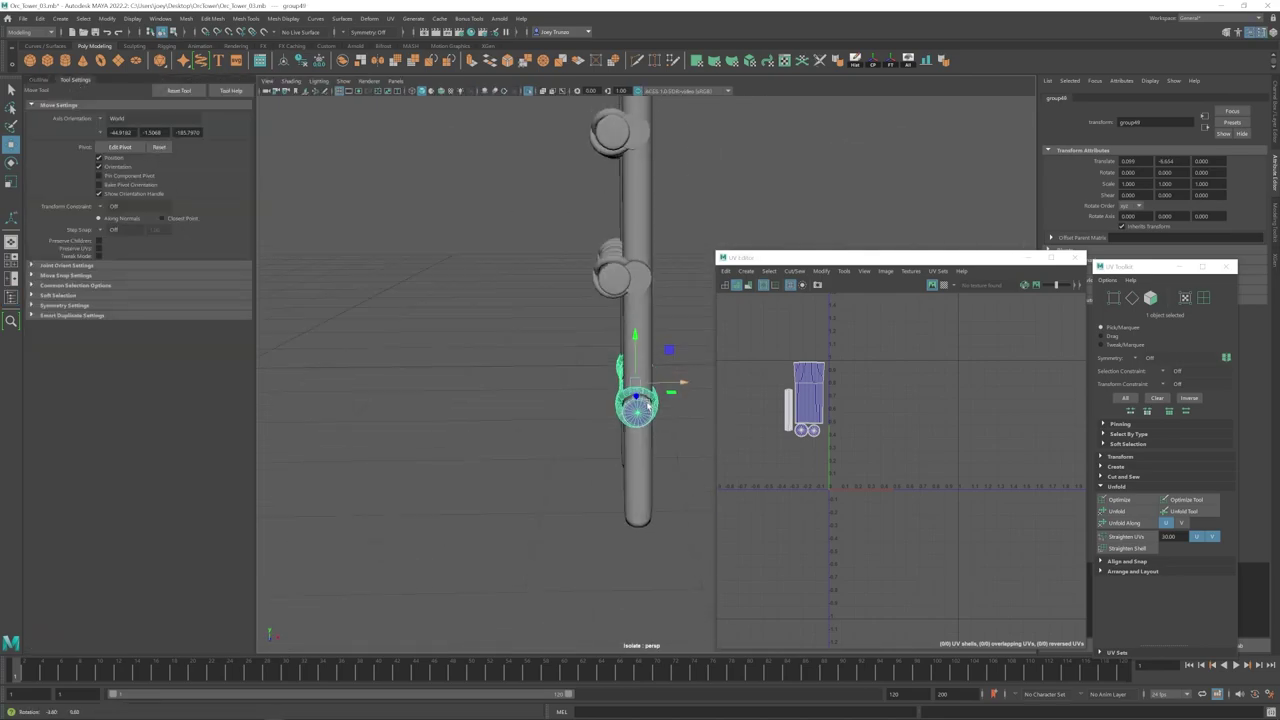
{"action": "left_click", "coordinate": [43, 81]}
{"action": "left_click", "coordinate": [62, 593]}
{"action": "left_click_drag", "start_coordinate": [634, 258], "coordinate": [634, 350], "text": "alt"}
{"action": "left_click_drag", "start_coordinate": [637, 386], "coordinate": [640, 387]}
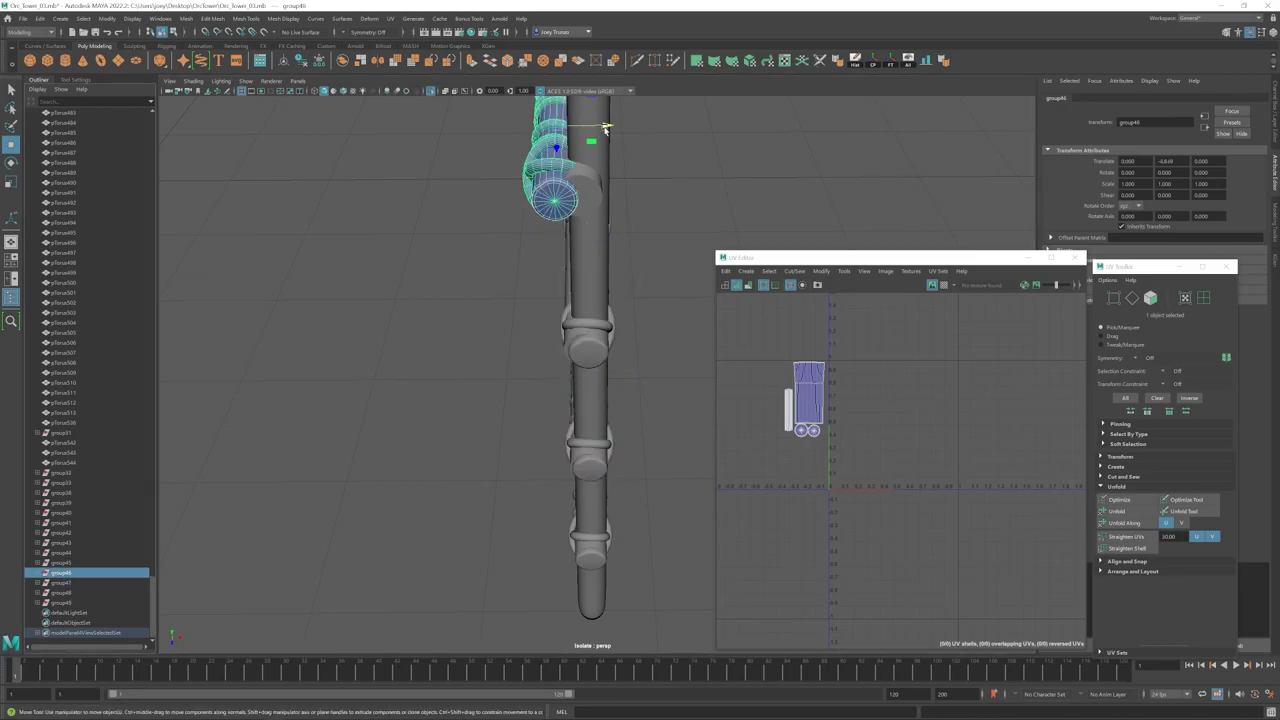
Step: Shift group40 through group45 in X onto the rails, dropping each upper group from the selection once it is aligned
{"action": "left_click_drag", "start_coordinate": [475, 268], "coordinate": [460, 335], "text": "alt"}
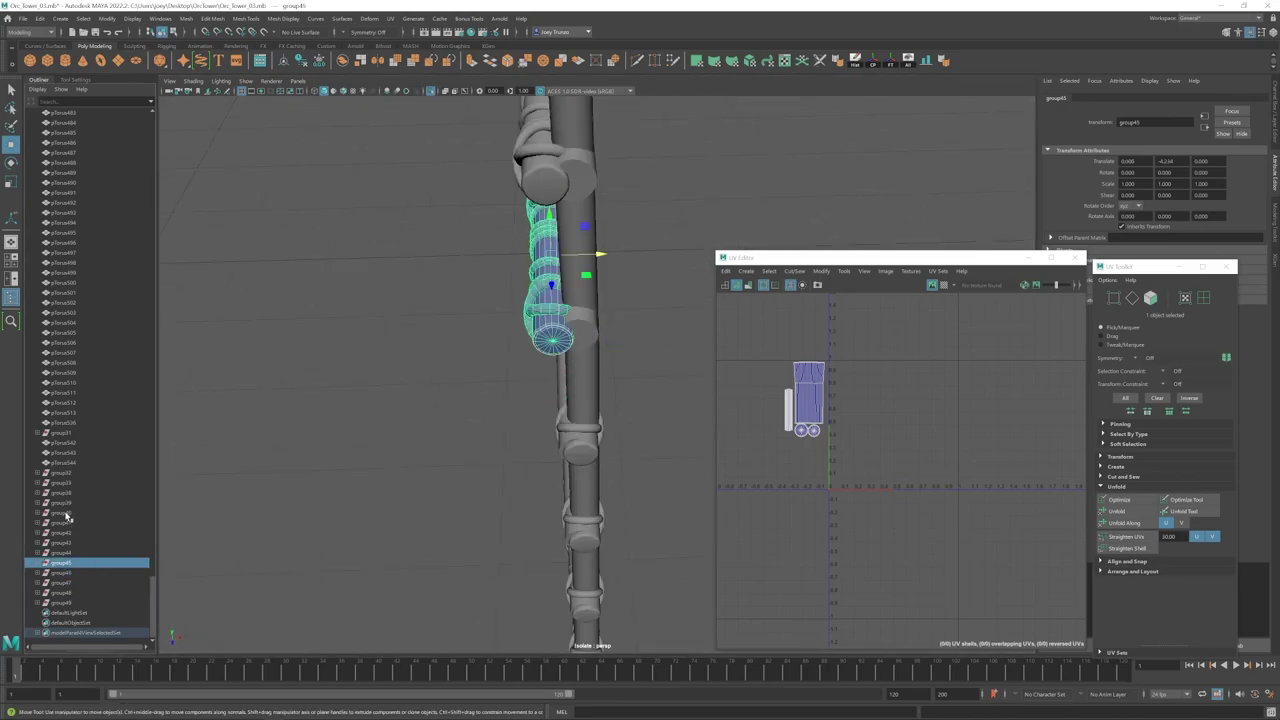
{"action": "left_click", "coordinate": [66, 514], "text": "shift"}
{"action": "left_click_drag", "start_coordinate": [480, 280], "coordinate": [510, 320], "text": "alt"}
{"action": "middle_click_drag", "start_coordinate": [510, 250], "coordinate": [550, 390], "text": "alt"}
{"action": "left_click_drag", "start_coordinate": [640, 246], "coordinate": [641, 246]}
{"action": "left_click", "coordinate": [76, 515], "text": "ctrl"}
{"action": "left_click_drag", "start_coordinate": [500, 330], "coordinate": [470, 280], "text": "alt"}
{"action": "left_click_drag", "start_coordinate": [606, 219], "coordinate": [610, 219]}
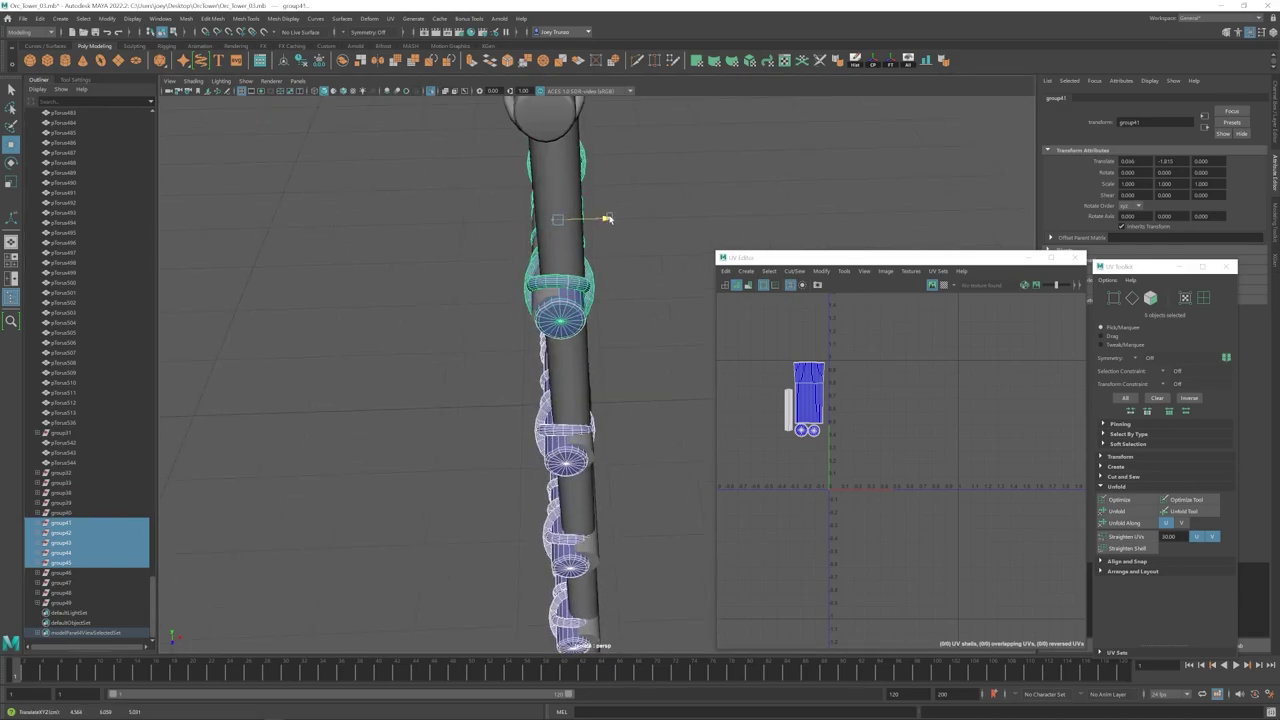
{"action": "left_click_drag", "start_coordinate": [612, 359], "coordinate": [615, 359]}
Step: Align group43, group44 and group45 with the rails in X, one after another from the upper one down
{"action": "middle_click_drag", "start_coordinate": [600, 360], "coordinate": [609, 205], "text": "alt"}
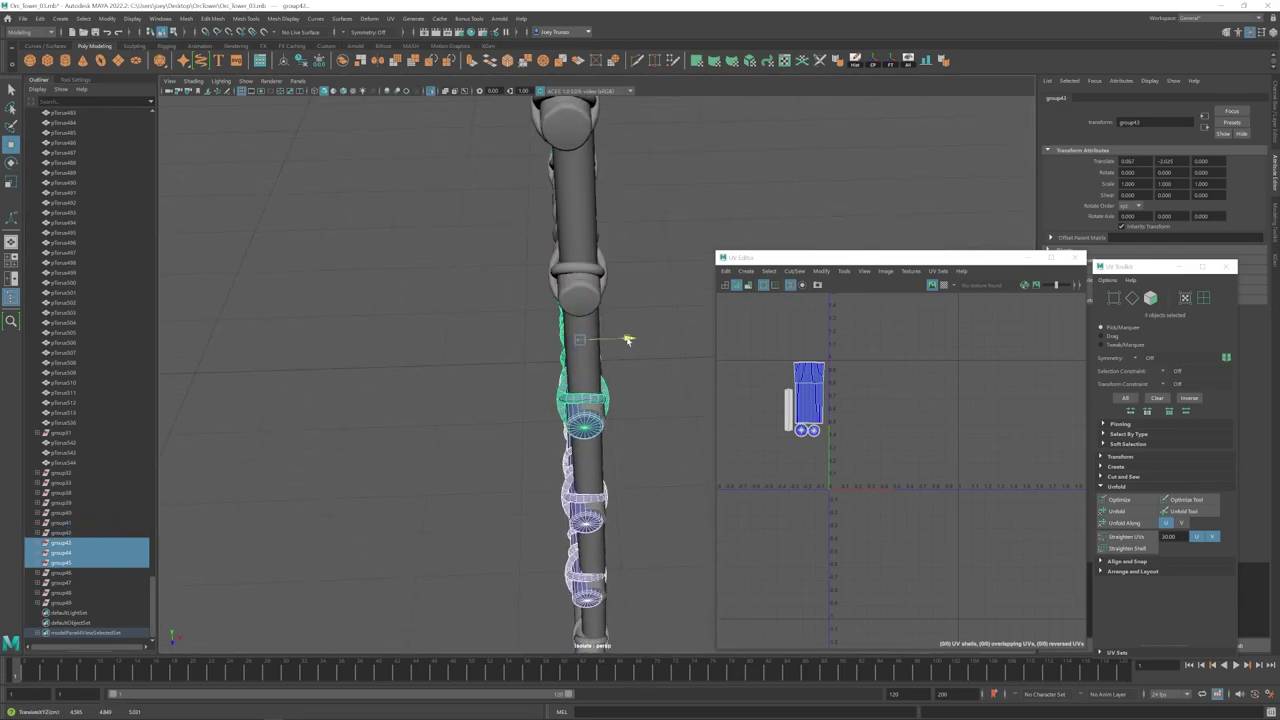
{"action": "left_click_drag", "start_coordinate": [628, 340], "coordinate": [630, 340]}
{"action": "left_click", "coordinate": [66, 543], "text": "ctrl"}
{"action": "left_click_drag", "start_coordinate": [500, 385], "coordinate": [514, 406], "text": "alt"}
{"action": "middle_click_drag", "start_coordinate": [514, 406], "coordinate": [495, 306], "text": "alt"}
{"action": "left_click_drag", "start_coordinate": [615, 257], "coordinate": [617, 257]}
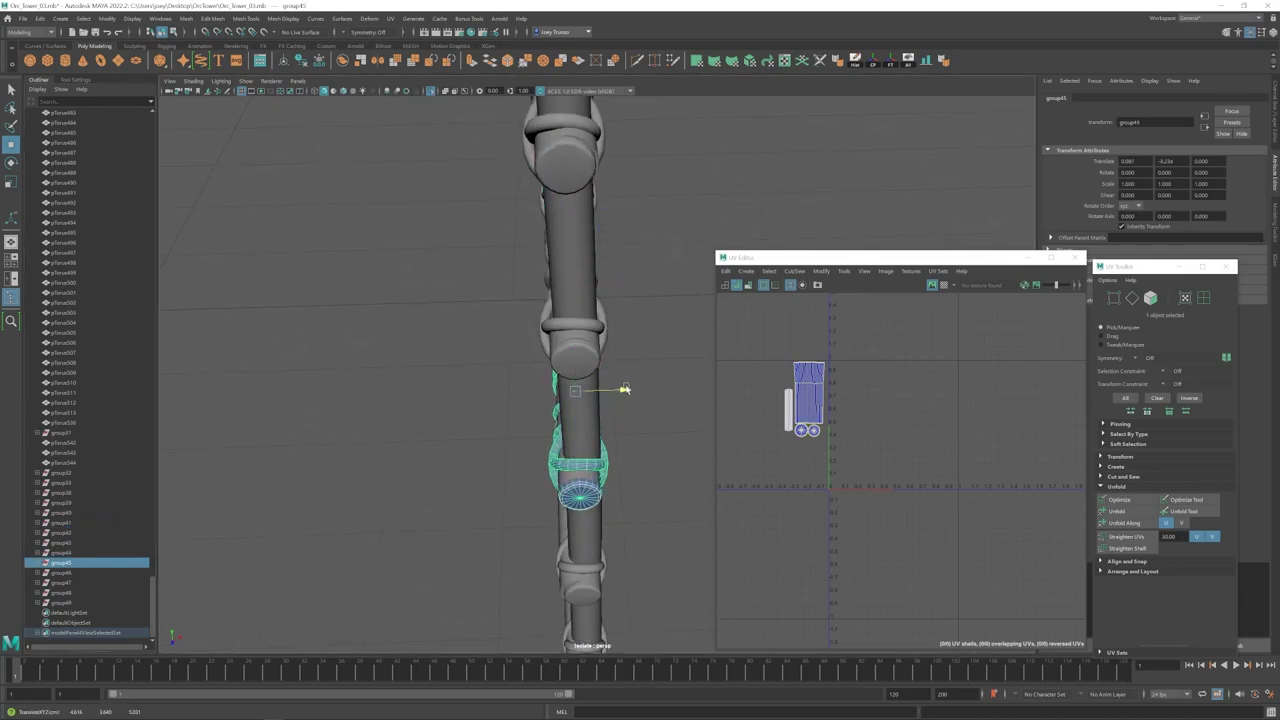
{"action": "left_click_drag", "start_coordinate": [625, 389], "coordinate": [626, 389]}
Step: Nudge group39, the copy just below the top rung, in X to center it on the rails
{"action": "right_click_drag", "start_coordinate": [622, 388], "coordinate": [534, 382], "text": "alt"}
{"action": "left_click", "coordinate": [66, 523]}
{"action": "right_click_drag", "start_coordinate": [480, 430], "coordinate": [540, 450], "text": "alt"}
{"action": "left_click", "coordinate": [70, 513]}
{"action": "left_click", "coordinate": [76, 503]}
{"action": "middle_click_drag", "start_coordinate": [651, 262], "coordinate": [655, 445], "text": "alt"}
{"action": "left_click_drag", "start_coordinate": [654, 204], "coordinate": [656, 205]}
Step: Select the eleven old plain rungs, Spike_111 and Spike_120 through Spike_129, and delete them
{"action": "right_click_drag", "start_coordinate": [656, 205], "coordinate": [690, 220], "text": "alt"}
{"action": "left_click_drag", "start_coordinate": [560, 300], "coordinate": [690, 290], "text": "alt"}
{"action": "right_click_drag", "start_coordinate": [700, 310], "coordinate": [634, 297], "text": "alt"}
{"action": "left_click", "coordinate": [560, 276]}
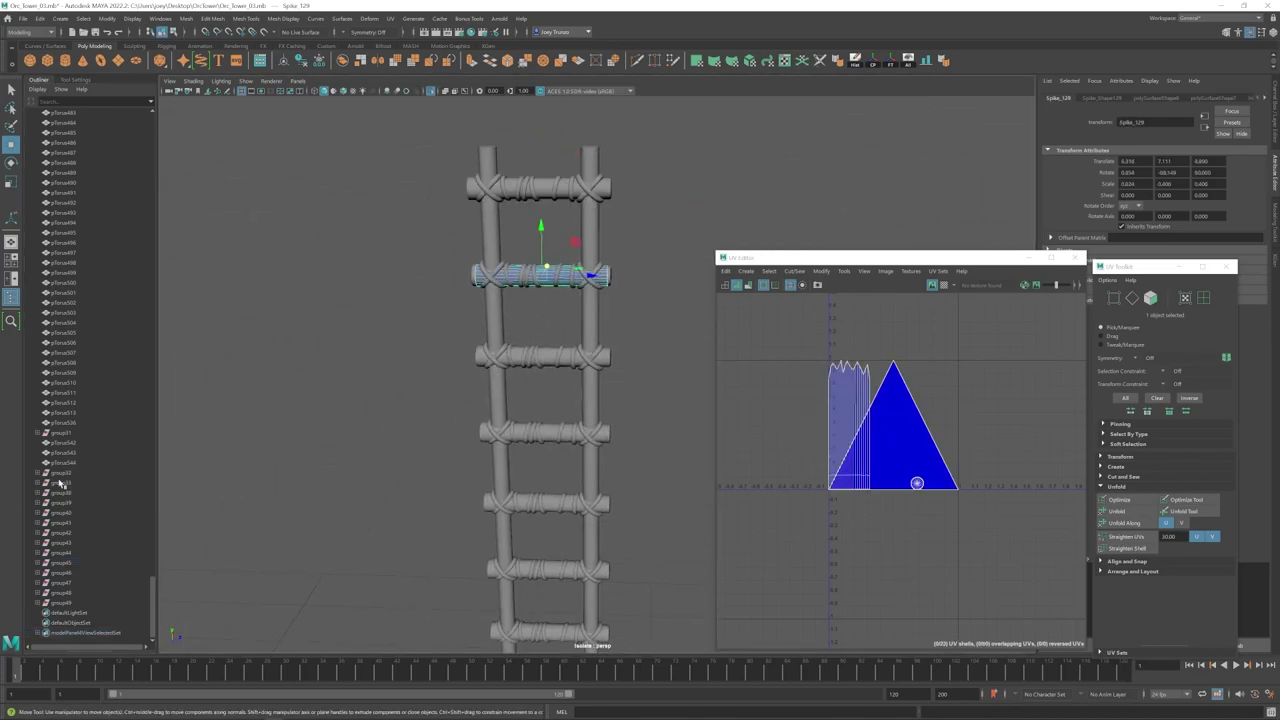
{"action": "left_click", "coordinate": [73, 394], "text": "shift"}
{"action": "left_click_drag", "start_coordinate": [603, 323], "coordinate": [478, 330], "text": "ctrl"}
{"action": "right_click_drag", "start_coordinate": [470, 335], "coordinate": [340, 350], "text": "alt"}
{"action": "middle_click_drag", "start_coordinate": [550, 470], "coordinate": [577, 391], "text": "alt"}
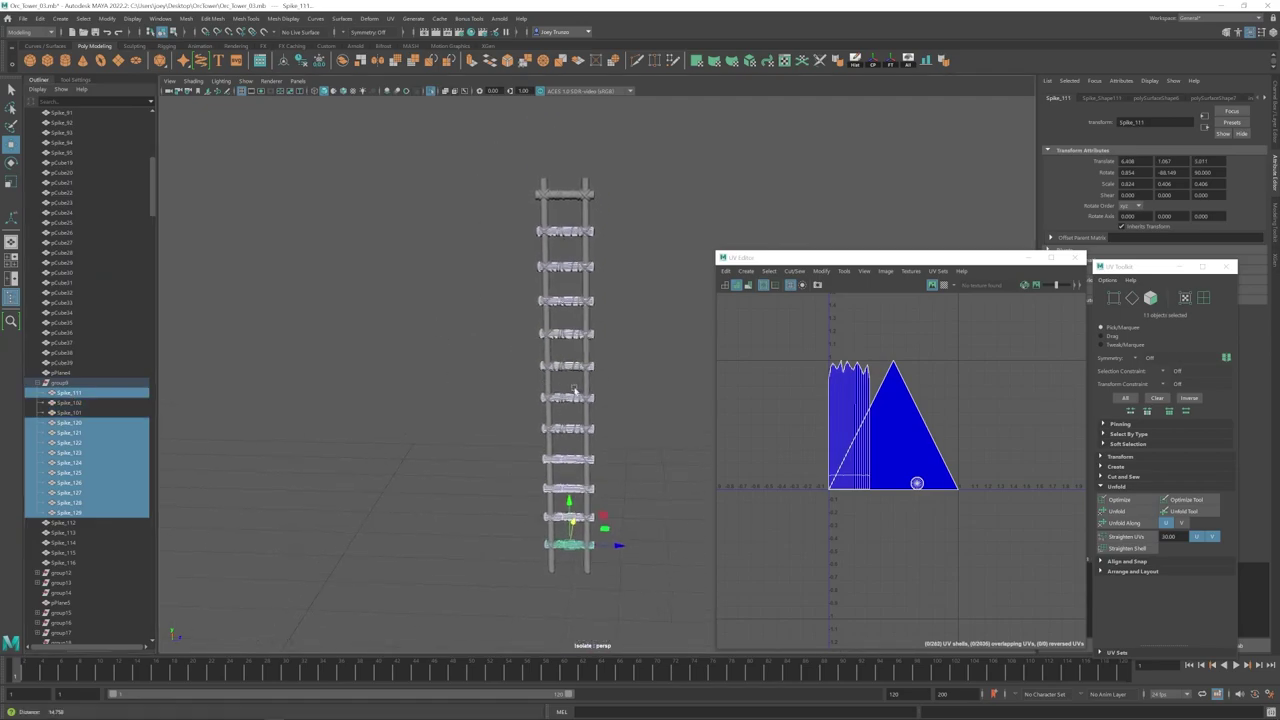
{"action": "key", "text": "Delete"}
Step: Examine from several angles how the copied rungs and ropes sit on the ladder rails
{"action": "right_click_drag", "start_coordinate": [594, 446], "coordinate": [705, 497], "text": "alt"}
{"action": "mouse_move", "coordinate": [705, 497]}
{"action": "middle_mouse_down", "text": "alt"}
{"action": "mouse_move", "coordinate": [463, 501]}
{"action": "mouse_move", "coordinate": [705, 480]}
{"action": "middle_mouse_up", "text": "alt"}
{"action": "left_click", "coordinate": [430, 410]}
{"action": "key", "text": "f"}
{"action": "left_click_drag", "start_coordinate": [480, 390], "coordinate": [549, 429], "text": "alt"}
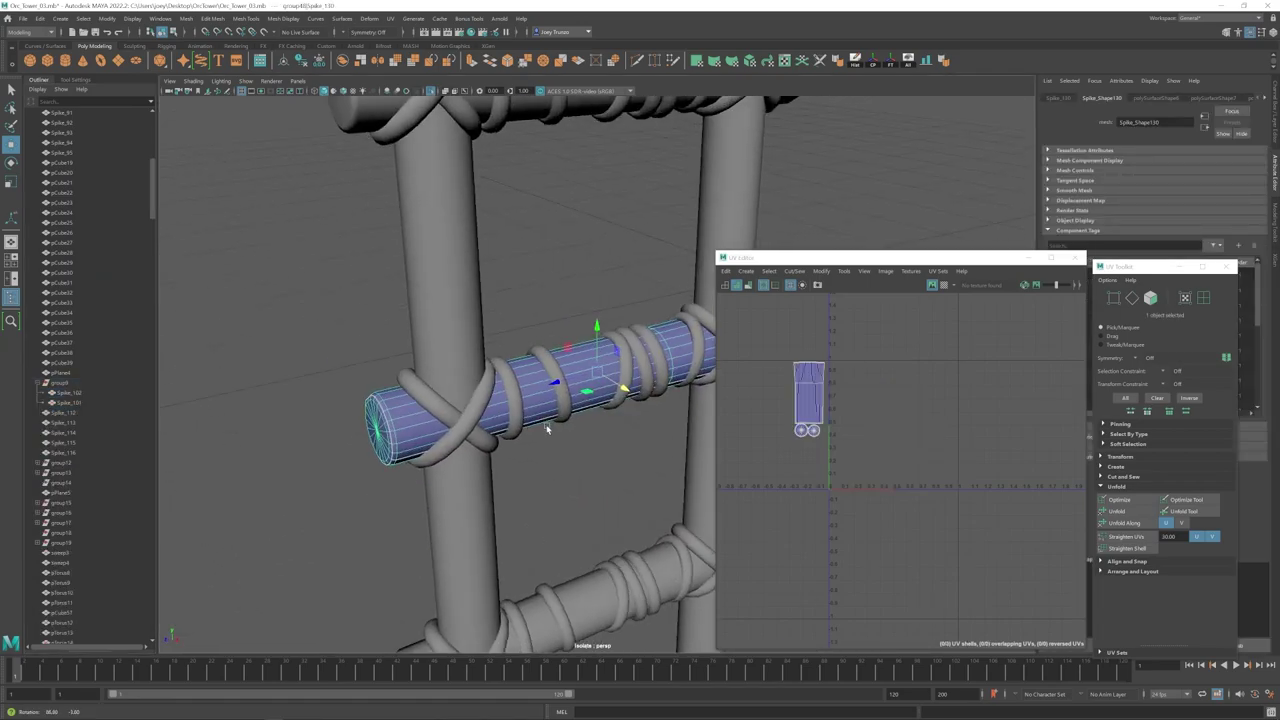
{"action": "right_click_drag", "start_coordinate": [620, 430], "coordinate": [530, 425], "text": "alt"}
{"action": "left_click_drag", "start_coordinate": [640, 425], "coordinate": [526, 432], "text": "alt"}
{"action": "right_click_drag", "start_coordinate": [540, 440], "coordinate": [625, 470], "text": "alt"}
{"action": "middle_click_drag", "start_coordinate": [625, 470], "coordinate": [618, 431], "text": "alt"}
{"action": "left_click_drag", "start_coordinate": [618, 432], "coordinate": [601, 424], "text": "alt"}
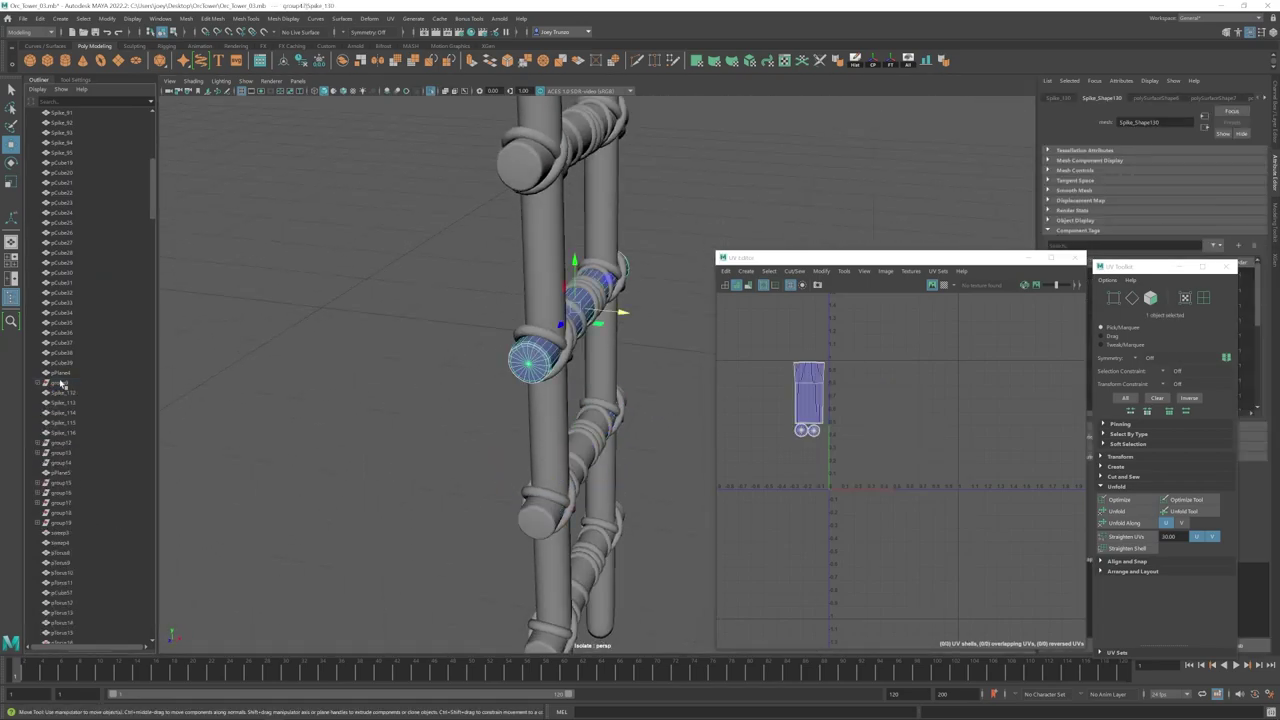
Step: Check the lower rung groups and nudge group45 in X so its ropes wrap the rails evenly
{"action": "left_click", "coordinate": [68, 584]}
{"action": "left_click", "coordinate": [80, 573]}
{"action": "middle_click_drag", "start_coordinate": [555, 125], "coordinate": [520, 330], "text": "alt"}
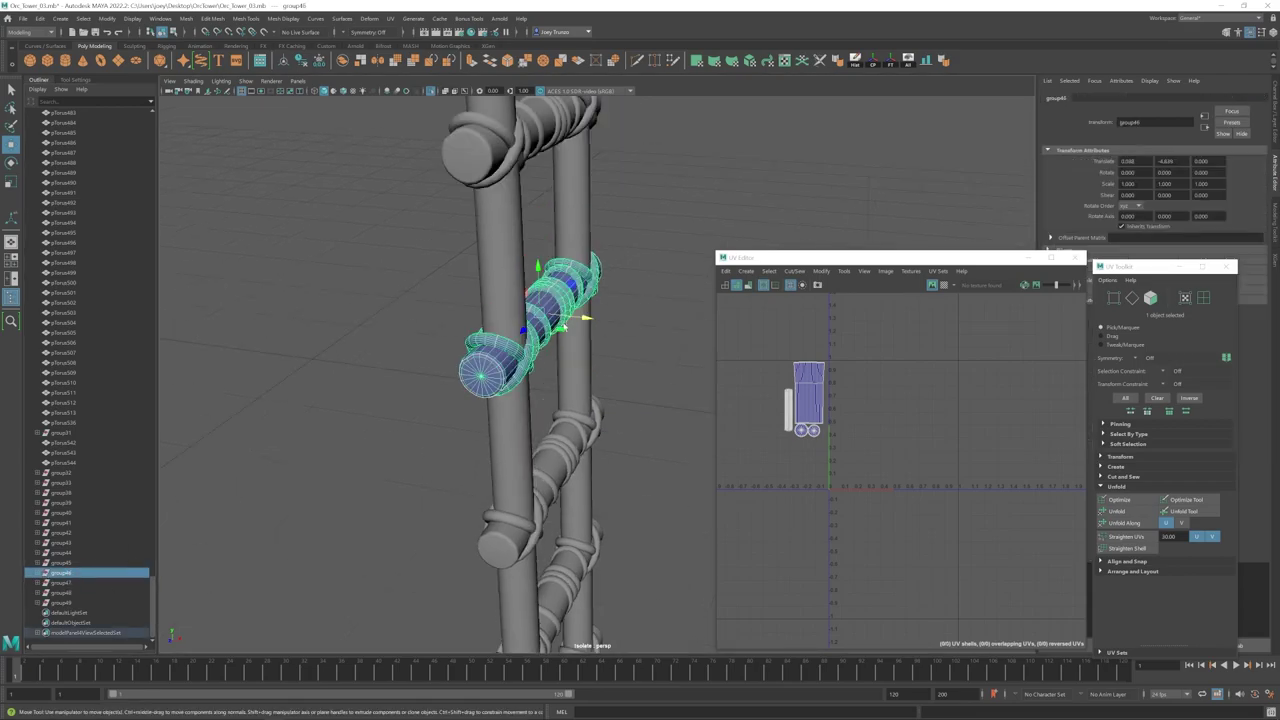
{"action": "left_click_drag", "start_coordinate": [520, 324], "coordinate": [575, 335], "text": "alt"}
{"action": "left_click", "coordinate": [104, 563]}
{"action": "middle_click_drag", "start_coordinate": [540, 150], "coordinate": [546, 243], "text": "alt"}
{"action": "left_click_drag", "start_coordinate": [580, 243], "coordinate": [586, 243]}
{"action": "middle_click_drag", "start_coordinate": [590, 243], "coordinate": [578, 333], "text": "alt"}
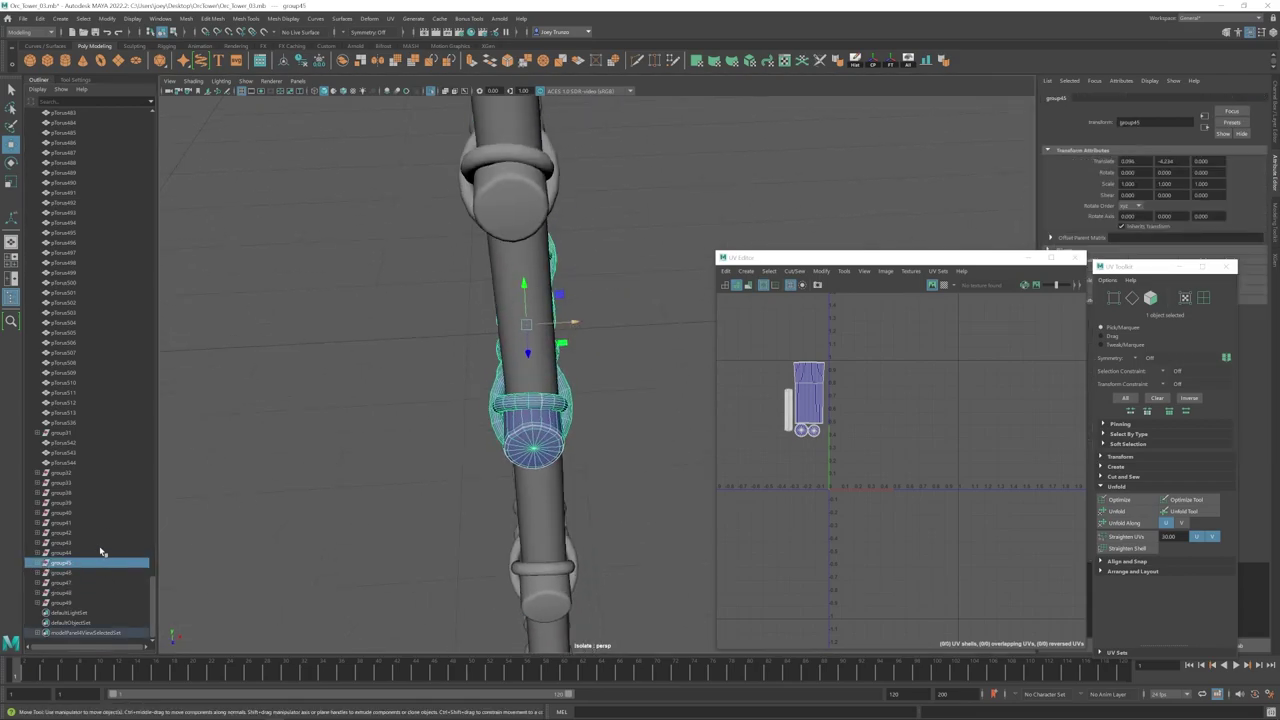
Step: Nudge group44 and group43 slightly in X so their ropes wrap evenly around the rails
{"action": "left_click", "coordinate": [103, 553]}
{"action": "middle_click_drag", "start_coordinate": [540, 90], "coordinate": [576, 220], "text": "alt"}
{"action": "left_click_drag", "start_coordinate": [580, 219], "coordinate": [586, 220]}
{"action": "middle_click_drag", "start_coordinate": [586, 220], "coordinate": [628, 410], "text": "alt"}
{"action": "left_click", "coordinate": [87, 543]}
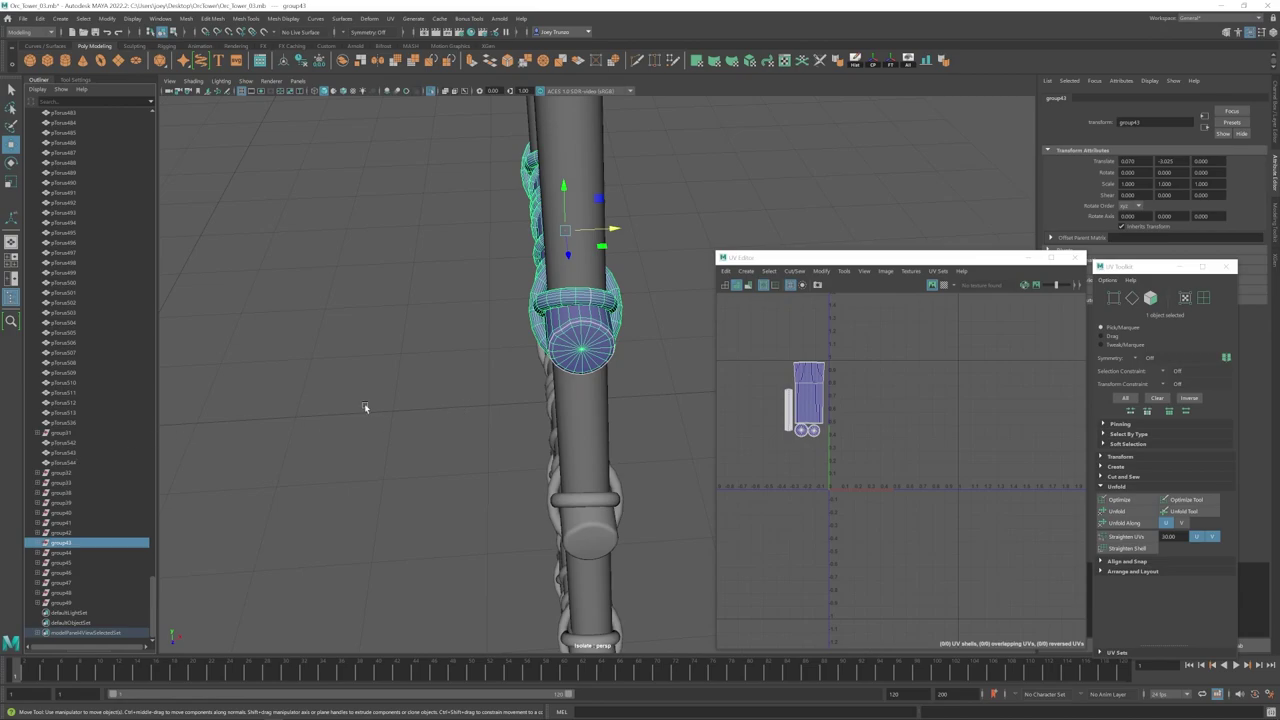
{"action": "left_click_drag", "start_coordinate": [615, 229], "coordinate": [620, 229]}
Step: Nudge group42 slightly in X to center its rung and ropes on the rails
{"action": "middle_click_drag", "start_coordinate": [620, 229], "coordinate": [588, 443], "text": "alt"}
{"action": "left_click_drag", "start_coordinate": [588, 443], "coordinate": [600, 465], "text": "alt"}
{"action": "left_click", "coordinate": [88, 533]}
{"action": "left_click_drag", "start_coordinate": [581, 259], "coordinate": [587, 259]}
{"action": "left_click", "coordinate": [490, 402]}
{"action": "scroll", "coordinate": [494, 403], "scroll_direction": "down", "scroll_amount": 10}
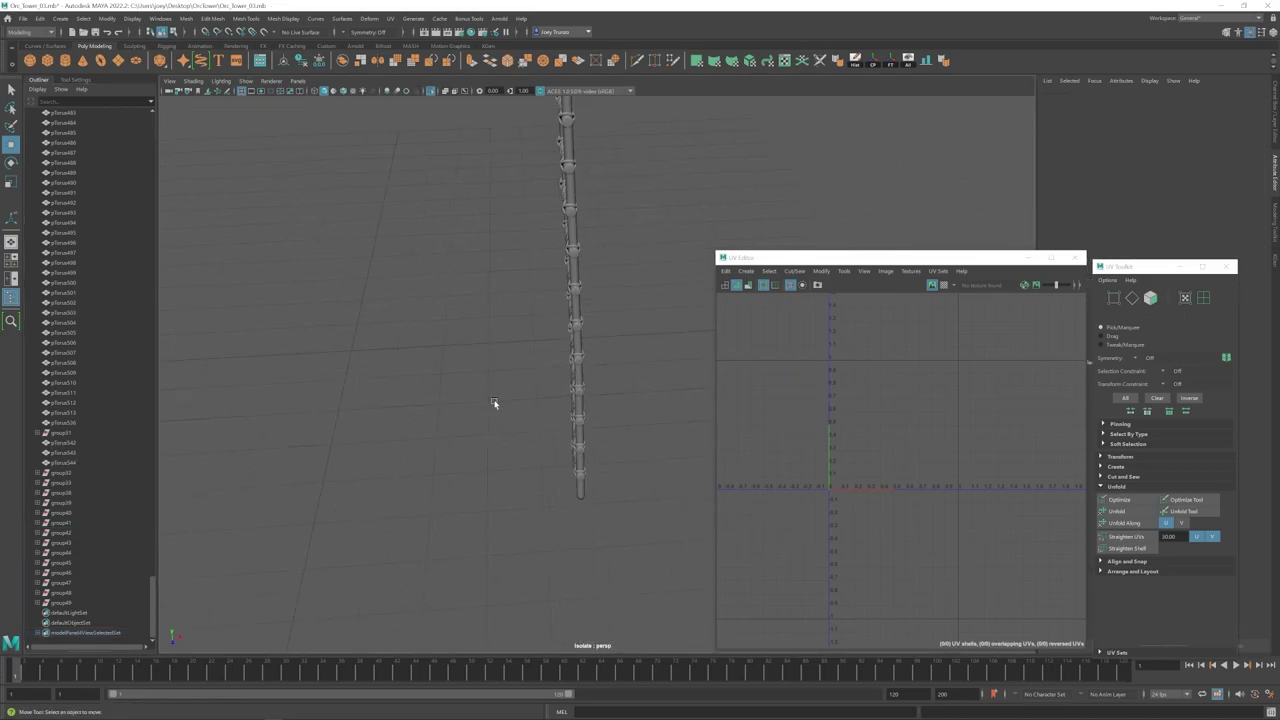
Step: Take a rope ring from the top rung and duplicate it to wrap the upper end of one ladder rail
{"action": "left_click", "coordinate": [555, 352]}
{"action": "key", "text": "f"}
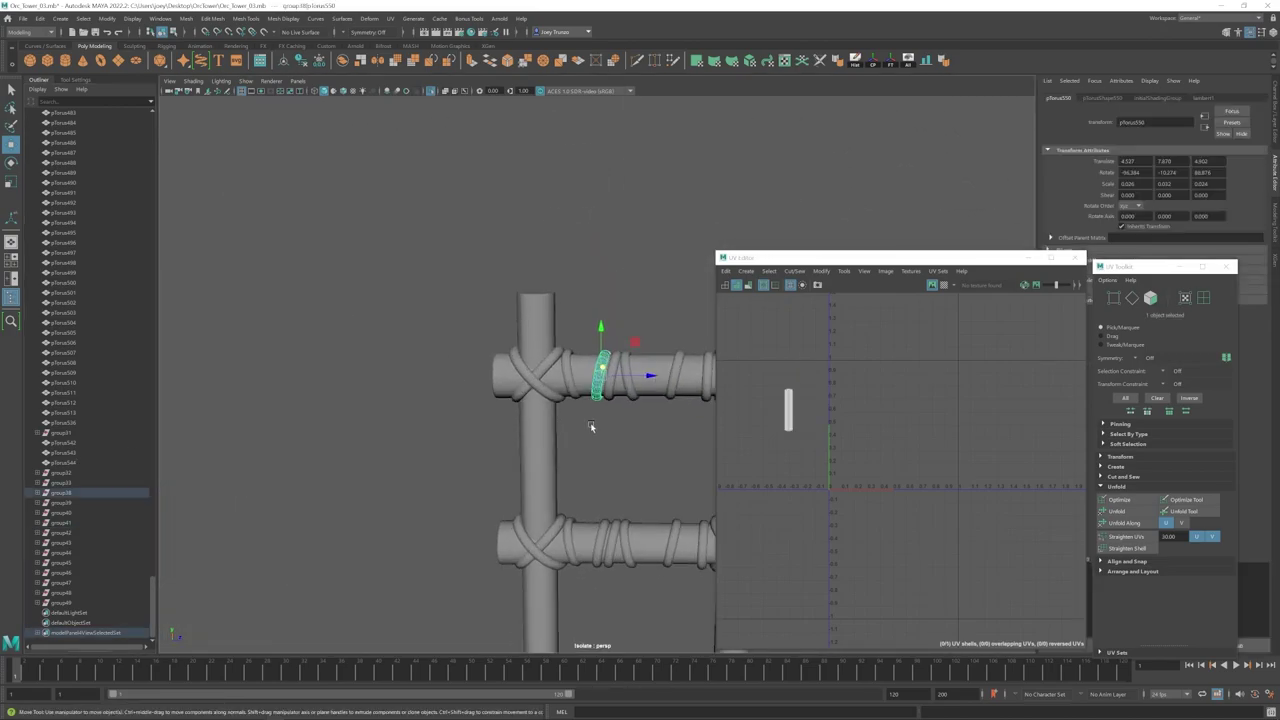
{"action": "left_click_drag", "start_coordinate": [543, 295], "coordinate": [543, 299]}
{"action": "key", "text": "f"}
{"action": "left_click_drag", "start_coordinate": [543, 299], "coordinate": [675, 318], "text": "alt"}
{"action": "left_click_drag", "start_coordinate": [556, 374], "coordinate": [440, 374]}
{"action": "key", "text": "ctrl+d"}
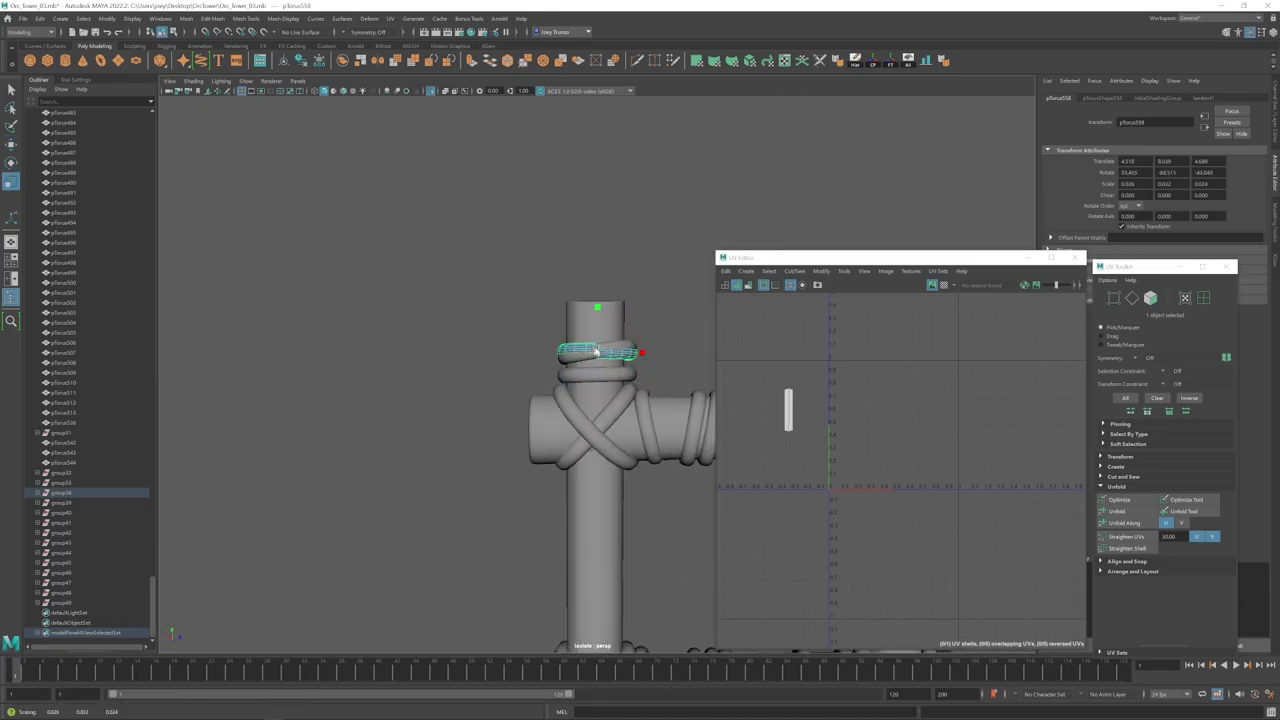
Step: Scale, raise and tilt the uppermost rope ring slightly so it fits around the end of the rail
{"action": "left_click_drag", "start_coordinate": [597, 352], "coordinate": [592, 352]}
{"action": "key", "text": "w"}
{"action": "left_click_drag", "start_coordinate": [598, 308], "coordinate": [598, 303]}
{"action": "key", "text": "e"}
{"action": "left_click_drag", "start_coordinate": [598, 303], "coordinate": [523, 314], "text": "alt"}
{"action": "key", "text": "e"}
{"action": "left_click", "coordinate": [404, 333]}
Step: Duplicate the rail-end rope rings onto the top of the opposite rail and move them into place around it
{"action": "left_click_drag", "start_coordinate": [404, 333], "coordinate": [712, 360], "text": "alt"}
{"action": "left_click", "coordinate": [537, 372], "text": "shift"}
{"action": "key", "text": "ctrl+d"}
{"action": "key", "text": "w"}
{"action": "key", "text": "f"}
{"action": "left_click_drag", "start_coordinate": [712, 360], "coordinate": [652, 406], "text": "alt"}
{"action": "mouse_move", "coordinate": [646, 364]}
{"action": "left_mouse_down"}
{"action": "mouse_move", "coordinate": [635, 357]}
{"action": "mouse_move", "coordinate": [636, 378]}
{"action": "left_mouse_up"}
Step: Scale and position the lower rope ring on the opposite rail so it sits just beneath the other two wraps
{"action": "left_click", "coordinate": [636, 438]}
{"action": "left_click_drag", "start_coordinate": [584, 412], "coordinate": [639, 386], "text": "alt"}
{"action": "key", "text": "w"}
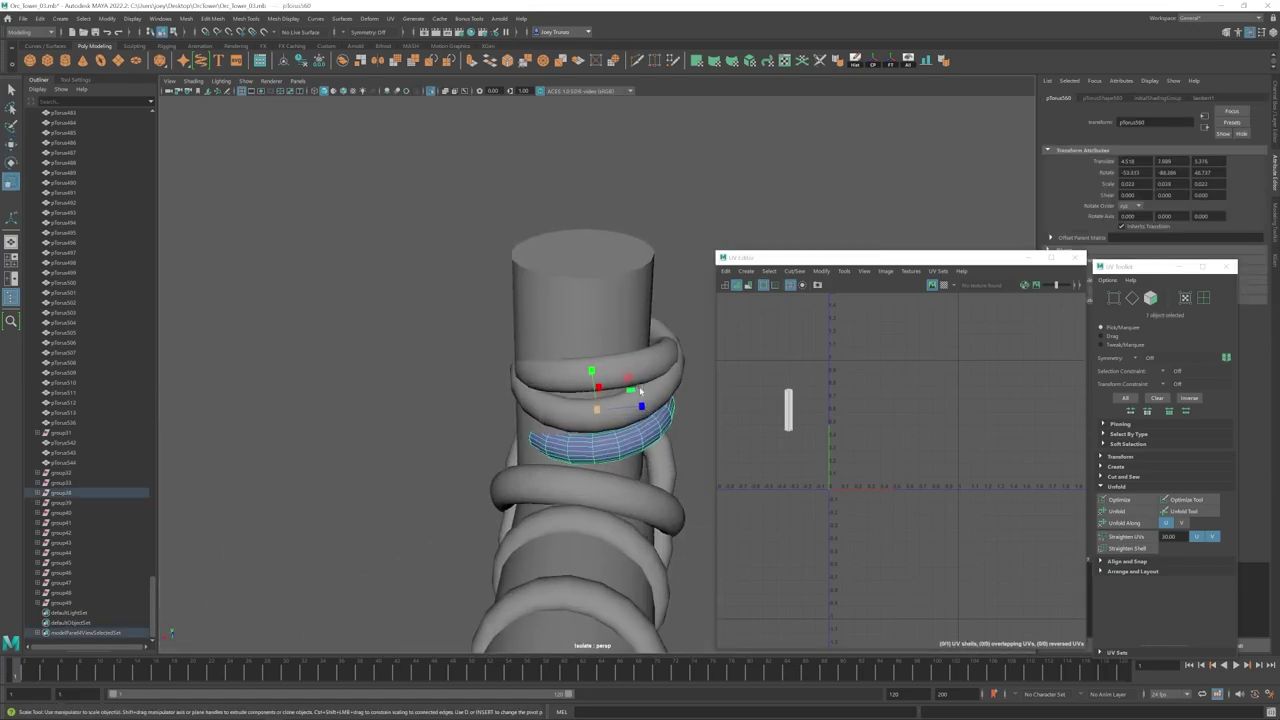
{"action": "left_click", "coordinate": [580, 374], "text": "shift"}
{"action": "left_click", "coordinate": [531, 367], "text": "shift"}
{"action": "left_click_drag", "start_coordinate": [531, 367], "coordinate": [543, 391], "text": "alt"}
{"action": "left_click", "coordinate": [469, 388]}
{"action": "scroll", "coordinate": [469, 388], "scroll_direction": "down", "scroll_amount": 5}
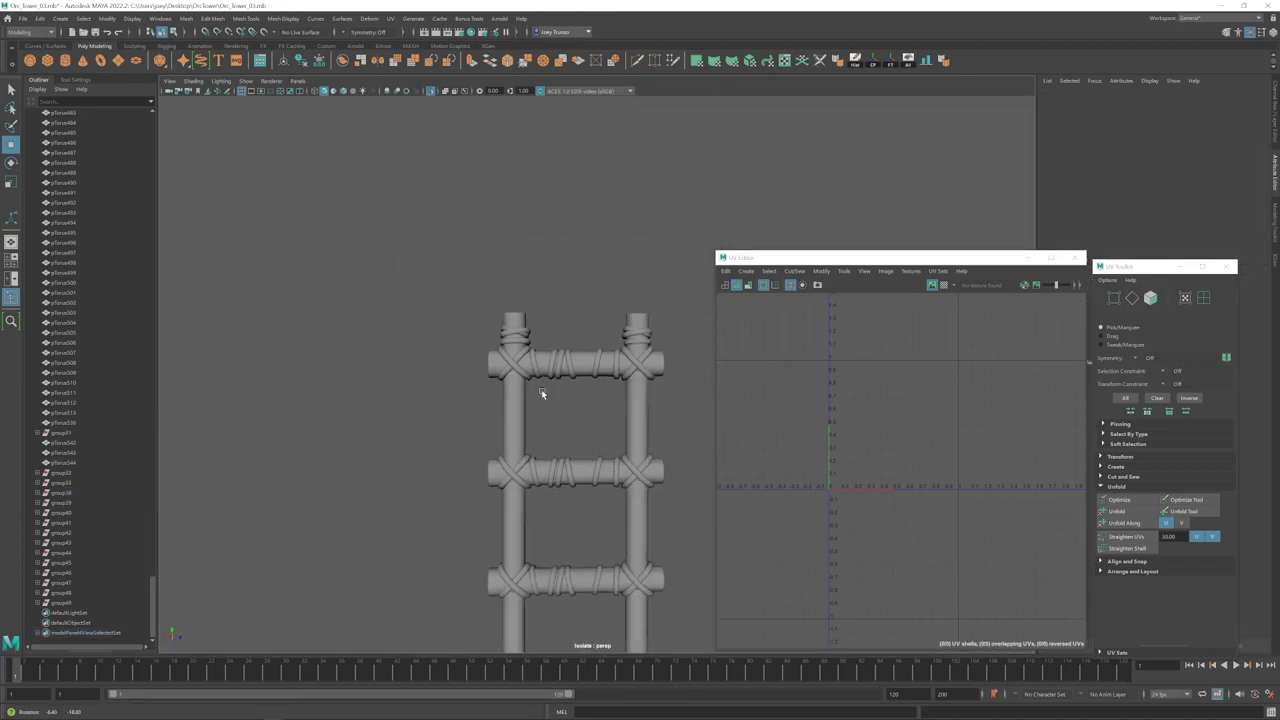
Step: Duplicate the lowest rail-end rope ring and place copies down the same rail near the upper rungs
{"action": "left_click", "coordinate": [639, 336]}
{"action": "left_click", "coordinate": [578, 416]}
{"action": "right_click_drag", "start_coordinate": [578, 416], "coordinate": [554, 434], "text": "alt"}
{"action": "left_click", "coordinate": [612, 350]}
{"action": "right_click_drag", "start_coordinate": [612, 350], "coordinate": [714, 469], "text": "alt"}
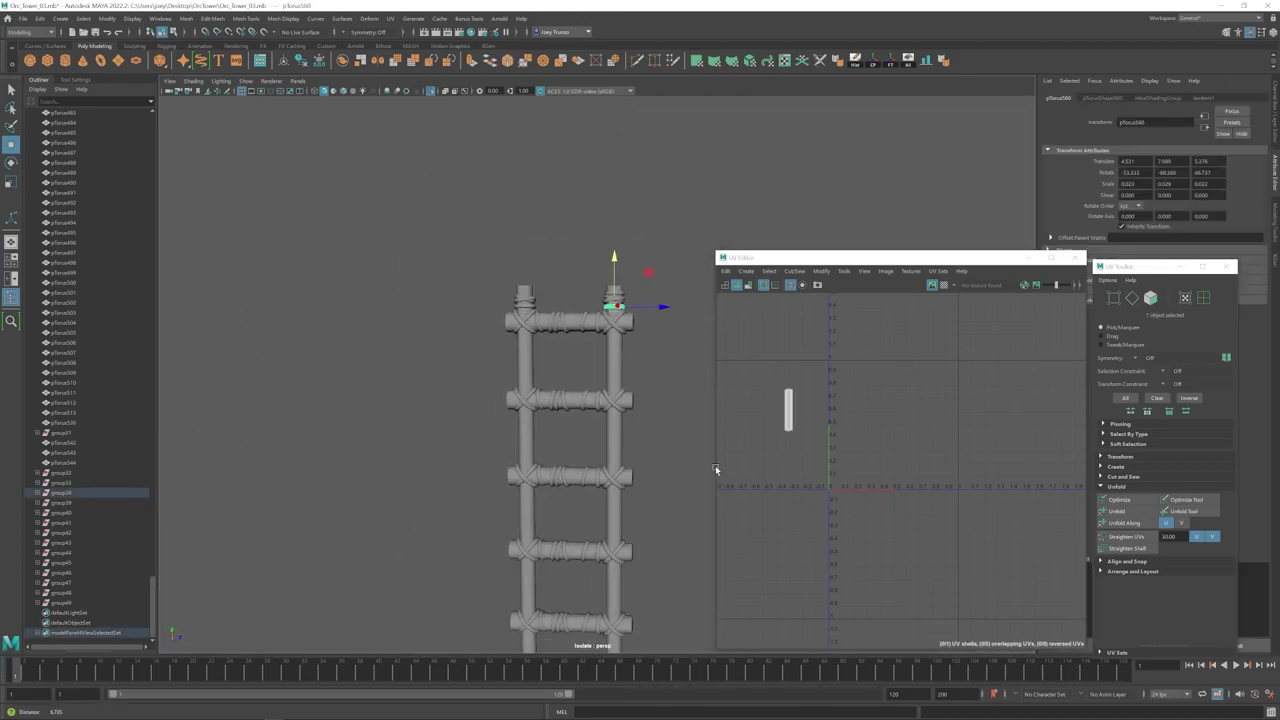
{"action": "key", "text": "ctrl+d"}
{"action": "left_click_drag", "start_coordinate": [620, 234], "coordinate": [850, 508]}
{"action": "key", "text": "f"}
{"action": "left_click_drag", "start_coordinate": [644, 374], "coordinate": [780, 425]}
{"action": "right_click_drag", "start_coordinate": [780, 425], "coordinate": [216, 301], "text": "alt"}
{"action": "middle_click_drag", "start_coordinate": [216, 301], "coordinate": [182, 162], "text": "alt"}
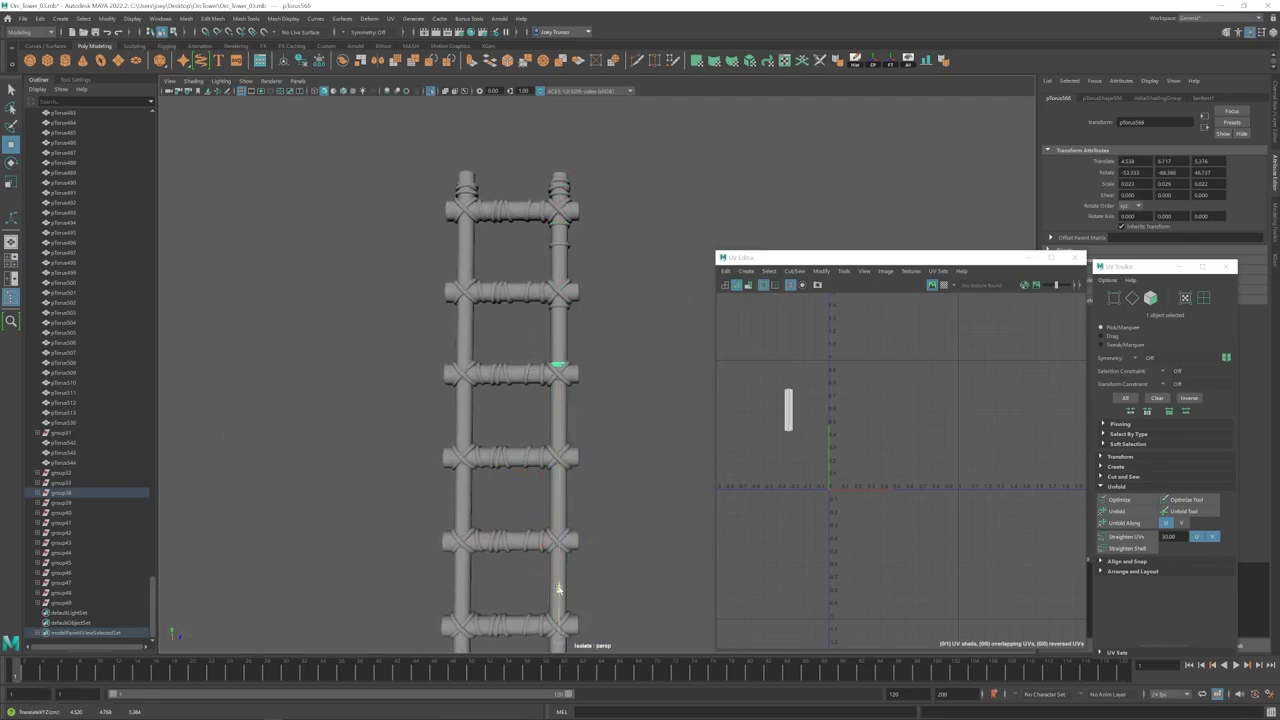
Step: Continue duplicating the rope ring down the same rail beside the middle and lower rungs
{"action": "middle_click_drag", "start_coordinate": [543, 555], "coordinate": [537, 293], "text": "alt"}
{"action": "key", "text": "ctrl+d"}
{"action": "left_click_drag", "start_coordinate": [559, 394], "coordinate": [559, 505]}
{"action": "right_click_drag", "start_coordinate": [559, 505], "coordinate": [592, 373], "text": "alt"}
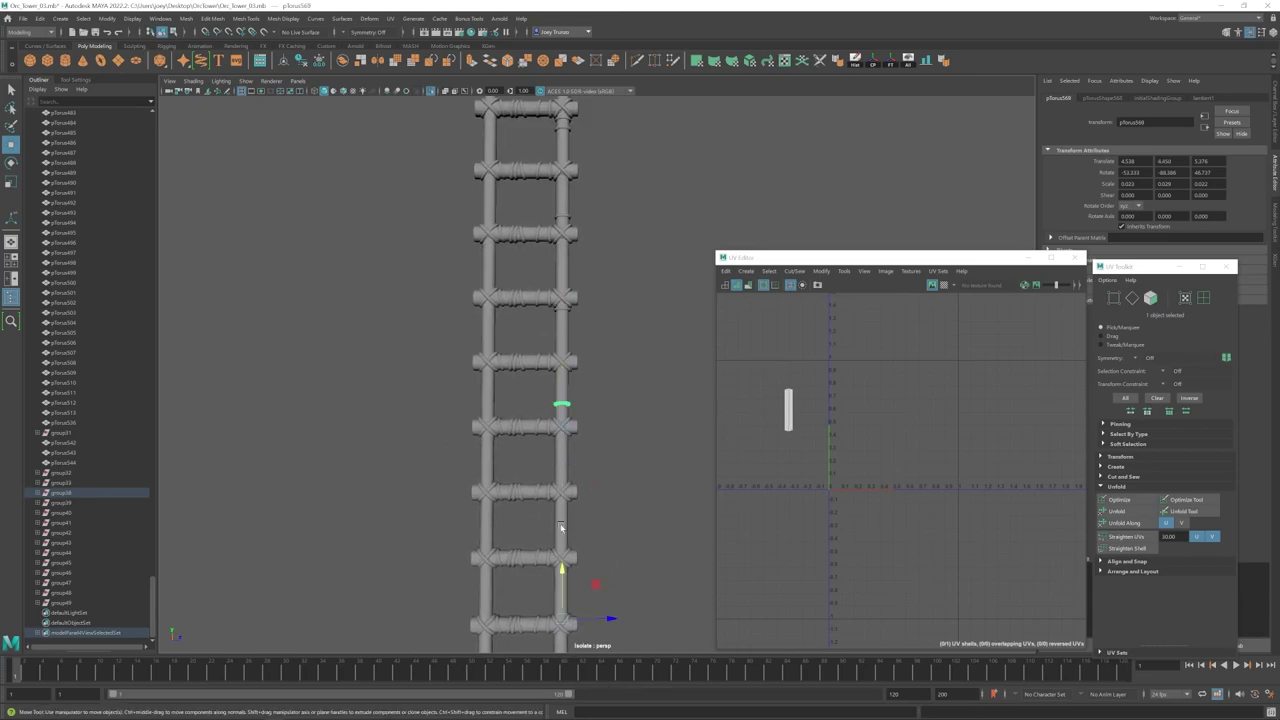
{"action": "key", "text": "ctrl+d"}
{"action": "left_click_drag", "start_coordinate": [561, 566], "coordinate": [561, 655]}
{"action": "middle_click_drag", "start_coordinate": [561, 653], "coordinate": [566, 537], "text": "alt"}
Step: Reset the Move tool's pivot and nudge the lowest rope ring in X to center it around the rail
{"action": "left_click_drag", "start_coordinate": [566, 537], "coordinate": [477, 463], "text": "alt"}
{"action": "left_click", "coordinate": [70, 80]}
{"action": "left_click", "coordinate": [159, 147]}
{"action": "left_click_drag", "start_coordinate": [640, 420], "coordinate": [590, 405], "text": "alt"}
{"action": "left_click_drag", "start_coordinate": [605, 390], "coordinate": [628, 393]}
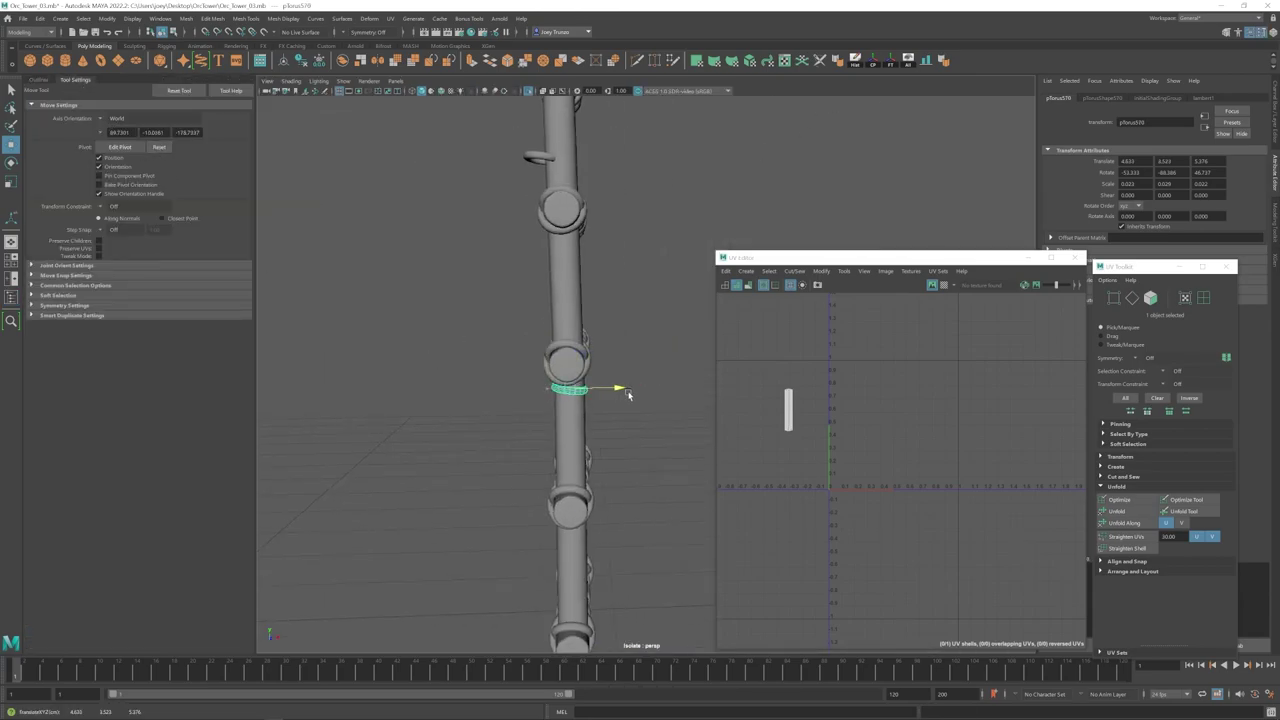
Step: Nudge the next rope ring up the rail in X so it wraps the pole evenly
{"action": "middle_click_drag", "start_coordinate": [628, 393], "coordinate": [615, 590], "text": "alt"}
{"action": "right_click_drag", "start_coordinate": [615, 590], "coordinate": [660, 590], "text": "alt"}
{"action": "left_click", "coordinate": [527, 334]}
{"action": "left_click_drag", "start_coordinate": [601, 327], "coordinate": [604, 327]}
{"action": "left_click_drag", "start_coordinate": [604, 327], "coordinate": [636, 330], "text": "alt"}
{"action": "middle_click_drag", "start_coordinate": [636, 330], "coordinate": [640, 520], "text": "alt"}
{"action": "right_click_drag", "start_coordinate": [640, 520], "coordinate": [600, 515], "text": "alt"}
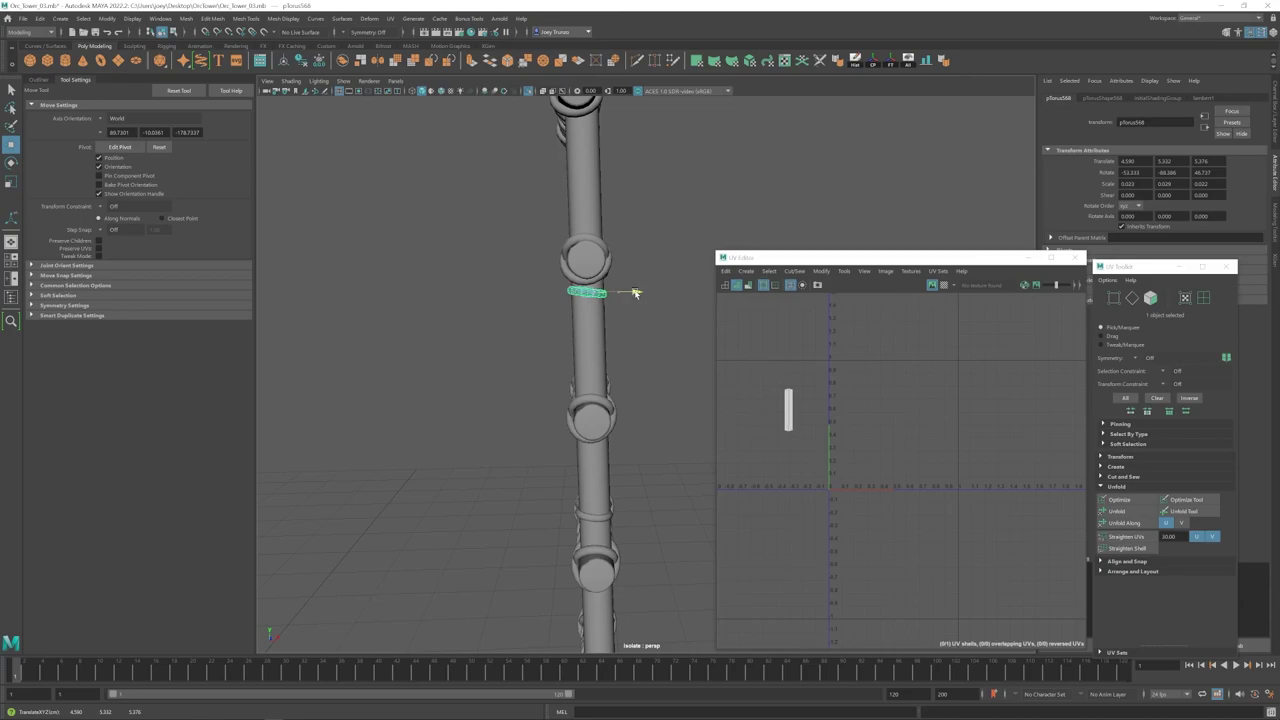
Step: Shift the rope ring one section higher slightly in X to center it on the rail
{"action": "key", "text": "e"}
{"action": "middle_click_drag", "start_coordinate": [572, 254], "coordinate": [560, 500], "text": "alt"}
{"action": "key", "text": "w"}
{"action": "left_click", "coordinate": [557, 317]}
{"action": "left_click_drag", "start_coordinate": [628, 318], "coordinate": [630, 318]}
{"action": "middle_click_drag", "start_coordinate": [630, 318], "coordinate": [632, 525], "text": "alt"}
{"action": "right_click_drag", "start_coordinate": [632, 525], "coordinate": [595, 520], "text": "alt"}
Step: Adjust the rope rings between the upper-middle rungs so they sit around the rail
{"action": "left_click", "coordinate": [590, 293]}
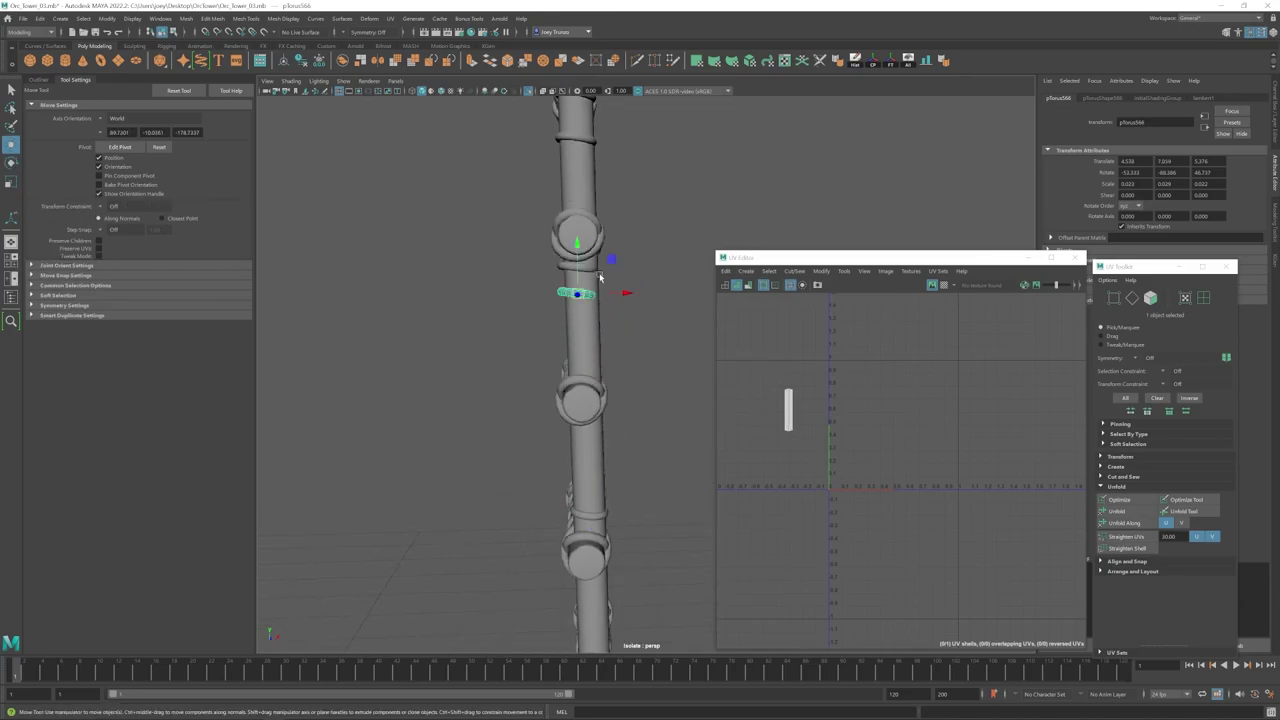
{"action": "left_click", "coordinate": [596, 294]}
{"action": "left_click_drag", "start_coordinate": [430, 306], "coordinate": [500, 313], "text": "alt"}
{"action": "left_click", "coordinate": [491, 394]}
{"action": "right_click_drag", "start_coordinate": [500, 313], "coordinate": [560, 420], "text": "alt"}
{"action": "left_click", "coordinate": [538, 438]}
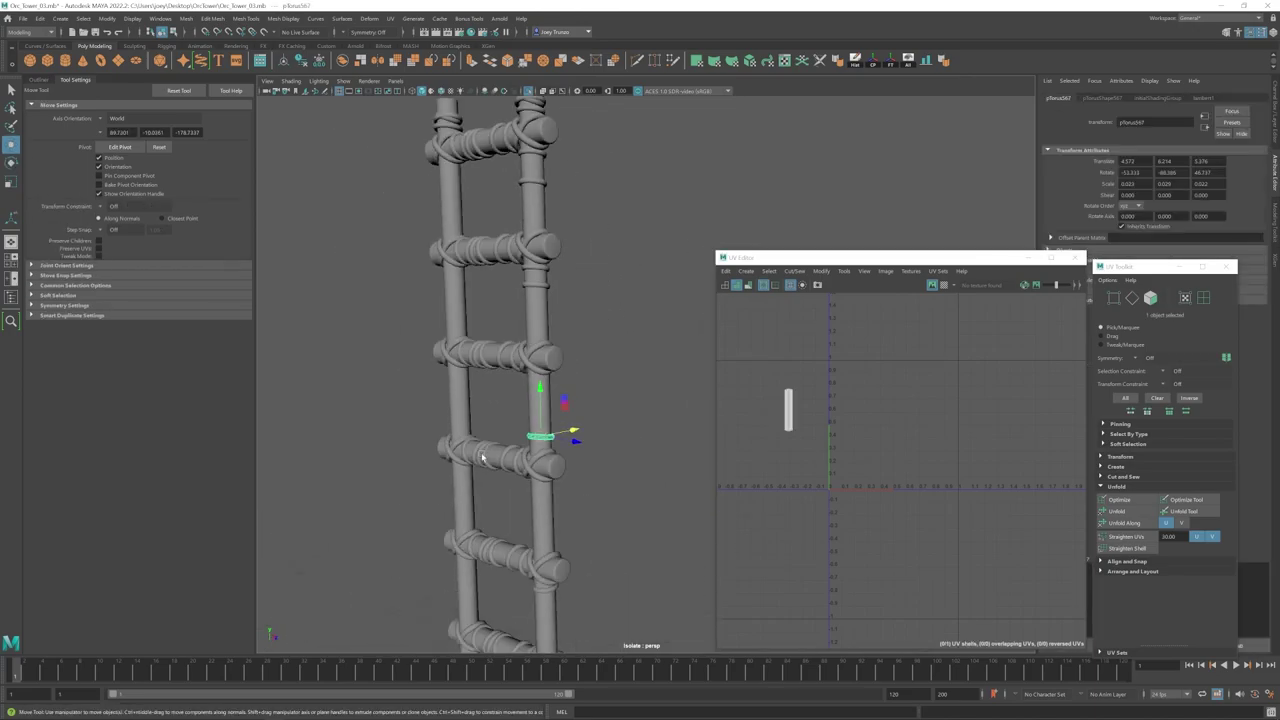
{"action": "right_click_drag", "start_coordinate": [480, 440], "coordinate": [530, 400], "text": "alt"}
{"action": "key", "text": "e"}
{"action": "left_click_drag", "start_coordinate": [440, 338], "coordinate": [551, 283], "text": "alt"}
Step: Lower the rope ring to just above the second rung and nudge it so it wraps the rail evenly
{"action": "left_click", "coordinate": [525, 251]}
{"action": "key", "text": "w"}
{"action": "left_click_drag", "start_coordinate": [520, 203], "coordinate": [520, 243]}
{"action": "key", "text": "f"}
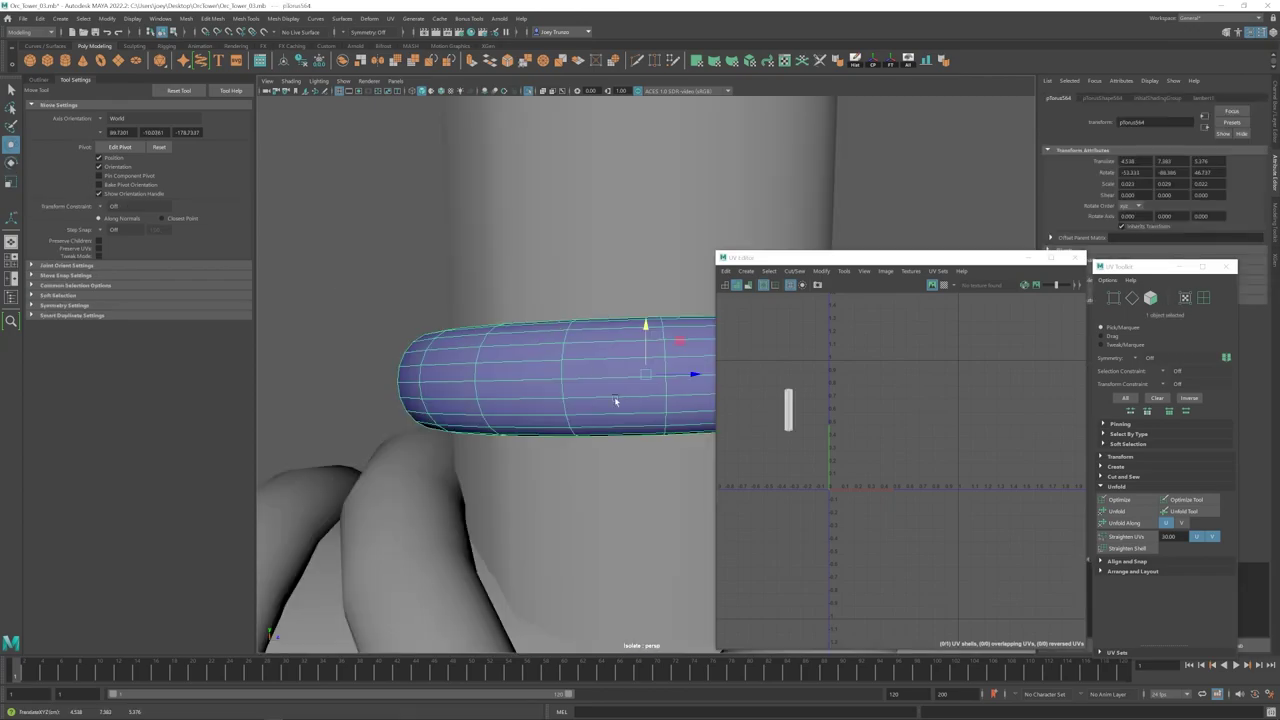
{"action": "right_click_drag", "start_coordinate": [614, 396], "coordinate": [540, 398], "text": "alt"}
{"action": "left_click_drag", "start_coordinate": [600, 396], "coordinate": [480, 402], "text": "alt"}
{"action": "left_click_drag", "start_coordinate": [697, 376], "coordinate": [696, 377]}
{"action": "left_click", "coordinate": [520, 400]}
{"action": "left_click_drag", "start_coordinate": [490, 405], "coordinate": [590, 420], "text": "alt"}
{"action": "right_click_drag", "start_coordinate": [590, 420], "coordinate": [458, 381], "text": "alt"}
{"action": "right_click_drag", "start_coordinate": [537, 380], "coordinate": [610, 350], "text": "alt"}
Step: Copy the rope rings onto the other rail beside several rungs and shift them in X to fit the pole
{"action": "left_click", "coordinate": [590, 200]}
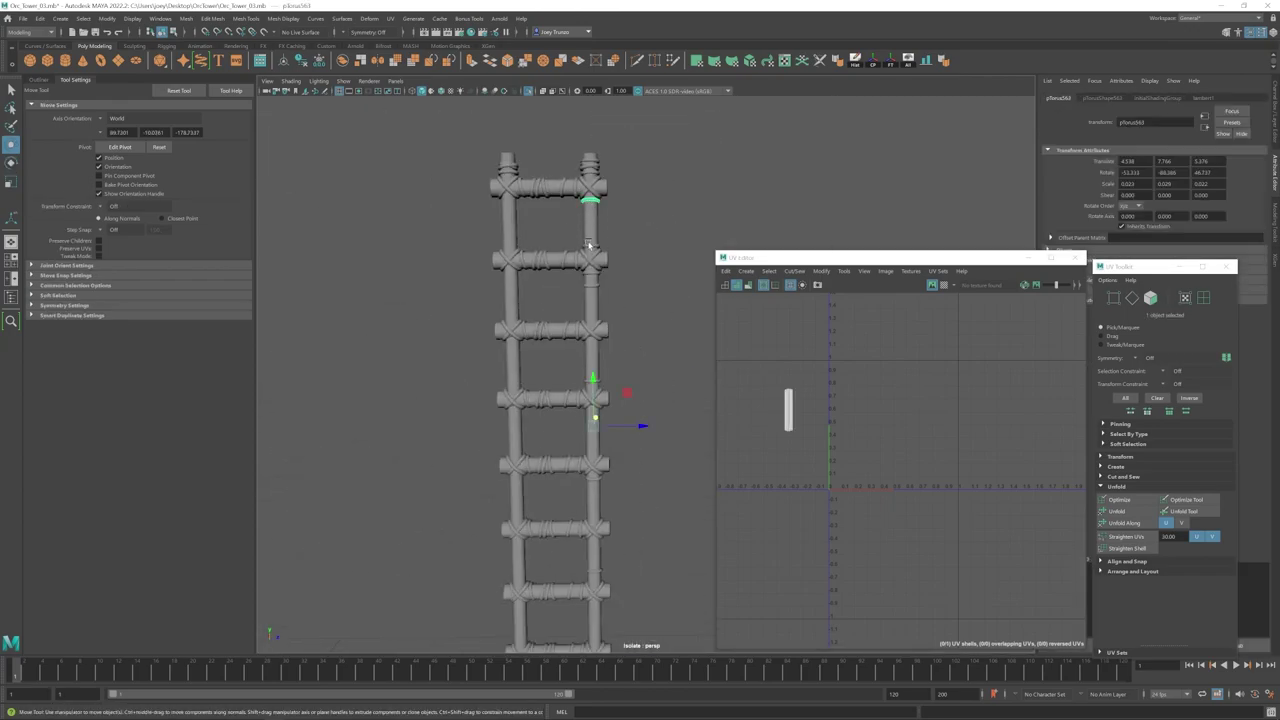
{"action": "left_click_drag", "start_coordinate": [566, 570], "coordinate": [660, 562], "text": "alt"}
{"action": "right_click_drag", "start_coordinate": [560, 540], "coordinate": [620, 520], "text": "alt"}
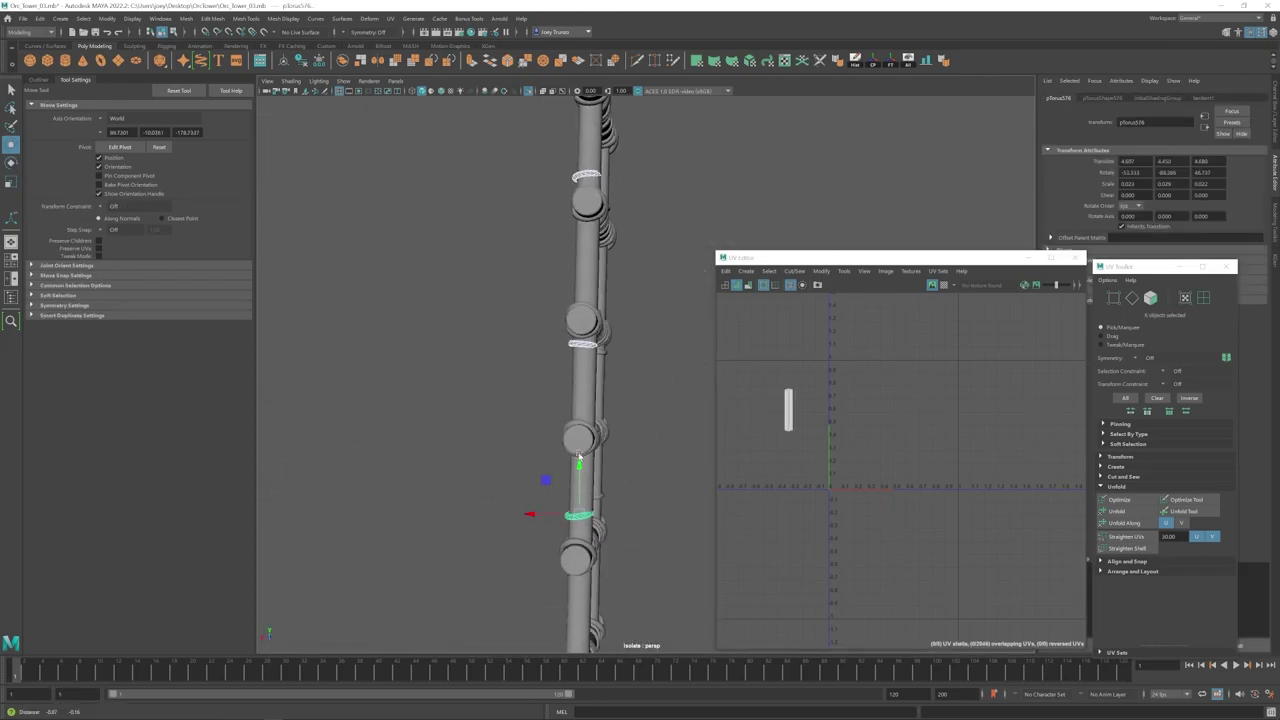
{"action": "left_click_drag", "start_coordinate": [528, 515], "coordinate": [531, 515]}
{"action": "left_click_drag", "start_coordinate": [580, 468], "coordinate": [617, 460], "text": "alt"}
{"action": "left_click", "coordinate": [590, 530], "text": "shift"}
{"action": "left_click", "coordinate": [596, 290], "text": "shift"}
{"action": "right_click_drag", "start_coordinate": [640, 440], "coordinate": [570, 420], "text": "alt"}
{"action": "left_click_drag", "start_coordinate": [610, 470], "coordinate": [687, 489], "text": "alt"}
{"action": "right_click_drag", "start_coordinate": [640, 485], "coordinate": [700, 470], "text": "alt"}
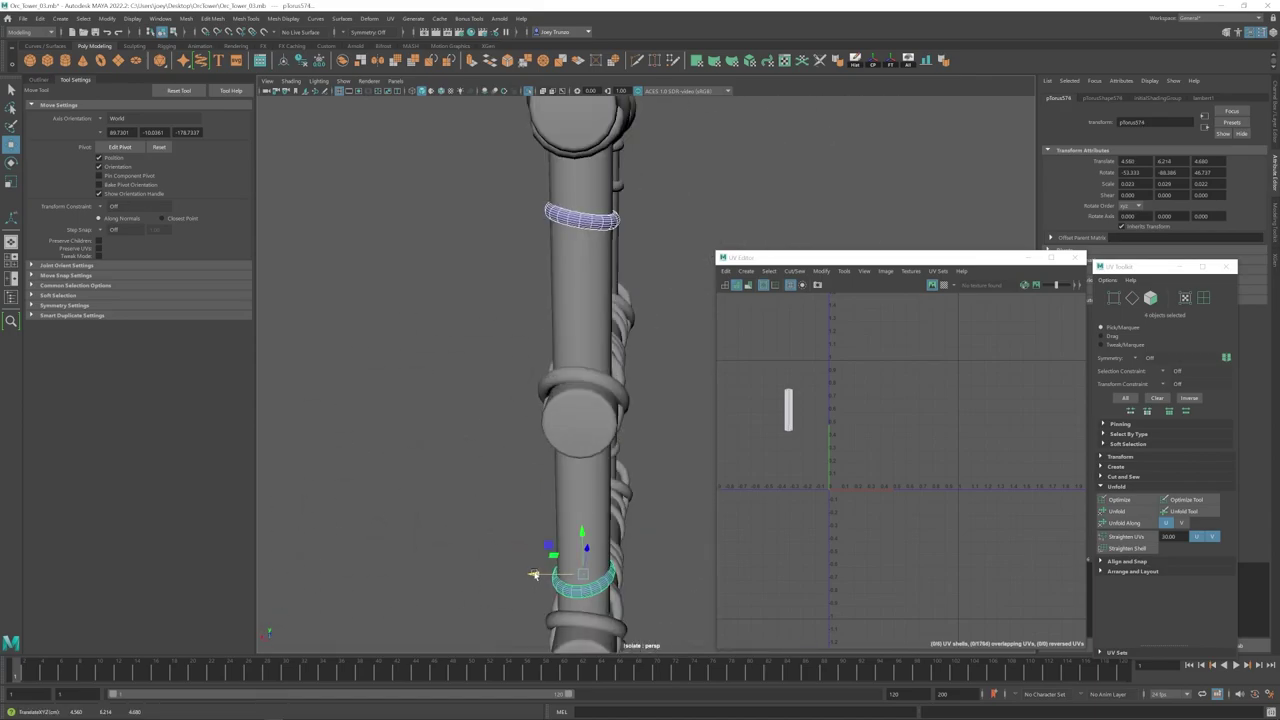
Step: Nudge the remaining copied rings on the other rail in X until each one is centered on the pole
{"action": "left_click_drag", "start_coordinate": [600, 460], "coordinate": [670, 450], "text": "alt"}
{"action": "right_click_drag", "start_coordinate": [700, 300], "coordinate": [610, 300], "text": "alt"}
{"action": "left_click", "coordinate": [698, 207]}
{"action": "left_click_drag", "start_coordinate": [680, 295], "coordinate": [523, 308], "text": "alt"}
{"action": "left_click", "coordinate": [551, 301]}
{"action": "left_click_drag", "start_coordinate": [551, 248], "coordinate": [710, 320]}
{"action": "left_click_drag", "start_coordinate": [566, 346], "coordinate": [560, 346]}
Step: Tilt a copied rope ring on the other rail to vary its wrap
{"action": "left_click_drag", "start_coordinate": [680, 328], "coordinate": [530, 315], "text": "alt"}
{"action": "left_click", "coordinate": [561, 264]}
{"action": "key", "text": "e"}
{"action": "left_click", "coordinate": [610, 322]}
{"action": "right_click_drag", "start_coordinate": [560, 350], "coordinate": [588, 358], "text": "alt"}
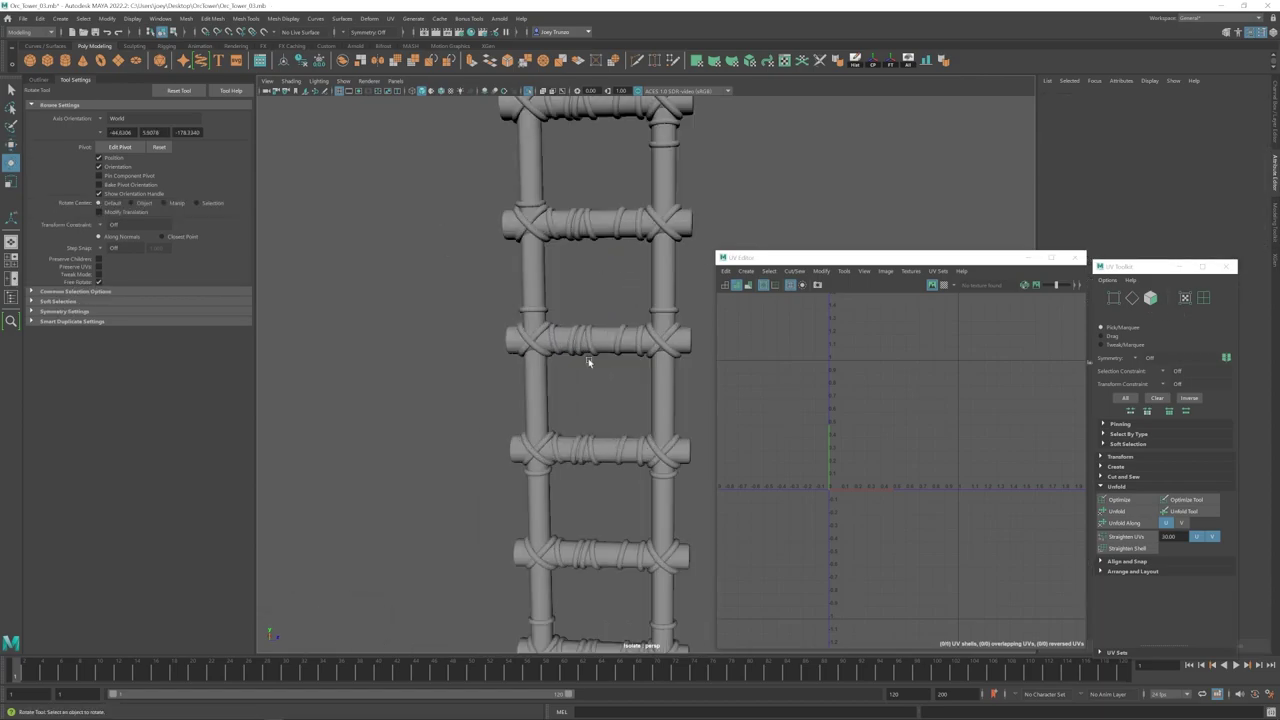
Step: Double the rope wrap above a middle rung with a tilted copy of the ring, shifted slightly along the rail
{"action": "left_click", "coordinate": [535, 309]}
{"action": "key", "text": "w"}
{"action": "left_click", "coordinate": [606, 300]}
{"action": "left_click", "coordinate": [655, 308]}
{"action": "key", "text": "e"}
{"action": "key", "text": "w"}
{"action": "left_click_drag", "start_coordinate": [661, 263], "coordinate": [661, 269]}
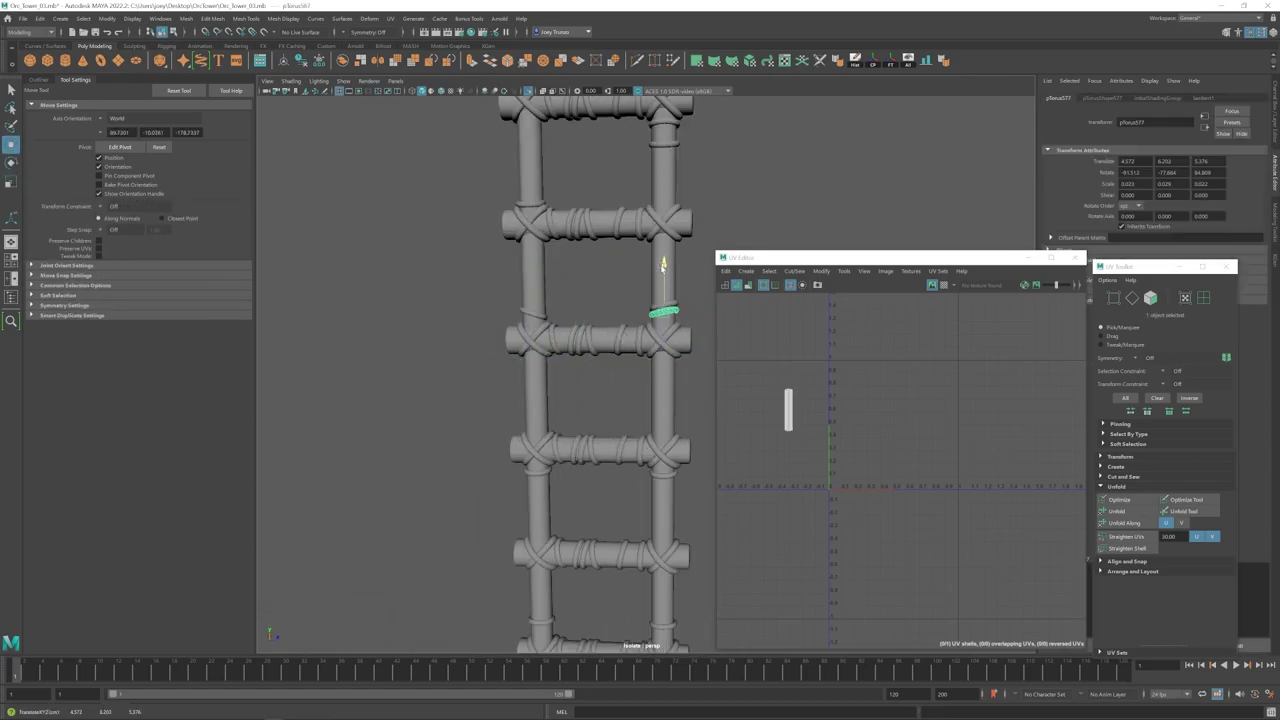
{"action": "left_click", "coordinate": [612, 288]}
Step: Double up the rope rings just below the next rung on the ladder rails
{"action": "right_click_drag", "start_coordinate": [470, 300], "coordinate": [430, 330], "text": "alt"}
{"action": "left_click", "coordinate": [548, 369]}
{"action": "left_click", "coordinate": [606, 386]}
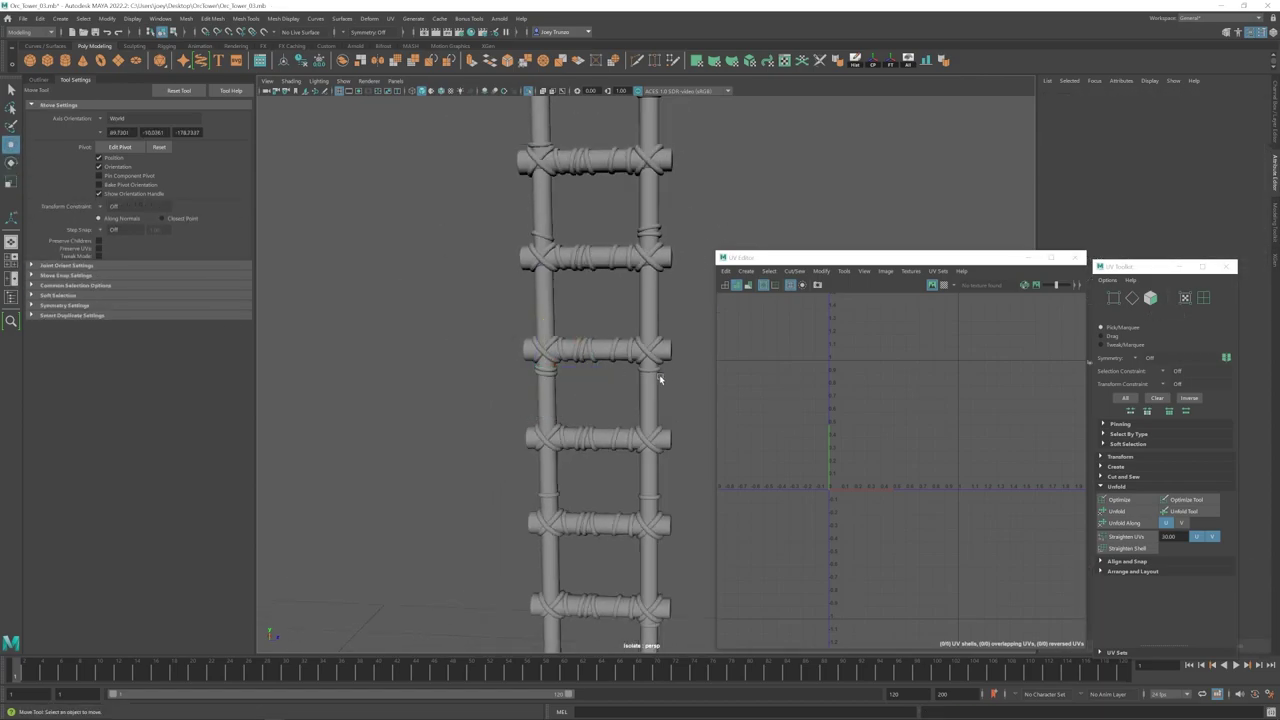
{"action": "left_click", "coordinate": [656, 371]}
{"action": "left_click", "coordinate": [618, 411]}
{"action": "right_click_drag", "start_coordinate": [618, 411], "coordinate": [556, 440], "text": "alt"}
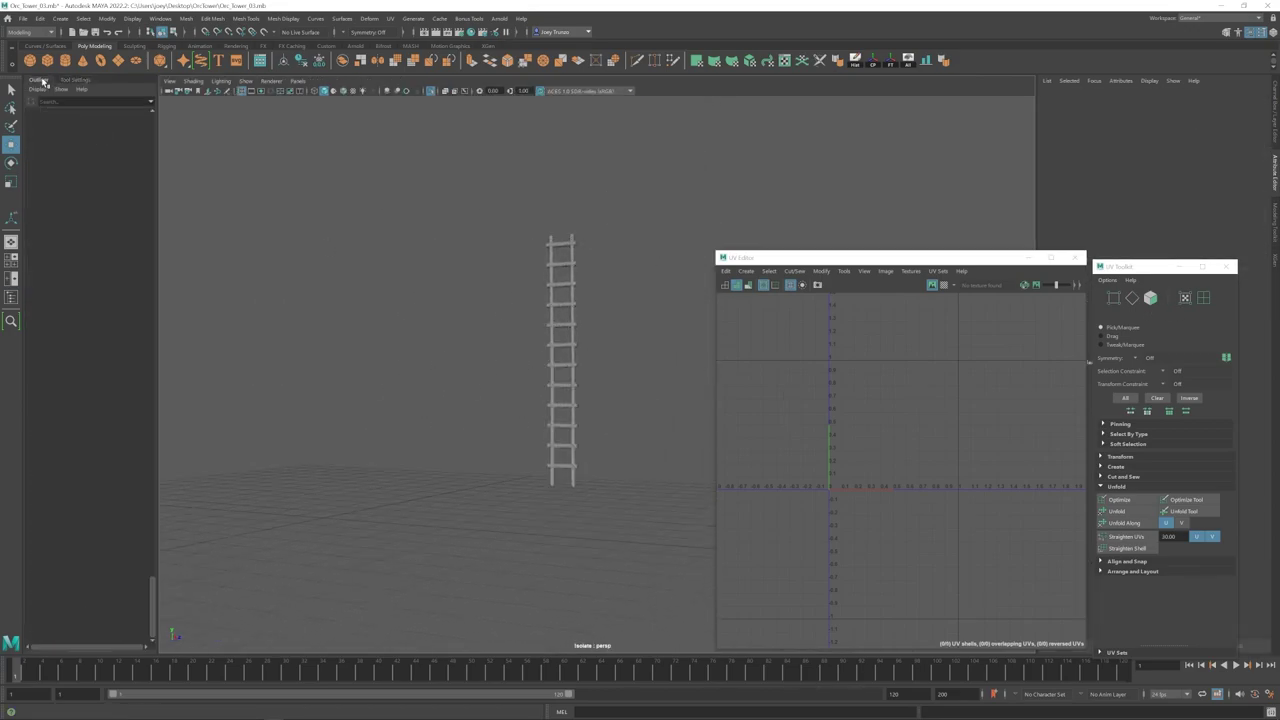
Step: Group all ladder rungs, rope rings and both rails together, and leave isolation to show the whole tower
{"action": "key", "text": "ctrl+z"}
{"action": "key", "text": "ctrl+z"}
{"action": "key", "text": "ctrl+z"}
{"action": "key", "text": "ctrl+z"}
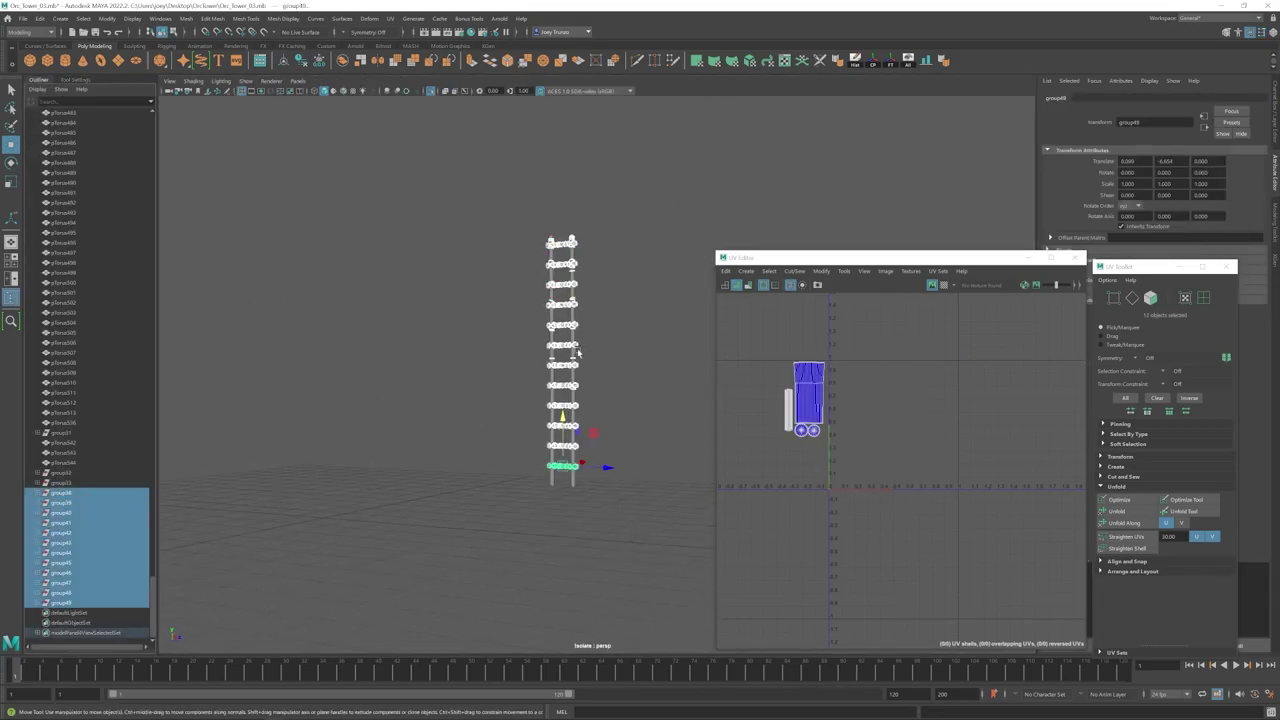
{"action": "left_click", "coordinate": [574, 355], "text": "shift"}
{"action": "left_click", "coordinate": [552, 396], "text": "shift"}
{"action": "key", "text": "ctrl+g"}
{"action": "key", "text": "ctrl+1"}
{"action": "left_click_drag", "start_coordinate": [607, 362], "coordinate": [631, 334], "text": "alt"}
{"action": "right_click_drag", "start_coordinate": [631, 334], "coordinate": [634, 534], "text": "alt"}
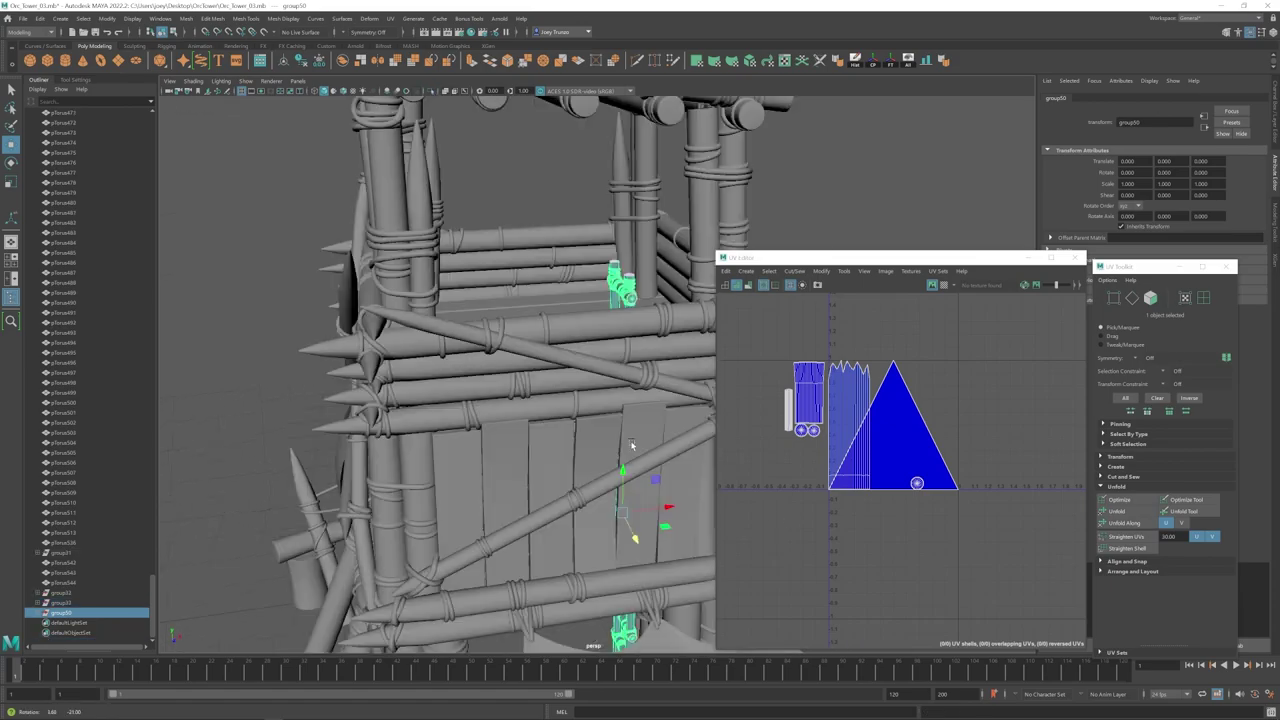
Step: Rotate the ladder group about 13 degrees around Z so it leans inside the tower, and check its placement
{"action": "left_click_drag", "start_coordinate": [634, 534], "coordinate": [611, 488], "text": "alt"}
{"action": "key", "text": "e"}
{"action": "left_click_drag", "start_coordinate": [609, 487], "coordinate": [617, 483]}
{"action": "left_click_drag", "start_coordinate": [617, 483], "coordinate": [700, 430], "text": "alt"}
{"action": "right_click_drag", "start_coordinate": [700, 430], "coordinate": [857, 603], "text": "alt"}
{"action": "left_click_drag", "start_coordinate": [857, 603], "coordinate": [640, 598], "text": "alt"}
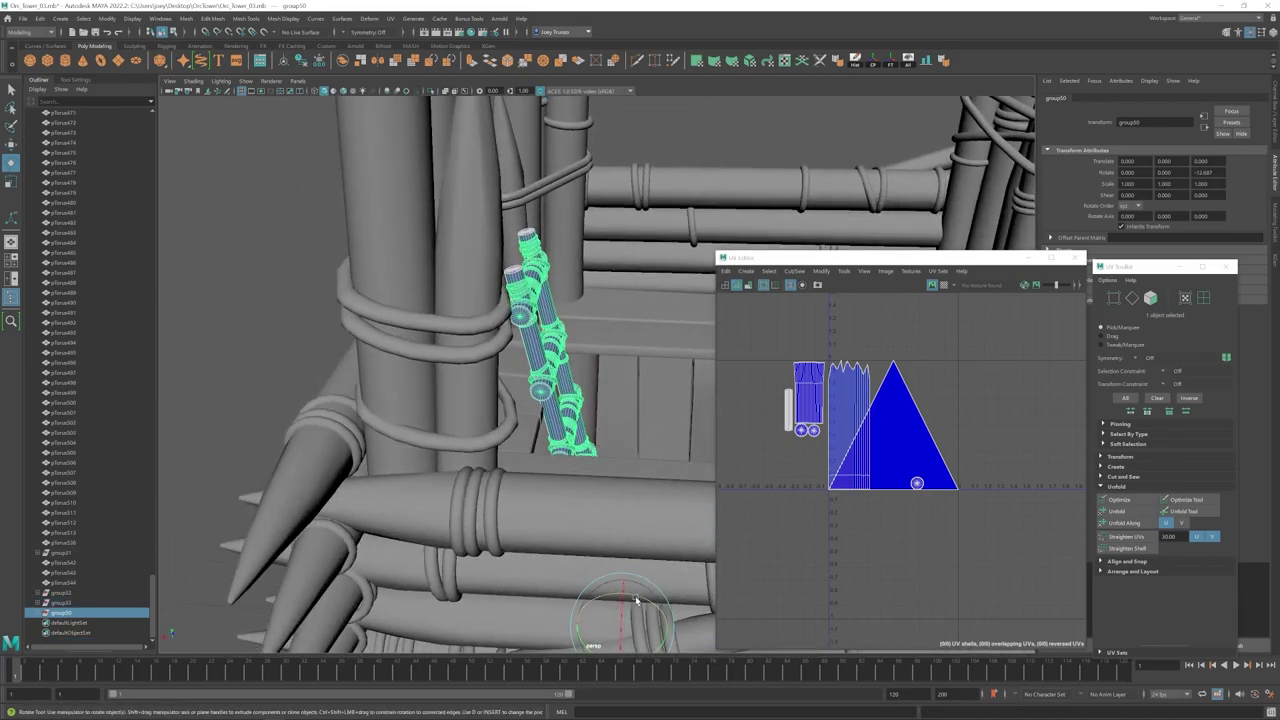
{"action": "left_click", "coordinate": [290, 340]}
{"action": "right_click_drag", "start_coordinate": [548, 450], "coordinate": [420, 390], "text": "alt"}
{"action": "left_click_drag", "start_coordinate": [480, 420], "coordinate": [542, 512], "text": "alt"}
{"action": "mouse_move", "coordinate": [410, 350]}
{"action": "right_mouse_down", "text": "alt"}
{"action": "mouse_move", "coordinate": [497, 426]}
{"action": "mouse_move", "coordinate": [390, 350]}
{"action": "right_mouse_up", "text": "alt"}
{"action": "left_click_drag", "start_coordinate": [390, 350], "coordinate": [425, 300], "text": "alt"}
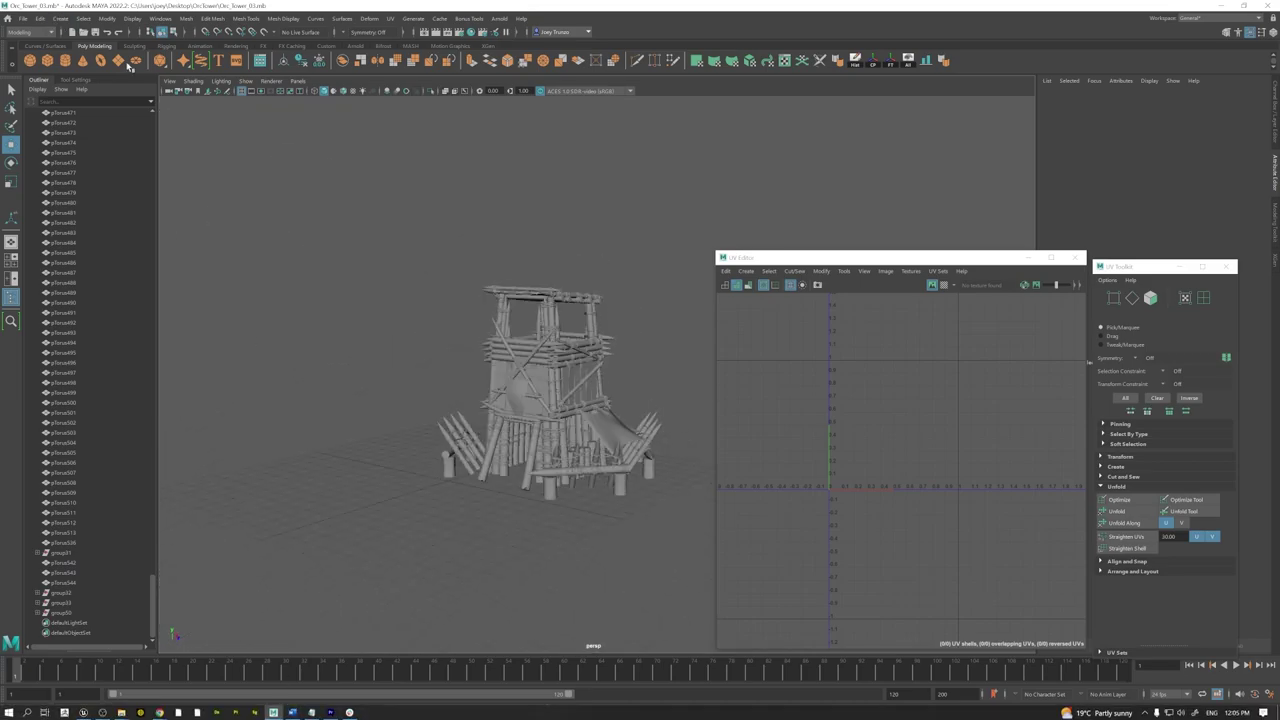
Step: Draw a wavy open curve on the ground beside the tower with the EP Curve tool
{"action": "left_click", "coordinate": [60, 18]}
{"action": "mouse_move", "coordinate": [88, 96]}
{"action": "left_click", "coordinate": [212, 106]}
{"action": "left_click_drag", "start_coordinate": [385, 360], "coordinate": [417, 463], "text": "alt"}
{"action": "middle_click_drag", "start_coordinate": [417, 463], "coordinate": [490, 440], "text": "alt"}
{"action": "left_click", "coordinate": [388, 491]}
{"action": "left_click", "coordinate": [432, 487]}
{"action": "left_click", "coordinate": [481, 487]}
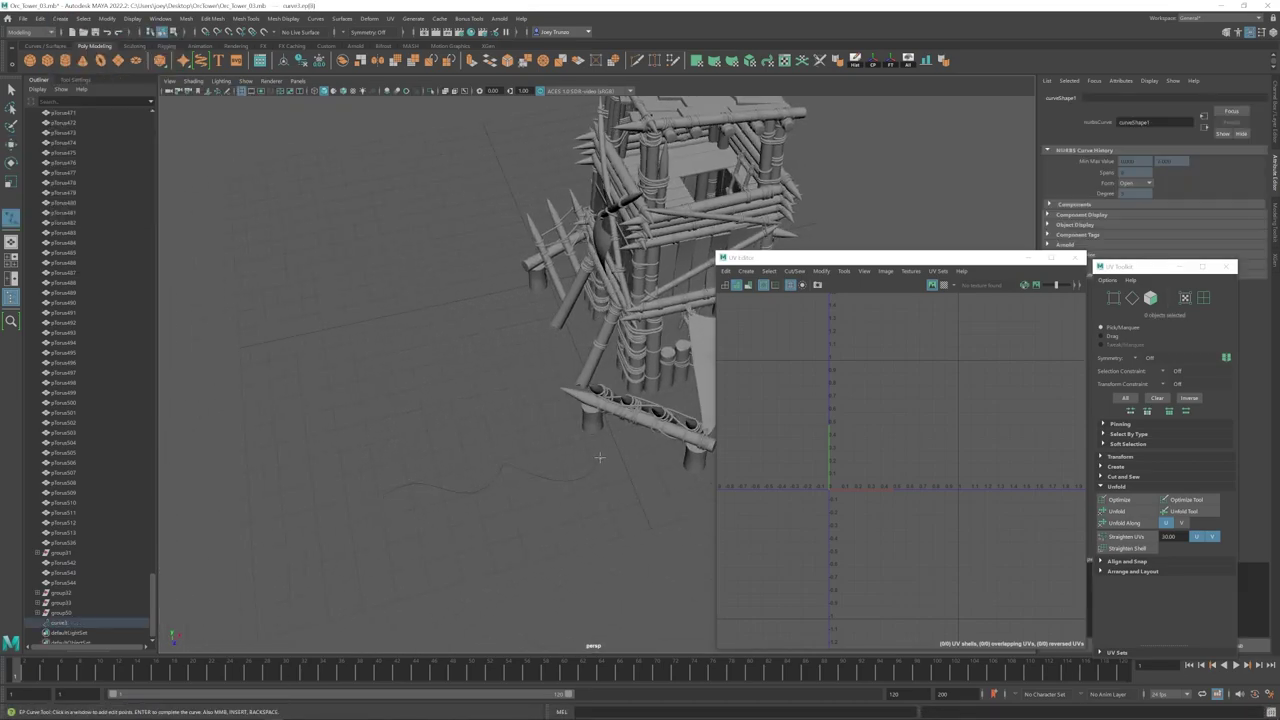
{"action": "key", "text": "Return"}
Step: Move the wavy curve up under the roof edge and scale it down to the span of the beam ends
{"action": "key", "text": "w"}
{"action": "left_click_drag", "start_coordinate": [600, 458], "coordinate": [645, 400], "text": "alt"}
{"action": "left_click", "coordinate": [880, 66]}
{"action": "left_click_drag", "start_coordinate": [500, 330], "coordinate": [490, 385], "text": "alt"}
{"action": "middle_click_drag", "start_coordinate": [490, 290], "coordinate": [465, 400], "text": "alt"}
{"action": "left_click", "coordinate": [438, 207]}
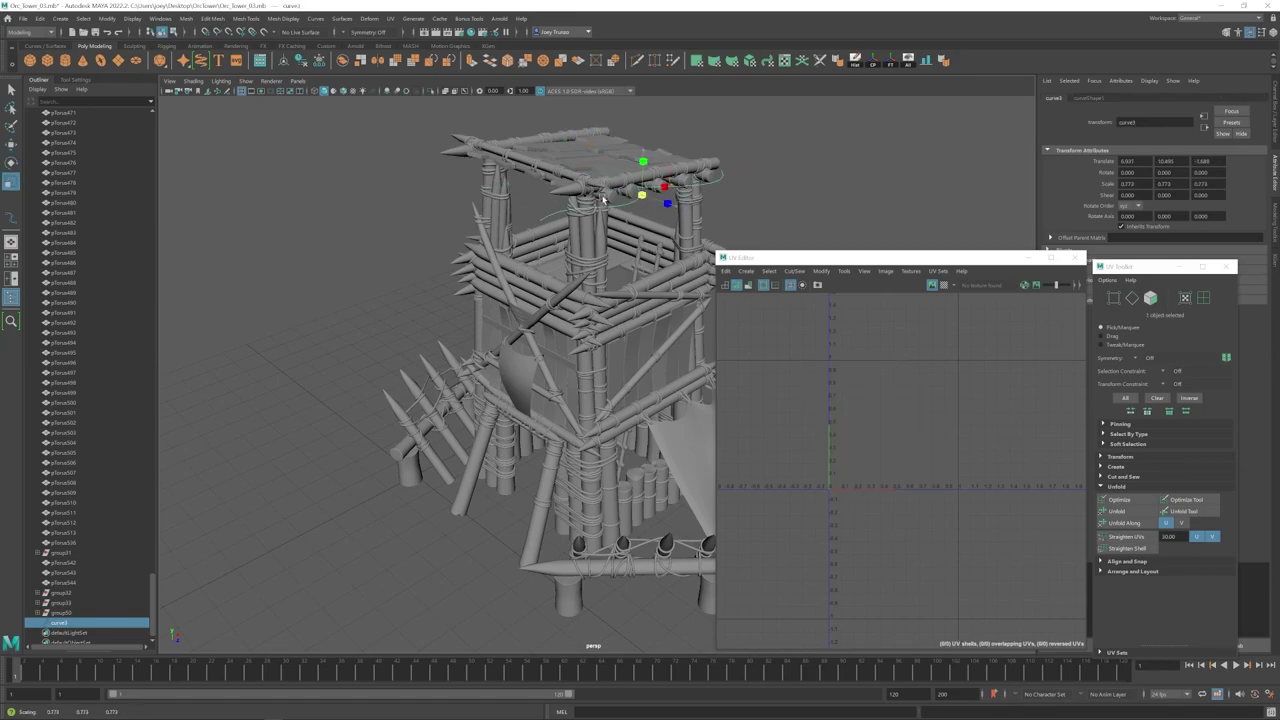
{"action": "key", "text": "f"}
{"action": "key", "text": "e"}
{"action": "left_click_drag", "start_coordinate": [510, 350], "coordinate": [616, 254], "text": "alt"}
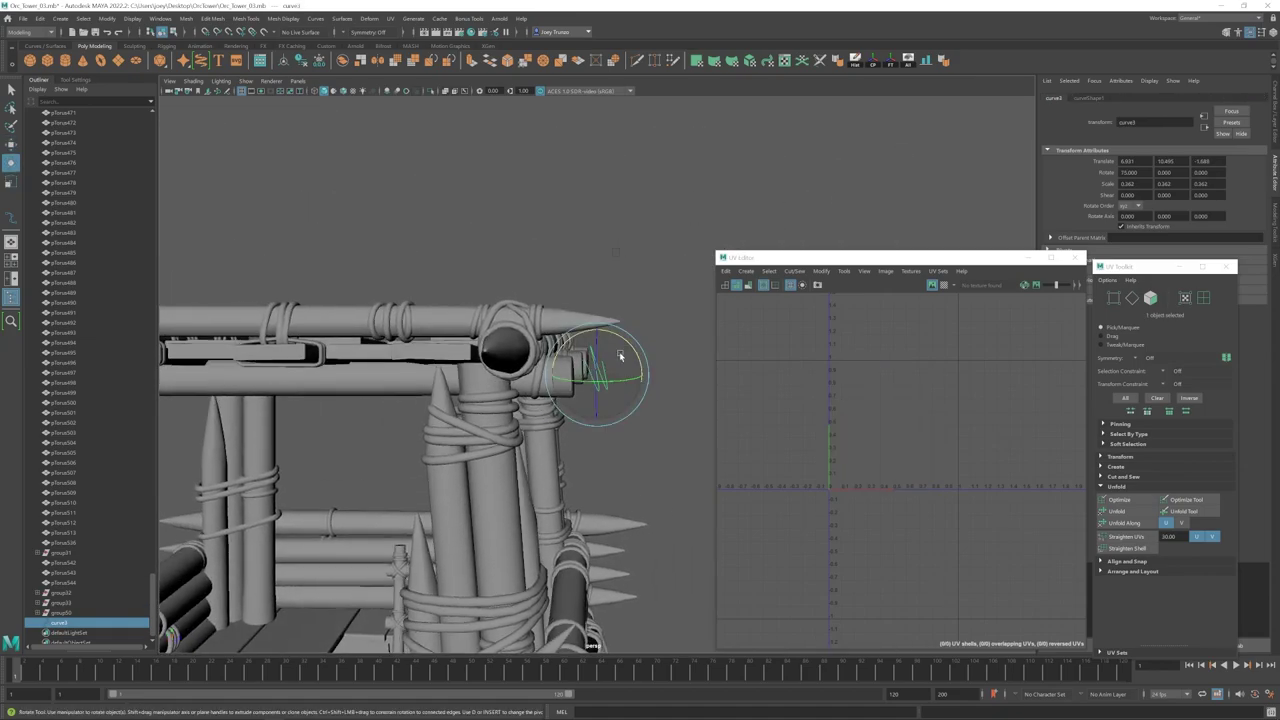
Step: Rotate the curve upright and move it against the protruding roof beam ends
{"action": "left_click_drag", "start_coordinate": [633, 344], "coordinate": [624, 358]}
{"action": "left_click_drag", "start_coordinate": [640, 352], "coordinate": [510, 370], "text": "alt"}
{"action": "left_click_drag", "start_coordinate": [538, 342], "coordinate": [577, 357]}
{"action": "left_click_drag", "start_coordinate": [510, 352], "coordinate": [596, 410], "text": "alt"}
{"action": "left_click_drag", "start_coordinate": [591, 352], "coordinate": [566, 346]}
{"action": "left_click_drag", "start_coordinate": [600, 390], "coordinate": [520, 340], "text": "alt"}
Step: Move the curve's control vertices so it passes over the first beam ends and sags between them
{"action": "right_click_drag", "start_coordinate": [542, 314], "coordinate": [505, 314]}
{"action": "left_click_drag", "start_coordinate": [505, 314], "coordinate": [495, 325], "text": "alt"}
{"action": "right_click_drag", "start_coordinate": [495, 325], "coordinate": [514, 323], "text": "alt"}
{"action": "left_click_drag", "start_coordinate": [512, 318], "coordinate": [486, 338]}
{"action": "left_click_drag", "start_coordinate": [531, 300], "coordinate": [529, 296]}
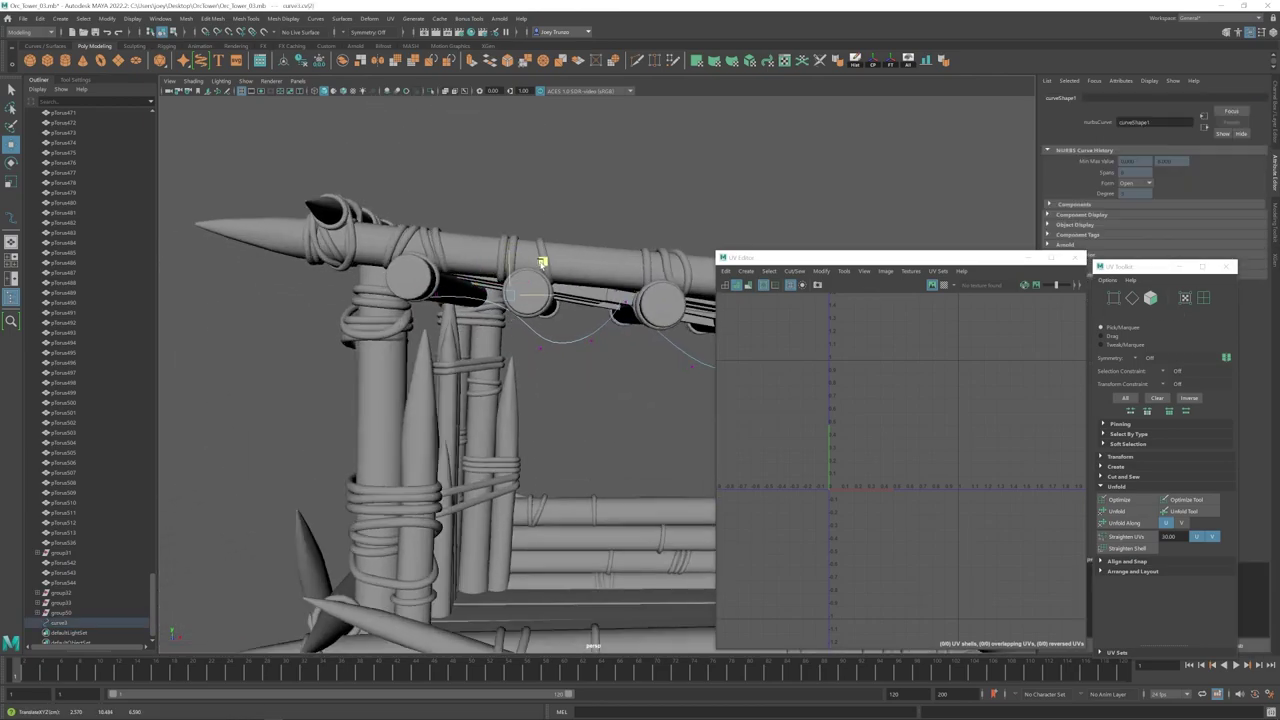
{"action": "middle_click_drag", "start_coordinate": [585, 335], "coordinate": [530, 320], "text": "alt"}
{"action": "left_click_drag", "start_coordinate": [526, 316], "coordinate": [548, 338]}
{"action": "left_click_drag", "start_coordinate": [572, 296], "coordinate": [496, 300]}
{"action": "left_click_drag", "start_coordinate": [496, 304], "coordinate": [402, 250], "text": "alt"}
{"action": "left_click_drag", "start_coordinate": [408, 265], "coordinate": [464, 322]}
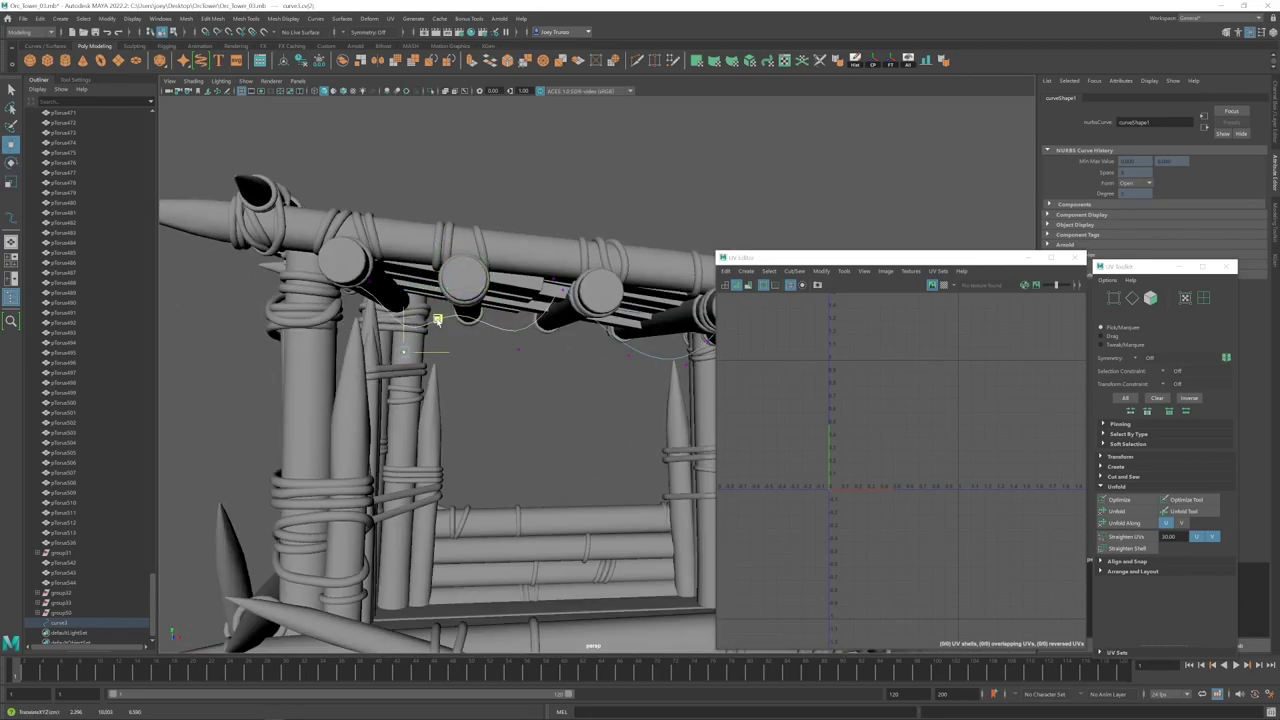
{"action": "left_click_drag", "start_coordinate": [437, 324], "coordinate": [425, 286]}
Step: Reposition the remaining control vertices to form deeper sags between the other beam ends
{"action": "left_click_drag", "start_coordinate": [490, 322], "coordinate": [570, 385], "text": "alt"}
{"action": "mouse_move", "coordinate": [518, 256]}
{"action": "left_mouse_down"}
{"action": "mouse_move", "coordinate": [546, 290]}
{"action": "mouse_move", "coordinate": [525, 270]}
{"action": "left_mouse_up"}
{"action": "left_click_drag", "start_coordinate": [605, 258], "coordinate": [416, 389]}
{"action": "left_click_drag", "start_coordinate": [491, 327], "coordinate": [526, 253], "text": "alt"}
{"action": "left_click_drag", "start_coordinate": [526, 253], "coordinate": [640, 266], "text": "alt"}
{"action": "left_click_drag", "start_coordinate": [640, 266], "coordinate": [574, 324], "text": "alt"}
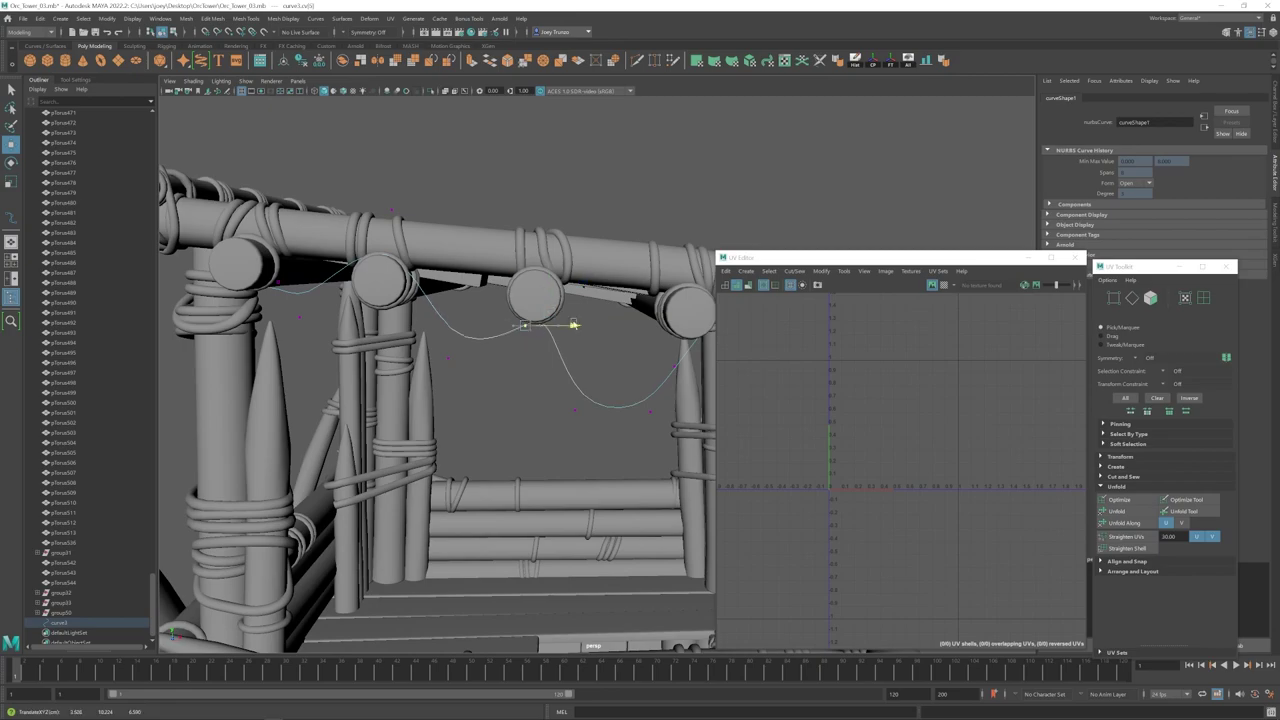
{"action": "right_click_drag", "start_coordinate": [576, 326], "coordinate": [300, 343], "text": "alt"}
{"action": "left_click_drag", "start_coordinate": [300, 343], "coordinate": [549, 380], "text": "alt"}
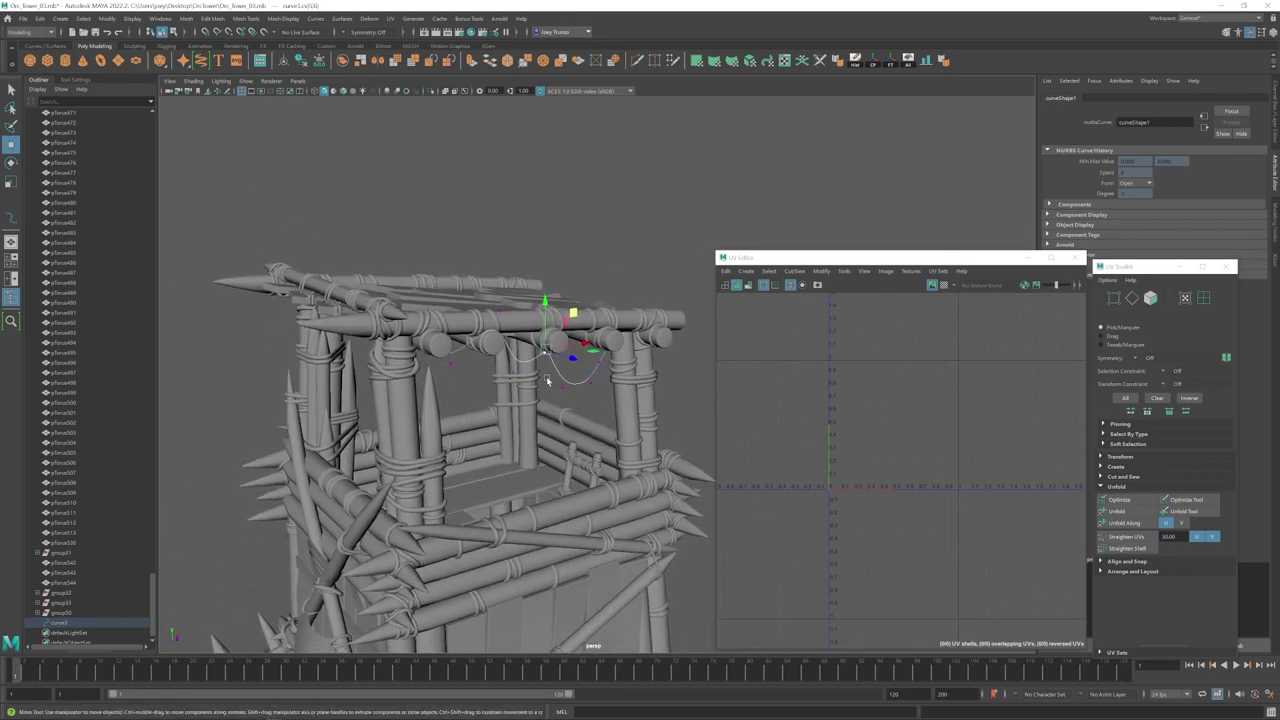
Step: Create a sweep mesh from the draped curve and close the UV Editor and UV Toolkit
{"action": "left_click", "coordinate": [642, 283]}
{"action": "left_click", "coordinate": [60, 623]}
{"action": "left_click", "coordinate": [60, 18]}
{"action": "left_click", "coordinate": [86, 131]}
{"action": "left_click", "coordinate": [1226, 267]}
{"action": "left_click", "coordinate": [1075, 258]}
Step: Set the rope sweep's precision to about 98 and its scale profile to about 0.02
{"action": "left_click_drag", "start_coordinate": [1237, 358], "coordinate": [1251, 358]}
{"action": "left_click_drag", "start_coordinate": [1177, 275], "coordinate": [1157, 275]}
{"action": "mouse_move", "coordinate": [606, 300]}
{"action": "left_mouse_down", "text": "alt"}
{"action": "mouse_move", "coordinate": [614, 366]}
{"action": "mouse_move", "coordinate": [600, 305]}
{"action": "left_mouse_up", "text": "alt"}
{"action": "right_click_drag", "start_coordinate": [600, 305], "coordinate": [680, 320], "text": "alt"}
{"action": "type", "text": "5"}
{"action": "key", "text": "Return"}
{"action": "left_click_drag", "start_coordinate": [470, 410], "coordinate": [429, 449], "text": "alt"}
{"action": "right_click_drag", "start_coordinate": [429, 449], "coordinate": [560, 430], "text": "alt"}
{"action": "left_click", "coordinate": [1133, 275]}
{"action": "left_click", "coordinate": [508, 342]}
{"action": "key", "text": "f"}
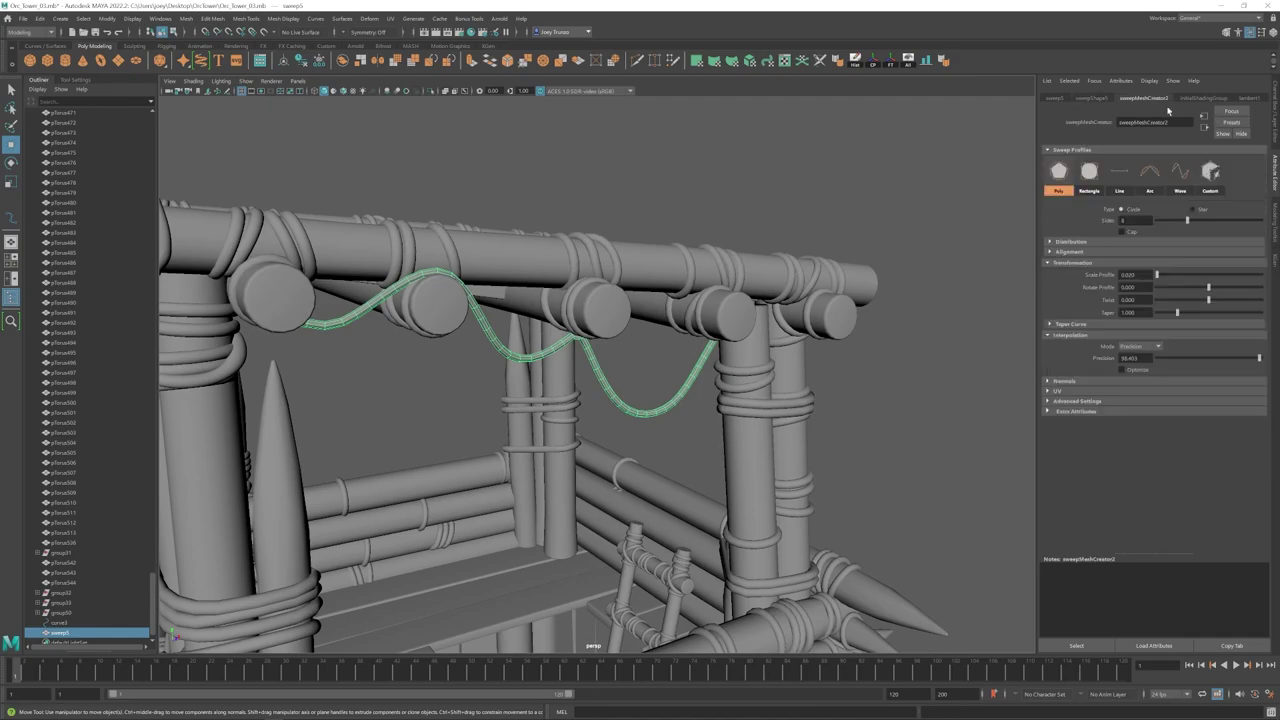
Step: Reuse the same curve for a second rope by moving it along the roof edge toward the far corner post
{"action": "left_click", "coordinate": [645, 437]}
{"action": "right_click_drag", "start_coordinate": [645, 437], "coordinate": [491, 334], "text": "alt"}
{"action": "left_click_drag", "start_coordinate": [491, 334], "coordinate": [506, 357], "text": "alt"}
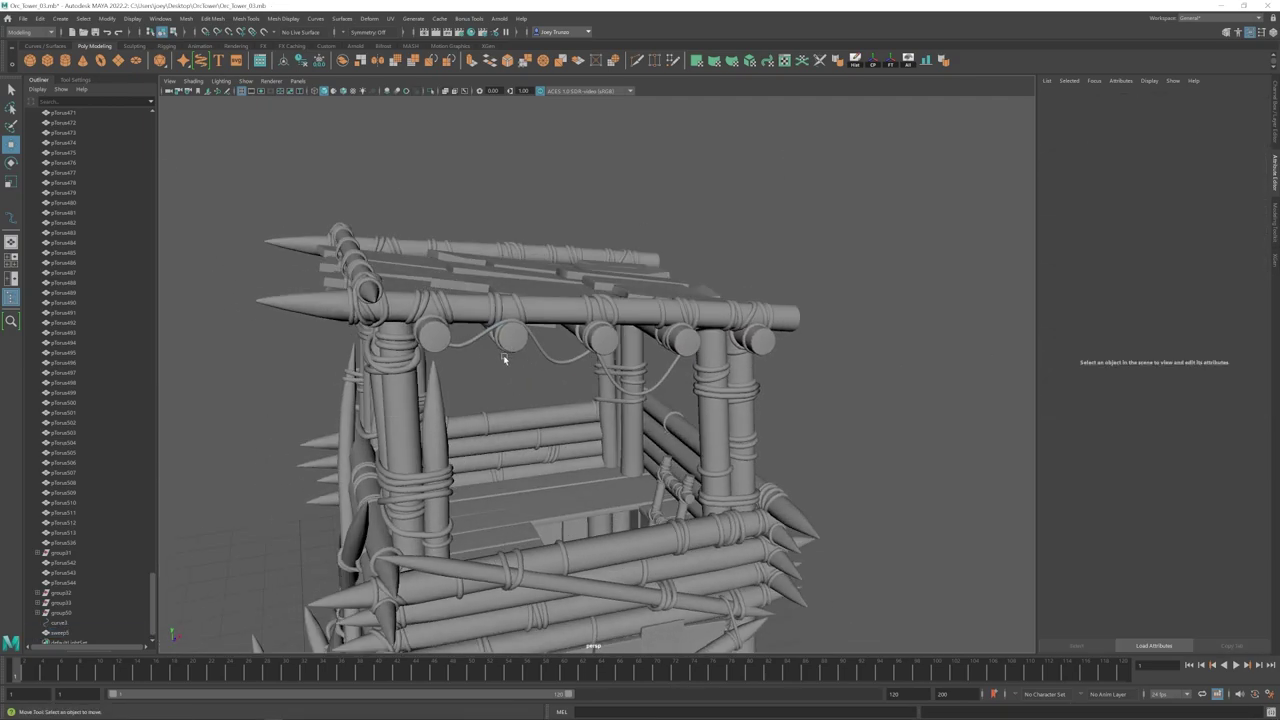
{"action": "right_click_drag", "start_coordinate": [506, 357], "coordinate": [460, 350], "text": "alt"}
{"action": "left_click_drag", "start_coordinate": [460, 350], "coordinate": [686, 345], "text": "alt"}
{"action": "left_click", "coordinate": [678, 293]}
{"action": "left_click_drag", "start_coordinate": [678, 300], "coordinate": [703, 354], "text": "alt"}
{"action": "left_click", "coordinate": [60, 623]}
{"action": "right_click_drag", "start_coordinate": [703, 354], "coordinate": [740, 350], "text": "alt"}
Step: Move the curve's end control vertices to form a loop hanging from the last beam end by the corner post
{"action": "right_click_drag", "start_coordinate": [640, 330], "coordinate": [590, 325]}
{"action": "left_click_drag", "start_coordinate": [557, 258], "coordinate": [618, 265]}
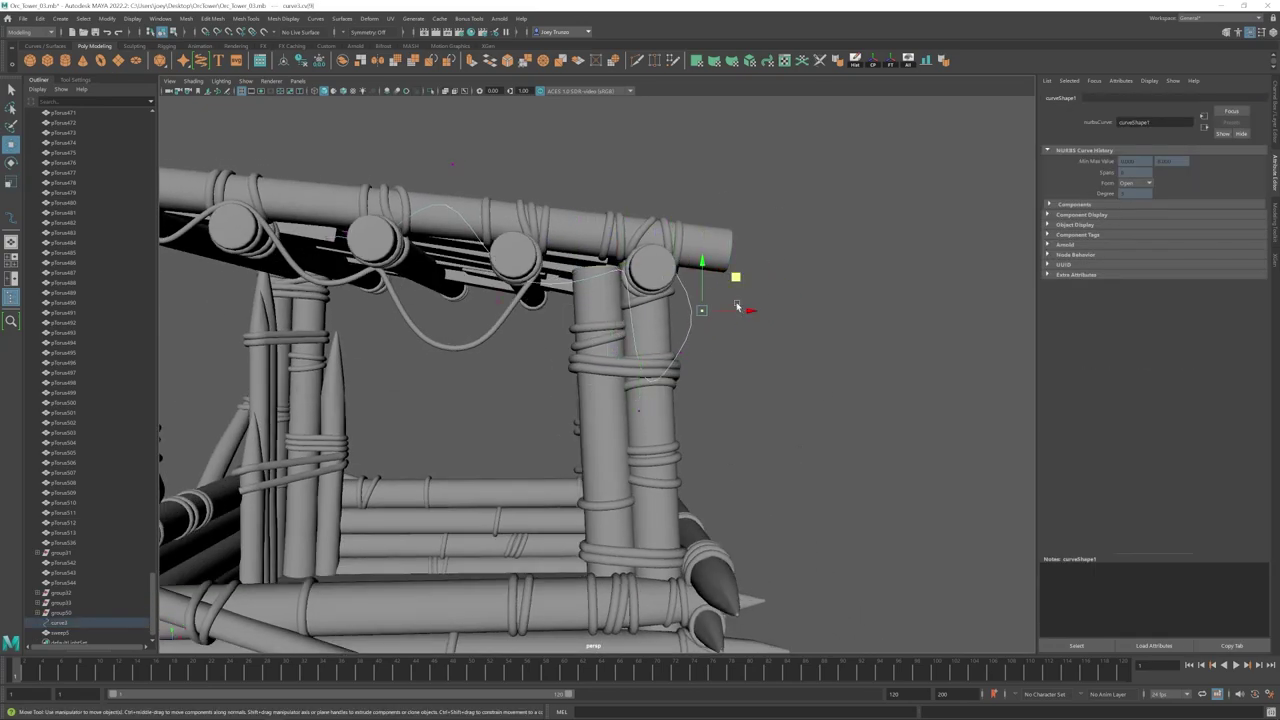
{"action": "left_click_drag", "start_coordinate": [714, 320], "coordinate": [697, 321]}
{"action": "left_click_drag", "start_coordinate": [650, 395], "coordinate": [655, 368], "text": "alt"}
{"action": "left_click_drag", "start_coordinate": [693, 357], "coordinate": [683, 357]}
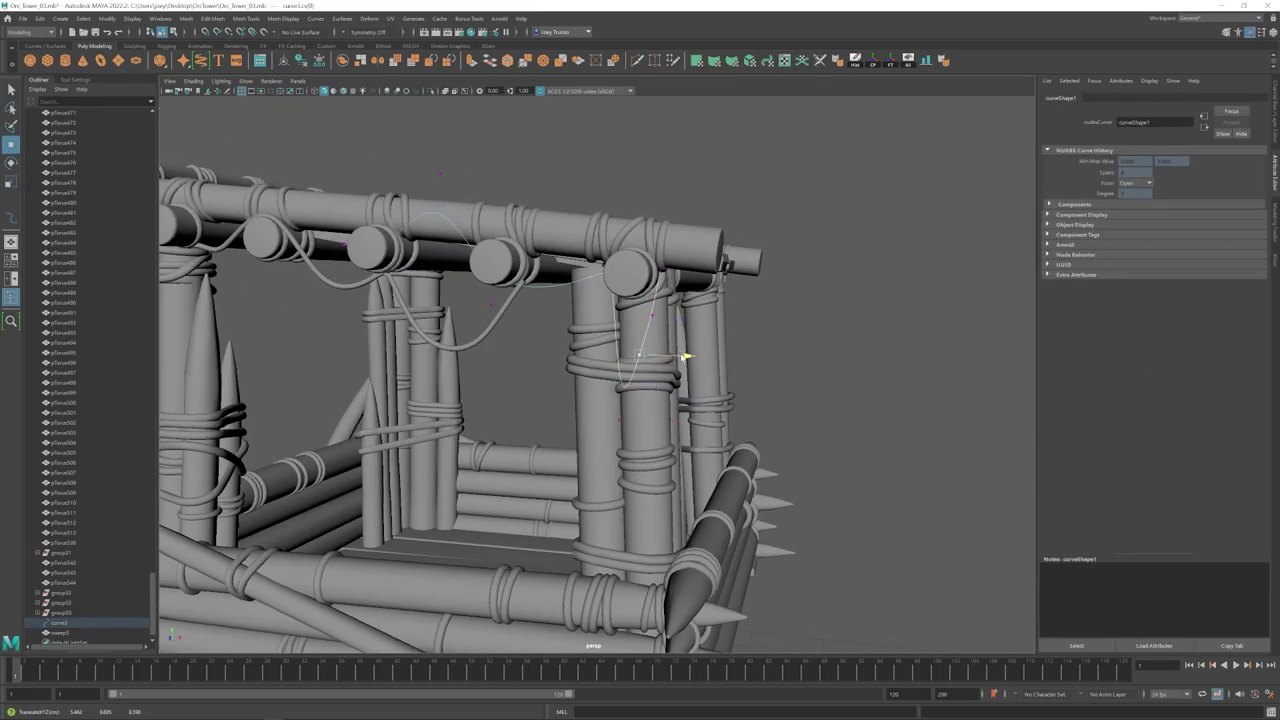
{"action": "mouse_move", "coordinate": [694, 416]}
{"action": "left_mouse_down", "text": "alt"}
{"action": "mouse_move", "coordinate": [772, 418]}
{"action": "mouse_move", "coordinate": [701, 402]}
{"action": "left_mouse_up", "text": "alt"}
{"action": "left_click_drag", "start_coordinate": [698, 398], "coordinate": [610, 297], "text": "alt"}
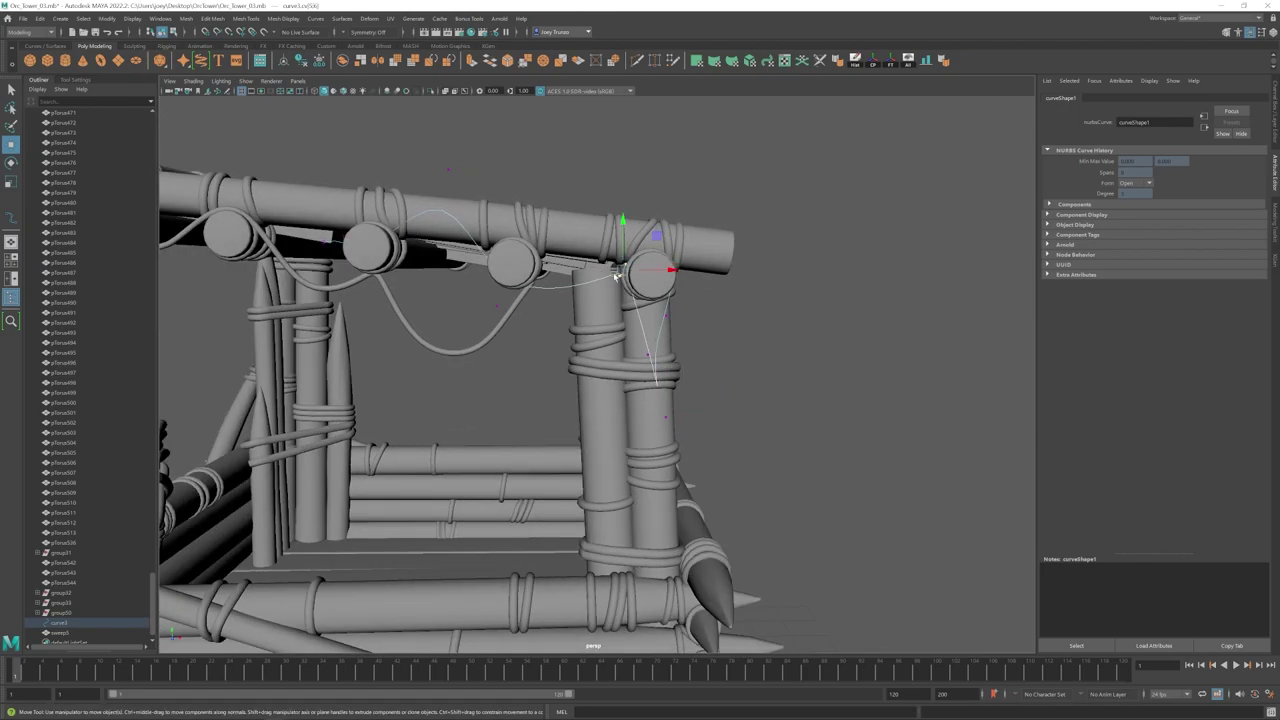
{"action": "left_click", "coordinate": [622, 282]}
{"action": "right_click_drag", "start_coordinate": [626, 286], "coordinate": [580, 286], "text": "alt"}
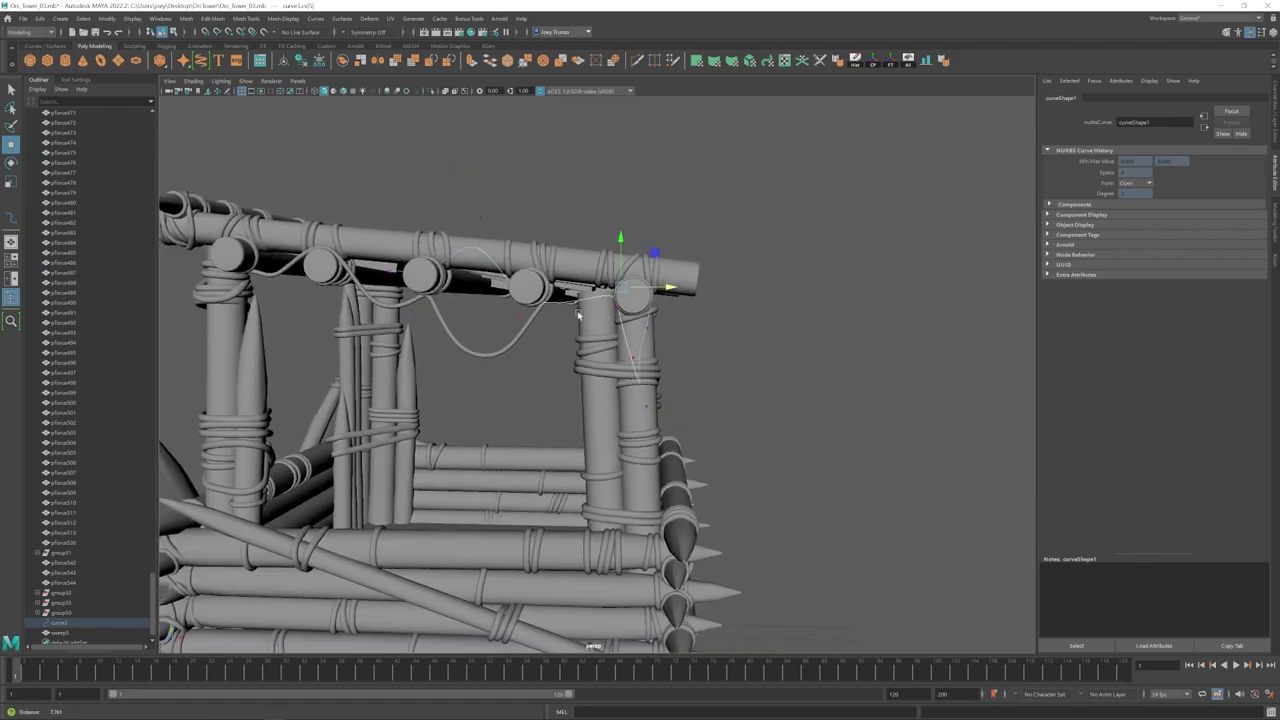
{"action": "left_click_drag", "start_coordinate": [600, 290], "coordinate": [622, 296], "text": "alt"}
{"action": "right_click_drag", "start_coordinate": [580, 290], "coordinate": [631, 291], "text": "alt"}
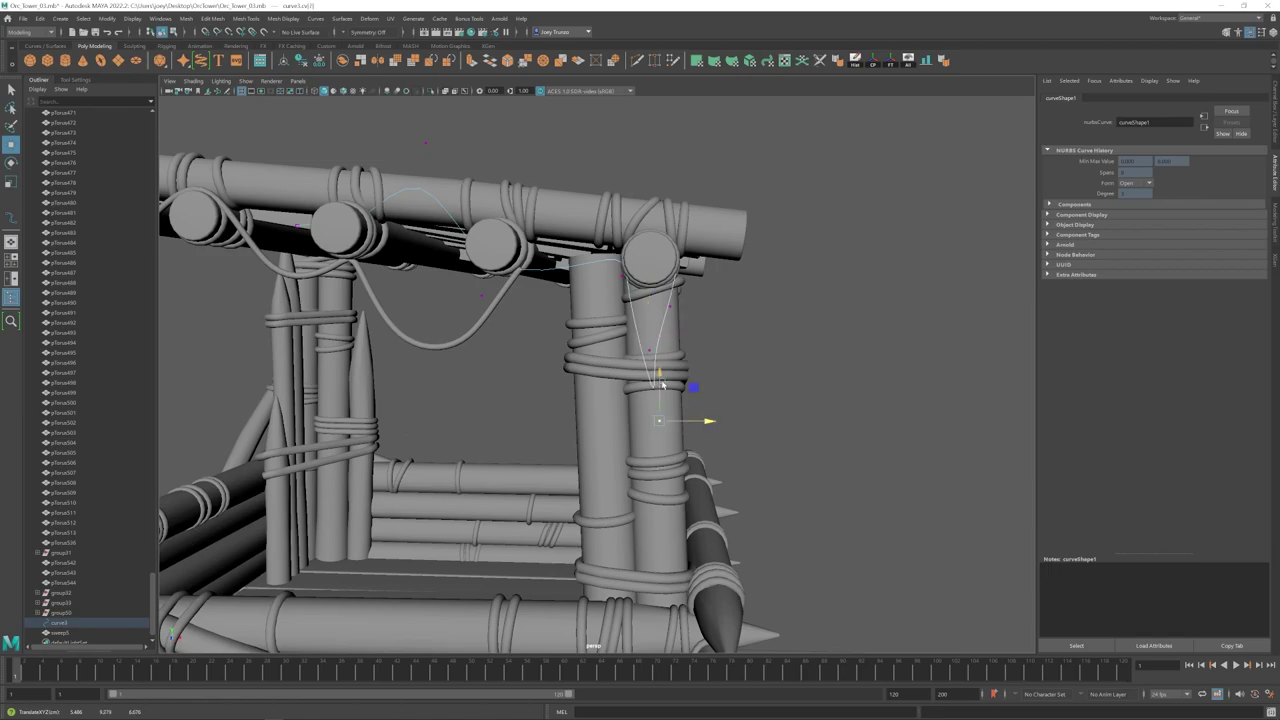
Step: Refine the hanging loop's lower and upper control vertices so it narrows in front of the corner post
{"action": "left_click_drag", "start_coordinate": [648, 303], "coordinate": [649, 372]}
{"action": "left_click_drag", "start_coordinate": [649, 380], "coordinate": [790, 385], "text": "alt"}
{"action": "left_click_drag", "start_coordinate": [699, 421], "coordinate": [714, 421]}
{"action": "left_click_drag", "start_coordinate": [714, 421], "coordinate": [500, 415], "text": "alt"}
{"action": "left_click_drag", "start_coordinate": [500, 230], "coordinate": [562, 390]}
{"action": "key", "text": "r"}
{"action": "mouse_move", "coordinate": [525, 340]}
{"action": "left_mouse_down", "text": "alt"}
{"action": "mouse_move", "coordinate": [545, 328]}
{"action": "mouse_move", "coordinate": [544, 357]}
{"action": "left_mouse_up", "text": "alt"}
{"action": "left_click_drag", "start_coordinate": [544, 357], "coordinate": [624, 381], "text": "alt"}
{"action": "left_click", "coordinate": [606, 308]}
{"action": "left_click", "coordinate": [612, 400]}
{"action": "right_click_drag", "start_coordinate": [624, 381], "coordinate": [708, 341]}
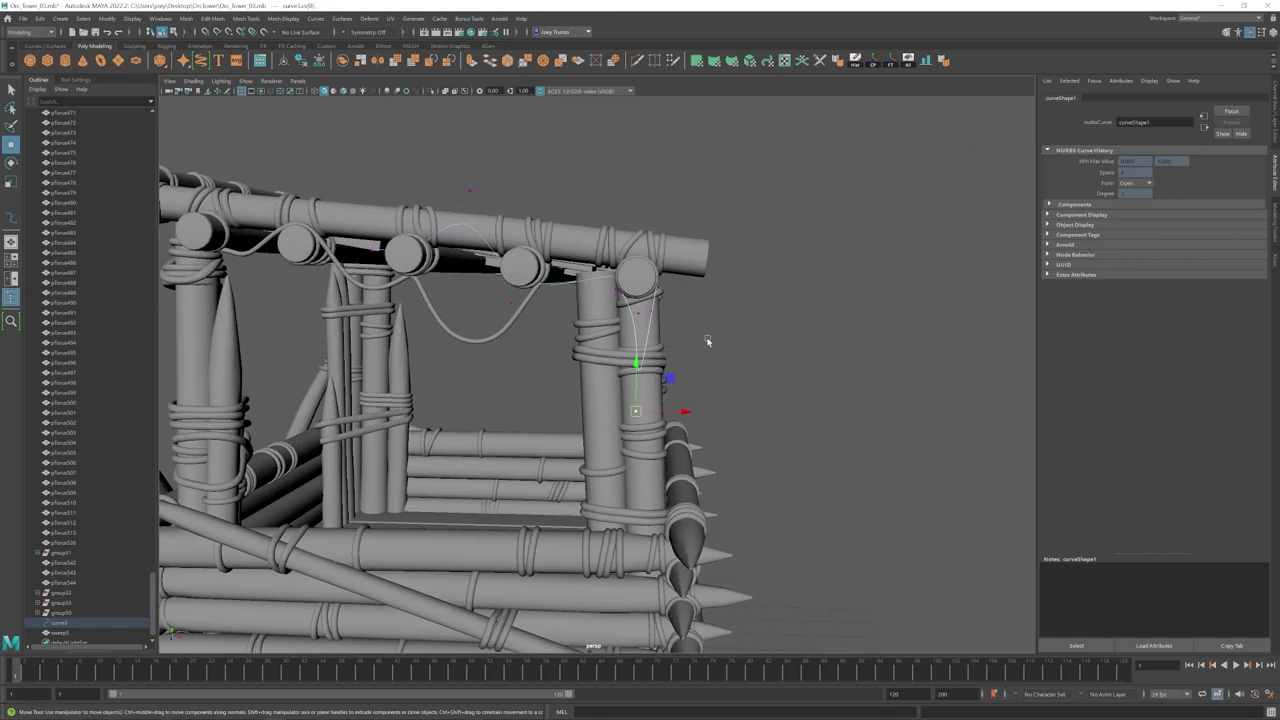
{"action": "left_click_drag", "start_coordinate": [656, 320], "coordinate": [650, 330], "text": "alt"}
Step: Try a sweep mesh along the reshaped curve with a scale profile of about 0.016 and precision of about 99
{"action": "left_click", "coordinate": [60, 18]}
{"action": "left_click", "coordinate": [90, 141]}
{"action": "left_click_drag", "start_coordinate": [1234, 358], "coordinate": [1260, 359]}
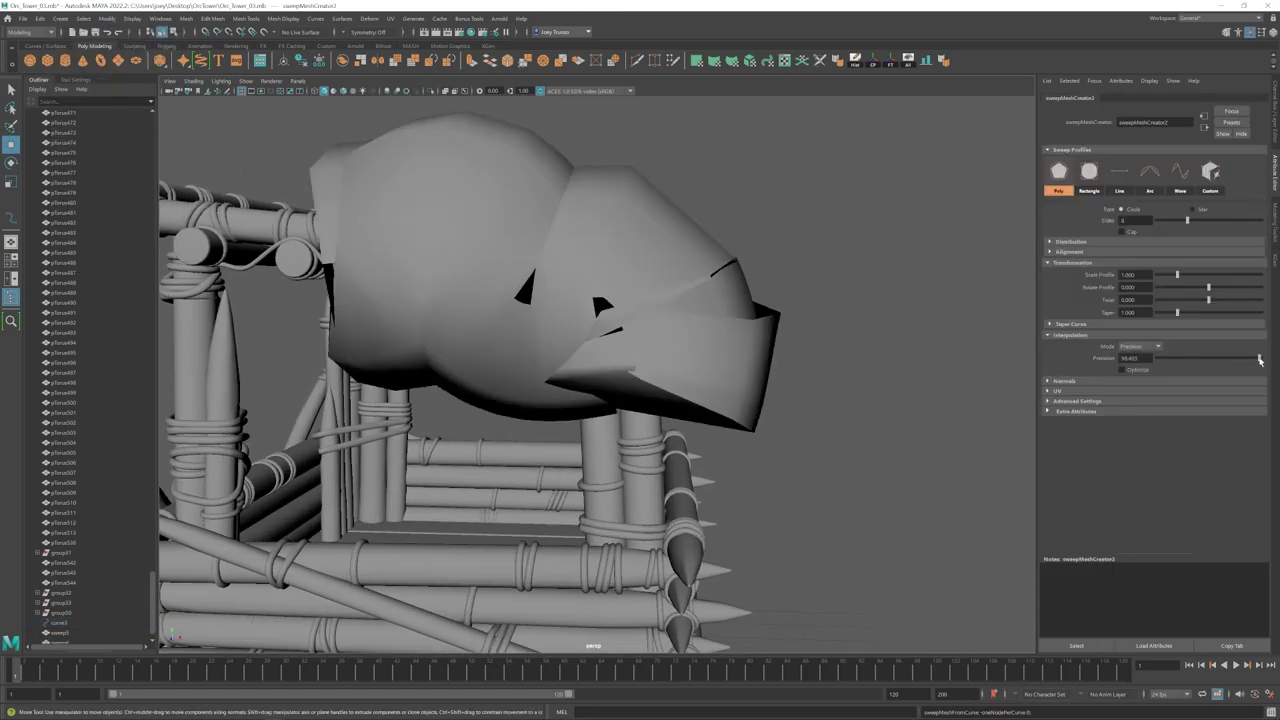
{"action": "left_click_drag", "start_coordinate": [1177, 275], "coordinate": [1157, 275]}
{"action": "left_click_drag", "start_coordinate": [774, 386], "coordinate": [699, 423], "text": "alt"}
{"action": "scroll", "coordinate": [699, 423], "scroll_direction": "up", "scroll_amount": 5}
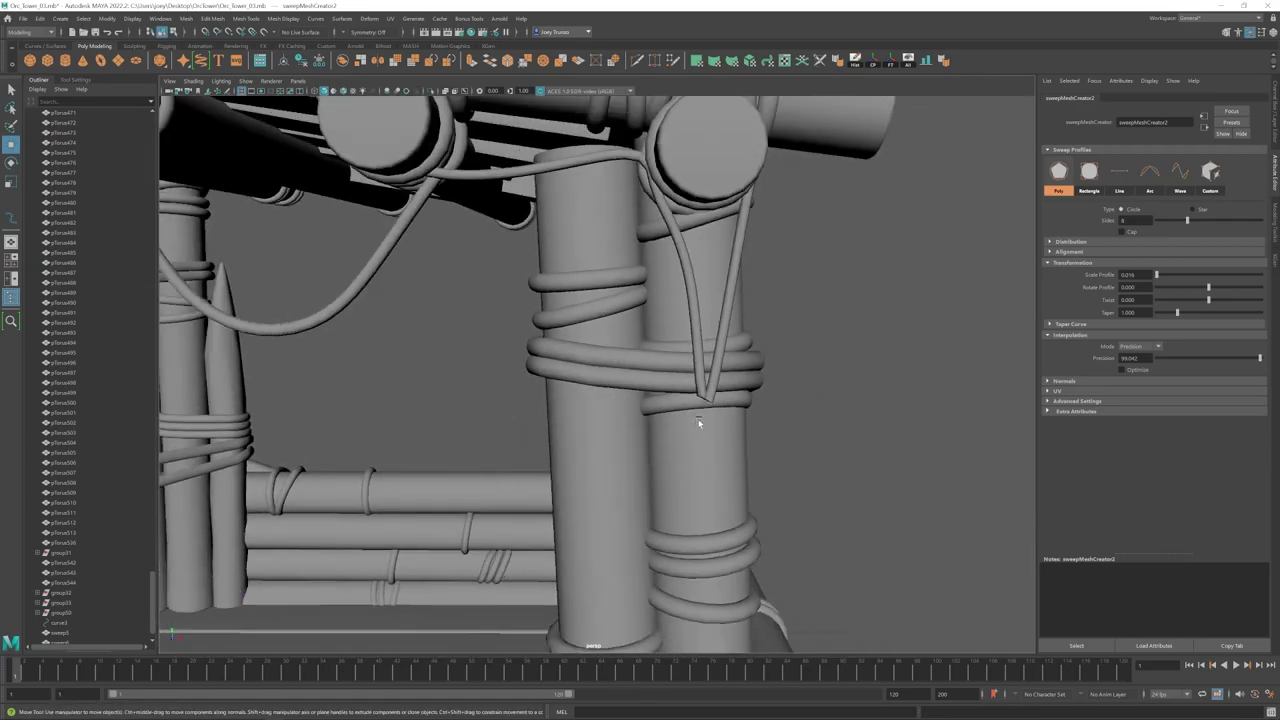
{"action": "right_click_drag", "start_coordinate": [703, 405], "coordinate": [571, 404], "text": "alt"}
{"action": "left_click", "coordinate": [638, 376]}
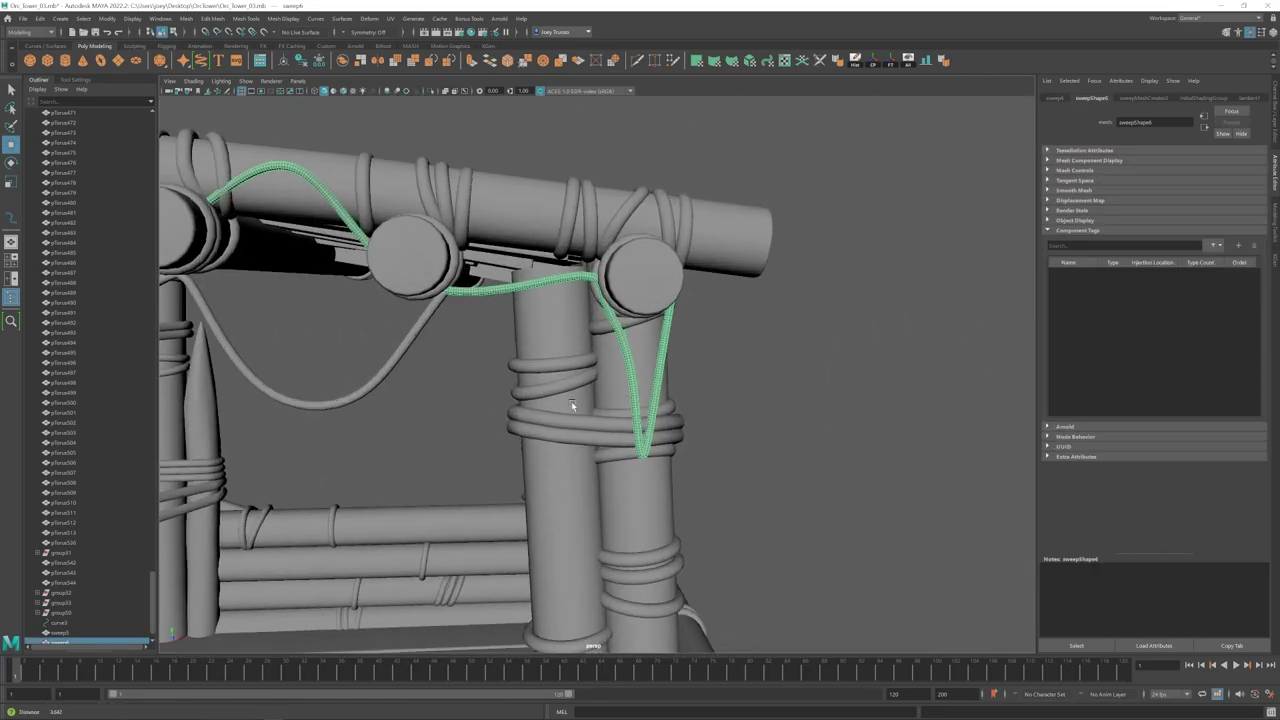
Step: Remove the trial rope mesh and move the curve's control vertices closer around the last beam end
{"action": "left_click_drag", "start_coordinate": [618, 322], "coordinate": [780, 345], "text": "alt"}
{"action": "right_click_drag", "start_coordinate": [637, 380], "coordinate": [670, 375], "text": "alt"}
{"action": "left_click_drag", "start_coordinate": [635, 279], "coordinate": [655, 279]}
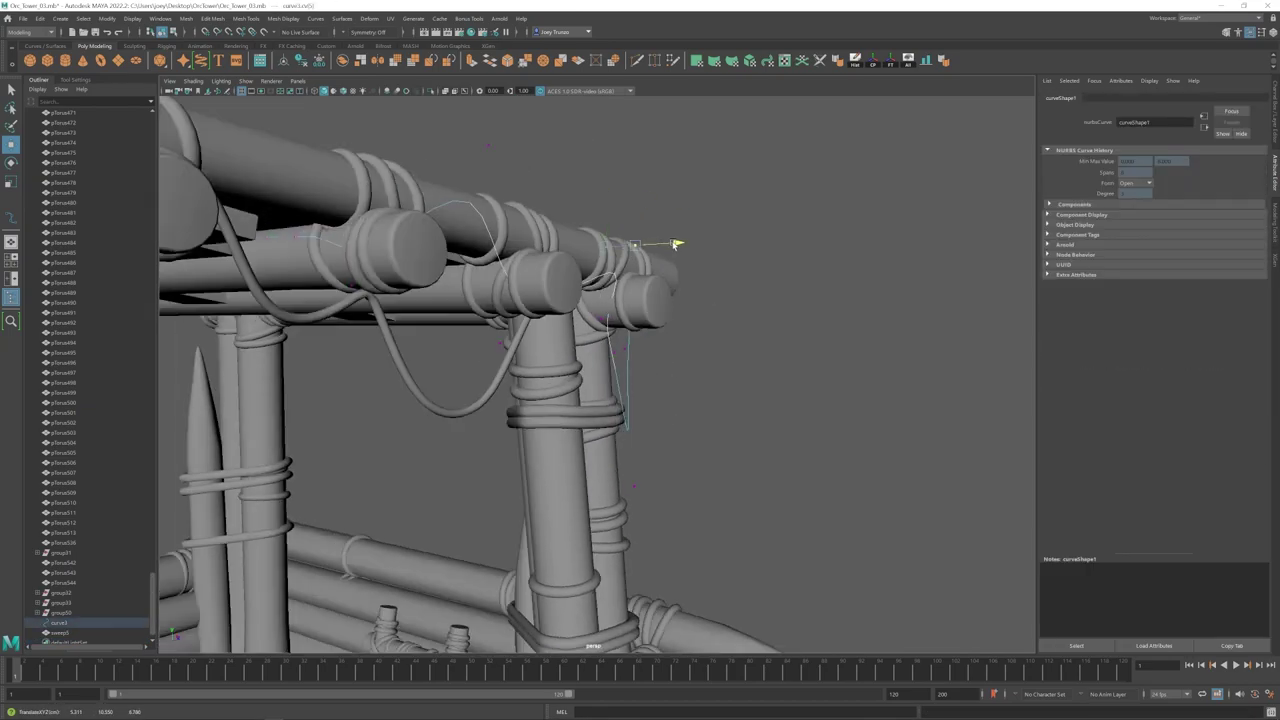
{"action": "left_click_drag", "start_coordinate": [674, 244], "coordinate": [560, 330], "text": "alt"}
{"action": "left_click", "coordinate": [600, 317]}
{"action": "left_click_drag", "start_coordinate": [648, 316], "coordinate": [632, 315]}
{"action": "left_click_drag", "start_coordinate": [420, 350], "coordinate": [396, 373], "text": "alt"}
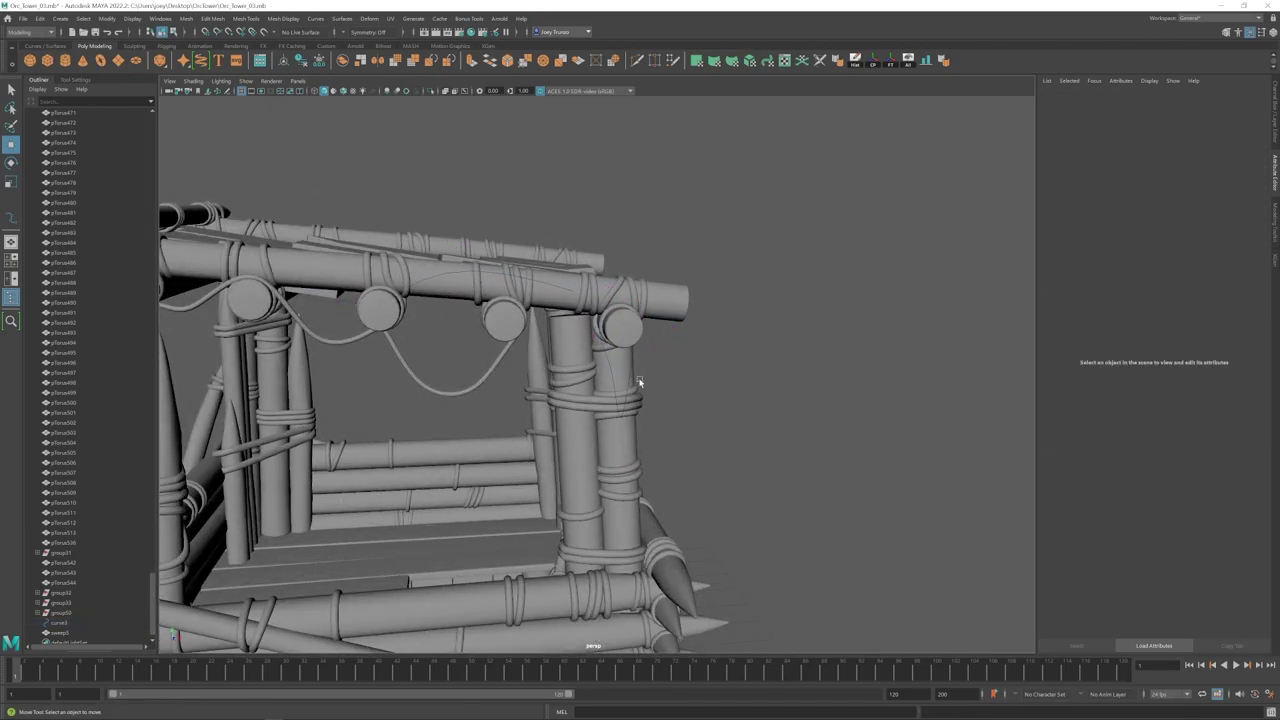
Step: Edit the curve's control vertices to leave just the loop hanging beside the corner post
{"action": "right_click", "coordinate": [617, 168]}
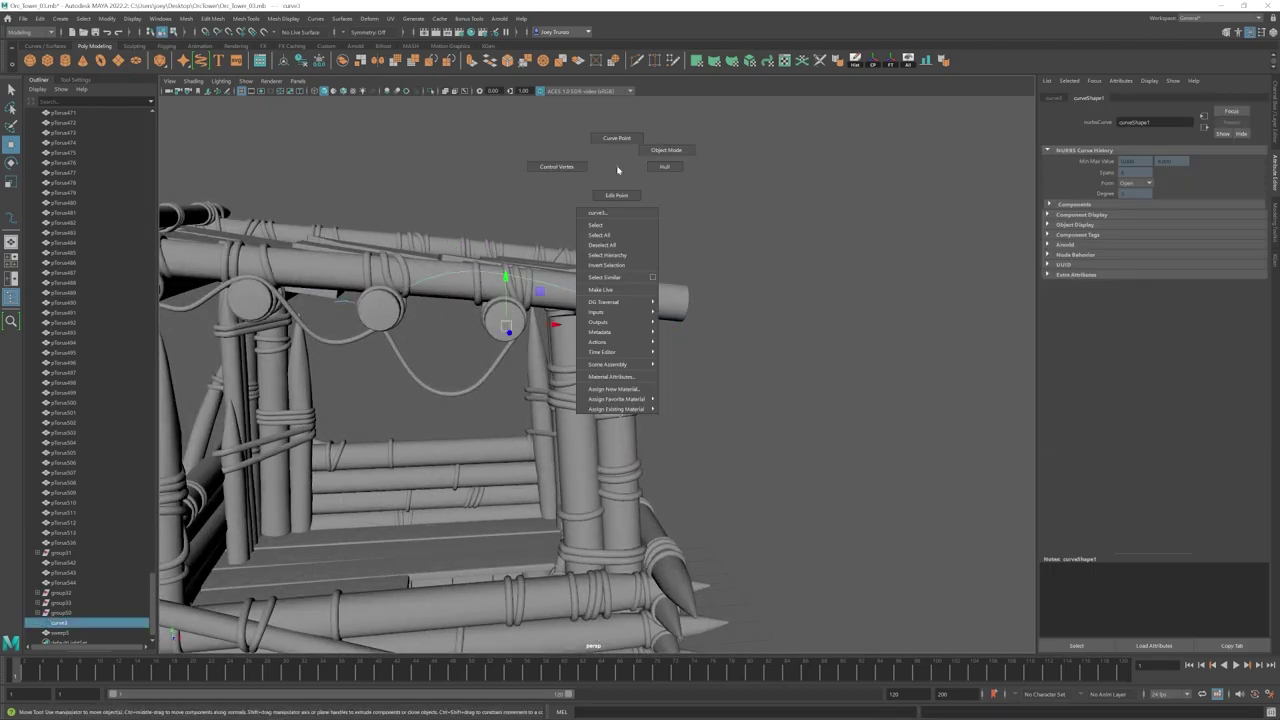
{"action": "left_click", "coordinate": [556, 166]}
{"action": "left_click", "coordinate": [658, 351]}
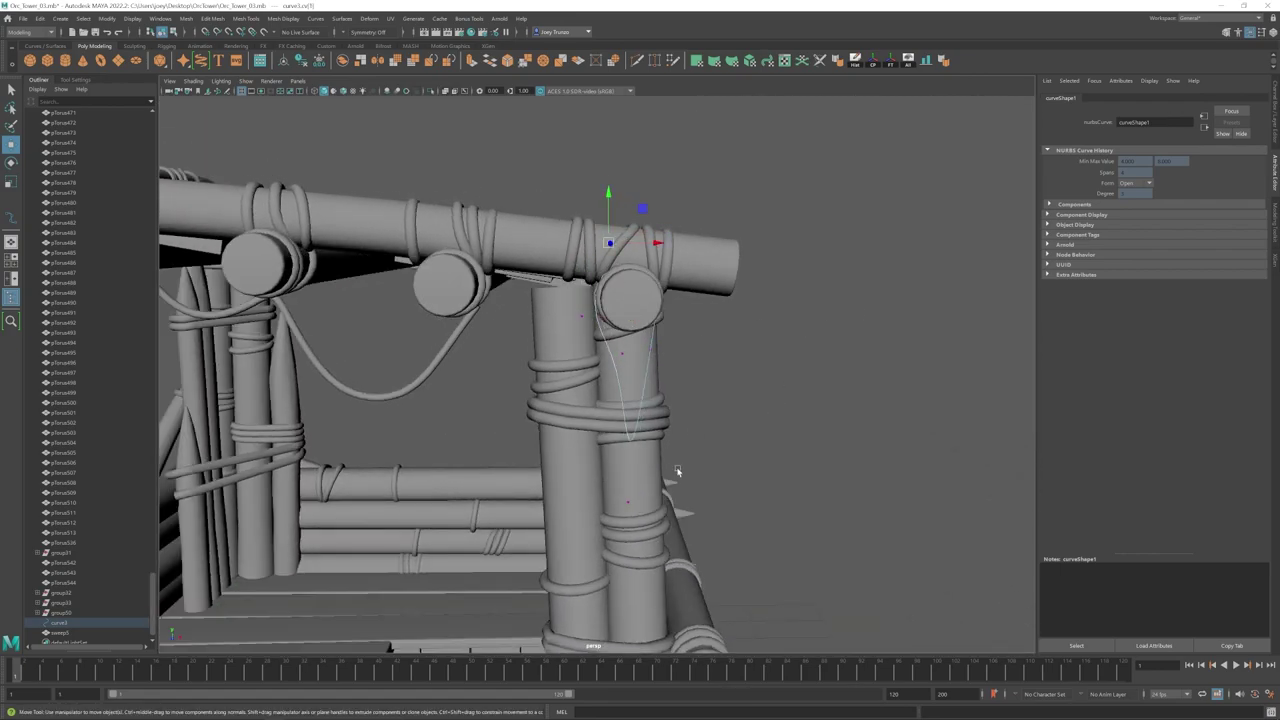
{"action": "scroll", "coordinate": [678, 471], "scroll_direction": "up", "scroll_amount": 2}
{"action": "middle_click_drag", "start_coordinate": [678, 471], "coordinate": [658, 400], "text": "alt"}
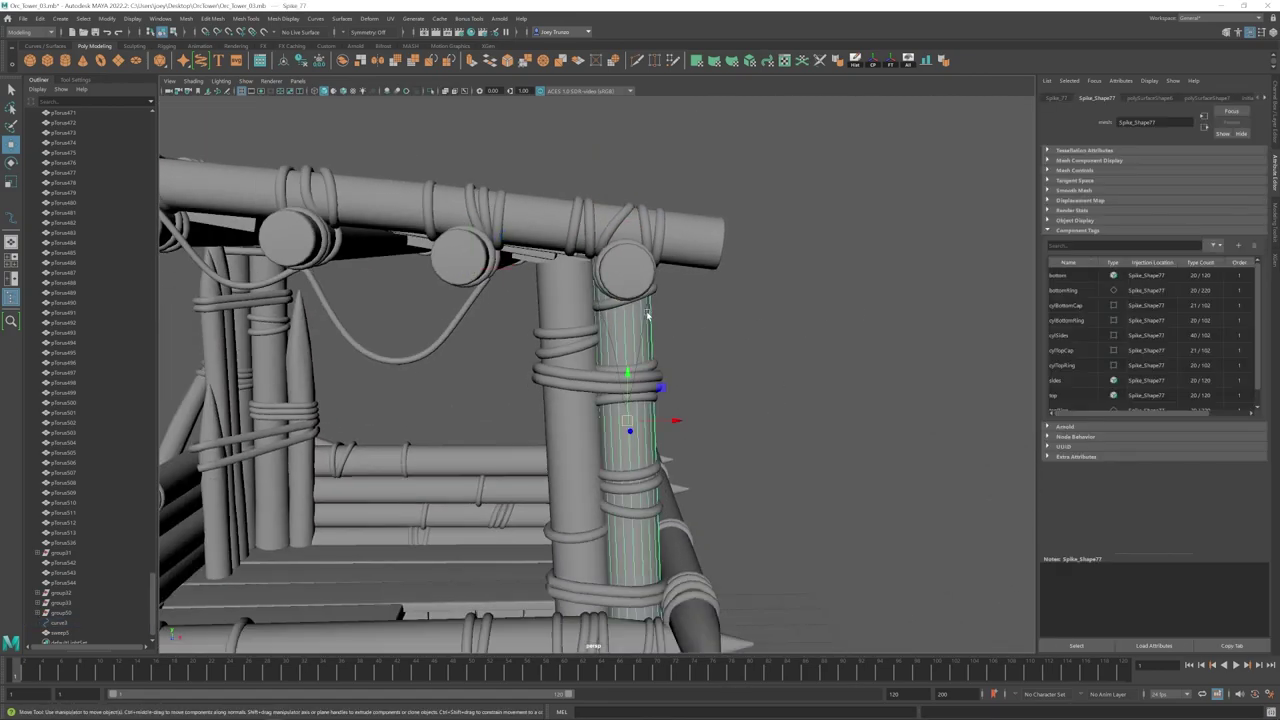
Step: Sweep the loop curve into a thin rope with a scale profile of about 0.02 and move it against the post
{"action": "left_click_drag", "start_coordinate": [1205, 275], "coordinate": [1158, 275]}
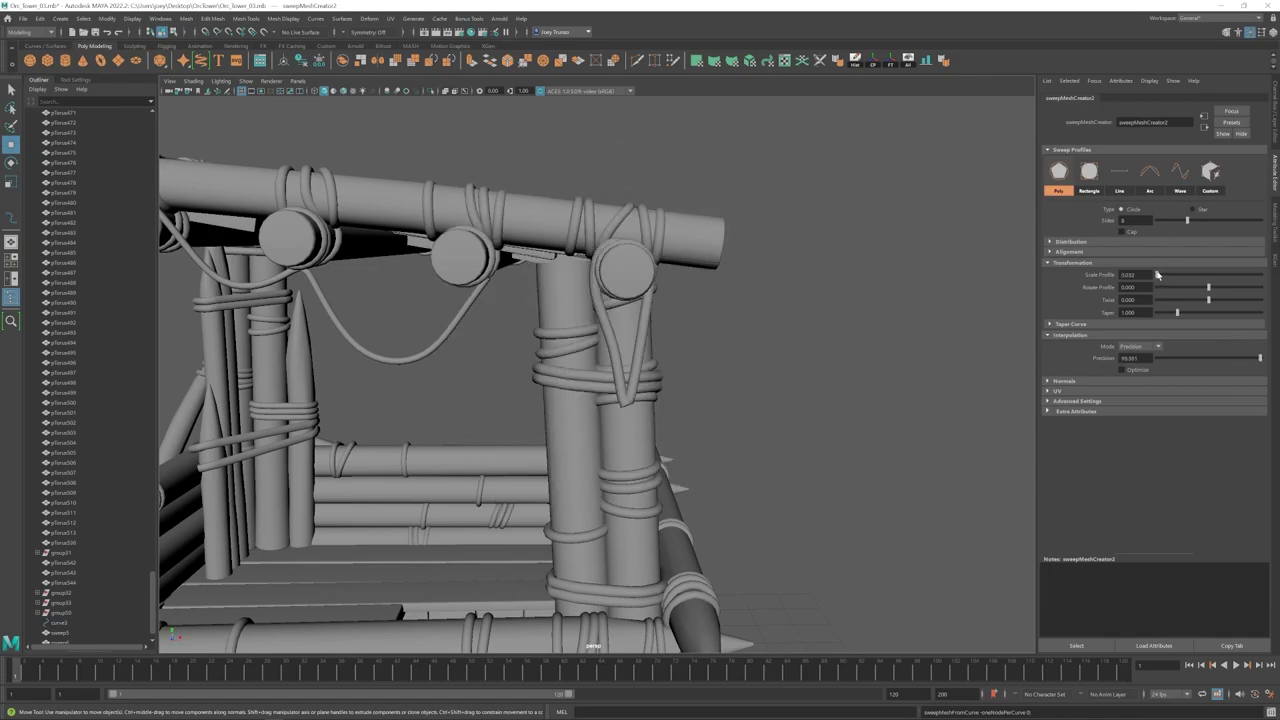
{"action": "mouse_move", "coordinate": [700, 380]}
{"action": "left_mouse_down", "text": "alt"}
{"action": "mouse_move", "coordinate": [640, 400]}
{"action": "mouse_move", "coordinate": [634, 371]}
{"action": "mouse_move", "coordinate": [690, 375]}
{"action": "left_mouse_up", "text": "alt"}
{"action": "left_click", "coordinate": [619, 343]}
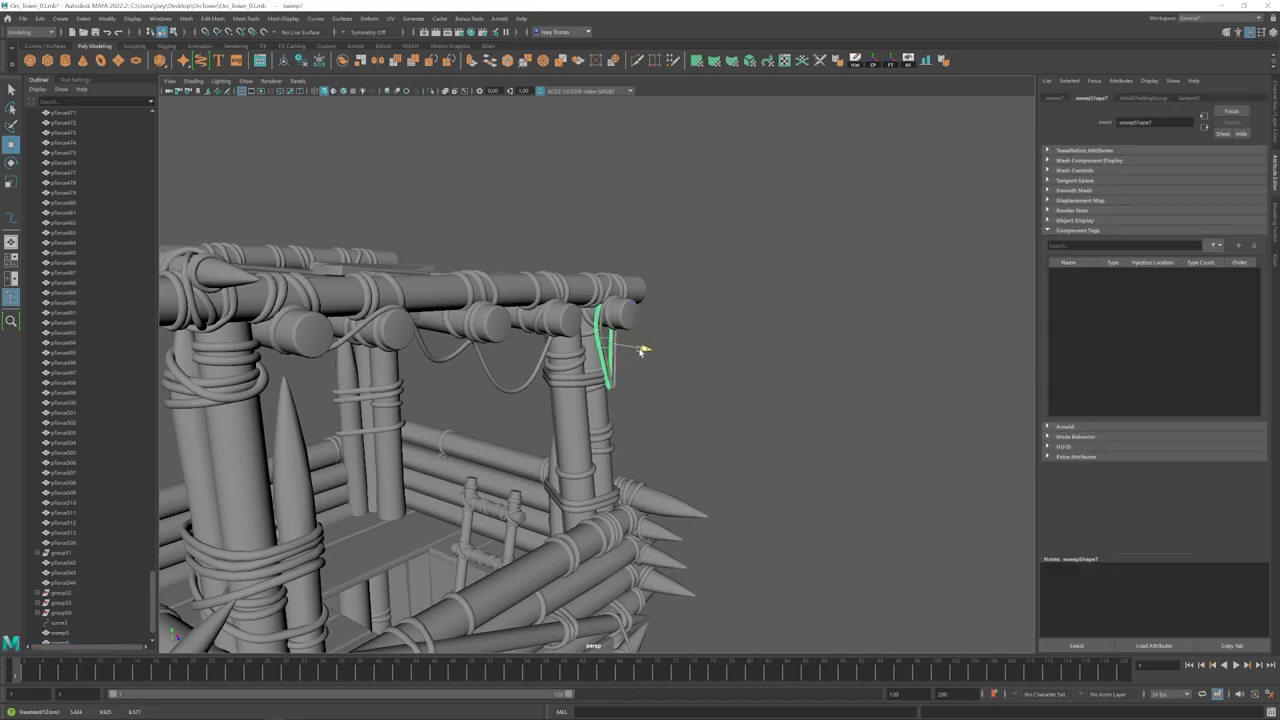
{"action": "left_click_drag", "start_coordinate": [604, 298], "coordinate": [605, 288]}
{"action": "key", "text": "w"}
Step: Check the hanging ropes on the whole tower and save the scene
{"action": "left_click_drag", "start_coordinate": [680, 420], "coordinate": [720, 380], "text": "alt"}
{"action": "right_click_drag", "start_coordinate": [720, 380], "coordinate": [820, 421], "text": "alt"}
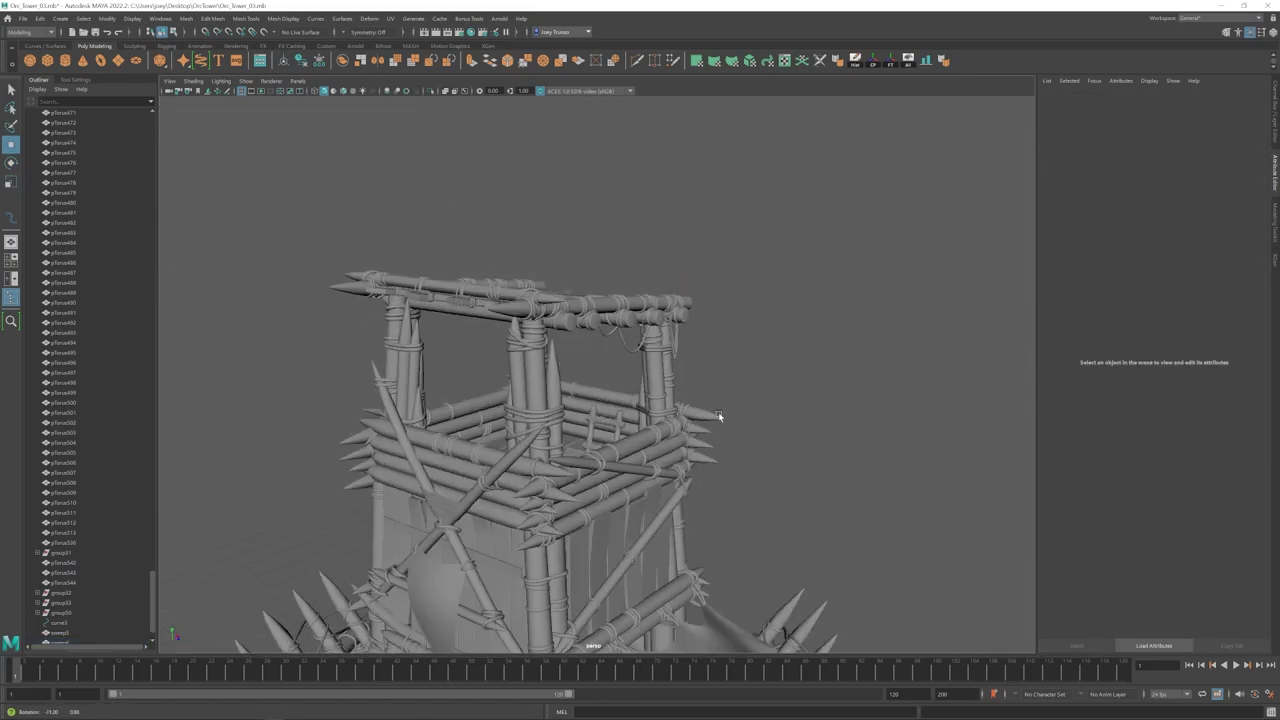
{"action": "right_click_drag", "start_coordinate": [719, 416], "coordinate": [640, 425], "text": "alt"}
{"action": "mouse_move", "coordinate": [640, 425]}
{"action": "left_mouse_down", "text": "alt"}
{"action": "mouse_move", "coordinate": [592, 430]}
{"action": "mouse_move", "coordinate": [615, 449]}
{"action": "mouse_move", "coordinate": [623, 420]}
{"action": "left_mouse_up", "text": "alt"}
{"action": "key", "text": "ctrl+s"}
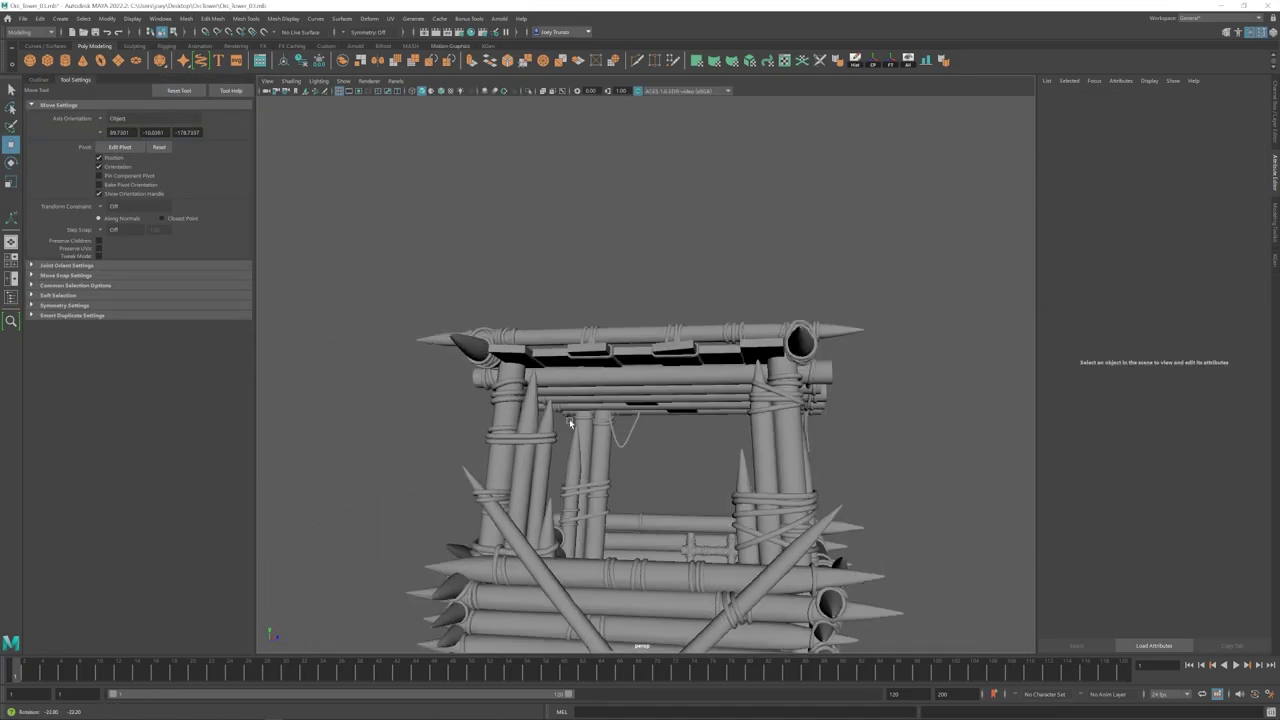
Step: Add a thin horizontal cylinder below the roof and a second upright one beneath it as a pickaxe handle
{"action": "mouse_move", "coordinate": [569, 418]}
{"action": "left_mouse_down", "text": "alt"}
{"action": "mouse_move", "coordinate": [563, 389]}
{"action": "mouse_move", "coordinate": [567, 432]}
{"action": "left_mouse_up", "text": "alt"}
{"action": "scroll", "coordinate": [547, 358], "scroll_direction": "up", "scroll_amount": 2}
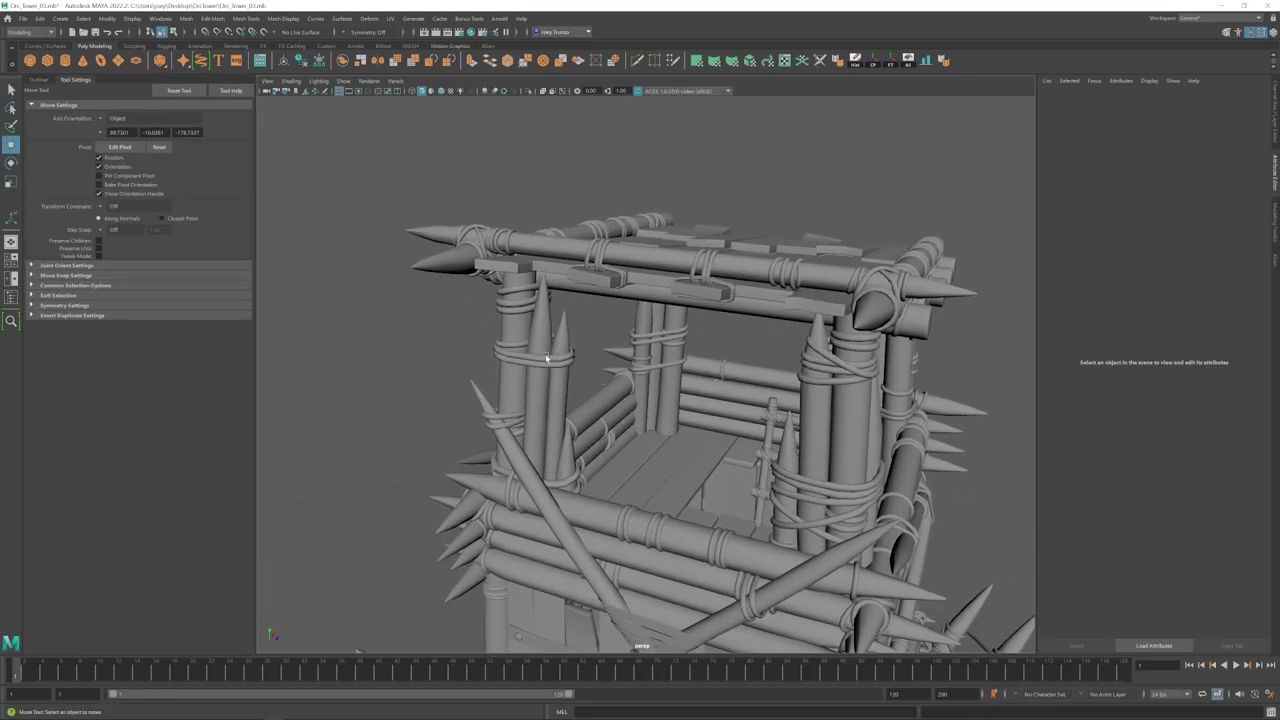
{"action": "left_click", "coordinate": [65, 61]}
{"action": "left_click", "coordinate": [612, 281], "text": "shift"}
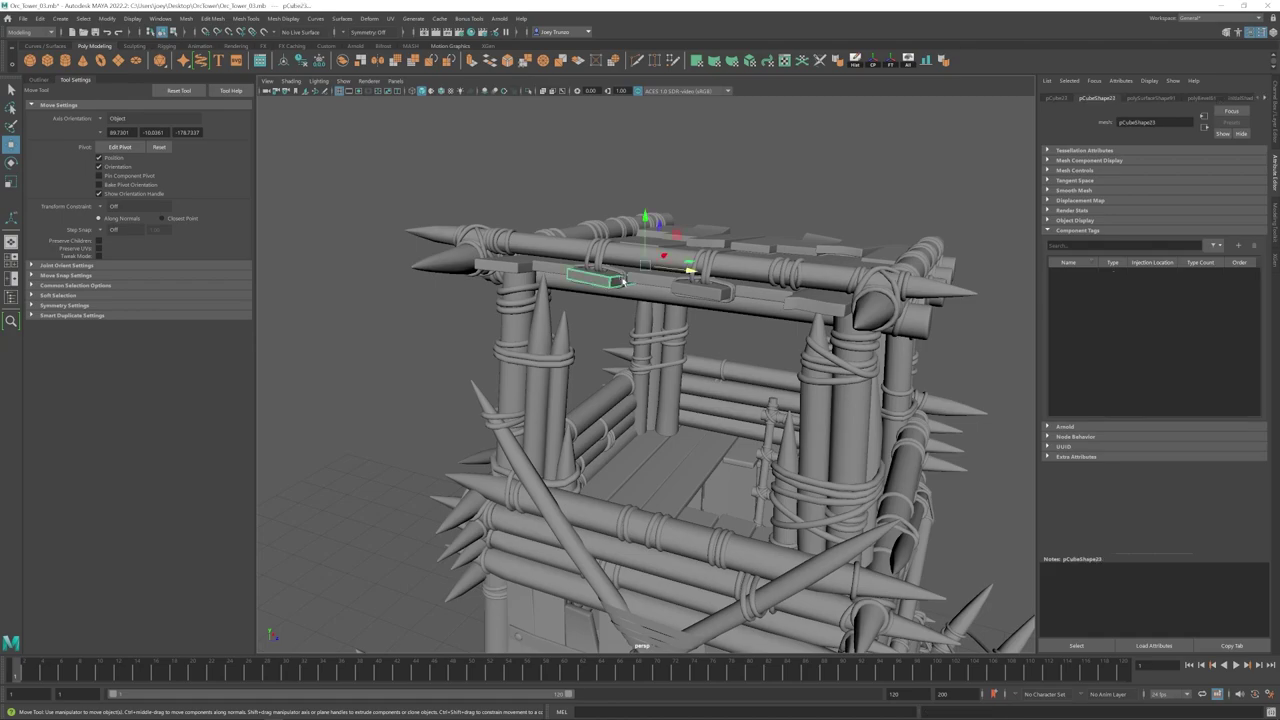
{"action": "key", "text": "alt+a"}
{"action": "key", "text": "r"}
{"action": "left_click_drag", "start_coordinate": [683, 261], "coordinate": [445, 300]}
{"action": "key", "text": "e"}
{"action": "key", "text": "r"}
{"action": "right_click_drag", "start_coordinate": [605, 340], "coordinate": [638, 311], "text": "alt"}
{"action": "key", "text": "r"}
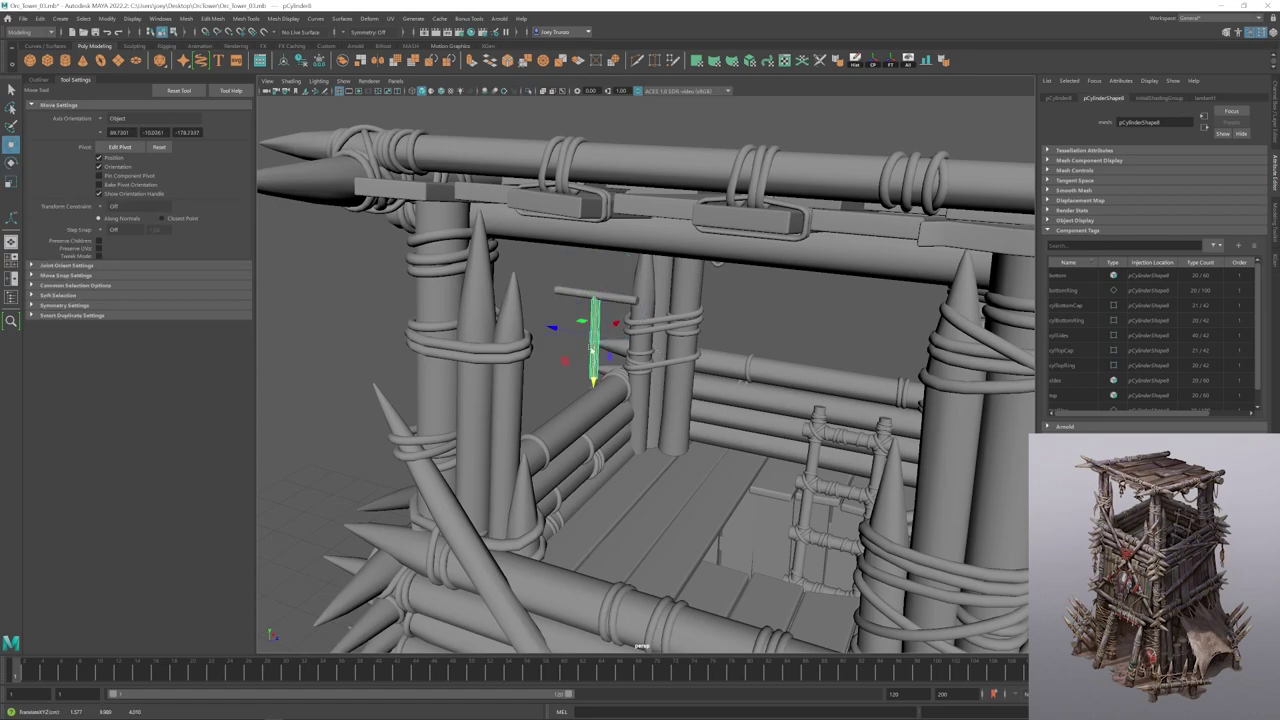
Step: Extrude both ends of the horizontal bar outward and angle them down to form the pickaxe head
{"action": "left_click_drag", "start_coordinate": [593, 372], "coordinate": [671, 299], "text": "alt"}
{"action": "left_click", "coordinate": [637, 297]}
{"action": "key", "text": "ctrl+e"}
{"action": "key", "text": "r"}
{"action": "key", "text": "w"}
{"action": "left_click_drag", "start_coordinate": [607, 330], "coordinate": [607, 368]}
{"action": "key", "text": "e"}
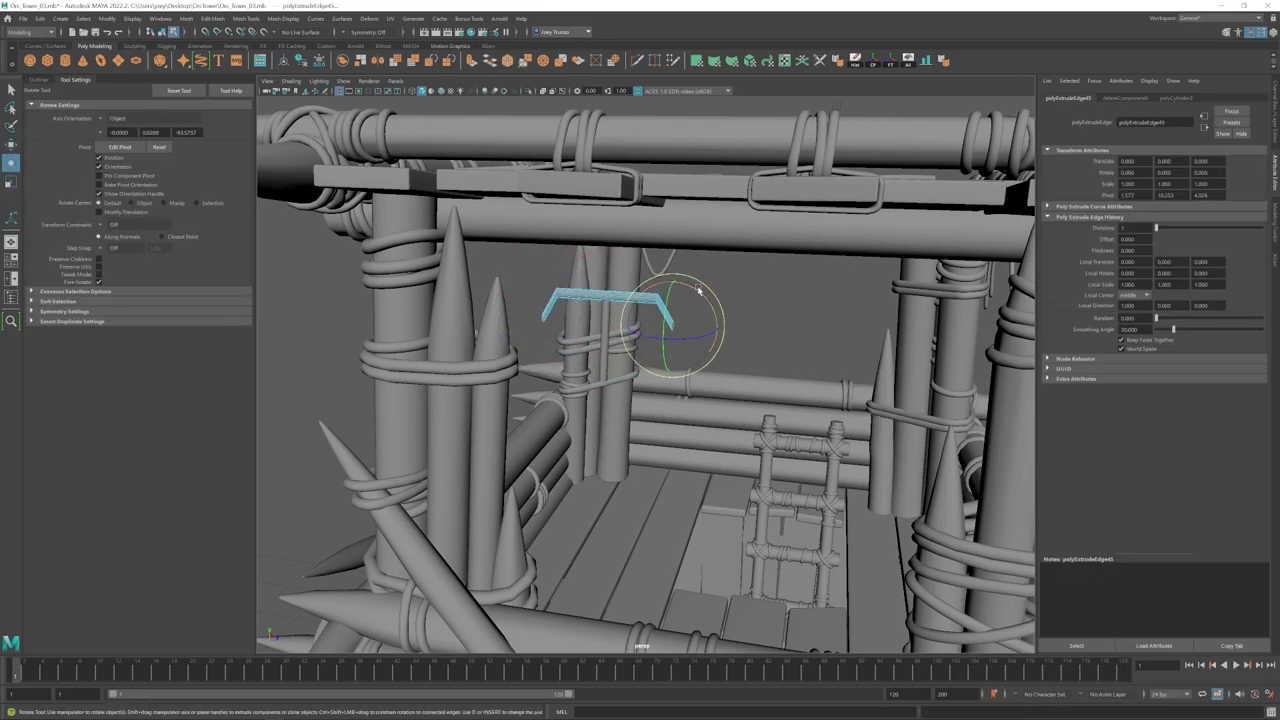
{"action": "double_click", "coordinate": [549, 316]}
{"action": "left_click_drag", "start_coordinate": [551, 316], "coordinate": [645, 258]}
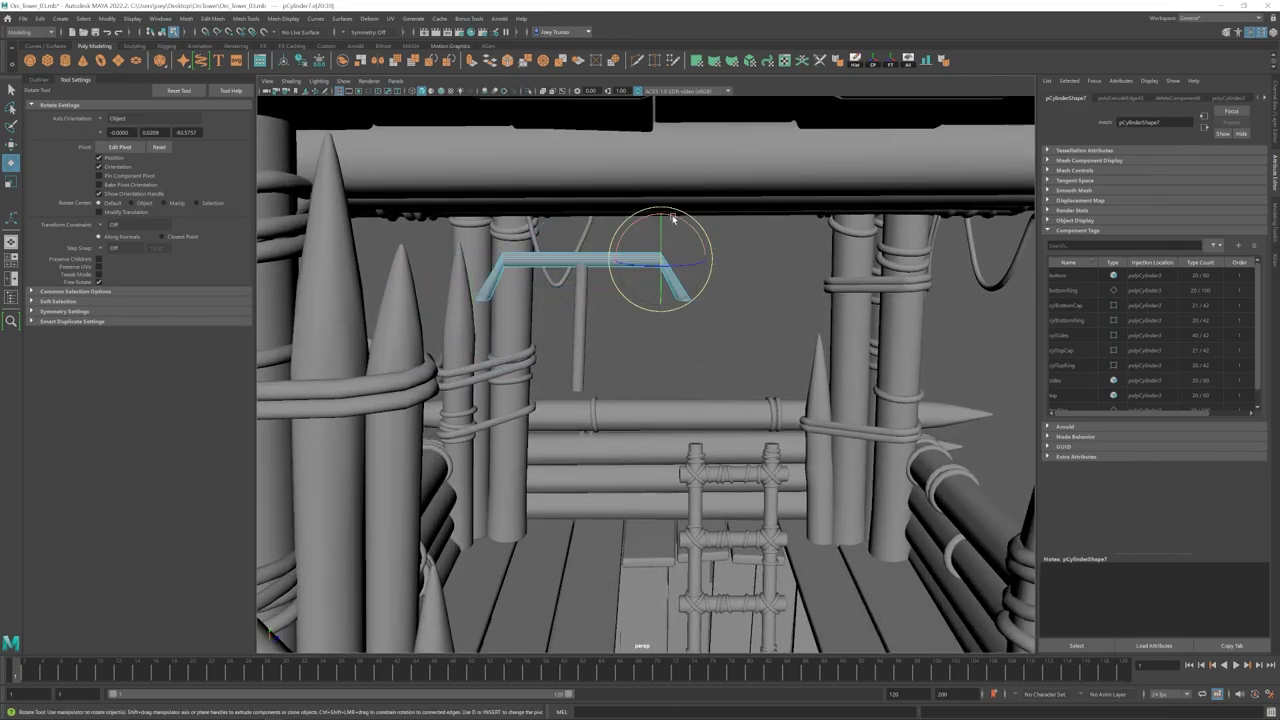
Step: Bevel the edge loops at both bends of the pickaxe head with extra segments to round them
{"action": "key", "text": "w"}
{"action": "left_click_drag", "start_coordinate": [510, 217], "coordinate": [650, 262], "text": "alt"}
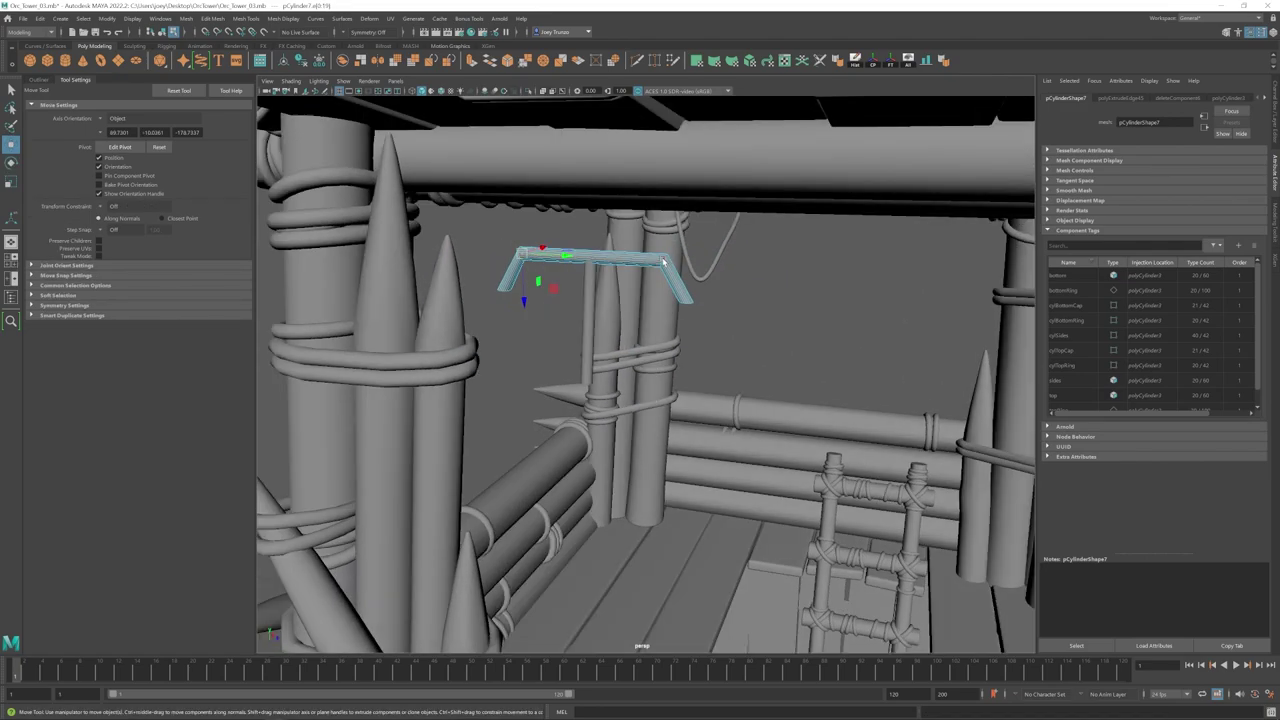
{"action": "double_click", "coordinate": [663, 263], "text": "shift"}
{"action": "left_click", "coordinate": [213, 18]}
{"action": "left_click", "coordinate": [240, 60]}
{"action": "left_click_drag", "start_coordinate": [1160, 193], "coordinate": [1190, 182]}
{"action": "key", "text": "w"}
{"action": "left_click", "coordinate": [671, 250]}
Step: Adjust the position of the vertices at the left and right ends of the pickaxe head
{"action": "scroll", "coordinate": [671, 397], "scroll_direction": "down", "scroll_amount": 8}
{"action": "left_click_drag", "start_coordinate": [671, 250], "coordinate": [610, 338], "text": "alt"}
{"action": "scroll", "coordinate": [671, 397], "scroll_direction": "up", "scroll_amount": 8}
{"action": "key", "text": "w"}
{"action": "left_click", "coordinate": [592, 326]}
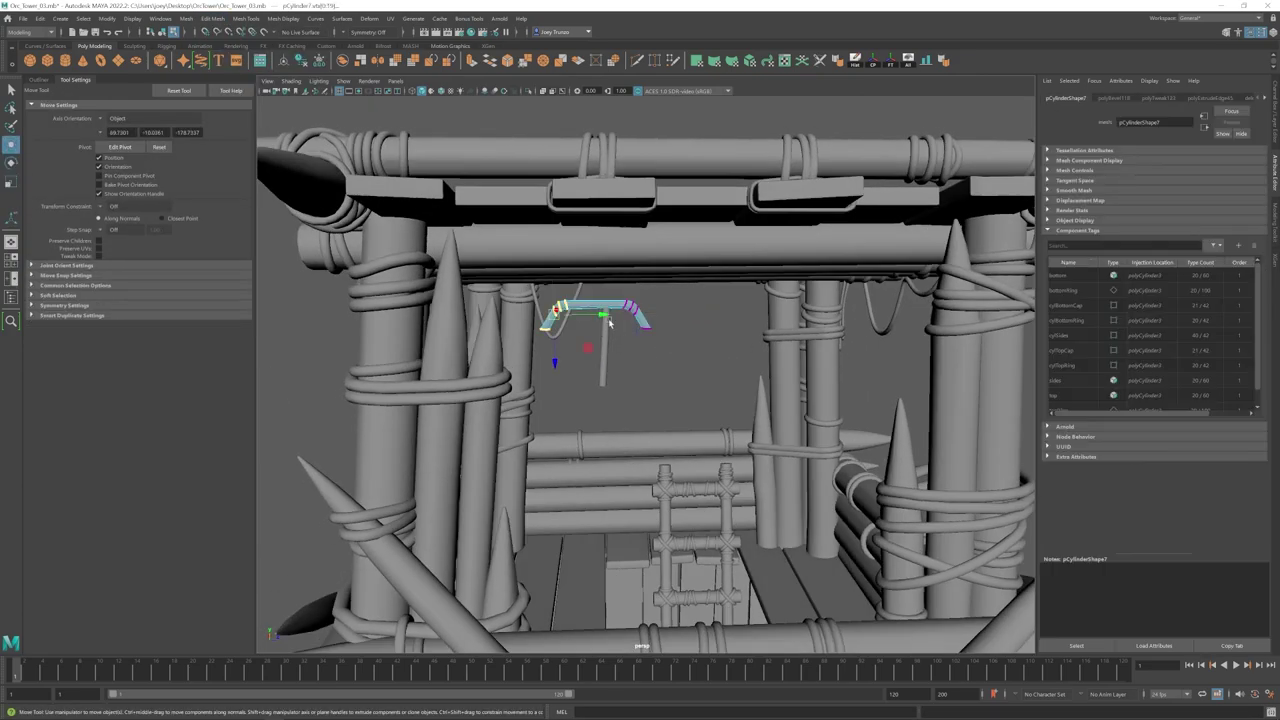
{"action": "left_click_drag", "start_coordinate": [668, 286], "coordinate": [630, 342]}
{"action": "left_click_drag", "start_coordinate": [640, 340], "coordinate": [670, 338], "text": "alt"}
{"action": "left_click_drag", "start_coordinate": [672, 314], "coordinate": [680, 314]}
Step: Taper the handle by scaling down its bottom vertices, and inspect the pickaxe under the roof
{"action": "right_click_drag", "start_coordinate": [604, 350], "coordinate": [560, 350]}
{"action": "left_click_drag", "start_coordinate": [602, 350], "coordinate": [625, 350], "text": "alt"}
{"action": "left_click_drag", "start_coordinate": [584, 371], "coordinate": [627, 388]}
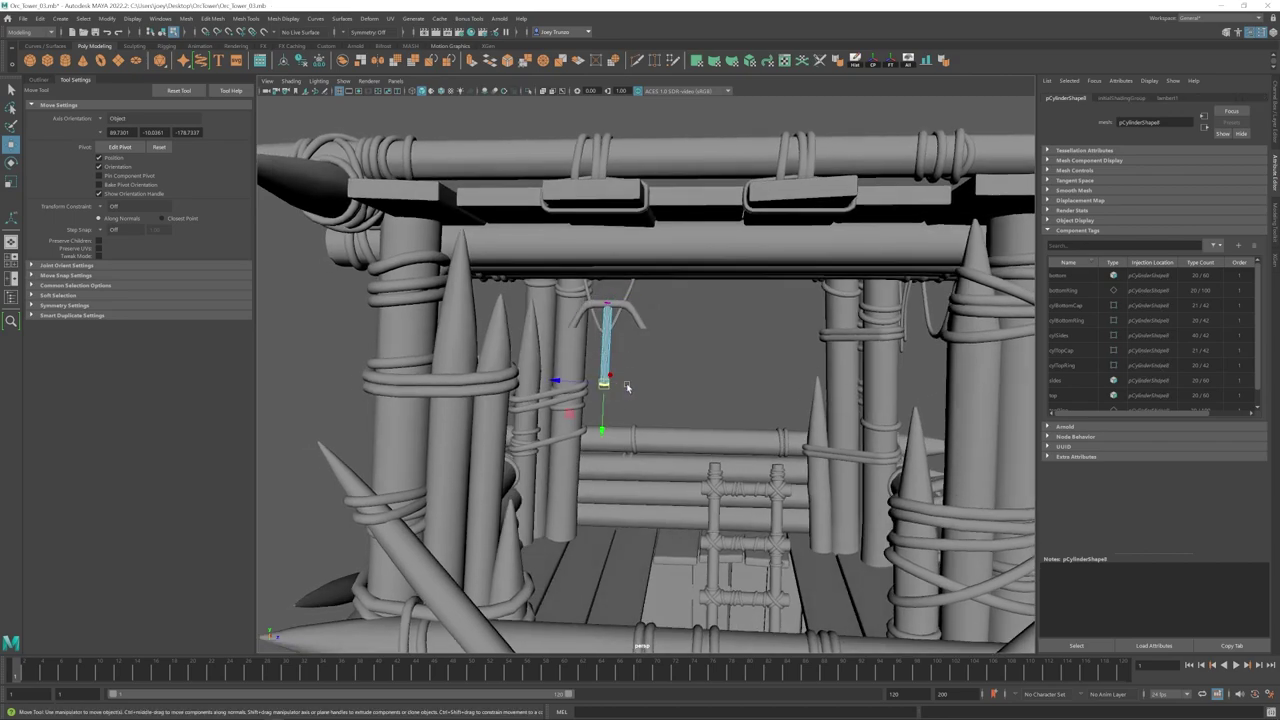
{"action": "left_click", "coordinate": [655, 340]}
{"action": "scroll", "coordinate": [655, 340], "scroll_direction": "down", "scroll_amount": 8}
{"action": "left_click_drag", "start_coordinate": [640, 340], "coordinate": [540, 310], "text": "alt"}
{"action": "left_click", "coordinate": [617, 403]}
{"action": "scroll", "coordinate": [558, 368], "scroll_direction": "up", "scroll_amount": 8}
{"action": "left_click_drag", "start_coordinate": [570, 400], "coordinate": [713, 412], "text": "alt"}
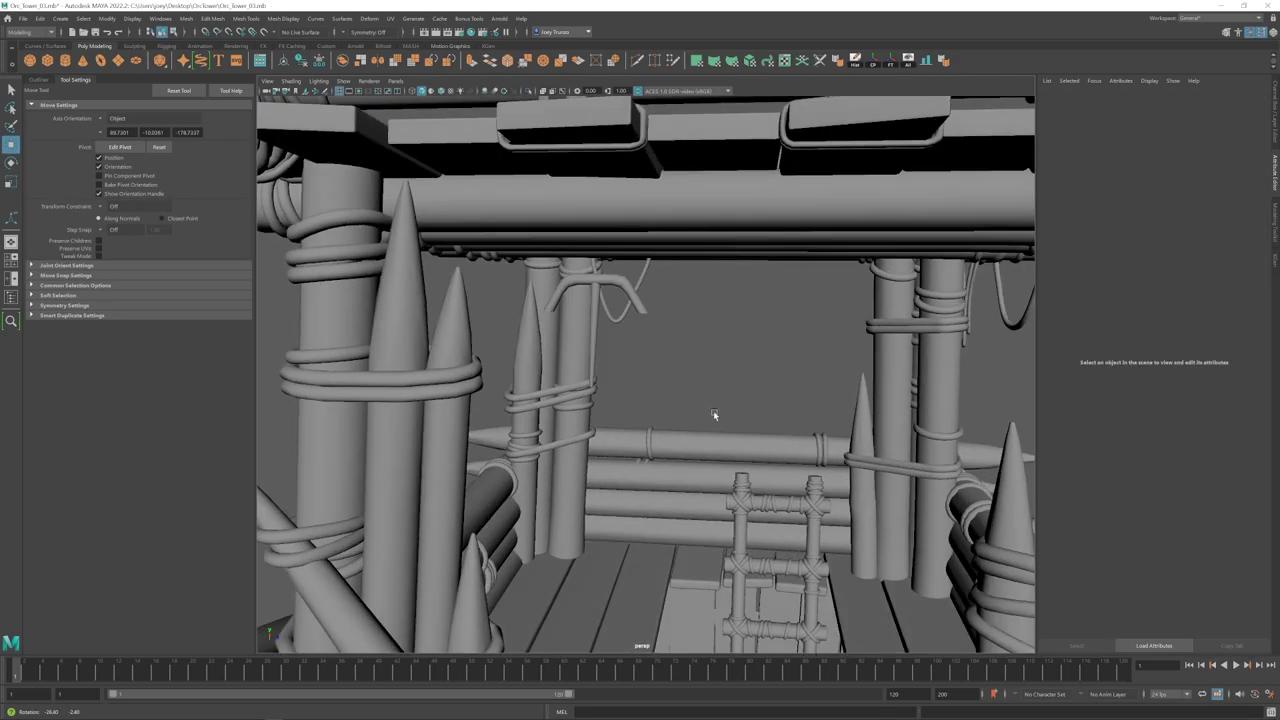
{"action": "left_click_drag", "start_coordinate": [573, 346], "coordinate": [567, 331], "text": "alt"}
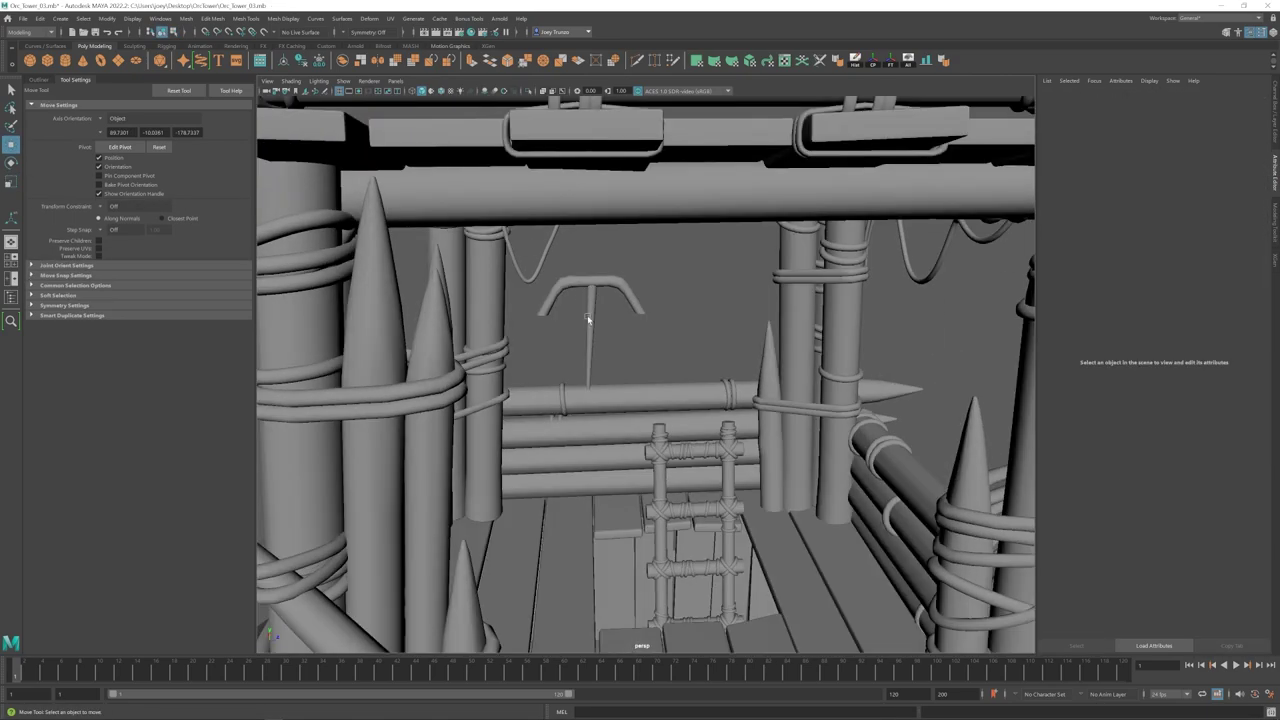
Step: Duplicate the curved pickaxe head and move the copy up just above the original, under the roof beam
{"action": "left_click", "coordinate": [589, 320]}
{"action": "key", "text": "w"}
{"action": "right_click_drag", "start_coordinate": [620, 287], "coordinate": [545, 290]}
{"action": "left_click_drag", "start_coordinate": [520, 360], "coordinate": [513, 342], "text": "alt"}
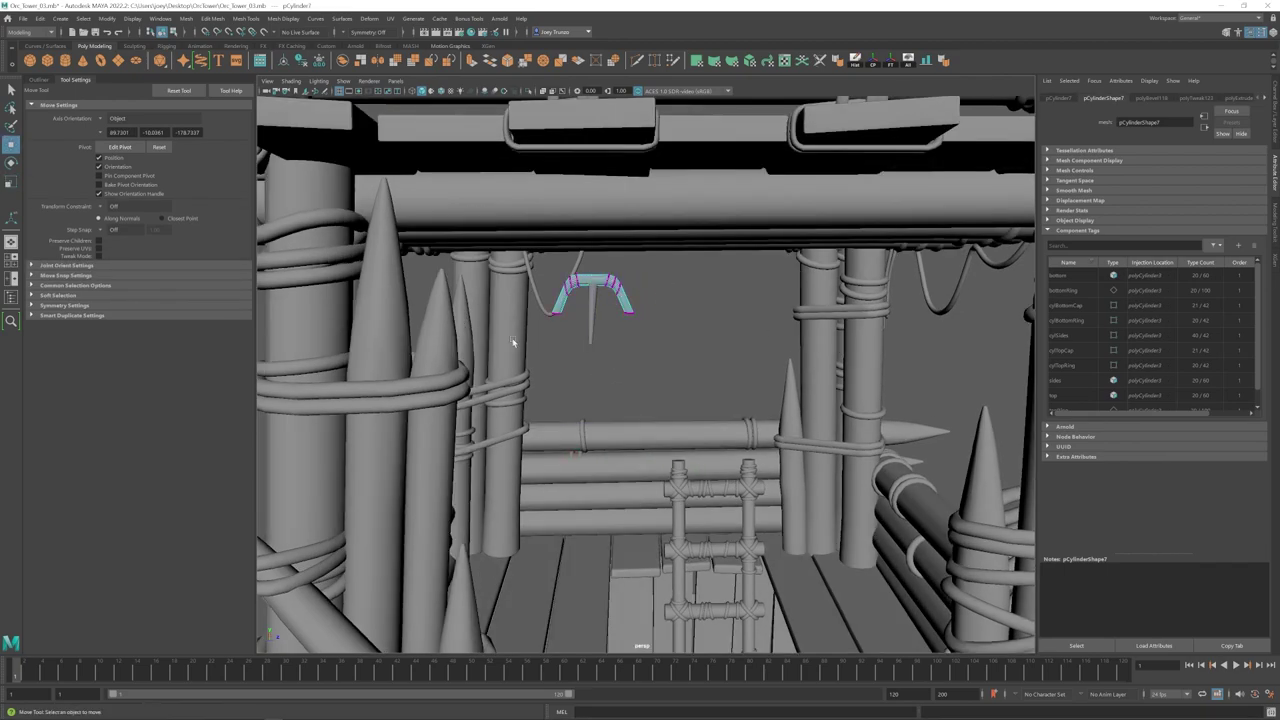
{"action": "left_click_drag", "start_coordinate": [640, 318], "coordinate": [614, 332], "text": "alt"}
{"action": "right_click_drag", "start_coordinate": [612, 284], "coordinate": [650, 258]}
{"action": "key", "text": "ctrl+d"}
{"action": "left_click_drag", "start_coordinate": [643, 326], "coordinate": [645, 306], "text": "alt"}
{"action": "left_click_drag", "start_coordinate": [594, 330], "coordinate": [595, 310]}
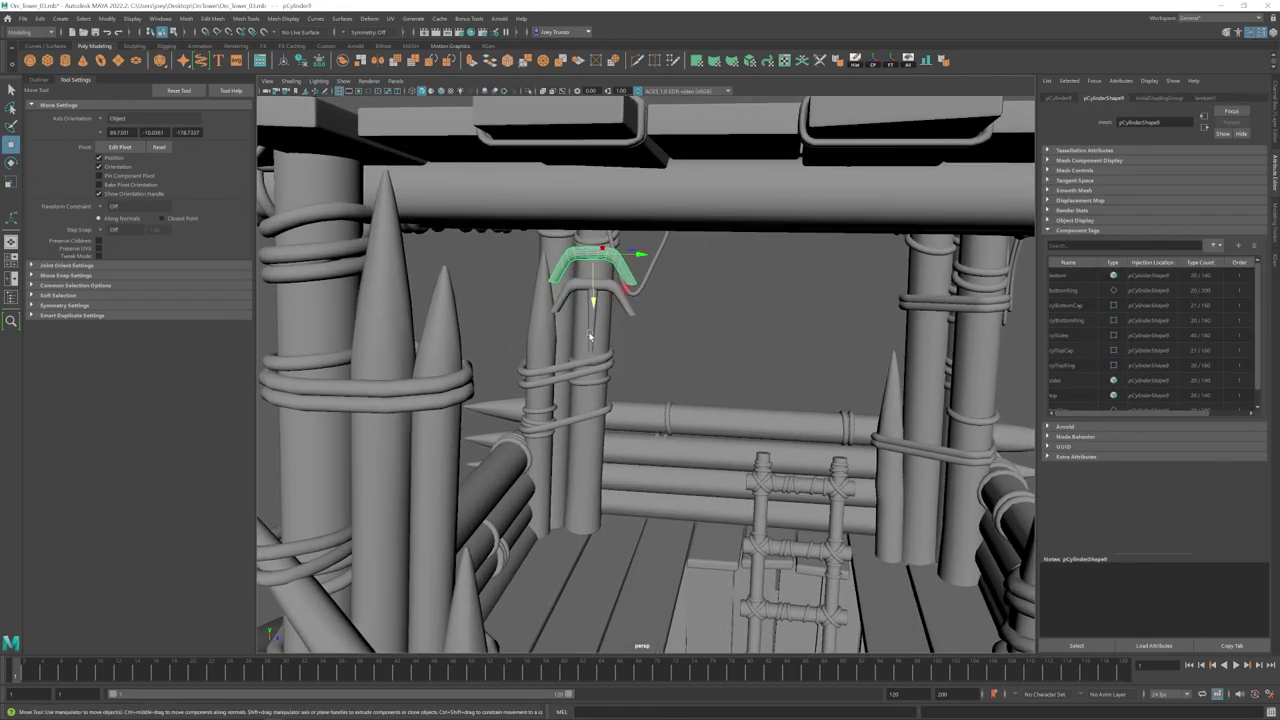
Step: Extrude the end edges of the tapered spine piece hanging beneath the lower rib of the ornament
{"action": "key", "text": "ctrl+e"}
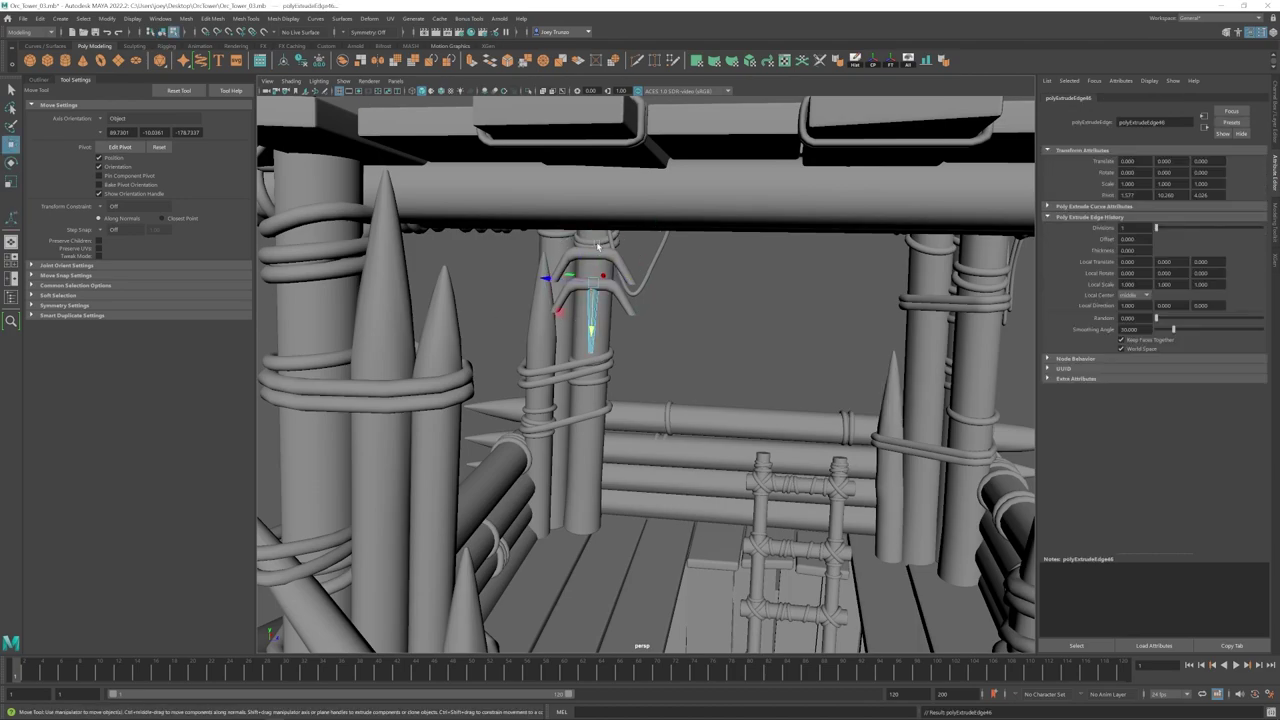
{"action": "left_click", "coordinate": [690, 330]}
{"action": "scroll", "coordinate": [580, 349], "scroll_direction": "down", "scroll_amount": 6}
{"action": "scroll", "coordinate": [560, 355], "scroll_direction": "down", "scroll_amount": 4}
{"action": "left_click_drag", "start_coordinate": [597, 371], "coordinate": [604, 391], "text": "alt"}
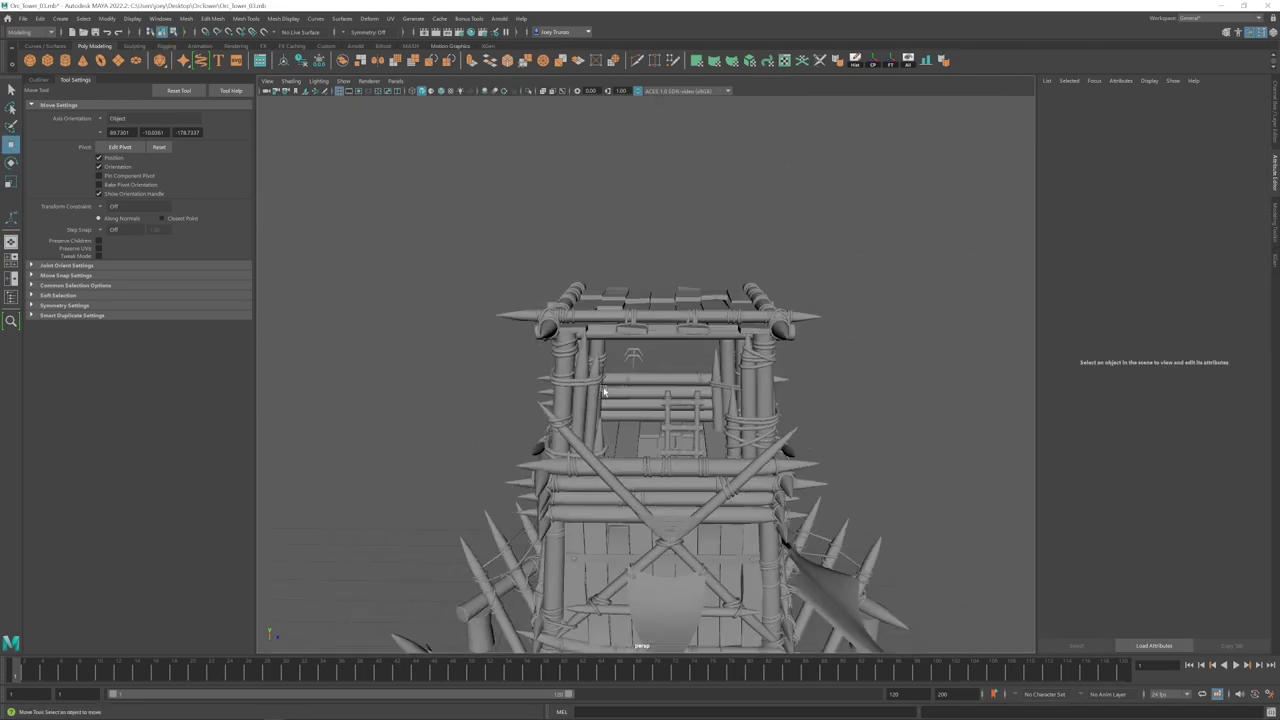
Step: Scale the end vertices of the ornament's lower rib inward so that it curls more tightly
{"action": "scroll", "coordinate": [612, 340], "scroll_direction": "up", "scroll_amount": 10}
{"action": "left_click", "coordinate": [617, 318]}
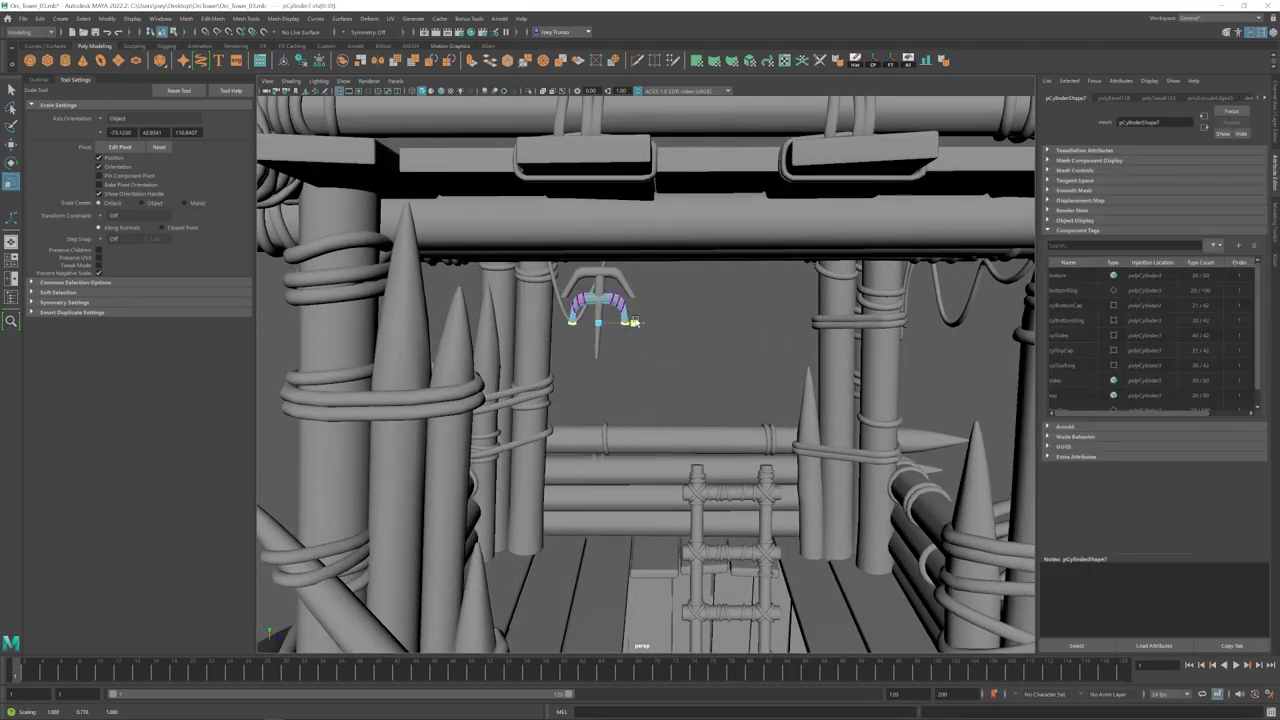
{"action": "key", "text": "w"}
{"action": "left_click", "coordinate": [657, 345]}
{"action": "scroll", "coordinate": [568, 354], "scroll_direction": "down", "scroll_amount": 8}
{"action": "left_click_drag", "start_coordinate": [568, 354], "coordinate": [593, 340], "text": "alt"}
{"action": "scroll", "coordinate": [593, 338], "scroll_direction": "up", "scroll_amount": 7}
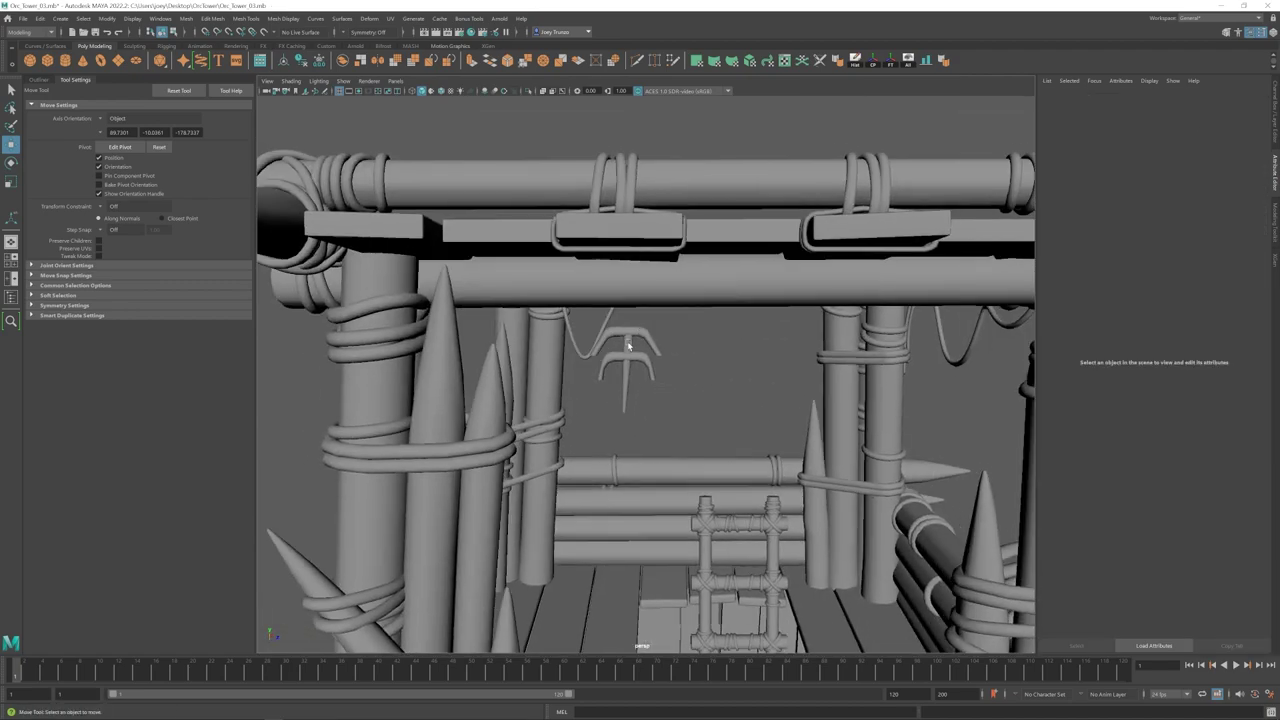
Step: Place two tapered arms above the upper rib, rotated outward from each other into a V shape
{"action": "scroll", "coordinate": [628, 345], "scroll_direction": "up", "scroll_amount": 3}
{"action": "left_click", "coordinate": [628, 348]}
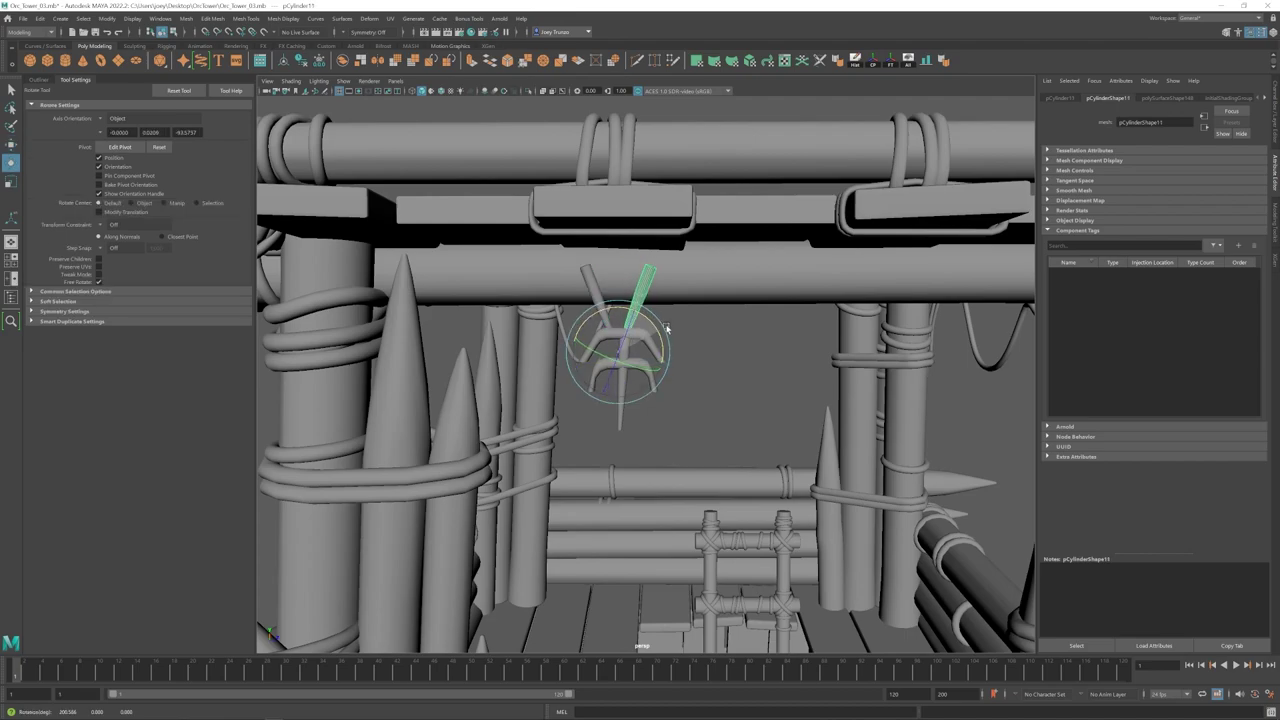
{"action": "left_click", "coordinate": [770, 405]}
{"action": "left_click_drag", "start_coordinate": [800, 480], "coordinate": [826, 446], "text": "alt"}
Step: Select the middle edge loops of both angled arms and remove them together with their vertices
{"action": "left_click", "coordinate": [660, 268]}
{"action": "left_click", "coordinate": [580, 263], "text": "shift"}
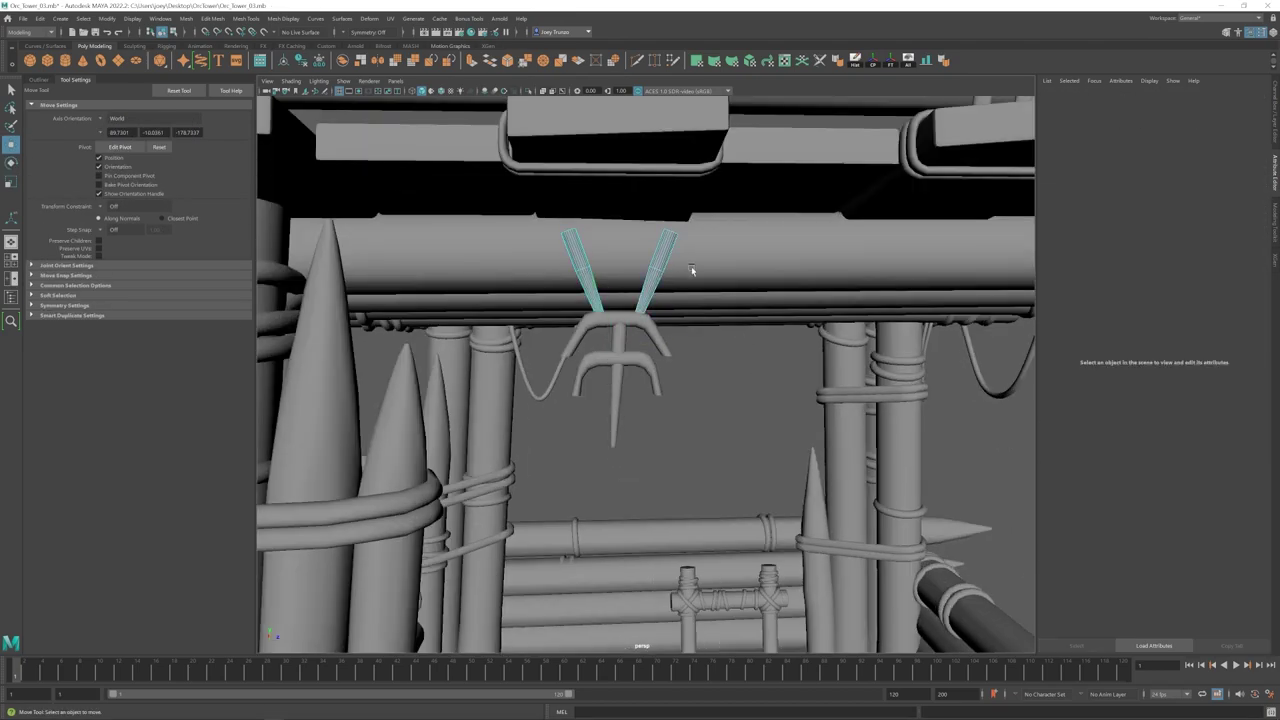
{"action": "left_click_drag", "start_coordinate": [691, 271], "coordinate": [550, 262]}
{"action": "key", "text": "ctrl+Delete"}
Step: Duplicate a rib, flip it upside down, and resize and move it across the two angled arms as a crosspiece
{"action": "scroll", "coordinate": [683, 357], "scroll_direction": "down", "scroll_amount": 5}
{"action": "mouse_move", "coordinate": [675, 360]}
{"action": "left_mouse_down", "text": "alt"}
{"action": "mouse_move", "coordinate": [643, 395]}
{"action": "mouse_move", "coordinate": [657, 390]}
{"action": "mouse_move", "coordinate": [628, 401]}
{"action": "mouse_move", "coordinate": [604, 363]}
{"action": "mouse_move", "coordinate": [678, 340]}
{"action": "left_mouse_up", "text": "alt"}
{"action": "double_click", "coordinate": [658, 390]}
{"action": "left_click", "coordinate": [622, 394]}
{"action": "key", "text": "ctrl+d"}
{"action": "key", "text": "e"}
{"action": "key", "text": "r"}
{"action": "key", "text": "w"}
{"action": "left_click_drag", "start_coordinate": [565, 316], "coordinate": [611, 310], "text": "alt"}
{"action": "left_click", "coordinate": [850, 500]}
{"action": "mouse_move", "coordinate": [870, 505]}
{"action": "left_mouse_down", "text": "alt"}
{"action": "mouse_move", "coordinate": [820, 509]}
{"action": "mouse_move", "coordinate": [890, 495]}
{"action": "left_mouse_up", "text": "alt"}
{"action": "left_click_drag", "start_coordinate": [680, 400], "coordinate": [537, 464]}
{"action": "left_click", "coordinate": [680, 370]}
{"action": "left_click_drag", "start_coordinate": [700, 430], "coordinate": [672, 392], "text": "alt"}
{"action": "left_click", "coordinate": [680, 416]}
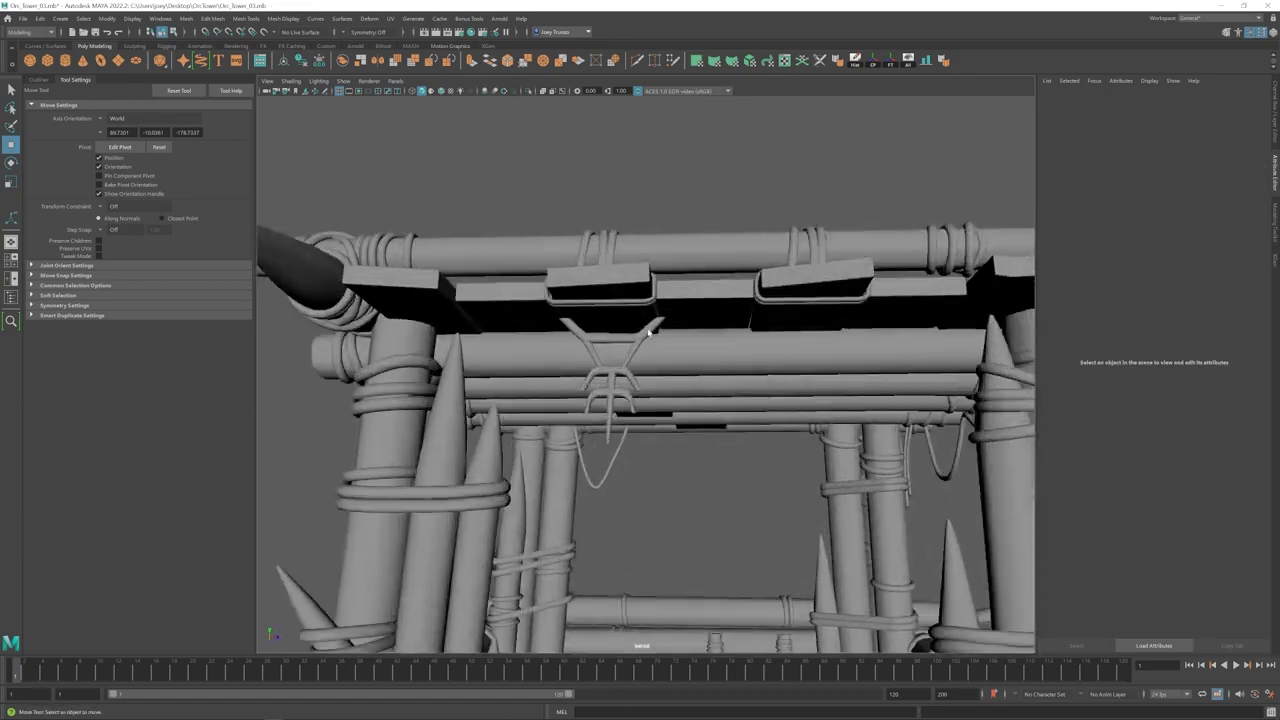
Step: Move the end vertices of the flipped crosspiece so its two prongs extend upward and outward beneath the roof plank
{"action": "left_click", "coordinate": [651, 328]}
{"action": "right_click_drag", "start_coordinate": [651, 328], "coordinate": [605, 328]}
{"action": "left_click_drag", "start_coordinate": [493, 285], "coordinate": [686, 330]}
{"action": "left_click_drag", "start_coordinate": [611, 272], "coordinate": [655, 300]}
{"action": "right_click_drag", "start_coordinate": [612, 364], "coordinate": [637, 344]}
{"action": "left_click_drag", "start_coordinate": [518, 489], "coordinate": [702, 339]}
{"action": "left_click_drag", "start_coordinate": [695, 345], "coordinate": [612, 344], "text": "alt"}
{"action": "left_click_drag", "start_coordinate": [615, 375], "coordinate": [651, 399], "text": "alt"}
{"action": "right_click_drag", "start_coordinate": [620, 377], "coordinate": [645, 357]}
{"action": "left_click", "coordinate": [720, 430]}
{"action": "scroll", "coordinate": [624, 424], "scroll_direction": "down", "scroll_amount": 8}
{"action": "scroll", "coordinate": [635, 406], "scroll_direction": "up", "scroll_amount": 12}
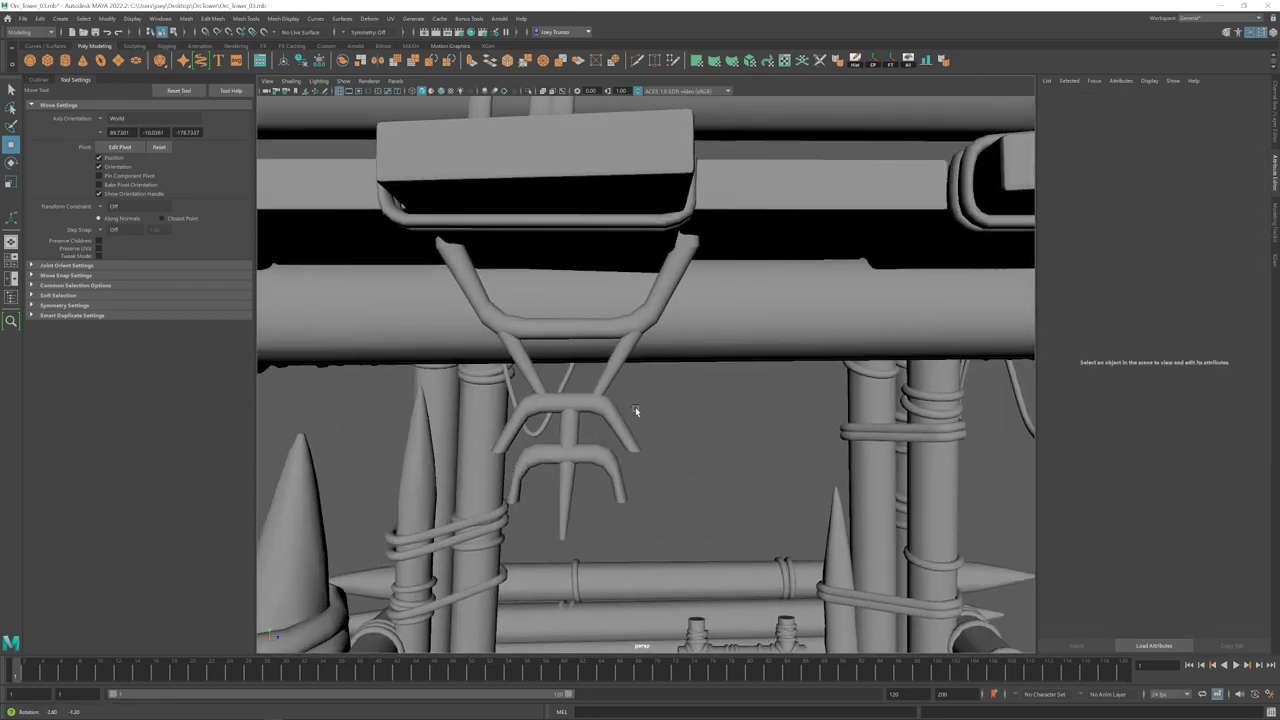
Step: Adjust the vertices along the bend of the flipped crosspiece to refine its curve
{"action": "left_click_drag", "start_coordinate": [635, 406], "coordinate": [610, 398], "text": "alt"}
{"action": "left_click", "coordinate": [600, 335]}
{"action": "right_click_drag", "start_coordinate": [600, 335], "coordinate": [555, 335]}
{"action": "left_click_drag", "start_coordinate": [481, 292], "coordinate": [562, 345]}
{"action": "key", "text": "w"}
{"action": "right_click_drag", "start_coordinate": [640, 334], "coordinate": [665, 314]}
{"action": "left_click", "coordinate": [720, 430]}
{"action": "scroll", "coordinate": [640, 400], "scroll_direction": "down", "scroll_amount": 10}
{"action": "scroll", "coordinate": [640, 380], "scroll_direction": "up", "scroll_amount": 10}
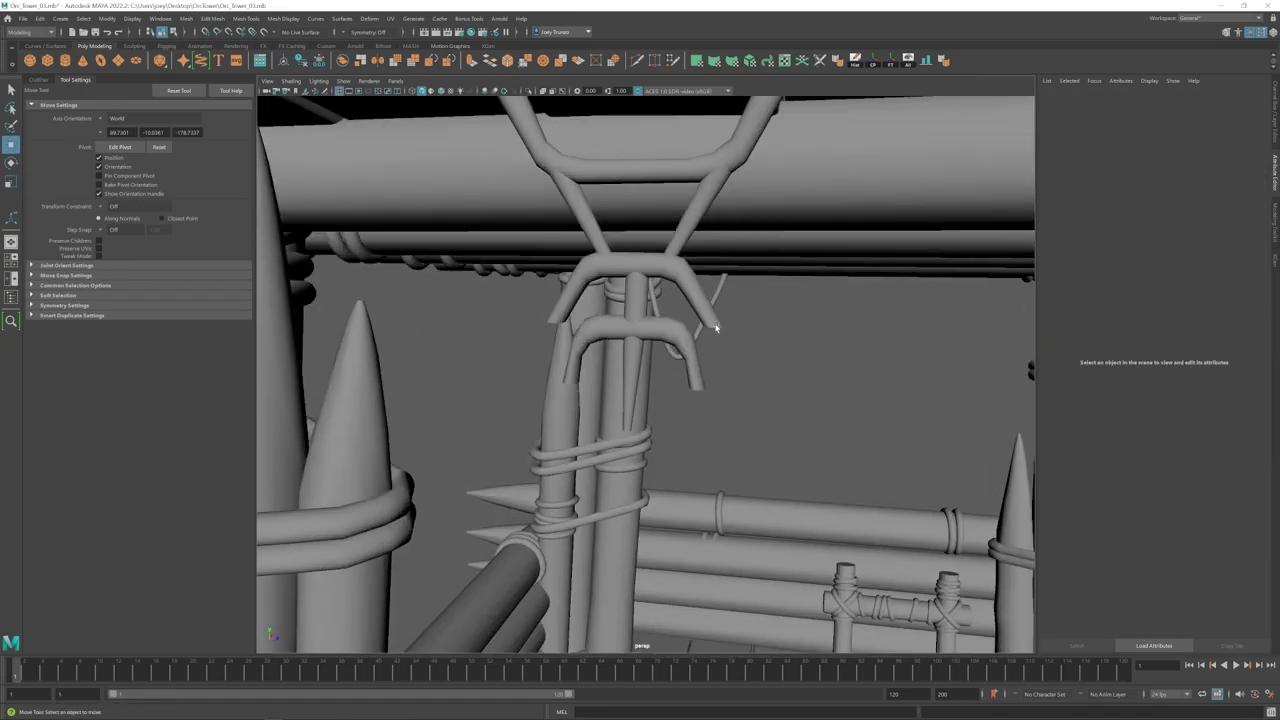
Step: Extrude the open end edge loops of the upper rib inward to cap both ends
{"action": "left_click_drag", "start_coordinate": [714, 300], "coordinate": [745, 270], "text": "alt"}
{"action": "double_click", "coordinate": [745, 325]}
{"action": "key", "text": "ctrl+e"}
{"action": "double_click", "coordinate": [496, 347]}
{"action": "key", "text": "ctrl+e"}
Step: Select the edge loops at both ends of the upper rib and bevel them, adjusting the bevel's settings
{"action": "double_click", "coordinate": [758, 328], "text": "shift"}
{"action": "key", "text": "w"}
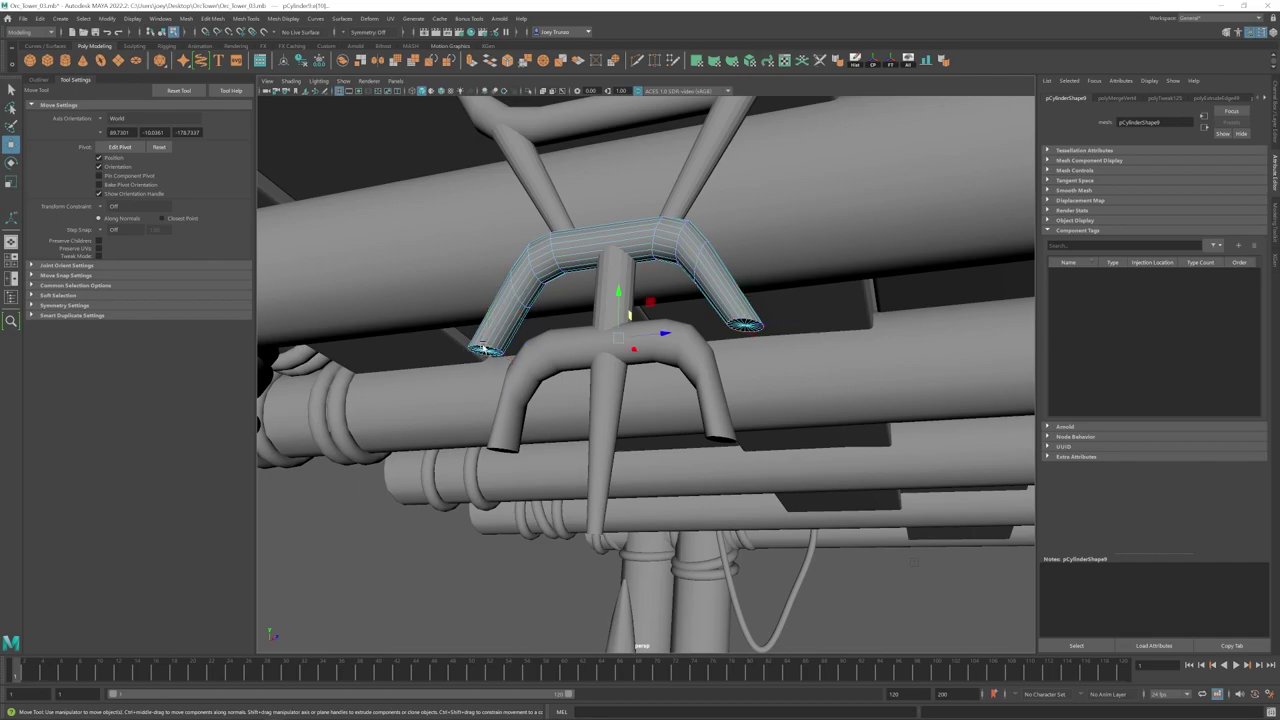
{"action": "left_click", "coordinate": [212, 18]}
{"action": "left_click", "coordinate": [231, 57]}
{"action": "left_click_drag", "start_coordinate": [1160, 193], "coordinate": [1166, 193]}
{"action": "left_click_drag", "start_coordinate": [1209, 181], "coordinate": [1193, 181]}
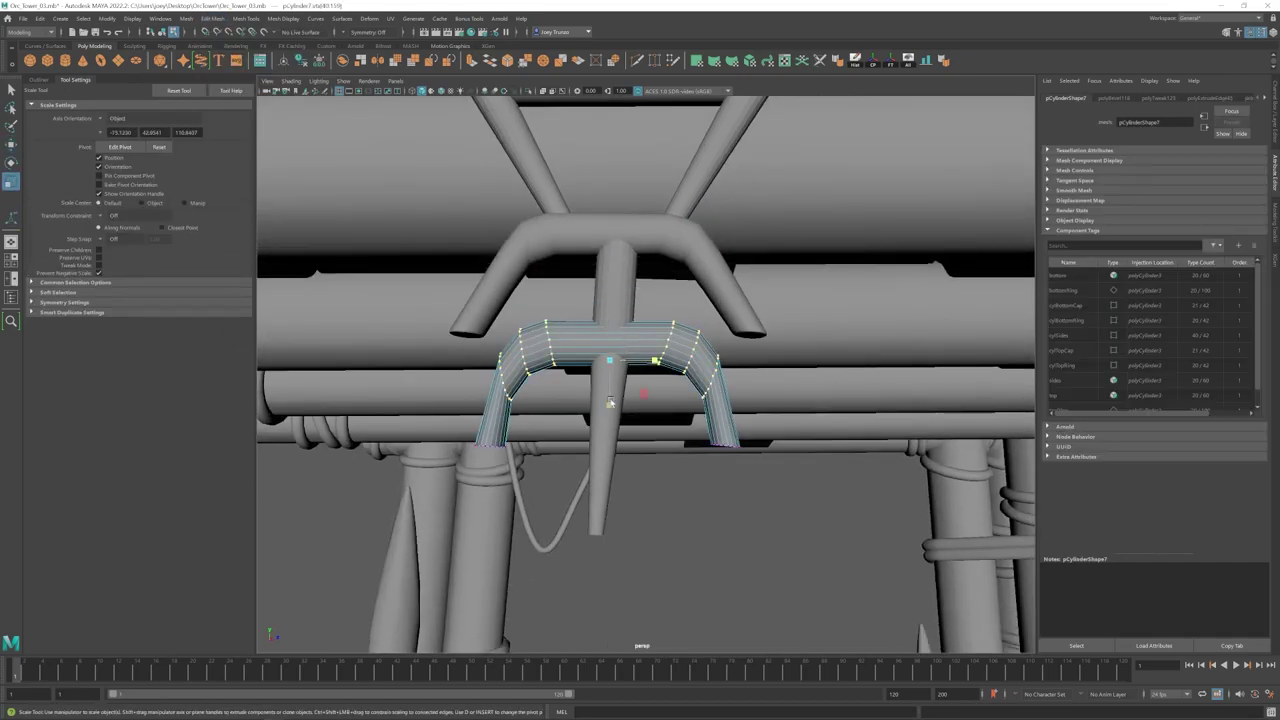
Step: Extrude the open end edge loops of the lower rib inward to cap both ends
{"action": "left_click_drag", "start_coordinate": [715, 433], "coordinate": [740, 340], "text": "alt"}
{"action": "double_click", "coordinate": [743, 378]}
{"action": "key", "text": "ctrl+e"}
{"action": "key", "text": "q"}
{"action": "double_click", "coordinate": [405, 376]}
{"action": "key", "text": "ctrl+e"}
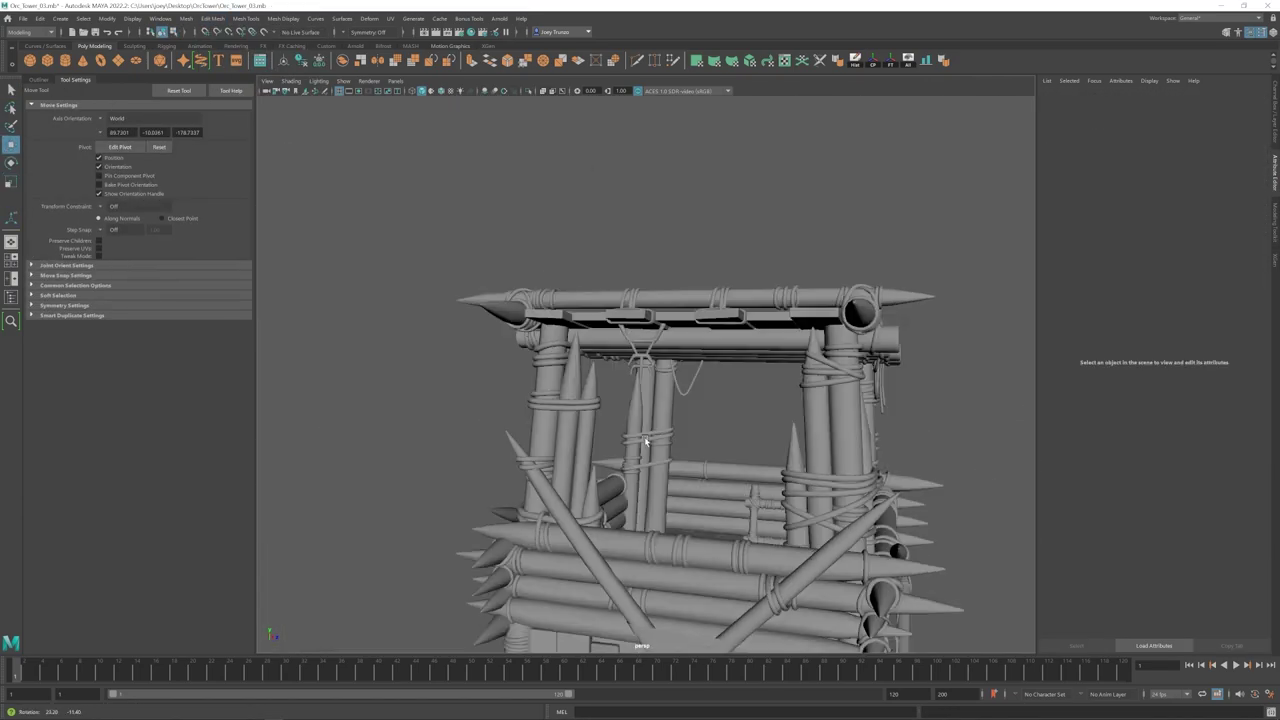
Step: Create a polygon cube and position it beside the spiked log ends at the tower's corner
{"action": "left_click_drag", "start_coordinate": [646, 364], "coordinate": [585, 442], "text": "alt"}
{"action": "right_click_drag", "start_coordinate": [586, 442], "coordinate": [676, 470], "text": "alt"}
{"action": "middle_click_drag", "start_coordinate": [676, 470], "coordinate": [658, 369], "text": "alt"}
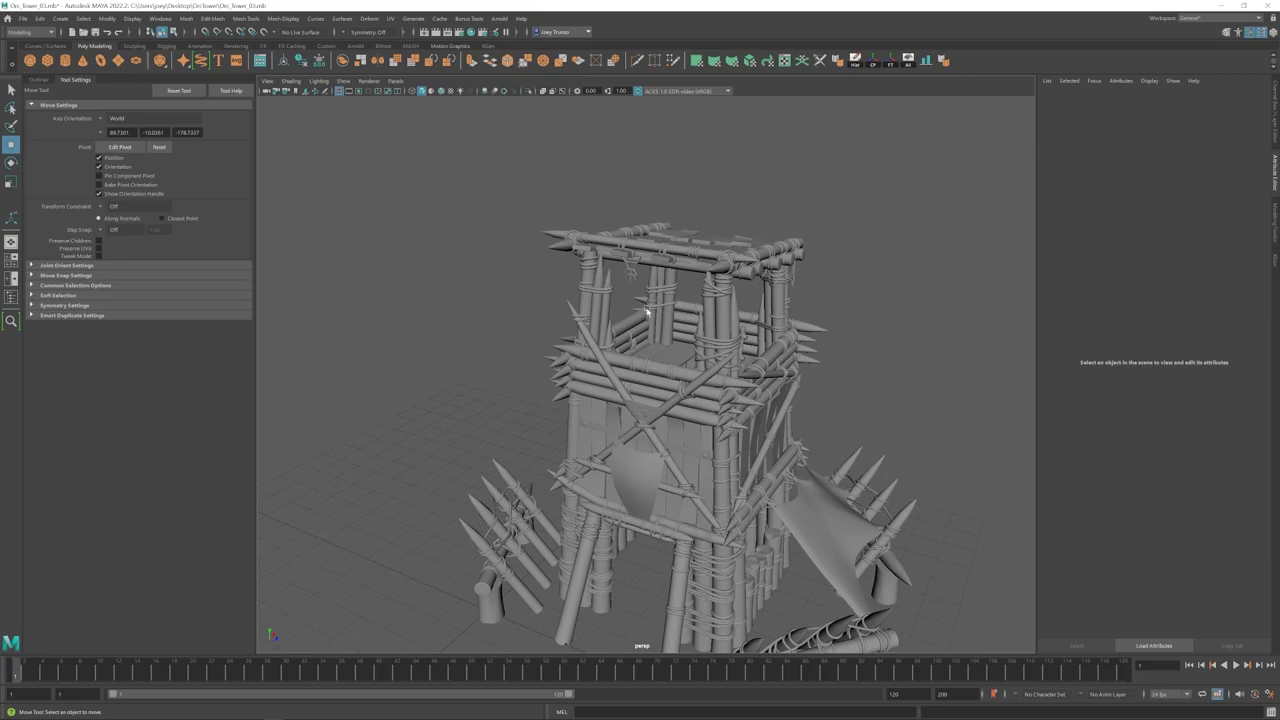
{"action": "left_click_drag", "start_coordinate": [646, 312], "coordinate": [740, 318], "text": "alt"}
{"action": "right_click_drag", "start_coordinate": [849, 341], "coordinate": [836, 340]}
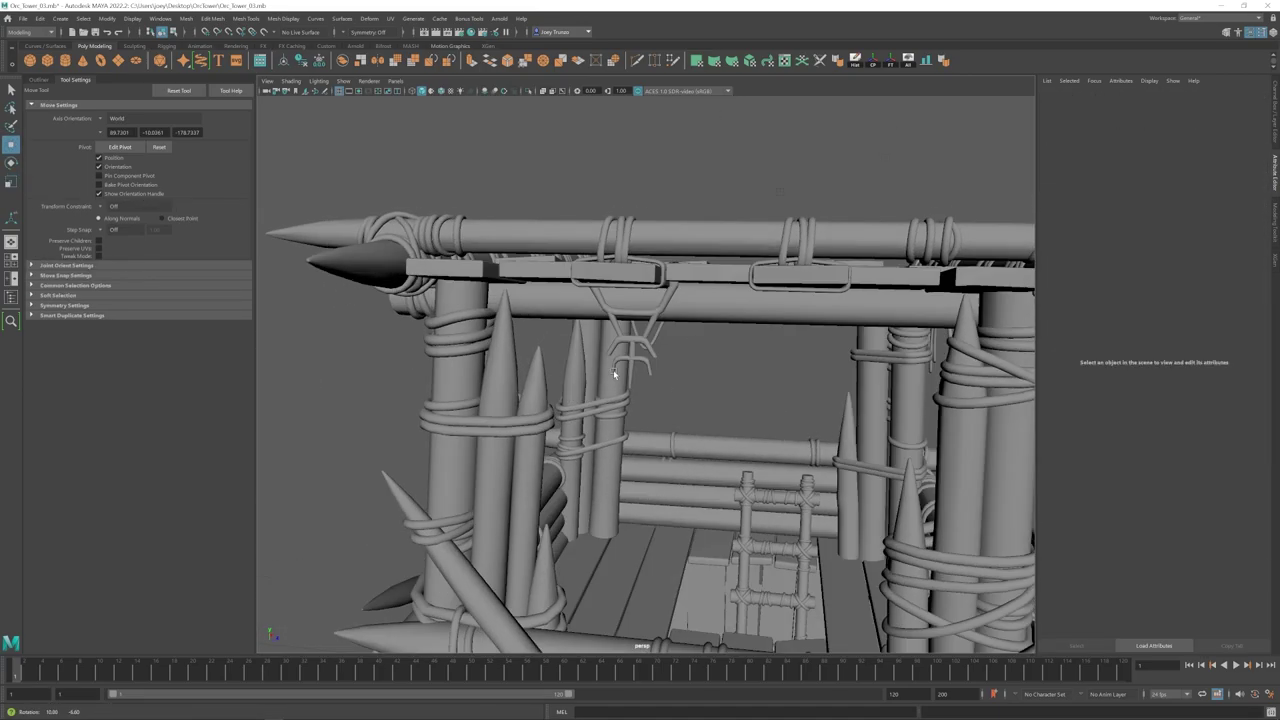
{"action": "left_click_drag", "start_coordinate": [613, 369], "coordinate": [765, 372], "text": "alt"}
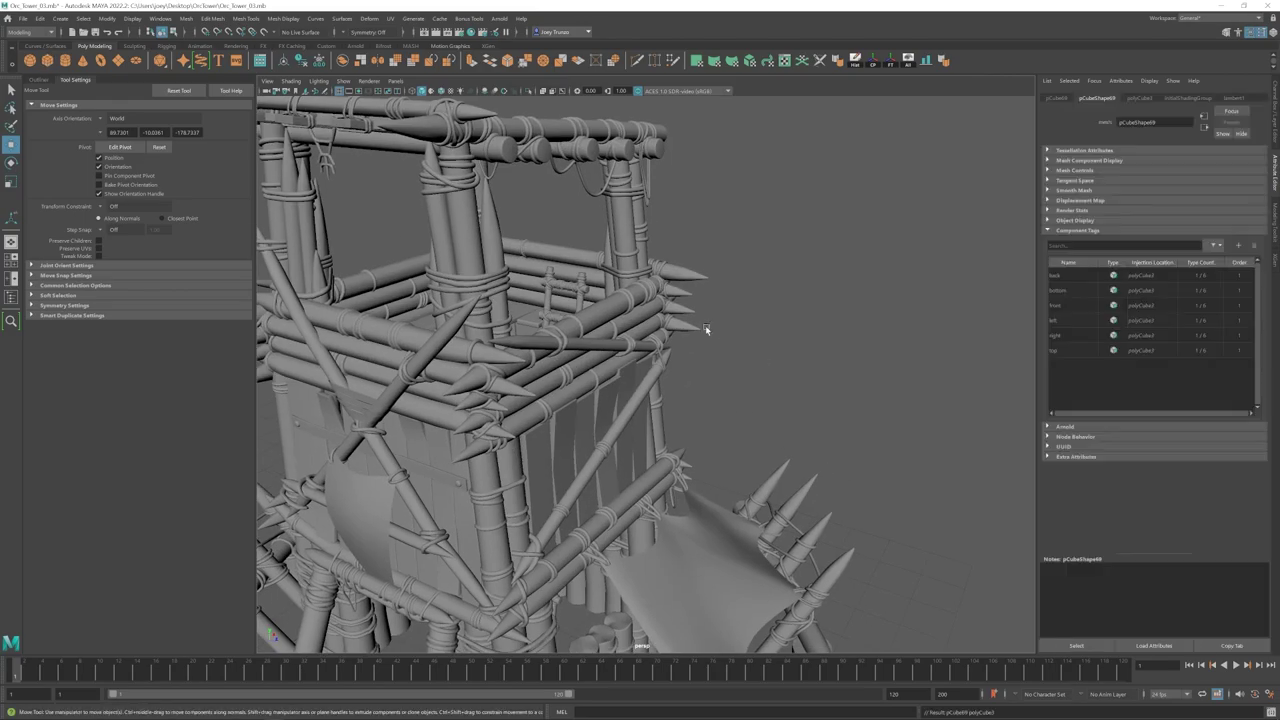
{"action": "left_click_drag", "start_coordinate": [704, 330], "coordinate": [686, 331]}
{"action": "right_click_drag", "start_coordinate": [725, 337], "coordinate": [1110, 540], "text": "alt"}
Step: Shape the cube into a thin upright tag and bevel its corner edges
{"action": "key", "text": "w"}
{"action": "right_click_drag", "start_coordinate": [728, 312], "coordinate": [780, 245]}
{"action": "left_click", "coordinate": [754, 267]}
{"action": "left_click", "coordinate": [213, 18]}
{"action": "left_click", "coordinate": [236, 68]}
{"action": "key", "text": "w"}
{"action": "right_click_drag", "start_coordinate": [780, 250], "coordinate": [699, 338], "text": "alt"}
{"action": "left_click", "coordinate": [690, 410]}
{"action": "right_click_drag", "start_coordinate": [690, 410], "coordinate": [730, 425], "text": "alt"}
Step: Duplicate a rope ring from the spiked logs and place it, shrunk, at the upper edge of the tag
{"action": "left_click_drag", "start_coordinate": [700, 410], "coordinate": [646, 377], "text": "alt"}
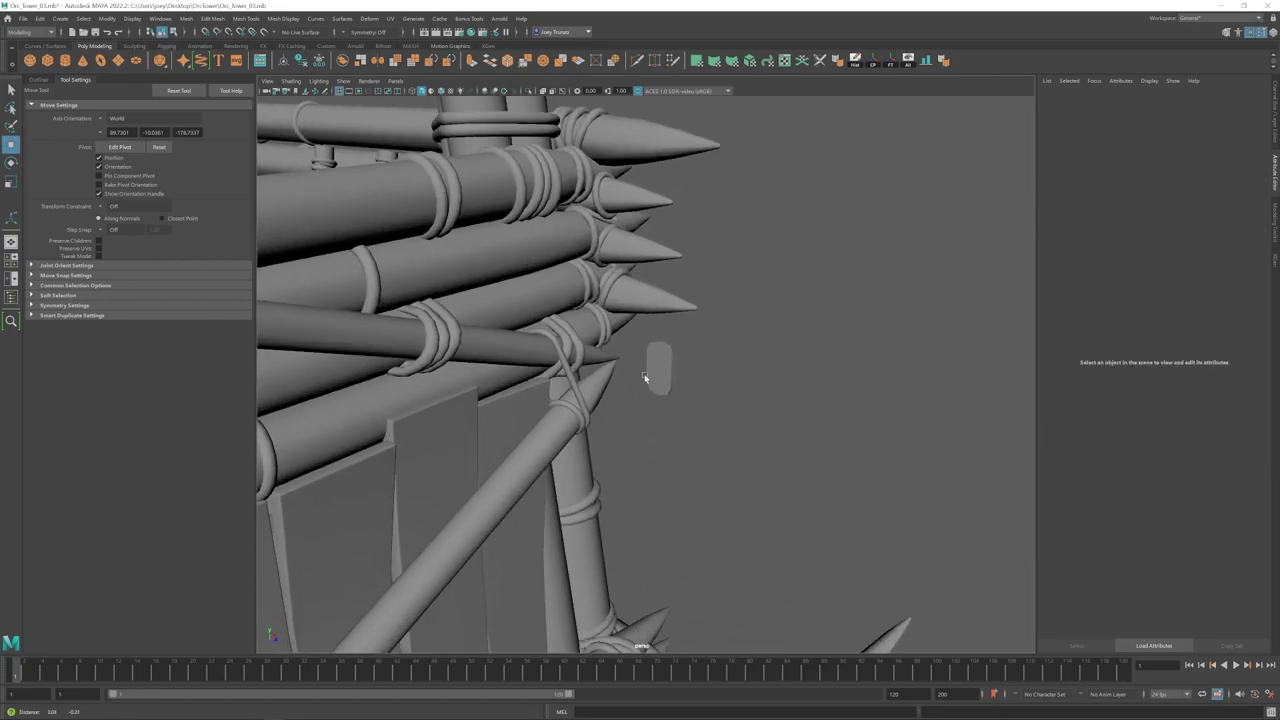
{"action": "middle_click_drag", "start_coordinate": [646, 377], "coordinate": [676, 441], "text": "alt"}
{"action": "left_click", "coordinate": [578, 253]}
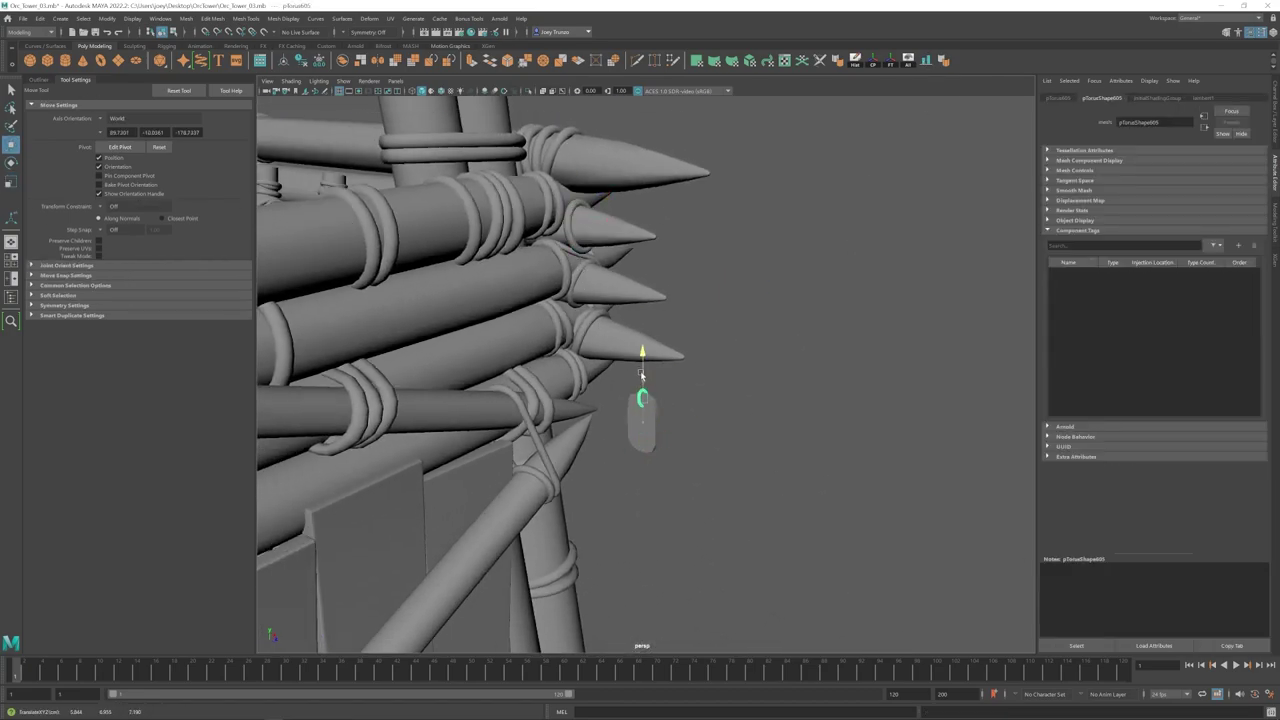
{"action": "left_click_drag", "start_coordinate": [642, 374], "coordinate": [642, 370]}
{"action": "right_click_drag", "start_coordinate": [560, 290], "coordinate": [560, 240], "text": "alt"}
{"action": "left_click", "coordinate": [577, 178]}
{"action": "key", "text": "ctrl+d"}
{"action": "left_click", "coordinate": [641, 388], "text": "shift"}
{"action": "left_click", "coordinate": [908, 61]}
{"action": "right_click_drag", "start_coordinate": [620, 405], "coordinate": [684, 427], "text": "alt"}
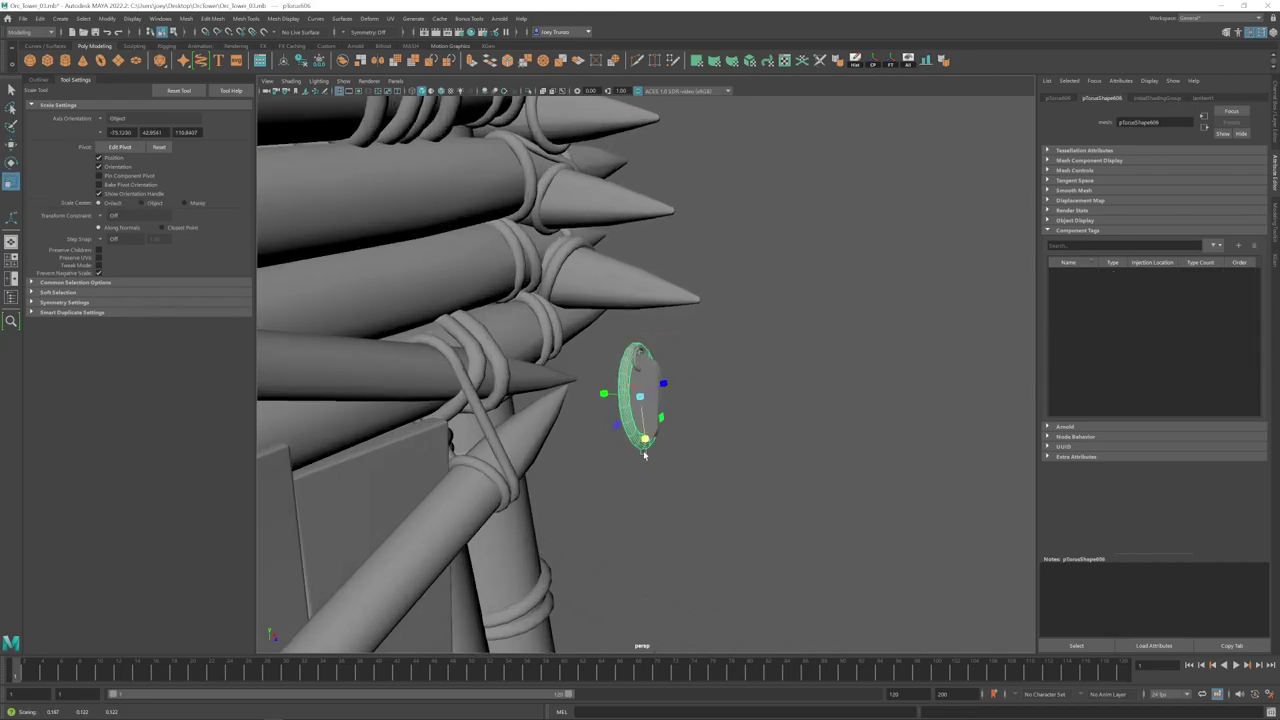
{"action": "left_click", "coordinate": [212, 19]}
{"action": "left_click", "coordinate": [222, 132]}
{"action": "left_click_drag", "start_coordinate": [646, 386], "coordinate": [660, 392]}
{"action": "key", "text": "w"}
{"action": "left_click", "coordinate": [714, 409]}
{"action": "right_click_drag", "start_coordinate": [620, 329], "coordinate": [655, 300]}
{"action": "right_click_drag", "start_coordinate": [655, 400], "coordinate": [590, 420], "text": "alt"}
{"action": "left_click_drag", "start_coordinate": [590, 424], "coordinate": [672, 425], "text": "alt"}
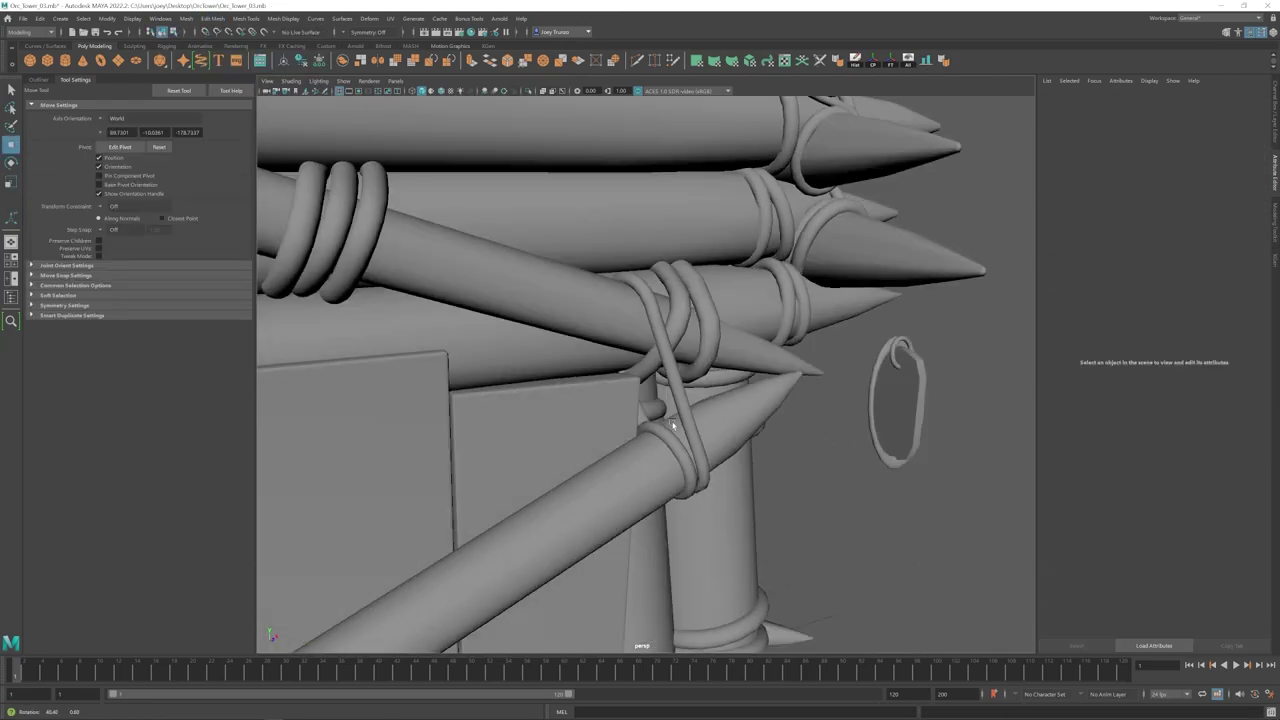
{"action": "left_click", "coordinate": [872, 405]}
{"action": "key", "text": "f"}
{"action": "right_click_drag", "start_coordinate": [872, 405], "coordinate": [1060, 574], "text": "alt"}
{"action": "key", "text": "Delete"}
Step: Select the outline edges of the tag and bevel them to soften its rim
{"action": "left_click_drag", "start_coordinate": [1060, 574], "coordinate": [680, 360], "text": "alt"}
{"action": "right_click_drag", "start_coordinate": [675, 340], "coordinate": [685, 290]}
{"action": "double_click", "coordinate": [690, 300]}
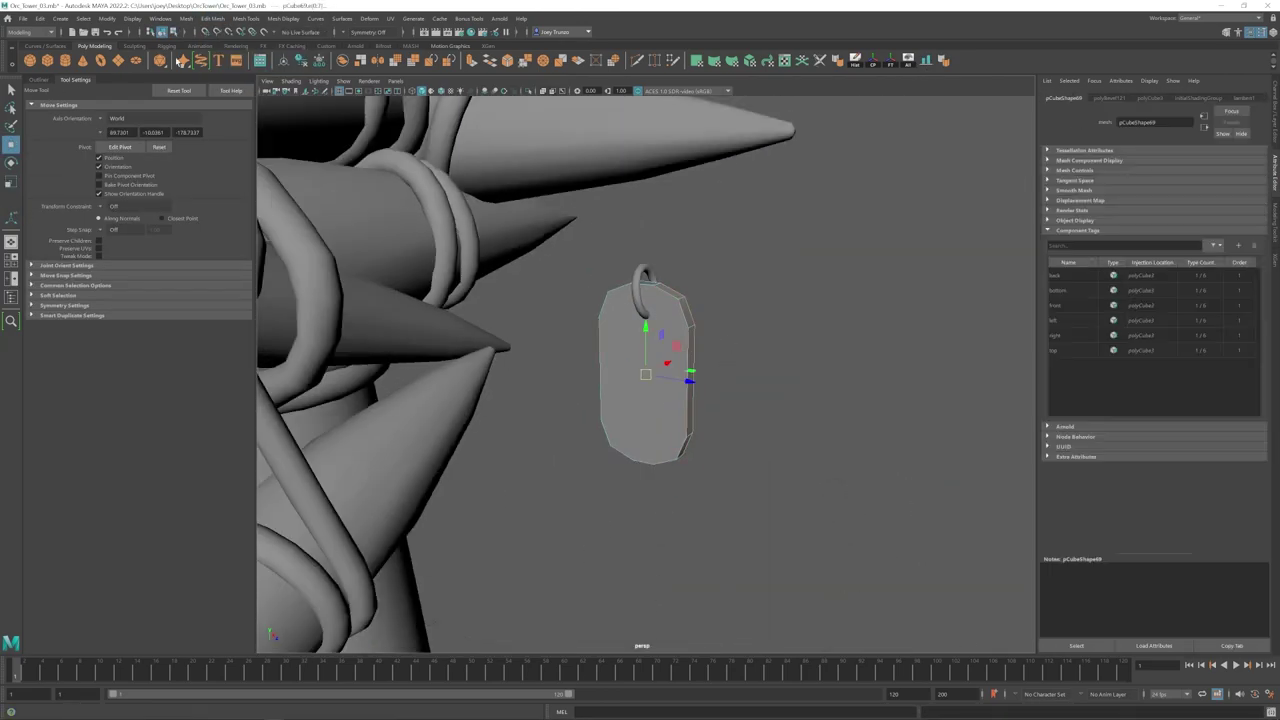
{"action": "left_click", "coordinate": [212, 19]}
{"action": "left_click", "coordinate": [222, 47]}
{"action": "key", "text": "w"}
{"action": "mouse_move", "coordinate": [700, 400]}
{"action": "right_mouse_down", "text": "alt"}
{"action": "mouse_move", "coordinate": [647, 410]}
{"action": "mouse_move", "coordinate": [720, 400]}
{"action": "right_mouse_up", "text": "alt"}
Step: Adjust the thickness of the small ring on the tag by transforming its vertices along their normals
{"action": "left_click", "coordinate": [604, 322]}
{"action": "left_click", "coordinate": [212, 19]}
{"action": "left_click", "coordinate": [222, 132]}
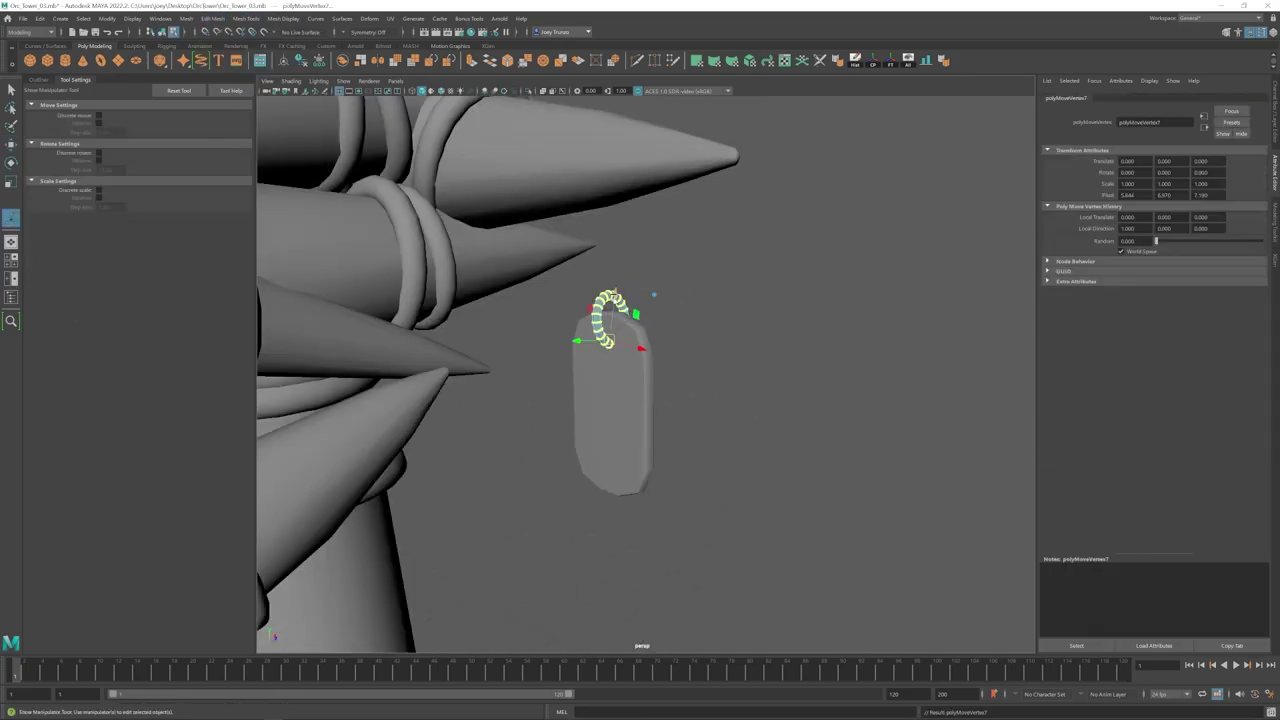
{"action": "left_click_drag", "start_coordinate": [615, 294], "coordinate": [613, 284]}
{"action": "key", "text": "w"}
{"action": "left_click", "coordinate": [733, 400]}
{"action": "right_click_drag", "start_coordinate": [645, 380], "coordinate": [685, 348]}
Step: Duplicate a rope ring from the spiked logs and fit it around the spike directly above the tag
{"action": "right_click_drag", "start_coordinate": [733, 400], "coordinate": [690, 415], "text": "alt"}
{"action": "left_click", "coordinate": [580, 232]}
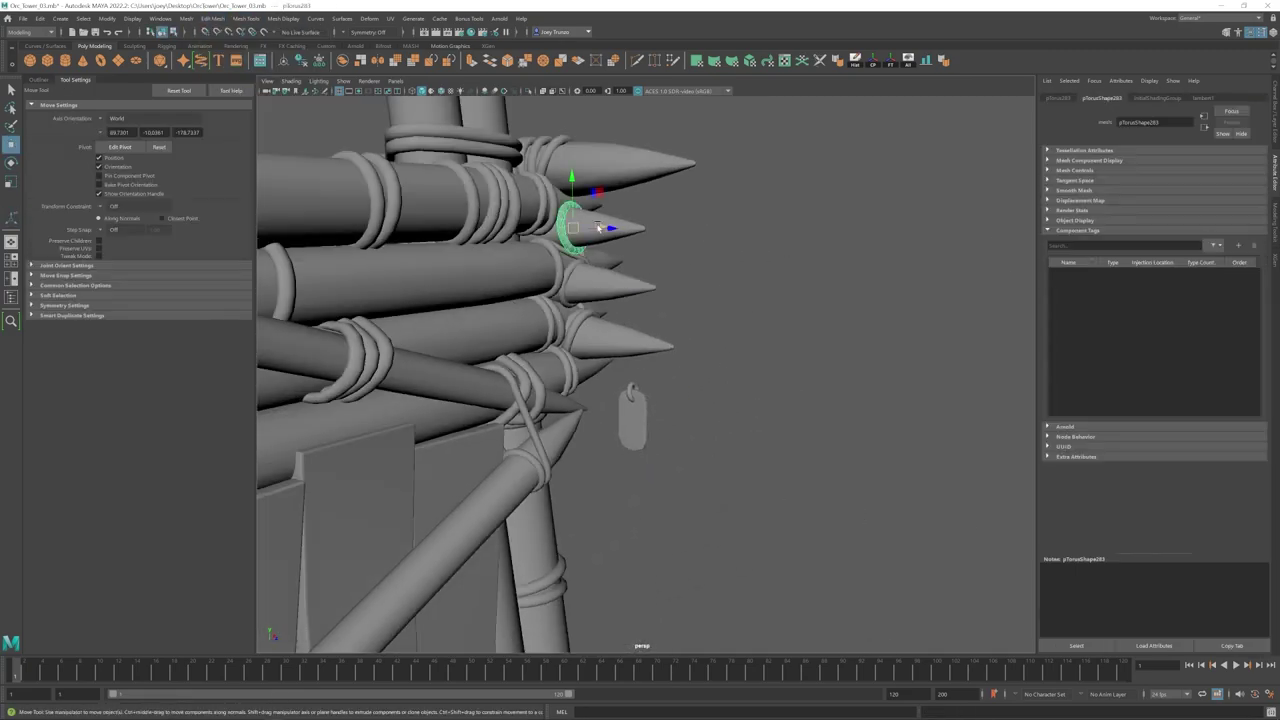
{"action": "key", "text": "w"}
{"action": "left_click_drag", "start_coordinate": [614, 342], "coordinate": [500, 365], "text": "alt"}
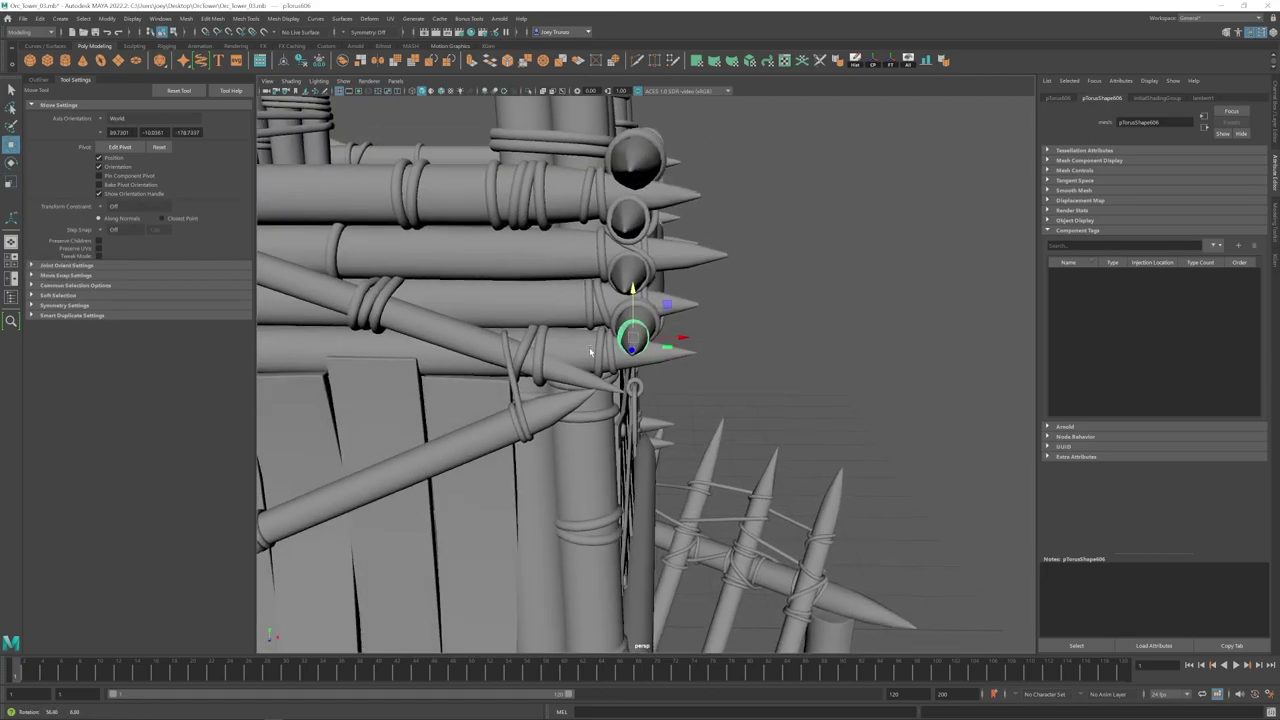
{"action": "right_click_drag", "start_coordinate": [591, 351], "coordinate": [666, 297], "text": "alt"}
{"action": "left_click_drag", "start_coordinate": [666, 297], "coordinate": [650, 275], "text": "alt"}
Step: Move the vertices of the new rope ring so that it follows the spike's shape more closely
{"action": "right_click_drag", "start_coordinate": [648, 290], "coordinate": [590, 288]}
{"action": "left_click", "coordinate": [601, 287]}
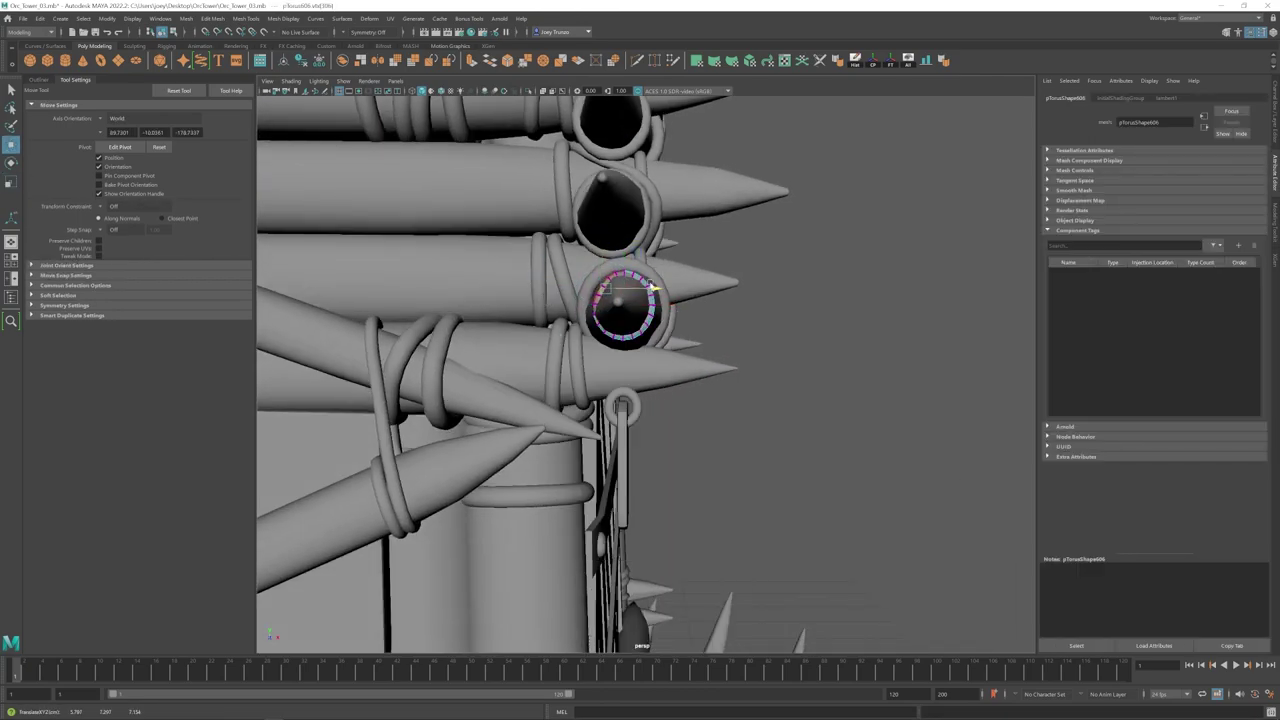
{"action": "left_click_drag", "start_coordinate": [652, 287], "coordinate": [649, 288]}
{"action": "left_click_drag", "start_coordinate": [590, 335], "coordinate": [677, 346], "text": "alt"}
{"action": "left_click", "coordinate": [720, 400]}
{"action": "right_click_drag", "start_coordinate": [810, 435], "coordinate": [755, 390], "text": "alt"}
{"action": "left_click", "coordinate": [749, 400]}
{"action": "left_click_drag", "start_coordinate": [740, 393], "coordinate": [672, 388], "text": "alt"}
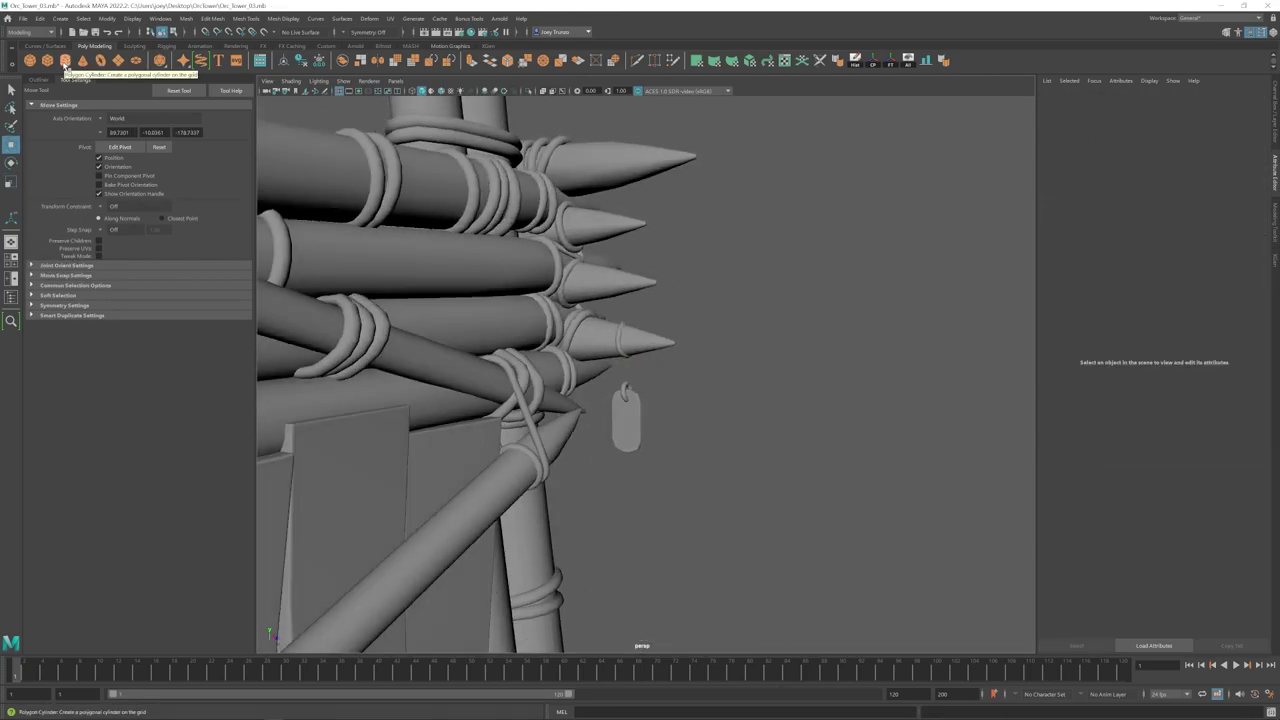
Step: Create a thin vertical cylinder as a cord between the spike's rope ring and the tag's small ring
{"action": "left_click", "coordinate": [65, 62]}
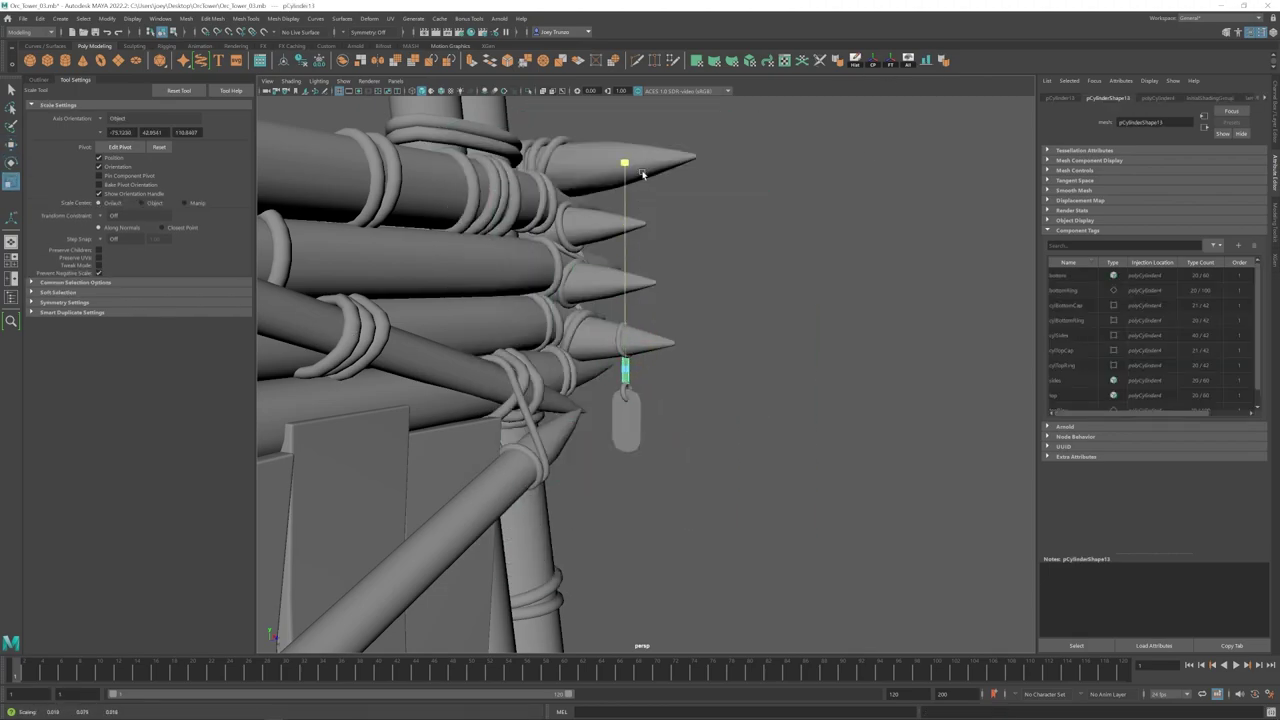
{"action": "key", "text": "f"}
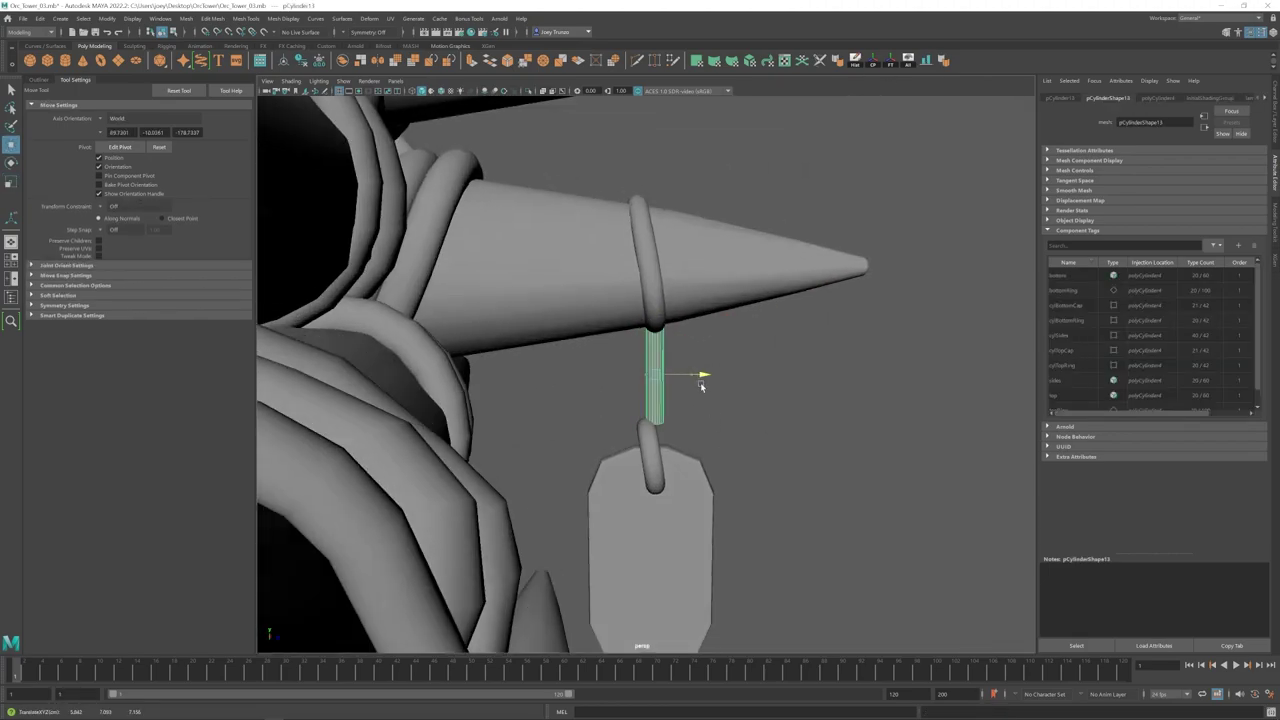
{"action": "left_click", "coordinate": [660, 540]}
{"action": "left_click", "coordinate": [780, 445]}
{"action": "right_click_drag", "start_coordinate": [850, 430], "coordinate": [790, 430], "text": "alt"}
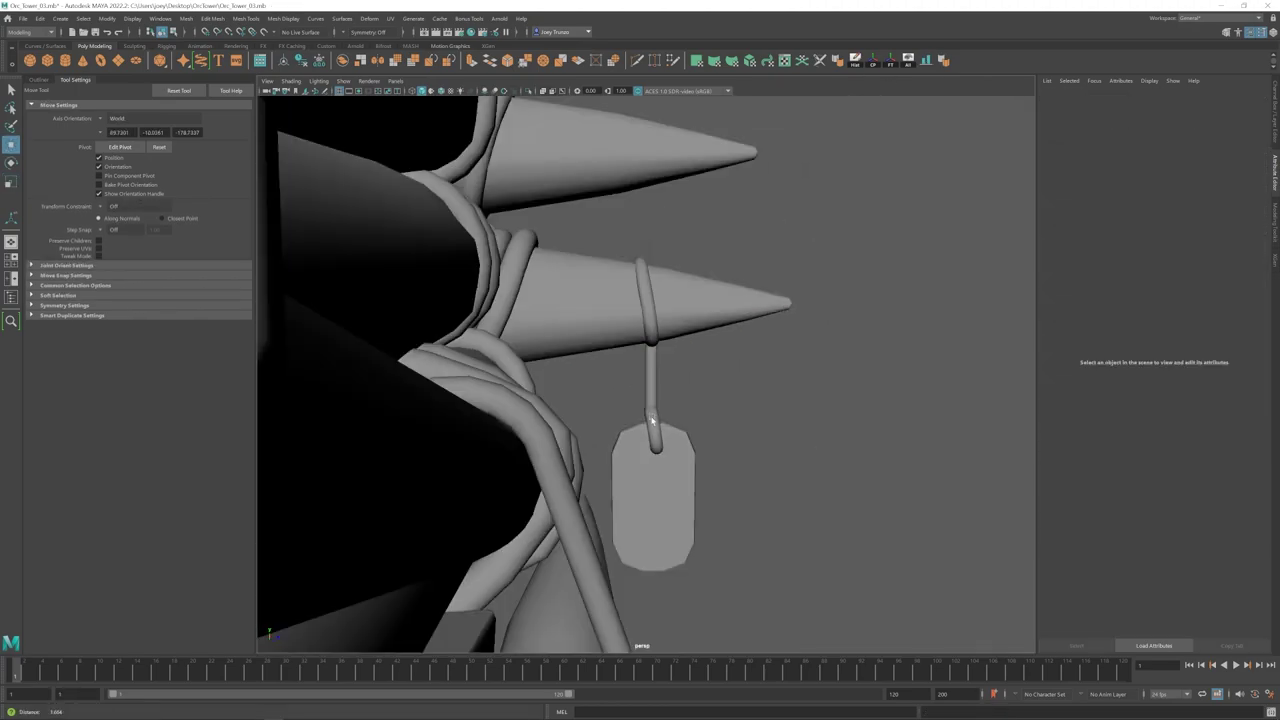
{"action": "left_click_drag", "start_coordinate": [870, 420], "coordinate": [705, 430], "text": "alt"}
Step: Slant the cord toward the rope ring and add a second strand so the two form a narrow V
{"action": "right_click_drag", "start_coordinate": [647, 375], "coordinate": [590, 375]}
{"action": "left_click_drag", "start_coordinate": [620, 315], "coordinate": [680, 350]}
{"action": "left_click_drag", "start_coordinate": [687, 336], "coordinate": [701, 336]}
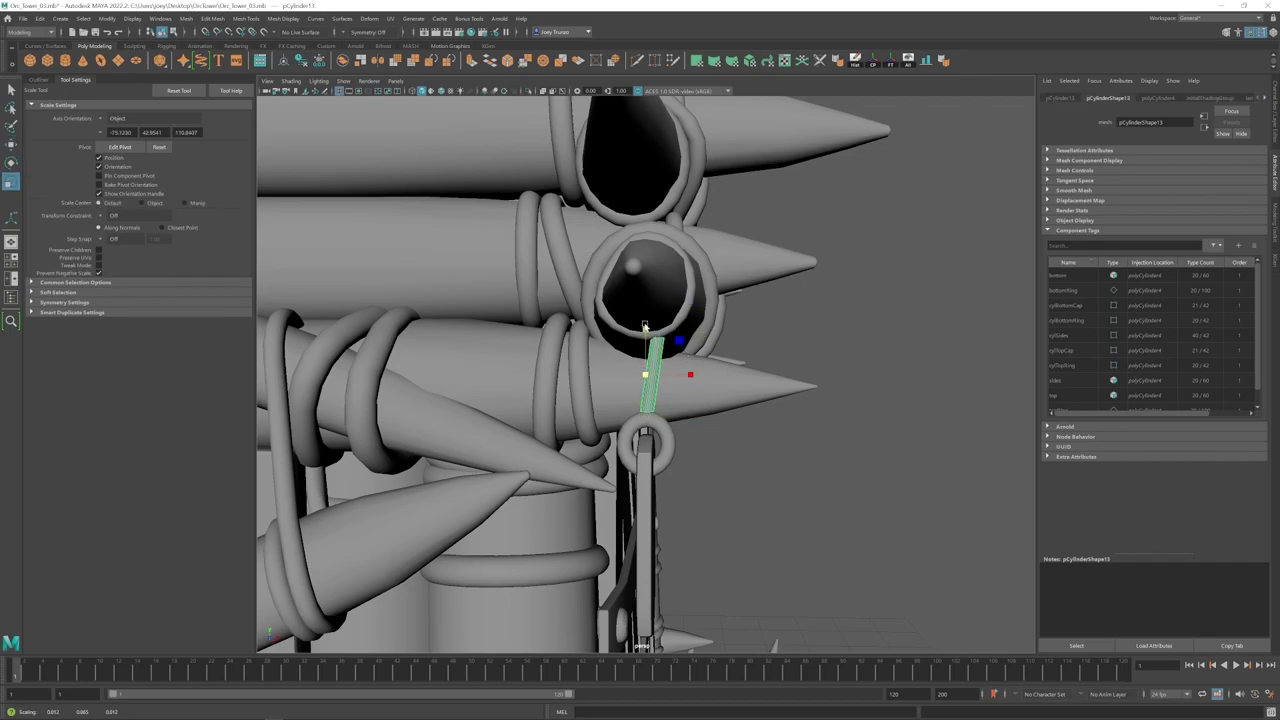
{"action": "left_click", "coordinate": [765, 420]}
{"action": "right_click_drag", "start_coordinate": [765, 430], "coordinate": [640, 440], "text": "alt"}
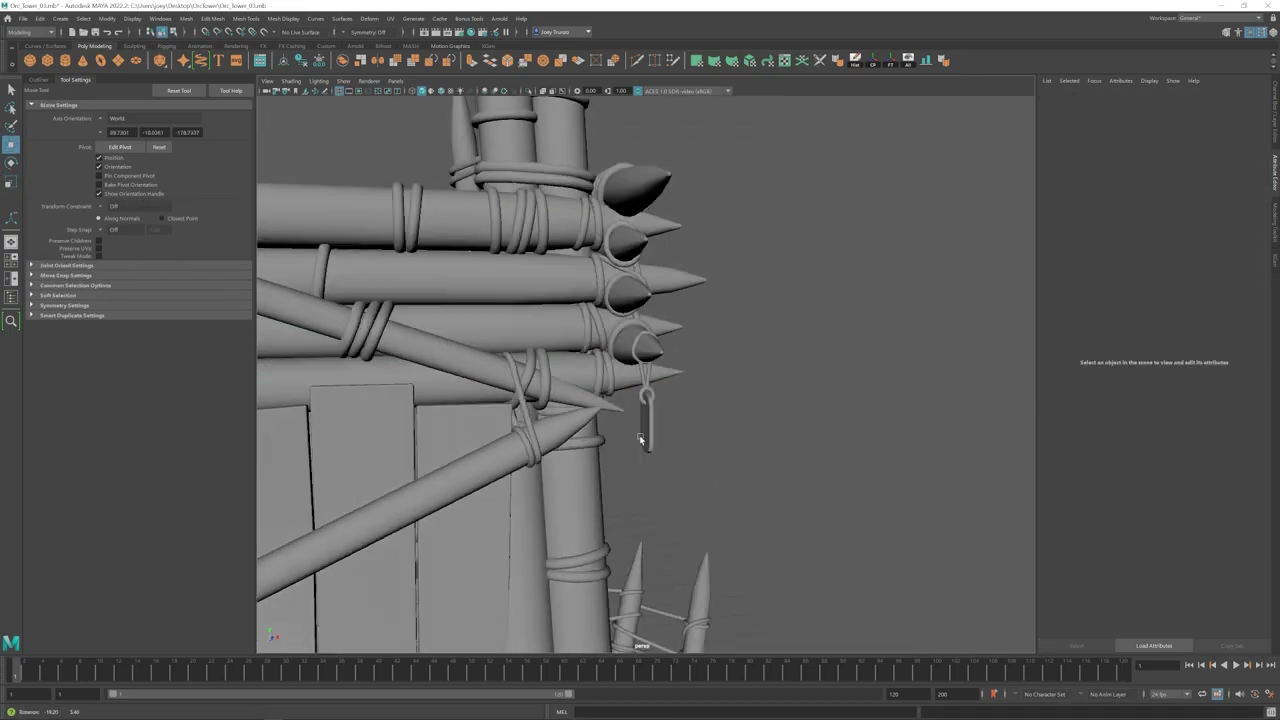
{"action": "left_click_drag", "start_coordinate": [640, 440], "coordinate": [631, 440], "text": "alt"}
{"action": "right_click_drag", "start_coordinate": [631, 440], "coordinate": [740, 430], "text": "alt"}
Step: Duplicate the tag's small ring and place the smaller copy at the tag's lower end
{"action": "left_click", "coordinate": [642, 303]}
{"action": "left_click_drag", "start_coordinate": [638, 264], "coordinate": [640, 340]}
{"action": "key", "text": "f"}
{"action": "key", "text": "r"}
{"action": "right_click_drag", "start_coordinate": [652, 381], "coordinate": [550, 381], "text": "alt"}
{"action": "key", "text": "w"}
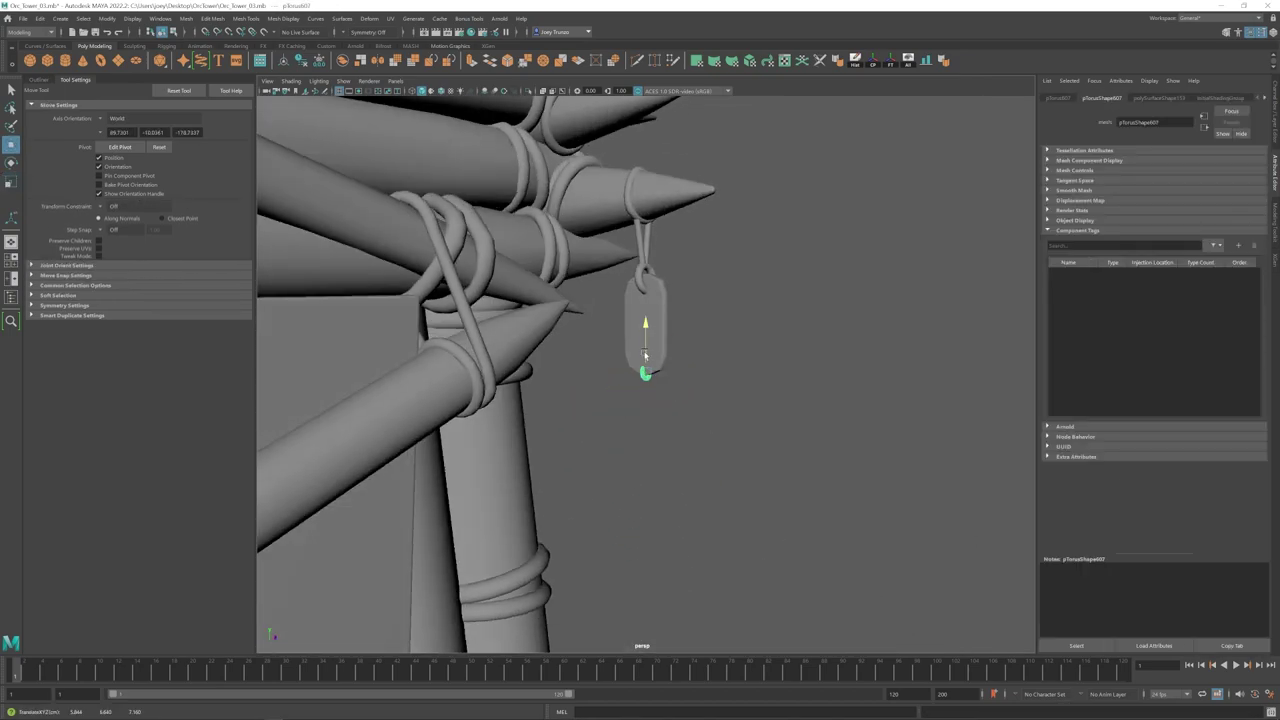
Step: Create a cube at the tag's lower ring and scale it into a thin horizontal crossbar
{"action": "left_click", "coordinate": [710, 400]}
{"action": "mouse_move", "coordinate": [700, 390]}
{"action": "right_mouse_down", "text": "alt"}
{"action": "mouse_move", "coordinate": [626, 383]}
{"action": "mouse_move", "coordinate": [700, 383]}
{"action": "right_mouse_up", "text": "alt"}
{"action": "right_click_drag", "start_coordinate": [690, 380], "coordinate": [643, 380], "text": "shift"}
{"action": "middle_click_drag", "start_coordinate": [643, 380], "coordinate": [652, 371]}
{"action": "key", "text": "r"}
{"action": "left_click_drag", "start_coordinate": [651, 371], "coordinate": [810, 420]}
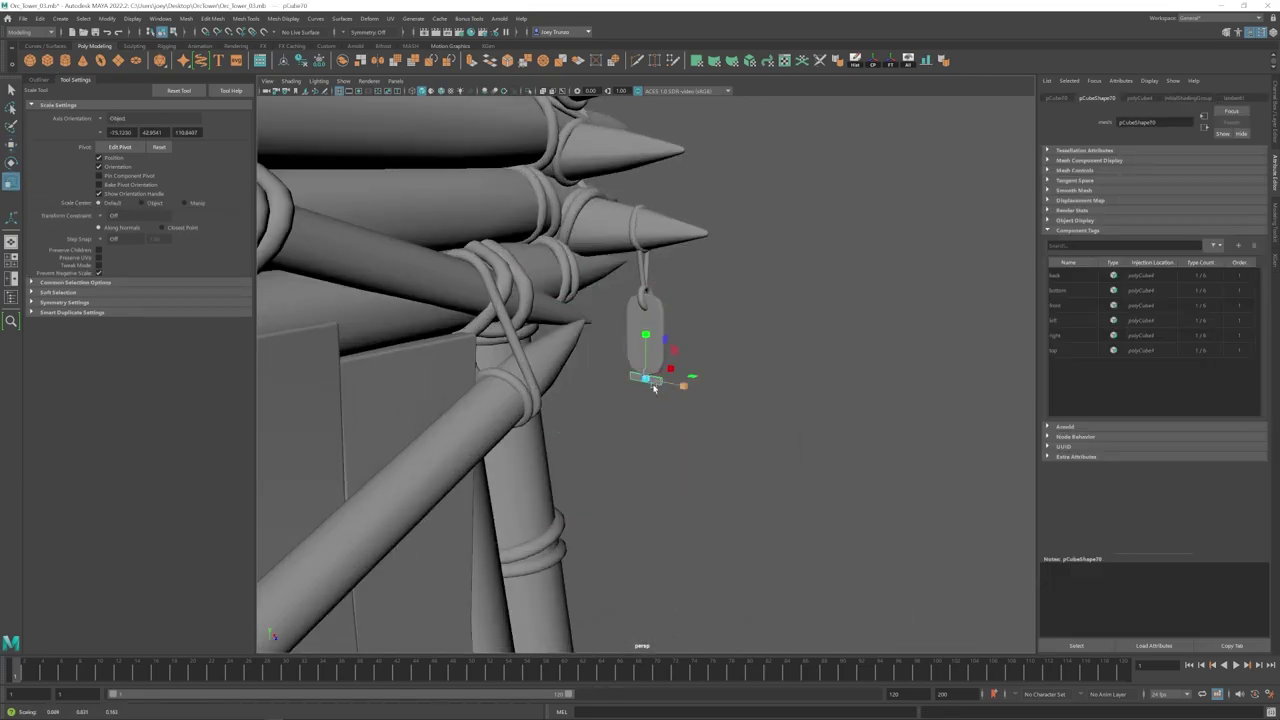
{"action": "left_click_drag", "start_coordinate": [646, 335], "coordinate": [646, 346]}
Step: Duplicate the crossbar twice and rotate the copies into two slightly spread strips hanging below the tag's lower ring
{"action": "middle_click_drag", "start_coordinate": [657, 388], "coordinate": [660, 377], "text": "alt"}
{"action": "right_click_drag", "start_coordinate": [660, 377], "coordinate": [715, 372], "text": "alt"}
{"action": "key", "text": "ctrl+d"}
{"action": "key", "text": "e"}
{"action": "left_click_drag", "start_coordinate": [682, 347], "coordinate": [563, 289]}
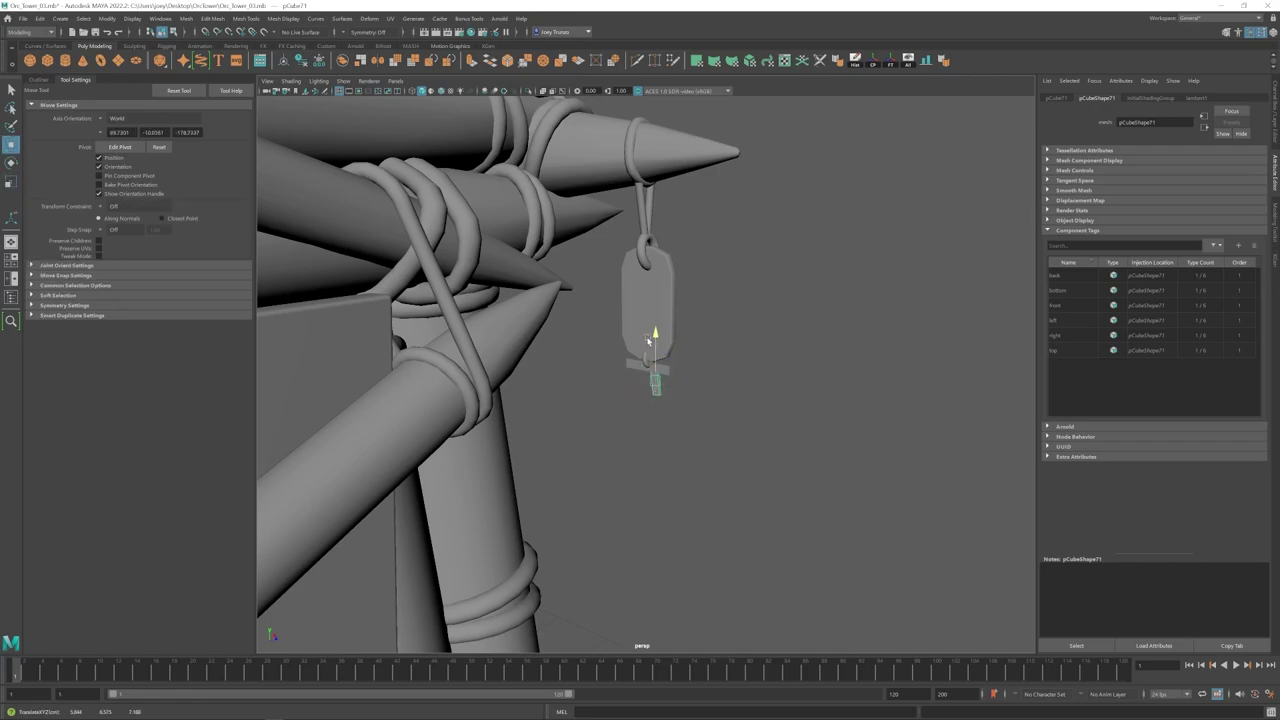
{"action": "left_click_drag", "start_coordinate": [648, 341], "coordinate": [697, 351], "text": "alt"}
{"action": "key", "text": "ctrl+d"}
{"action": "key", "text": "e"}
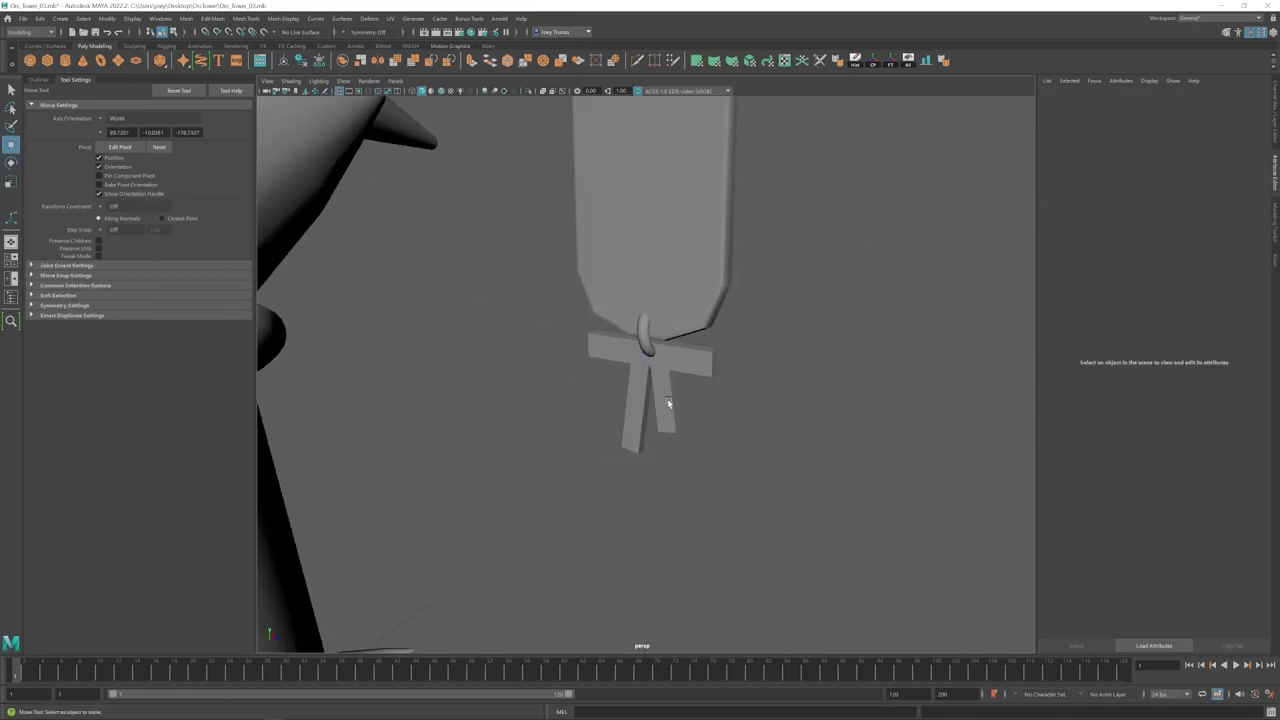
Step: Bevel the edges of the two strips hanging below the crossbar
{"action": "left_click", "coordinate": [668, 403]}
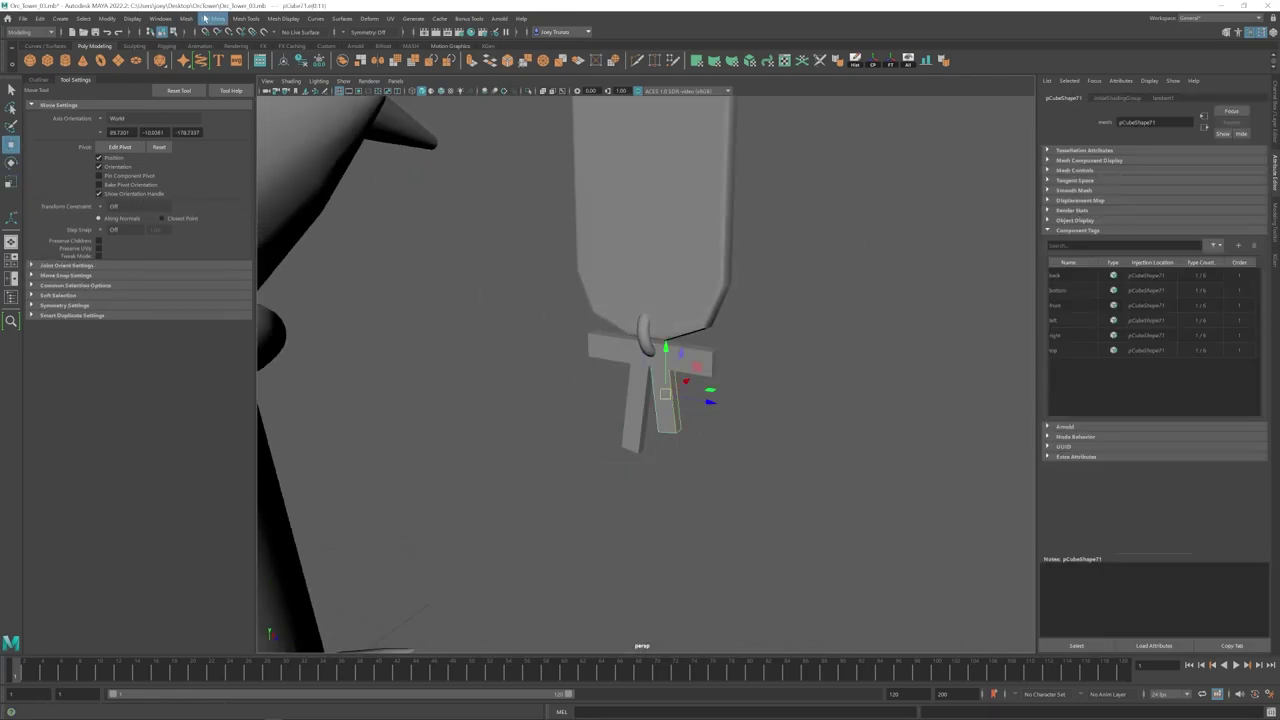
{"action": "left_click", "coordinate": [212, 18]}
{"action": "left_click", "coordinate": [222, 56]}
{"action": "key", "text": "ctrl+z"}
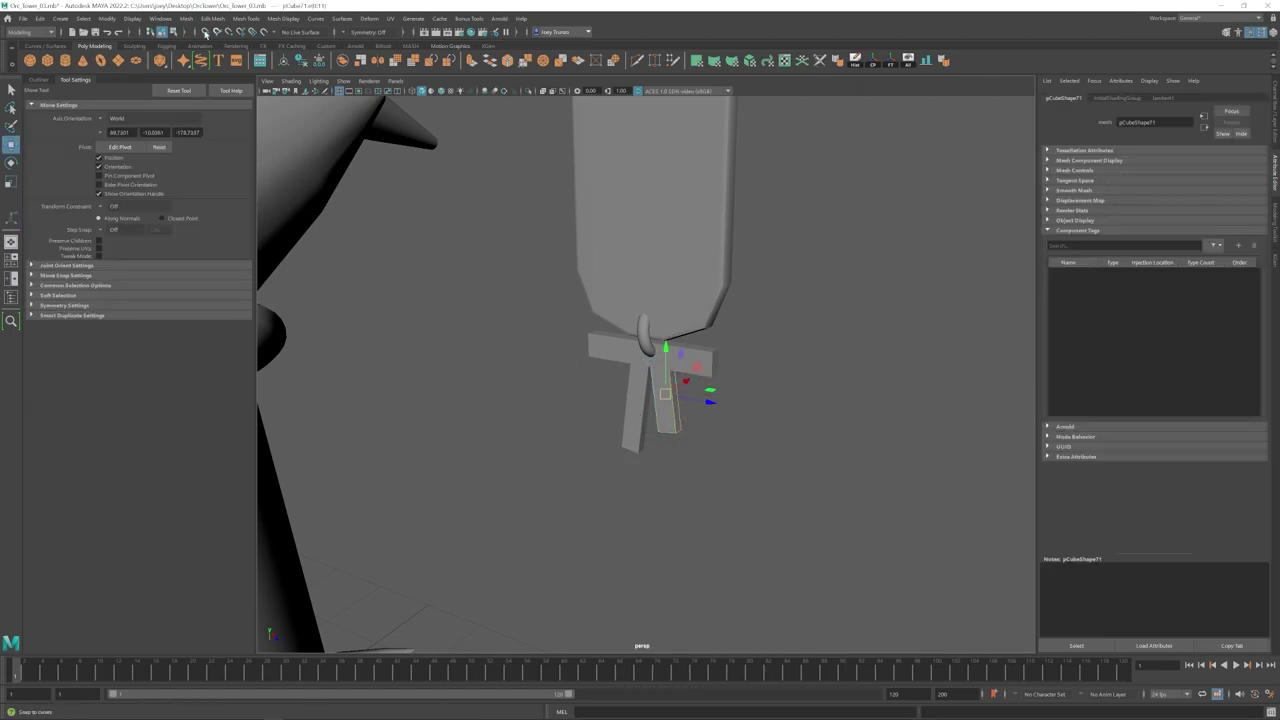
{"action": "key", "text": "f"}
{"action": "key", "text": "t"}
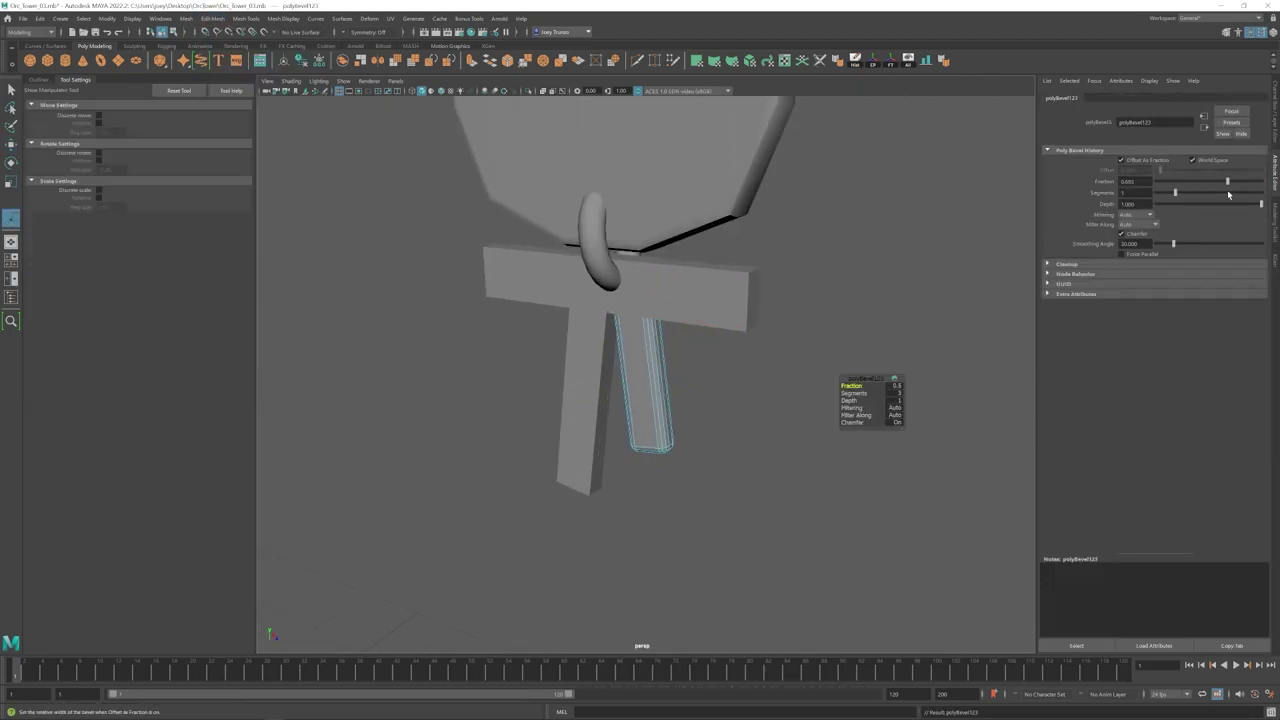
{"action": "left_click", "coordinate": [586, 440]}
{"action": "key", "text": "ctrl+b"}
{"action": "key", "text": "w"}
Step: Bevel the crossbar below the tag with a fraction of 0.575 and 2 segments
{"action": "left_click", "coordinate": [690, 295]}
{"action": "key", "text": "ctrl+b"}
{"action": "left_click_drag", "start_coordinate": [1158, 193], "coordinate": [1175, 193]}
{"action": "key", "text": "w"}
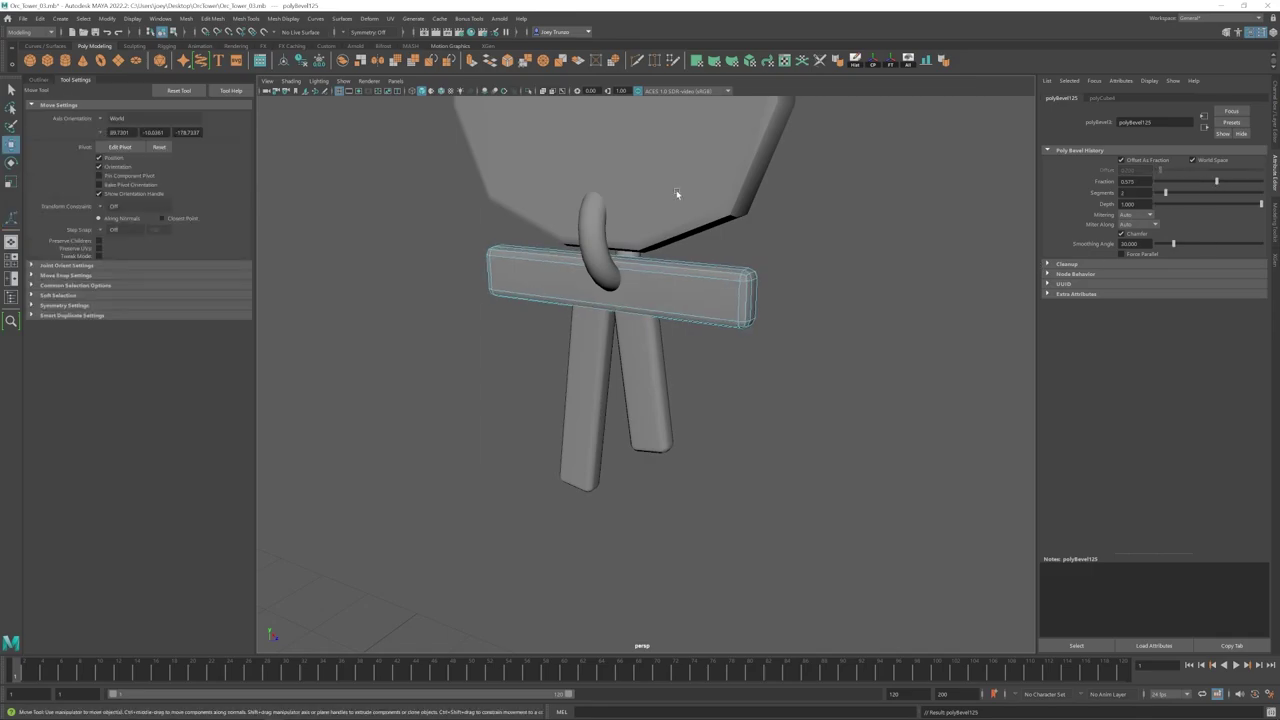
Step: Duplicate the rope ring above the tag, tilt the copy beside it and adjust its vertices to the spike
{"action": "left_click", "coordinate": [760, 380]}
{"action": "right_click_drag", "start_coordinate": [760, 380], "coordinate": [608, 408], "text": "alt"}
{"action": "left_click_drag", "start_coordinate": [608, 408], "coordinate": [641, 389], "text": "alt"}
{"action": "right_click_drag", "start_coordinate": [641, 388], "coordinate": [709, 377], "text": "alt"}
{"action": "middle_click_drag", "start_coordinate": [709, 377], "coordinate": [715, 490], "text": "alt"}
{"action": "left_click", "coordinate": [648, 240]}
{"action": "key", "text": "e"}
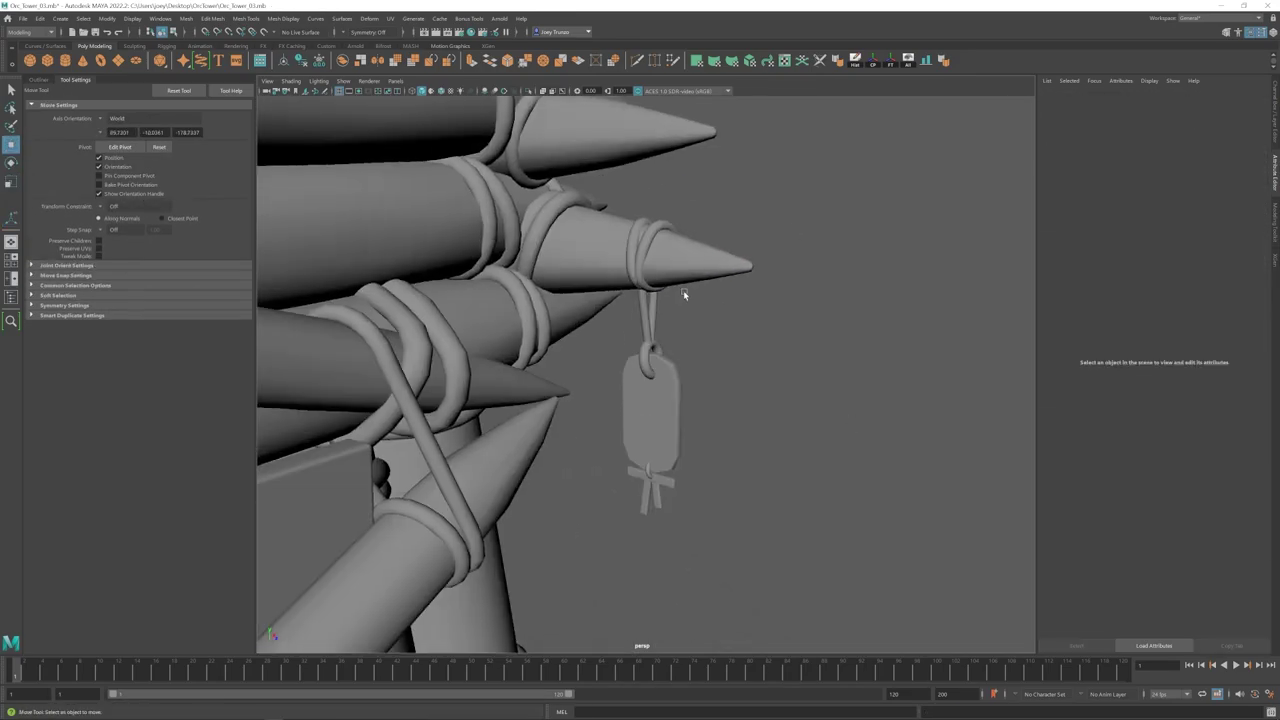
{"action": "left_click", "coordinate": [658, 262]}
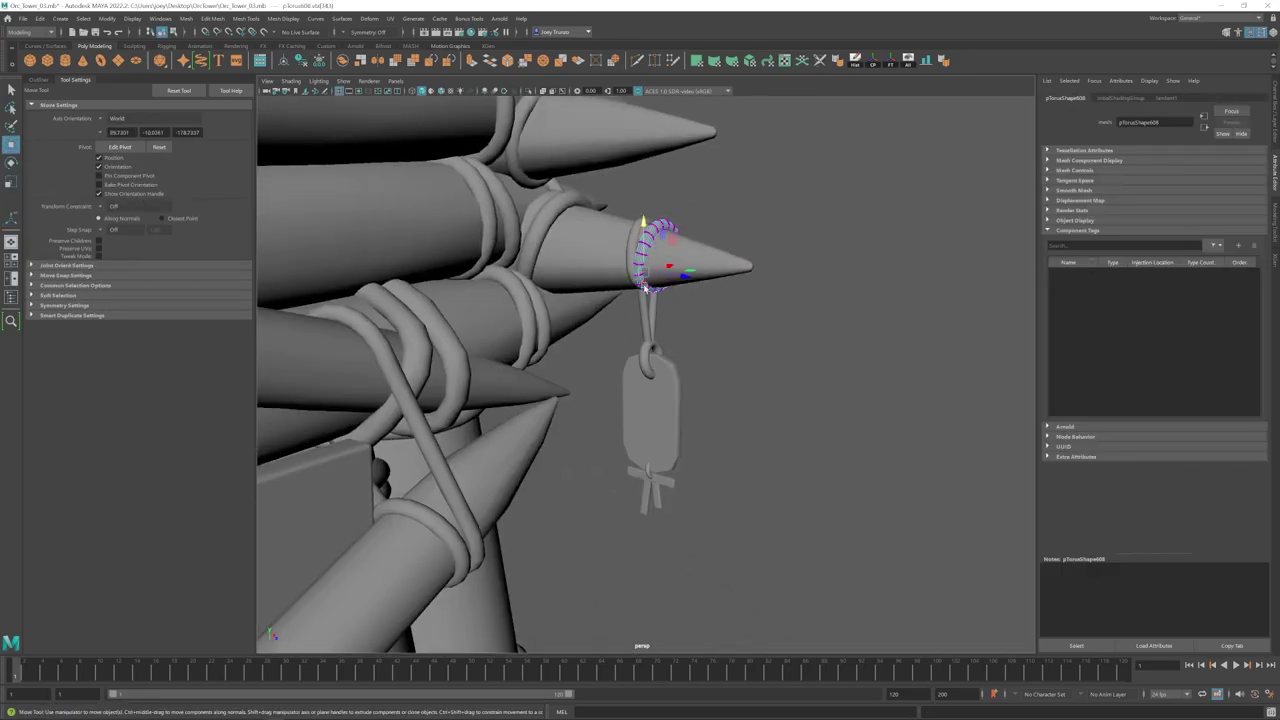
{"action": "scroll", "coordinate": [697, 265], "scroll_direction": "up", "scroll_amount": 1}
{"action": "left_click", "coordinate": [714, 298]}
{"action": "left_click_drag", "start_coordinate": [690, 285], "coordinate": [716, 272], "text": "alt"}
{"action": "right_click_drag", "start_coordinate": [716, 272], "coordinate": [715, 330], "text": "alt"}
Step: Duplicate the tag's upper ring into small horizontal rings that bind the two cord strands just above the tag
{"action": "left_click", "coordinate": [644, 382]}
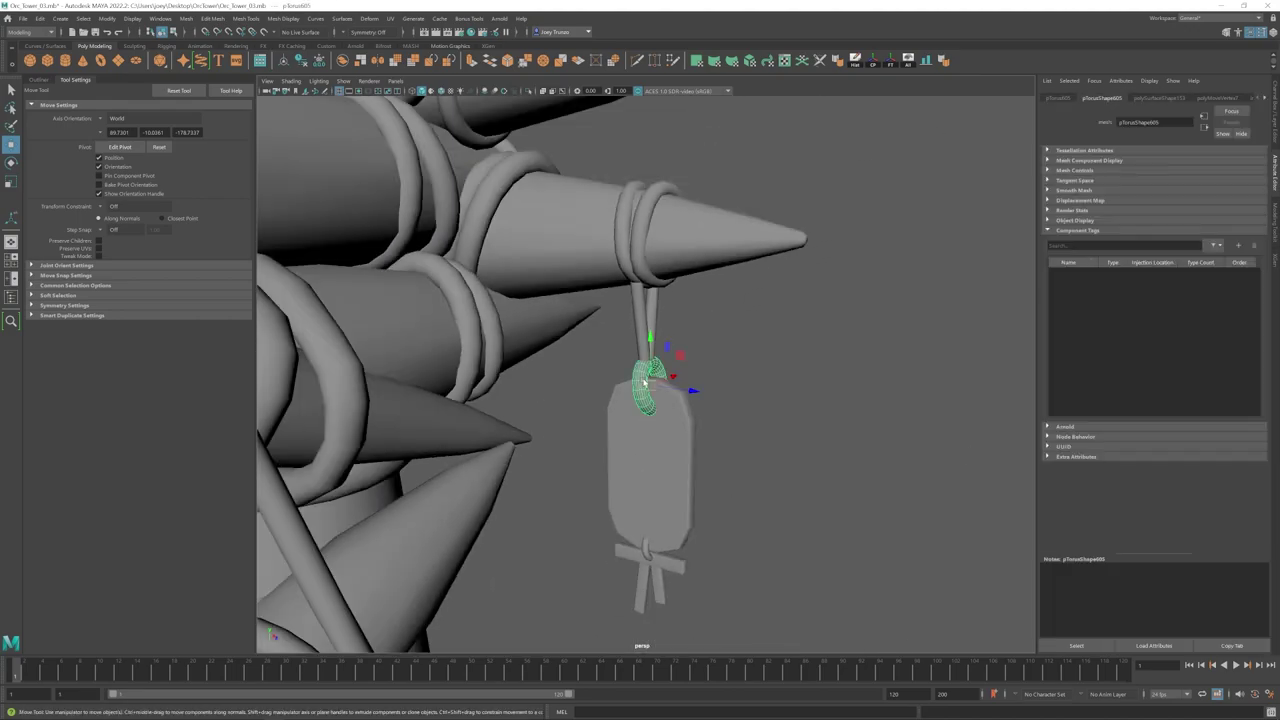
{"action": "key", "text": "w"}
{"action": "left_click_drag", "start_coordinate": [625, 362], "coordinate": [650, 341], "text": "alt"}
{"action": "left_click_drag", "start_coordinate": [650, 341], "coordinate": [600, 345], "text": "alt"}
{"action": "key", "text": "r"}
{"action": "key", "text": "e"}
{"action": "key", "text": "w"}
{"action": "scroll", "coordinate": [617, 322], "scroll_direction": "down", "scroll_amount": 5}
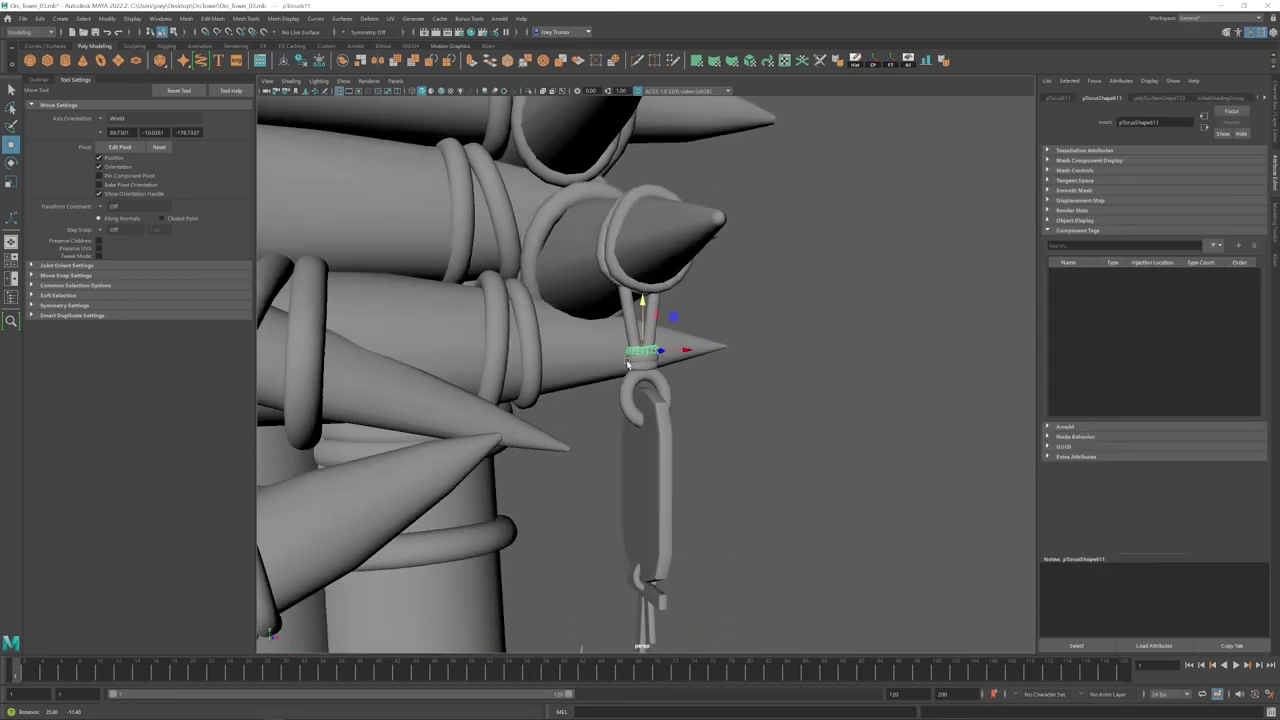
{"action": "left_click_drag", "start_coordinate": [640, 300], "coordinate": [650, 380], "text": "alt"}
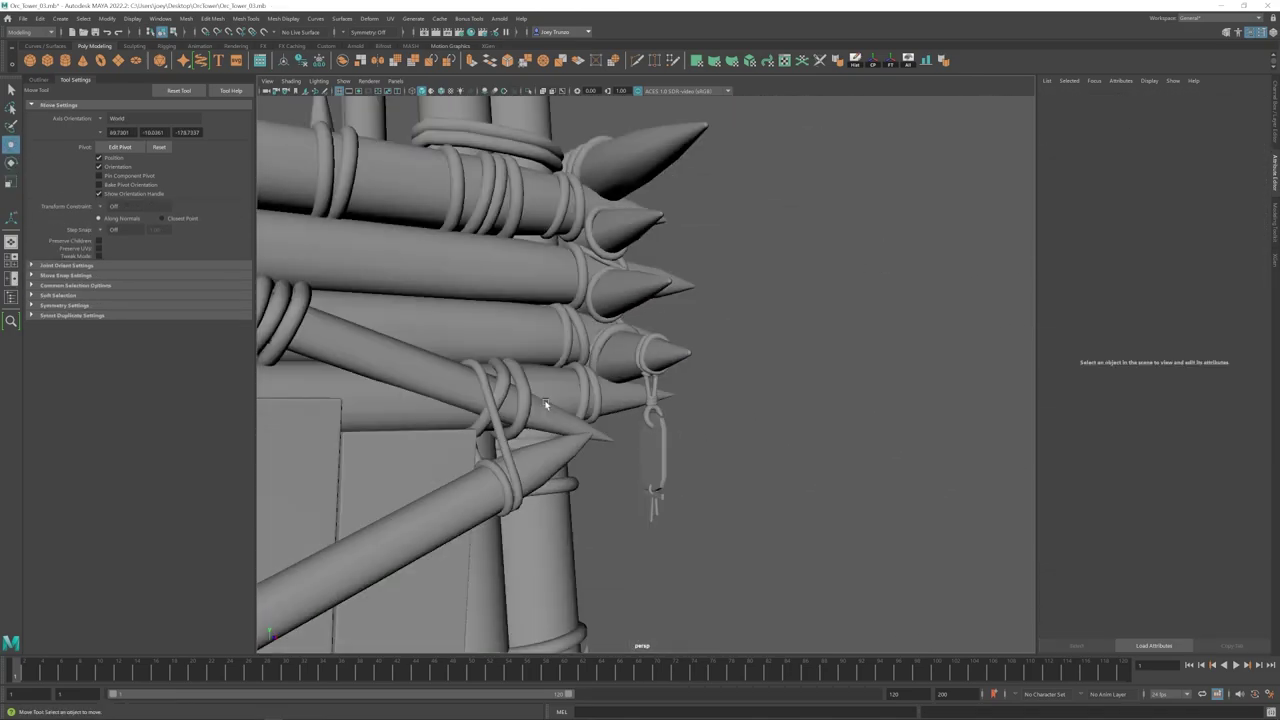
Step: Examine the hanging tag on the corner spike from several angles and distances
{"action": "left_click_drag", "start_coordinate": [660, 430], "coordinate": [687, 437], "text": "alt"}
{"action": "scroll", "coordinate": [678, 417], "scroll_direction": "up", "scroll_amount": 10}
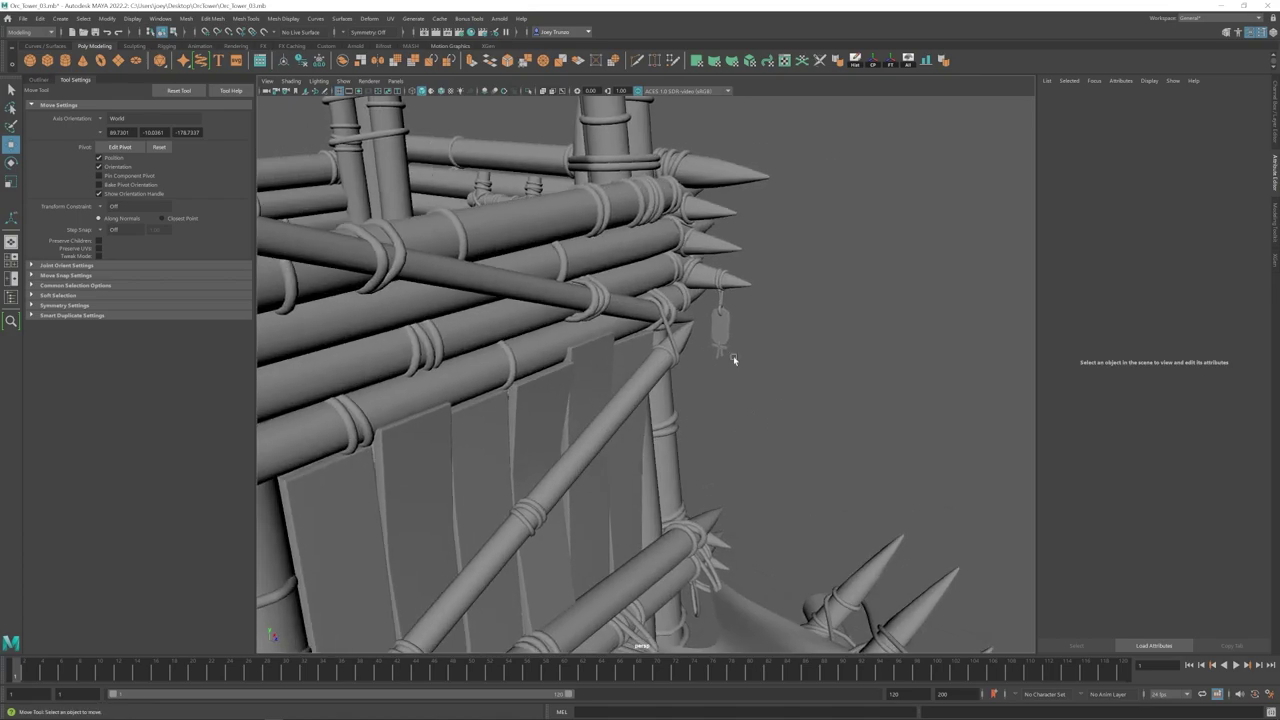
{"action": "left_click", "coordinate": [720, 328]}
{"action": "left_click_drag", "start_coordinate": [734, 360], "coordinate": [655, 242], "text": "alt"}
{"action": "scroll", "coordinate": [814, 426], "scroll_direction": "up", "scroll_amount": 3}
{"action": "scroll", "coordinate": [600, 380], "scroll_direction": "down", "scroll_amount": 10}
{"action": "left_click_drag", "start_coordinate": [600, 380], "coordinate": [541, 394], "text": "alt"}
{"action": "scroll", "coordinate": [600, 414], "scroll_direction": "up", "scroll_amount": 5}
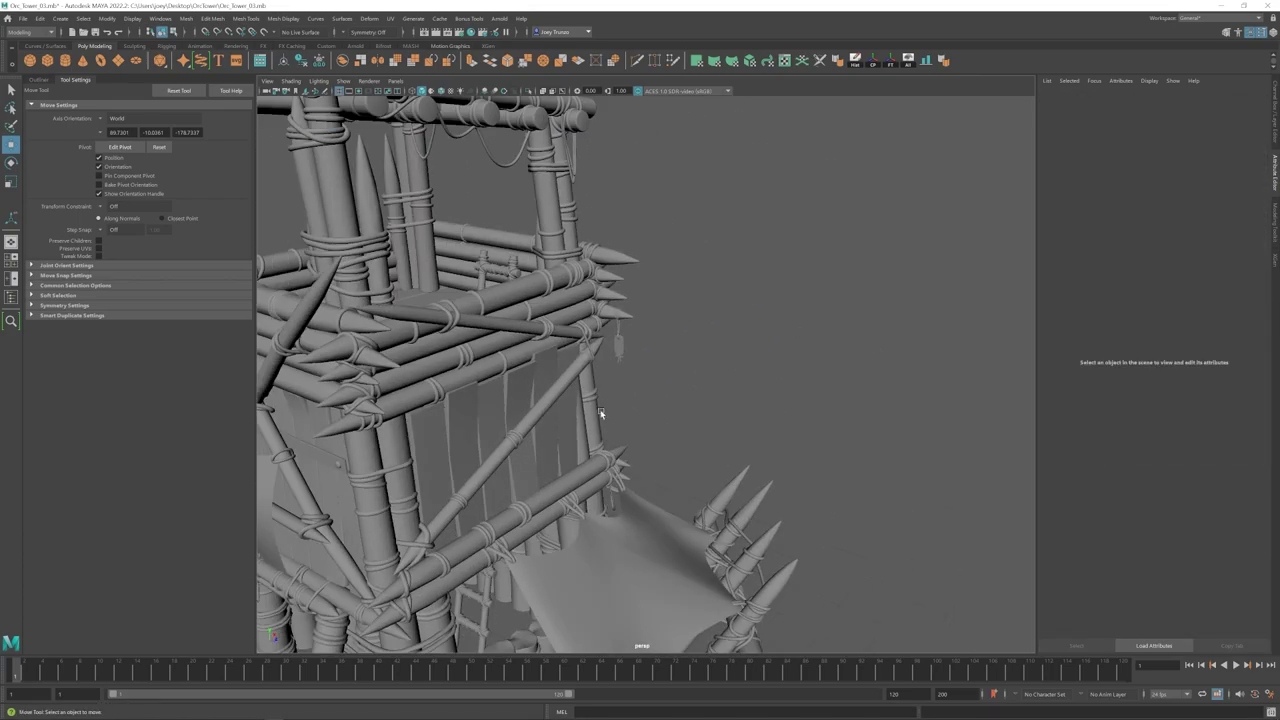
{"action": "scroll", "coordinate": [600, 414], "scroll_direction": "up", "scroll_amount": 6}
{"action": "left_click", "coordinate": [586, 300]}
{"action": "left_click_drag", "start_coordinate": [689, 437], "coordinate": [532, 307]}
{"action": "left_click", "coordinate": [690, 420]}
{"action": "scroll", "coordinate": [618, 391], "scroll_direction": "down", "scroll_amount": 12}
{"action": "scroll", "coordinate": [618, 391], "scroll_direction": "up", "scroll_amount": 12}
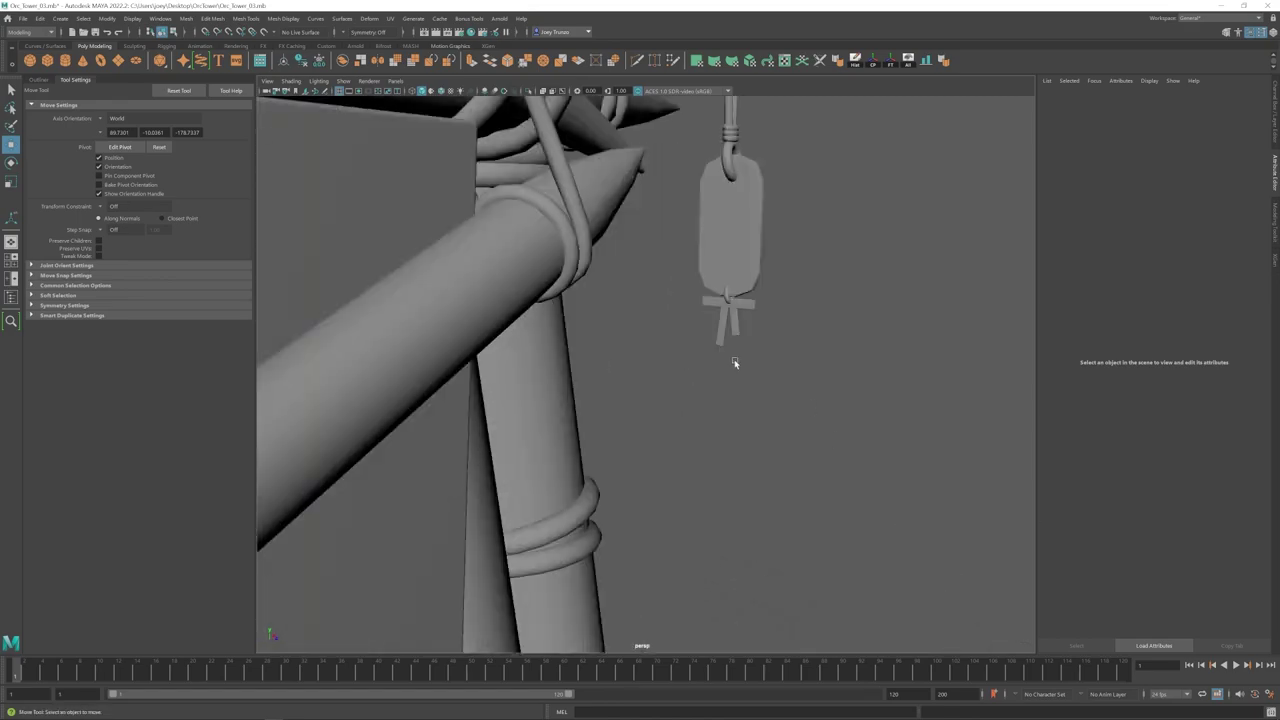
Step: Adjust the position of a strip below the crossbar and move the strips' lower vertices to reshape their ends
{"action": "key", "text": "r"}
{"action": "left_click_drag", "start_coordinate": [742, 358], "coordinate": [705, 360]}
{"action": "left_click_drag", "start_coordinate": [672, 306], "coordinate": [650, 300]}
{"action": "left_click", "coordinate": [726, 319]}
{"action": "key", "text": "w"}
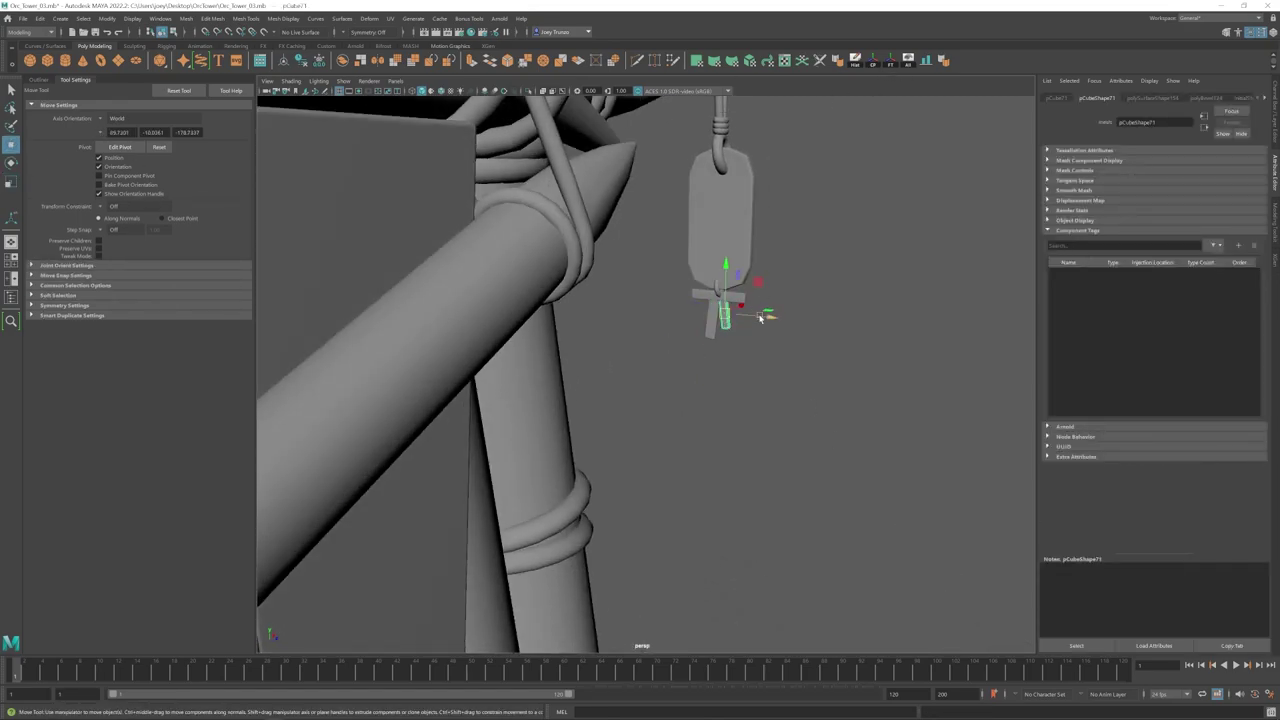
{"action": "key", "text": "e"}
{"action": "key", "text": "w"}
{"action": "left_click_drag", "start_coordinate": [765, 315], "coordinate": [771, 318]}
{"action": "key", "text": "F9"}
{"action": "left_click_drag", "start_coordinate": [757, 388], "coordinate": [648, 326]}
{"action": "left_click_drag", "start_coordinate": [720, 284], "coordinate": [721, 297]}
{"action": "left_click", "coordinate": [685, 400]}
Step: Bevel the long edges of a plank near the tag end of the strapped plank wall
{"action": "scroll", "coordinate": [565, 431], "scroll_direction": "down", "scroll_amount": 12}
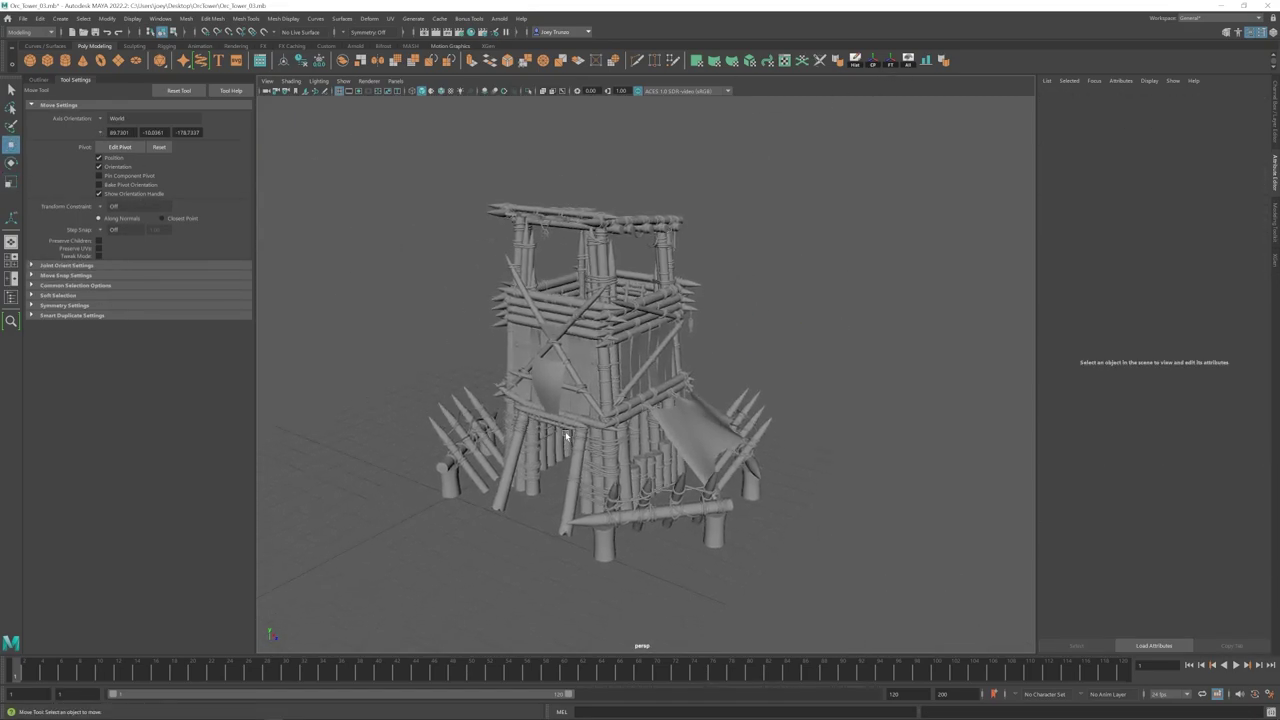
{"action": "scroll", "coordinate": [679, 412], "scroll_direction": "up", "scroll_amount": 2}
{"action": "middle_click_drag", "start_coordinate": [760, 360], "coordinate": [788, 346], "text": "alt"}
{"action": "left_click_drag", "start_coordinate": [660, 345], "coordinate": [741, 407], "text": "alt"}
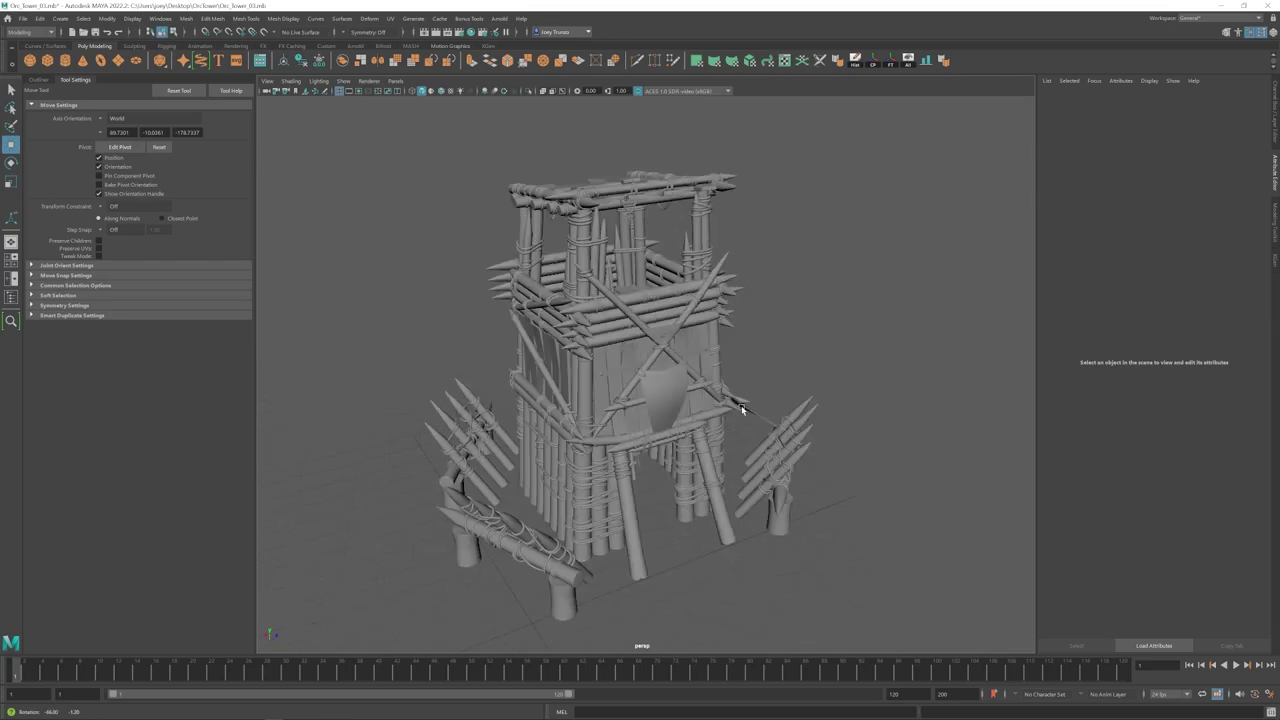
{"action": "left_click_drag", "start_coordinate": [560, 420], "coordinate": [625, 437], "text": "alt"}
{"action": "scroll", "coordinate": [610, 400], "scroll_direction": "up", "scroll_amount": 10}
{"action": "left_click", "coordinate": [580, 352]}
{"action": "left_click_drag", "start_coordinate": [580, 352], "coordinate": [600, 345], "text": "alt"}
{"action": "key", "text": "F9"}
{"action": "left_click_drag", "start_coordinate": [632, 225], "coordinate": [540, 455]}
{"action": "key", "text": "ctrl+b"}
{"action": "left_click_drag", "start_coordinate": [1160, 193], "coordinate": [1165, 193]}
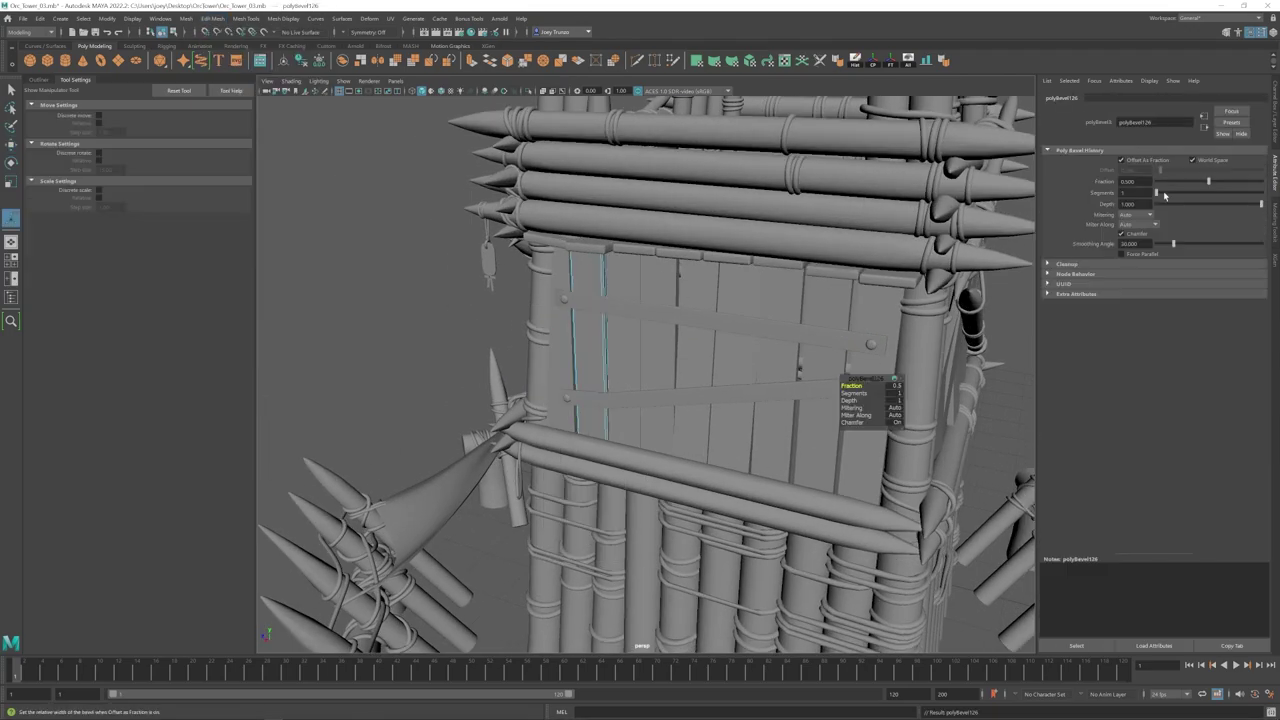
Step: Bevel the neighbouring planks at the tag end of the wall, reducing the bevel fraction
{"action": "left_click_drag", "start_coordinate": [640, 400], "coordinate": [672, 385], "text": "alt"}
{"action": "key", "text": "ctrl+b"}
{"action": "left_click_drag", "start_coordinate": [1209, 182], "coordinate": [1189, 182]}
{"action": "left_click_drag", "start_coordinate": [672, 385], "coordinate": [650, 395], "text": "alt"}
{"action": "left_click", "coordinate": [655, 350]}
{"action": "key", "text": "ctrl+b"}
{"action": "left_click_drag", "start_coordinate": [1209, 182], "coordinate": [1186, 182]}
{"action": "left_click", "coordinate": [586, 350]}
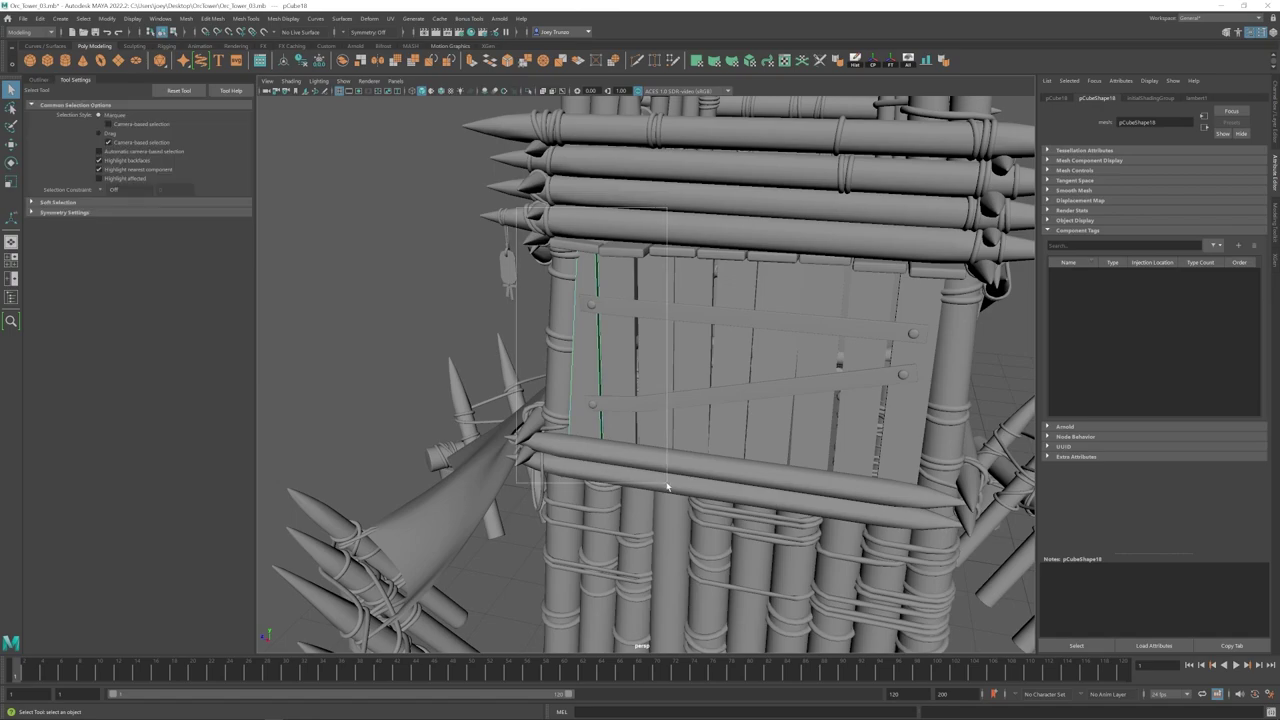
{"action": "key", "text": "ctrl+b"}
Step: Bevel the edges of the planks in the middle of the strapped wall with a reduced fraction
{"action": "left_click", "coordinate": [705, 291]}
{"action": "key", "text": "w"}
{"action": "key", "text": "ctrl+b"}
{"action": "left_click", "coordinate": [747, 290]}
{"action": "key", "text": "w"}
{"action": "key", "text": "ctrl+b"}
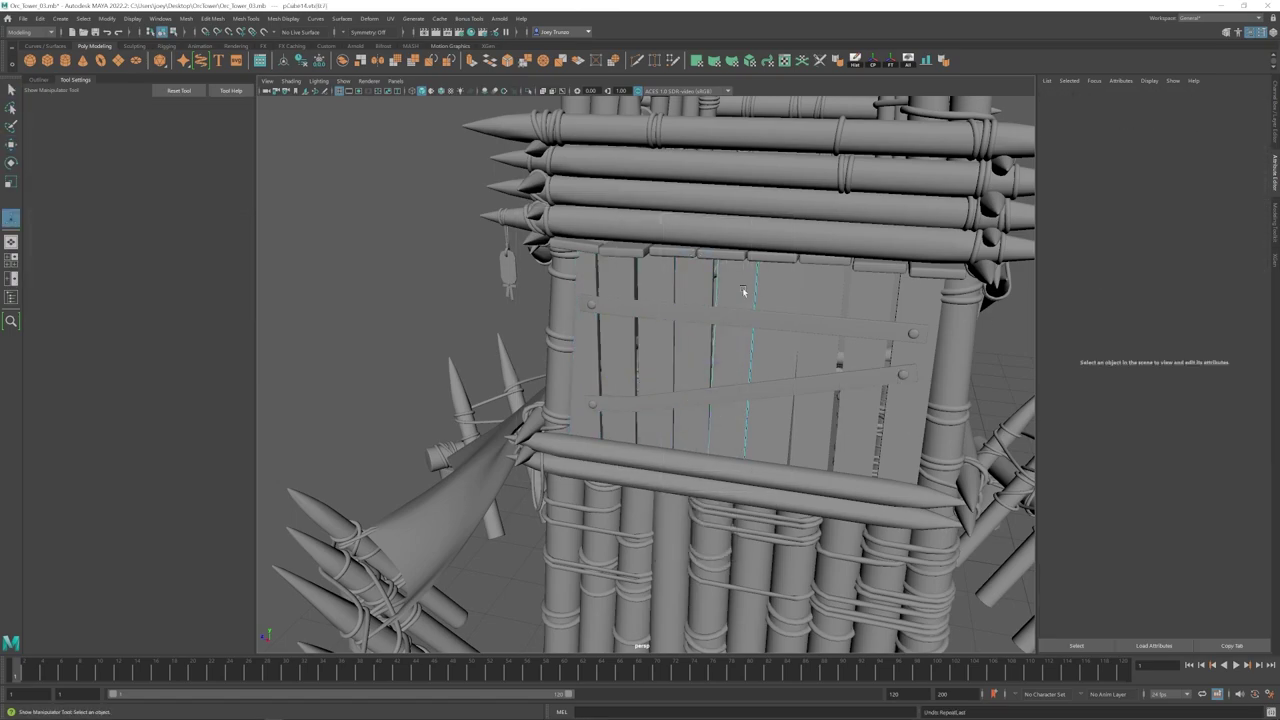
{"action": "key", "text": "q"}
{"action": "left_click", "coordinate": [743, 400]}
{"action": "key", "text": "ctrl+b"}
{"action": "left_click_drag", "start_coordinate": [1209, 182], "coordinate": [1189, 182]}
Step: Bevel the next planks from the wall's middle toward the corner post opposite the tag
{"action": "left_click", "coordinate": [774, 350]}
{"action": "key", "text": "ctrl+b"}
{"action": "key", "text": "w"}
{"action": "left_click", "coordinate": [786, 289]}
{"action": "left_click", "coordinate": [818, 304]}
{"action": "key", "text": "ctrl+b"}
Step: Bevel the last two planks beside the corner post opposite the tag, using a reduced fraction
{"action": "right_click_drag", "start_coordinate": [872, 292], "coordinate": [875, 268]}
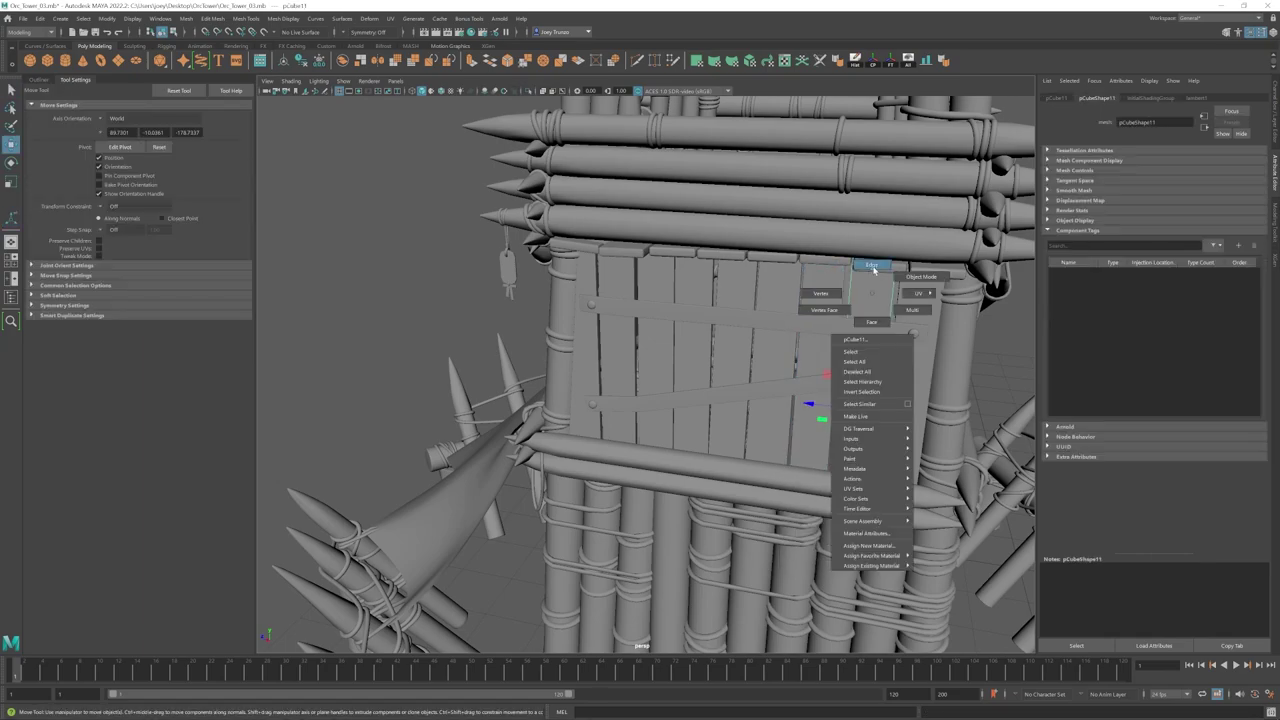
{"action": "key", "text": "ctrl+b"}
{"action": "left_click", "coordinate": [896, 300]}
{"action": "left_click_drag", "start_coordinate": [1209, 182], "coordinate": [1166, 193]}
{"action": "key", "text": "ctrl+b"}
{"action": "left_click_drag", "start_coordinate": [1209, 182], "coordinate": [1193, 182]}
{"action": "key", "text": "w"}
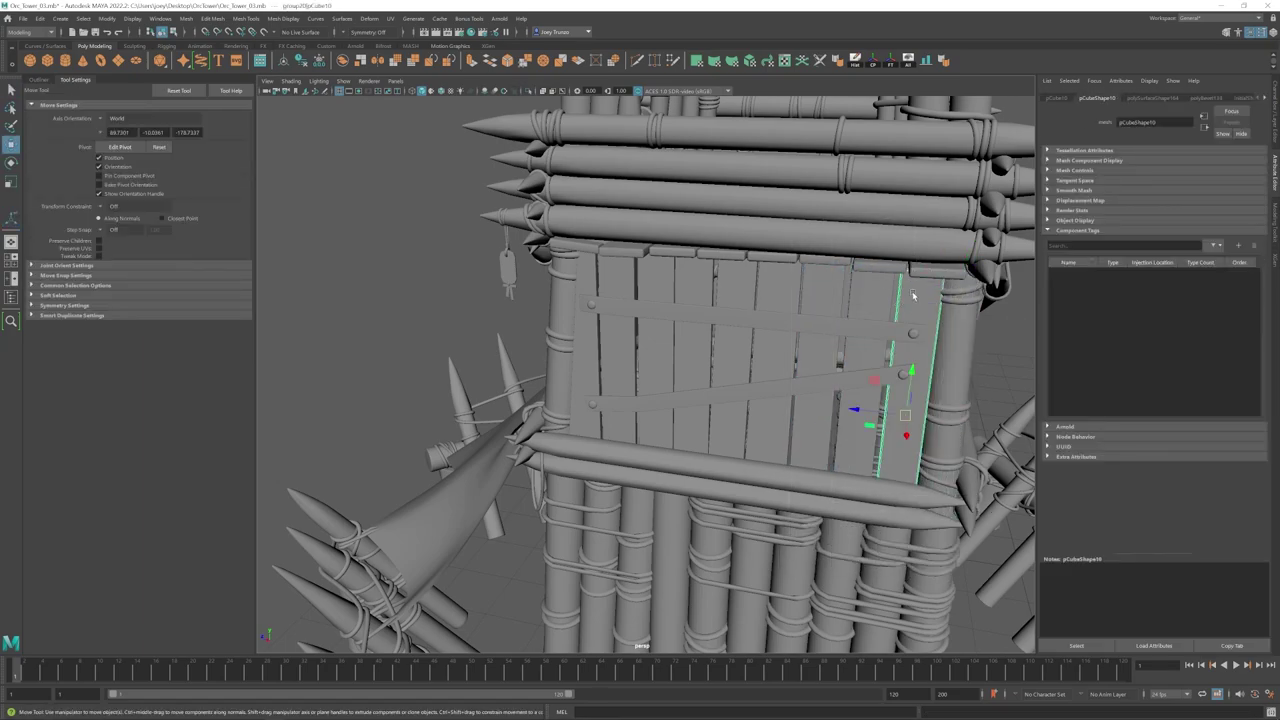
Step: Shift the end plank beside the corner post and slightly rotate the third plank from that corner
{"action": "left_click_drag", "start_coordinate": [854, 409], "coordinate": [837, 366]}
{"action": "left_click", "coordinate": [824, 412]}
{"action": "key", "text": "e"}
{"action": "key", "text": "w"}
{"action": "key", "text": "e"}
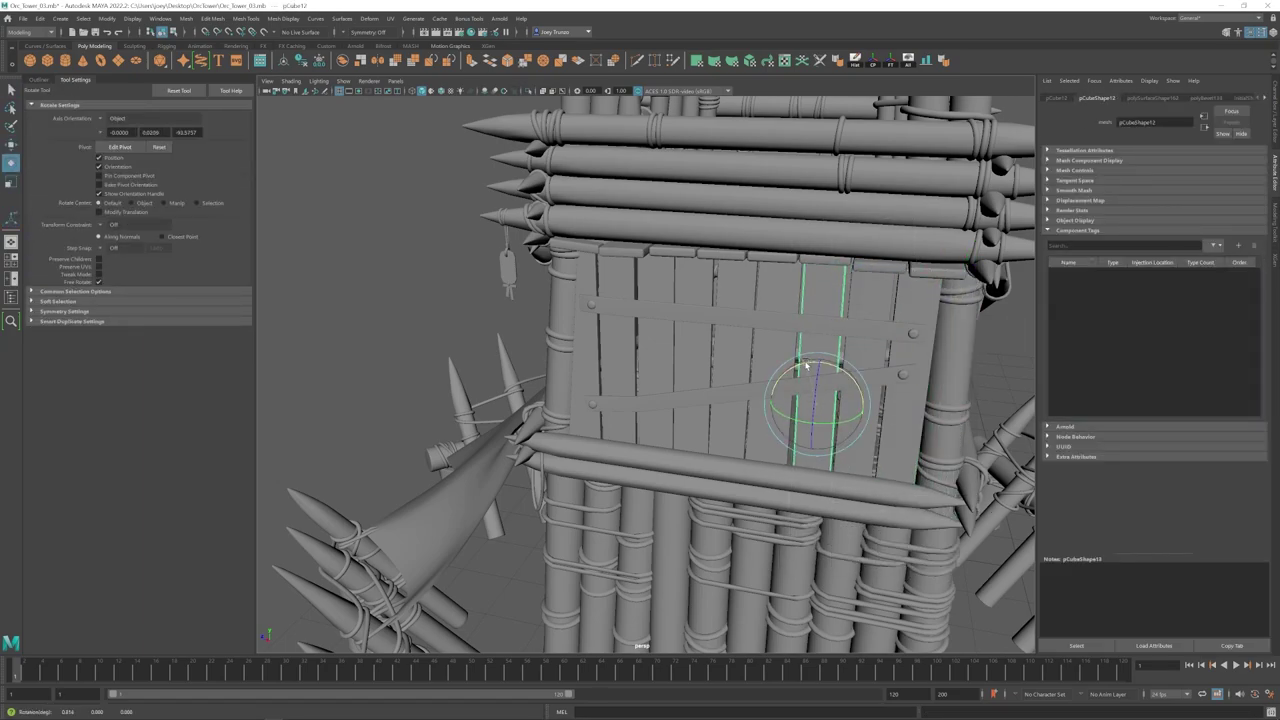
{"action": "key", "text": "w"}
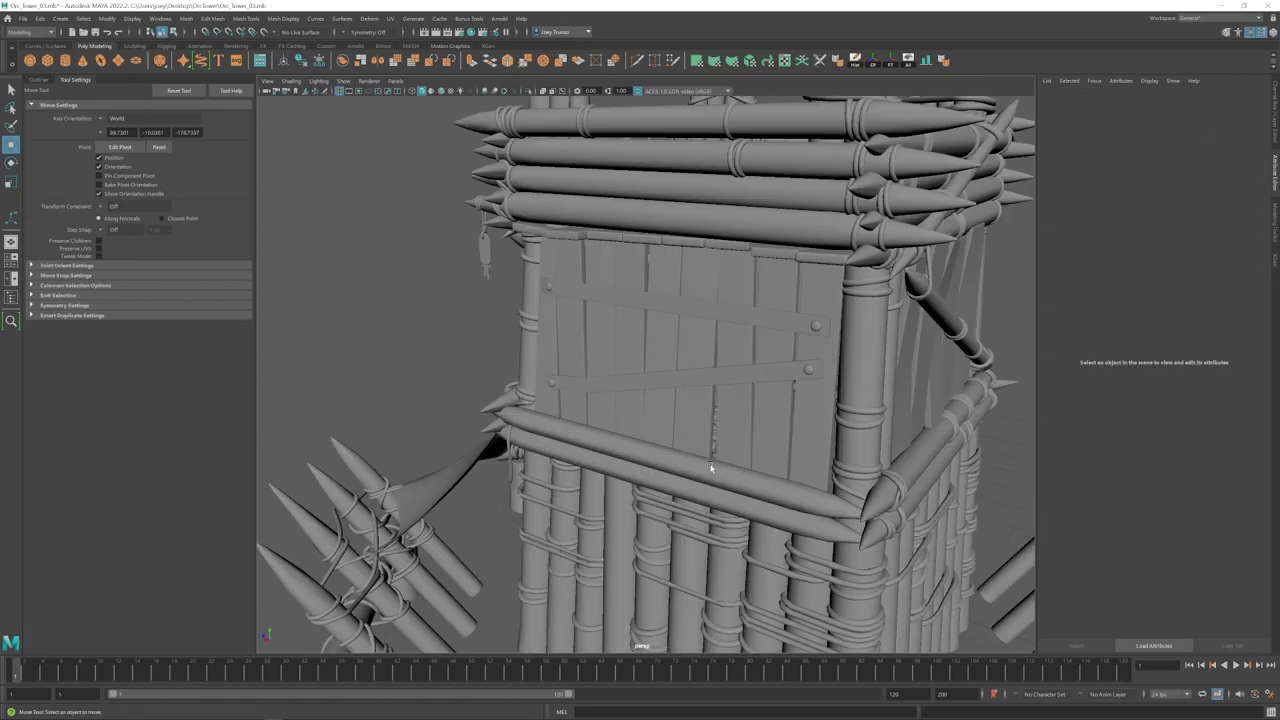
Step: Insert an edge loop near the lower end of a central plank and move that end so the board bends
{"action": "left_click", "coordinate": [688, 412]}
{"action": "left_click_drag", "start_coordinate": [688, 412], "coordinate": [686, 446], "text": "alt"}
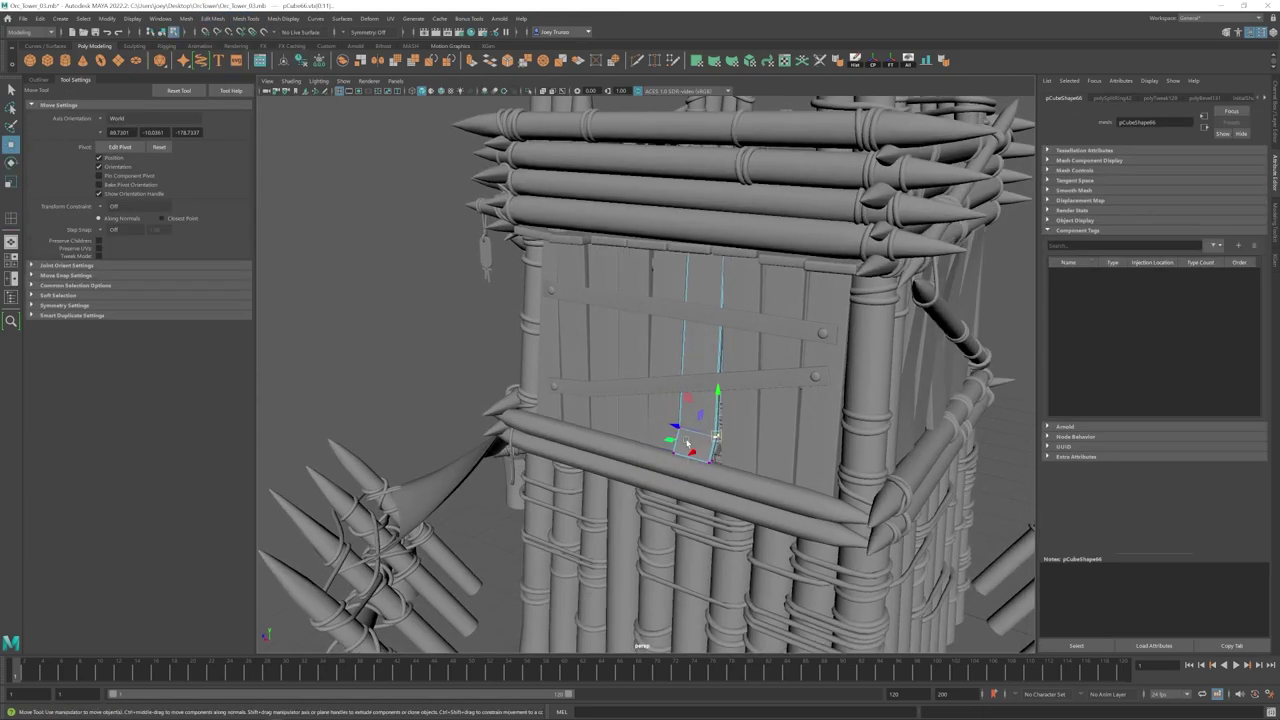
{"action": "left_click", "coordinate": [634, 506]}
{"action": "left_click_drag", "start_coordinate": [634, 506], "coordinate": [732, 413], "text": "alt"}
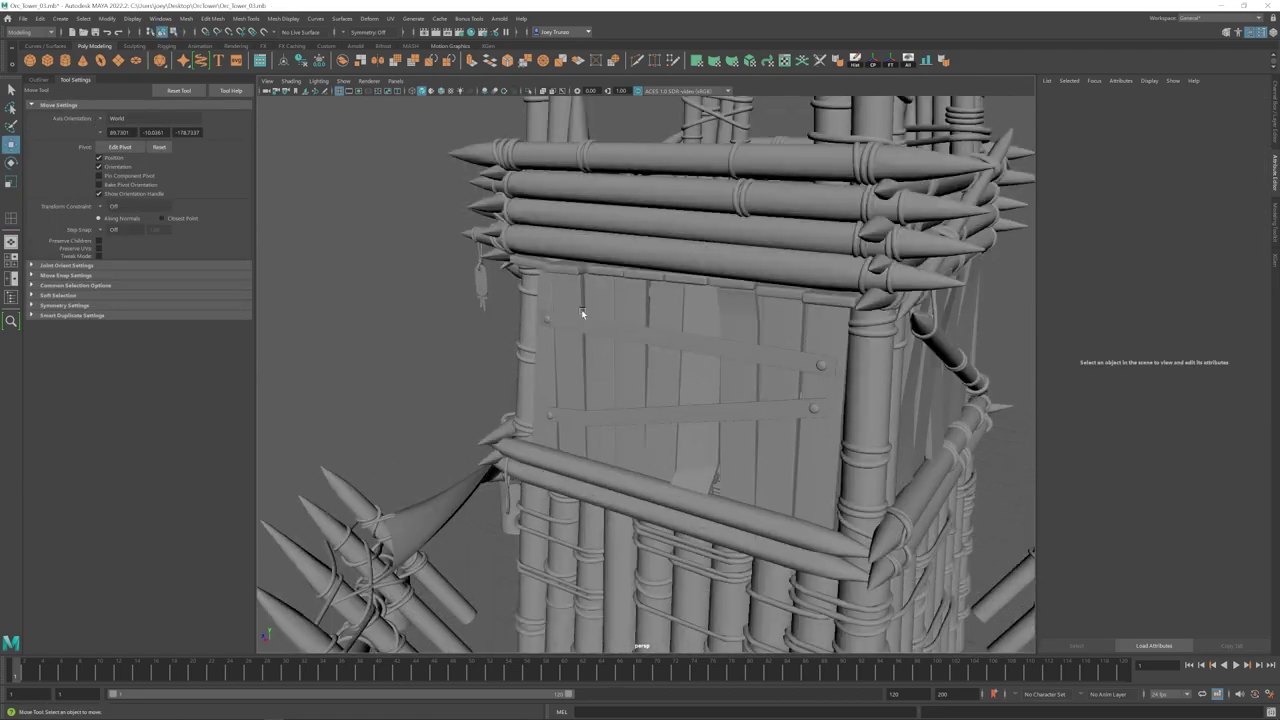
Step: Insert edge loops in planks near the tag end of the wall and bend the second plank's upper end
{"action": "left_click", "coordinate": [582, 313]}
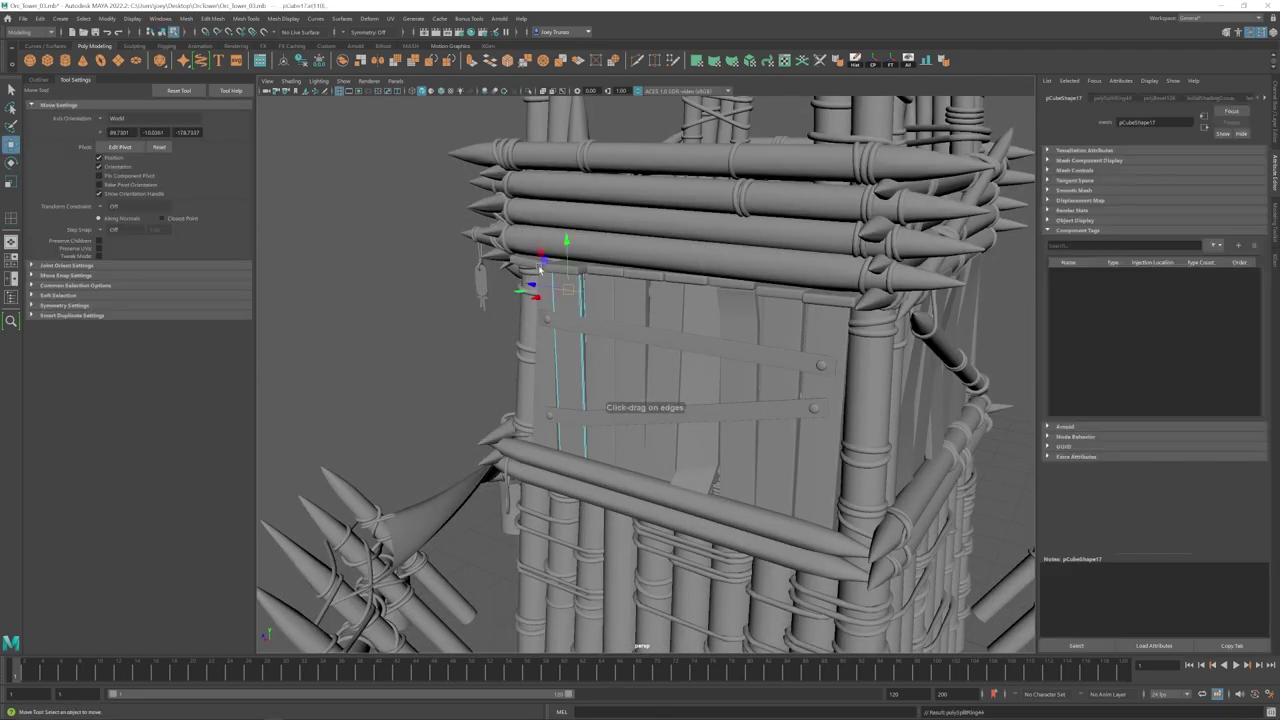
{"action": "left_click_drag", "start_coordinate": [582, 313], "coordinate": [620, 313], "text": "alt"}
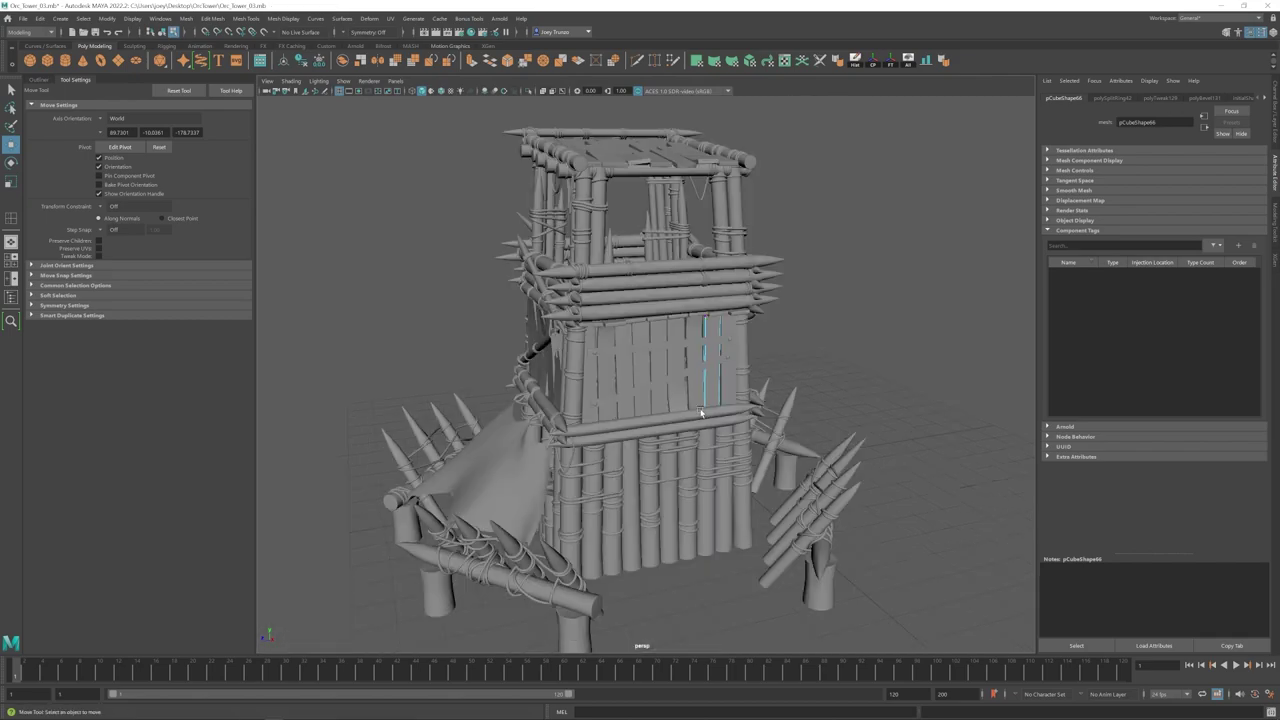
{"action": "left_click_drag", "start_coordinate": [600, 418], "coordinate": [626, 420], "text": "alt"}
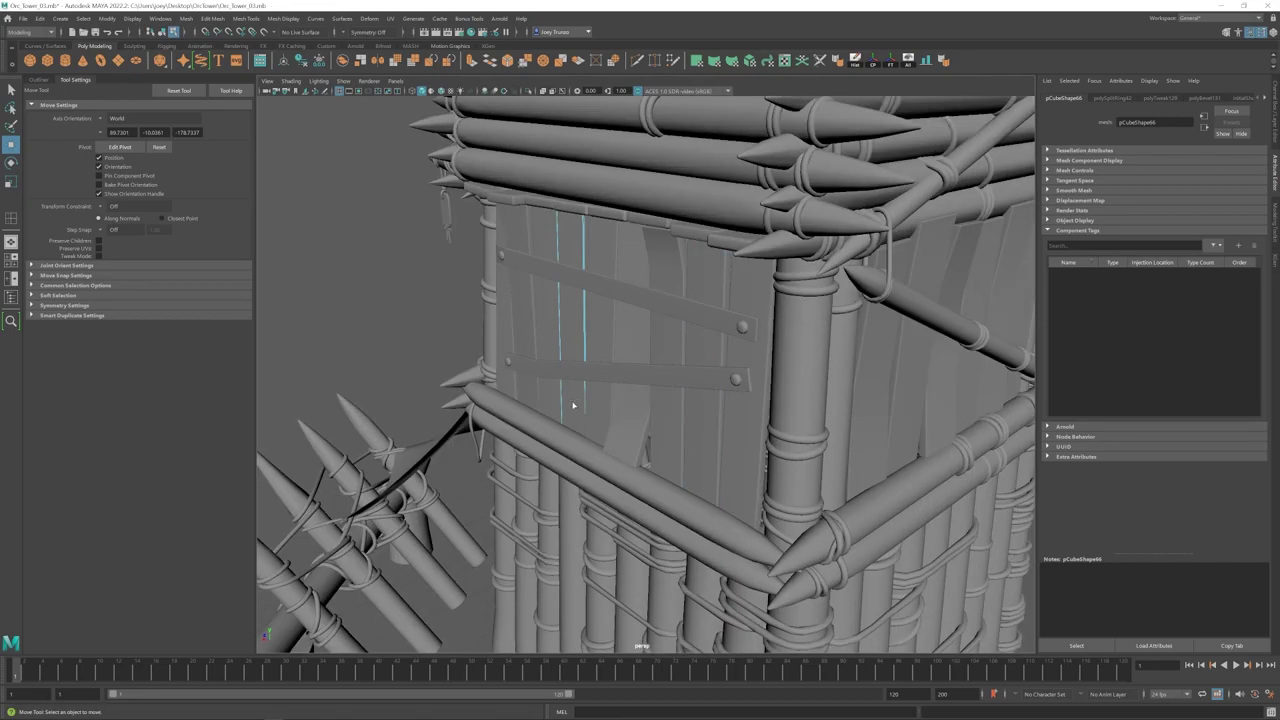
{"action": "left_click", "coordinate": [531, 400]}
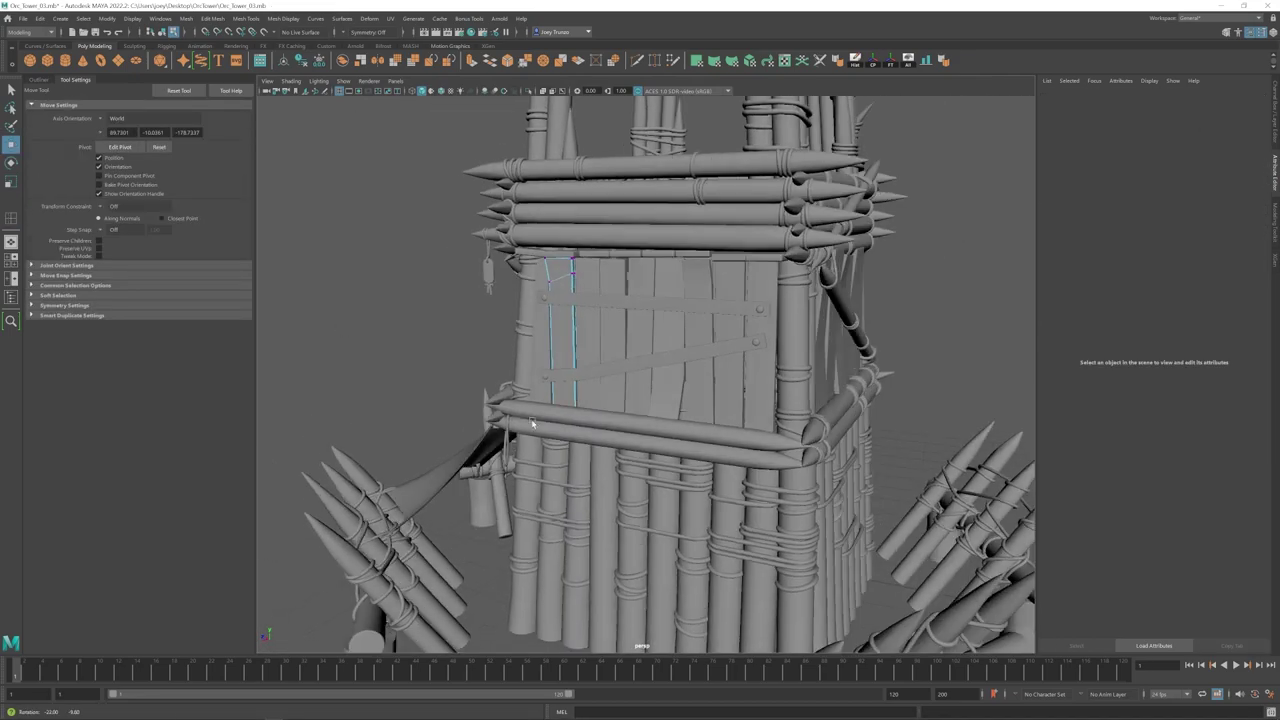
{"action": "left_click_drag", "start_coordinate": [560, 380], "coordinate": [600, 380], "text": "alt"}
{"action": "left_click", "coordinate": [517, 357]}
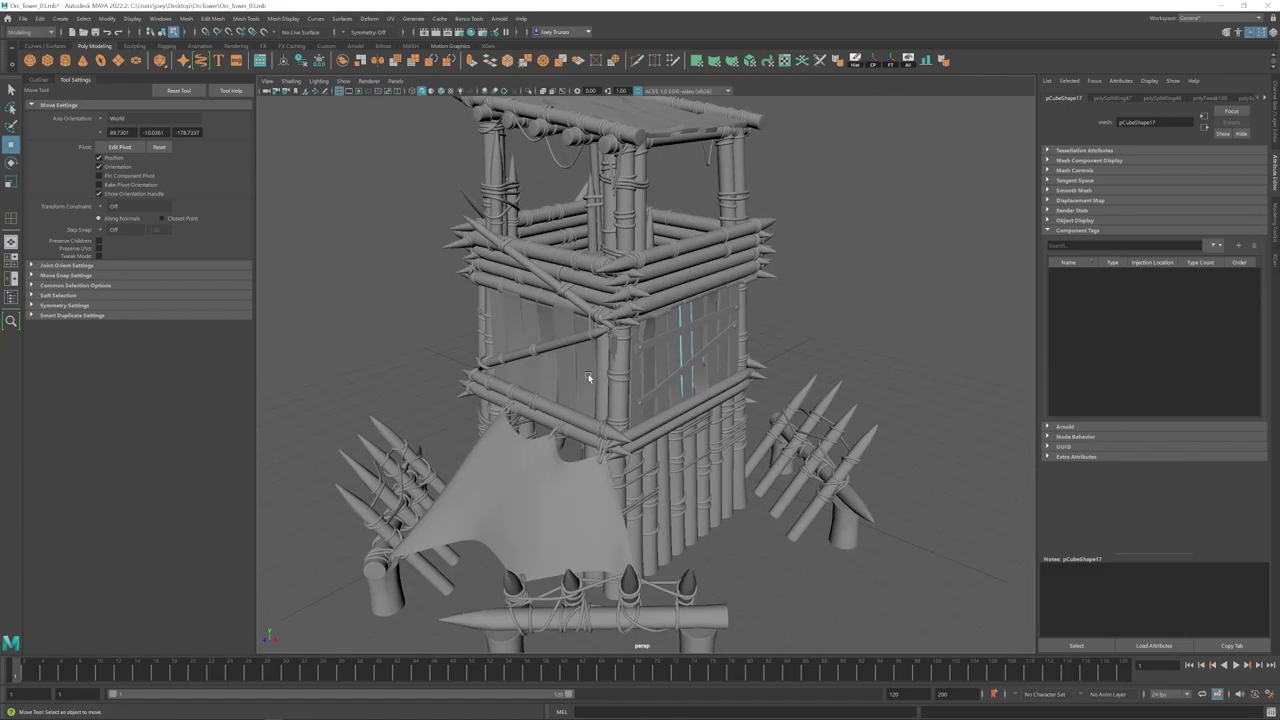
Step: Insert an edge loop near the lower end of the plank with the bent top on the riveted wall
{"action": "left_click", "coordinate": [680, 432]}
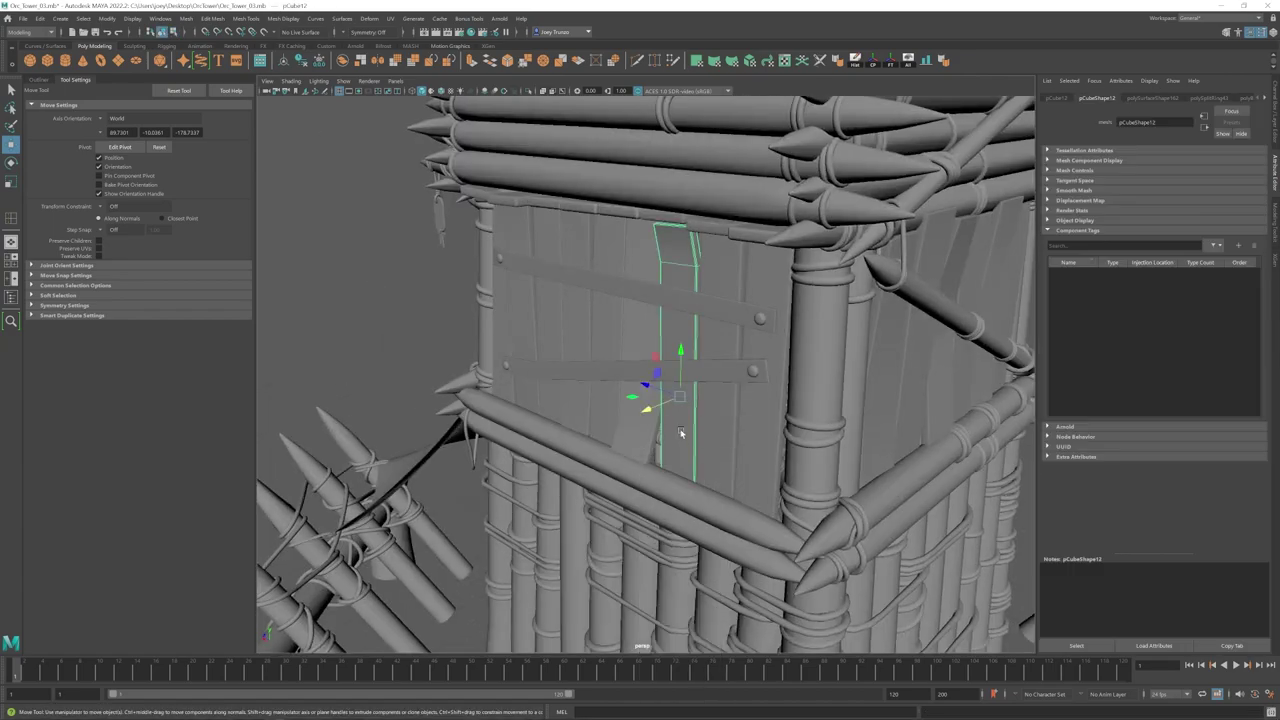
{"action": "right_click_drag", "start_coordinate": [681, 432], "coordinate": [630, 432]}
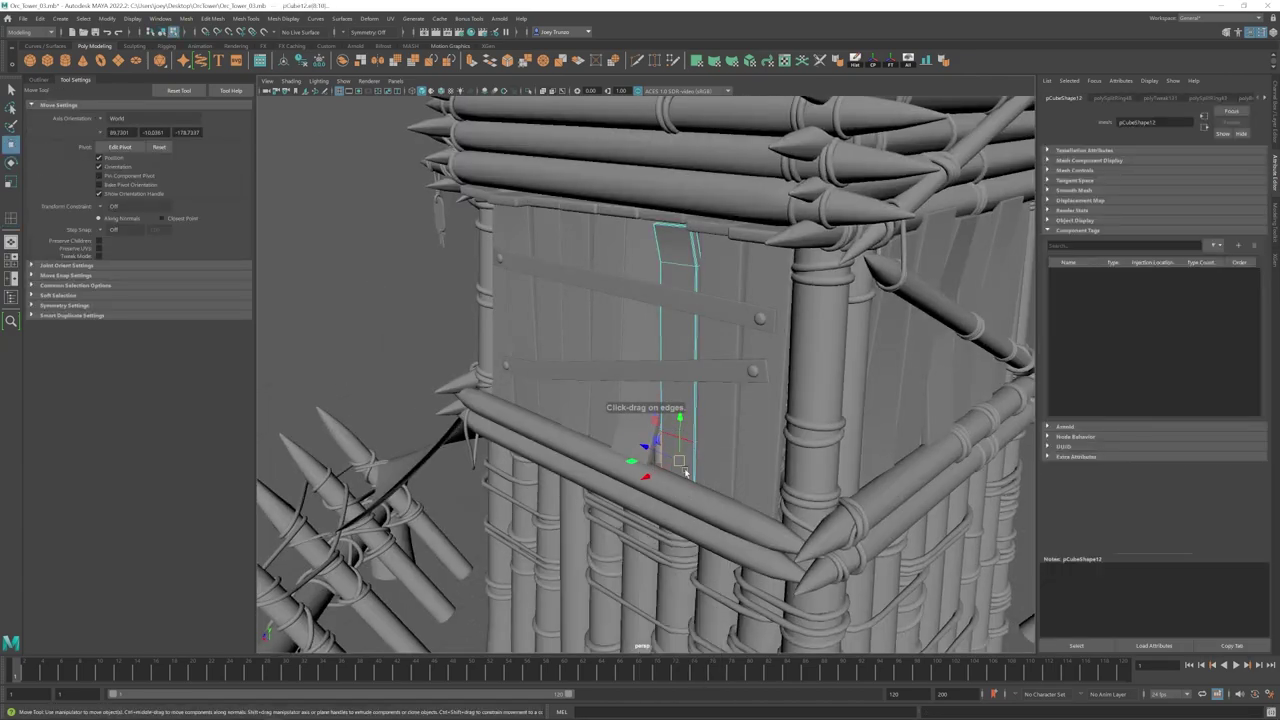
{"action": "left_click_drag", "start_coordinate": [646, 494], "coordinate": [664, 495], "text": "alt"}
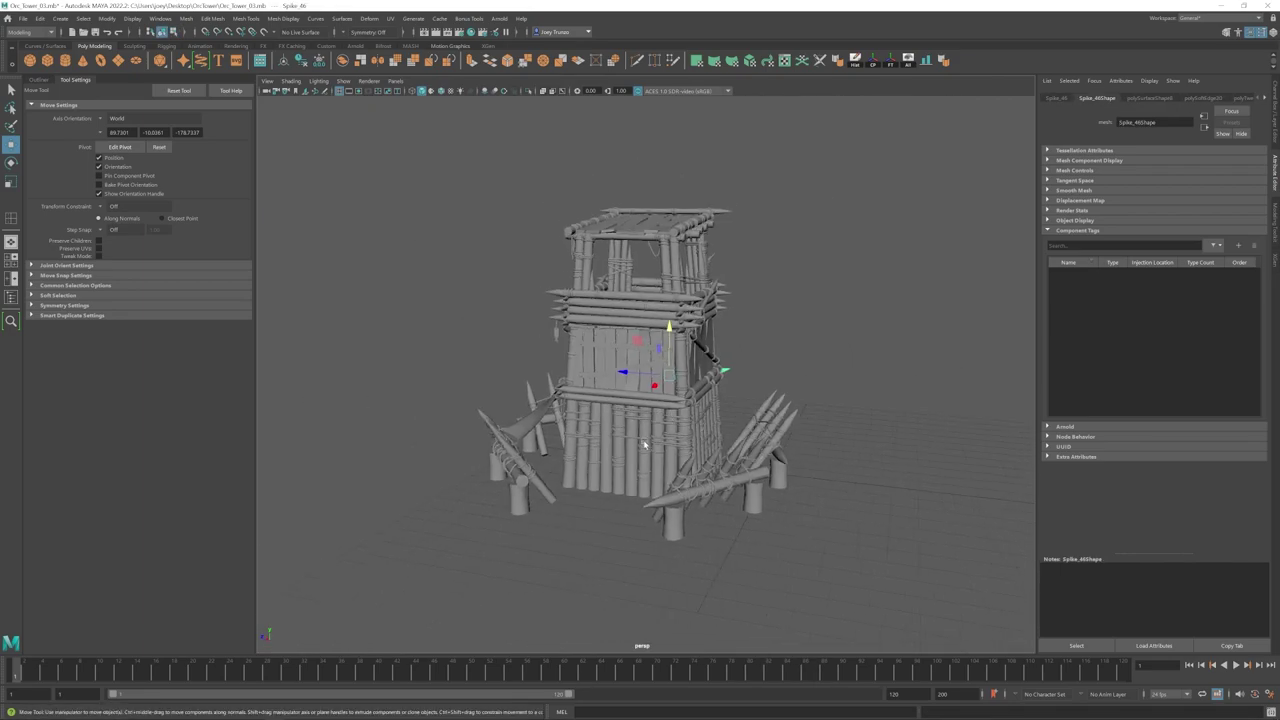
Step: Clear the selection and examine the whole tower from several sides
{"action": "left_click", "coordinate": [795, 348]}
{"action": "left_click_drag", "start_coordinate": [795, 348], "coordinate": [626, 446], "text": "alt"}
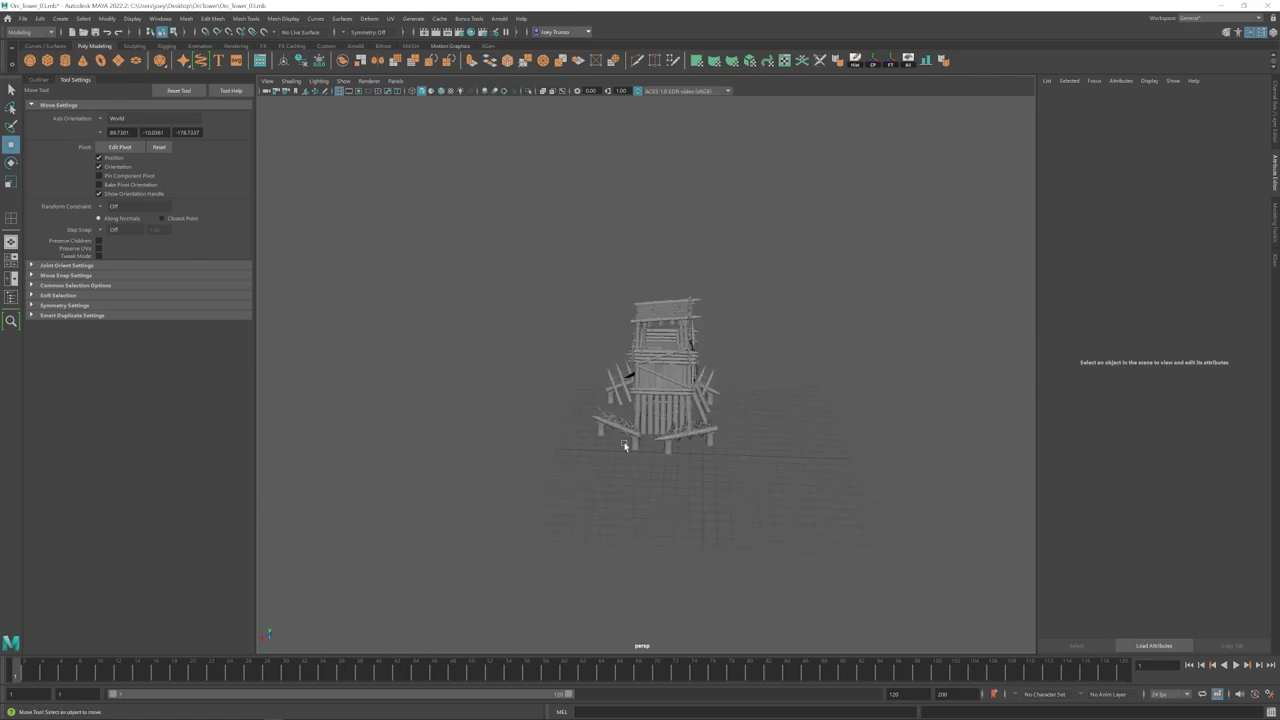
{"action": "right_click_drag", "start_coordinate": [626, 446], "coordinate": [772, 478], "text": "alt"}
{"action": "left_click_drag", "start_coordinate": [772, 478], "coordinate": [705, 488], "text": "alt"}
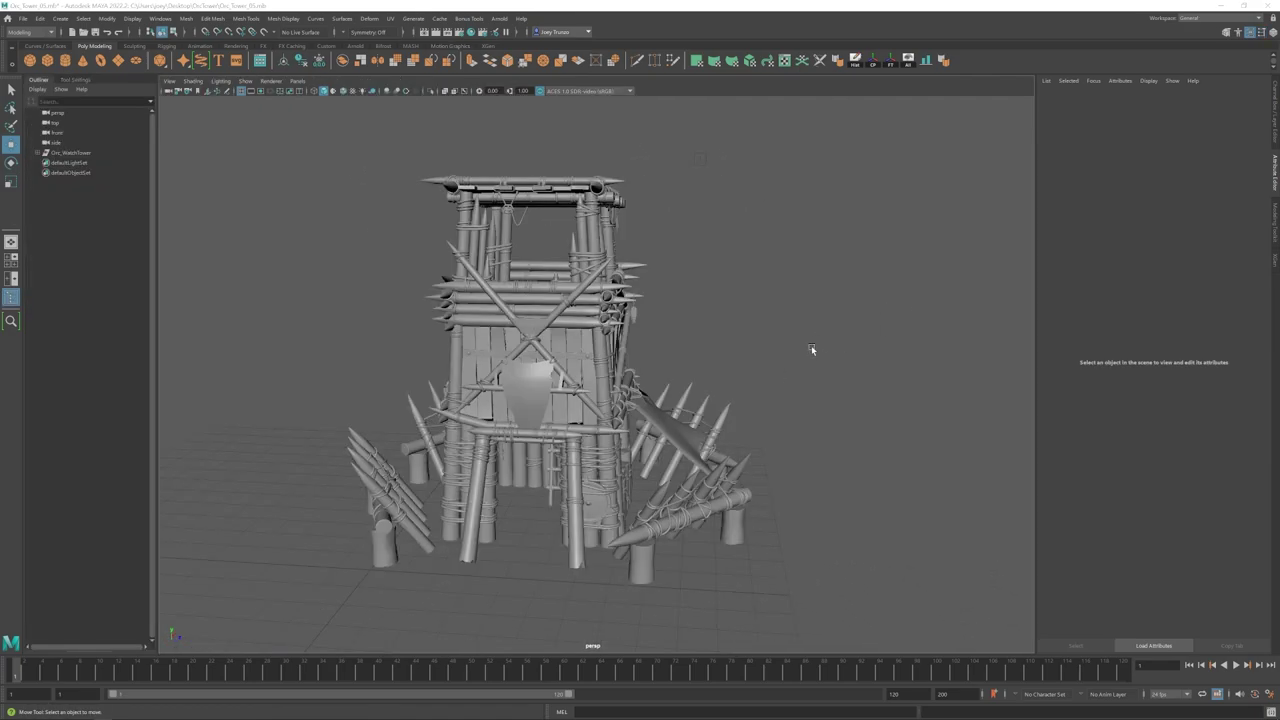
{"action": "left_click_drag", "start_coordinate": [802, 364], "coordinate": [515, 365], "text": "alt"}
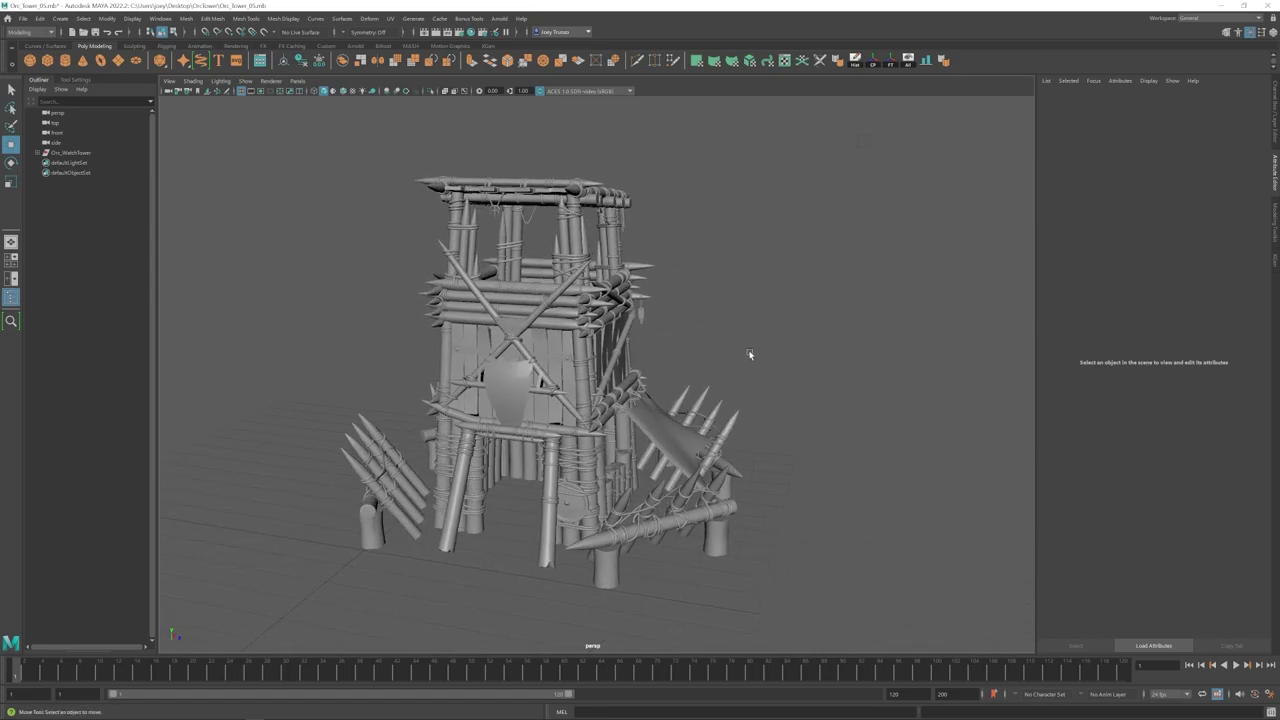
{"action": "middle_click_drag", "start_coordinate": [720, 343], "coordinate": [752, 339], "text": "alt"}
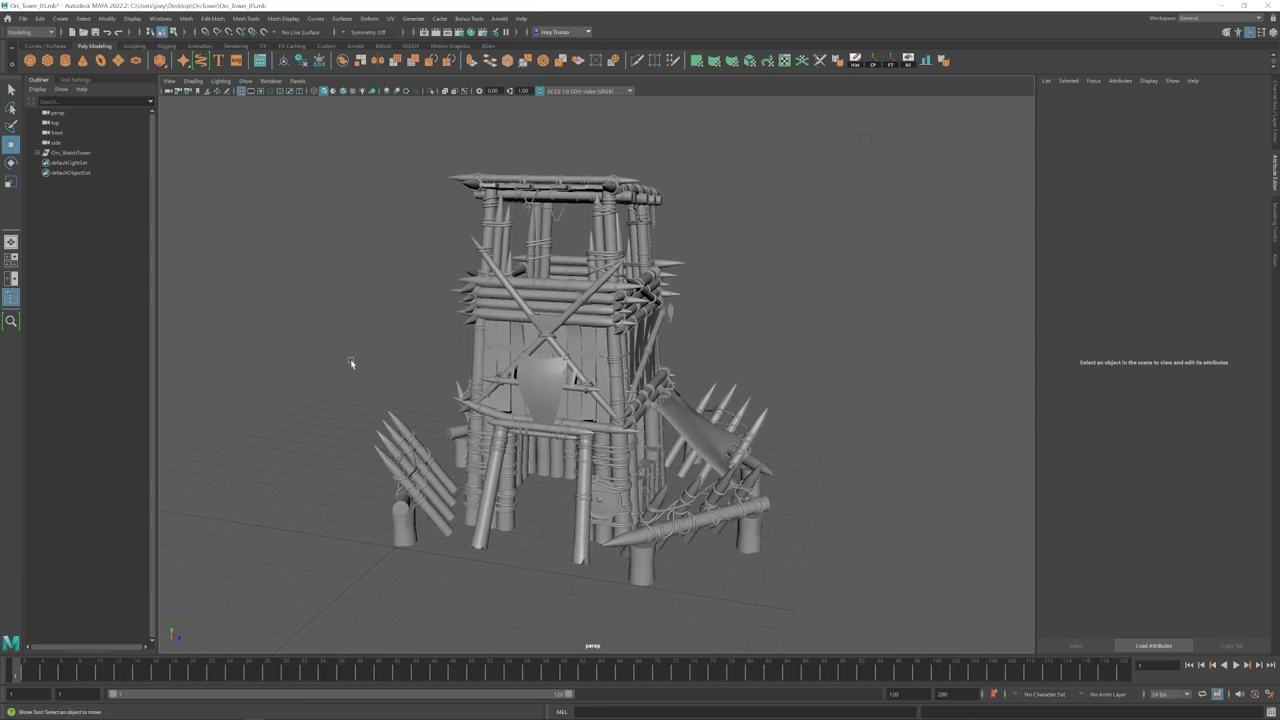
{"action": "middle_click_drag", "start_coordinate": [352, 363], "coordinate": [402, 366], "text": "alt"}
{"action": "right_click_drag", "start_coordinate": [402, 366], "coordinate": [628, 420], "text": "alt"}
Step: Inspect the rivets and cross board on the front wall, and the cross boards and planks on another wall
{"action": "left_click", "coordinate": [488, 327]}
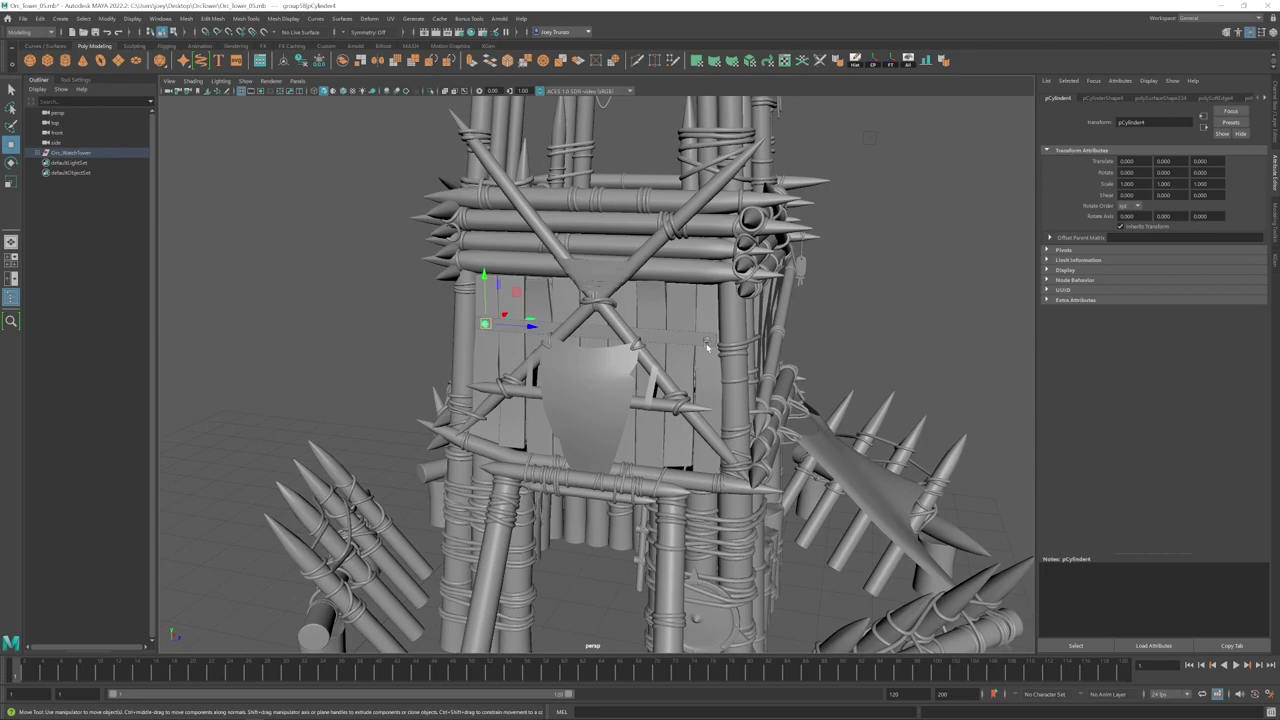
{"action": "left_click", "coordinate": [707, 345]}
{"action": "left_click", "coordinate": [506, 331]}
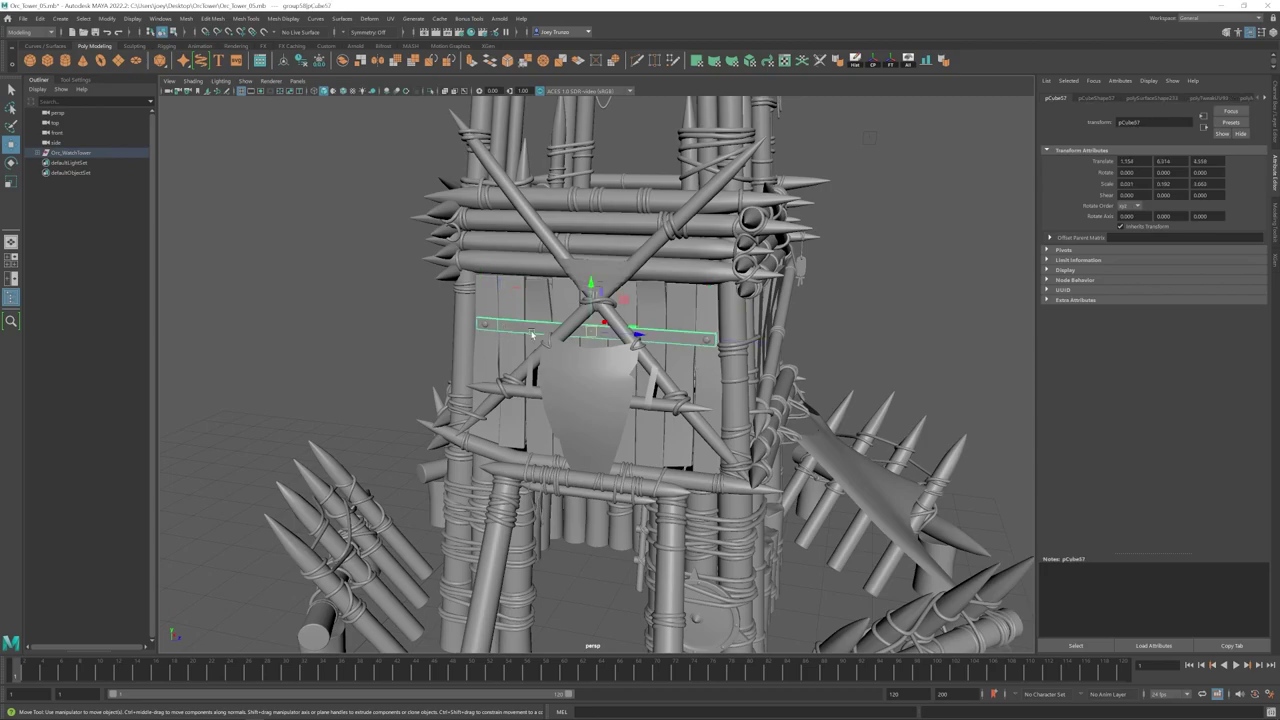
{"action": "scroll", "coordinate": [711, 363], "scroll_direction": "down", "scroll_amount": 3}
{"action": "left_click_drag", "start_coordinate": [754, 357], "coordinate": [617, 384], "text": "alt"}
{"action": "left_click", "coordinate": [580, 344]}
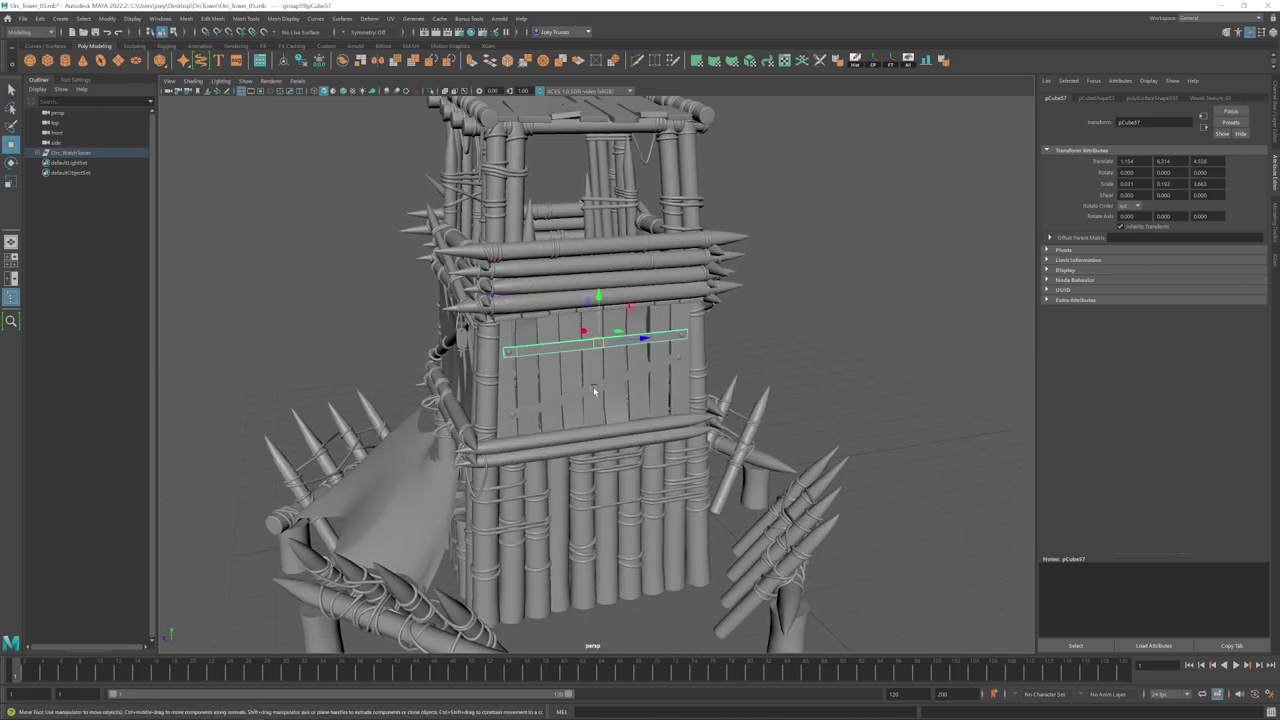
{"action": "left_click", "coordinate": [594, 386]}
{"action": "left_click", "coordinate": [771, 342]}
{"action": "right_click_drag", "start_coordinate": [627, 481], "coordinate": [434, 475], "text": "alt"}
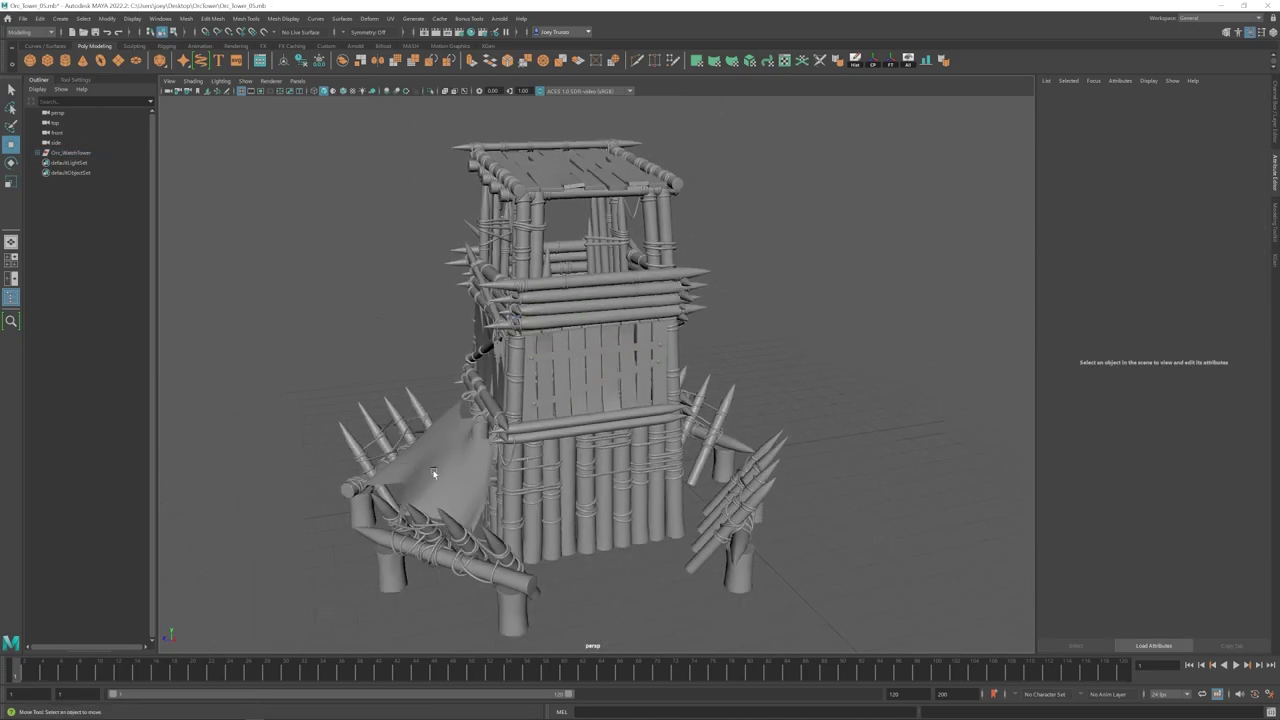
Step: Inspect the slanted support legs and the round shield tied at the tower's base
{"action": "left_click_drag", "start_coordinate": [434, 475], "coordinate": [559, 502], "text": "alt"}
{"action": "middle_click_drag", "start_coordinate": [559, 502], "coordinate": [611, 391], "text": "alt"}
{"action": "right_click_drag", "start_coordinate": [611, 391], "coordinate": [768, 478], "text": "alt"}
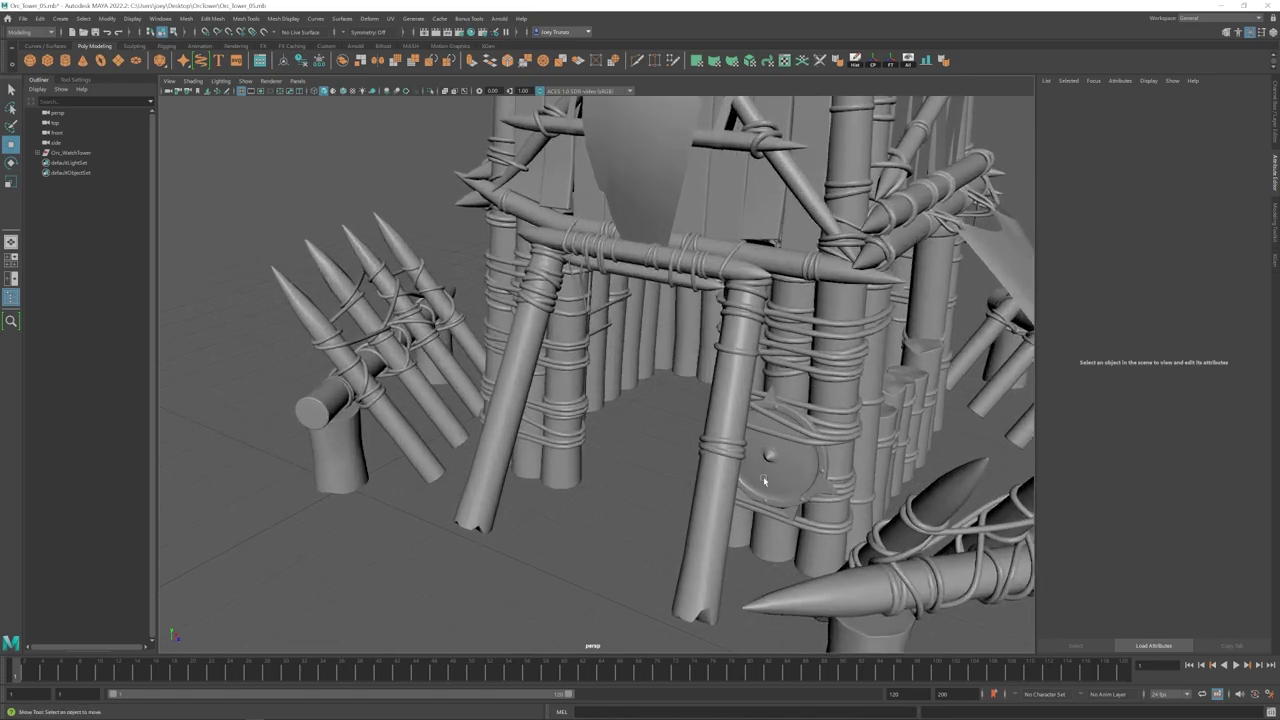
{"action": "middle_click_drag", "start_coordinate": [768, 478], "coordinate": [701, 433], "text": "alt"}
{"action": "left_click", "coordinate": [693, 422]}
{"action": "left_click", "coordinate": [523, 476]}
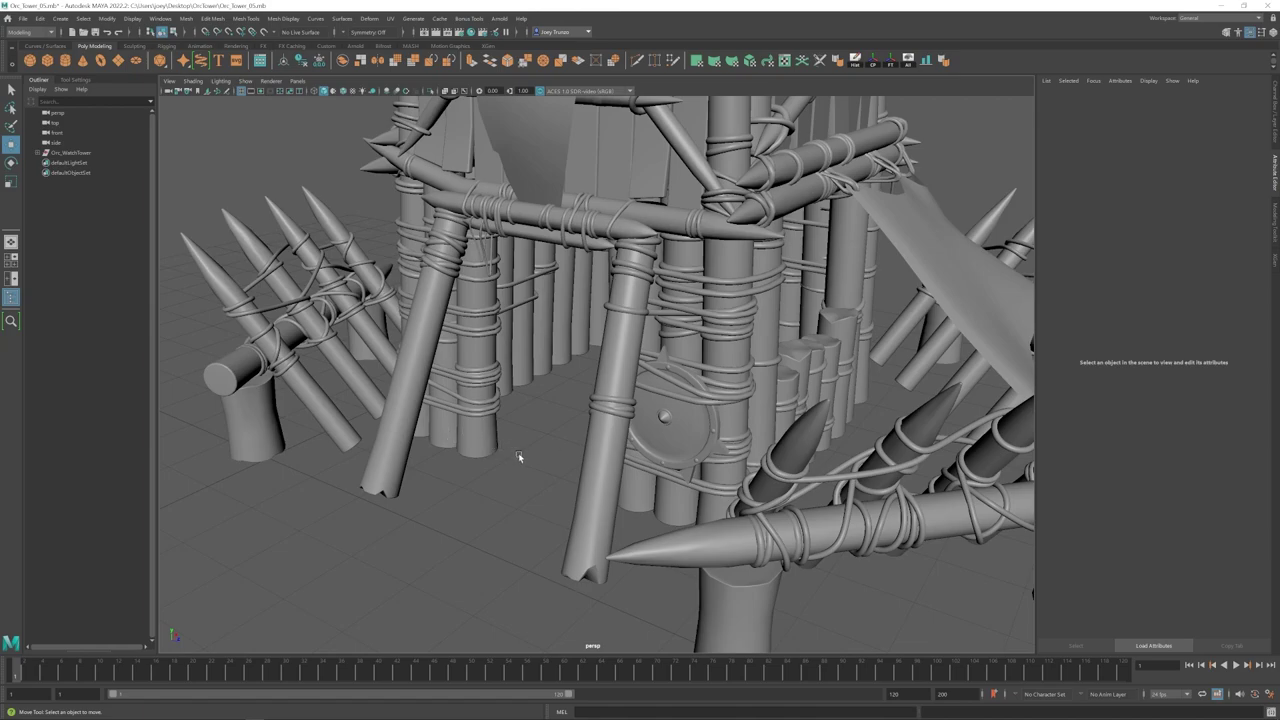
Step: Inspect the small plane pieces beside the hanging cloth and above the crossed poles on the front wall
{"action": "scroll", "coordinate": [518, 452], "scroll_direction": "down", "scroll_amount": 2}
{"action": "middle_click_drag", "start_coordinate": [528, 370], "coordinate": [557, 483], "text": "alt"}
{"action": "left_click_drag", "start_coordinate": [557, 483], "coordinate": [567, 476], "text": "alt"}
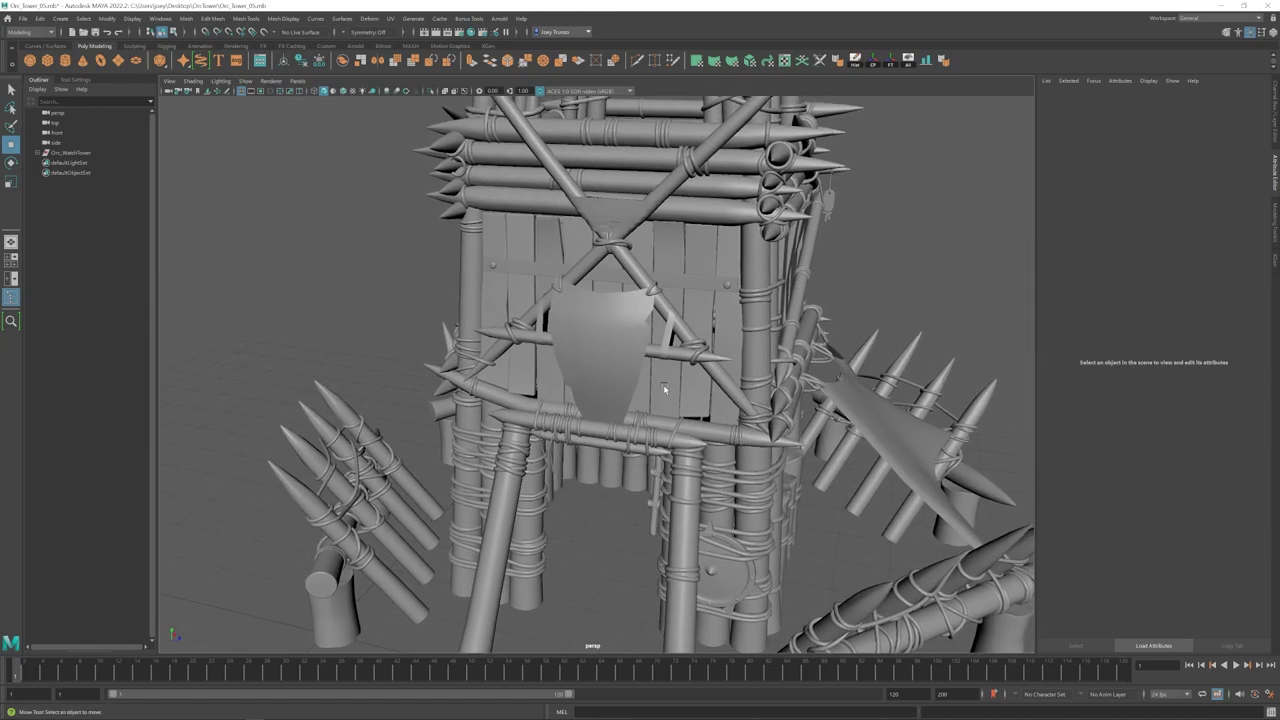
{"action": "left_click", "coordinate": [668, 335]}
{"action": "left_click", "coordinate": [542, 316]}
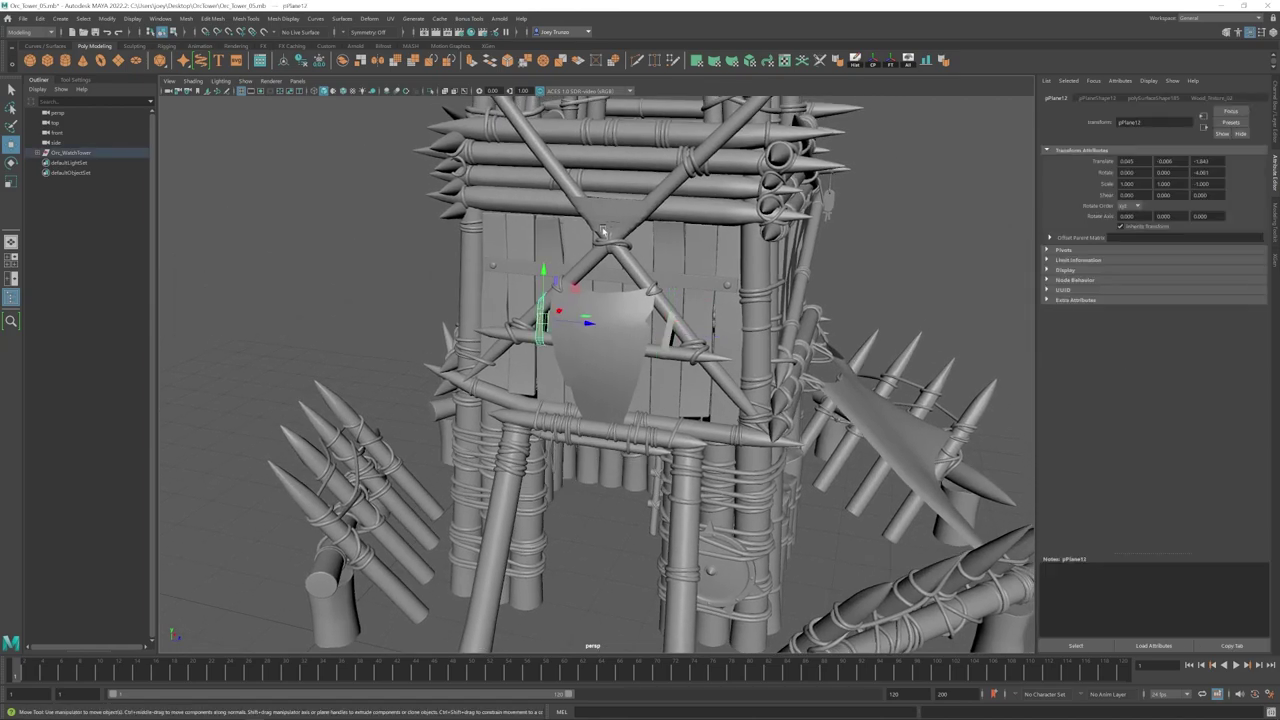
{"action": "left_click", "coordinate": [613, 216]}
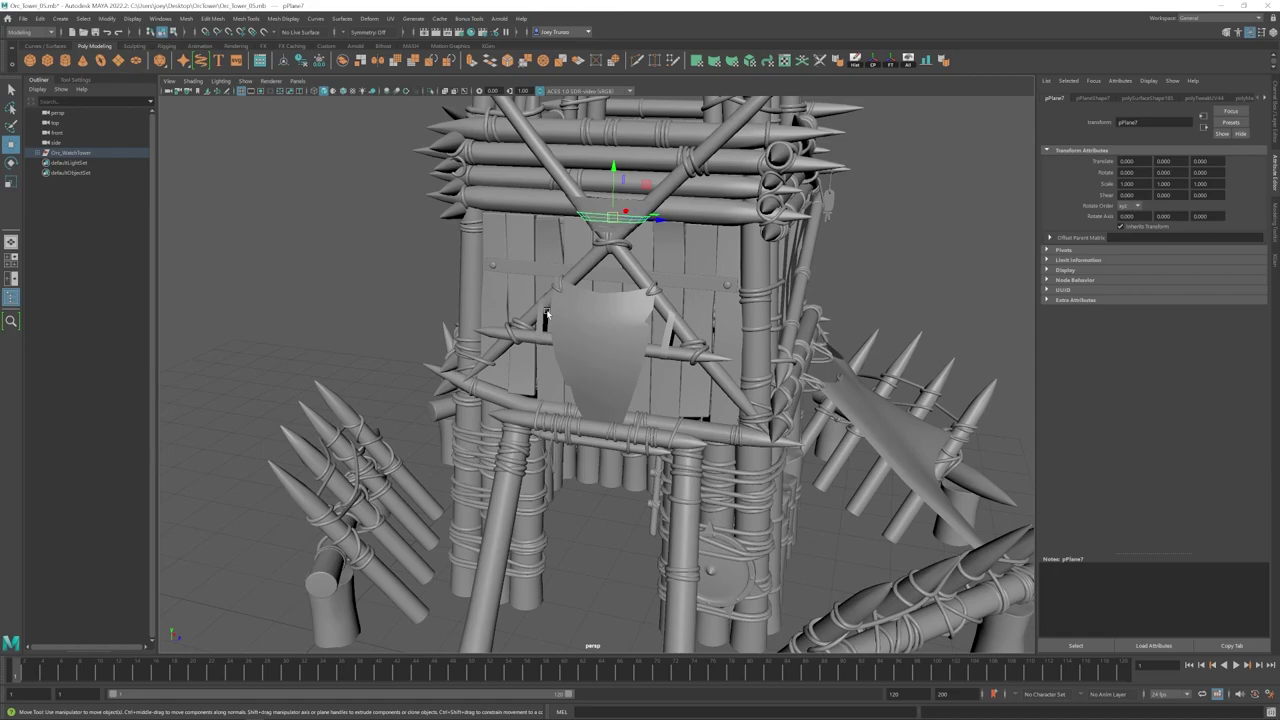
{"action": "left_click", "coordinate": [351, 281]}
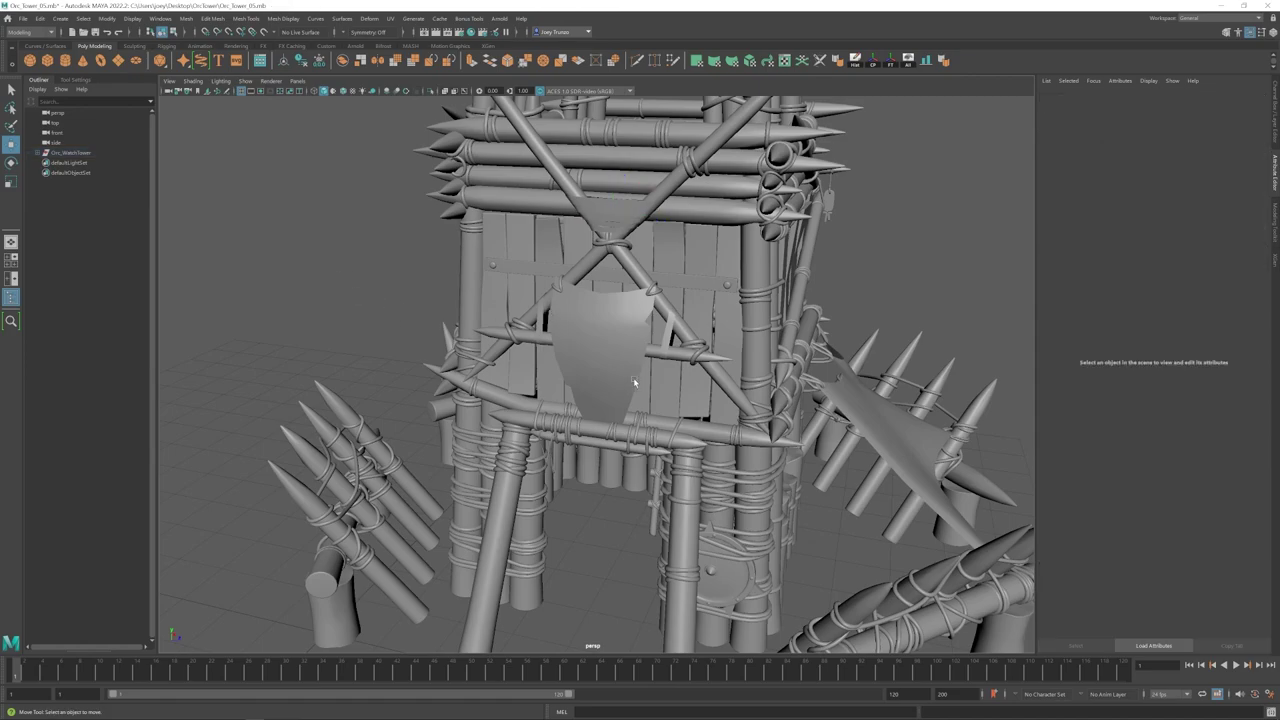
Step: Examine the front wall's hanging cloth and crossed poles up close and from farther away
{"action": "left_click_drag", "start_coordinate": [633, 377], "coordinate": [608, 375], "text": "alt"}
{"action": "middle_click_drag", "start_coordinate": [608, 375], "coordinate": [562, 366], "text": "alt"}
{"action": "right_click_drag", "start_coordinate": [562, 366], "coordinate": [586, 362], "text": "alt"}
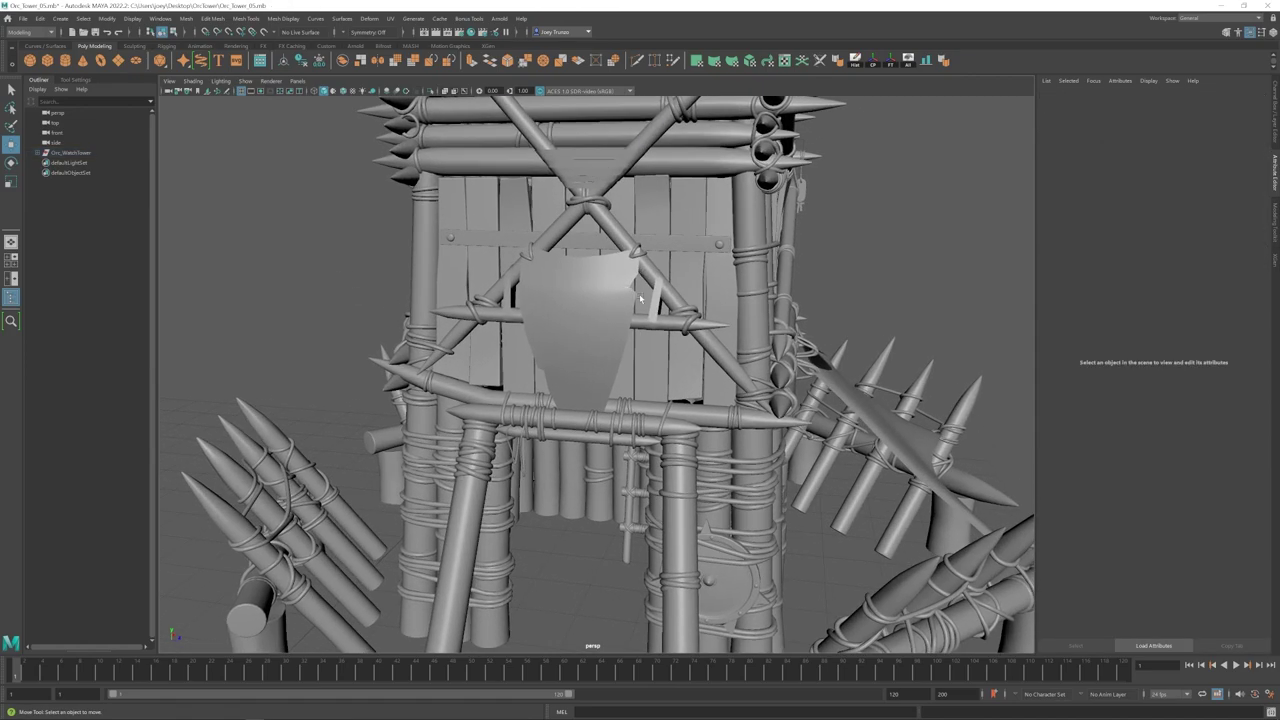
{"action": "left_click_drag", "start_coordinate": [586, 370], "coordinate": [625, 334], "text": "alt"}
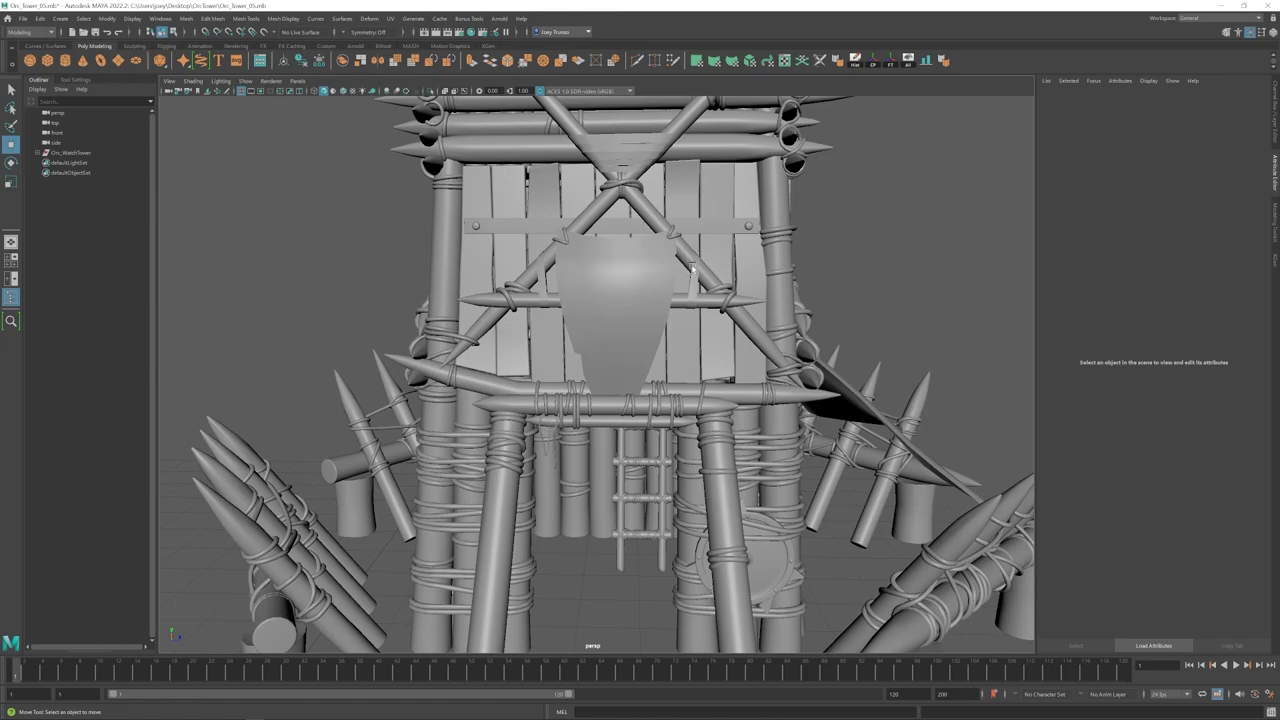
{"action": "left_click_drag", "start_coordinate": [616, 333], "coordinate": [594, 366], "text": "alt"}
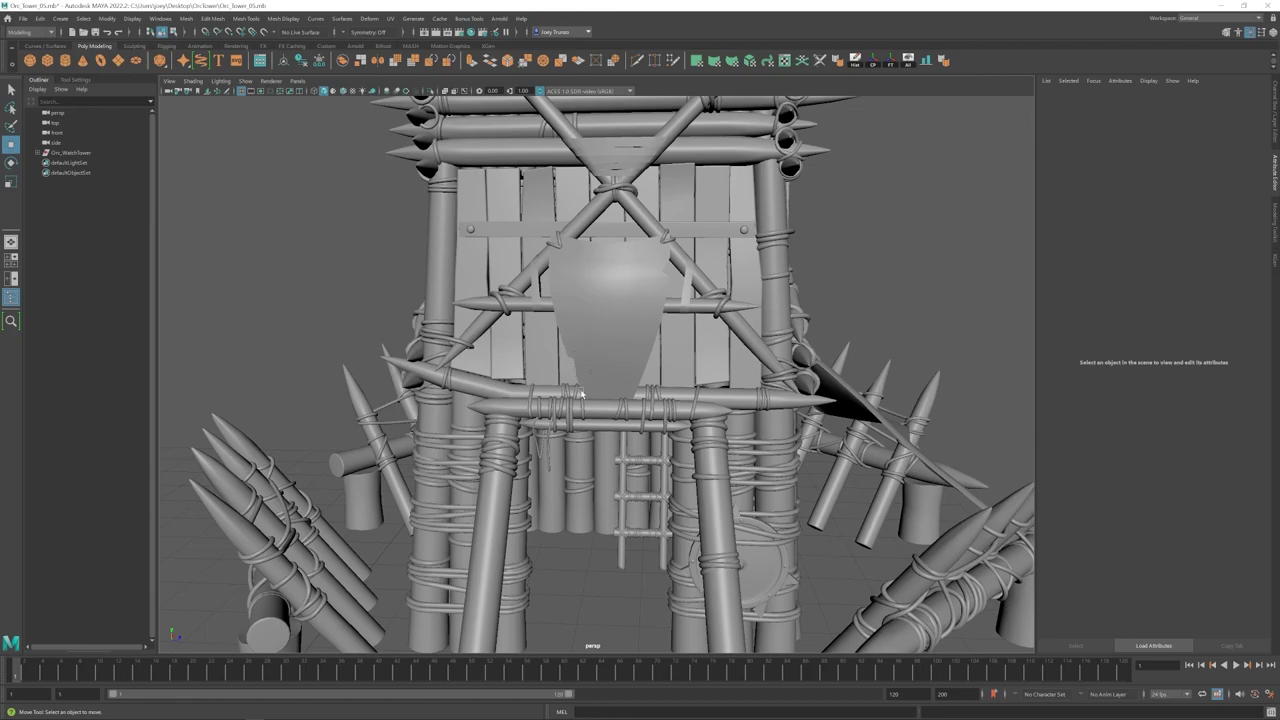
{"action": "right_click_drag", "start_coordinate": [547, 446], "coordinate": [427, 466], "text": "alt"}
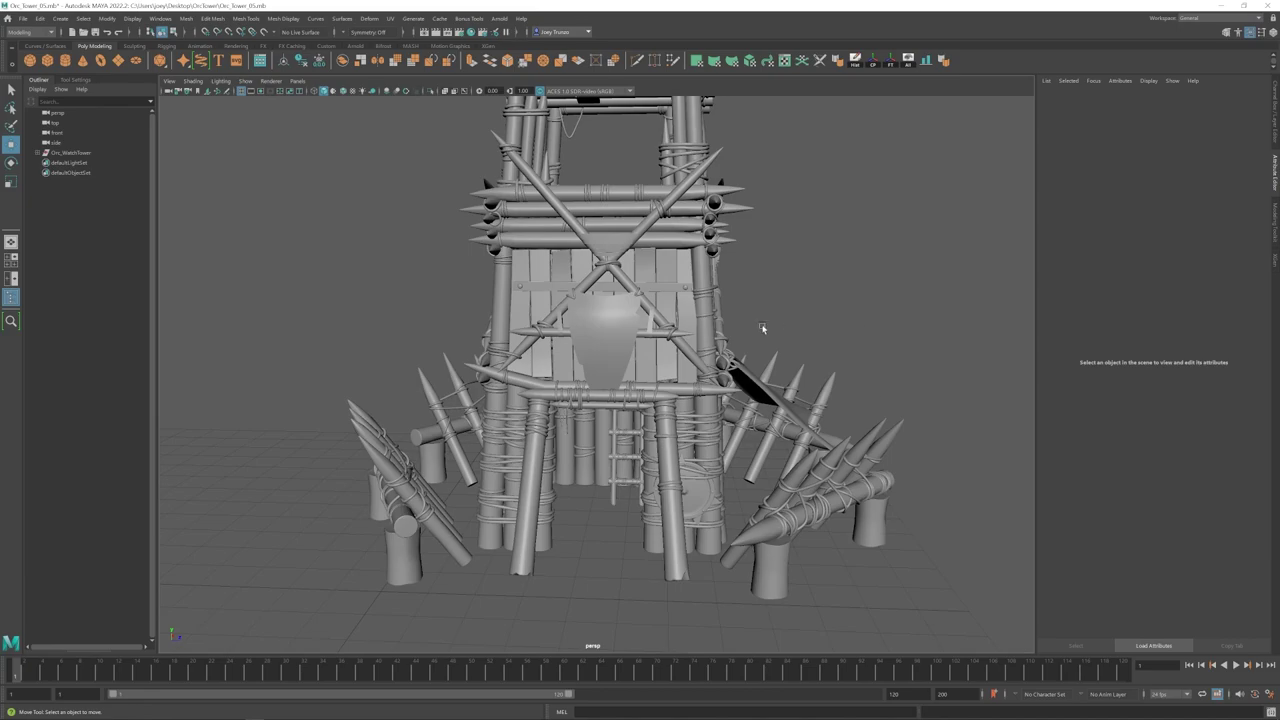
{"action": "left_click_drag", "start_coordinate": [763, 327], "coordinate": [731, 374], "text": "alt"}
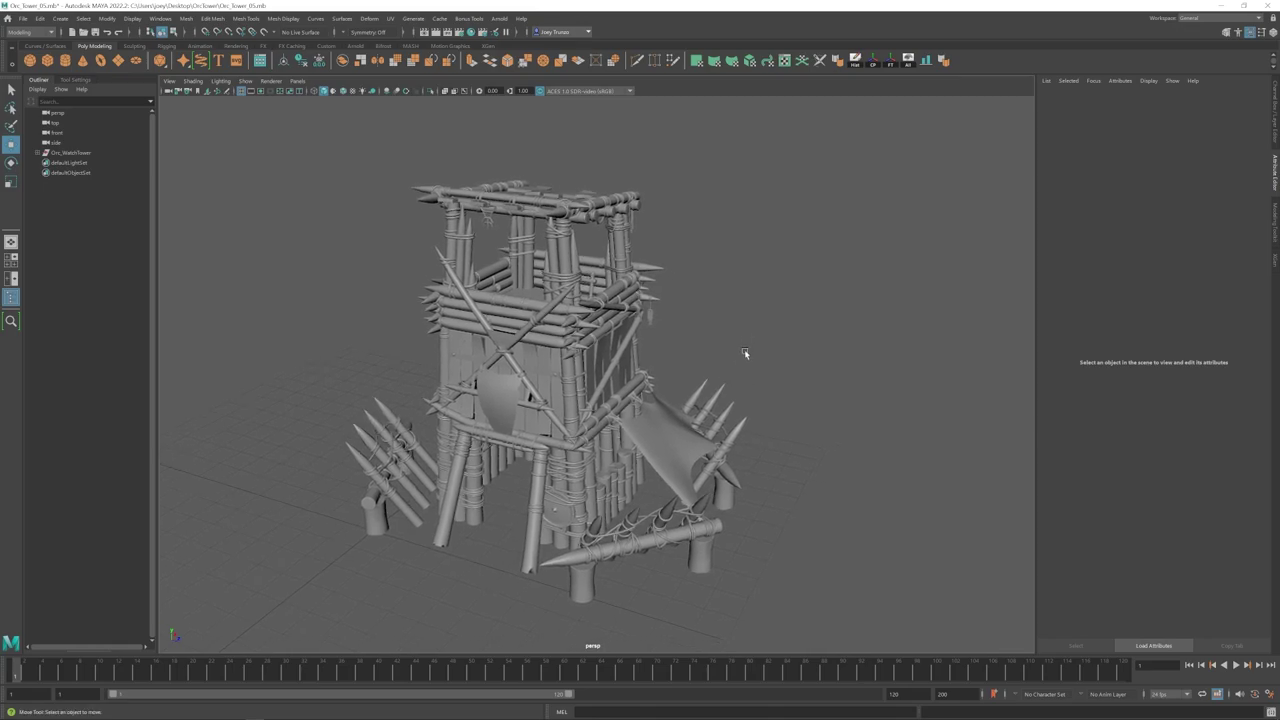
Step: Expand the Orc_WatchTower group and display Wood_01's layout in the UV Editor, with the UV Toolkit docked beside it
{"action": "left_click", "coordinate": [37, 152]}
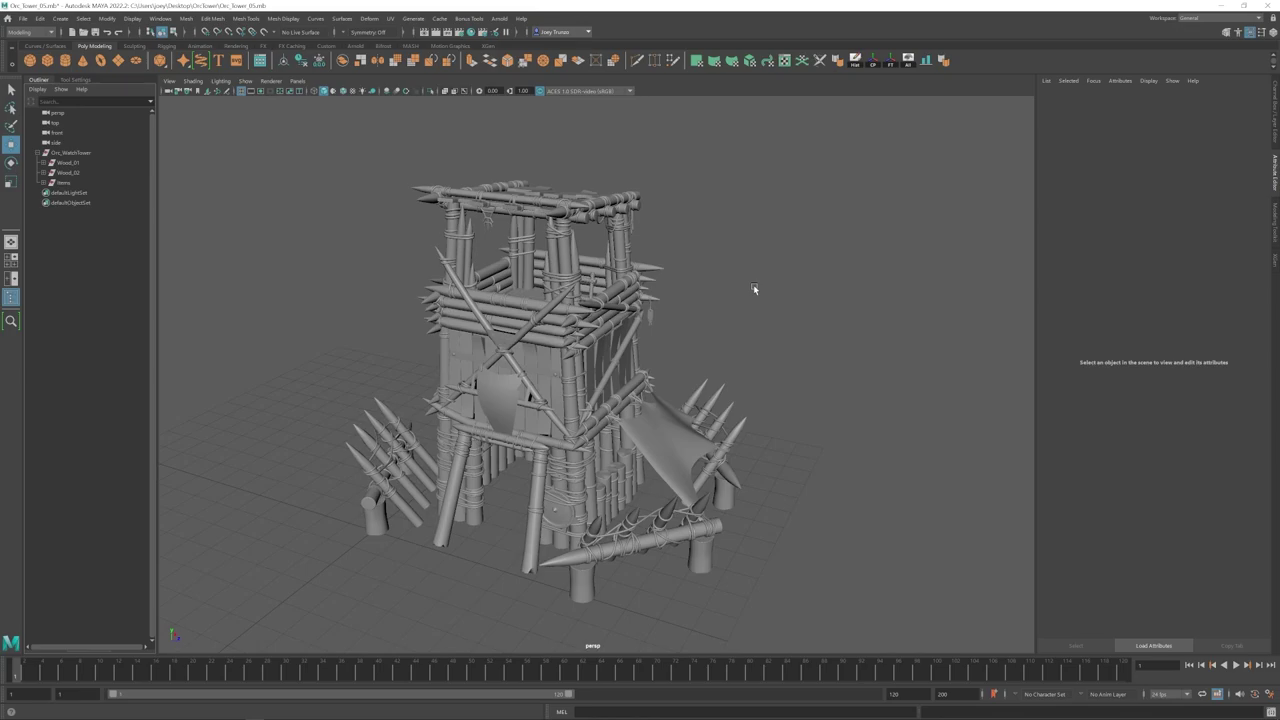
{"action": "left_click", "coordinate": [72, 164]}
{"action": "left_click_drag", "start_coordinate": [341, 299], "coordinate": [328, 303], "text": "alt"}
{"action": "left_click", "coordinate": [785, 63]}
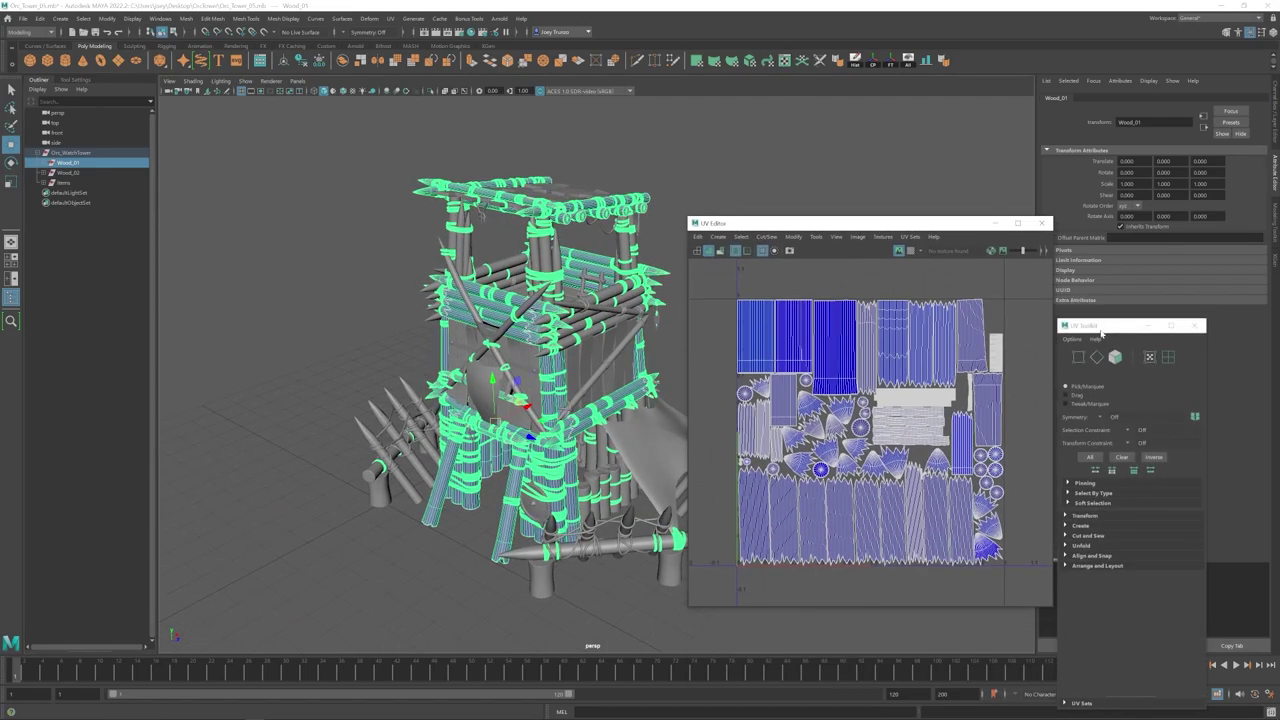
{"action": "left_click_drag", "start_coordinate": [1101, 333], "coordinate": [1048, 331]}
{"action": "left_click_drag", "start_coordinate": [918, 227], "coordinate": [950, 209]}
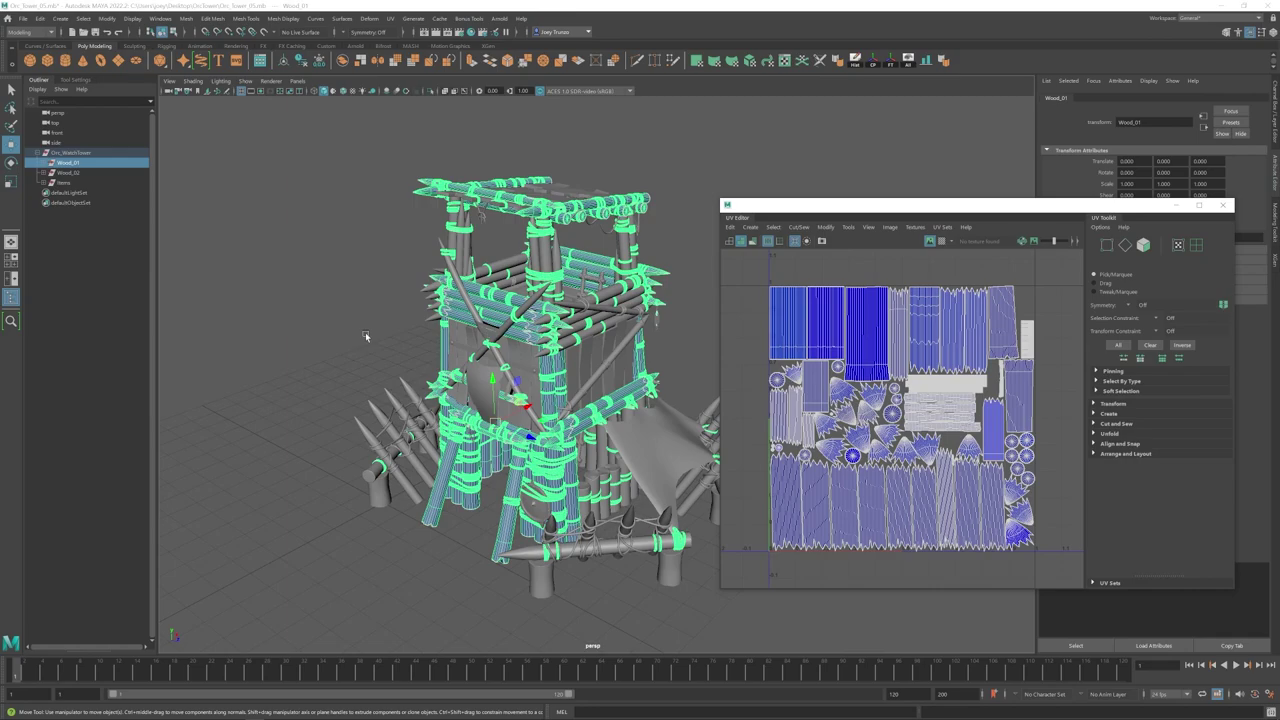
Step: Display the UV layout of the Wood_02 group and examine which tower parts it covers
{"action": "left_click", "coordinate": [75, 174]}
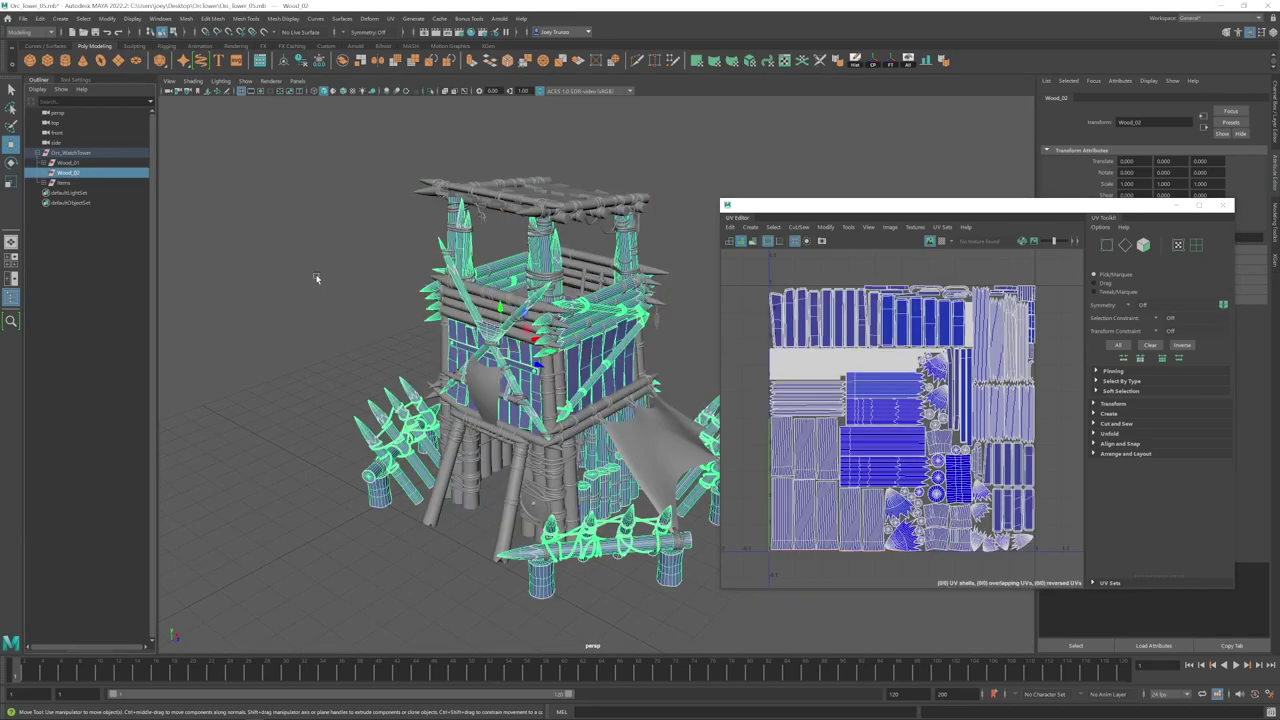
{"action": "left_click_drag", "start_coordinate": [318, 305], "coordinate": [309, 343], "text": "alt"}
{"action": "middle_click_drag", "start_coordinate": [309, 343], "coordinate": [280, 307], "text": "alt"}
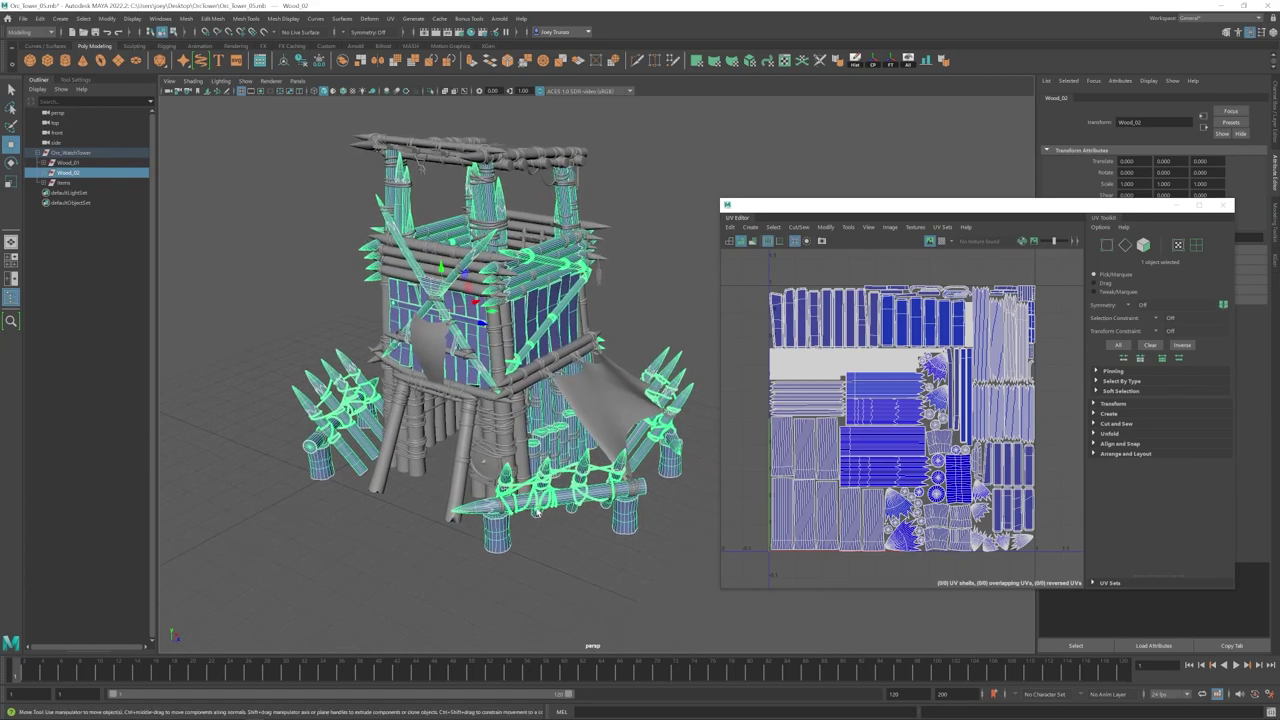
{"action": "left_click_drag", "start_coordinate": [563, 326], "coordinate": [497, 357], "text": "alt"}
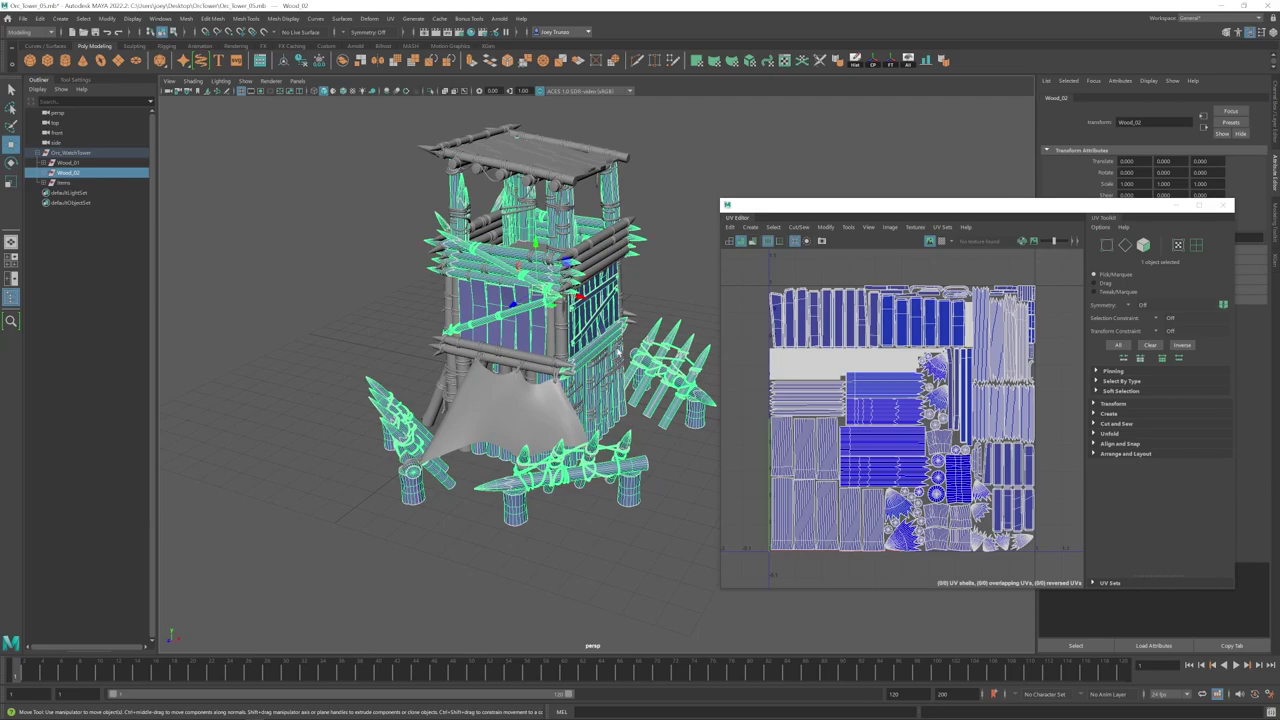
{"action": "left_click_drag", "start_coordinate": [423, 381], "coordinate": [530, 392], "text": "alt"}
{"action": "middle_click_drag", "start_coordinate": [532, 446], "coordinate": [521, 417], "text": "alt"}
{"action": "right_click_drag", "start_coordinate": [521, 417], "coordinate": [492, 415], "text": "alt"}
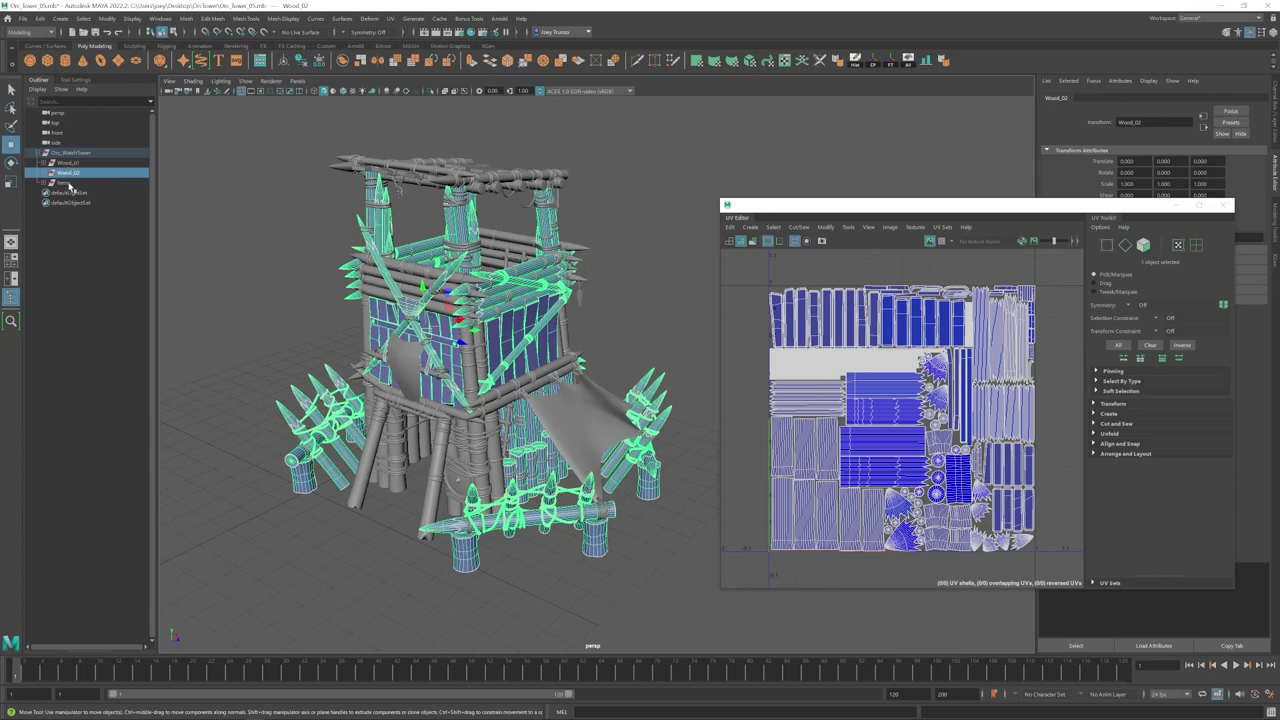
Step: Display the UV layout of the Items group, examine the parts it covers, and clear the selection
{"action": "left_click", "coordinate": [66, 183]}
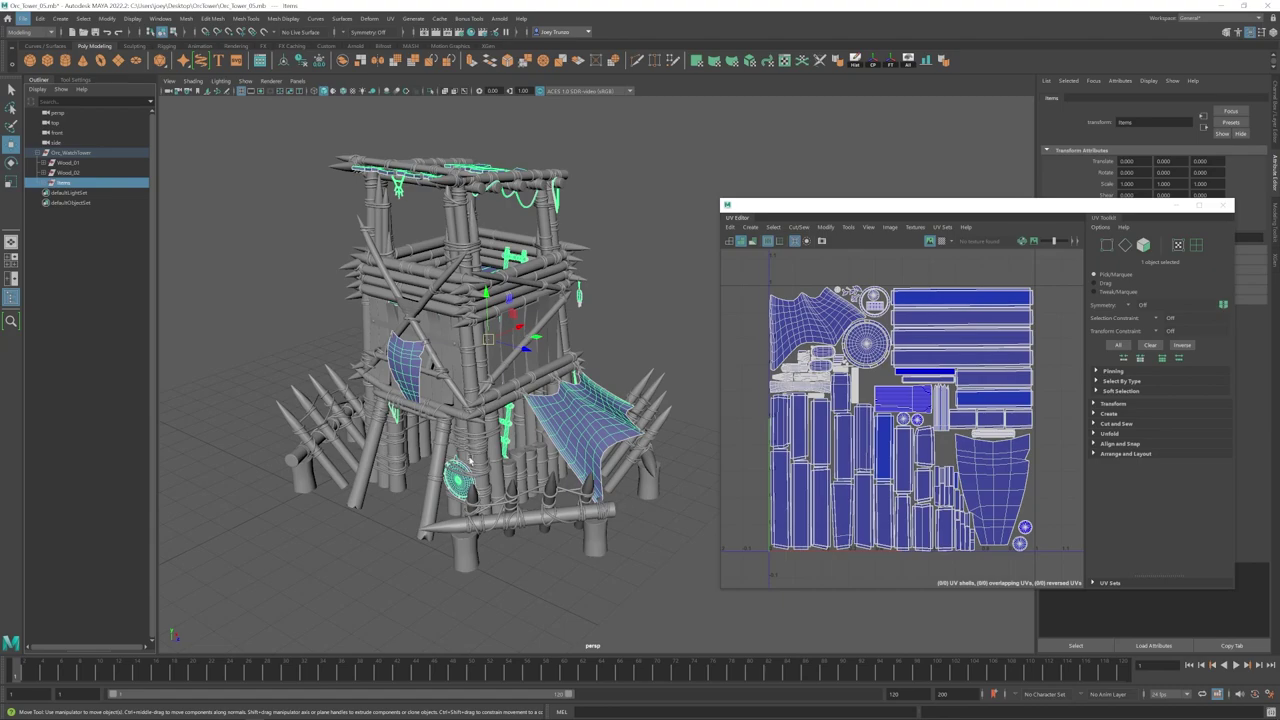
{"action": "left_click_drag", "start_coordinate": [411, 456], "coordinate": [429, 440], "text": "alt"}
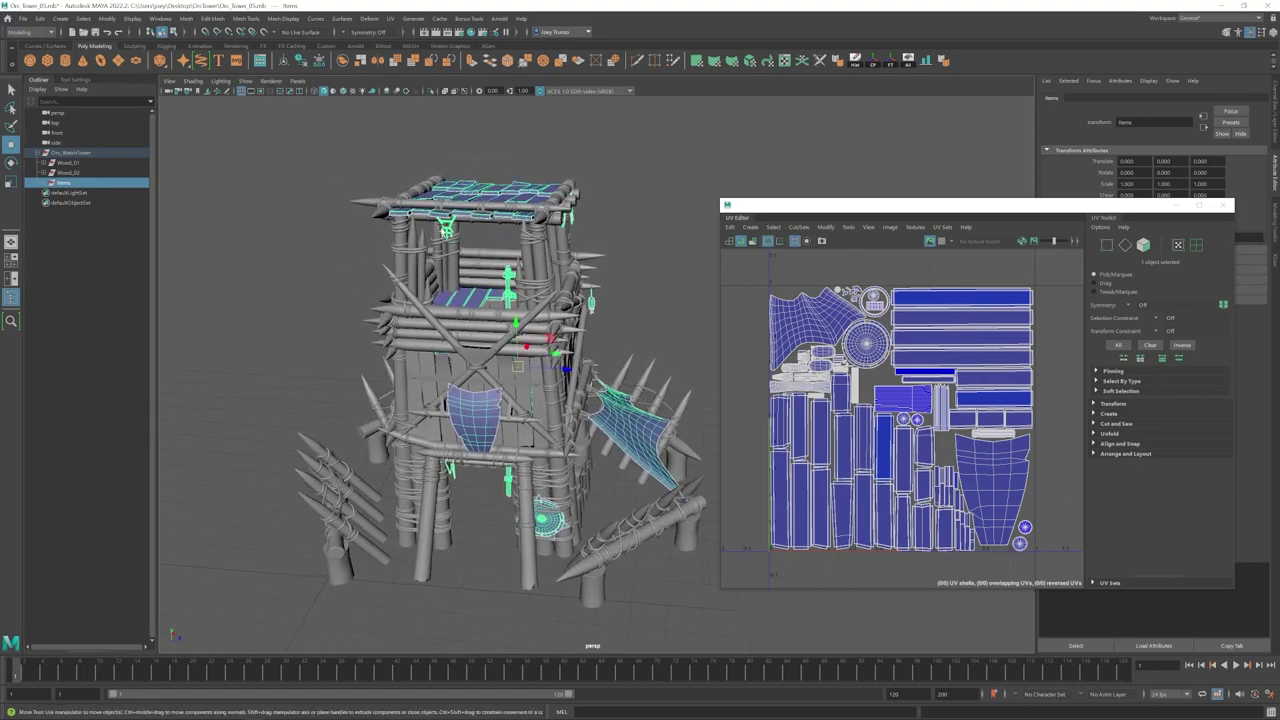
{"action": "left_click_drag", "start_coordinate": [571, 326], "coordinate": [491, 380], "text": "alt"}
{"action": "right_click_drag", "start_coordinate": [491, 380], "coordinate": [493, 379], "text": "alt"}
{"action": "scroll", "coordinate": [493, 379], "scroll_direction": "up", "scroll_amount": 3}
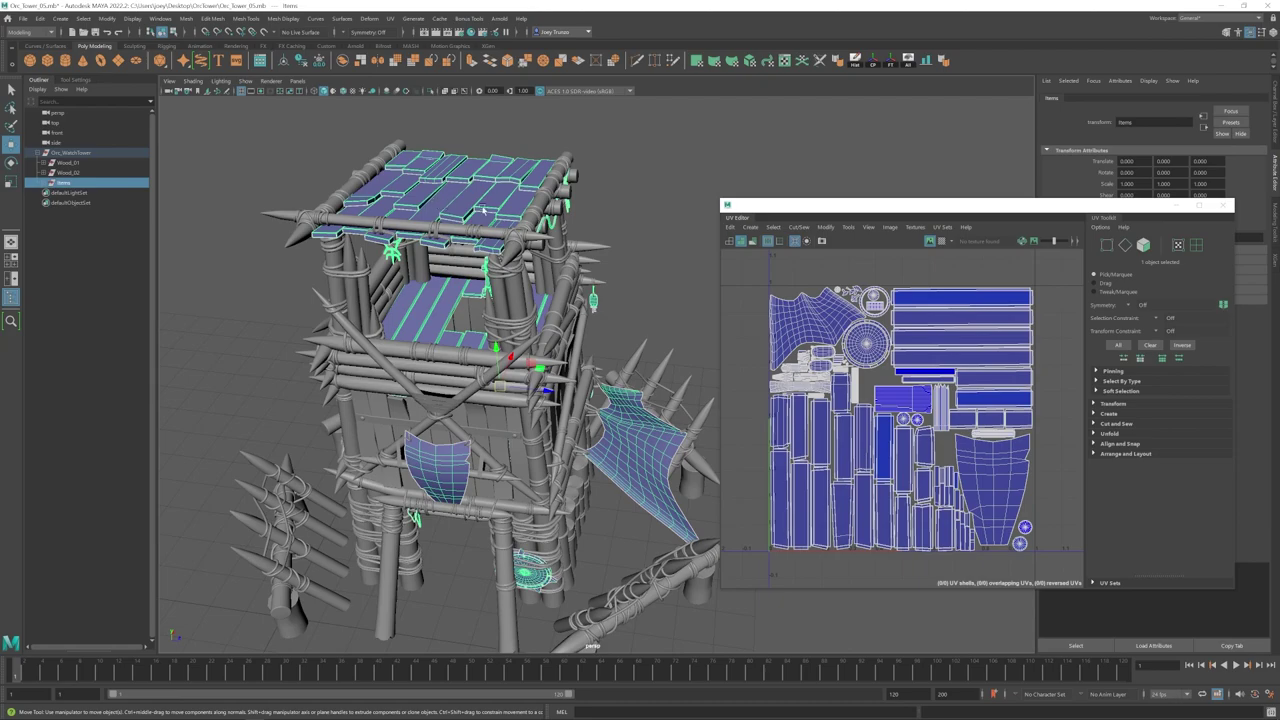
{"action": "left_click_drag", "start_coordinate": [510, 275], "coordinate": [436, 276], "text": "alt"}
{"action": "scroll", "coordinate": [436, 276], "scroll_direction": "down", "scroll_amount": 3}
{"action": "middle_click_drag", "start_coordinate": [540, 326], "coordinate": [465, 327], "text": "alt"}
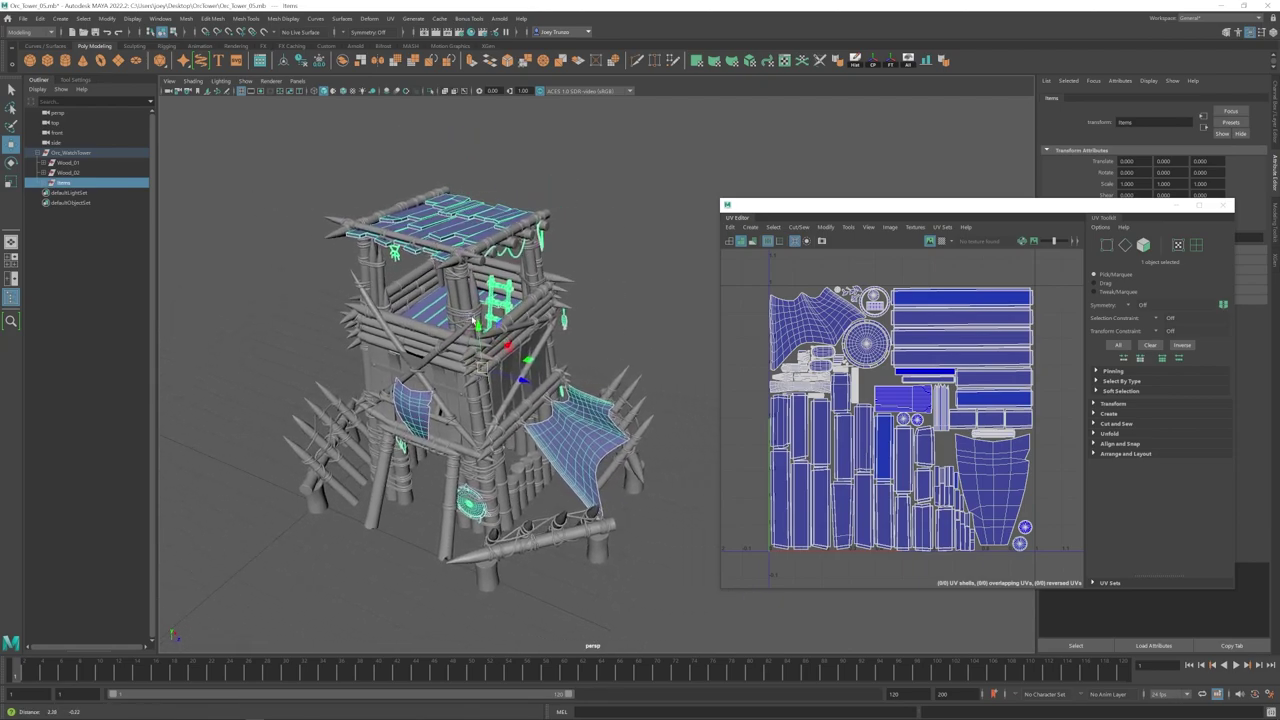
{"action": "left_click_drag", "start_coordinate": [452, 377], "coordinate": [447, 362], "text": "alt"}
{"action": "left_click", "coordinate": [284, 298]}
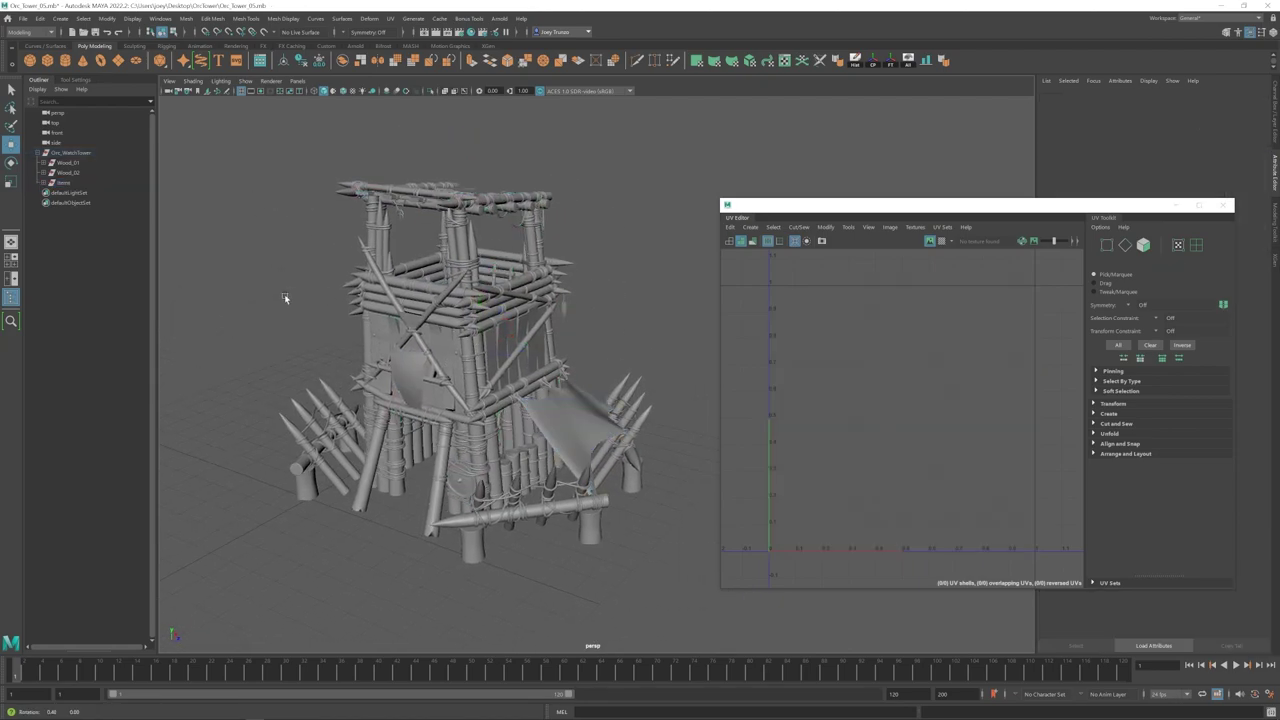
{"action": "left_click_drag", "start_coordinate": [284, 298], "coordinate": [309, 304], "text": "alt"}
{"action": "middle_click_drag", "start_coordinate": [272, 307], "coordinate": [309, 300], "text": "alt"}
{"action": "left_click_drag", "start_coordinate": [311, 311], "coordinate": [323, 309], "text": "alt"}
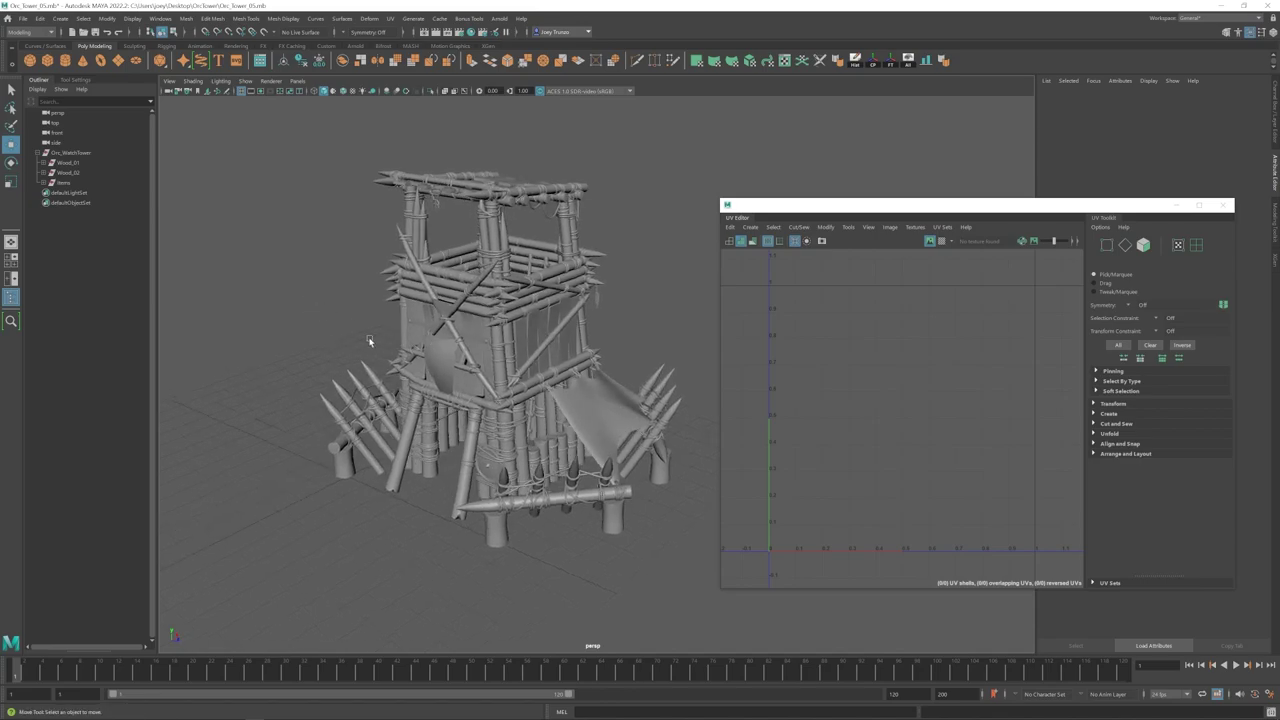
Step: Display the UV layouts of the front wall's hanging flag and the animal skin awning, and clear the selection
{"action": "scroll", "coordinate": [367, 337], "scroll_direction": "up", "scroll_amount": 3}
{"action": "left_click", "coordinate": [362, 367]}
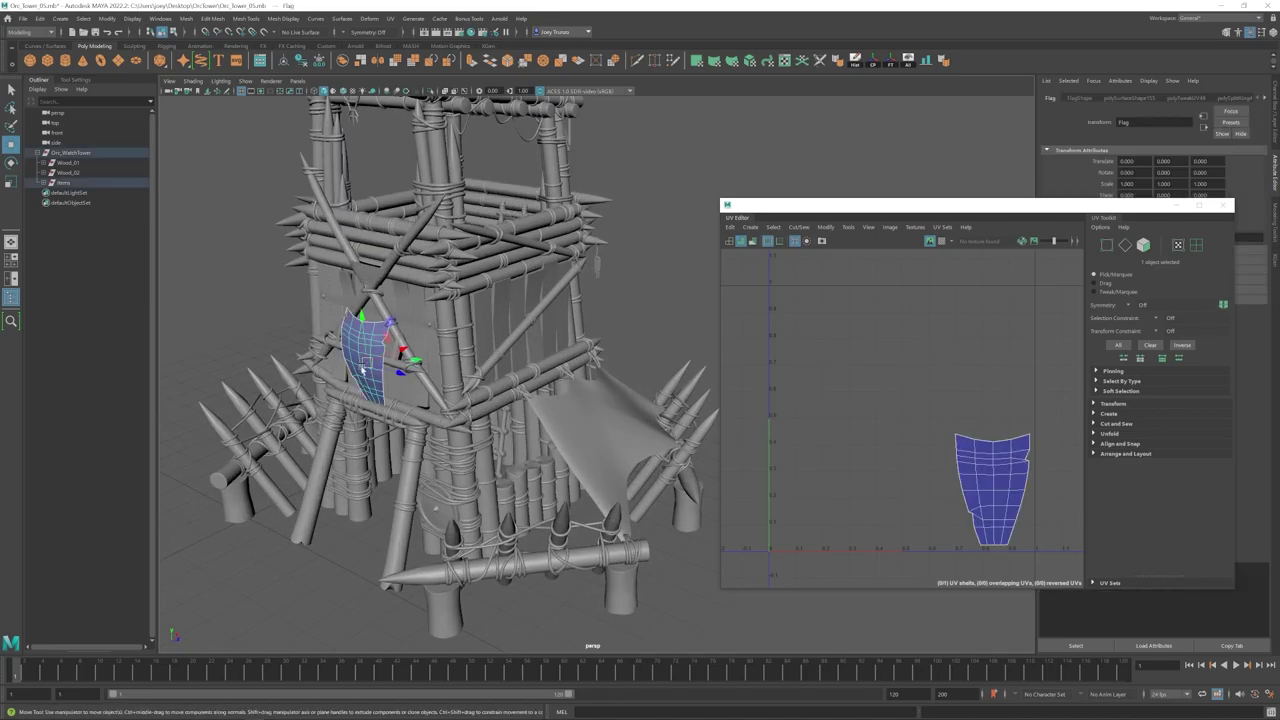
{"action": "left_click", "coordinate": [613, 432]}
{"action": "left_click_drag", "start_coordinate": [605, 409], "coordinate": [606, 411], "text": "alt"}
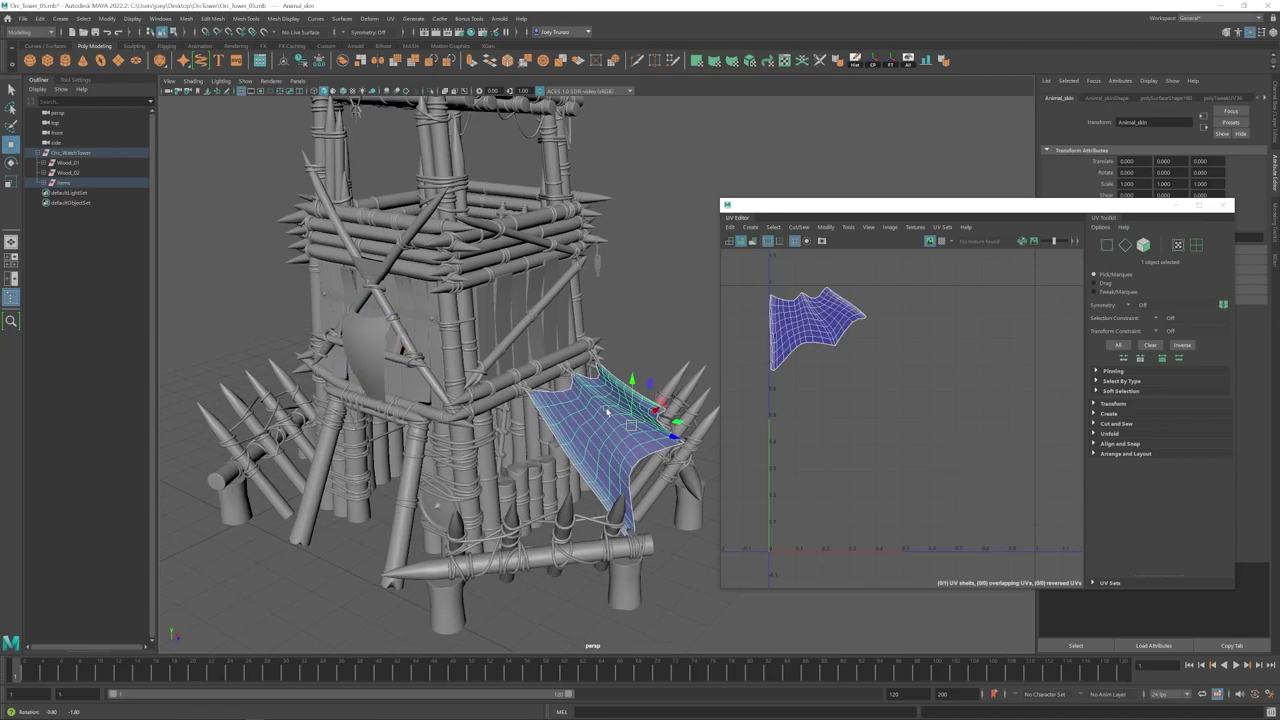
{"action": "scroll", "coordinate": [607, 411], "scroll_direction": "down", "scroll_amount": 5}
{"action": "left_click", "coordinate": [641, 317]}
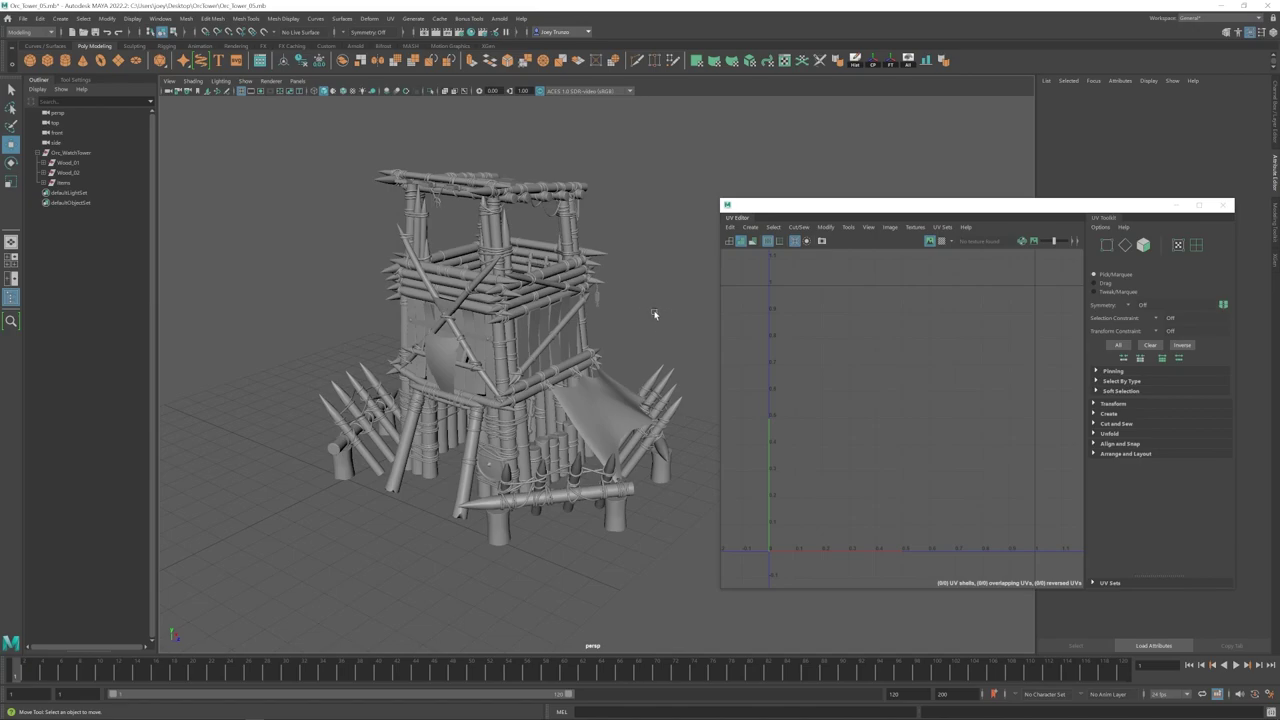
Step: Examine the tower and the UV layout of the rope hanging under the roof, and close the UV Editor
{"action": "left_click_drag", "start_coordinate": [632, 320], "coordinate": [578, 334], "text": "alt"}
{"action": "scroll", "coordinate": [580, 428], "scroll_direction": "down", "scroll_amount": 3}
{"action": "mouse_move", "coordinate": [521, 430]}
{"action": "left_mouse_down", "text": "alt"}
{"action": "mouse_move", "coordinate": [548, 422]}
{"action": "mouse_move", "coordinate": [487, 441]}
{"action": "mouse_move", "coordinate": [525, 438]}
{"action": "left_mouse_up", "text": "alt"}
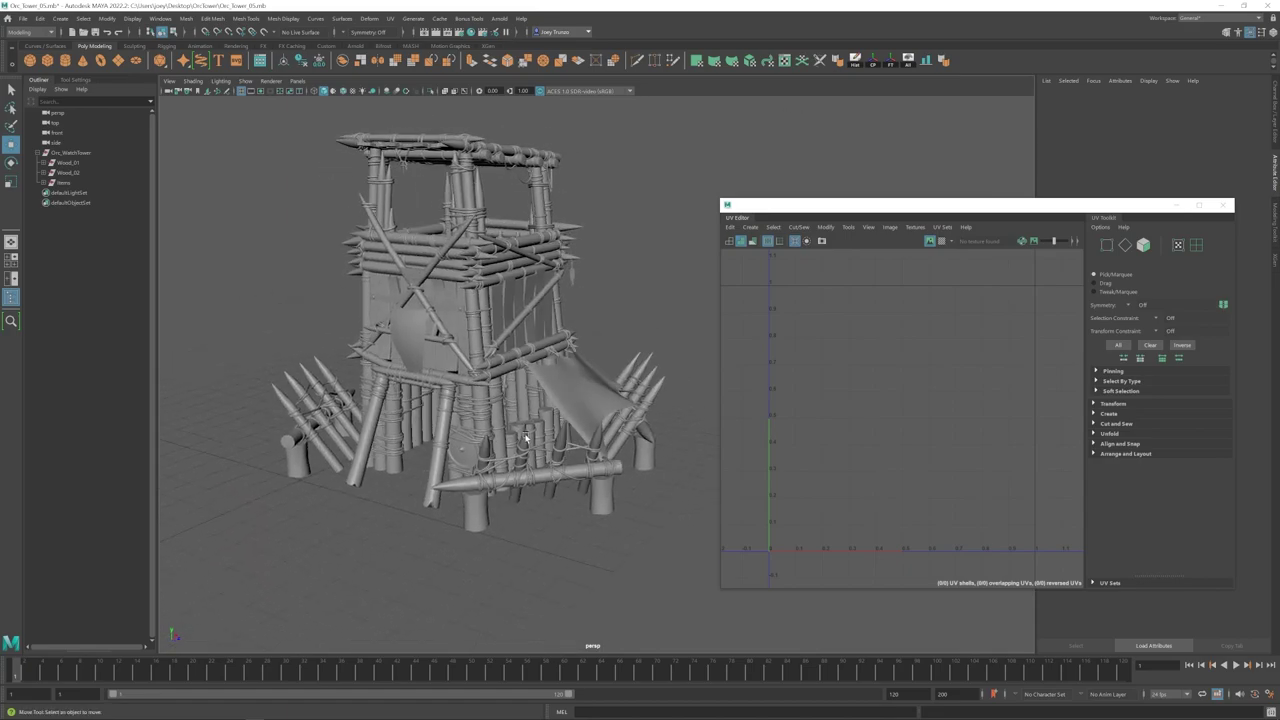
{"action": "left_click_drag", "start_coordinate": [472, 335], "coordinate": [458, 390], "text": "alt"}
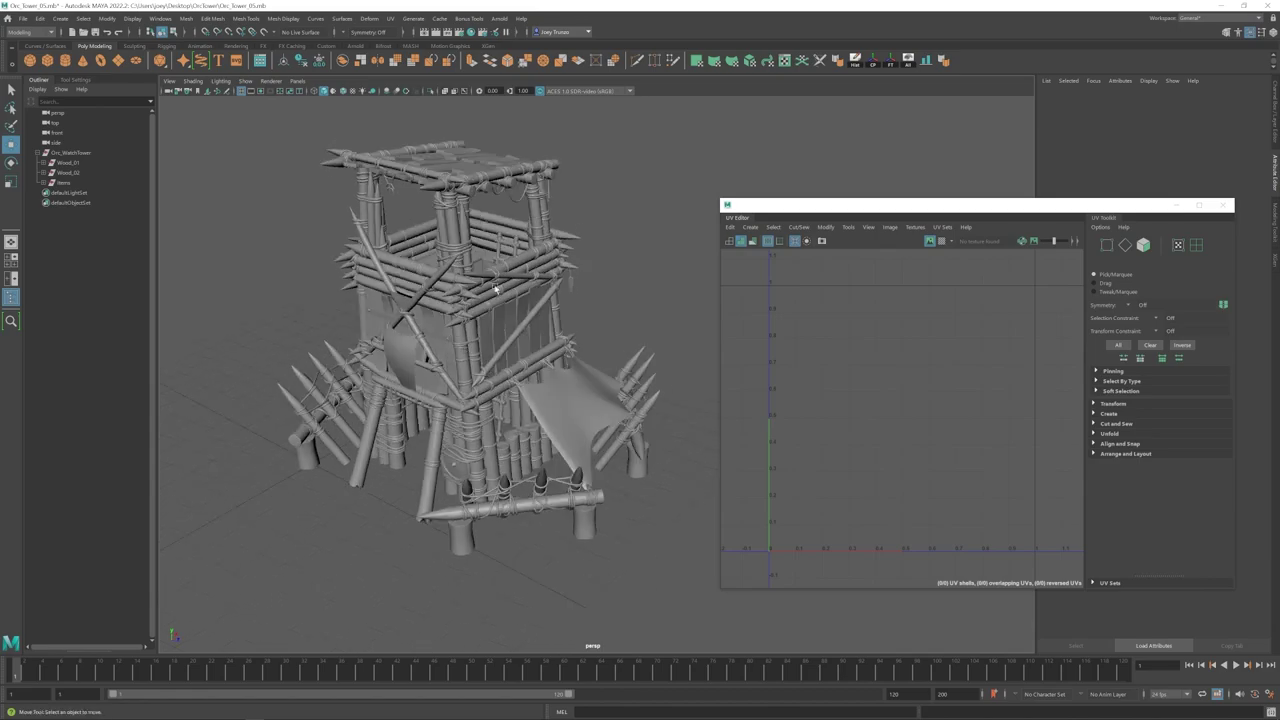
{"action": "left_click", "coordinate": [511, 198]}
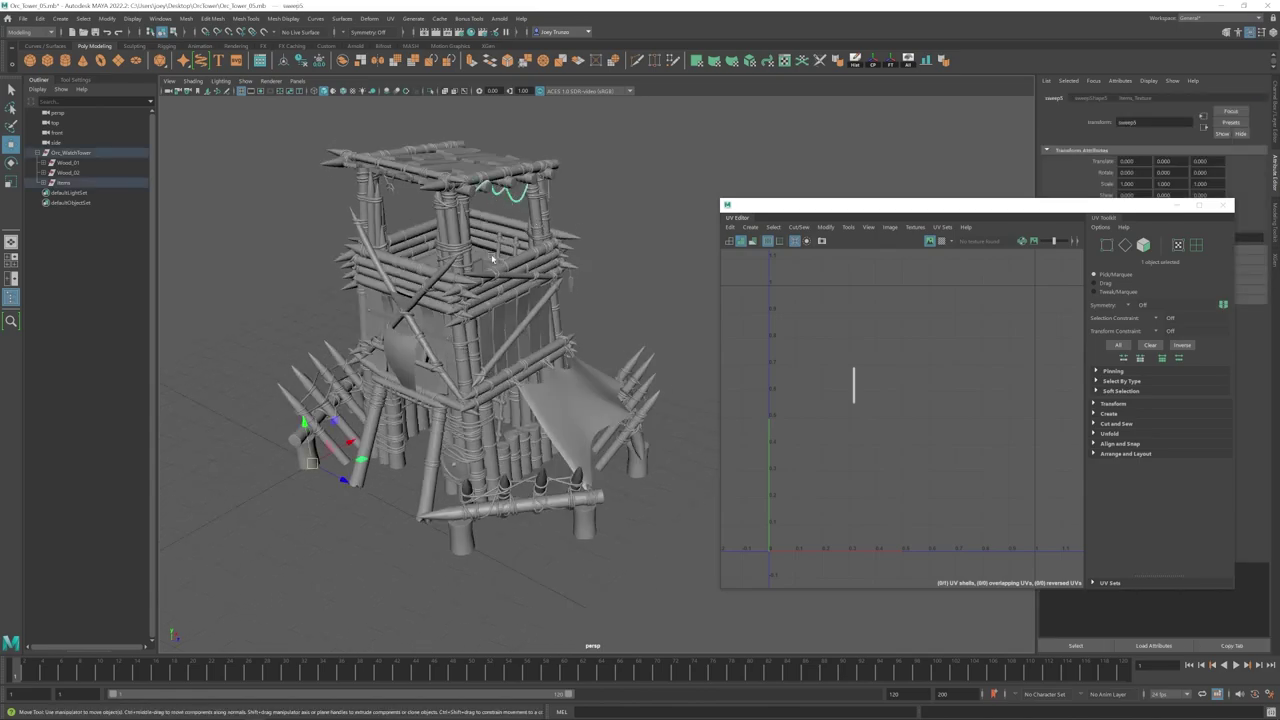
{"action": "left_click", "coordinate": [231, 311]}
{"action": "left_click_drag", "start_coordinate": [439, 366], "coordinate": [481, 377], "text": "alt"}
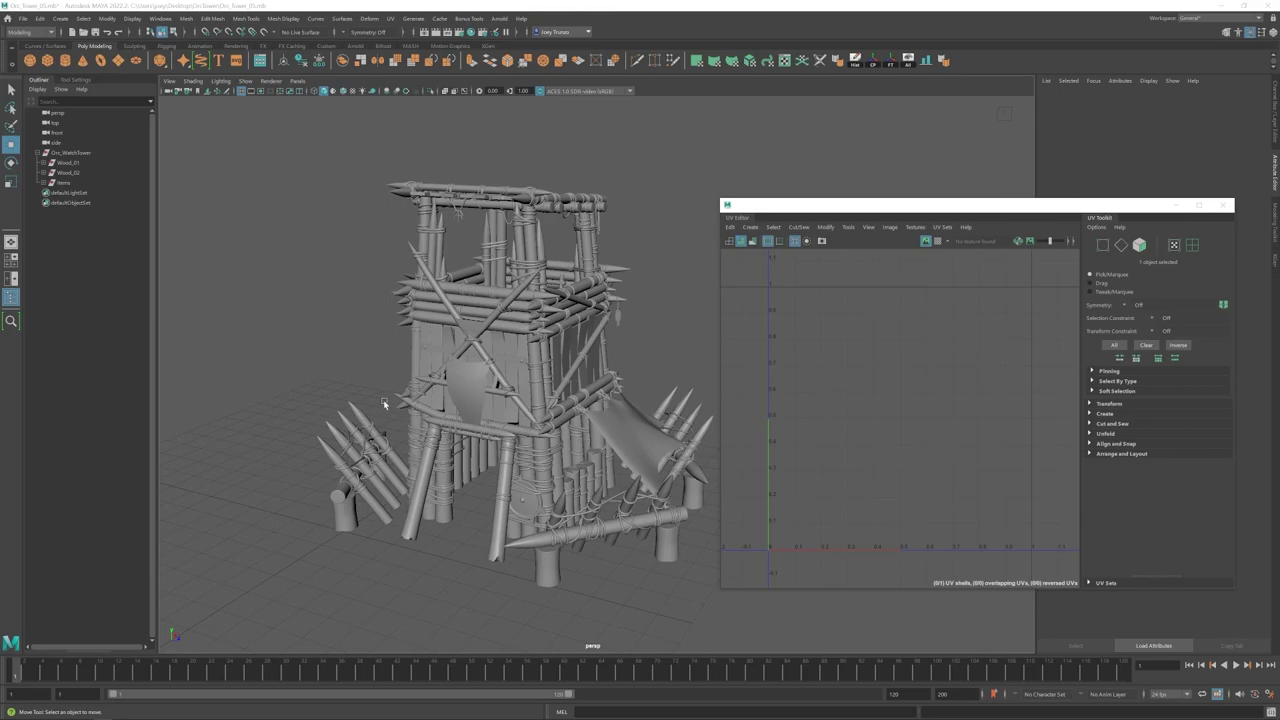
{"action": "middle_click_drag", "start_coordinate": [476, 421], "coordinate": [393, 420], "text": "alt"}
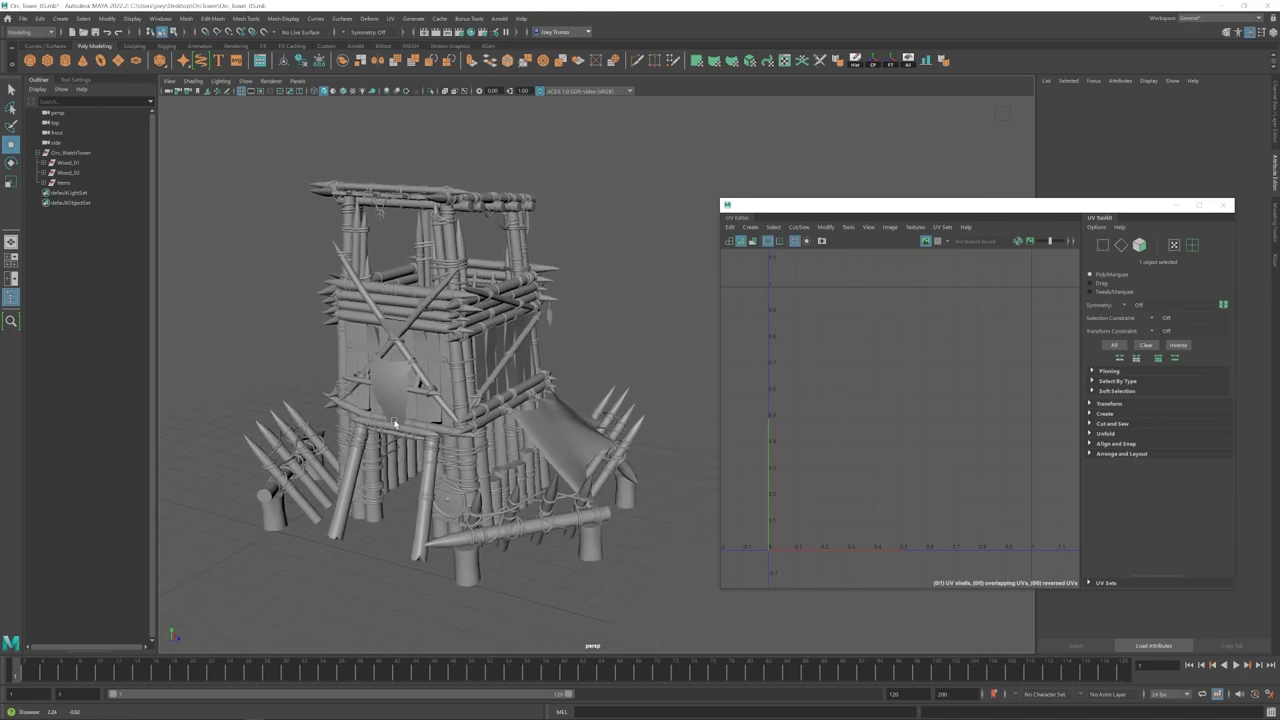
{"action": "left_click", "coordinate": [1228, 204]}
Step: Examine individual rope rings on the upper railing logs up close, and clear the selection
{"action": "left_click_drag", "start_coordinate": [466, 369], "coordinate": [417, 349], "text": "alt"}
{"action": "right_click_drag", "start_coordinate": [417, 349], "coordinate": [523, 378], "text": "alt"}
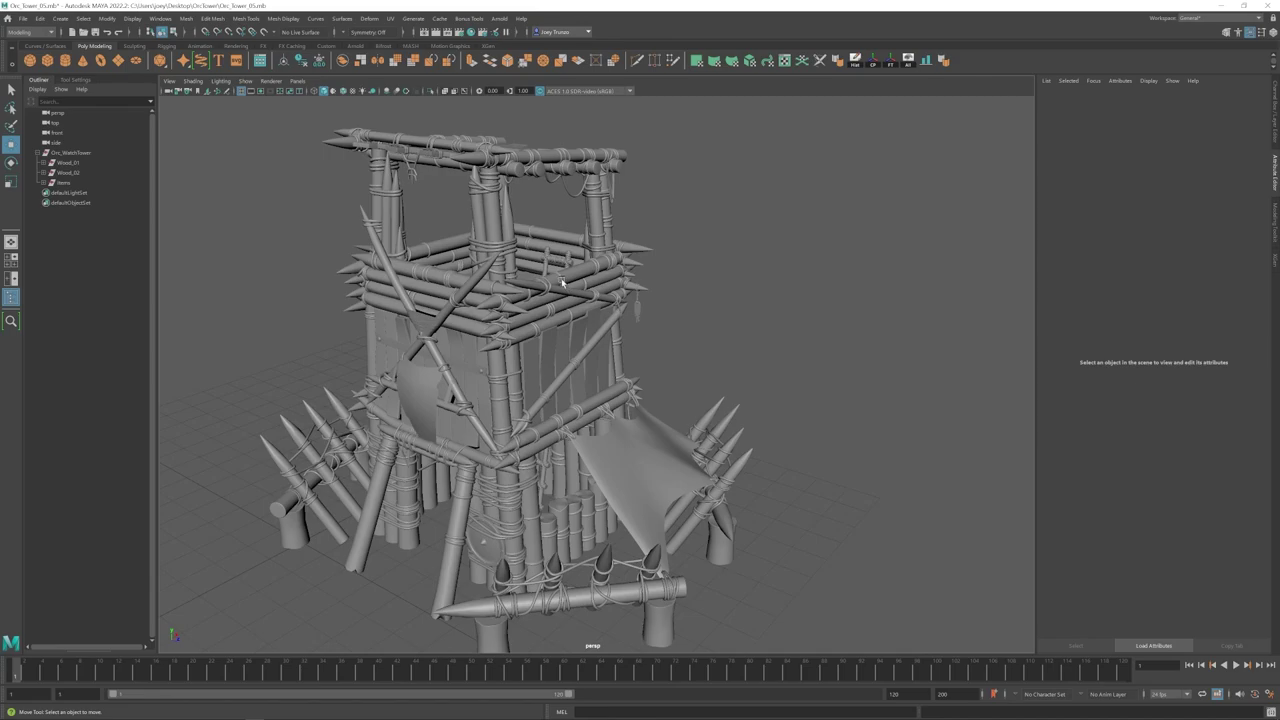
{"action": "left_click", "coordinate": [561, 279]}
{"action": "key", "text": "q"}
{"action": "left_click", "coordinate": [597, 267]}
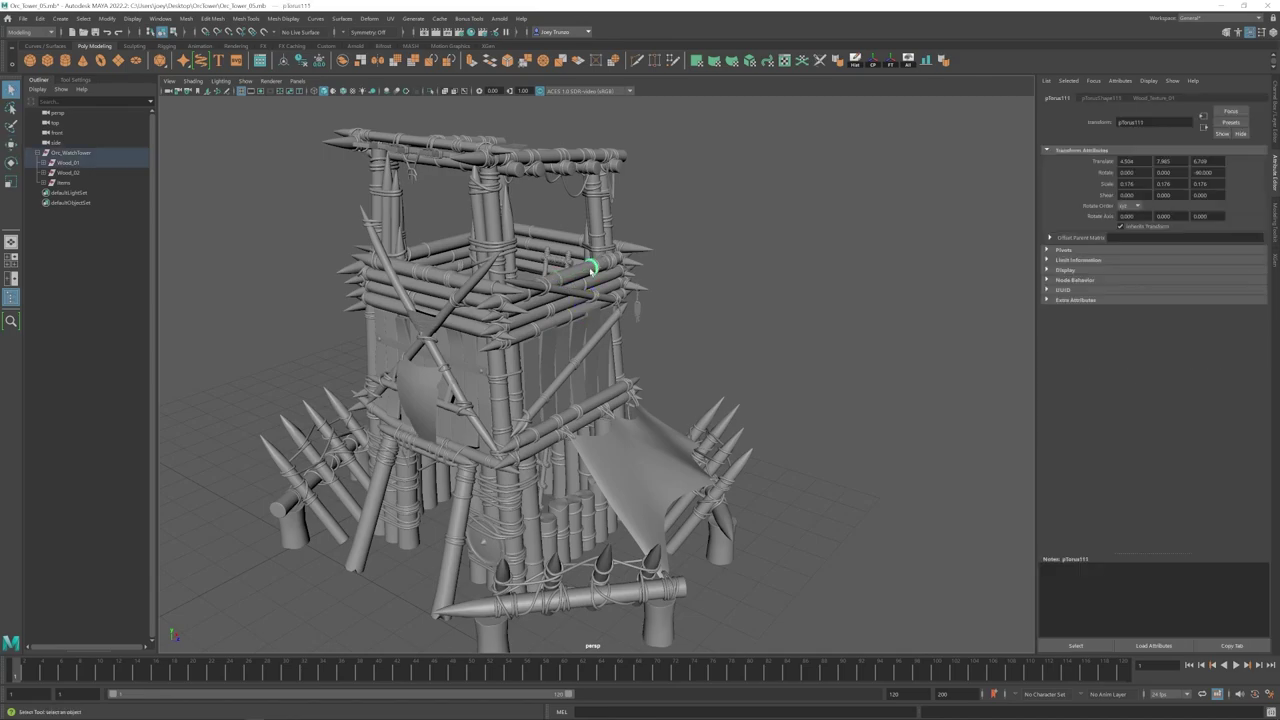
{"action": "left_click_drag", "start_coordinate": [554, 364], "coordinate": [468, 368], "text": "alt"}
{"action": "right_click_drag", "start_coordinate": [468, 368], "coordinate": [583, 377], "text": "alt"}
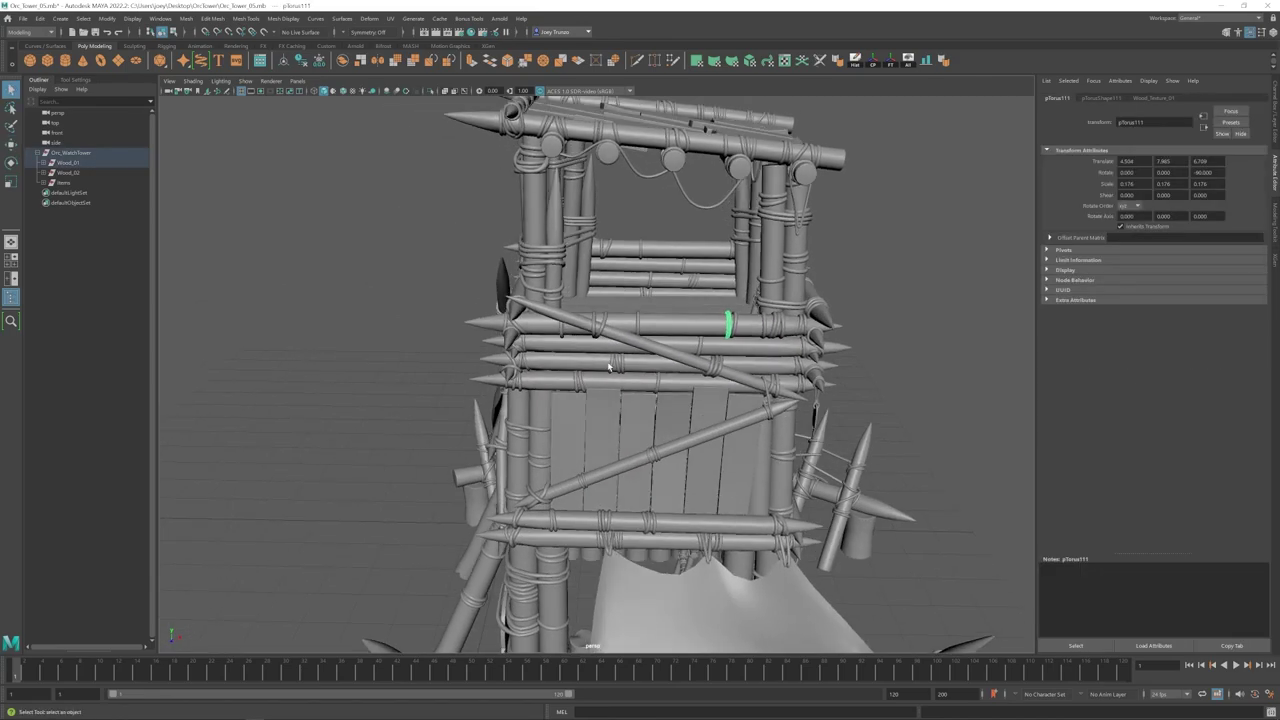
{"action": "left_click", "coordinate": [610, 364]}
{"action": "left_click_drag", "start_coordinate": [613, 347], "coordinate": [593, 376], "text": "alt"}
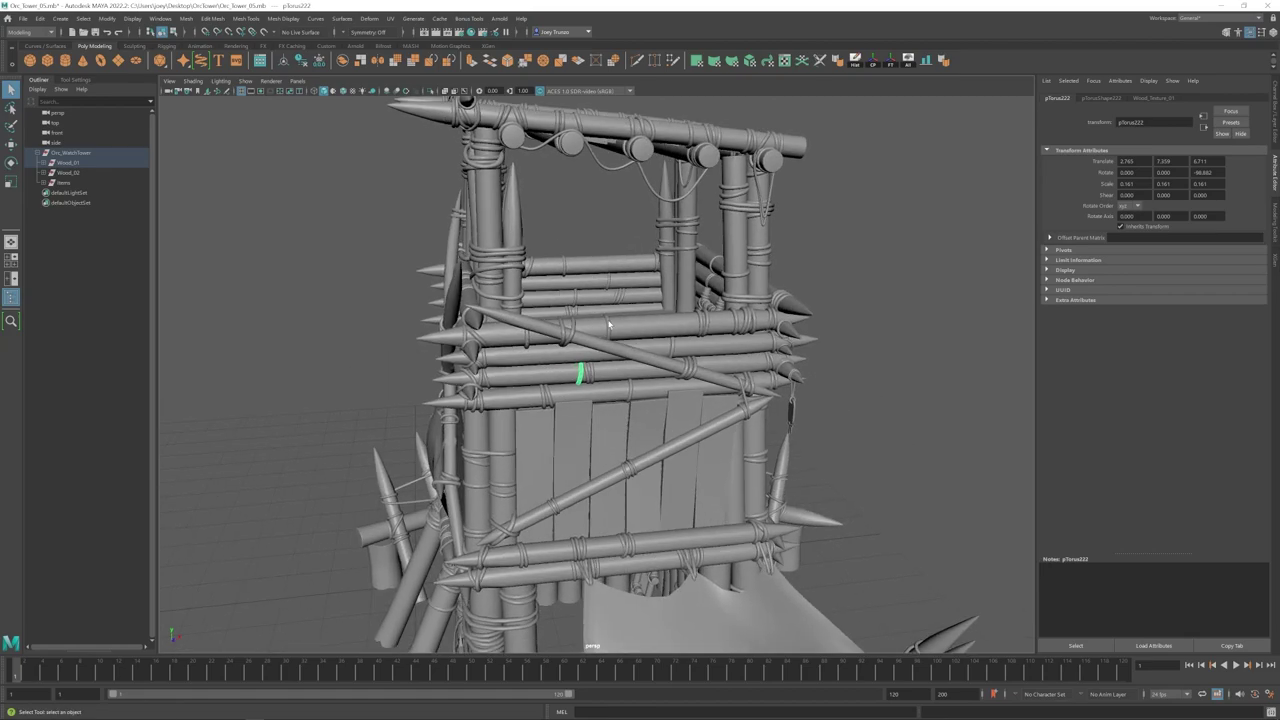
{"action": "left_click", "coordinate": [606, 330]}
{"action": "left_click", "coordinate": [590, 376]}
{"action": "left_click", "coordinate": [843, 308]}
Step: Examine the upper tower and its plank side wall from farther away and from an angle
{"action": "right_click_drag", "start_coordinate": [769, 467], "coordinate": [569, 451], "text": "alt"}
{"action": "left_click_drag", "start_coordinate": [569, 451], "coordinate": [591, 443], "text": "alt"}
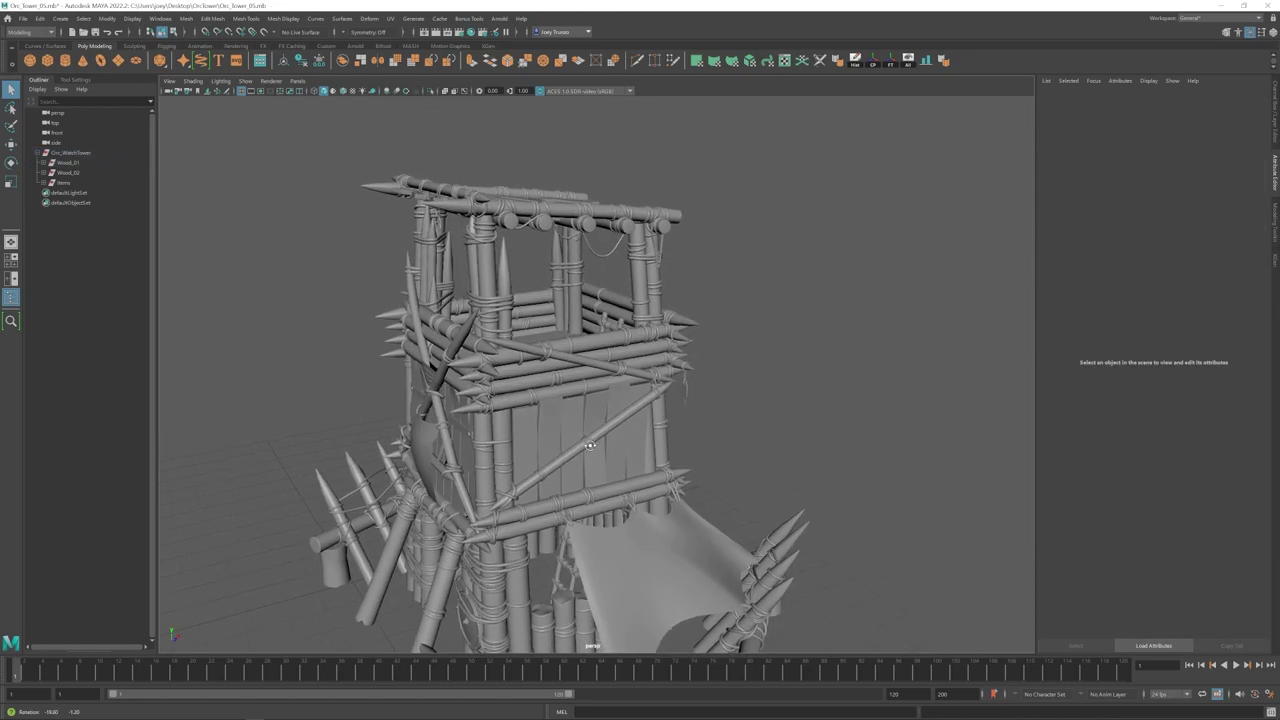
{"action": "middle_click_drag", "start_coordinate": [534, 448], "coordinate": [616, 415], "text": "alt"}
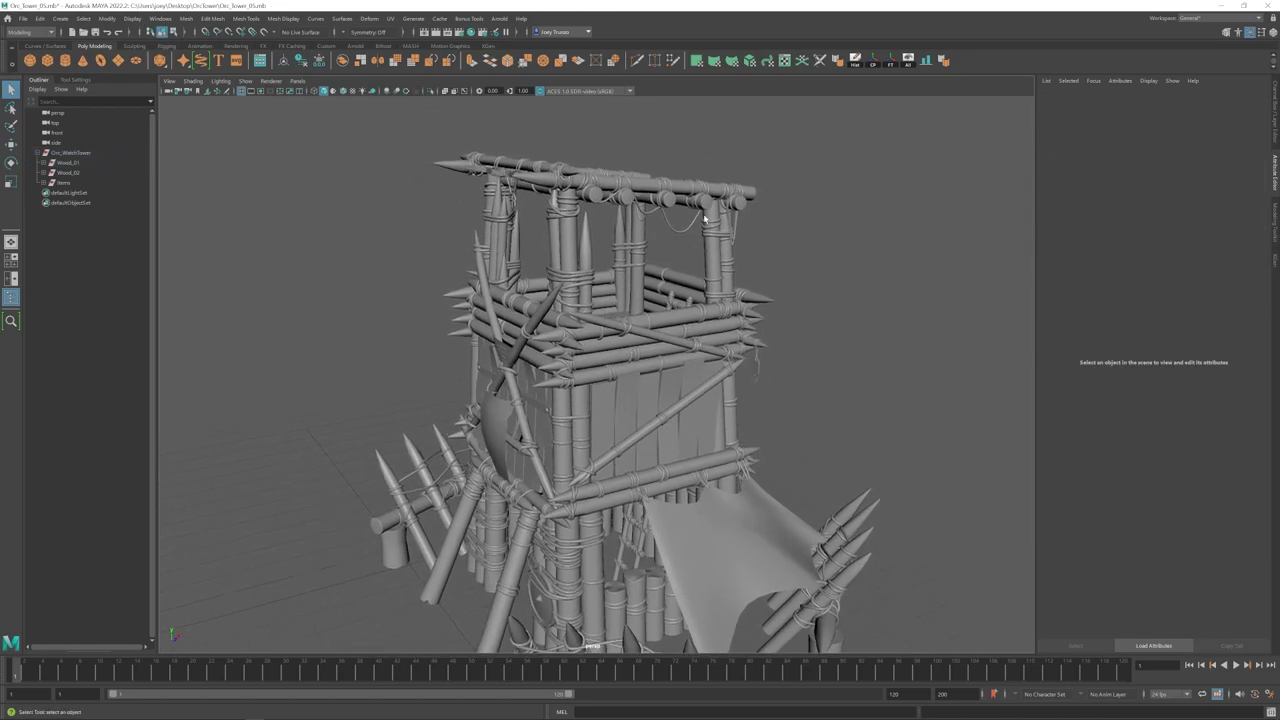
{"action": "left_click_drag", "start_coordinate": [586, 423], "coordinate": [575, 425], "text": "alt"}
{"action": "right_click_drag", "start_coordinate": [575, 425], "coordinate": [622, 429], "text": "alt"}
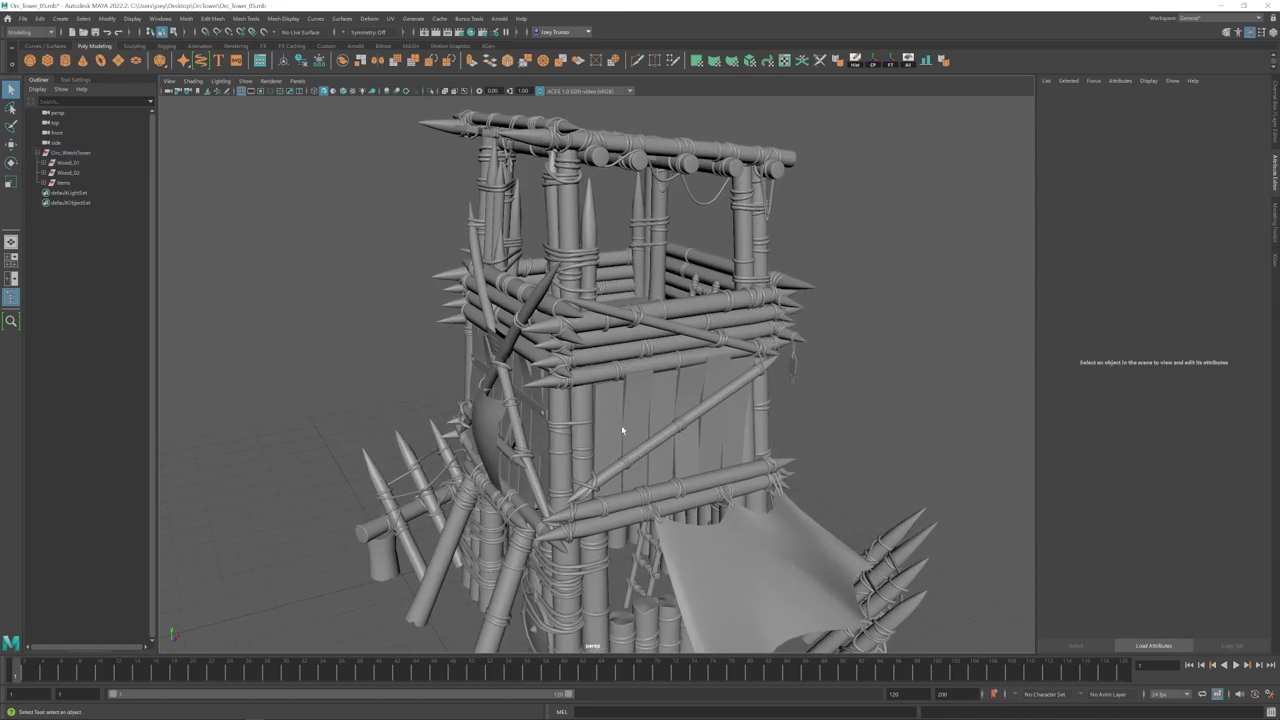
{"action": "left_click", "coordinate": [620, 370]}
{"action": "left_click", "coordinate": [289, 313]}
Step: Create a polygon torus, raise it about 6.7 units beside the tower, and rotate it about 84.5 degrees to stand upright
{"action": "left_click", "coordinate": [99, 72]}
{"action": "key", "text": "w"}
{"action": "left_click_drag", "start_coordinate": [396, 533], "coordinate": [262, 340]}
{"action": "key", "text": "e"}
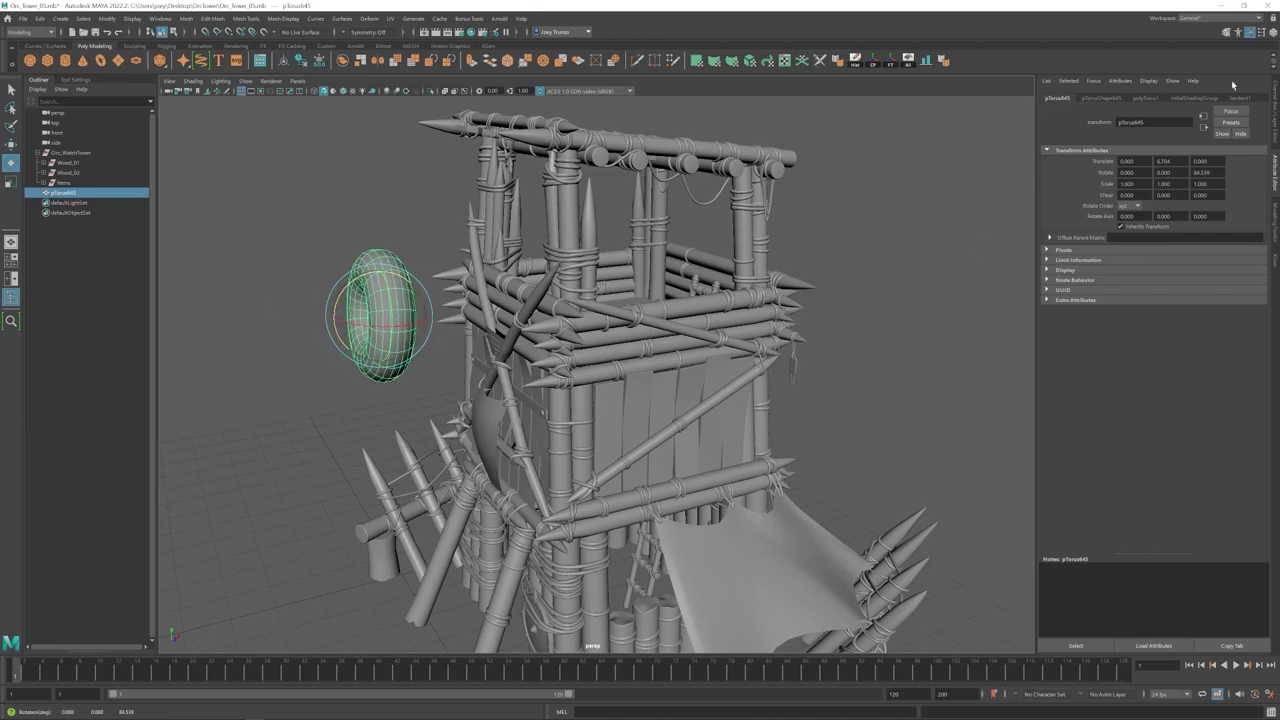
Step: Set the torus's axis subdivisions to 13 and height subdivisions to 10, and soften its edges
{"action": "left_click", "coordinate": [1145, 98]}
{"action": "left_click_drag", "start_coordinate": [1189, 200], "coordinate": [1172, 208]}
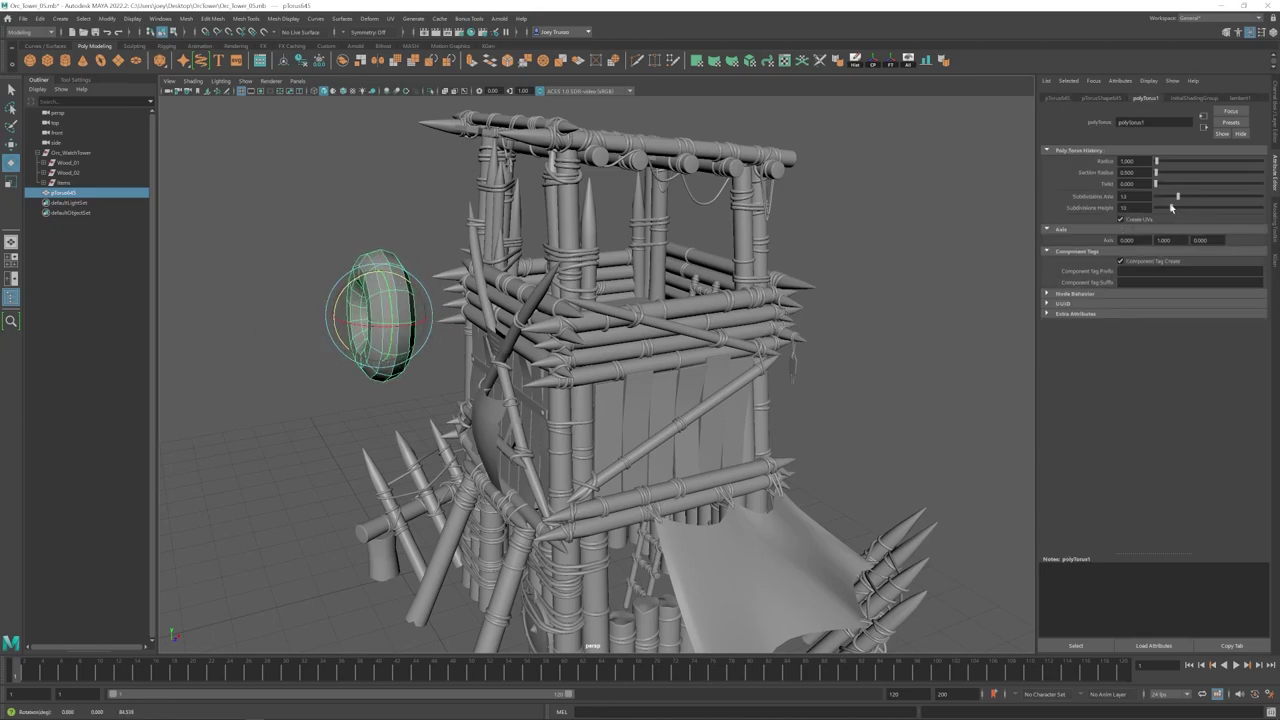
{"action": "key", "text": "w"}
{"action": "middle_click_drag", "start_coordinate": [358, 261], "coordinate": [417, 267], "text": "alt"}
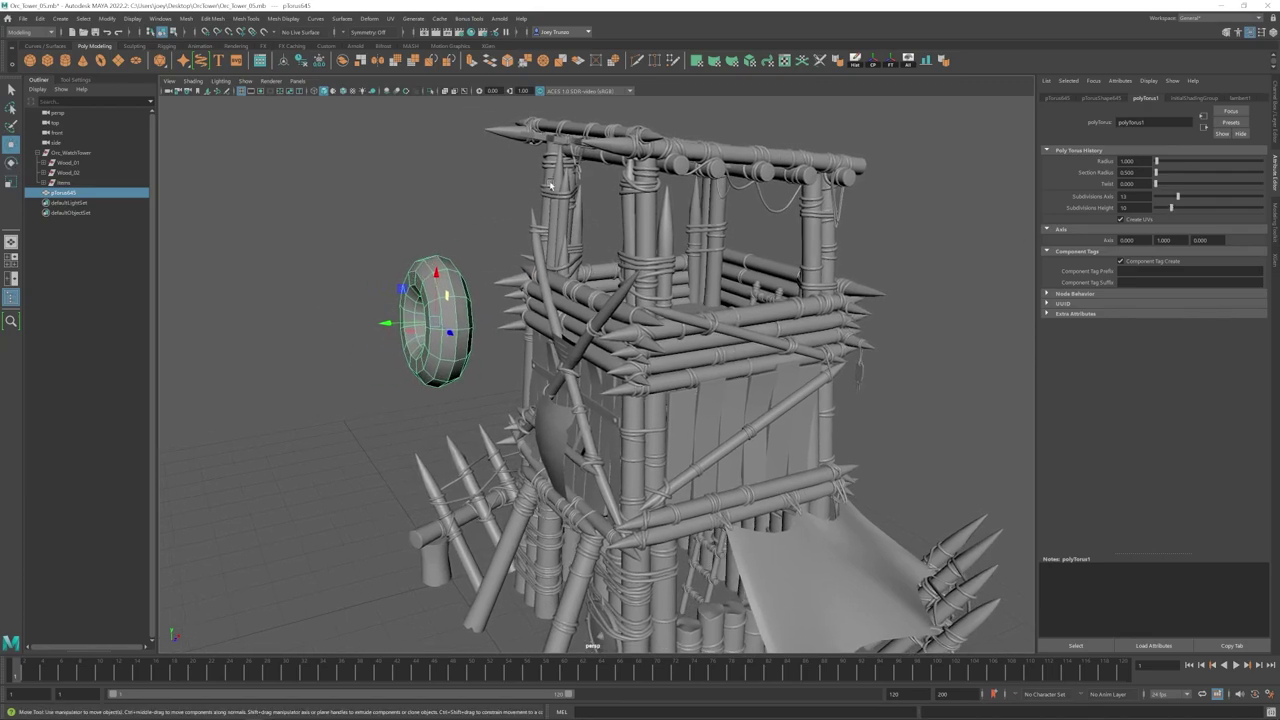
{"action": "left_click", "coordinate": [837, 60]}
{"action": "left_click", "coordinate": [484, 236]}
{"action": "right_click_drag", "start_coordinate": [524, 360], "coordinate": [414, 341], "text": "alt"}
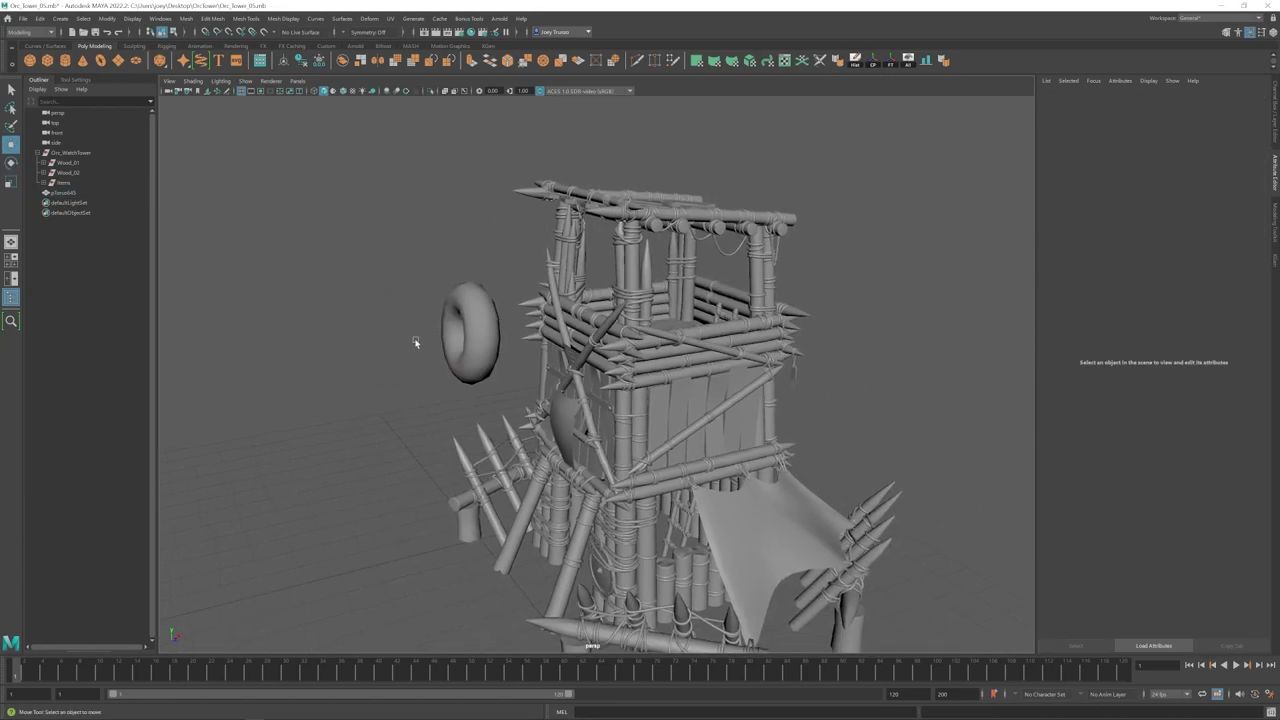
Step: Delete the torus beside the tower
{"action": "left_click_drag", "start_coordinate": [414, 341], "coordinate": [446, 316], "text": "alt"}
{"action": "left_click", "coordinate": [428, 362]}
{"action": "key", "text": "Delete"}
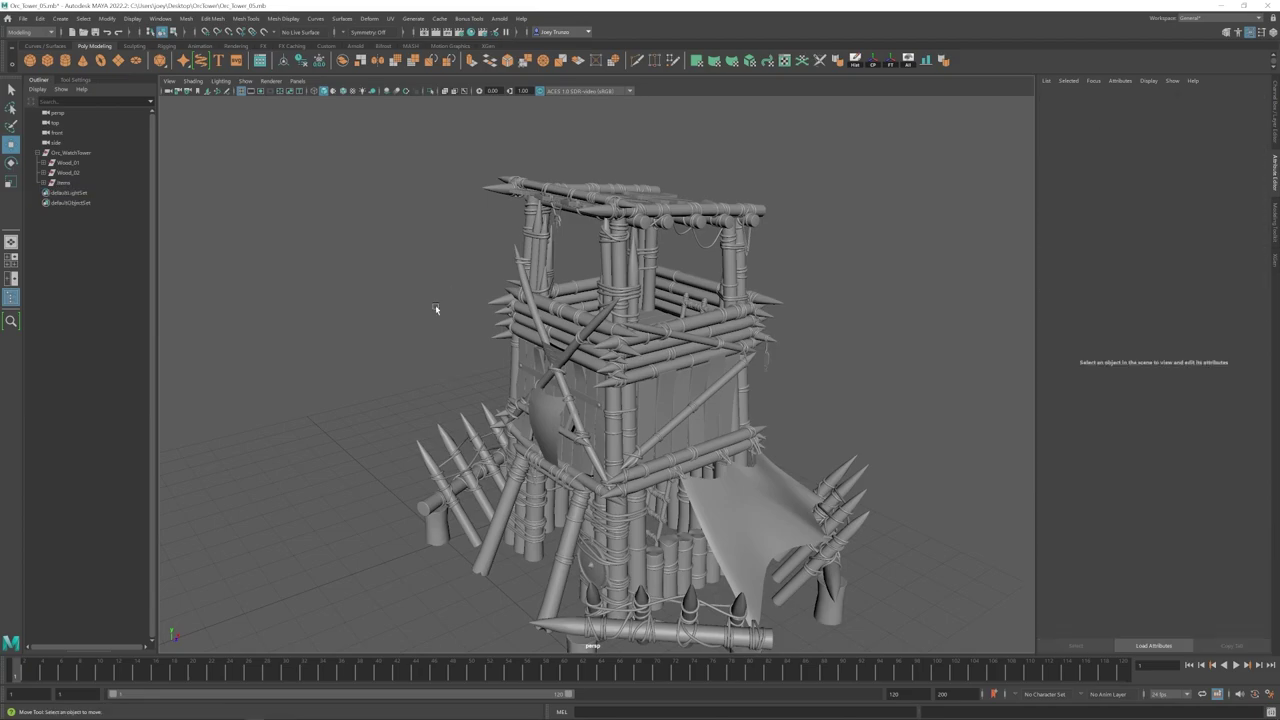
Step: Hide all the vertical planks of the upper side wall above the animal skin awning
{"action": "right_click_drag", "start_coordinate": [434, 306], "coordinate": [574, 363], "text": "alt"}
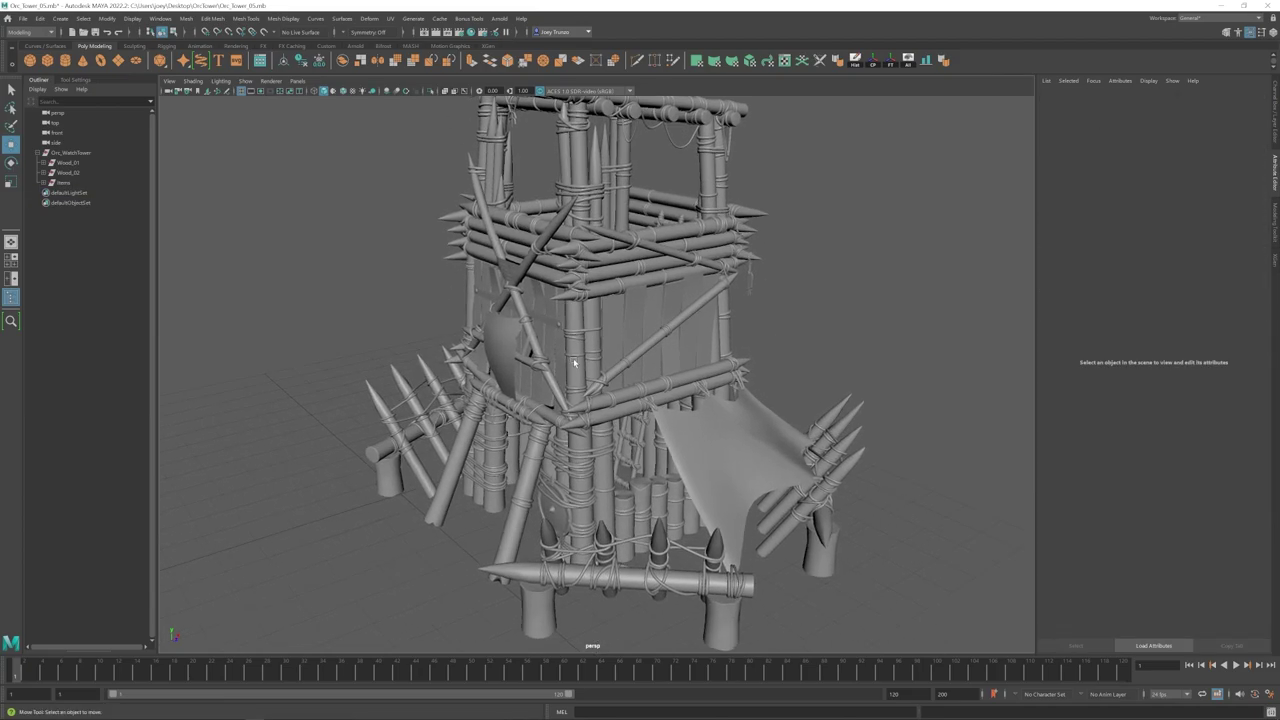
{"action": "left_click", "coordinate": [618, 322]}
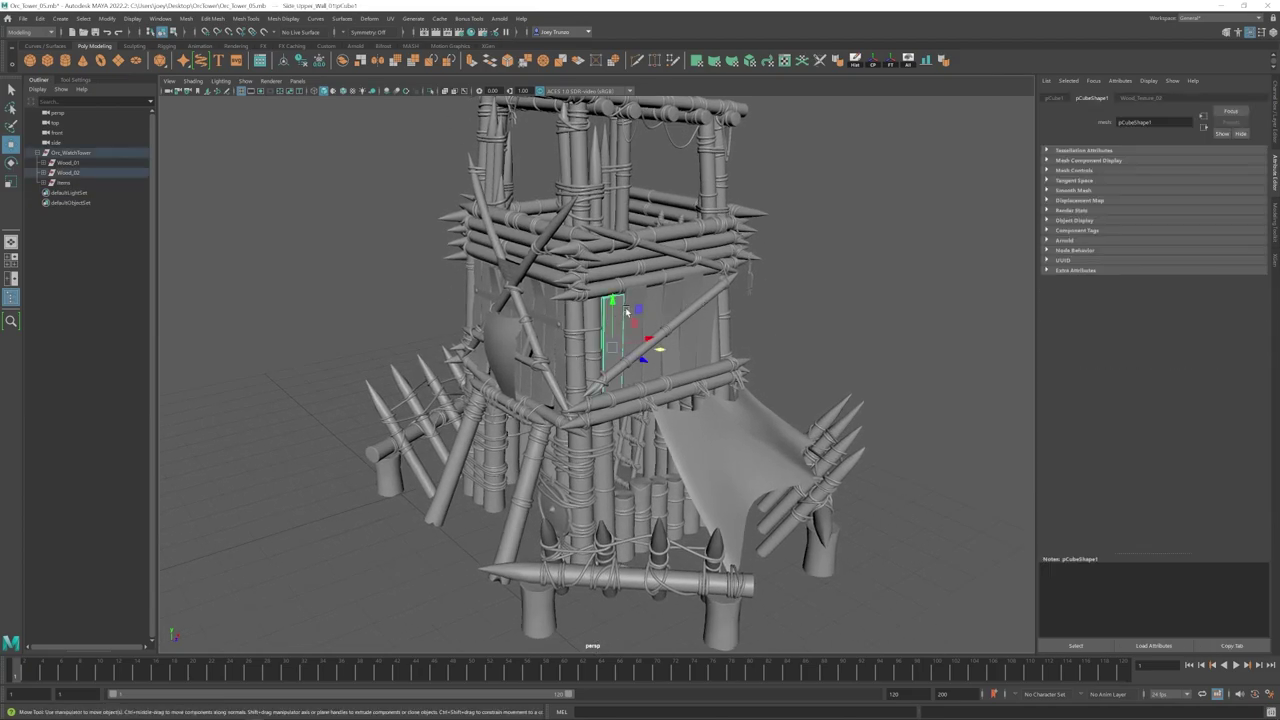
{"action": "key", "text": "q"}
{"action": "left_click", "coordinate": [672, 292], "text": "shift"}
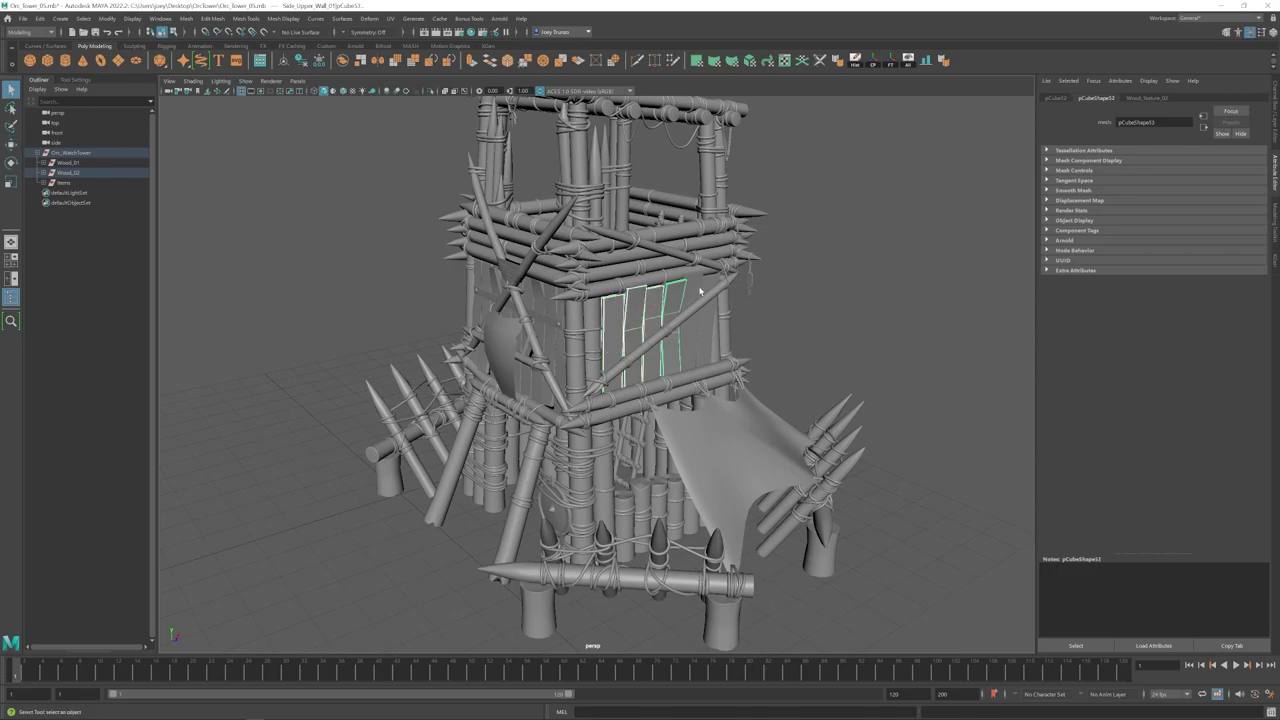
{"action": "left_click", "coordinate": [703, 287], "text": "shift"}
{"action": "left_click", "coordinate": [707, 310], "text": "shift"}
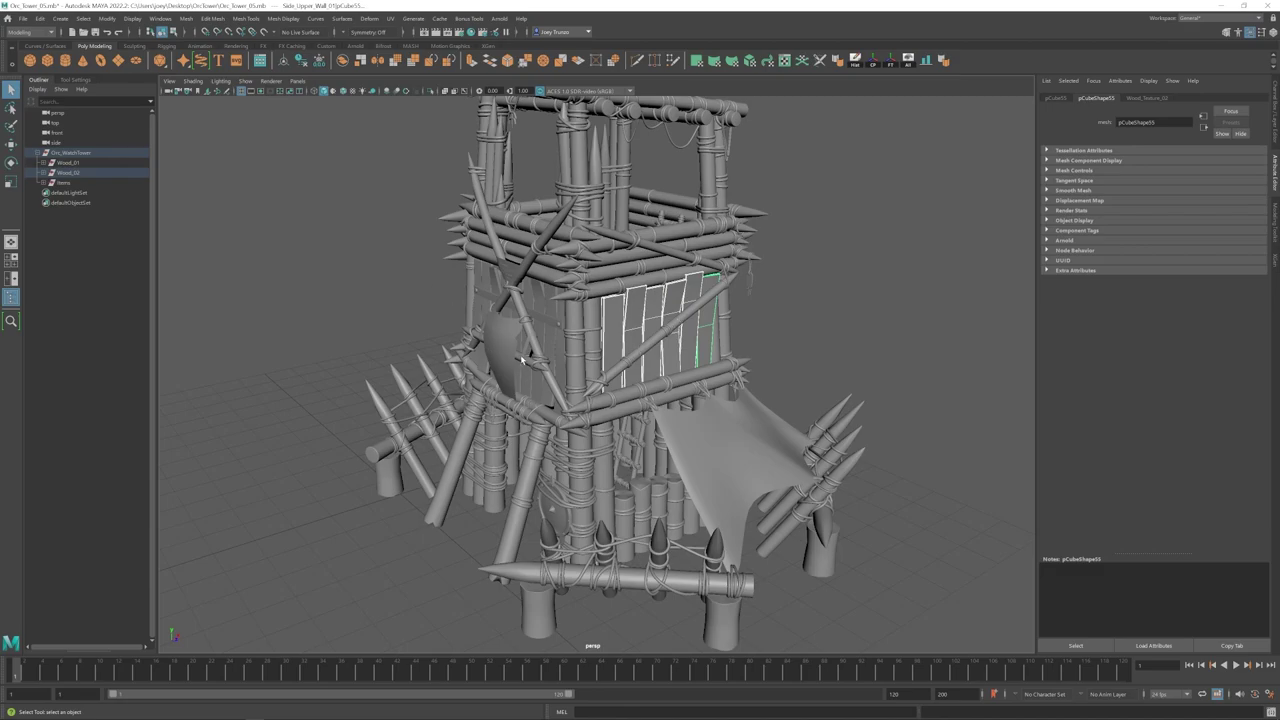
{"action": "key", "text": "ctrl+h"}
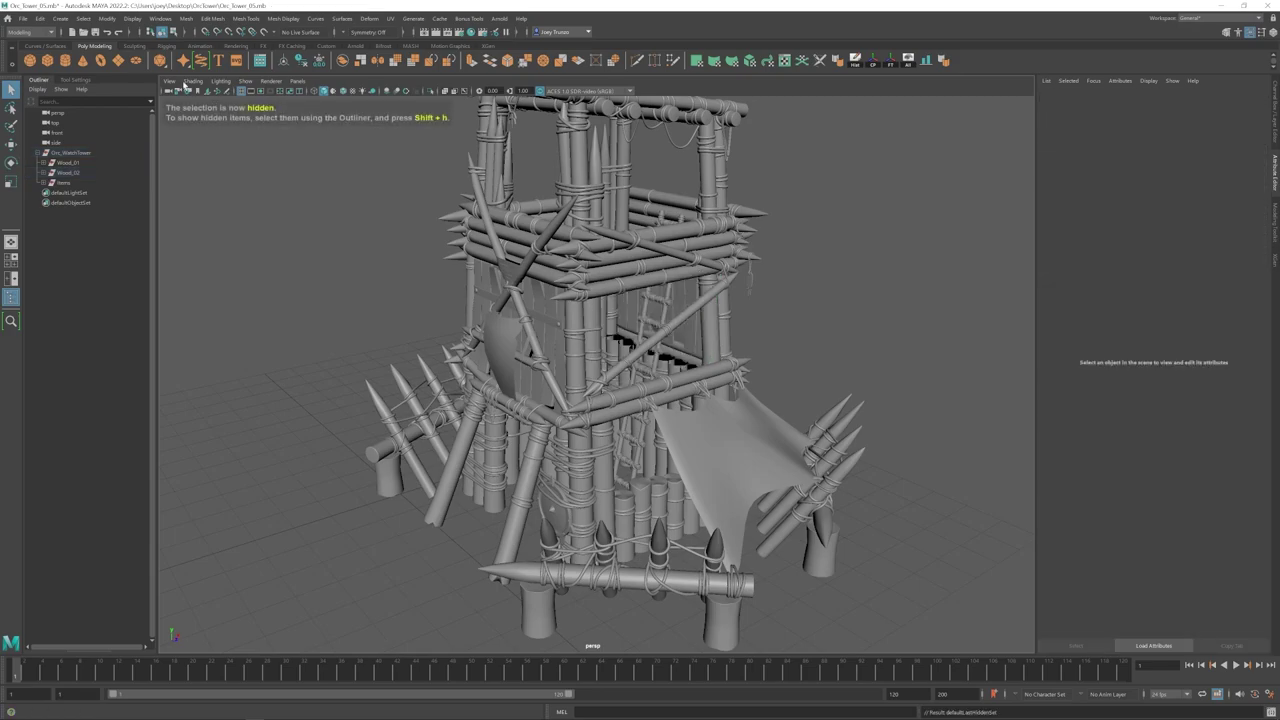
Step: Create a polygon plane and align it to the spiked log above the side wall opening
{"action": "left_click", "coordinate": [118, 64]}
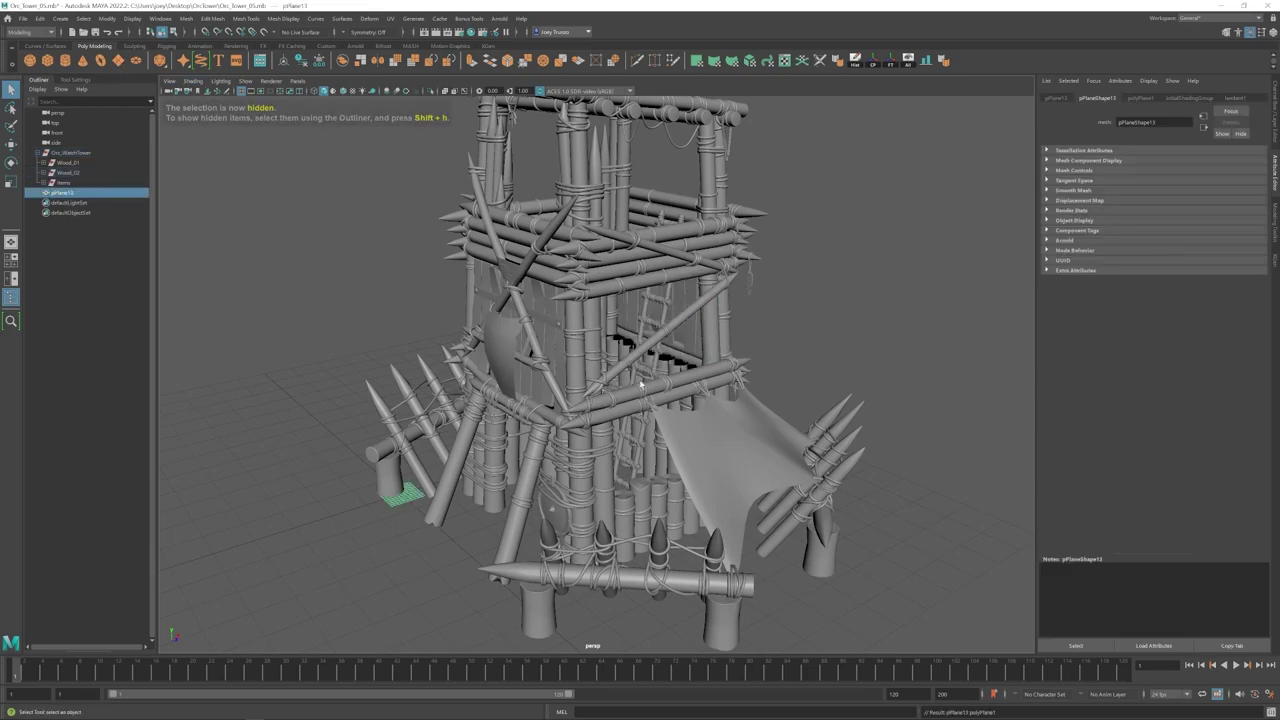
{"action": "left_click", "coordinate": [654, 286], "text": "shift"}
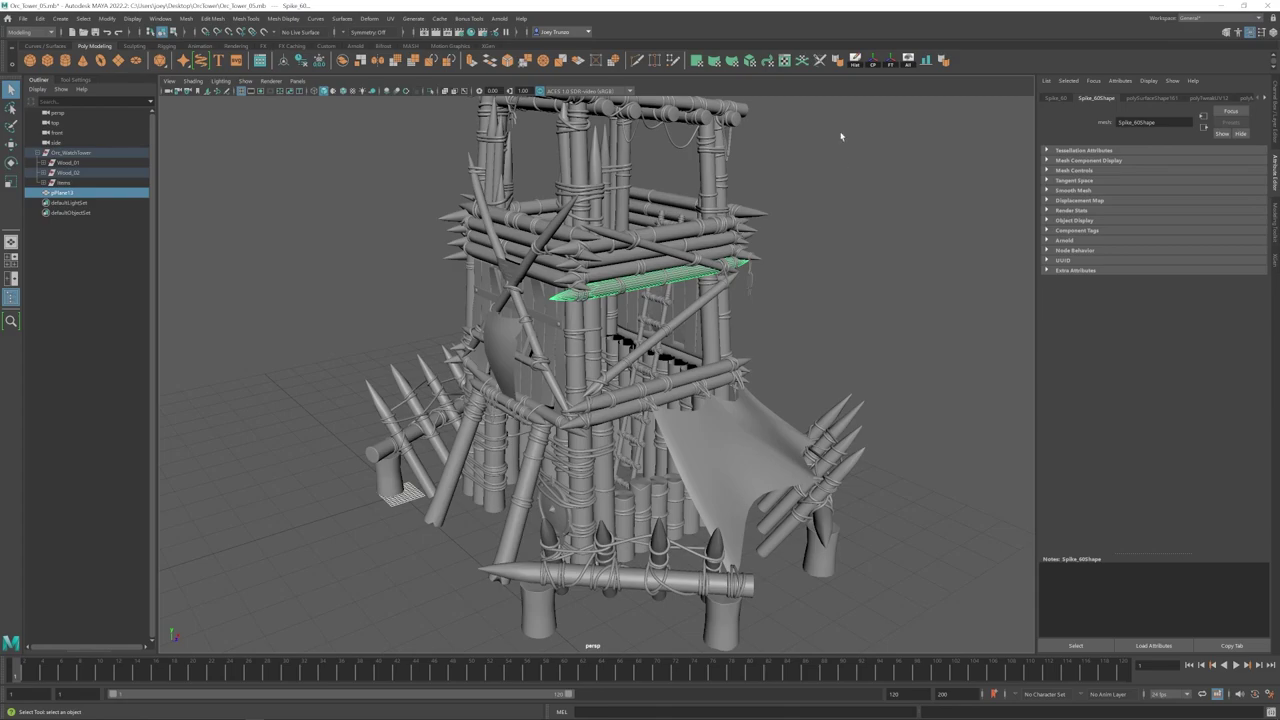
{"action": "left_click", "coordinate": [926, 61]}
{"action": "left_click", "coordinate": [663, 286]}
Step: Rotate the plane upright and lower it into the side wall opening
{"action": "key", "text": "e"}
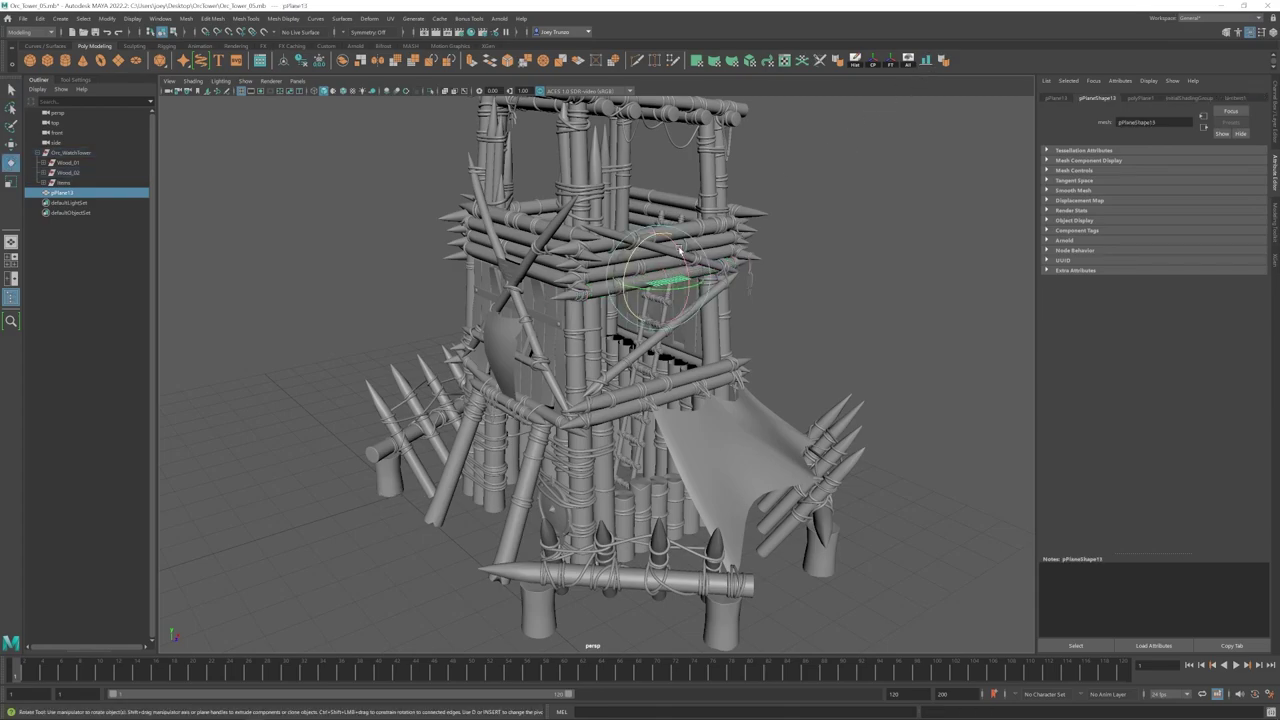
{"action": "left_click_drag", "start_coordinate": [679, 246], "coordinate": [692, 288]}
{"action": "key", "text": "w"}
{"action": "left_click_drag", "start_coordinate": [656, 338], "coordinate": [655, 387]}
Step: Set the plane's width and height subdivisions to 1, and scale and position it to fill the side wall opening
{"action": "left_click", "coordinate": [1141, 98]}
{"action": "left_click_drag", "start_coordinate": [1132, 185], "coordinate": [1098, 185]}
{"action": "type", "text": "1"}
{"action": "left_click_drag", "start_coordinate": [1132, 197], "coordinate": [1097, 197]}
{"action": "type", "text": "1r"}
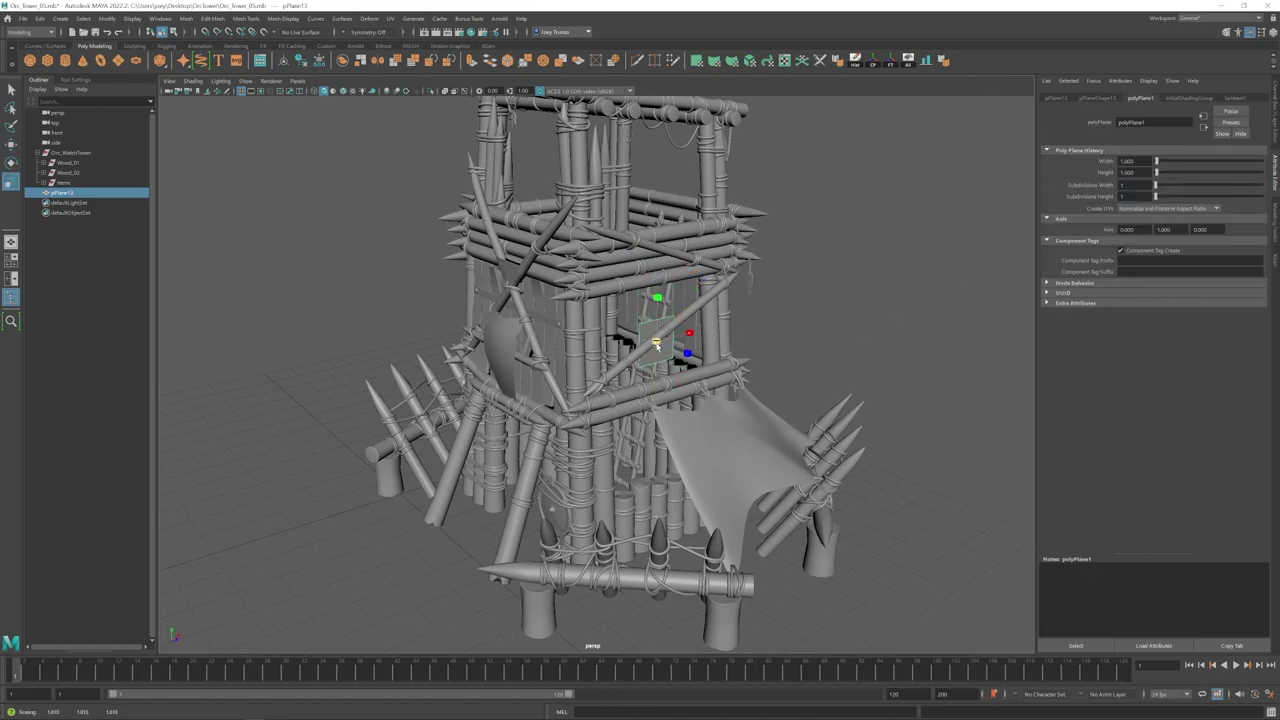
{"action": "left_click_drag", "start_coordinate": [655, 341], "coordinate": [685, 353]}
{"action": "key", "text": "w"}
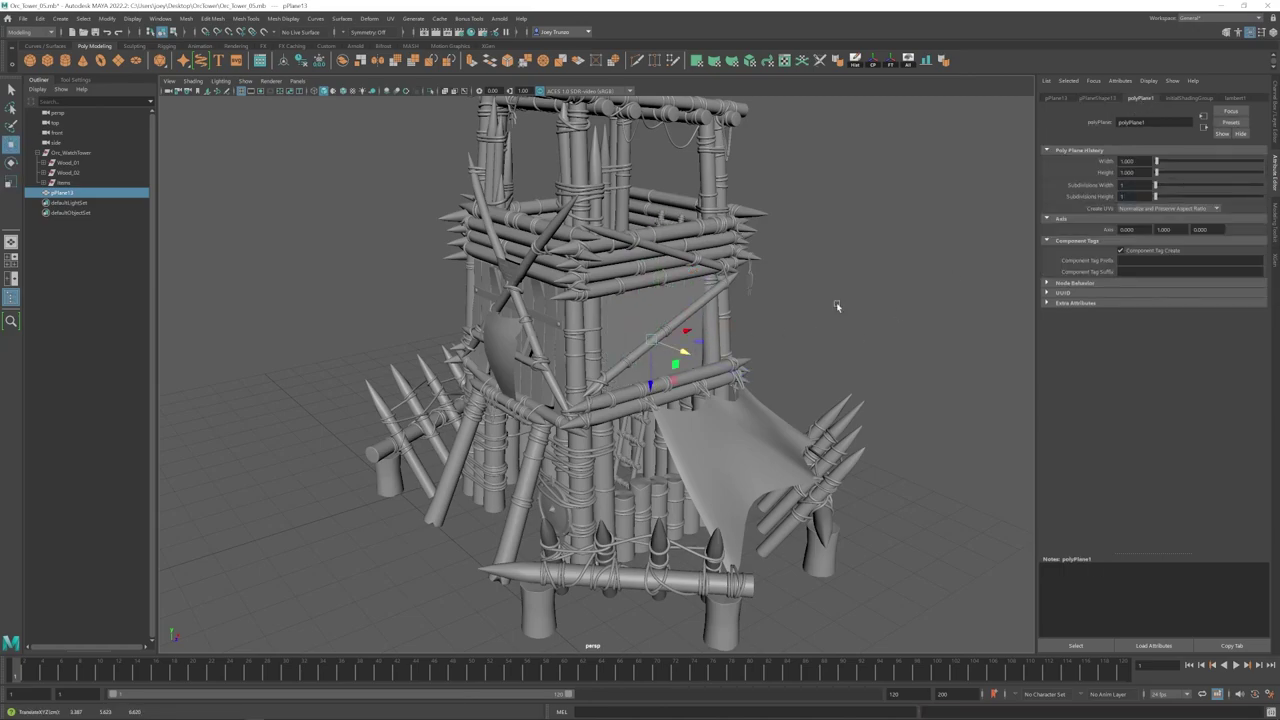
Step: Examine how the single flat plane looks as the side wall, up close and from farther away
{"action": "left_click", "coordinate": [846, 286]}
{"action": "left_click", "coordinate": [641, 325]}
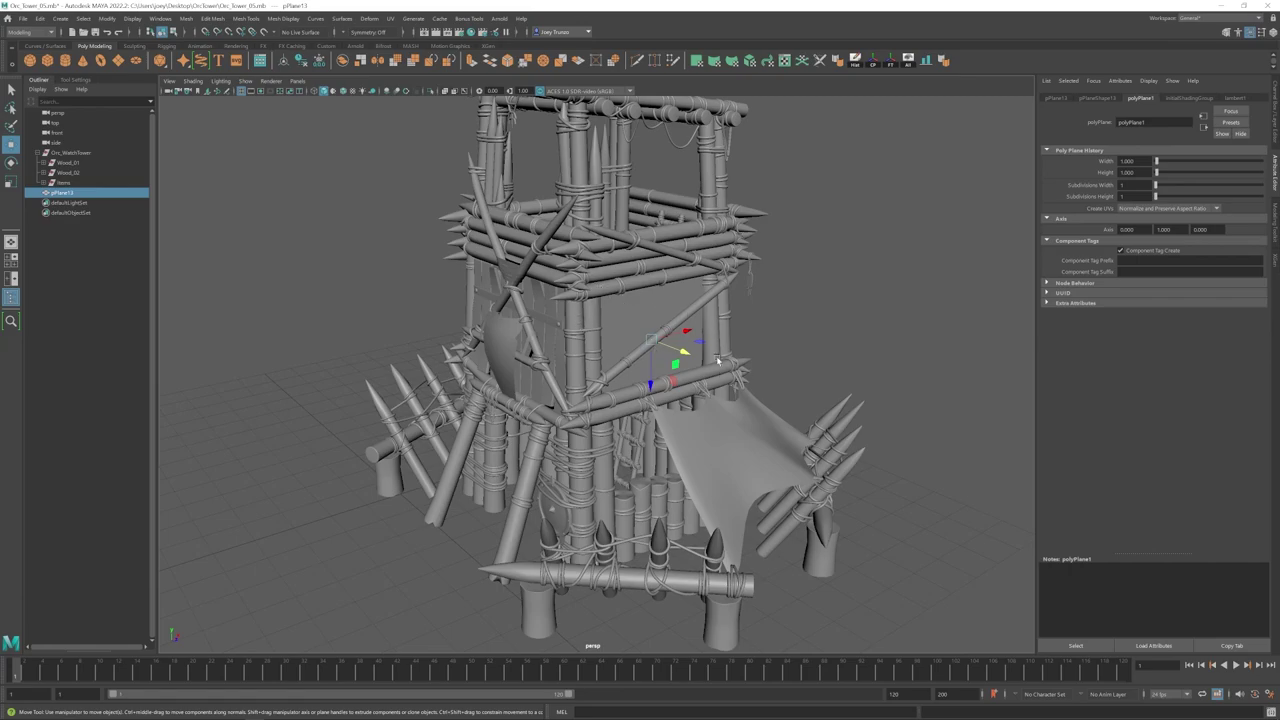
{"action": "left_click", "coordinate": [808, 323]}
{"action": "right_click_drag", "start_coordinate": [708, 431], "coordinate": [590, 405], "text": "alt"}
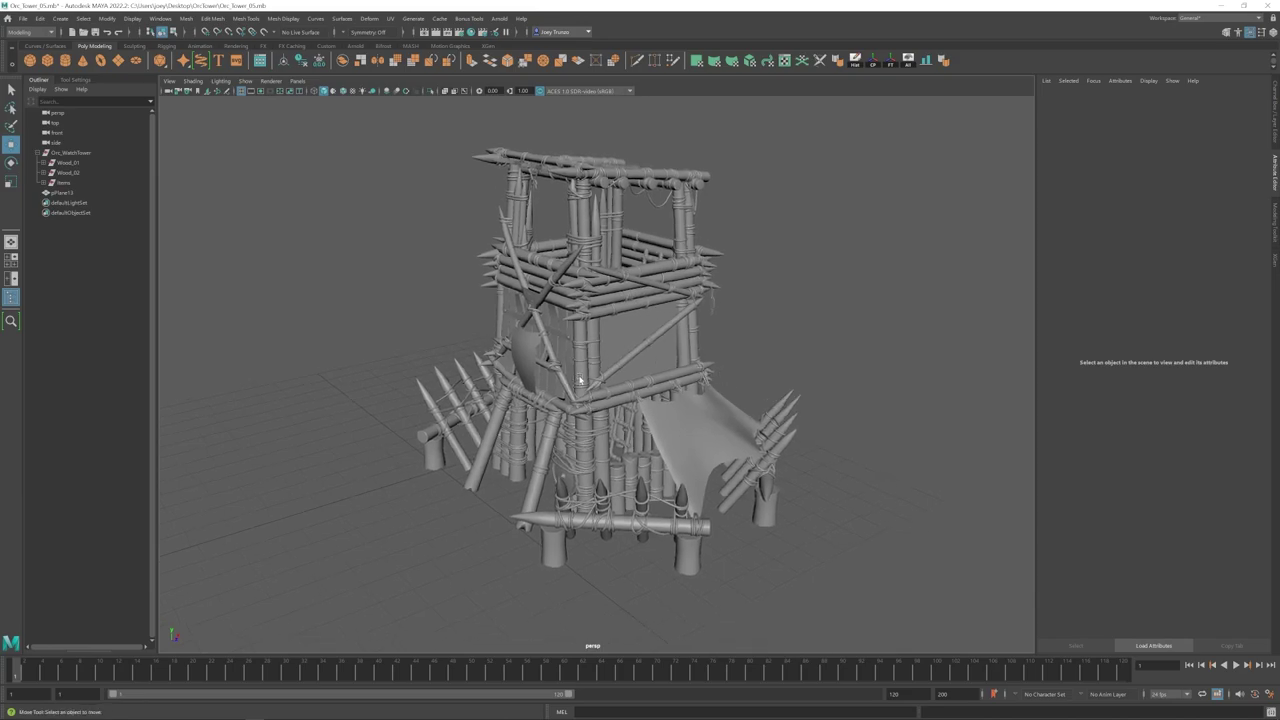
{"action": "scroll", "coordinate": [645, 358], "scroll_direction": "up", "scroll_amount": 2}
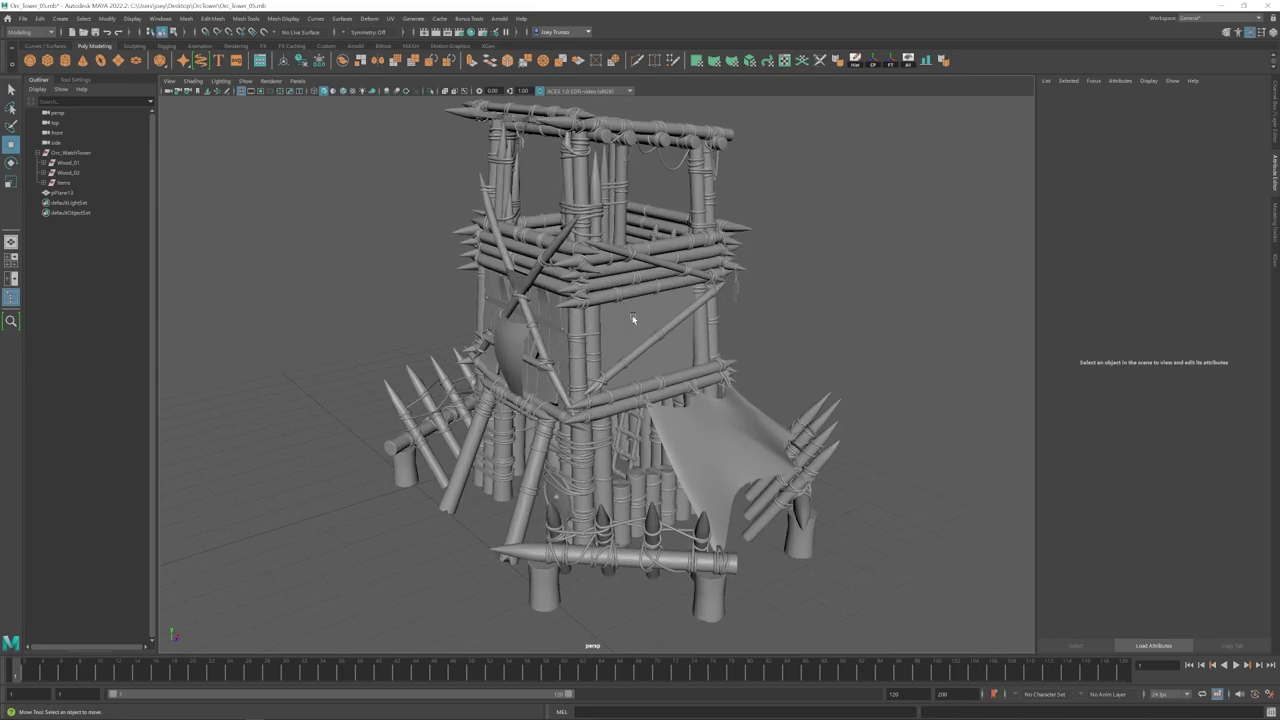
Step: Delete the plane and bring back the hidden planks of the side wall
{"action": "left_click", "coordinate": [632, 318]}
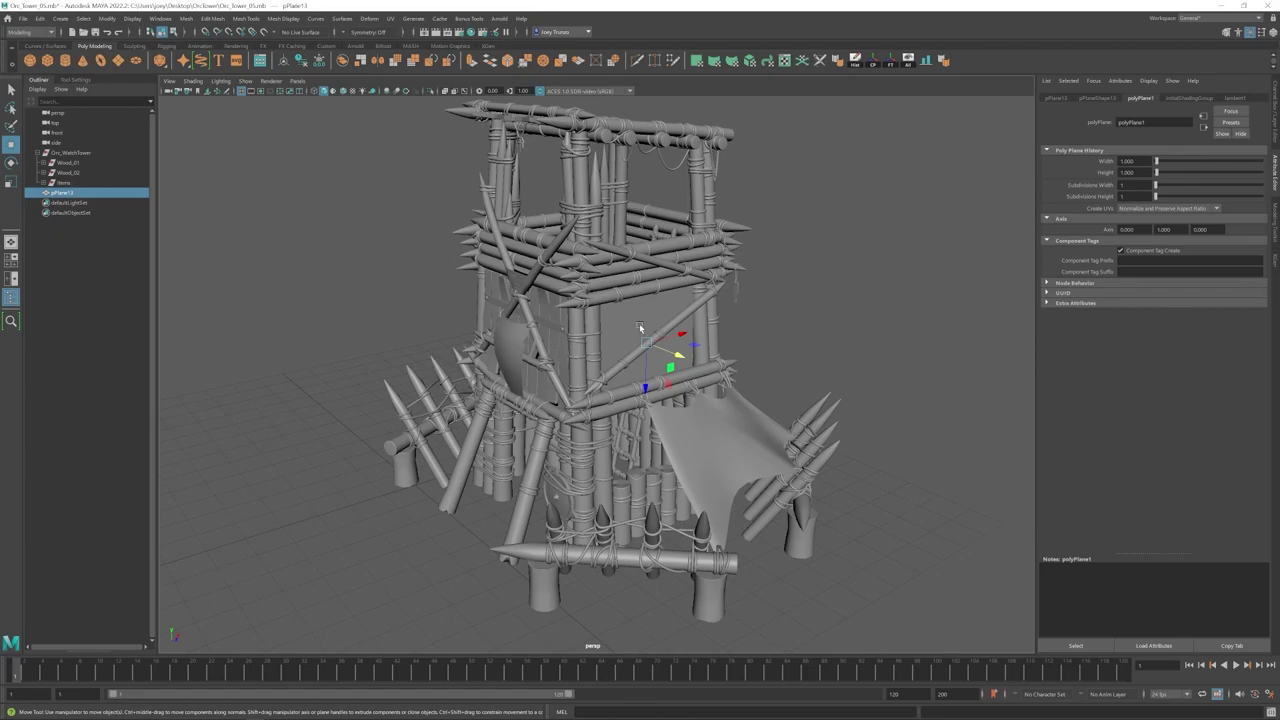
{"action": "key", "text": "Delete"}
{"action": "left_click_drag", "start_coordinate": [627, 366], "coordinate": [428, 412], "text": "alt"}
{"action": "mouse_move", "coordinate": [429, 413]}
{"action": "middle_mouse_down", "text": "alt"}
{"action": "mouse_move", "coordinate": [423, 424]}
{"action": "mouse_move", "coordinate": [416, 413]}
{"action": "middle_mouse_up", "text": "alt"}
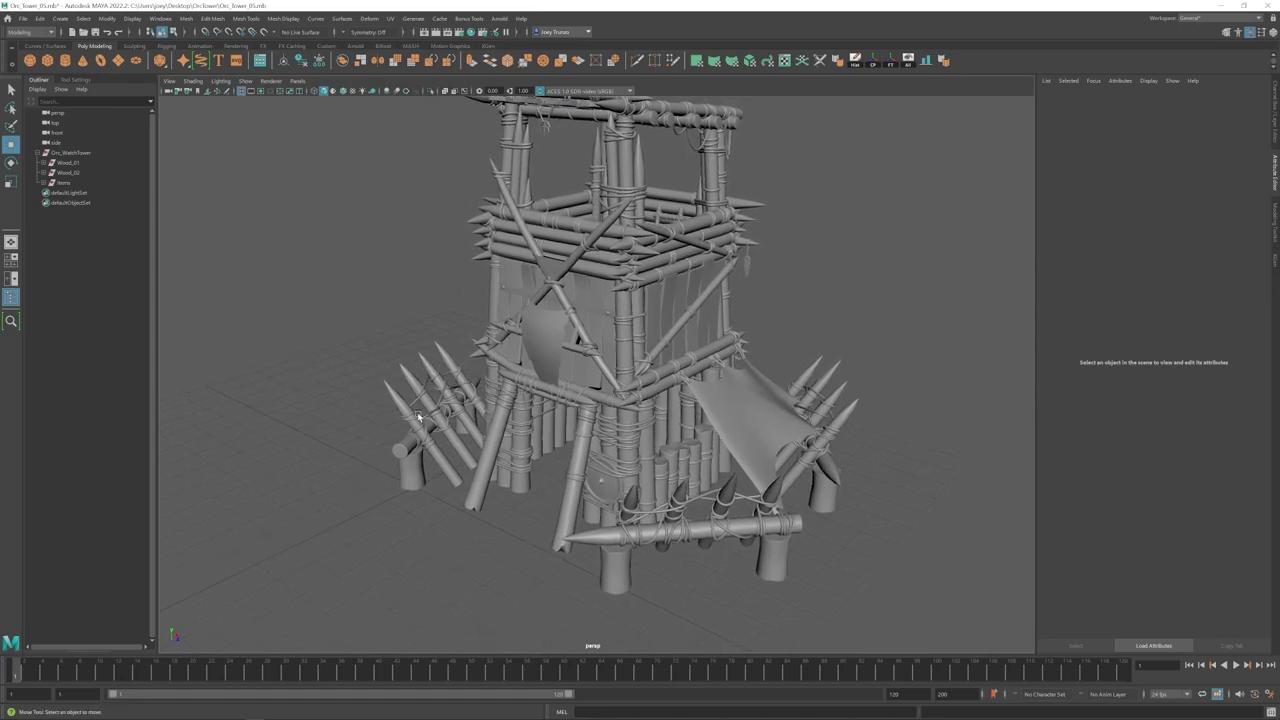
Step: Create a polygon cylinder in front of the spiked barricade and set its axis subdivisions to 8
{"action": "left_click", "coordinate": [437, 453]}
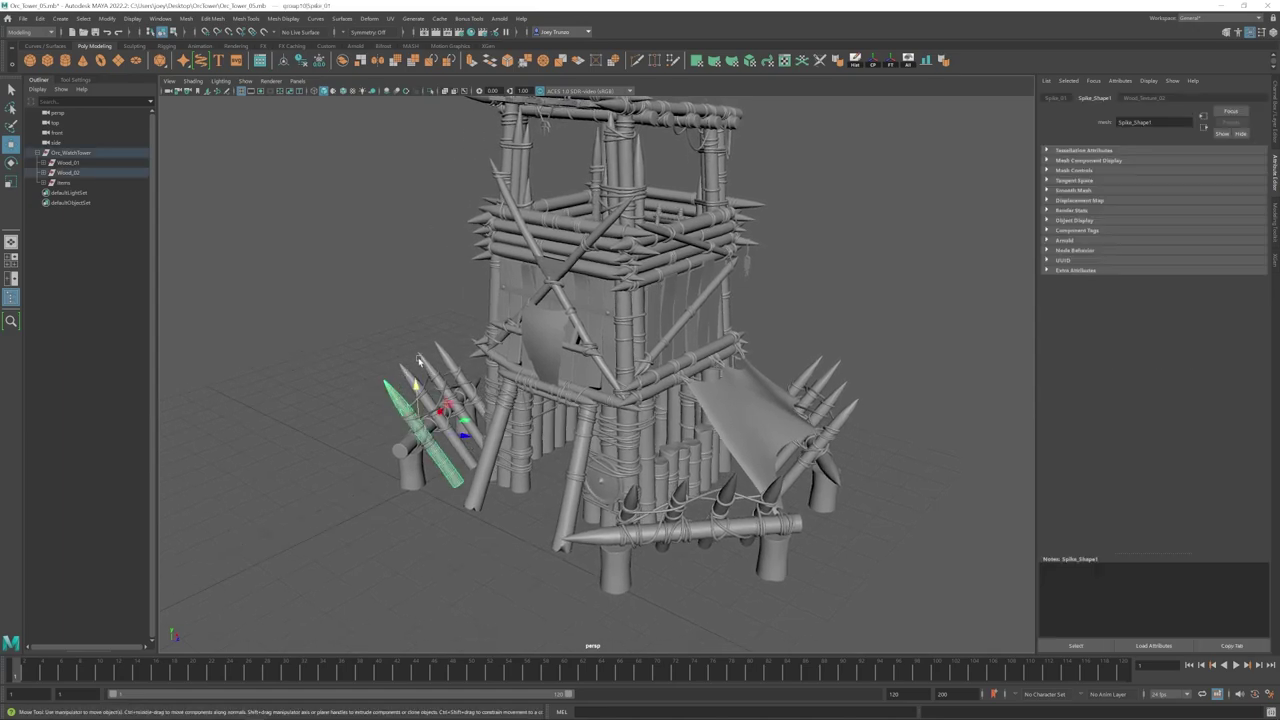
{"action": "left_click", "coordinate": [236, 290]}
{"action": "left_click", "coordinate": [65, 60]}
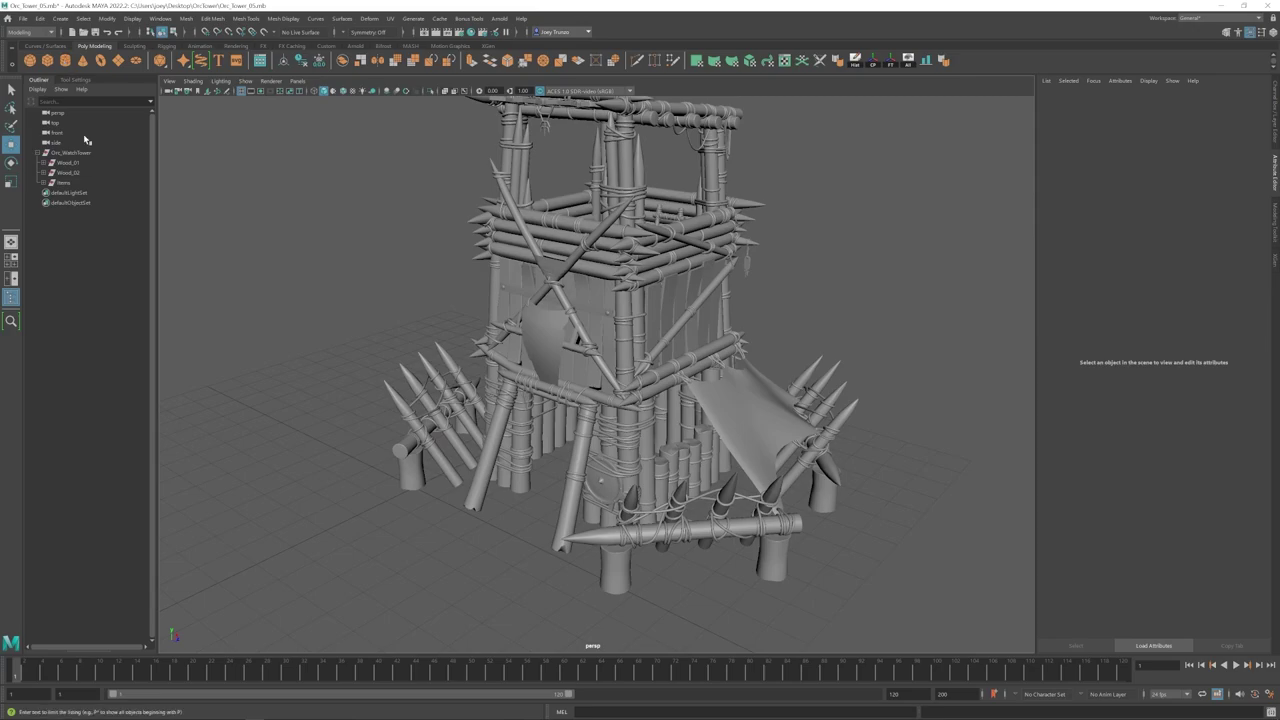
{"action": "middle_click_drag", "start_coordinate": [433, 514], "coordinate": [522, 485], "text": "alt"}
{"action": "left_click_drag", "start_coordinate": [525, 444], "coordinate": [463, 470]}
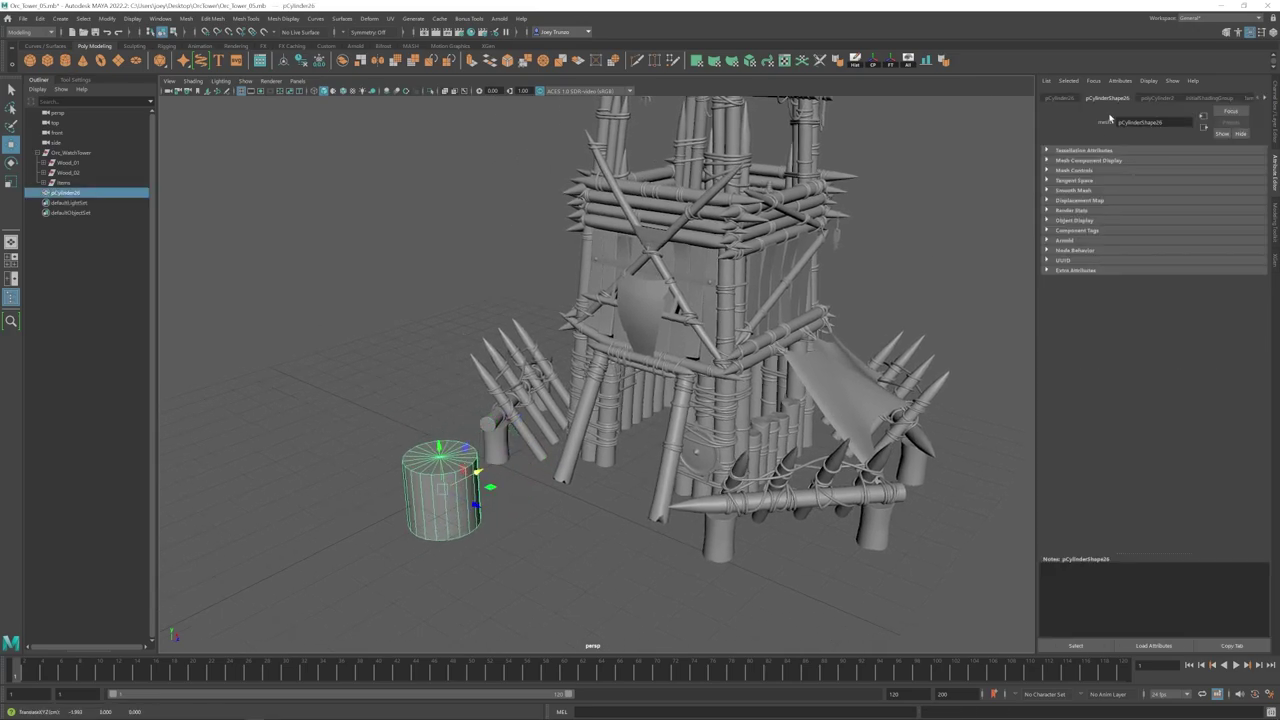
{"action": "left_click", "coordinate": [1155, 98]}
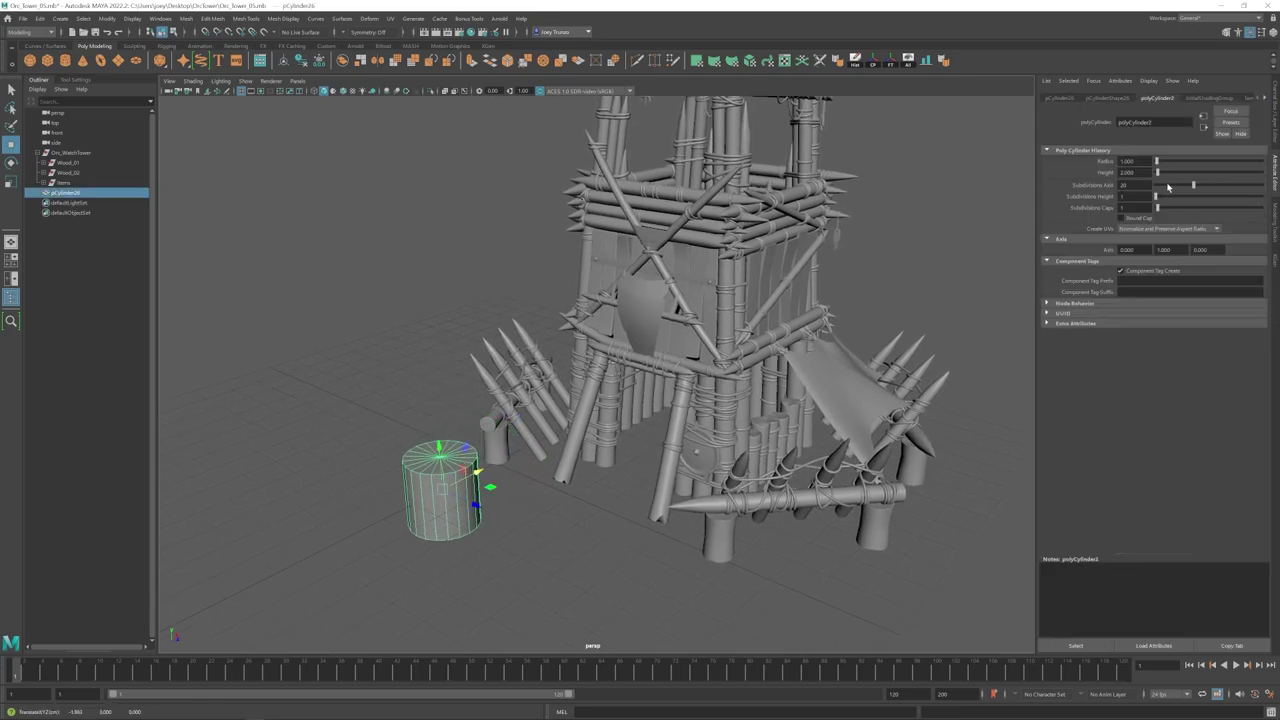
{"action": "left_click_drag", "start_coordinate": [1195, 184], "coordinate": [1189, 185]}
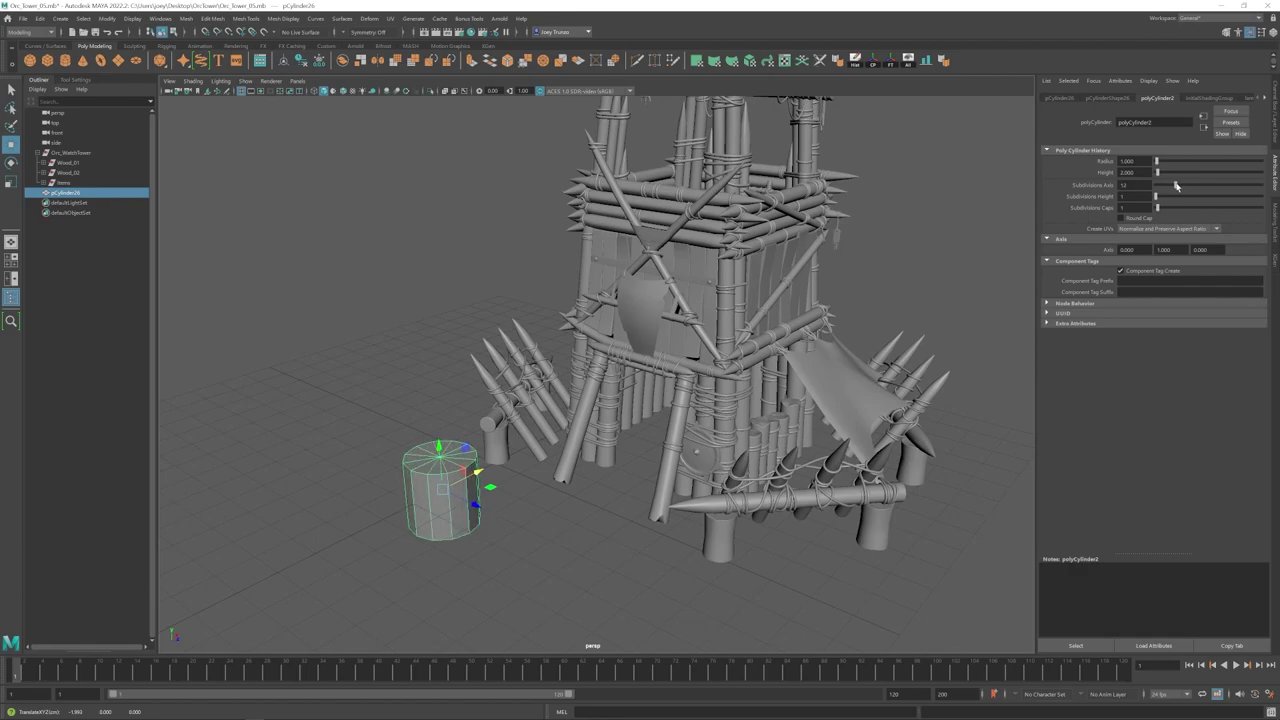
{"action": "left_click_drag", "start_coordinate": [1176, 186], "coordinate": [1167, 186]}
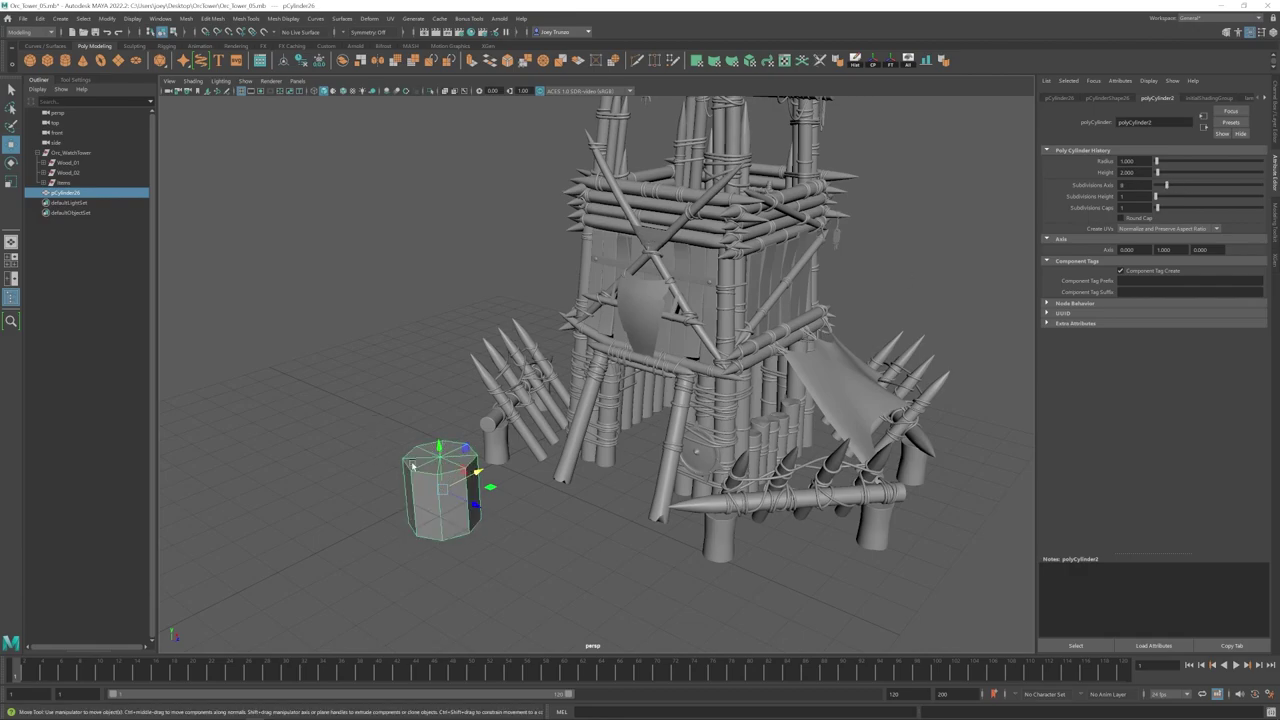
Step: Stretch the cylinder vertically into a tall post and soften its side edges
{"action": "key", "text": "r"}
{"action": "left_click_drag", "start_coordinate": [440, 449], "coordinate": [426, 262]}
{"action": "key", "text": "w"}
{"action": "right_click_drag", "start_coordinate": [410, 260], "coordinate": [337, 266], "text": "alt"}
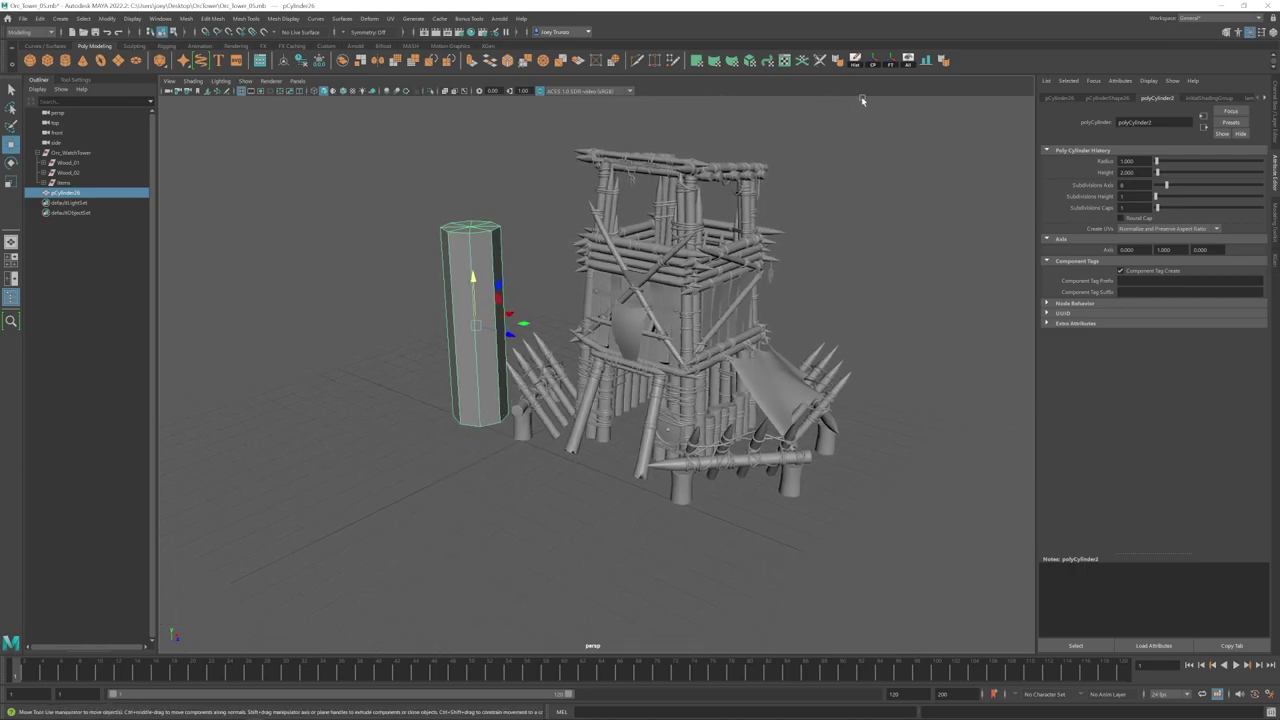
{"action": "right_click_drag", "start_coordinate": [448, 183], "coordinate": [447, 150]}
{"action": "left_click_drag", "start_coordinate": [361, 291], "coordinate": [535, 308]}
{"action": "mouse_move", "coordinate": [525, 305]}
{"action": "right_mouse_down", "text": "shift"}
{"action": "mouse_move", "coordinate": [434, 275]}
{"action": "mouse_move", "coordinate": [525, 232]}
{"action": "right_mouse_up", "text": "shift"}
{"action": "left_click", "coordinate": [873, 210]}
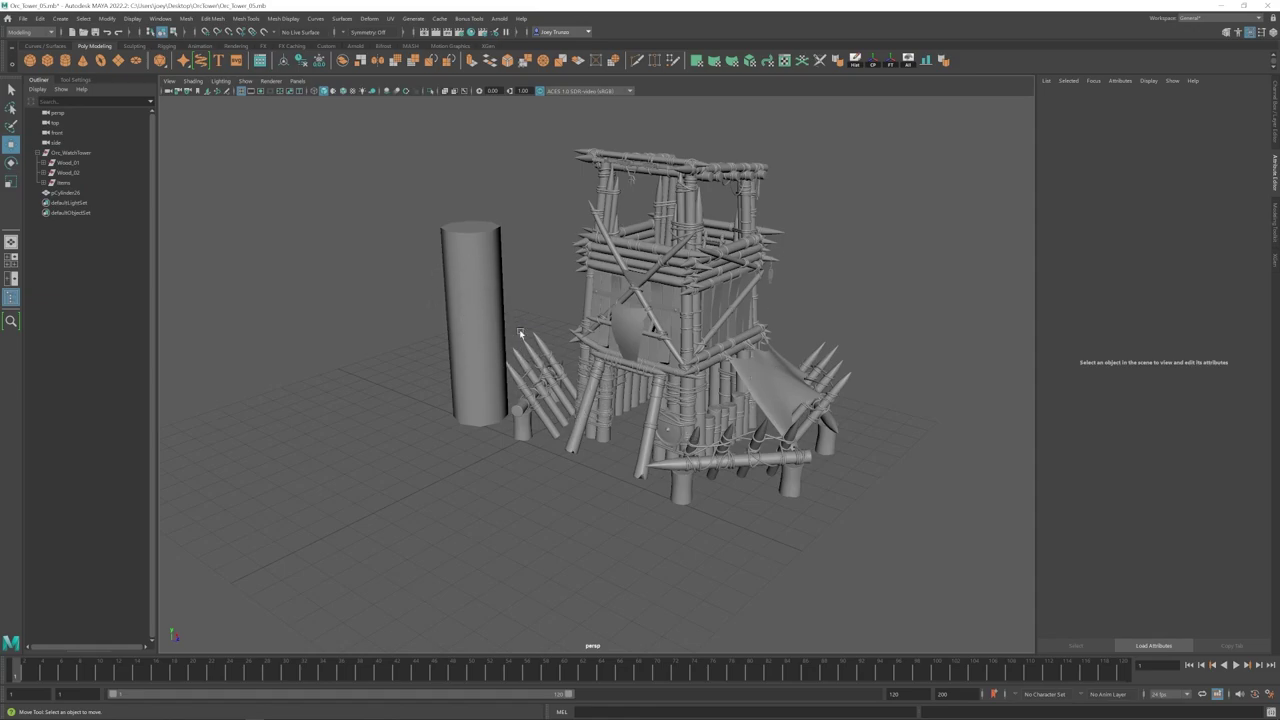
Step: Delete the tall test cylinder beside the tower
{"action": "left_click", "coordinate": [469, 278]}
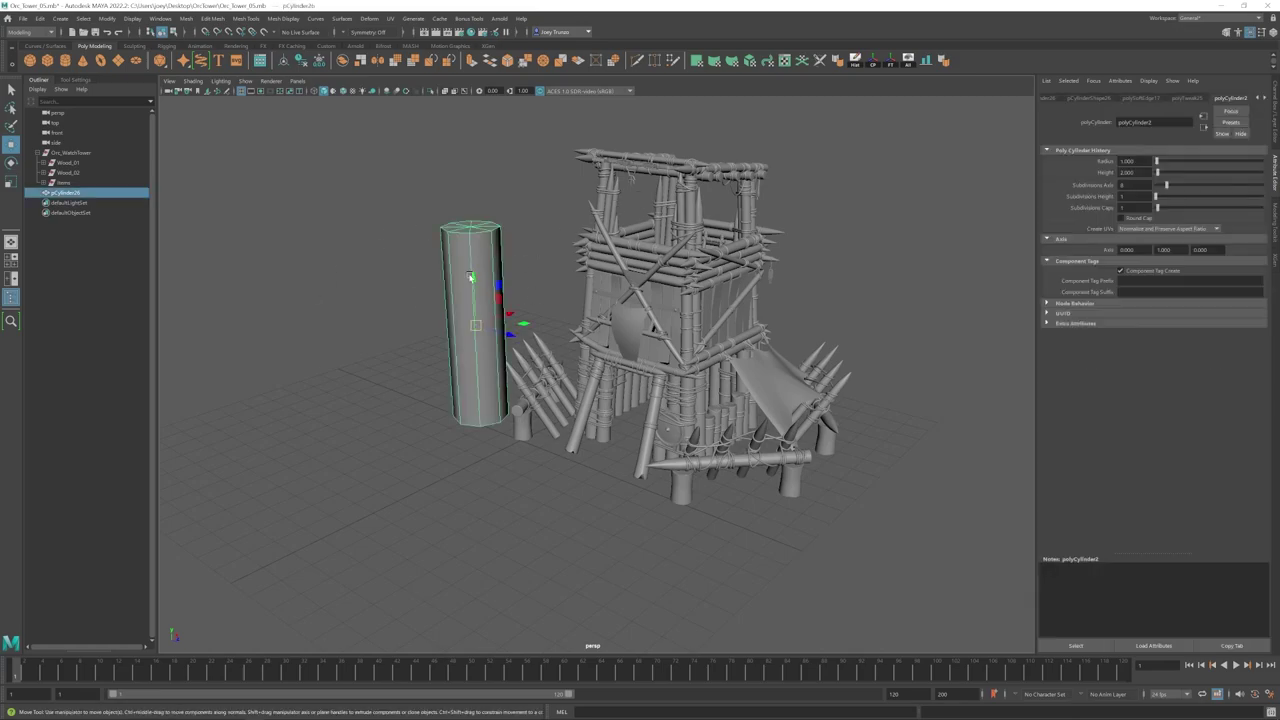
{"action": "key", "text": "Delete"}
{"action": "left_click_drag", "start_coordinate": [434, 317], "coordinate": [541, 329], "text": "alt"}
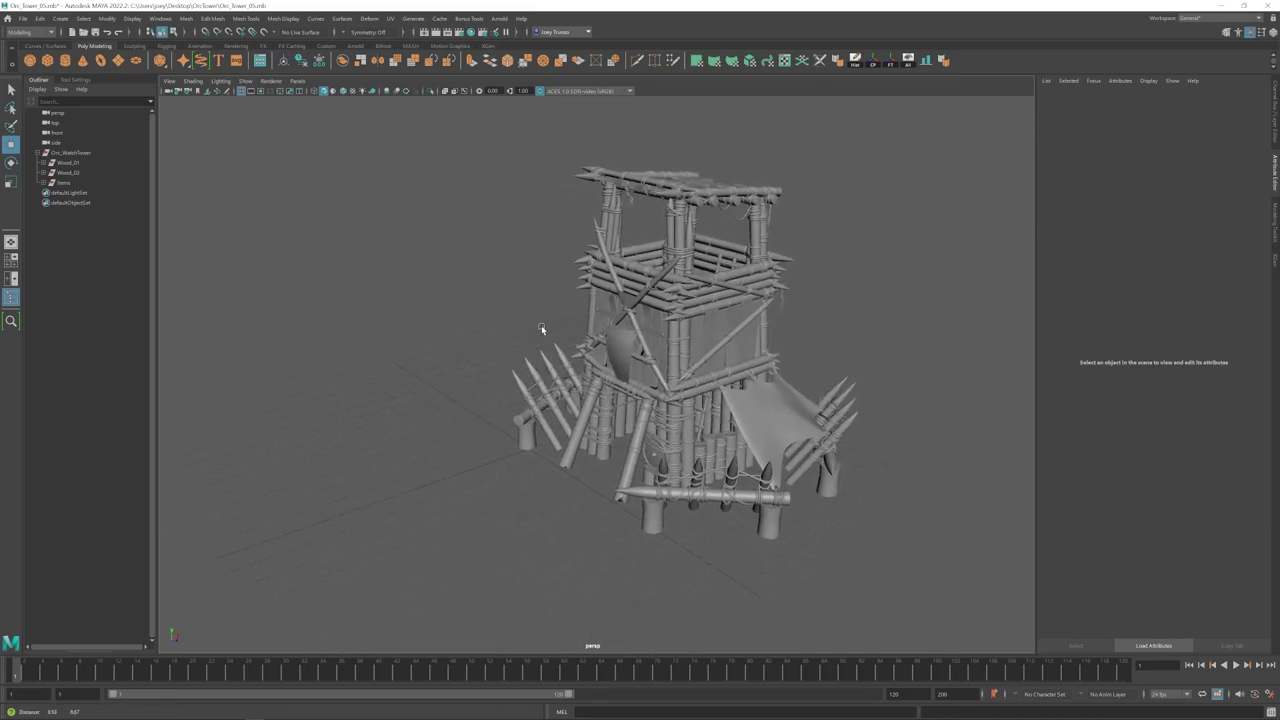
{"action": "middle_click_drag", "start_coordinate": [541, 327], "coordinate": [555, 308], "text": "alt"}
{"action": "right_click_drag", "start_coordinate": [555, 308], "coordinate": [637, 398], "text": "alt"}
{"action": "middle_click_drag", "start_coordinate": [717, 383], "coordinate": [515, 465], "text": "alt"}
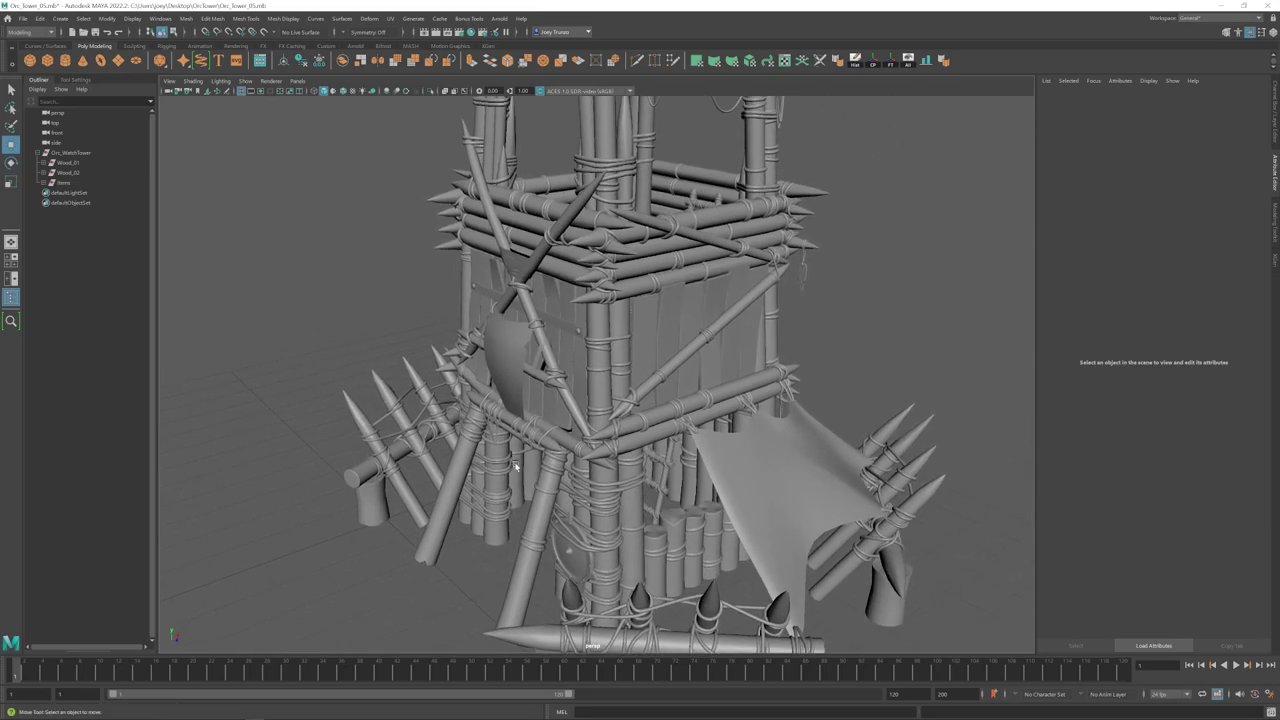
{"action": "right_click_drag", "start_coordinate": [516, 466], "coordinate": [523, 372], "text": "alt"}
{"action": "middle_click_drag", "start_coordinate": [672, 125], "coordinate": [617, 203], "text": "alt"}
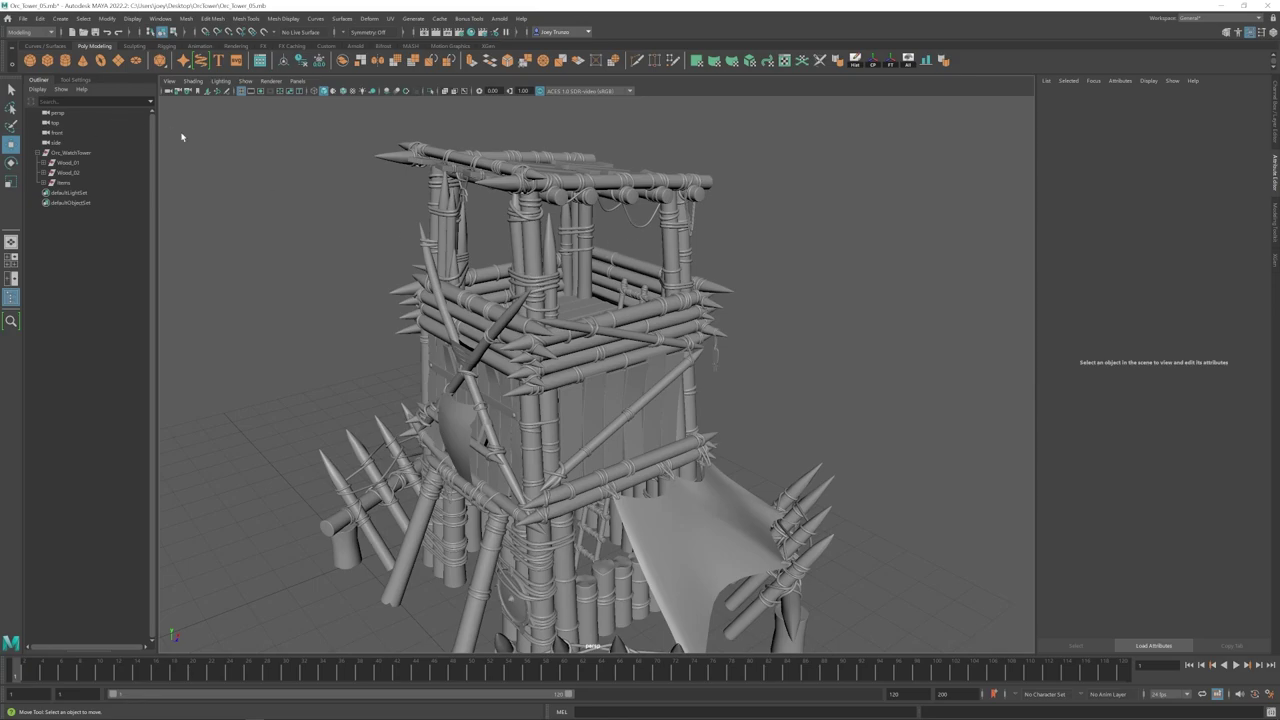
Step: Create a polygon plane, raised in the air beside the tower, and rotate it 90 degrees so it stands upright
{"action": "left_click", "coordinate": [119, 63]}
{"action": "key", "text": "e"}
{"action": "key", "text": "w"}
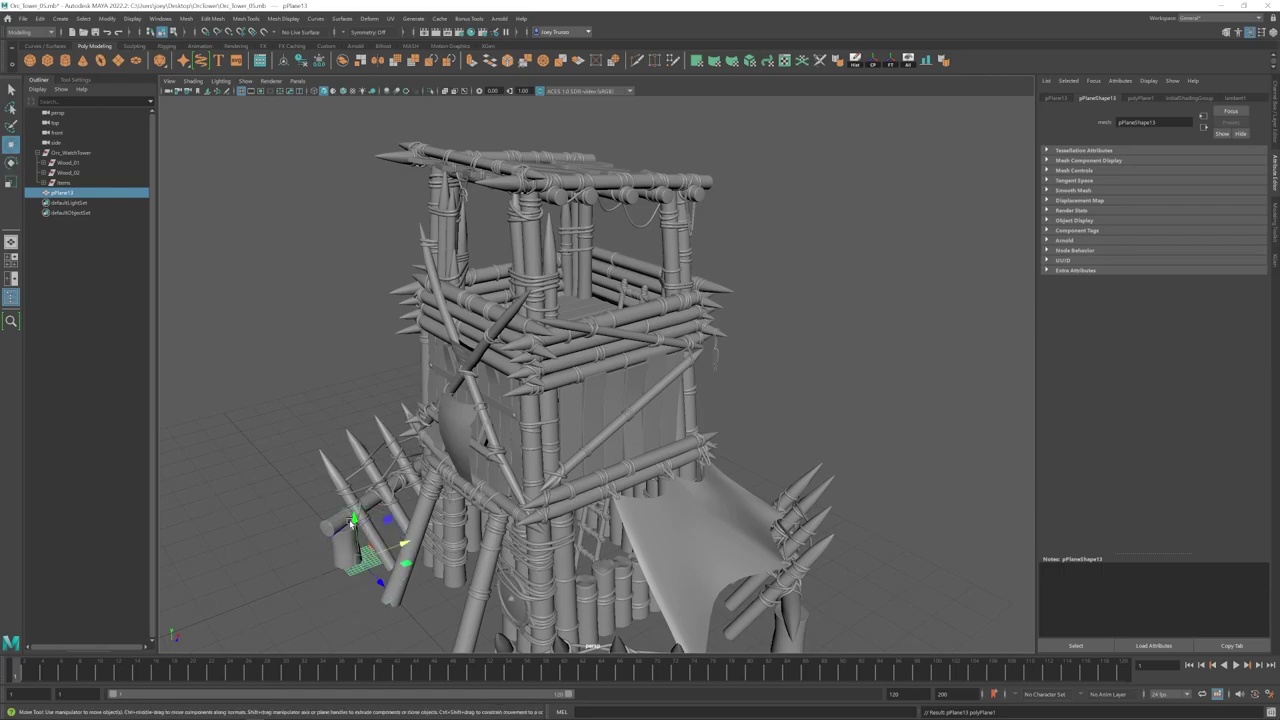
{"action": "left_click_drag", "start_coordinate": [354, 520], "coordinate": [325, 285]}
{"action": "middle_click_drag", "start_coordinate": [345, 310], "coordinate": [433, 313], "text": "alt"}
{"action": "key", "text": "e"}
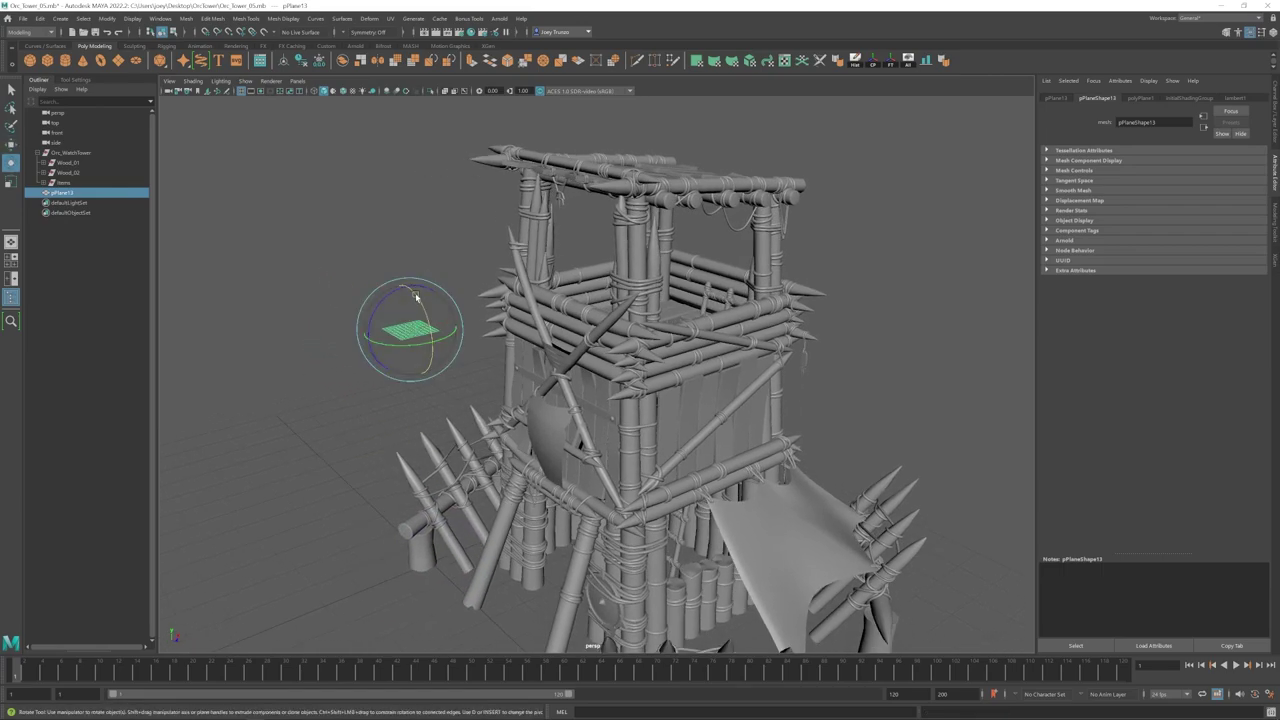
{"action": "mouse_move", "coordinate": [416, 297]}
{"action": "left_mouse_down"}
{"action": "mouse_move", "coordinate": [437, 340]}
{"action": "mouse_move", "coordinate": [419, 301]}
{"action": "left_mouse_up"}
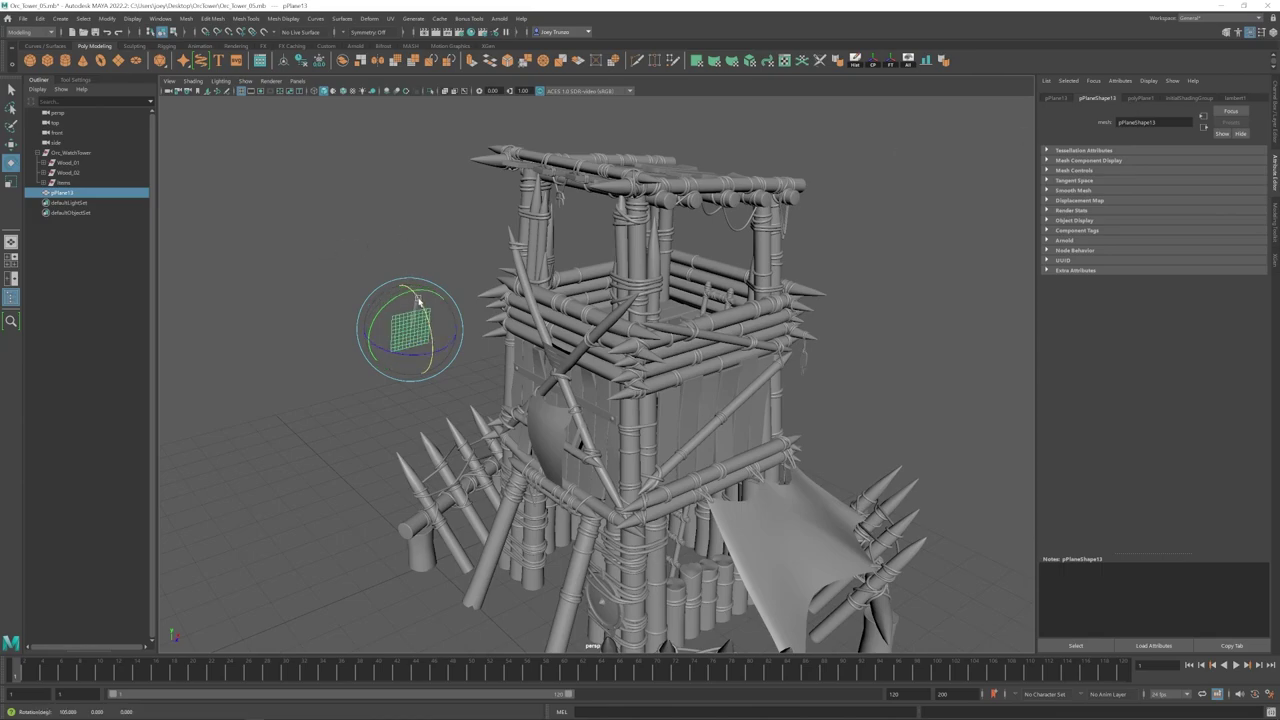
{"action": "left_click_drag", "start_coordinate": [337, 378], "coordinate": [437, 378], "text": "alt"}
{"action": "middle_click_drag", "start_coordinate": [437, 378], "coordinate": [686, 307], "text": "alt"}
{"action": "left_click_drag", "start_coordinate": [633, 292], "coordinate": [627, 288]}
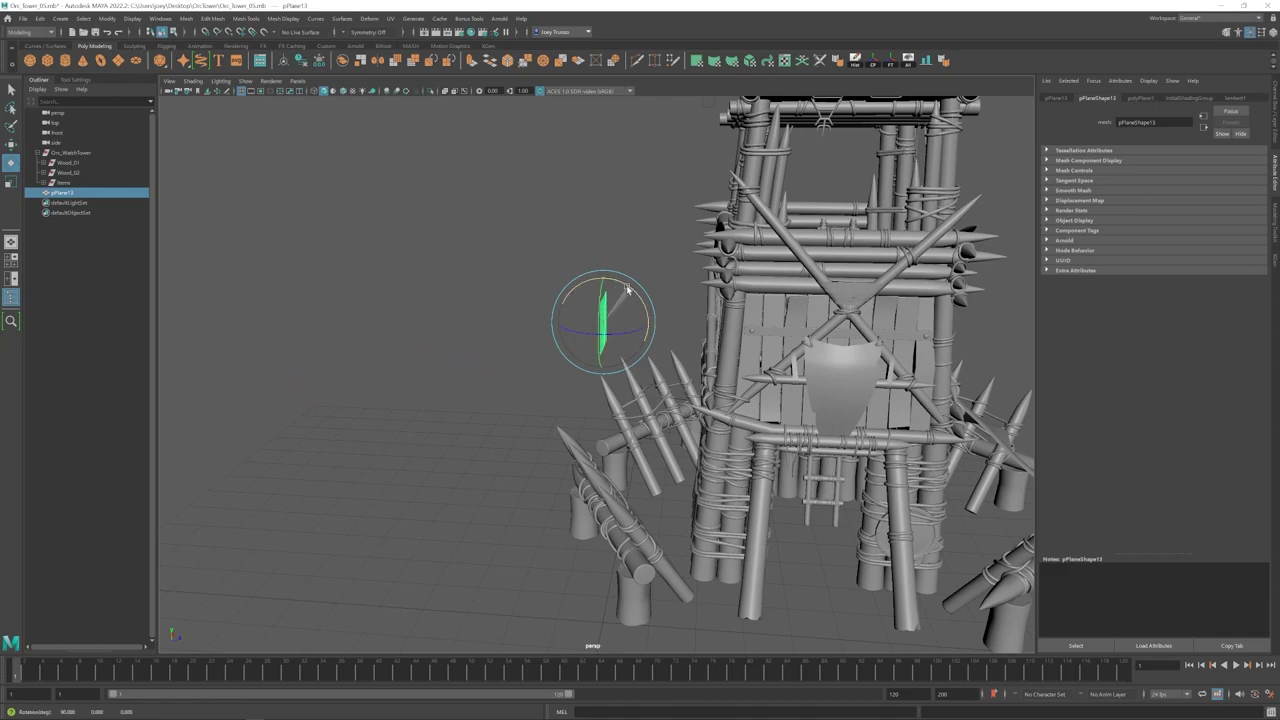
{"action": "left_click_drag", "start_coordinate": [668, 354], "coordinate": [540, 368], "text": "alt"}
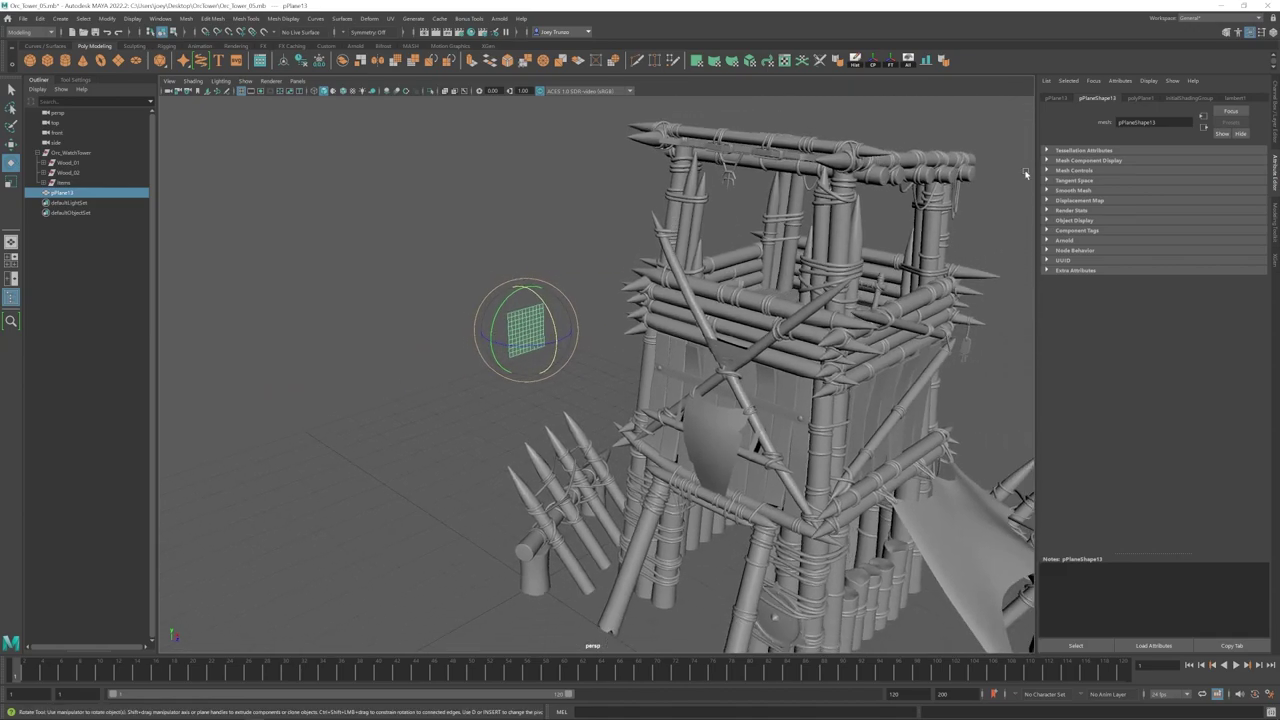
Step: Set the plane's width and height subdivisions to 1
{"action": "left_click", "coordinate": [1142, 99]}
{"action": "left_click_drag", "start_coordinate": [1130, 186], "coordinate": [1112, 191]}
{"action": "type", "text": "1"}
{"action": "key", "text": "Tab"}
{"action": "type", "text": "1"}
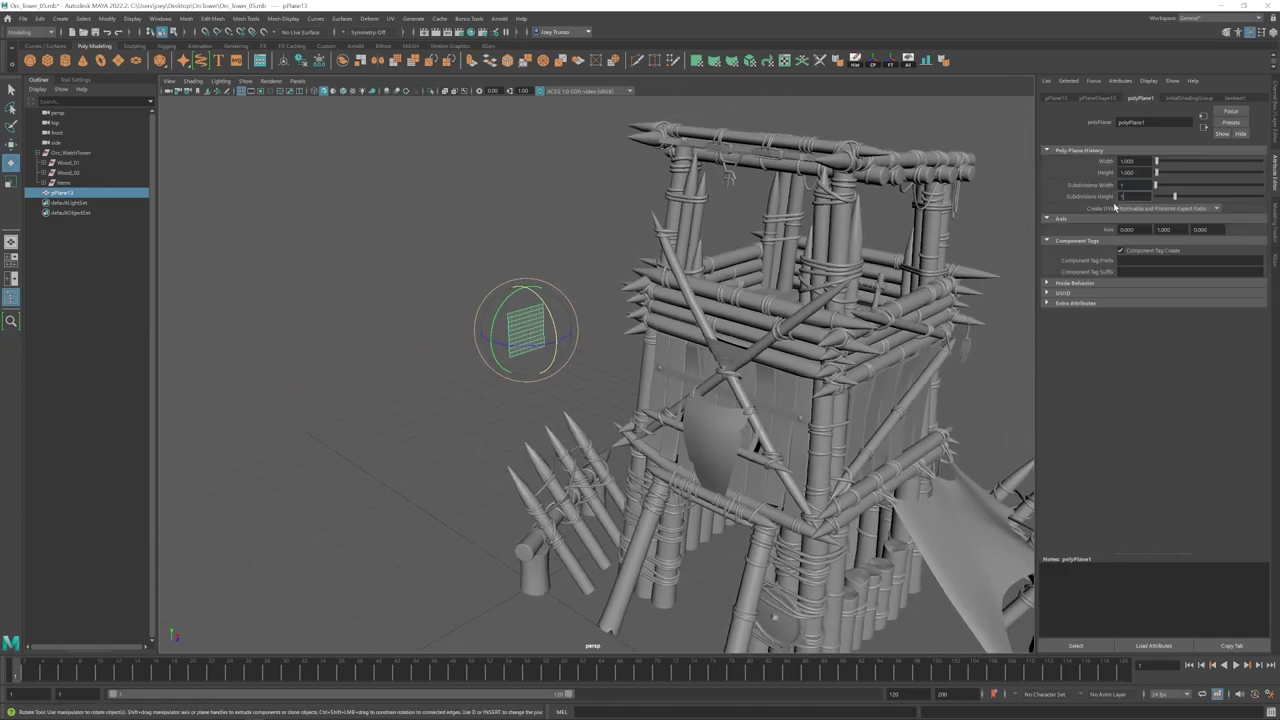
{"action": "key", "text": "Return"}
Step: Extrude the plane's side edge repeatedly, alternating down and up, to form a flat zigzag strip
{"action": "key", "text": "r"}
{"action": "right_click_drag", "start_coordinate": [527, 331], "coordinate": [523, 317]}
{"action": "left_click", "coordinate": [510, 333]}
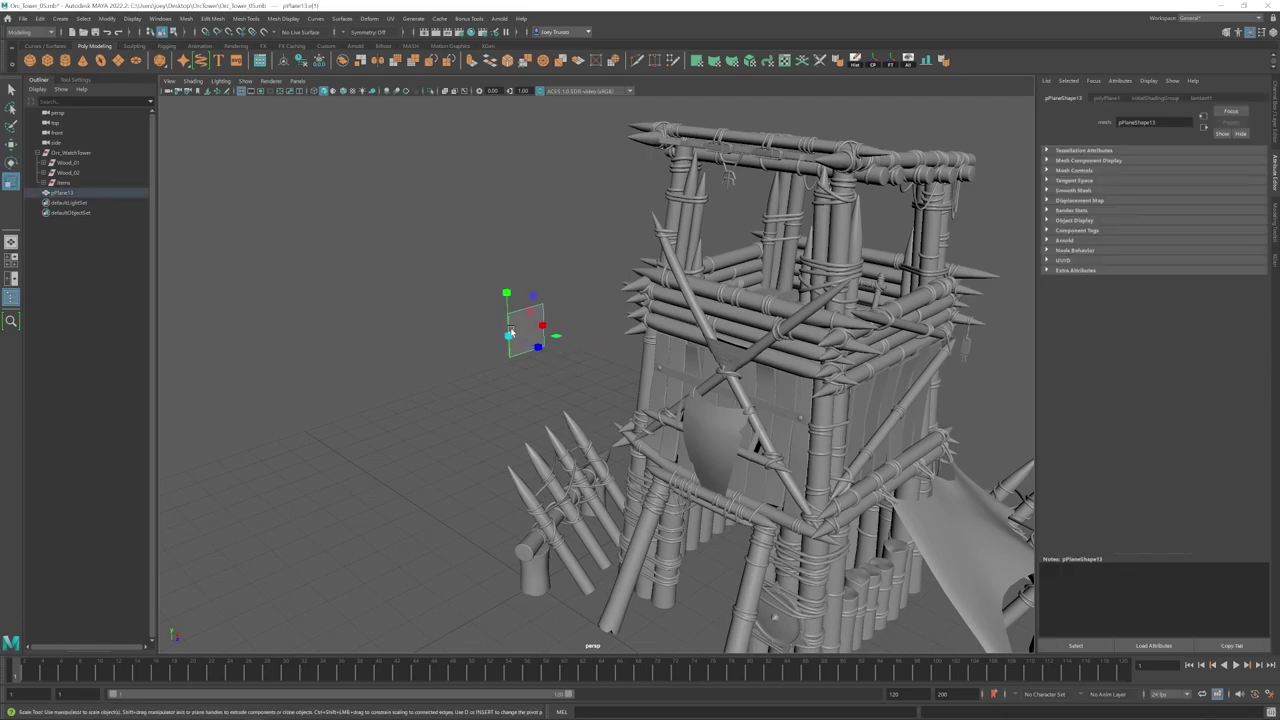
{"action": "key", "text": "ctrl+e"}
{"action": "key", "text": "w"}
{"action": "left_click_drag", "start_coordinate": [538, 331], "coordinate": [410, 443]}
{"action": "right_click_drag", "start_coordinate": [486, 450], "coordinate": [438, 401], "text": "alt"}
{"action": "middle_click_drag", "start_coordinate": [438, 401], "coordinate": [544, 319], "text": "alt"}
{"action": "left_click_drag", "start_coordinate": [609, 314], "coordinate": [515, 347], "text": "shift"}
{"action": "left_click_drag", "start_coordinate": [483, 397], "coordinate": [360, 324]}
{"action": "right_click_drag", "start_coordinate": [370, 330], "coordinate": [345, 318], "text": "alt"}
{"action": "middle_click_drag", "start_coordinate": [385, 338], "coordinate": [500, 316], "text": "alt"}
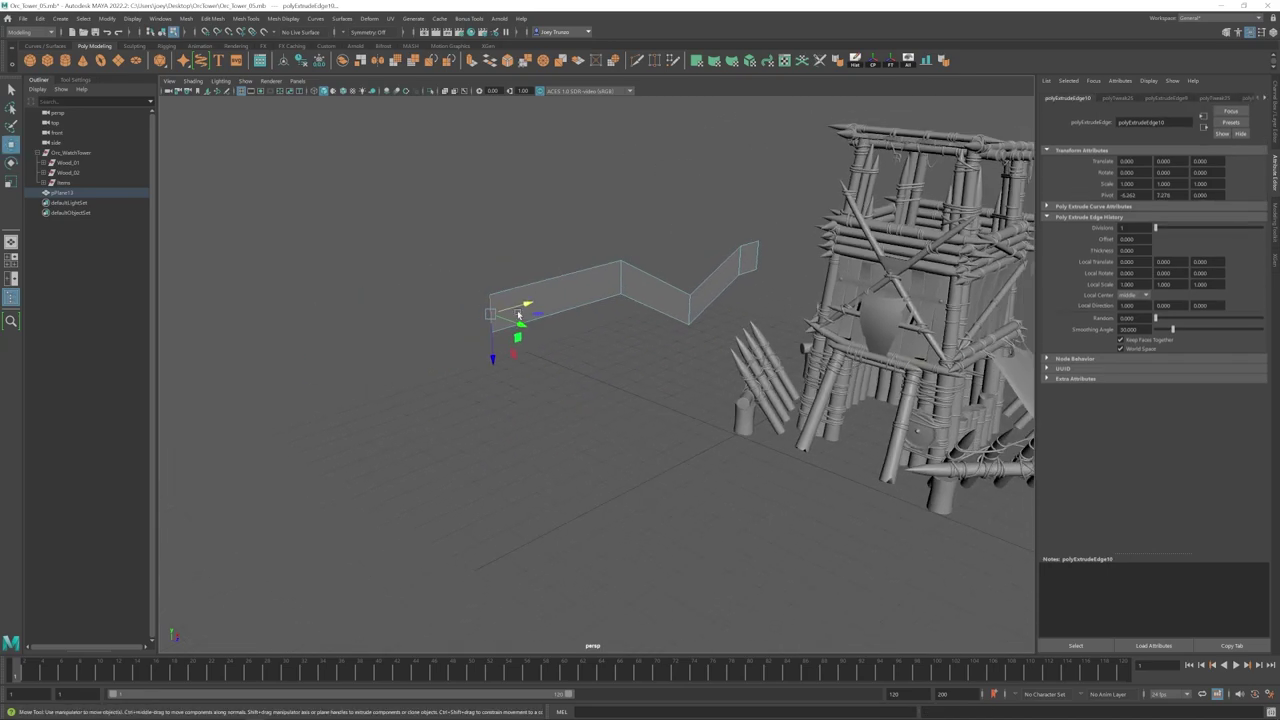
{"action": "left_click_drag", "start_coordinate": [495, 364], "coordinate": [497, 447]}
{"action": "left_click_drag", "start_coordinate": [529, 392], "coordinate": [230, 417], "text": "shift"}
{"action": "key", "text": "ctrl+e"}
{"action": "key", "text": "w"}
Step: Scale the zigzag strip down and place it beside the hanging rope under the roof beams
{"action": "right_click_drag", "start_coordinate": [476, 403], "coordinate": [530, 345]}
{"action": "left_click", "coordinate": [560, 250]}
{"action": "right_click_drag", "start_coordinate": [575, 290], "coordinate": [535, 265], "text": "alt"}
{"action": "left_click_drag", "start_coordinate": [566, 334], "coordinate": [393, 327], "text": "alt"}
{"action": "left_click", "coordinate": [562, 316]}
{"action": "key", "text": "r"}
{"action": "key", "text": "e"}
{"action": "key", "text": "r"}
{"action": "left_click", "coordinate": [875, 63]}
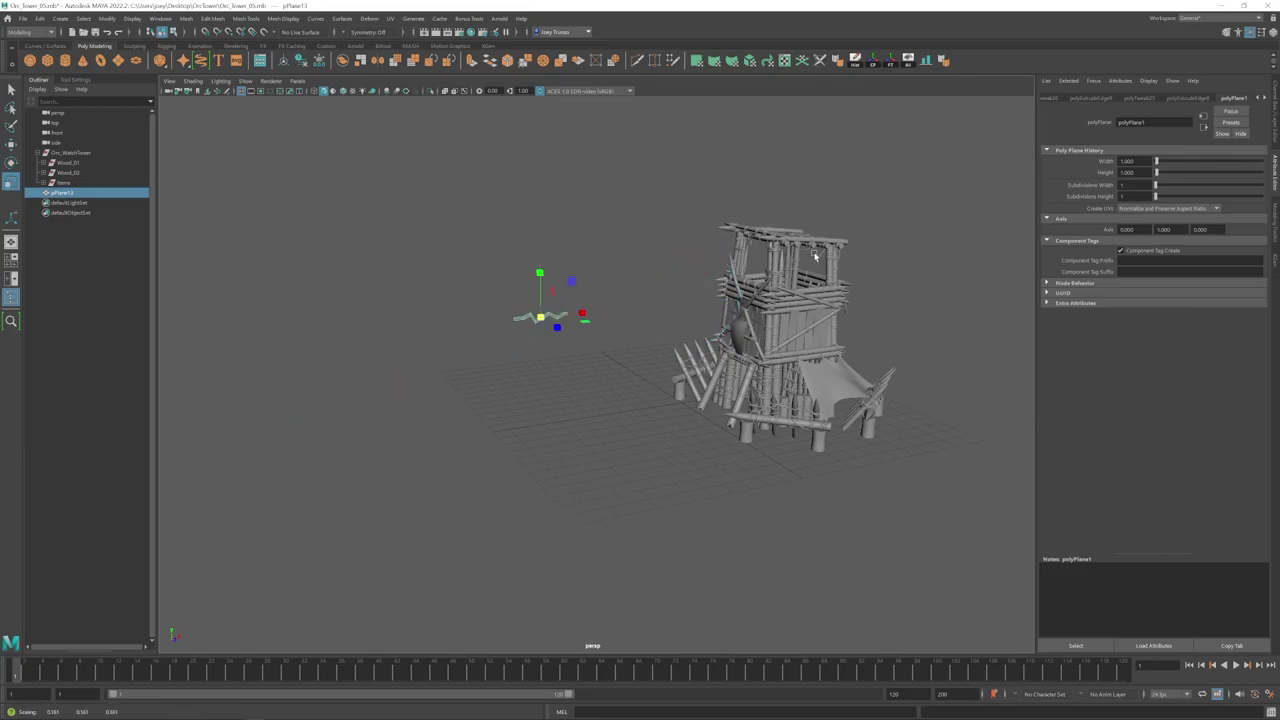
{"action": "left_click", "coordinate": [815, 256]}
{"action": "key", "text": "f"}
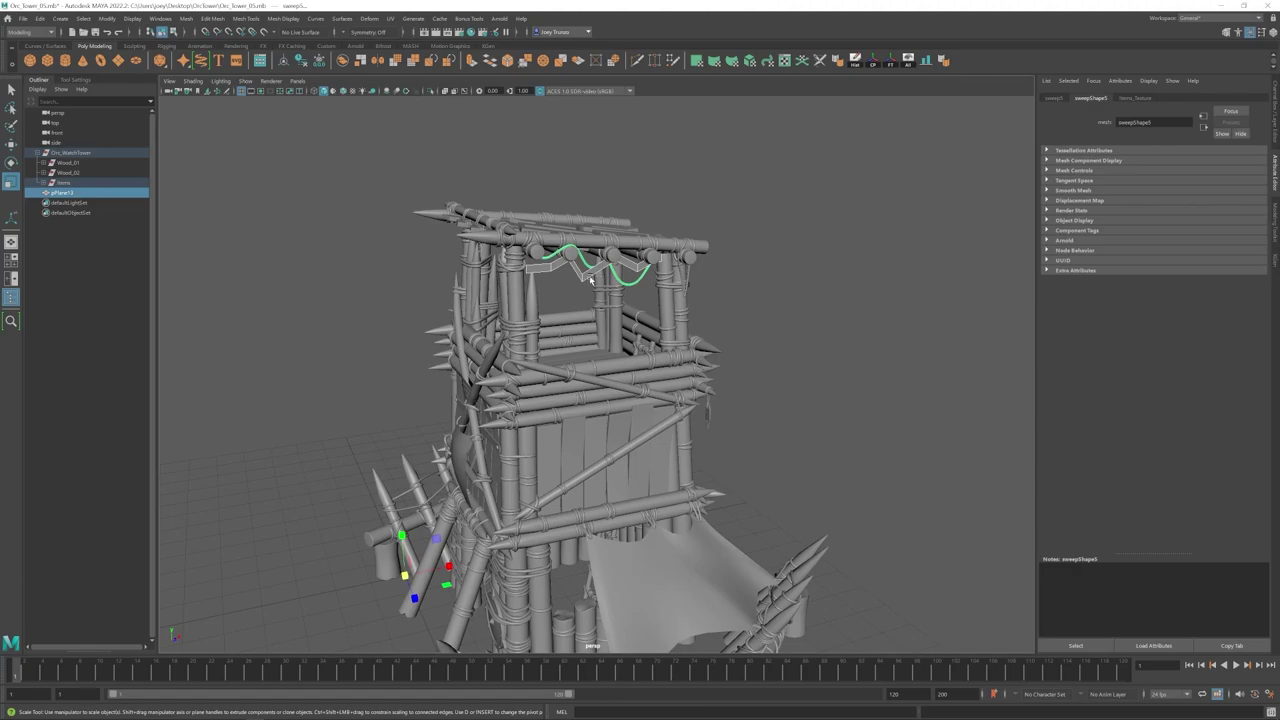
{"action": "left_click", "coordinate": [587, 276]}
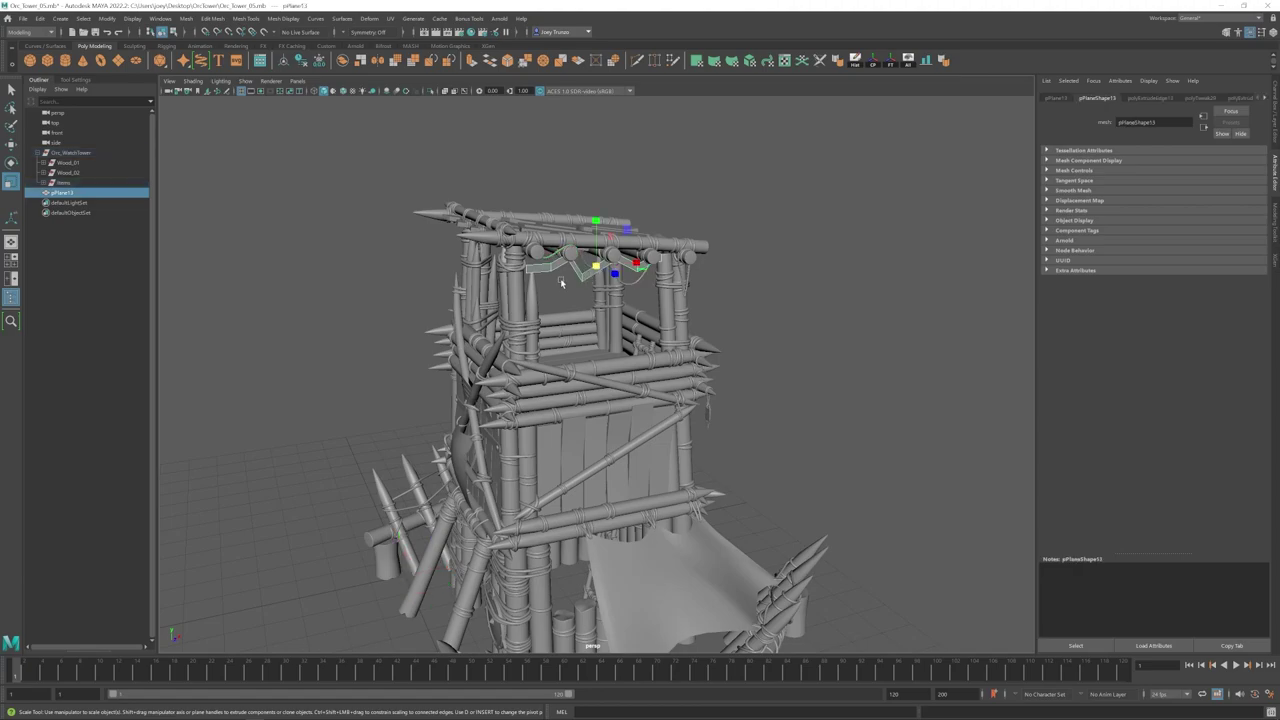
Step: Move the zigzag strip's end vertices to attach both ends near the roof beams
{"action": "right_click_drag", "start_coordinate": [589, 172], "coordinate": [535, 178]}
{"action": "left_click_drag", "start_coordinate": [511, 221], "coordinate": [528, 281]}
{"action": "key", "text": "w"}
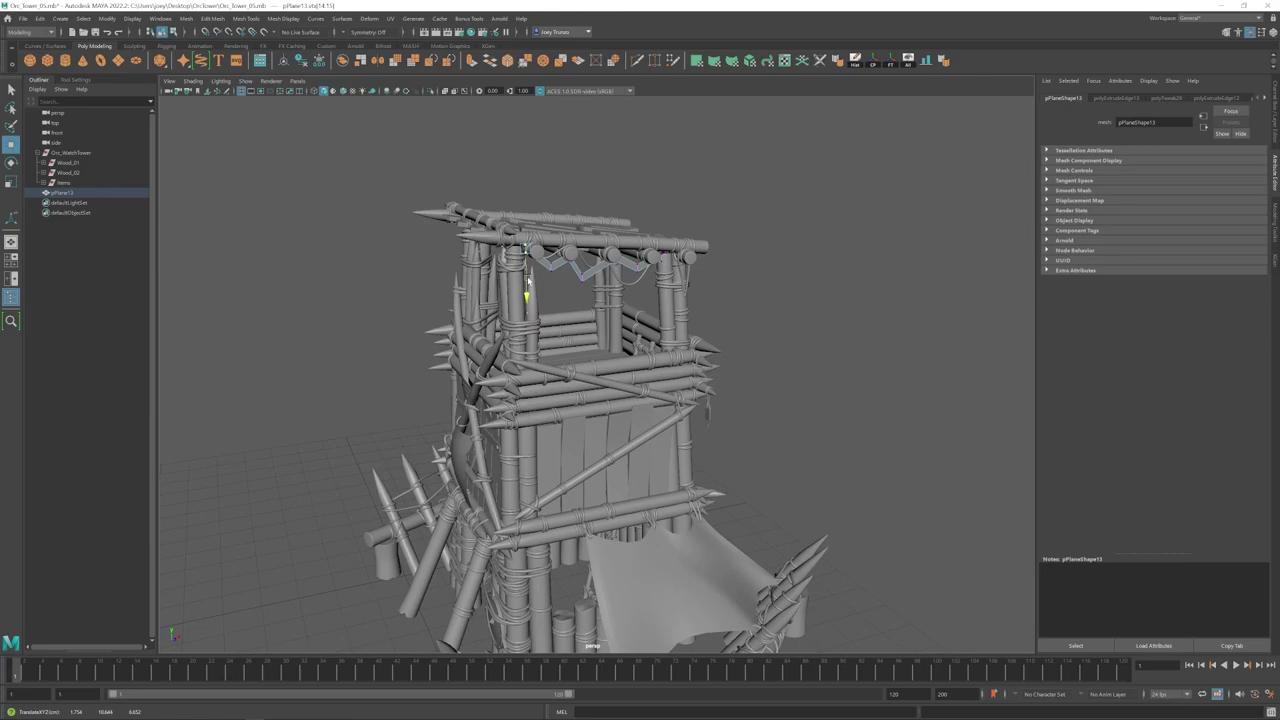
{"action": "right_click_drag", "start_coordinate": [528, 281], "coordinate": [640, 292], "text": "alt"}
{"action": "left_click_drag", "start_coordinate": [447, 131], "coordinate": [461, 131]}
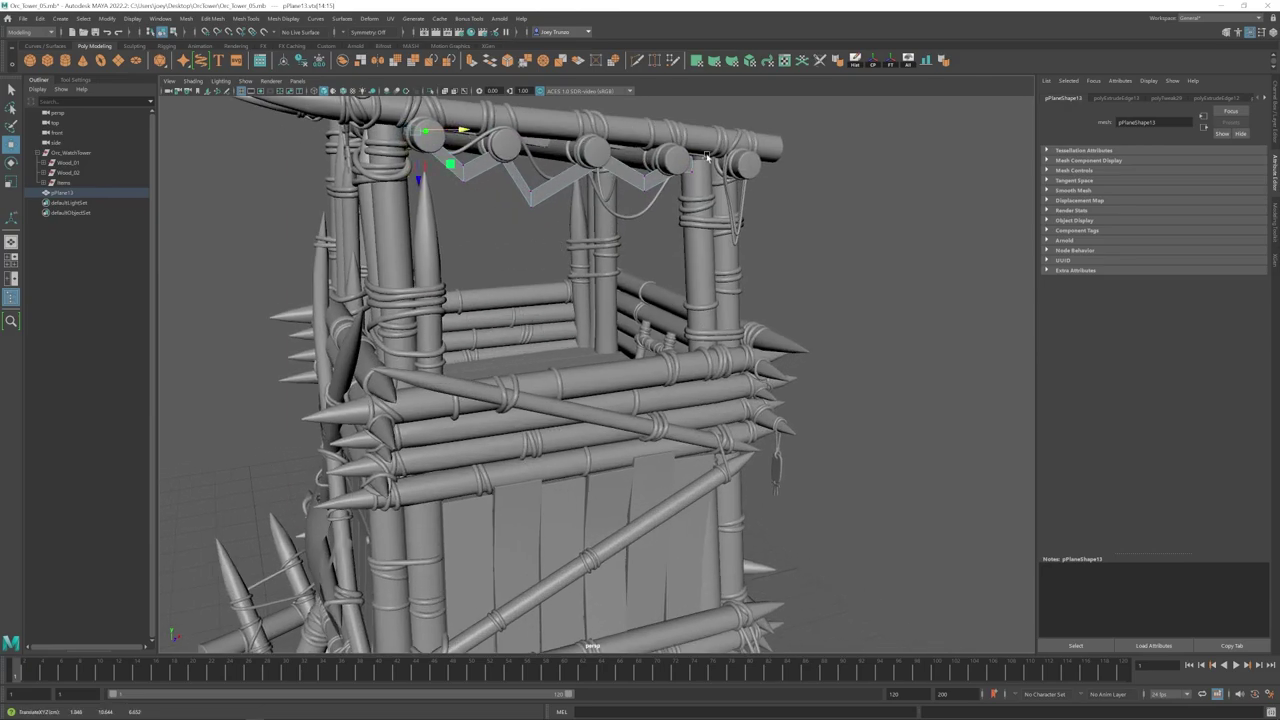
{"action": "mouse_move", "coordinate": [706, 156]}
{"action": "left_mouse_down"}
{"action": "mouse_move", "coordinate": [676, 191]}
{"action": "mouse_move", "coordinate": [713, 167]}
{"action": "left_mouse_up"}
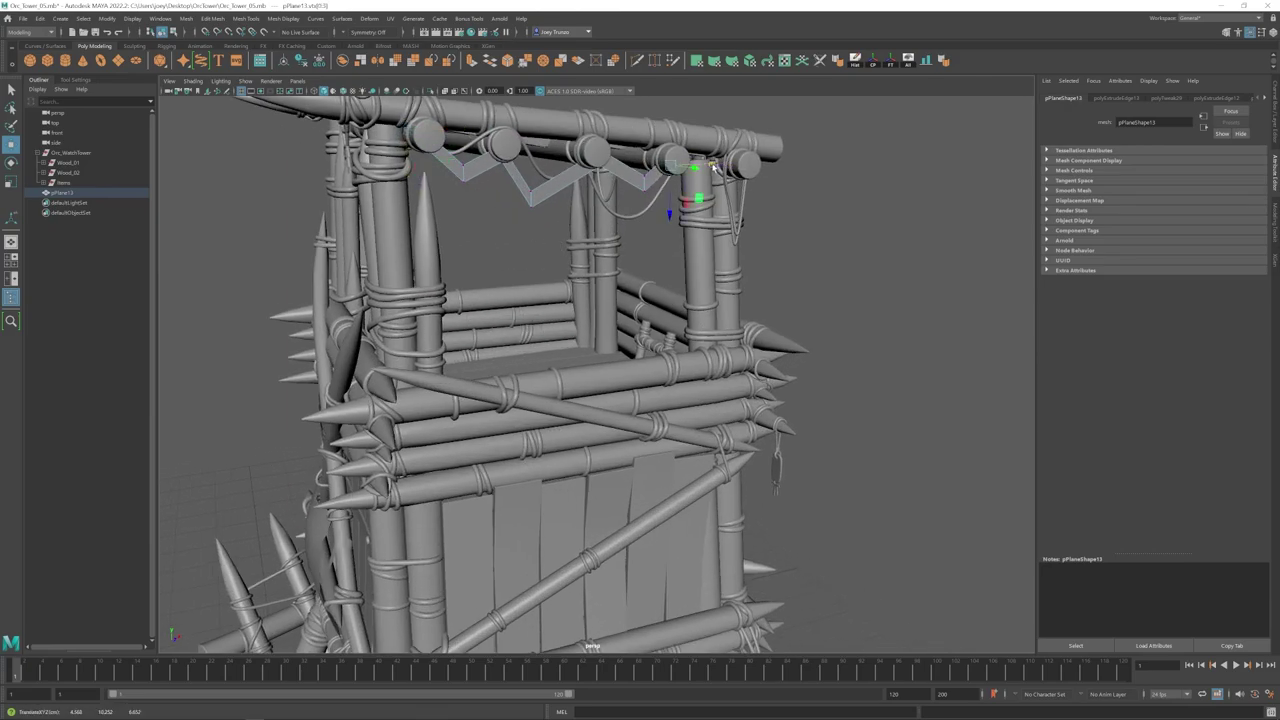
{"action": "right_click_drag", "start_coordinate": [676, 232], "coordinate": [565, 234], "text": "alt"}
{"action": "left_click_drag", "start_coordinate": [565, 234], "coordinate": [584, 238], "text": "alt"}
{"action": "left_click", "coordinate": [834, 252]}
Step: Examine how the flat zigzag strip compares with the modelled hanging rope from several angles and distances
{"action": "middle_click_drag", "start_coordinate": [627, 272], "coordinate": [582, 286], "text": "alt"}
{"action": "right_click_drag", "start_coordinate": [582, 286], "coordinate": [625, 288], "text": "alt"}
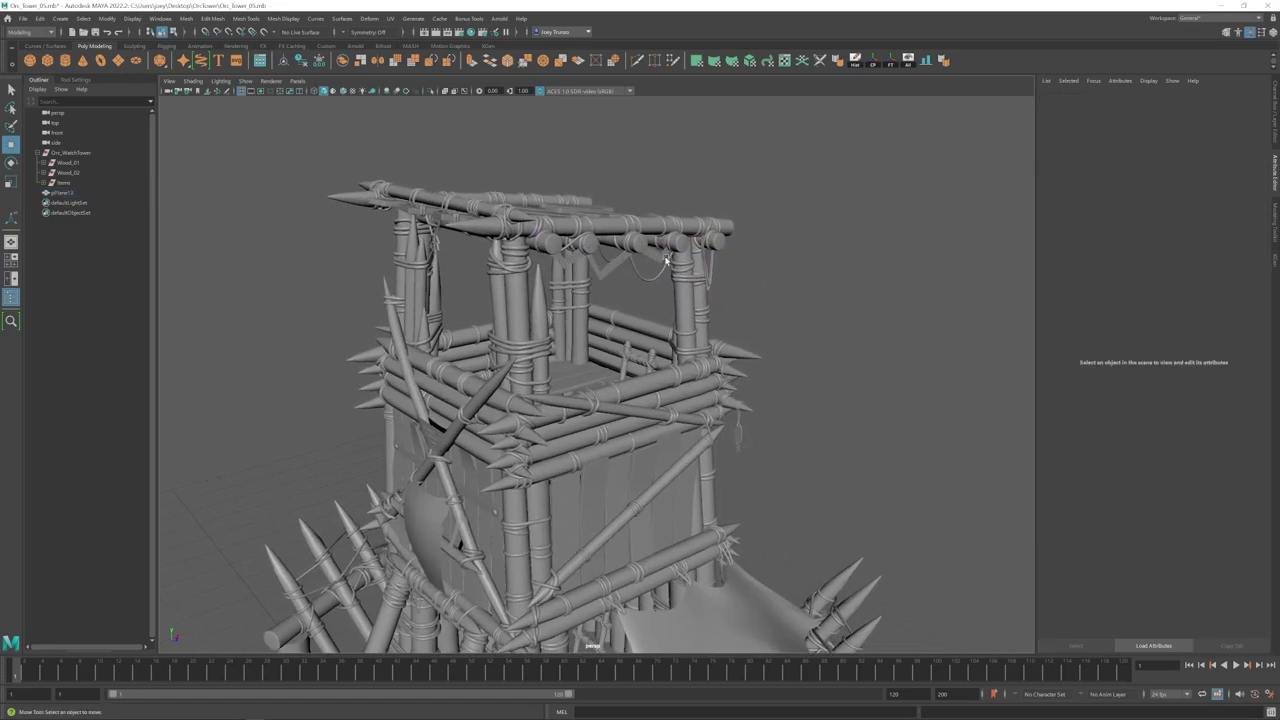
{"action": "scroll", "coordinate": [628, 255], "scroll_direction": "up", "scroll_amount": 2}
{"action": "left_click", "coordinate": [612, 222]}
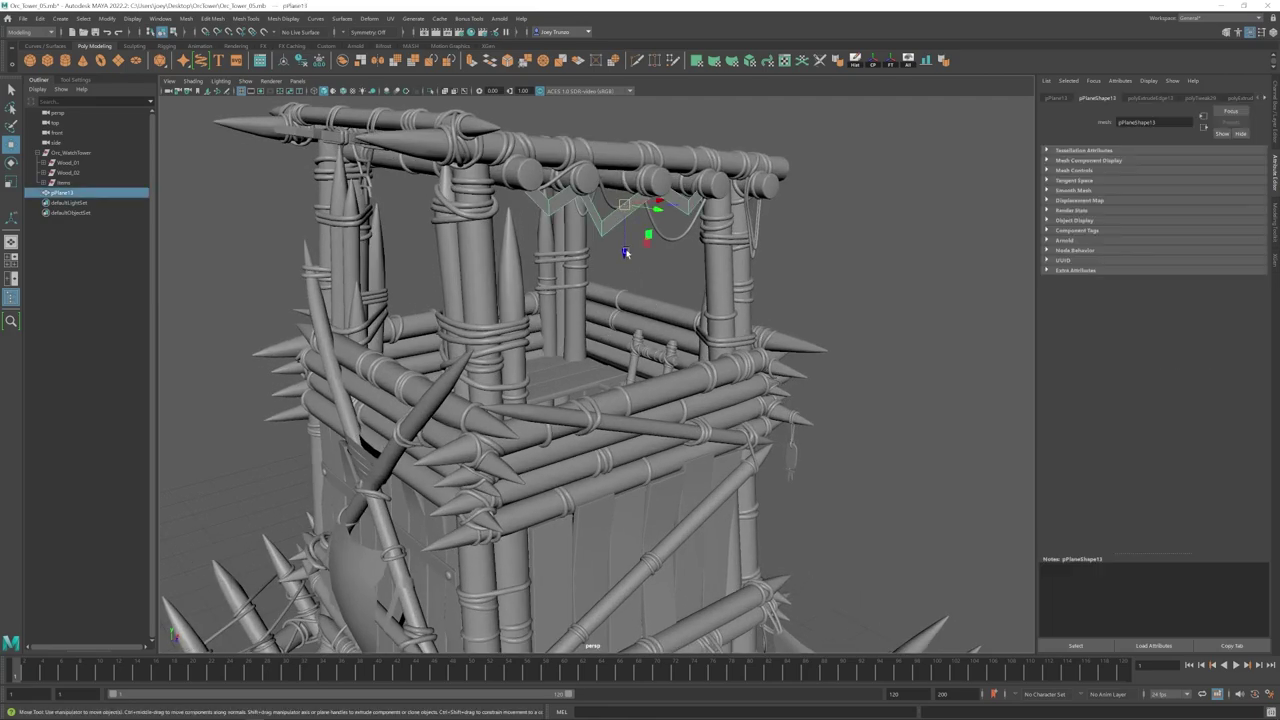
{"action": "right_click_drag", "start_coordinate": [659, 265], "coordinate": [560, 268], "text": "alt"}
{"action": "left_click_drag", "start_coordinate": [560, 268], "coordinate": [629, 350], "text": "alt"}
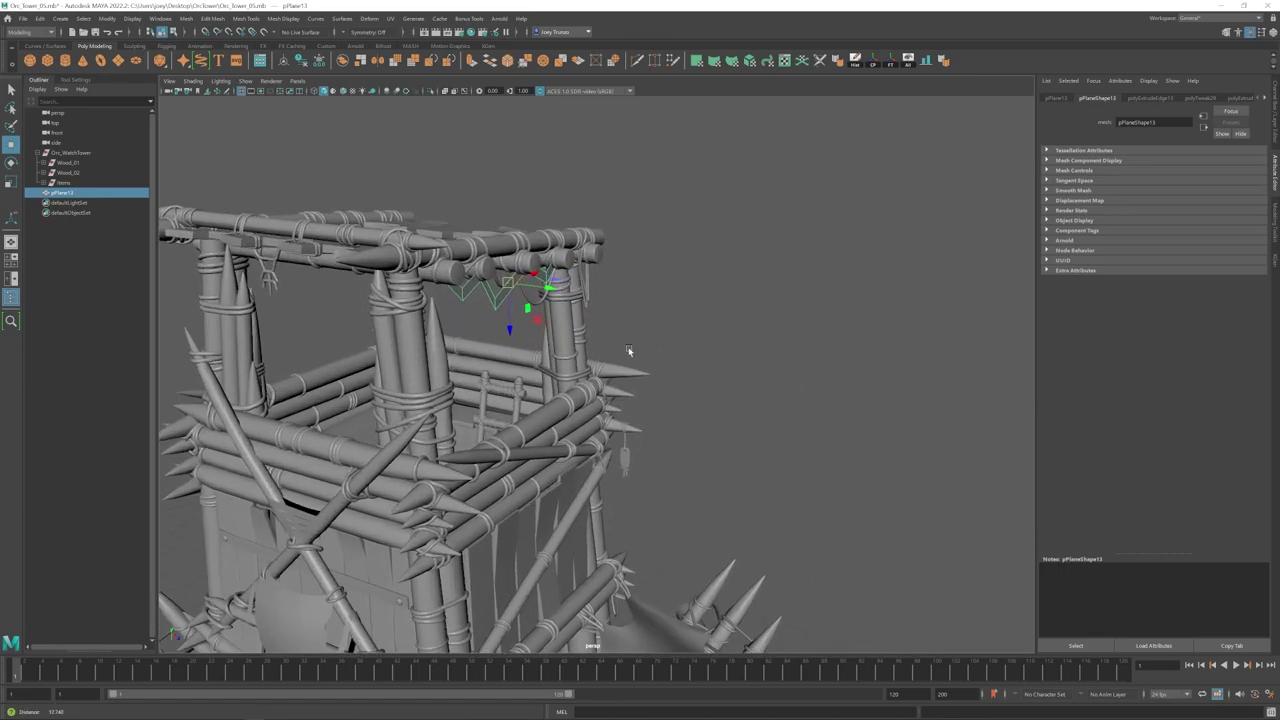
{"action": "right_click_drag", "start_coordinate": [629, 350], "coordinate": [660, 345], "text": "alt"}
{"action": "middle_click_drag", "start_coordinate": [525, 329], "coordinate": [560, 327], "text": "alt"}
{"action": "left_click_drag", "start_coordinate": [560, 327], "coordinate": [620, 361], "text": "alt"}
{"action": "right_click_drag", "start_coordinate": [620, 361], "coordinate": [577, 334], "text": "alt"}
{"action": "left_click_drag", "start_coordinate": [577, 334], "coordinate": [629, 366], "text": "alt"}
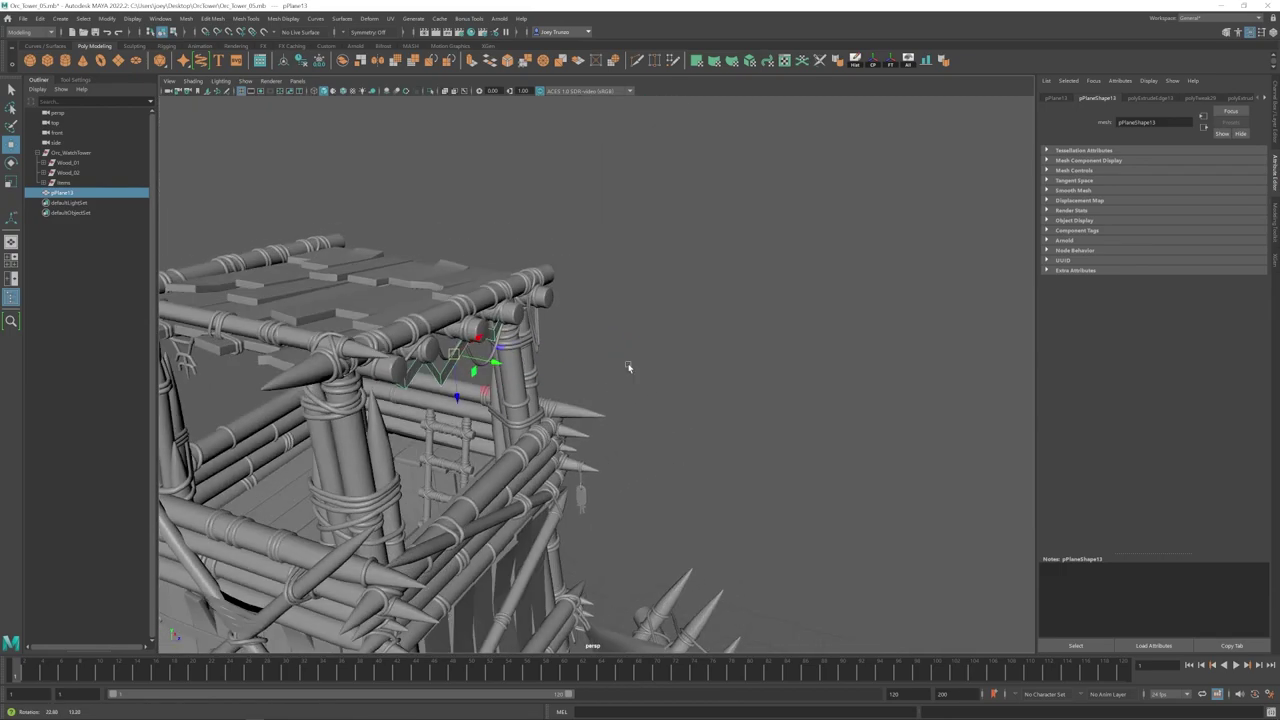
{"action": "right_click_drag", "start_coordinate": [629, 366], "coordinate": [464, 352], "text": "alt"}
{"action": "middle_click_drag", "start_coordinate": [464, 352], "coordinate": [535, 253], "text": "alt"}
{"action": "left_click_drag", "start_coordinate": [535, 253], "coordinate": [503, 261], "text": "alt"}
Step: Delete the zigzag strip under the roof
{"action": "key", "text": "Delete"}
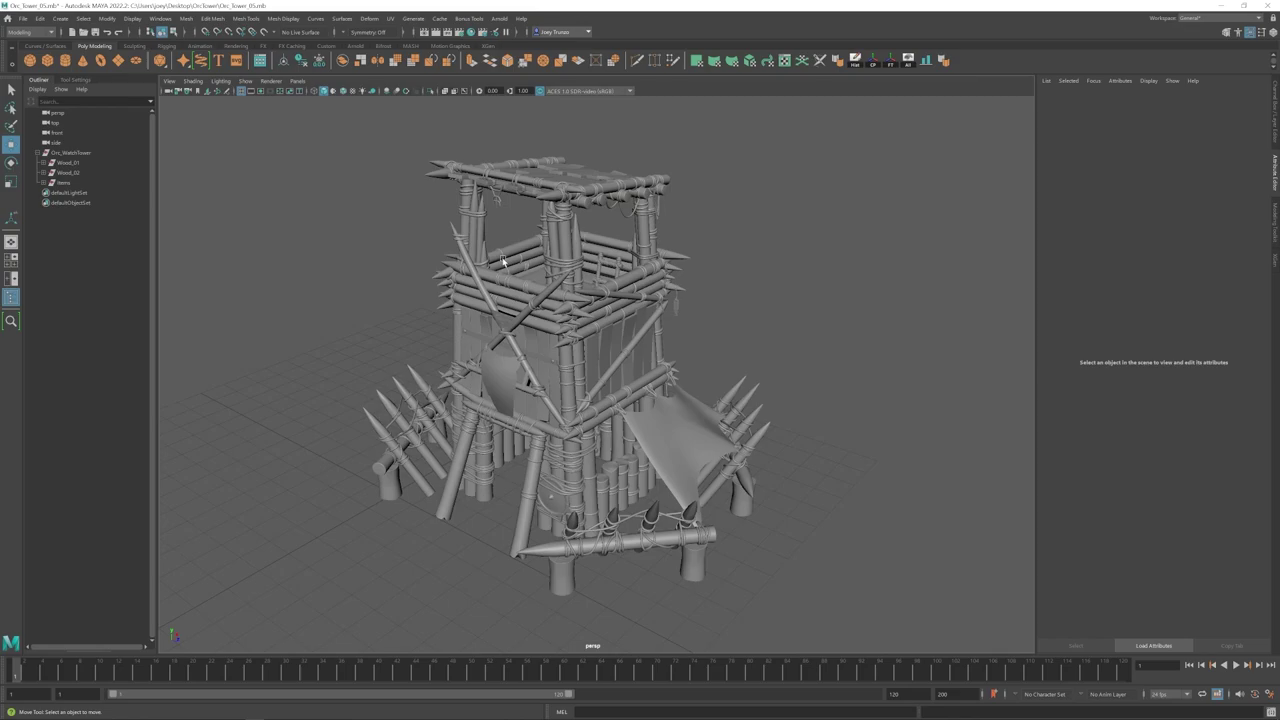
{"action": "key", "text": "q"}
{"action": "left_click_drag", "start_coordinate": [763, 303], "coordinate": [760, 332], "text": "alt"}
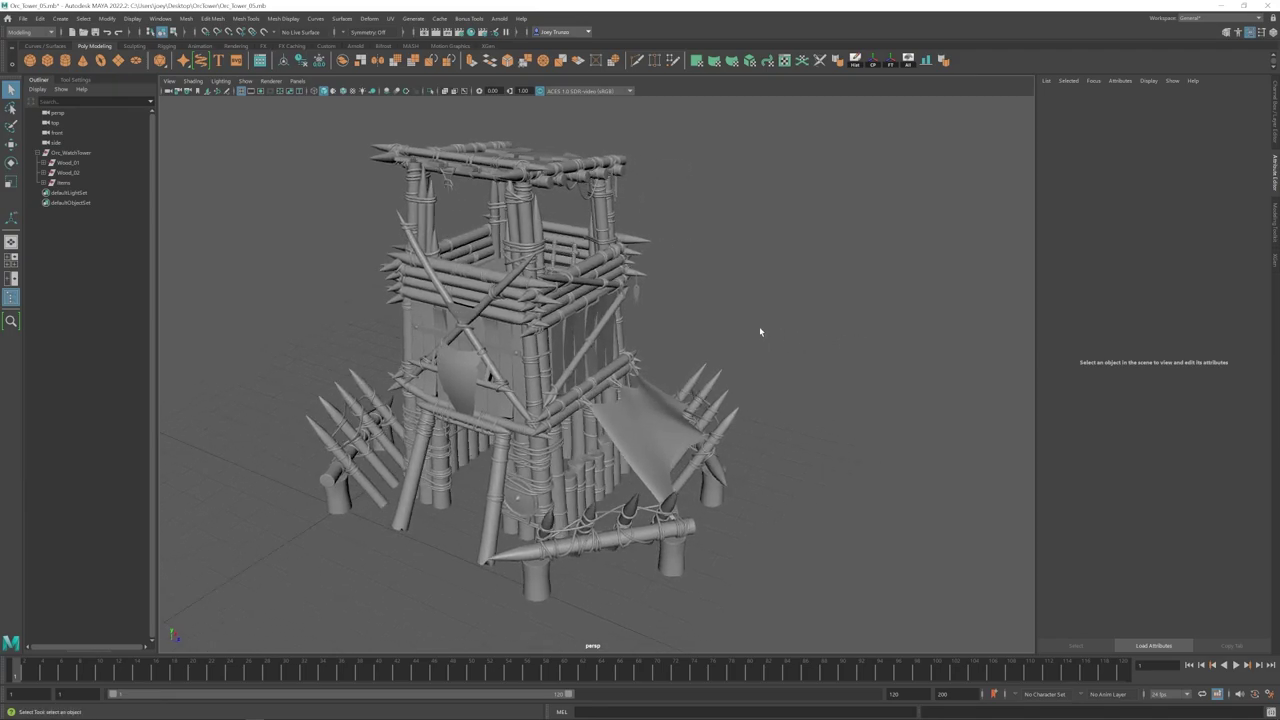
Step: Examine the cloth awning, the front flag and the whole tower from the front and the corner
{"action": "left_click", "coordinate": [657, 421]}
{"action": "left_click", "coordinate": [465, 387]}
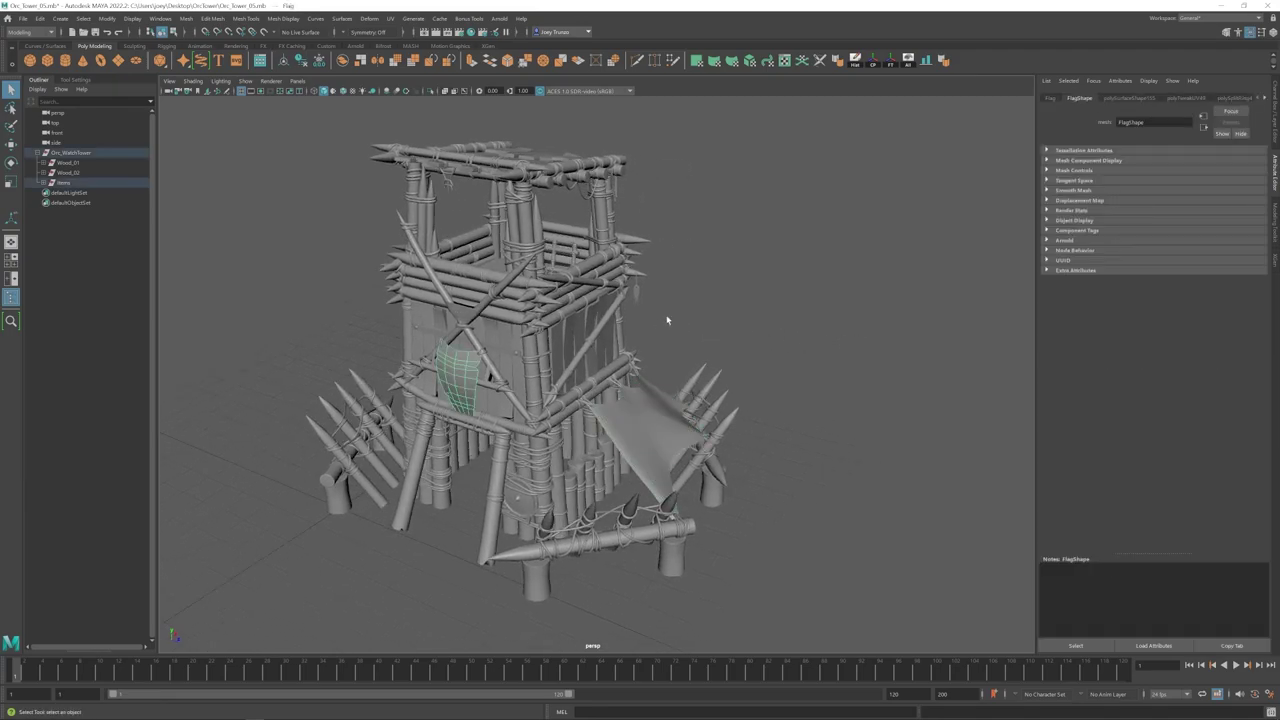
{"action": "left_click", "coordinate": [714, 311]}
{"action": "left_click_drag", "start_coordinate": [490, 371], "coordinate": [562, 292], "text": "alt"}
{"action": "left_click_drag", "start_coordinate": [490, 188], "coordinate": [522, 252], "text": "alt"}
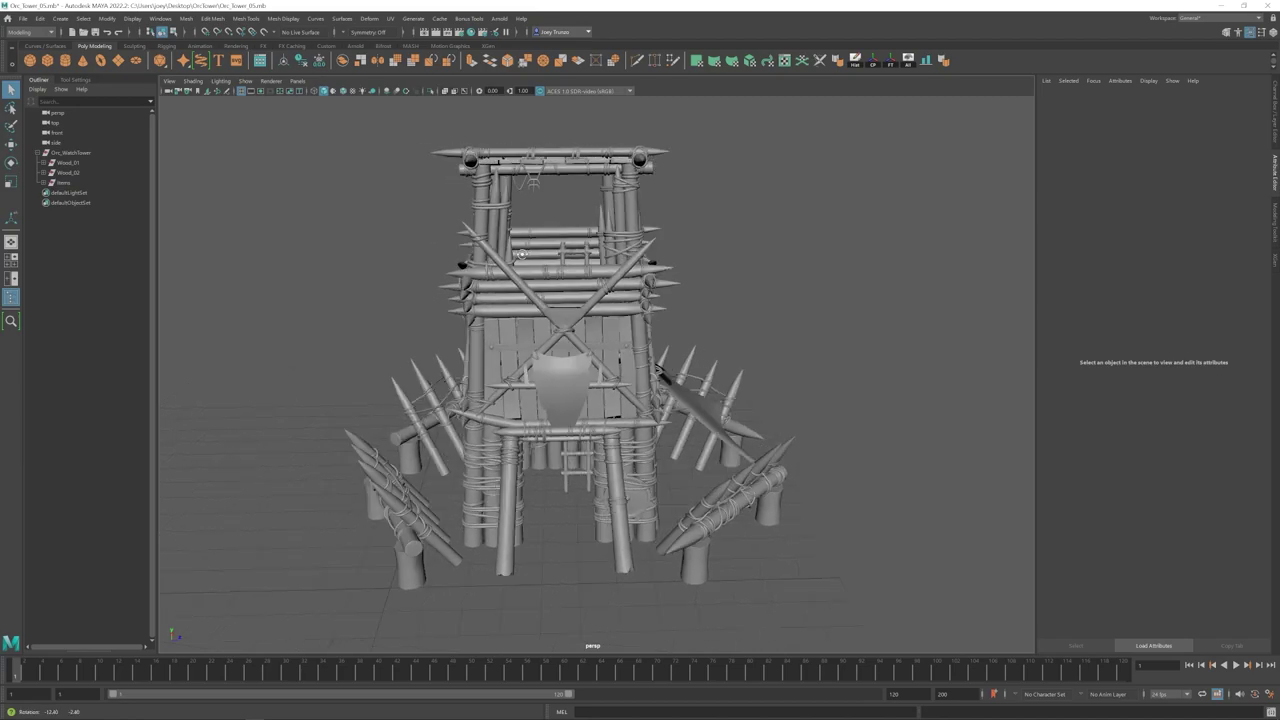
{"action": "right_click_drag", "start_coordinate": [616, 313], "coordinate": [545, 358], "text": "alt"}
{"action": "left_click_drag", "start_coordinate": [545, 358], "coordinate": [512, 353], "text": "alt"}
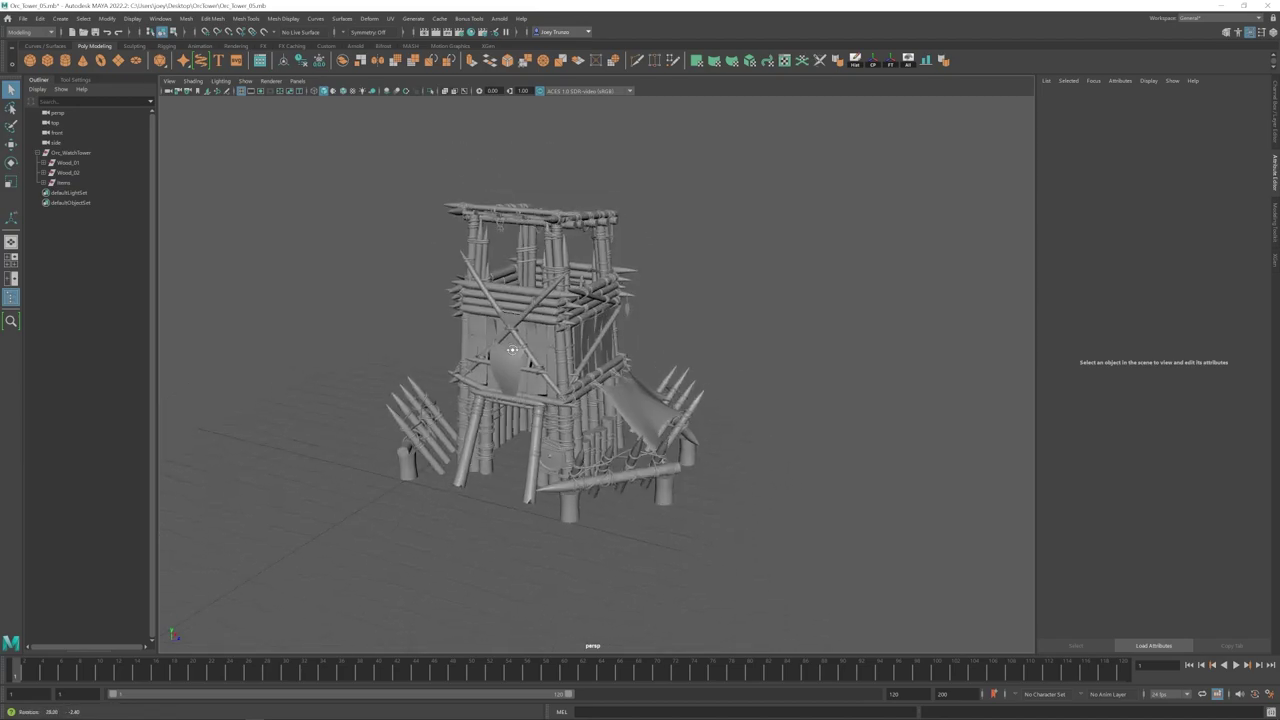
Step: Examine the whole orc tower from the front corner at closer range and slightly different angles
{"action": "right_click_drag", "start_coordinate": [512, 353], "coordinate": [573, 396], "text": "alt"}
{"action": "middle_click_drag", "start_coordinate": [573, 396], "coordinate": [562, 421], "text": "alt"}
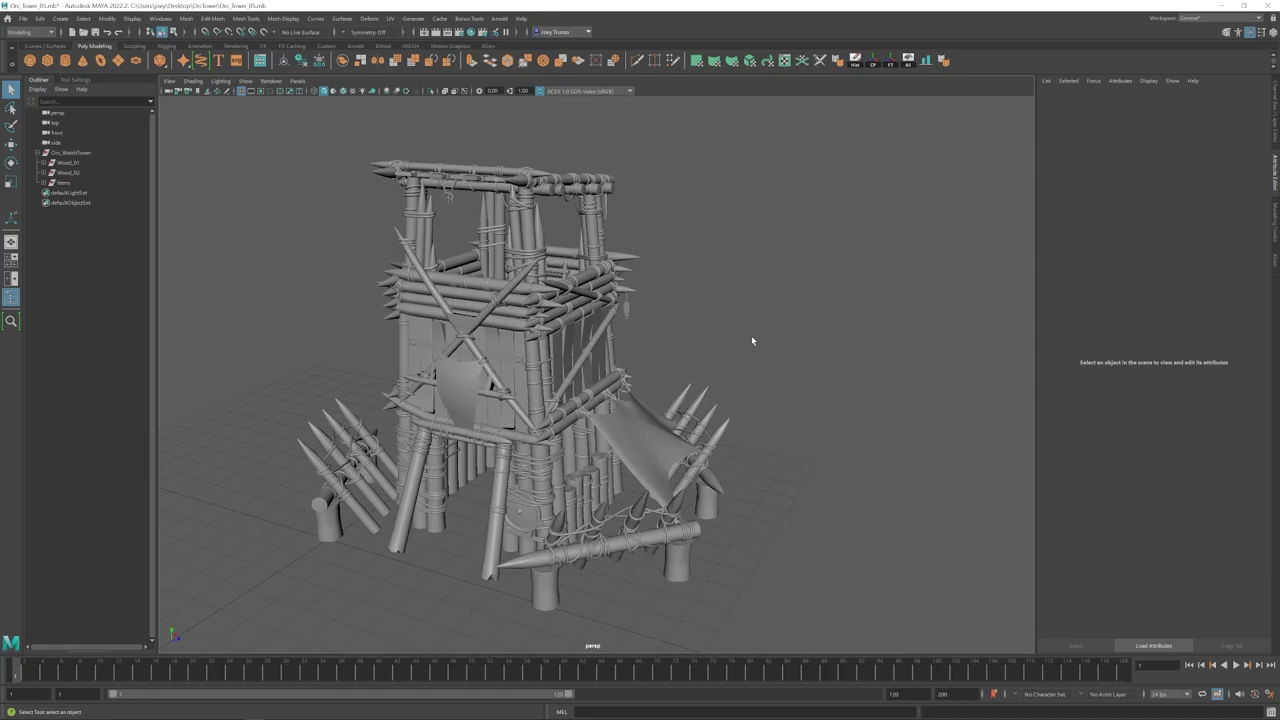
{"action": "left_click_drag", "start_coordinate": [752, 341], "coordinate": [690, 329], "text": "alt"}
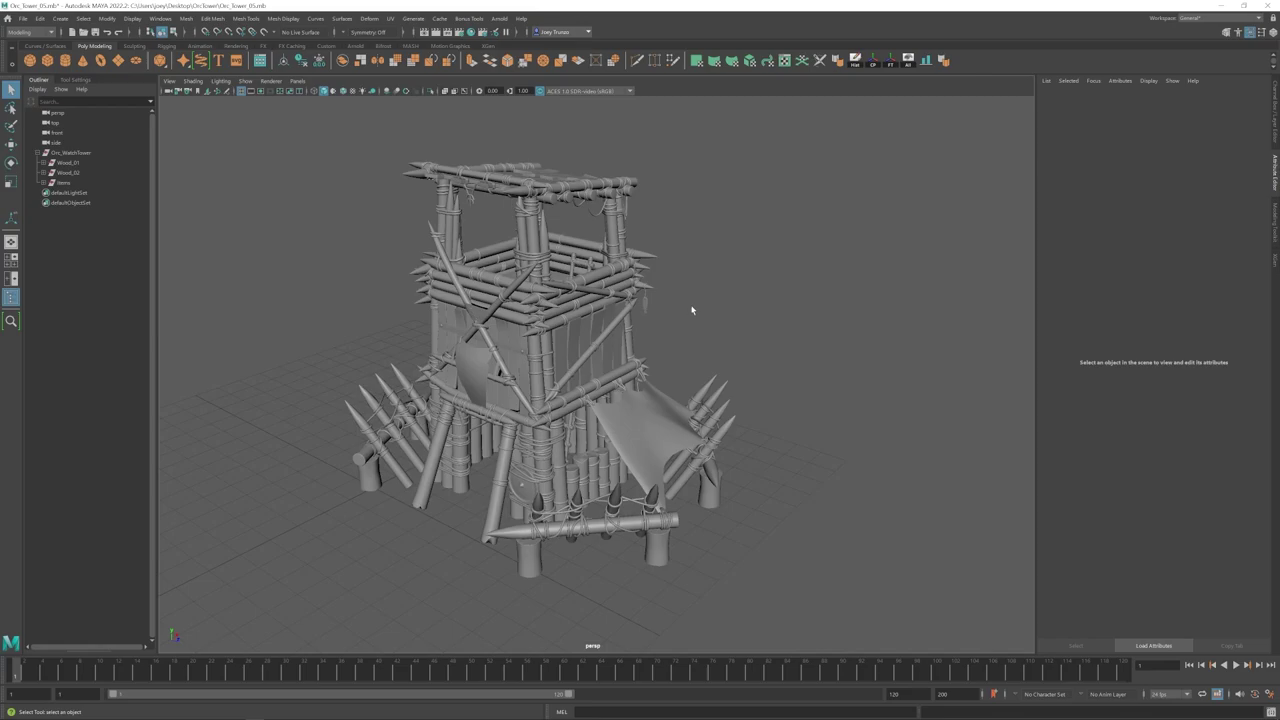
{"action": "left_click_drag", "start_coordinate": [659, 338], "coordinate": [424, 329], "text": "alt"}
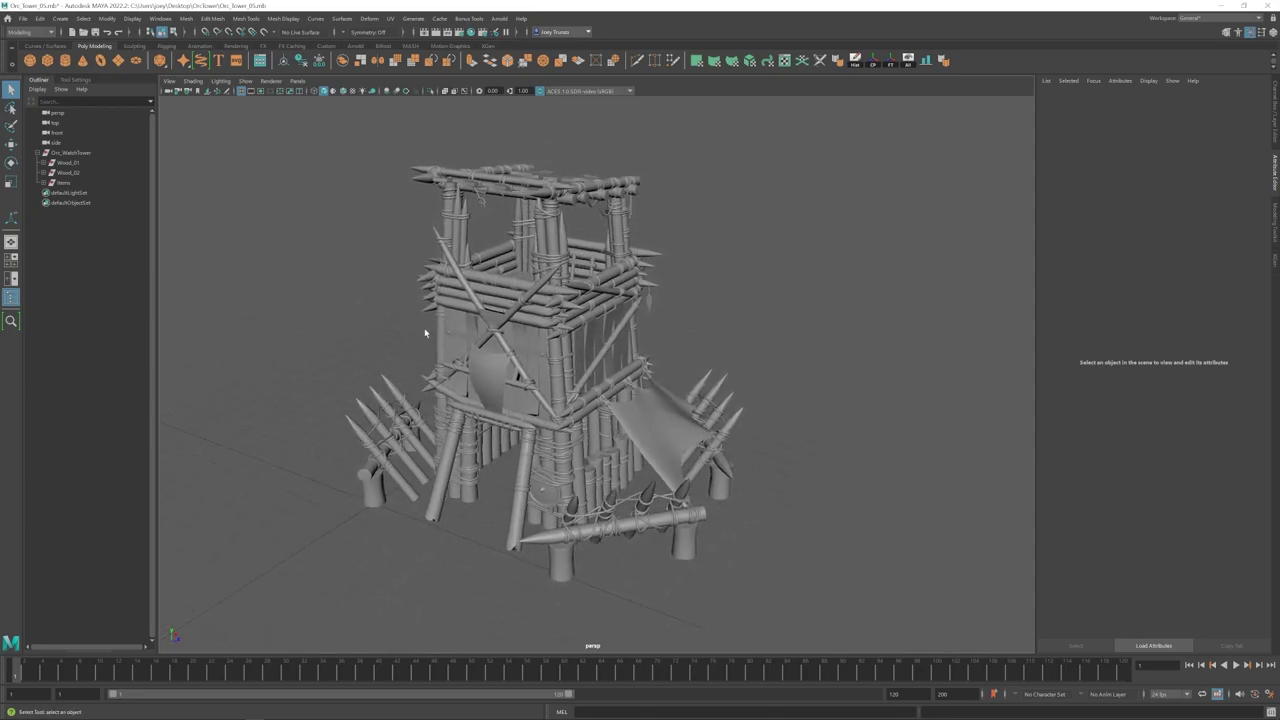
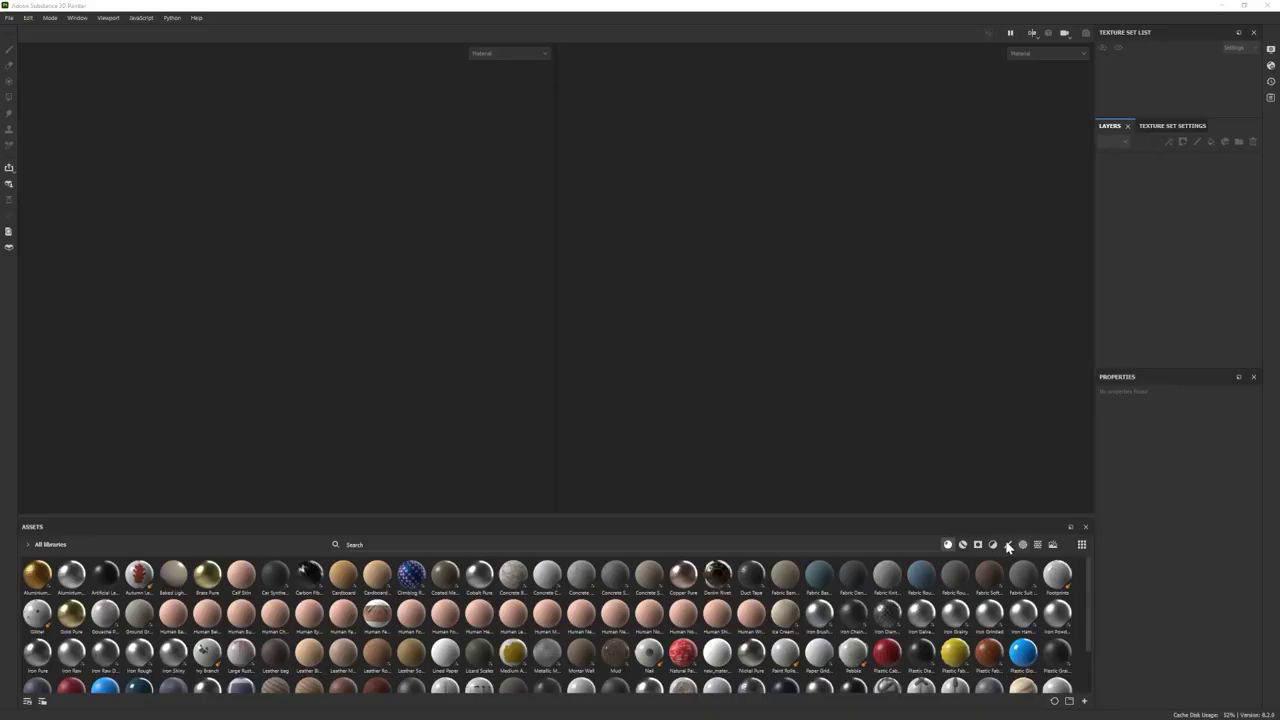
Step: Switch to Substance 3D Painter, create a new project with the orc tower mesh and frame the tower from the front corner
{"action": "left_click", "coordinate": [9, 17]}
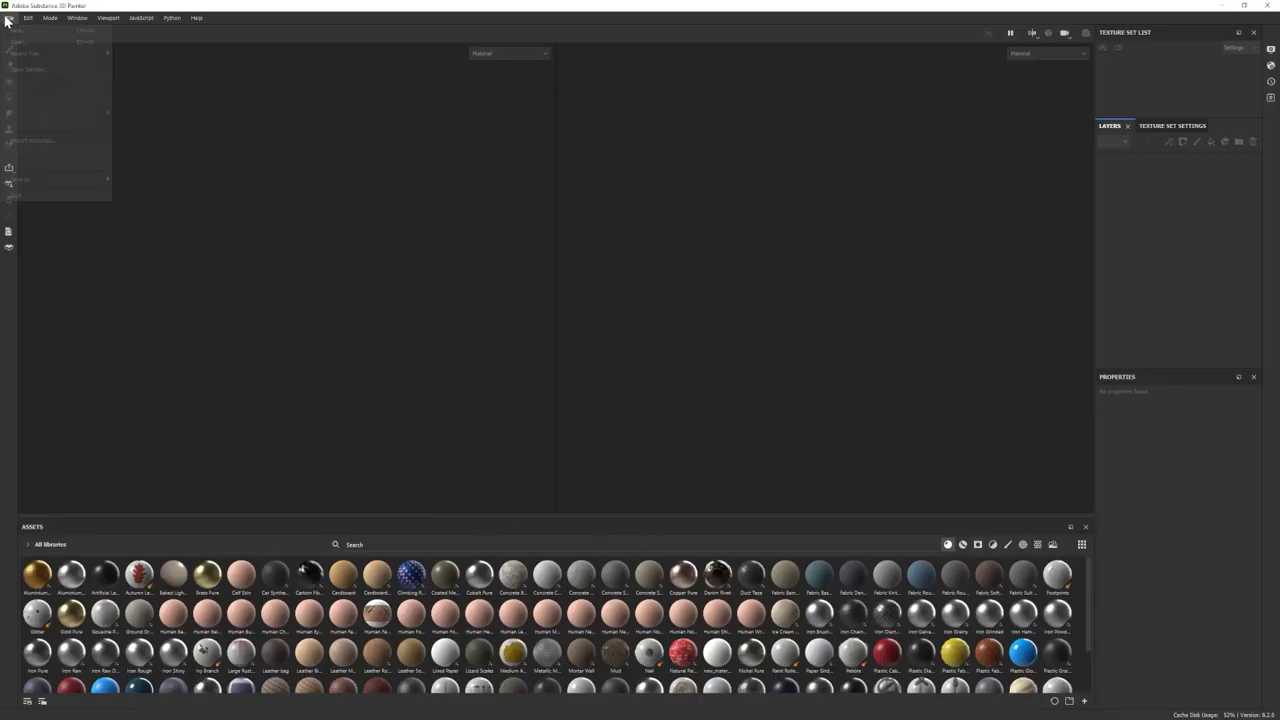
{"action": "left_click", "coordinate": [30, 34]}
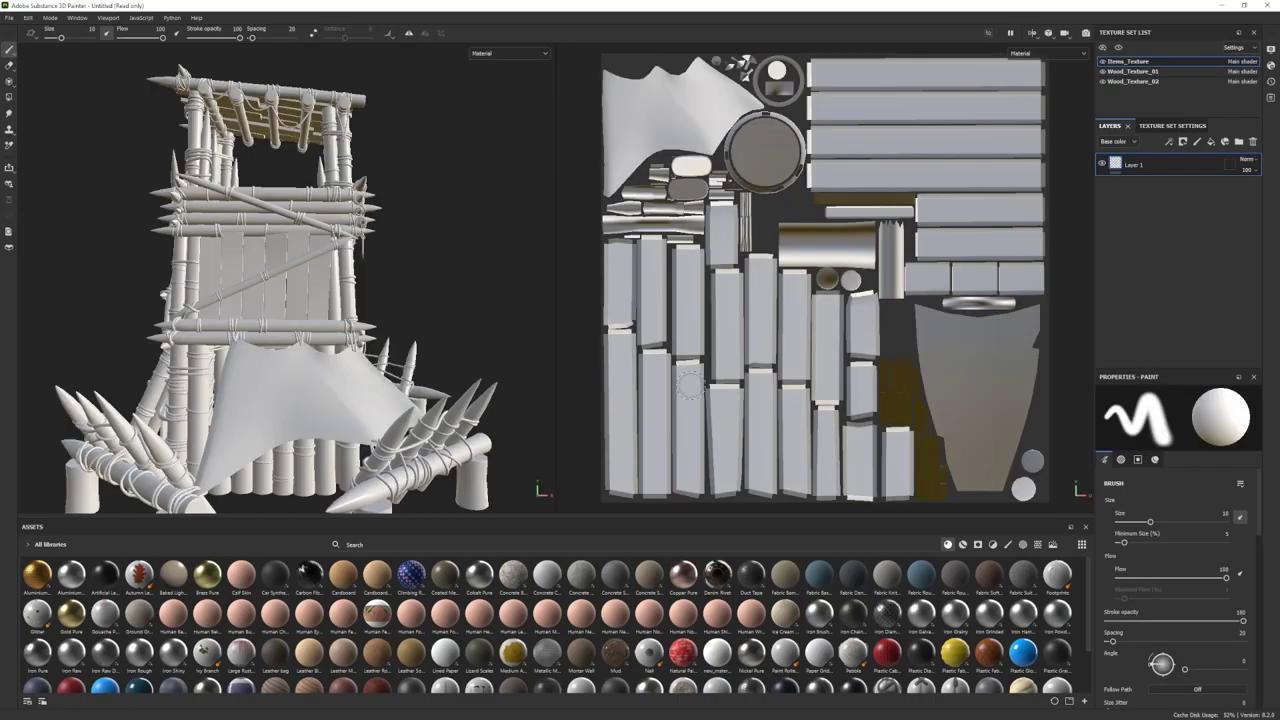
{"action": "right_click_drag", "start_coordinate": [241, 307], "coordinate": [190, 312], "text": "shift"}
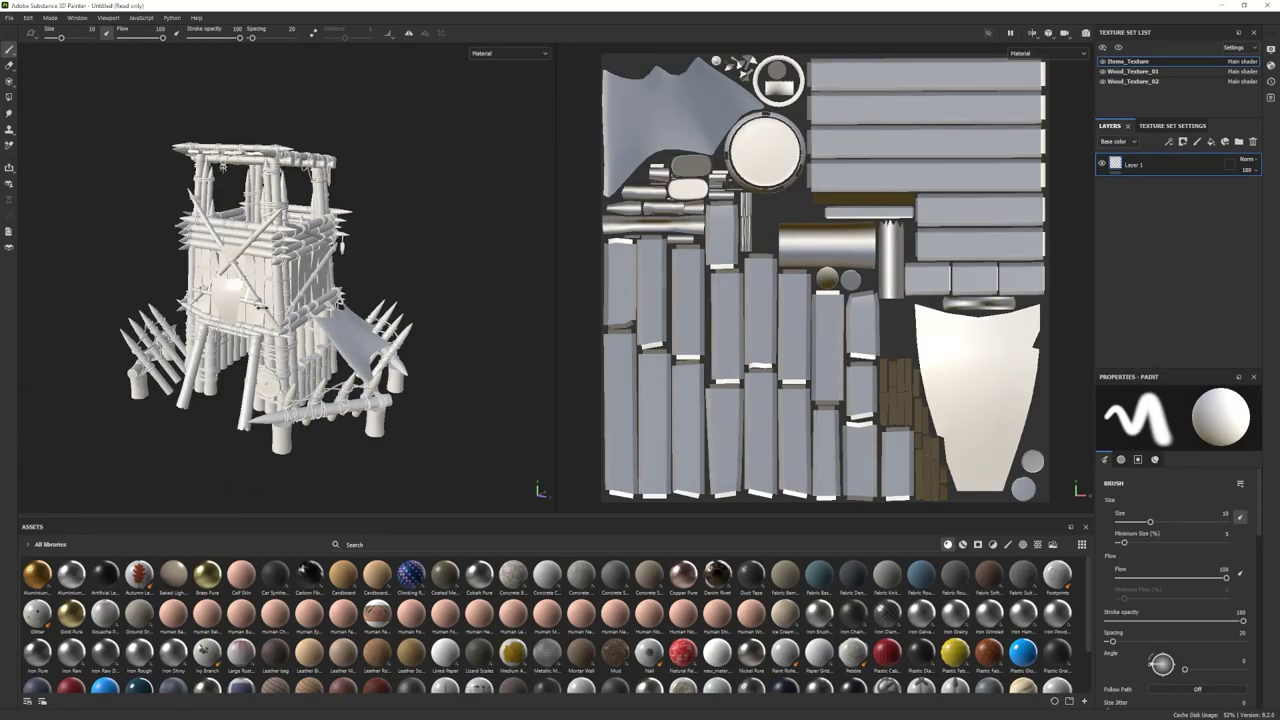
{"action": "left_click_drag", "start_coordinate": [190, 312], "coordinate": [226, 318], "text": "alt"}
{"action": "right_click_drag", "start_coordinate": [226, 318], "coordinate": [216, 321], "text": "shift"}
{"action": "mouse_move", "coordinate": [216, 321]}
{"action": "left_mouse_down", "text": "alt"}
{"action": "mouse_move", "coordinate": [421, 333]}
{"action": "mouse_move", "coordinate": [240, 358]}
{"action": "left_mouse_up", "text": "alt"}
{"action": "middle_click_drag", "start_coordinate": [240, 358], "coordinate": [208, 356], "text": "alt"}
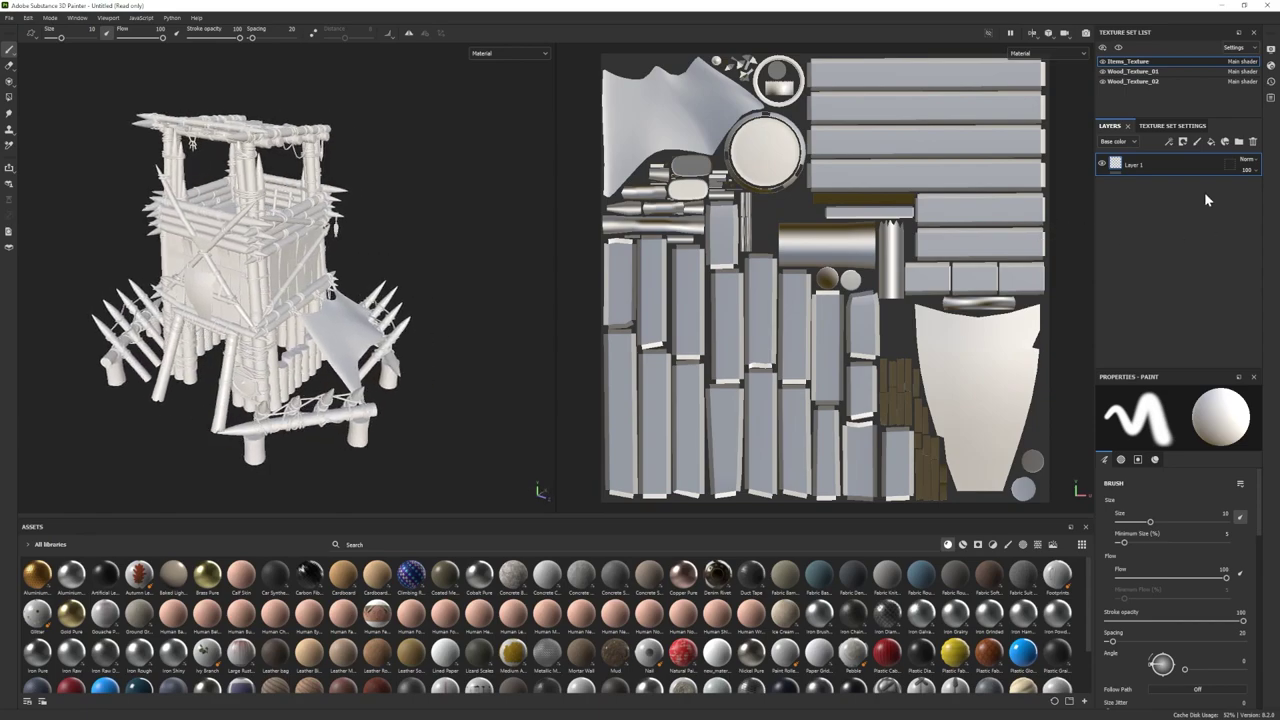
Step: Configure the mesh map bake with a 4096 output size and the low poly mesh used as the high poly mesh
{"action": "left_click", "coordinate": [1168, 127]}
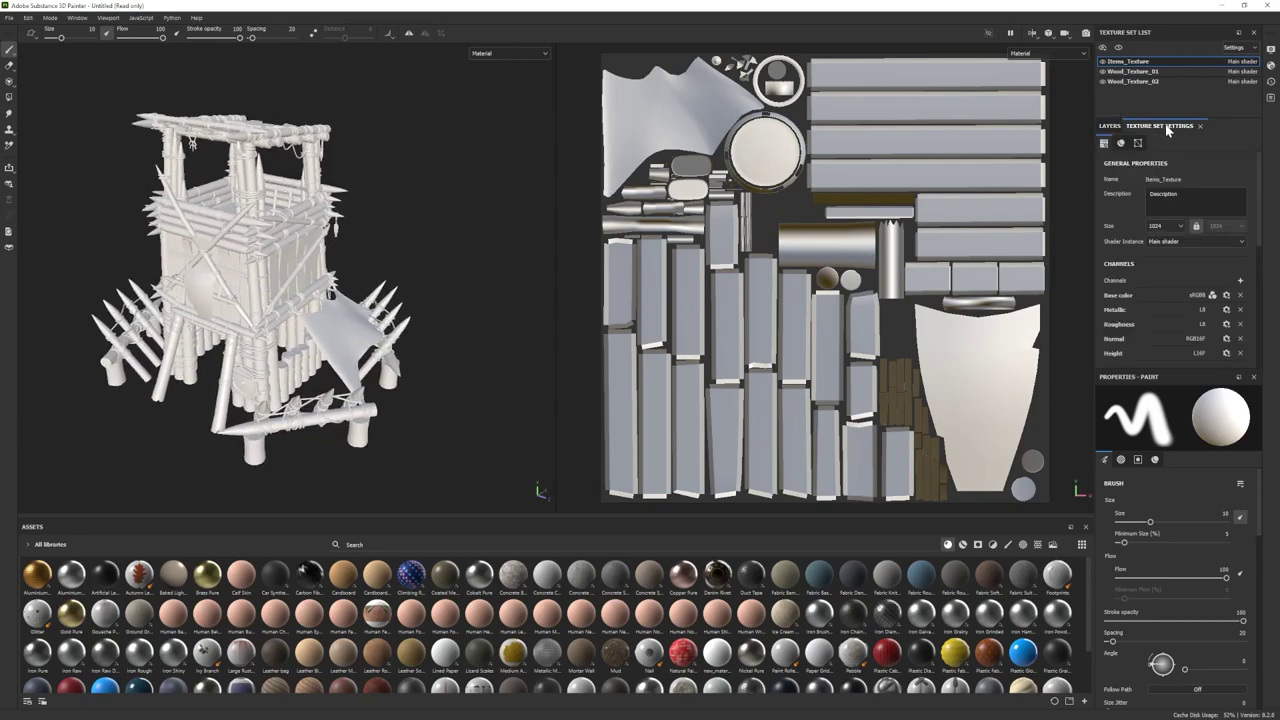
{"action": "scroll", "coordinate": [1164, 251], "scroll_direction": "down", "scroll_amount": 4}
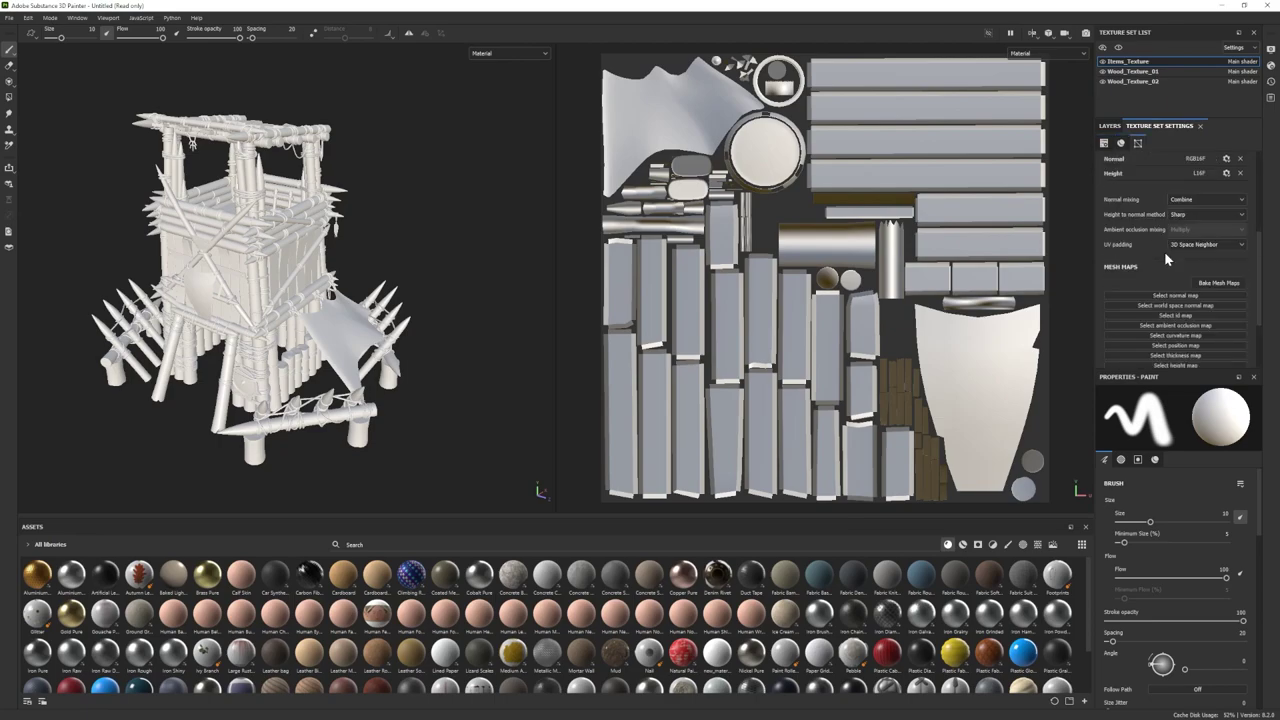
{"action": "left_click", "coordinate": [1218, 283]}
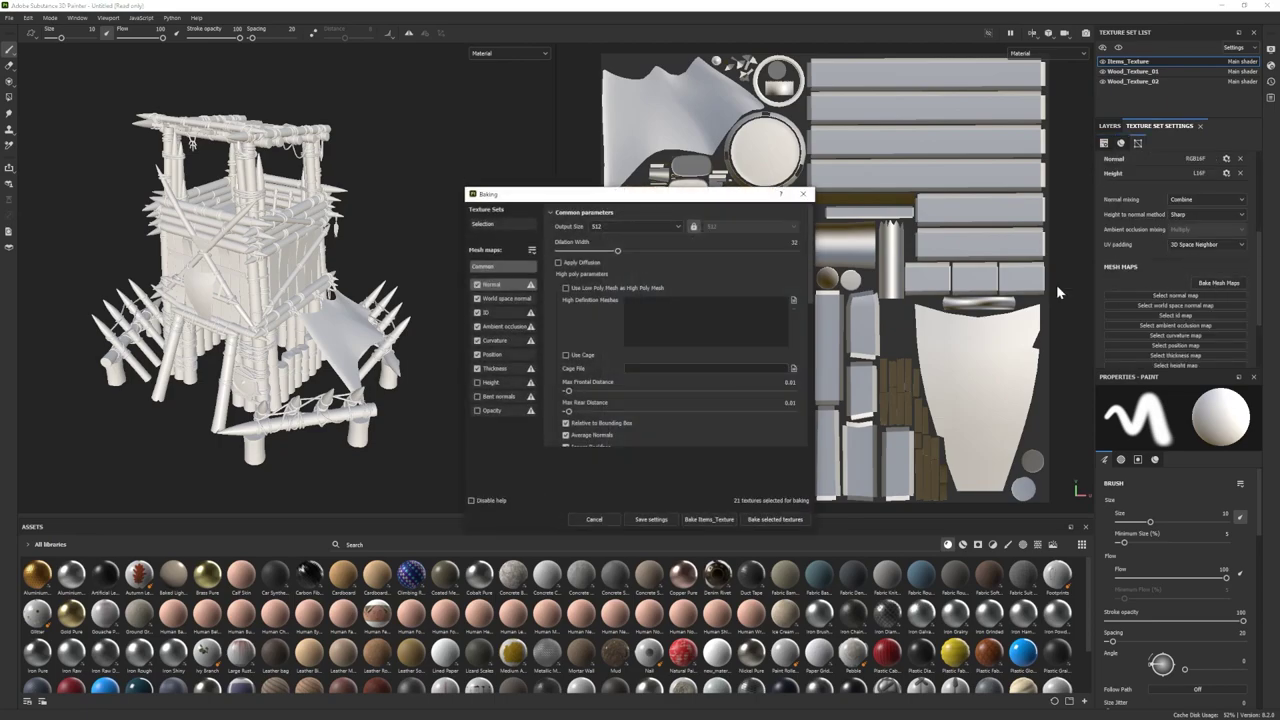
{"action": "left_click", "coordinate": [673, 229]}
{"action": "left_click", "coordinate": [617, 314]}
{"action": "left_click", "coordinate": [566, 288]}
Step: Review the ambient occlusion baker parameters and bake the selected mesh maps with self occlusion at Always
{"action": "left_click", "coordinate": [508, 328]}
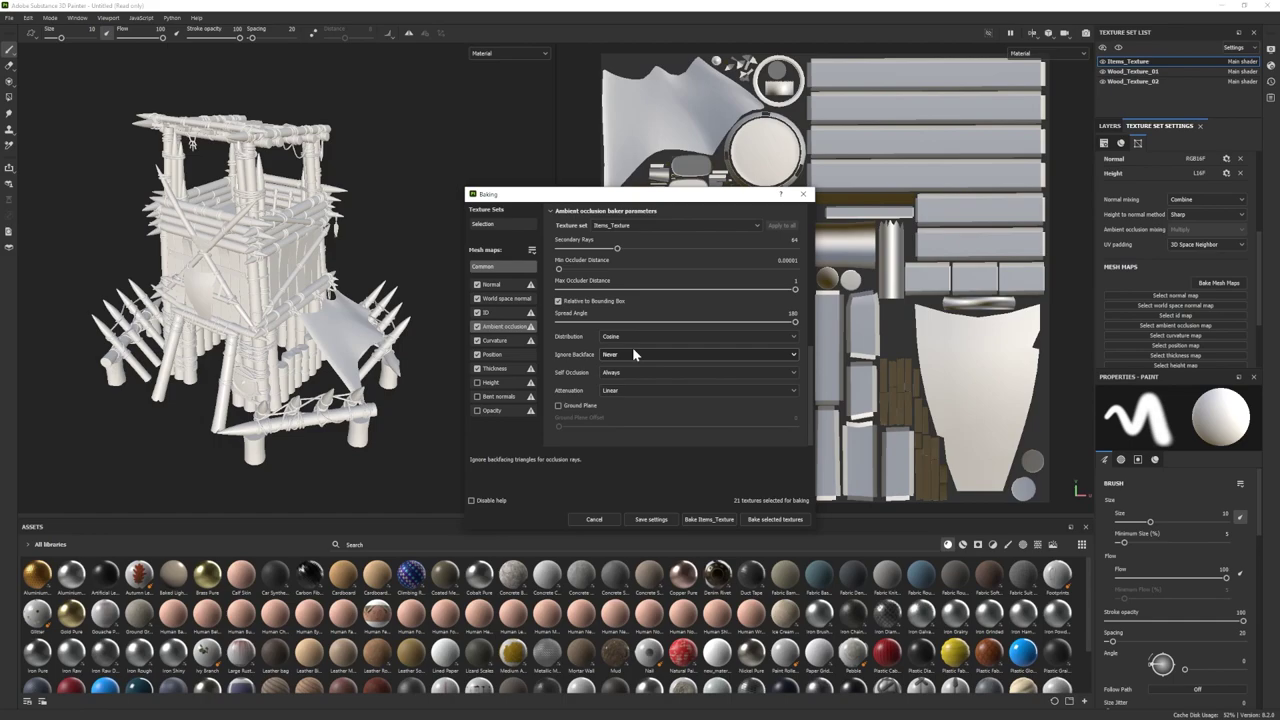
{"action": "left_click", "coordinate": [634, 373]}
{"action": "left_click", "coordinate": [720, 194]}
{"action": "scroll", "coordinate": [652, 370], "scroll_direction": "up", "scroll_amount": 3}
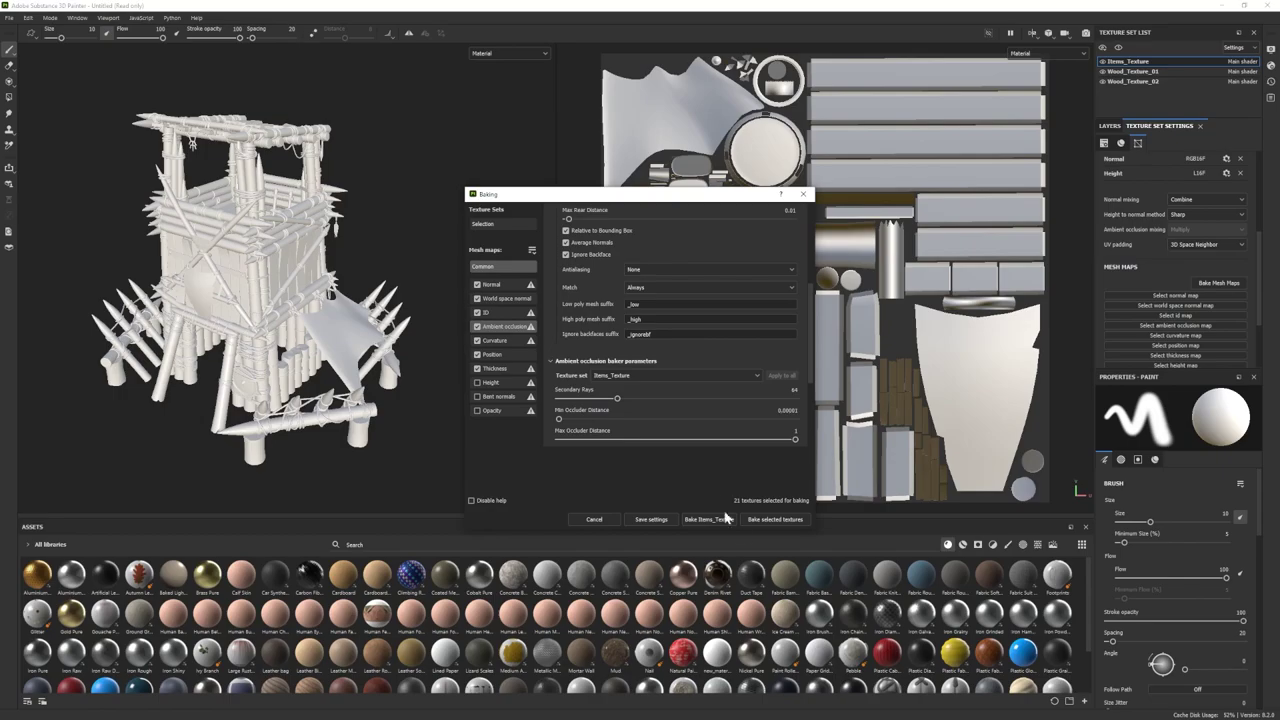
{"action": "left_click", "coordinate": [776, 519]}
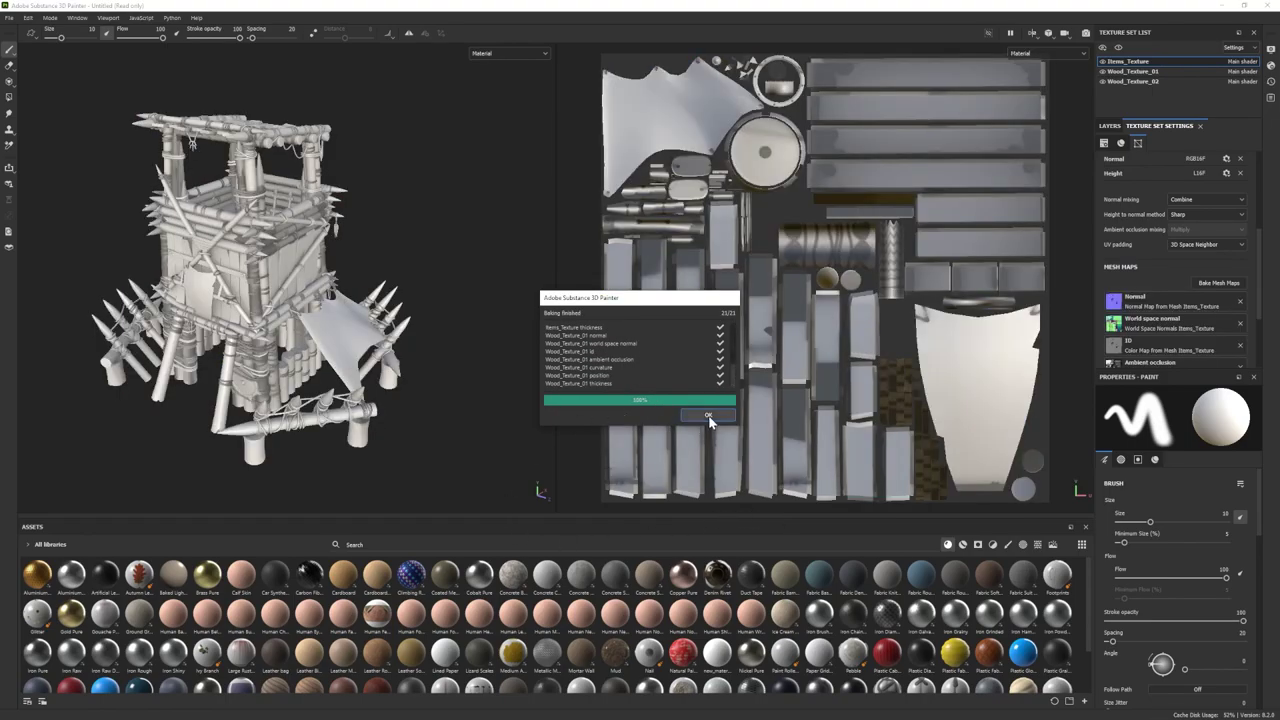
{"action": "left_click", "coordinate": [700, 415]}
Step: Examine the baked ambient occlusion shading on the tower's posts, planks and ropes from several angles and distances
{"action": "scroll", "coordinate": [456, 422], "scroll_direction": "up", "scroll_amount": 3}
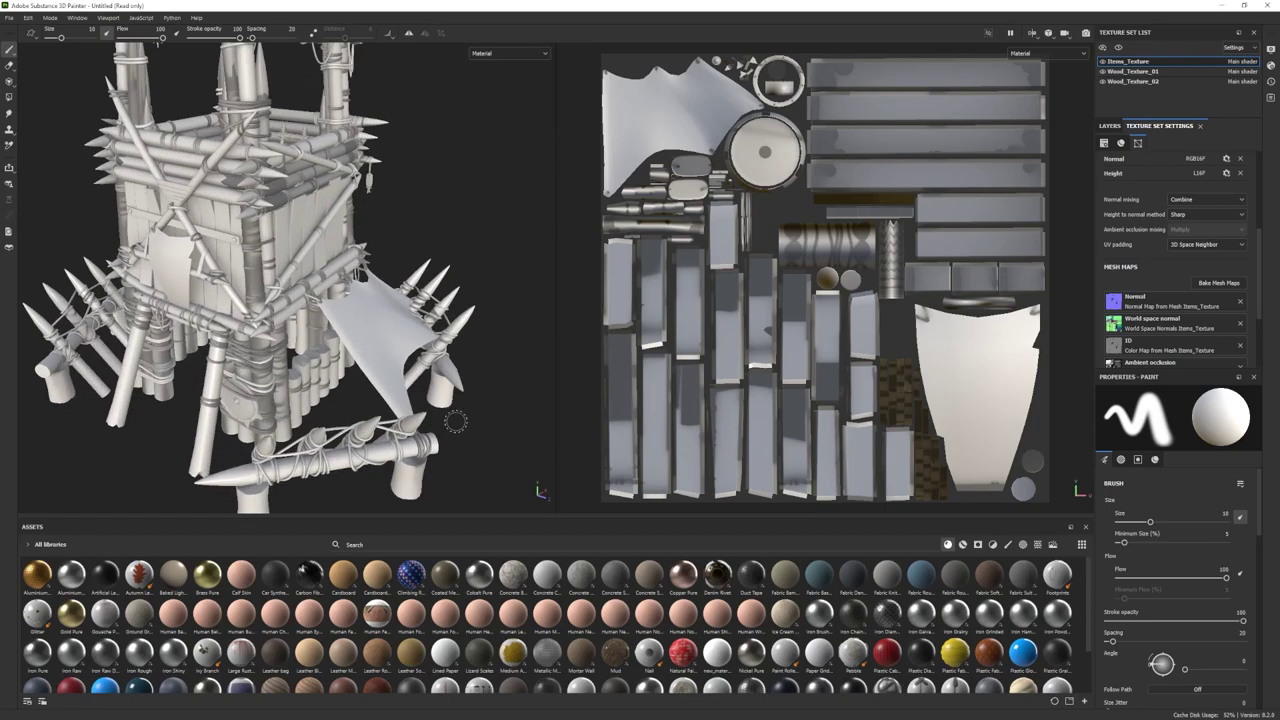
{"action": "left_click_drag", "start_coordinate": [456, 422], "coordinate": [540, 398], "text": "alt"}
{"action": "left_click_drag", "start_coordinate": [259, 250], "coordinate": [204, 290], "text": "alt"}
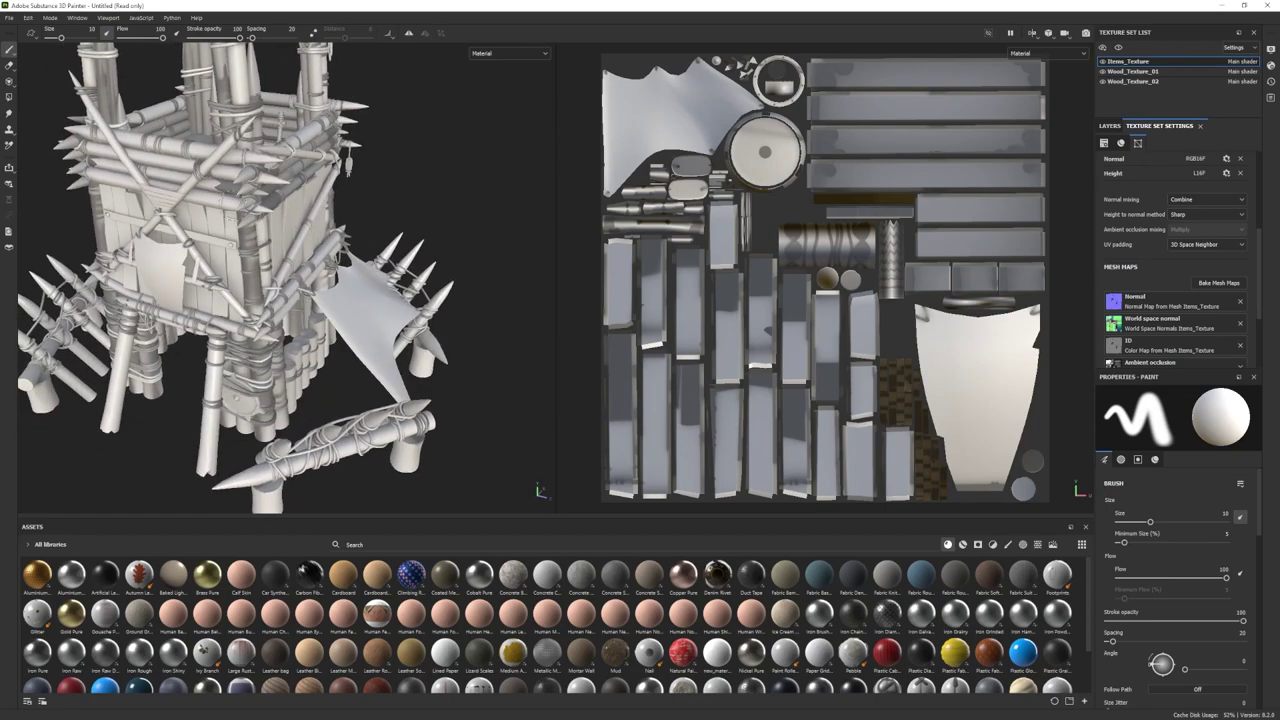
{"action": "right_click_drag", "start_coordinate": [295, 248], "coordinate": [118, 226], "text": "alt"}
{"action": "mouse_move", "coordinate": [205, 226]}
{"action": "left_mouse_down", "text": "alt"}
{"action": "mouse_move", "coordinate": [222, 264]}
{"action": "mouse_move", "coordinate": [200, 266]}
{"action": "mouse_move", "coordinate": [212, 226]}
{"action": "left_mouse_up", "text": "alt"}
{"action": "right_click_drag", "start_coordinate": [230, 236], "coordinate": [325, 280], "text": "alt"}
{"action": "middle_click_drag", "start_coordinate": [330, 285], "coordinate": [345, 365], "text": "alt"}
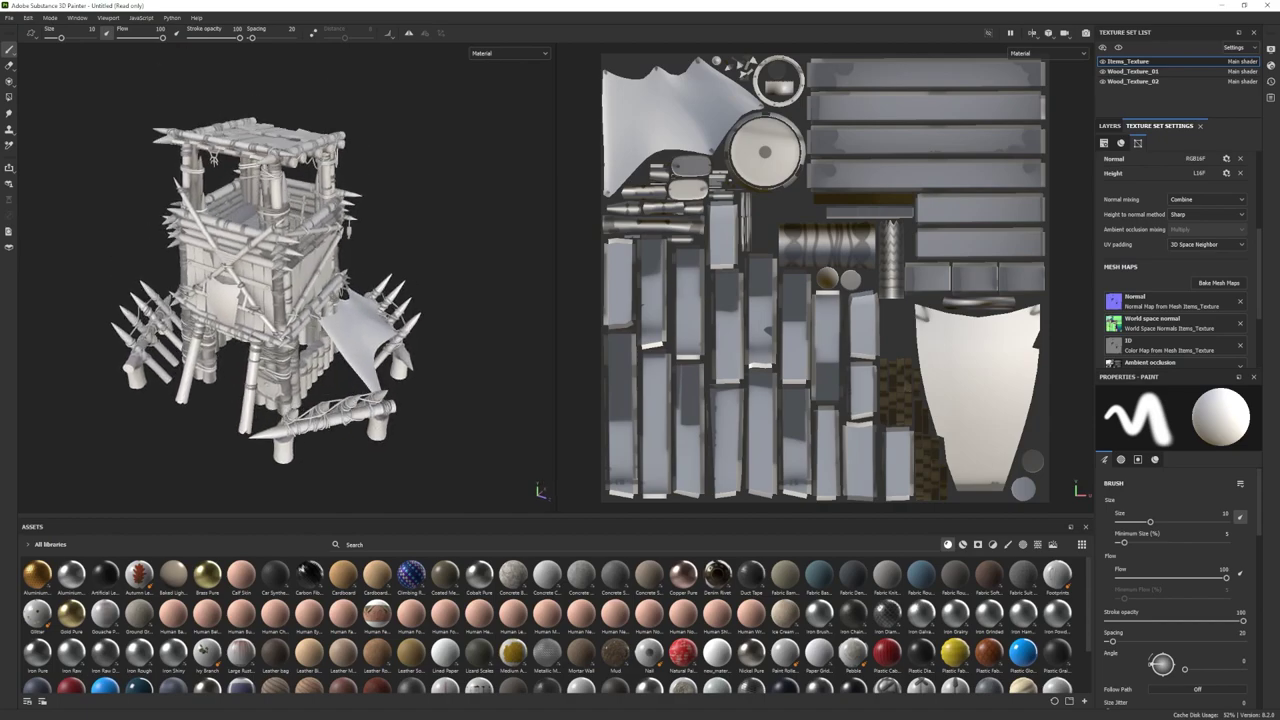
{"action": "left_click_drag", "start_coordinate": [345, 365], "coordinate": [362, 361], "text": "alt"}
{"action": "middle_click_drag", "start_coordinate": [362, 361], "coordinate": [370, 333], "text": "alt"}
{"action": "left_click_drag", "start_coordinate": [370, 333], "coordinate": [362, 345], "text": "alt"}
{"action": "right_click_drag", "start_coordinate": [362, 345], "coordinate": [376, 371], "text": "alt"}
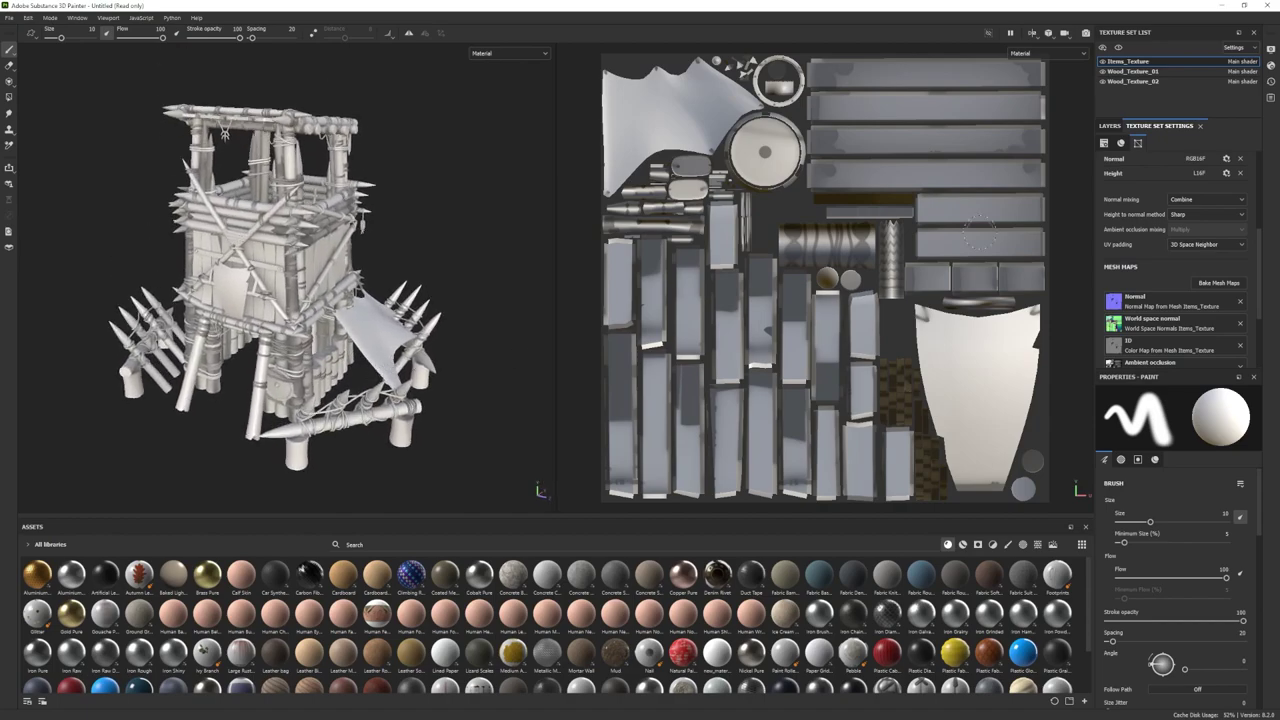
Step: Set the ambient occlusion bake's self occlusion to Only Same Mesh Name and apply it to all texture sets
{"action": "scroll", "coordinate": [1205, 265], "scroll_direction": "down", "scroll_amount": 3}
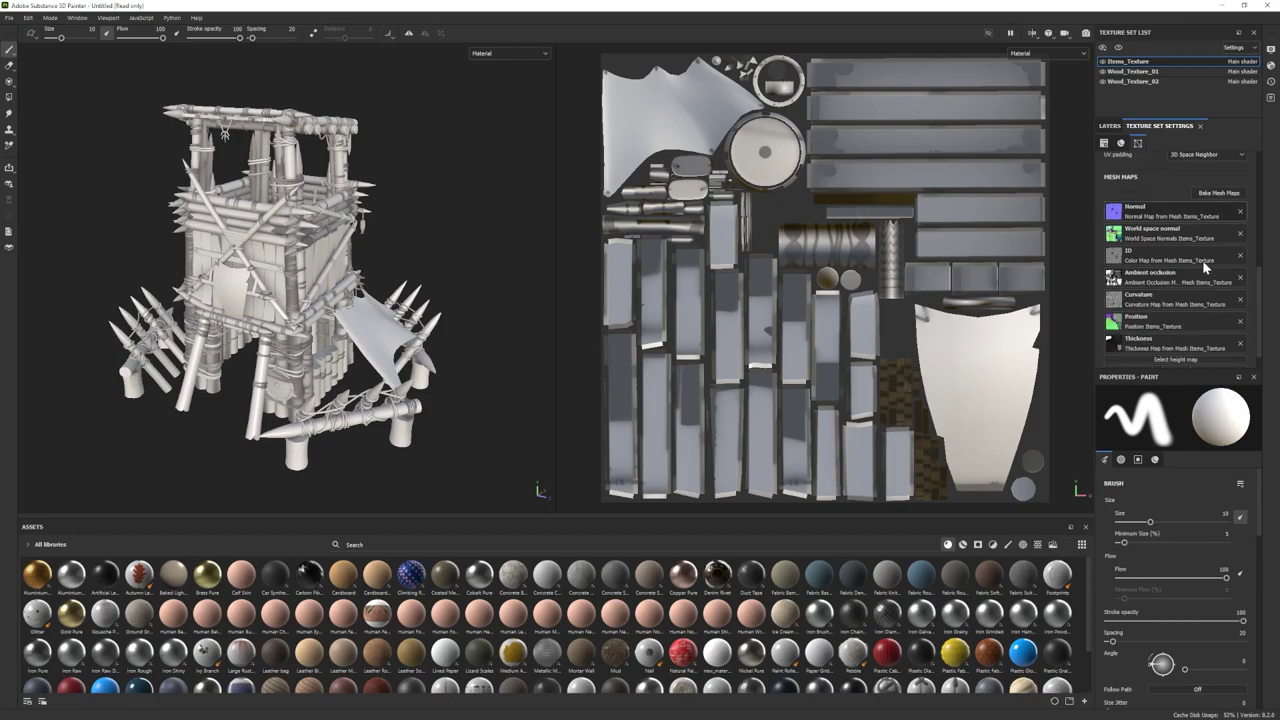
{"action": "left_click", "coordinate": [1219, 193]}
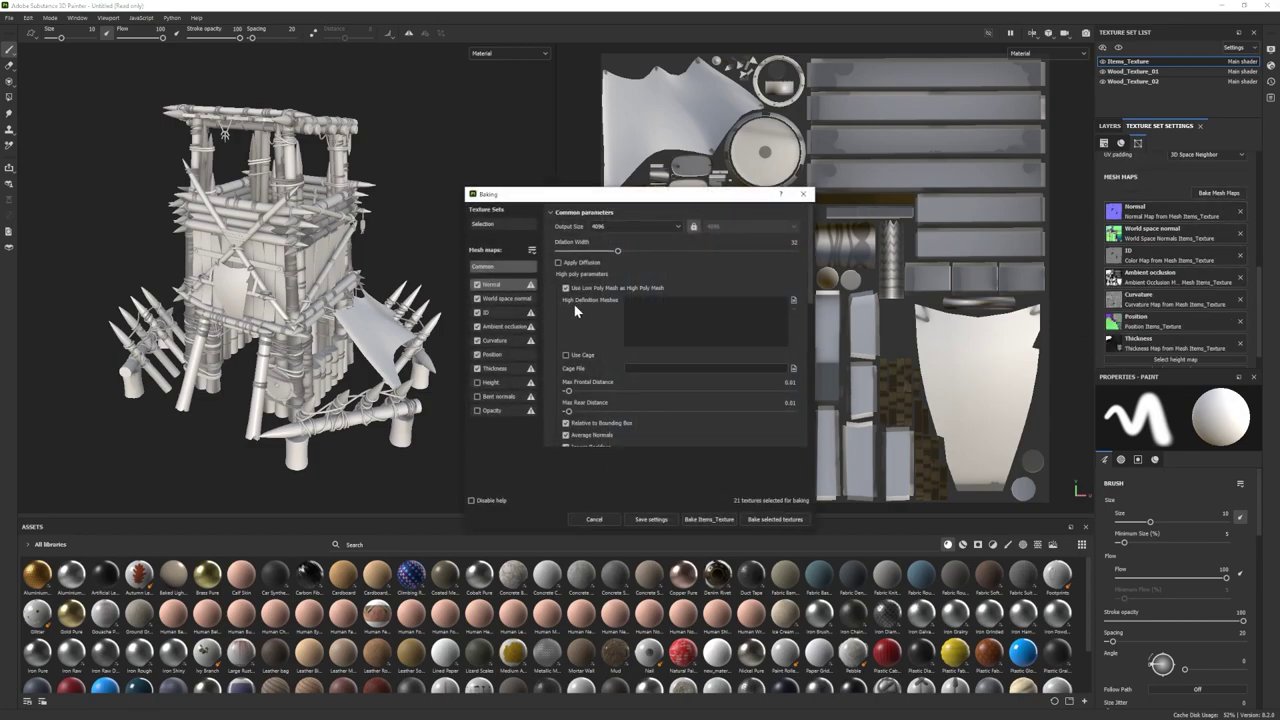
{"action": "scroll", "coordinate": [592, 380], "scroll_direction": "down", "scroll_amount": 3}
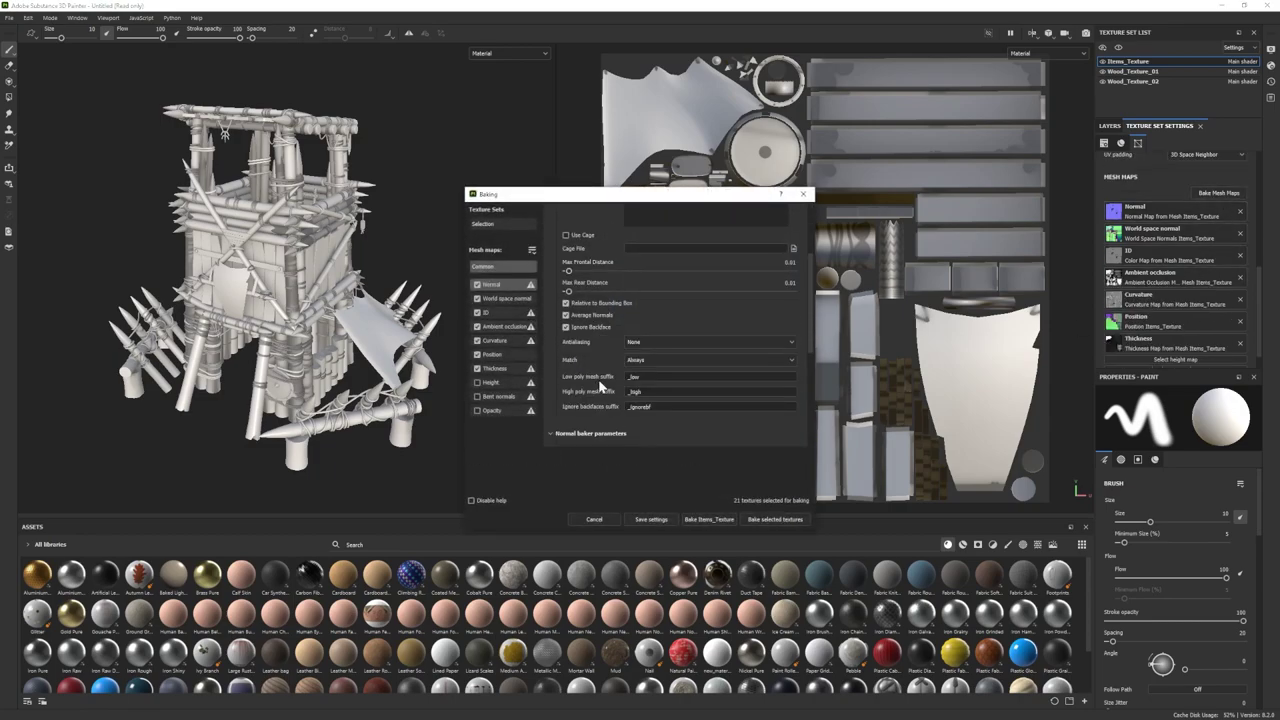
{"action": "left_click", "coordinate": [508, 327]}
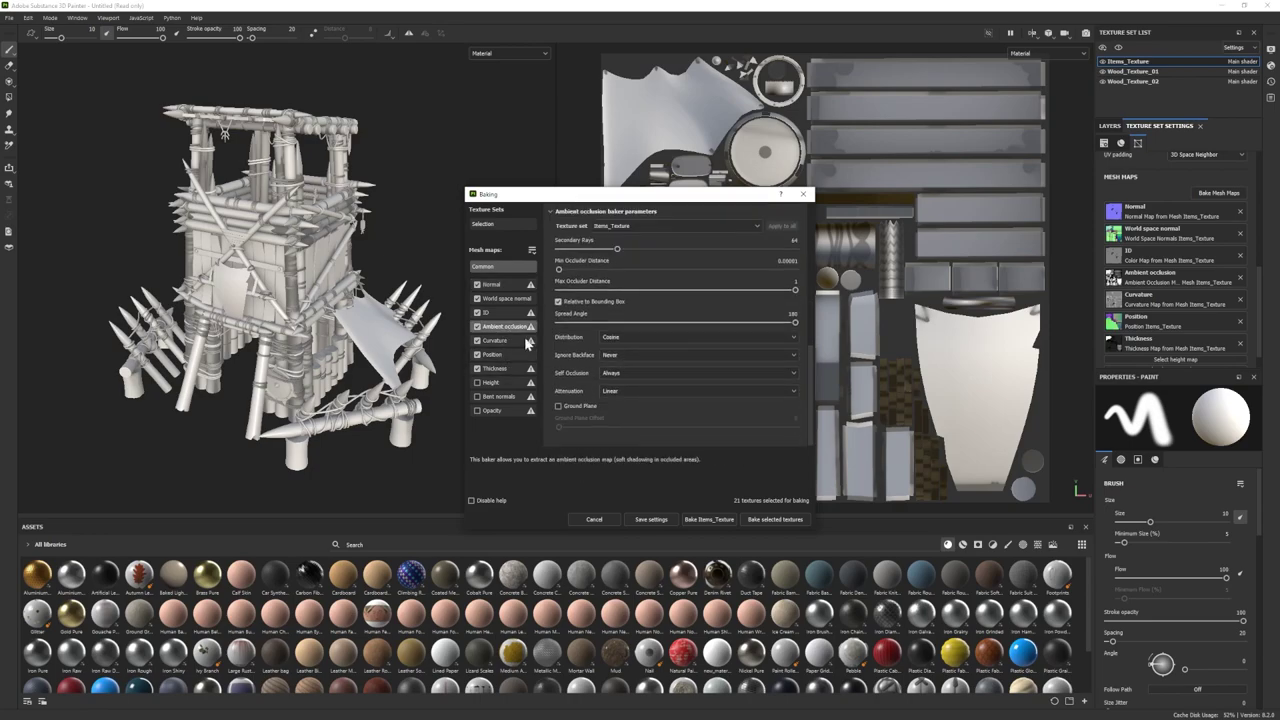
{"action": "left_click", "coordinate": [675, 372]}
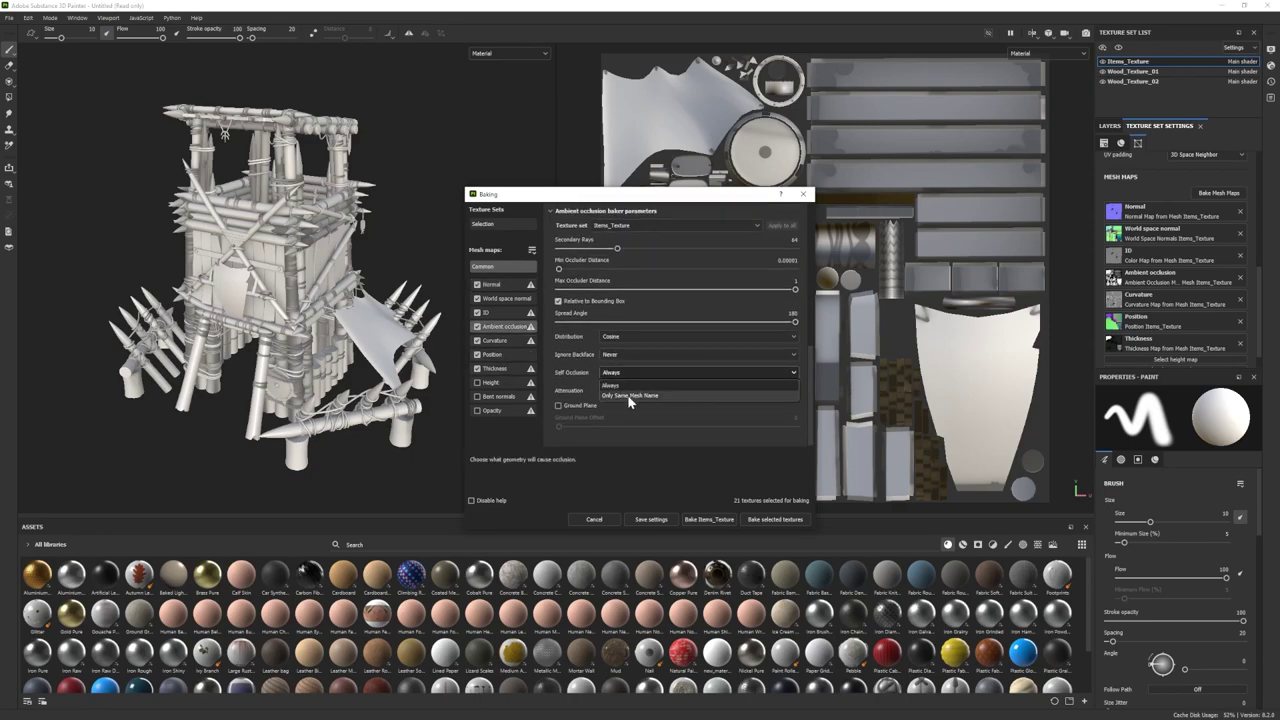
{"action": "left_click", "coordinate": [629, 396]}
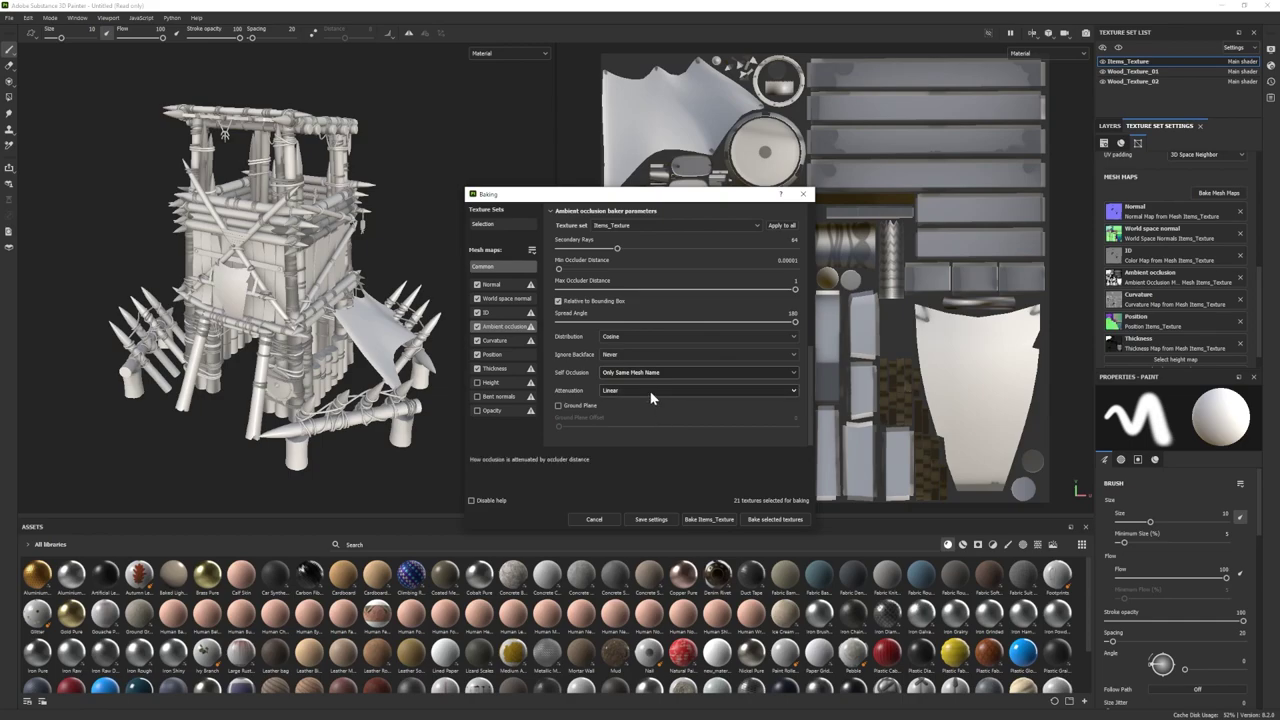
{"action": "left_click", "coordinate": [643, 355]}
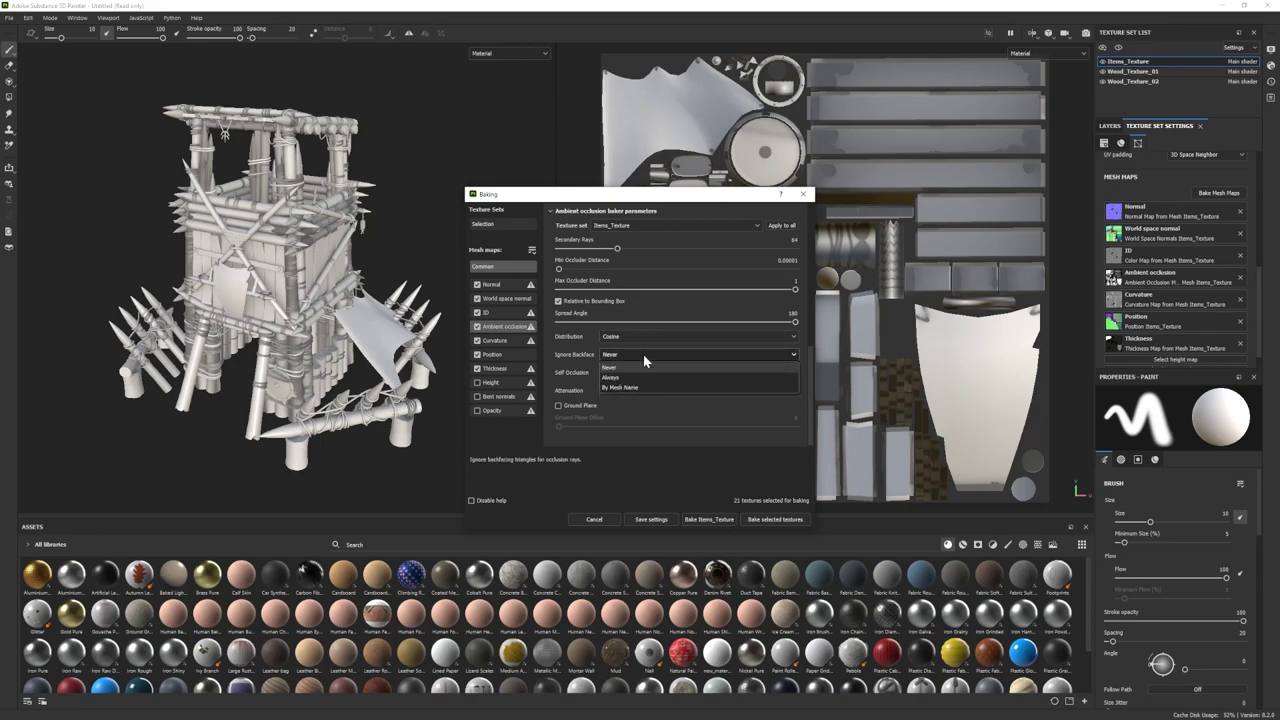
{"action": "left_click", "coordinate": [643, 355]}
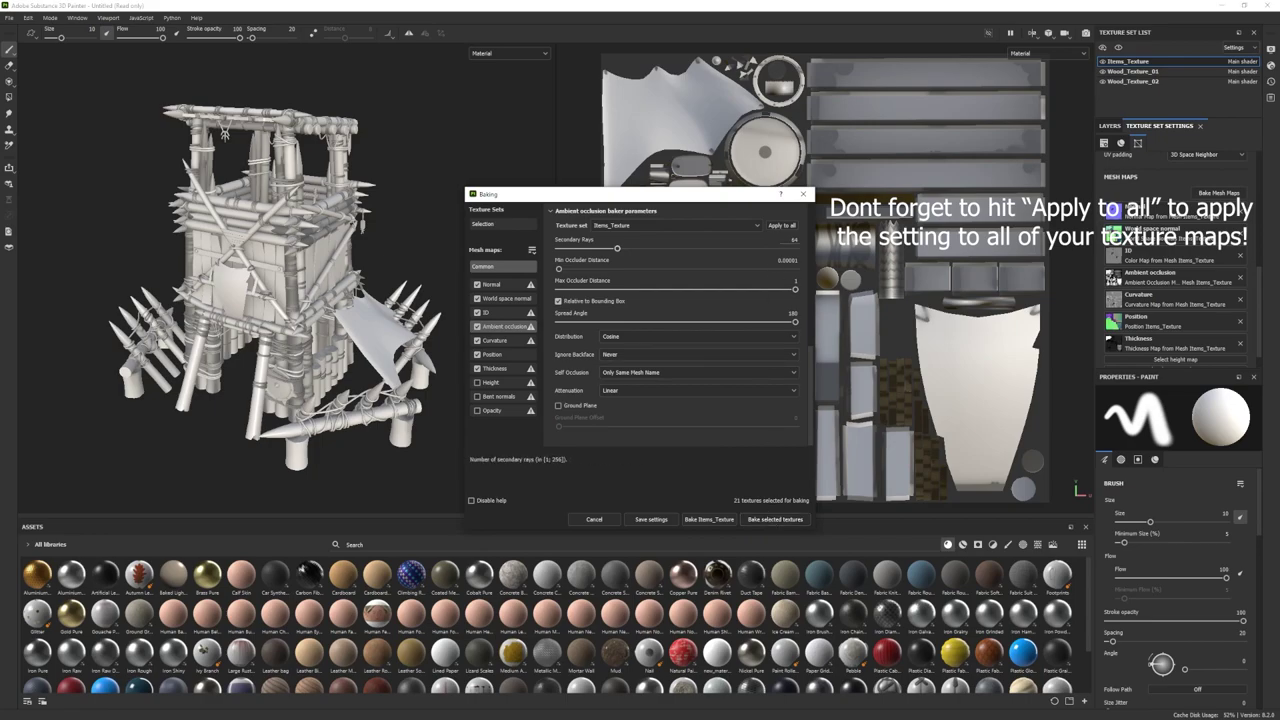
{"action": "left_click", "coordinate": [779, 226]}
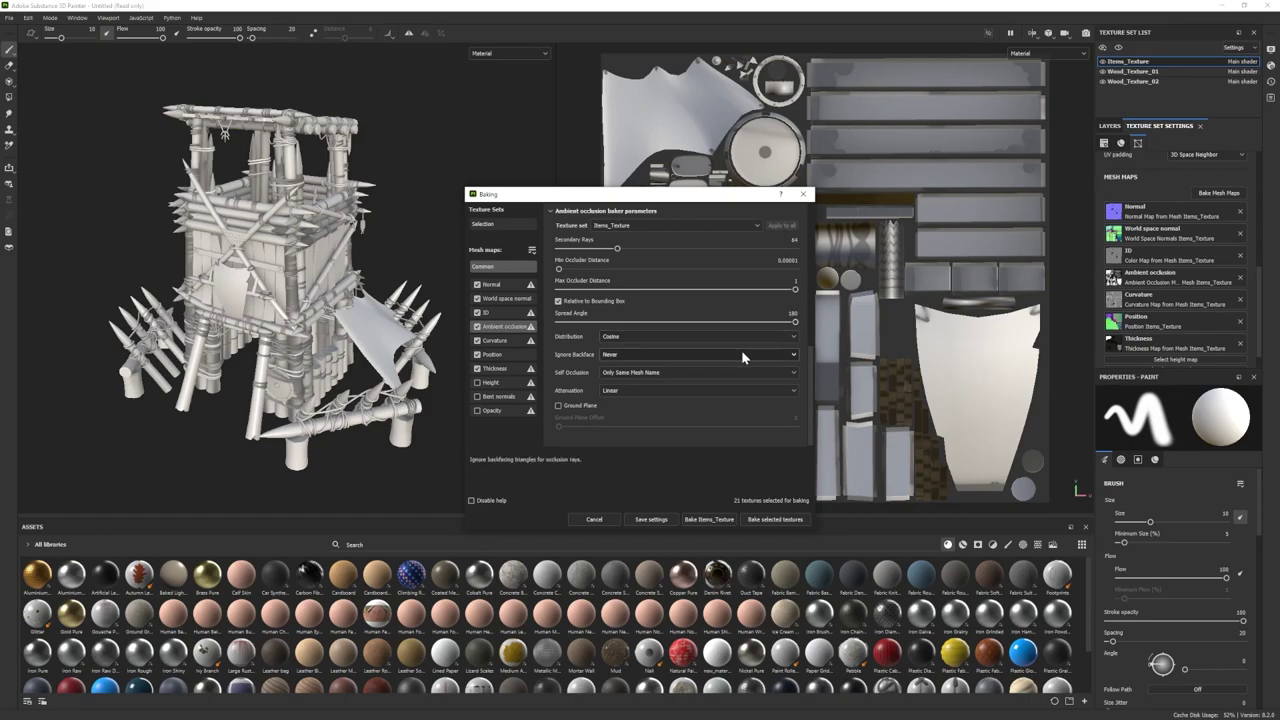
Step: Rebake the selected mesh maps for all texture sets and inspect the shading on the tower
{"action": "left_click", "coordinate": [756, 519]}
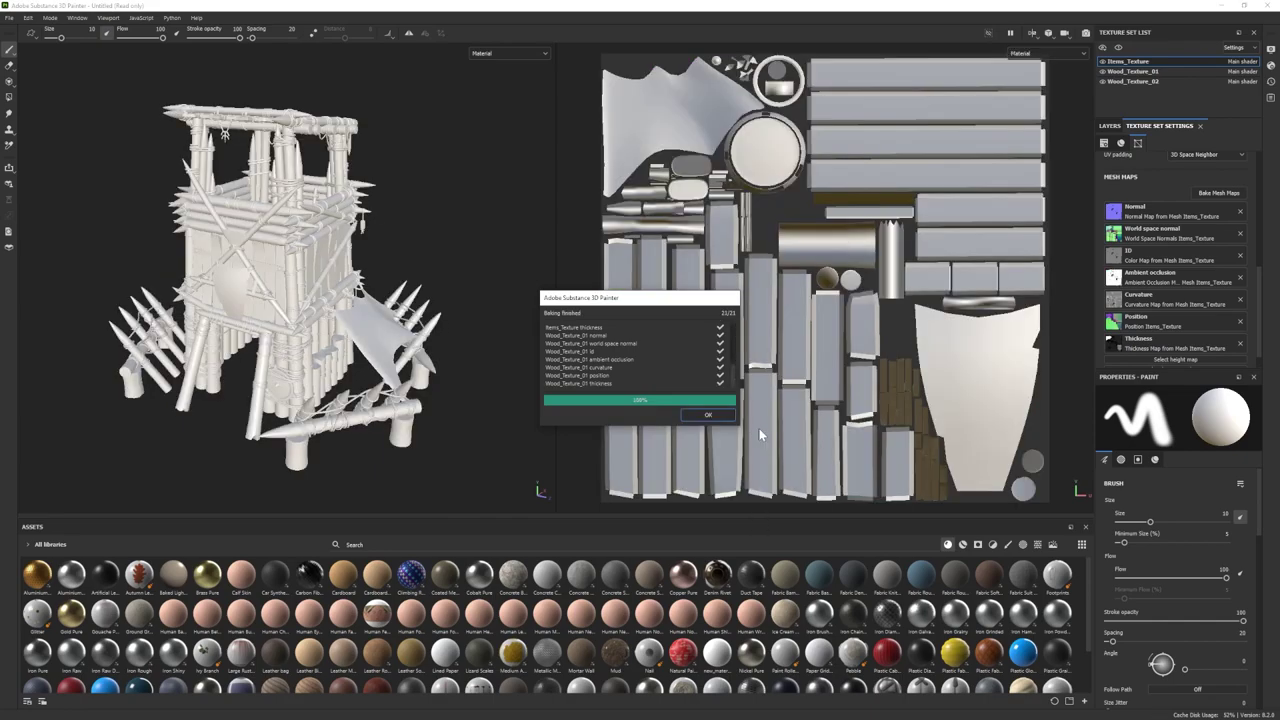
{"action": "left_click", "coordinate": [700, 419]}
{"action": "left_click_drag", "start_coordinate": [400, 345], "coordinate": [150, 332], "text": "alt"}
{"action": "mouse_move", "coordinate": [365, 330]}
{"action": "left_mouse_down", "text": "alt"}
{"action": "mouse_move", "coordinate": [368, 385]}
{"action": "mouse_move", "coordinate": [388, 338]}
{"action": "left_mouse_up", "text": "alt"}
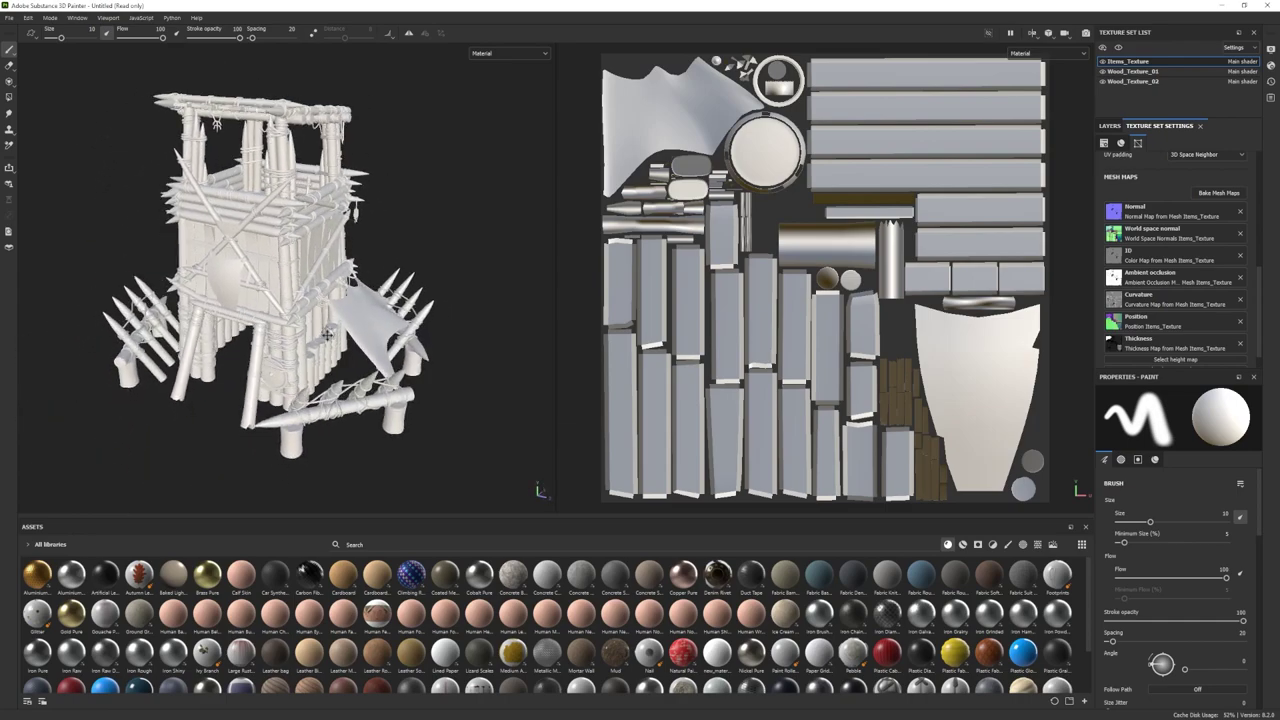
{"action": "middle_click_drag", "start_coordinate": [388, 343], "coordinate": [362, 363], "text": "alt"}
{"action": "scroll", "coordinate": [362, 363], "scroll_direction": "up", "scroll_amount": 1}
{"action": "left_click_drag", "start_coordinate": [362, 362], "coordinate": [374, 362], "text": "alt"}
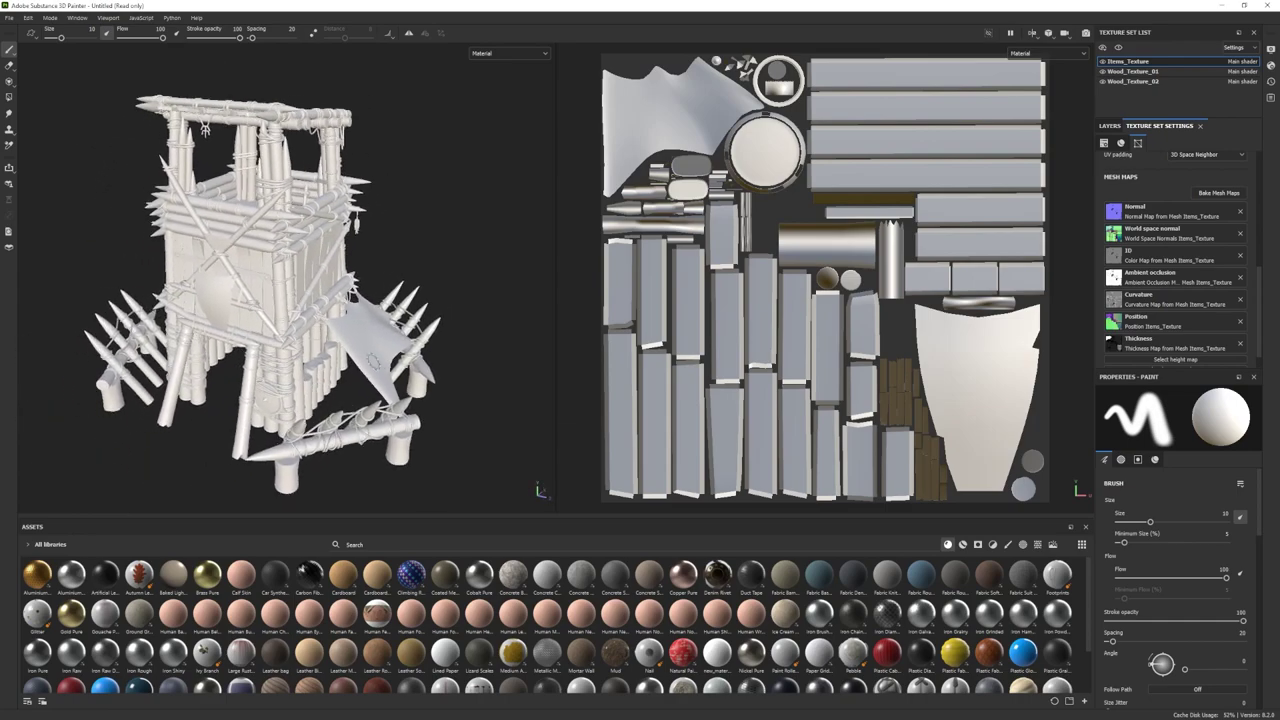
Step: Switch to the Wood_Texture_01 texture set's layers and import stylized_tree_trunk_cross_section.sbsar as a base material
{"action": "left_click", "coordinate": [1109, 126]}
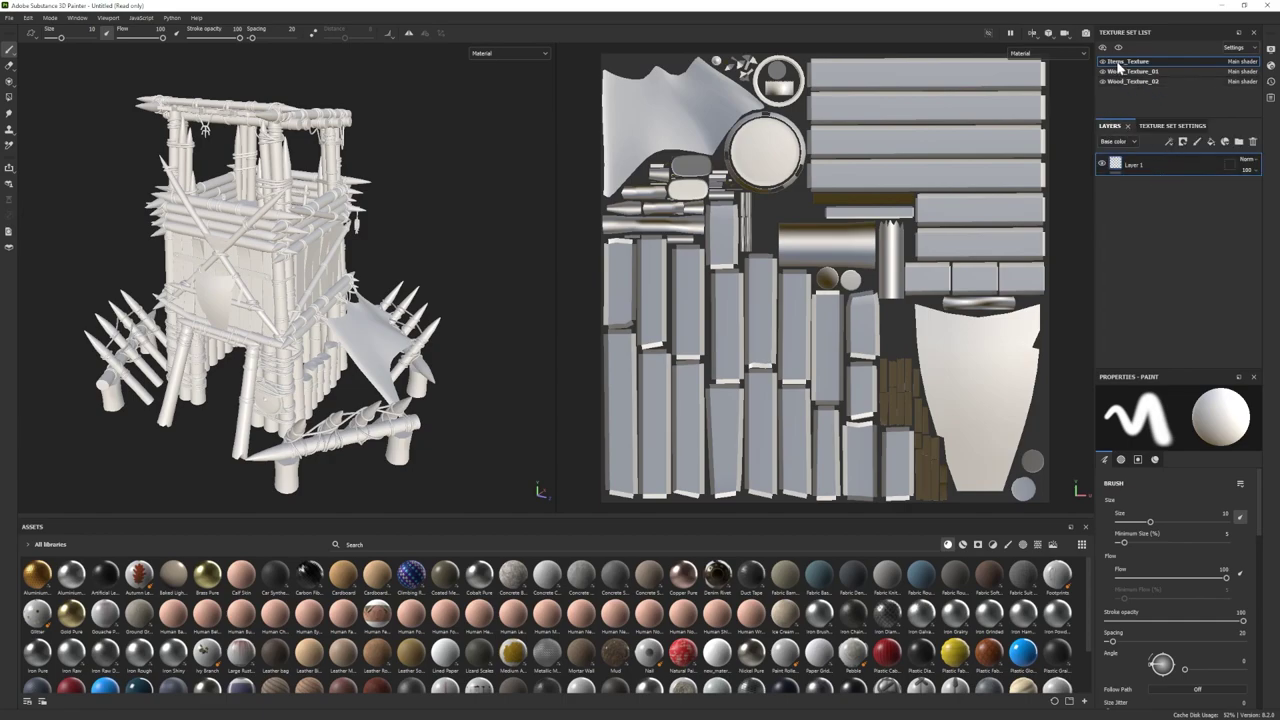
{"action": "left_click", "coordinate": [1132, 72]}
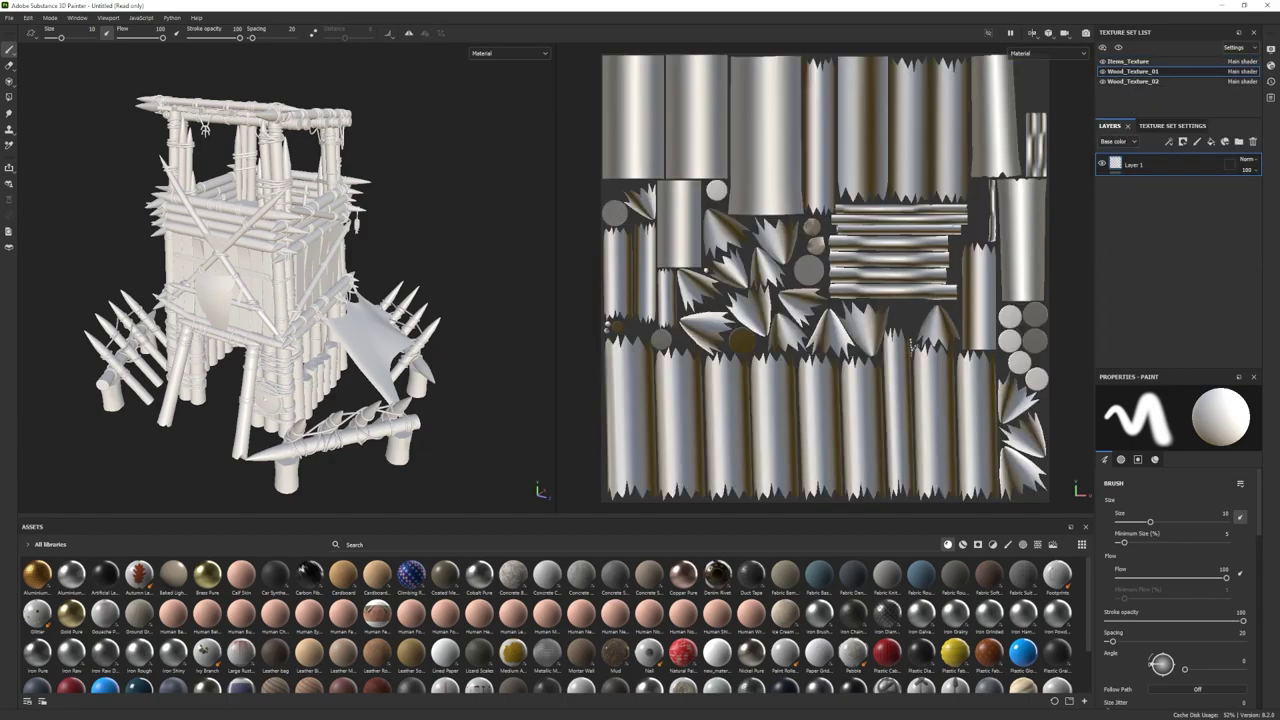
{"action": "left_click_drag", "start_coordinate": [671, 580], "coordinate": [574, 587]}
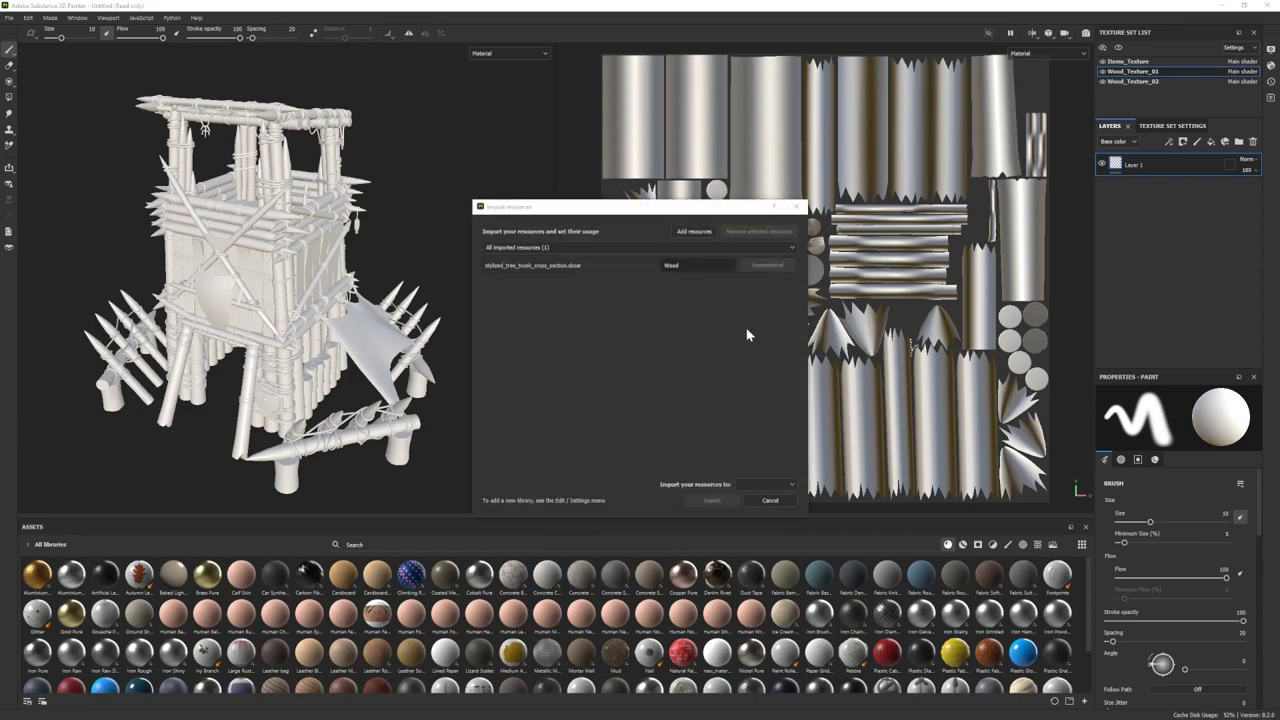
{"action": "left_click", "coordinate": [758, 487]}
{"action": "left_click", "coordinate": [754, 497]}
{"action": "left_click", "coordinate": [718, 501]}
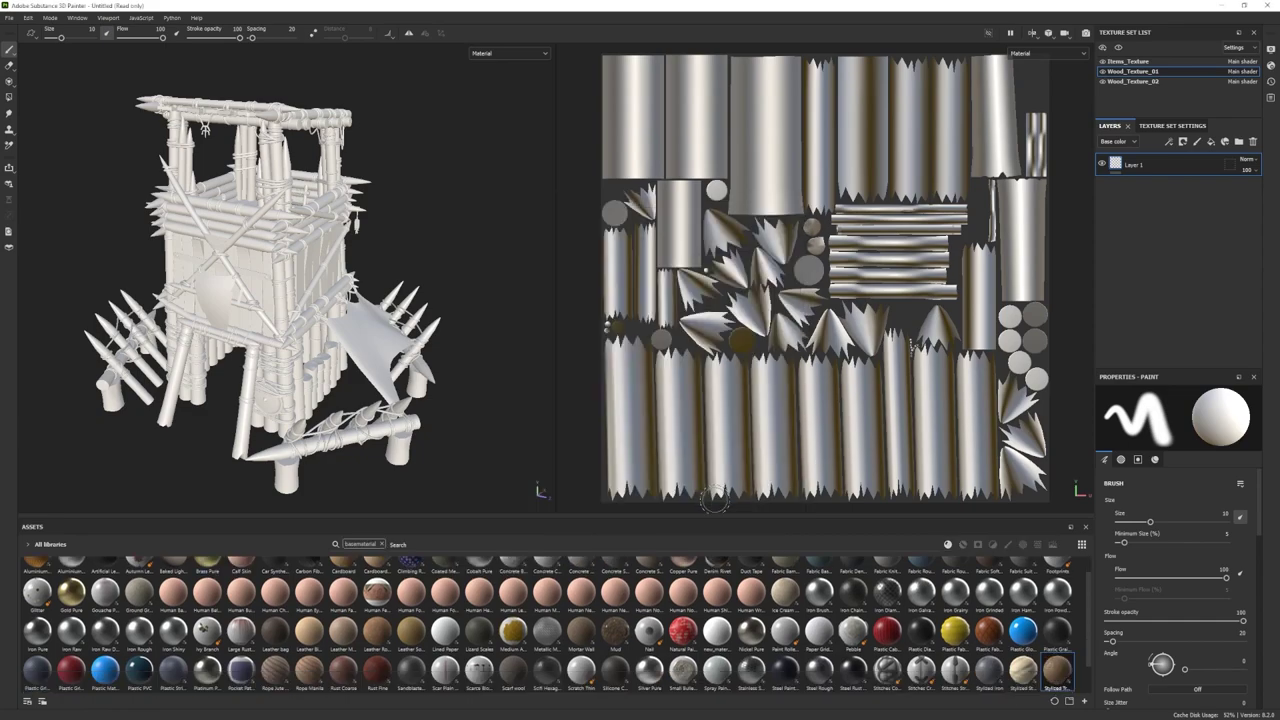
{"action": "mouse_move", "coordinate": [1050, 679]}
Step: Import stylized_wood_beam.sbsar as a base material
{"action": "left_click_drag", "start_coordinate": [919, 582], "coordinate": [862, 609]}
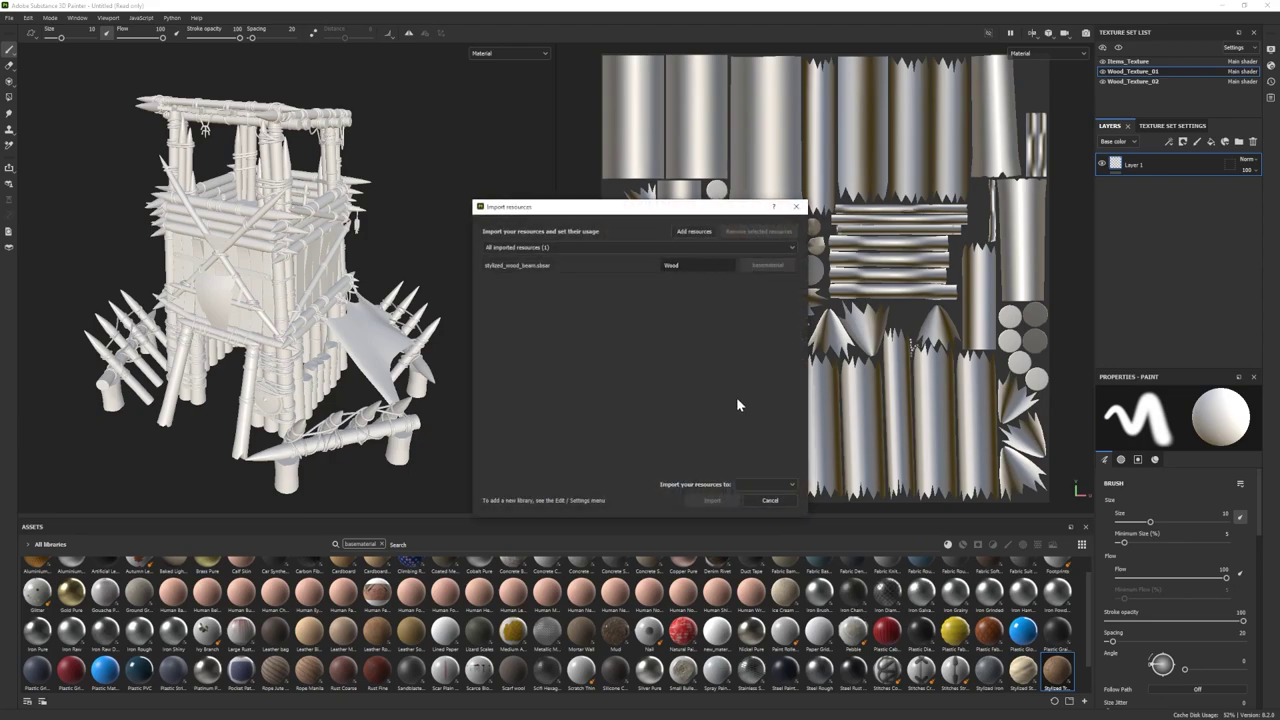
{"action": "left_click", "coordinate": [753, 486]}
{"action": "left_click", "coordinate": [750, 498]}
{"action": "left_click", "coordinate": [712, 500]}
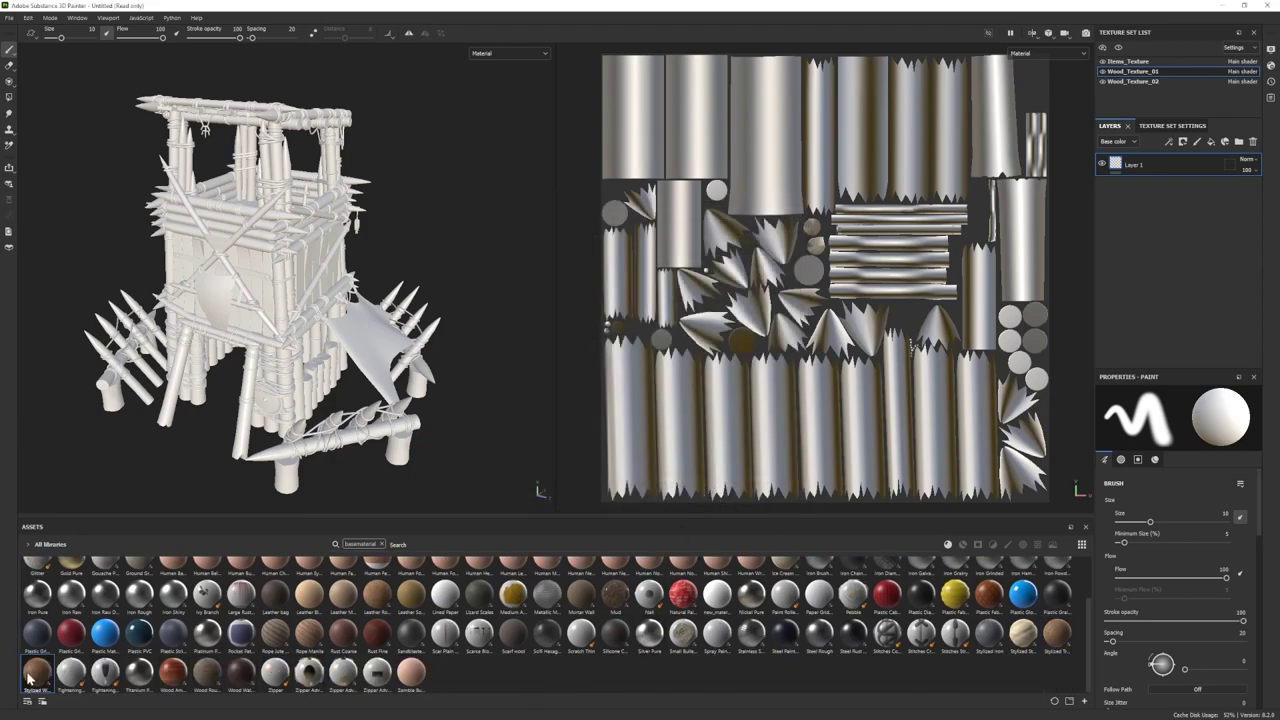
{"action": "mouse_move", "coordinate": [28, 678]}
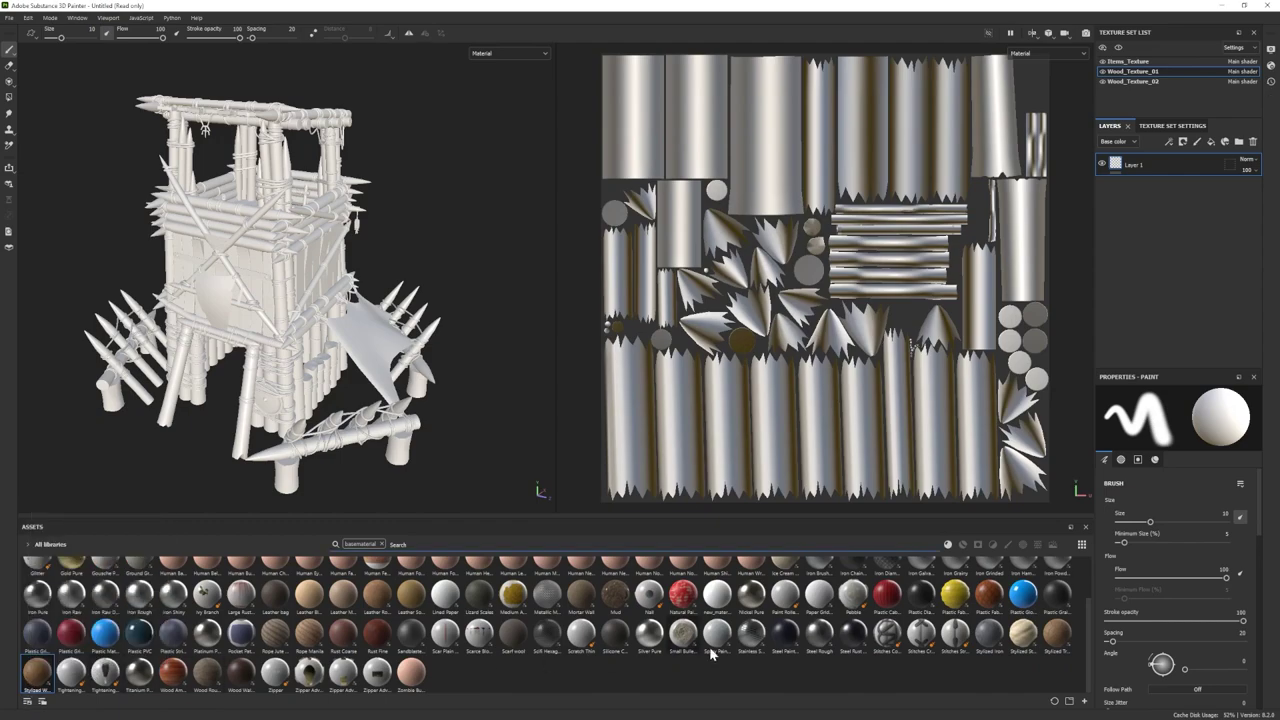
Step: Apply the Stylized Wood Beam material as a fill layer below Layer 1 and set its UV tiling to 3.85
{"action": "left_click_drag", "start_coordinate": [372, 354], "coordinate": [340, 365], "text": "alt"}
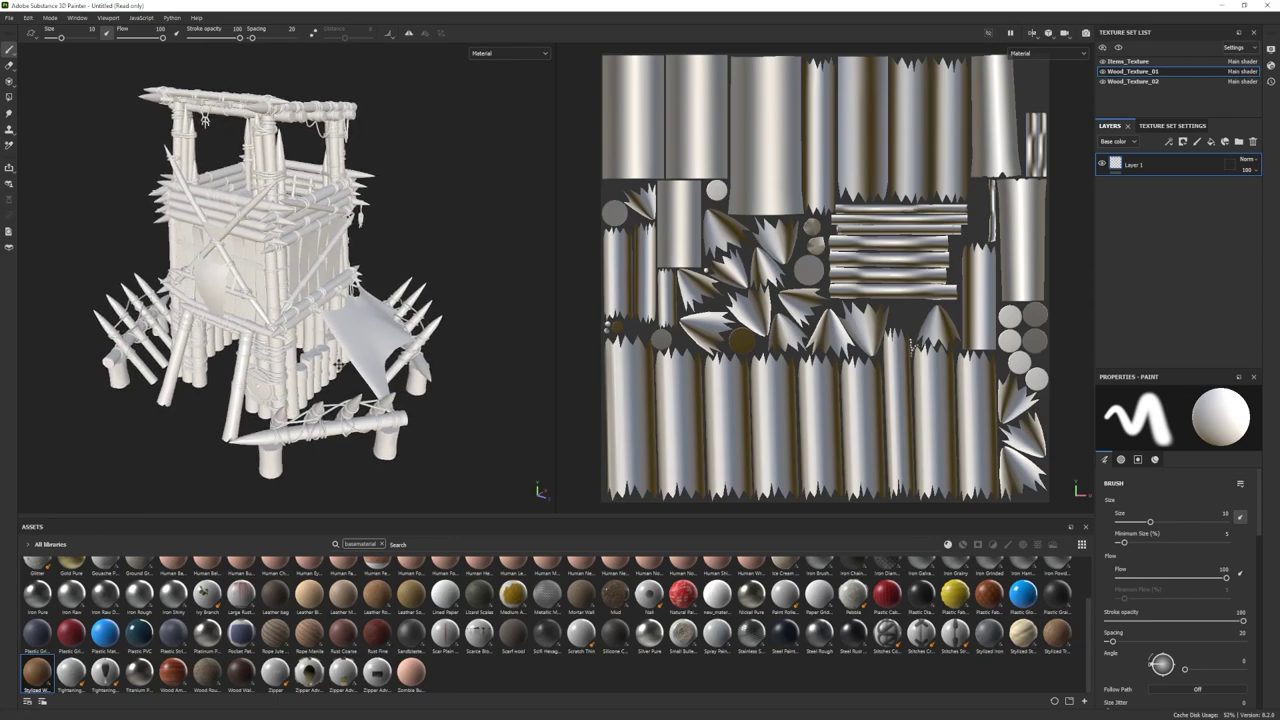
{"action": "left_click_drag", "start_coordinate": [38, 677], "coordinate": [1172, 242]}
{"action": "scroll", "coordinate": [187, 328], "scroll_direction": "up", "scroll_amount": 4}
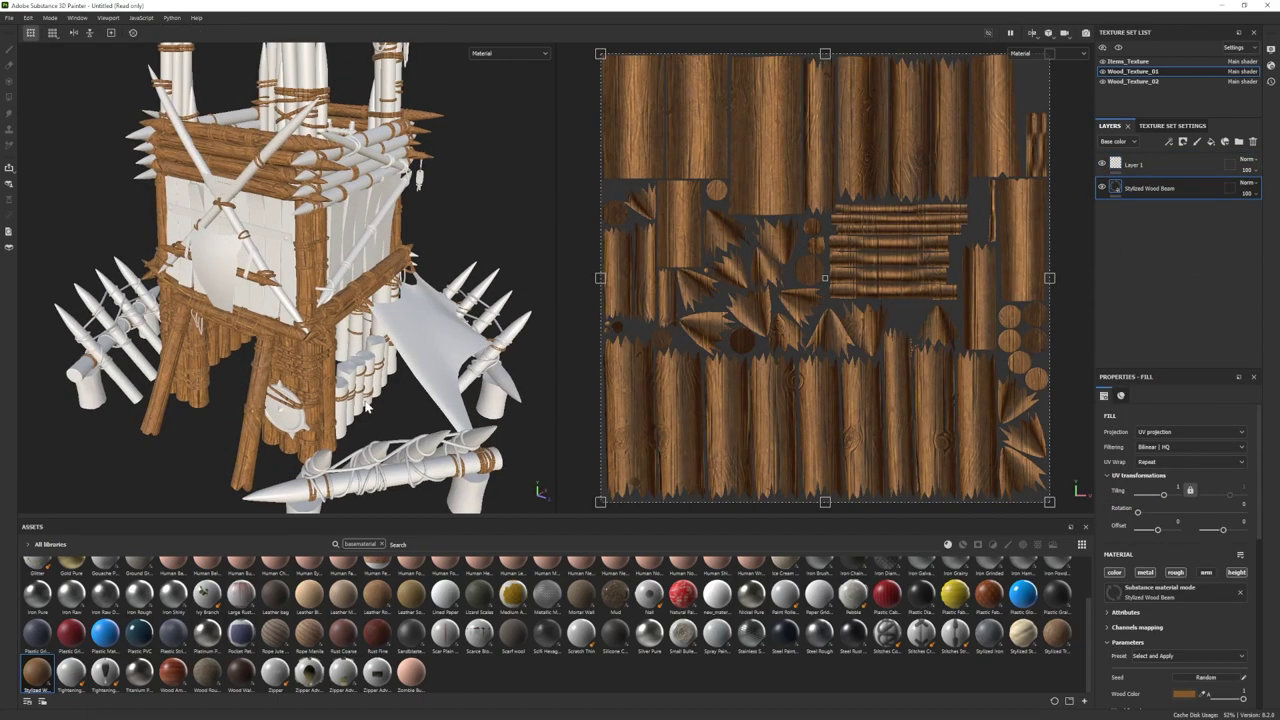
{"action": "left_click_drag", "start_coordinate": [187, 328], "coordinate": [255, 295], "text": "alt"}
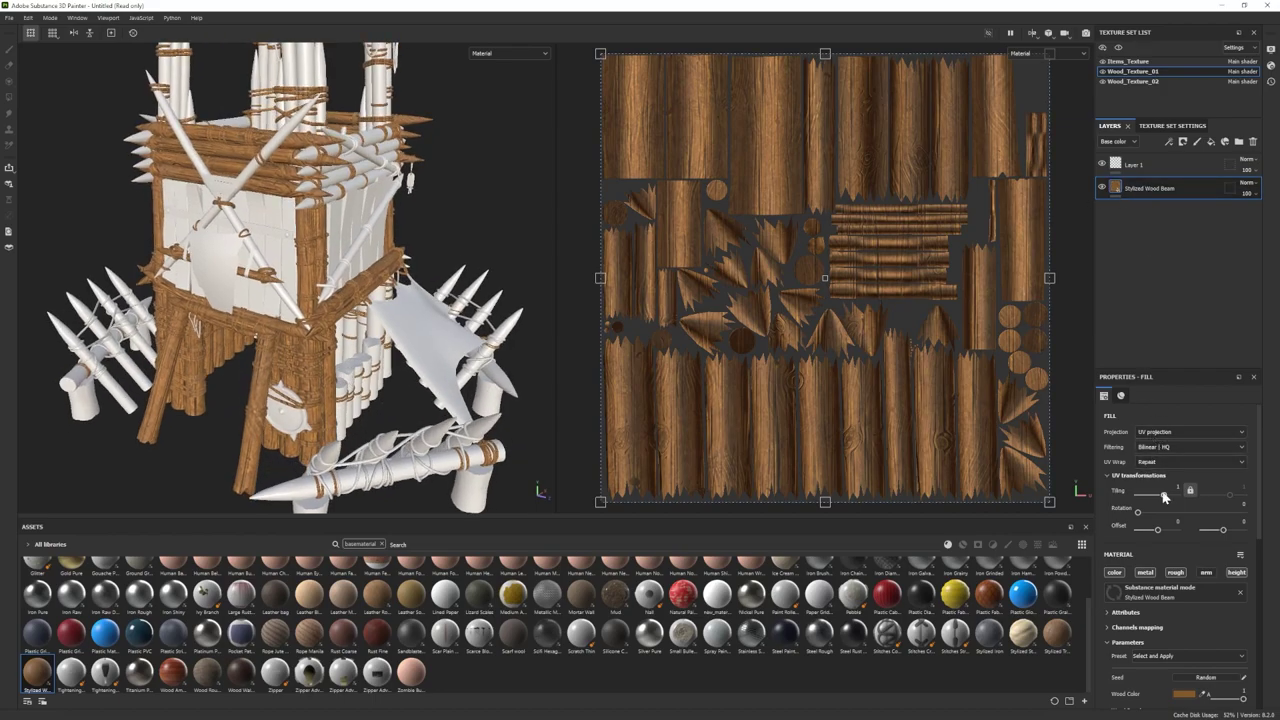
{"action": "left_click_drag", "start_coordinate": [1164, 497], "coordinate": [1168, 498]}
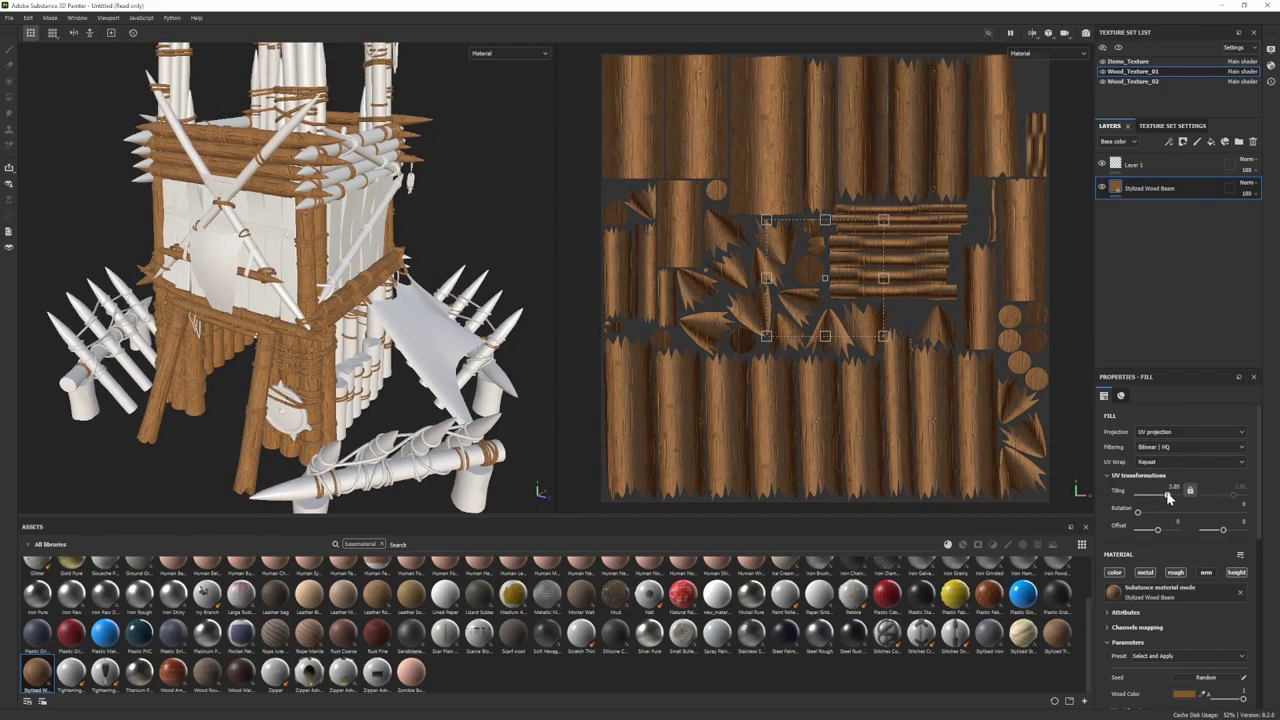
{"action": "scroll", "coordinate": [444, 323], "scroll_direction": "down", "scroll_amount": 1}
{"action": "left_click_drag", "start_coordinate": [396, 314], "coordinate": [405, 344], "text": "alt"}
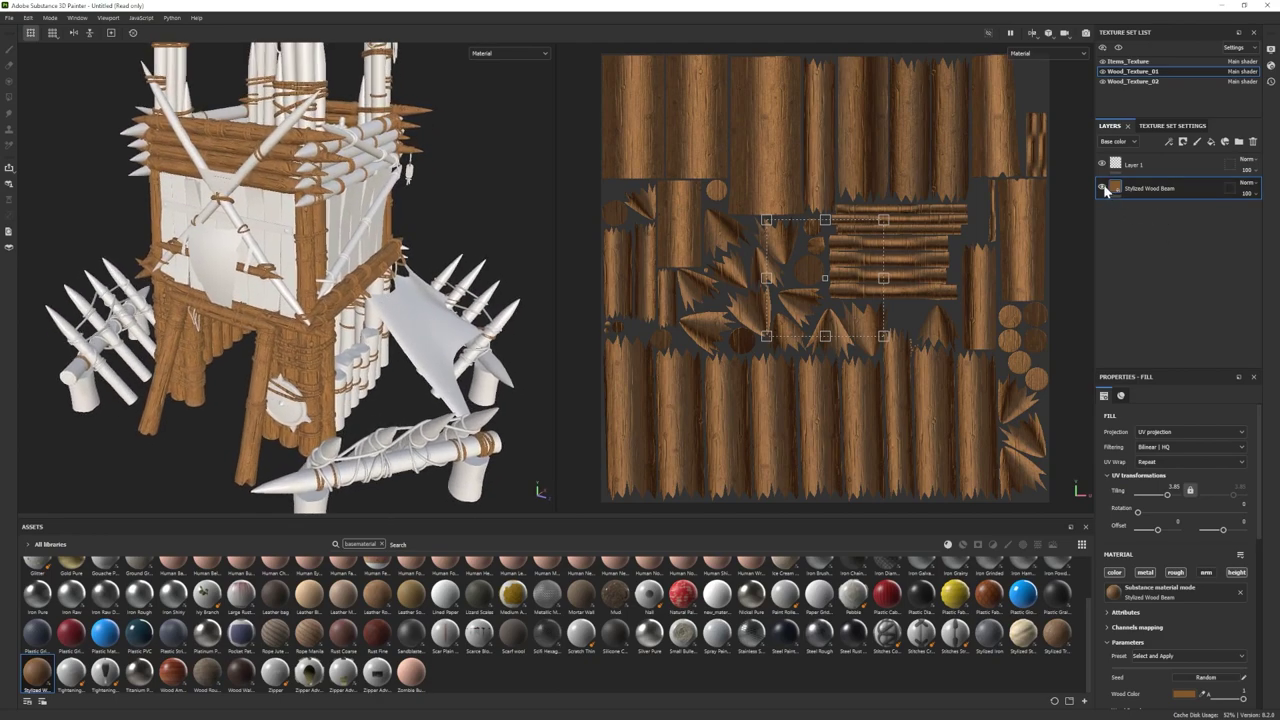
Step: Change the Stylized Wood Beam's Wood Color to a dark, desaturated grey
{"action": "scroll", "coordinate": [1188, 576], "scroll_direction": "down", "scroll_amount": 3}
{"action": "left_click", "coordinate": [1181, 575]}
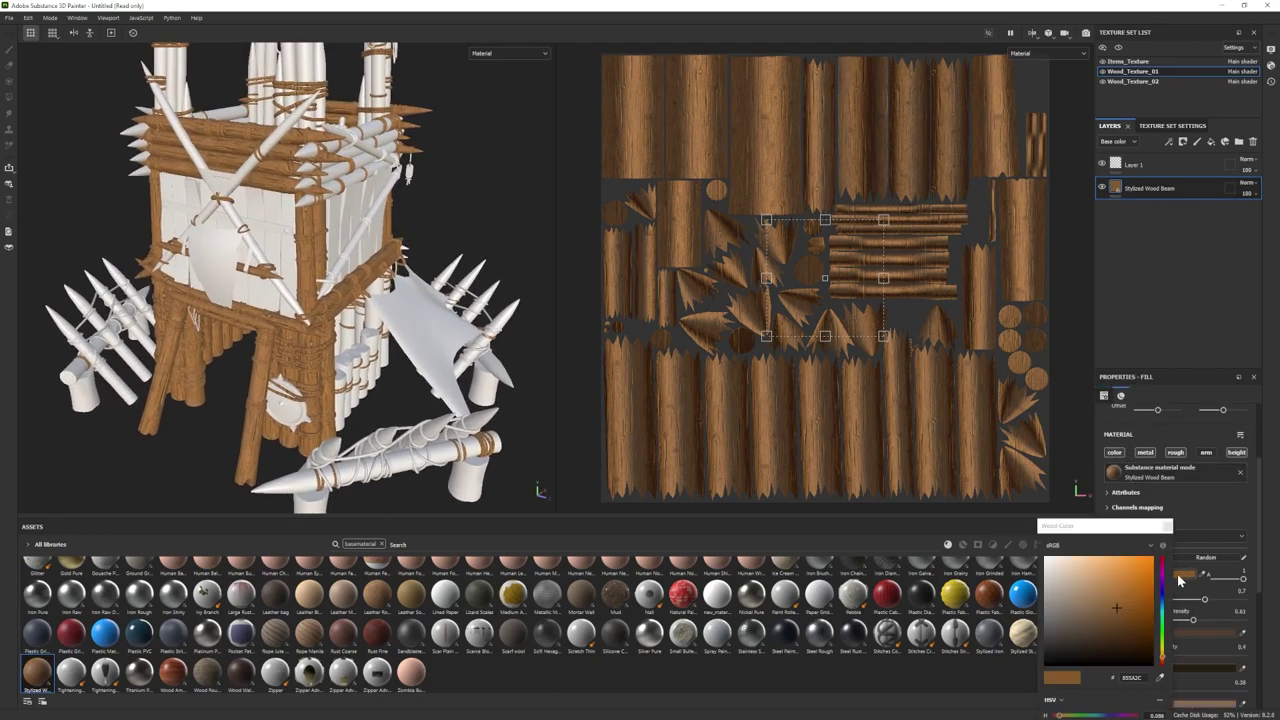
{"action": "left_click_drag", "start_coordinate": [1087, 622], "coordinate": [1048, 623]}
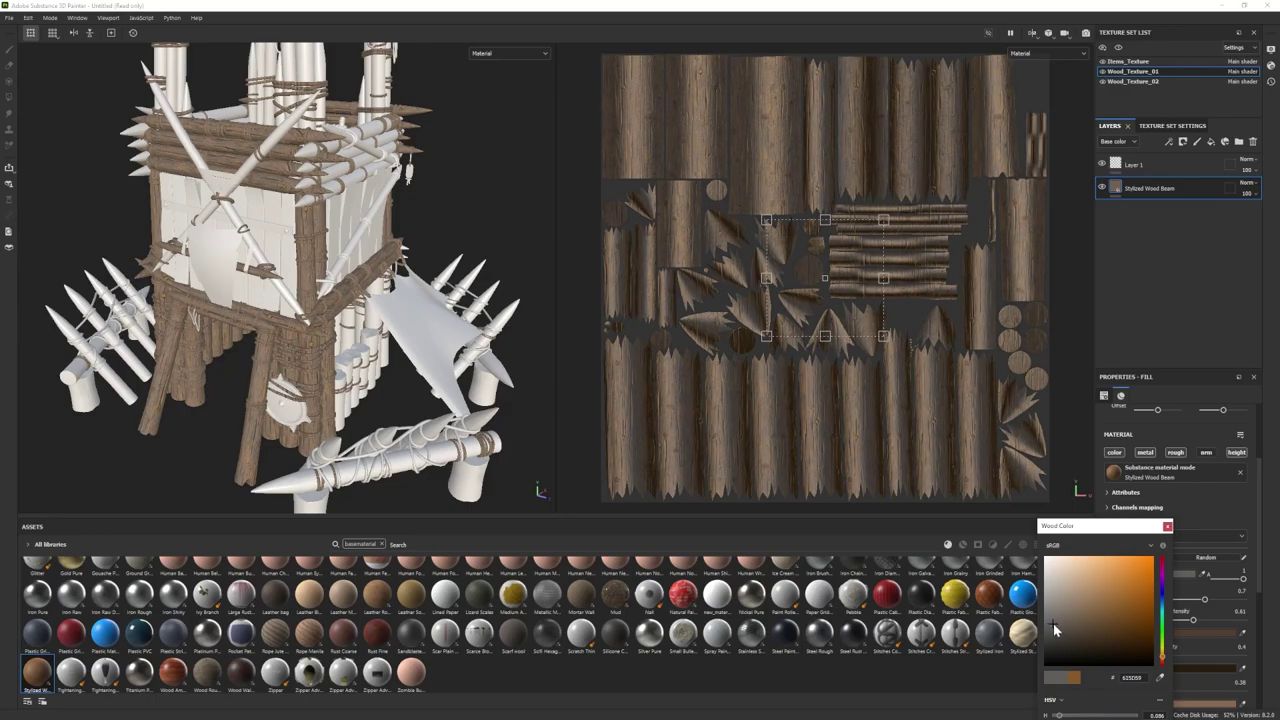
{"action": "scroll", "coordinate": [265, 350], "scroll_direction": "down", "scroll_amount": 5}
{"action": "left_click_drag", "start_coordinate": [1062, 624], "coordinate": [1054, 652]}
Step: Darken the beam material's Highlight Color to the near-black grey 1F1E1D
{"action": "scroll", "coordinate": [1208, 610], "scroll_direction": "down", "scroll_amount": 3}
{"action": "left_click", "coordinate": [1204, 618]}
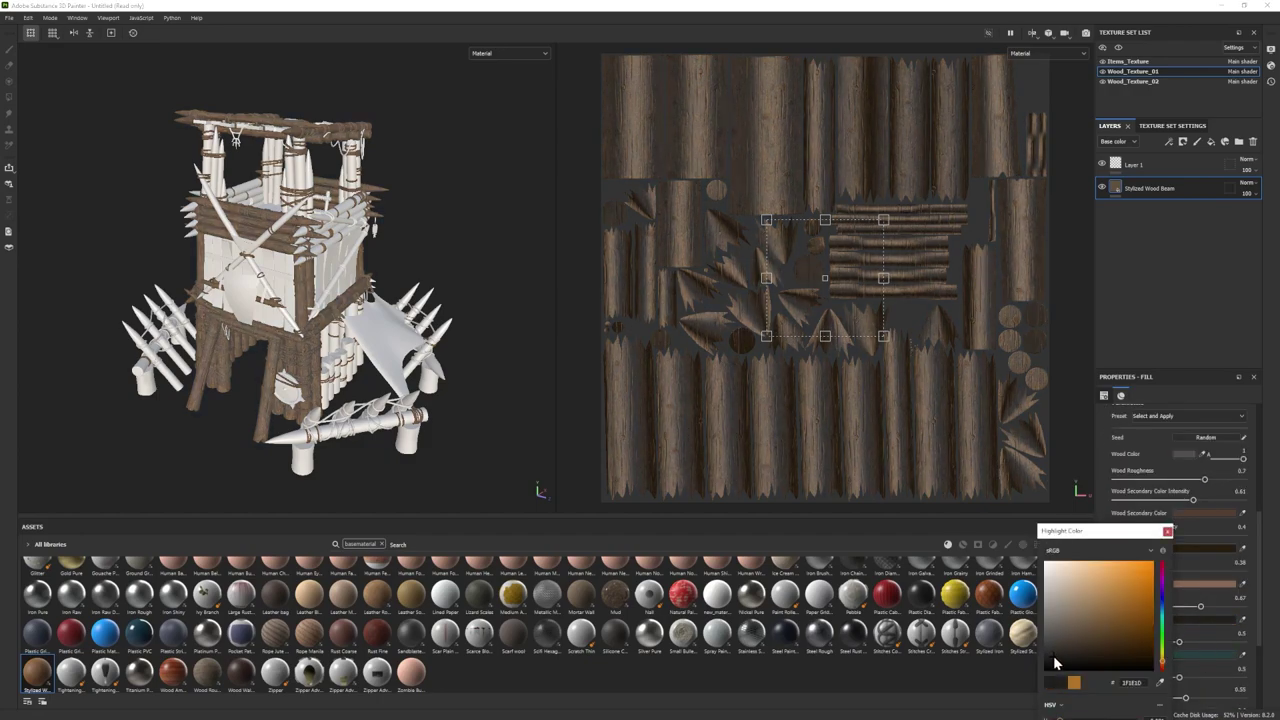
{"action": "left_click", "coordinate": [1167, 534]}
Step: Change the beam material's Shadow Color to a brighter, more saturated green
{"action": "scroll", "coordinate": [290, 400], "scroll_direction": "up", "scroll_amount": 2}
{"action": "middle_click_drag", "start_coordinate": [288, 407], "coordinate": [314, 405], "text": "alt"}
{"action": "left_click_drag", "start_coordinate": [322, 390], "coordinate": [342, 388], "text": "alt"}
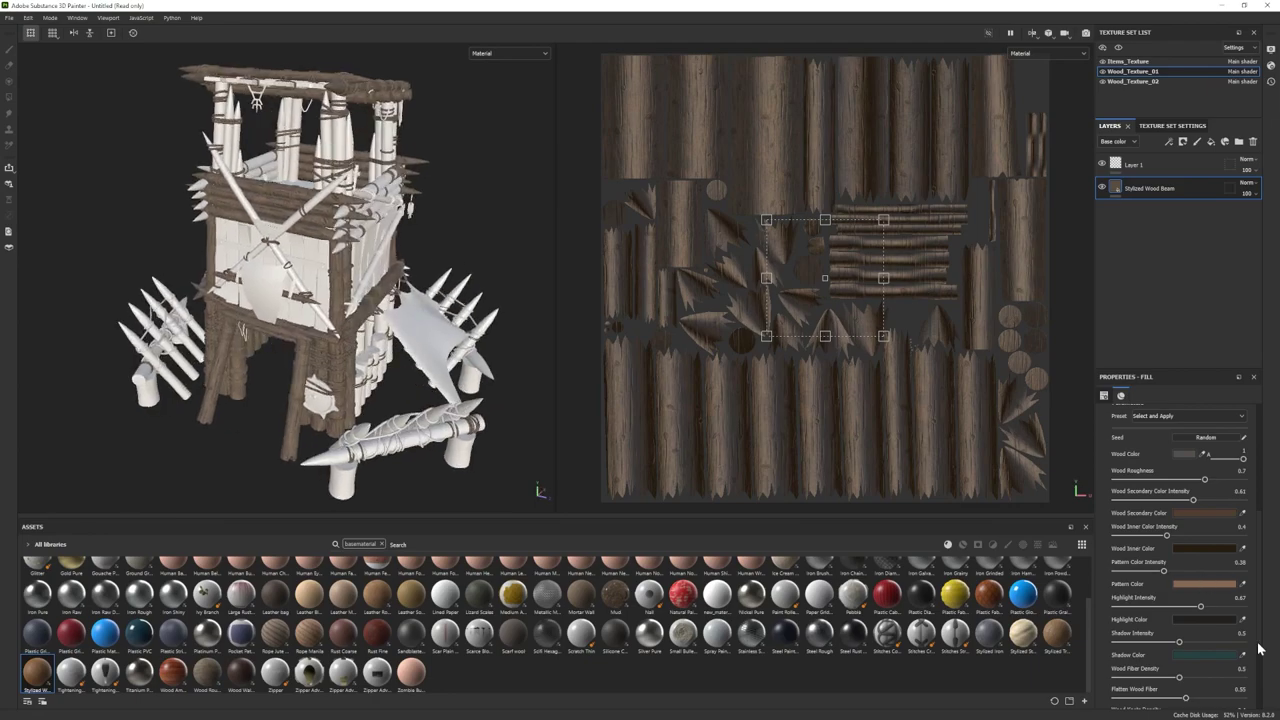
{"action": "left_click", "coordinate": [1202, 656]}
{"action": "mouse_move", "coordinate": [1090, 649]}
{"action": "left_mouse_down"}
{"action": "mouse_move", "coordinate": [1108, 633]}
{"action": "mouse_move", "coordinate": [1162, 628]}
{"action": "left_mouse_up"}
{"action": "left_click", "coordinate": [1167, 537]}
{"action": "left_click_drag", "start_coordinate": [342, 392], "coordinate": [346, 378], "text": "alt"}
Step: Shift the hue of the beam material's Wood Inner Color while keeping it very dark
{"action": "left_click", "coordinate": [1204, 549]}
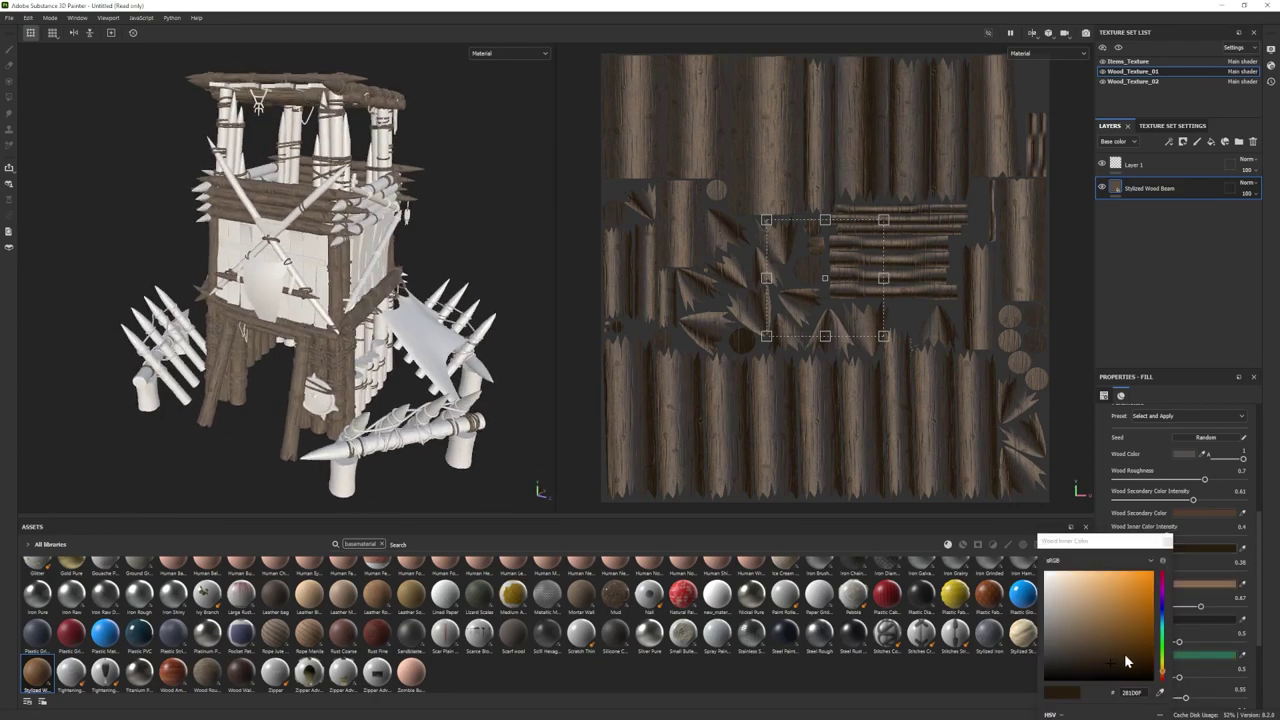
{"action": "mouse_move", "coordinate": [1163, 676]}
{"action": "left_mouse_down"}
{"action": "mouse_move", "coordinate": [1158, 638]}
{"action": "mouse_move", "coordinate": [1161, 667]}
{"action": "mouse_move", "coordinate": [1122, 622]}
{"action": "mouse_move", "coordinate": [1140, 610]}
{"action": "mouse_move", "coordinate": [1106, 655]}
{"action": "mouse_move", "coordinate": [1162, 671]}
{"action": "left_mouse_up"}
{"action": "left_click", "coordinate": [1167, 541]}
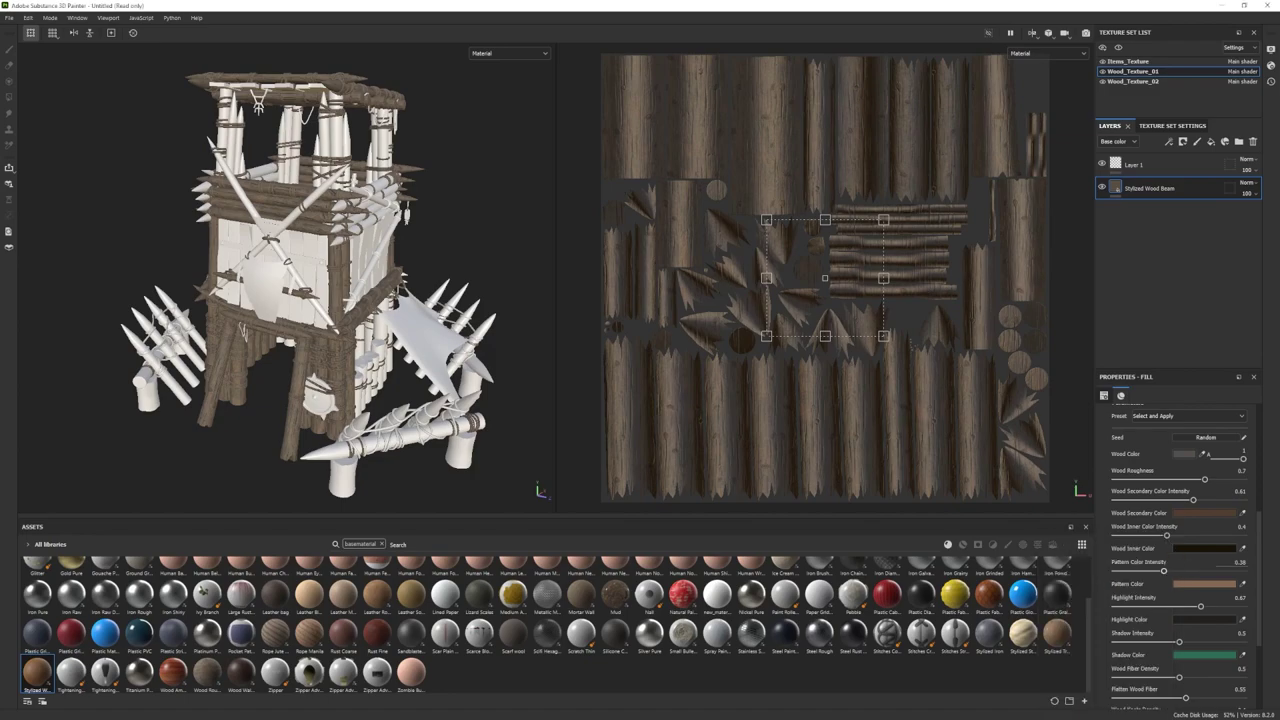
Step: Change the beam material's Pattern Color to a muted grey-green
{"action": "left_click_drag", "start_coordinate": [324, 396], "coordinate": [332, 340], "text": "alt"}
{"action": "left_click", "coordinate": [1197, 586]}
{"action": "double_click", "coordinate": [1132, 698]}
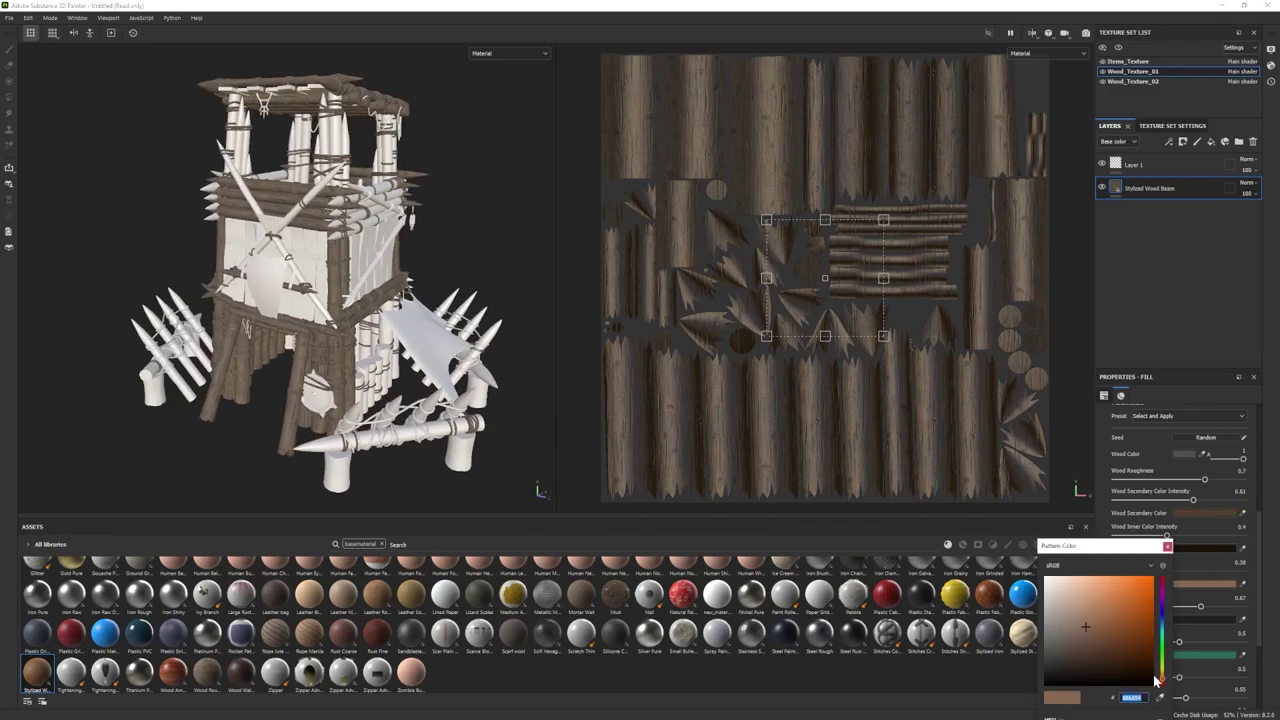
{"action": "left_click_drag", "start_coordinate": [1161, 679], "coordinate": [1162, 668]}
{"action": "left_click_drag", "start_coordinate": [1113, 548], "coordinate": [1129, 521]}
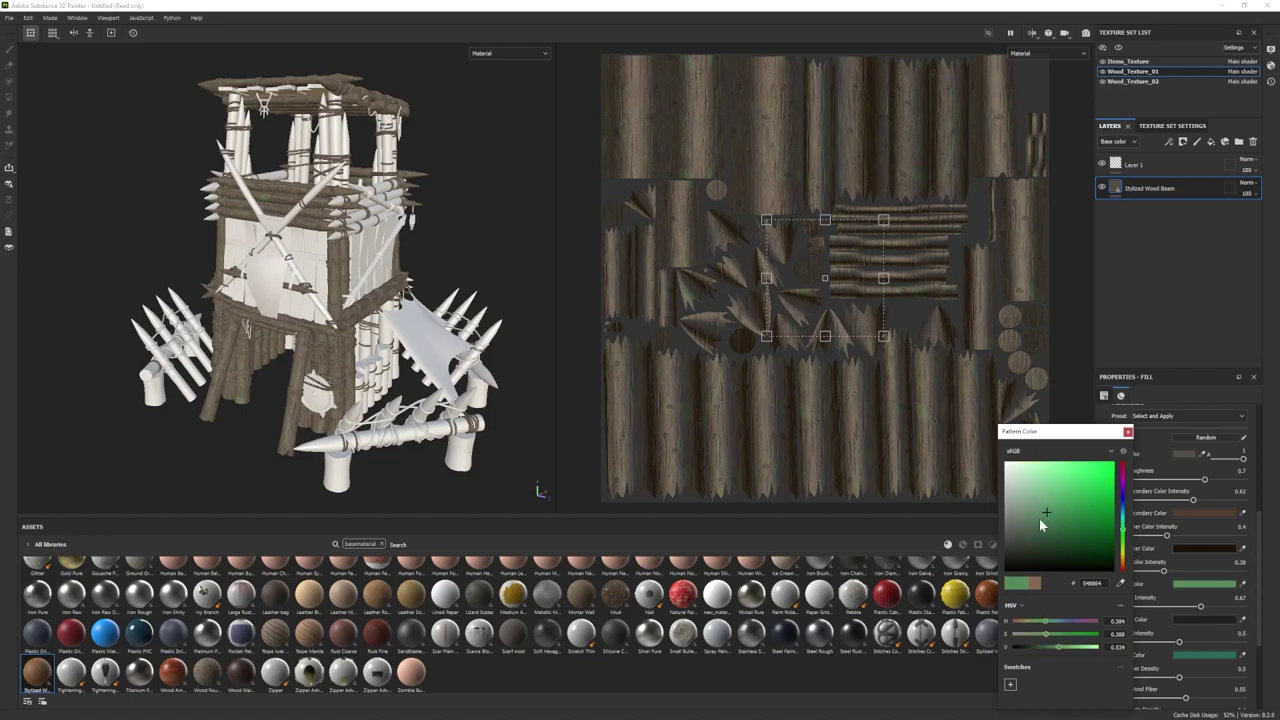
{"action": "left_click_drag", "start_coordinate": [1040, 520], "coordinate": [1020, 519]}
{"action": "left_click_drag", "start_coordinate": [1065, 434], "coordinate": [1032, 437]}
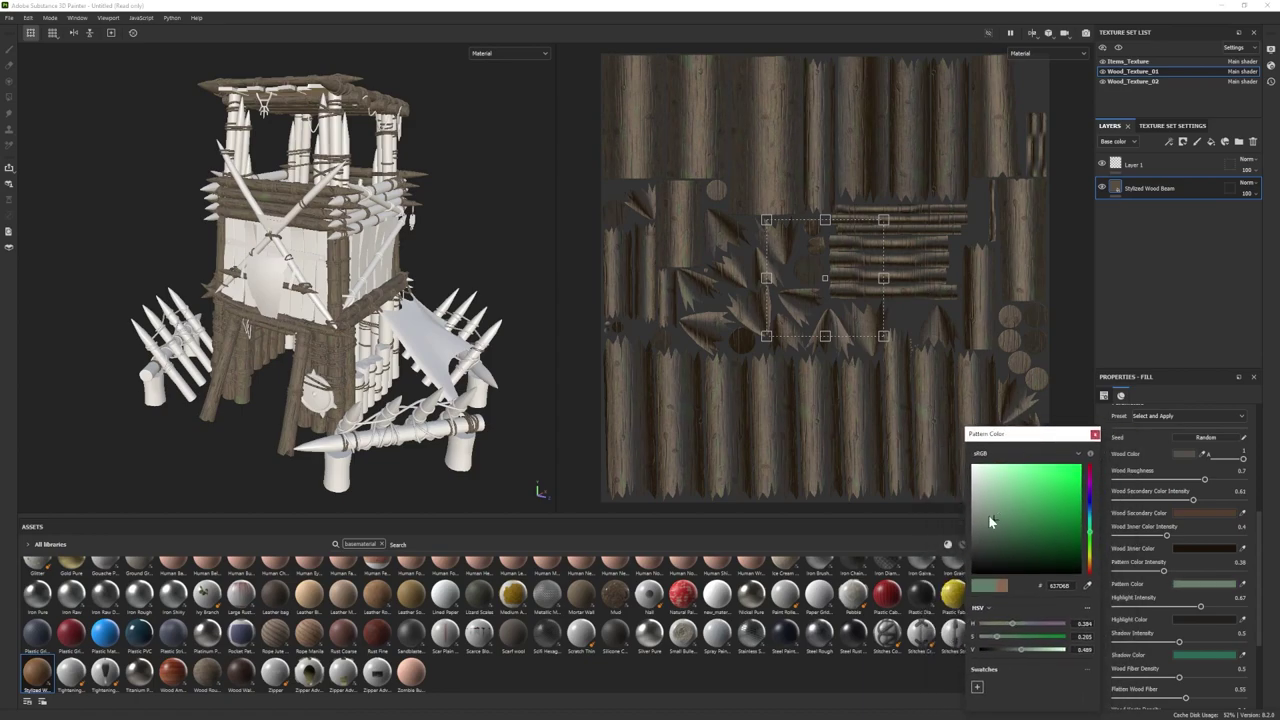
{"action": "left_click", "coordinate": [1095, 434]}
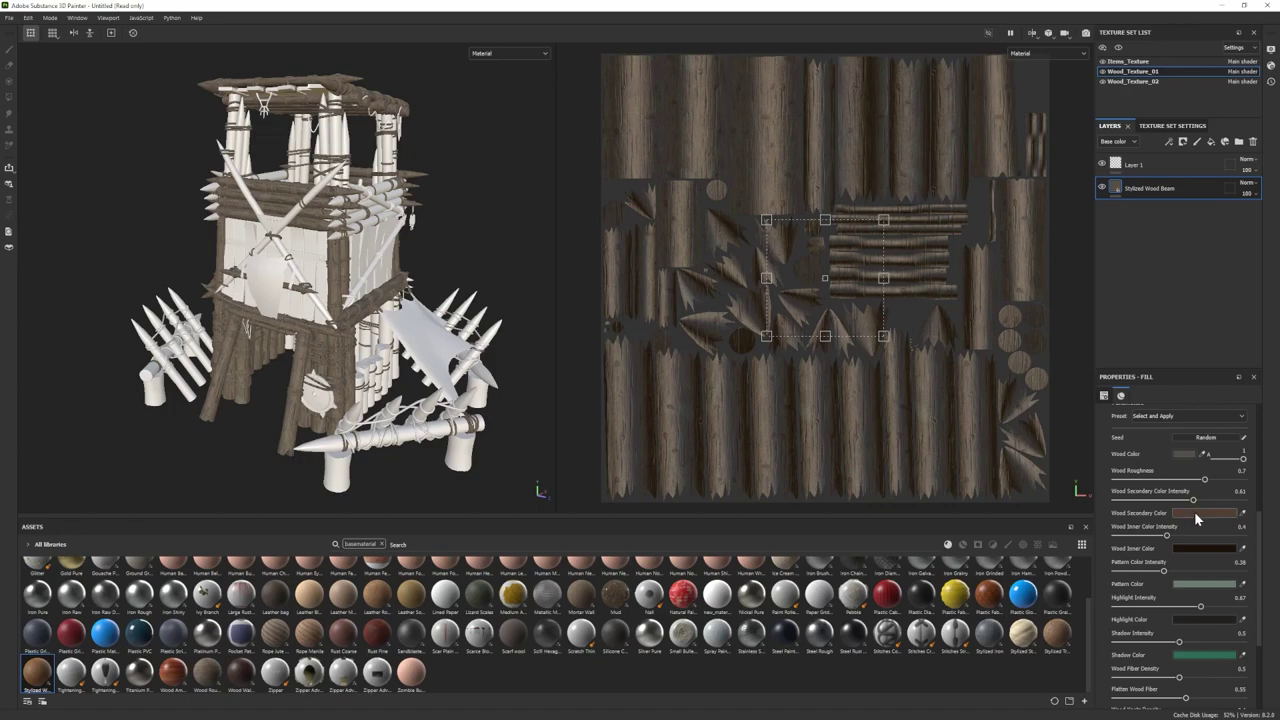
Step: Review the beam material's Wood Secondary Color and Wood Color against the tower
{"action": "left_click", "coordinate": [1194, 512]}
{"action": "left_click", "coordinate": [1095, 440]}
{"action": "left_click", "coordinate": [1184, 454]}
{"action": "left_click_drag", "start_coordinate": [440, 300], "coordinate": [430, 340], "text": "alt"}
{"action": "left_click", "coordinate": [1096, 446]}
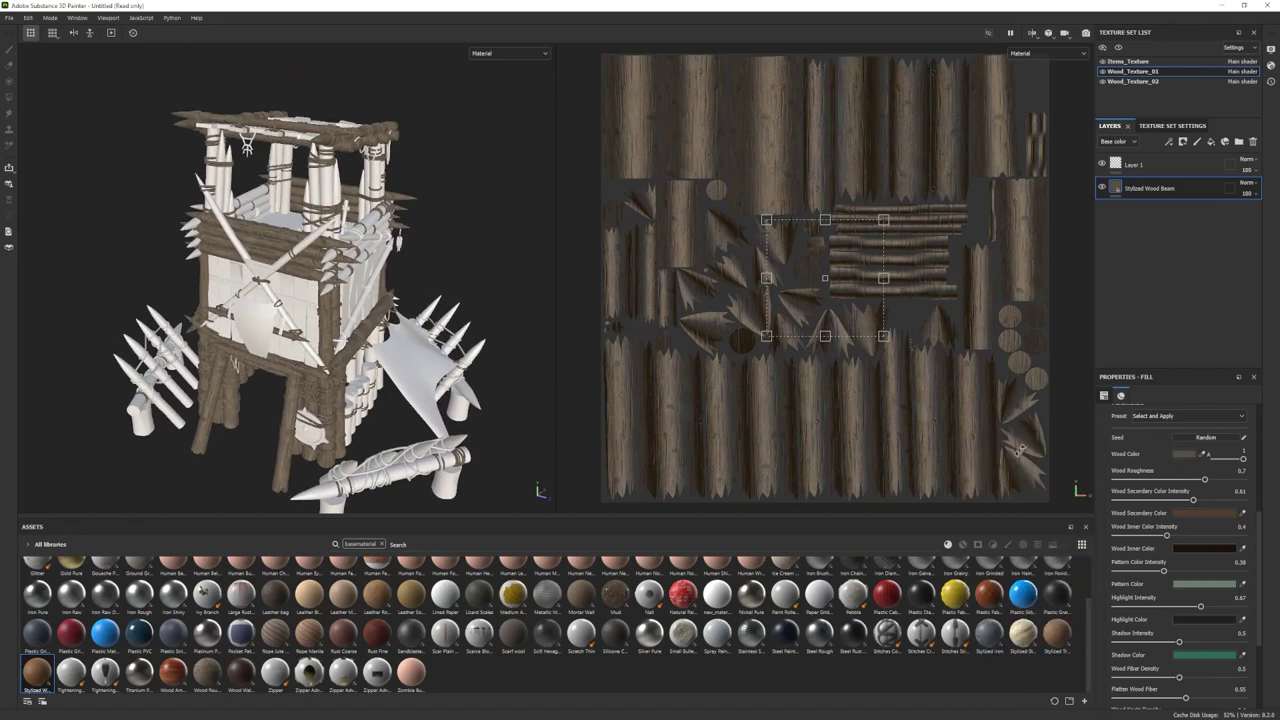
Step: Add a black mask to the Stylized Wood Beam layer and set Polygon Fill to UV chunk mode
{"action": "left_click_drag", "start_coordinate": [352, 380], "coordinate": [360, 380], "text": "alt"}
{"action": "right_click", "coordinate": [1165, 184]}
{"action": "left_click", "coordinate": [1175, 203]}
{"action": "key", "text": "4"}
{"action": "left_click", "coordinate": [1166, 396]}
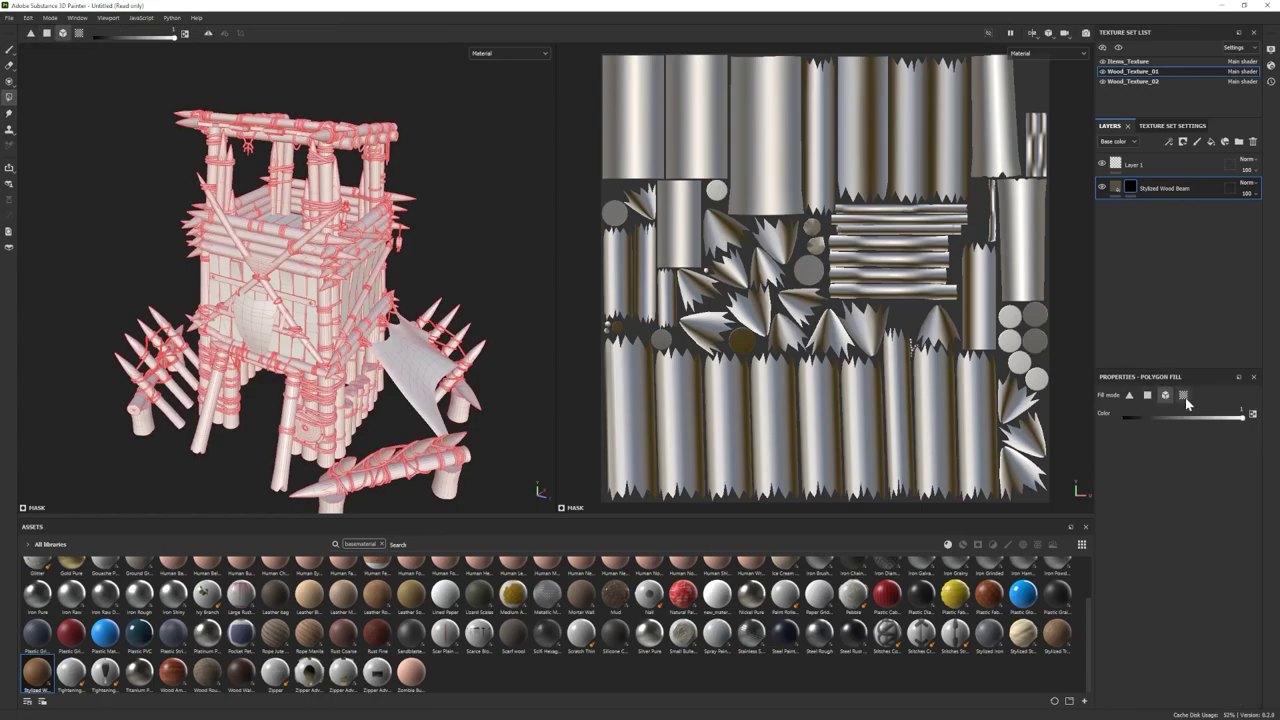
{"action": "left_click", "coordinate": [1184, 397]}
Step: Fill the UV chunks of the tower's legs and posts into the Stylized Wood Beam mask
{"action": "scroll", "coordinate": [262, 340], "scroll_direction": "up", "scroll_amount": 3}
{"action": "scroll", "coordinate": [240, 345], "scroll_direction": "down", "scroll_amount": 1}
{"action": "left_click", "coordinate": [178, 348]}
{"action": "left_click", "coordinate": [88, 345]}
{"action": "middle_click_drag", "start_coordinate": [250, 330], "coordinate": [250, 420], "text": "alt"}
{"action": "left_click", "coordinate": [272, 455]}
{"action": "left_click_drag", "start_coordinate": [262, 328], "coordinate": [275, 350], "text": "alt"}
{"action": "left_click", "coordinate": [270, 200]}
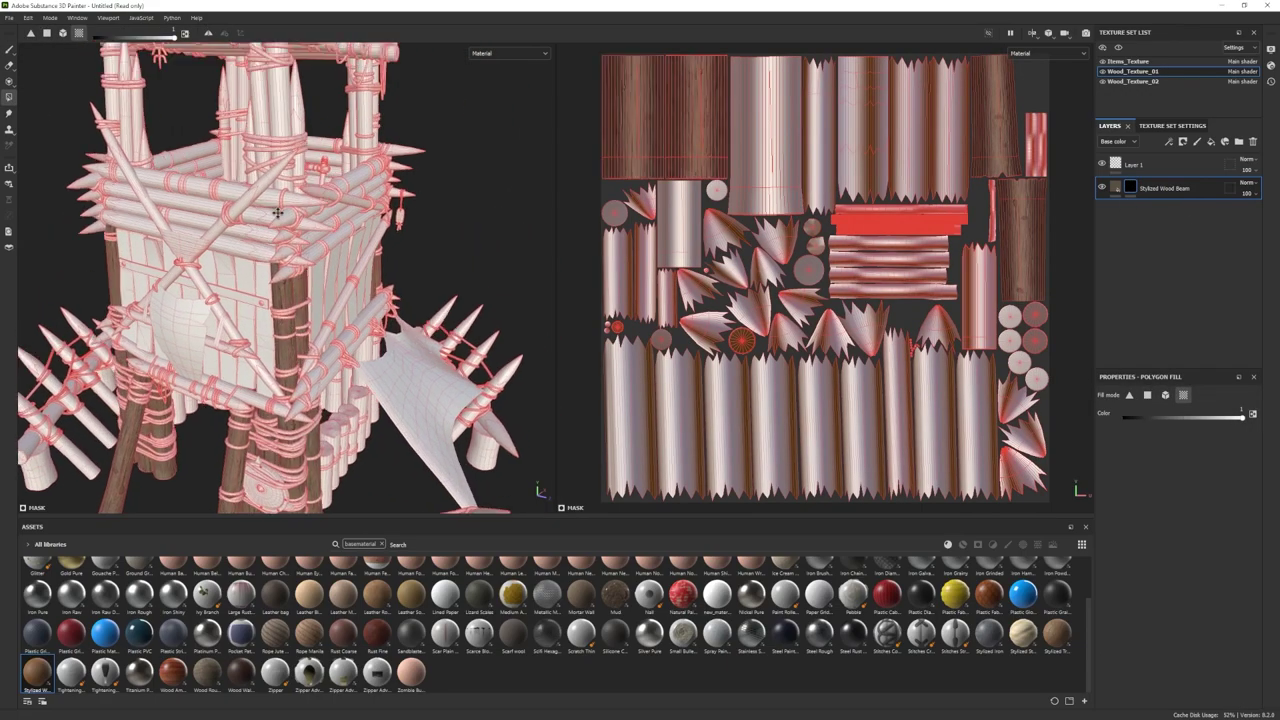
Step: Isolate the Wood_Texture_01 texture set and fill its horizontal wall logs and roof beams into the beam mask
{"action": "left_click_drag", "start_coordinate": [270, 200], "coordinate": [285, 225], "text": "alt"}
{"action": "left_click", "coordinate": [1118, 47]}
{"action": "left_click", "coordinate": [154, 238]}
{"action": "left_click", "coordinate": [157, 259]}
{"action": "left_click", "coordinate": [165, 275]}
{"action": "left_click_drag", "start_coordinate": [190, 260], "coordinate": [240, 290], "text": "alt"}
{"action": "left_click", "coordinate": [205, 240]}
{"action": "left_click", "coordinate": [354, 254]}
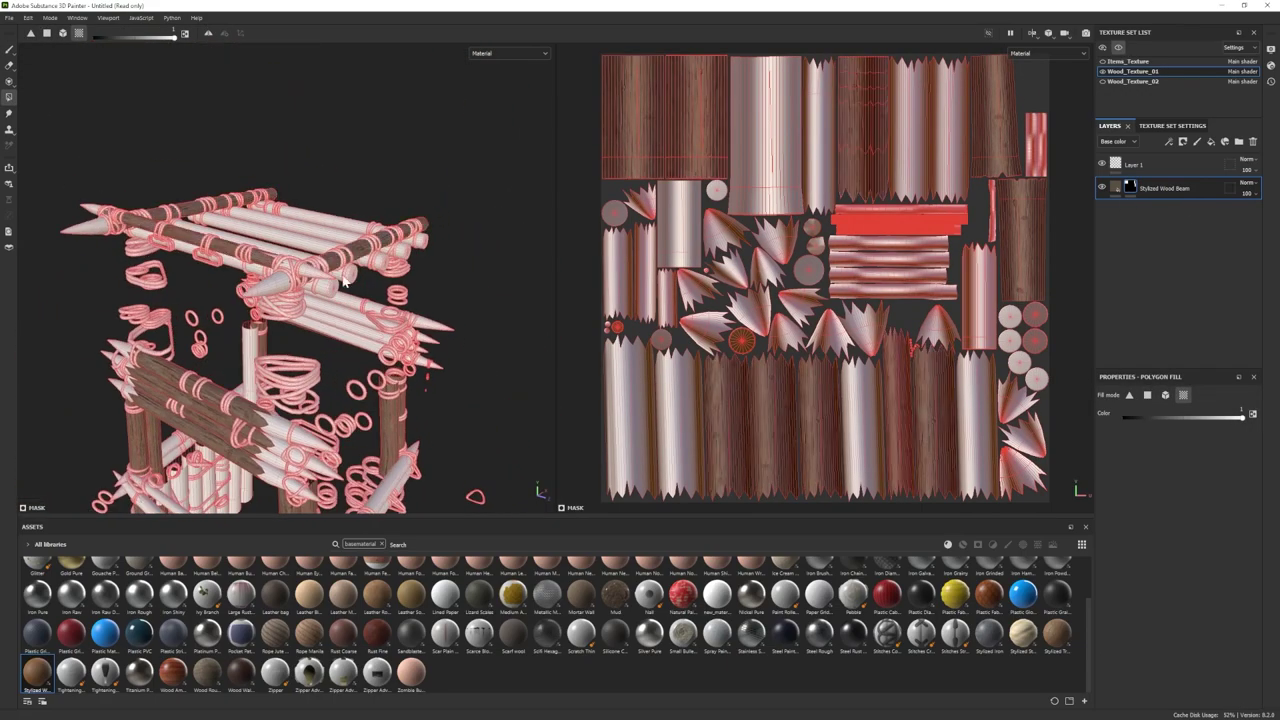
Step: Fill the shafts of the remaining roof logs and wall rails into the beam mask
{"action": "left_click_drag", "start_coordinate": [350, 258], "coordinate": [275, 225], "text": "alt"}
{"action": "left_click", "coordinate": [228, 280]}
{"action": "left_click", "coordinate": [316, 232]}
{"action": "left_click", "coordinate": [313, 243]}
{"action": "left_click", "coordinate": [306, 259]}
{"action": "left_click", "coordinate": [290, 298]}
{"action": "left_click", "coordinate": [288, 312]}
Step: Fill the unmasked beams and posts of the tower's lower frame into the beam mask
{"action": "scroll", "coordinate": [265, 340], "scroll_direction": "up", "scroll_amount": 4}
{"action": "left_click_drag", "start_coordinate": [265, 340], "coordinate": [340, 340], "text": "alt"}
{"action": "scroll", "coordinate": [434, 360], "scroll_direction": "down", "scroll_amount": 4}
{"action": "scroll", "coordinate": [230, 250], "scroll_direction": "up", "scroll_amount": 5}
{"action": "left_click", "coordinate": [205, 189]}
{"action": "left_click", "coordinate": [250, 278]}
{"action": "left_click", "coordinate": [225, 280]}
{"action": "scroll", "coordinate": [260, 332], "scroll_direction": "down", "scroll_amount": 3}
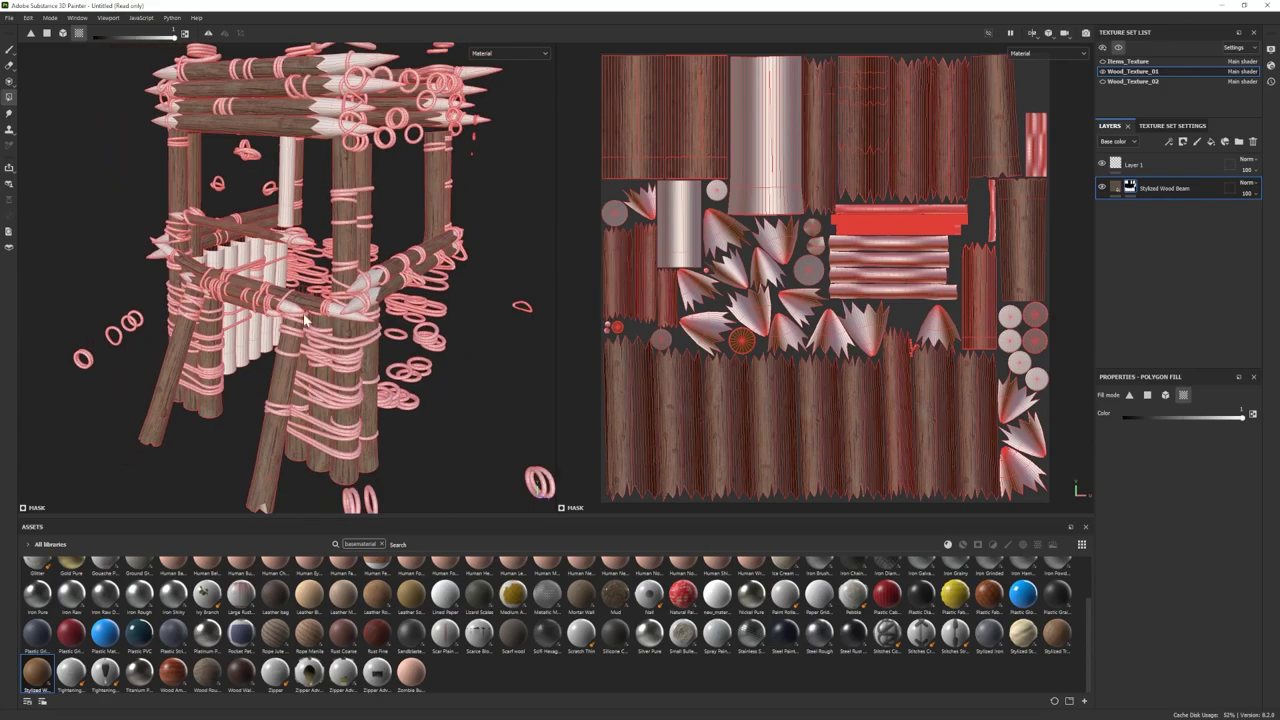
Step: Fill the row of vertical logs and the remaining bare post into the beam mask
{"action": "left_click_drag", "start_coordinate": [260, 332], "coordinate": [319, 384], "text": "alt"}
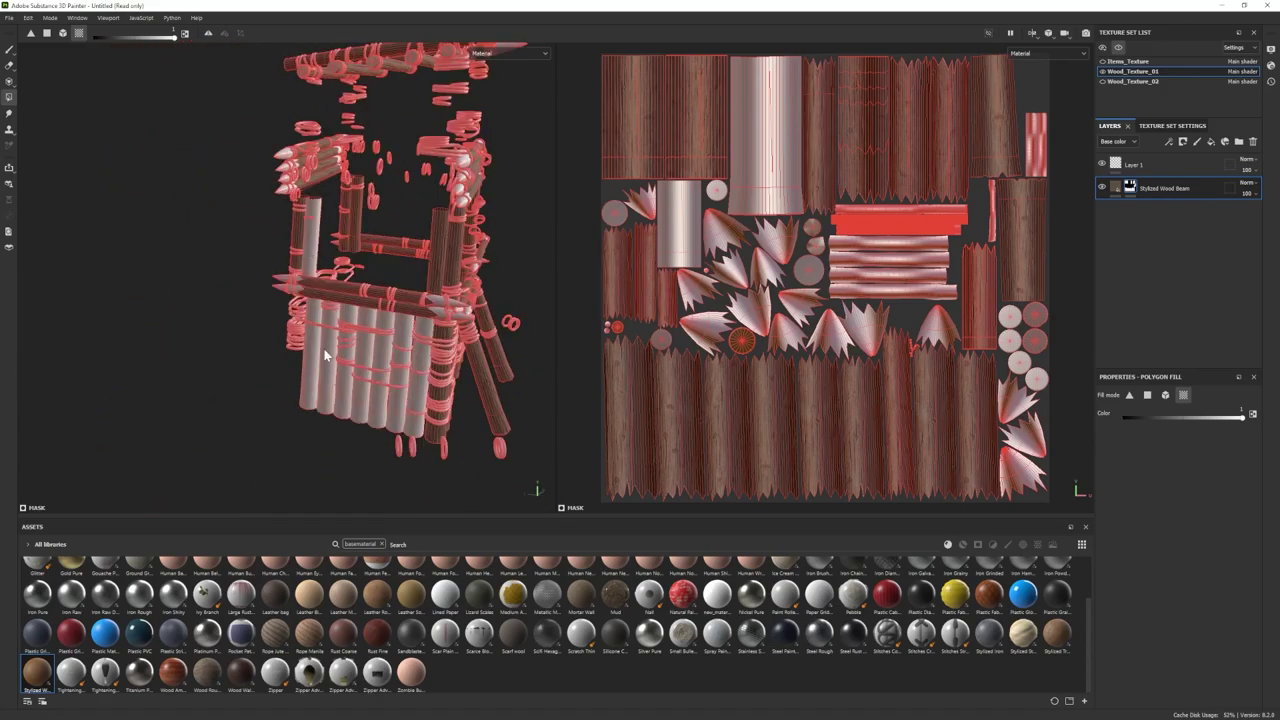
{"action": "left_click", "coordinate": [325, 353]}
{"action": "scroll", "coordinate": [328, 335], "scroll_direction": "up", "scroll_amount": 3}
{"action": "left_click", "coordinate": [307, 212]}
{"action": "left_click_drag", "start_coordinate": [335, 255], "coordinate": [290, 290], "text": "alt"}
{"action": "middle_click_drag", "start_coordinate": [290, 290], "coordinate": [222, 302], "text": "alt"}
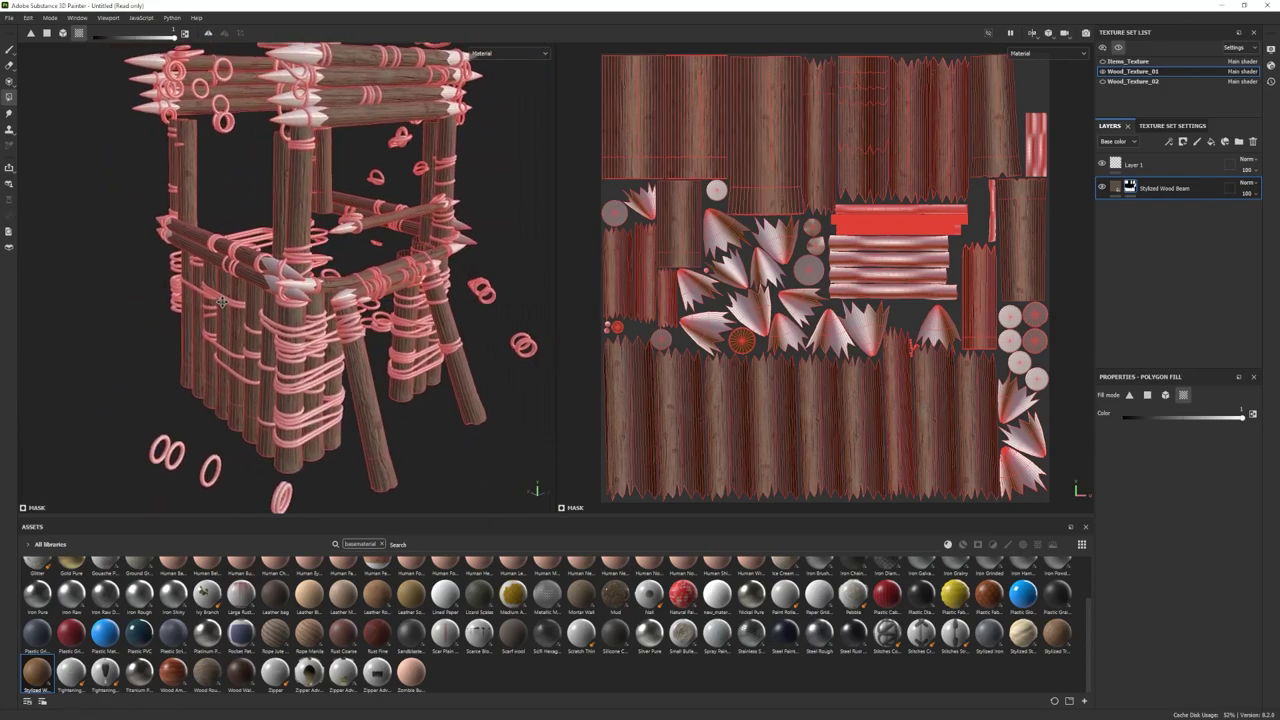
{"action": "scroll", "coordinate": [222, 302], "scroll_direction": "down", "scroll_amount": 3}
Step: Add the Stylized Tree Trunk Cross Section material as a fill layer beneath the Stylized Wood Beam layer
{"action": "left_click", "coordinate": [9, 50]}
{"action": "left_click_drag", "start_coordinate": [409, 298], "coordinate": [289, 393], "text": "alt"}
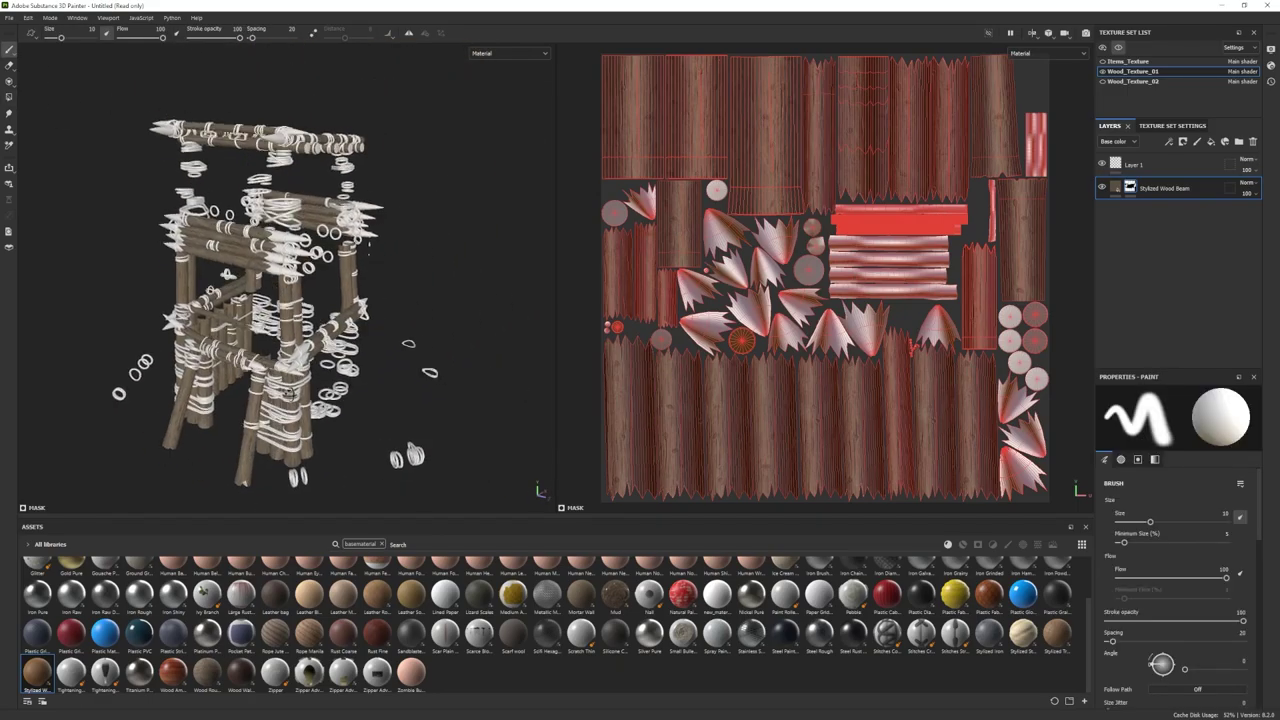
{"action": "middle_click_drag", "start_coordinate": [289, 393], "coordinate": [318, 362], "text": "alt"}
{"action": "scroll", "coordinate": [318, 362], "scroll_direction": "up", "scroll_amount": 2}
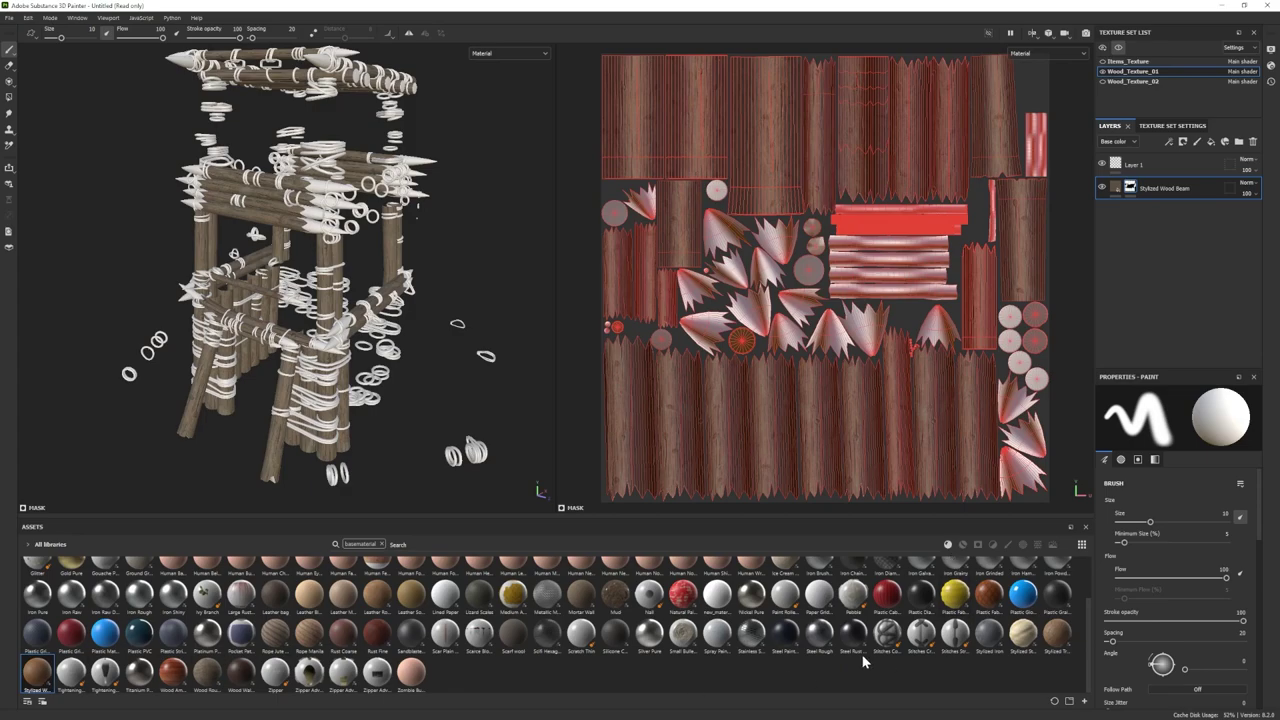
{"action": "left_click_drag", "start_coordinate": [1075, 574], "coordinate": [1154, 249]}
Step: Set the cross section layer's UV tiling to 16.78 and its first offset value to 0.05, judging it on the roof log ends
{"action": "left_click_drag", "start_coordinate": [446, 337], "coordinate": [450, 230], "text": "alt"}
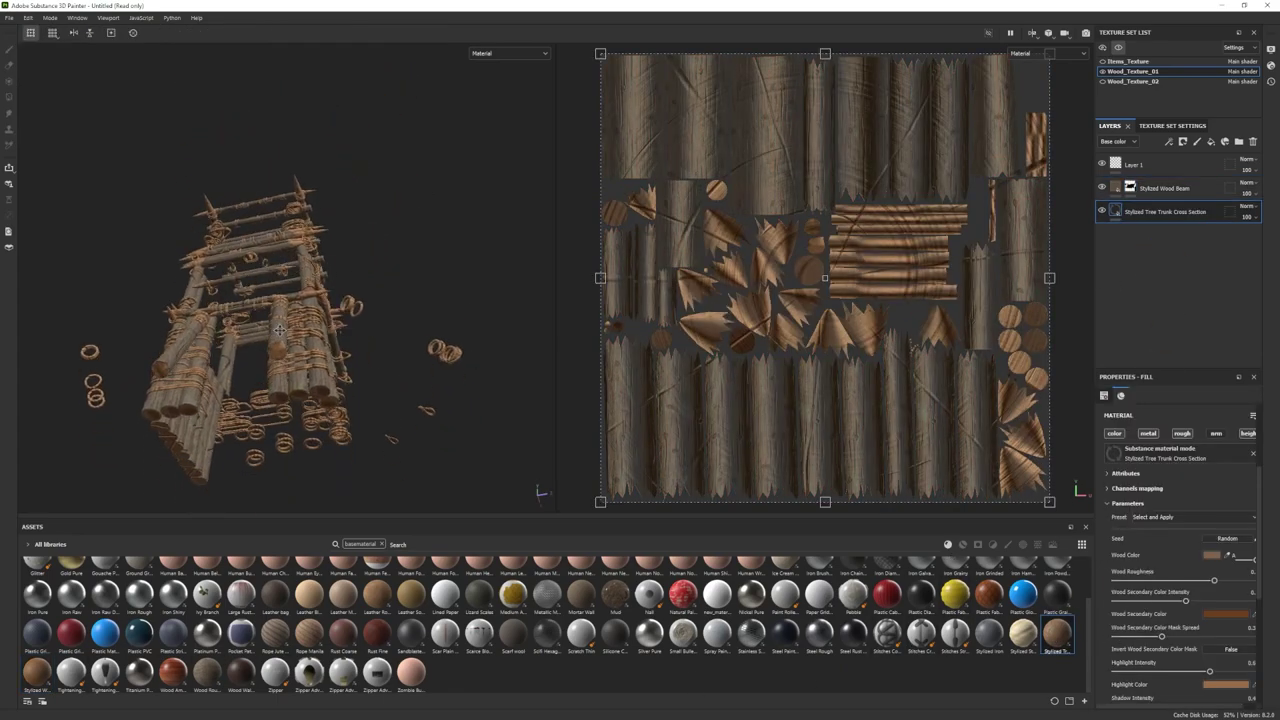
{"action": "right_click_drag", "start_coordinate": [450, 230], "coordinate": [660, 441], "text": "alt"}
{"action": "middle_click_drag", "start_coordinate": [400, 220], "coordinate": [390, 400], "text": "alt"}
{"action": "right_click_drag", "start_coordinate": [390, 400], "coordinate": [500, 440], "text": "alt"}
{"action": "left_click_drag", "start_coordinate": [480, 420], "coordinate": [360, 408], "text": "alt"}
{"action": "scroll", "coordinate": [1162, 585], "scroll_direction": "up", "scroll_amount": 3}
{"action": "left_click_drag", "start_coordinate": [1168, 495], "coordinate": [1181, 497]}
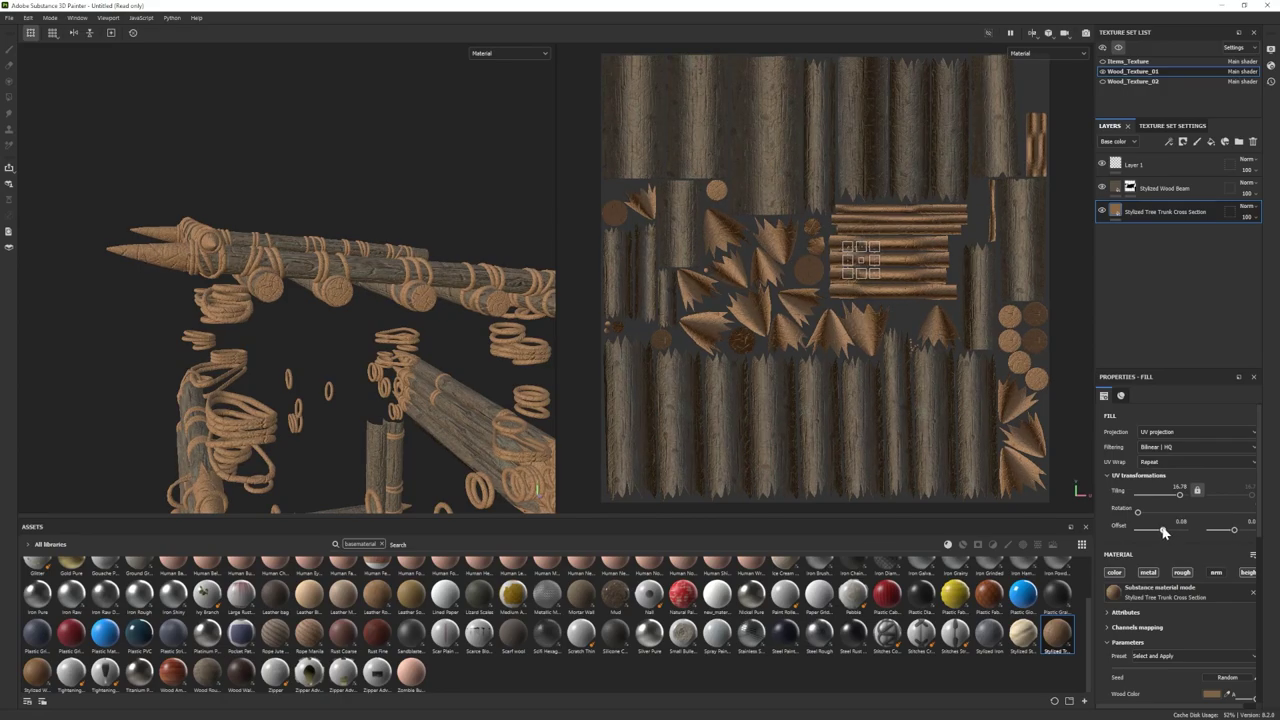
{"action": "left_click_drag", "start_coordinate": [1163, 532], "coordinate": [1165, 533]}
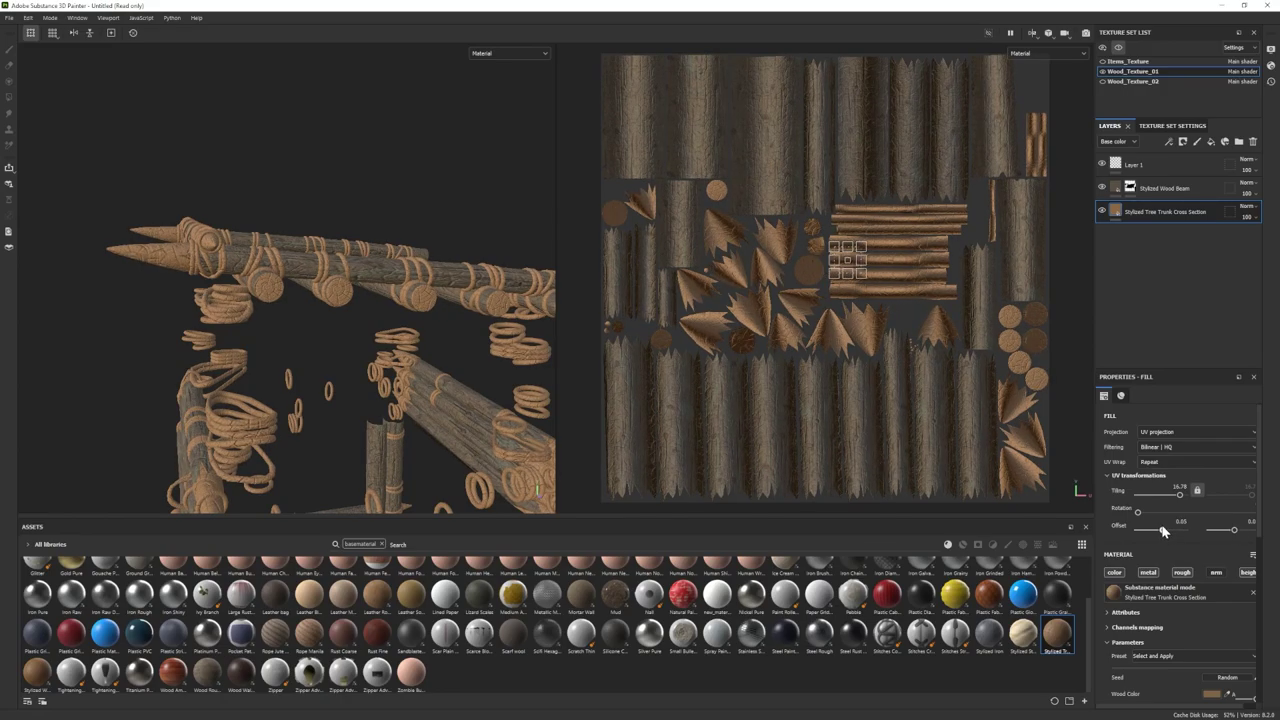
{"action": "mouse_move", "coordinate": [388, 396]}
{"action": "left_mouse_down", "text": "alt"}
{"action": "mouse_move", "coordinate": [352, 425]}
{"action": "mouse_move", "coordinate": [383, 400]}
{"action": "left_mouse_up", "text": "alt"}
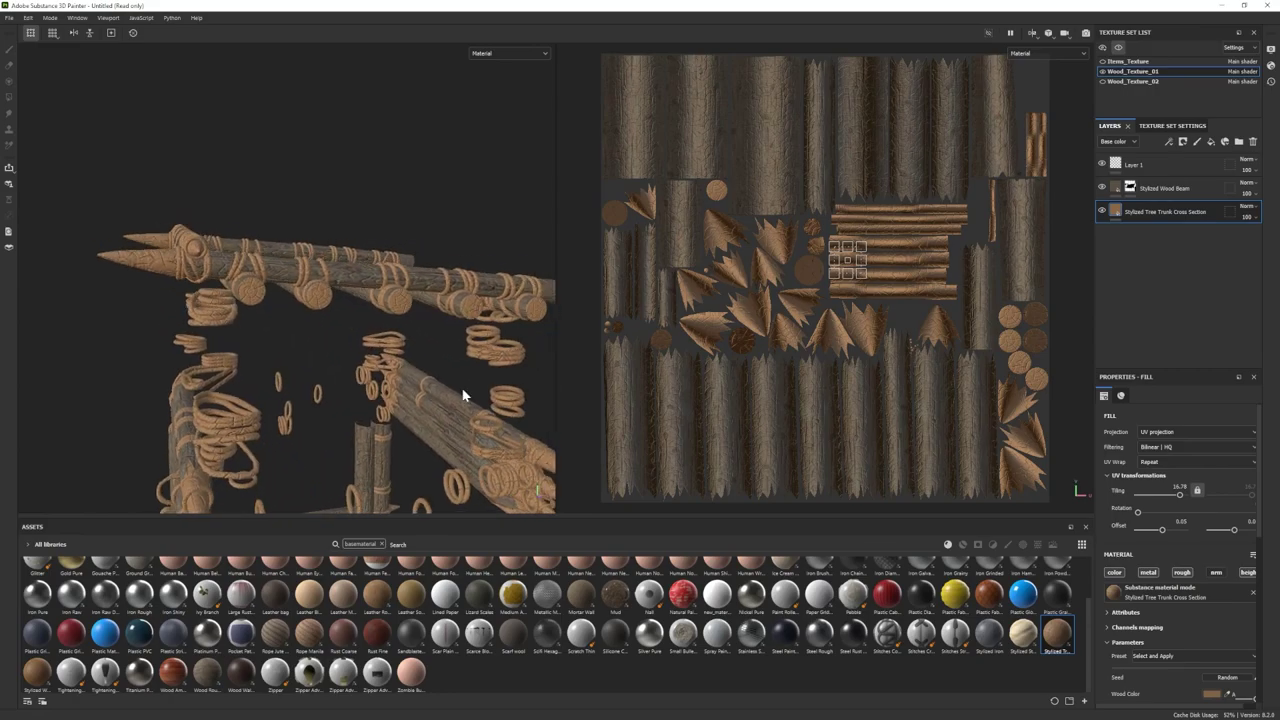
Step: Add a black mask to the Stylized Tree Trunk Cross Section layer and polygon-fill a roof log's end cap into it
{"action": "right_click", "coordinate": [1150, 209]}
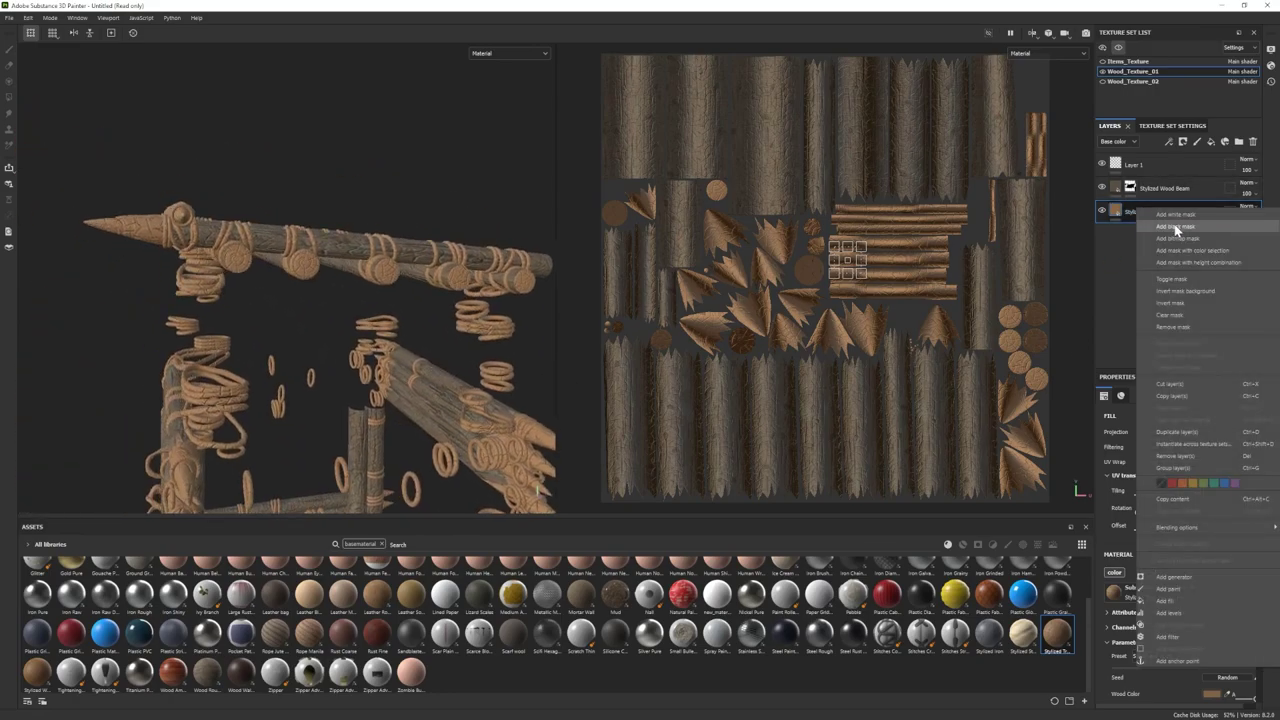
{"action": "left_click", "coordinate": [1182, 228]}
{"action": "left_click", "coordinate": [9, 97]}
{"action": "left_click_drag", "start_coordinate": [240, 270], "coordinate": [391, 313], "text": "alt"}
{"action": "left_click", "coordinate": [9, 50]}
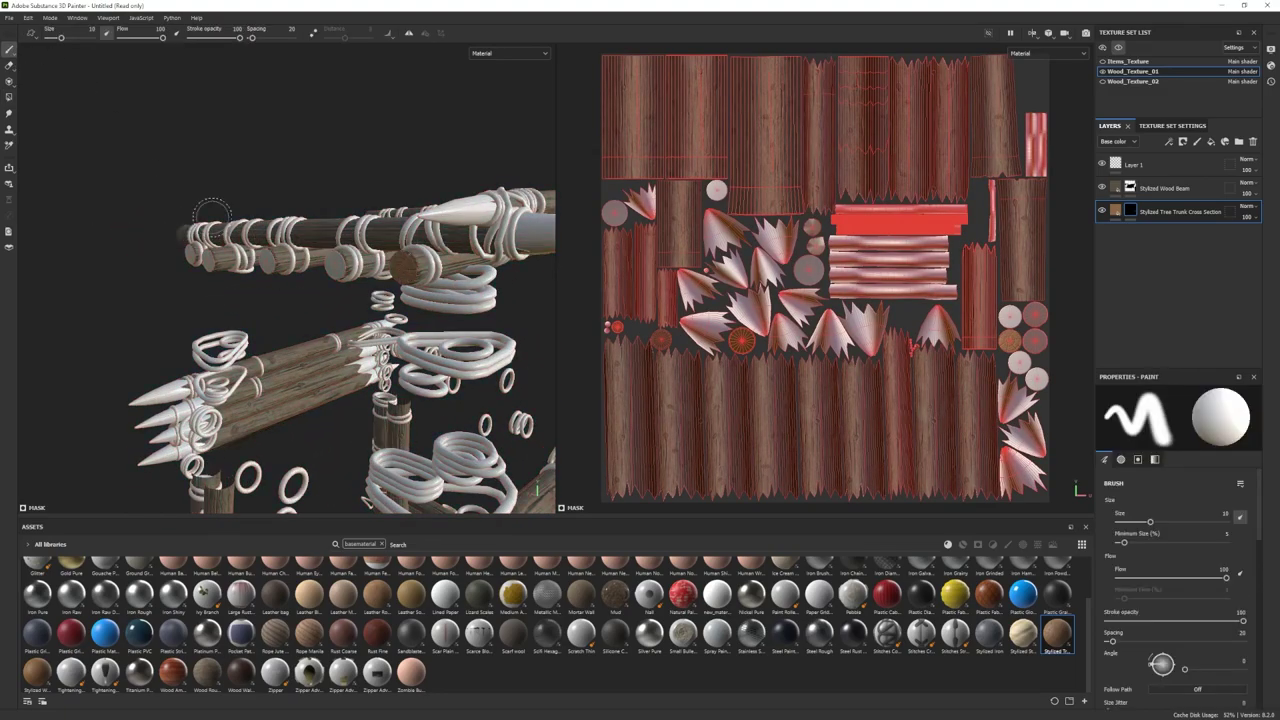
{"action": "mouse_move", "coordinate": [211, 211]}
{"action": "left_mouse_down", "text": "alt"}
{"action": "mouse_move", "coordinate": [208, 309]}
{"action": "mouse_move", "coordinate": [459, 316]}
{"action": "left_mouse_up", "text": "alt"}
Step: Recolor the Stylized Tree Trunk Cross Section layer's wood color to a light greyish beige, judging it on the roof log's end cap
{"action": "left_click", "coordinate": [1115, 211]}
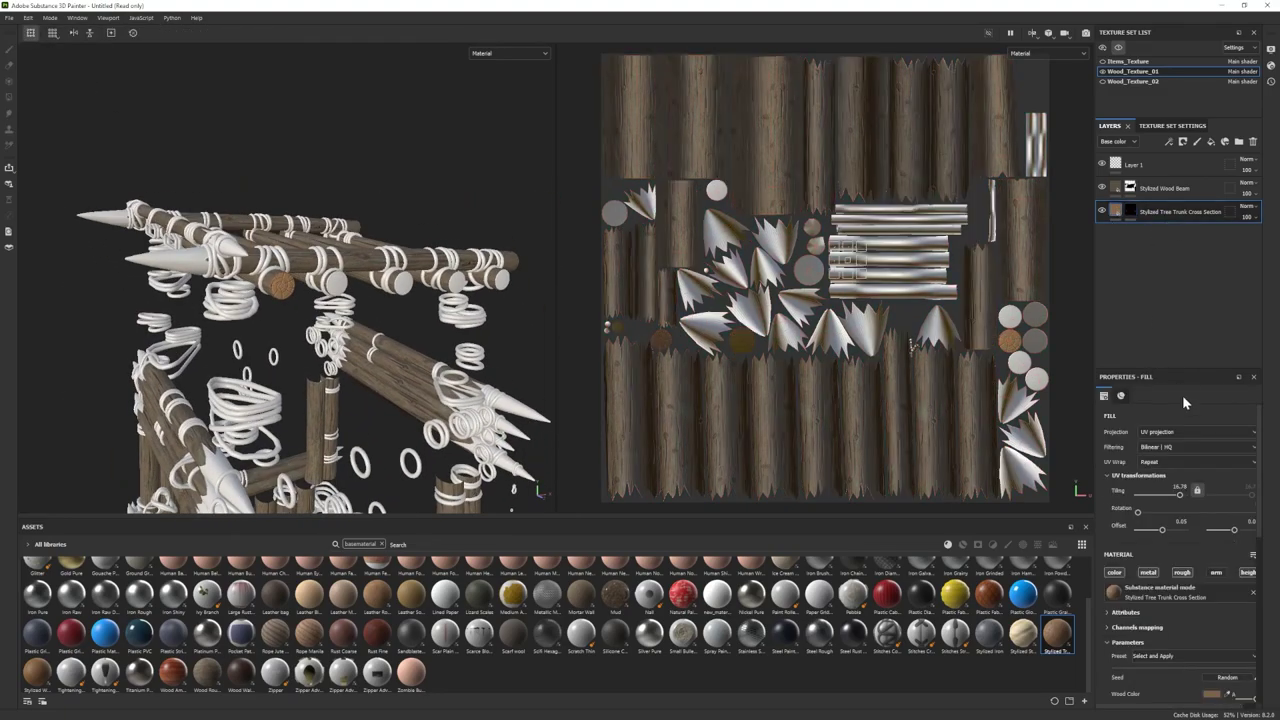
{"action": "scroll", "coordinate": [1192, 560], "scroll_direction": "down", "scroll_amount": 1}
{"action": "left_click", "coordinate": [1212, 635]}
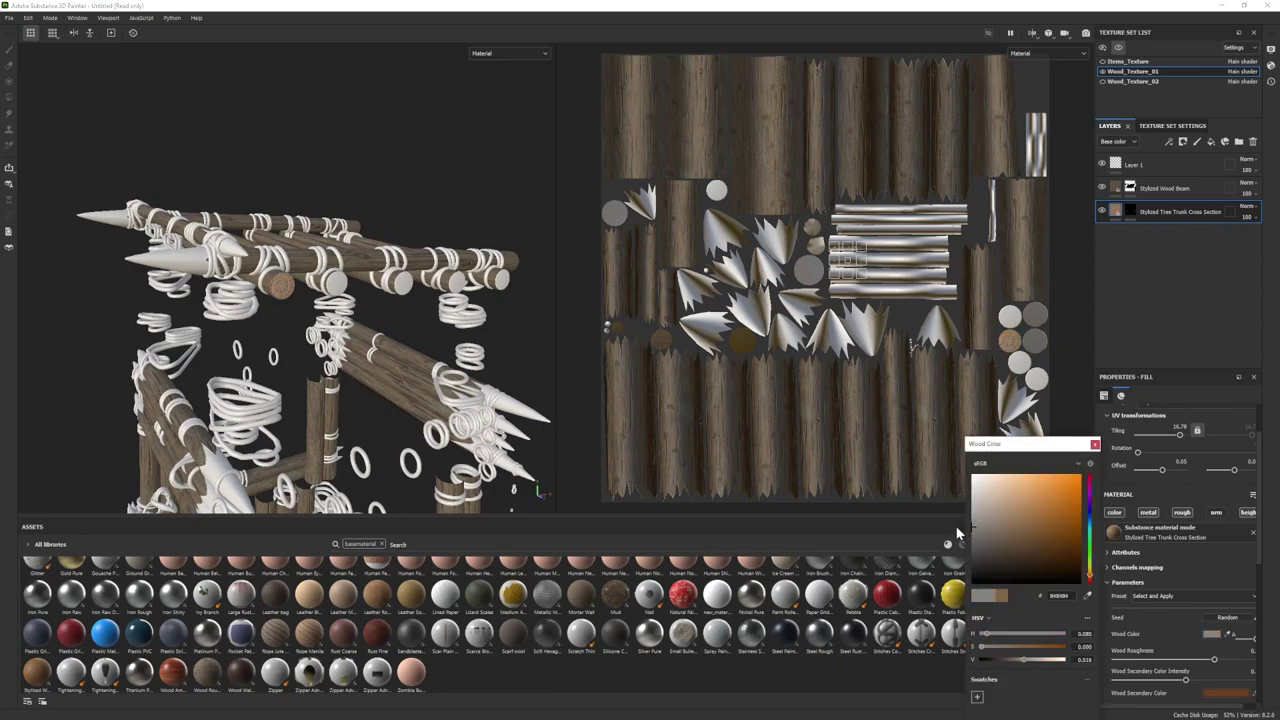
{"action": "scroll", "coordinate": [330, 290], "scroll_direction": "down", "scroll_amount": 5}
{"action": "scroll", "coordinate": [330, 290], "scroll_direction": "up", "scroll_amount": 2}
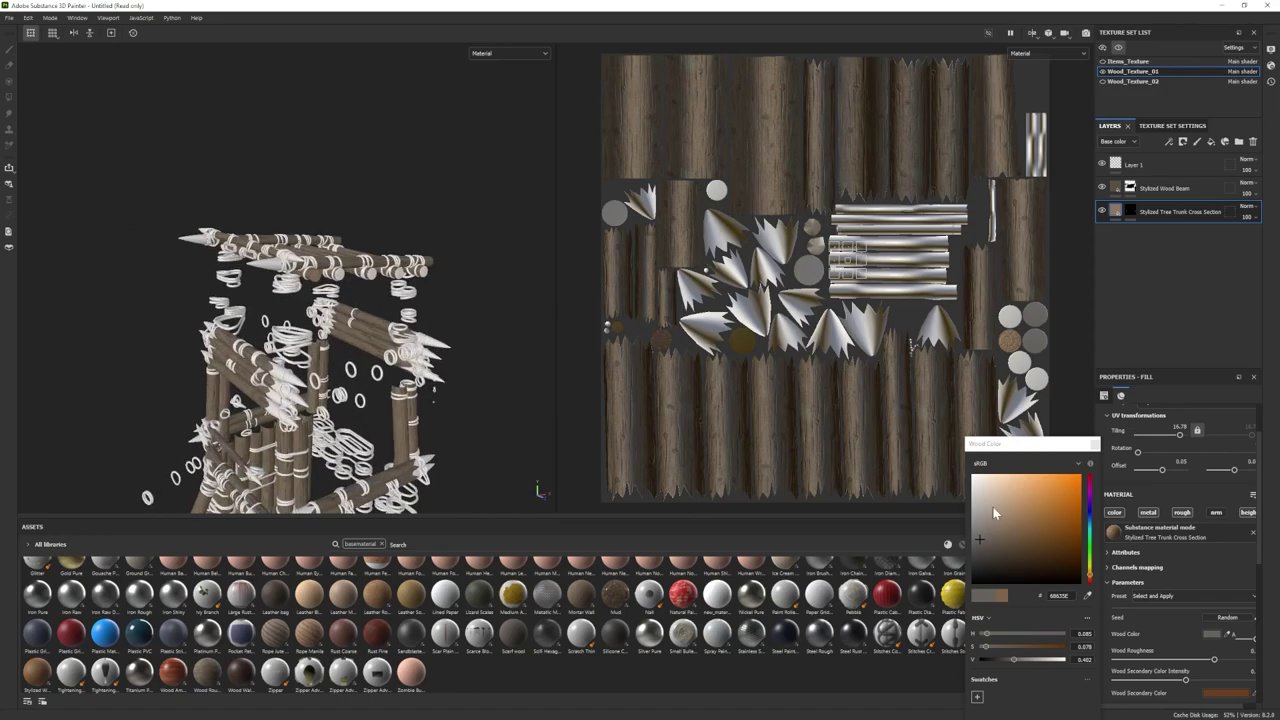
{"action": "left_click_drag", "start_coordinate": [980, 541], "coordinate": [1008, 511]}
{"action": "left_click_drag", "start_coordinate": [257, 338], "coordinate": [317, 377], "text": "alt"}
{"action": "scroll", "coordinate": [300, 325], "scroll_direction": "up", "scroll_amount": 6}
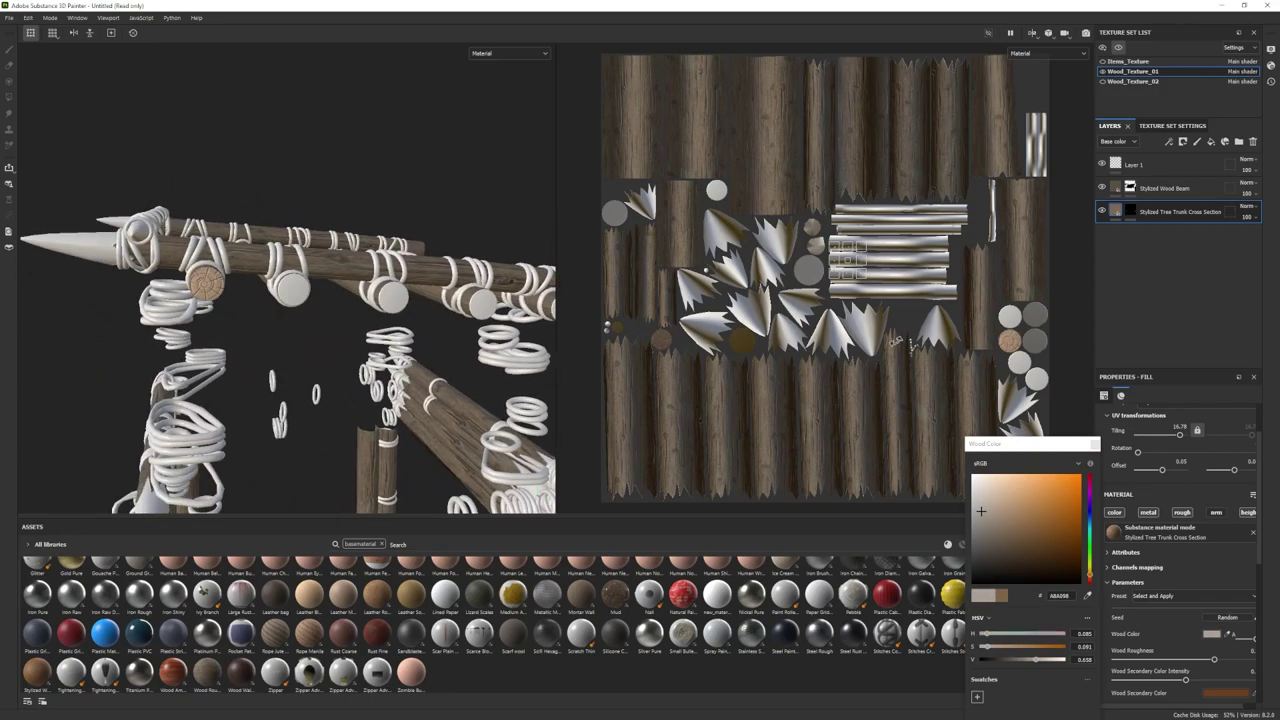
{"action": "left_click", "coordinate": [1093, 444]}
Step: Add a second Stylized Tree Trunk Cross Section fill layer below the first, with UV tiling 16.78 and first offset value 0.11
{"action": "scroll", "coordinate": [1184, 474], "scroll_direction": "up", "scroll_amount": 2}
{"action": "left_click_drag", "start_coordinate": [1057, 632], "coordinate": [1166, 244]}
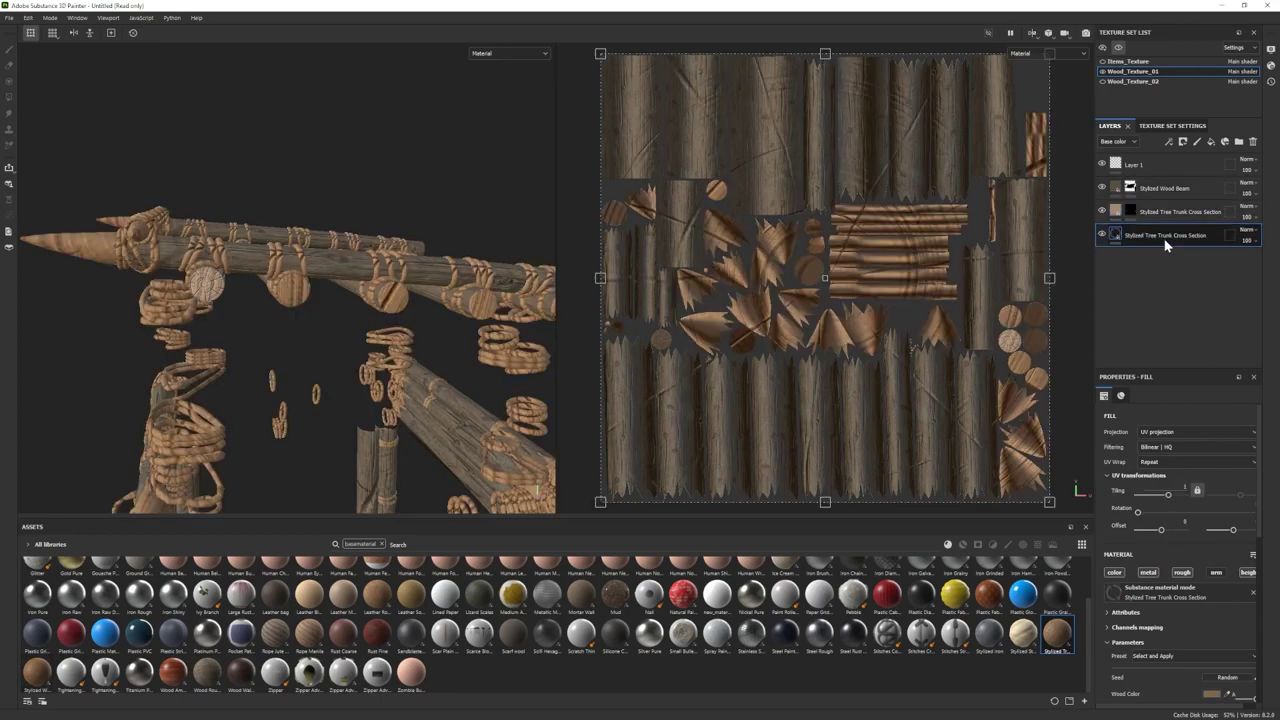
{"action": "left_click", "coordinate": [1179, 487]}
{"action": "type", "text": "16.78"}
{"action": "key", "text": "Return"}
{"action": "scroll", "coordinate": [1165, 625], "scroll_direction": "down", "scroll_amount": 4}
{"action": "scroll", "coordinate": [1165, 610], "scroll_direction": "up", "scroll_amount": 3}
{"action": "mouse_move", "coordinate": [1161, 500]}
{"action": "left_mouse_down"}
{"action": "mouse_move", "coordinate": [1229, 500]}
{"action": "mouse_move", "coordinate": [1164, 501]}
{"action": "left_mouse_up"}
{"action": "key", "text": "Return"}
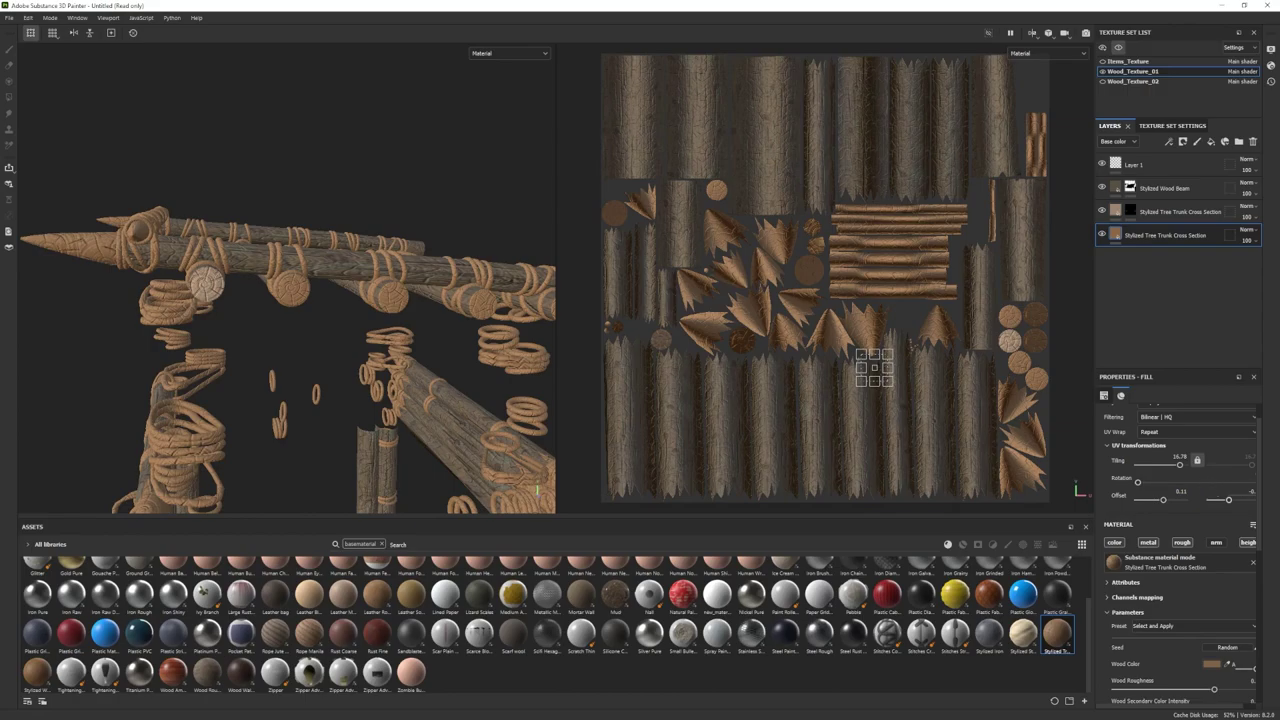
Step: Set the second cross section layer's second offset value to -0.92 to center the rings on the next roof log end
{"action": "left_click_drag", "start_coordinate": [1094, 483], "coordinate": [1070, 483]}
{"action": "left_click", "coordinate": [1243, 491]}
{"action": "type", "text": "-1"}
{"action": "key", "text": "Return"}
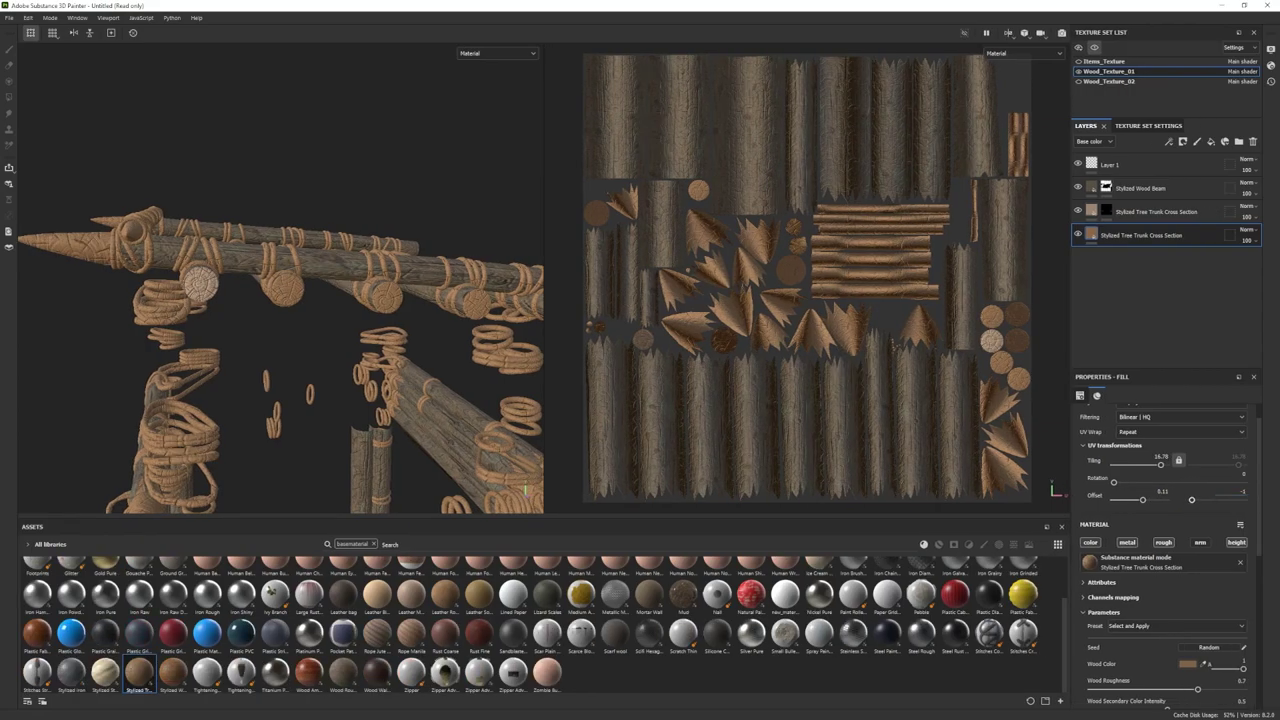
{"action": "left_click_drag", "start_coordinate": [1191, 501], "coordinate": [1194, 502]}
Step: Add a black mask to the second cross section layer, fill the second roof log's end cap into it, and lighten its wood color to match
{"action": "right_click", "coordinate": [1097, 234]}
{"action": "left_click", "coordinate": [1130, 258]}
{"action": "left_click", "coordinate": [9, 97]}
{"action": "left_click", "coordinate": [284, 289]}
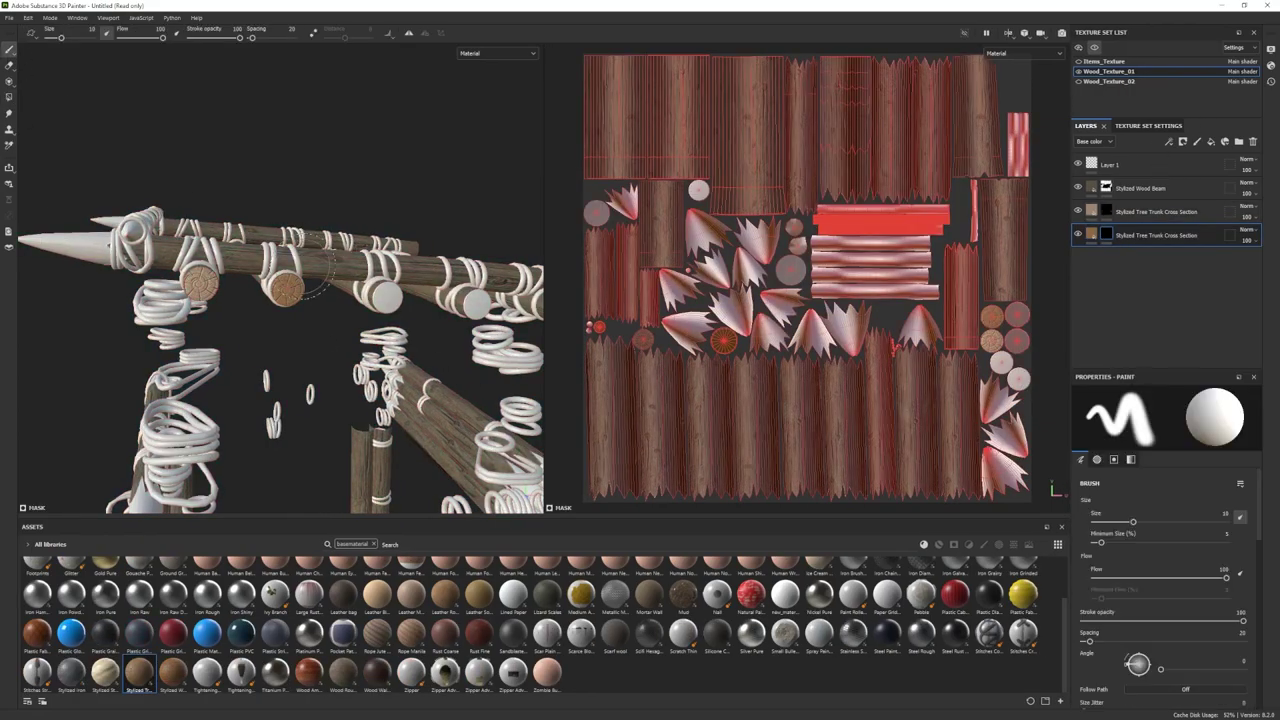
{"action": "left_click_drag", "start_coordinate": [330, 400], "coordinate": [345, 396], "text": "alt"}
{"action": "left_click", "coordinate": [1092, 211]}
{"action": "left_click", "coordinate": [1095, 236]}
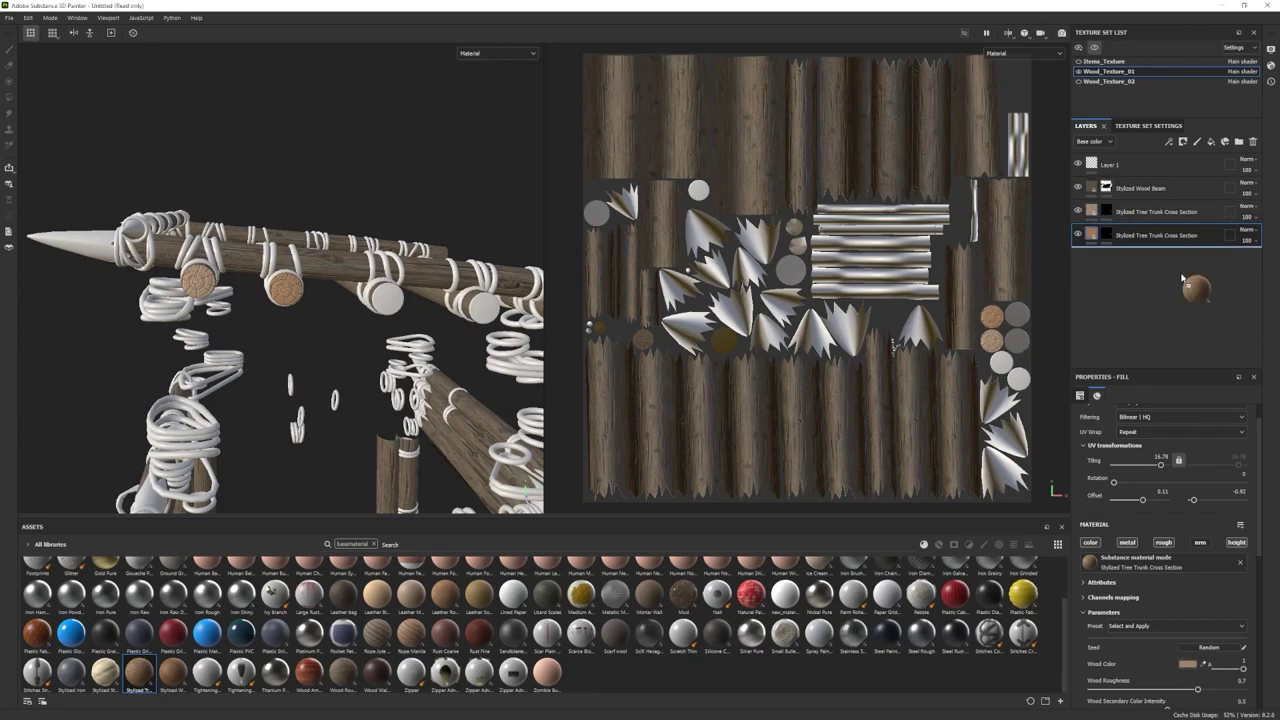
Step: Add a third Stylized Tree Trunk Cross Section fill layer at the stack's bottom with UV tiling 16.78 and offsets -0.242 and 0.075
{"action": "left_click_drag", "start_coordinate": [1182, 278], "coordinate": [1181, 280]}
{"action": "left_click_drag", "start_coordinate": [1141, 465], "coordinate": [1133, 500]}
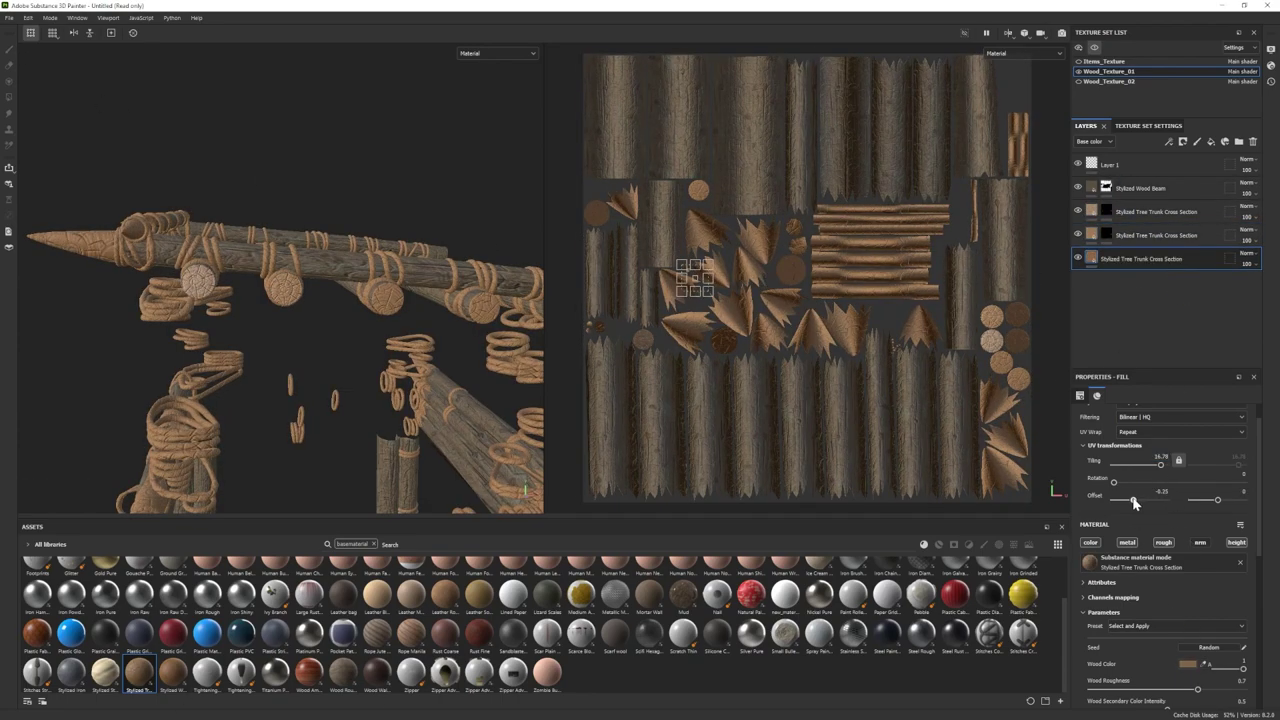
{"action": "left_click_drag", "start_coordinate": [1217, 500], "coordinate": [1220, 502]}
{"action": "left_click_drag", "start_coordinate": [1133, 500], "coordinate": [1134, 500]}
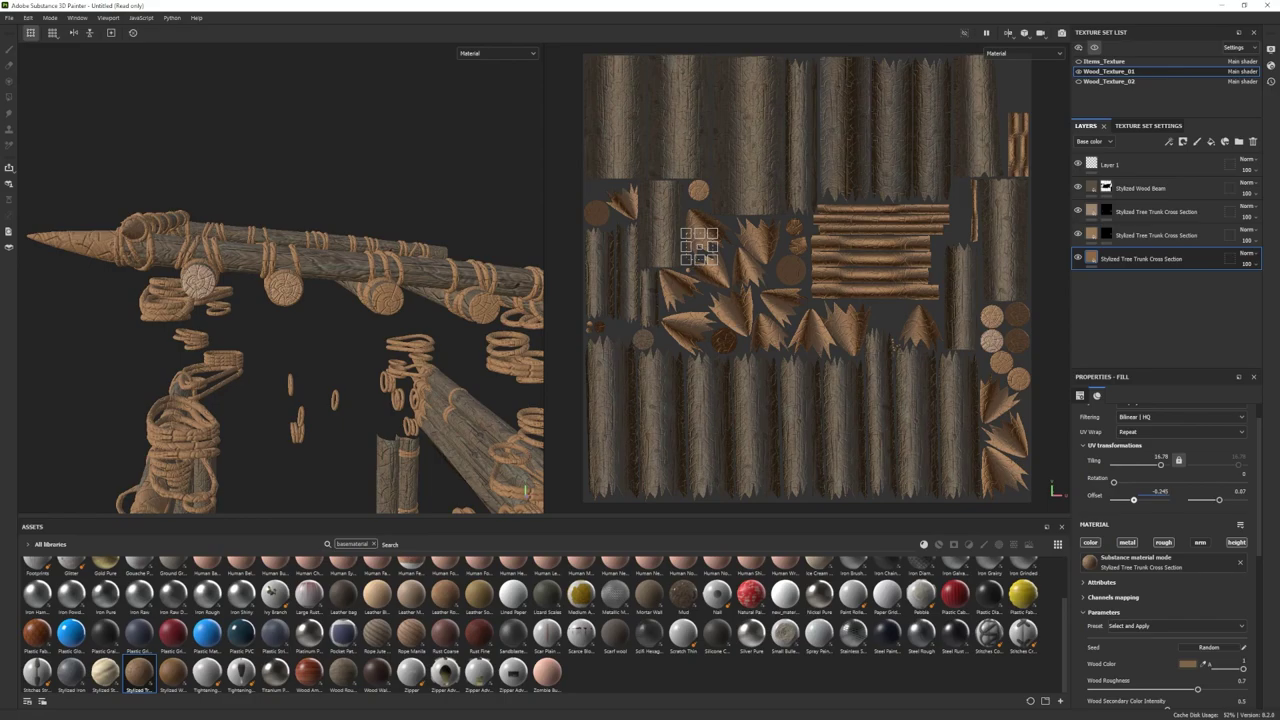
{"action": "key", "text": "Return"}
{"action": "left_click", "coordinate": [1239, 492]}
{"action": "type", "text": "0.075"}
{"action": "key", "text": "Return"}
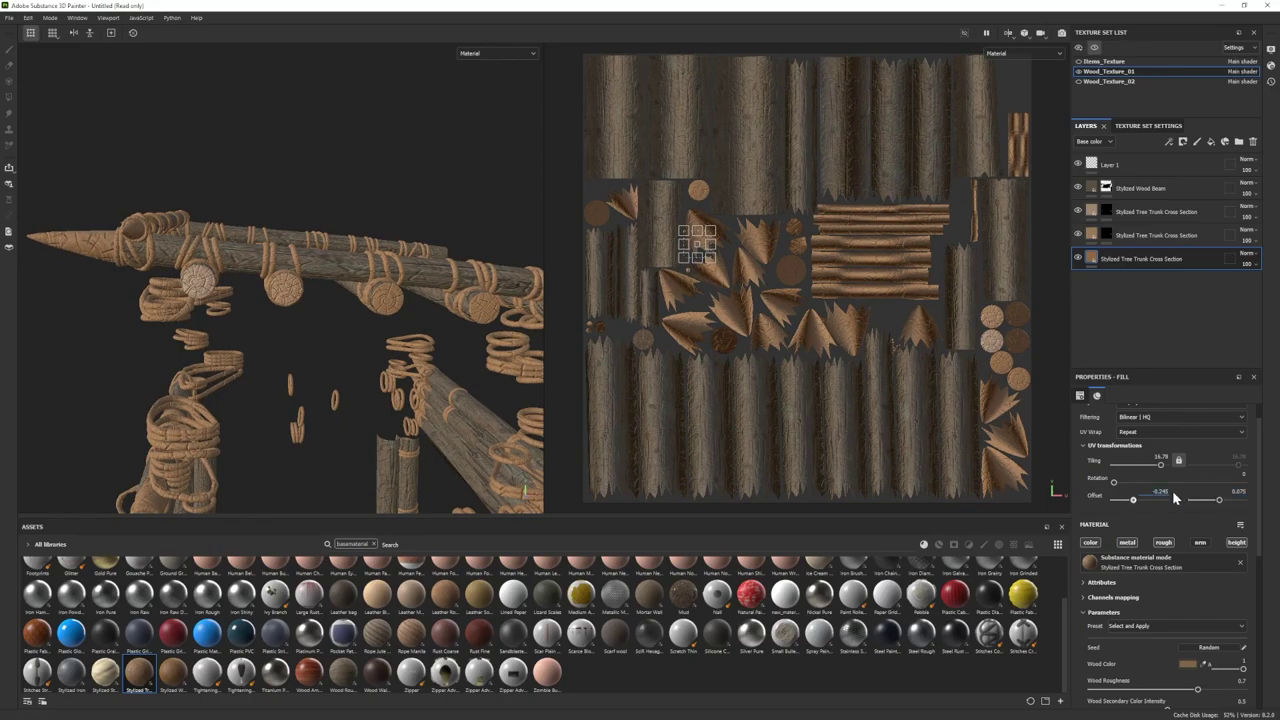
{"action": "left_click", "coordinate": [1170, 489]}
{"action": "type", "text": "-0.242"}
{"action": "key", "text": "Return"}
Step: Mask the third cross section layer to the third roof log's end cap and sample its wood color from the first cross section layer
{"action": "right_click", "coordinate": [1140, 259]}
{"action": "left_click", "coordinate": [1142, 271]}
{"action": "left_click", "coordinate": [1091, 257]}
{"action": "left_click", "coordinate": [1204, 664]}
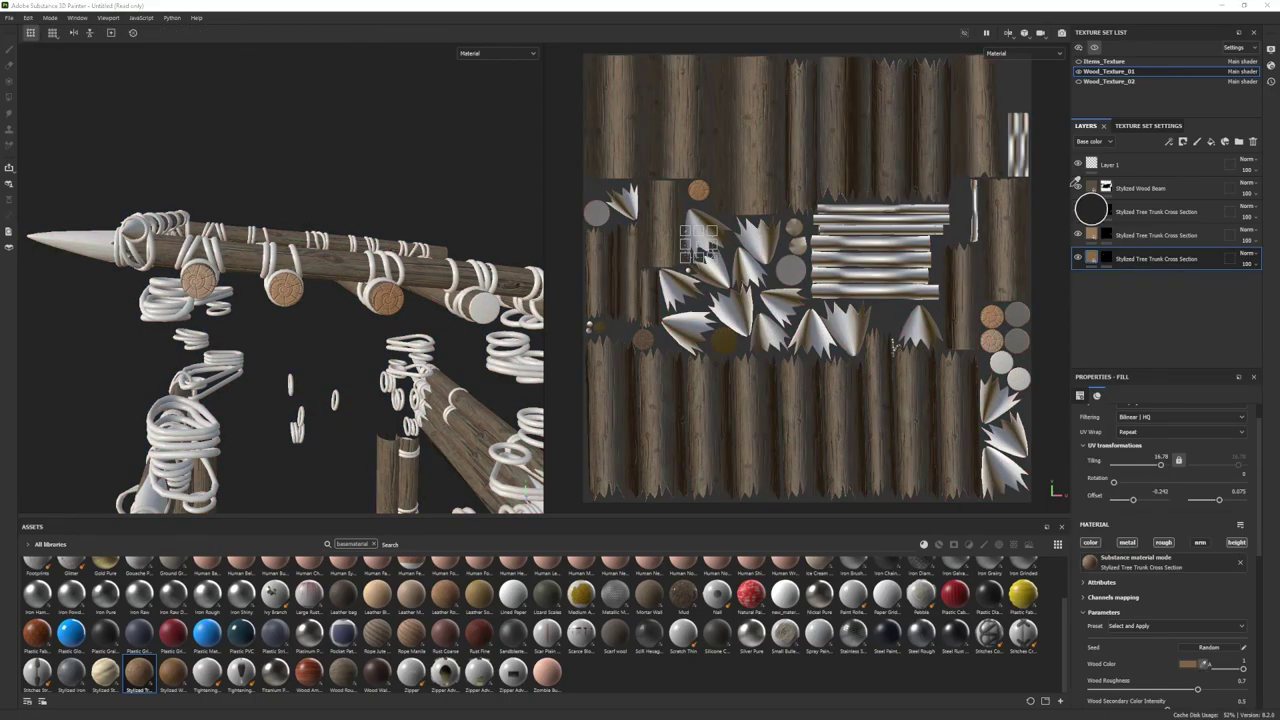
{"action": "left_click", "coordinate": [1093, 211]}
{"action": "left_click", "coordinate": [1091, 212]}
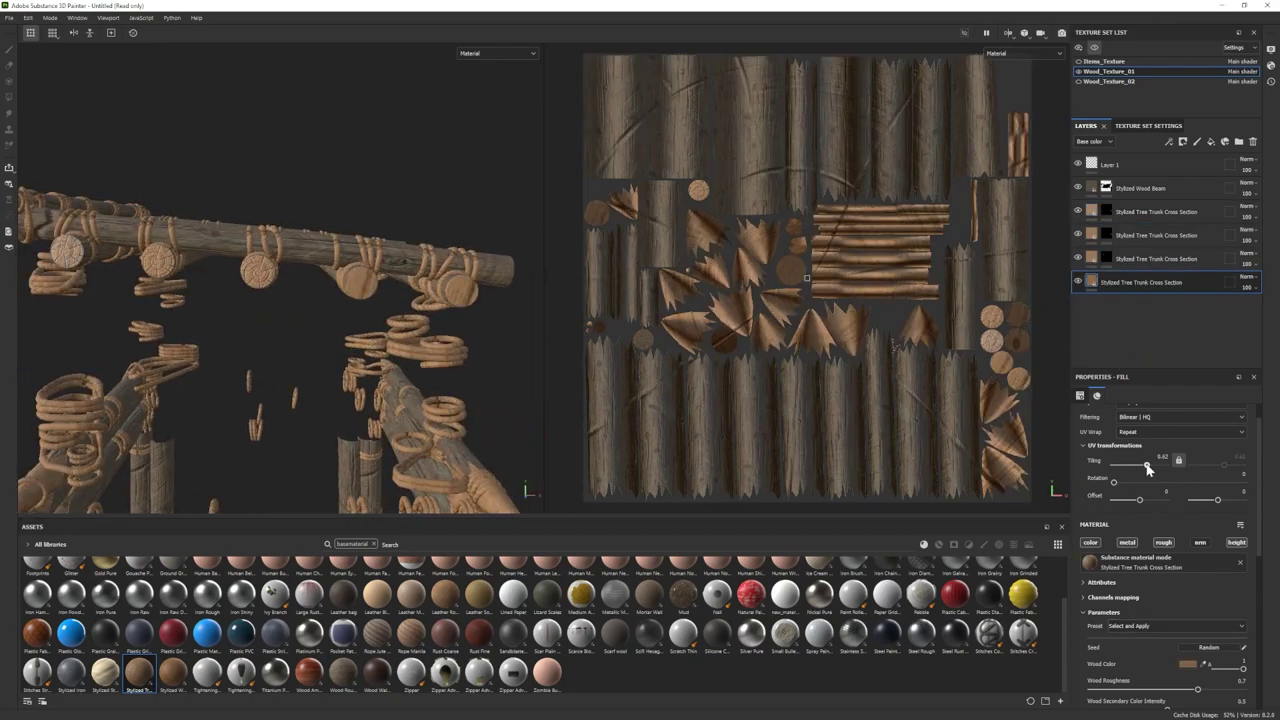
Step: Set the fourth cross section layer's UV tiling to 16.78 and its offsets to -0.04 and -0.01
{"action": "left_click_drag", "start_coordinate": [1148, 468], "coordinate": [1137, 499]}
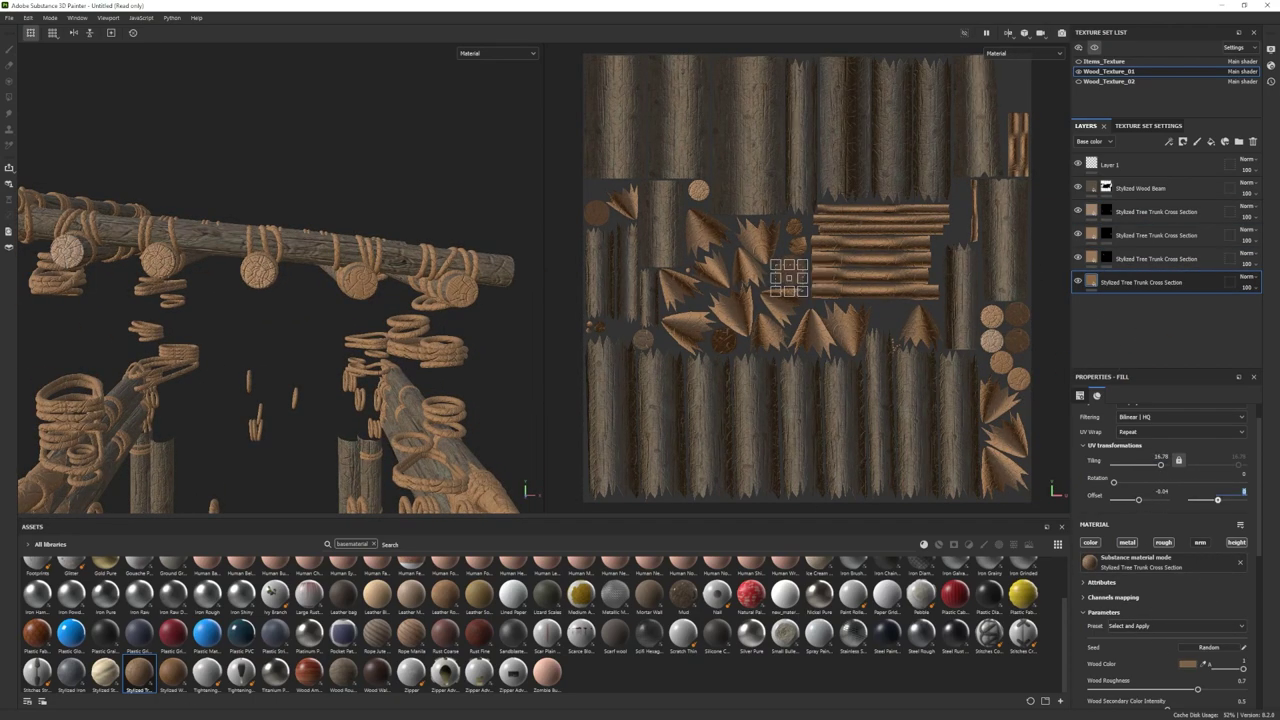
{"action": "type", "text": "-0.05"}
{"action": "key", "text": "Return"}
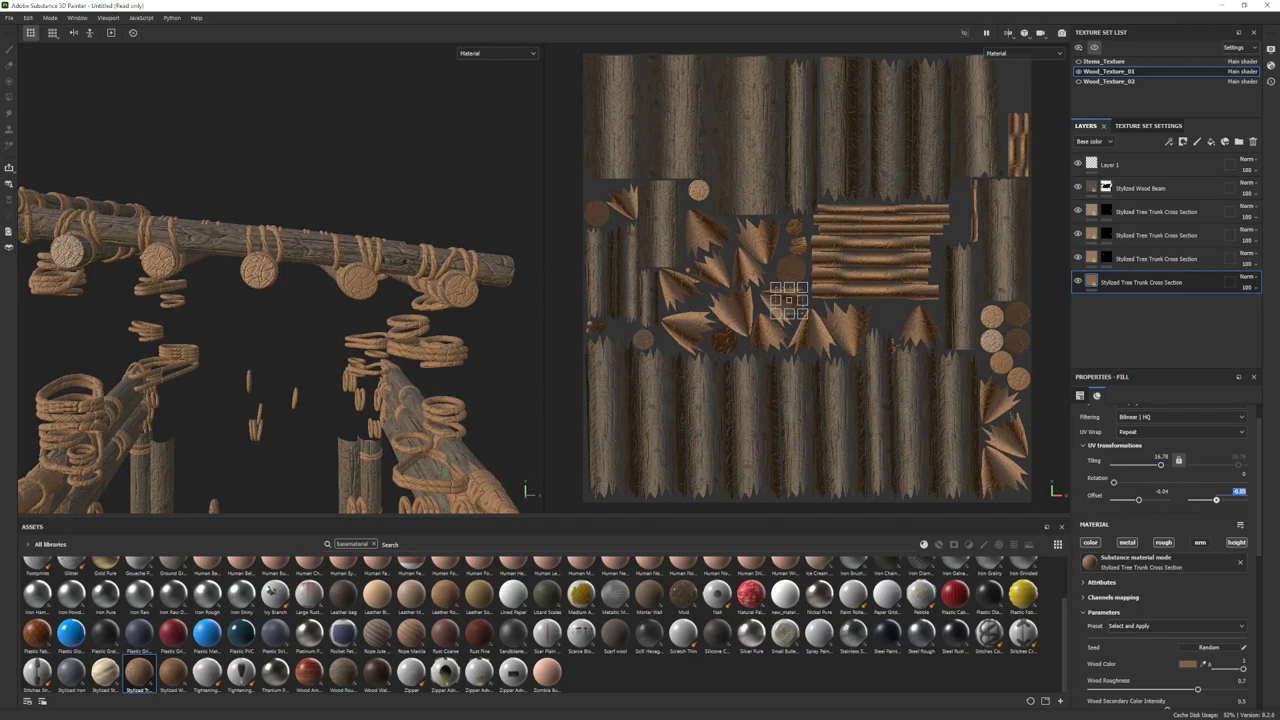
{"action": "key", "text": "Return"}
Step: Add a black mask to the fourth cross section layer and fill the fourth roof log's end cap into it
{"action": "right_click", "coordinate": [1142, 283]}
{"action": "left_click", "coordinate": [1170, 303]}
{"action": "left_click", "coordinate": [1091, 282]}
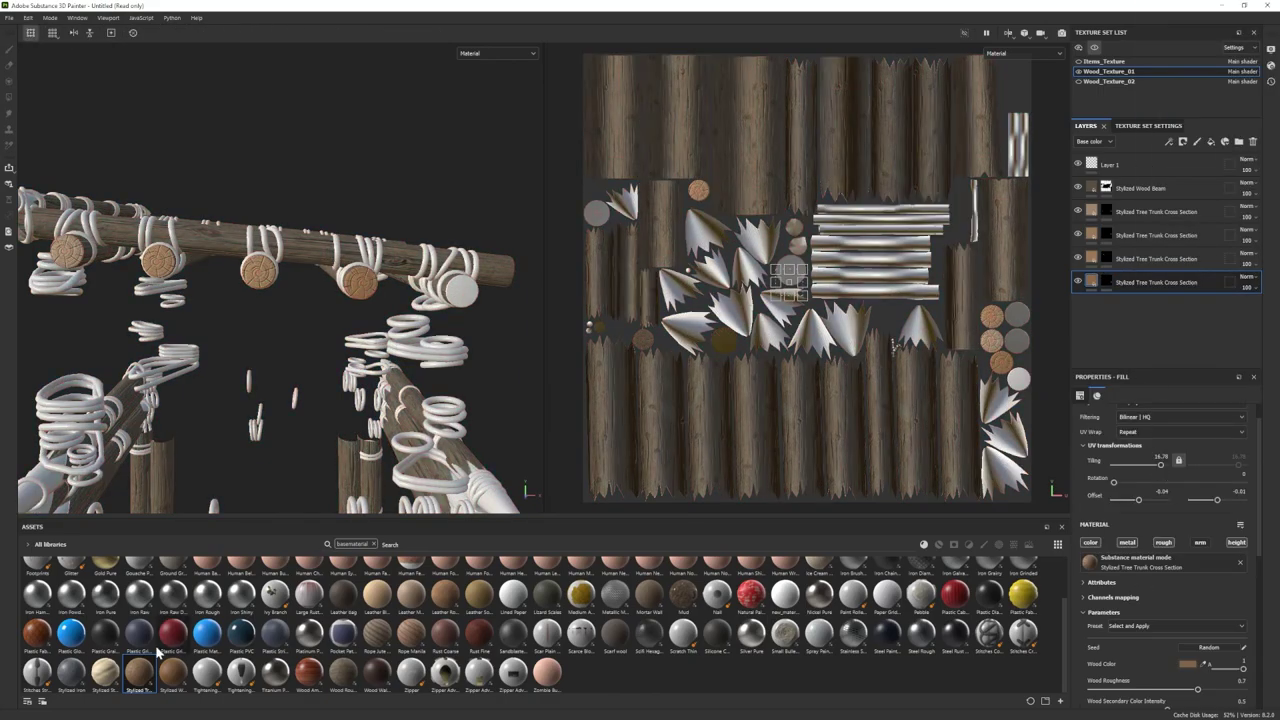
Step: Add a fifth Stylized Tree Trunk Cross Section fill layer at the bottom with UV tiling 16.78 and second offset value 0.012
{"action": "left_click_drag", "start_coordinate": [143, 668], "coordinate": [1142, 334]}
{"action": "left_click_drag", "start_coordinate": [1148, 465], "coordinate": [1161, 465]}
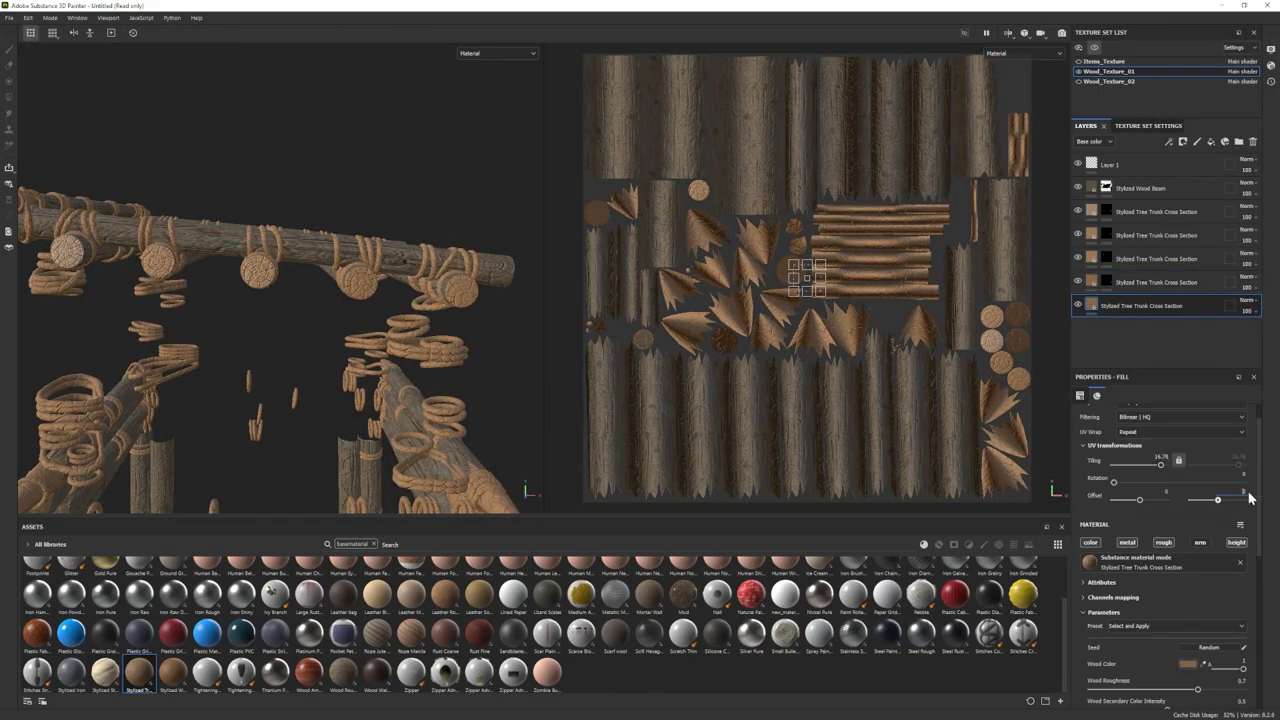
{"action": "type", "text": "0.005"}
{"action": "key", "text": "Return"}
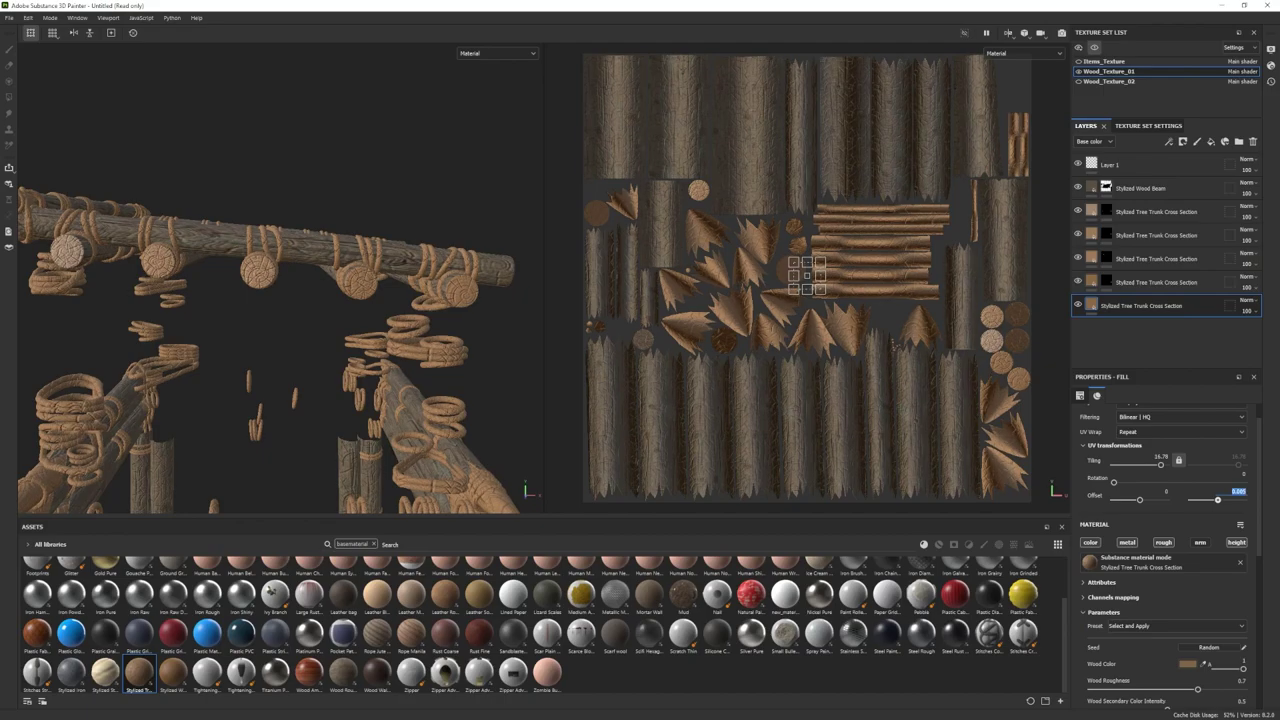
{"action": "type", "text": "0.008"}
{"action": "key", "text": "Return"}
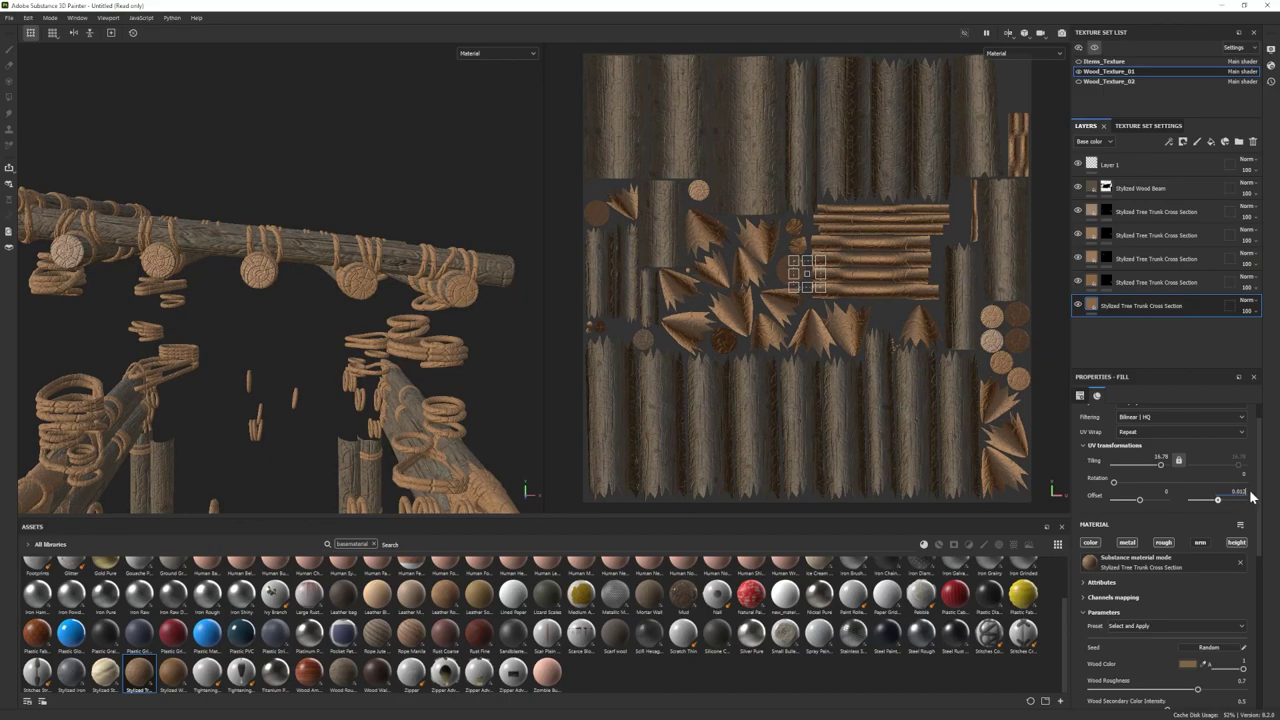
{"action": "key", "text": "Return"}
Step: Add a black mask to the fifth cross section layer and fill the last roof log's end cap into it
{"action": "right_click", "coordinate": [1140, 306]}
{"action": "left_click", "coordinate": [1130, 40]}
{"action": "left_click", "coordinate": [461, 290]}
{"action": "left_click", "coordinate": [1105, 282]}
Step: Copy the first cross section layer's wood color hex value and apply it to the second cross section layer
{"action": "left_click", "coordinate": [1092, 211]}
{"action": "scroll", "coordinate": [1180, 600], "scroll_direction": "down", "scroll_amount": 3}
{"action": "left_click", "coordinate": [1189, 606]}
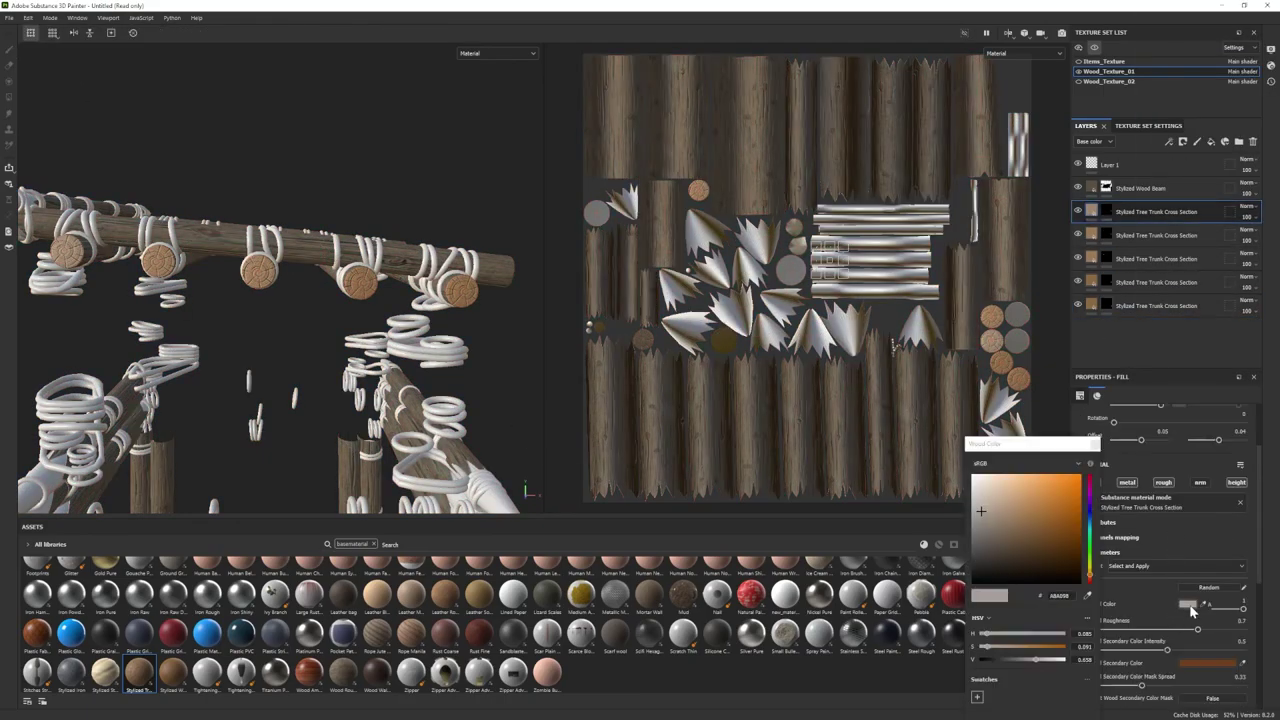
{"action": "double_click", "coordinate": [1060, 596]}
{"action": "key", "text": "ctrl+c"}
{"action": "left_click", "coordinate": [1093, 235]}
{"action": "left_click", "coordinate": [1188, 605]}
{"action": "double_click", "coordinate": [1059, 595]}
{"action": "key", "text": "ctrl+v"}
Step: Apply the copied wood color to the third, fourth and fifth cross section layers
{"action": "left_click", "coordinate": [1092, 259]}
{"action": "left_click", "coordinate": [1188, 605]}
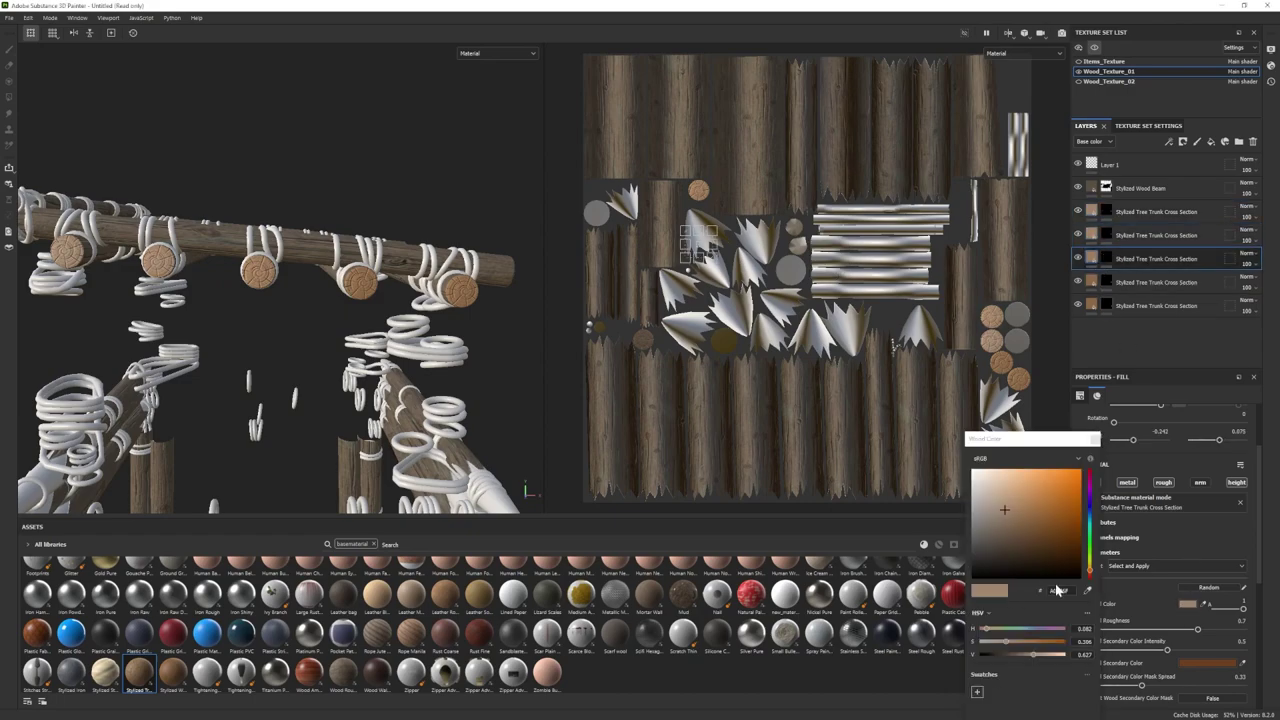
{"action": "key", "text": "Down"}
{"action": "key", "text": "Down"}
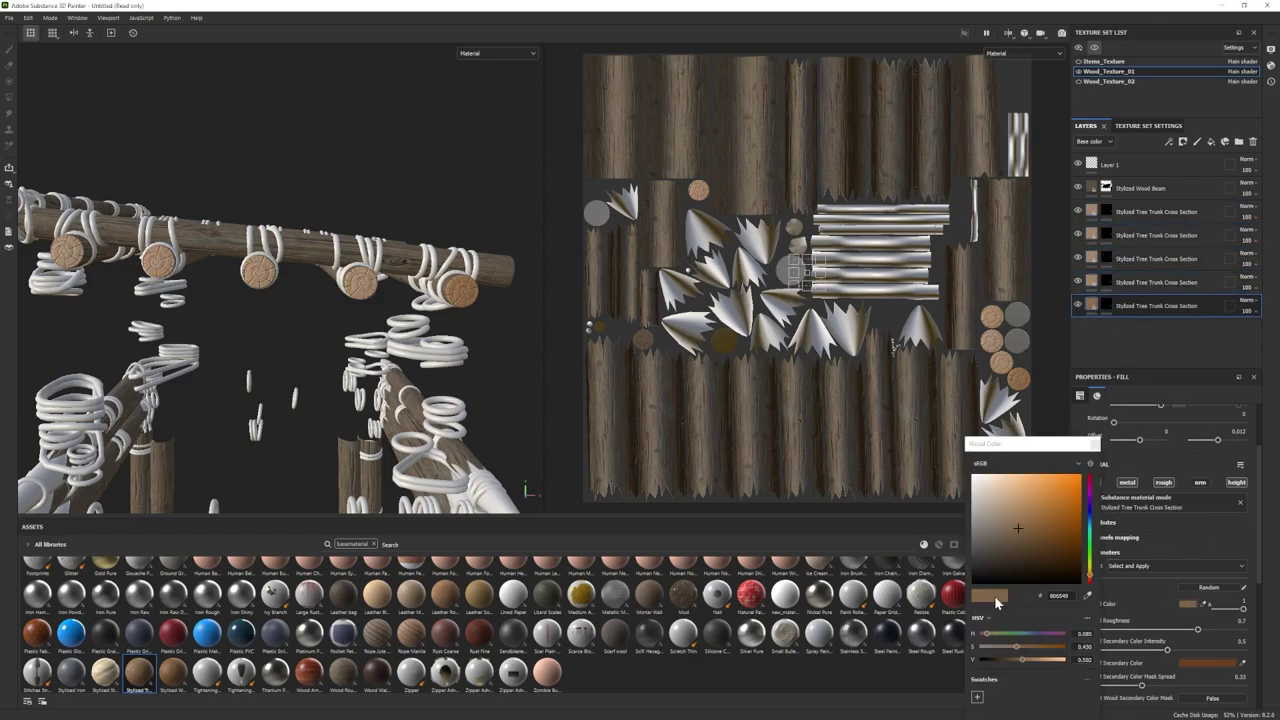
{"action": "key", "text": "ctrl+v"}
{"action": "left_click", "coordinate": [1095, 444]}
Step: Group the five cross section layers into a folder named Trunk
{"action": "scroll", "coordinate": [288, 325], "scroll_direction": "down", "scroll_amount": 5}
{"action": "left_click_drag", "start_coordinate": [240, 295], "coordinate": [288, 325], "text": "alt"}
{"action": "left_click", "coordinate": [1190, 211], "text": "shift"}
{"action": "key", "text": "ctrl+g"}
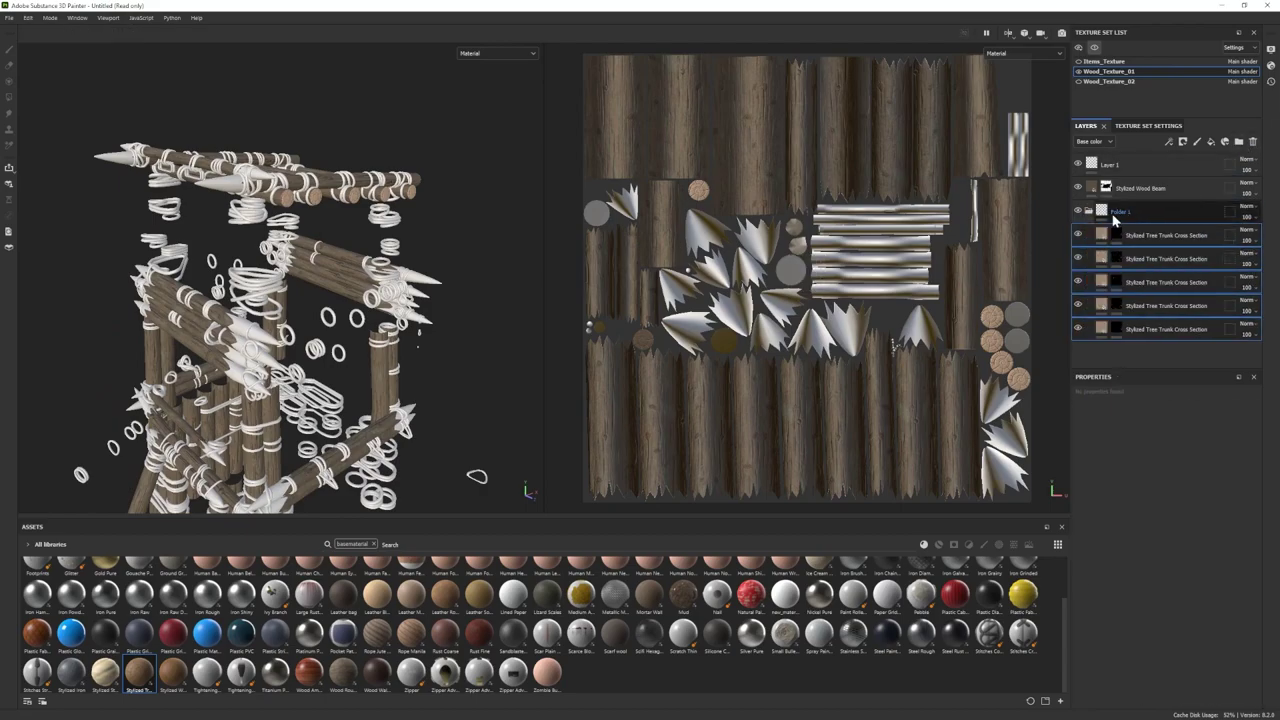
{"action": "double_click", "coordinate": [1120, 212]}
{"action": "type", "text": "Trunk"}
{"action": "key", "text": "Return"}
Step: Add a Stylized Tree Trunk Cross Section layer below the collapsed Trunk folder, with tiling about -28.4 and first offset -0.055, for a large beam end
{"action": "left_click_drag", "start_coordinate": [341, 352], "coordinate": [351, 288], "text": "alt"}
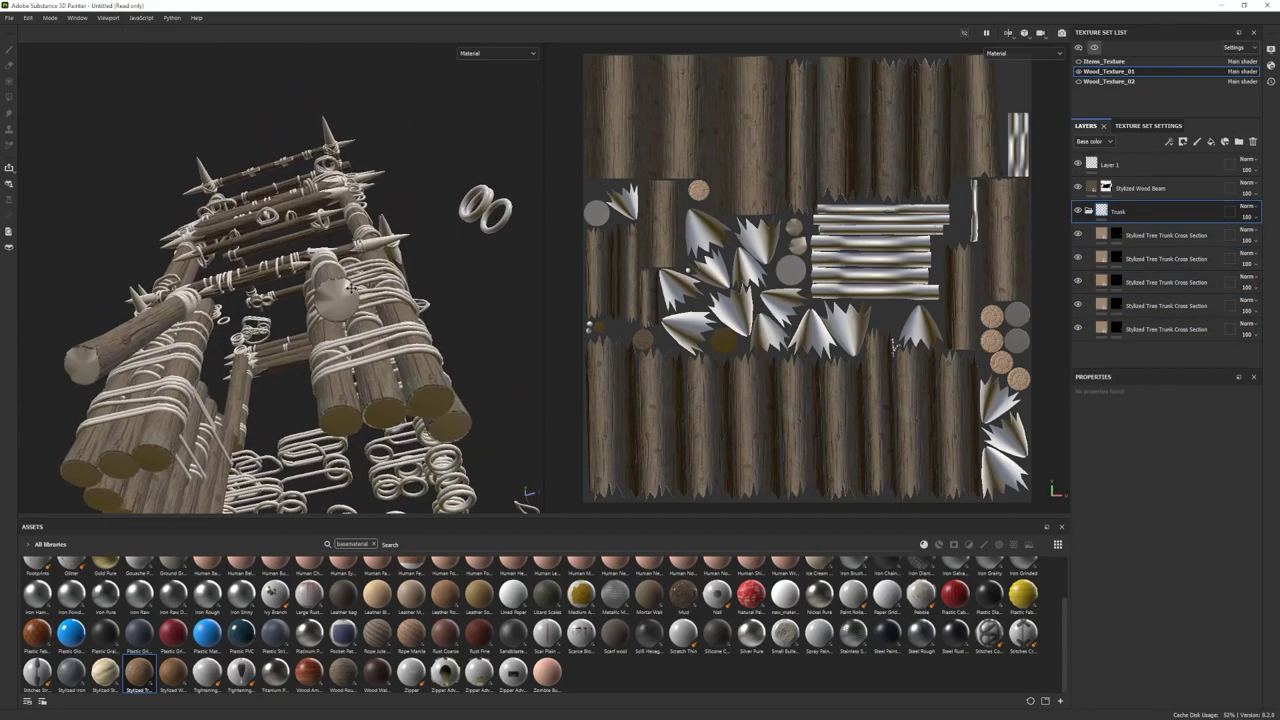
{"action": "left_click", "coordinate": [1089, 211]}
{"action": "left_click_drag", "start_coordinate": [139, 672], "coordinate": [1130, 243]}
{"action": "scroll", "coordinate": [1140, 490], "scroll_direction": "up", "scroll_amount": 3}
{"action": "left_click_drag", "start_coordinate": [1140, 495], "coordinate": [1138, 531]}
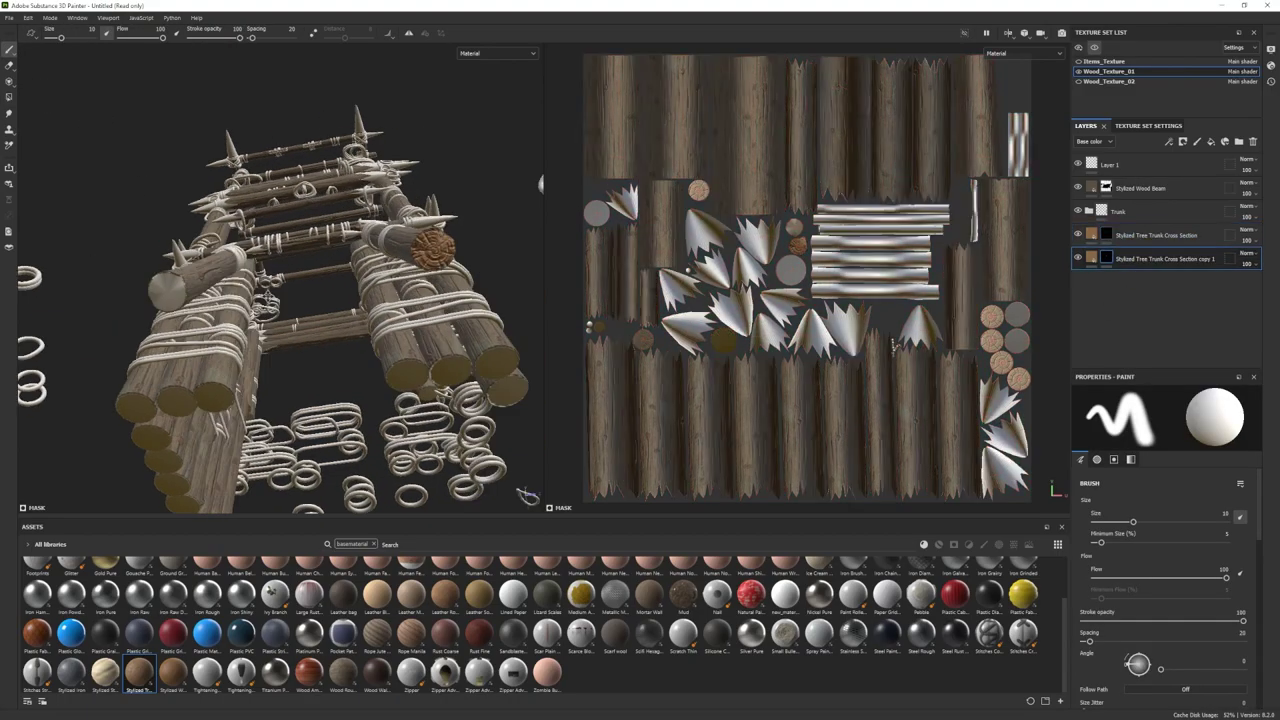
Step: Fill the opposite large beam's end cap into the black mask of the copied cross section layer
{"action": "left_click", "coordinate": [9, 97]}
{"action": "left_click", "coordinate": [152, 294]}
{"action": "left_click", "coordinate": [9, 49]}
{"action": "left_click", "coordinate": [9, 97]}
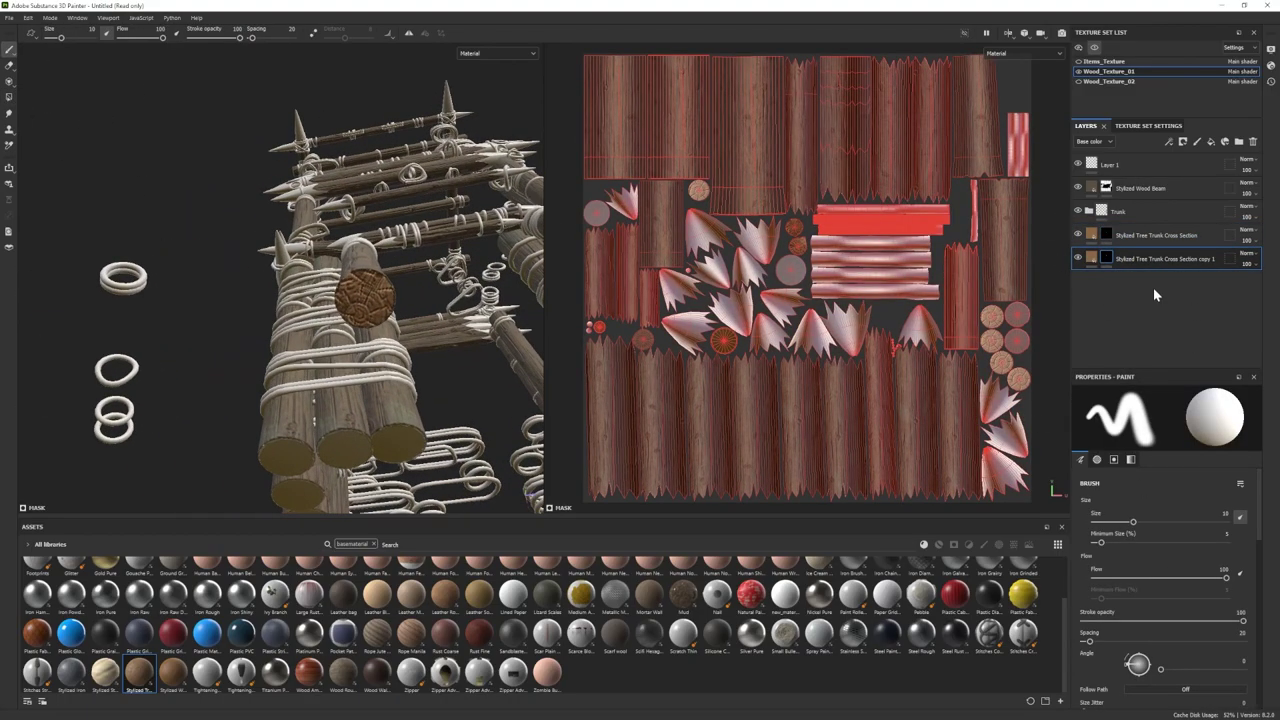
Step: Shift the copied cross section layer's offsets to 0.23 and 0.185 to center the rings on the large beam's end cap
{"action": "left_click_drag", "start_coordinate": [1137, 528], "coordinate": [1138, 531]}
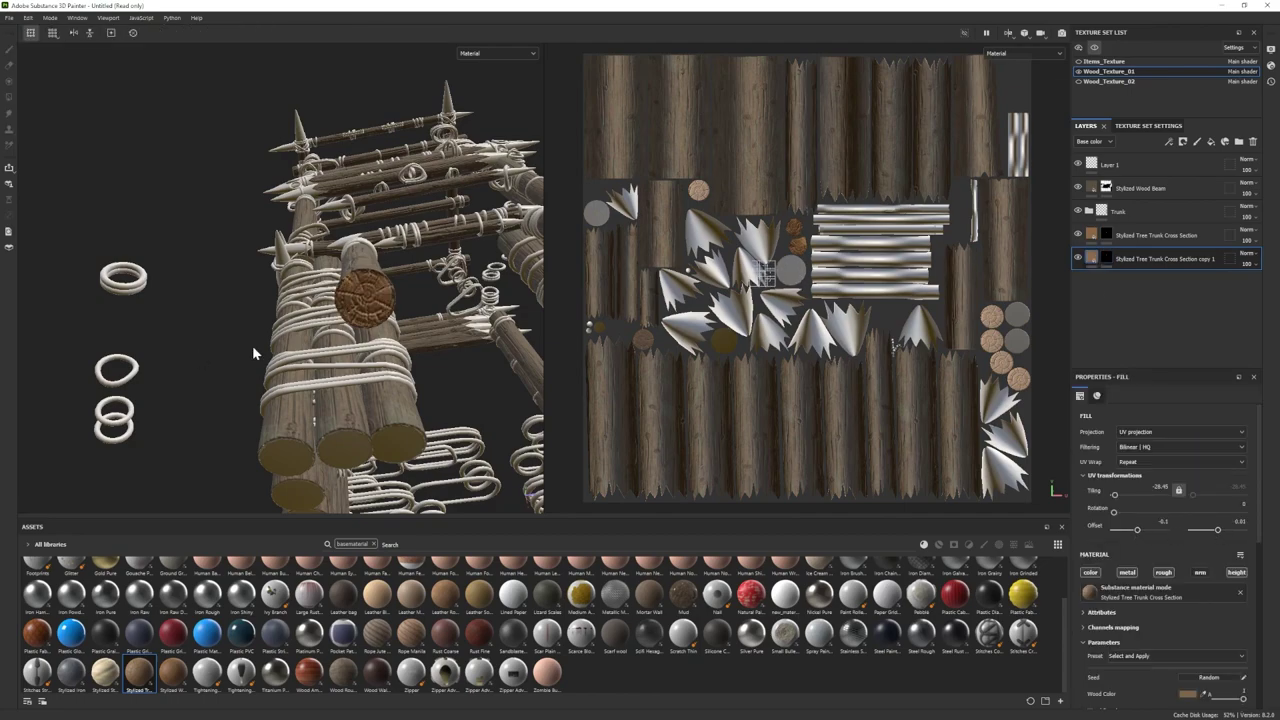
{"action": "scroll", "coordinate": [253, 353], "scroll_direction": "down", "scroll_amount": 3}
{"action": "left_click_drag", "start_coordinate": [1242, 522], "coordinate": [1258, 541]}
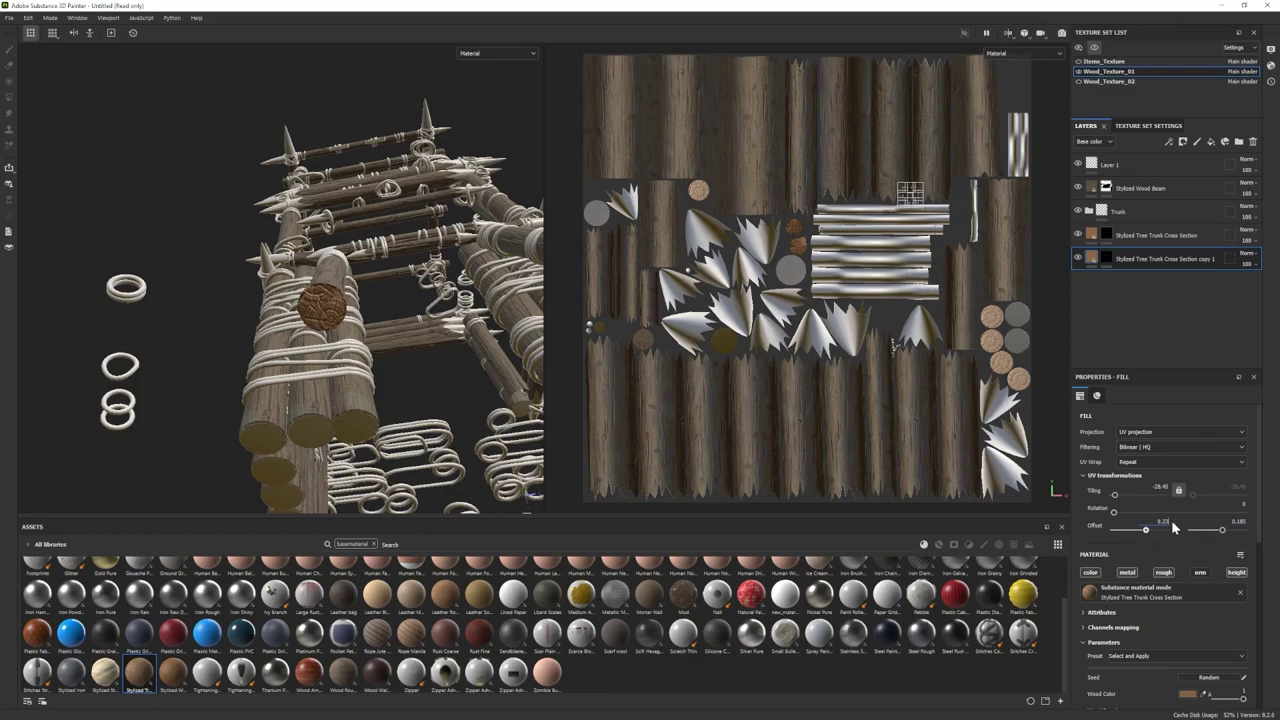
Step: Recolor the wood color of both large-beam cross section layers to the light greyish beige
{"action": "left_click", "coordinate": [1093, 236]}
{"action": "left_click", "coordinate": [1188, 694]}
{"action": "left_click_drag", "start_coordinate": [1022, 659], "coordinate": [1038, 659]}
{"action": "left_click", "coordinate": [1095, 444]}
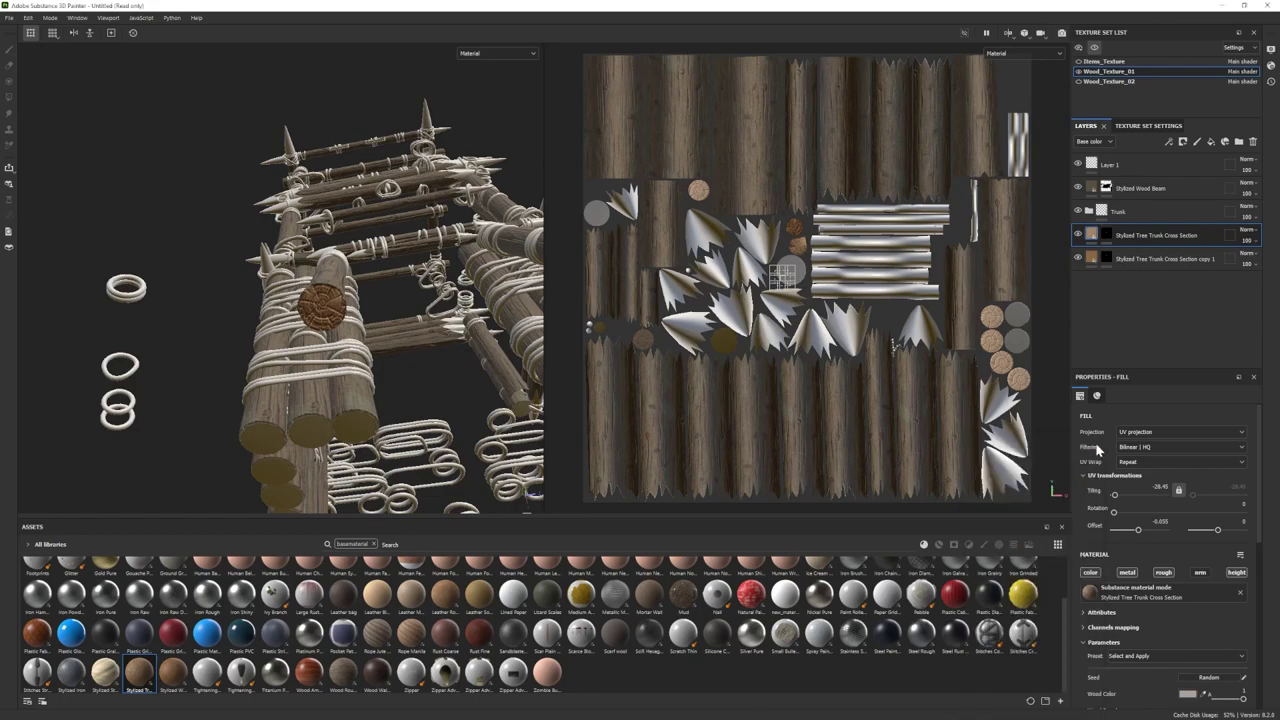
{"action": "left_click", "coordinate": [1140, 259]}
{"action": "left_click", "coordinate": [1188, 694]}
Step: Move the two large-beam cross section layers into the Trunk folder
{"action": "right_click_drag", "start_coordinate": [400, 300], "coordinate": [4, 297], "text": "alt"}
{"action": "left_click_drag", "start_coordinate": [200, 290], "coordinate": [330, 380], "text": "alt"}
{"action": "left_click", "coordinate": [1156, 237], "text": "shift"}
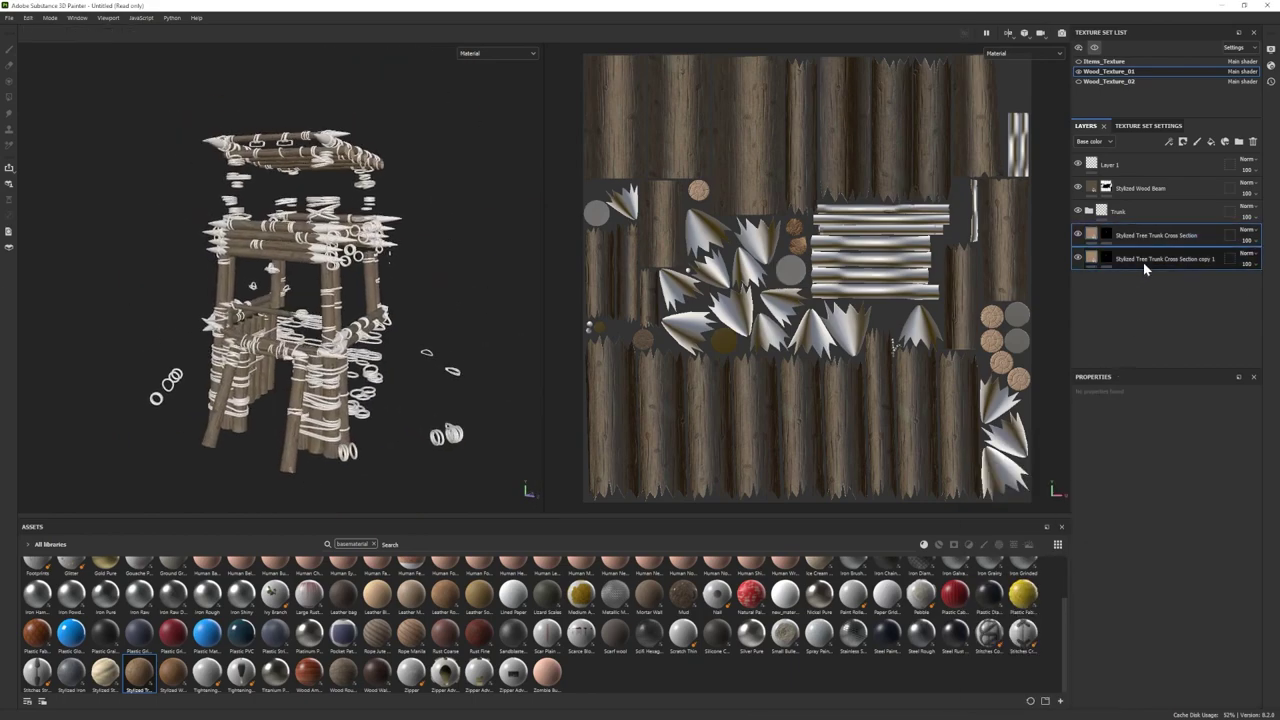
{"action": "left_click_drag", "start_coordinate": [1146, 264], "coordinate": [1131, 212]}
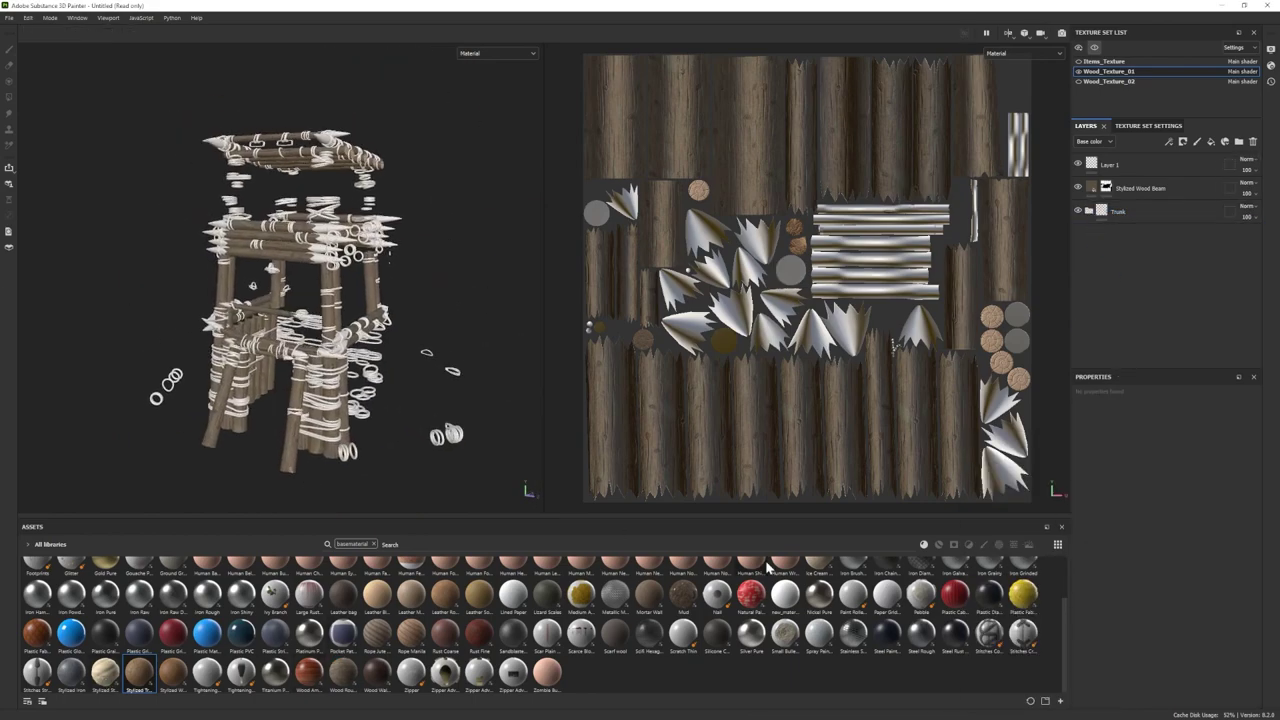
Step: Clear the base material search and add the Wood Ship Hull Nordic smart material beneath the Trunk folder
{"action": "left_click", "coordinate": [374, 545]}
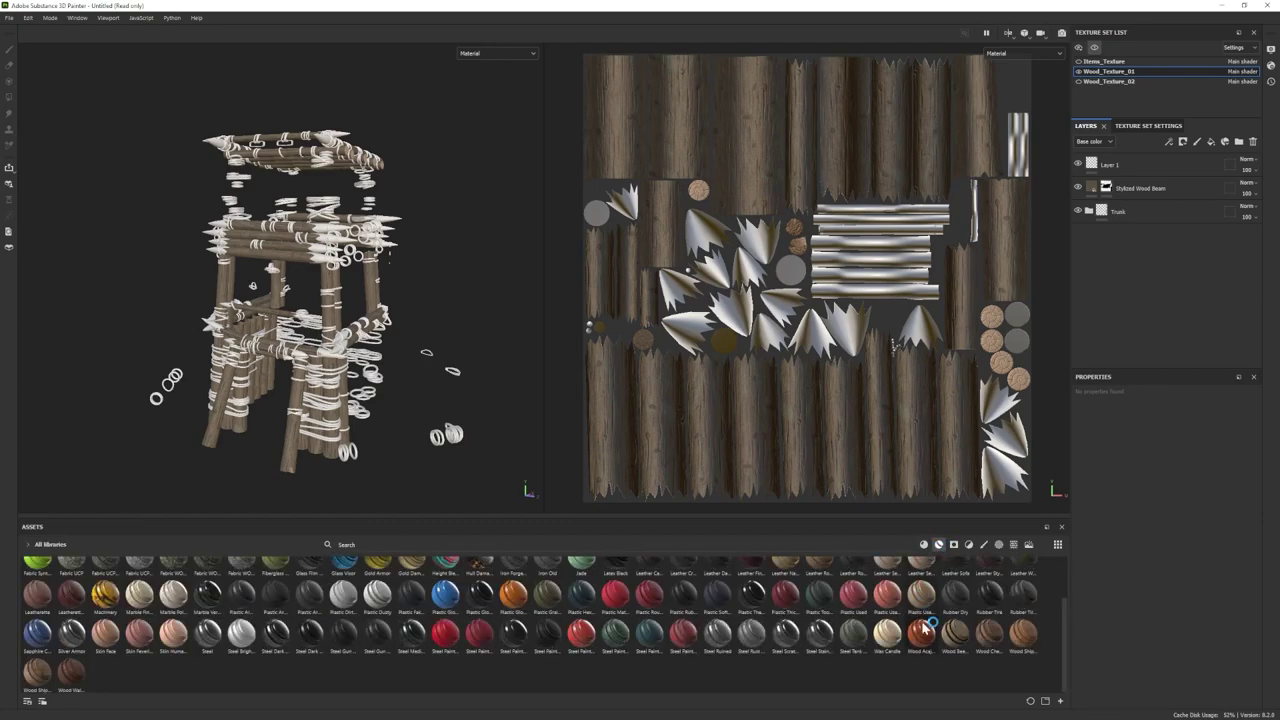
{"action": "mouse_move", "coordinate": [1022, 651]}
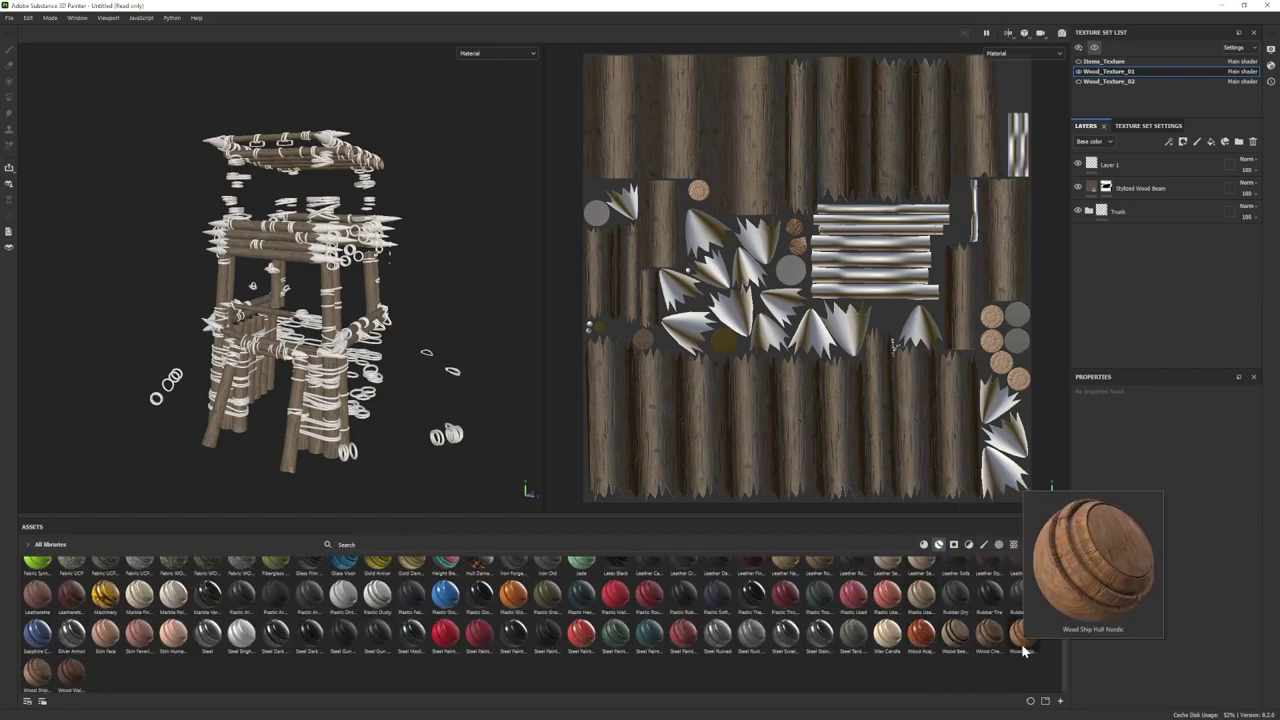
{"action": "left_click_drag", "start_coordinate": [1029, 631], "coordinate": [1108, 251]}
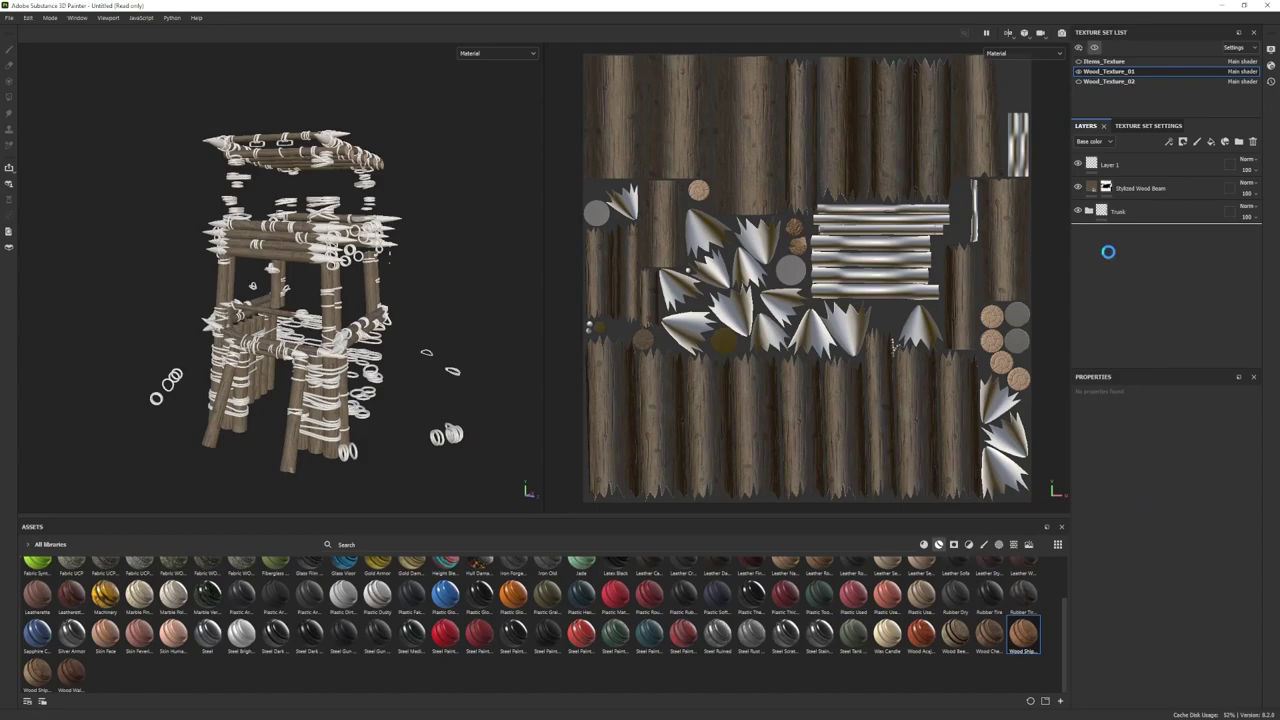
Step: Rotate the Wood 01 fill in Wood Ship Hull Nordic's Pattern mask to 0 and hide the Pattern layer
{"action": "right_click_drag", "start_coordinate": [430, 400], "coordinate": [696, 449], "text": "alt"}
{"action": "middle_click_drag", "start_coordinate": [430, 380], "coordinate": [438, 445], "text": "alt"}
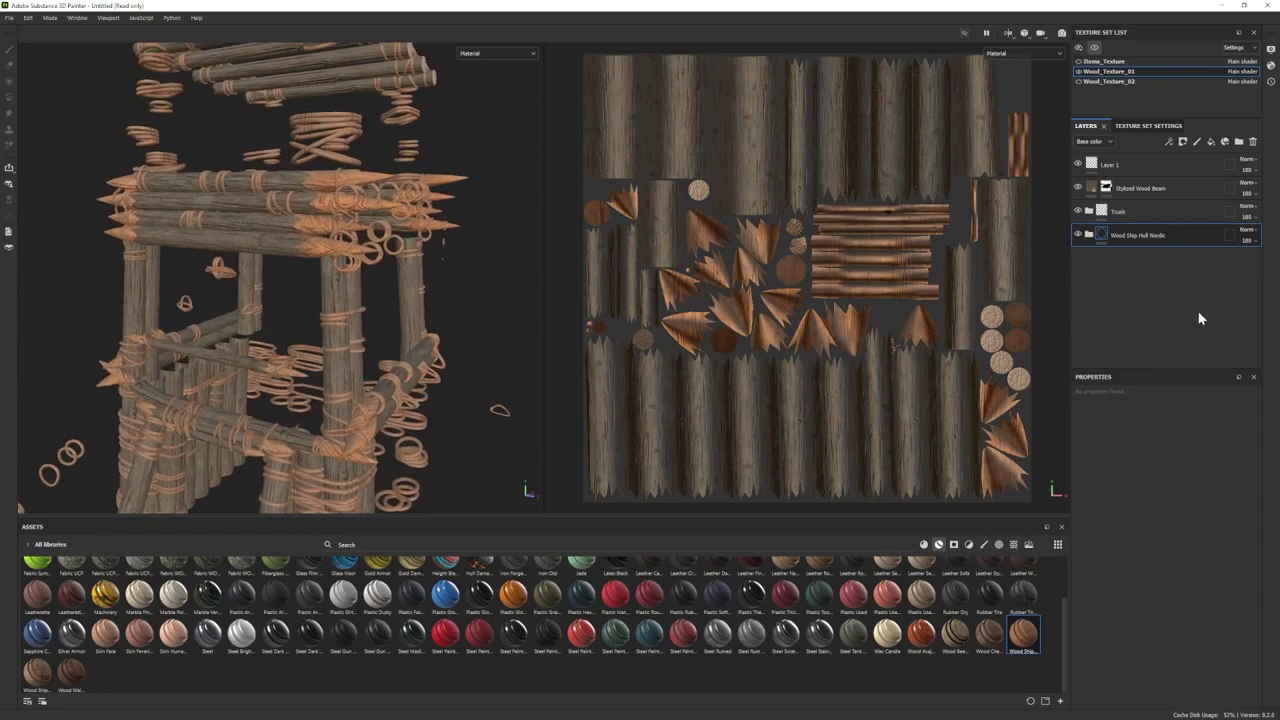
{"action": "left_click", "coordinate": [1089, 237]}
{"action": "scroll", "coordinate": [1146, 274], "scroll_direction": "down", "scroll_amount": 3}
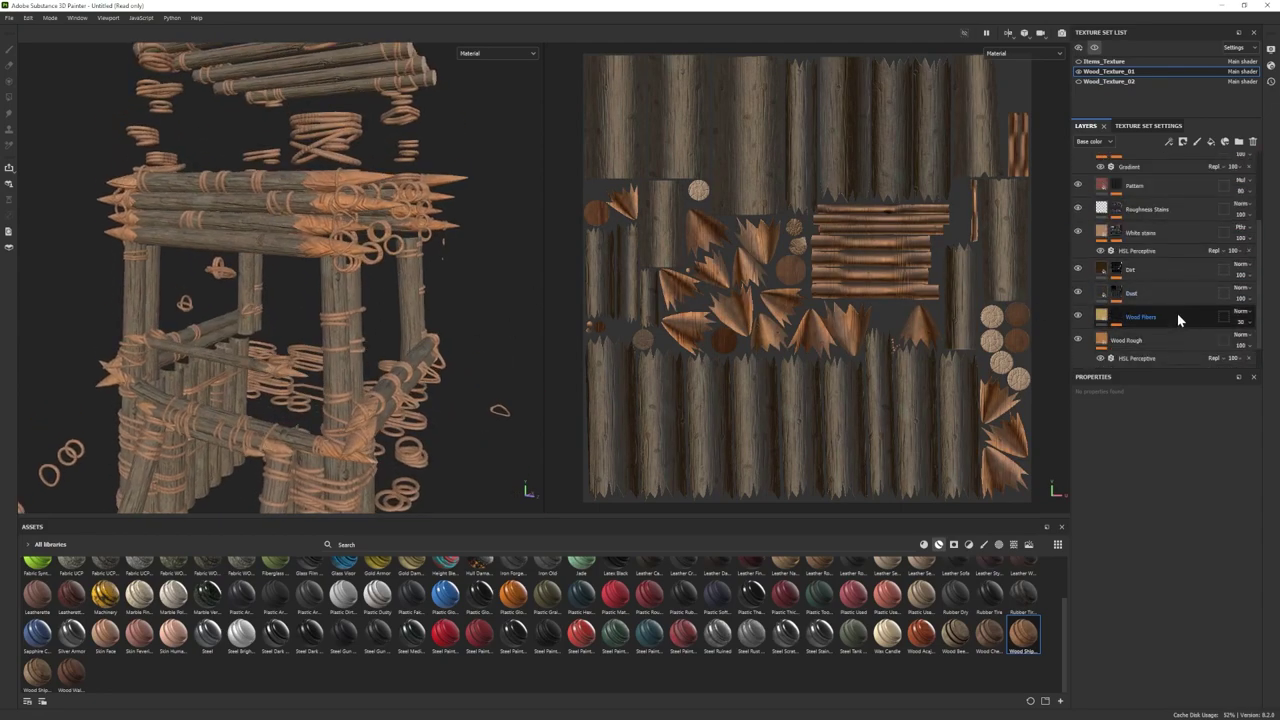
{"action": "left_click", "coordinate": [1119, 189]}
{"action": "left_click", "coordinate": [1151, 203]}
{"action": "left_click_drag", "start_coordinate": [1145, 512], "coordinate": [1177, 513]}
{"action": "left_click_drag", "start_coordinate": [380, 330], "coordinate": [335, 295], "text": "alt"}
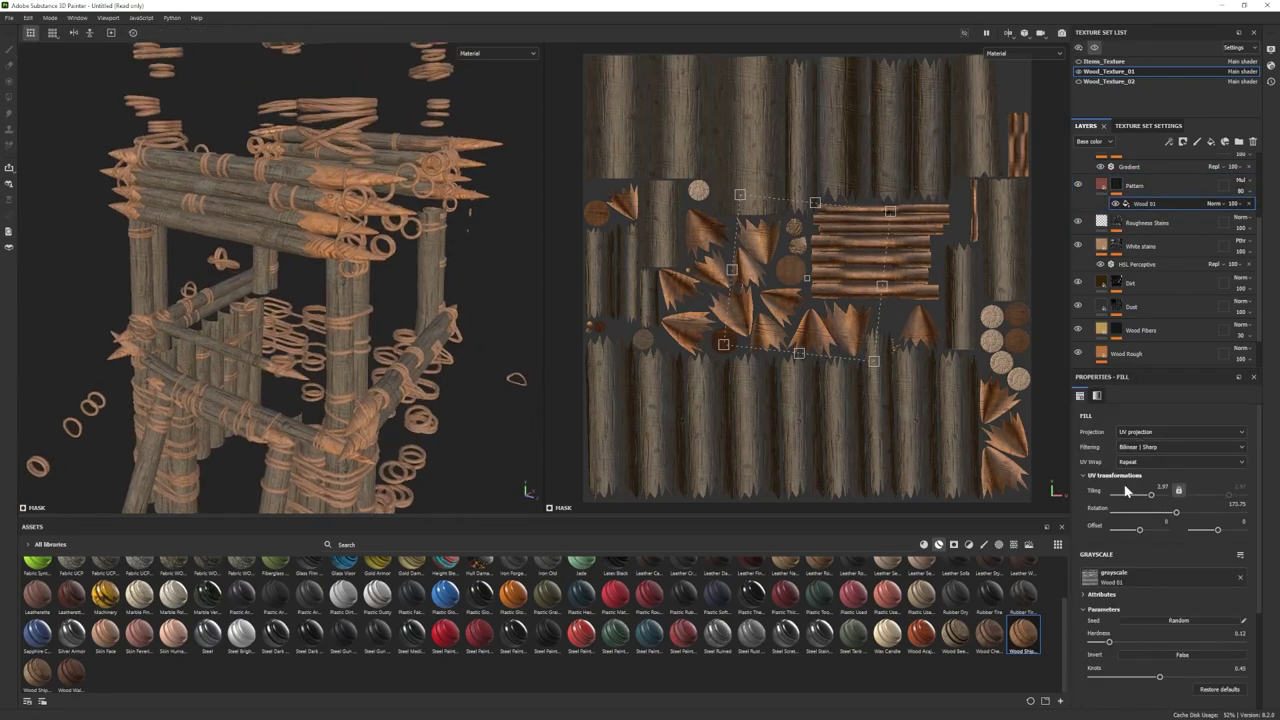
{"action": "mouse_move", "coordinate": [1176, 515]}
{"action": "left_mouse_down"}
{"action": "mouse_move", "coordinate": [1135, 507]}
{"action": "mouse_move", "coordinate": [1157, 511]}
{"action": "left_mouse_up"}
{"action": "left_click_drag", "start_coordinate": [345, 350], "coordinate": [322, 334]}
{"action": "left_click_drag", "start_coordinate": [1157, 511], "coordinate": [1113, 508]}
{"action": "left_click", "coordinate": [1077, 185]}
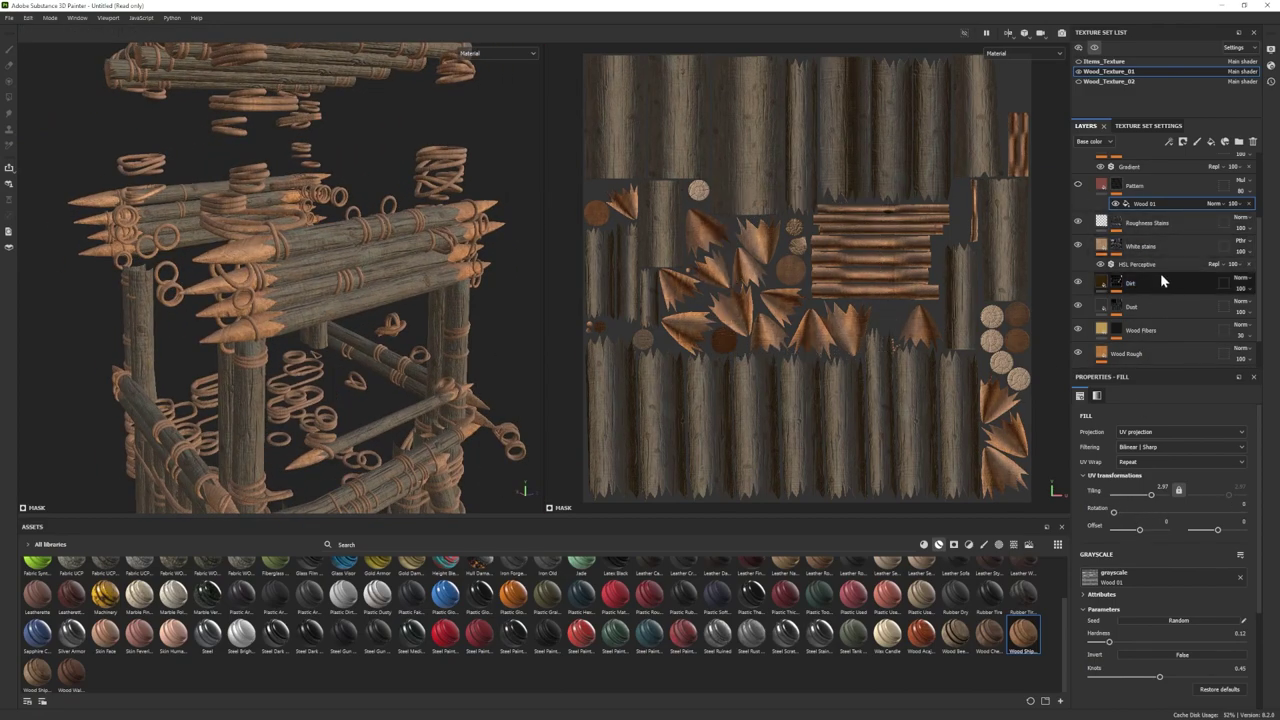
Step: Lower the horizontal tiling of wood_pattern_01 in the Wood Fibers mask to about -0.2 and hide the Wood Fibers layer
{"action": "left_click", "coordinate": [1116, 332]}
{"action": "left_click", "coordinate": [1150, 348]}
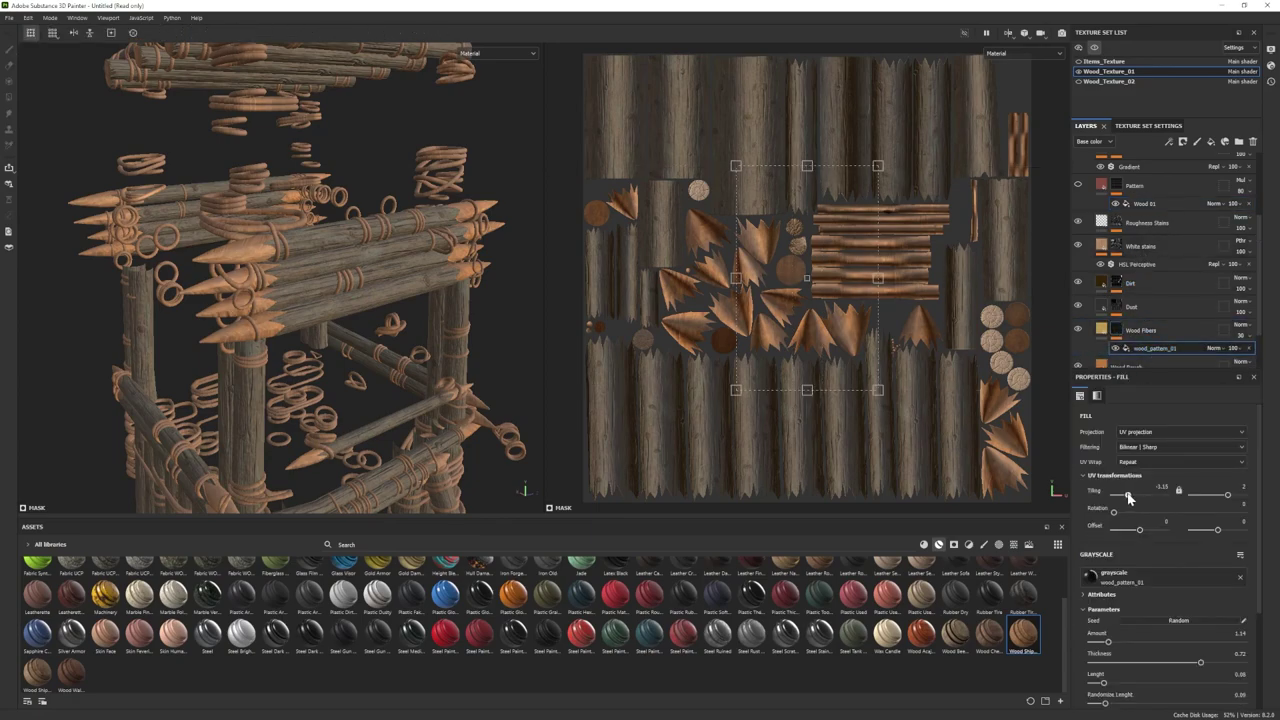
{"action": "left_click_drag", "start_coordinate": [375, 328], "coordinate": [440, 310], "text": "alt"}
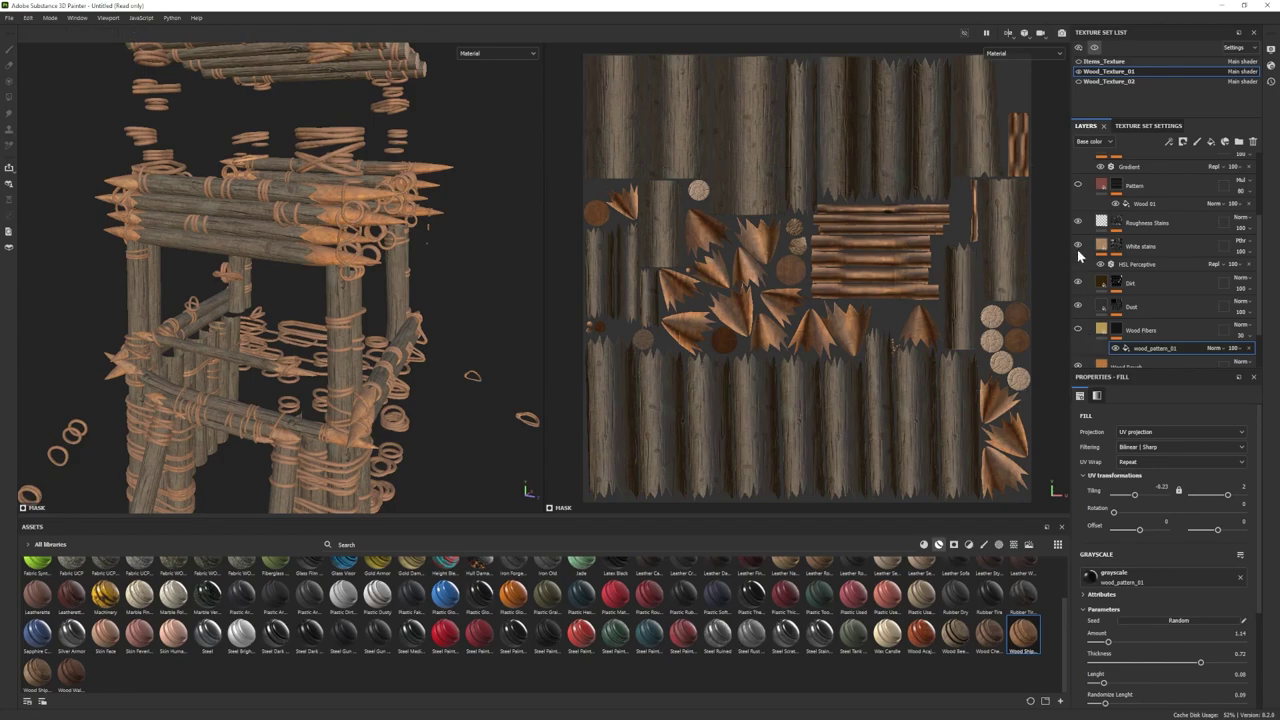
{"action": "scroll", "coordinate": [1078, 312], "scroll_direction": "down", "scroll_amount": 3}
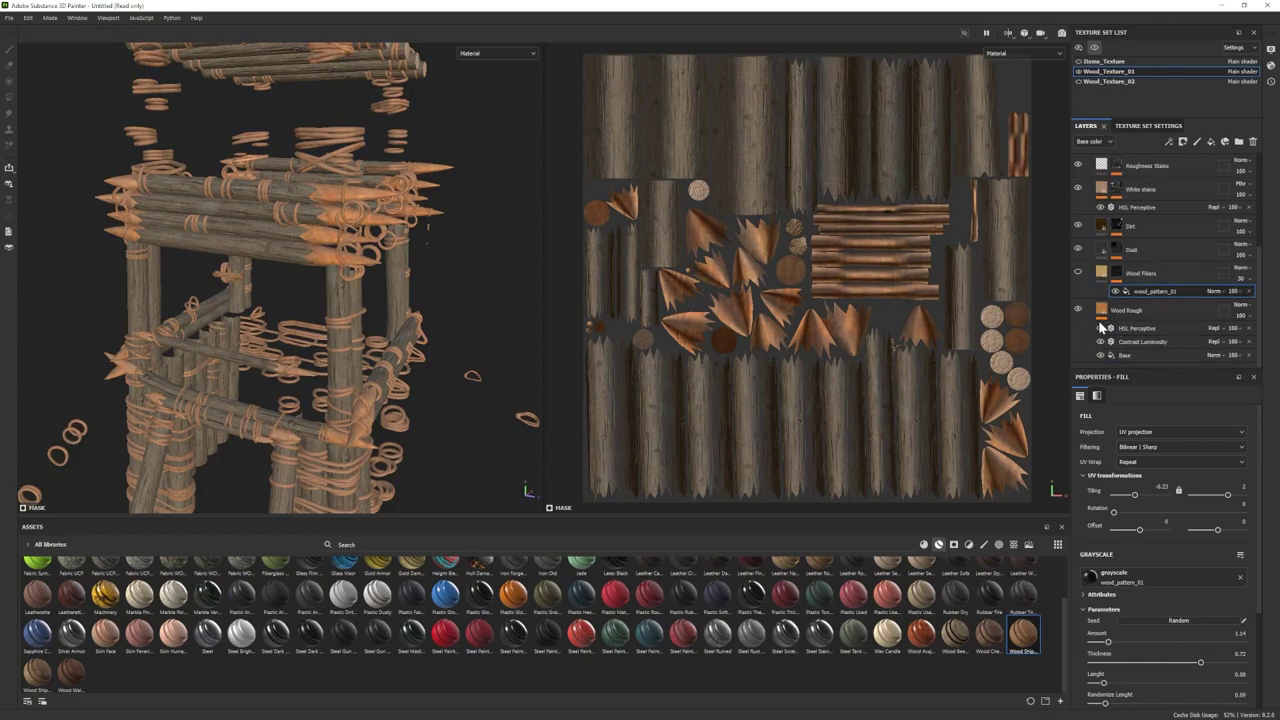
Step: Set the Wood Rough layer's rotation to about 41.7 and try a different wood color on it
{"action": "left_click", "coordinate": [1104, 313]}
{"action": "mouse_move", "coordinate": [1114, 512]}
{"action": "left_mouse_down"}
{"action": "mouse_move", "coordinate": [1146, 513]}
{"action": "mouse_move", "coordinate": [1130, 511]}
{"action": "left_mouse_up"}
{"action": "left_click_drag", "start_coordinate": [428, 343], "coordinate": [417, 344], "text": "alt"}
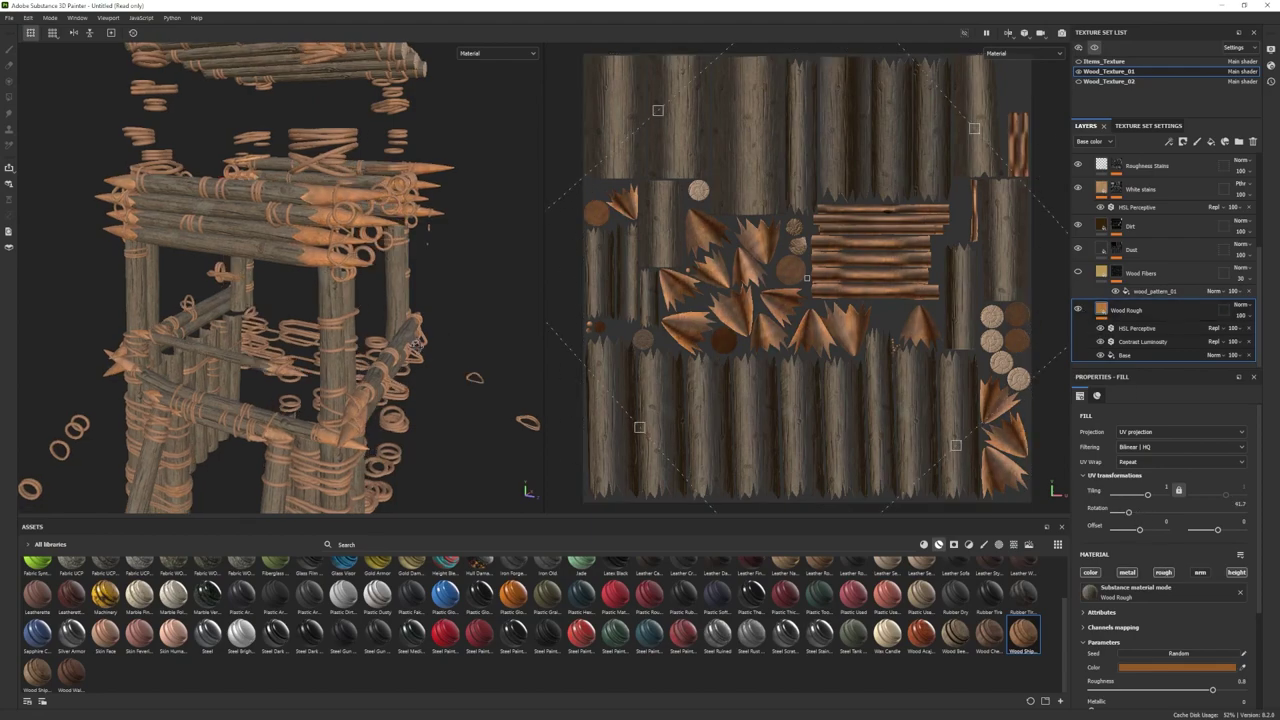
{"action": "left_click", "coordinate": [1177, 667]}
{"action": "left_click", "coordinate": [981, 511]}
{"action": "left_click_drag", "start_coordinate": [981, 511], "coordinate": [1028, 521]}
Step: Hide Wood Ship Hull Nordic, add the Wood Beech Veined smart material beneath it and expand its folder
{"action": "scroll", "coordinate": [280, 363], "scroll_direction": "down", "scroll_amount": 3}
{"action": "scroll", "coordinate": [1126, 251], "scroll_direction": "up", "scroll_amount": 3}
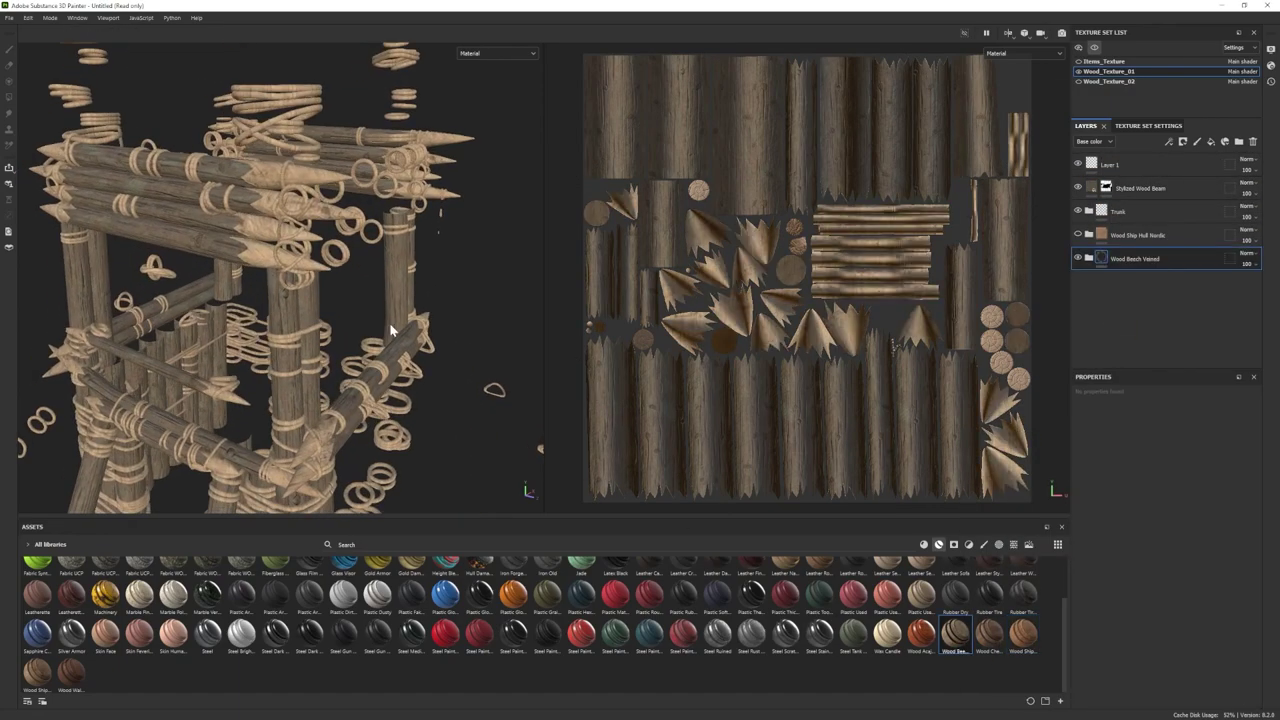
{"action": "scroll", "coordinate": [391, 330], "scroll_direction": "down", "scroll_amount": 1}
{"action": "left_click", "coordinate": [1089, 258]}
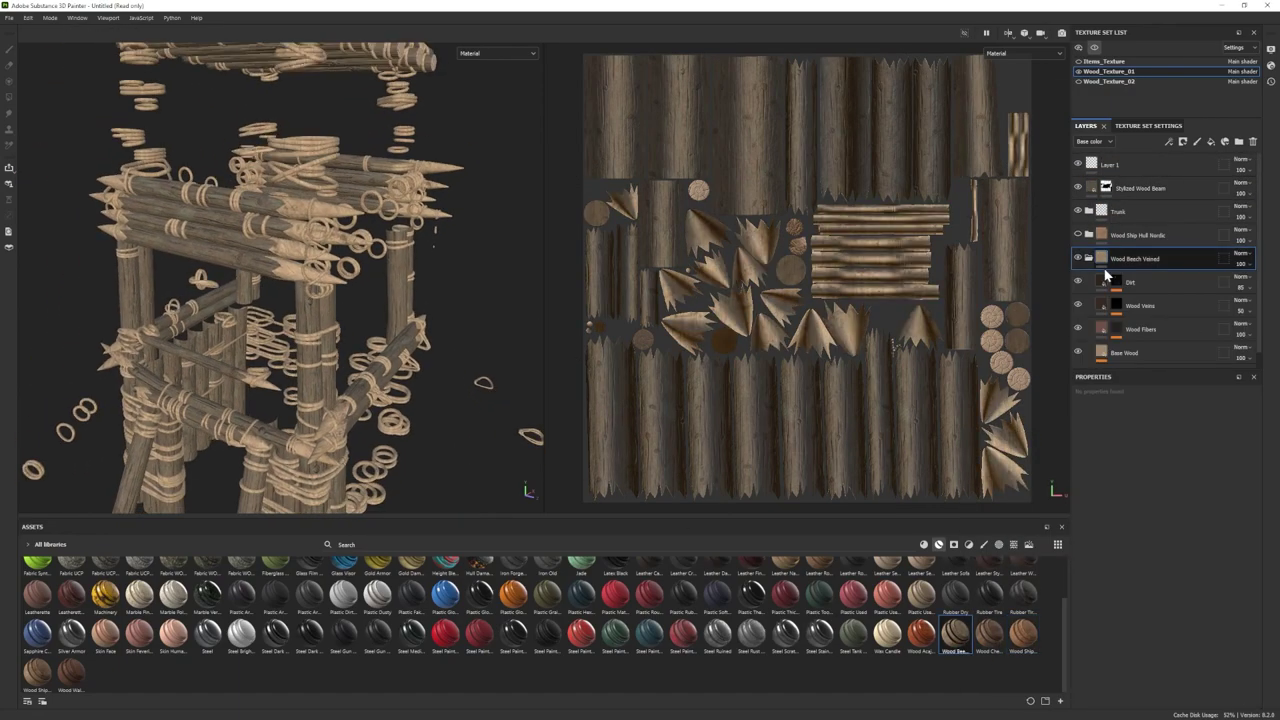
{"action": "scroll", "coordinate": [1161, 275], "scroll_direction": "down", "scroll_amount": 1}
Step: Adjust the rotation of the Wood Fibers pattern in Wood Beech Veined and delete the hidden Wood Ship Hull Nordic folder
{"action": "left_click", "coordinate": [1165, 337]}
{"action": "left_click", "coordinate": [1154, 314]}
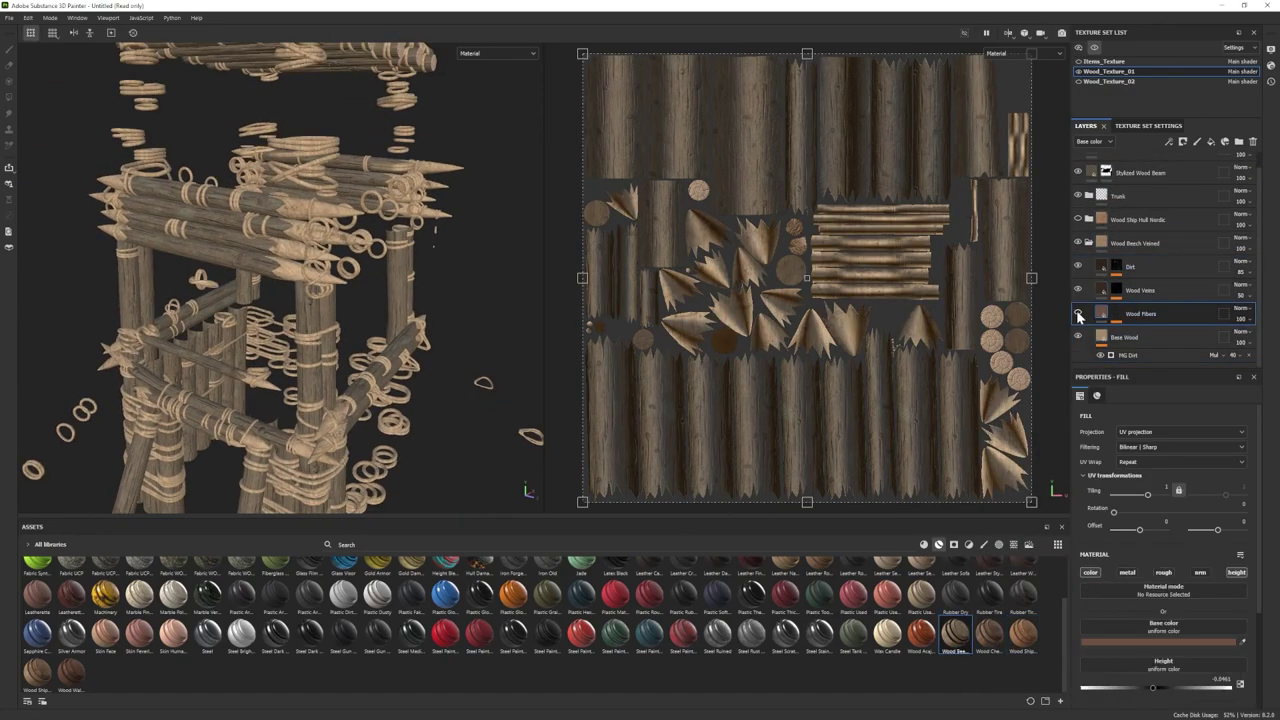
{"action": "left_click_drag", "start_coordinate": [1127, 513], "coordinate": [1114, 513]}
{"action": "left_click", "coordinate": [1116, 314]}
{"action": "left_click", "coordinate": [1151, 331]}
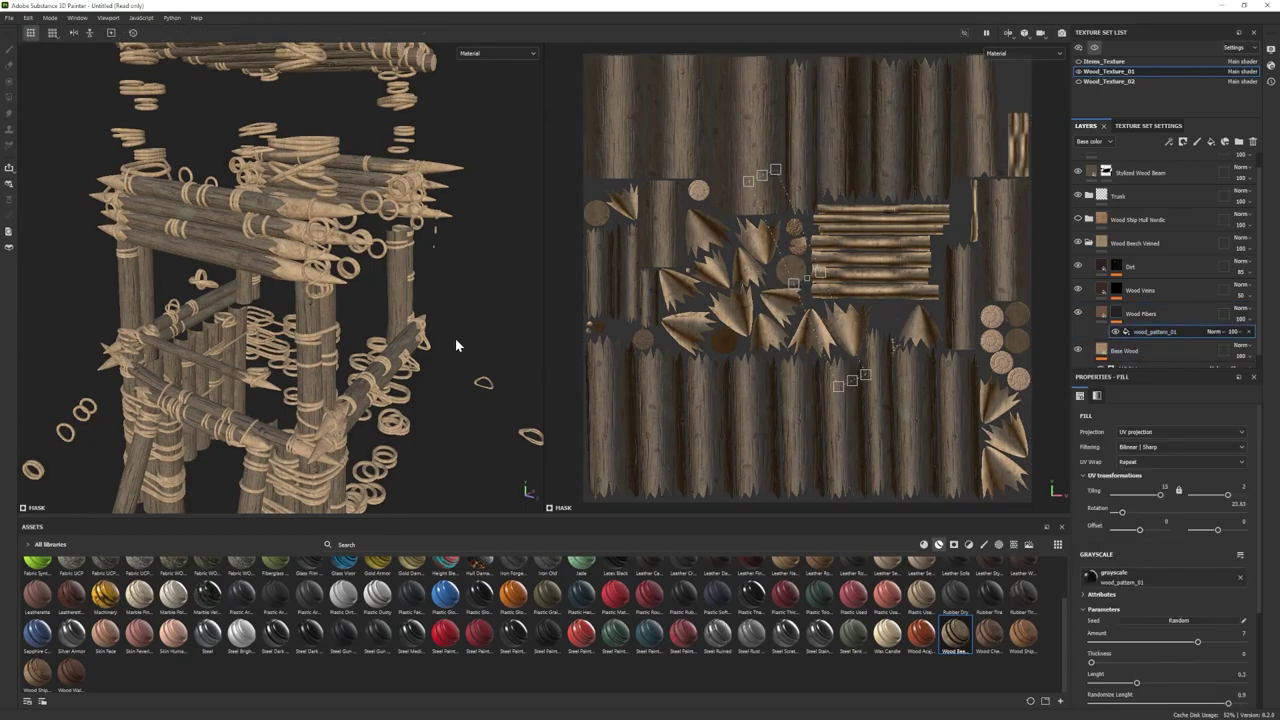
{"action": "left_click_drag", "start_coordinate": [455, 345], "coordinate": [300, 325], "text": "alt"}
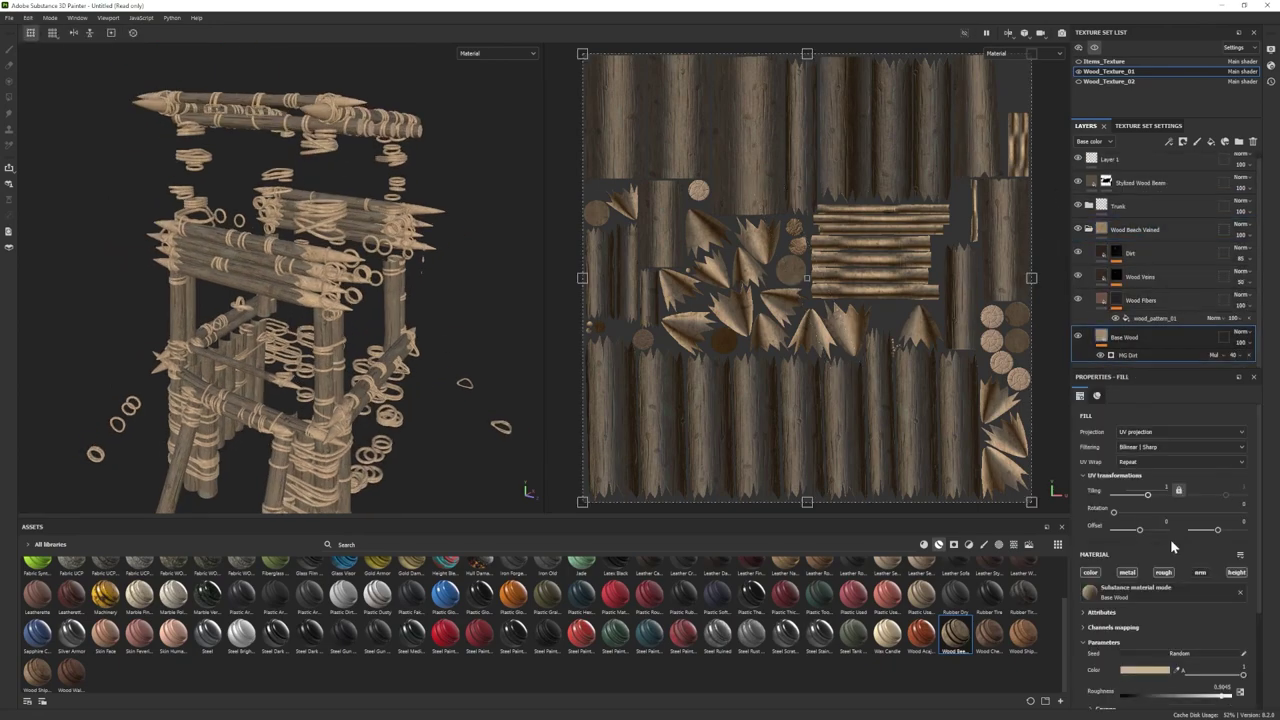
Step: Recolor the Base Wood layer of Wood Beech Veined to light greyish beige CAB597 and collapse the folder
{"action": "left_click", "coordinate": [1170, 539]}
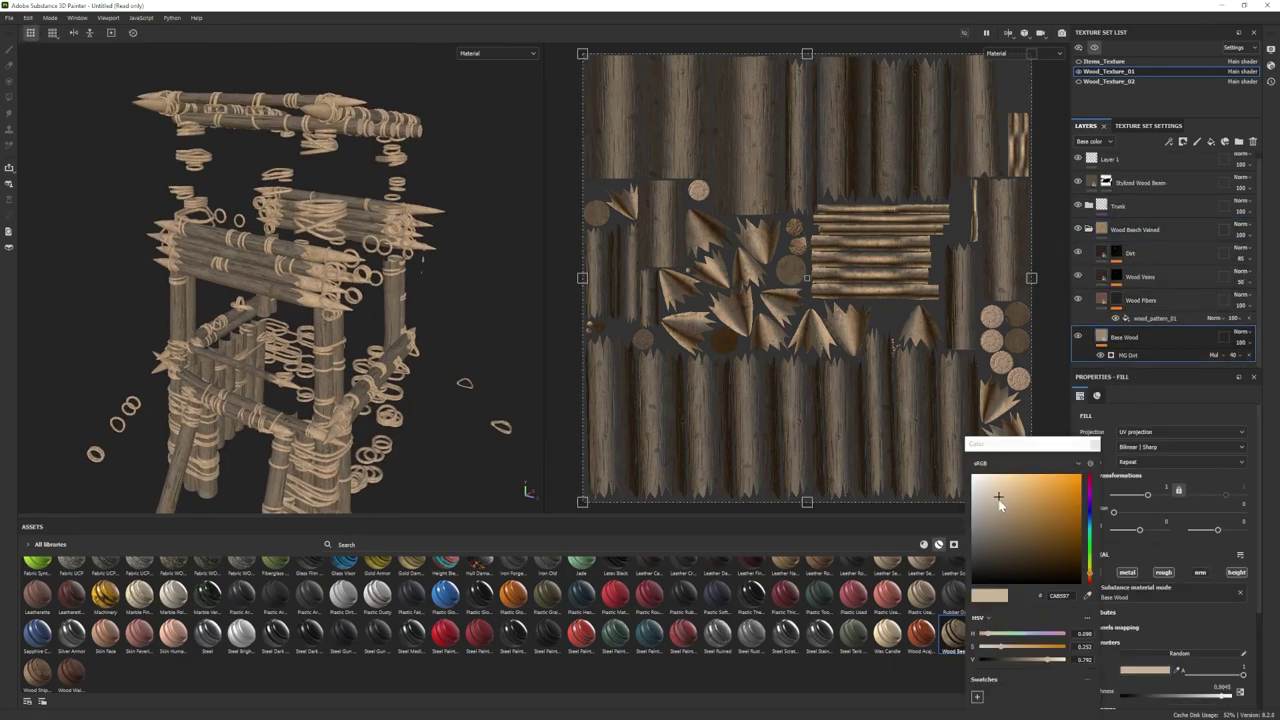
{"action": "mouse_move", "coordinate": [400, 330]}
{"action": "left_mouse_down", "text": "alt"}
{"action": "mouse_move", "coordinate": [325, 345]}
{"action": "mouse_move", "coordinate": [390, 325]}
{"action": "left_mouse_up", "text": "alt"}
{"action": "left_click", "coordinate": [1095, 444]}
{"action": "left_click", "coordinate": [1089, 229]}
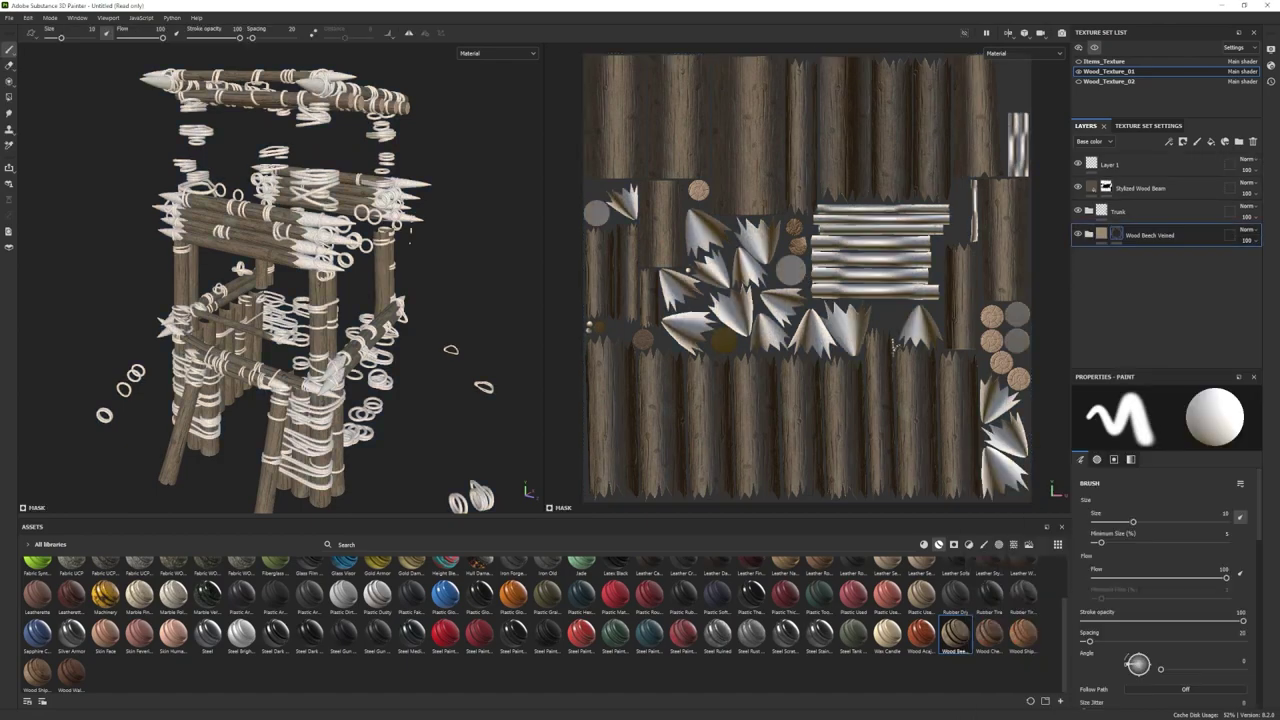
Step: Black-mask Wood Beech Veined and polygon-fill the spikes at the near end of the upper platform beams in white
{"action": "key", "text": "4"}
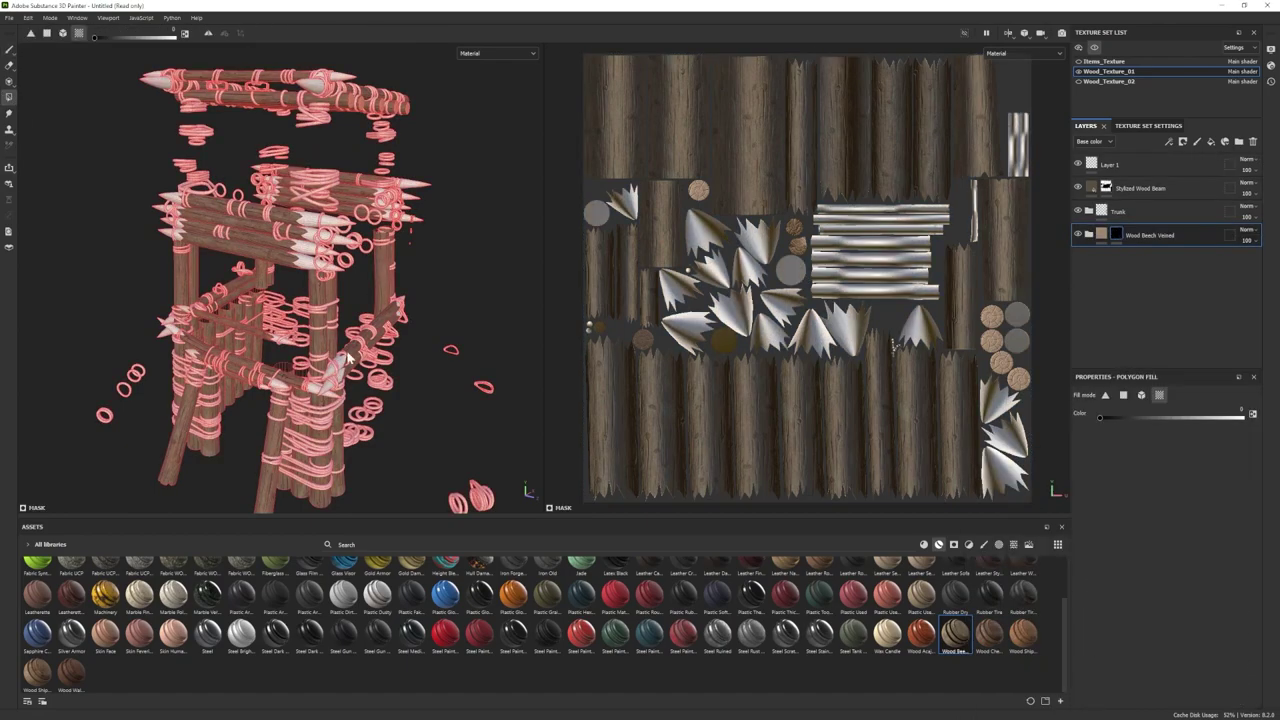
{"action": "key", "text": "x"}
{"action": "left_click", "coordinate": [340, 236]}
{"action": "left_click", "coordinate": [350, 178]}
{"action": "left_click", "coordinate": [365, 205]}
{"action": "left_click", "coordinate": [345, 266]}
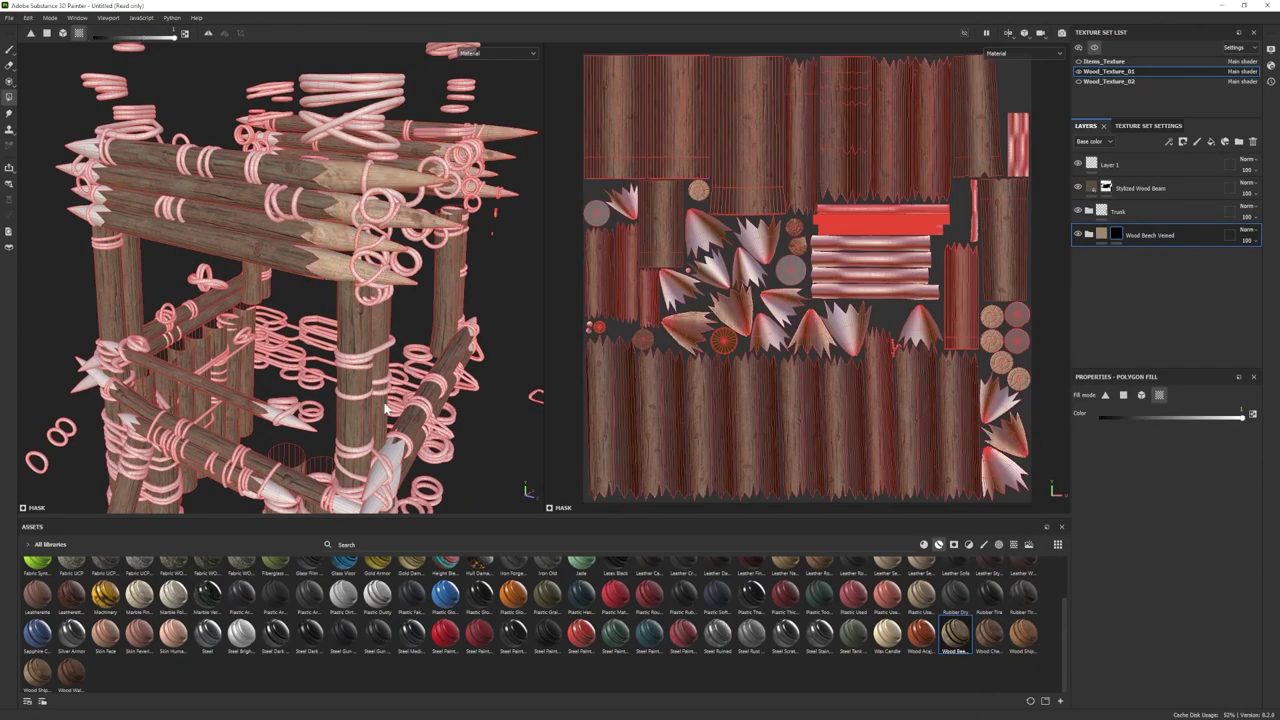
Step: Reveal Wood Beech Veined on the spikes at the opposite end of the platform beams and on the roof beams
{"action": "scroll", "coordinate": [378, 412], "scroll_direction": "down", "scroll_amount": 3}
{"action": "left_click", "coordinate": [155, 213]}
{"action": "left_click", "coordinate": [165, 258]}
{"action": "left_click", "coordinate": [170, 256]}
{"action": "middle_click_drag", "start_coordinate": [172, 255], "coordinate": [168, 345], "text": "alt"}
{"action": "left_click", "coordinate": [115, 192]}
{"action": "left_click", "coordinate": [367, 206]}
Step: Fill the remaining spikes, including the two lower crossbeam tips, into the Wood Beech Veined mask and return to the Paint brush
{"action": "left_click_drag", "start_coordinate": [350, 215], "coordinate": [385, 272], "text": "alt"}
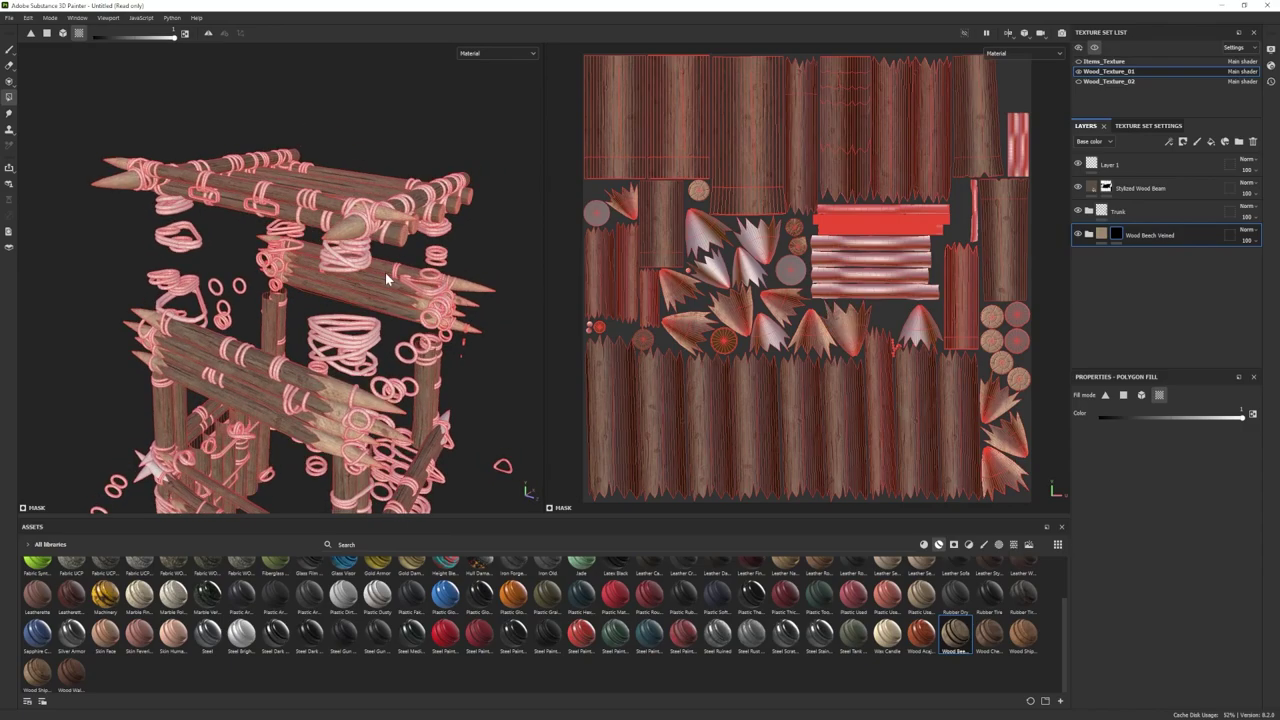
{"action": "middle_click_drag", "start_coordinate": [385, 272], "coordinate": [375, 120], "text": "alt"}
{"action": "left_click", "coordinate": [300, 252]}
{"action": "left_click_drag", "start_coordinate": [325, 320], "coordinate": [305, 268], "text": "alt"}
{"action": "left_click_drag", "start_coordinate": [367, 417], "coordinate": [407, 350], "text": "alt"}
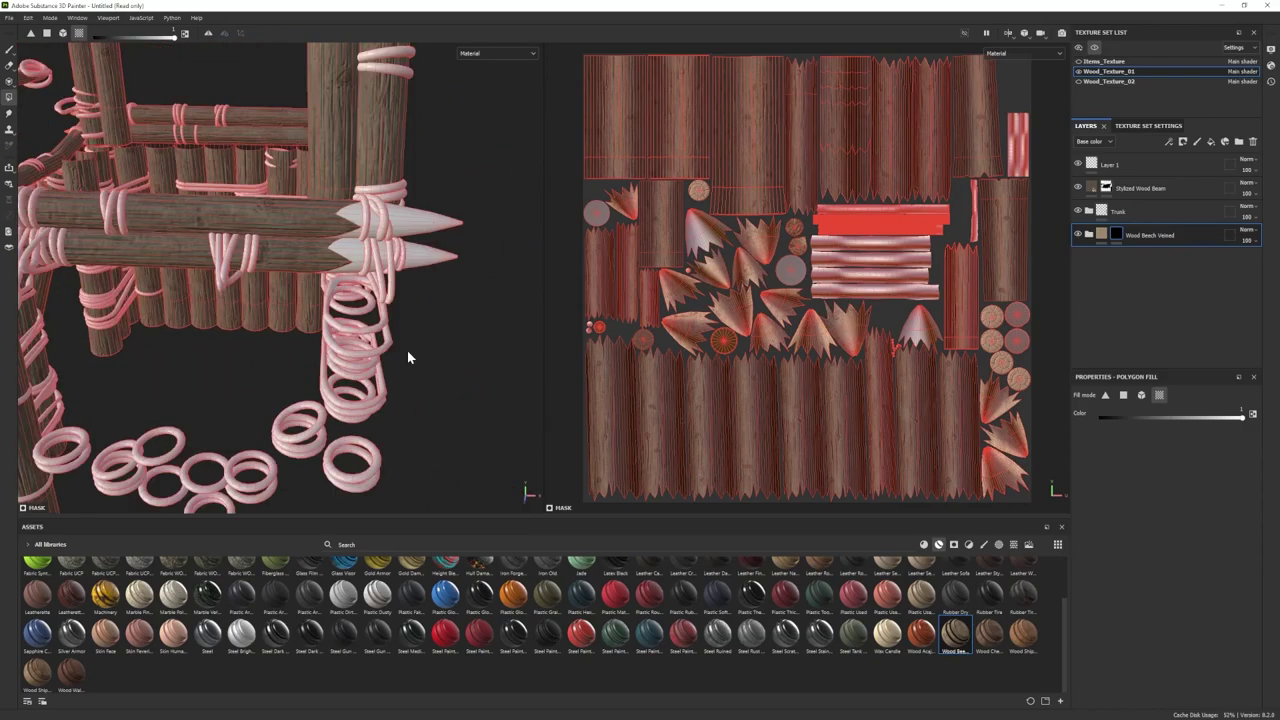
{"action": "left_click", "coordinate": [408, 220]}
{"action": "left_click", "coordinate": [396, 249]}
{"action": "scroll", "coordinate": [351, 270], "scroll_direction": "down", "scroll_amount": 5}
{"action": "mouse_move", "coordinate": [351, 270]}
{"action": "left_mouse_down", "text": "alt"}
{"action": "mouse_move", "coordinate": [260, 220]}
{"action": "mouse_move", "coordinate": [255, 265]}
{"action": "left_mouse_up", "text": "alt"}
{"action": "scroll", "coordinate": [220, 200], "scroll_direction": "up", "scroll_amount": 2}
{"action": "left_click", "coordinate": [10, 50]}
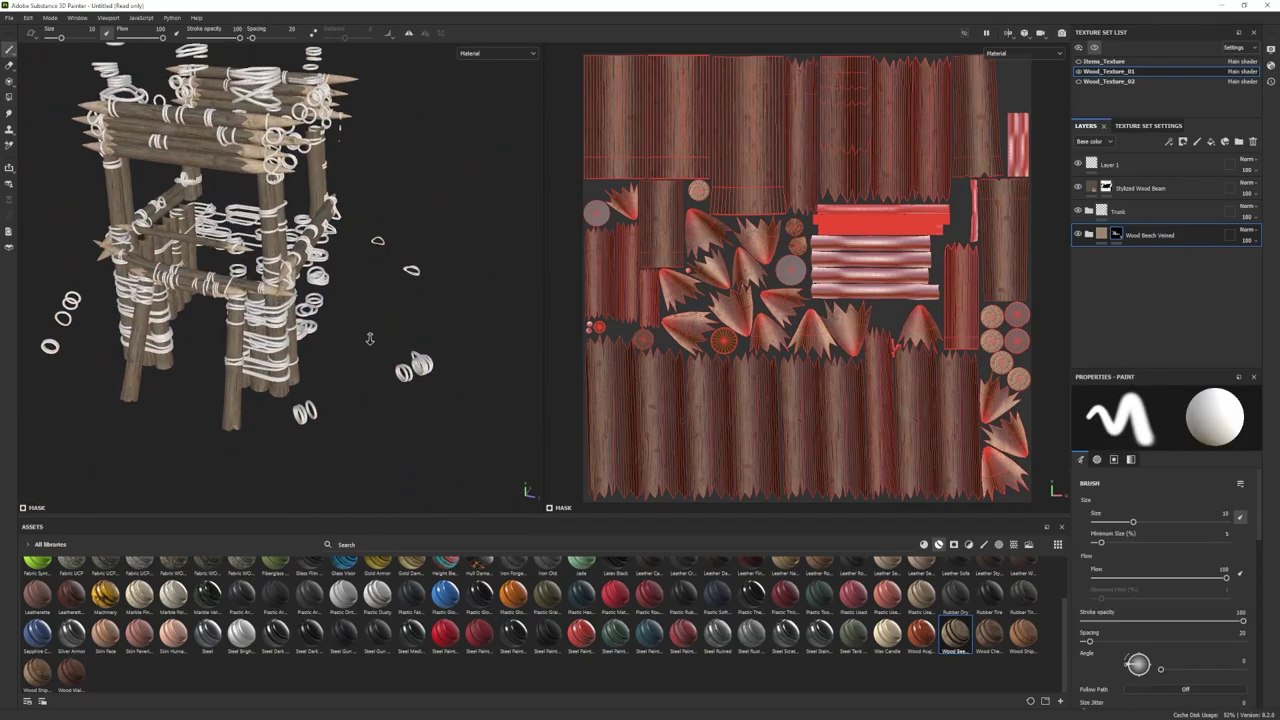
Step: Search the base materials for "rope" and add Rope Manila as a layer beneath Wood Beech Veined
{"action": "scroll", "coordinate": [280, 260], "scroll_direction": "up", "scroll_amount": 2}
{"action": "left_click", "coordinate": [924, 545]}
{"action": "left_click", "coordinate": [850, 545]}
{"action": "type", "text": "rope"}
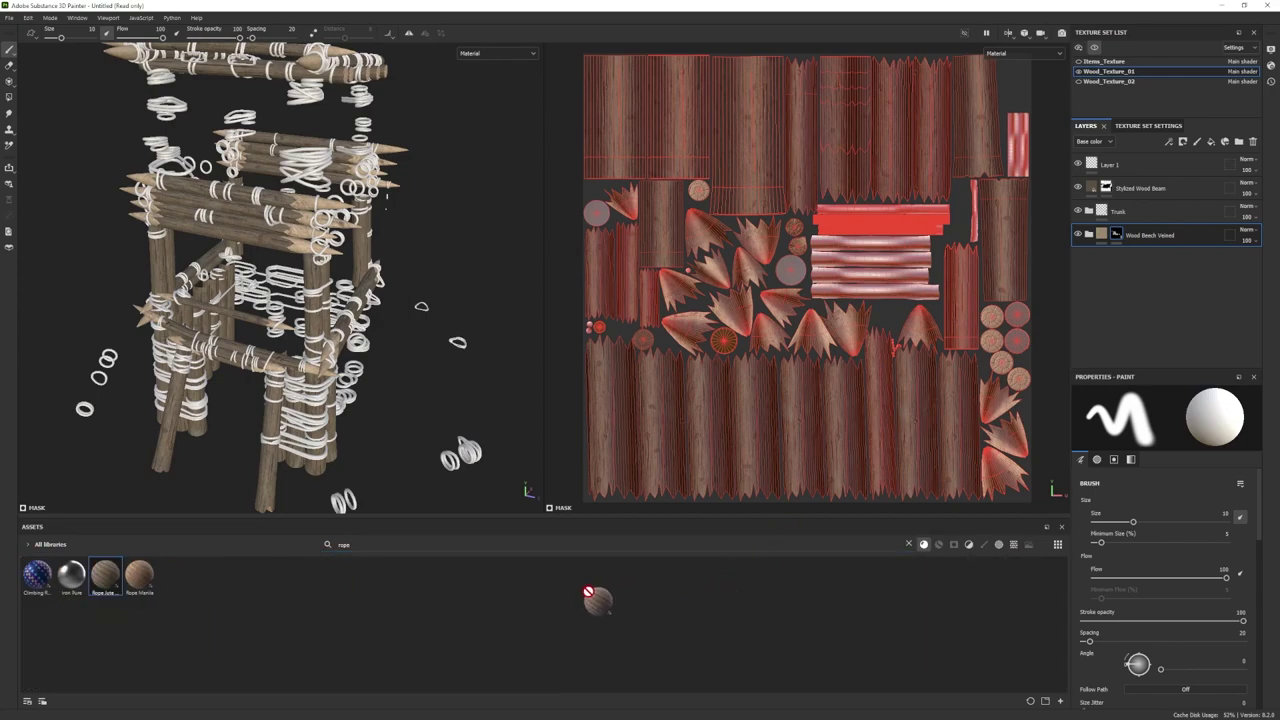
{"action": "left_click_drag", "start_coordinate": [964, 360], "coordinate": [1111, 283]}
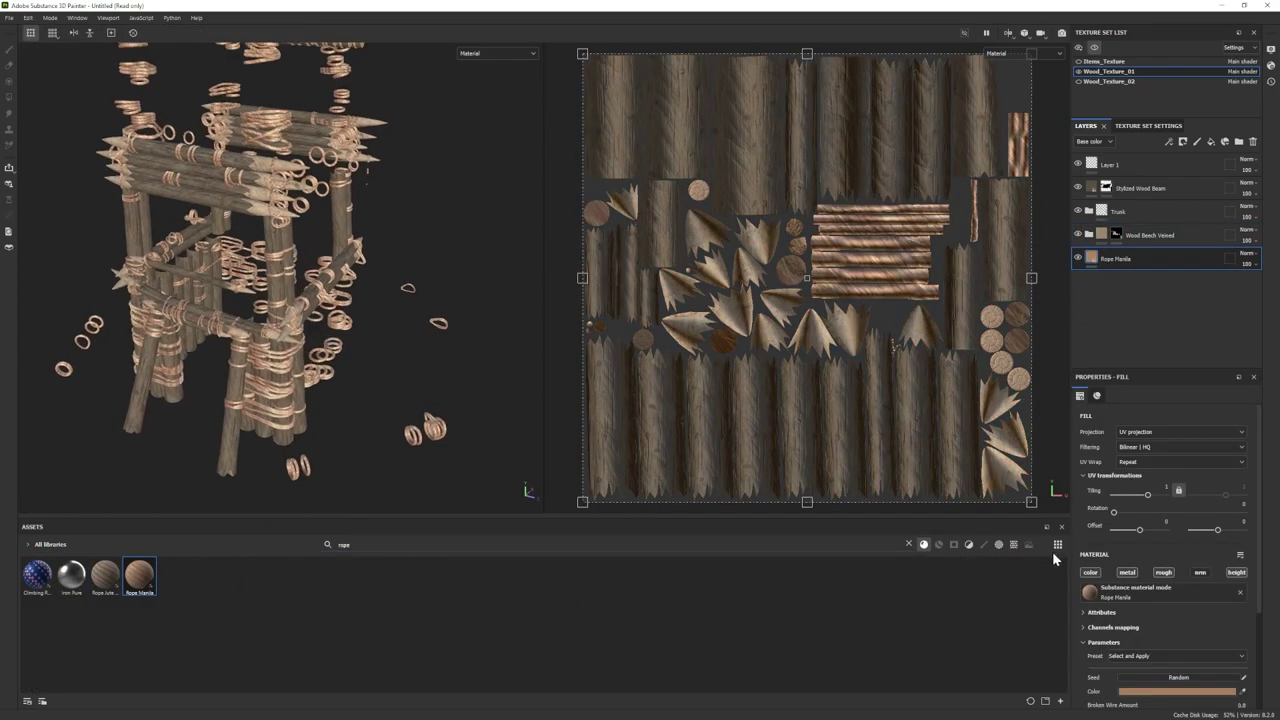
Step: Try a tiling of 32 on the Rope Manila layer
{"action": "left_click_drag", "start_coordinate": [1148, 495], "coordinate": [1162, 499]}
{"action": "scroll", "coordinate": [345, 310], "scroll_direction": "up", "scroll_amount": 3}
{"action": "left_click_drag", "start_coordinate": [345, 410], "coordinate": [360, 383], "text": "alt"}
{"action": "mouse_move", "coordinate": [1162, 495]}
{"action": "left_mouse_down"}
{"action": "mouse_move", "coordinate": [1114, 495]}
{"action": "mouse_move", "coordinate": [1173, 496]}
{"action": "left_mouse_up"}
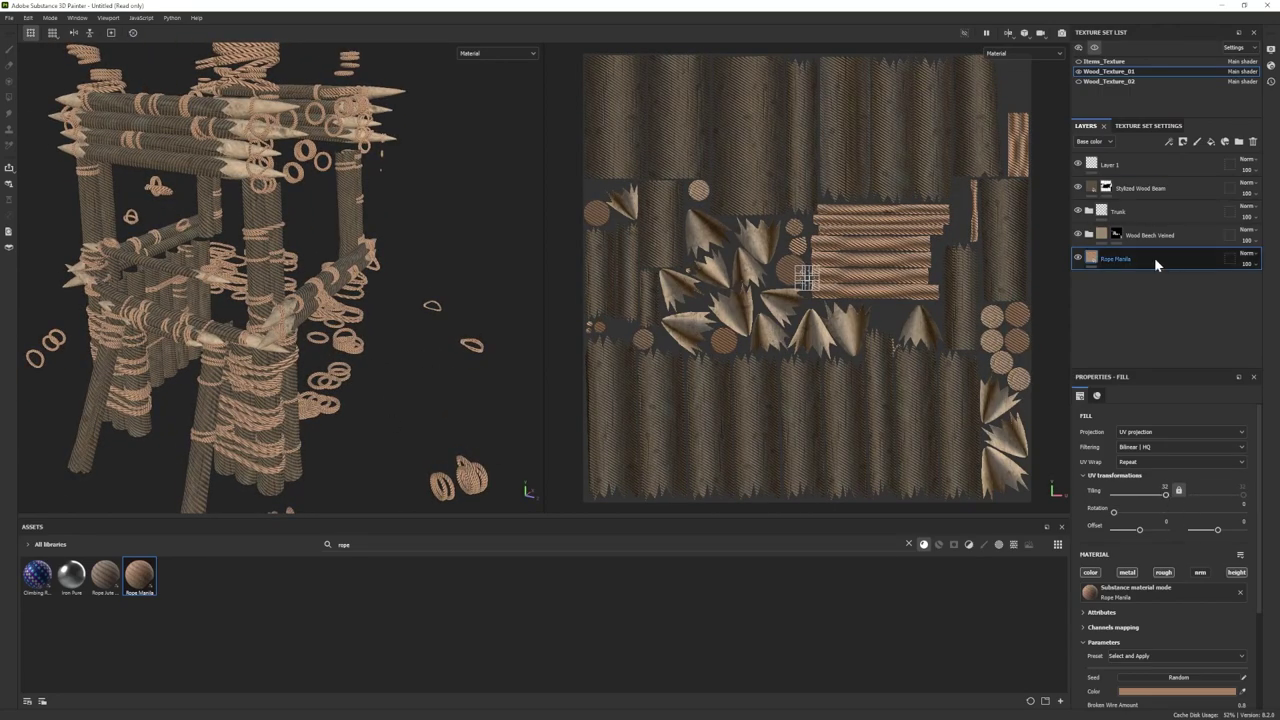
Step: Replace the Rope Manila layer with Rope Jute Old and increase its tiling
{"action": "key", "text": "Delete"}
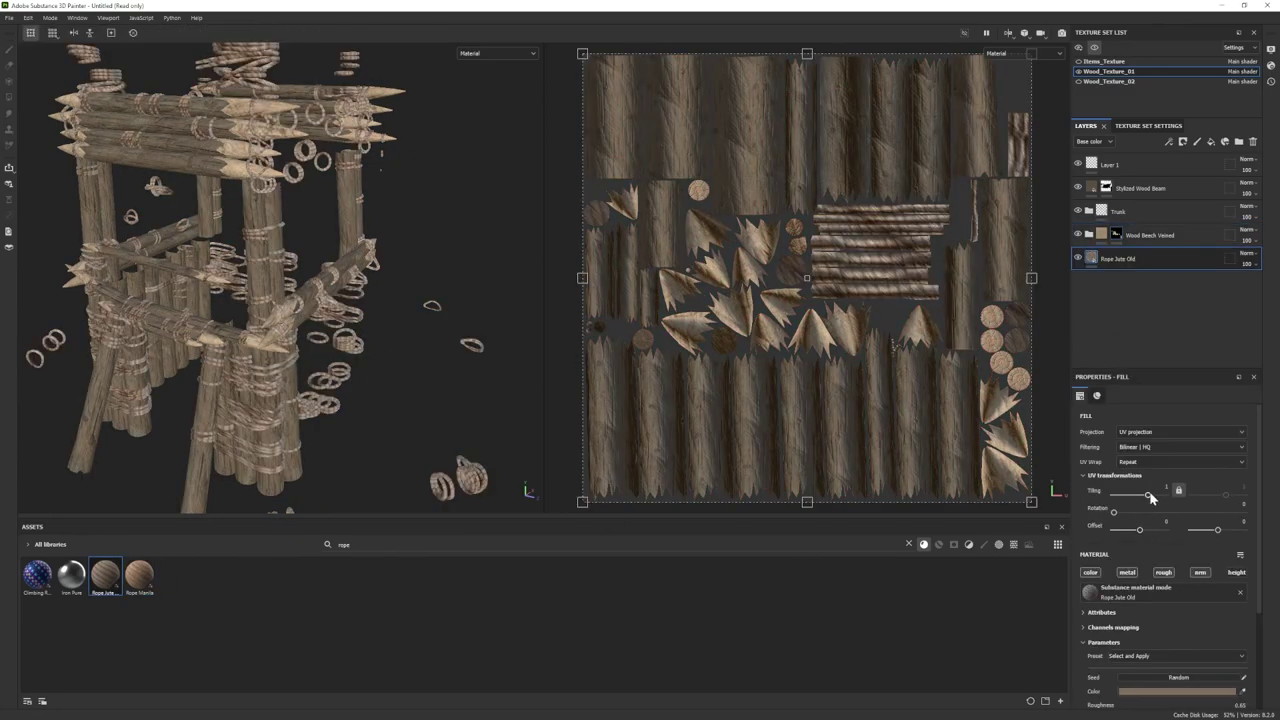
{"action": "left_click_drag", "start_coordinate": [1150, 495], "coordinate": [1162, 497]}
{"action": "scroll", "coordinate": [168, 315], "scroll_direction": "down", "scroll_amount": 1}
{"action": "middle_click_drag", "start_coordinate": [168, 315], "coordinate": [229, 277], "text": "alt"}
{"action": "scroll", "coordinate": [1149, 576], "scroll_direction": "down", "scroll_amount": 2}
Step: Recolor the Rope Jute Old material to warm tan B69474
{"action": "left_click", "coordinate": [1149, 573]}
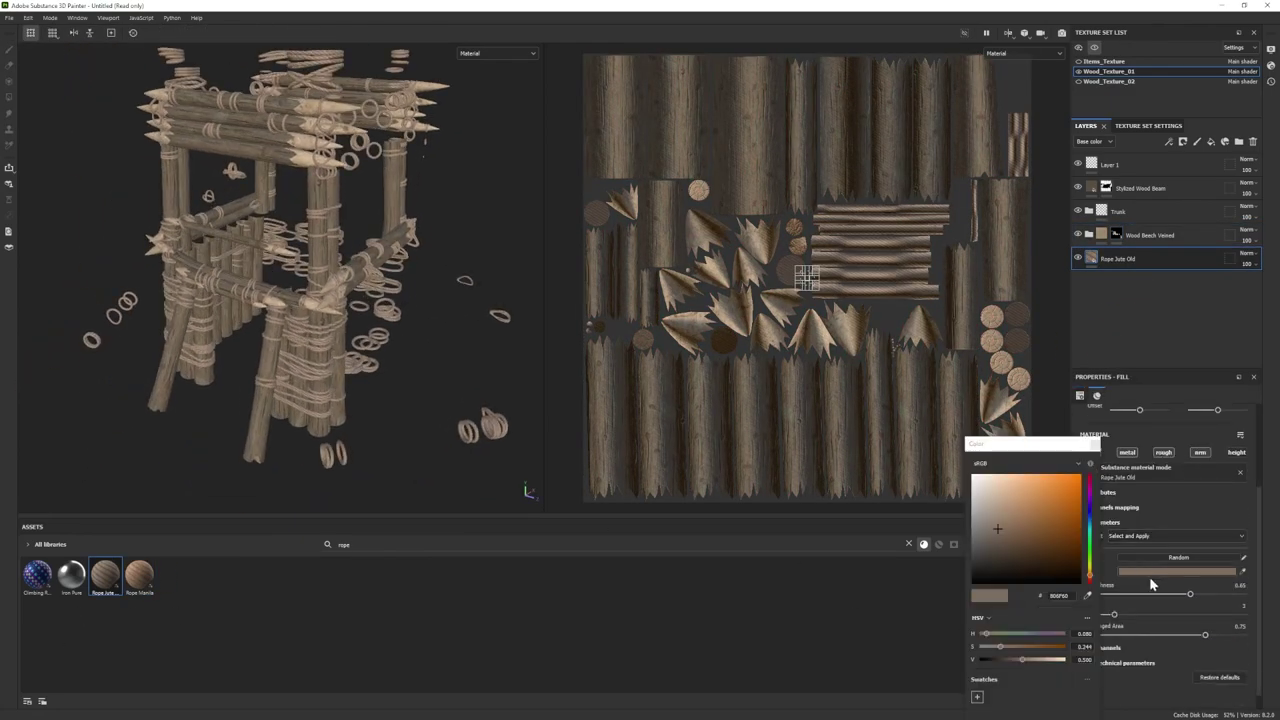
{"action": "left_click", "coordinate": [1008, 538]}
{"action": "left_click_drag", "start_coordinate": [1010, 542], "coordinate": [1006, 513]}
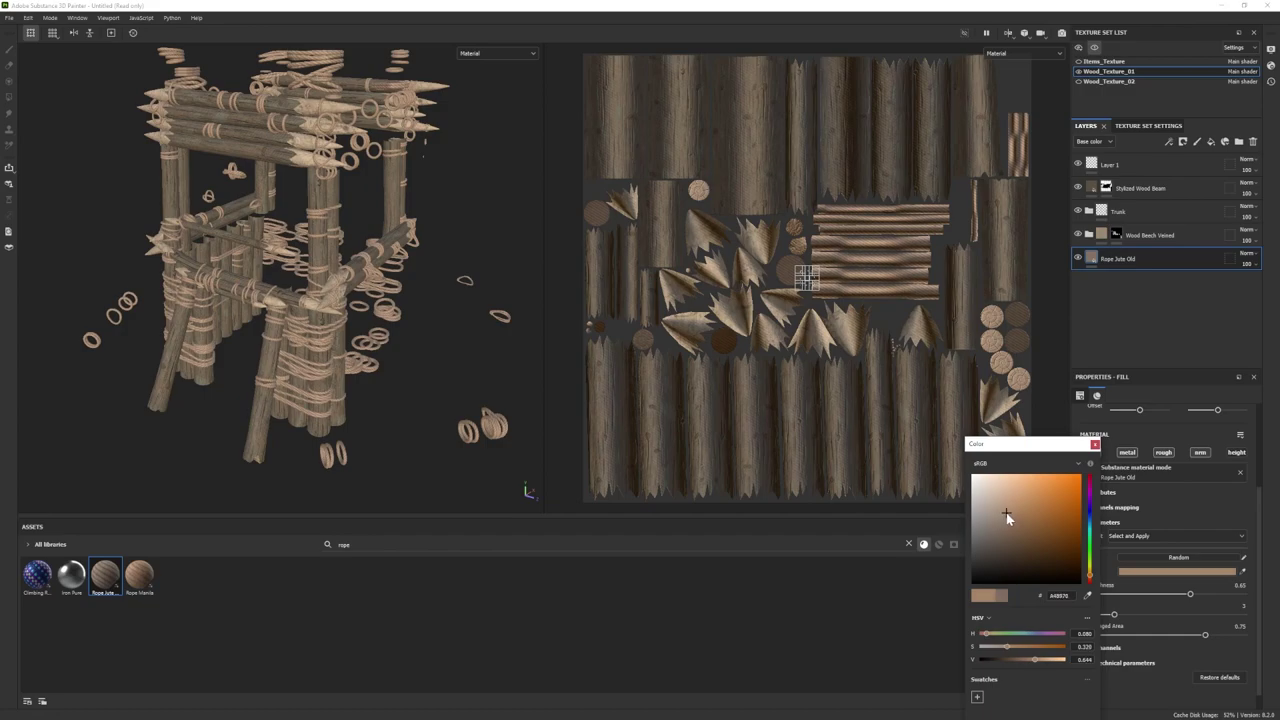
{"action": "scroll", "coordinate": [300, 290], "scroll_direction": "down", "scroll_amount": 2}
{"action": "middle_click_drag", "start_coordinate": [300, 290], "coordinate": [270, 315], "text": "alt"}
{"action": "left_click_drag", "start_coordinate": [1006, 513], "coordinate": [1010, 505]}
{"action": "scroll", "coordinate": [288, 353], "scroll_direction": "down", "scroll_amount": 2}
{"action": "scroll", "coordinate": [288, 353], "scroll_direction": "up", "scroll_amount": 2}
{"action": "left_click_drag", "start_coordinate": [288, 353], "coordinate": [250, 365], "text": "alt"}
{"action": "scroll", "coordinate": [200, 345], "scroll_direction": "down", "scroll_amount": 2}
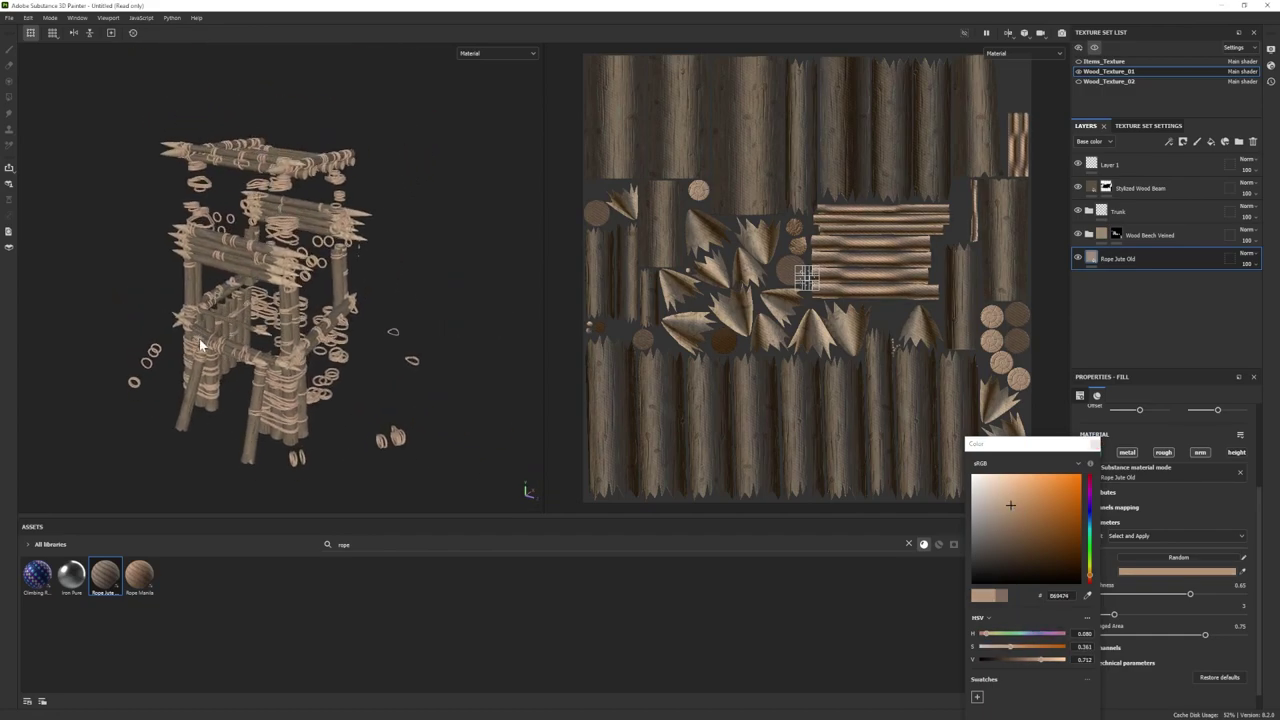
{"action": "left_click", "coordinate": [1095, 446]}
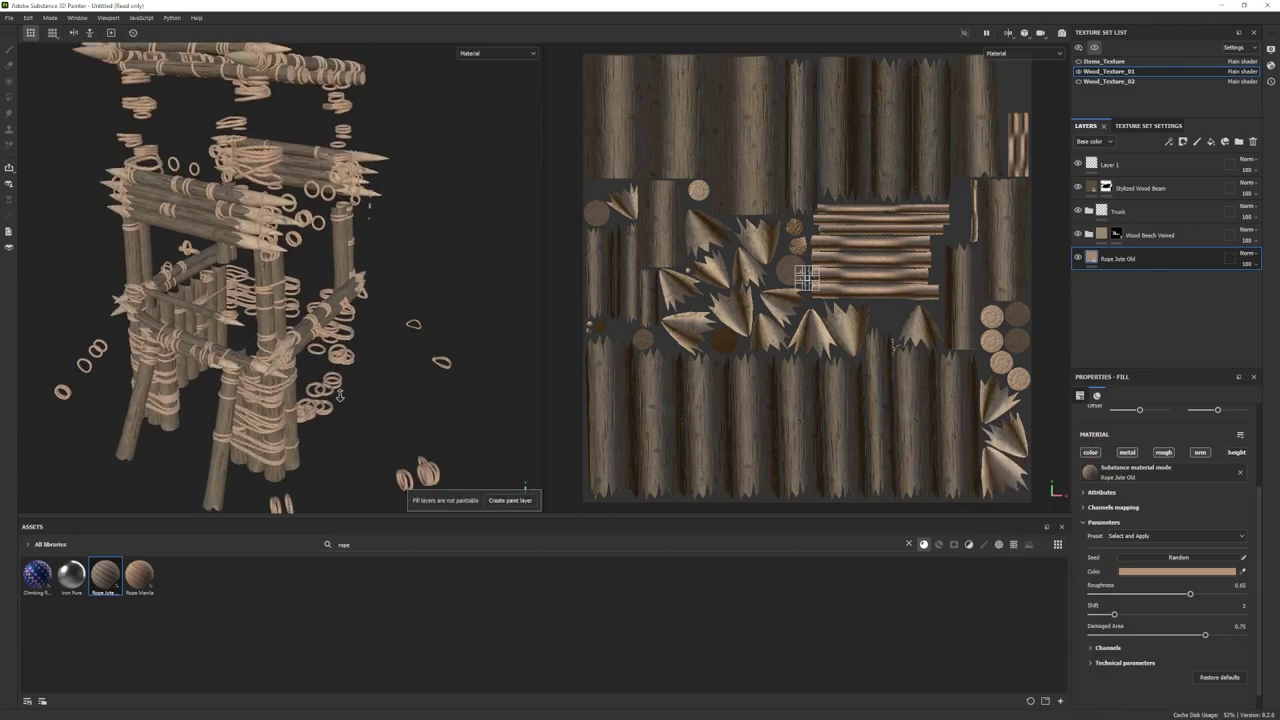
Step: Black-mask the Rope Jute Old layer and polygon-fill the rope wraps around the tower's legs and middle posts in white
{"action": "left_click", "coordinate": [9, 97]}
{"action": "scroll", "coordinate": [284, 400], "scroll_direction": "up", "scroll_amount": 4}
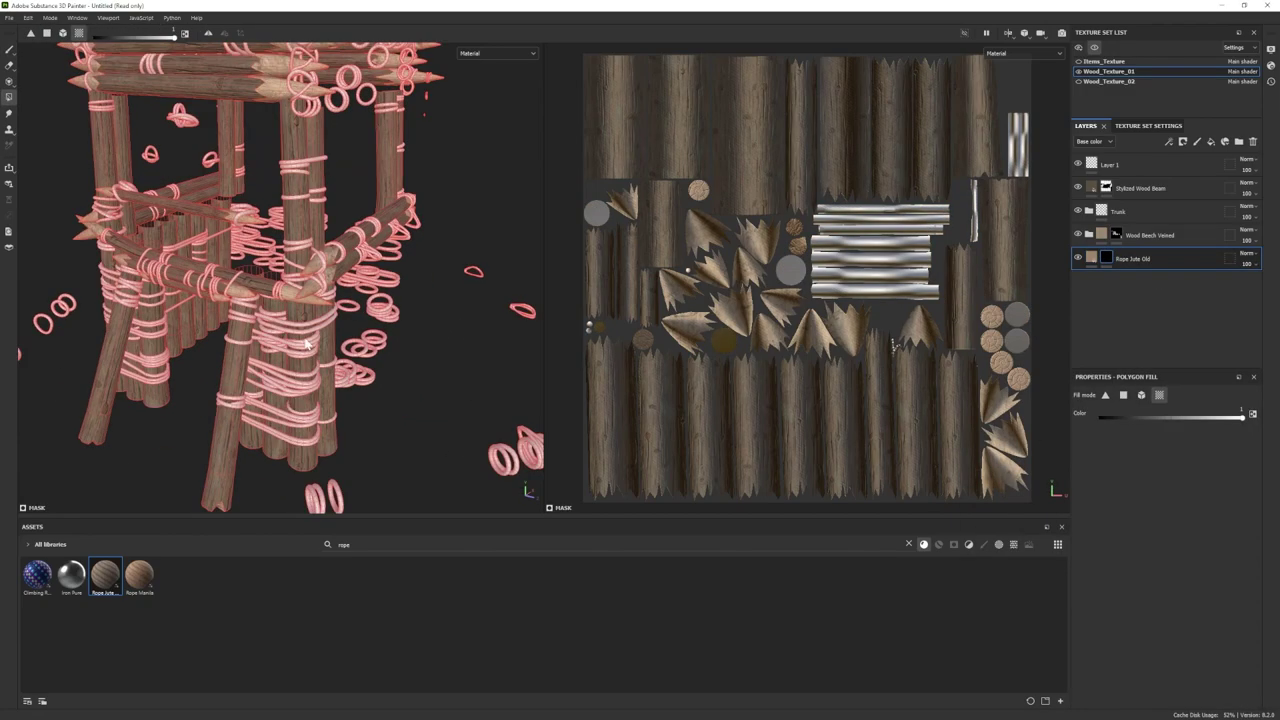
{"action": "left_click", "coordinate": [300, 345]}
{"action": "left_click", "coordinate": [308, 358]}
{"action": "middle_click_drag", "start_coordinate": [309, 270], "coordinate": [309, 354], "text": "alt"}
{"action": "left_click", "coordinate": [246, 115]}
{"action": "middle_click_drag", "start_coordinate": [236, 245], "coordinate": [230, 318], "text": "alt"}
{"action": "left_click_drag", "start_coordinate": [230, 318], "coordinate": [203, 314], "text": "alt"}
{"action": "left_click", "coordinate": [201, 313]}
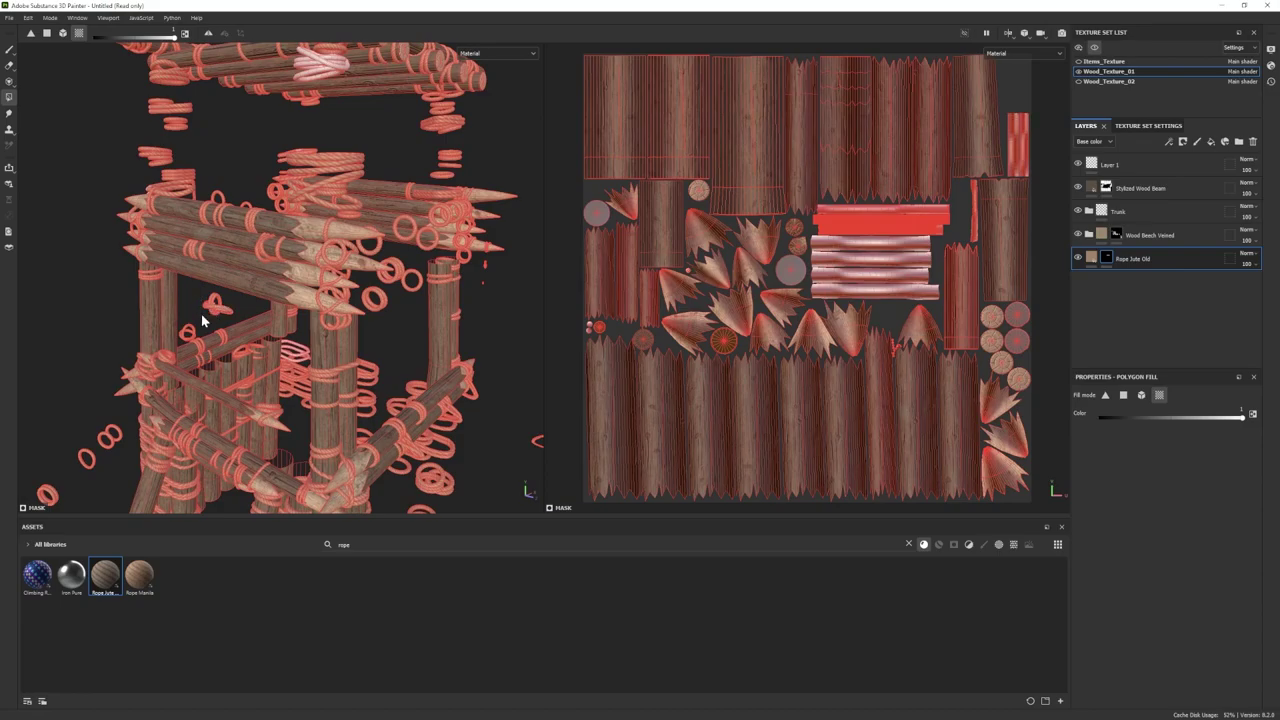
Step: Fill the remaining rope rings around the upper platform and roof into the Rope Jute Old mask and return to the Paint brush
{"action": "middle_click_drag", "start_coordinate": [272, 190], "coordinate": [289, 369], "text": "alt"}
{"action": "left_click", "coordinate": [322, 239]}
{"action": "left_click", "coordinate": [338, 240]}
{"action": "left_click_drag", "start_coordinate": [324, 281], "coordinate": [360, 319], "text": "alt"}
{"action": "left_click", "coordinate": [360, 319]}
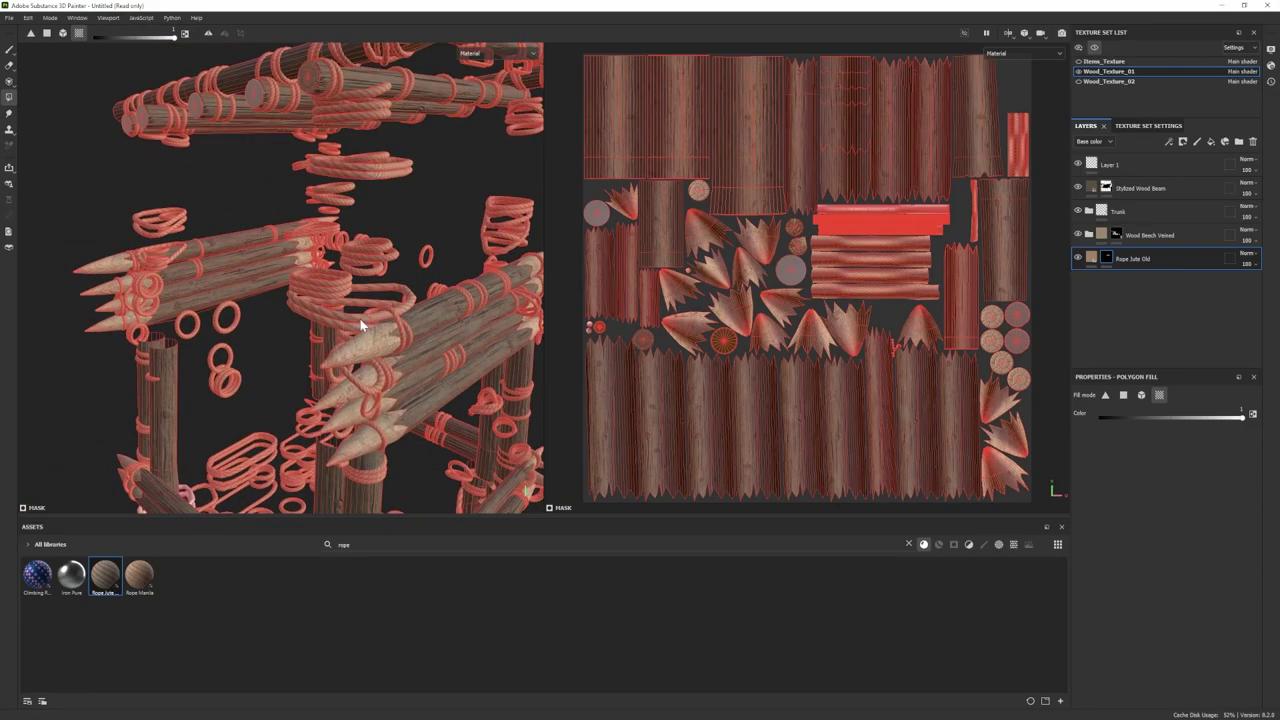
{"action": "right_click_drag", "start_coordinate": [360, 319], "coordinate": [189, 374], "text": "alt"}
{"action": "left_click_drag", "start_coordinate": [189, 374], "coordinate": [235, 372], "text": "alt"}
{"action": "right_click_drag", "start_coordinate": [235, 372], "coordinate": [299, 346], "text": "alt"}
{"action": "left_click_drag", "start_coordinate": [299, 346], "coordinate": [327, 325]}
{"action": "mouse_move", "coordinate": [327, 325]}
{"action": "left_mouse_down", "text": "alt"}
{"action": "mouse_move", "coordinate": [397, 411]}
{"action": "mouse_move", "coordinate": [251, 366]}
{"action": "left_mouse_up", "text": "alt"}
{"action": "right_click_drag", "start_coordinate": [251, 366], "coordinate": [160, 366], "text": "alt"}
{"action": "left_click", "coordinate": [9, 49]}
{"action": "right_click_drag", "start_coordinate": [290, 375], "coordinate": [360, 381], "text": "alt"}
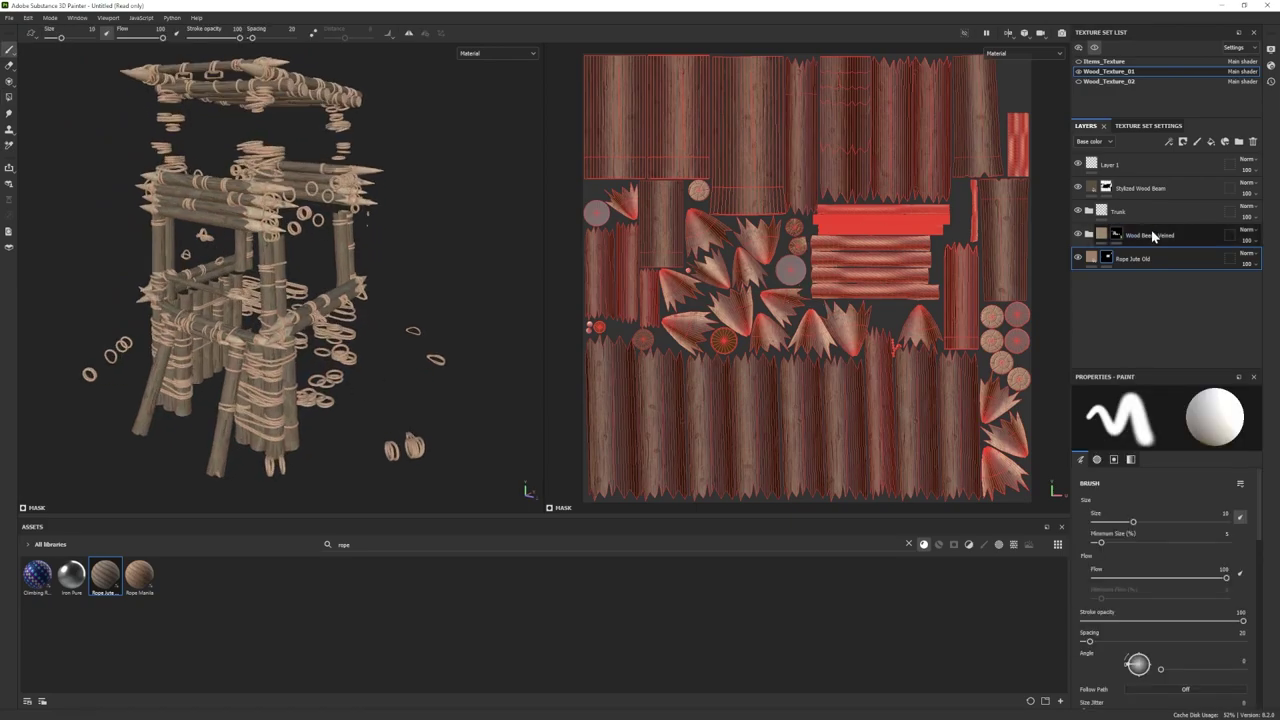
Step: Add a fill layer above Stylized Wood Beam, clear the rope search and apply the Edge Damages smart mask to the fill
{"action": "left_click", "coordinate": [1143, 189]}
{"action": "mouse_move", "coordinate": [381, 283]}
{"action": "left_mouse_down", "text": "alt"}
{"action": "mouse_move", "coordinate": [415, 290]}
{"action": "mouse_move", "coordinate": [400, 285]}
{"action": "left_mouse_up", "text": "alt"}
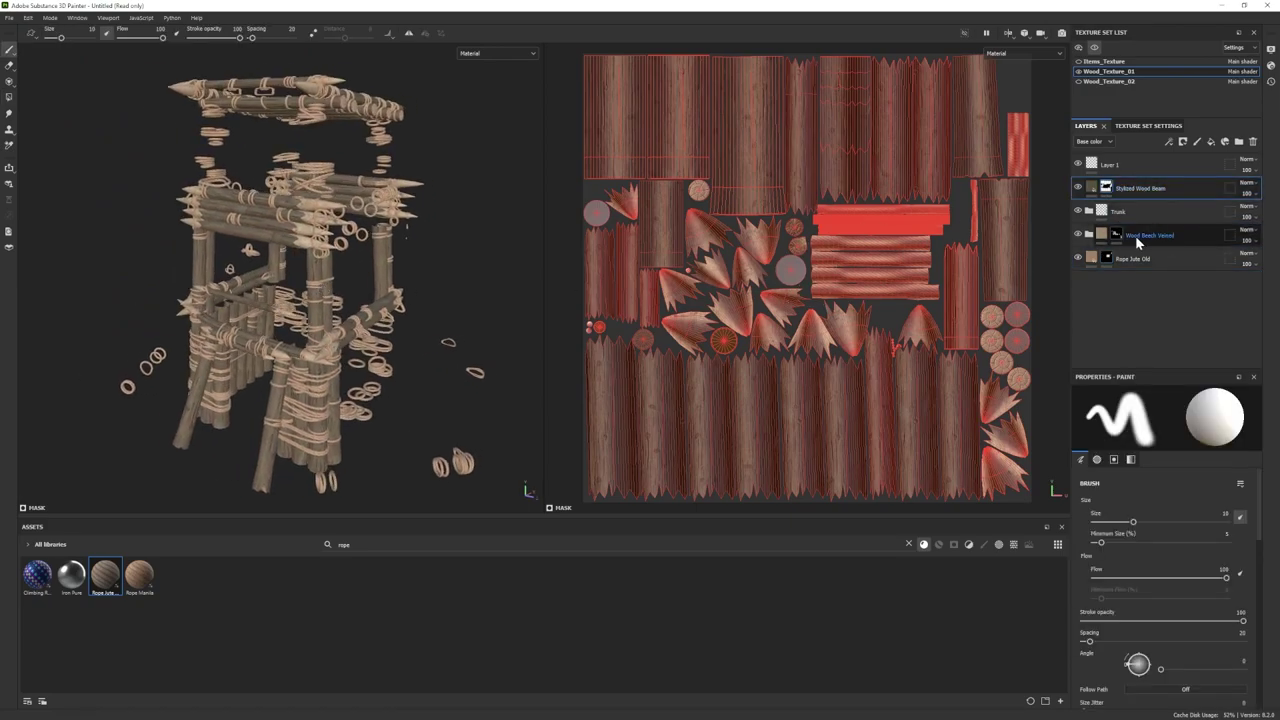
{"action": "left_click", "coordinate": [1212, 142]}
{"action": "left_click", "coordinate": [908, 544]}
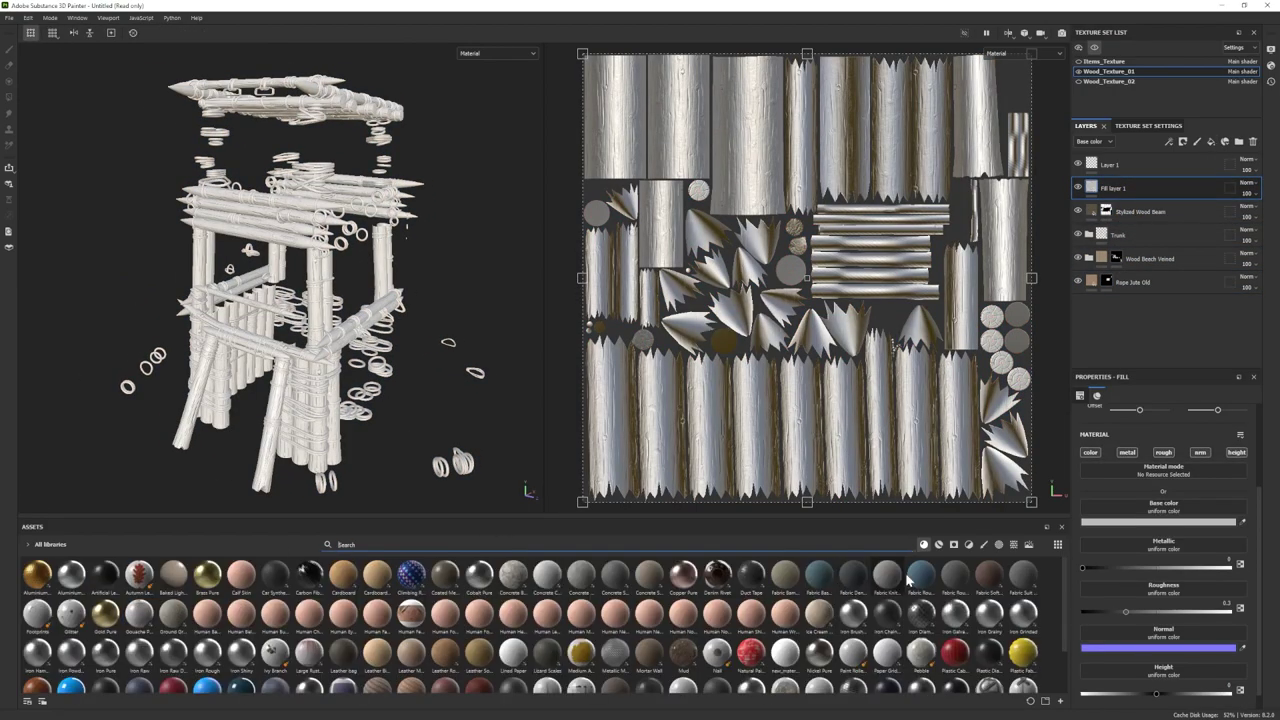
{"action": "left_click", "coordinate": [953, 545]}
{"action": "left_click", "coordinate": [883, 583]}
{"action": "left_click_drag", "start_coordinate": [884, 585], "coordinate": [1110, 188]}
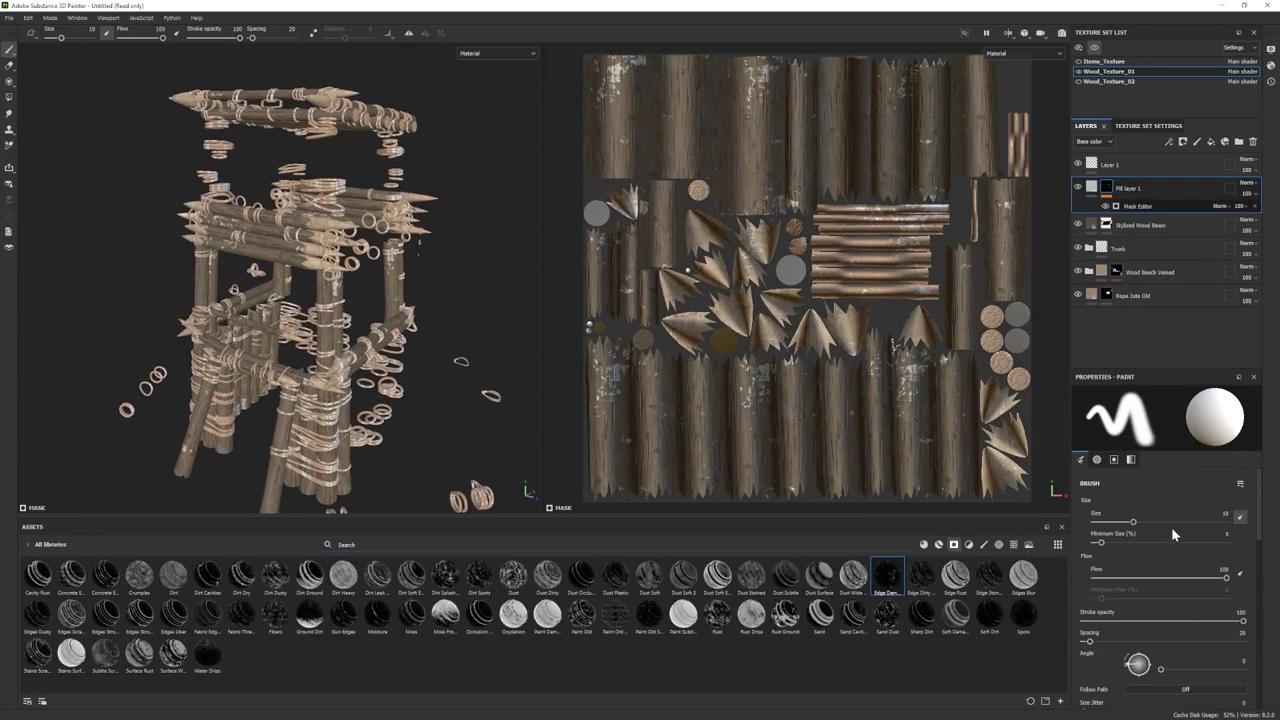
Step: Lower the Global Balance of Fill layer 1's Edge Damages mask slightly and check the fill's base color
{"action": "left_click", "coordinate": [1138, 206]}
{"action": "left_click_drag", "start_coordinate": [1133, 506], "coordinate": [1126, 507]}
{"action": "left_click", "coordinate": [1092, 190]}
{"action": "left_click", "coordinate": [1158, 521]}
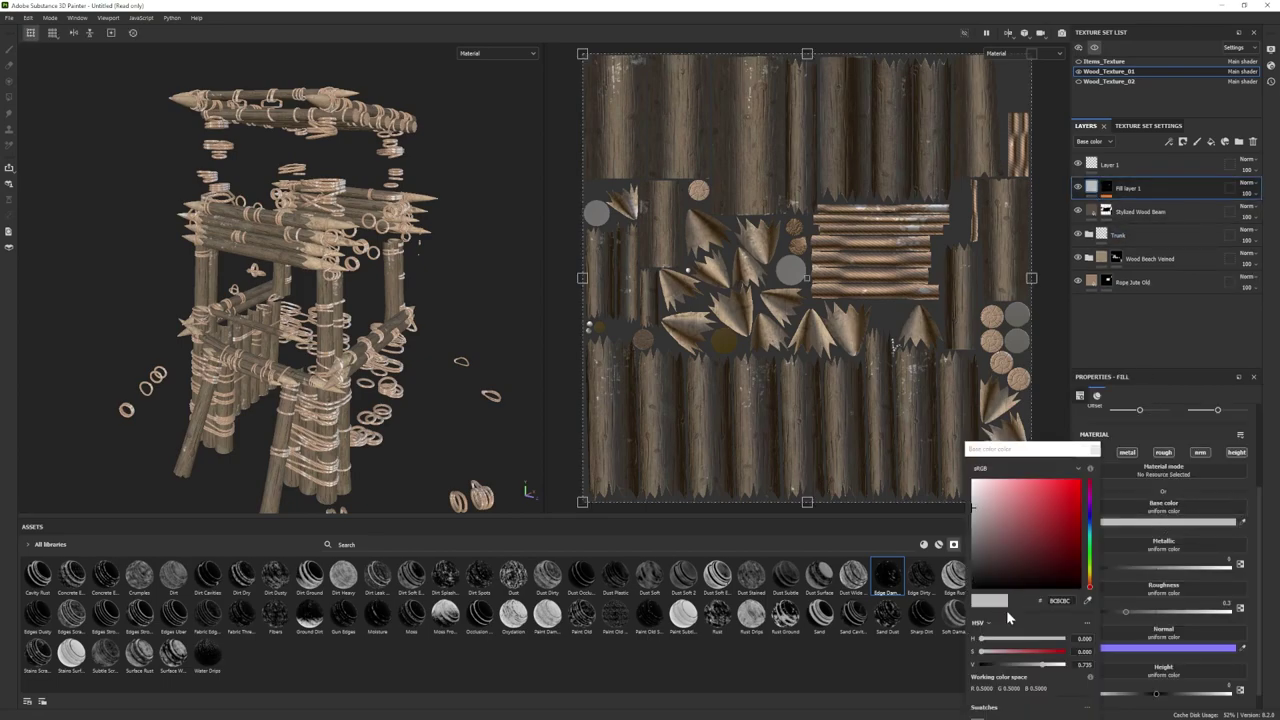
{"action": "left_click", "coordinate": [1095, 450]}
Step: Add a second fill layer with the Dust Plastic smart mask and set its base color to a muted gray-green
{"action": "left_click", "coordinate": [1211, 142]}
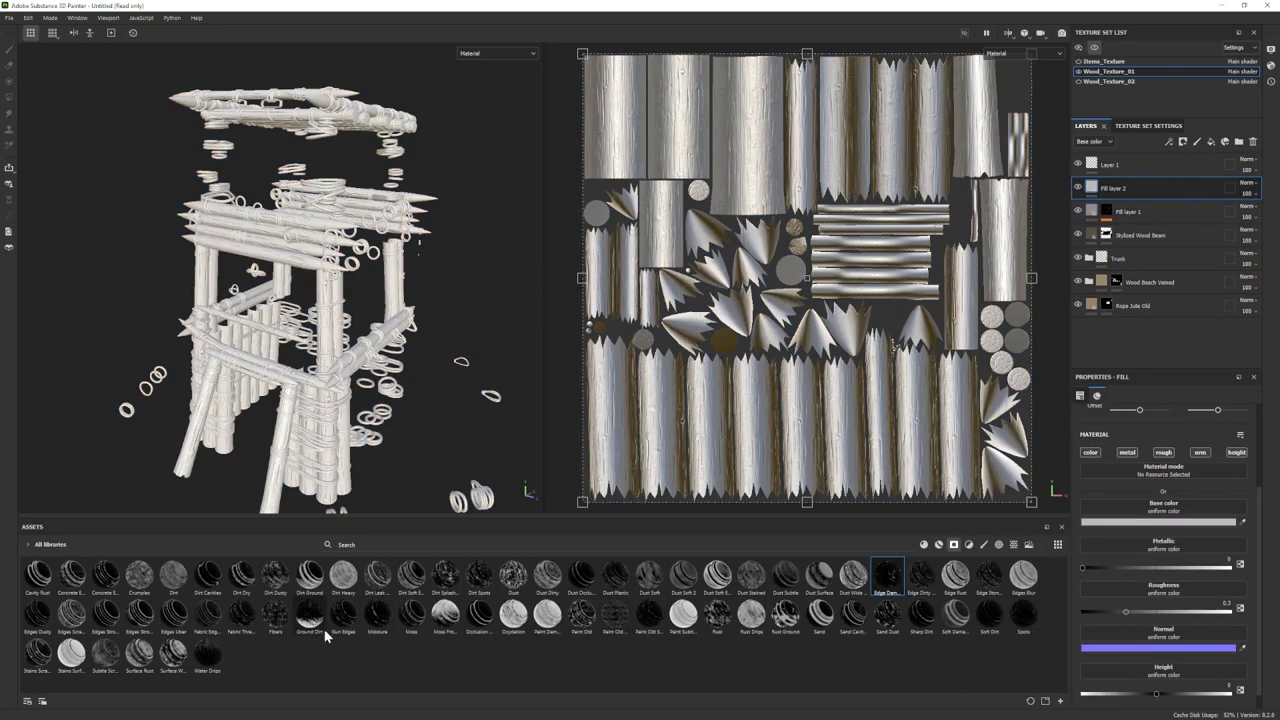
{"action": "left_click_drag", "start_coordinate": [1138, 192], "coordinate": [1140, 193]}
{"action": "mouse_move", "coordinate": [420, 260]}
{"action": "left_mouse_down", "text": "alt"}
{"action": "mouse_move", "coordinate": [440, 265]}
{"action": "mouse_move", "coordinate": [425, 275]}
{"action": "left_mouse_up", "text": "alt"}
{"action": "left_click", "coordinate": [1092, 187]}
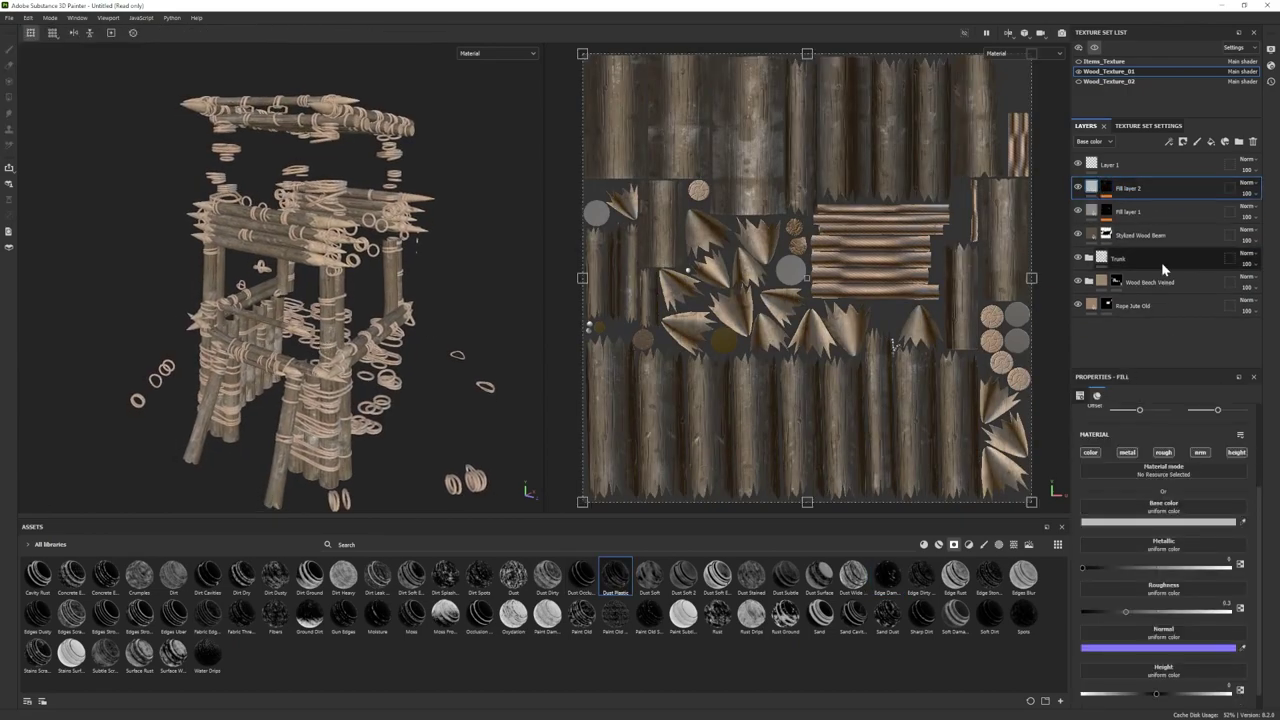
{"action": "left_click", "coordinate": [1158, 521]}
{"action": "left_click", "coordinate": [1090, 563]}
{"action": "left_click_drag", "start_coordinate": [982, 530], "coordinate": [995, 557]}
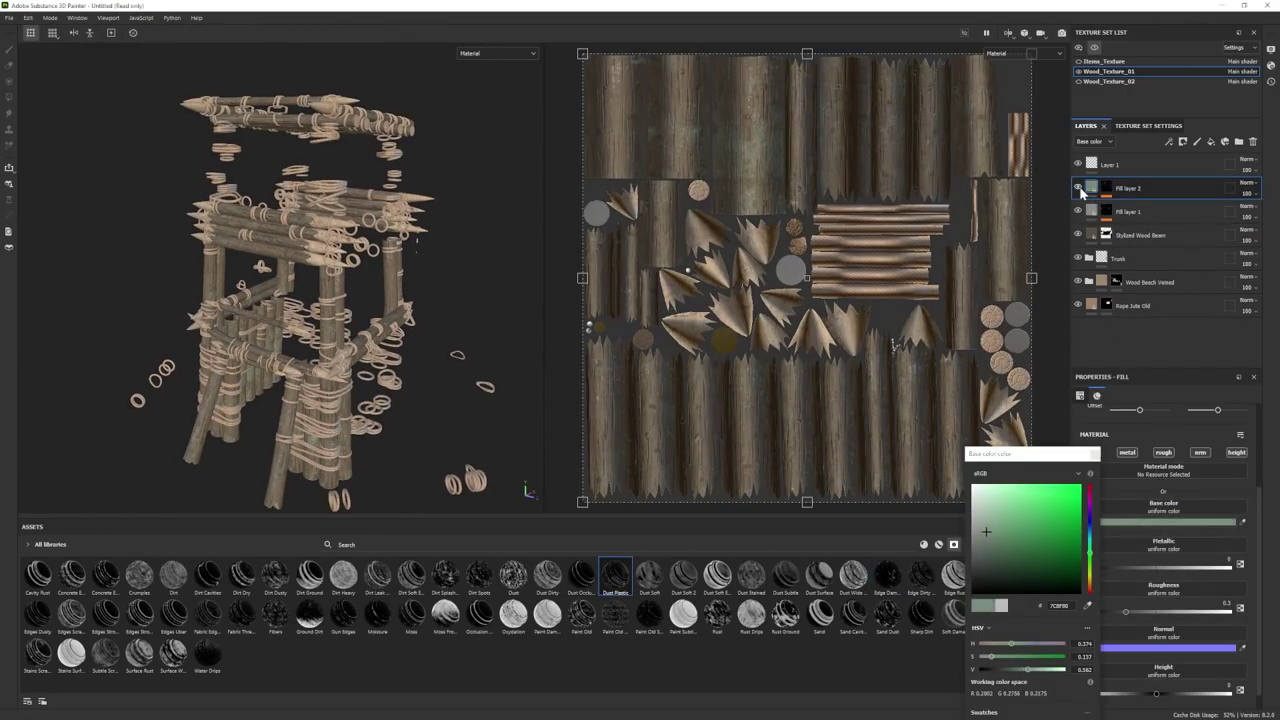
{"action": "left_click", "coordinate": [1095, 454]}
Step: Add a third fill layer, compare smart masks, settle on Stains Scratched, and lower that mask's Global Balance
{"action": "left_click", "coordinate": [1211, 142]}
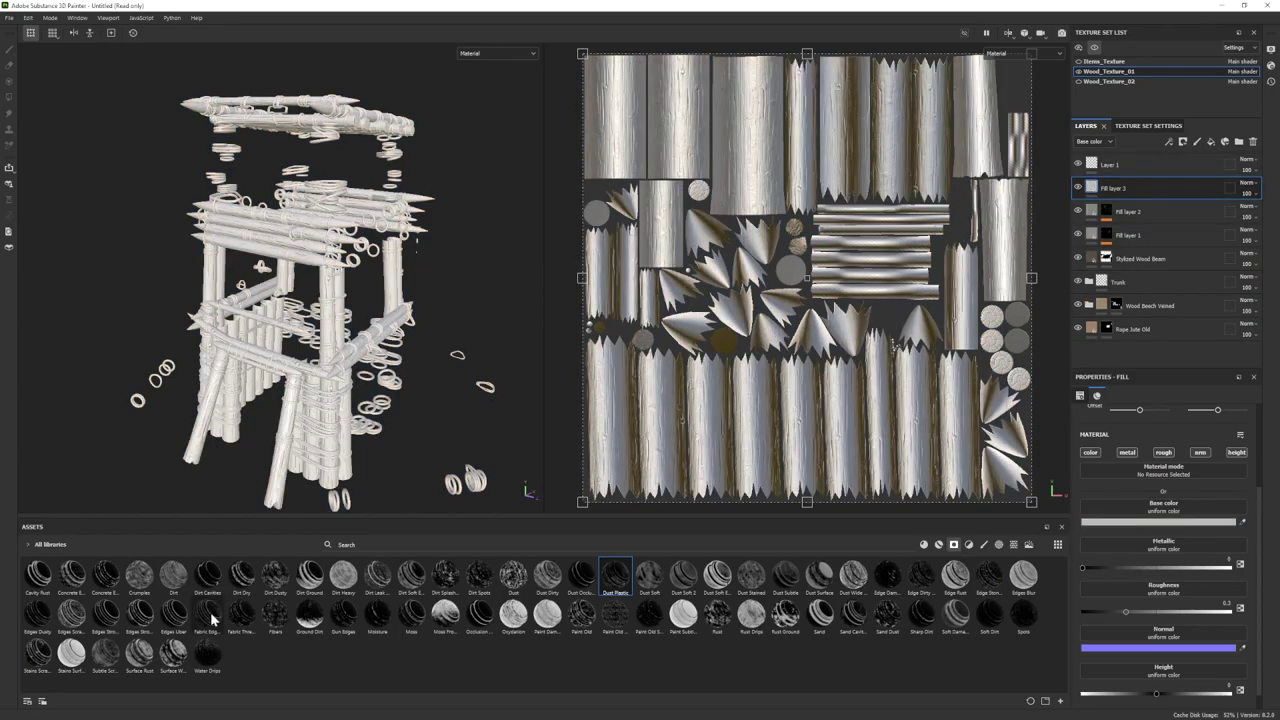
{"action": "left_click_drag", "start_coordinate": [106, 575], "coordinate": [1168, 191]}
{"action": "key", "text": "ctrl+z"}
{"action": "left_click_drag", "start_coordinate": [38, 575], "coordinate": [1125, 196]}
{"action": "left_click_drag", "start_coordinate": [38, 655], "coordinate": [1105, 194]}
{"action": "left_click", "coordinate": [1137, 206]}
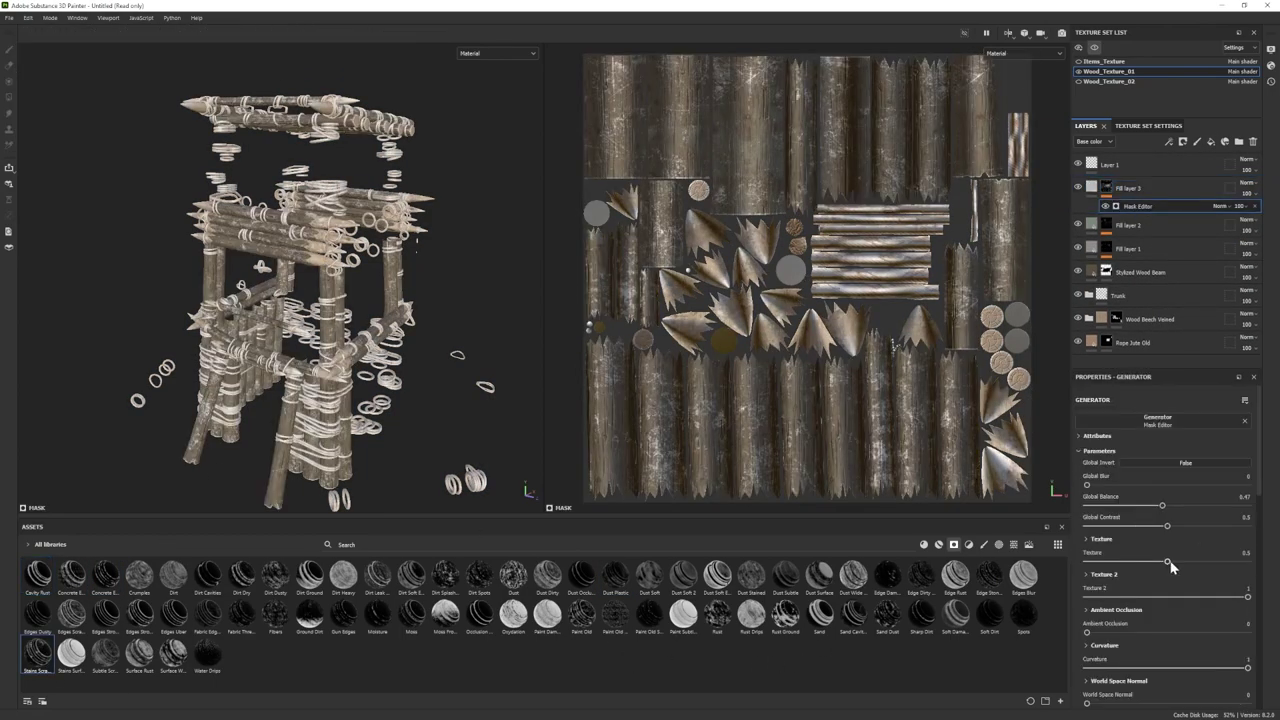
{"action": "left_click_drag", "start_coordinate": [1164, 507], "coordinate": [1134, 508]}
Step: Set Fill layer 3's base color to dark brown, toggling the layer's visibility to compare the effect
{"action": "left_click", "coordinate": [1092, 187]}
{"action": "scroll", "coordinate": [1158, 650], "scroll_direction": "down", "scroll_amount": 10}
{"action": "left_click", "coordinate": [1146, 503]}
{"action": "left_click", "coordinate": [1090, 592]}
{"action": "mouse_move", "coordinate": [1014, 549]}
{"action": "left_mouse_down"}
{"action": "mouse_move", "coordinate": [994, 546]}
{"action": "mouse_move", "coordinate": [1003, 573]}
{"action": "left_mouse_up"}
{"action": "left_click", "coordinate": [1077, 188]}
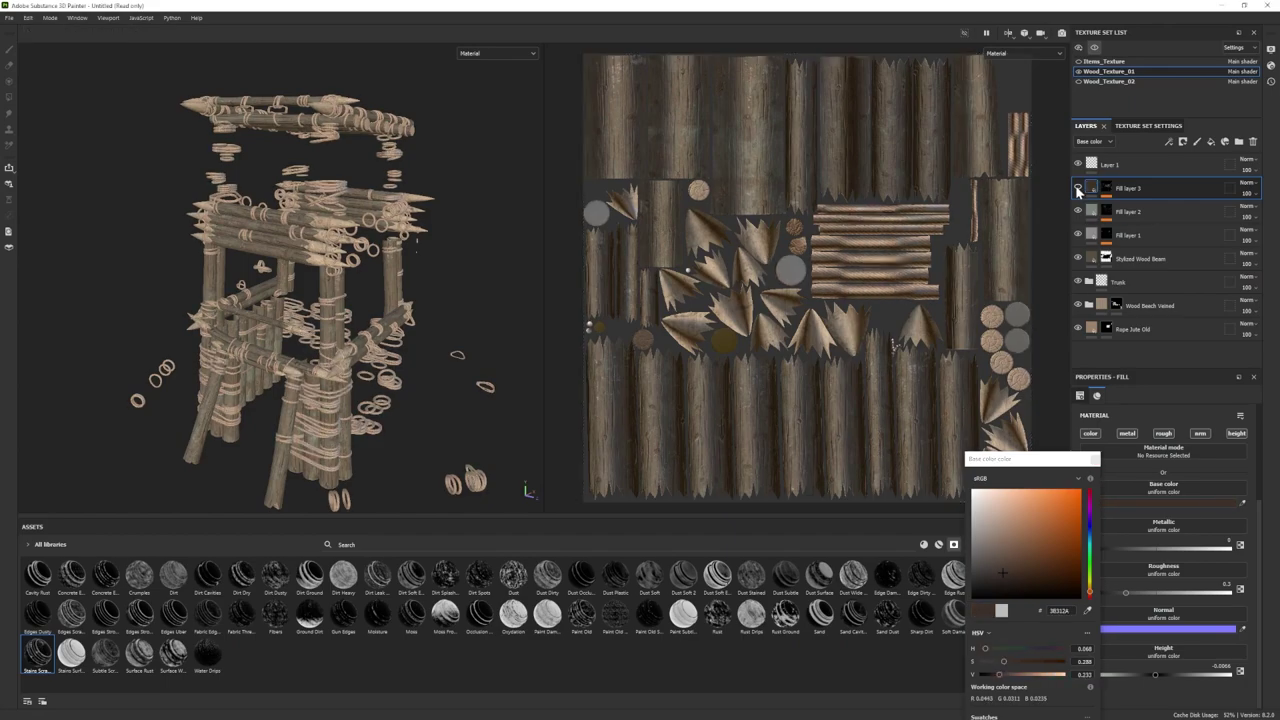
{"action": "left_click", "coordinate": [1077, 188]}
{"action": "left_click", "coordinate": [1008, 556]}
{"action": "left_click", "coordinate": [1095, 459]}
Step: Create a layer folder, move the three fill layers into it, and give the folder a black mask
{"action": "left_click", "coordinate": [1239, 142]}
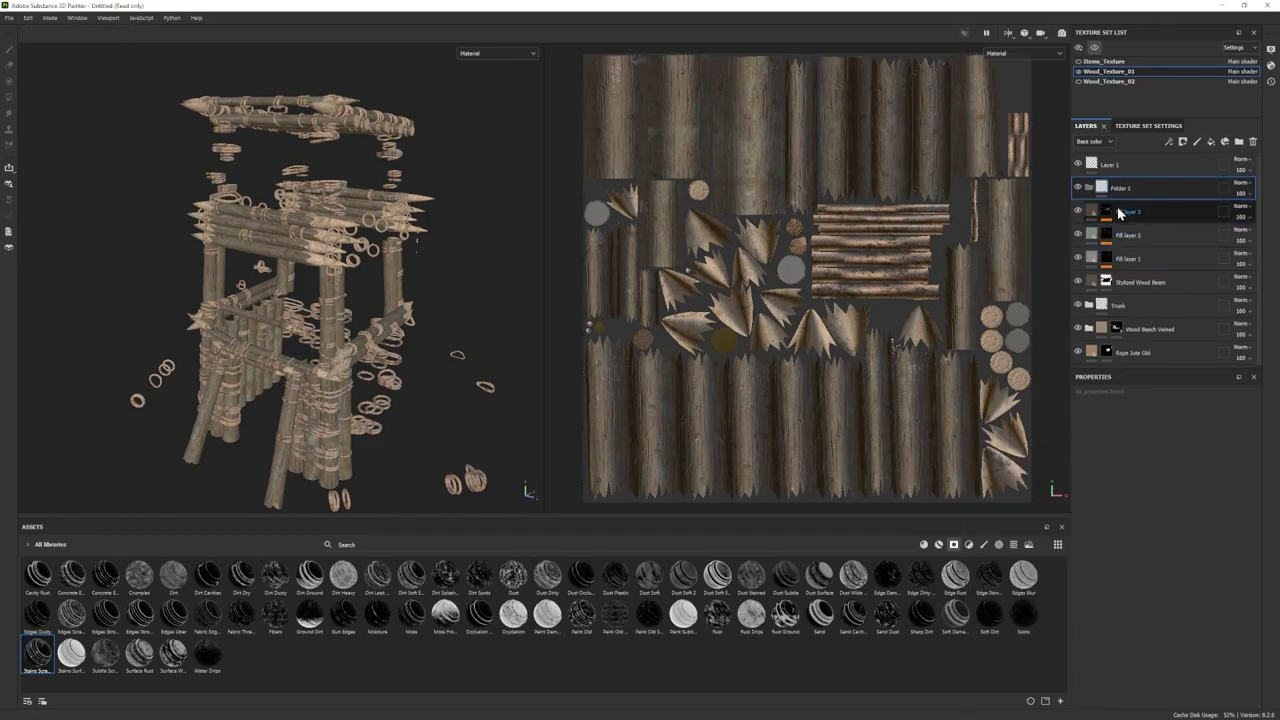
{"action": "left_click", "coordinate": [1125, 211]}
{"action": "left_click", "coordinate": [1130, 258], "text": "shift"}
{"action": "left_click_drag", "start_coordinate": [1130, 258], "coordinate": [1140, 192]}
{"action": "right_click", "coordinate": [1140, 190]}
{"action": "left_click", "coordinate": [1170, 212]}
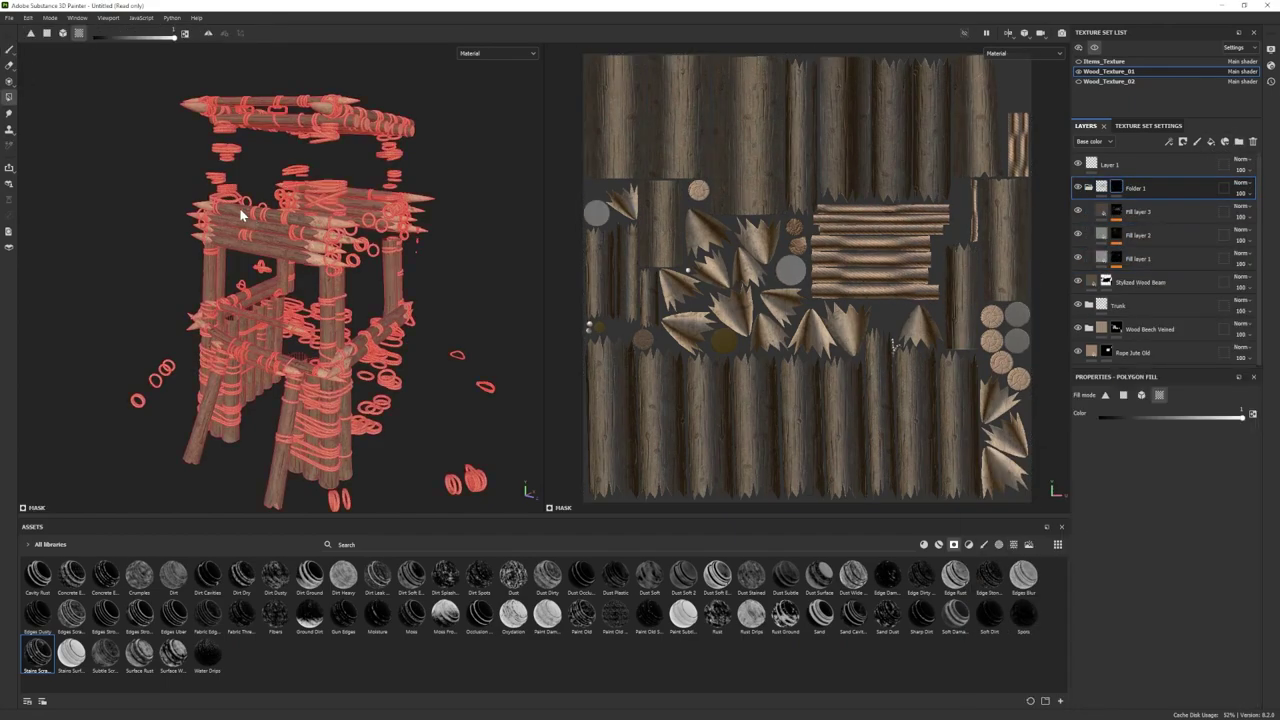
Step: Polygon-fill the wood log and plank shells white in Folder 1's mask, leaving out the ropes, and return to the Paint brush
{"action": "left_click", "coordinate": [1141, 395]}
{"action": "left_click_drag", "start_coordinate": [226, 253], "coordinate": [233, 258], "text": "alt"}
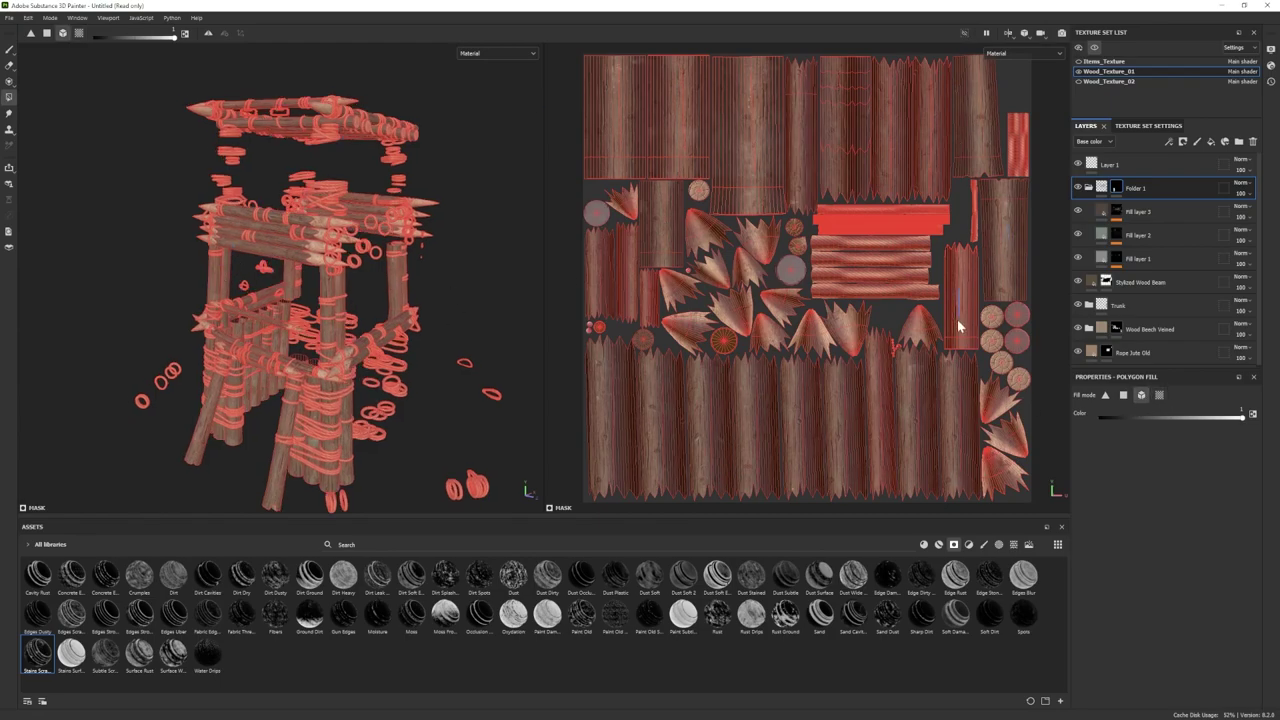
{"action": "left_click_drag", "start_coordinate": [597, 289], "coordinate": [645, 299]}
{"action": "left_click", "coordinate": [9, 49]}
{"action": "left_click_drag", "start_coordinate": [312, 261], "coordinate": [322, 265], "text": "alt"}
Step: Add Fill layer 4 in Folder 1, compare smart masks, keep Spots, and set the base color to ochre brown
{"action": "left_click", "coordinate": [1211, 142]}
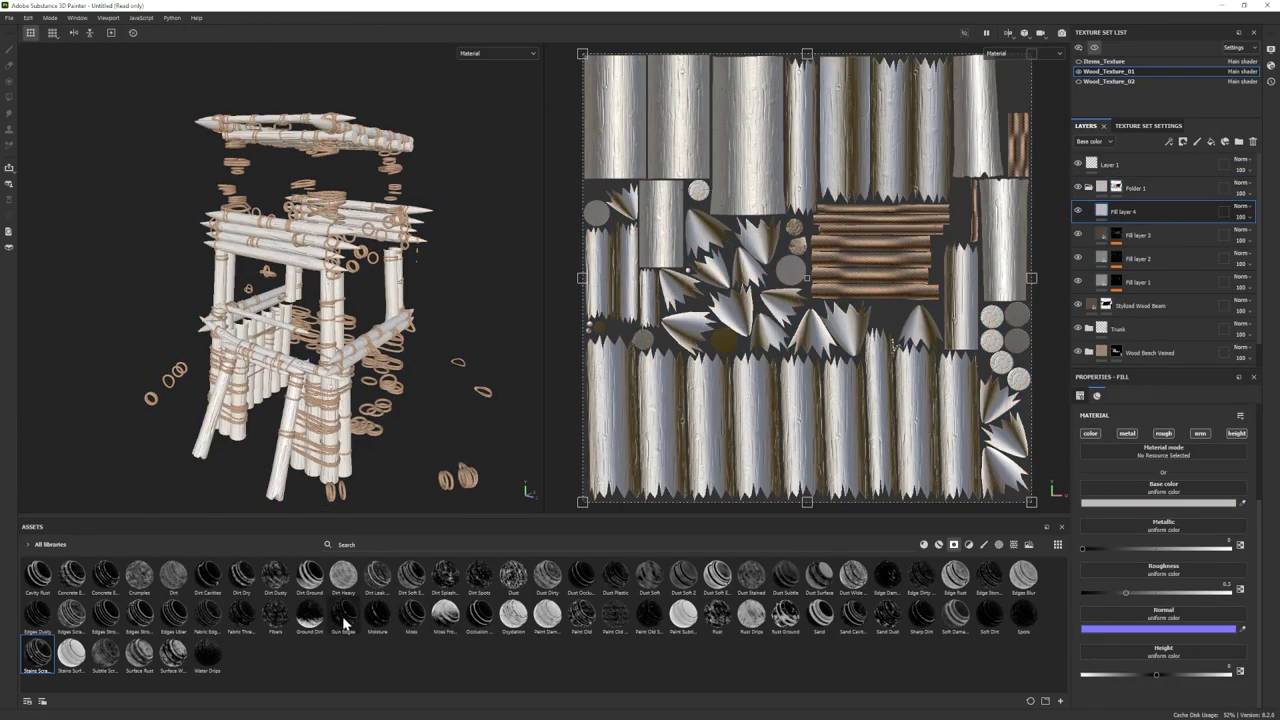
{"action": "left_click_drag", "start_coordinate": [343, 622], "coordinate": [1147, 217]}
{"action": "left_click_drag", "start_coordinate": [649, 615], "coordinate": [1150, 216]}
{"action": "left_click_drag", "start_coordinate": [989, 615], "coordinate": [1148, 212]}
{"action": "left_click", "coordinate": [1101, 211]}
{"action": "scroll", "coordinate": [1140, 540], "scroll_direction": "down", "scroll_amount": 5}
{"action": "left_click", "coordinate": [1125, 504]}
{"action": "left_click", "coordinate": [1090, 594]}
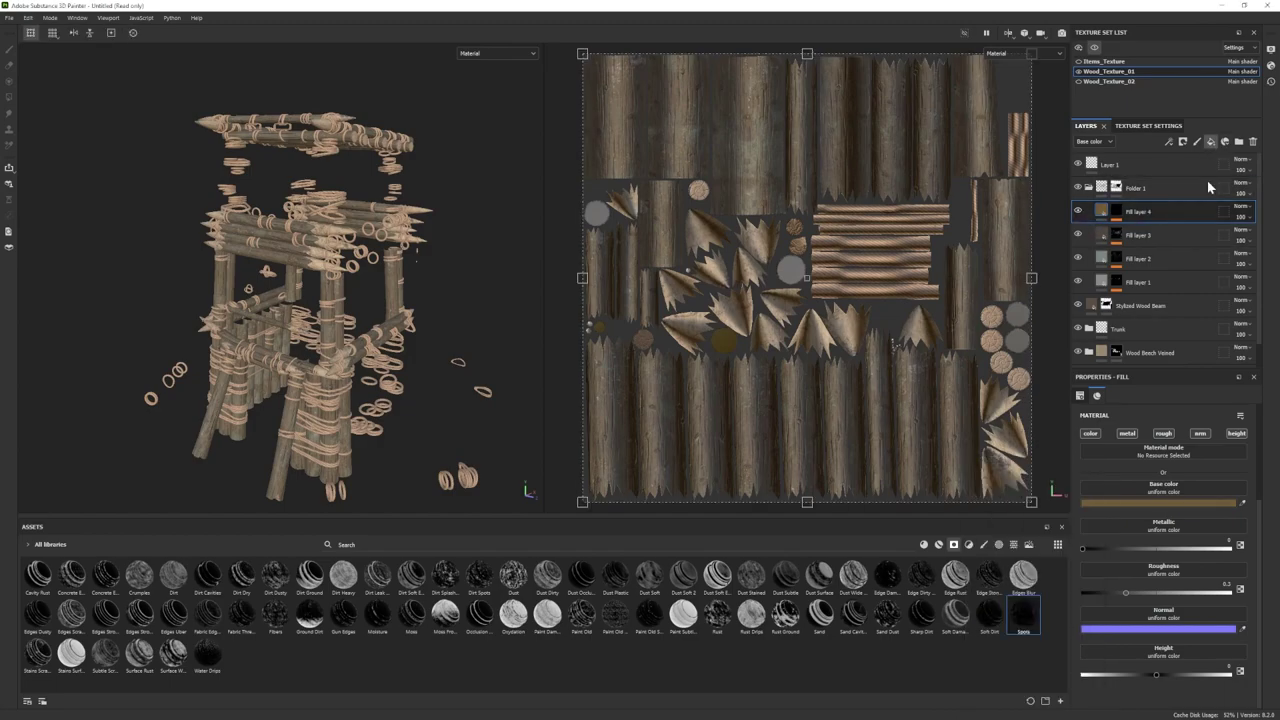
Step: Add Fill layer 5 in Folder 1 and try several smart masks on it, ending with Edges Strong
{"action": "left_click", "coordinate": [1211, 142]}
{"action": "left_click_drag", "start_coordinate": [649, 615], "coordinate": [1147, 213]}
{"action": "left_click_drag", "start_coordinate": [207, 615], "coordinate": [1133, 217]}
{"action": "key", "text": "ctrl+z"}
{"action": "left_click_drag", "start_coordinate": [105, 615], "coordinate": [1143, 212]}
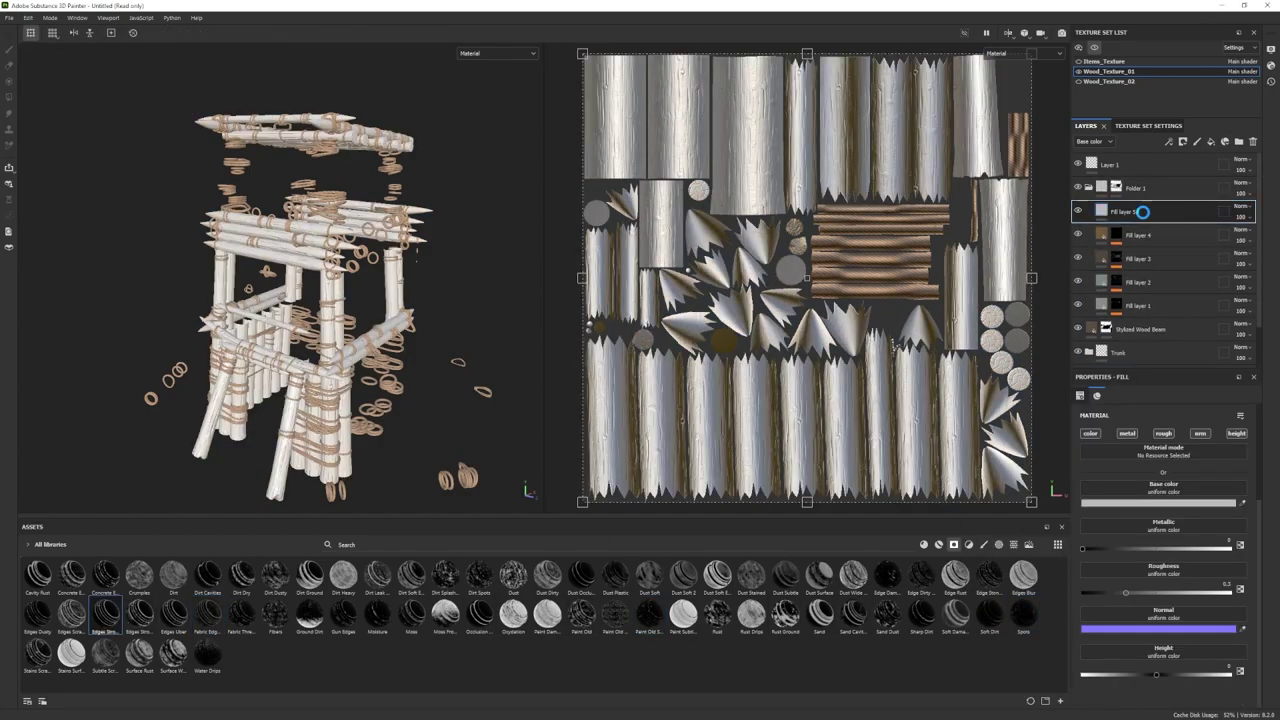
Step: Set Fill layer 5's base color to near-black 242424, its mask's Global Balance to 0.22 and Curvature to 0.4
{"action": "left_click", "coordinate": [1101, 211]}
{"action": "left_click", "coordinate": [1125, 504]}
{"action": "left_click_drag", "start_coordinate": [1000, 550], "coordinate": [946, 590]}
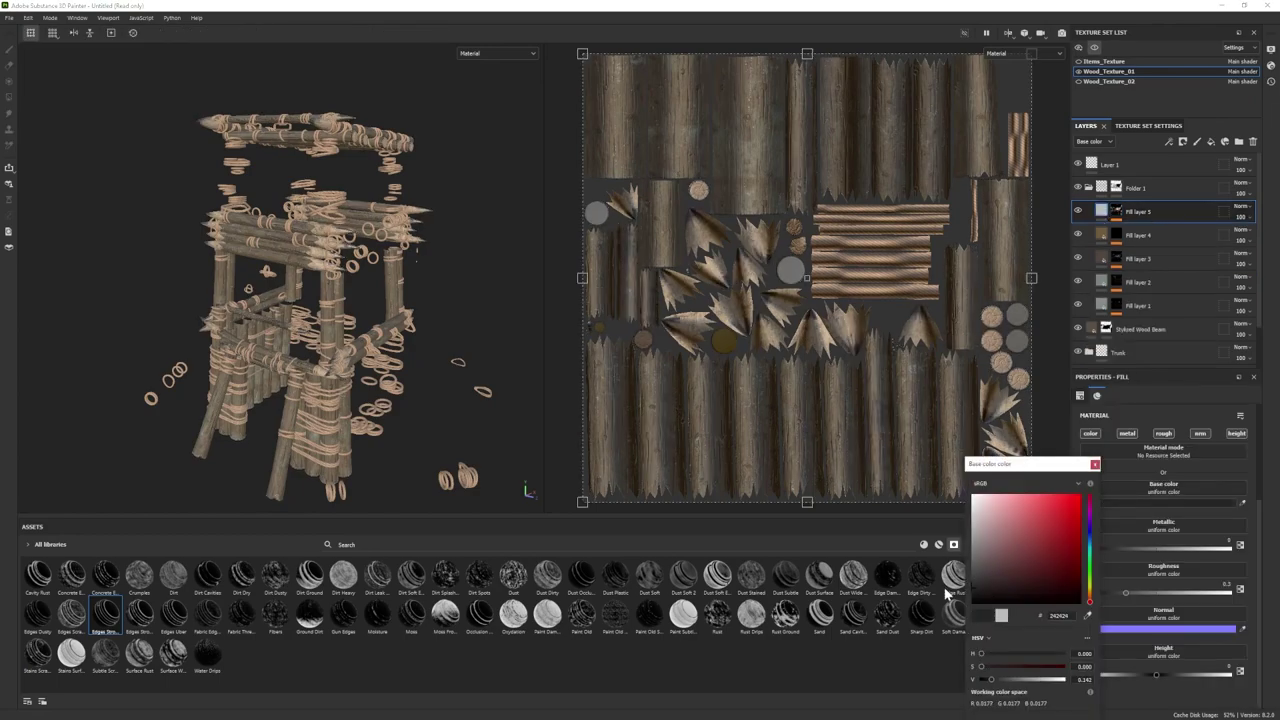
{"action": "left_click", "coordinate": [1095, 464]}
{"action": "left_click", "coordinate": [1116, 219]}
{"action": "left_click", "coordinate": [1148, 244]}
{"action": "left_click_drag", "start_coordinate": [1125, 506], "coordinate": [1106, 508]}
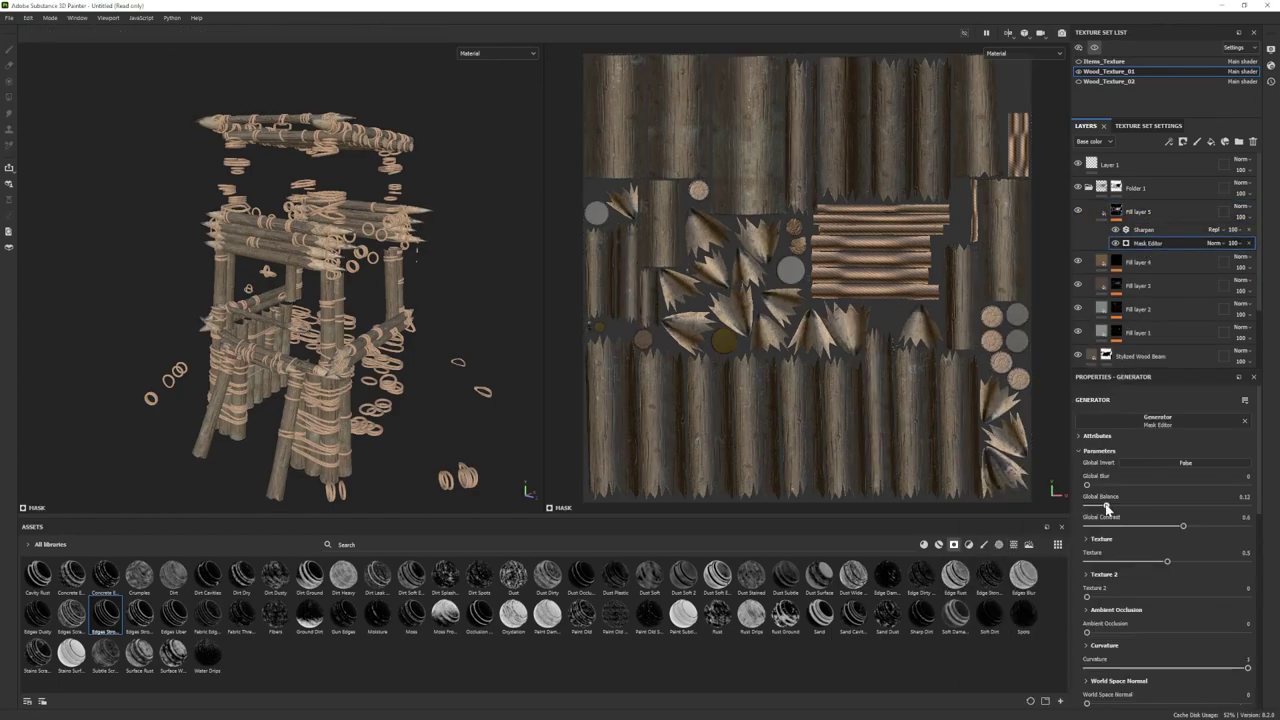
{"action": "left_click", "coordinate": [1150, 667]}
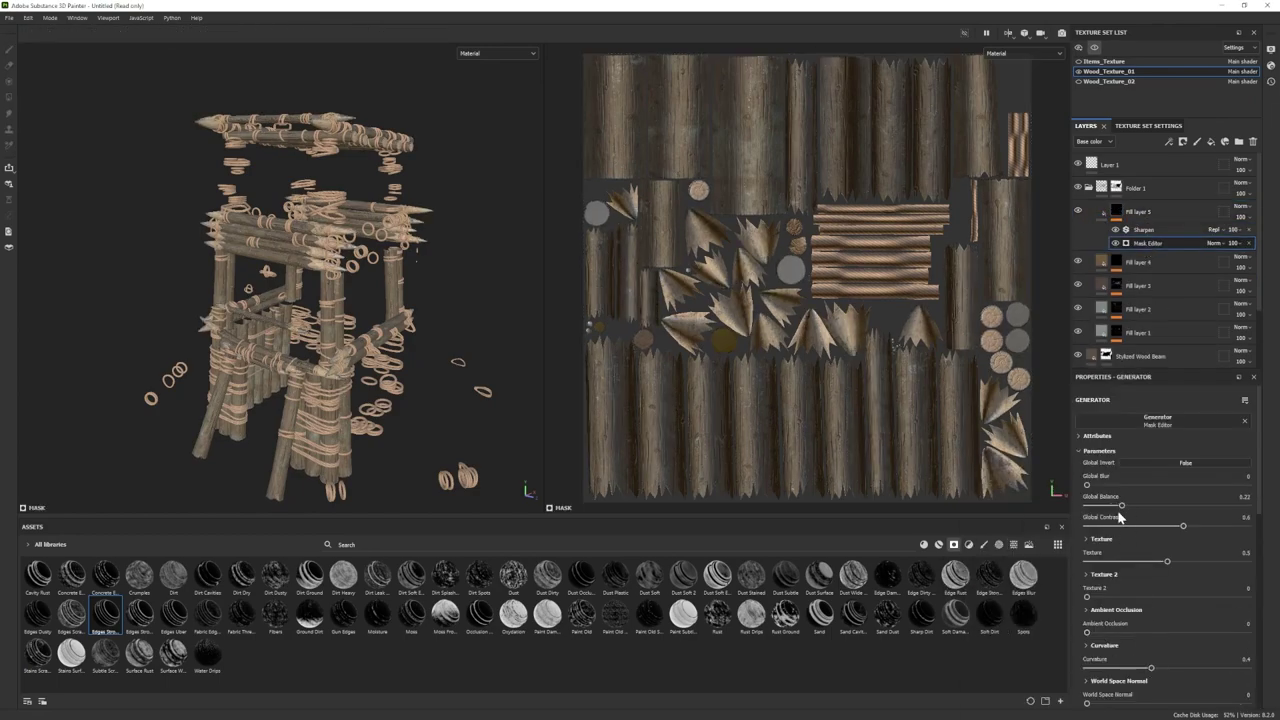
Step: Raise the roughness of Fill layer 2 to about 0.65
{"action": "left_click", "coordinate": [1101, 211]}
{"action": "left_click", "coordinate": [1101, 281]}
{"action": "left_click", "coordinate": [1101, 281]}
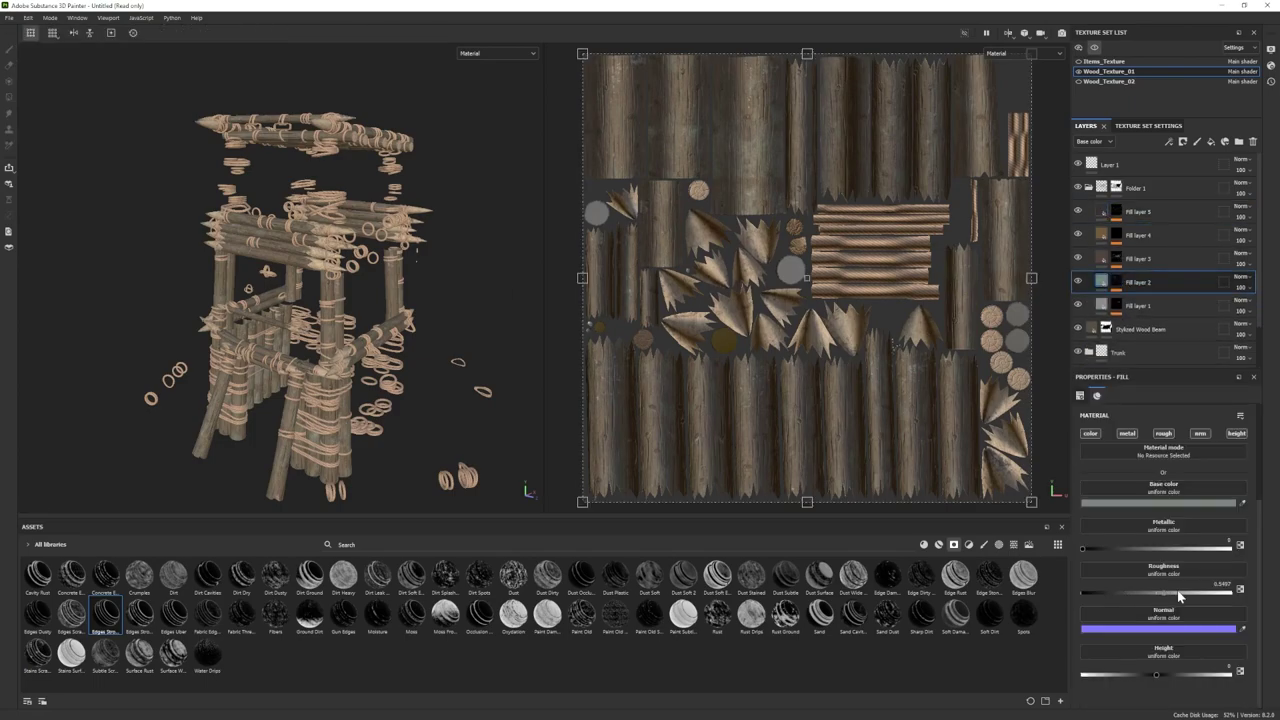
Step: Add Fill layer 6 at the top of Folder 1 with the Dust Soft smart mask and Global Balance 0.43
{"action": "left_click", "coordinate": [1150, 212]}
{"action": "left_click", "coordinate": [1211, 142]}
{"action": "left_click_drag", "start_coordinate": [649, 575], "coordinate": [1144, 212]}
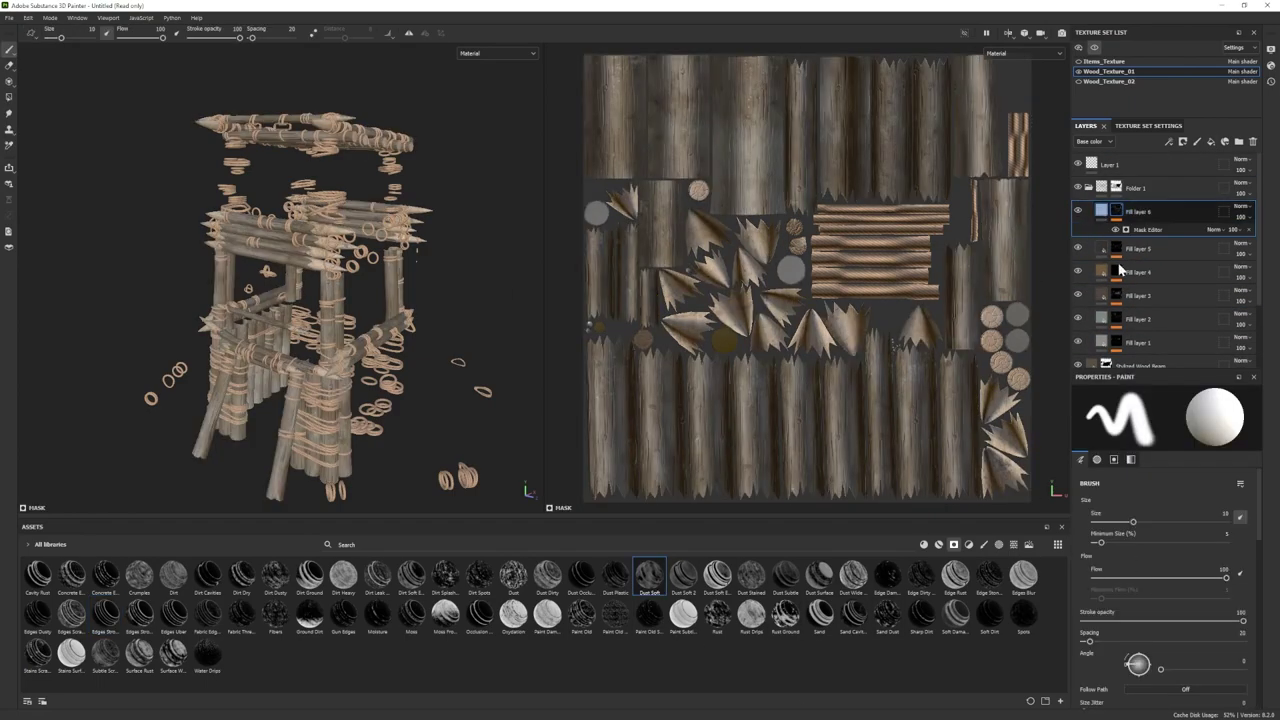
{"action": "left_click", "coordinate": [1101, 211]}
{"action": "left_click", "coordinate": [1116, 211]}
{"action": "left_click", "coordinate": [1101, 211]}
{"action": "left_click", "coordinate": [1116, 211]}
{"action": "left_click", "coordinate": [1148, 230]}
{"action": "left_click_drag", "start_coordinate": [1166, 506], "coordinate": [1156, 508]}
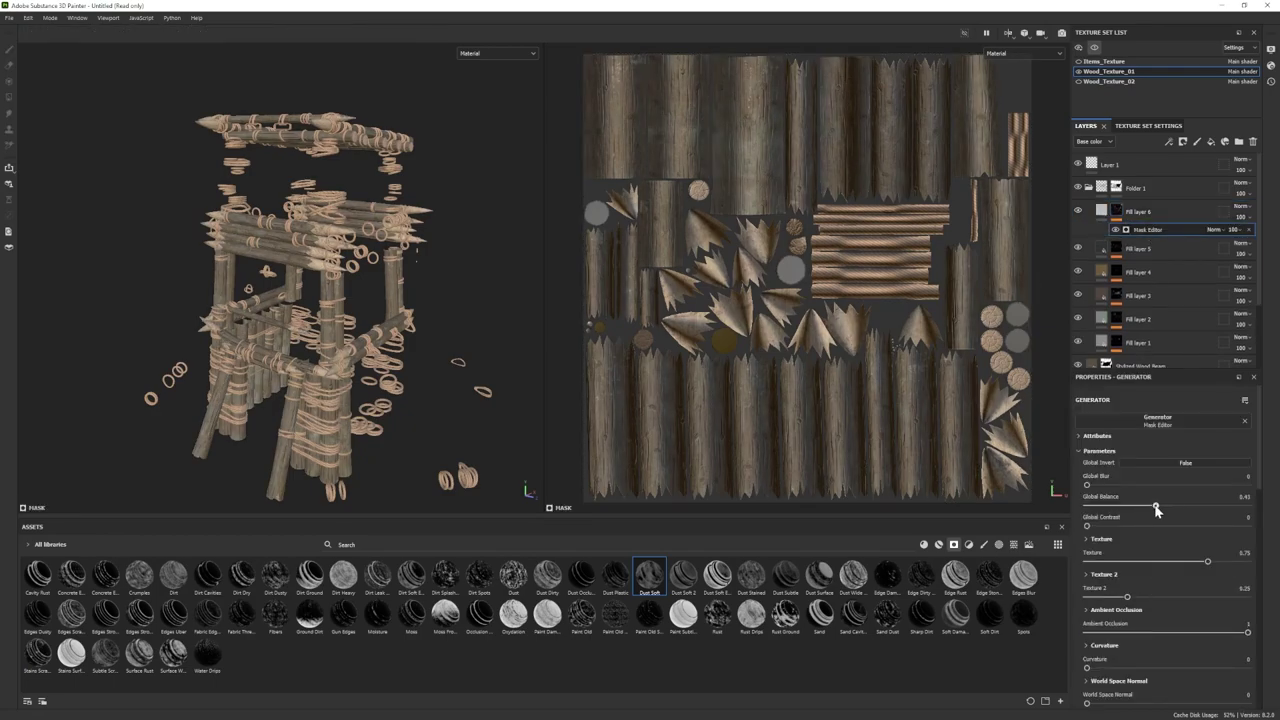
Step: Set Fill layer 6 to a light gray base color with about 0.65 roughness, and collapse Folder 1
{"action": "left_click", "coordinate": [1101, 211]}
{"action": "left_click", "coordinate": [1150, 503]}
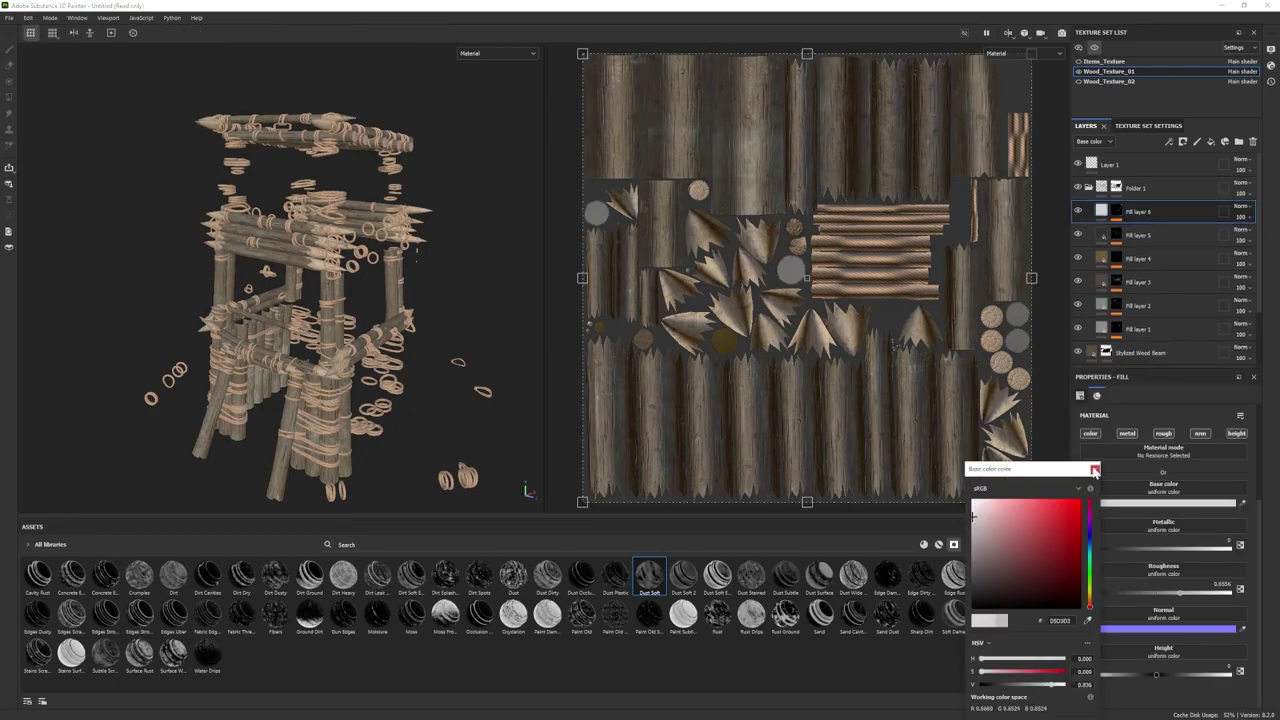
{"action": "left_click", "coordinate": [1094, 470]}
{"action": "left_click", "coordinate": [1088, 189]}
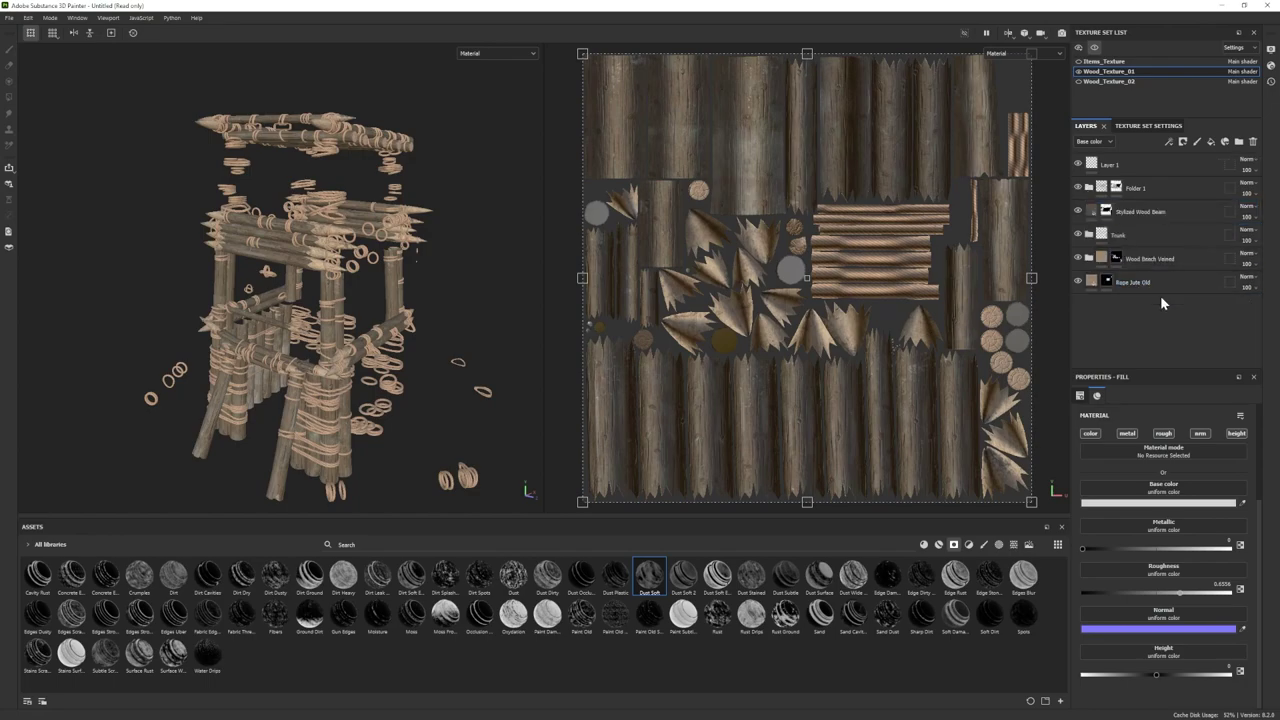
Step: Create a second folder above Rope Jute Old and add a fill layer with the Rust smart mask beneath it
{"action": "left_click", "coordinate": [1158, 286]}
{"action": "left_click", "coordinate": [1239, 142]}
{"action": "left_click", "coordinate": [1146, 308]}
{"action": "left_click", "coordinate": [1211, 142]}
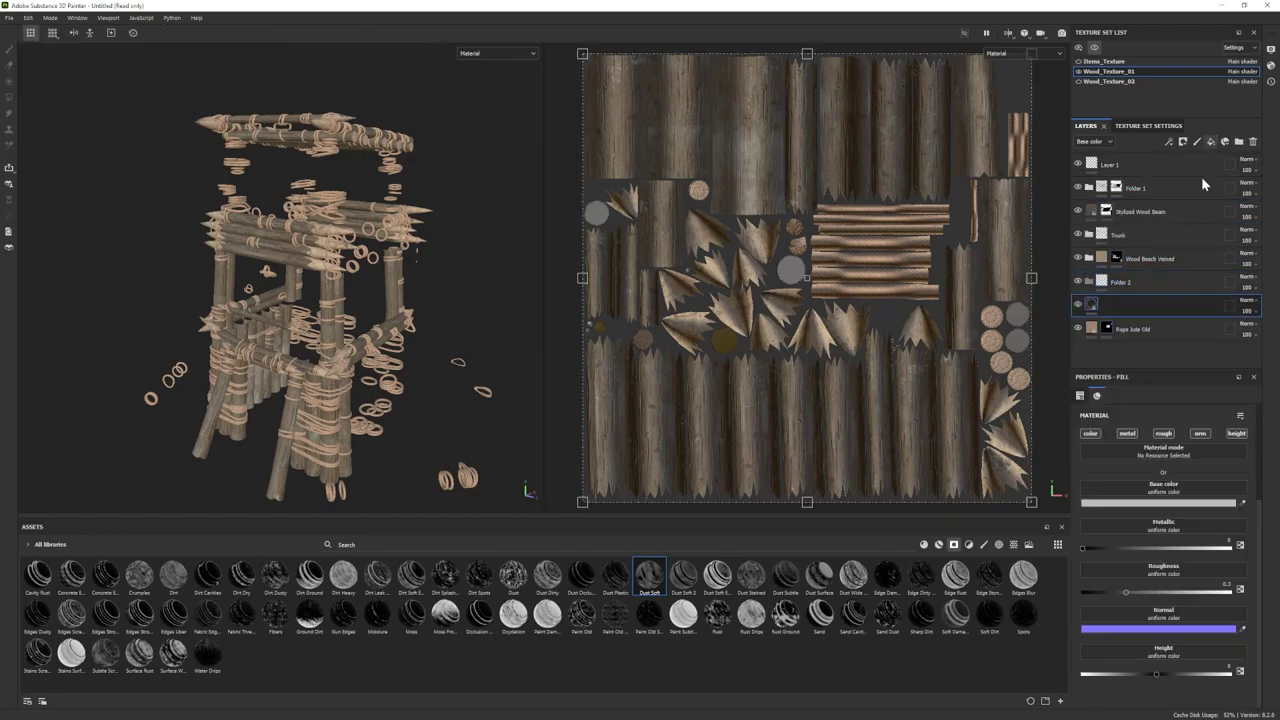
{"action": "left_click_drag", "start_coordinate": [717, 614], "coordinate": [1126, 310]}
Step: Set Fill layer 7's base color to a dark gray over the ropes
{"action": "scroll", "coordinate": [323, 364], "scroll_direction": "up", "scroll_amount": 2}
{"action": "left_click", "coordinate": [1090, 304]}
{"action": "left_click", "coordinate": [1158, 502]}
{"action": "left_click", "coordinate": [976, 600]}
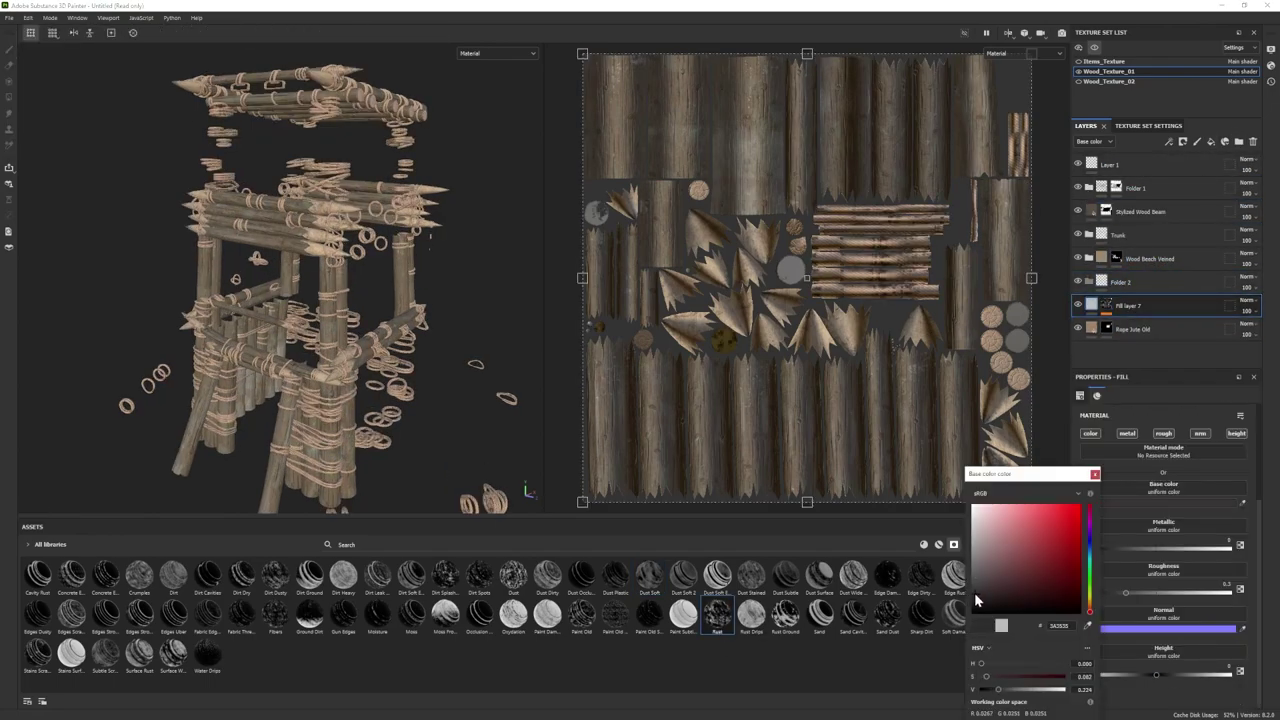
Step: Try an olive-brown base color on Fill layer 7 and preview it with all texture sets shown
{"action": "left_click_drag", "start_coordinate": [968, 593], "coordinate": [998, 568]}
{"action": "left_click", "coordinate": [1090, 601]}
{"action": "mouse_move", "coordinate": [400, 330]}
{"action": "left_mouse_down", "text": "alt"}
{"action": "mouse_move", "coordinate": [340, 335]}
{"action": "mouse_move", "coordinate": [405, 330]}
{"action": "left_mouse_up", "text": "alt"}
{"action": "left_click", "coordinate": [1094, 47]}
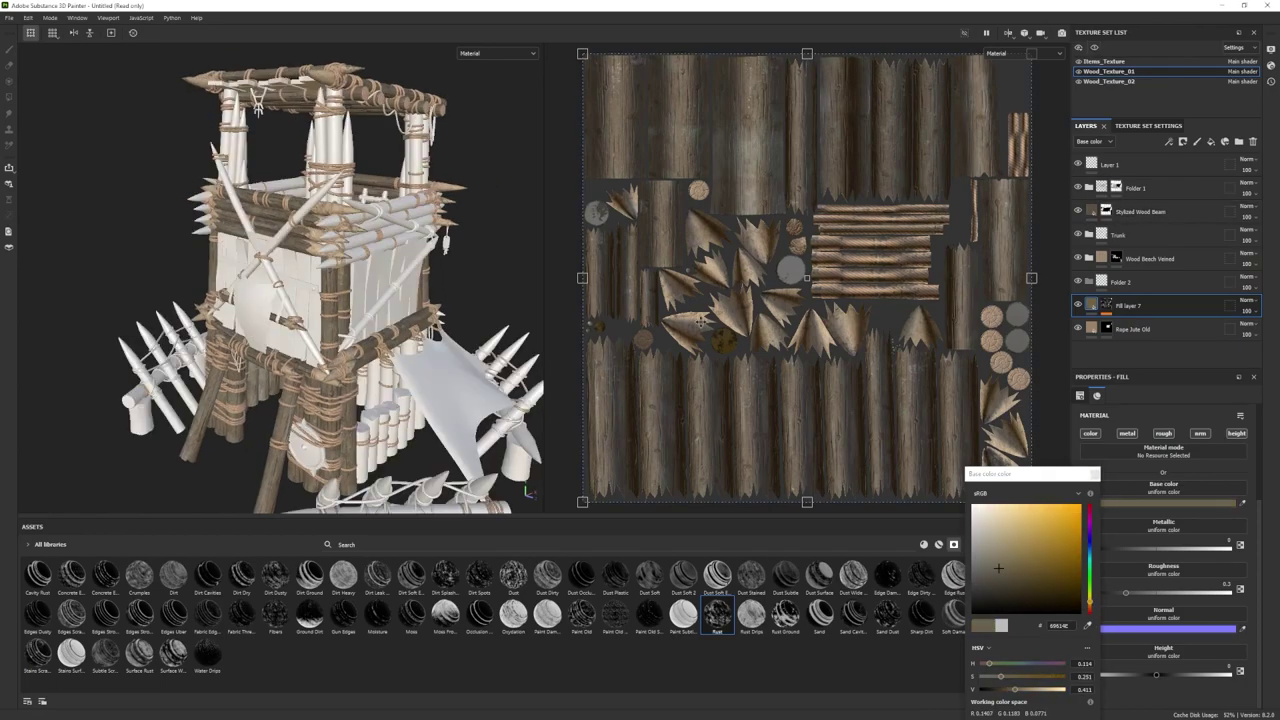
Step: Restore Fill layer 7's starting color, isolate the texture set again, and pick a dark charcoal base color
{"action": "left_click", "coordinate": [1001, 625]}
{"action": "left_click", "coordinate": [1094, 47]}
{"action": "left_click", "coordinate": [977, 596]}
{"action": "left_click", "coordinate": [1095, 474]}
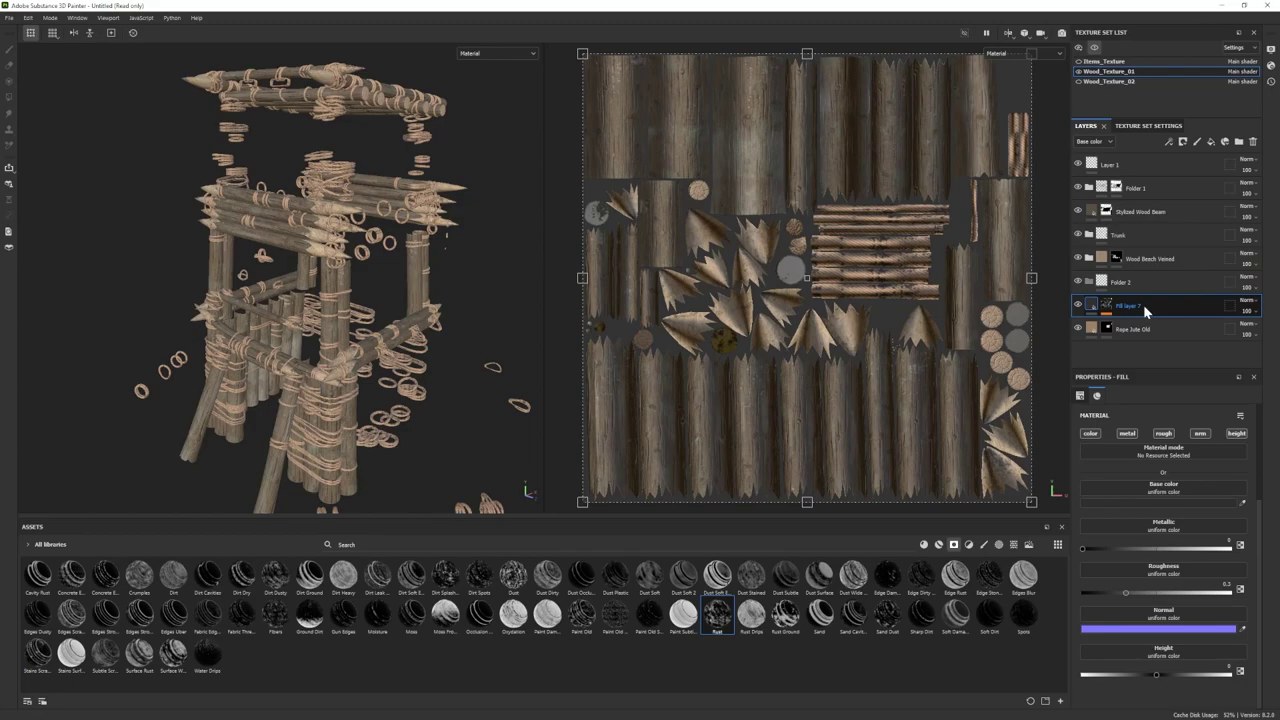
Step: Add a black mask to Folder 2 and move Fill layer 7 into the folder
{"action": "right_click", "coordinate": [1138, 283]}
{"action": "left_click", "coordinate": [1155, 24]}
{"action": "left_click_drag", "start_coordinate": [1138, 306], "coordinate": [1136, 283]}
Step: Polygon-fill the rope strips white in Folder 2's mask and return to the Paint brush
{"action": "left_click", "coordinate": [1117, 282]}
{"action": "left_click", "coordinate": [9, 97]}
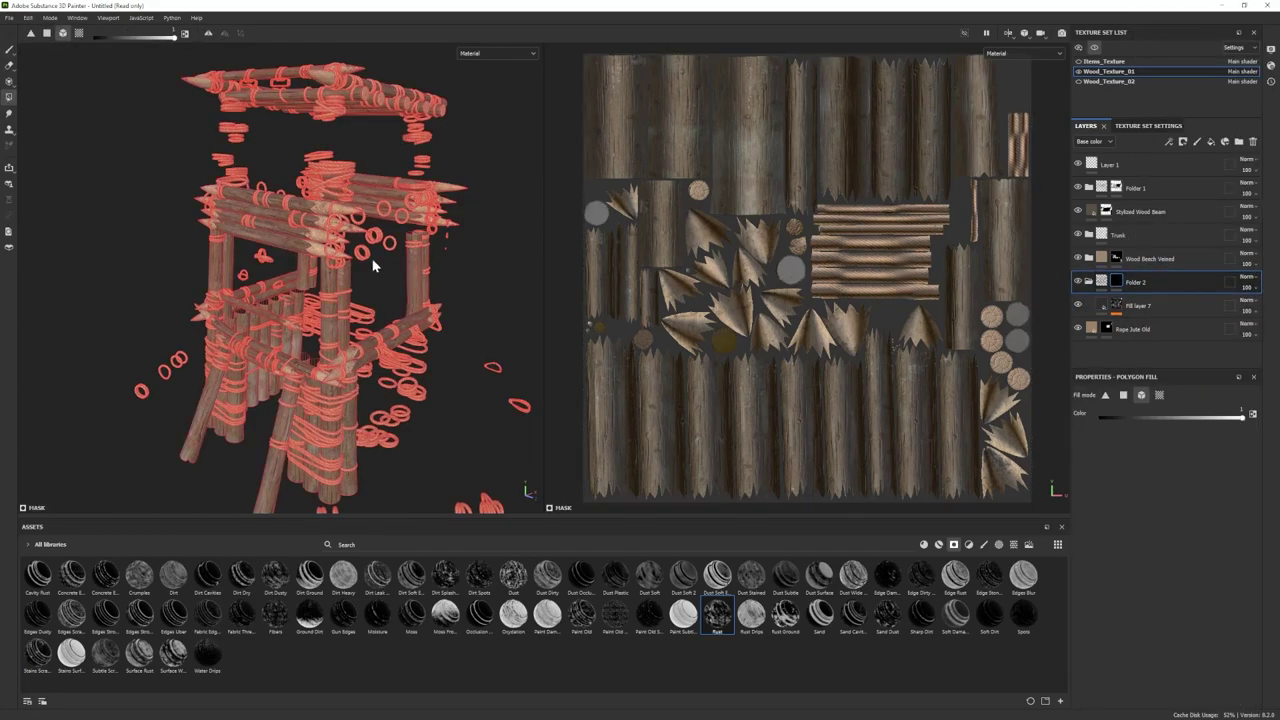
{"action": "mouse_move", "coordinate": [336, 138]}
{"action": "left_mouse_down", "text": "alt"}
{"action": "mouse_move", "coordinate": [390, 200]}
{"action": "mouse_move", "coordinate": [350, 205]}
{"action": "mouse_move", "coordinate": [375, 190]}
{"action": "left_mouse_up", "text": "alt"}
{"action": "left_click", "coordinate": [880, 246]}
{"action": "left_click", "coordinate": [9, 49]}
{"action": "scroll", "coordinate": [357, 234], "scroll_direction": "down", "scroll_amount": 4}
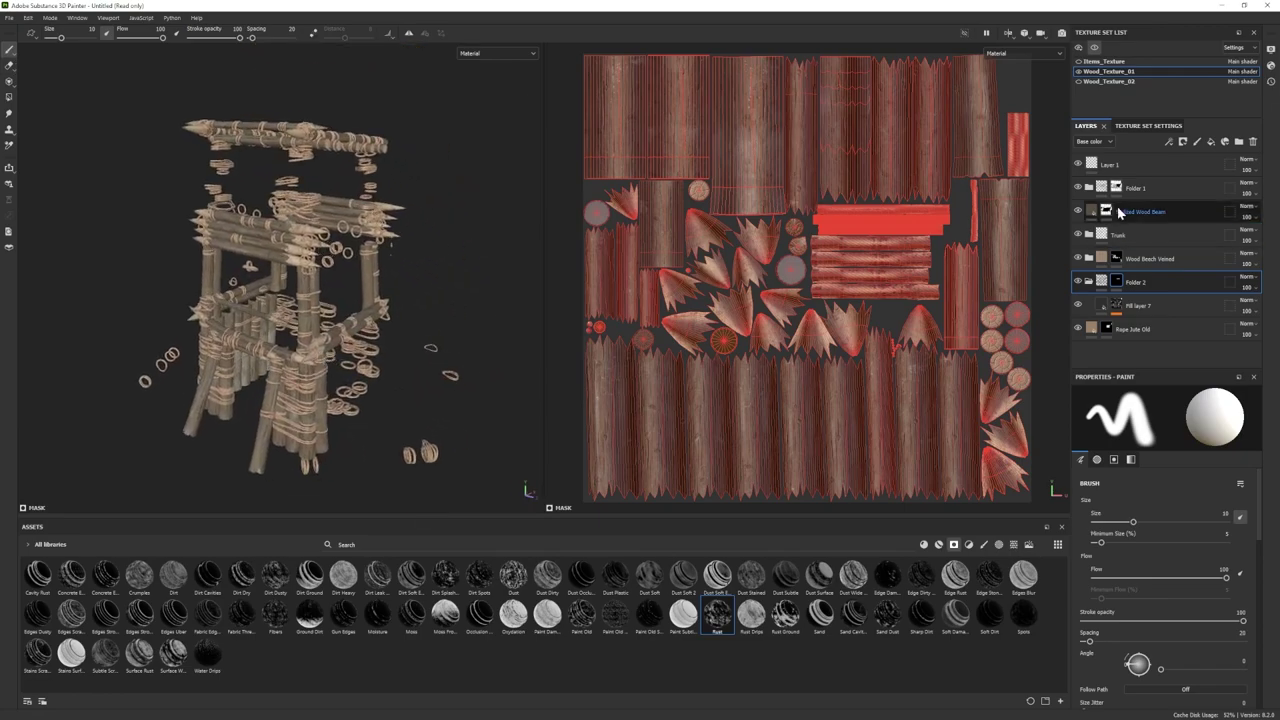
Step: Show all texture sets and adjust the Base Wood color in the Wood Beech Veined folder to a light beige
{"action": "left_click", "coordinate": [1095, 48]}
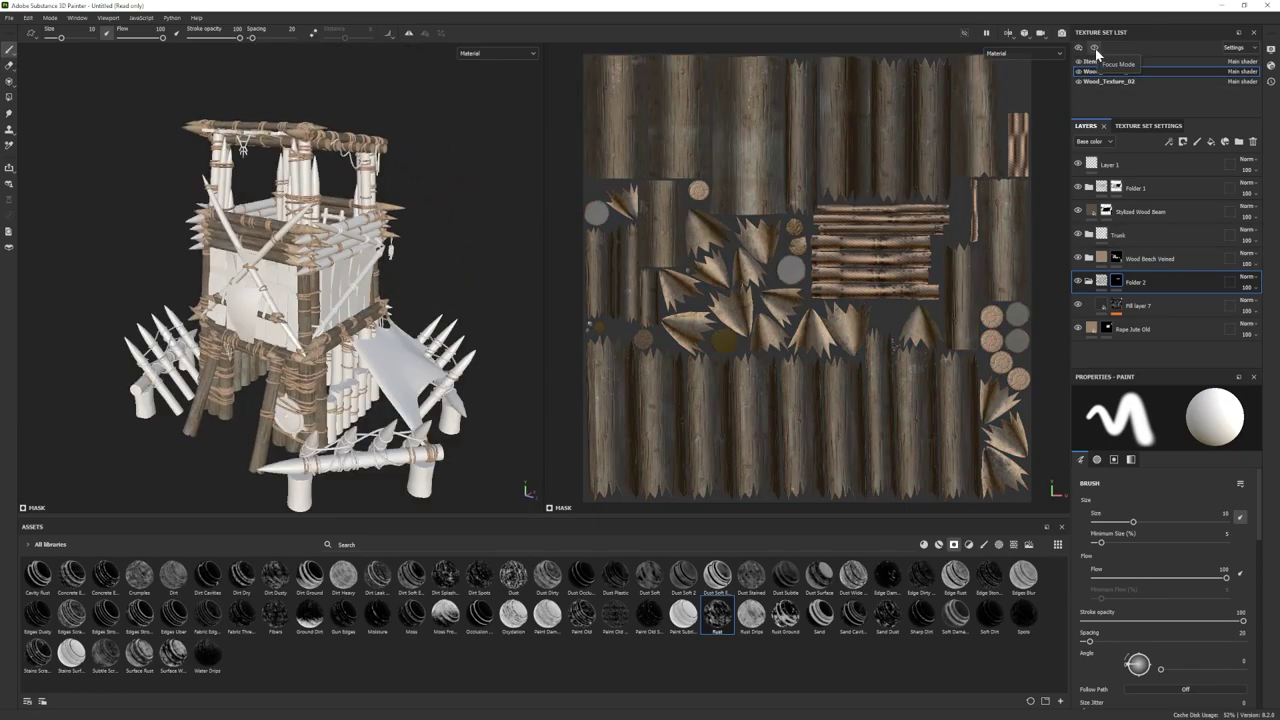
{"action": "left_click", "coordinate": [1089, 281]}
{"action": "left_click", "coordinate": [1089, 258]}
{"action": "scroll", "coordinate": [1118, 347], "scroll_direction": "down", "scroll_amount": 2}
{"action": "left_click", "coordinate": [1124, 291]}
{"action": "left_click", "coordinate": [1138, 533]}
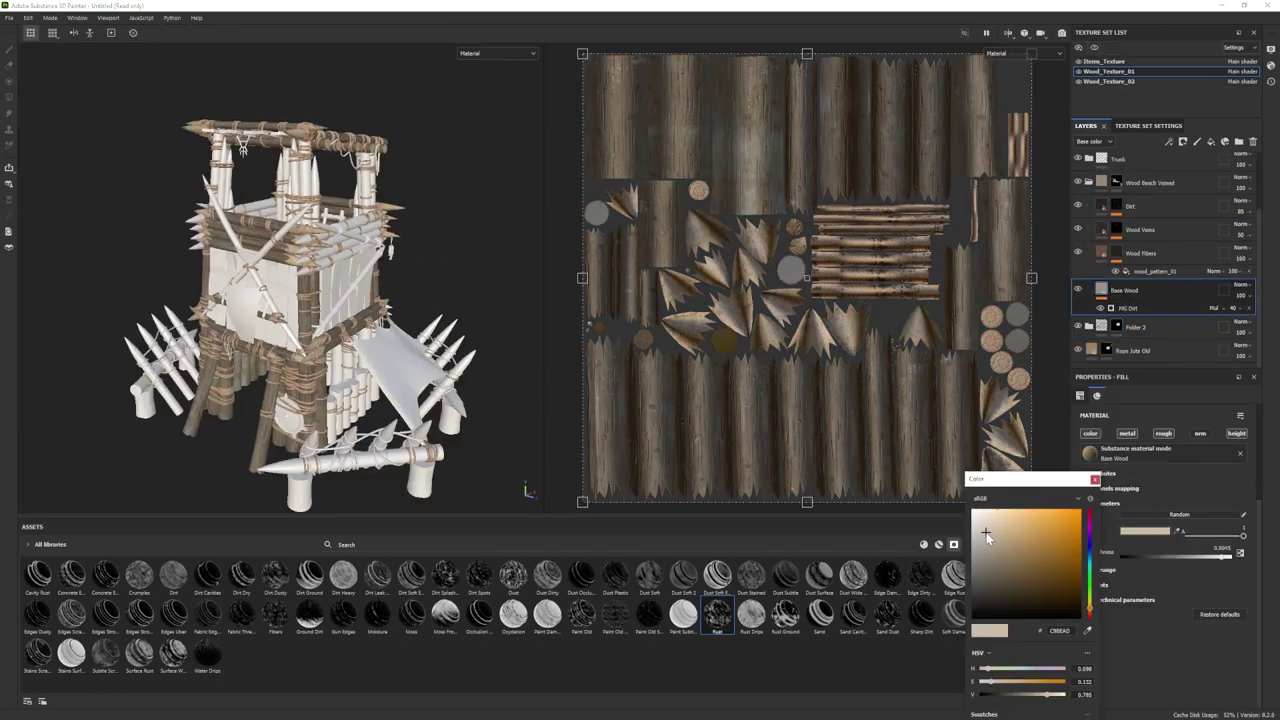
{"action": "left_click_drag", "start_coordinate": [298, 352], "coordinate": [307, 376], "text": "alt"}
{"action": "right_click_drag", "start_coordinate": [307, 376], "coordinate": [310, 384], "text": "alt"}
{"action": "left_click", "coordinate": [1094, 479]}
{"action": "left_click", "coordinate": [1089, 183]}
Step: Recolor the Rope Jute Old material to a more muted, yellowish tan
{"action": "left_click", "coordinate": [1128, 306]}
{"action": "left_click", "coordinate": [1157, 553]}
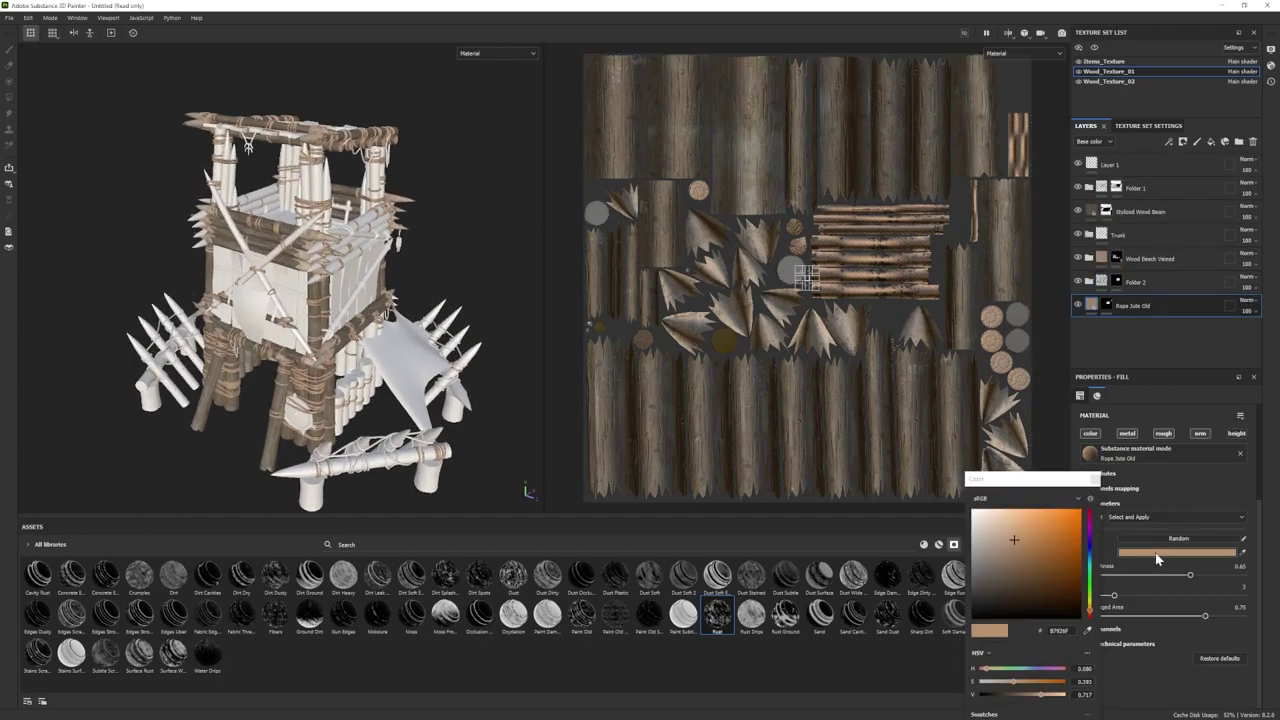
{"action": "left_click", "coordinate": [1090, 606]}
{"action": "left_click", "coordinate": [1007, 558]}
{"action": "left_click_drag", "start_coordinate": [257, 368], "coordinate": [233, 368], "text": "alt"}
{"action": "left_click_drag", "start_coordinate": [1090, 606], "coordinate": [1091, 608]}
{"action": "left_click_drag", "start_coordinate": [243, 331], "coordinate": [261, 328], "text": "alt"}
{"action": "left_click", "coordinate": [1094, 480]}
Step: Copy the Stylized Wood Beam and Wood Beech Veined layers into the Wood_Texture_02 texture set
{"action": "left_click", "coordinate": [1152, 212]}
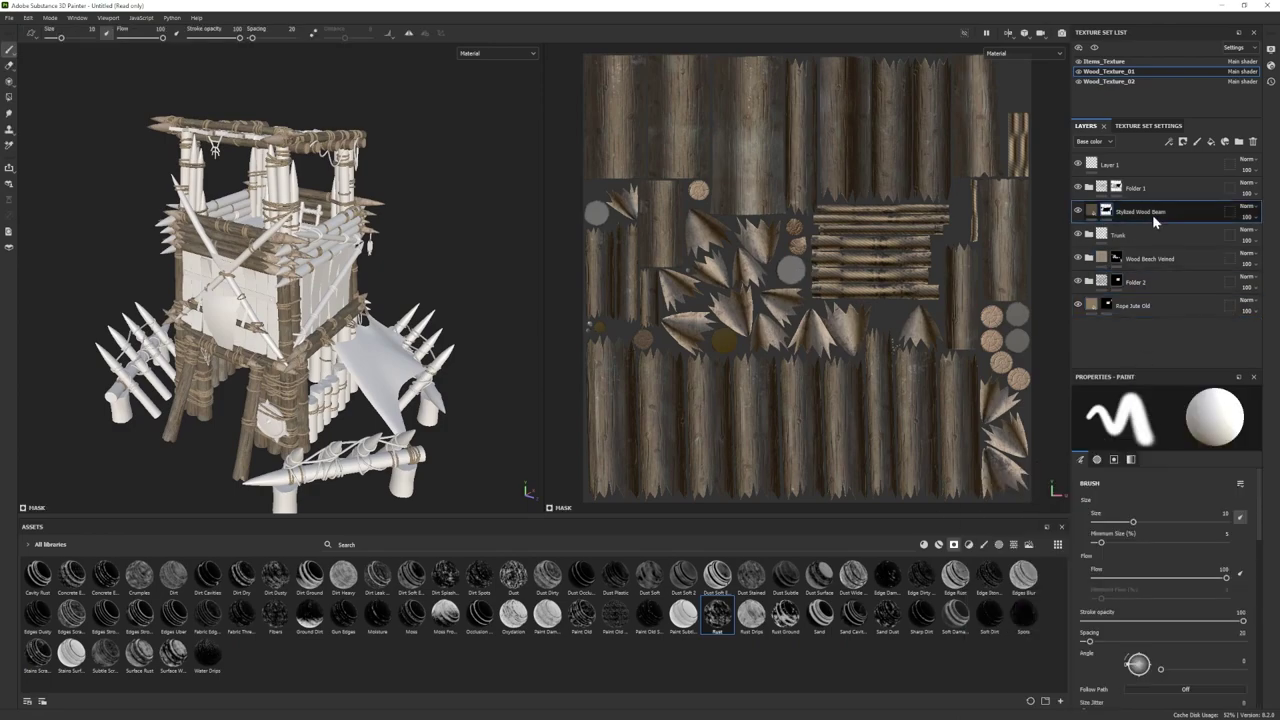
{"action": "left_click", "coordinate": [1155, 258], "text": "ctrl"}
{"action": "left_click", "coordinate": [1122, 82]}
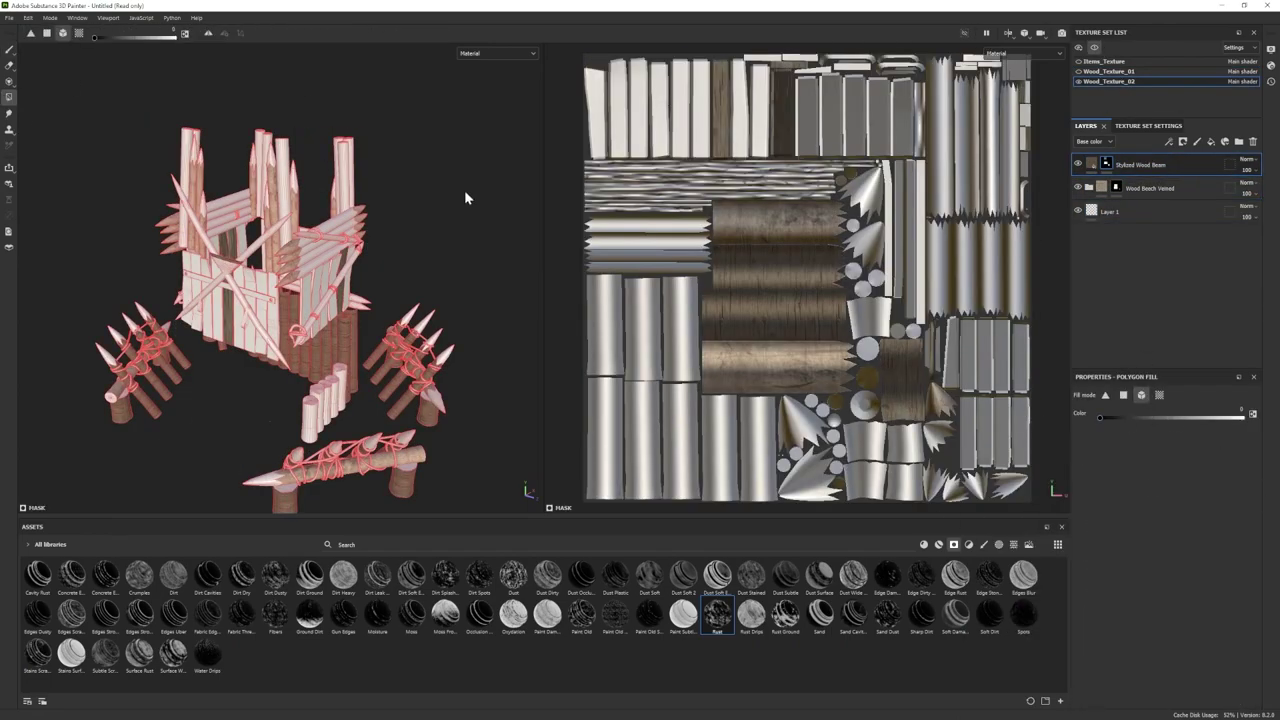
Step: Clear the masks of Stylized Wood Beam and Wood Beech Veined by polygon-filling the whole model black
{"action": "left_click_drag", "start_coordinate": [465, 193], "coordinate": [210, 490]}
{"action": "left_click", "coordinate": [1116, 187]}
{"action": "left_click_drag", "start_coordinate": [514, 143], "coordinate": [18, 513]}
{"action": "left_click", "coordinate": [1088, 187]}
{"action": "left_click", "coordinate": [1088, 187]}
Step: Reveal Stylized Wood Beam on the tower's central flat-topped post and adjacent pointed stakes by UV-chunk filling its mask white
{"action": "left_click", "coordinate": [1106, 164]}
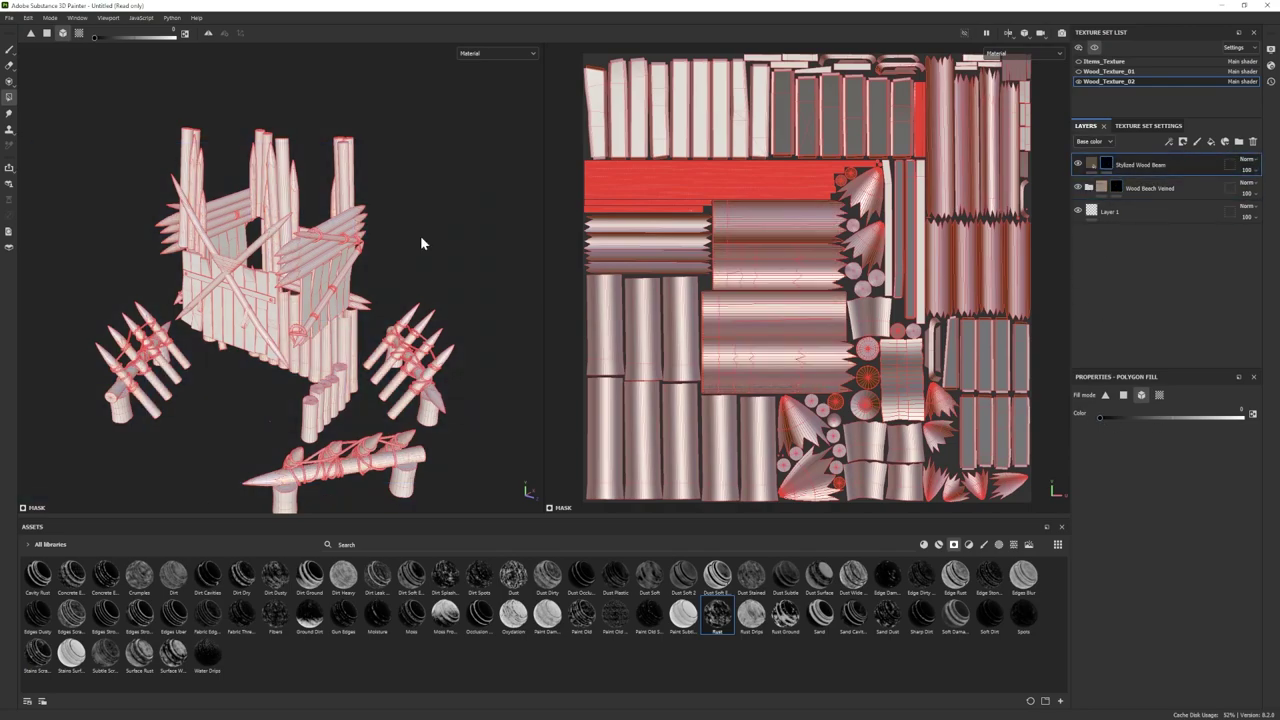
{"action": "scroll", "coordinate": [429, 346], "scroll_direction": "up", "scroll_amount": 3}
{"action": "middle_click_drag", "start_coordinate": [429, 346], "coordinate": [411, 386], "text": "alt"}
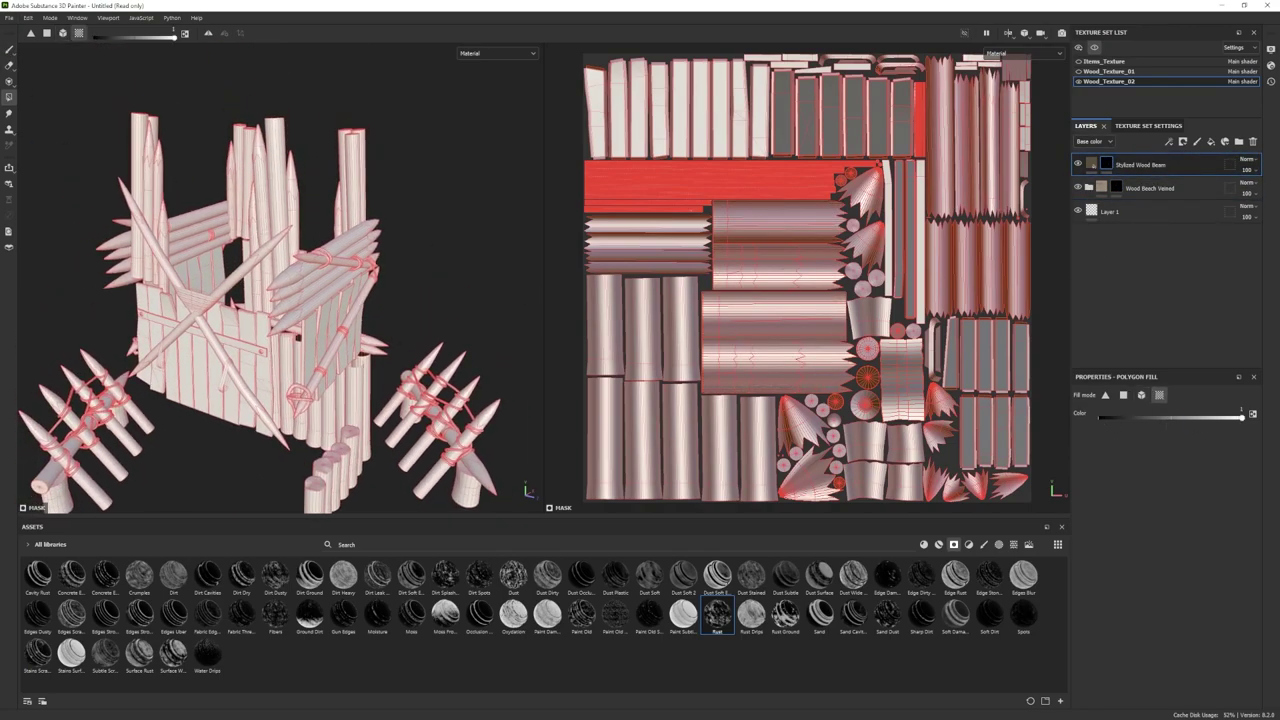
{"action": "left_click", "coordinate": [288, 186]}
{"action": "key", "text": "ctrl+z"}
{"action": "left_click", "coordinate": [275, 188]}
{"action": "left_click", "coordinate": [259, 222]}
{"action": "right_click_drag", "start_coordinate": [306, 358], "coordinate": [377, 324], "text": "alt"}
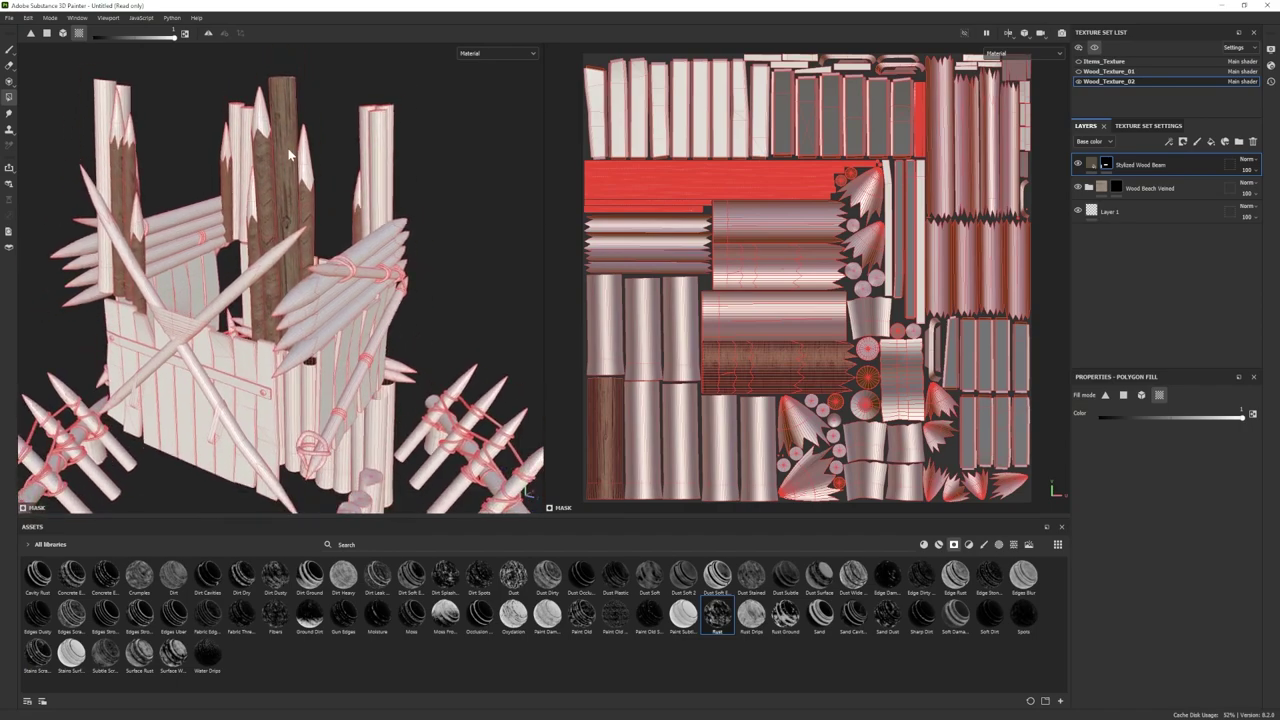
Step: Add the remaining flat-topped tower posts to the Stylized Wood Beam mask and remove the upright pointed stakes from it
{"action": "left_click_drag", "start_coordinate": [374, 183], "coordinate": [360, 140]}
{"action": "left_click_drag", "start_coordinate": [229, 247], "coordinate": [270, 244], "text": "alt"}
{"action": "left_click_drag", "start_coordinate": [197, 155], "coordinate": [177, 130]}
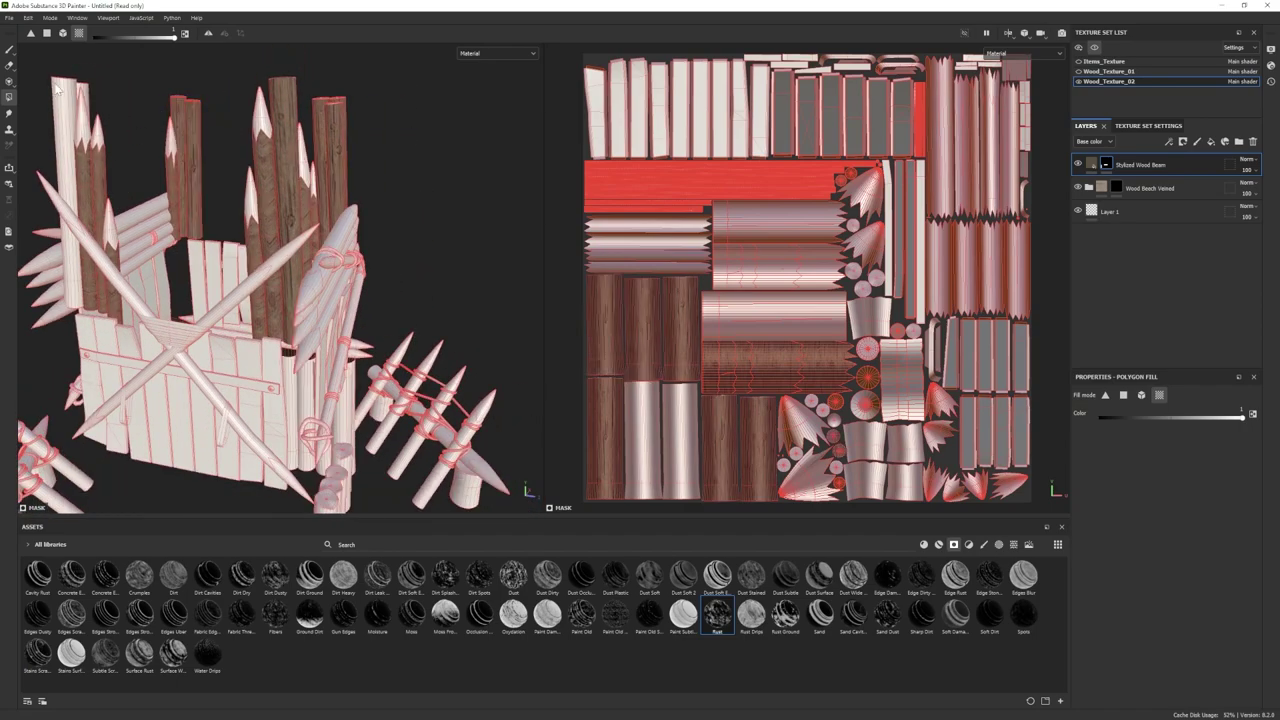
{"action": "left_click", "coordinate": [57, 89]}
{"action": "key", "text": "x"}
{"action": "left_click", "coordinate": [777, 370]}
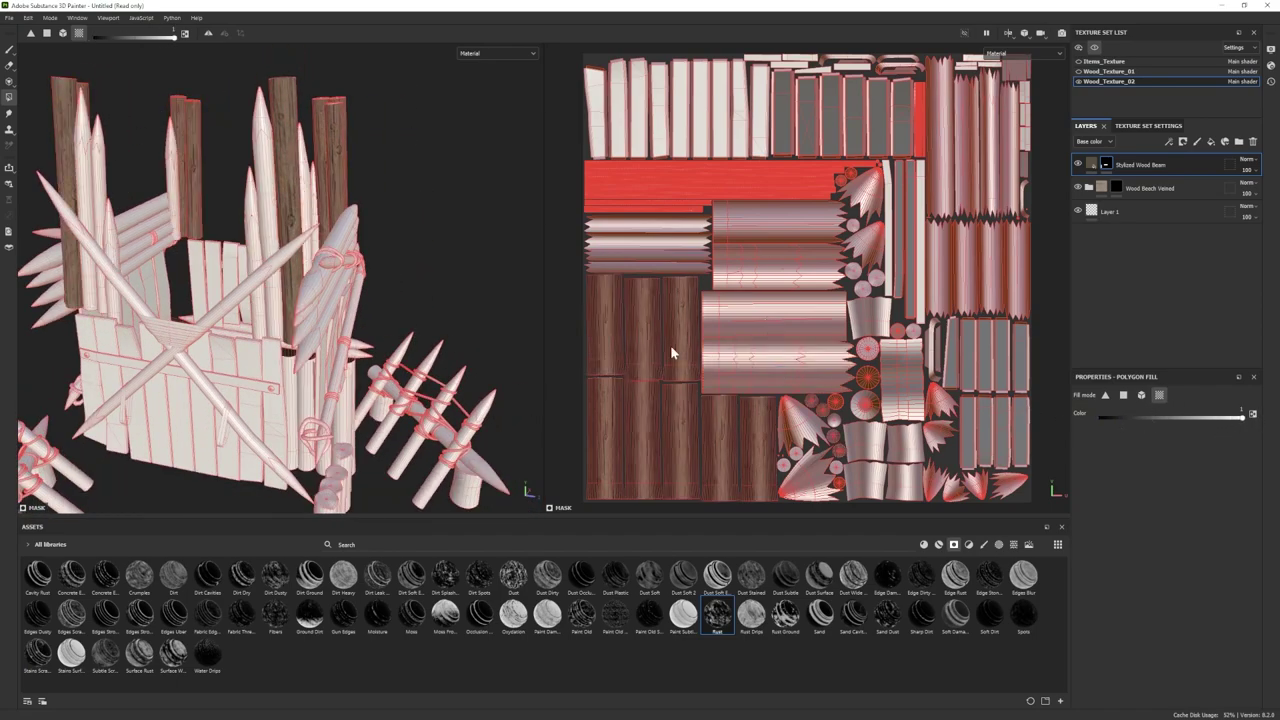
Step: Fill the tower's crossed beams and horizontal pointed logs white in the Stylized Wood Beam mask
{"action": "left_click", "coordinate": [993, 148]}
{"action": "left_click_drag", "start_coordinate": [988, 258], "coordinate": [1014, 260]}
{"action": "left_click_drag", "start_coordinate": [420, 340], "coordinate": [390, 355], "text": "alt"}
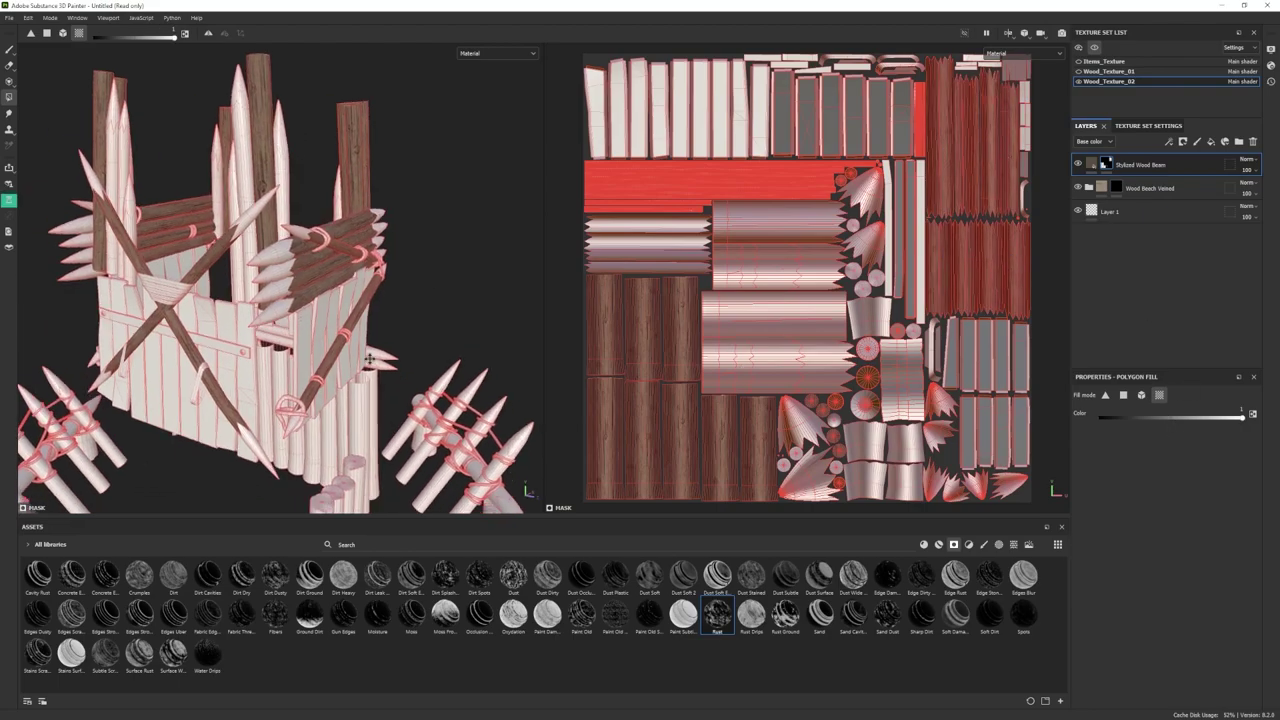
{"action": "scroll", "coordinate": [490, 377], "scroll_direction": "down", "scroll_amount": 3}
{"action": "left_click", "coordinate": [443, 382]}
{"action": "key", "text": "ctrl+z"}
{"action": "middle_click_drag", "start_coordinate": [262, 200], "coordinate": [259, 286], "text": "alt"}
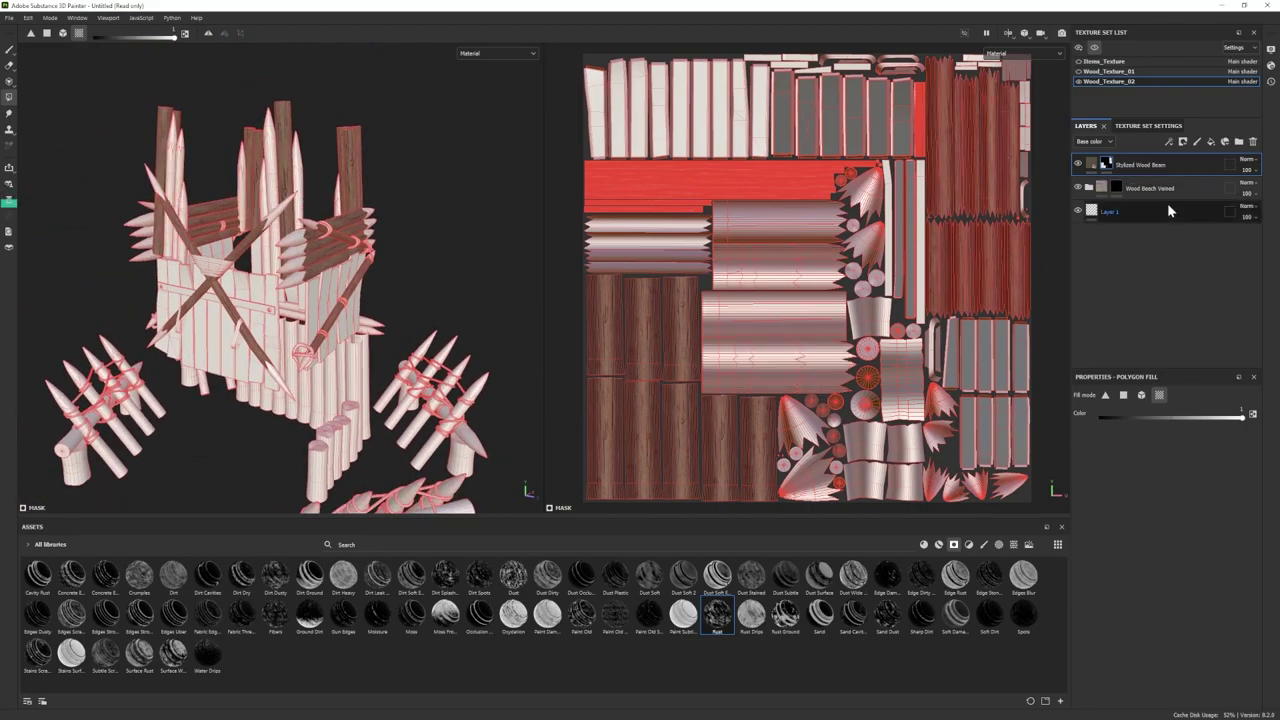
Step: Duplicate the Stylized Wood Beam layer below the original, clear the copy's mask and set the fill color back to white
{"action": "left_click_drag", "start_coordinate": [1145, 180], "coordinate": [1145, 182], "text": "ctrl"}
{"action": "key", "text": "x"}
{"action": "scroll", "coordinate": [173, 215], "scroll_direction": "down", "scroll_amount": 3}
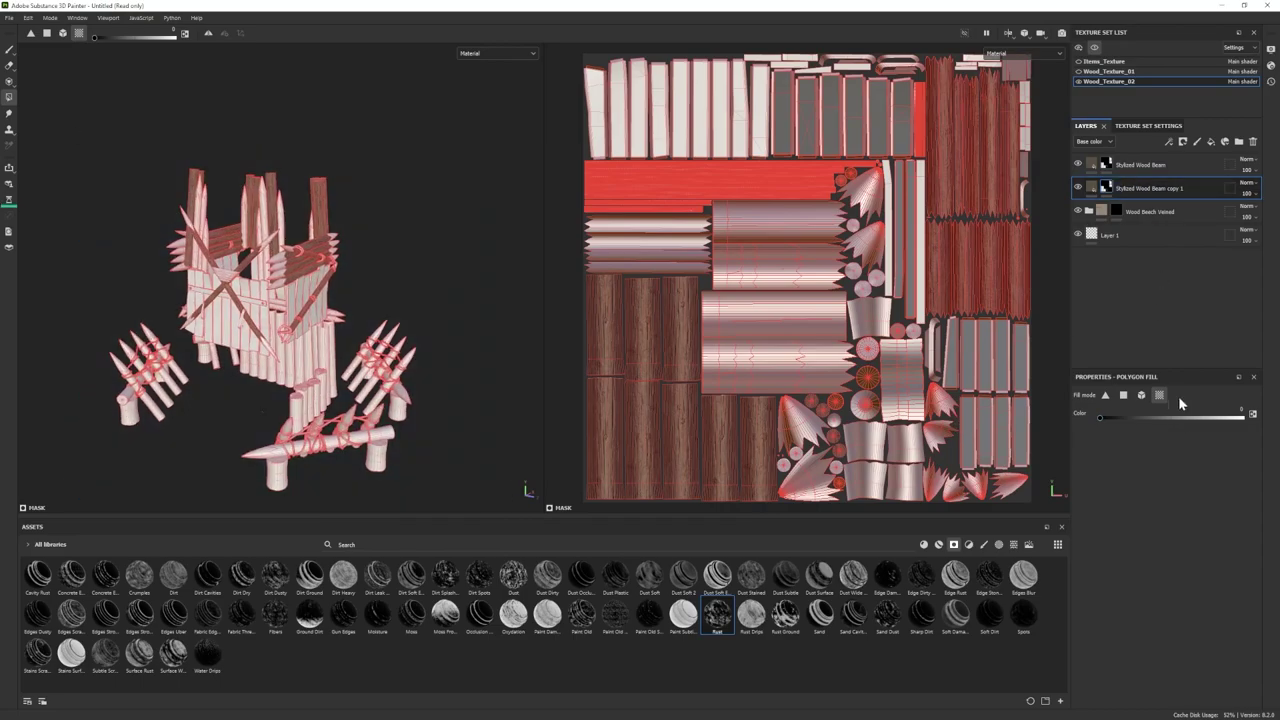
{"action": "key", "text": "x"}
{"action": "scroll", "coordinate": [335, 372], "scroll_direction": "up", "scroll_amount": 3}
{"action": "middle_click_drag", "start_coordinate": [333, 372], "coordinate": [346, 313], "text": "alt"}
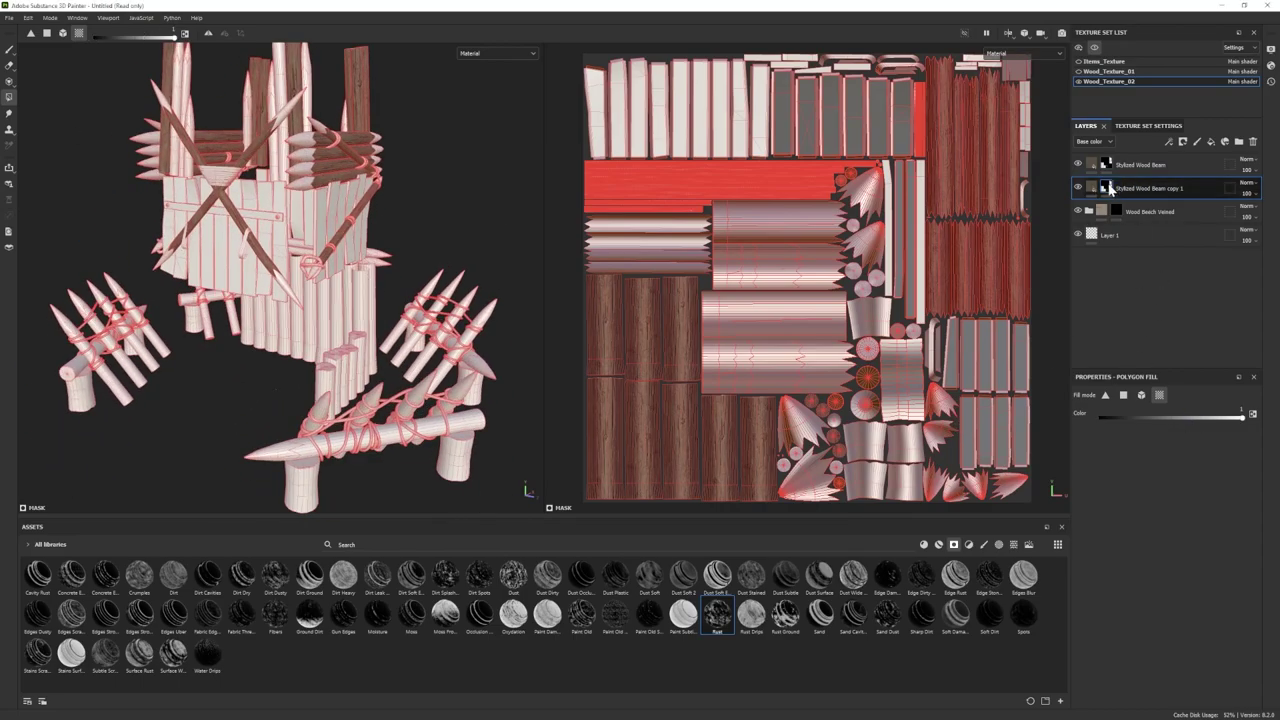
Step: Fill the barricades' pointed stakes white in the mask of Stylized Wood Beam copy 1, undoing the last stray fill
{"action": "left_click", "coordinate": [425, 358]}
{"action": "middle_click_drag", "start_coordinate": [300, 230], "coordinate": [285, 315], "text": "alt"}
{"action": "left_click", "coordinate": [168, 205]}
{"action": "left_click_drag", "start_coordinate": [165, 238], "coordinate": [150, 236], "text": "alt"}
{"action": "scroll", "coordinate": [320, 440], "scroll_direction": "up", "scroll_amount": 4}
{"action": "middle_click_drag", "start_coordinate": [330, 490], "coordinate": [322, 438], "text": "alt"}
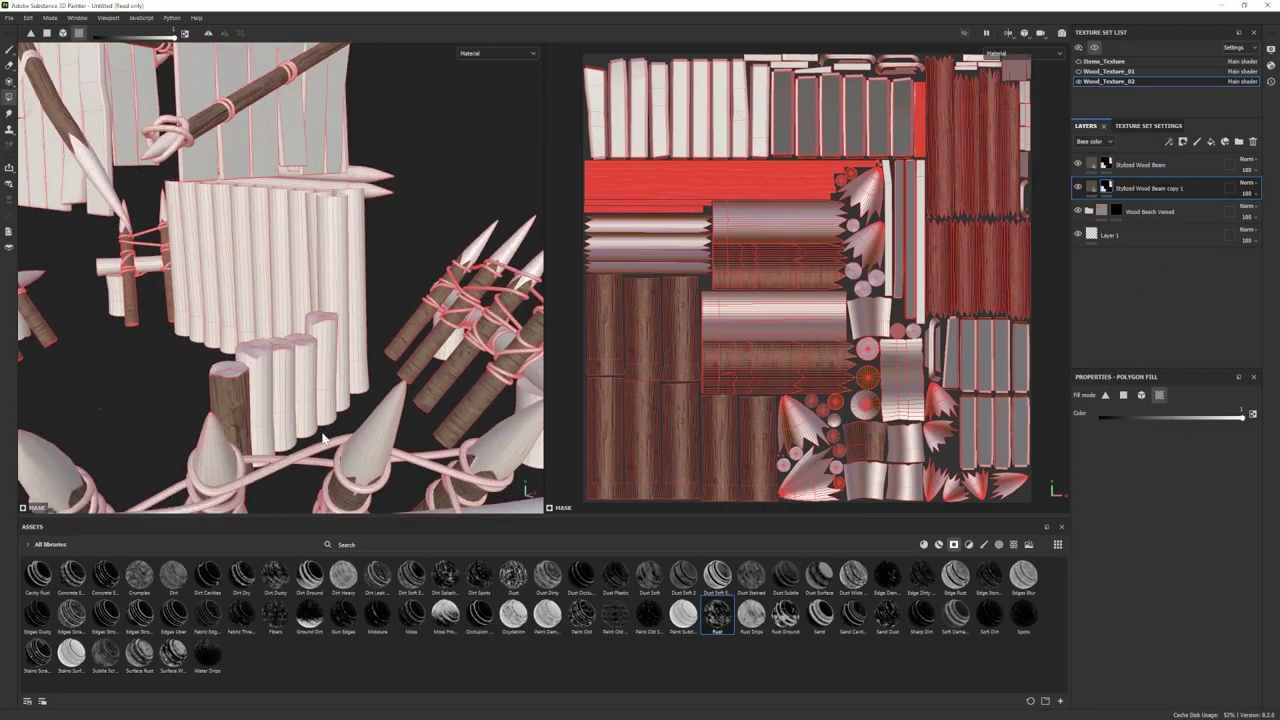
{"action": "key", "text": "ctrl+z"}
Step: Add the barricades' short support posts and horizontal main log to the mask of Stylized Wood Beam copy 1
{"action": "scroll", "coordinate": [322, 435], "scroll_direction": "down", "scroll_amount": 4}
{"action": "left_click", "coordinate": [172, 490]}
{"action": "key", "text": "ctrl+z"}
{"action": "left_click_drag", "start_coordinate": [433, 343], "coordinate": [346, 400], "text": "alt"}
{"action": "left_click", "coordinate": [323, 478]}
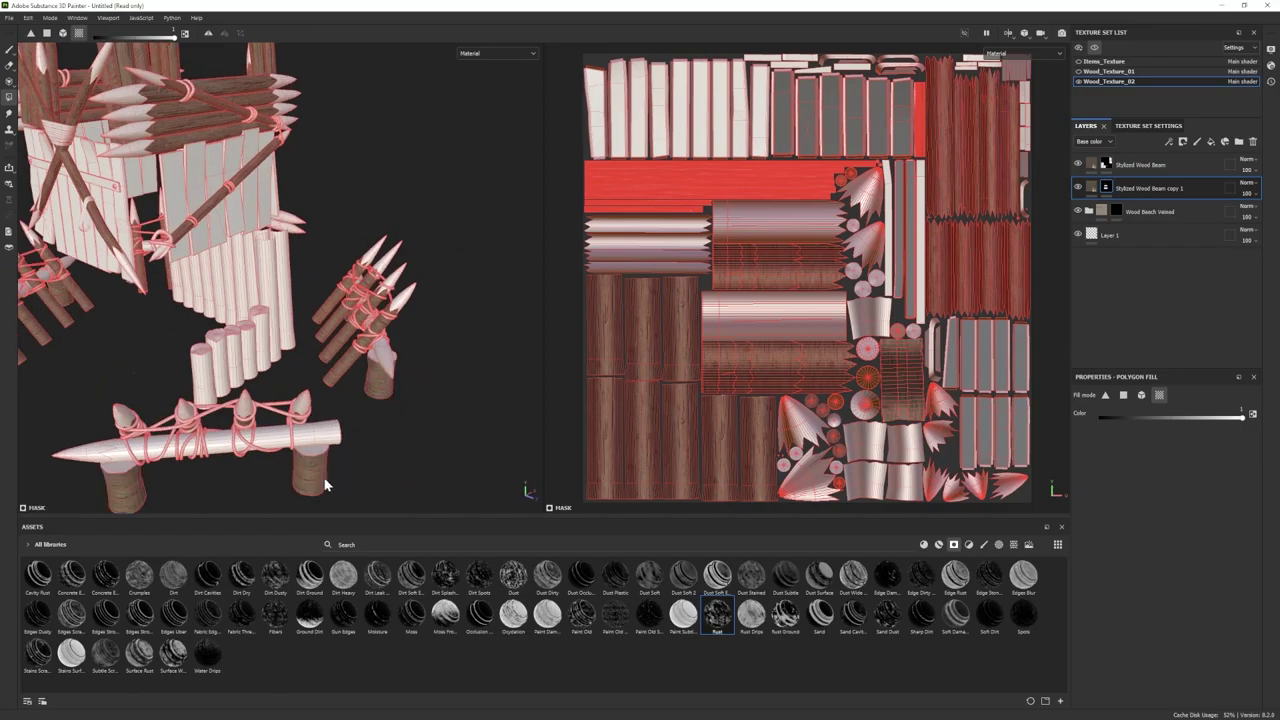
{"action": "left_click_drag", "start_coordinate": [325, 485], "coordinate": [395, 462], "text": "alt"}
{"action": "left_click", "coordinate": [302, 432]}
Step: Rotate the UV projection of the Stylized Wood Beam copy 1 fill to about 91.74 degrees
{"action": "mouse_move", "coordinate": [429, 398]}
{"action": "left_mouse_down", "text": "alt"}
{"action": "mouse_move", "coordinate": [617, 356]}
{"action": "mouse_move", "coordinate": [450, 390]}
{"action": "left_mouse_up", "text": "alt"}
{"action": "scroll", "coordinate": [400, 370], "scroll_direction": "down", "scroll_amount": 3}
{"action": "left_click_drag", "start_coordinate": [400, 350], "coordinate": [430, 360], "text": "alt"}
{"action": "scroll", "coordinate": [430, 360], "scroll_direction": "down", "scroll_amount": 2}
{"action": "left_click", "coordinate": [1093, 188]}
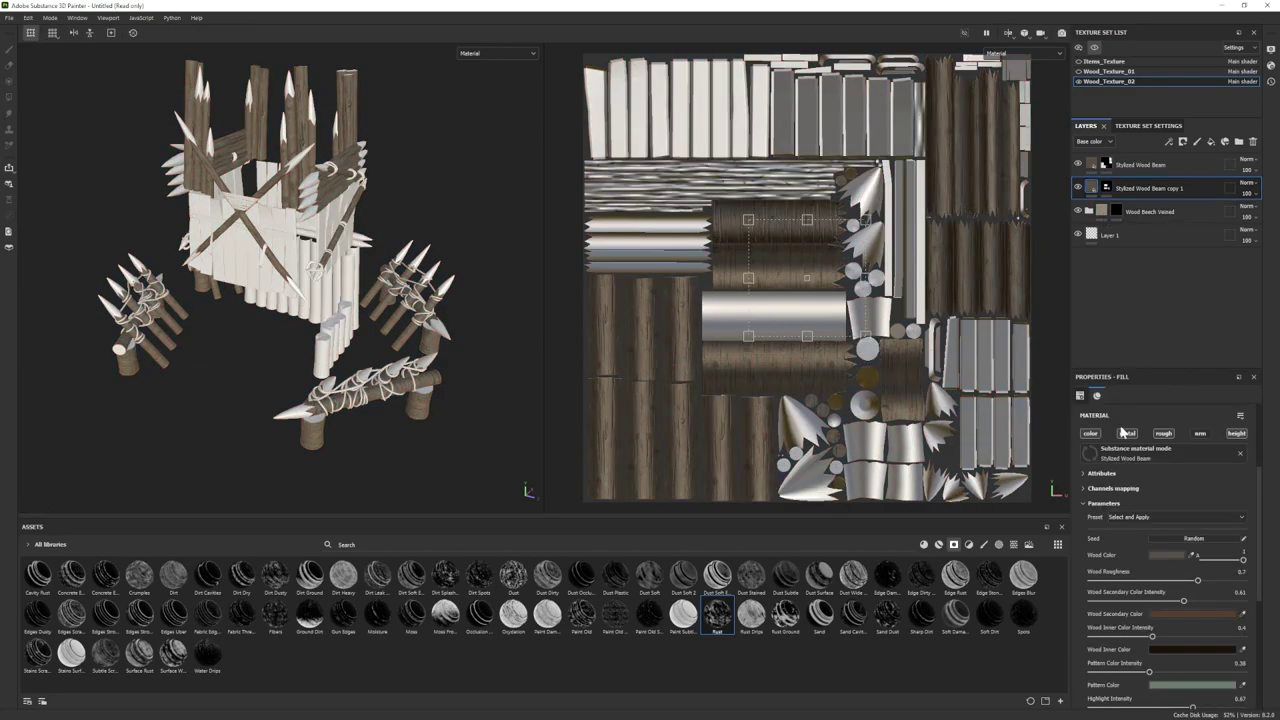
{"action": "left_click", "coordinate": [1108, 189]}
{"action": "left_click", "coordinate": [1092, 188]}
{"action": "scroll", "coordinate": [1130, 590], "scroll_direction": "up", "scroll_amount": 4}
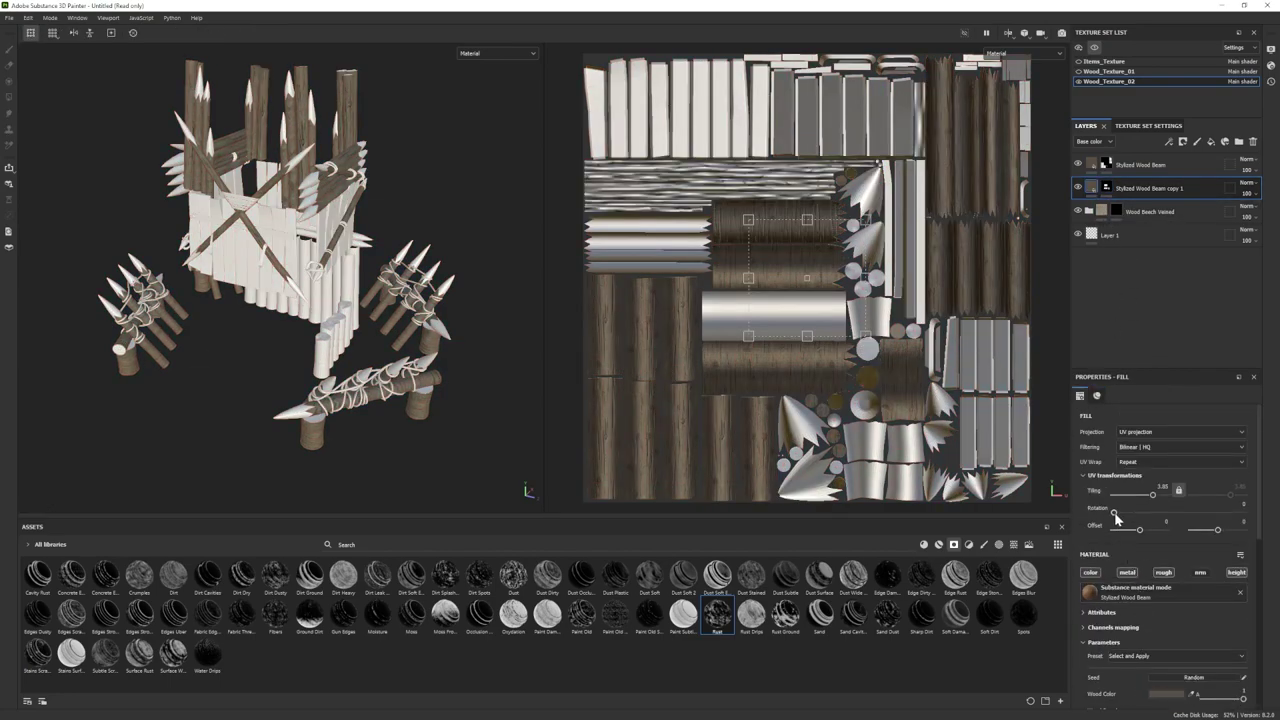
{"action": "mouse_move", "coordinate": [425, 398]}
{"action": "left_mouse_down", "text": "alt"}
{"action": "mouse_move", "coordinate": [306, 352]}
{"action": "mouse_move", "coordinate": [420, 375]}
{"action": "left_mouse_up", "text": "alt"}
{"action": "middle_click_drag", "start_coordinate": [420, 375], "coordinate": [390, 442], "text": "alt"}
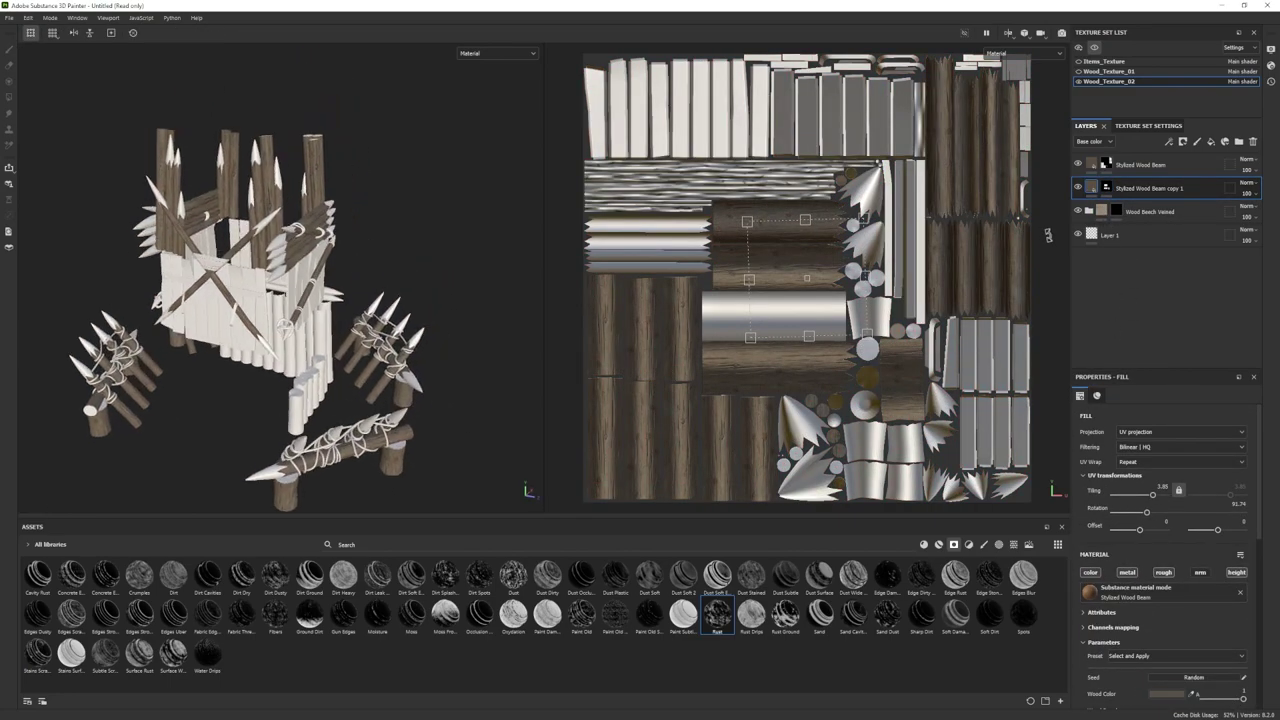
Step: Add the wall of vertical logs beneath the tower to the original Stylized Wood Beam layer's mask
{"action": "left_click", "coordinate": [1109, 166]}
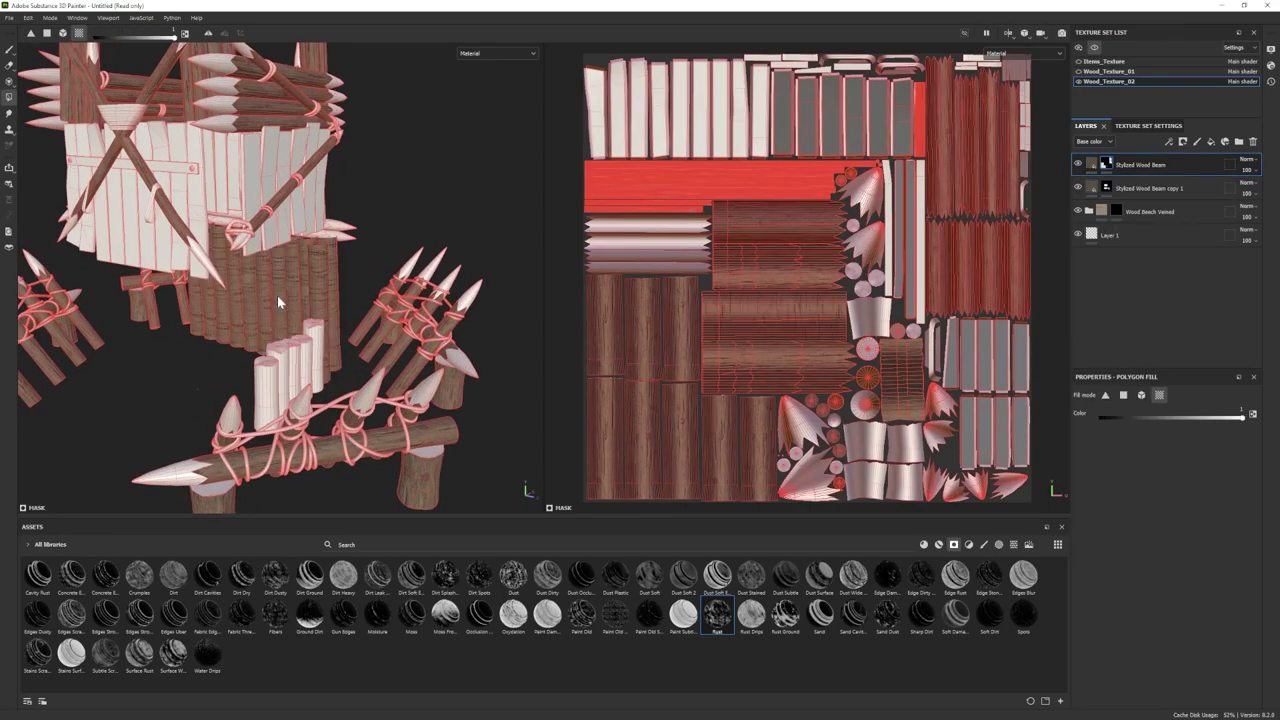
Step: Fill palisade logs in the Stylized Wood Beam mask and undo the last fill
{"action": "left_click", "coordinate": [327, 350]}
{"action": "left_click_drag", "start_coordinate": [327, 350], "coordinate": [247, 392], "text": "alt"}
{"action": "key", "text": "ctrl+z"}
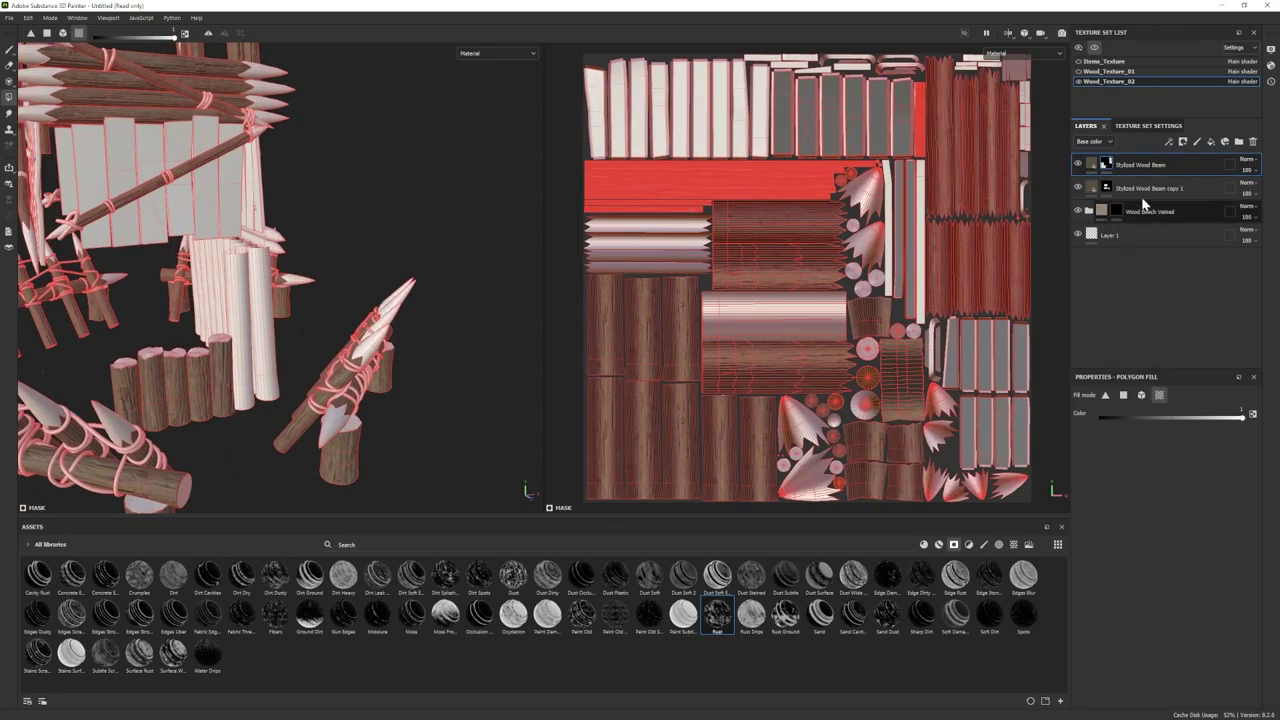
Step: Fill the remaining white palisade logs by polygon in the Stylized Wood Beam copy 1 mask
{"action": "left_click", "coordinate": [1107, 188]}
{"action": "left_click", "coordinate": [250, 318]}
{"action": "left_click", "coordinate": [228, 354]}
{"action": "key", "text": "1"}
{"action": "scroll", "coordinate": [332, 350], "scroll_direction": "down", "scroll_amount": 3}
{"action": "scroll", "coordinate": [332, 350], "scroll_direction": "down", "scroll_amount": 4}
{"action": "scroll", "coordinate": [332, 350], "scroll_direction": "up", "scroll_amount": 3}
{"action": "left_click_drag", "start_coordinate": [332, 350], "coordinate": [424, 364], "text": "alt"}
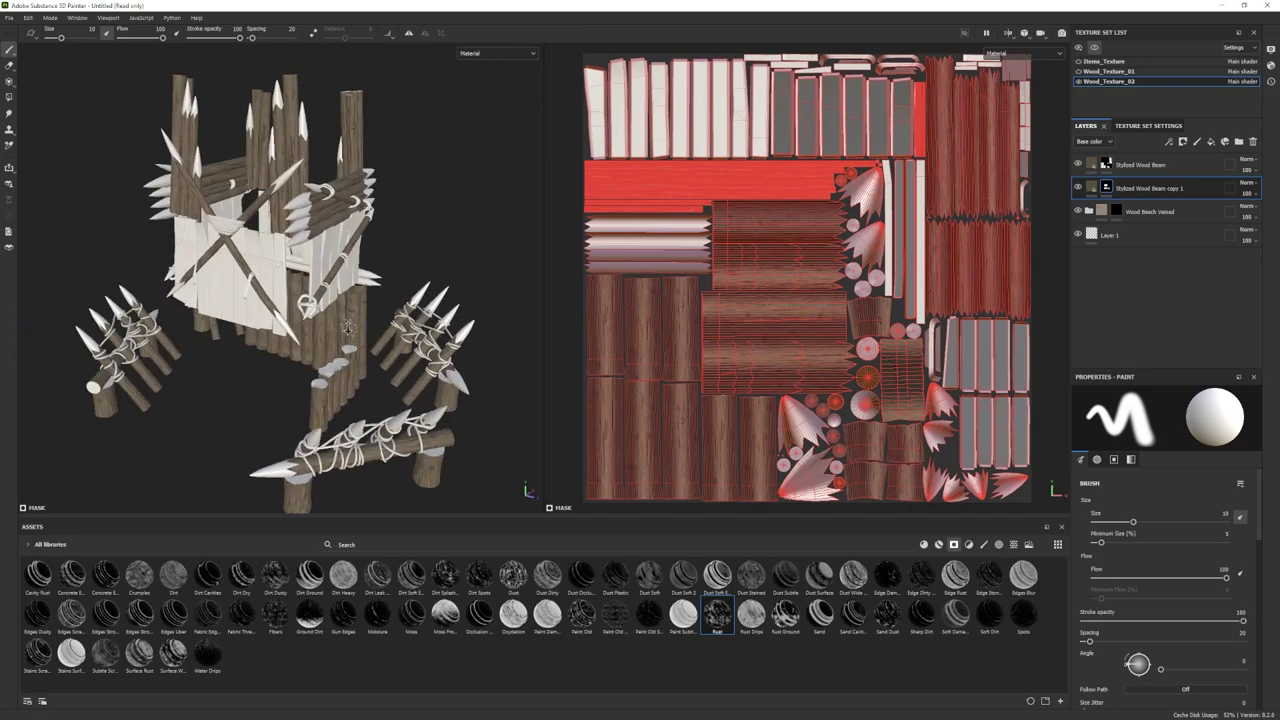
Step: Fill the pointed spike tips of the tower posts and barricades in the Wood Beech Veined mask
{"action": "scroll", "coordinate": [424, 364], "scroll_direction": "down", "scroll_amount": 2}
{"action": "left_click", "coordinate": [1117, 211]}
{"action": "left_click", "coordinate": [8, 97]}
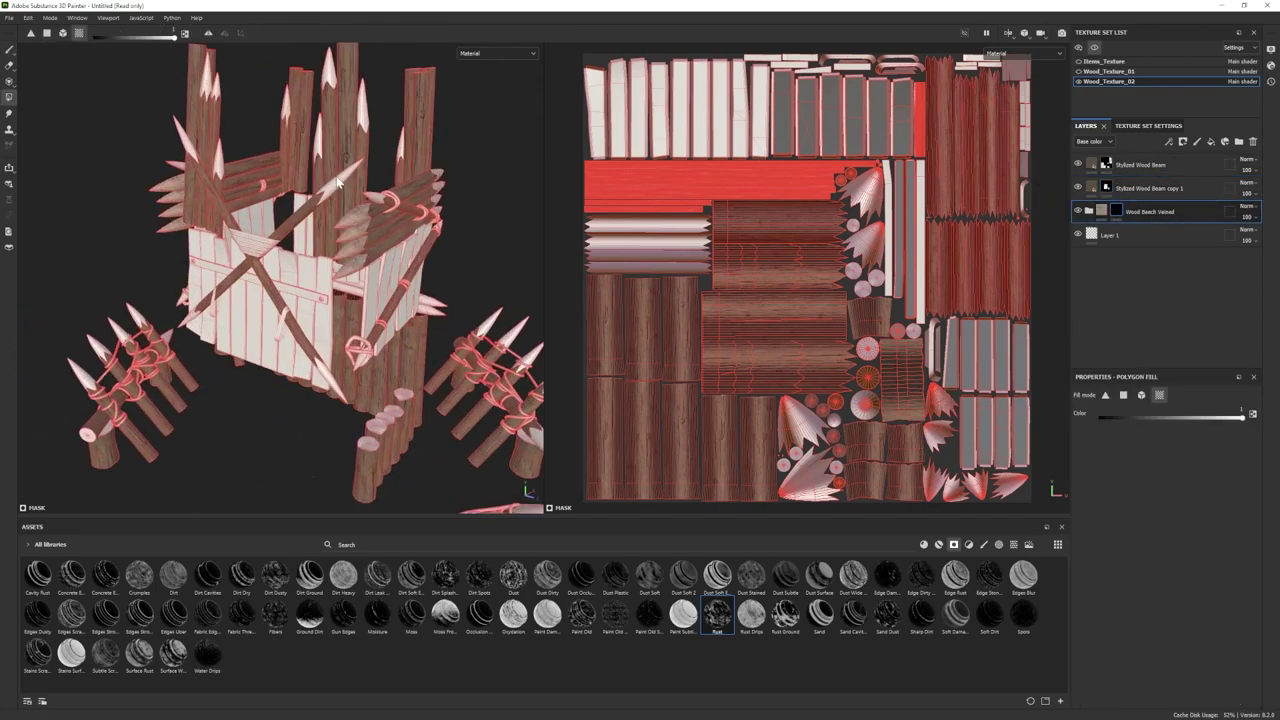
{"action": "left_click", "coordinate": [366, 95]}
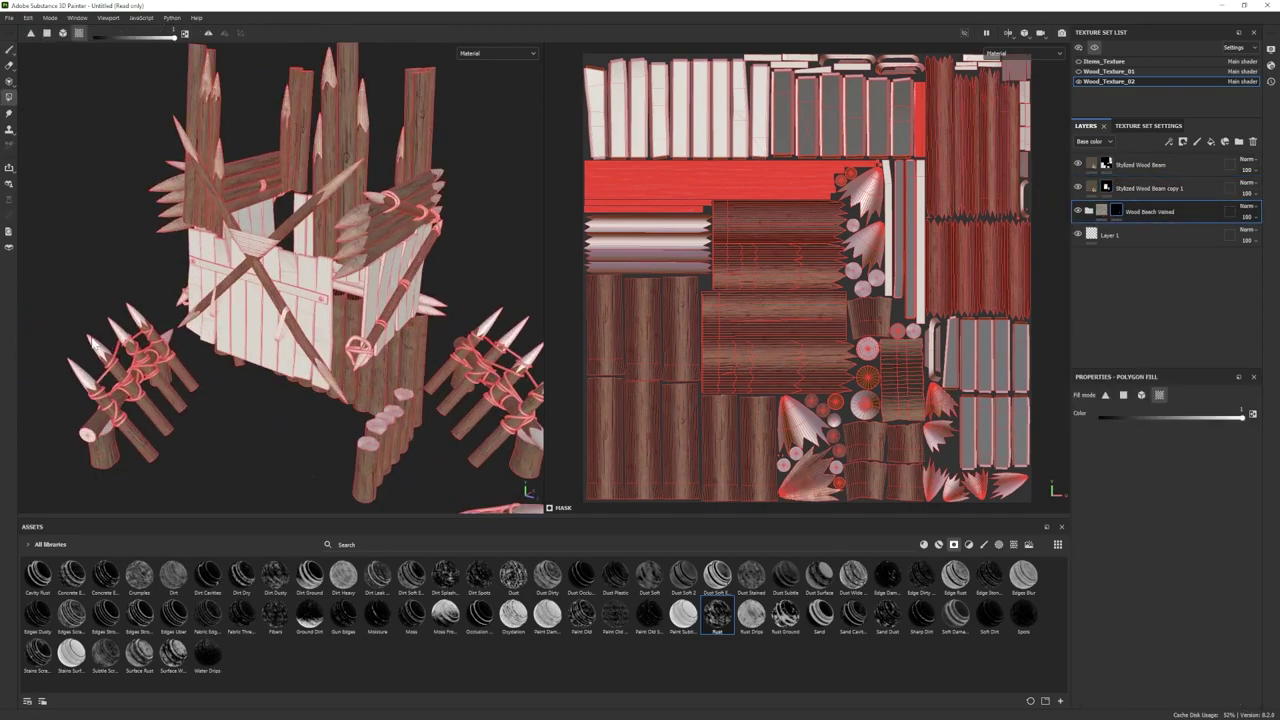
{"action": "left_click", "coordinate": [83, 378]}
{"action": "scroll", "coordinate": [335, 237], "scroll_direction": "down", "scroll_amount": 2}
{"action": "mouse_move", "coordinate": [335, 237]}
{"action": "middle_mouse_down", "text": "alt"}
{"action": "mouse_move", "coordinate": [307, 313]}
{"action": "mouse_move", "coordinate": [335, 62]}
{"action": "middle_mouse_up", "text": "alt"}
{"action": "left_click", "coordinate": [235, 410]}
{"action": "left_click", "coordinate": [9, 49]}
{"action": "scroll", "coordinate": [345, 215], "scroll_direction": "up", "scroll_amount": 2}
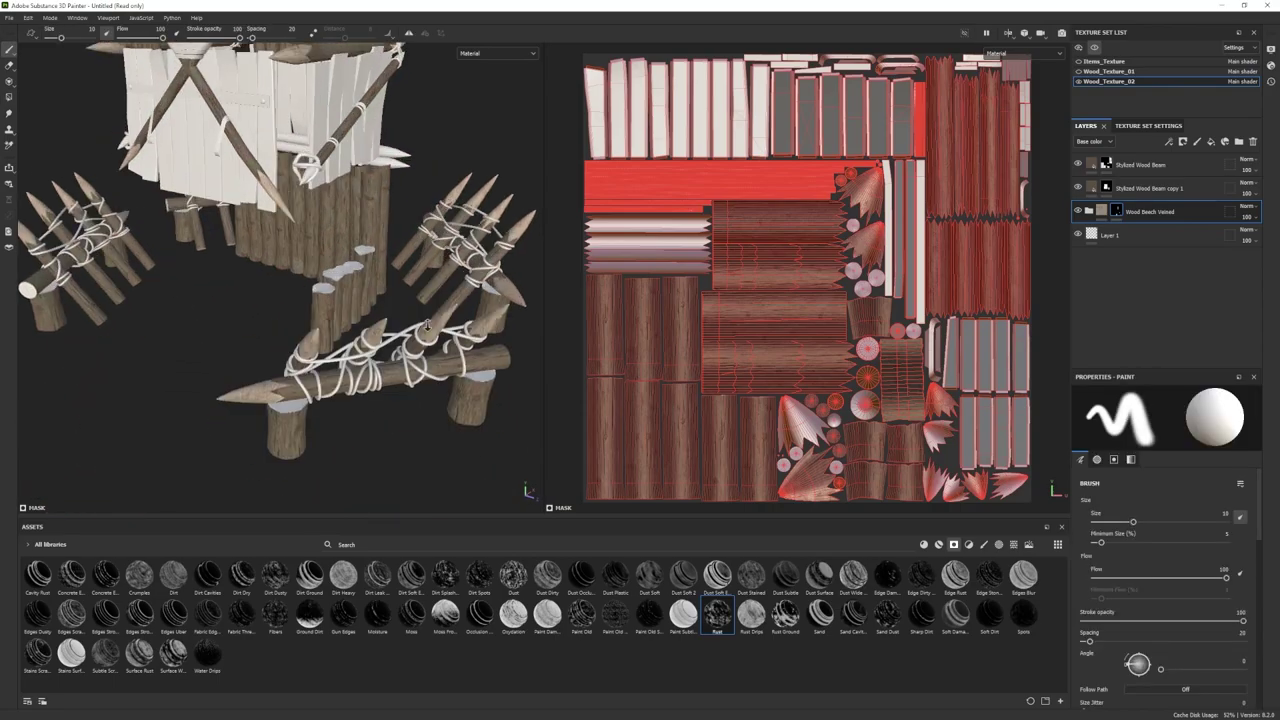
Step: Hide the Dirt layer inside the Wood Beech Veined folder and check the wood on the tower and barricades
{"action": "scroll", "coordinate": [345, 215], "scroll_direction": "down", "scroll_amount": 2}
{"action": "middle_click_drag", "start_coordinate": [349, 203], "coordinate": [322, 396], "text": "alt"}
{"action": "scroll", "coordinate": [322, 394], "scroll_direction": "up", "scroll_amount": 2}
{"action": "left_click_drag", "start_coordinate": [322, 394], "coordinate": [373, 373], "text": "alt"}
{"action": "left_click", "coordinate": [1079, 236]}
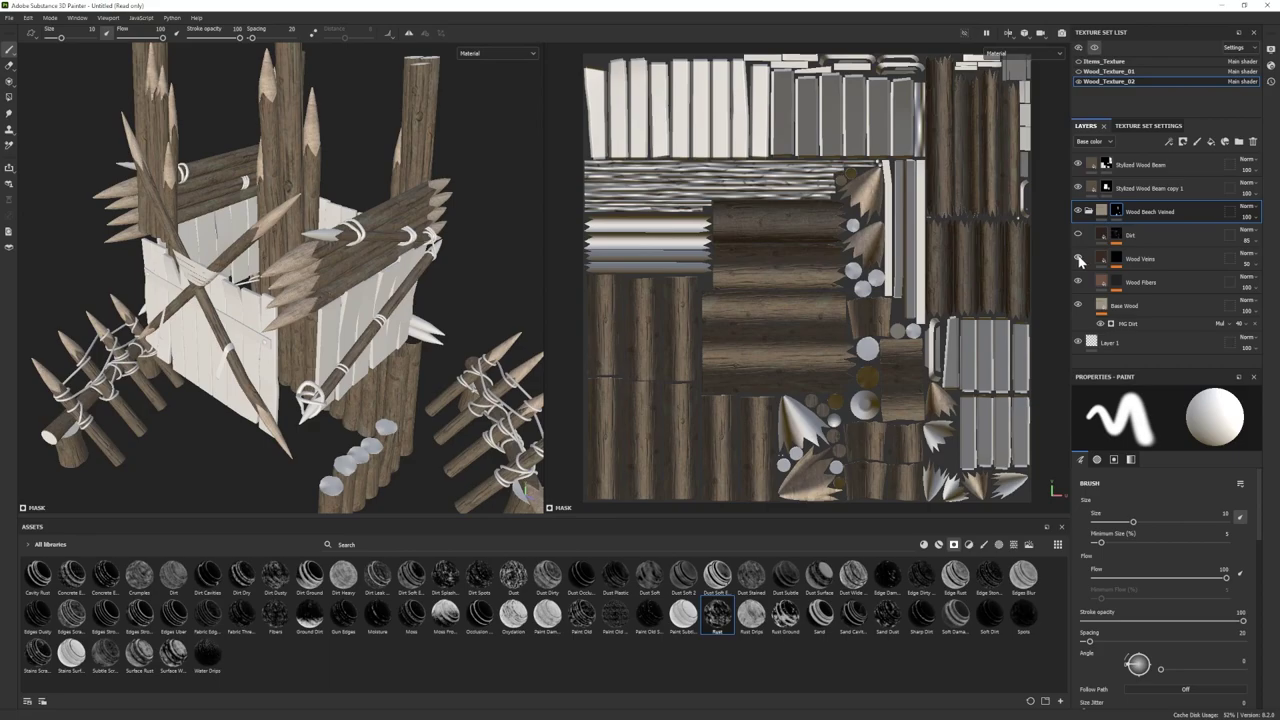
{"action": "scroll", "coordinate": [400, 390], "scroll_direction": "down", "scroll_amount": 2}
{"action": "left_click_drag", "start_coordinate": [400, 390], "coordinate": [440, 470], "text": "alt"}
{"action": "middle_click_drag", "start_coordinate": [440, 470], "coordinate": [483, 366], "text": "alt"}
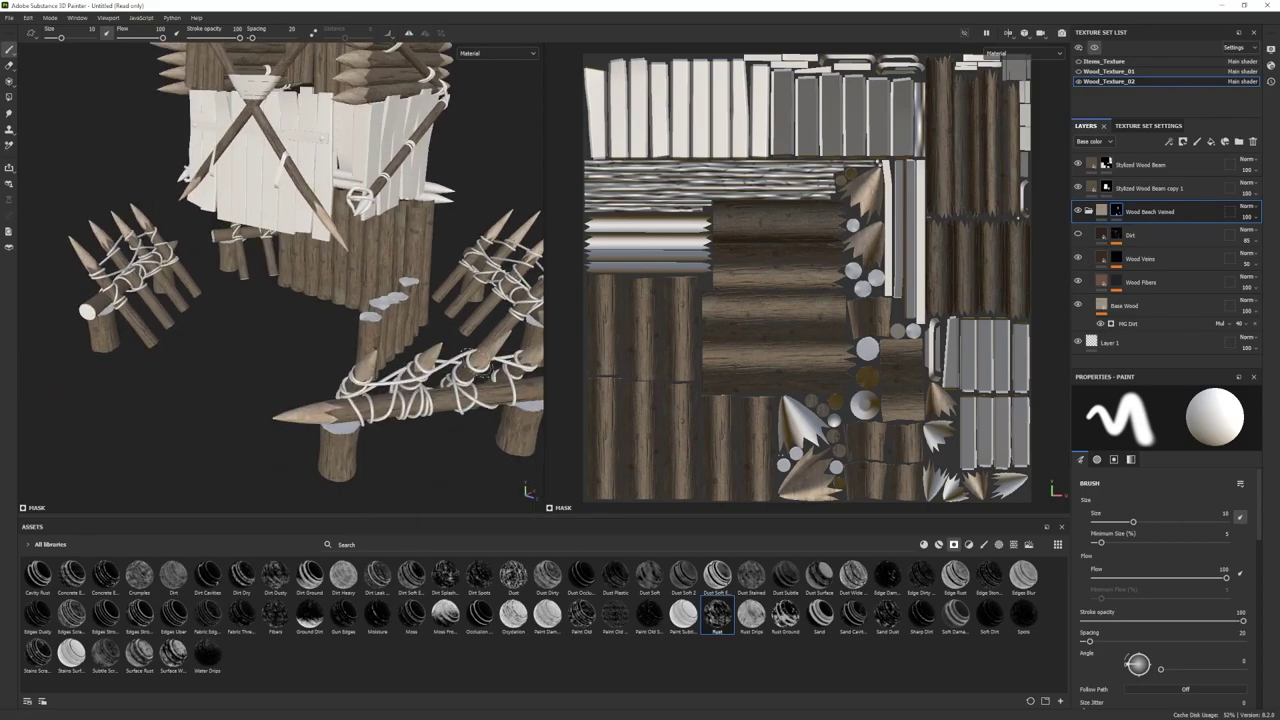
Step: Duplicate the Wood Beech Veined folder, hide the copy and ready the original's mask for polygon filling
{"action": "left_click_drag", "start_coordinate": [1143, 231], "coordinate": [1143, 232], "text": "ctrl"}
{"action": "left_click", "coordinate": [1116, 213]}
{"action": "left_click", "coordinate": [1078, 235]}
{"action": "key", "text": "4"}
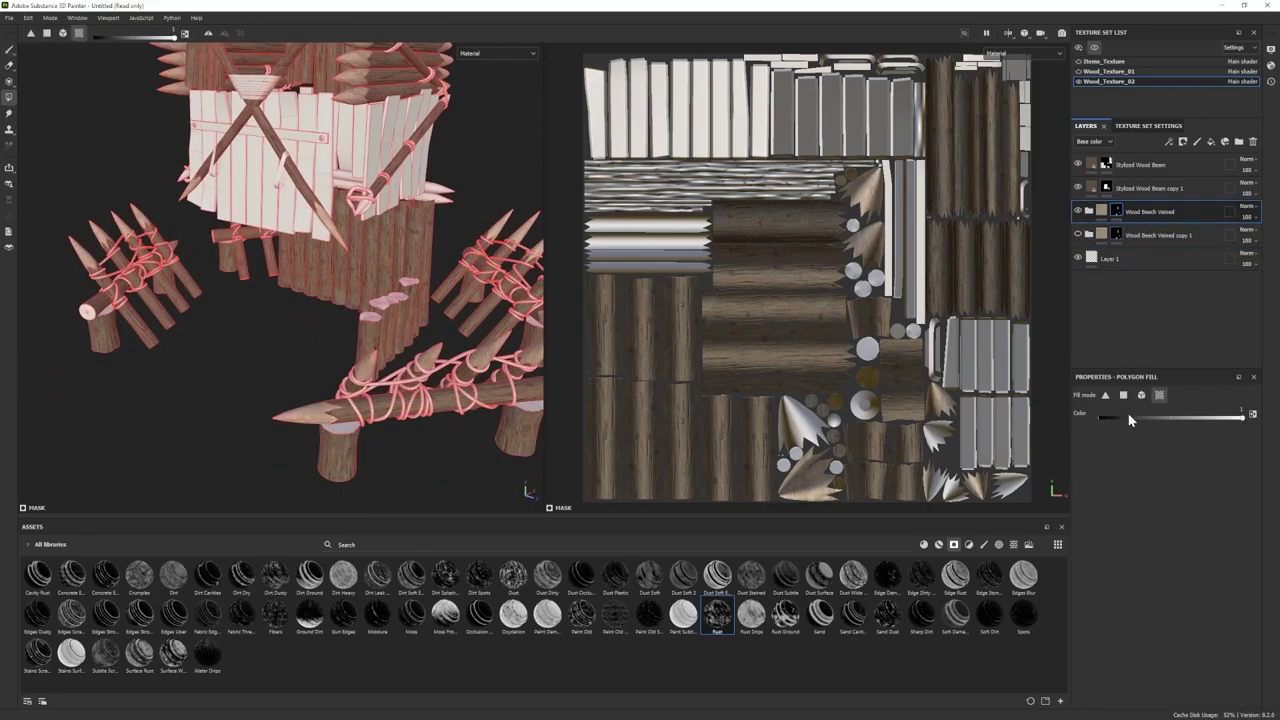
Step: Remove the barricade spike tips from the Wood Beech Veined mask with a black fill, and set the fill colour back to 1
{"action": "left_click_drag", "start_coordinate": [308, 410], "coordinate": [449, 286], "text": "alt"}
{"action": "left_click_drag", "start_coordinate": [443, 168], "coordinate": [264, 218], "text": "alt"}
{"action": "middle_click_drag", "start_coordinate": [264, 218], "coordinate": [180, 370], "text": "alt"}
{"action": "left_click_drag", "start_coordinate": [180, 370], "coordinate": [230, 395], "text": "alt"}
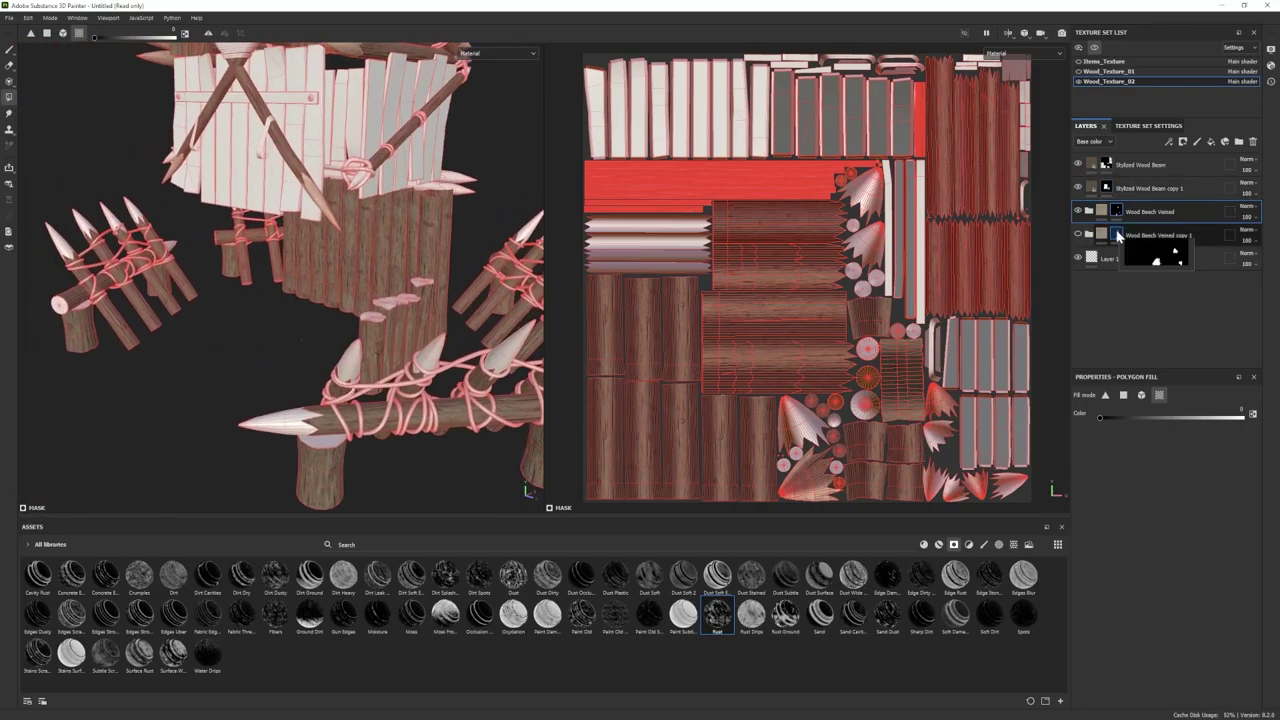
{"action": "left_click_drag", "start_coordinate": [1140, 419], "coordinate": [1243, 418]}
{"action": "left_click", "coordinate": [367, 184]}
{"action": "right_click_drag", "start_coordinate": [367, 184], "coordinate": [330, 205], "text": "alt"}
Step: Show and expand the Wood Beech Veined copy 1 folder, toggling its visibility to compare the spike tips
{"action": "left_click", "coordinate": [1078, 235]}
{"action": "left_click", "coordinate": [1116, 234]}
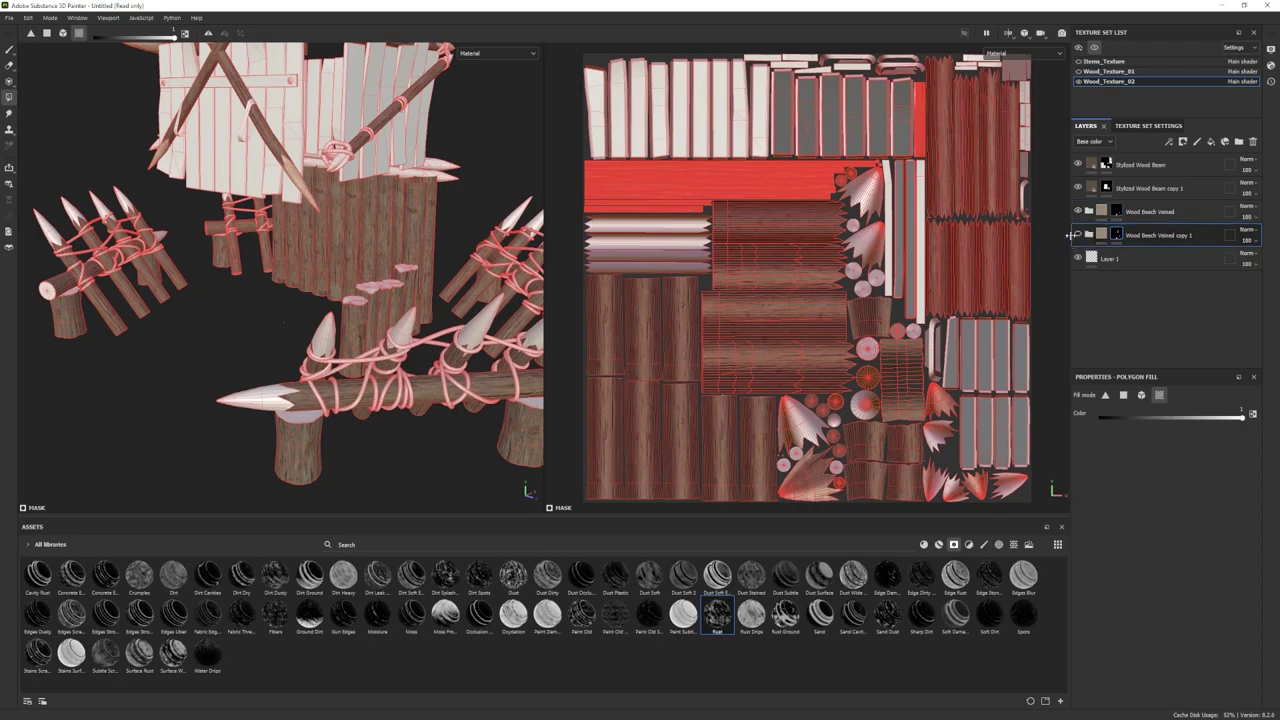
{"action": "left_click", "coordinate": [1089, 235]}
{"action": "left_click", "coordinate": [1135, 305]}
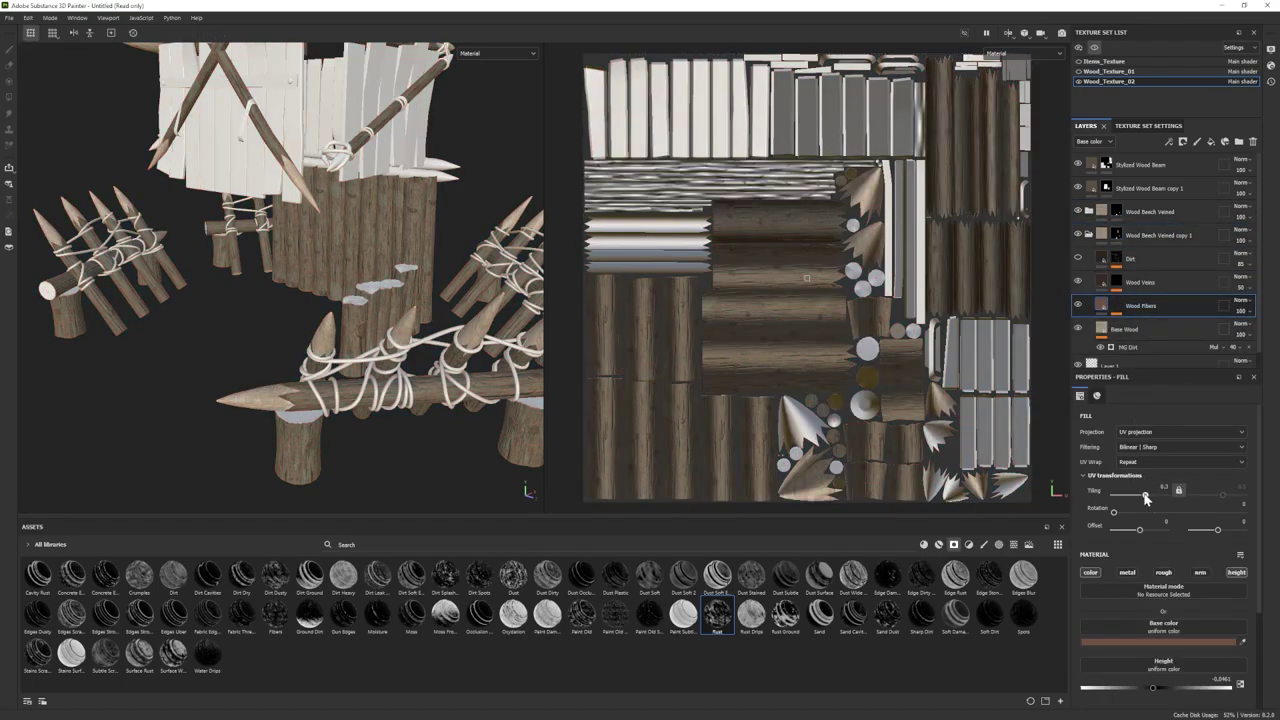
{"action": "left_click", "coordinate": [1116, 235]}
{"action": "left_click", "coordinate": [1101, 235]}
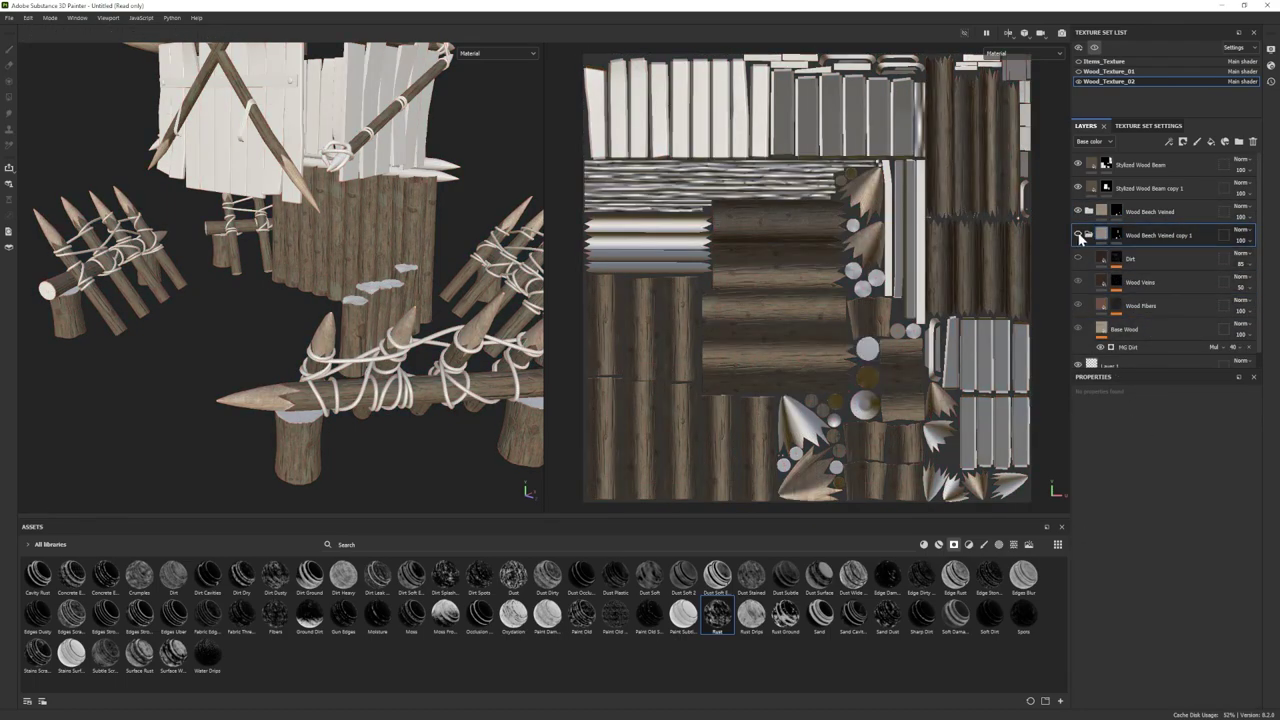
{"action": "left_click", "coordinate": [1078, 235]}
{"action": "left_click", "coordinate": [1078, 235]}
Step: Adjust the rotation of the wood_pattern_01 fill in the Wood Veins mask of Wood Beech Veined copy 1
{"action": "left_click", "coordinate": [1124, 329]}
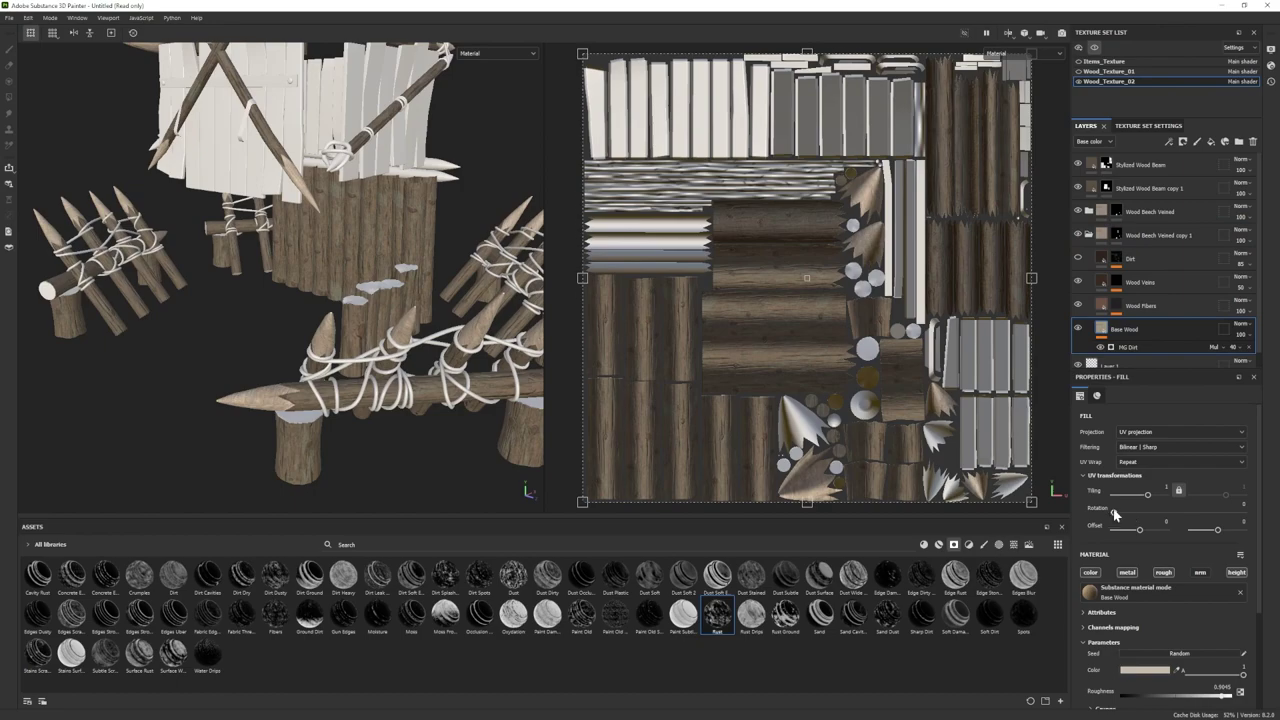
{"action": "left_click", "coordinate": [1116, 283]}
{"action": "left_click", "coordinate": [1154, 314]}
{"action": "left_click_drag", "start_coordinate": [1114, 512], "coordinate": [1117, 512]}
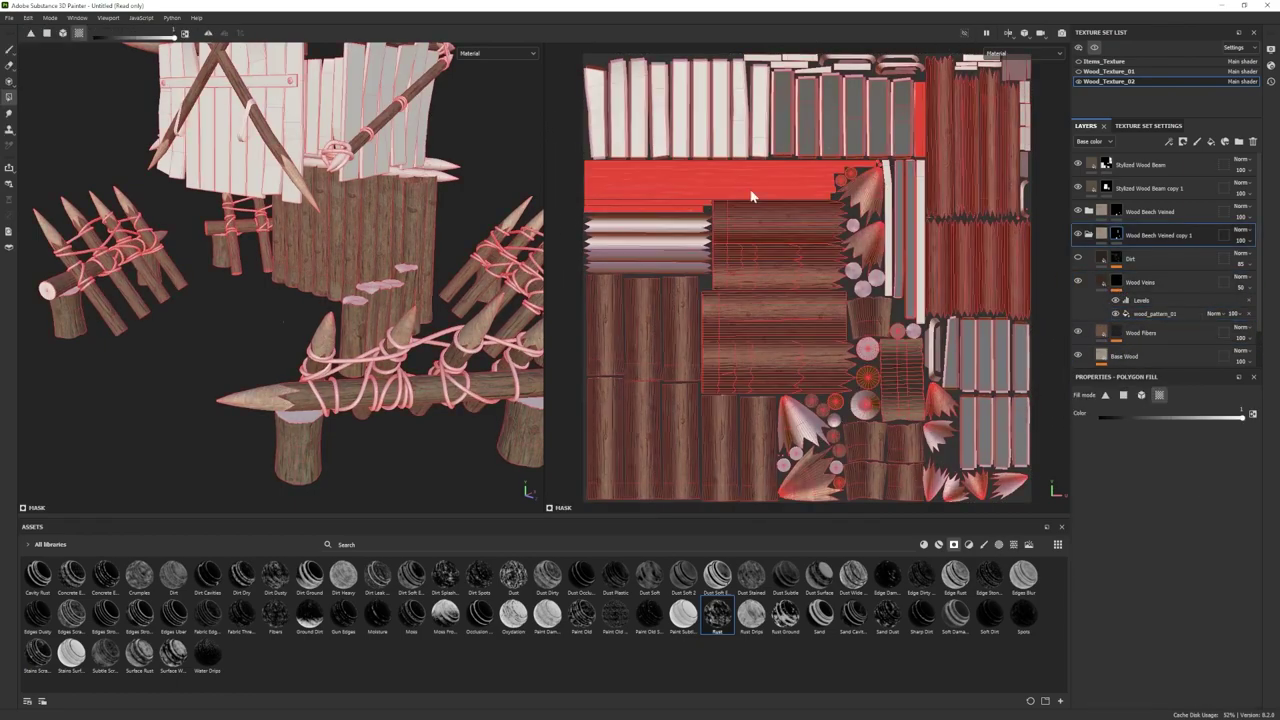
Step: Open the settings of the wood_pattern_01 fill in the Wood Fibers mask of Wood Beech Veined copy 1
{"action": "left_click", "coordinate": [11, 51]}
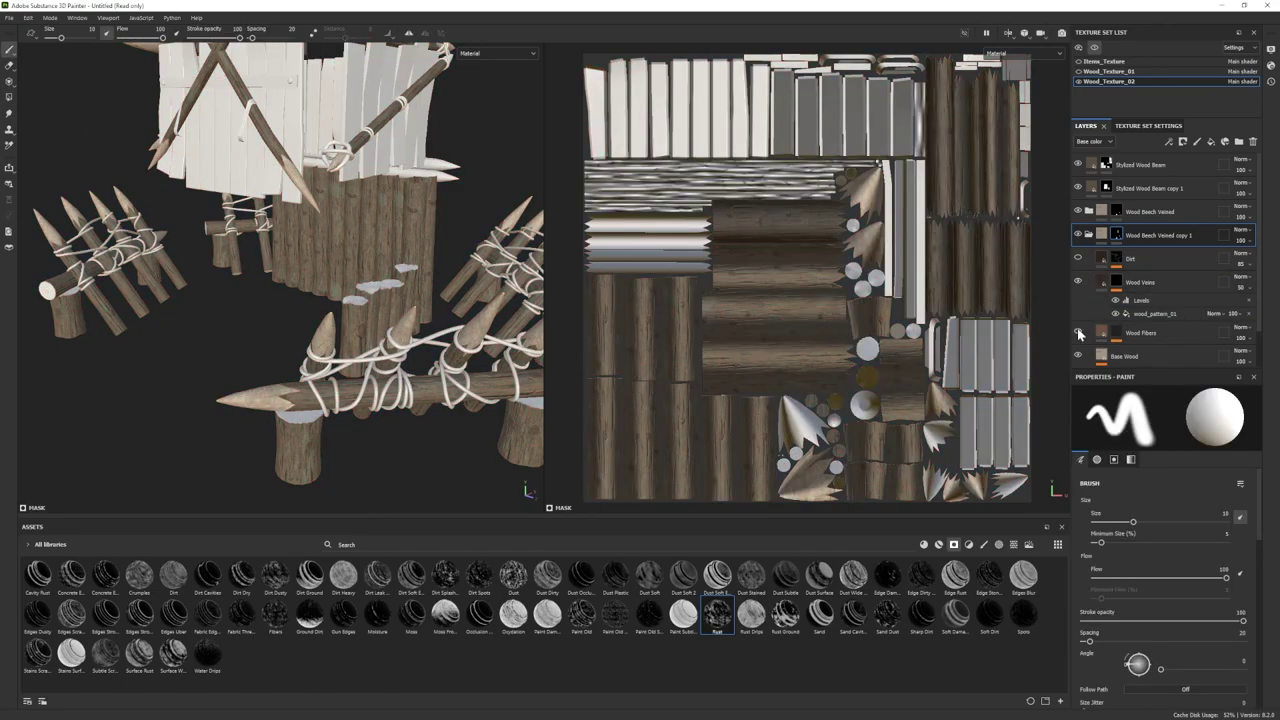
{"action": "left_click", "coordinate": [1116, 333]}
{"action": "left_click", "coordinate": [1150, 351]}
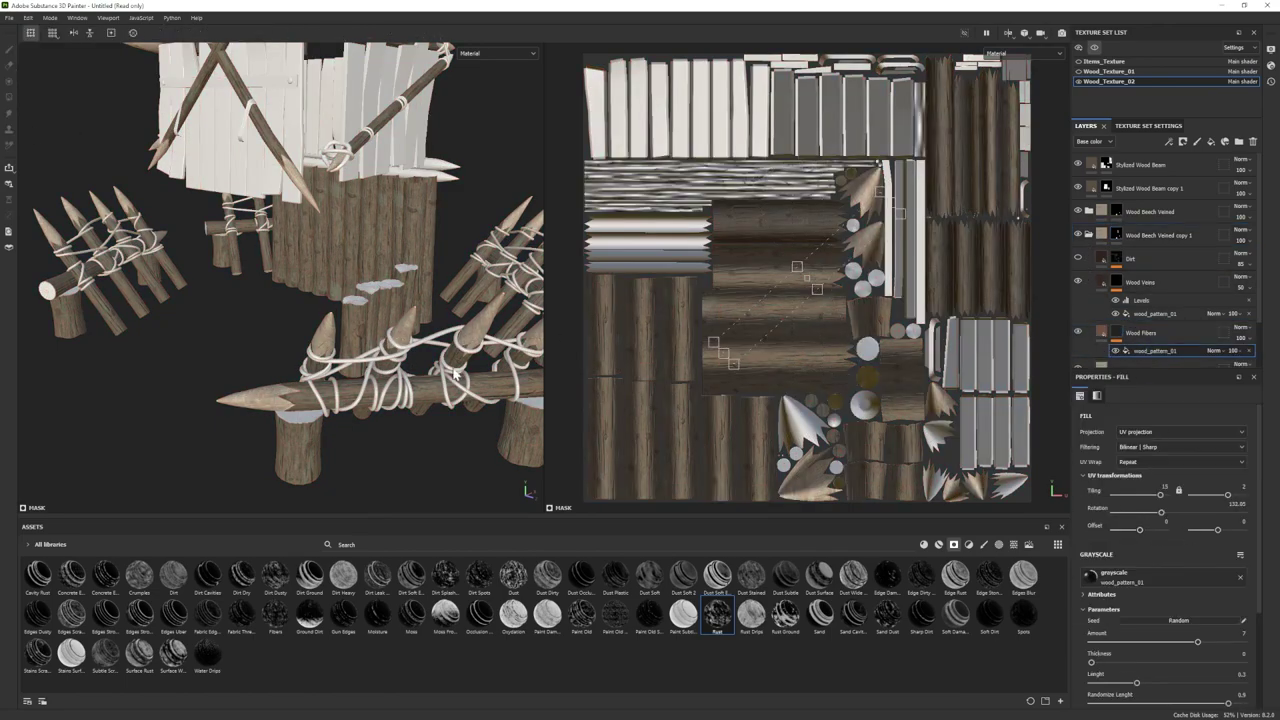
{"action": "left_click_drag", "start_coordinate": [455, 374], "coordinate": [395, 290], "text": "alt"}
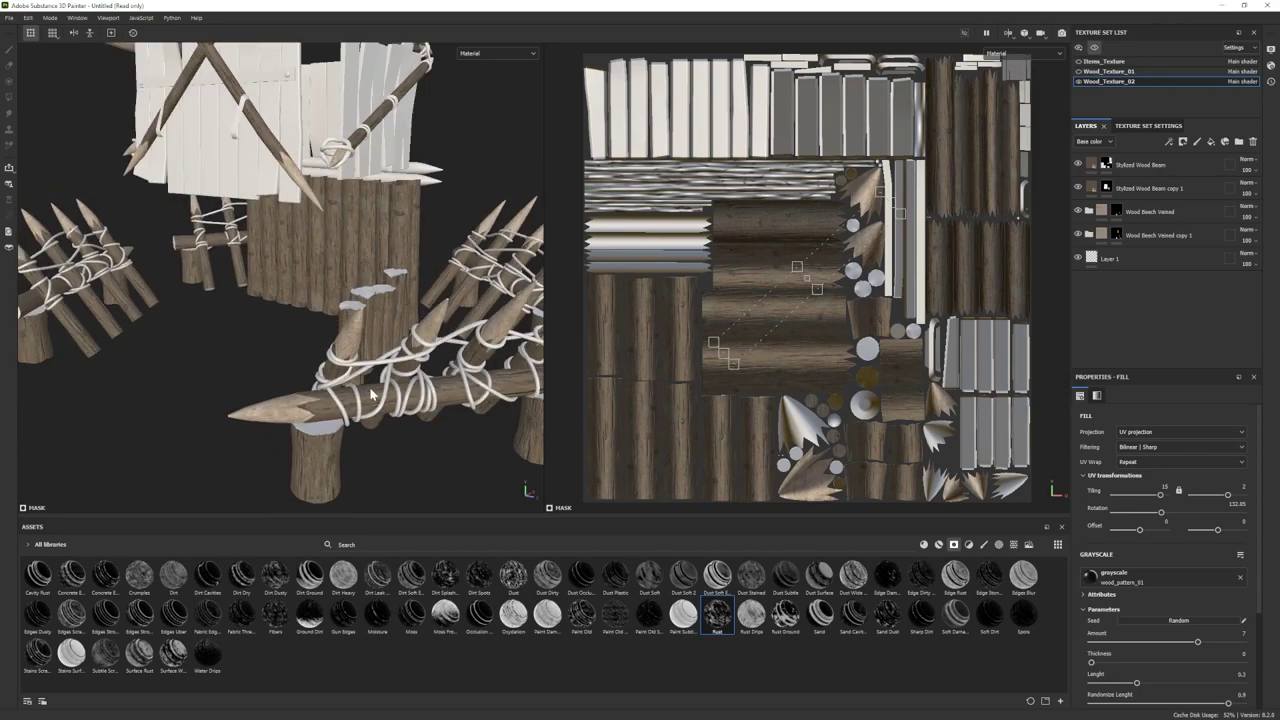
Step: Save the project under an Orc_WatchTower file name
{"action": "left_click", "coordinate": [9, 19]}
{"action": "left_click", "coordinate": [42, 114]}
{"action": "left_click_drag", "start_coordinate": [479, 335], "coordinate": [275, 330], "text": "alt"}
{"action": "scroll", "coordinate": [275, 330], "scroll_direction": "down", "scroll_amount": 4}
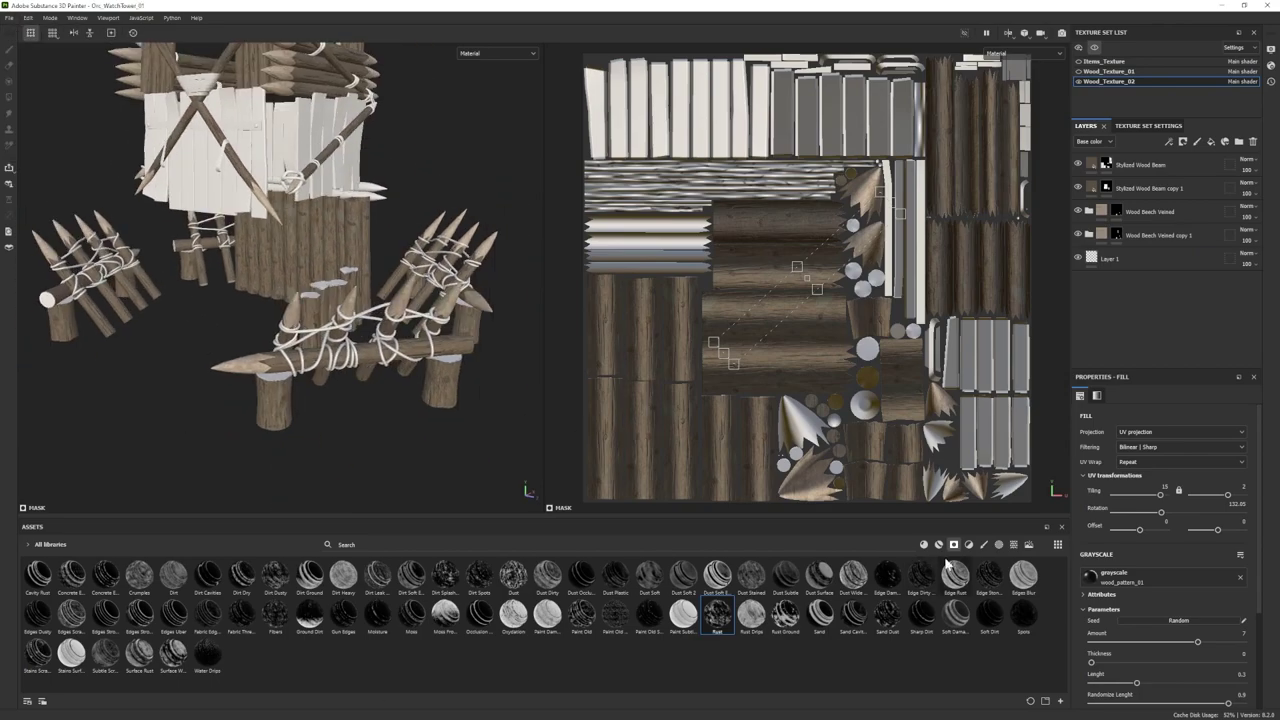
Step: Add the Stylized Tree Trunk Cross Section material below Layer 1, and adjust its tiling and offset to centre rings on a log end
{"action": "left_click", "coordinate": [924, 545]}
{"action": "scroll", "coordinate": [560, 630], "scroll_direction": "down", "scroll_amount": 10}
{"action": "left_click_drag", "start_coordinate": [139, 673], "coordinate": [1200, 292]}
{"action": "left_click_drag", "start_coordinate": [380, 330], "coordinate": [325, 318], "text": "alt"}
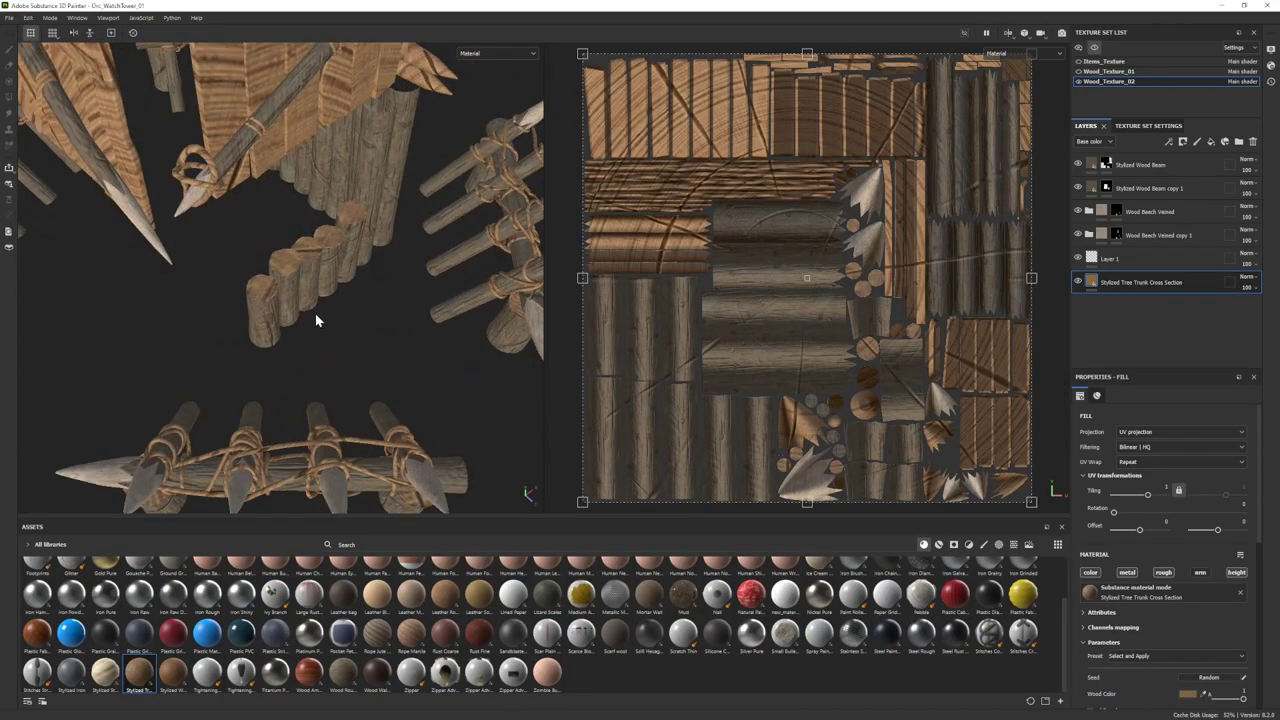
{"action": "left_click_drag", "start_coordinate": [1148, 495], "coordinate": [1141, 533]}
{"action": "left_click_drag", "start_coordinate": [317, 300], "coordinate": [409, 391], "text": "alt"}
{"action": "scroll", "coordinate": [409, 391], "scroll_direction": "up", "scroll_amount": 3}
{"action": "scroll", "coordinate": [409, 391], "scroll_direction": "down", "scroll_amount": 3}
{"action": "scroll", "coordinate": [1187, 600], "scroll_direction": "down", "scroll_amount": 2}
Step: Set the cross-section material's Wood Color by pasting a copied hex value
{"action": "left_click", "coordinate": [1187, 574]}
{"action": "double_click", "coordinate": [1062, 630]}
{"action": "key", "text": "BackSpace"}
{"action": "key", "text": "ctrl+v"}
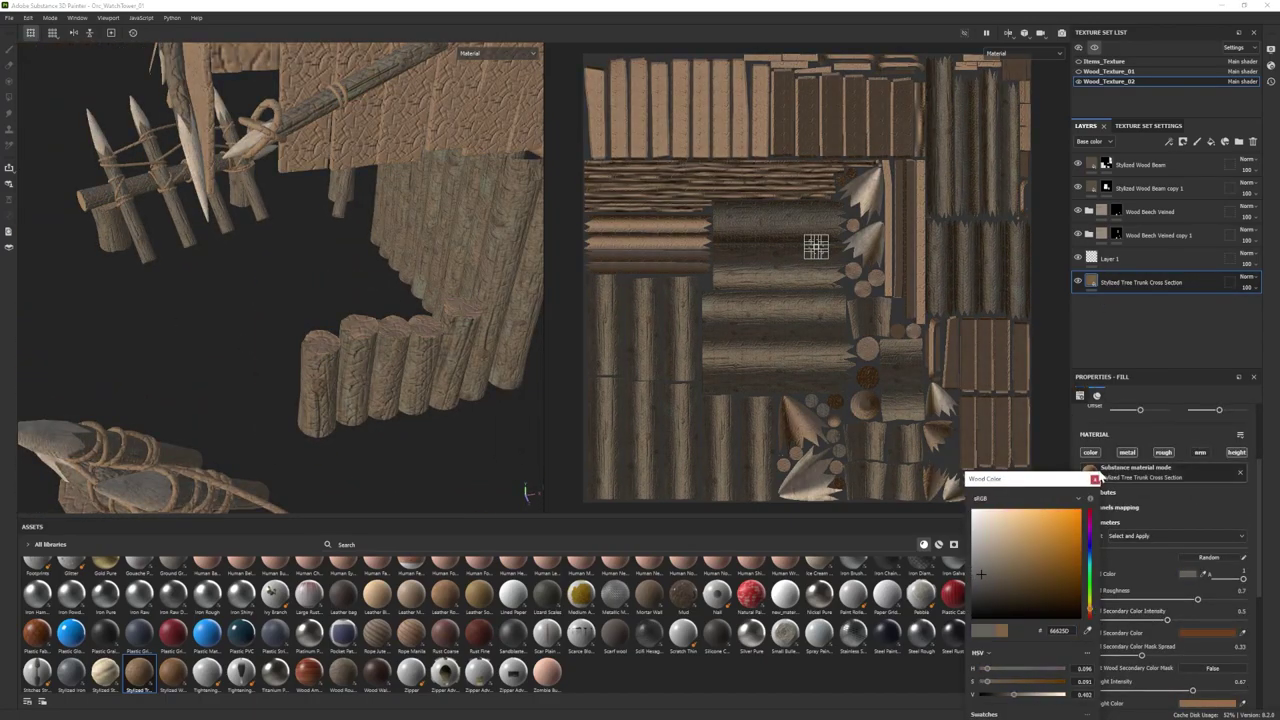
{"action": "left_click", "coordinate": [1095, 479]}
Step: Add a black mask to the Stylized Tree Trunk Cross Section layer and reveal it on the first short log's end
{"action": "right_click", "coordinate": [1164, 274]}
{"action": "left_click", "coordinate": [1192, 293]}
{"action": "key", "text": "4"}
{"action": "key", "text": "1"}
{"action": "mouse_move", "coordinate": [306, 269]}
{"action": "left_mouse_down", "text": "alt"}
{"action": "mouse_move", "coordinate": [195, 342]}
{"action": "mouse_move", "coordinate": [130, 305]}
{"action": "left_mouse_up", "text": "alt"}
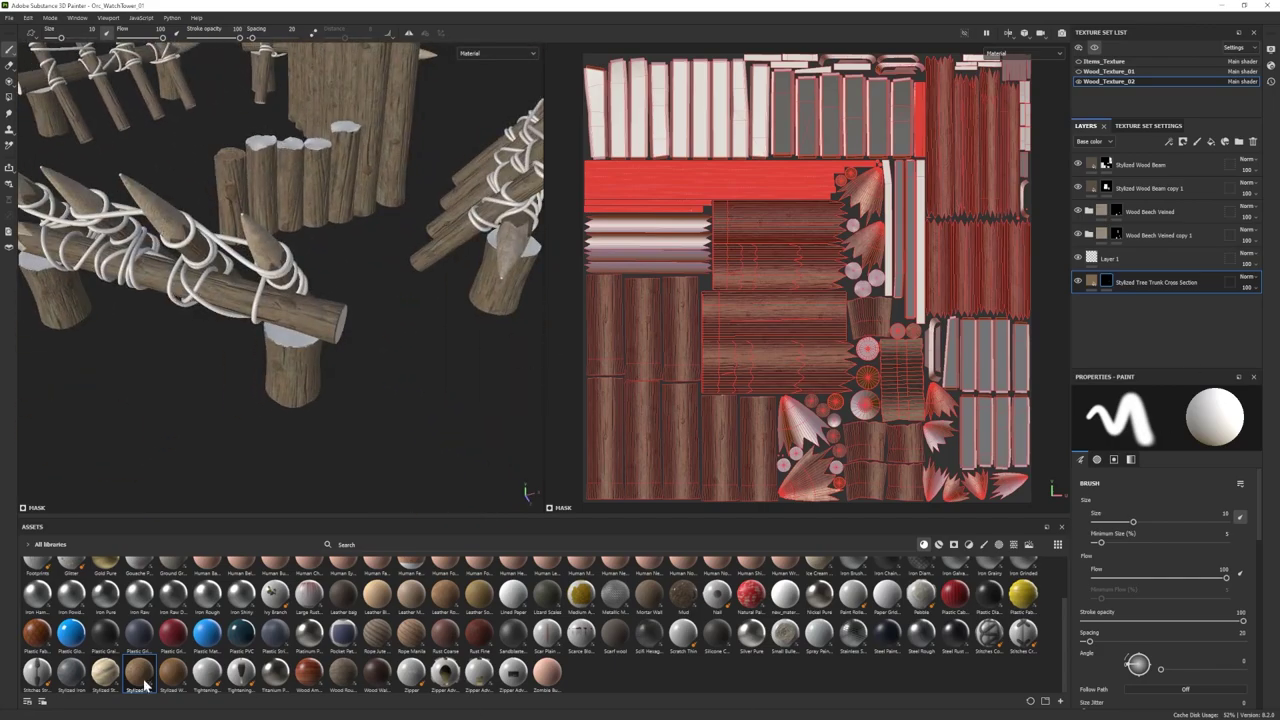
Step: Add a second Stylized Tree Trunk Cross Section layer at the bottom, with tiling 13.68 and horizontal offset 0.016
{"action": "left_click_drag", "start_coordinate": [139, 674], "coordinate": [1150, 304]}
{"action": "scroll", "coordinate": [1163, 516], "scroll_direction": "down", "scroll_amount": 2}
{"action": "scroll", "coordinate": [1163, 516], "scroll_direction": "up", "scroll_amount": 1}
{"action": "left_click_drag", "start_coordinate": [1148, 465], "coordinate": [1159, 466]}
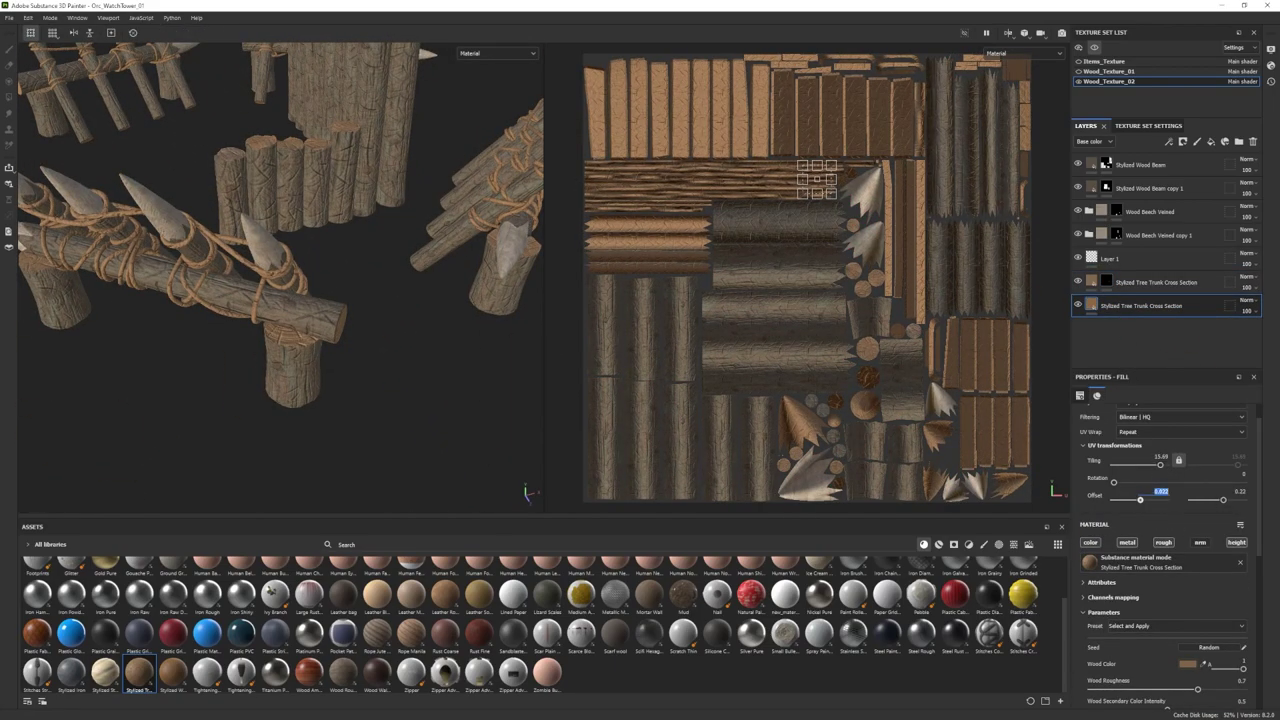
{"action": "key", "text": "Return"}
{"action": "left_click", "coordinate": [1171, 491]}
{"action": "key", "text": "BackSpace"}
{"action": "type", "text": "6"}
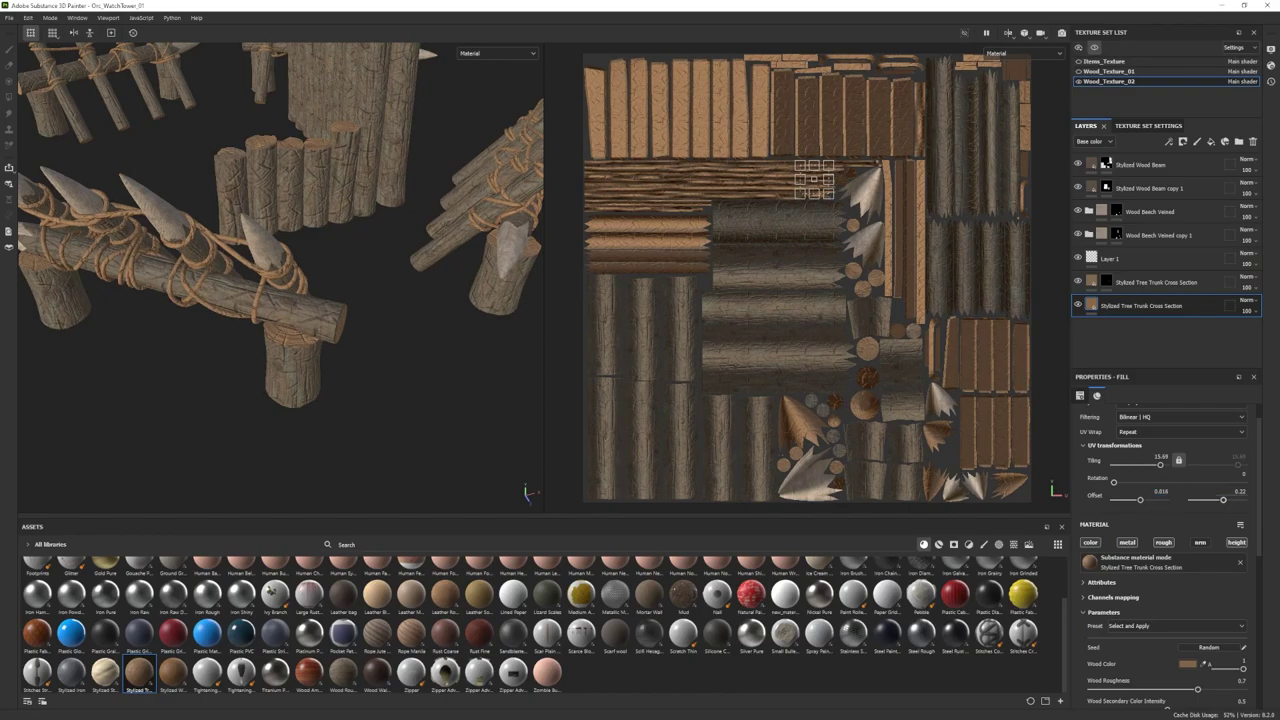
Step: Add a black mask to the second cross-section layer and polygon-fill its matching log end
{"action": "right_click", "coordinate": [1170, 306]}
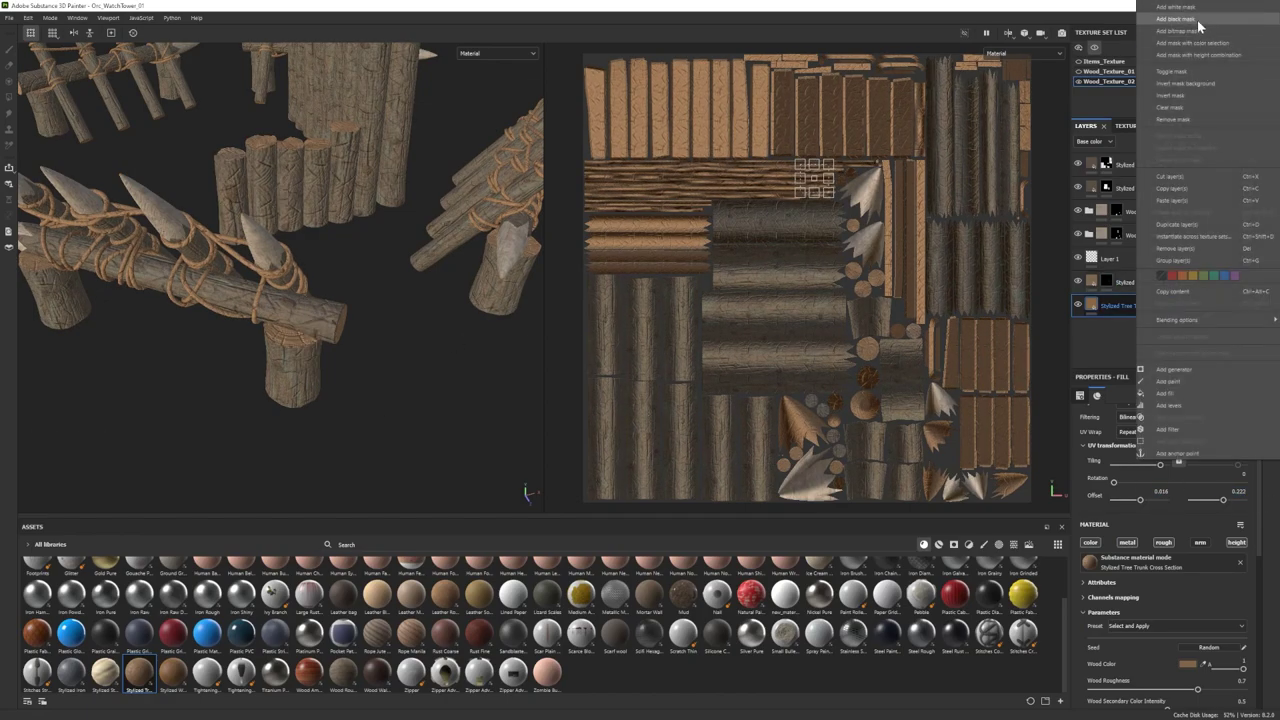
{"action": "left_click", "coordinate": [1197, 20]}
{"action": "key", "text": "4"}
{"action": "key", "text": "1"}
{"action": "mouse_move", "coordinate": [420, 306]}
{"action": "left_mouse_down", "text": "alt"}
{"action": "mouse_move", "coordinate": [348, 262]}
{"action": "mouse_move", "coordinate": [404, 292]}
{"action": "mouse_move", "coordinate": [226, 306]}
{"action": "left_mouse_up", "text": "alt"}
Step: Fill the horizontal pointed beams below the plank wall in the Stylized Wood Beam copy 1 mask
{"action": "left_click", "coordinate": [1116, 235]}
{"action": "left_click", "coordinate": [9, 98]}
{"action": "scroll", "coordinate": [370, 280], "scroll_direction": "up", "scroll_amount": 2}
{"action": "left_click", "coordinate": [1116, 211]}
{"action": "left_click", "coordinate": [1116, 235]}
{"action": "scroll", "coordinate": [455, 263], "scroll_direction": "down", "scroll_amount": 2}
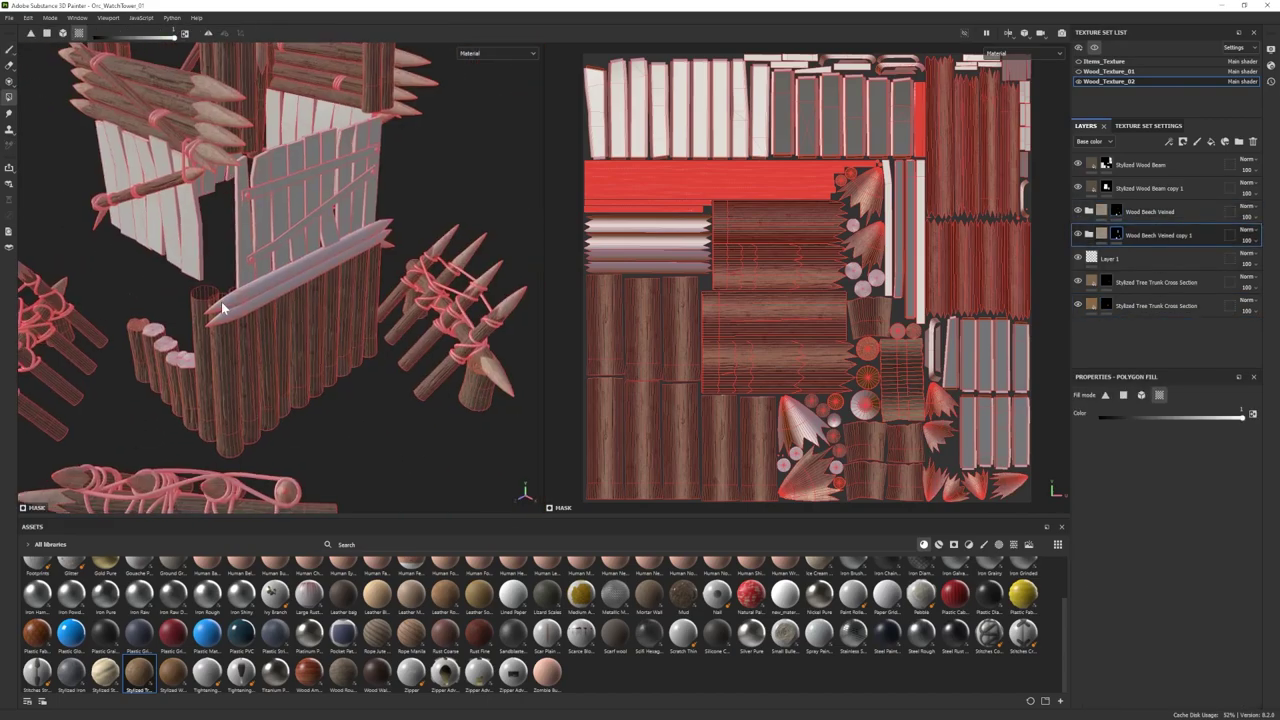
{"action": "left_click", "coordinate": [1106, 187]}
{"action": "scroll", "coordinate": [286, 250], "scroll_direction": "up", "scroll_amount": 3}
{"action": "left_click", "coordinate": [286, 236]}
{"action": "left_click", "coordinate": [290, 260]}
{"action": "left_click_drag", "start_coordinate": [318, 325], "coordinate": [328, 298], "text": "alt"}
{"action": "right_click_drag", "start_coordinate": [328, 298], "coordinate": [152, 291], "text": "alt"}
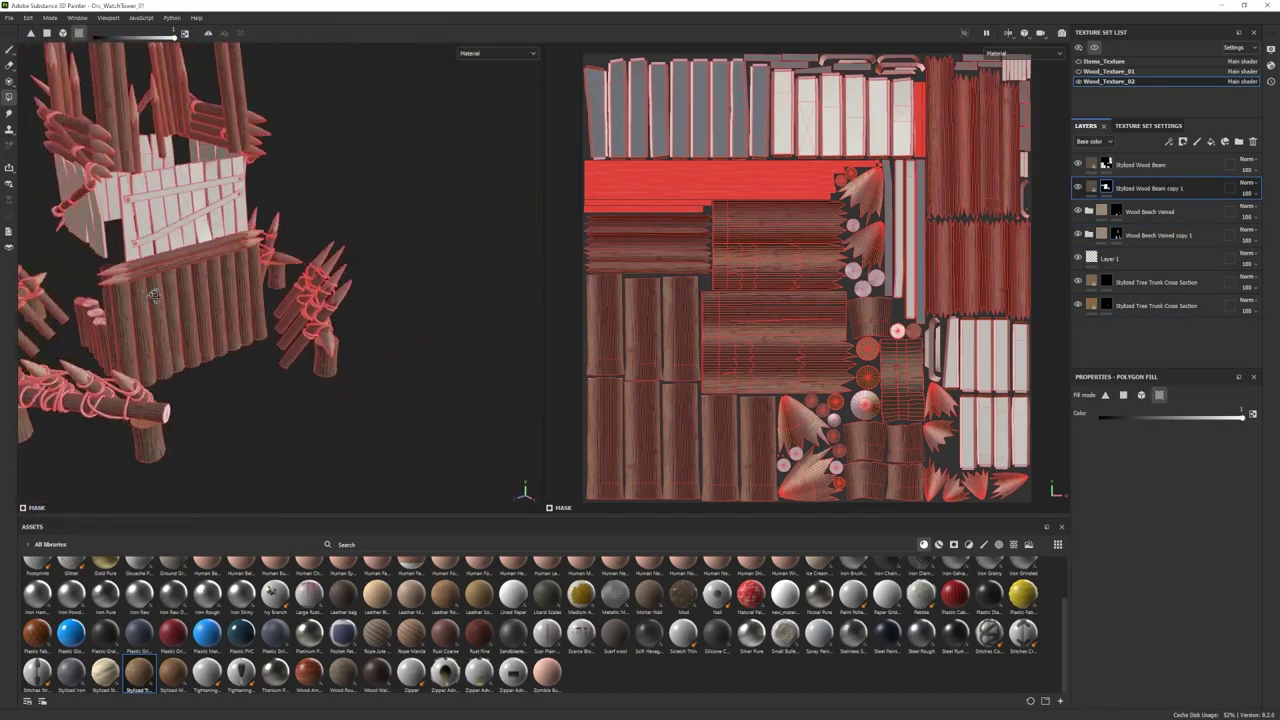
Step: Add a third Stylized Tree Trunk Cross Section layer at the bottom of the stack and increase its tiling
{"action": "key", "text": "1"}
{"action": "left_click_drag", "start_coordinate": [152, 291], "coordinate": [240, 300], "text": "alt"}
{"action": "right_click_drag", "start_coordinate": [240, 300], "coordinate": [340, 330], "text": "alt"}
{"action": "mouse_move", "coordinate": [139, 672]}
{"action": "left_mouse_down"}
{"action": "mouse_move", "coordinate": [1194, 240]}
{"action": "mouse_move", "coordinate": [1165, 322]}
{"action": "left_mouse_up"}
{"action": "left_click_drag", "start_coordinate": [290, 320], "coordinate": [343, 347], "text": "alt"}
{"action": "left_click_drag", "start_coordinate": [1147, 465], "coordinate": [1164, 467]}
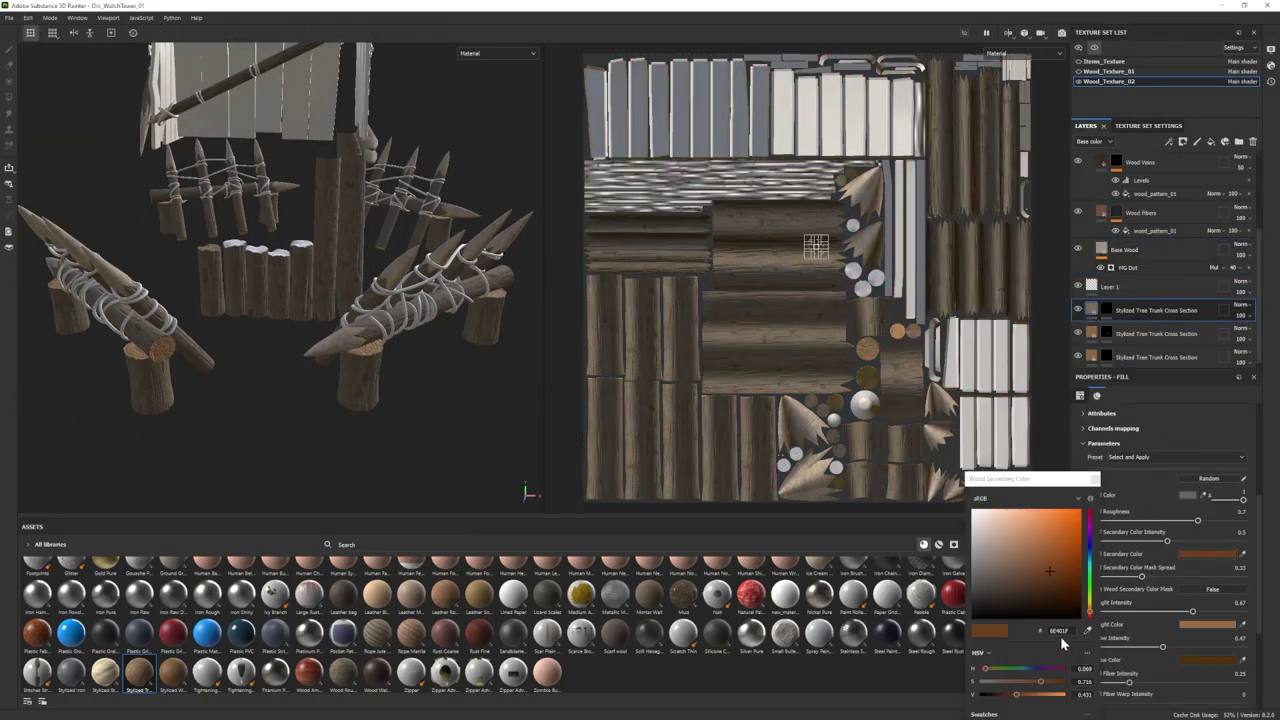
Step: Change the Wood Secondary Color of the cross-section layers to light beige and edit their Wood Color
{"action": "left_click", "coordinate": [1112, 335]}
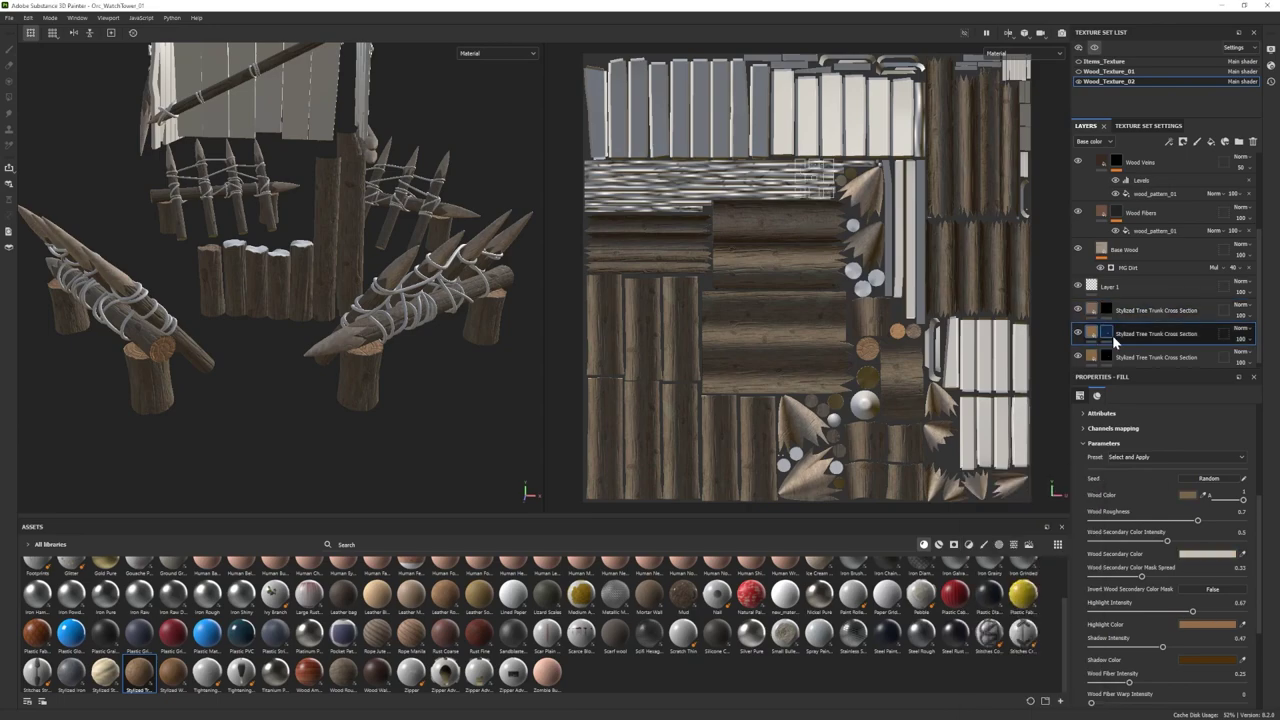
{"action": "left_click", "coordinate": [1093, 357]}
{"action": "left_click", "coordinate": [1187, 495]}
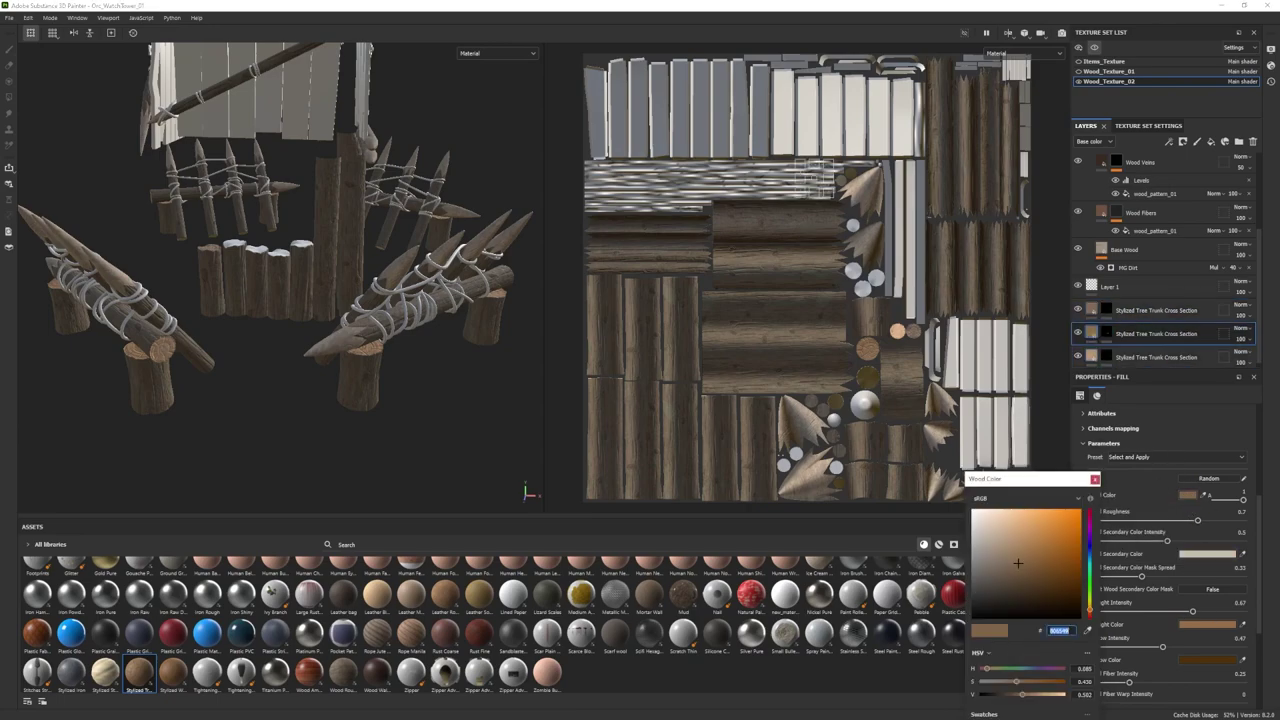
{"action": "left_click", "coordinate": [1091, 334]}
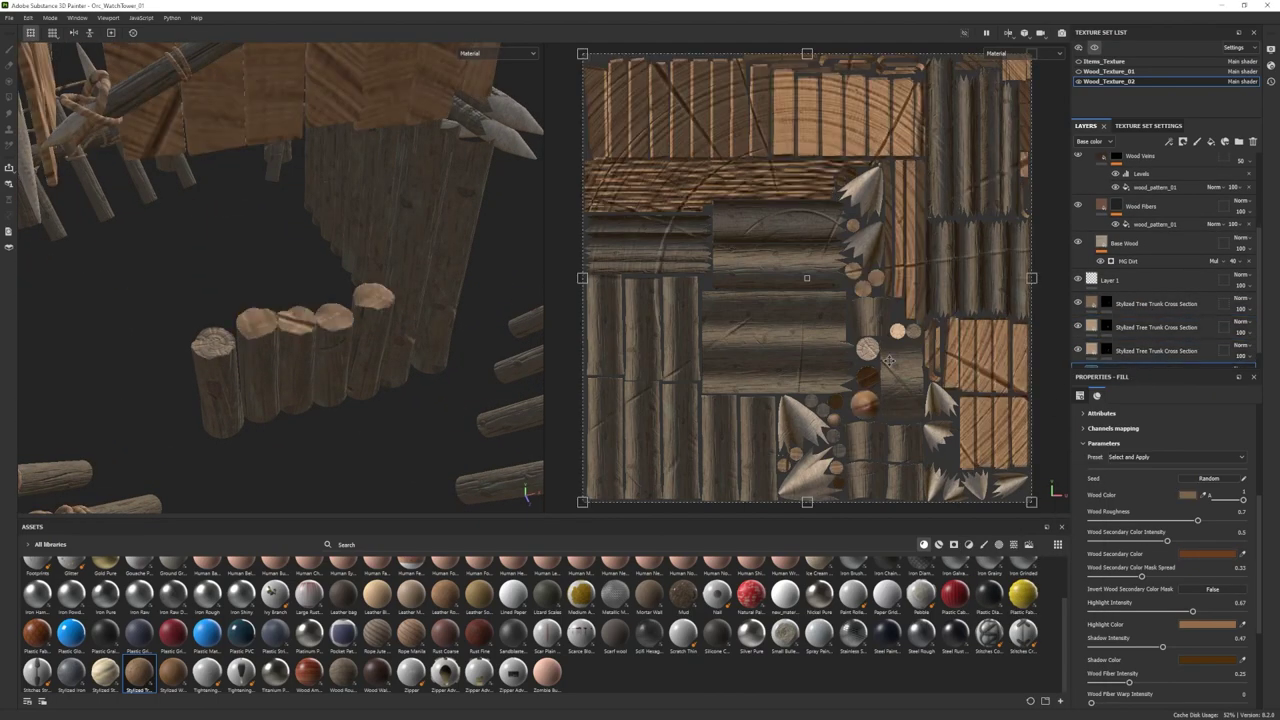
Step: Set the fourth cross-section layer's tiling to 23.83 and horizontal offset to 0.06, then black-mask it and fill a short log's end
{"action": "left_click_drag", "start_coordinate": [1151, 491], "coordinate": [1141, 529]}
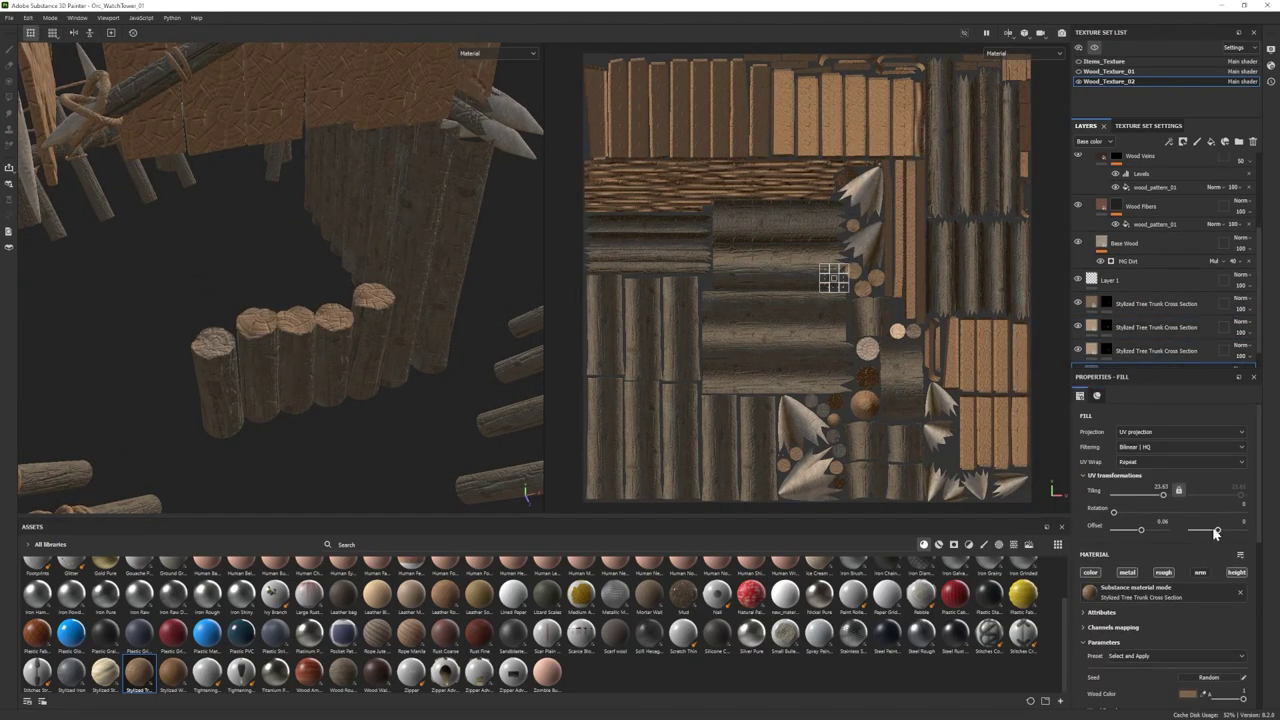
{"action": "scroll", "coordinate": [1141, 352], "scroll_direction": "down", "scroll_amount": 1}
{"action": "right_click", "coordinate": [1138, 350]}
{"action": "left_click", "coordinate": [1175, 372]}
{"action": "key", "text": "4"}
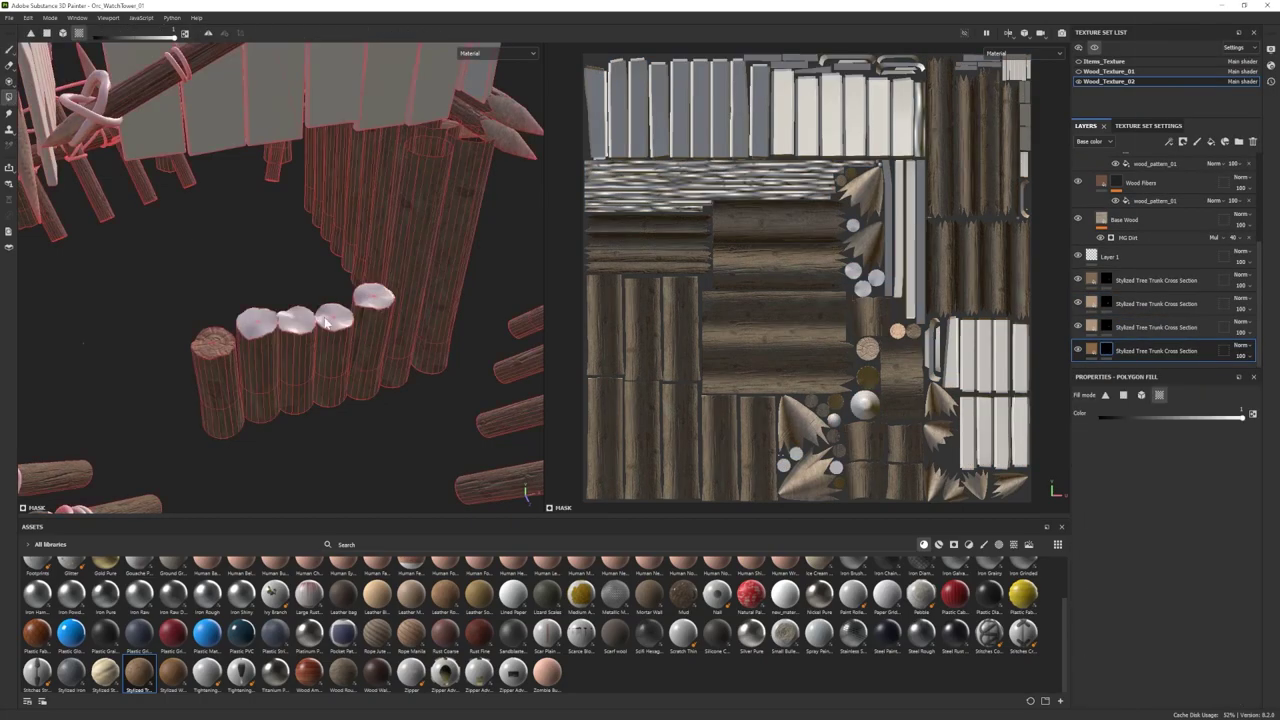
{"action": "left_click", "coordinate": [295, 319]}
Step: Add a fifth and sixth Stylized Tree Trunk Cross Section layer at the bottom of the stack and increase their tiling
{"action": "key", "text": "1"}
{"action": "left_click_drag", "start_coordinate": [139, 673], "coordinate": [1164, 369]}
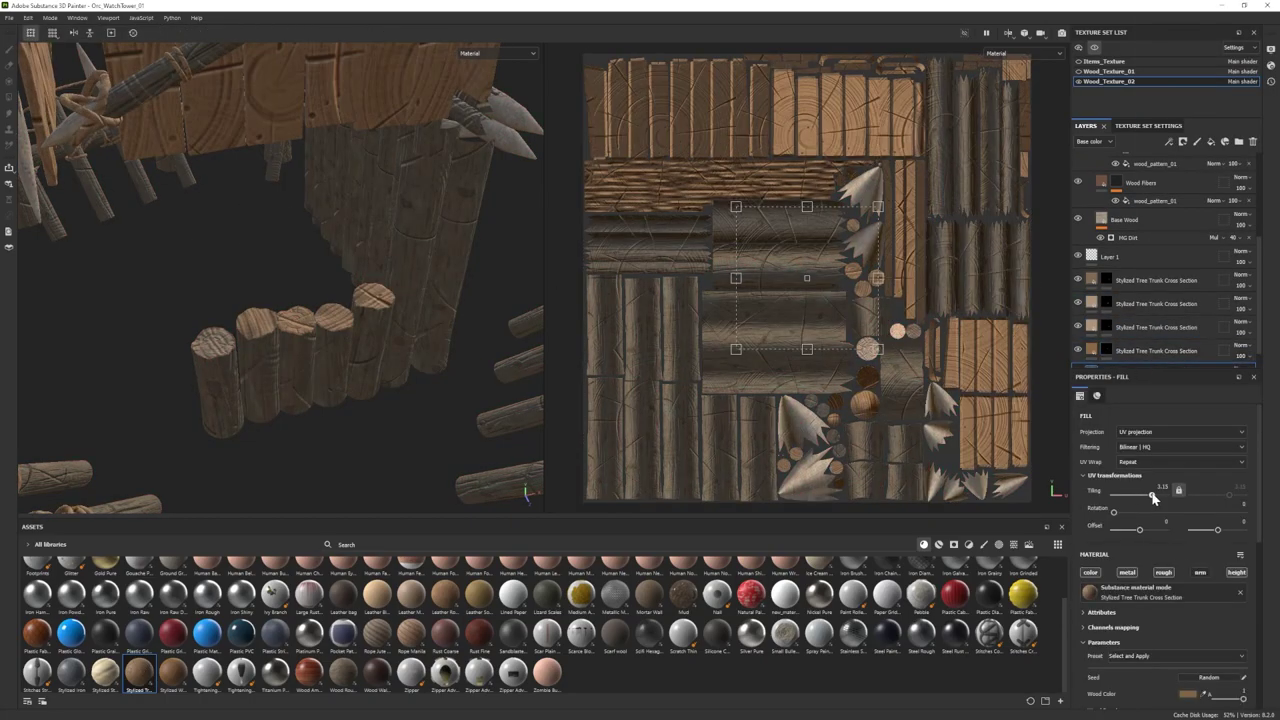
{"action": "left_click_drag", "start_coordinate": [1160, 499], "coordinate": [1166, 498]}
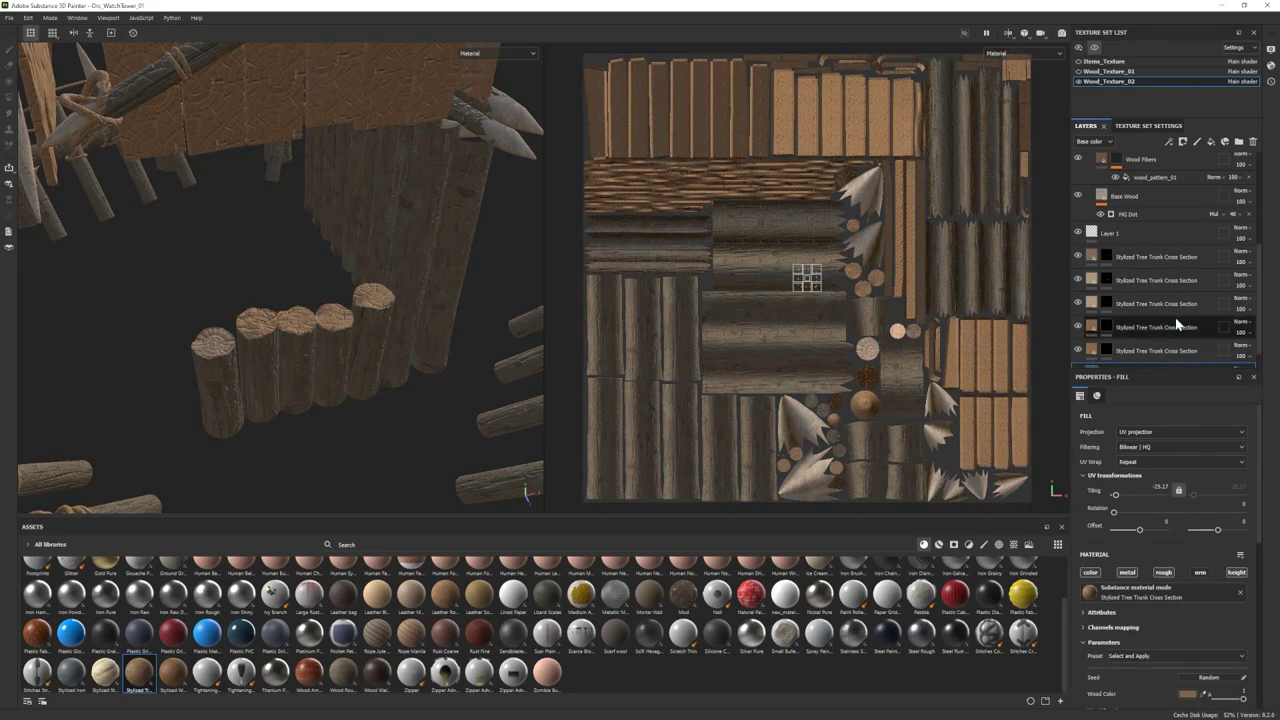
{"action": "scroll", "coordinate": [1178, 323], "scroll_direction": "down", "scroll_amount": 1}
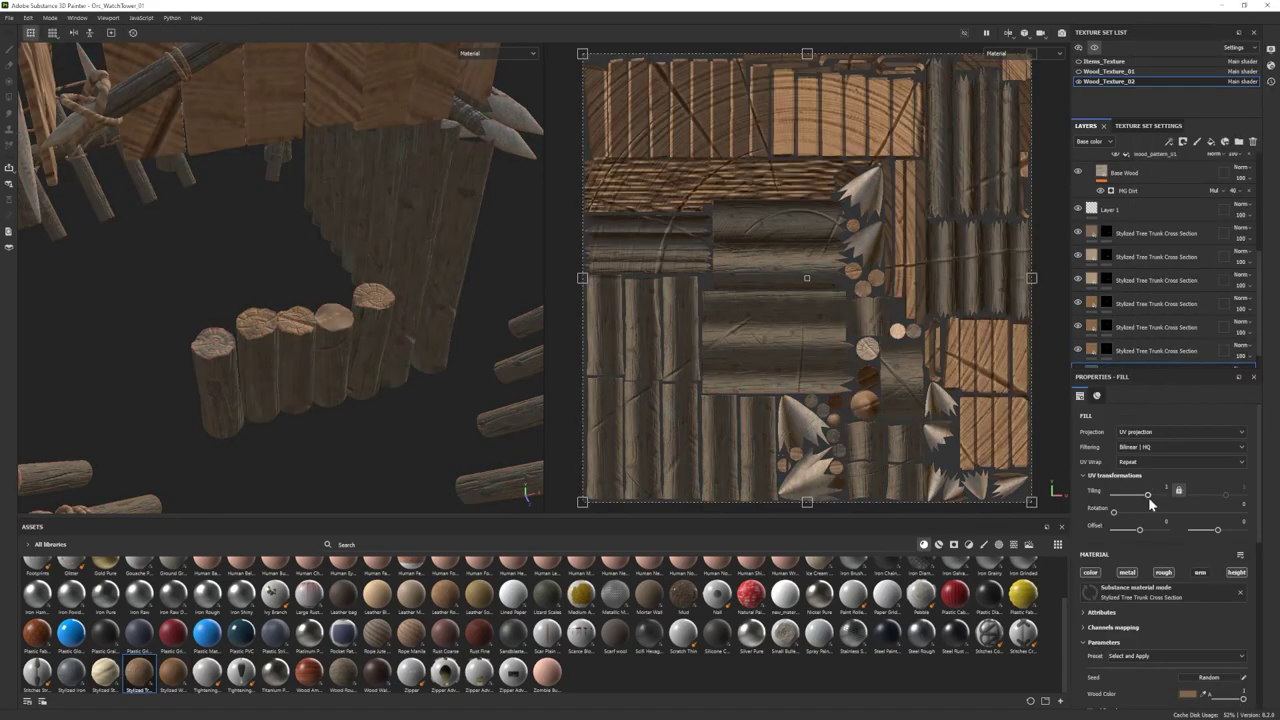
Step: Set the seventh cross-section layer's tiling to 32 and offsets to -0.062 and -0.085, and mask it to a short log's end
{"action": "left_click_drag", "start_coordinate": [1148, 497], "coordinate": [1170, 500]}
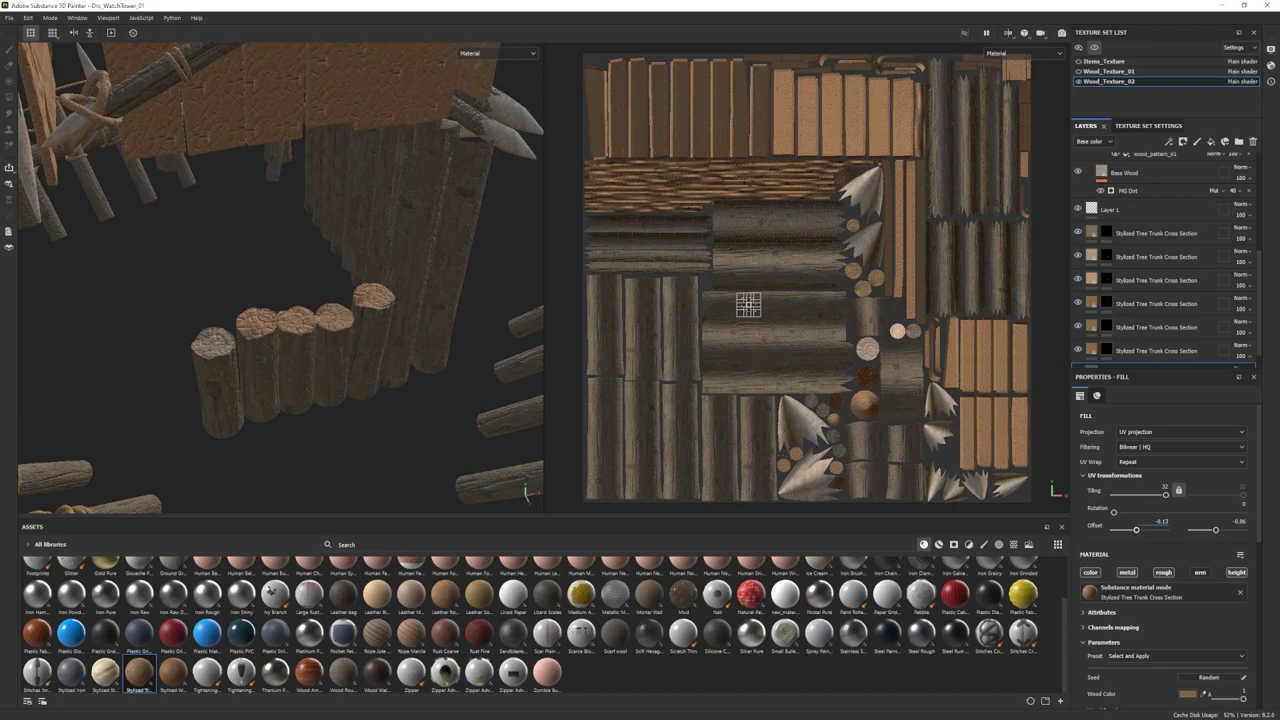
{"action": "scroll", "coordinate": [1252, 535], "scroll_direction": "down", "scroll_amount": 1}
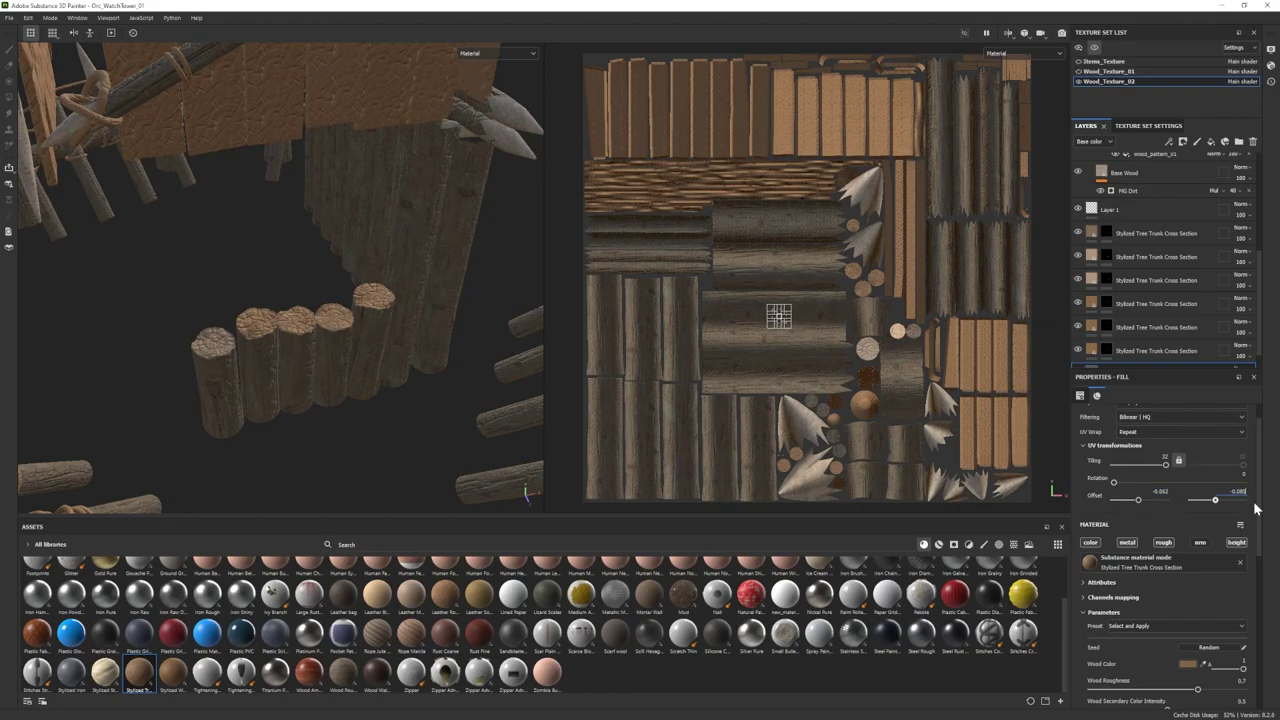
{"action": "scroll", "coordinate": [1147, 337], "scroll_direction": "down", "scroll_amount": 1}
{"action": "left_click", "coordinate": [334, 317]}
Step: Set the Wood Color of the third, fourth and fifth Stylized Tree Trunk Cross Section layers to light beige
{"action": "left_click", "coordinate": [1092, 257]}
{"action": "left_click", "coordinate": [1187, 544]}
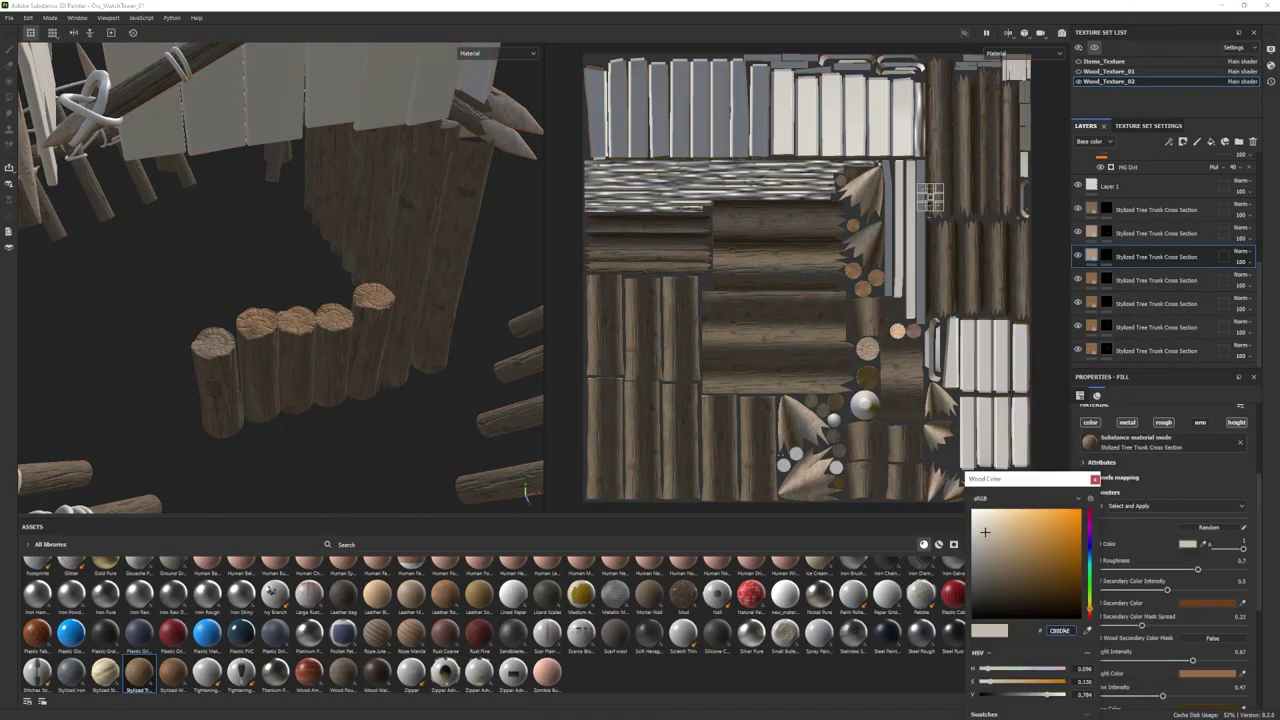
{"action": "left_click", "coordinate": [1092, 280]}
{"action": "left_click", "coordinate": [1198, 545]}
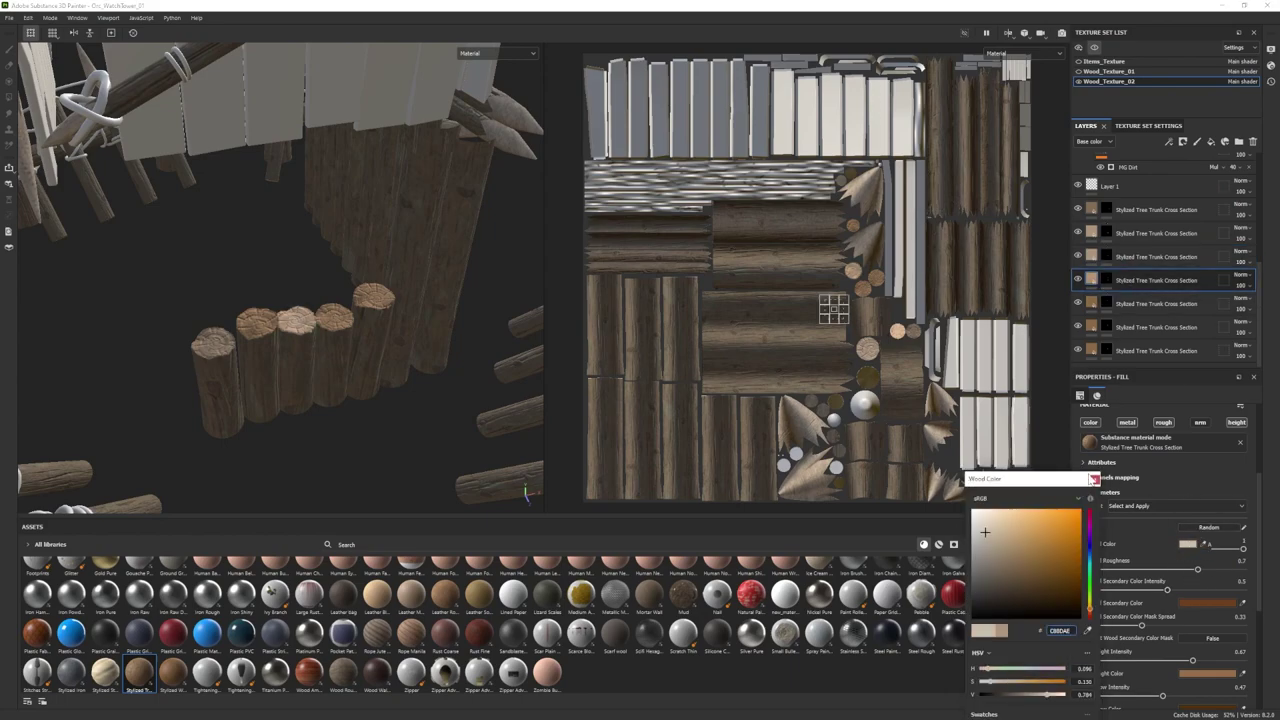
{"action": "left_click", "coordinate": [1094, 479]}
{"action": "left_click", "coordinate": [1092, 303]}
{"action": "left_click", "coordinate": [1187, 544]}
{"action": "left_click", "coordinate": [1094, 479]}
Step: Apply the same light beige Wood Color to the sixth and seventh Stylized Tree Trunk Cross Section layers
{"action": "left_click", "coordinate": [1091, 326]}
{"action": "left_click", "coordinate": [1187, 544]}
{"action": "left_click", "coordinate": [1094, 479]}
{"action": "left_click", "coordinate": [1092, 350]}
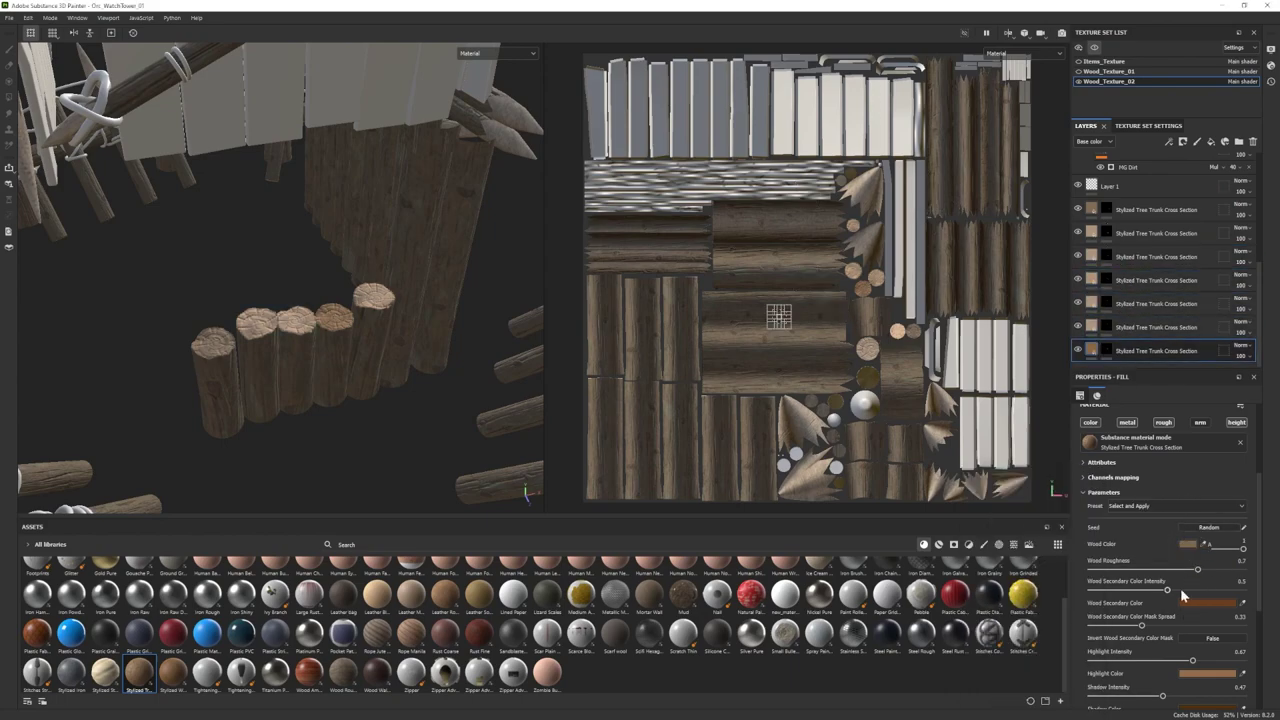
{"action": "left_click", "coordinate": [1187, 544]}
{"action": "left_click", "coordinate": [986, 531]}
{"action": "left_click", "coordinate": [1094, 479]}
Step: Set the Wood Color of the uppermost Stylized Tree Trunk Cross Section layer to light beige
{"action": "scroll", "coordinate": [290, 330], "scroll_direction": "down", "scroll_amount": 5}
{"action": "left_click_drag", "start_coordinate": [290, 330], "coordinate": [380, 310], "text": "alt"}
{"action": "right_click_drag", "start_coordinate": [260, 330], "coordinate": [400, 330], "text": "shift"}
{"action": "scroll", "coordinate": [290, 330], "scroll_direction": "up", "scroll_amount": 4}
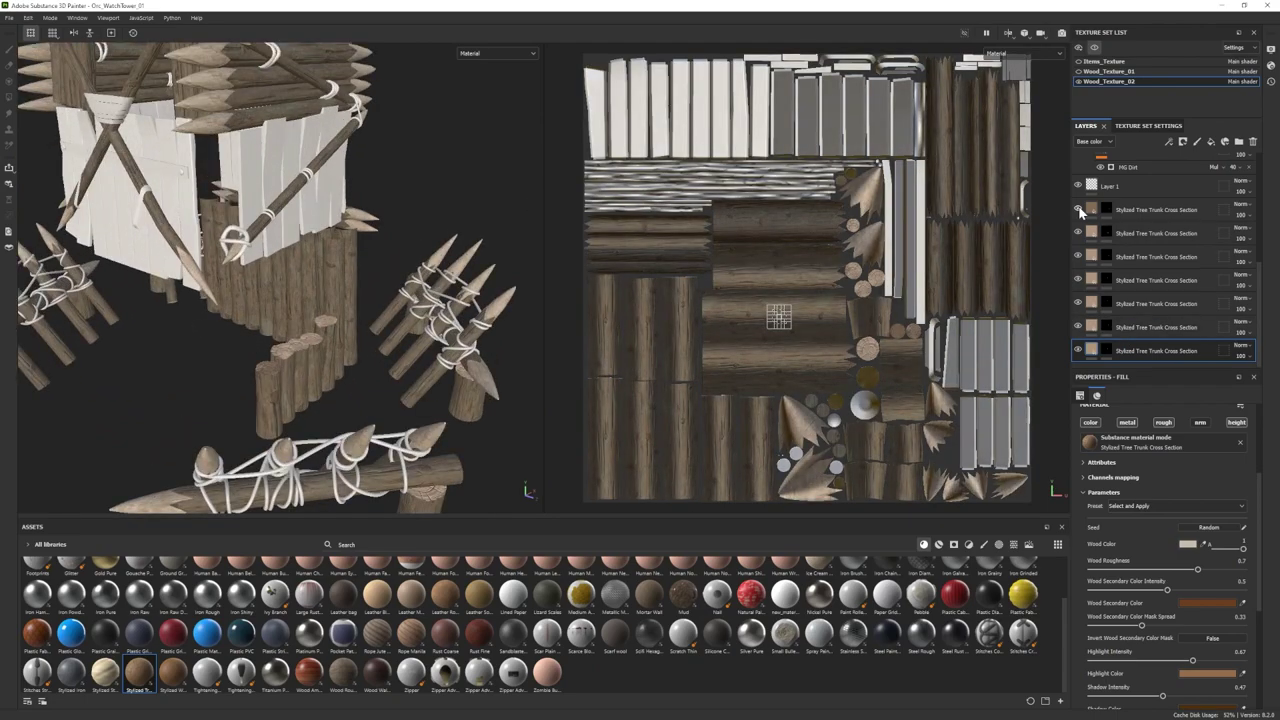
{"action": "left_click", "coordinate": [1091, 208]}
{"action": "left_click", "coordinate": [1187, 544]}
{"action": "left_click", "coordinate": [986, 531]}
{"action": "left_click", "coordinate": [1094, 479]}
Step: Change the color of the Rope Jute Old layer in the Wood_Texture_01 set to a muted brown
{"action": "scroll", "coordinate": [290, 330], "scroll_direction": "down", "scroll_amount": 4}
{"action": "left_click_drag", "start_coordinate": [300, 330], "coordinate": [866, 442], "text": "alt"}
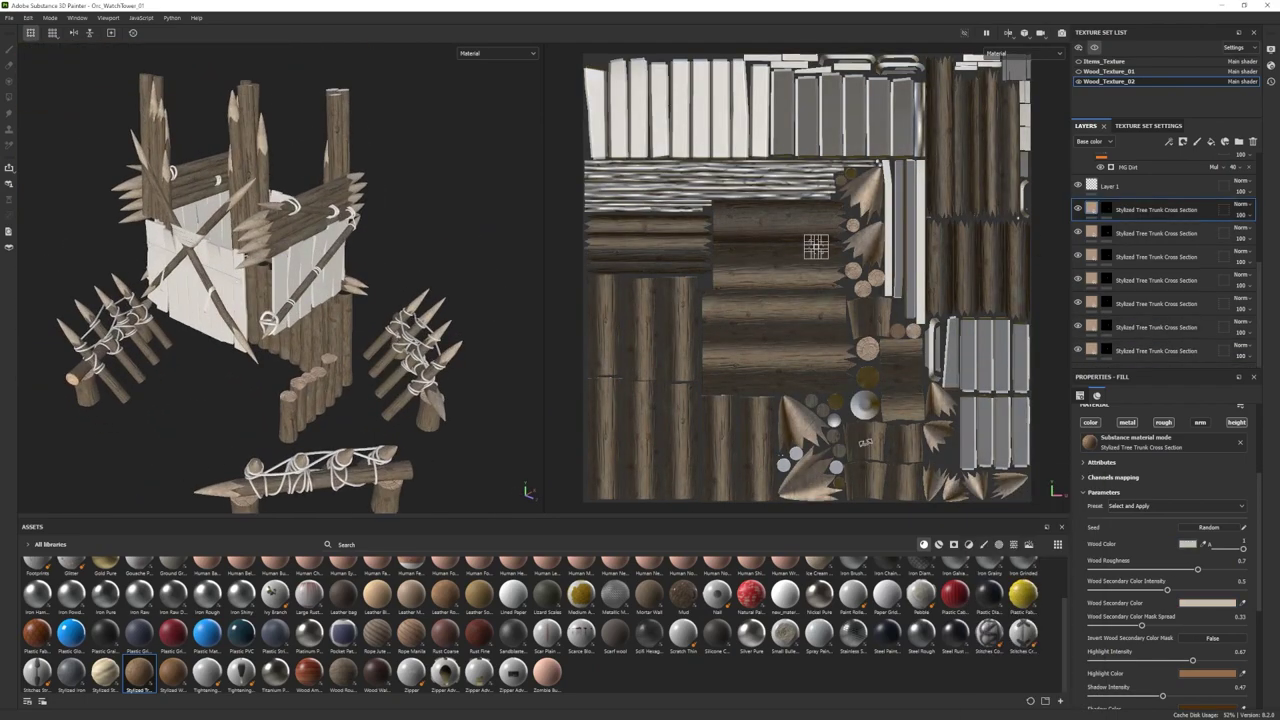
{"action": "left_click", "coordinate": [1107, 72]}
{"action": "left_click", "coordinate": [1141, 306]}
{"action": "left_click", "coordinate": [1112, 82]}
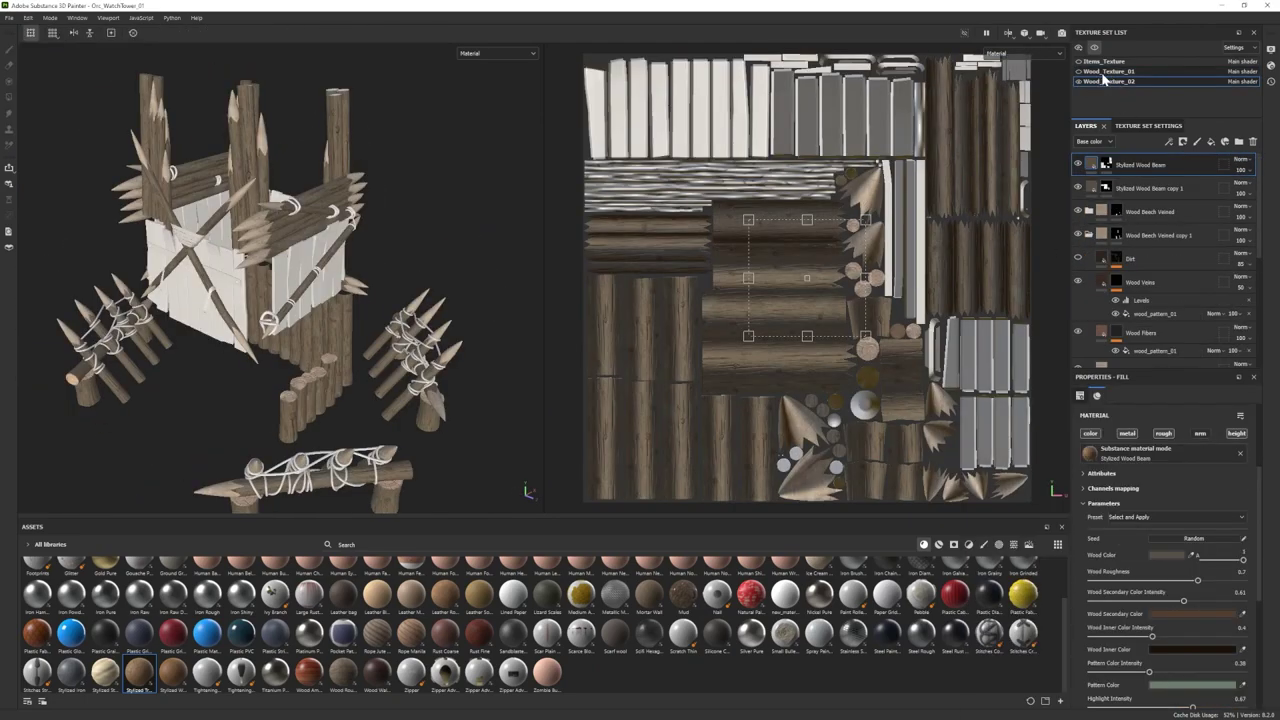
{"action": "left_click", "coordinate": [1106, 73]}
{"action": "left_click", "coordinate": [1091, 306]}
{"action": "left_click", "coordinate": [1177, 552]}
{"action": "left_click", "coordinate": [1019, 564]}
{"action": "left_click_drag", "start_coordinate": [300, 330], "coordinate": [340, 315], "text": "alt"}
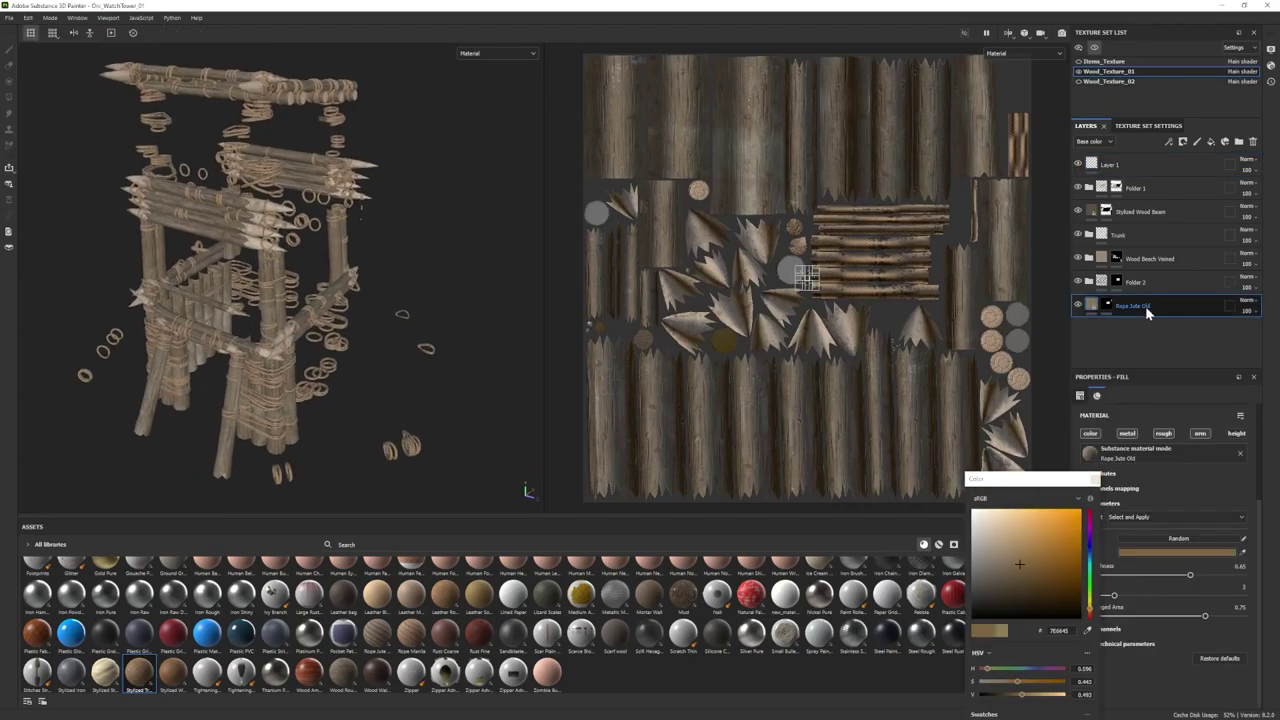
Step: Copy the Rope Jute Old layer to the top of the Wood_Texture_02 stack and activate its mask for polygon filling
{"action": "left_click", "coordinate": [1145, 306]}
{"action": "left_click", "coordinate": [1106, 83]}
{"action": "left_click", "coordinate": [1152, 165]}
{"action": "key", "text": "ctrl+v"}
{"action": "left_click", "coordinate": [1106, 164]}
{"action": "key", "text": "4"}
Step: Restrict the Rope Jute Old mask to the ropes around the beams and spike barricades using mesh polygon fill
{"action": "scroll", "coordinate": [290, 300], "scroll_direction": "down", "scroll_amount": 4}
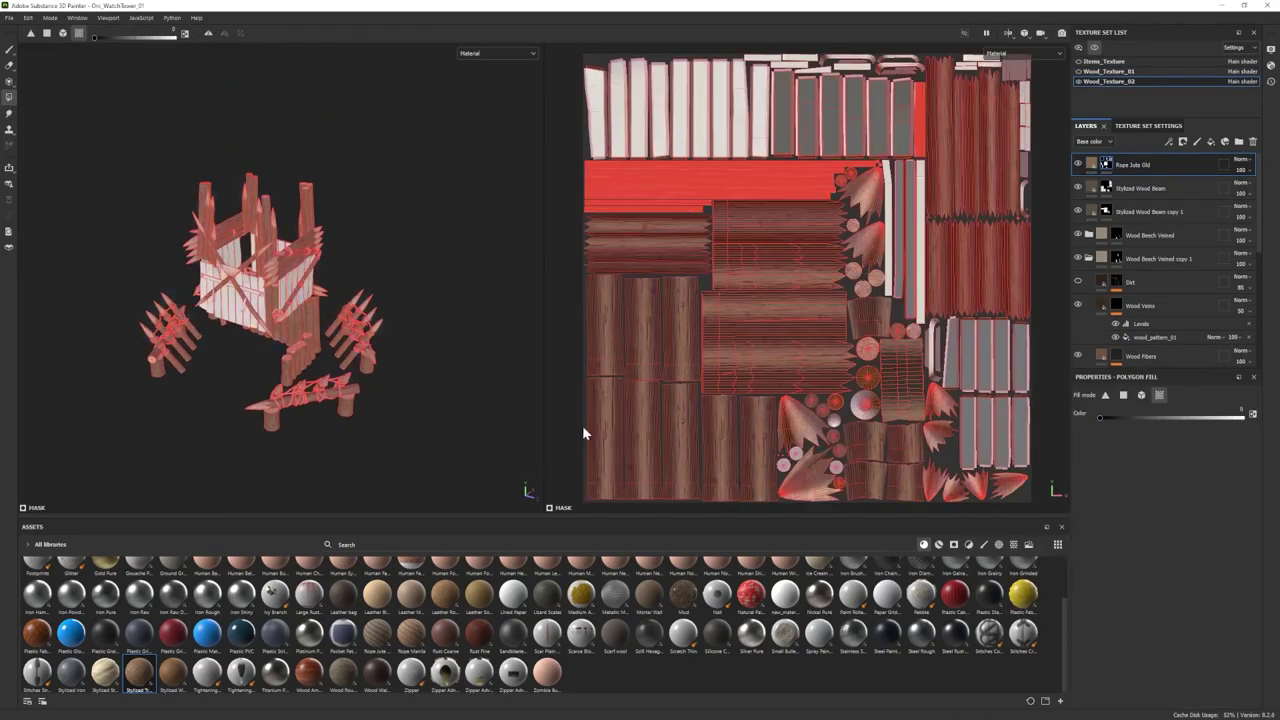
{"action": "left_click", "coordinate": [1141, 395]}
{"action": "scroll", "coordinate": [310, 290], "scroll_direction": "up", "scroll_amount": 8}
{"action": "middle_click_drag", "start_coordinate": [323, 318], "coordinate": [222, 200], "text": "alt"}
{"action": "left_click", "coordinate": [327, 408]}
{"action": "middle_click_drag", "start_coordinate": [327, 408], "coordinate": [453, 491], "text": "alt"}
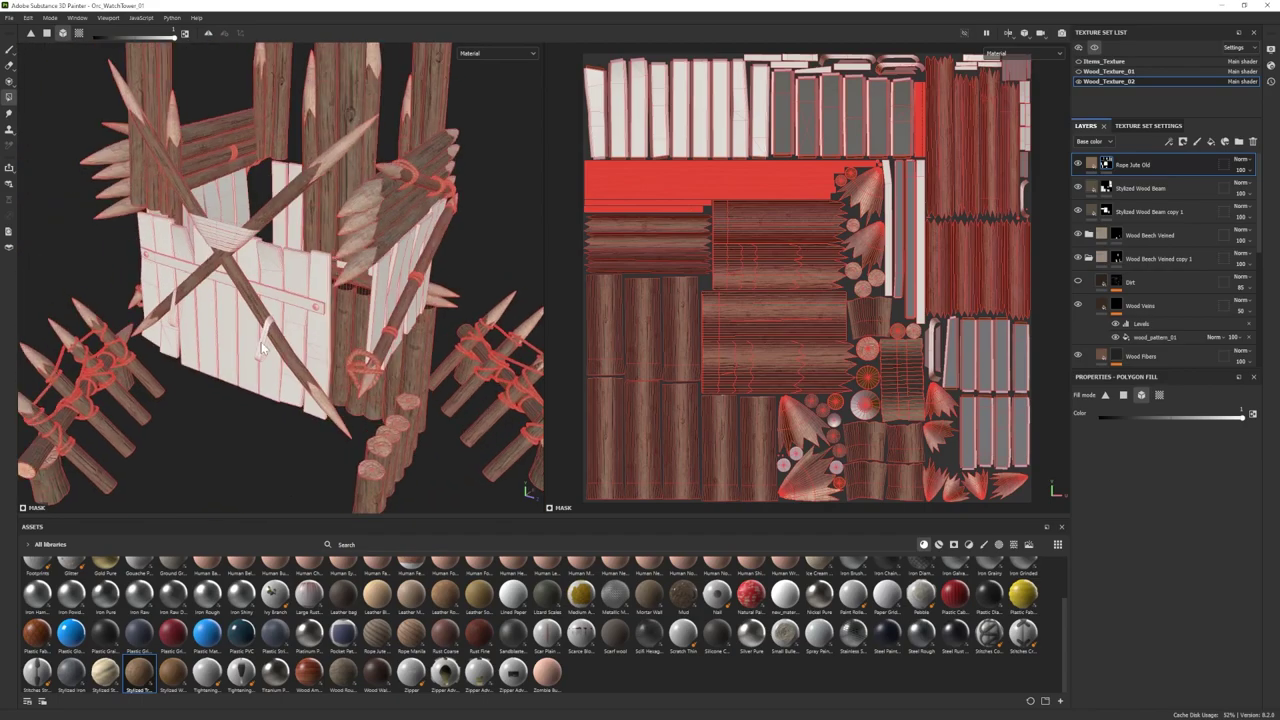
{"action": "middle_click_drag", "start_coordinate": [325, 235], "coordinate": [336, 342], "text": "alt"}
{"action": "mouse_move", "coordinate": [336, 347]}
{"action": "left_mouse_down", "text": "alt"}
{"action": "mouse_move", "coordinate": [349, 292]}
{"action": "mouse_move", "coordinate": [517, 326]}
{"action": "mouse_move", "coordinate": [171, 331]}
{"action": "mouse_move", "coordinate": [450, 312]}
{"action": "left_mouse_up", "text": "alt"}
{"action": "left_click", "coordinate": [9, 49]}
{"action": "scroll", "coordinate": [300, 330], "scroll_direction": "down", "scroll_amount": 4}
{"action": "scroll", "coordinate": [450, 312], "scroll_direction": "up", "scroll_amount": 3}
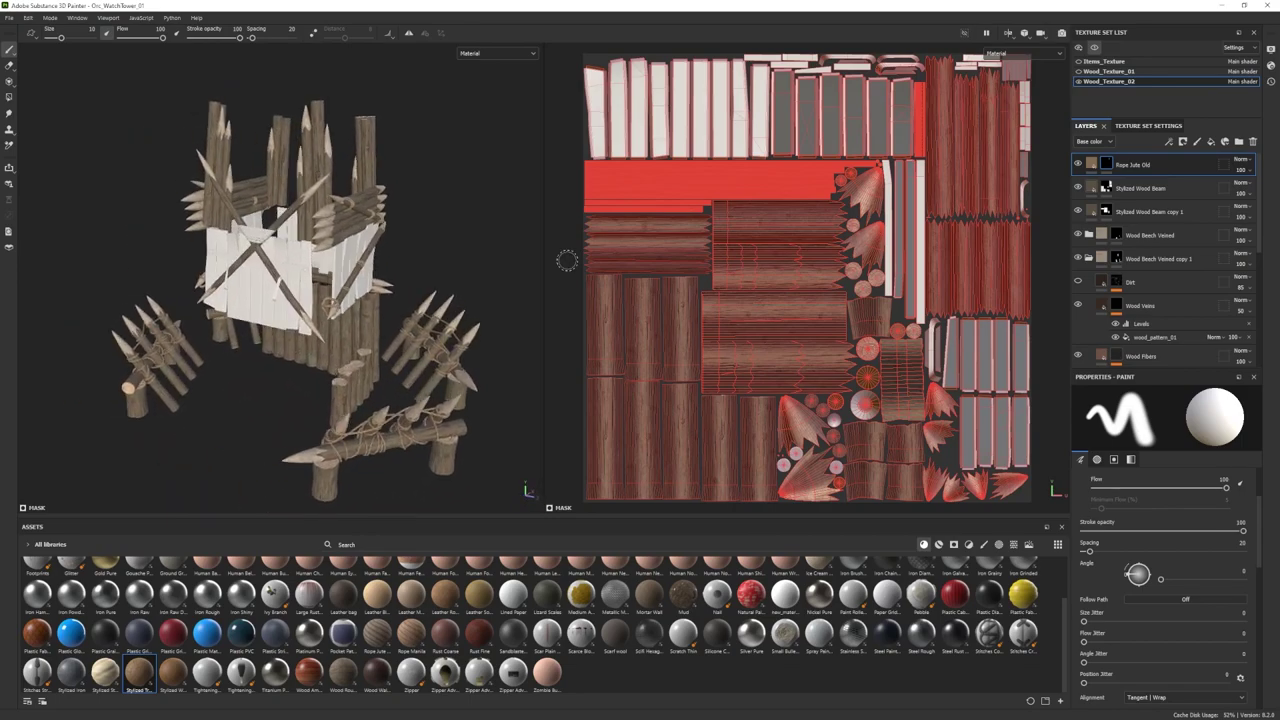
Step: Try the Wood Chest Stylized smart material at the top of the stack and expand its folder
{"action": "left_click", "coordinate": [939, 545]}
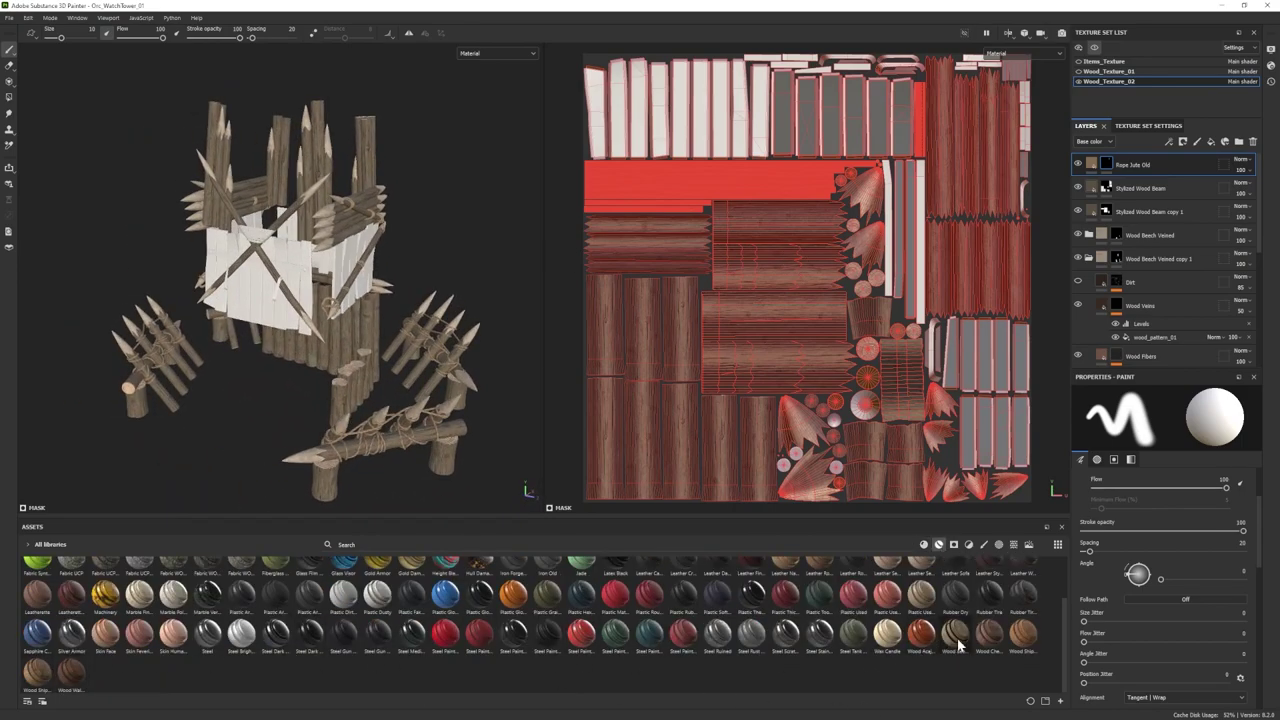
{"action": "left_click_drag", "start_coordinate": [990, 633], "coordinate": [1157, 163]}
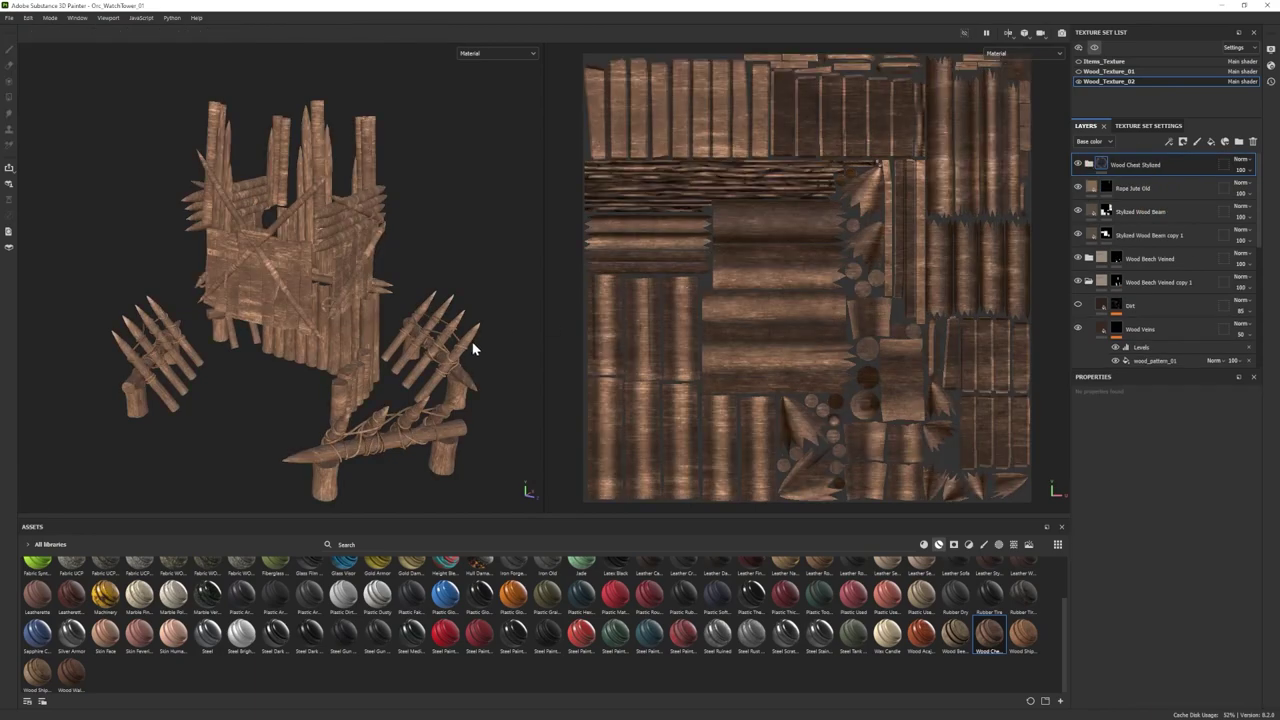
{"action": "scroll", "coordinate": [368, 412], "scroll_direction": "up", "scroll_amount": 3}
{"action": "left_click", "coordinate": [1089, 165]}
{"action": "scroll", "coordinate": [1157, 197], "scroll_direction": "down", "scroll_amount": 3}
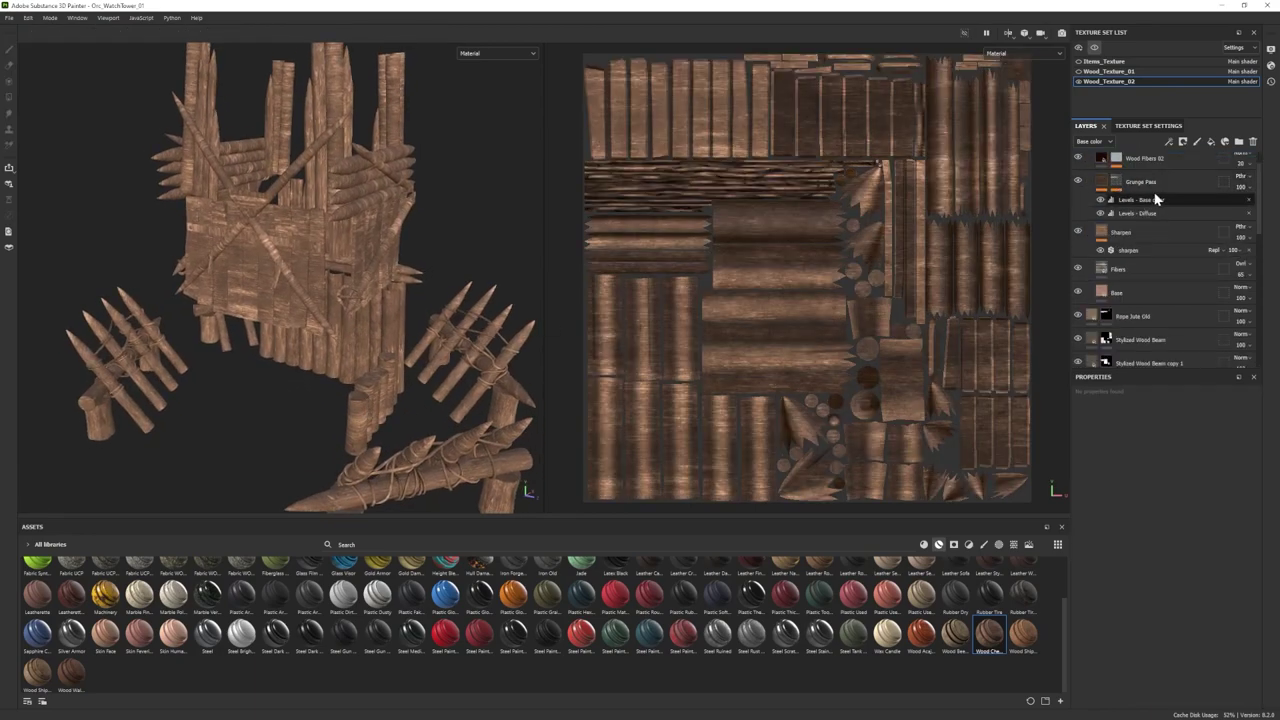
Step: Try a desaturated brown Base color on the smart material's Base layer, then remove the Wood Chest Stylized folder
{"action": "left_click", "coordinate": [1143, 291]}
{"action": "left_click", "coordinate": [1154, 531]}
{"action": "left_click", "coordinate": [988, 564]}
{"action": "left_click_drag", "start_coordinate": [988, 564], "coordinate": [1003, 558]}
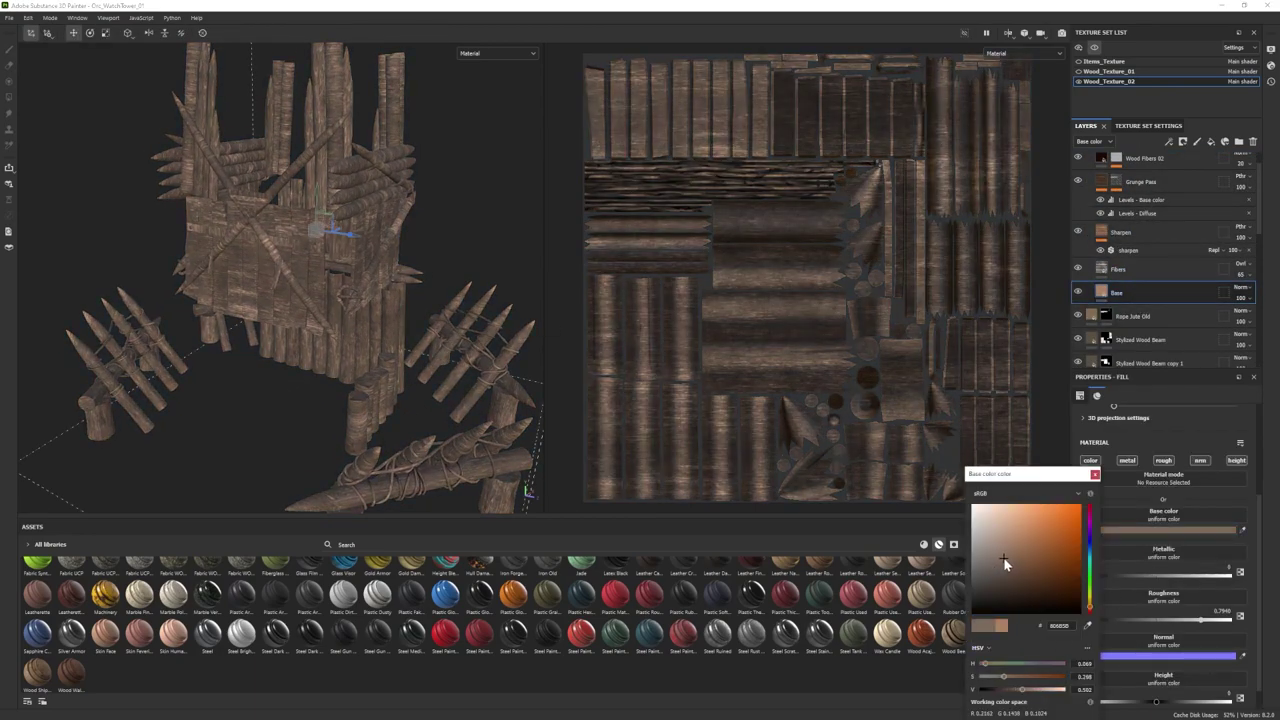
{"action": "left_click", "coordinate": [1095, 475]}
{"action": "scroll", "coordinate": [1138, 222], "scroll_direction": "up", "scroll_amount": 2}
{"action": "left_click", "coordinate": [1138, 168]}
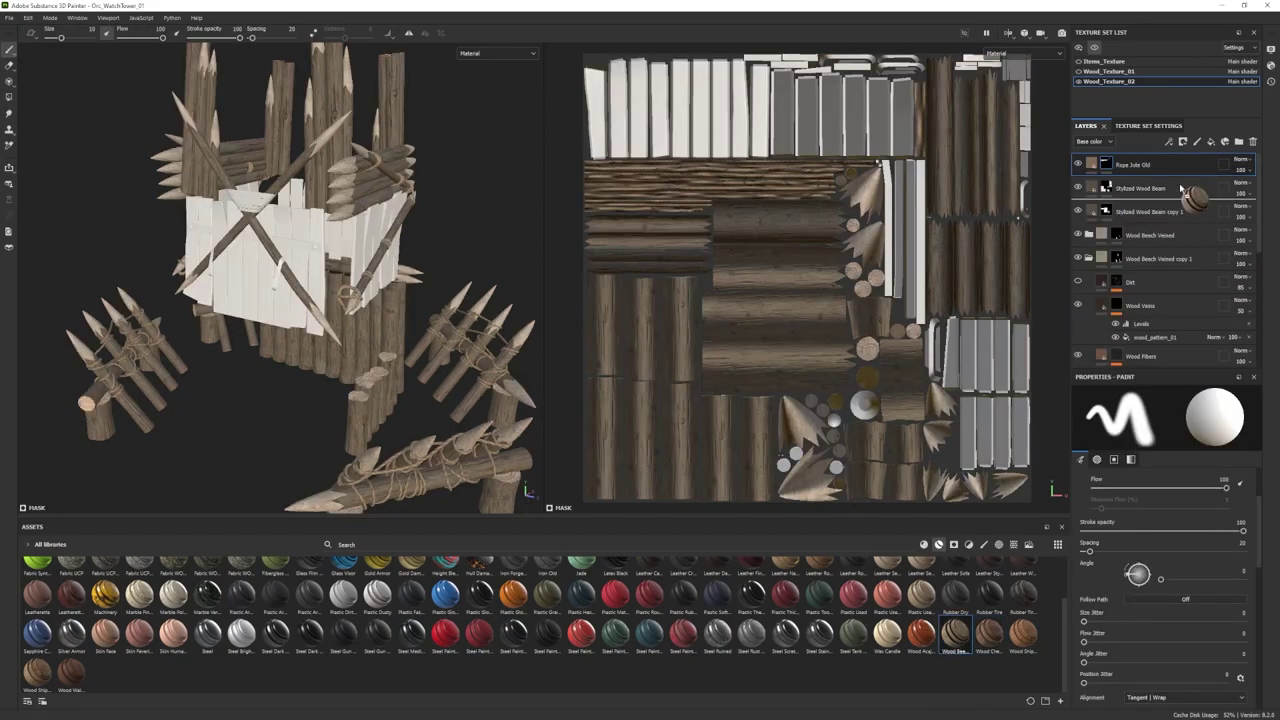
Step: Add the Wood Beech Veined smart material at the top of the stack, black-mask it and fill the first wall planks
{"action": "left_click_drag", "start_coordinate": [345, 316], "coordinate": [300, 330], "text": "alt"}
{"action": "right_click", "coordinate": [1134, 162]}
{"action": "left_click", "coordinate": [1174, 183]}
{"action": "left_click", "coordinate": [9, 97]}
{"action": "left_click", "coordinate": [235, 290]}
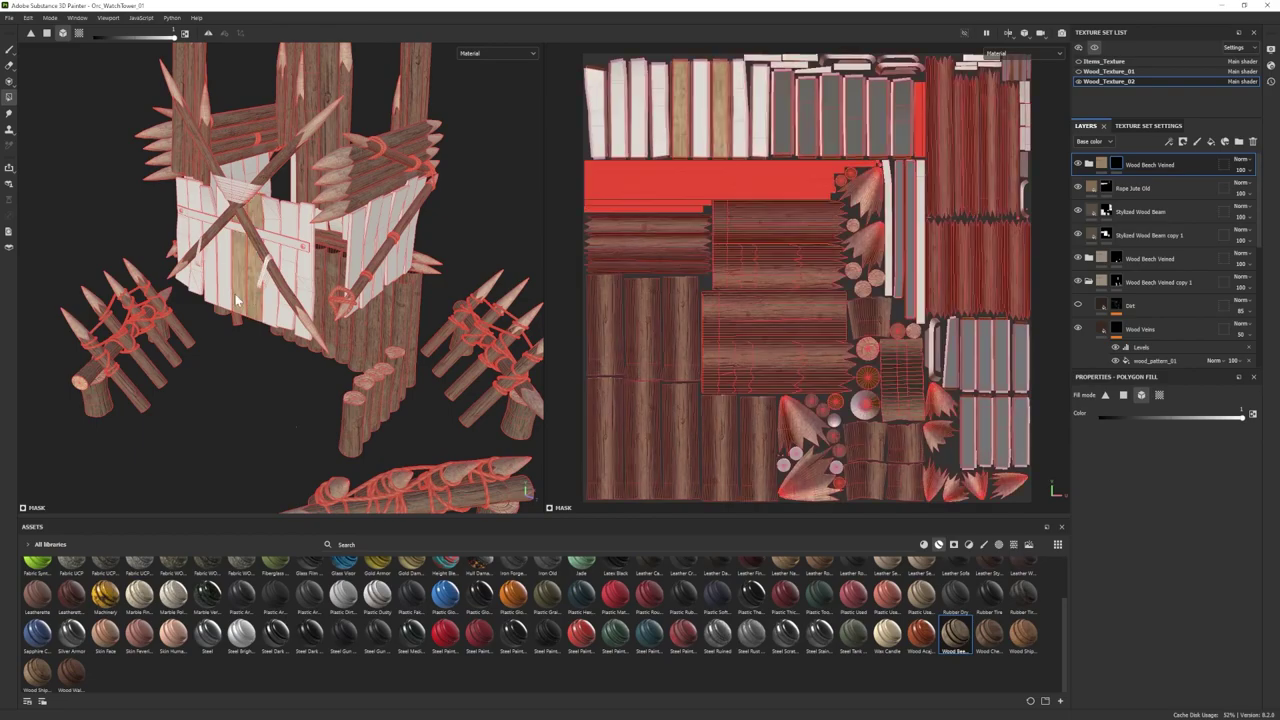
Step: Fill all remaining wall planks in the top Wood Beech Veined mask, including the two lower plank groups in the UV layout
{"action": "left_click_drag", "start_coordinate": [235, 294], "coordinate": [312, 302], "text": "alt"}
{"action": "left_click_drag", "start_coordinate": [594, 107], "coordinate": [900, 122]}
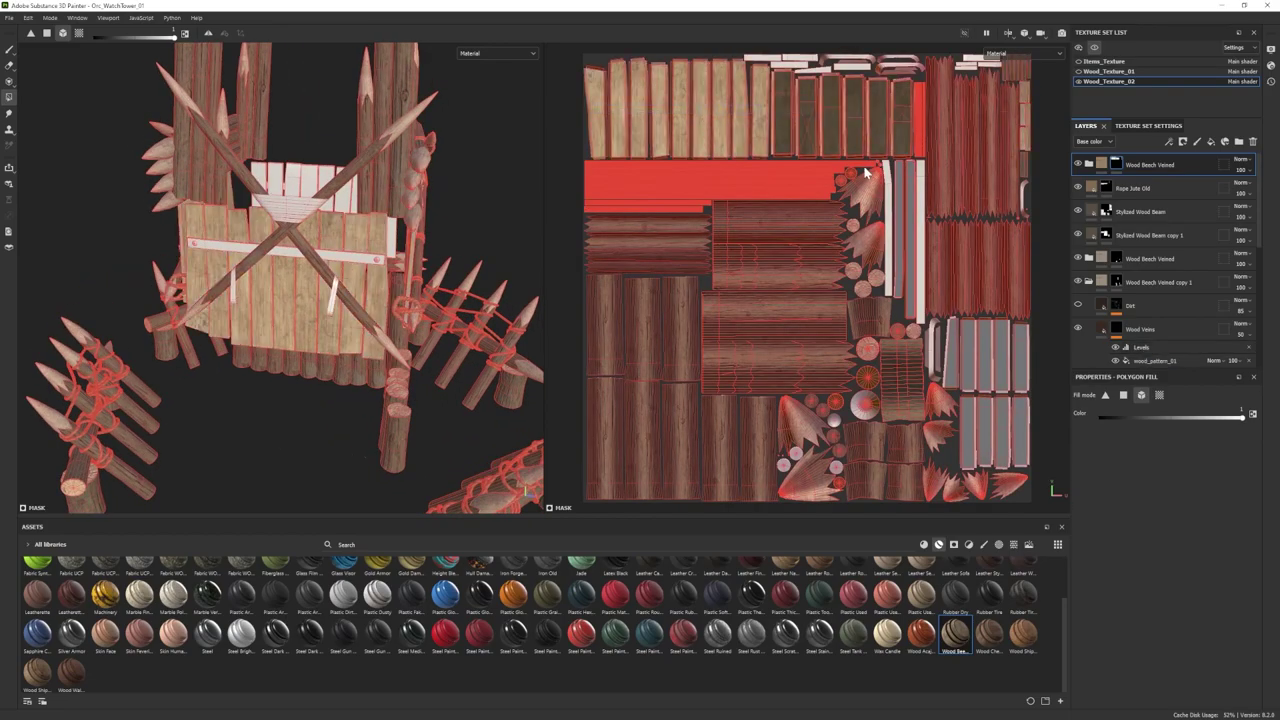
{"action": "left_click_drag", "start_coordinate": [952, 364], "coordinate": [1021, 366]}
{"action": "left_click_drag", "start_coordinate": [971, 437], "coordinate": [1023, 441]}
{"action": "scroll", "coordinate": [250, 210], "scroll_direction": "down", "scroll_amount": 2}
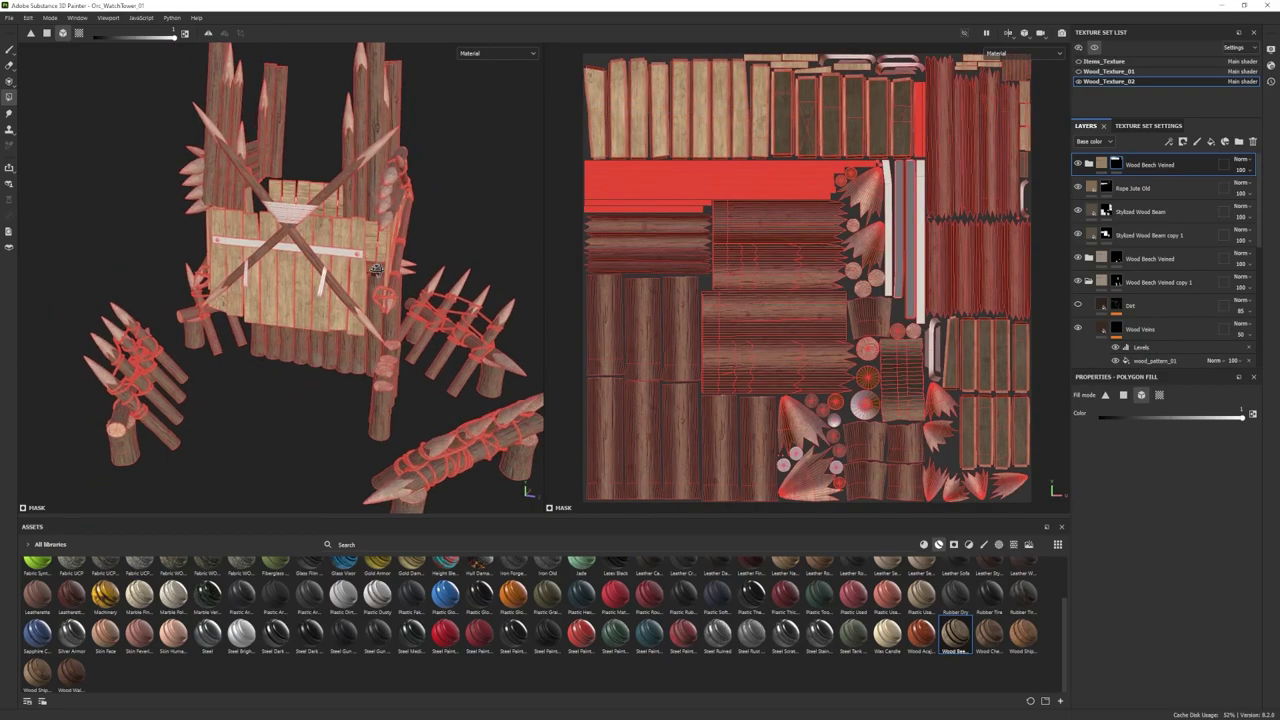
{"action": "mouse_move", "coordinate": [300, 245]}
{"action": "left_mouse_down", "text": "alt"}
{"action": "mouse_move", "coordinate": [548, 268]}
{"action": "mouse_move", "coordinate": [161, 189]}
{"action": "left_mouse_up", "text": "alt"}
{"action": "left_click", "coordinate": [9, 50]}
{"action": "scroll", "coordinate": [174, 223], "scroll_direction": "down", "scroll_amount": 2}
{"action": "scroll", "coordinate": [174, 223], "scroll_direction": "up", "scroll_amount": 2}
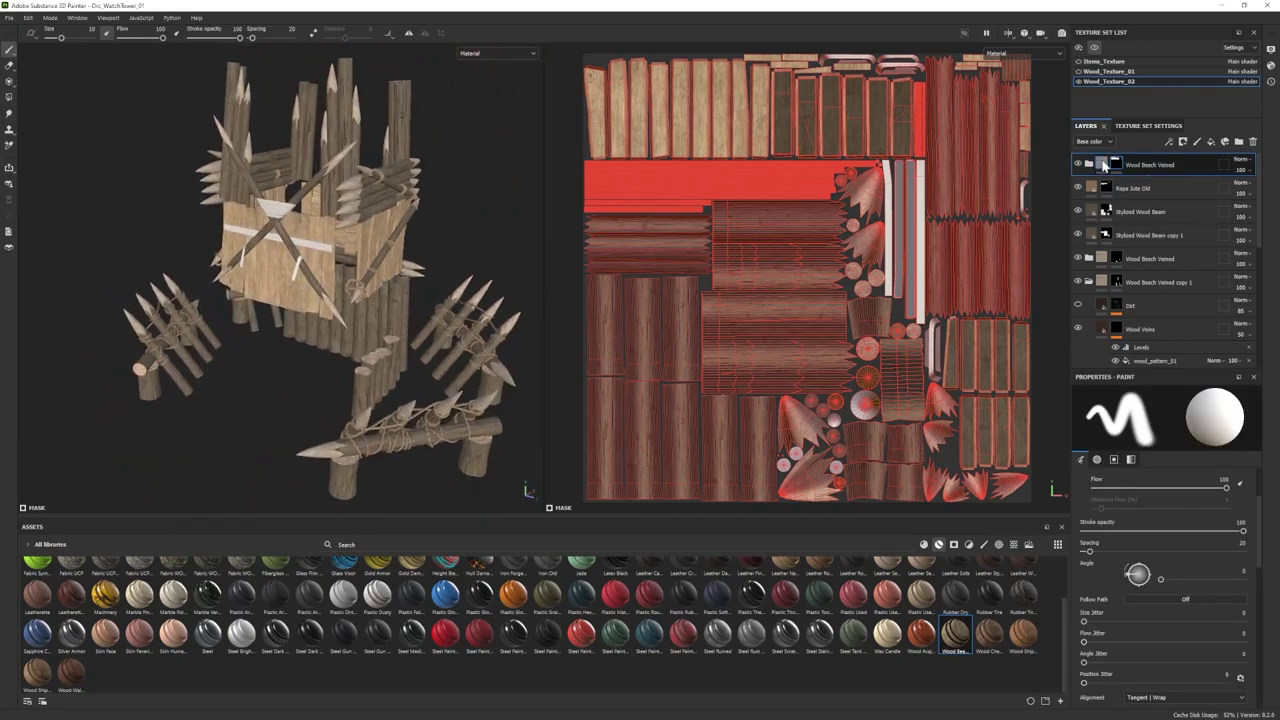
Step: Change the Base Wood color inside the top Wood Beech Veined folder to a greyish beige
{"action": "left_click", "coordinate": [1089, 164]}
{"action": "left_click", "coordinate": [1141, 264]}
{"action": "left_click", "coordinate": [1150, 530]}
{"action": "mouse_move", "coordinate": [1002, 550]}
{"action": "left_mouse_down"}
{"action": "mouse_move", "coordinate": [997, 570]}
{"action": "mouse_move", "coordinate": [986, 550]}
{"action": "left_mouse_up"}
{"action": "scroll", "coordinate": [314, 372], "scroll_direction": "down", "scroll_amount": 3}
Step: Lighten the Base Wood color to B1A69C while judging it with all texture sets shown, and collapse the folder
{"action": "left_click", "coordinate": [1094, 47]}
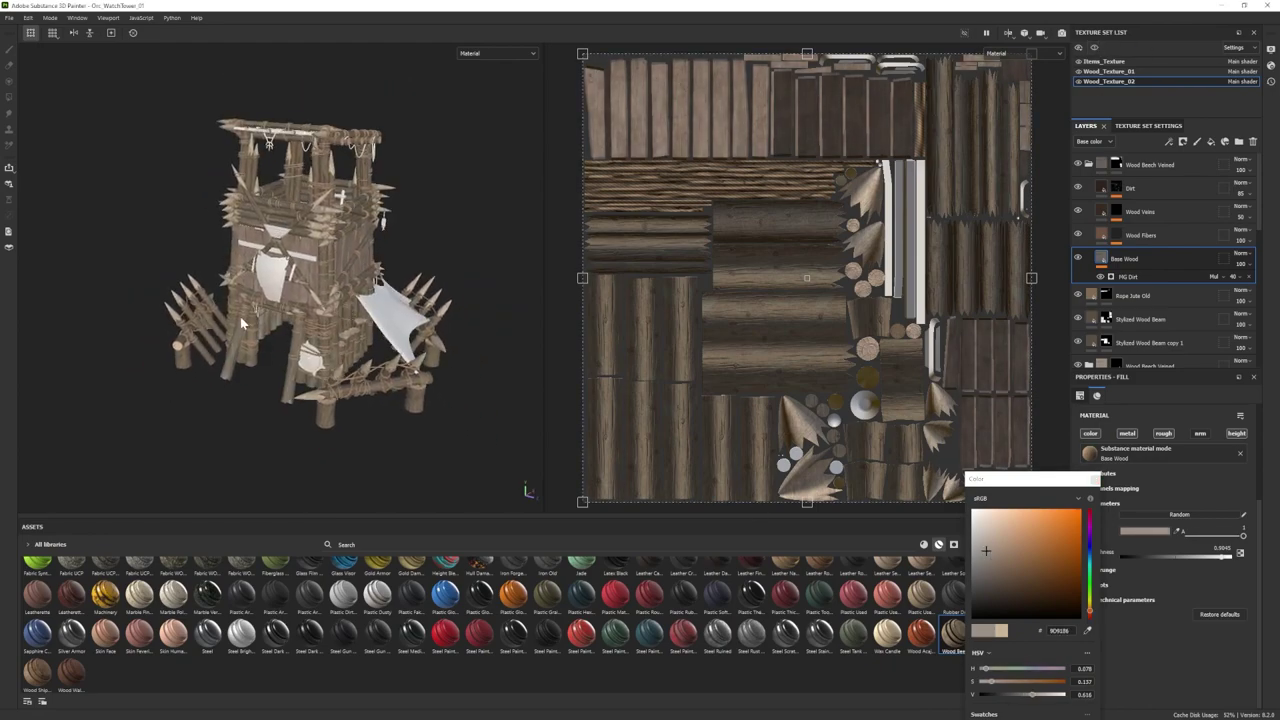
{"action": "scroll", "coordinate": [241, 323], "scroll_direction": "up", "scroll_amount": 4}
{"action": "left_click_drag", "start_coordinate": [986, 551], "coordinate": [984, 542]}
{"action": "scroll", "coordinate": [280, 324], "scroll_direction": "down", "scroll_amount": 3}
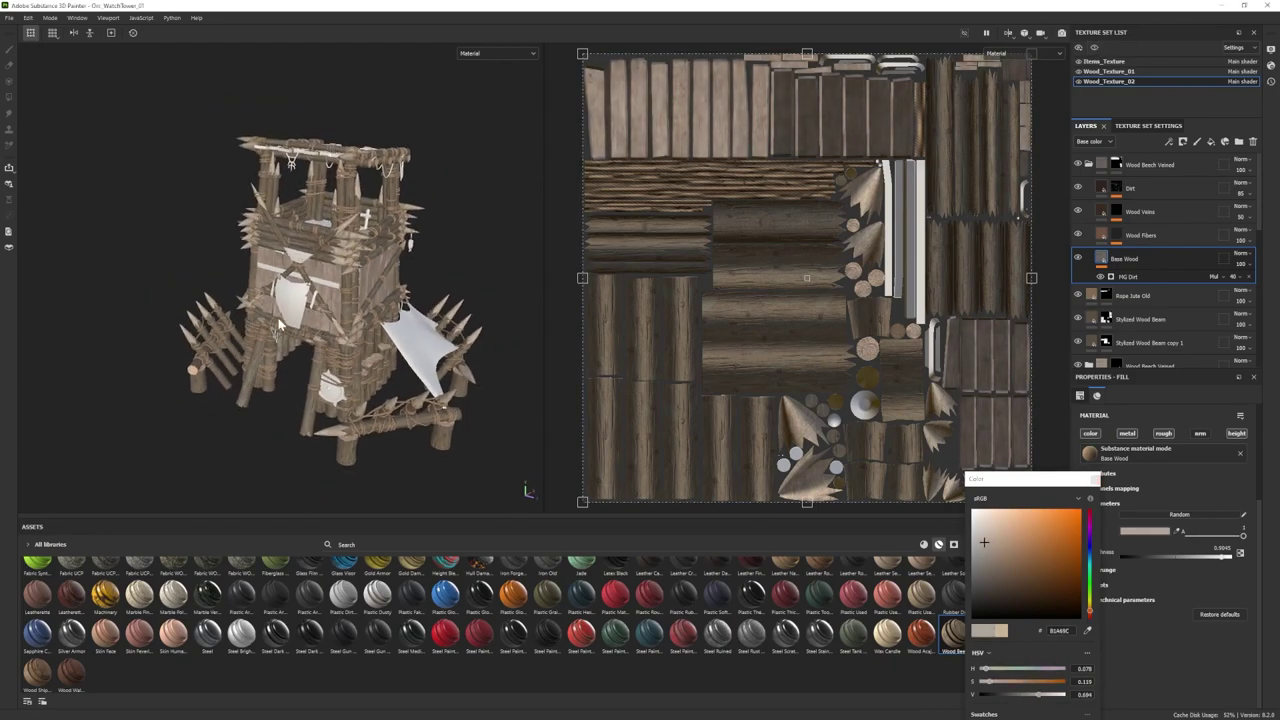
{"action": "scroll", "coordinate": [280, 324], "scroll_direction": "up", "scroll_amount": 4}
{"action": "left_click", "coordinate": [1089, 164]}
{"action": "middle_click_drag", "start_coordinate": [285, 250], "coordinate": [272, 314], "text": "alt"}
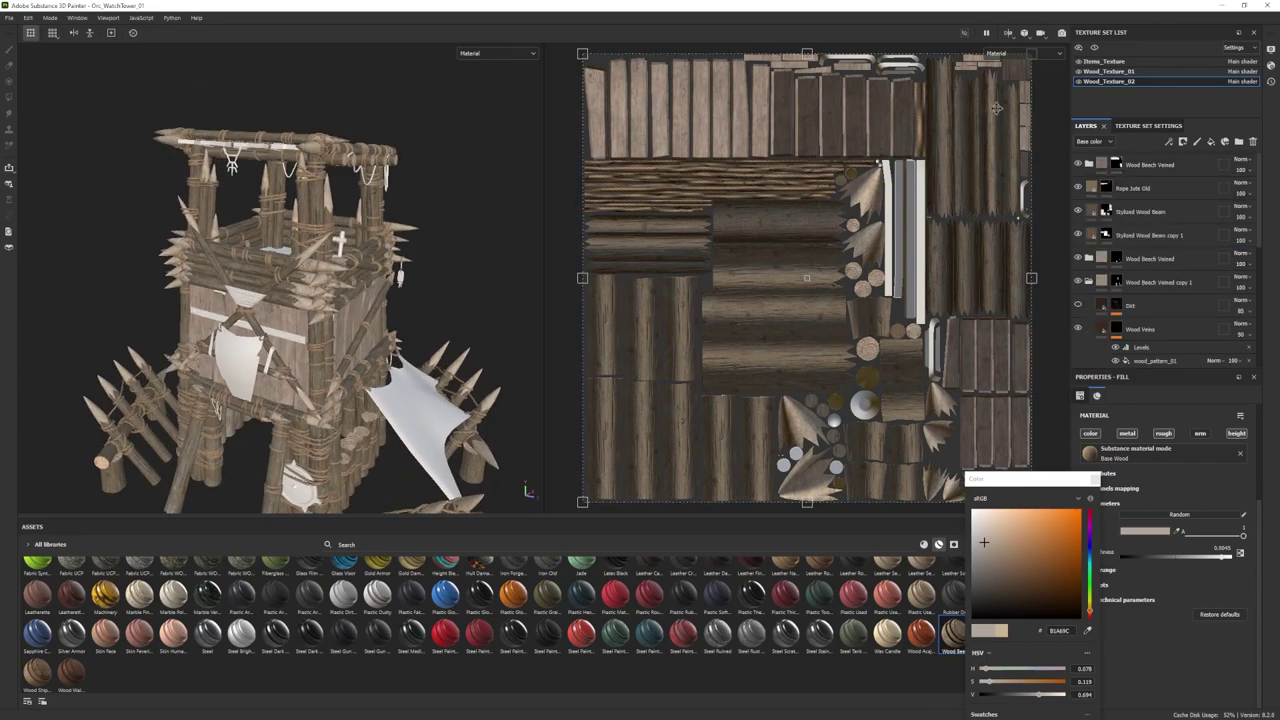
{"action": "left_click", "coordinate": [1094, 47]}
{"action": "left_click_drag", "start_coordinate": [290, 255], "coordinate": [302, 325], "text": "alt"}
{"action": "left_click", "coordinate": [1106, 211]}
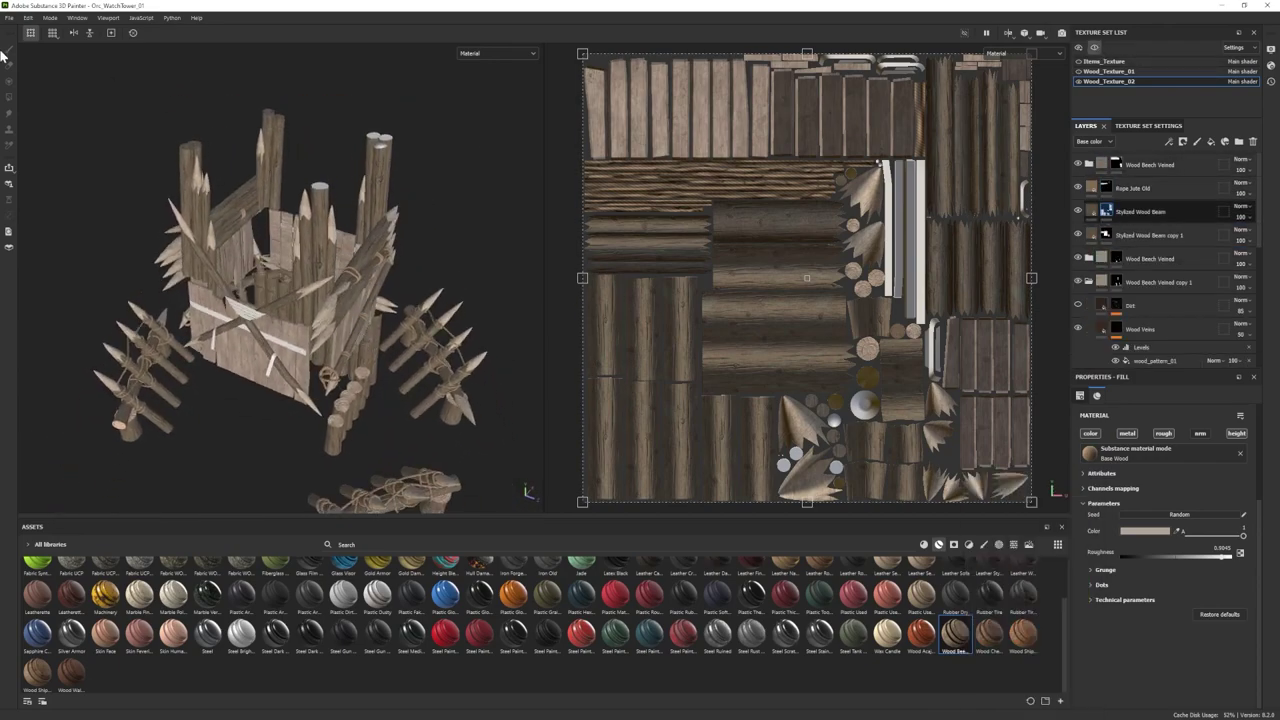
{"action": "left_click", "coordinate": [1095, 48]}
{"action": "left_click", "coordinate": [1095, 47]}
{"action": "left_click", "coordinate": [10, 98]}
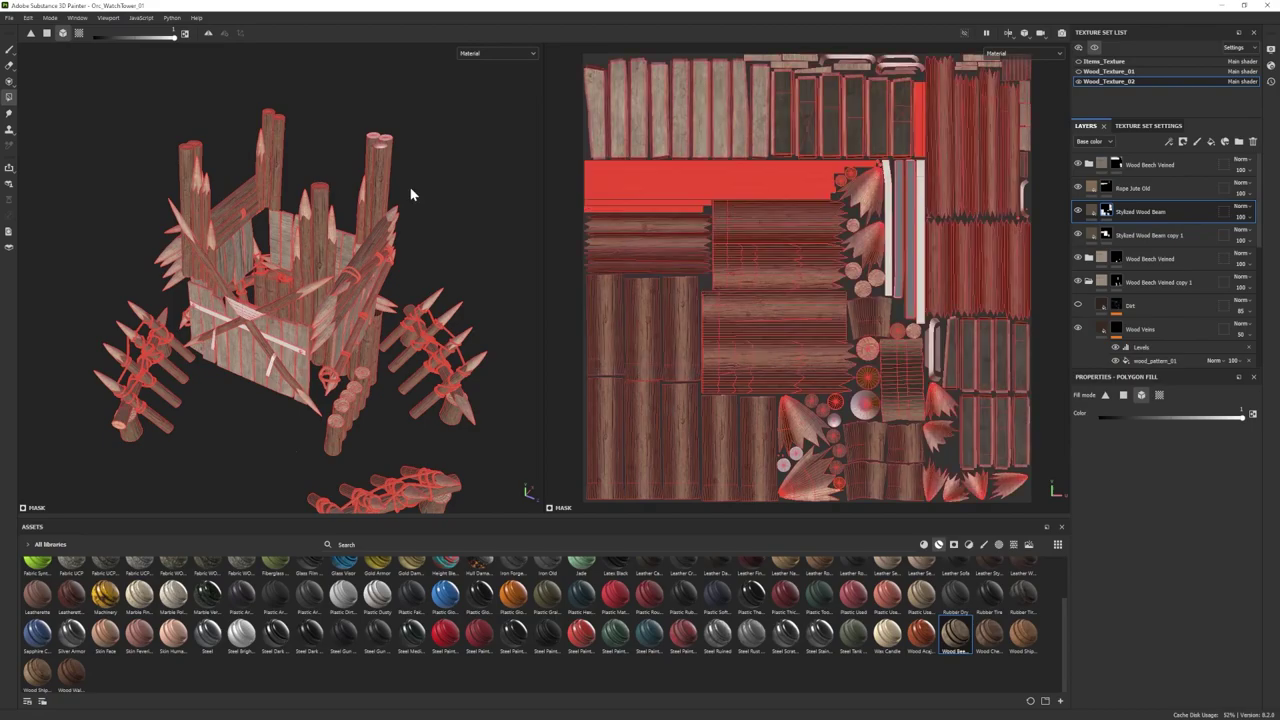
Step: Add a Stylized Tree Trunk Cross Section layer at the top of the stack with tiling 42 and offsets 0.1 and -0.09
{"action": "mouse_move", "coordinate": [315, 243]}
{"action": "left_mouse_down", "text": "alt"}
{"action": "mouse_move", "coordinate": [235, 105]}
{"action": "mouse_move", "coordinate": [281, 112]}
{"action": "mouse_move", "coordinate": [301, 155]}
{"action": "mouse_move", "coordinate": [58, 90]}
{"action": "mouse_move", "coordinate": [237, 117]}
{"action": "mouse_move", "coordinate": [27, 57]}
{"action": "left_mouse_up", "text": "alt"}
{"action": "left_click", "coordinate": [10, 49]}
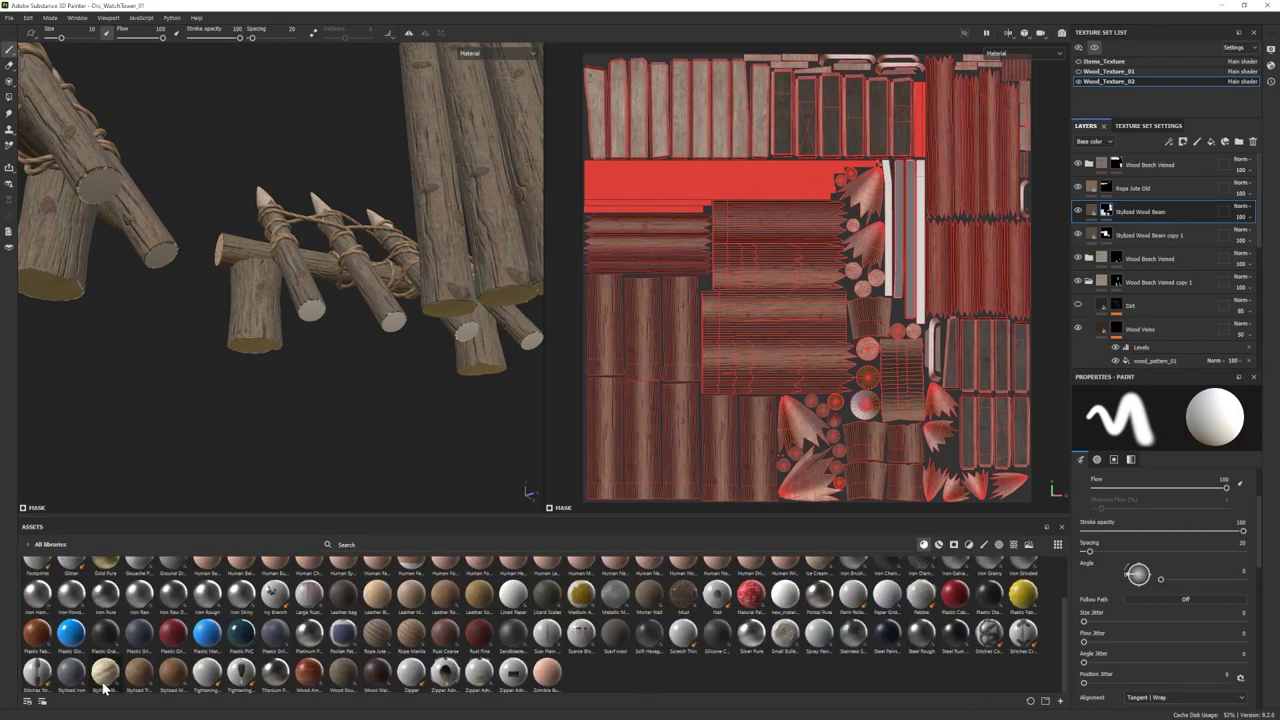
{"action": "left_click_drag", "start_coordinate": [1147, 475], "coordinate": [1216, 512]}
{"action": "type", "text": "42"}
{"action": "key", "text": "Return"}
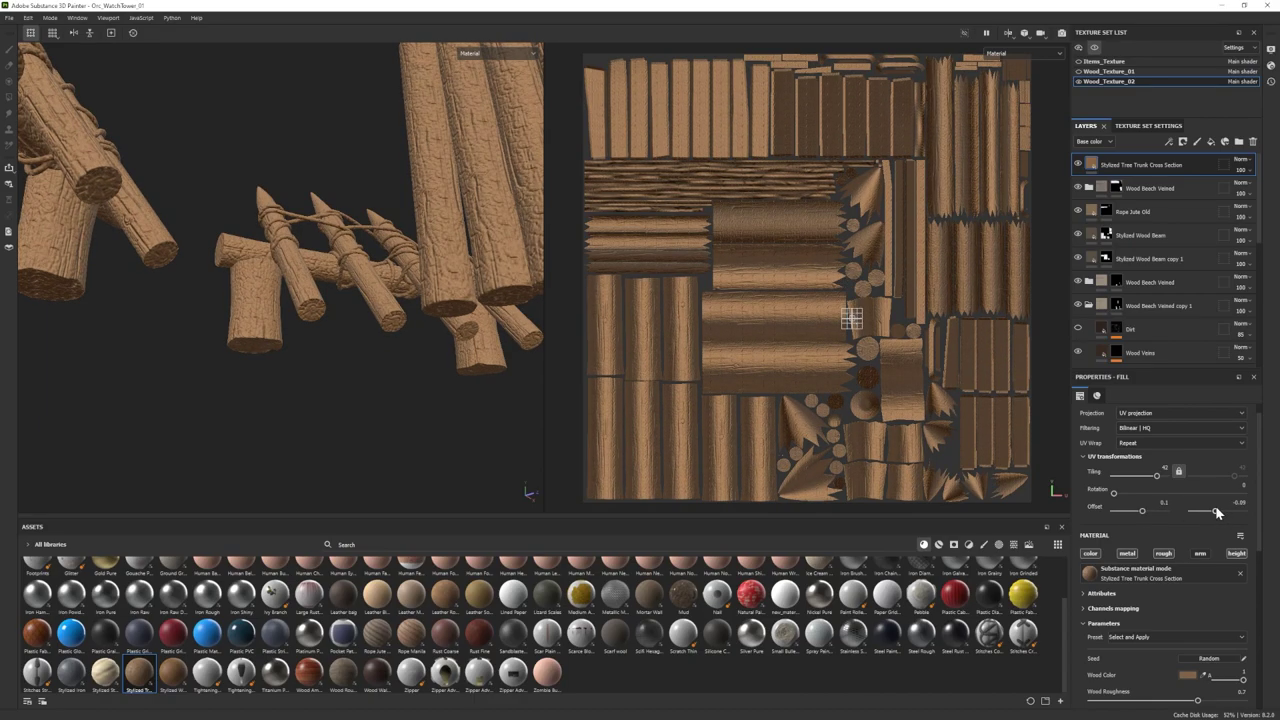
Step: Add a black mask to the new cross-section layer and polygon-fill the lower ends of the spike logs
{"action": "right_click", "coordinate": [1136, 164]}
{"action": "left_click", "coordinate": [1150, 186]}
{"action": "left_click", "coordinate": [9, 97]}
{"action": "left_click", "coordinate": [313, 313]}
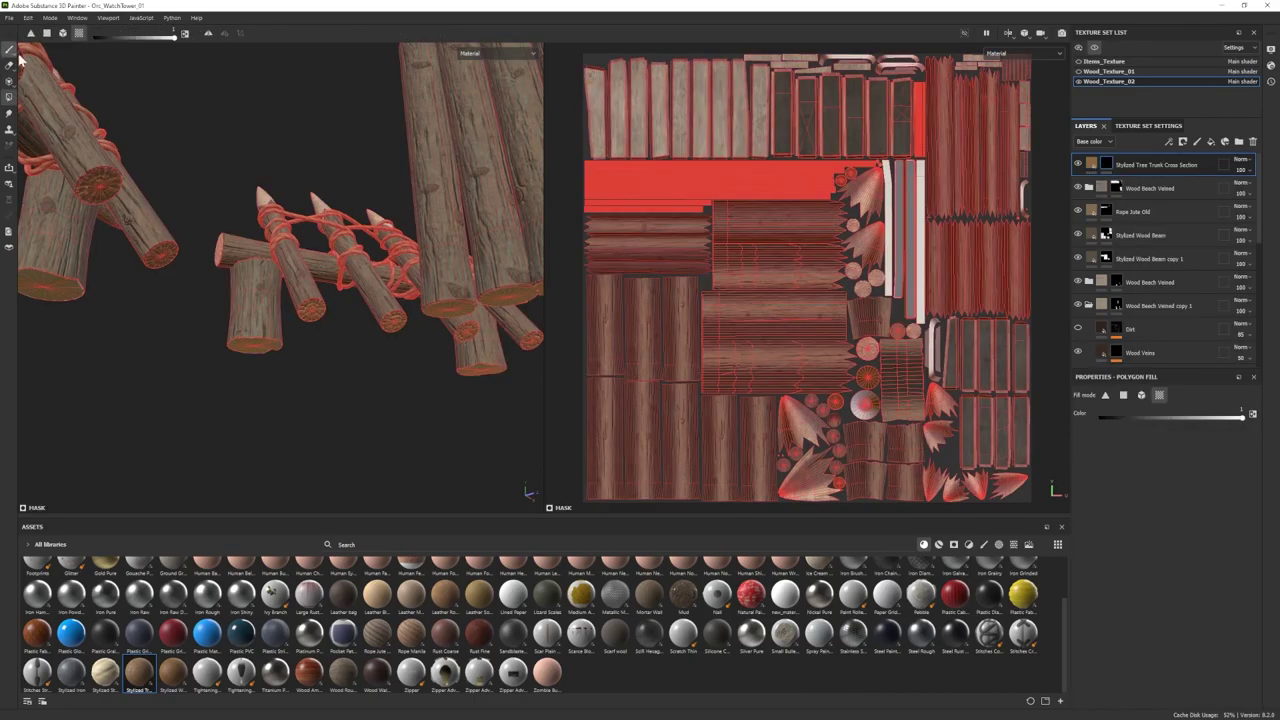
Step: Set the top cross-section layer's Wood Color to light grey and its Wood Roughness to 0.83
{"action": "left_click", "coordinate": [1091, 164]}
{"action": "left_click", "coordinate": [1187, 675]}
{"action": "left_click_drag", "start_coordinate": [1000, 556], "coordinate": [975, 538]}
{"action": "left_click", "coordinate": [1094, 474]}
{"action": "scroll", "coordinate": [1186, 617], "scroll_direction": "down", "scroll_amount": 3}
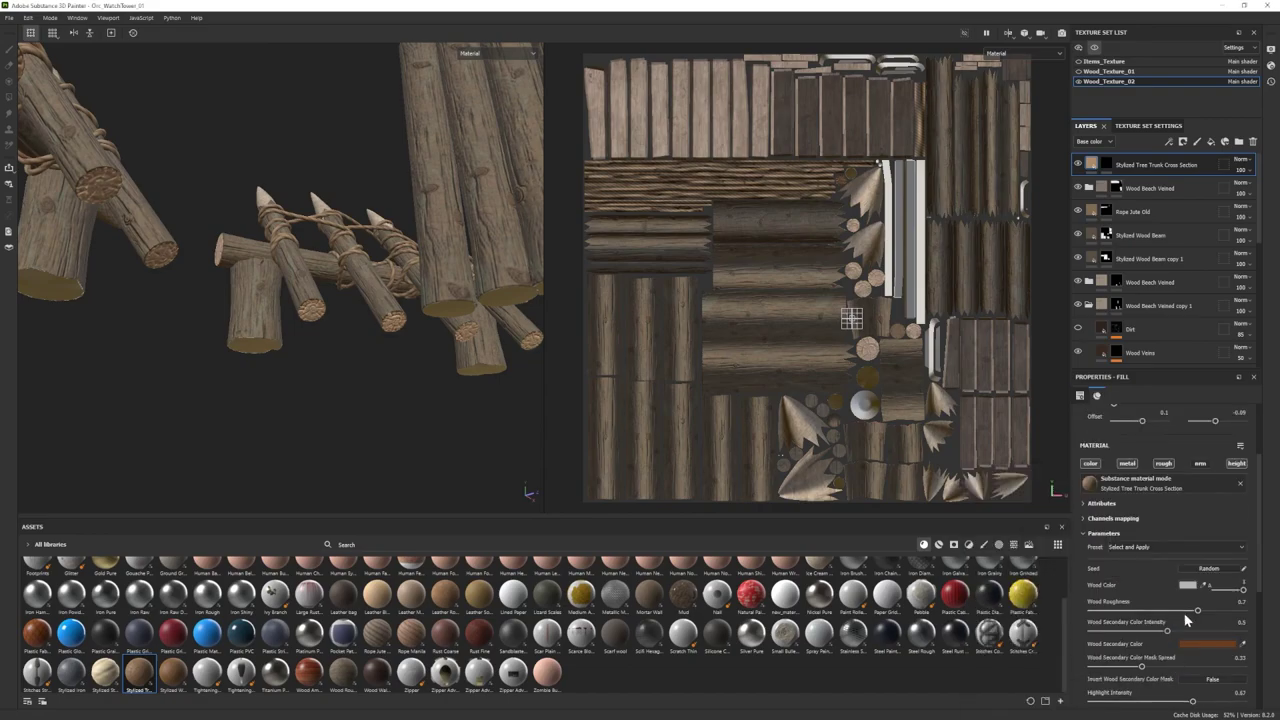
{"action": "left_click_drag", "start_coordinate": [1197, 610], "coordinate": [1218, 610]}
Step: Compare the model with the top cross-section layer hidden and shown, and review the plank wall and barricades
{"action": "left_click_drag", "start_coordinate": [290, 260], "coordinate": [320, 320], "text": "alt"}
{"action": "left_click", "coordinate": [1078, 164]}
{"action": "left_click", "coordinate": [1078, 164]}
{"action": "middle_click_drag", "start_coordinate": [526, 230], "coordinate": [452, 328], "text": "alt"}
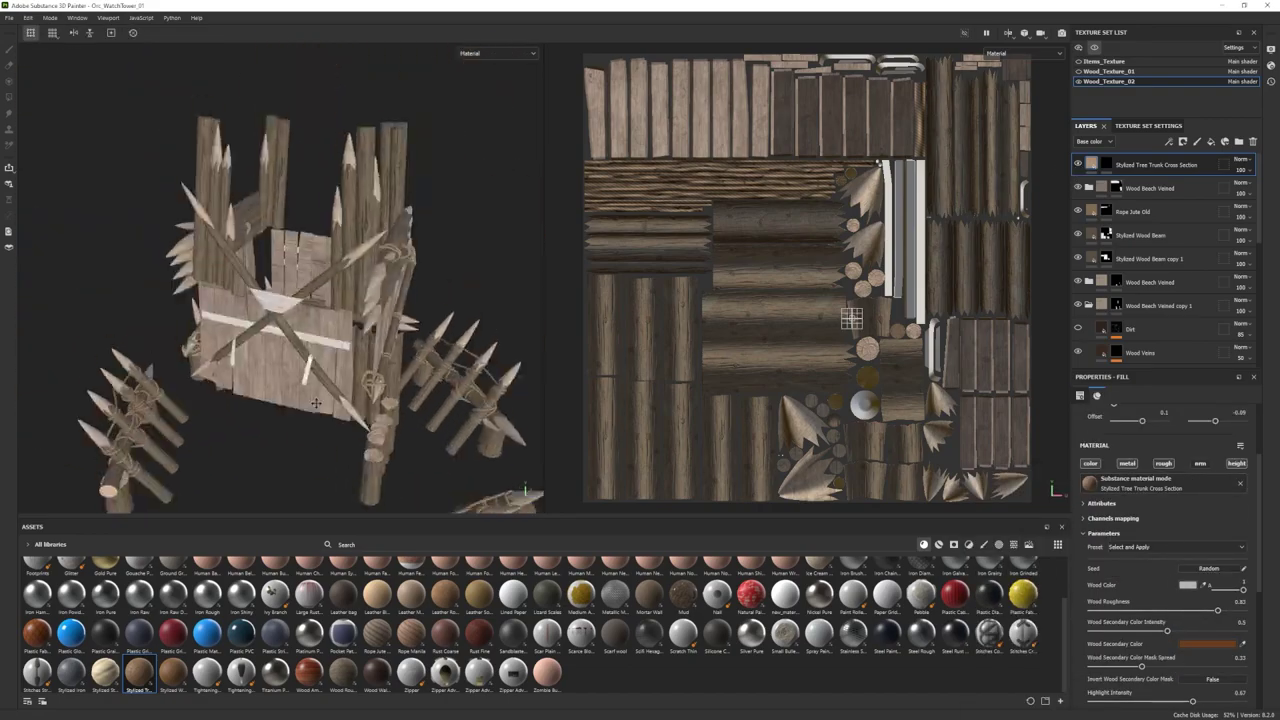
{"action": "scroll", "coordinate": [452, 329], "scroll_direction": "down", "scroll_amount": 2}
{"action": "left_click_drag", "start_coordinate": [277, 260], "coordinate": [354, 328], "text": "alt"}
{"action": "scroll", "coordinate": [318, 272], "scroll_direction": "up", "scroll_amount": 3}
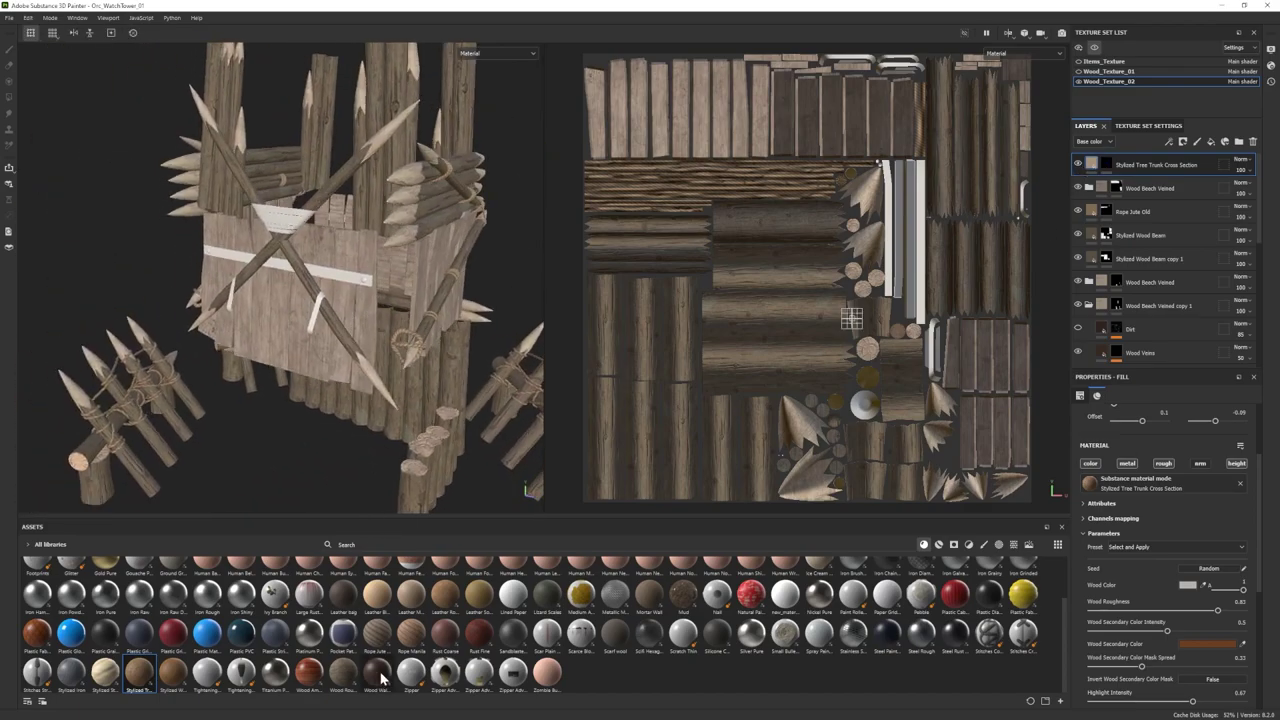
Step: Add the Fabric Knitted Sweater material at the top of the layer stack with tiling 16.62
{"action": "left_click", "coordinate": [938, 545]}
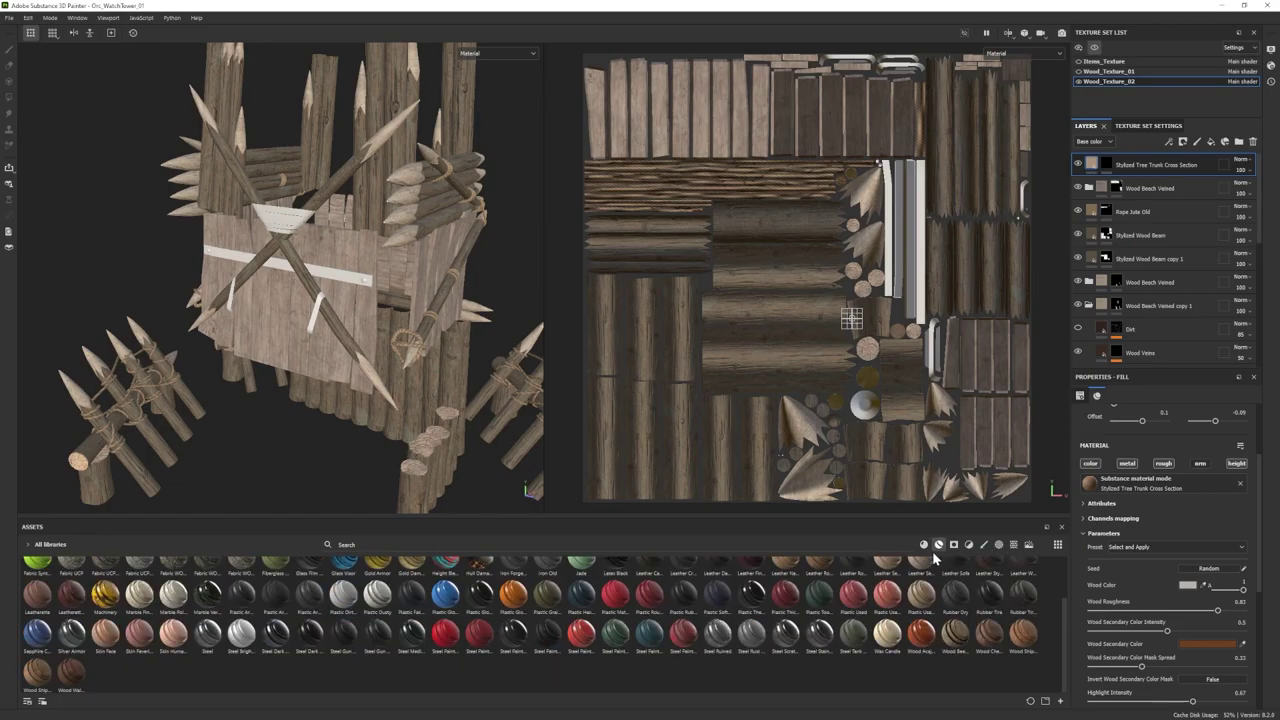
{"action": "scroll", "coordinate": [312, 343], "scroll_direction": "up", "scroll_amount": 3}
{"action": "left_click", "coordinate": [924, 545]}
{"action": "scroll", "coordinate": [631, 627], "scroll_direction": "up", "scroll_amount": 5}
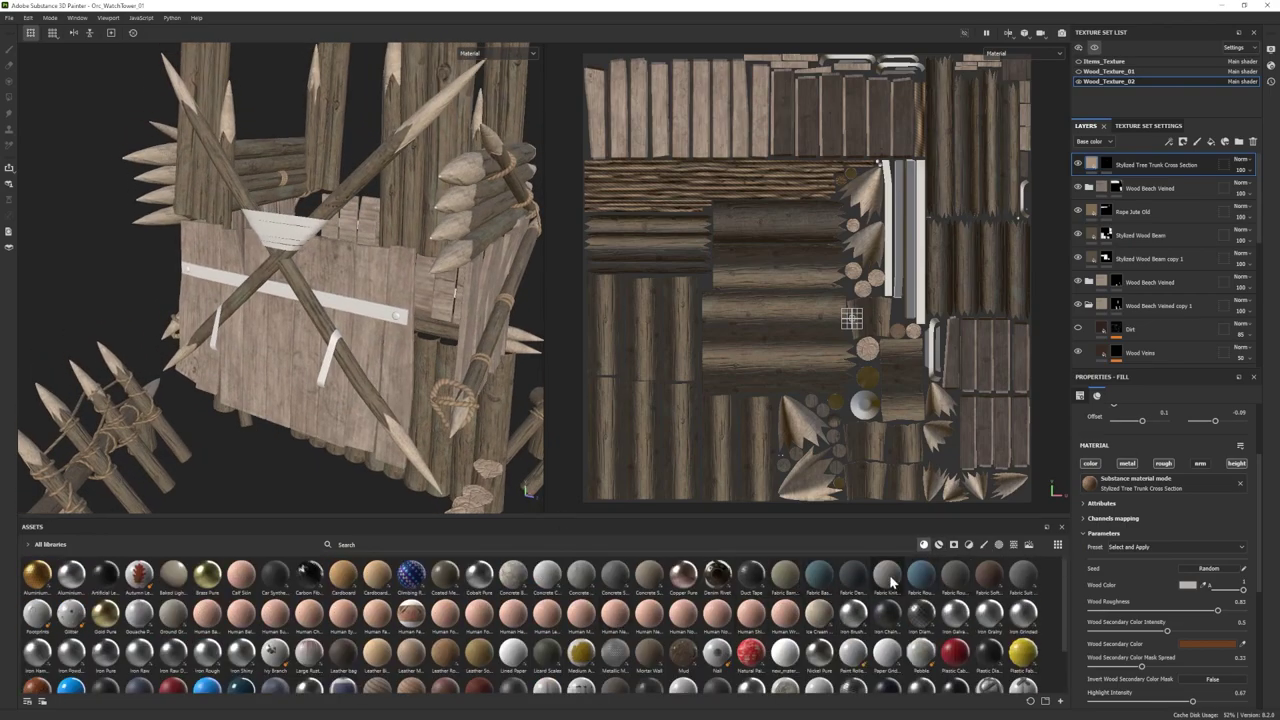
{"action": "left_click_drag", "start_coordinate": [1125, 160], "coordinate": [1126, 159]}
{"action": "scroll", "coordinate": [1165, 435], "scroll_direction": "up", "scroll_amount": 5}
{"action": "left_click_drag", "start_coordinate": [1141, 496], "coordinate": [1158, 498]}
Step: Add a black mask to the knitted fabric layer and polygon-fill the cloth wrapped around the crossed beams on the plank wall
{"action": "left_click_drag", "start_coordinate": [245, 275], "coordinate": [330, 285], "text": "alt"}
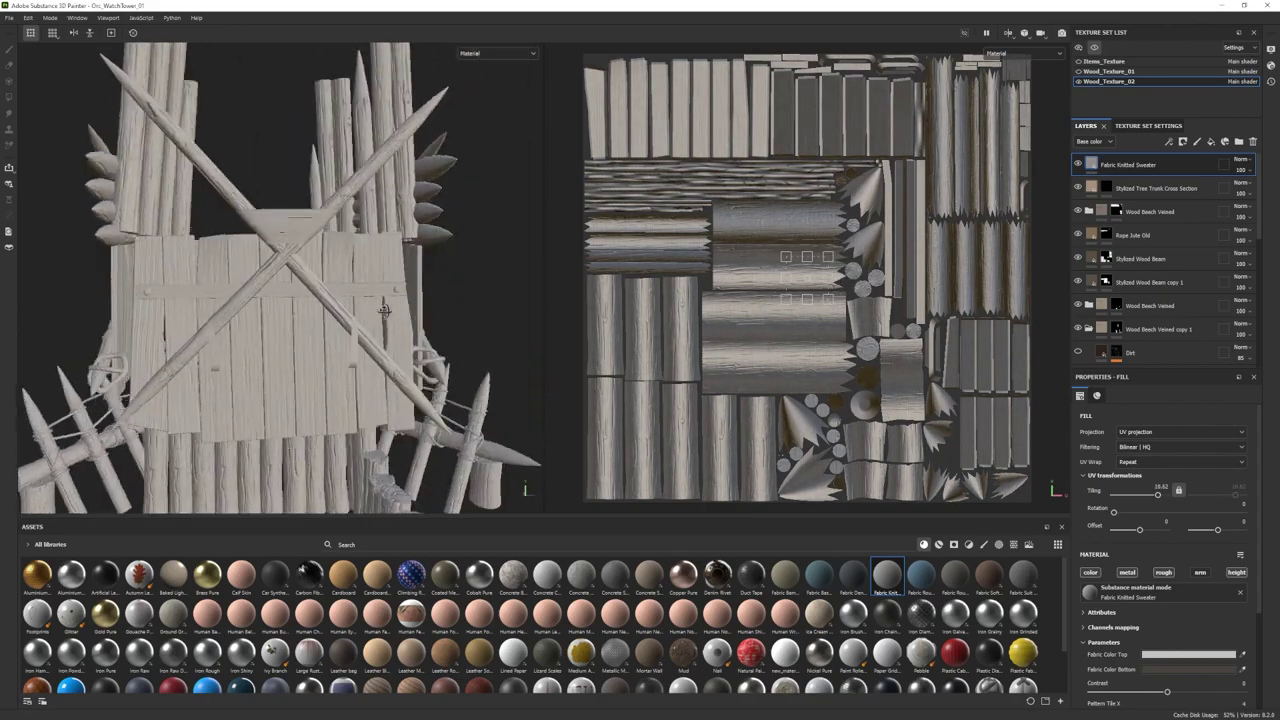
{"action": "right_click_drag", "start_coordinate": [265, 305], "coordinate": [384, 379], "text": "alt"}
{"action": "left_click_drag", "start_coordinate": [384, 379], "coordinate": [450, 270], "text": "alt"}
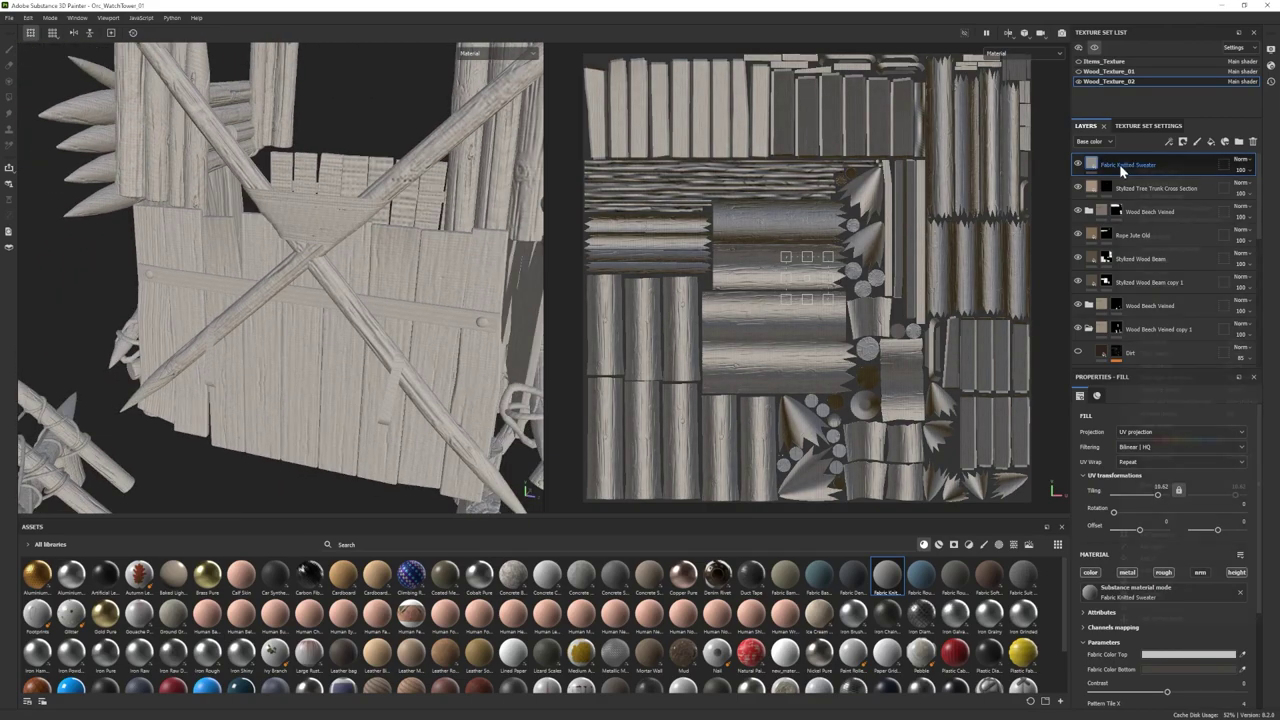
{"action": "right_click", "coordinate": [1119, 165]}
{"action": "left_click", "coordinate": [1150, 187]}
{"action": "left_click", "coordinate": [9, 97]}
{"action": "left_click", "coordinate": [297, 216]}
{"action": "left_click", "coordinate": [300, 240]}
Step: Set the knitted fabric layer's Fabric Color Top to a deep red
{"action": "left_click", "coordinate": [1093, 163]}
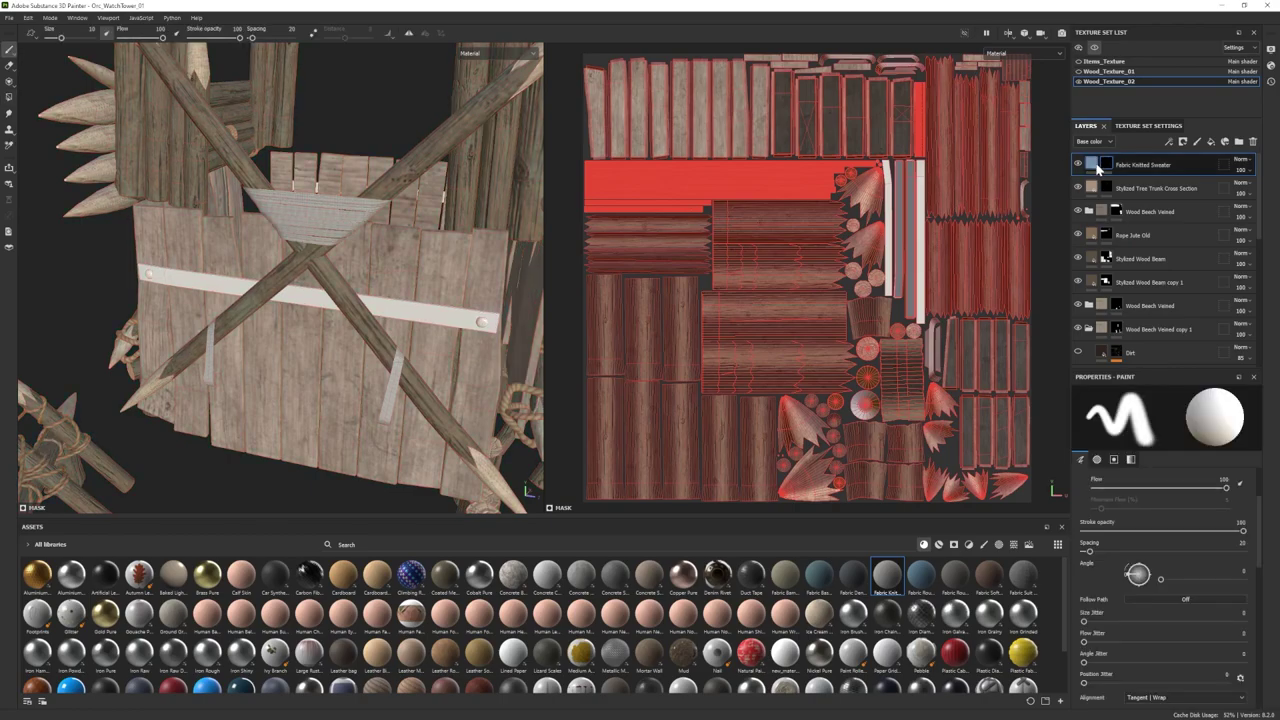
{"action": "left_click", "coordinate": [1181, 656]}
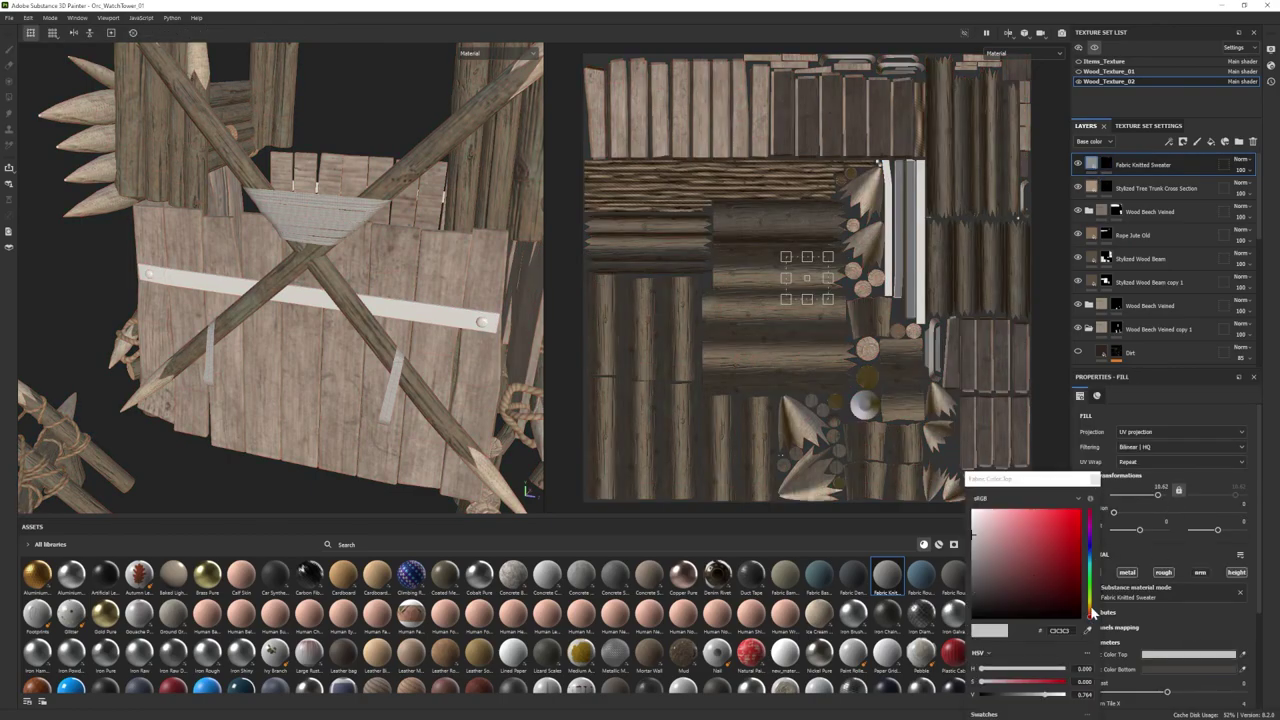
{"action": "left_click", "coordinate": [1067, 546]}
{"action": "right_click_drag", "start_coordinate": [420, 330], "coordinate": [300, 280], "text": "alt"}
{"action": "left_click_drag", "start_coordinate": [300, 280], "coordinate": [250, 280], "text": "alt"}
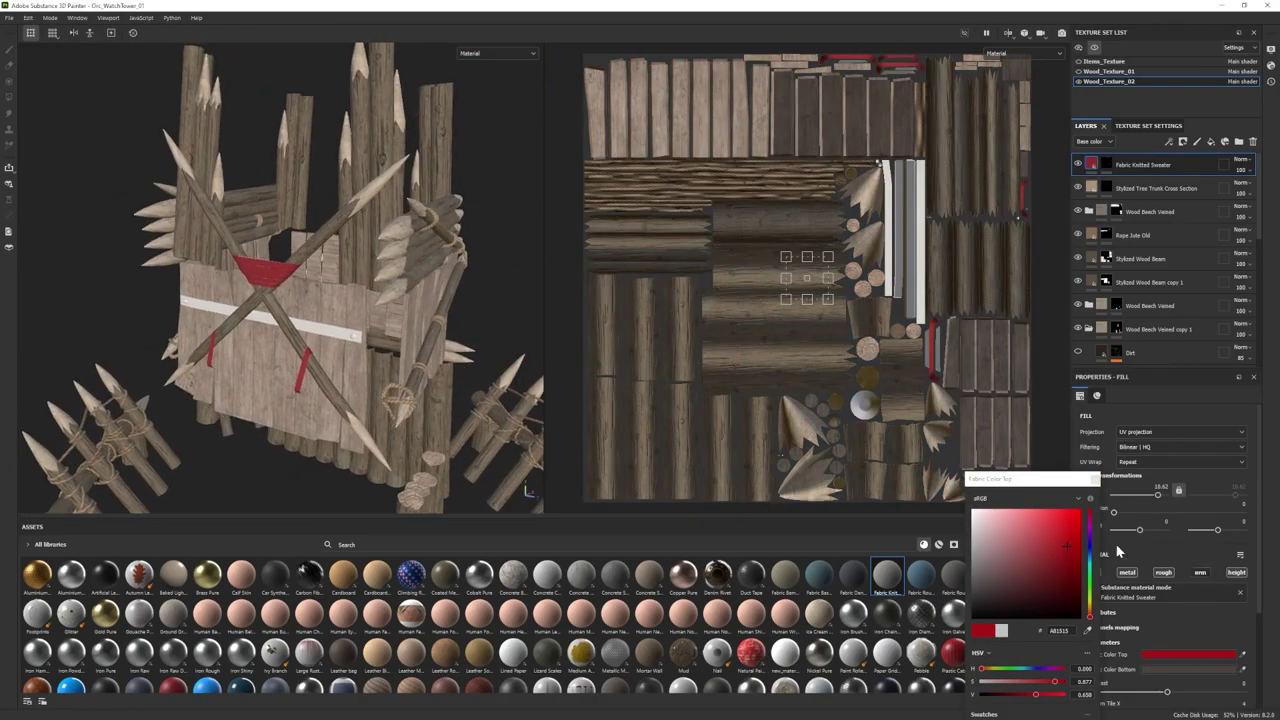
{"action": "left_click_drag", "start_coordinate": [1067, 540], "coordinate": [1074, 546]}
{"action": "left_click", "coordinate": [1095, 480]}
Step: Compare the crossed-beam cloth with the red fabric layer hidden and shown
{"action": "left_click_drag", "start_coordinate": [238, 345], "coordinate": [285, 335], "text": "alt"}
{"action": "right_click_drag", "start_coordinate": [285, 335], "coordinate": [335, 330], "text": "alt"}
{"action": "left_click_drag", "start_coordinate": [335, 330], "coordinate": [350, 320], "text": "alt"}
{"action": "left_click", "coordinate": [1078, 164]}
{"action": "left_click", "coordinate": [1078, 164]}
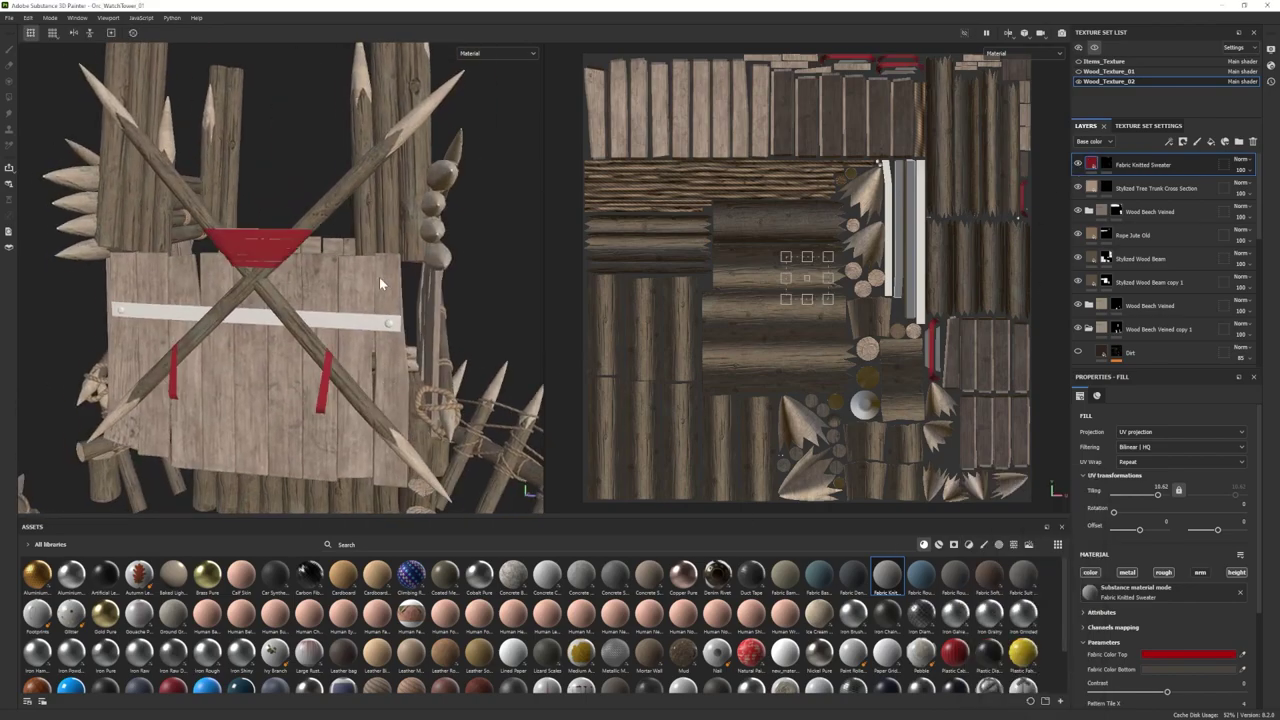
Step: Polygon-fill the remaining parts of the cloth at the beam crossing in the knitted fabric layer's mask, and review the wall
{"action": "left_click_drag", "start_coordinate": [379, 277], "coordinate": [281, 362], "text": "alt"}
{"action": "right_click_drag", "start_coordinate": [281, 362], "coordinate": [400, 340], "text": "alt"}
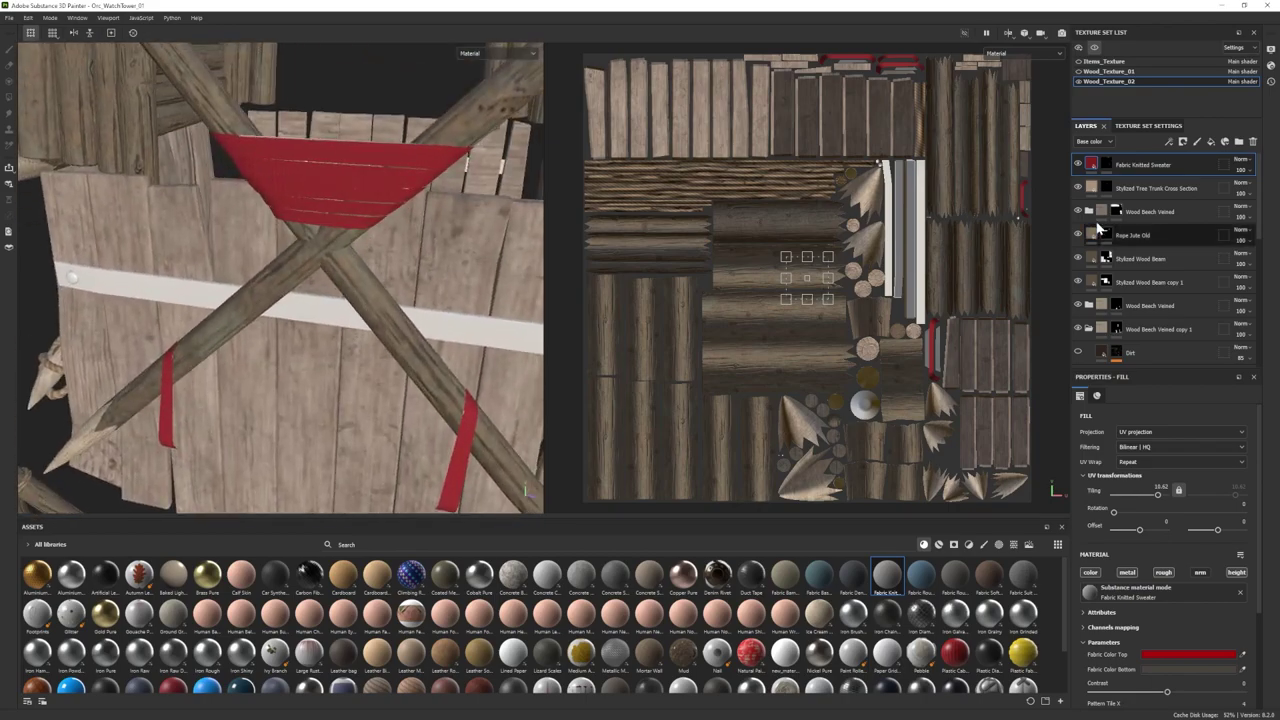
{"action": "left_click", "coordinate": [1106, 164]}
{"action": "left_click", "coordinate": [10, 97]}
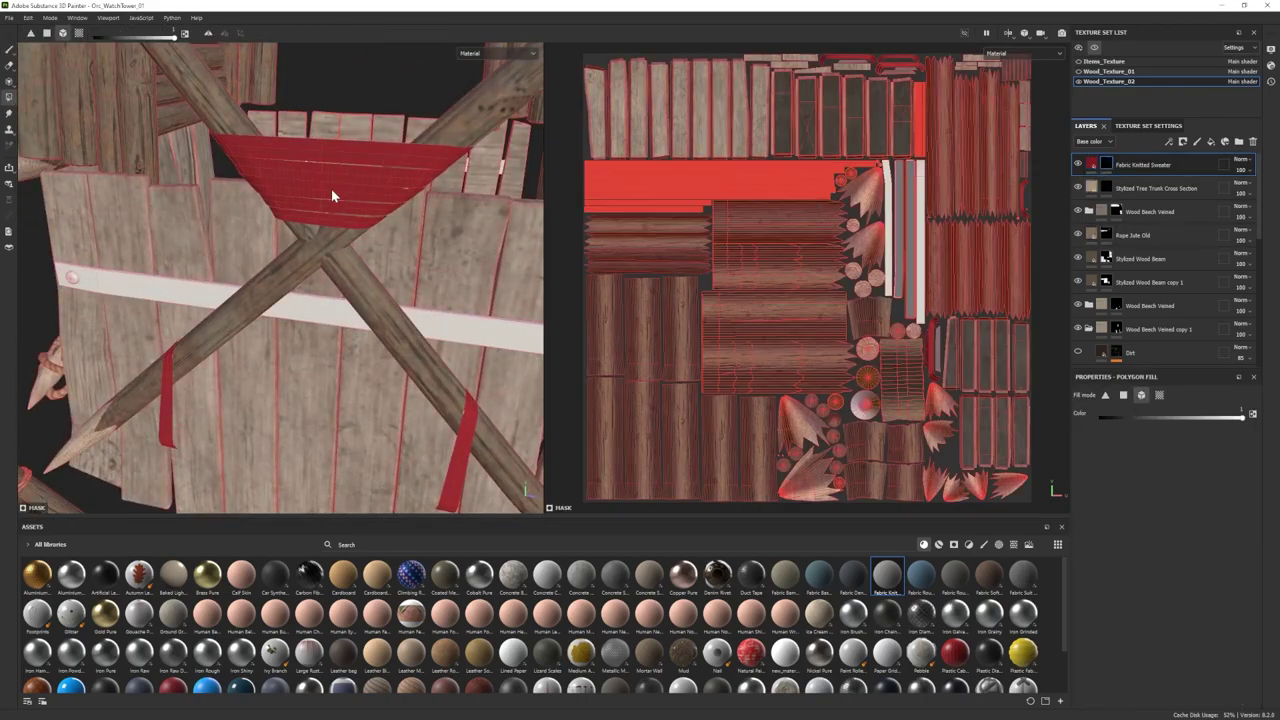
{"action": "left_click_drag", "start_coordinate": [321, 206], "coordinate": [352, 120], "text": "alt"}
{"action": "left_click_drag", "start_coordinate": [313, 137], "coordinate": [313, 201]}
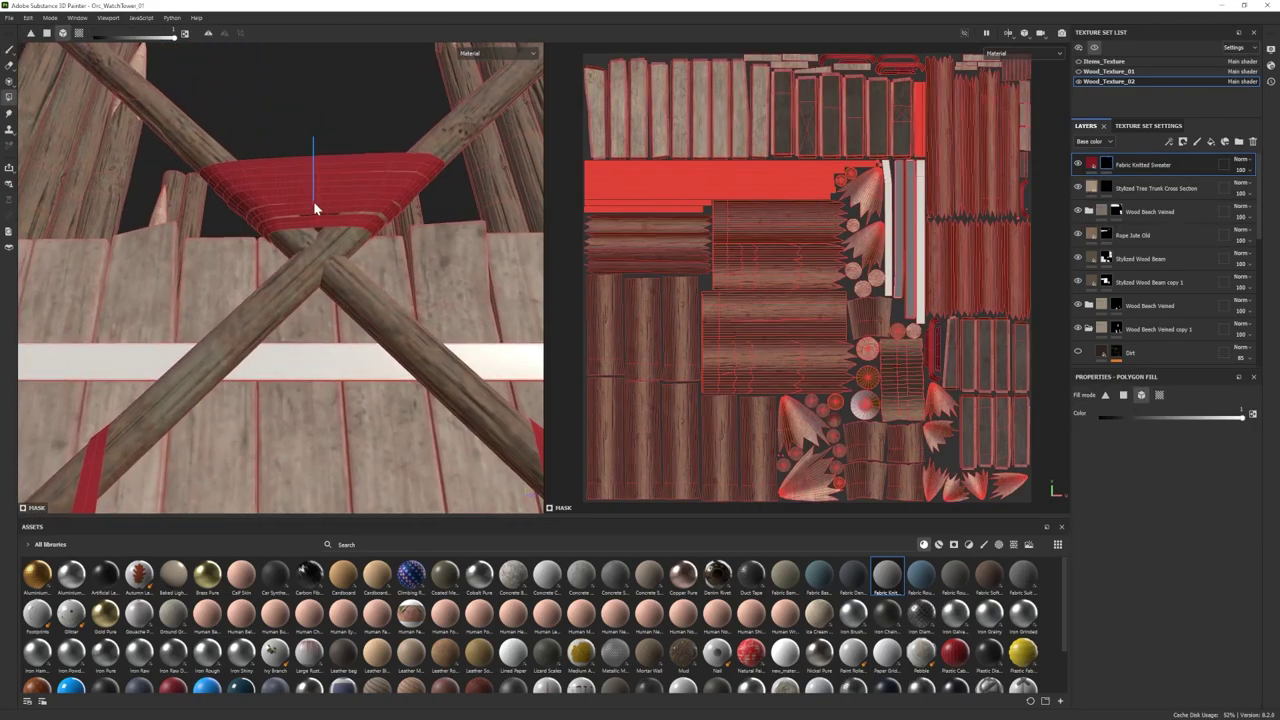
{"action": "left_click", "coordinate": [10, 49]}
{"action": "right_click_drag", "start_coordinate": [408, 172], "coordinate": [156, 315], "text": "alt"}
{"action": "left_click_drag", "start_coordinate": [250, 310], "coordinate": [315, 372], "text": "alt"}
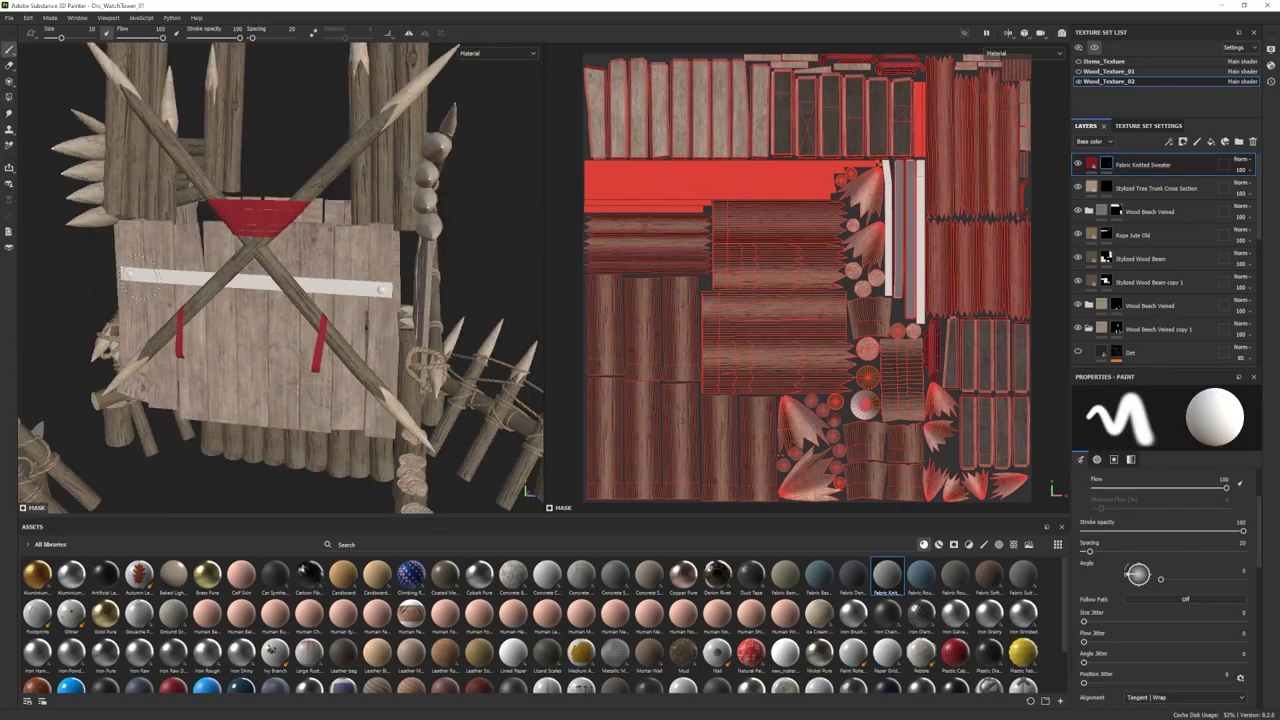
{"action": "right_click_drag", "start_coordinate": [315, 372], "coordinate": [241, 323], "text": "alt"}
{"action": "left_click_drag", "start_coordinate": [376, 297], "coordinate": [318, 317], "text": "alt"}
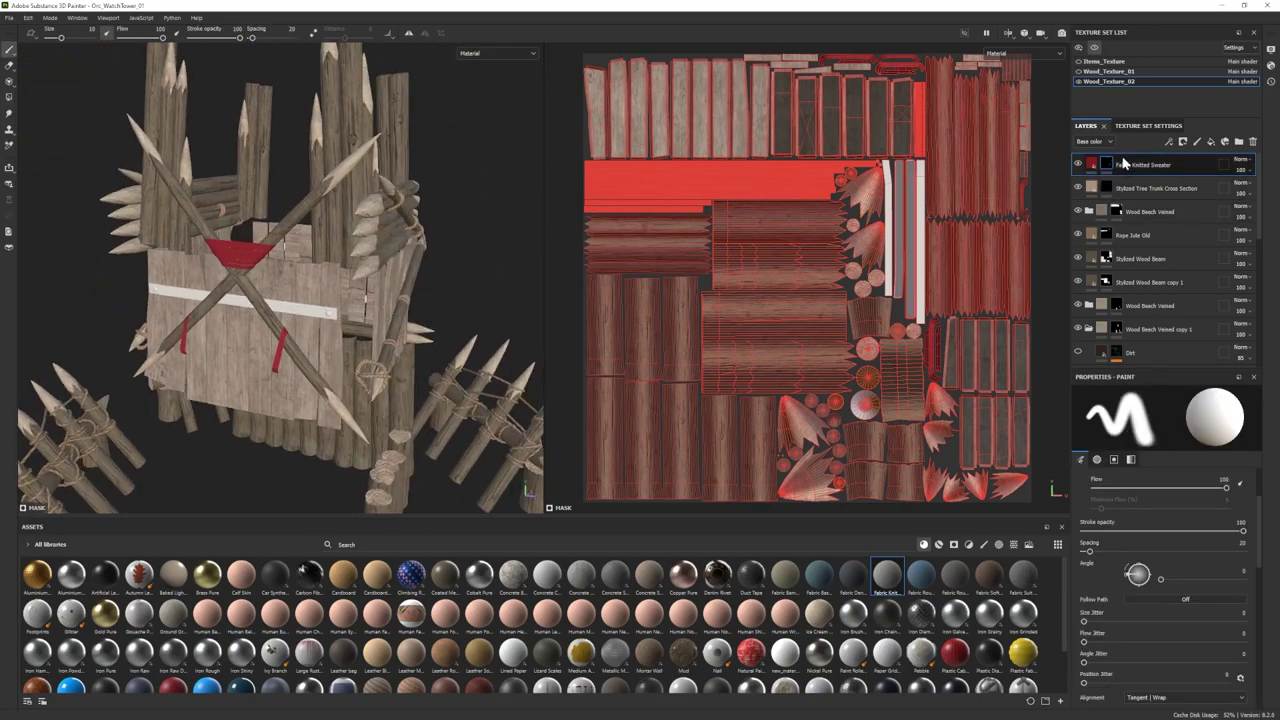
Step: Add the Wood Chest Stylized smart material at the top of the stack and set its Fibers layer's rotation to 0
{"action": "scroll", "coordinate": [846, 617], "scroll_direction": "down", "scroll_amount": 10}
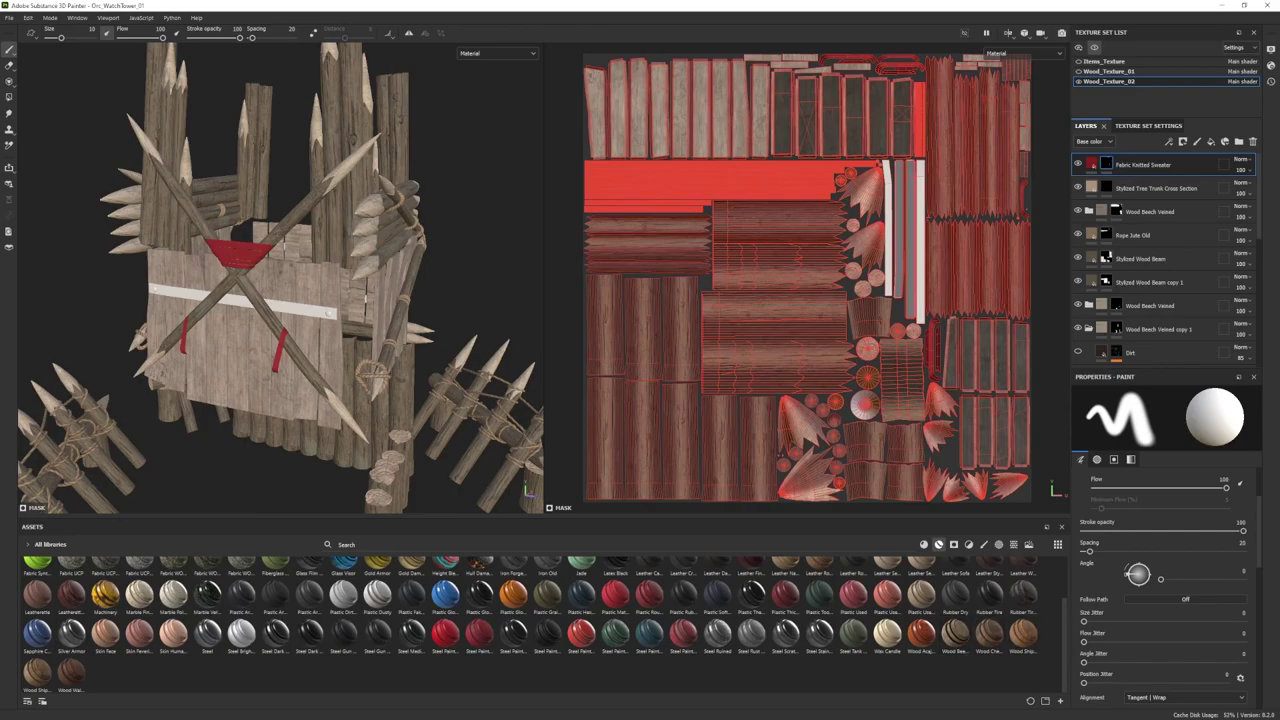
{"action": "left_click_drag", "start_coordinate": [40, 676], "coordinate": [1135, 158]}
{"action": "key", "text": "ctrl+z"}
{"action": "left_click", "coordinate": [1091, 164]}
{"action": "scroll", "coordinate": [1140, 206], "scroll_direction": "down", "scroll_amount": 1}
{"action": "left_click", "coordinate": [1078, 268]}
{"action": "left_click", "coordinate": [1078, 268]}
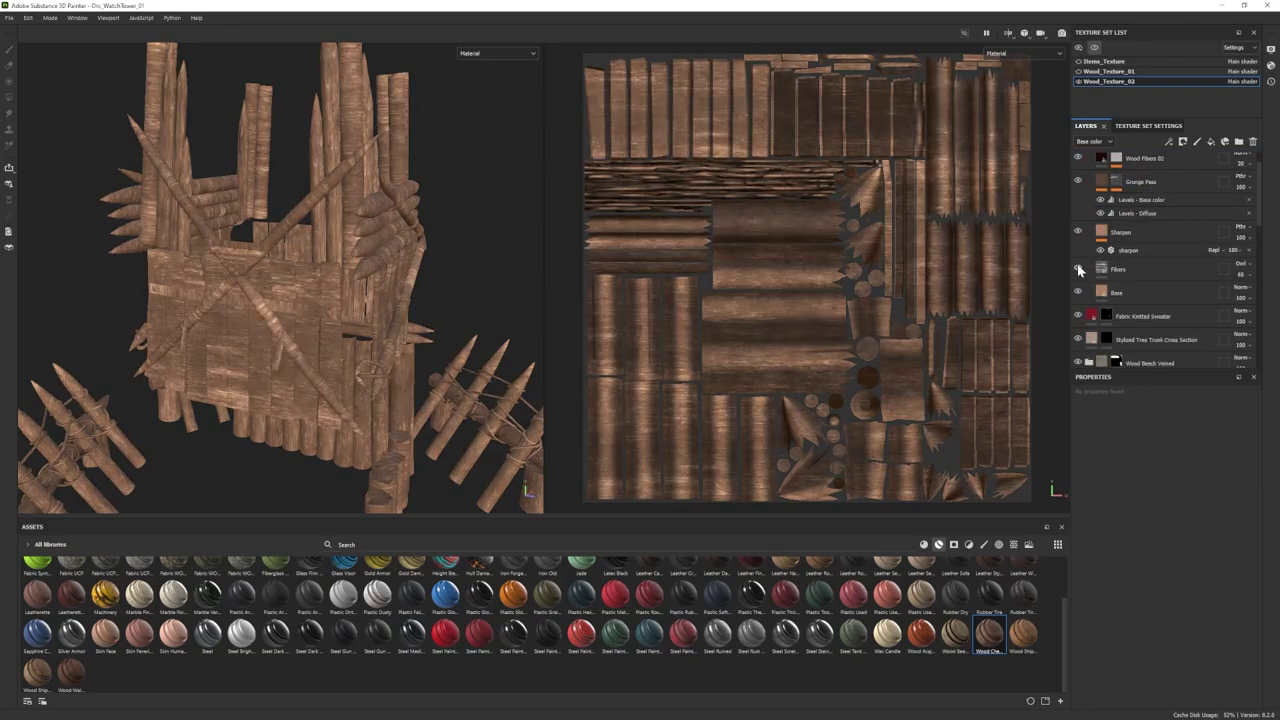
{"action": "left_click", "coordinate": [1122, 269]}
{"action": "left_click_drag", "start_coordinate": [1147, 512], "coordinate": [1020, 512]}
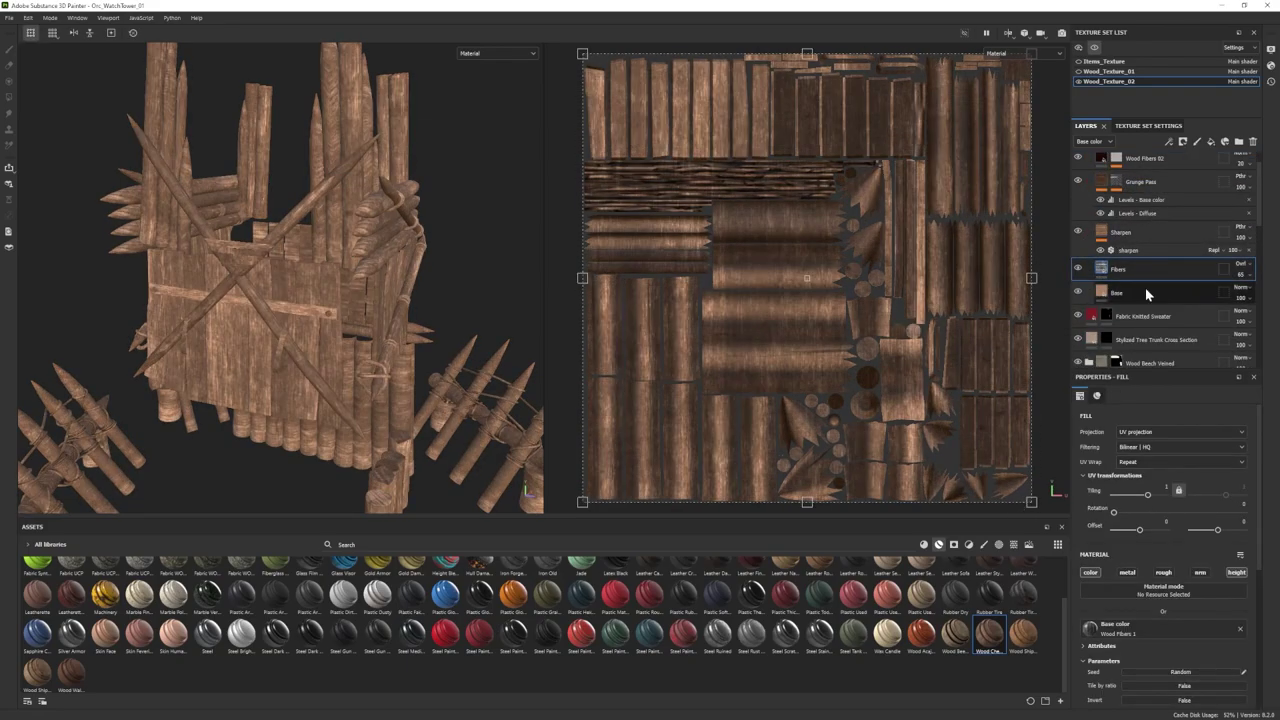
{"action": "scroll", "coordinate": [1147, 293], "scroll_direction": "up", "scroll_amount": 1}
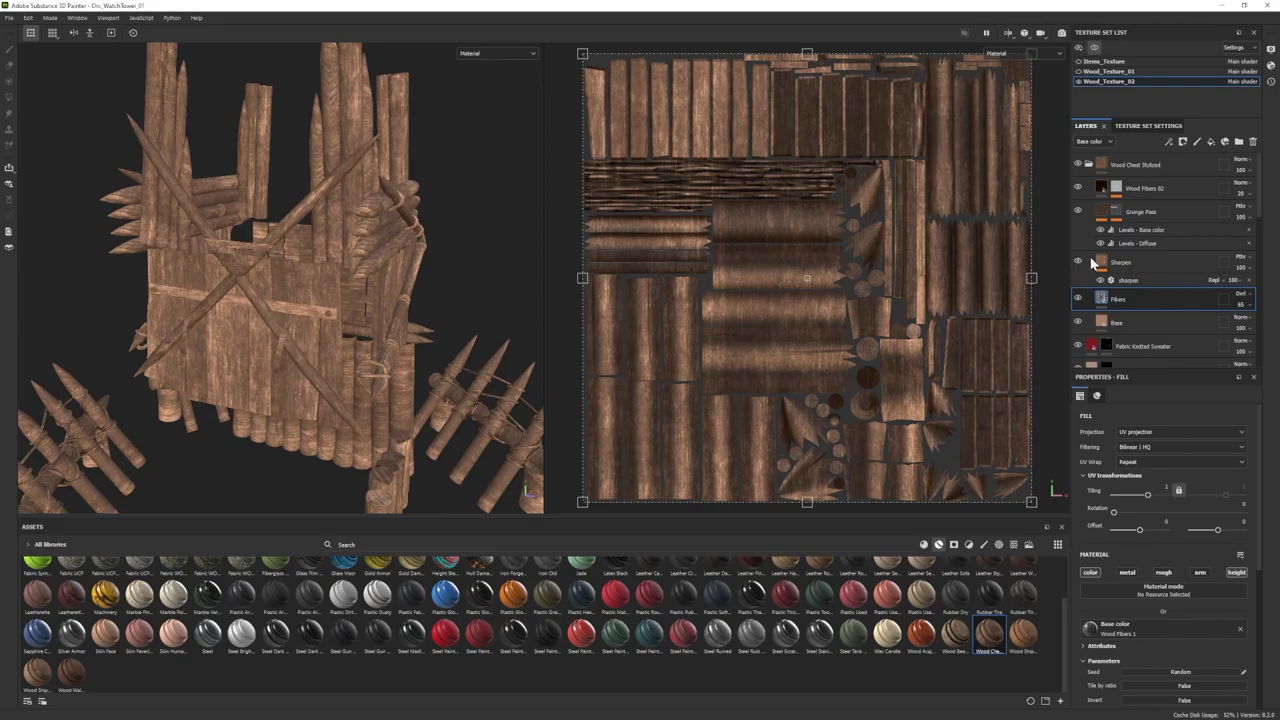
Step: Add a black mask to the Wood Chest Stylized group and polygon-fill the horizontal board across the plank wall
{"action": "left_click", "coordinate": [1089, 164]}
{"action": "right_click", "coordinate": [1101, 165]}
{"action": "left_click", "coordinate": [1122, 187]}
{"action": "key", "text": "4"}
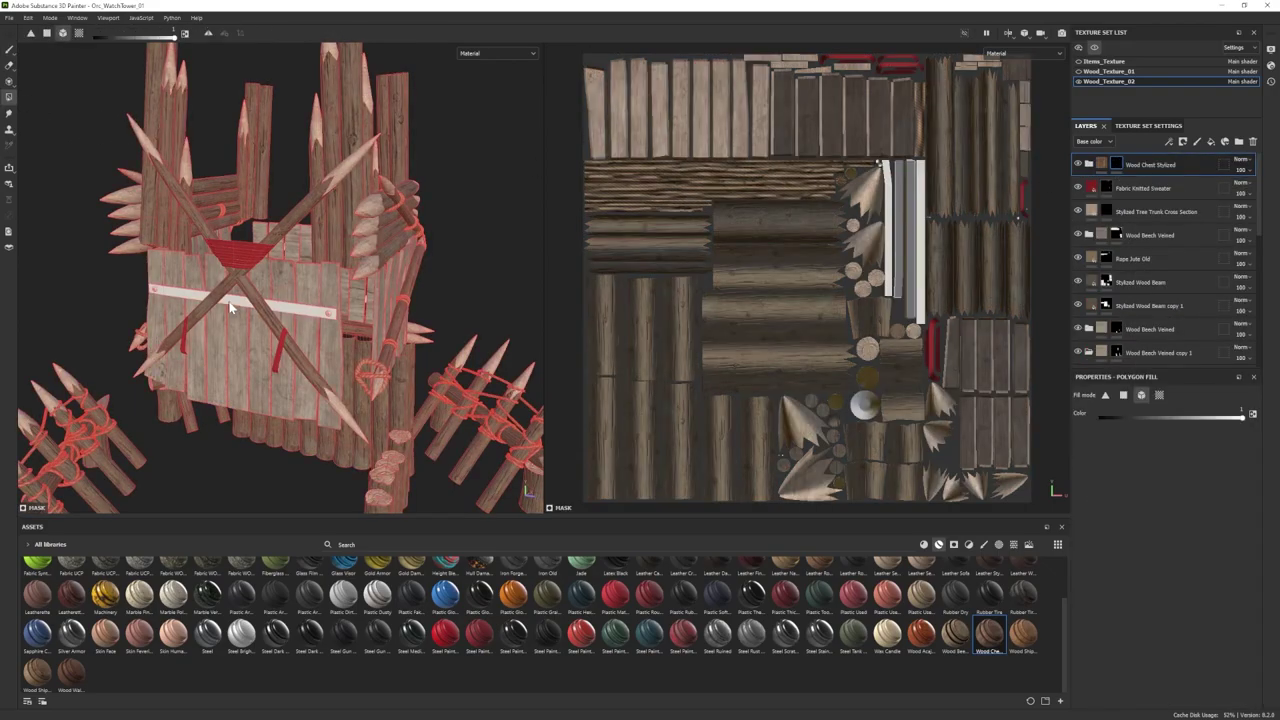
{"action": "left_click_drag", "start_coordinate": [229, 307], "coordinate": [152, 280], "text": "alt"}
{"action": "left_click", "coordinate": [326, 383]}
{"action": "left_click_drag", "start_coordinate": [326, 383], "coordinate": [400, 390], "text": "alt"}
{"action": "right_click_drag", "start_coordinate": [270, 370], "coordinate": [335, 411], "text": "alt"}
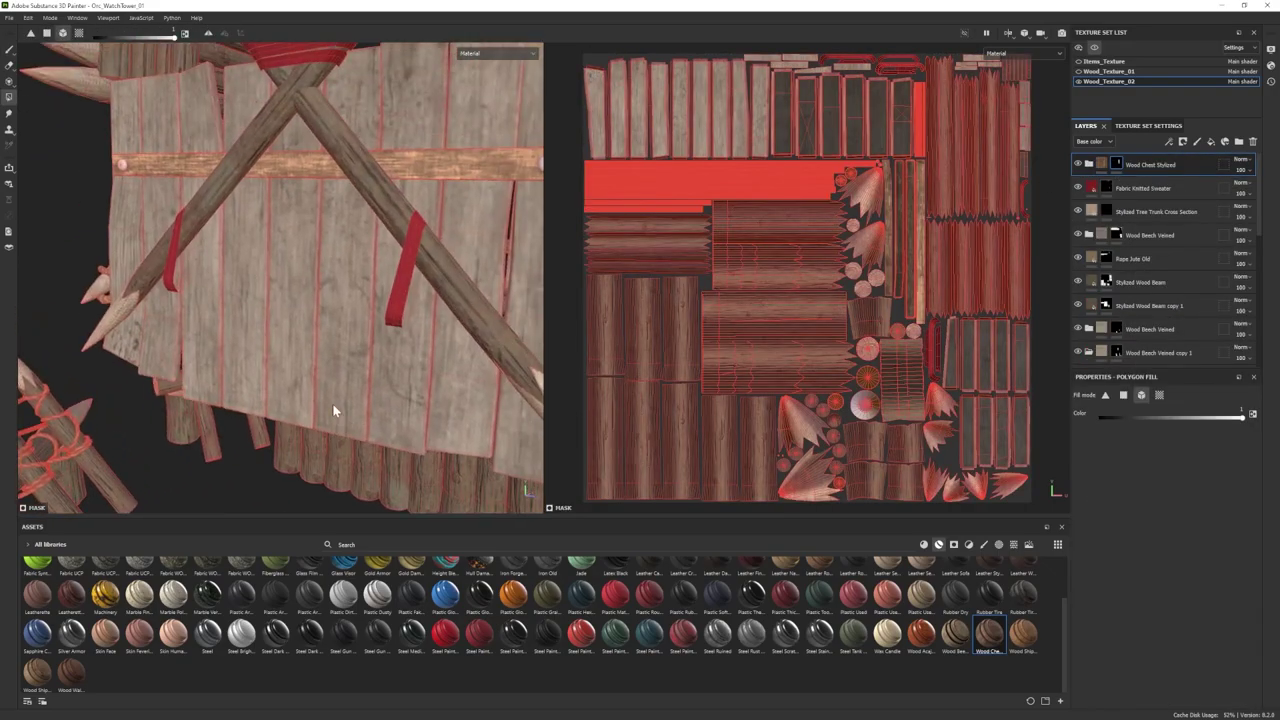
{"action": "scroll", "coordinate": [335, 410], "scroll_direction": "down", "scroll_amount": 5}
Step: Set the base color of the Wood Chest Stylized group's Base layer to a dark desaturated grey-brown
{"action": "left_click", "coordinate": [1088, 164]}
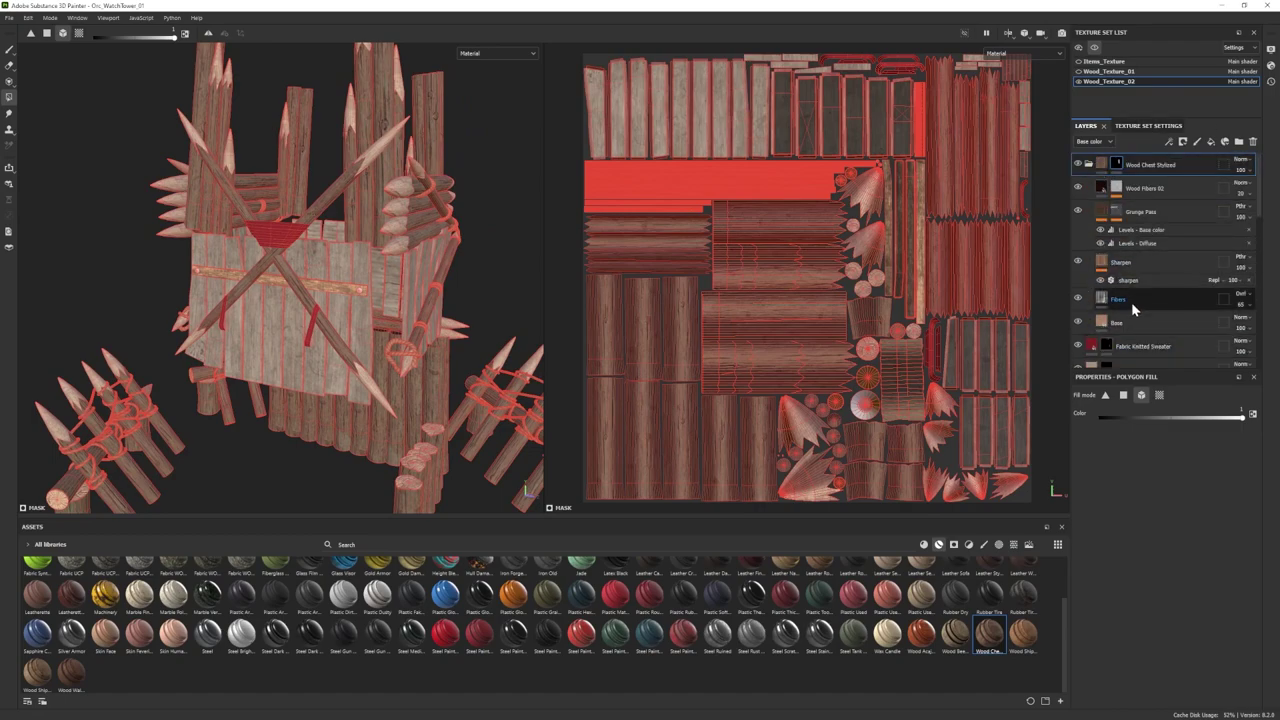
{"action": "left_click", "coordinate": [1132, 322]}
{"action": "left_click", "coordinate": [1144, 669]}
{"action": "left_click_drag", "start_coordinate": [1020, 552], "coordinate": [988, 573]}
{"action": "scroll", "coordinate": [324, 343], "scroll_direction": "down", "scroll_amount": 4}
{"action": "left_click", "coordinate": [998, 584]}
{"action": "left_click_drag", "start_coordinate": [528, 472], "coordinate": [489, 477], "text": "alt"}
{"action": "scroll", "coordinate": [489, 477], "scroll_direction": "up", "scroll_amount": 3}
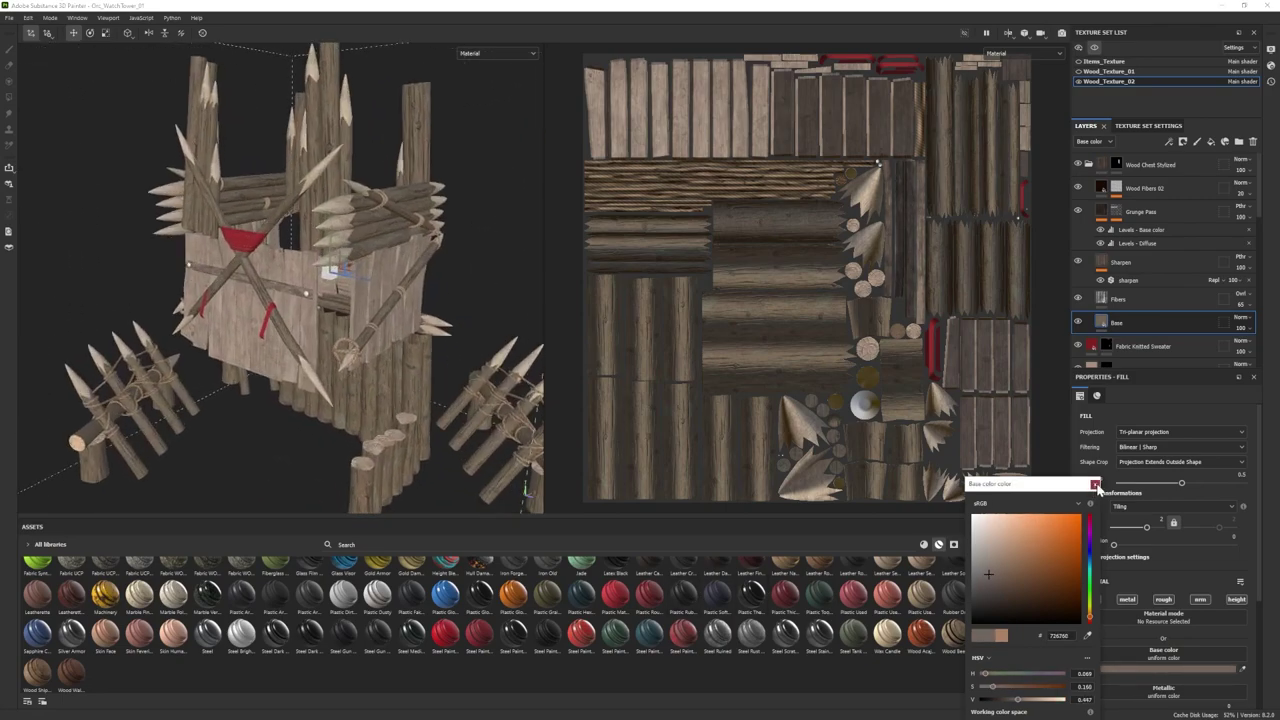
{"action": "left_click", "coordinate": [1095, 484]}
Step: Add the Iron Forged Old smart material at the top of the stack, black-masked to the bolts on the horizontal board
{"action": "scroll", "coordinate": [519, 621], "scroll_direction": "up", "scroll_amount": 1}
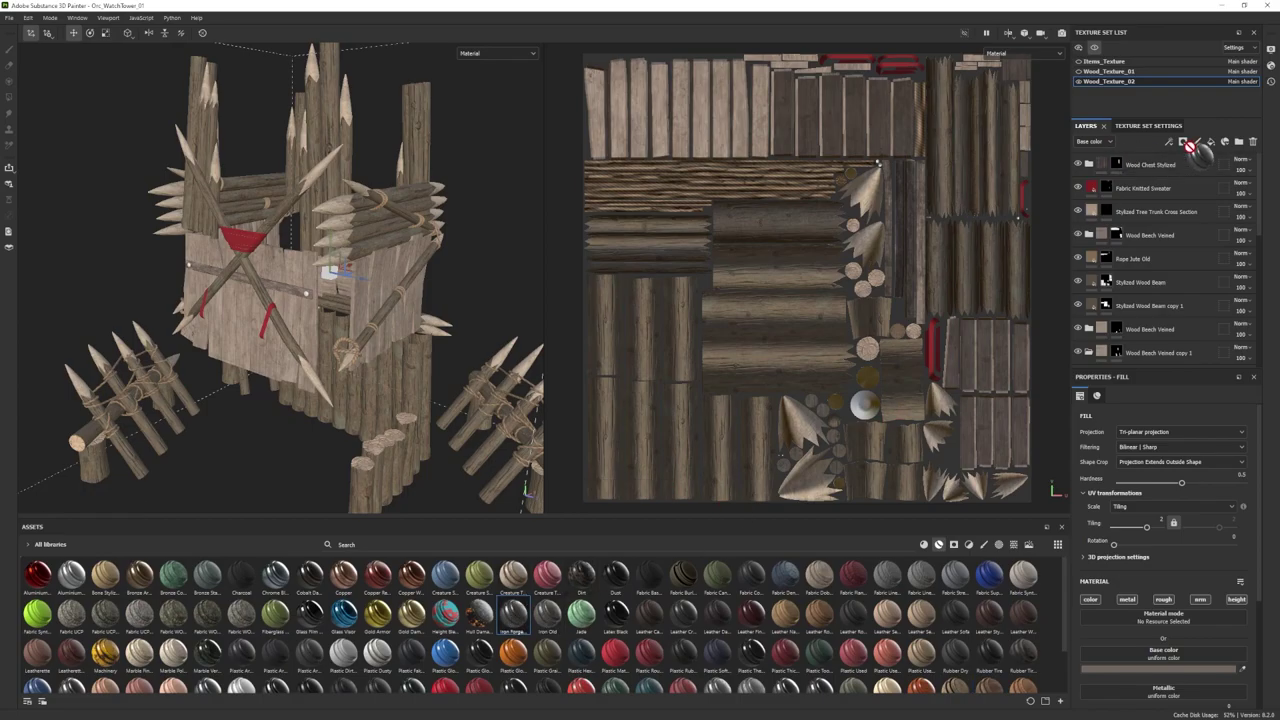
{"action": "left_click_drag", "start_coordinate": [1149, 157], "coordinate": [1150, 155]}
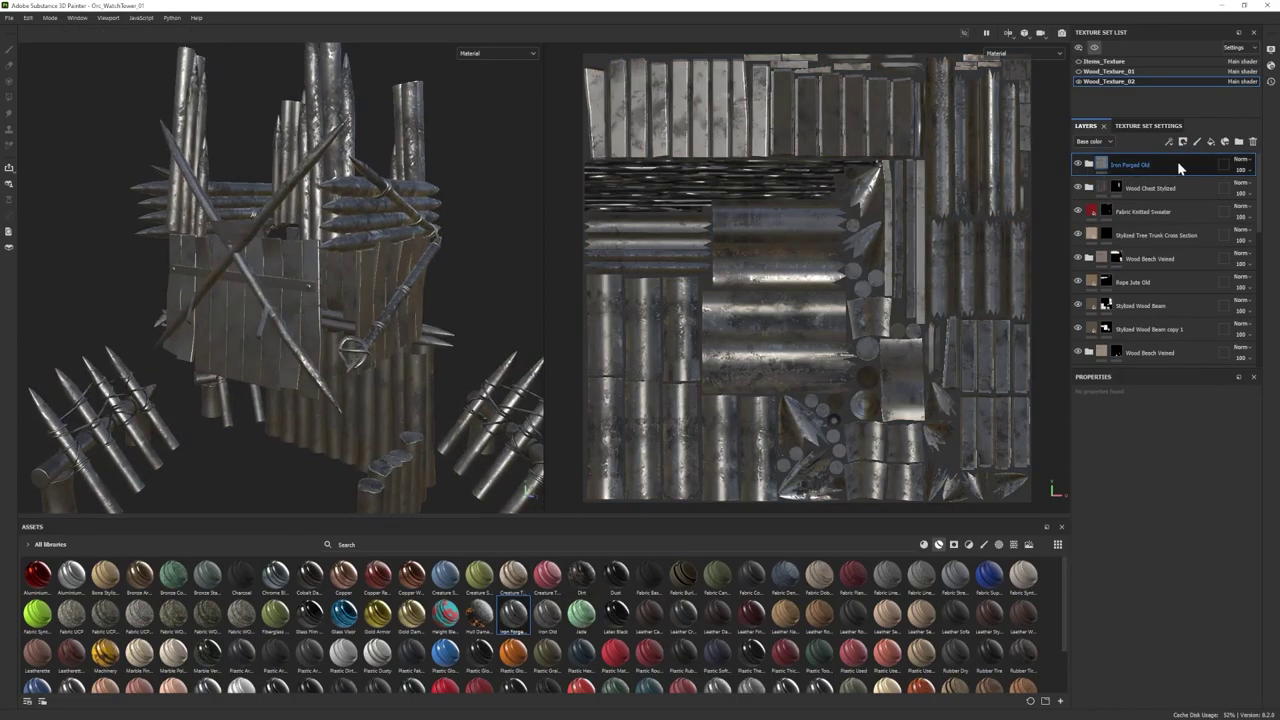
{"action": "right_click", "coordinate": [1177, 161]}
{"action": "left_click", "coordinate": [1182, 180]}
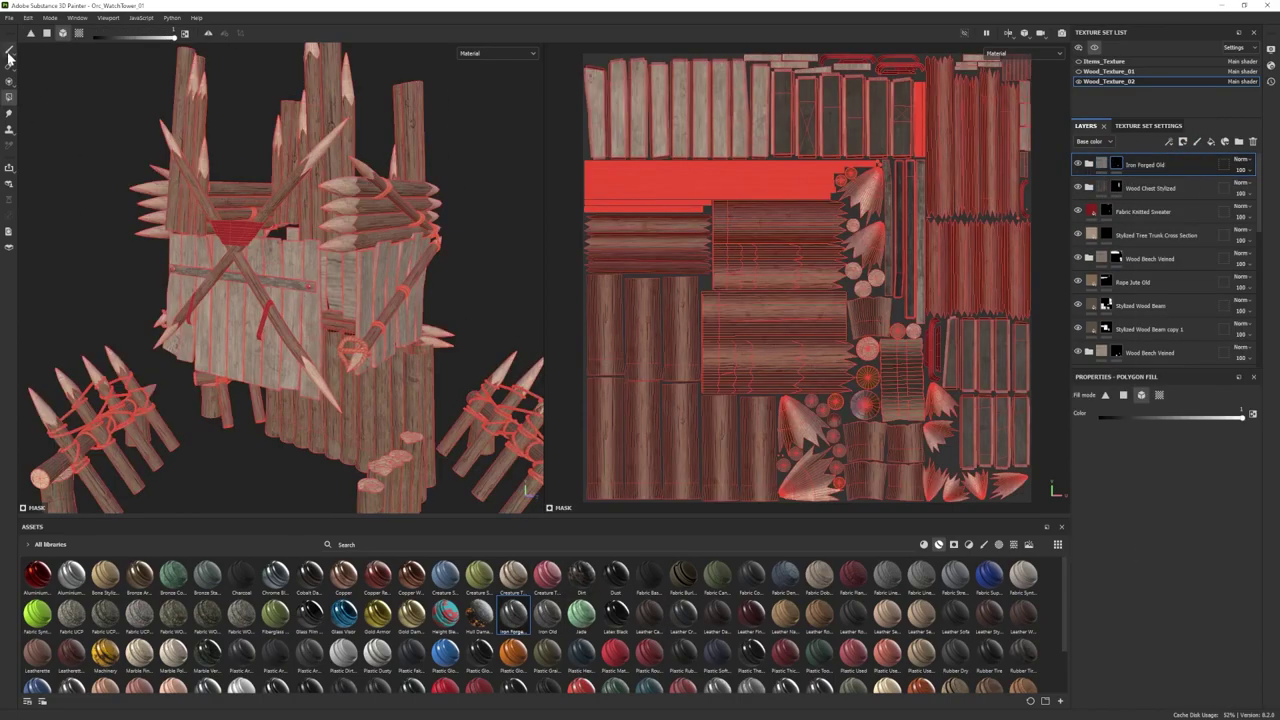
{"action": "left_click", "coordinate": [9, 50]}
Step: Show the Wood_Texture_01 set together with Wood_Texture_02 and review the whole watchtower
{"action": "scroll", "coordinate": [300, 270], "scroll_direction": "up", "scroll_amount": 3}
{"action": "mouse_move", "coordinate": [300, 270]}
{"action": "left_mouse_down", "text": "alt"}
{"action": "mouse_move", "coordinate": [110, 300]}
{"action": "mouse_move", "coordinate": [199, 333]}
{"action": "left_mouse_up", "text": "alt"}
{"action": "right_click_drag", "start_coordinate": [199, 333], "coordinate": [225, 320], "text": "shift"}
{"action": "scroll", "coordinate": [215, 310], "scroll_direction": "down", "scroll_amount": 5}
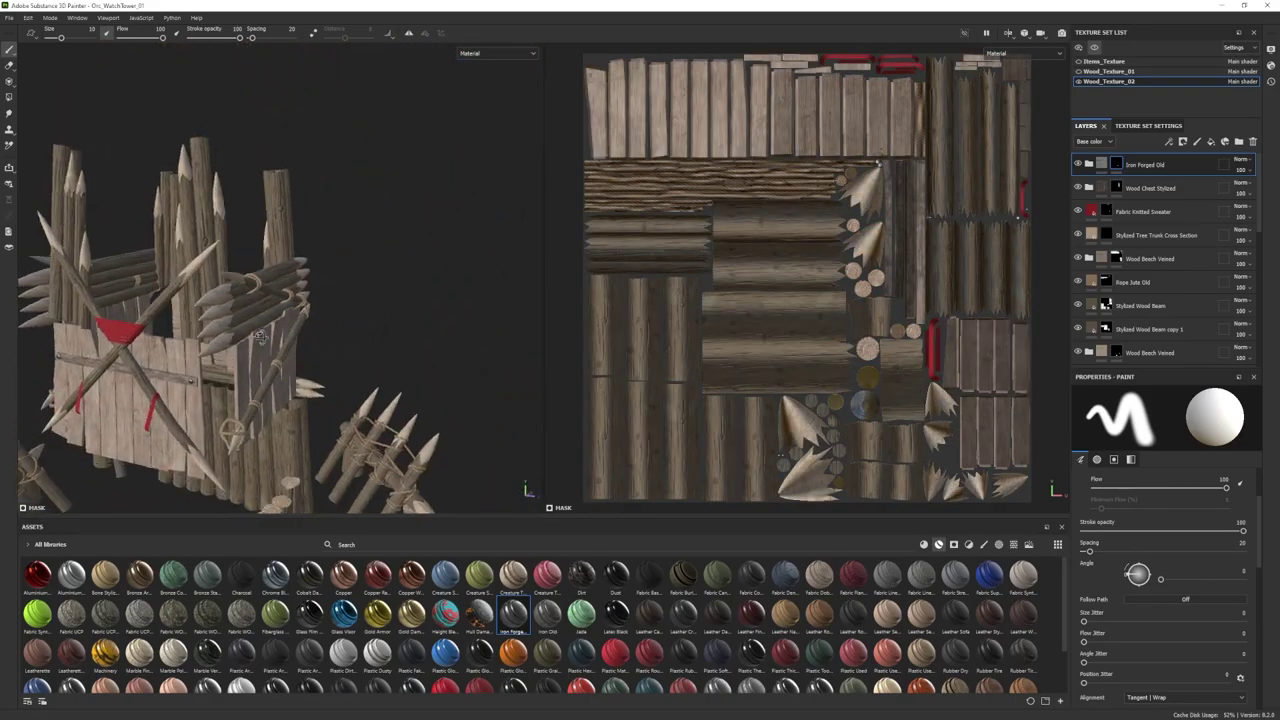
{"action": "left_click_drag", "start_coordinate": [200, 215], "coordinate": [217, 235], "text": "alt"}
{"action": "scroll", "coordinate": [361, 290], "scroll_direction": "up", "scroll_amount": 2}
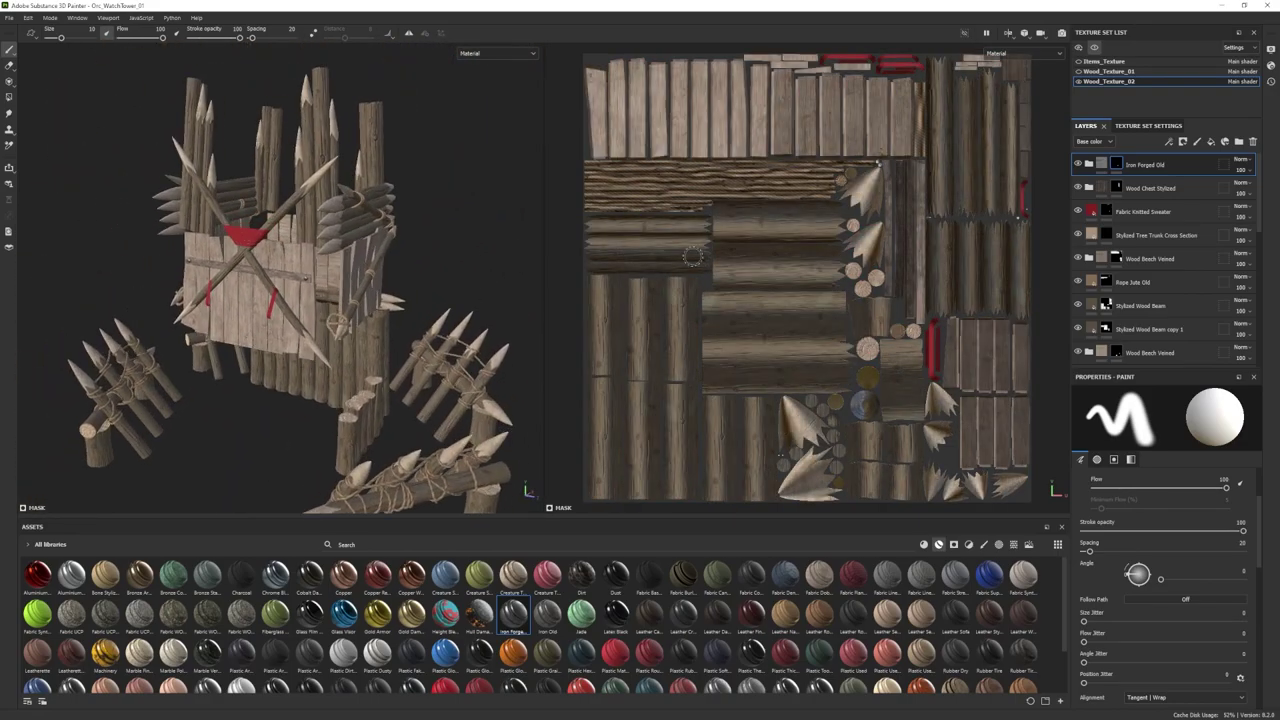
{"action": "left_click", "coordinate": [1078, 72]}
{"action": "scroll", "coordinate": [340, 290], "scroll_direction": "down", "scroll_amount": 4}
{"action": "scroll", "coordinate": [335, 295], "scroll_direction": "up", "scroll_amount": 2}
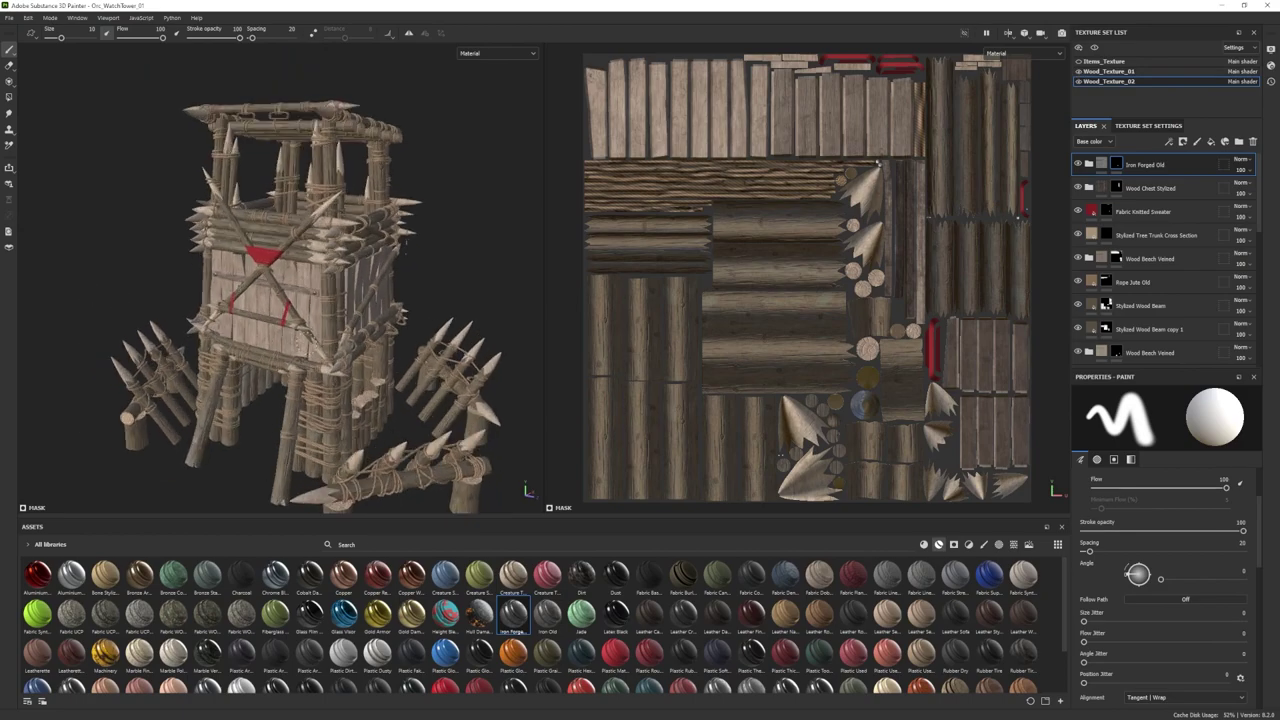
{"action": "left_click_drag", "start_coordinate": [330, 296], "coordinate": [345, 310], "text": "alt"}
{"action": "scroll", "coordinate": [381, 212], "scroll_direction": "up", "scroll_amount": 2}
Step: Add a fill layer above the Dirt layer inside the upper Wood Beech Veined group that covers the wall planks
{"action": "left_click", "coordinate": [1078, 259]}
{"action": "left_click", "coordinate": [1078, 259]}
{"action": "left_click", "coordinate": [1089, 259]}
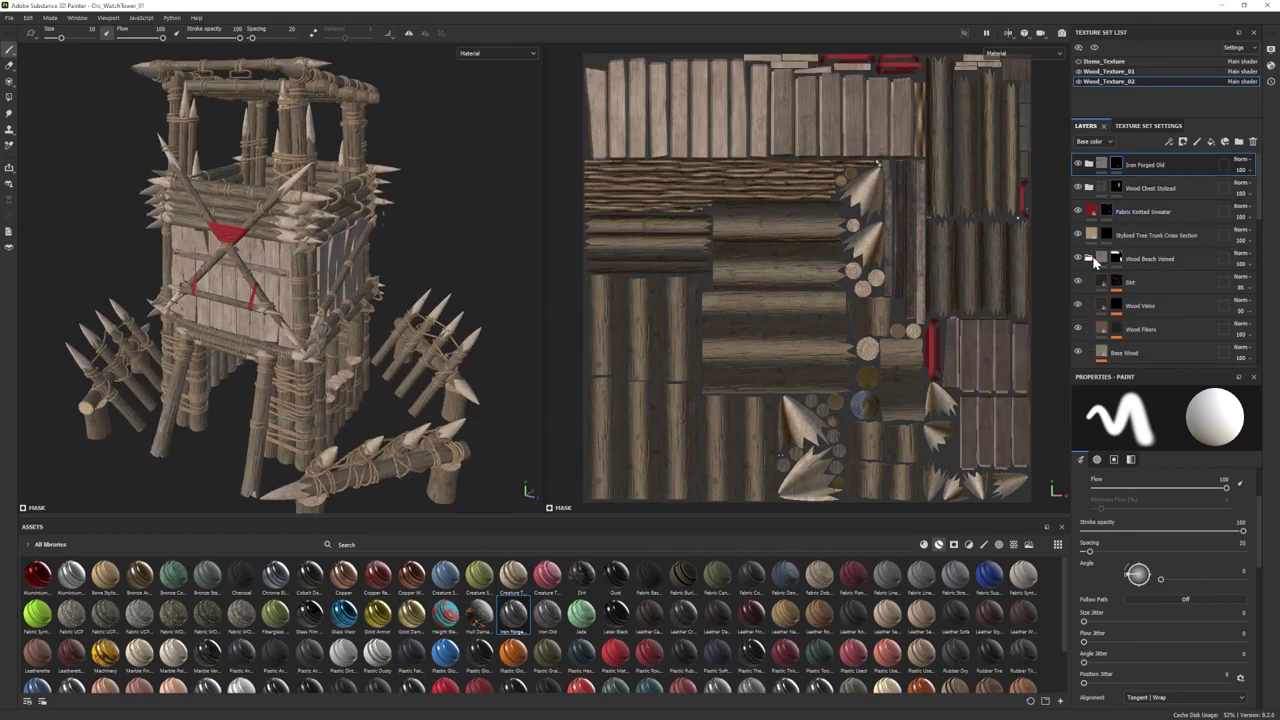
{"action": "left_click", "coordinate": [1131, 282]}
{"action": "left_click", "coordinate": [1212, 143]}
Step: Try several Dust Soft smart masks on the new fill layer, undoing each one
{"action": "left_click", "coordinate": [954, 545]}
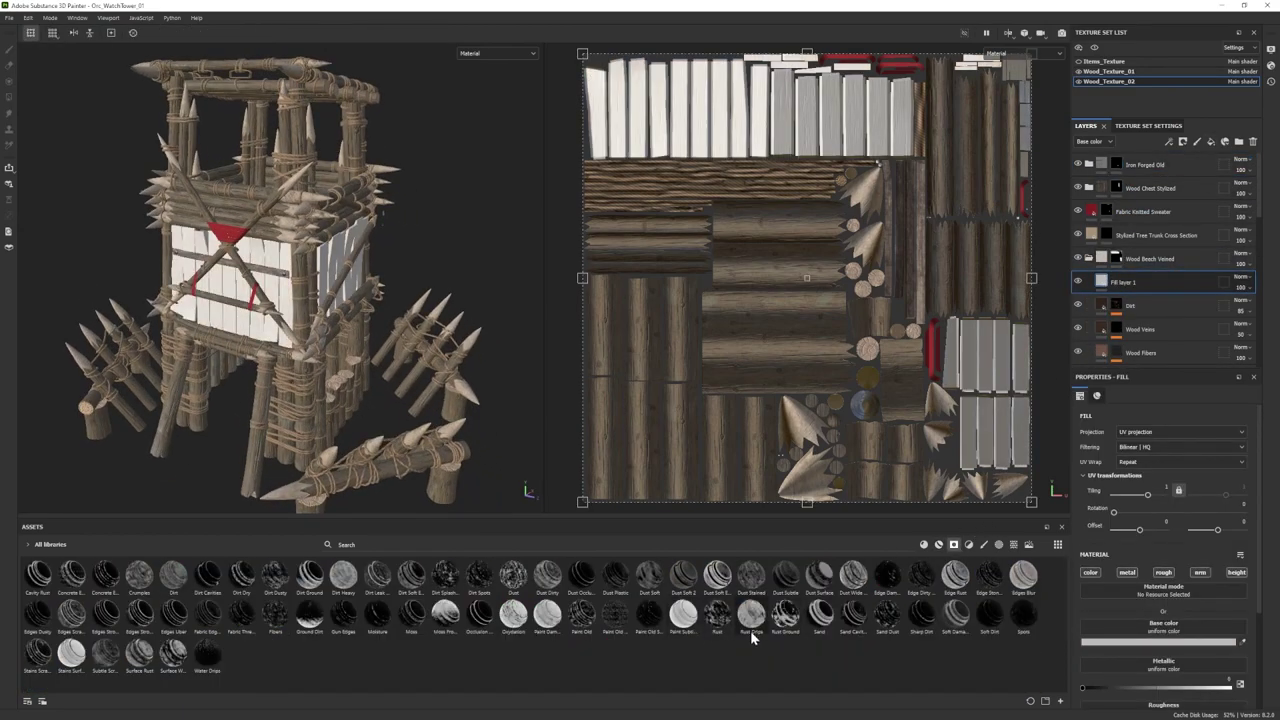
{"action": "left_click_drag", "start_coordinate": [1130, 315], "coordinate": [1140, 287]}
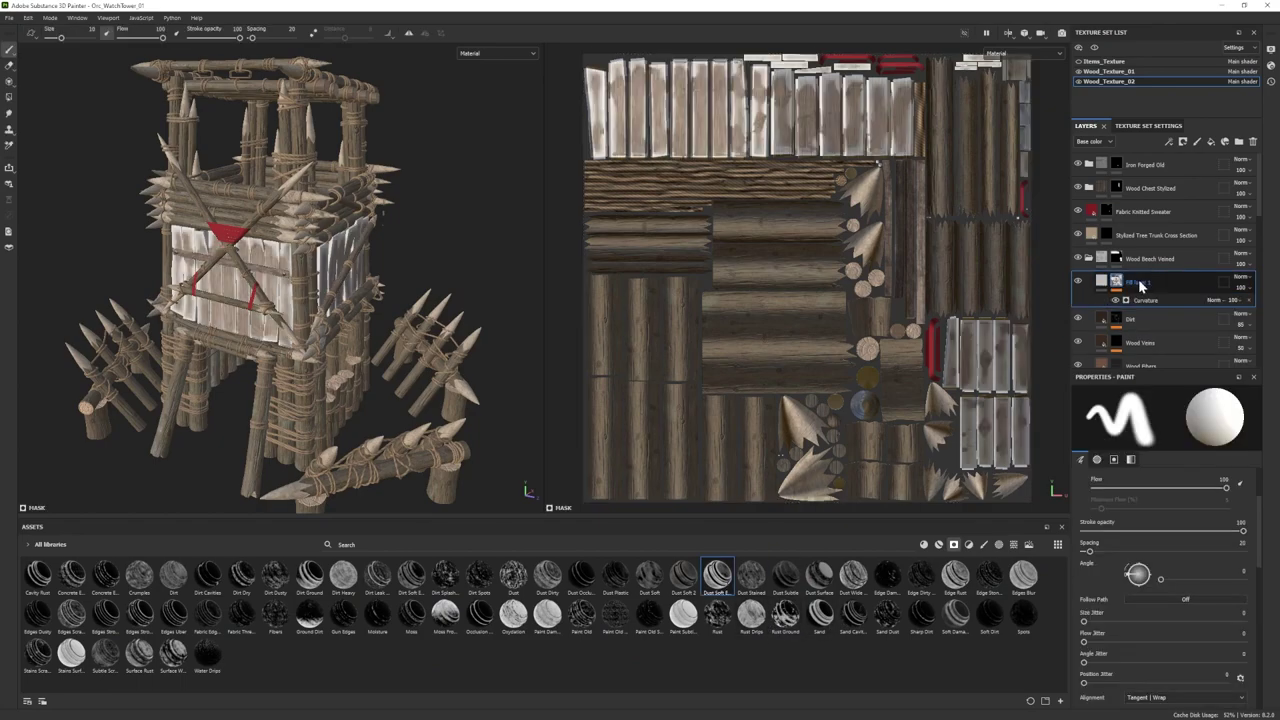
{"action": "key", "text": "ctrl+z"}
{"action": "left_click_drag", "start_coordinate": [618, 578], "coordinate": [1141, 285]}
{"action": "key", "text": "ctrl+z"}
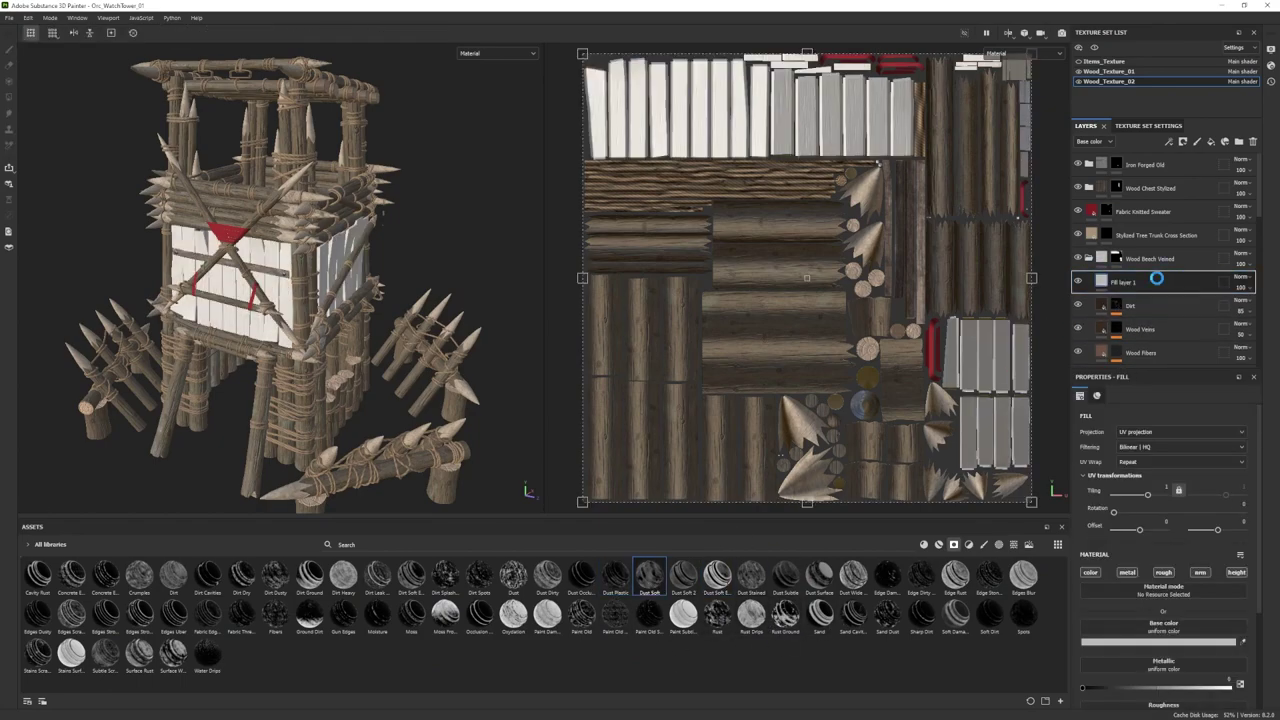
{"action": "key", "text": "ctrl+z"}
{"action": "left_click_drag", "start_coordinate": [681, 579], "coordinate": [1134, 285]}
{"action": "key", "text": "ctrl+z"}
Step: Apply the Dust Stained smart mask to the fill layer and lower the Texture 2 amount in its Mask Editor
{"action": "left_click_drag", "start_coordinate": [751, 577], "coordinate": [1147, 284]}
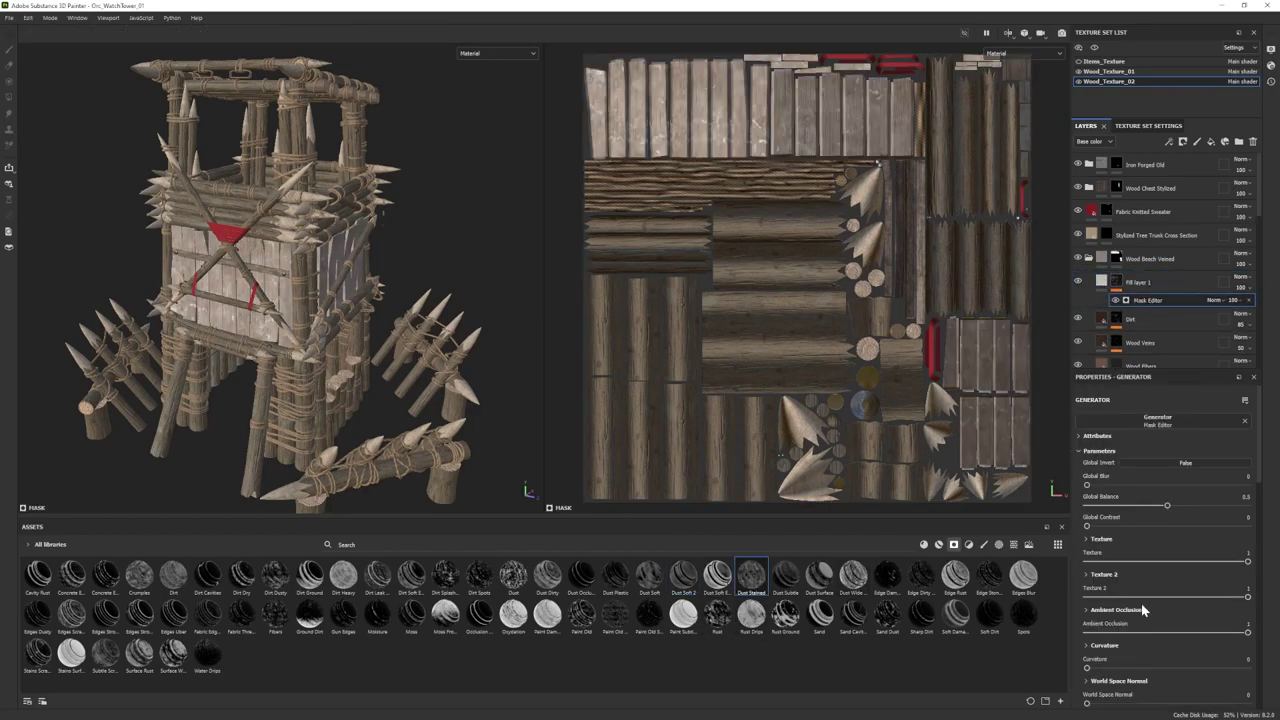
{"action": "left_click_drag", "start_coordinate": [1180, 598], "coordinate": [1124, 599]}
Step: Set the dust-stained fill layer's base color to black and its roughness to almost 1
{"action": "left_click", "coordinate": [1102, 283]}
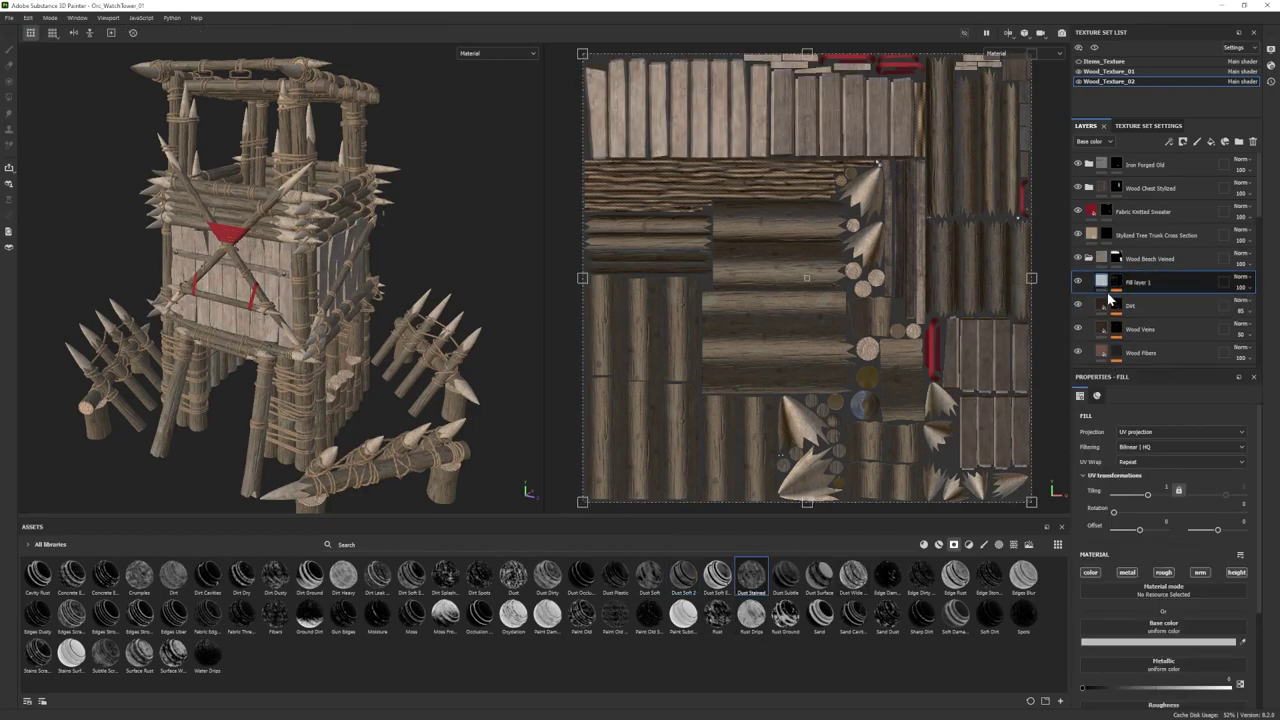
{"action": "left_click", "coordinate": [1154, 641]}
{"action": "left_click", "coordinate": [1040, 626]}
{"action": "left_click", "coordinate": [1095, 488]}
{"action": "scroll", "coordinate": [1191, 673], "scroll_direction": "down", "scroll_amount": 2}
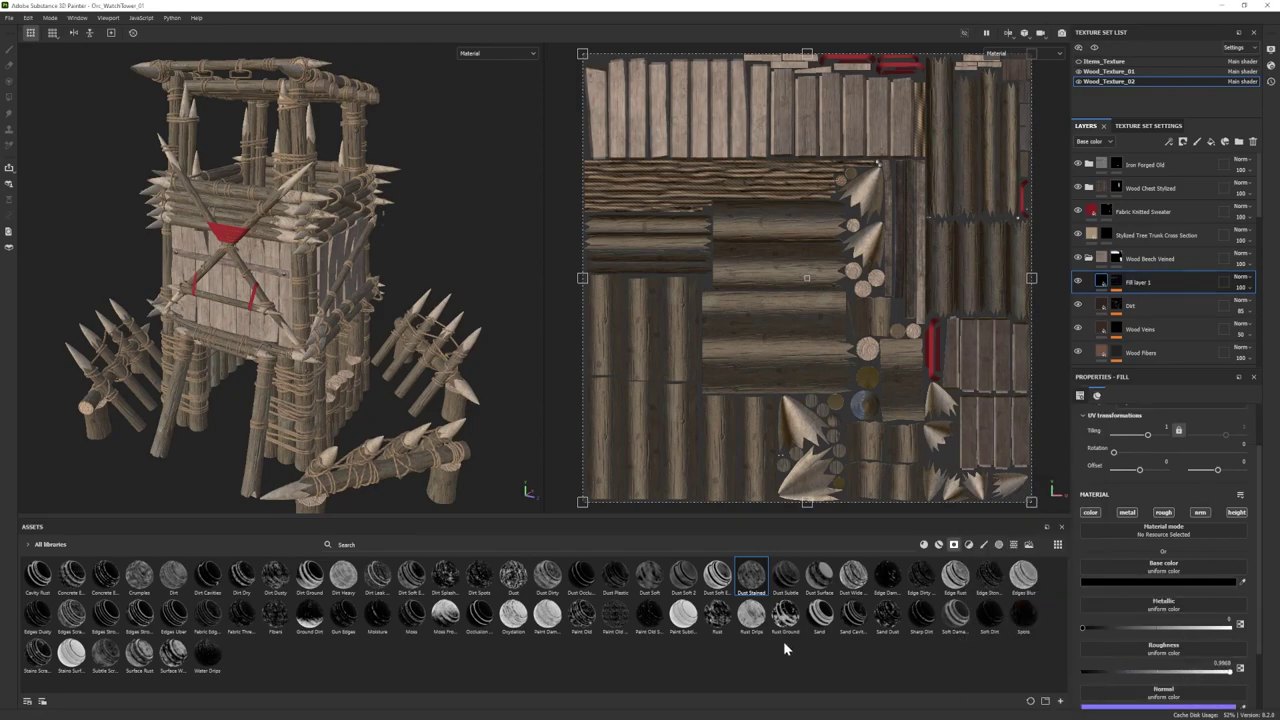
Step: Add a second fill layer above the black one, try the Dust Surface smart mask, and apply the Dust Wide smart mask instead
{"action": "left_click", "coordinate": [1211, 142]}
{"action": "key", "text": "ctrl+z"}
{"action": "left_click_drag", "start_coordinate": [820, 577], "coordinate": [1159, 279]}
{"action": "key", "text": "ctrl+z"}
{"action": "left_click_drag", "start_coordinate": [854, 579], "coordinate": [1160, 280]}
{"action": "left_click", "coordinate": [1101, 281]}
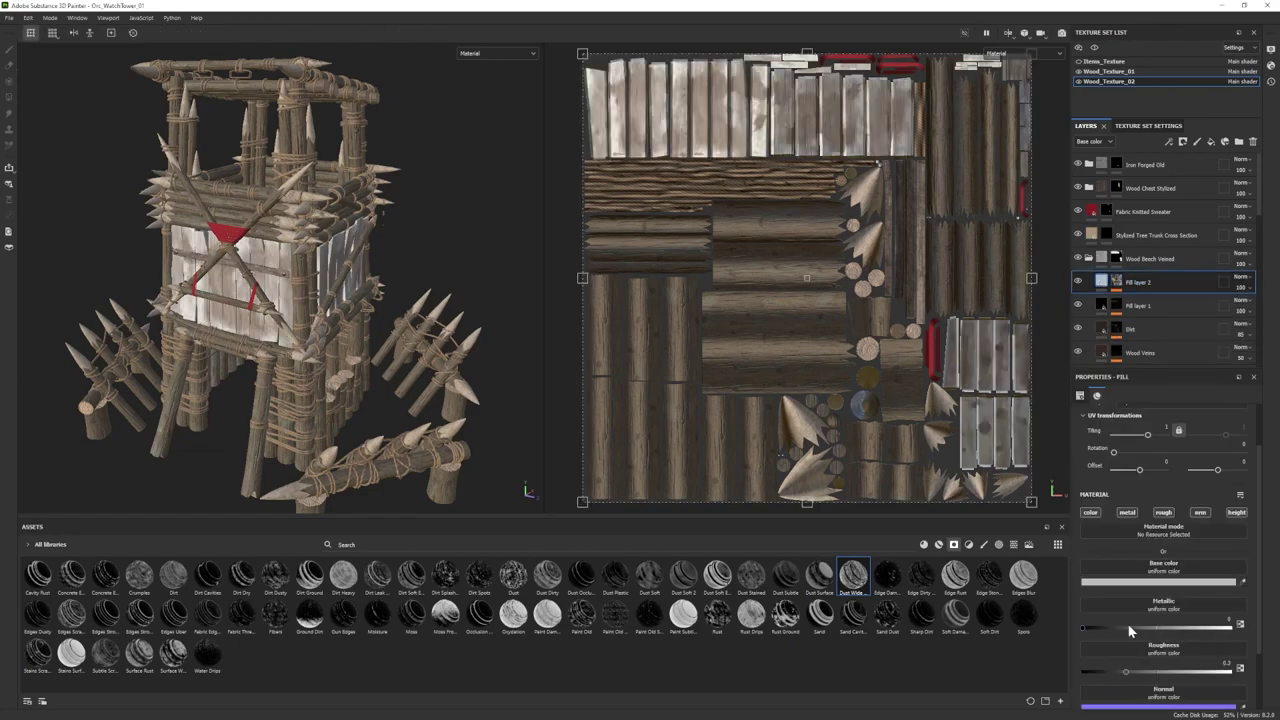
Step: Set Fill layer 2's base color to dark gray 383838 and lower its Mask Editor Global Balance to 0.37
{"action": "left_click", "coordinate": [1132, 583]}
{"action": "left_click_drag", "start_coordinate": [984, 606], "coordinate": [969, 602]}
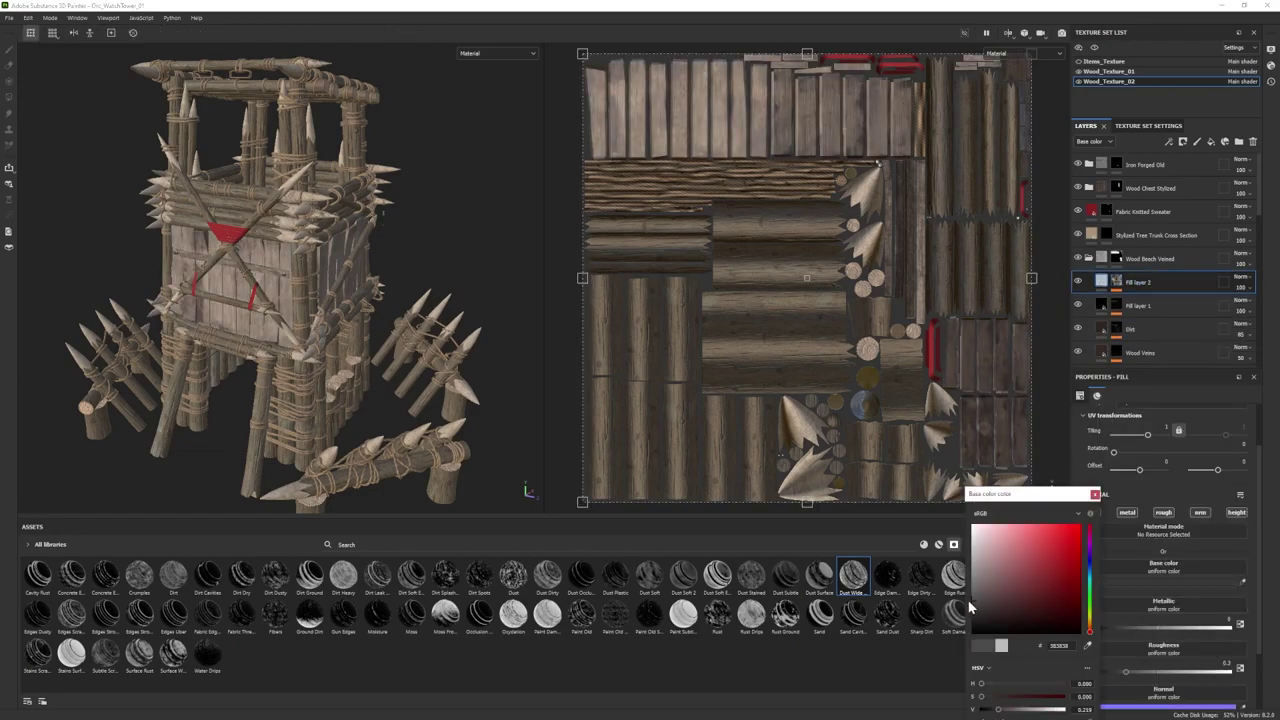
{"action": "left_click", "coordinate": [1095, 495]}
{"action": "left_click", "coordinate": [1116, 282]}
{"action": "left_click", "coordinate": [1147, 327]}
{"action": "left_click_drag", "start_coordinate": [1164, 507], "coordinate": [1147, 508]}
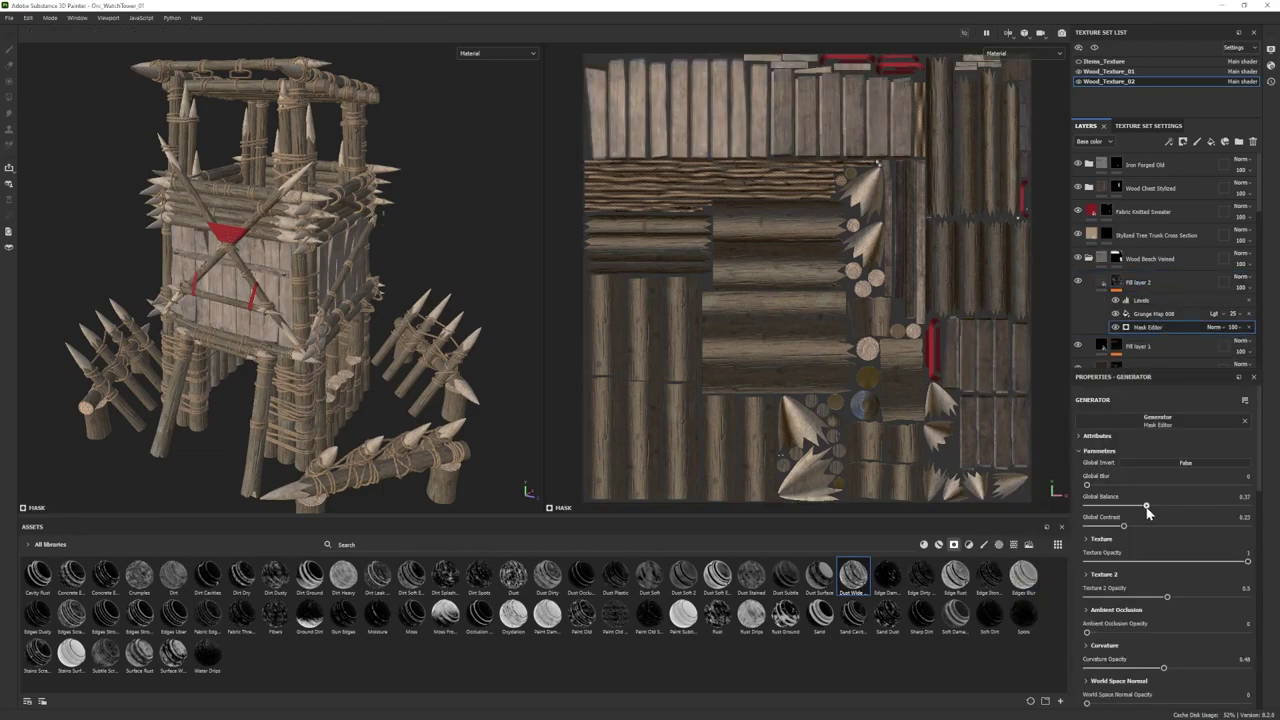
Step: Add a fill layer above Fill layer 2, try two smart masks on it, and apply the Subtle Scratches smart mask instead
{"action": "left_click", "coordinate": [1152, 286]}
{"action": "left_click", "coordinate": [1211, 142]}
{"action": "left_click_drag", "start_coordinate": [886, 616], "coordinate": [1125, 285]}
{"action": "key", "text": "ctrl+z"}
{"action": "left_click_drag", "start_coordinate": [956, 616], "coordinate": [1143, 285]}
{"action": "key", "text": "ctrl+z"}
{"action": "left_click_drag", "start_coordinate": [105, 654], "coordinate": [1146, 283]}
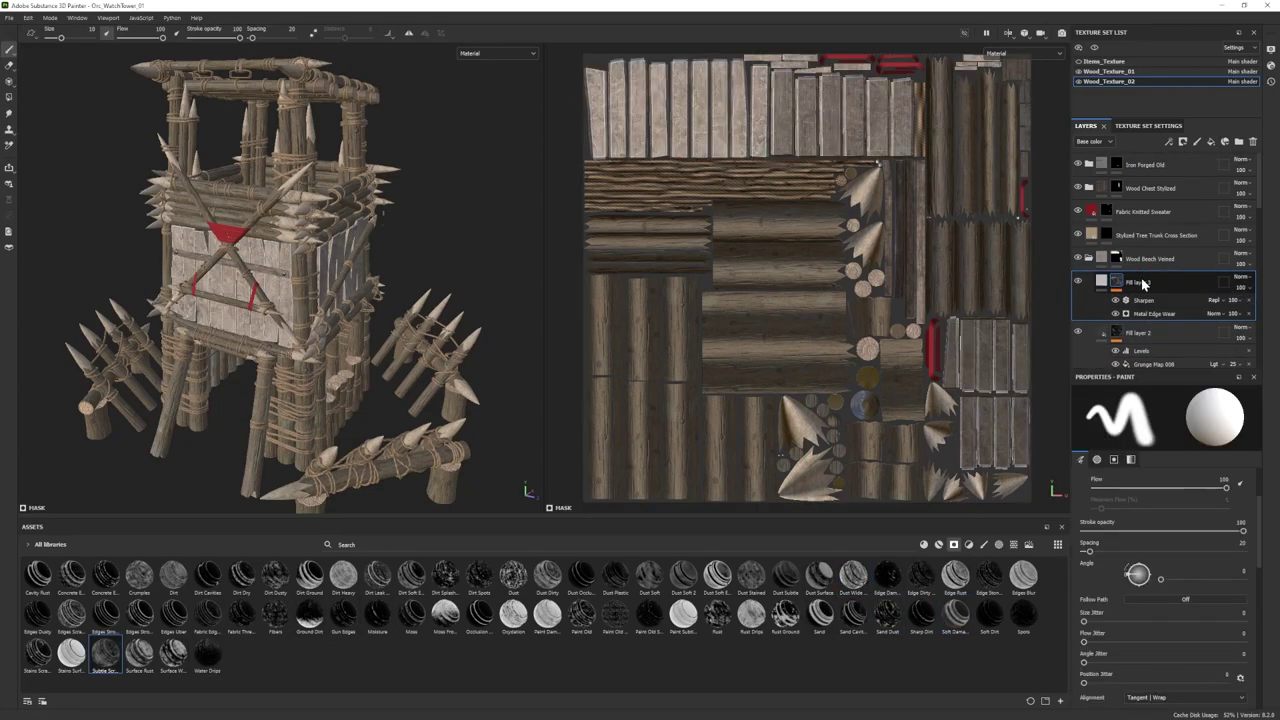
Step: Set Fill layer 3's base color to a dark muted green and toggle the layer's visibility to compare
{"action": "left_click", "coordinate": [1102, 282]}
{"action": "left_click", "coordinate": [1153, 583]}
{"action": "left_click", "coordinate": [1090, 607]}
{"action": "left_click_drag", "start_coordinate": [1008, 597], "coordinate": [993, 602]}
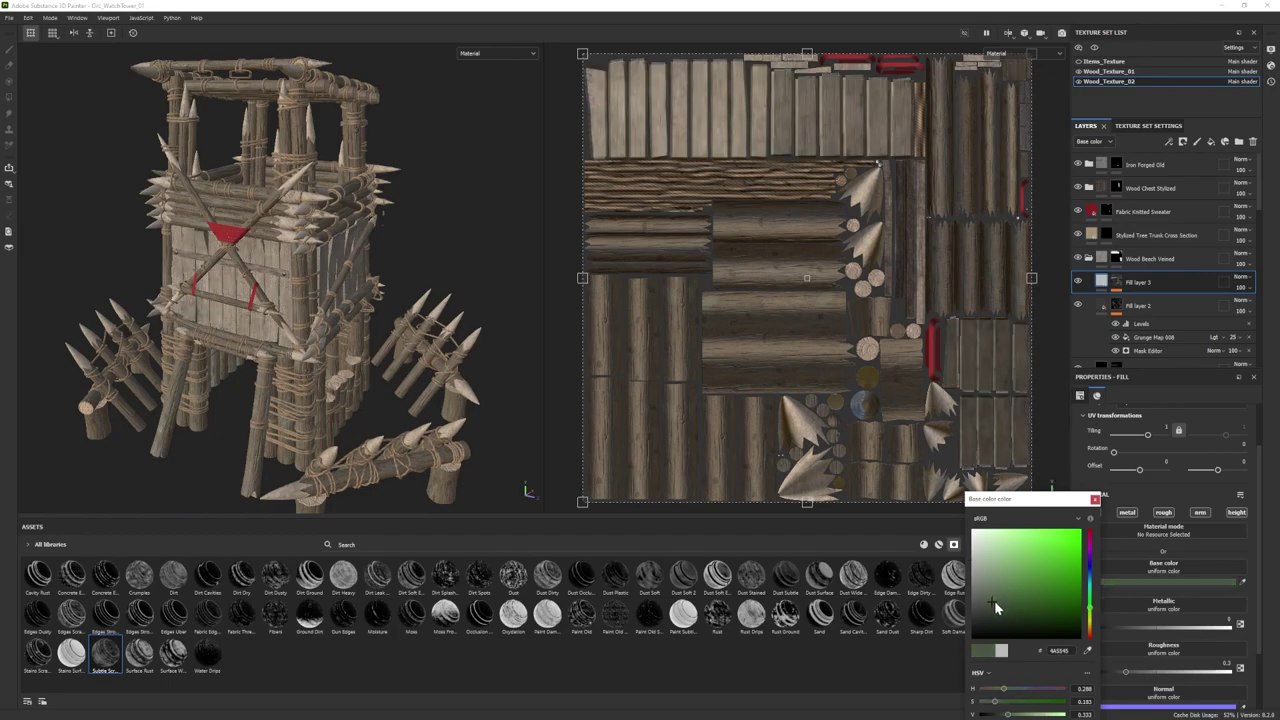
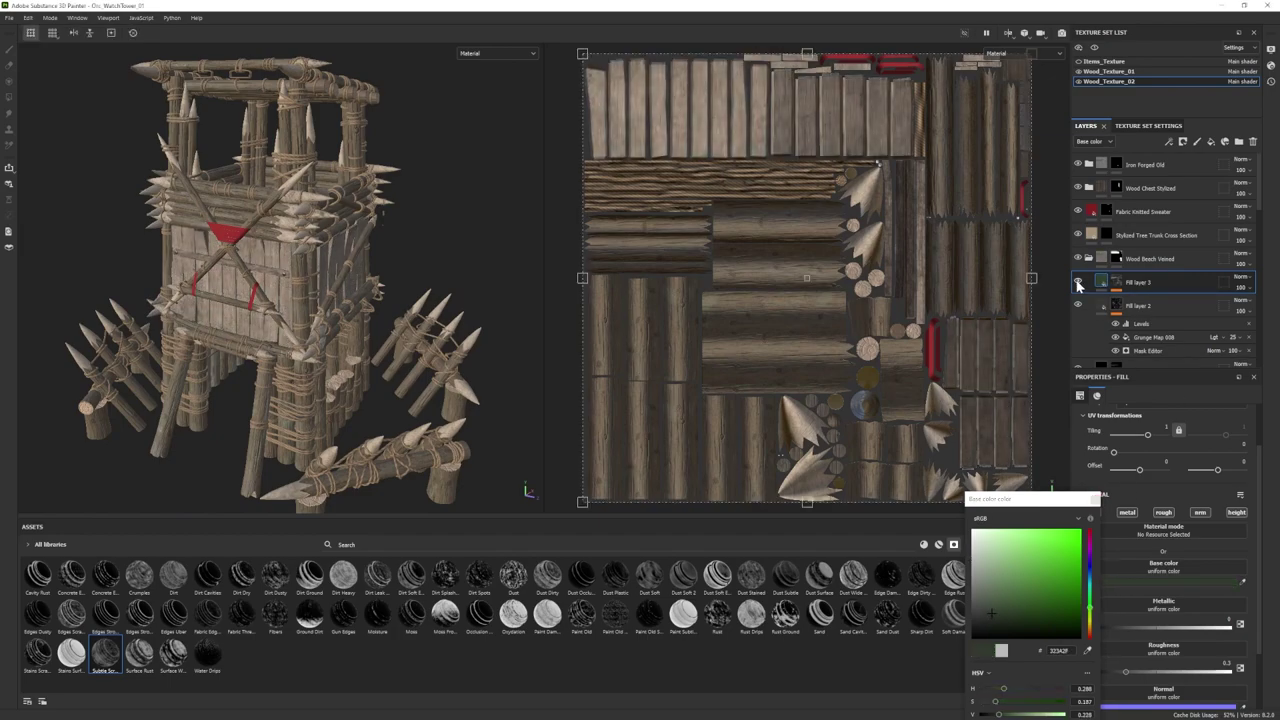
{"action": "scroll", "coordinate": [340, 350], "scroll_direction": "down", "scroll_amount": 1}
{"action": "left_click", "coordinate": [1094, 499]}
{"action": "left_click", "coordinate": [1079, 282]}
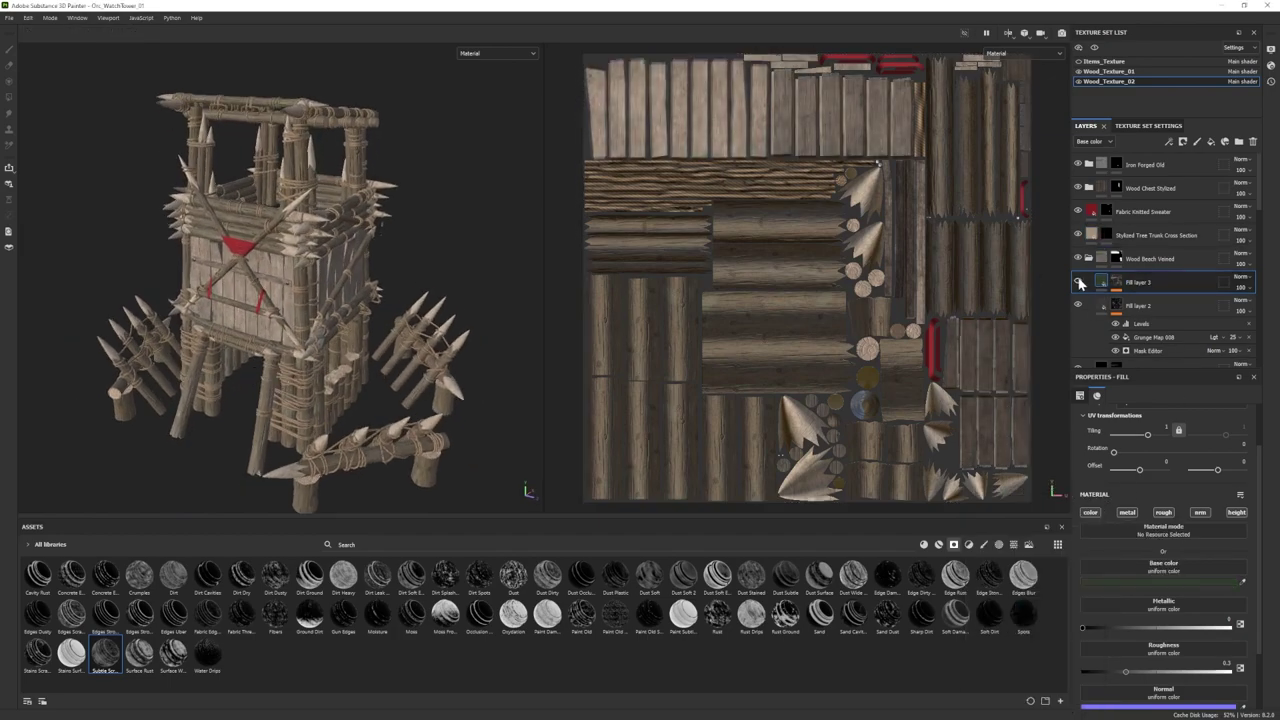
Step: Add a fill layer above Fill layer 3, try several smart masks, and apply the Stains Scratched smart mask instead
{"action": "left_click", "coordinate": [1211, 142]}
{"action": "left_click_drag", "start_coordinate": [887, 616], "coordinate": [1138, 284]}
{"action": "key", "text": "ctrl+z"}
{"action": "left_click_drag", "start_coordinate": [989, 616], "coordinate": [1145, 285]}
{"action": "key", "text": "ctrl+z"}
{"action": "left_click_drag", "start_coordinate": [921, 616], "coordinate": [1161, 281]}
{"action": "key", "text": "ctrl+z"}
Step: Set Fill layer 4's base color to dark gray 2A2A2A and its height to about -0.026
{"action": "scroll", "coordinate": [1149, 622], "scroll_direction": "down", "scroll_amount": 1}
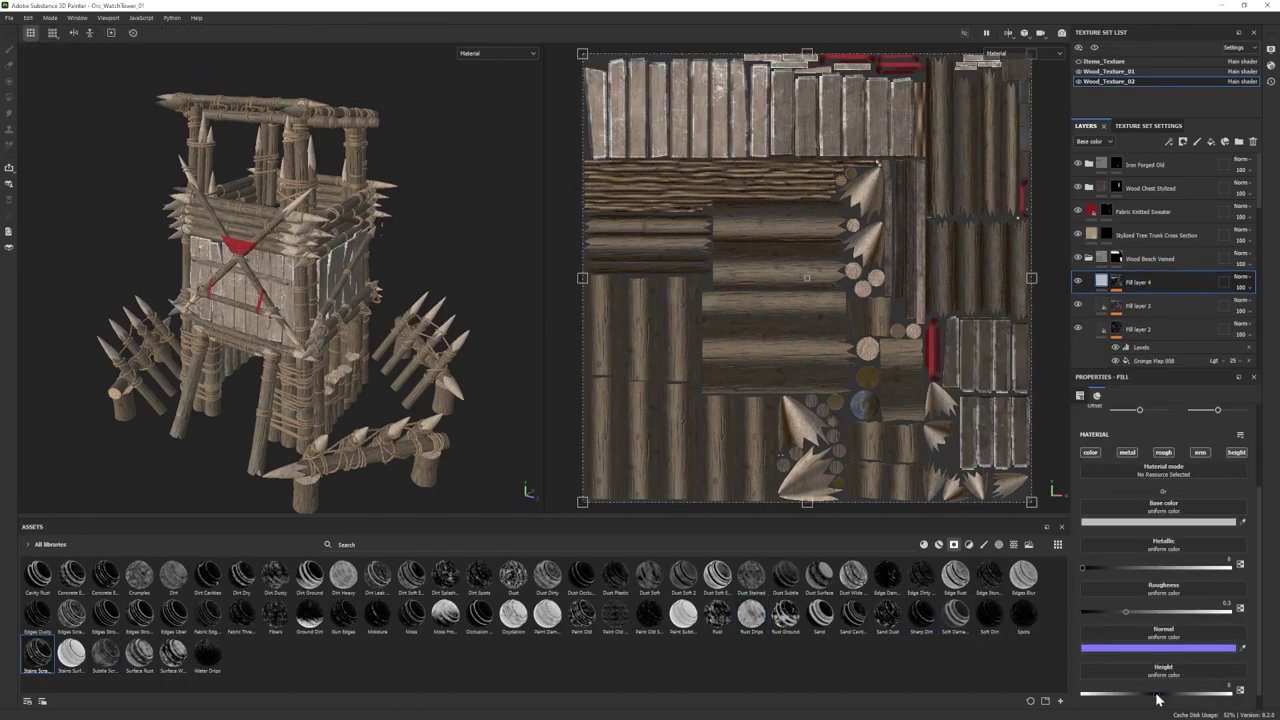
{"action": "left_click", "coordinate": [1105, 522]}
{"action": "left_click", "coordinate": [977, 616]}
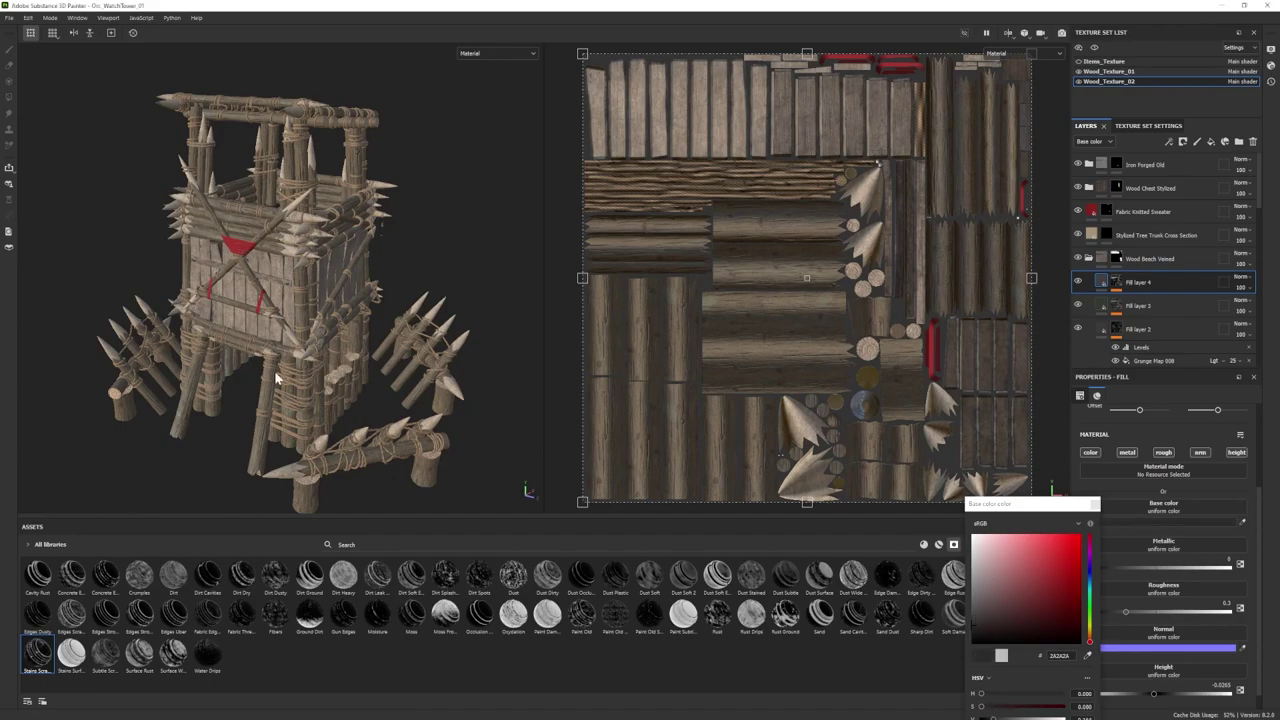
{"action": "left_click_drag", "start_coordinate": [277, 378], "coordinate": [308, 379], "text": "alt"}
{"action": "scroll", "coordinate": [308, 379], "scroll_direction": "up", "scroll_amount": 1}
{"action": "left_click", "coordinate": [1116, 288]}
{"action": "left_click", "coordinate": [1136, 302]}
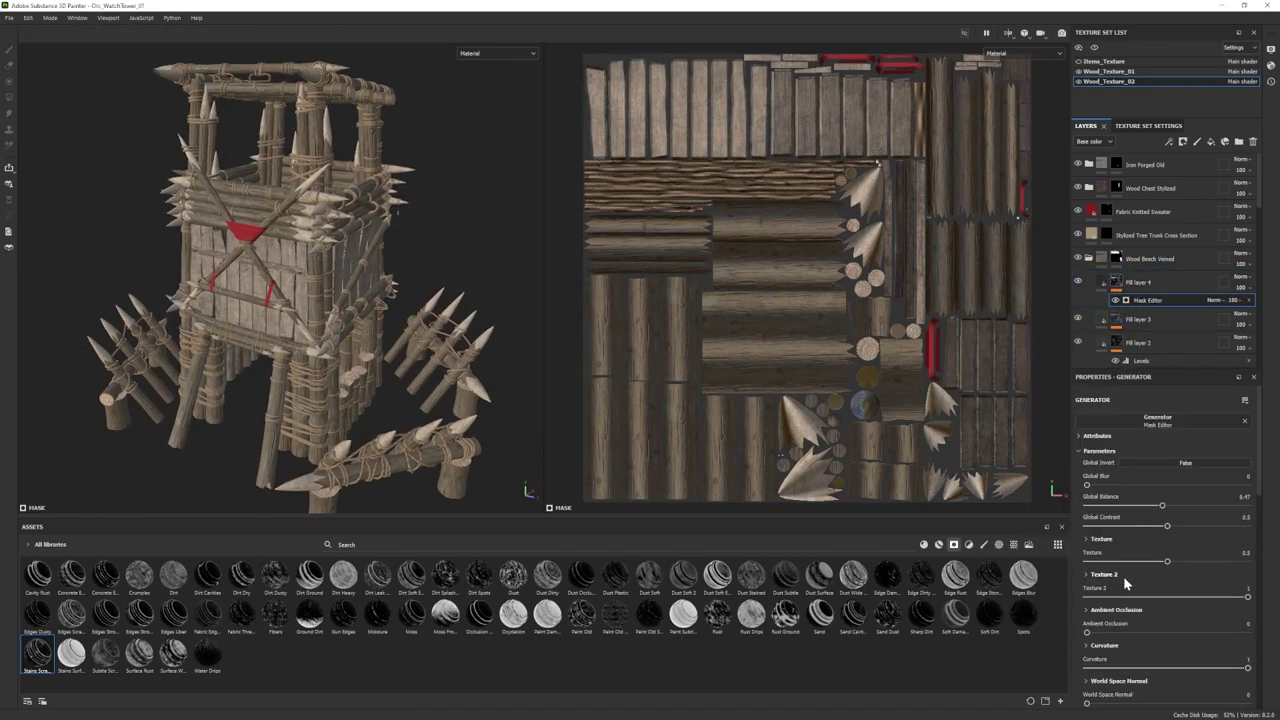
{"action": "left_click", "coordinate": [1102, 284]}
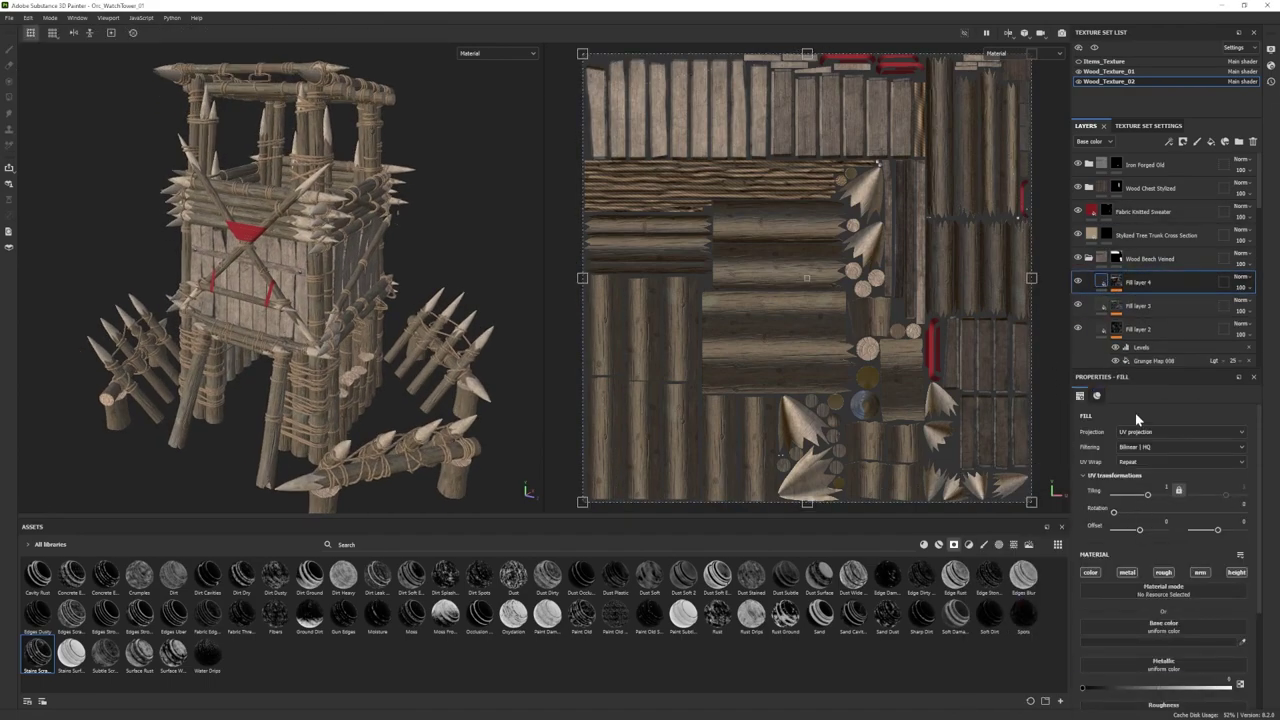
Step: Add a fill layer above Fill layer 4, replace the Dust Dirty smart mask with Dust, and lower its Grunge Concrete Dirty balance
{"action": "left_click", "coordinate": [1211, 142]}
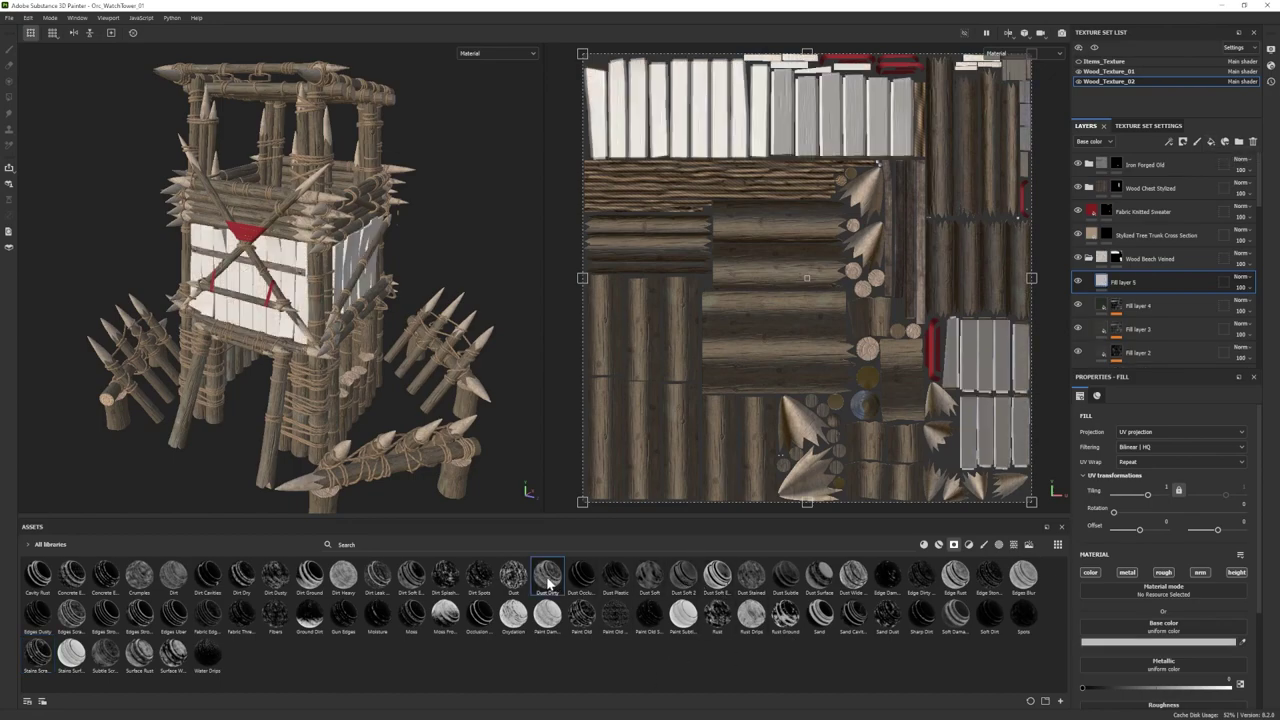
{"action": "left_click_drag", "start_coordinate": [548, 583], "coordinate": [1133, 287]}
{"action": "key", "text": "ctrl+z"}
{"action": "left_click", "coordinate": [1145, 303]}
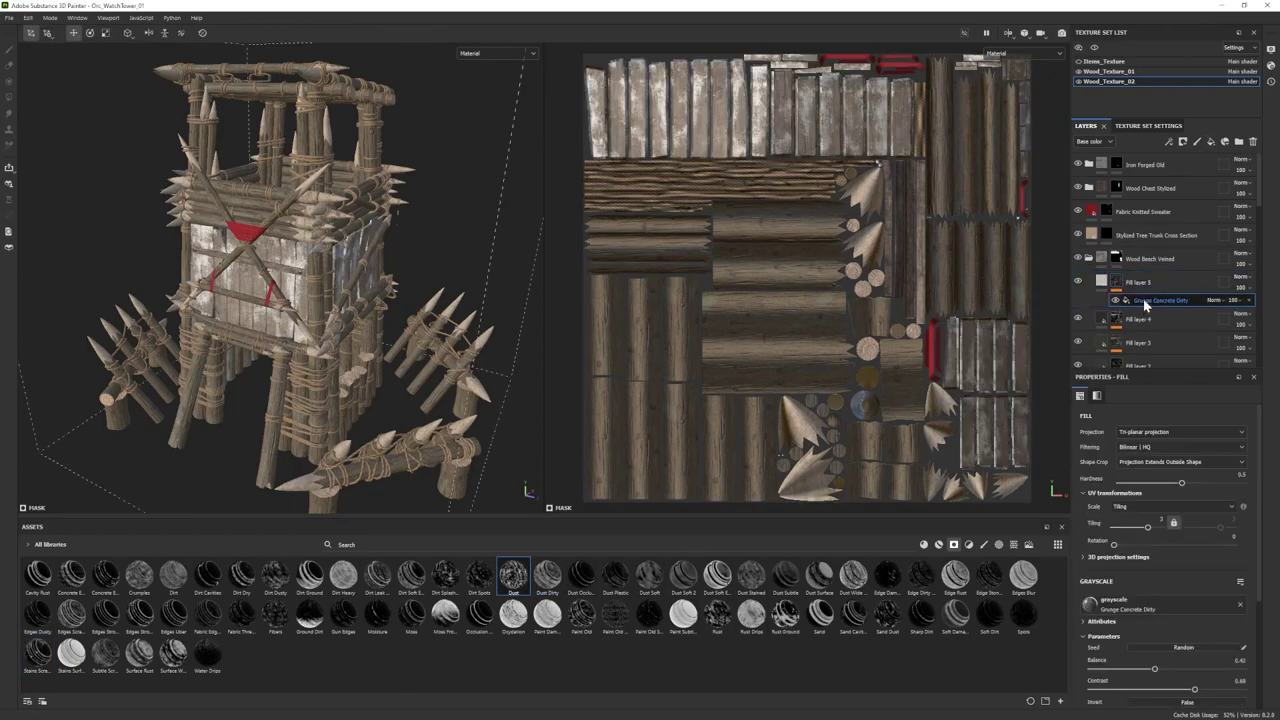
{"action": "left_click_drag", "start_coordinate": [1154, 669], "coordinate": [1127, 669]}
Step: Set Fill layer 5's base color to a dark desaturated red and check it on the tower
{"action": "left_click", "coordinate": [1101, 282]}
{"action": "left_click", "coordinate": [1100, 643]}
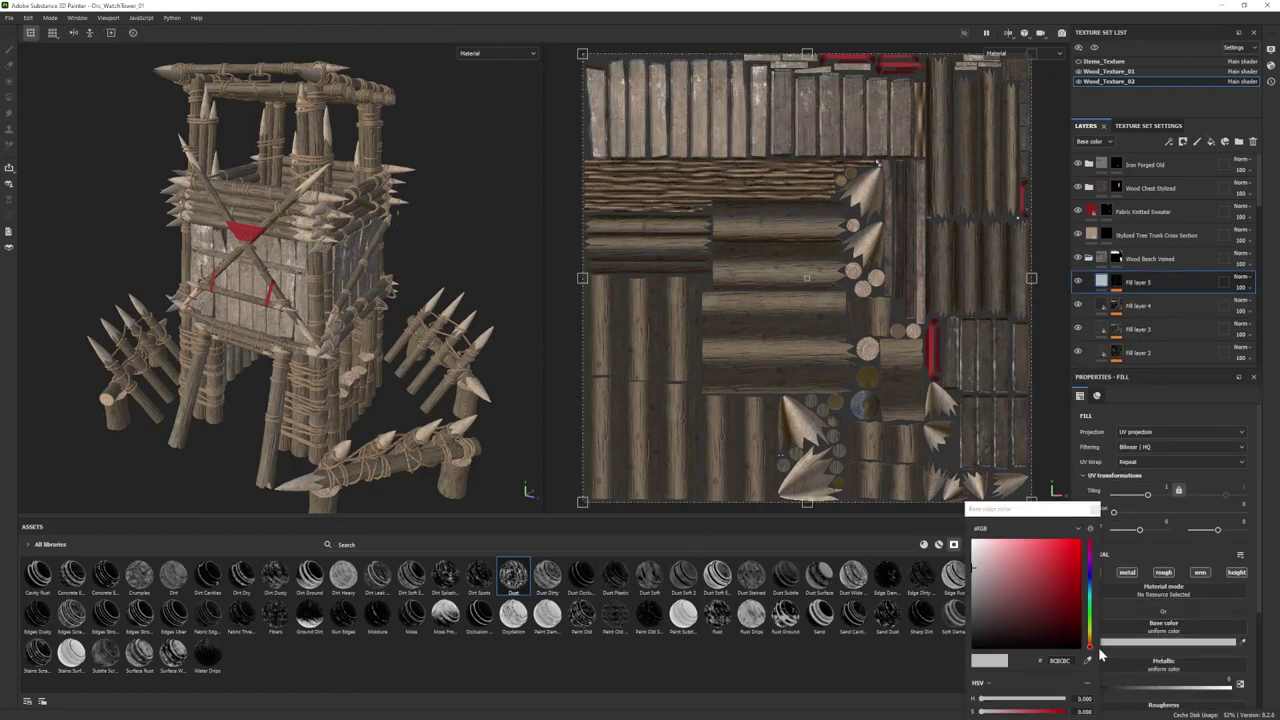
{"action": "left_click", "coordinate": [998, 613]}
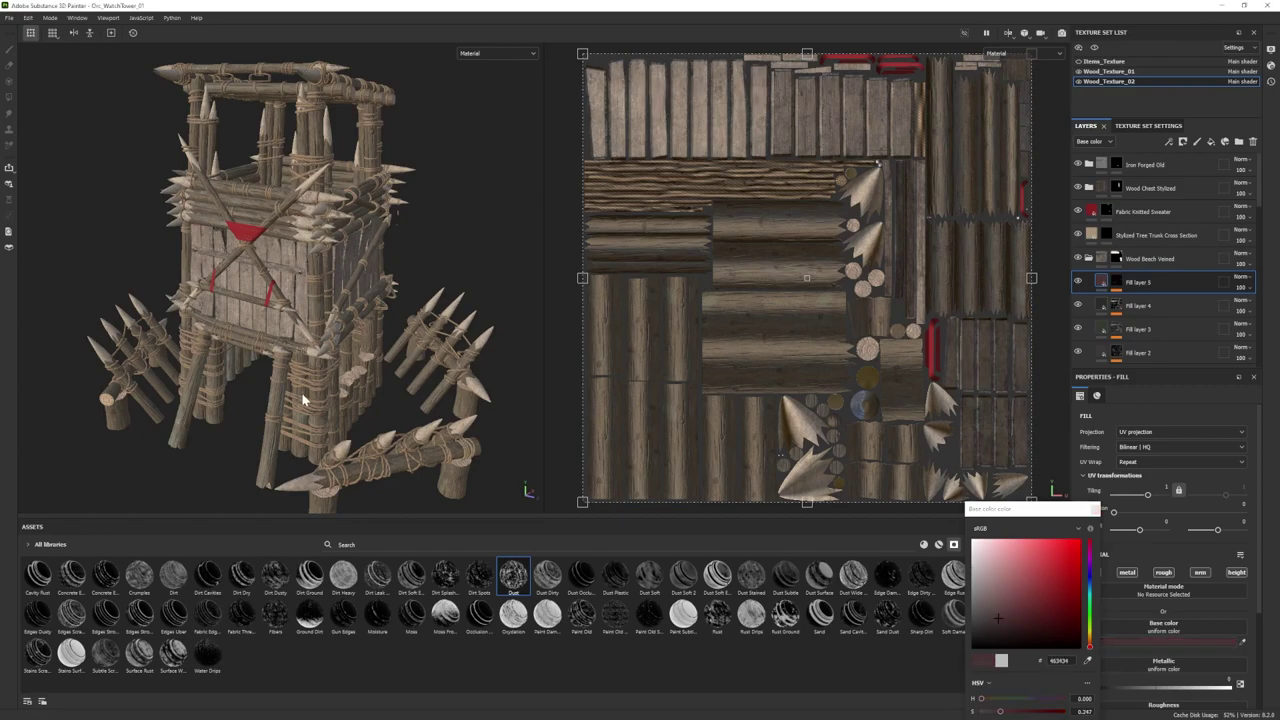
{"action": "left_click_drag", "start_coordinate": [304, 399], "coordinate": [270, 392], "text": "alt"}
{"action": "right_click_drag", "start_coordinate": [260, 340], "coordinate": [320, 350], "text": "alt"}
{"action": "left_click_drag", "start_coordinate": [320, 350], "coordinate": [345, 345], "text": "alt"}
{"action": "left_click", "coordinate": [1000, 616]}
{"action": "right_click_drag", "start_coordinate": [275, 372], "coordinate": [322, 357], "text": "alt"}
{"action": "left_click", "coordinate": [1095, 509]}
Step: Add a fill layer above Fill layer 5, try a smart mask, and apply the Gun Edges smart mask instead
{"action": "left_click", "coordinate": [1212, 142]}
{"action": "left_click_drag", "start_coordinate": [377, 614], "coordinate": [1131, 288]}
{"action": "key", "text": "ctrl+z"}
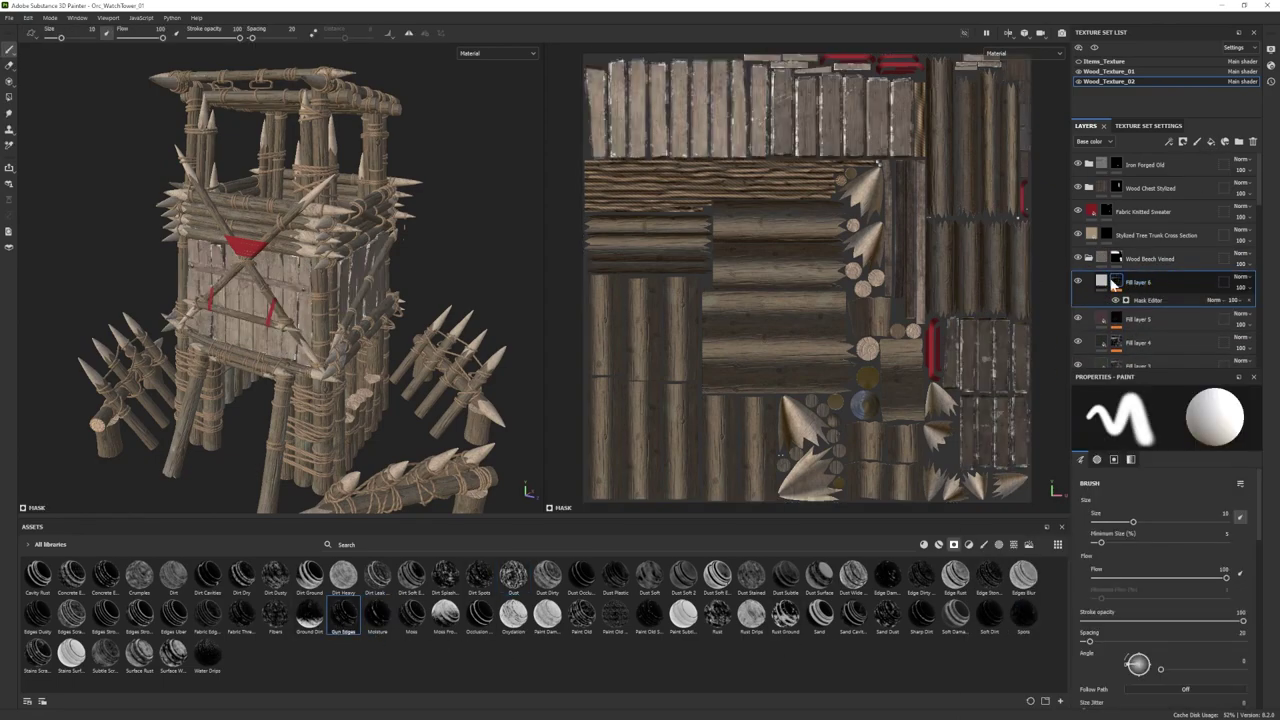
Step: Set Fill layer 6's base color to a light muted brown and toggle the layer's visibility to compare
{"action": "left_click", "coordinate": [1104, 282]}
{"action": "left_click", "coordinate": [1135, 643]}
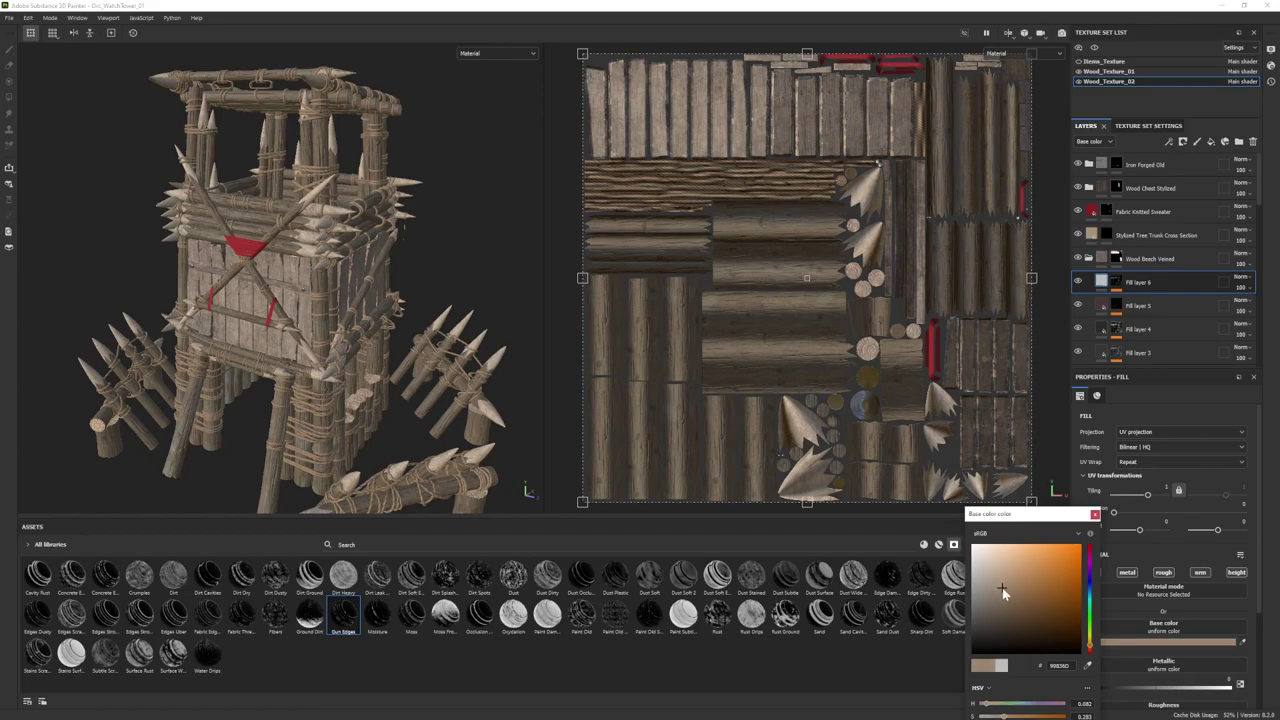
{"action": "mouse_move", "coordinate": [986, 591]}
{"action": "left_mouse_down"}
{"action": "mouse_move", "coordinate": [977, 602]}
{"action": "mouse_move", "coordinate": [1000, 586]}
{"action": "left_mouse_up"}
{"action": "left_click", "coordinate": [1095, 515]}
{"action": "left_click", "coordinate": [1078, 282]}
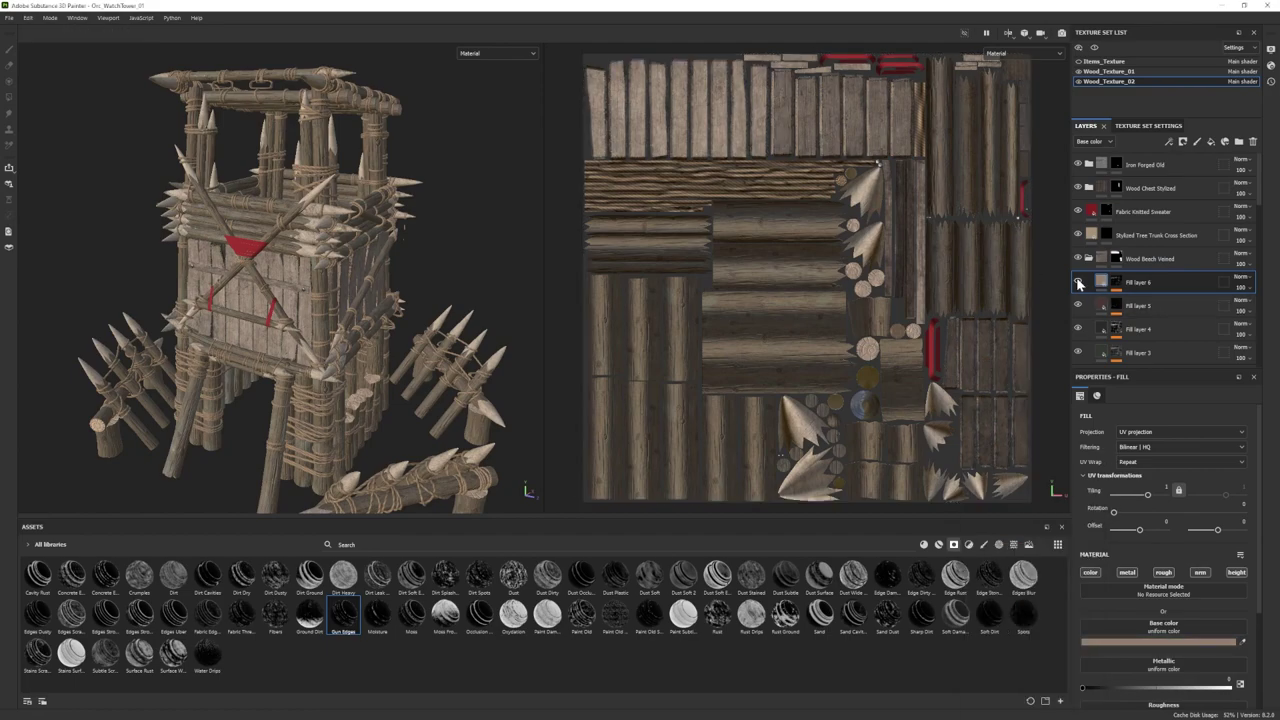
{"action": "left_click", "coordinate": [1078, 283]}
Step: Raise Fill layer 6's roughness to about 0.93 and adjust its base color to A18D79
{"action": "scroll", "coordinate": [1186, 593], "scroll_direction": "down", "scroll_amount": 2}
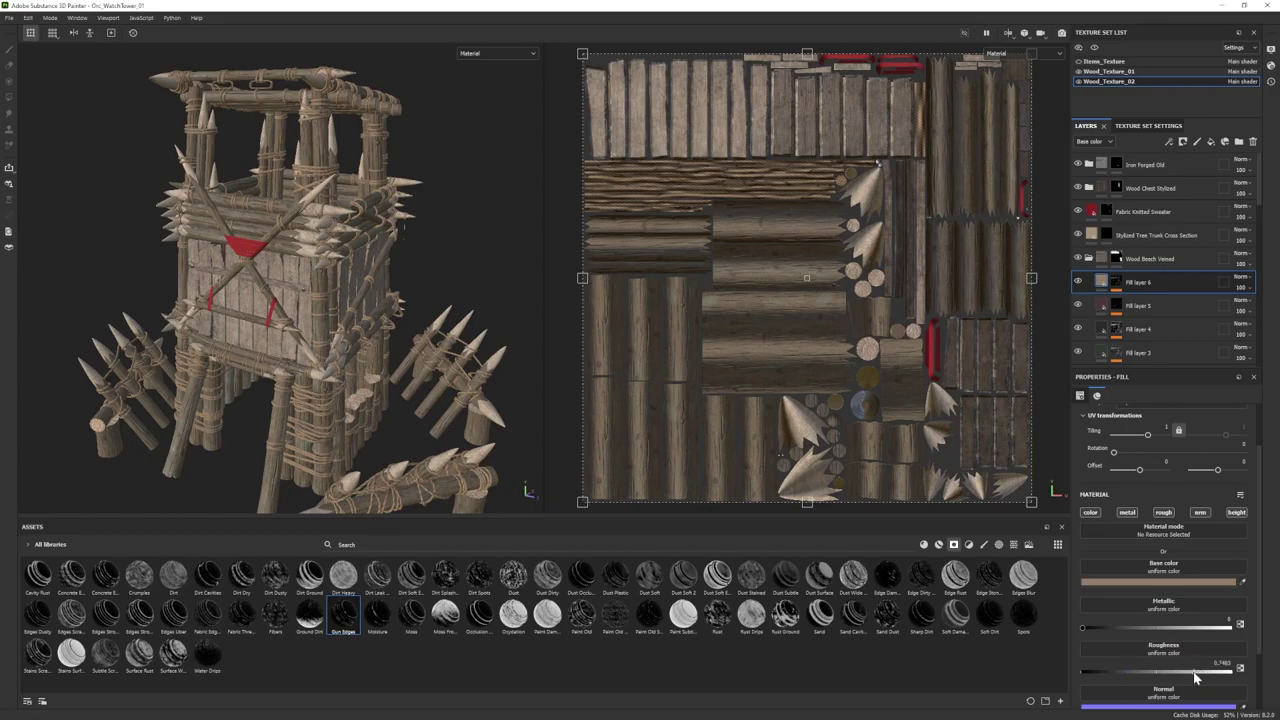
{"action": "left_click", "coordinate": [1079, 284]}
{"action": "left_click", "coordinate": [1079, 284]}
{"action": "left_click", "coordinate": [1079, 284]}
{"action": "left_click", "coordinate": [1160, 581]}
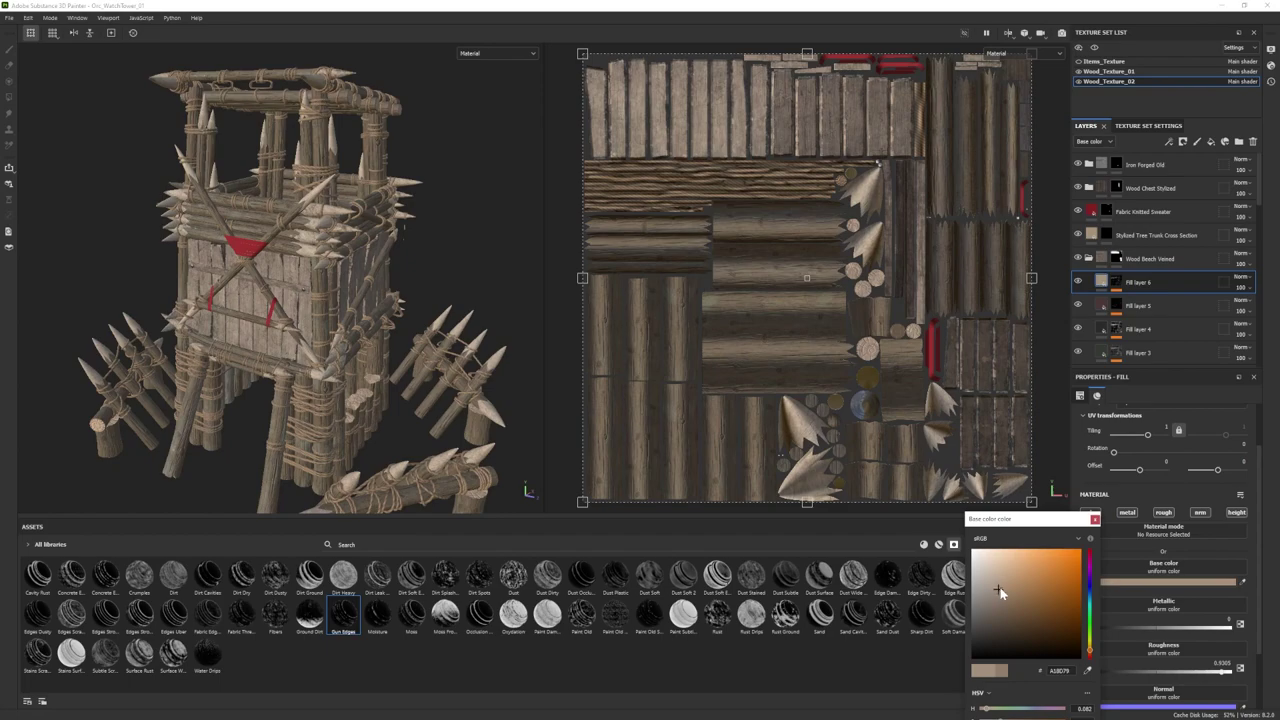
{"action": "left_click", "coordinate": [1095, 520]}
Step: Add a fill layer above Fill layer 6, replace the Dirt Cavities smart mask with Dirt, and lower Global Balance to 0.36
{"action": "left_click", "coordinate": [1211, 142]}
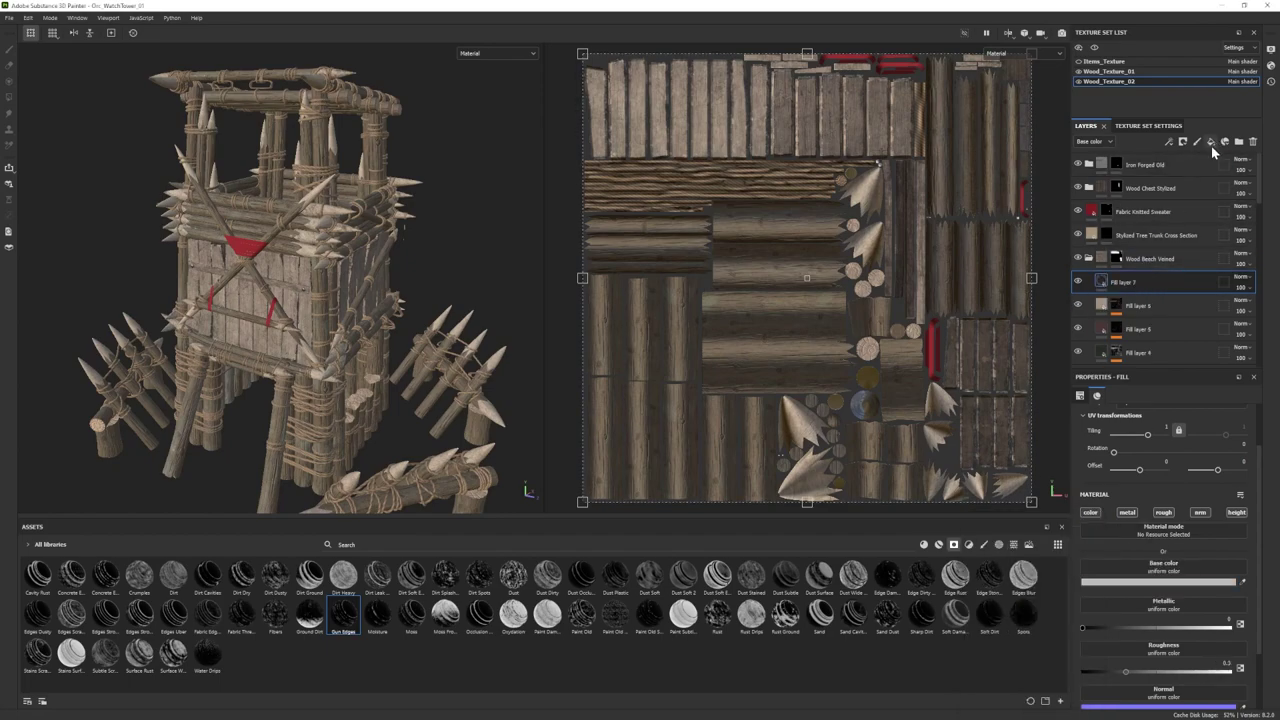
{"action": "left_click_drag", "start_coordinate": [234, 578], "coordinate": [1143, 281]}
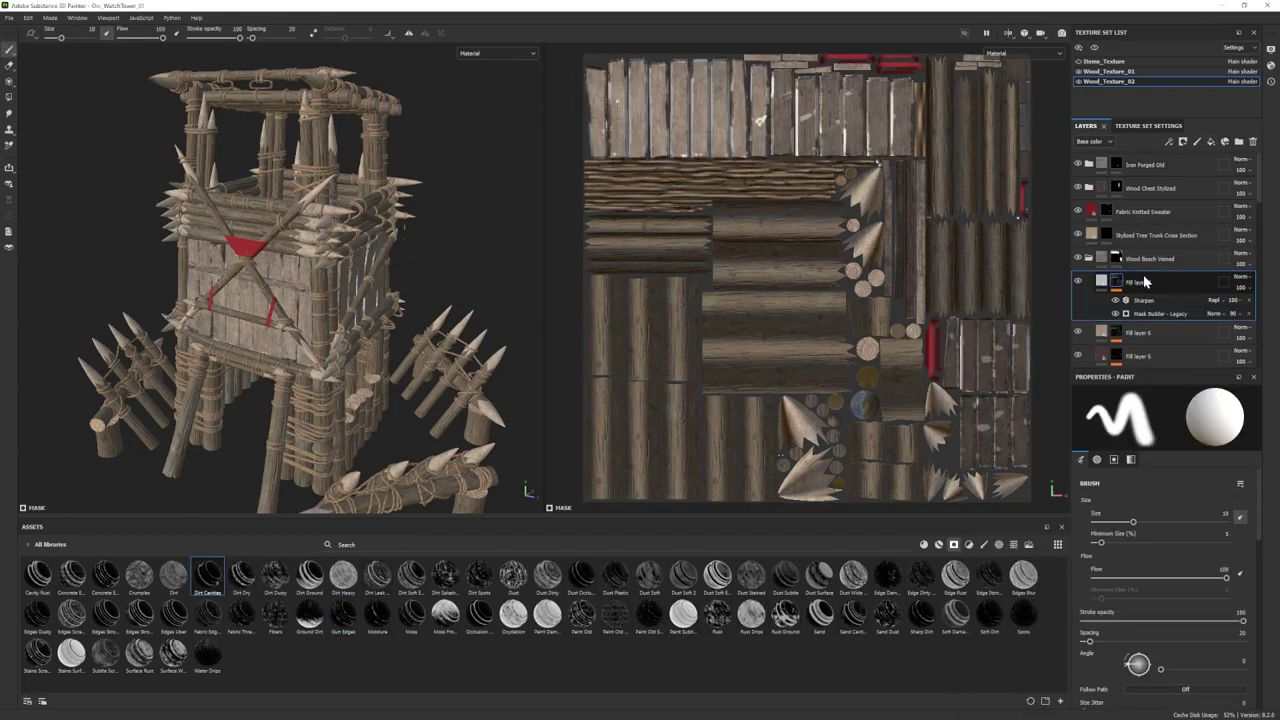
{"action": "key", "text": "ctrl+z"}
{"action": "left_click_drag", "start_coordinate": [173, 575], "coordinate": [1143, 283]}
{"action": "left_click", "coordinate": [1148, 300]}
{"action": "left_click_drag", "start_coordinate": [1167, 505], "coordinate": [1147, 506]}
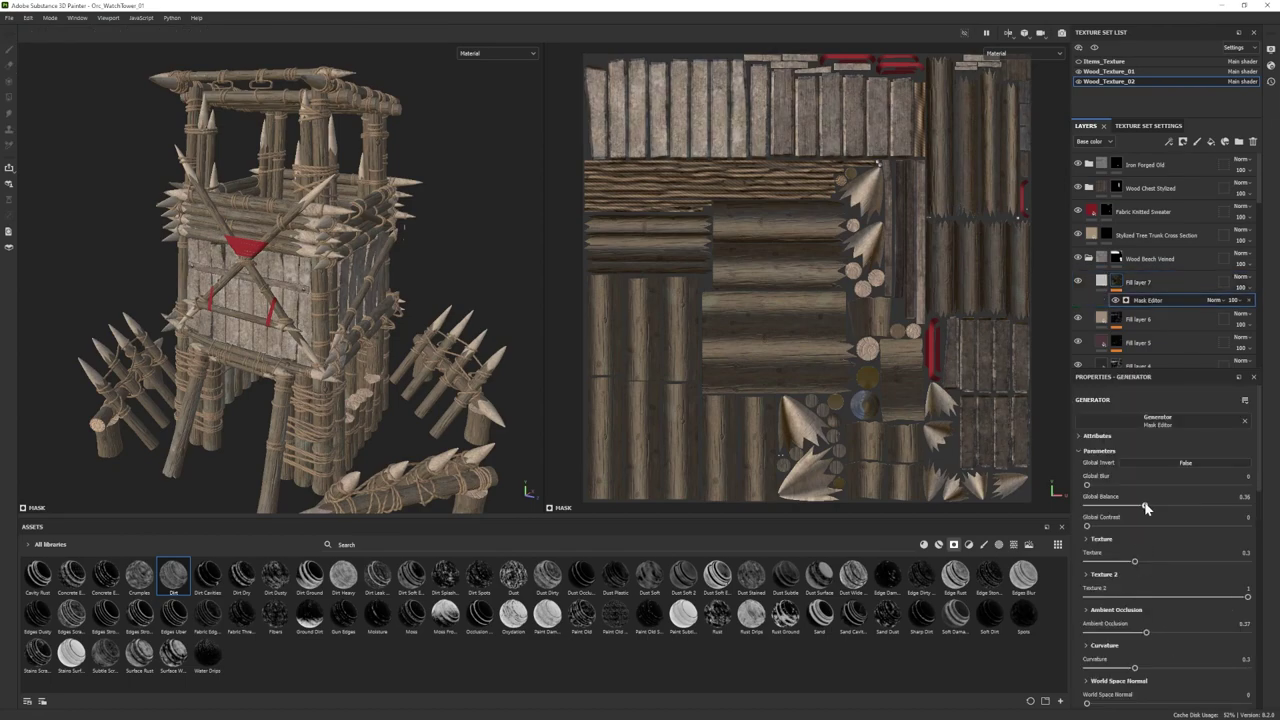
Step: Set Fill layer 7's base color to black and raise its Mask Editor Global Balance to 0.45
{"action": "left_click", "coordinate": [1102, 280]}
{"action": "left_click", "coordinate": [1136, 582]}
{"action": "left_click", "coordinate": [1052, 661]}
{"action": "left_click", "coordinate": [1095, 524]}
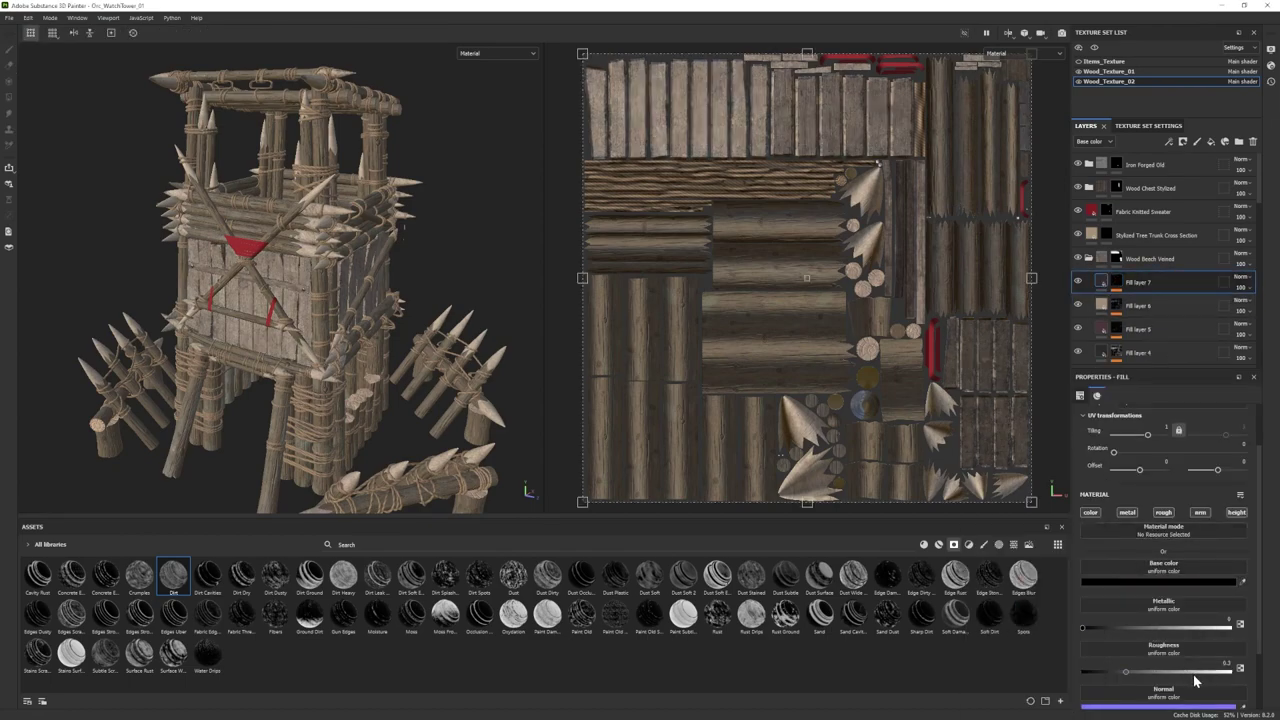
{"action": "left_click", "coordinate": [1116, 282]}
{"action": "left_click", "coordinate": [1148, 301]}
{"action": "left_click_drag", "start_coordinate": [1148, 506], "coordinate": [1164, 507]}
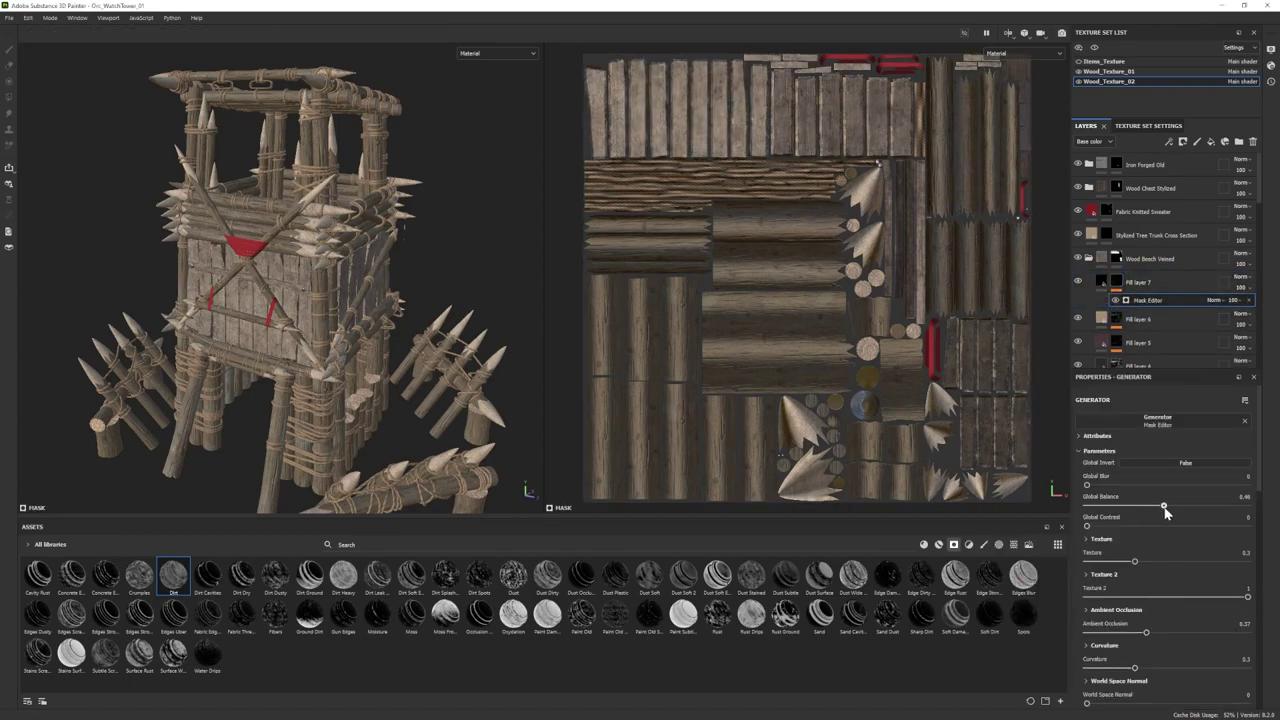
{"action": "scroll", "coordinate": [310, 290], "scroll_direction": "down", "scroll_amount": 3}
{"action": "scroll", "coordinate": [310, 290], "scroll_direction": "up", "scroll_amount": 1}
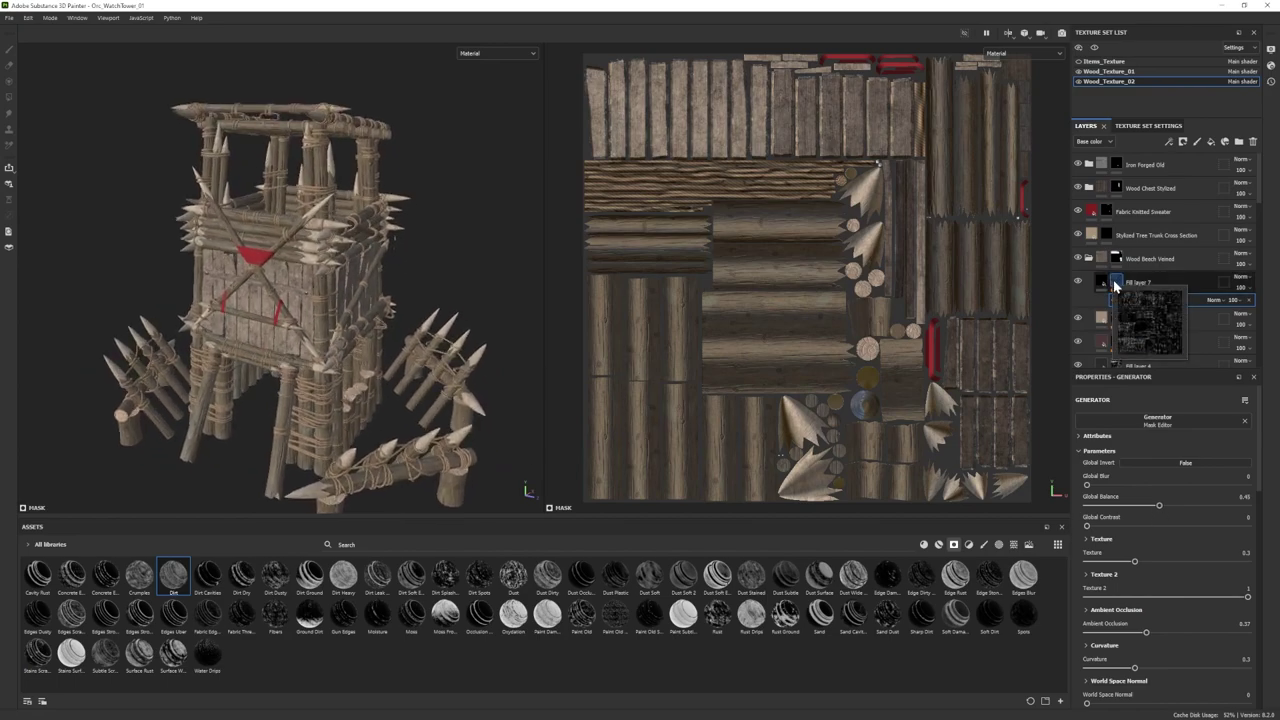
Step: Search the texture assets for "wood"
{"action": "left_click", "coordinate": [939, 545]}
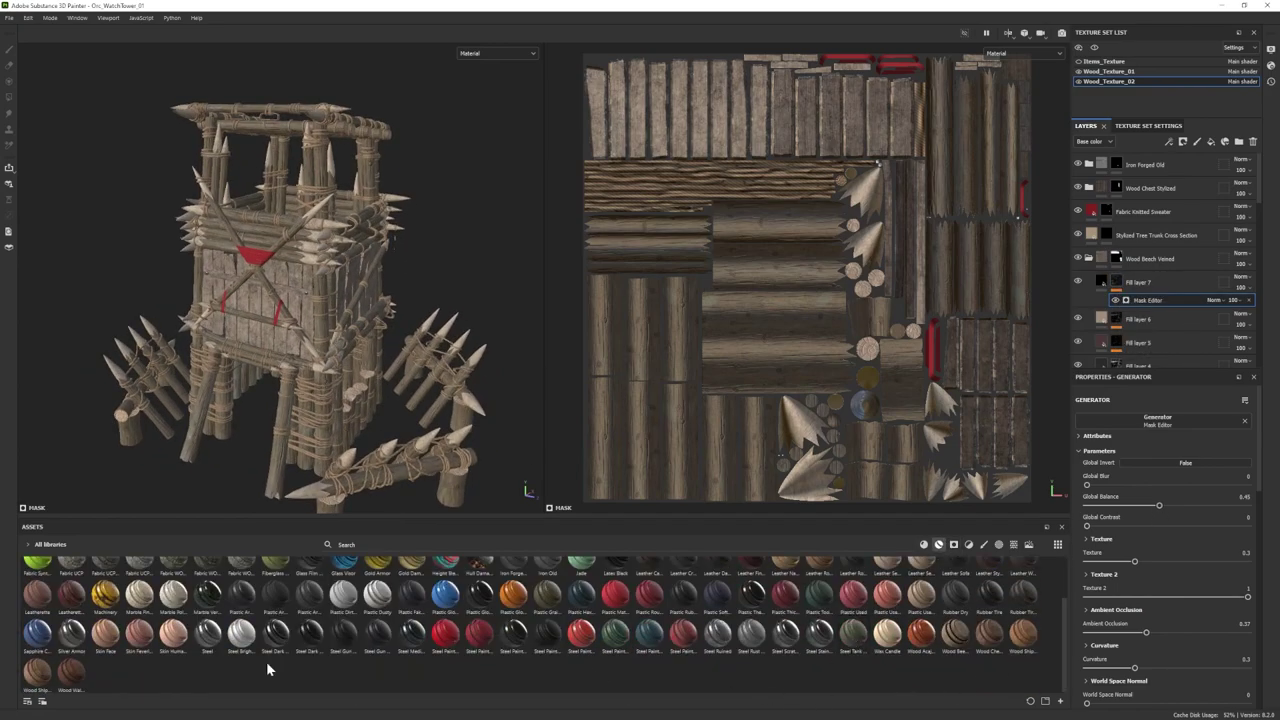
{"action": "left_click", "coordinate": [953, 545]}
{"action": "left_click", "coordinate": [1014, 545]}
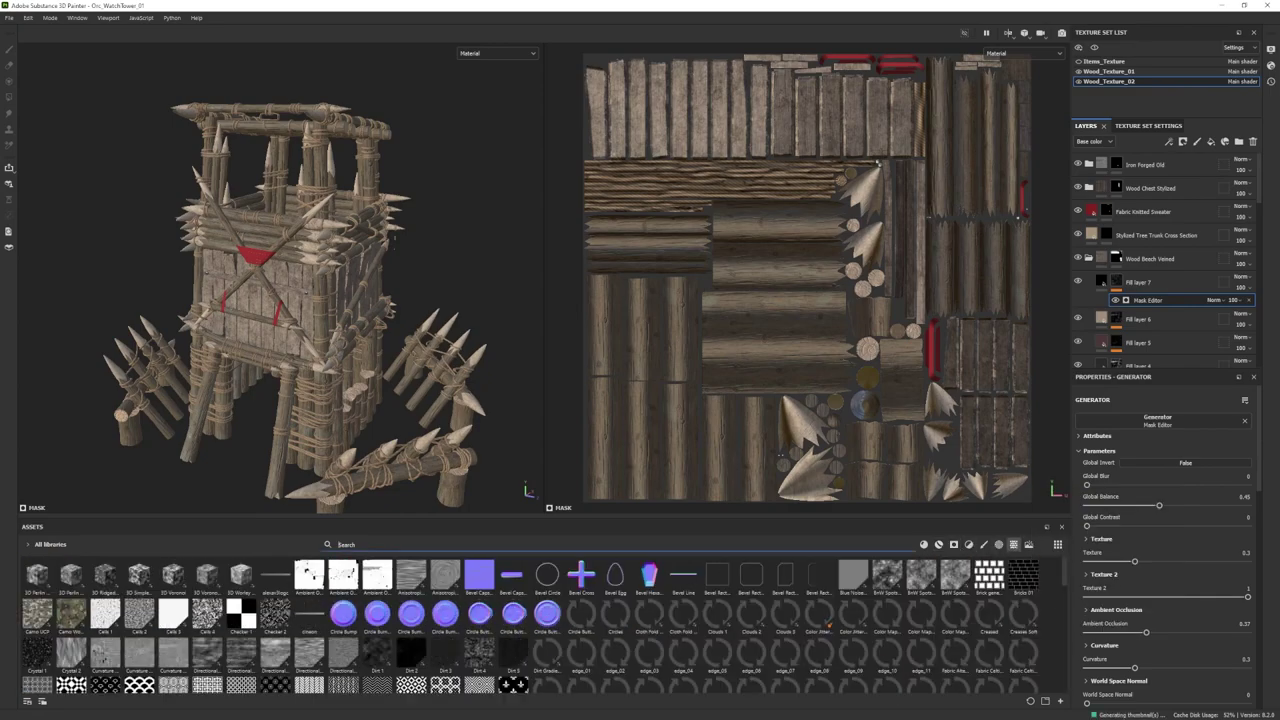
{"action": "left_click", "coordinate": [495, 544]}
{"action": "type", "text": "wood"}
{"action": "left_click", "coordinate": [999, 546]}
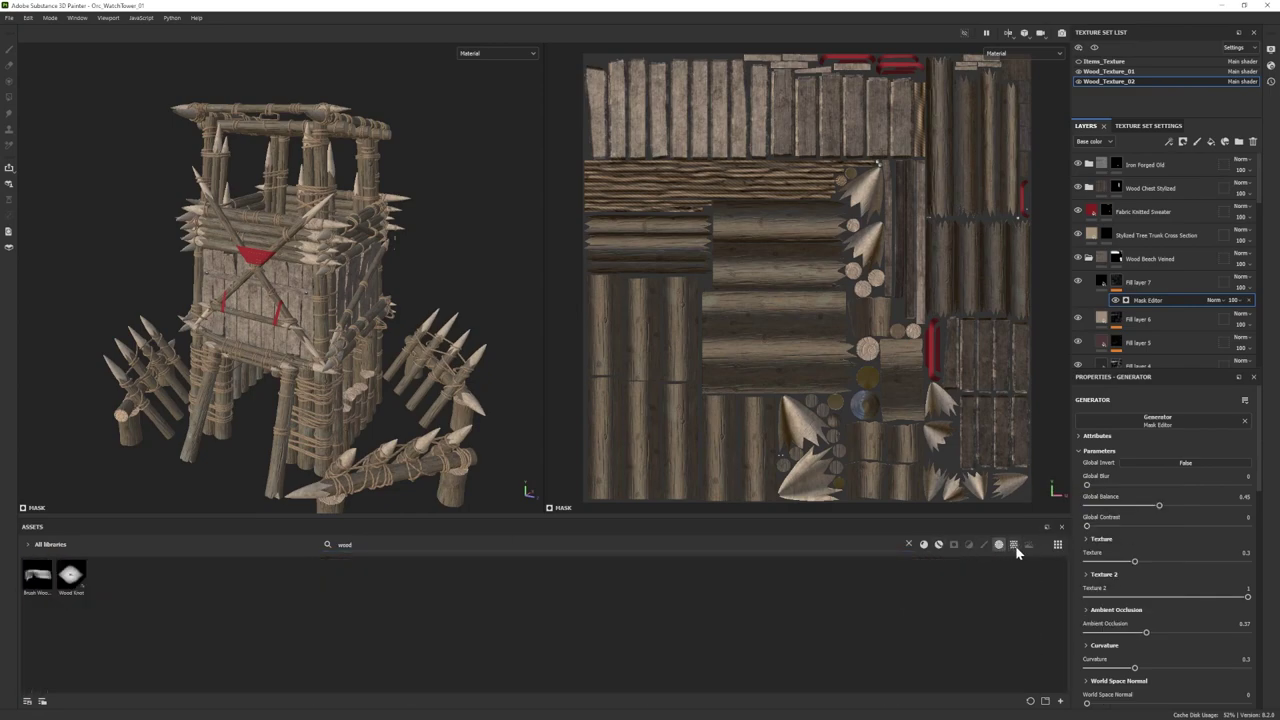
{"action": "left_click", "coordinate": [1015, 547]}
Step: Add a fill layer above Fill layer 7, assign the Wood 01 texture to its height, and disable its color, metallic and roughness channels
{"action": "left_click", "coordinate": [1211, 142]}
{"action": "scroll", "coordinate": [1088, 596], "scroll_direction": "down", "scroll_amount": 4}
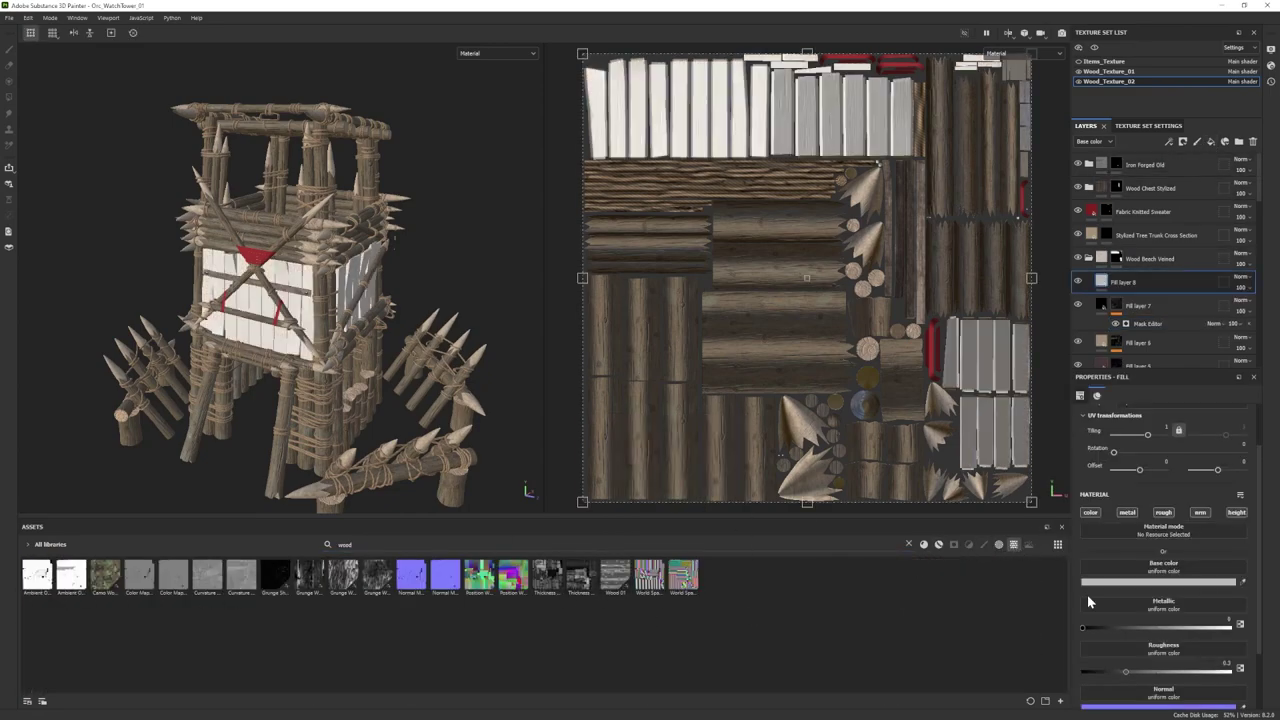
{"action": "left_click_drag", "start_coordinate": [616, 577], "coordinate": [1168, 655]}
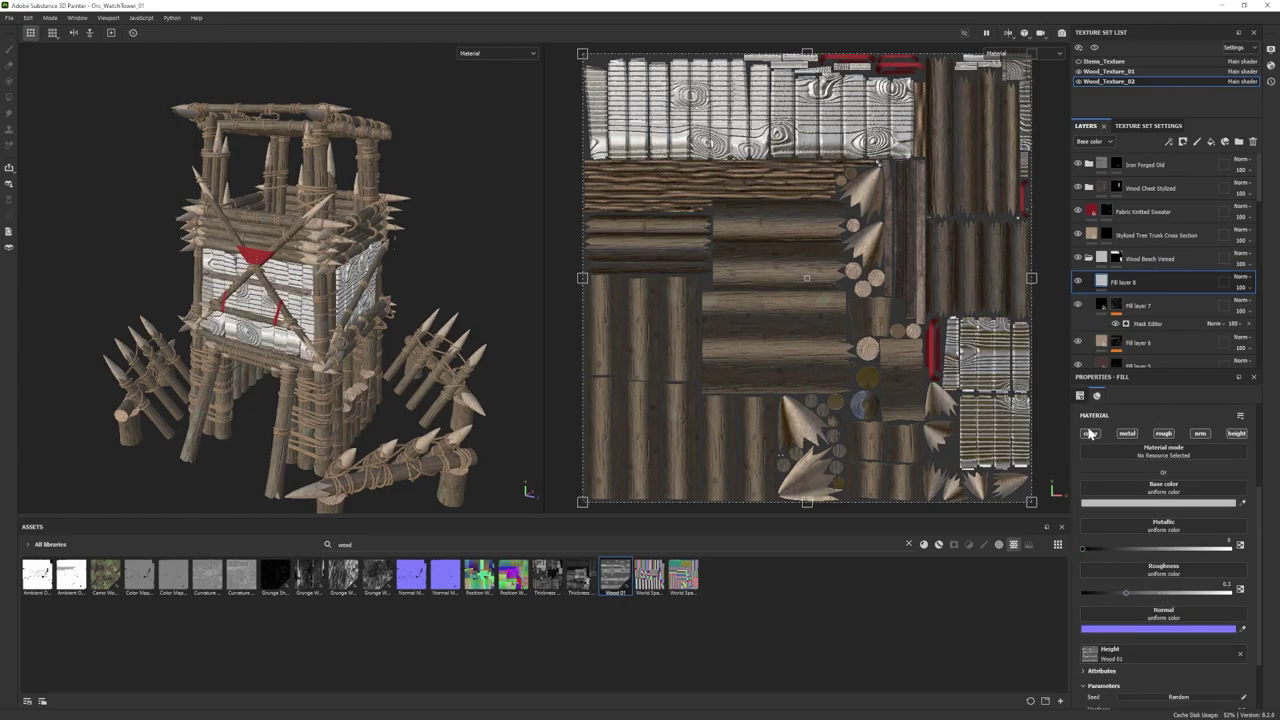
{"action": "left_click", "coordinate": [1090, 433]}
{"action": "left_click", "coordinate": [1127, 433]}
{"action": "left_click", "coordinate": [1164, 433]}
Step: Increase the tiling of Fill layer 8 and rotate it so the wood grain runs along the planks
{"action": "scroll", "coordinate": [1126, 572], "scroll_direction": "up", "scroll_amount": 4}
{"action": "left_click_drag", "start_coordinate": [1112, 513], "coordinate": [1153, 496]}
{"action": "scroll", "coordinate": [1126, 590], "scroll_direction": "down", "scroll_amount": 4}
Step: Set the Wood 01 texture's Knots to 0 and its Hardness to 0.01
{"action": "left_click", "coordinate": [1152, 646]}
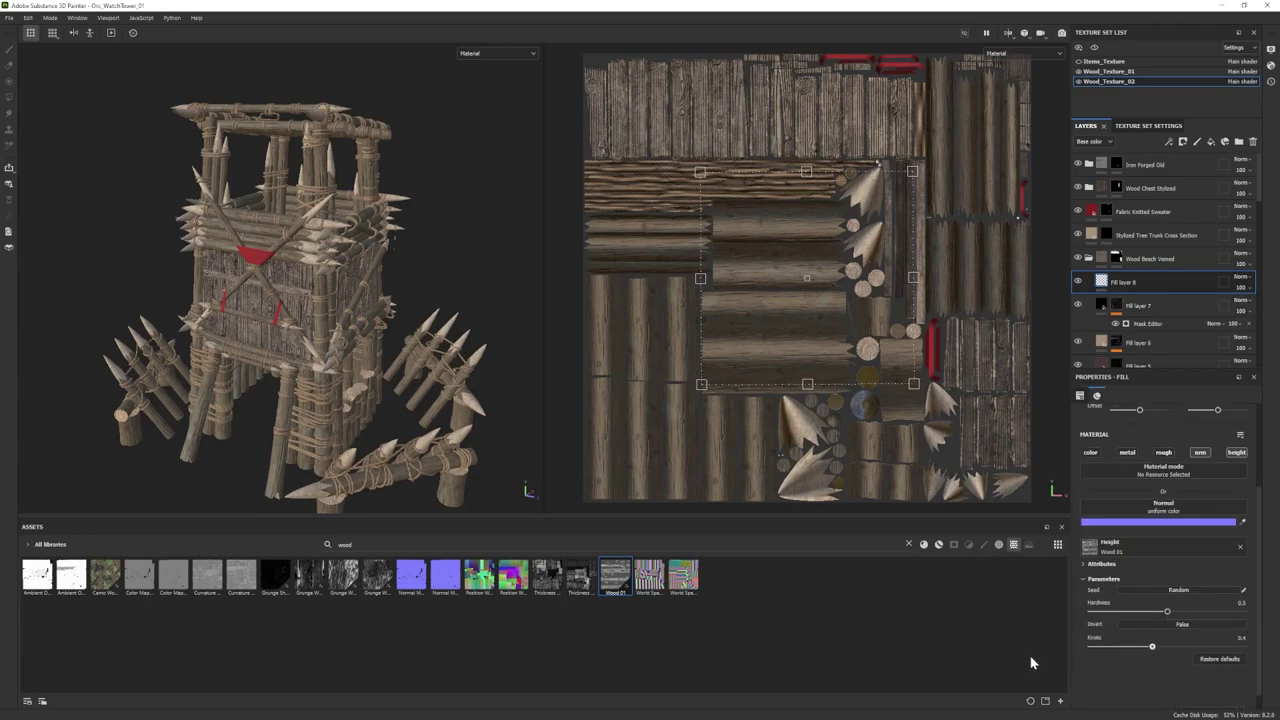
{"action": "left_click_drag", "start_coordinate": [1031, 657], "coordinate": [1033, 655]}
{"action": "mouse_move", "coordinate": [1105, 611]}
{"action": "left_mouse_down"}
{"action": "mouse_move", "coordinate": [1081, 619]}
{"action": "mouse_move", "coordinate": [1093, 615]}
{"action": "left_mouse_up"}
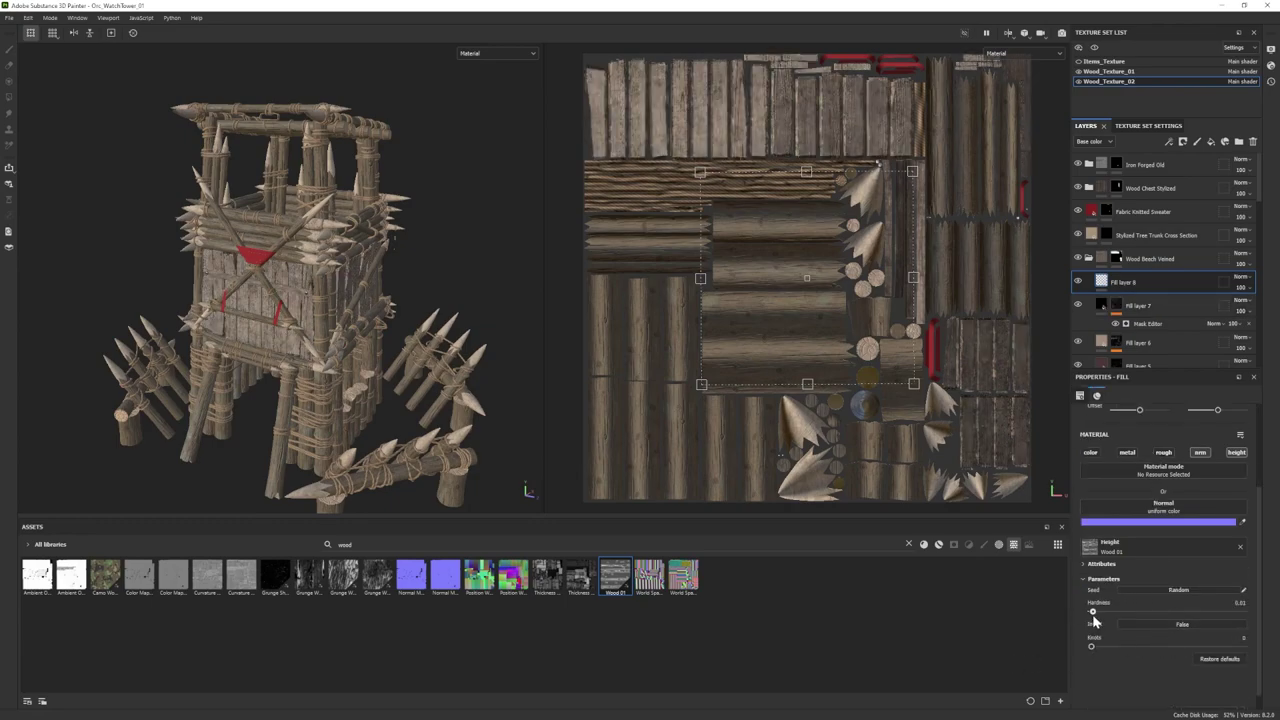
Step: Examine the wood grain on the tower's plank wall up close
{"action": "scroll", "coordinate": [350, 400], "scroll_direction": "up", "scroll_amount": 2}
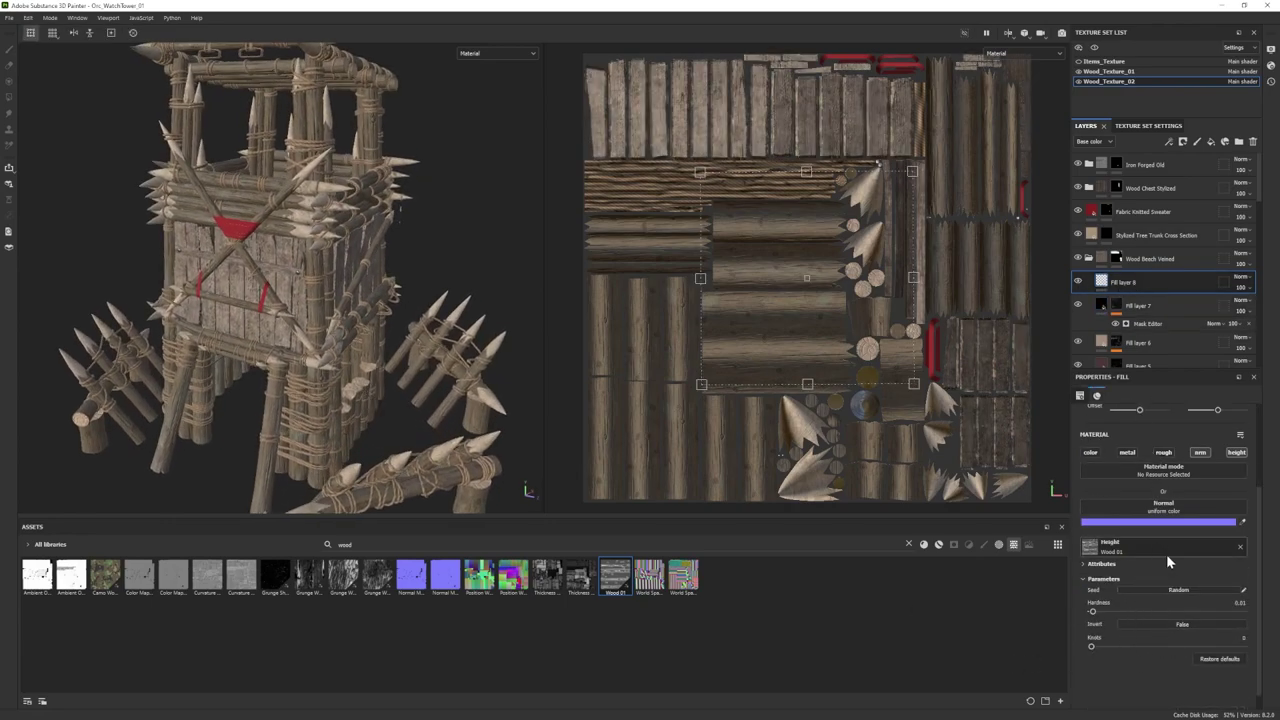
{"action": "scroll", "coordinate": [1167, 556], "scroll_direction": "down", "scroll_amount": 1}
{"action": "scroll", "coordinate": [1150, 566], "scroll_direction": "up", "scroll_amount": 1}
{"action": "scroll", "coordinate": [231, 328], "scroll_direction": "down", "scroll_amount": 2}
{"action": "left_click_drag", "start_coordinate": [231, 328], "coordinate": [291, 445], "text": "alt"}
{"action": "right_click_drag", "start_coordinate": [291, 445], "coordinate": [586, 459], "text": "alt"}
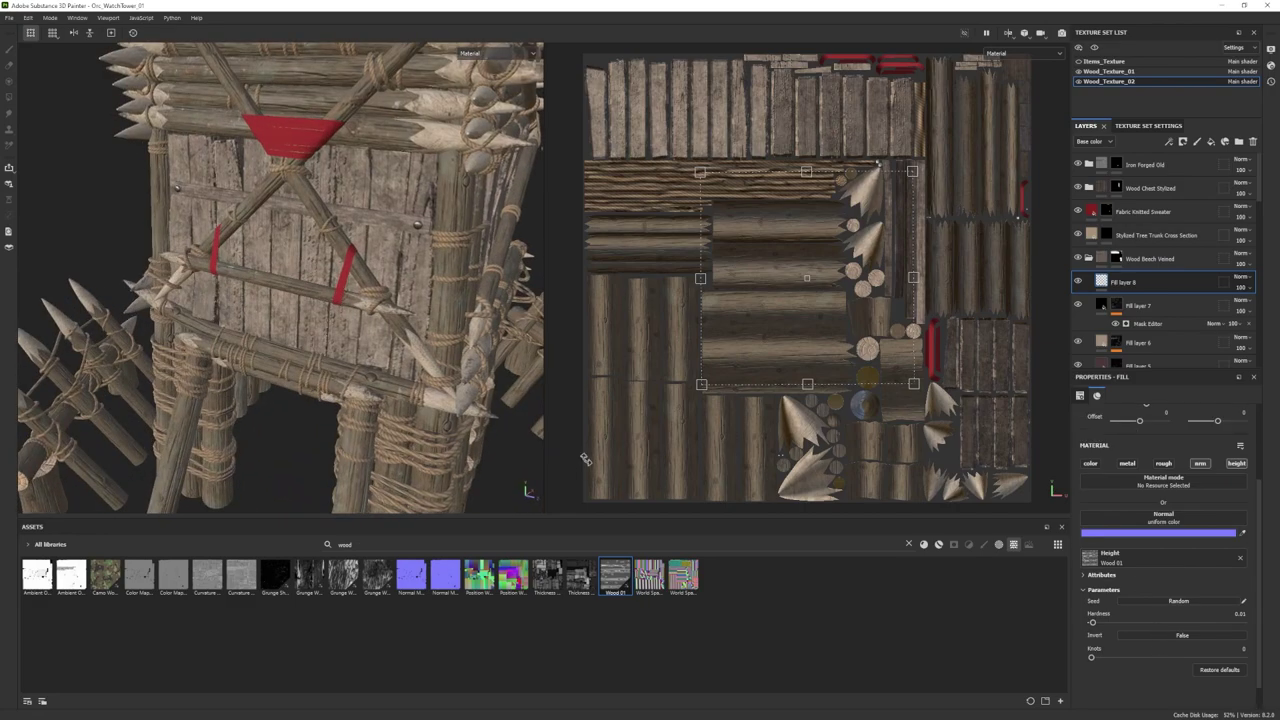
{"action": "left_click_drag", "start_coordinate": [586, 459], "coordinate": [622, 460], "text": "alt"}
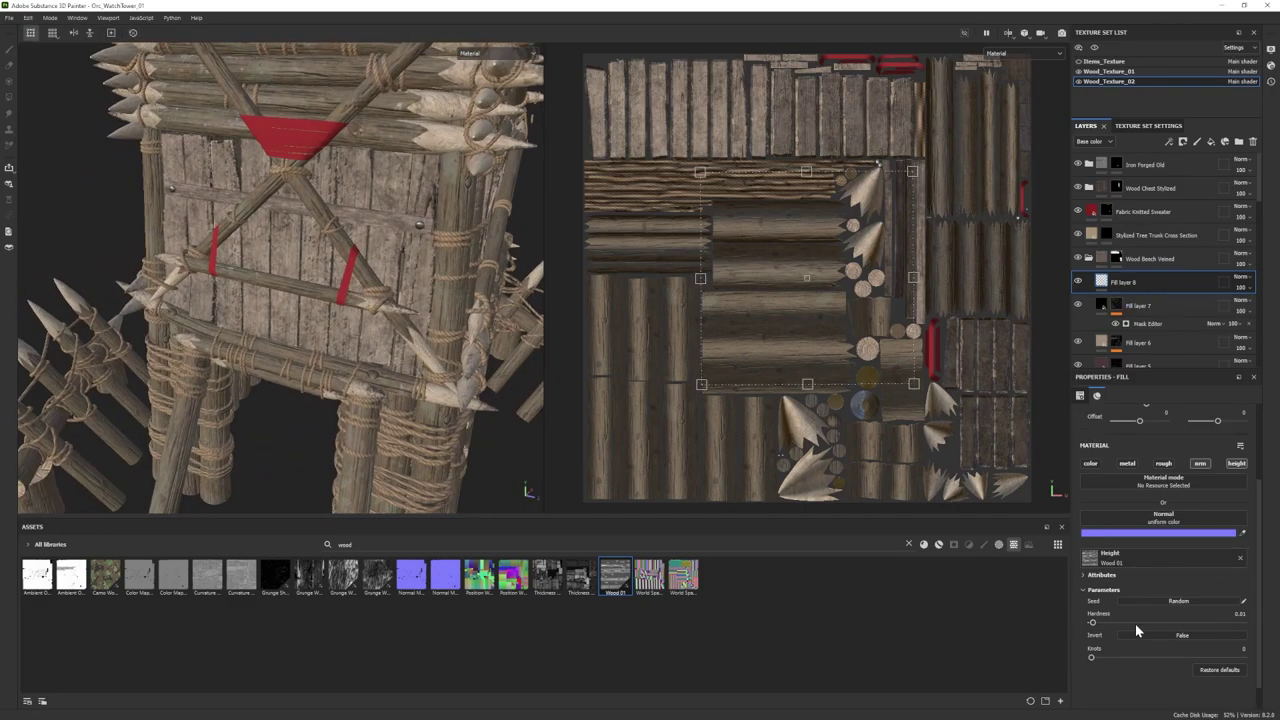
Step: Try a negative tiling value on Fill layer 8, and delete that layer
{"action": "scroll", "coordinate": [1160, 600], "scroll_direction": "up", "scroll_amount": 3}
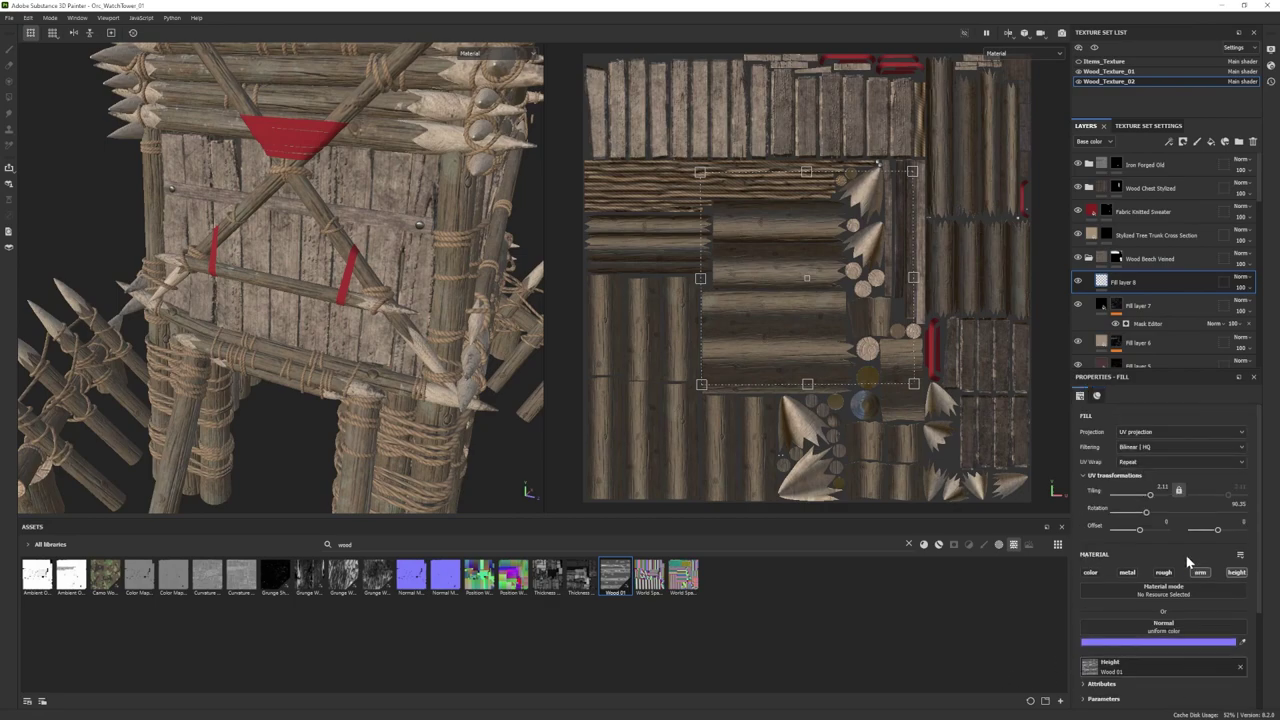
{"action": "type", "text": "-"}
{"action": "key", "text": "Return"}
{"action": "scroll", "coordinate": [320, 360], "scroll_direction": "down", "scroll_amount": 3}
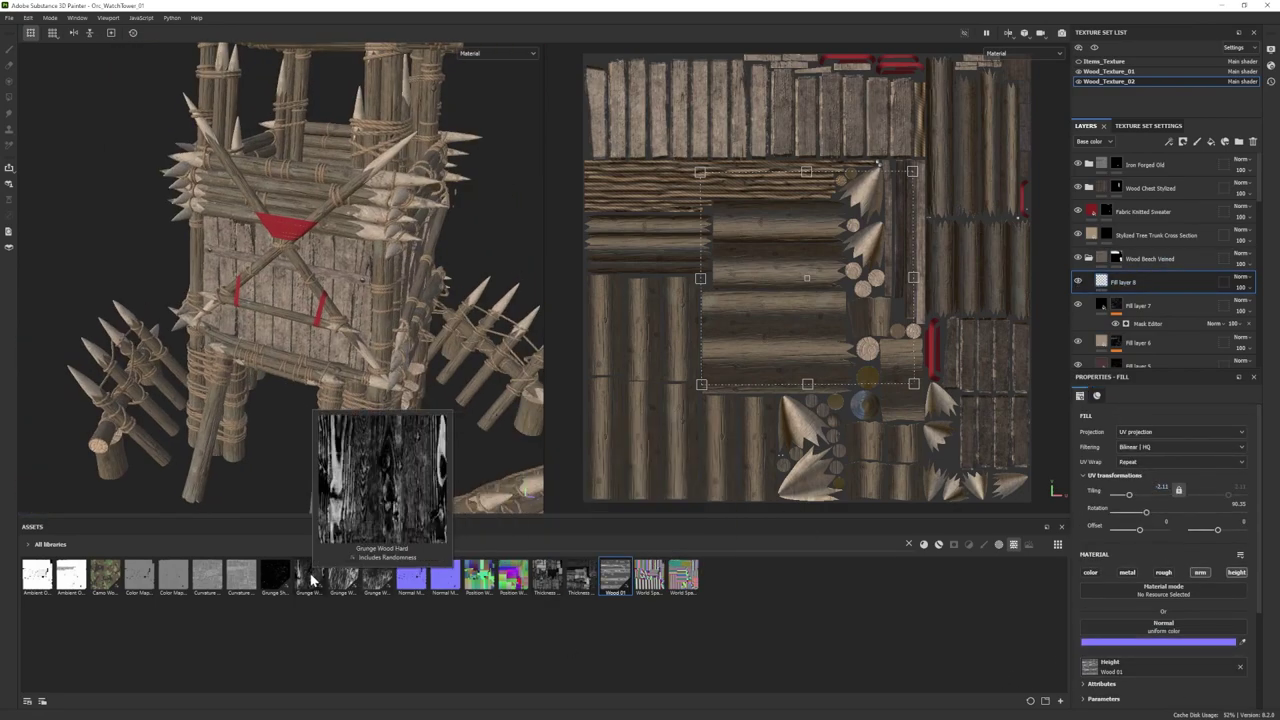
{"action": "left_click", "coordinate": [1079, 283]}
{"action": "left_click", "coordinate": [1253, 142]}
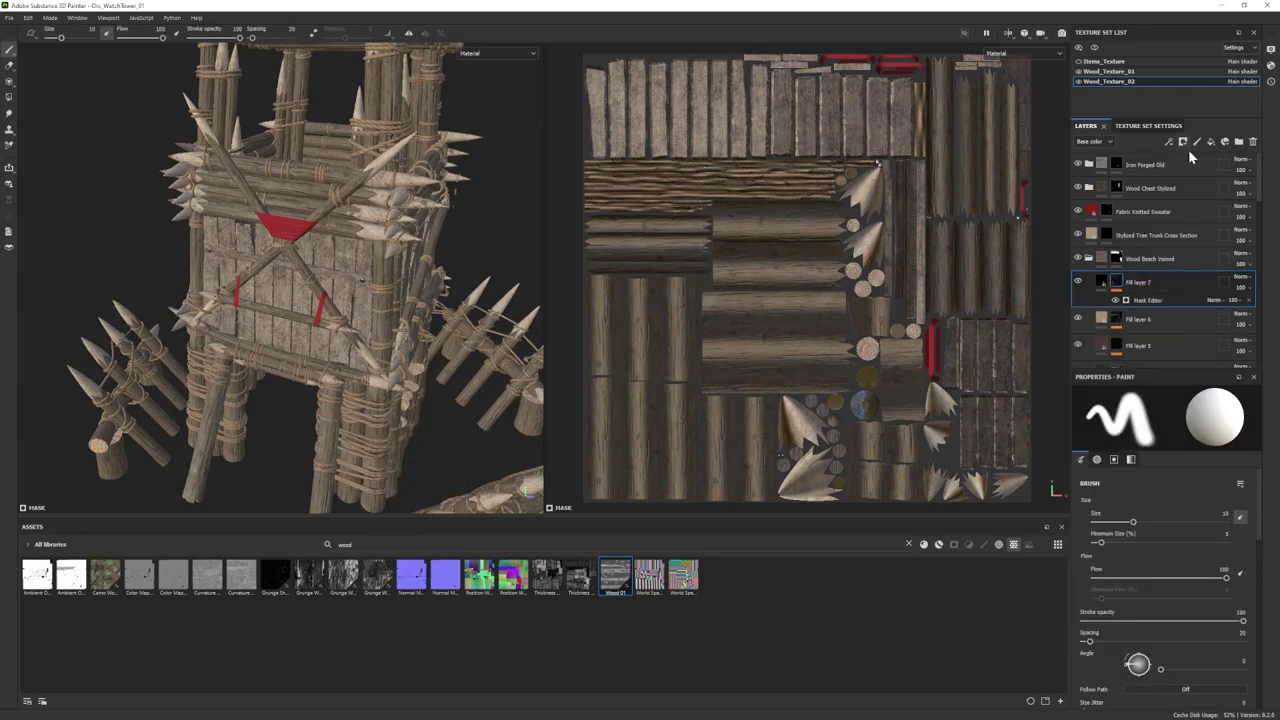
Step: Add the Wood Ship Hull Nordic smart material above Fill layer 7, move its Pattern layer out of the folder and hide the folder
{"action": "scroll", "coordinate": [320, 300], "scroll_direction": "down", "scroll_amount": 4}
{"action": "left_click", "coordinate": [938, 545]}
{"action": "left_click_drag", "start_coordinate": [275, 576], "coordinate": [1183, 287]}
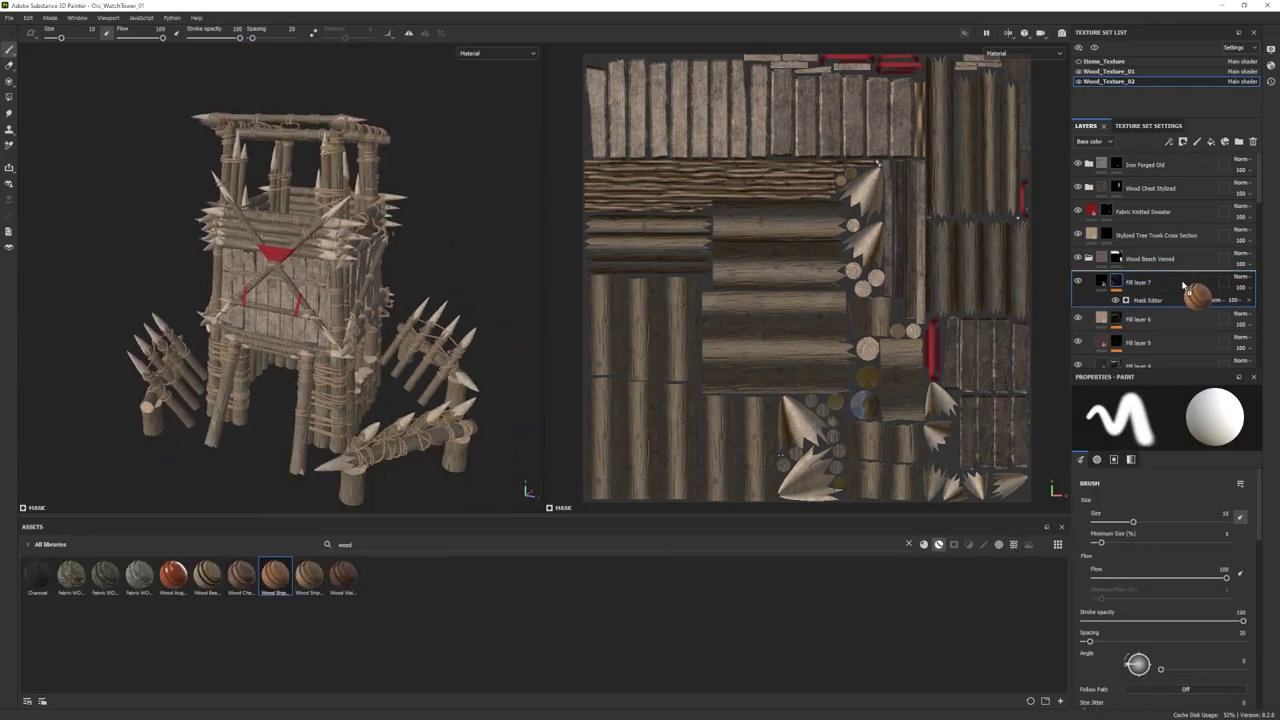
{"action": "left_click_drag", "start_coordinate": [1142, 341], "coordinate": [1103, 277]}
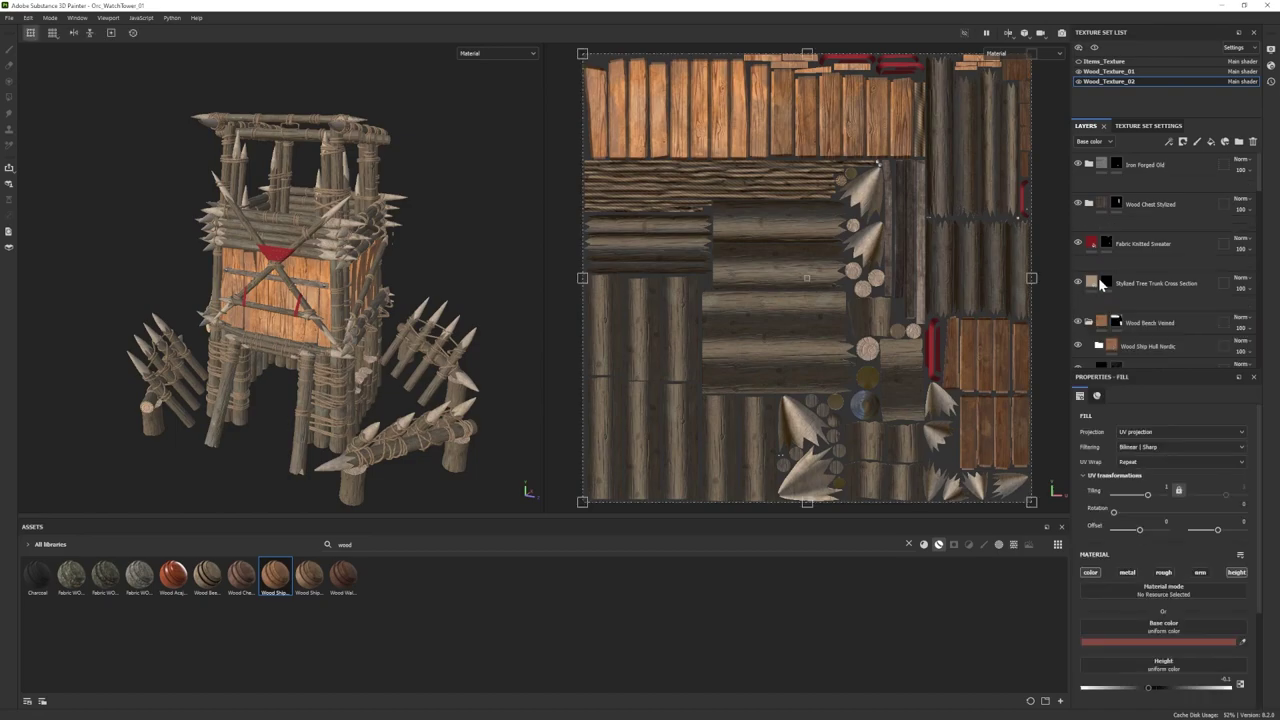
{"action": "left_click", "coordinate": [1098, 281]}
{"action": "left_click", "coordinate": [1078, 282]}
Step: Darken the Pattern layer's base color to a reddish brown and set its Wood 01 mask Hardness to 0.05
{"action": "scroll", "coordinate": [400, 300], "scroll_direction": "up", "scroll_amount": 2}
{"action": "left_click", "coordinate": [1112, 642]}
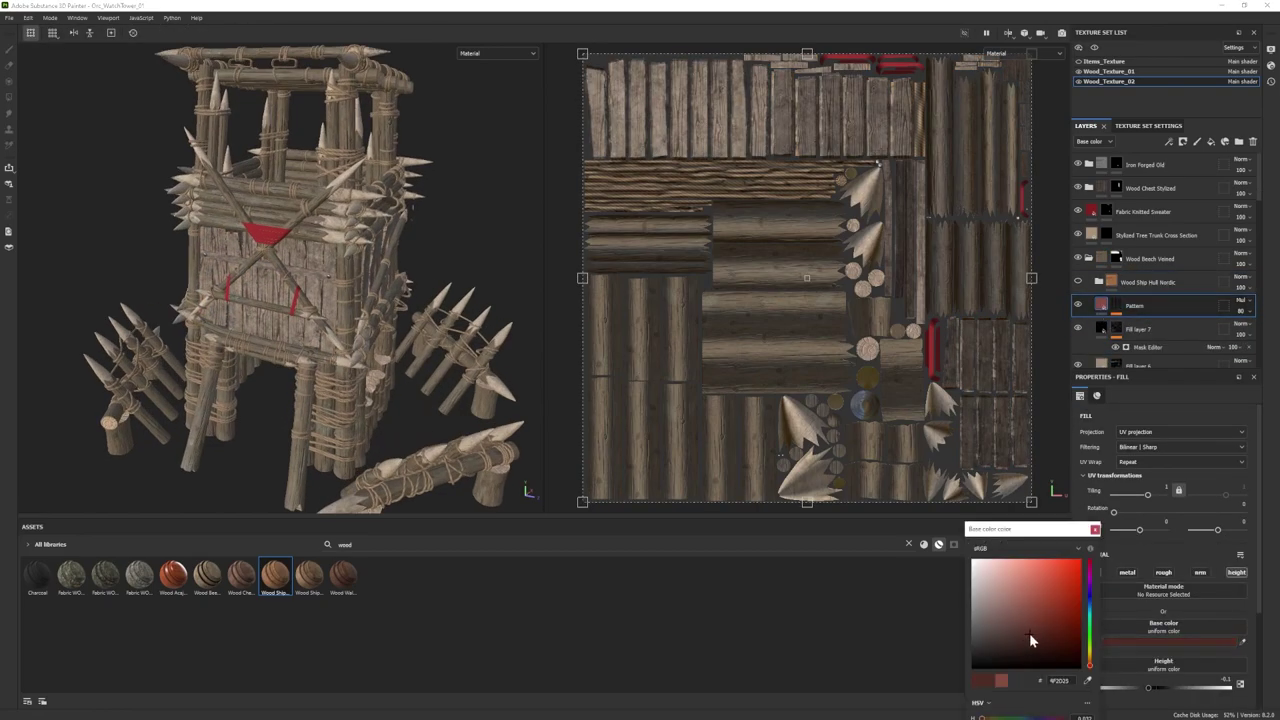
{"action": "left_click", "coordinate": [1117, 309]}
{"action": "left_click", "coordinate": [1145, 324]}
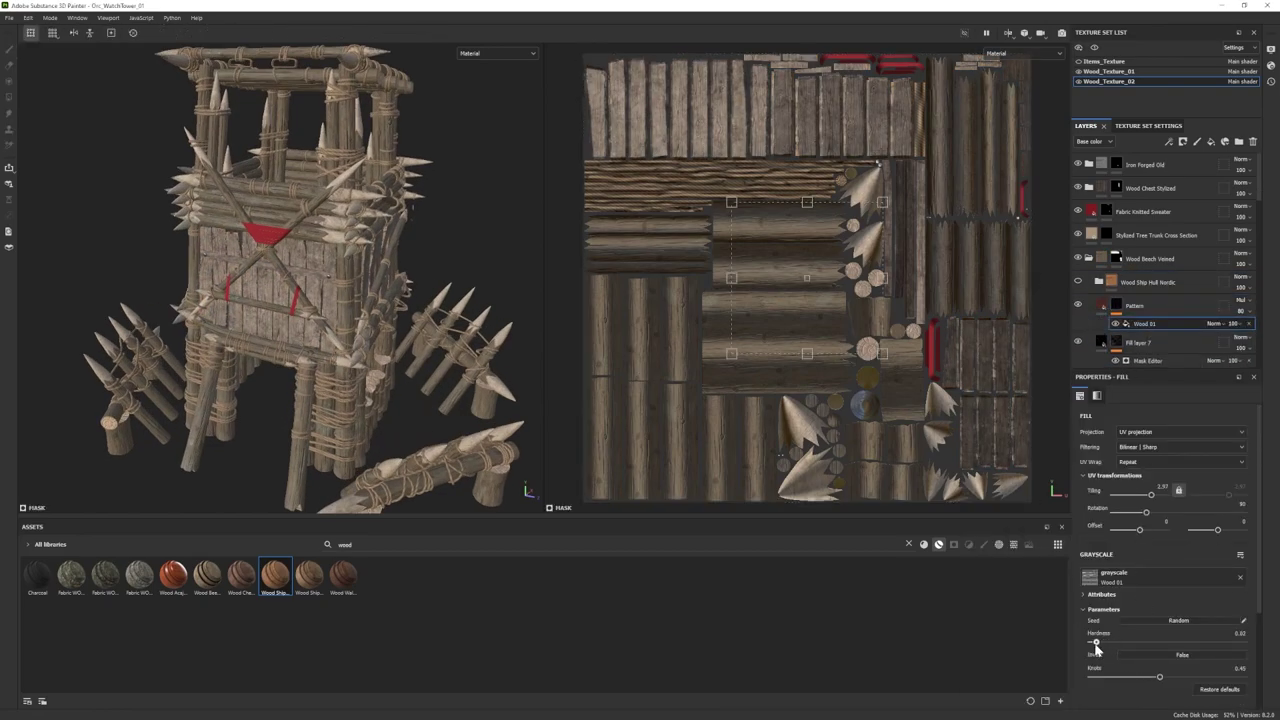
{"action": "left_click_drag", "start_coordinate": [1096, 644], "coordinate": [1099, 644]}
{"action": "scroll", "coordinate": [245, 328], "scroll_direction": "down", "scroll_amount": 3}
{"action": "scroll", "coordinate": [300, 328], "scroll_direction": "up", "scroll_amount": 2}
Step: Show the Items_Texture set on the tower and make it the active texture set
{"action": "left_click_drag", "start_coordinate": [318, 328], "coordinate": [270, 343], "text": "alt"}
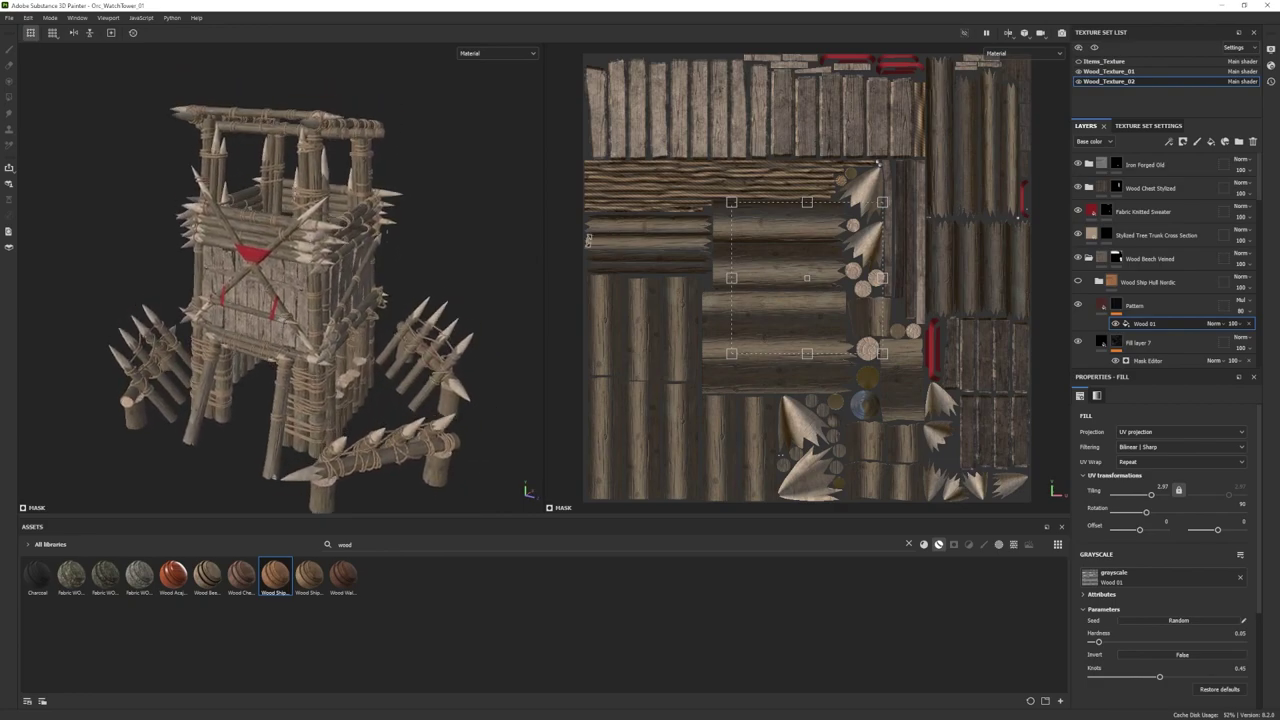
{"action": "left_click_drag", "start_coordinate": [588, 240], "coordinate": [572, 240], "text": "alt"}
{"action": "left_click", "coordinate": [1078, 62]}
{"action": "left_click_drag", "start_coordinate": [330, 348], "coordinate": [350, 353], "text": "alt"}
{"action": "middle_click_drag", "start_coordinate": [350, 353], "coordinate": [344, 333], "text": "alt"}
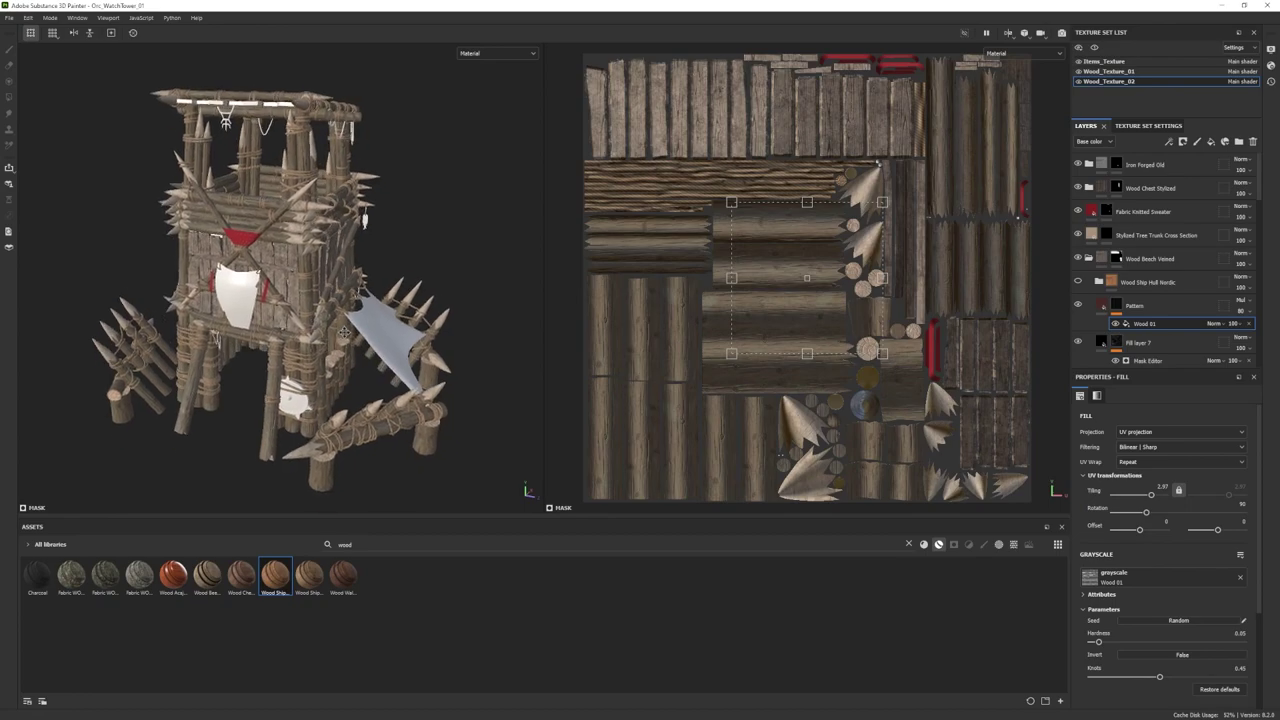
{"action": "left_click", "coordinate": [1104, 61]}
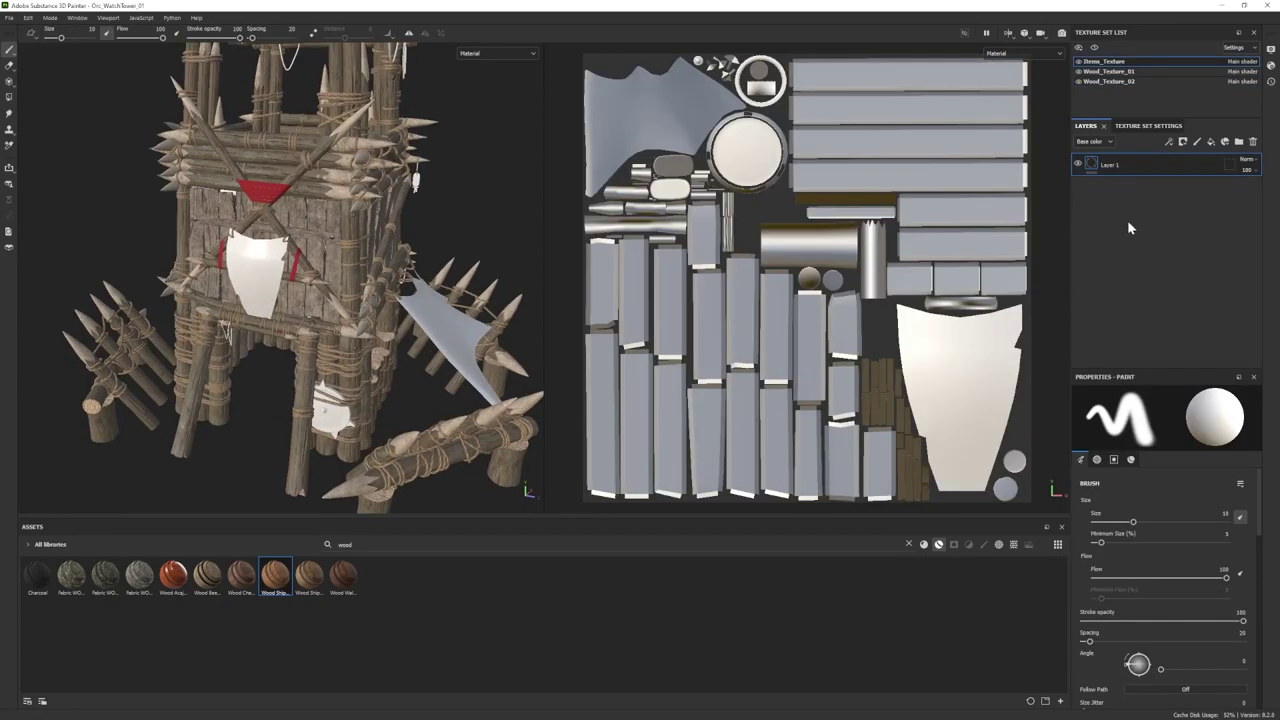
Step: Clear the asset search and add the Fabric Flannel Tartan smart material below Layer 1
{"action": "key", "text": "BackSpace"}
{"action": "left_click", "coordinate": [925, 545]}
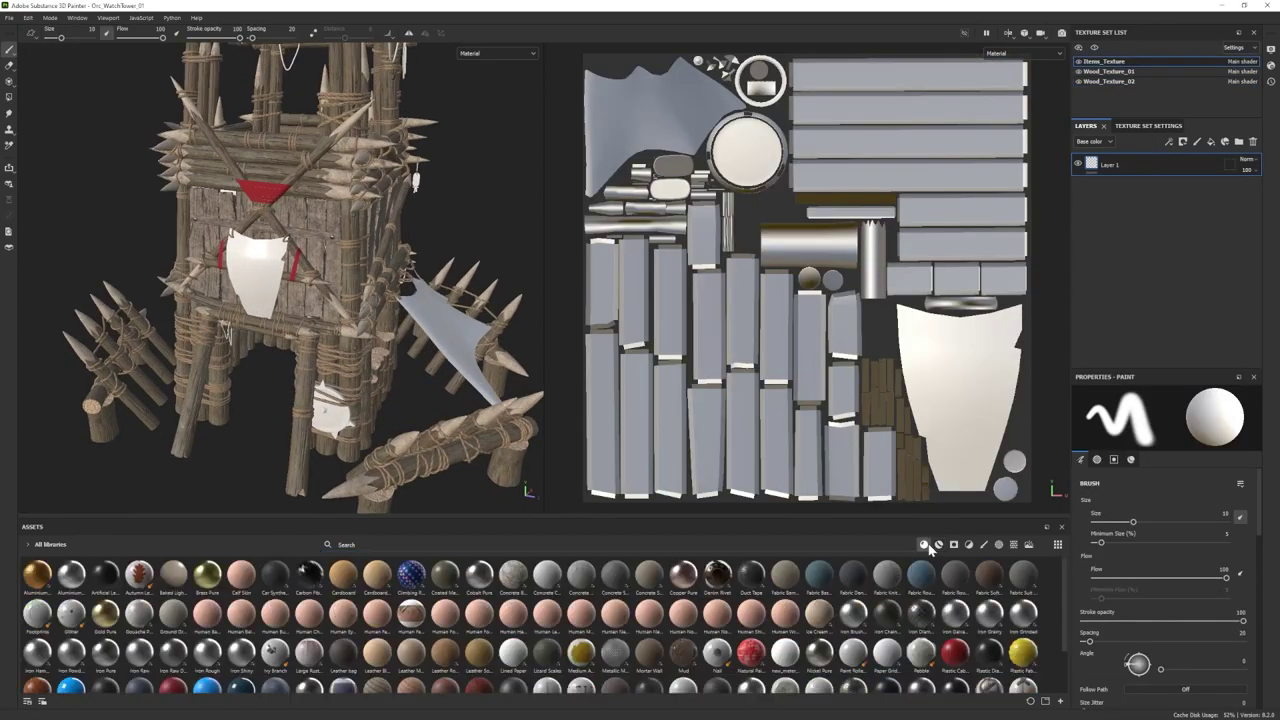
{"action": "left_click", "coordinate": [938, 545]}
{"action": "left_click_drag", "start_coordinate": [854, 577], "coordinate": [1125, 232]}
{"action": "right_click_drag", "start_coordinate": [238, 322], "coordinate": [312, 332], "text": "alt"}
{"action": "left_click_drag", "start_coordinate": [312, 332], "coordinate": [362, 336], "text": "alt"}
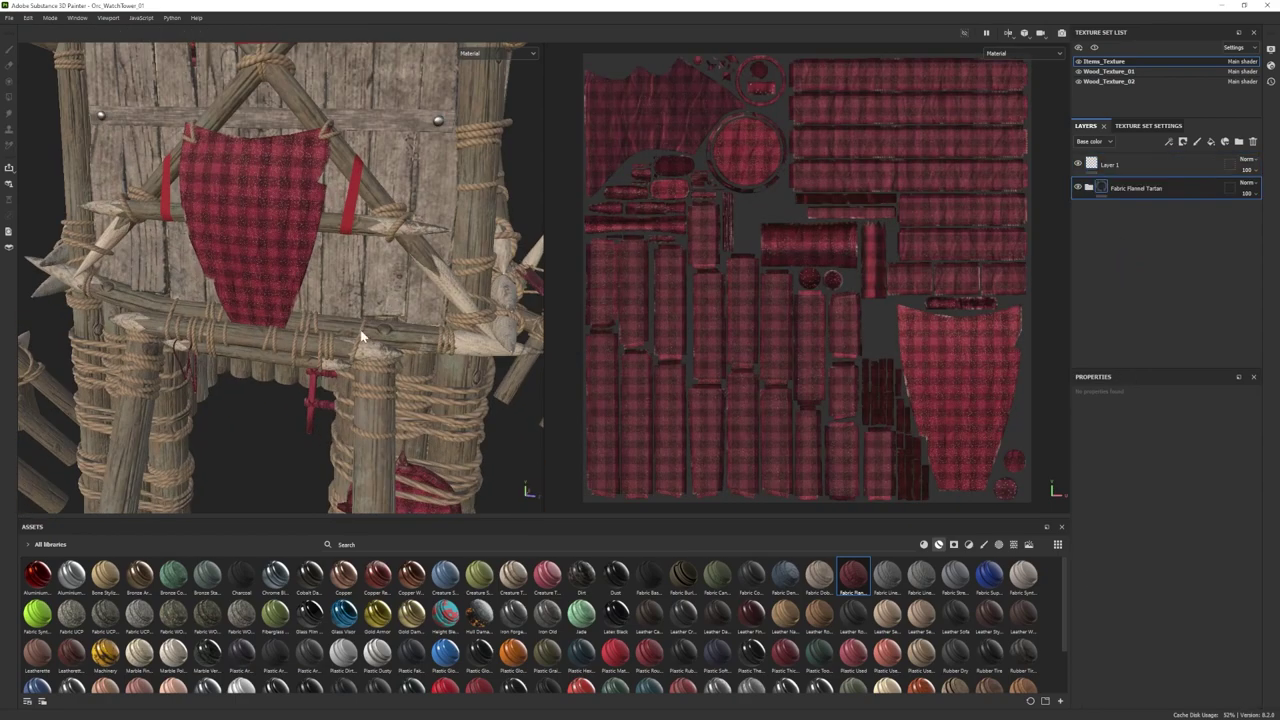
Step: Delete the Pattern Horizontal and Pattern Vertical layers from the Fabric Flannel Tartan folder
{"action": "left_click", "coordinate": [1089, 188]}
{"action": "scroll", "coordinate": [1148, 319], "scroll_direction": "down", "scroll_amount": 2}
{"action": "left_click", "coordinate": [1147, 261]}
{"action": "left_click", "coordinate": [1149, 285], "text": "shift"}
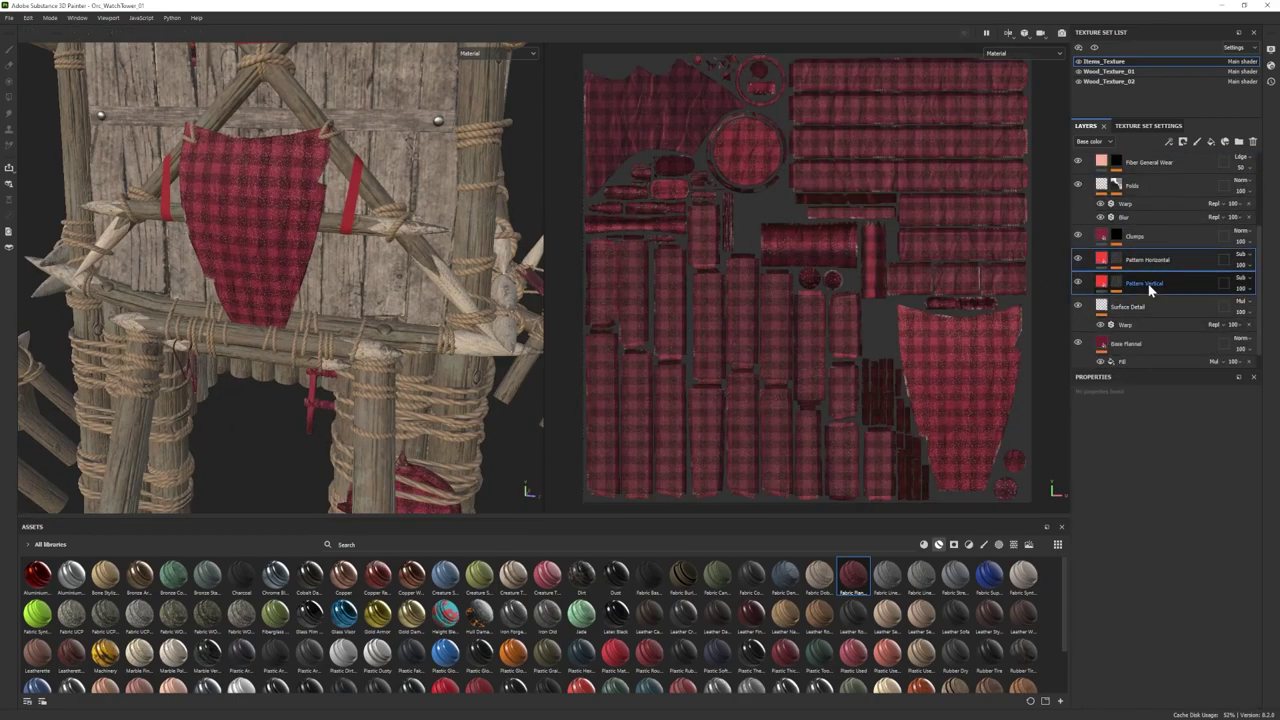
{"action": "key", "text": "Delete"}
{"action": "left_click", "coordinate": [1083, 188]}
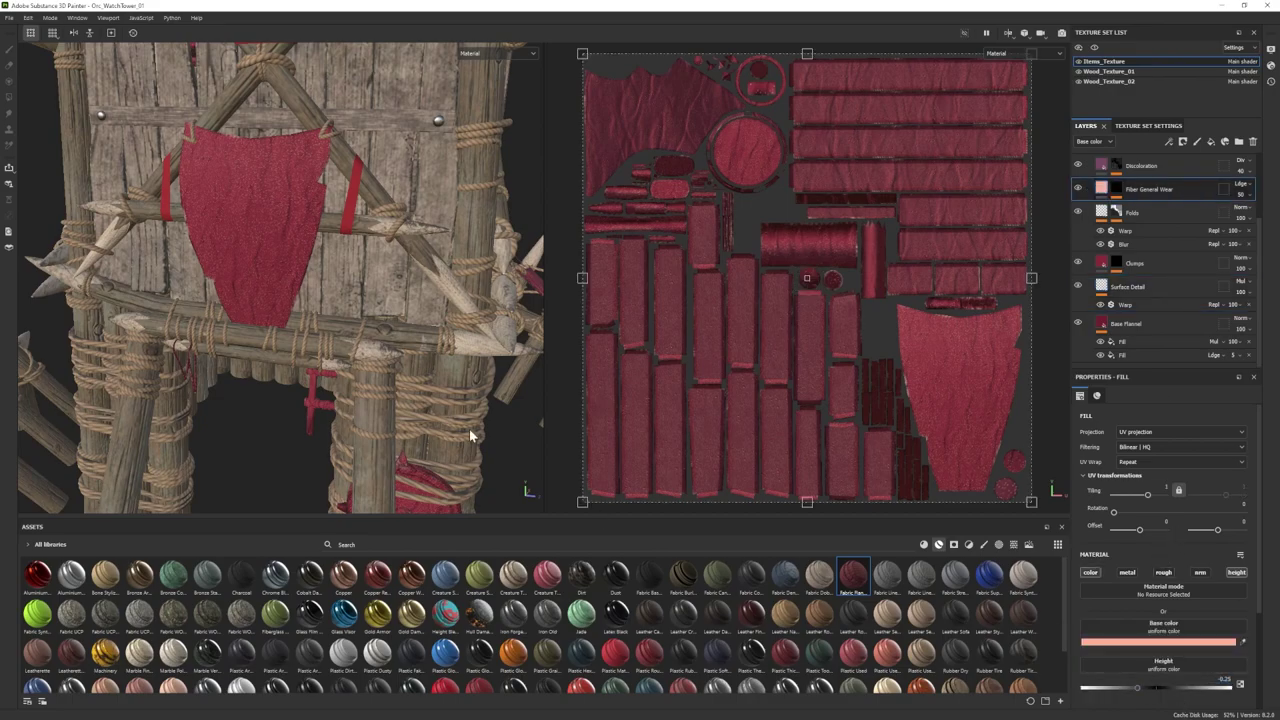
Step: Hide the Threading Disruption and Discoloration layers of the flannel material
{"action": "right_click_drag", "start_coordinate": [469, 429], "coordinate": [360, 290], "text": "alt"}
{"action": "left_click", "coordinate": [1147, 262]}
{"action": "scroll", "coordinate": [1151, 258], "scroll_direction": "up", "scroll_amount": 2}
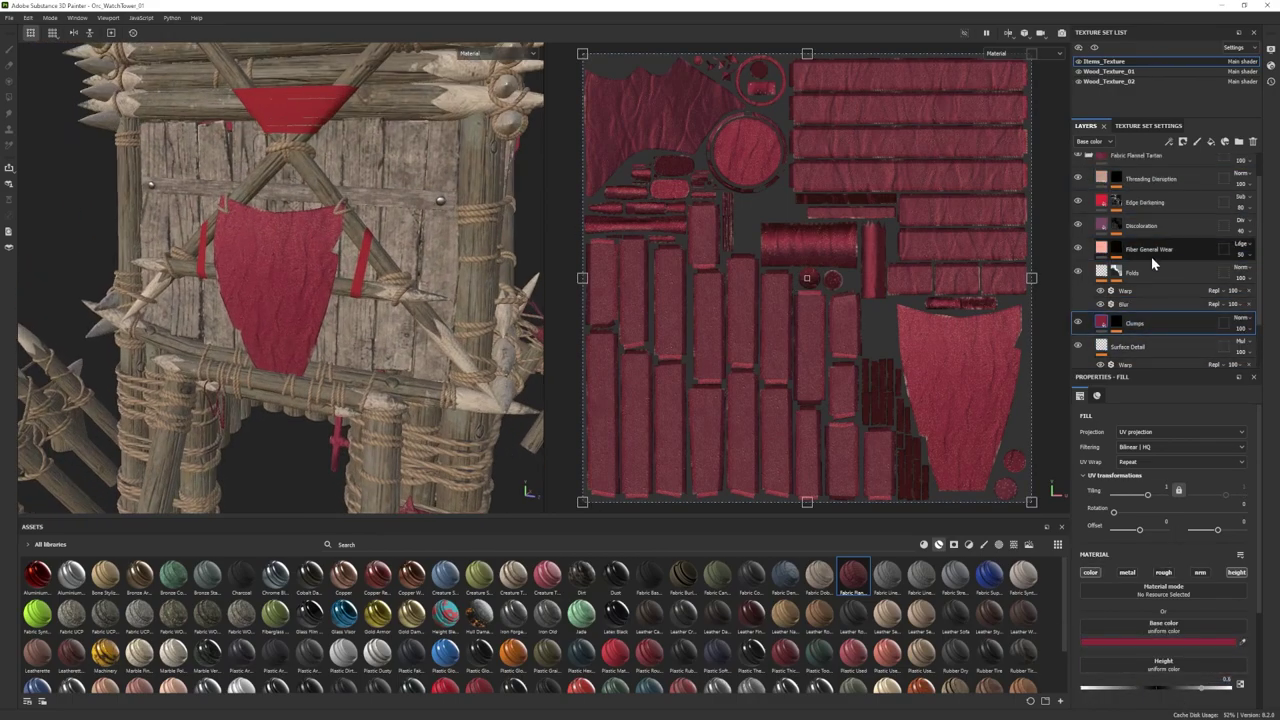
{"action": "scroll", "coordinate": [1151, 258], "scroll_direction": "up", "scroll_amount": 1}
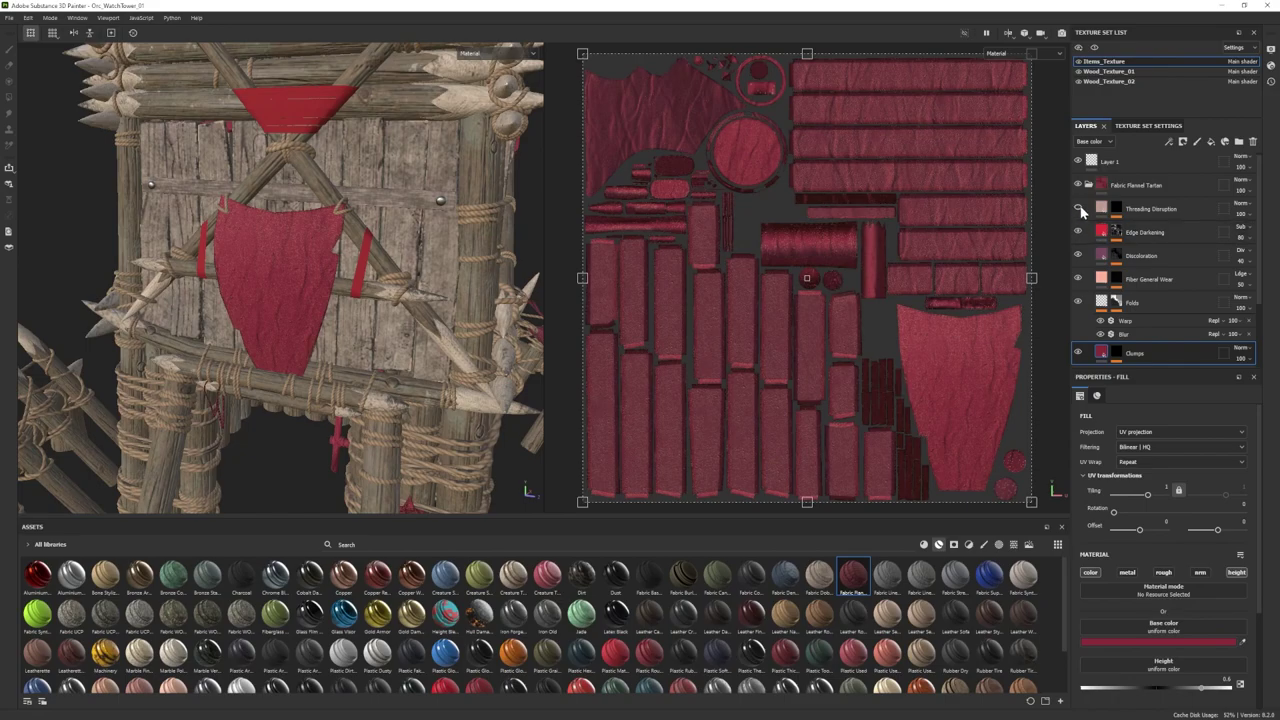
{"action": "left_click", "coordinate": [1078, 254]}
{"action": "left_click", "coordinate": [1078, 254]}
{"action": "left_click", "coordinate": [1078, 254]}
{"action": "right_click_drag", "start_coordinate": [430, 320], "coordinate": [350, 270], "text": "alt"}
{"action": "left_click_drag", "start_coordinate": [350, 270], "coordinate": [310, 302], "text": "alt"}
Step: Shift the Base Flannel layer's base color from crimson to a purer red
{"action": "scroll", "coordinate": [1130, 303], "scroll_direction": "down", "scroll_amount": 1}
{"action": "scroll", "coordinate": [1130, 304], "scroll_direction": "down", "scroll_amount": 2}
{"action": "left_click", "coordinate": [1132, 323]}
{"action": "left_click", "coordinate": [1158, 642]}
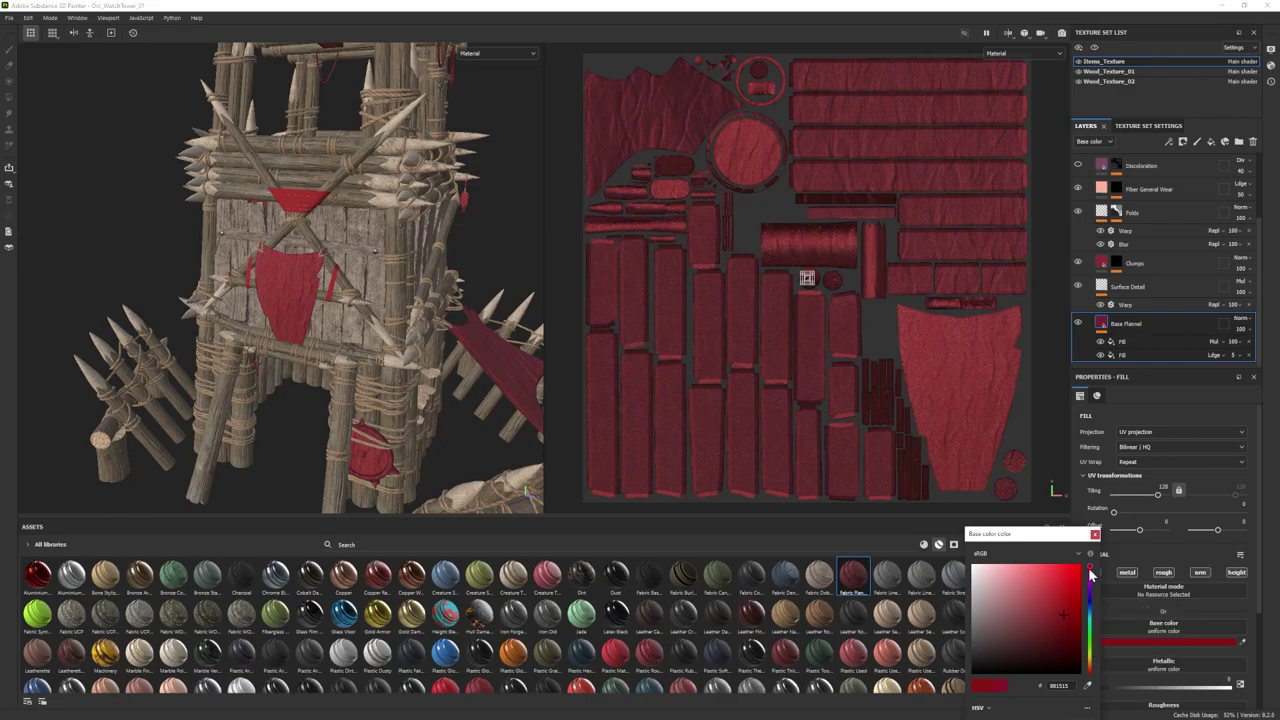
{"action": "left_click_drag", "start_coordinate": [1065, 601], "coordinate": [1065, 606]}
{"action": "mouse_move", "coordinate": [400, 300]}
{"action": "right_mouse_down", "text": "alt"}
{"action": "mouse_move", "coordinate": [310, 280]}
{"action": "mouse_move", "coordinate": [400, 300]}
{"action": "right_mouse_up", "text": "alt"}
Step: Review the Warp and Blur filter settings on the Folds layer
{"action": "scroll", "coordinate": [1130, 273], "scroll_direction": "up", "scroll_amount": 1}
{"action": "scroll", "coordinate": [1130, 273], "scroll_direction": "up", "scroll_amount": 2}
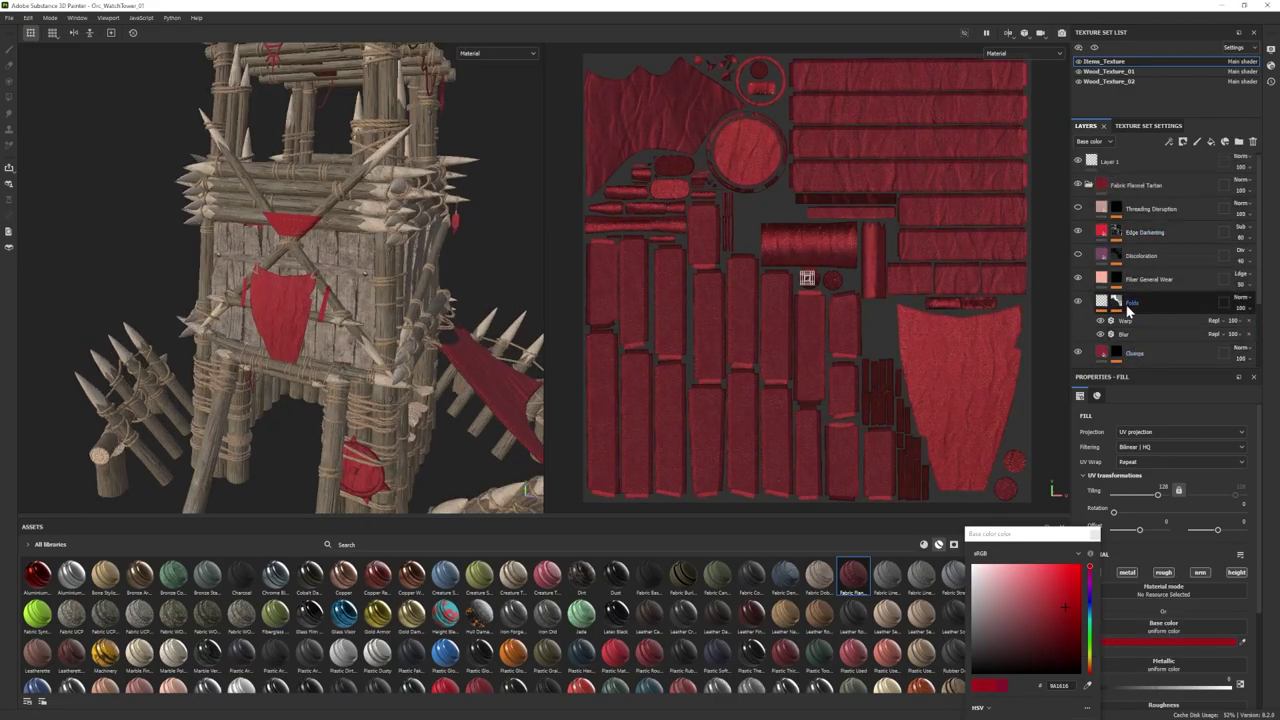
{"action": "left_click", "coordinate": [1134, 332]}
{"action": "left_click", "coordinate": [1136, 320]}
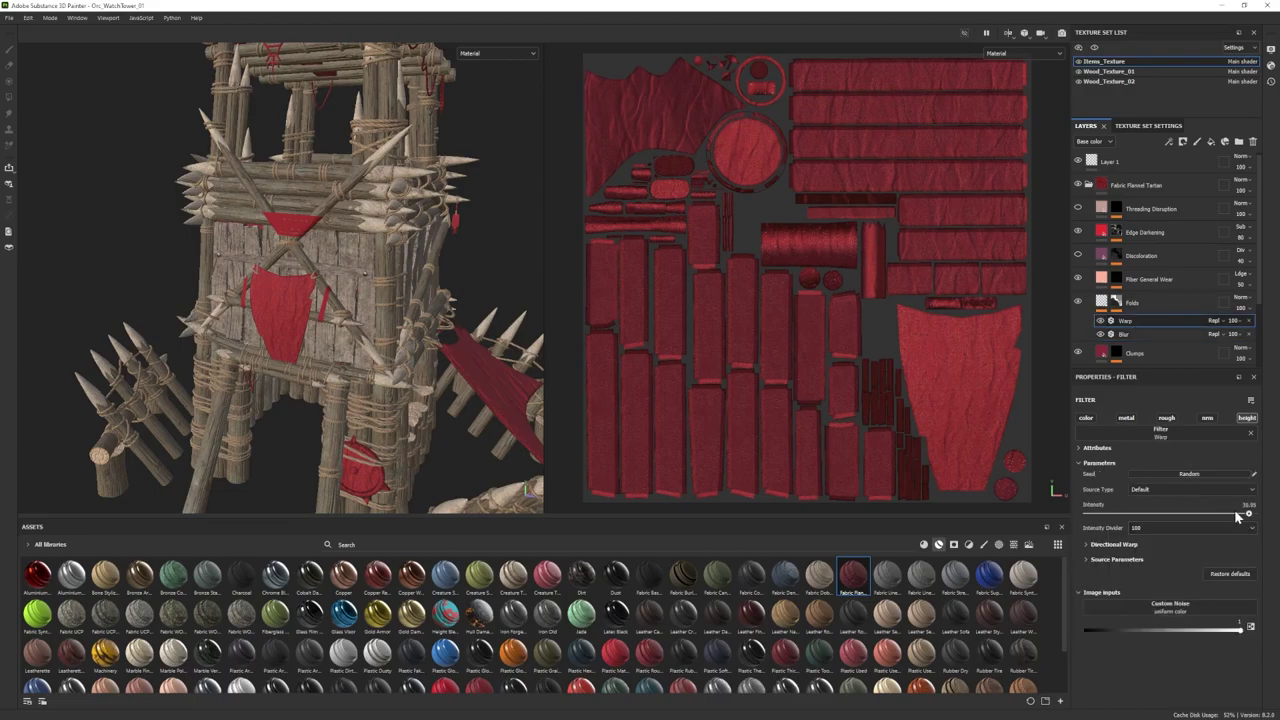
{"action": "left_click", "coordinate": [1133, 336]}
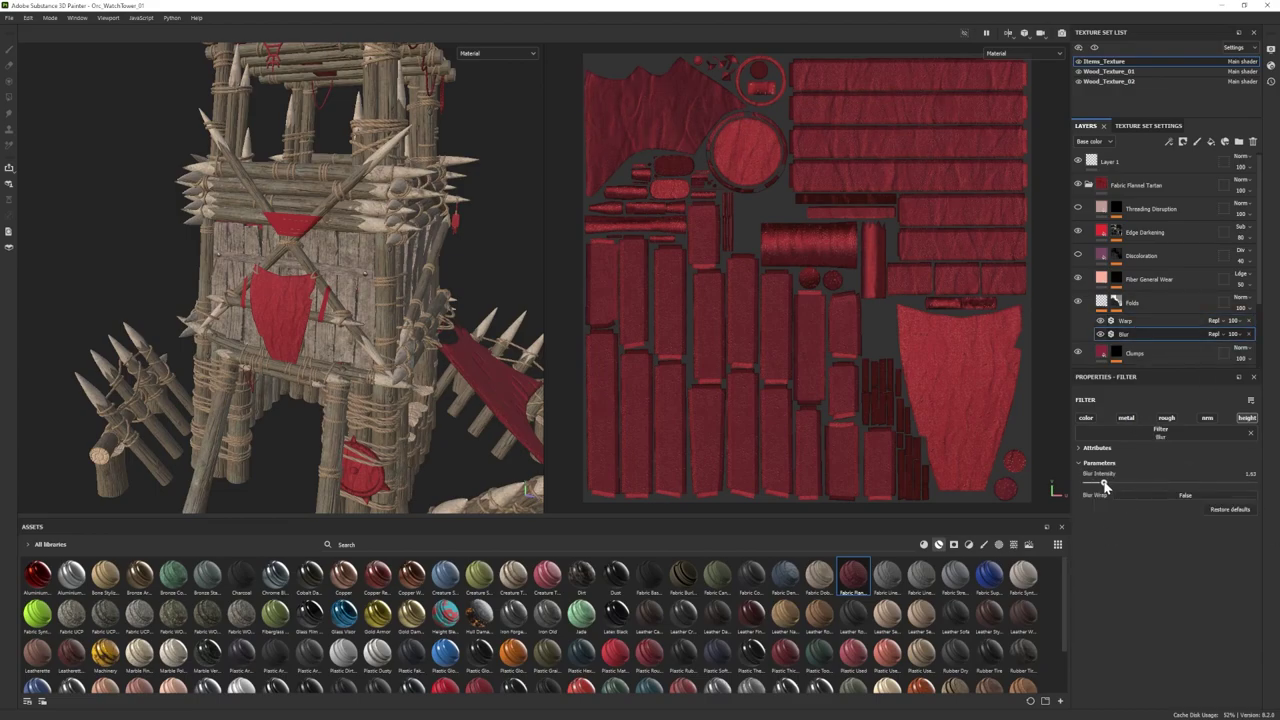
{"action": "scroll", "coordinate": [311, 340], "scroll_direction": "down", "scroll_amount": 3}
{"action": "scroll", "coordinate": [311, 340], "scroll_direction": "up", "scroll_amount": 3}
{"action": "left_click_drag", "start_coordinate": [300, 350], "coordinate": [231, 366], "text": "alt"}
Step: Compare the banner fabric with and without the two Fill effects of the Base Flannel layer
{"action": "left_click", "coordinate": [1150, 353]}
{"action": "scroll", "coordinate": [1153, 326], "scroll_direction": "down", "scroll_amount": 3}
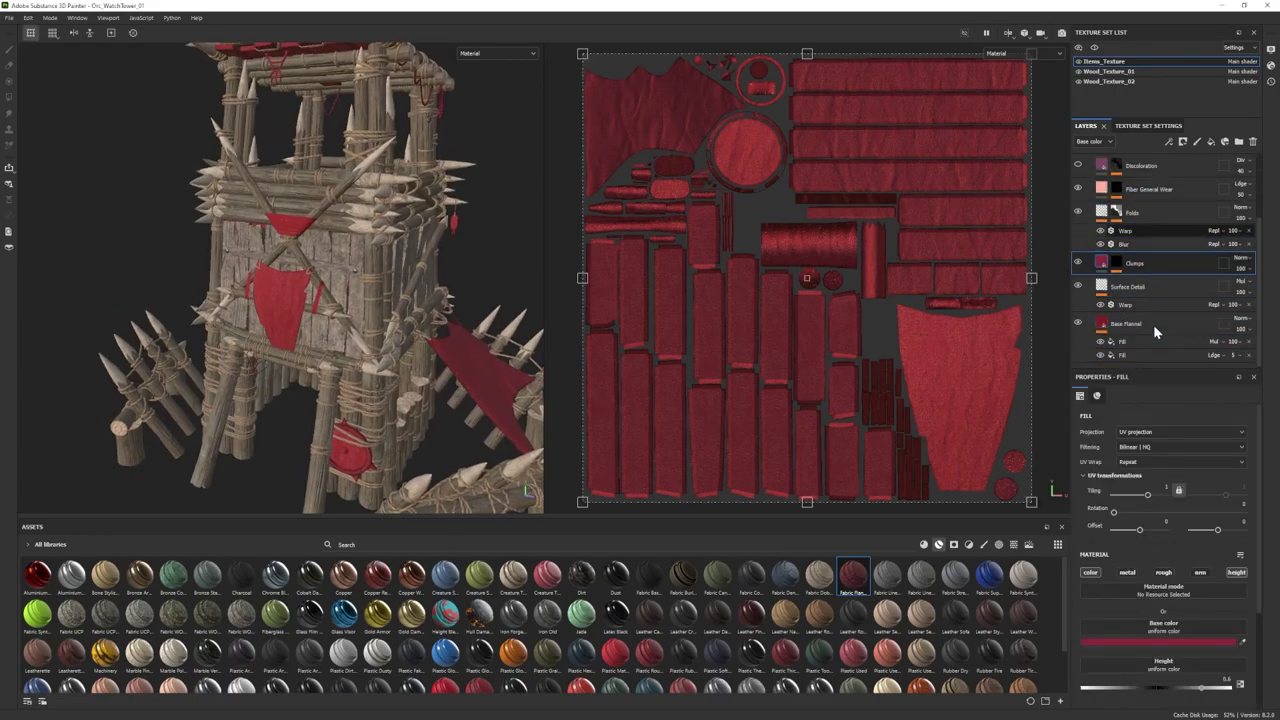
{"action": "left_click", "coordinate": [1154, 330]}
{"action": "left_click", "coordinate": [1123, 342]}
{"action": "scroll", "coordinate": [220, 259], "scroll_direction": "up", "scroll_amount": 5}
{"action": "left_click_drag", "start_coordinate": [220, 259], "coordinate": [342, 254], "text": "alt"}
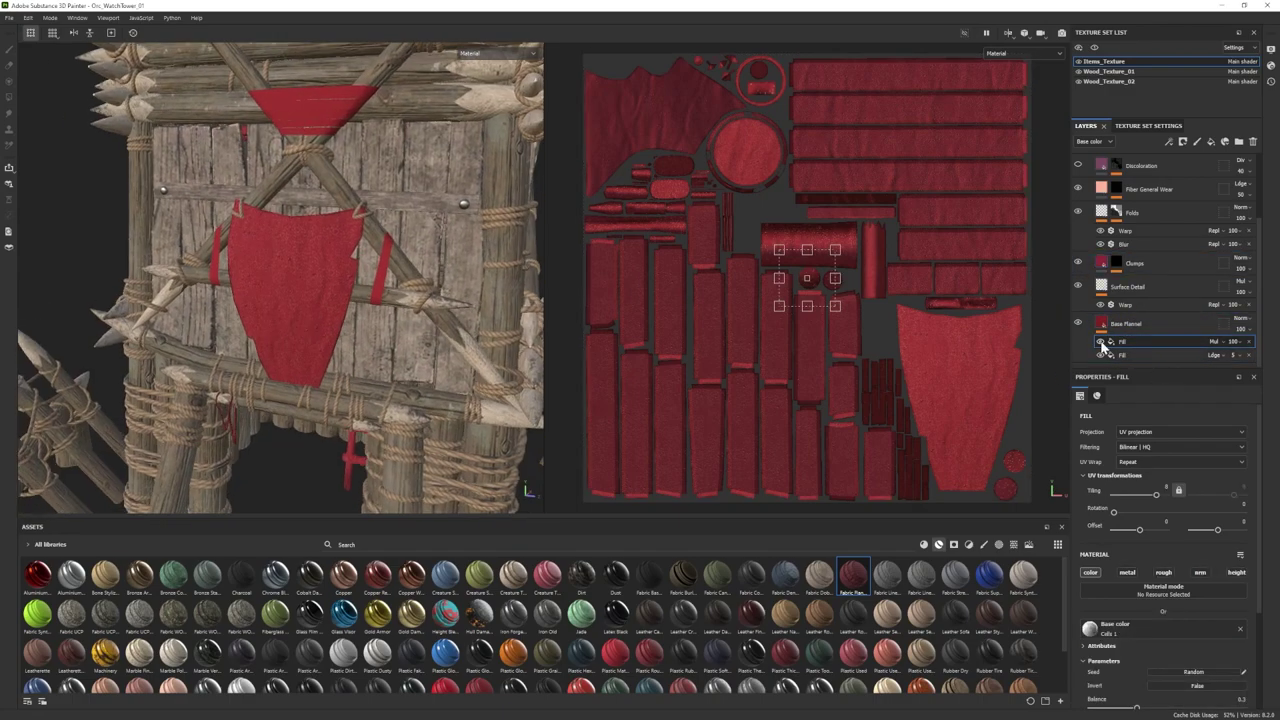
{"action": "left_click", "coordinate": [1101, 342]}
{"action": "left_click", "coordinate": [1101, 342]}
{"action": "left_click", "coordinate": [1101, 356]}
{"action": "left_click", "coordinate": [1101, 356]}
{"action": "scroll", "coordinate": [1133, 268], "scroll_direction": "up", "scroll_amount": 1}
Step: Hide the Clumps layer of the flannel material
{"action": "scroll", "coordinate": [320, 280], "scroll_direction": "down", "scroll_amount": 5}
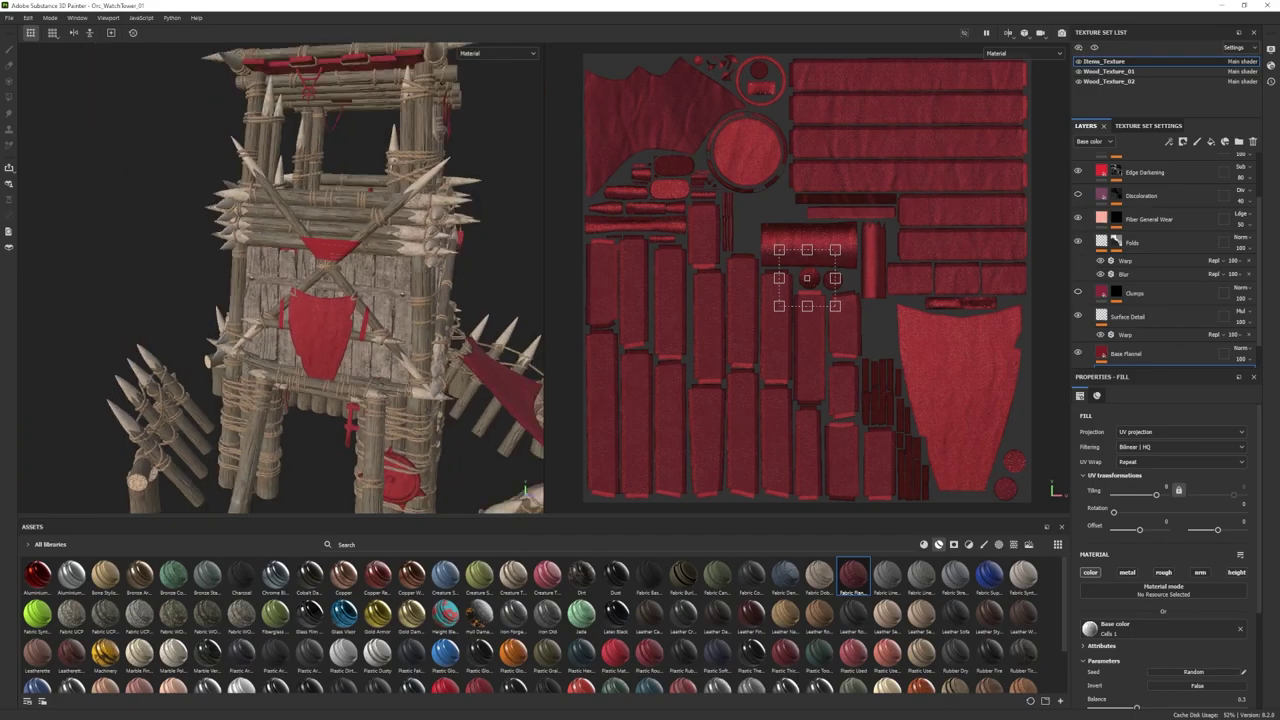
{"action": "left_click_drag", "start_coordinate": [320, 280], "coordinate": [262, 308], "text": "alt"}
{"action": "scroll", "coordinate": [300, 285], "scroll_direction": "up", "scroll_amount": 3}
{"action": "left_click", "coordinate": [1079, 294]}
{"action": "scroll", "coordinate": [262, 308], "scroll_direction": "down", "scroll_amount": 4}
{"action": "right_click_drag", "start_coordinate": [261, 305], "coordinate": [336, 363], "text": "alt"}
{"action": "scroll", "coordinate": [1130, 325], "scroll_direction": "down", "scroll_amount": 1}
Step: Fine-tune the Base Flannel layer's base color to a slightly darker, more saturated red
{"action": "left_click", "coordinate": [1128, 324]}
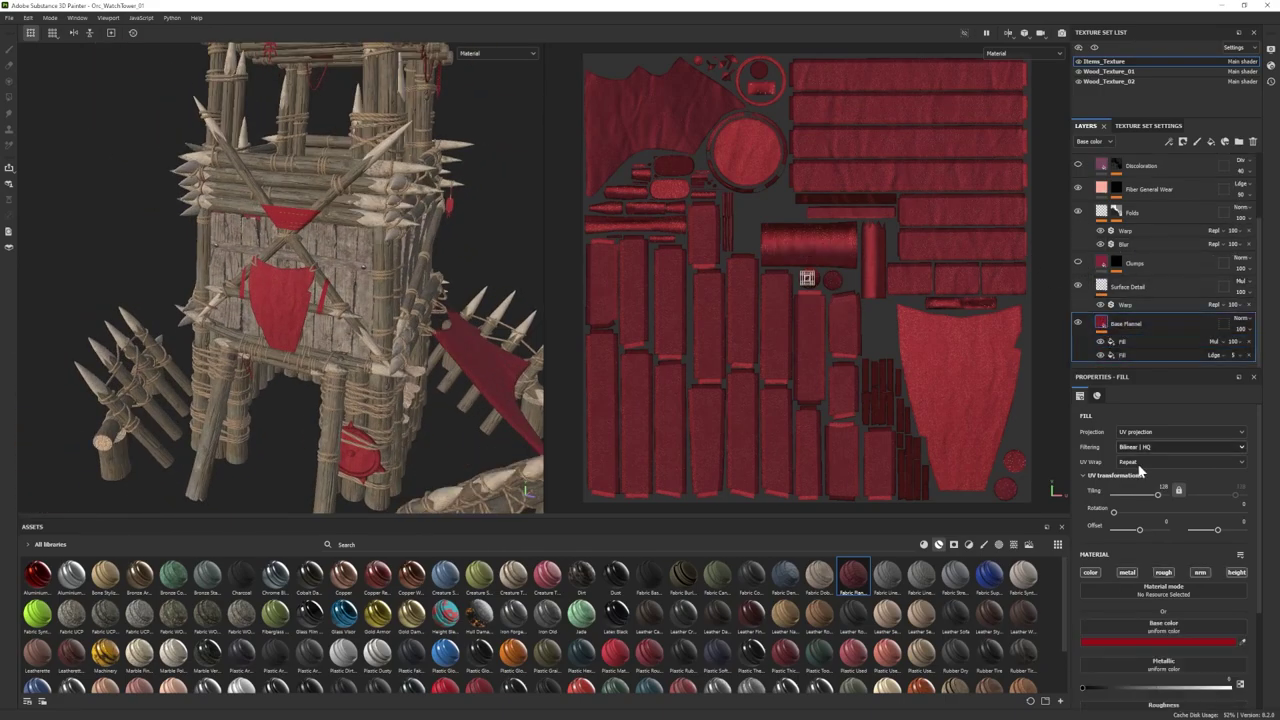
{"action": "left_click", "coordinate": [1125, 641]}
{"action": "left_click", "coordinate": [1070, 611]}
{"action": "scroll", "coordinate": [416, 345], "scroll_direction": "down", "scroll_amount": 4}
{"action": "left_click_drag", "start_coordinate": [440, 345], "coordinate": [416, 352], "text": "alt"}
{"action": "scroll", "coordinate": [416, 352], "scroll_direction": "up", "scroll_amount": 4}
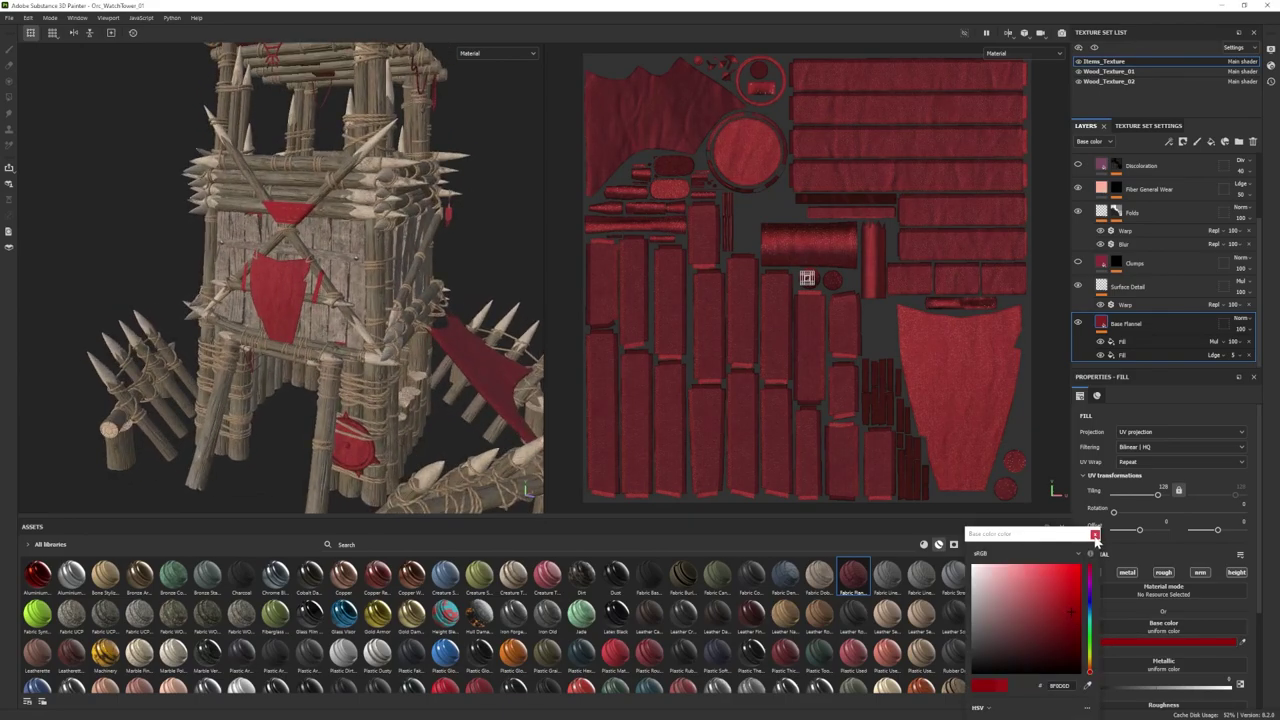
{"action": "left_click", "coordinate": [1095, 534]}
Step: Add a black mask to the Fabric Flannel Tartan folder and fill the hanging banner on the tower's front into it
{"action": "scroll", "coordinate": [1149, 304], "scroll_direction": "up", "scroll_amount": 2}
{"action": "left_click", "coordinate": [1089, 188]}
{"action": "right_click", "coordinate": [1121, 197]}
{"action": "left_click", "coordinate": [1155, 216]}
{"action": "left_click", "coordinate": [9, 97]}
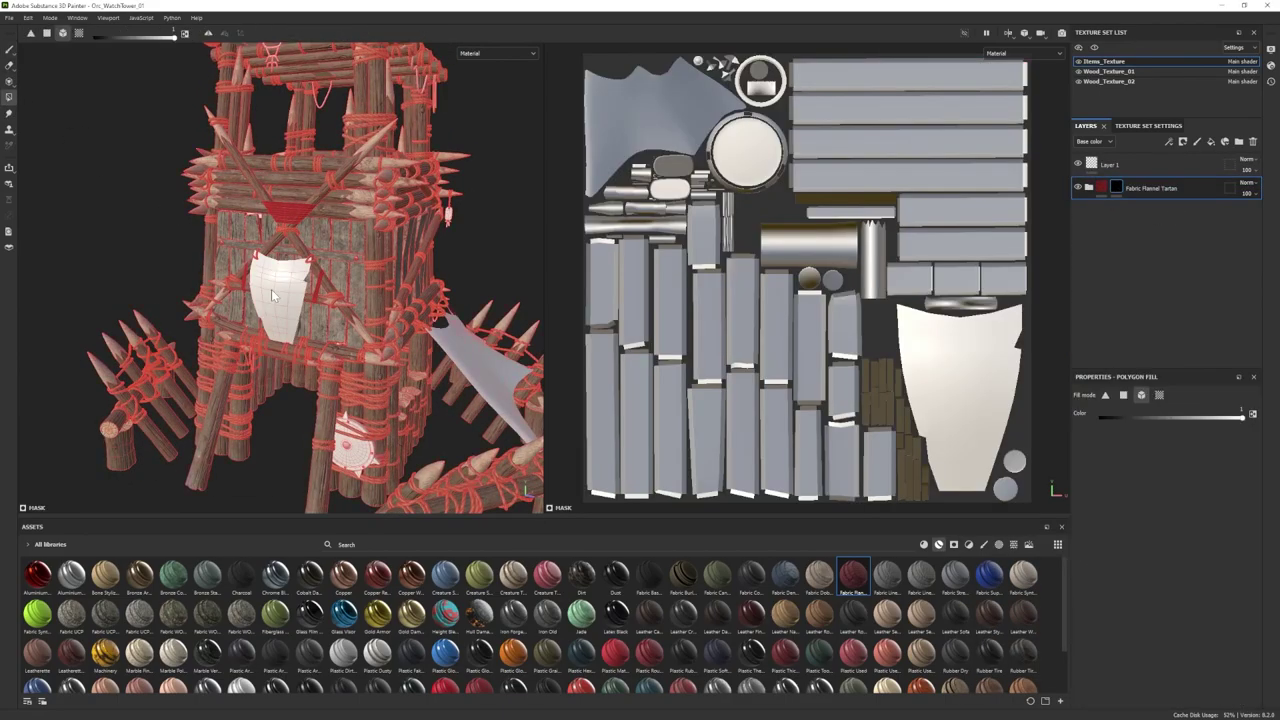
{"action": "left_click", "coordinate": [271, 289]}
{"action": "key", "text": "1"}
Step: Check how the Fiber General Wear layer and the Base Flannel layer's Fill effects contribute to the banner up close
{"action": "mouse_move", "coordinate": [271, 289]}
{"action": "left_mouse_down", "text": "alt"}
{"action": "mouse_move", "coordinate": [278, 280]}
{"action": "mouse_move", "coordinate": [290, 320]}
{"action": "mouse_move", "coordinate": [304, 303]}
{"action": "left_mouse_up", "text": "alt"}
{"action": "scroll", "coordinate": [290, 320], "scroll_direction": "up", "scroll_amount": 3}
{"action": "scroll", "coordinate": [304, 303], "scroll_direction": "up", "scroll_amount": 3}
{"action": "middle_click_drag", "start_coordinate": [304, 303], "coordinate": [323, 346], "text": "alt"}
{"action": "left_click", "coordinate": [1089, 188]}
{"action": "left_click", "coordinate": [1078, 283]}
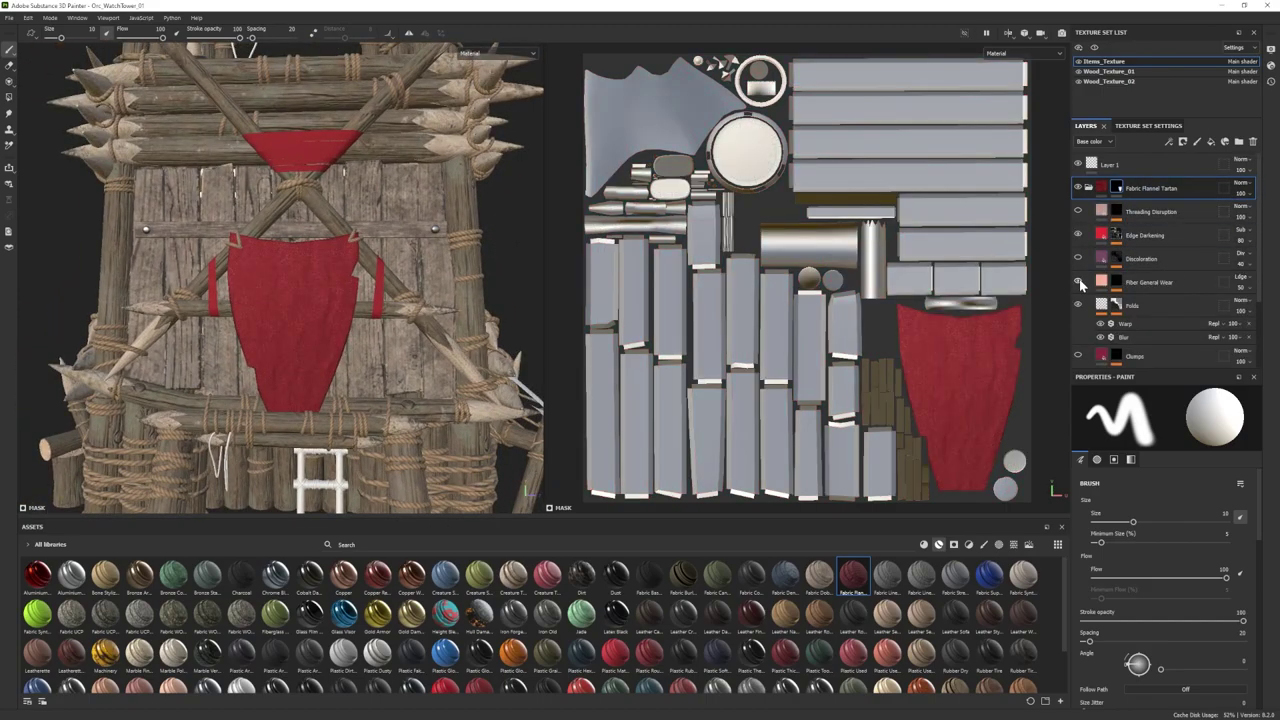
{"action": "scroll", "coordinate": [1100, 300], "scroll_direction": "down", "scroll_amount": 3}
{"action": "left_click", "coordinate": [1126, 341]}
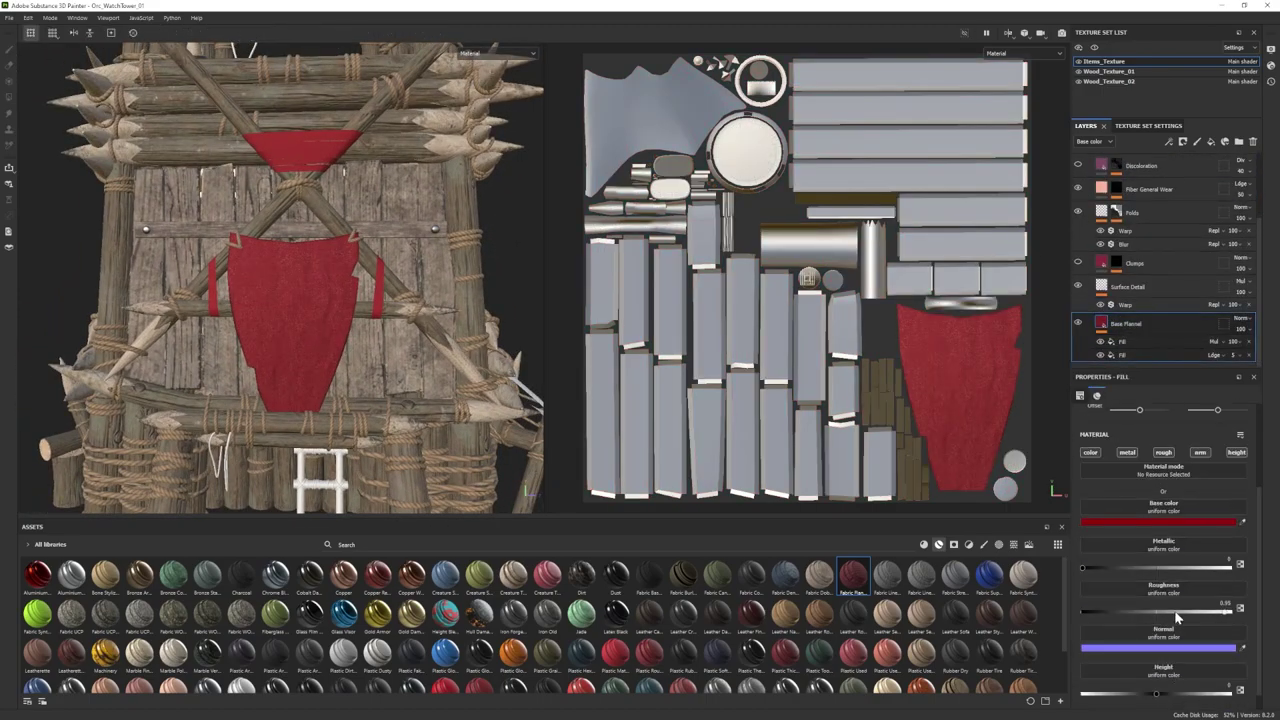
{"action": "left_click", "coordinate": [1129, 340]}
{"action": "left_click", "coordinate": [1101, 342]}
{"action": "left_click", "coordinate": [1101, 355]}
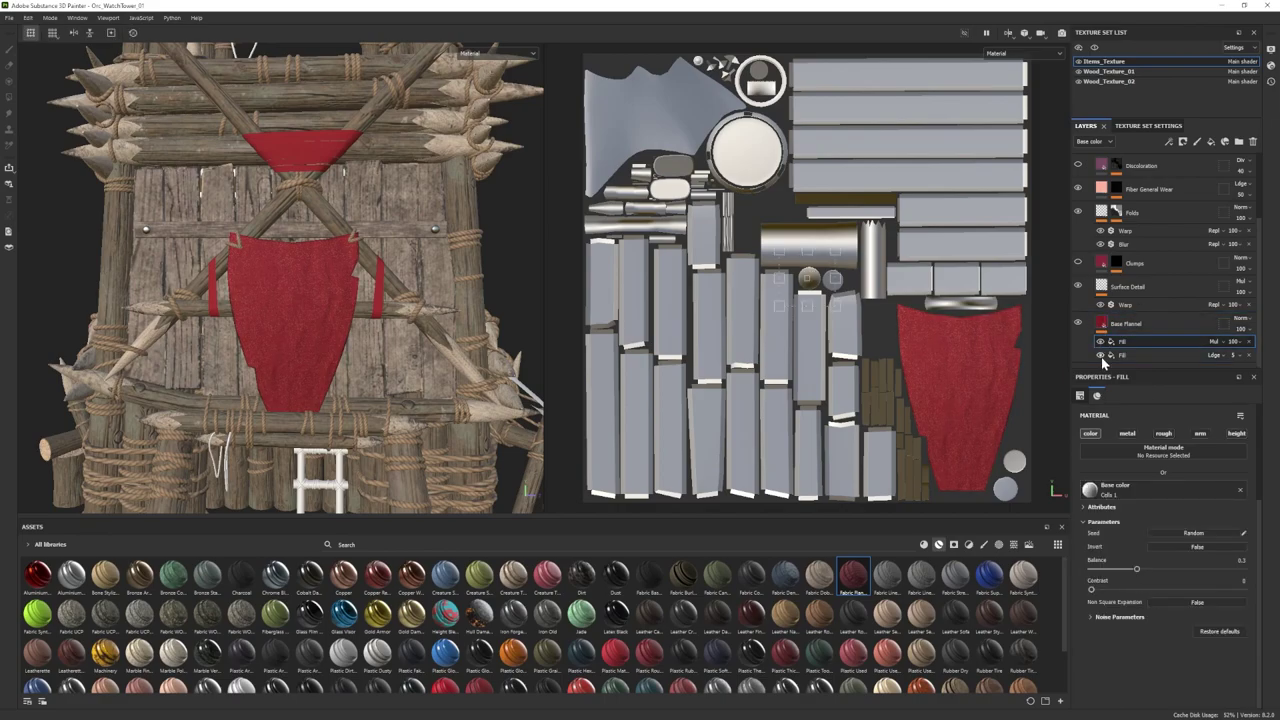
Step: Hide the Surface Detail layer of the flannel material
{"action": "left_click", "coordinate": [1078, 324]}
{"action": "left_click", "coordinate": [1078, 324]}
{"action": "left_click_drag", "start_coordinate": [250, 270], "coordinate": [322, 295], "text": "alt"}
{"action": "scroll", "coordinate": [327, 302], "scroll_direction": "down", "scroll_amount": 3}
Step: Lower the Base Flannel layer's roughness to about 0.83, try a higher metallic value and return it to 0
{"action": "left_click", "coordinate": [1135, 325]}
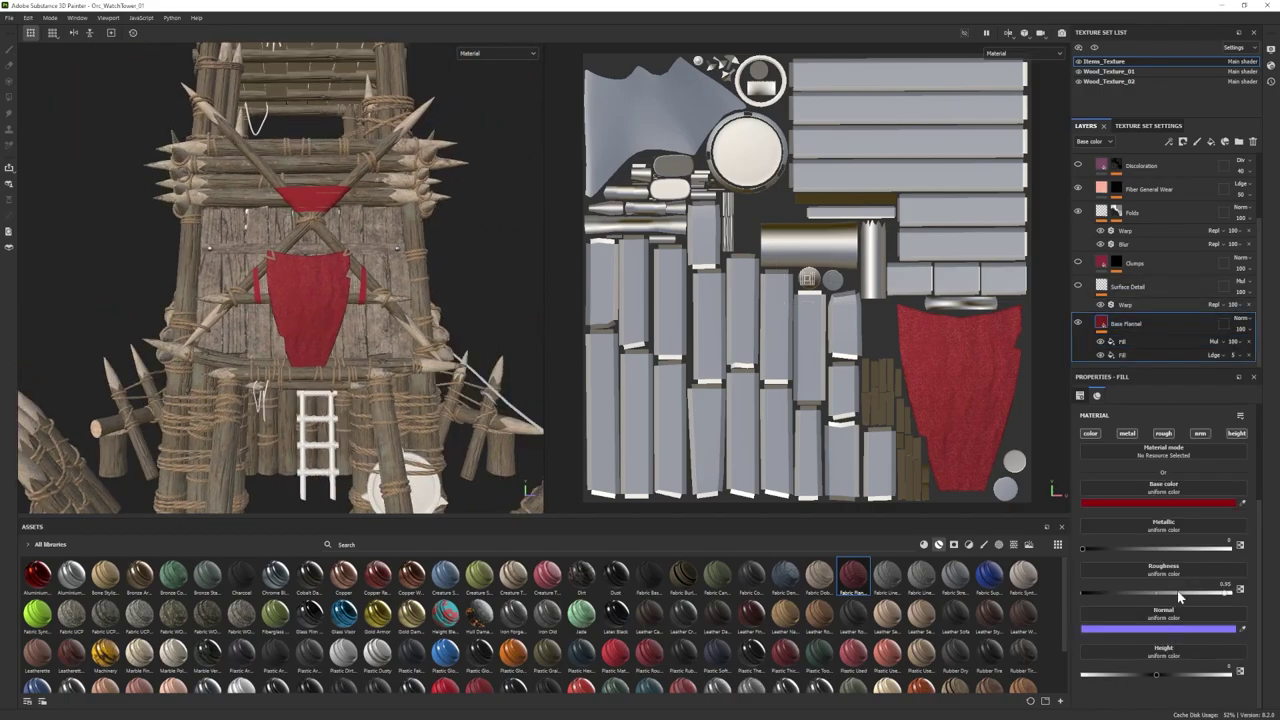
{"action": "left_click_drag", "start_coordinate": [1178, 593], "coordinate": [1201, 593]}
{"action": "mouse_move", "coordinate": [320, 300]}
{"action": "left_mouse_down", "text": "alt"}
{"action": "mouse_move", "coordinate": [365, 297]}
{"action": "mouse_move", "coordinate": [315, 328]}
{"action": "mouse_move", "coordinate": [149, 311]}
{"action": "mouse_move", "coordinate": [279, 355]}
{"action": "left_mouse_up", "text": "alt"}
{"action": "left_click", "coordinate": [1101, 550]}
{"action": "left_click_drag", "start_coordinate": [1104, 549], "coordinate": [1078, 549]}
{"action": "left_click_drag", "start_coordinate": [335, 375], "coordinate": [380, 395], "text": "alt"}
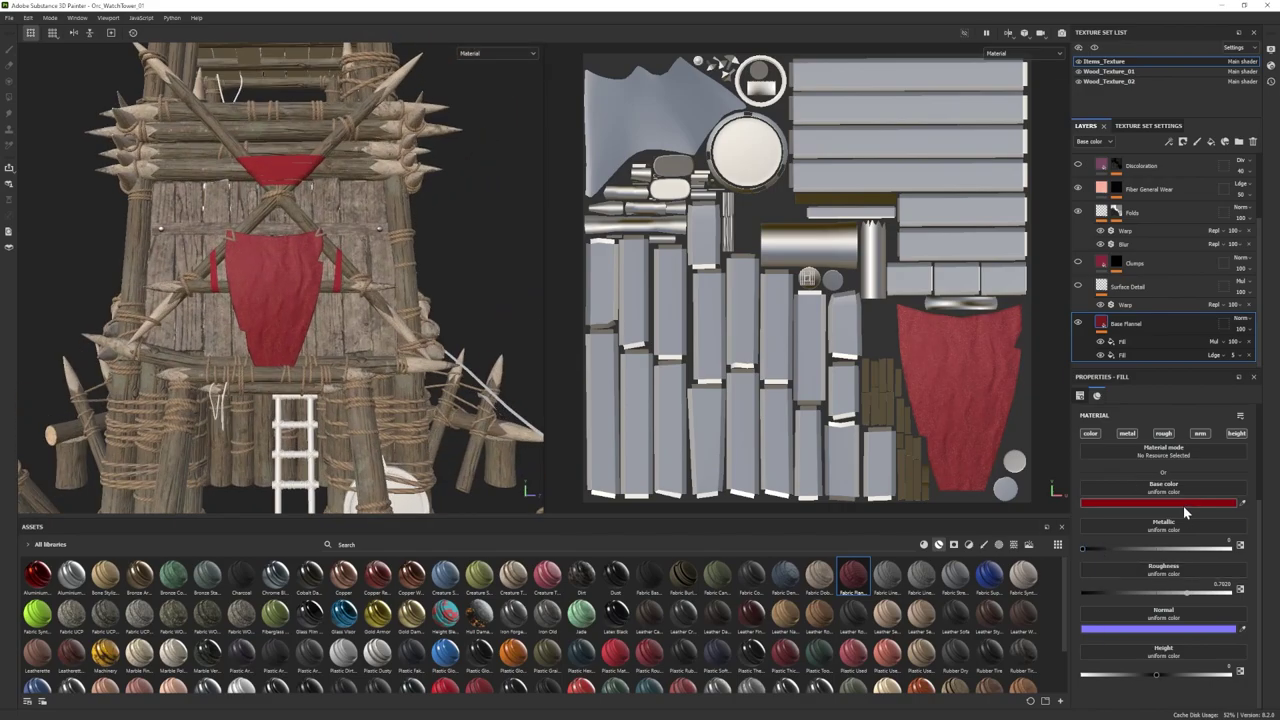
{"action": "left_click", "coordinate": [1183, 504]}
{"action": "left_click", "coordinate": [1095, 539]}
{"action": "left_click_drag", "start_coordinate": [1197, 593], "coordinate": [1210, 593]}
{"action": "right_click_drag", "start_coordinate": [318, 326], "coordinate": [371, 359], "text": "alt"}
{"action": "middle_click_drag", "start_coordinate": [371, 359], "coordinate": [345, 380], "text": "alt"}
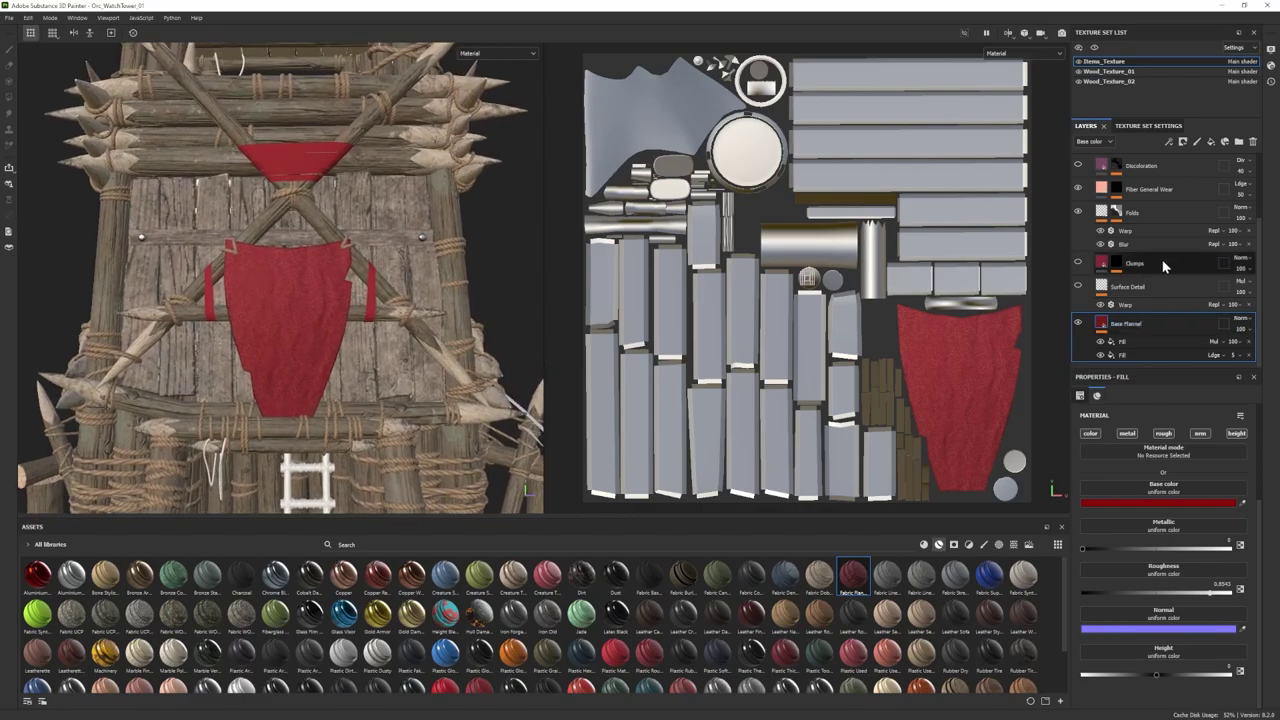
Step: Add a fill layer above Threading Disruption in the Fabric Flannel Tartan folder and give it a black mask
{"action": "scroll", "coordinate": [1163, 265], "scroll_direction": "up", "scroll_amount": 3}
{"action": "left_click", "coordinate": [1149, 212]}
{"action": "left_click", "coordinate": [1211, 142]}
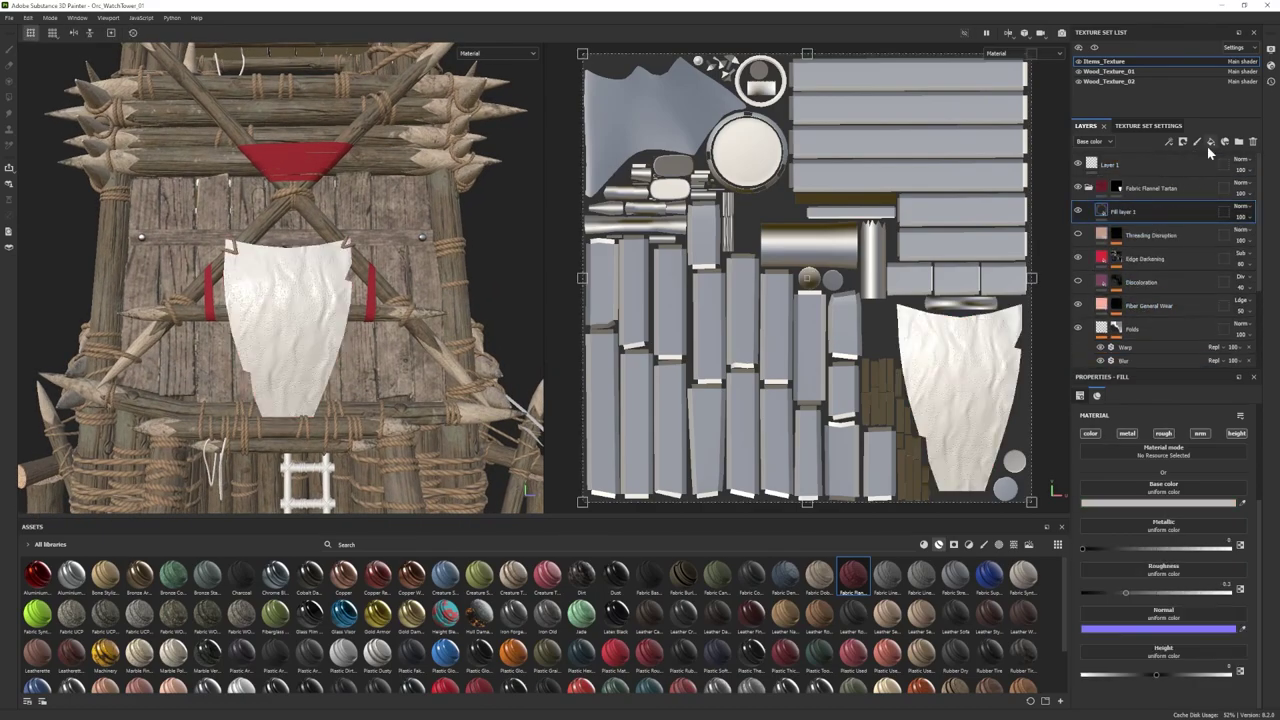
{"action": "right_click", "coordinate": [1149, 204]}
{"action": "left_click", "coordinate": [1186, 221]}
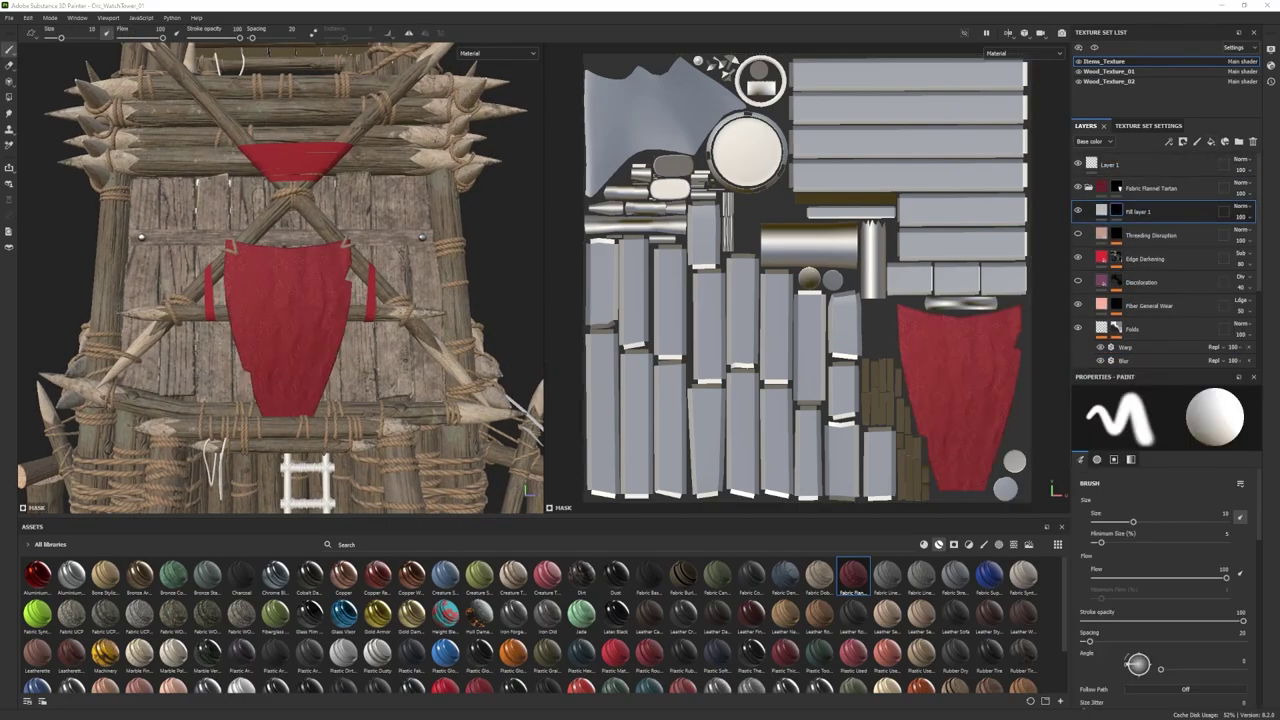
Step: Import horde.png as an alpha for the current session and choose it as the brush alpha
{"action": "left_click_drag", "start_coordinate": [1148, 634], "coordinate": [1146, 634]}
{"action": "left_click", "coordinate": [767, 266]}
{"action": "left_click", "coordinate": [768, 282]}
{"action": "left_click", "coordinate": [739, 485]}
{"action": "left_click", "coordinate": [735, 510]}
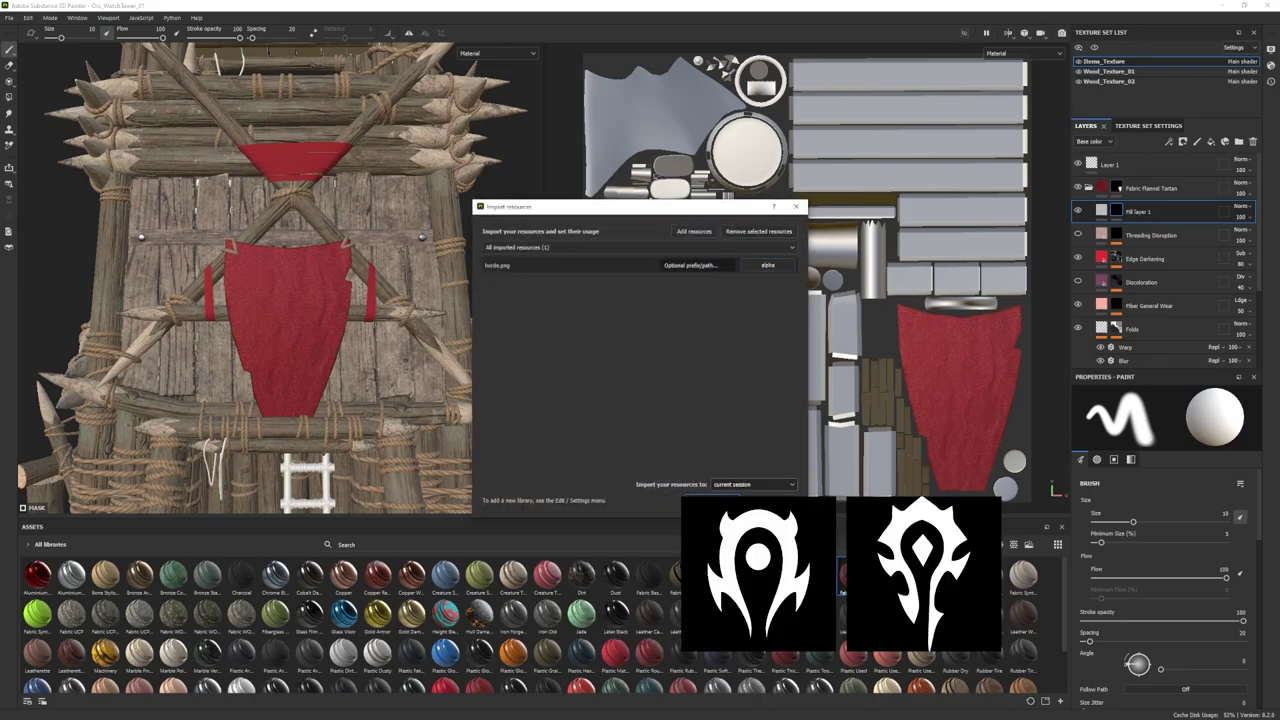
{"action": "left_click", "coordinate": [713, 500]}
{"action": "left_click", "coordinate": [856, 675]}
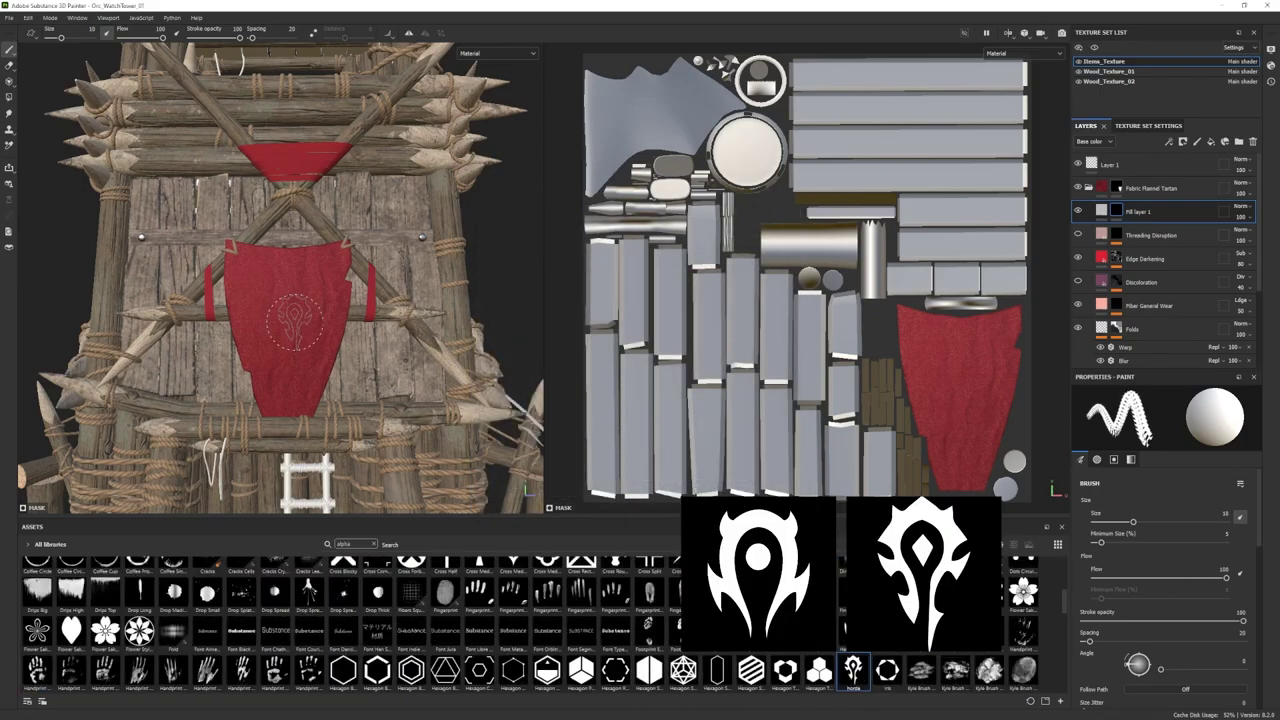
Step: Enlarge the brush to about 20.78 and stamp the Horde emblem in the middle of the red banner
{"action": "mouse_move", "coordinate": [286, 319]}
{"action": "right_mouse_down", "text": "ctrl"}
{"action": "mouse_move", "coordinate": [306, 319]}
{"action": "mouse_move", "coordinate": [284, 328]}
{"action": "right_mouse_up", "text": "ctrl"}
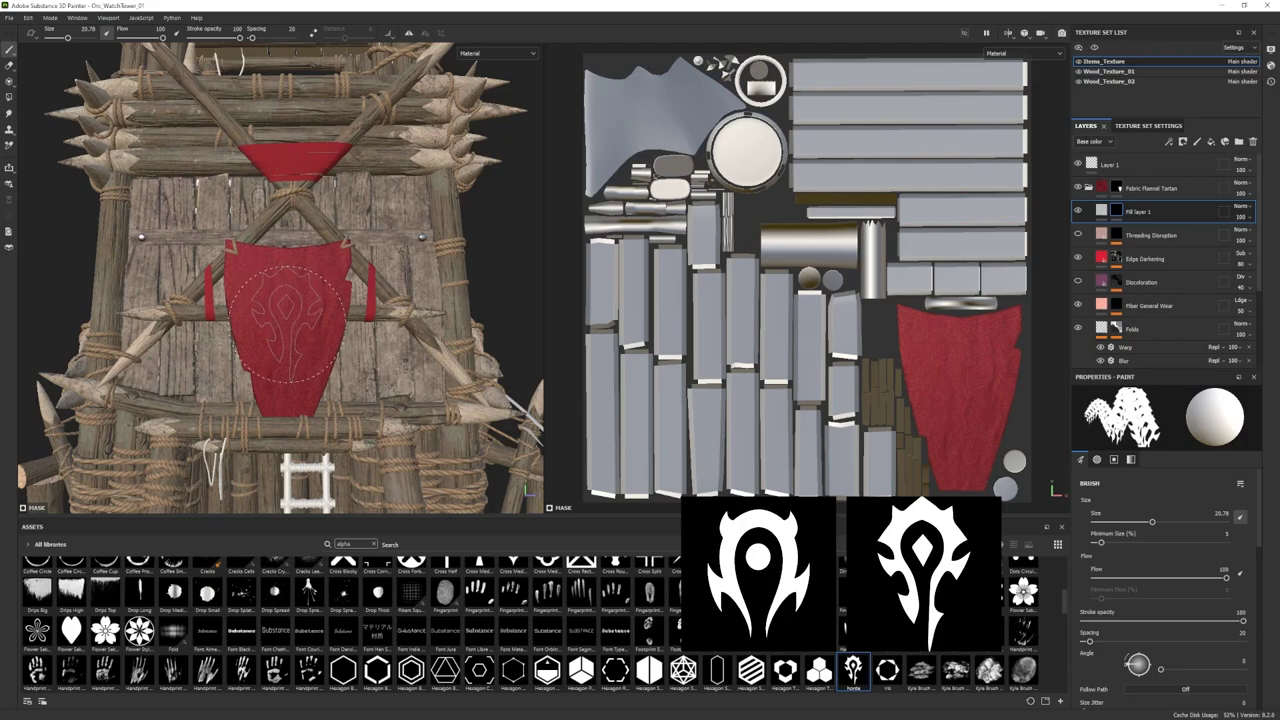
{"action": "left_click", "coordinate": [288, 327]}
{"action": "mouse_move", "coordinate": [318, 350]}
{"action": "left_mouse_down", "text": "alt"}
{"action": "mouse_move", "coordinate": [262, 358]}
{"action": "mouse_move", "coordinate": [318, 372]}
{"action": "left_mouse_up", "text": "alt"}
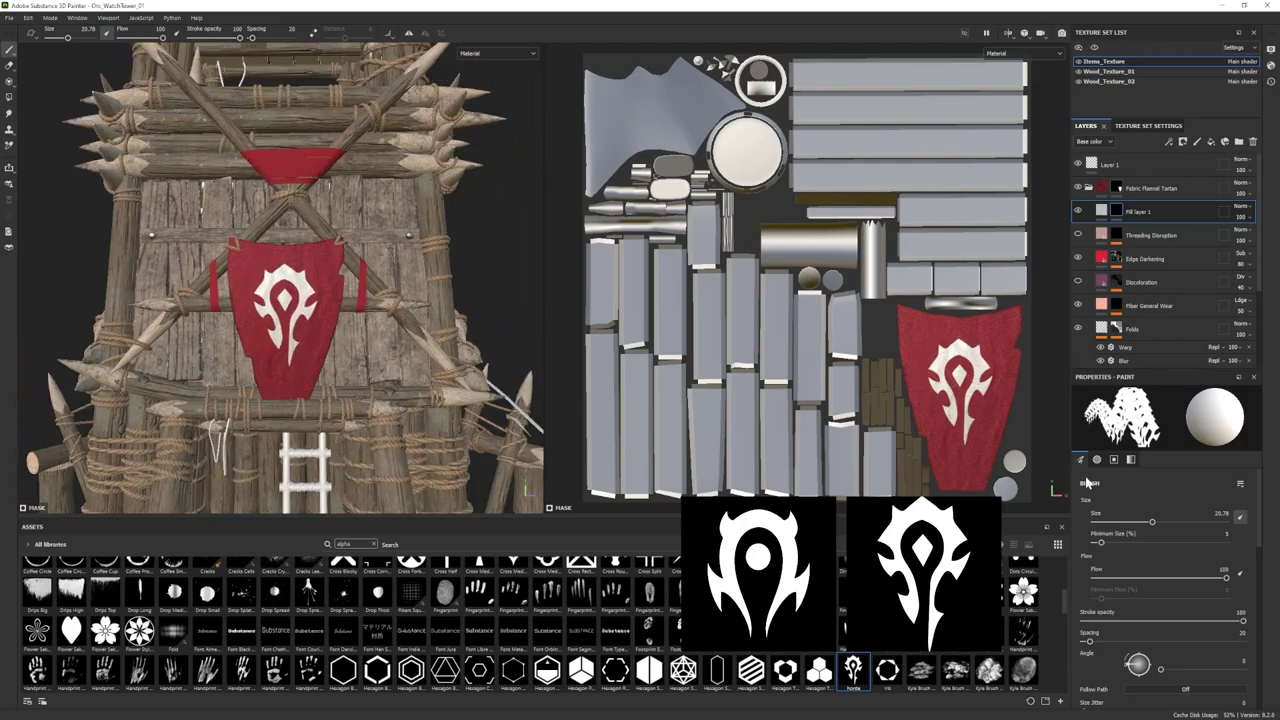
{"action": "left_click_drag", "start_coordinate": [400, 310], "coordinate": [320, 330], "text": "alt"}
{"action": "scroll", "coordinate": [320, 330], "scroll_direction": "down", "scroll_amount": 4}
Step: Set the emblem fill layer's base colour to black and its roughness to 1
{"action": "left_click", "coordinate": [1101, 211]}
{"action": "left_click", "coordinate": [1171, 503]}
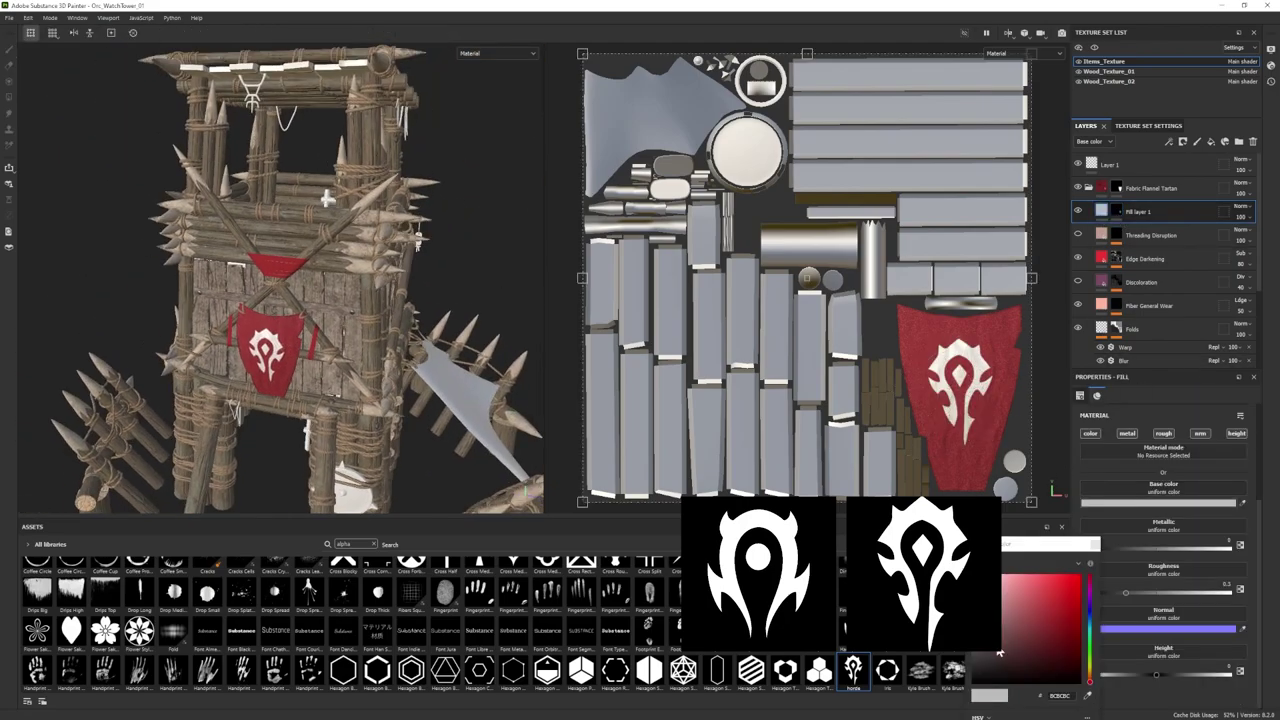
{"action": "left_click_drag", "start_coordinate": [998, 650], "coordinate": [1010, 690]}
{"action": "left_click", "coordinate": [1095, 544]}
{"action": "left_click_drag", "start_coordinate": [1126, 593], "coordinate": [1232, 594]}
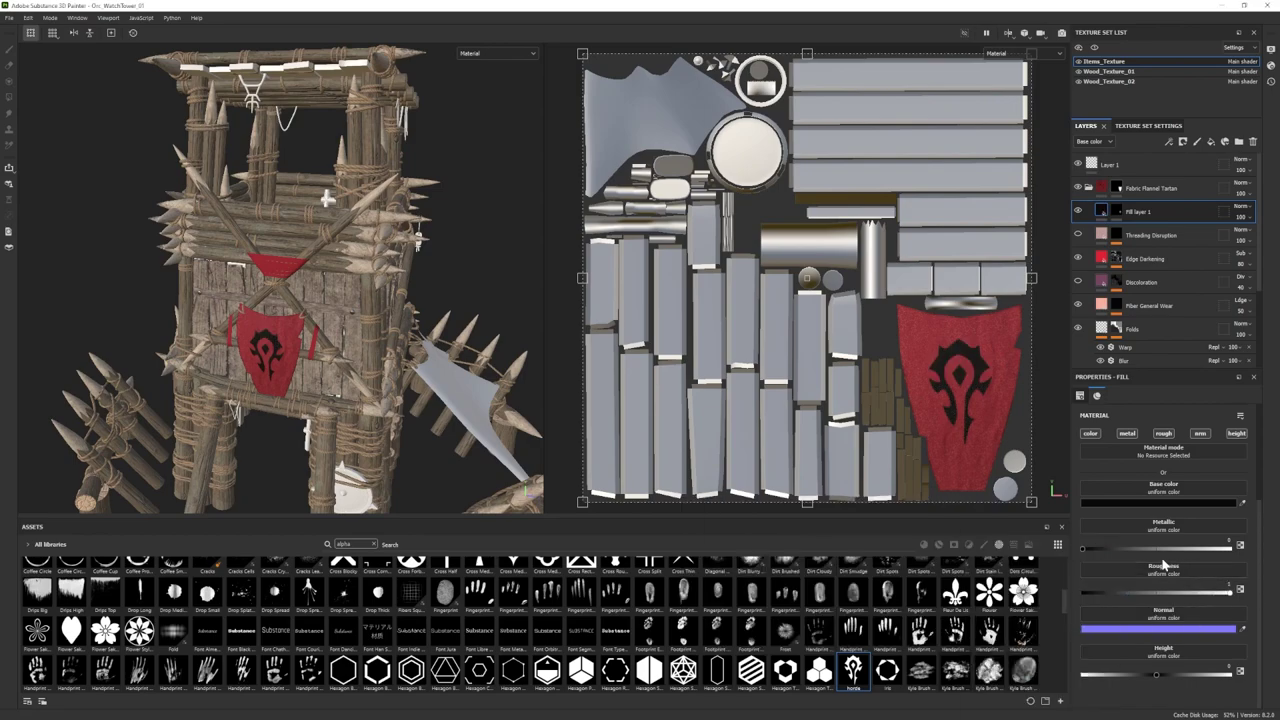
Step: Lighten the emblem fill layer's base colour to dark grey 1C1C1C and judge it on the banner
{"action": "left_click_drag", "start_coordinate": [330, 345], "coordinate": [395, 335], "text": "alt"}
{"action": "scroll", "coordinate": [375, 345], "scroll_direction": "up", "scroll_amount": 4}
{"action": "left_click", "coordinate": [1157, 503]}
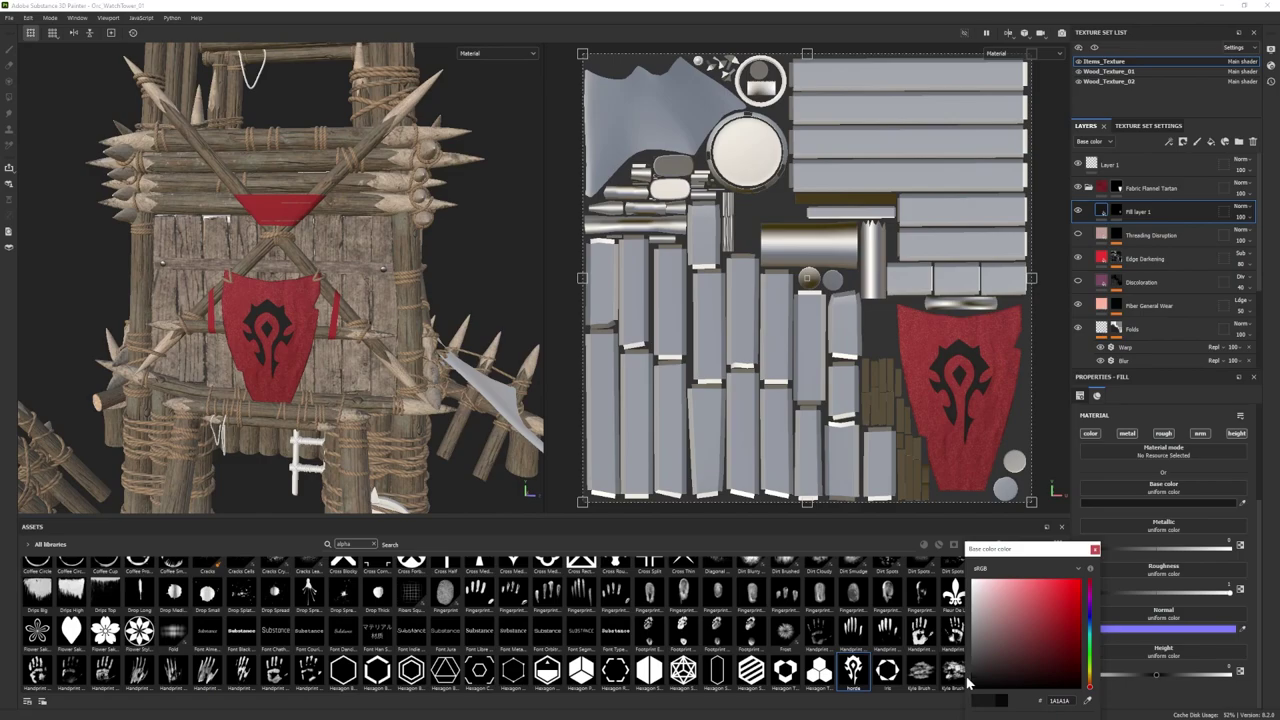
{"action": "left_click_drag", "start_coordinate": [968, 683], "coordinate": [968, 681]}
{"action": "left_click_drag", "start_coordinate": [400, 330], "coordinate": [300, 310], "text": "alt"}
{"action": "scroll", "coordinate": [300, 310], "scroll_direction": "down", "scroll_amount": 3}
{"action": "scroll", "coordinate": [300, 310], "scroll_direction": "up", "scroll_amount": 4}
{"action": "middle_click_drag", "start_coordinate": [300, 310], "coordinate": [333, 316], "text": "alt"}
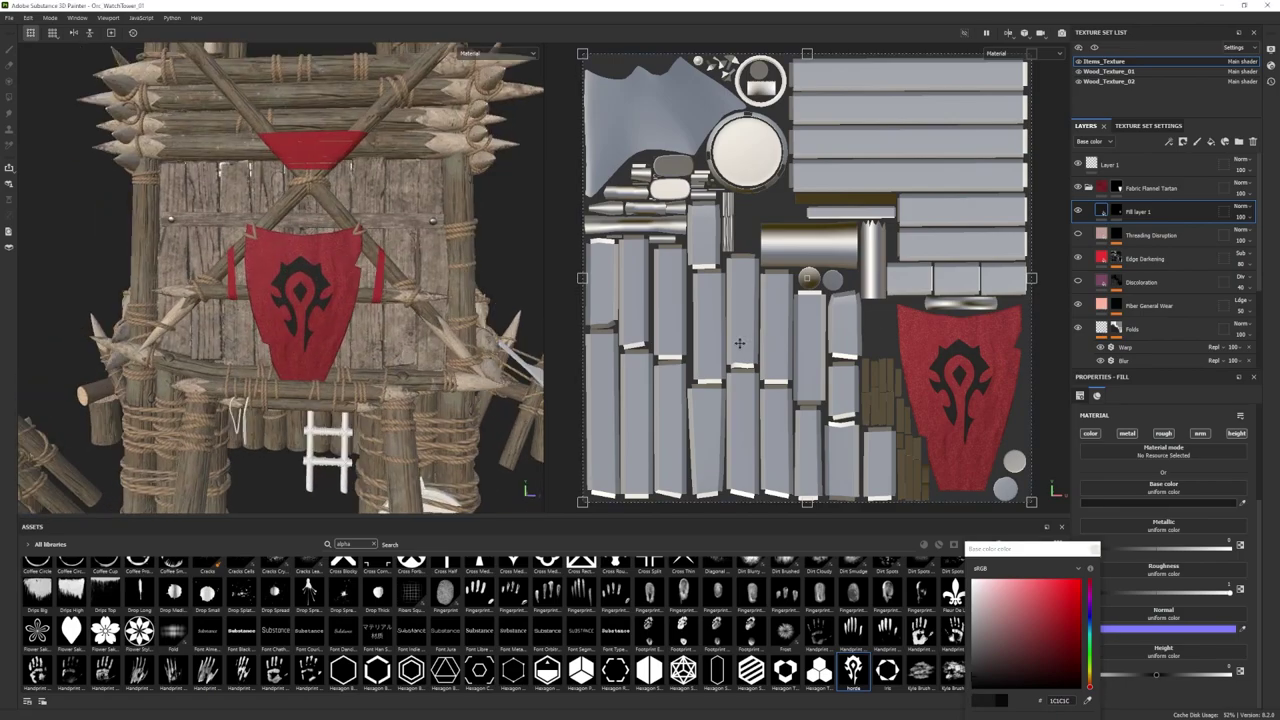
Step: Undo the emblem stamp in the fill layer's mask and stamp it again at the banner's centre
{"action": "left_click", "coordinate": [1116, 211]}
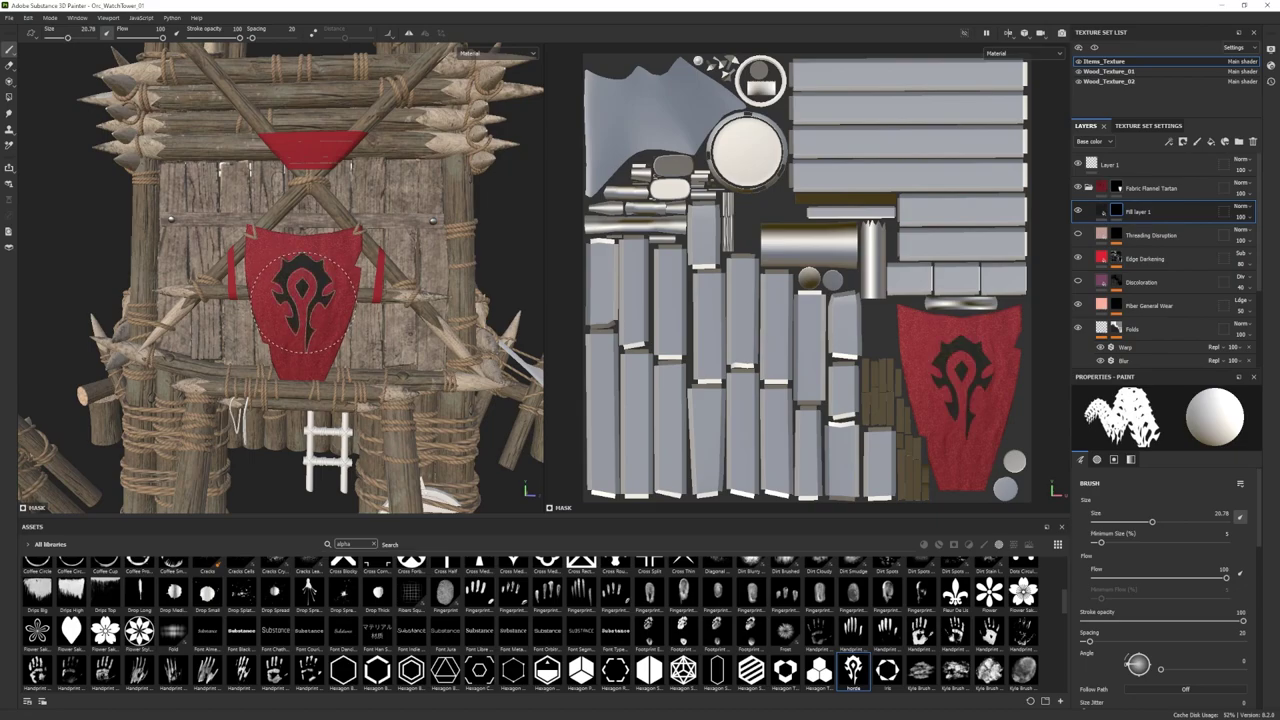
{"action": "scroll", "coordinate": [396, 319], "scroll_direction": "down", "scroll_amount": 4}
{"action": "left_click_drag", "start_coordinate": [396, 319], "coordinate": [305, 285], "text": "alt"}
{"action": "scroll", "coordinate": [310, 312], "scroll_direction": "up", "scroll_amount": 5}
{"action": "key", "text": "ctrl+z"}
{"action": "left_click", "coordinate": [301, 309]}
{"action": "scroll", "coordinate": [301, 309], "scroll_direction": "down", "scroll_amount": 4}
Step: Add a fill layer above the emblem layer and mask it with an edge damage smart mask
{"action": "left_click", "coordinate": [1211, 142]}
{"action": "scroll", "coordinate": [280, 300], "scroll_direction": "up", "scroll_amount": 3}
{"action": "left_click", "coordinate": [999, 545]}
{"action": "scroll", "coordinate": [931, 568], "scroll_direction": "up", "scroll_amount": 5}
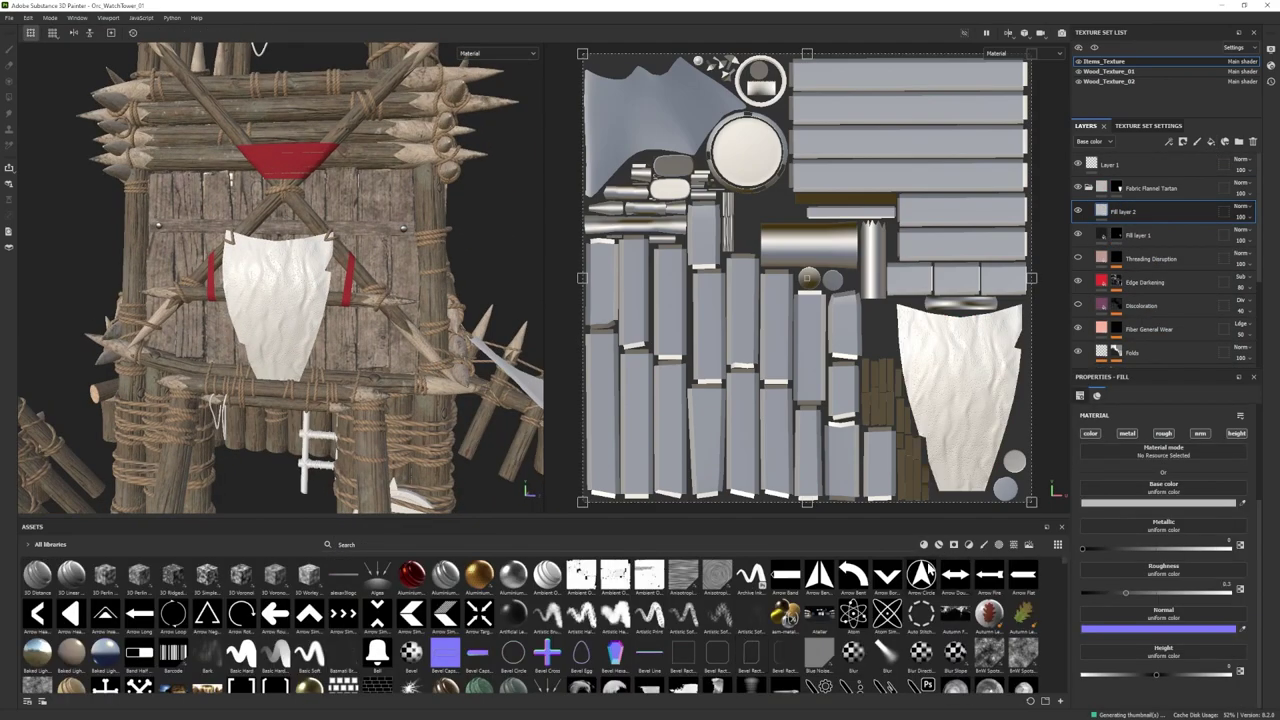
{"action": "left_click", "coordinate": [938, 545]}
{"action": "mouse_move", "coordinate": [574, 617]}
{"action": "scroll", "coordinate": [592, 624], "scroll_direction": "down", "scroll_amount": 5}
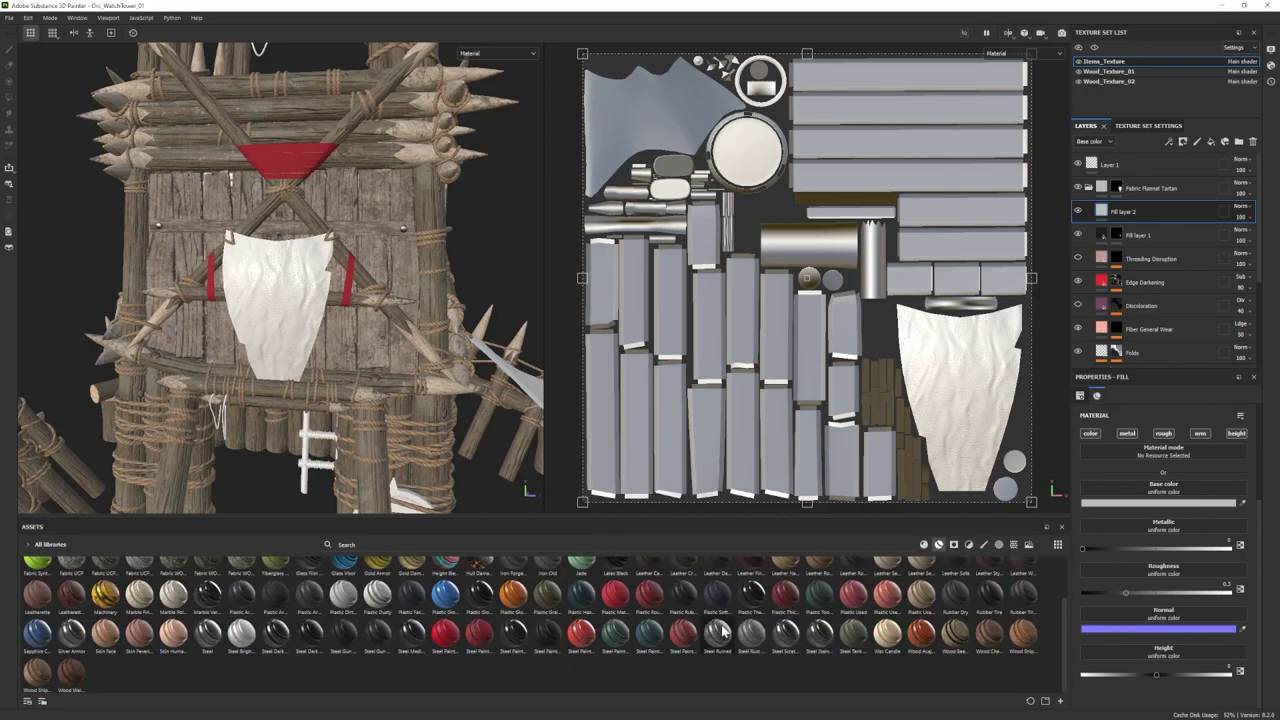
{"action": "scroll", "coordinate": [760, 622], "scroll_direction": "up", "scroll_amount": 5}
{"action": "left_click", "coordinate": [953, 546]}
{"action": "left_click_drag", "start_coordinate": [889, 584], "coordinate": [1133, 217]}
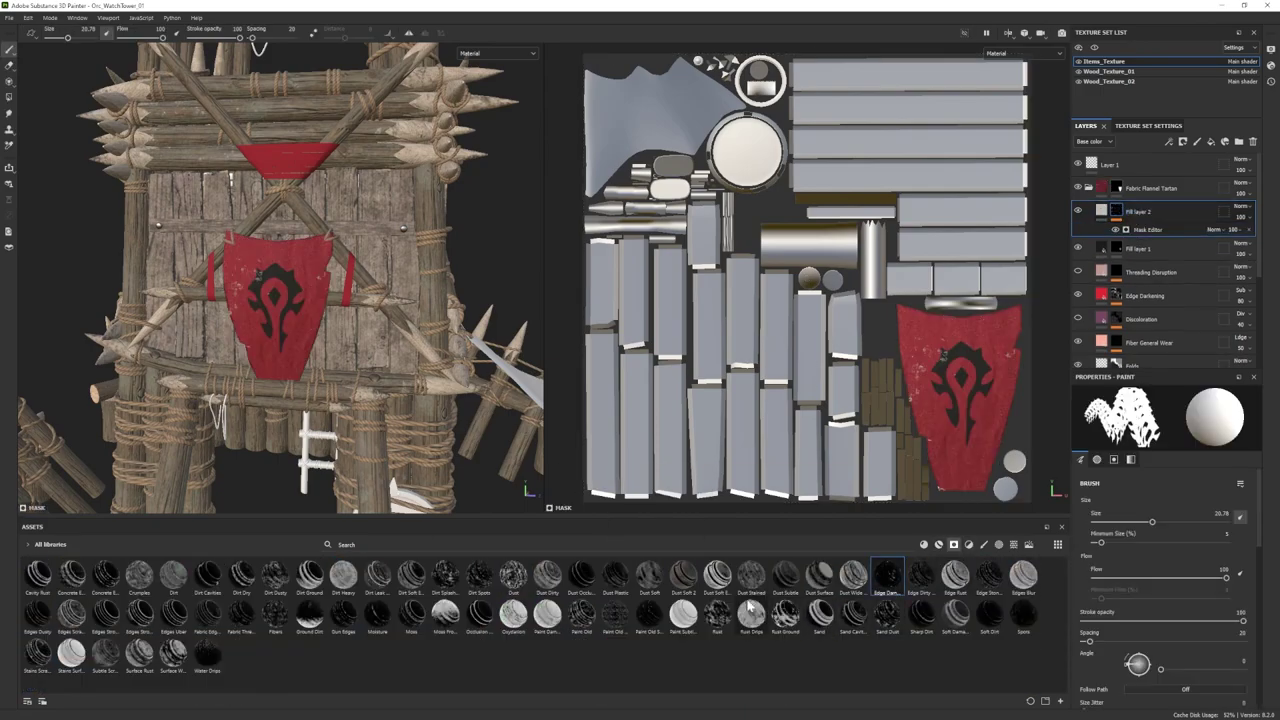
Step: Darken the edge damage fill layer's base colour to grey
{"action": "left_click", "coordinate": [1101, 211]}
{"action": "left_click", "coordinate": [1100, 503]}
{"action": "left_click_drag", "start_coordinate": [330, 300], "coordinate": [380, 310], "text": "alt"}
Step: Add a third fill layer with the Dust Dirty smart mask and lower its Global Balance to 0.35
{"action": "left_click", "coordinate": [1211, 143]}
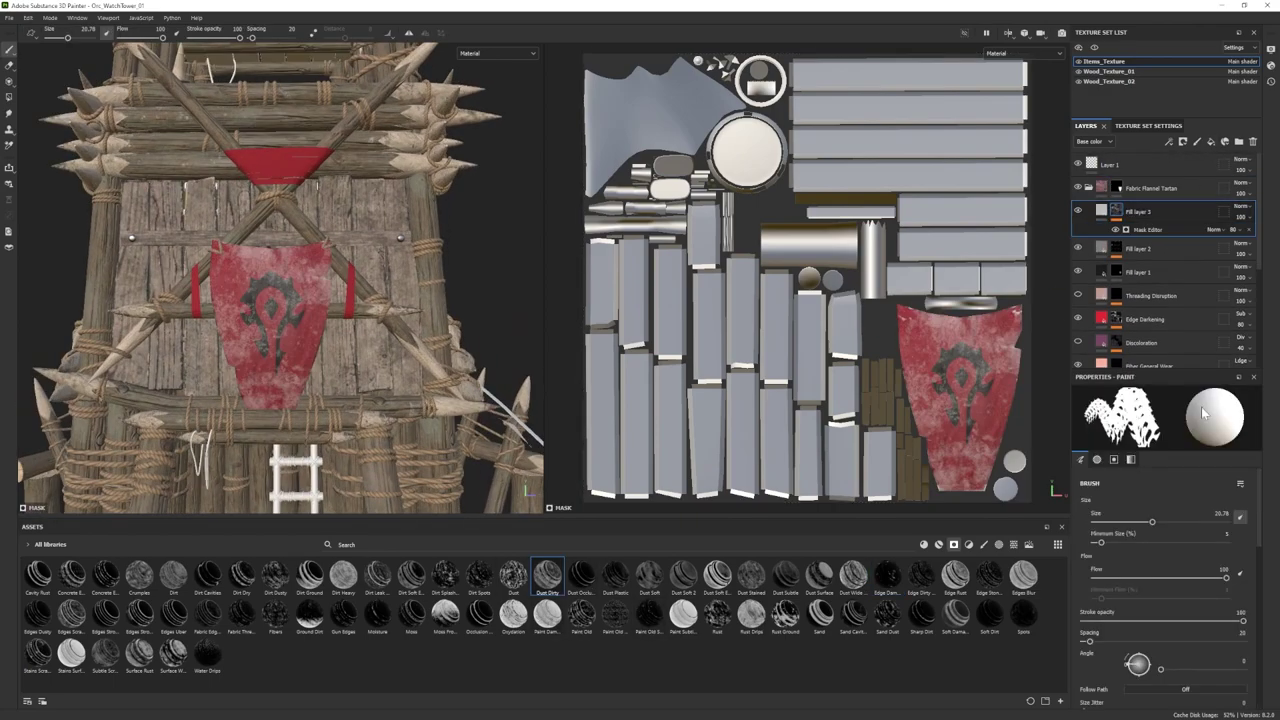
{"action": "left_click", "coordinate": [1150, 230]}
{"action": "left_click_drag", "start_coordinate": [1167, 506], "coordinate": [1142, 506]}
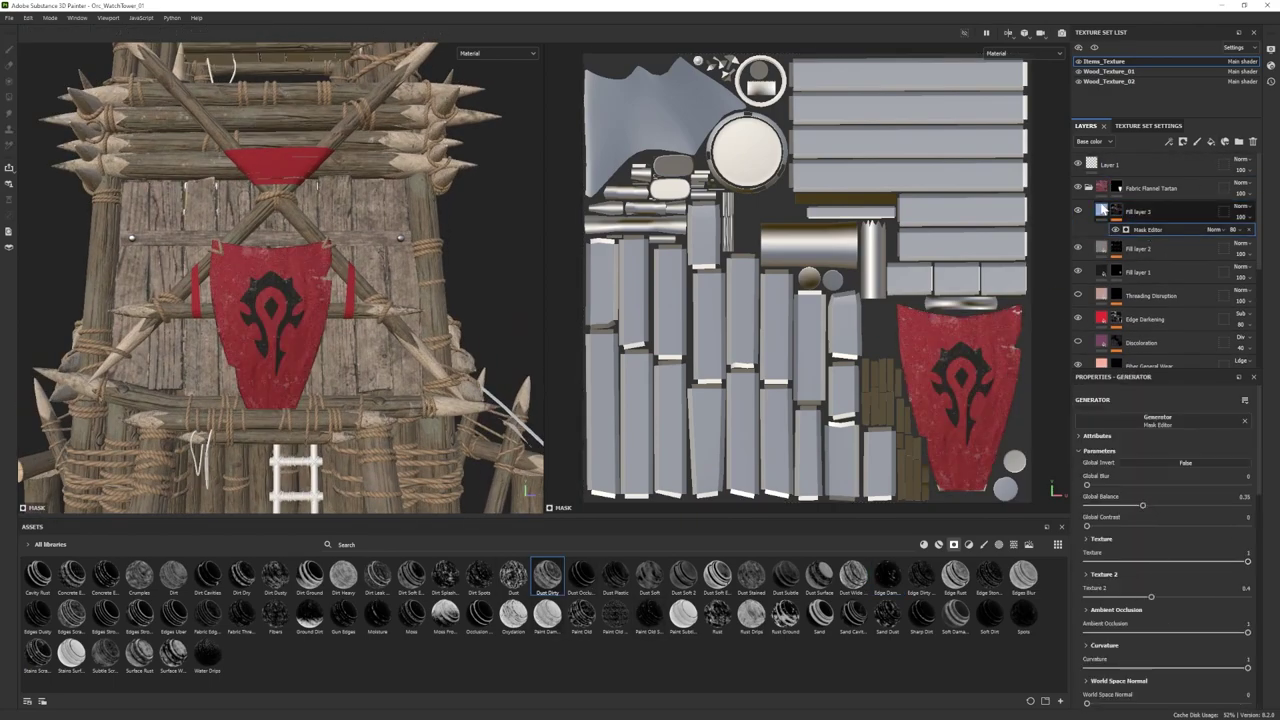
Step: Set the Dust Dirty fill layer's base colour to black and its roughness to about 0.95
{"action": "left_click", "coordinate": [1102, 209]}
{"action": "left_click", "coordinate": [1120, 503]}
{"action": "left_click_drag", "start_coordinate": [1126, 592], "coordinate": [1224, 591]}
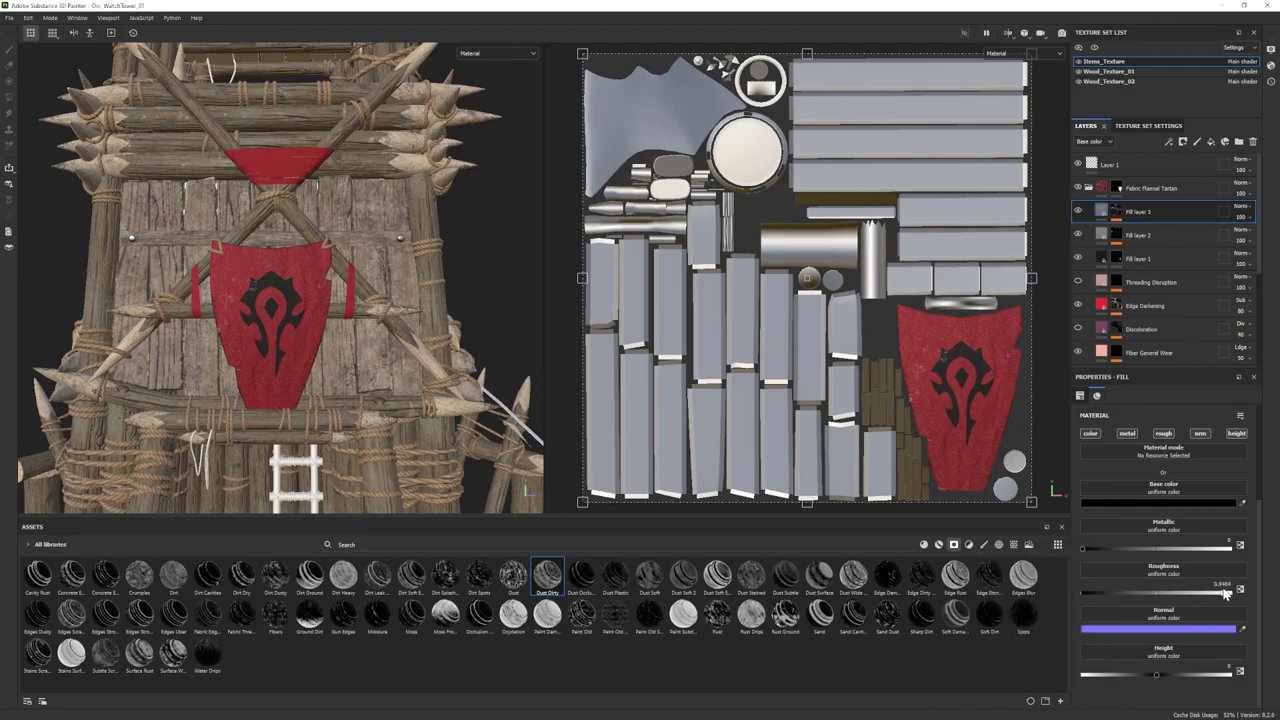
Step: Raise the Dust Dirty mask's Global Balance to 0.47 and inspect the dirt on the banner
{"action": "left_click", "coordinate": [1113, 211]}
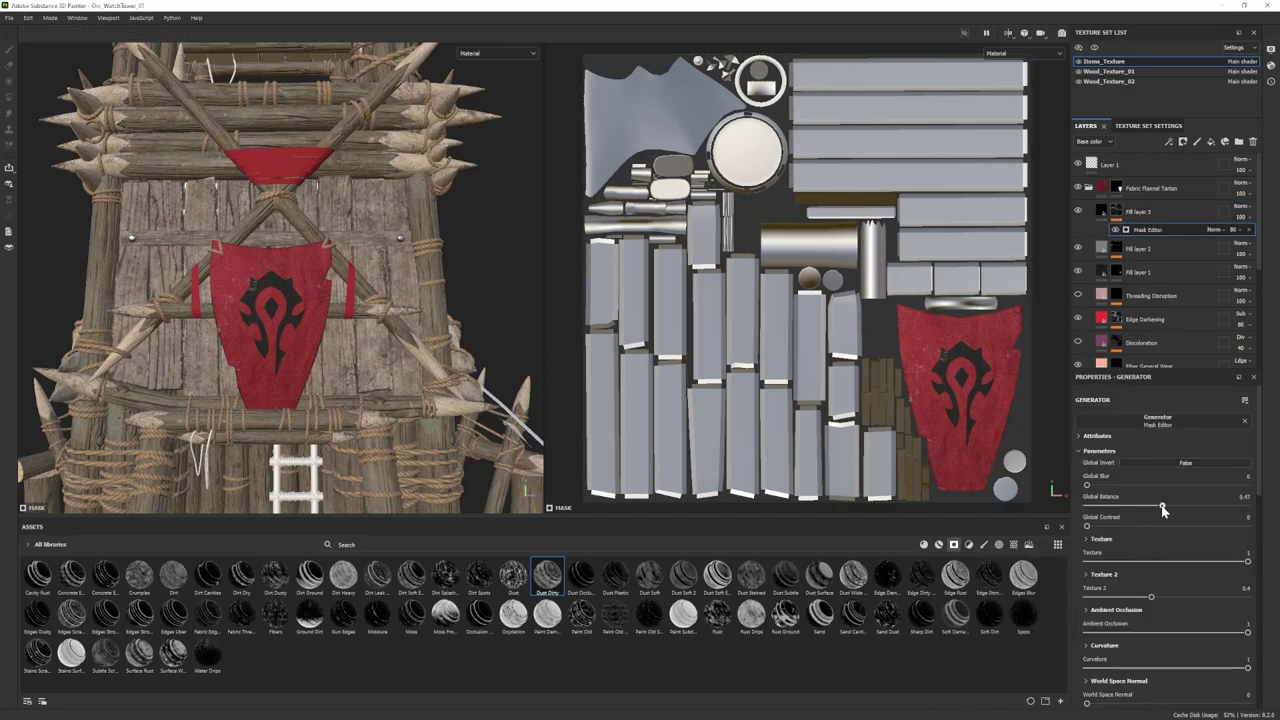
{"action": "left_click_drag", "start_coordinate": [400, 352], "coordinate": [289, 391], "text": "alt"}
{"action": "right_click_drag", "start_coordinate": [289, 391], "coordinate": [112, 340], "text": "alt"}
{"action": "middle_click_drag", "start_coordinate": [318, 396], "coordinate": [266, 370], "text": "alt"}
{"action": "right_click_drag", "start_coordinate": [266, 370], "coordinate": [325, 372], "text": "alt"}
{"action": "scroll", "coordinate": [1122, 255], "scroll_direction": "down", "scroll_amount": 4}
Step: Copy the hex value of the Base Flannel layer's red base colour
{"action": "left_click", "coordinate": [1132, 263]}
{"action": "left_click", "coordinate": [1130, 322]}
{"action": "left_click", "coordinate": [1122, 503]}
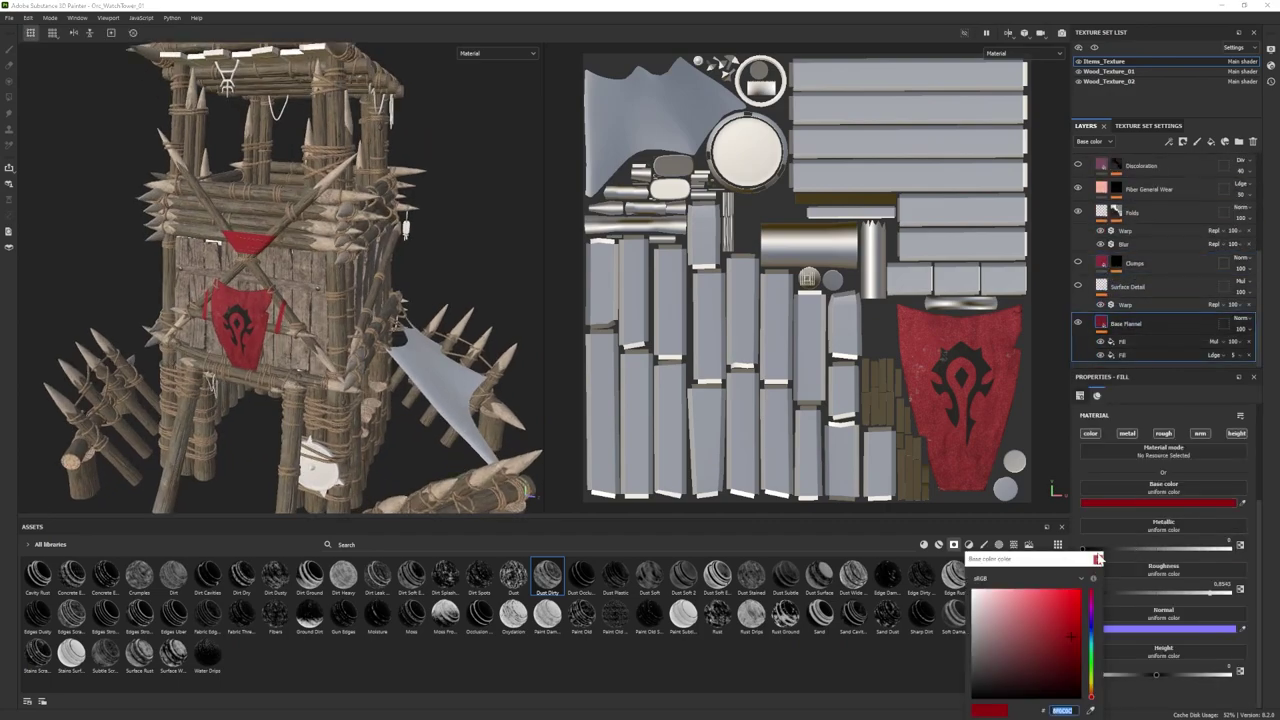
{"action": "left_click", "coordinate": [1097, 560]}
Step: Apply the copied red to Fabric Color Top of the Fabric Knitted Sweater layer in Wood_Texture_02
{"action": "left_click", "coordinate": [1108, 72]}
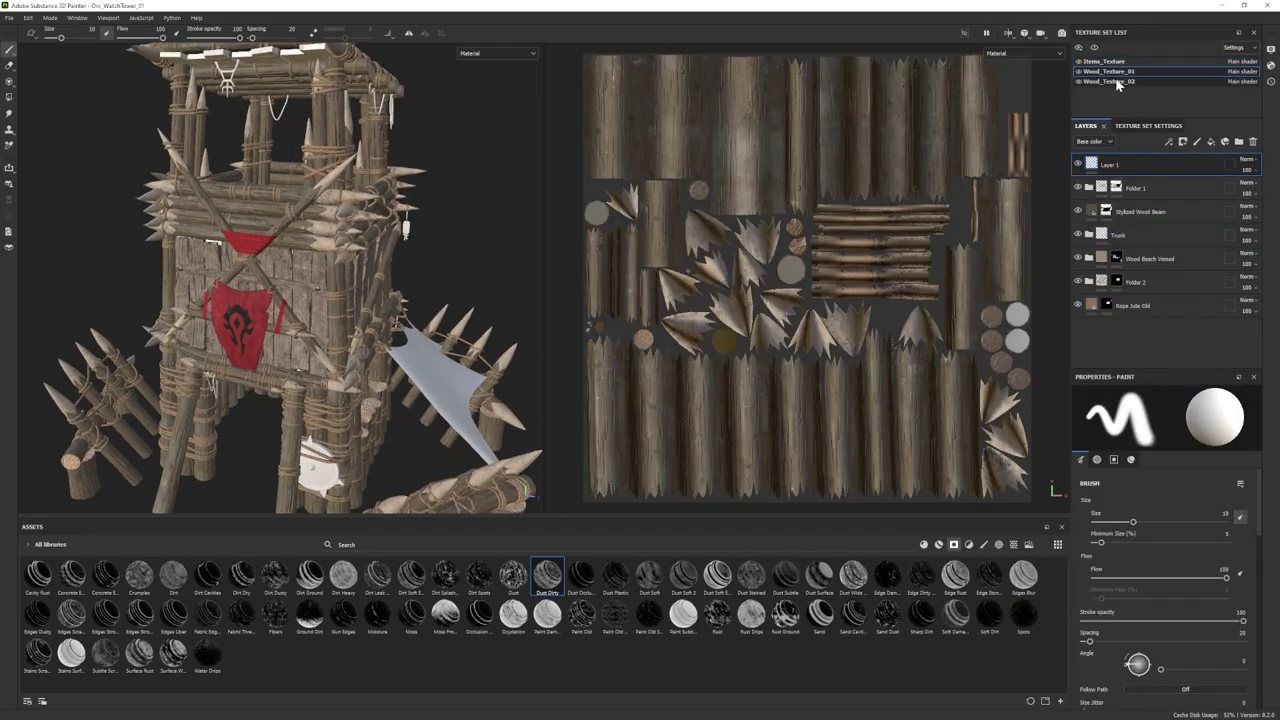
{"action": "left_click", "coordinate": [1119, 83]}
{"action": "left_click", "coordinate": [1089, 164]}
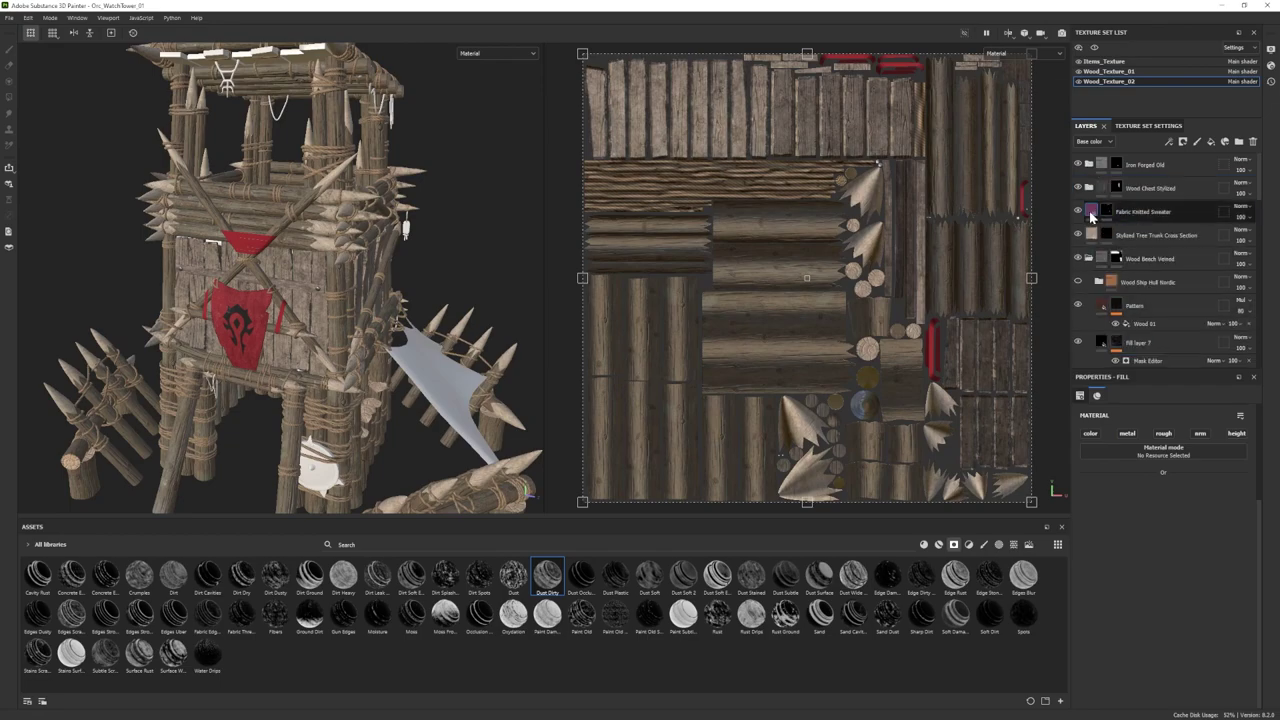
{"action": "left_click", "coordinate": [1092, 211]}
{"action": "left_click", "coordinate": [1186, 516]}
{"action": "left_click", "coordinate": [1098, 564]}
{"action": "scroll", "coordinate": [308, 317], "scroll_direction": "down", "scroll_amount": 2}
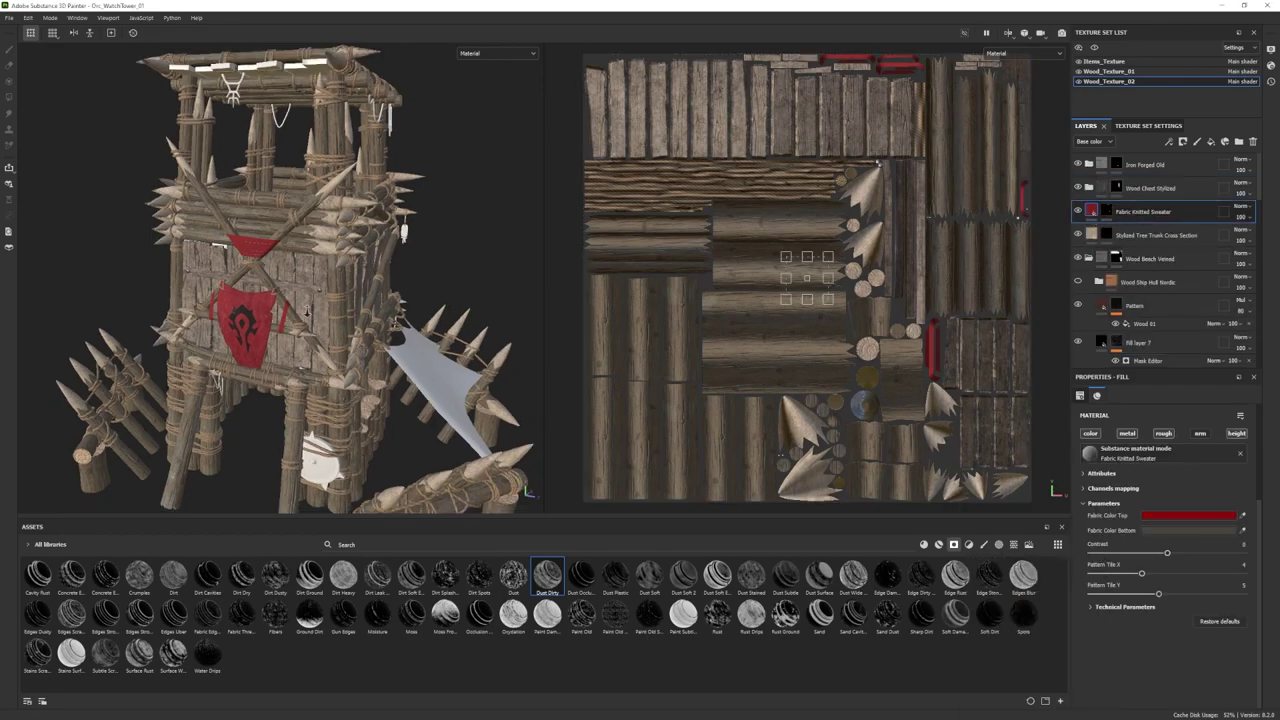
Step: Return to the Items_Texture set and save the project
{"action": "left_click", "coordinate": [1095, 47]}
{"action": "left_click", "coordinate": [1097, 48]}
{"action": "left_click", "coordinate": [1108, 72]}
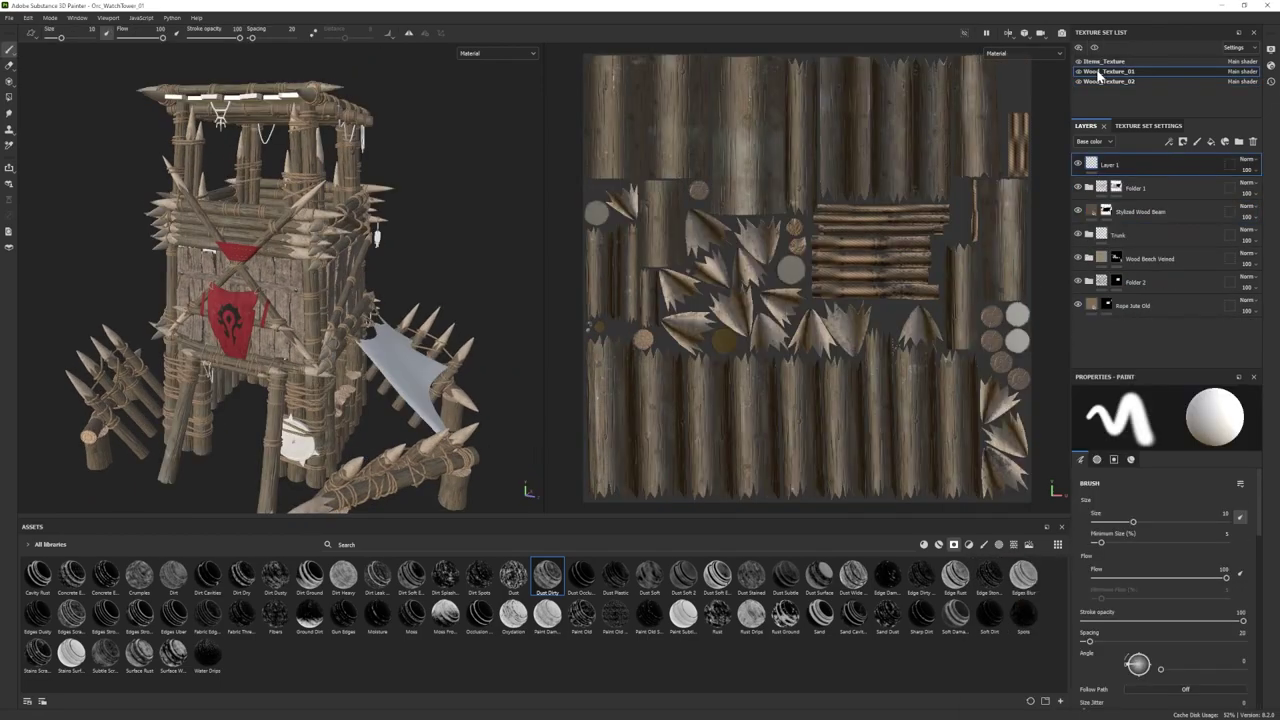
{"action": "left_click", "coordinate": [1100, 63]}
{"action": "left_click", "coordinate": [10, 18]}
{"action": "left_click", "coordinate": [21, 97]}
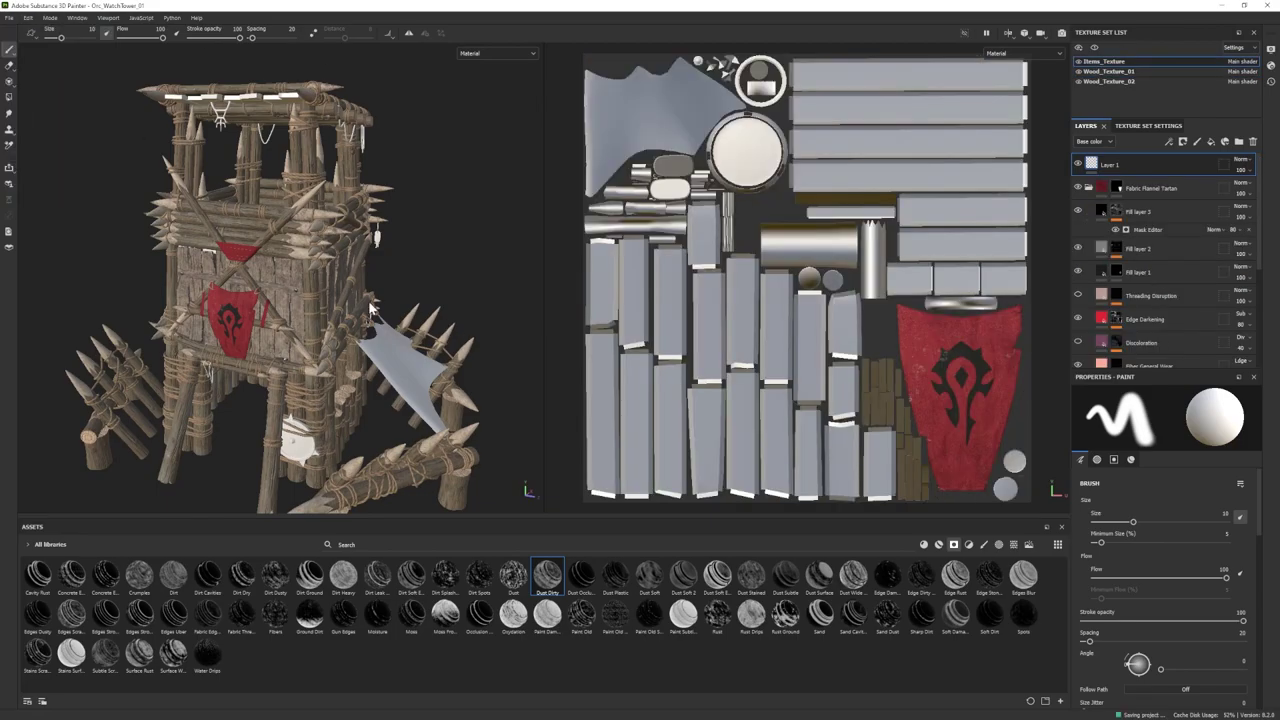
Step: Add the Wood Beech Veined smart material above the Fabric Flannel Tartan folder for the round shield
{"action": "left_click_drag", "start_coordinate": [368, 302], "coordinate": [335, 240], "text": "alt"}
{"action": "middle_click_drag", "start_coordinate": [335, 240], "coordinate": [325, 140], "text": "alt"}
{"action": "scroll", "coordinate": [310, 210], "scroll_direction": "up", "scroll_amount": 5}
{"action": "left_click", "coordinate": [924, 545]}
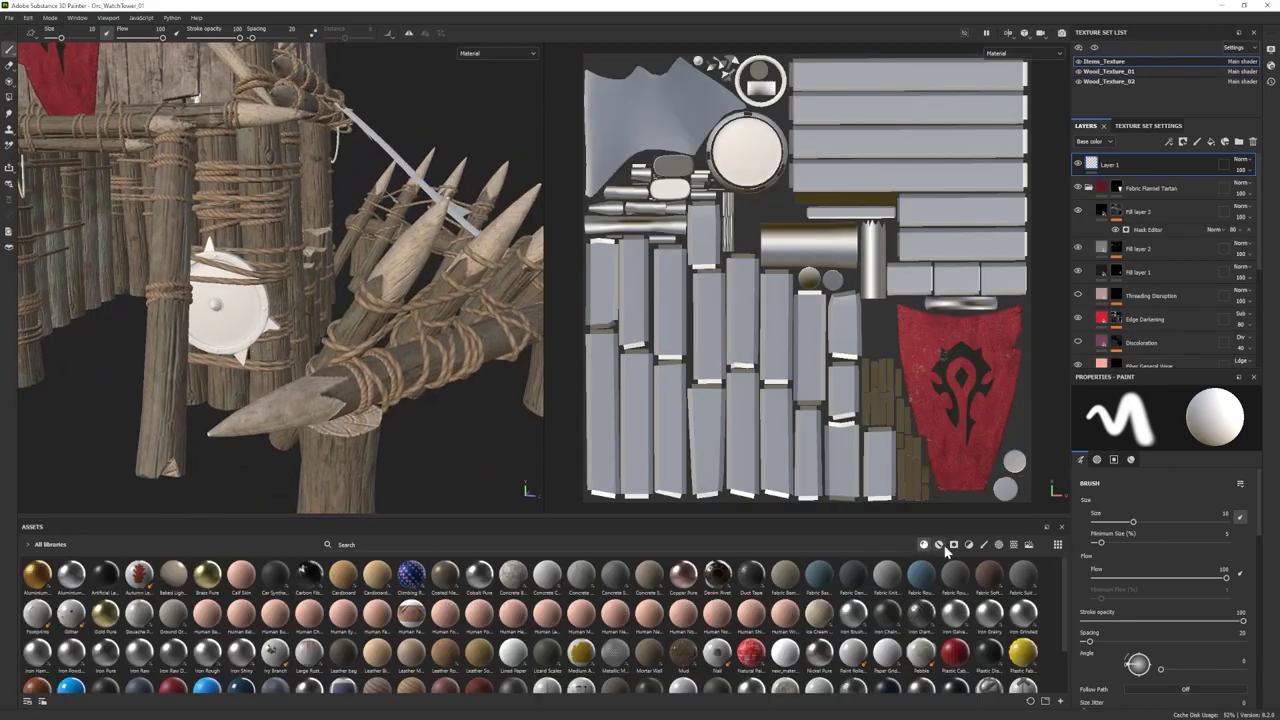
{"action": "left_click", "coordinate": [938, 545]}
{"action": "scroll", "coordinate": [948, 648], "scroll_direction": "down", "scroll_amount": 2}
{"action": "left_click_drag", "start_coordinate": [1143, 177], "coordinate": [1141, 178]}
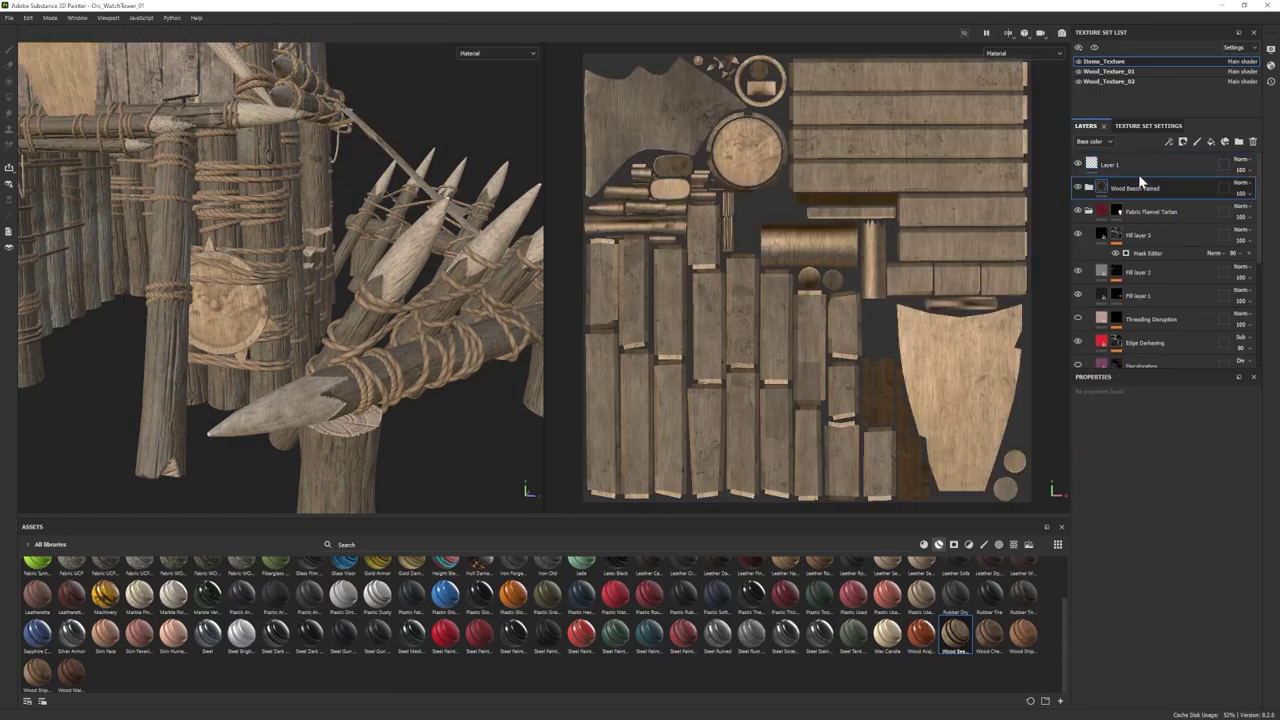
Step: Paste the copied red into the colour of Wood Beech Veined's Base Wood layer and mute its shade
{"action": "left_click_drag", "start_coordinate": [207, 316], "coordinate": [320, 350], "text": "alt"}
{"action": "right_click_drag", "start_coordinate": [320, 350], "coordinate": [368, 350], "text": "alt"}
{"action": "left_click", "coordinate": [1089, 188]}
{"action": "scroll", "coordinate": [1148, 362], "scroll_direction": "down", "scroll_amount": 3}
{"action": "left_click", "coordinate": [1150, 192]}
{"action": "left_click", "coordinate": [1145, 531]}
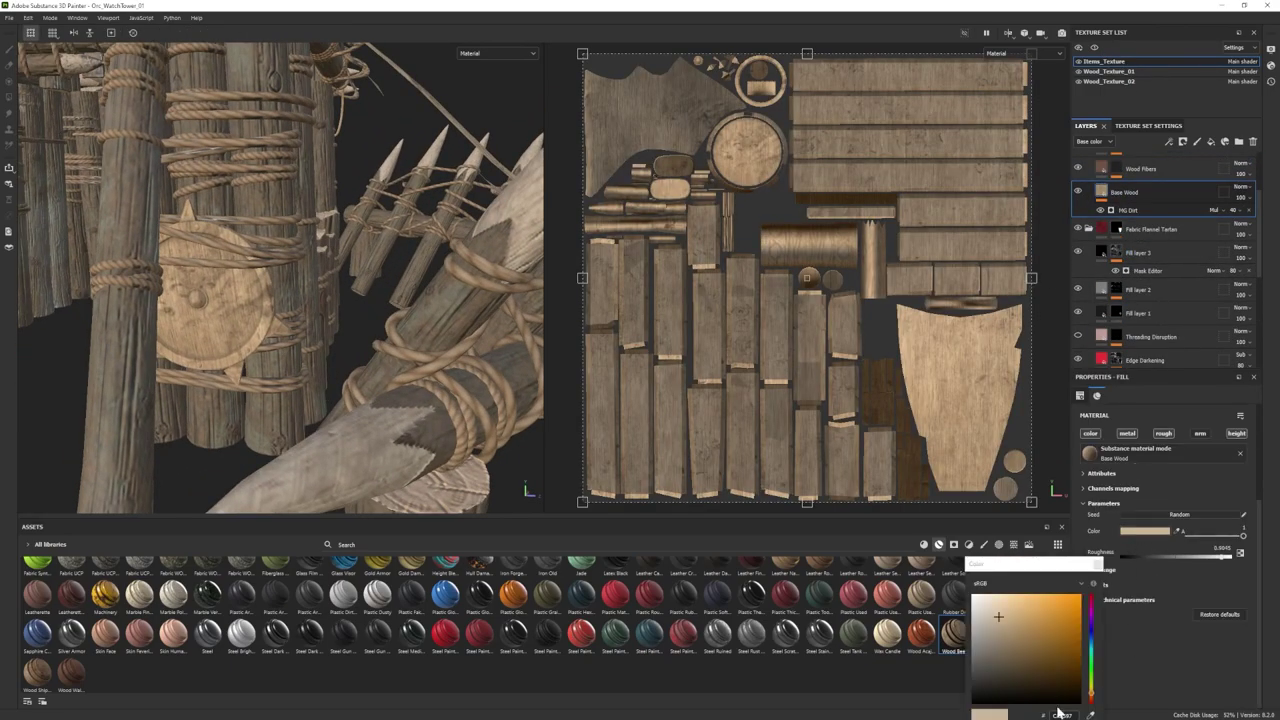
{"action": "double_click", "coordinate": [1060, 714]}
{"action": "key", "text": "ctrl+v"}
{"action": "left_click_drag", "start_coordinate": [1062, 645], "coordinate": [1019, 634]}
Step: Reveal the red Wood Beech Veined material only on the shield's round face using the folder's mask
{"action": "left_click_drag", "start_coordinate": [250, 300], "coordinate": [360, 300], "text": "alt"}
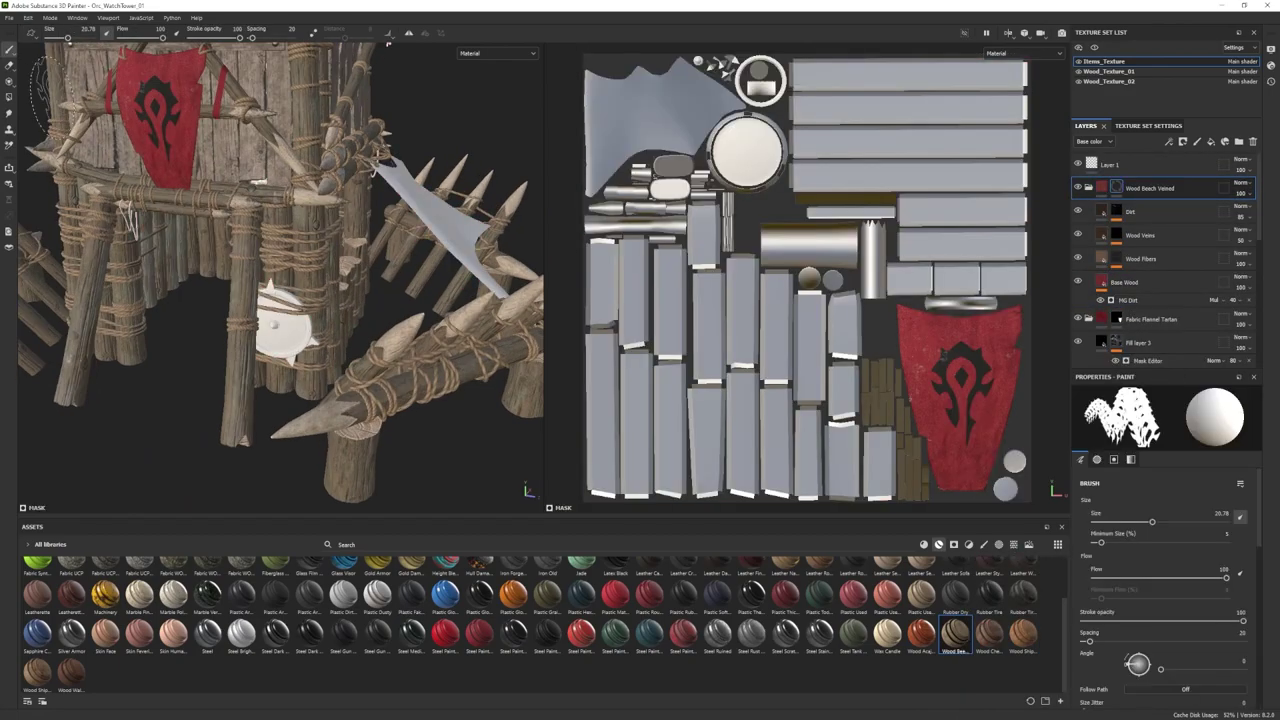
{"action": "left_click", "coordinate": [10, 98]}
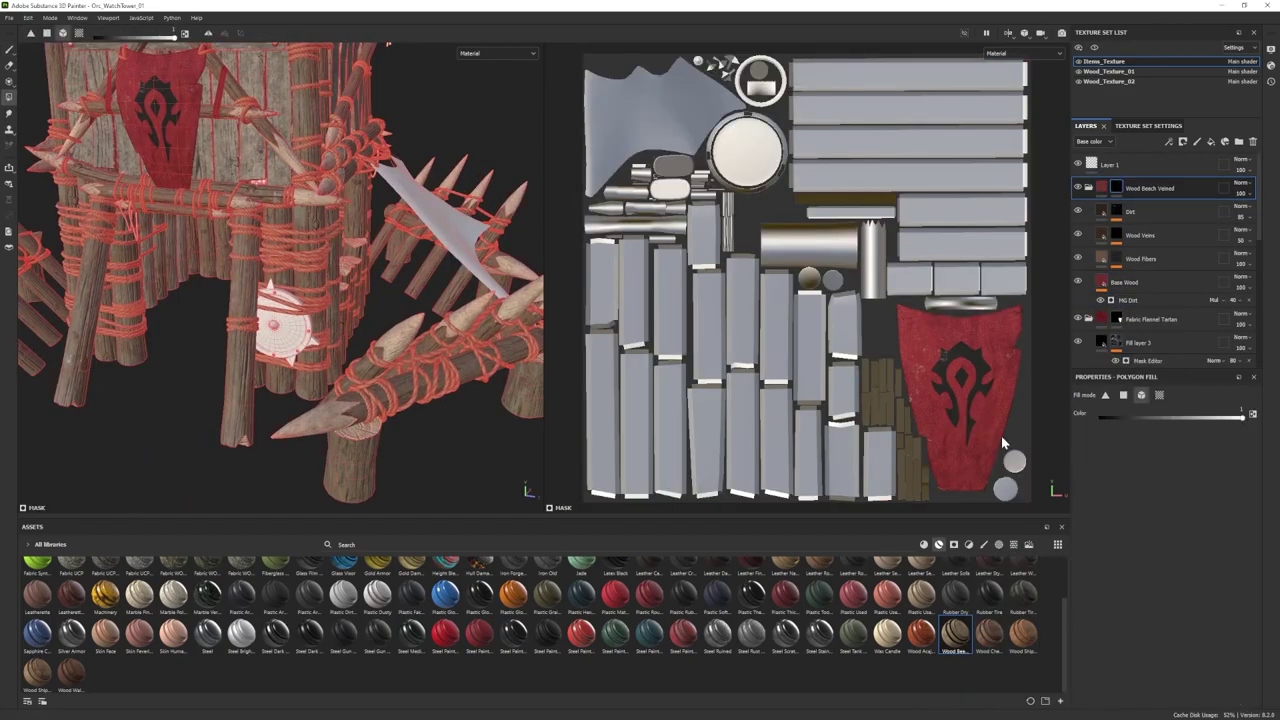
{"action": "left_click", "coordinate": [281, 329]}
{"action": "key", "text": "ctrl+z"}
{"action": "left_click", "coordinate": [80, 33]}
{"action": "left_click", "coordinate": [268, 337]}
{"action": "key", "text": "1"}
Step: Fine-tune the Base Wood layer's red shade while viewing the shield on the tower
{"action": "scroll", "coordinate": [237, 348], "scroll_direction": "down", "scroll_amount": 3}
{"action": "mouse_move", "coordinate": [262, 341]}
{"action": "left_mouse_down", "text": "alt"}
{"action": "mouse_move", "coordinate": [237, 348]}
{"action": "mouse_move", "coordinate": [209, 324]}
{"action": "left_mouse_up", "text": "alt"}
{"action": "left_click", "coordinate": [1102, 286]}
{"action": "left_click", "coordinate": [1144, 531]}
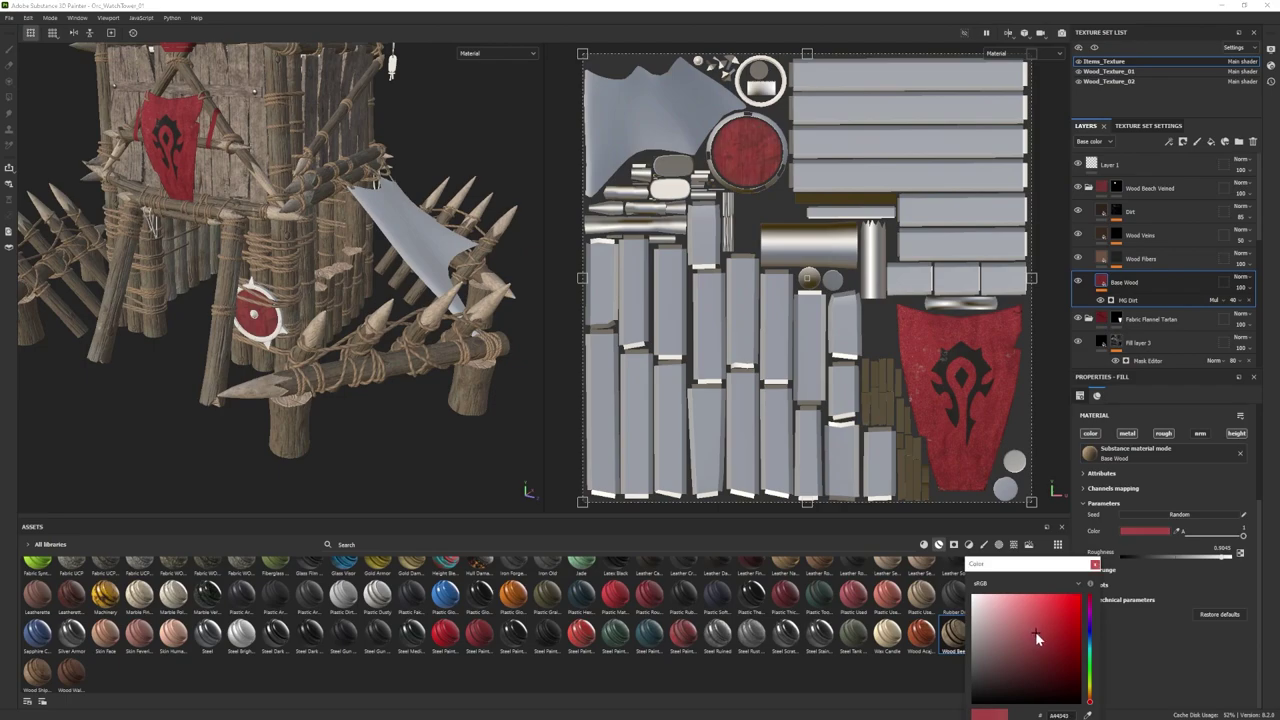
{"action": "left_click", "coordinate": [1095, 565]}
Step: Add the Iron Forged Old smart material above Wood Beech Veined and raise its Base layer's roughness
{"action": "scroll", "coordinate": [262, 335], "scroll_direction": "up", "scroll_amount": 5}
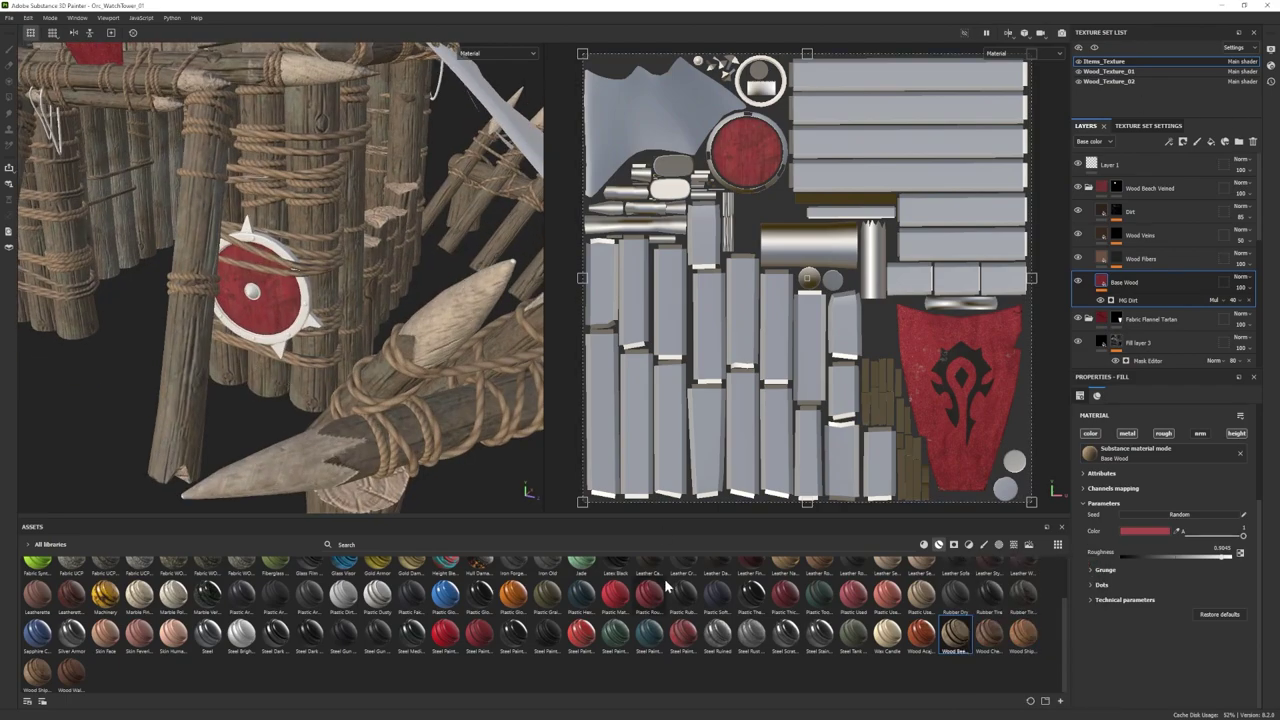
{"action": "scroll", "coordinate": [664, 588], "scroll_direction": "up", "scroll_amount": 2}
{"action": "left_click_drag", "start_coordinate": [514, 610], "coordinate": [1145, 183]}
{"action": "left_click", "coordinate": [1089, 188]}
{"action": "scroll", "coordinate": [1100, 250], "scroll_direction": "down", "scroll_amount": 1}
{"action": "left_click", "coordinate": [1118, 311]}
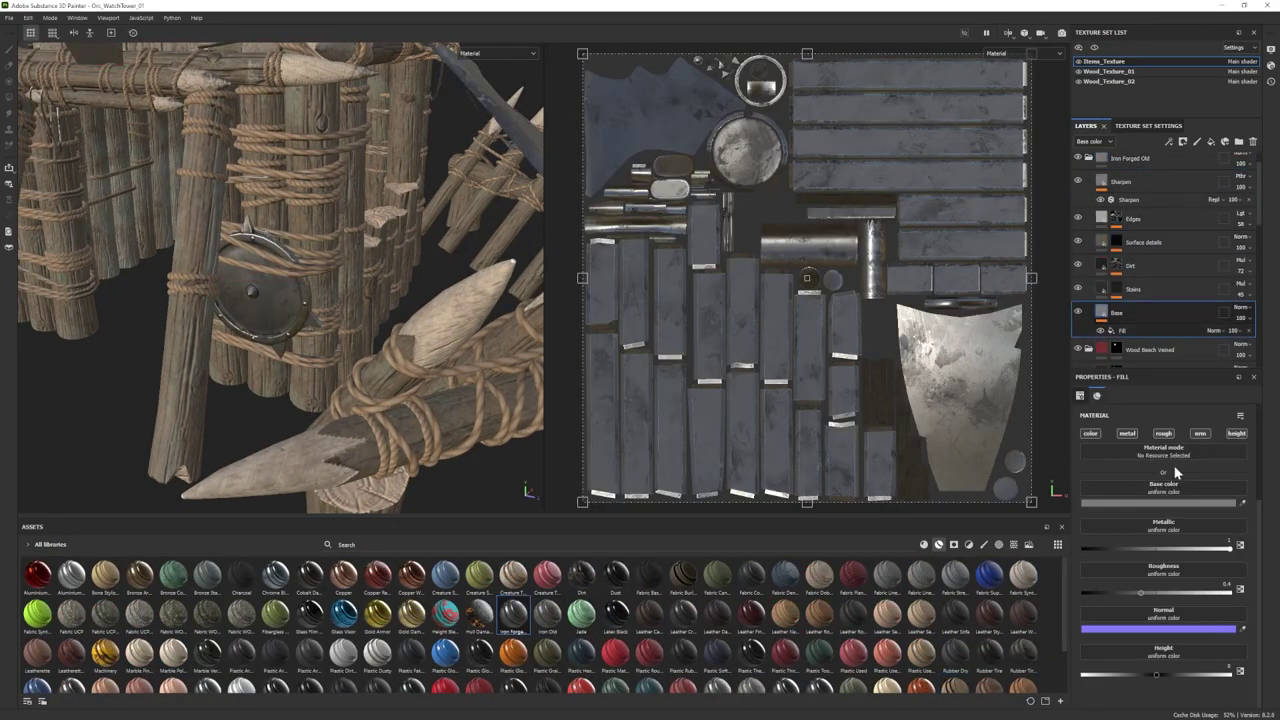
{"action": "left_click_drag", "start_coordinate": [1150, 590], "coordinate": [1180, 592]}
Step: Give the Iron Forged Old folder a black mask and reveal it on the shield's rim, boss and other metal parts
{"action": "left_click", "coordinate": [1089, 158]}
{"action": "right_click", "coordinate": [1146, 162]}
{"action": "left_click", "coordinate": [1175, 180]}
{"action": "key", "text": "4"}
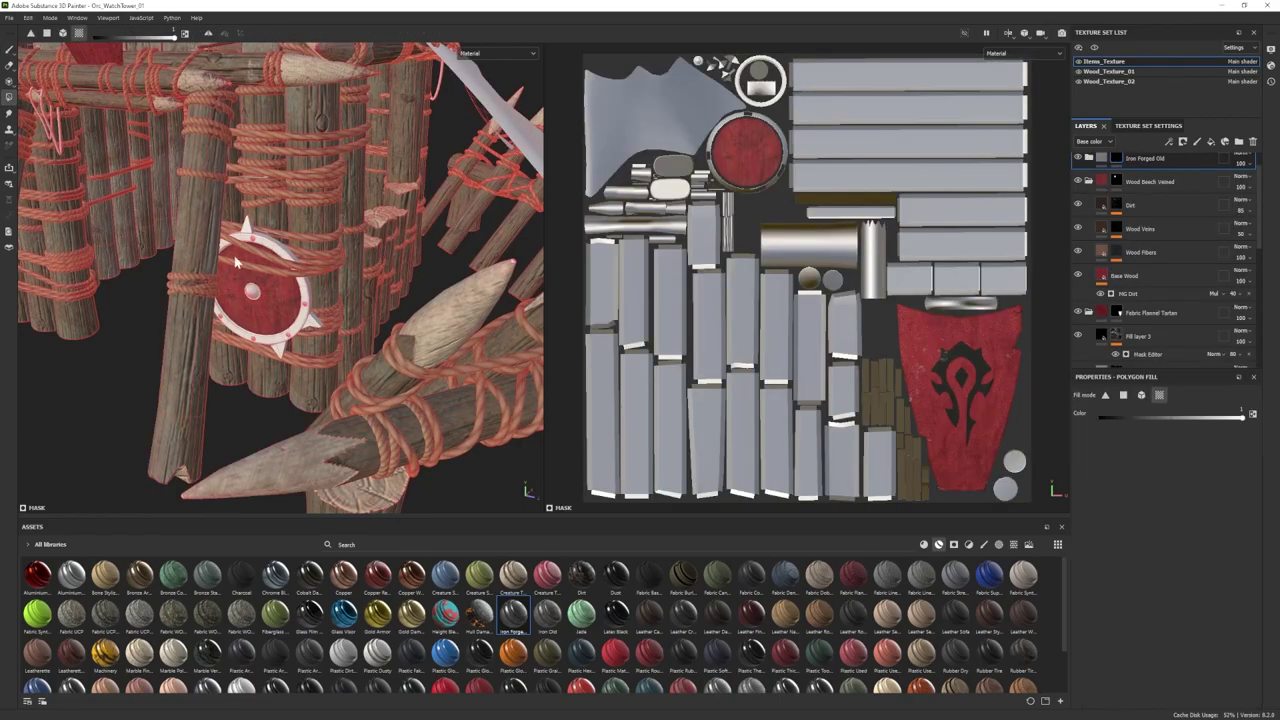
{"action": "scroll", "coordinate": [296, 260], "scroll_direction": "up", "scroll_amount": 3}
{"action": "left_click", "coordinate": [286, 254]}
{"action": "left_click", "coordinate": [259, 233]}
{"action": "left_click_drag", "start_coordinate": [342, 353], "coordinate": [460, 348], "text": "alt"}
{"action": "scroll", "coordinate": [340, 322], "scroll_direction": "up", "scroll_amount": 2}
{"action": "left_click", "coordinate": [319, 320]}
{"action": "left_click", "coordinate": [382, 315]}
{"action": "key", "text": "1"}
{"action": "scroll", "coordinate": [398, 314], "scroll_direction": "down", "scroll_amount": 6}
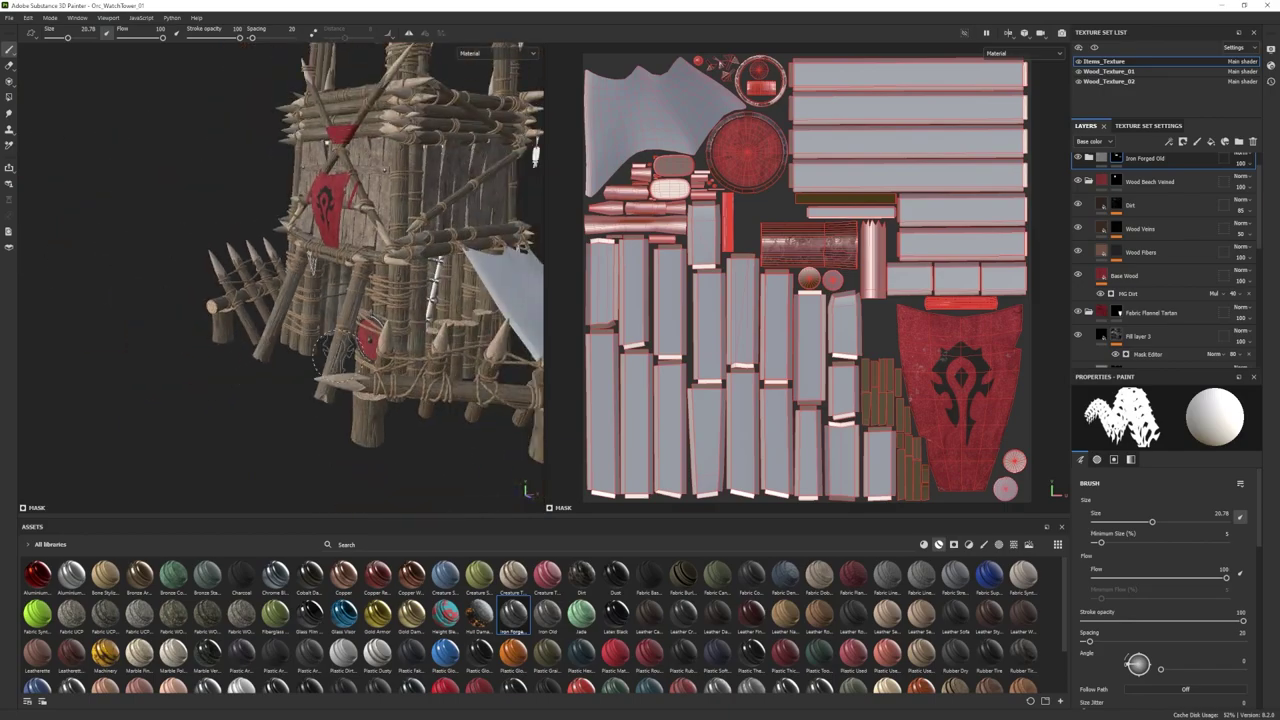
Step: Add a fill layer above the Dirt layer in the Wood Beech Veined folder for the shield's emblem
{"action": "left_click_drag", "start_coordinate": [398, 314], "coordinate": [320, 306], "text": "alt"}
{"action": "middle_click_drag", "start_coordinate": [744, 172], "coordinate": [762, 326], "text": "alt"}
{"action": "scroll", "coordinate": [762, 326], "scroll_direction": "up", "scroll_amount": 3}
{"action": "scroll", "coordinate": [1149, 196], "scroll_direction": "up", "scroll_amount": 1}
{"action": "left_click", "coordinate": [1157, 237]}
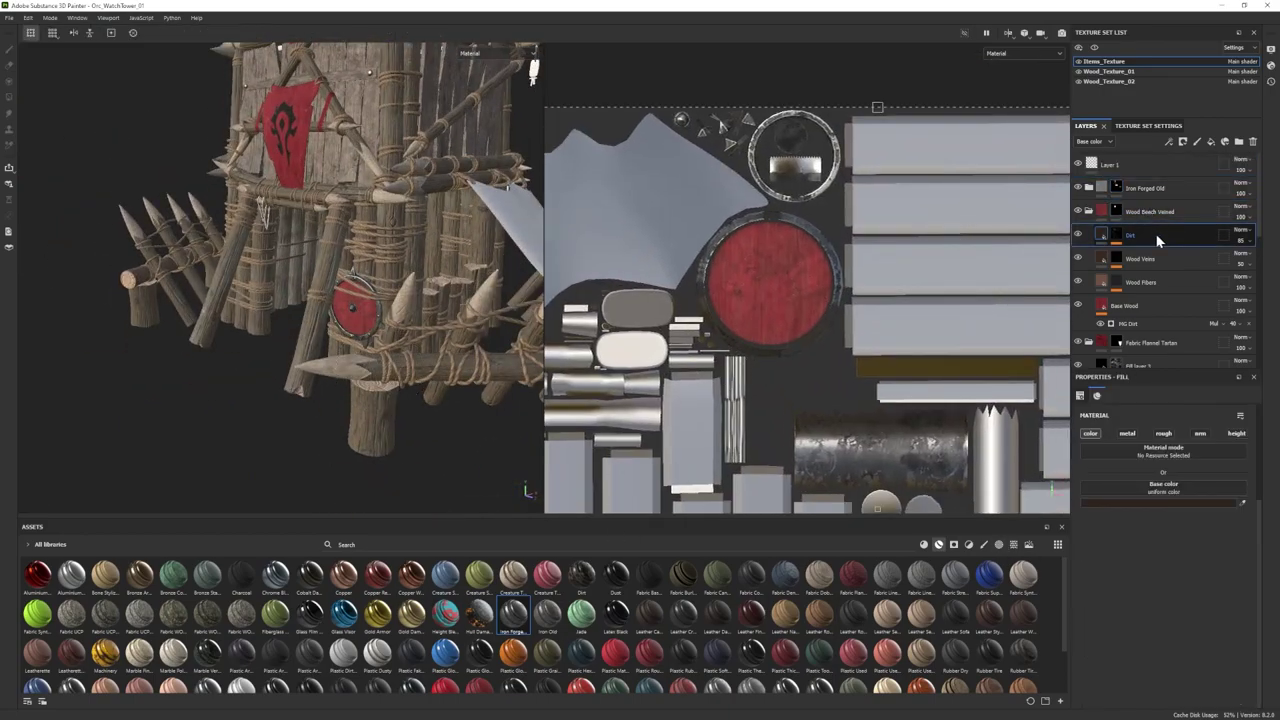
{"action": "left_click", "coordinate": [1211, 142]}
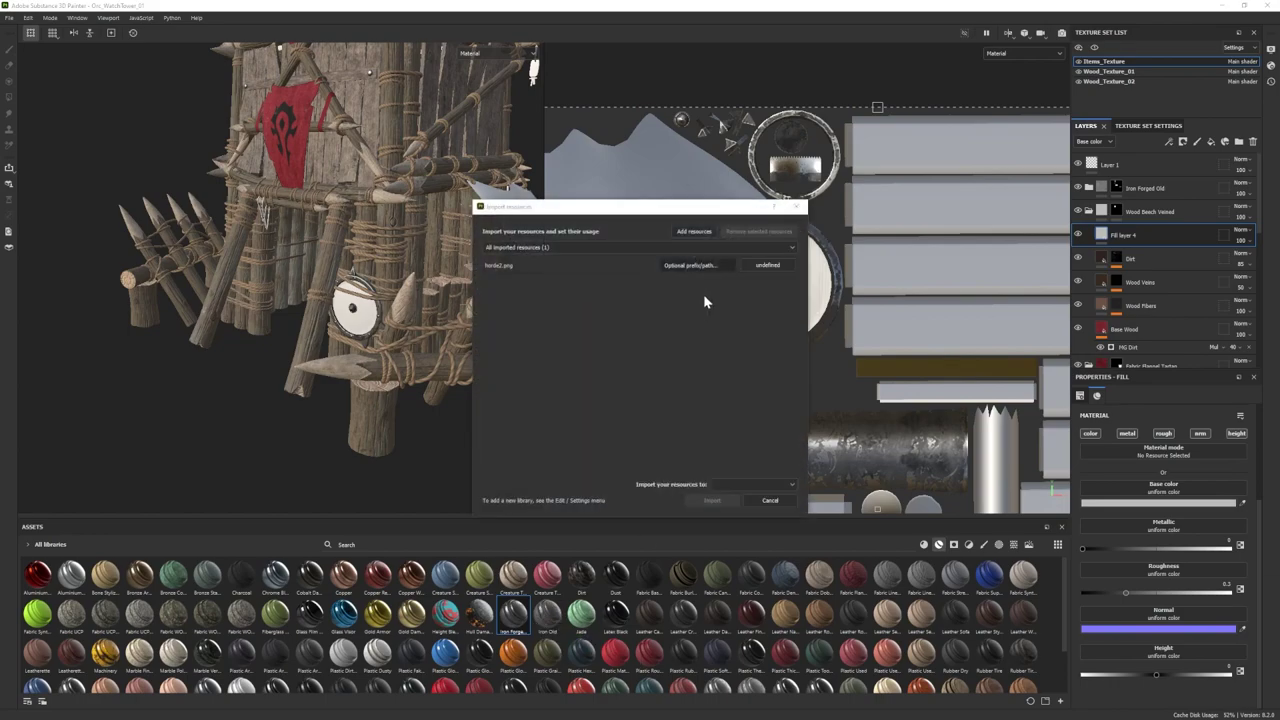
Step: Import horde2.png as an alpha resource
{"action": "left_click", "coordinate": [766, 265]}
{"action": "left_click", "coordinate": [765, 277]}
{"action": "left_click", "coordinate": [755, 486]}
{"action": "left_click", "coordinate": [766, 498]}
{"action": "left_click", "coordinate": [714, 501]}
Step: Give the emblem's fill layer a black mask and stamp the horde2 alpha onto the centre of the round shield
{"action": "right_click", "coordinate": [1136, 235]}
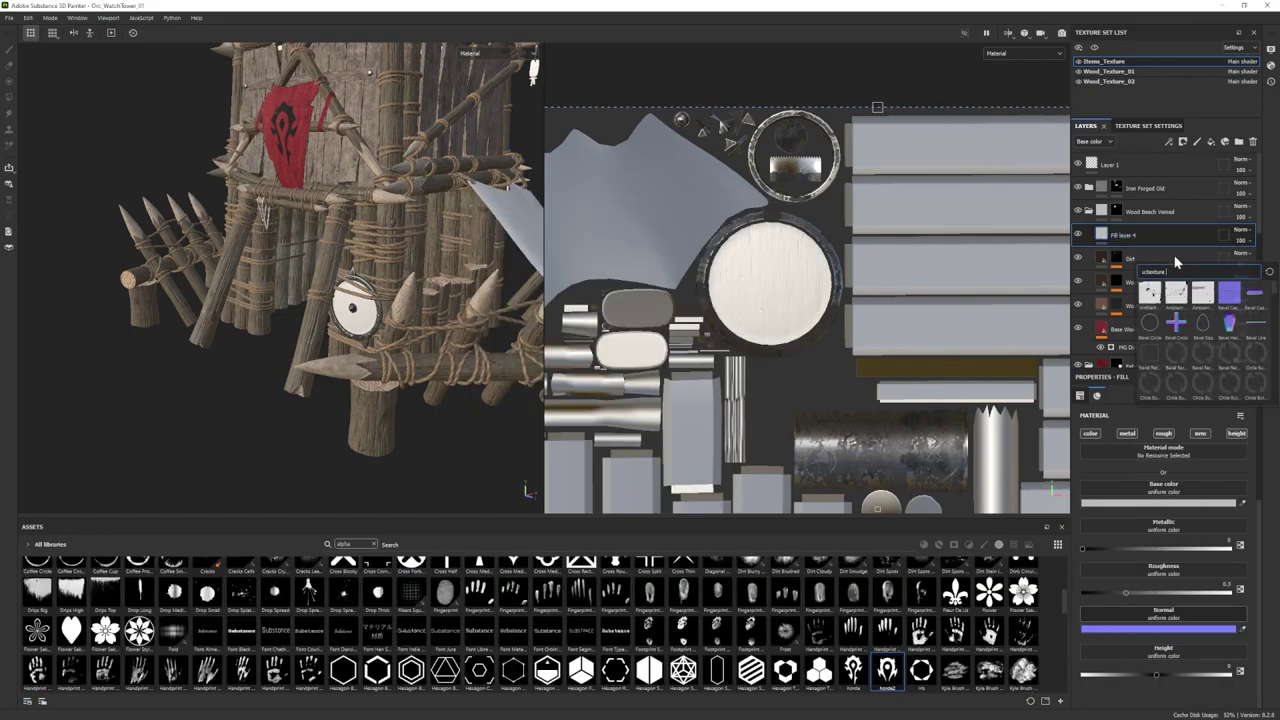
{"action": "left_click", "coordinate": [1188, 258]}
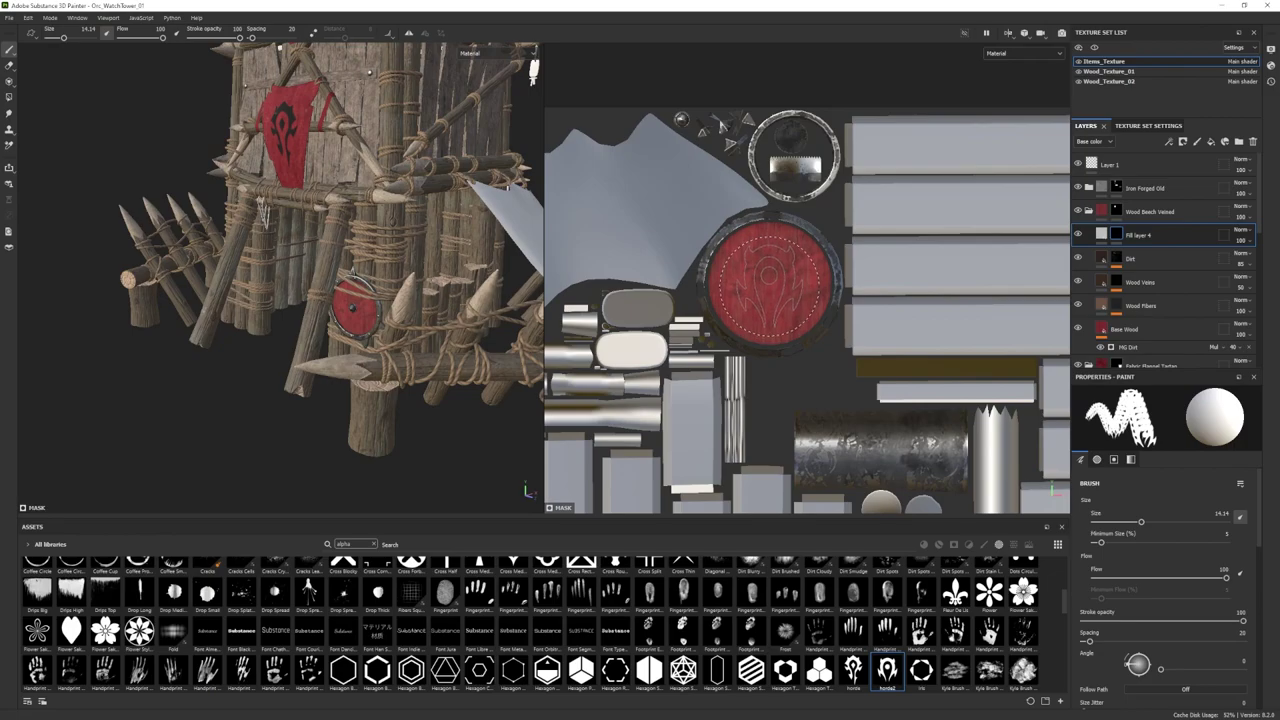
{"action": "left_click_drag", "start_coordinate": [200, 325], "coordinate": [283, 337], "text": "alt"}
{"action": "right_click_drag", "start_coordinate": [210, 345], "coordinate": [441, 358], "text": "alt"}
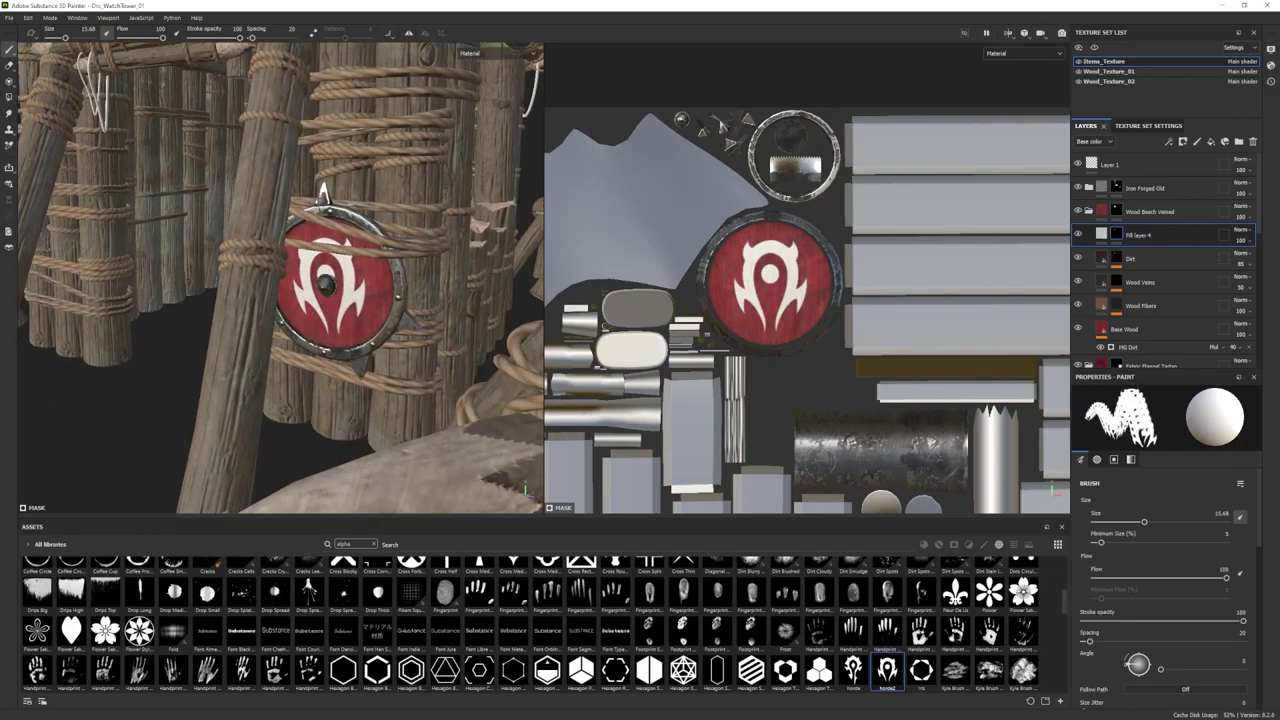
Step: Erase the emblem mask around the shield's centre boss with a brush size of about 1.86
{"action": "left_click_drag", "start_coordinate": [48, 365], "coordinate": [188, 301], "text": "alt"}
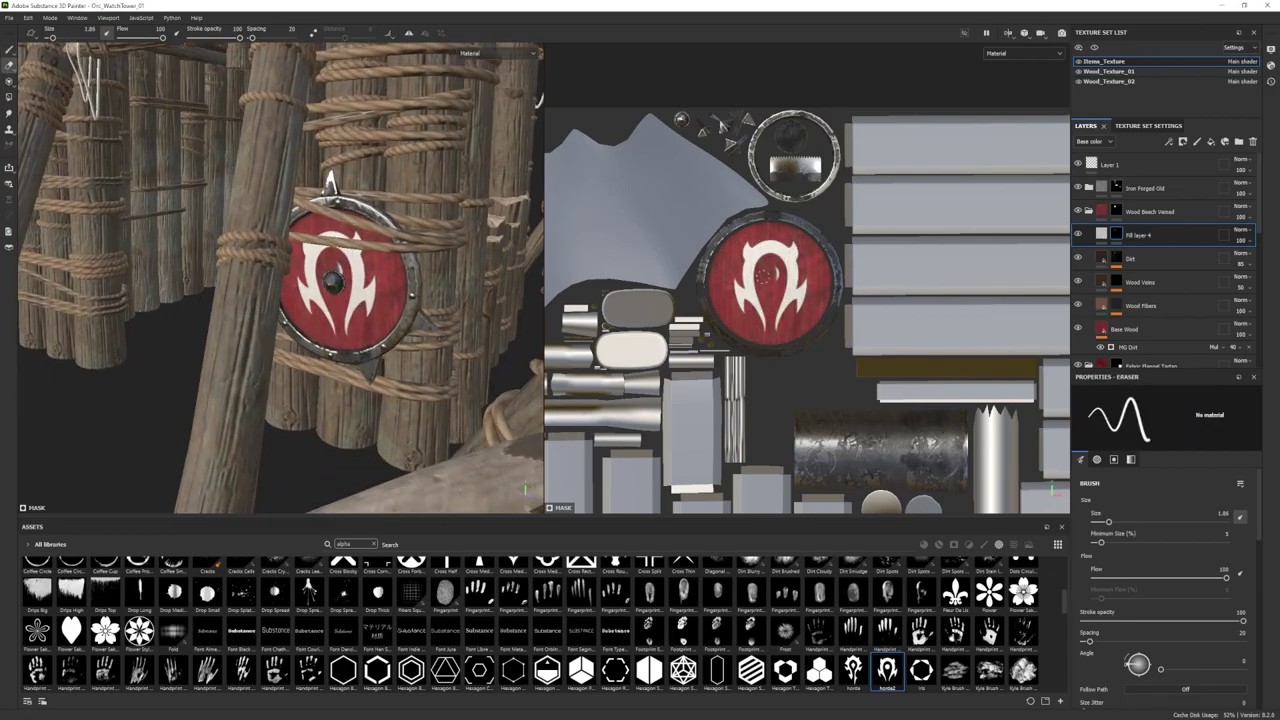
{"action": "right_click_drag", "start_coordinate": [340, 345], "coordinate": [251, 368], "text": "alt"}
{"action": "left_click_drag", "start_coordinate": [251, 368], "coordinate": [259, 366], "text": "alt"}
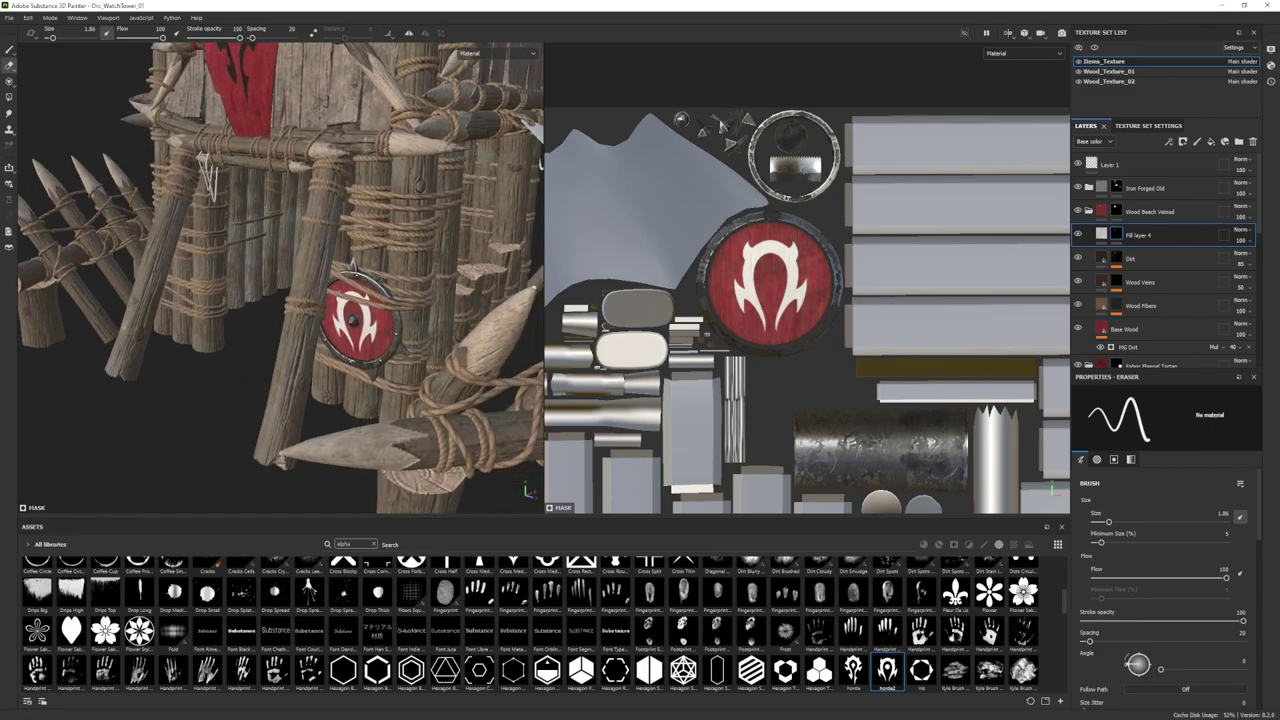
{"action": "left_click", "coordinate": [9, 49]}
Step: Change the base color of the shield emblem's fill layer from white to near-black
{"action": "right_click_drag", "start_coordinate": [340, 340], "coordinate": [240, 360], "text": "alt"}
{"action": "scroll", "coordinate": [1120, 300], "scroll_direction": "down", "scroll_amount": 2}
{"action": "scroll", "coordinate": [1112, 260], "scroll_direction": "up", "scroll_amount": 1}
{"action": "left_click", "coordinate": [1102, 204]}
{"action": "left_click", "coordinate": [1150, 503]}
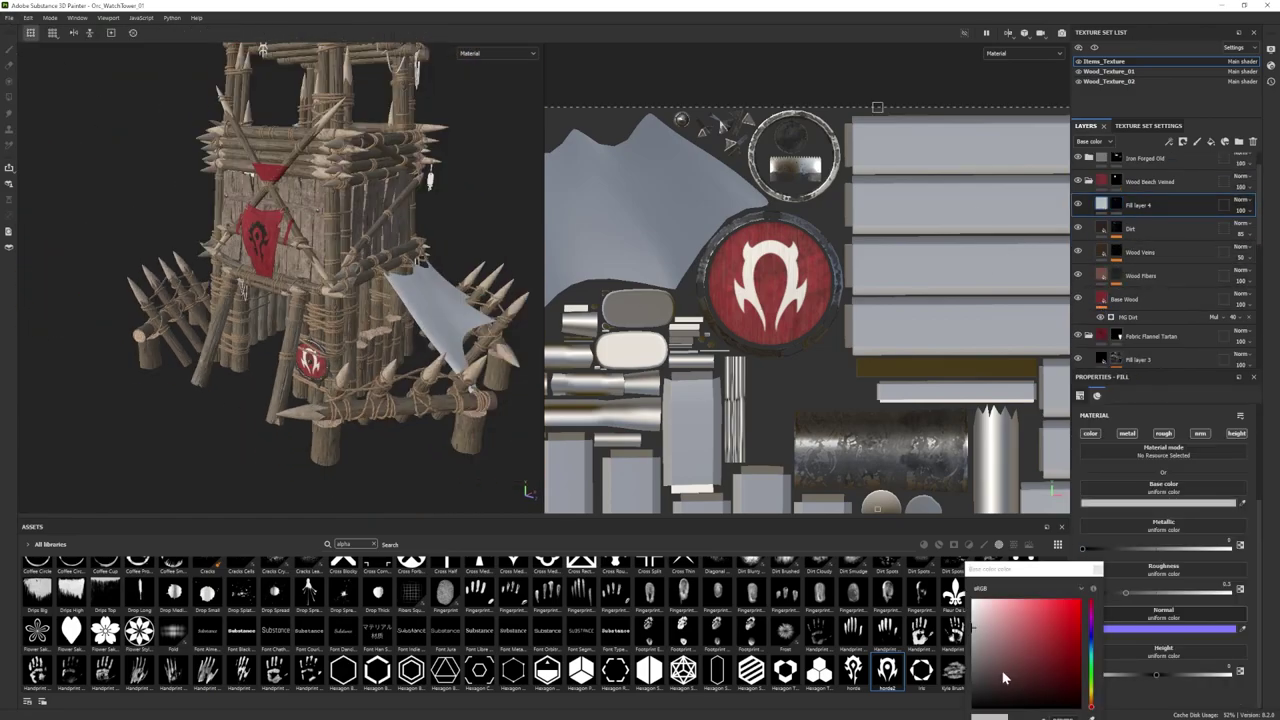
{"action": "left_click", "coordinate": [1098, 569]}
{"action": "right_click_drag", "start_coordinate": [290, 350], "coordinate": [415, 375], "text": "alt"}
{"action": "middle_click_drag", "start_coordinate": [395, 370], "coordinate": [406, 294], "text": "alt"}
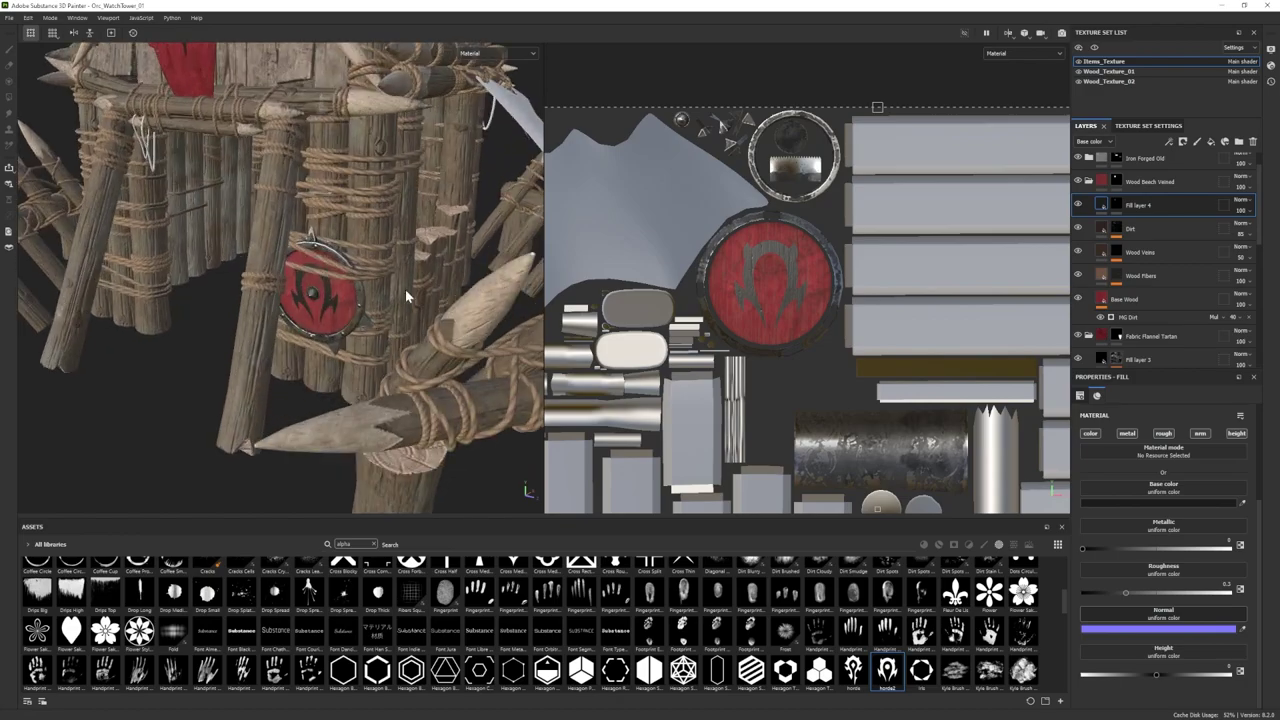
Step: Raise the roughness of the shield emblem's fill layer to about 0.78, checking the shield from several angles
{"action": "left_click_drag", "start_coordinate": [406, 294], "coordinate": [470, 298], "text": "alt"}
{"action": "left_click_drag", "start_coordinate": [1201, 592], "coordinate": [1215, 593]}
{"action": "middle_click_drag", "start_coordinate": [472, 350], "coordinate": [438, 376], "text": "alt"}
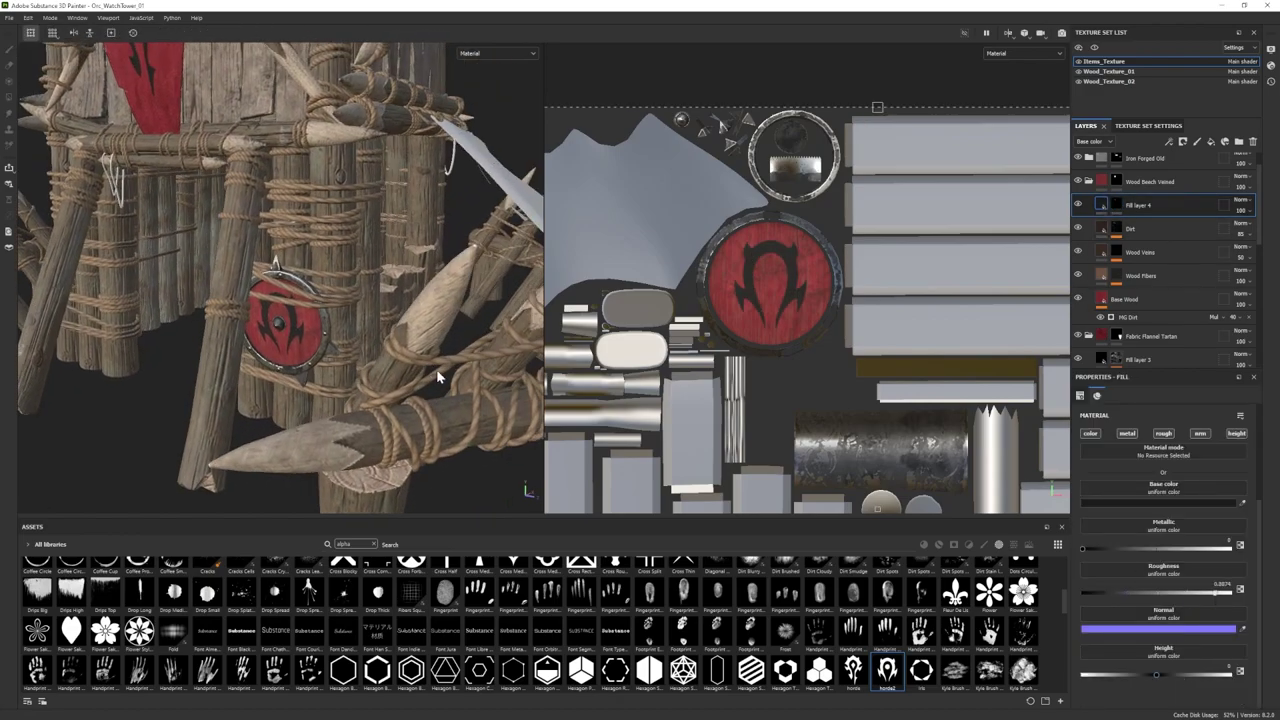
{"action": "left_click_drag", "start_coordinate": [415, 326], "coordinate": [490, 280], "text": "alt"}
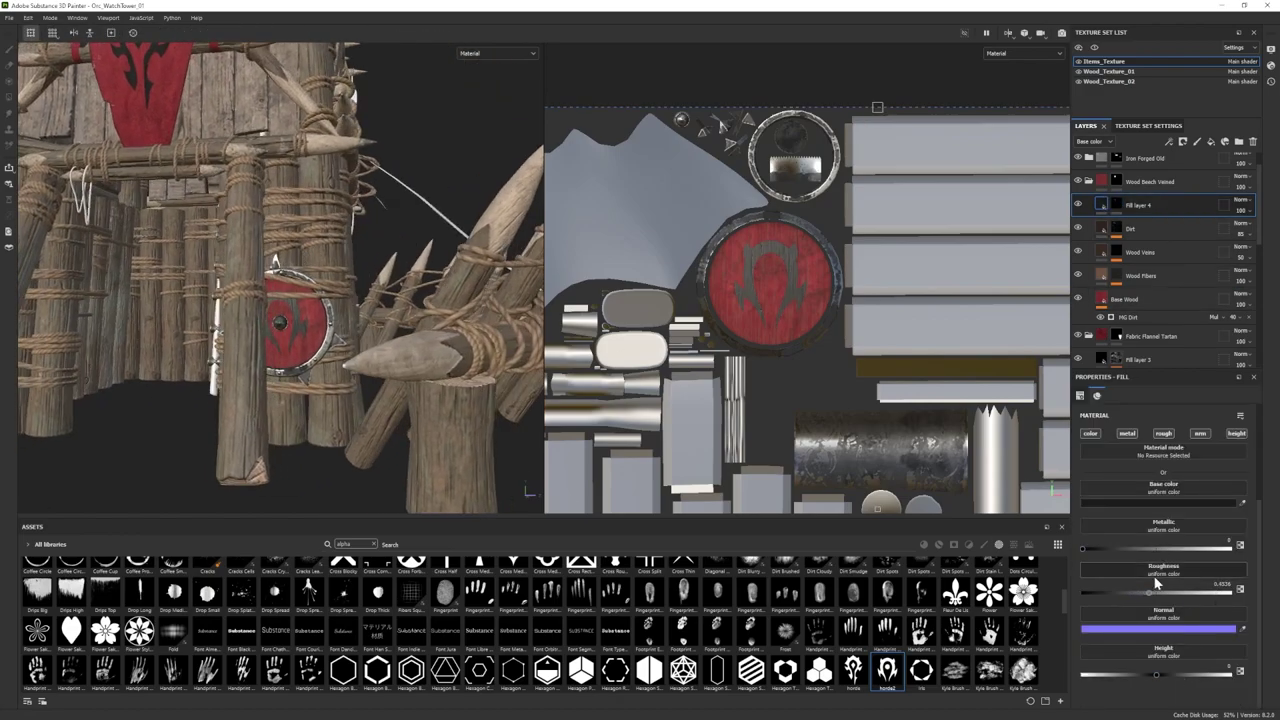
{"action": "left_click_drag", "start_coordinate": [1149, 592], "coordinate": [1159, 593]}
{"action": "left_click_drag", "start_coordinate": [400, 320], "coordinate": [177, 339], "text": "alt"}
{"action": "right_click_drag", "start_coordinate": [177, 339], "coordinate": [290, 360], "text": "alt"}
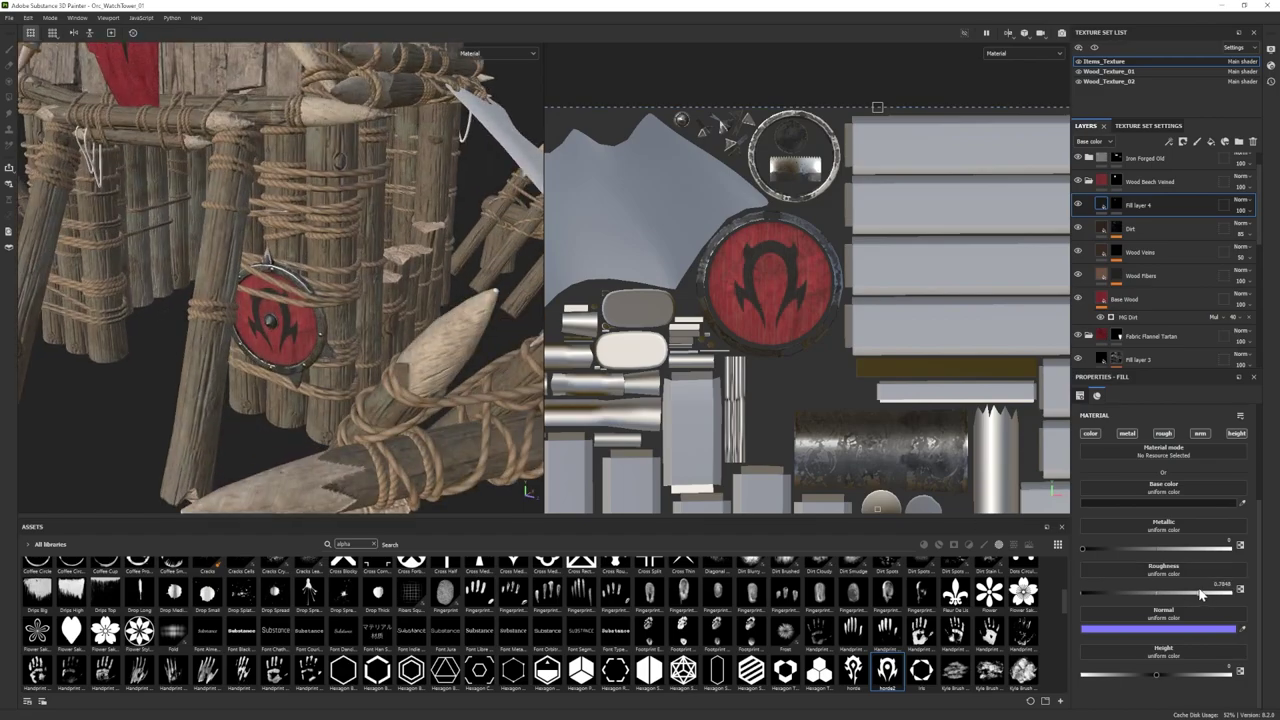
{"action": "mouse_move", "coordinate": [410, 330]}
{"action": "left_mouse_down", "text": "alt"}
{"action": "mouse_move", "coordinate": [297, 337]}
{"action": "mouse_move", "coordinate": [400, 320]}
{"action": "left_mouse_up", "text": "alt"}
Step: Clean up the emblem mask at the shield's centre with a larger eraser of about 3.12, checking the whole tower
{"action": "left_click", "coordinate": [1116, 204]}
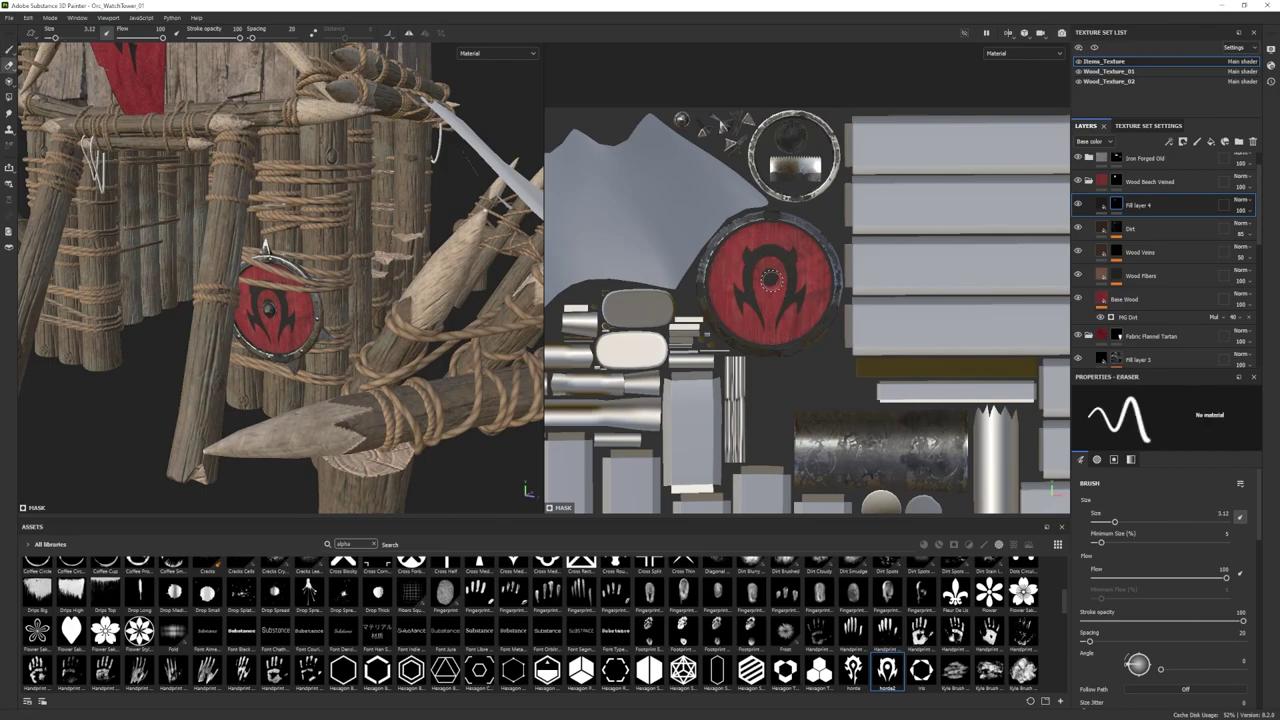
{"action": "left_click", "coordinate": [8, 52]}
{"action": "right_click_drag", "start_coordinate": [330, 270], "coordinate": [210, 300], "text": "alt"}
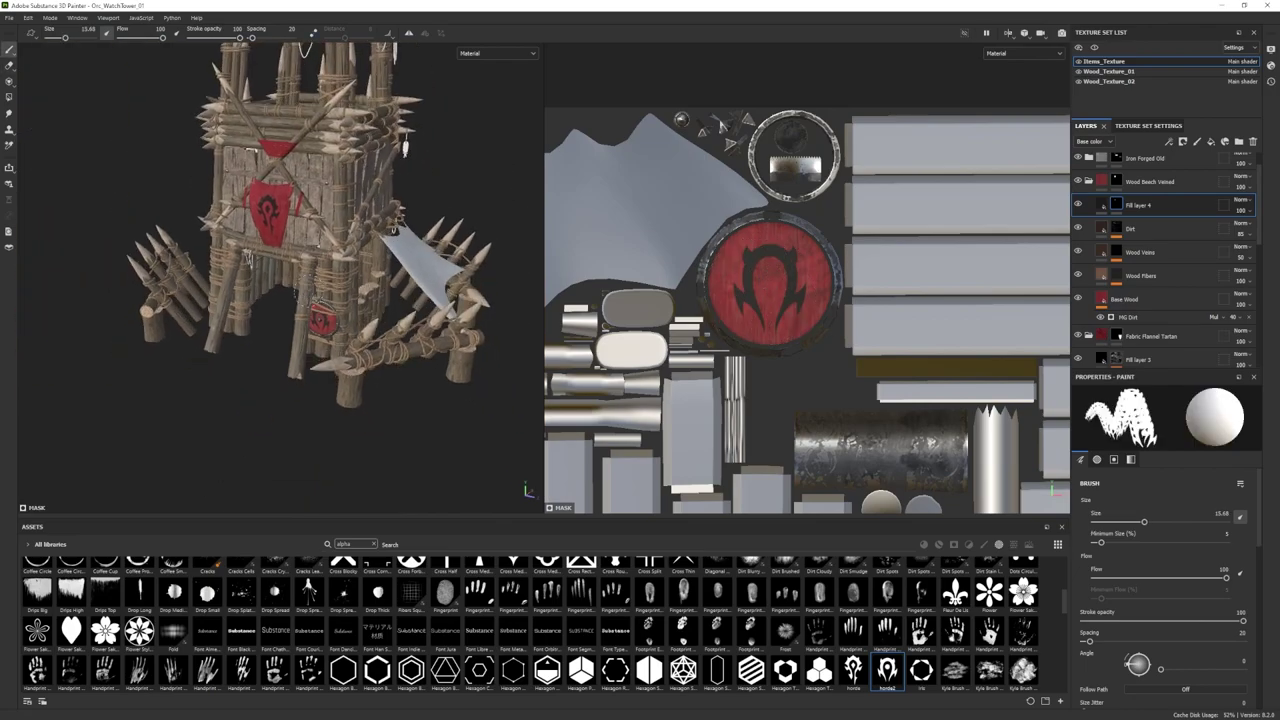
{"action": "left_click_drag", "start_coordinate": [250, 290], "coordinate": [300, 280], "text": "alt"}
{"action": "right_click_drag", "start_coordinate": [250, 300], "coordinate": [330, 280], "text": "alt"}
{"action": "left_click_drag", "start_coordinate": [330, 280], "coordinate": [370, 265], "text": "alt"}
{"action": "right_click_drag", "start_coordinate": [292, 230], "coordinate": [248, 256], "text": "alt"}
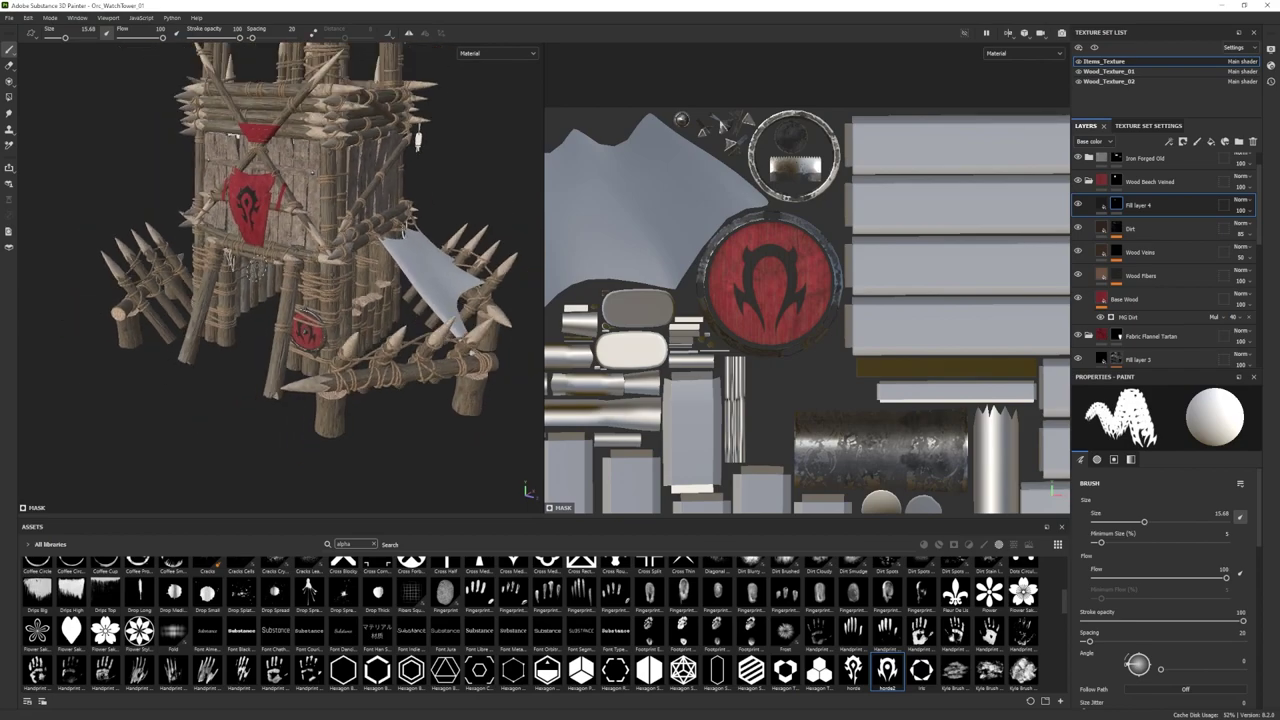
Step: Lighten the base color of the Base layer in the Iron Forged Old folder
{"action": "left_click", "coordinate": [1088, 181]}
{"action": "left_click", "coordinate": [1088, 187]}
{"action": "scroll", "coordinate": [1157, 225], "scroll_direction": "down", "scroll_amount": 1}
{"action": "left_click", "coordinate": [1142, 284]}
{"action": "left_click", "coordinate": [1142, 504]}
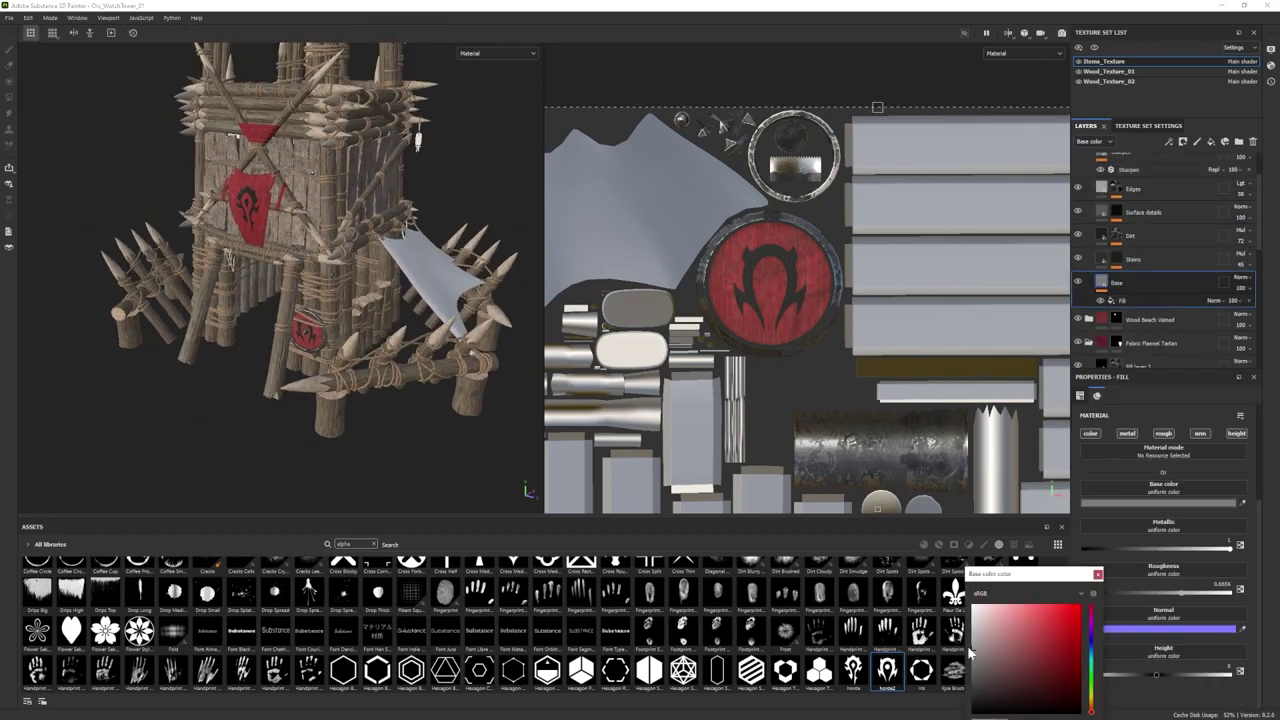
{"action": "left_click", "coordinate": [998, 628]}
Step: Set the roughness of the Edges layer in the Iron Forged Old folder to about 0.47
{"action": "left_click", "coordinate": [1101, 190]}
{"action": "left_click", "coordinate": [1078, 188]}
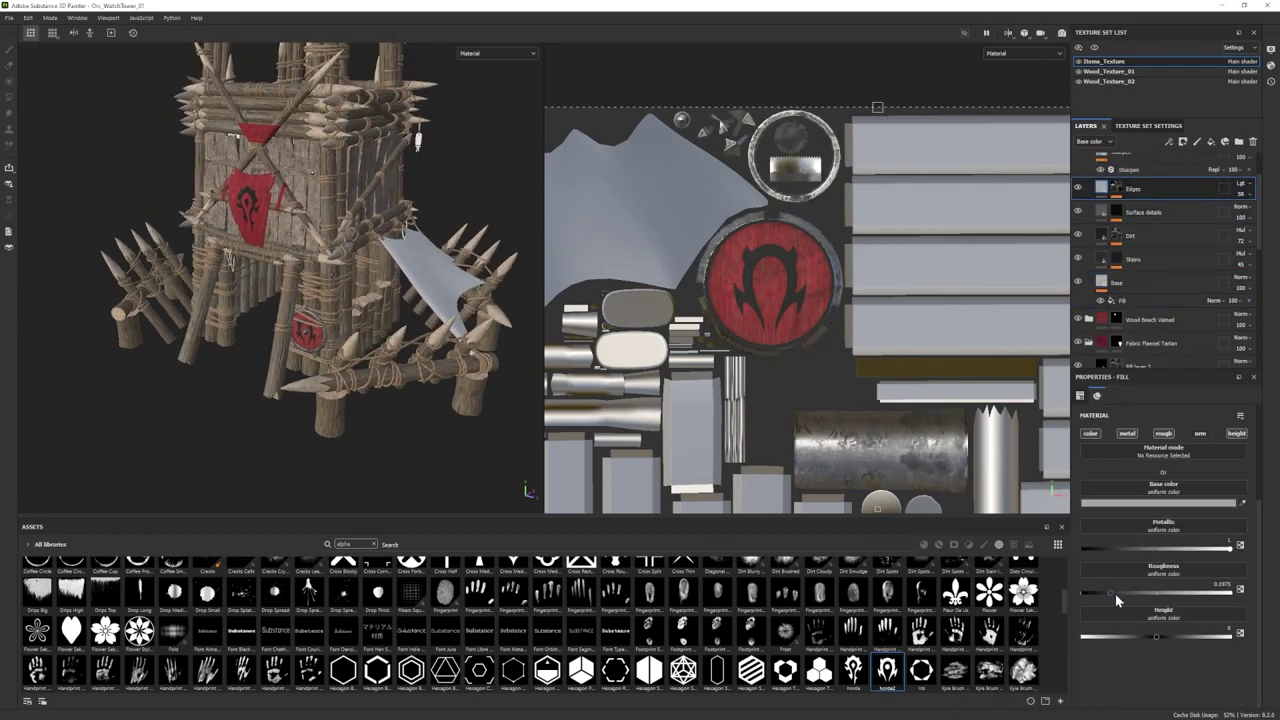
{"action": "left_click_drag", "start_coordinate": [1157, 591], "coordinate": [1152, 591]}
{"action": "left_click_drag", "start_coordinate": [420, 235], "coordinate": [400, 255], "text": "alt"}
{"action": "right_click_drag", "start_coordinate": [400, 255], "coordinate": [393, 317], "text": "alt"}
{"action": "left_click_drag", "start_coordinate": [308, 304], "coordinate": [455, 337], "text": "alt"}
Step: Isolate the Items_Texture set in the viewport and view its ropes, ladder and platforms
{"action": "left_click", "coordinate": [1095, 48]}
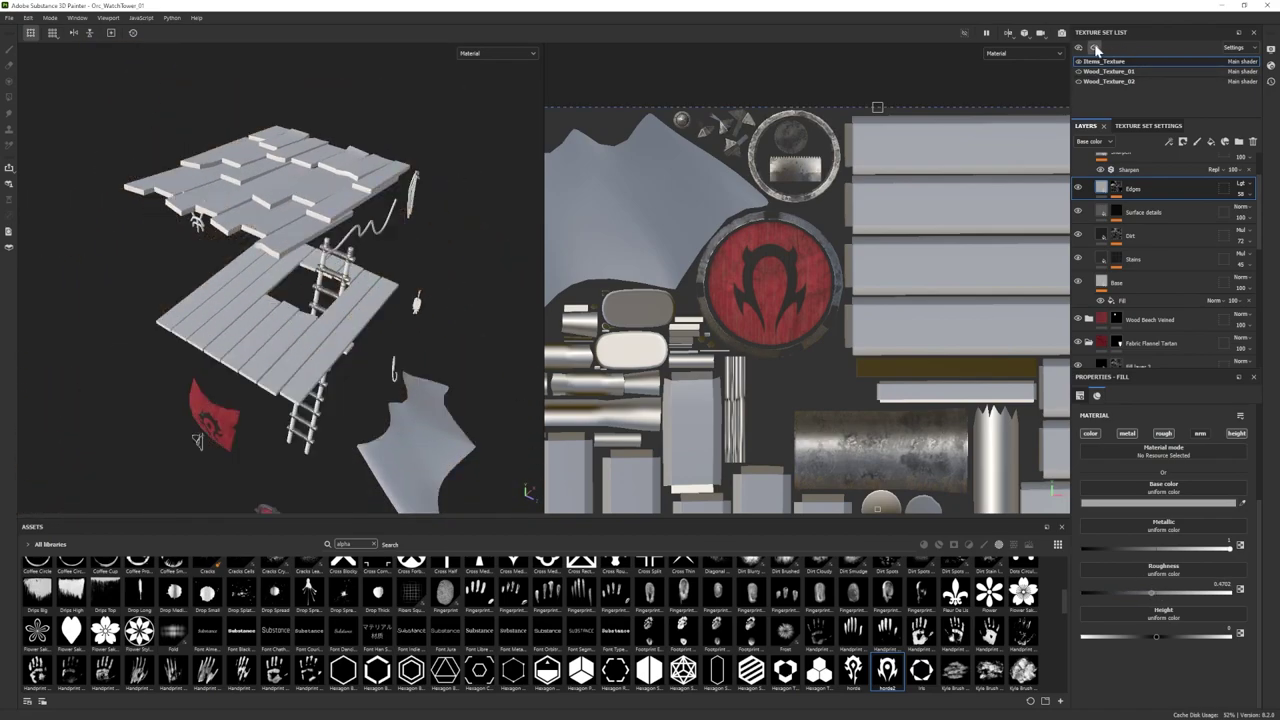
{"action": "left_click_drag", "start_coordinate": [415, 300], "coordinate": [316, 178], "text": "alt"}
{"action": "mouse_move", "coordinate": [287, 314]}
{"action": "left_mouse_down", "text": "alt"}
{"action": "mouse_move", "coordinate": [298, 310]}
{"action": "mouse_move", "coordinate": [267, 343]}
{"action": "mouse_move", "coordinate": [290, 312]}
{"action": "left_mouse_up", "text": "alt"}
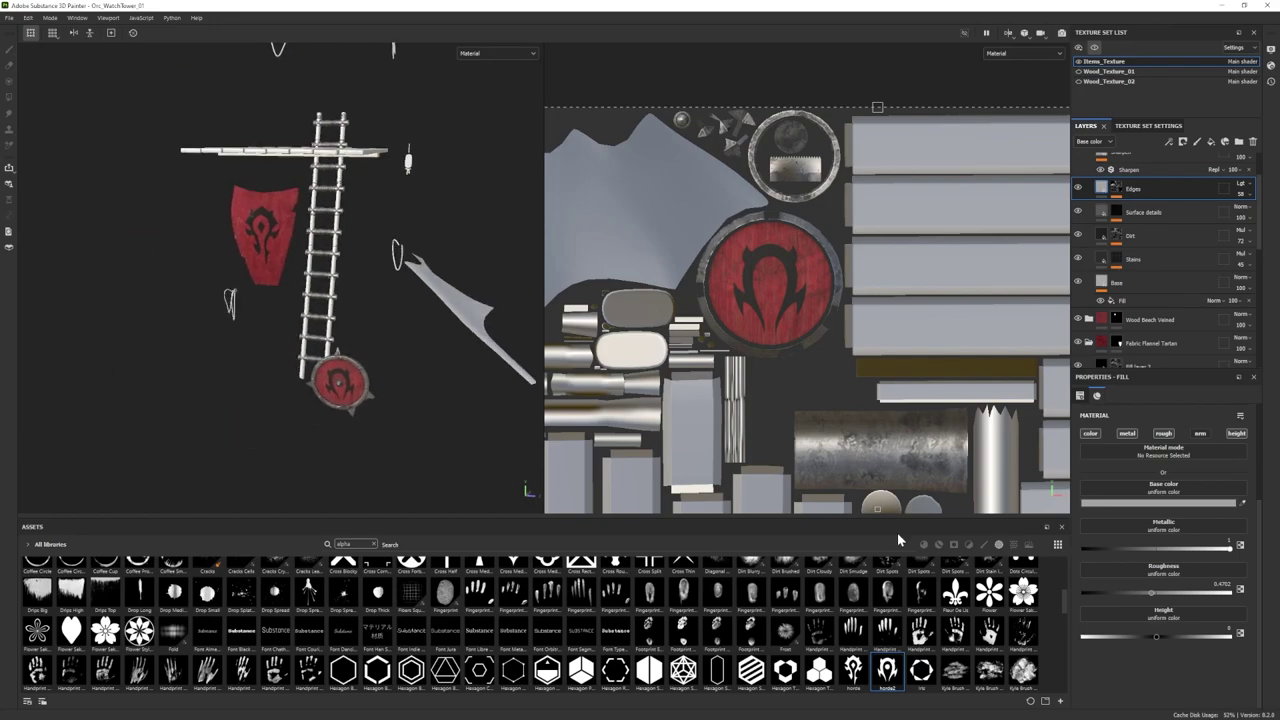
Step: Add the Rope Jute Old material below the Fabric Flannel Tartan folder and set its tiling to 32
{"action": "left_click", "coordinate": [374, 544]}
{"action": "left_click", "coordinate": [924, 544]}
{"action": "scroll", "coordinate": [1130, 230], "scroll_direction": "up", "scroll_amount": 3}
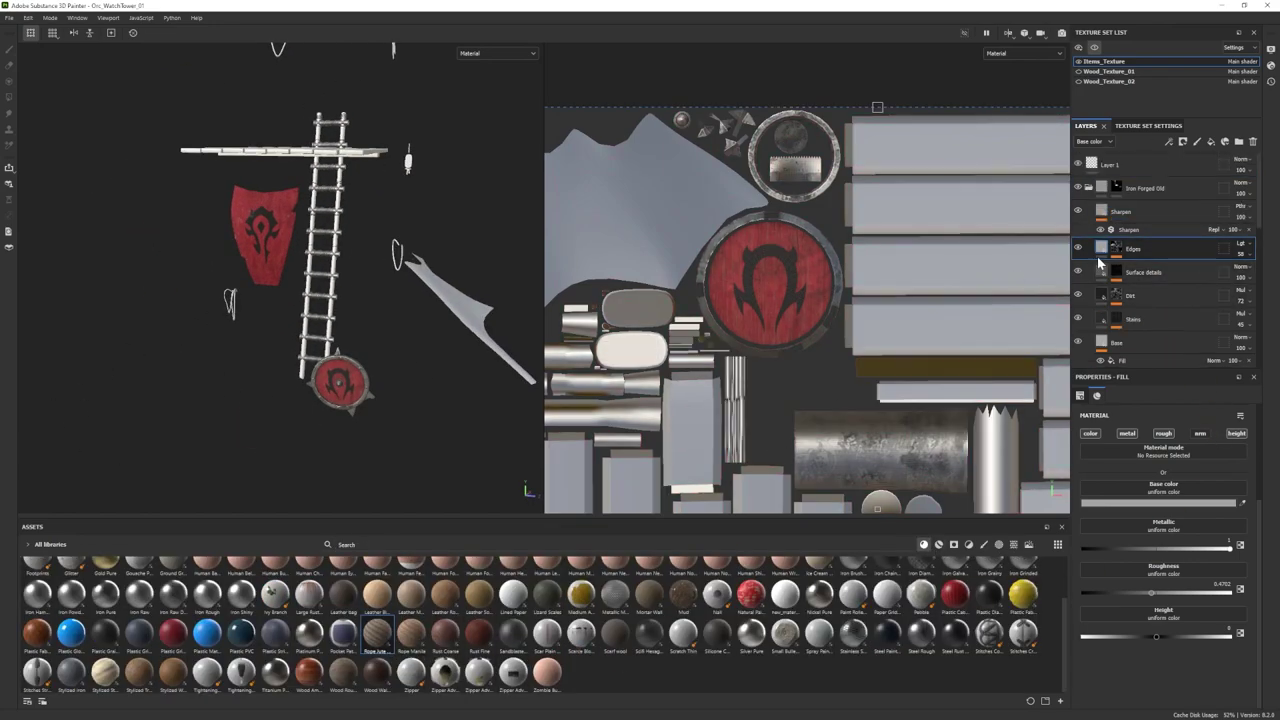
{"action": "left_click", "coordinate": [1089, 188]}
{"action": "left_click", "coordinate": [1089, 235]}
{"action": "left_click_drag", "start_coordinate": [377, 634], "coordinate": [1171, 272]}
{"action": "scroll", "coordinate": [1141, 516], "scroll_direction": "up", "scroll_amount": 3}
{"action": "left_click_drag", "start_coordinate": [1164, 473], "coordinate": [1171, 473]}
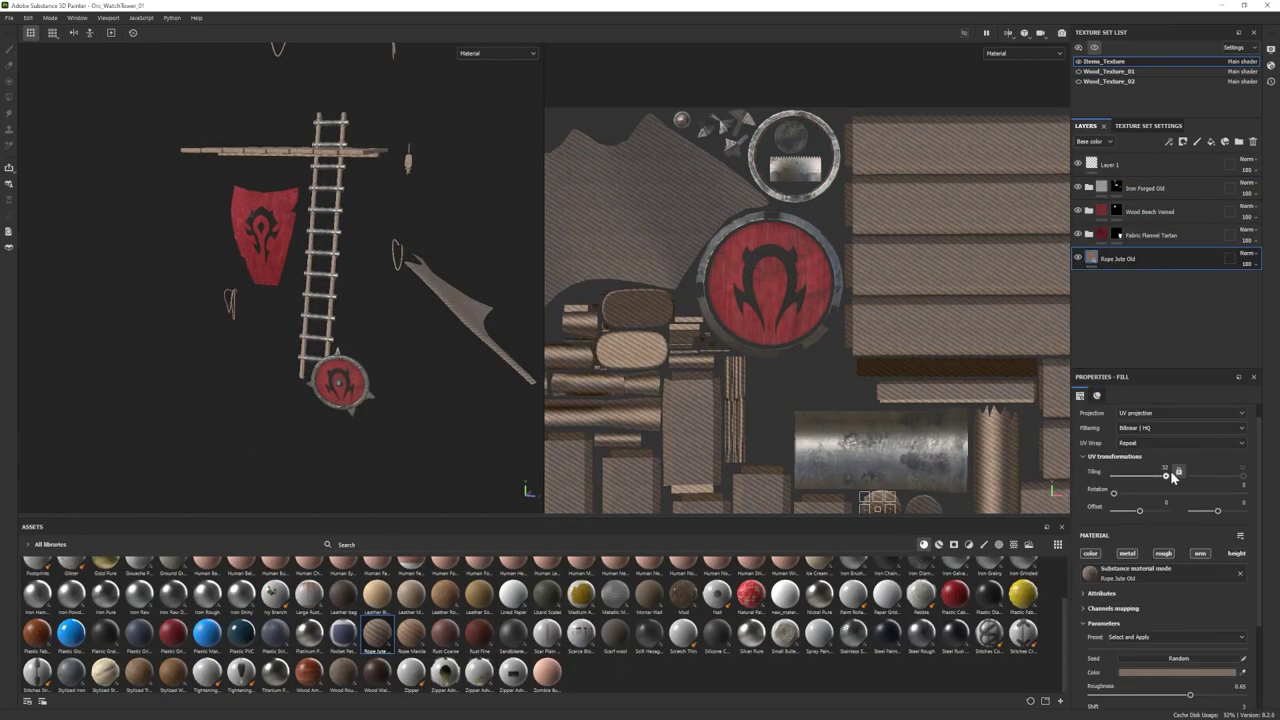
Step: Give the Rope Jute Old layer a black mask and reveal it on the hanging ropes by filling their UV islands
{"action": "right_click", "coordinate": [1150, 260]}
{"action": "left_click", "coordinate": [1197, 276]}
{"action": "middle_click_drag", "start_coordinate": [320, 258], "coordinate": [192, 376], "text": "alt"}
{"action": "scroll", "coordinate": [192, 376], "scroll_direction": "up", "scroll_amount": 5}
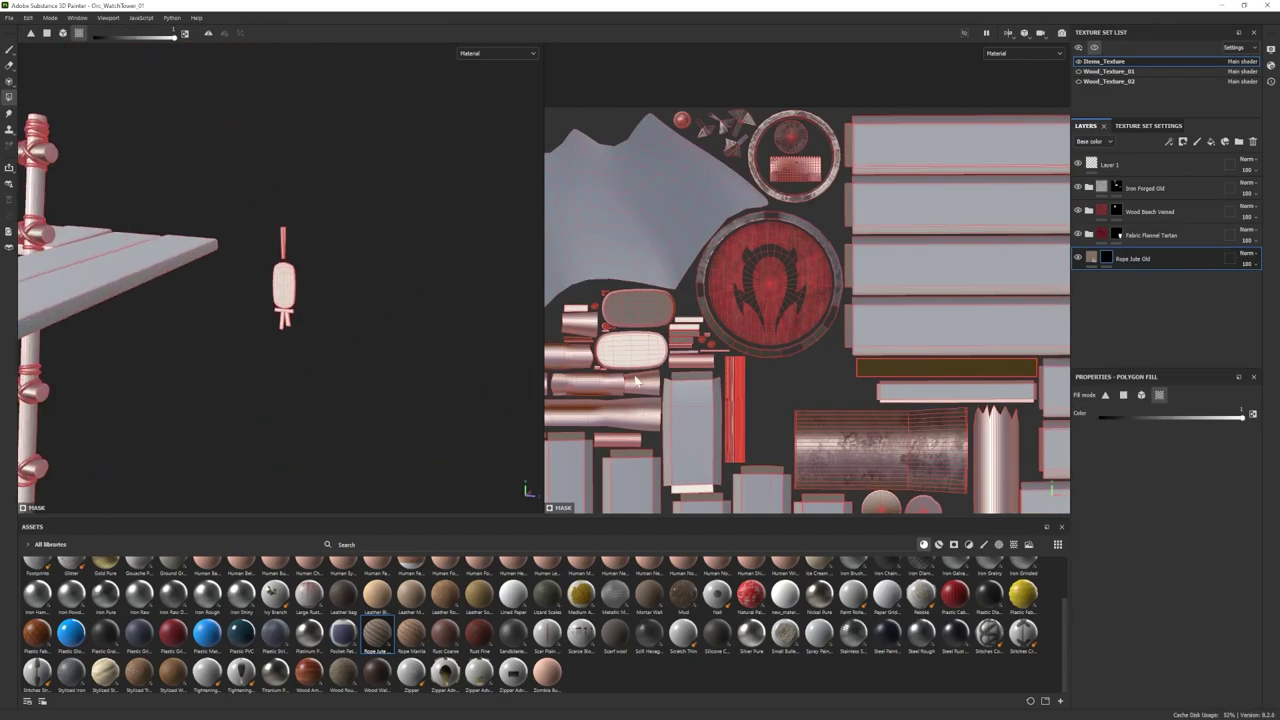
{"action": "scroll", "coordinate": [192, 376], "scroll_direction": "down", "scroll_amount": 6}
{"action": "left_click_drag", "start_coordinate": [192, 376], "coordinate": [245, 340], "text": "alt"}
{"action": "middle_click_drag", "start_coordinate": [240, 205], "coordinate": [424, 231], "text": "alt"}
{"action": "left_click_drag", "start_coordinate": [424, 231], "coordinate": [280, 249], "text": "alt"}
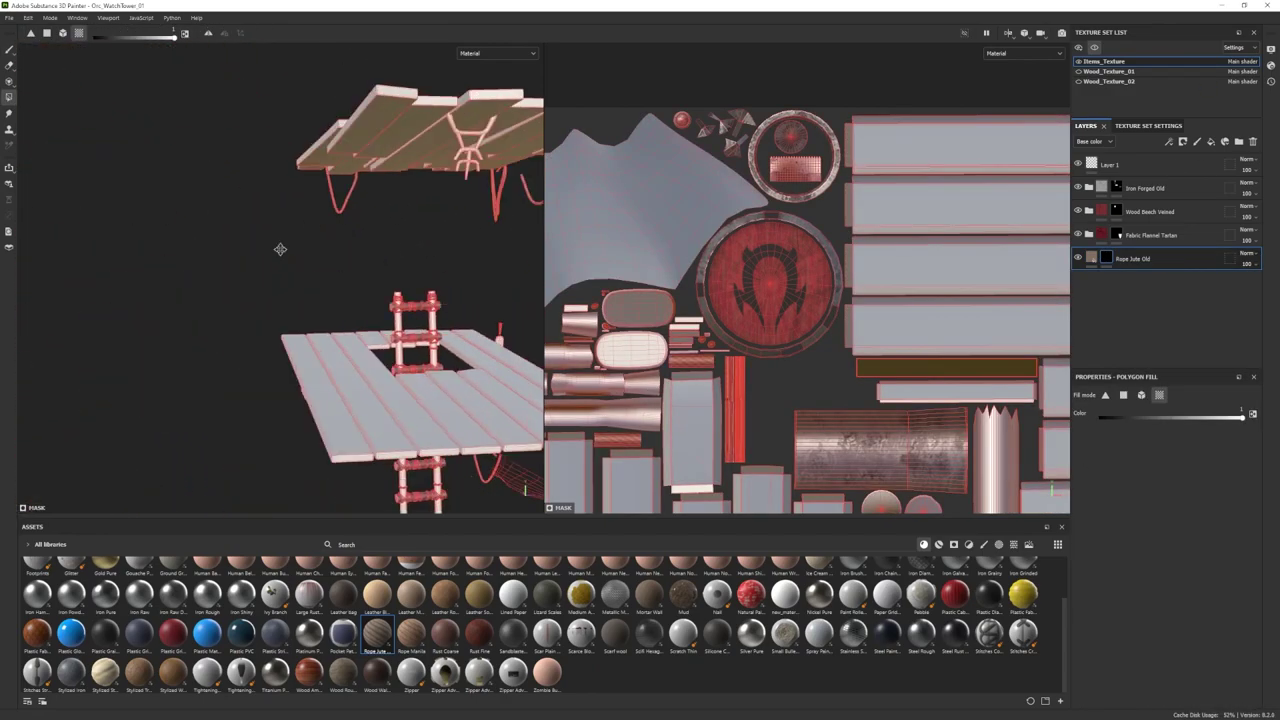
{"action": "scroll", "coordinate": [280, 249], "scroll_direction": "down", "scroll_amount": 5}
{"action": "key", "text": "1"}
{"action": "middle_click_drag", "start_coordinate": [280, 249], "coordinate": [262, 385], "text": "alt"}
{"action": "left_click_drag", "start_coordinate": [262, 385], "coordinate": [285, 345], "text": "alt"}
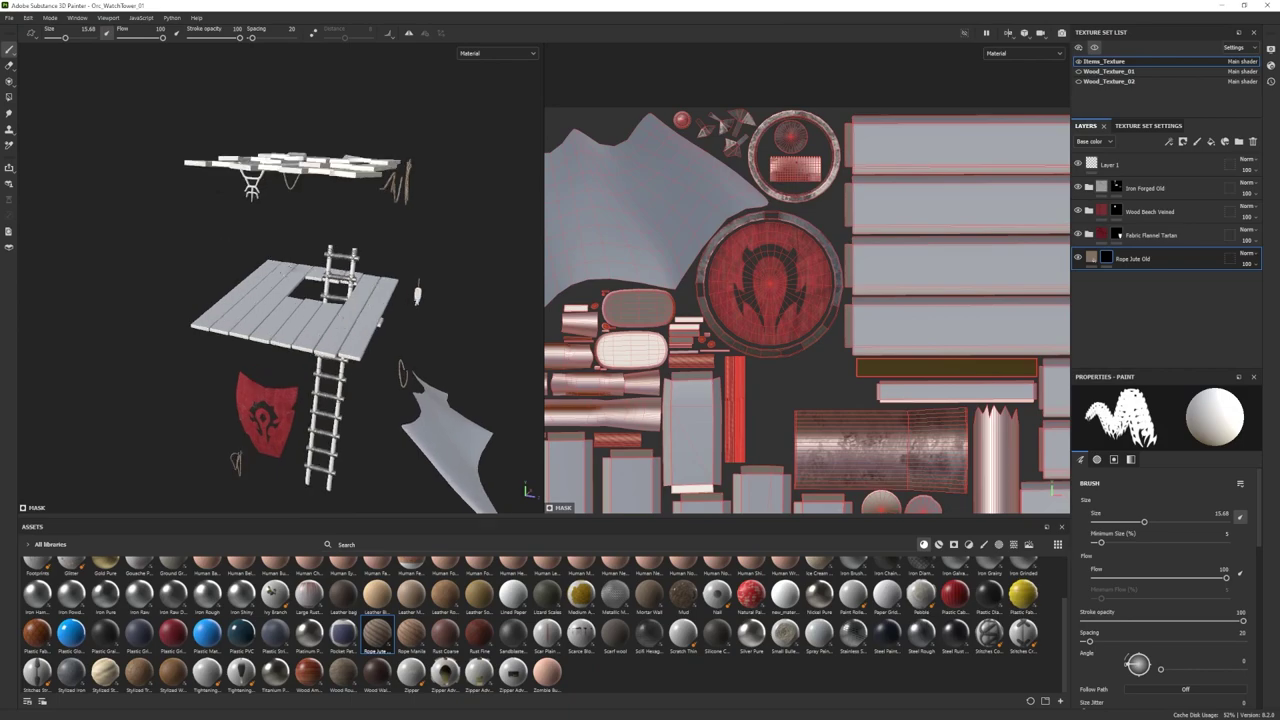
Step: Add the Wood Beech Veined smart material below Rope Jute Old and set its Base Wood color to dark brown
{"action": "left_click", "coordinate": [938, 545]}
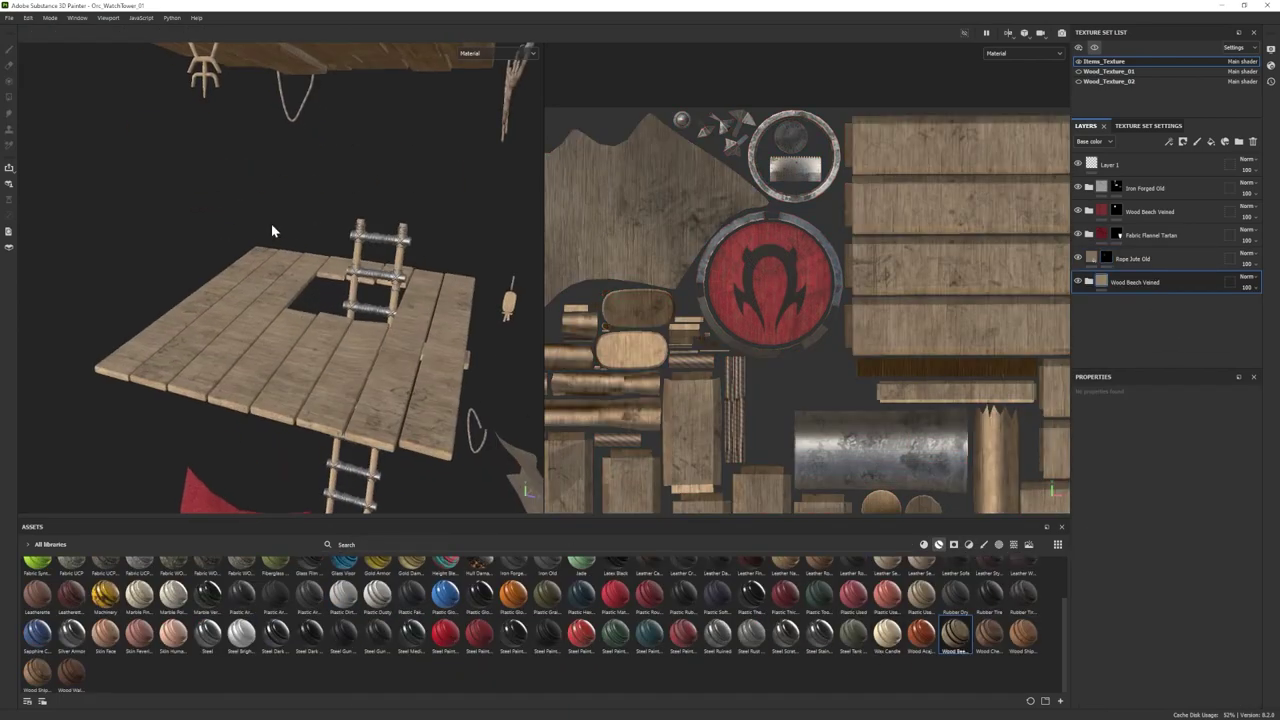
{"action": "left_click_drag", "start_coordinate": [271, 223], "coordinate": [310, 230], "text": "alt"}
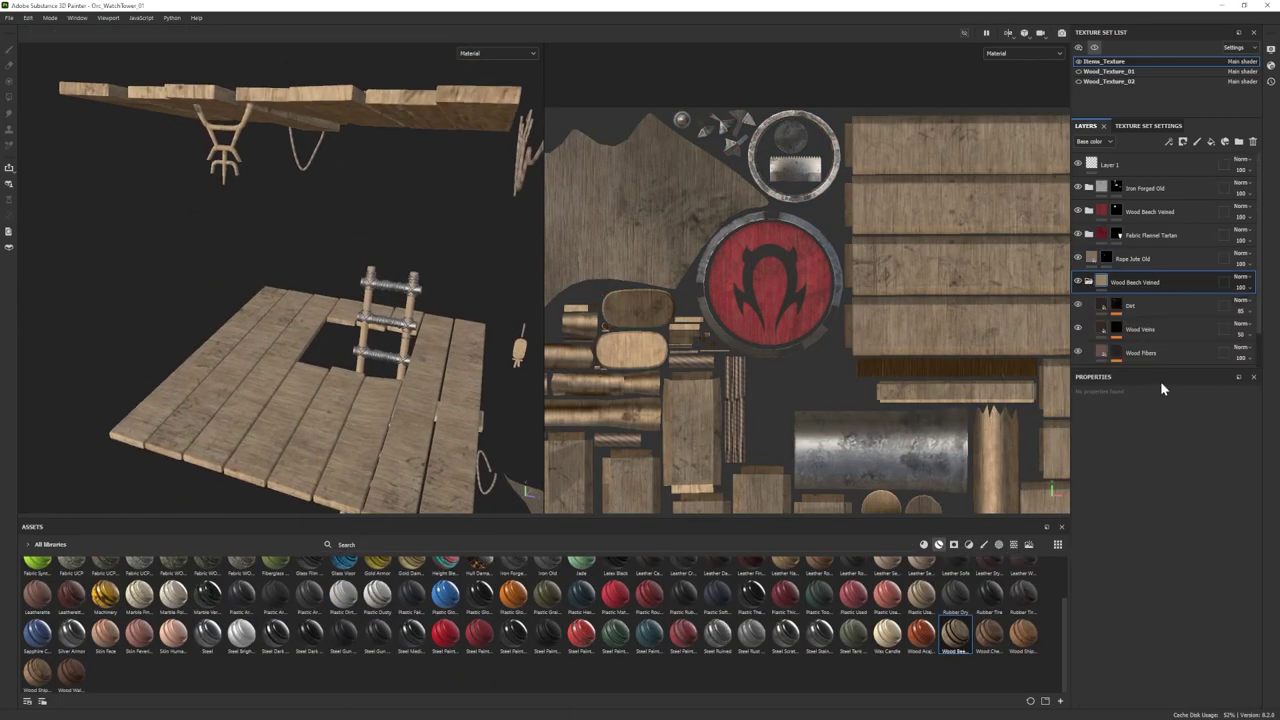
{"action": "left_click", "coordinate": [1135, 651]}
{"action": "left_click", "coordinate": [1014, 680]}
{"action": "left_click", "coordinate": [1098, 579]}
{"action": "left_click", "coordinate": [1143, 246]}
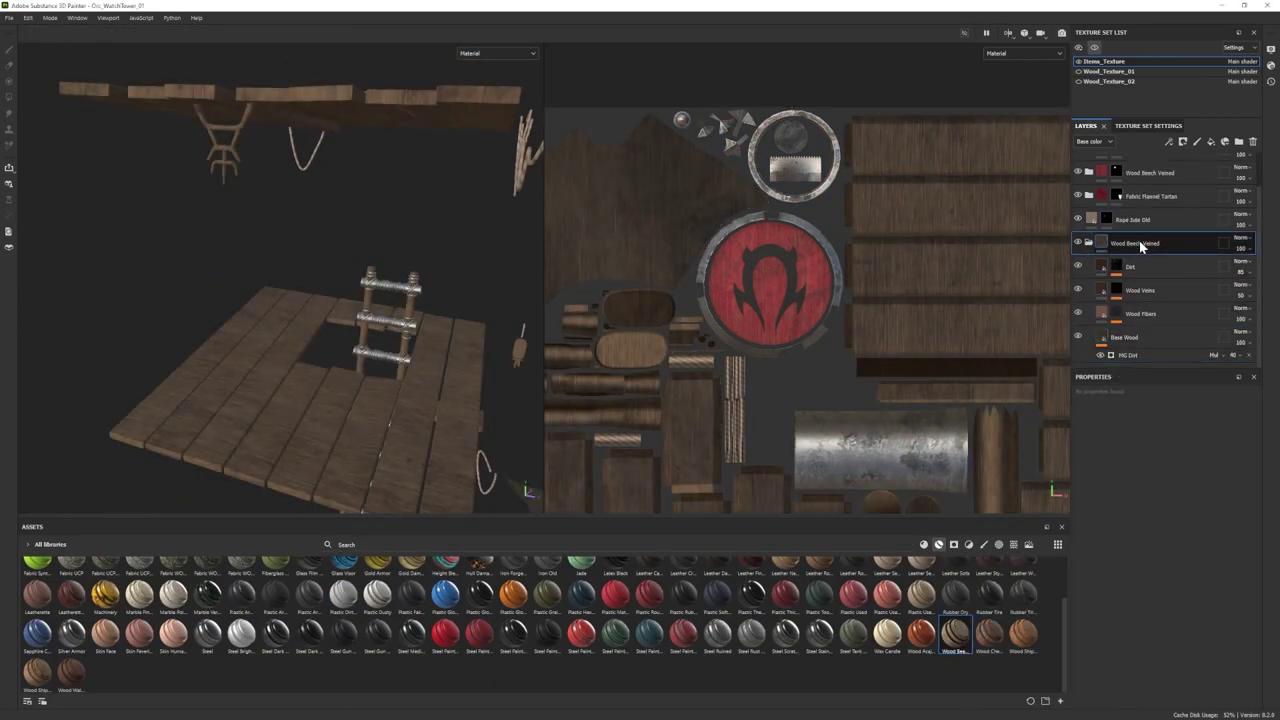
Step: Give the dark Wood Beech Veined folder a black mask and reveal it on the hanging frame and hanging charm
{"action": "right_click", "coordinate": [1143, 246]}
{"action": "left_click", "coordinate": [1160, 270]}
{"action": "key", "text": "4"}
{"action": "mouse_move", "coordinate": [220, 225]}
{"action": "left_mouse_down", "text": "alt"}
{"action": "mouse_move", "coordinate": [202, 193]}
{"action": "mouse_move", "coordinate": [343, 298]}
{"action": "mouse_move", "coordinate": [464, 349]}
{"action": "left_mouse_up", "text": "alt"}
{"action": "scroll", "coordinate": [343, 298], "scroll_direction": "down", "scroll_amount": 3}
{"action": "key", "text": "1"}
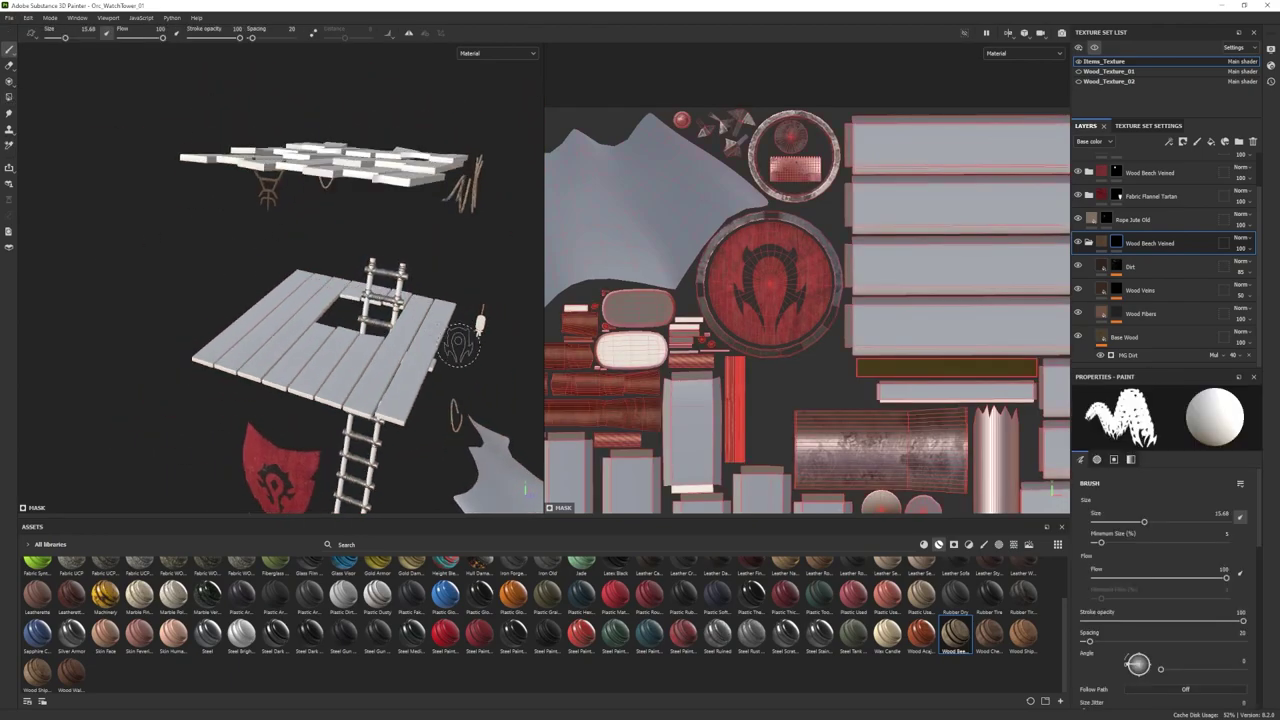
{"action": "middle_click_drag", "start_coordinate": [464, 349], "coordinate": [296, 265], "text": "alt"}
{"action": "key", "text": "4"}
{"action": "left_click", "coordinate": [337, 250]}
{"action": "key", "text": "1"}
{"action": "left_click_drag", "start_coordinate": [337, 252], "coordinate": [311, 277], "text": "alt"}
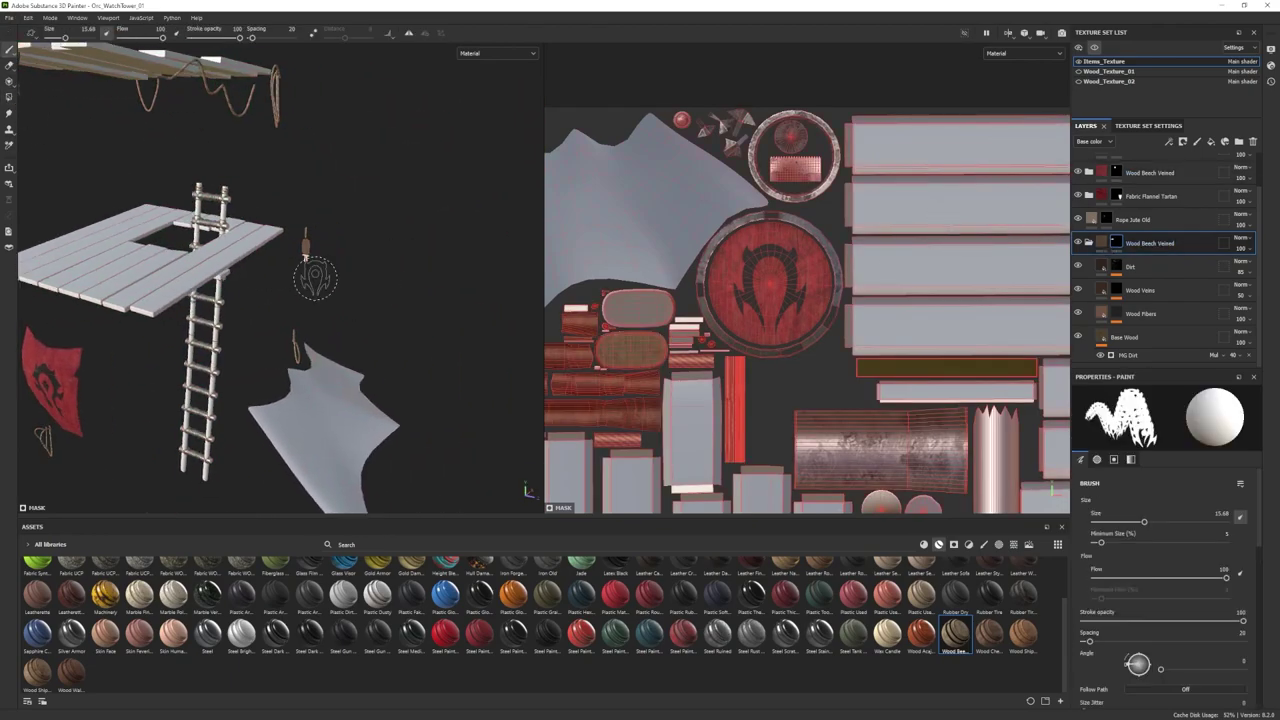
Step: Add another Wood Beech Veined smart material below Rope Jute Old and darken its Base Wood color to a muted brown
{"action": "scroll", "coordinate": [311, 277], "scroll_direction": "up", "scroll_amount": 3}
{"action": "left_click_drag", "start_coordinate": [955, 634], "coordinate": [1133, 233]}
{"action": "left_click", "coordinate": [1089, 243]}
{"action": "left_click", "coordinate": [1149, 342]}
{"action": "left_click", "coordinate": [1146, 649]}
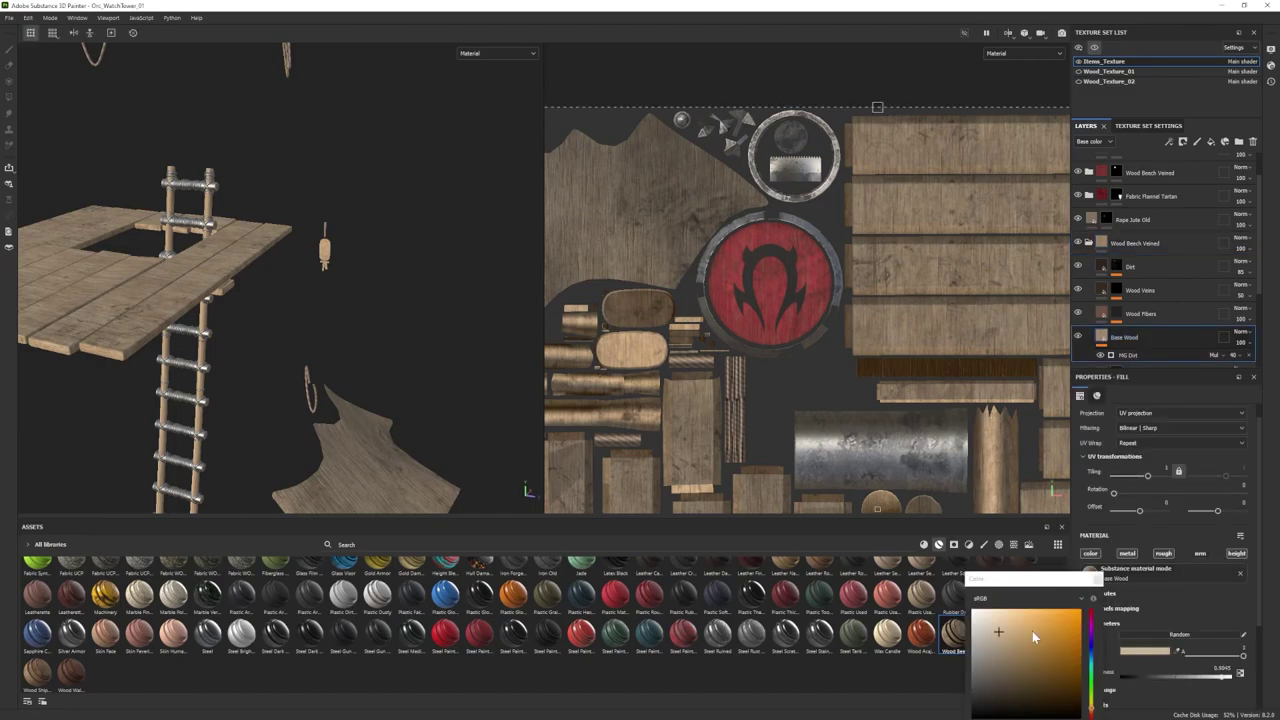
{"action": "left_click_drag", "start_coordinate": [1034, 637], "coordinate": [1009, 655]}
{"action": "left_click", "coordinate": [1099, 580]}
Step: Give the lighter Wood Beech Veined folder a black mask, reveal it on the hanging charm, and collapse the folder
{"action": "right_click", "coordinate": [1143, 246]}
{"action": "left_click", "coordinate": [1175, 259]}
{"action": "key", "text": "4"}
{"action": "left_click", "coordinate": [325, 251]}
{"action": "scroll", "coordinate": [325, 251], "scroll_direction": "up", "scroll_amount": 3}
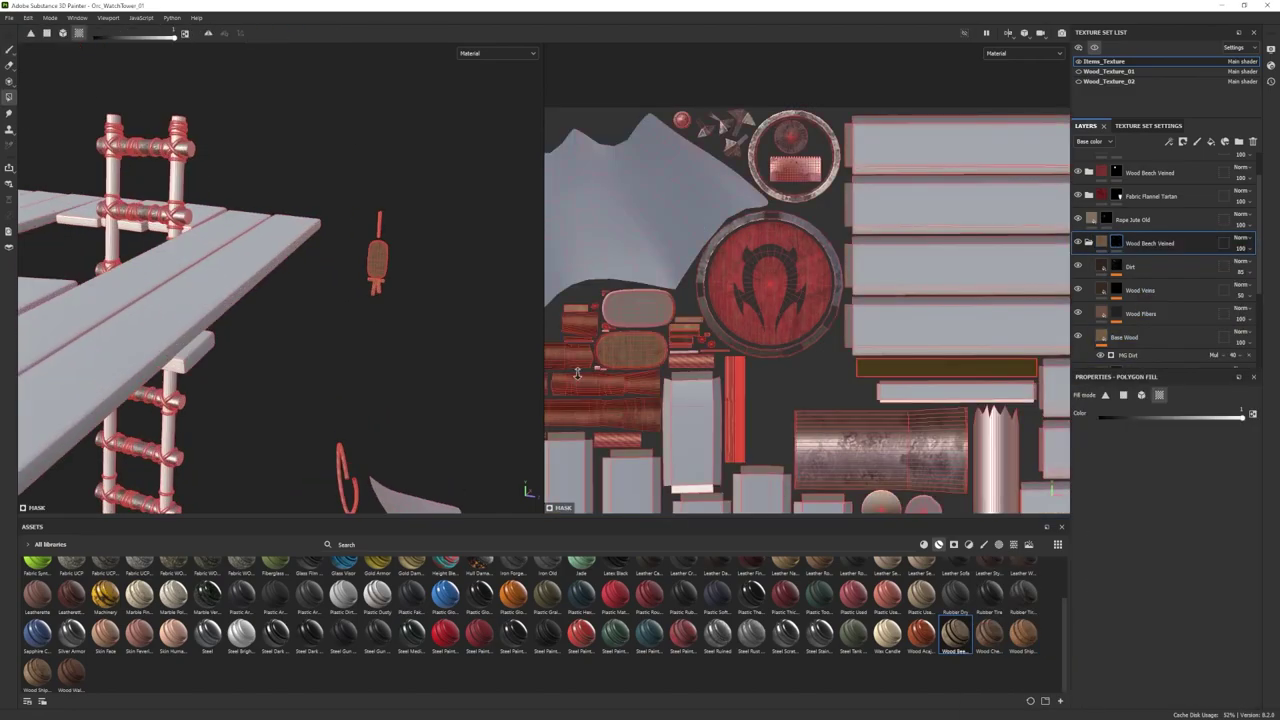
{"action": "key", "text": "1"}
{"action": "left_click_drag", "start_coordinate": [374, 414], "coordinate": [352, 410], "text": "alt"}
{"action": "left_click_drag", "start_coordinate": [1113, 236], "coordinate": [1117, 234]}
{"action": "right_click", "coordinate": [1140, 244]}
{"action": "left_click", "coordinate": [1172, 258]}
{"action": "scroll", "coordinate": [350, 330], "scroll_direction": "down", "scroll_amount": 3}
{"action": "scroll", "coordinate": [400, 340], "scroll_direction": "up", "scroll_amount": 5}
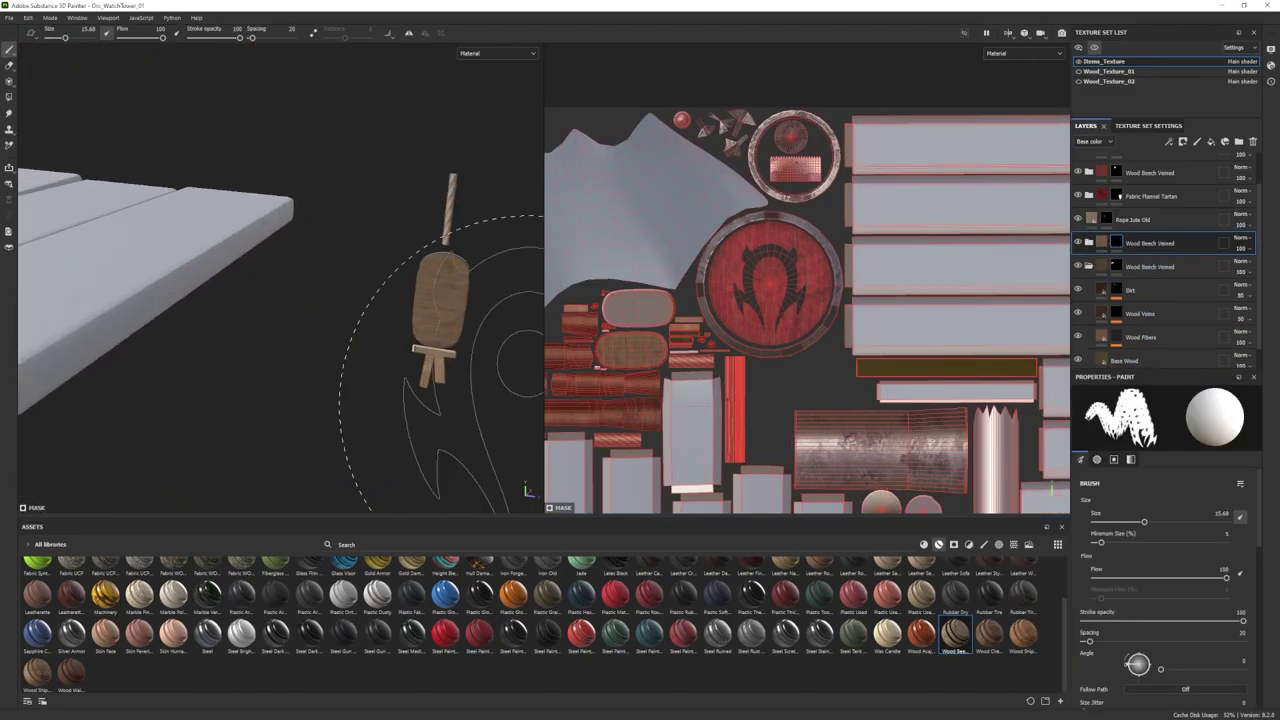
{"action": "left_click_drag", "start_coordinate": [490, 370], "coordinate": [400, 370], "text": "alt"}
Step: Reveal the darker Wood Beech Veined folder's mask on the frame hanging beneath the roof
{"action": "key", "text": "4"}
{"action": "scroll", "coordinate": [348, 327], "scroll_direction": "down", "scroll_amount": 5}
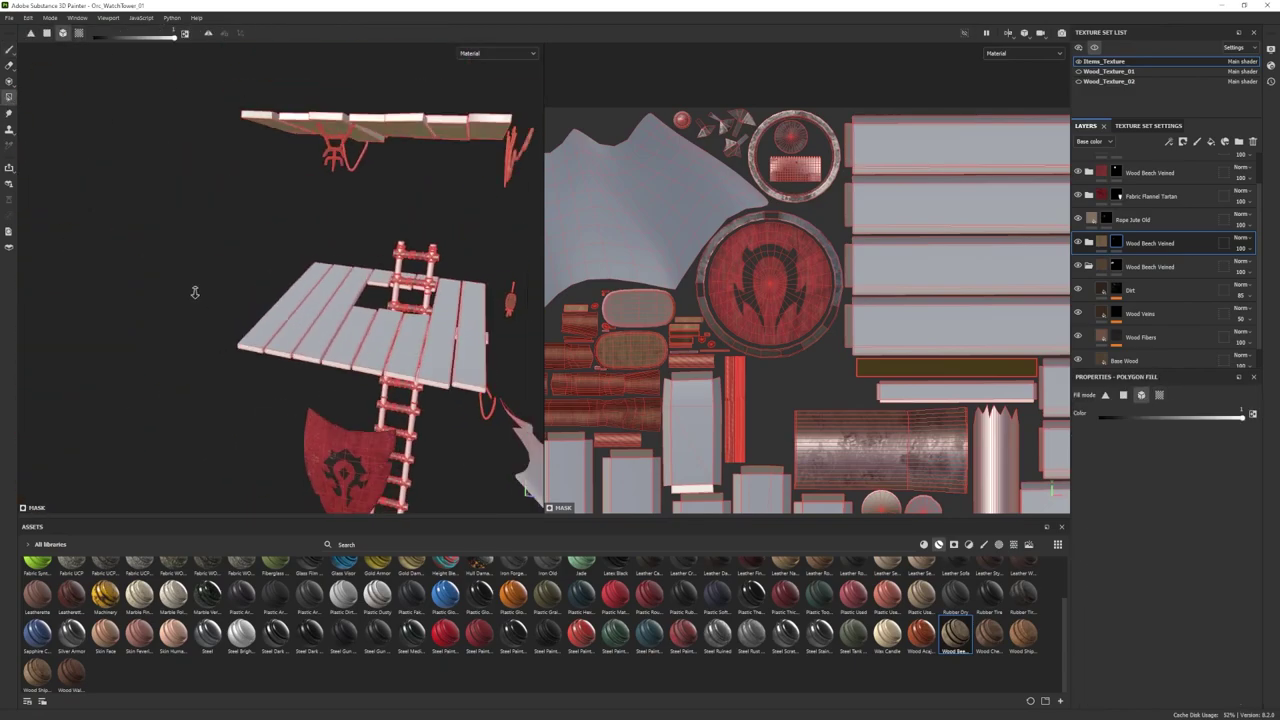
{"action": "left_click_drag", "start_coordinate": [194, 291], "coordinate": [210, 335], "text": "alt"}
{"action": "left_click", "coordinate": [9, 49]}
{"action": "left_click", "coordinate": [1116, 266]}
{"action": "left_click", "coordinate": [9, 97]}
{"action": "left_click", "coordinate": [260, 240]}
{"action": "key", "text": "1"}
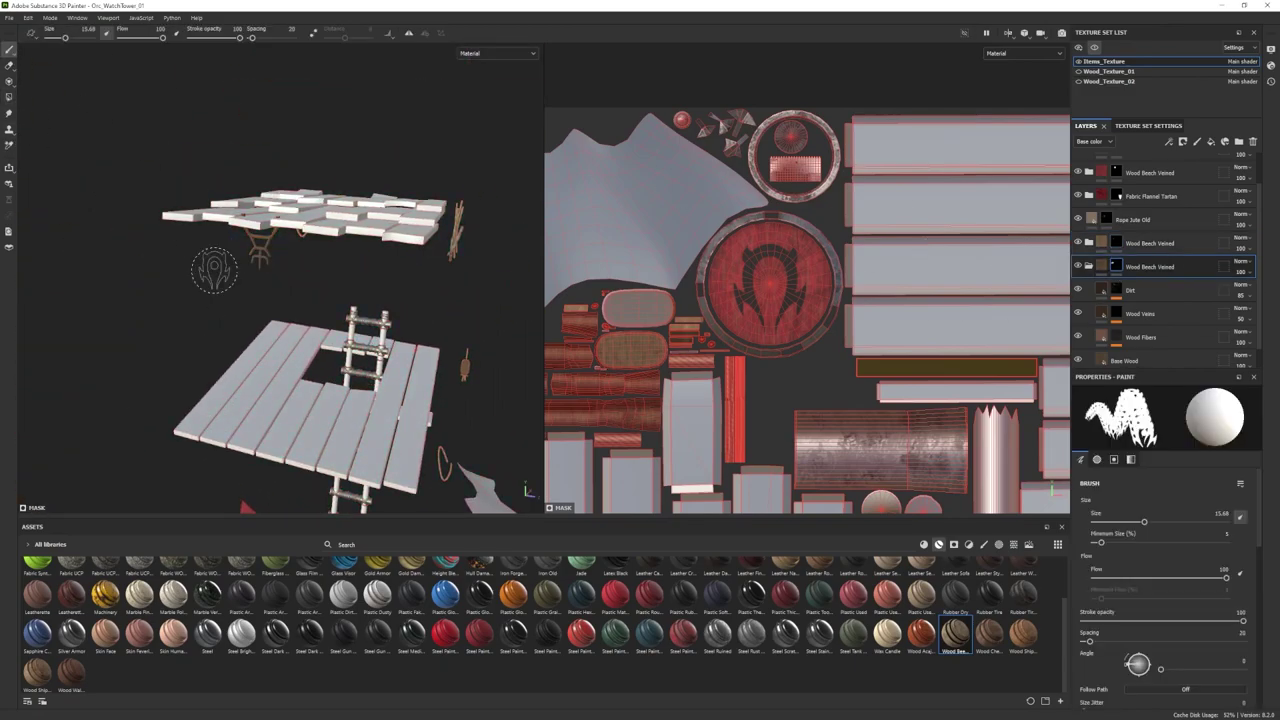
Step: Add the Wood Ship Hull Nordic smart material above the darker Wood Beech Veined folder for the planks
{"action": "scroll", "coordinate": [214, 270], "scroll_direction": "down", "scroll_amount": 4}
{"action": "left_click_drag", "start_coordinate": [214, 270], "coordinate": [216, 318], "text": "alt"}
{"action": "scroll", "coordinate": [216, 318], "scroll_direction": "up", "scroll_amount": 4}
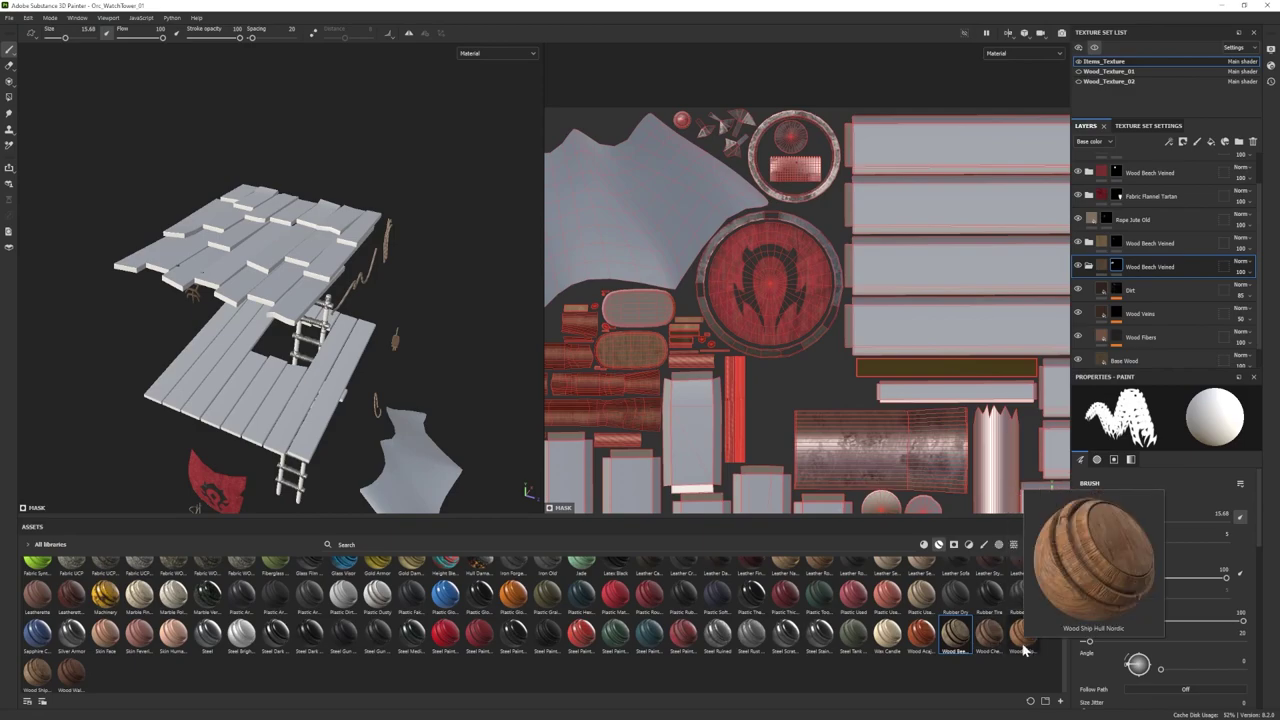
{"action": "left_click_drag", "start_coordinate": [1022, 634], "coordinate": [1140, 266]}
{"action": "middle_click_drag", "start_coordinate": [254, 318], "coordinate": [269, 330], "text": "alt"}
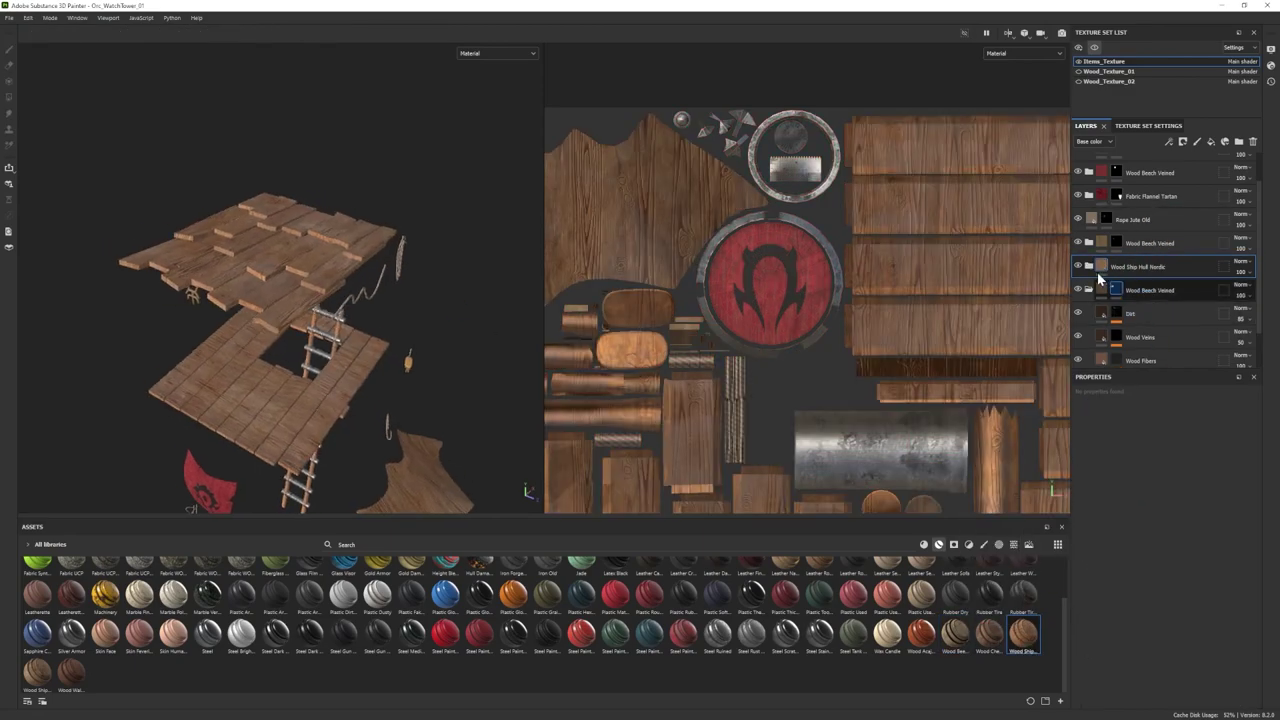
Step: Expand the Wood Ship Hull Nordic folder and darken its Wood Rough color to a muted brown
{"action": "left_click", "coordinate": [1089, 267]}
{"action": "scroll", "coordinate": [1097, 325], "scroll_direction": "down", "scroll_amount": 3}
{"action": "scroll", "coordinate": [1111, 205], "scroll_direction": "up", "scroll_amount": 1}
{"action": "scroll", "coordinate": [1150, 300], "scroll_direction": "down", "scroll_amount": 4}
{"action": "left_click", "coordinate": [1153, 303]}
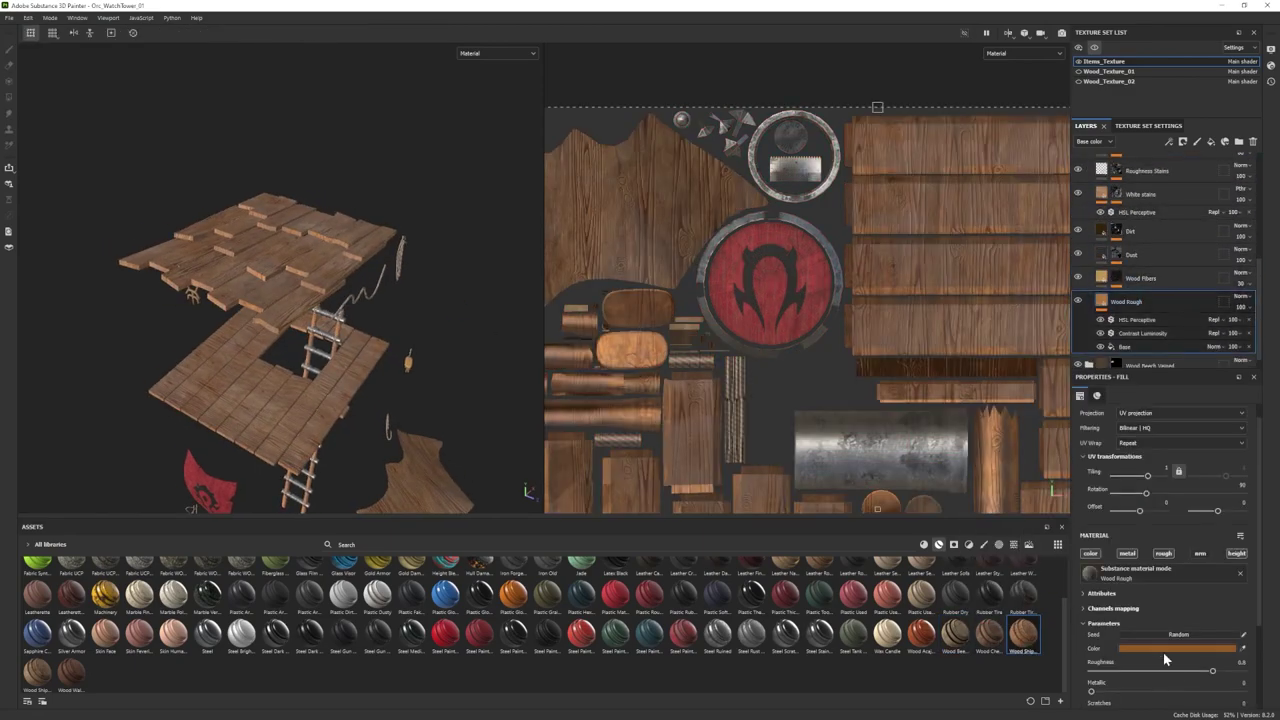
{"action": "left_click", "coordinate": [1164, 649]}
{"action": "left_click_drag", "start_coordinate": [1050, 670], "coordinate": [1029, 674]}
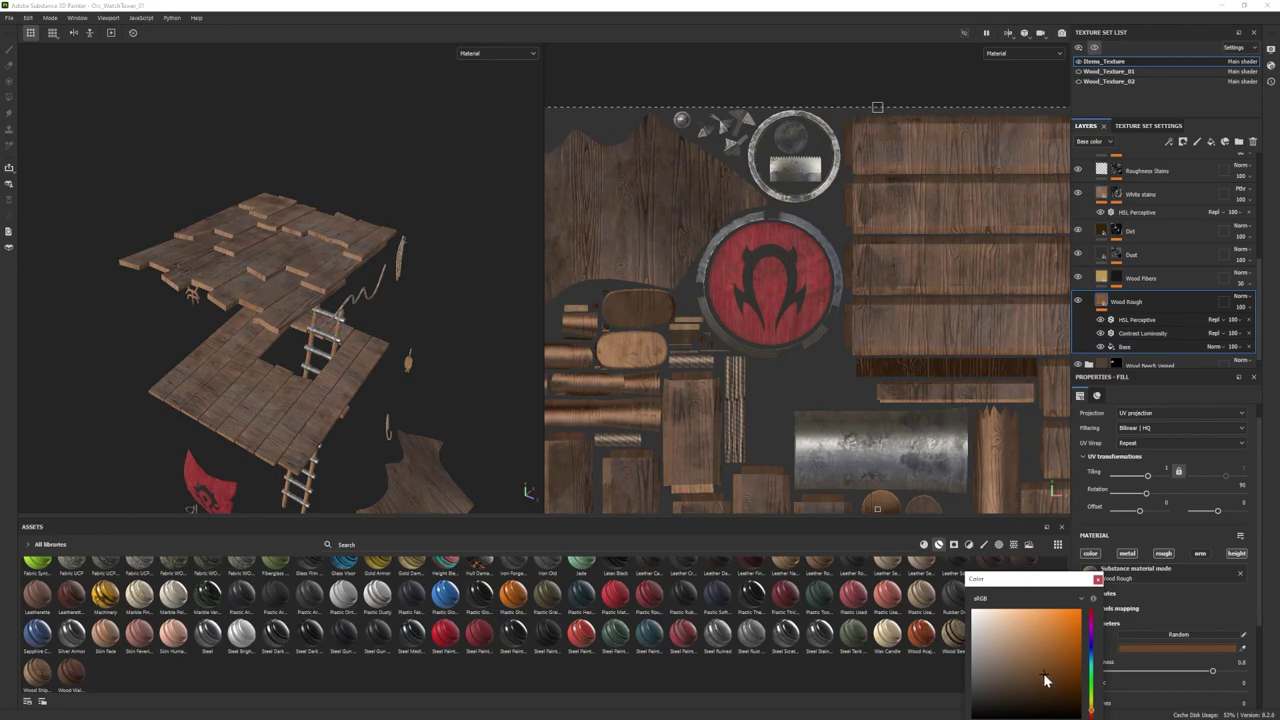
Step: Hide the White stains layer and the Dust layer above Pattern, and bring all texture sets back into view
{"action": "left_click", "coordinate": [1077, 194]}
{"action": "left_click", "coordinate": [1077, 194]}
{"action": "scroll", "coordinate": [1110, 220], "scroll_direction": "up", "scroll_amount": 1}
{"action": "left_click", "coordinate": [1145, 255]}
{"action": "scroll", "coordinate": [1182, 606], "scroll_direction": "up", "scroll_amount": 1}
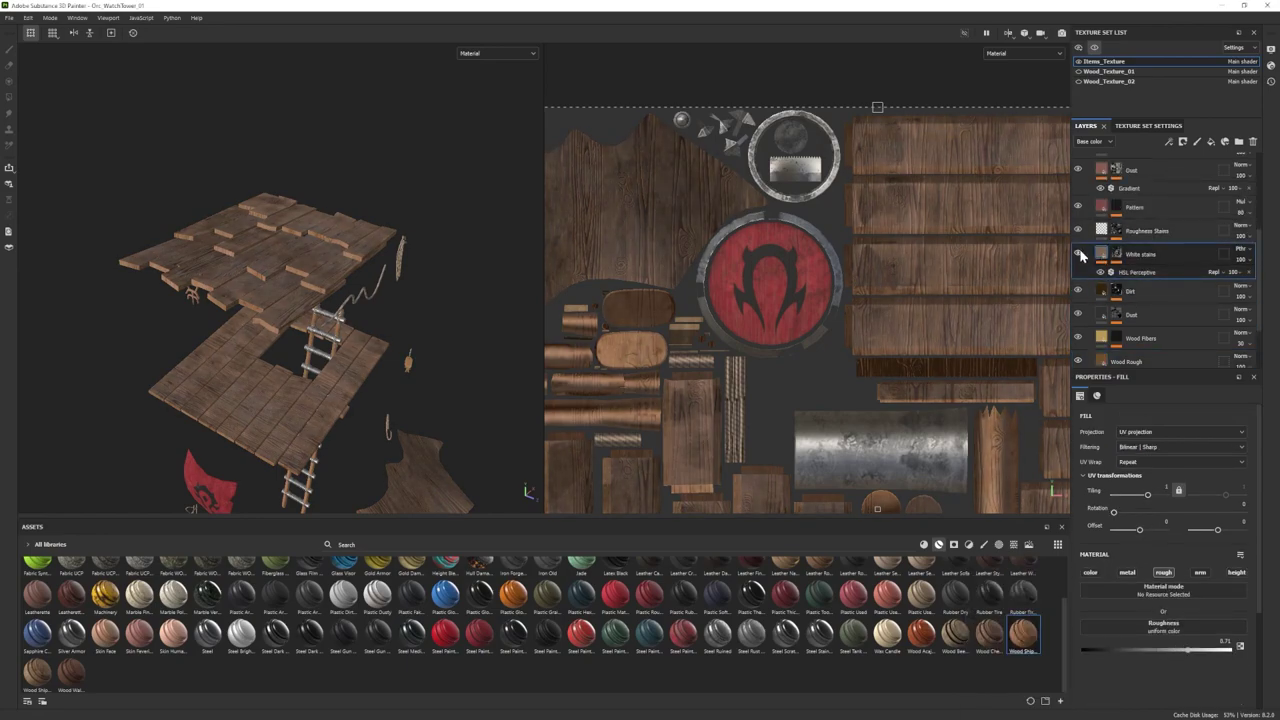
{"action": "left_click", "coordinate": [1079, 253]}
{"action": "scroll", "coordinate": [1120, 240], "scroll_direction": "up", "scroll_amount": 2}
{"action": "scroll", "coordinate": [1118, 238], "scroll_direction": "down", "scroll_amount": 1}
{"action": "left_click", "coordinate": [1078, 199]}
{"action": "left_click_drag", "start_coordinate": [264, 412], "coordinate": [284, 396], "text": "alt"}
{"action": "key", "text": "alt+q"}
Step: Darken the Wood Rough color further to 5D452F, judging it against the whole tower
{"action": "scroll", "coordinate": [284, 396], "scroll_direction": "up", "scroll_amount": 2}
{"action": "scroll", "coordinate": [1112, 300], "scroll_direction": "down", "scroll_amount": 2}
{"action": "left_click", "coordinate": [1110, 287]}
{"action": "left_click", "coordinate": [1160, 668]}
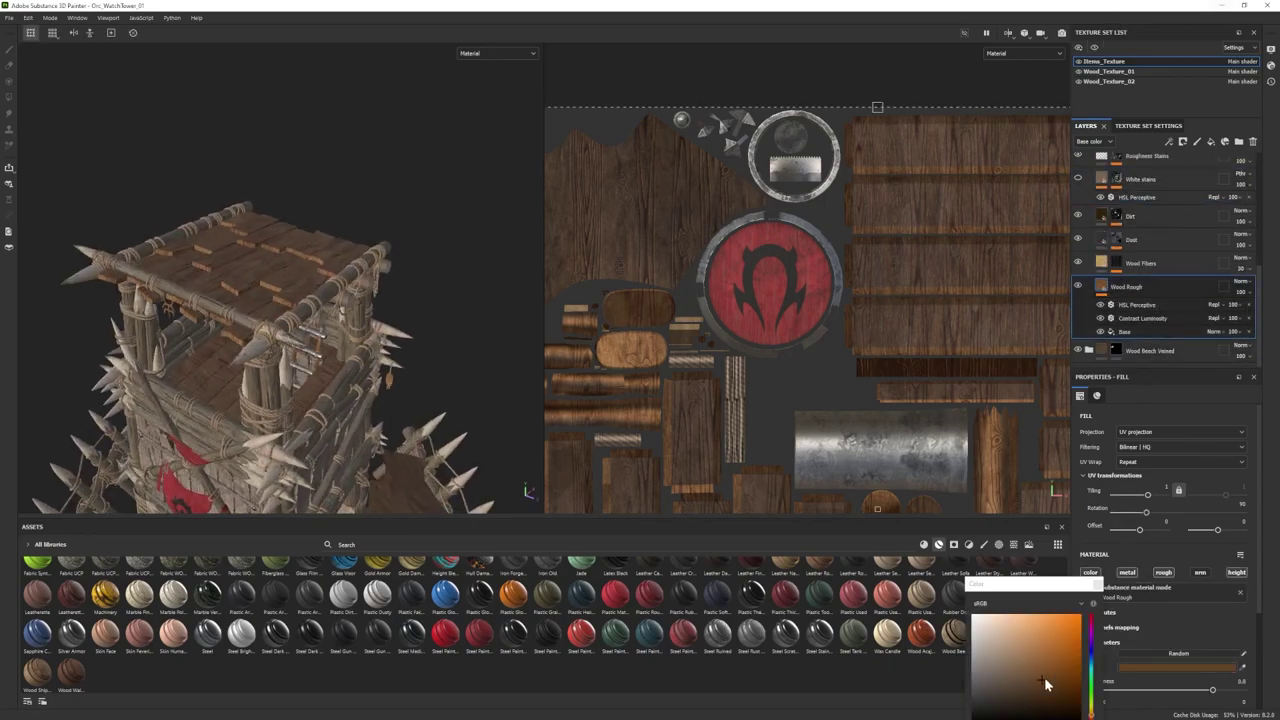
{"action": "left_click_drag", "start_coordinate": [1044, 680], "coordinate": [1025, 684]}
{"action": "scroll", "coordinate": [300, 350], "scroll_direction": "down", "scroll_amount": 3}
{"action": "left_click_drag", "start_coordinate": [298, 355], "coordinate": [310, 303], "text": "alt"}
{"action": "scroll", "coordinate": [310, 303], "scroll_direction": "up", "scroll_amount": 1}
{"action": "left_click_drag", "start_coordinate": [1040, 584], "coordinate": [980, 423]}
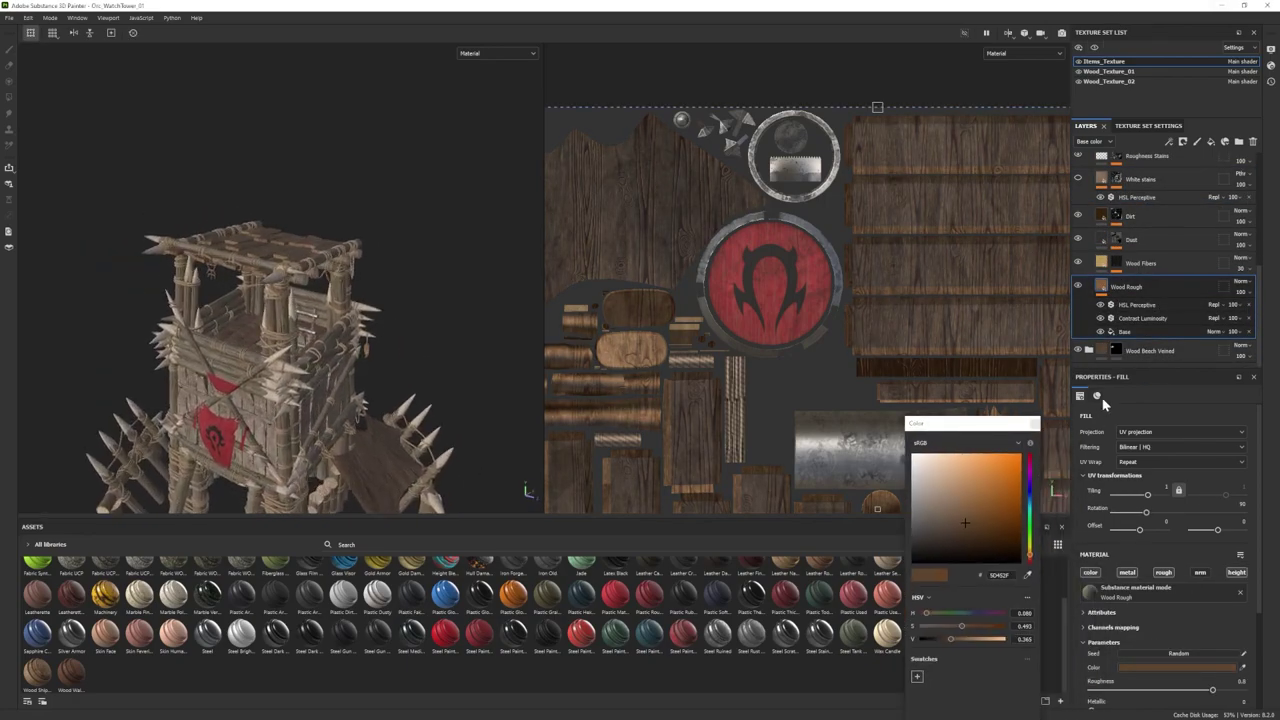
Step: Lower the Wood Rough roughness to 0.56 and deepen its color to a very dark brown
{"action": "scroll", "coordinate": [1160, 600], "scroll_direction": "down", "scroll_amount": 1}
{"action": "left_click_drag", "start_coordinate": [1212, 661], "coordinate": [1175, 662]}
{"action": "left_click_drag", "start_coordinate": [965, 526], "coordinate": [970, 537]}
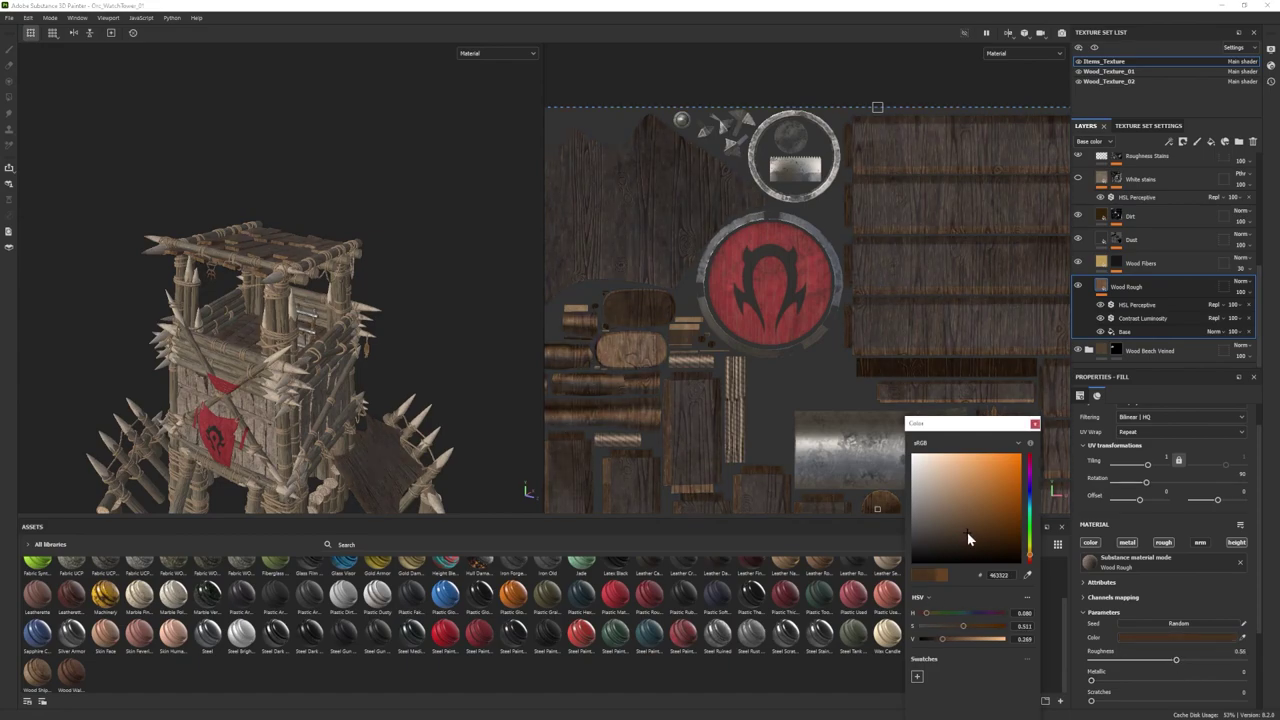
{"action": "left_click_drag", "start_coordinate": [238, 283], "coordinate": [236, 294], "text": "alt"}
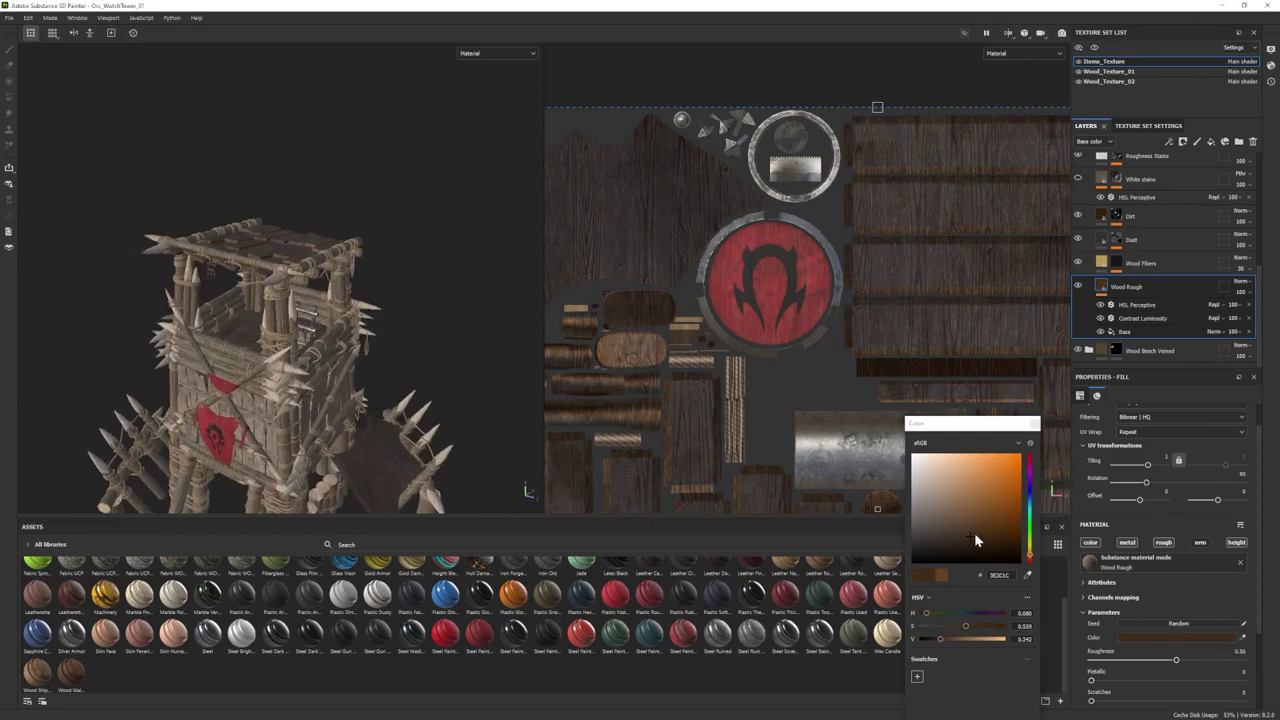
{"action": "left_click_drag", "start_coordinate": [974, 532], "coordinate": [980, 531]}
{"action": "left_click_drag", "start_coordinate": [236, 345], "coordinate": [222, 375], "text": "alt"}
{"action": "scroll", "coordinate": [206, 242], "scroll_direction": "up", "scroll_amount": 4}
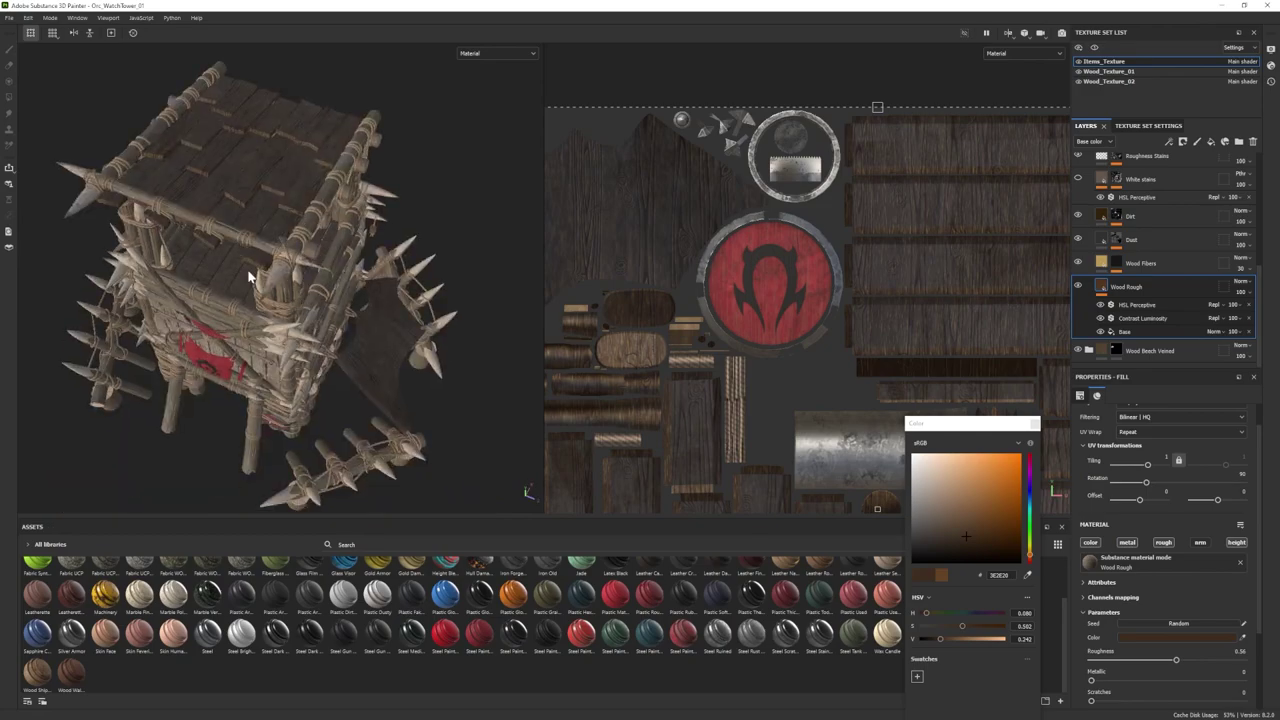
Step: Compare the planks with and without the Wood Fibers layer and examine its wood pattern mask
{"action": "middle_click_drag", "start_coordinate": [206, 242], "coordinate": [231, 288], "text": "alt"}
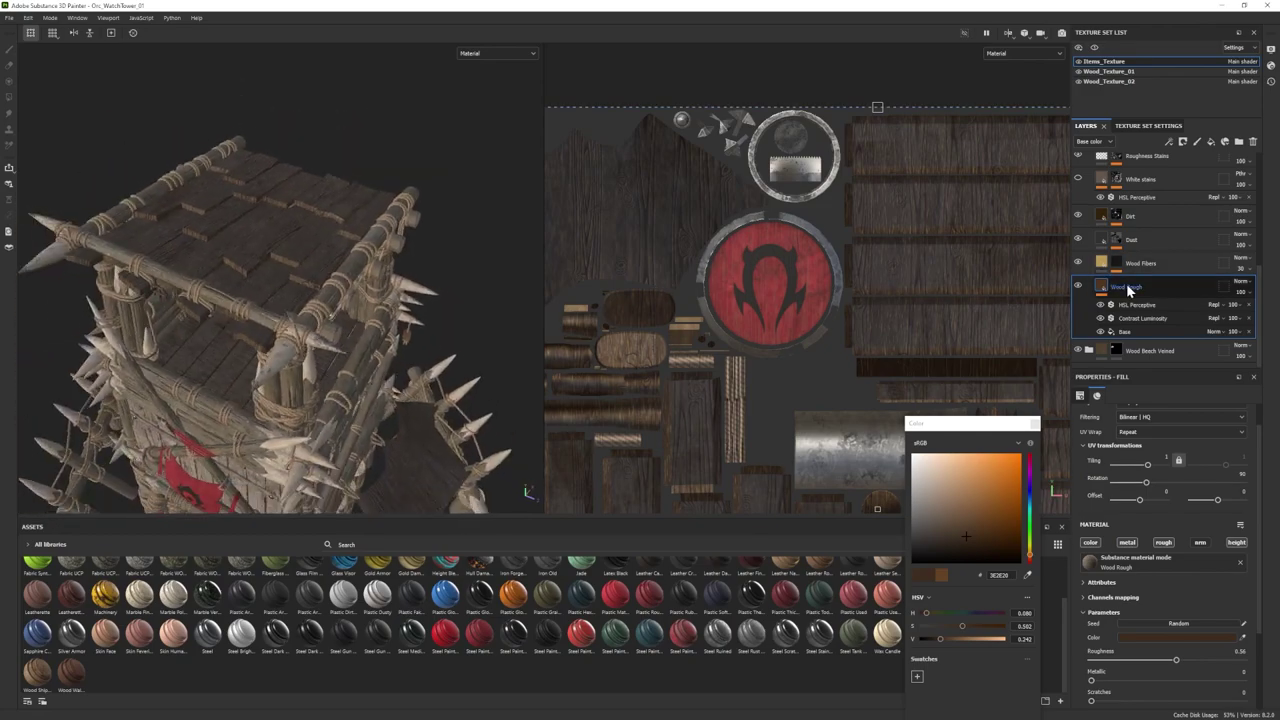
{"action": "left_click", "coordinate": [1079, 262]}
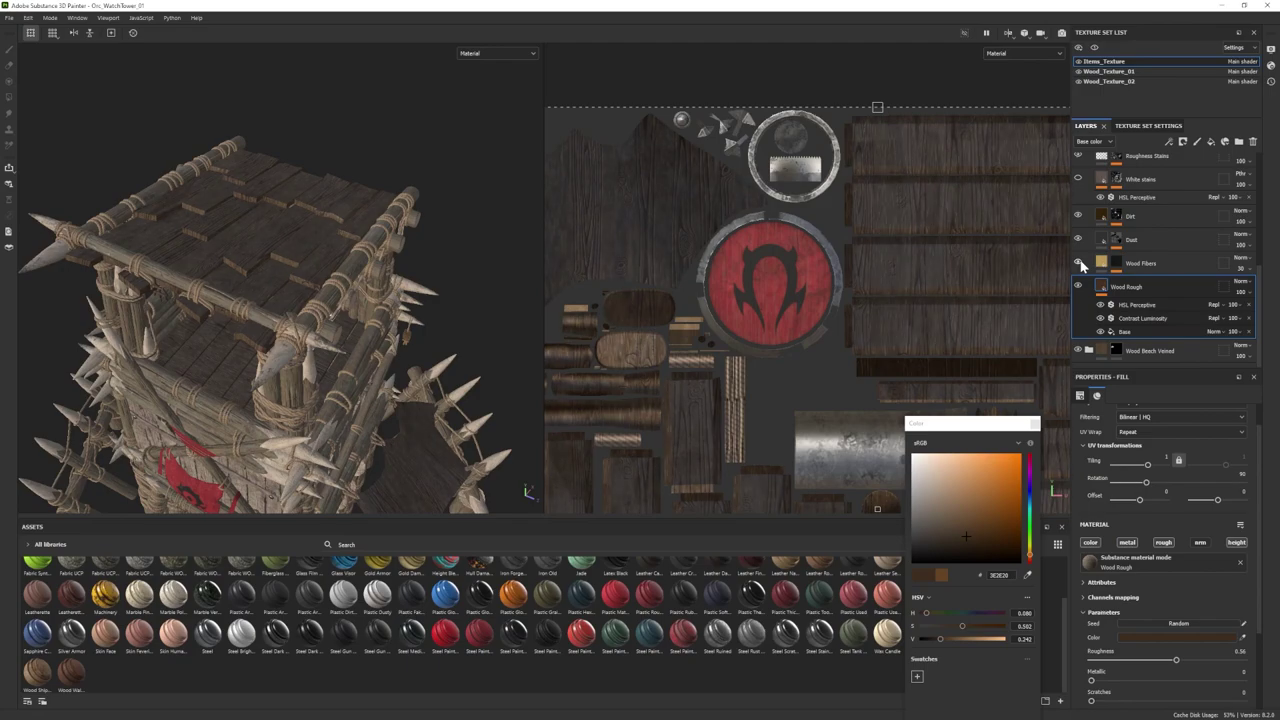
{"action": "mouse_move", "coordinate": [317, 311]}
{"action": "left_mouse_down", "text": "alt"}
{"action": "mouse_move", "coordinate": [322, 258]}
{"action": "mouse_move", "coordinate": [340, 256]}
{"action": "mouse_move", "coordinate": [312, 280]}
{"action": "left_mouse_up", "text": "alt"}
{"action": "left_click", "coordinate": [1079, 263]}
{"action": "left_click", "coordinate": [1116, 263]}
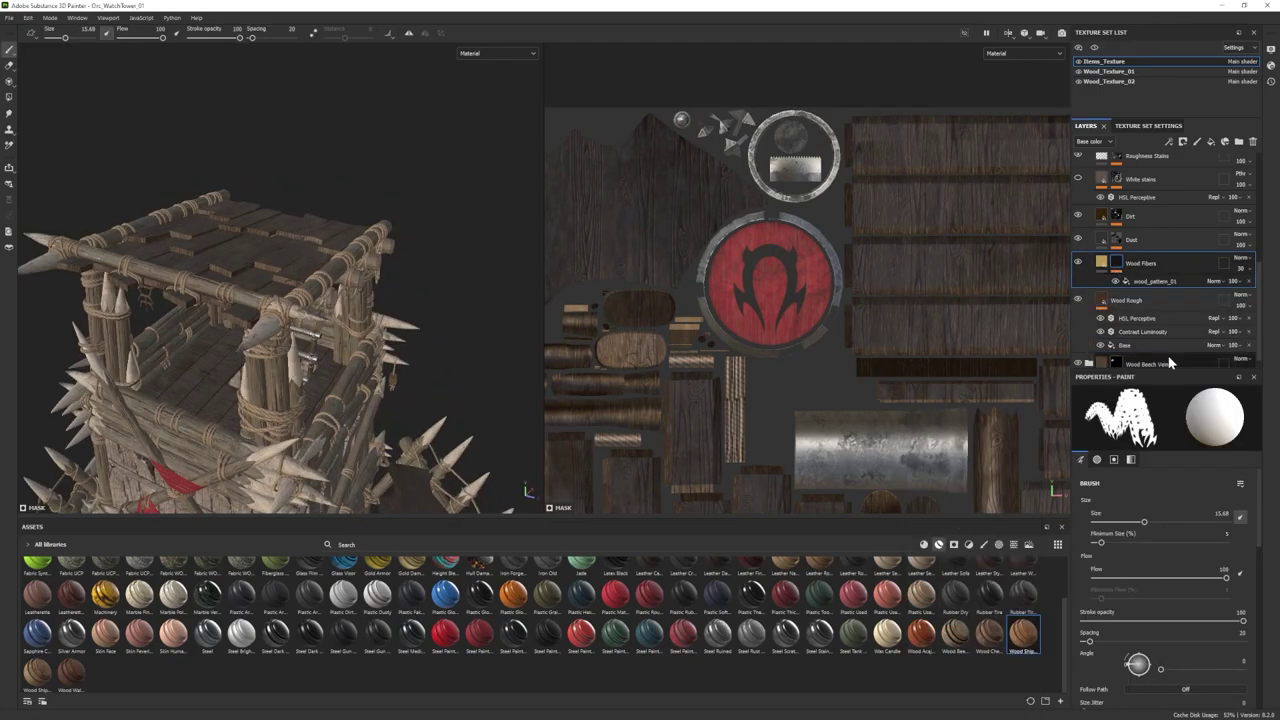
{"action": "left_click", "coordinate": [1155, 281]}
{"action": "left_click_drag", "start_coordinate": [507, 352], "coordinate": [500, 382], "text": "alt"}
Step: Change the Wood Fibers base color to red to test its influence, and hide the layer
{"action": "left_click", "coordinate": [1101, 262]}
{"action": "left_click", "coordinate": [1113, 613]}
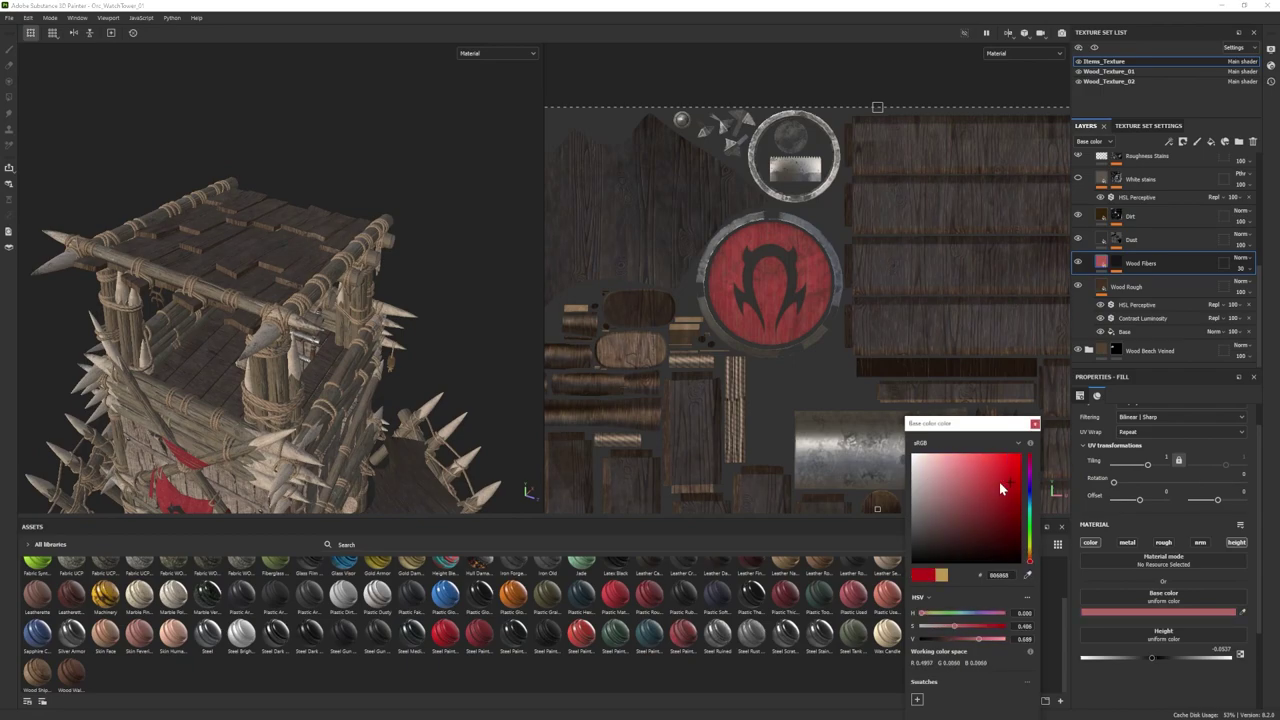
{"action": "left_click_drag", "start_coordinate": [1000, 482], "coordinate": [999, 482]}
{"action": "left_click", "coordinate": [1079, 262]}
{"action": "scroll", "coordinate": [312, 310], "scroll_direction": "down", "scroll_amount": 5}
{"action": "left_click_drag", "start_coordinate": [290, 330], "coordinate": [314, 291], "text": "alt"}
{"action": "scroll", "coordinate": [314, 291], "scroll_direction": "up", "scroll_amount": 4}
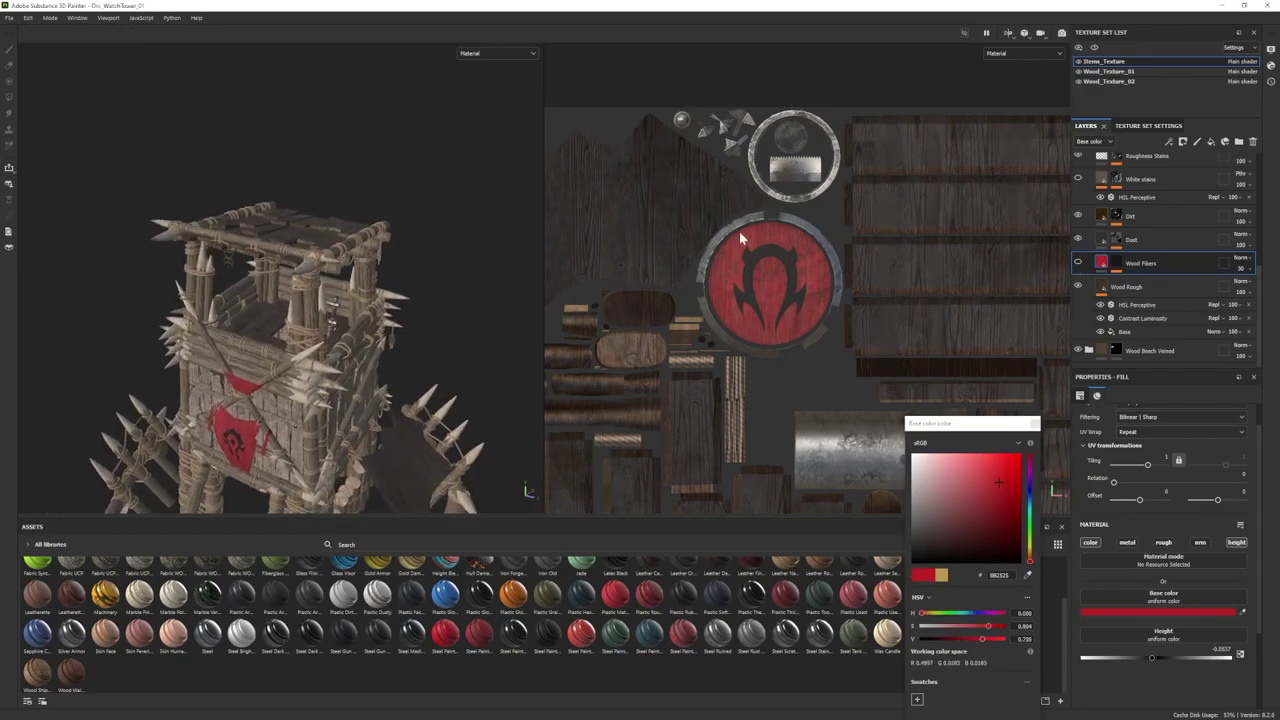
Step: Set the Wood Rough color to 3E2C1B
{"action": "left_click", "coordinate": [1101, 287]}
{"action": "left_click", "coordinate": [1177, 638]}
{"action": "left_click", "coordinate": [972, 535]}
{"action": "left_click_drag", "start_coordinate": [398, 345], "coordinate": [394, 369], "text": "alt"}
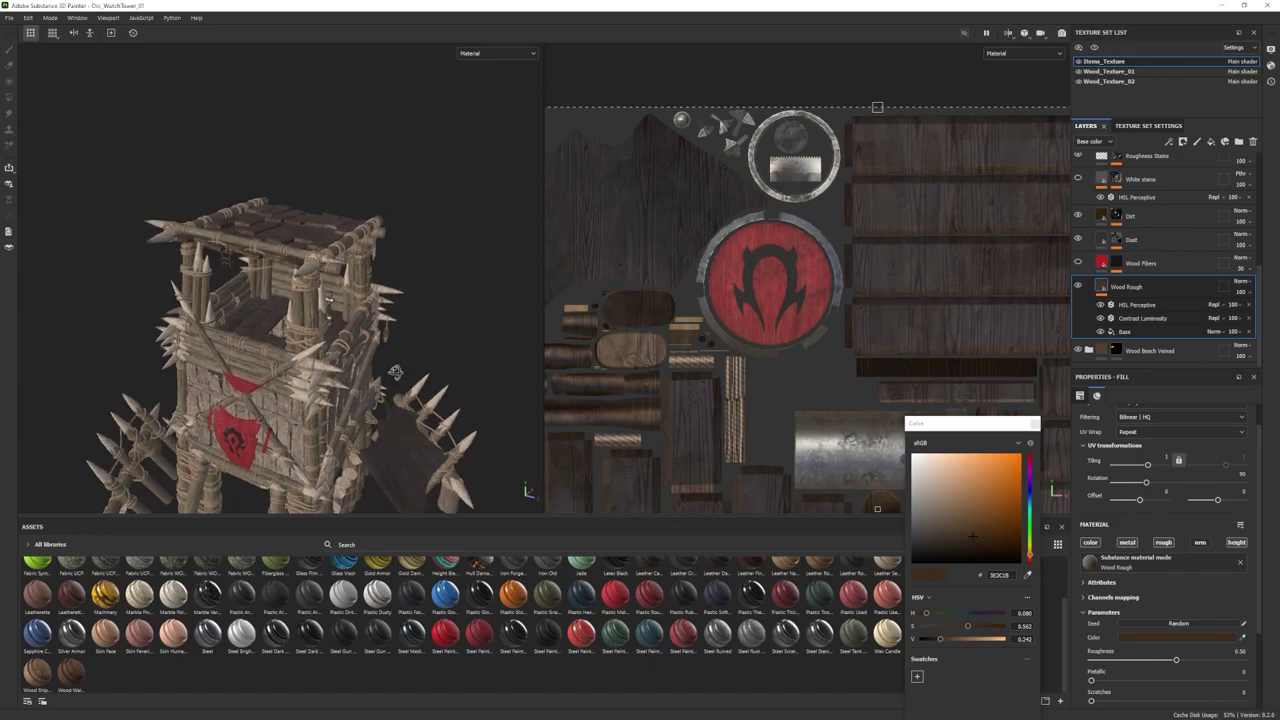
Step: Collapse the Wood Ship Hull Nordic folder and give it a black mask
{"action": "scroll", "coordinate": [1098, 272], "scroll_direction": "up", "scroll_amount": 3}
{"action": "left_click", "coordinate": [1089, 192]}
{"action": "left_click_drag", "start_coordinate": [338, 288], "coordinate": [331, 324], "text": "alt"}
{"action": "right_click", "coordinate": [1140, 306]}
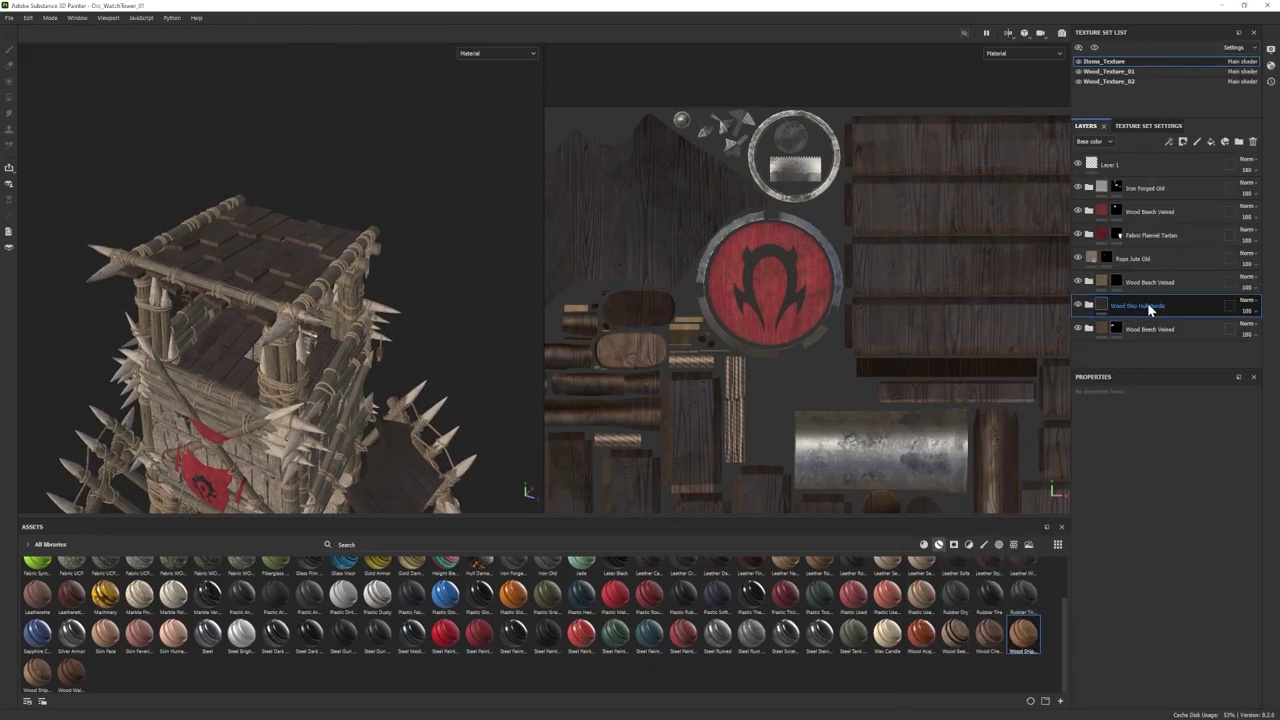
{"action": "right_click", "coordinate": [1149, 306]}
{"action": "left_click", "coordinate": [1172, 22]}
Step: Reveal the Wood Ship Hull Nordic mask on the roof planks with Polygon Fill, leaving out the floor planks
{"action": "left_click", "coordinate": [8, 97]}
{"action": "left_click", "coordinate": [262, 233]}
{"action": "middle_click_drag", "start_coordinate": [1000, 285], "coordinate": [880, 205], "text": "alt"}
{"action": "scroll", "coordinate": [880, 205], "scroll_direction": "down", "scroll_amount": 4}
{"action": "left_click_drag", "start_coordinate": [280, 310], "coordinate": [360, 275], "text": "alt"}
{"action": "scroll", "coordinate": [903, 193], "scroll_direction": "down", "scroll_amount": 3}
{"action": "left_click_drag", "start_coordinate": [917, 116], "coordinate": [919, 183]}
{"action": "key", "text": "ctrl+z"}
{"action": "left_click_drag", "start_coordinate": [615, 428], "coordinate": [728, 440]}
{"action": "left_click_drag", "start_coordinate": [617, 334], "coordinate": [792, 354]}
{"action": "left_click_drag", "start_coordinate": [330, 310], "coordinate": [270, 290], "text": "alt"}
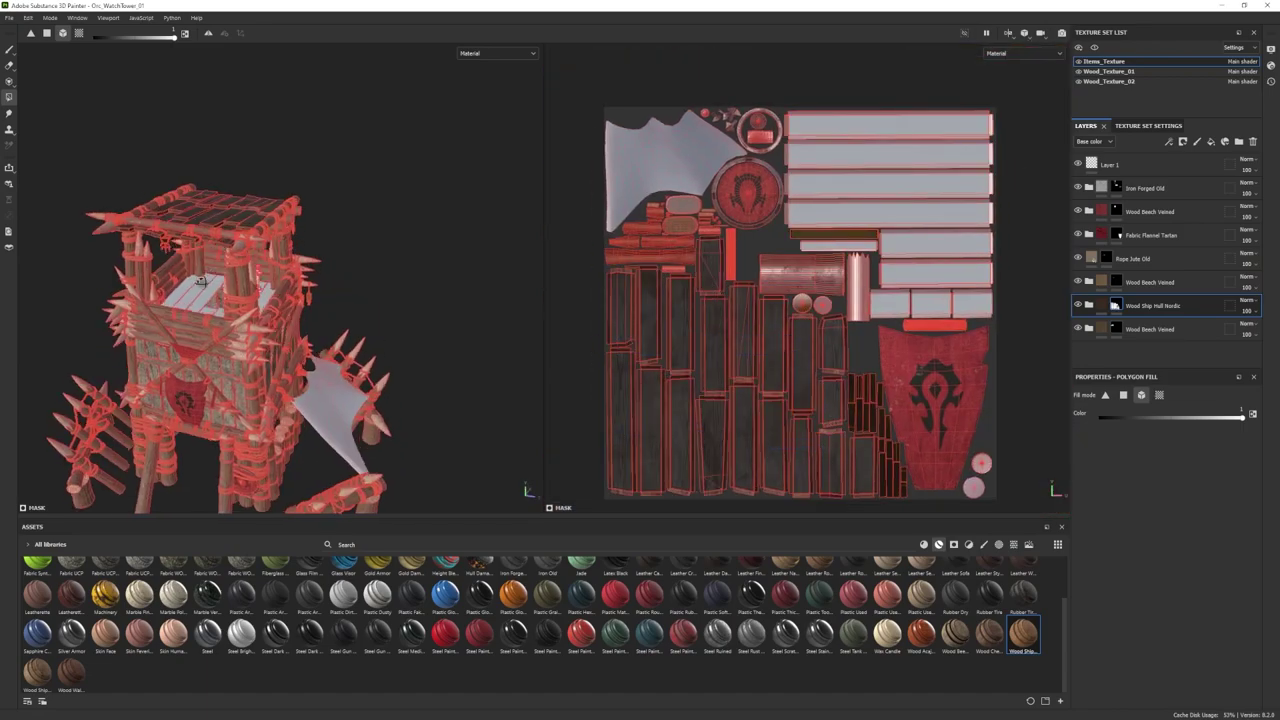
Step: Adjust the Wood Rough color in the Wood Ship Hull Nordic folder to 3E2F21
{"action": "left_click", "coordinate": [8, 51]}
{"action": "mouse_move", "coordinate": [190, 260]}
{"action": "left_mouse_down", "text": "alt"}
{"action": "mouse_move", "coordinate": [240, 272]}
{"action": "mouse_move", "coordinate": [221, 269]}
{"action": "left_mouse_up", "text": "alt"}
{"action": "left_click", "coordinate": [1088, 305]}
{"action": "left_click", "coordinate": [1078, 328]}
{"action": "left_click", "coordinate": [1078, 328]}
{"action": "scroll", "coordinate": [1150, 330], "scroll_direction": "down", "scroll_amount": 5}
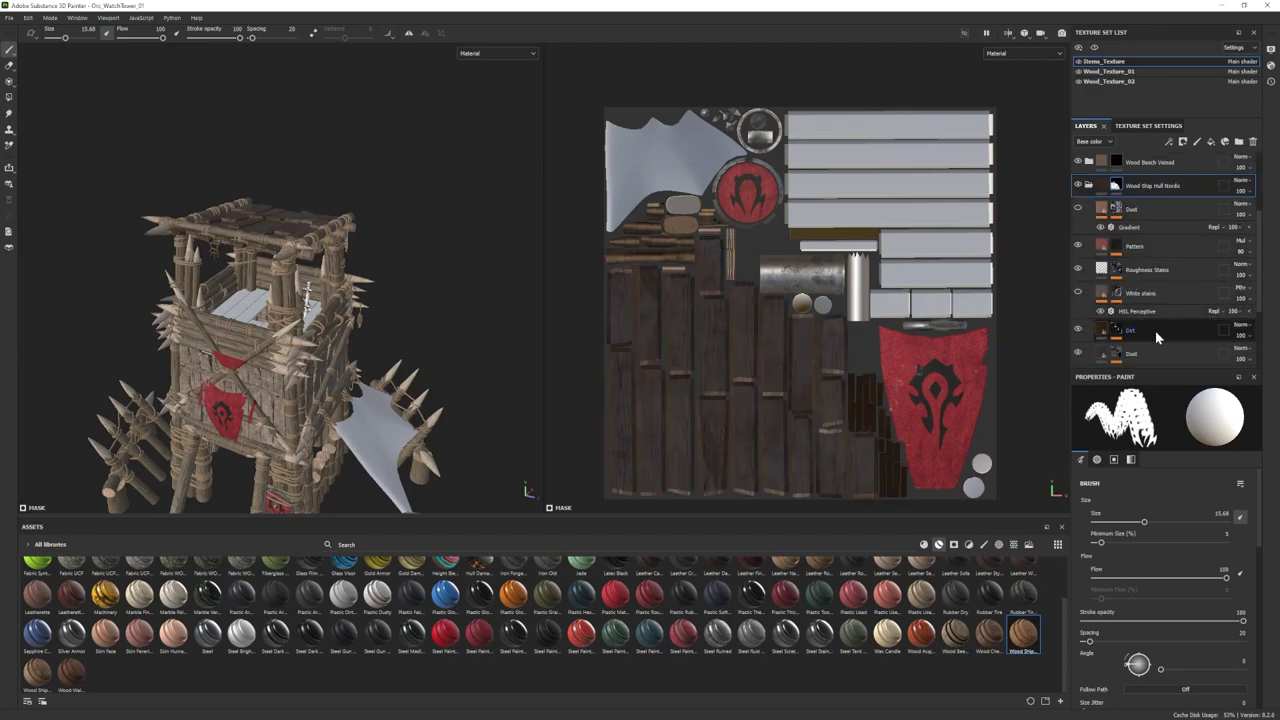
{"action": "left_click", "coordinate": [1150, 314]}
{"action": "scroll", "coordinate": [1146, 630], "scroll_direction": "down", "scroll_amount": 1}
{"action": "left_click", "coordinate": [1146, 639]}
{"action": "left_click_drag", "start_coordinate": [966, 536], "coordinate": [963, 536]}
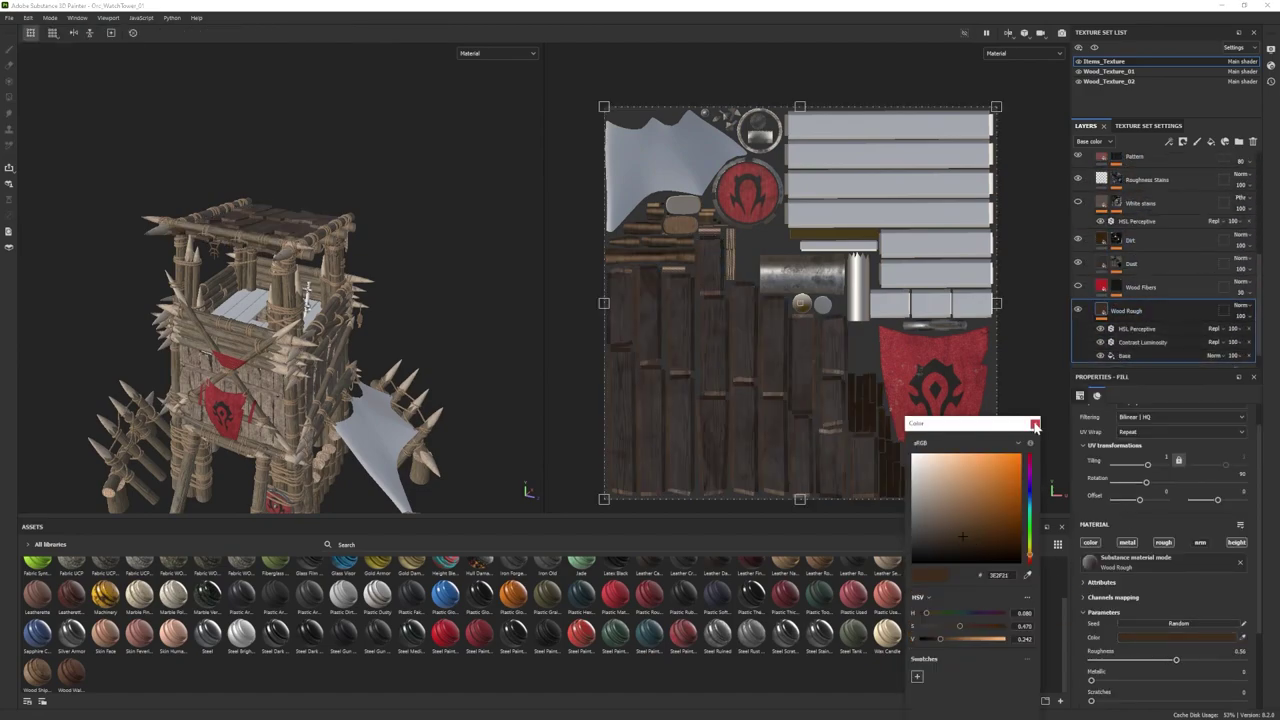
{"action": "left_click", "coordinate": [1035, 424]}
Step: Check which parts belong to Wood_Texture_02 by toggling its visibility, and make it the active texture set
{"action": "scroll", "coordinate": [245, 330], "scroll_direction": "up", "scroll_amount": 3}
{"action": "left_click_drag", "start_coordinate": [190, 322], "coordinate": [260, 324], "text": "alt"}
{"action": "scroll", "coordinate": [263, 335], "scroll_direction": "down", "scroll_amount": 3}
{"action": "left_click", "coordinate": [1078, 82]}
{"action": "left_click", "coordinate": [1078, 82]}
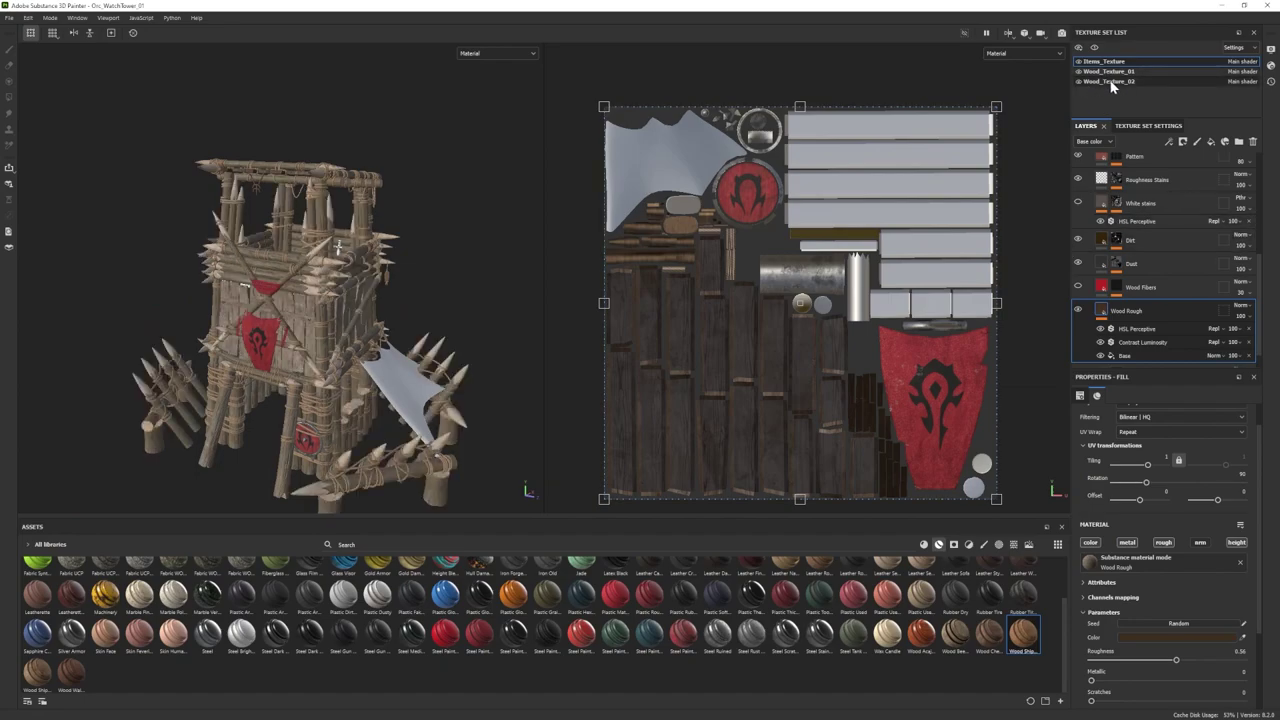
{"action": "left_click", "coordinate": [1110, 81]}
Step: Toggle the Wood_Texture_02 layers one by one to find the material that covers the tower's wall planks
{"action": "left_click", "coordinate": [1088, 216]}
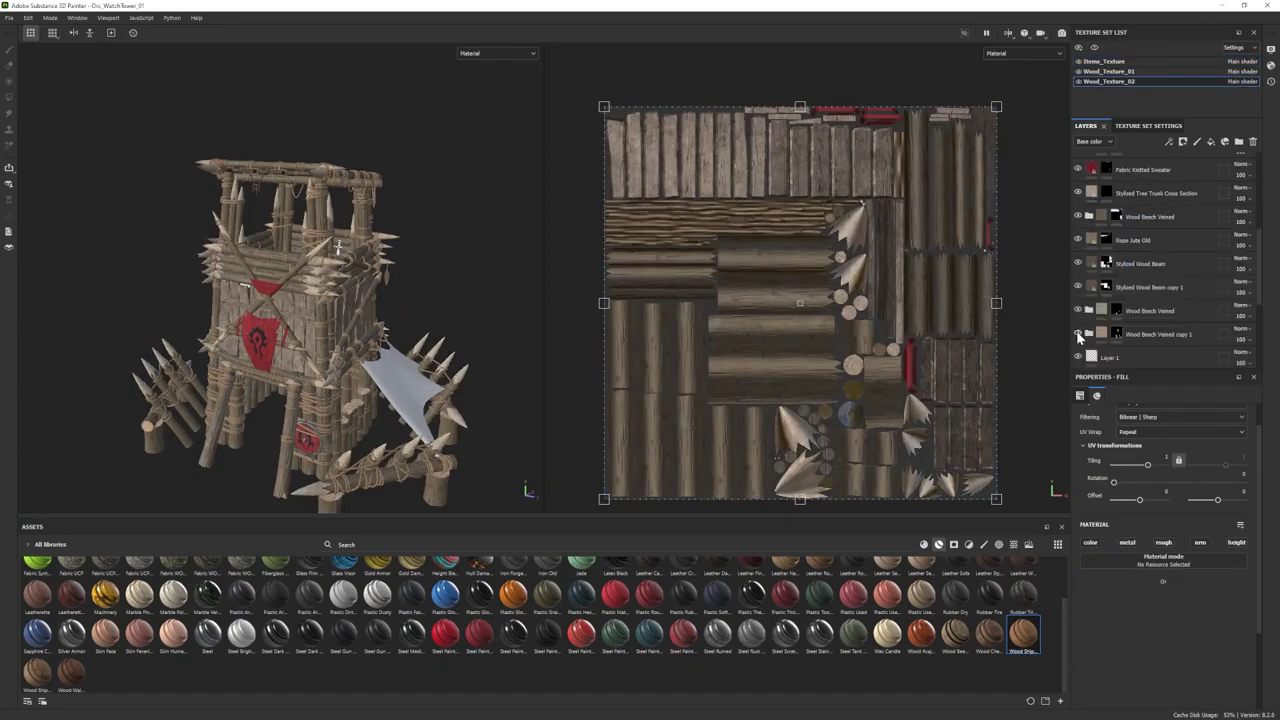
{"action": "scroll", "coordinate": [1108, 250], "scroll_direction": "up", "scroll_amount": 3}
{"action": "left_click", "coordinate": [1089, 164]}
{"action": "scroll", "coordinate": [1125, 300], "scroll_direction": "down", "scroll_amount": 4}
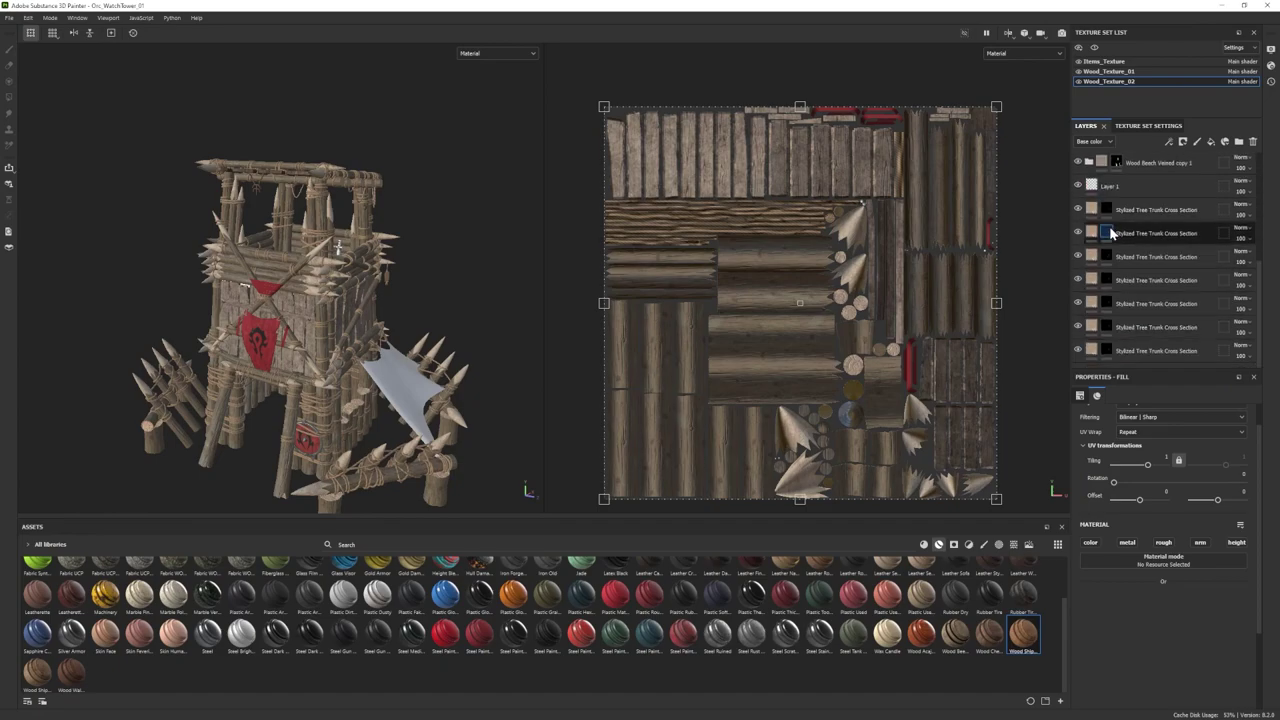
{"action": "scroll", "coordinate": [1110, 250], "scroll_direction": "up", "scroll_amount": 2}
{"action": "left_click", "coordinate": [1079, 235]}
{"action": "left_click", "coordinate": [1079, 235]}
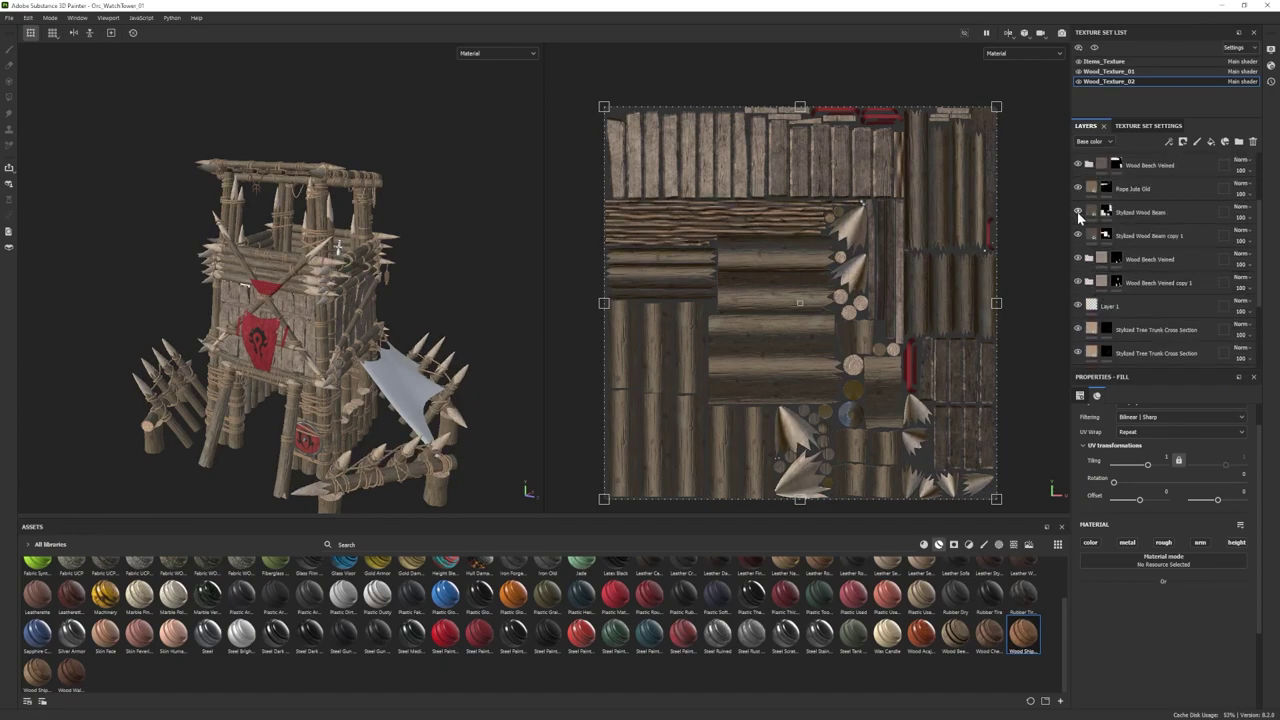
{"action": "left_click", "coordinate": [1079, 212]}
{"action": "left_click", "coordinate": [1079, 212]}
{"action": "scroll", "coordinate": [1081, 214], "scroll_direction": "up", "scroll_amount": 3}
{"action": "left_click", "coordinate": [1079, 254]}
{"action": "left_click", "coordinate": [1079, 254]}
Step: Change the Base Wood color of the wall planks' Wood Beech Veined folder to the greenish gray 82857A
{"action": "scroll", "coordinate": [1152, 308], "scroll_direction": "up", "scroll_amount": 5}
{"action": "scroll", "coordinate": [1146, 290], "scroll_direction": "down", "scroll_amount": 6}
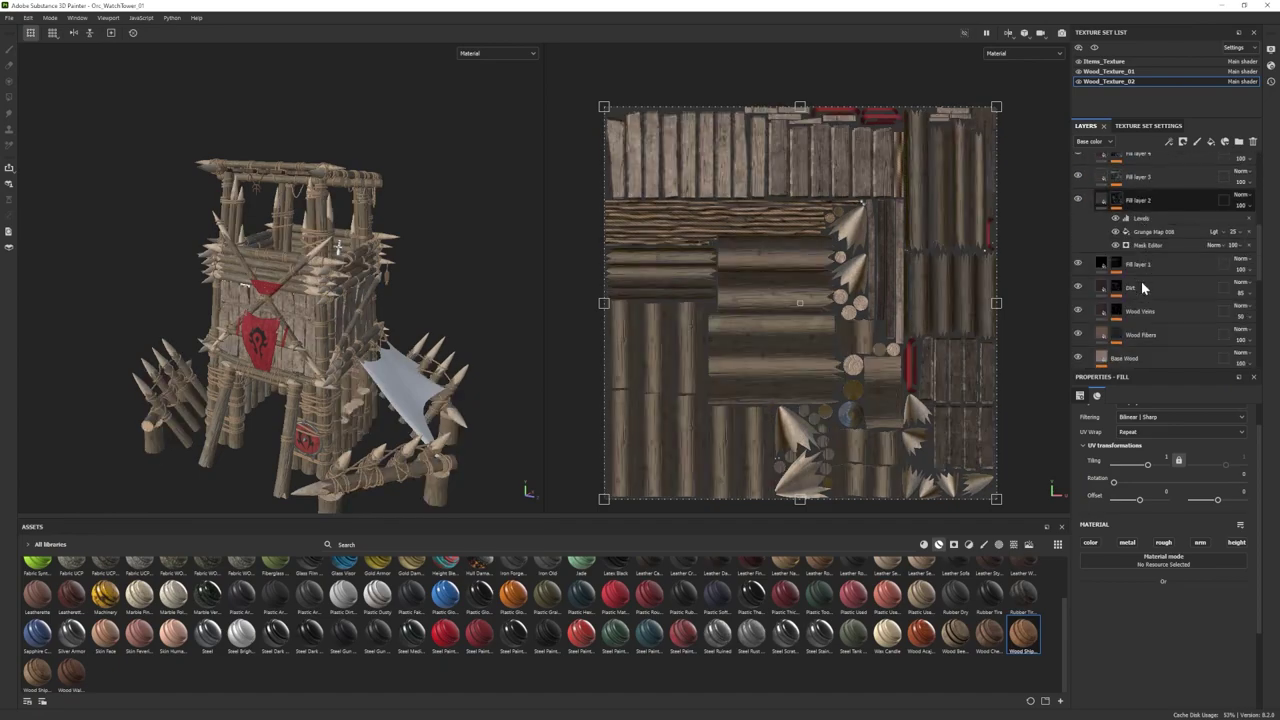
{"action": "left_click", "coordinate": [1139, 298]}
{"action": "left_click", "coordinate": [1146, 640]}
{"action": "mouse_move", "coordinate": [1030, 563]}
{"action": "left_mouse_down"}
{"action": "mouse_move", "coordinate": [1028, 533]}
{"action": "mouse_move", "coordinate": [1031, 547]}
{"action": "left_mouse_up"}
{"action": "left_click_drag", "start_coordinate": [945, 520], "coordinate": [919, 505]}
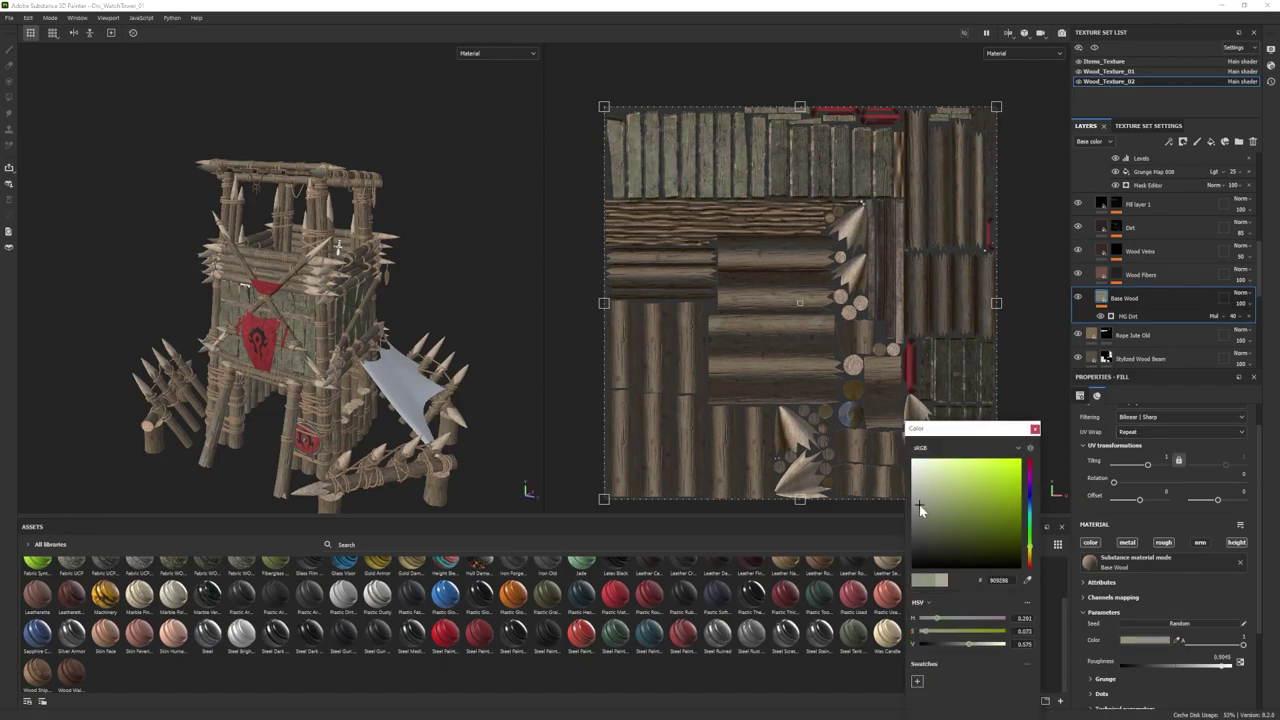
{"action": "left_click_drag", "start_coordinate": [249, 440], "coordinate": [268, 442], "text": "alt"}
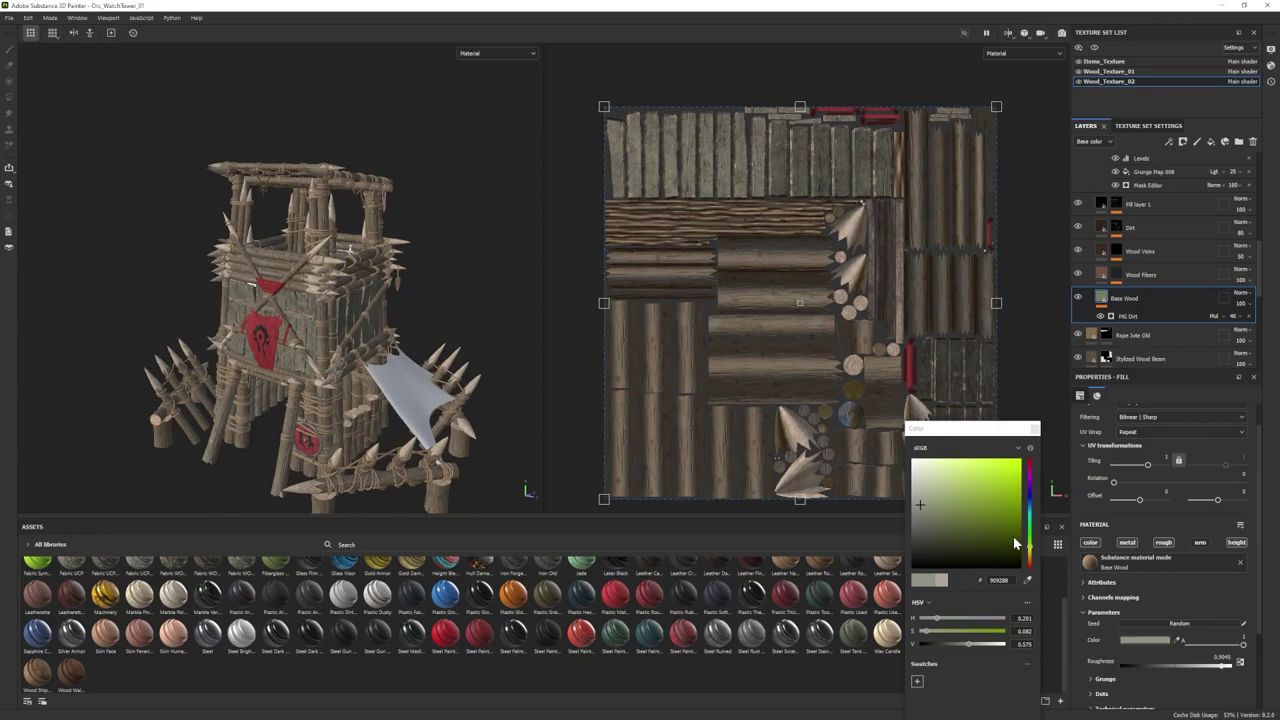
{"action": "left_click_drag", "start_coordinate": [915, 505], "coordinate": [916, 515]}
{"action": "mouse_move", "coordinate": [330, 420]}
{"action": "left_mouse_down", "text": "alt"}
{"action": "mouse_move", "coordinate": [360, 430]}
{"action": "mouse_move", "coordinate": [320, 440]}
{"action": "left_mouse_up", "text": "alt"}
{"action": "left_click", "coordinate": [916, 515]}
{"action": "left_click_drag", "start_coordinate": [924, 512], "coordinate": [920, 511]}
{"action": "mouse_move", "coordinate": [310, 360]}
{"action": "left_mouse_down", "text": "alt"}
{"action": "mouse_move", "coordinate": [431, 342]}
{"action": "mouse_move", "coordinate": [265, 385]}
{"action": "mouse_move", "coordinate": [285, 370]}
{"action": "mouse_move", "coordinate": [299, 378]}
{"action": "left_mouse_up", "text": "alt"}
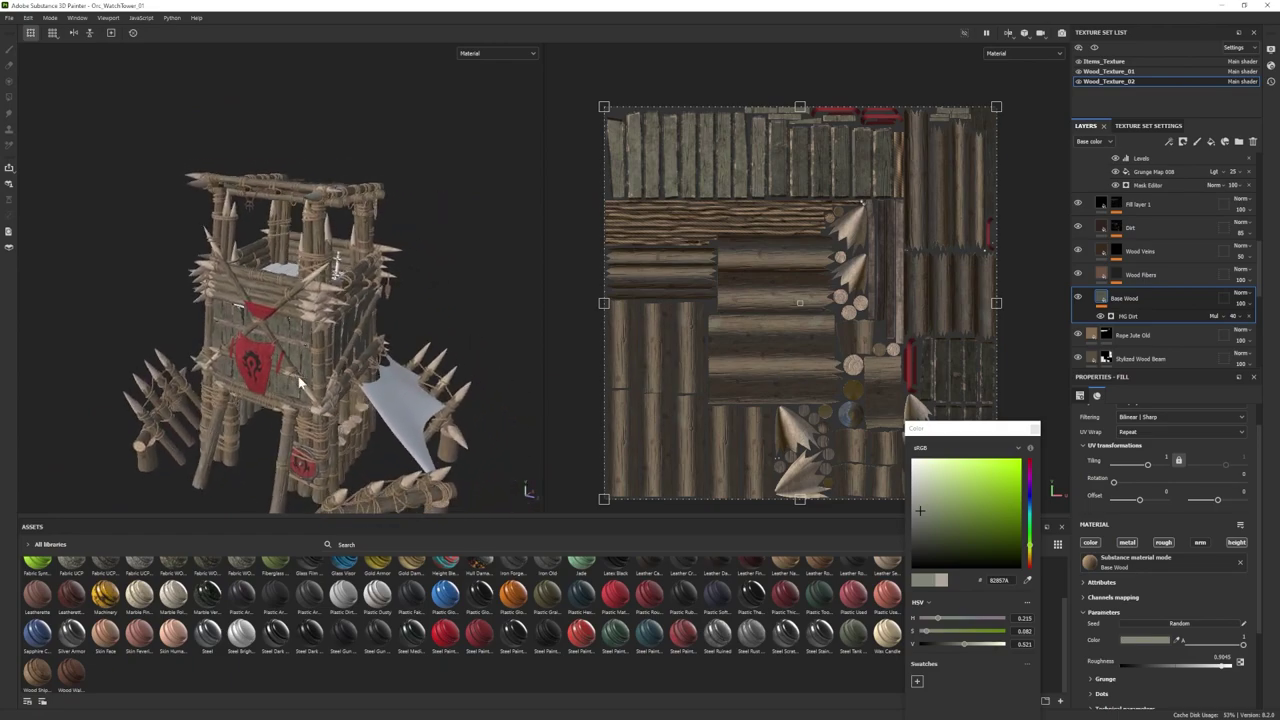
Step: Copy the greenish Wood Beech Veined folder from Wood_Texture_02 and paste it above Layer 1 in Items_Texture
{"action": "scroll", "coordinate": [1134, 297], "scroll_direction": "up", "scroll_amount": 5}
{"action": "left_click", "coordinate": [1089, 165]}
{"action": "left_click", "coordinate": [1146, 169]}
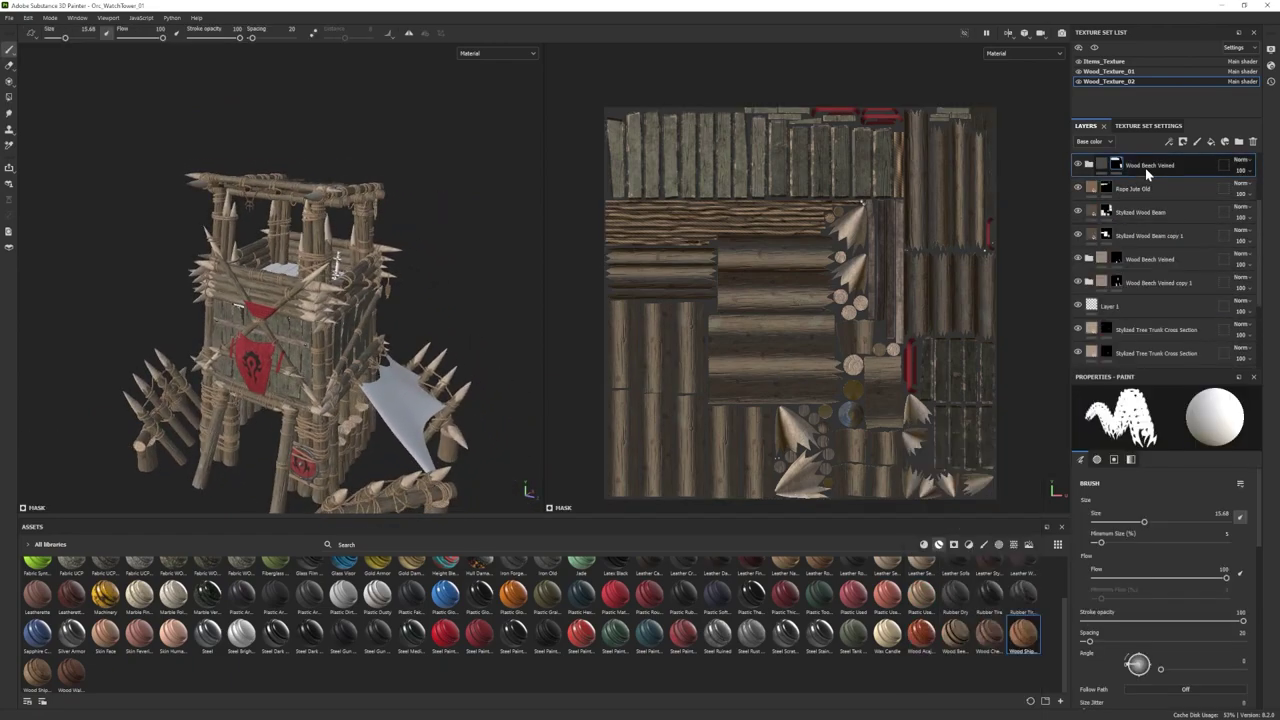
{"action": "left_click", "coordinate": [1103, 62]}
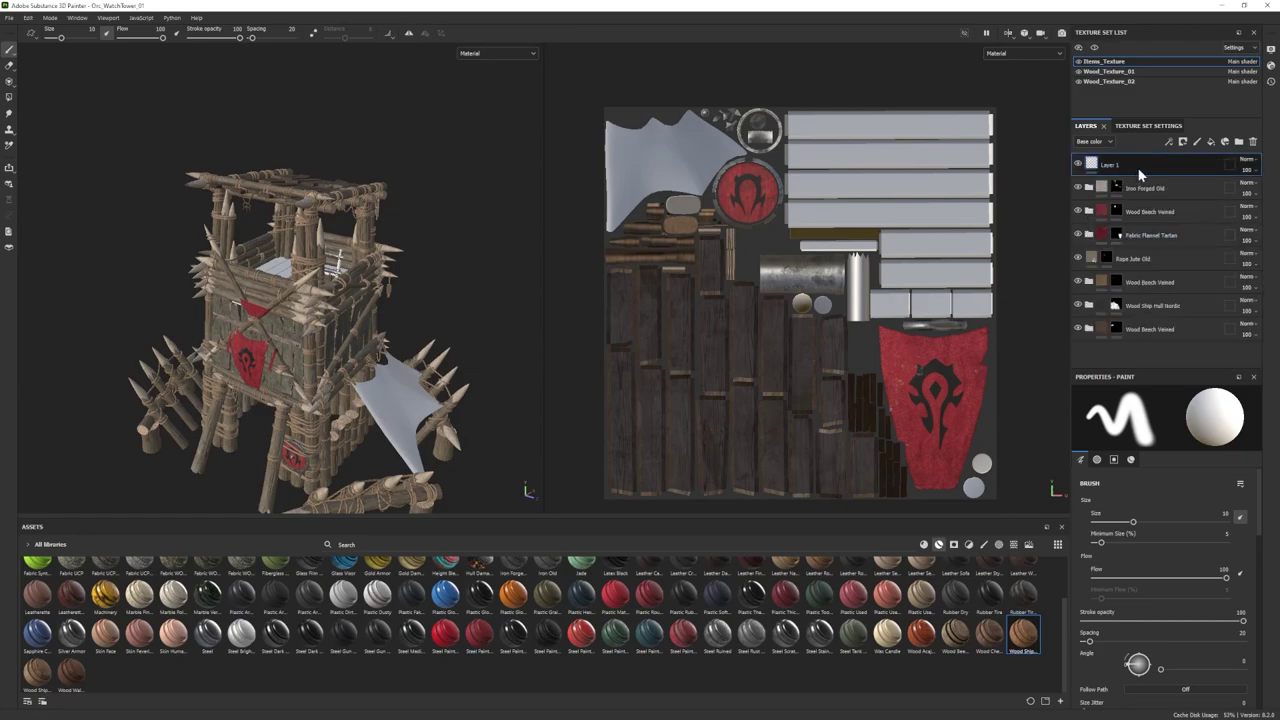
{"action": "key", "text": "ctrl+v"}
Step: Clear the pasted Wood Beech Veined folder's mask by filling the entire UV area with value 0
{"action": "left_click", "coordinate": [1117, 165]}
{"action": "key", "text": "4"}
{"action": "left_click_drag", "start_coordinate": [1242, 418], "coordinate": [1096, 419]}
{"action": "left_click_drag", "start_coordinate": [592, 96], "coordinate": [1012, 505]}
Step: Reveal the greenish Wood Beech Veined mask on the floor planks using Polygon Fill with value 1
{"action": "left_click_drag", "start_coordinate": [1101, 418], "coordinate": [1246, 420]}
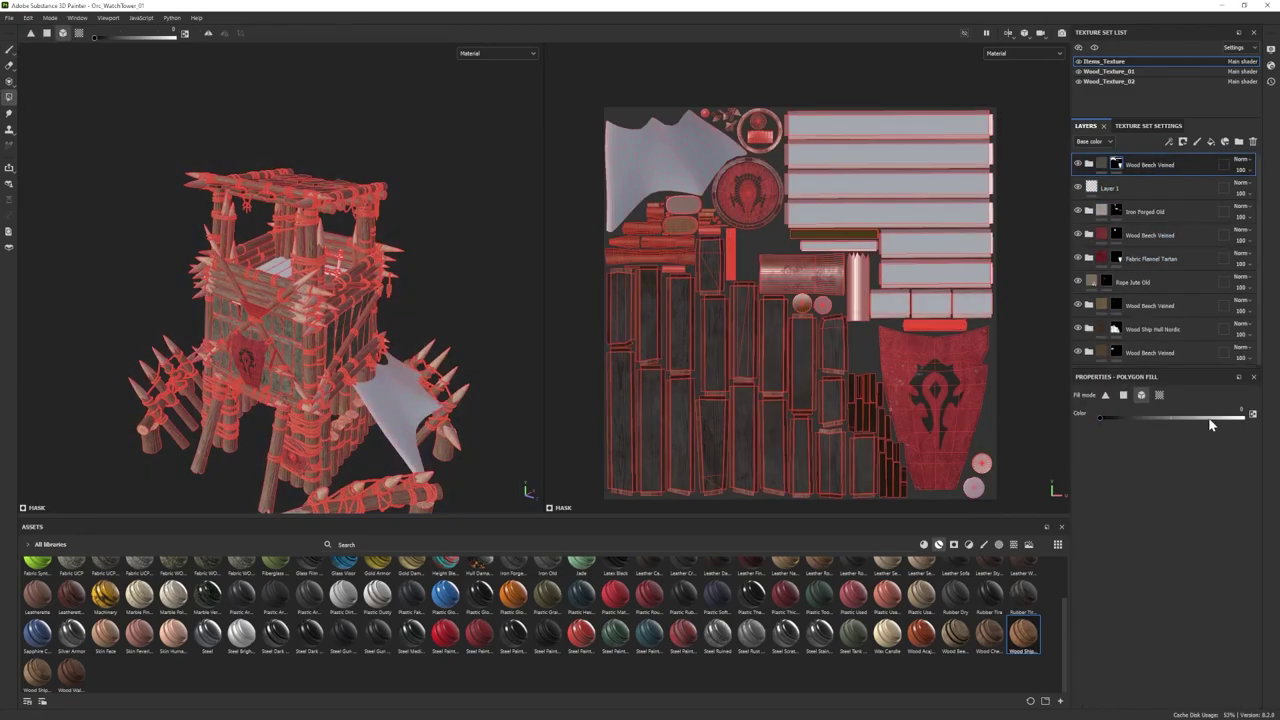
{"action": "left_click_drag", "start_coordinate": [945, 105], "coordinate": [958, 296]}
{"action": "mouse_move", "coordinate": [355, 245]}
{"action": "left_mouse_down", "text": "alt"}
{"action": "mouse_move", "coordinate": [417, 291]}
{"action": "mouse_move", "coordinate": [395, 297]}
{"action": "mouse_move", "coordinate": [552, 307]}
{"action": "mouse_move", "coordinate": [442, 202]}
{"action": "mouse_move", "coordinate": [492, 150]}
{"action": "left_mouse_up", "text": "alt"}
{"action": "left_click", "coordinate": [900, 303]}
{"action": "scroll", "coordinate": [552, 307], "scroll_direction": "up", "scroll_amount": 5}
{"action": "key", "text": "1"}
{"action": "scroll", "coordinate": [492, 150], "scroll_direction": "down", "scroll_amount": 4}
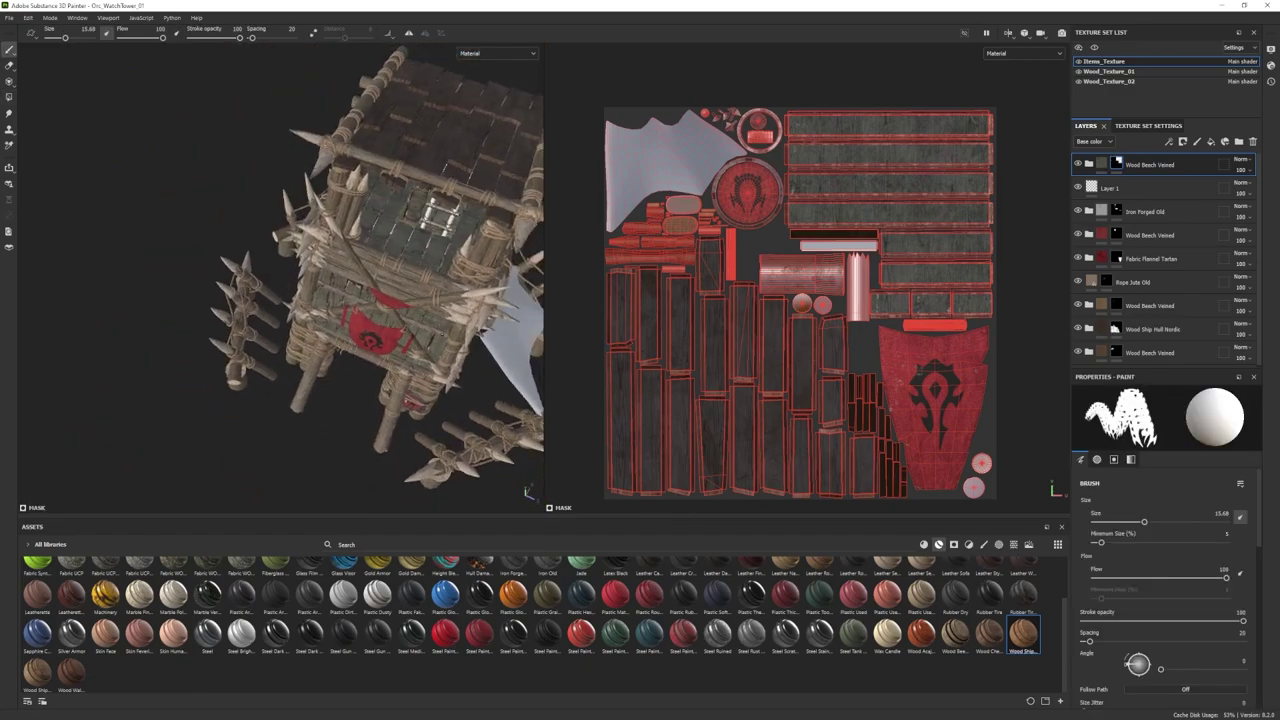
{"action": "key", "text": "4"}
{"action": "left_click", "coordinate": [10, 50]}
{"action": "mouse_move", "coordinate": [272, 335]}
{"action": "left_mouse_down", "text": "alt"}
{"action": "mouse_move", "coordinate": [265, 255]}
{"action": "mouse_move", "coordinate": [215, 275]}
{"action": "mouse_move", "coordinate": [212, 305]}
{"action": "mouse_move", "coordinate": [254, 286]}
{"action": "mouse_move", "coordinate": [246, 310]}
{"action": "left_mouse_up", "text": "alt"}
Step: Isolate the Items_Texture set in the view and remove the Iron Forged Old mask from the ladder
{"action": "left_click", "coordinate": [1094, 47]}
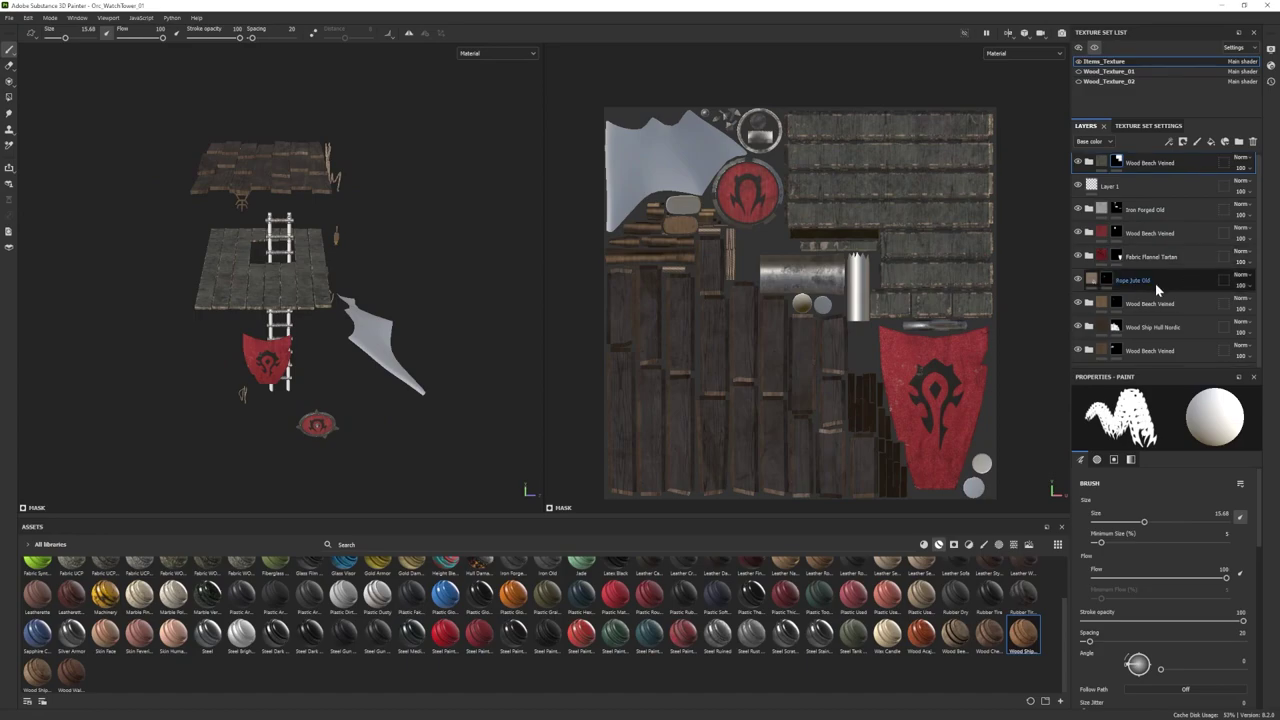
{"action": "left_click", "coordinate": [1117, 209]}
{"action": "key", "text": "4"}
{"action": "key", "text": "1"}
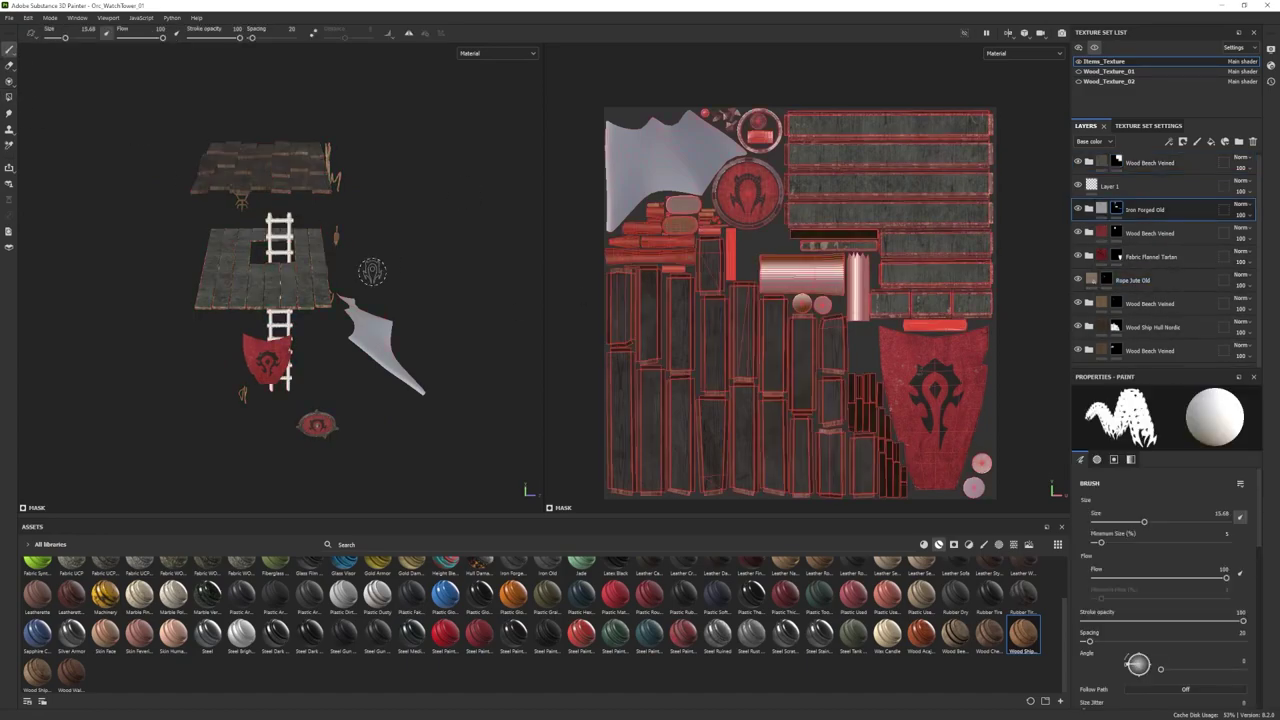
{"action": "left_click_drag", "start_coordinate": [371, 271], "coordinate": [352, 248], "text": "alt"}
{"action": "scroll", "coordinate": [352, 248], "scroll_direction": "up", "scroll_amount": 2}
Step: Add the Wood Beech Veined smart material below Layer 1 for the ladder, with a grayer Base Wood color and a black mask
{"action": "left_click_drag", "start_coordinate": [957, 640], "coordinate": [1165, 203]}
{"action": "left_click", "coordinate": [1089, 208]}
{"action": "scroll", "coordinate": [1149, 298], "scroll_direction": "down", "scroll_amount": 1}
{"action": "left_click", "coordinate": [1136, 245]}
{"action": "scroll", "coordinate": [1169, 569], "scroll_direction": "down", "scroll_amount": 1}
{"action": "left_click", "coordinate": [1145, 640]}
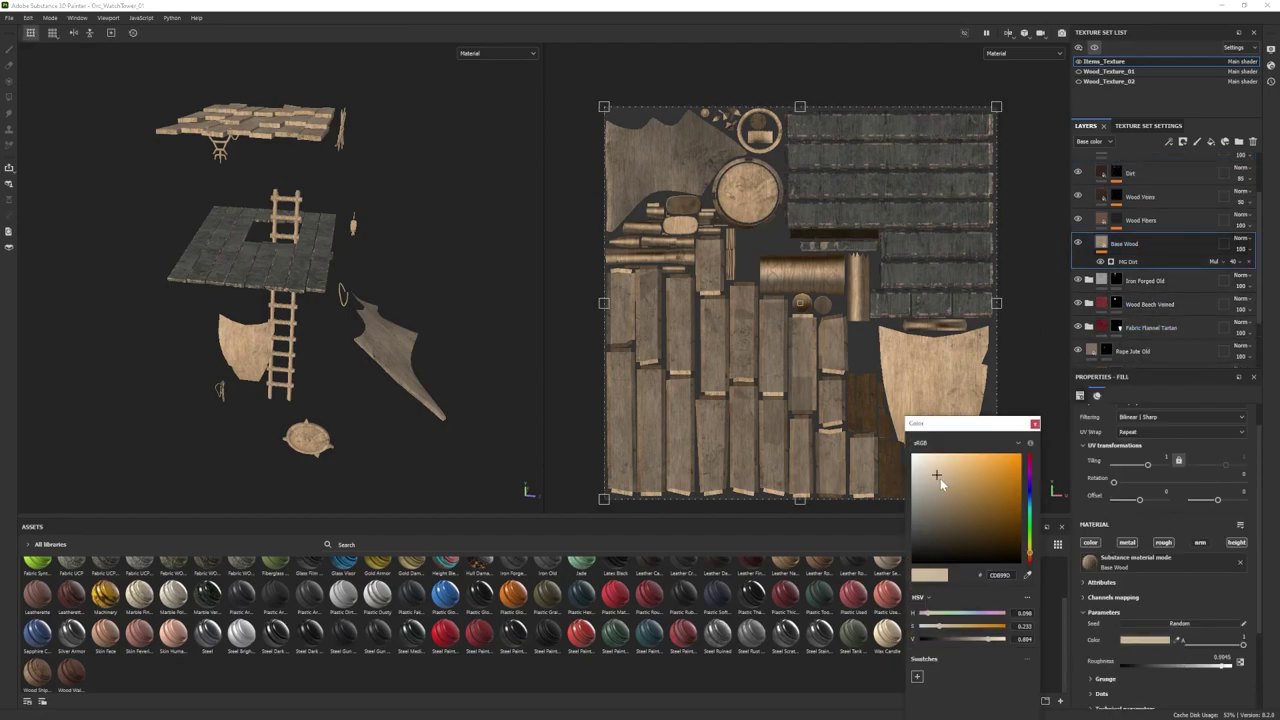
{"action": "left_click", "coordinate": [918, 493]}
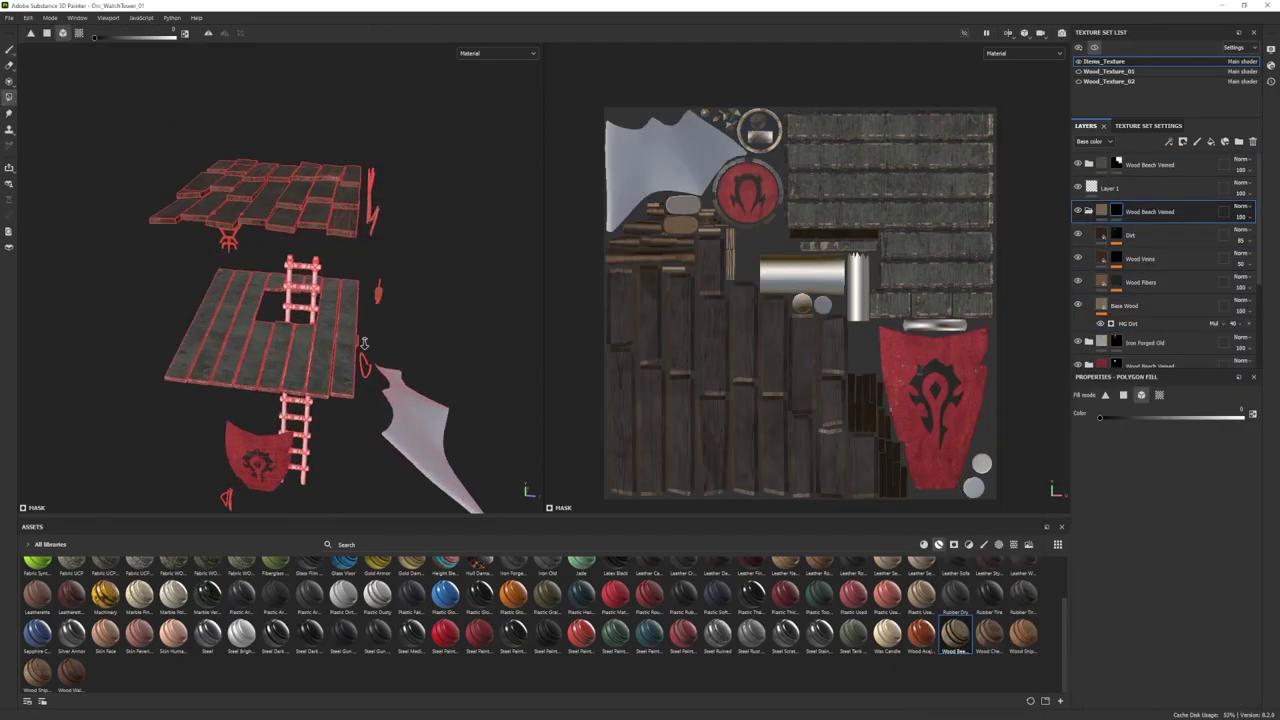
{"action": "scroll", "coordinate": [325, 255], "scroll_direction": "up", "scroll_amount": 5}
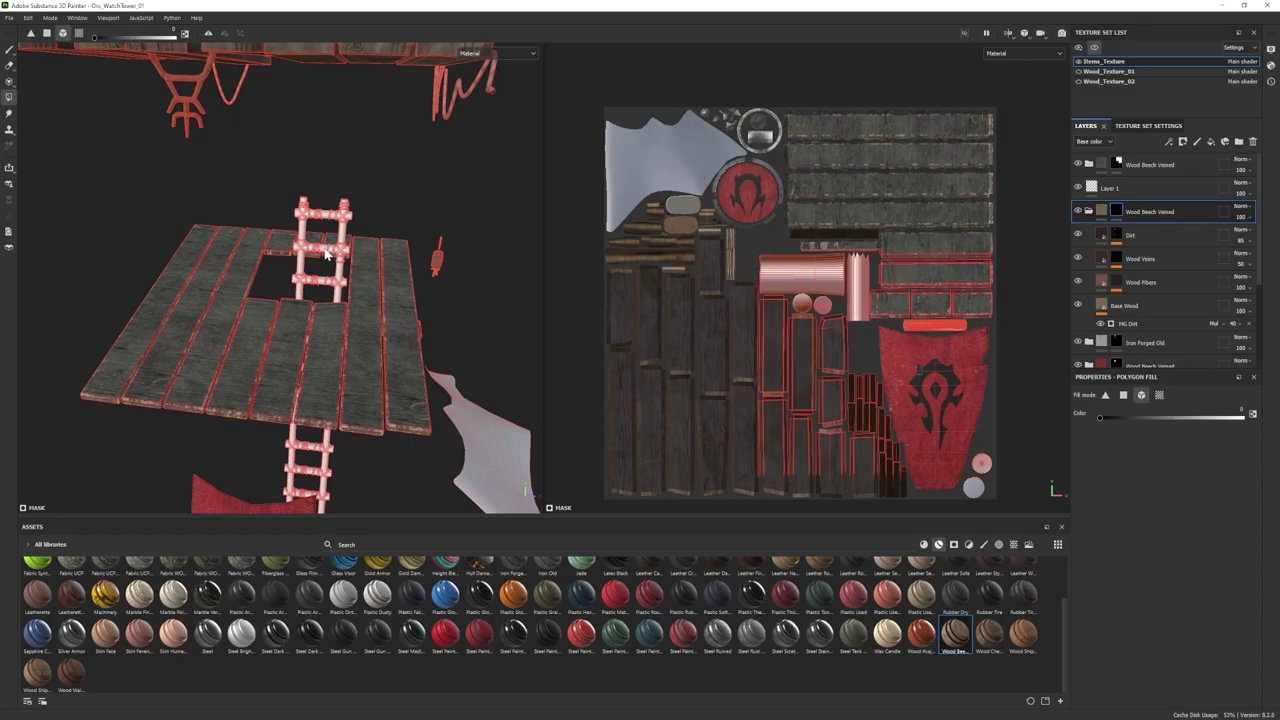
Step: Reveal the Wood Beech Veined material on the ladder's parts using Polygon Fill with value 1
{"action": "left_click", "coordinate": [1244, 417]}
{"action": "left_click", "coordinate": [343, 240]}
{"action": "left_click", "coordinate": [325, 252]}
{"action": "left_click", "coordinate": [10, 50]}
{"action": "scroll", "coordinate": [290, 295], "scroll_direction": "down", "scroll_amount": 5}
{"action": "mouse_move", "coordinate": [290, 295]}
{"action": "left_mouse_down", "text": "alt"}
{"action": "mouse_move", "coordinate": [210, 283]}
{"action": "mouse_move", "coordinate": [270, 316]}
{"action": "left_mouse_up", "text": "alt"}
Step: Select the Rope Jute Old mask and reveal it on a rope part of the items mesh using Polygon Fill
{"action": "left_click", "coordinate": [1089, 211]}
{"action": "left_click", "coordinate": [1106, 305]}
{"action": "left_click", "coordinate": [10, 97]}
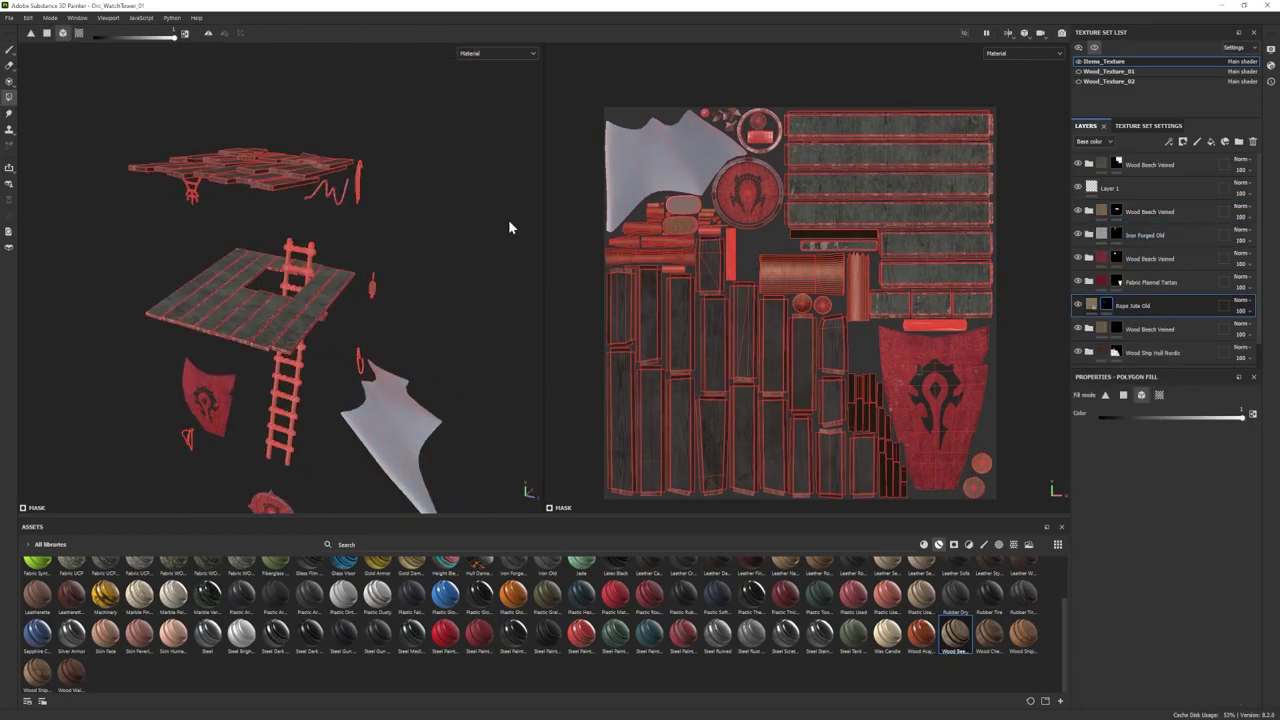
{"action": "right_click_drag", "start_coordinate": [509, 228], "coordinate": [600, 466], "text": "alt"}
{"action": "left_click", "coordinate": [331, 168]}
{"action": "left_click", "coordinate": [10, 50]}
{"action": "right_click_drag", "start_coordinate": [400, 432], "coordinate": [165, 400], "text": "alt"}
{"action": "left_click_drag", "start_coordinate": [165, 400], "coordinate": [185, 424], "text": "alt"}
Step: Examine the mask fills of the Wood Veins, Wood Fibers and Pattern layers inside the floor planks' Wood Beech Veined folder
{"action": "left_click", "coordinate": [1090, 166]}
{"action": "scroll", "coordinate": [1157, 337], "scroll_direction": "down", "scroll_amount": 2}
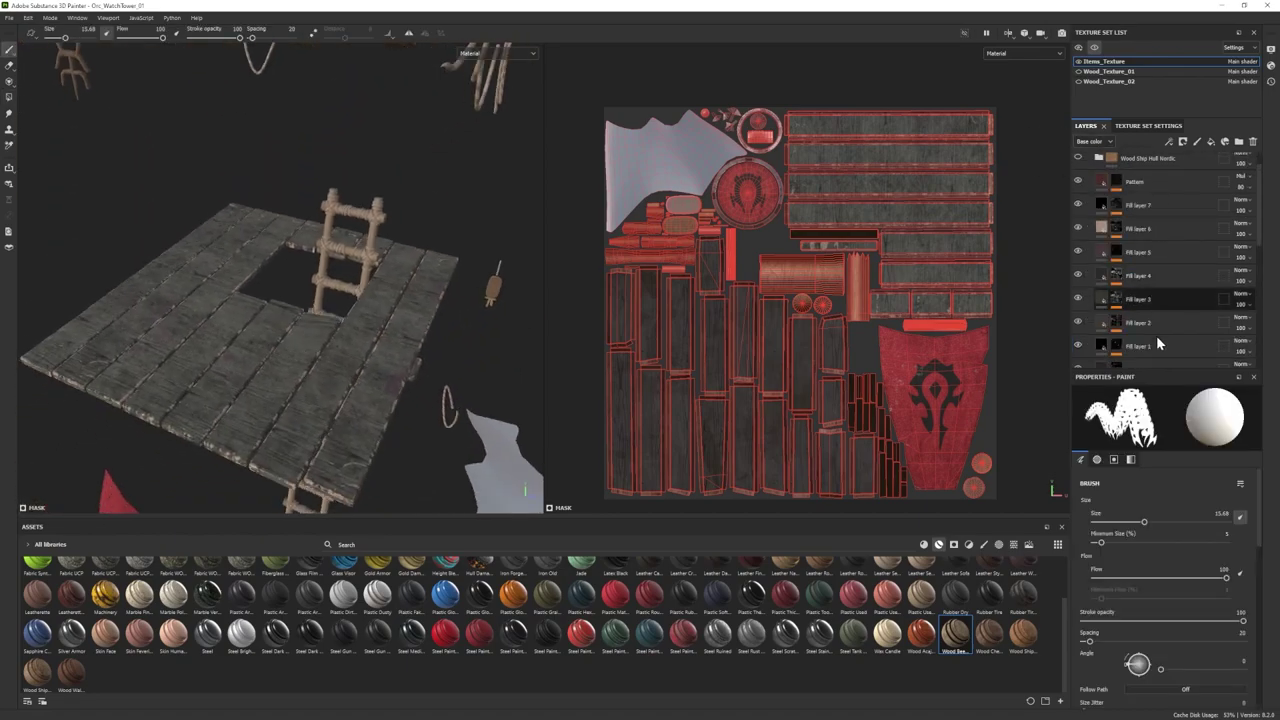
{"action": "scroll", "coordinate": [1157, 338], "scroll_direction": "down", "scroll_amount": 3}
{"action": "left_click", "coordinate": [1117, 309]}
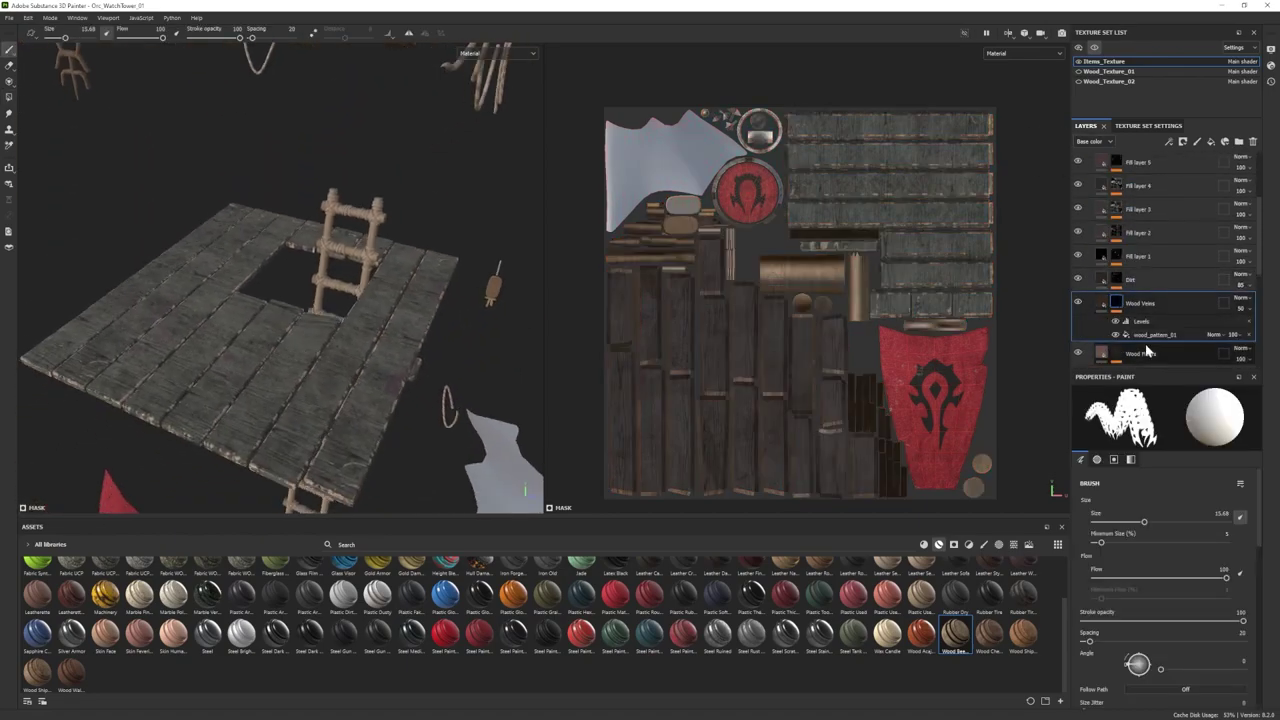
{"action": "left_click", "coordinate": [1153, 337]}
{"action": "scroll", "coordinate": [1150, 320], "scroll_direction": "down", "scroll_amount": 2}
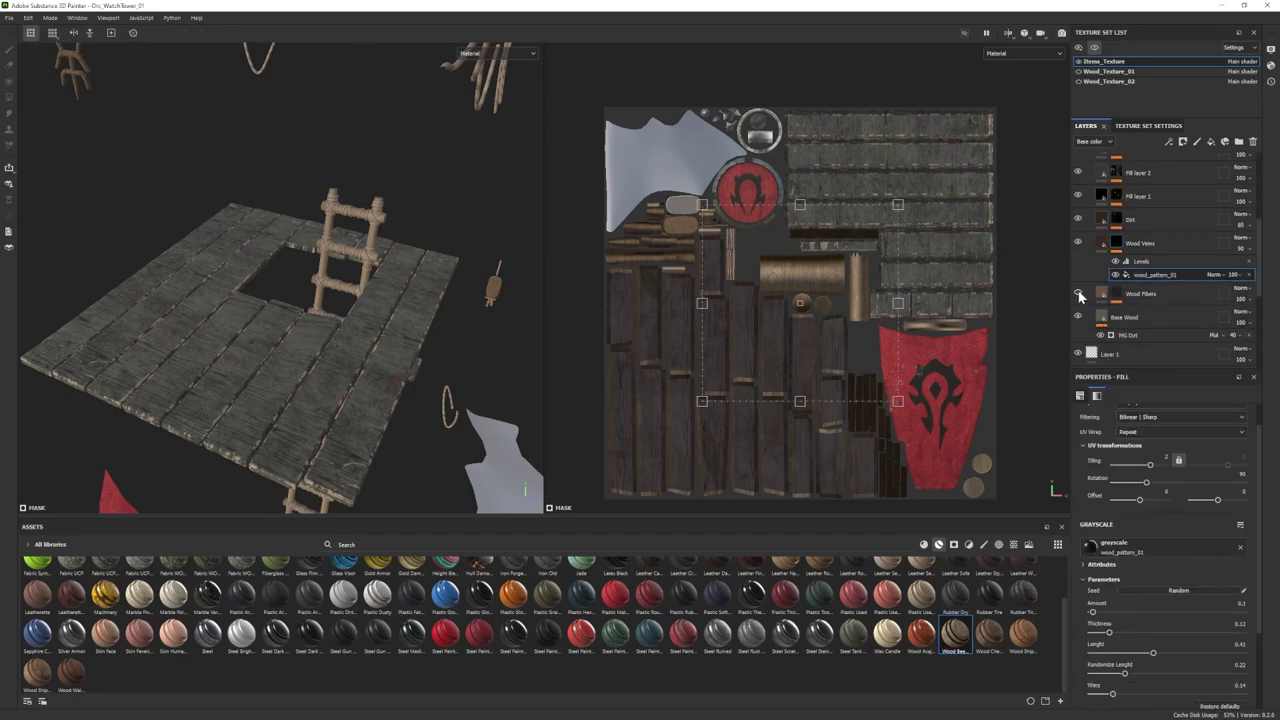
{"action": "left_click", "coordinate": [1118, 296]}
{"action": "left_click", "coordinate": [1153, 312]}
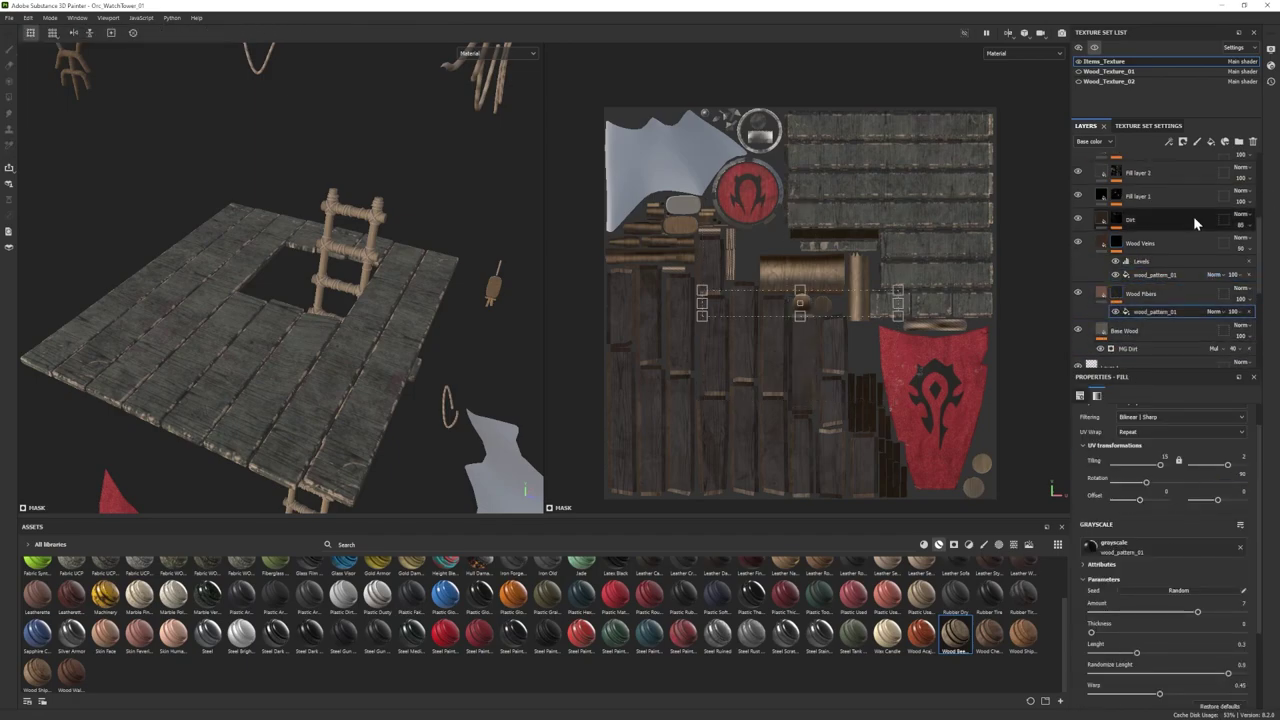
{"action": "scroll", "coordinate": [1120, 292], "scroll_direction": "up", "scroll_amount": 3}
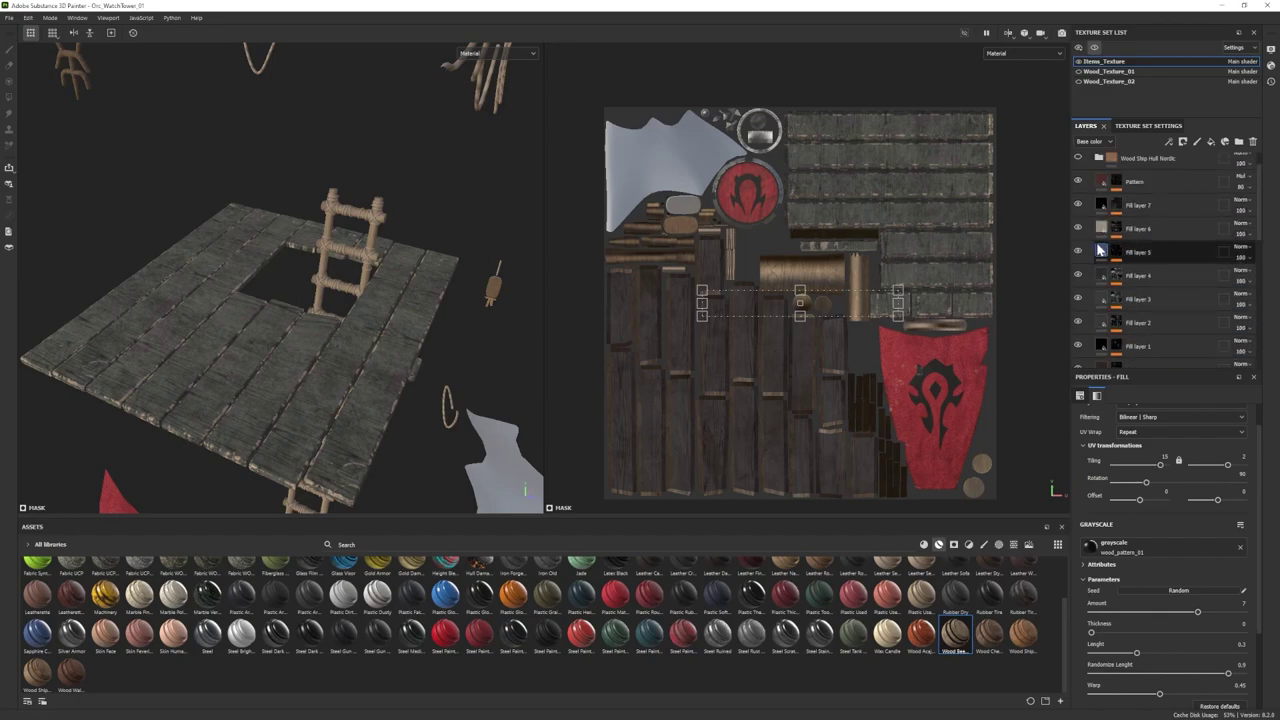
{"action": "left_click", "coordinate": [1117, 189]}
{"action": "left_click", "coordinate": [1142, 200]}
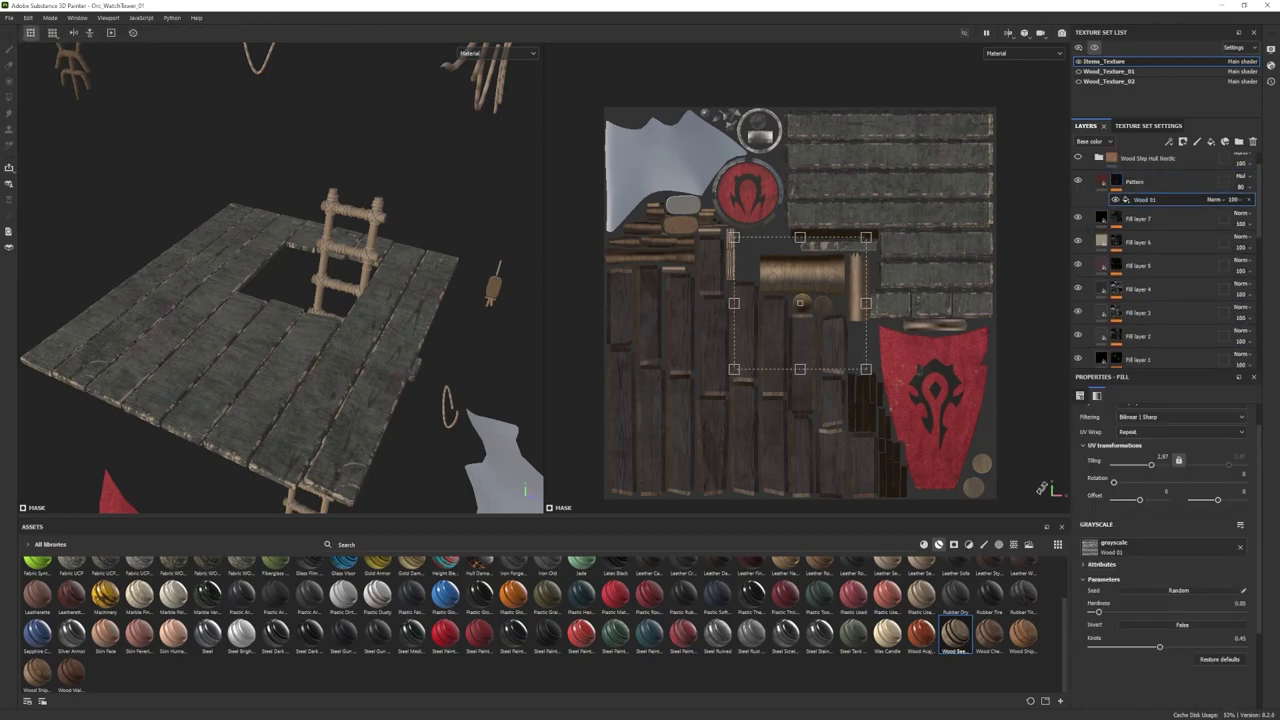
Step: Show all texture sets and examine the whole tower from several angles
{"action": "left_click", "coordinate": [1094, 48]}
{"action": "right_click_drag", "start_coordinate": [230, 290], "coordinate": [274, 314], "text": "alt"}
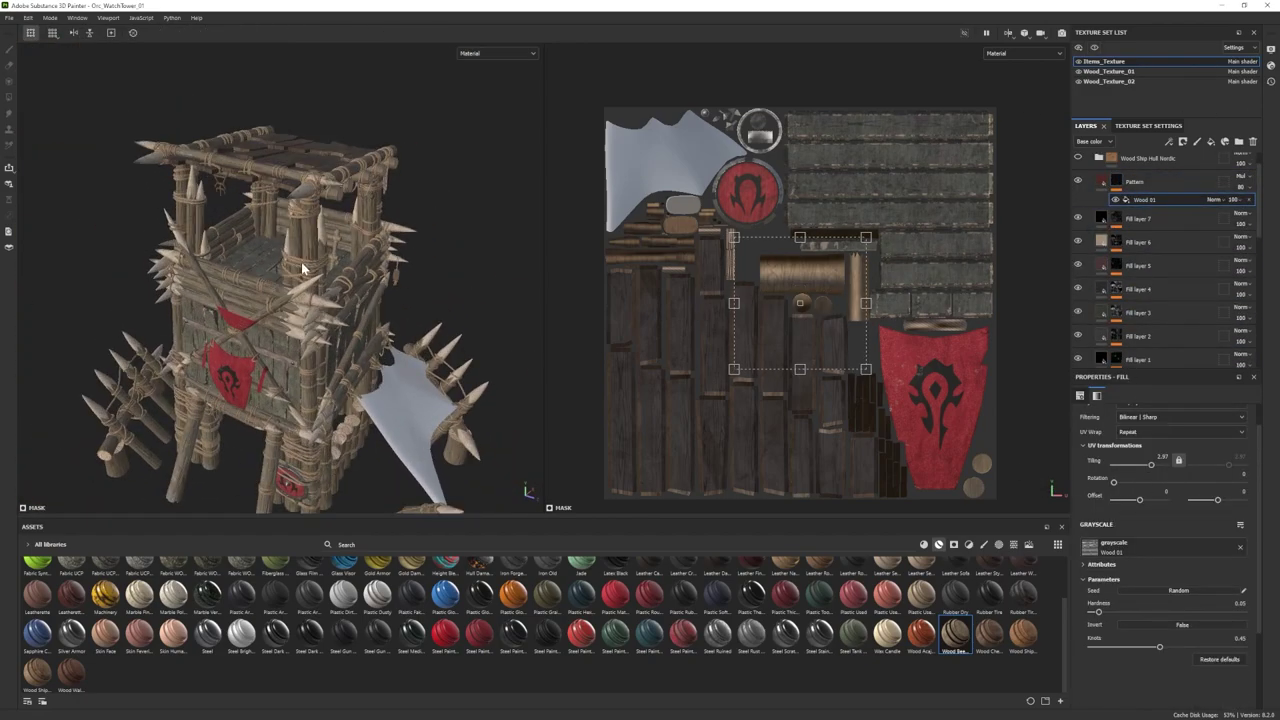
{"action": "left_click_drag", "start_coordinate": [306, 269], "coordinate": [275, 280], "text": "alt"}
{"action": "right_click_drag", "start_coordinate": [200, 300], "coordinate": [128, 336], "text": "alt"}
{"action": "middle_click_drag", "start_coordinate": [128, 336], "coordinate": [90, 280], "text": "alt"}
{"action": "left_click_drag", "start_coordinate": [250, 300], "coordinate": [205, 300], "text": "alt"}
{"action": "right_click_drag", "start_coordinate": [200, 300], "coordinate": [240, 300], "text": "alt"}
Step: Isolate the items set and add the Leather Damaged smart material at the top of its layer stack, hidden from view
{"action": "left_click", "coordinate": [924, 545]}
{"action": "left_click", "coordinate": [938, 545]}
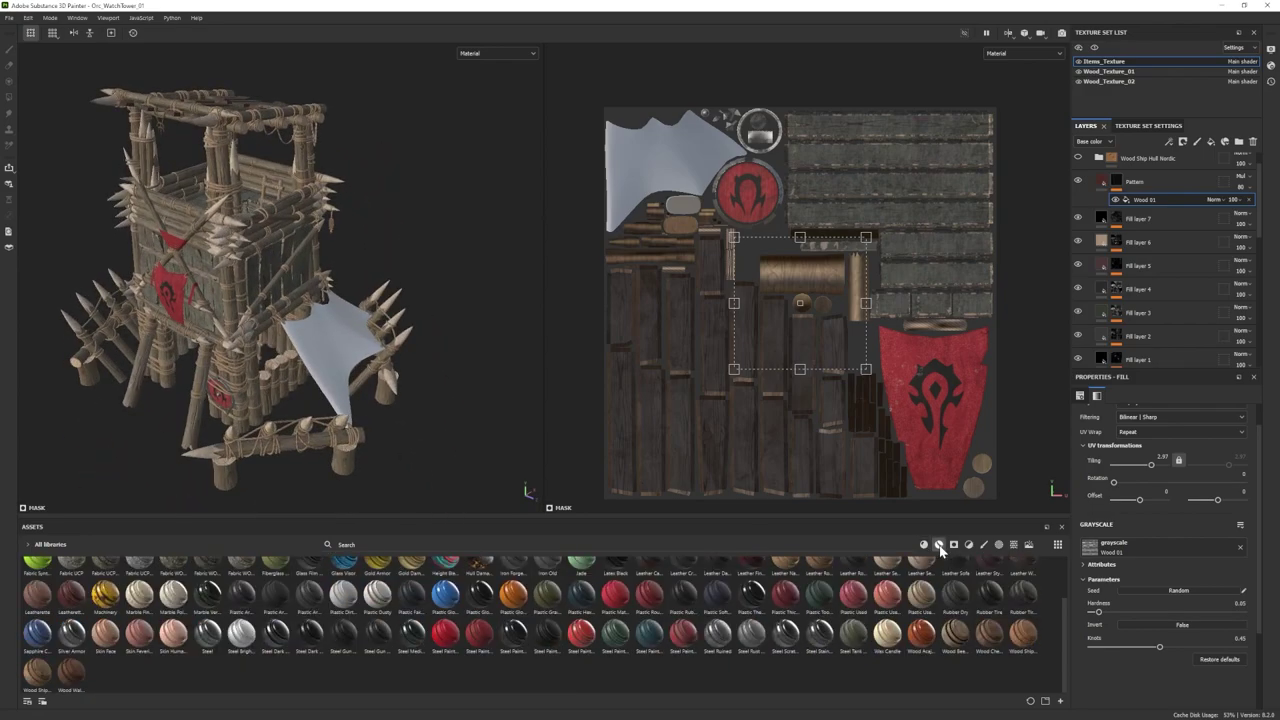
{"action": "left_click", "coordinate": [1094, 48]}
{"action": "middle_click_drag", "start_coordinate": [330, 326], "coordinate": [250, 266], "text": "alt"}
{"action": "right_click_drag", "start_coordinate": [250, 266], "coordinate": [235, 312], "text": "alt"}
{"action": "scroll", "coordinate": [937, 577], "scroll_direction": "up", "scroll_amount": 2}
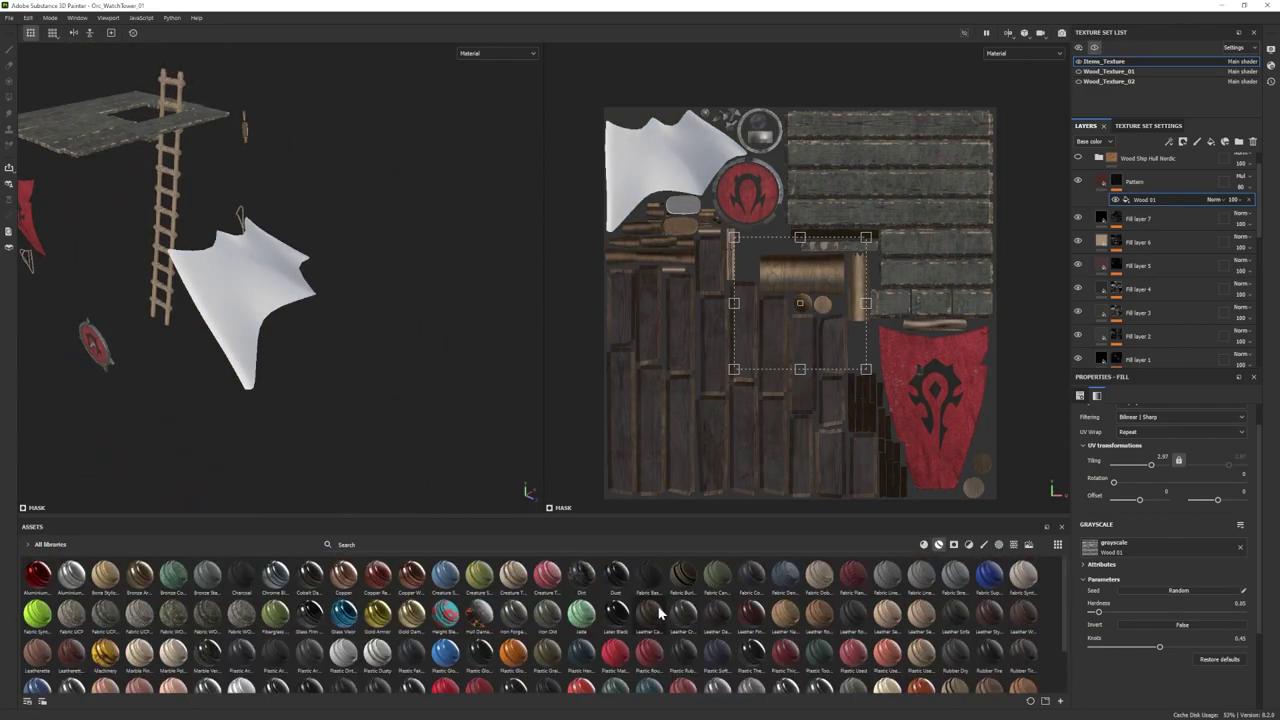
{"action": "left_click_drag", "start_coordinate": [722, 620], "coordinate": [1110, 200]}
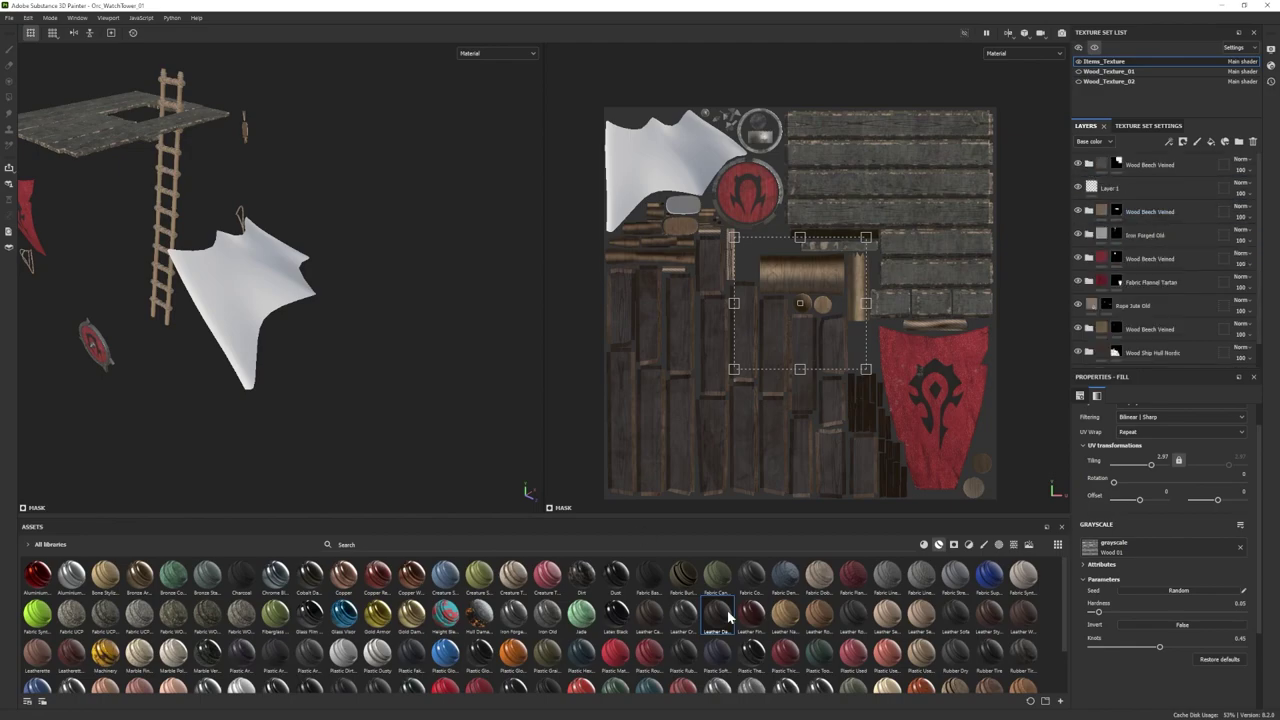
{"action": "left_click_drag", "start_coordinate": [1140, 155], "coordinate": [1138, 158]}
{"action": "left_click", "coordinate": [1091, 165]}
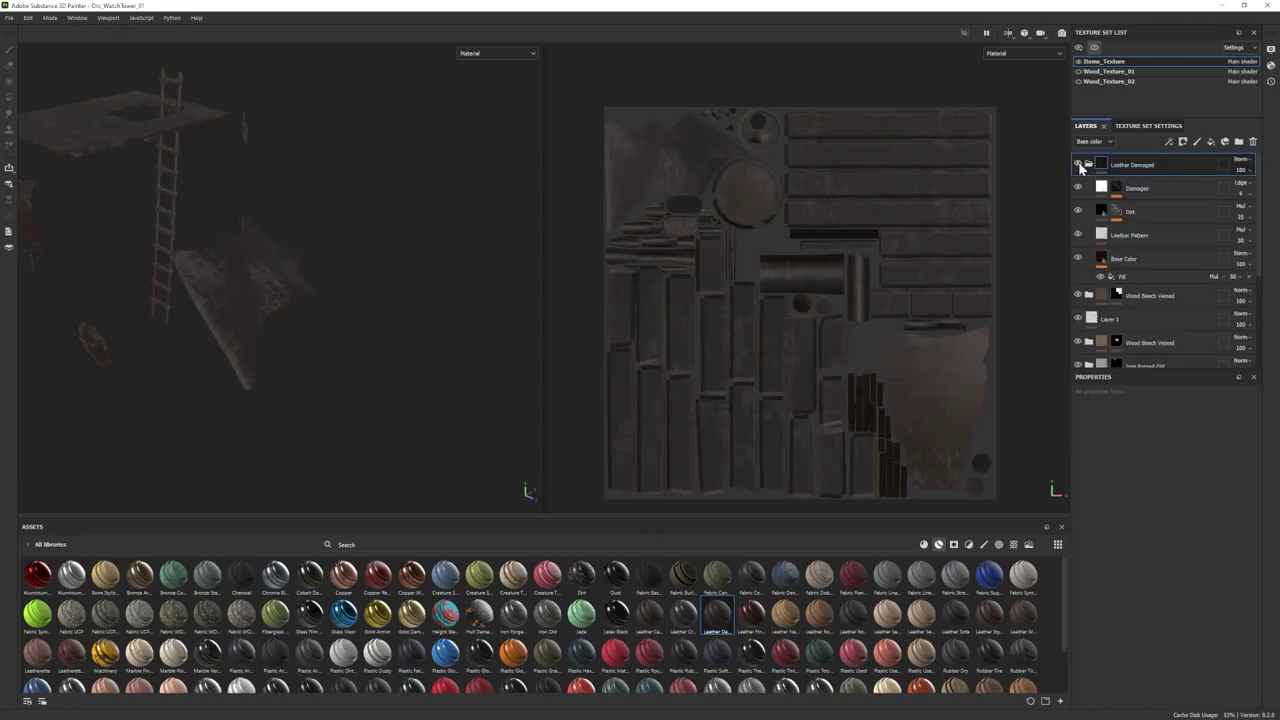
{"action": "left_click", "coordinate": [1079, 165]}
{"action": "left_click", "coordinate": [1089, 165]}
Step: Add the Leather Rough smart material beneath Leather Damaged and set its Leather Base color to a grayer brown
{"action": "left_click_drag", "start_coordinate": [785, 616], "coordinate": [1136, 178]}
{"action": "key", "text": "Delete"}
{"action": "left_click", "coordinate": [1089, 188]}
{"action": "left_click", "coordinate": [1138, 288]}
{"action": "scroll", "coordinate": [1182, 600], "scroll_direction": "down", "scroll_amount": 2}
{"action": "left_click", "coordinate": [1180, 664]}
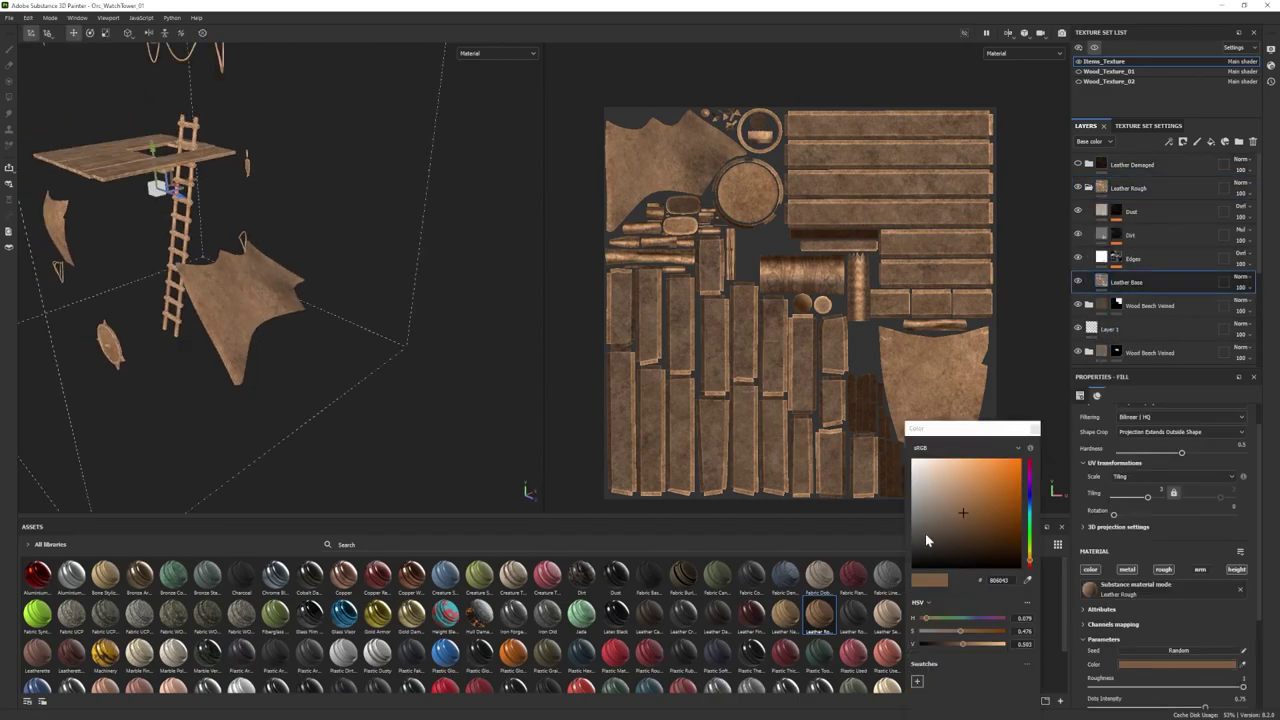
{"action": "left_click_drag", "start_coordinate": [947, 512], "coordinate": [936, 508]}
{"action": "left_click", "coordinate": [1035, 429]}
{"action": "left_click", "coordinate": [1089, 188]}
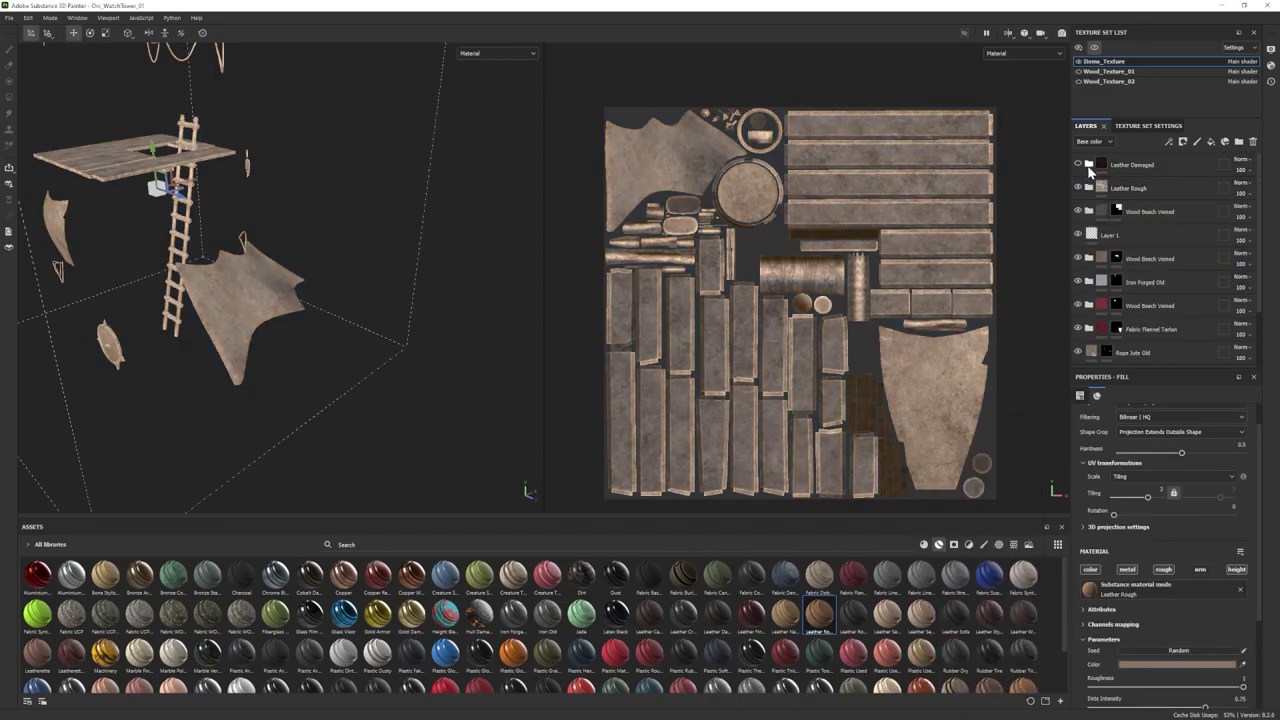
Step: Copy the Damages layer from the Leather Damaged folder to the top of the Leather Rough folder
{"action": "left_click", "coordinate": [1089, 165]}
{"action": "left_click", "coordinate": [1147, 186]}
{"action": "key", "text": "ctrl+c"}
{"action": "left_click", "coordinate": [1089, 165]}
{"action": "left_click", "coordinate": [1128, 188]}
{"action": "left_click", "coordinate": [1089, 188]}
{"action": "left_click", "coordinate": [1139, 211]}
{"action": "key", "text": "ctrl+v"}
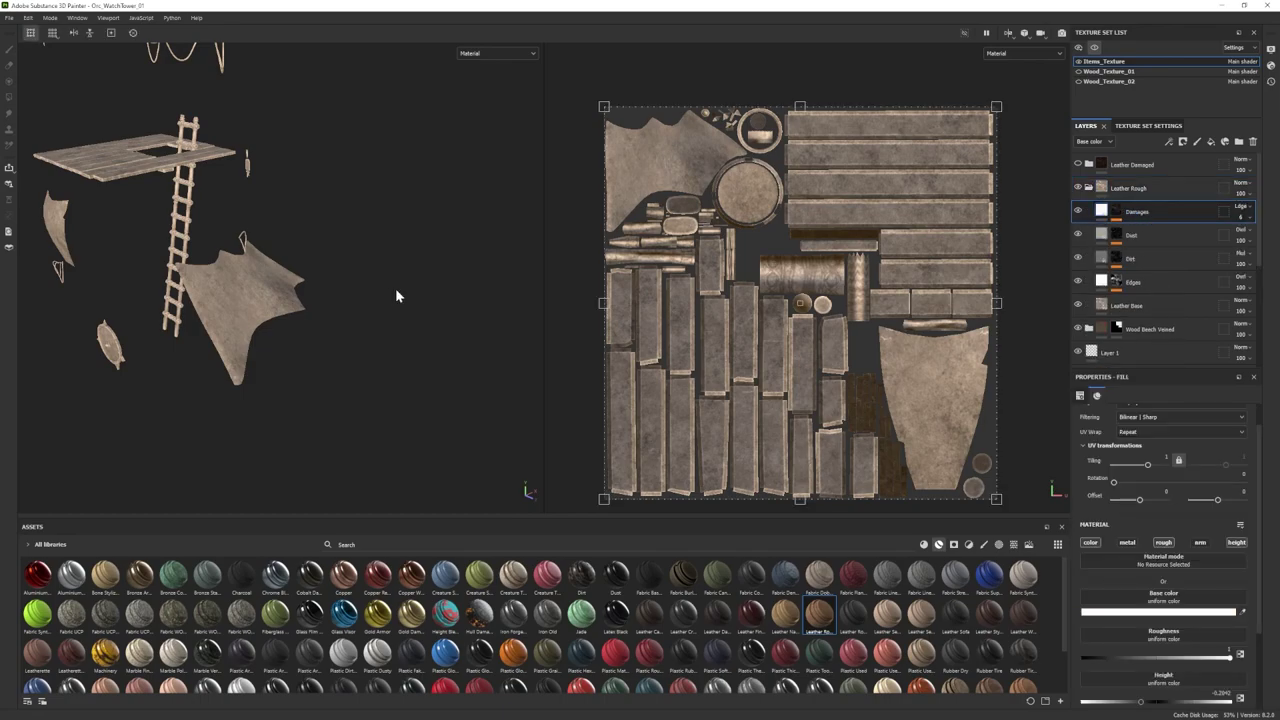
Step: Show all texture sets again and add a black mask to the Leather Rough folder
{"action": "left_click", "coordinate": [1094, 48]}
{"action": "left_click_drag", "start_coordinate": [250, 270], "coordinate": [290, 280], "text": "alt"}
{"action": "middle_click_drag", "start_coordinate": [240, 270], "coordinate": [305, 292], "text": "alt"}
{"action": "left_click", "coordinate": [1089, 188]}
{"action": "right_click", "coordinate": [1141, 187]}
{"action": "left_click", "coordinate": [1182, 207]}
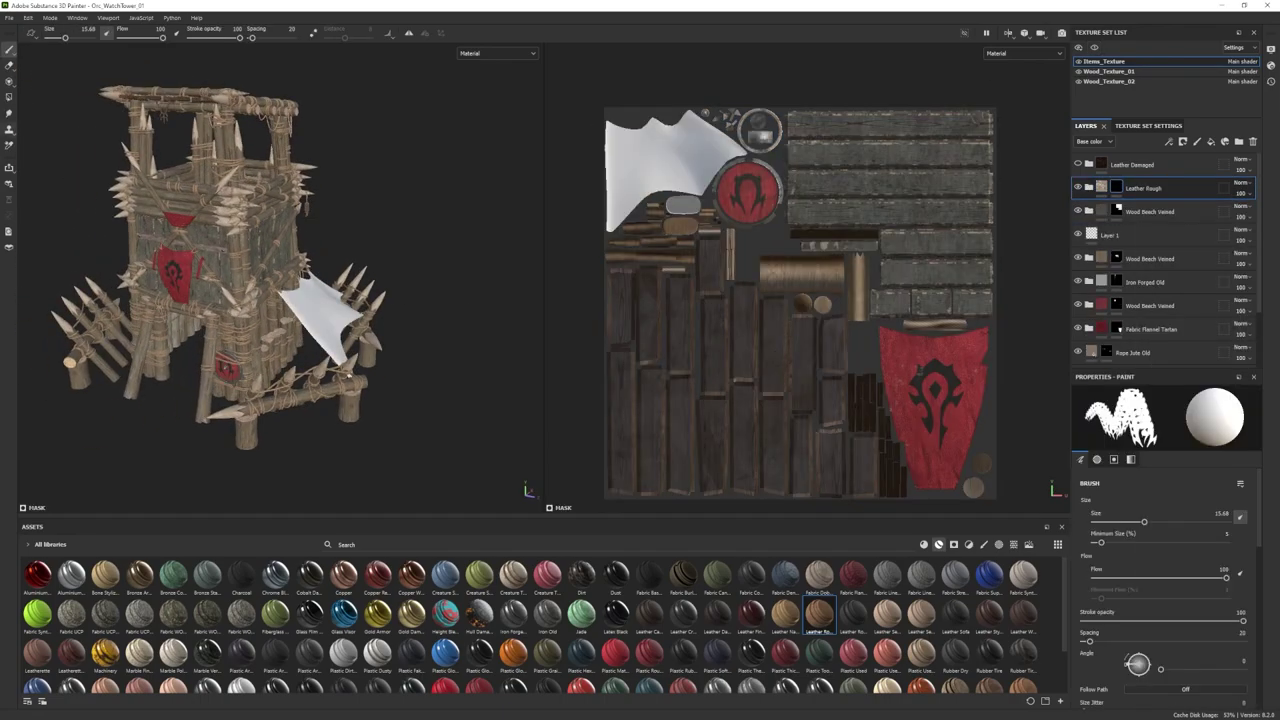
Step: Reveal the Leather Rough material on the torn sheet beside the tower using Polygon Fill on its UV island
{"action": "left_click", "coordinate": [9, 97]}
{"action": "left_click", "coordinate": [692, 168]}
{"action": "left_click", "coordinate": [9, 49]}
{"action": "left_click_drag", "start_coordinate": [230, 250], "coordinate": [205, 245], "text": "alt"}
{"action": "mouse_move", "coordinate": [205, 245]}
{"action": "right_mouse_down", "text": "alt"}
{"action": "mouse_move", "coordinate": [260, 260]}
{"action": "mouse_move", "coordinate": [238, 250]}
{"action": "right_mouse_up", "text": "alt"}
{"action": "middle_click_drag", "start_coordinate": [238, 250], "coordinate": [289, 309], "text": "alt"}
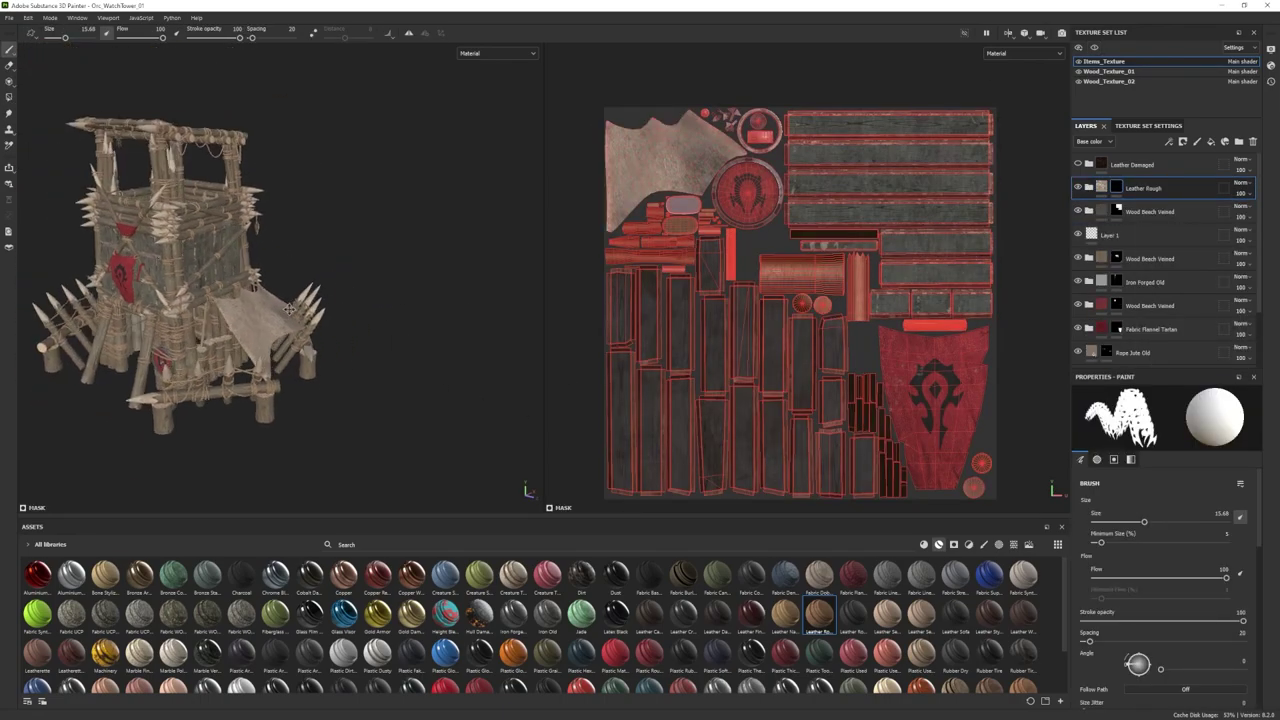
{"action": "right_click_drag", "start_coordinate": [289, 309], "coordinate": [335, 315], "text": "alt"}
Step: Add a fill layer above Damages in the Leather Rough folder and apply the Moss smart mask to it
{"action": "left_click", "coordinate": [1211, 142]}
{"action": "left_click", "coordinate": [1089, 211]}
{"action": "left_click_drag", "start_coordinate": [1124, 188], "coordinate": [1140, 225]}
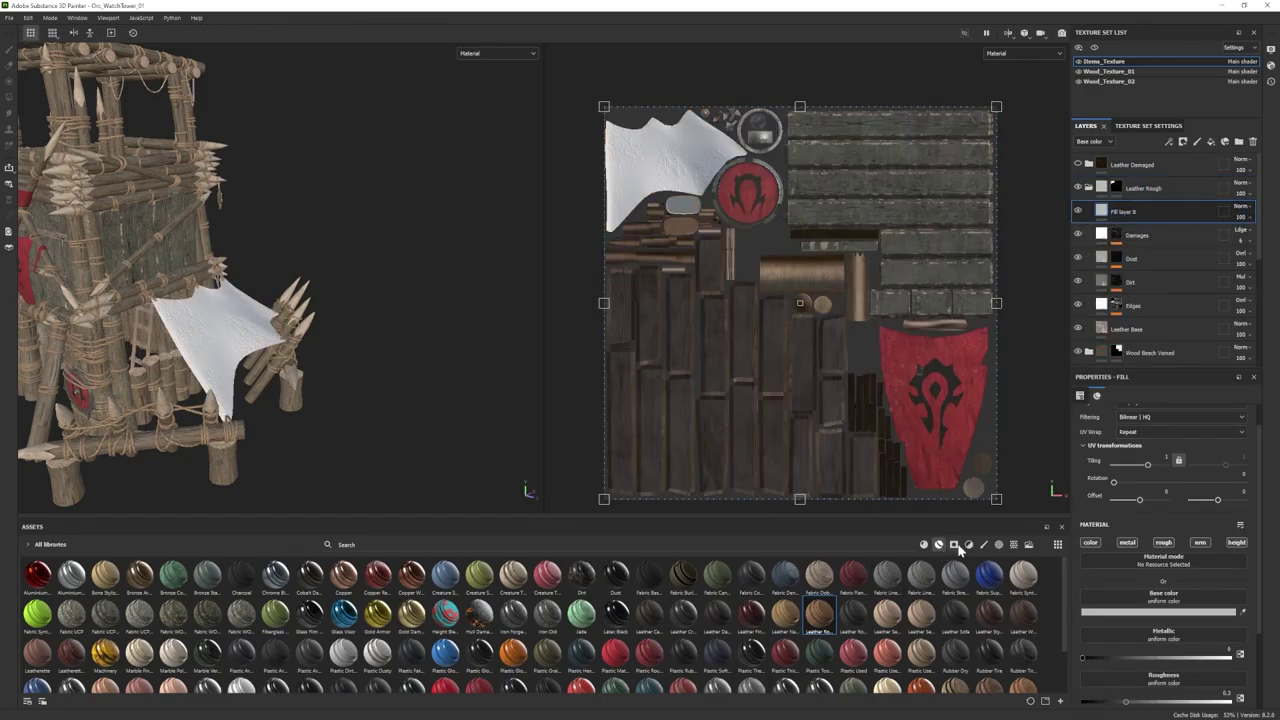
{"action": "left_click", "coordinate": [954, 545]}
{"action": "left_click_drag", "start_coordinate": [888, 578], "coordinate": [1146, 217]}
{"action": "key", "text": "super+x"}
{"action": "left_click", "coordinate": [901, 660]}
{"action": "key", "text": "ctrl+z"}
{"action": "mouse_move", "coordinate": [343, 615]}
{"action": "left_mouse_down"}
{"action": "mouse_move", "coordinate": [847, 382]}
{"action": "mouse_move", "coordinate": [1167, 210]}
{"action": "left_mouse_up"}
{"action": "left_click", "coordinate": [1148, 230]}
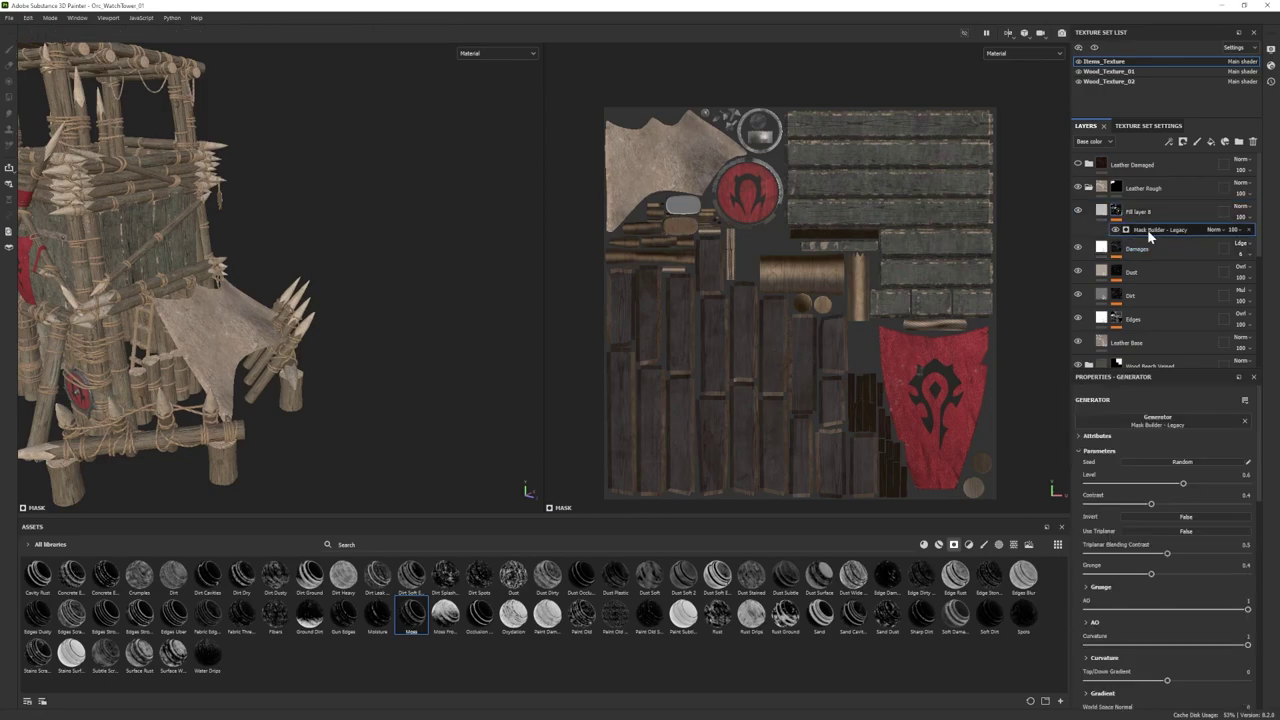
Step: Set the base color of the Moss-masked fill layer to dark gray
{"action": "left_click", "coordinate": [1101, 211]}
{"action": "scroll", "coordinate": [1143, 612], "scroll_direction": "down", "scroll_amount": 1}
{"action": "left_click", "coordinate": [1143, 612]}
{"action": "left_click_drag", "start_coordinate": [915, 543], "coordinate": [909, 550]}
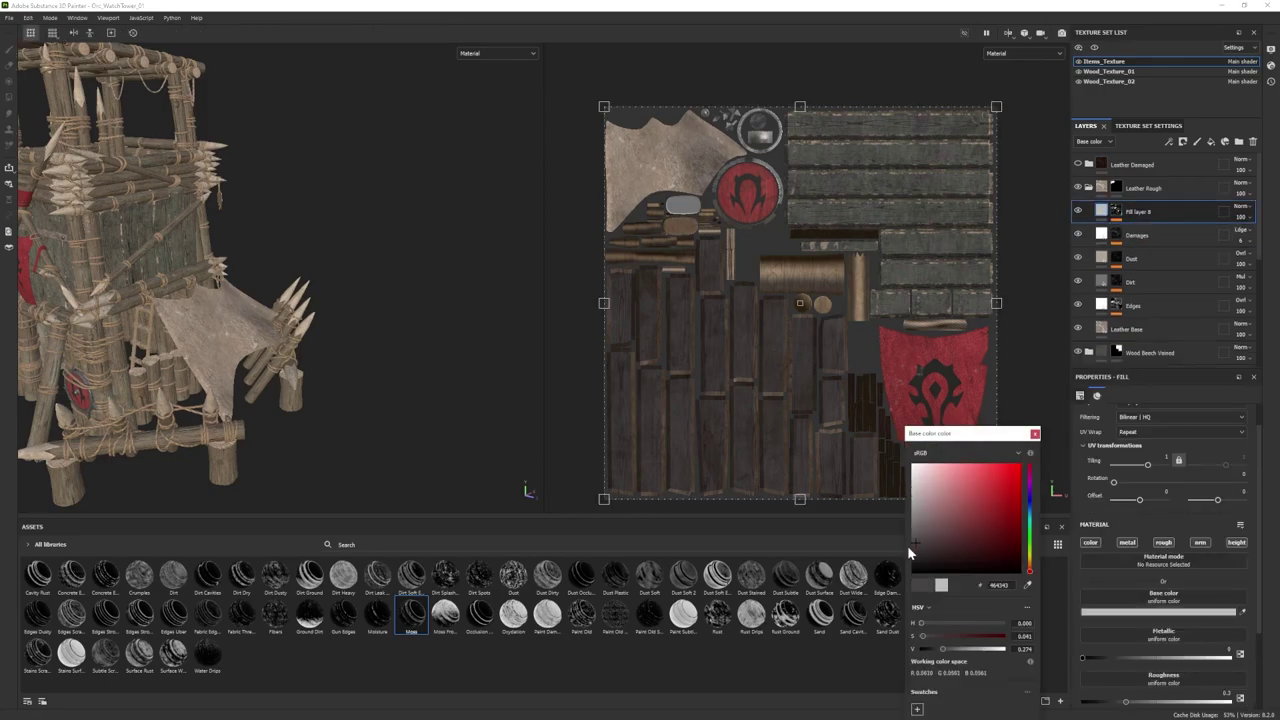
{"action": "left_click", "coordinate": [1035, 435]}
Step: Add a second fill layer at the top of the Leather Rough folder and apply the Dust Stained smart mask to it
{"action": "left_click", "coordinate": [1211, 142]}
{"action": "left_click_drag", "start_coordinate": [785, 575], "coordinate": [1150, 212]}
{"action": "key", "text": "ctrl+z"}
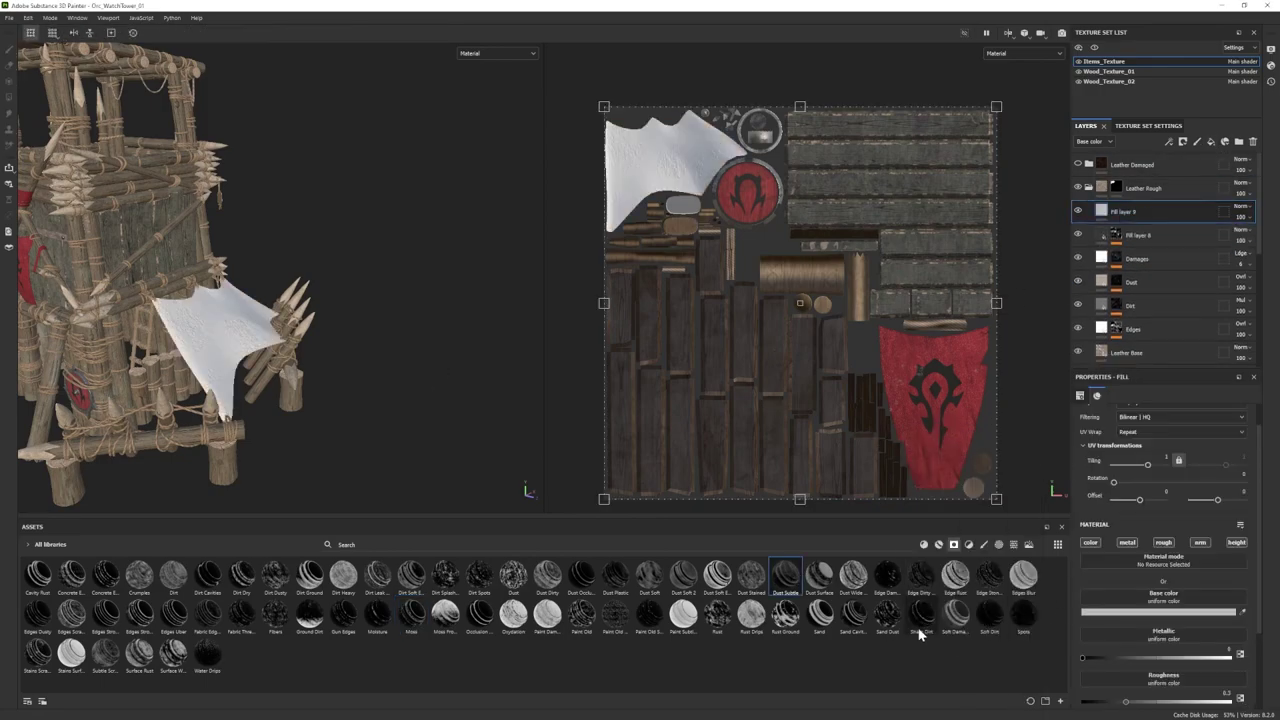
{"action": "key", "text": "ctrl+z"}
{"action": "left_click_drag", "start_coordinate": [717, 575], "coordinate": [1148, 214]}
{"action": "key", "text": "ctrl+z"}
Step: Set the base color of the Dust Stained fill layer to brown 5B422C
{"action": "left_click", "coordinate": [1101, 211]}
{"action": "left_click", "coordinate": [1115, 613]}
{"action": "left_click_drag", "start_coordinate": [949, 522], "coordinate": [954, 541]}
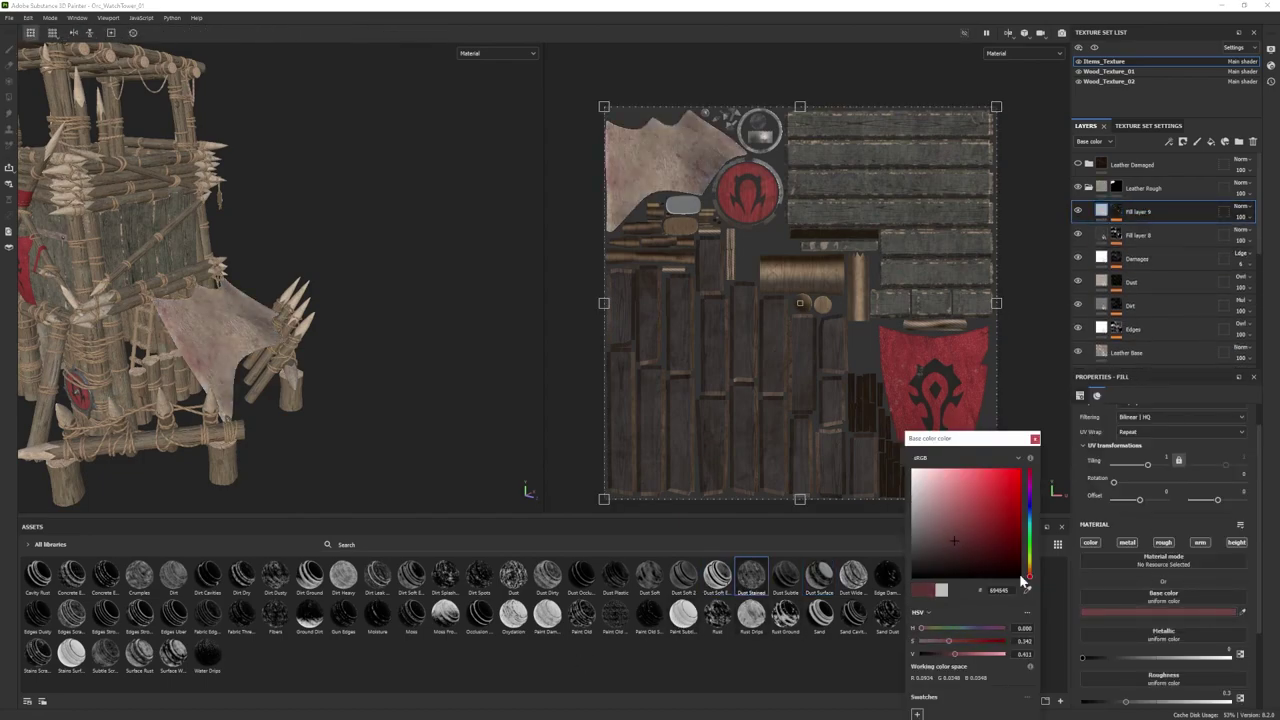
{"action": "left_click_drag", "start_coordinate": [1030, 577], "coordinate": [1030, 570]}
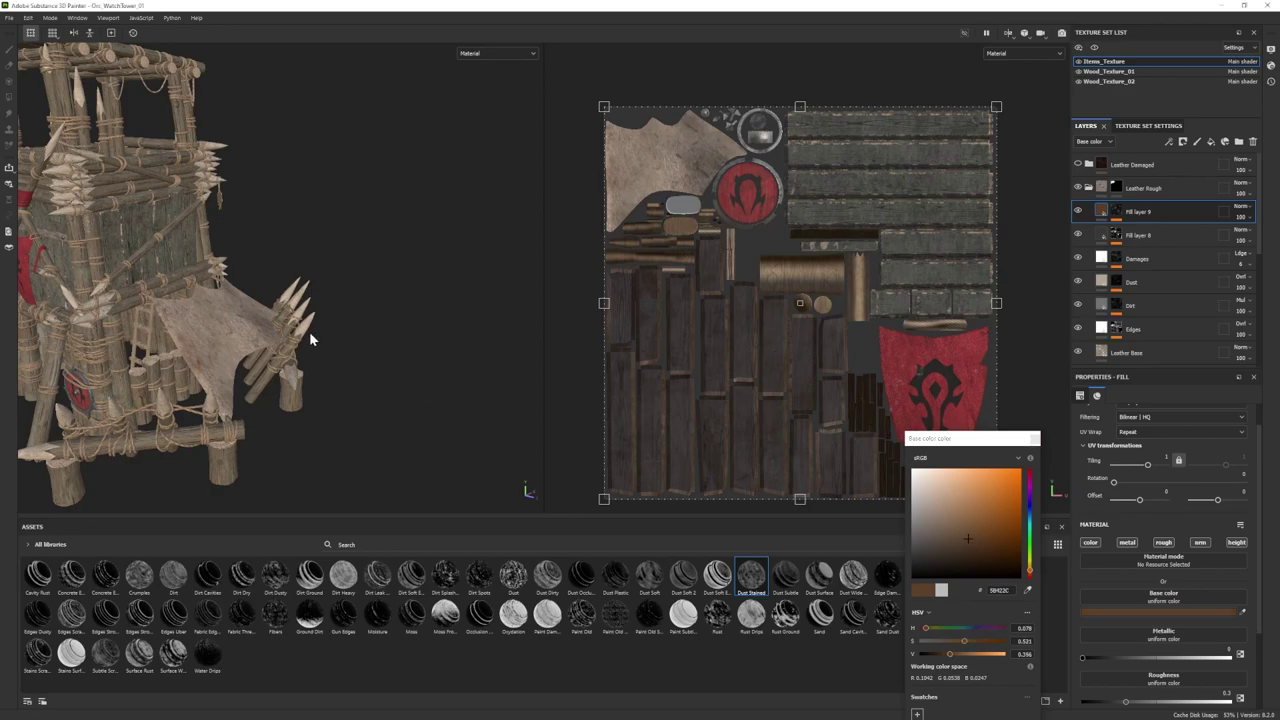
{"action": "left_click_drag", "start_coordinate": [310, 340], "coordinate": [333, 358], "text": "alt"}
Step: Add a third fill layer at the top of the Leather Rough folder and apply the Dirt Leak smart mask to it
{"action": "left_click", "coordinate": [1211, 143]}
{"action": "left_click_drag", "start_coordinate": [853, 614], "coordinate": [1148, 213]}
{"action": "key", "text": "ctrl+z"}
{"action": "left_click_drag", "start_coordinate": [919, 616], "coordinate": [1149, 210]}
{"action": "key", "text": "ctrl+z"}
{"action": "key", "text": "ctrl+z"}
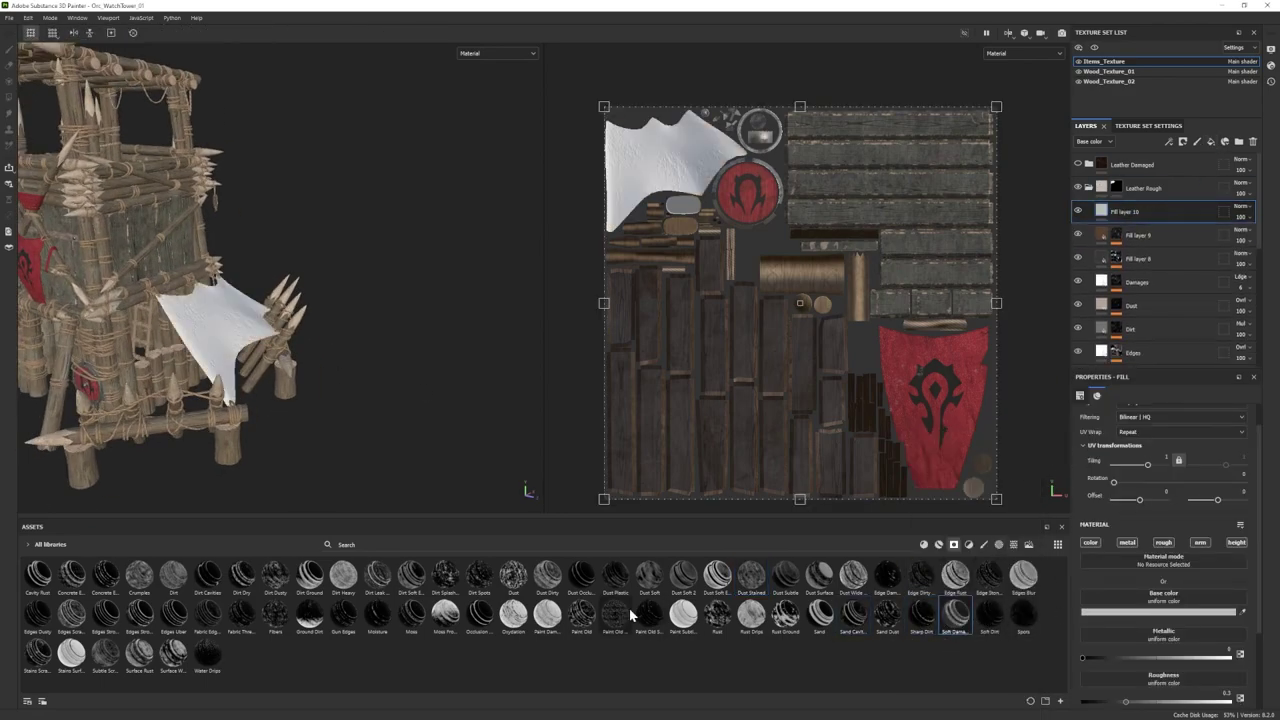
{"action": "left_click_drag", "start_coordinate": [581, 576], "coordinate": [1140, 214]}
{"action": "key", "text": "ctrl+z"}
{"action": "left_click_drag", "start_coordinate": [377, 576], "coordinate": [1160, 213]}
Step: Set the base color of the new leak-masked fill layer to dark red
{"action": "left_click", "coordinate": [1101, 211]}
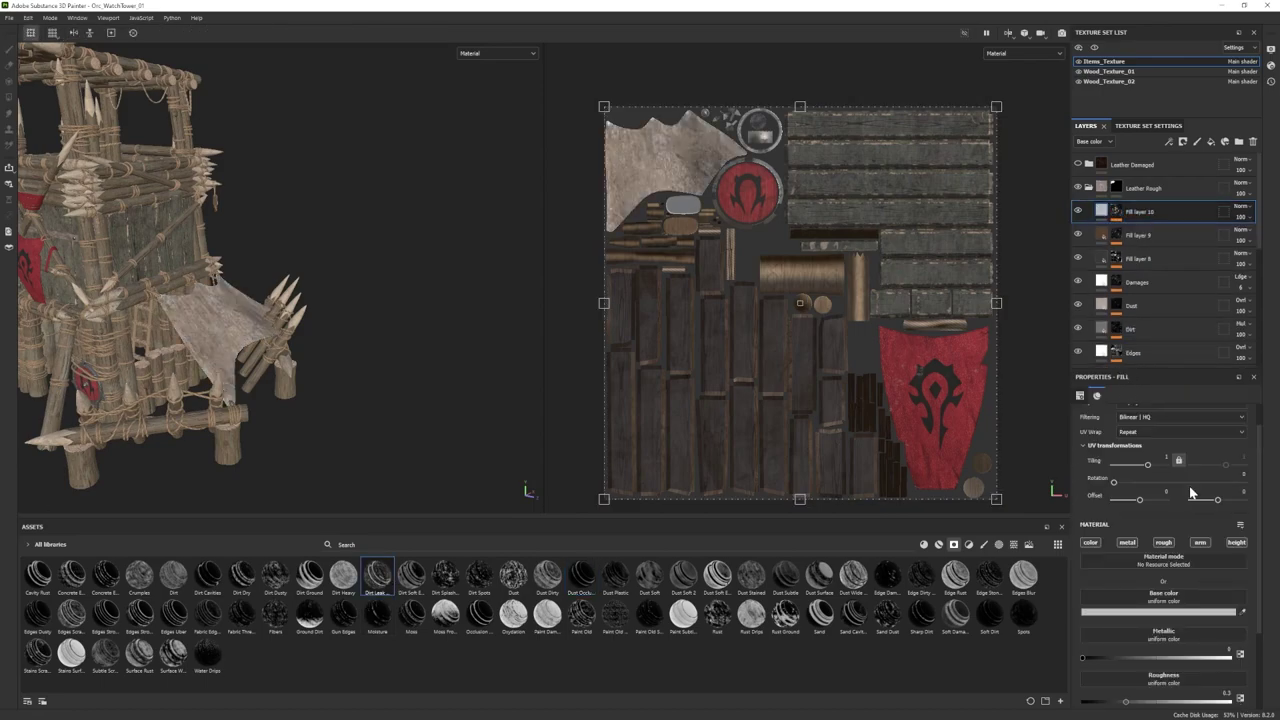
{"action": "left_click", "coordinate": [1170, 612]}
{"action": "left_click", "coordinate": [962, 527]}
Step: Examine the mask effect settings of the dark red leak layer and the brown Dust Stained layer
{"action": "left_click", "coordinate": [1116, 211]}
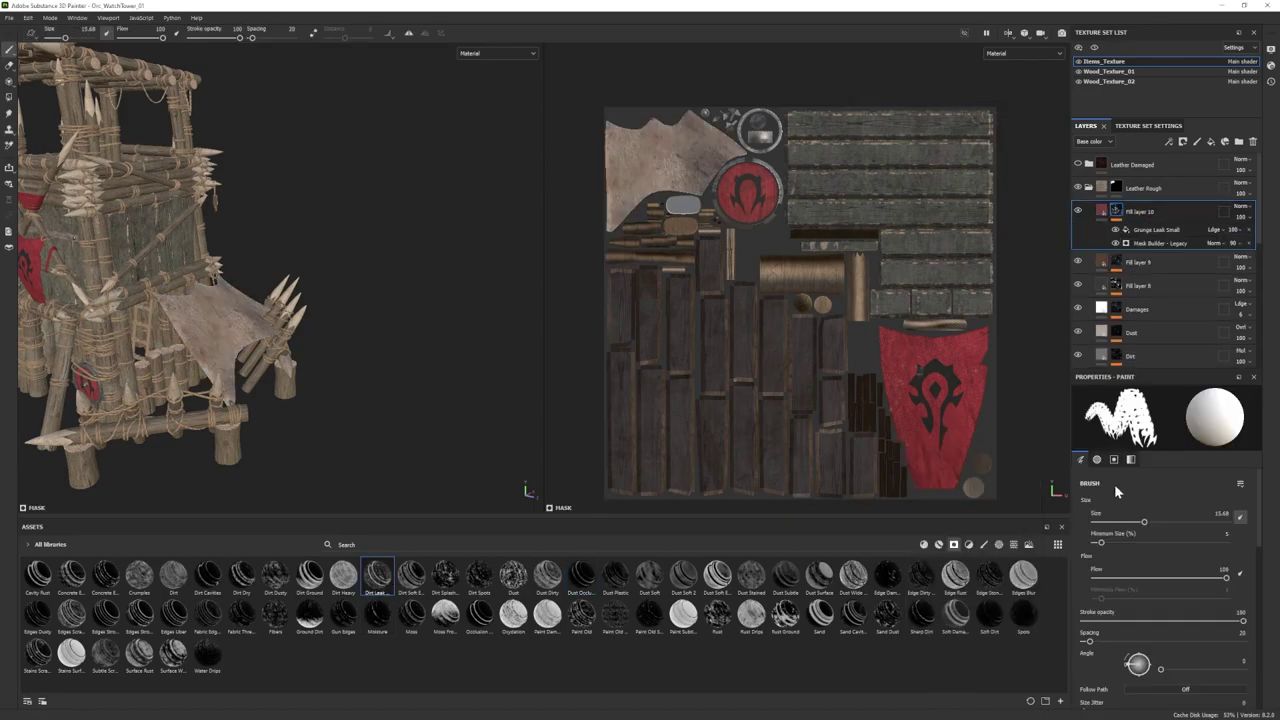
{"action": "left_click", "coordinate": [1156, 244]}
{"action": "left_click", "coordinate": [1157, 229]}
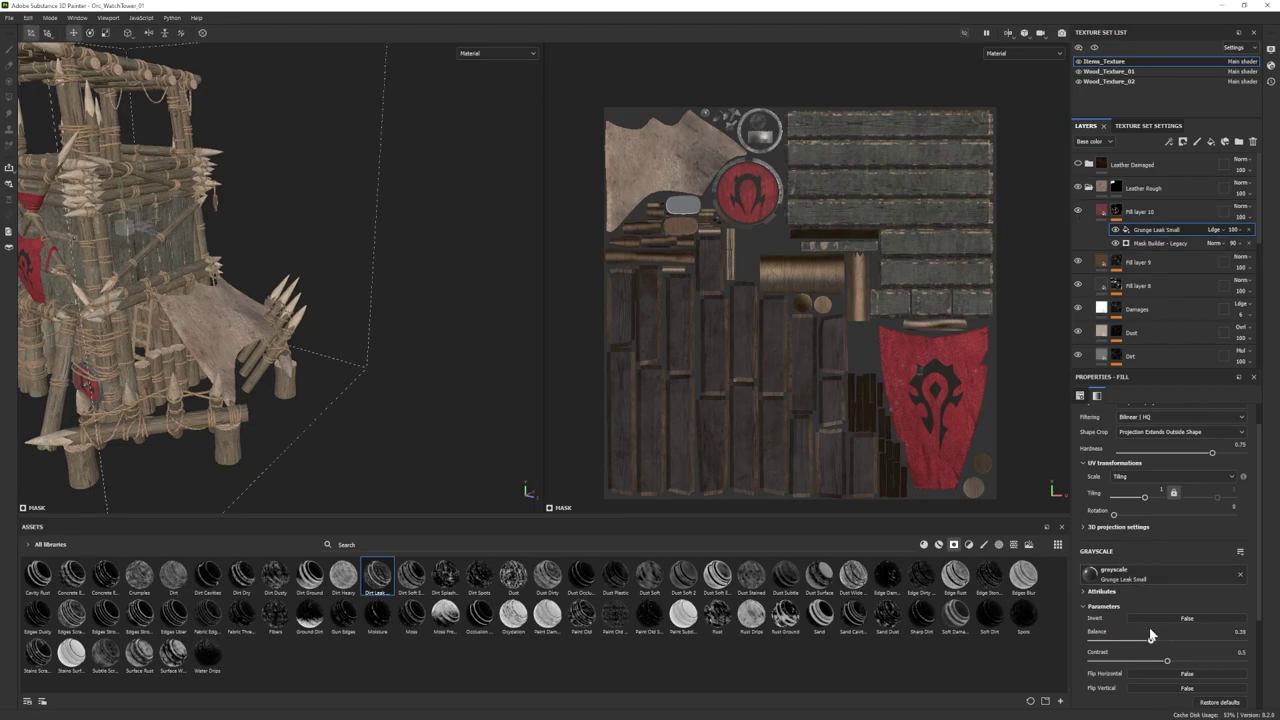
{"action": "left_click", "coordinate": [1078, 261]}
{"action": "left_click", "coordinate": [1116, 262]}
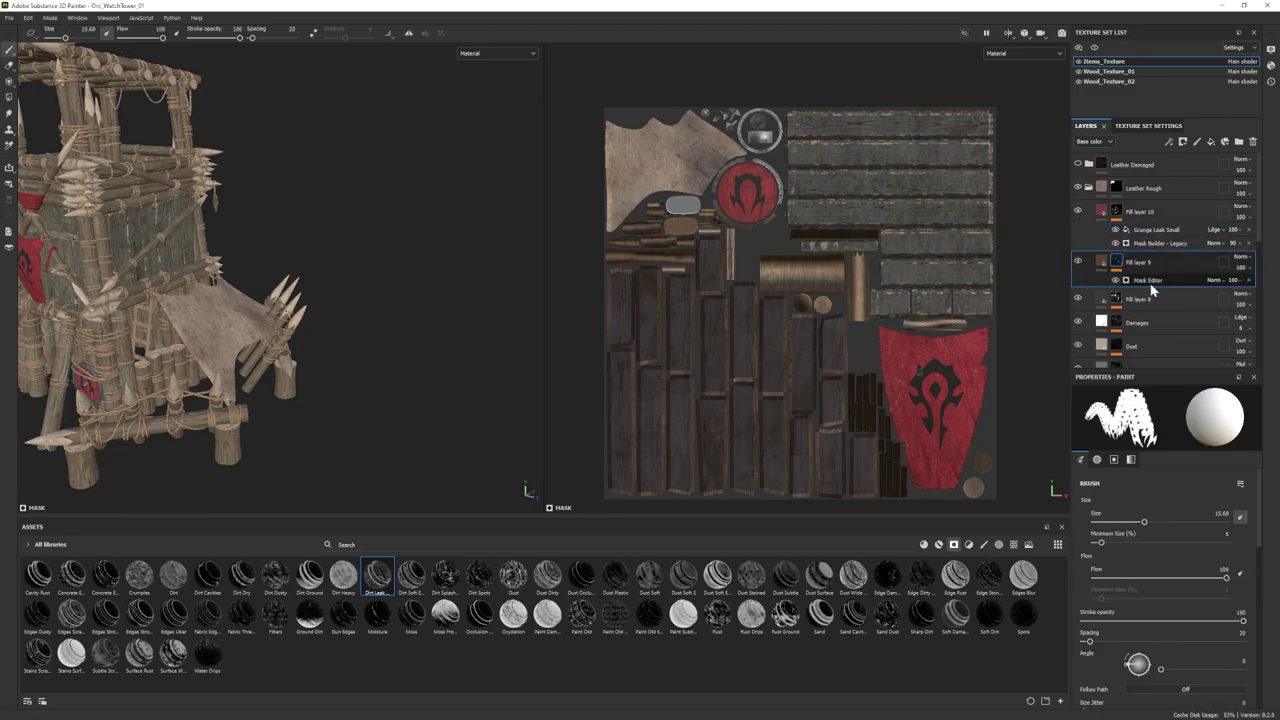
{"action": "left_click", "coordinate": [1150, 281]}
Step: In the Wood_Texture_01 set, make the Stylized Wood Beam layer's Wood Color slightly darker and grayer
{"action": "scroll", "coordinate": [330, 290], "scroll_direction": "down", "scroll_amount": 3}
{"action": "left_click_drag", "start_coordinate": [290, 290], "coordinate": [340, 270], "text": "alt"}
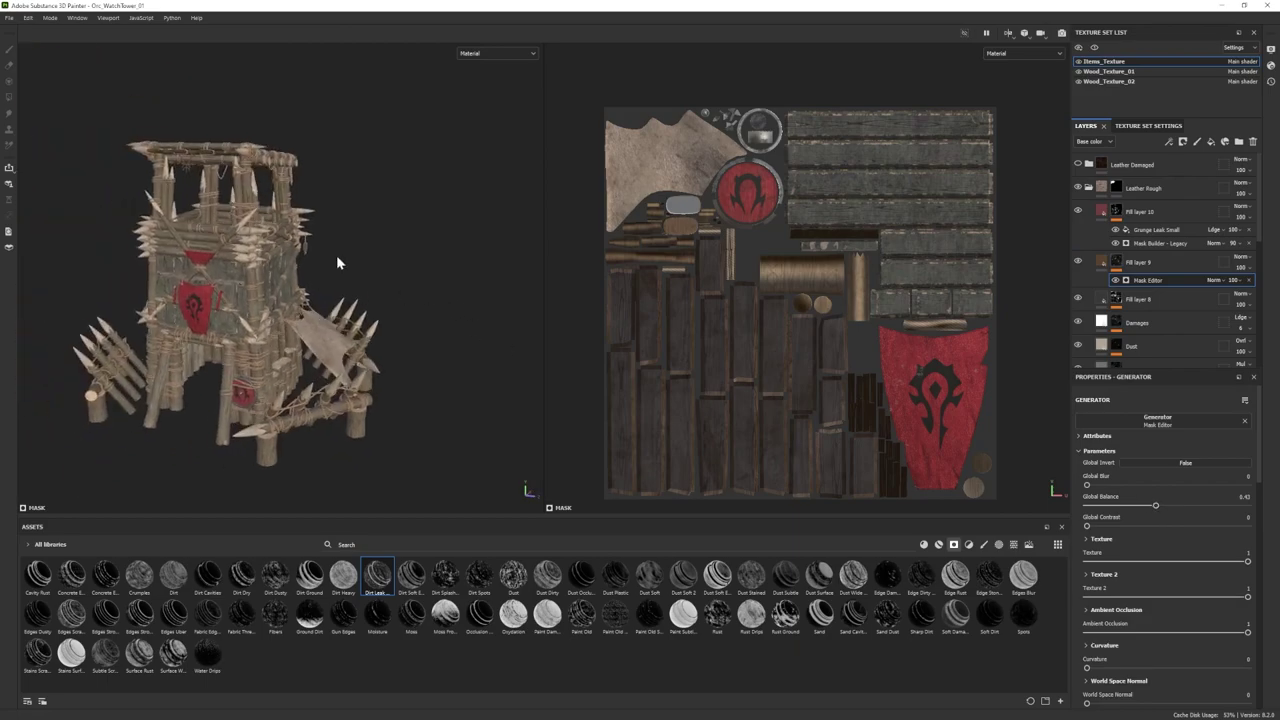
{"action": "mouse_move", "coordinate": [270, 297]}
{"action": "left_mouse_down", "text": "alt"}
{"action": "mouse_move", "coordinate": [270, 275]}
{"action": "mouse_move", "coordinate": [268, 302]}
{"action": "left_mouse_up", "text": "alt"}
{"action": "middle_click_drag", "start_coordinate": [268, 302], "coordinate": [282, 316], "text": "alt"}
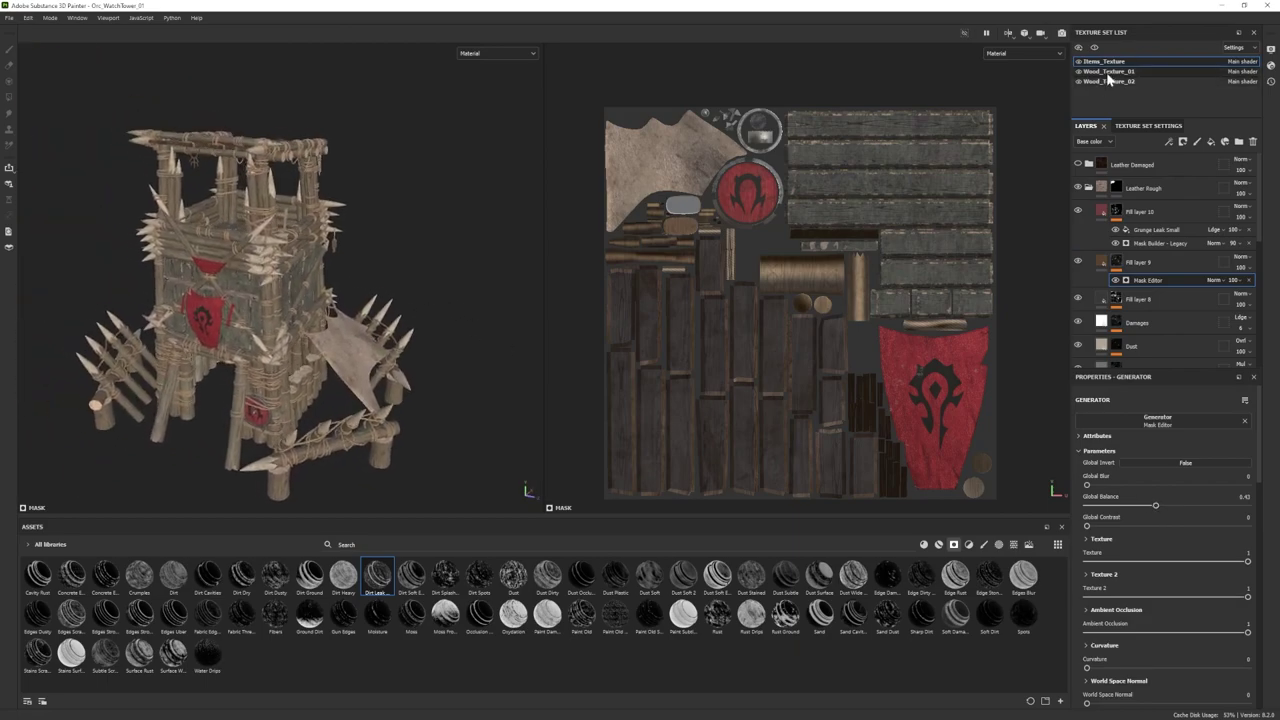
{"action": "left_click", "coordinate": [1108, 72]}
{"action": "left_click", "coordinate": [1085, 213]}
{"action": "left_click", "coordinate": [1158, 664]}
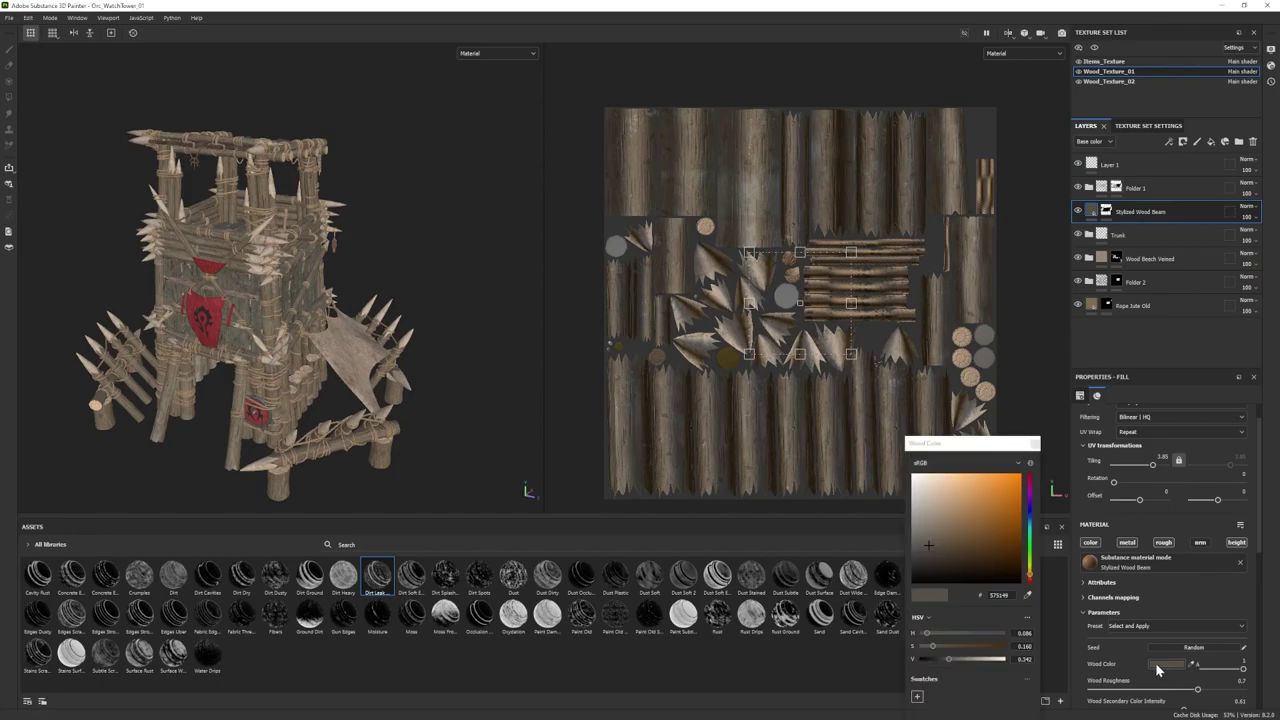
{"action": "left_click", "coordinate": [920, 549]}
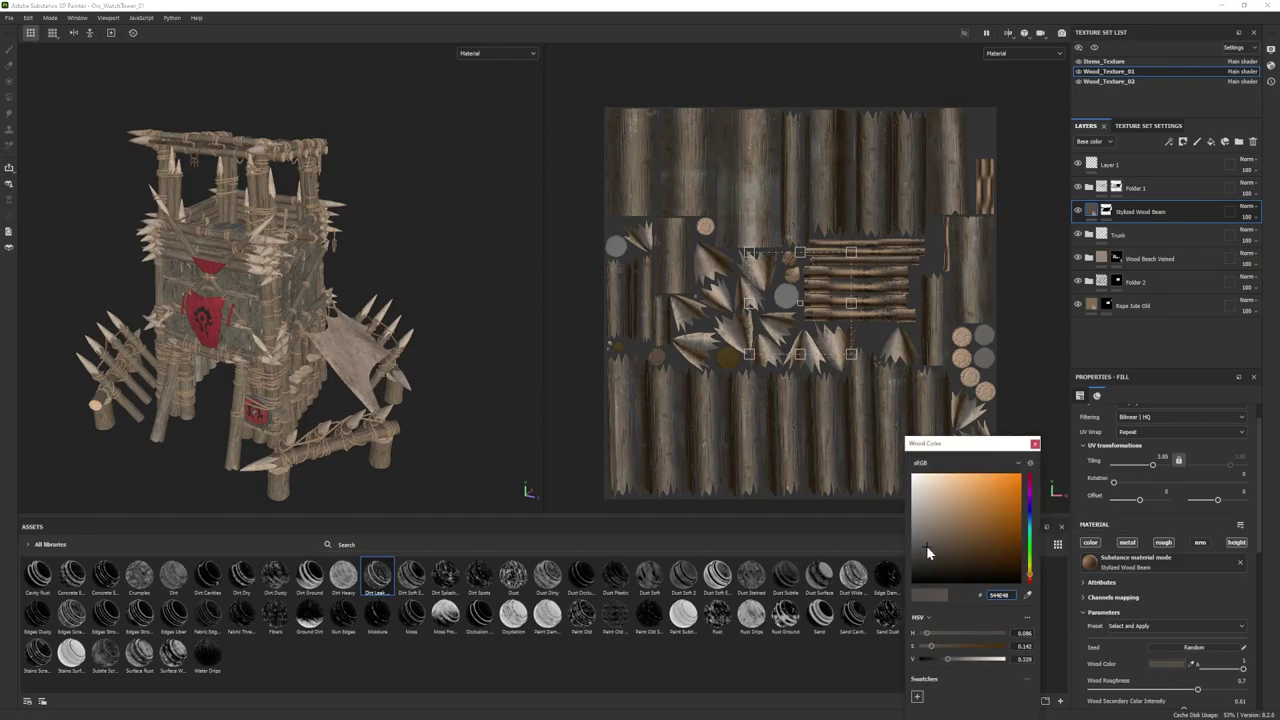
{"action": "left_click", "coordinate": [1036, 444]}
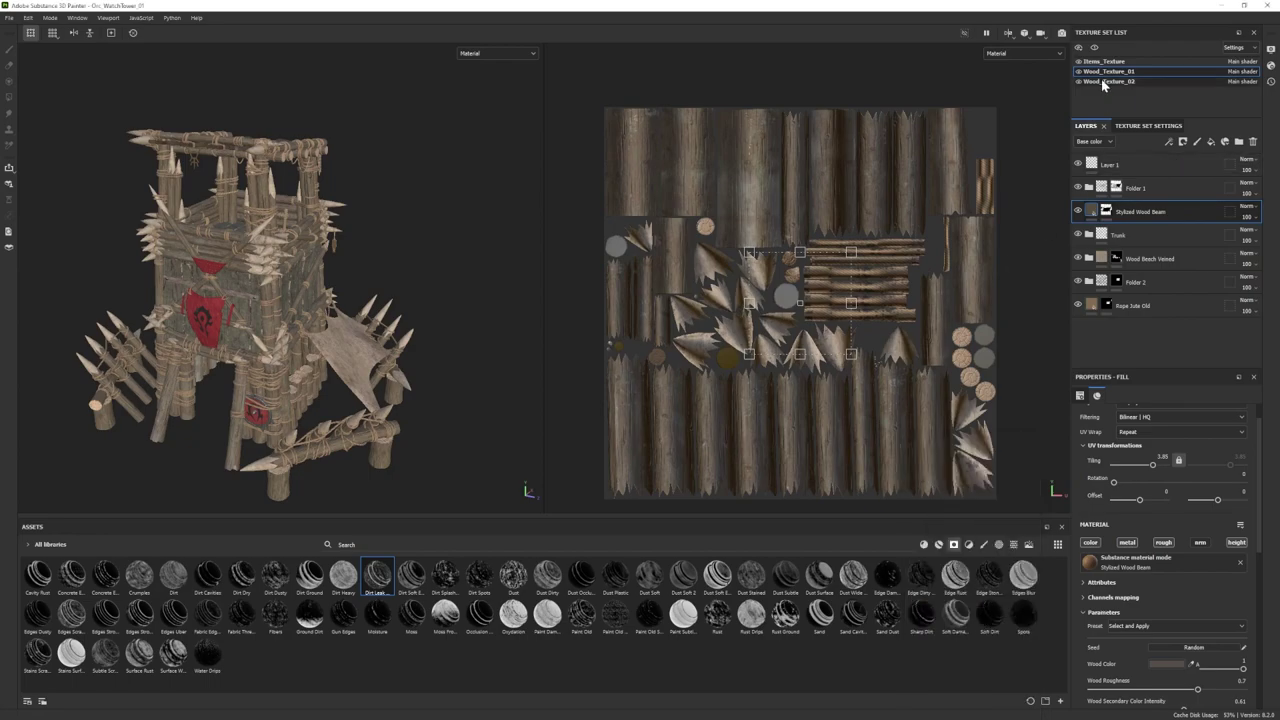
Step: In the Wood_Texture_02 set, make the color of the Base Wood layer in the upper Wood Beach Veined folder grayer
{"action": "left_click", "coordinate": [1099, 80]}
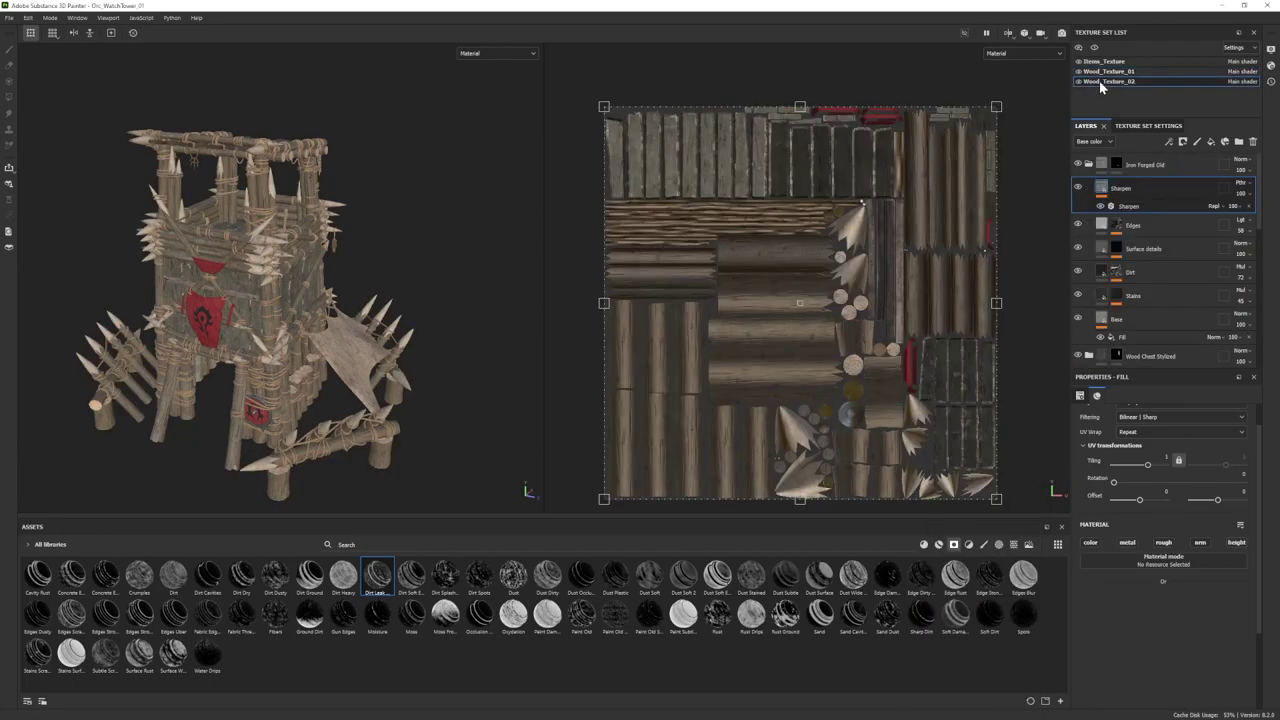
{"action": "left_click", "coordinate": [1089, 164]}
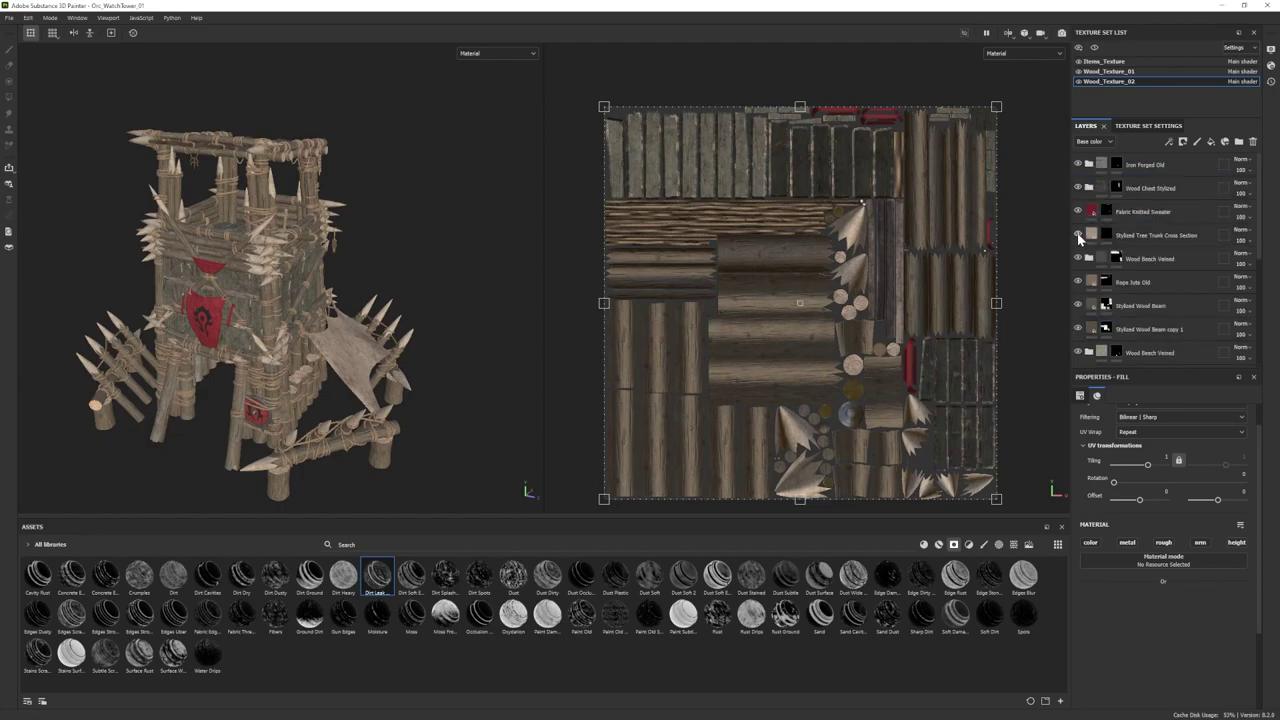
{"action": "left_click", "coordinate": [1090, 258]}
{"action": "scroll", "coordinate": [1151, 312], "scroll_direction": "down", "scroll_amount": 5}
{"action": "left_click", "coordinate": [1143, 299]}
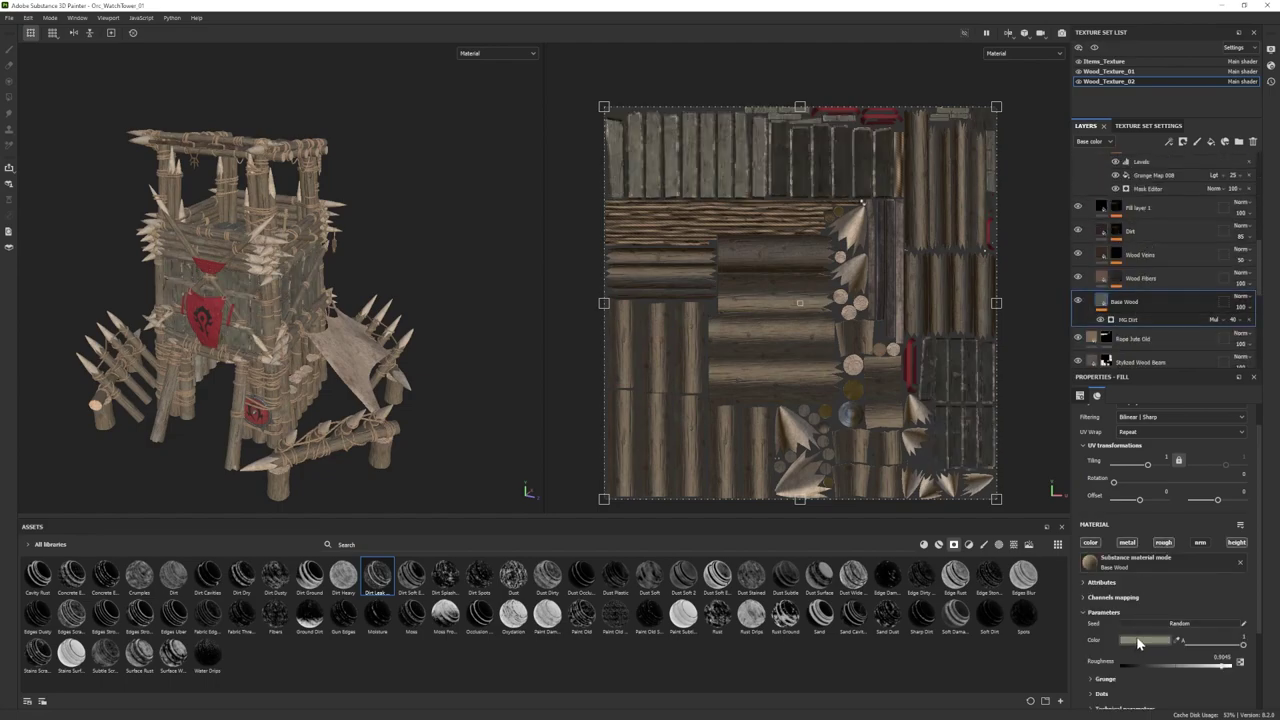
{"action": "left_click", "coordinate": [1138, 640]}
{"action": "left_click_drag", "start_coordinate": [920, 525], "coordinate": [919, 524]}
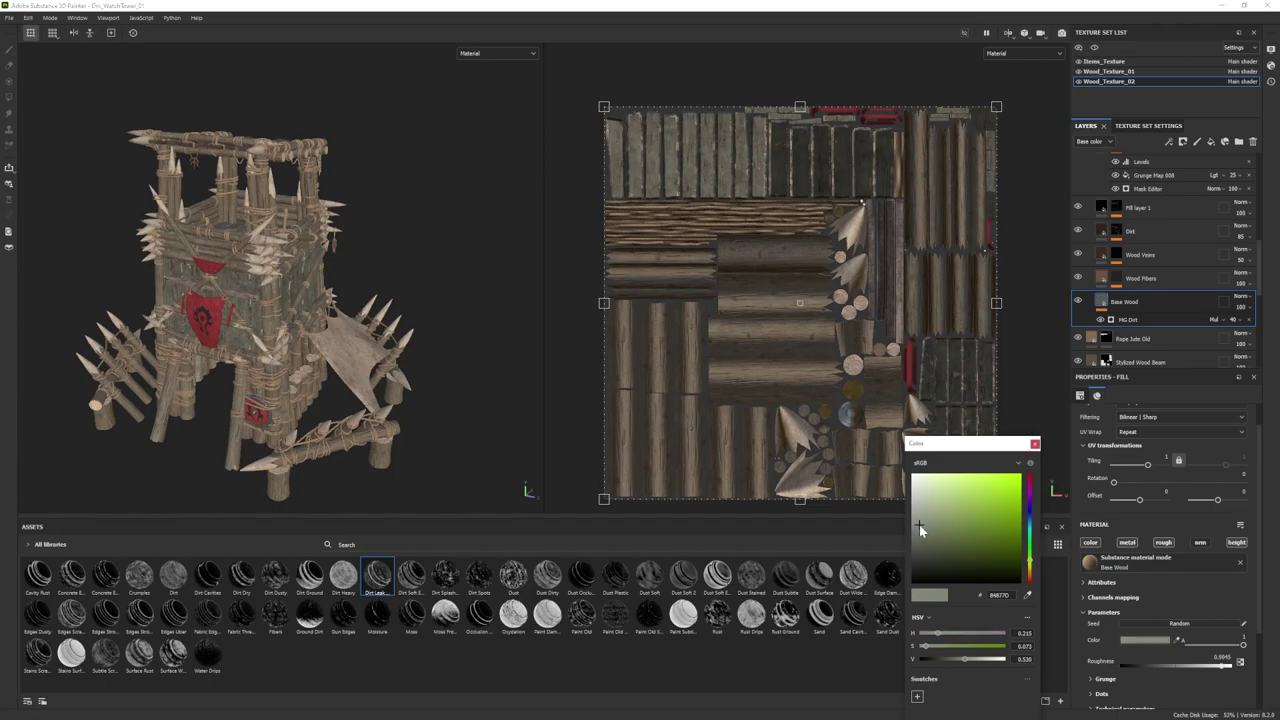
{"action": "left_click", "coordinate": [1035, 444]}
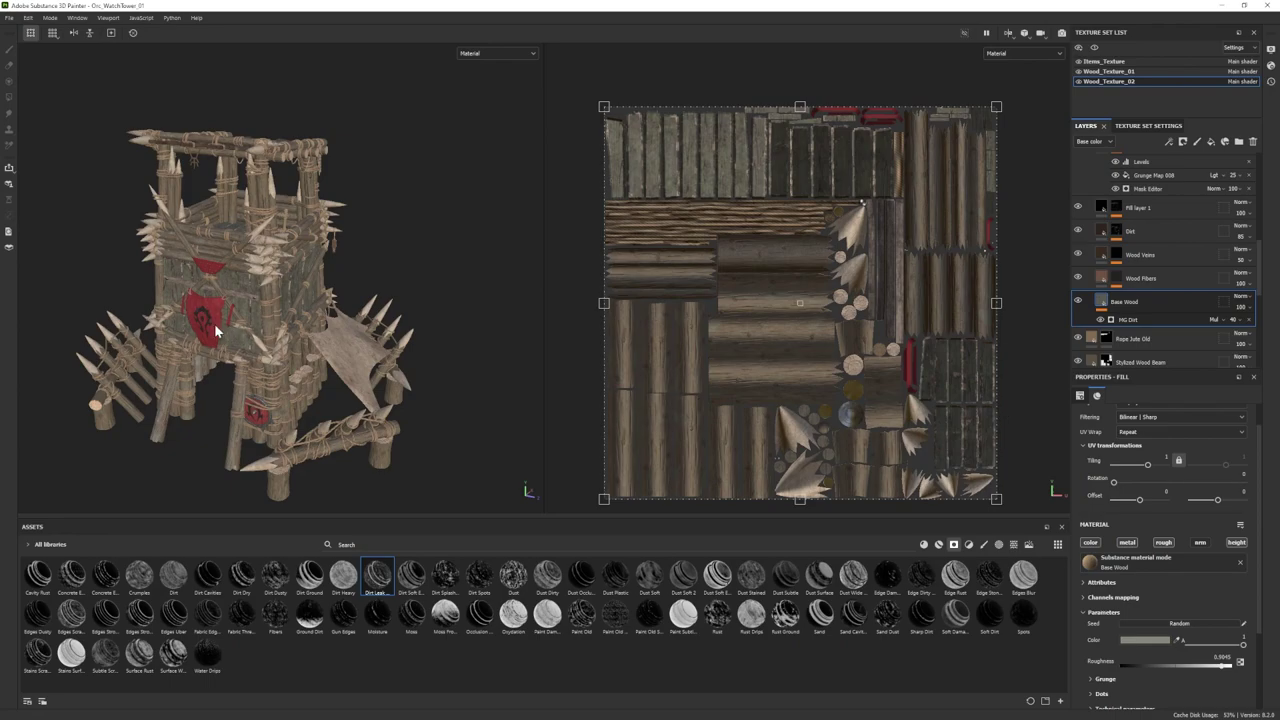
Step: Shift the Base Wood color to a warm gray with HSV about 0.122, 0.114, 0.567 and copy its hex code
{"action": "left_click", "coordinate": [1143, 640]}
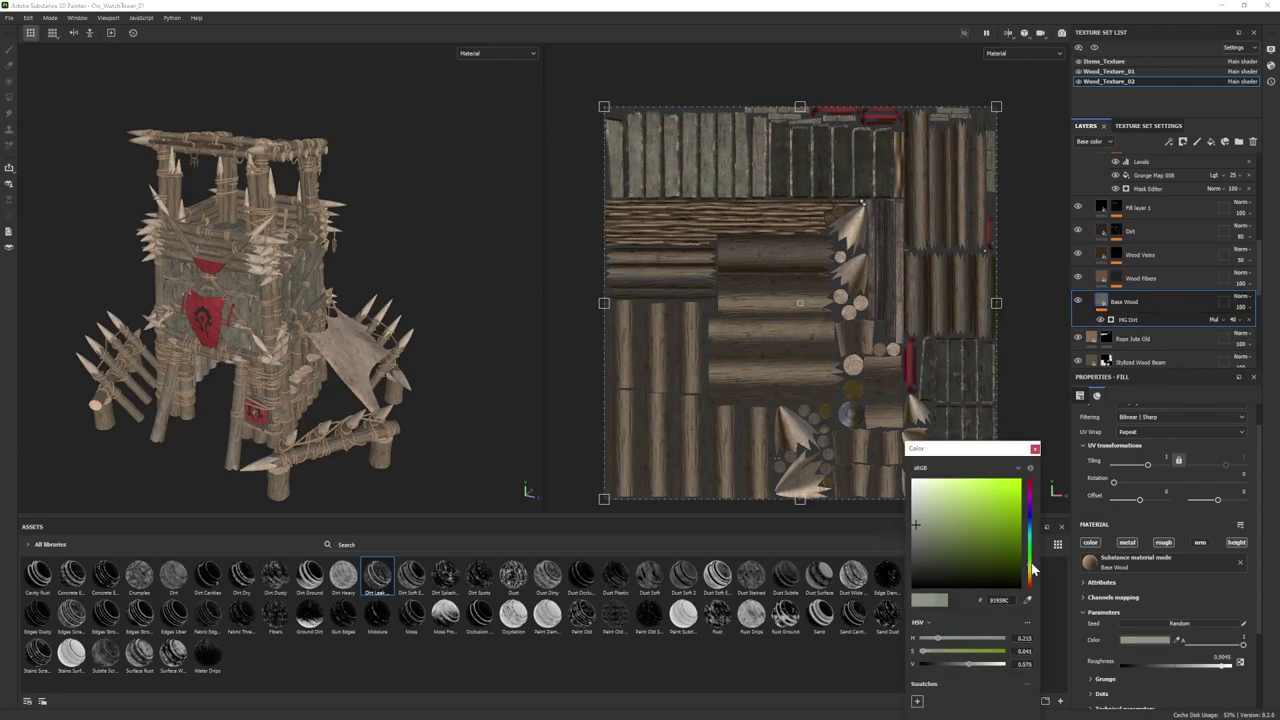
{"action": "mouse_move", "coordinate": [1033, 569]}
{"action": "left_mouse_down"}
{"action": "mouse_move", "coordinate": [1029, 599]}
{"action": "mouse_move", "coordinate": [1030, 586]}
{"action": "left_mouse_up"}
{"action": "left_click_drag", "start_coordinate": [919, 528], "coordinate": [928, 526]}
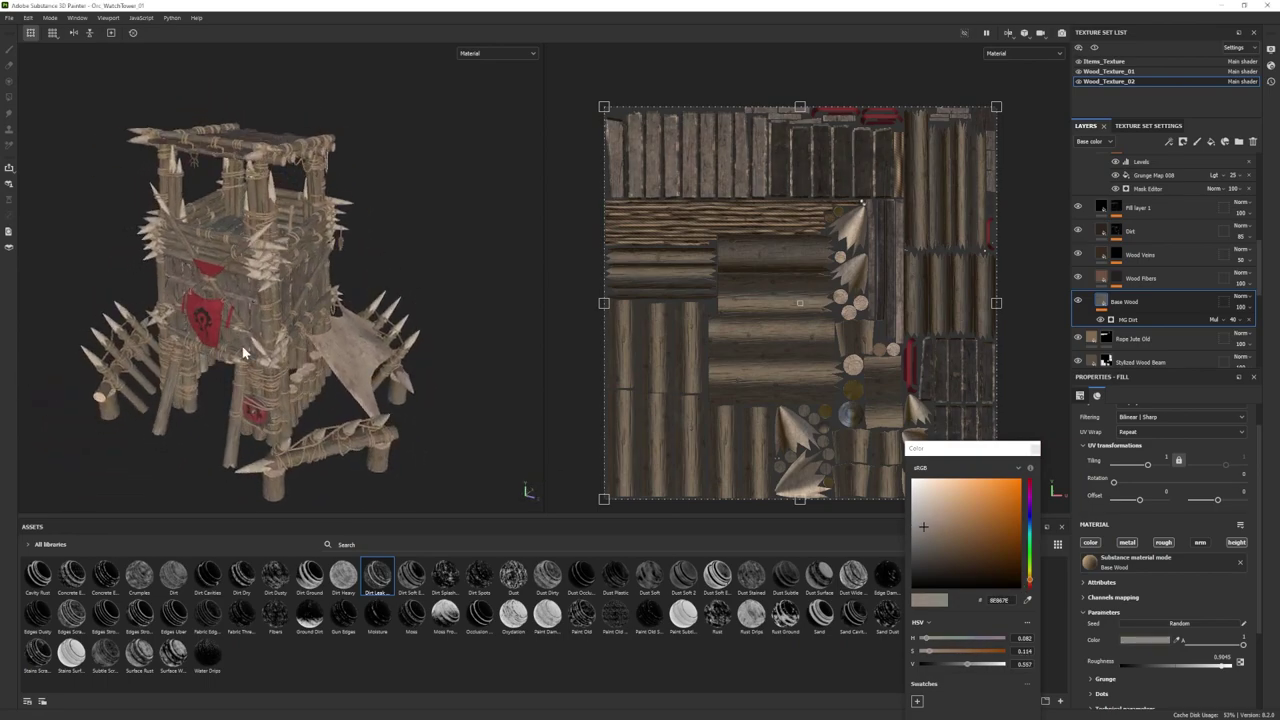
{"action": "left_click_drag", "start_coordinate": [1029, 583], "coordinate": [1030, 578]}
{"action": "double_click", "coordinate": [1000, 600]}
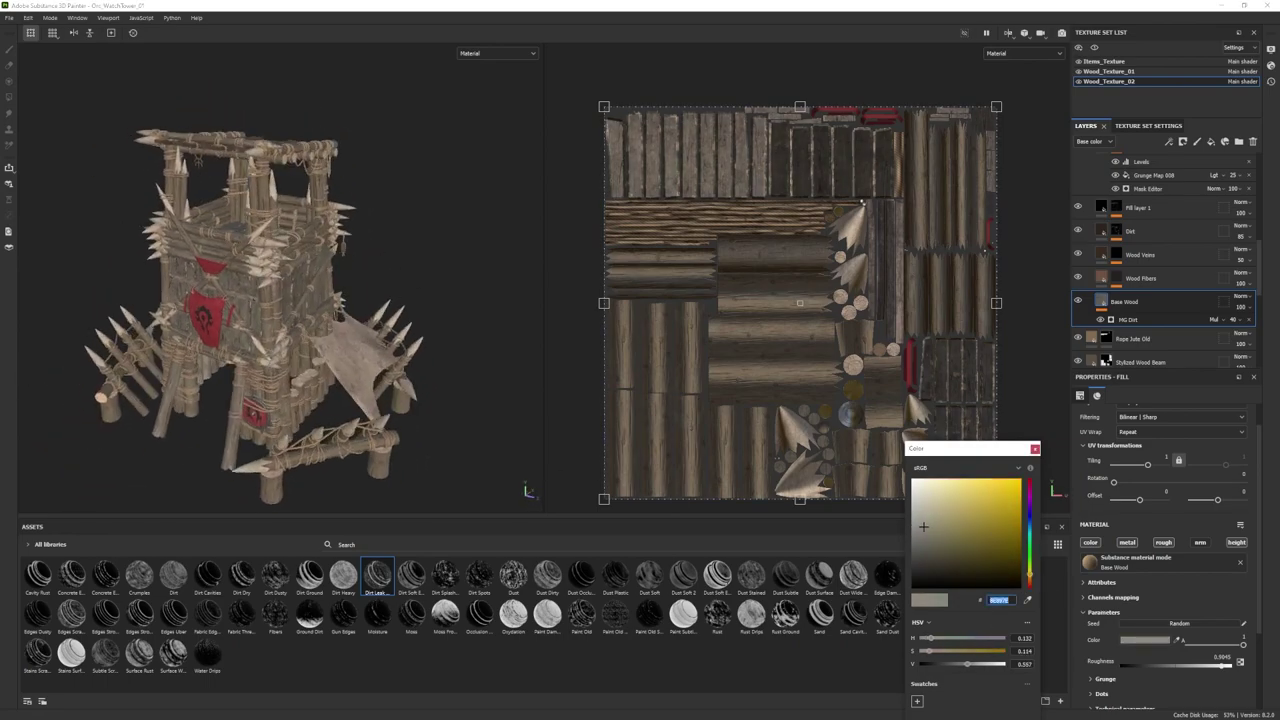
Step: In the Items_Texture set, paste the copied hex code as the color of the Base Wood layer just above Layer 1
{"action": "left_click", "coordinate": [1109, 74]}
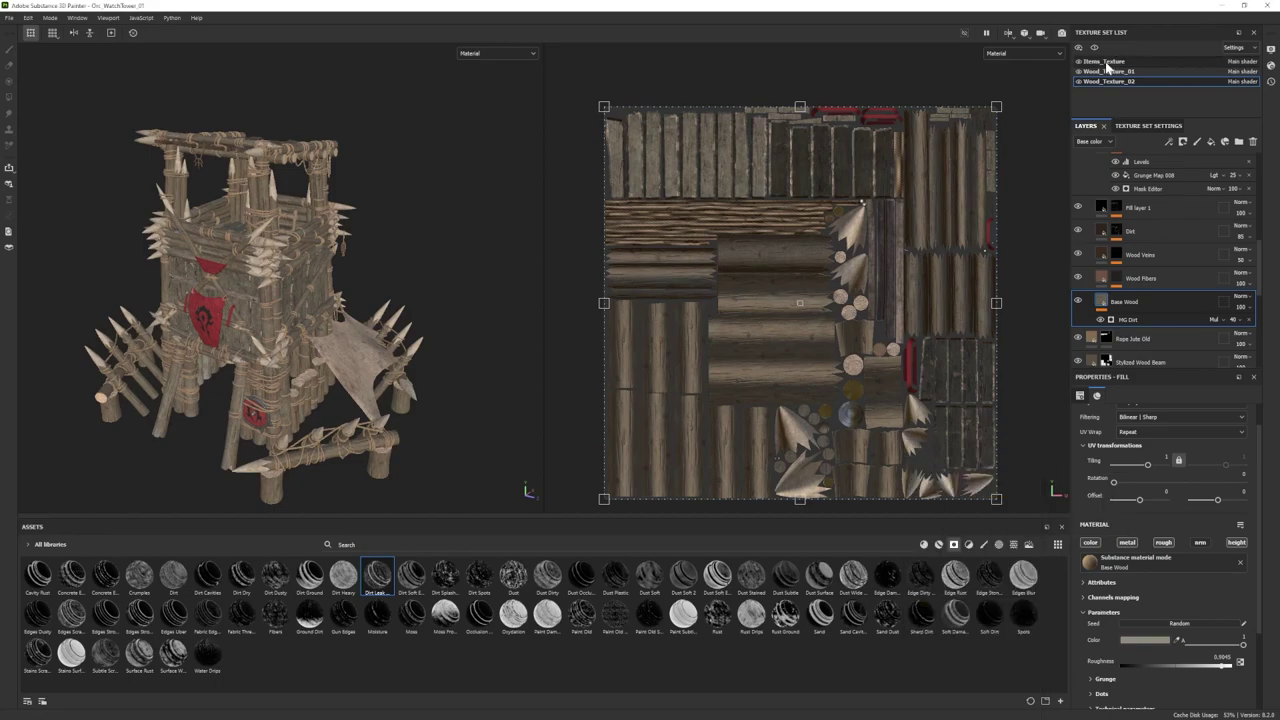
{"action": "left_click", "coordinate": [1106, 63]}
{"action": "scroll", "coordinate": [1130, 168], "scroll_direction": "up", "scroll_amount": 5}
{"action": "scroll", "coordinate": [1110, 218], "scroll_direction": "down", "scroll_amount": 1}
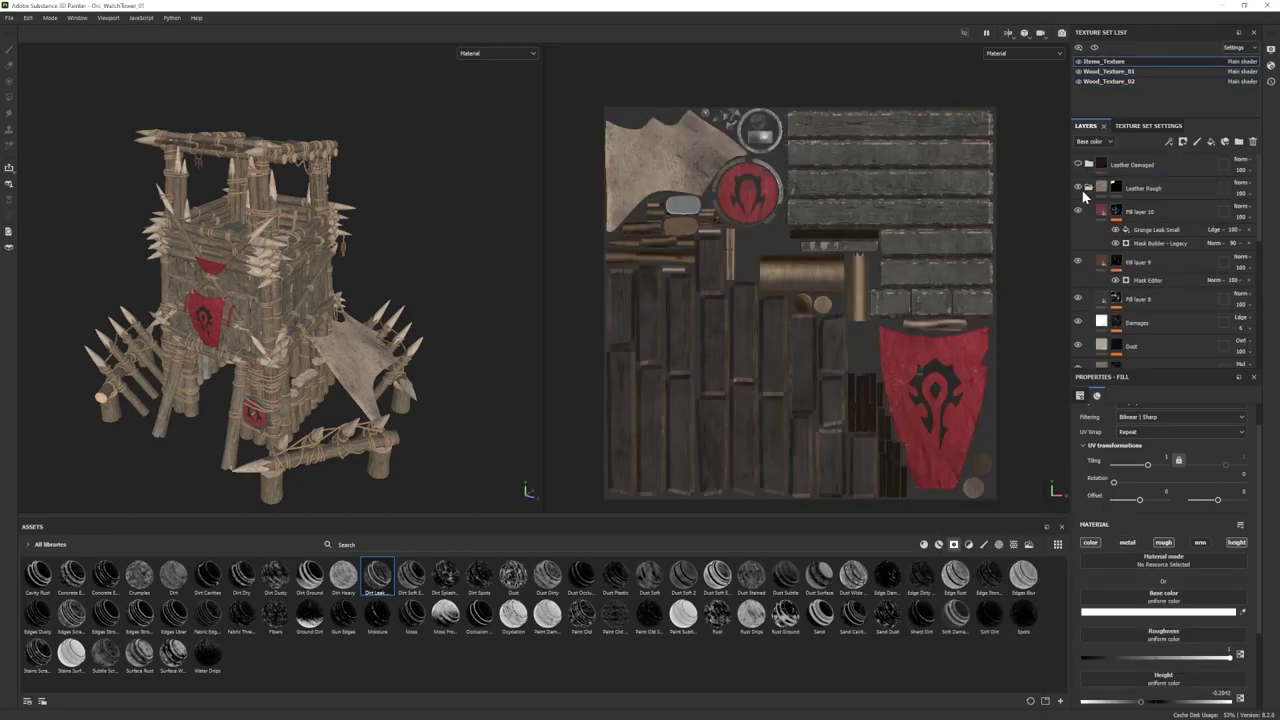
{"action": "left_click", "coordinate": [1088, 188]}
{"action": "scroll", "coordinate": [1117, 296], "scroll_direction": "down", "scroll_amount": 1}
{"action": "left_click", "coordinate": [1136, 165]}
{"action": "left_click", "coordinate": [1089, 187]}
{"action": "scroll", "coordinate": [1160, 262], "scroll_direction": "down", "scroll_amount": 5}
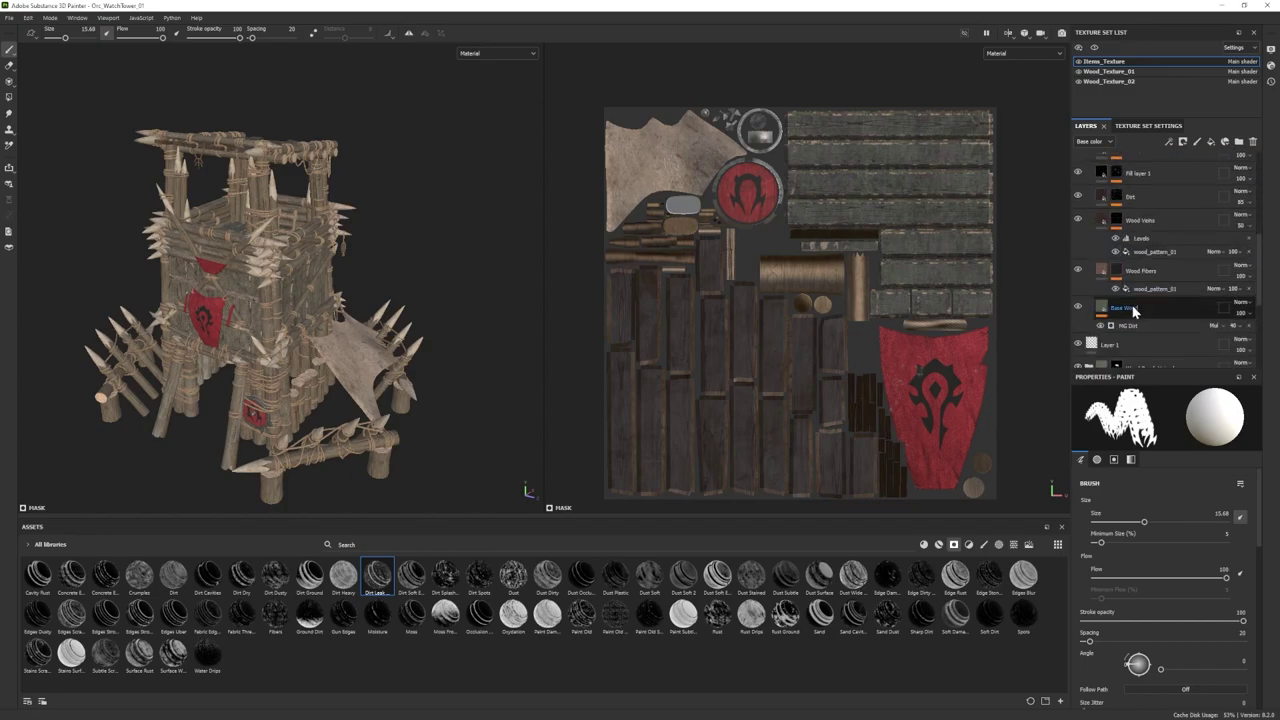
{"action": "left_click", "coordinate": [1134, 312]}
{"action": "key", "text": "ctrl+v"}
{"action": "key", "text": "Return"}
{"action": "left_click", "coordinate": [1035, 449]}
Step: Set the Base Wood color in the lowest Wood Beach Veined folder of Items_Texture to a darker brown
{"action": "left_click_drag", "start_coordinate": [228, 318], "coordinate": [271, 310], "text": "alt"}
{"action": "scroll", "coordinate": [271, 321], "scroll_direction": "down", "scroll_amount": 2}
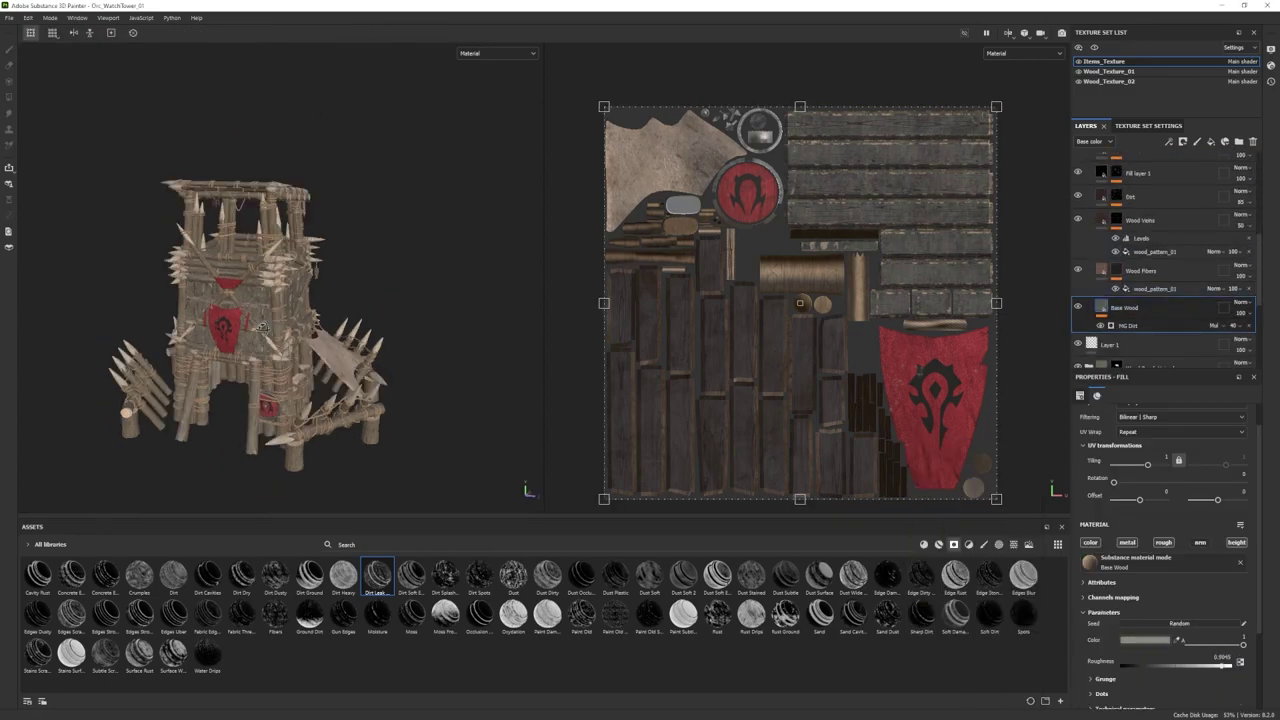
{"action": "middle_click_drag", "start_coordinate": [196, 250], "coordinate": [193, 298], "text": "alt"}
{"action": "right_click_drag", "start_coordinate": [193, 298], "coordinate": [316, 322], "text": "alt"}
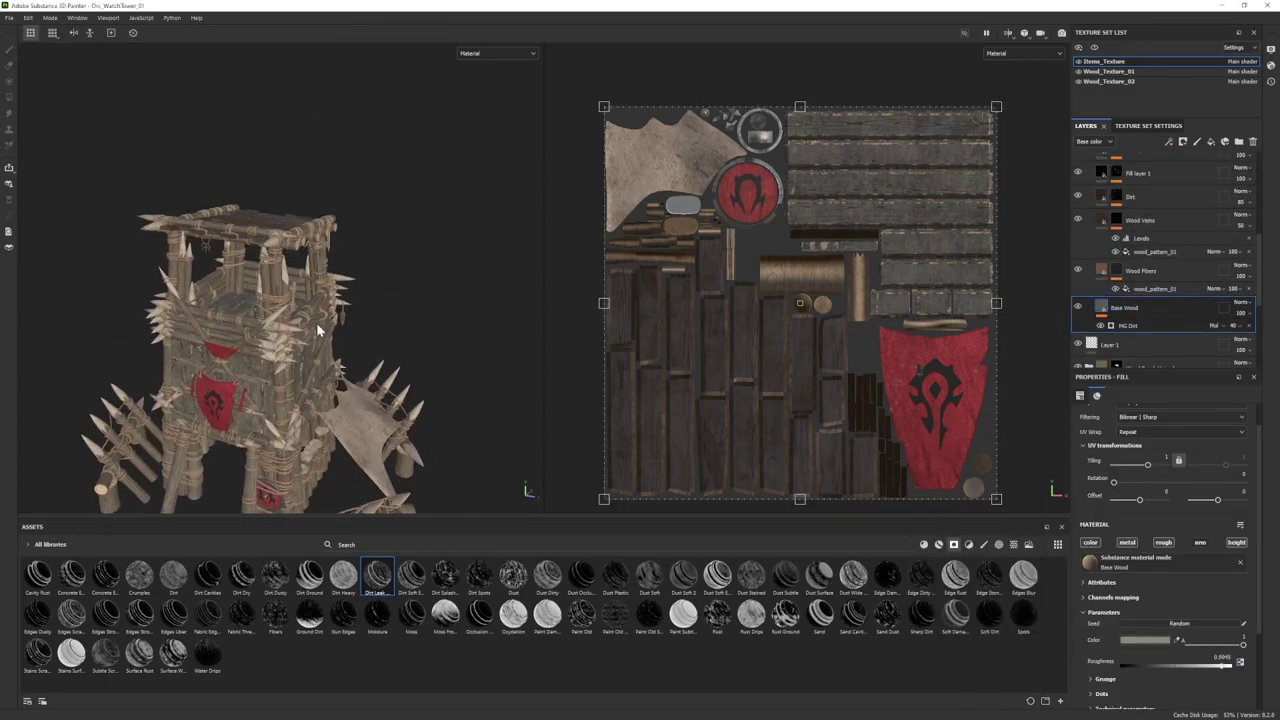
{"action": "scroll", "coordinate": [1140, 300], "scroll_direction": "down", "scroll_amount": 3}
{"action": "left_click", "coordinate": [1089, 350]}
{"action": "scroll", "coordinate": [1110, 342], "scroll_direction": "down", "scroll_amount": 3}
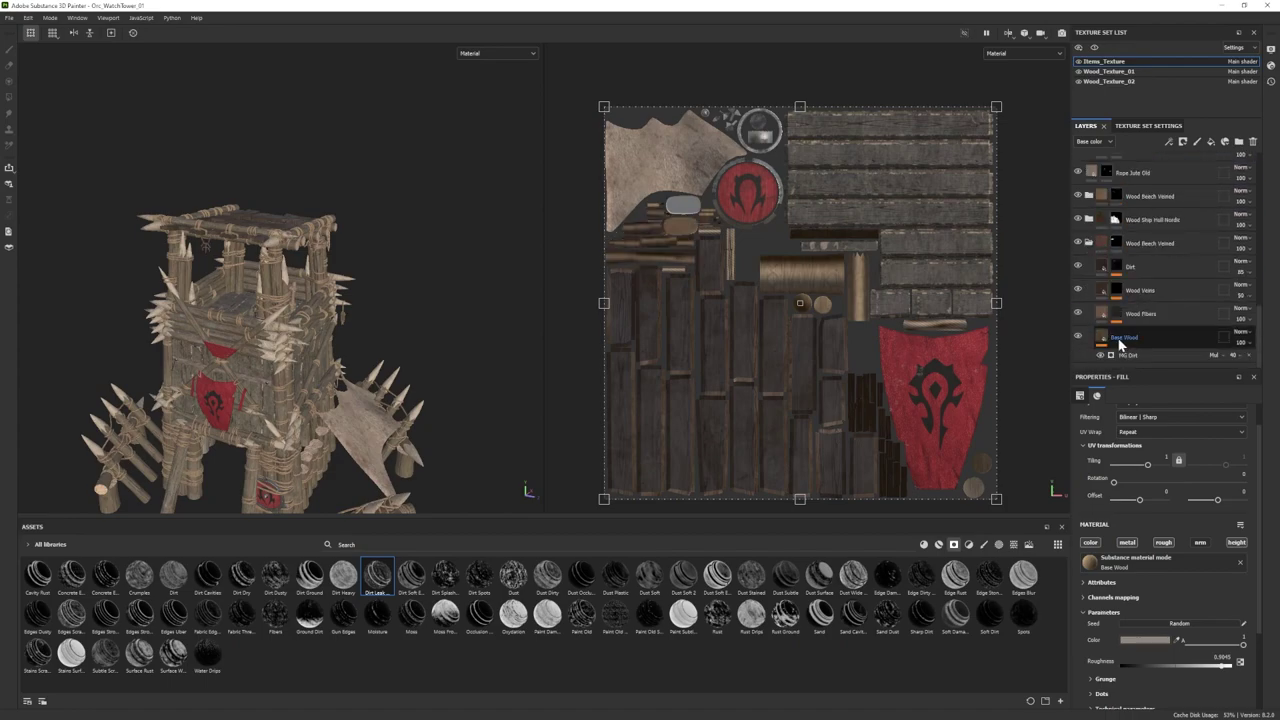
{"action": "left_click", "coordinate": [1119, 339]}
{"action": "left_click", "coordinate": [1144, 640]}
{"action": "left_click_drag", "start_coordinate": [954, 539], "coordinate": [943, 552]}
{"action": "left_click", "coordinate": [1035, 449]}
Step: Rotate the environment lighting, switch to the Iray renderer and turn on the clear color background
{"action": "left_click_drag", "start_coordinate": [450, 350], "coordinate": [190, 340], "text": "alt"}
{"action": "scroll", "coordinate": [270, 350], "scroll_direction": "up", "scroll_amount": 4}
{"action": "left_click_drag", "start_coordinate": [270, 370], "coordinate": [308, 344], "text": "alt"}
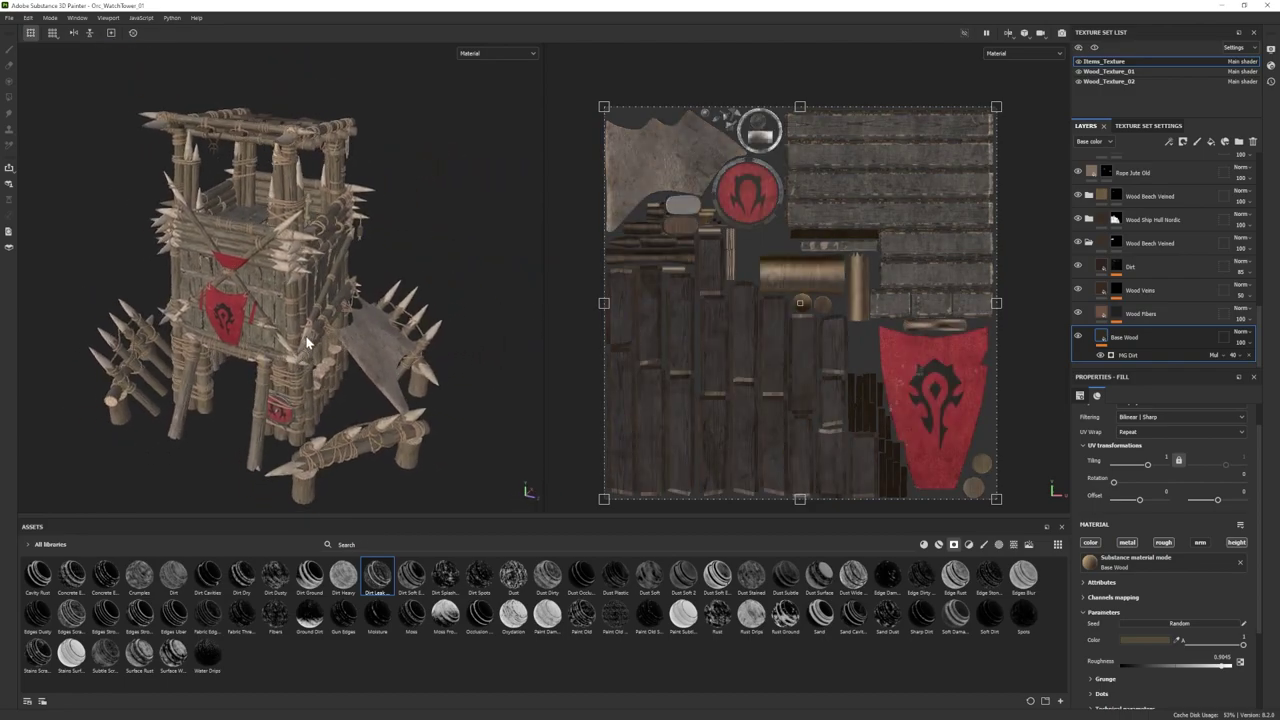
{"action": "left_click_drag", "start_coordinate": [316, 262], "coordinate": [312, 312], "text": "alt"}
{"action": "right_click_drag", "start_coordinate": [263, 278], "coordinate": [200, 284], "text": "shift"}
{"action": "left_click", "coordinate": [48, 19]}
{"action": "left_click", "coordinate": [72, 42]}
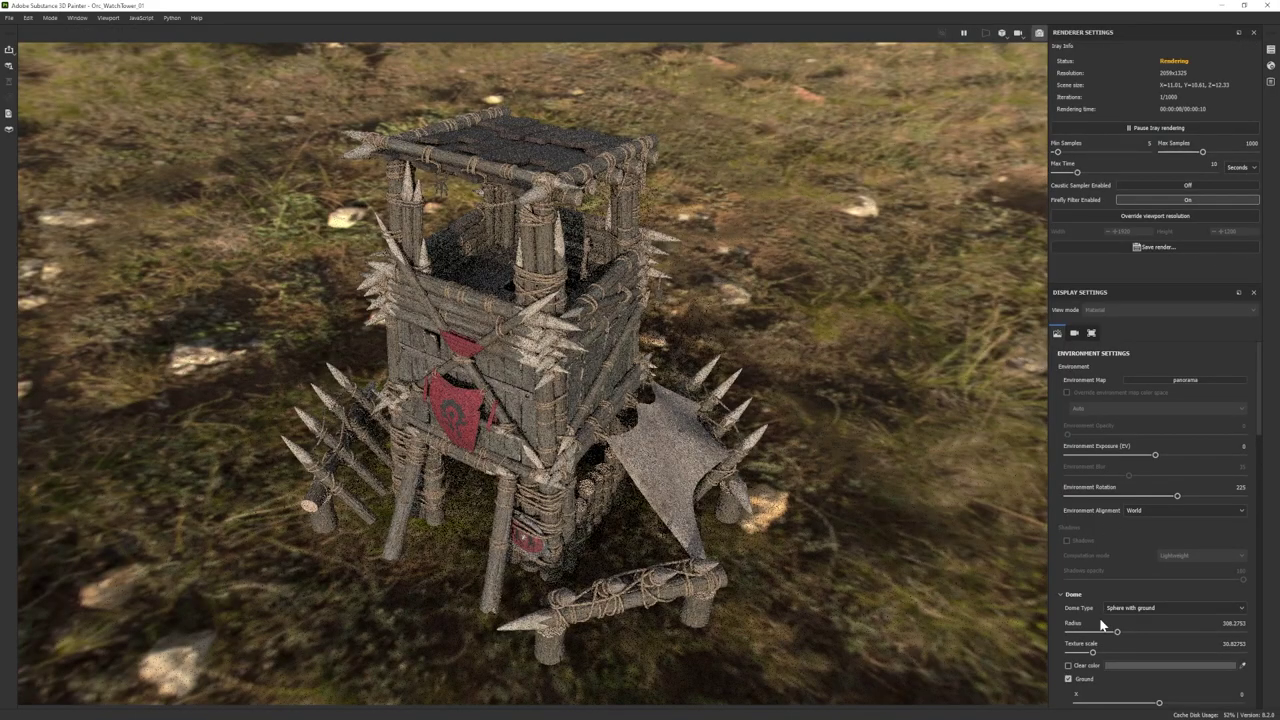
{"action": "scroll", "coordinate": [1101, 624], "scroll_direction": "down", "scroll_amount": 3}
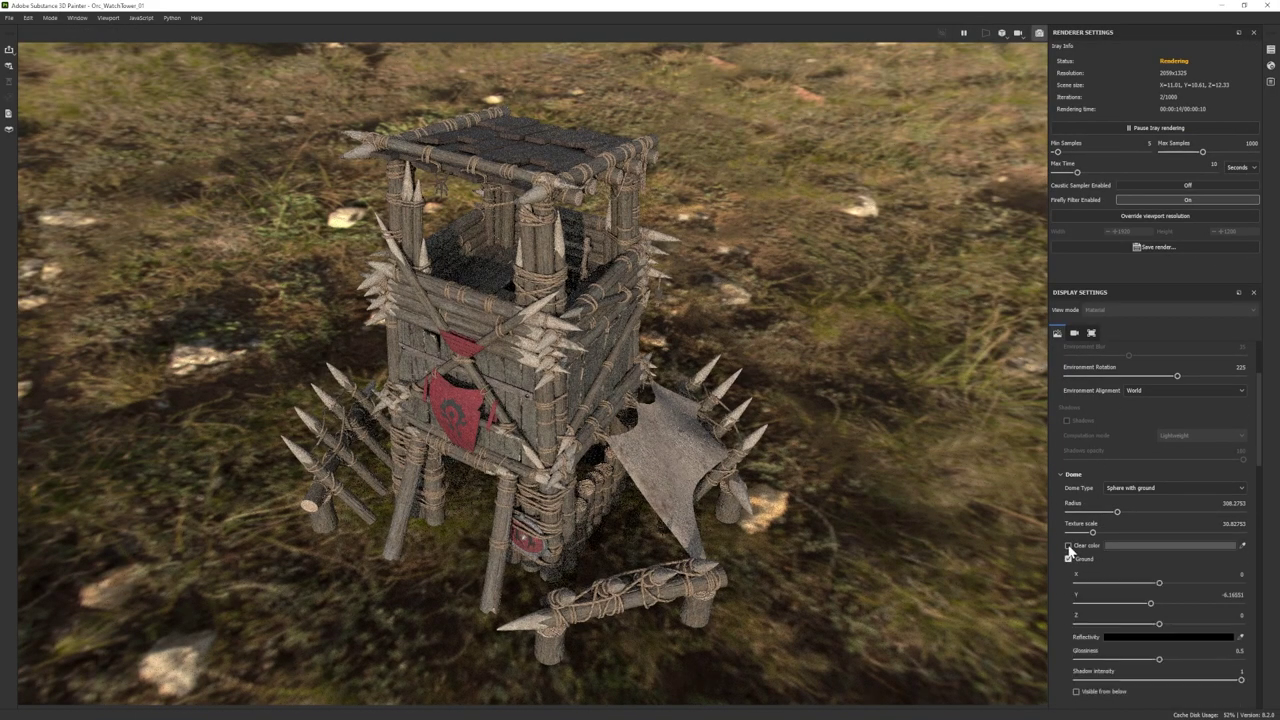
{"action": "left_click", "coordinate": [1069, 547]}
Step: Raise the render dome's ground to a Y position of about -5.49 to meet the tower's feet
{"action": "left_click_drag", "start_coordinate": [802, 568], "coordinate": [790, 489], "text": "alt"}
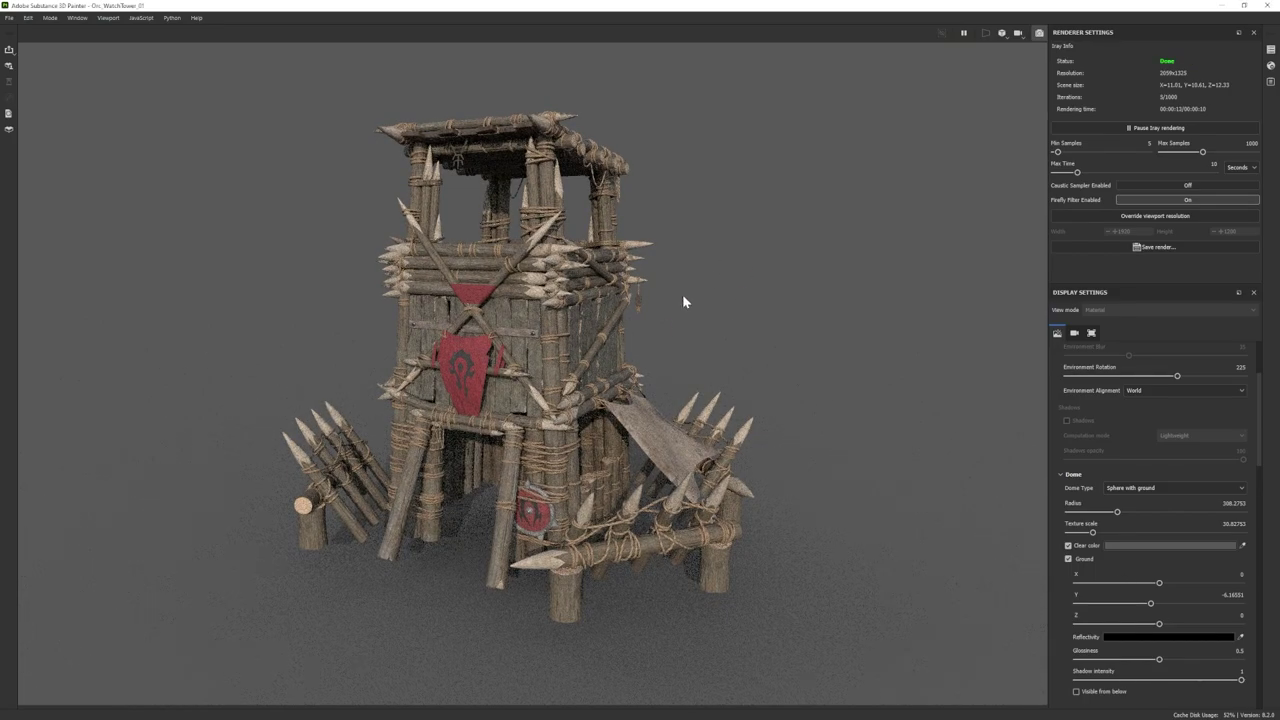
{"action": "left_click_drag", "start_coordinate": [1157, 605], "coordinate": [1152, 605]}
{"action": "left_click_drag", "start_coordinate": [345, 448], "coordinate": [312, 372], "text": "alt"}
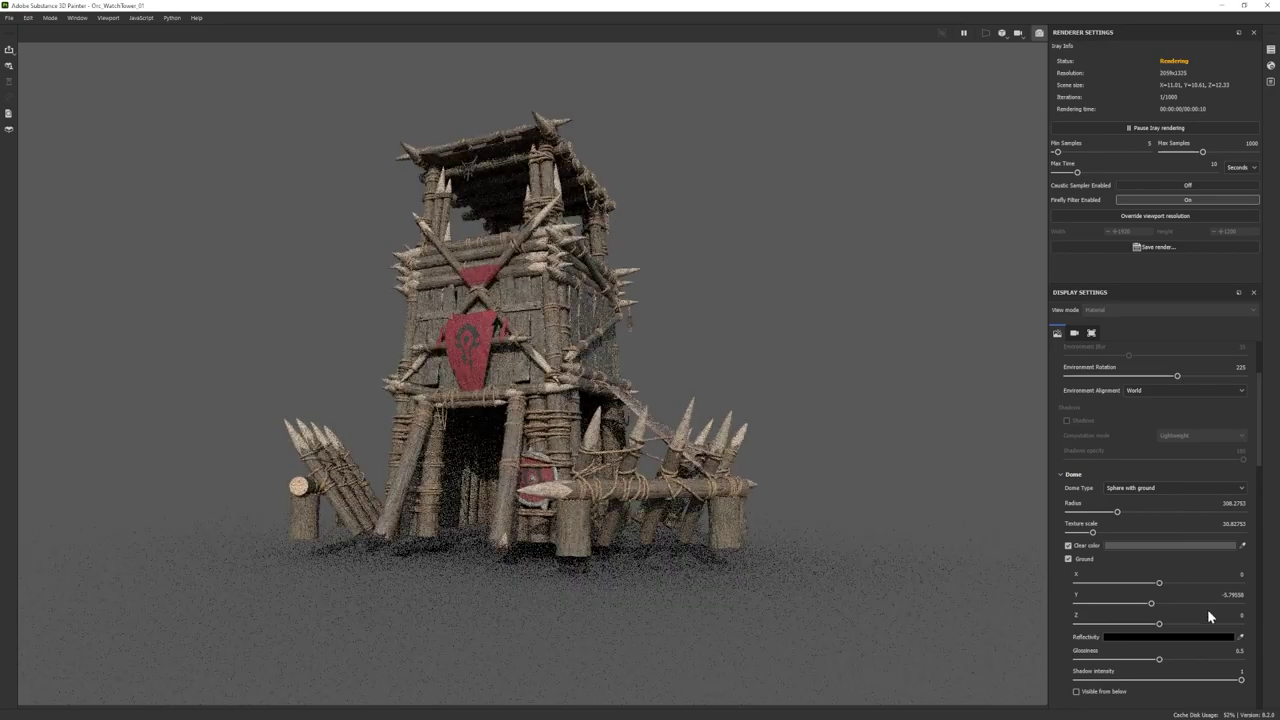
{"action": "type", "text": "4"}
{"action": "key", "text": "Return"}
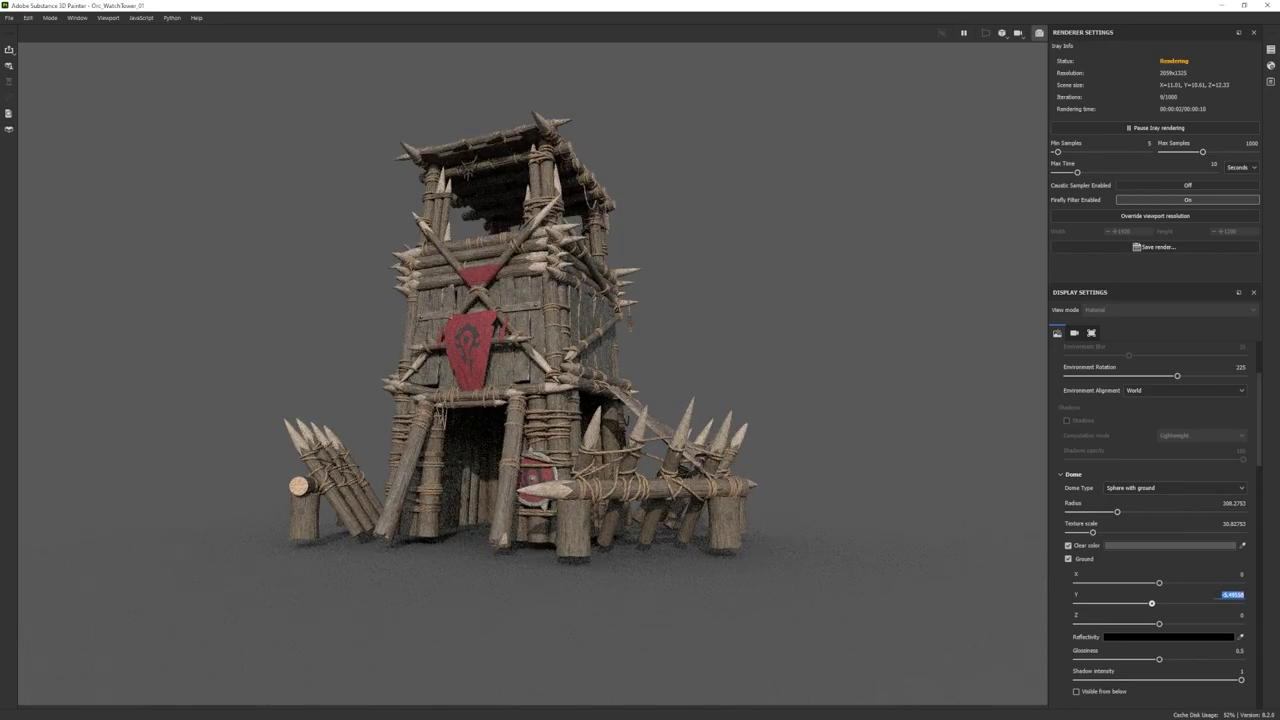
{"action": "key", "text": "Return"}
Step: Set the camera's focal length to 35 mm and review the rendered tower from the front and back
{"action": "left_click_drag", "start_coordinate": [226, 282], "coordinate": [277, 400], "text": "alt"}
{"action": "scroll", "coordinate": [1147, 523], "scroll_direction": "down", "scroll_amount": 5}
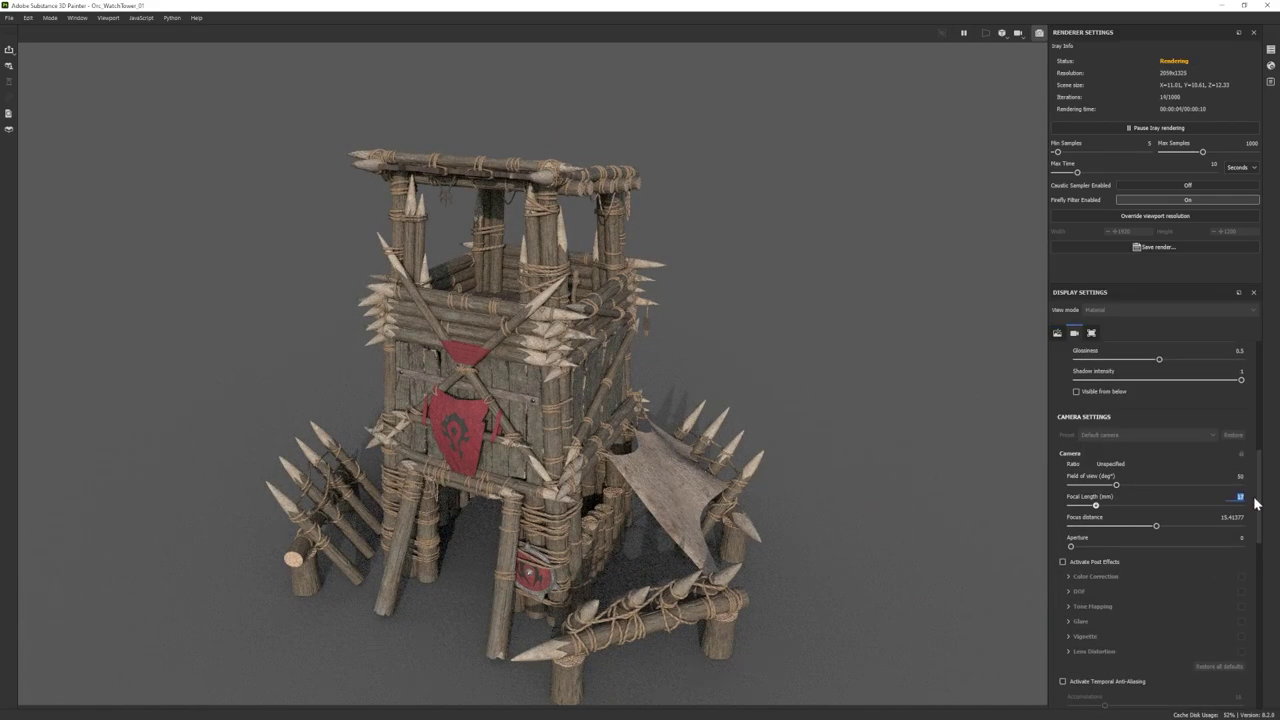
{"action": "right_click_drag", "start_coordinate": [440, 372], "coordinate": [400, 440], "text": "alt"}
{"action": "middle_click_drag", "start_coordinate": [648, 430], "coordinate": [478, 340], "text": "alt"}
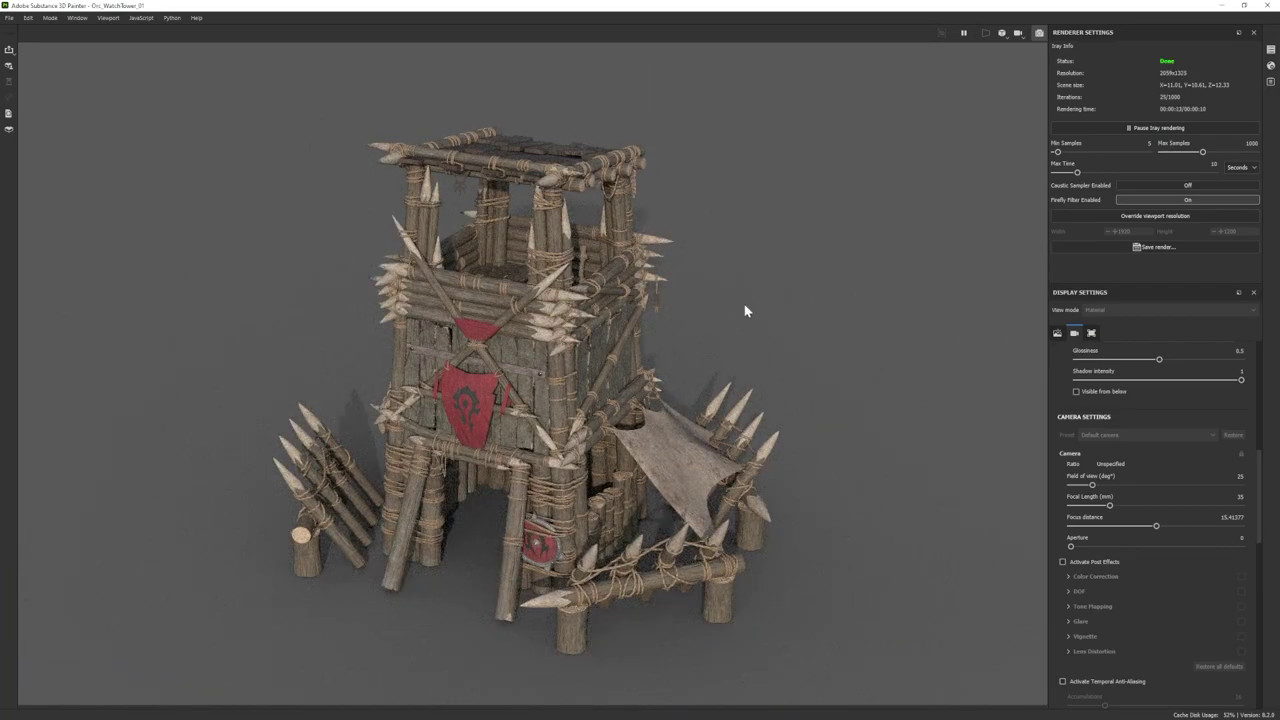
{"action": "left_click_drag", "start_coordinate": [334, 382], "coordinate": [697, 349], "text": "alt"}
{"action": "left_click_drag", "start_coordinate": [300, 370], "coordinate": [880, 450], "text": "alt"}
{"action": "middle_click_drag", "start_coordinate": [294, 568], "coordinate": [484, 511], "text": "alt"}
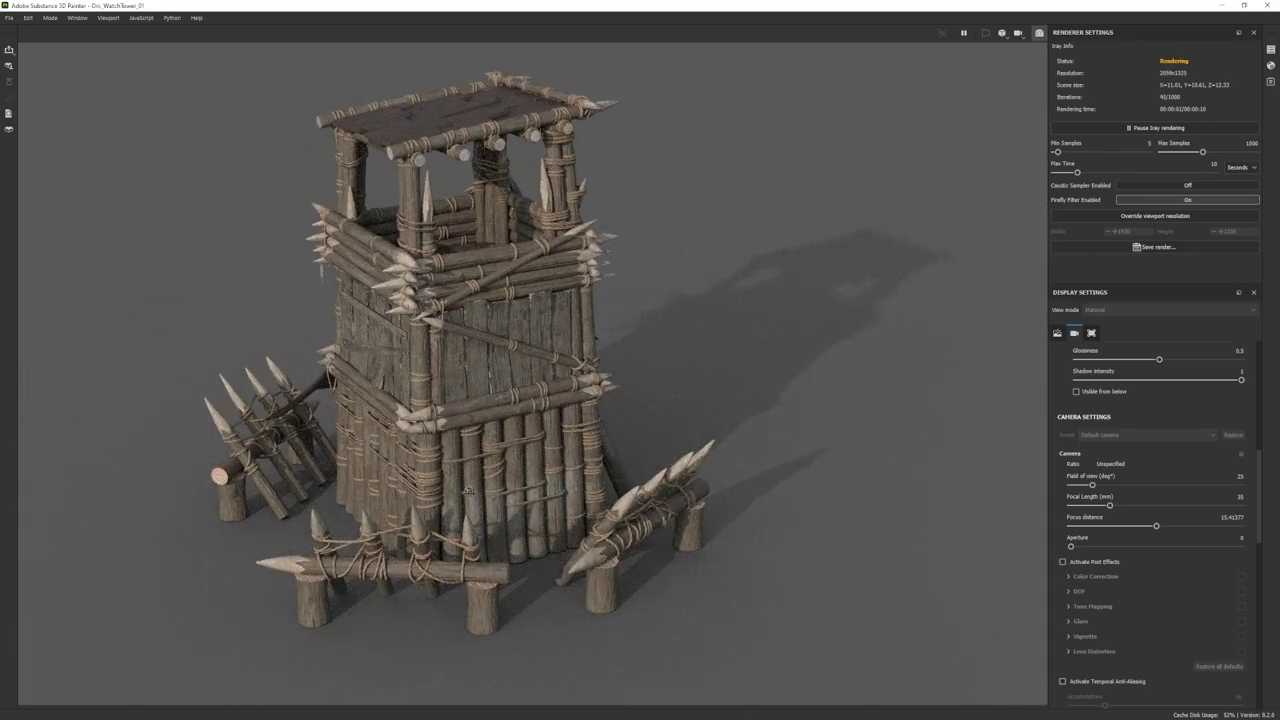
{"action": "left_click_drag", "start_coordinate": [468, 491], "coordinate": [990, 388], "text": "alt"}
{"action": "middle_click_drag", "start_coordinate": [1010, 387], "coordinate": [764, 414], "text": "alt"}
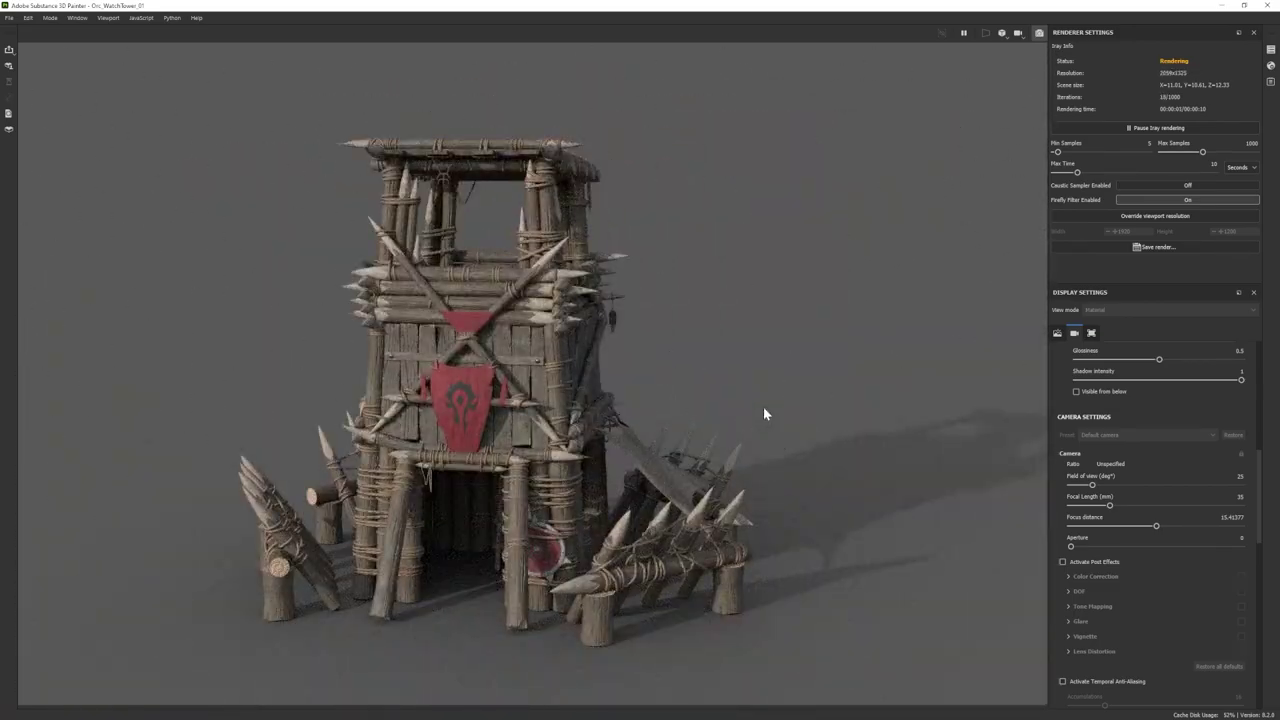
Step: Return to painting mode and select the Base Flannel layer inside the Fabric Flannel Tartan folder
{"action": "left_click", "coordinate": [50, 18]}
{"action": "left_click", "coordinate": [62, 31]}
{"action": "scroll", "coordinate": [235, 290], "scroll_direction": "up", "scroll_amount": 4}
{"action": "left_click", "coordinate": [1112, 245]}
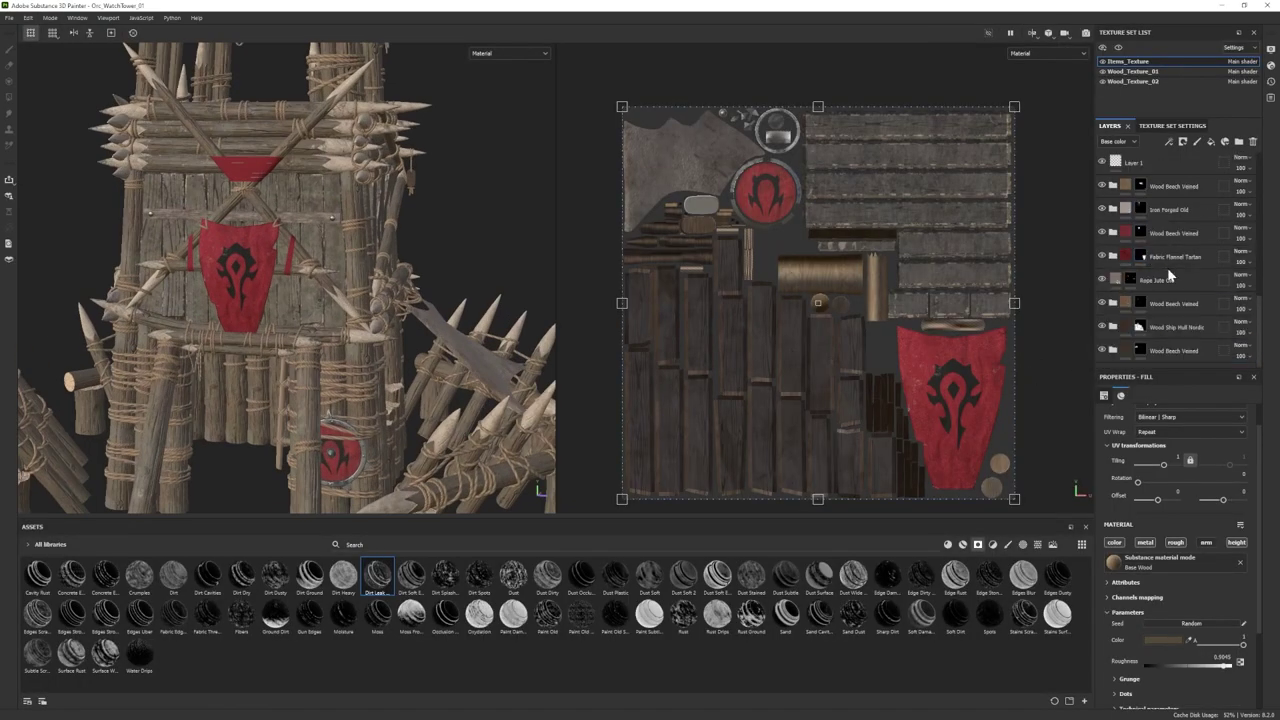
{"action": "left_click", "coordinate": [1102, 256]}
{"action": "left_click", "coordinate": [1102, 256]}
{"action": "left_click", "coordinate": [1112, 256]}
{"action": "scroll", "coordinate": [1172, 313], "scroll_direction": "down", "scroll_amount": 5}
{"action": "scroll", "coordinate": [1170, 295], "scroll_direction": "down", "scroll_amount": 2}
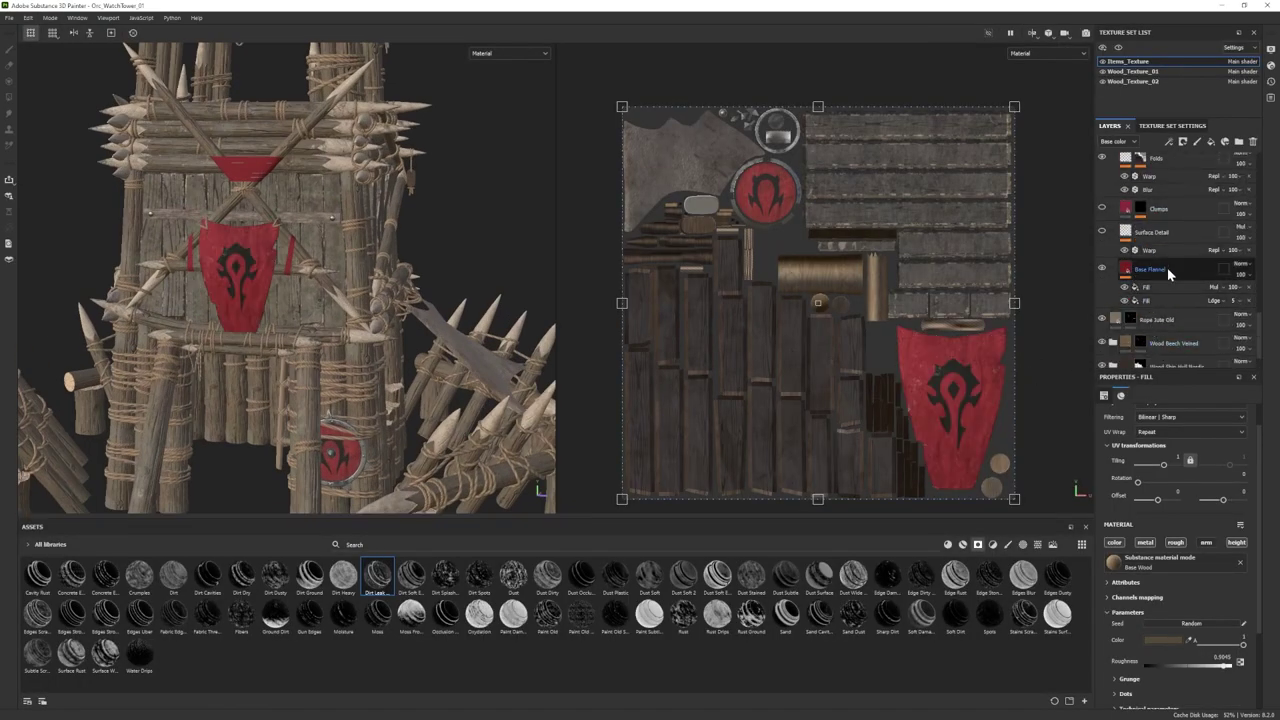
{"action": "left_click", "coordinate": [1167, 268]}
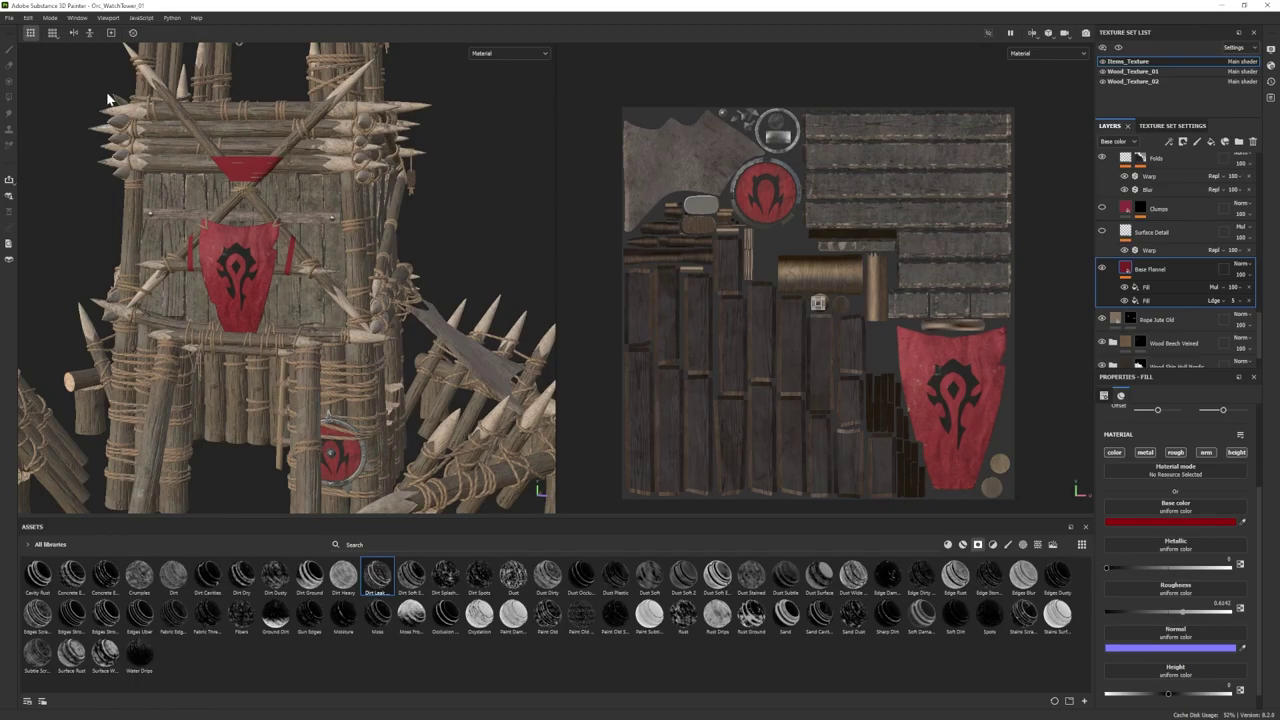
Step: Check the red banner fabric in an Iray render and return to painting mode
{"action": "left_click", "coordinate": [50, 18]}
{"action": "left_click", "coordinate": [66, 39]}
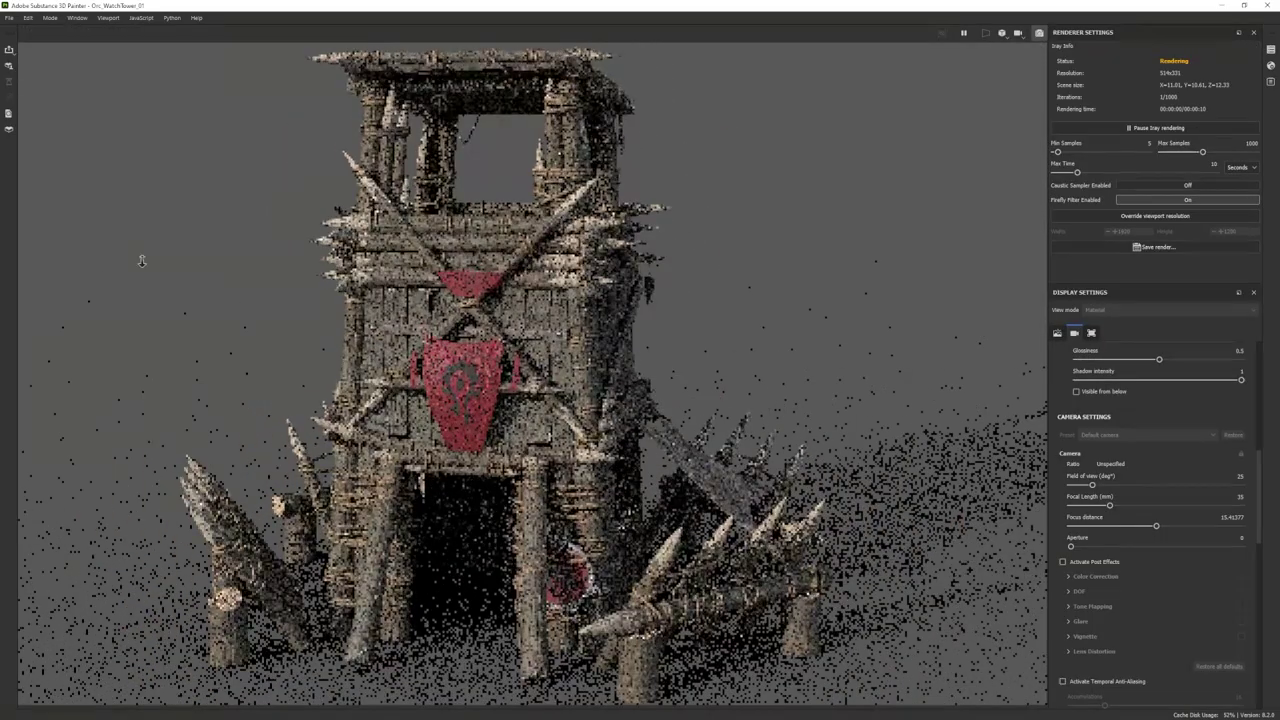
{"action": "left_click", "coordinate": [50, 17]}
{"action": "left_click", "coordinate": [59, 29]}
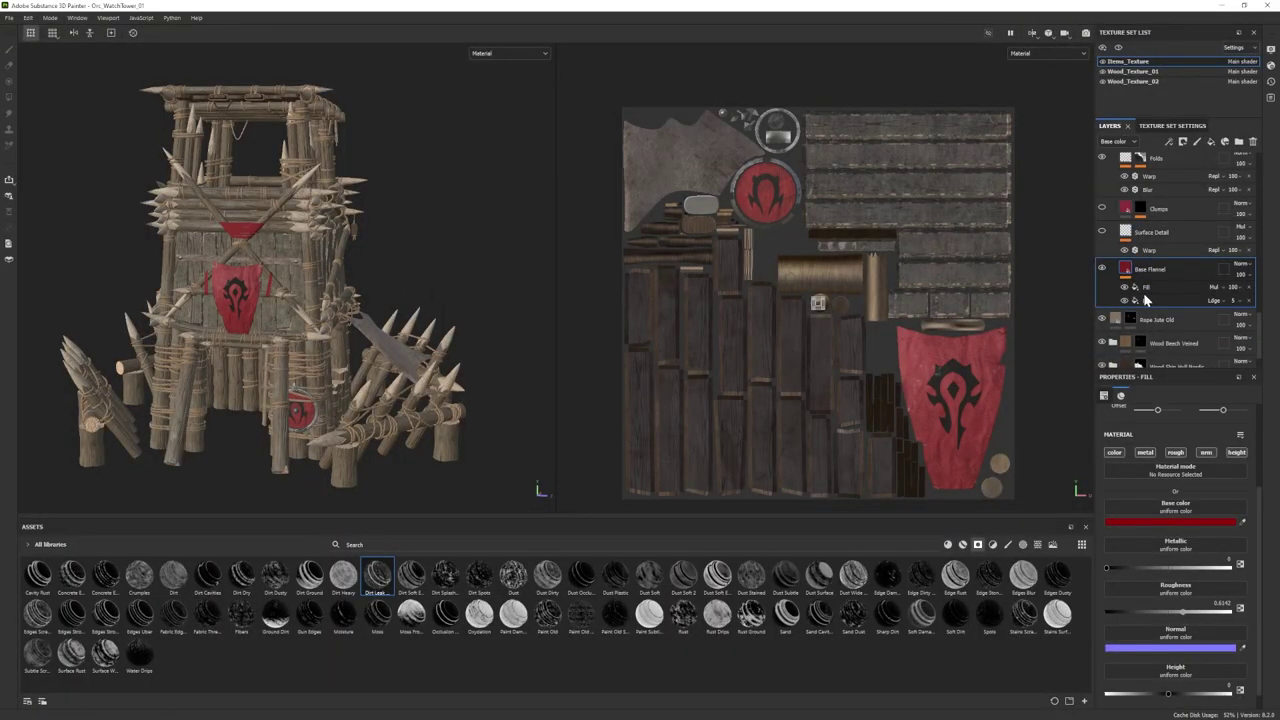
Step: Set the metallic value of Fill layer 1 in the Fabric Flannel Tartan folder to about 0.22
{"action": "scroll", "coordinate": [1130, 300], "scroll_direction": "up", "scroll_amount": 5}
{"action": "left_click", "coordinate": [1104, 188]}
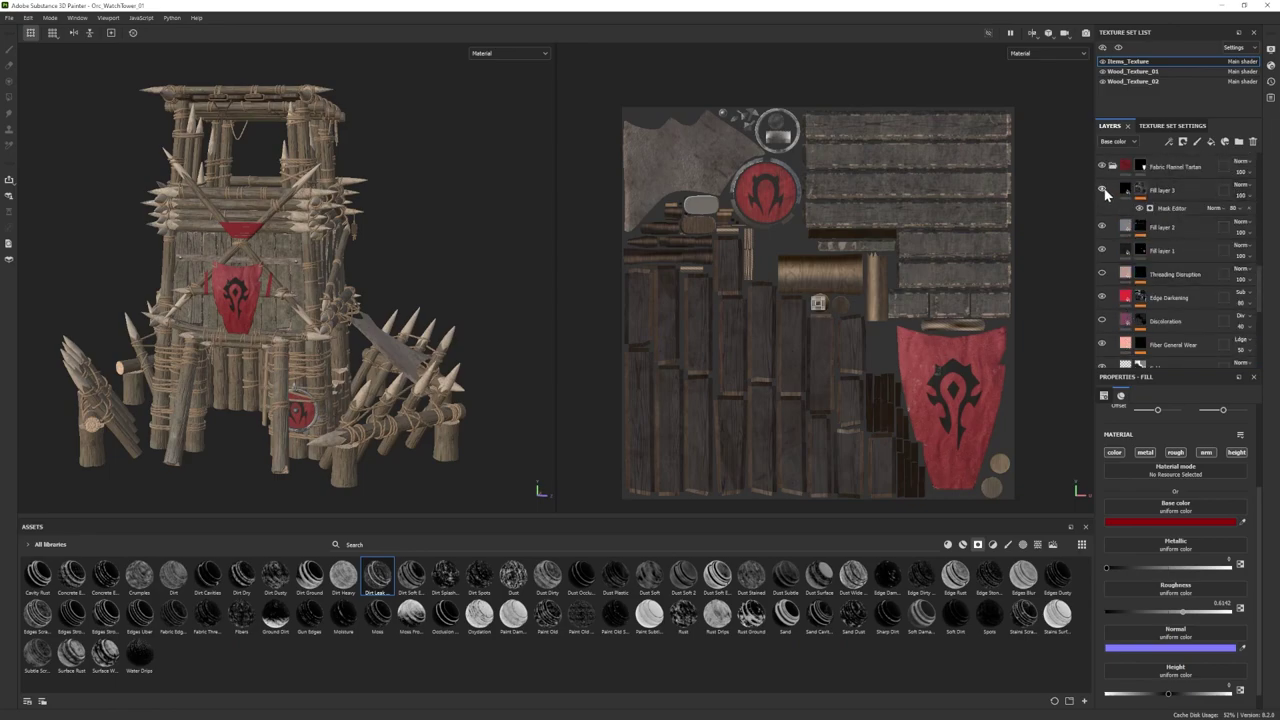
{"action": "left_click", "coordinate": [1103, 250]}
{"action": "left_click", "coordinate": [1103, 250]}
{"action": "left_click", "coordinate": [1128, 254]}
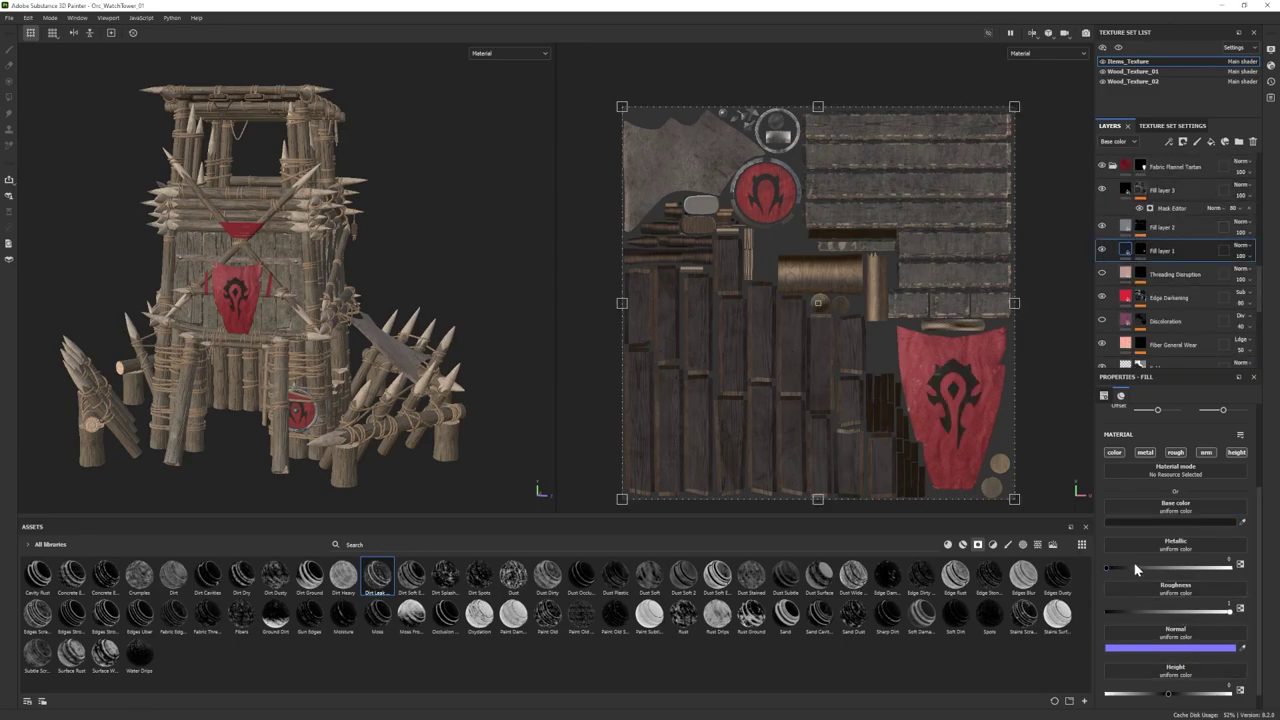
{"action": "left_click", "coordinate": [1132, 567]}
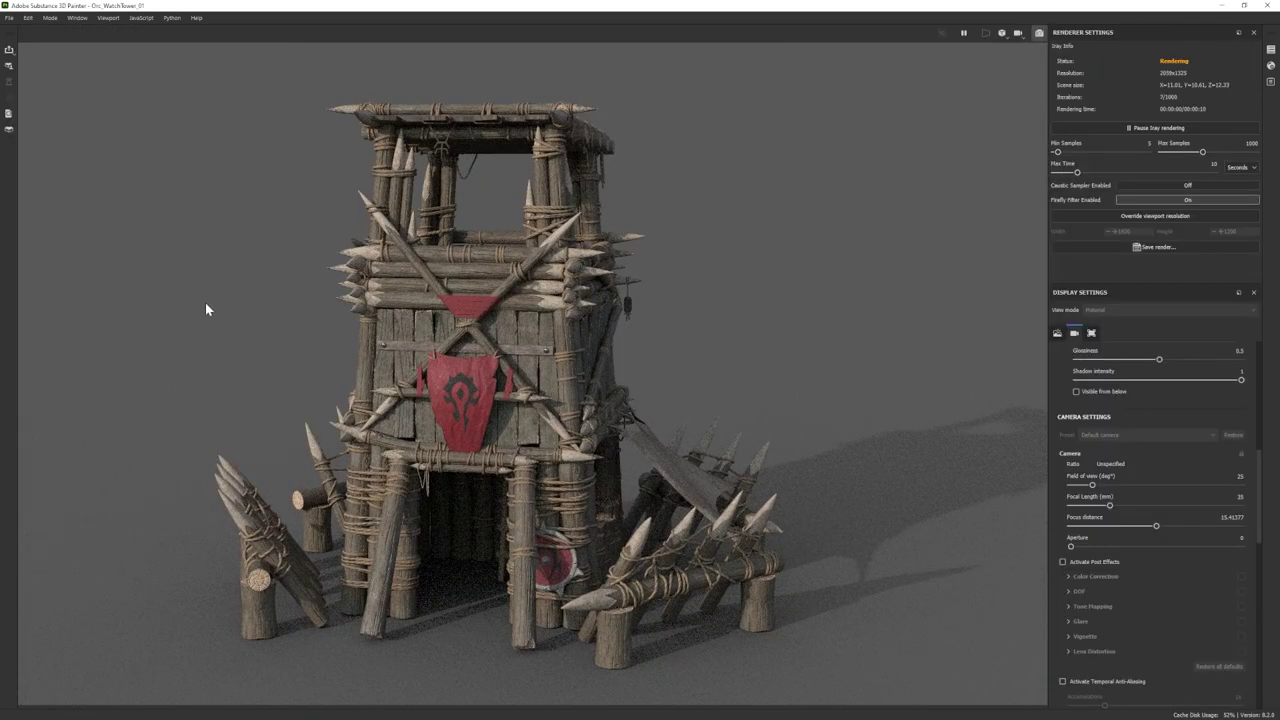
Step: Raise the metallic value of Fill layer 1 further and view the tower in a new Iray render
{"action": "left_click", "coordinate": [50, 19]}
{"action": "left_click", "coordinate": [53, 29]}
{"action": "left_click", "coordinate": [51, 20]}
{"action": "left_click", "coordinate": [60, 30]}
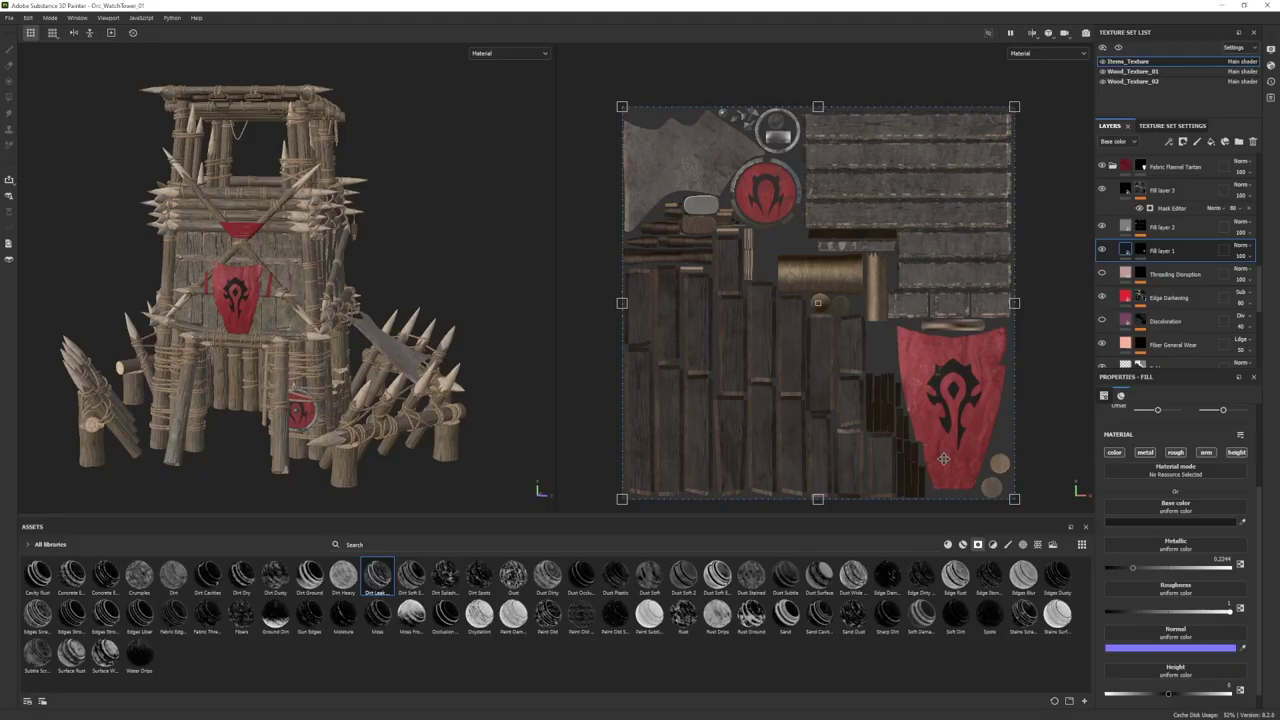
{"action": "left_click", "coordinate": [1157, 567]}
{"action": "left_click", "coordinate": [50, 19]}
{"action": "left_click", "coordinate": [70, 42]}
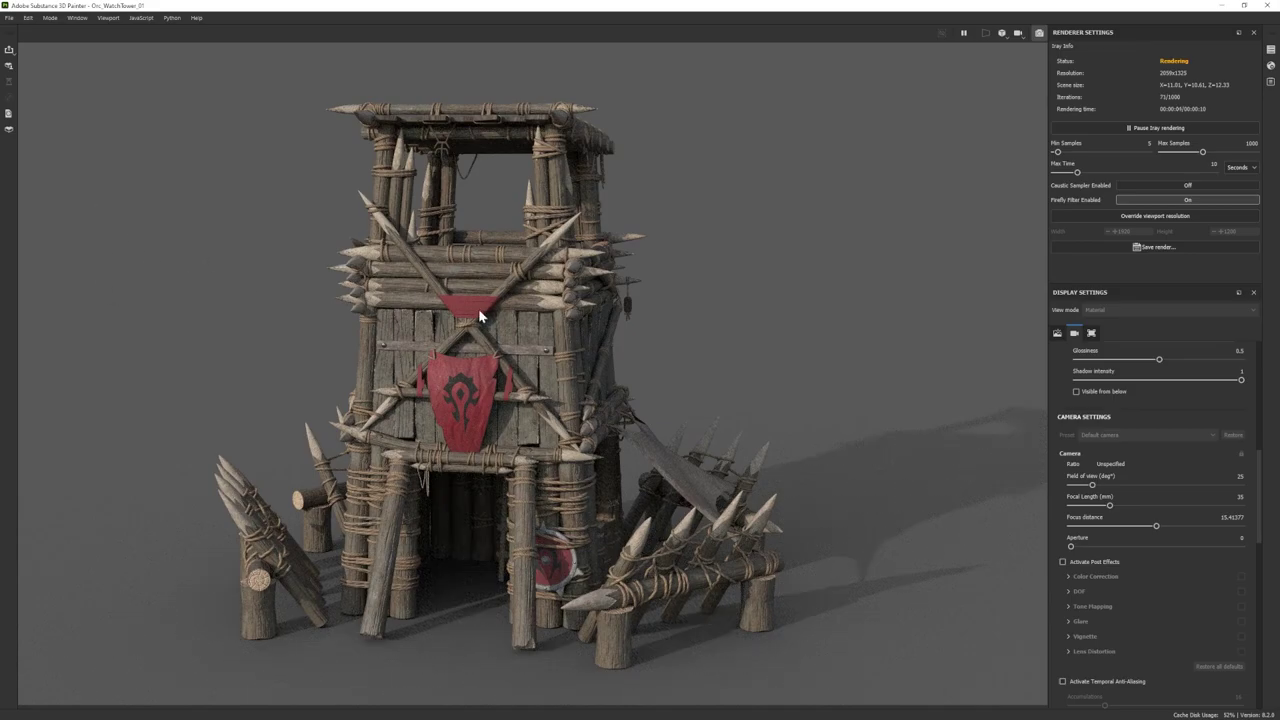
{"action": "left_click_drag", "start_coordinate": [257, 217], "coordinate": [246, 250], "text": "alt"}
{"action": "right_click_drag", "start_coordinate": [251, 253], "coordinate": [277, 257], "text": "shift"}
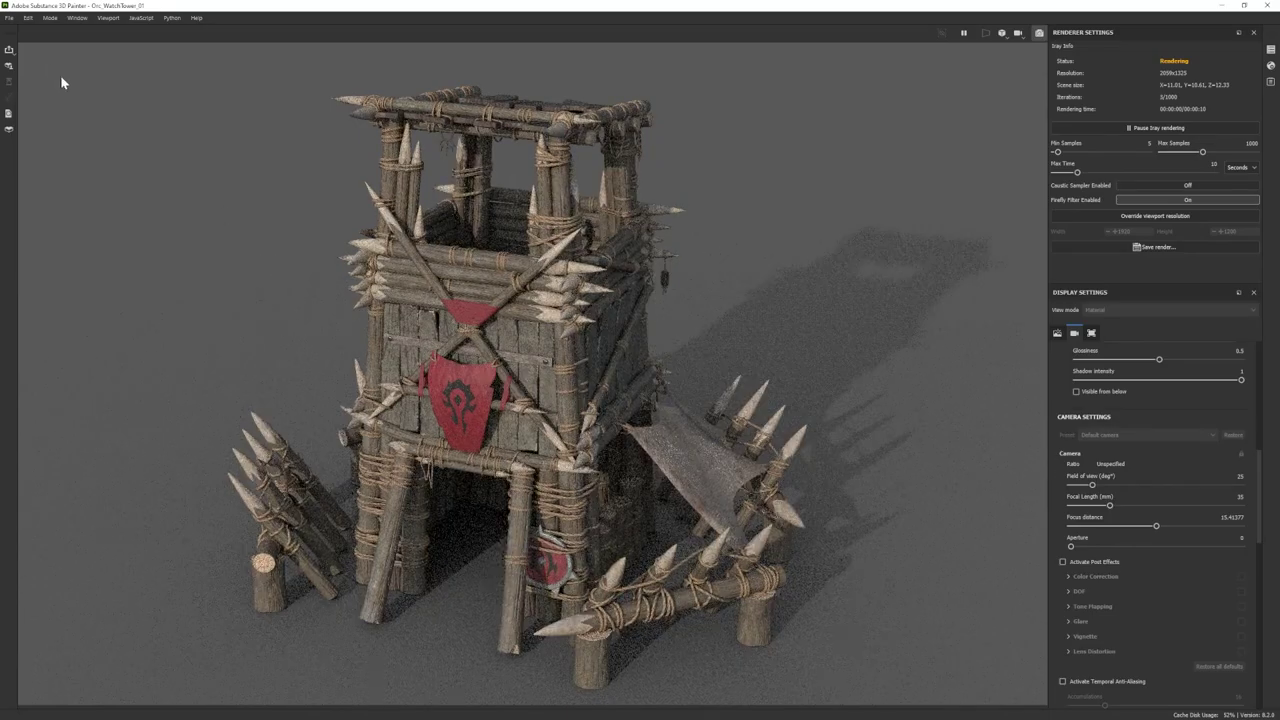
Step: Return to painting mode and lighten the Rope Jute Old color in Wood_Texture_01 to about 0.30 saturation and 0.56 value
{"action": "left_click", "coordinate": [50, 18]}
{"action": "left_click", "coordinate": [63, 31]}
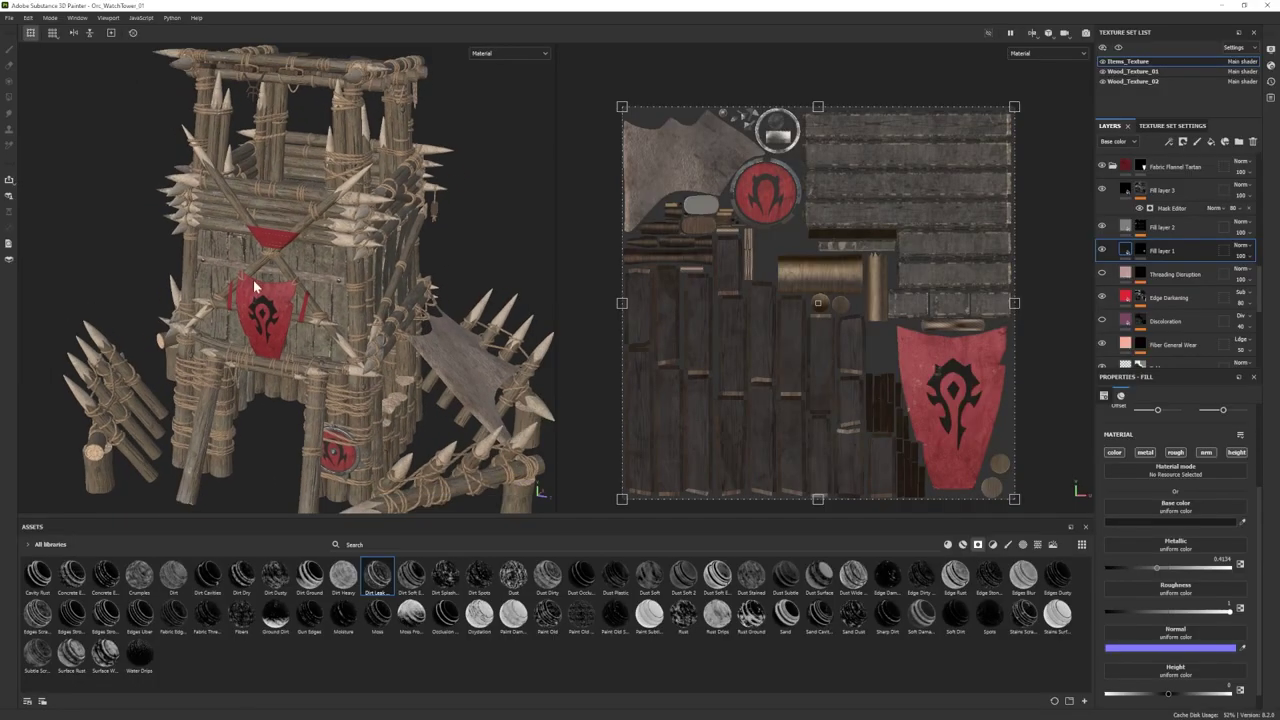
{"action": "middle_click_drag", "start_coordinate": [340, 318], "coordinate": [310, 327], "text": "alt"}
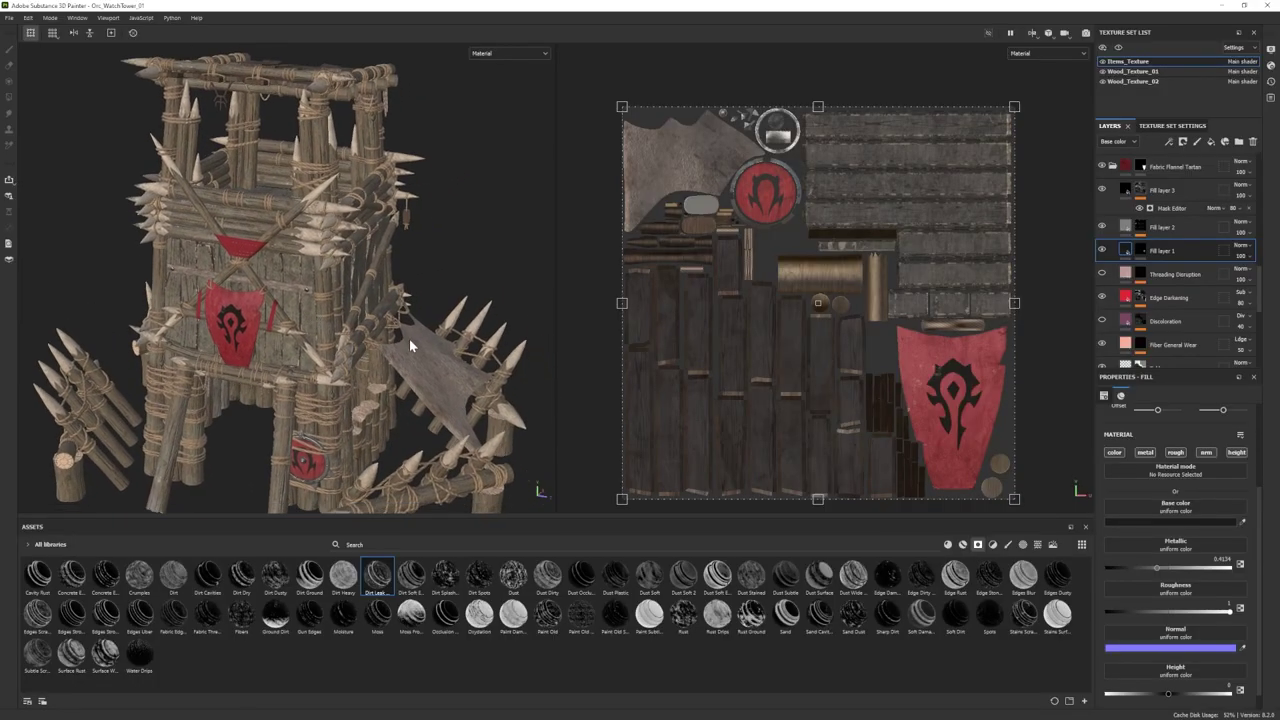
{"action": "left_click", "coordinate": [1127, 72]}
{"action": "left_click", "coordinate": [1137, 306]}
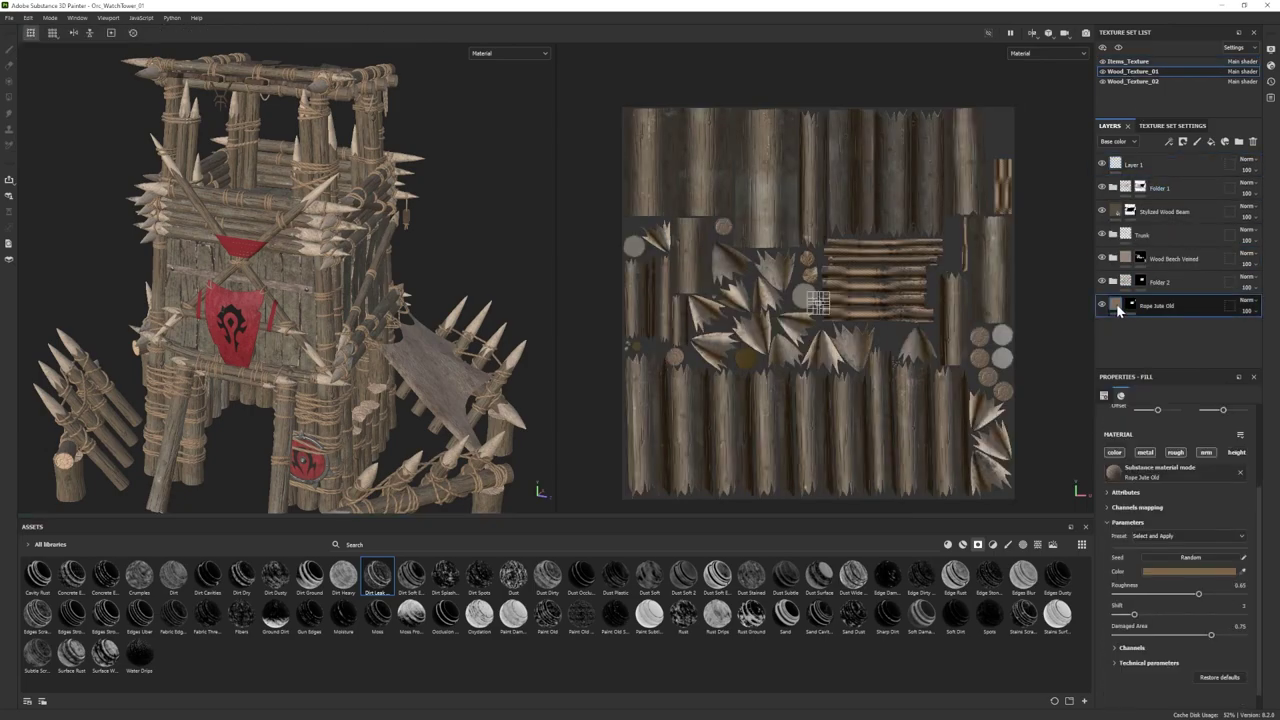
{"action": "left_click", "coordinate": [955, 531]}
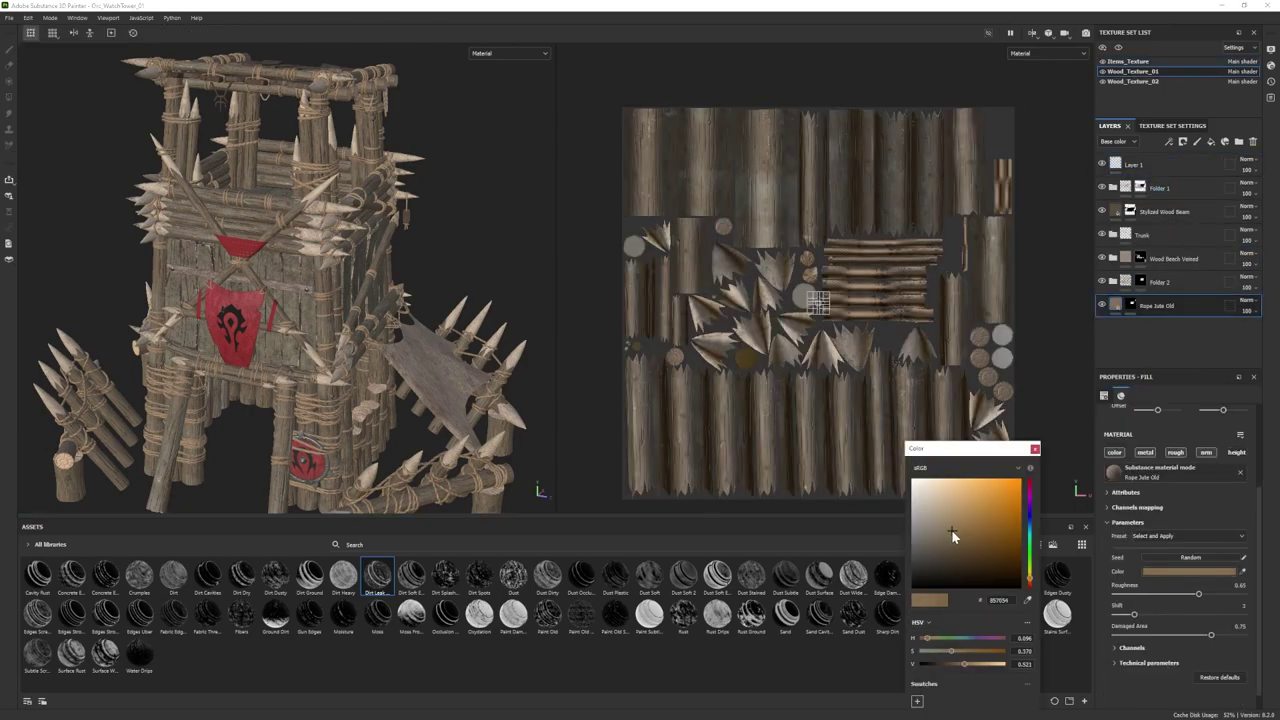
{"action": "left_click_drag", "start_coordinate": [947, 526], "coordinate": [940, 524]}
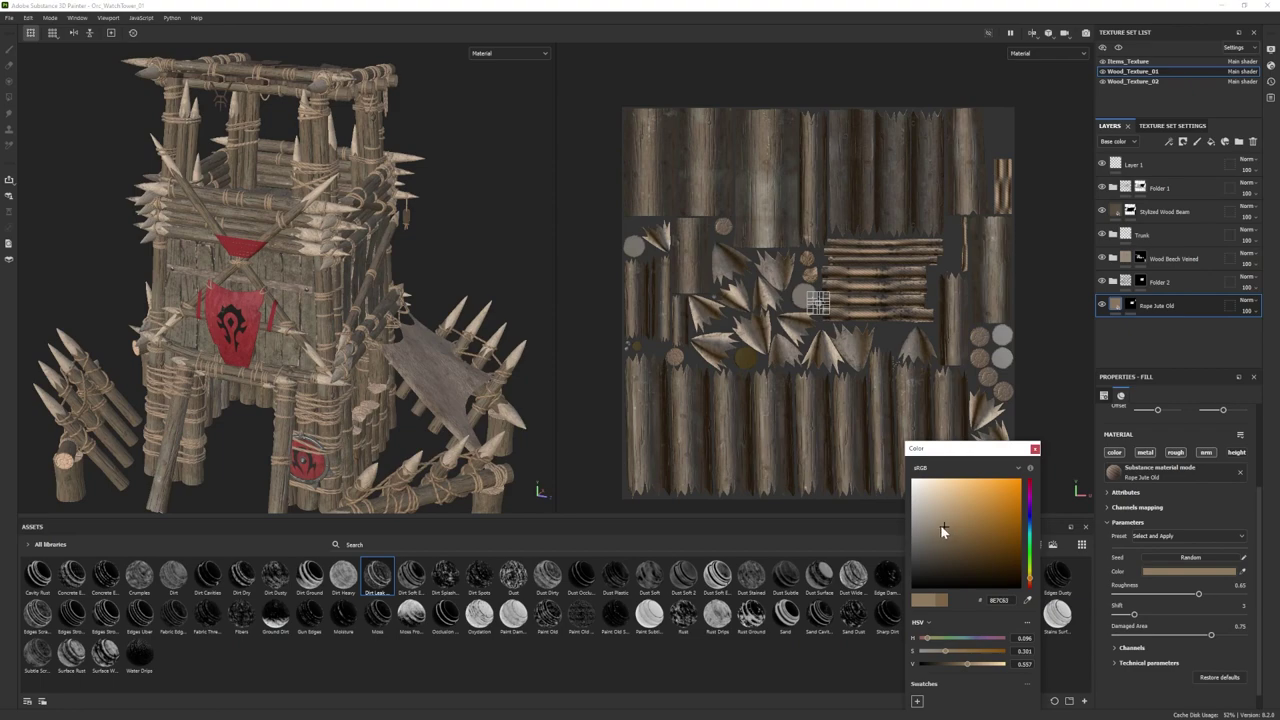
Step: Render the tower in Iray and examine the rope color against the wood and banner from slightly different angles
{"action": "left_click", "coordinate": [49, 20]}
{"action": "left_click", "coordinate": [66, 43]}
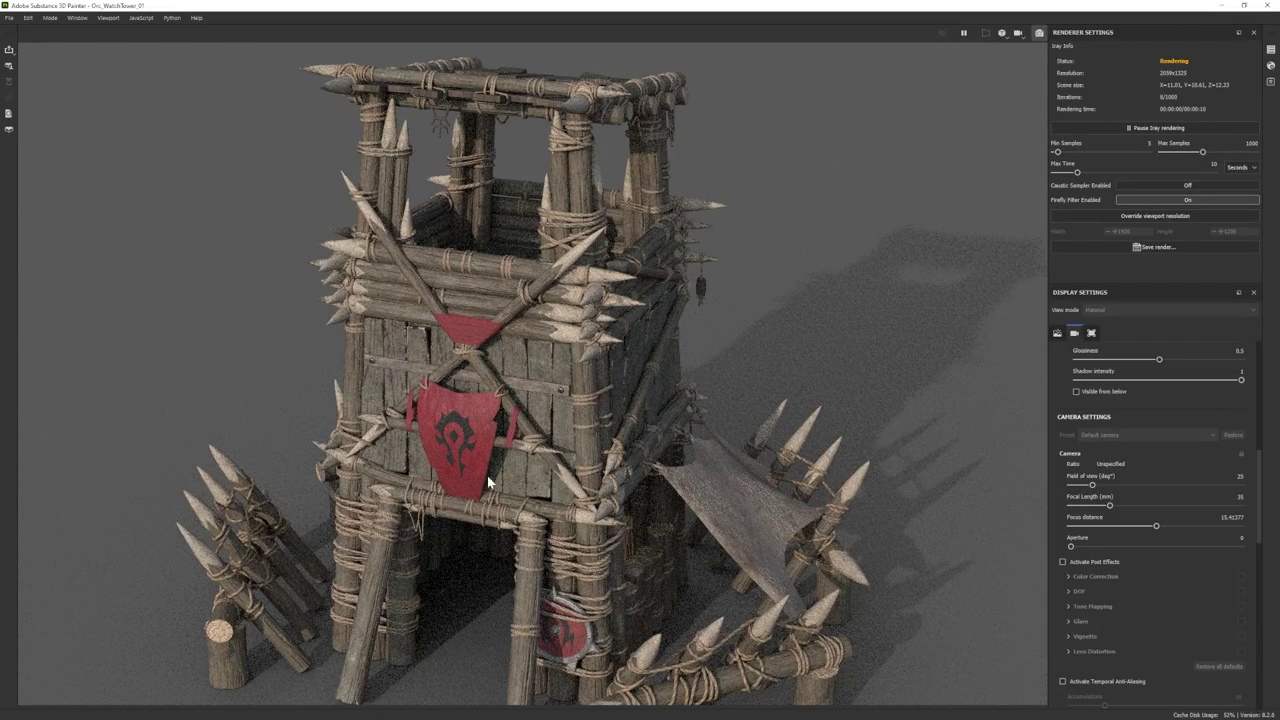
{"action": "right_click_drag", "start_coordinate": [711, 371], "coordinate": [703, 382], "text": "alt"}
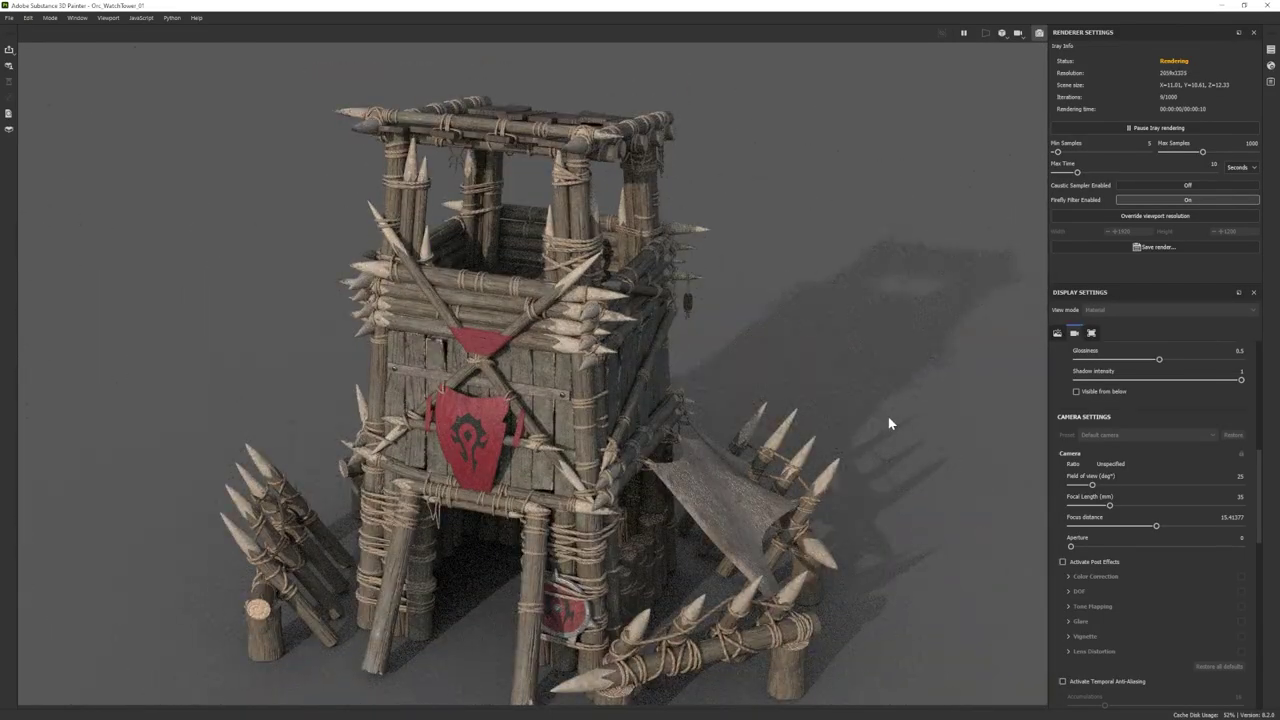
{"action": "right_click_drag", "start_coordinate": [782, 387], "coordinate": [778, 390], "text": "alt"}
{"action": "middle_click_drag", "start_coordinate": [817, 376], "coordinate": [785, 306], "text": "alt"}
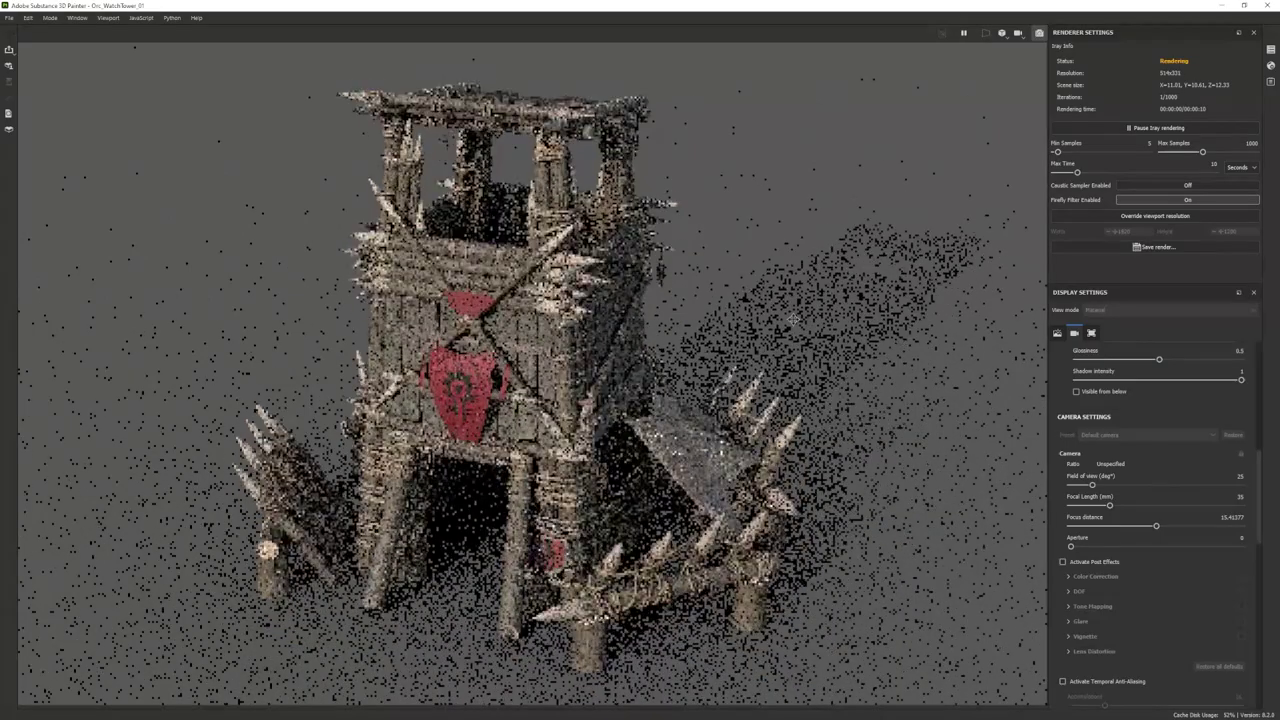
{"action": "left_click_drag", "start_coordinate": [799, 314], "coordinate": [773, 293], "text": "alt"}
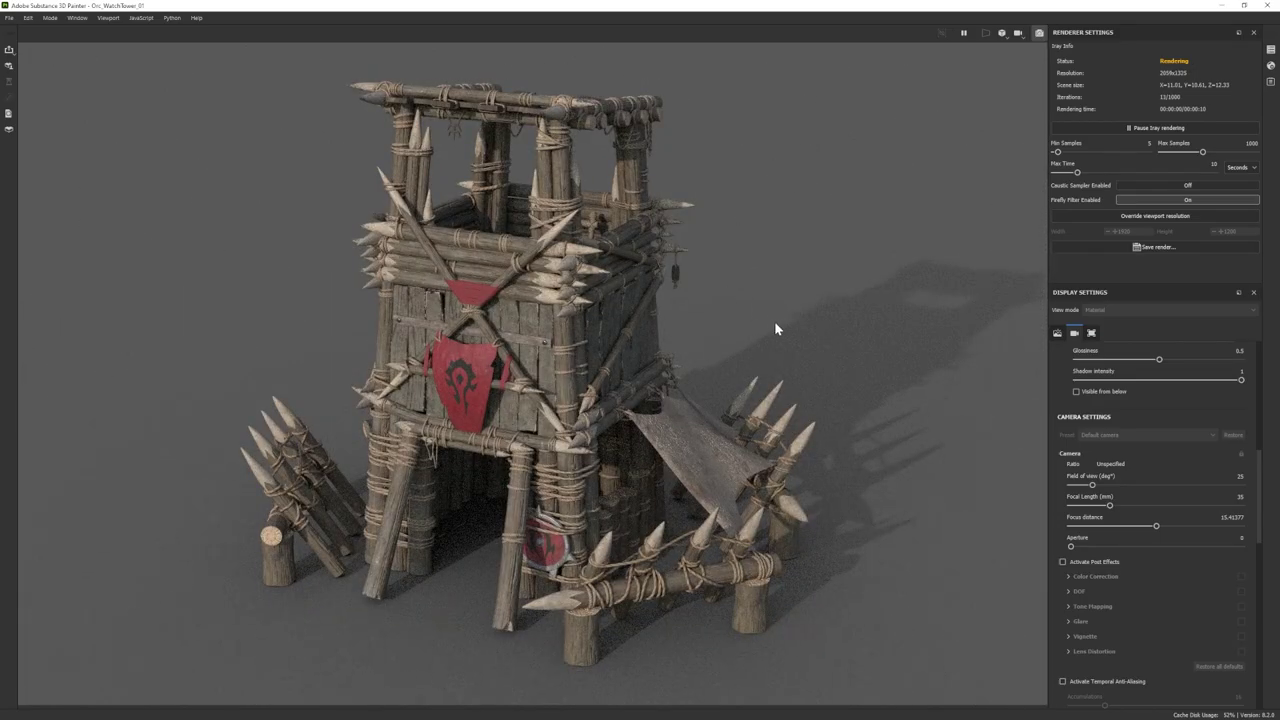
{"action": "middle_click_drag", "start_coordinate": [757, 303], "coordinate": [697, 312], "text": "alt"}
{"action": "left_click_drag", "start_coordinate": [618, 508], "coordinate": [634, 532], "text": "alt"}
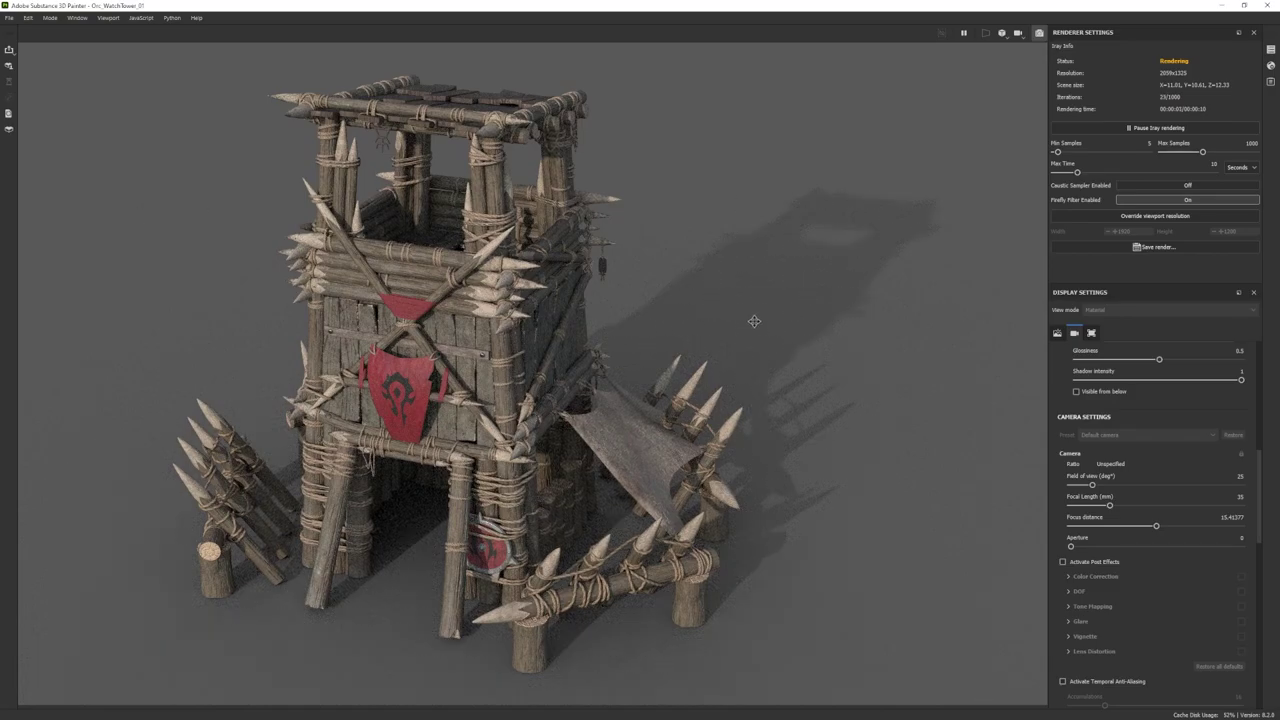
{"action": "middle_click_drag", "start_coordinate": [755, 321], "coordinate": [795, 333], "text": "alt"}
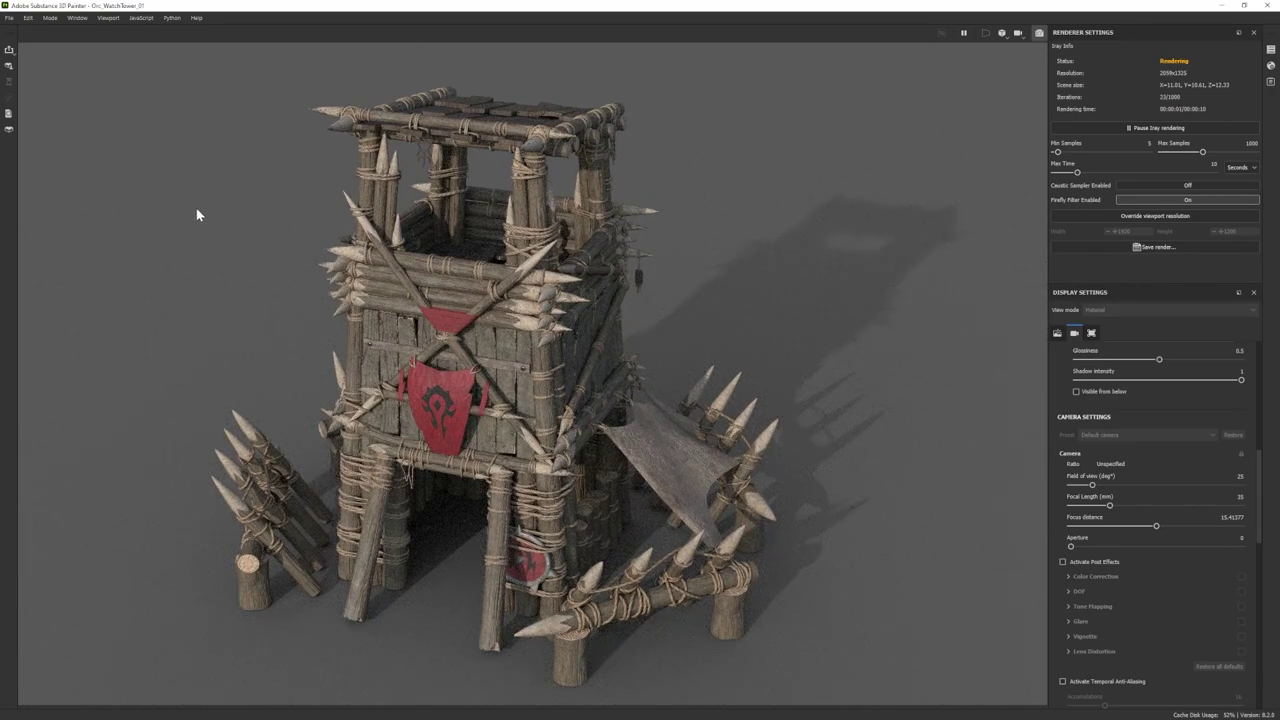